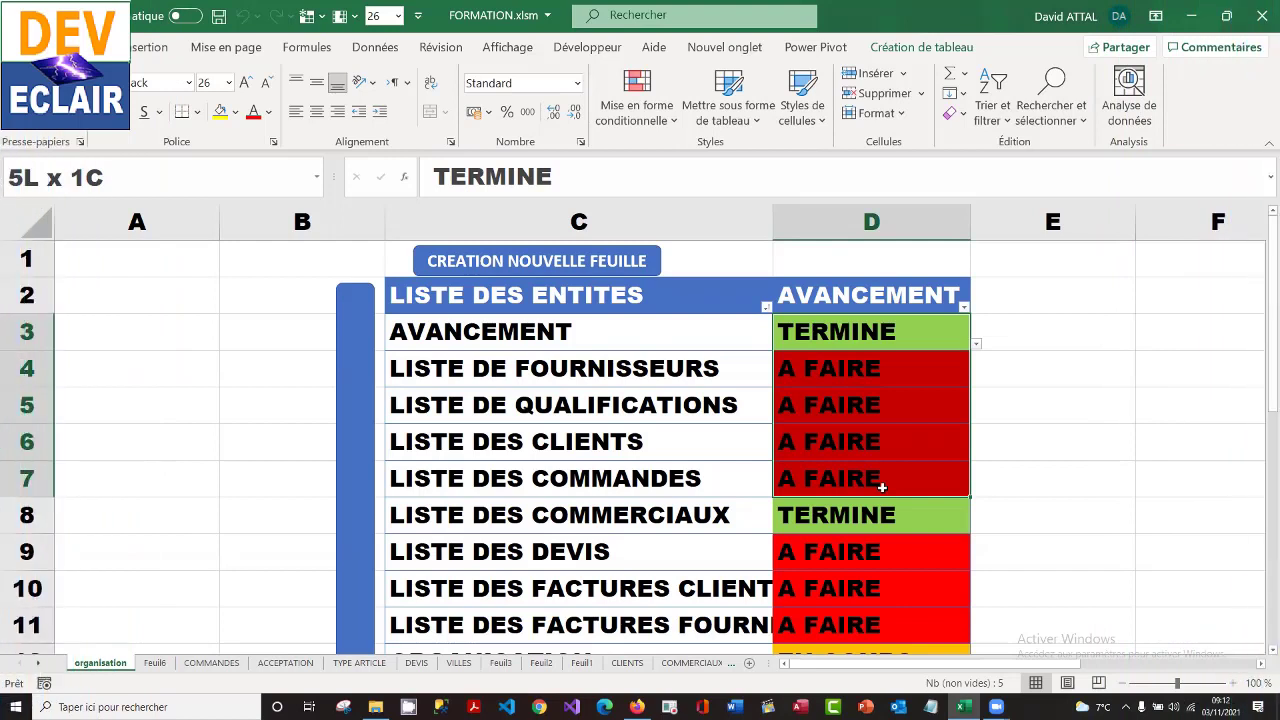
- Add a REVISION column to the table by entering the header REVISION in cell E2, beside AVANCEMENT
left_click_drag(882, 487, 885, 488)
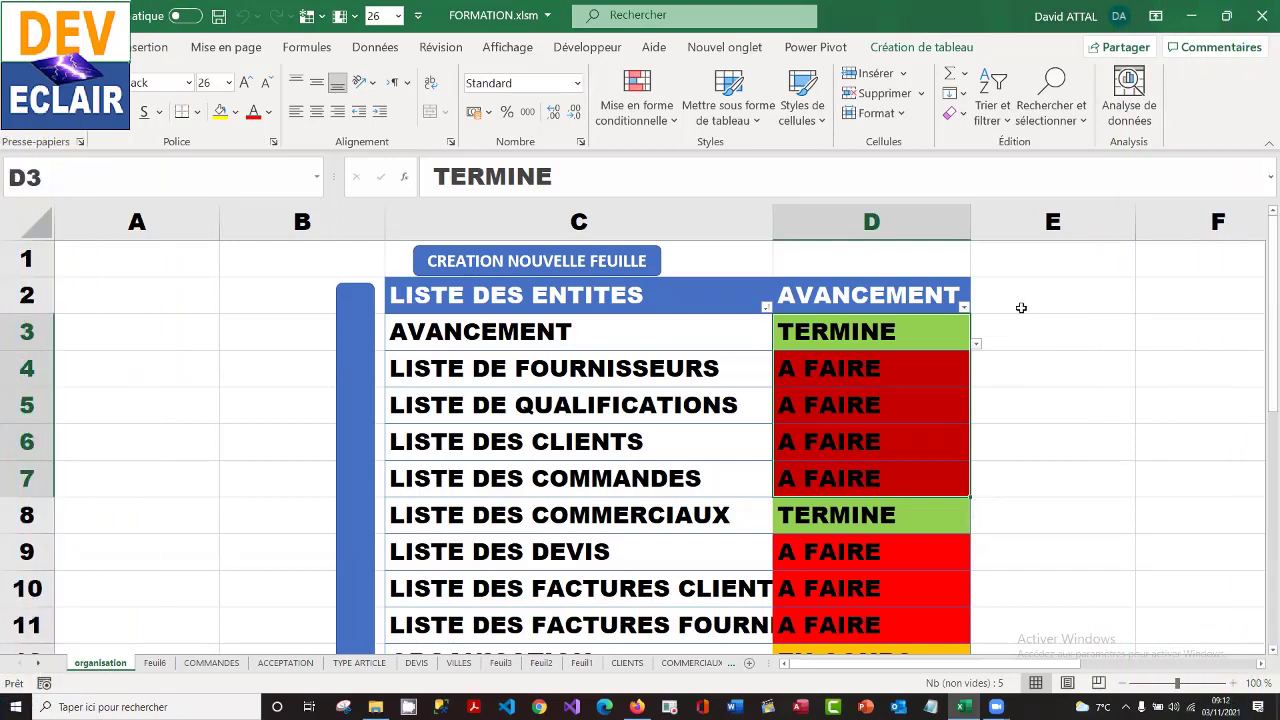
left_click(1049, 297)
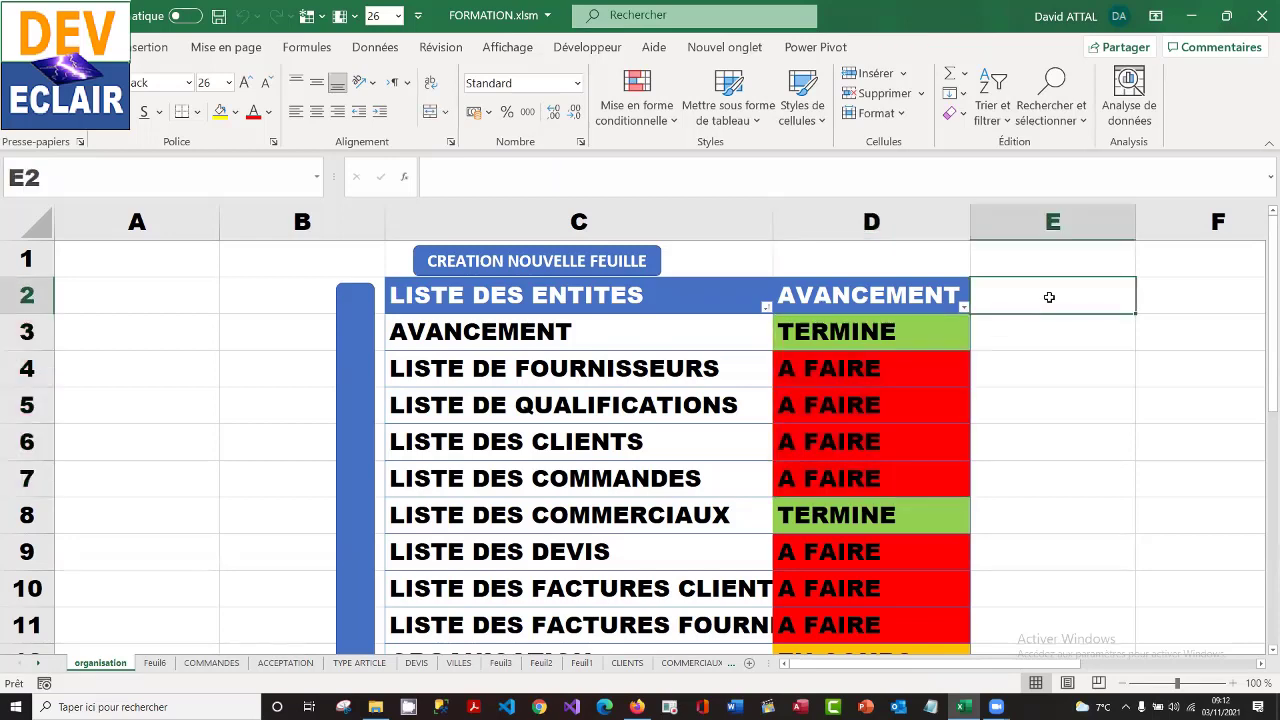
key("Right")
key("Left")
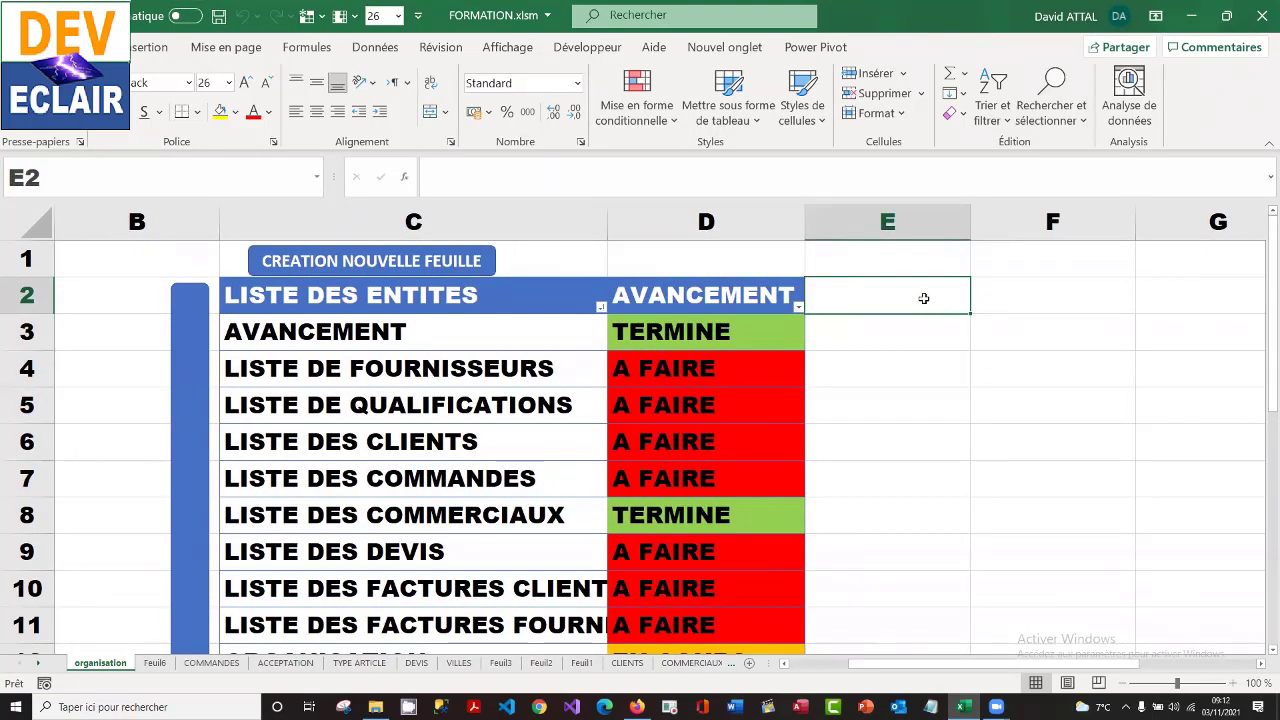
type("REV")
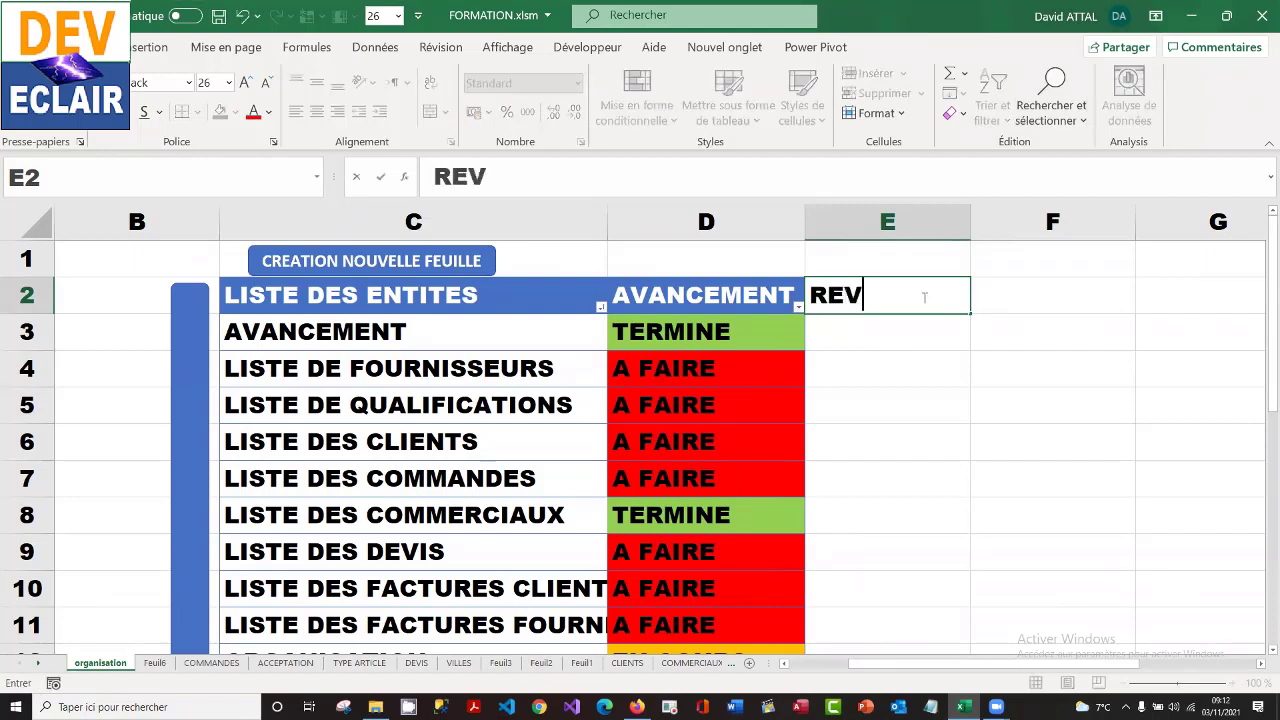
type("ISION")
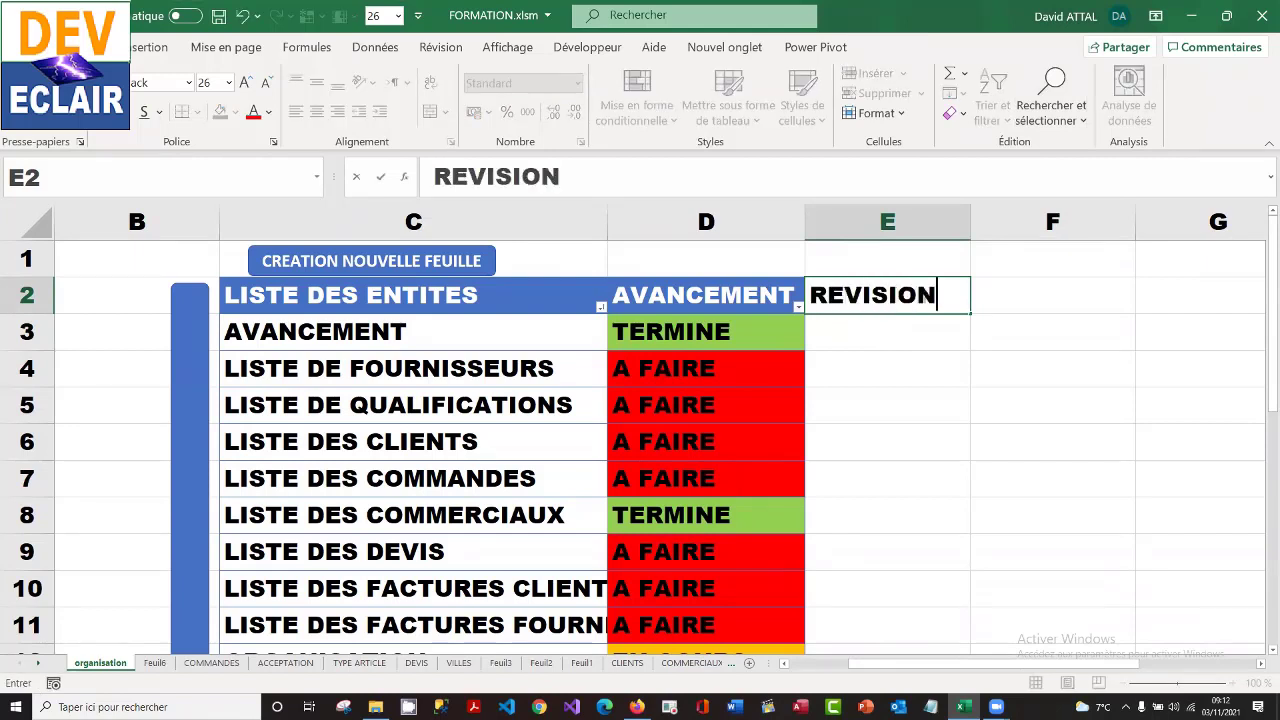
key("ctrl+Return")
key("Return")
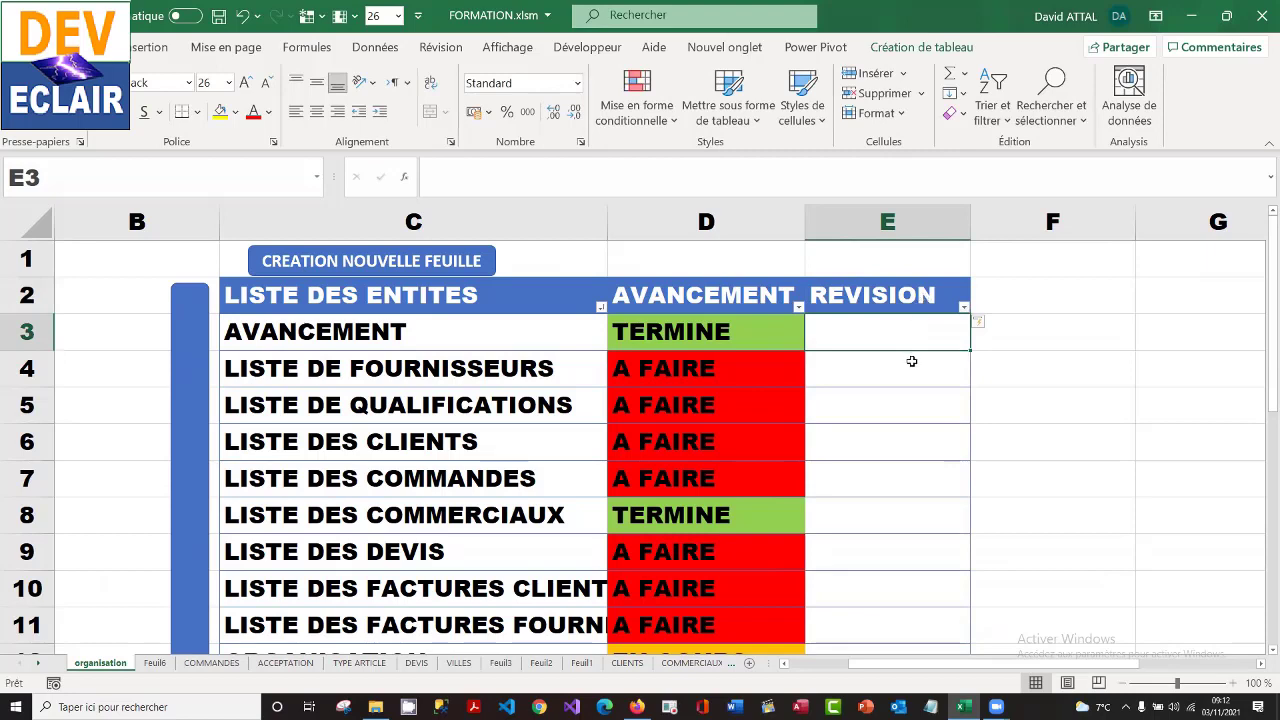
left_click_drag(898, 330, 900, 482)
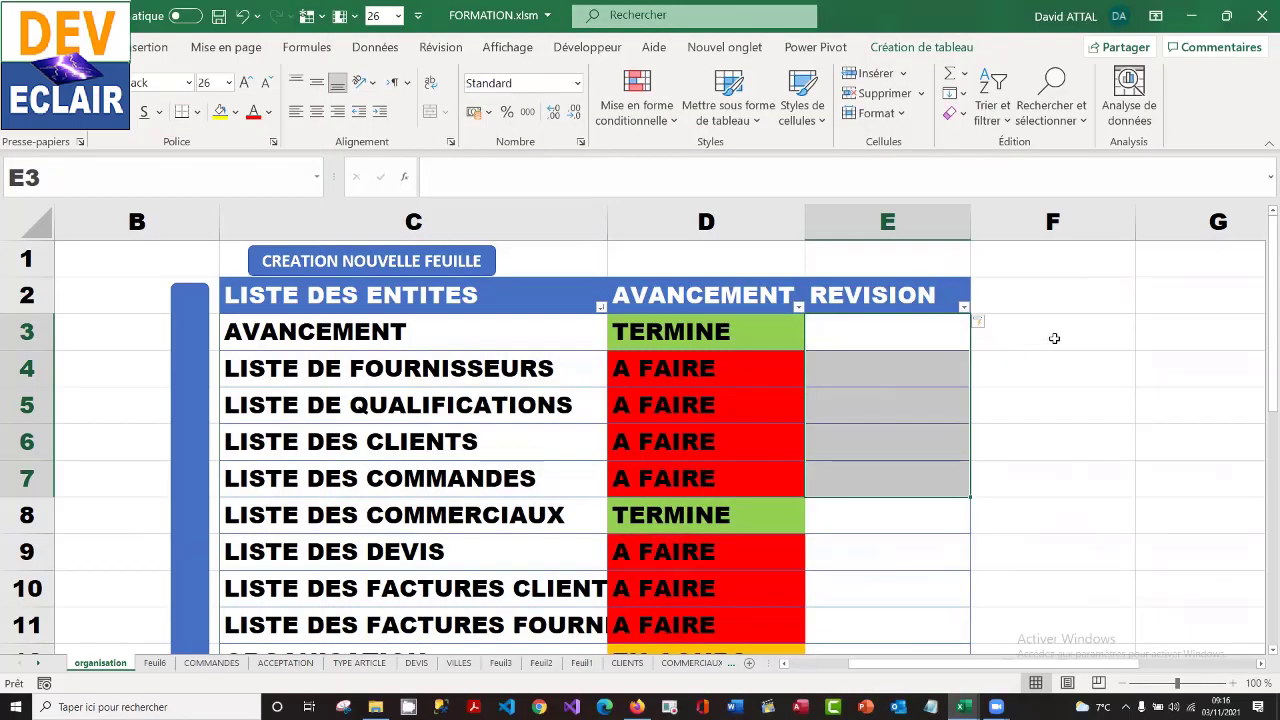
left_click(1054, 337)
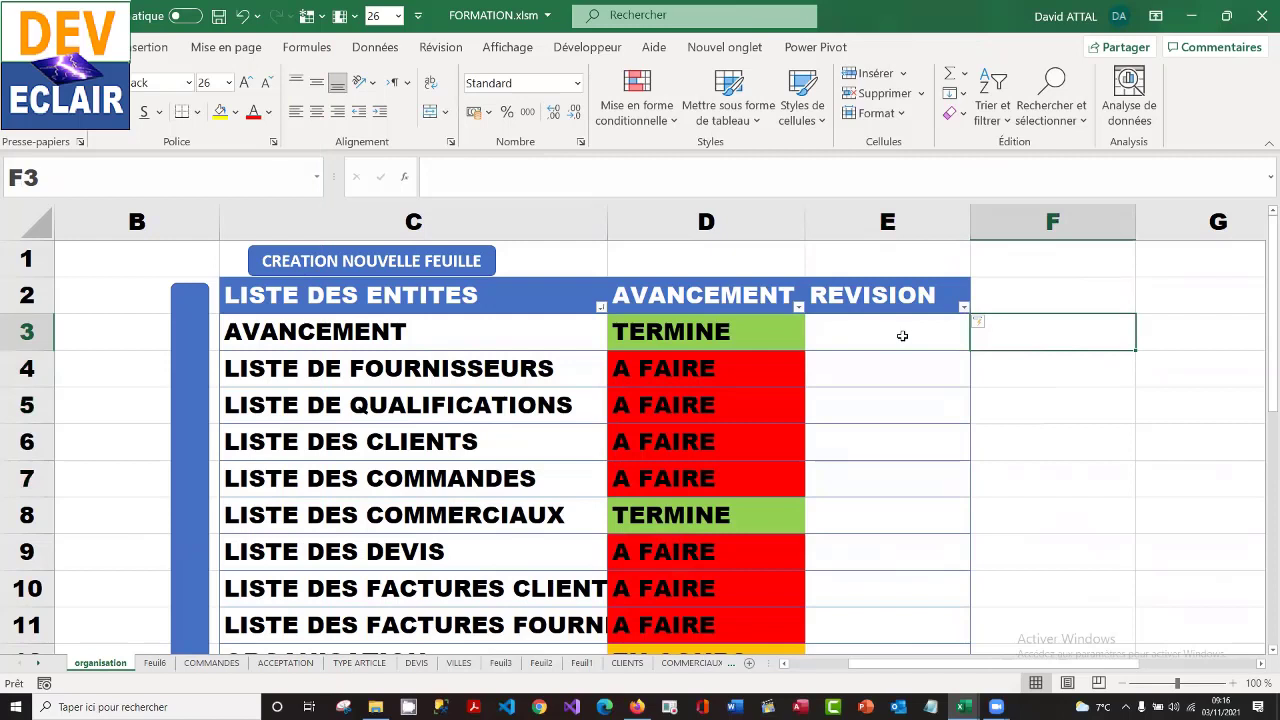
left_click(902, 336)
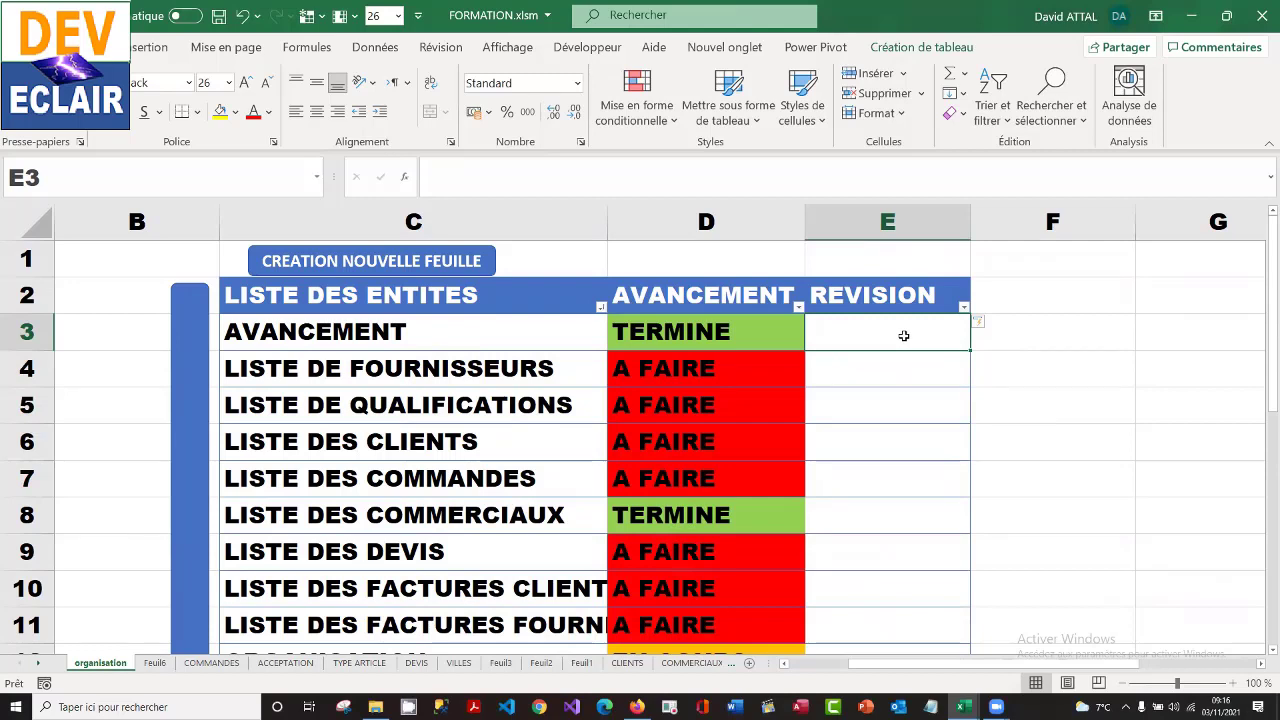
left_click(1077, 326)
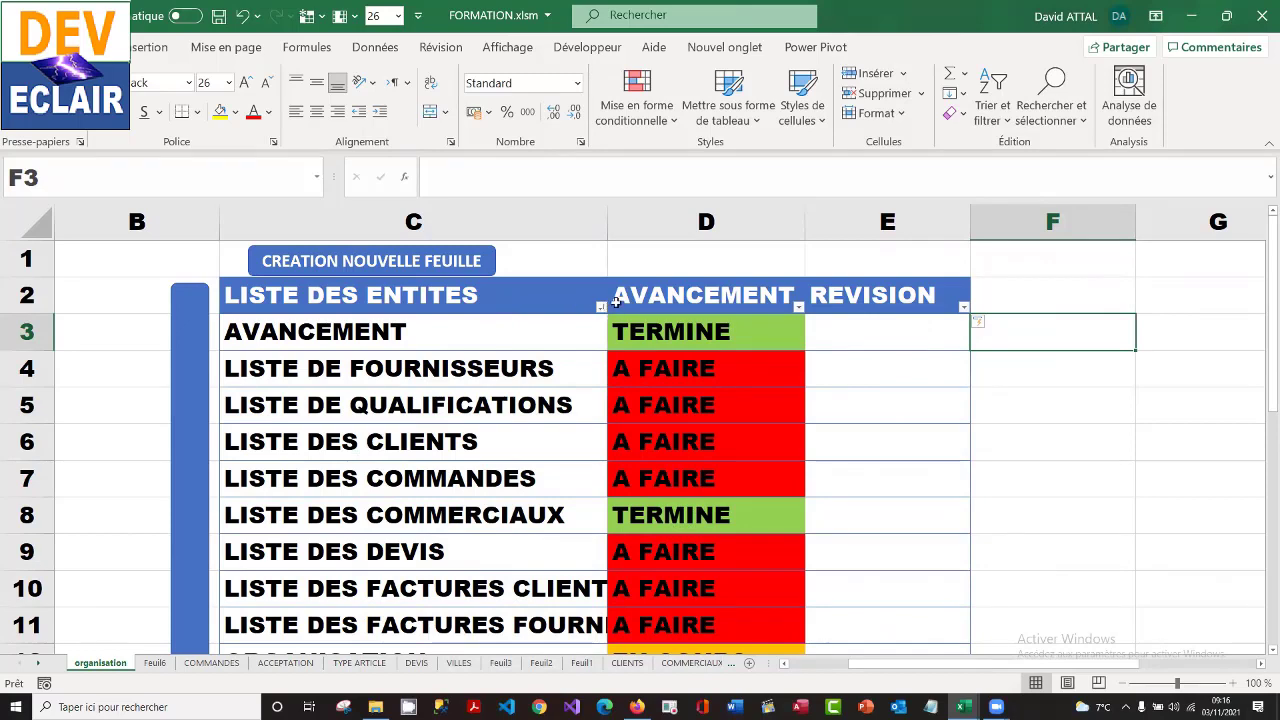
left_click(737, 118)
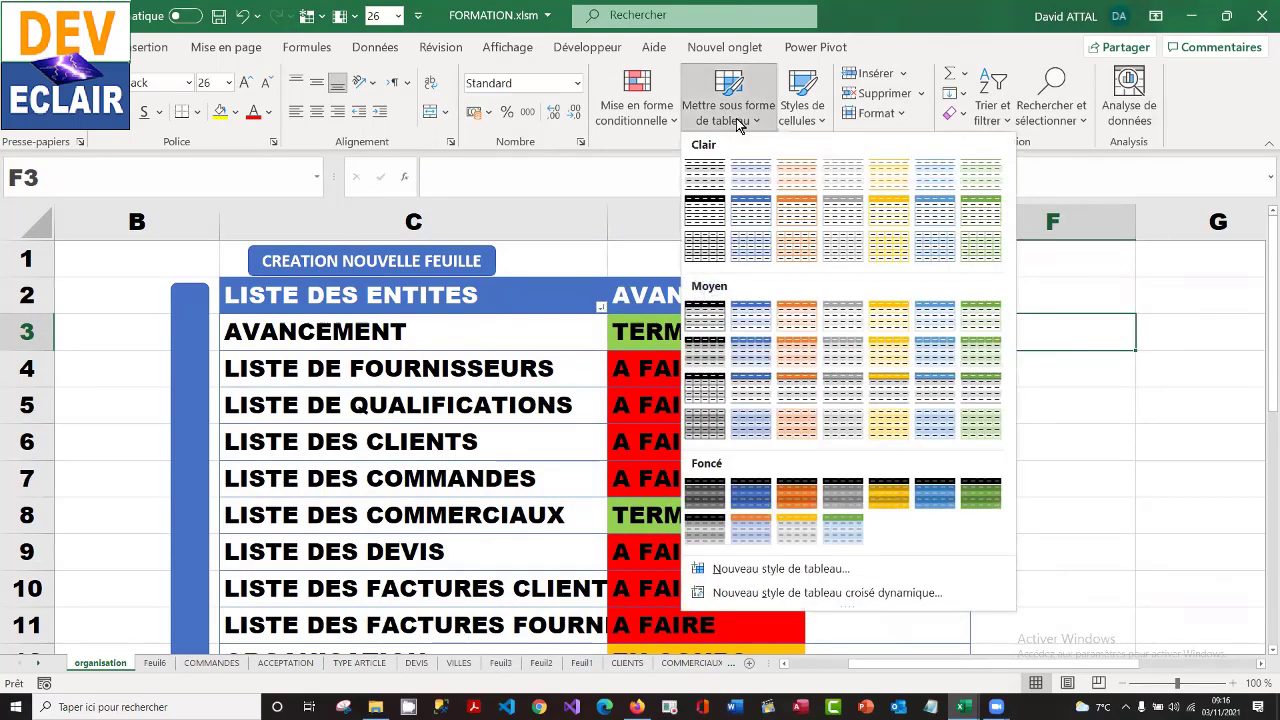
left_click(737, 120)
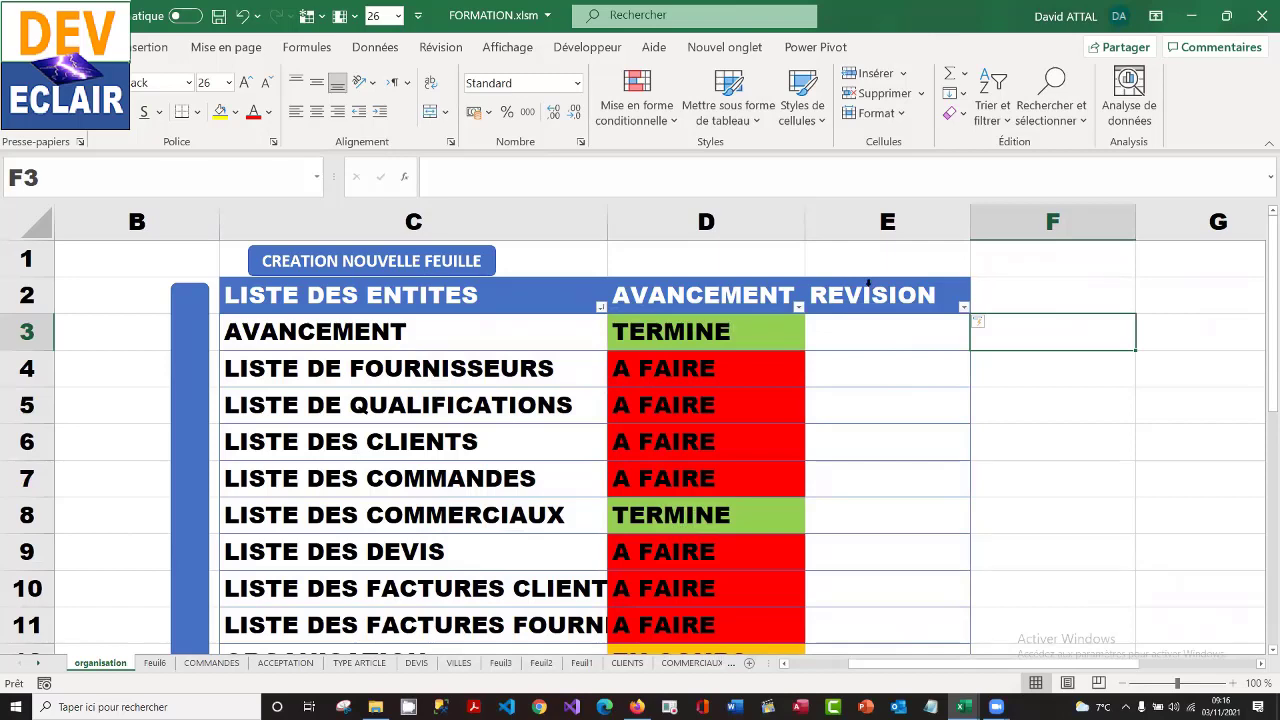
- With the REVISION column's data cells selected, go to the AVANCEMENT named range to view its list, and return to the organisation sheet
left_click(868, 283)
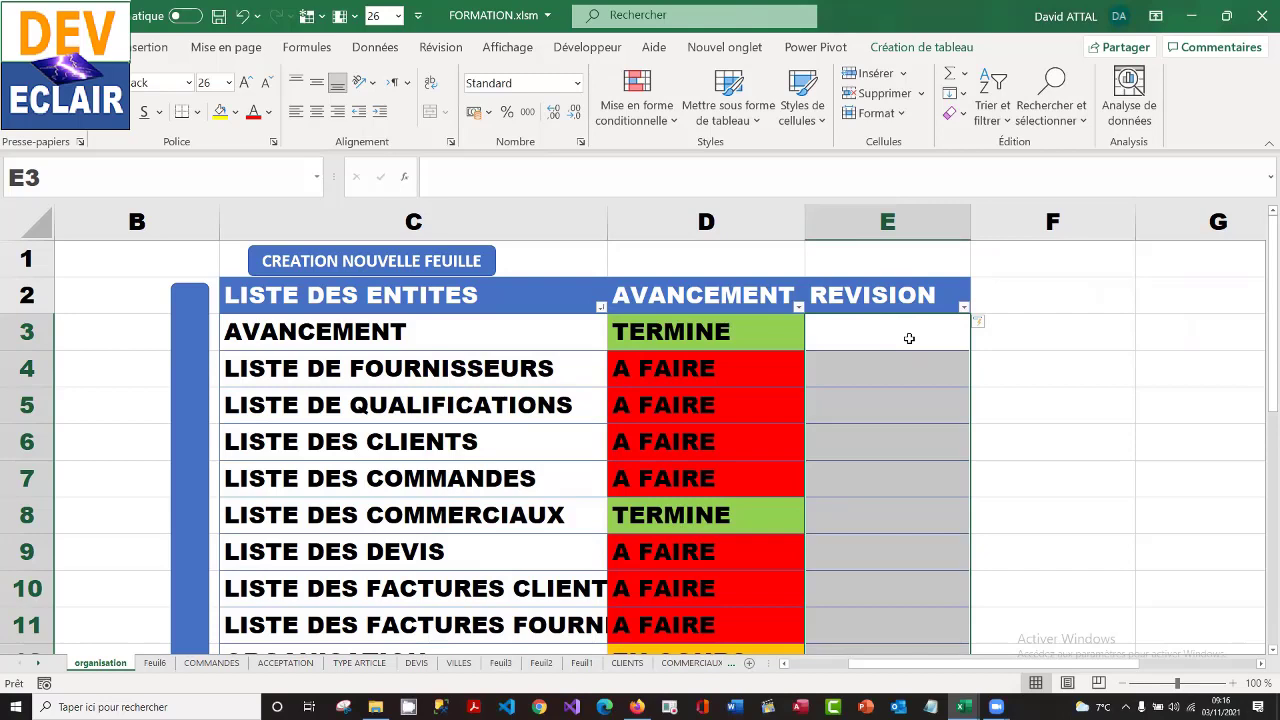
key("F5")
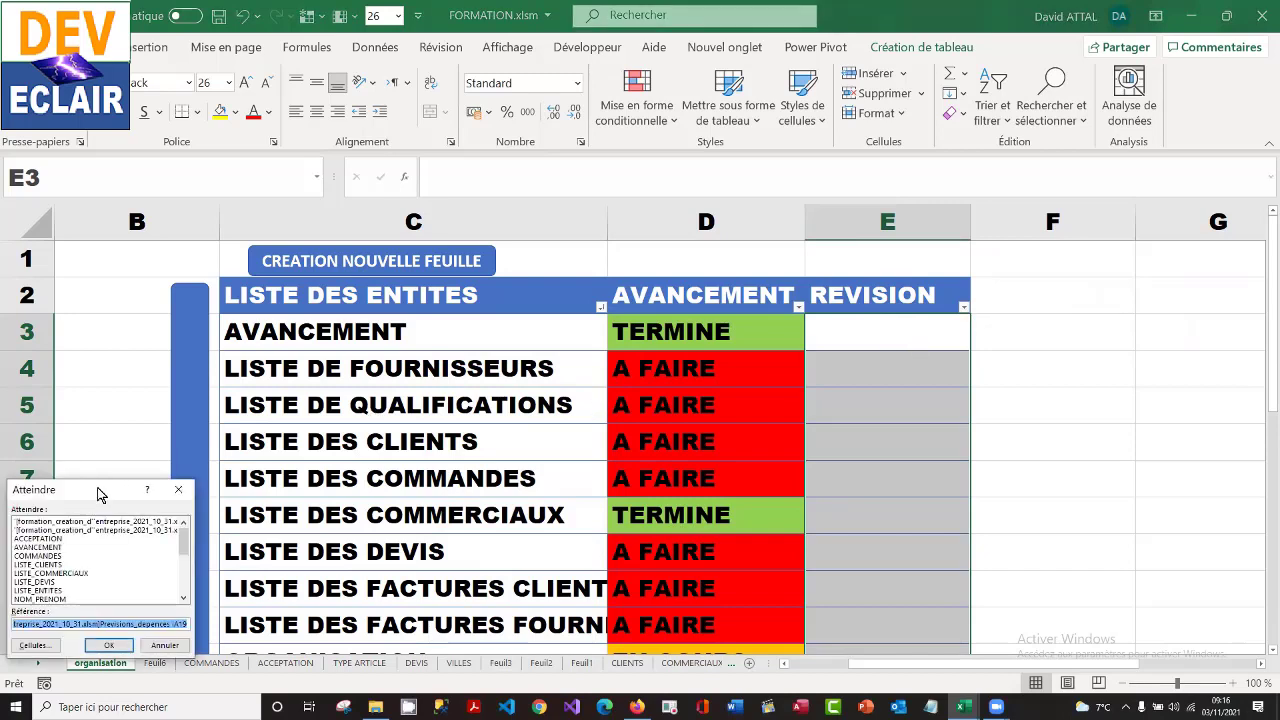
left_click_drag(98, 497, 412, 347)
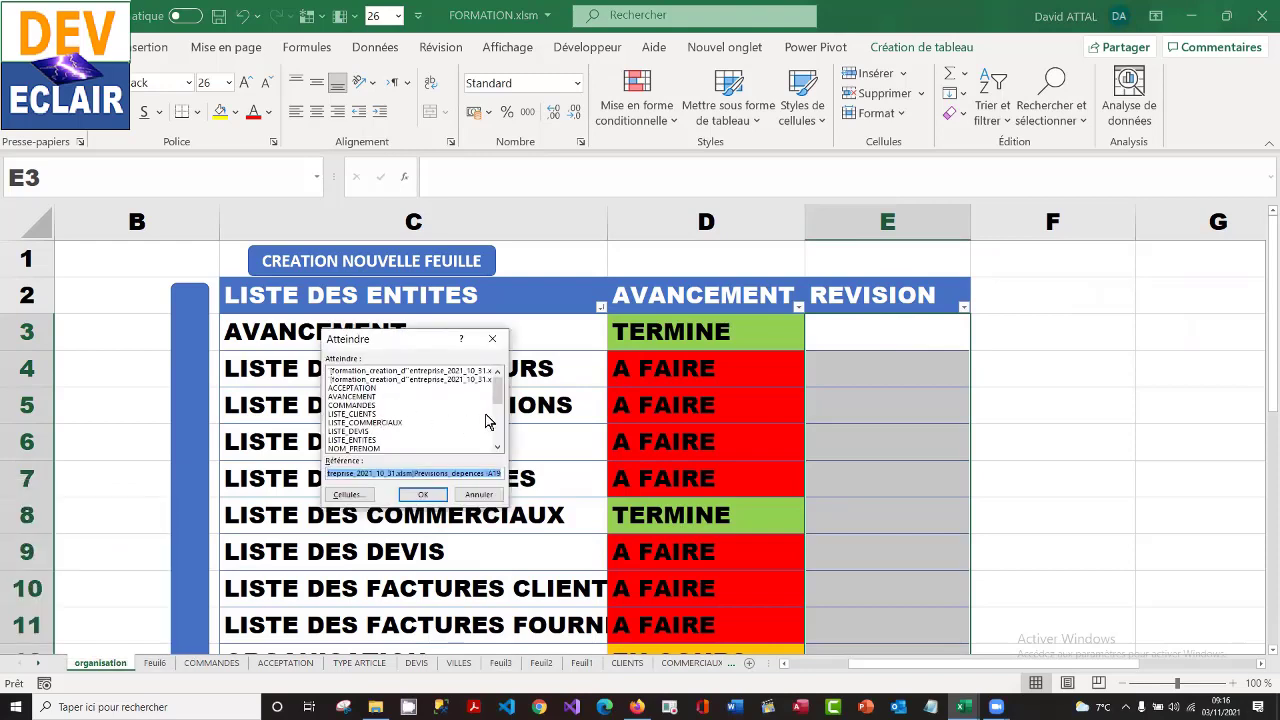
left_click(350, 398)
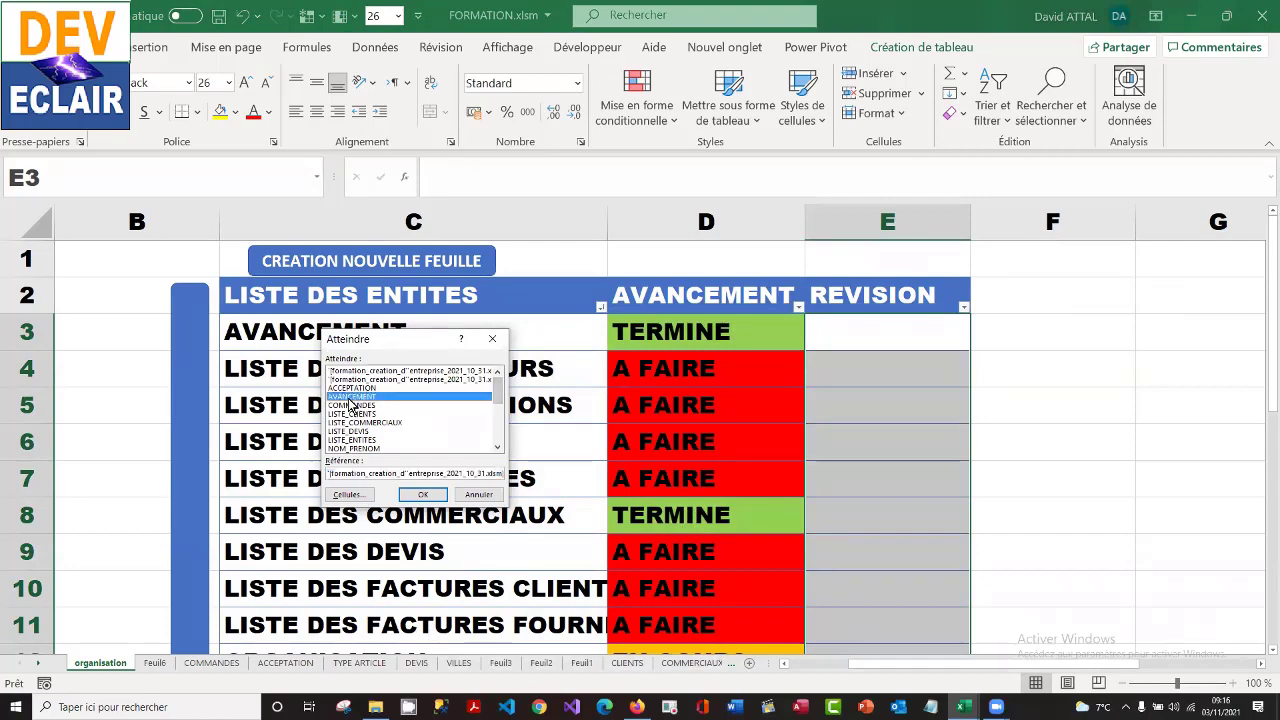
left_click(424, 495)
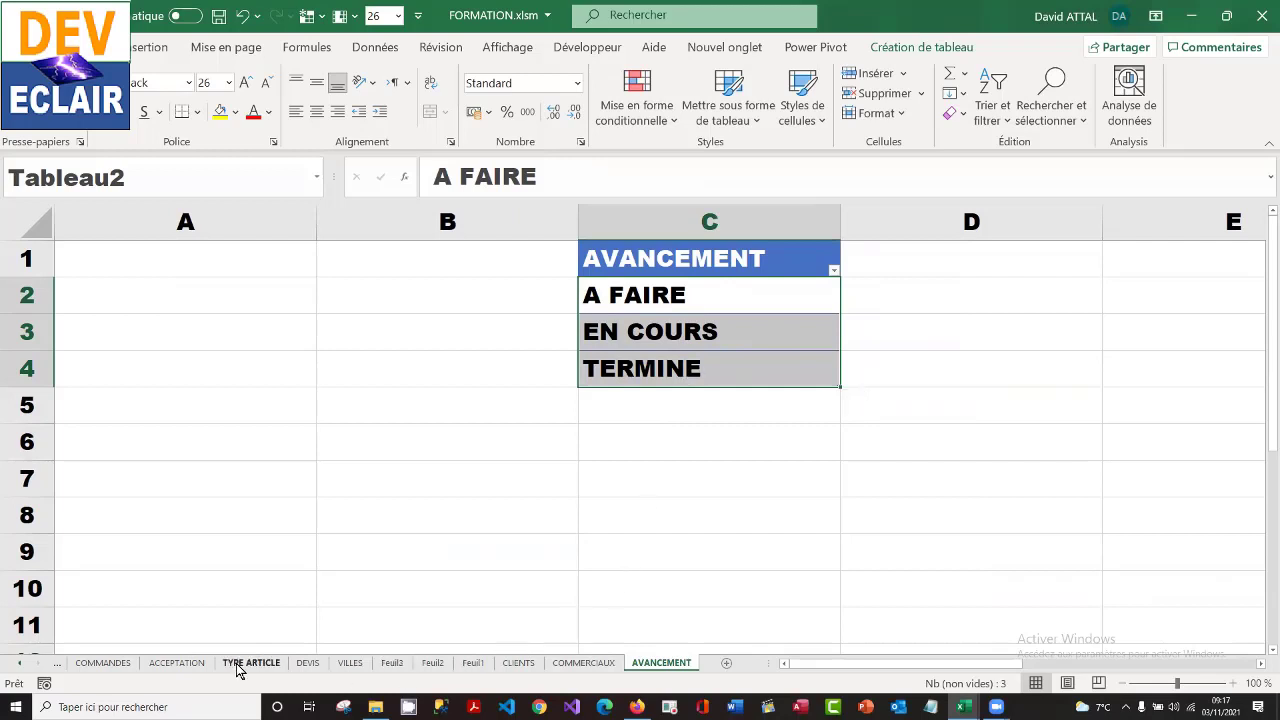
left_click(19, 664)
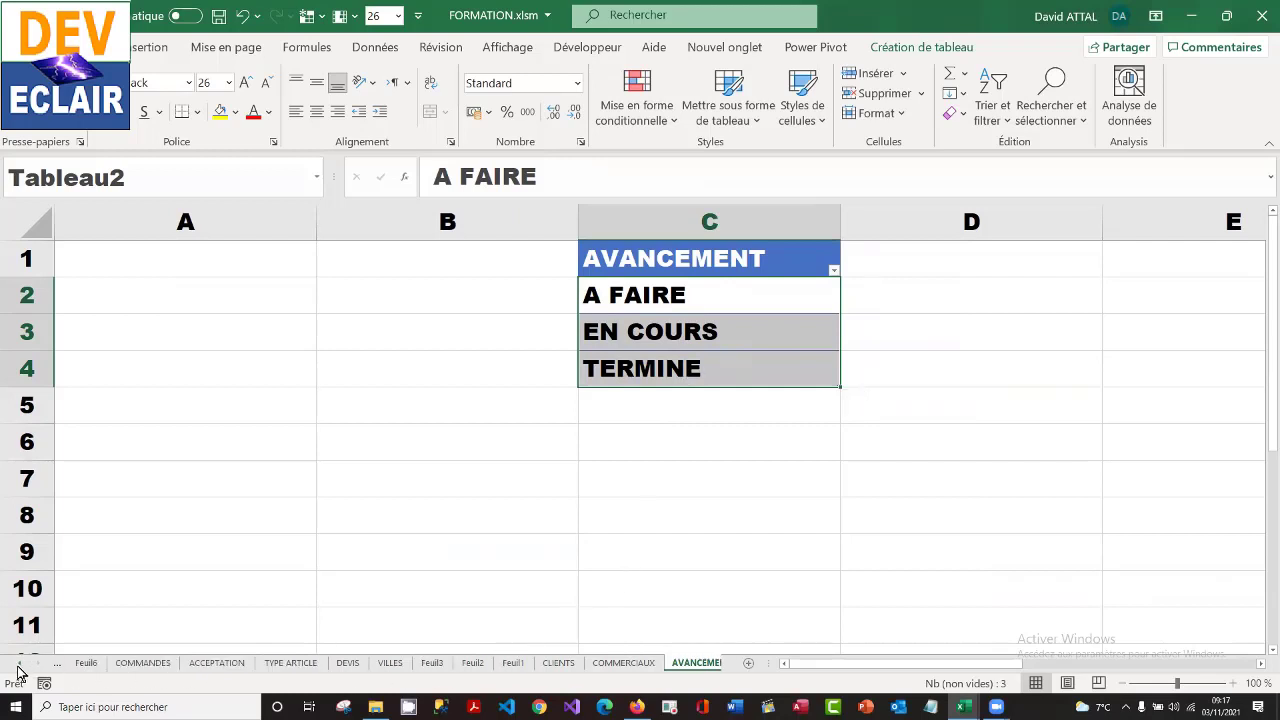
left_click(19, 664)
left_click(100, 663)
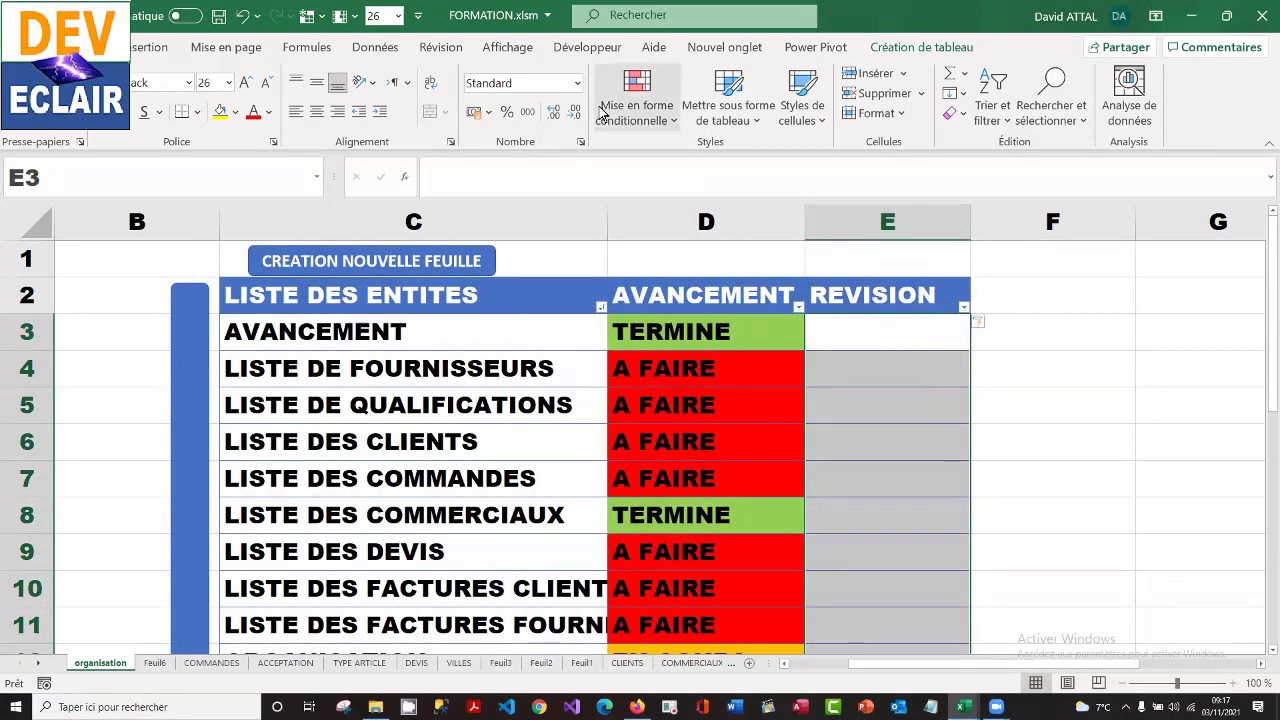
- Apply list data validation to the REVISION column's data cells, using the named range =AVANCEMENT as the source
left_click(376, 48)
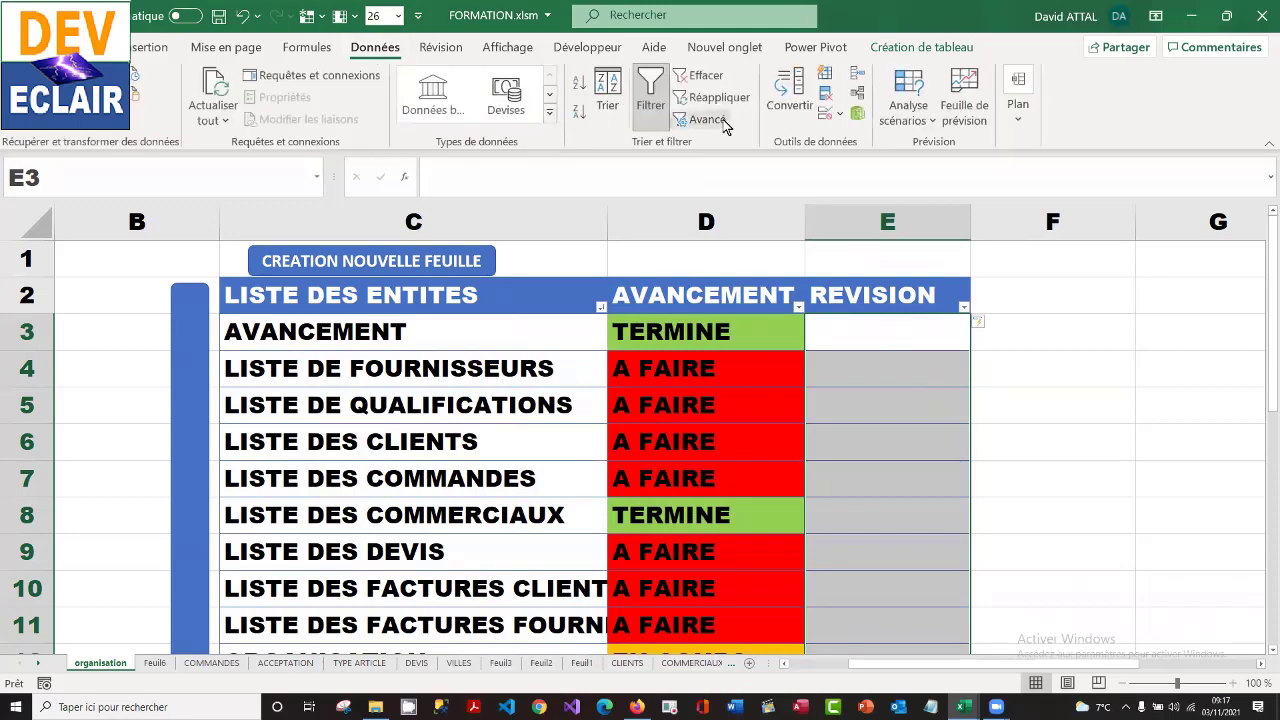
left_click(827, 113)
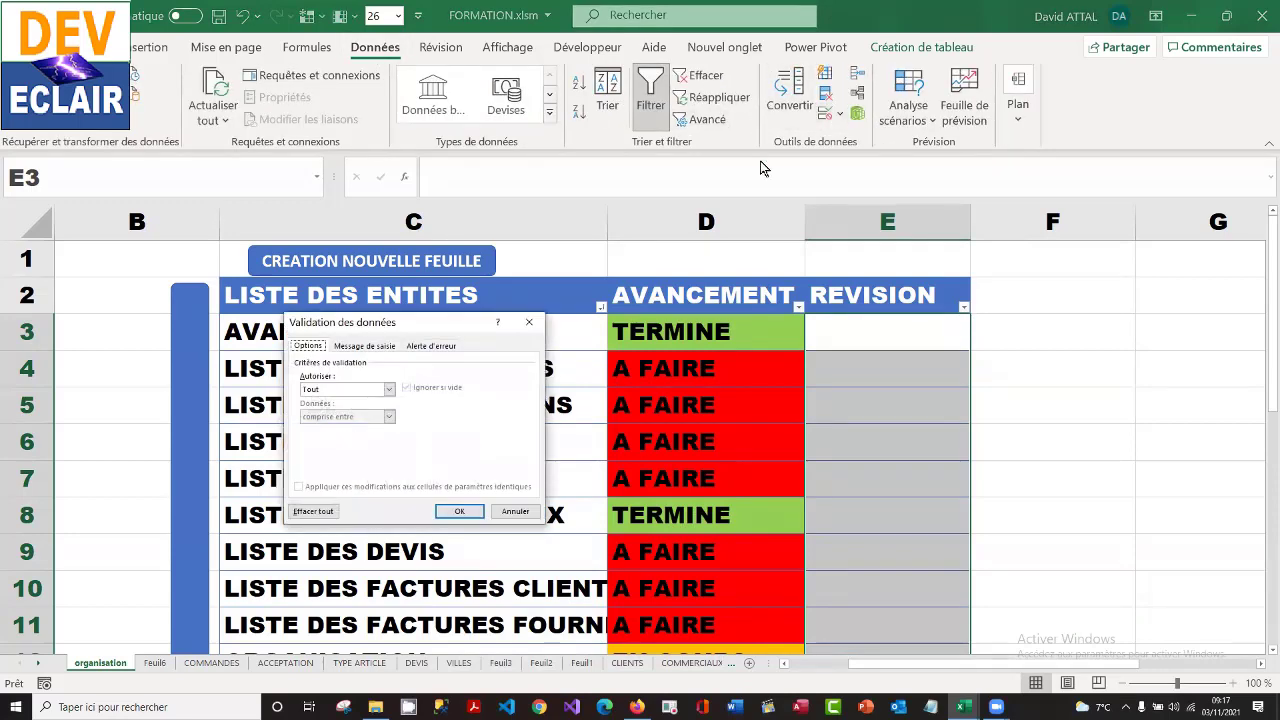
left_click(389, 389)
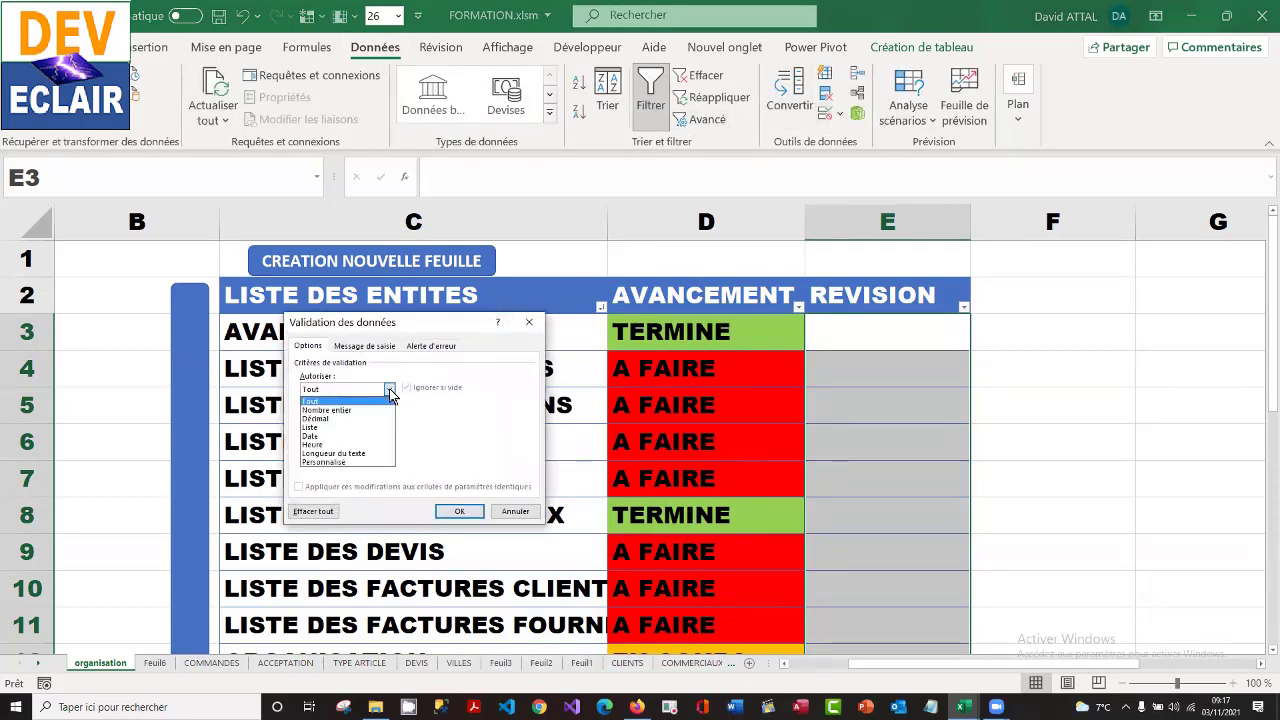
left_click(346, 428)
left_click(350, 442)
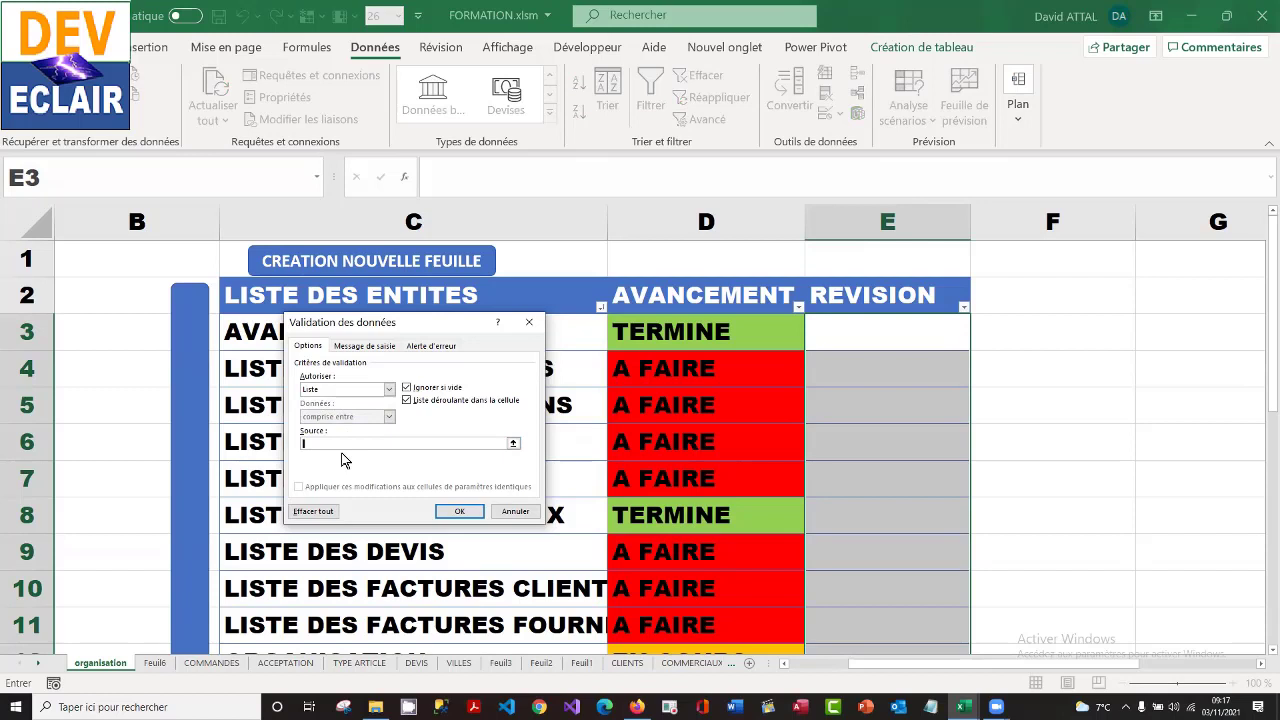
key("F3")
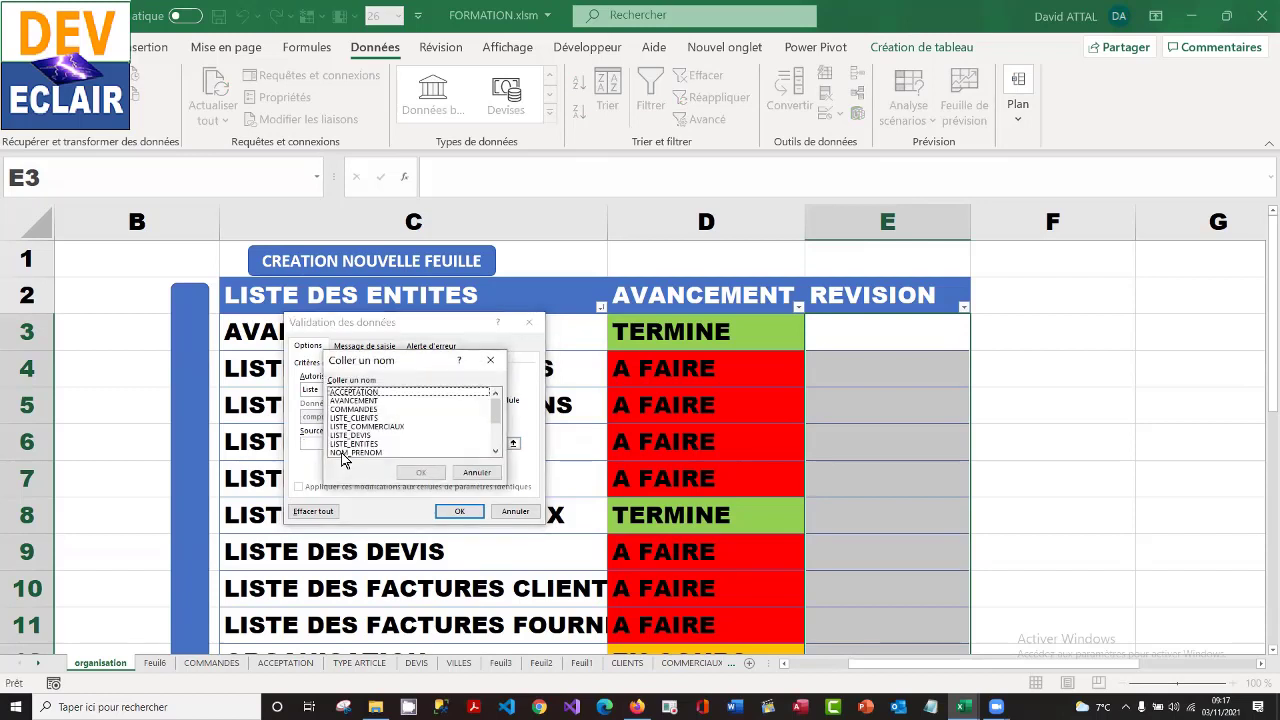
left_click(365, 401)
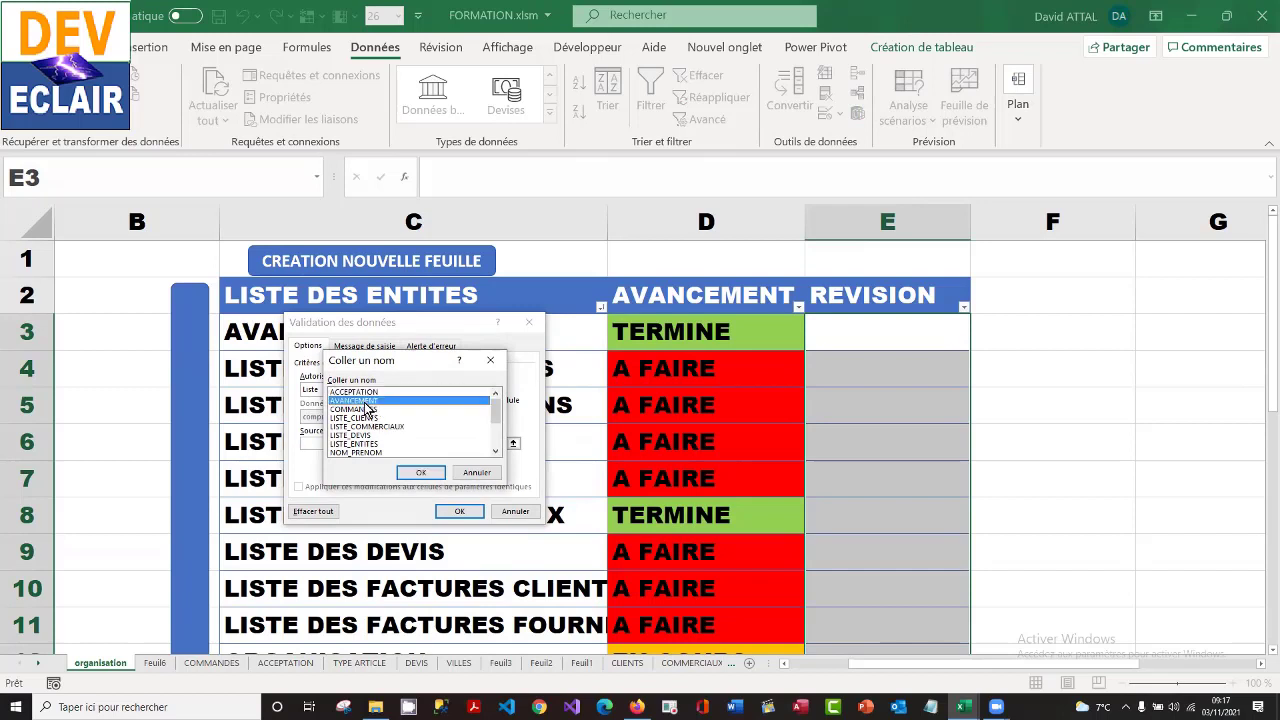
left_click(416, 474)
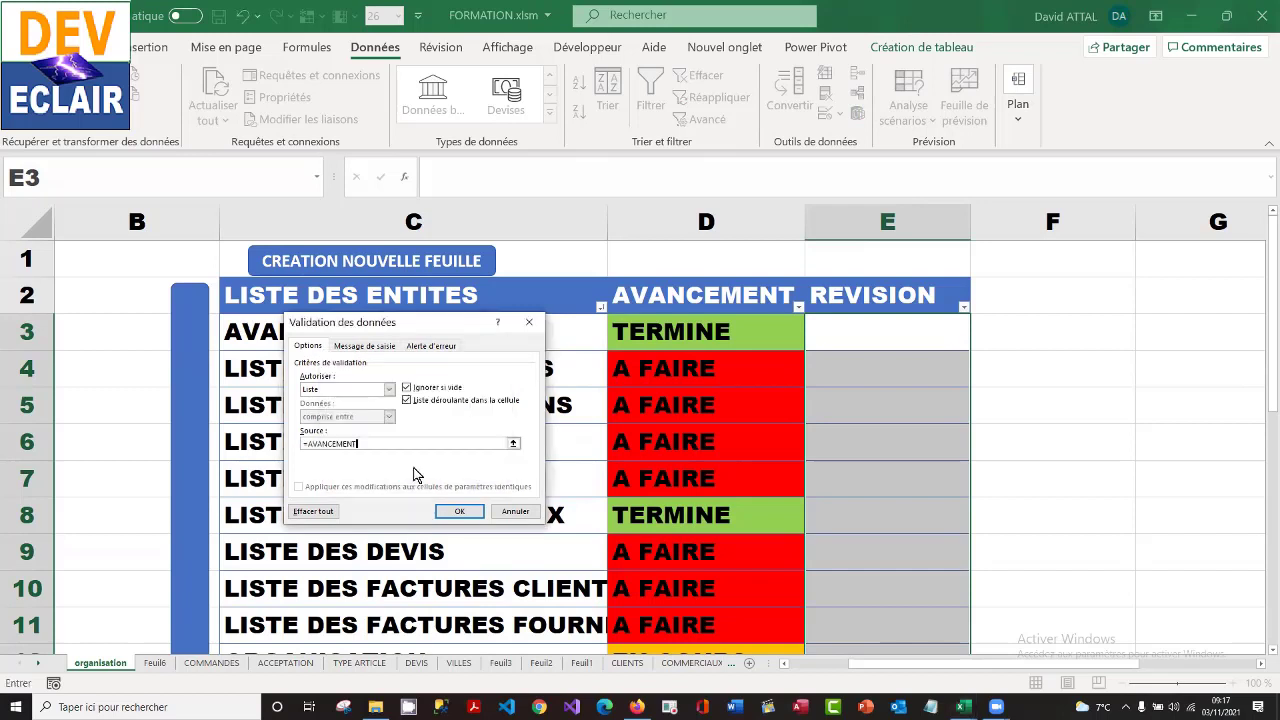
left_click(464, 512)
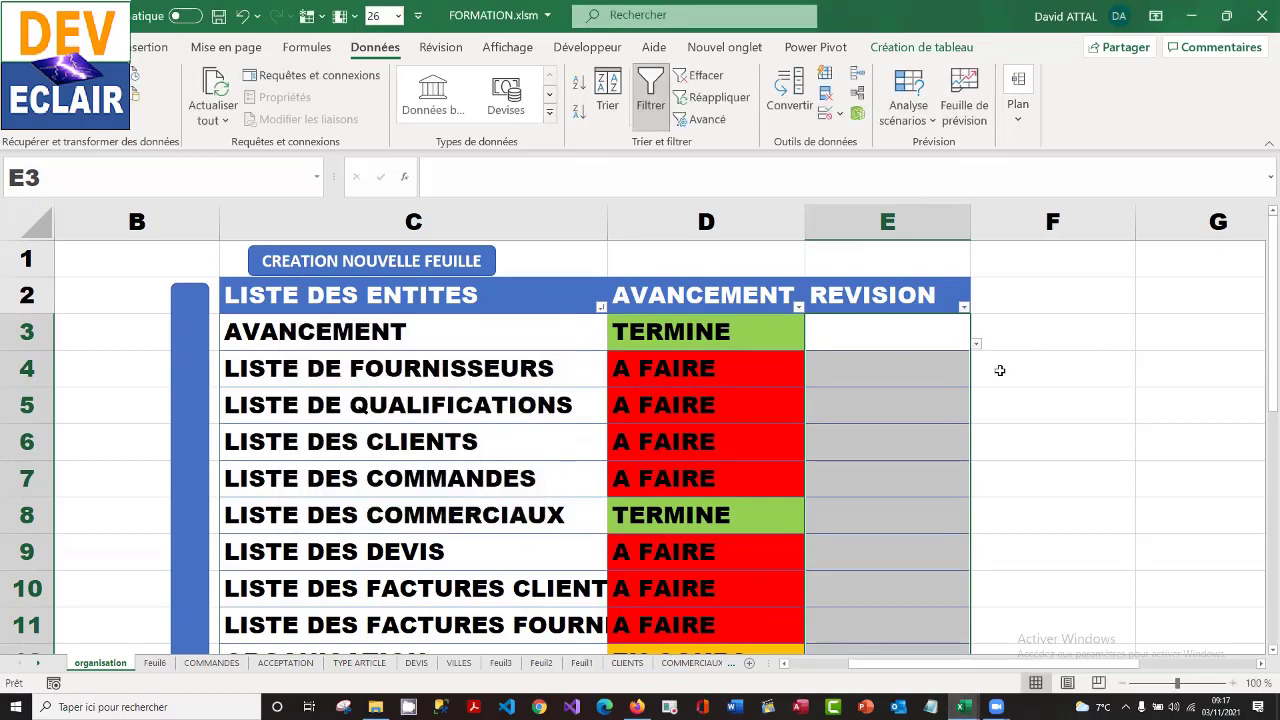
- Choose A FAIRE in E3, EN COURS in E4 and TERMINE in E5 from the REVISION column's validation list
left_click(924, 329)
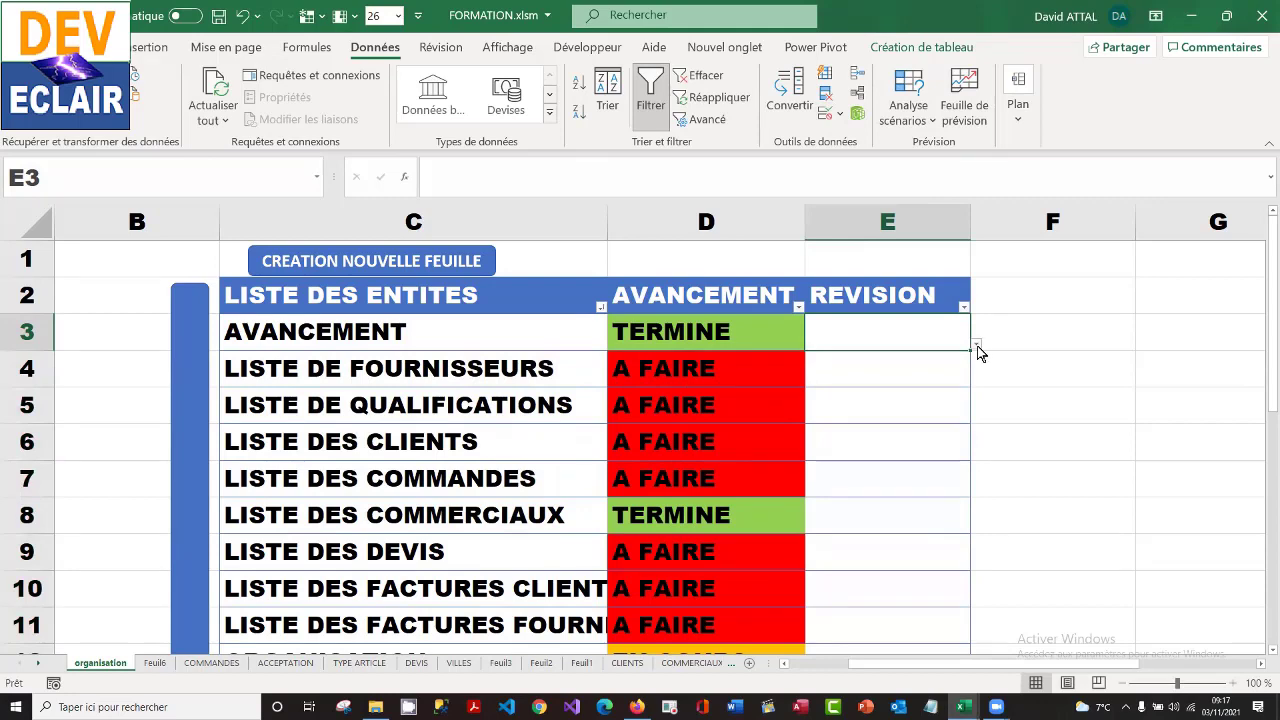
left_click(977, 345)
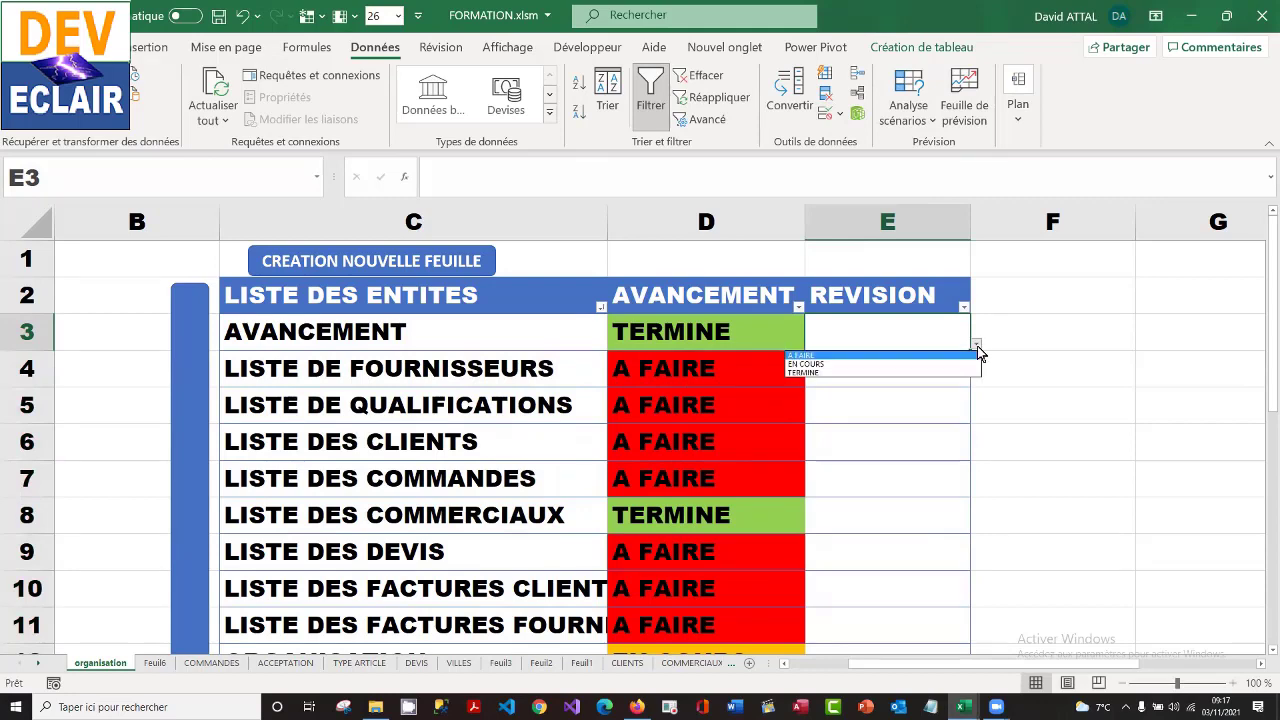
left_click(900, 356)
left_click(926, 374)
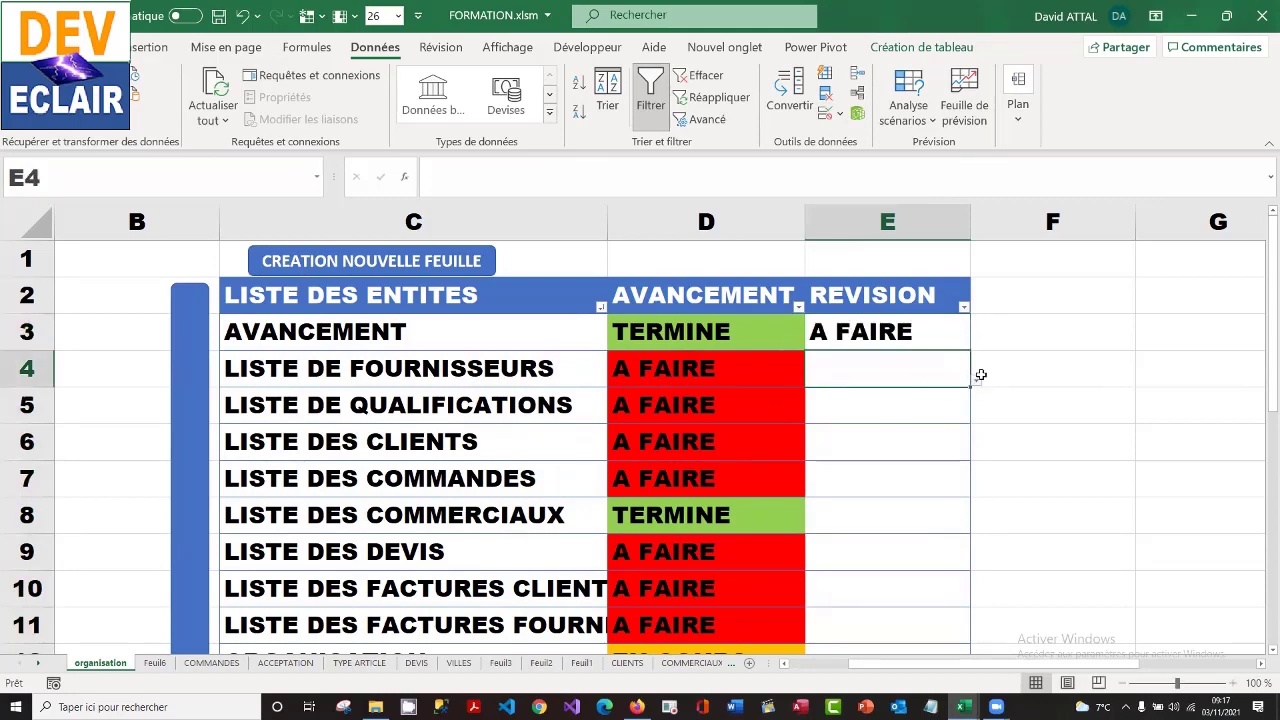
left_click(976, 381)
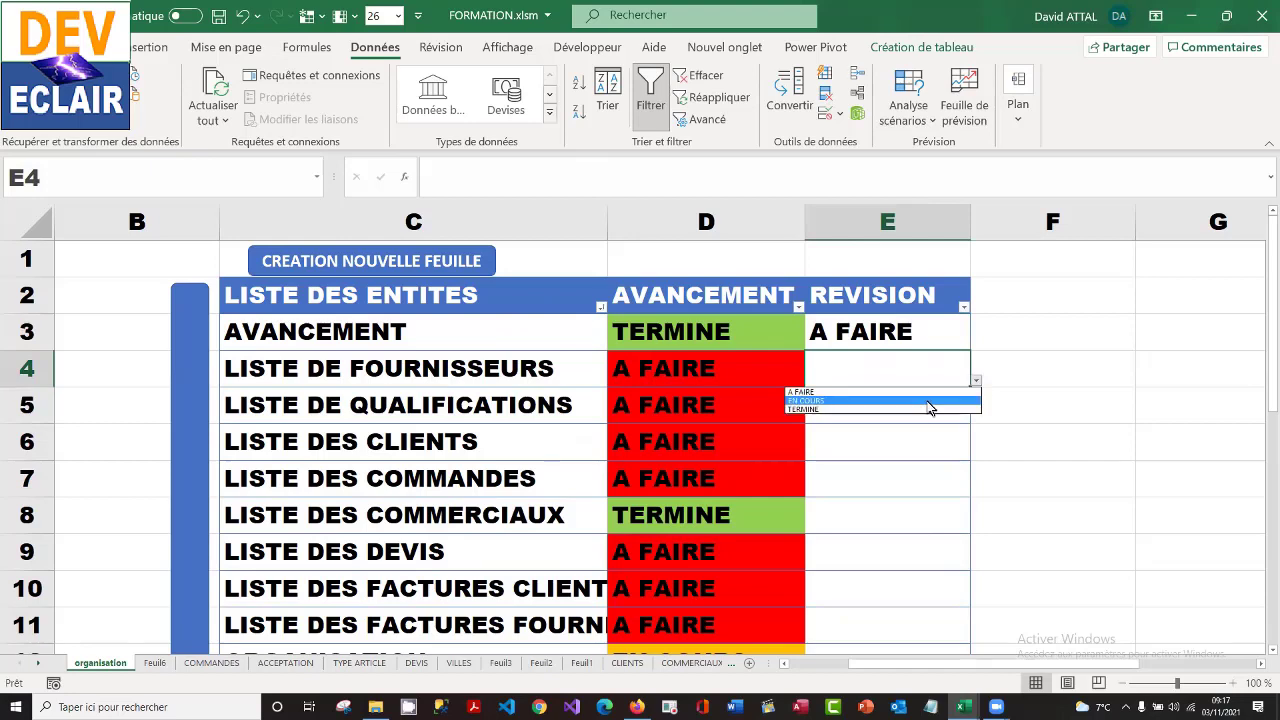
left_click(928, 401)
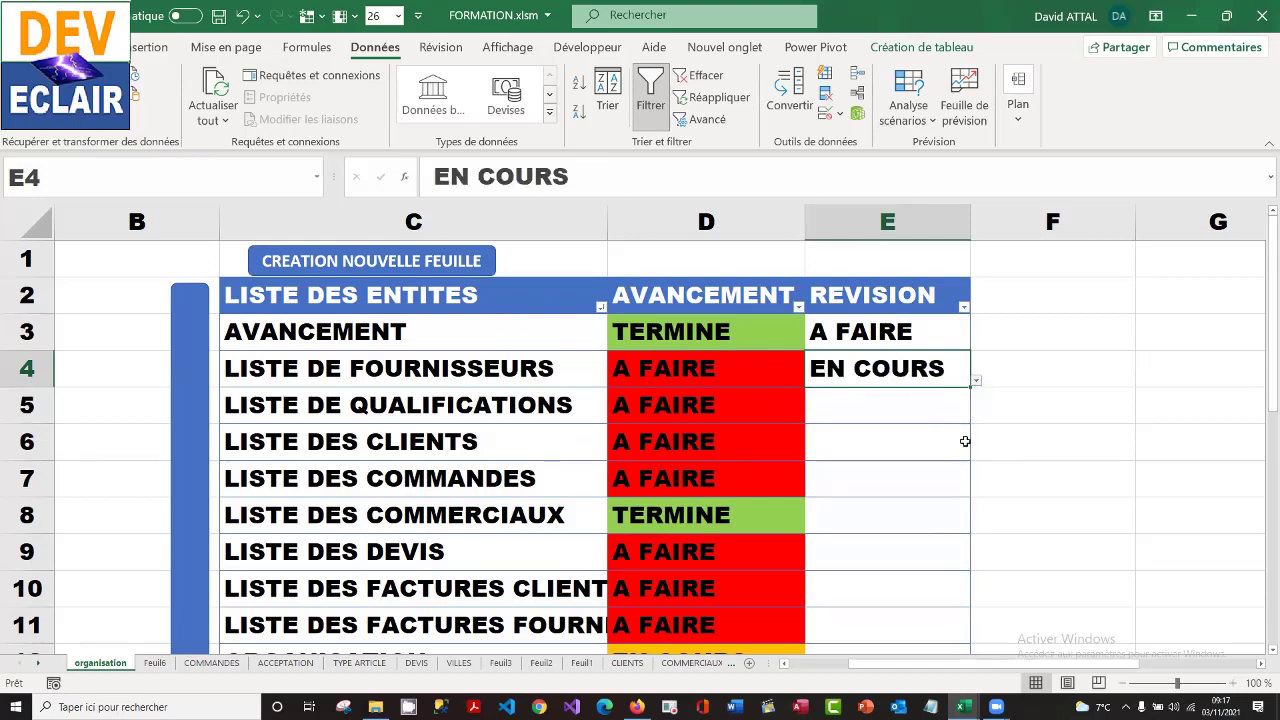
left_click(905, 410)
left_click(977, 418)
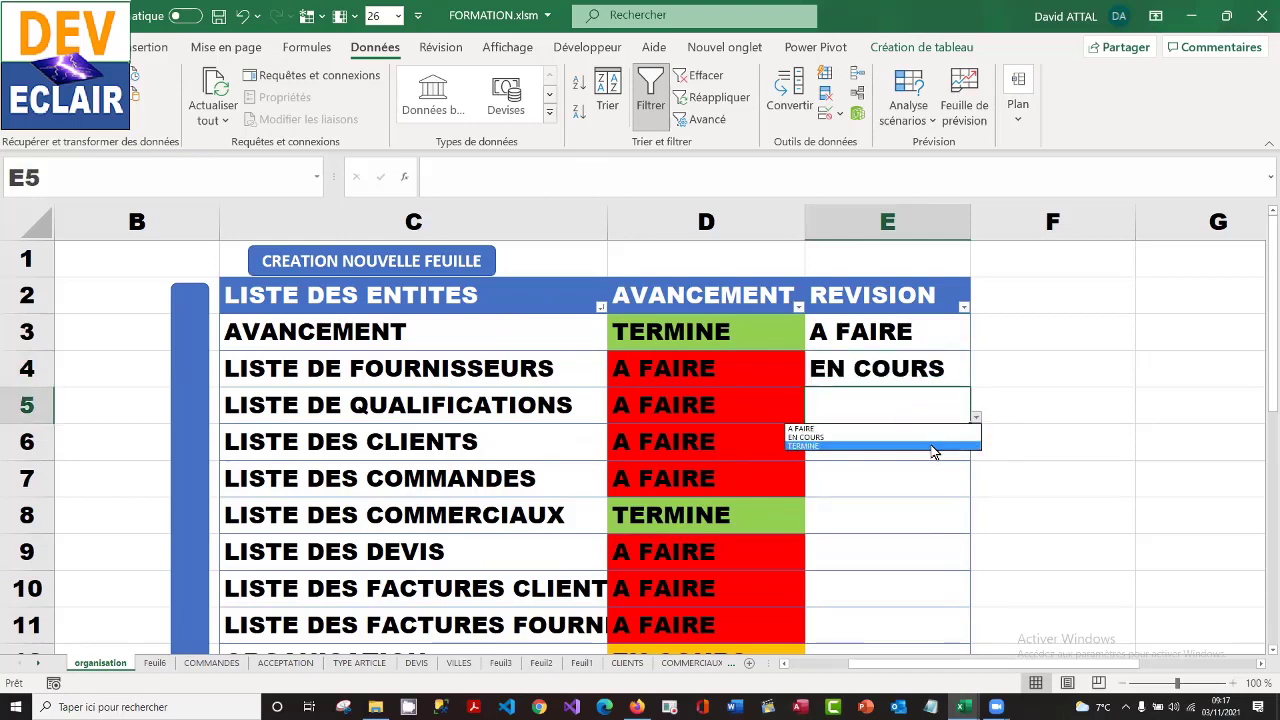
left_click(933, 449)
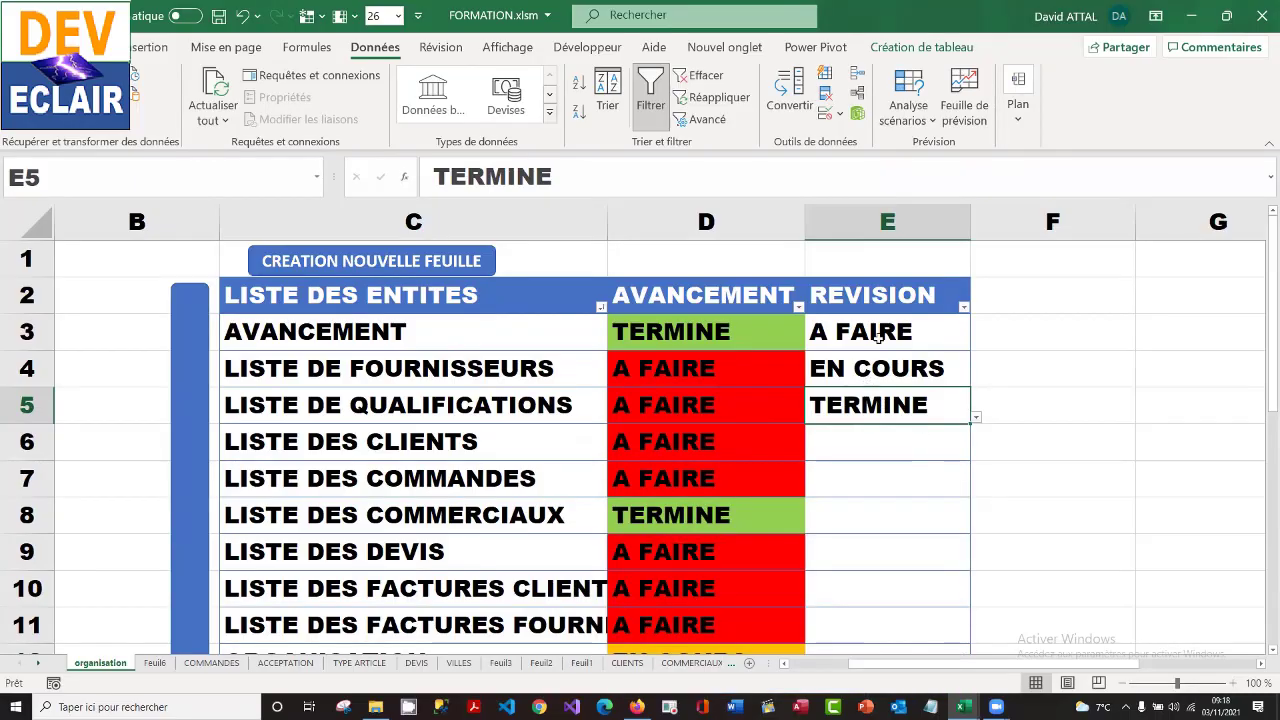
- Add a conditional formatting rule to the REVISION column's data cells that fills cells equal to A FAIRE with a custom red
left_click(885, 285)
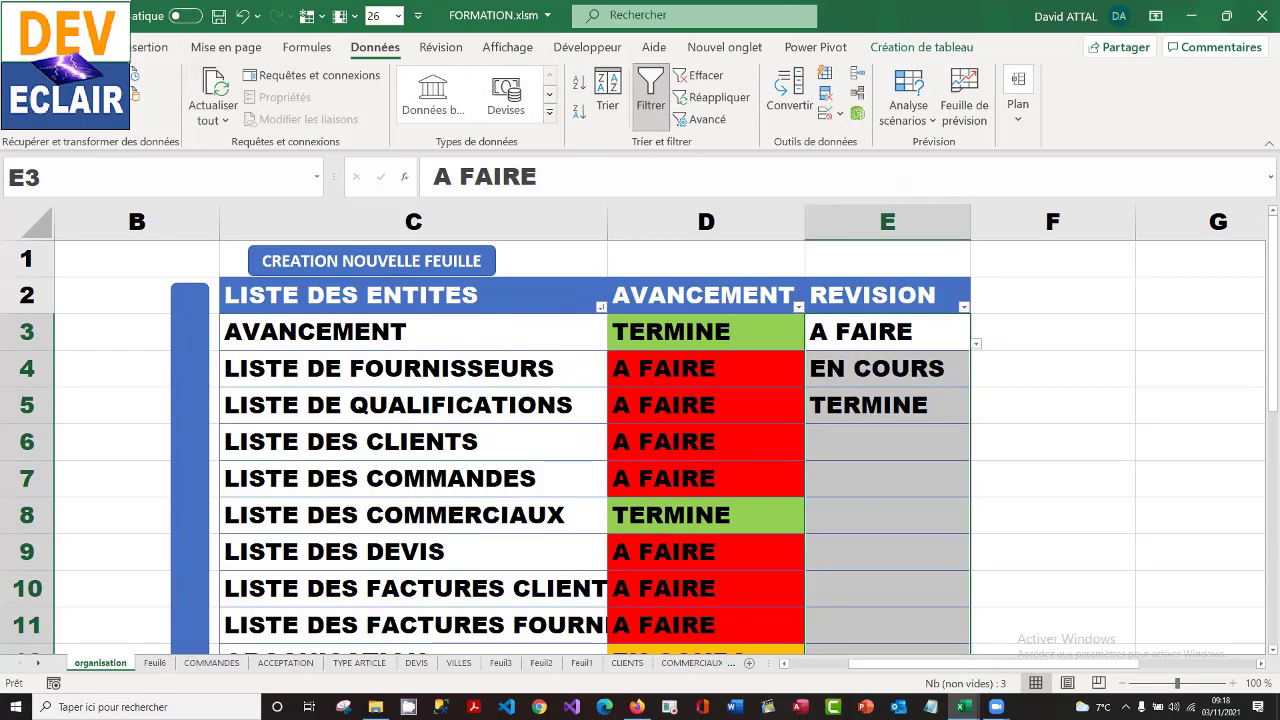
left_click(100, 47)
left_click(655, 118)
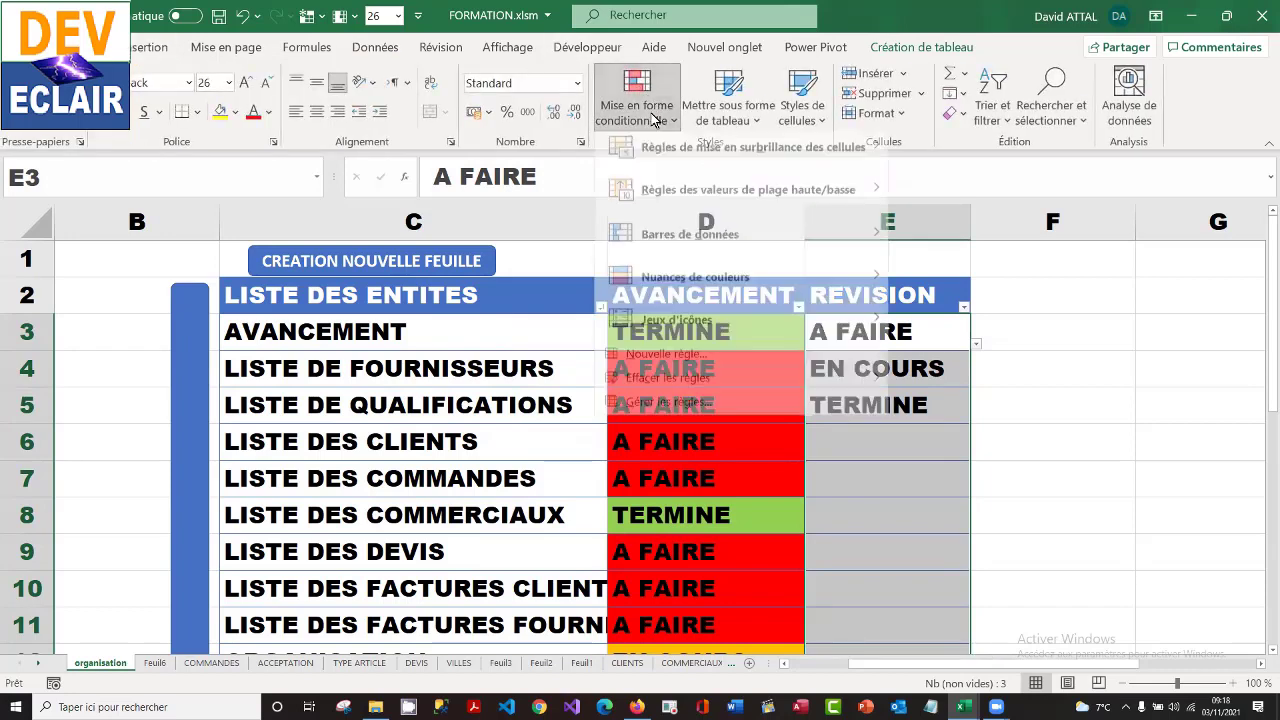
mouse_move(698, 155)
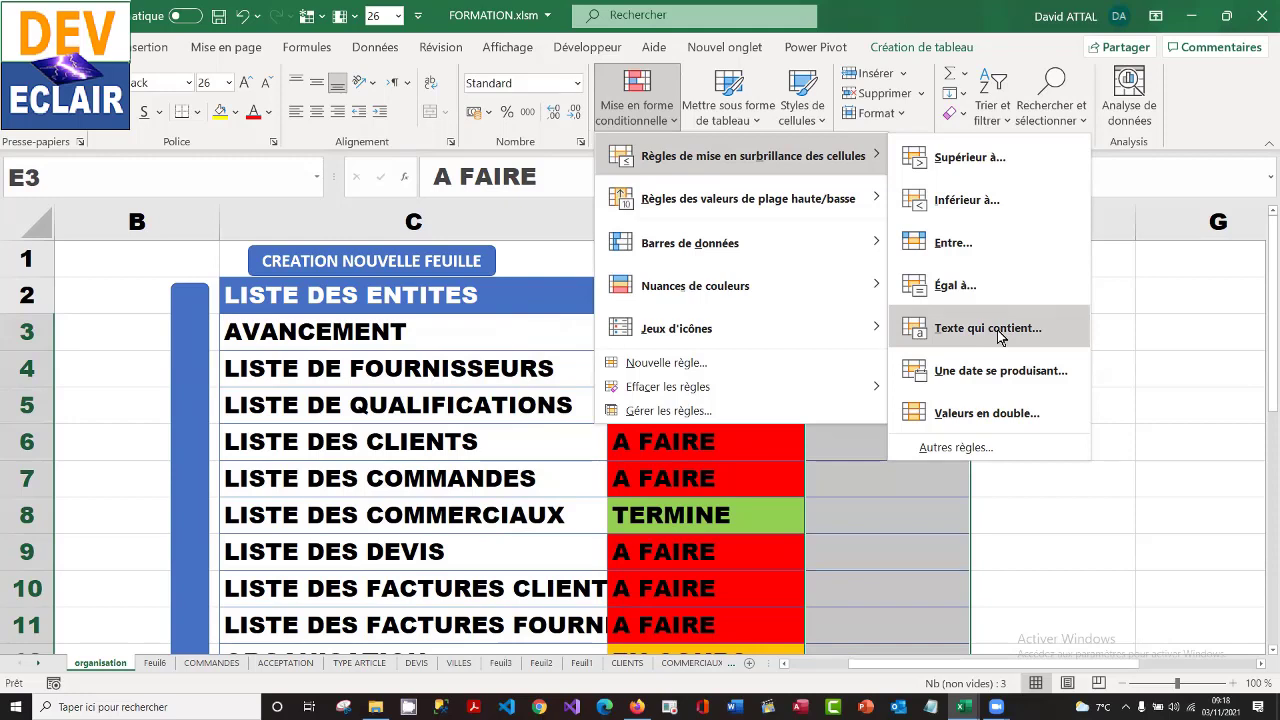
left_click(955, 286)
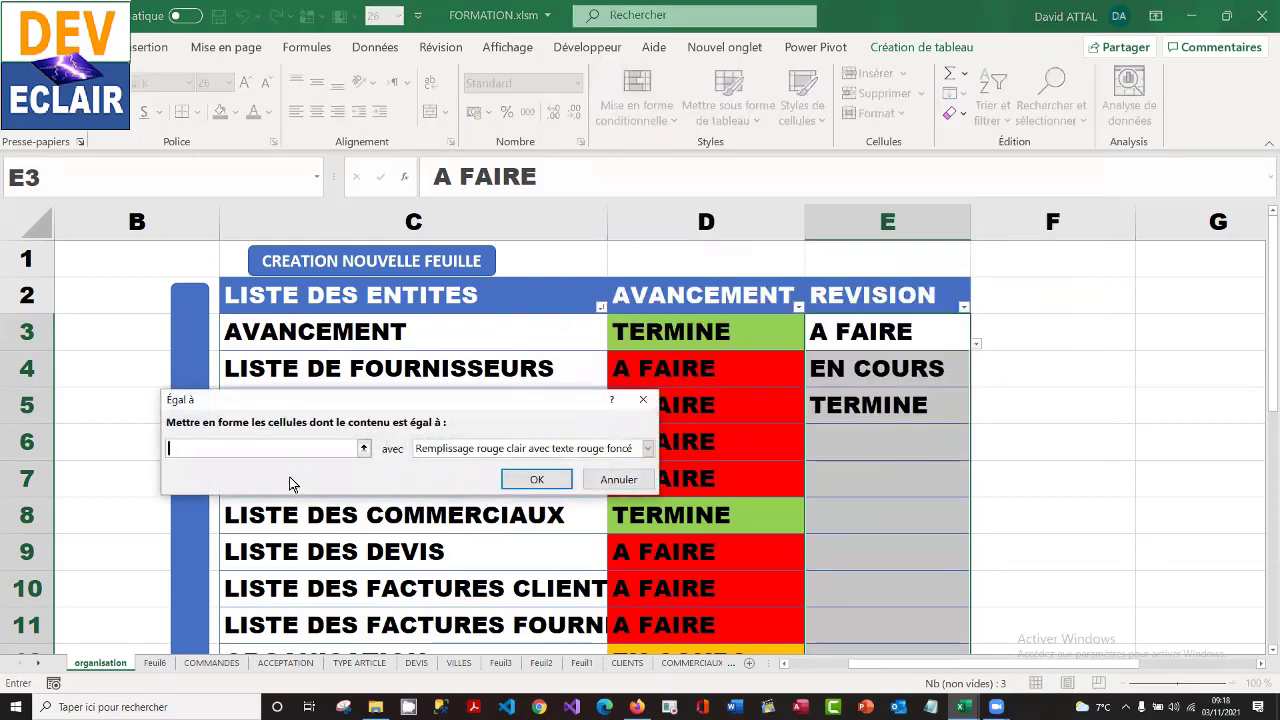
type("A FAIRE")
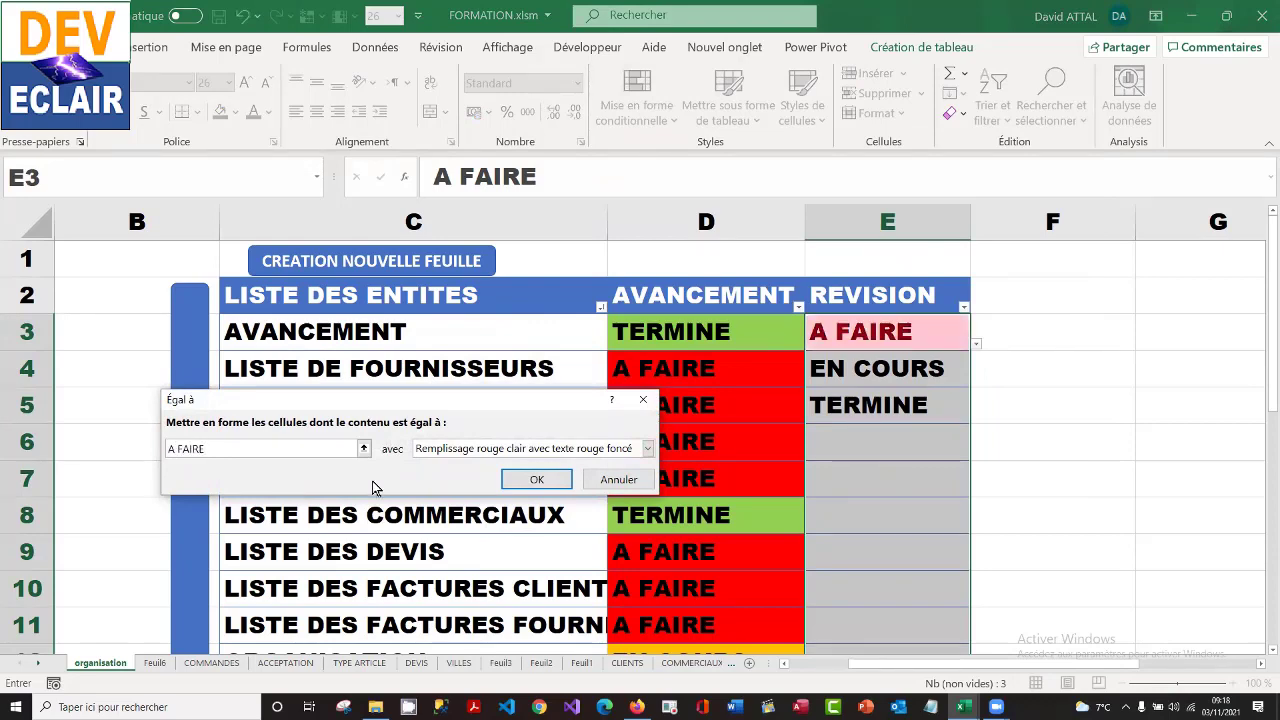
left_click(647, 448)
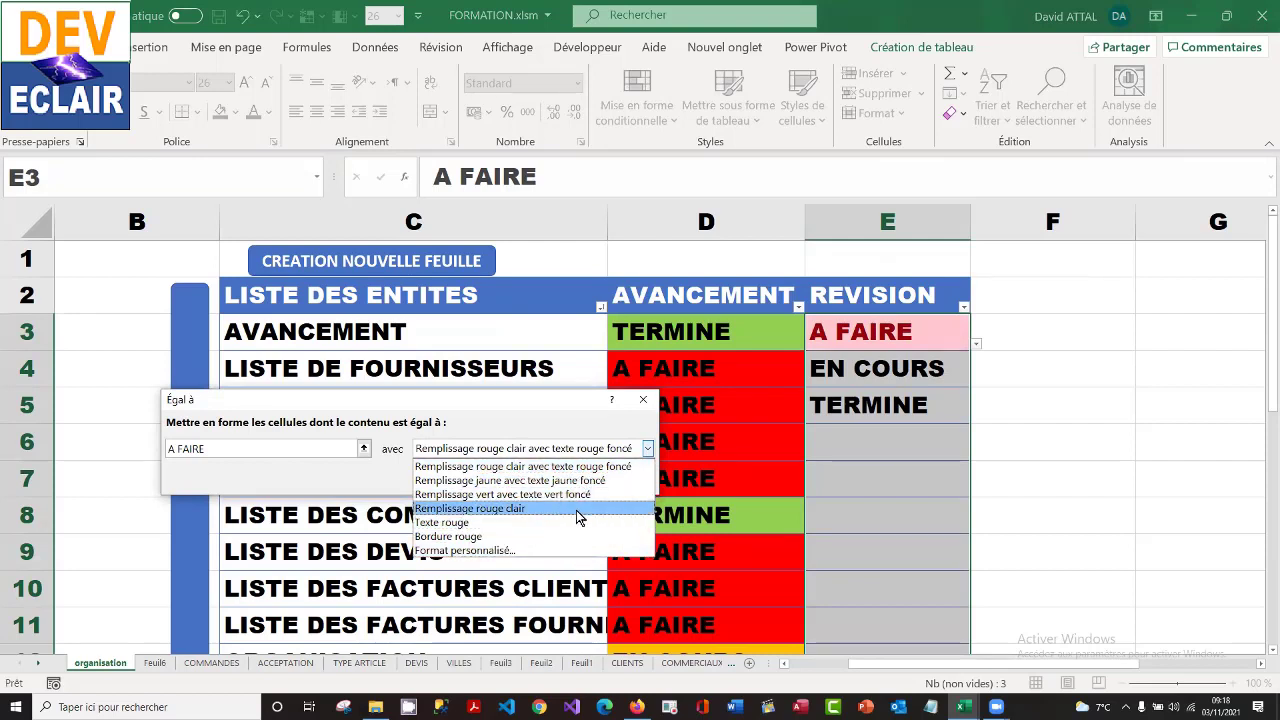
left_click(563, 550)
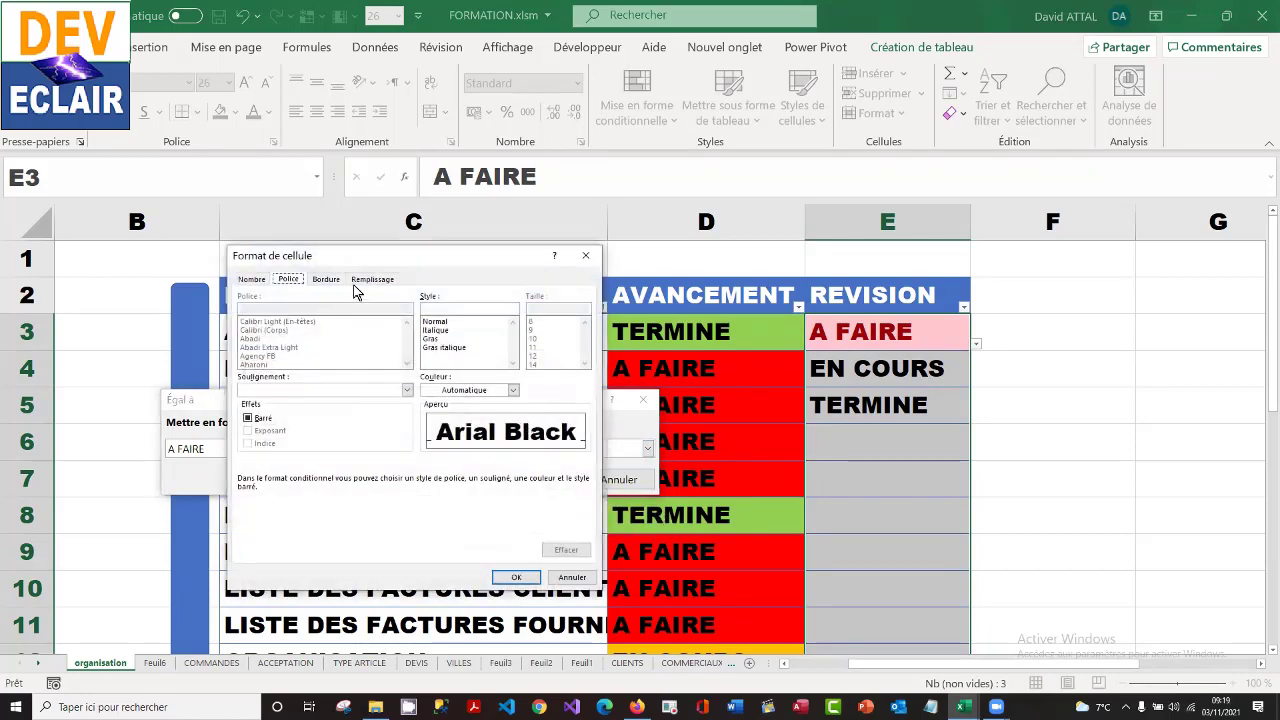
left_click(373, 280)
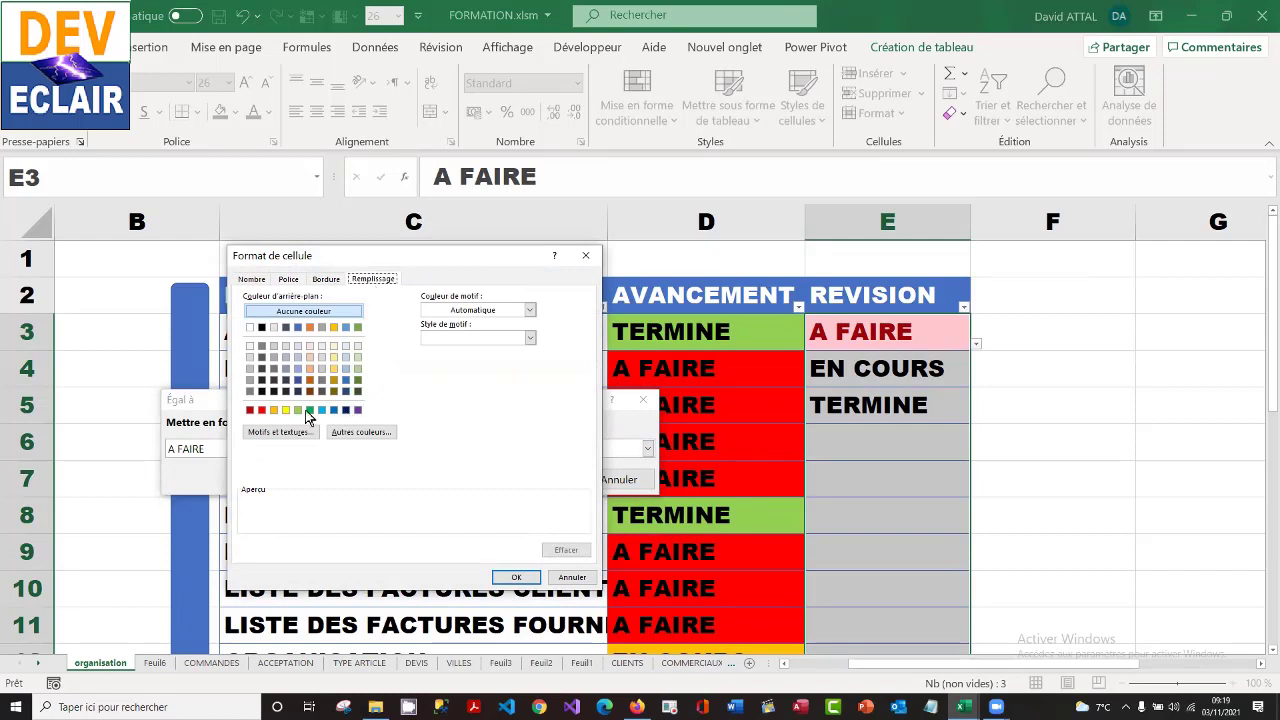
left_click(262, 411)
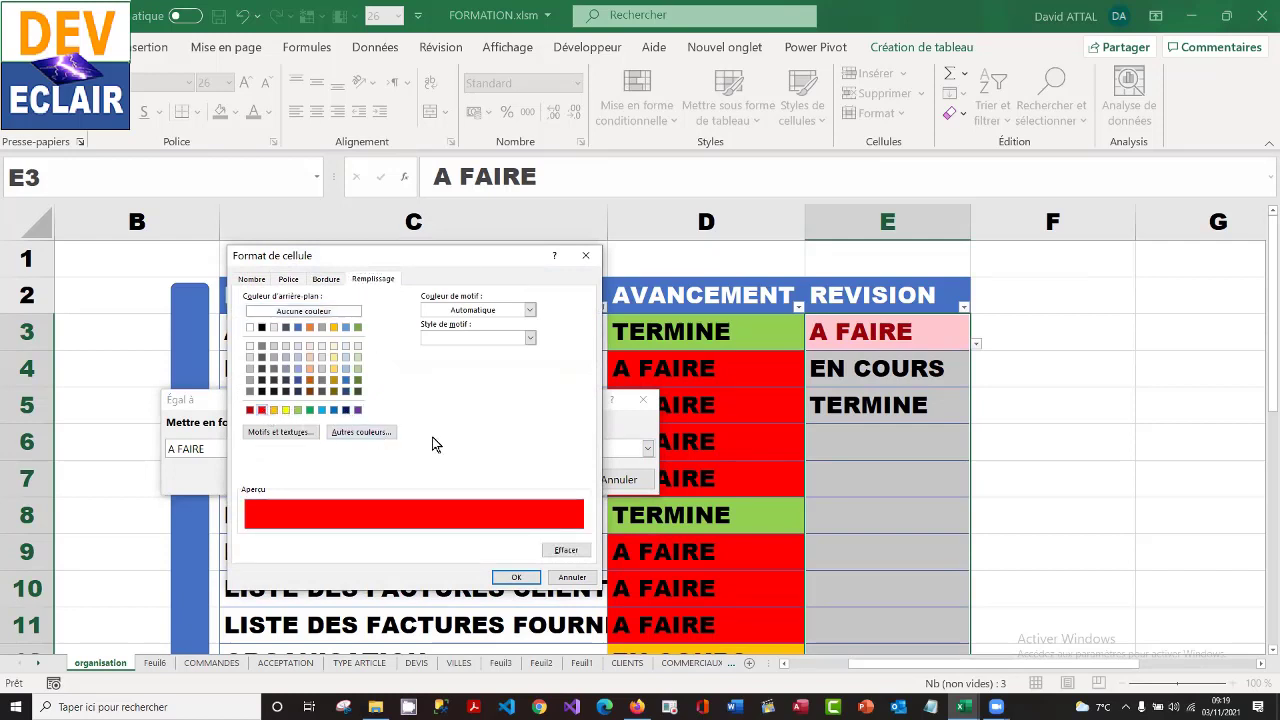
left_click(518, 581)
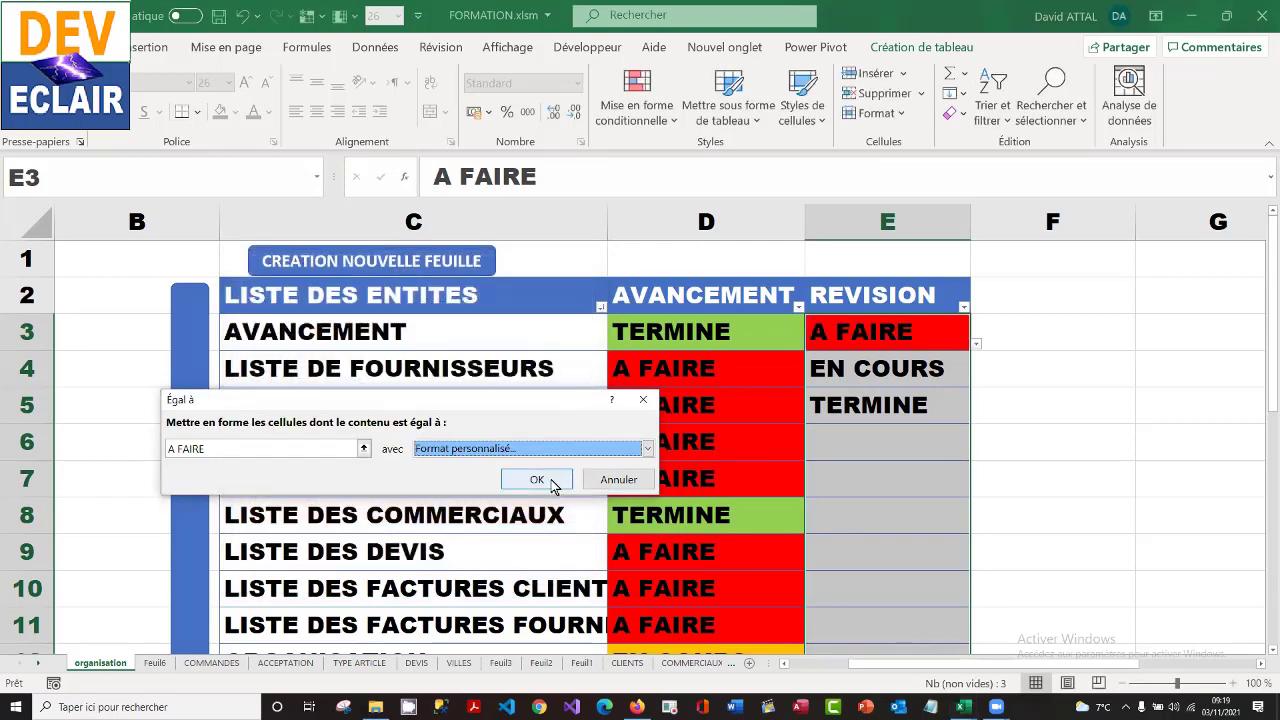
left_click(551, 479)
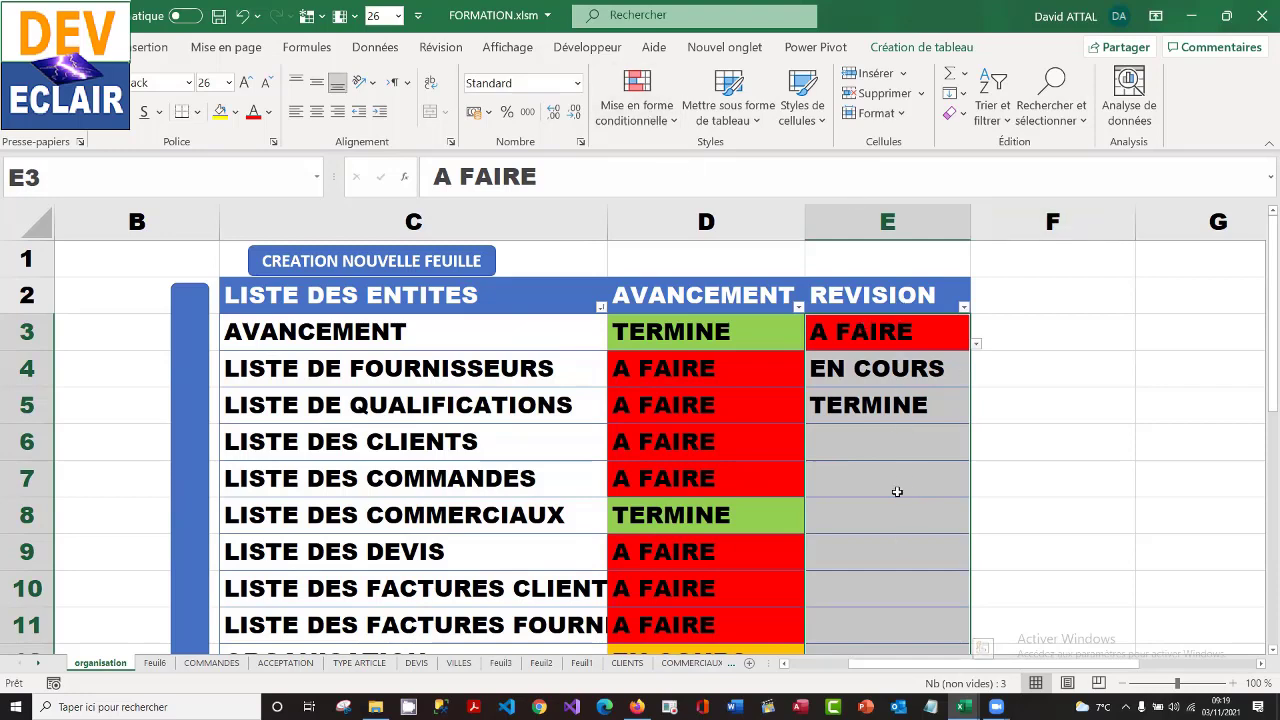
- Add a conditional formatting rule to the REVISION column's data cells that fills cells containing the text EN COURS with a custom orange
left_click(632, 100)
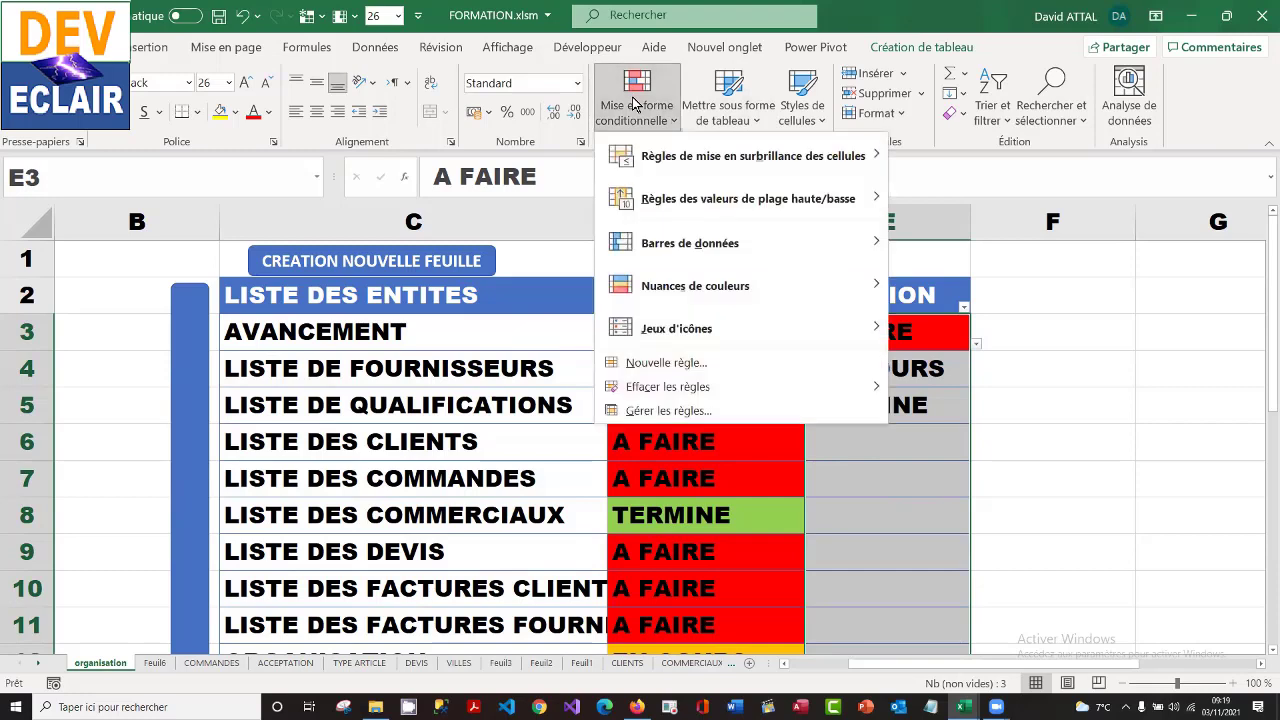
mouse_move(785, 147)
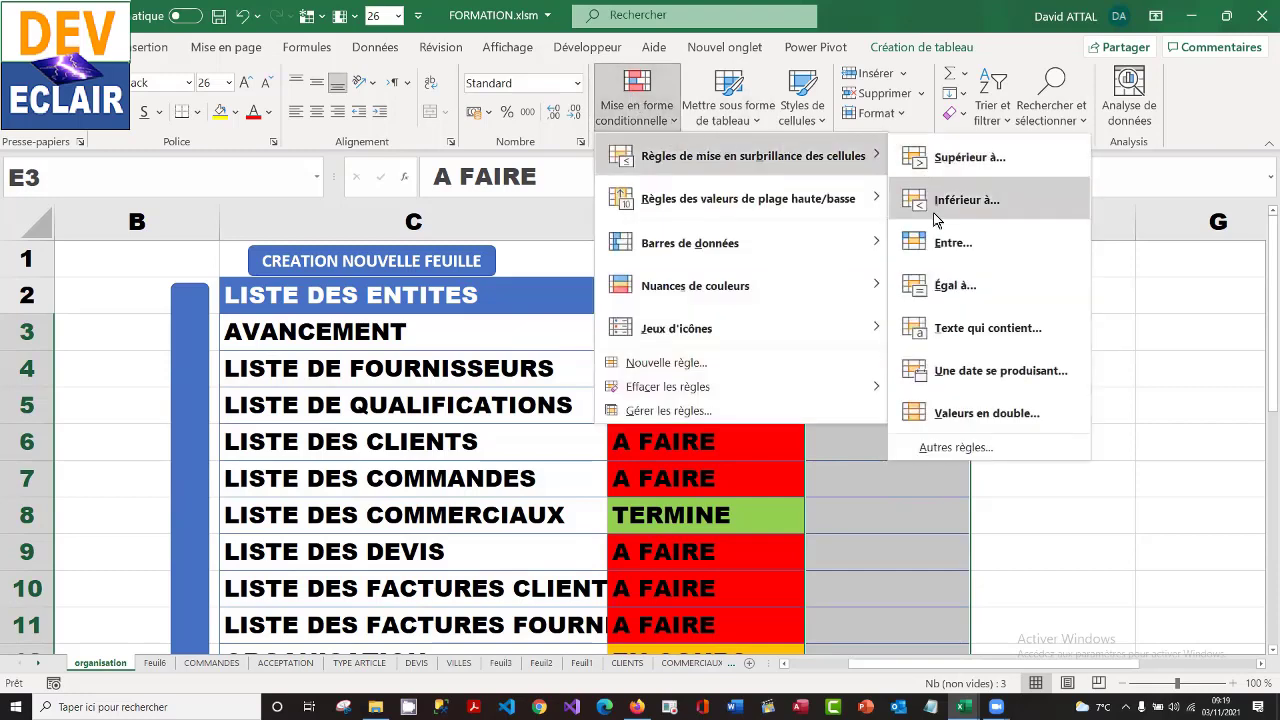
left_click(990, 328)
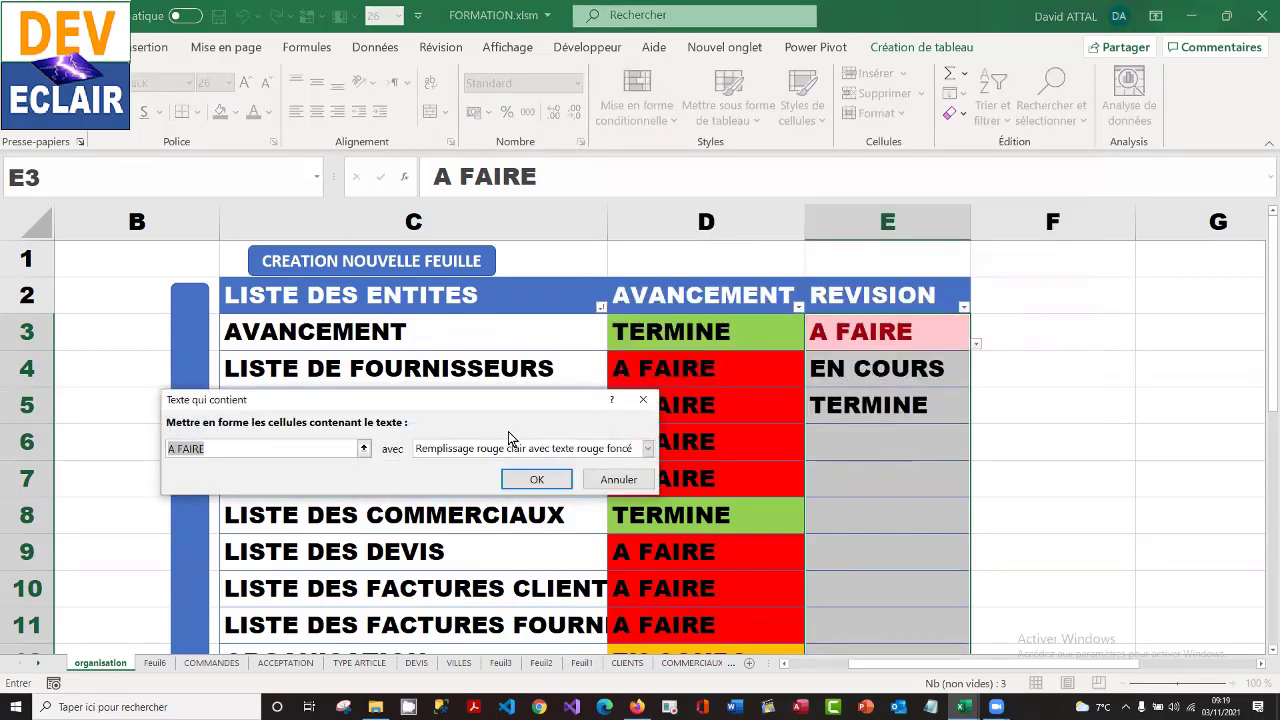
left_click_drag(247, 447, 113, 447)
type("EN CO")
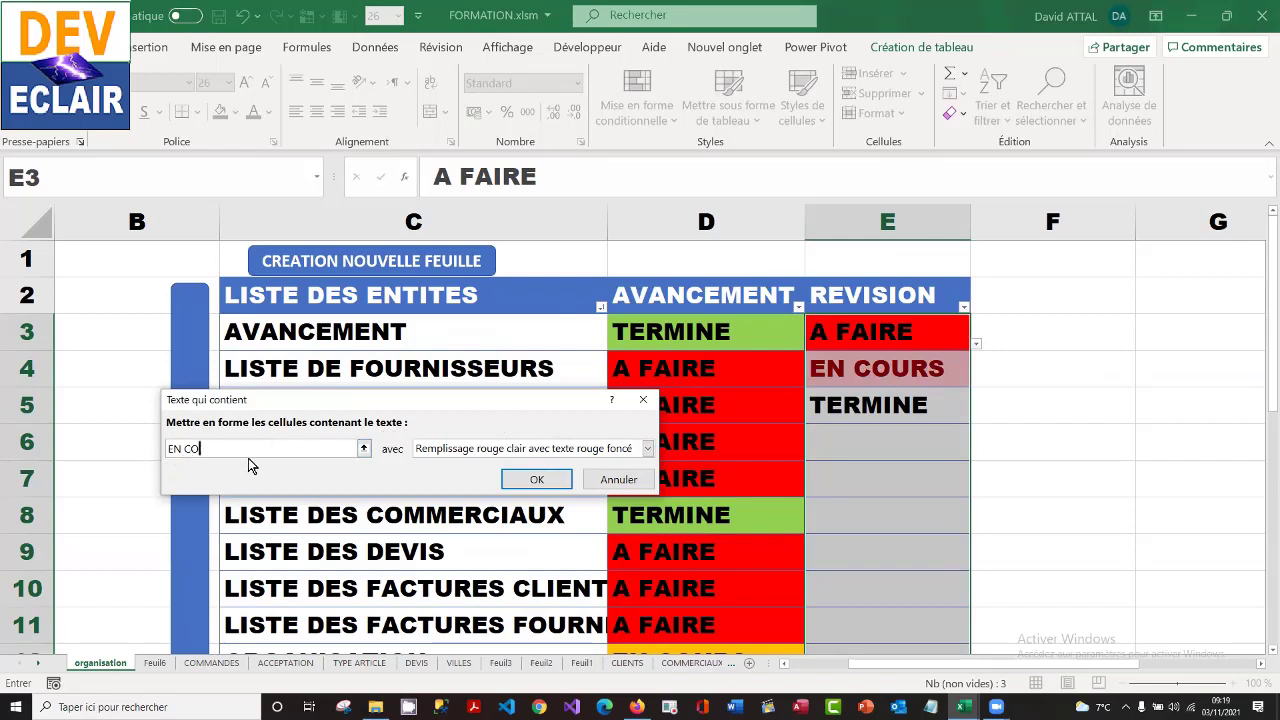
type("URS")
left_click(647, 448)
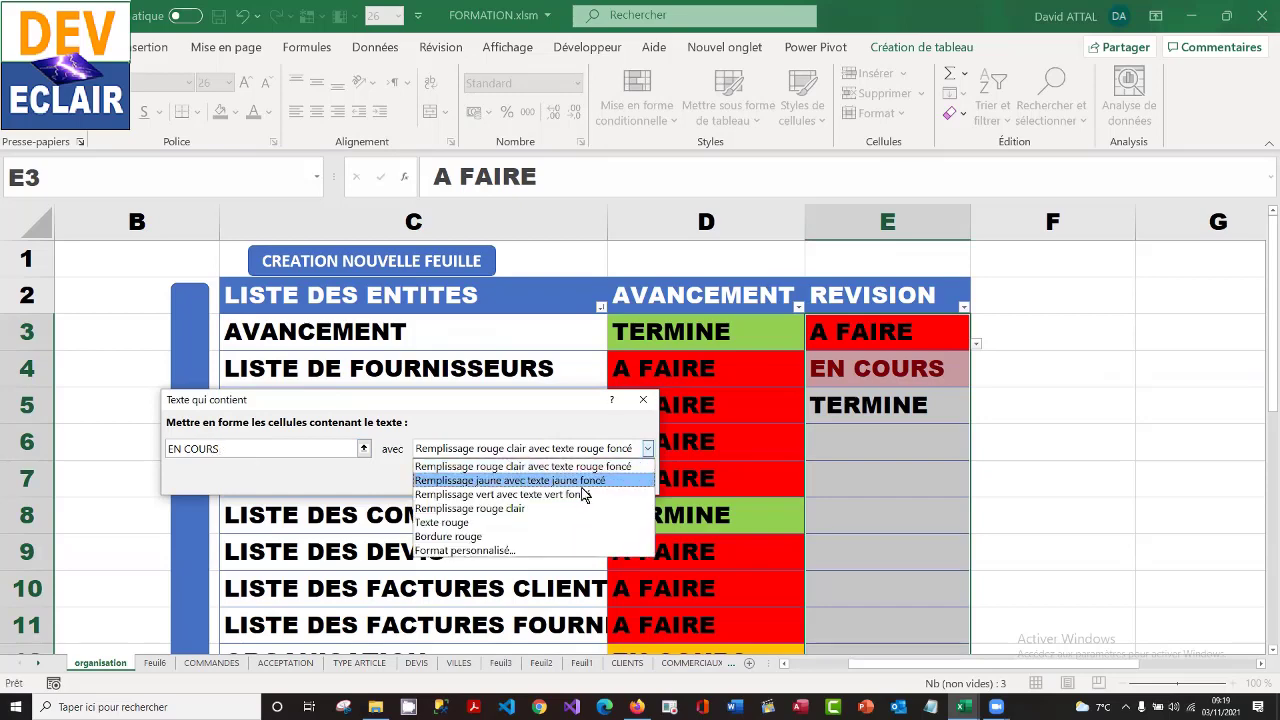
left_click(565, 551)
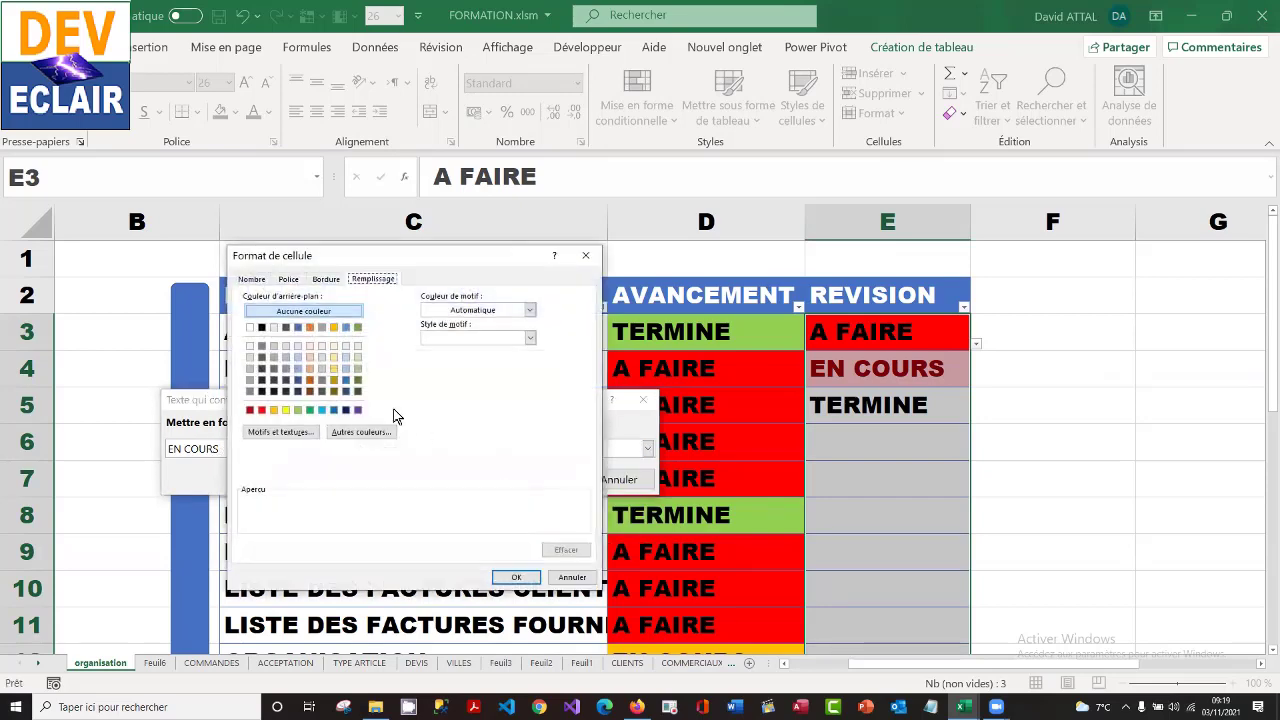
left_click(273, 409)
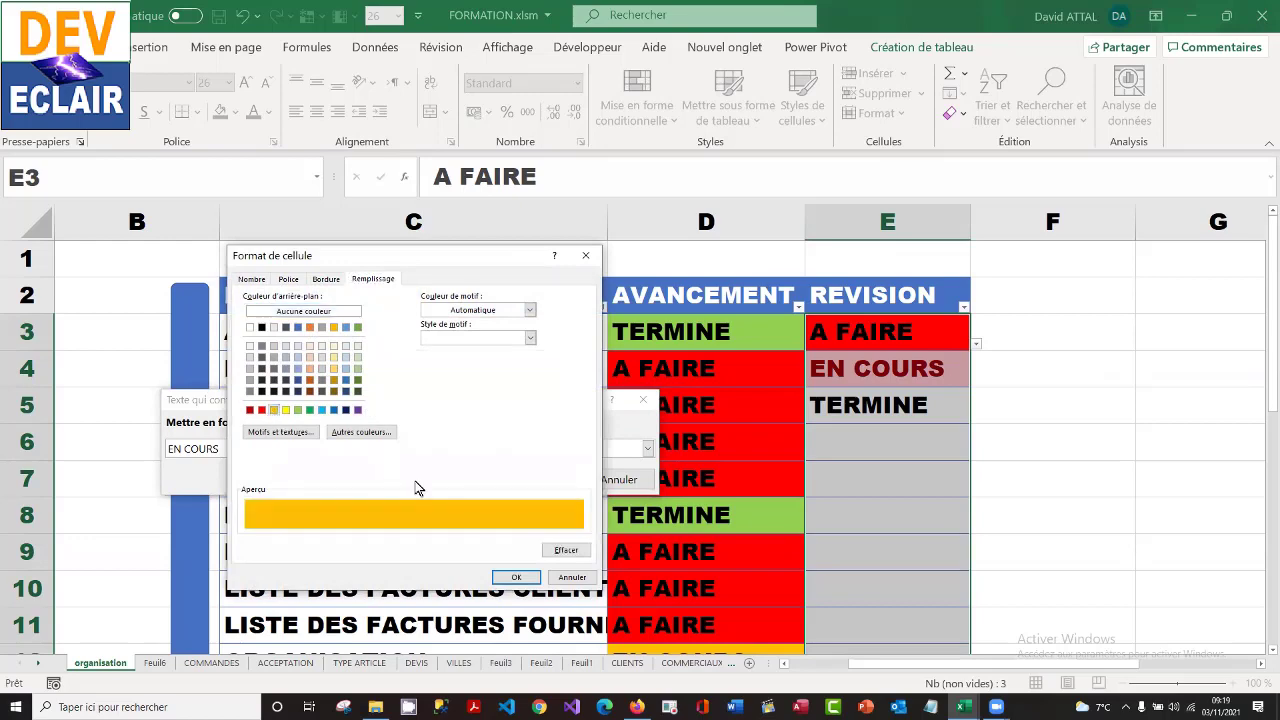
left_click(515, 580)
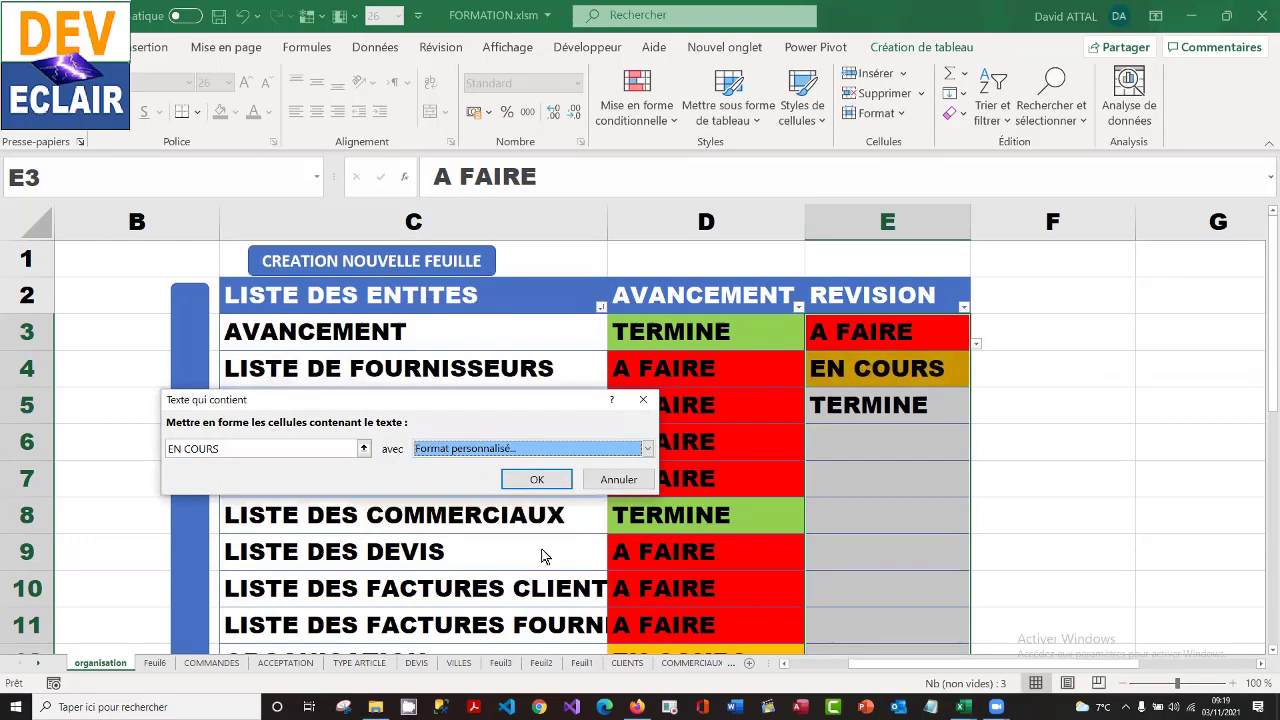
left_click(538, 478)
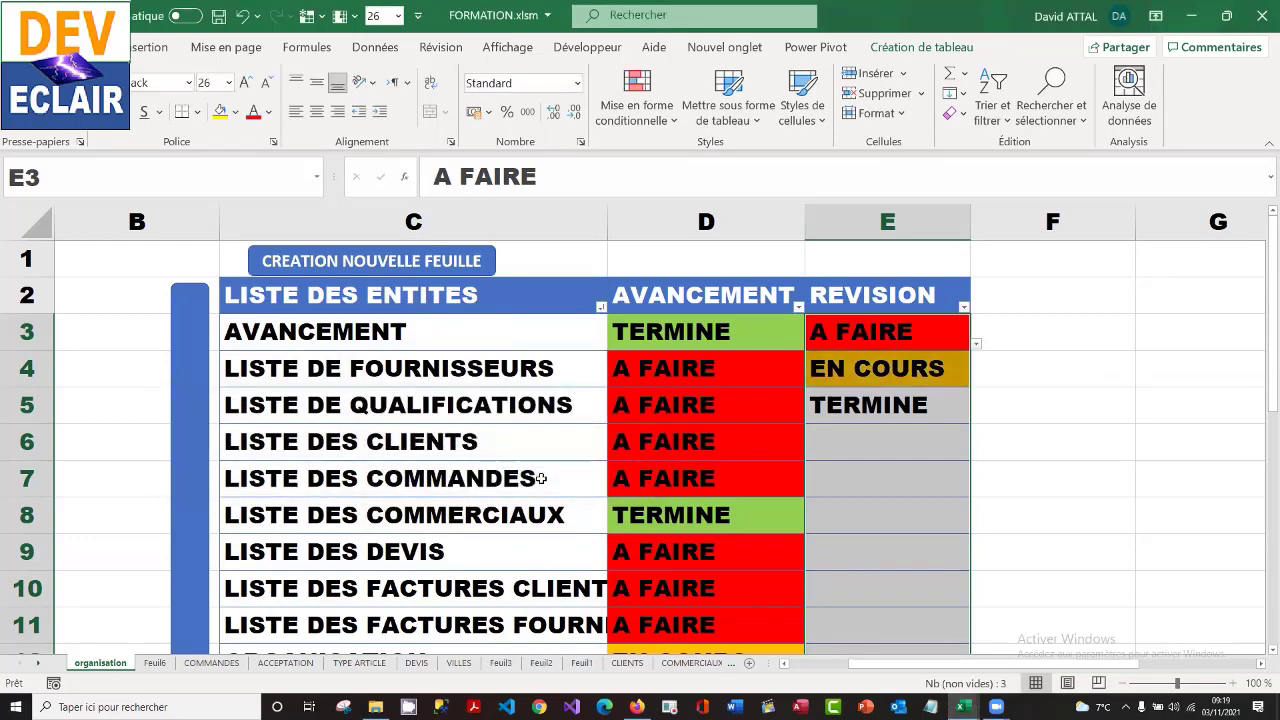
- Add a conditional formatting rule to the REVISION column's data cells that fills cells equal to TERMINE with a custom light green
left_click(655, 120)
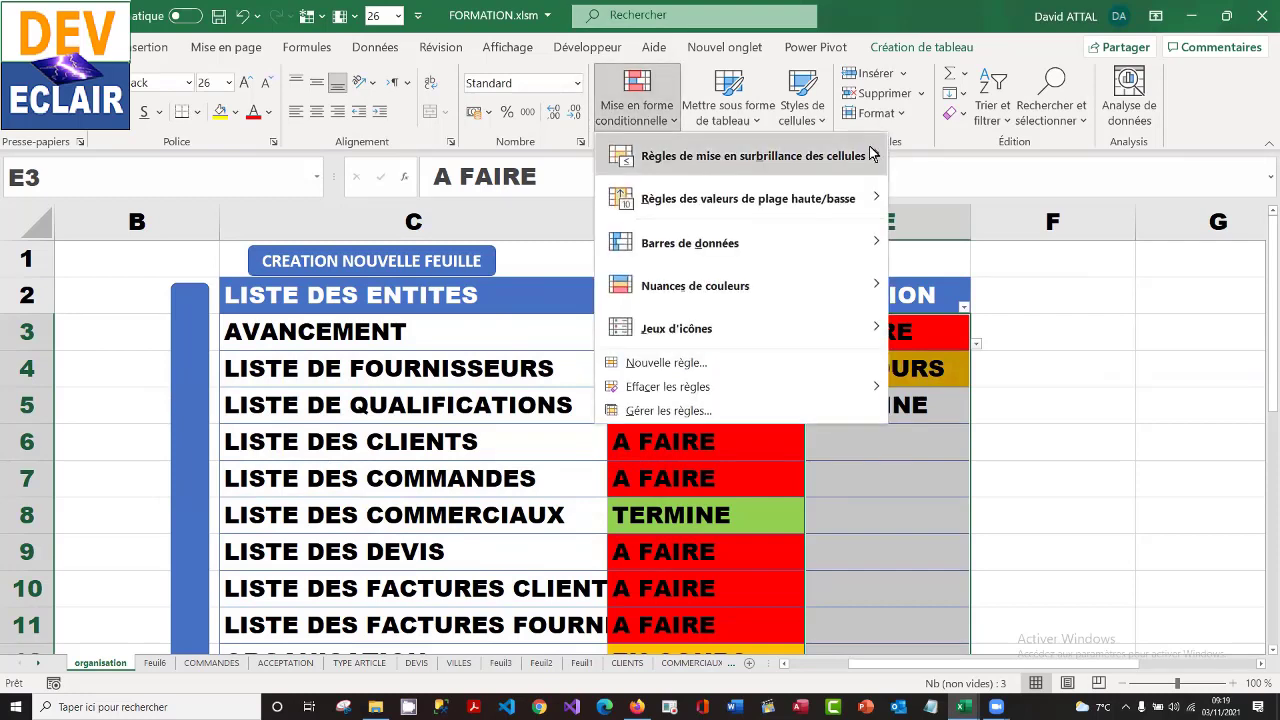
mouse_move(873, 154)
left_click(990, 279)
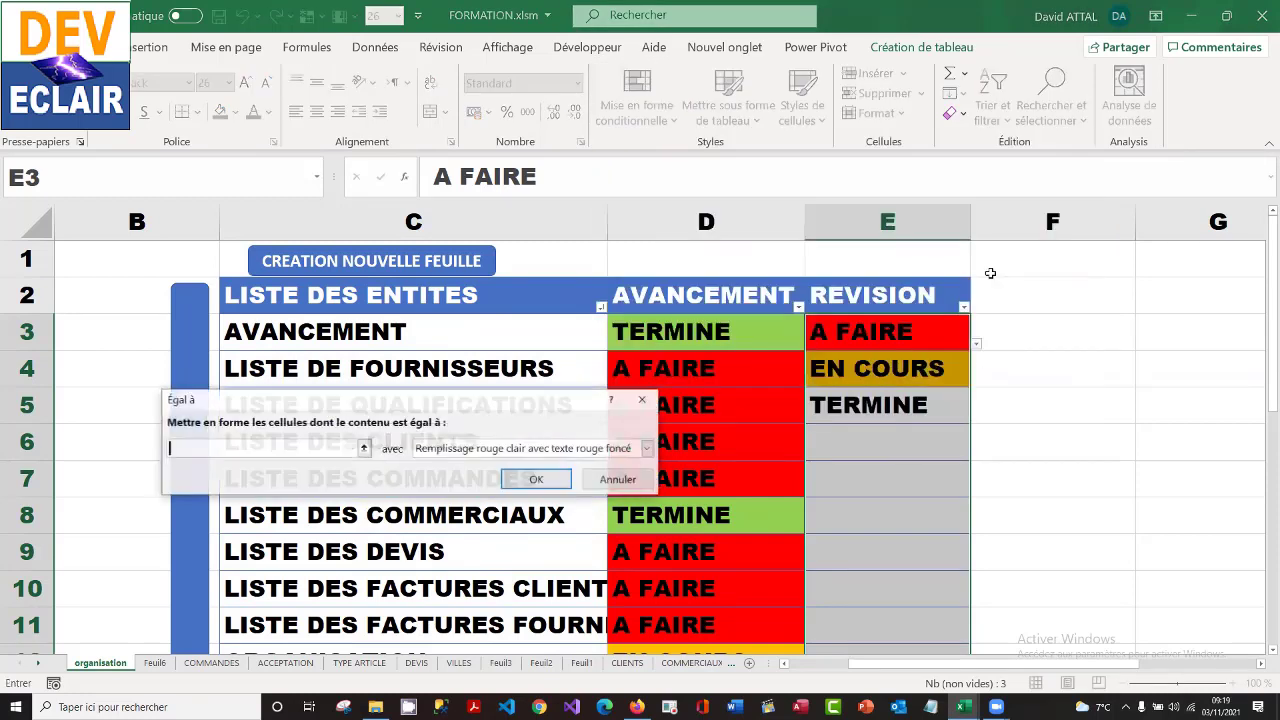
type("TER")
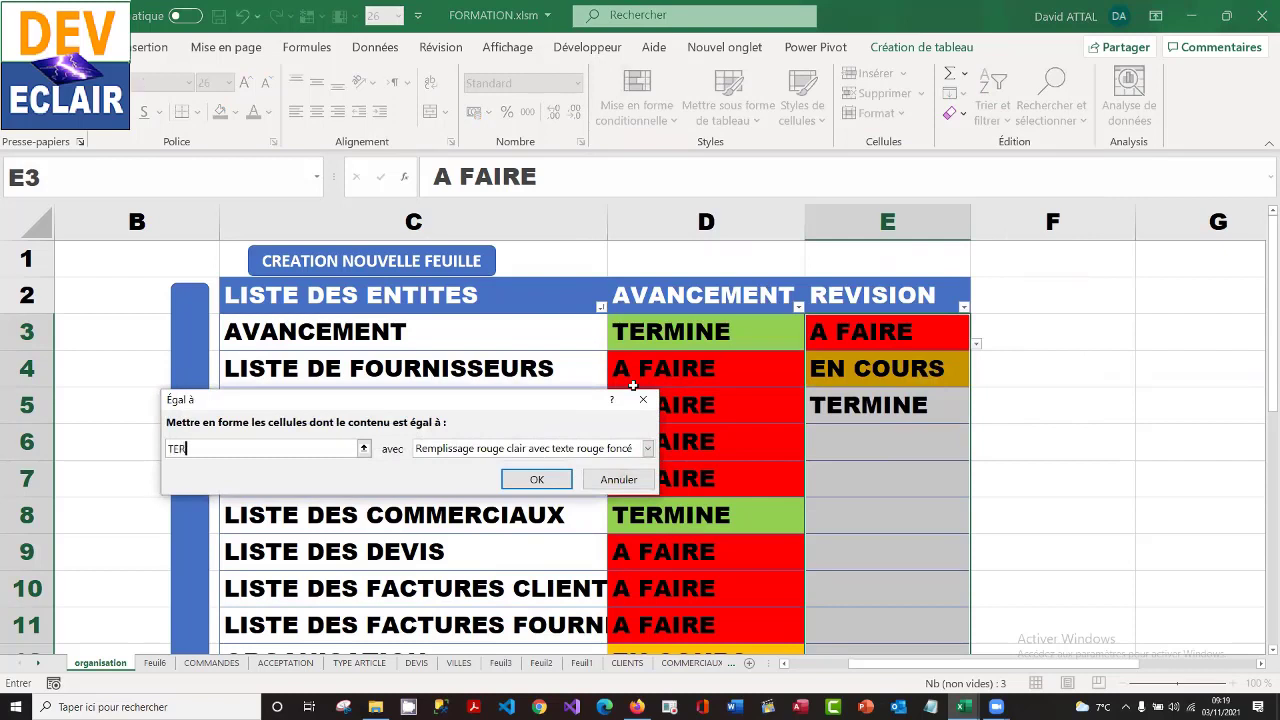
type("MINE")
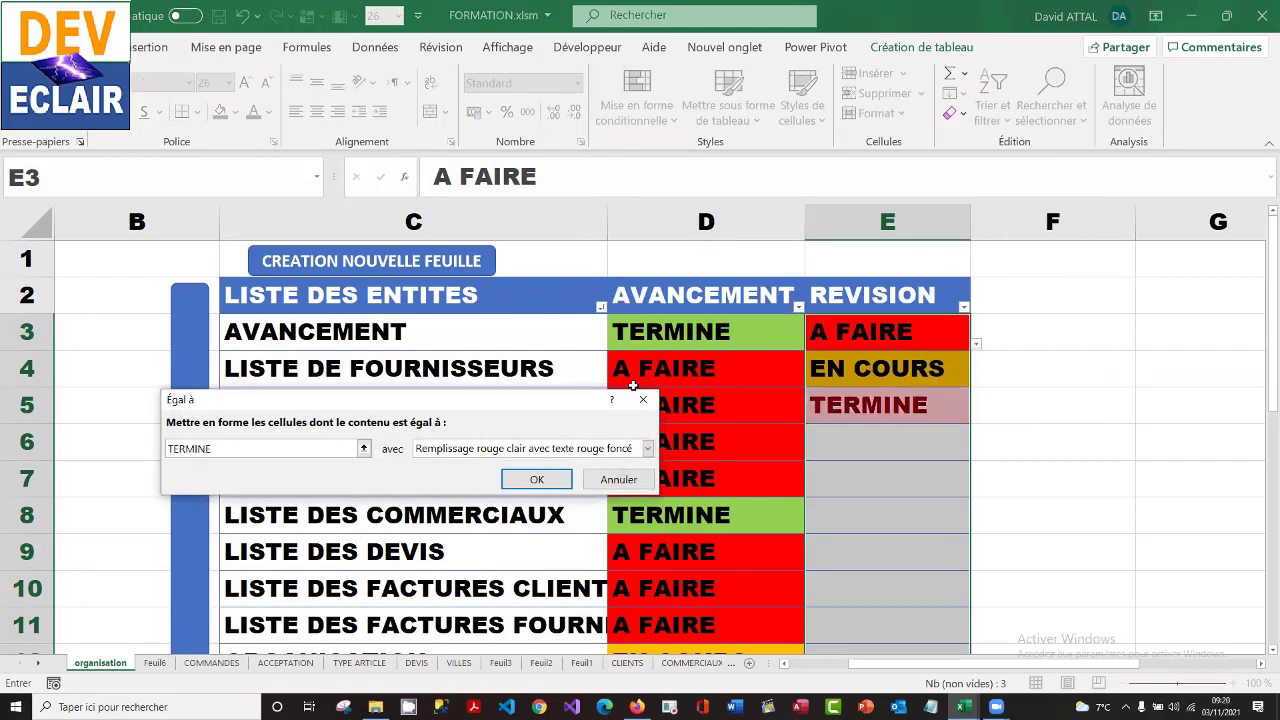
left_click(648, 449)
left_click(551, 563)
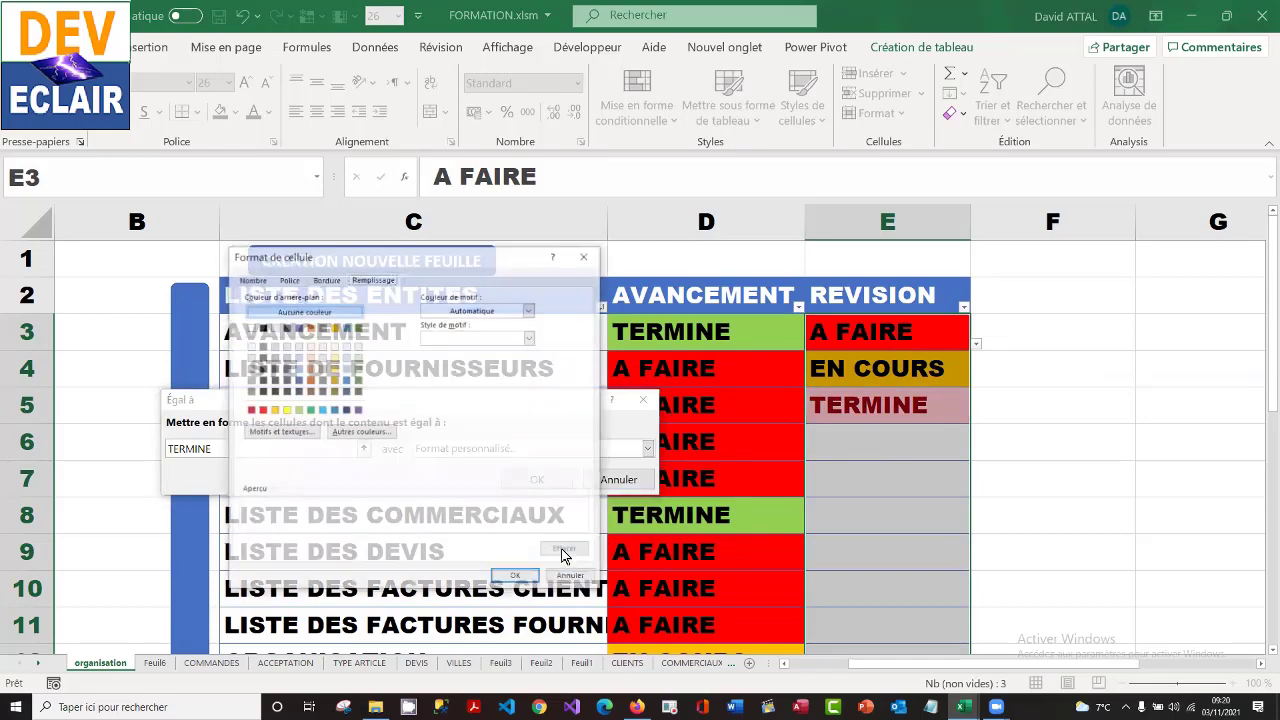
left_click(298, 409)
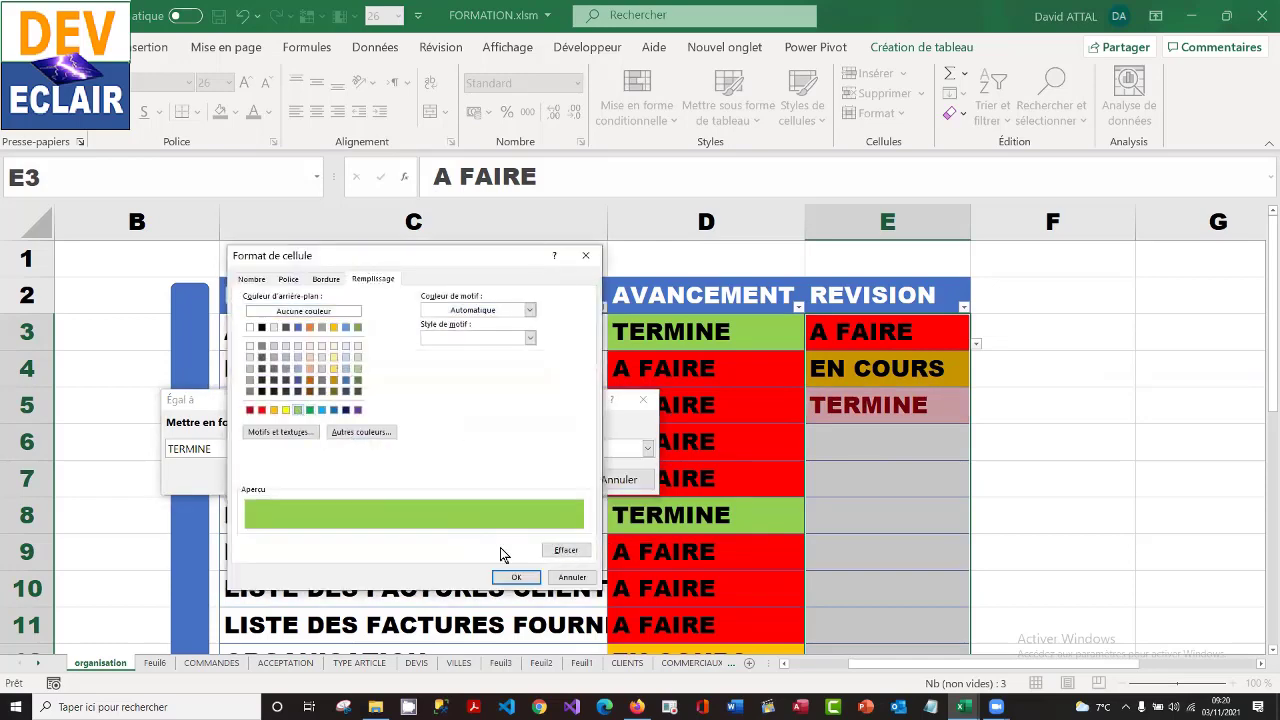
left_click(516, 579)
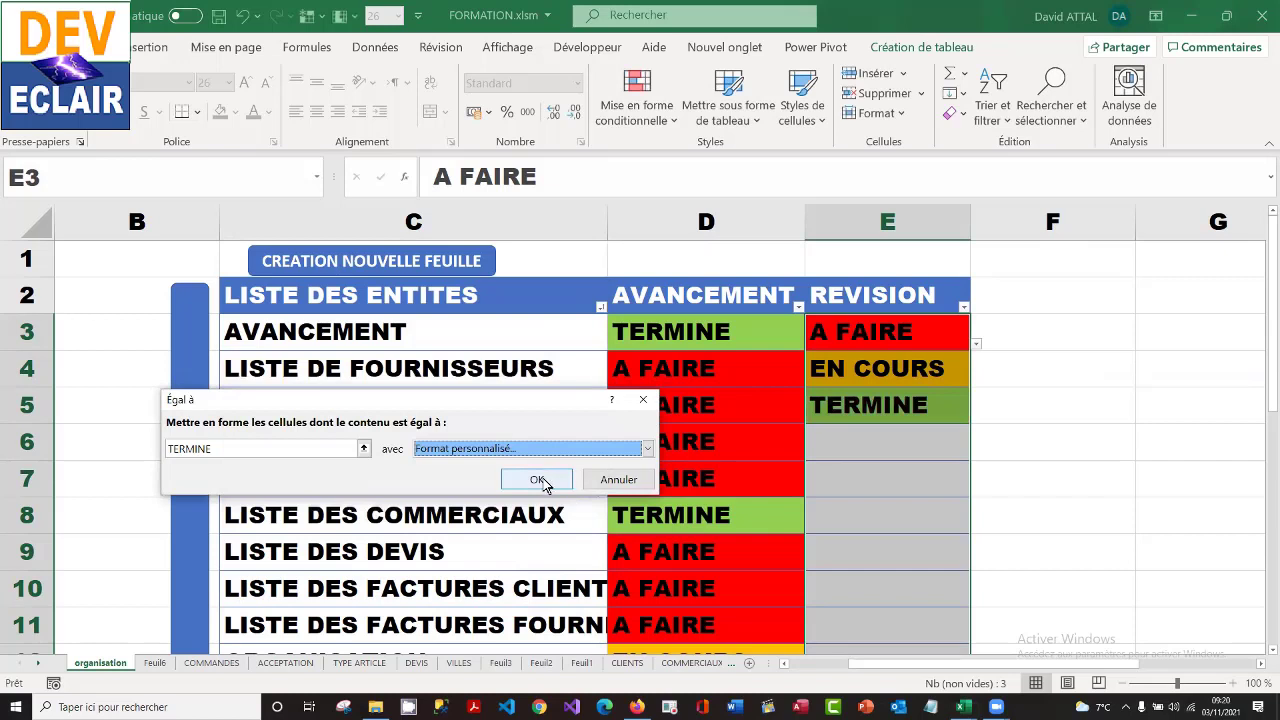
left_click(549, 480)
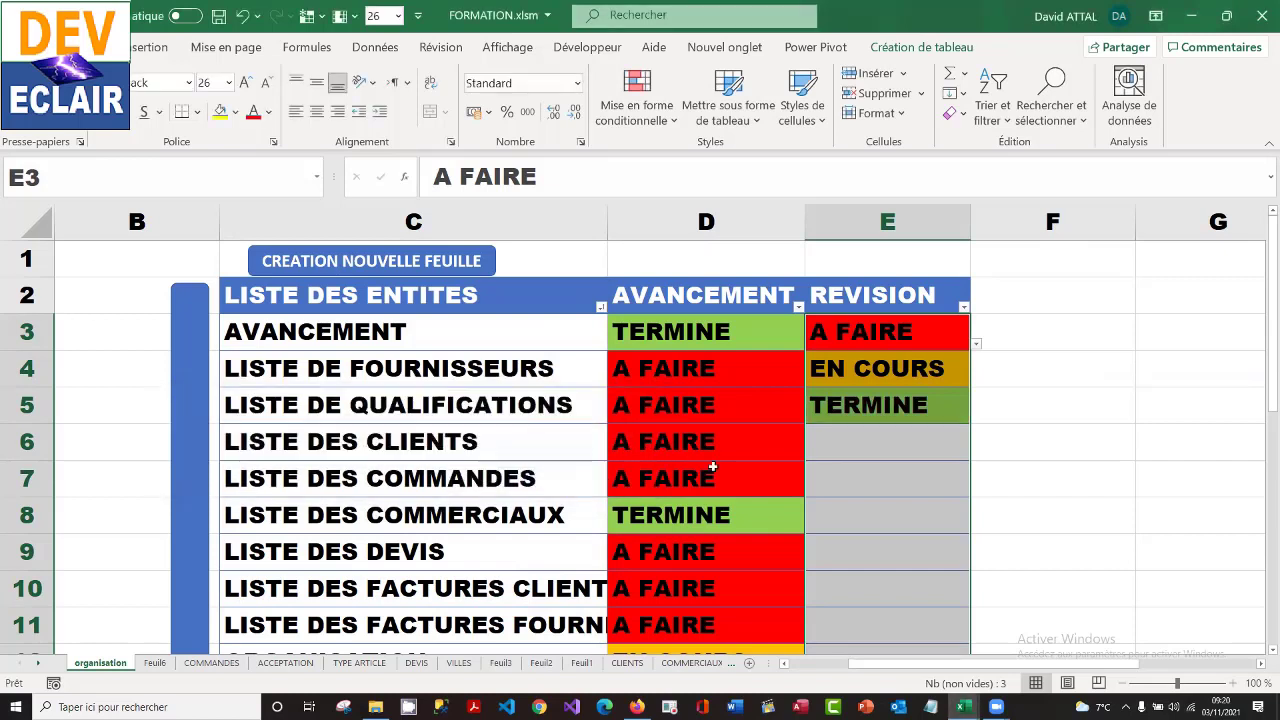
- Choose EN COURS from the validation list in E6, the REVISION cell for LISTE DES CLIENTS
left_click(884, 448)
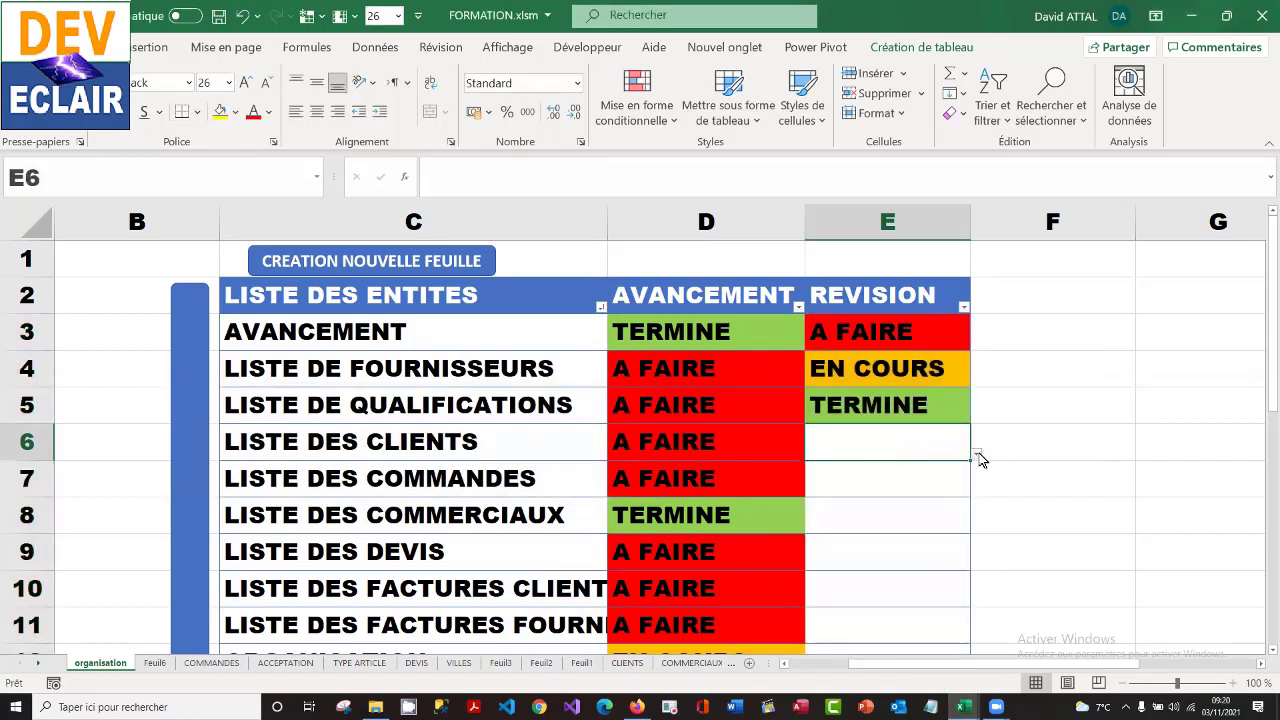
left_click(977, 455)
left_click(918, 474)
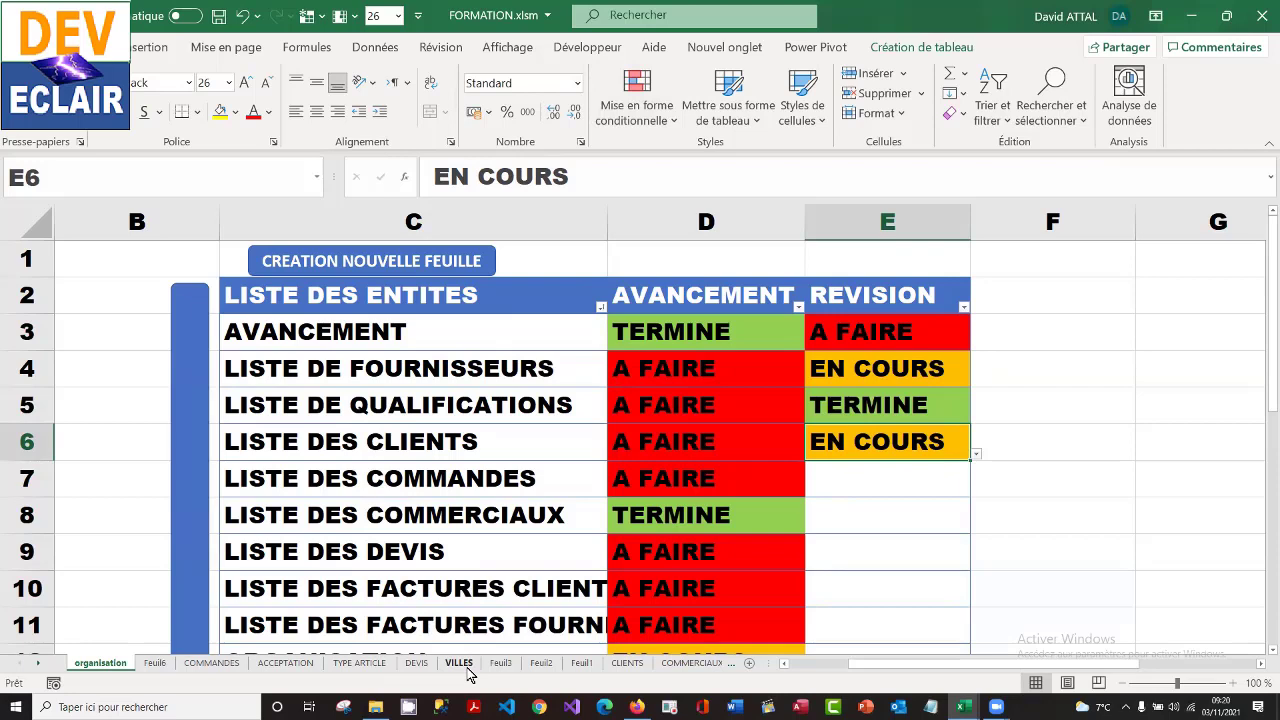
- Rename the Feuil6 sheet as DIVERSES_FORMULES_TEXT and return to the organisation sheet
left_click(154, 664)
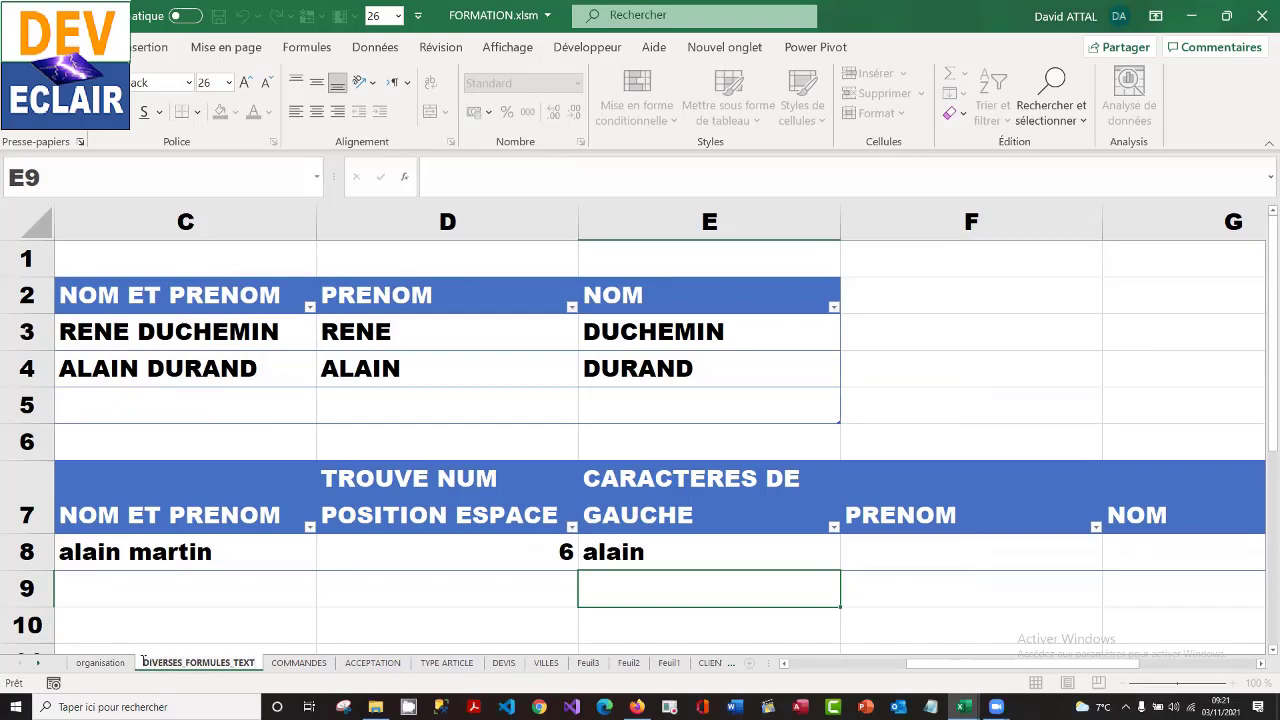
left_click_drag(143, 662, 259, 662)
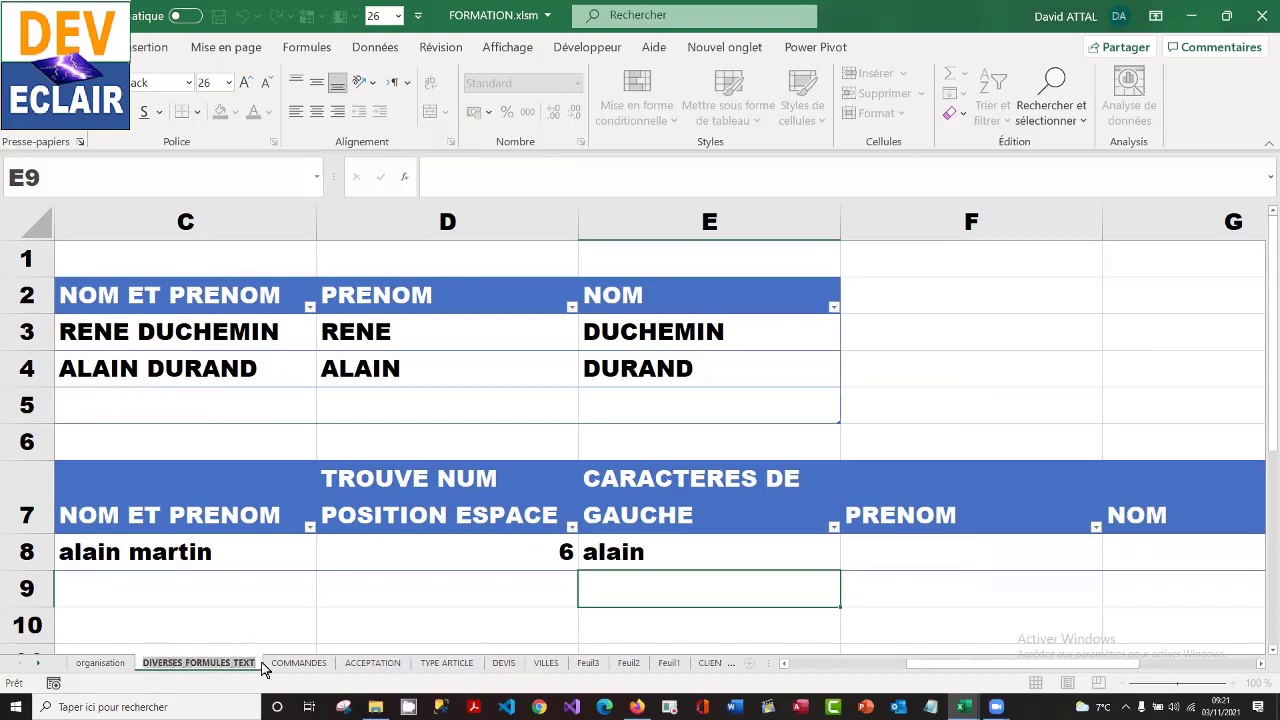
left_click(118, 665)
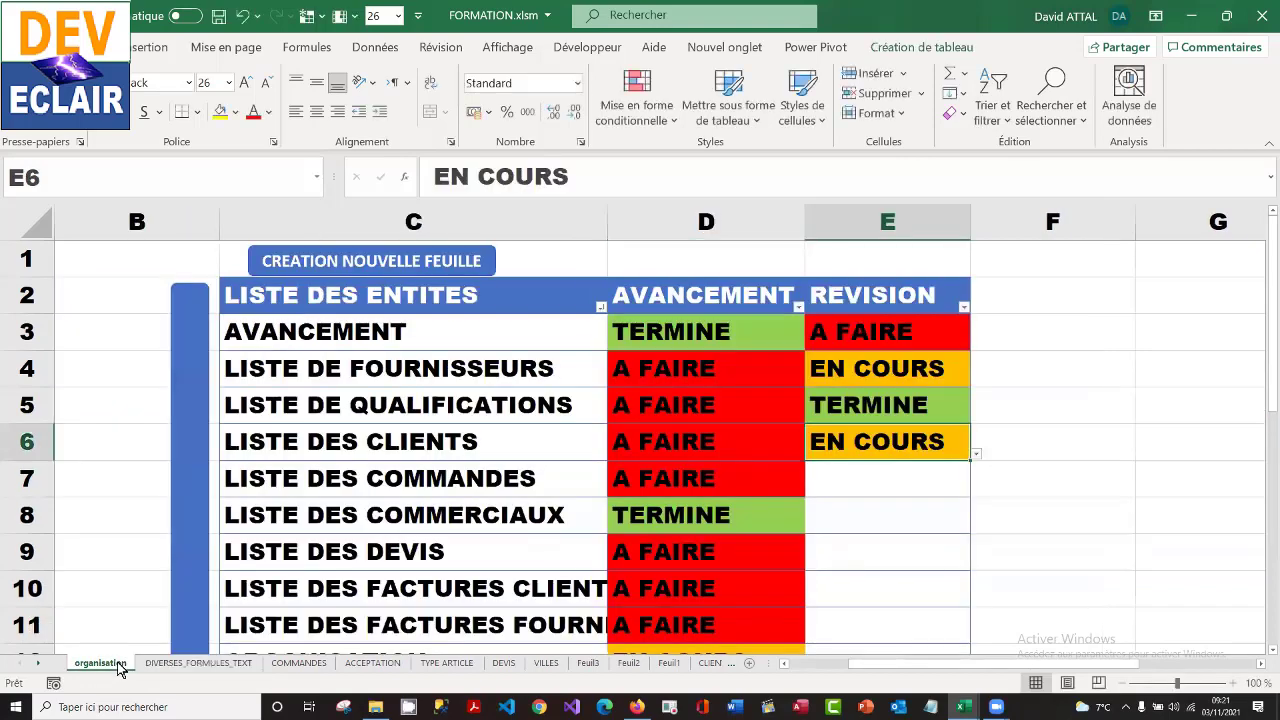
- Append a blank row to the entity table, just above its Total row
left_click(859, 562)
key("Down")
key("Down")
key("Down")
key("Down")
key("Down")
key("Down")
key("Down")
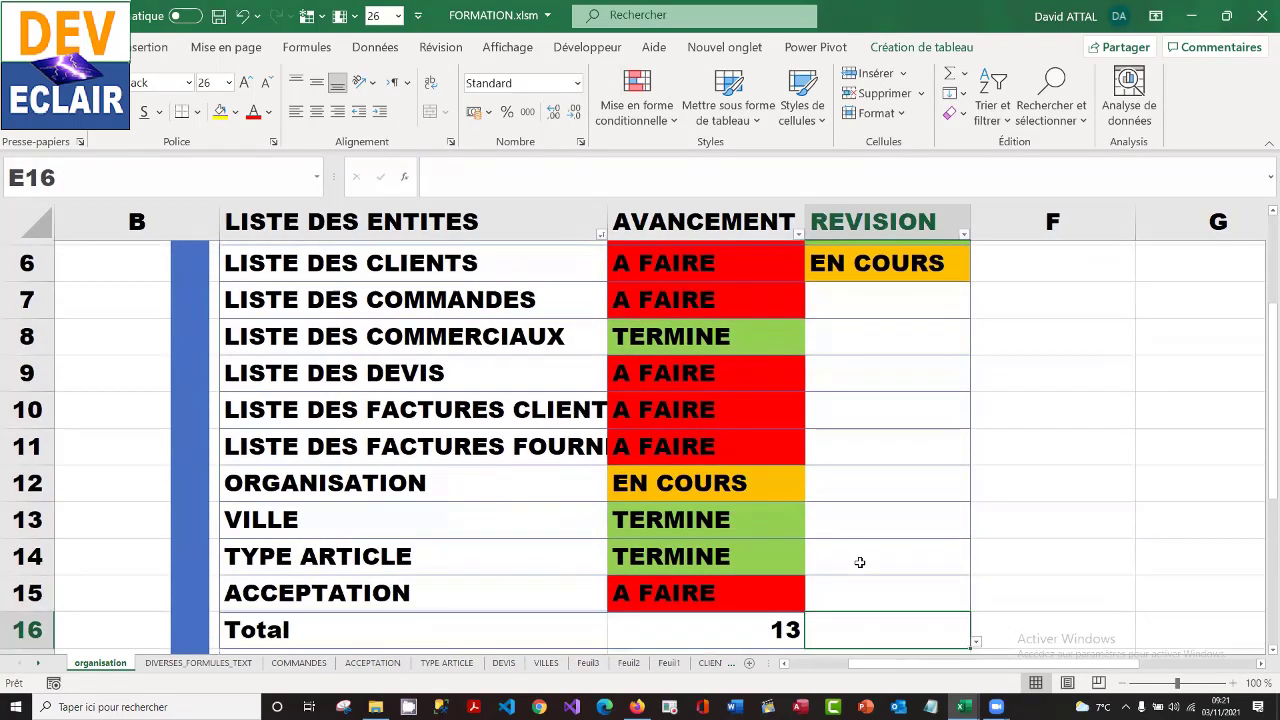
key("Down")
key("Down")
key("Down")
key("Up")
key("Up")
key("Up")
key("Up")
key("Left")
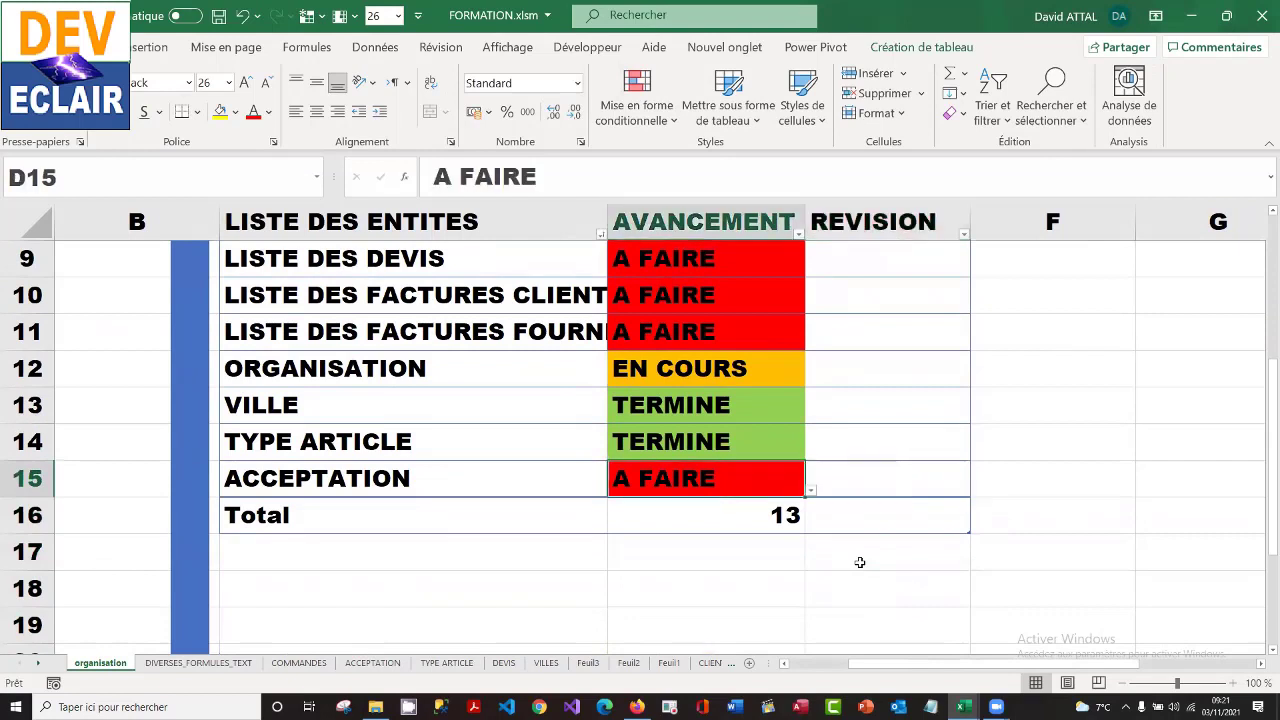
key("Right")
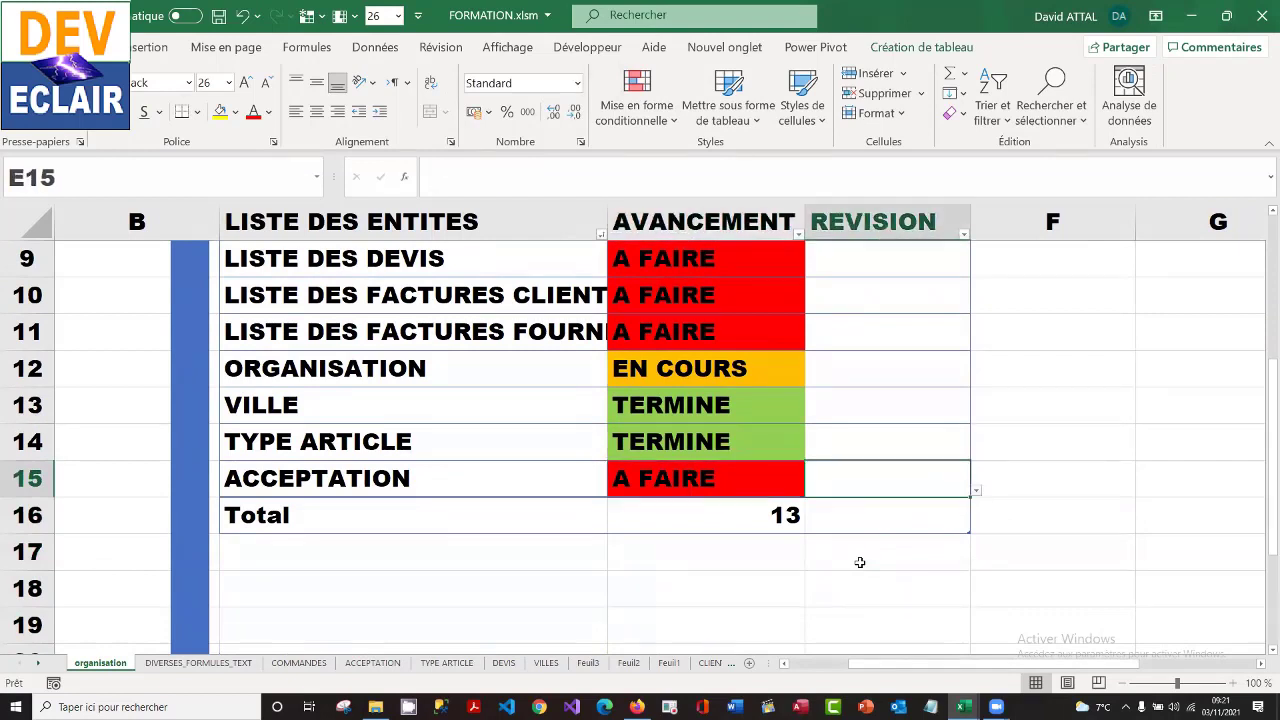
key("Tab")
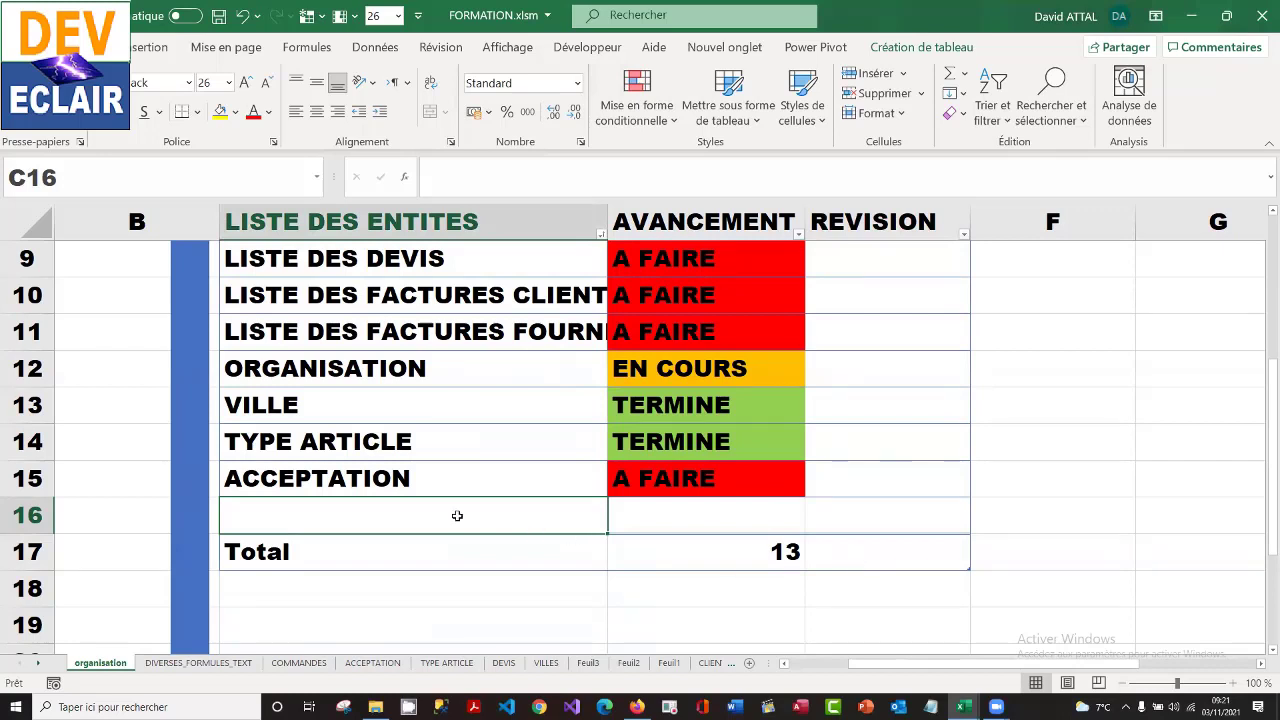
- Enter DIVERSES FORMULES TEXT as the entity name in C16
type("DIVERS")
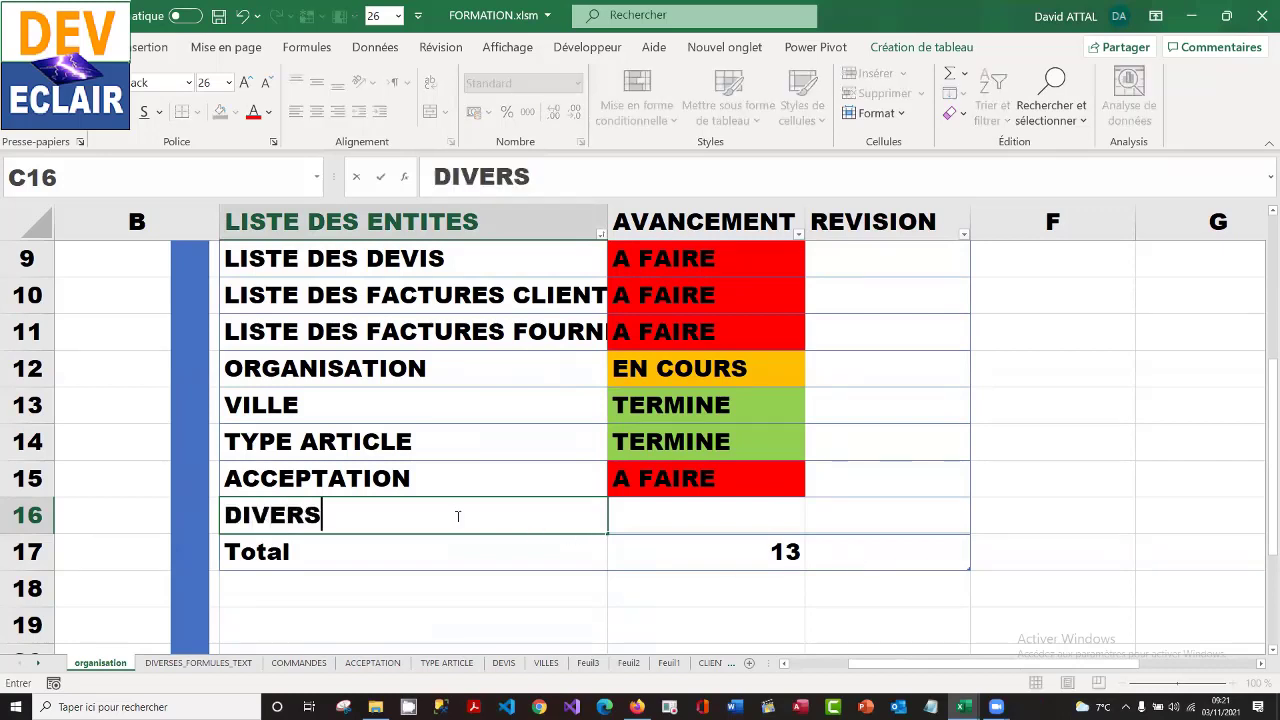
type("E")
type("S FO")
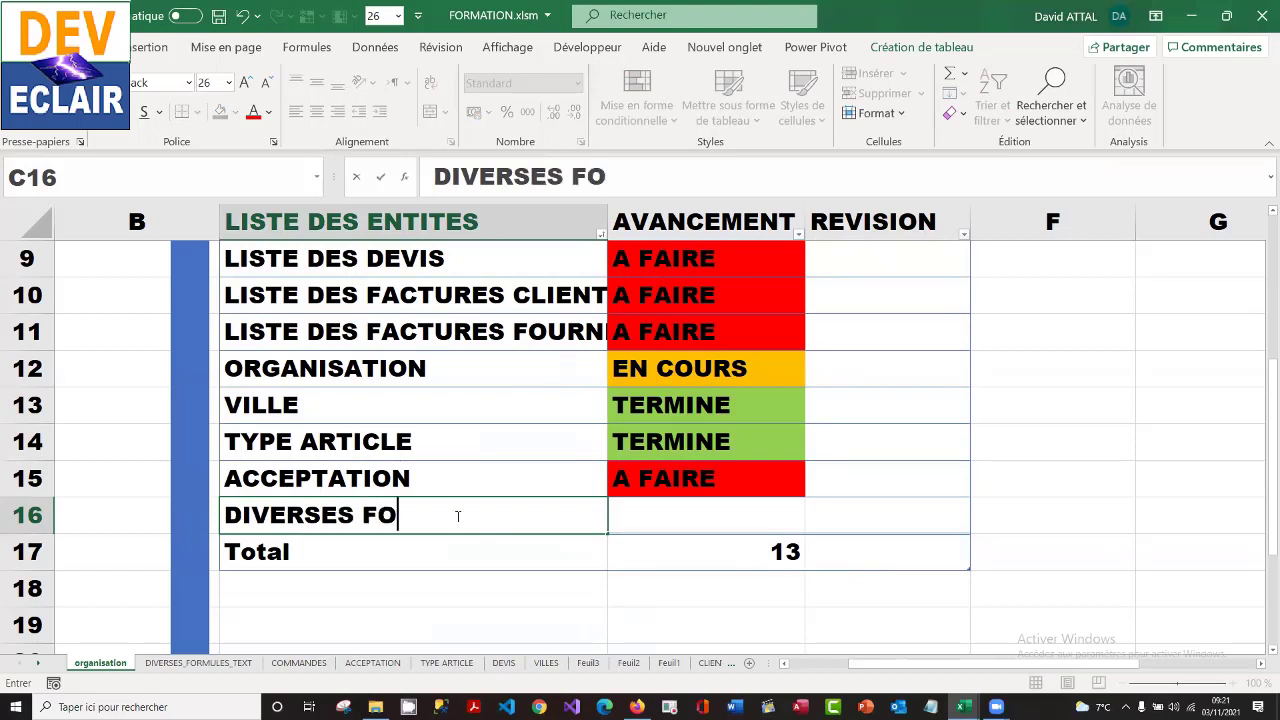
type("RMULES ")
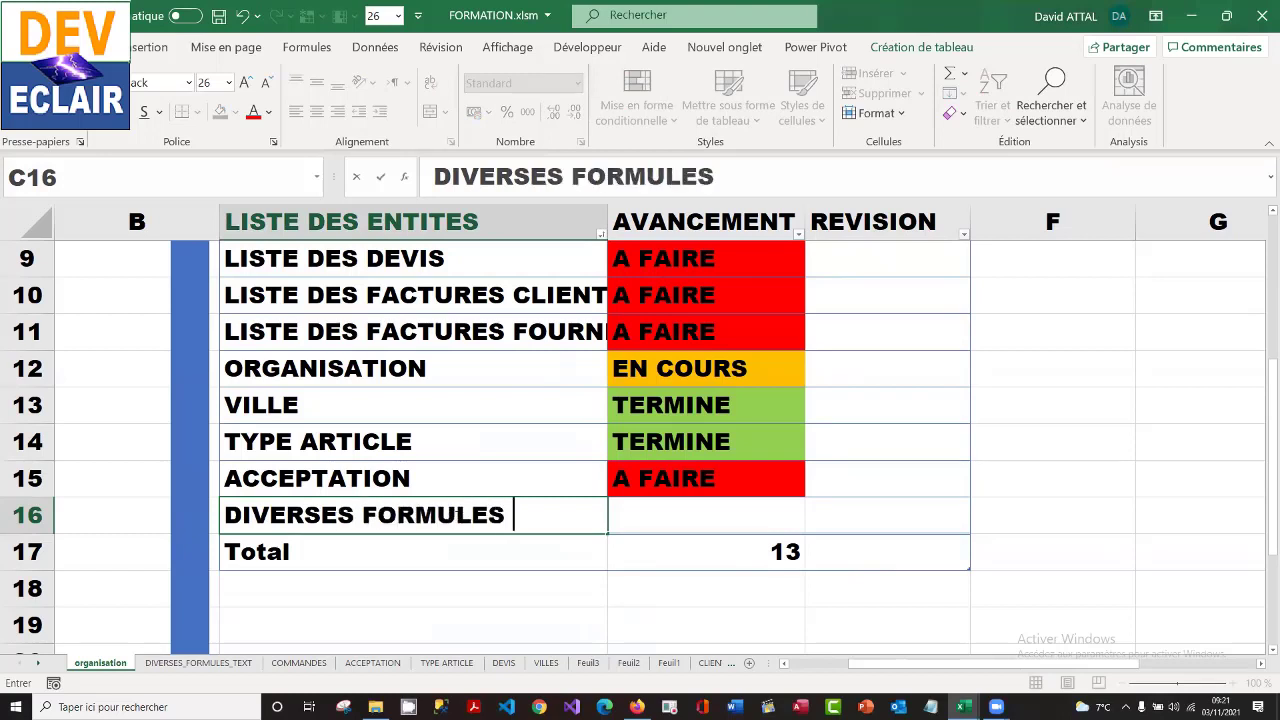
type("TEXT")
key("Return")
- Choose EN COURS from the validation list in D16, the AVANCEMENT cell for DIVERSES FORMULES TEXT
key("Right")
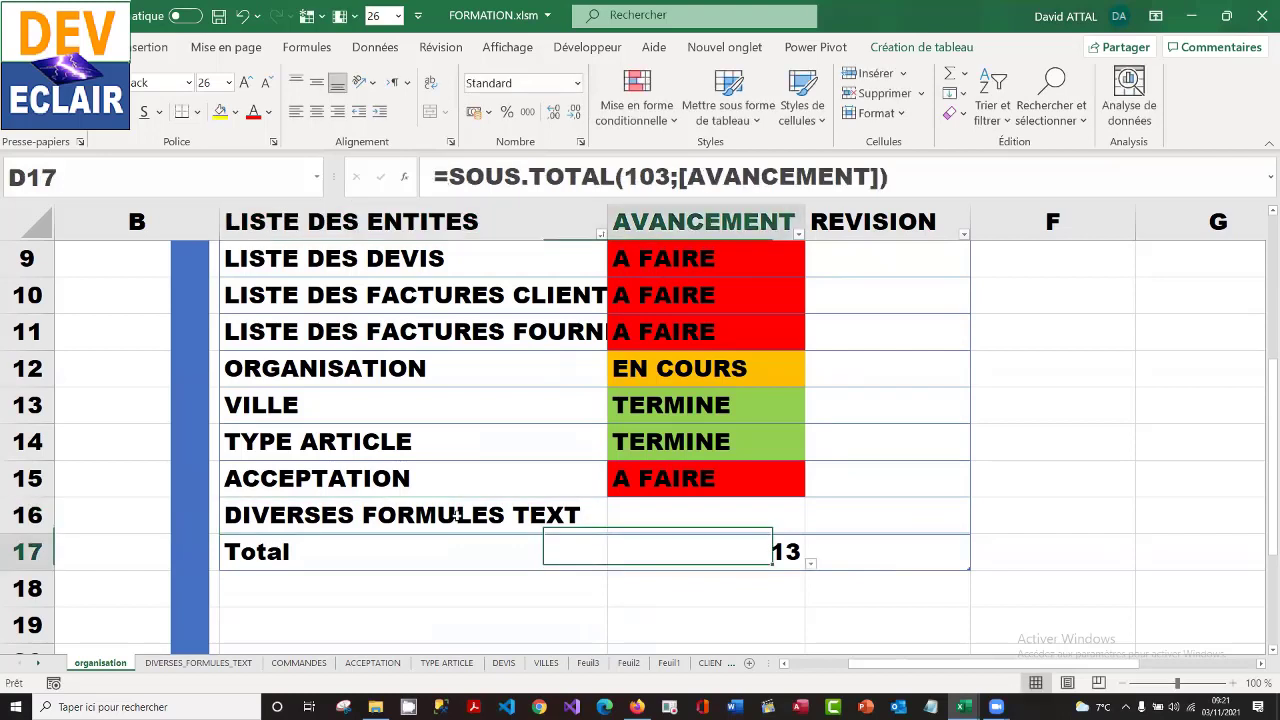
left_click(773, 510)
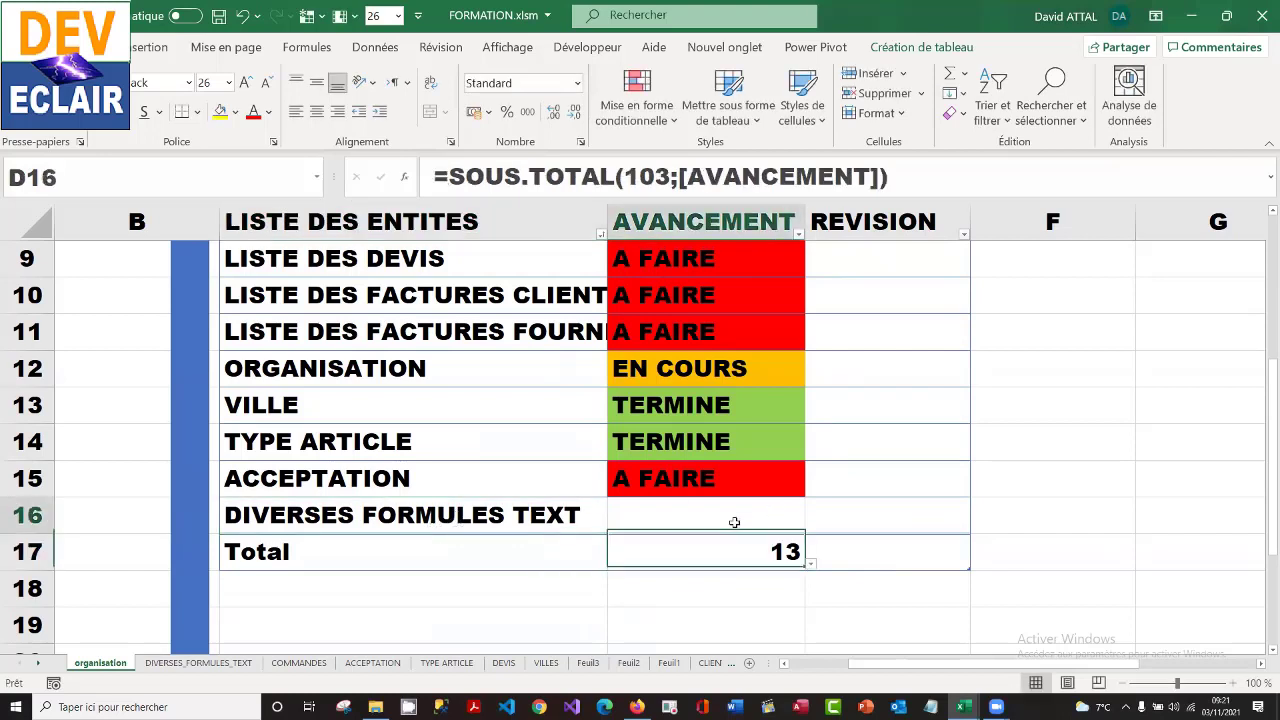
left_click(812, 530)
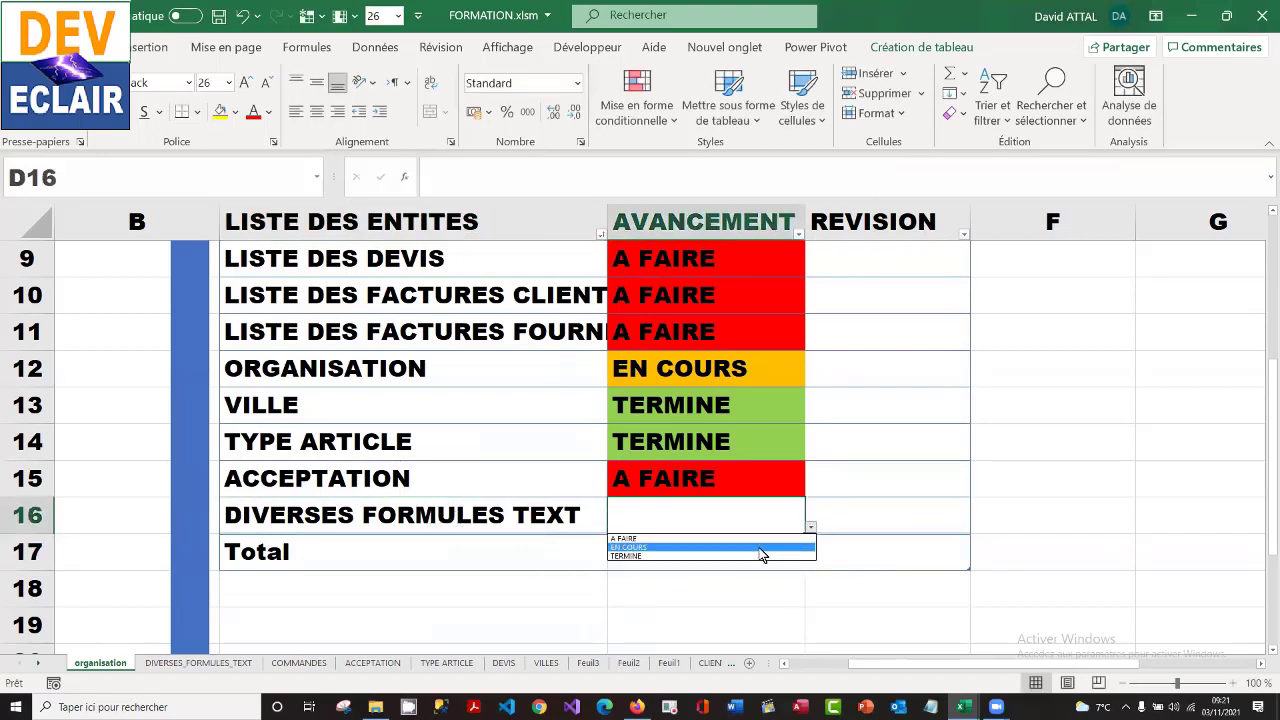
left_click(766, 549)
- On the DIVERSES_FORMULES_TEXT sheet, clear the NOM ET PRENOM cells C3:C4 in the upper table
left_click(210, 666)
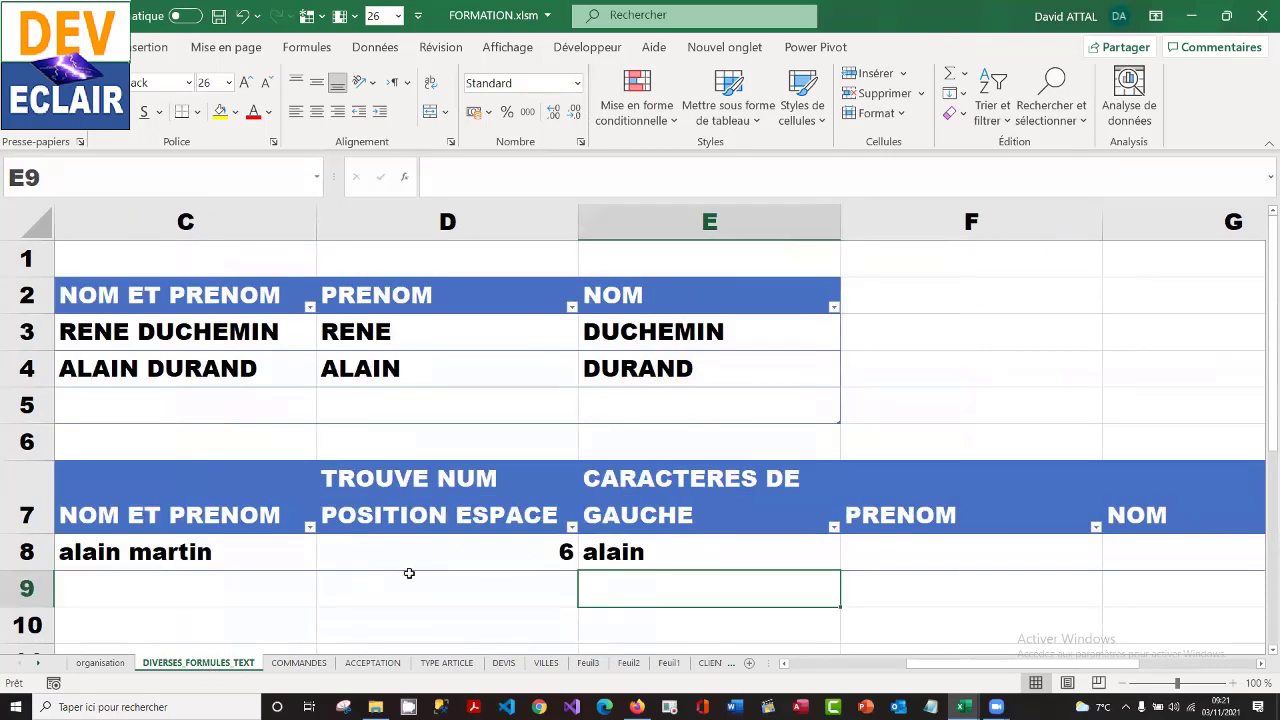
left_click(200, 331)
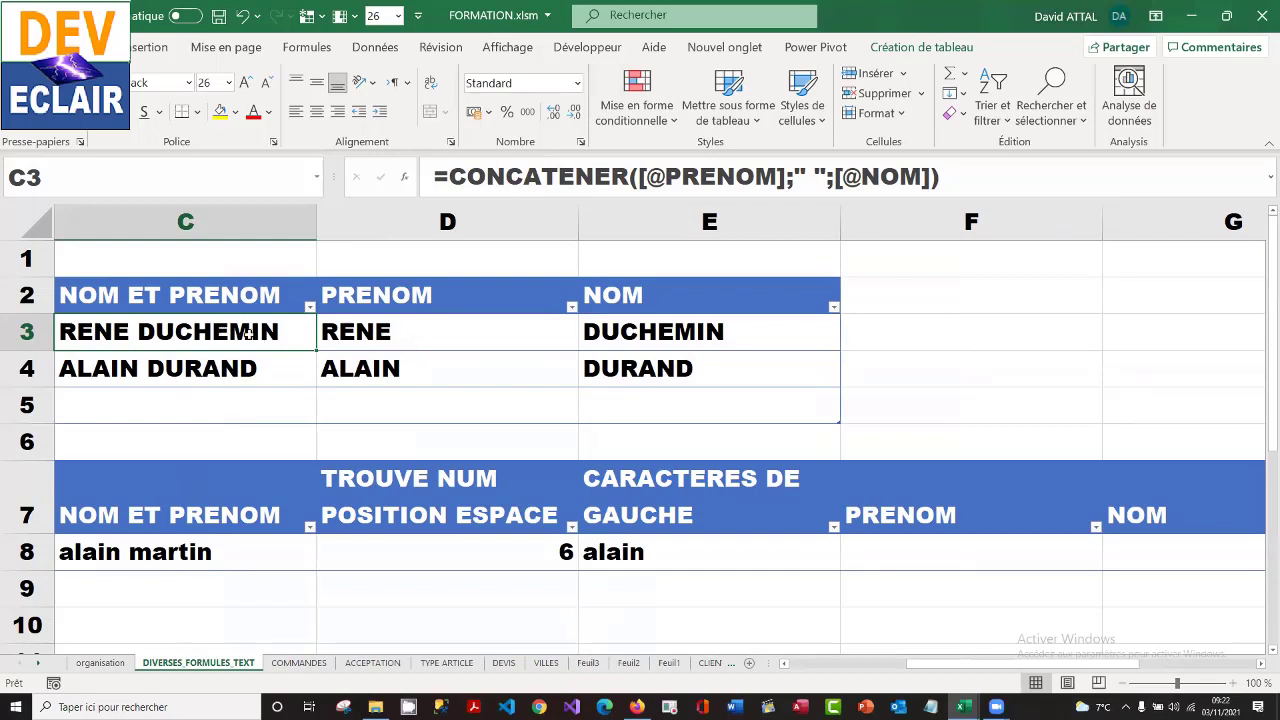
left_click_drag(248, 334, 247, 370)
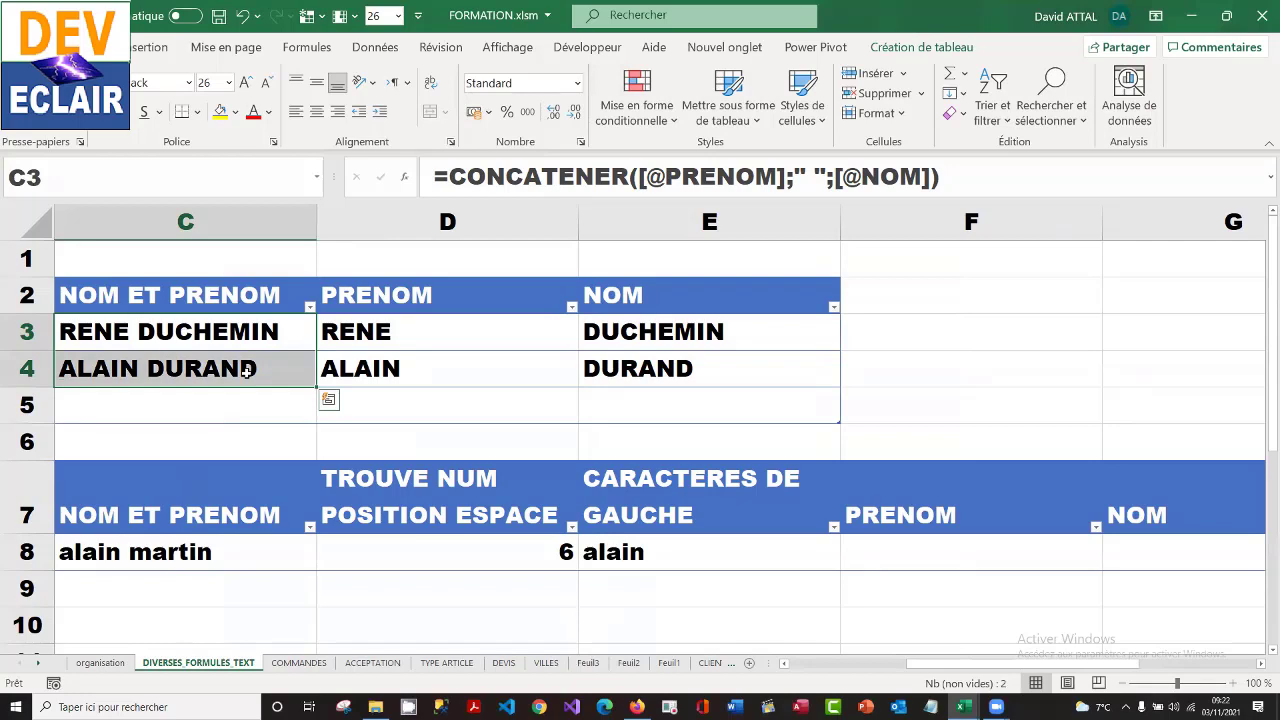
key("Delete")
left_click(238, 406)
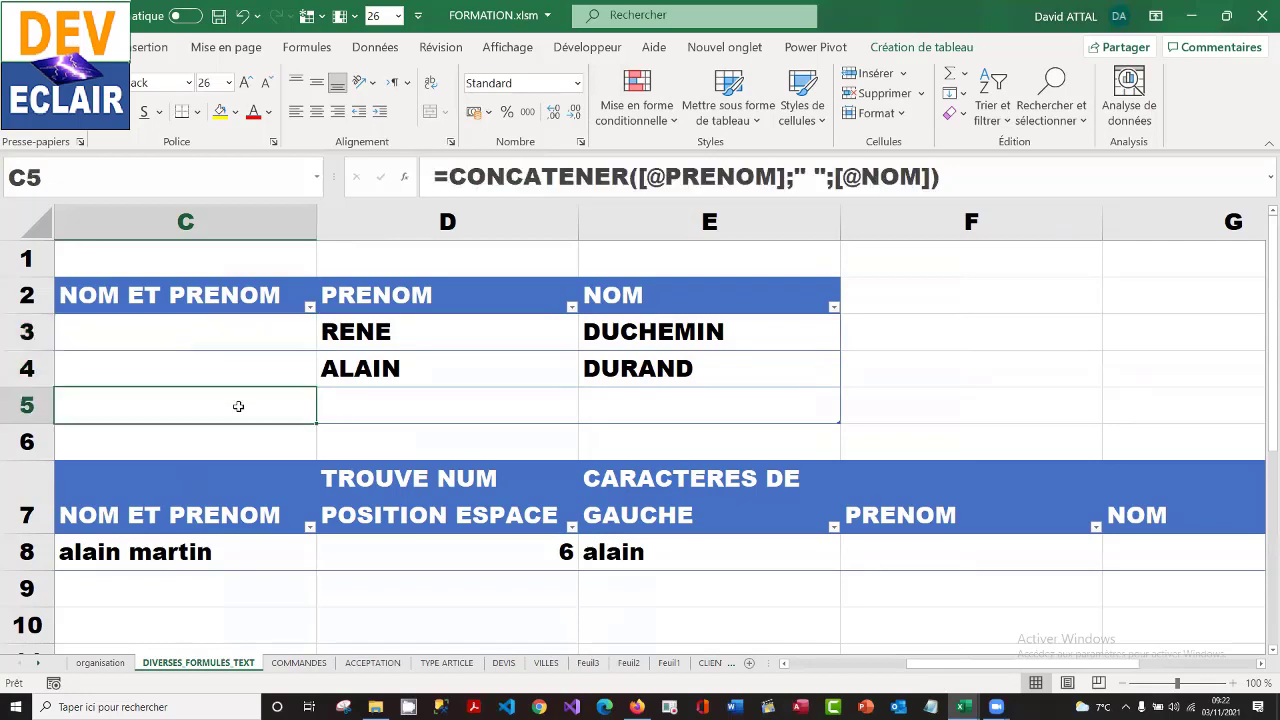
key("Home")
key("Right")
key("Right")
key("Right")
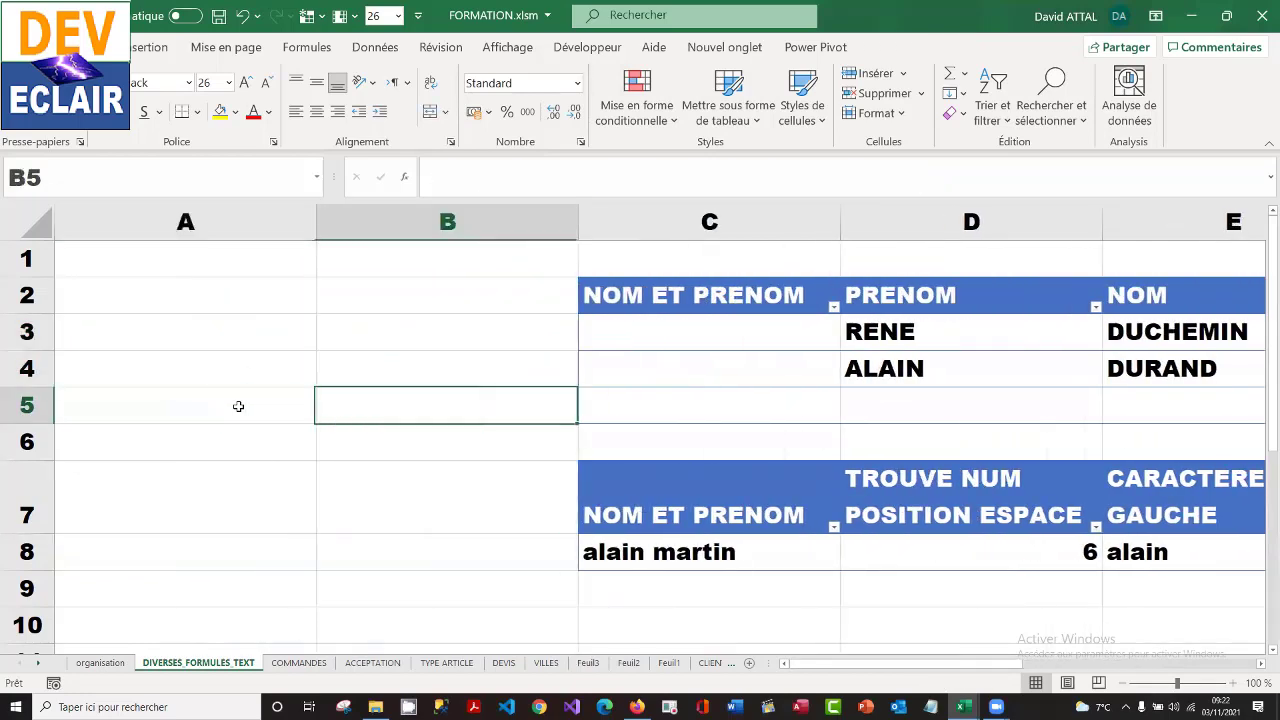
key("Right")
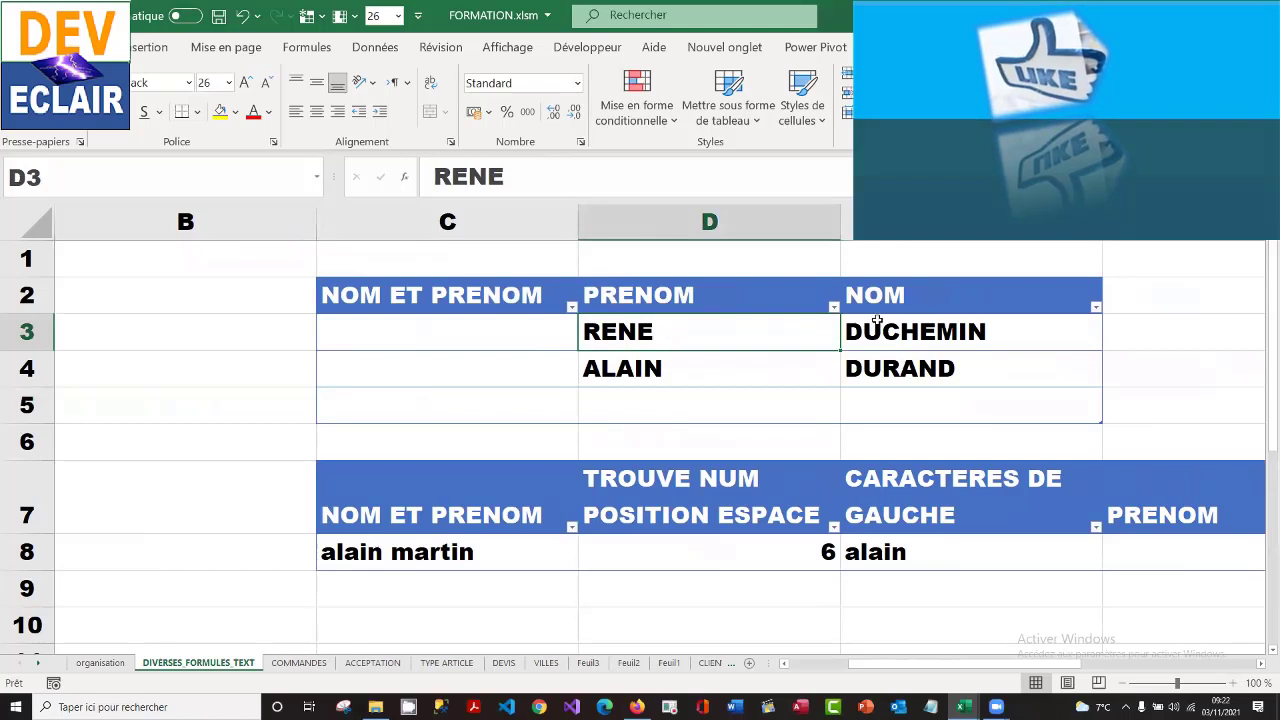
left_click(890, 325)
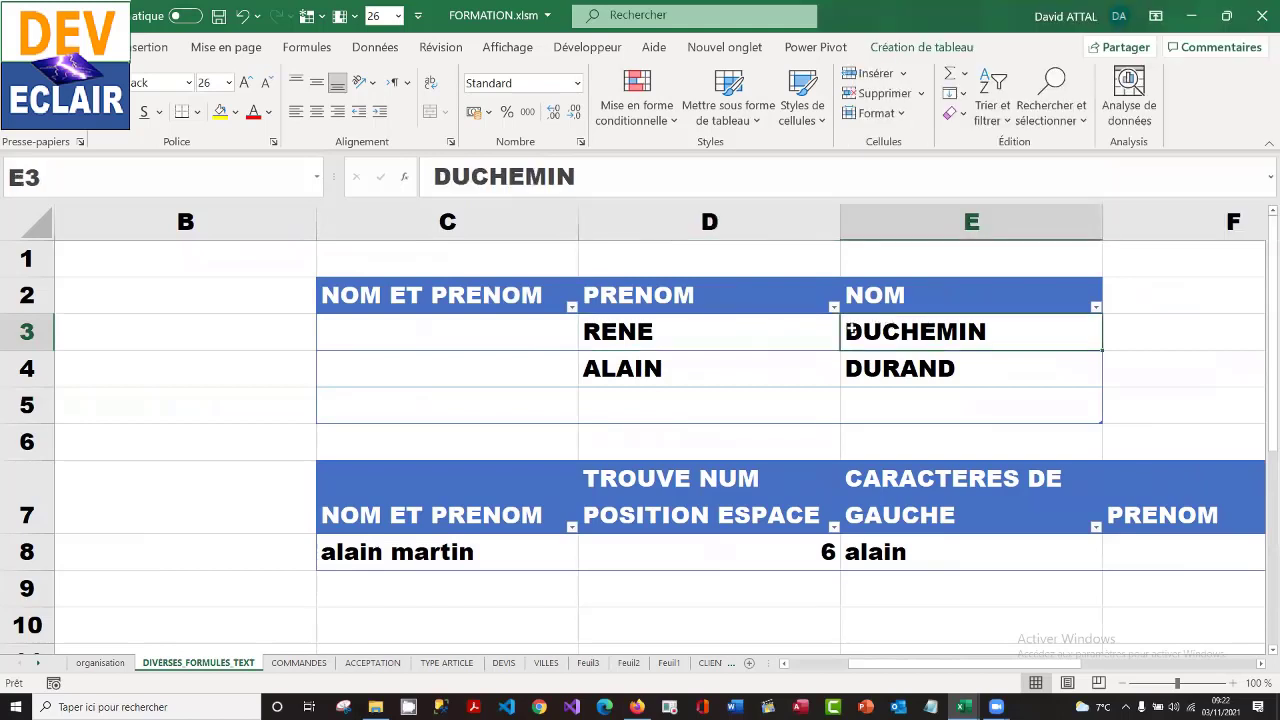
left_click(468, 334)
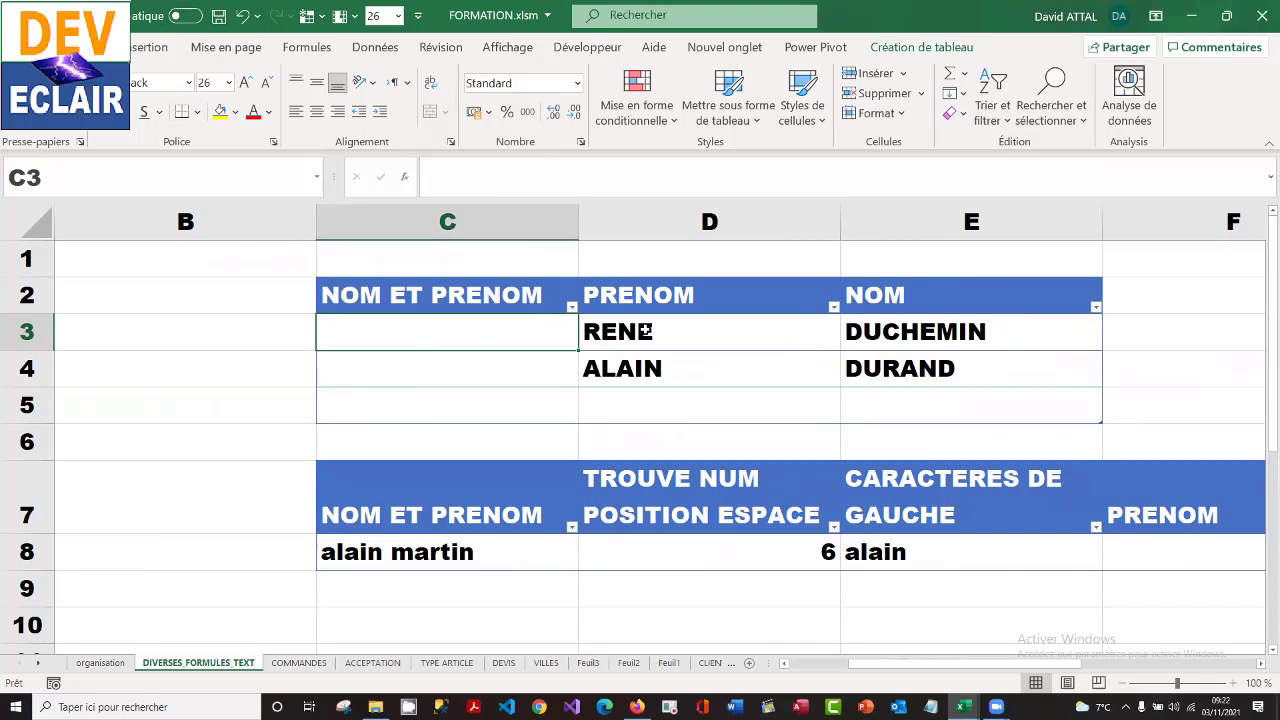
type("+")
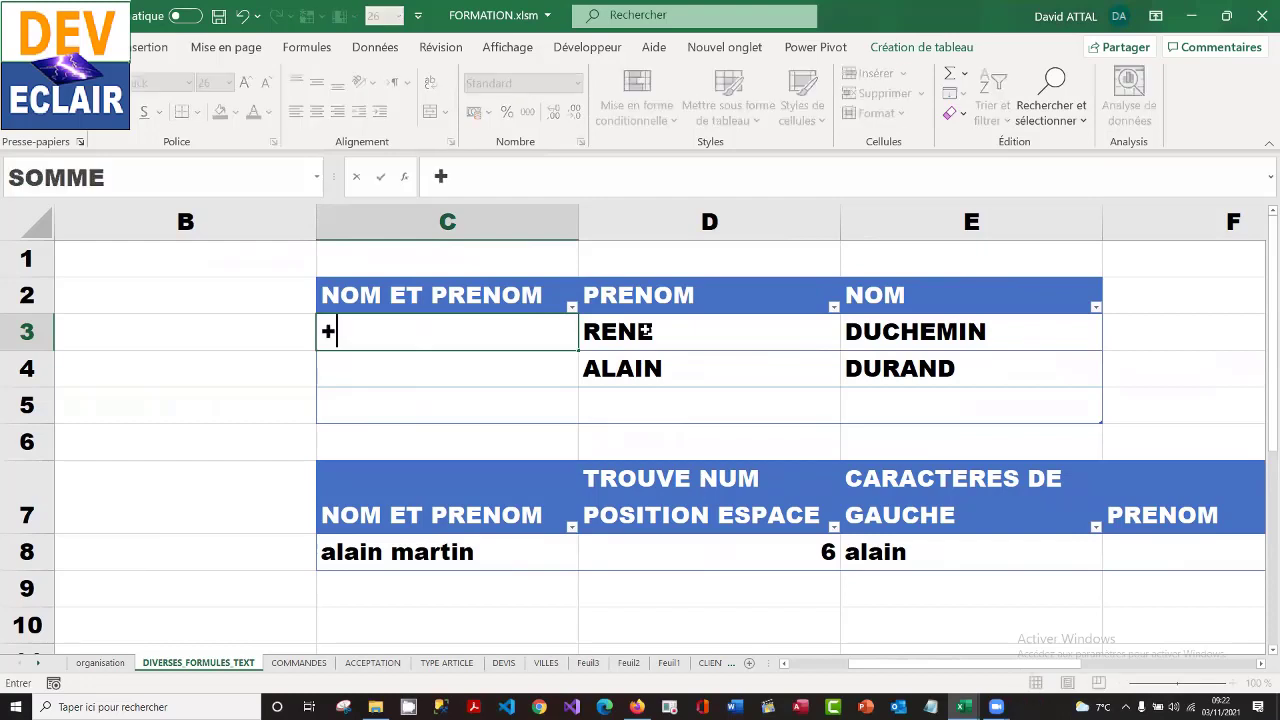
type("CONC")
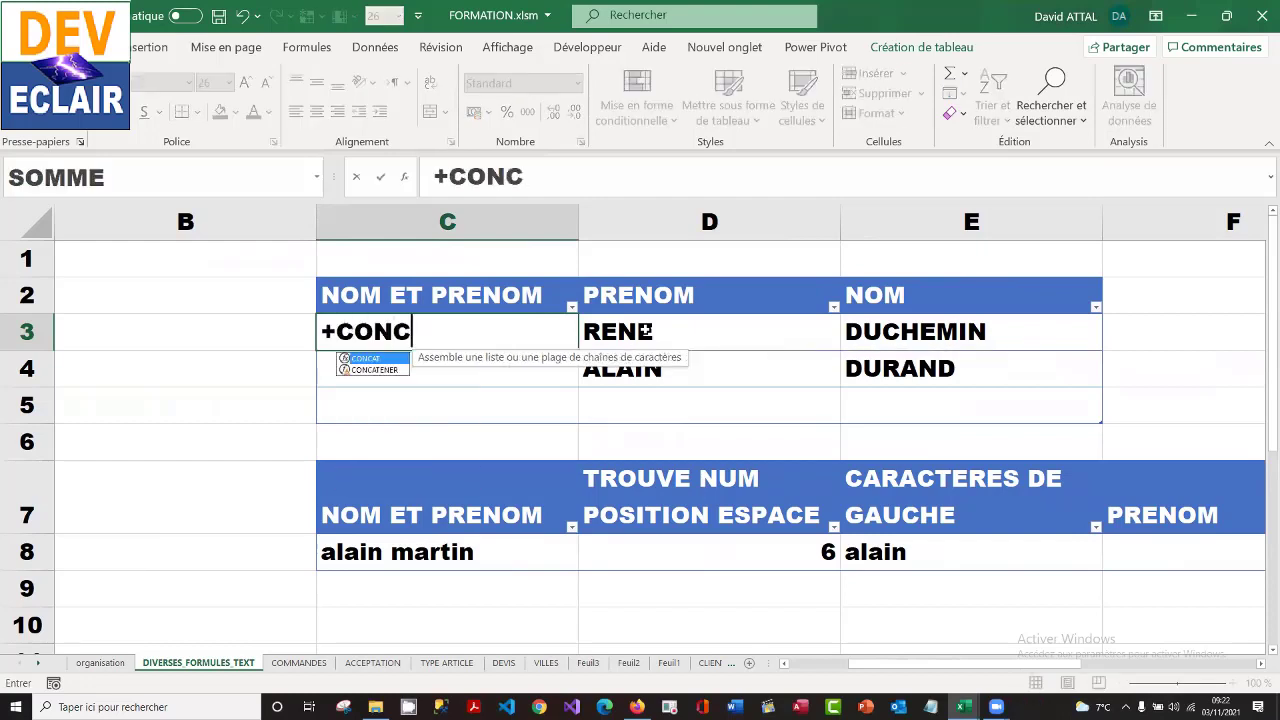
double_click(383, 371)
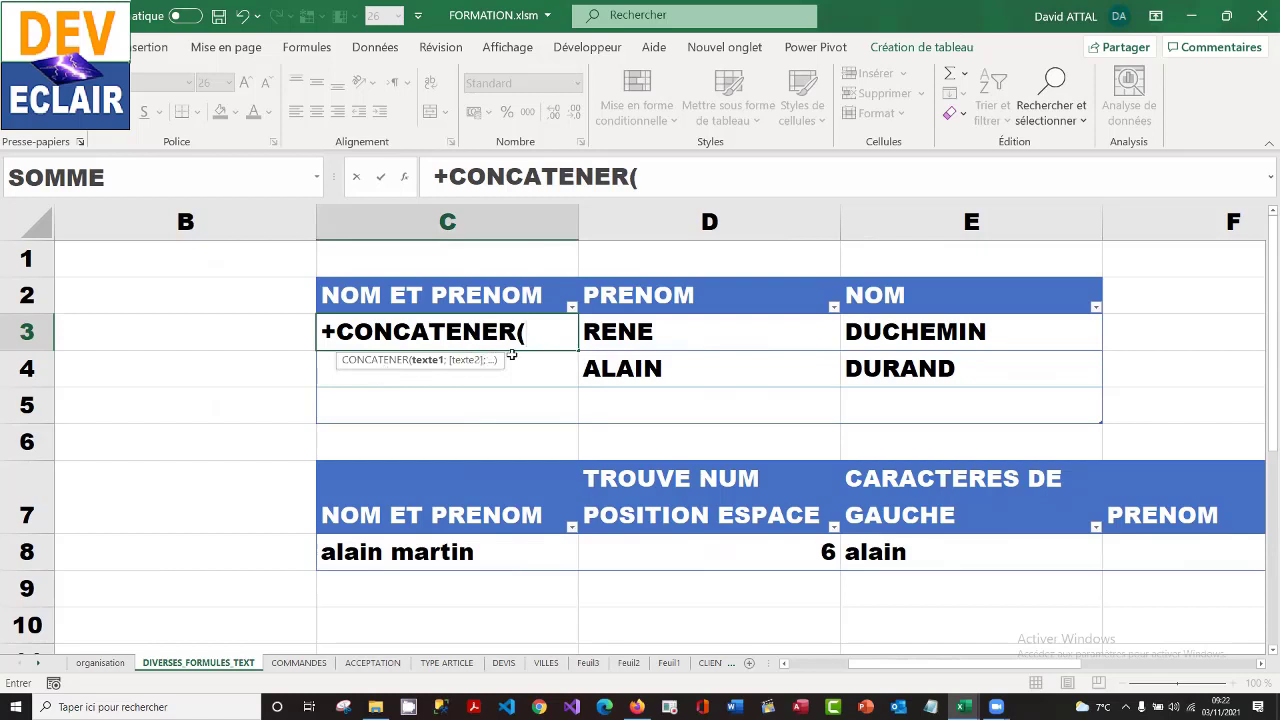
left_click(681, 337)
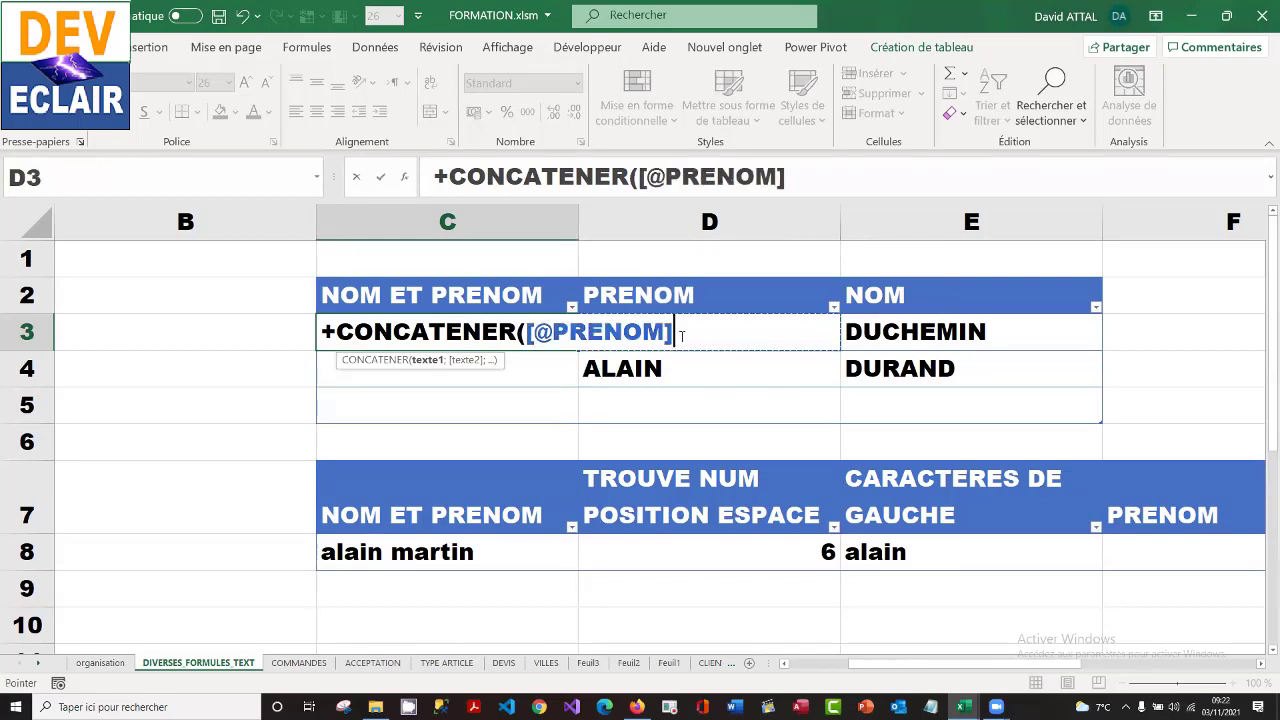
type(".")
key("BackSpace")
type(";")
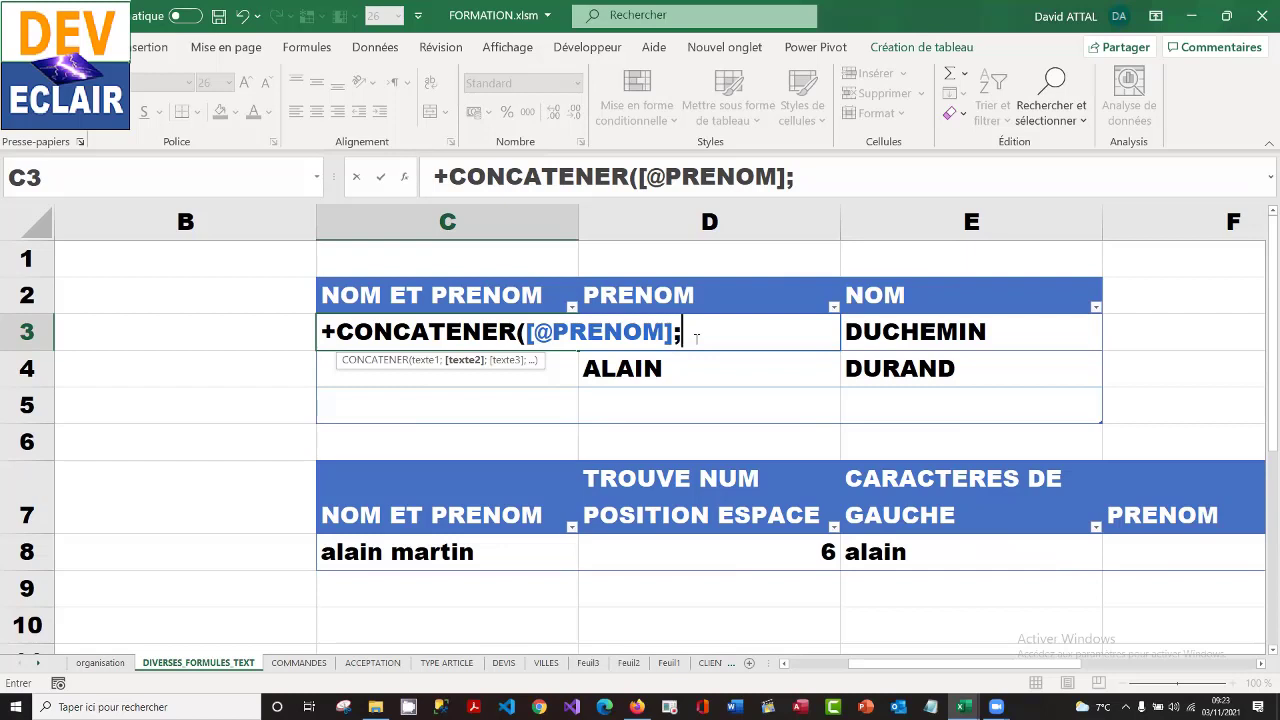
type("\" \";")
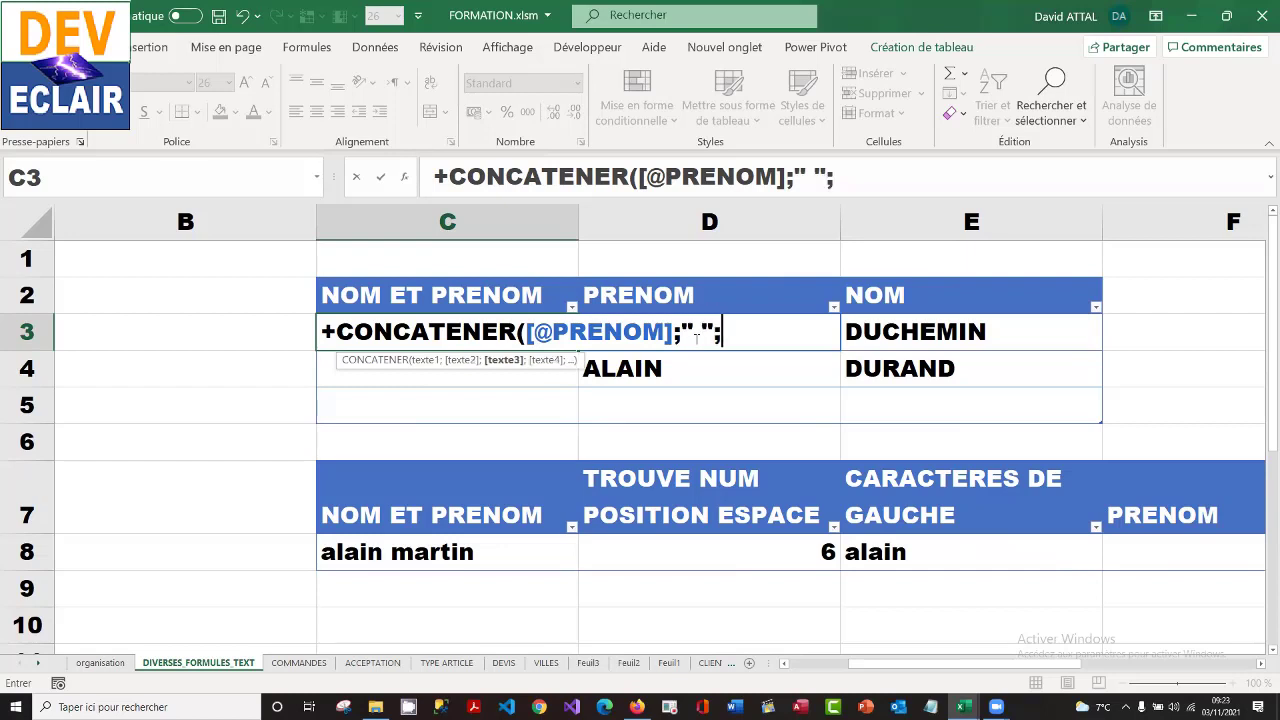
left_click(929, 338)
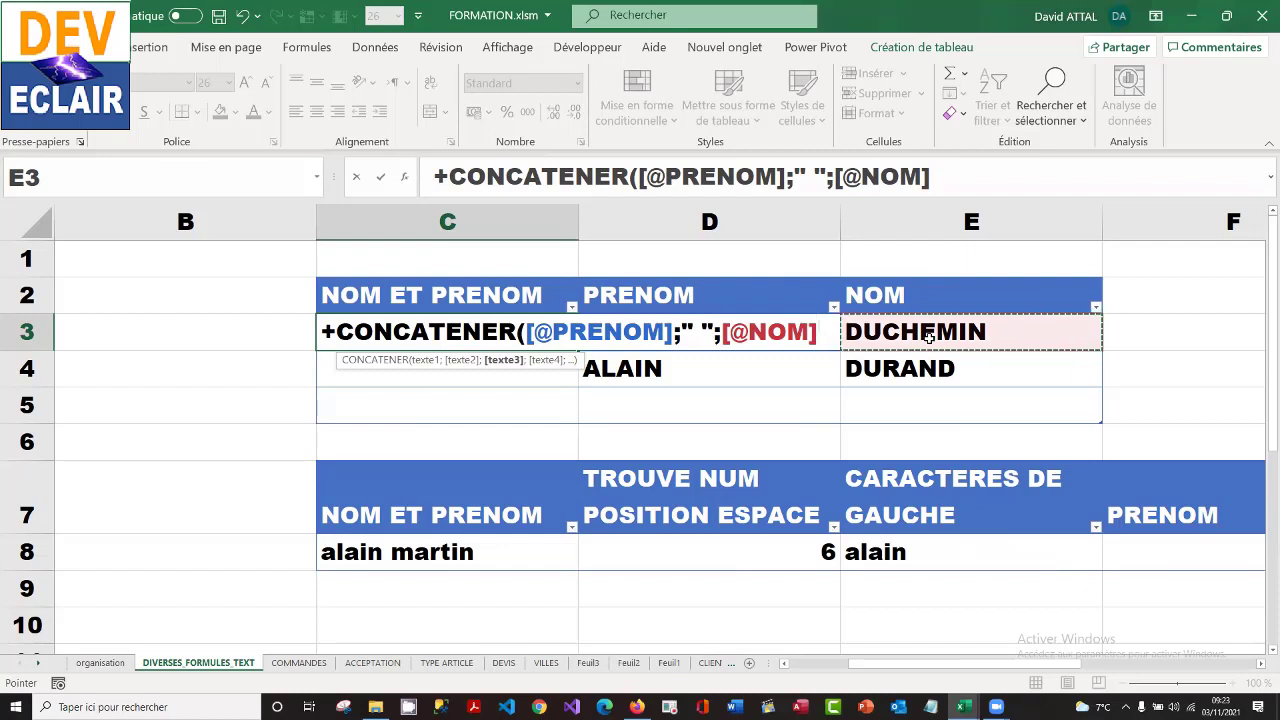
type(")")
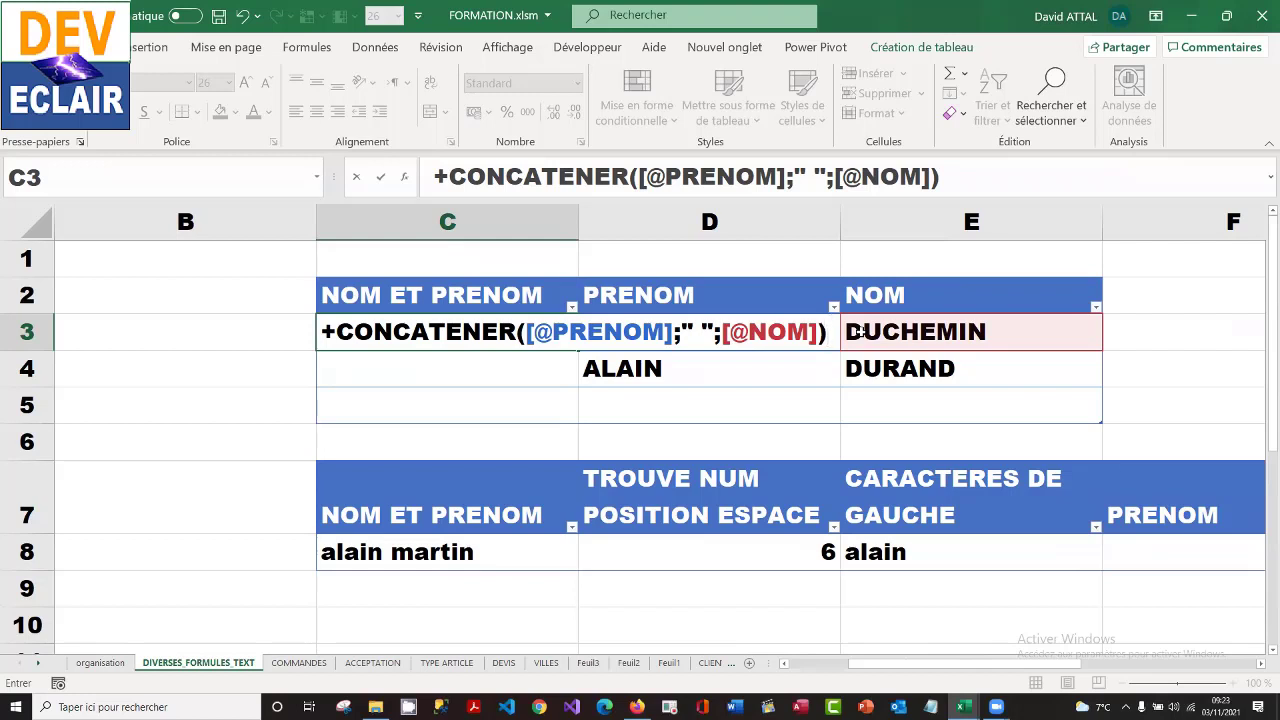
key("Return")
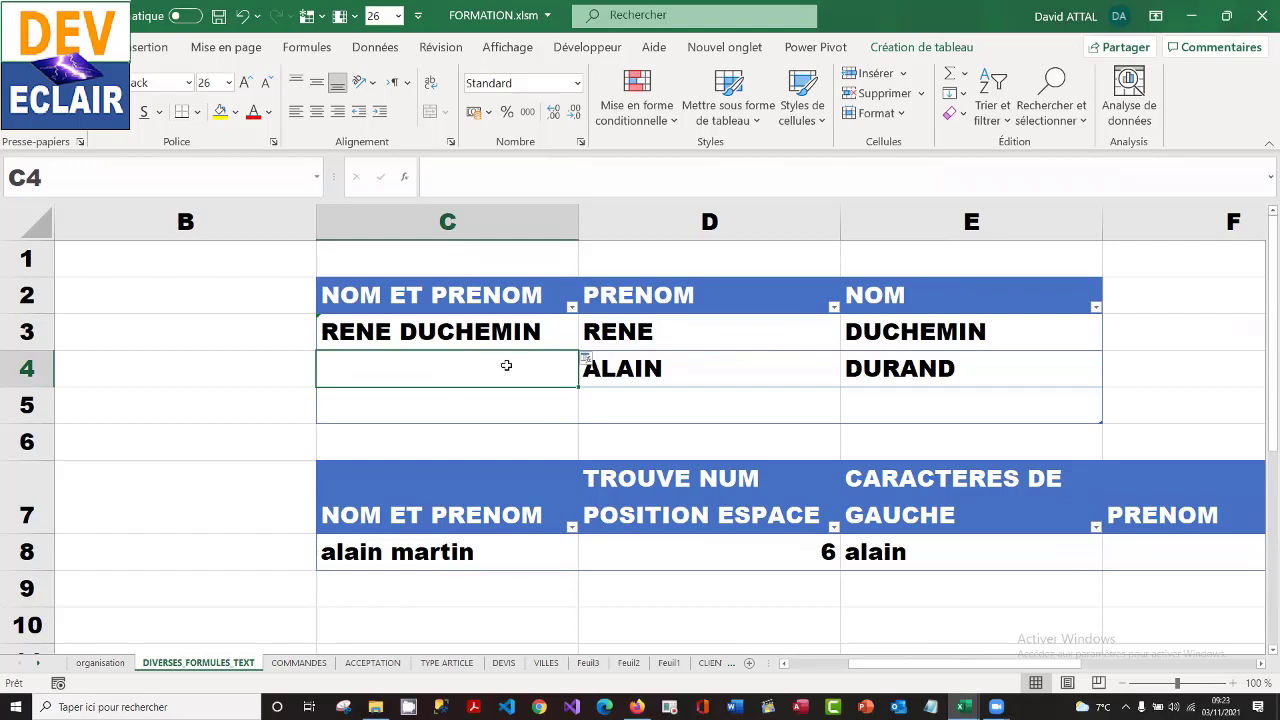
left_click(497, 332)
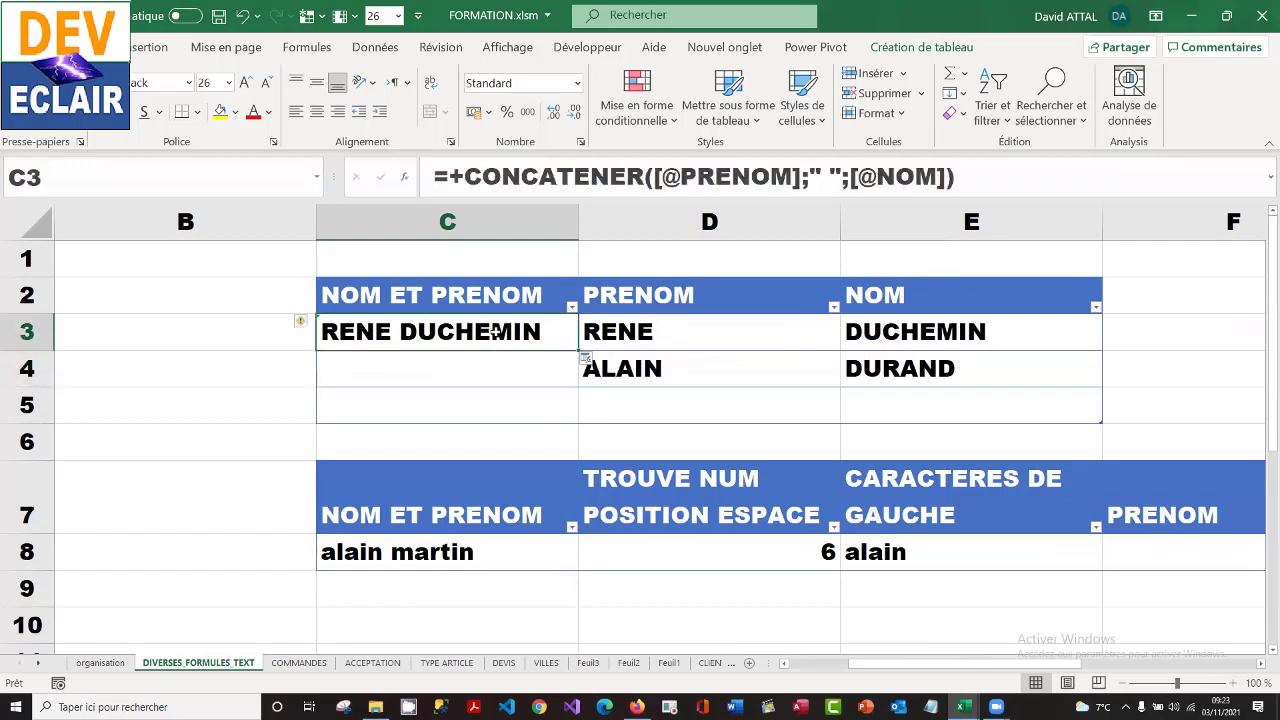
left_click_drag(576, 349, 576, 388)
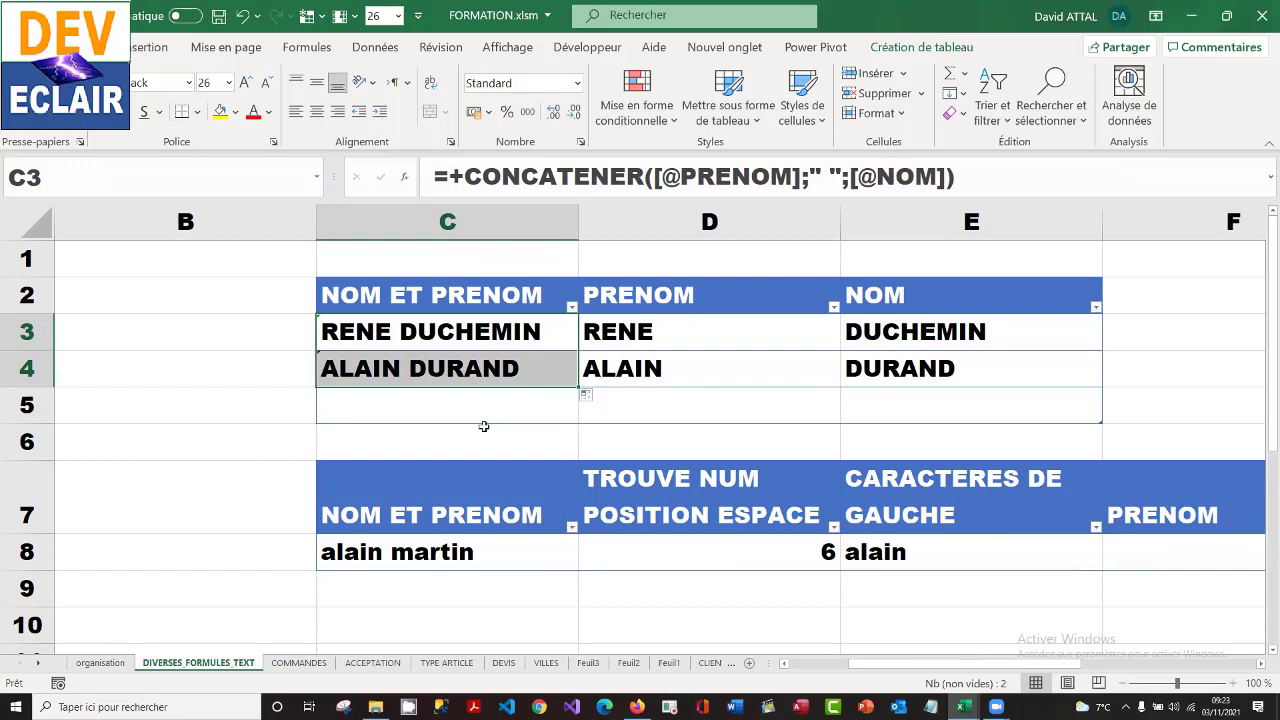
- Review the NOM ET PRENOM formulas in C3 and C4, and clear the cells C3:C5
left_click(463, 328)
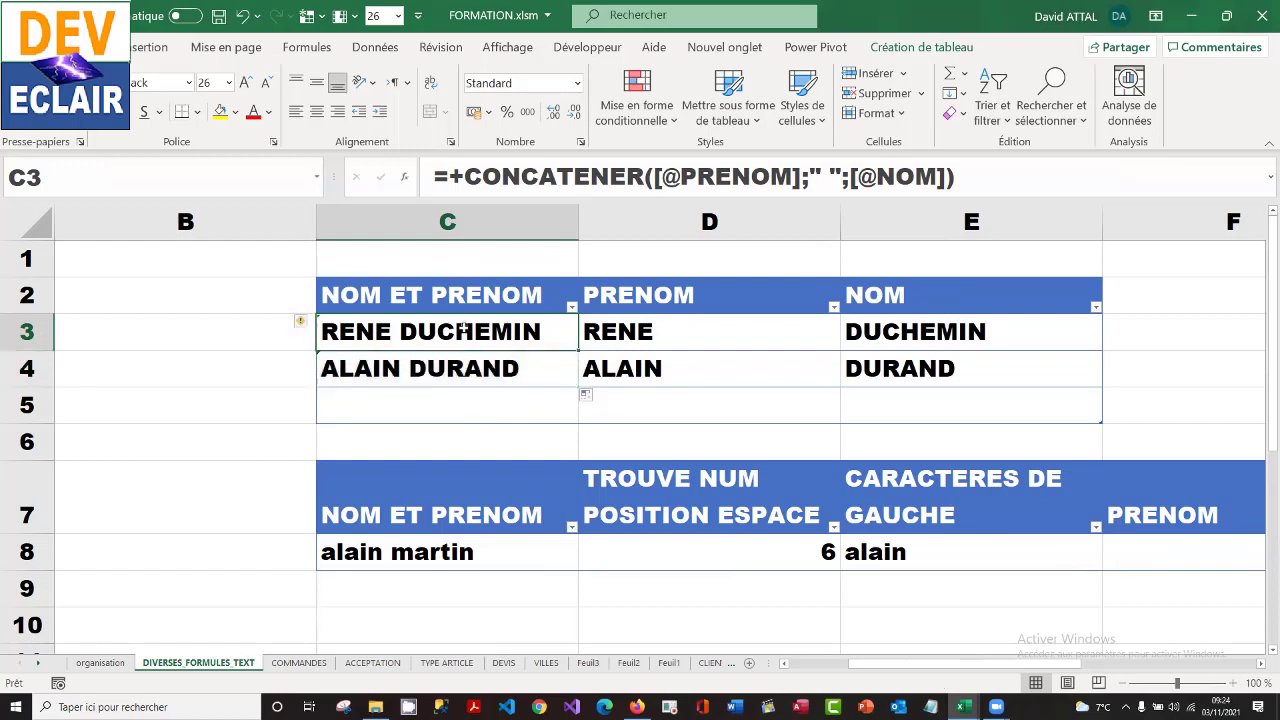
left_click_drag(463, 328, 475, 372)
left_click(482, 372)
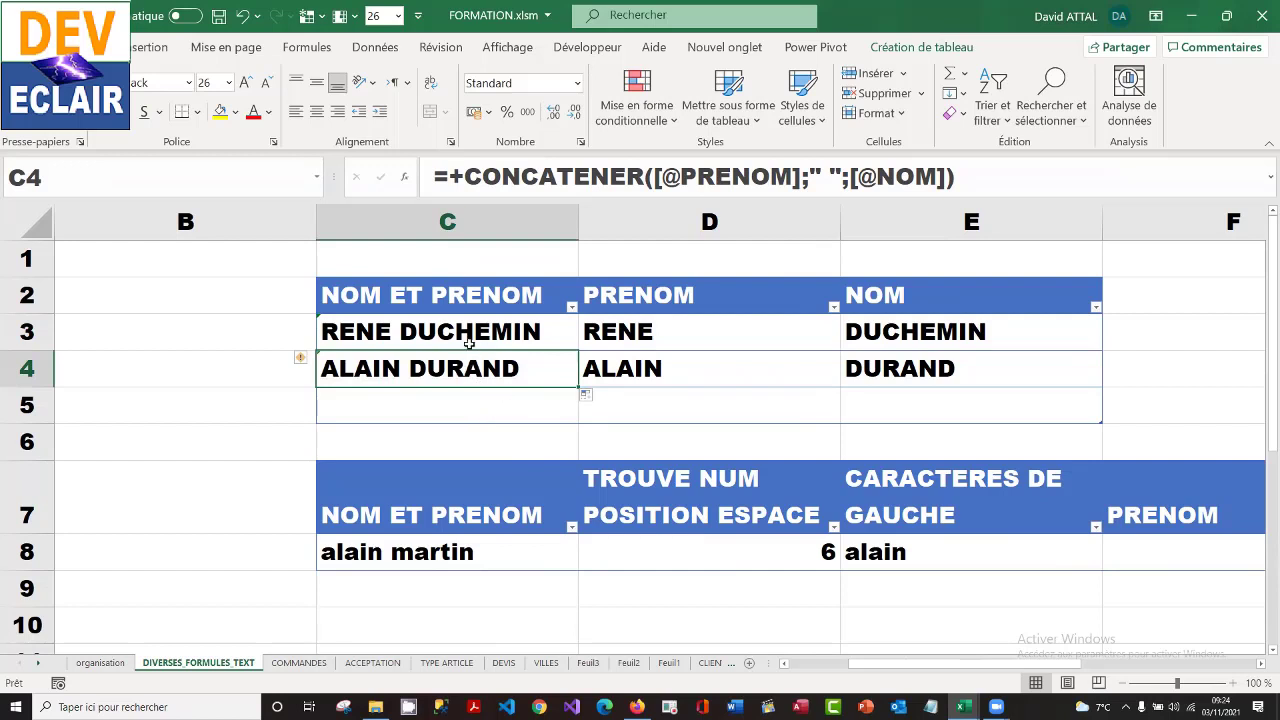
left_click_drag(462, 336, 474, 418)
key("Delete")
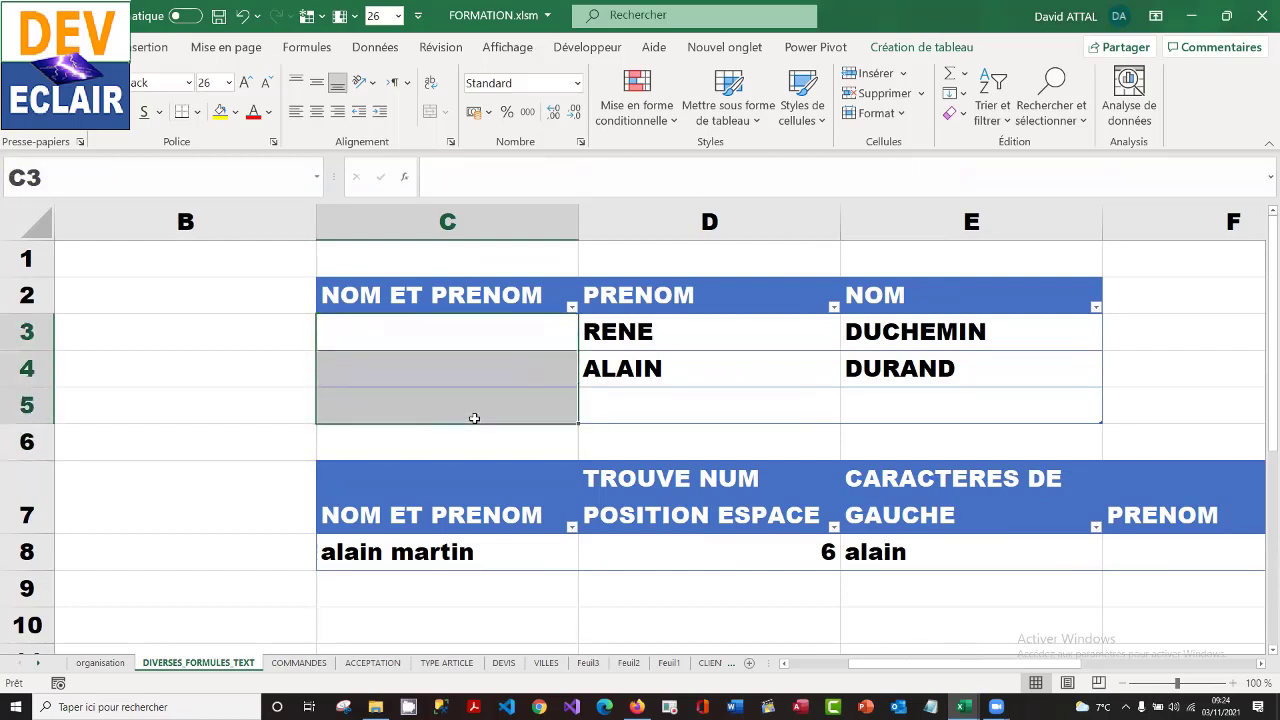
- Try to delete the empty last table row, row 5, from the upper table
left_click(497, 406)
right_click(497, 406)
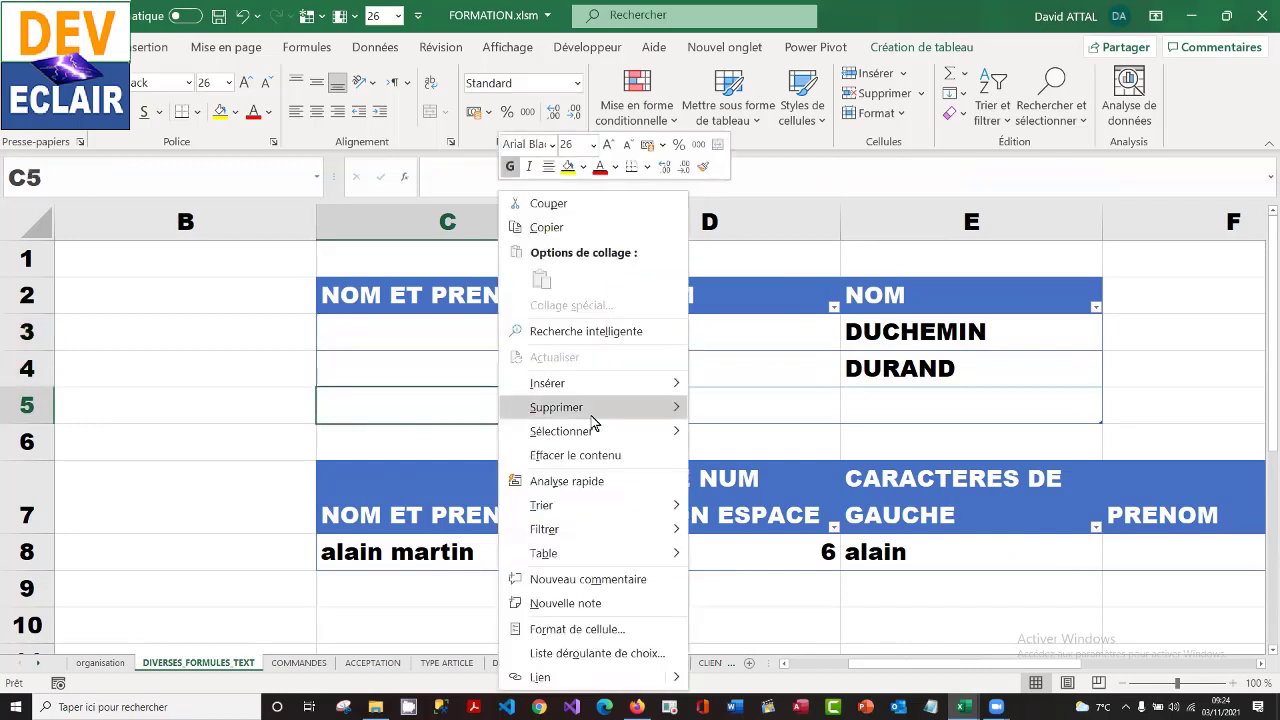
mouse_move(650, 418)
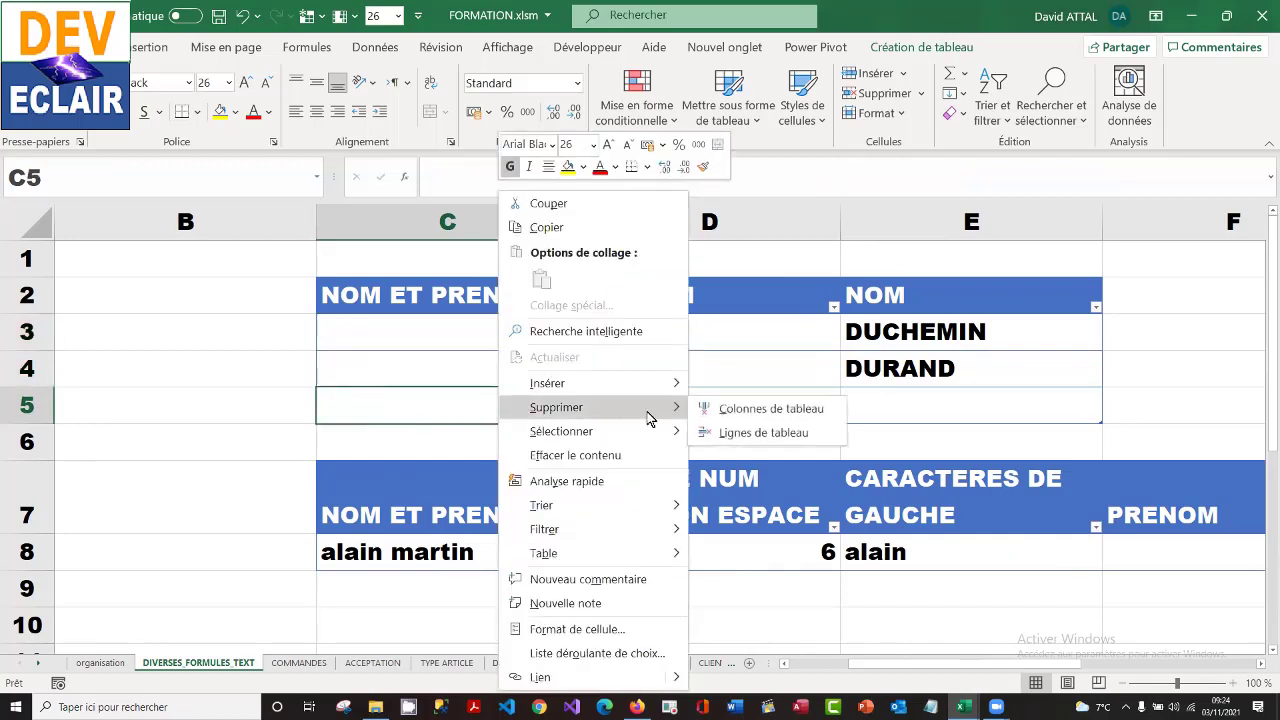
left_click(758, 437)
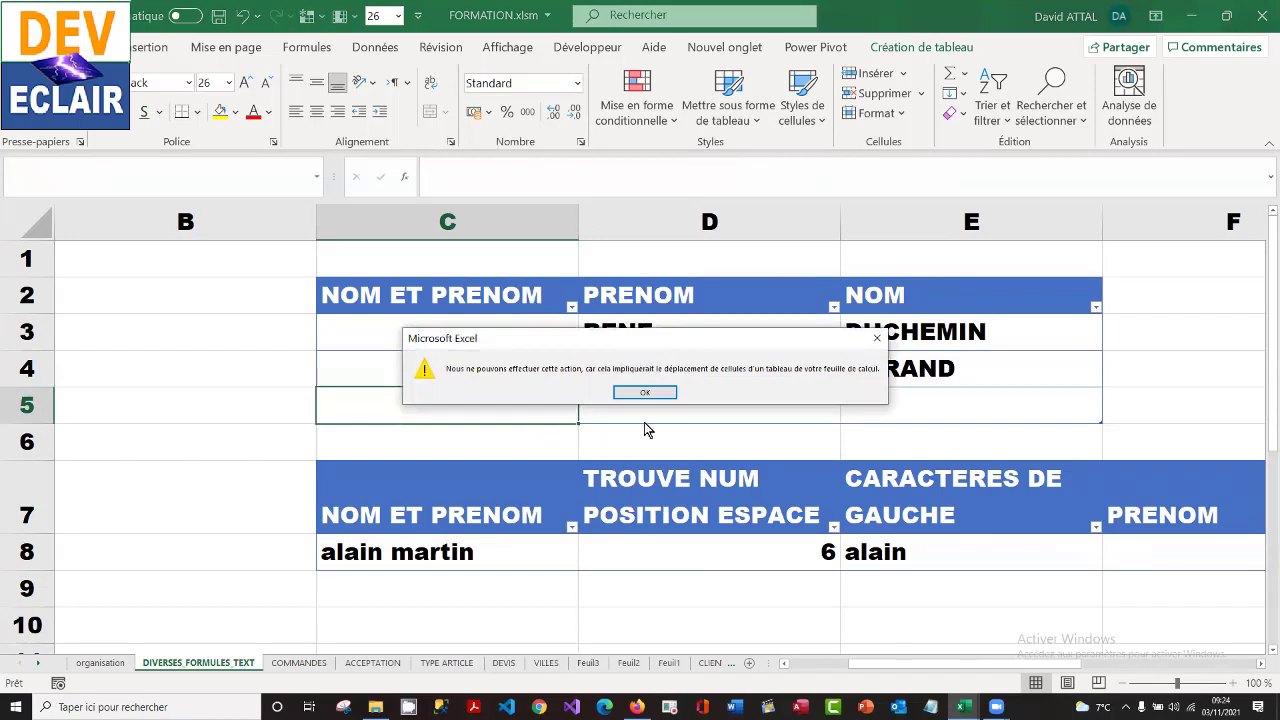
key("Return")
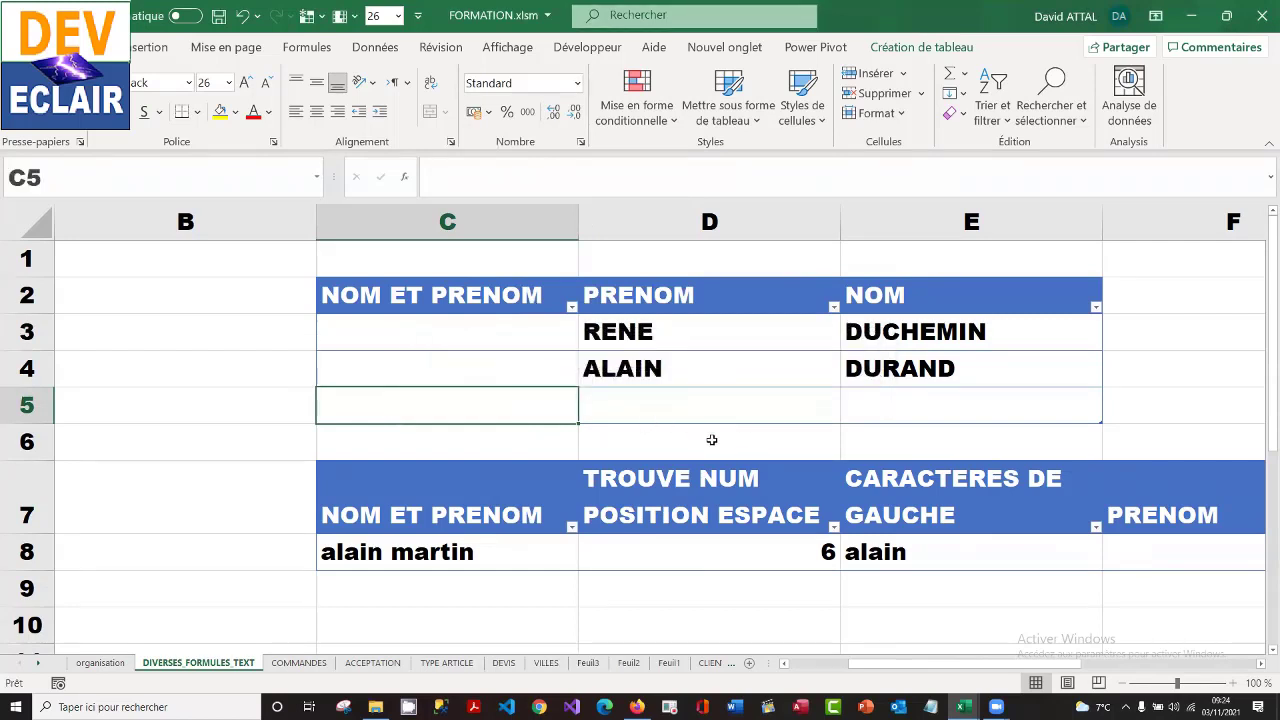
left_click(484, 334)
type("=")
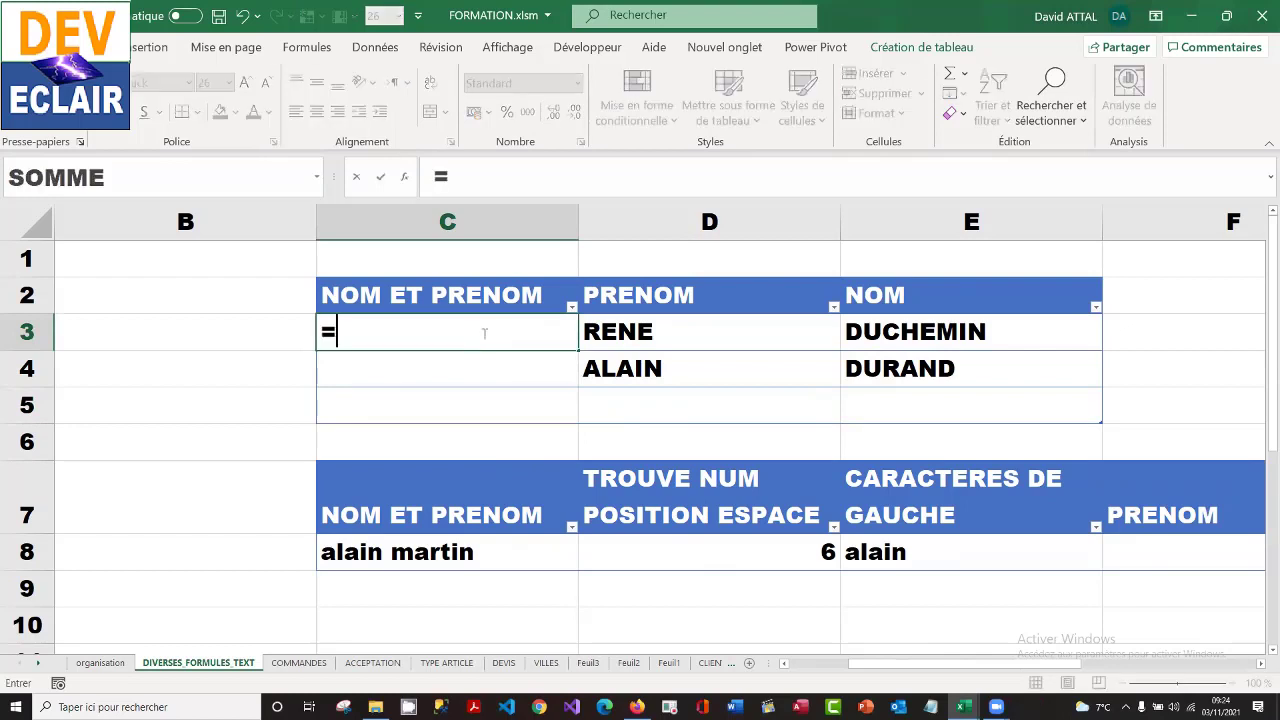
type("conca")
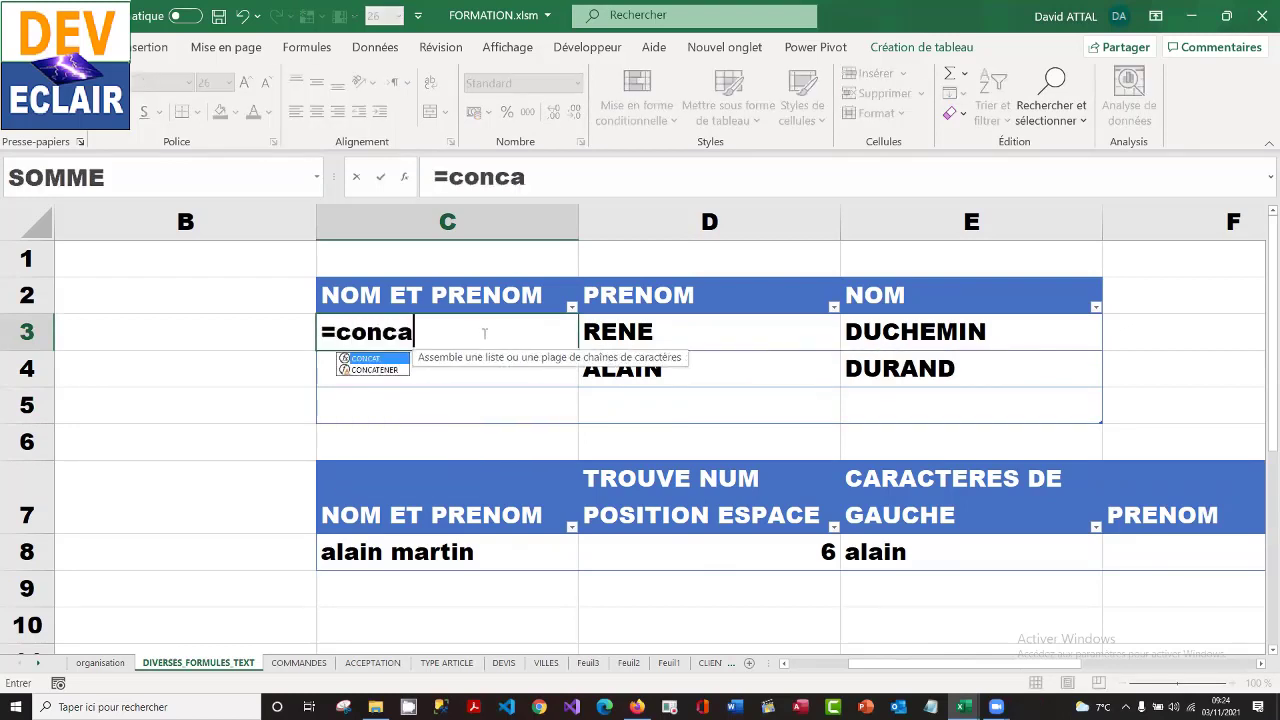
double_click(380, 372)
left_click(690, 331)
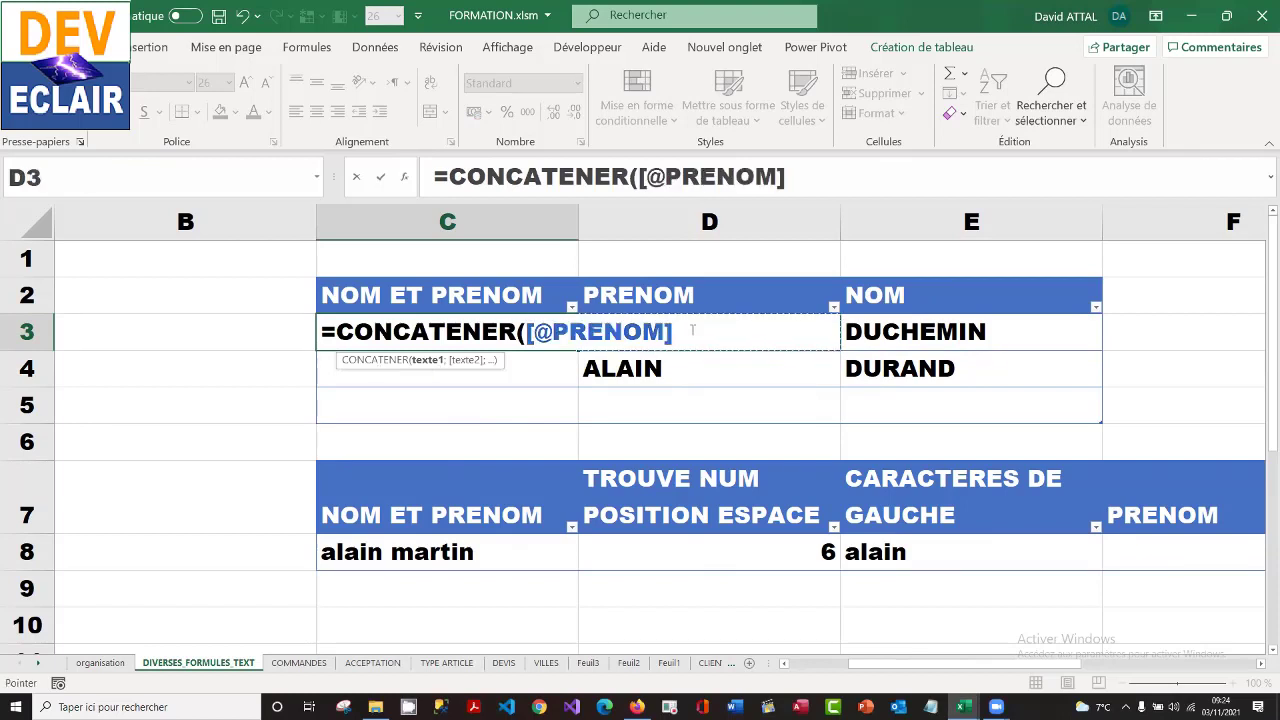
type(";\" \"")
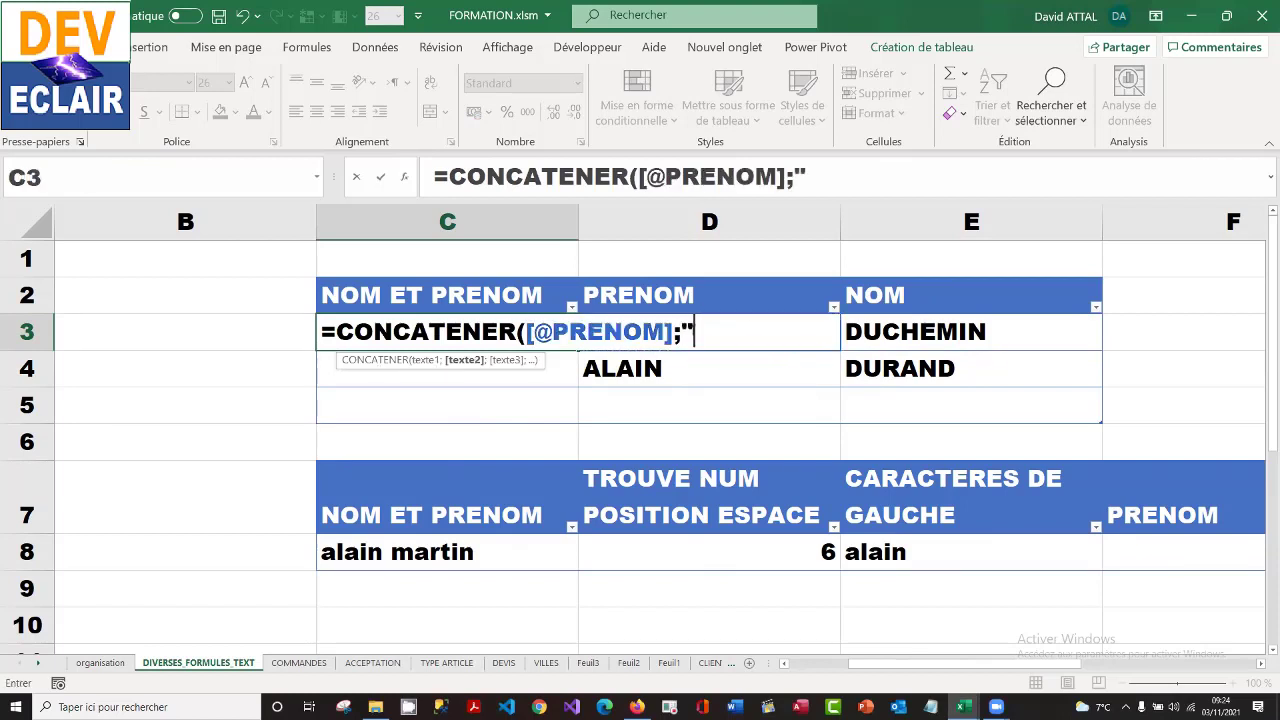
type(";")
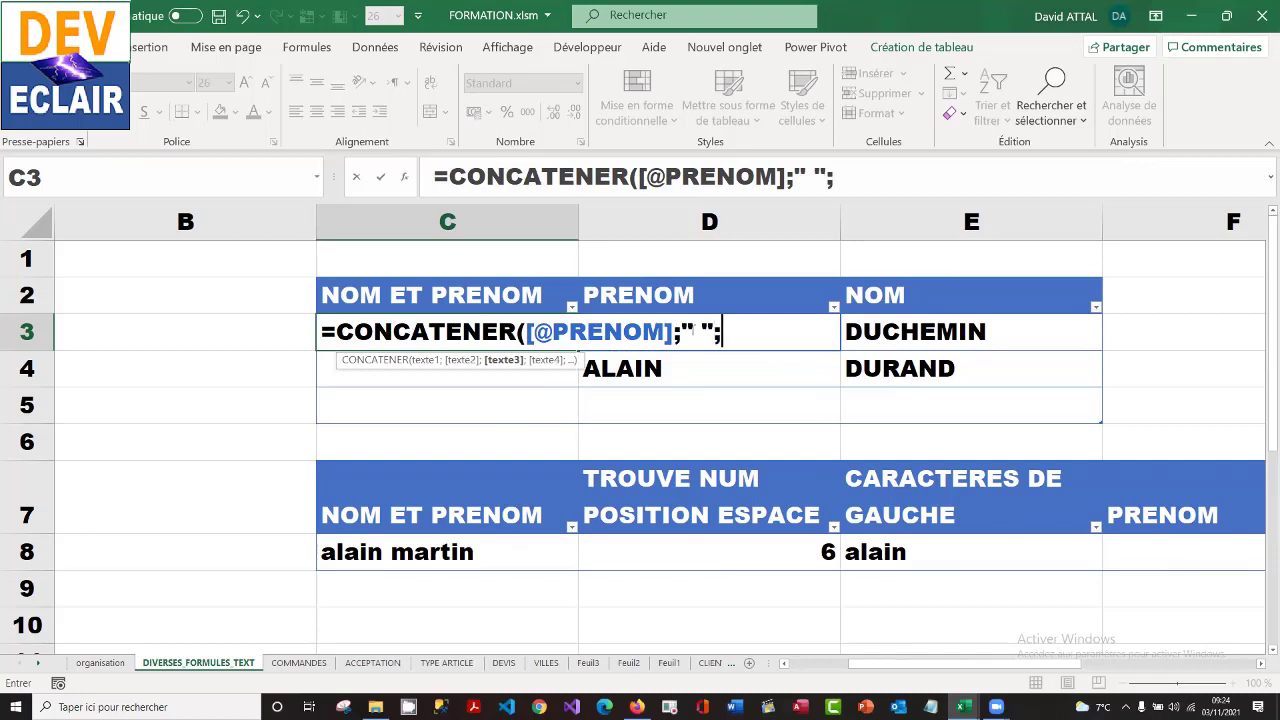
left_click(974, 333)
type(")")
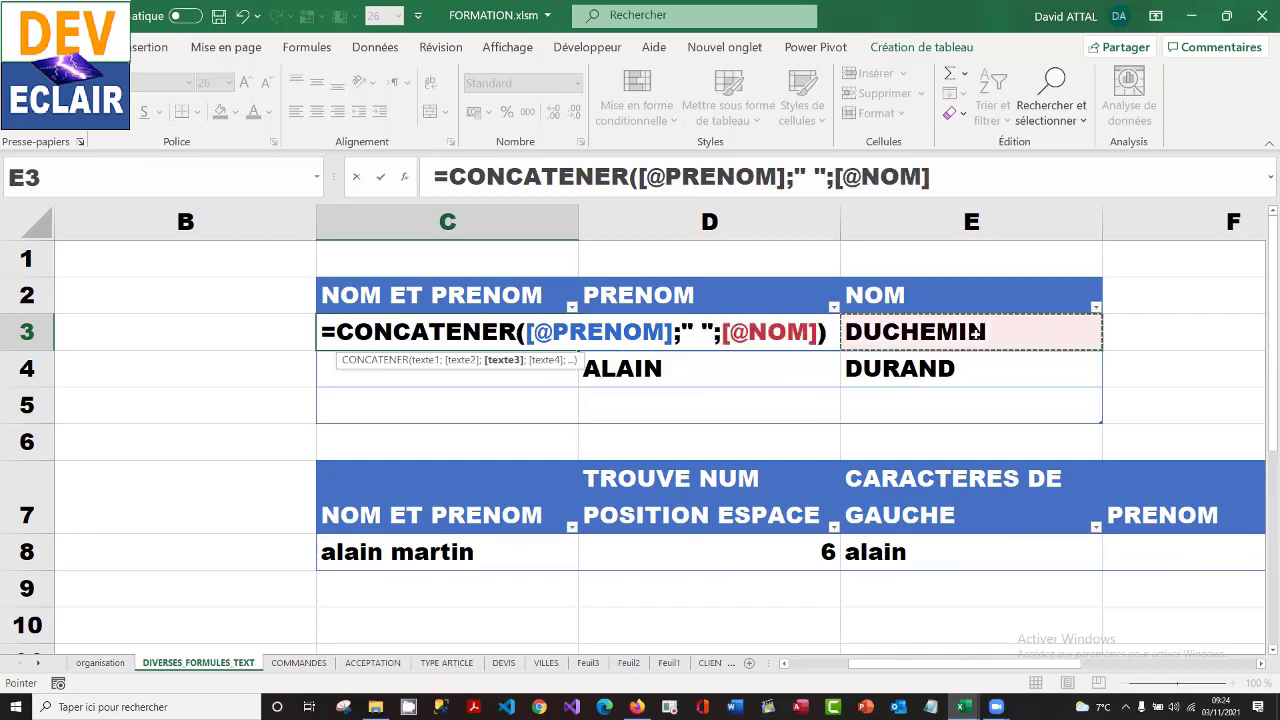
key("Return")
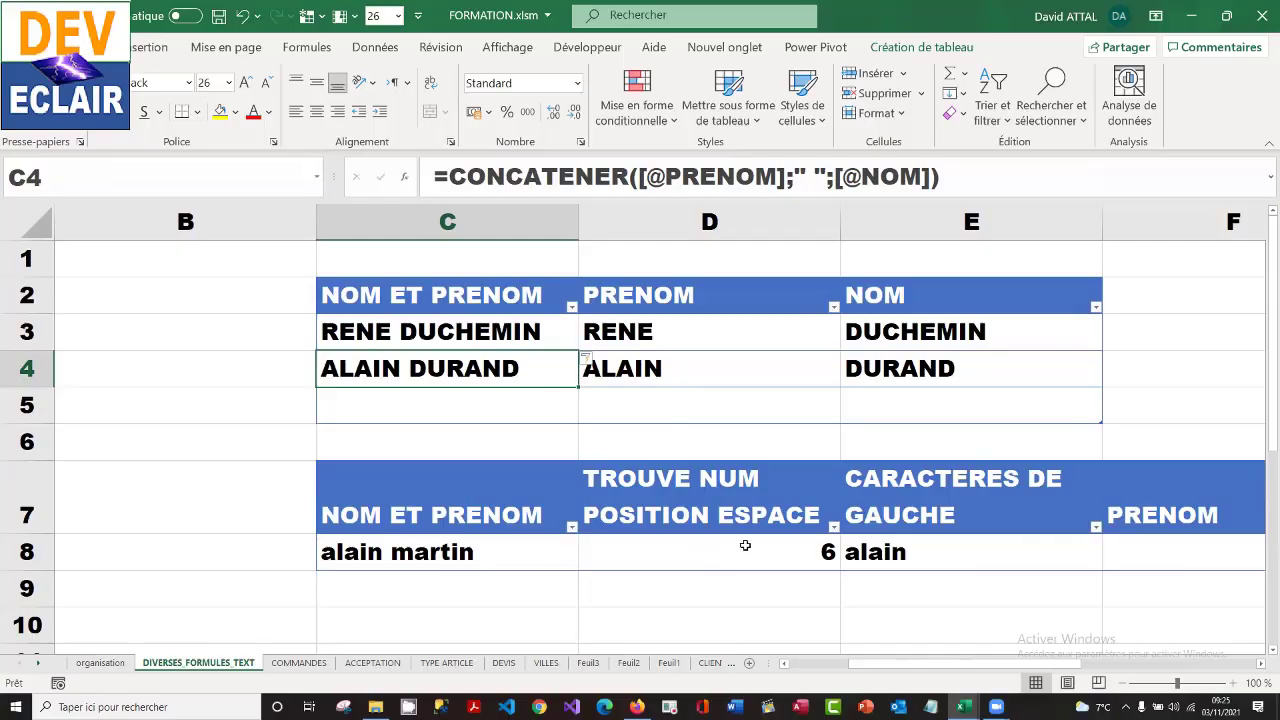
- Examine the lower table's row 8, including the full name in C8, the TROUVE formula in D8 and the PRENOM cell F8
left_click(700, 554)
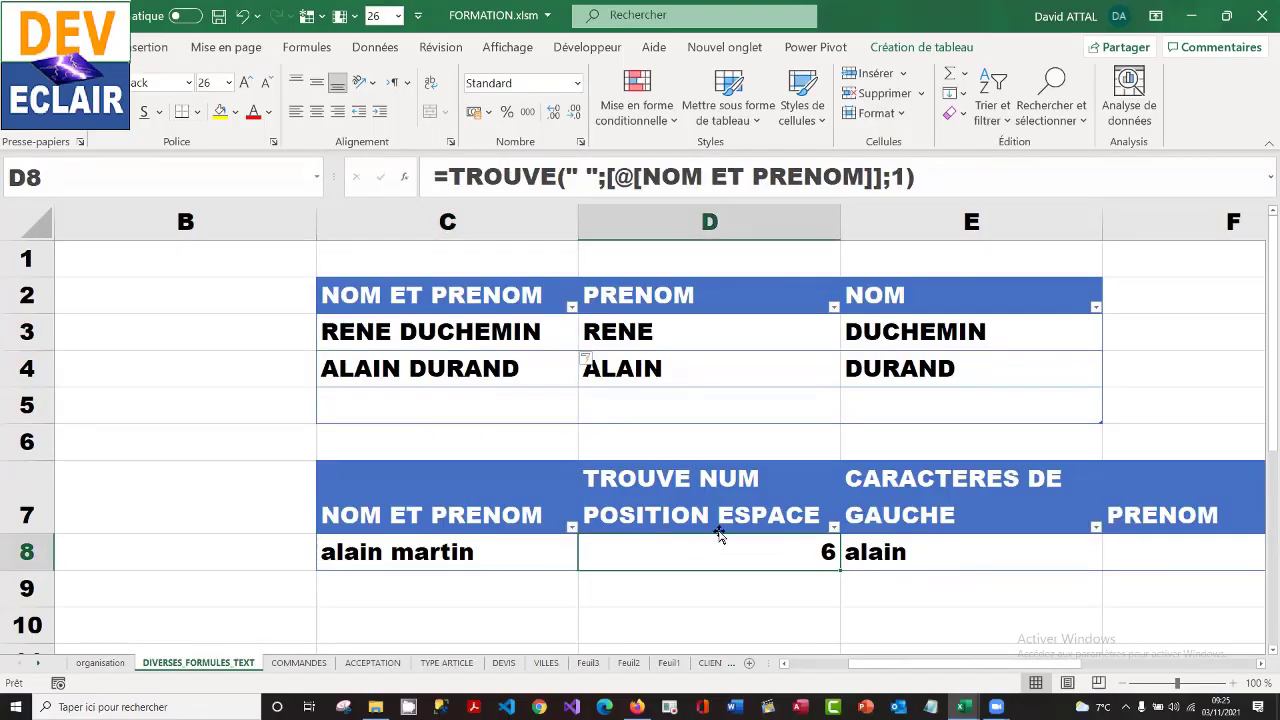
left_click(447, 552)
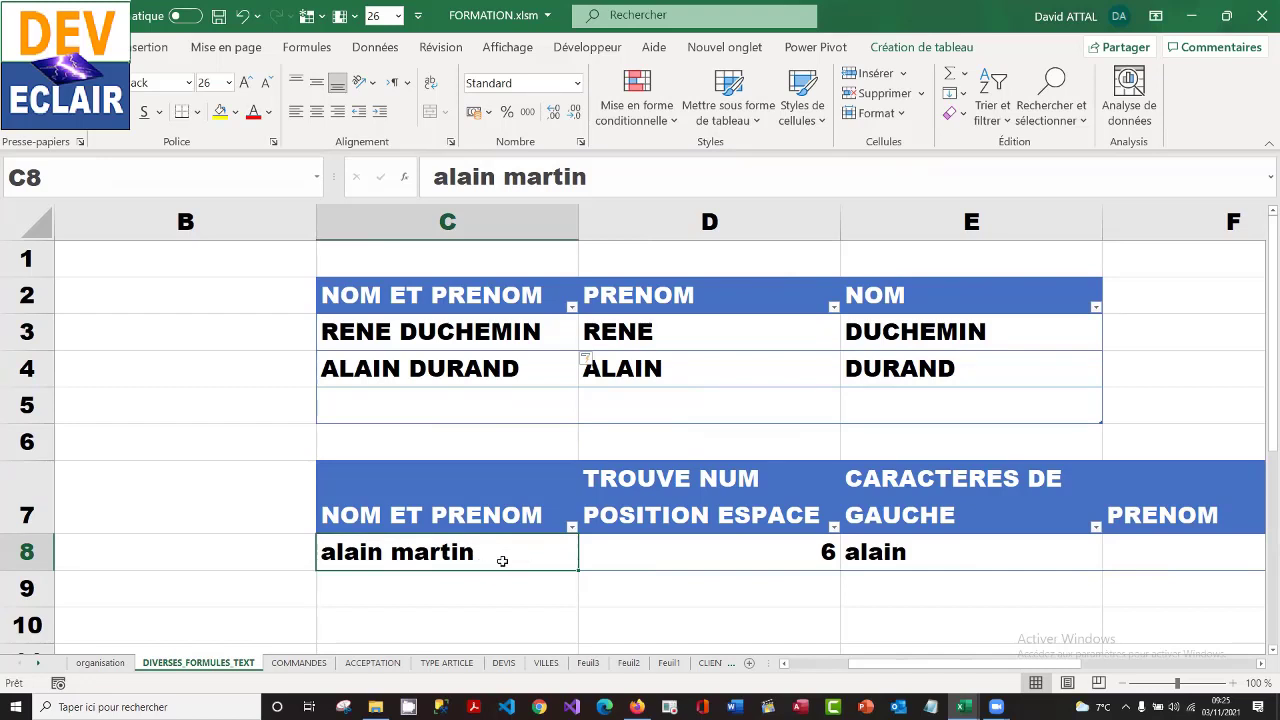
left_click(754, 557)
key("Down")
key("Down")
key("Down")
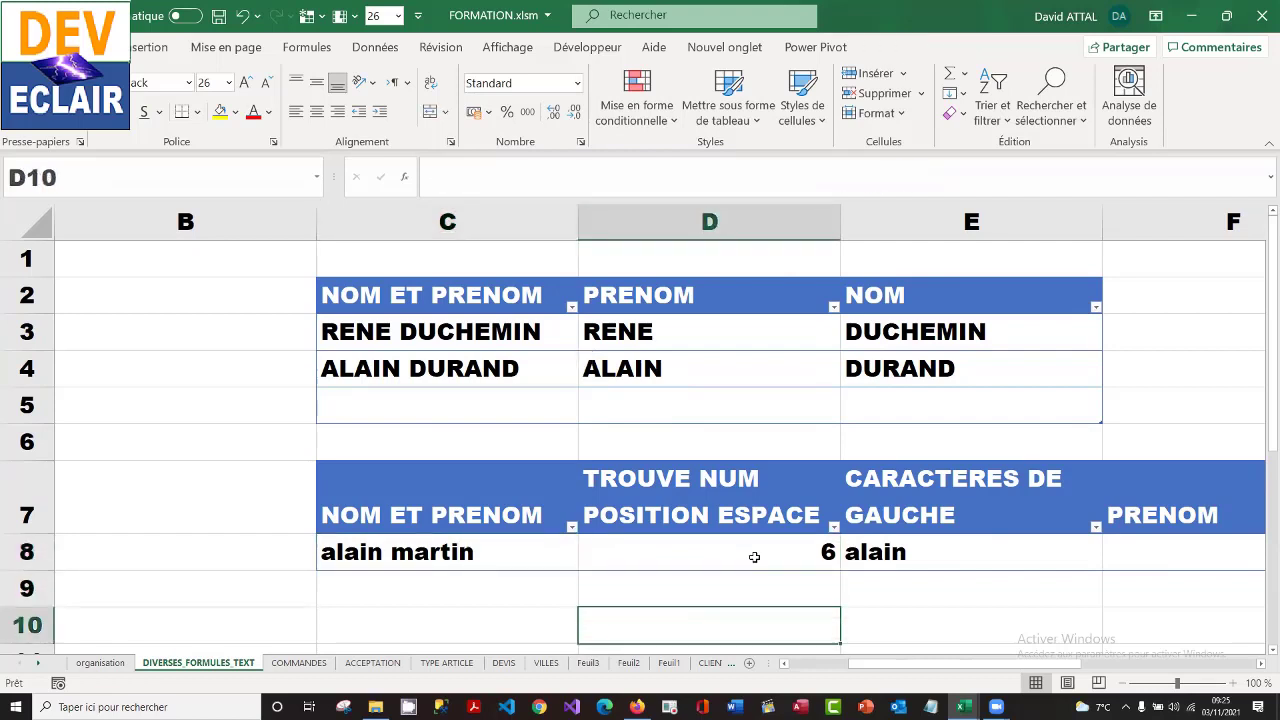
key("Up")
key("Up")
key("Up")
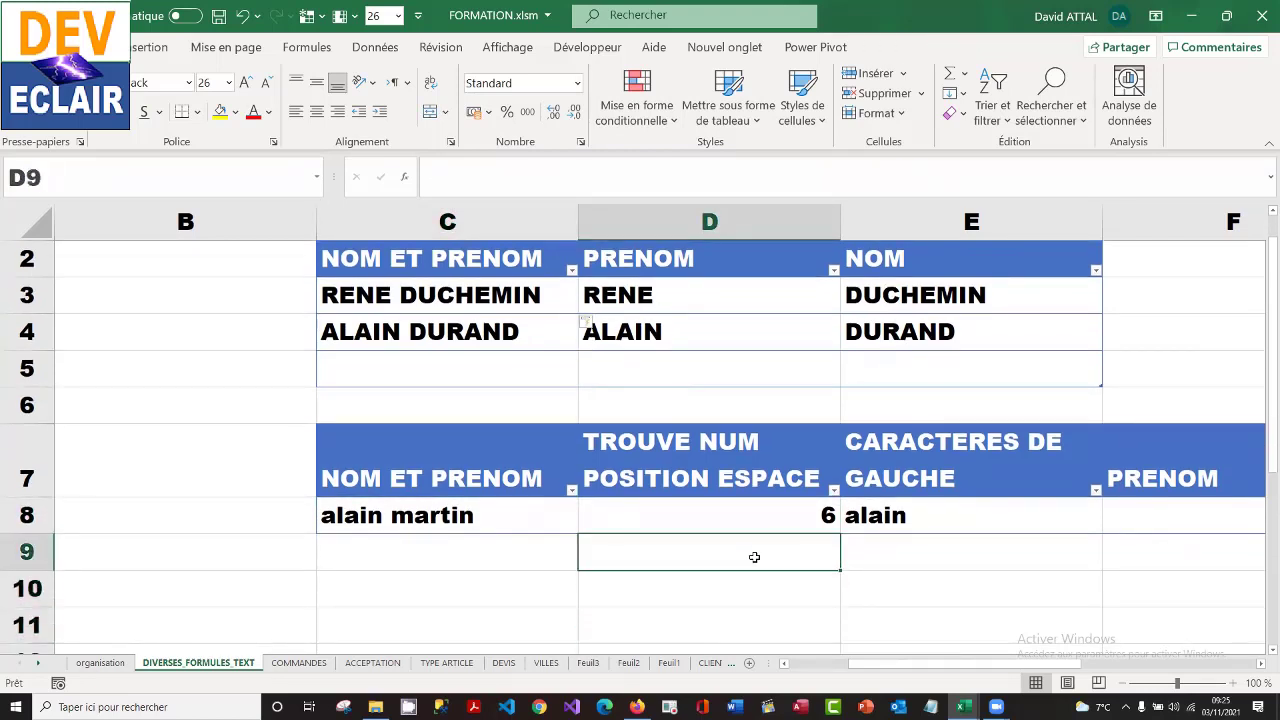
key("Right")
key("Right")
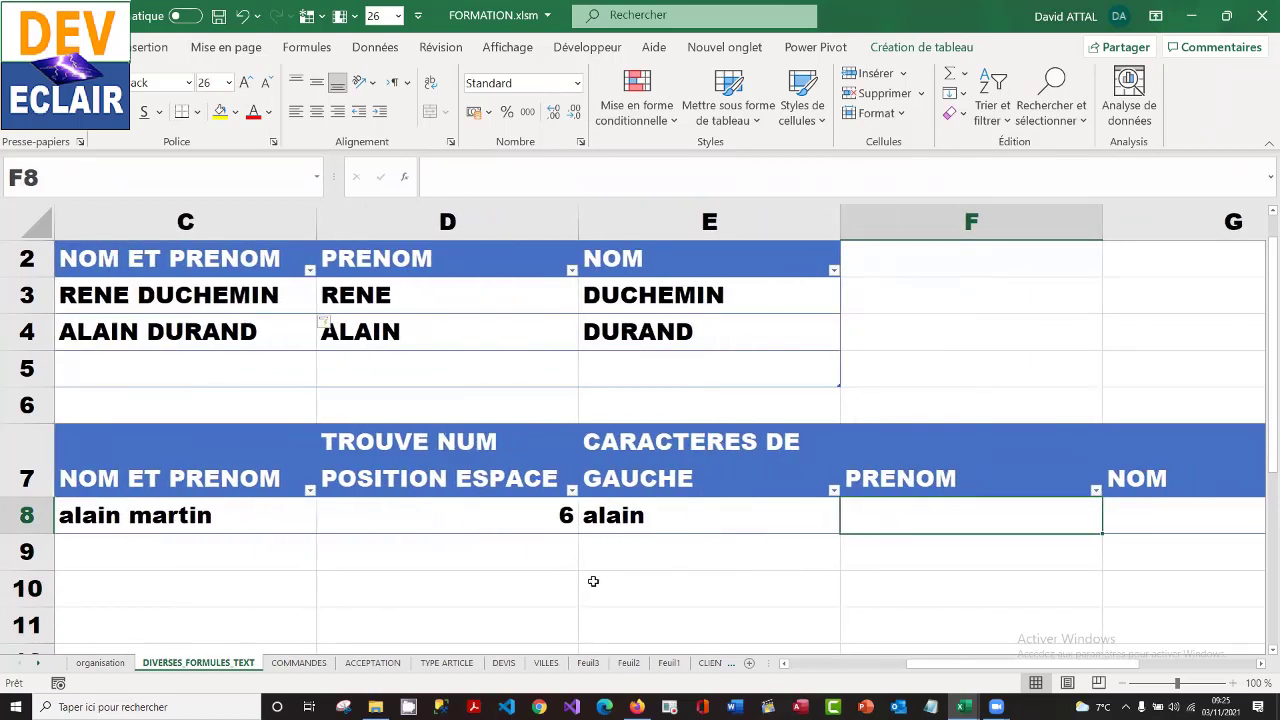
left_click(168, 517)
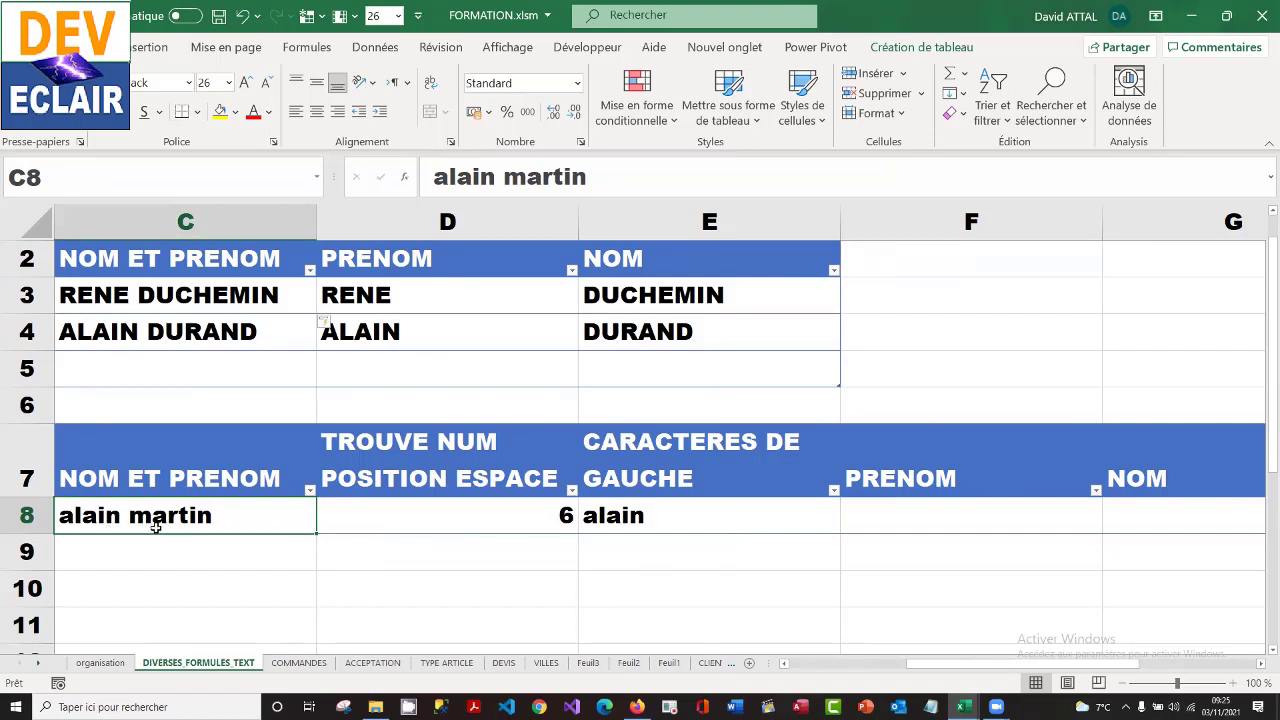
- Clear the TROUVE formula in D8 and the GAUCHE formula in E8 of the lower table
left_click(481, 518)
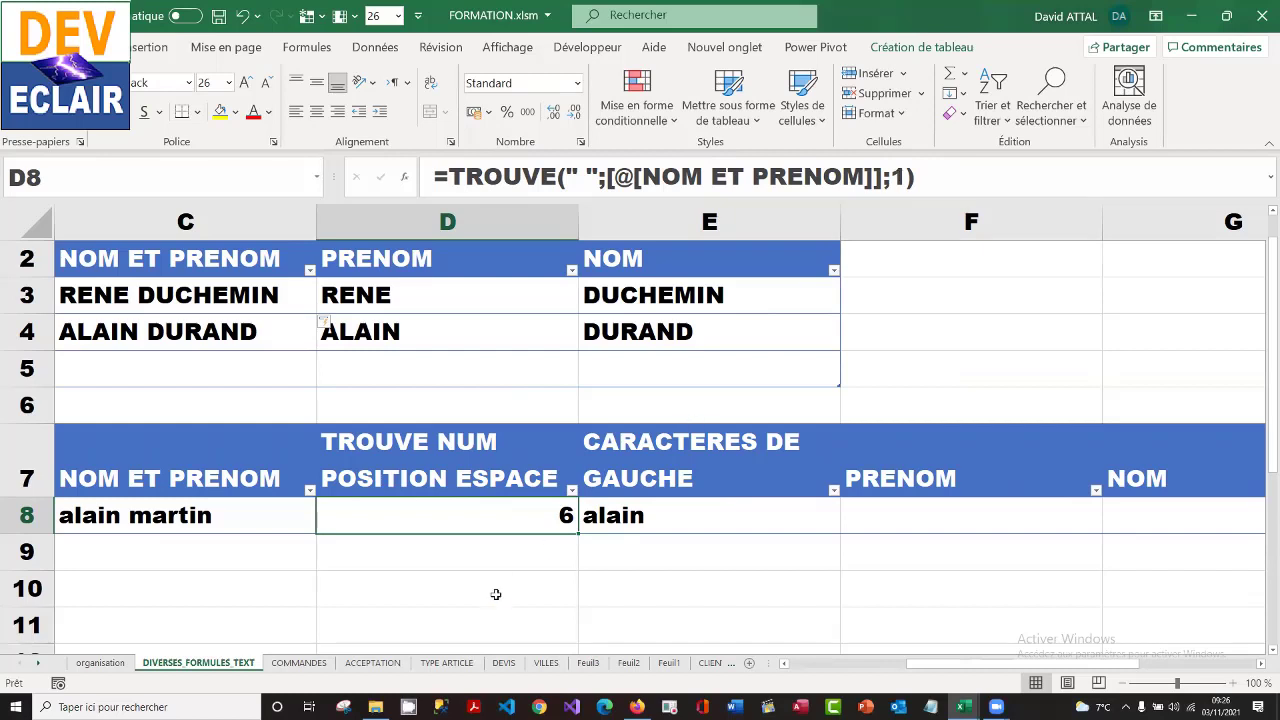
key("Delete")
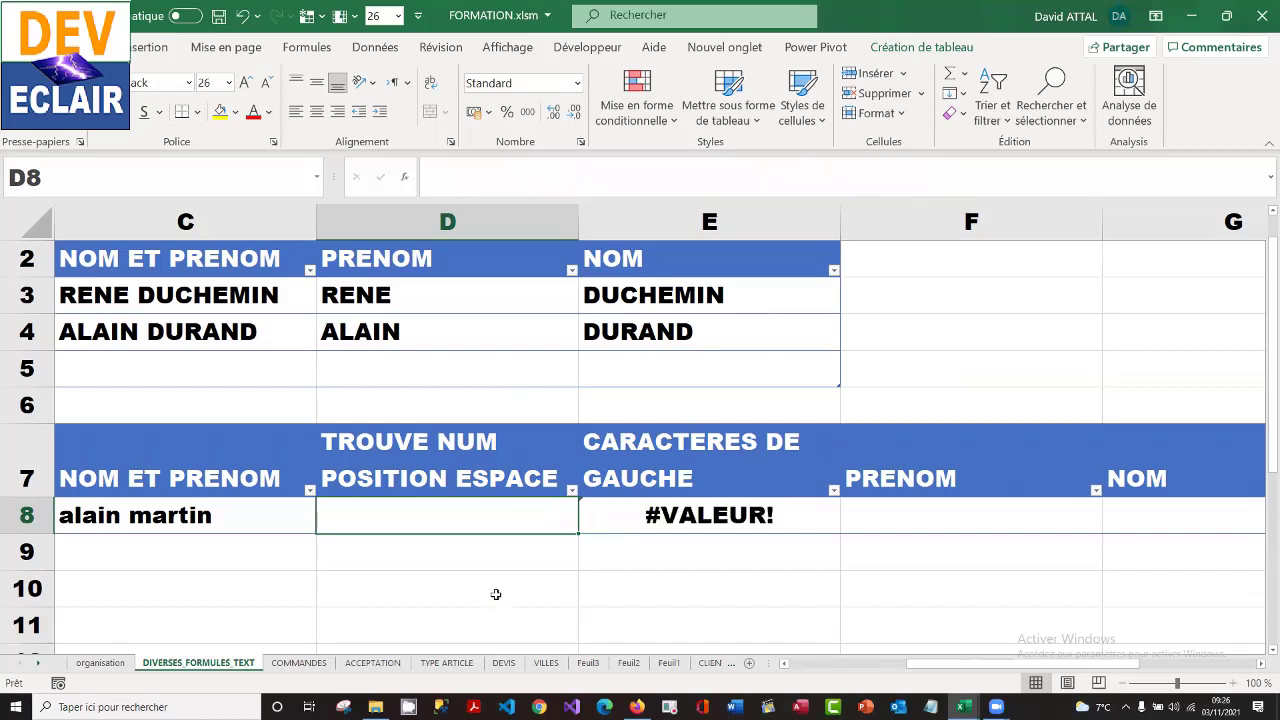
left_click(702, 514)
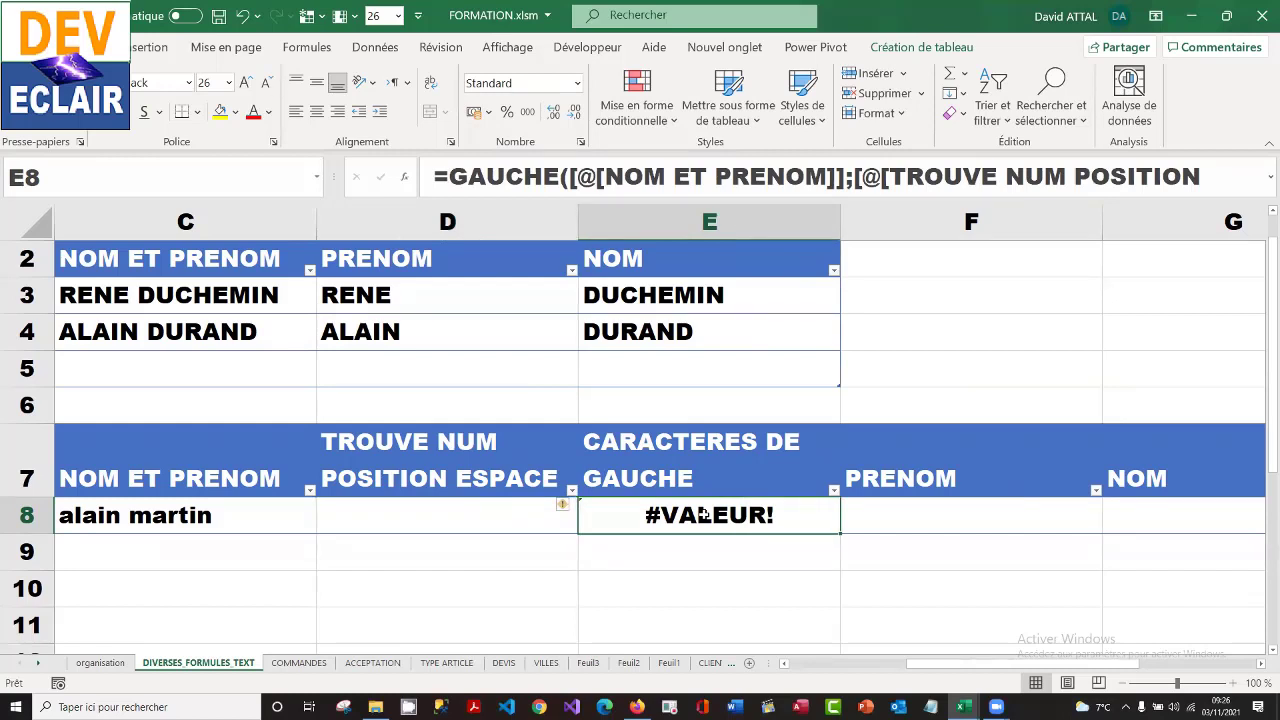
key("Delete")
- Enter =TROUVE(" ";[@[NOM ET PRENOM]];1) in D8 to find the position of the space in the full name
left_click(457, 521)
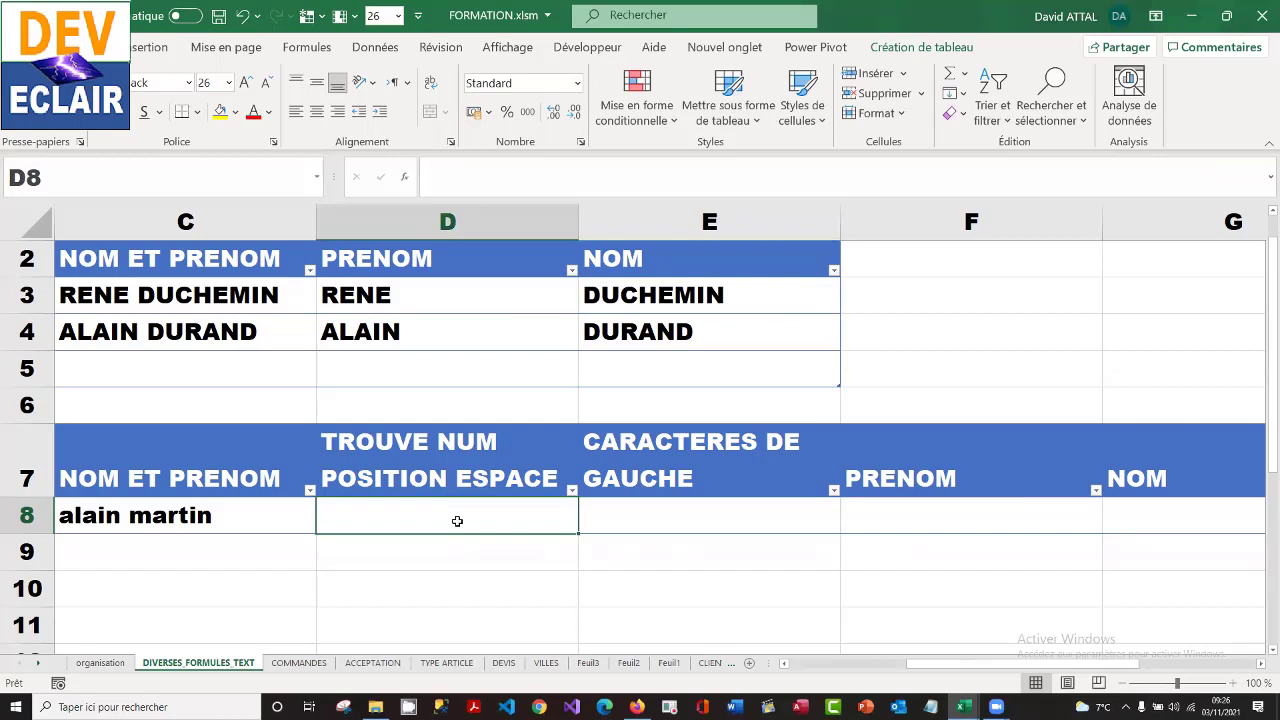
type("=trou")
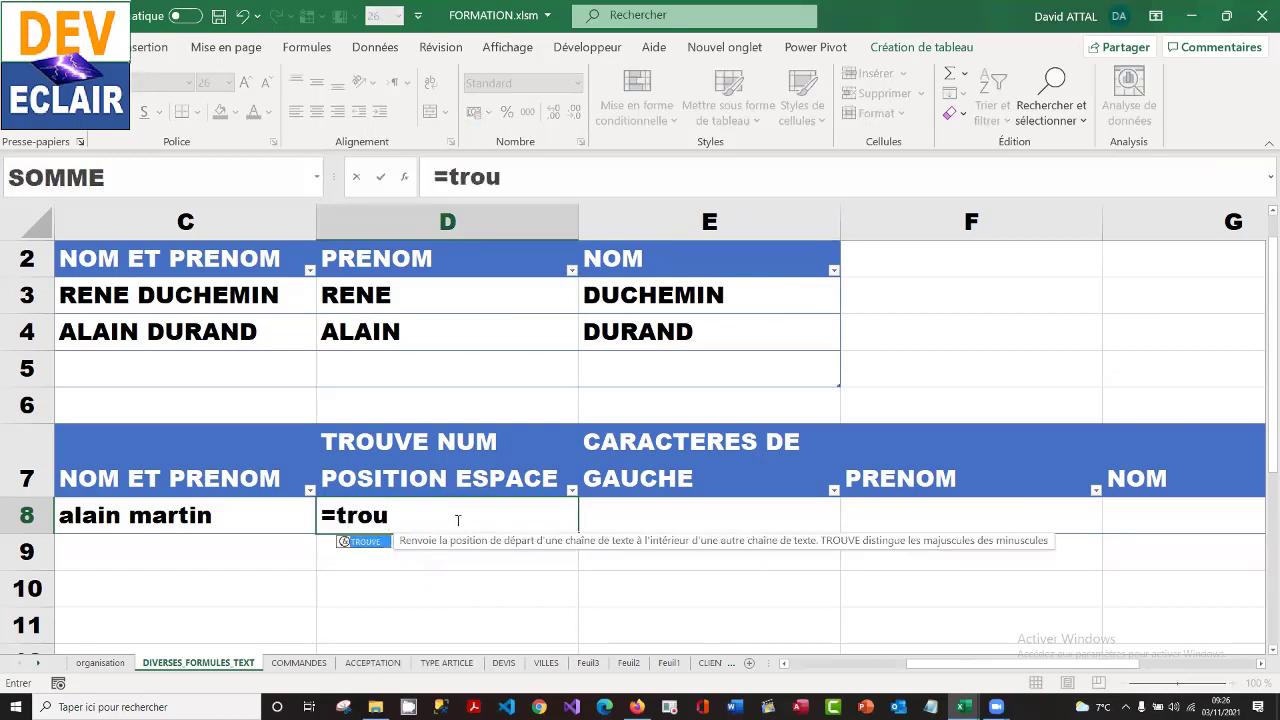
double_click(371, 542)
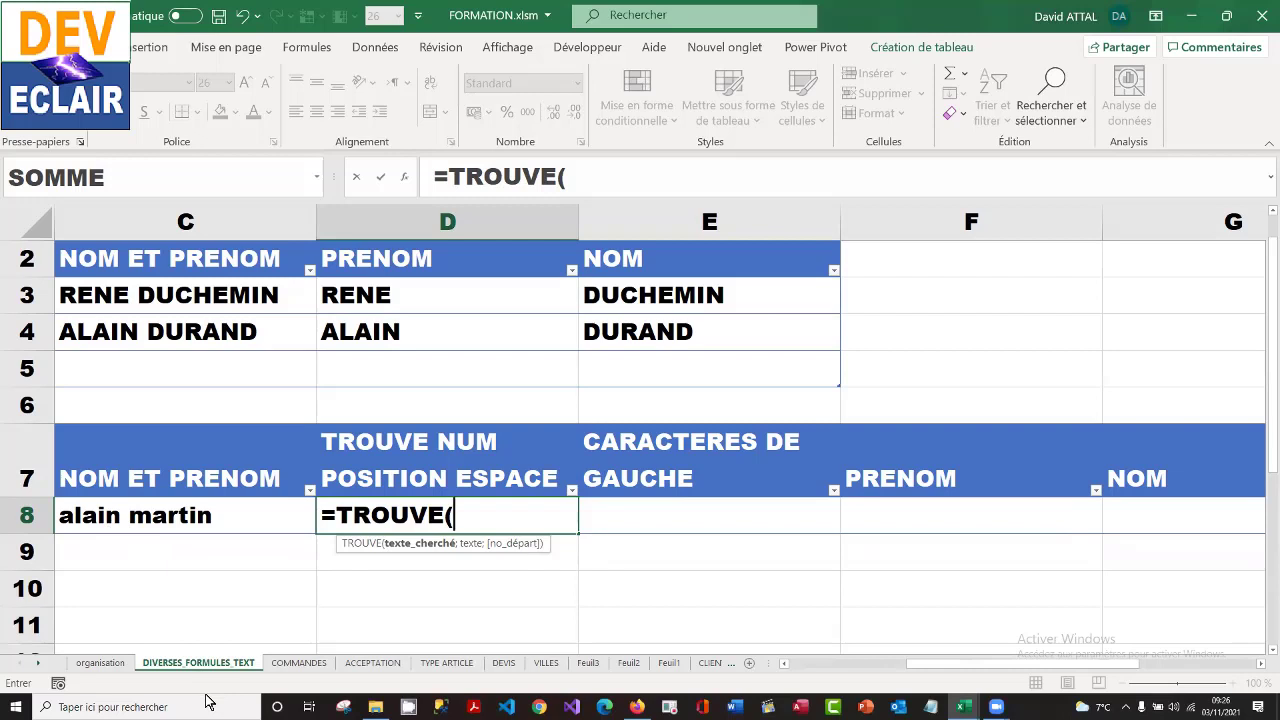
type("\" \"")
type(";")
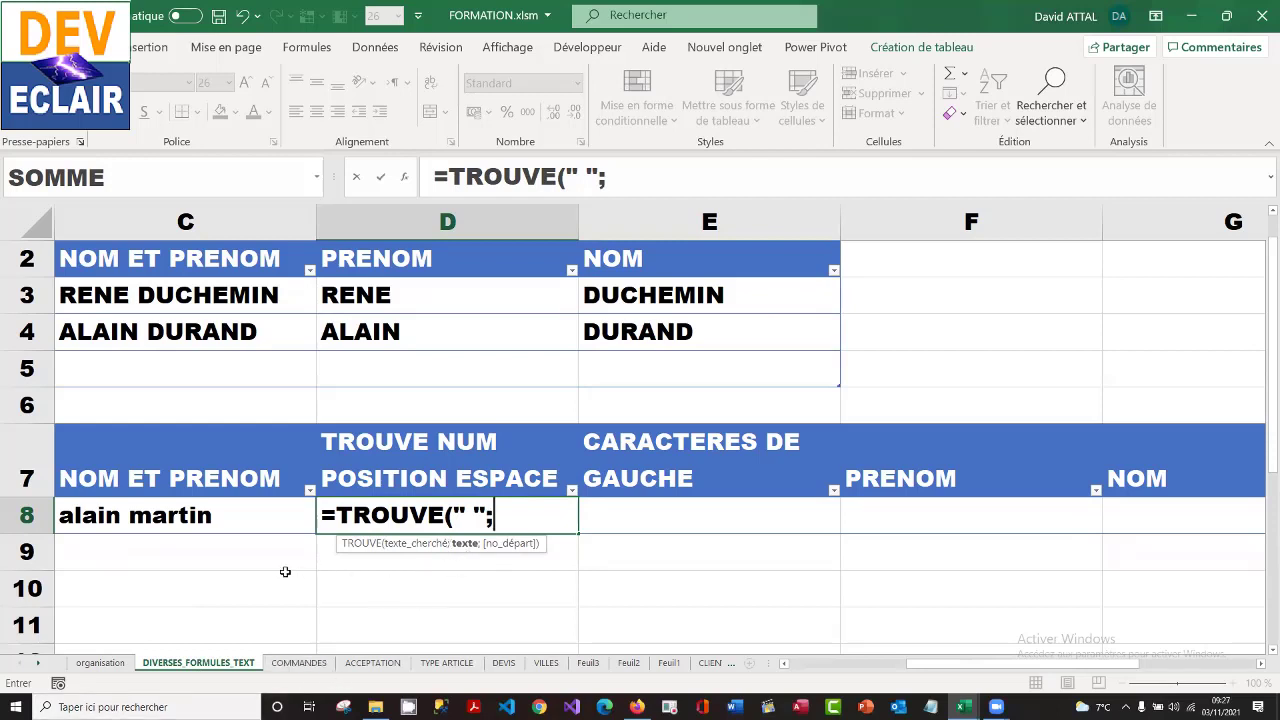
left_click(181, 516)
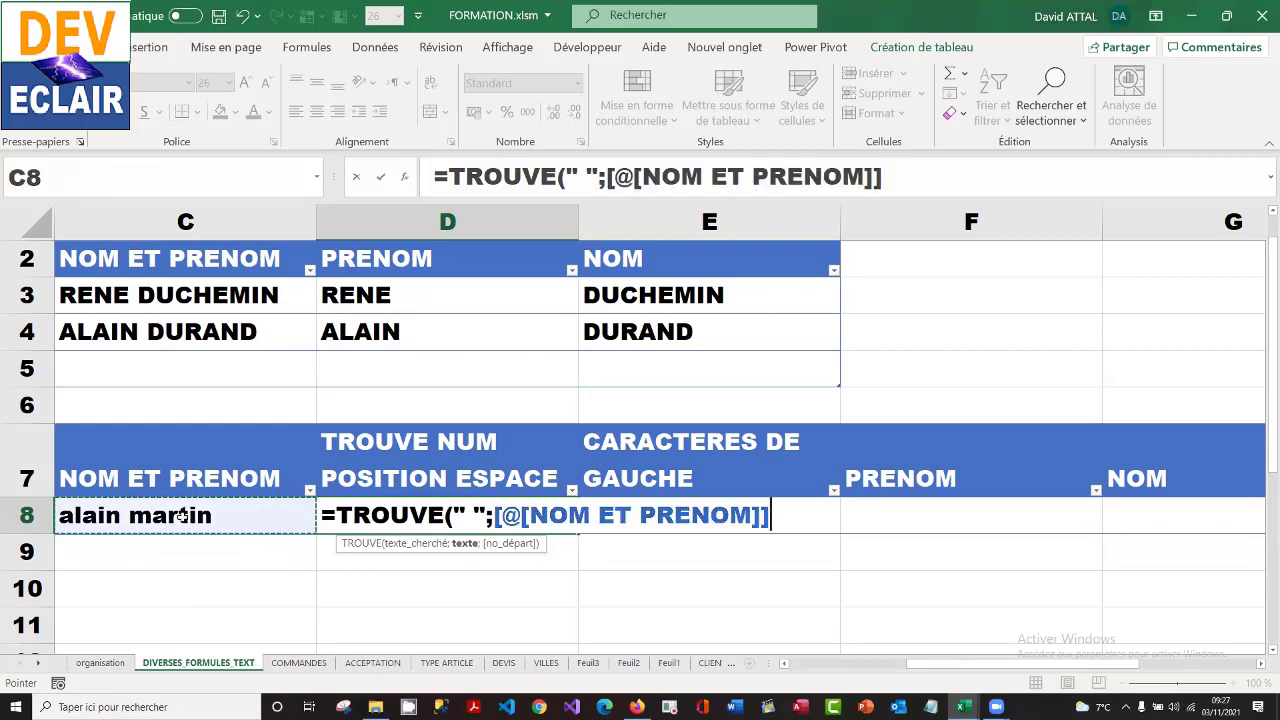
type(";")
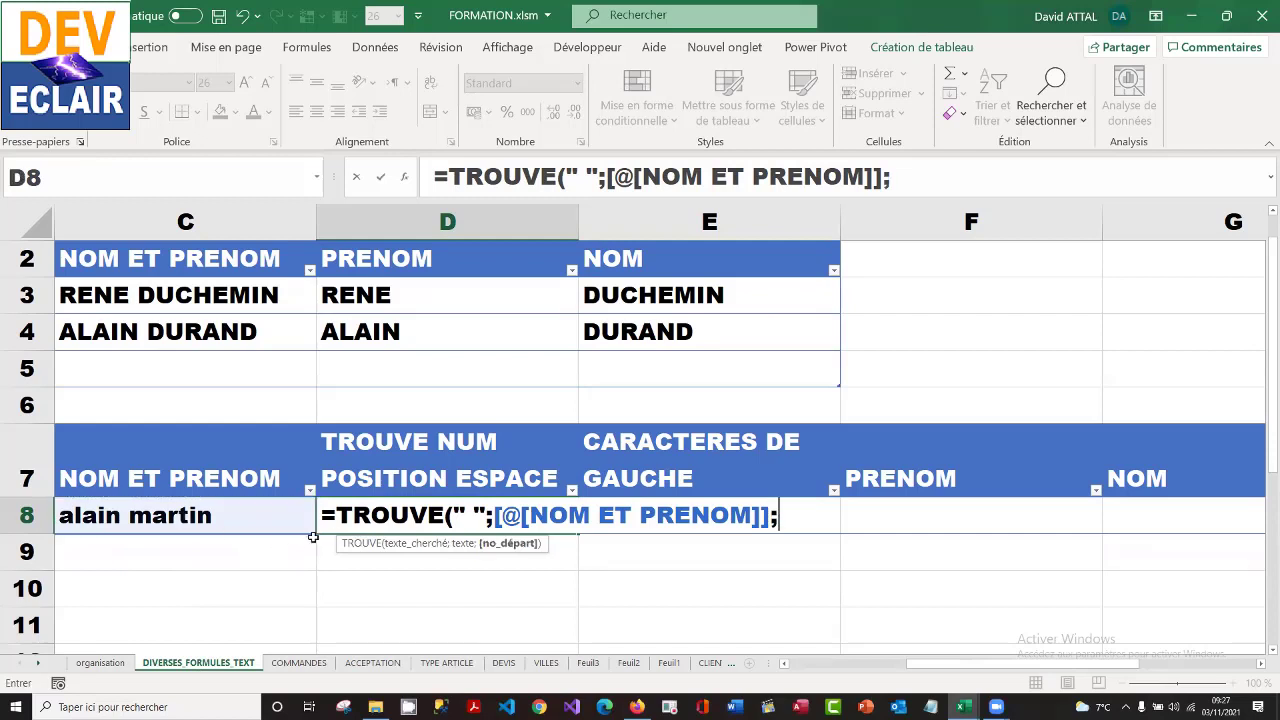
type("1)")
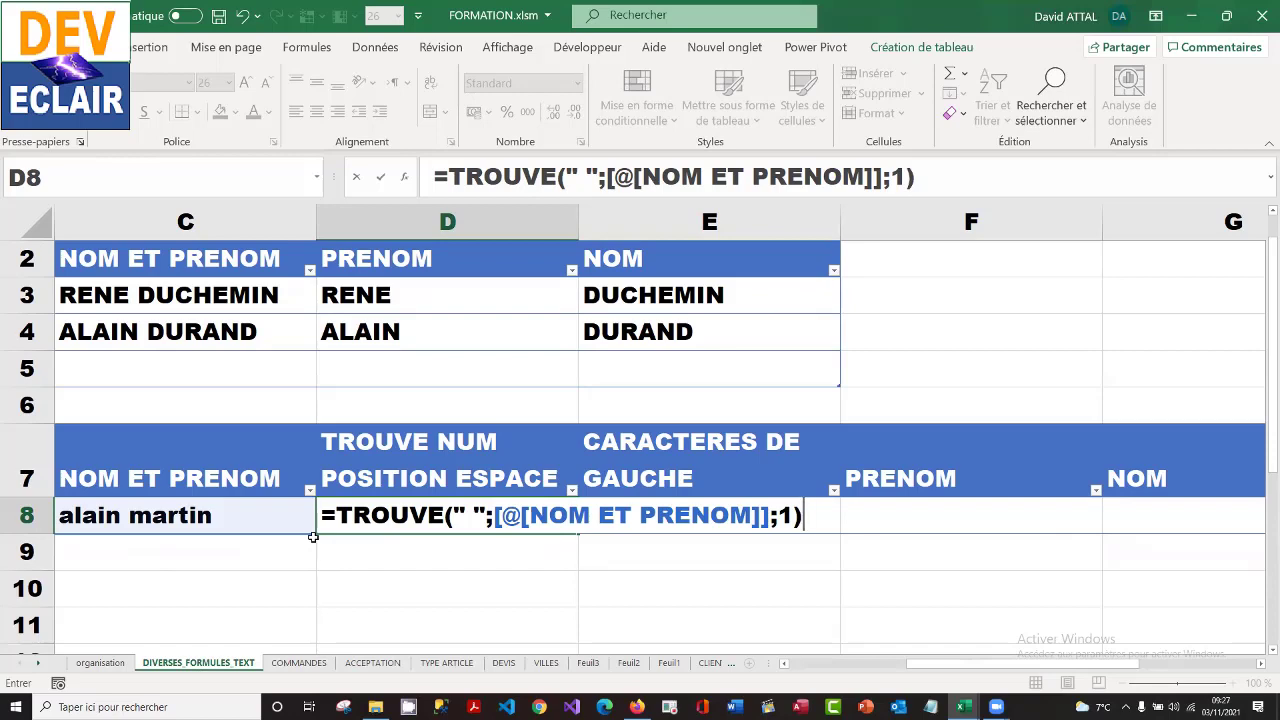
key("ctrl+Return")
key("Return")
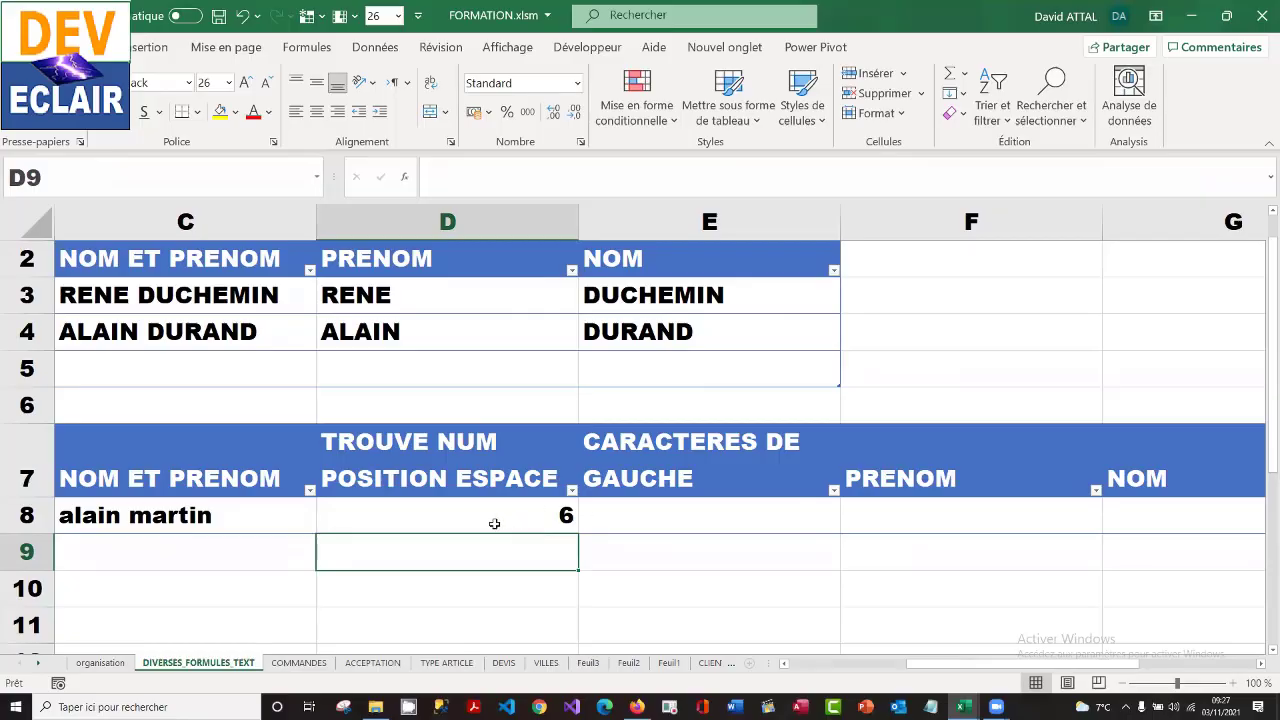
- Enter =GAUCHE([@[NOM ET PRENOM]];5) in E8 to extract the first five characters of the full name
left_click(663, 515)
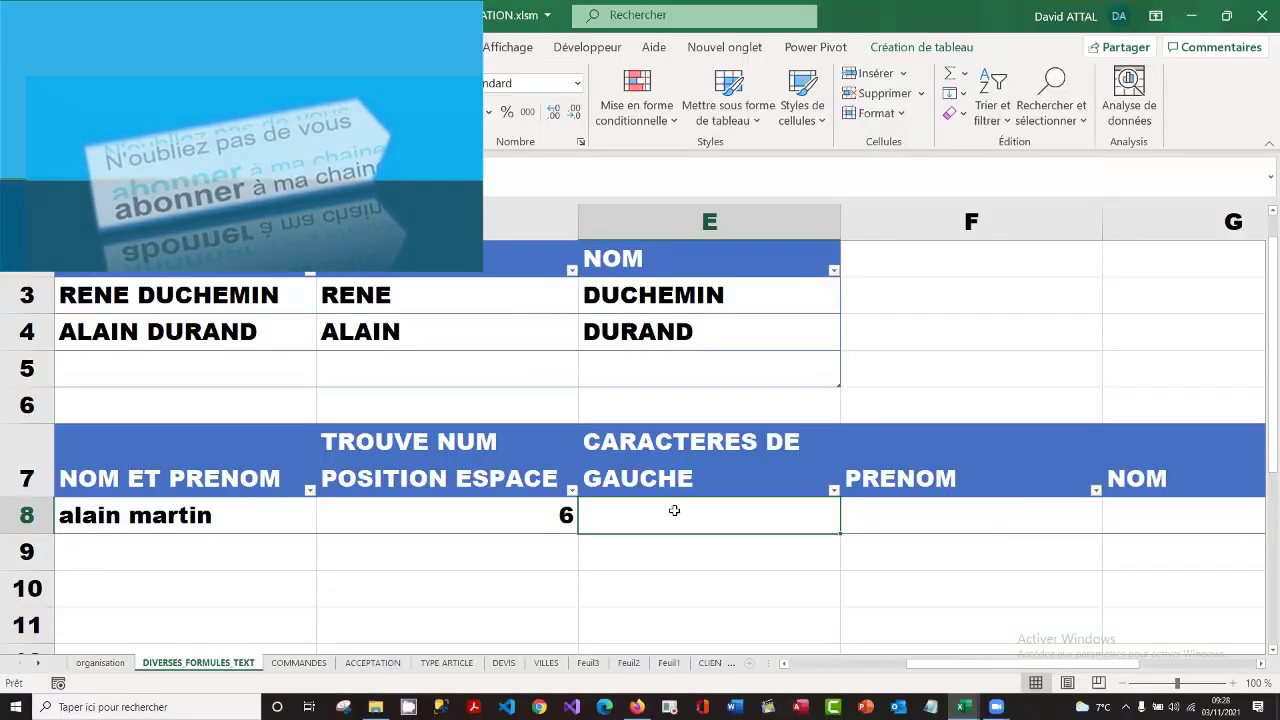
type("=")
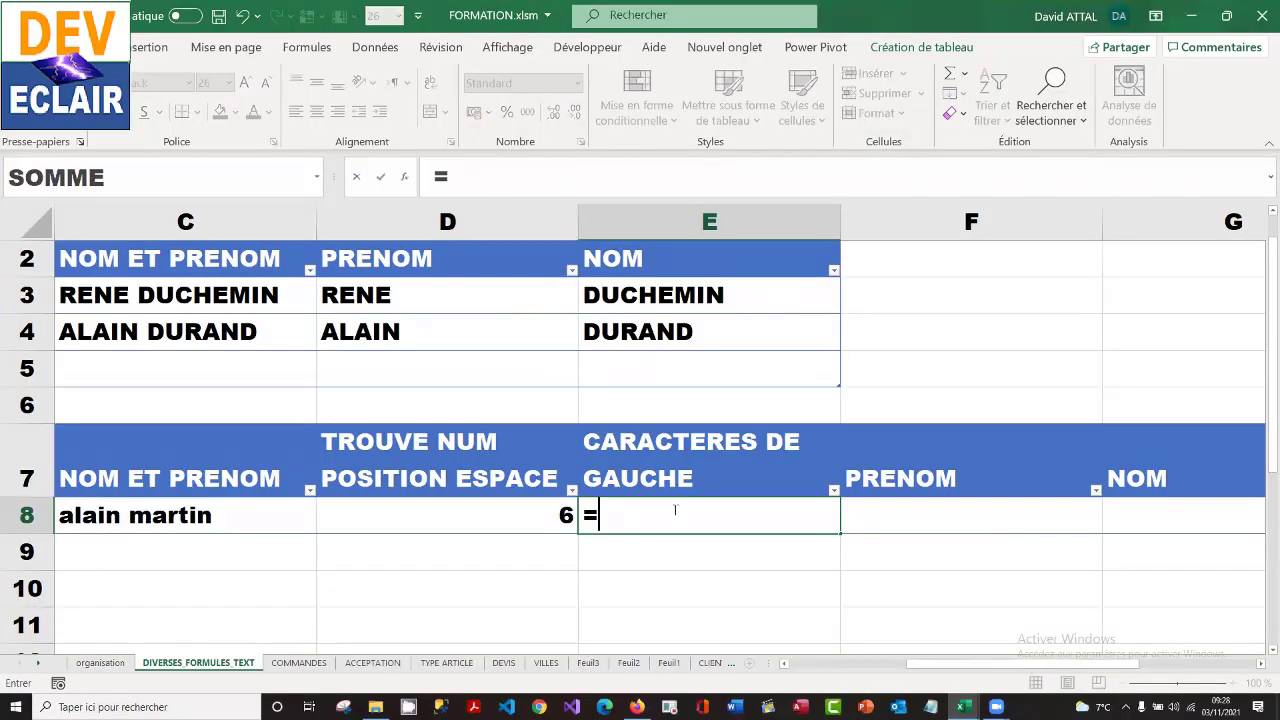
type("gau")
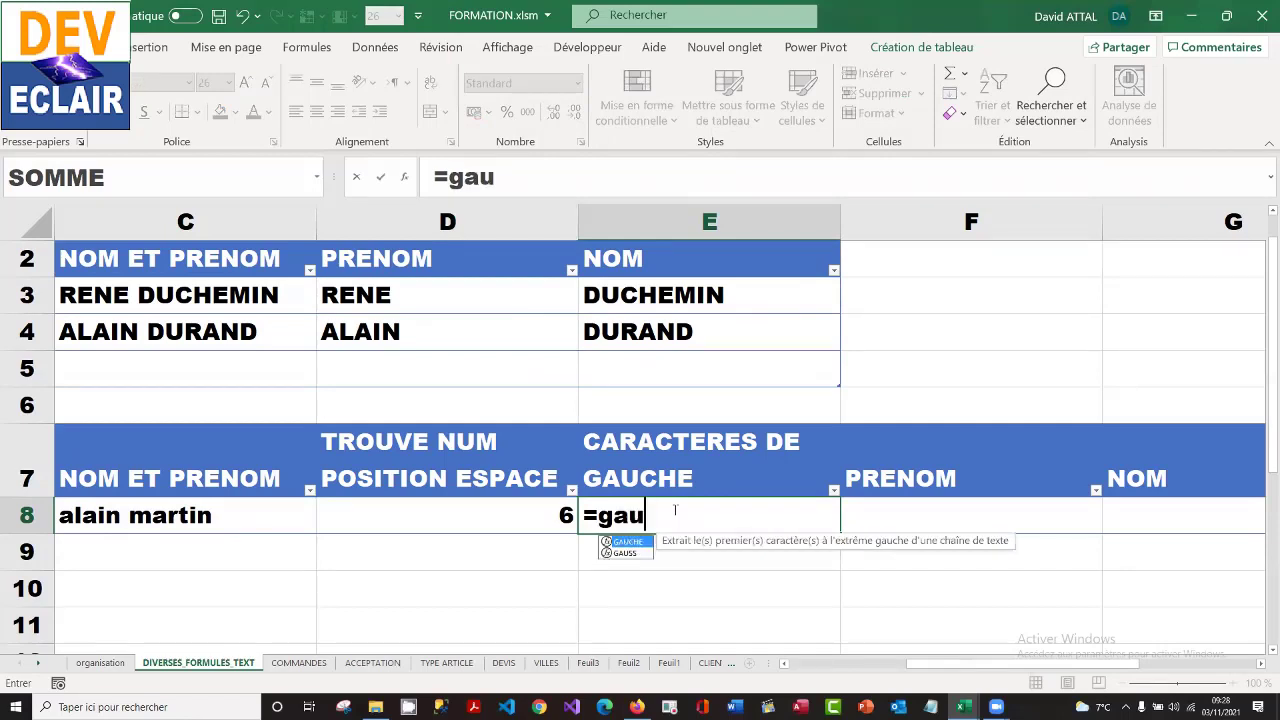
double_click(632, 544)
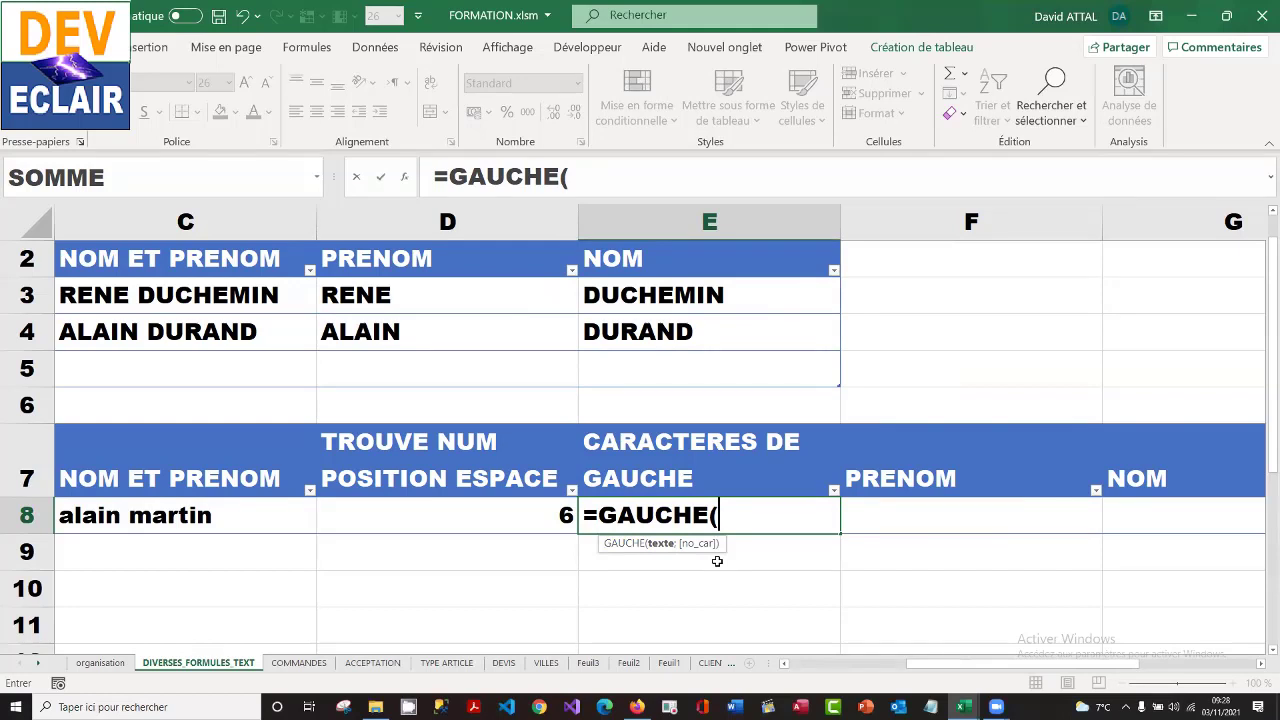
left_click(168, 517)
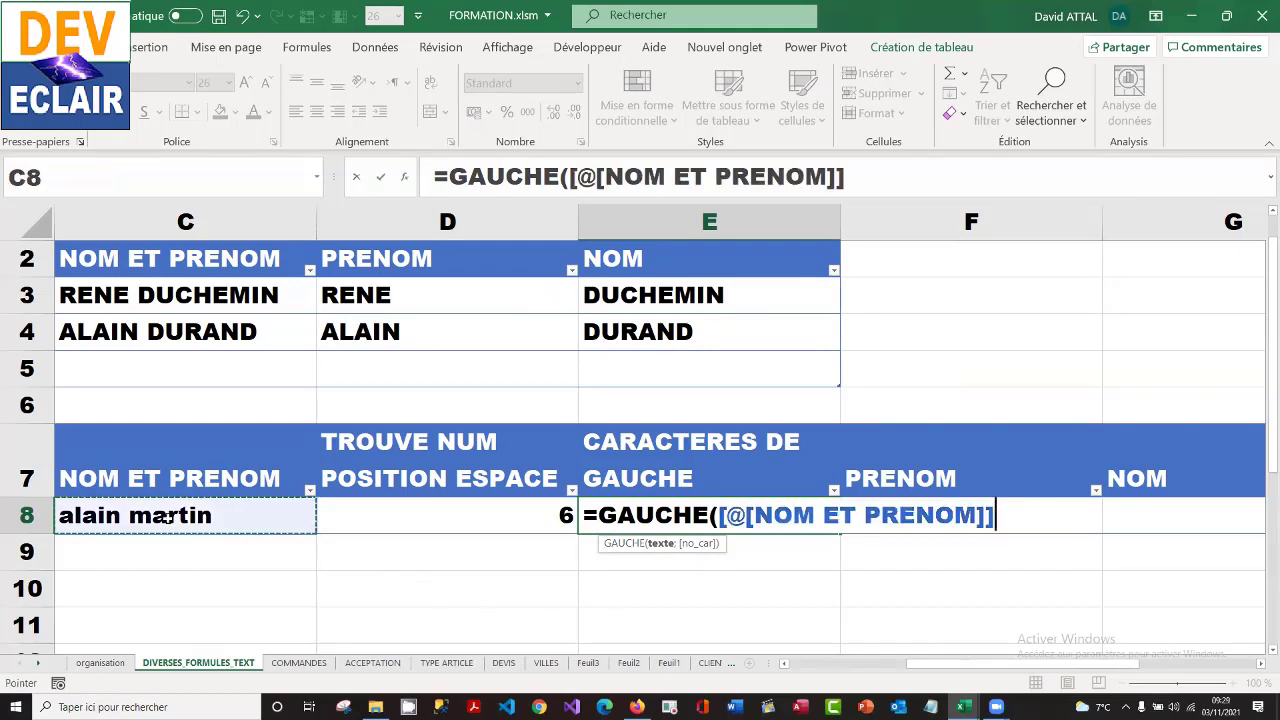
type(";")
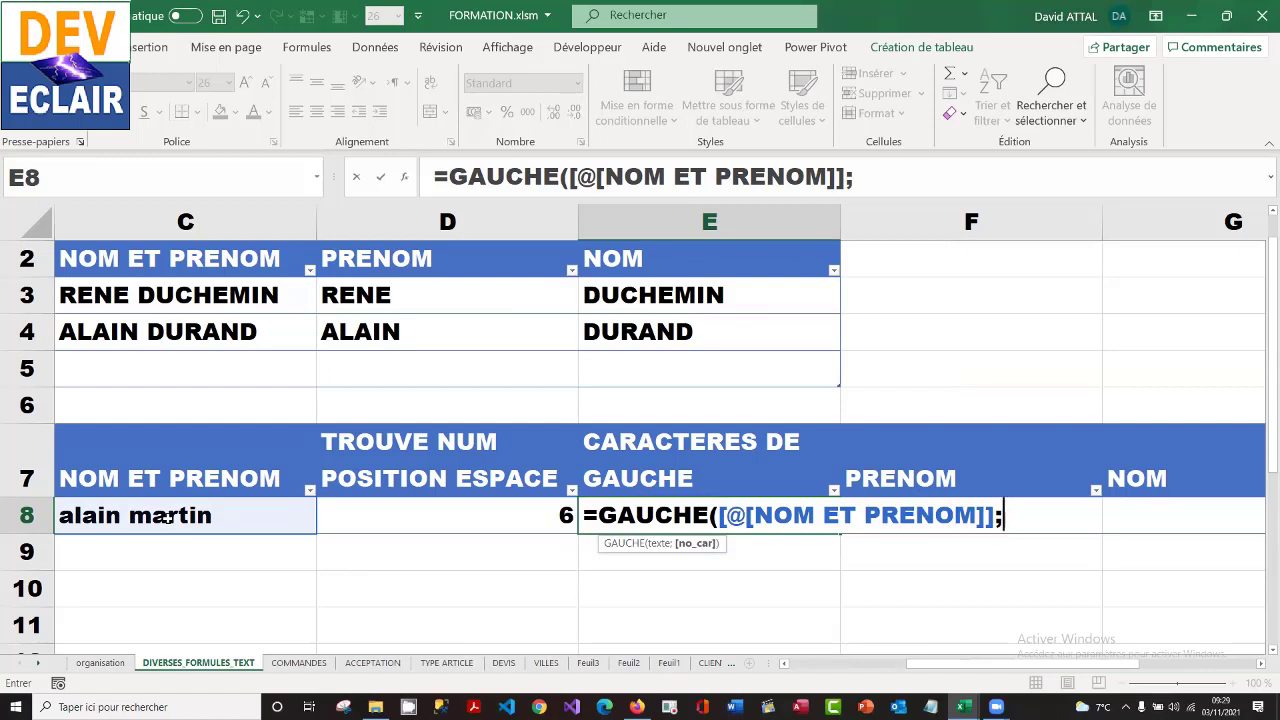
type("5")
type(")")
key("Return")
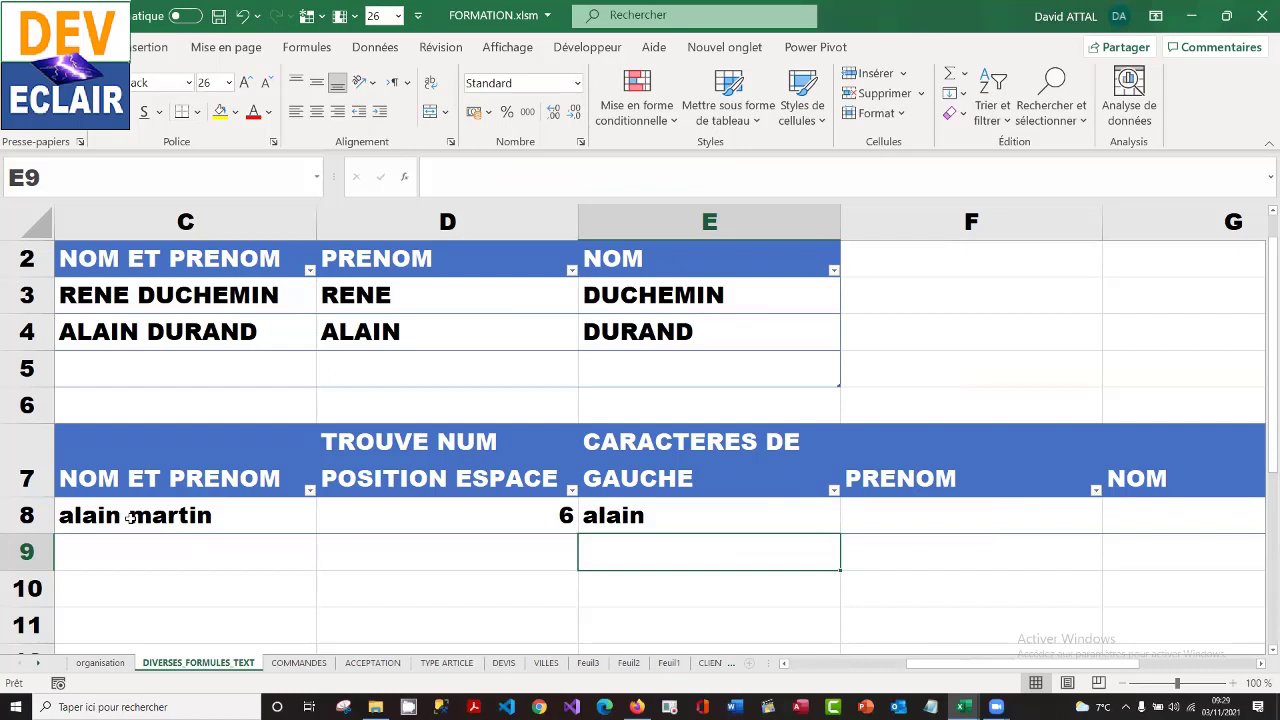
- Replace the full name in C8 with another sample full name that has an eight-letter first name
left_click(130, 517)
type("be")
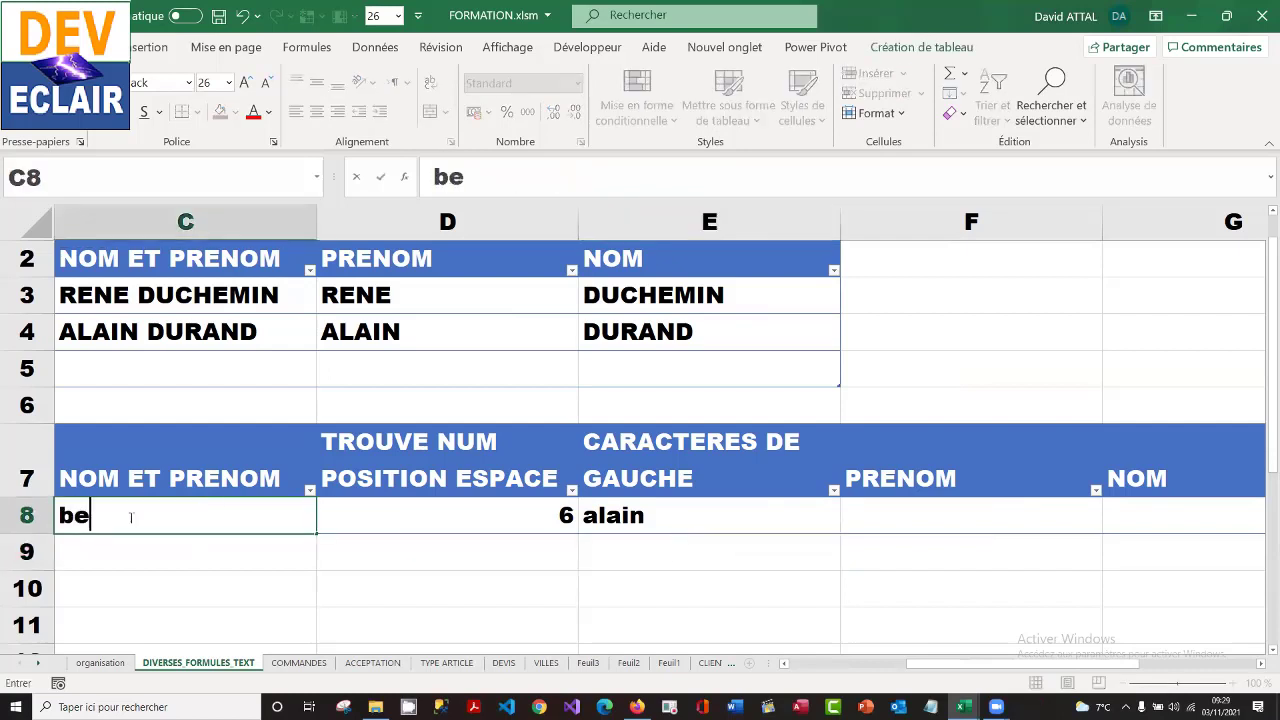
type("njam")
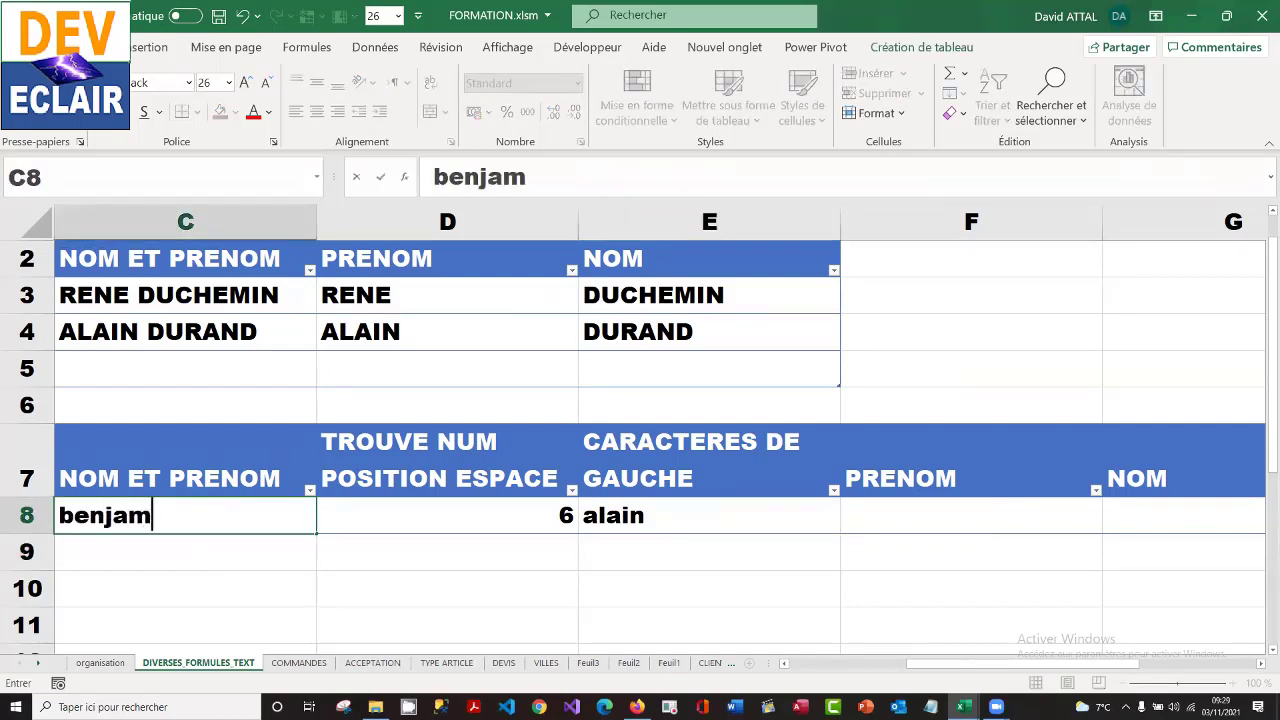
type("in dupon")
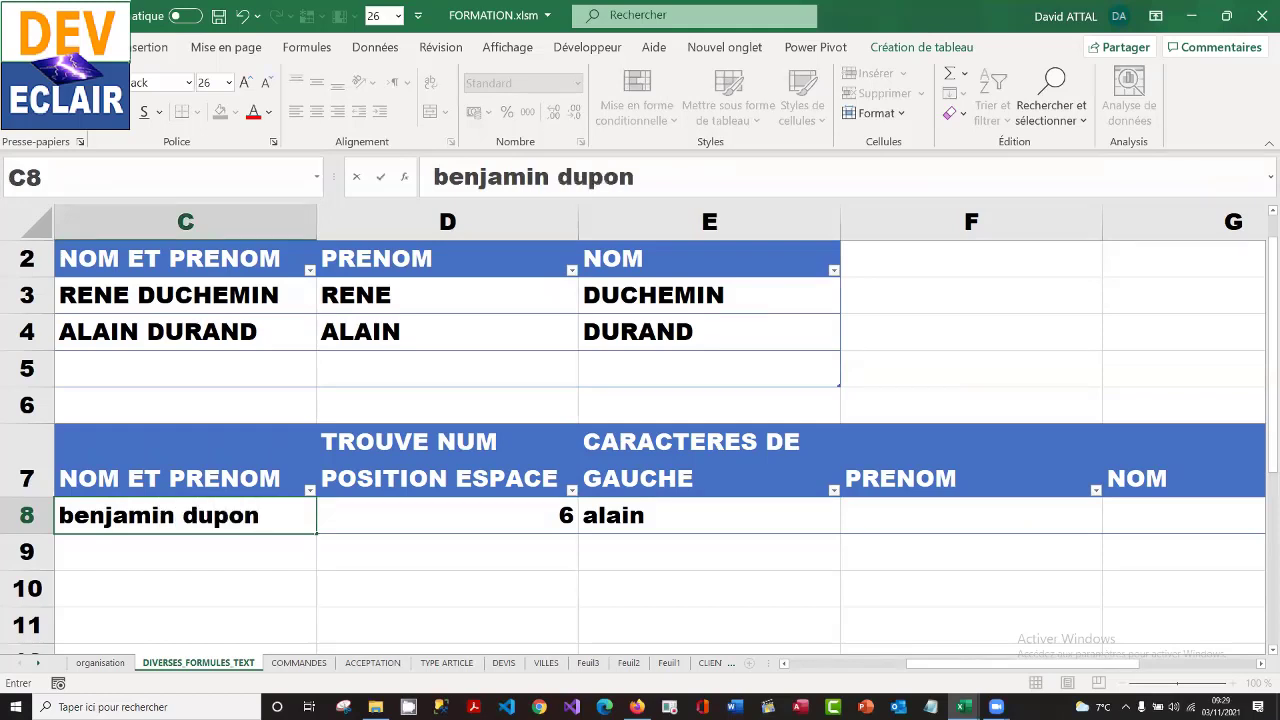
type("d")
key("Return")
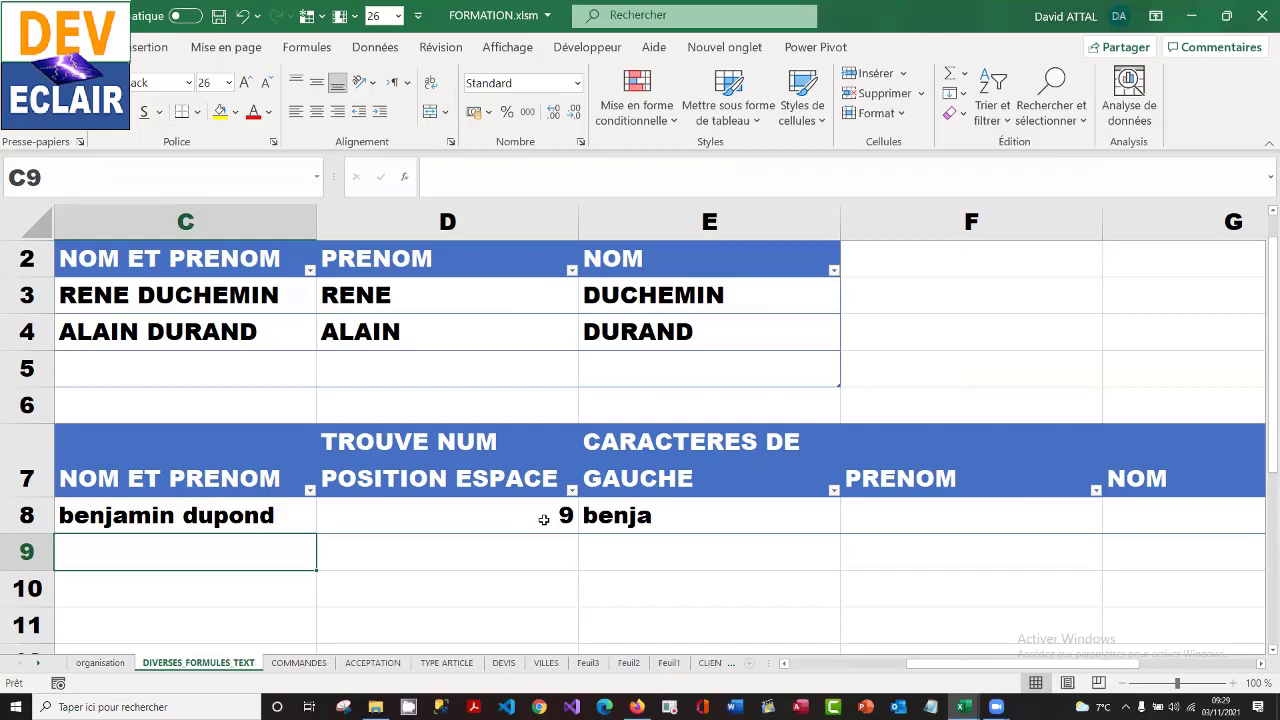
- Replace the fixed 5 in E8's GAUCHE formula with a reference to D8's space position minus 1
left_click(650, 515)
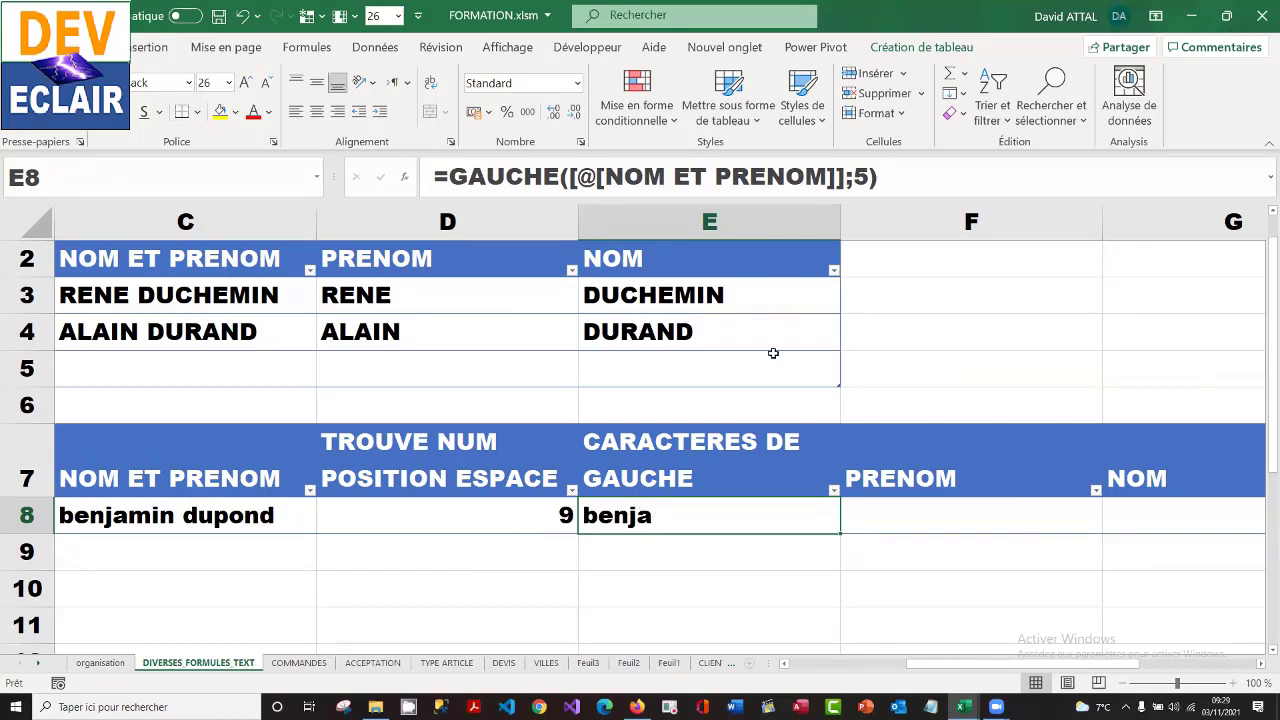
left_click(868, 177)
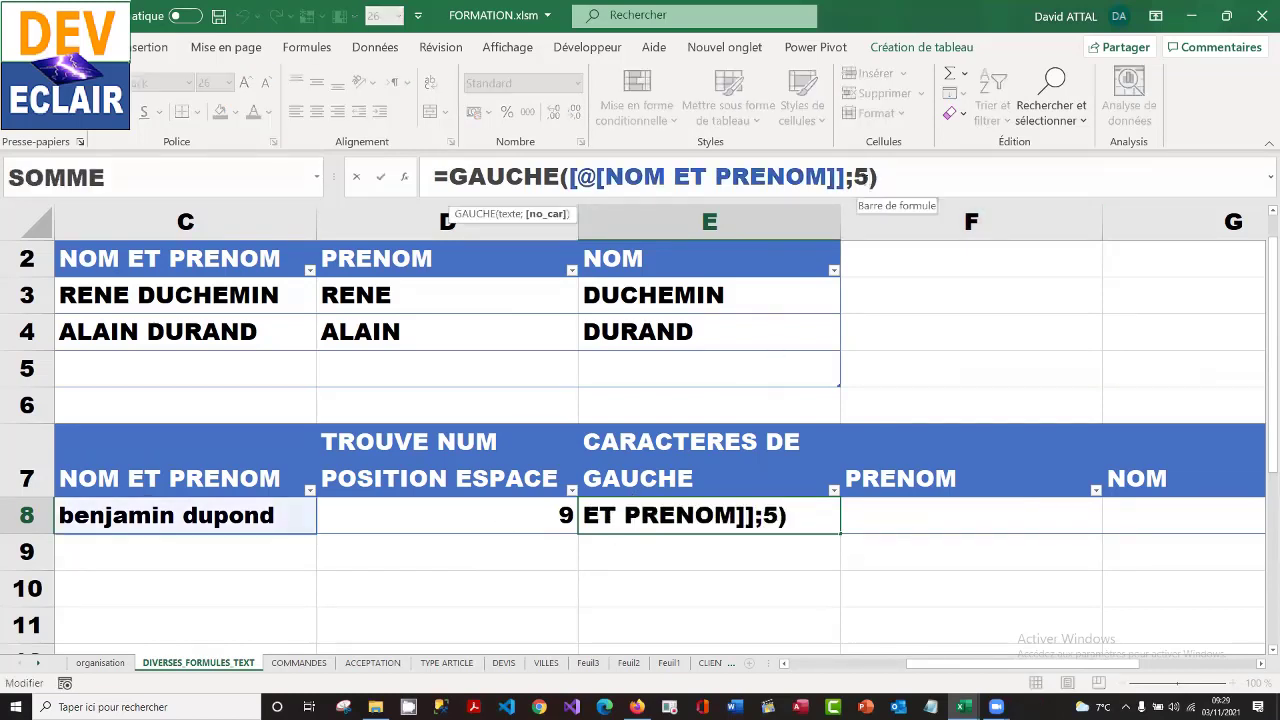
key("BackSpace")
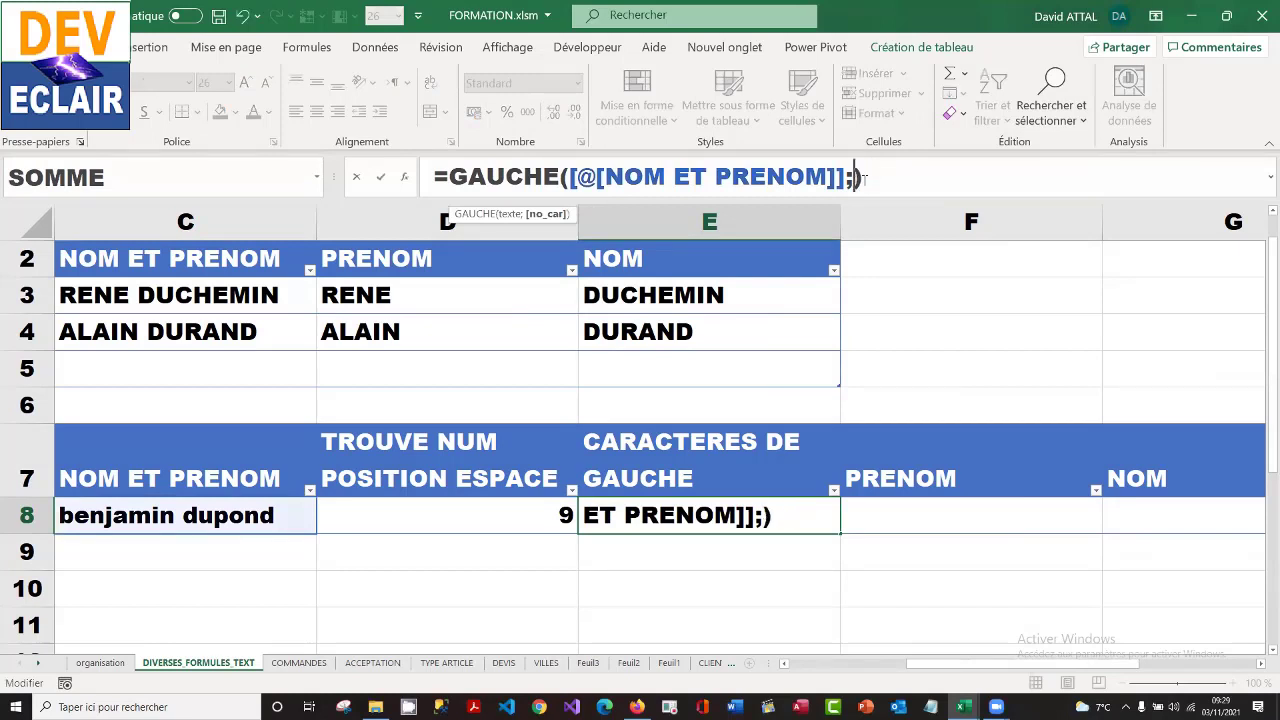
left_click(518, 517)
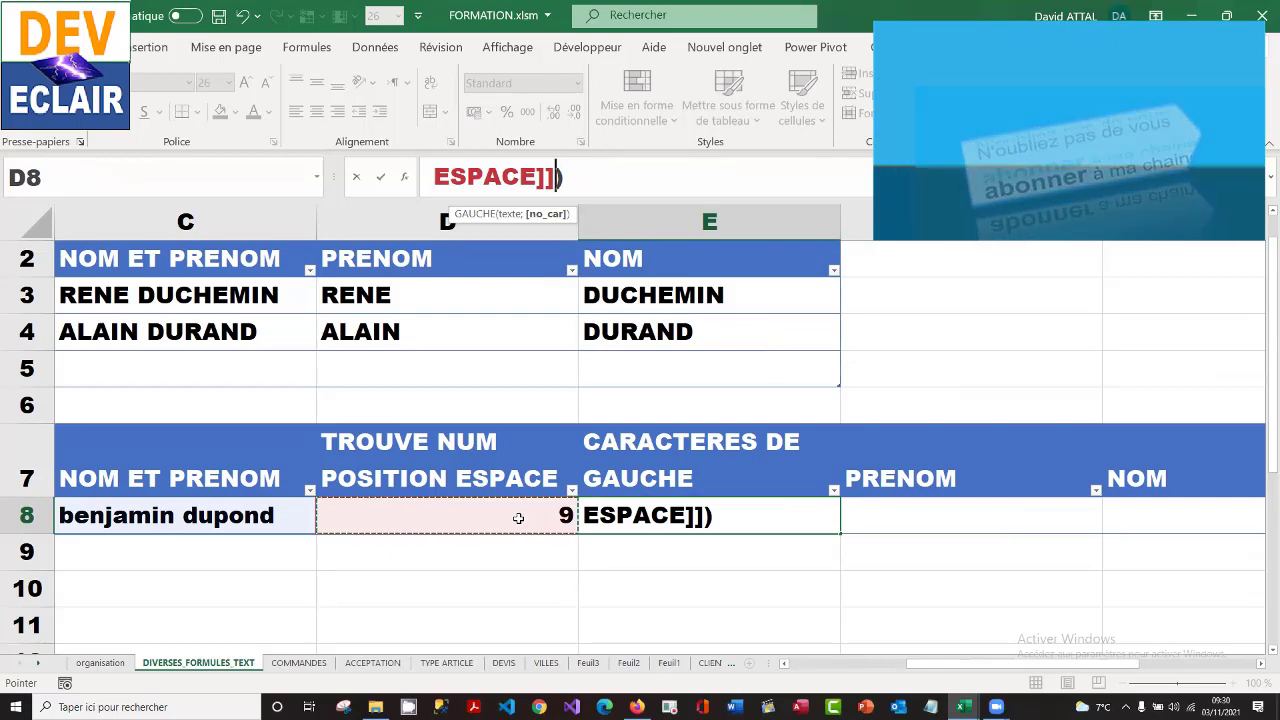
type("-1")
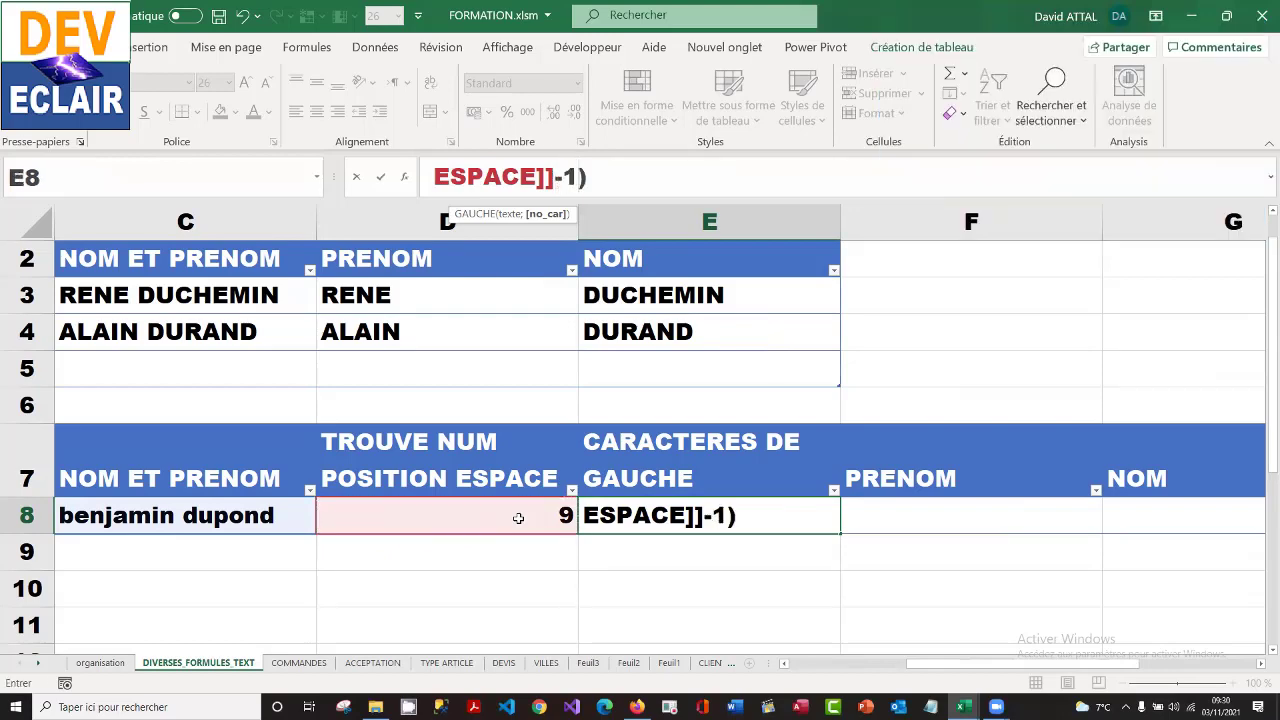
key("Return")
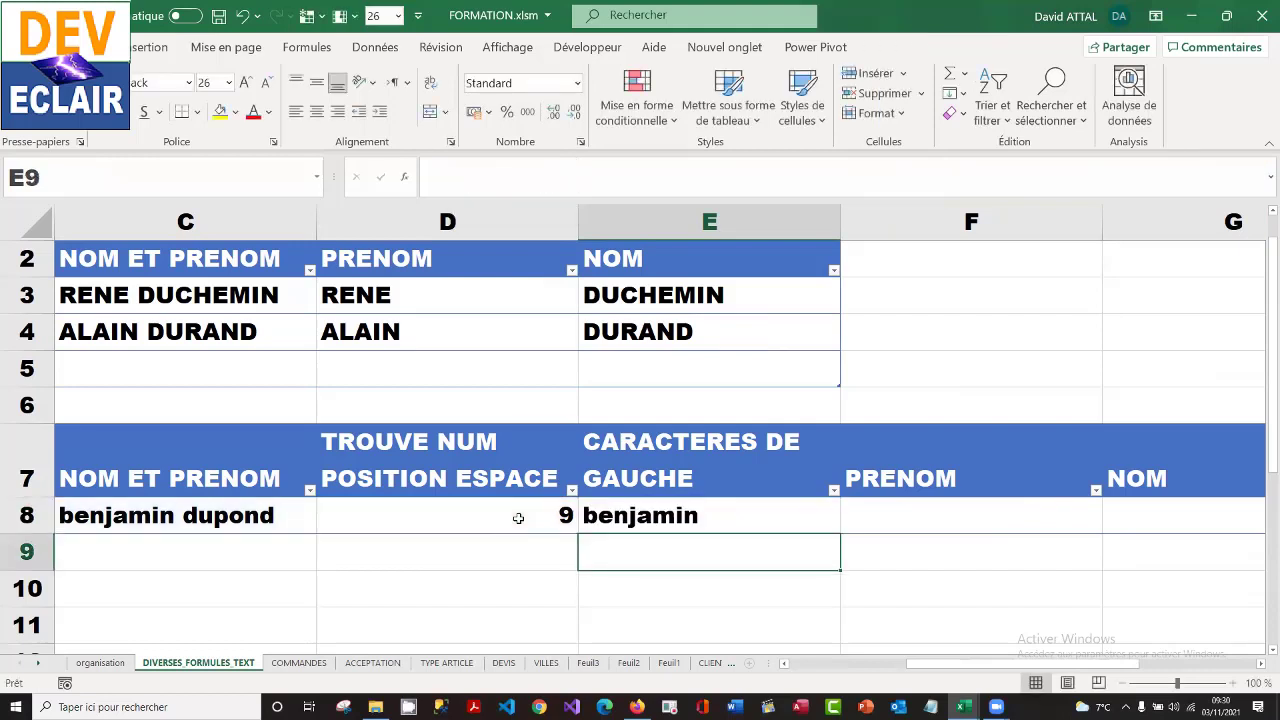
- Test the formulas by replacing the full name in C8 with one that has a four-letter first name
left_click(232, 520)
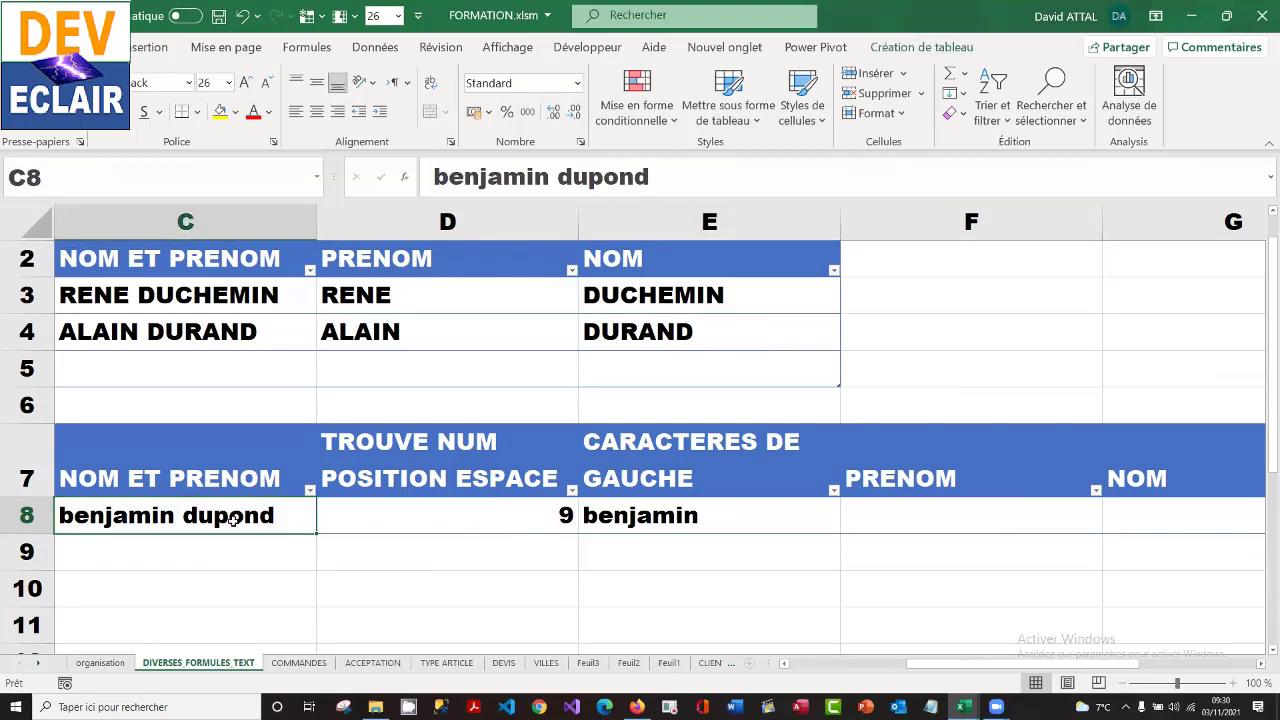
type("rene ")
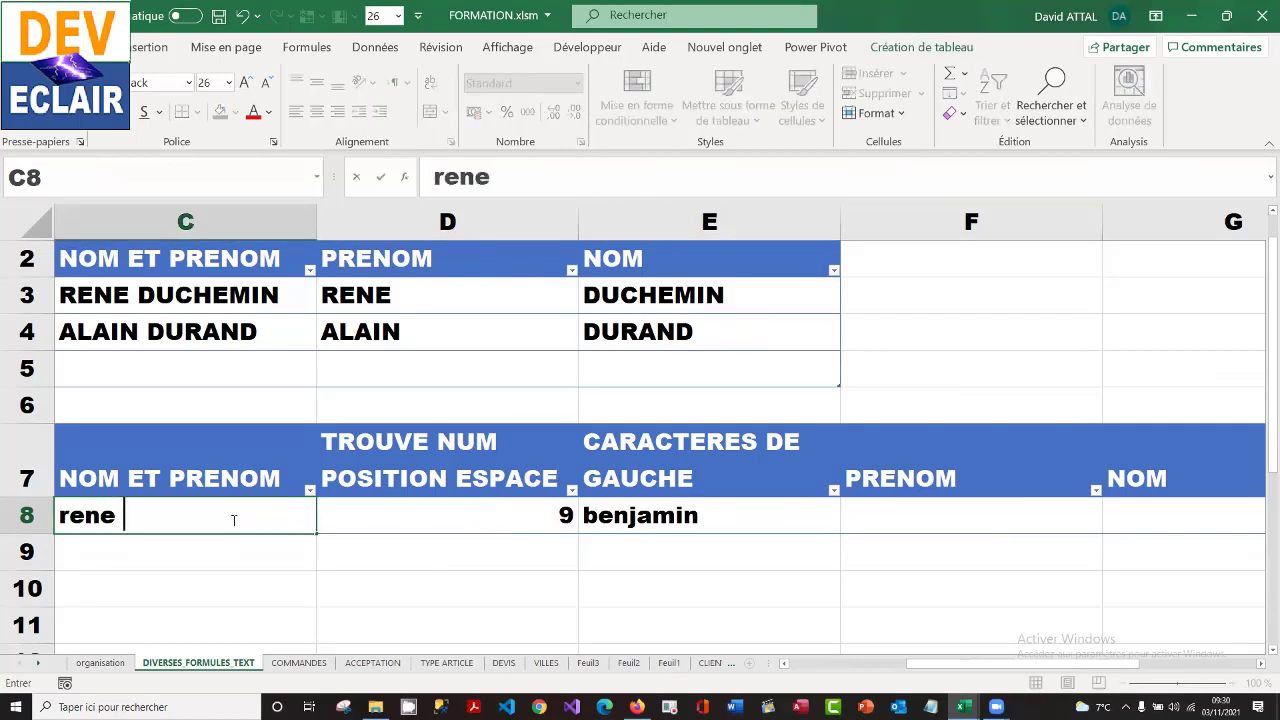
type("mart")
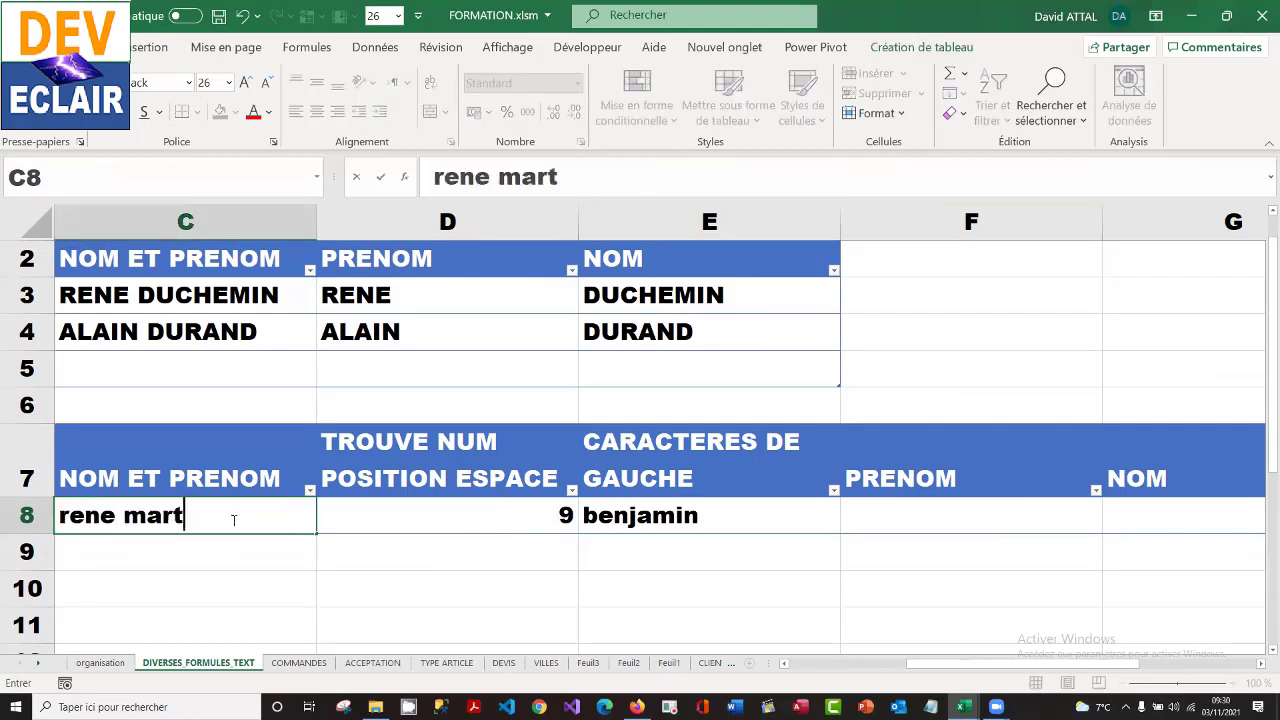
type("in")
key("Return")
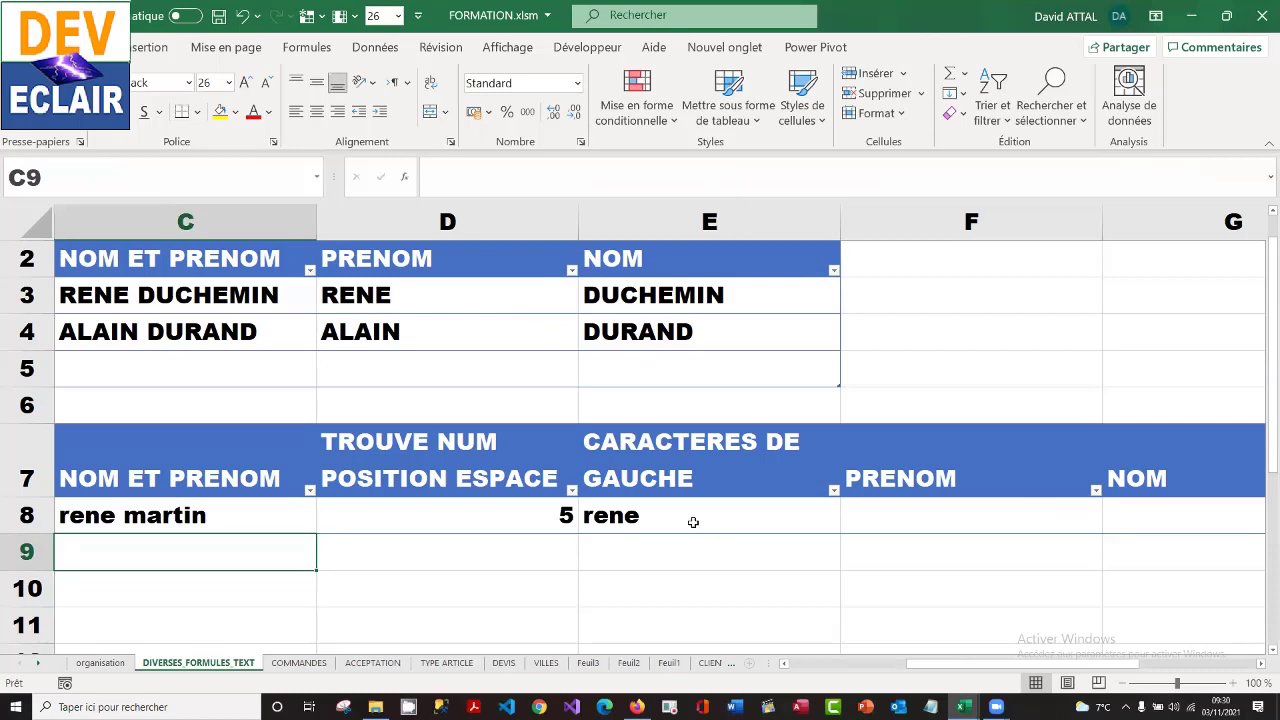
- Begin a GAUCHE formula in the PRENOM cell F8 with [@[NOM ET PRENOM]] as its text argument
left_click(924, 518)
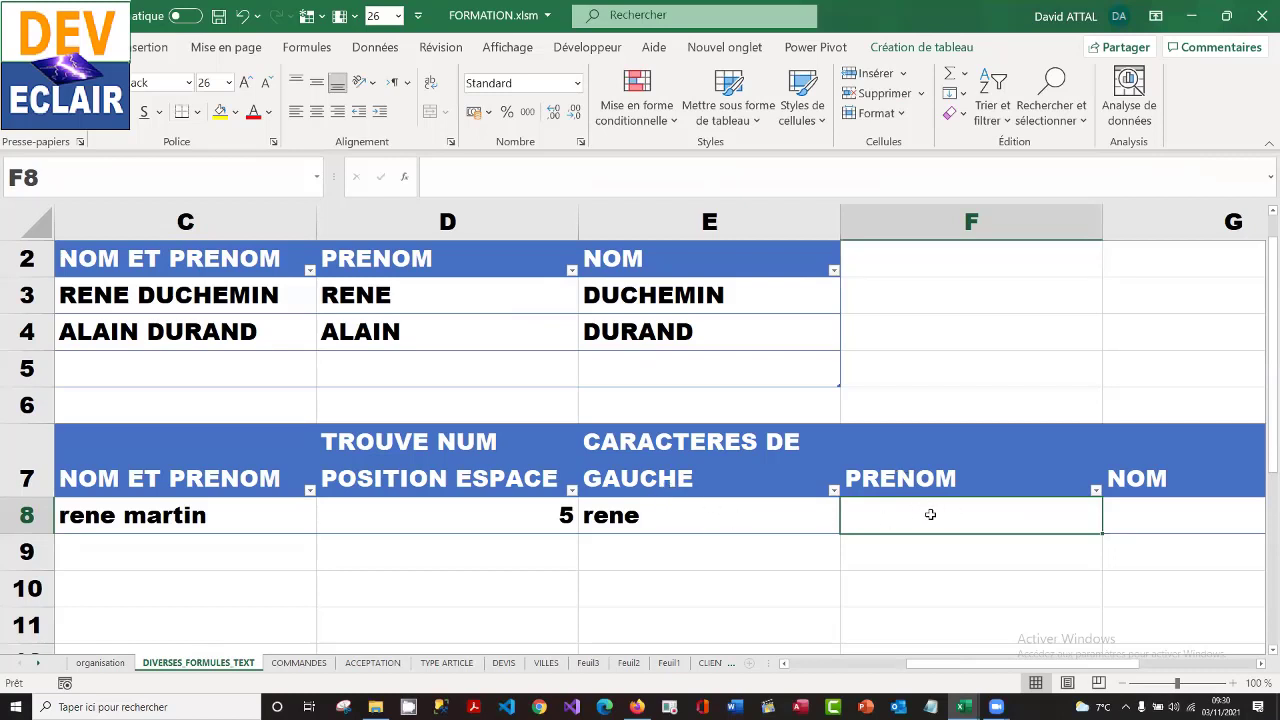
type("=")
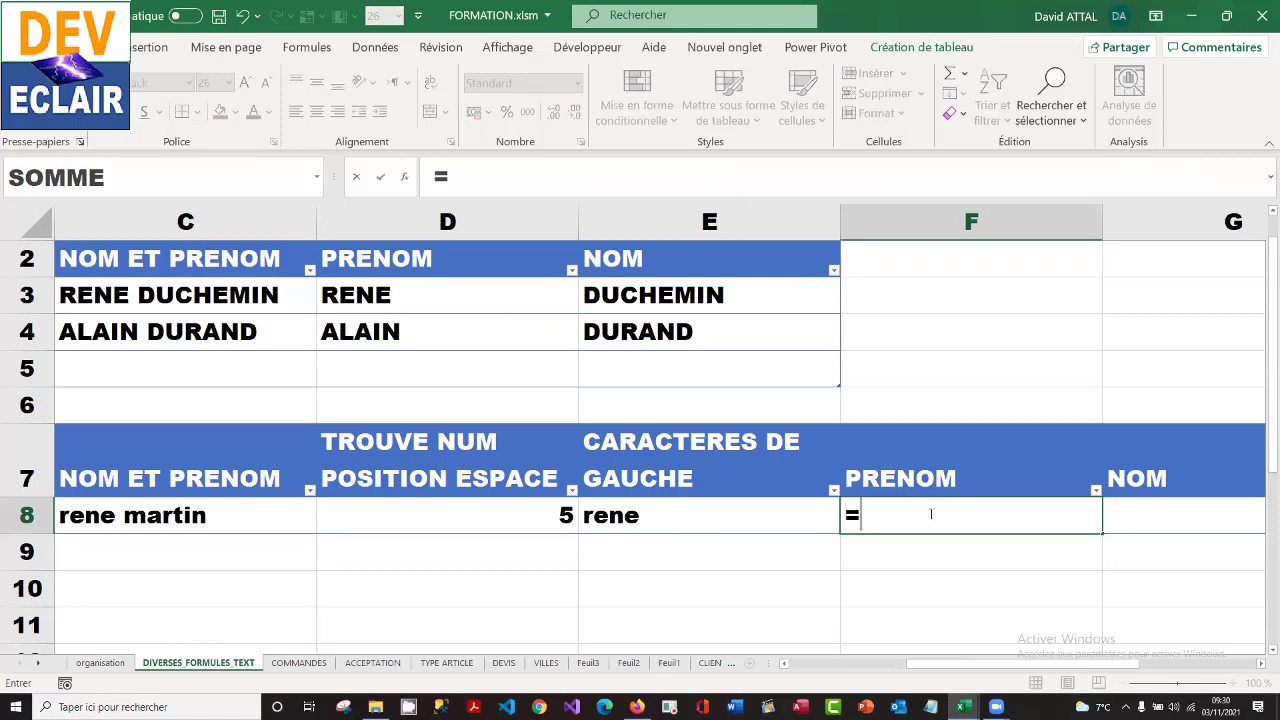
type("gauche")
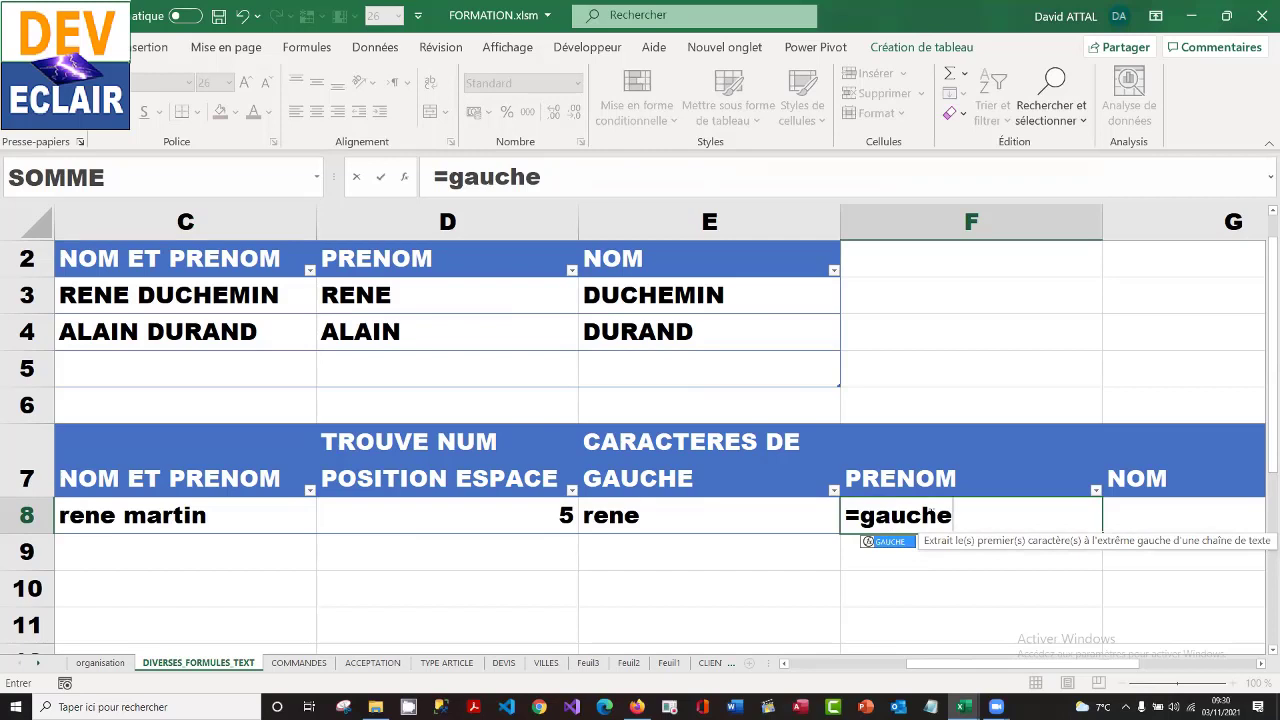
type("(")
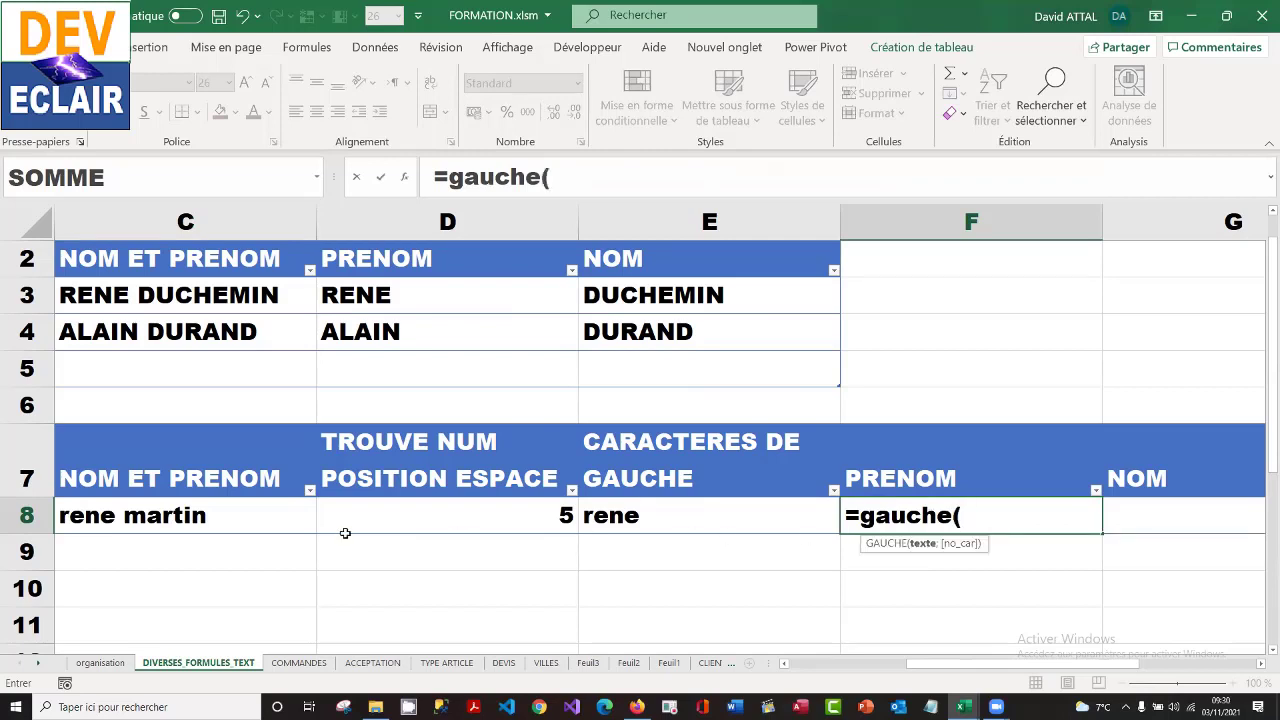
left_click(226, 520)
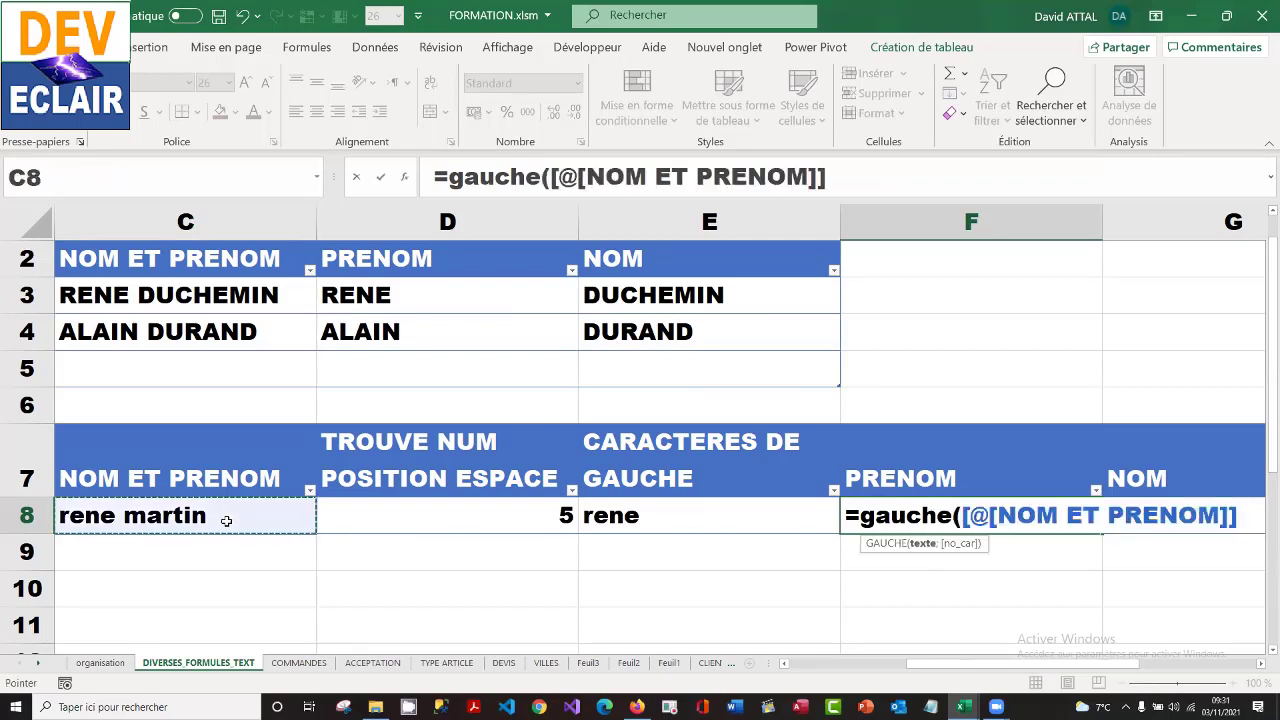
type(";")
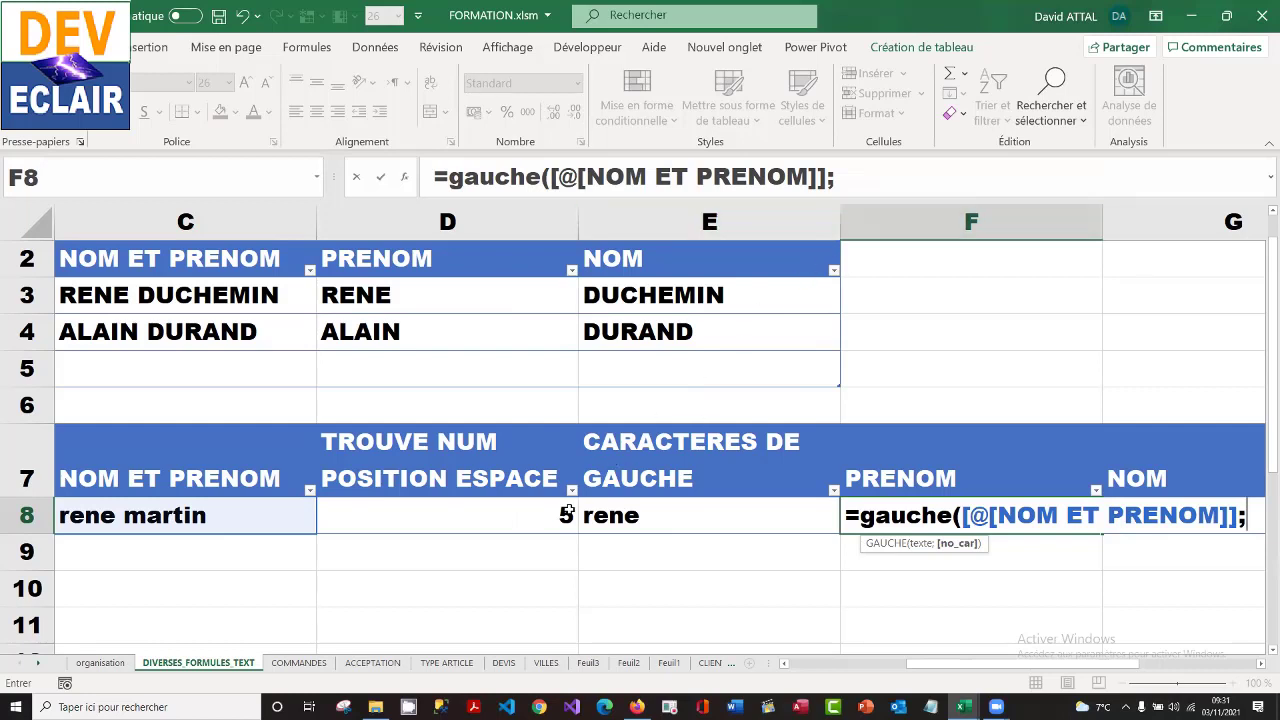
- Nest TROUVE(" ";[@[NOM ET PRENOM]];1) as the character count argument of the GAUCHE formula in F8
type("t")
key("BackSpace")
type("TROUVE")
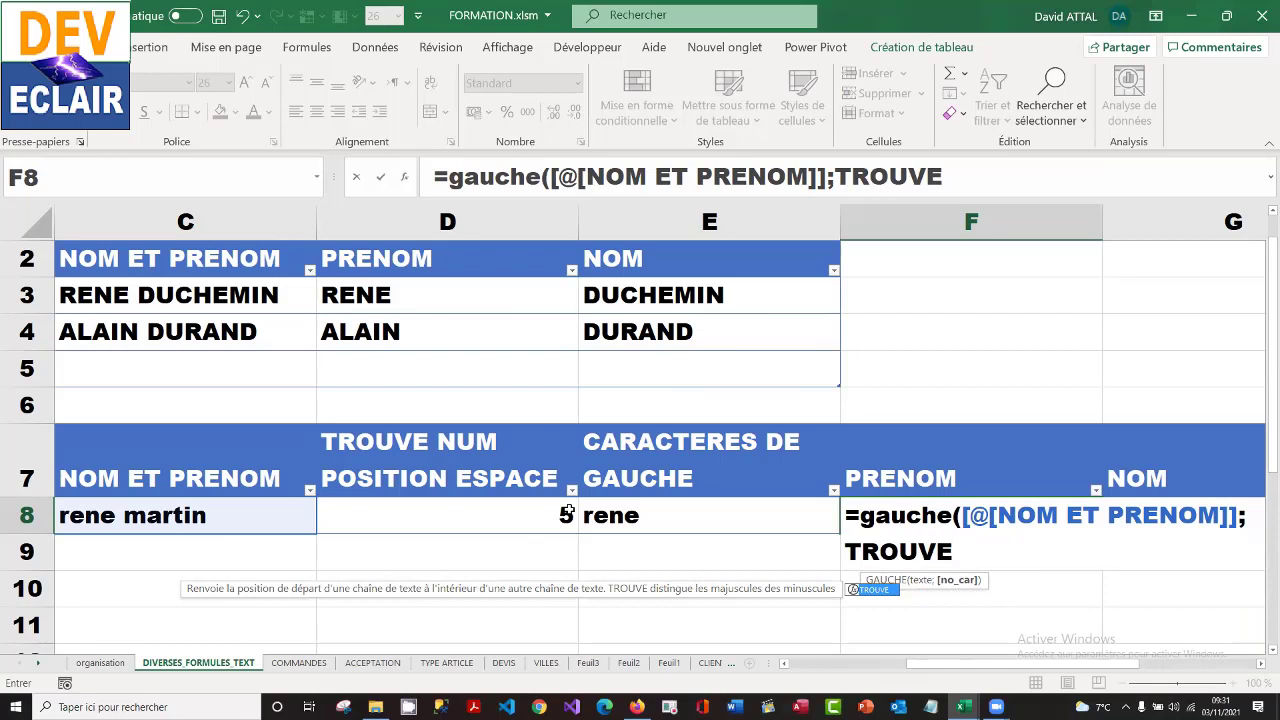
type("(")
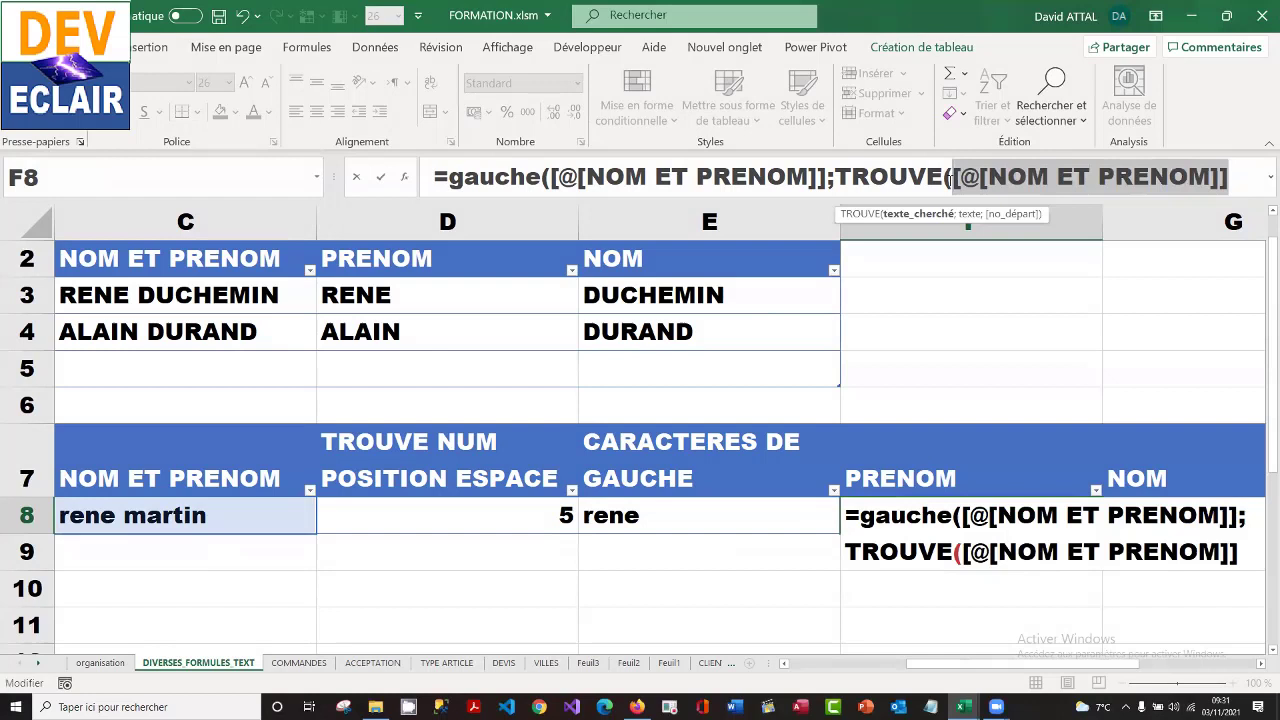
type("\"")
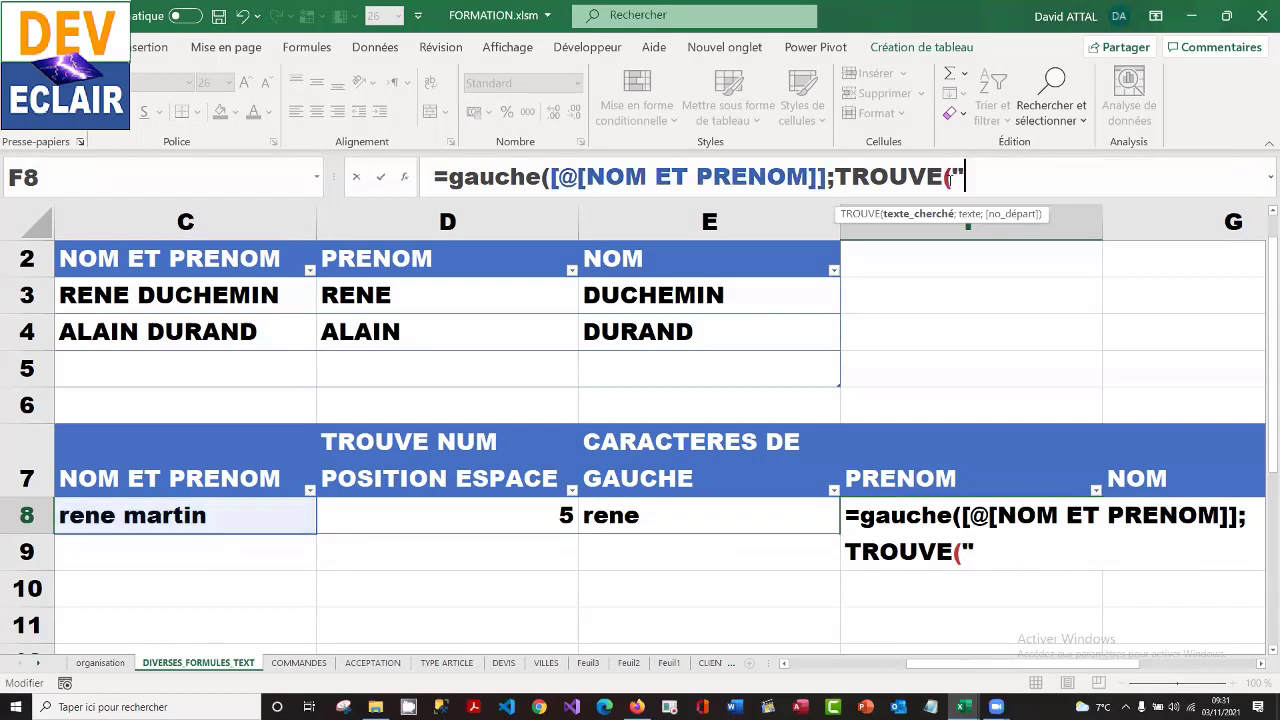
type(" \";")
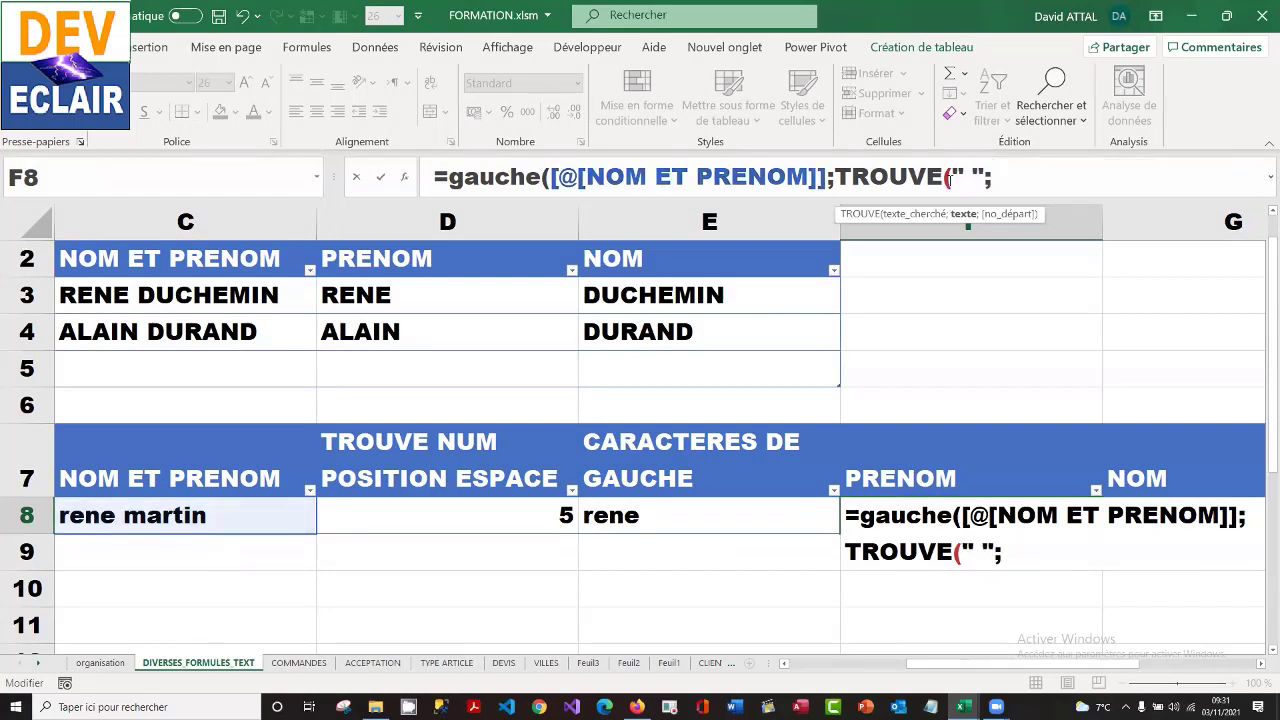
left_click(238, 523)
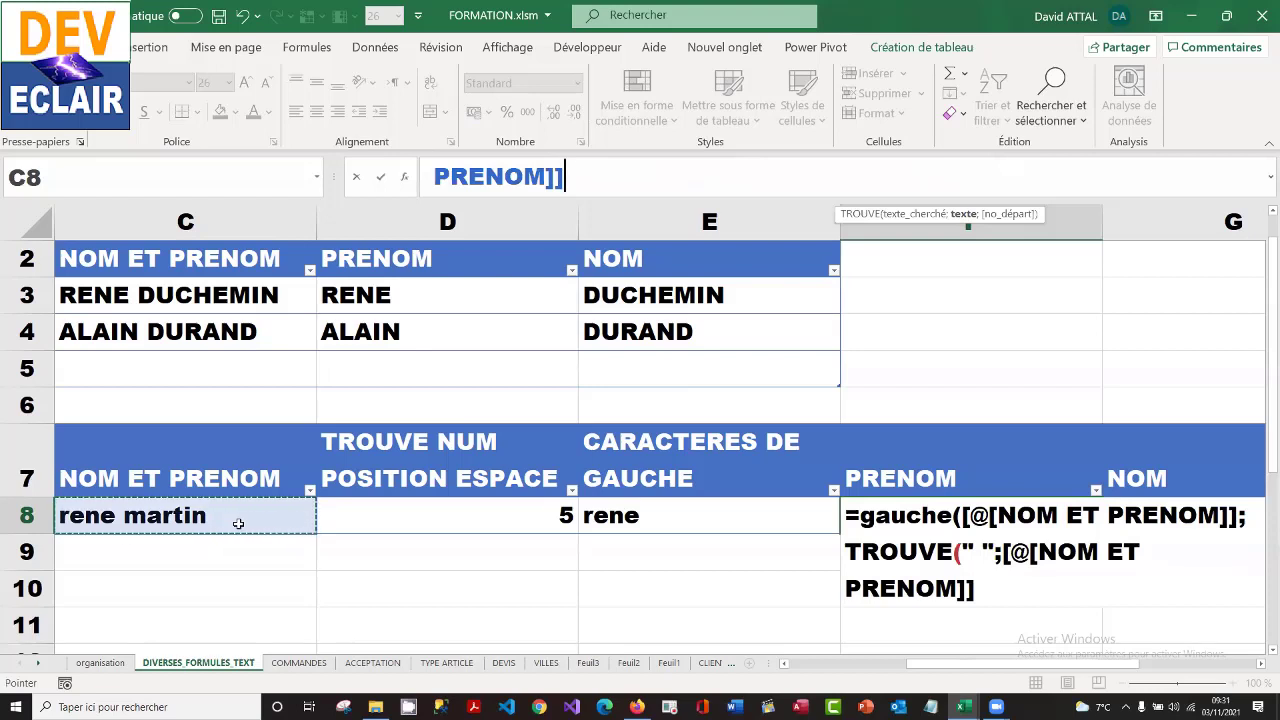
type(";")
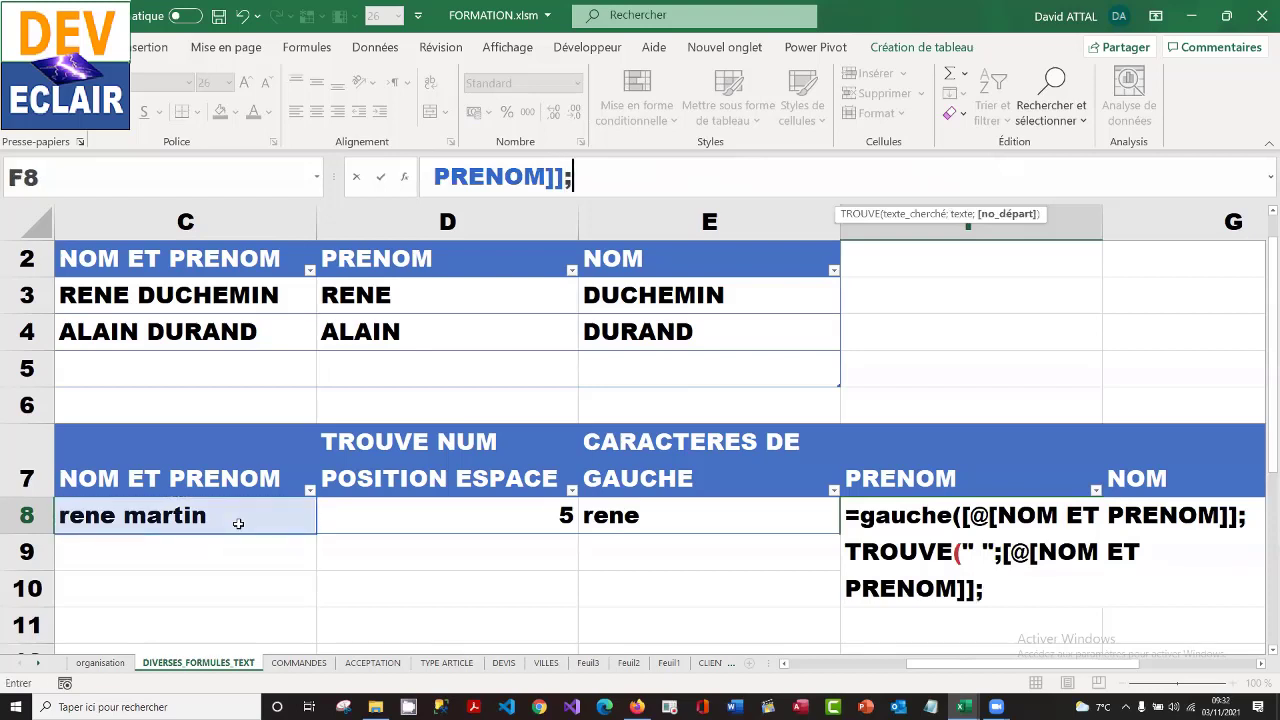
type("1)")
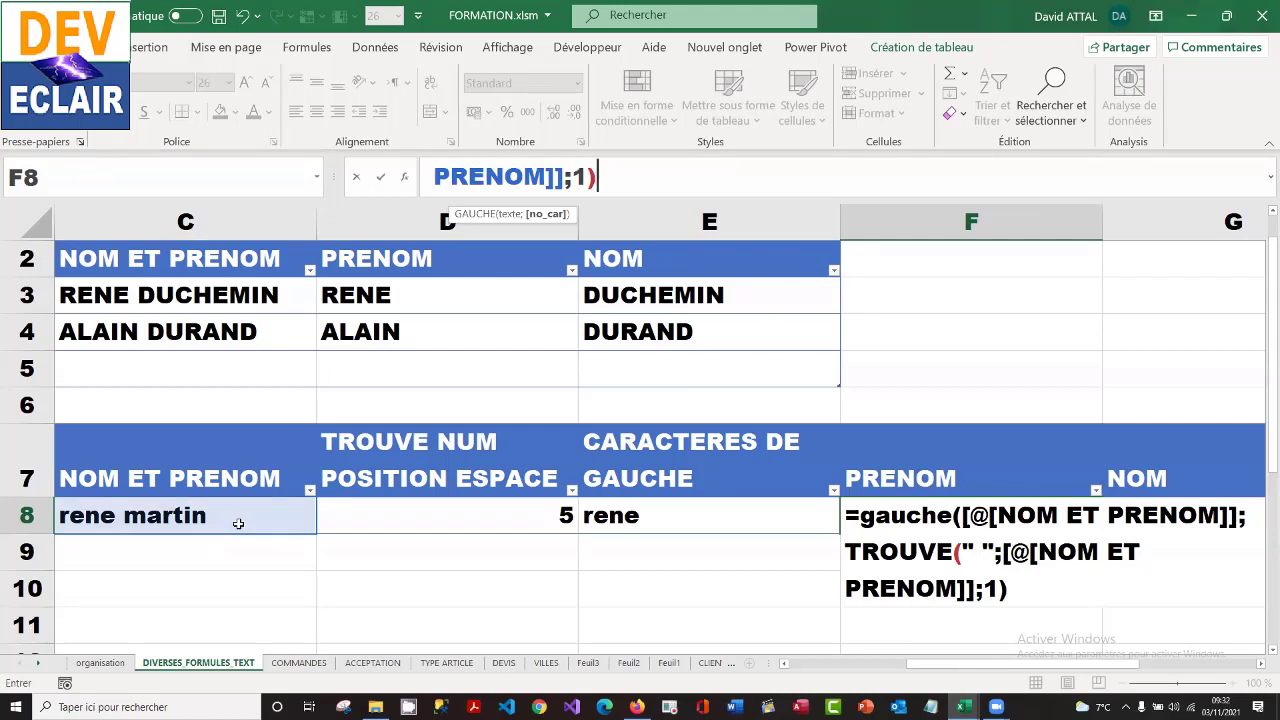
- Subtract 1 from the nested TROUVE result in F8, close the GAUCHE function and enter the formula
scroll(1085, 533, "right", 2)
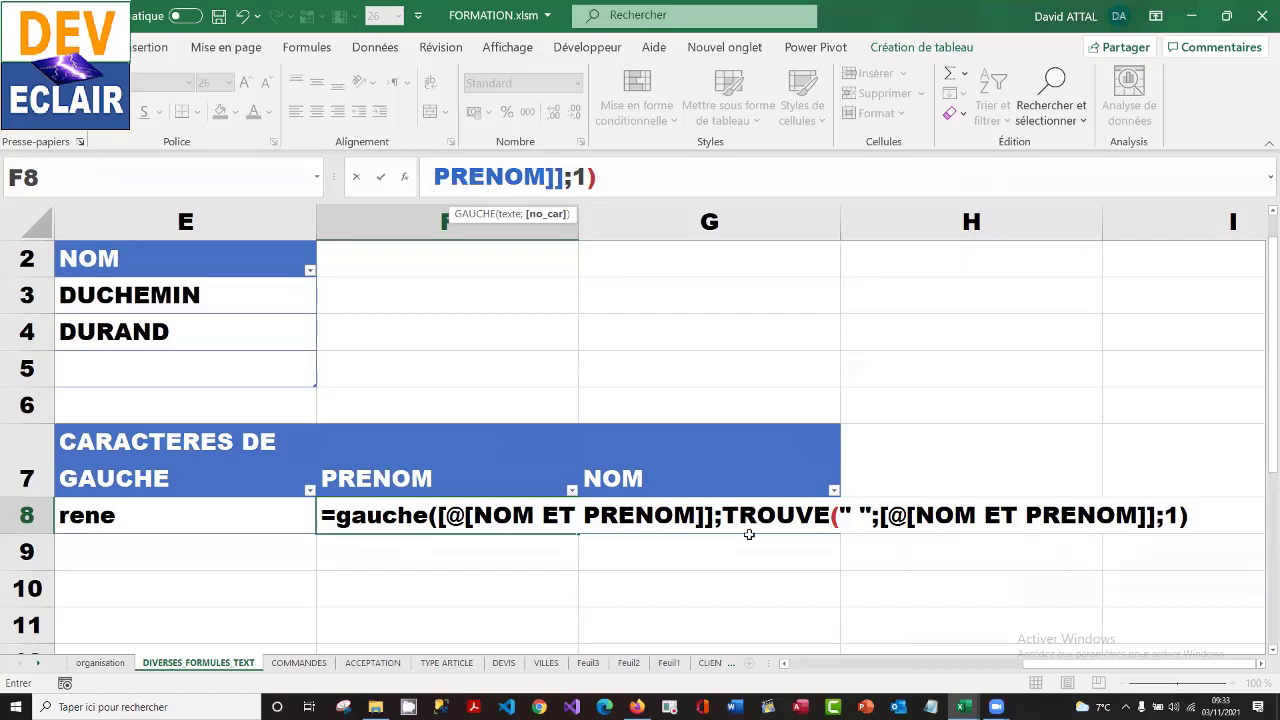
left_click_drag(722, 516, 1188, 505)
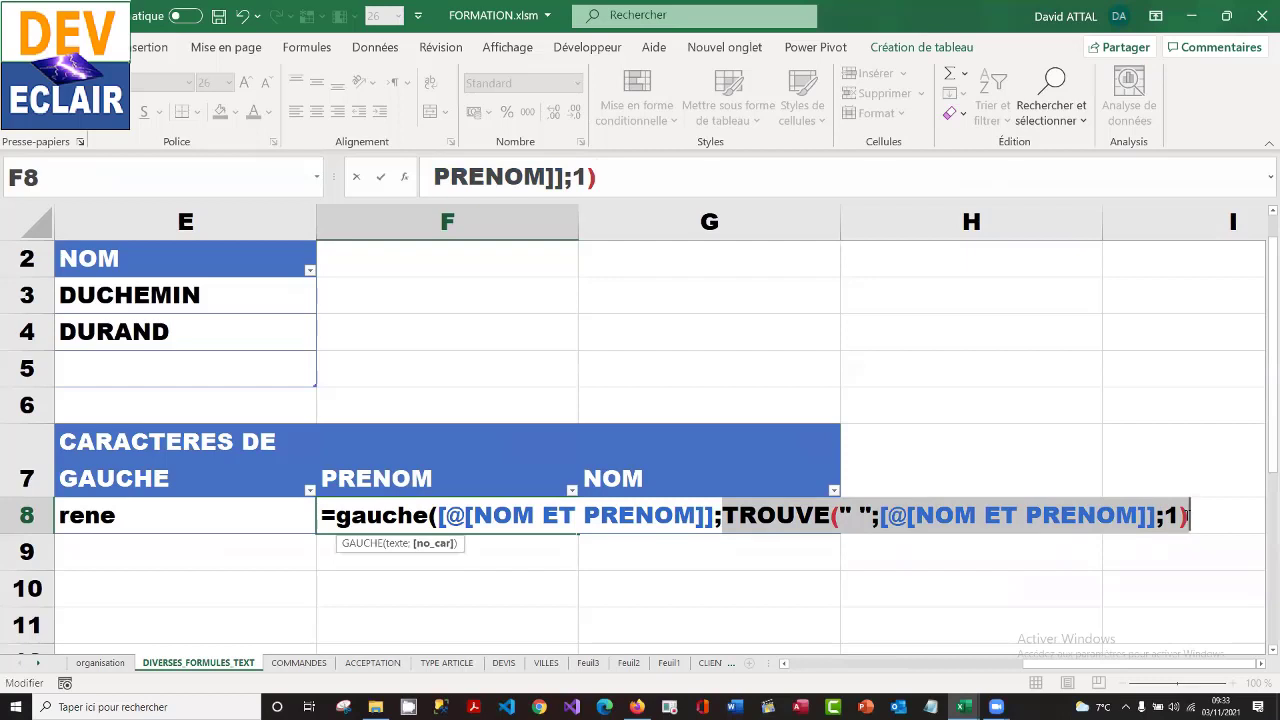
left_click(1187, 515)
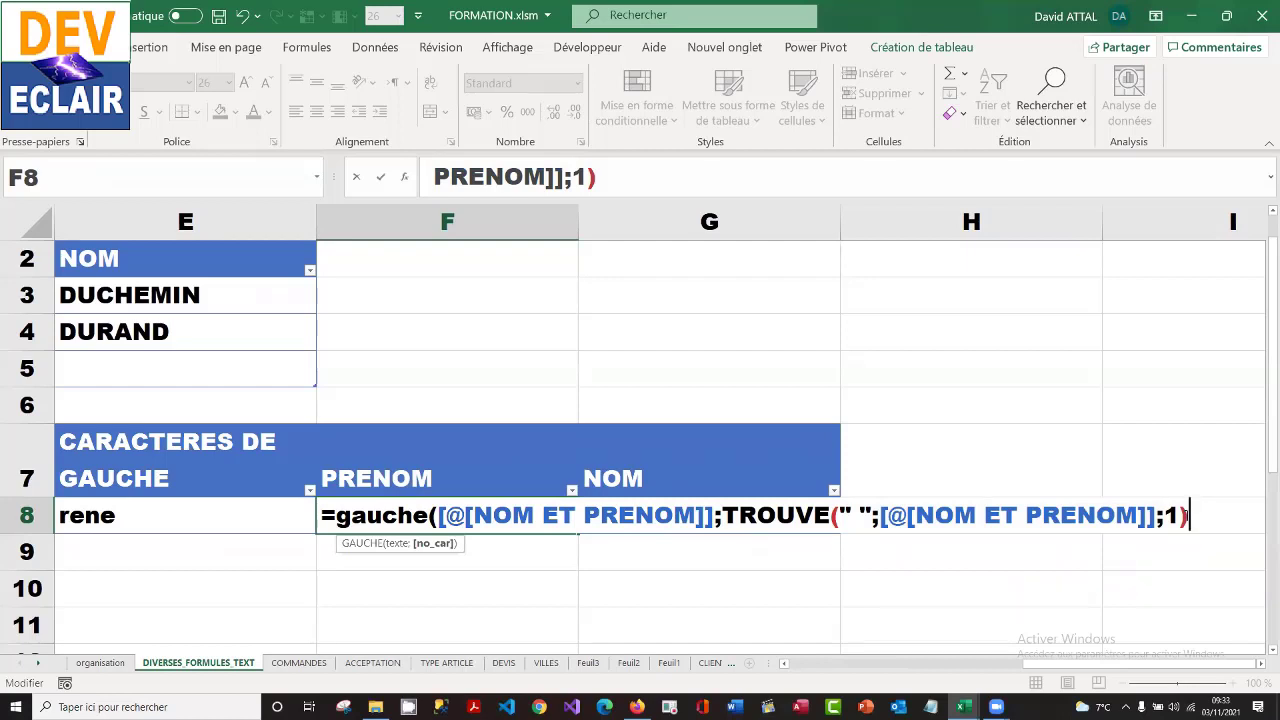
type("-1")
type(")")
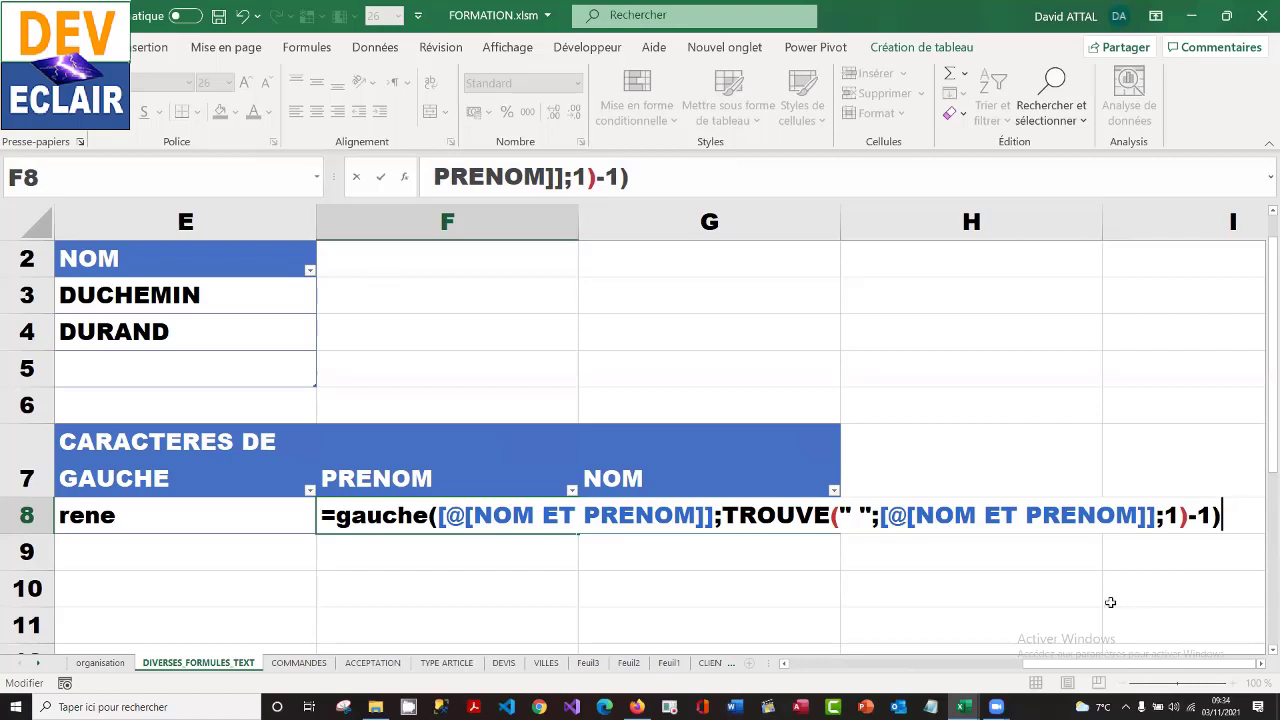
key("Return")
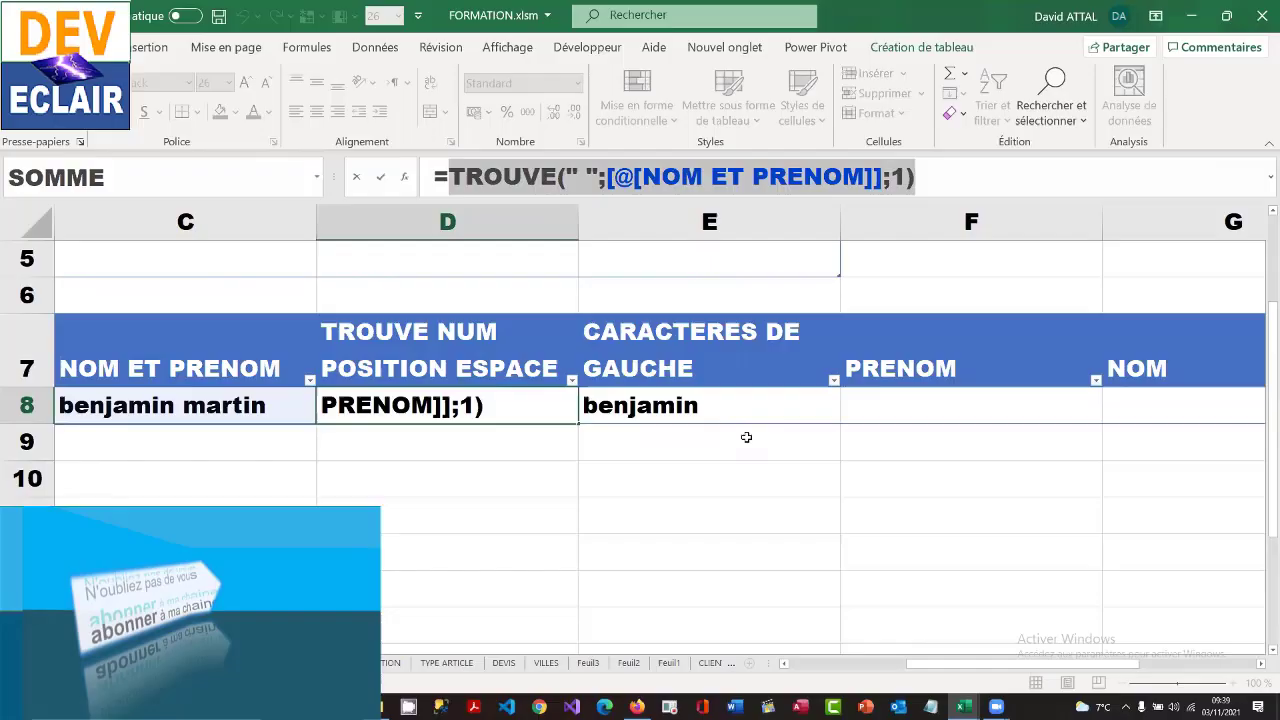
- Confirm the TROUVE formula in D8 and clear the GAUCHE formula from E8
key("ctrl+Return")
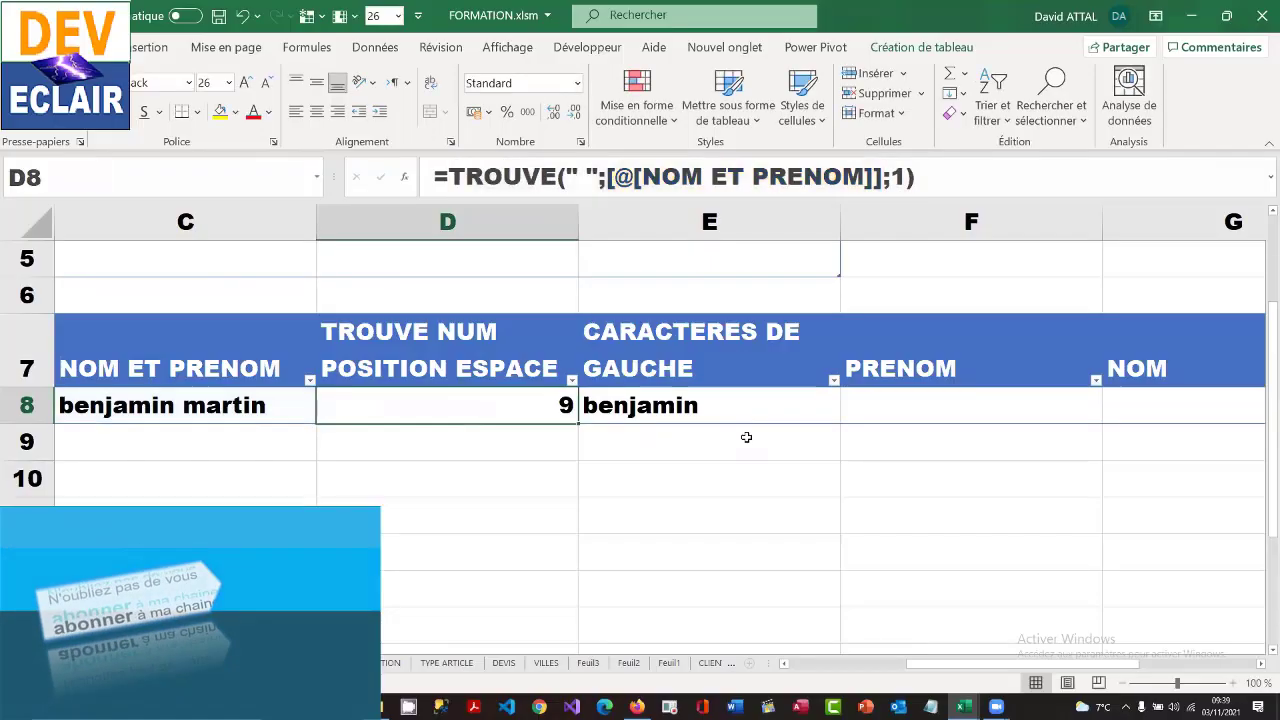
left_click(737, 406)
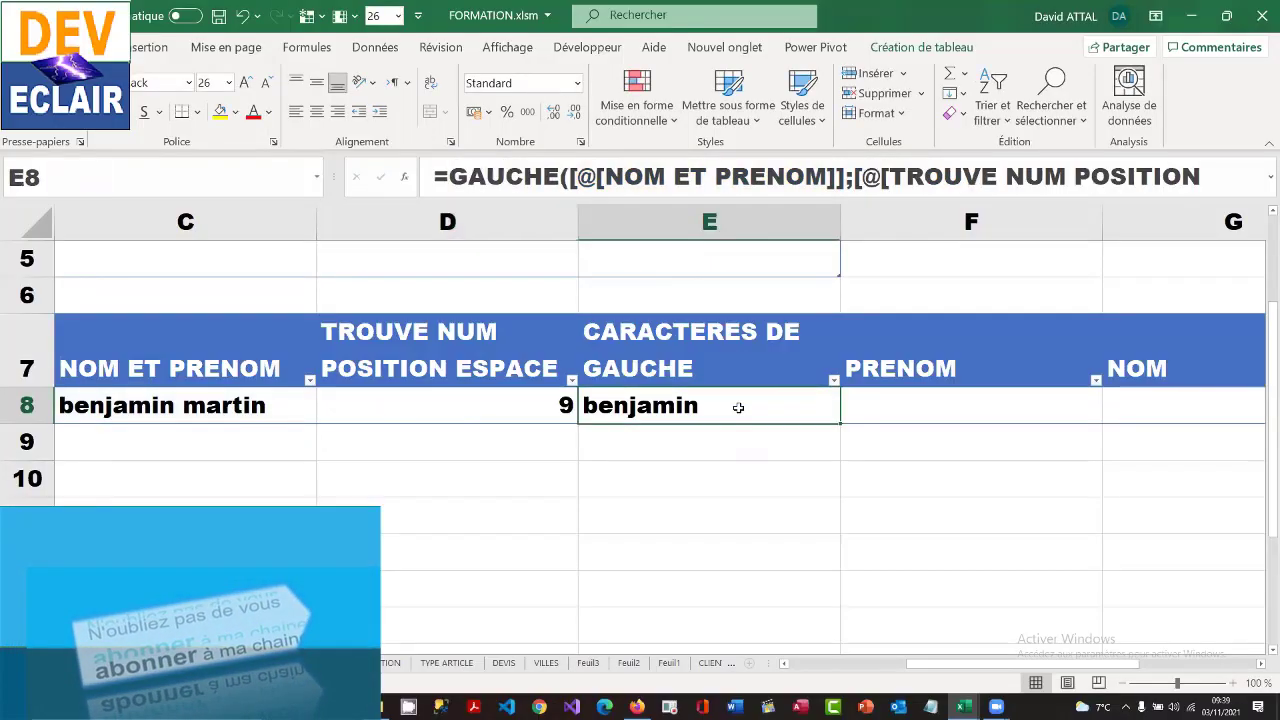
key("Delete")
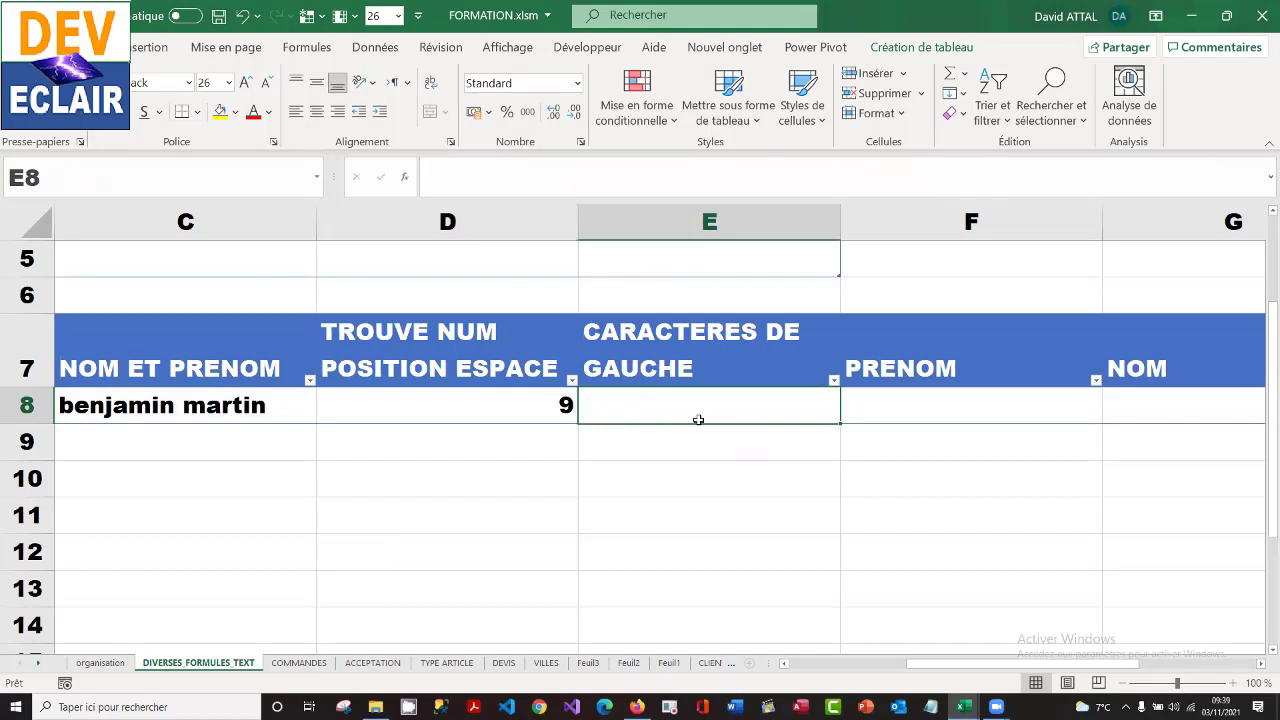
- Enter the formula =GAUCHE([@[NOM ET PRENOM]];8) in cell E8 of the CARACTERES DE GAUCHE column
type("=")
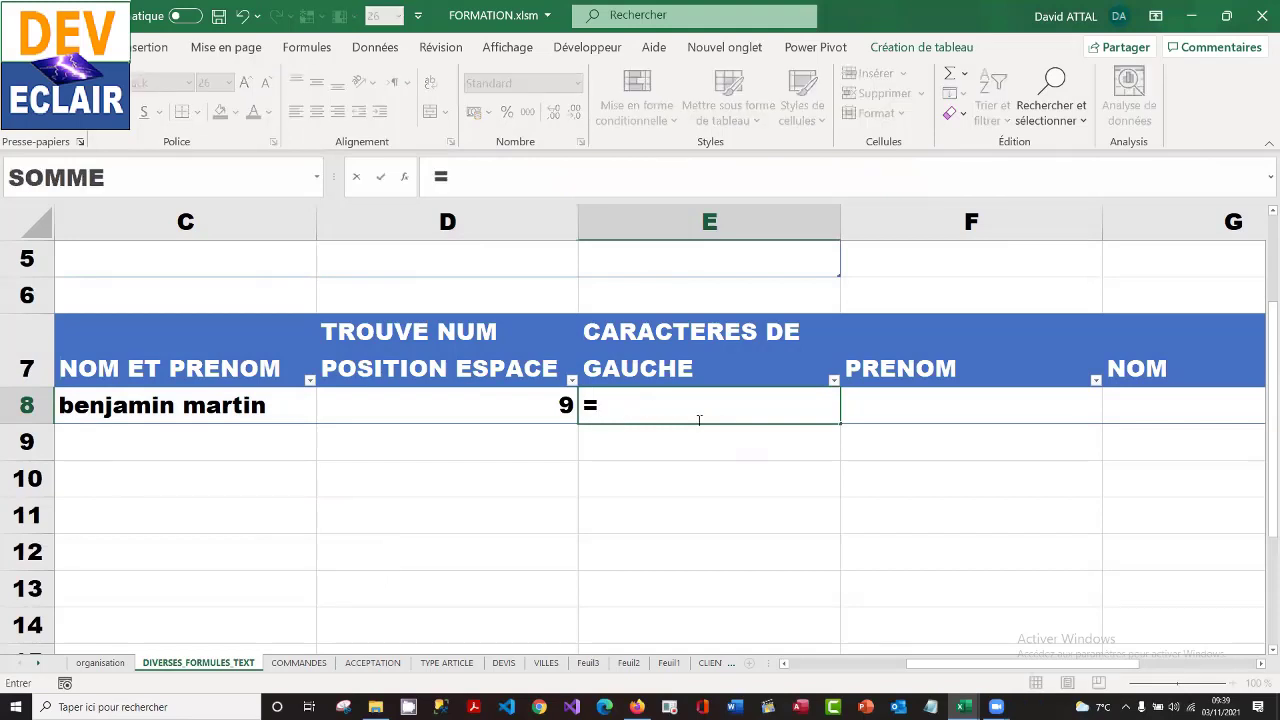
type("gauch")
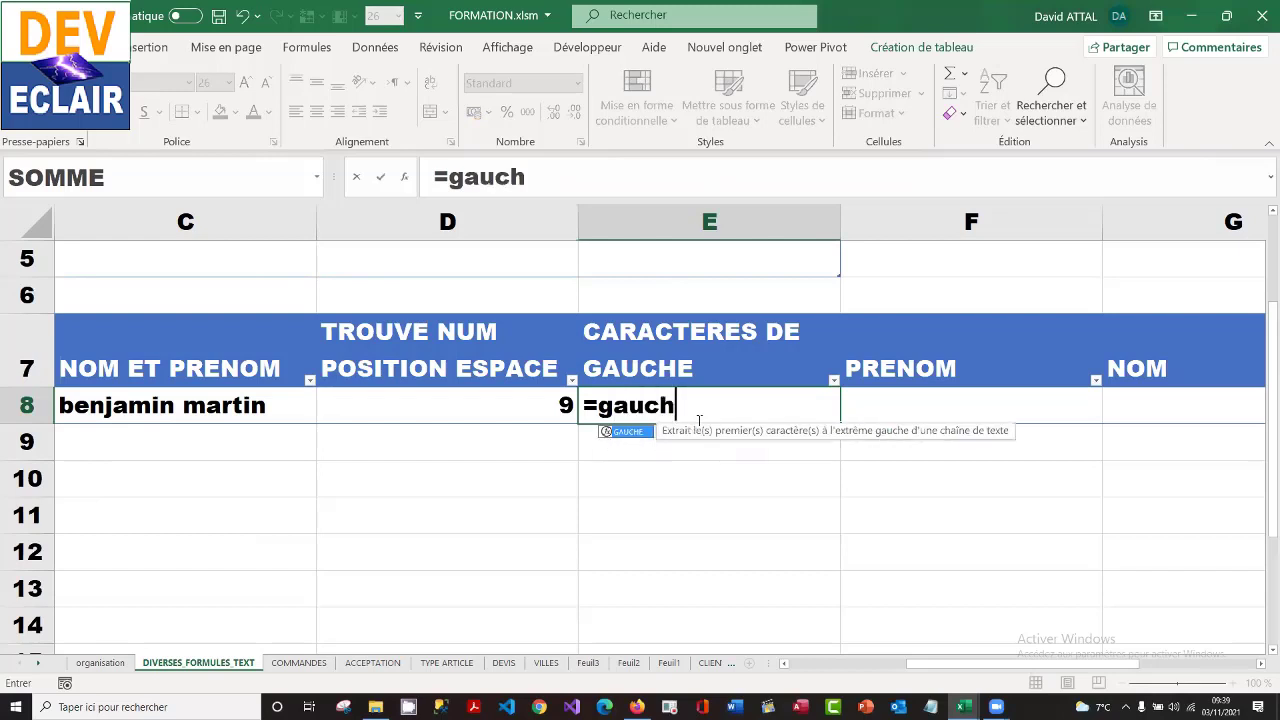
type("e(")
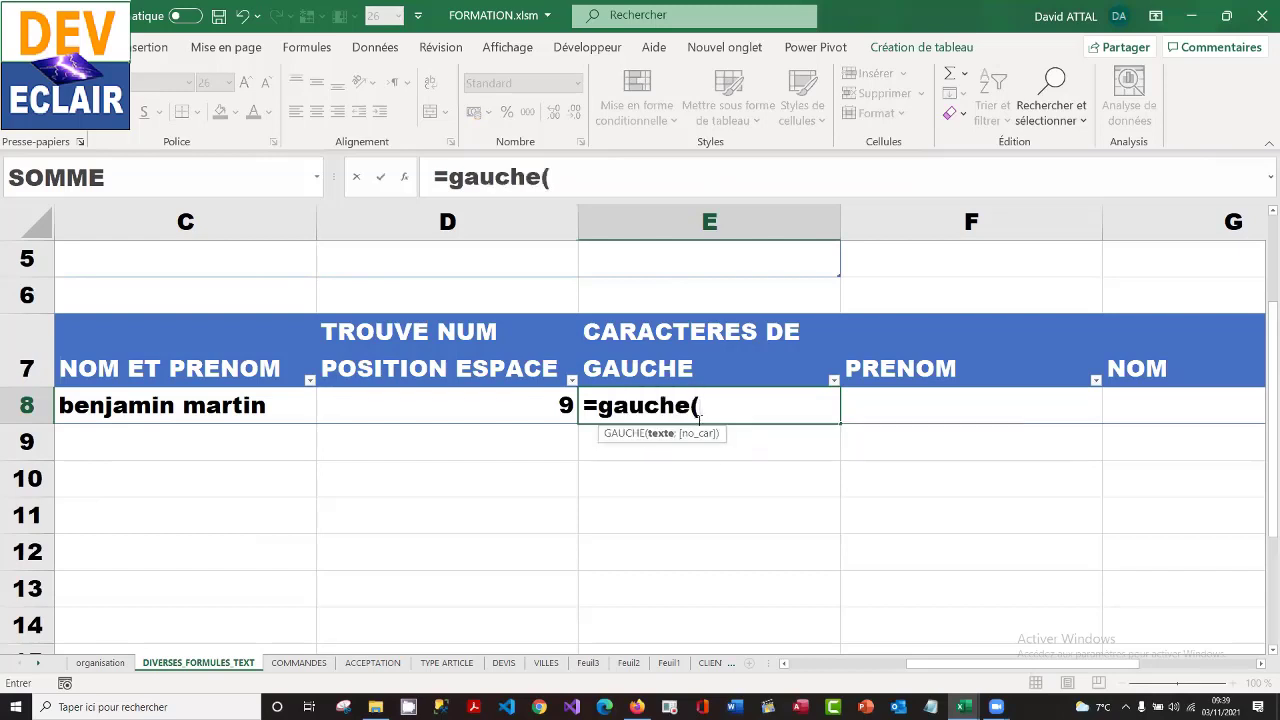
left_click(218, 412)
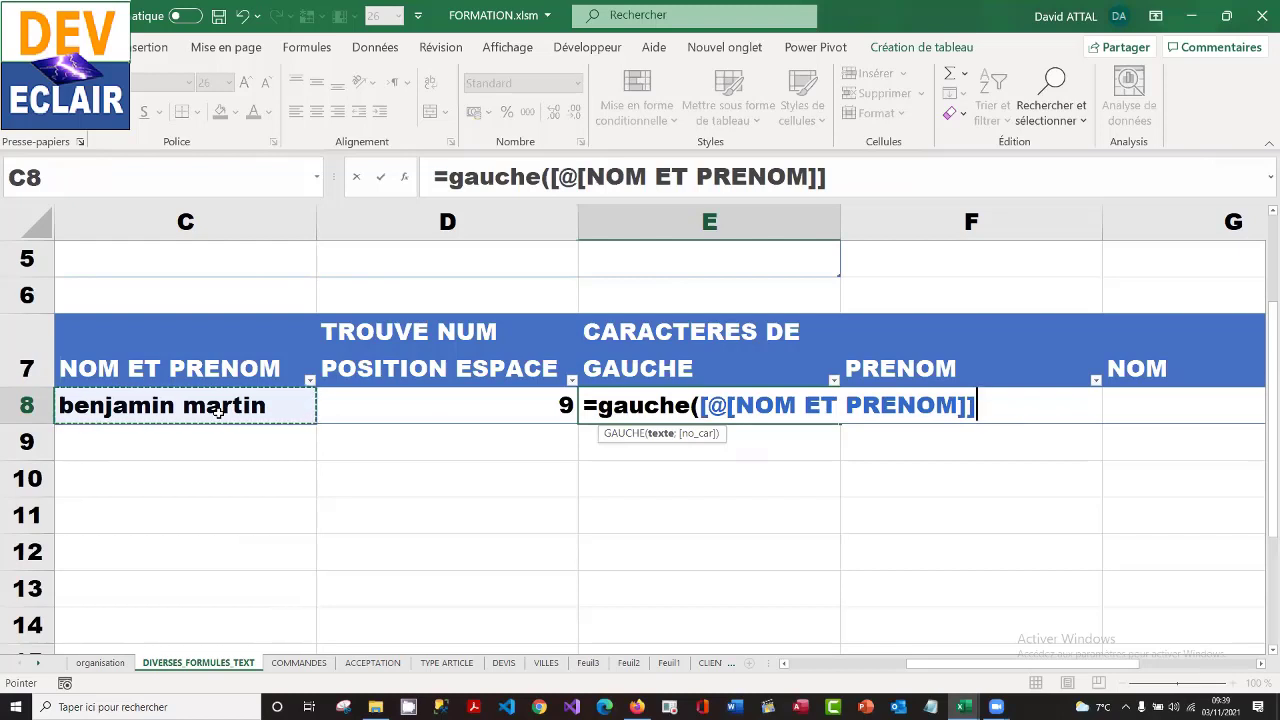
type(";")
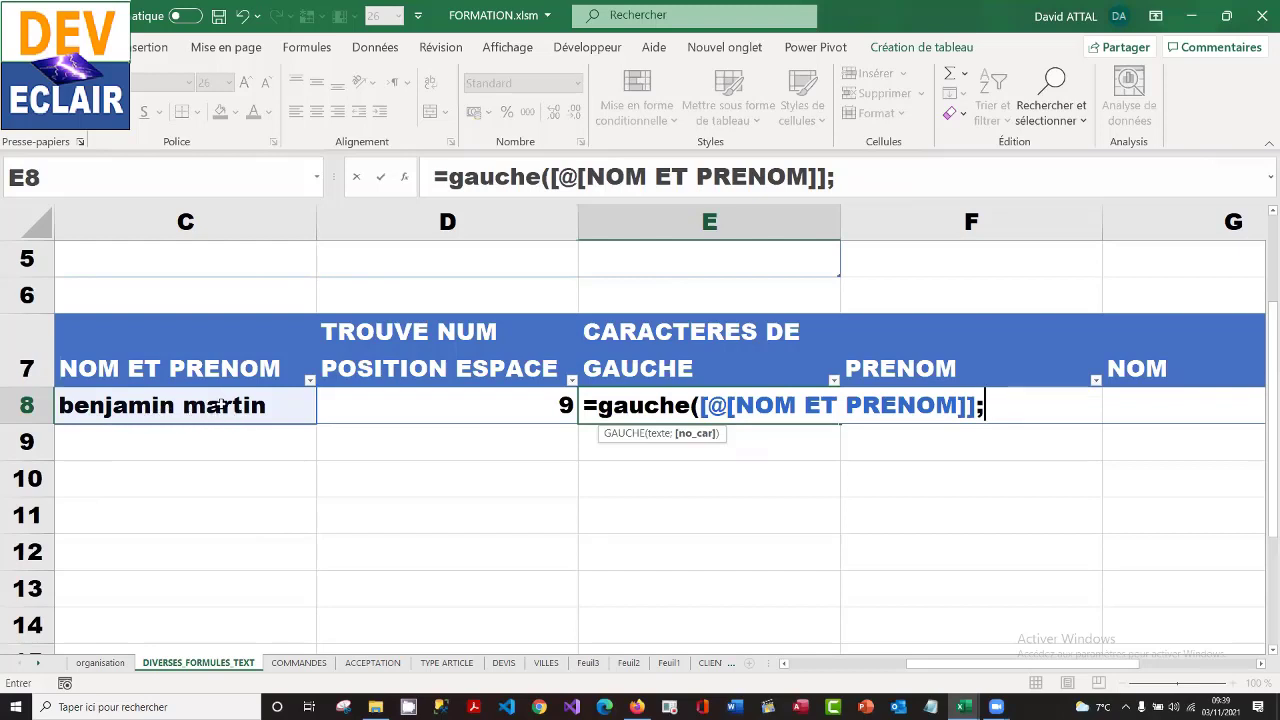
type("8)")
key("Return")
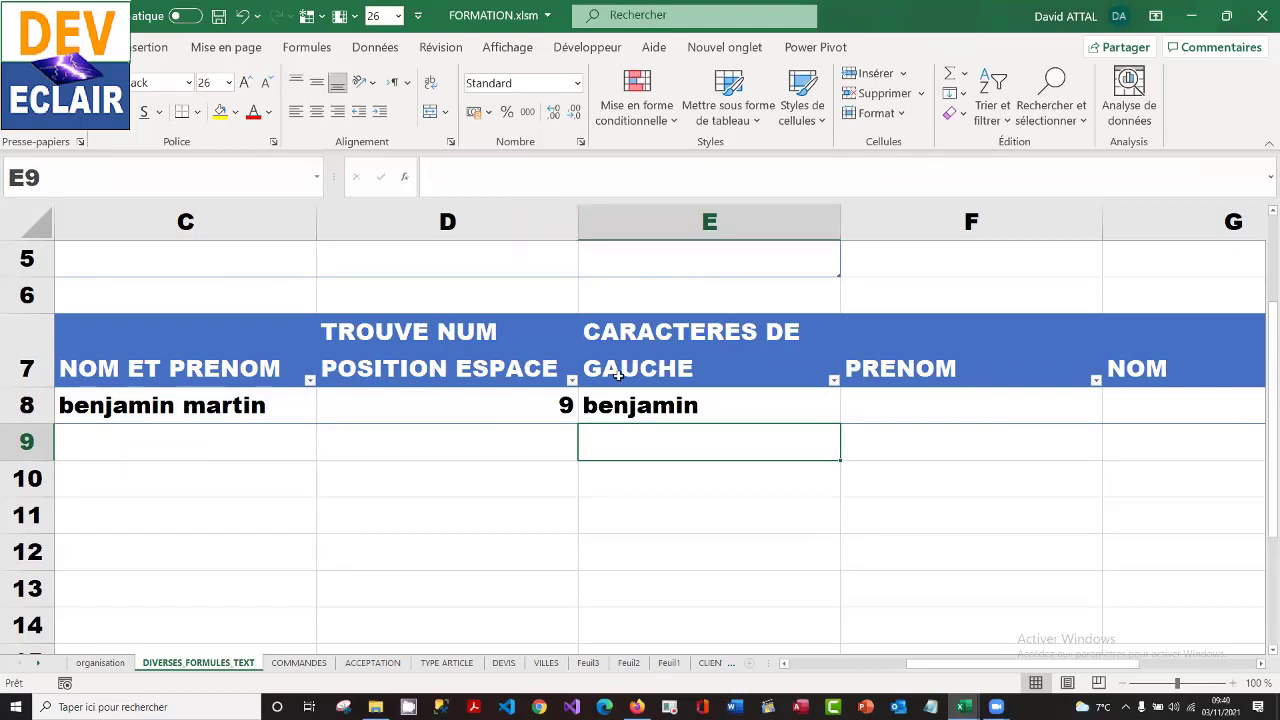
- Copy the GAUCHE formula from E8 without its equals sign and paste it as text into E11
left_click(676, 400)
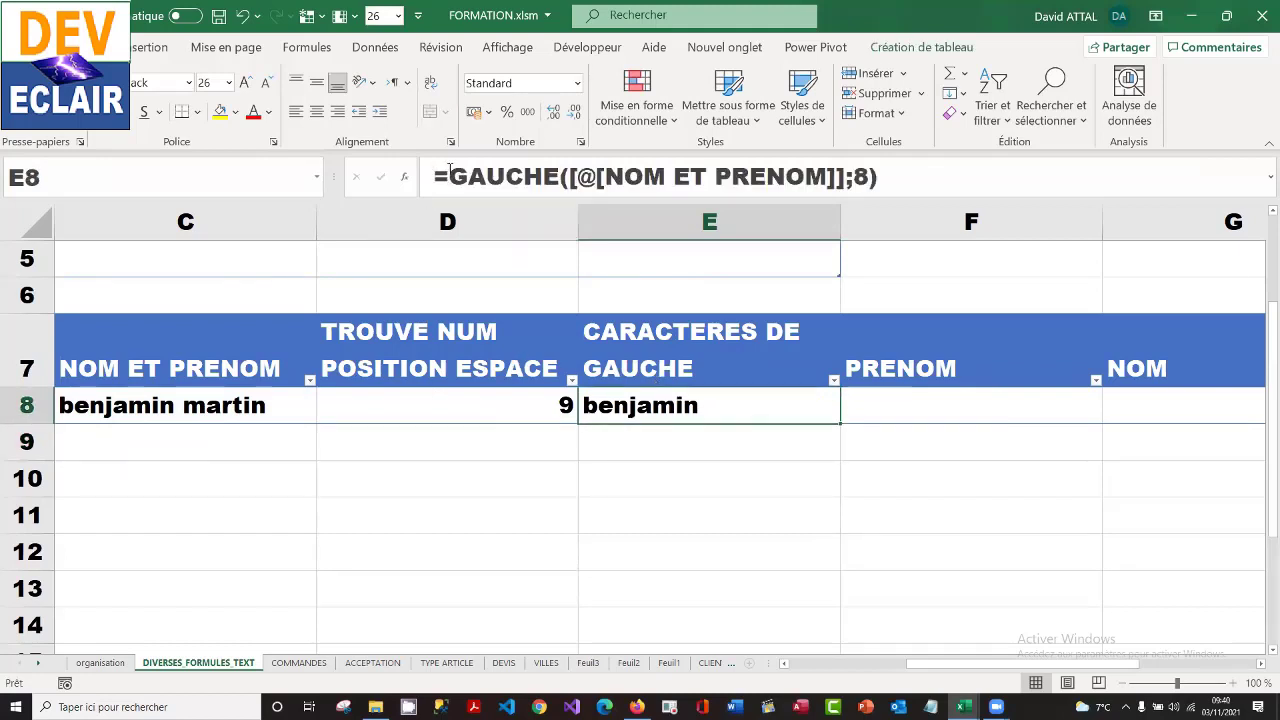
left_click_drag(449, 176, 922, 179)
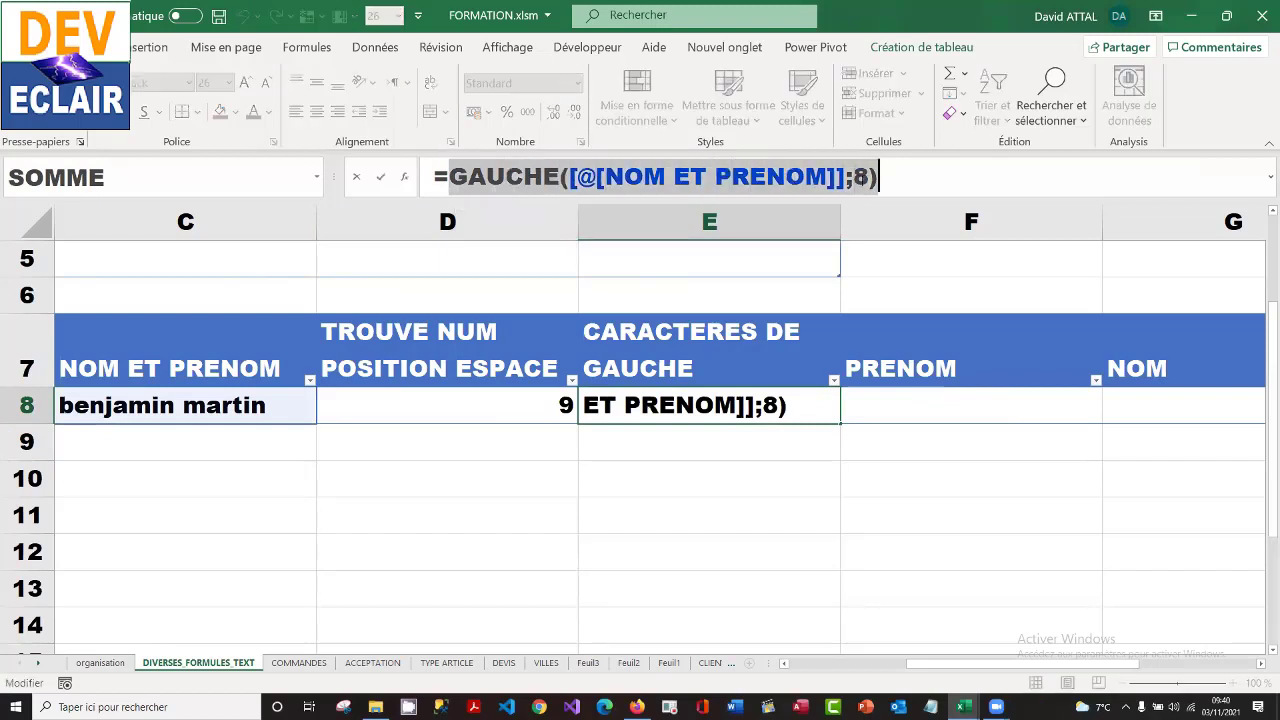
right_click(860, 178)
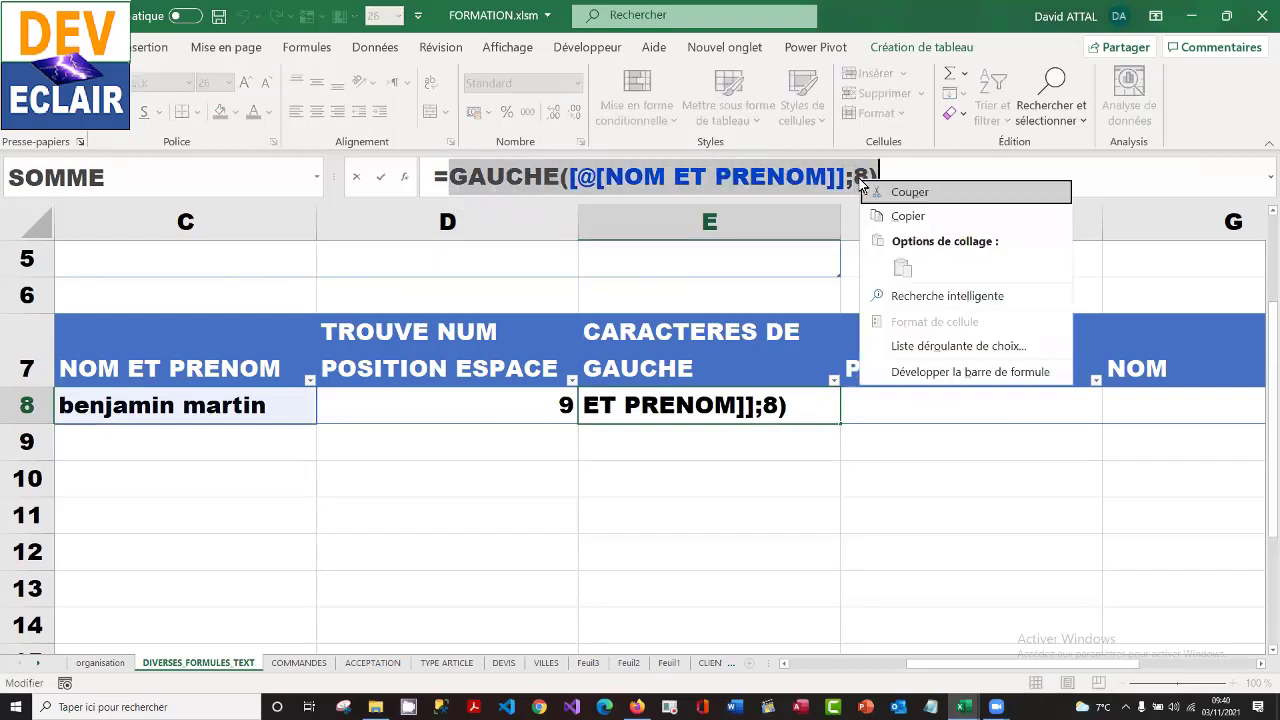
left_click(929, 216)
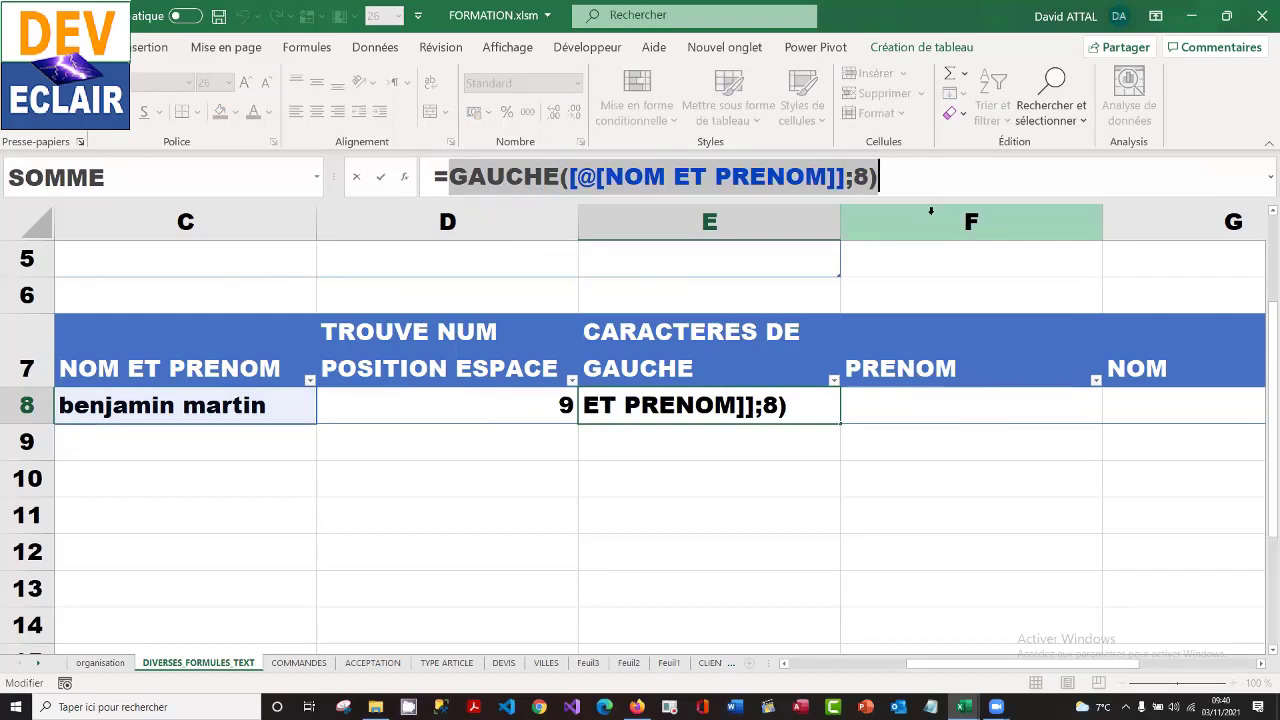
key("Escape")
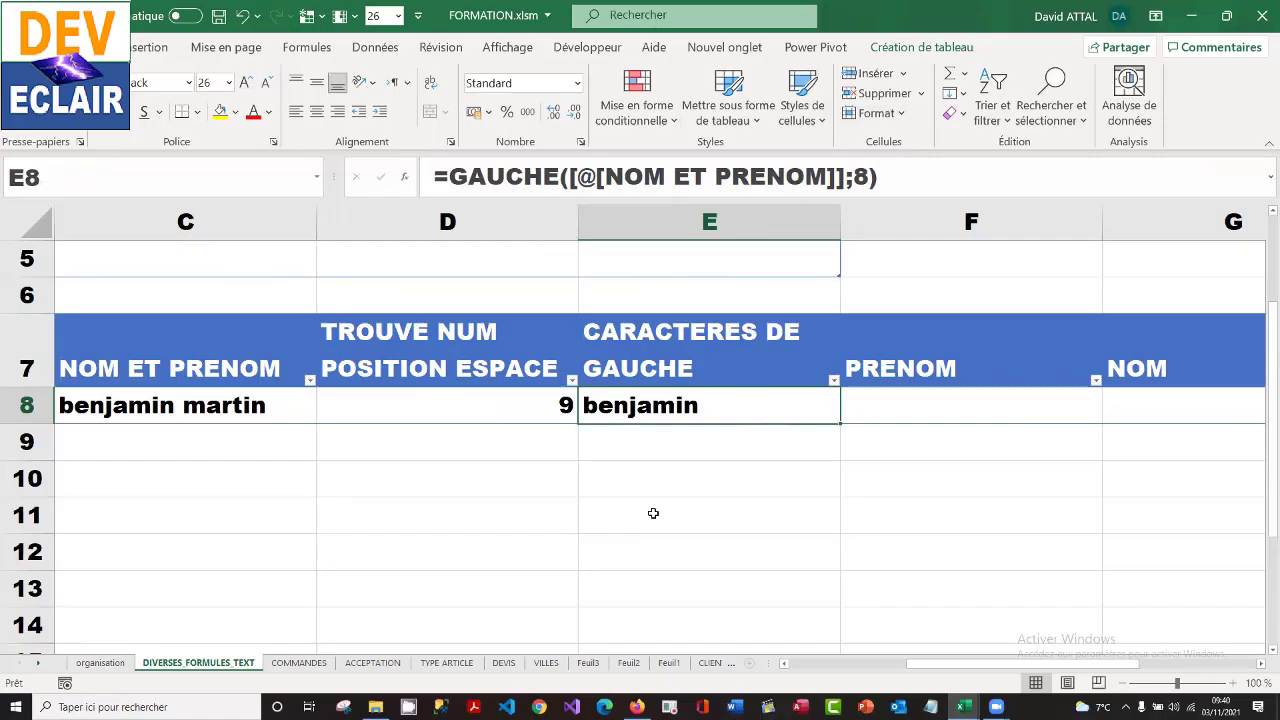
left_click(653, 513)
key("ctrl+v")
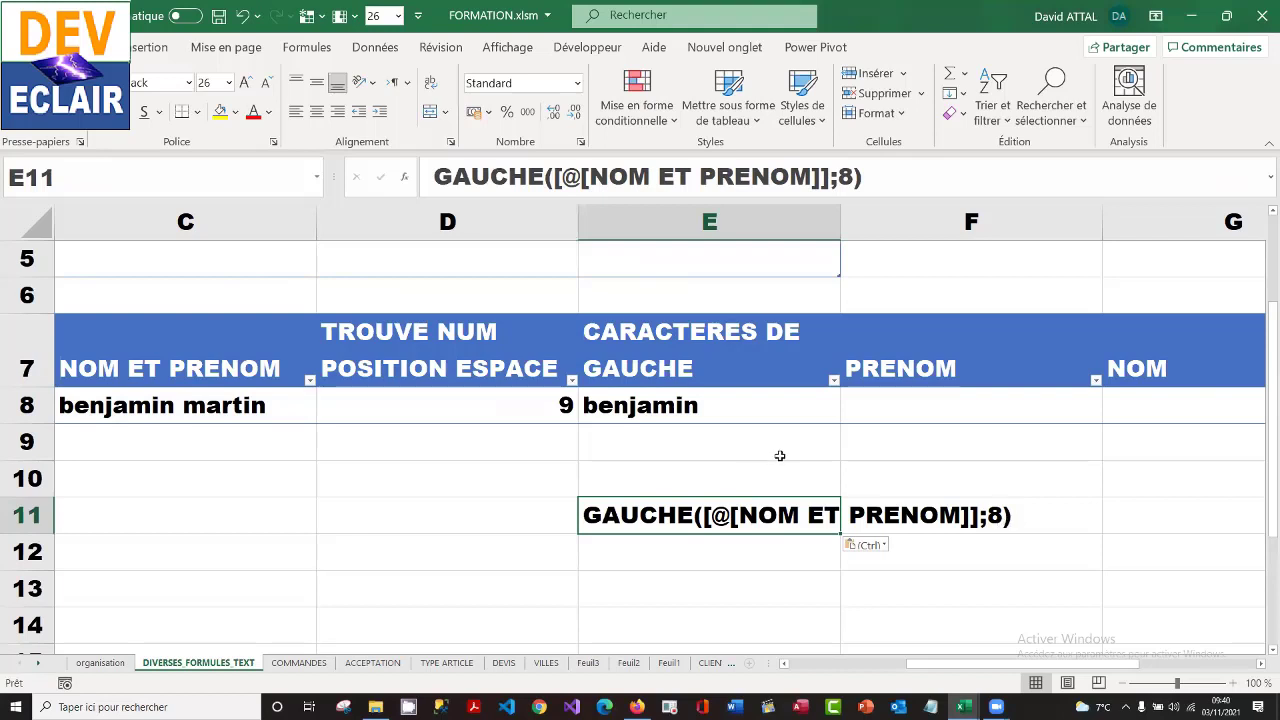
- Copy the TROUVE formula from D8 without its equals sign and paste it as text into E13
left_click(528, 398)
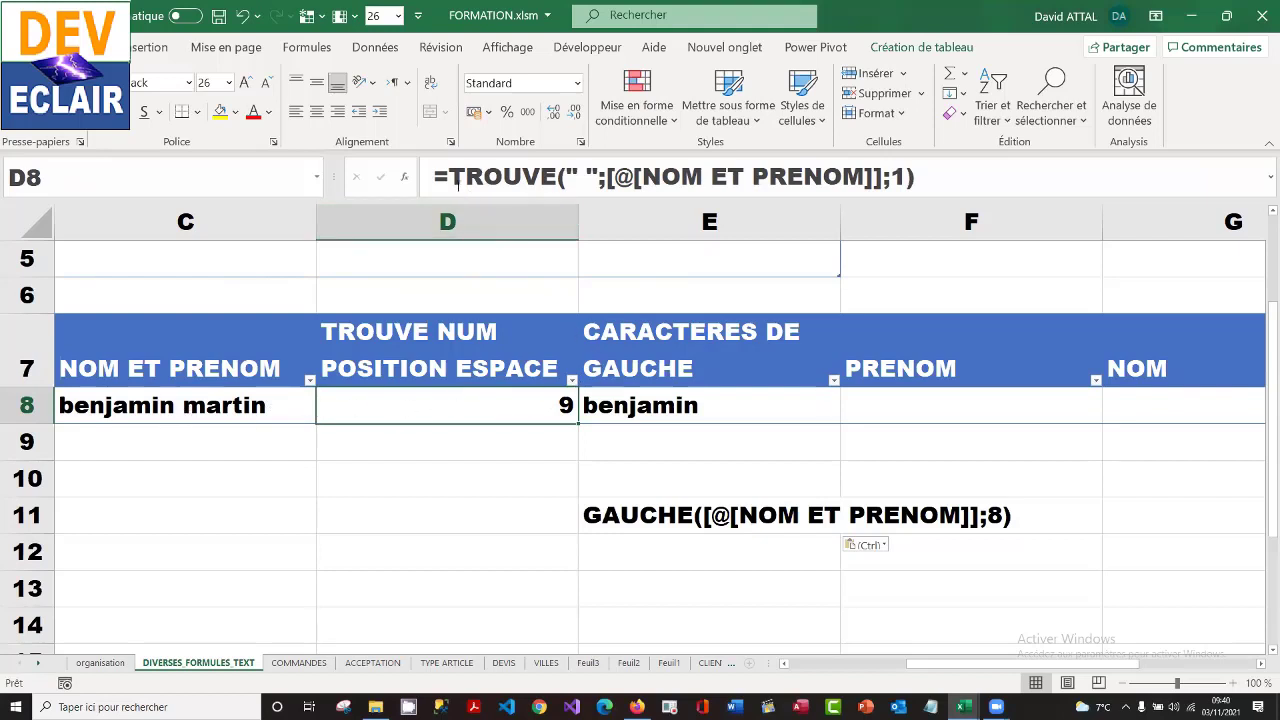
left_click_drag(447, 177, 940, 182)
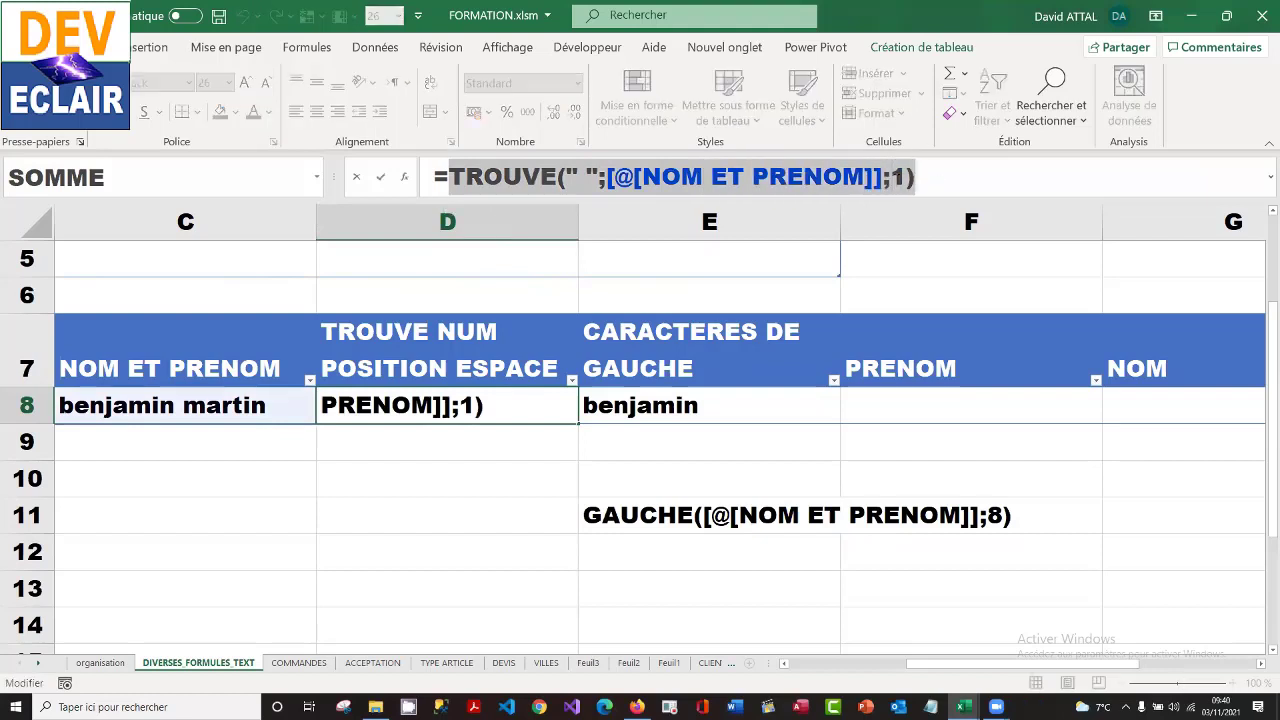
right_click(898, 184)
left_click(940, 216)
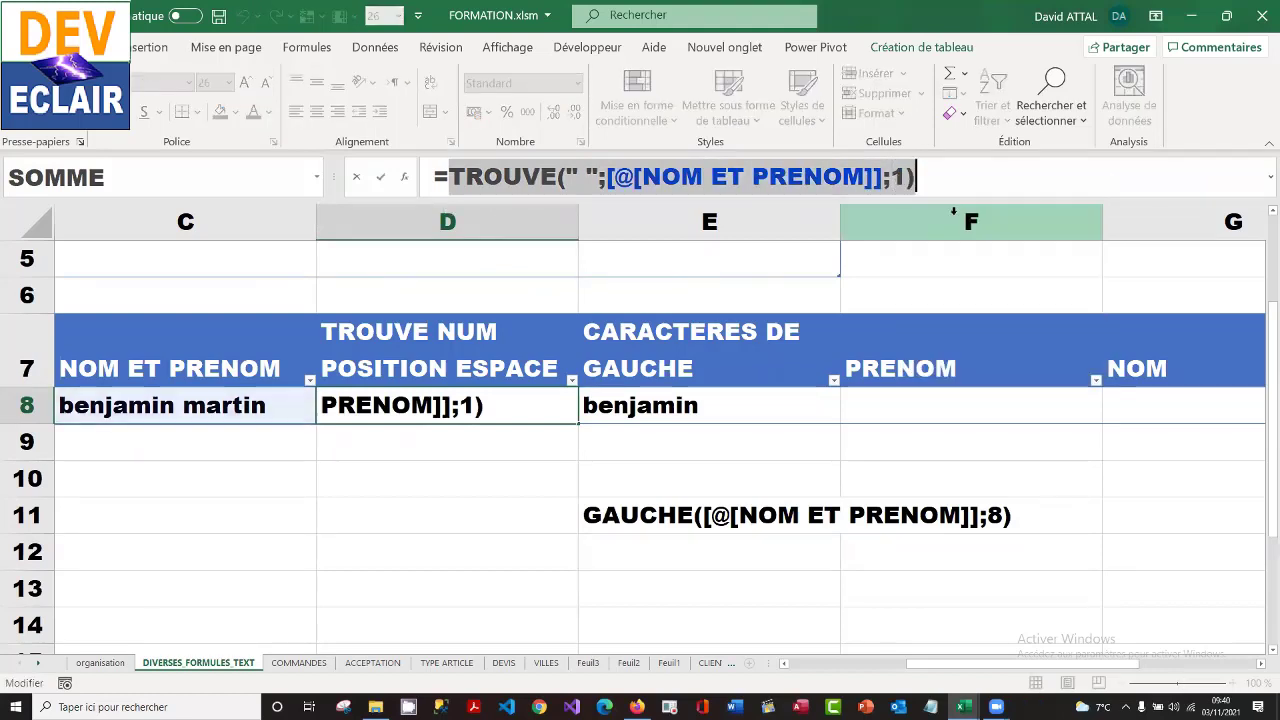
key("Escape")
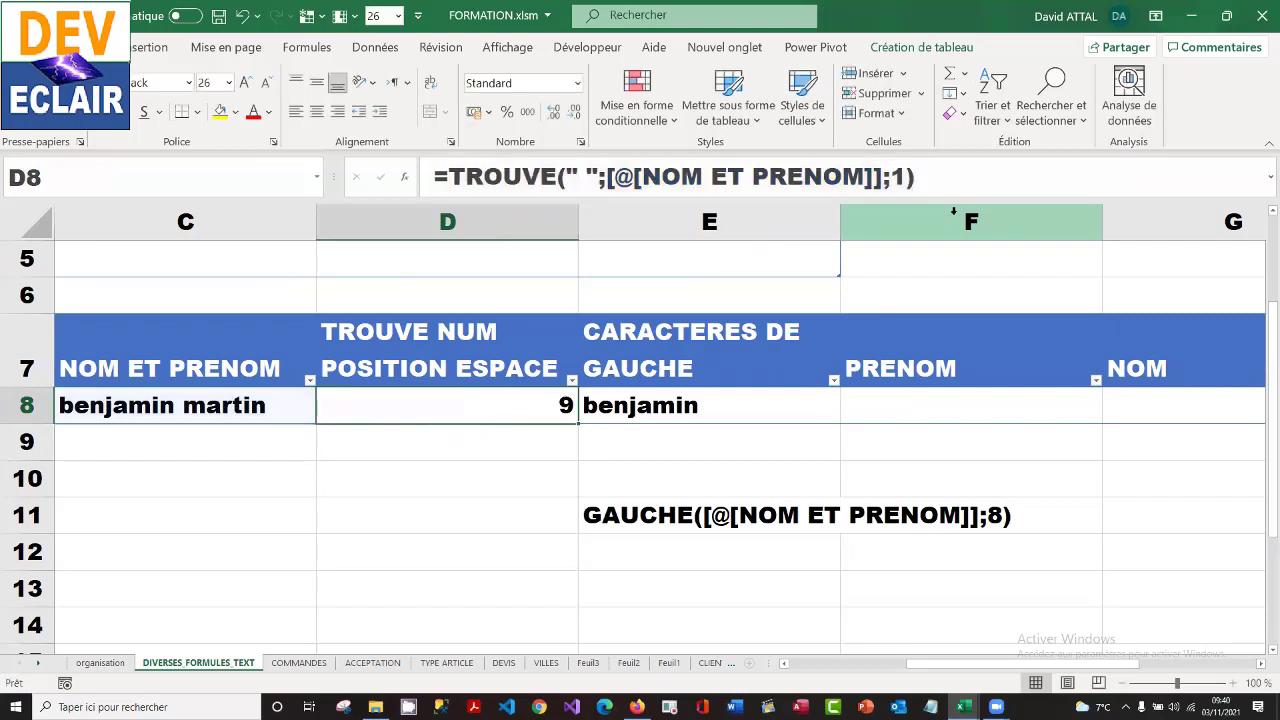
left_click(652, 586)
key("ctrl+v")
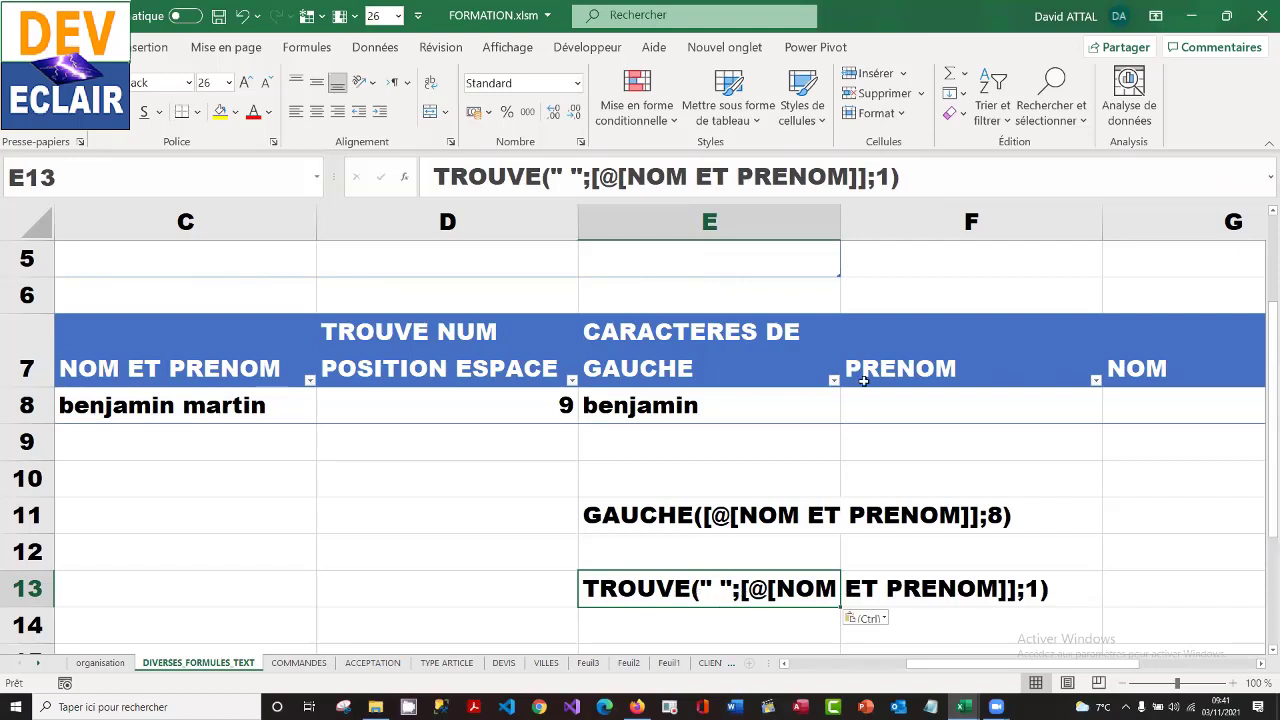
- Append -1 to the end of the TROUVE text in E13 and reselect that cell
left_click(914, 180)
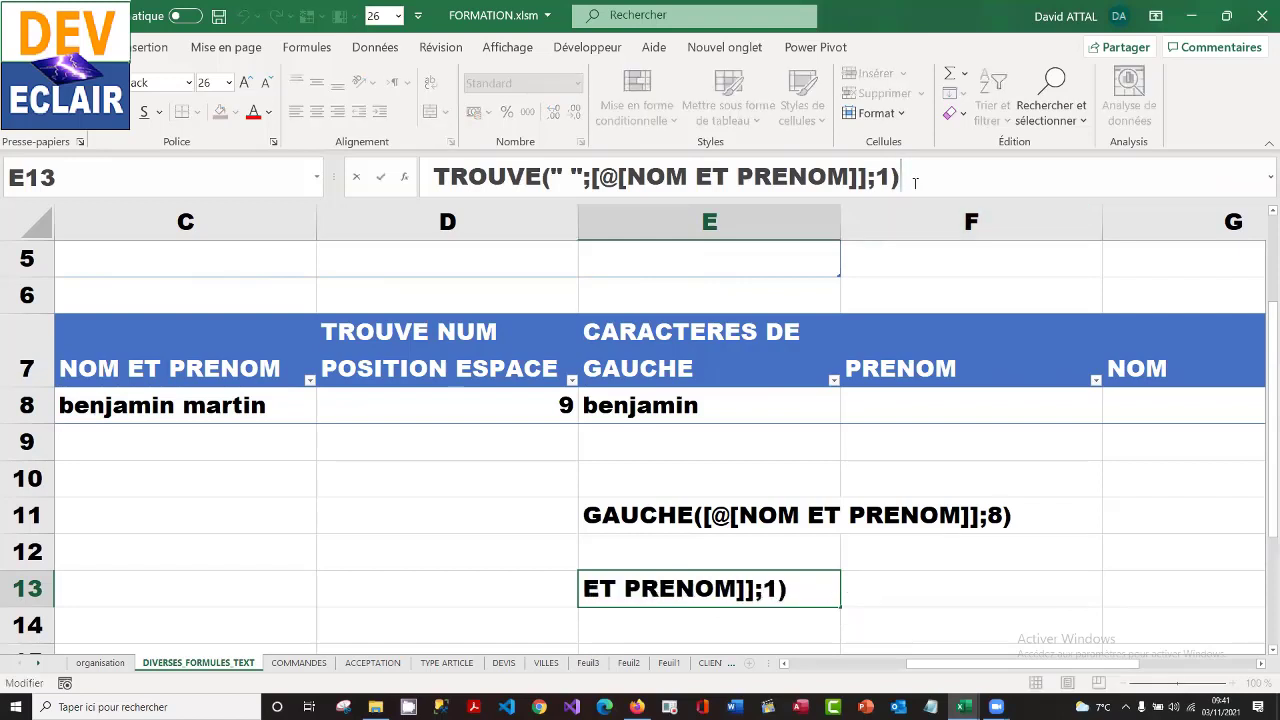
type("-1")
key("Return")
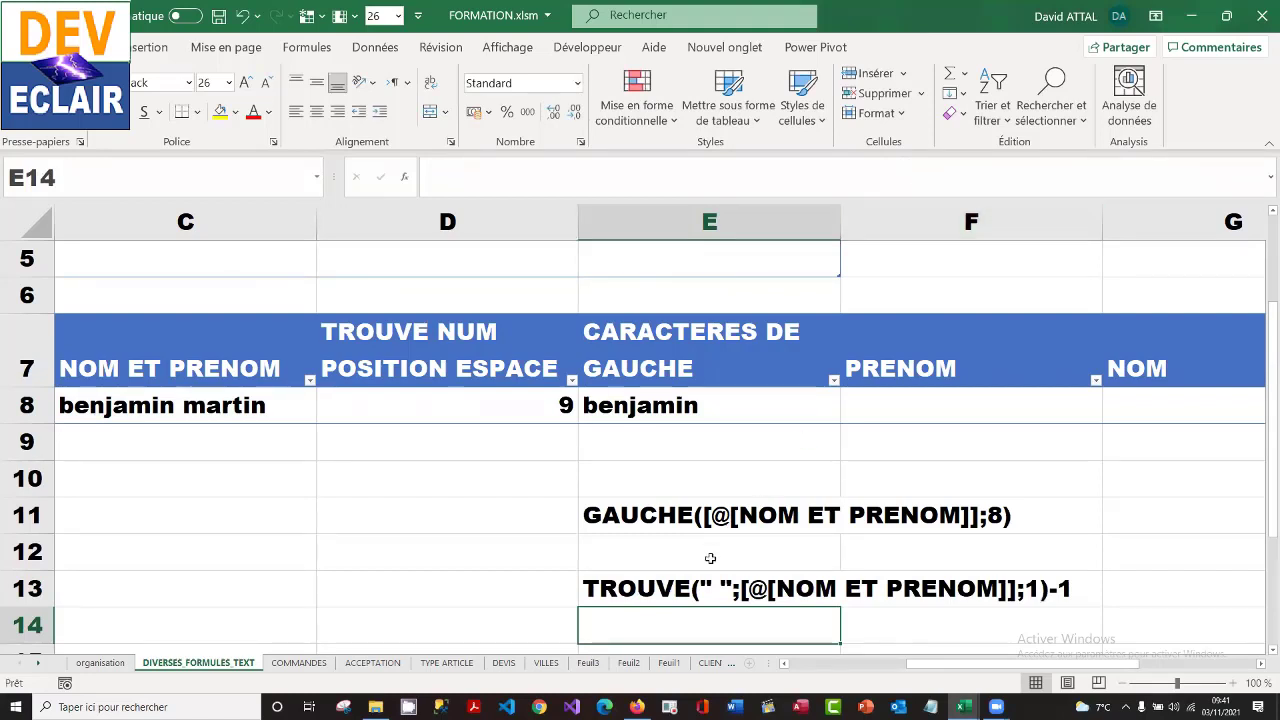
left_click(667, 585)
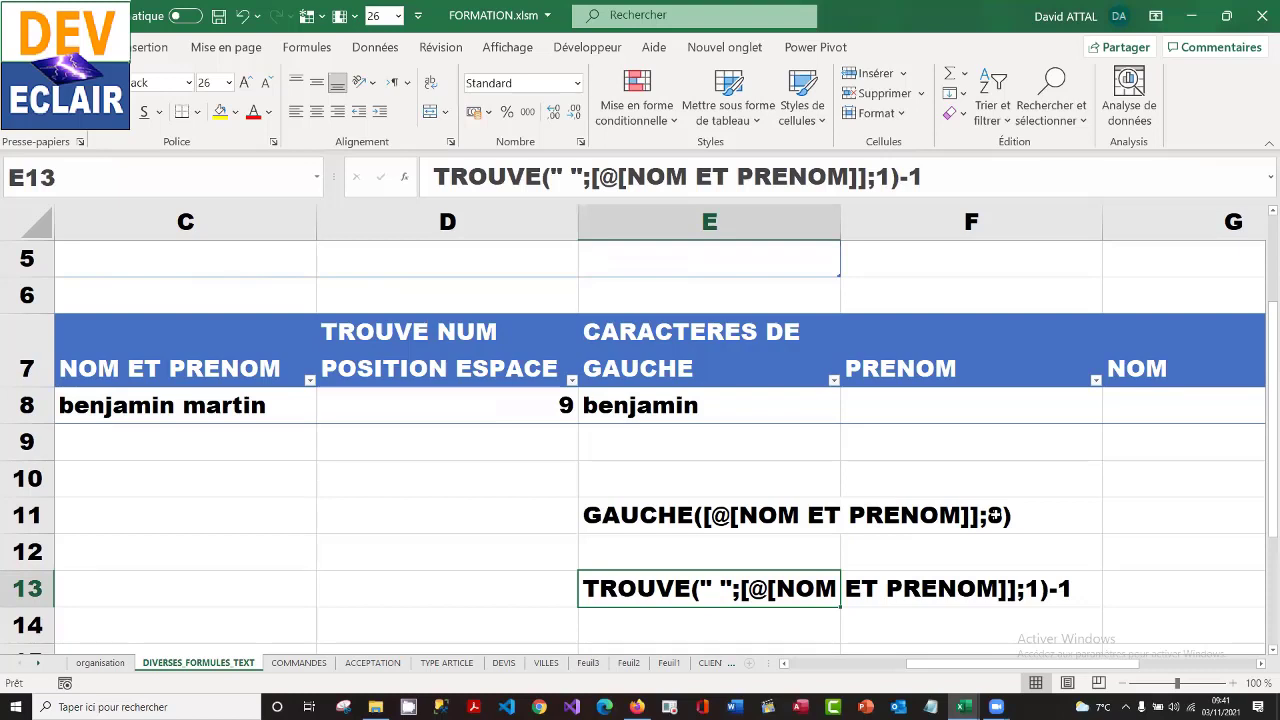
left_click(628, 585)
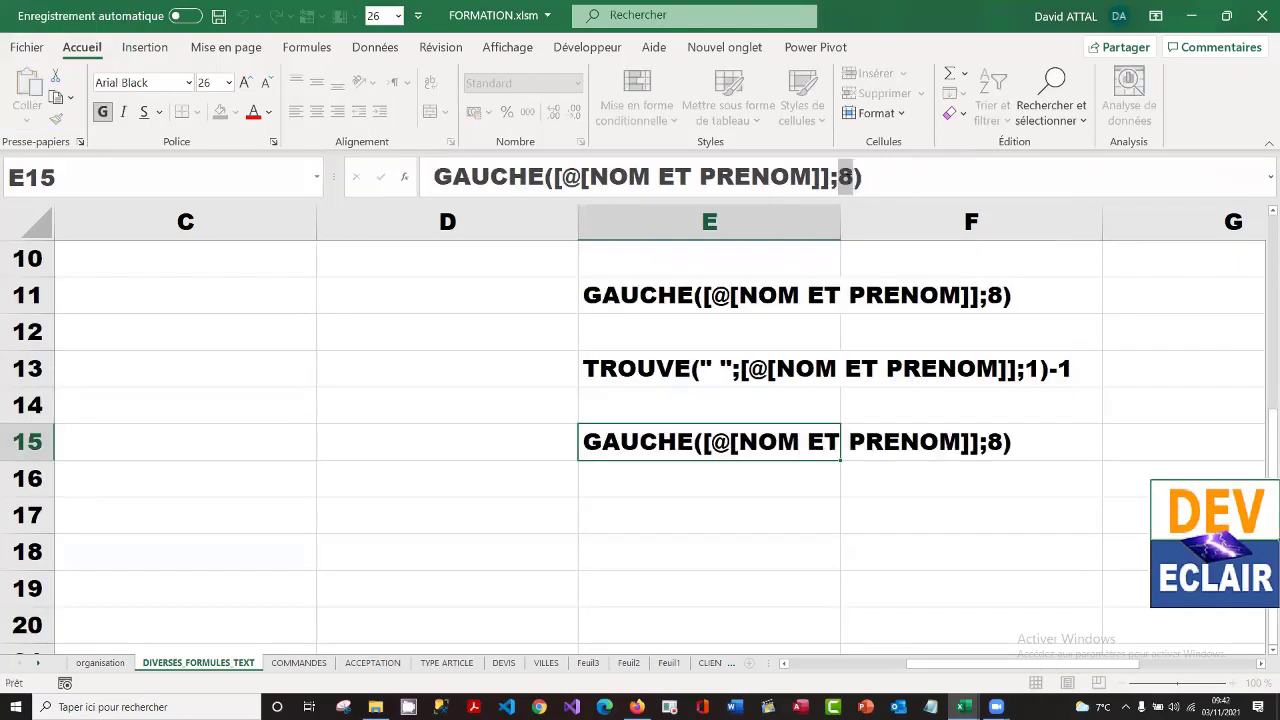
- Copy the GAUCHE and TROUVE texts in E11:E13 and paste them into a blank Notepad document
left_click(706, 297)
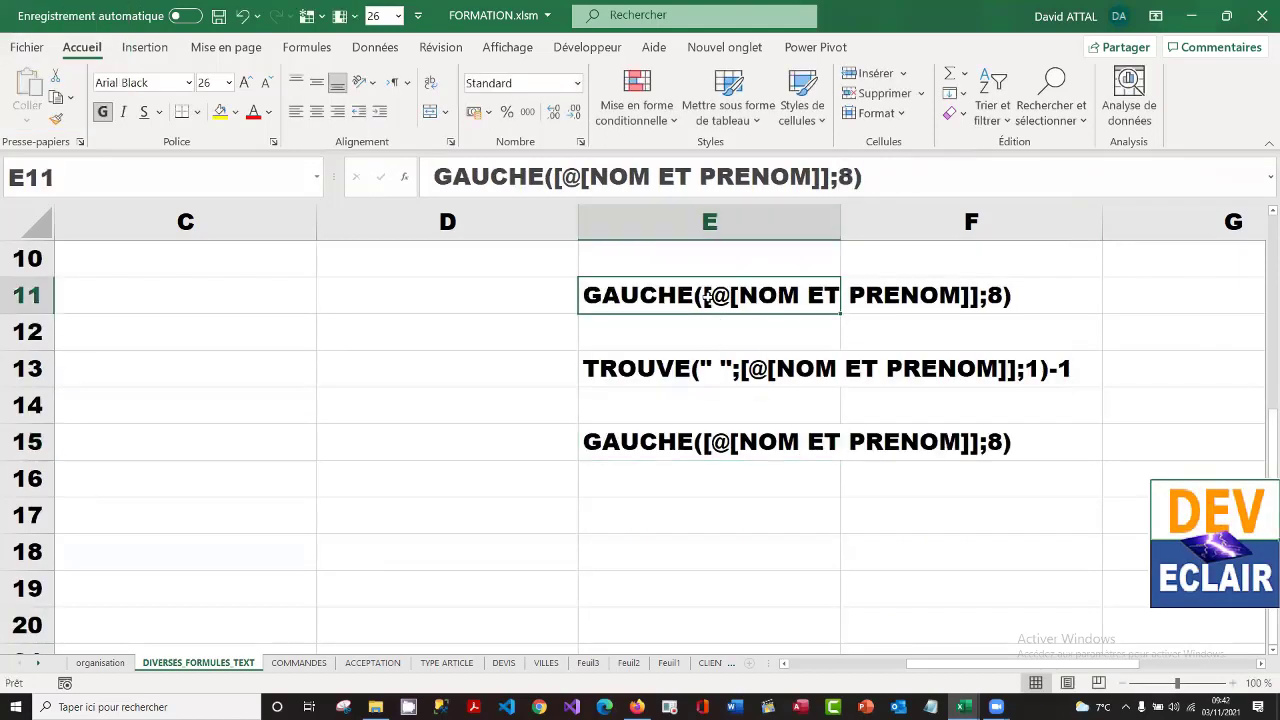
left_click_drag(706, 297, 735, 374)
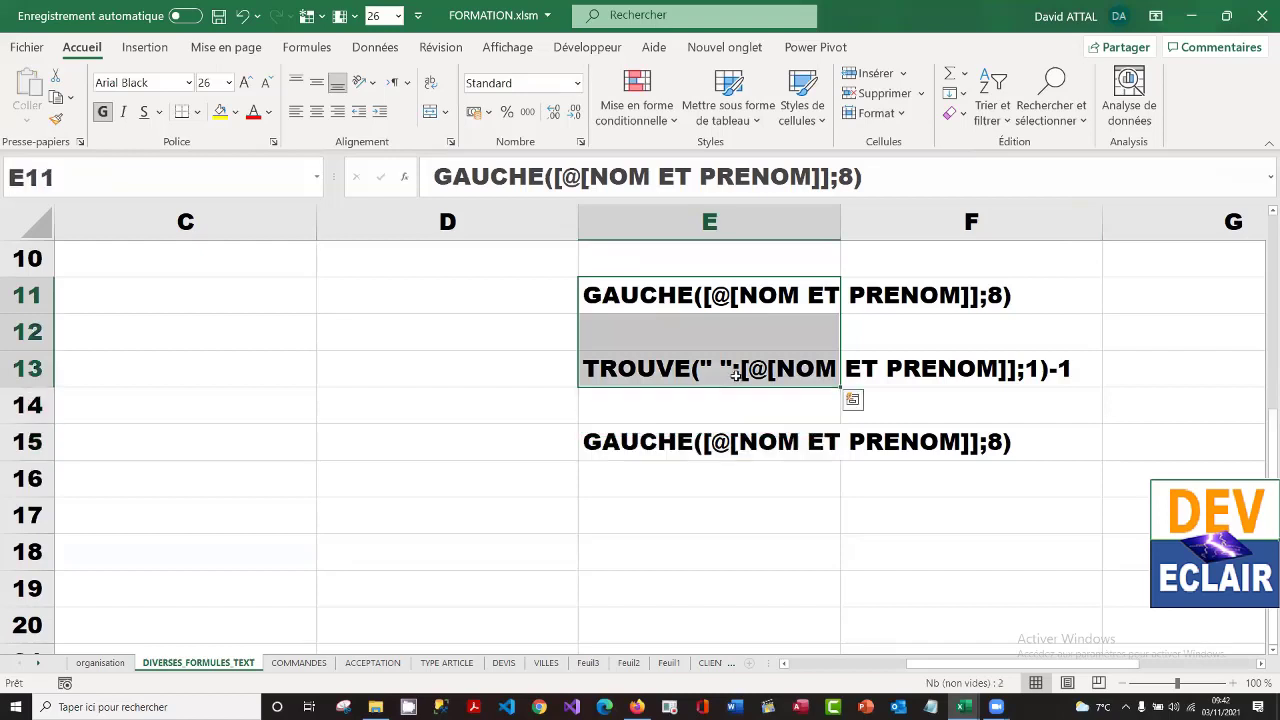
key("ctrl+c")
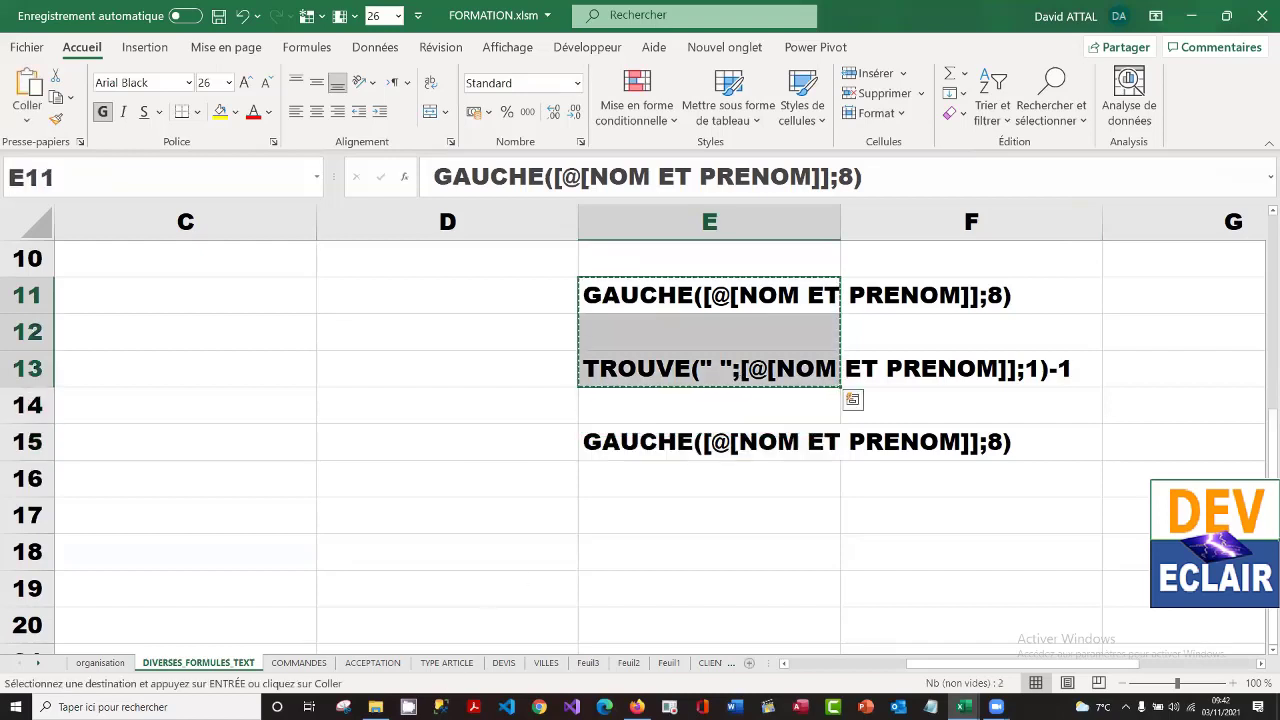
left_click(931, 707)
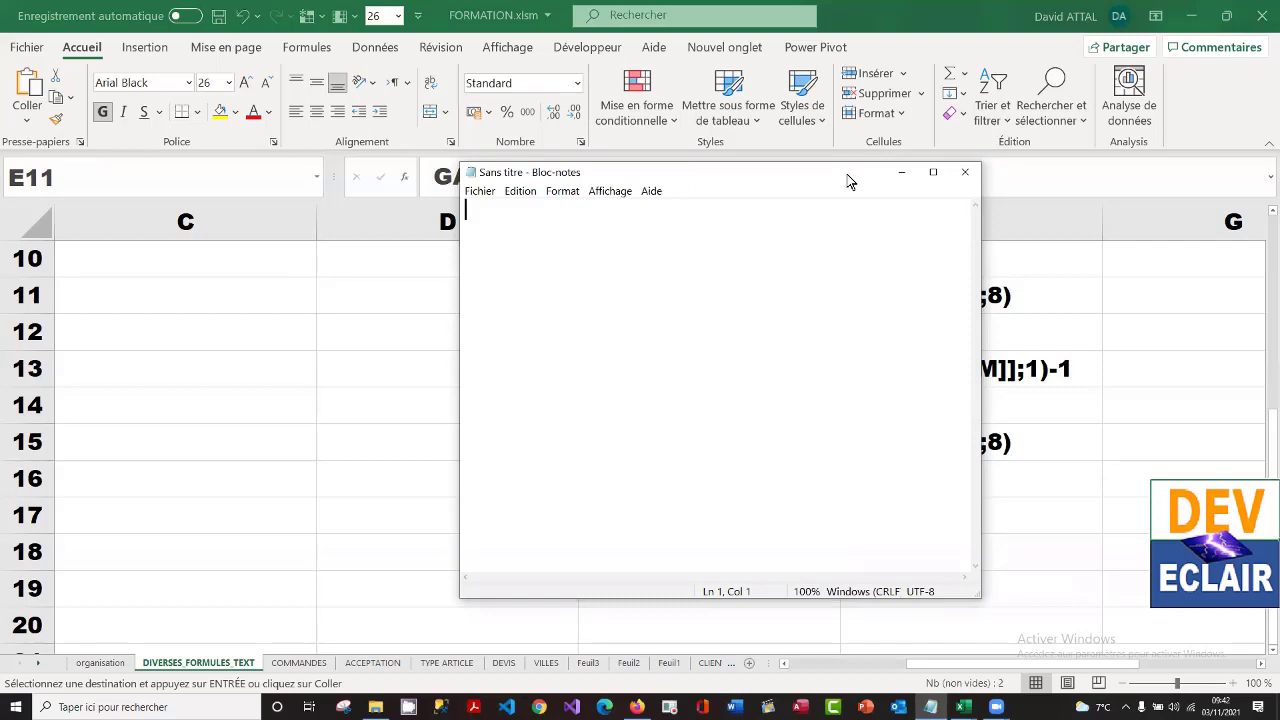
left_click_drag(847, 181, 778, 122)
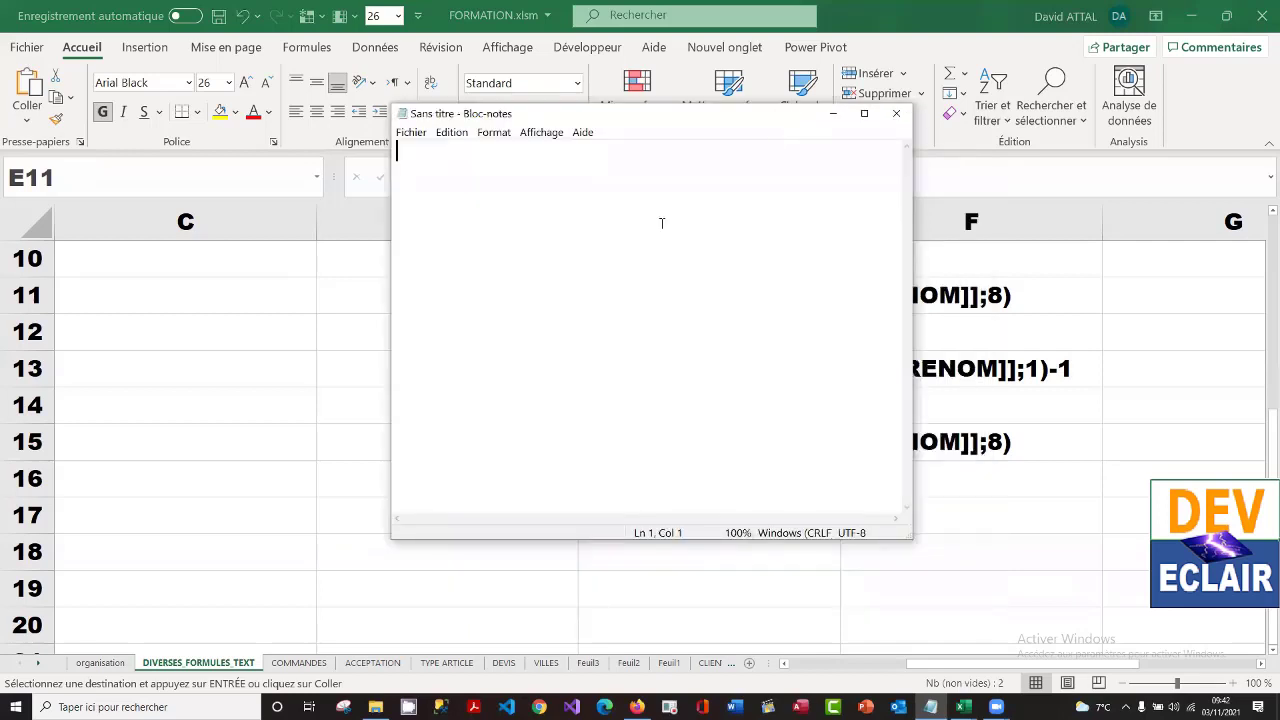
key("ctrl+v")
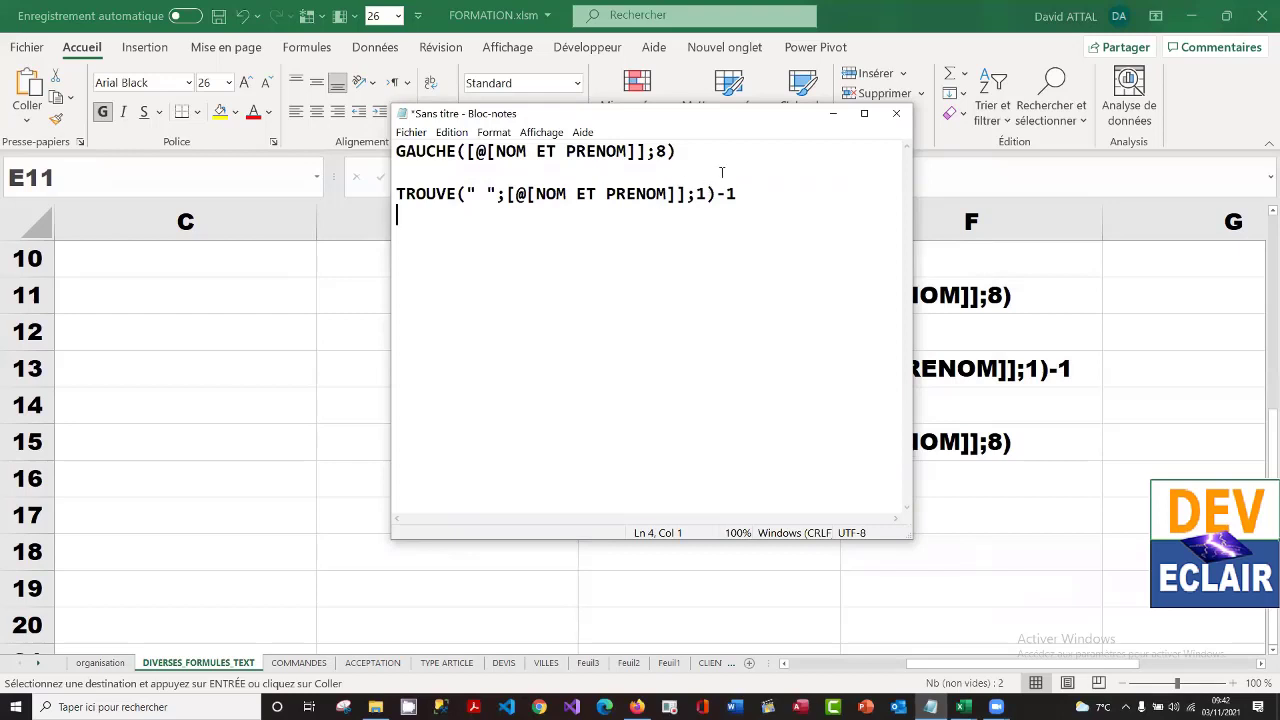
- Maximize the Notepad window and set its font size to 36
left_click(864, 113)
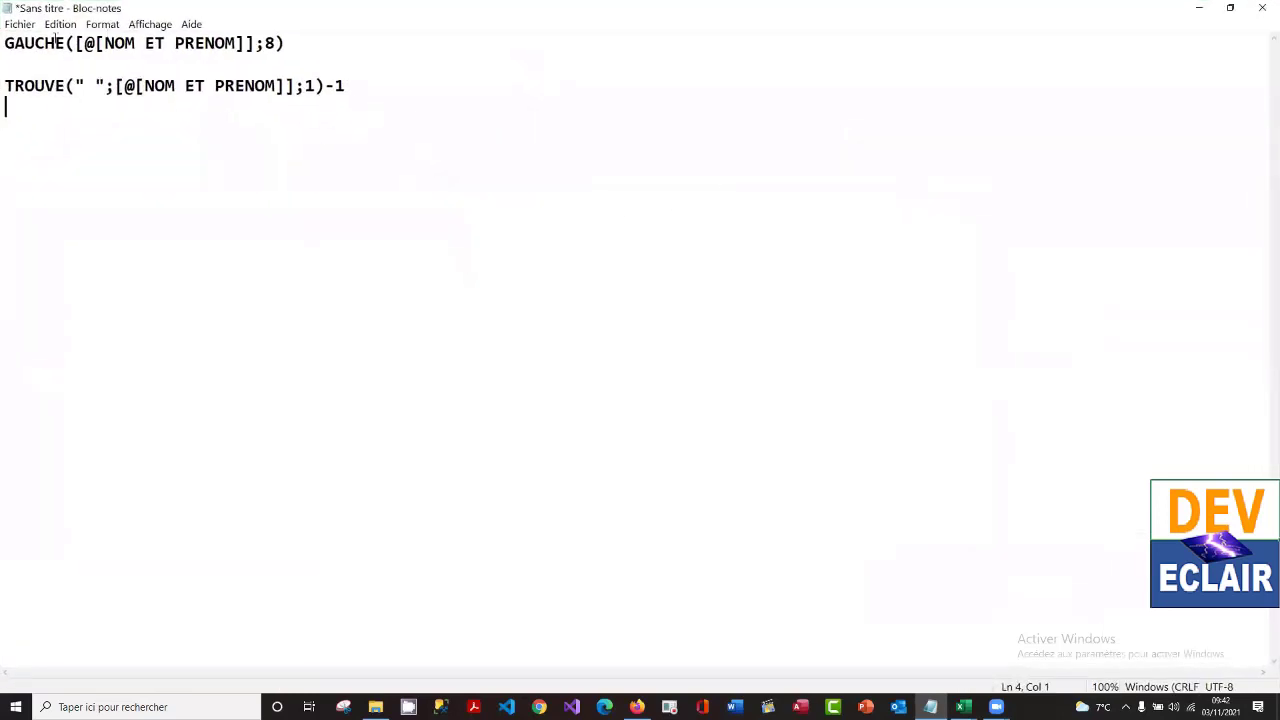
left_click(99, 25)
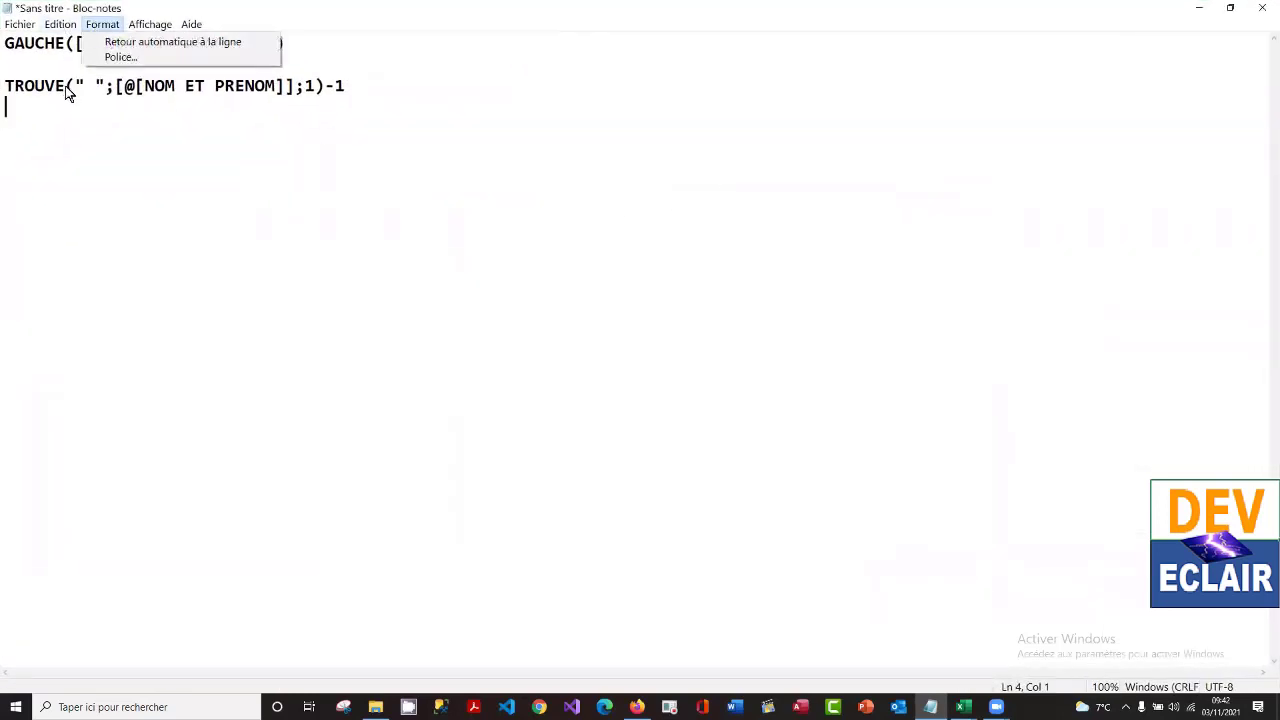
left_click(137, 57)
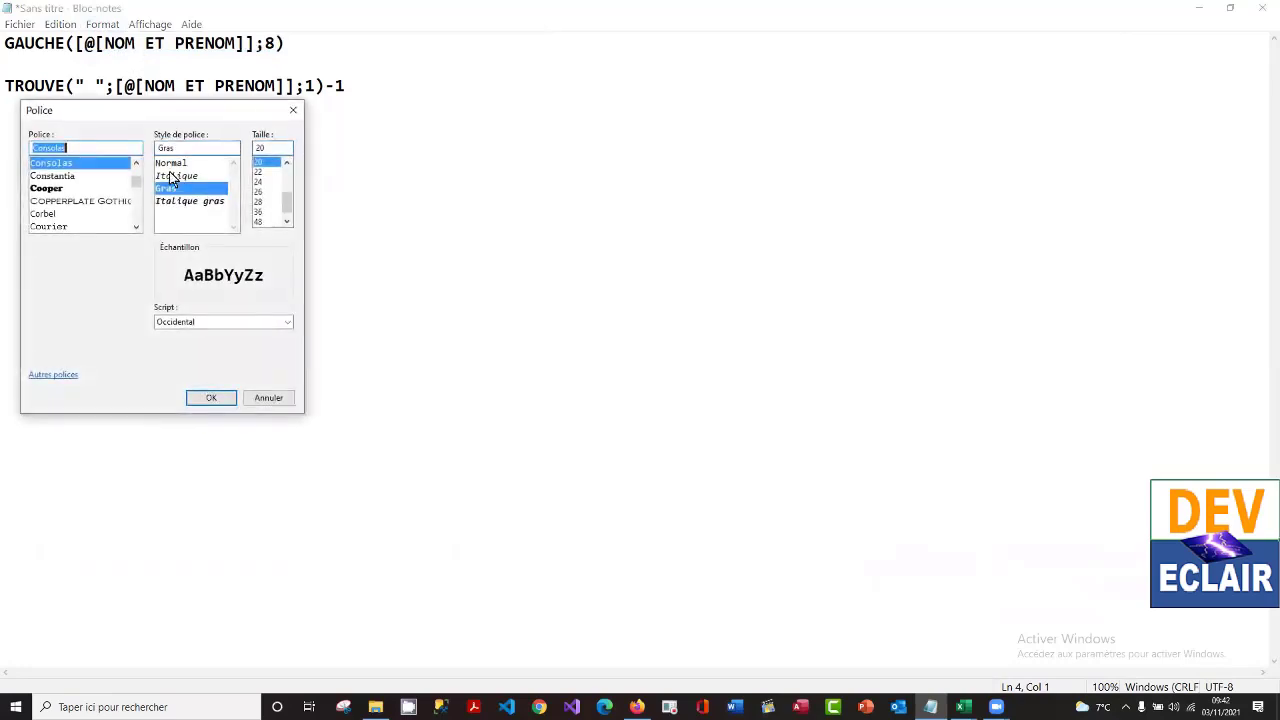
left_click(262, 212)
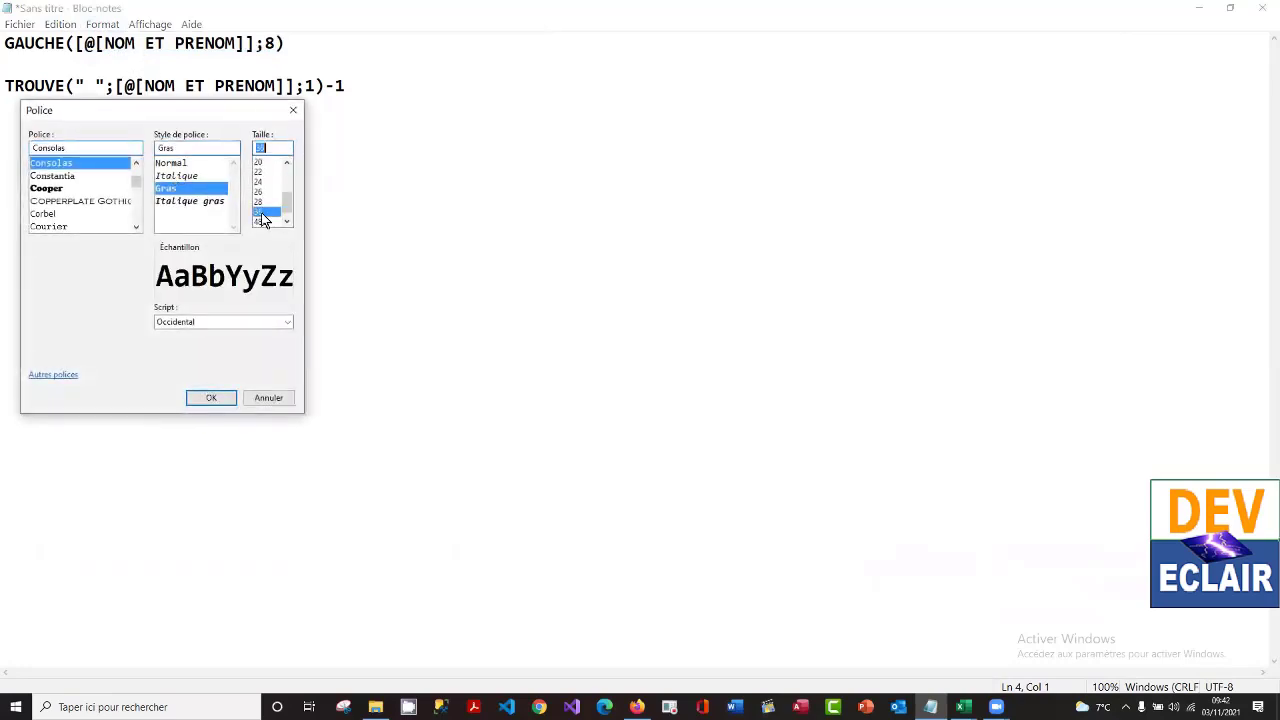
left_click(213, 397)
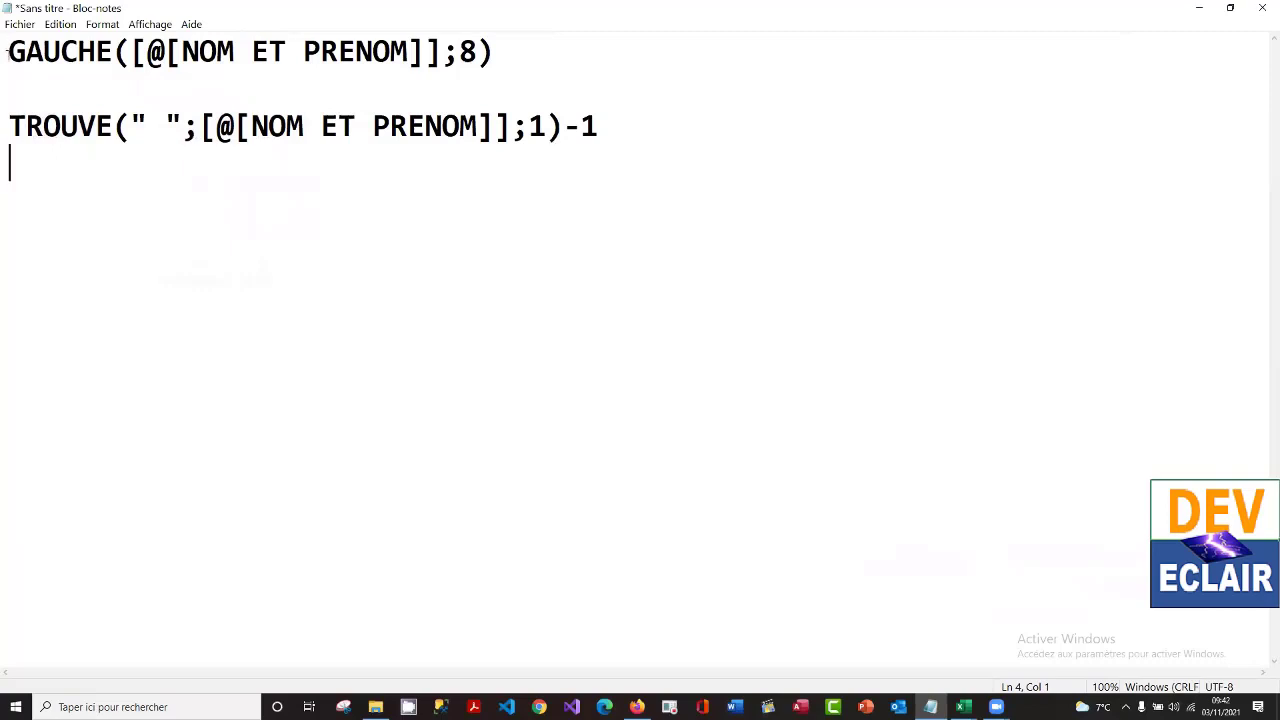
- Insert three blank lines above the GAUCHE line at the start of the Notepad text
key("ctrl+Home")
key("Return")
key("Return")
key("Return")
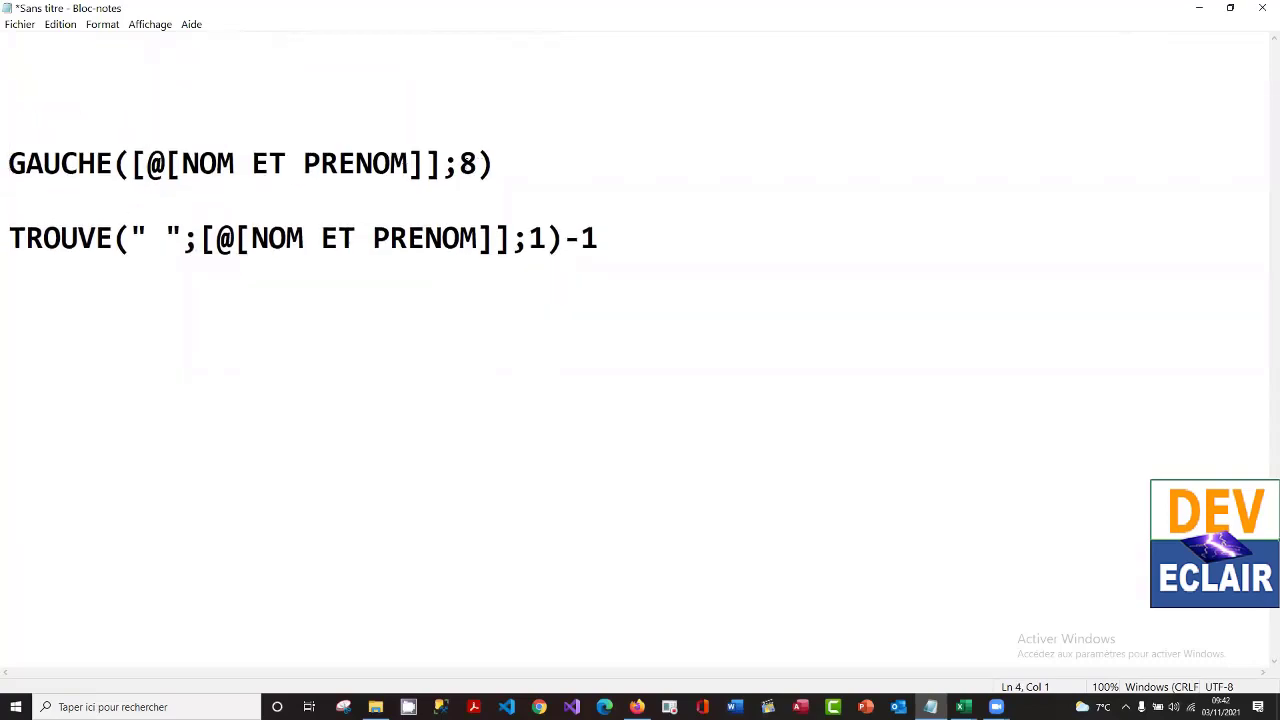
- Replace the 8 in the GAUCHE line with a copy of the full TROUVE(" ";[@[NOM ET PRENOM]];1)-1 text
left_click_drag(459, 163, 477, 163)
left_click_drag(9, 237, 202, 237)
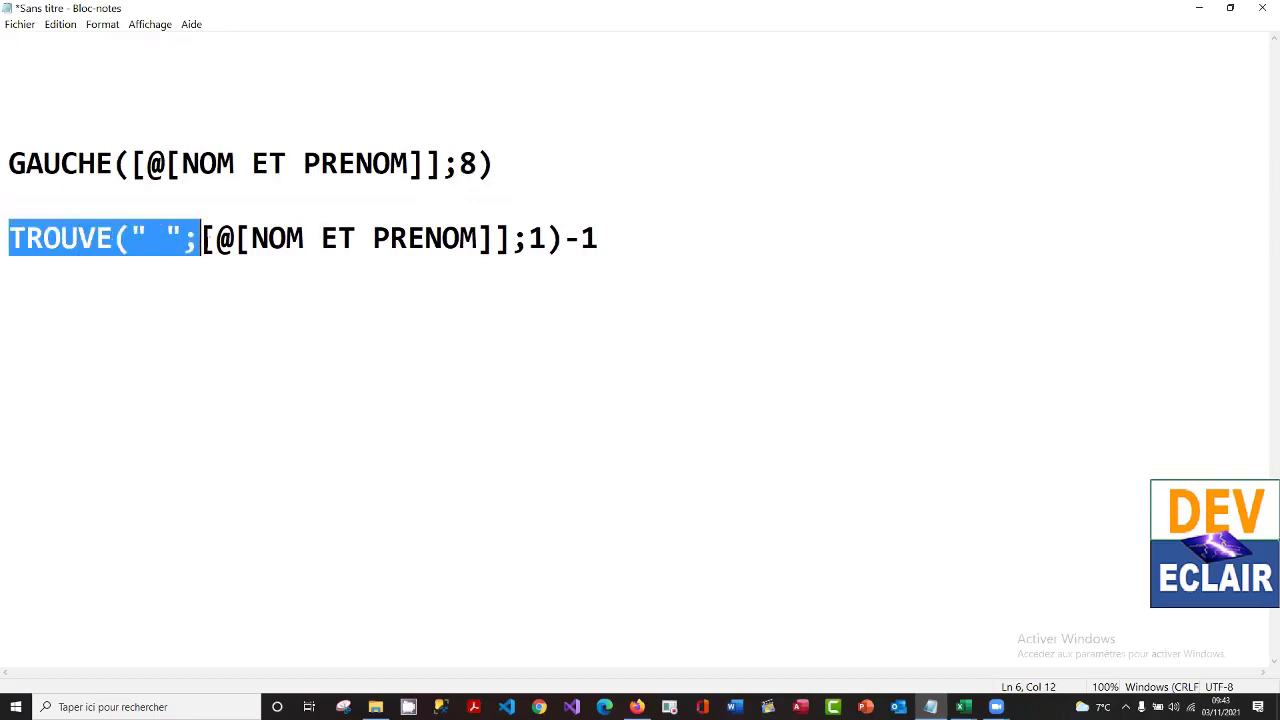
left_click_drag(202, 237, 602, 242)
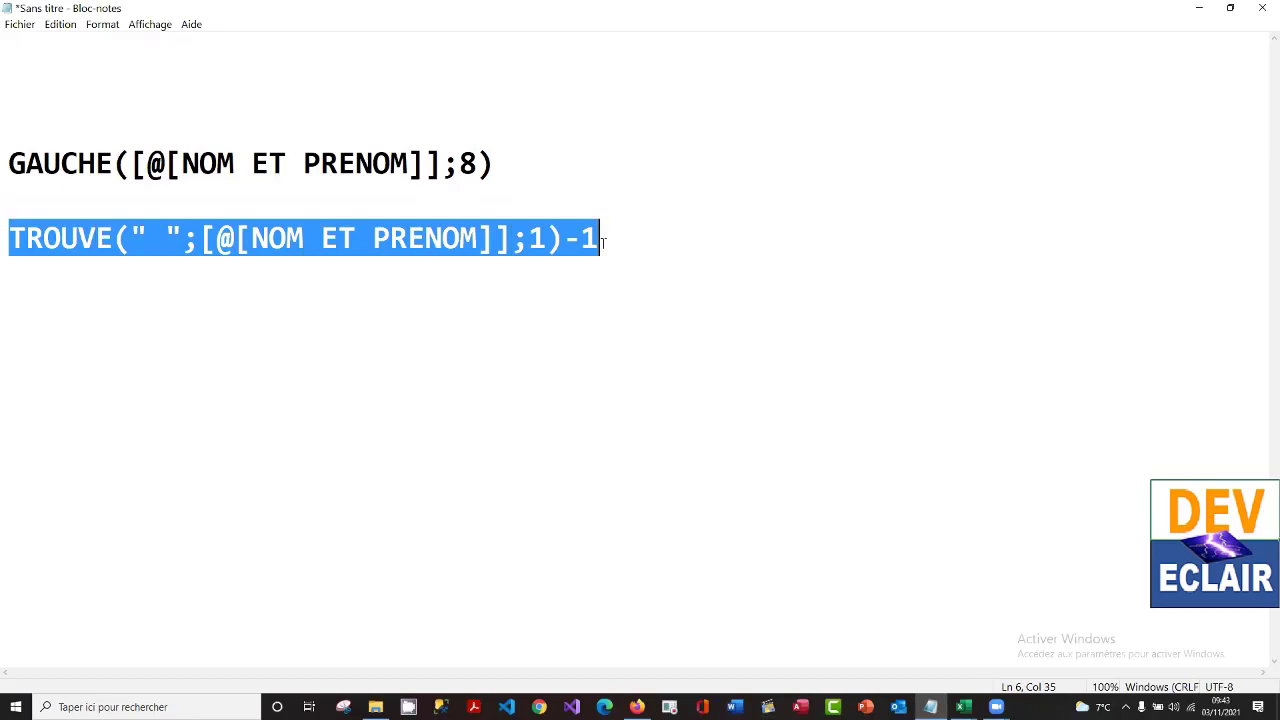
right_click(602, 242)
left_click(690, 290)
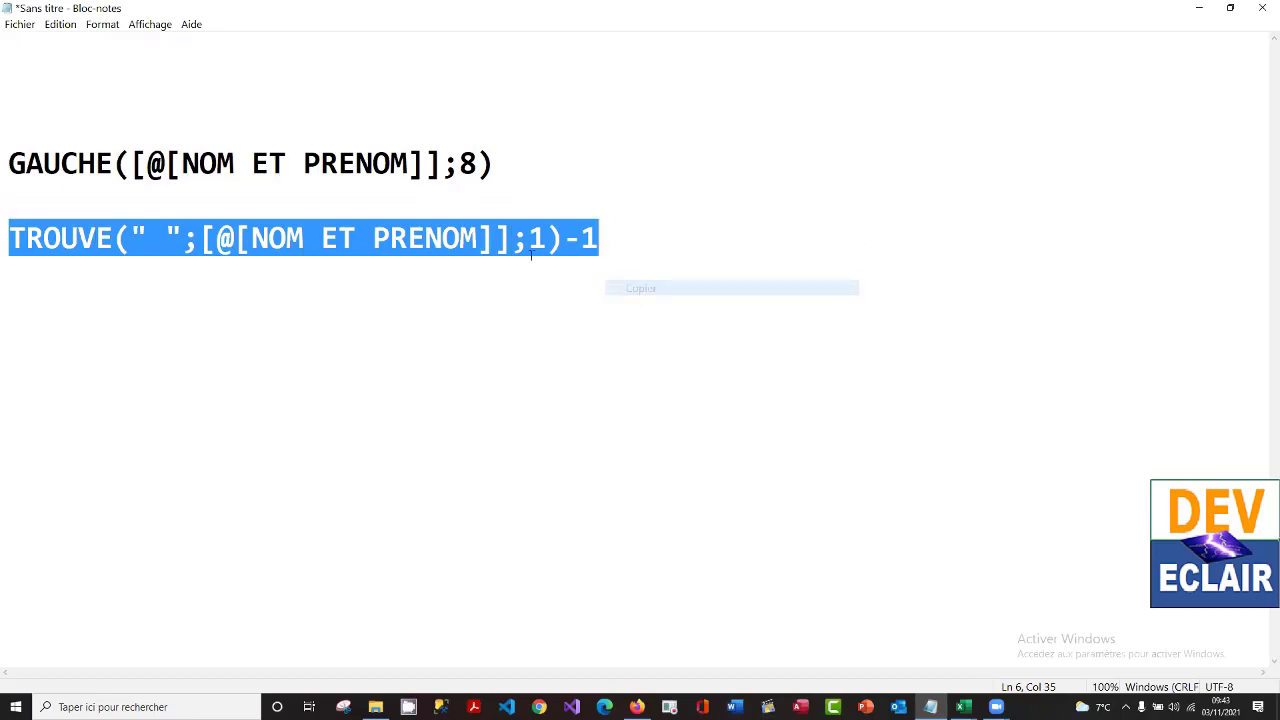
double_click(463, 163)
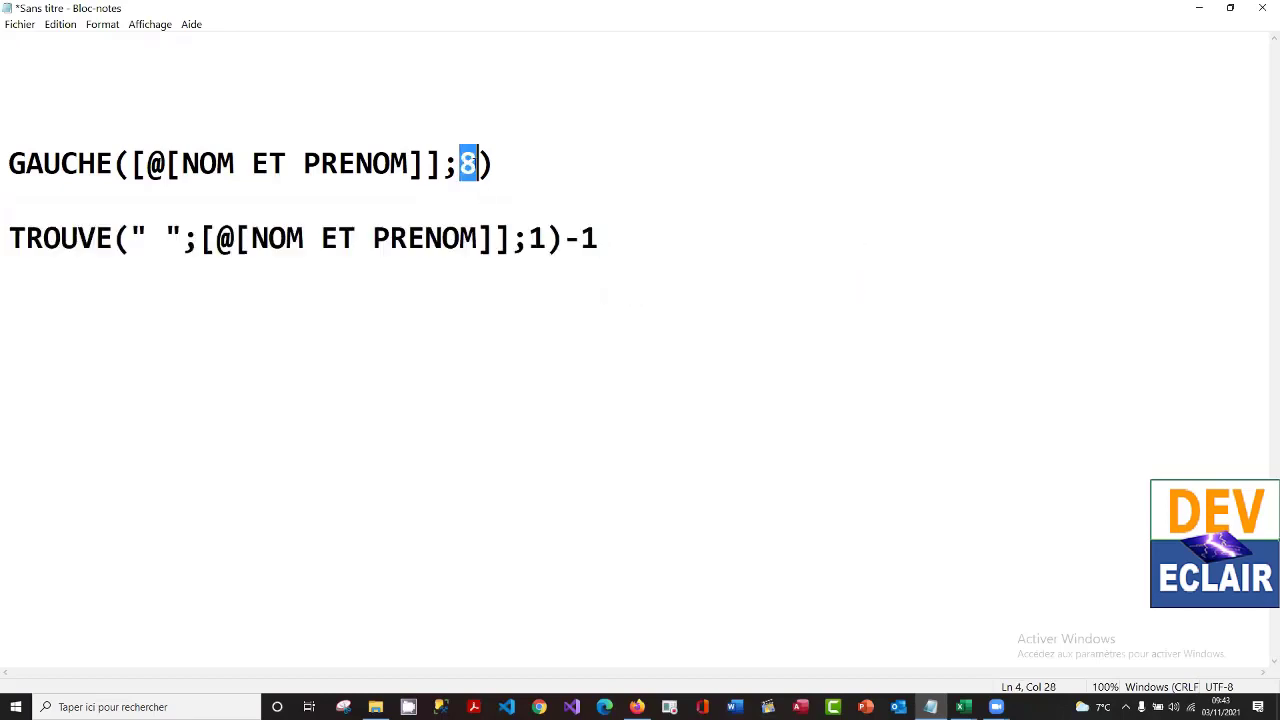
right_click(467, 163)
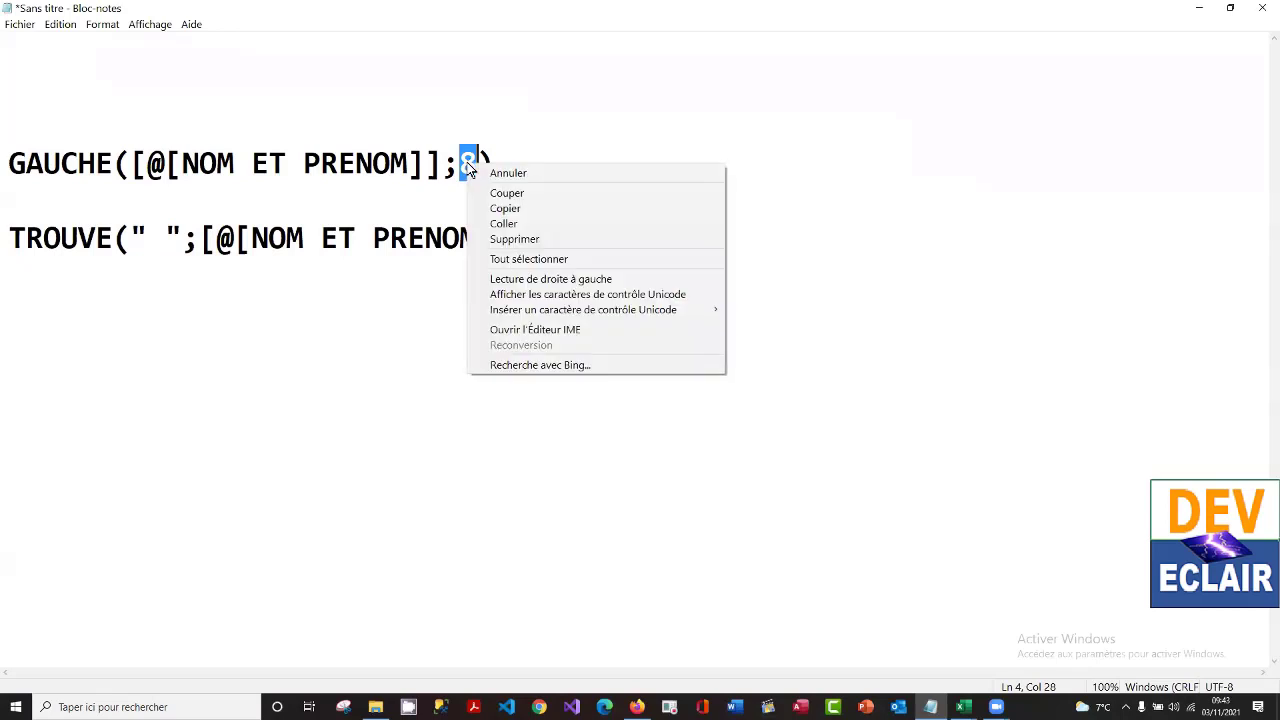
left_click(520, 222)
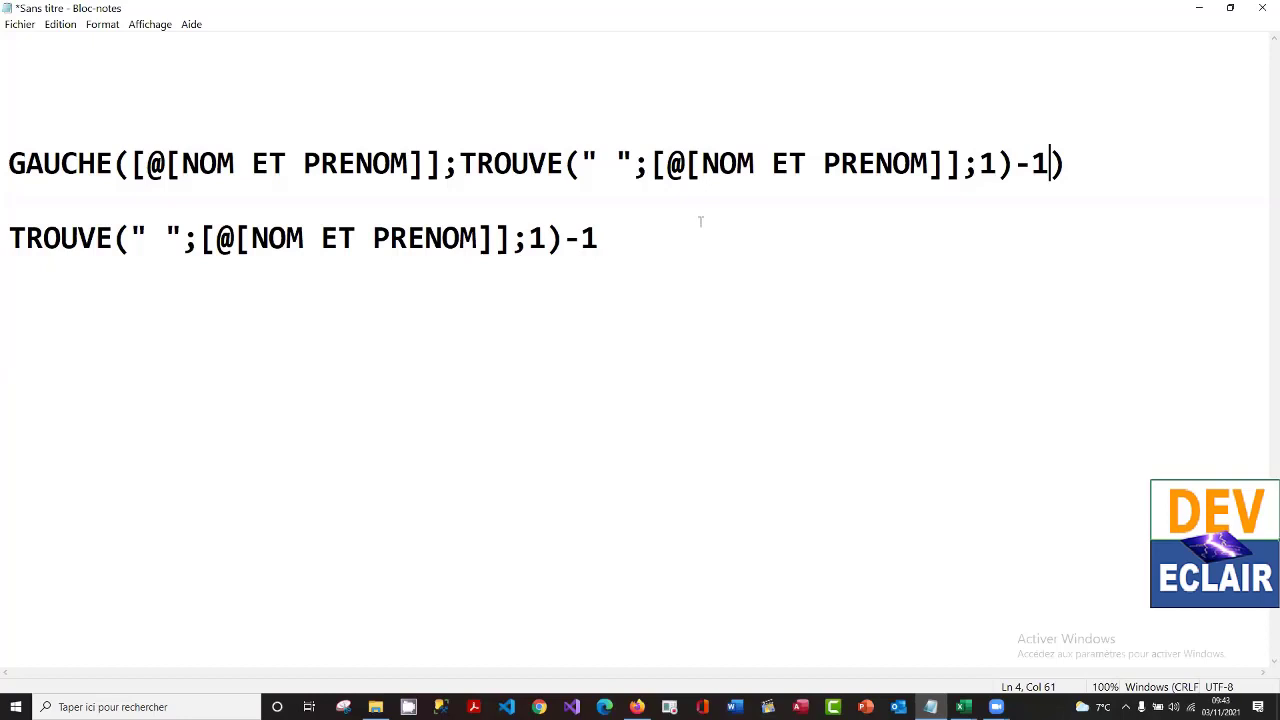
- Copy the combined GAUCHE and TROUVE line, minimize Notepad and return to the Excel workbook
left_click_drag(1082, 160, 6, 160)
right_click(6, 158)
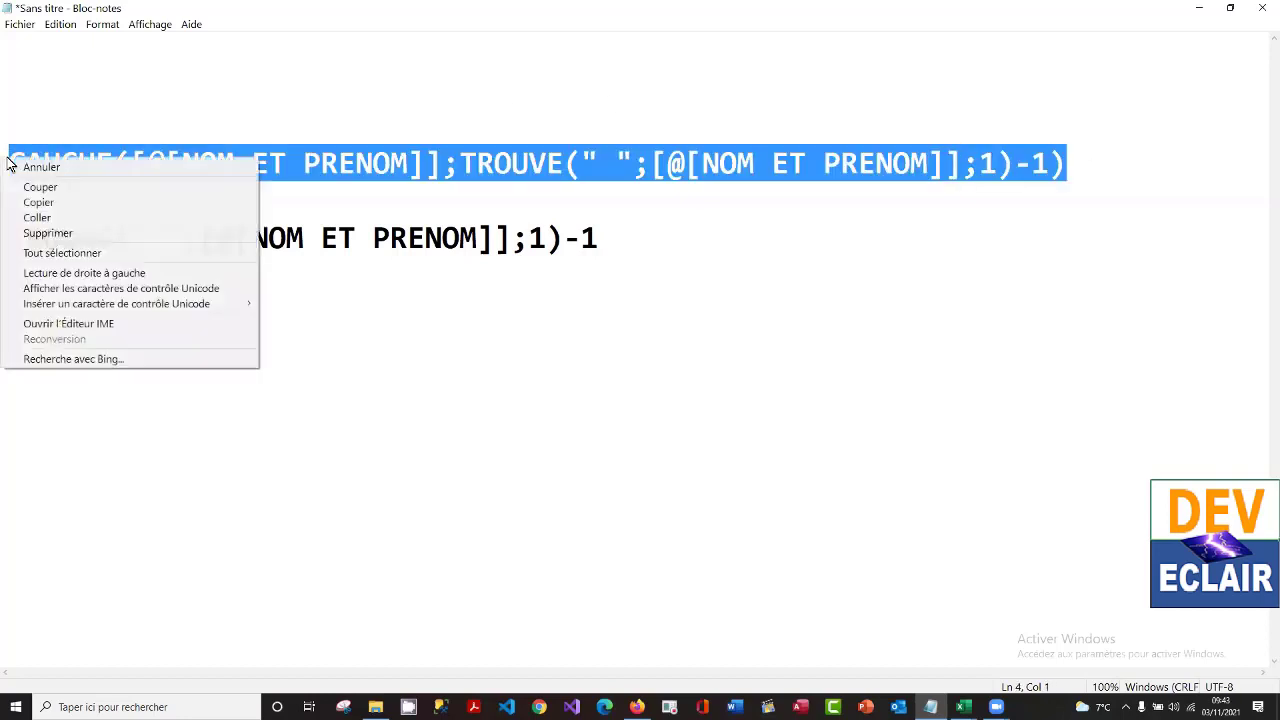
left_click(68, 202)
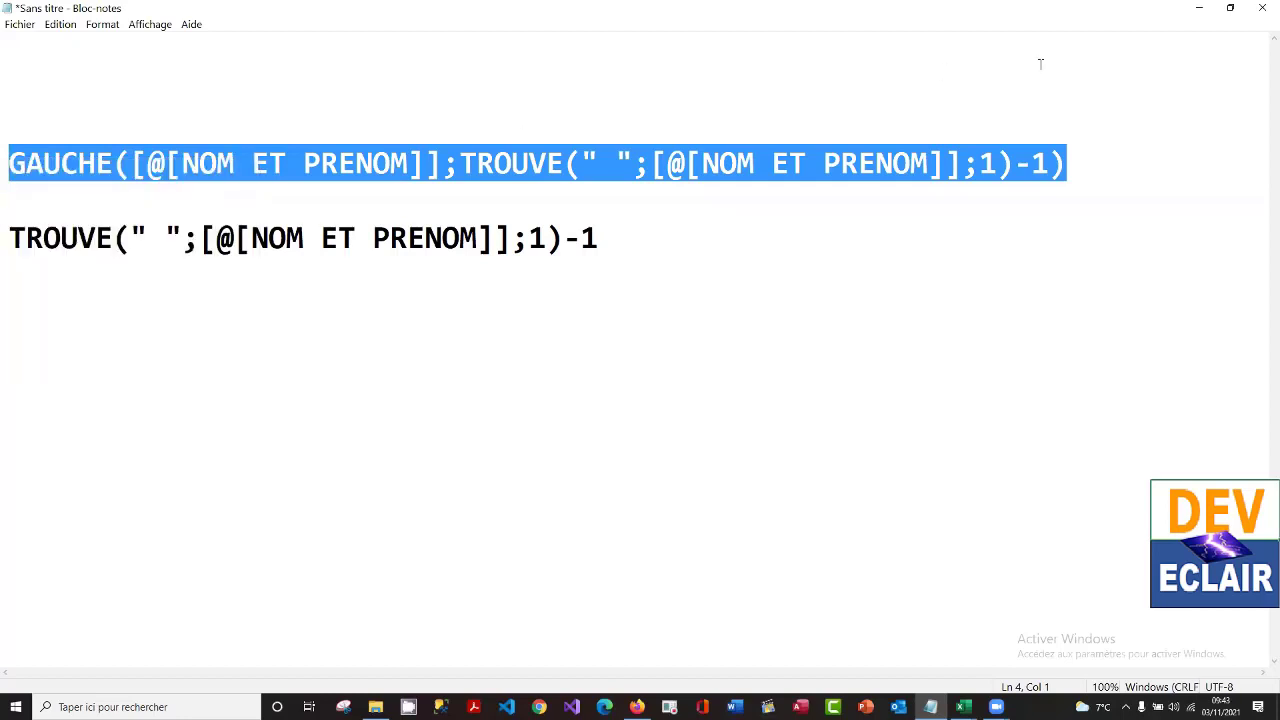
left_click(1199, 9)
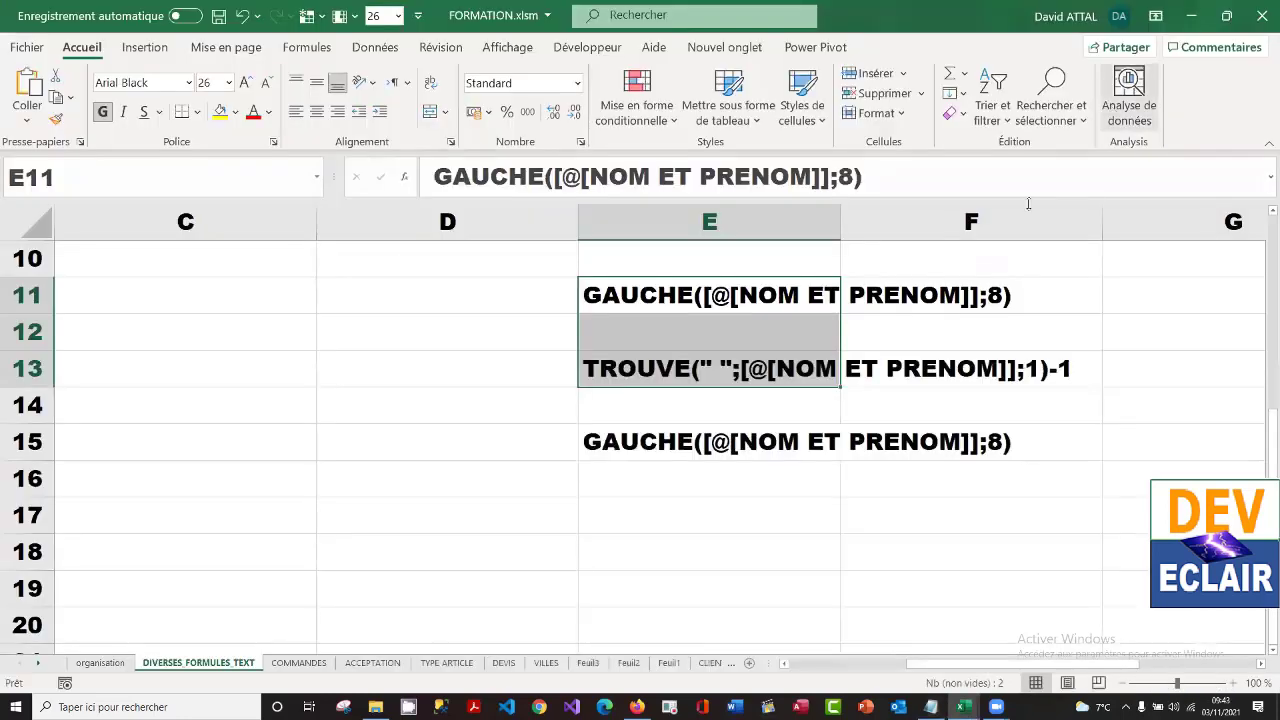
- Paste the copied GAUCHE and TROUVE text into cell F8 under PRENOM
left_click(674, 481)
key("Up")
key("Up")
key("Up")
key("Up")
key("Up")
key("Up")
key("Up")
key("Up")
key("Up")
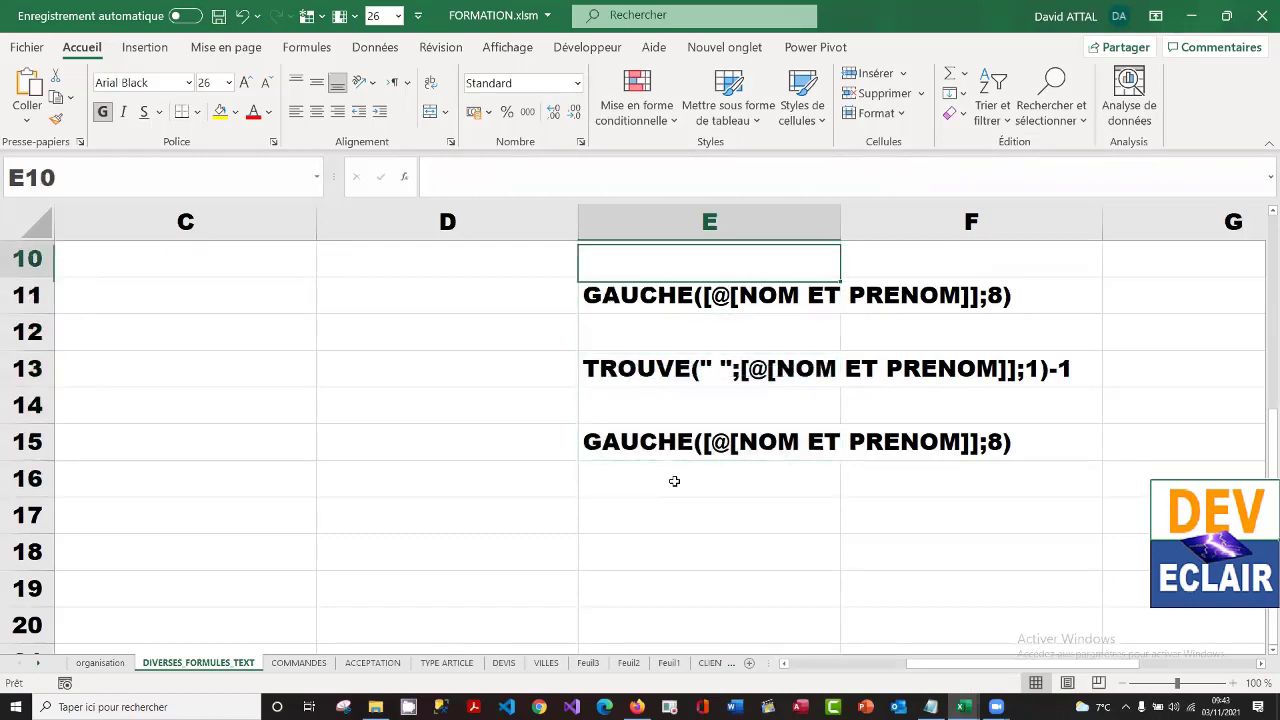
key("Up")
key("Up")
key("Down")
key("Down")
key("Down")
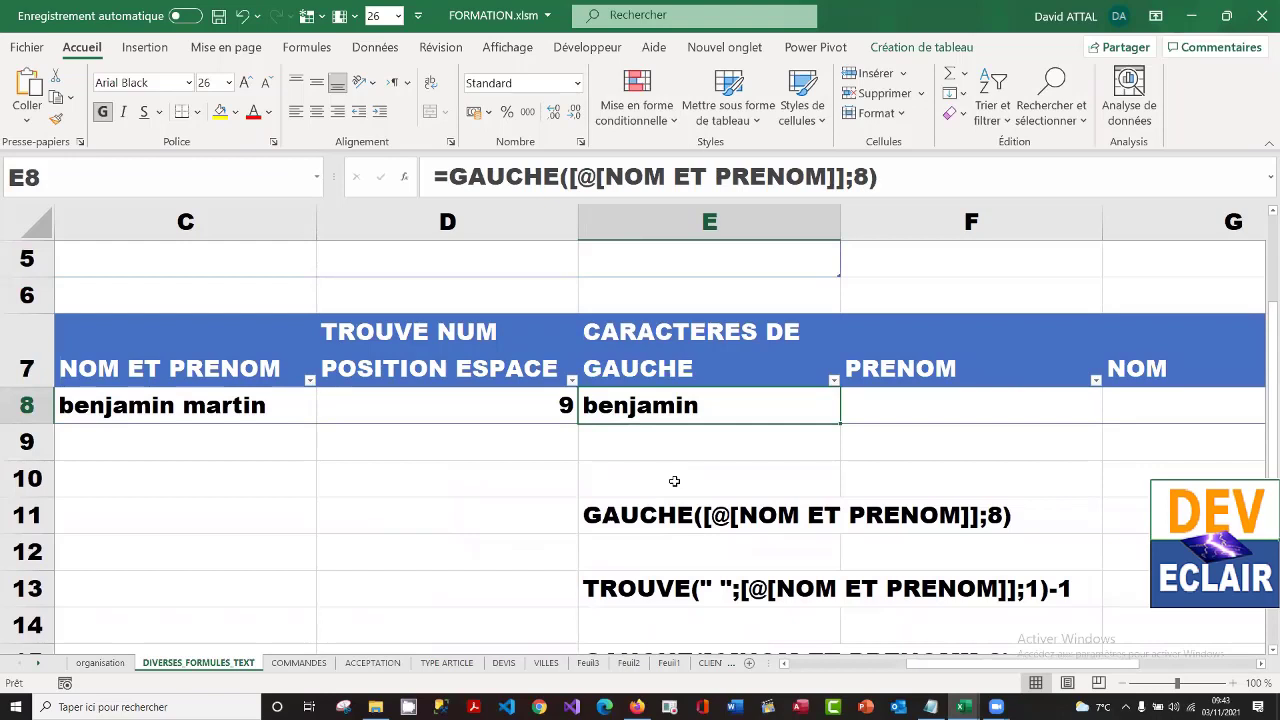
key("Right")
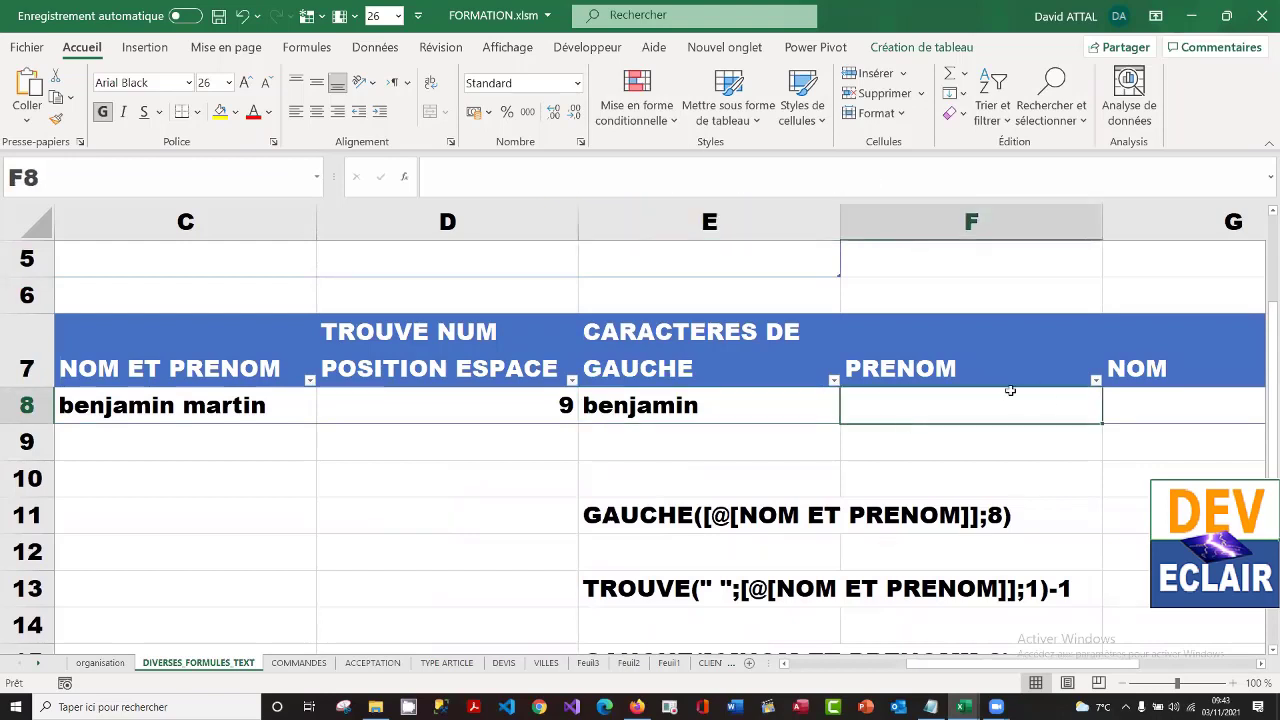
key("ctrl+v")
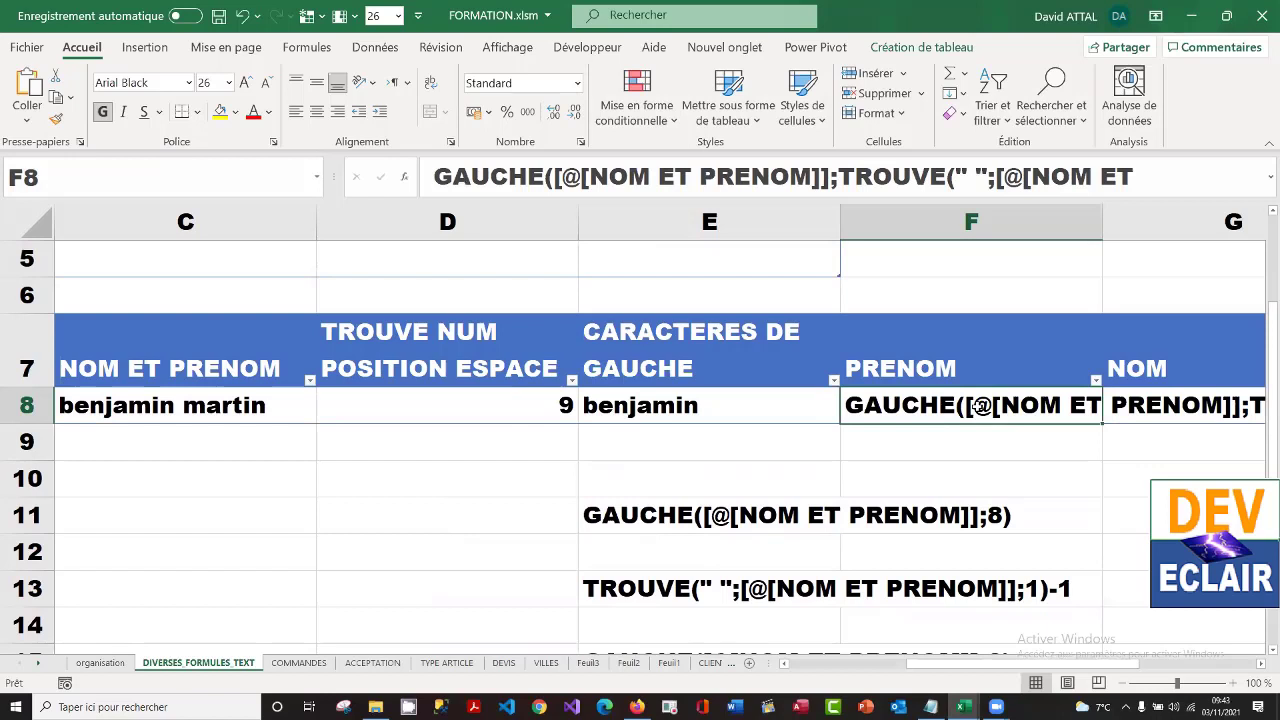
key("Return")
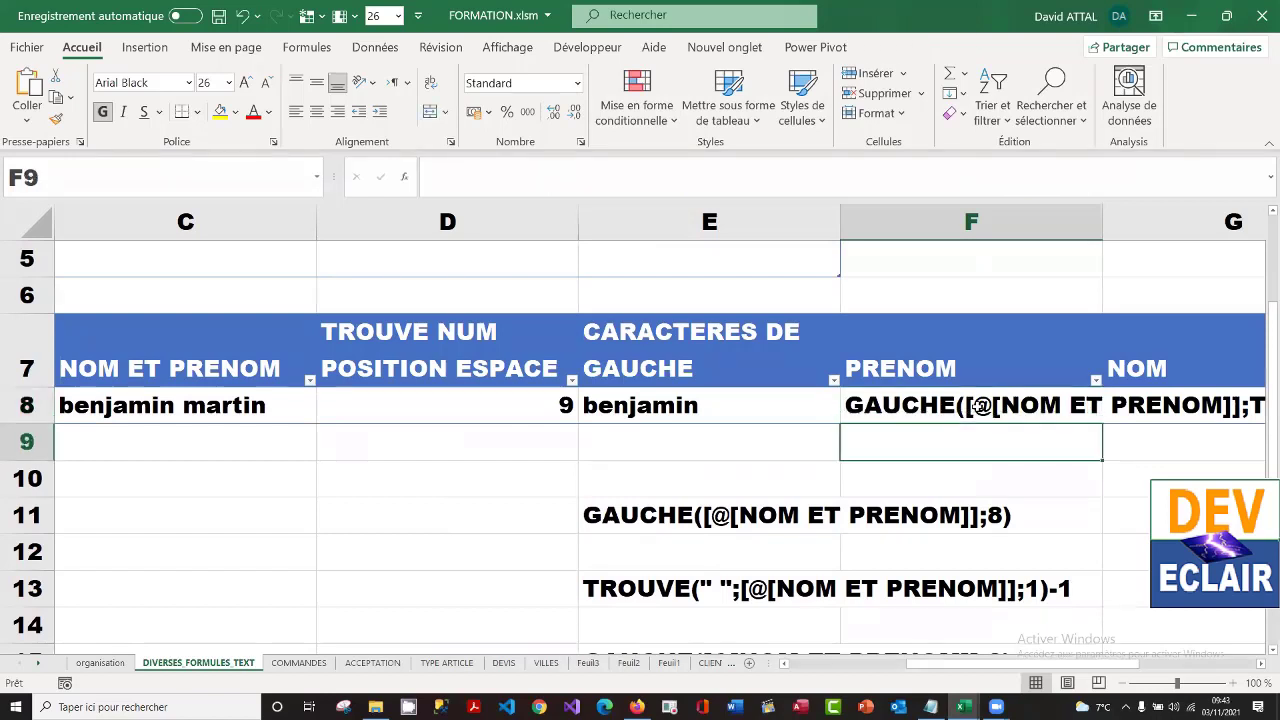
- Add an equals sign in front of the text in F8 and validate it as a formula
left_click(980, 405)
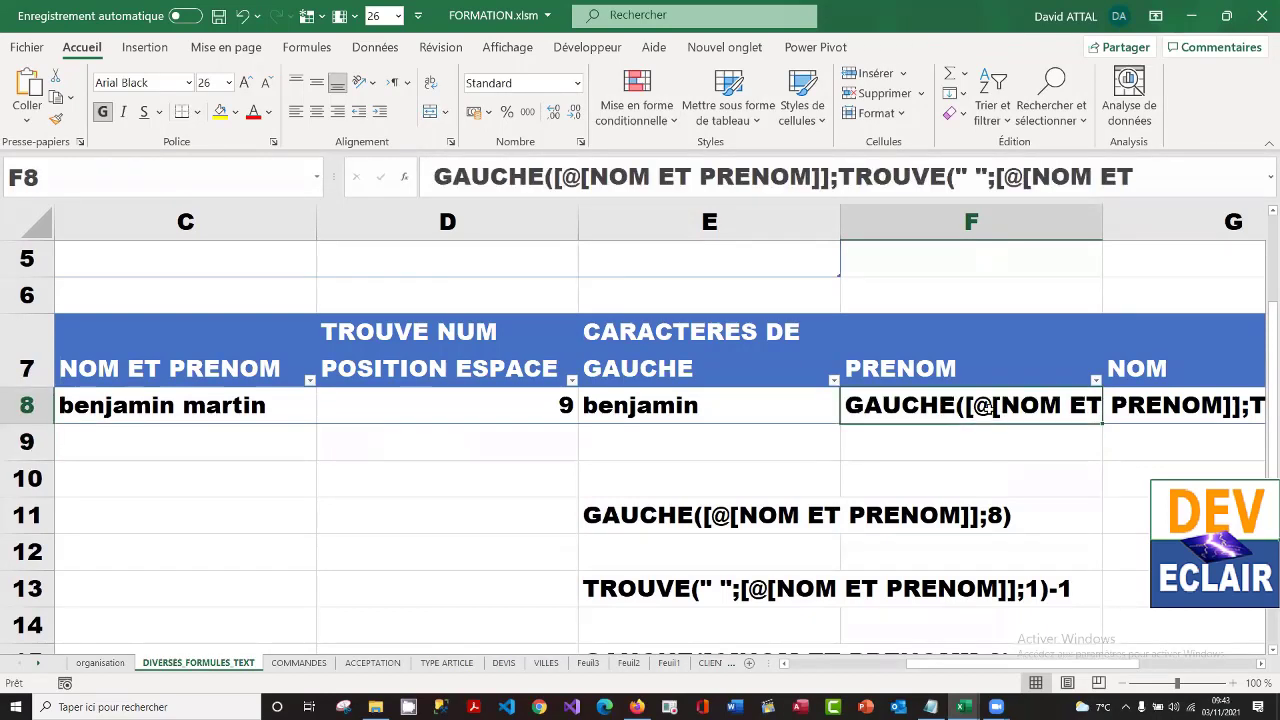
left_click(434, 176)
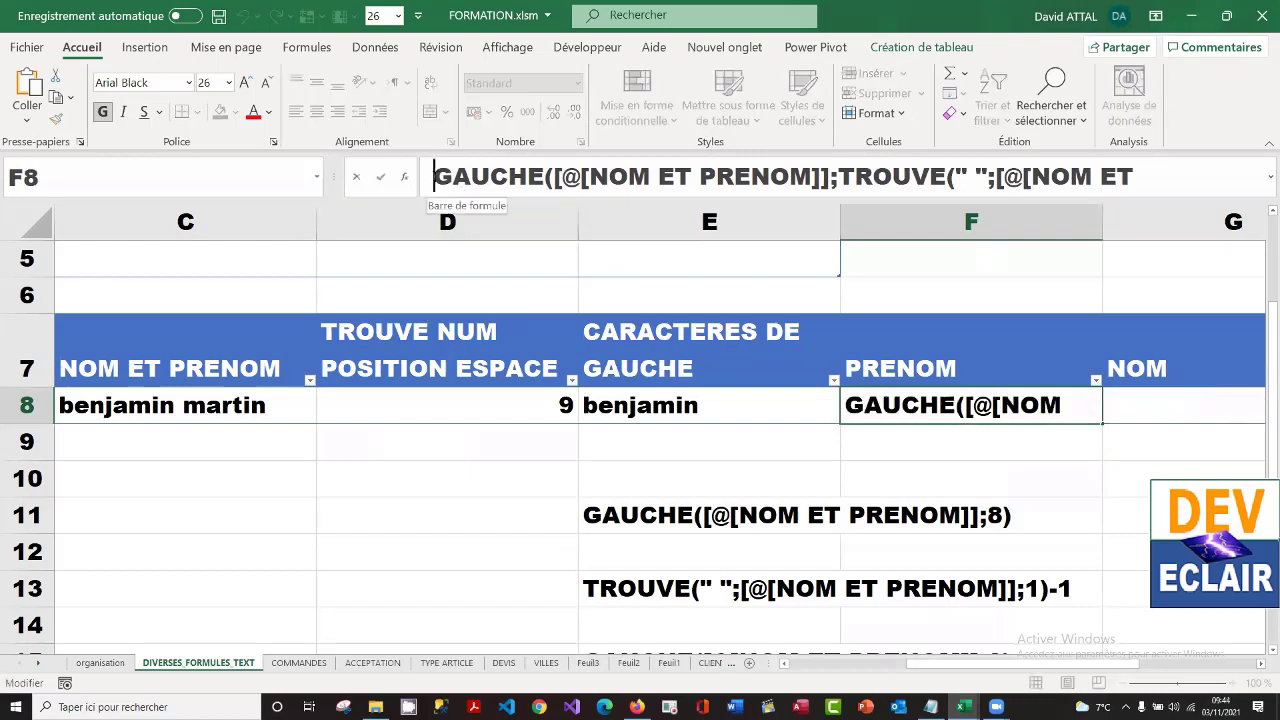
type("=")
key("Return")
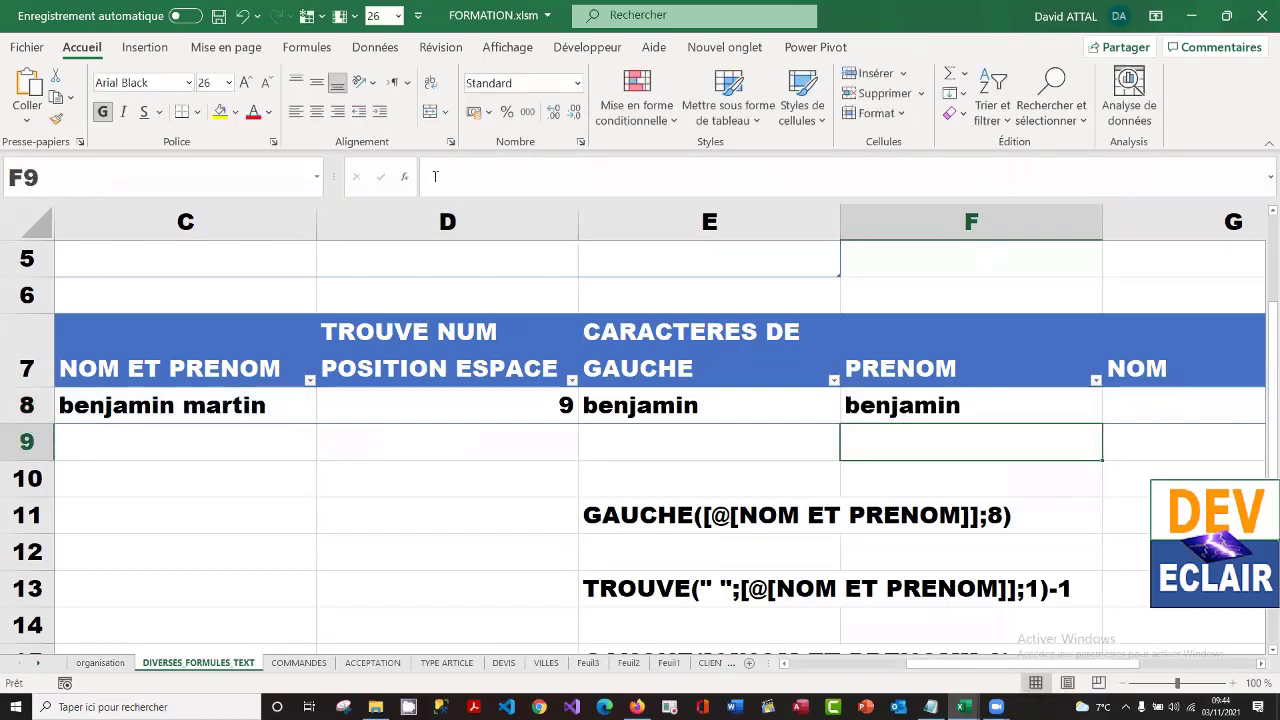
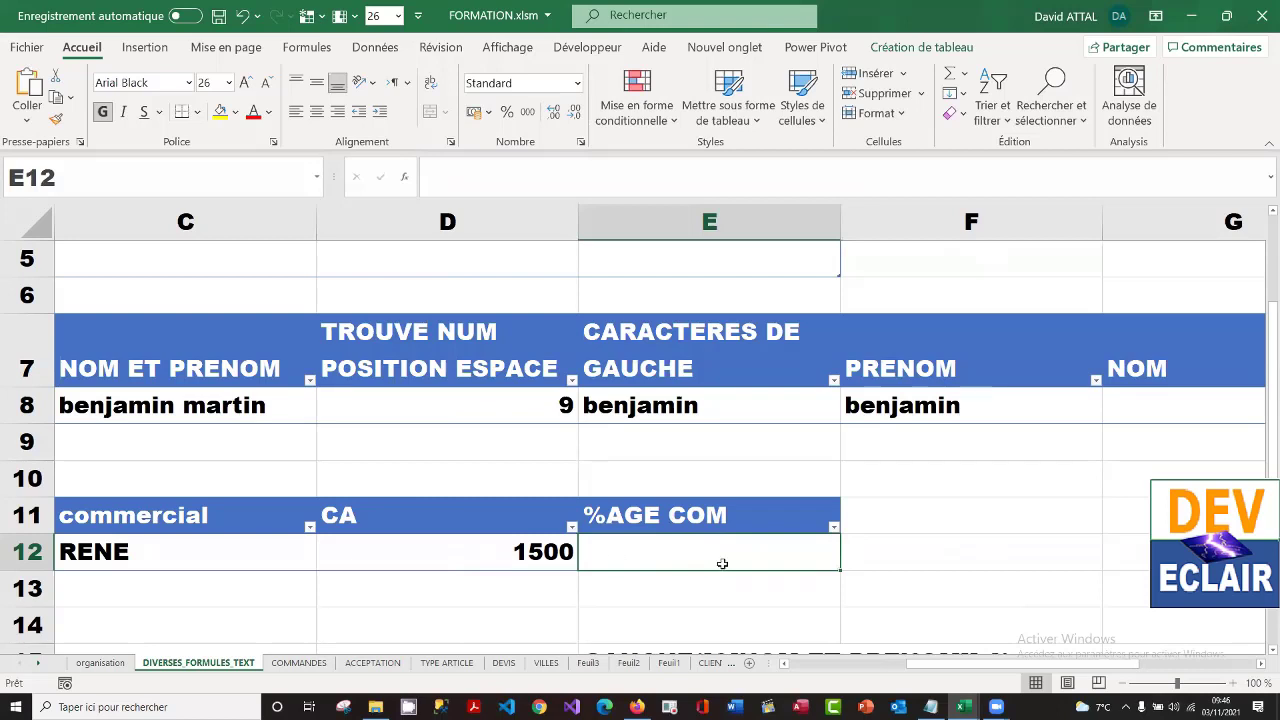
type("+")
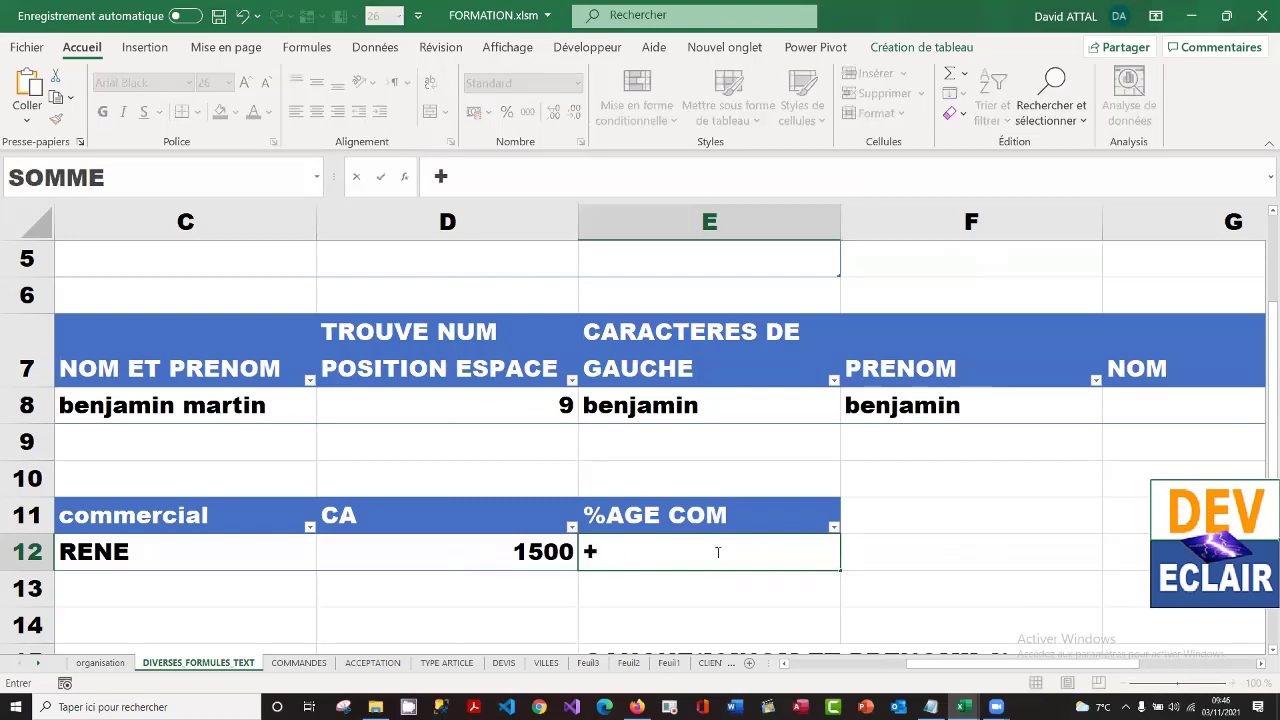
key("Escape")
type("=SO")
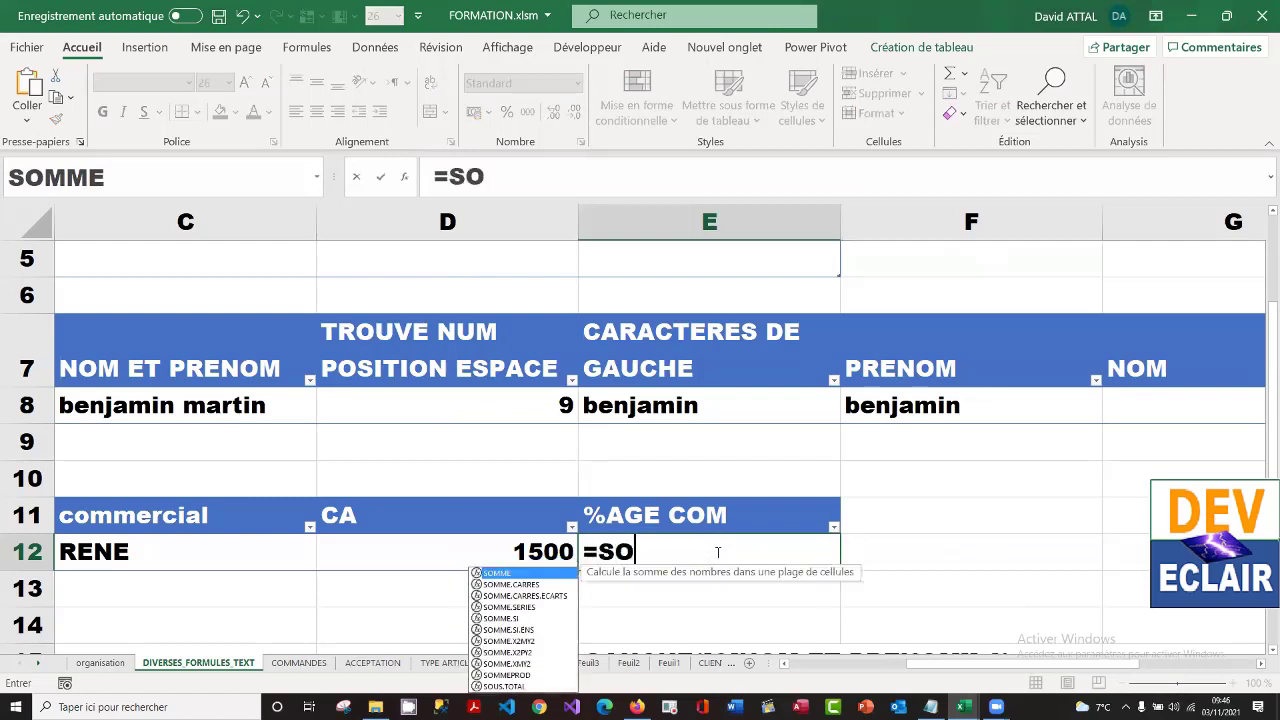
key("BackSpace")
type("I(")
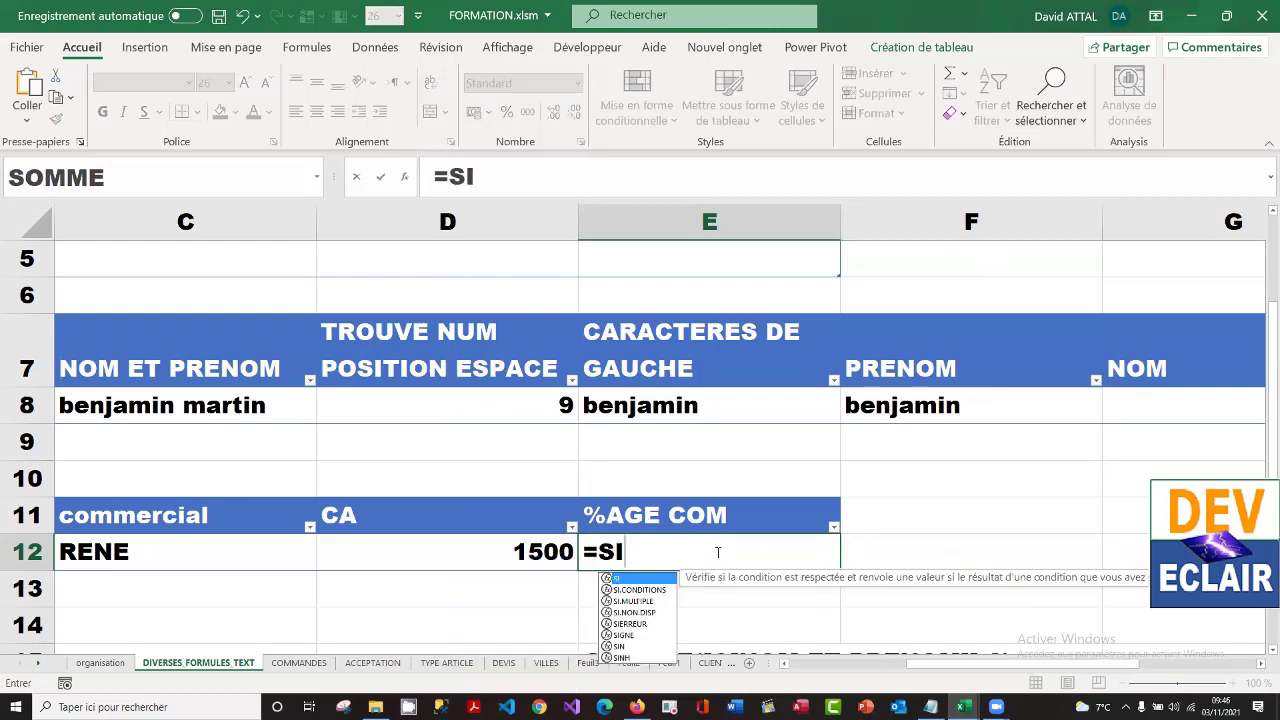
left_click(511, 553)
type("<")
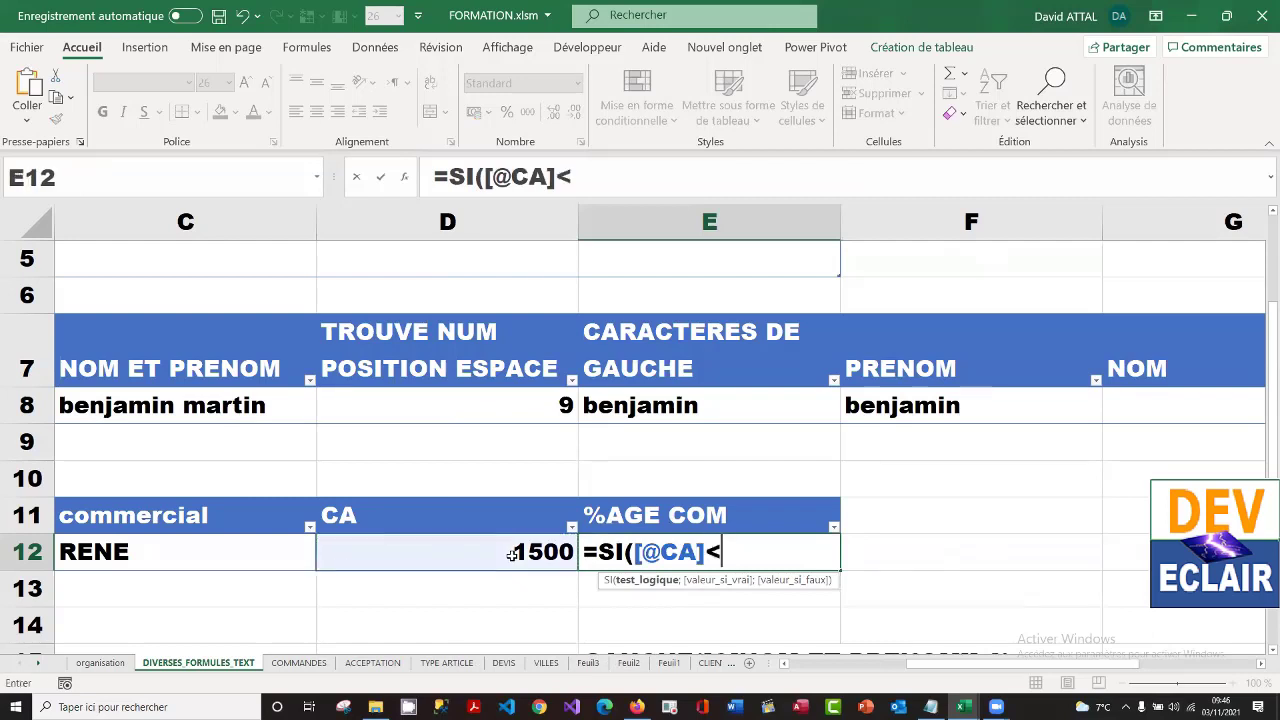
type("1000.")
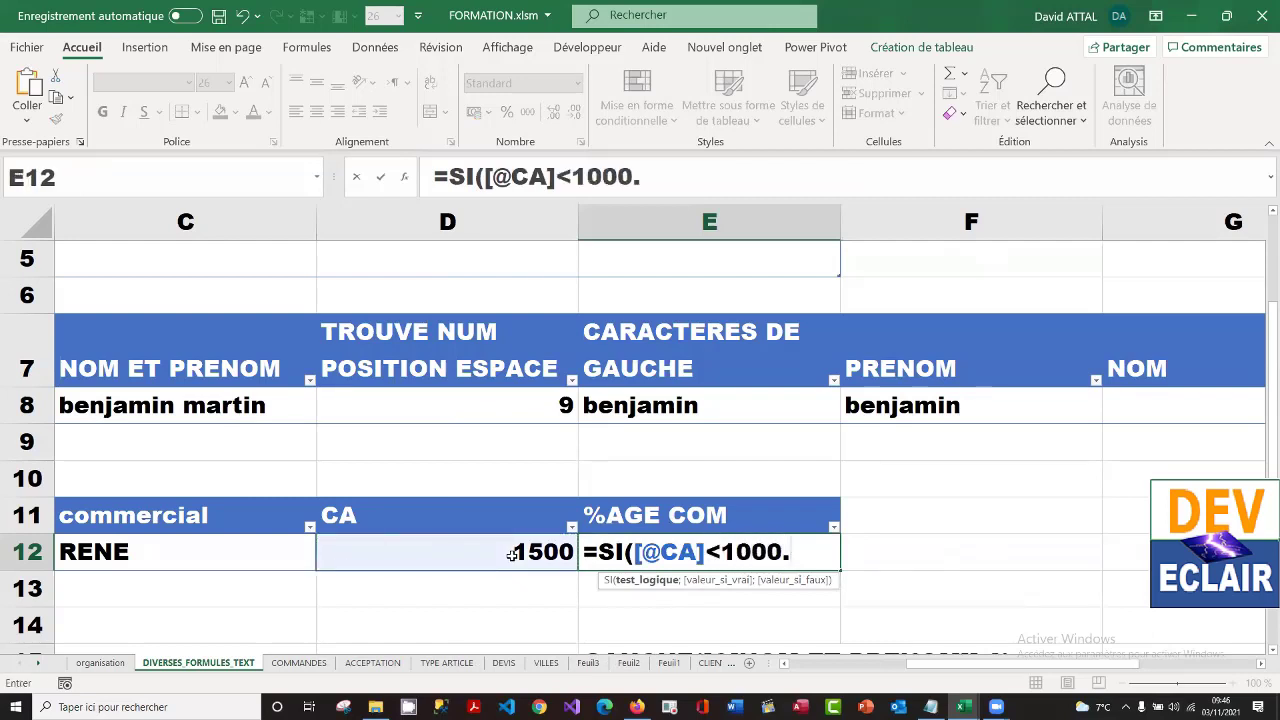
key("BackSpace")
type(";")
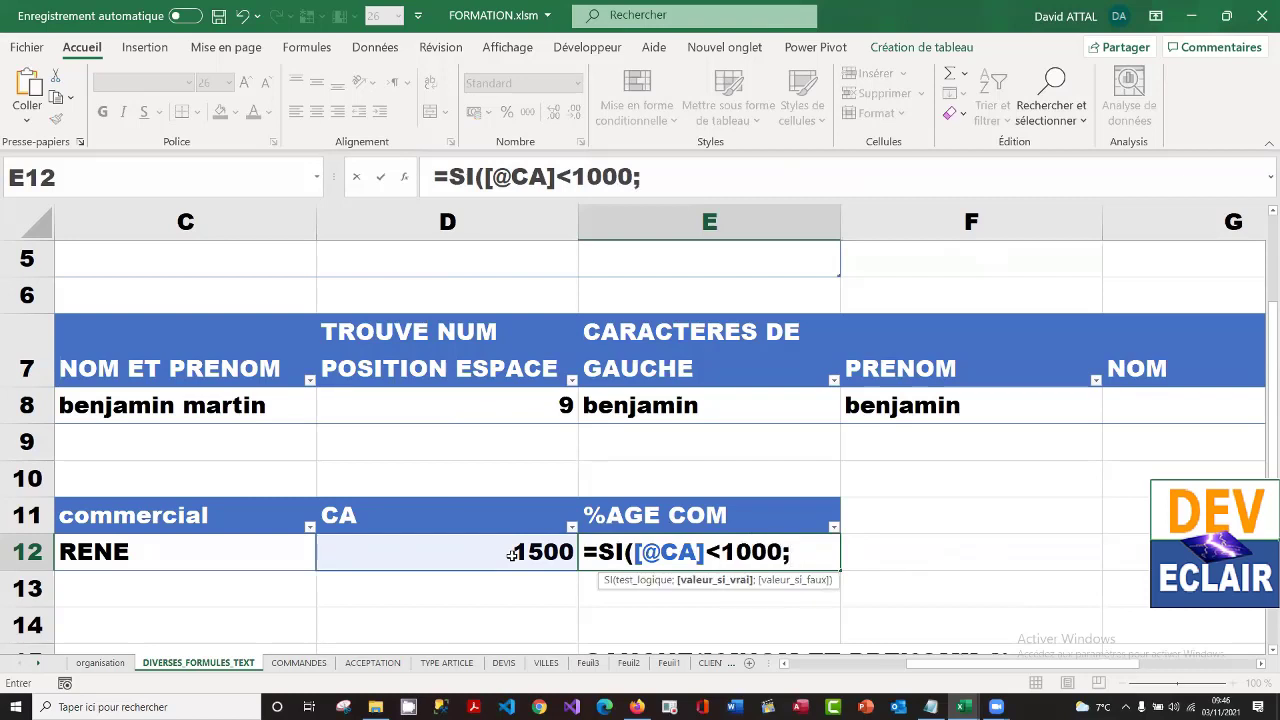
- Complete the SI formula in E12 with 0,2 as the true value and "" as the false value, and validate it
type("0,2")
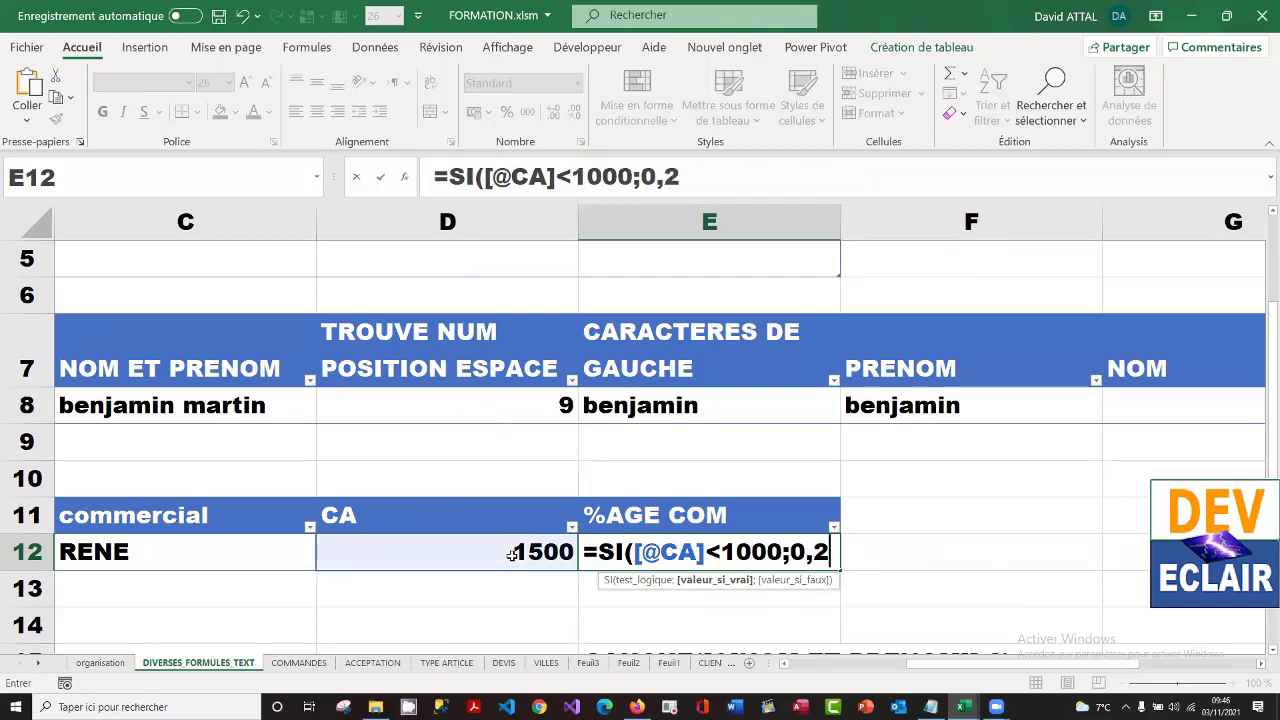
type(";")
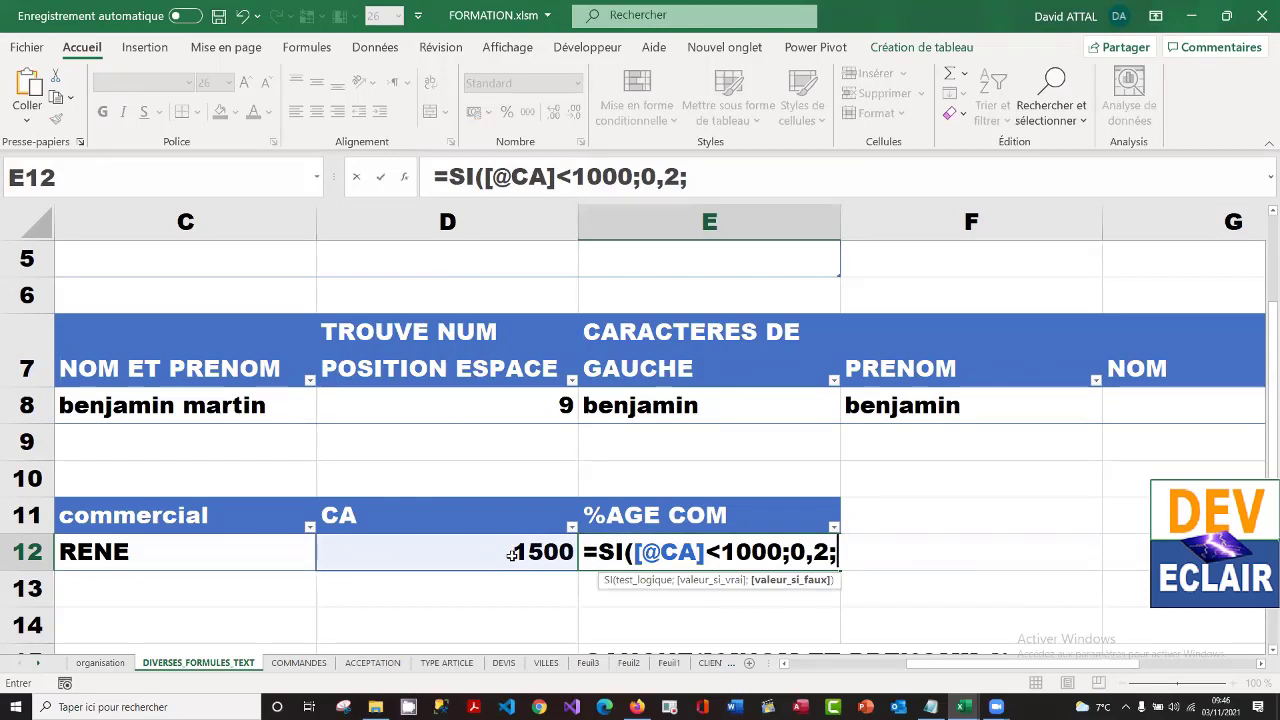
type("si")
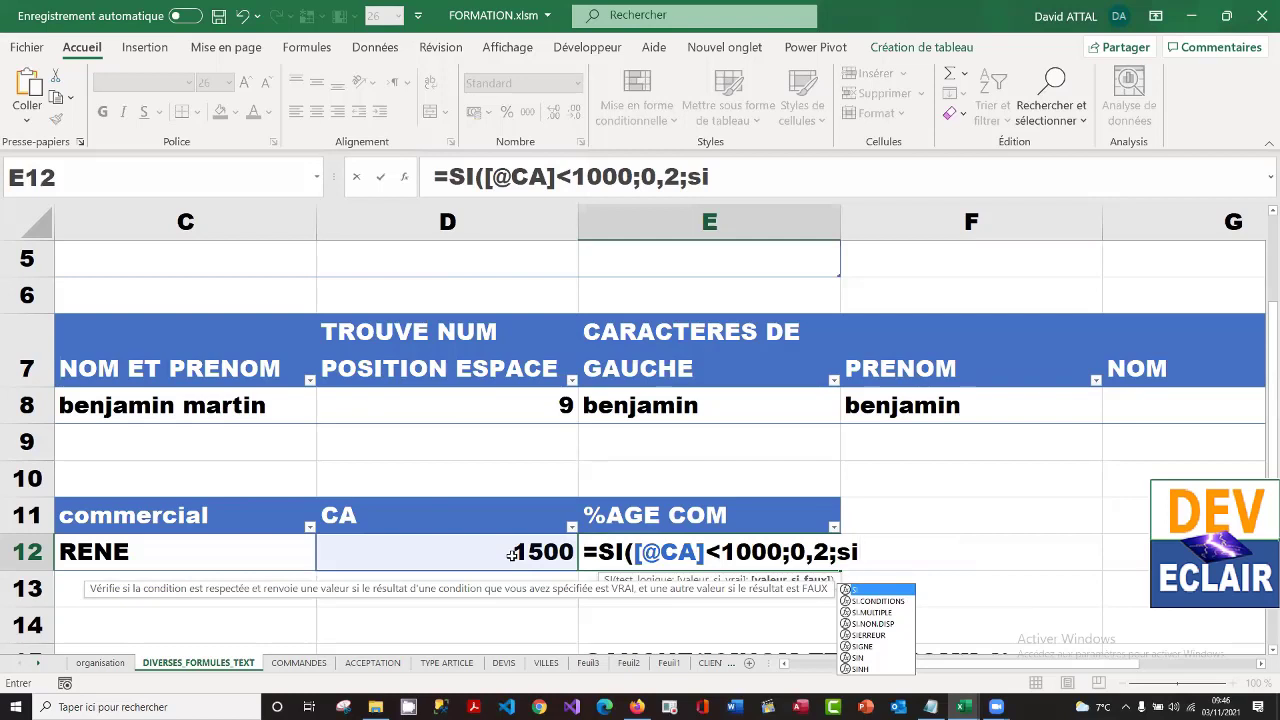
key("BackSpace")
key("BackSpace")
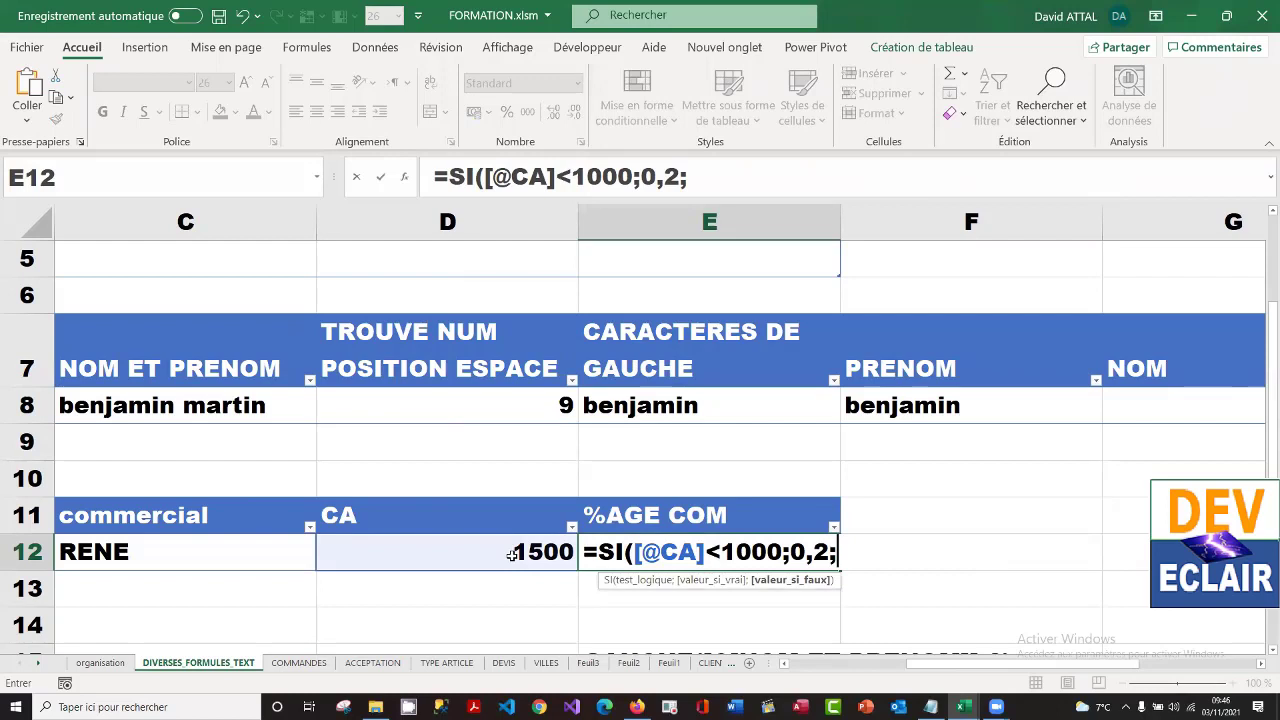
type("\"\")")
key("Return")
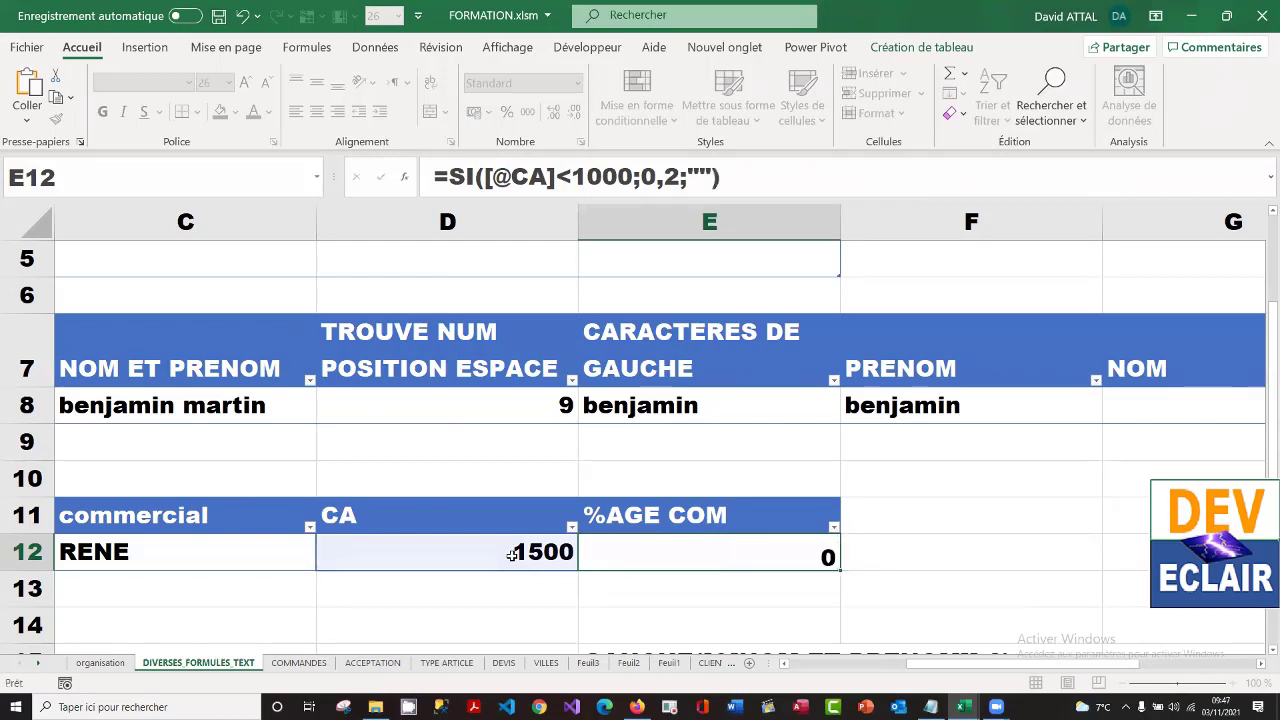
- Review the SI formula in E12 and set the CA value in D12 to 900
left_click(678, 544)
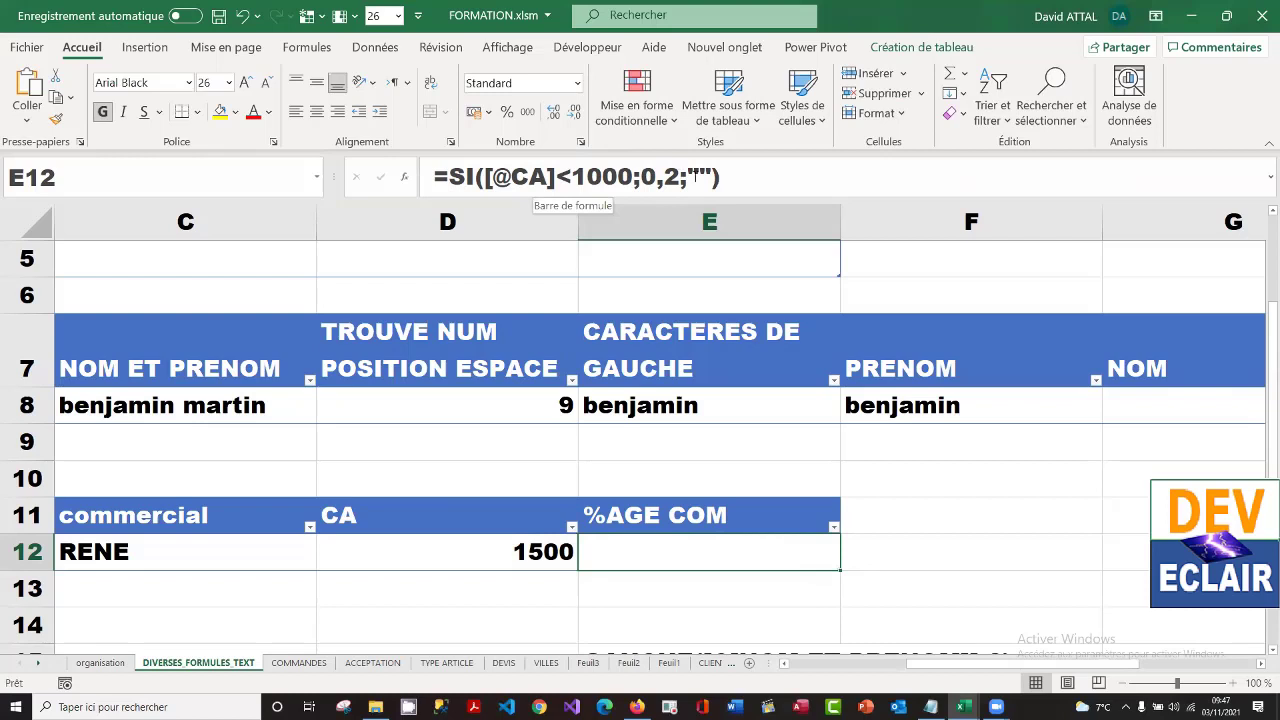
left_click(533, 553)
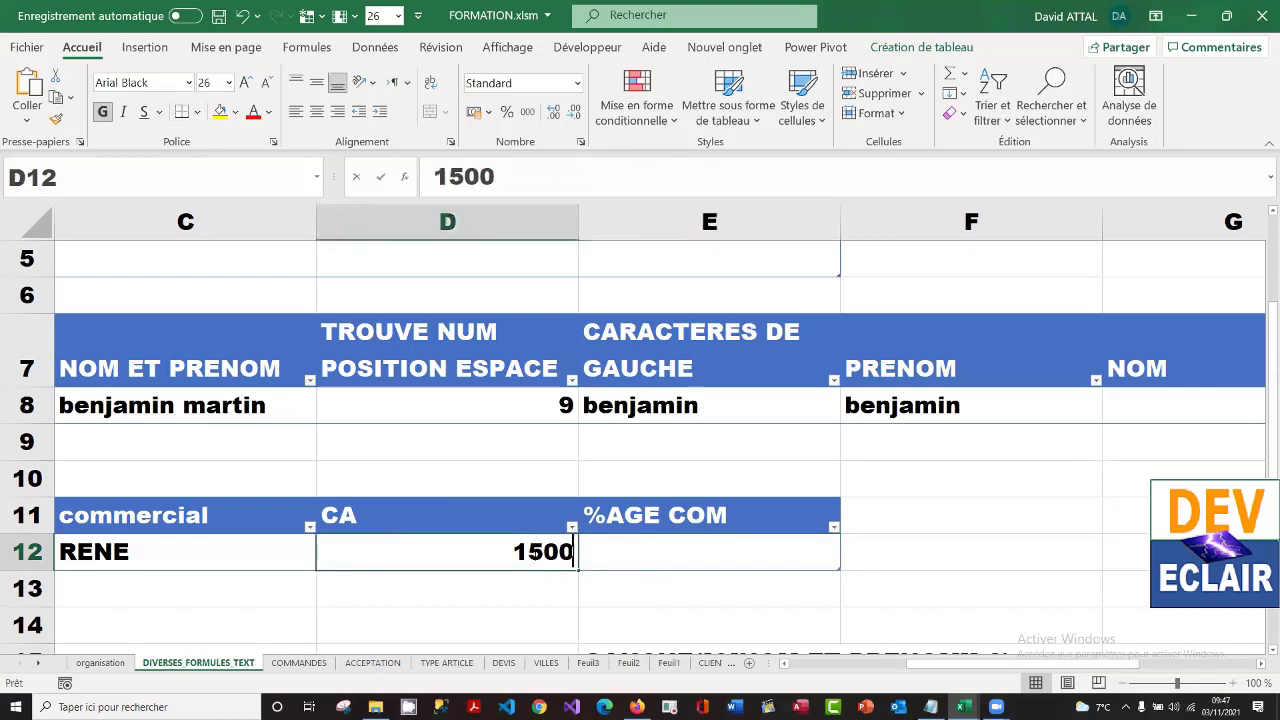
type("900")
key("Return")
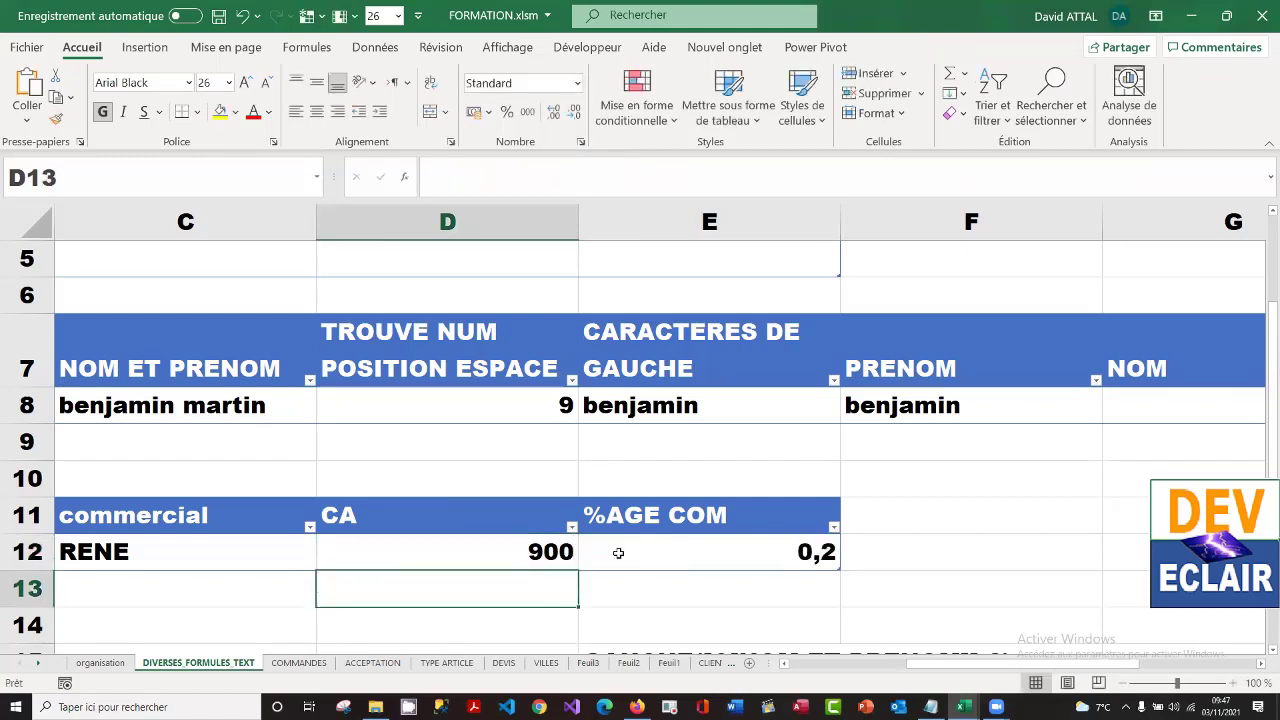
- Open the SI formula in E12 for editing and copy its entire text
left_click(710, 556)
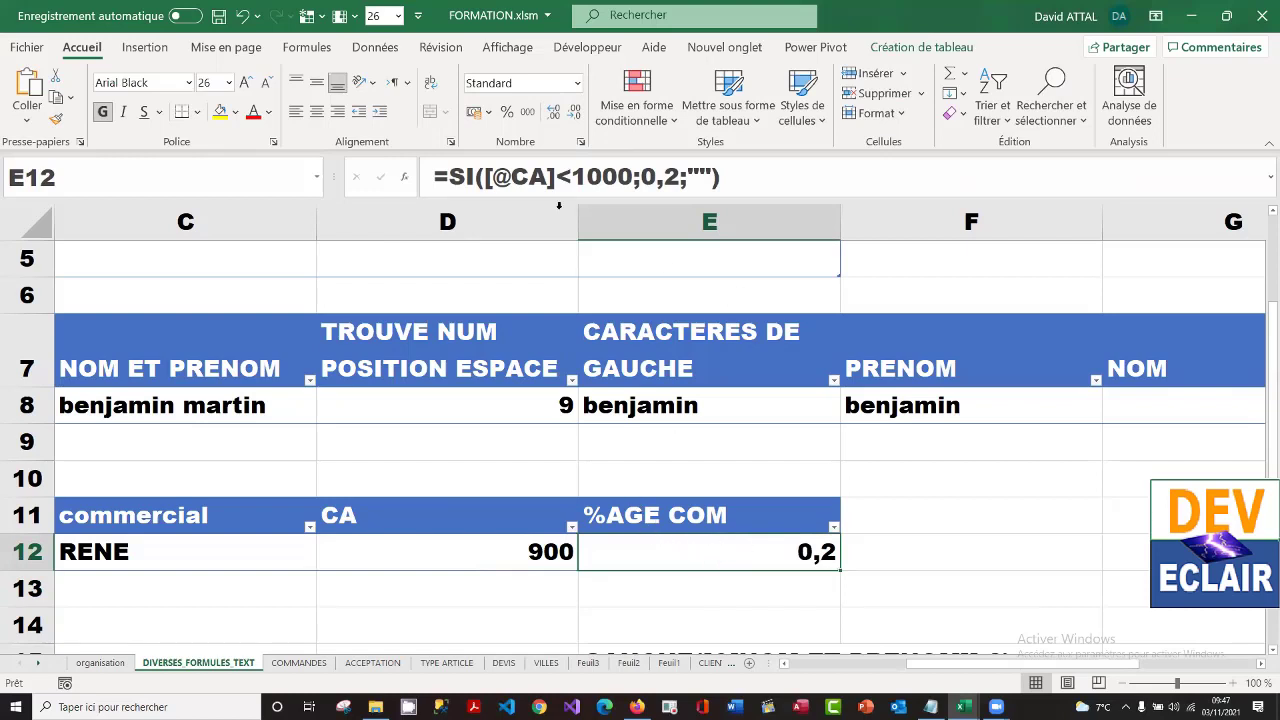
left_click(485, 177)
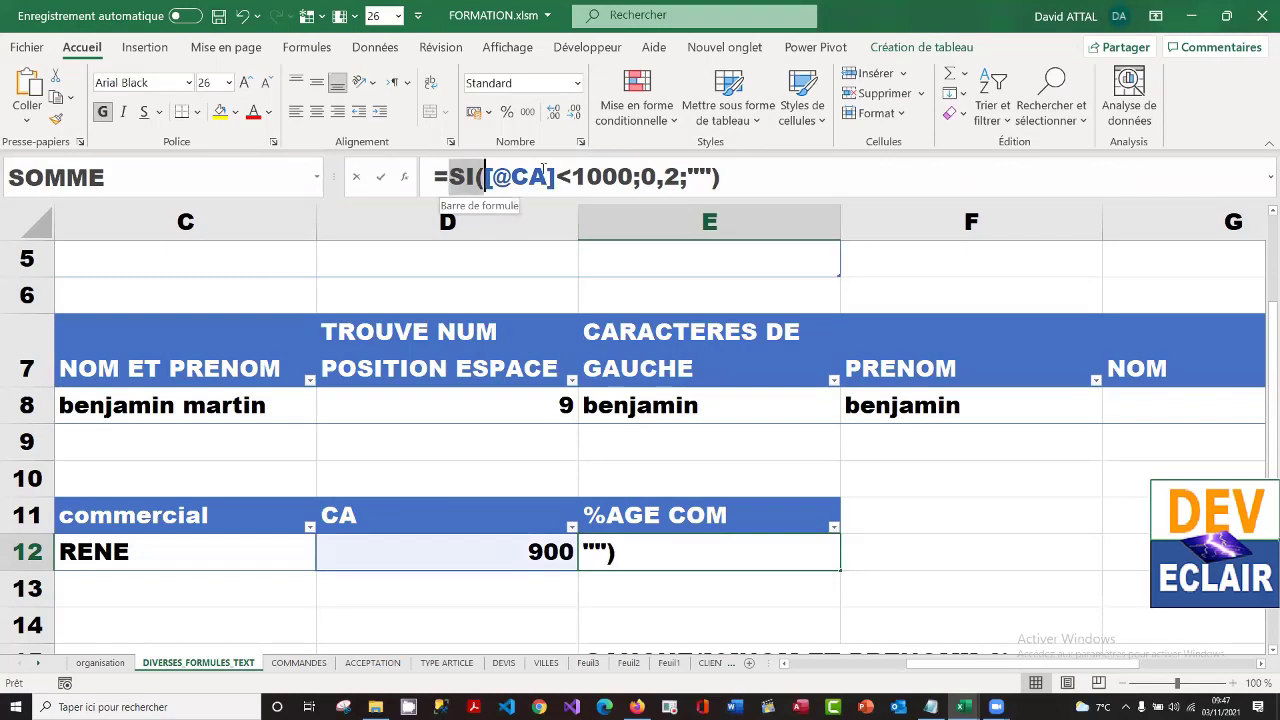
left_click_drag(543, 170, 433, 157)
key("ctrl+c")
left_click(750, 172)
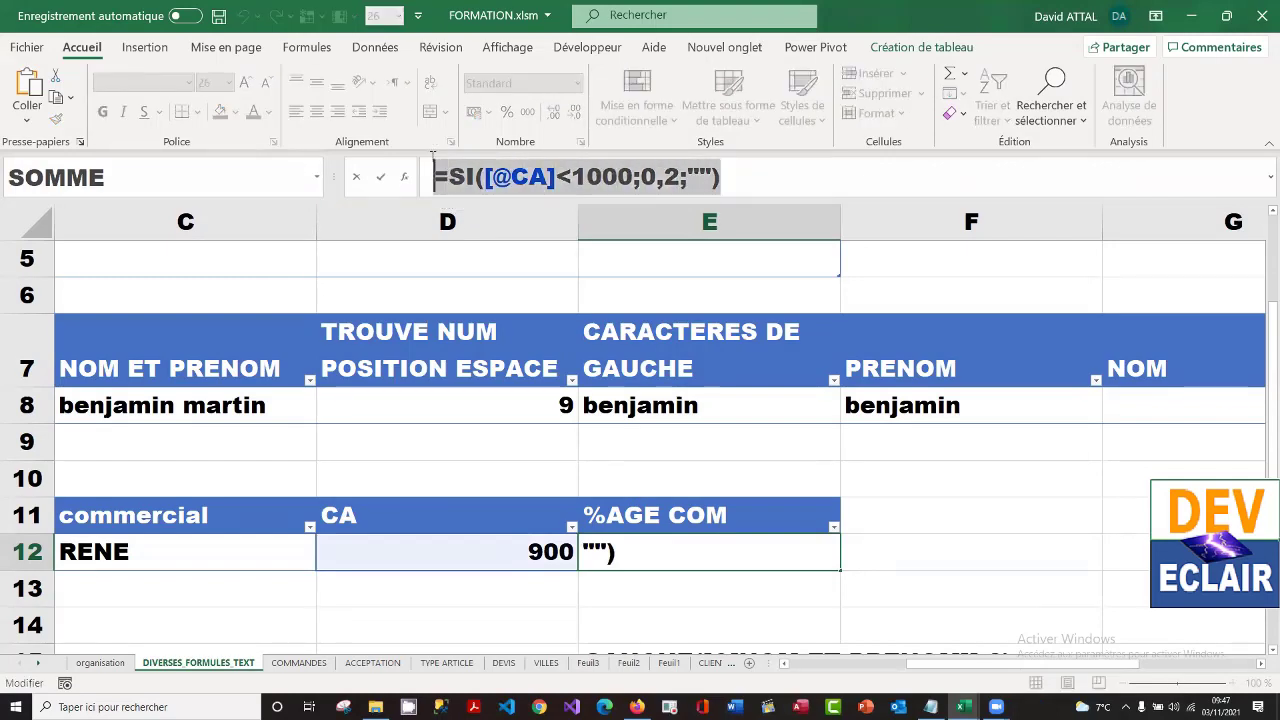
- Copy the E12 SI formula without its equals sign and paste it into the Notepad document, several lines below the TROUVE formula
right_click(454, 166)
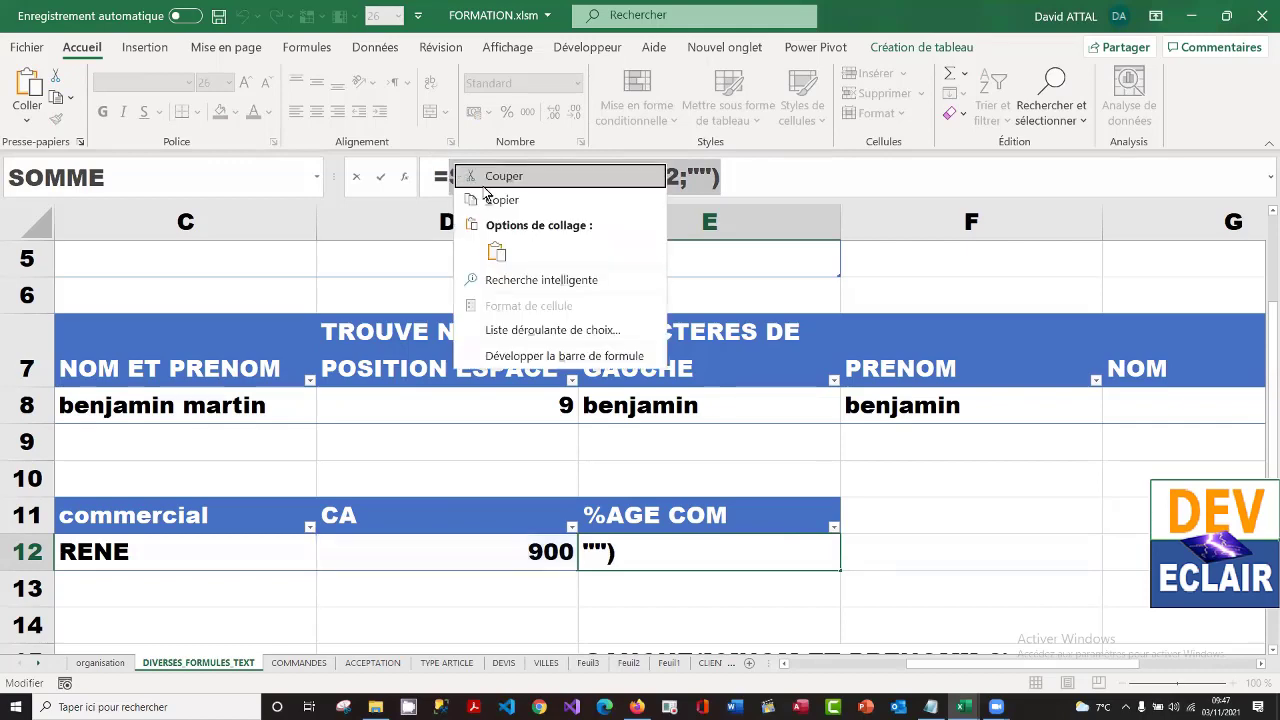
left_click(497, 200)
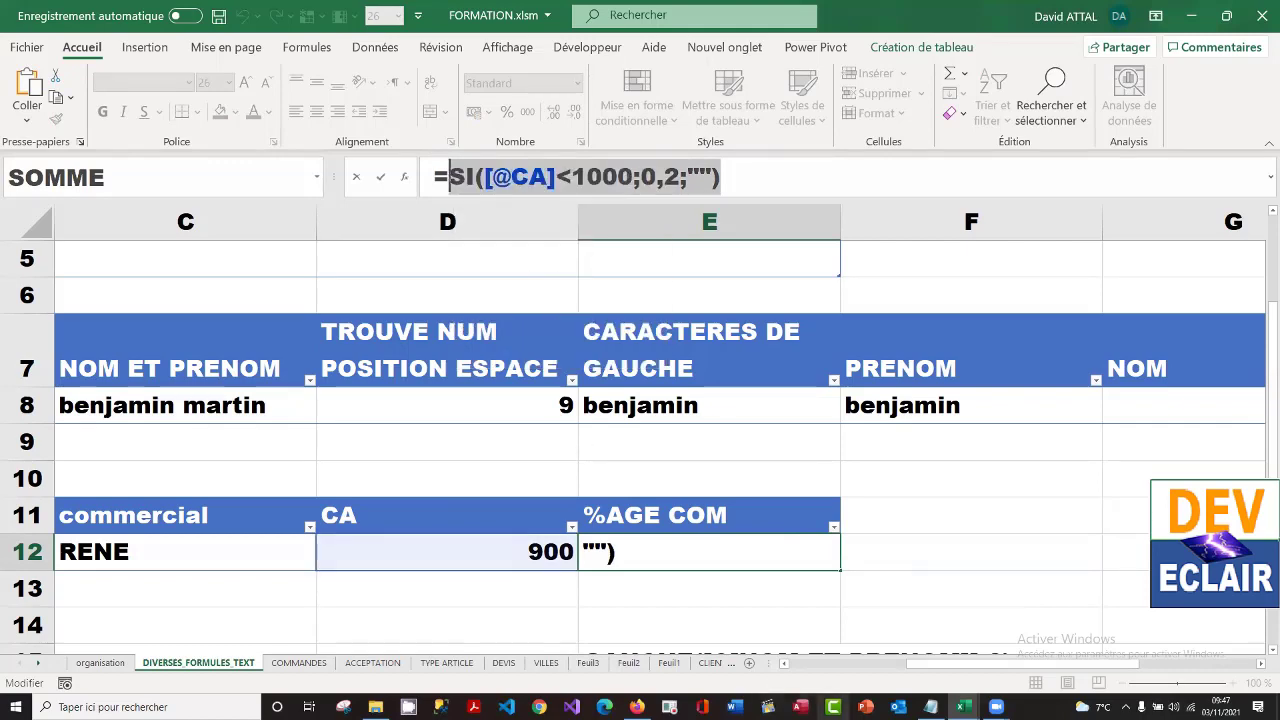
left_click(930, 707)
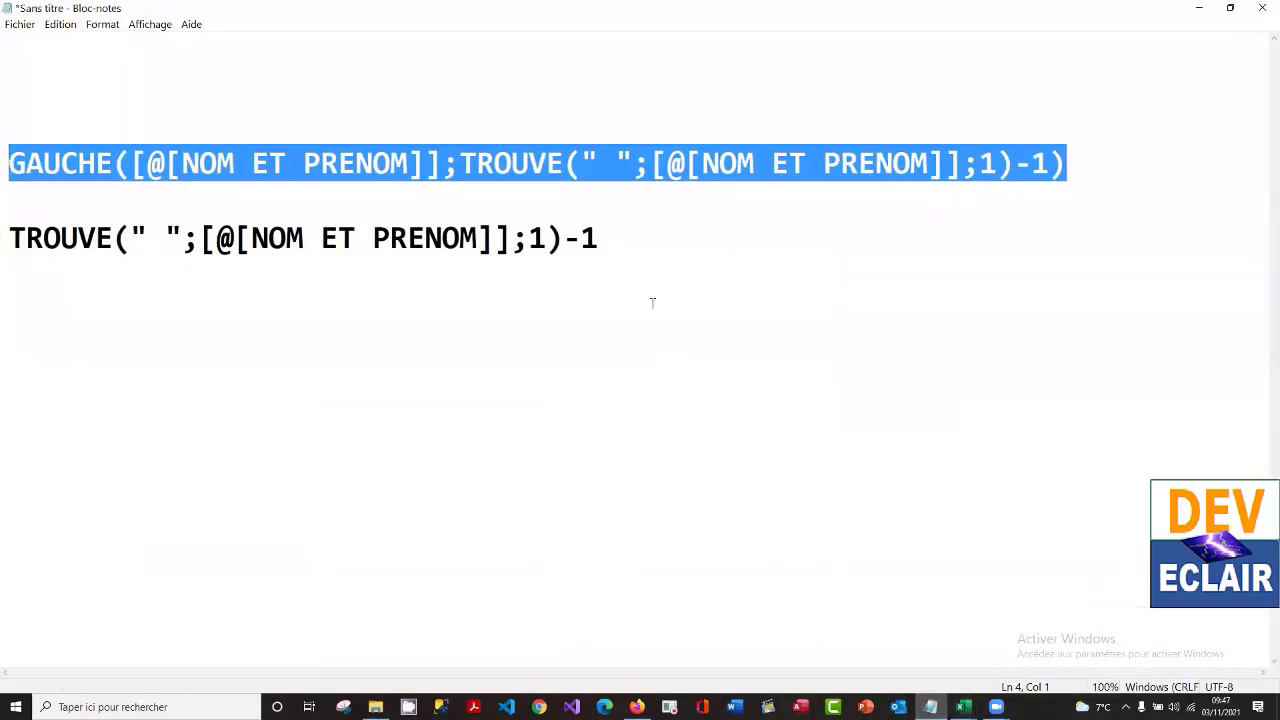
left_click(625, 251)
key("Return")
key("Return")
key("Return")
key("Return")
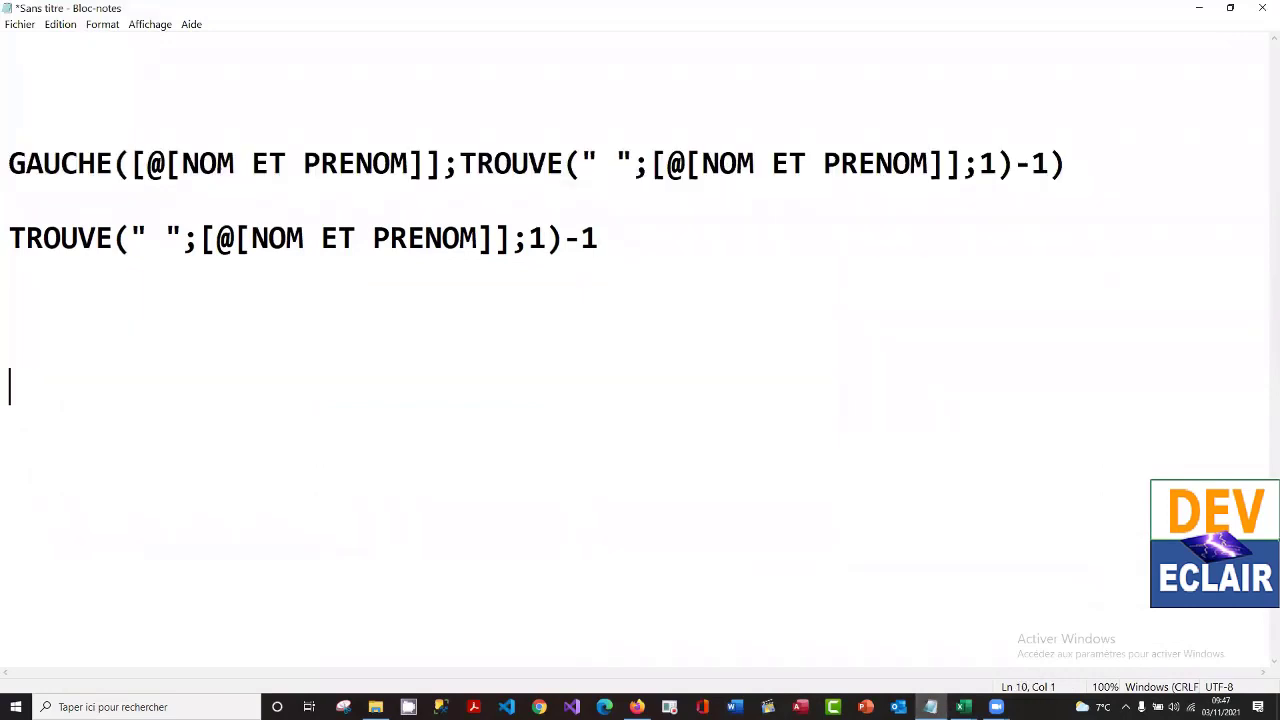
key("ctrl+v")
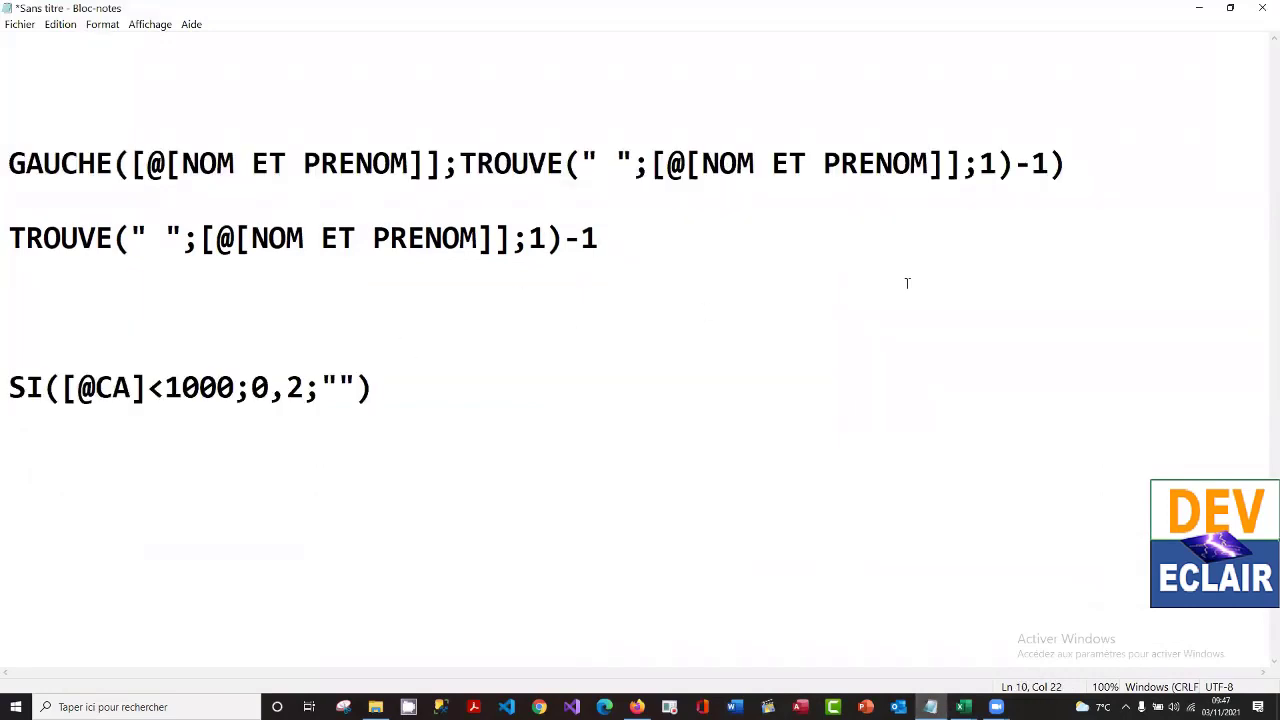
left_click(1199, 8)
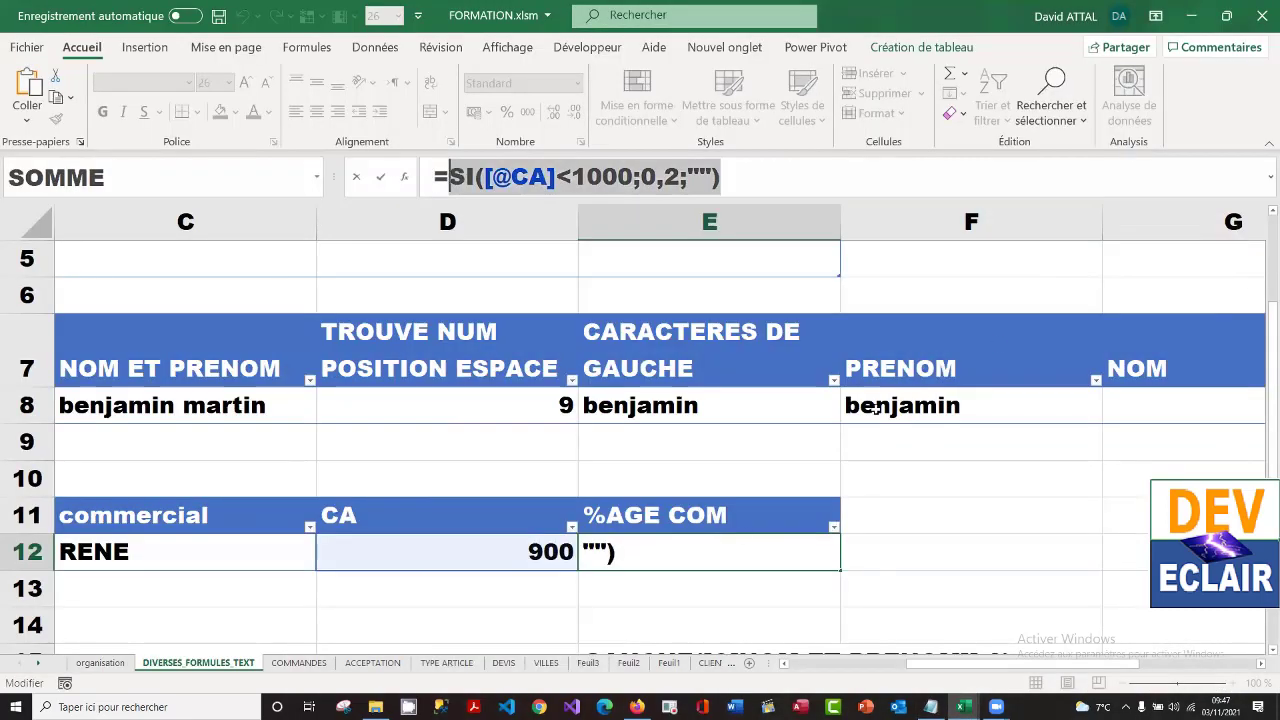
left_click_drag(751, 181, 485, 176)
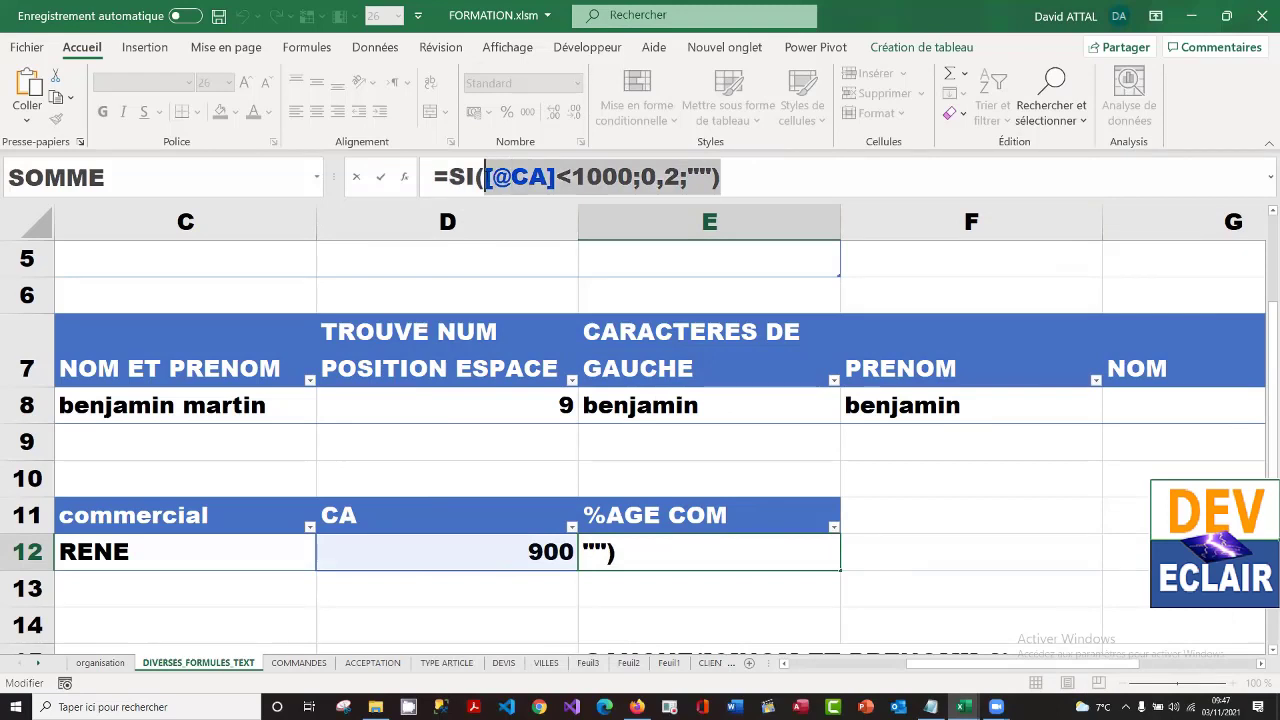
key("BackSpace")
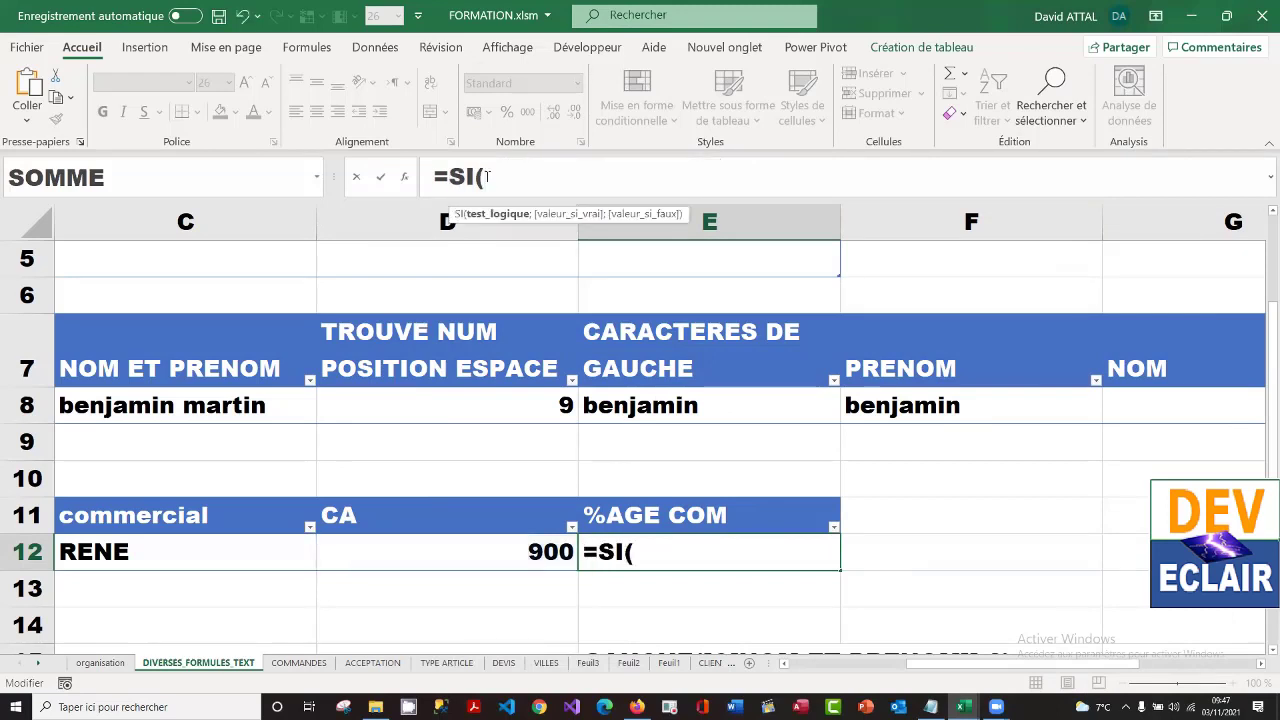
left_click(496, 551)
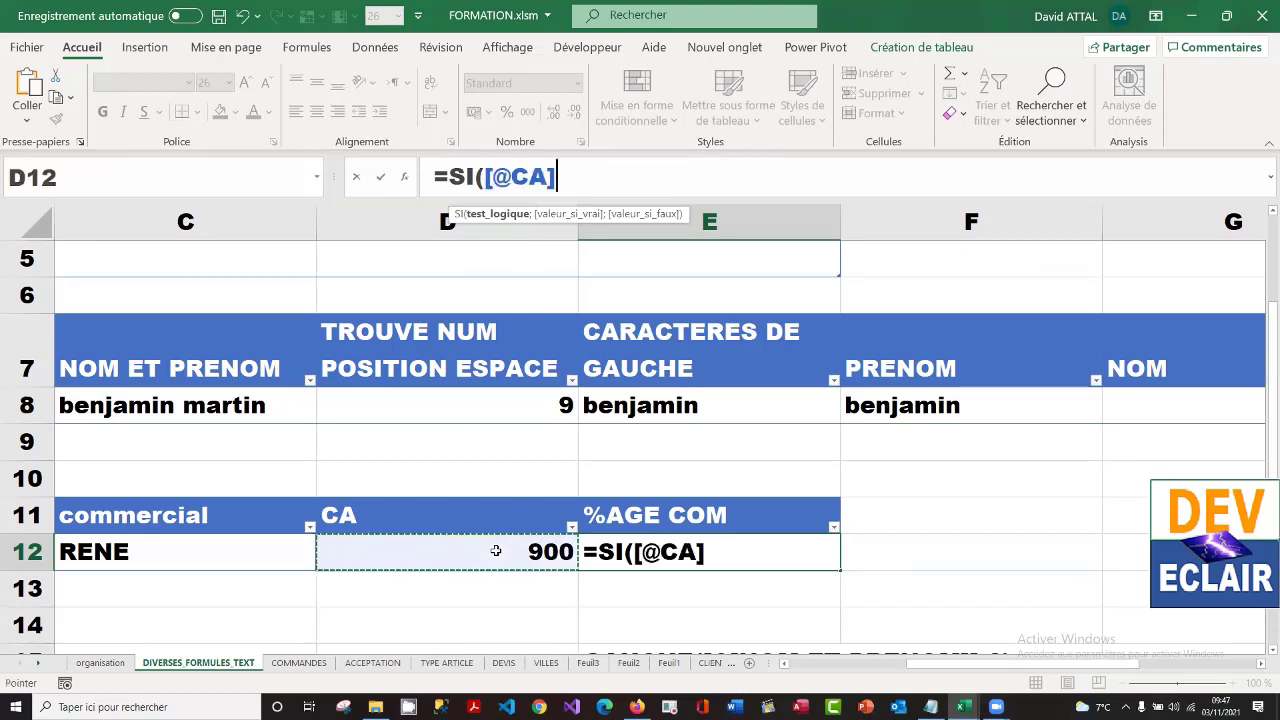
type(">100")
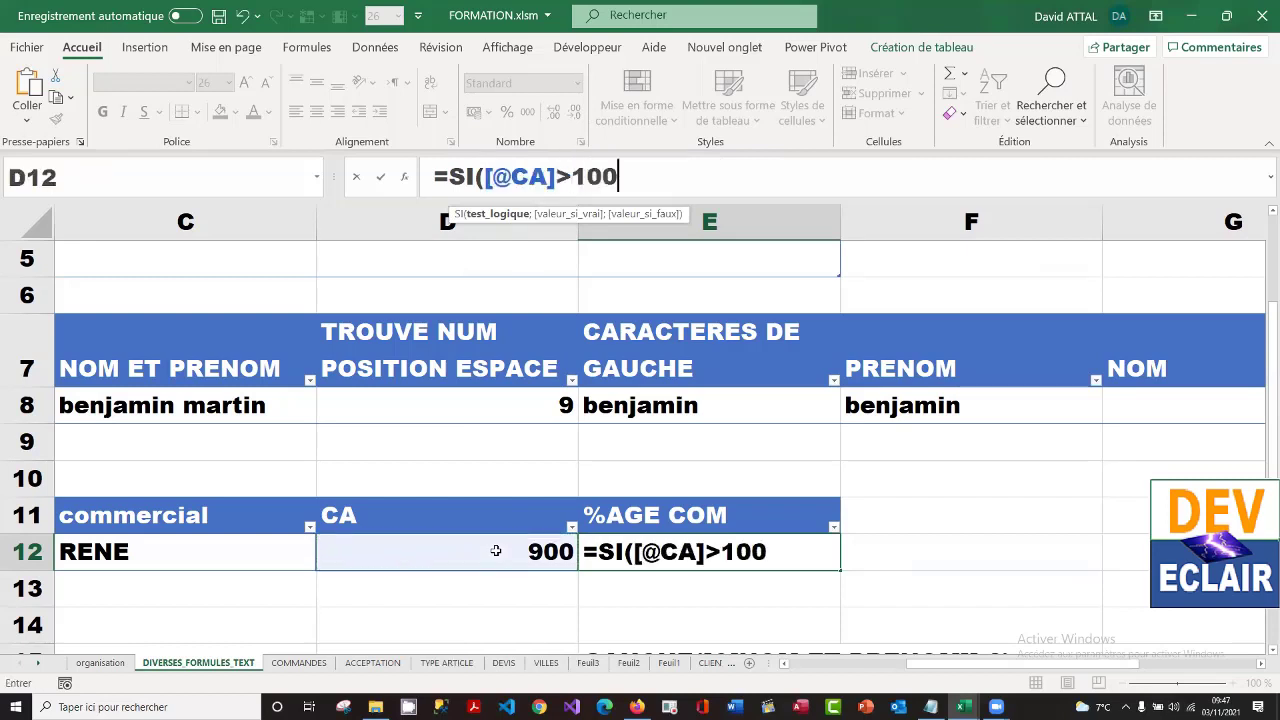
type("0;")
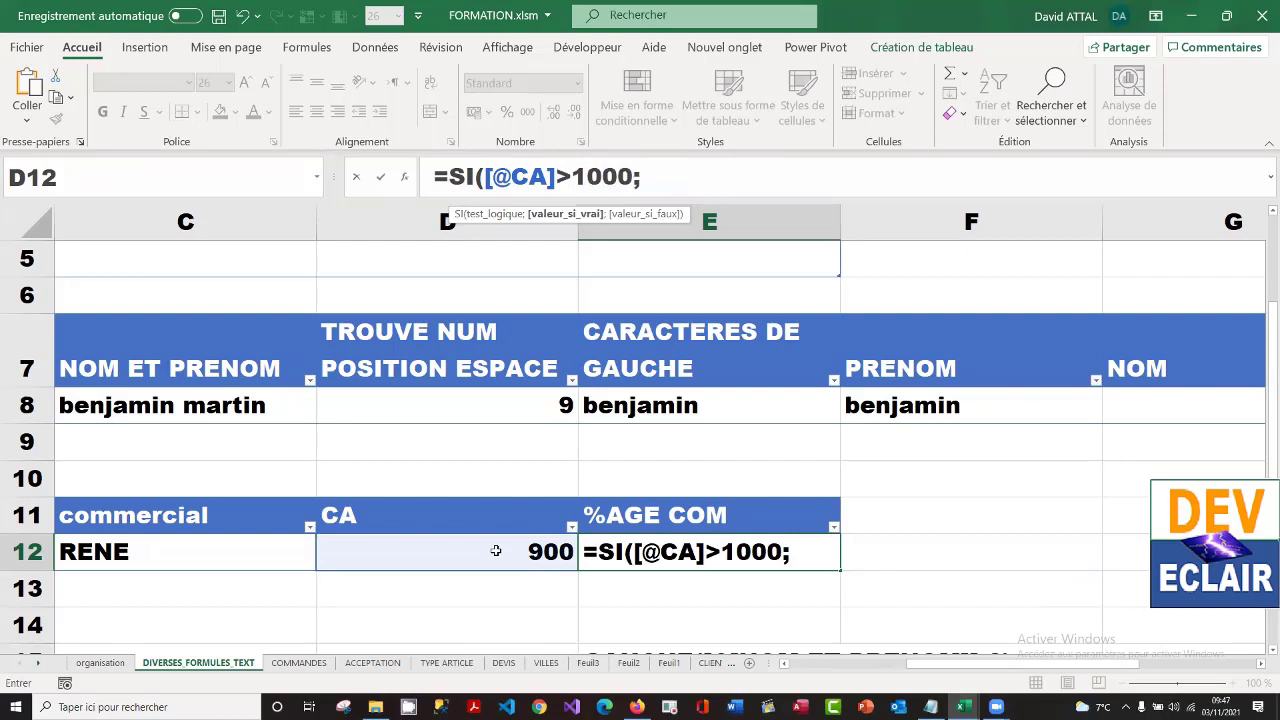
type("0,5;\"\"")
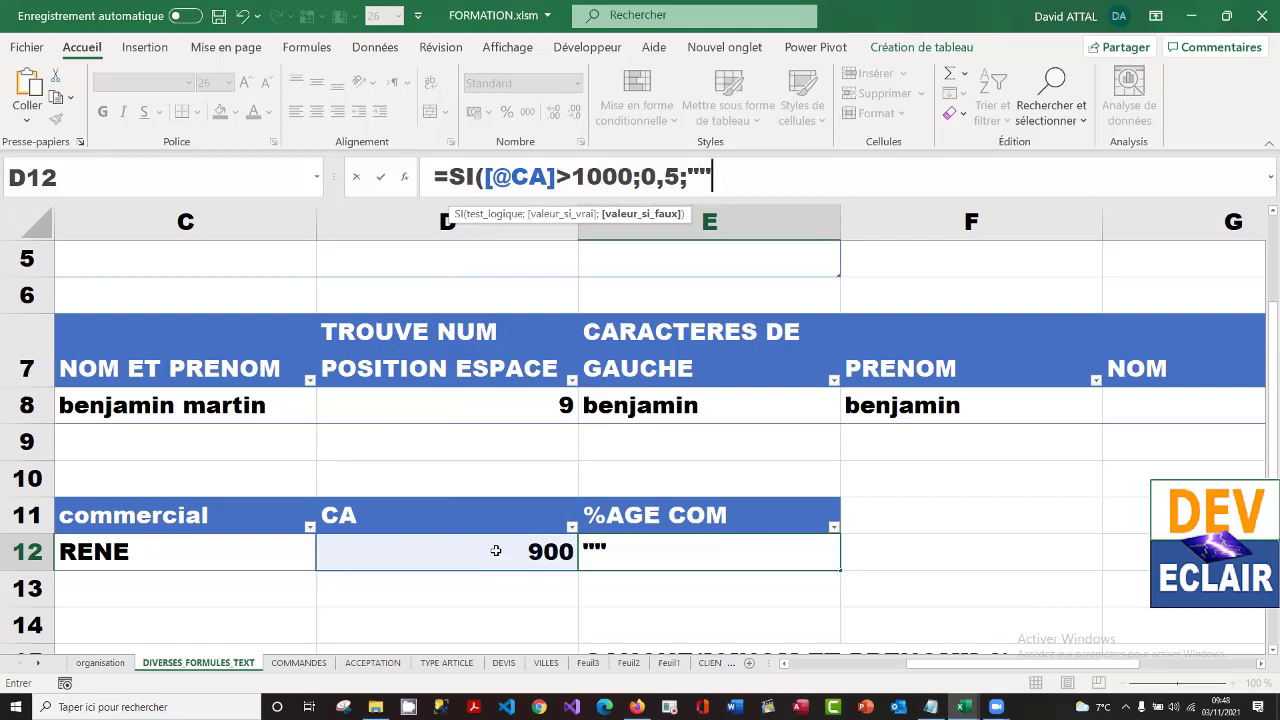
type(")")
key("Return")
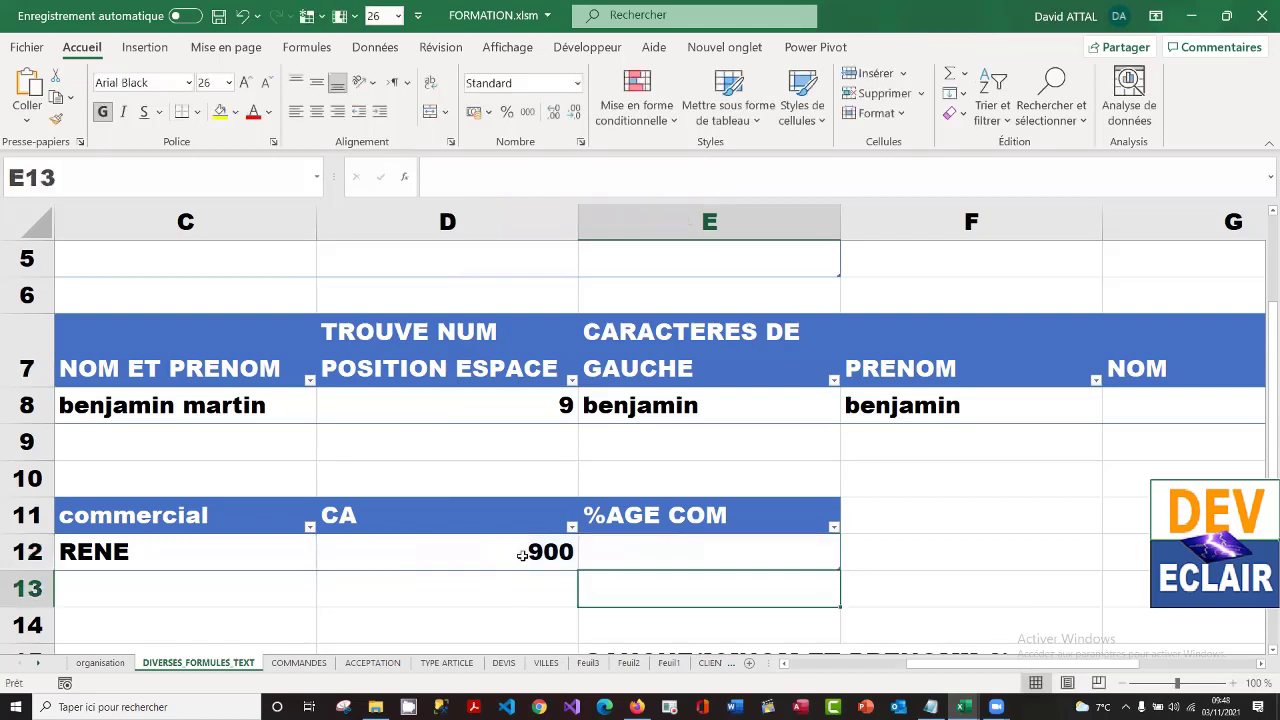
- Set the CA value in D12 to 1200 to test the SI formula
left_click(522, 555)
type("1200")
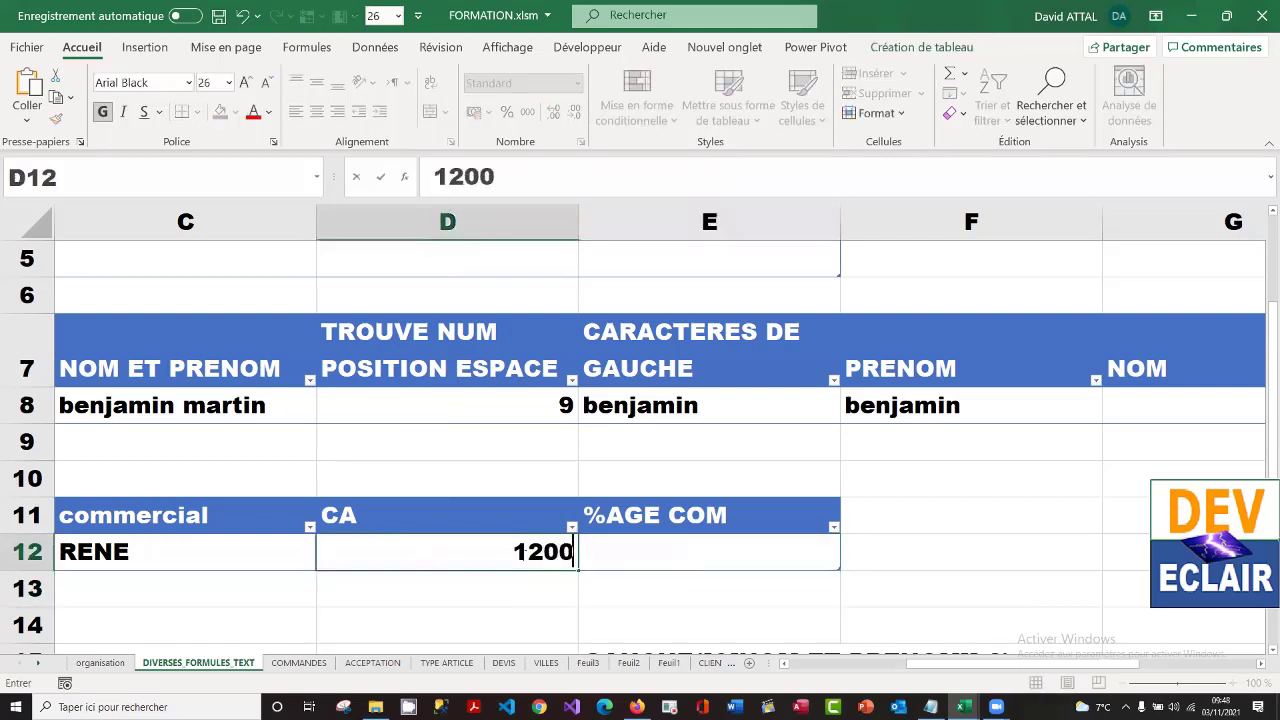
key("Return")
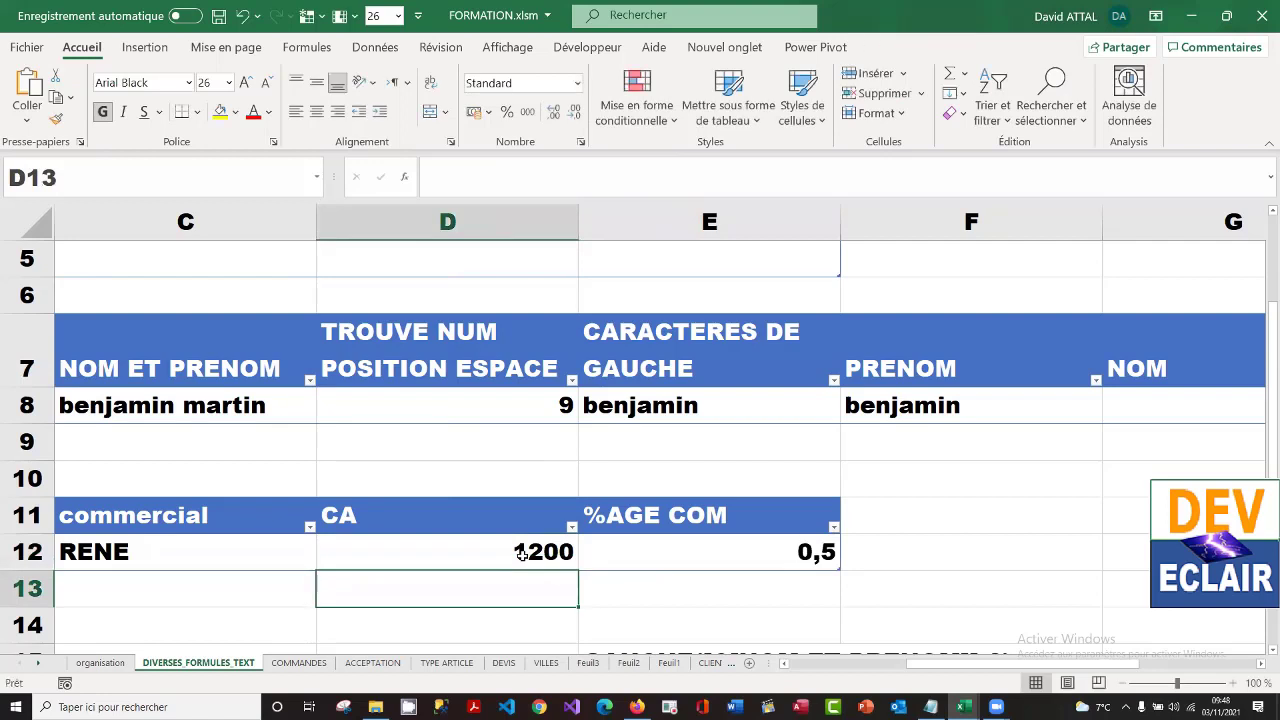
left_click(708, 561)
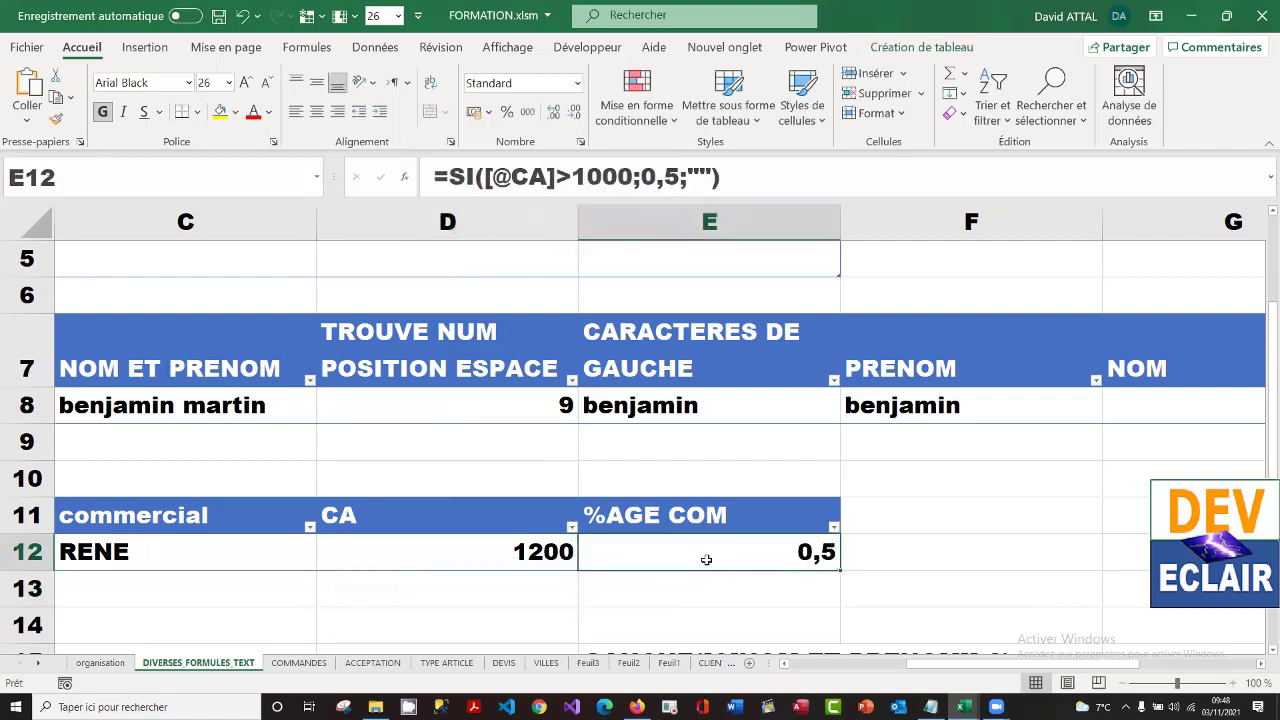
left_click_drag(449, 176, 722, 176)
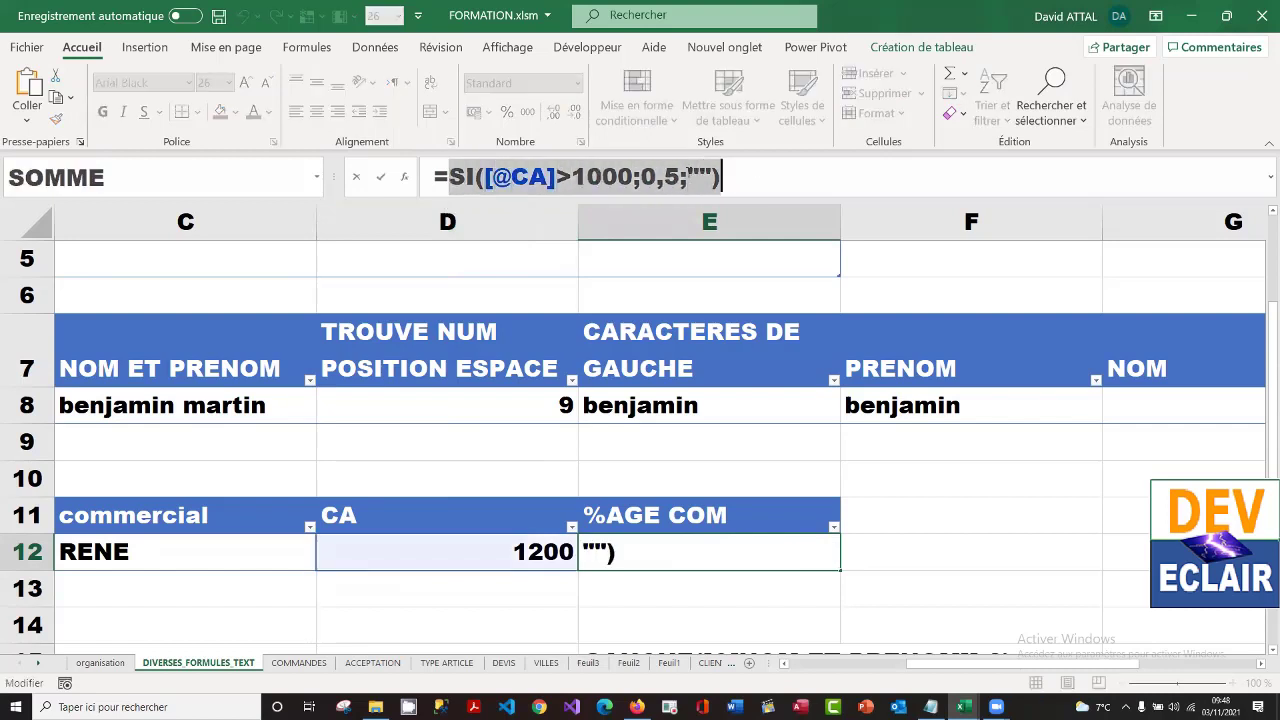
right_click(690, 178)
left_click(732, 209)
left_click(931, 707)
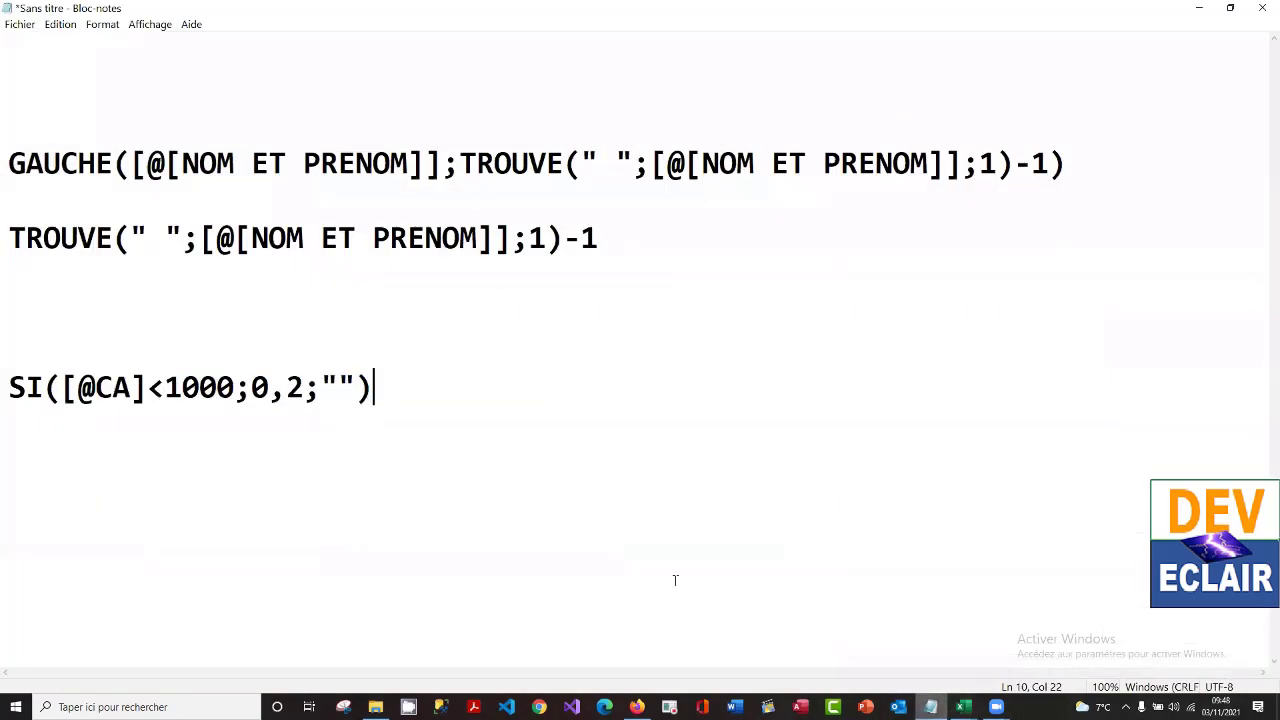
key("Return")
key("Return")
key("ctrl+v")
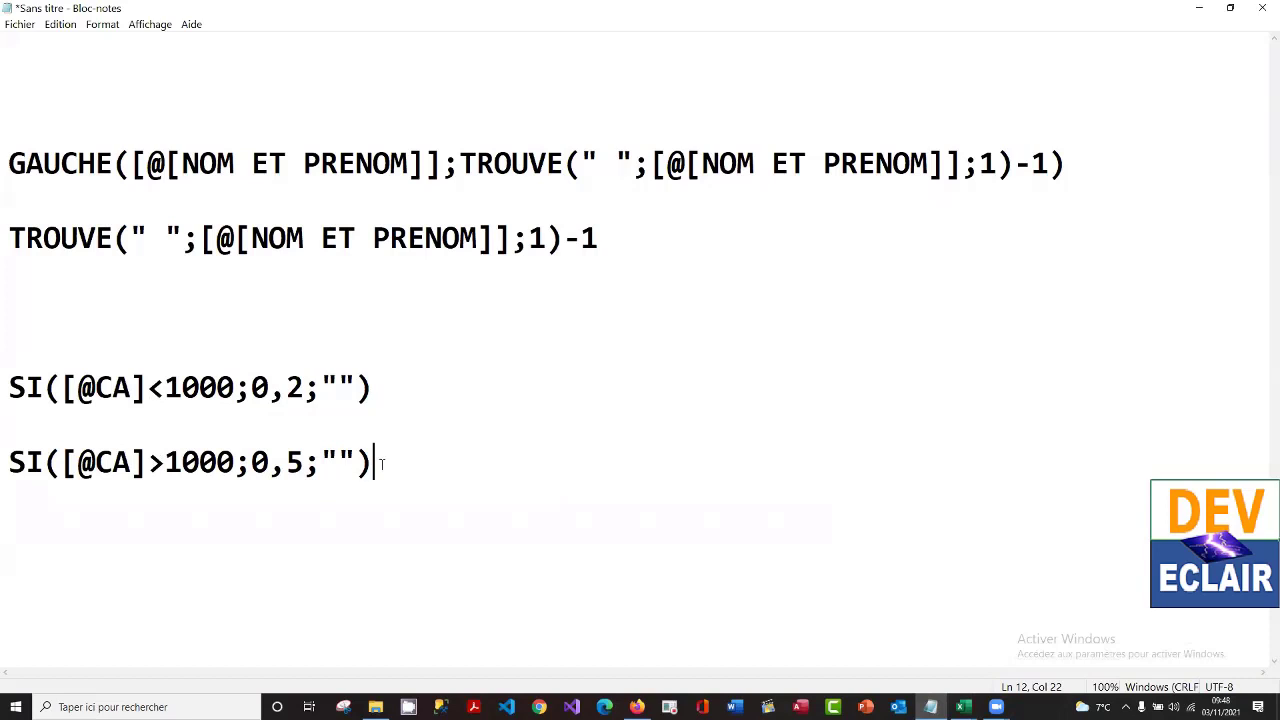
- Nest the second SI formula into the first by copying it over the first formula's "" false value
left_click_drag(321, 387, 357, 387)
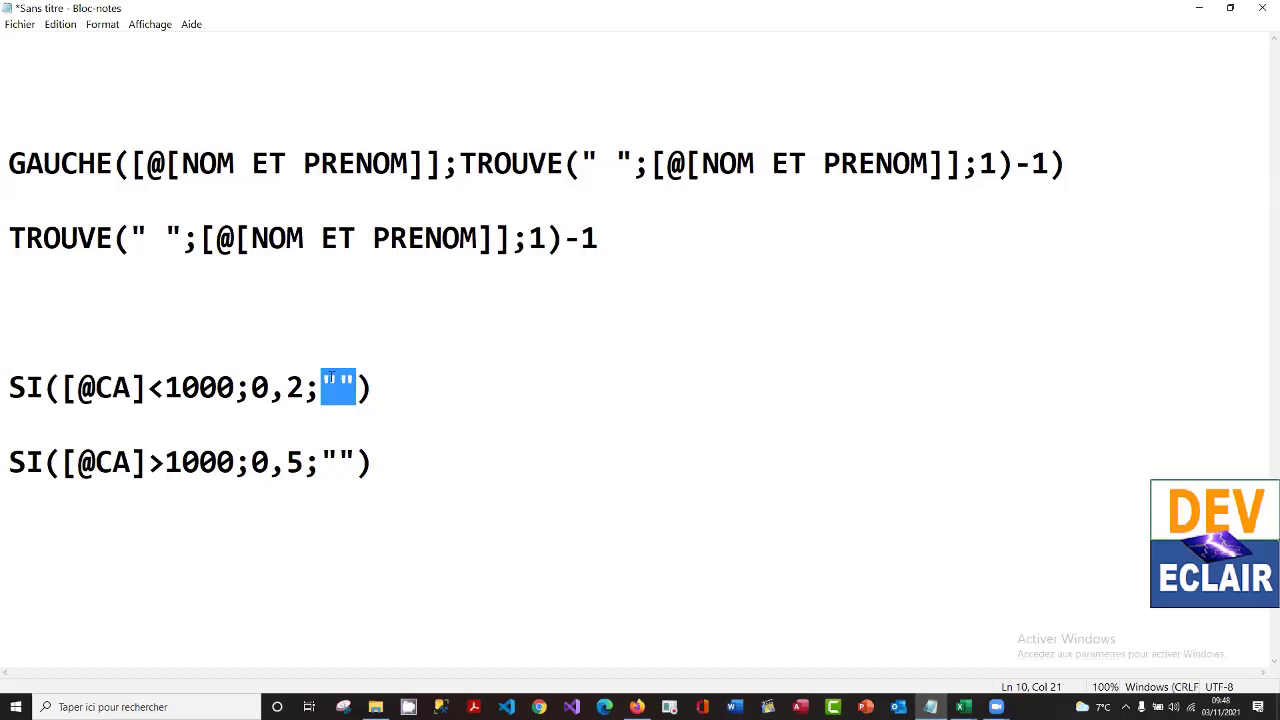
left_click_drag(383, 462, 7, 462)
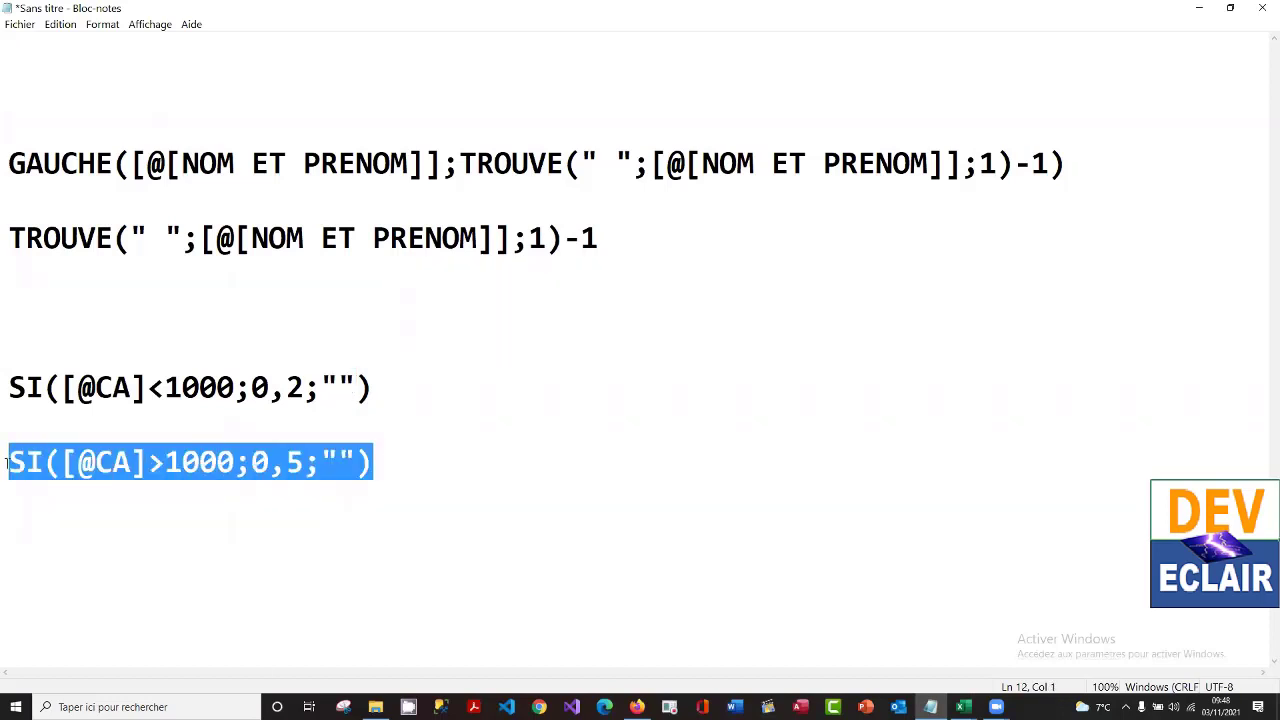
right_click(7, 462)
left_click(68, 510)
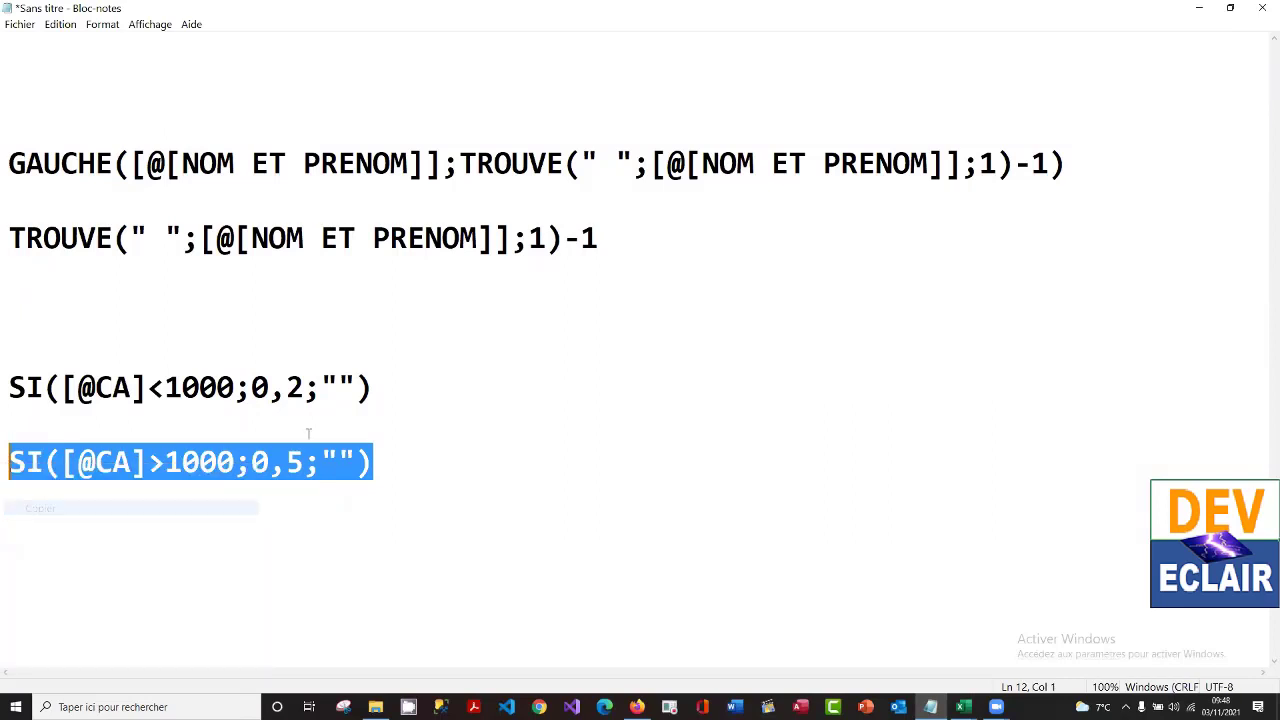
left_click_drag(321, 387, 357, 387)
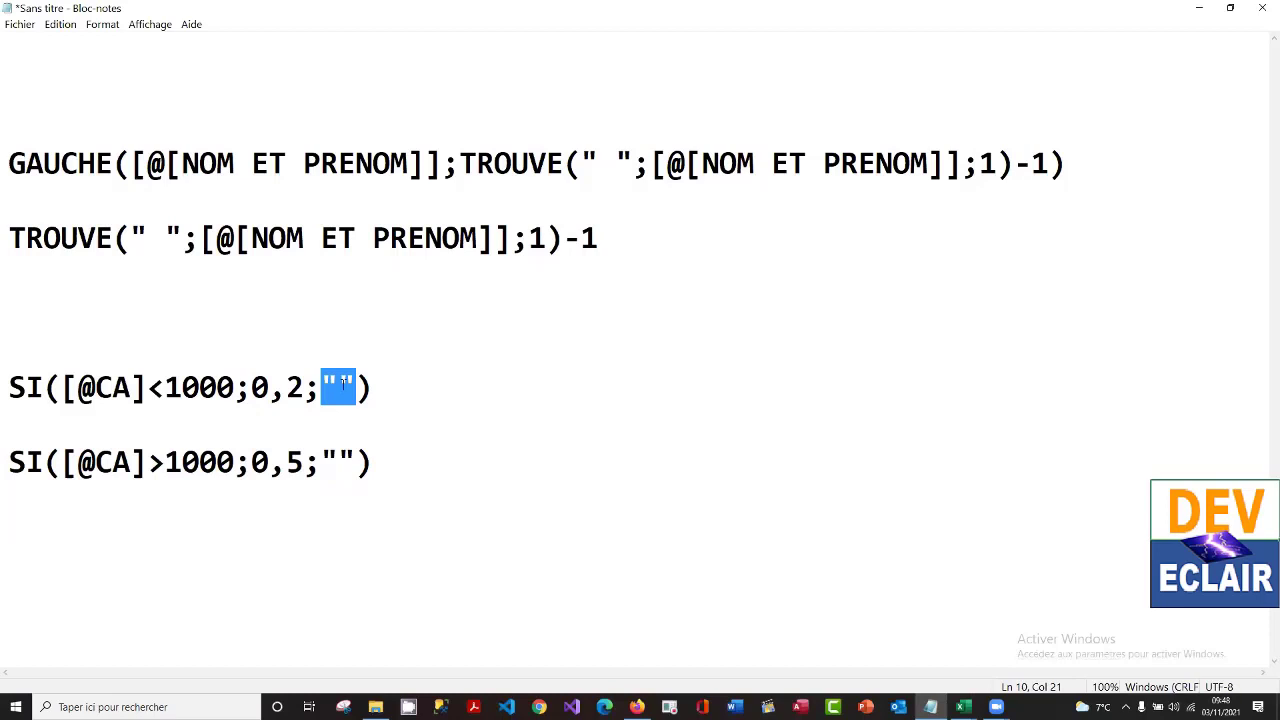
right_click(343, 383)
left_click(385, 443)
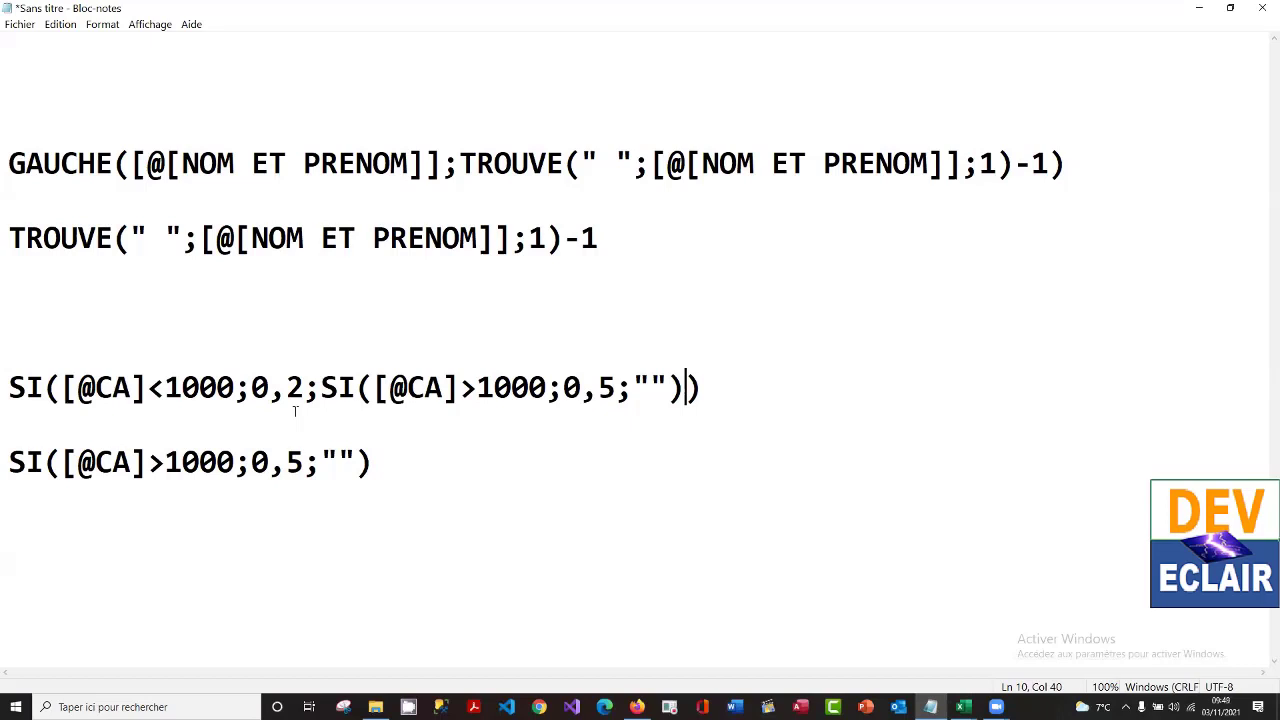
left_click_drag(715, 388, 8, 398)
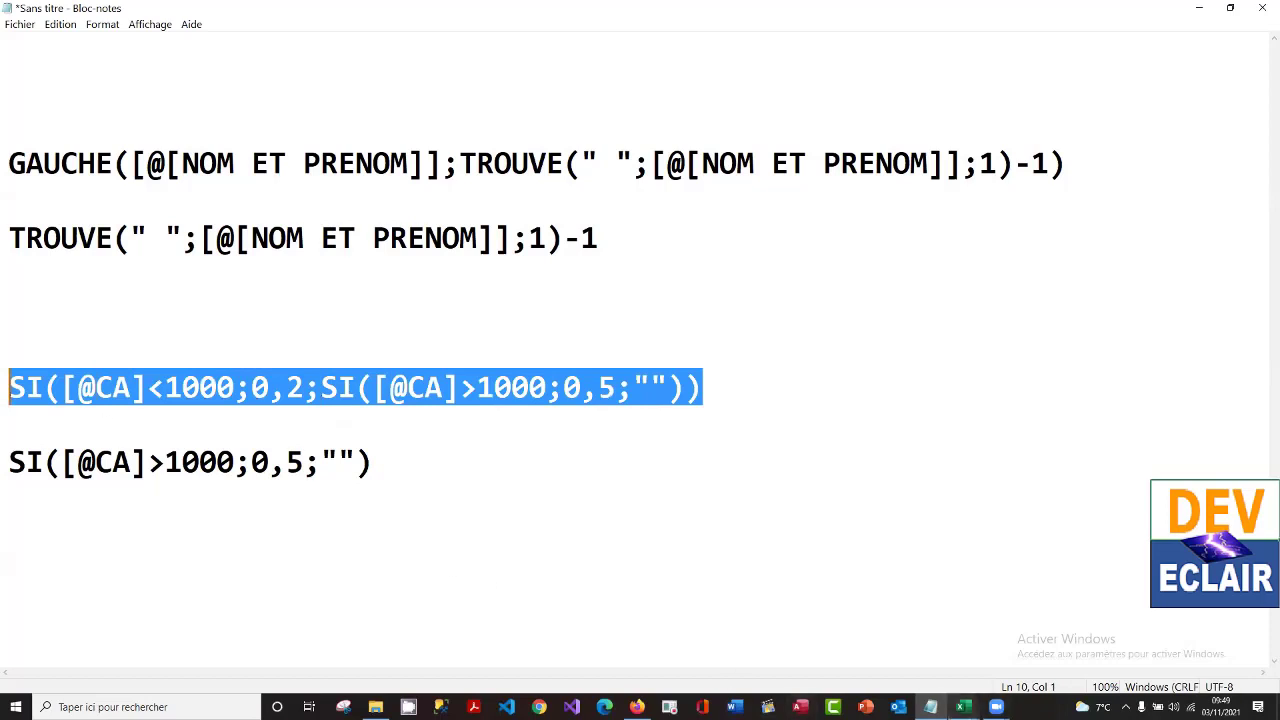
mouse_move(963, 707)
left_click(932, 670)
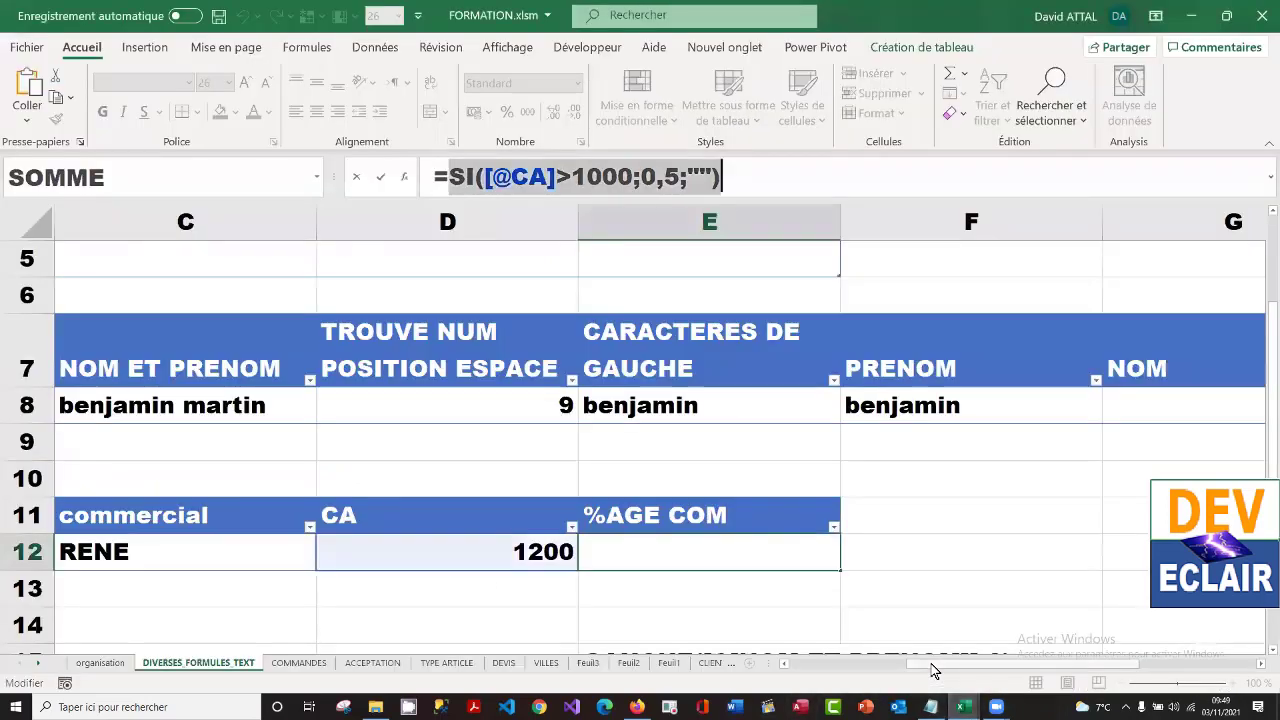
left_click(688, 552)
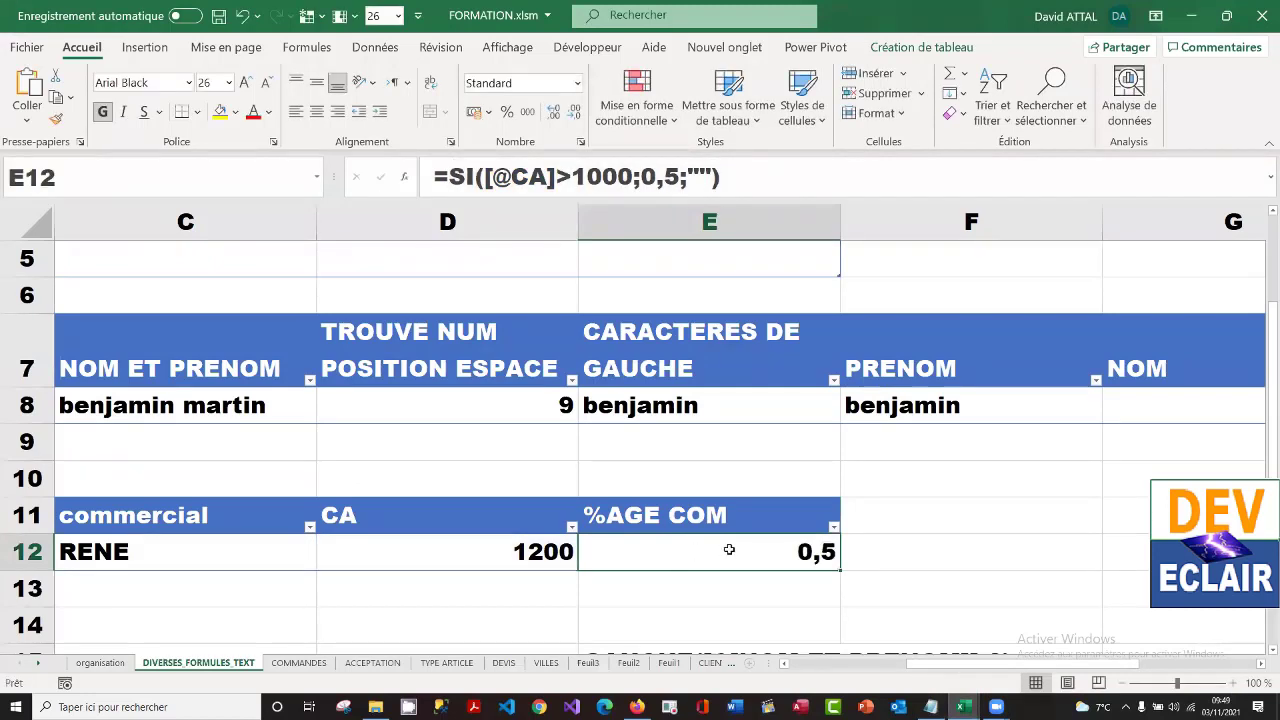
key("Delete")
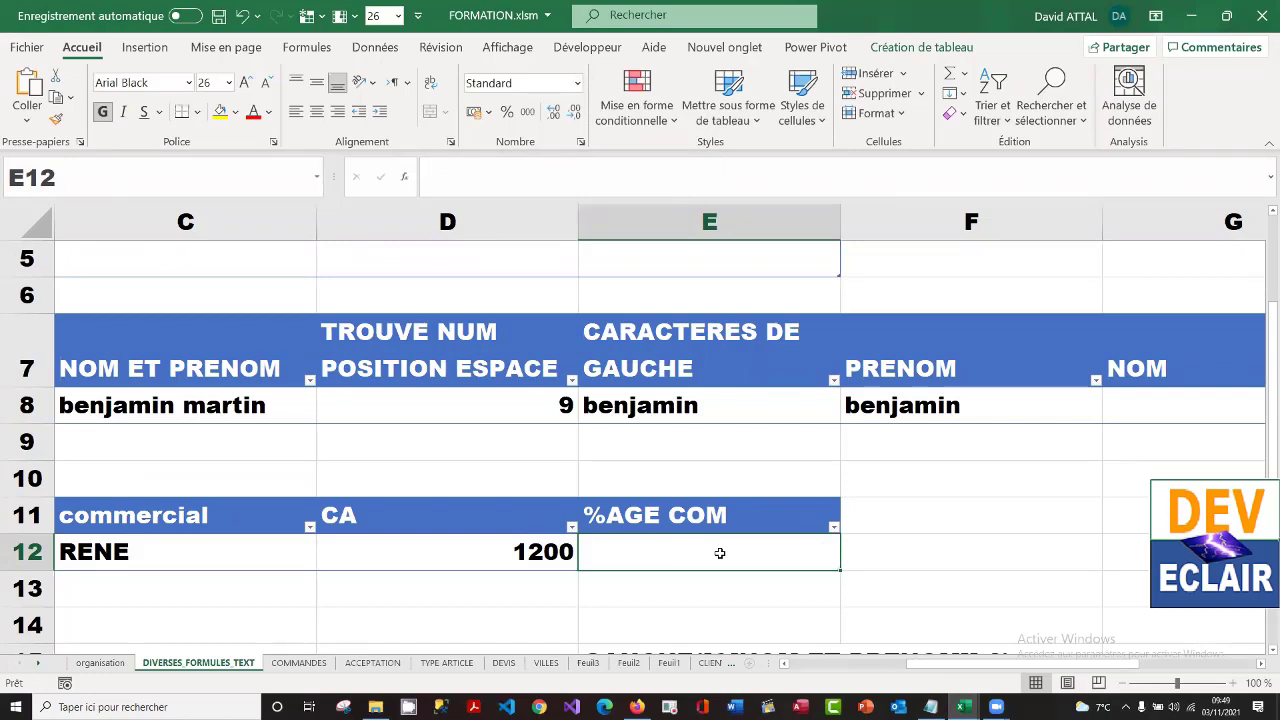
key("ctrl+v")
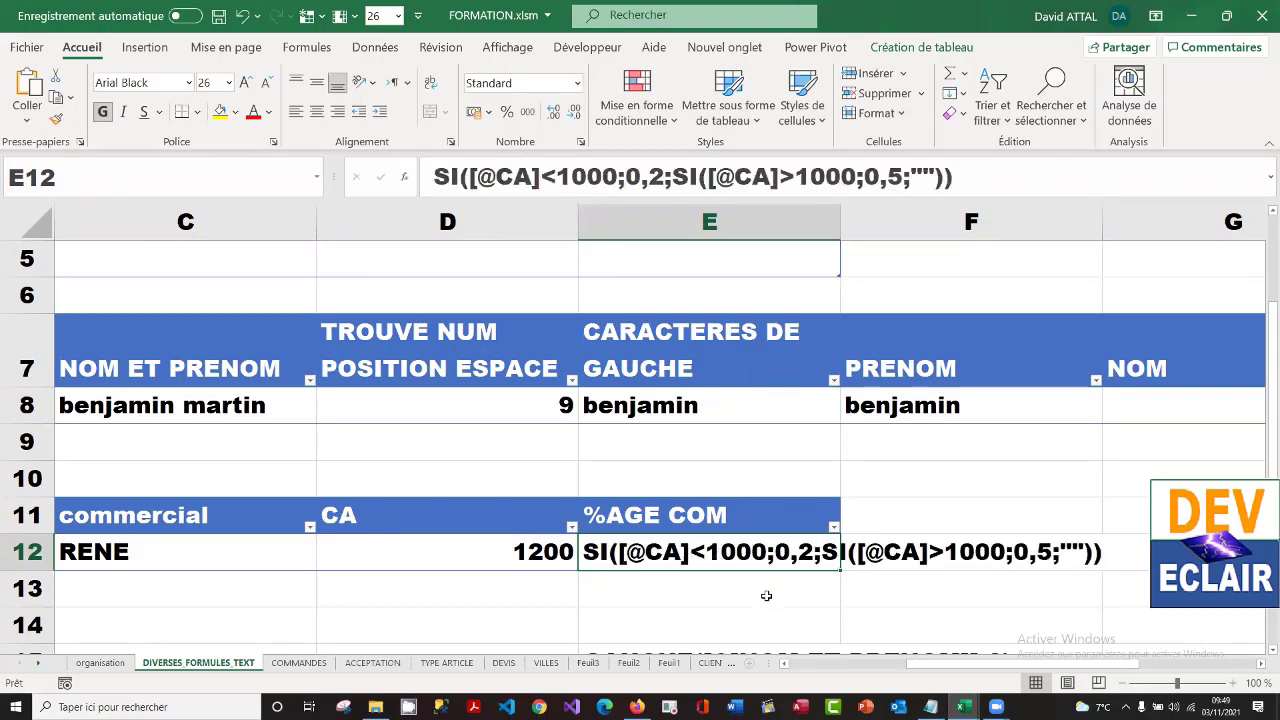
left_click(436, 177)
type("=")
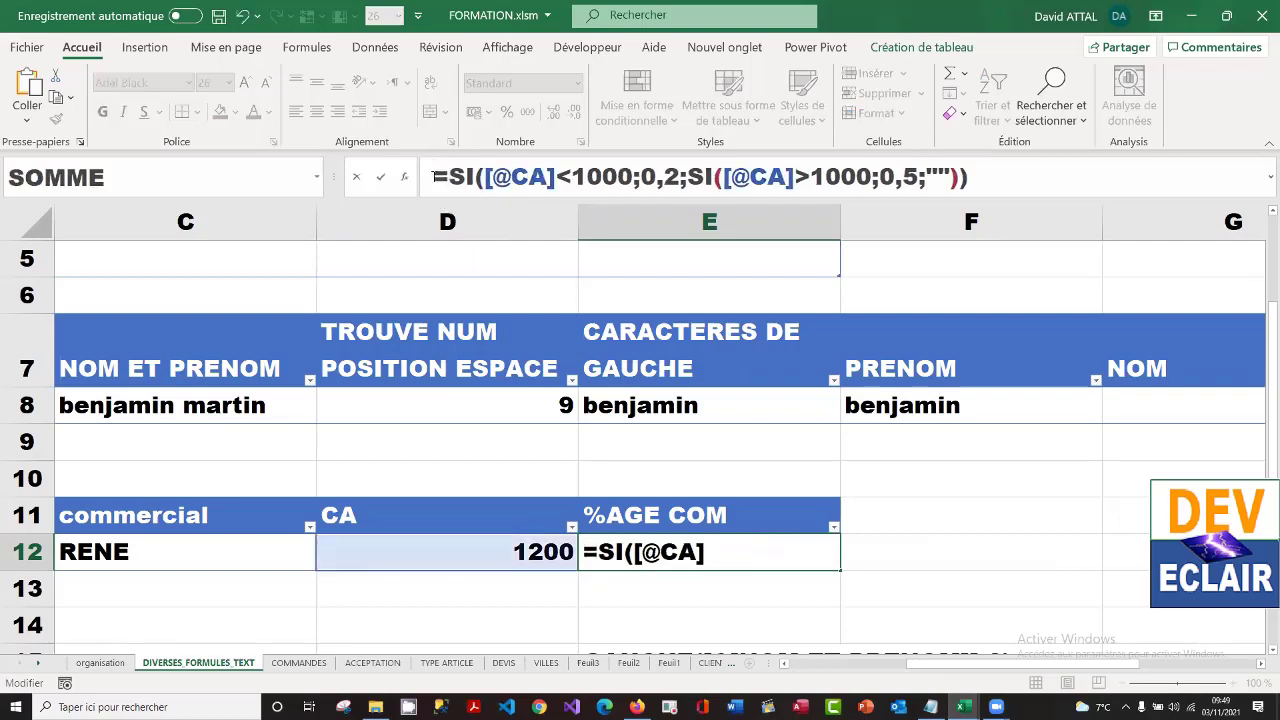
key("Return")
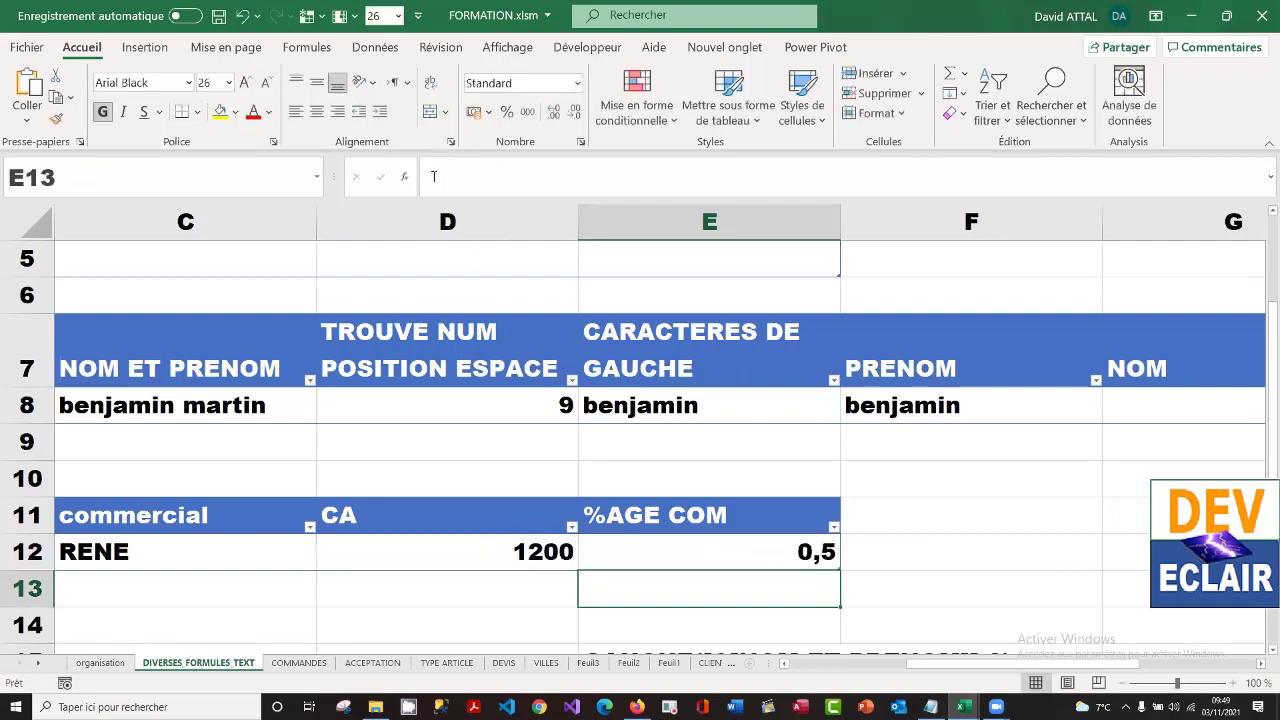
- Test the nested SI formula by entering the CA values 900 and 1000 in D12
left_click(536, 556)
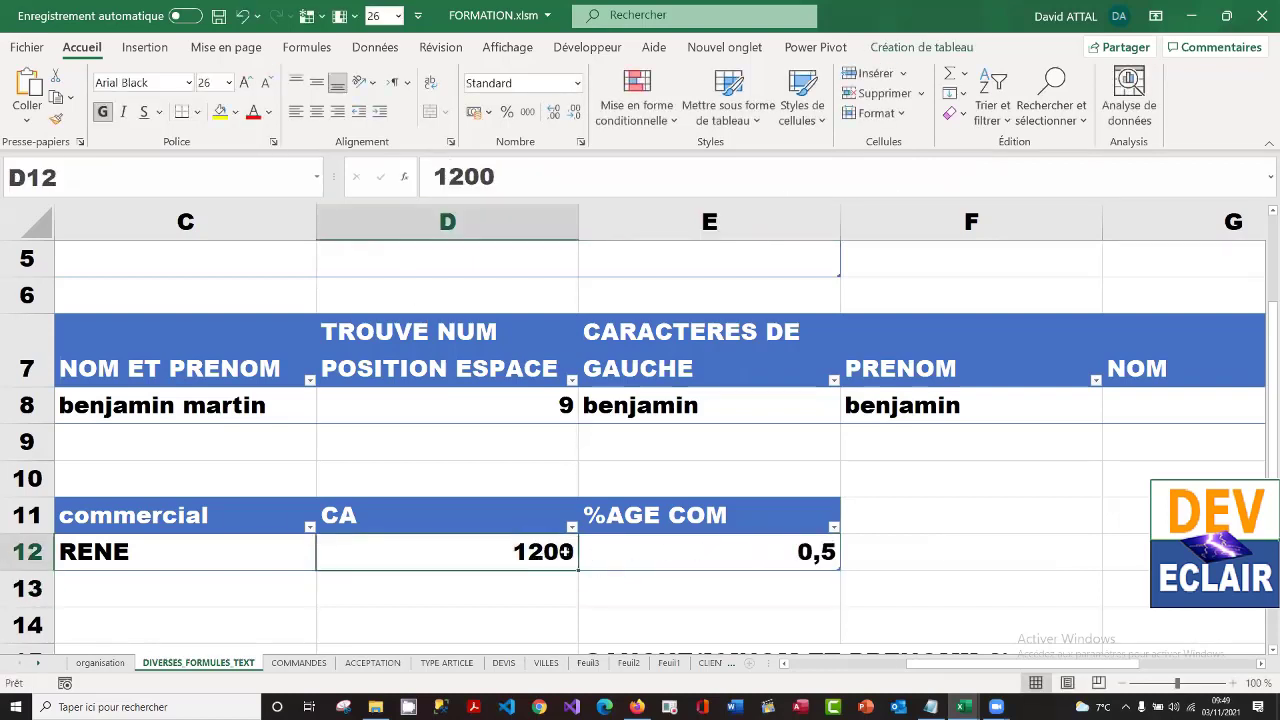
type("900")
key("Return")
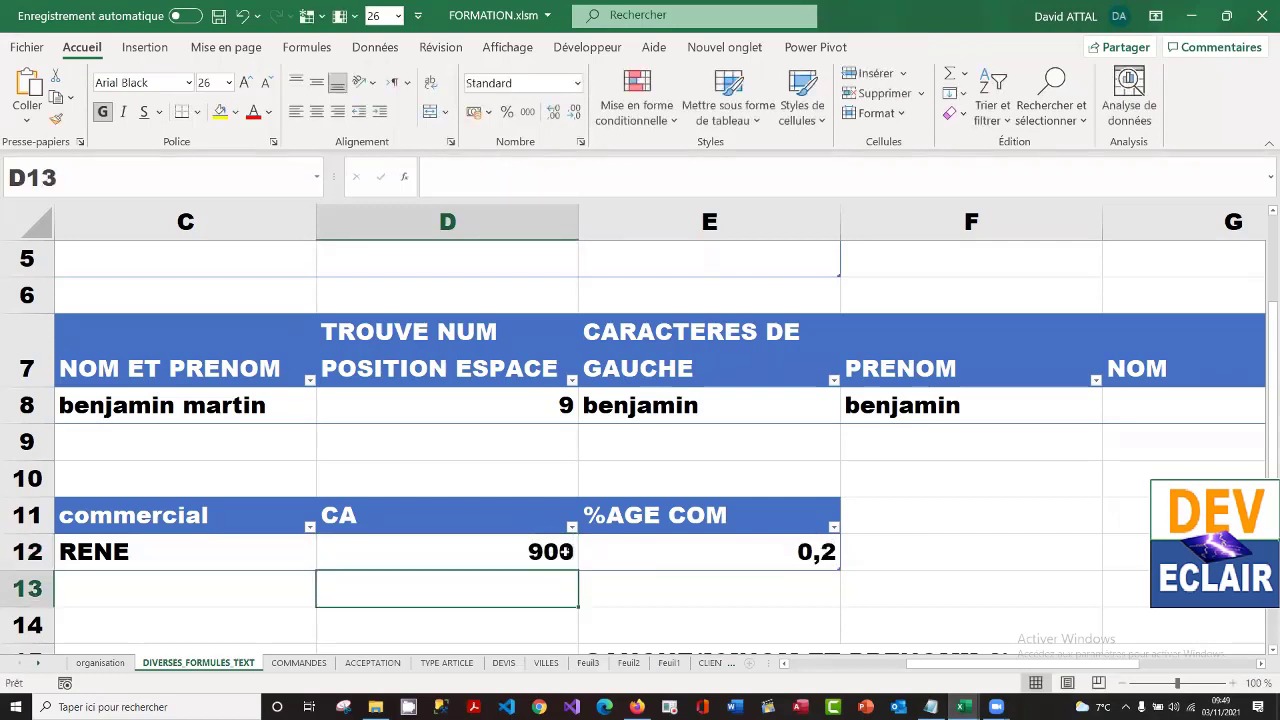
left_click(527, 552)
type("100")
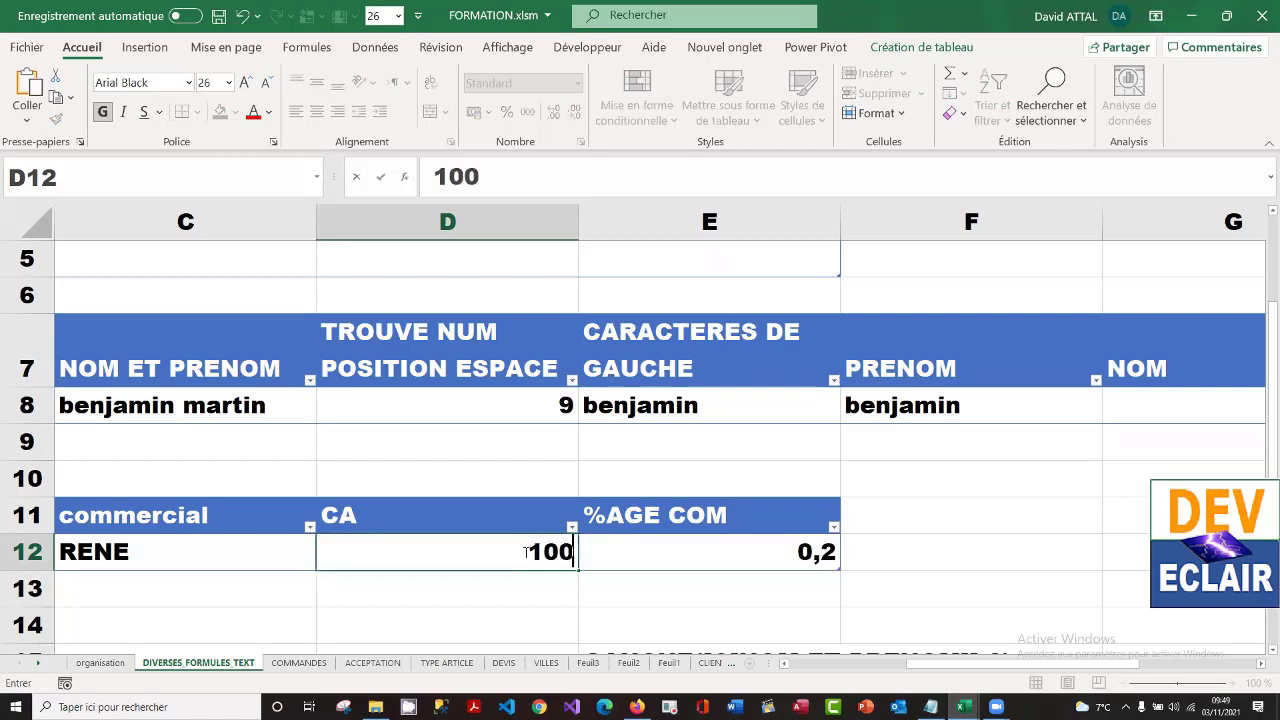
type("0")
key("Return")
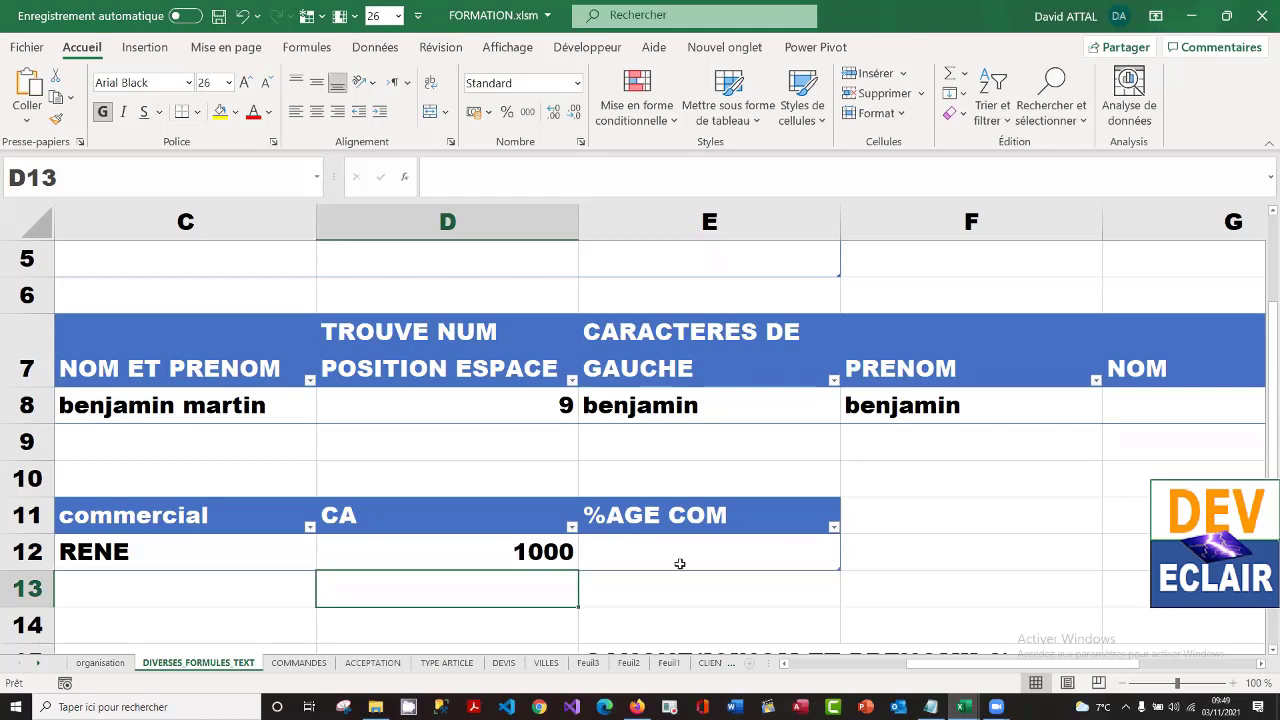
left_click(718, 553)
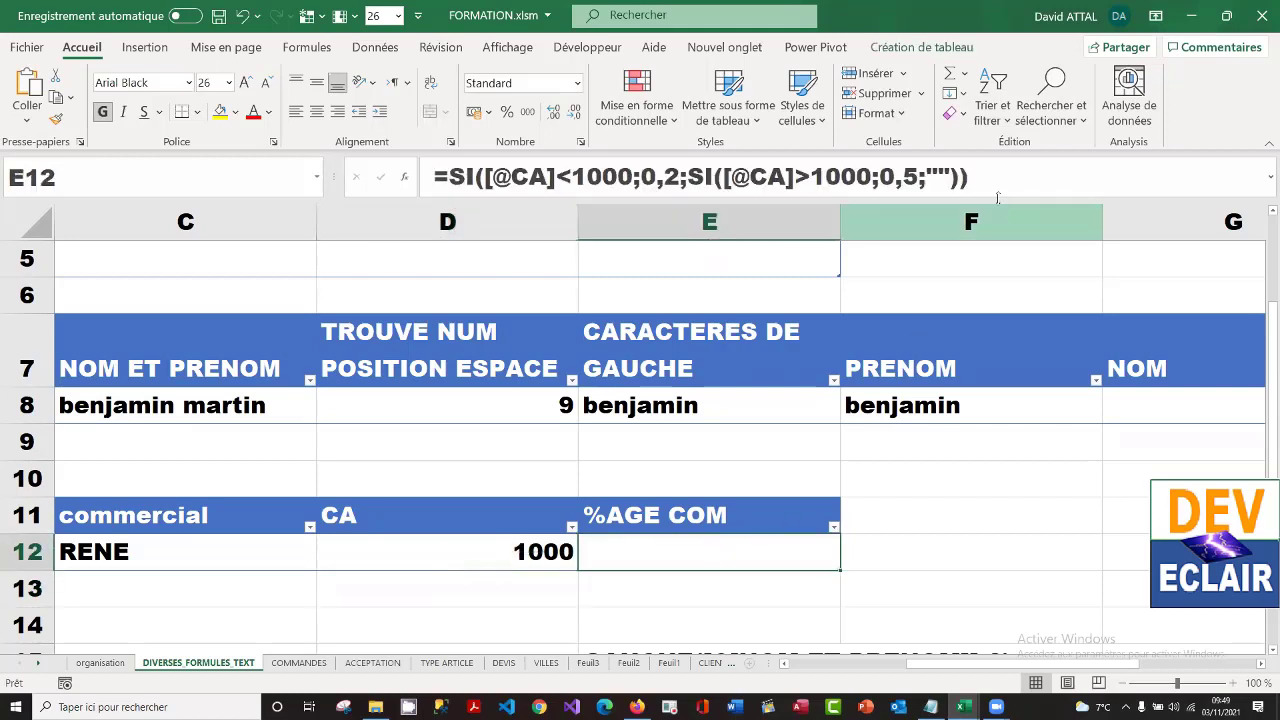
left_click_drag(972, 177, 430, 178)
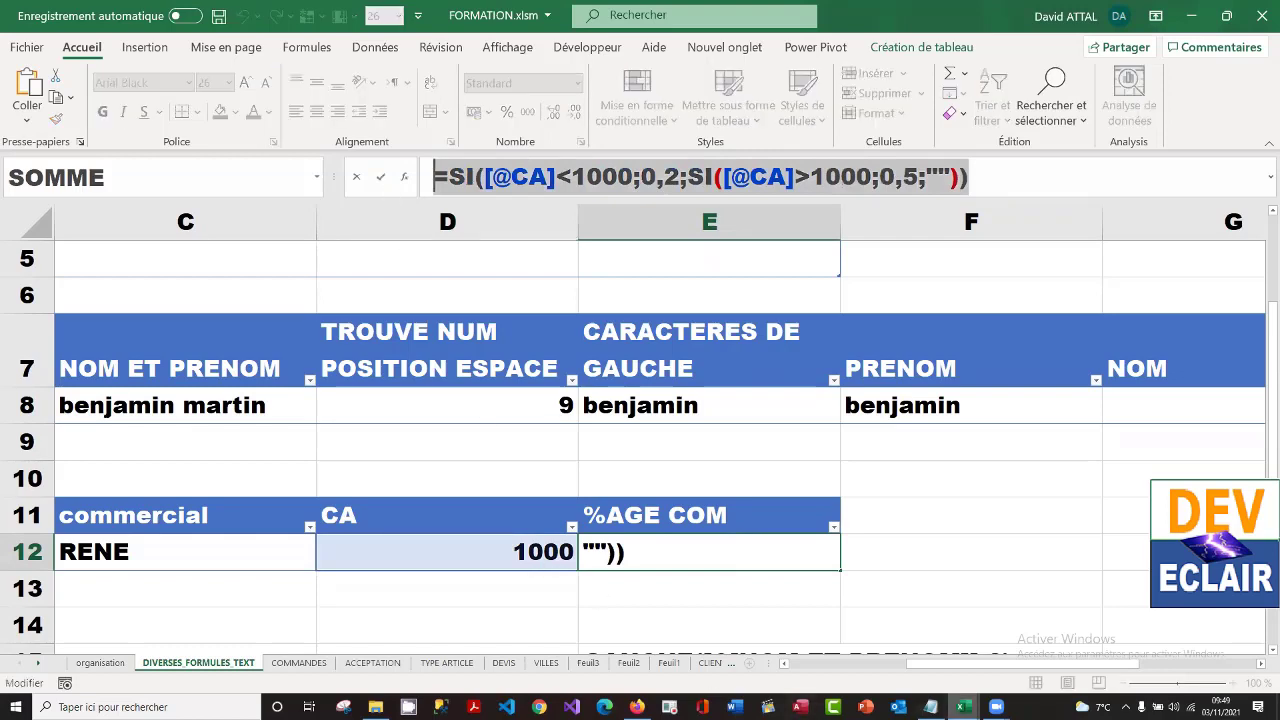
left_click(930, 707)
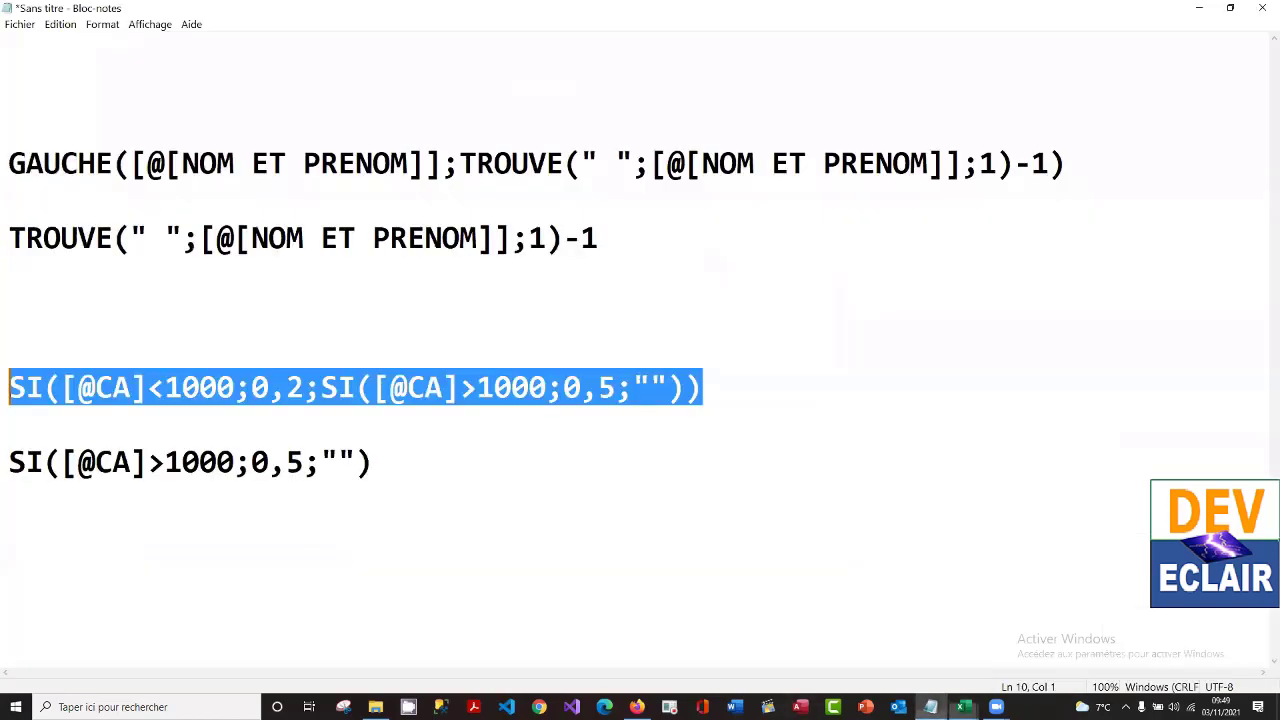
left_click(420, 492)
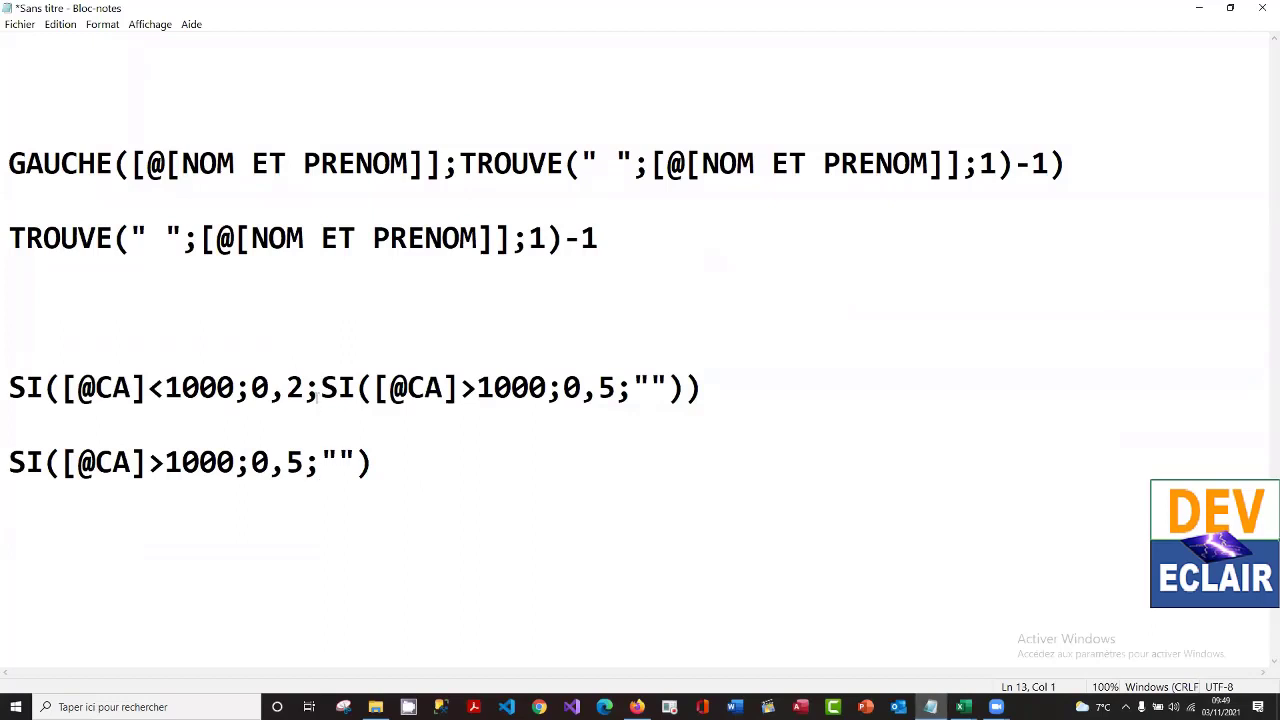
left_click_drag(320, 387, 680, 389)
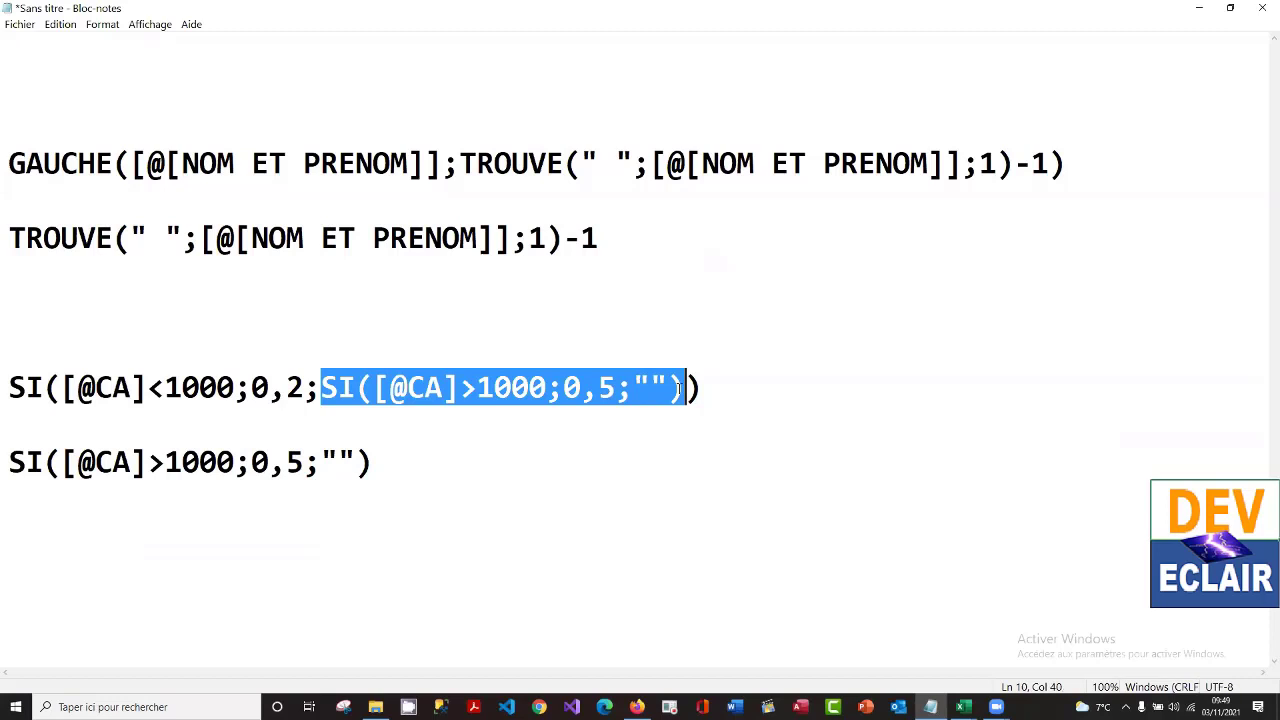
key("Delete")
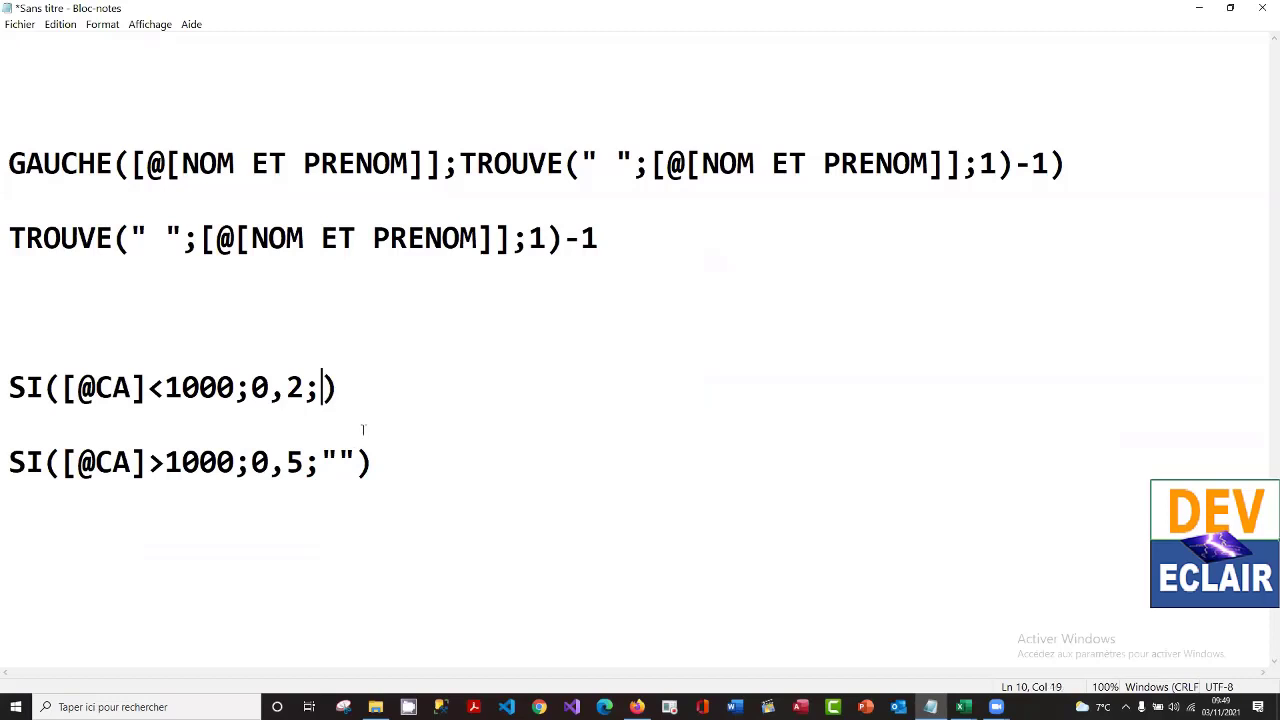
type("\"\"")
left_click(403, 530)
left_click(394, 461)
key("shift+Home")
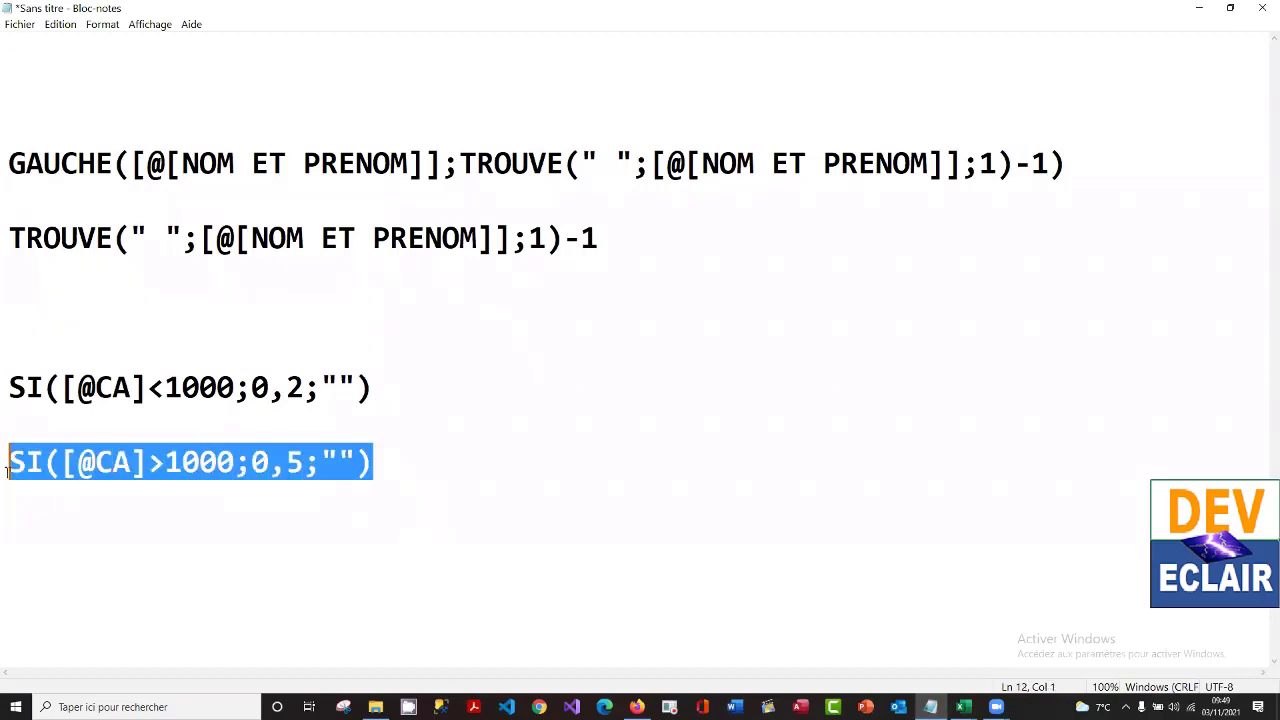
left_click_drag(323, 378, 357, 385)
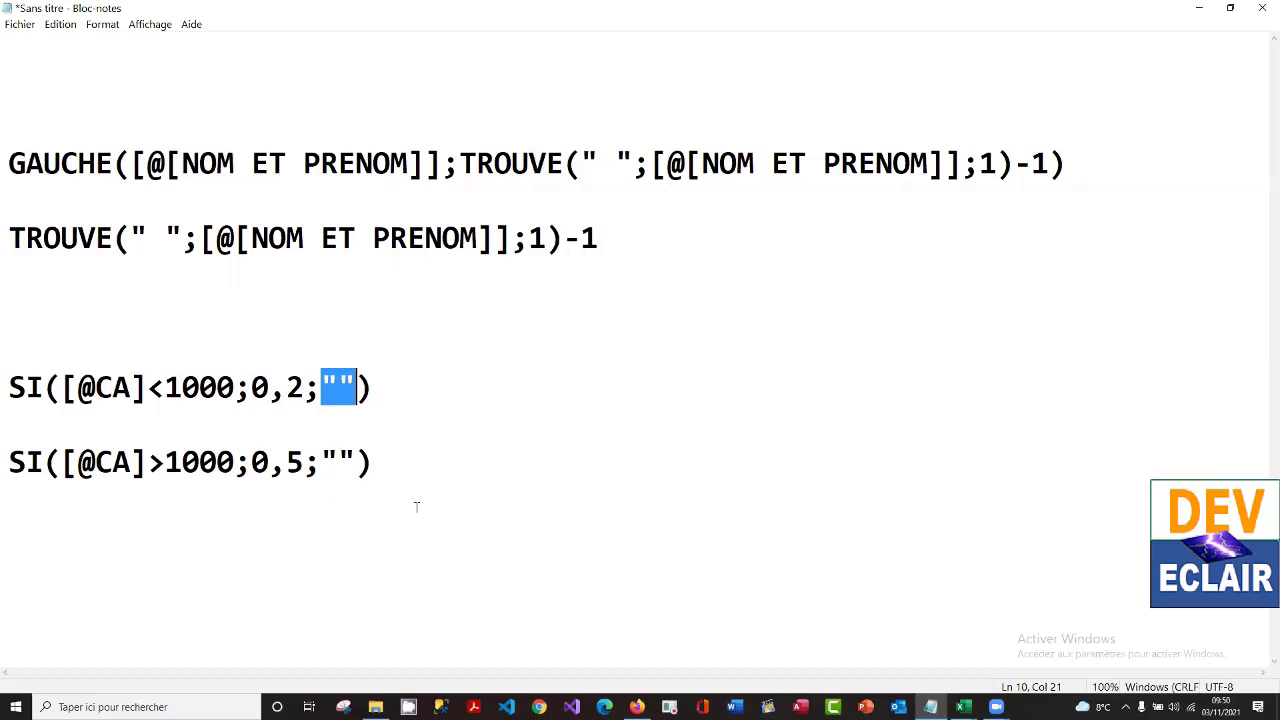
left_click_drag(381, 464, 7, 474)
key("ctrl+c")
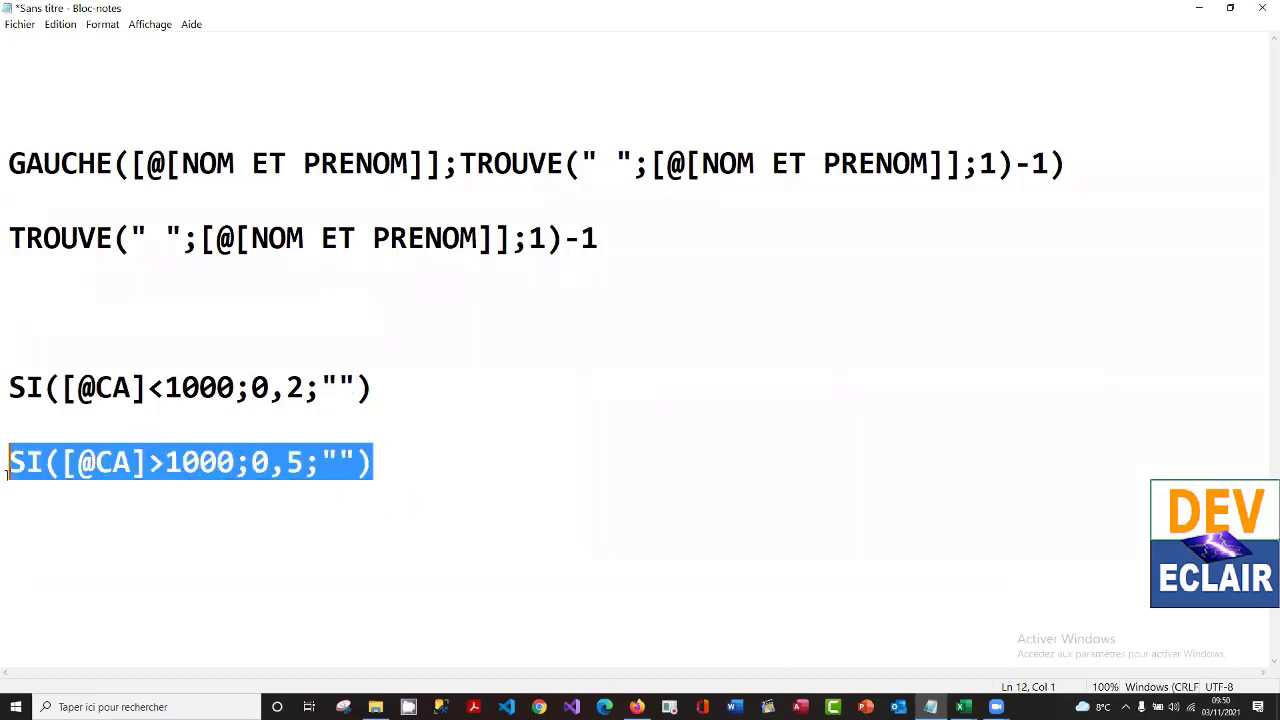
left_click(14, 524)
key("Return")
key("ctrl+v")
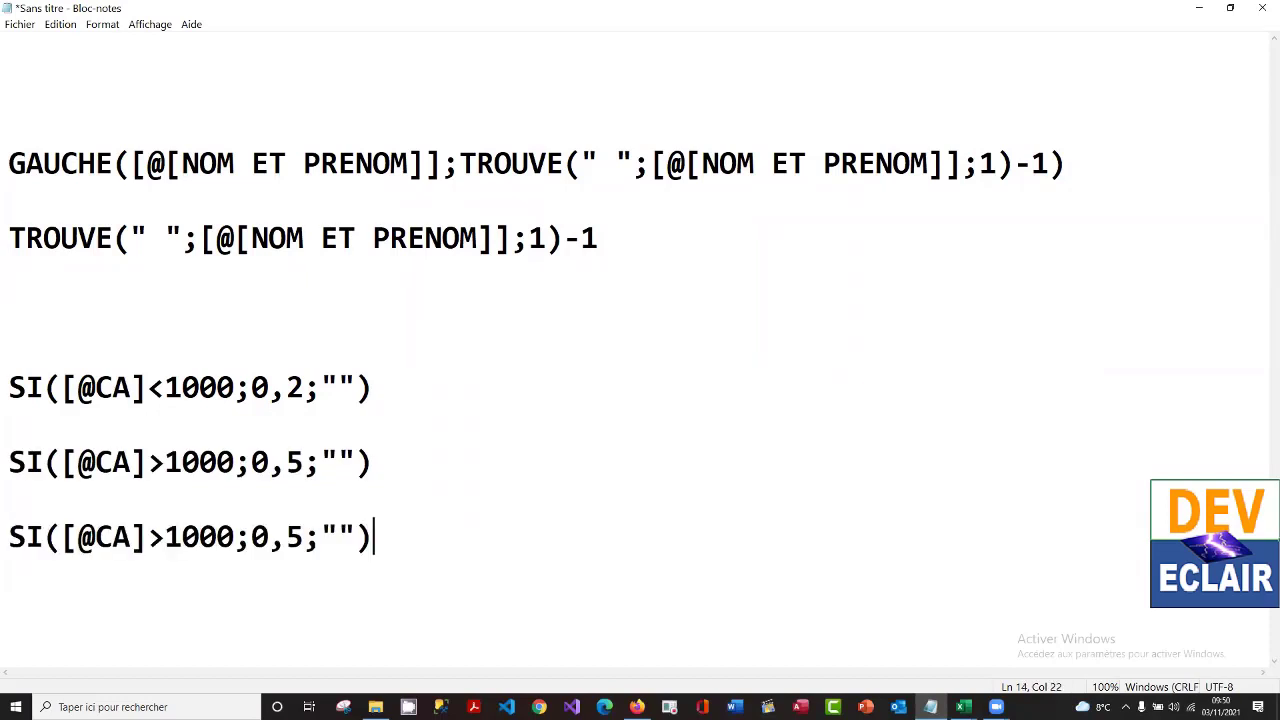
left_click_drag(166, 537, 149, 538)
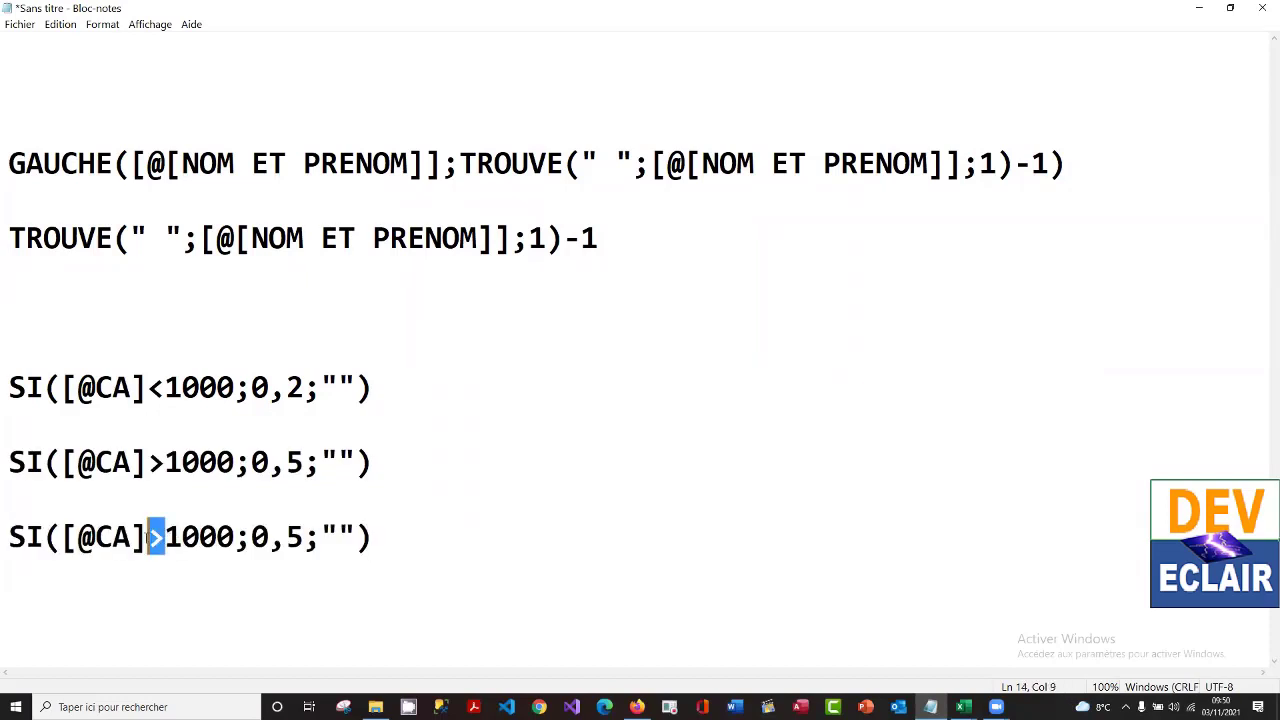
type("=")
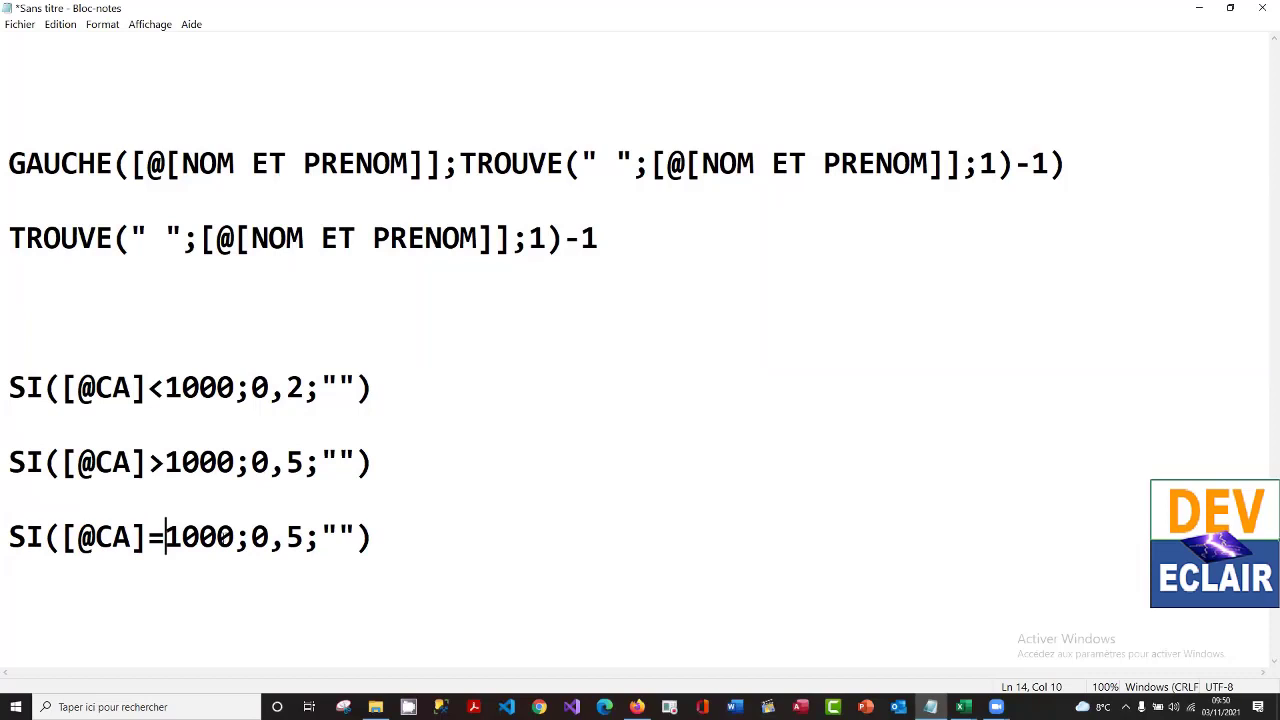
left_click_drag(252, 537, 303, 537)
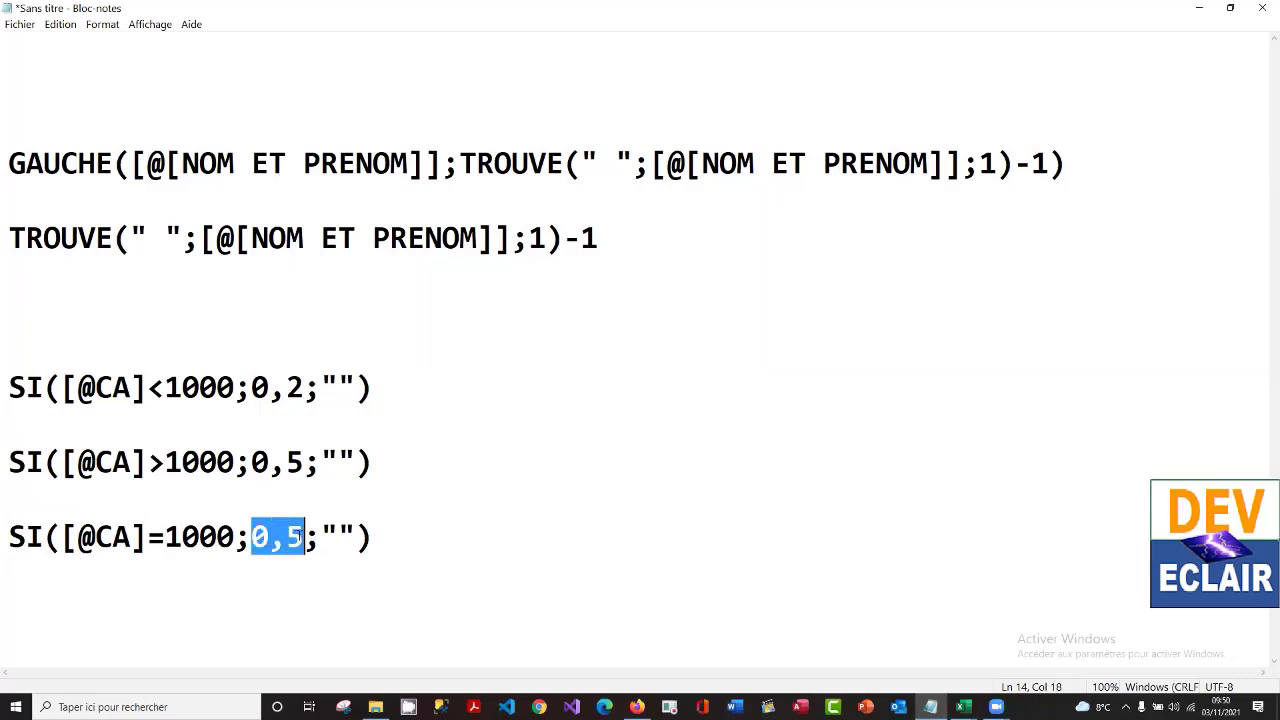
type("\"")
type("BRA")
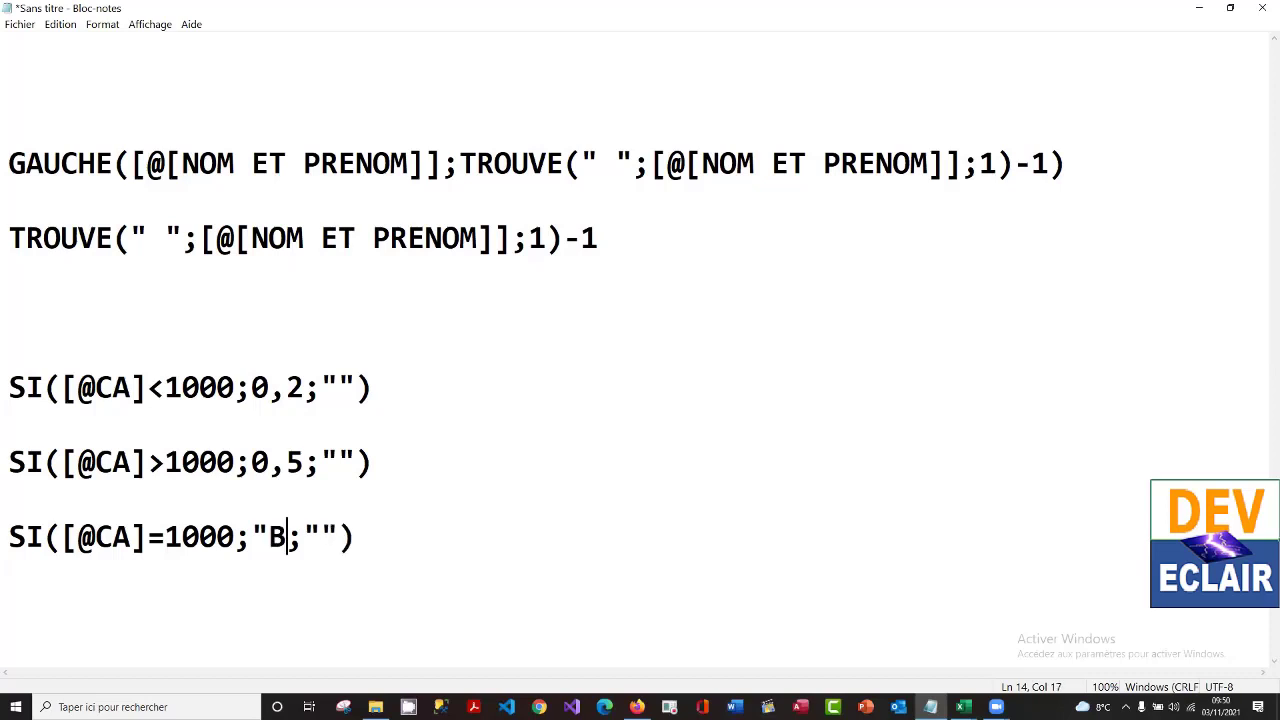
type("VO\"")
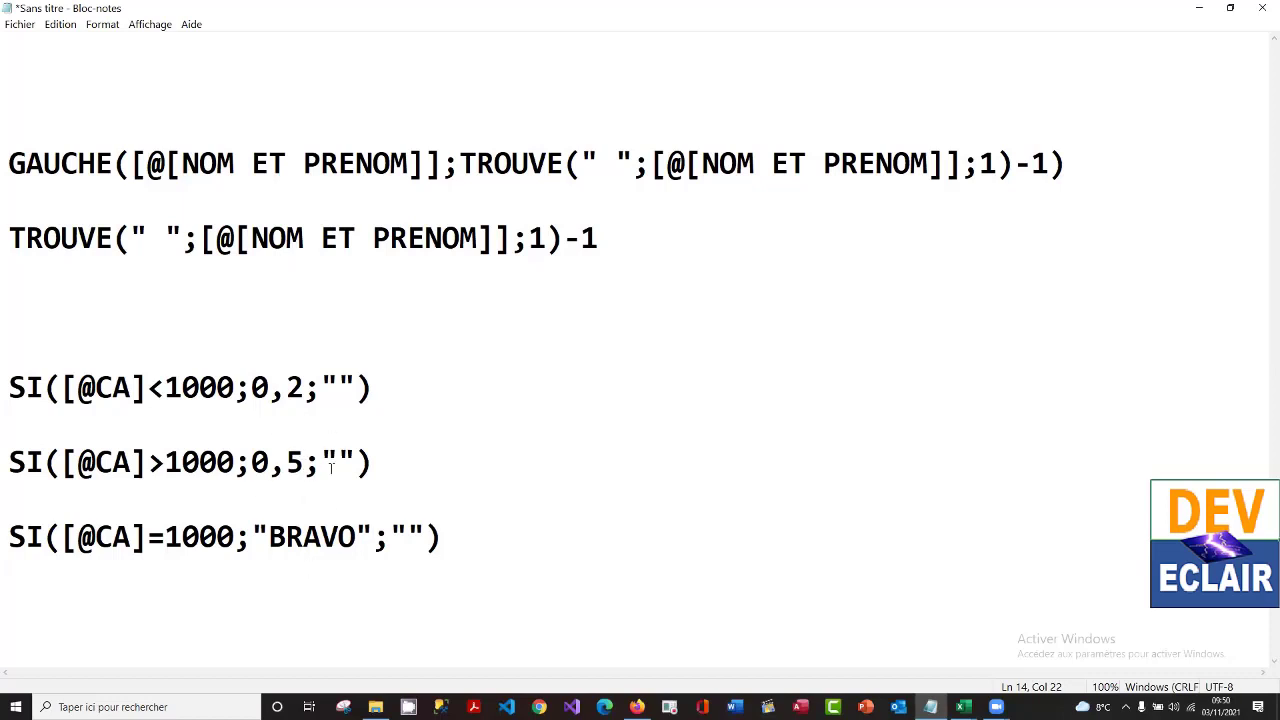
- Nest the second SI formula into the first by copying it over the first formula's "" false value
left_click(386, 462)
left_click_drag(208, 443, 8, 466)
right_click(84, 462)
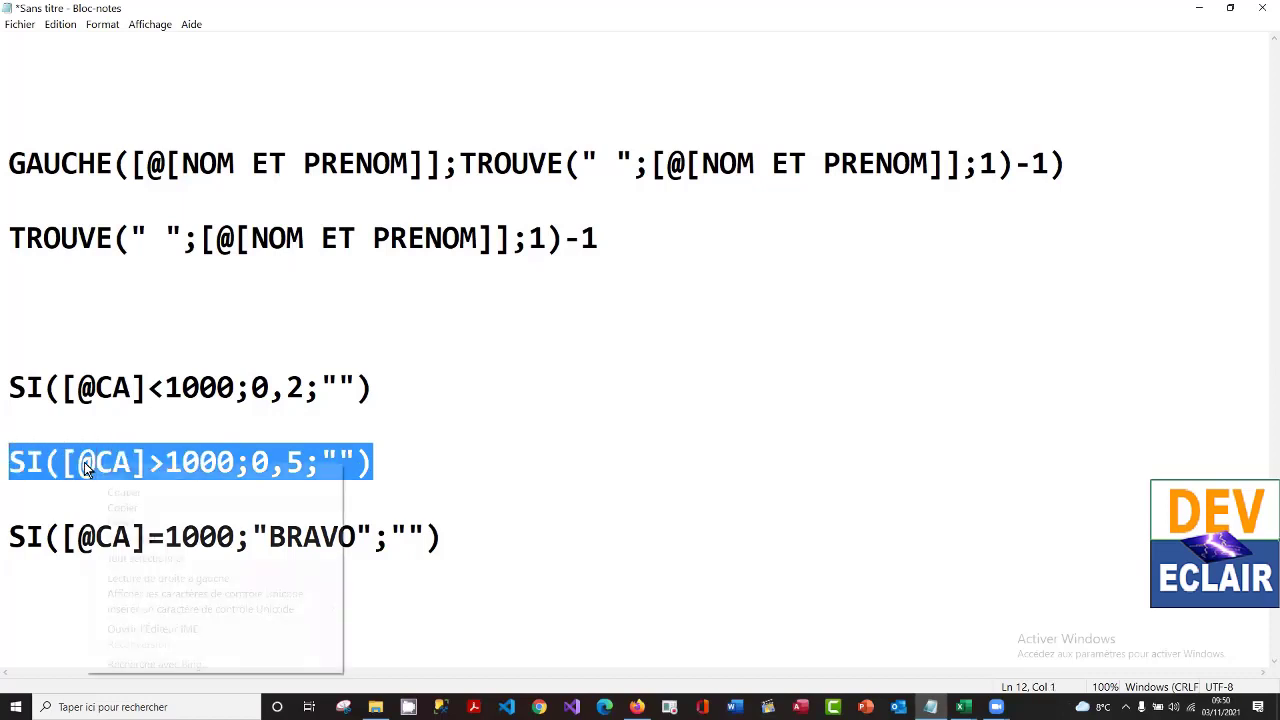
left_click(126, 507)
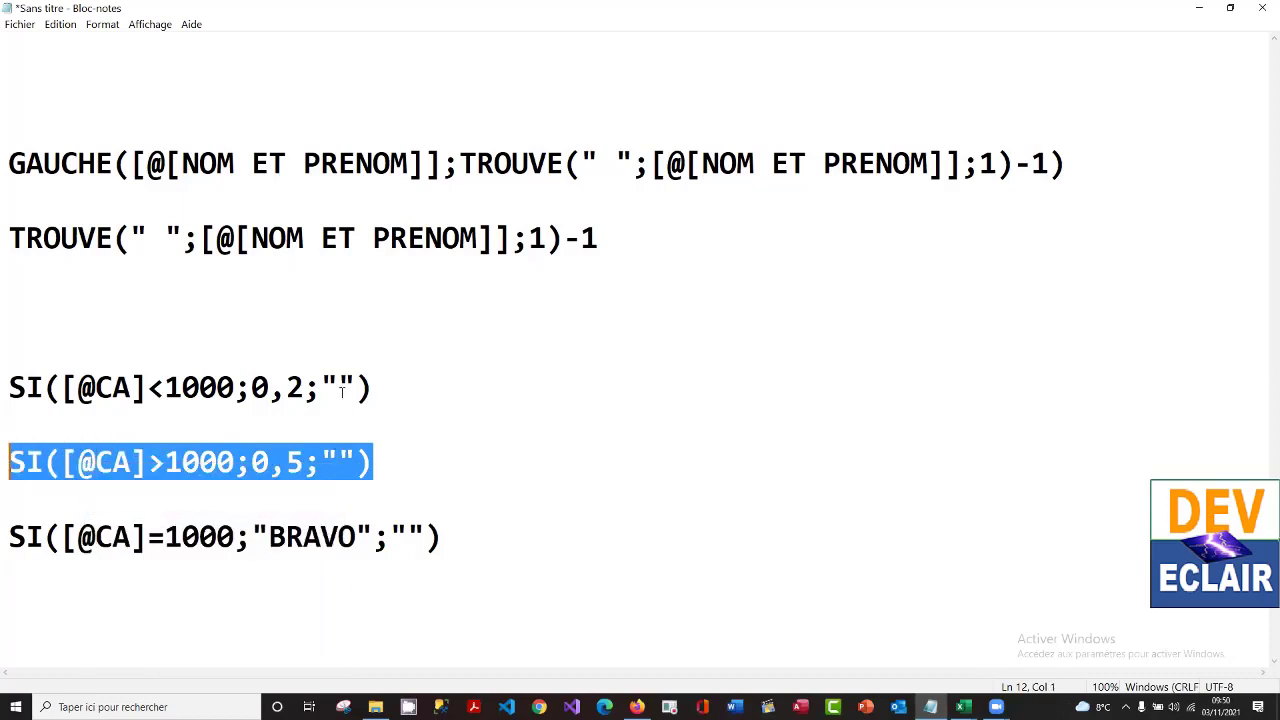
left_click_drag(321, 387, 358, 387)
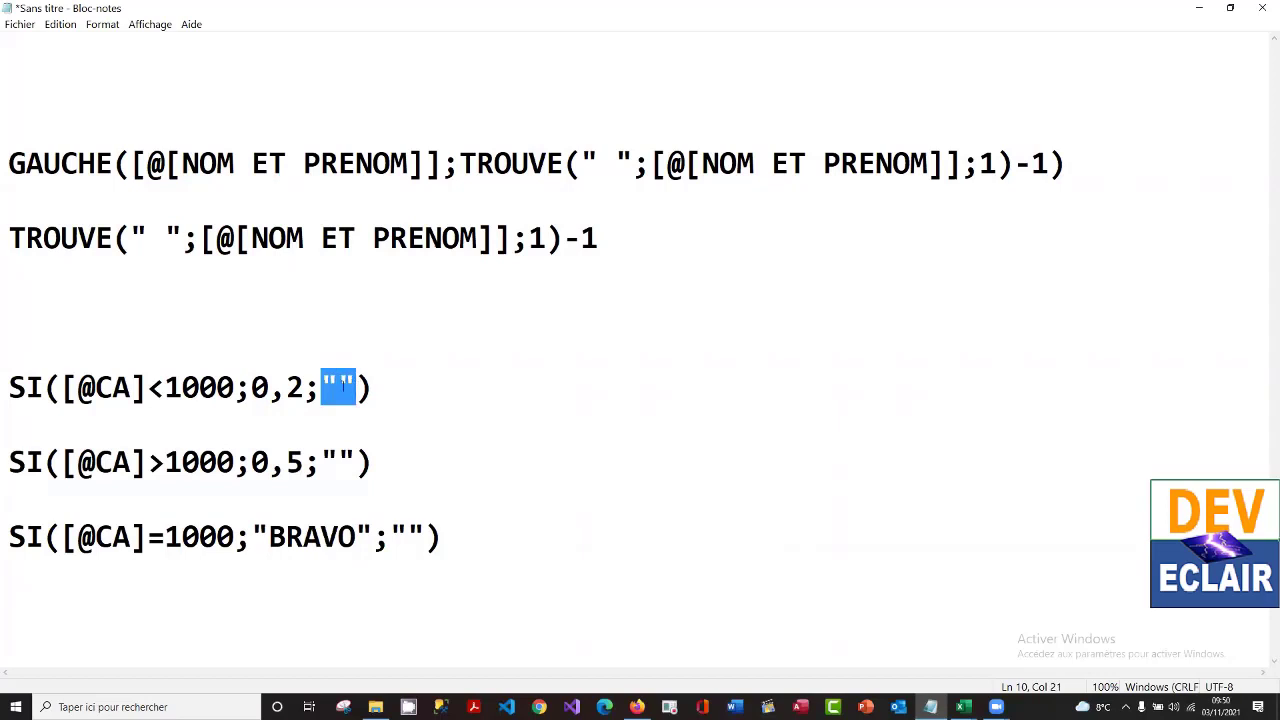
right_click(341, 385)
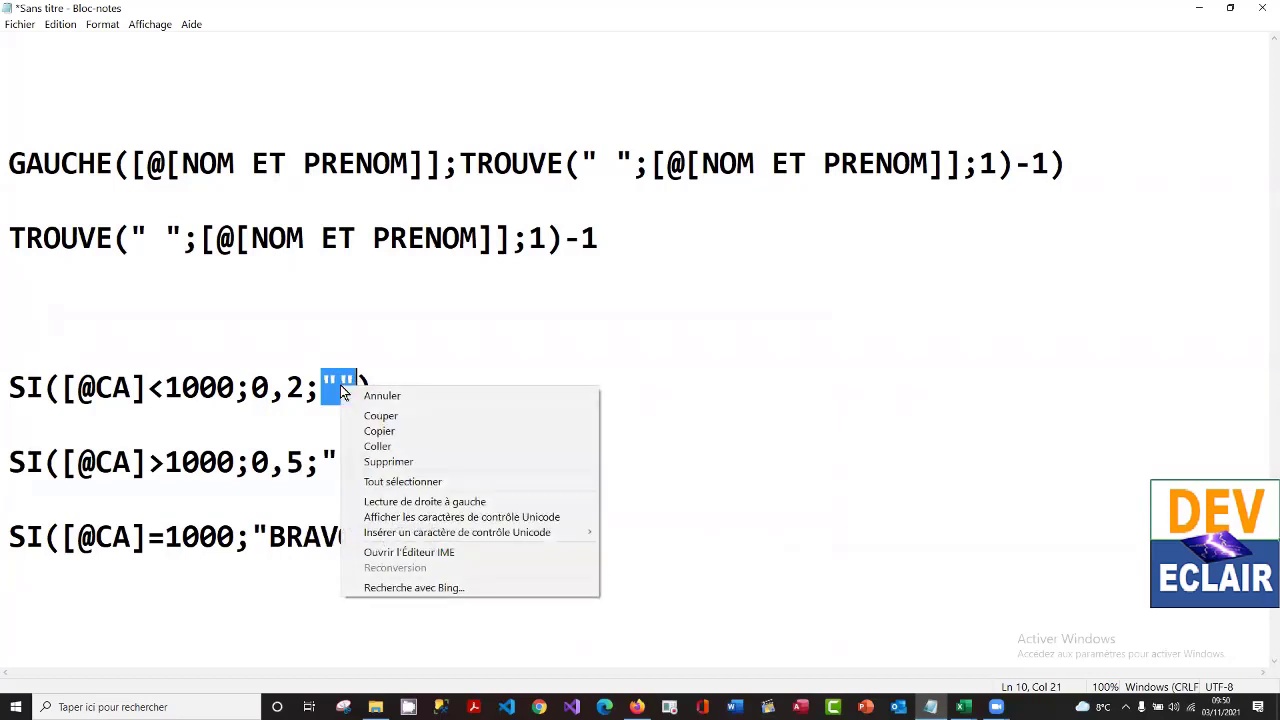
left_click(405, 446)
left_click_drag(443, 537, 8, 543)
right_click(89, 328)
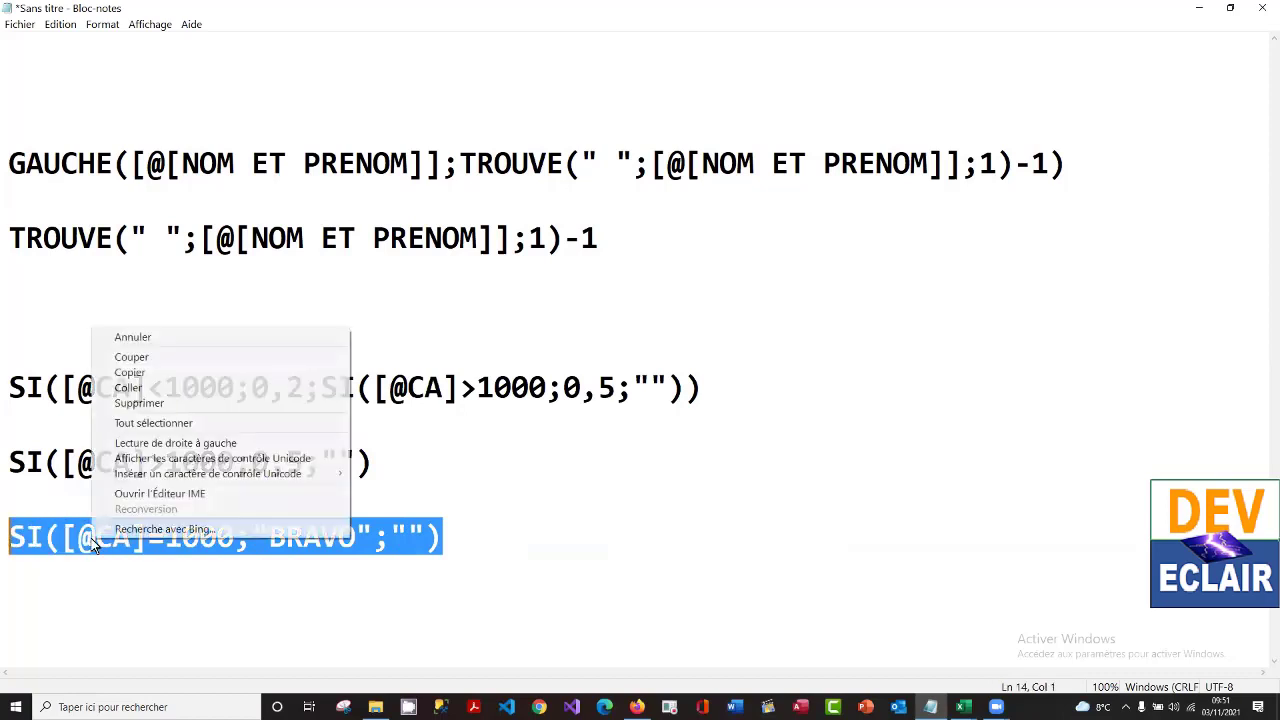
left_click(180, 367)
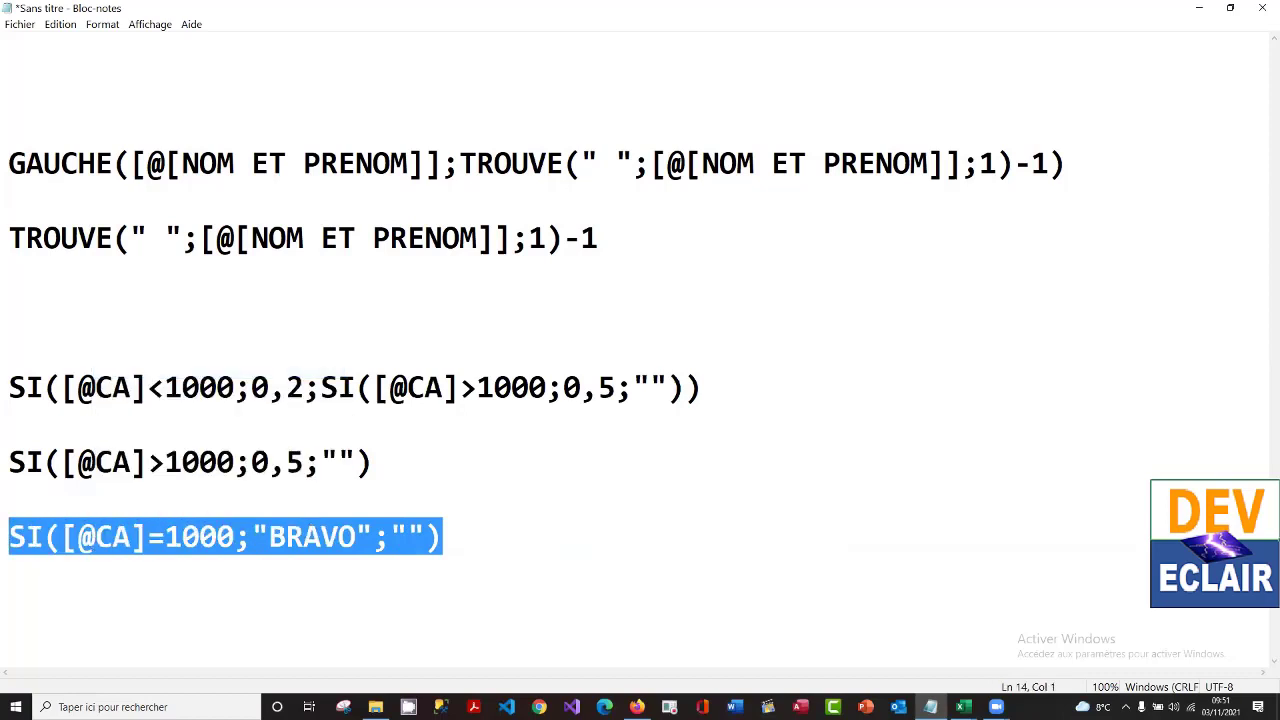
left_click_drag(632, 387, 667, 387)
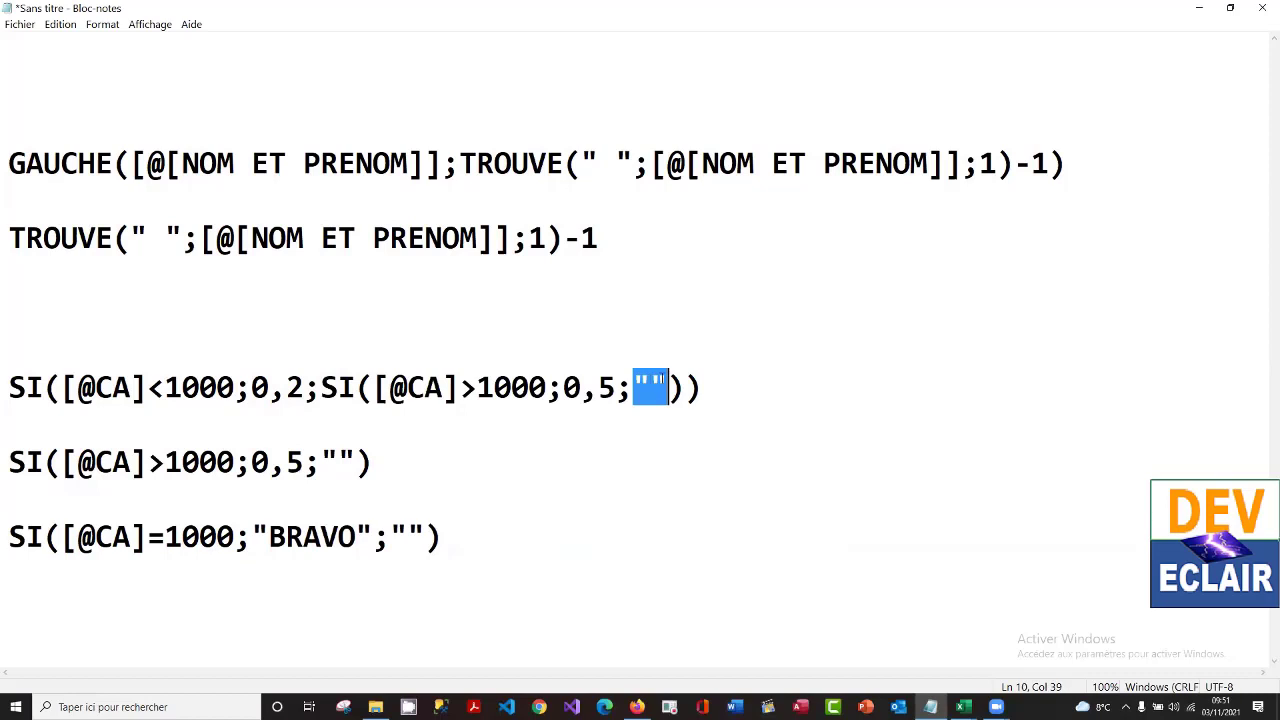
right_click(653, 387)
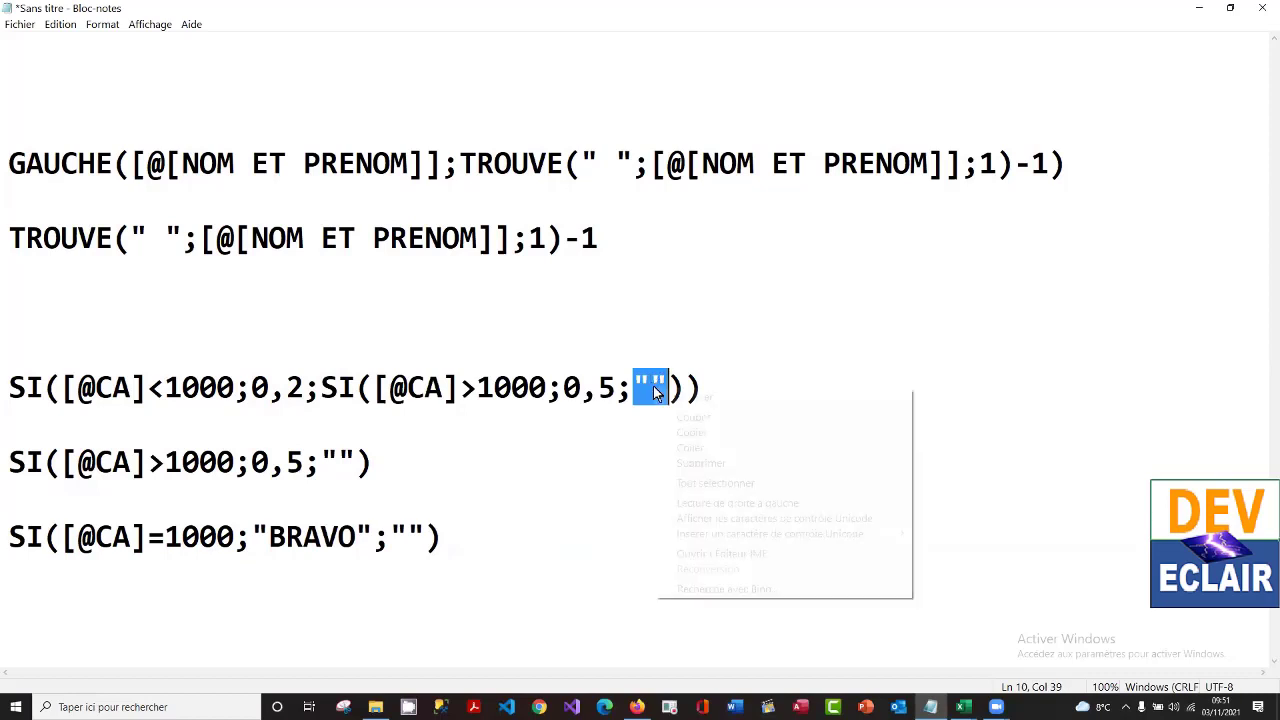
left_click(709, 449)
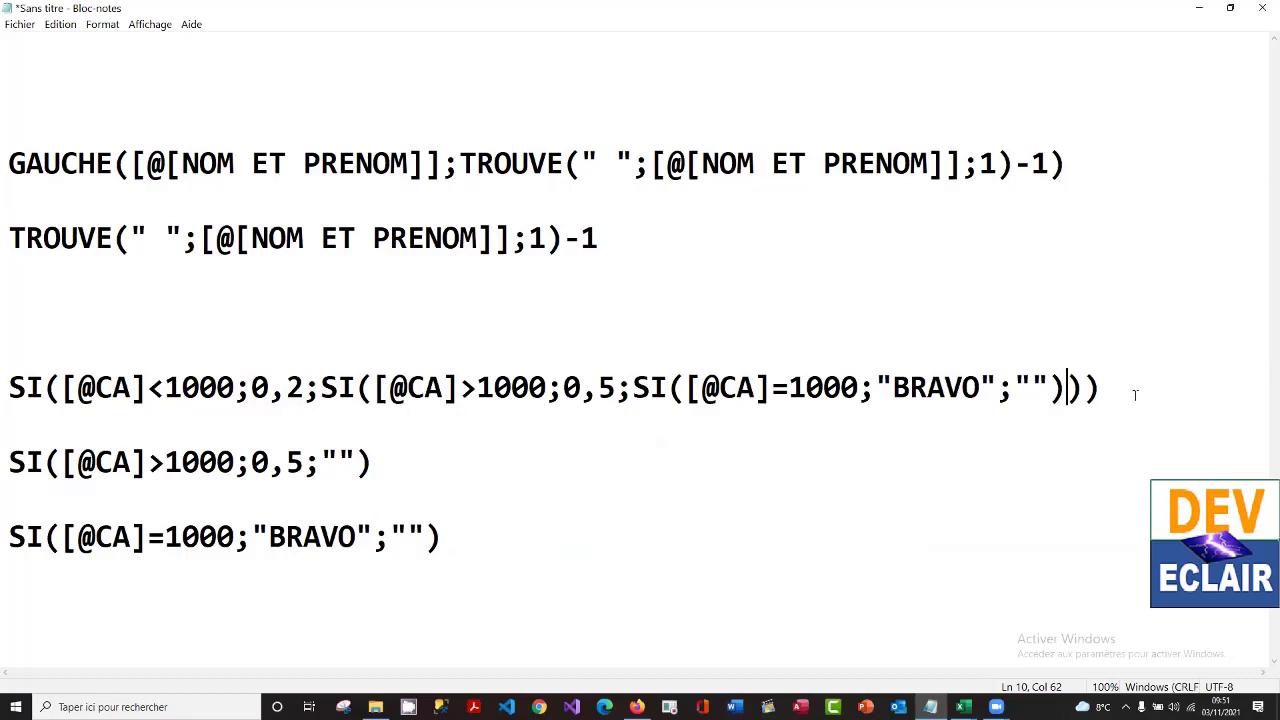
- Copy the complete three-level SI formula and switch to the FORMATION.xlsm workbook in Excel
left_click_drag(1135, 395, 8, 395)
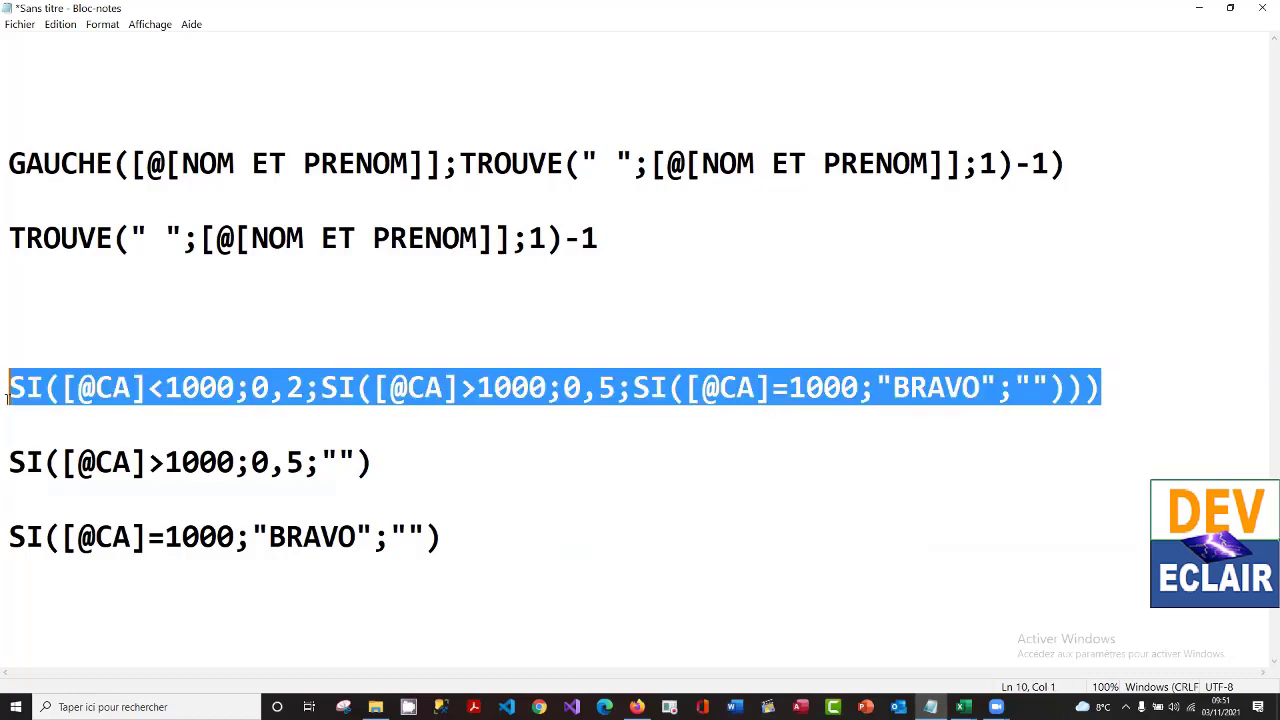
left_click(8, 395)
left_click_drag(8, 390, 1134, 385)
right_click(968, 387)
left_click(1039, 432)
left_click(963, 707)
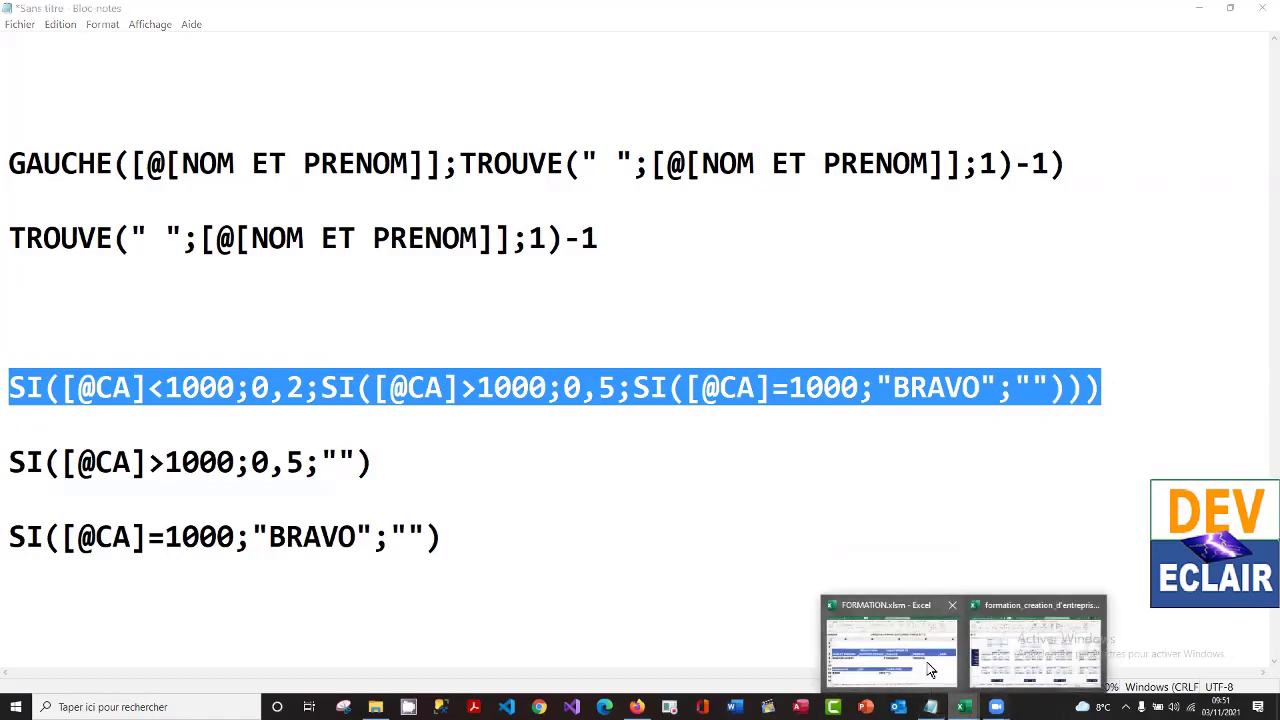
left_click(889, 650)
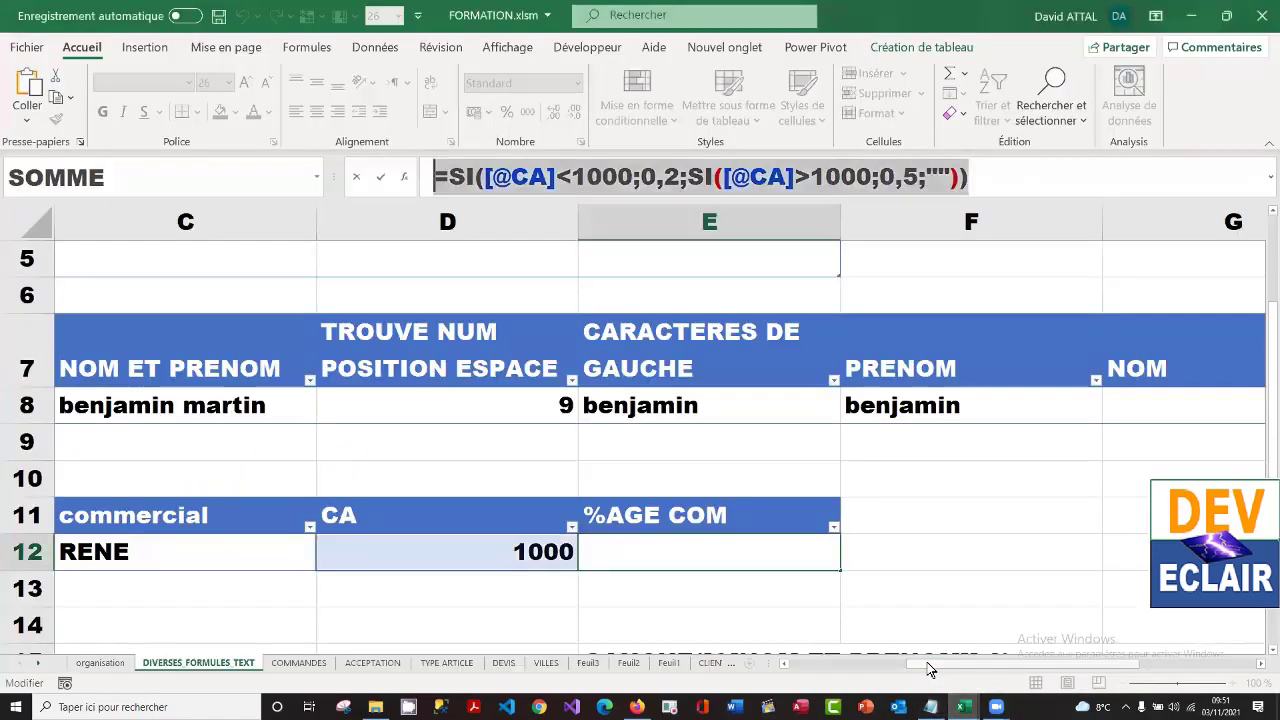
left_click(728, 590)
key("Escape")
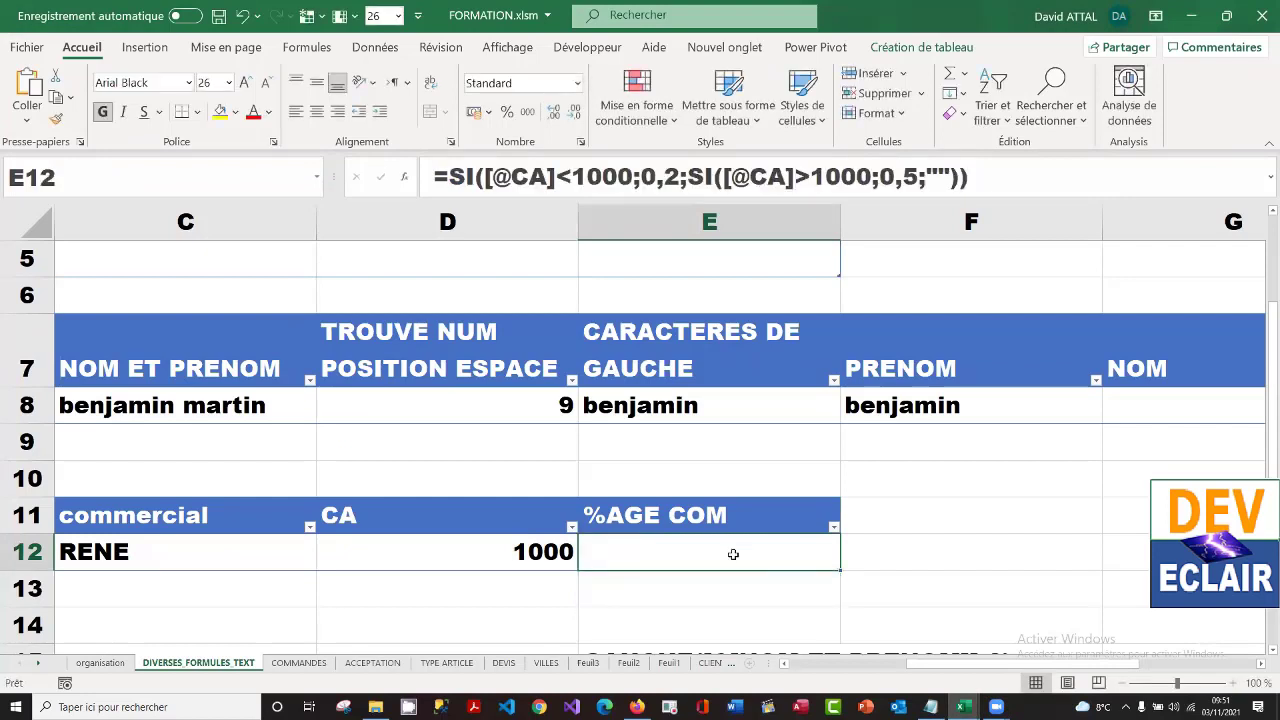
key("Delete")
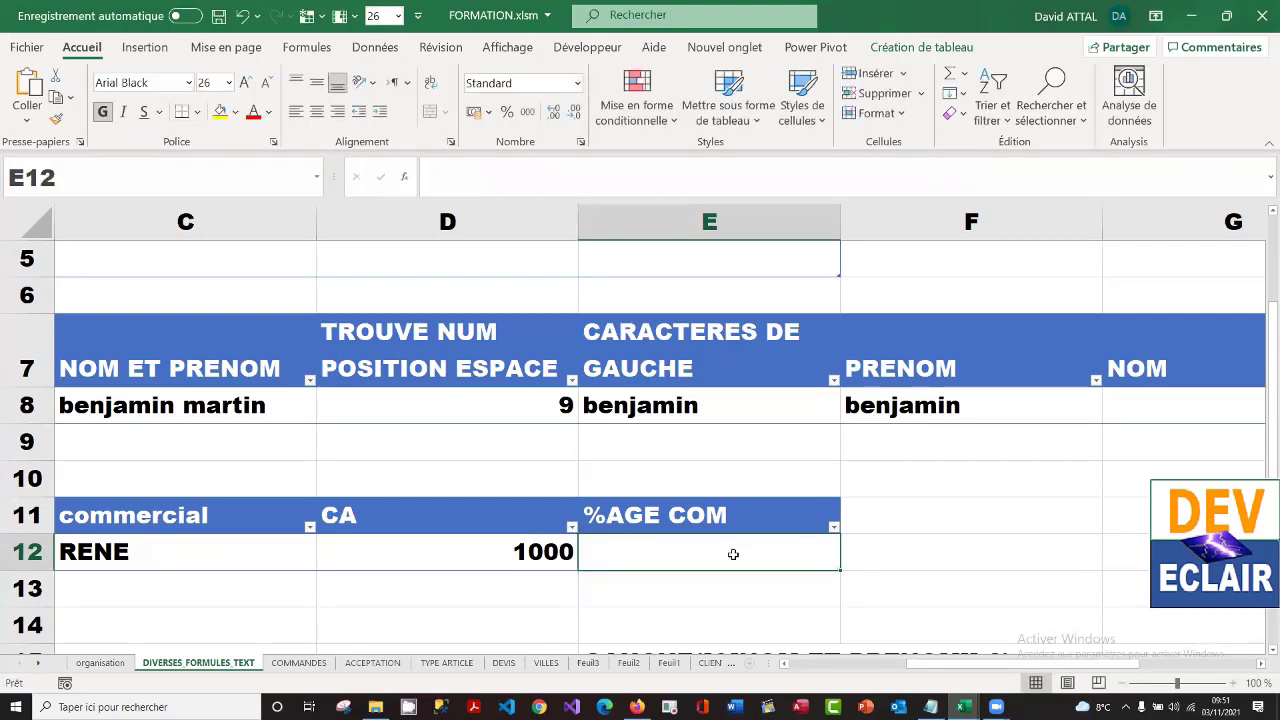
key("ctrl+v")
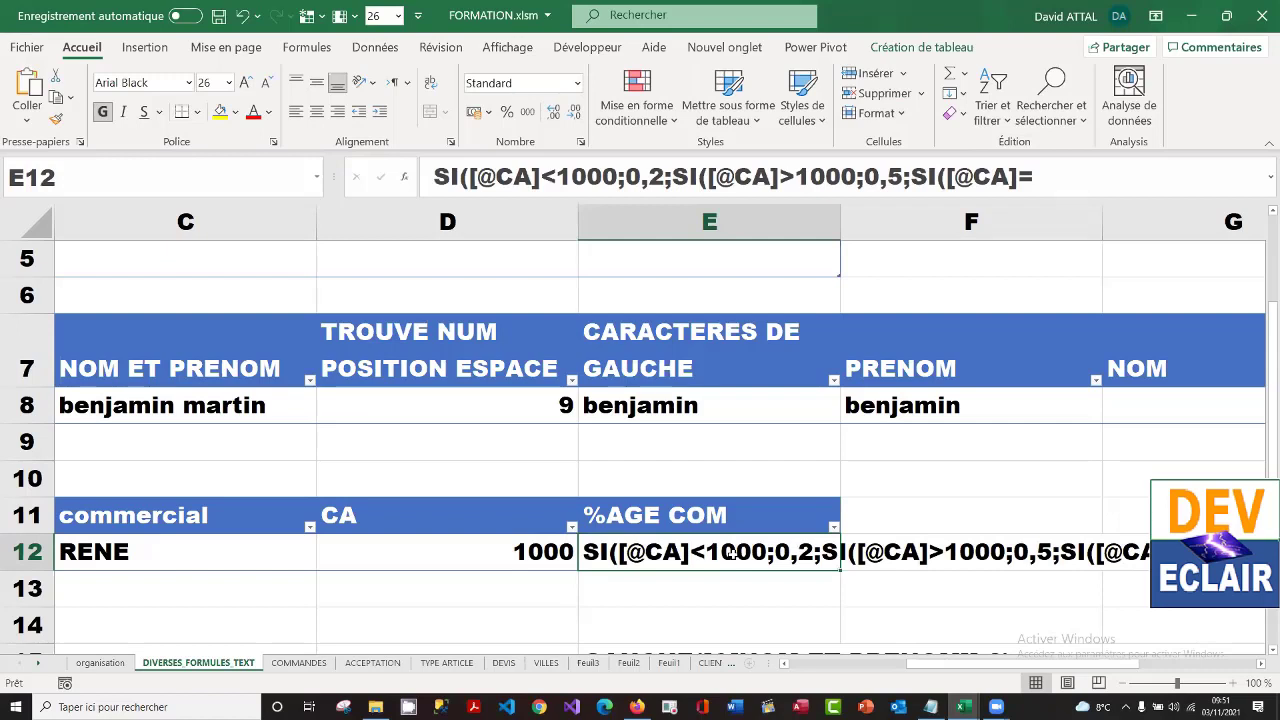
left_click(436, 177)
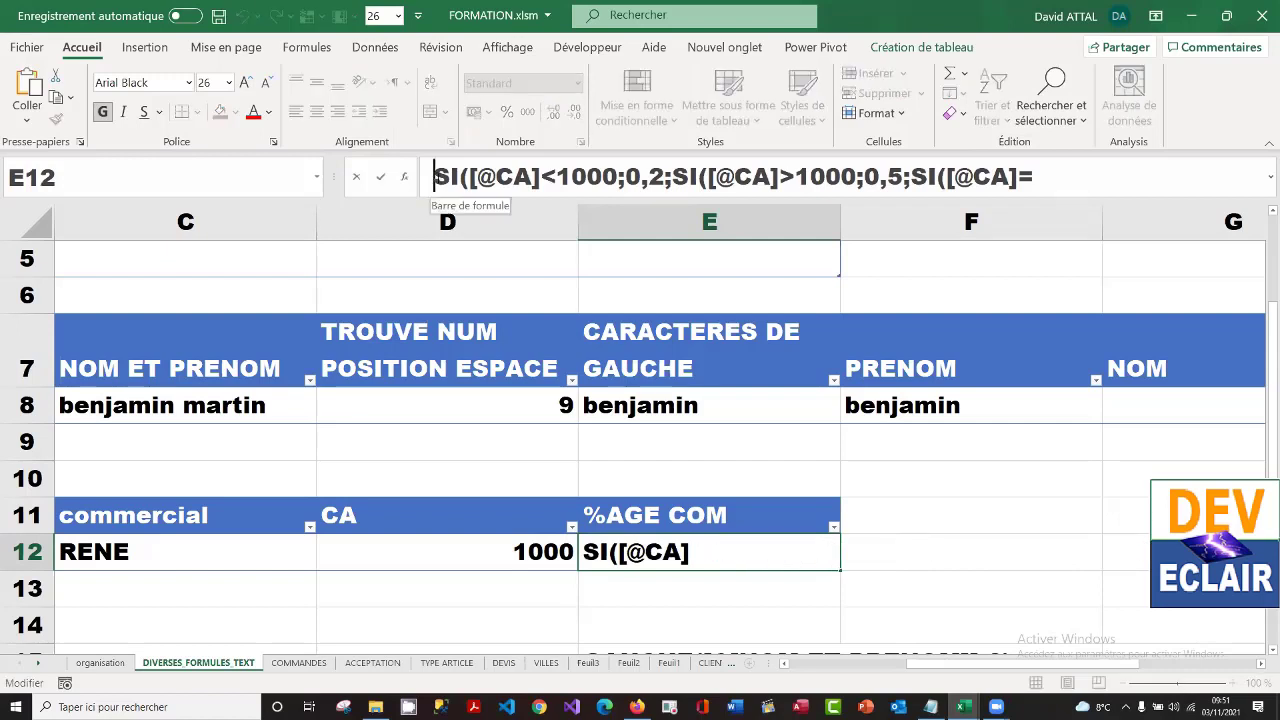
type("=")
key("Return")
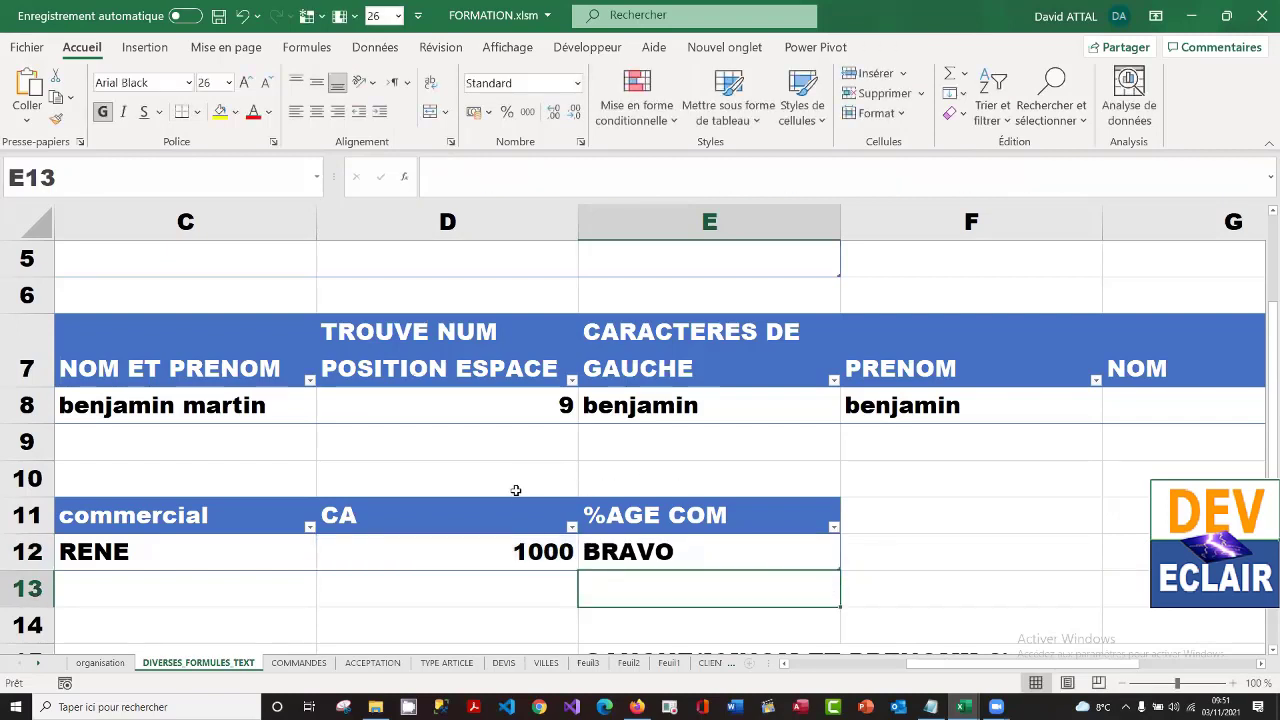
- Test the three-level SI formula by entering the CA values 900 and 1500 in D12
left_click(538, 556)
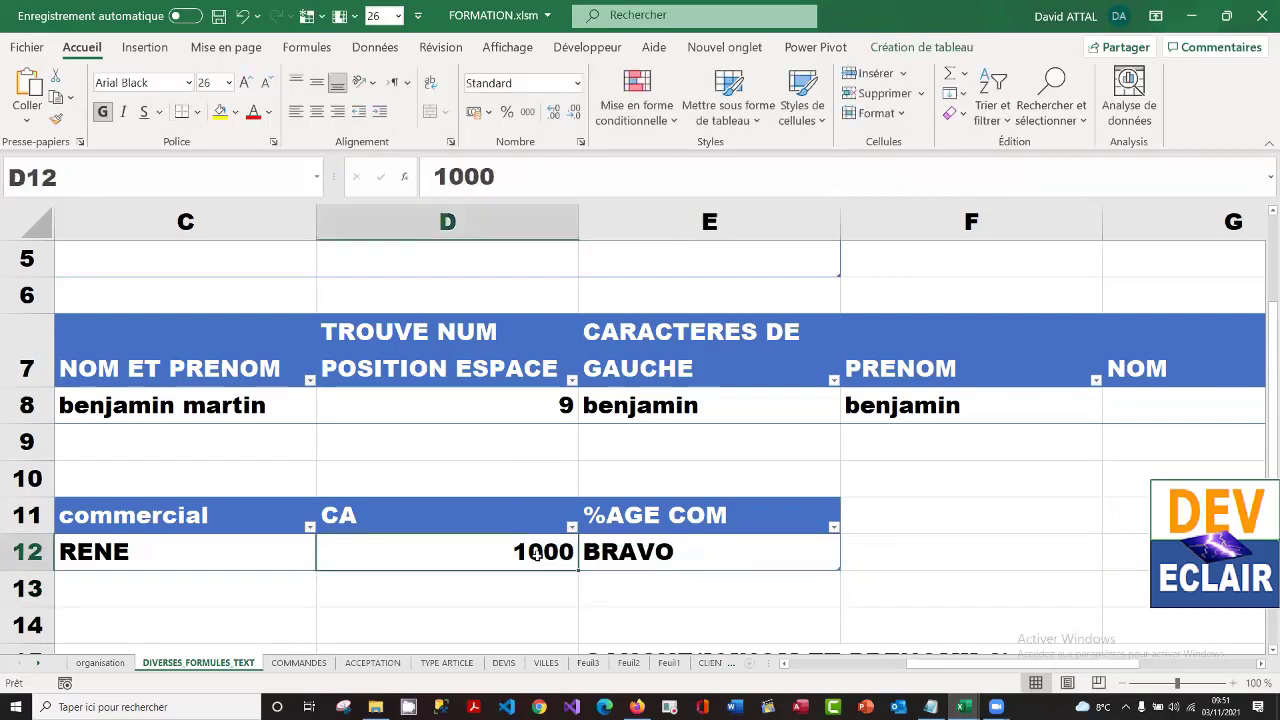
type("900")
key("Return")
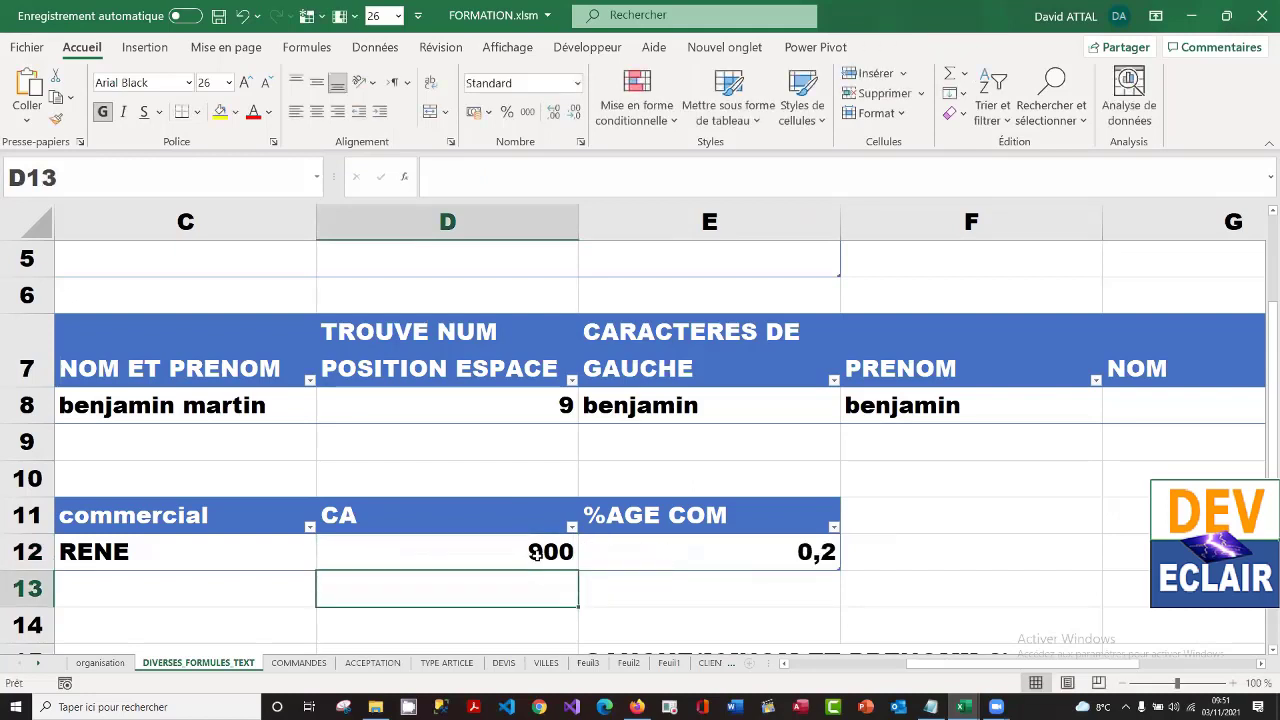
left_click(536, 556)
type("1500")
key("Return")
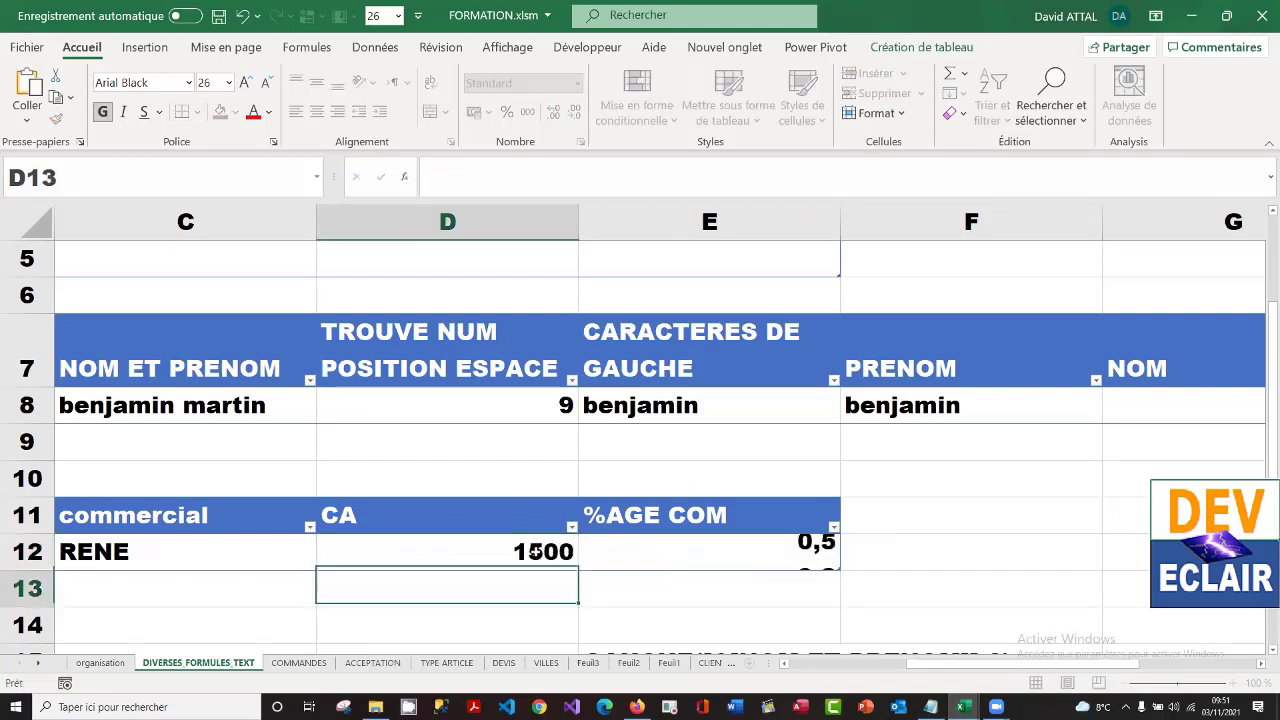
- Test the equality case of the three-level SI formula by entering the CA value 1000 in D12
left_click(536, 552)
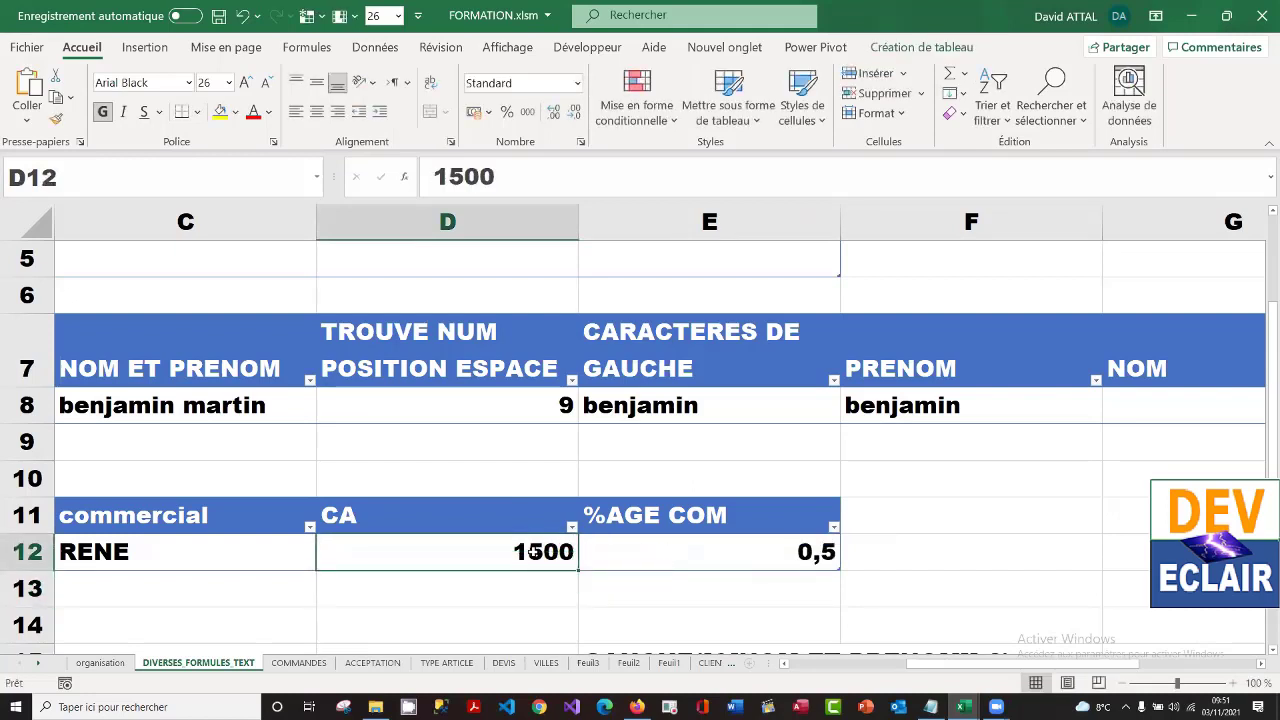
type("1000")
key("Return")
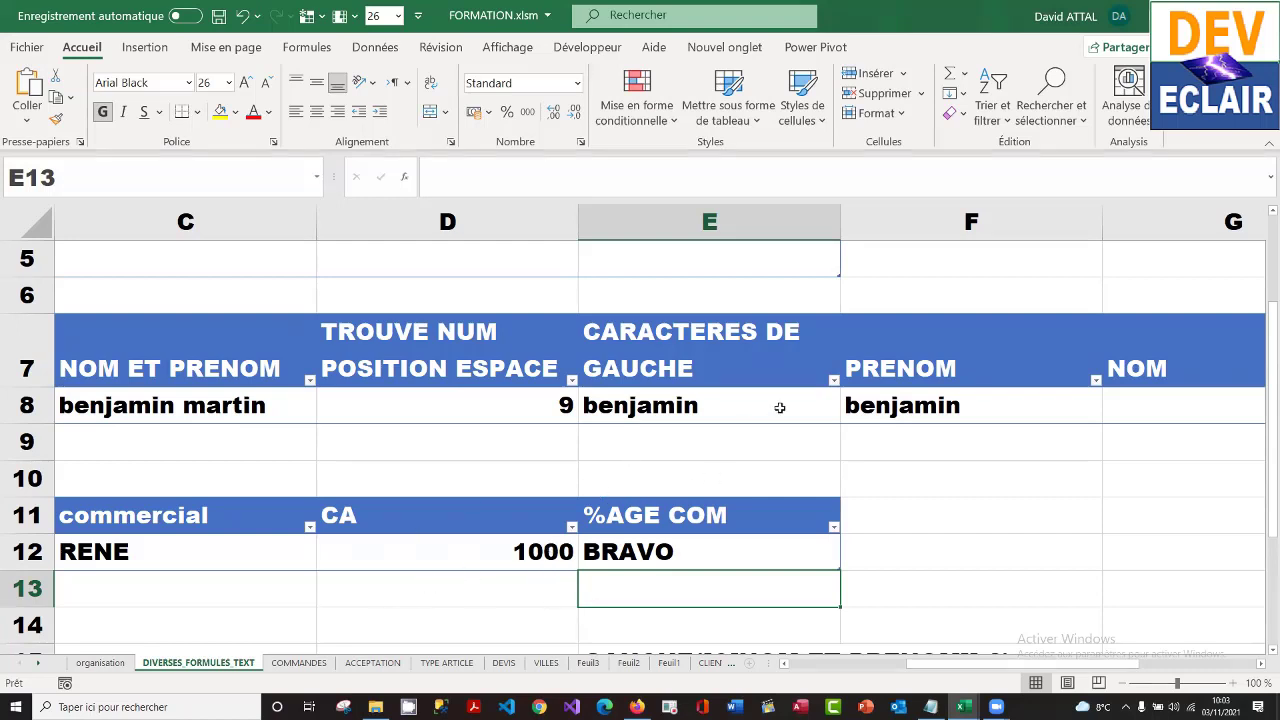
- Examine the name-splitting table's row 8, from the full name in C8 through the GAUCHE and PRENOM results to the NOM cell
left_click(740, 402)
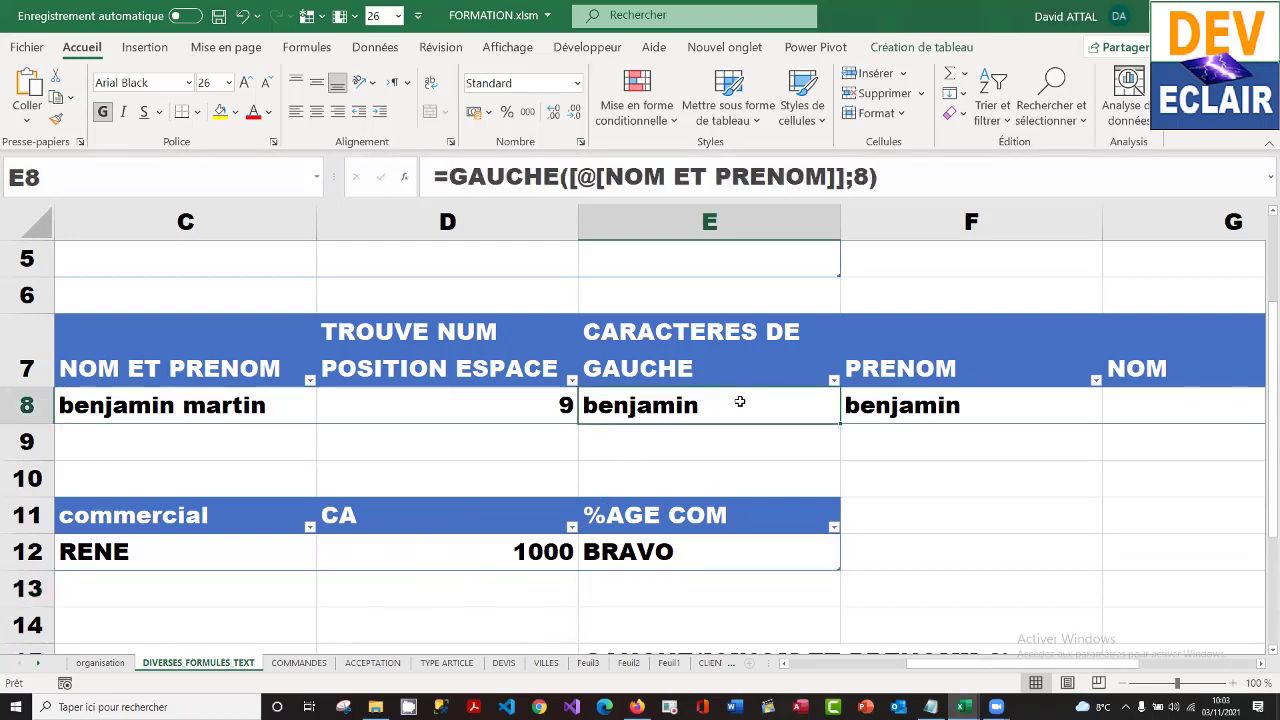
key("Right")
key("Right")
key("Right")
key("Left")
key("Left")
key("Left")
key("Left")
key("Left")
key("Left")
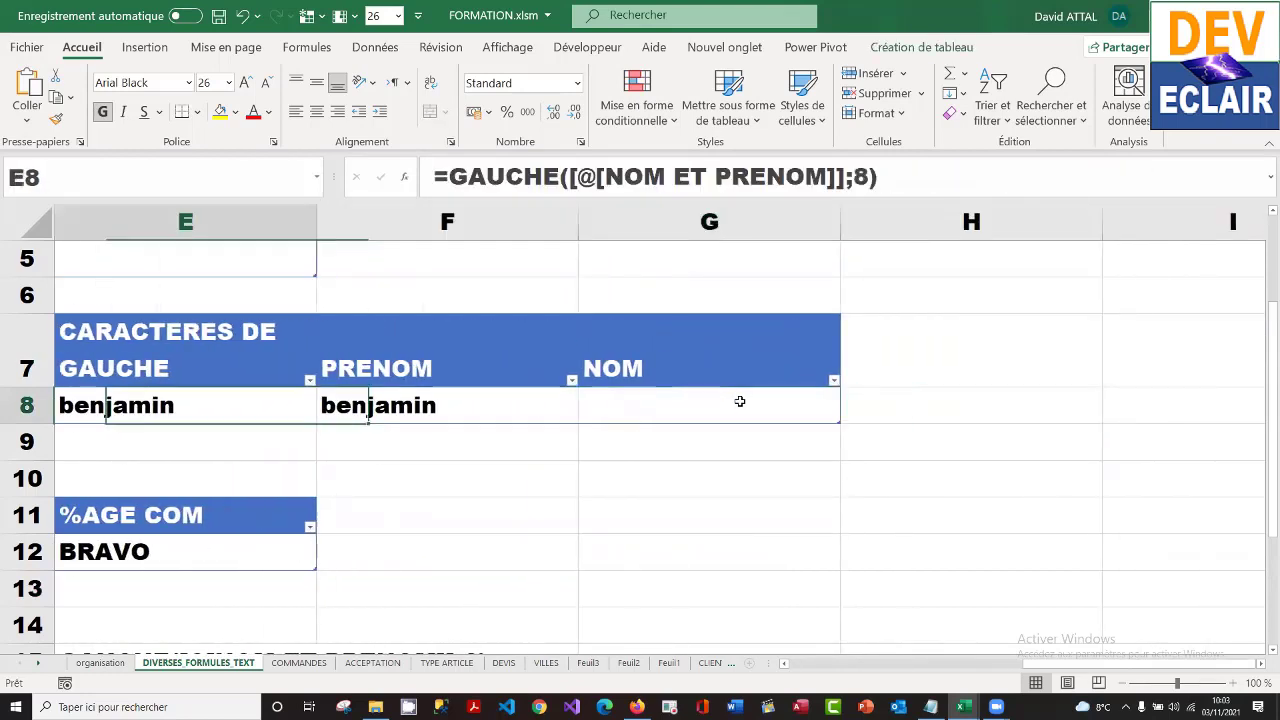
key("Right")
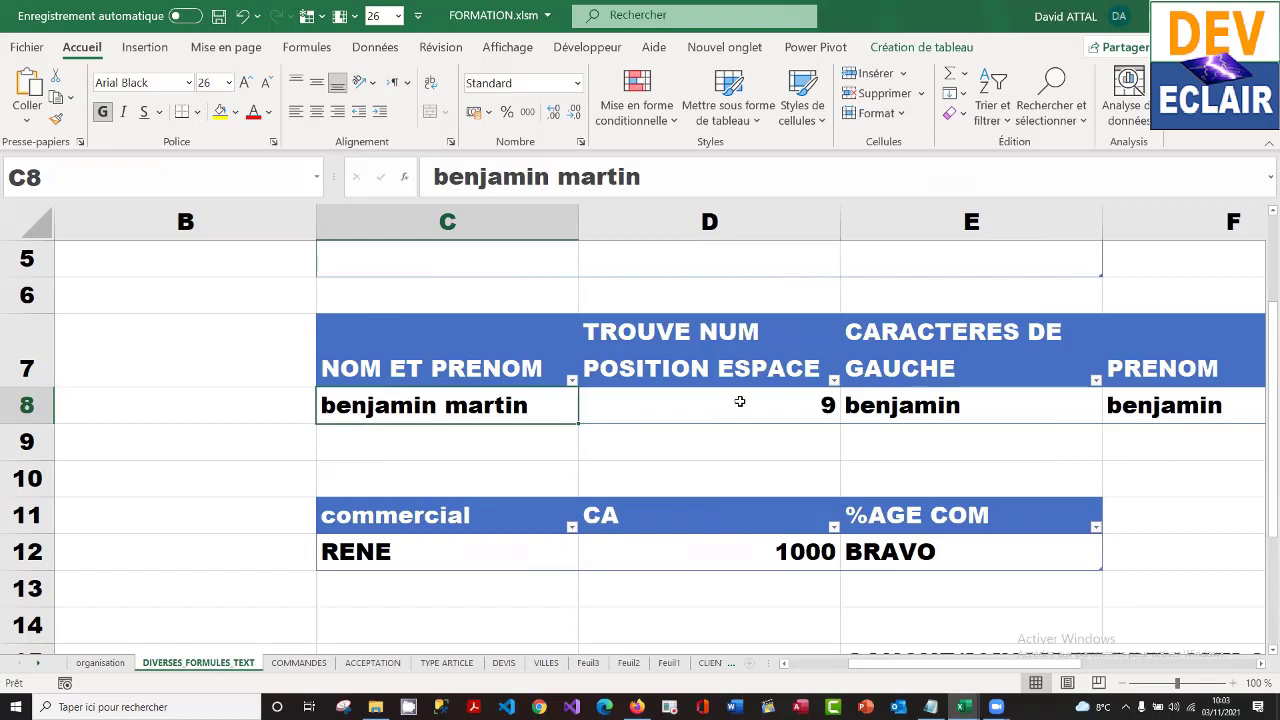
key("Right")
key("Right")
key("Right")
key("Right")
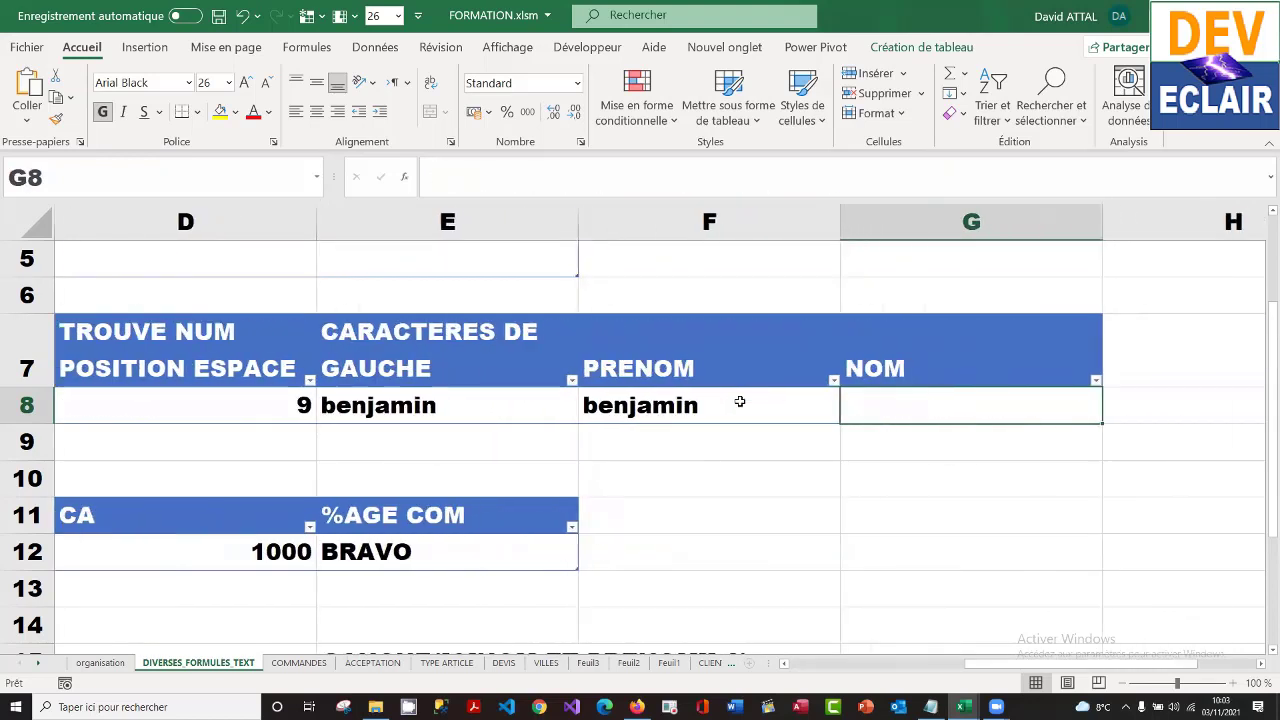
- Insert a new table column between the PRENOM and NOM columns
right_click(945, 407)
mouse_move(1060, 387)
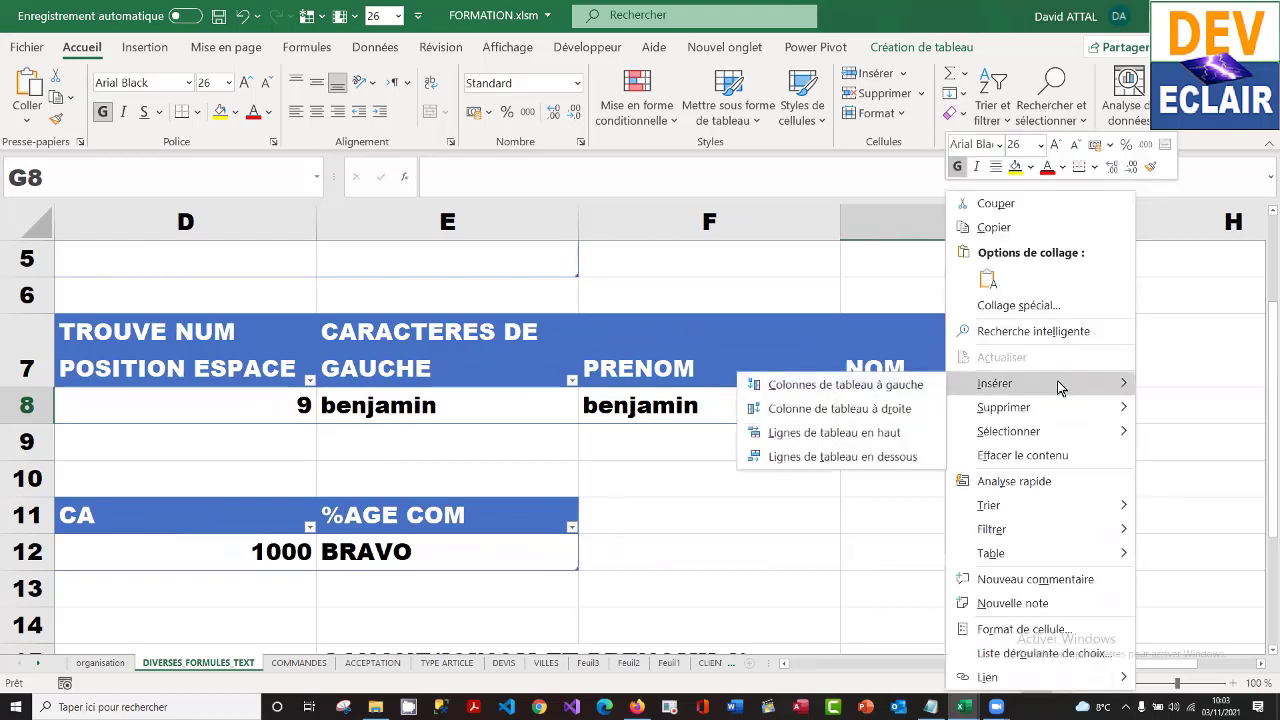
left_click(920, 388)
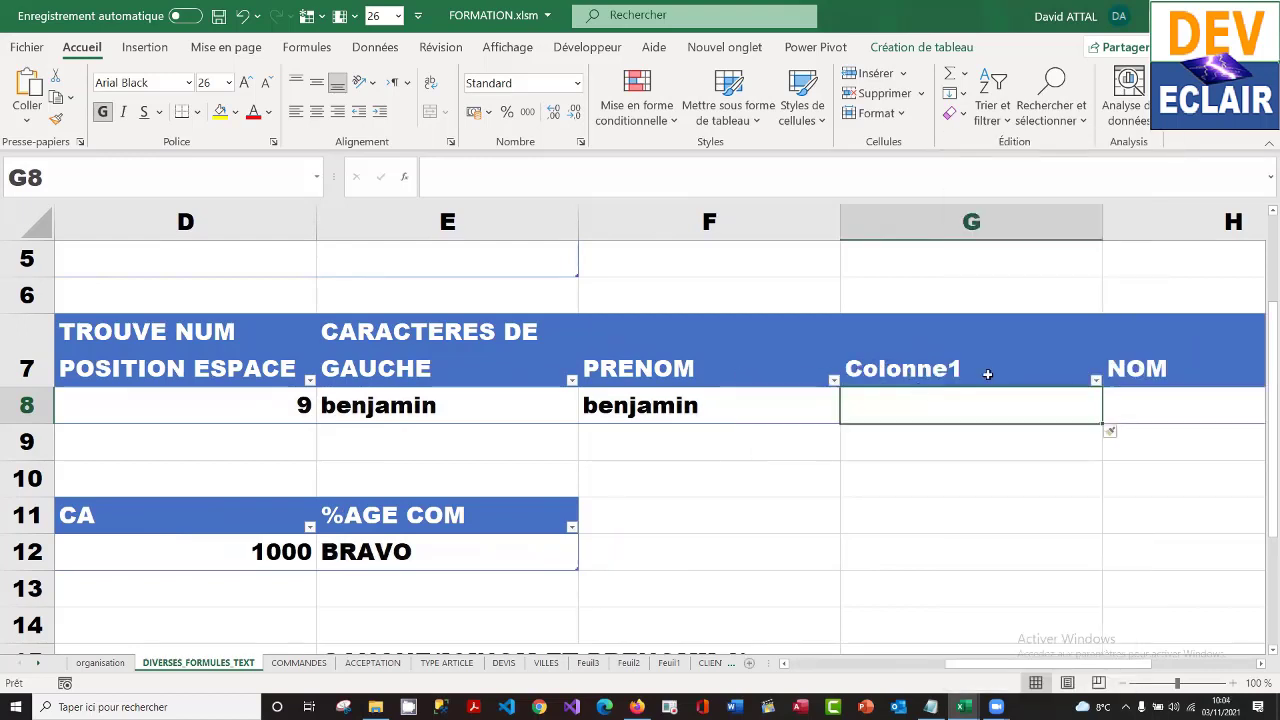
- Rename the new column's header in G7 to CARACTERES DE DROITE
left_click(950, 357)
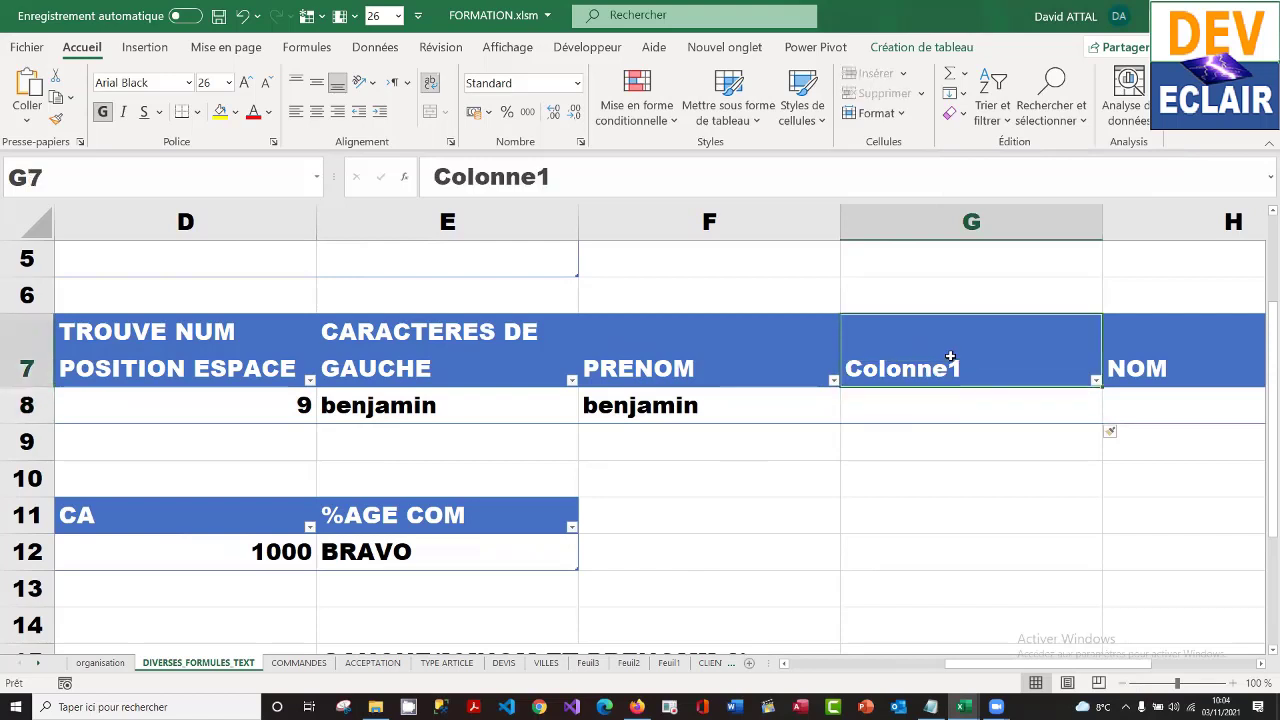
type("PAR")
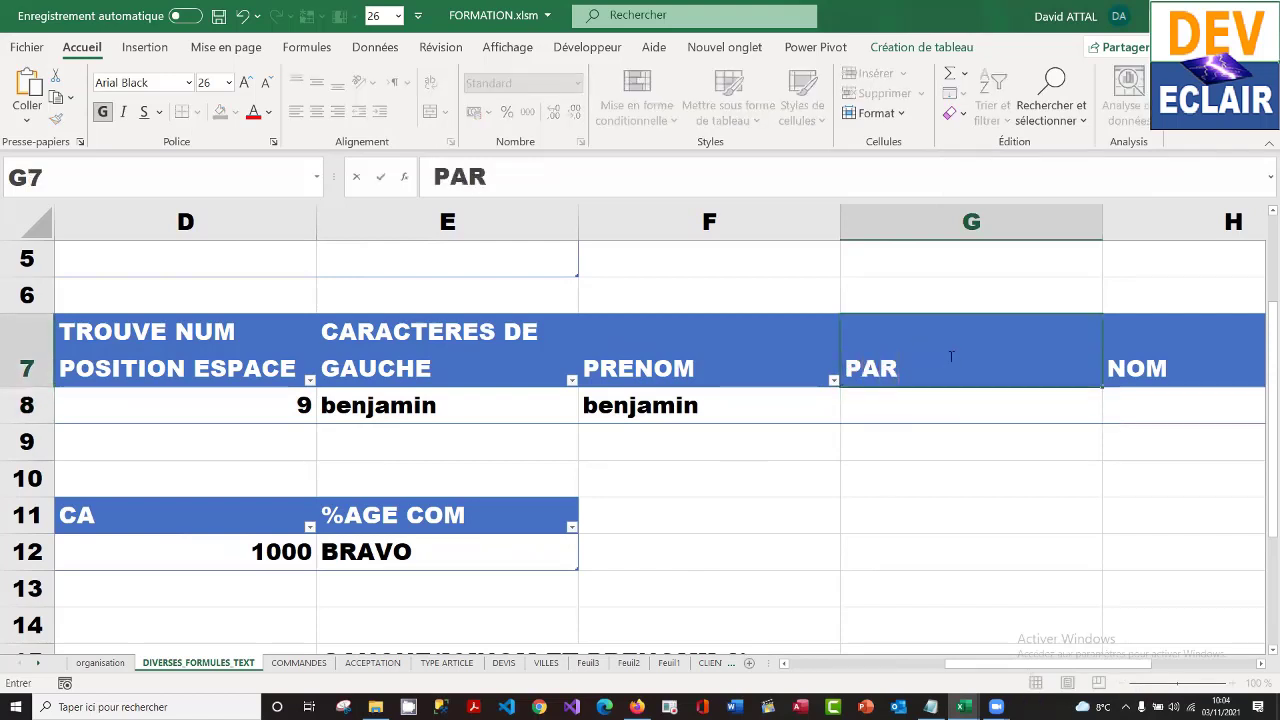
key("BackSpace")
key("BackSpace")
key("BackSpace")
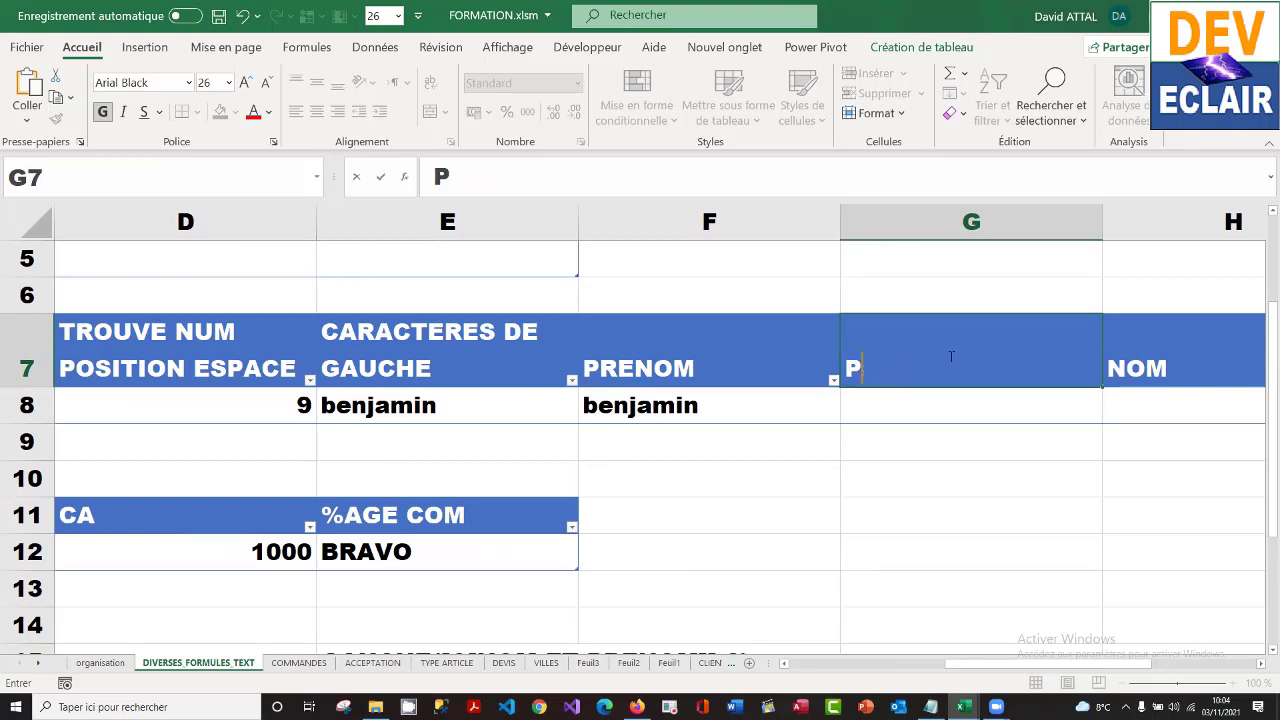
type("CARA")
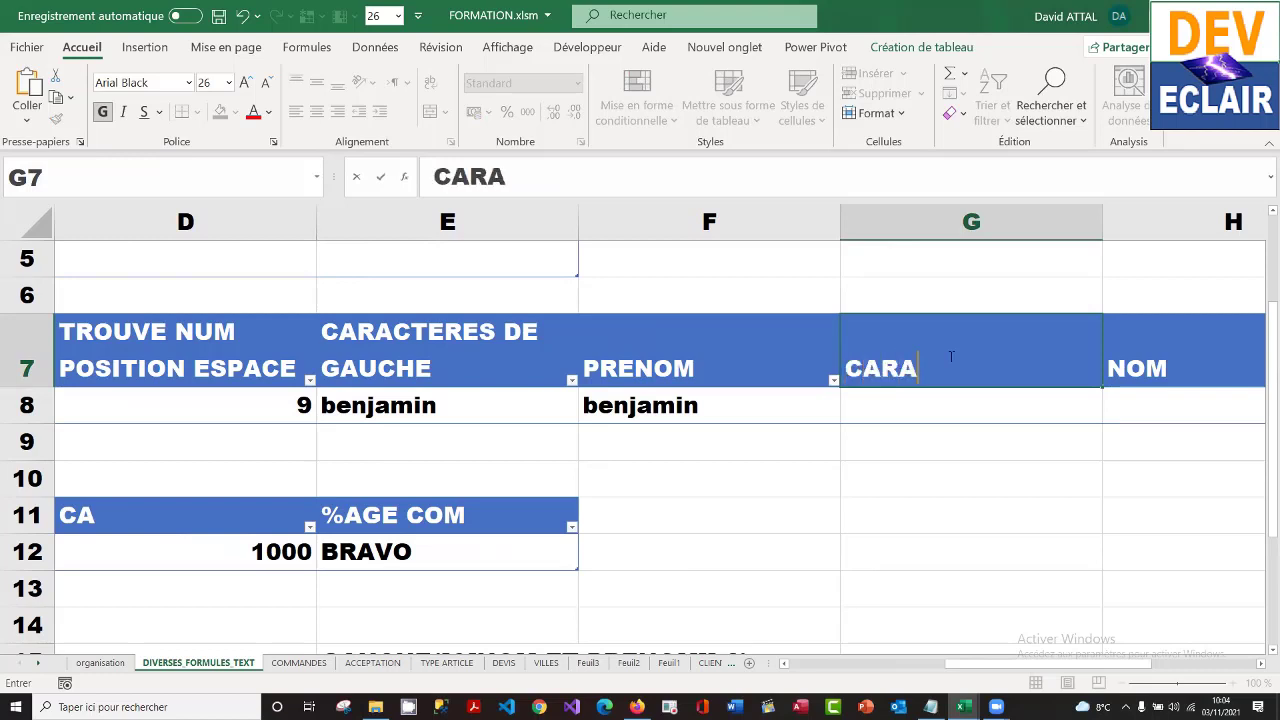
type("CTERES DE D")
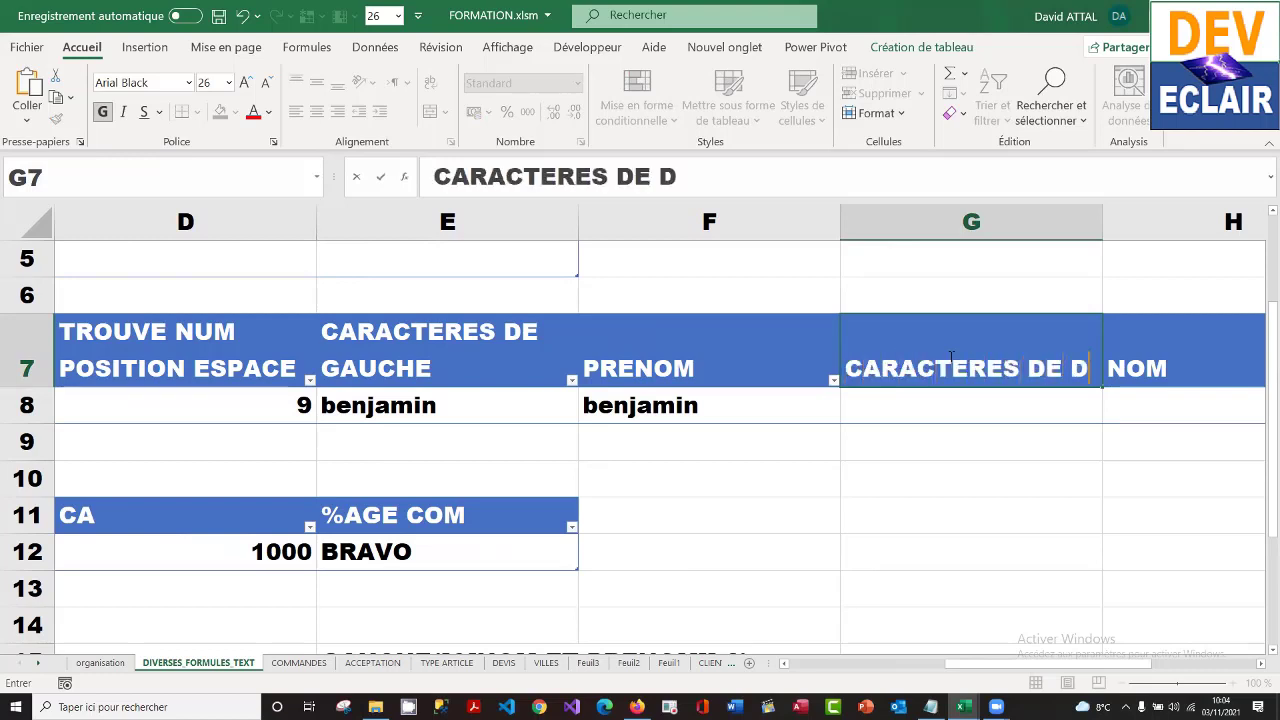
type("ROITE")
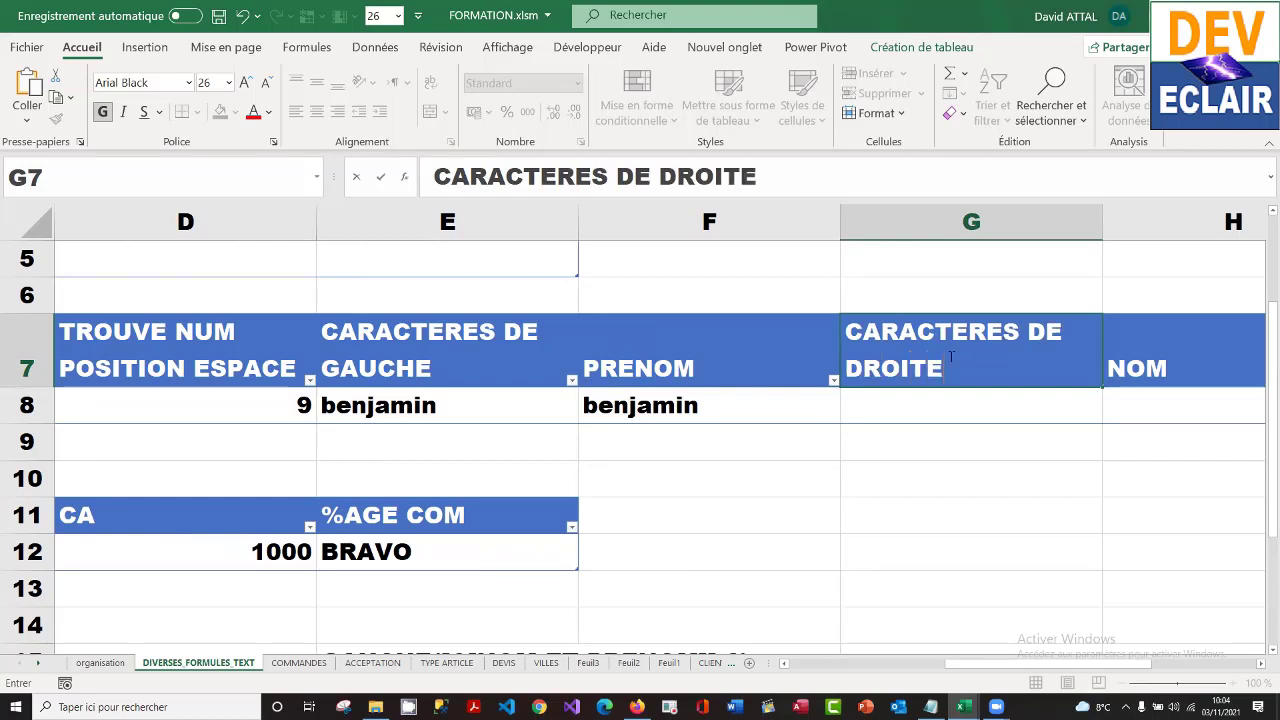
key("Return")
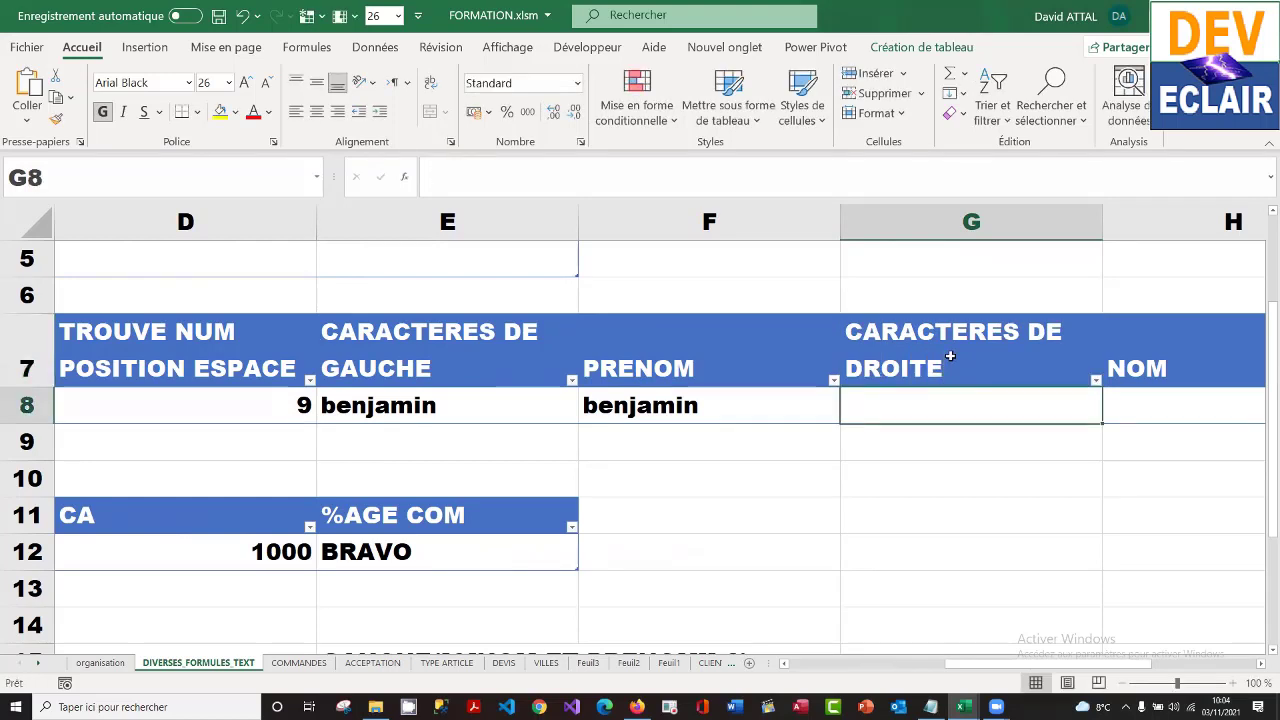
- Start a formula with the DROITE function in G8, under the CARACTERES DE DROITE header
type("=")
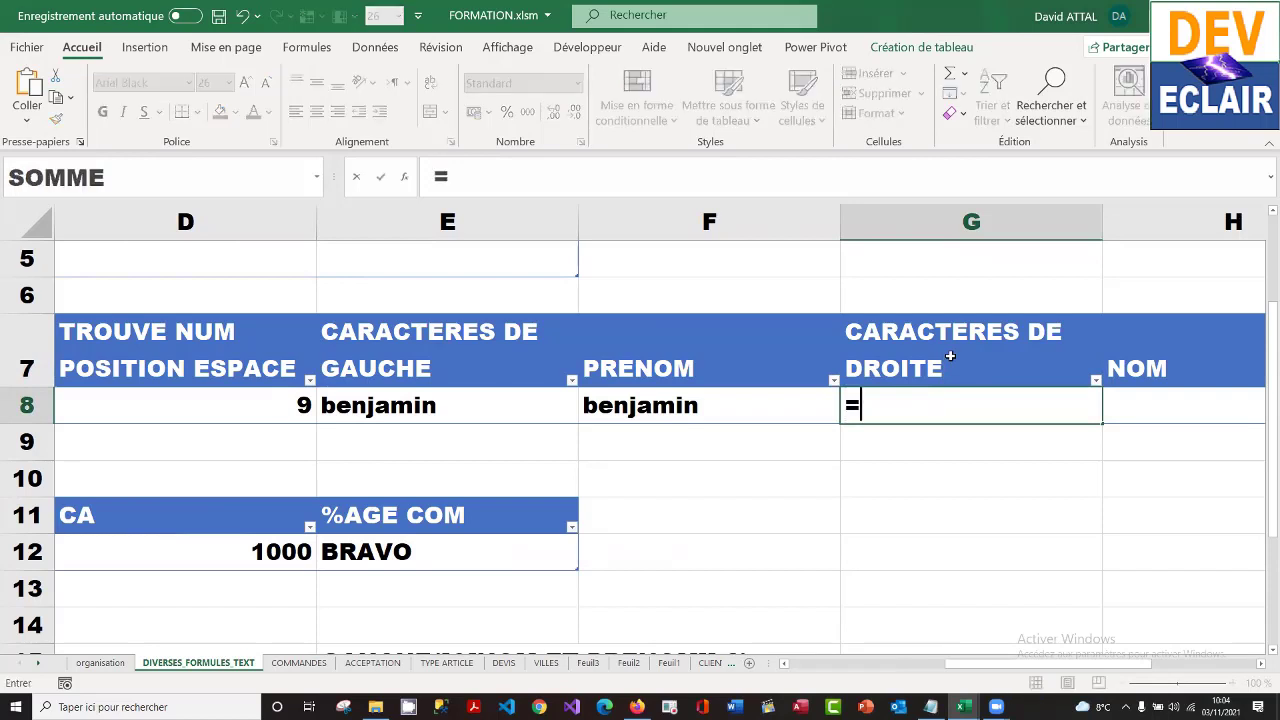
type("DROITE")
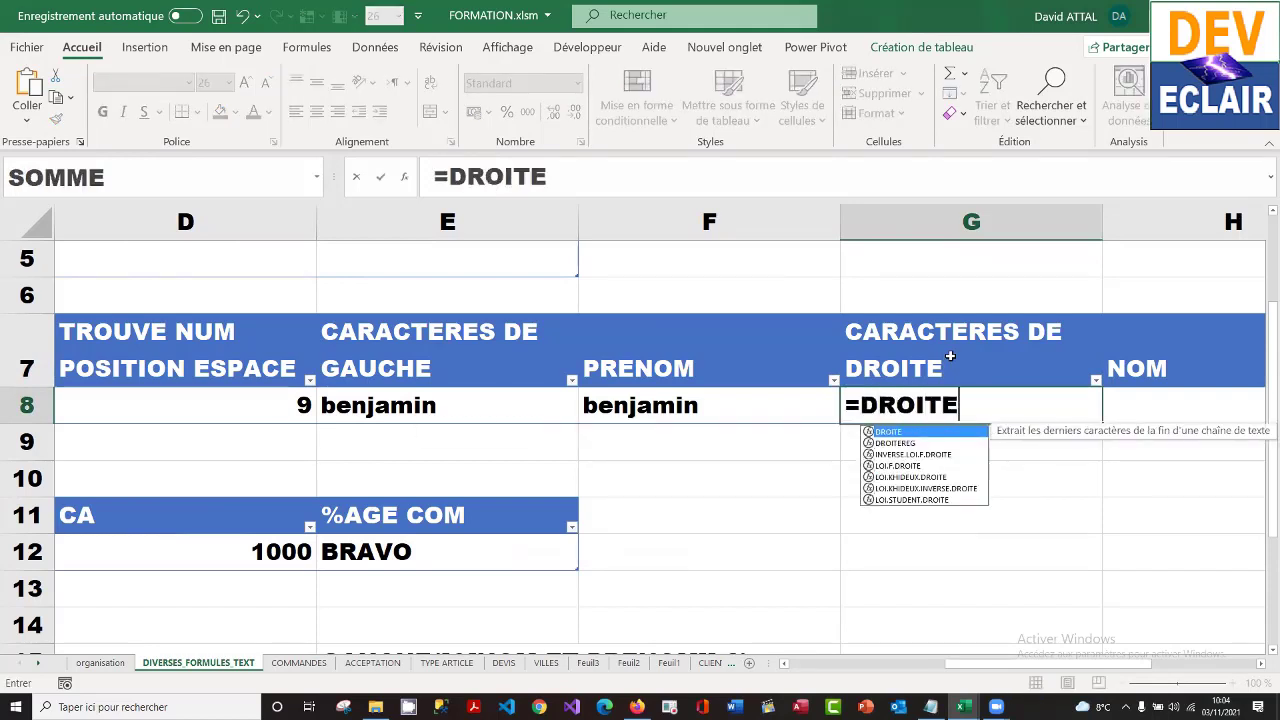
type("(")
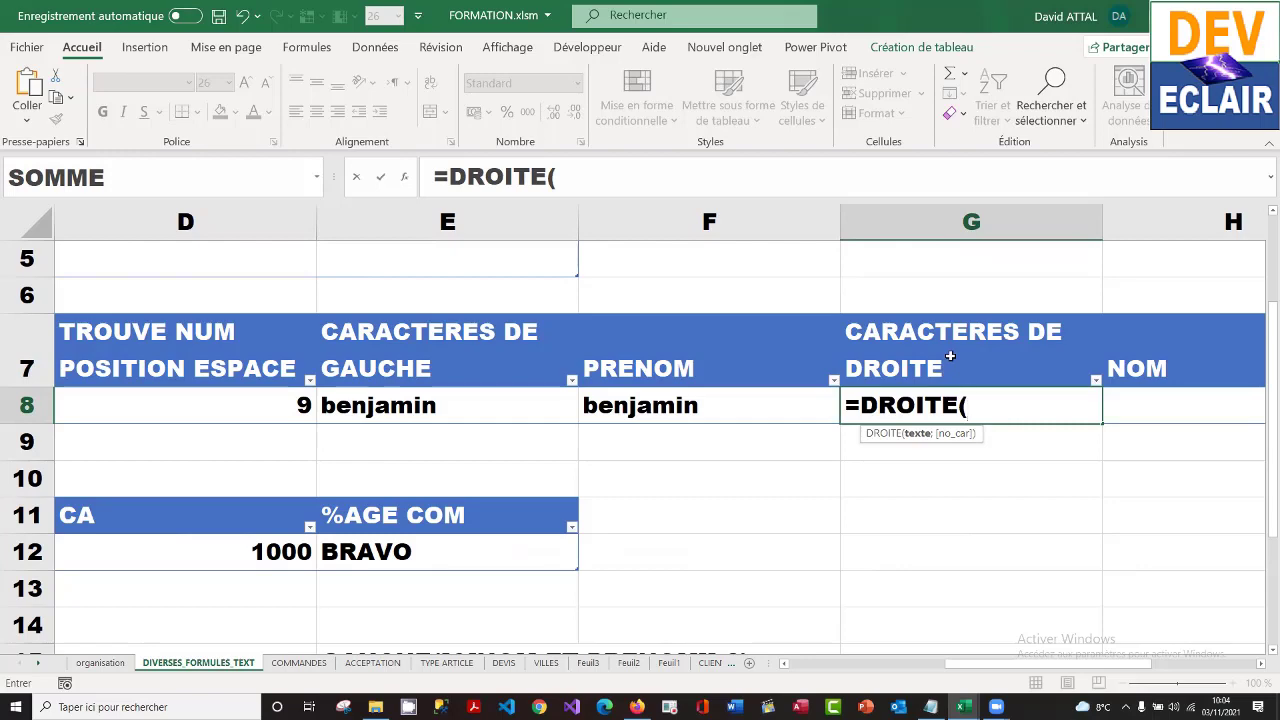
- Complete the DROITE formula in G8 so it extracts the last 6 characters of the NOM ET PRENOM column
left_click_drag(1057, 664, 947, 688)
left_click(476, 406)
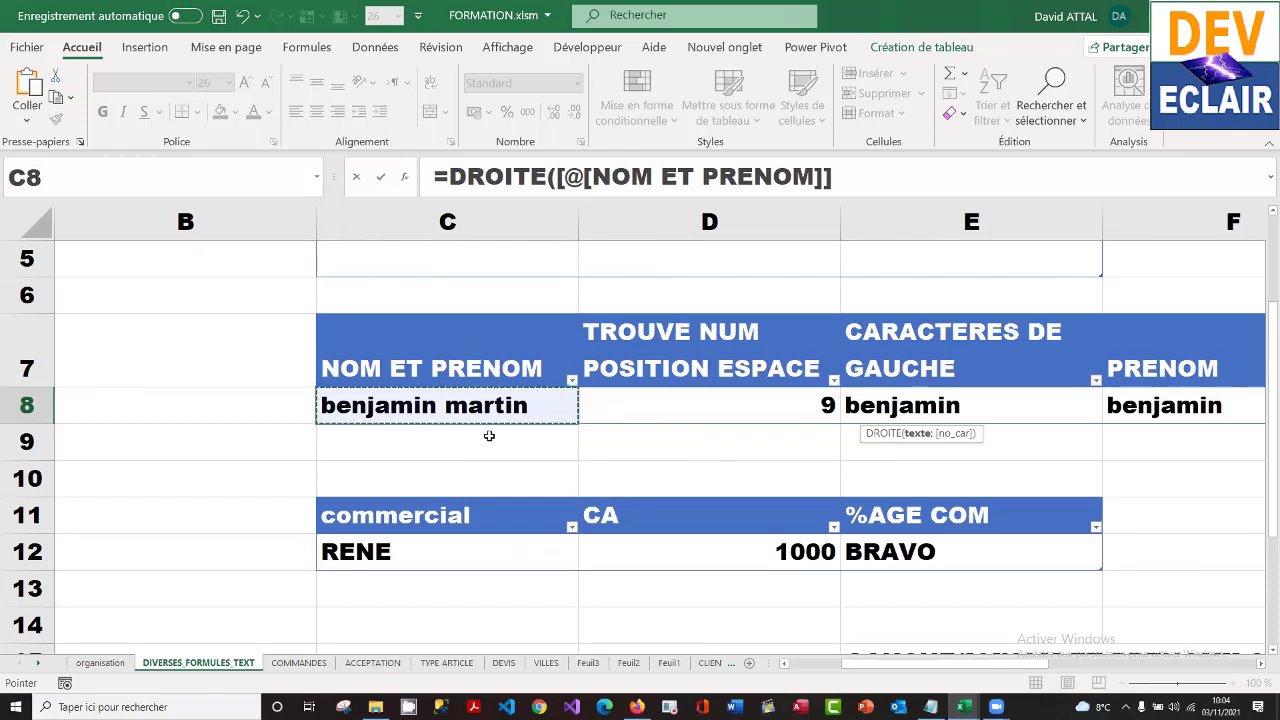
type(";")
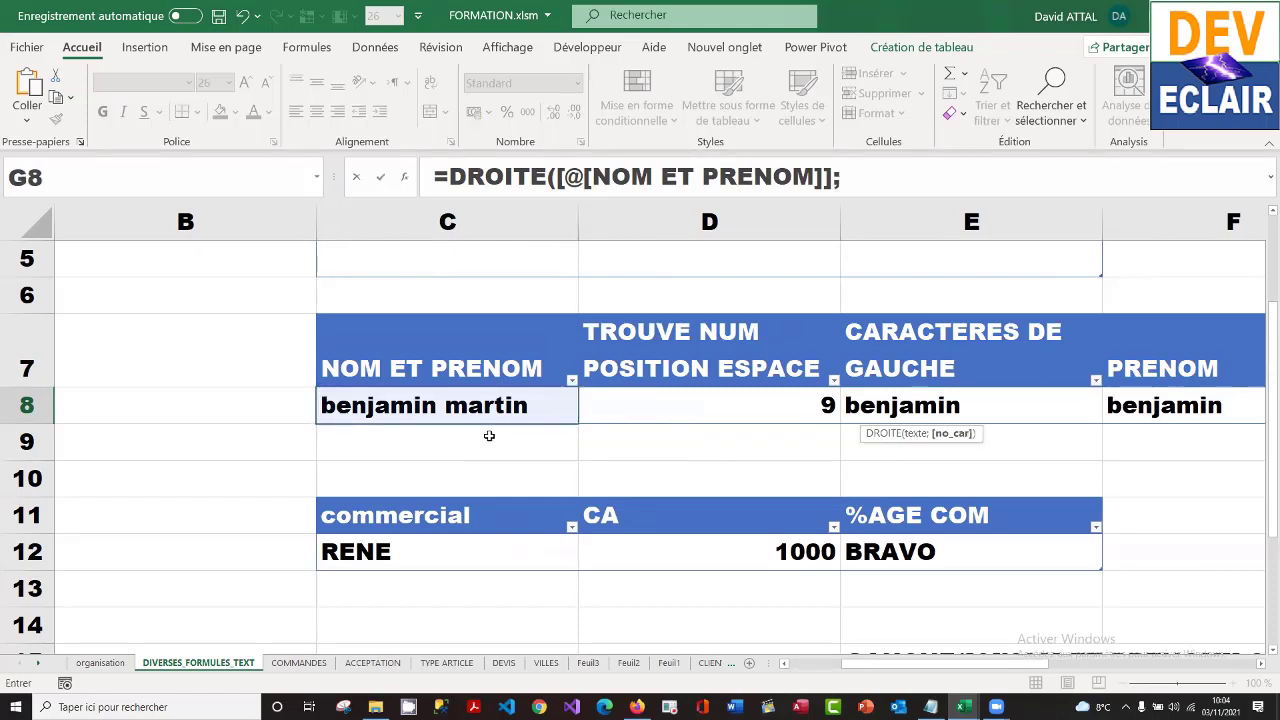
type("6")
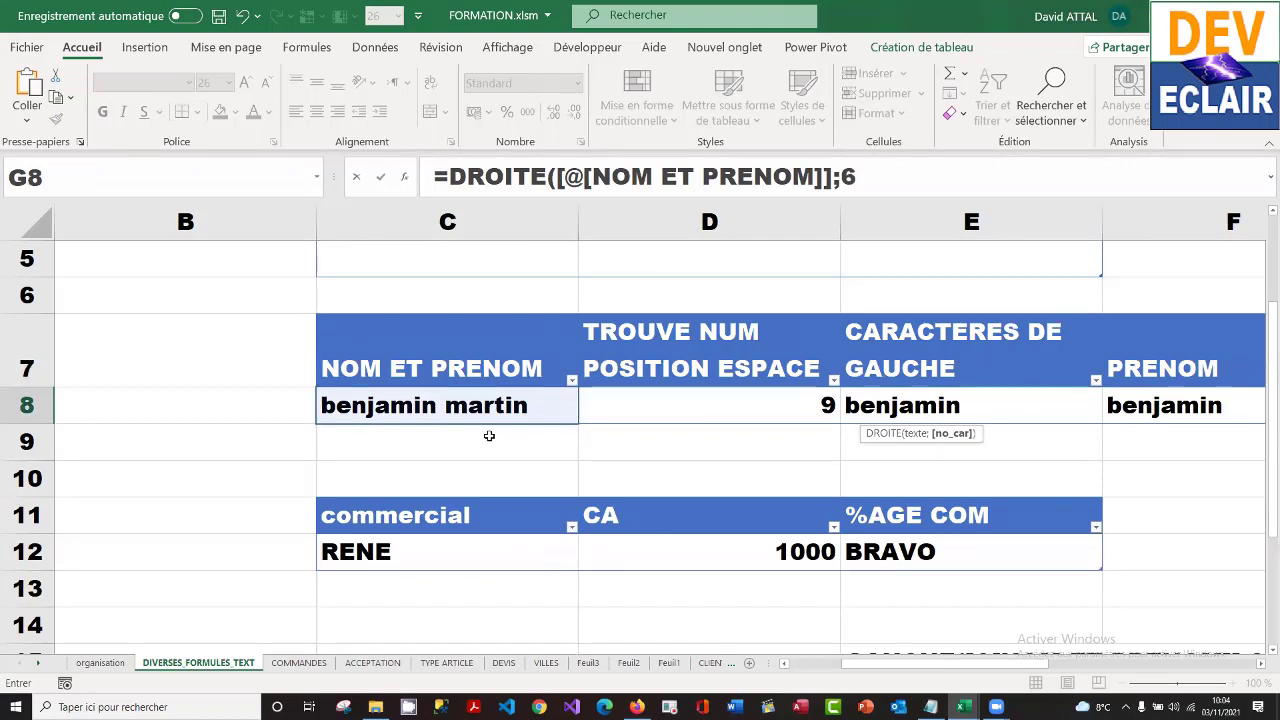
type(")")
key("Return")
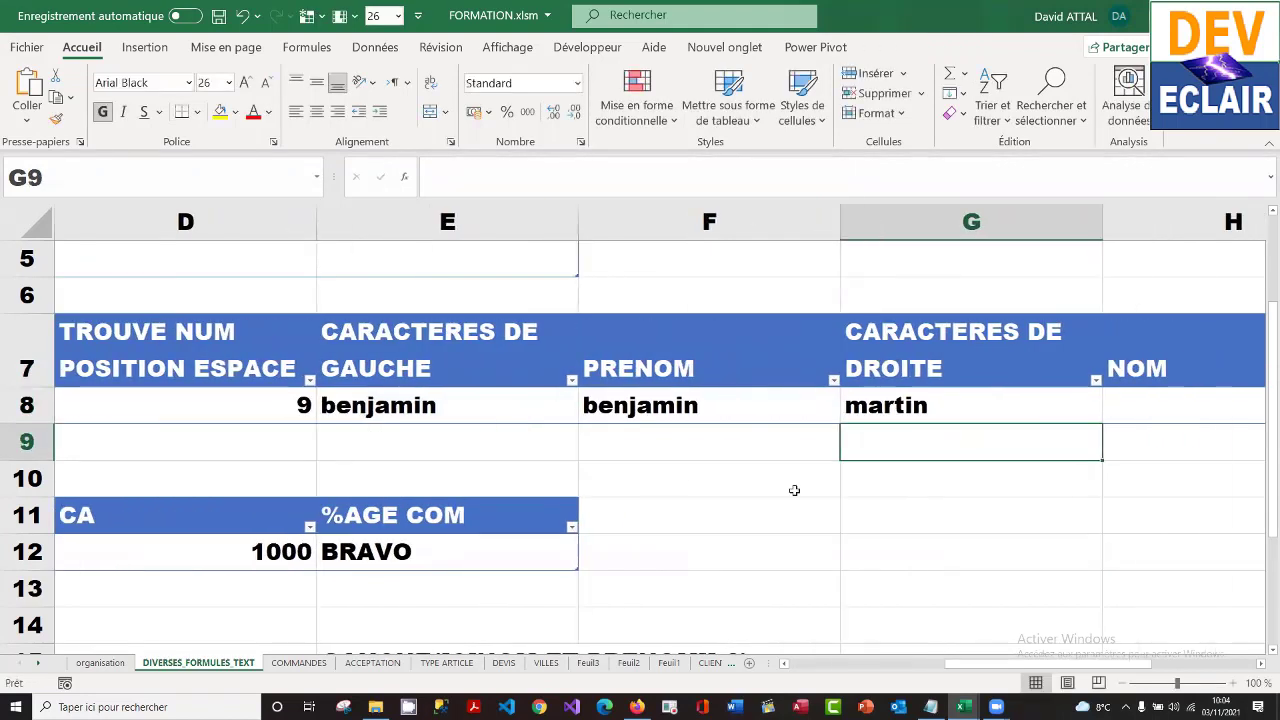
- Copy the text of the DROITE formula in G8 without its equals sign, keeping the cell's formula intact
left_click(926, 409)
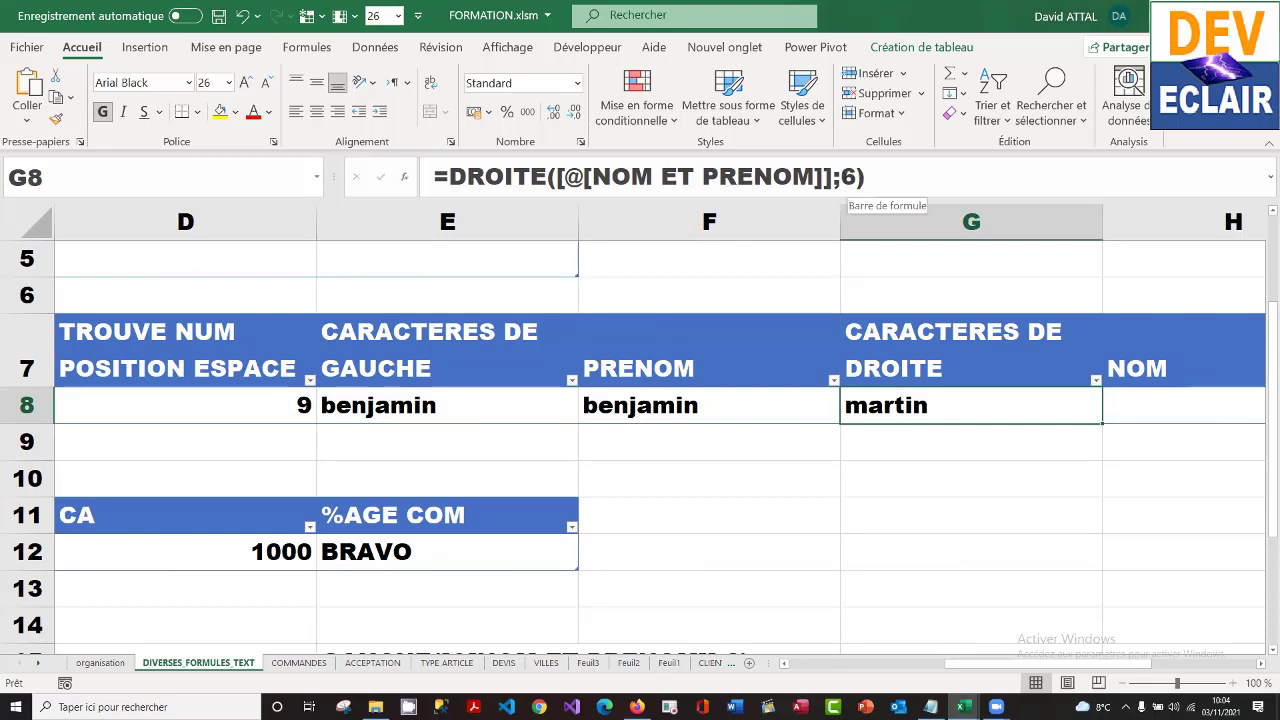
left_click_drag(843, 177, 854, 177)
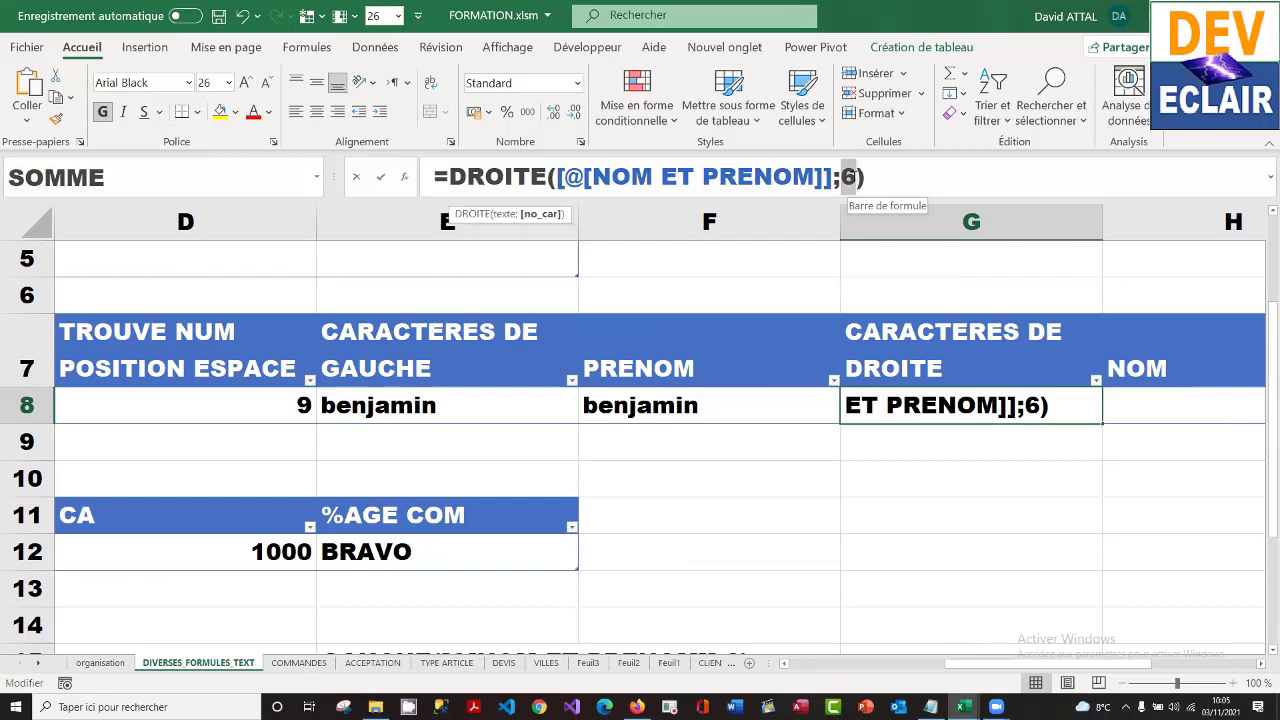
key("Escape")
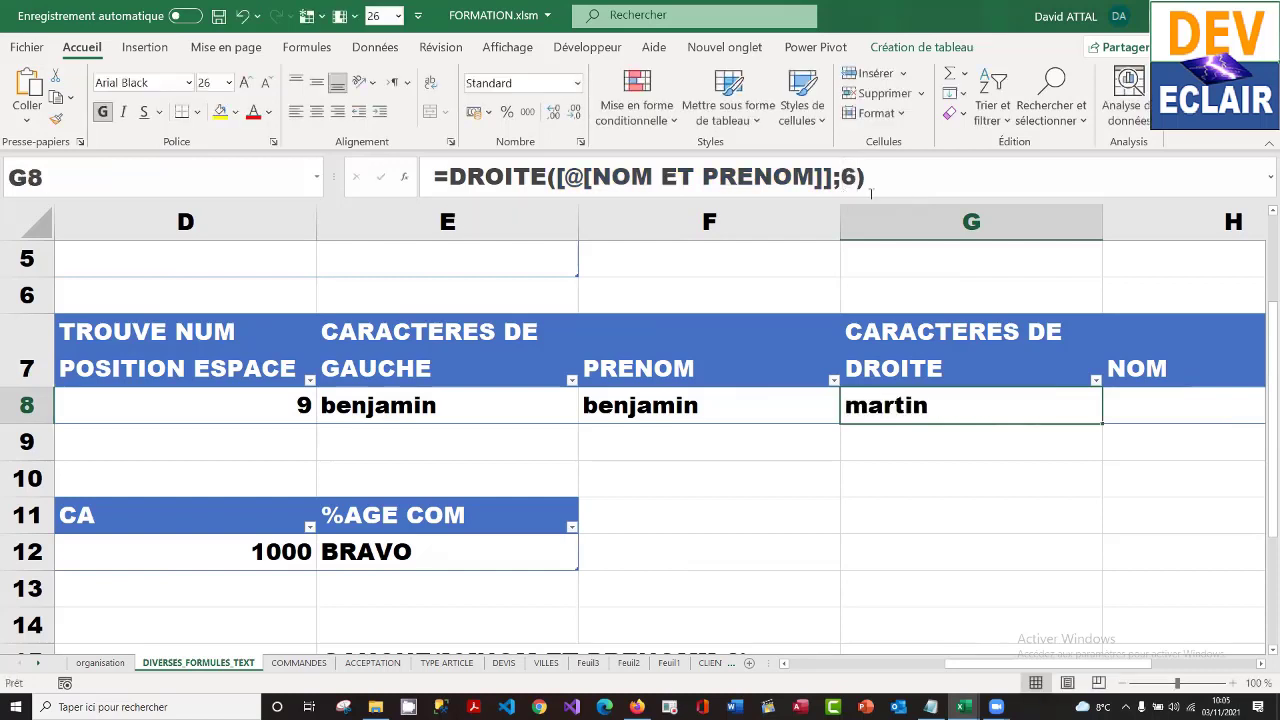
left_click_drag(876, 177, 449, 170)
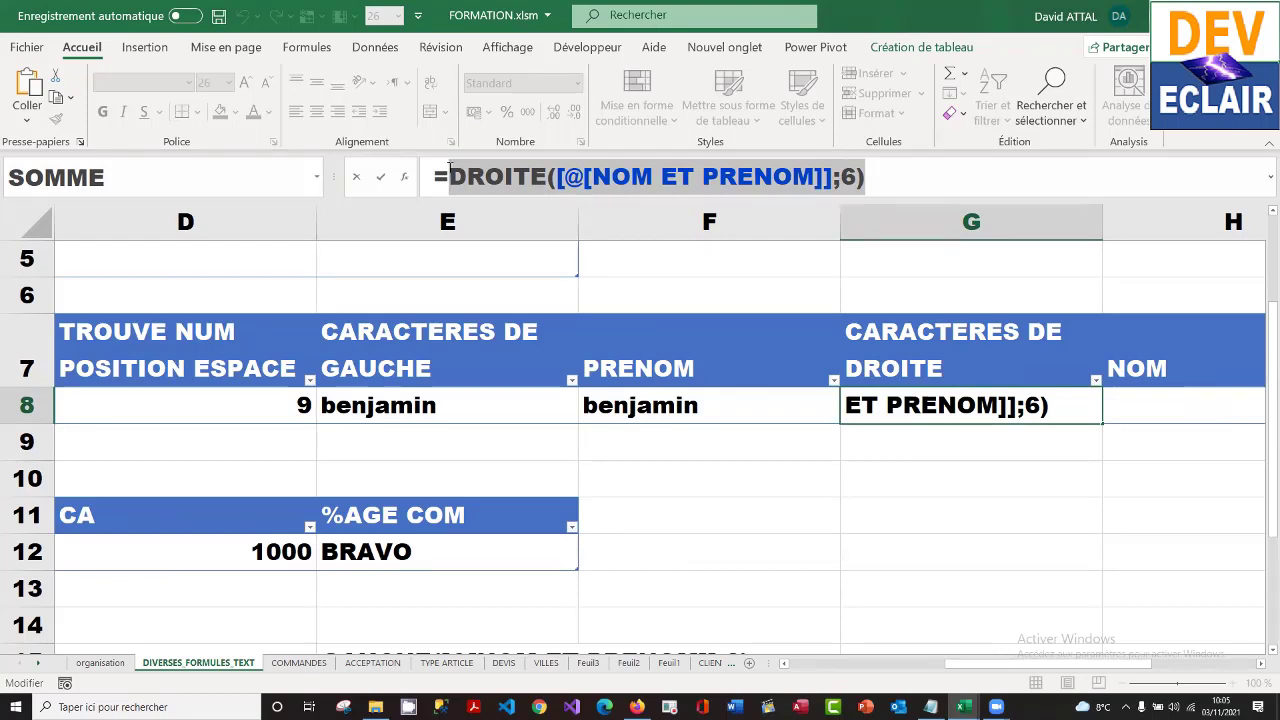
key("Escape")
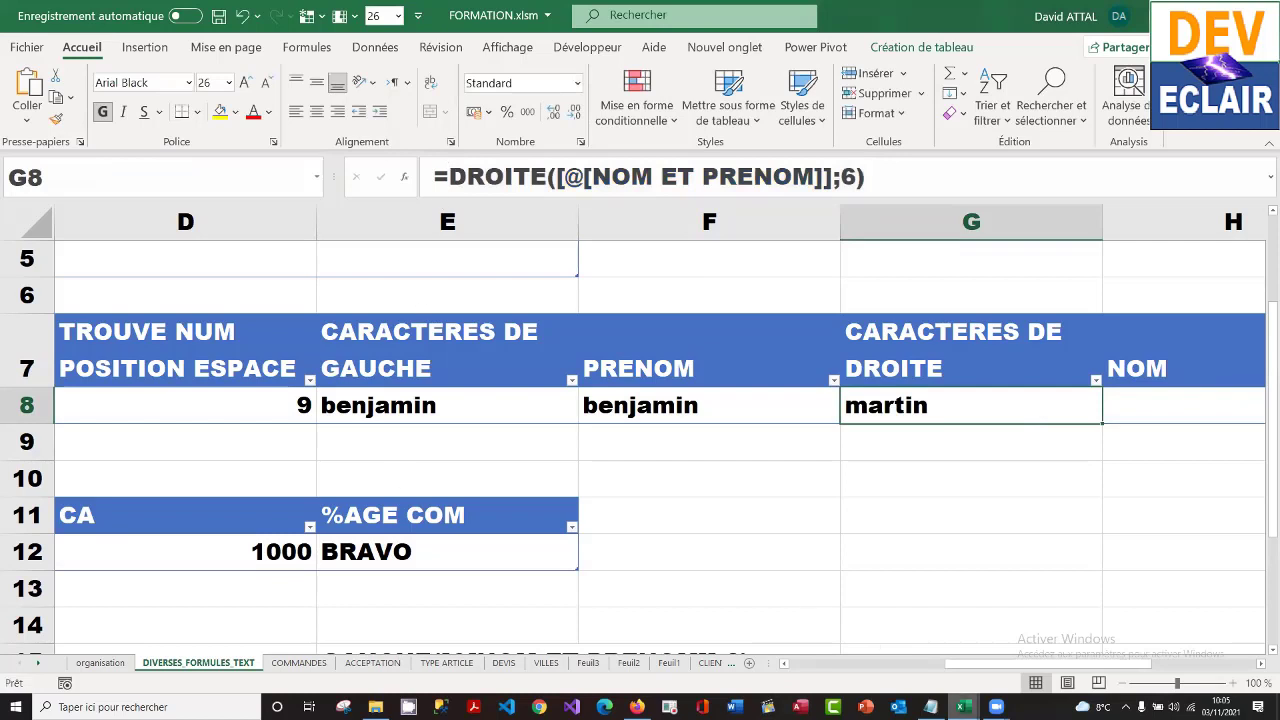
- Switch to a new Notepad window, paste the copied DROITE formula, highlight its character count, and minimize the window
left_click(931, 707)
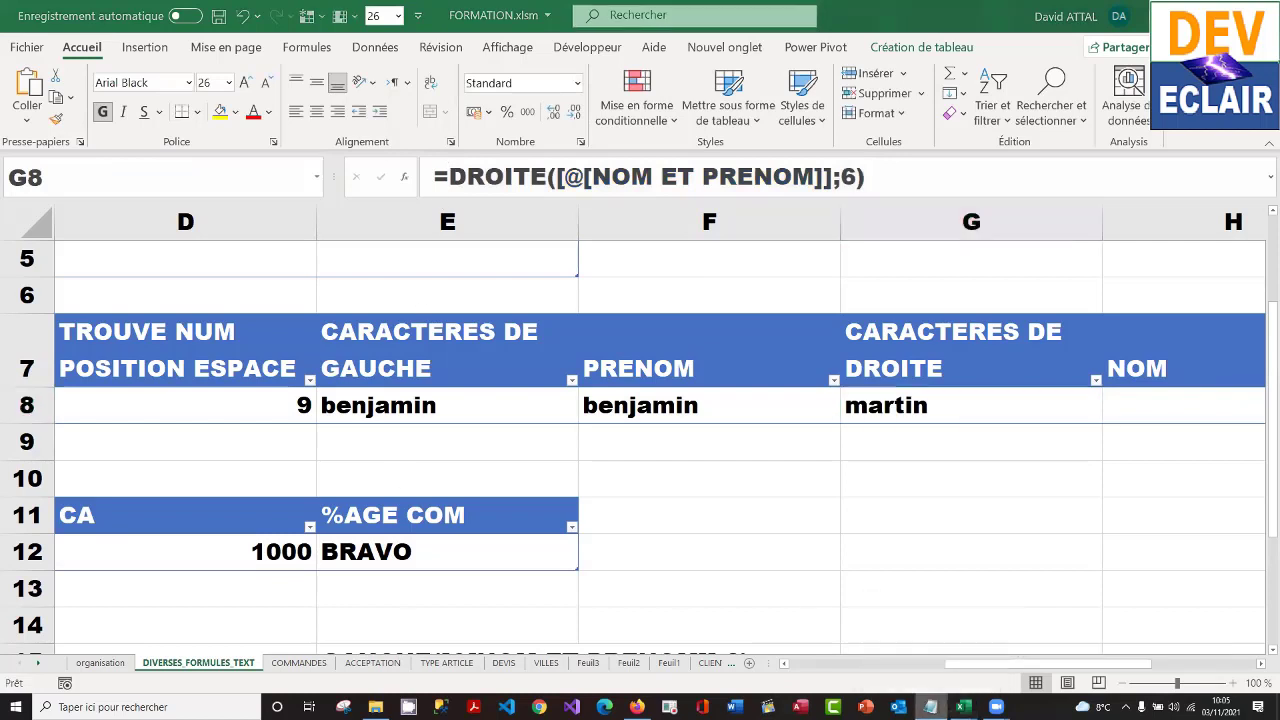
right_click(931, 707)
left_click(929, 625)
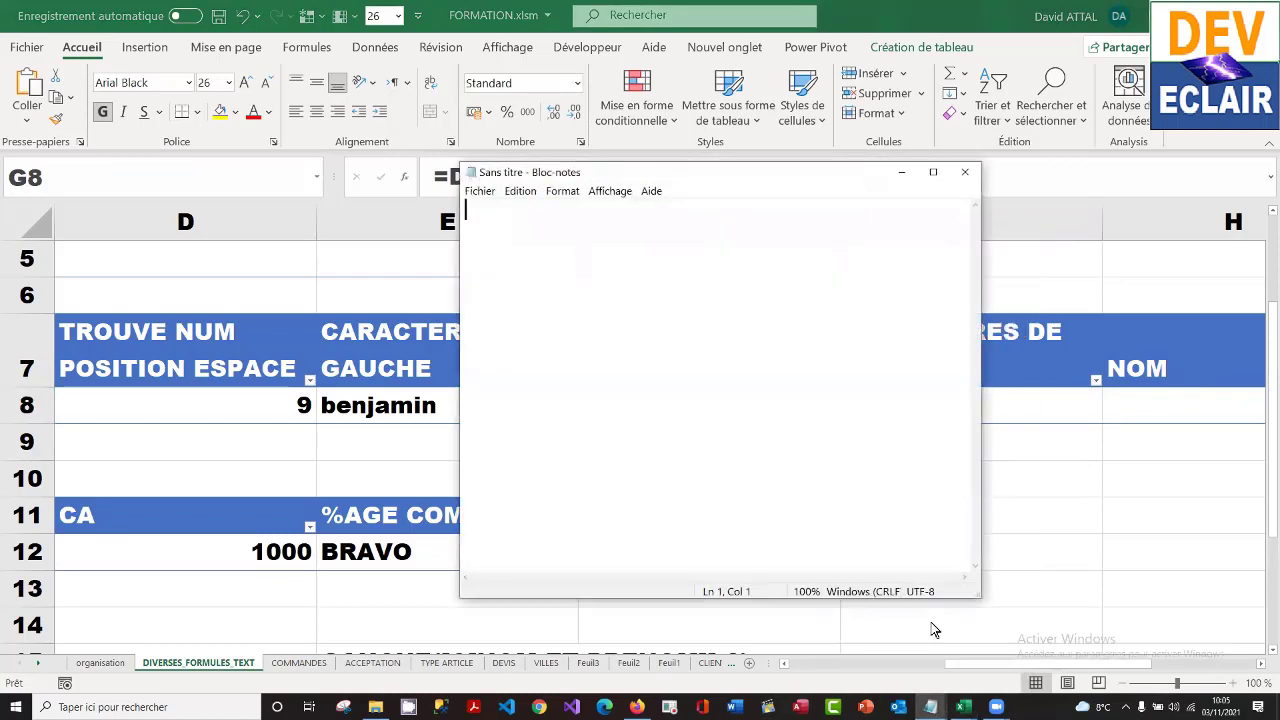
key("ctrl+v")
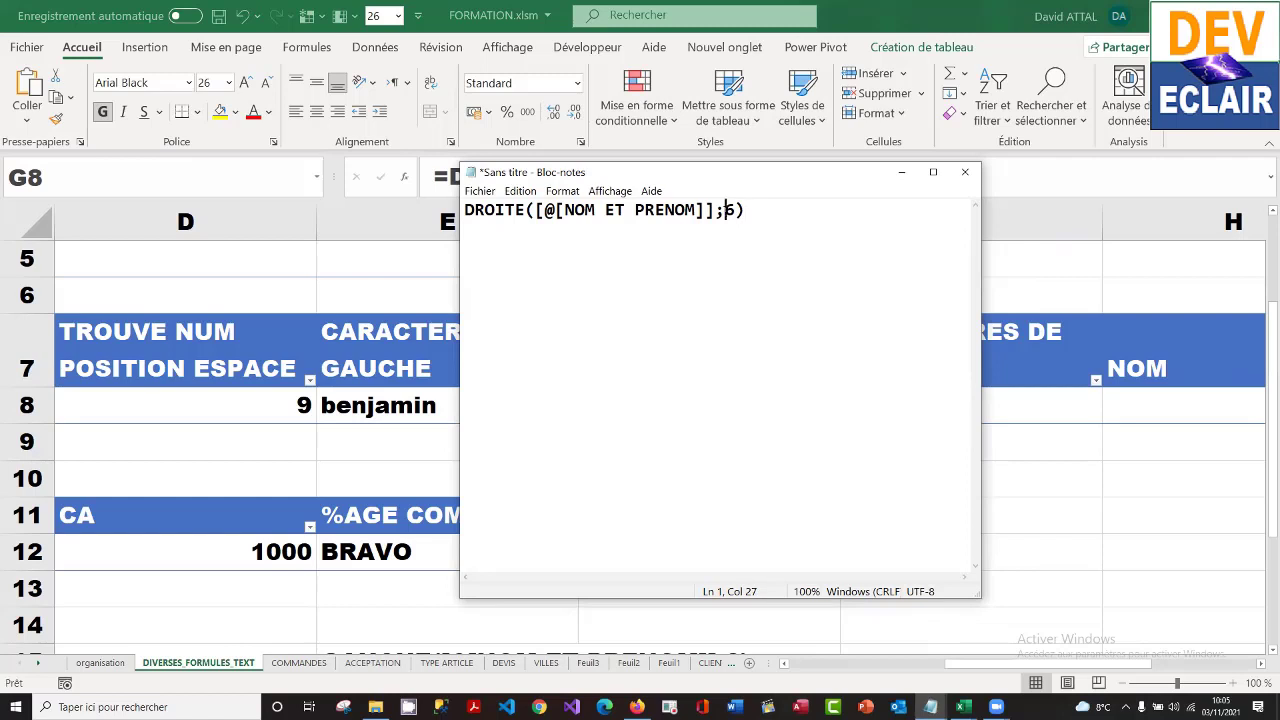
left_click_drag(726, 210, 737, 210)
left_click(905, 177)
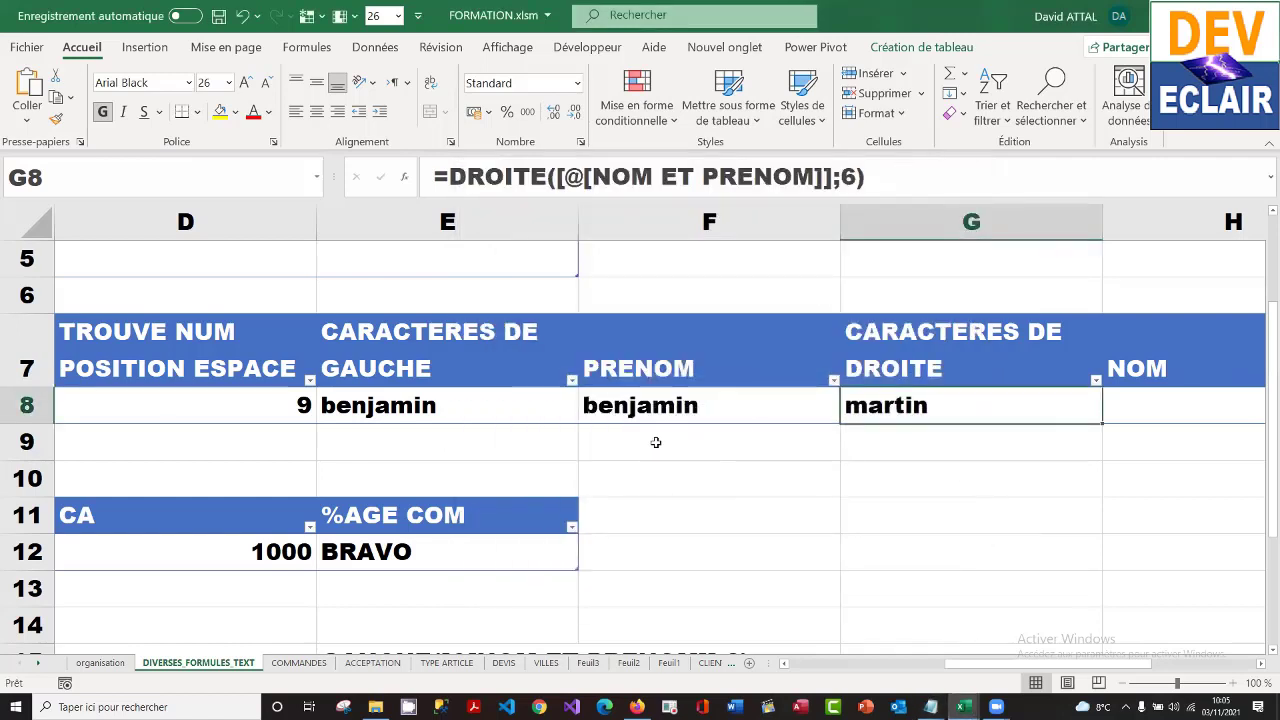
- Narrow columns F, E and D and increase the height of header row 7
left_click_drag(840, 222, 706, 225)
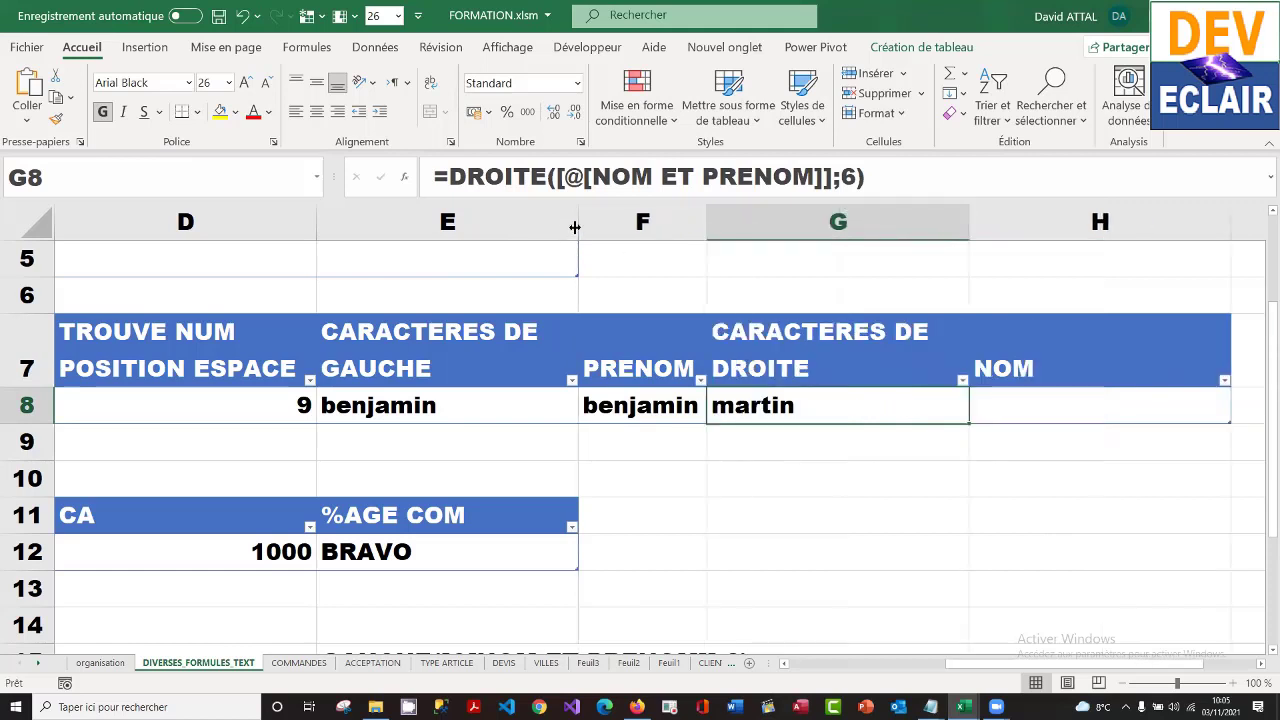
left_click_drag(577, 226, 486, 240)
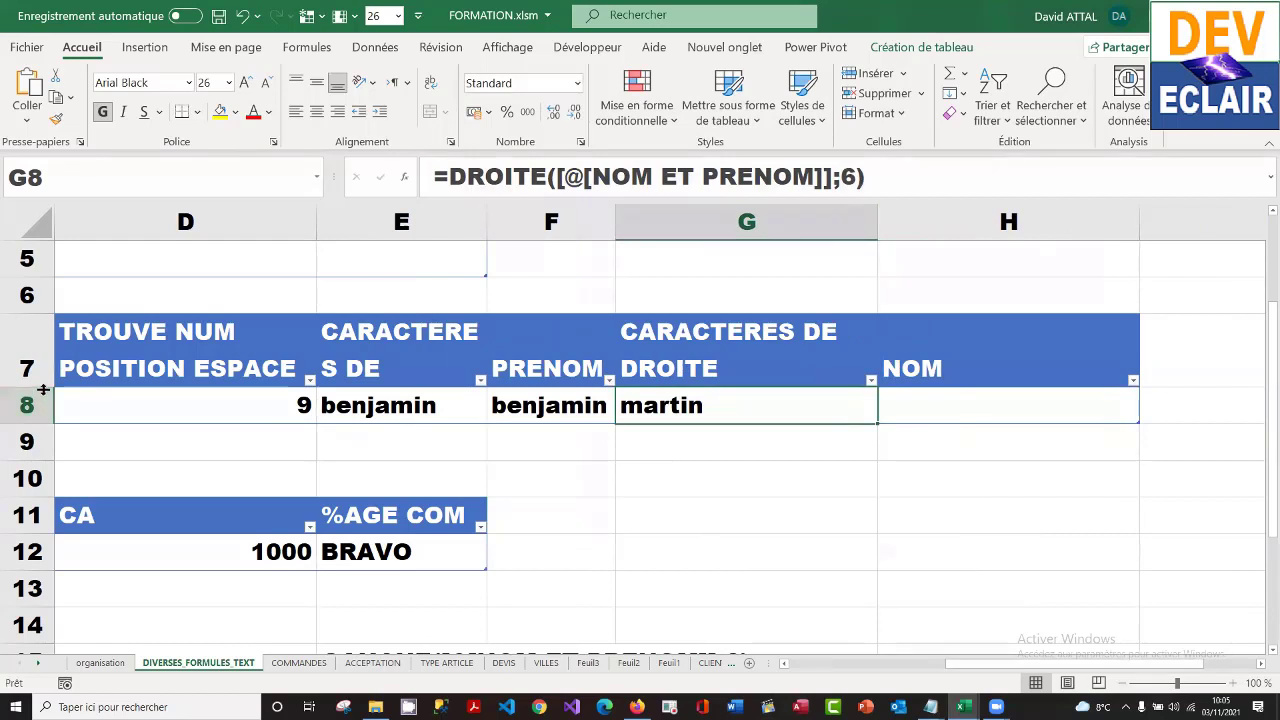
left_click_drag(40, 388, 44, 442)
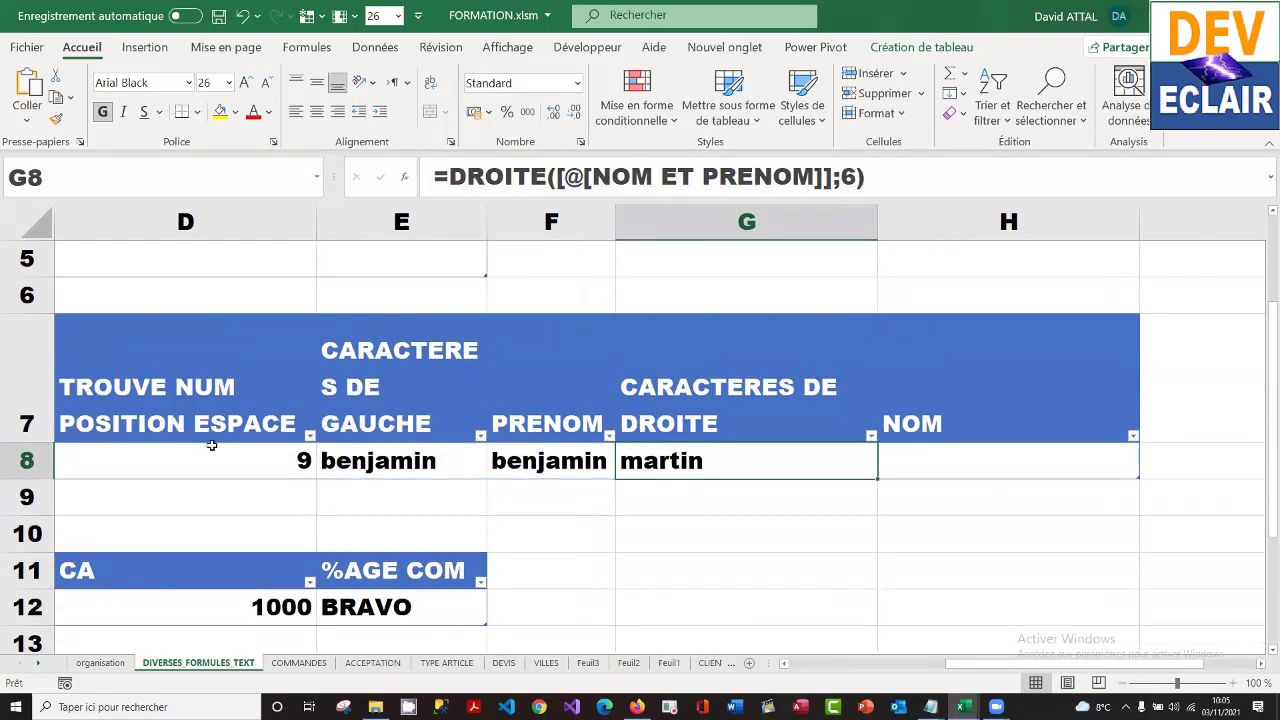
left_click(195, 460)
left_click_drag(321, 226, 193, 222)
left_click(165, 397)
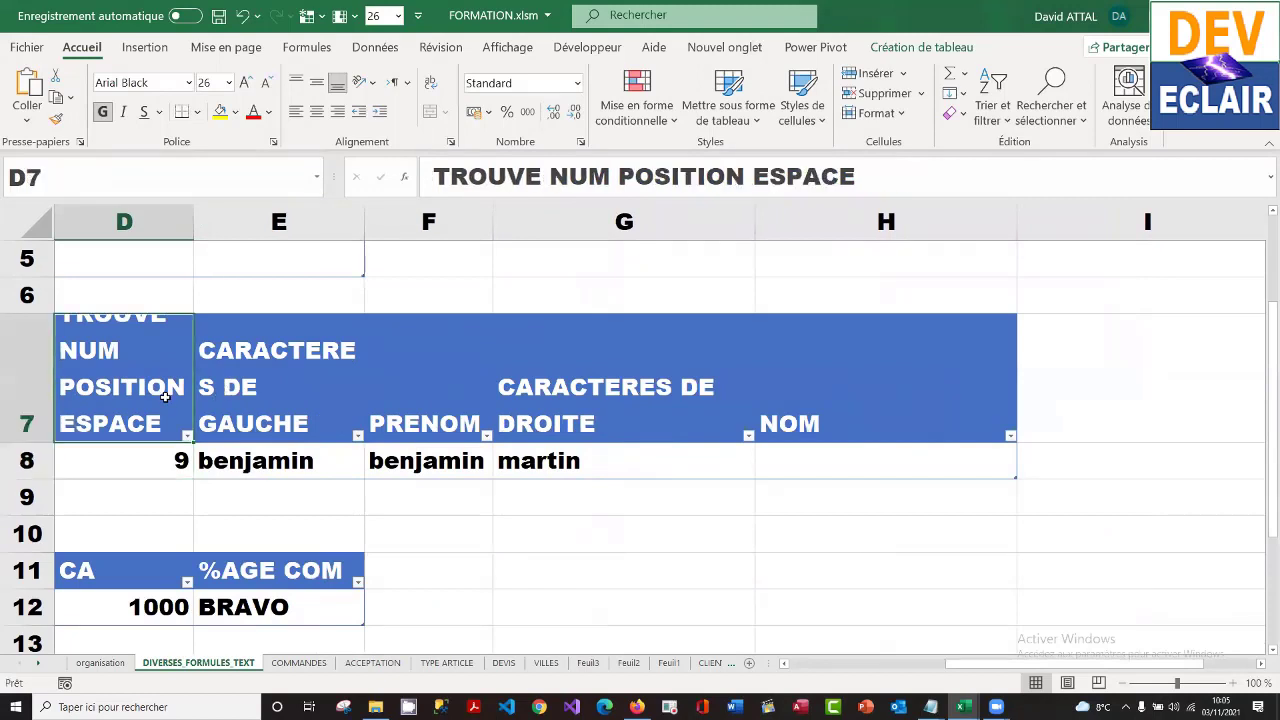
key("Left")
key("Left")
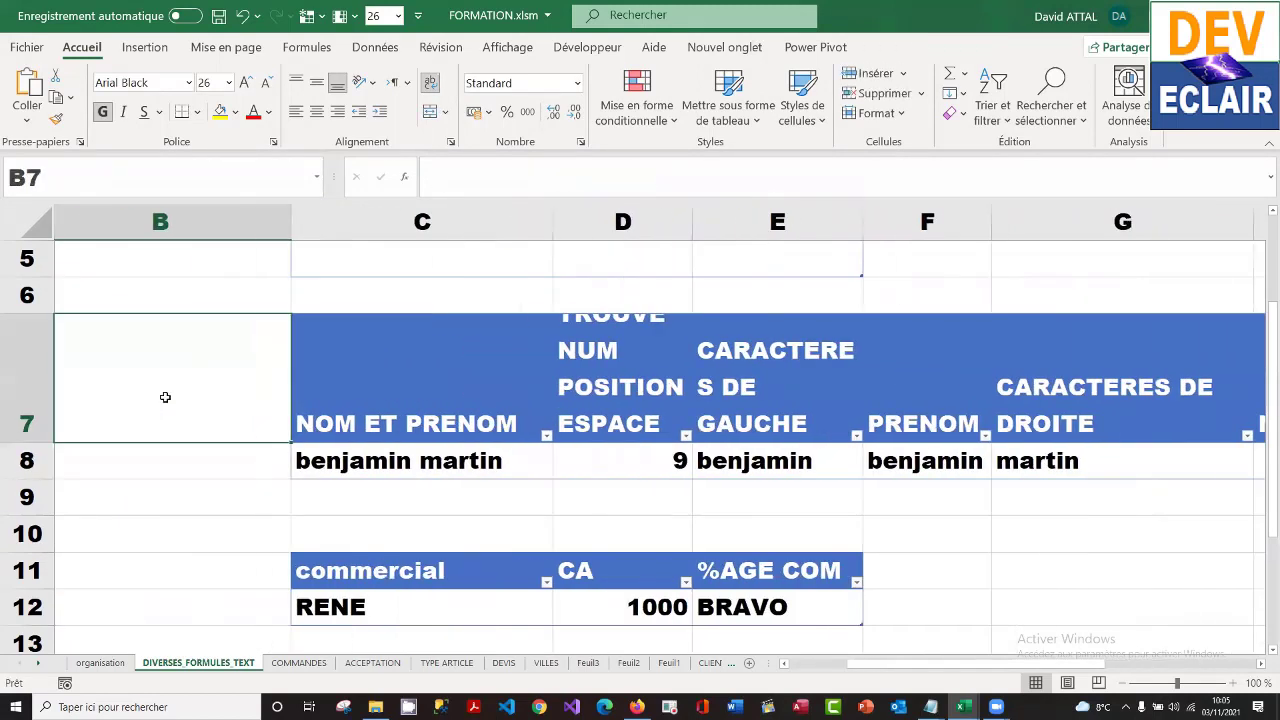
key("Right")
key("Down")
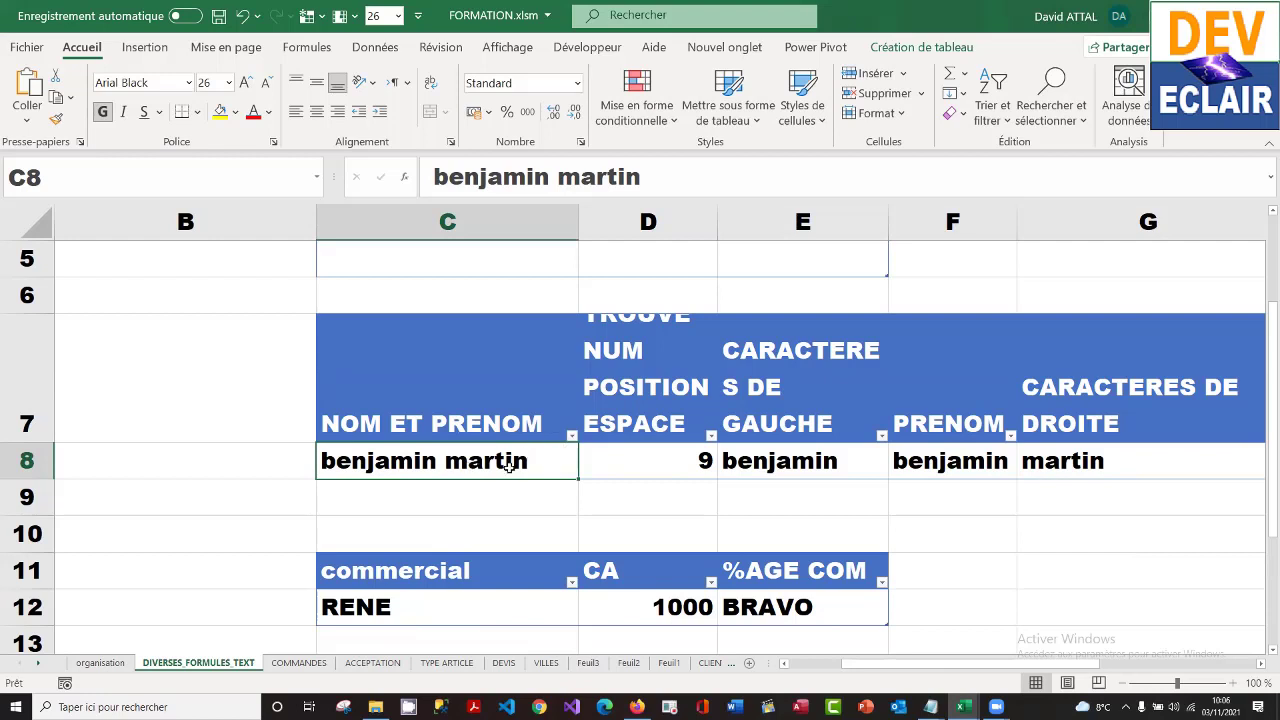
- Insert a new table column immediately before the NOM column
key("Right")
key("Right")
key("Right")
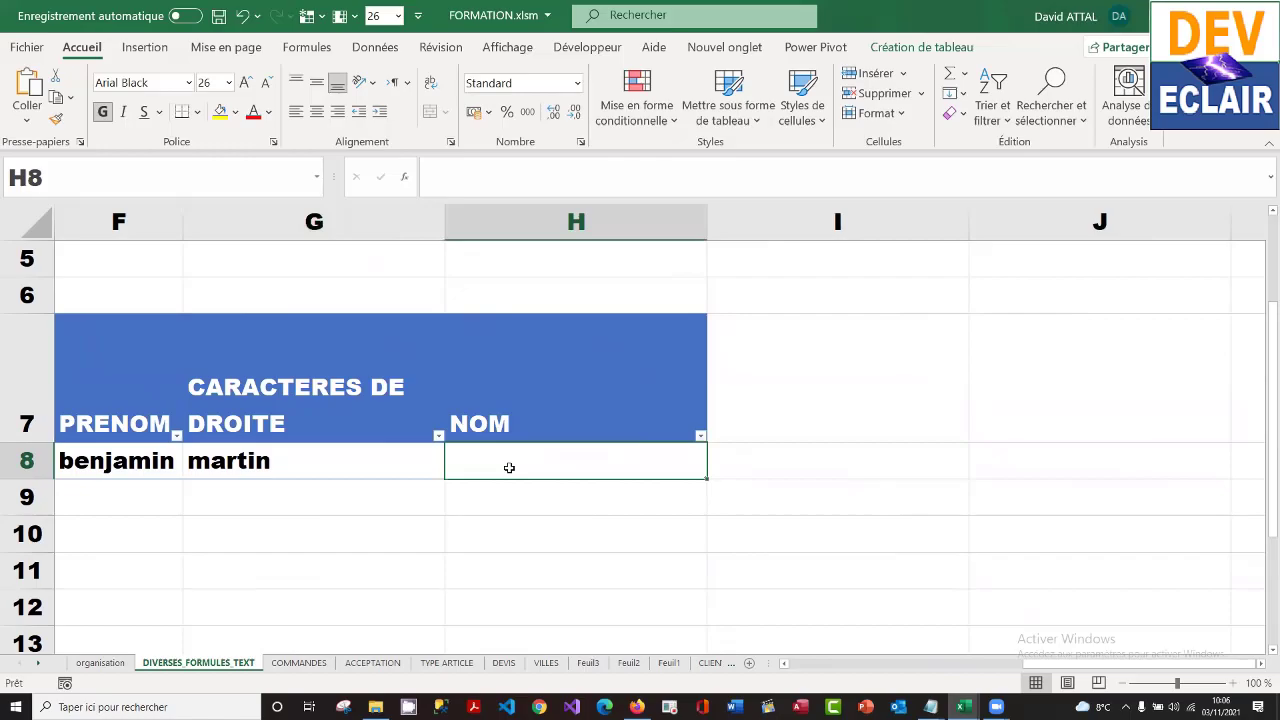
right_click(511, 467)
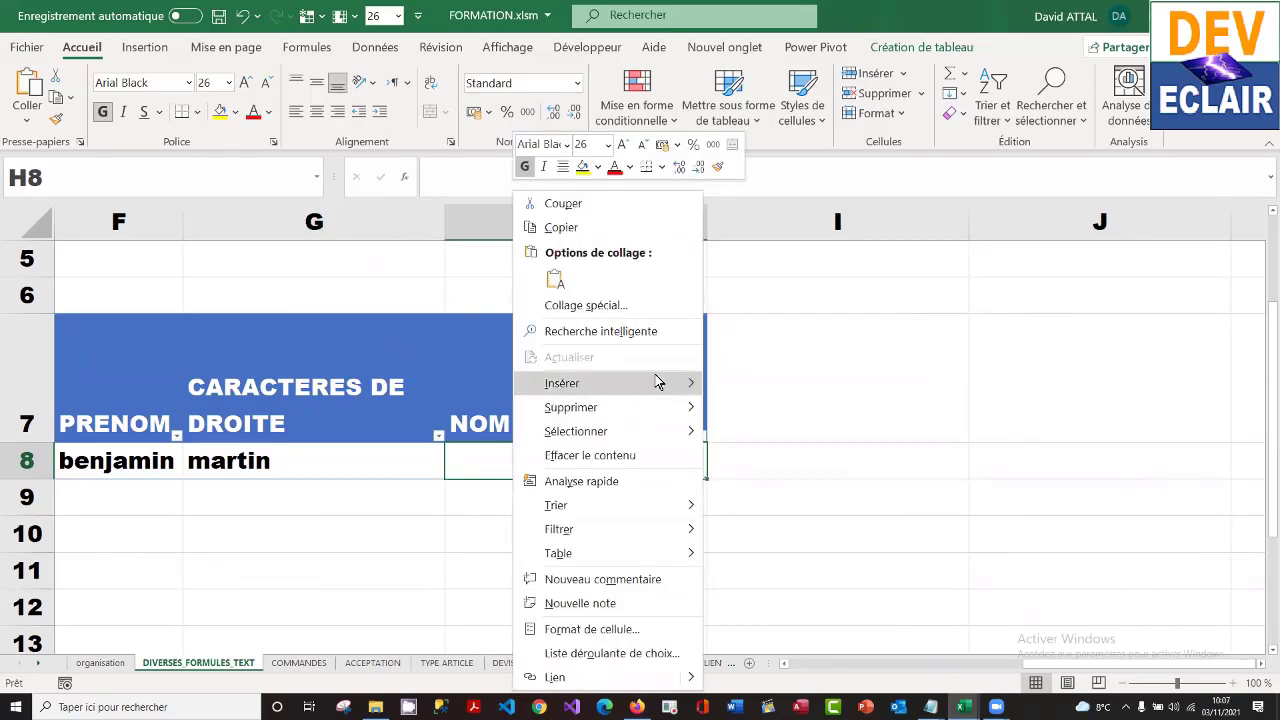
mouse_move(657, 382)
left_click(815, 384)
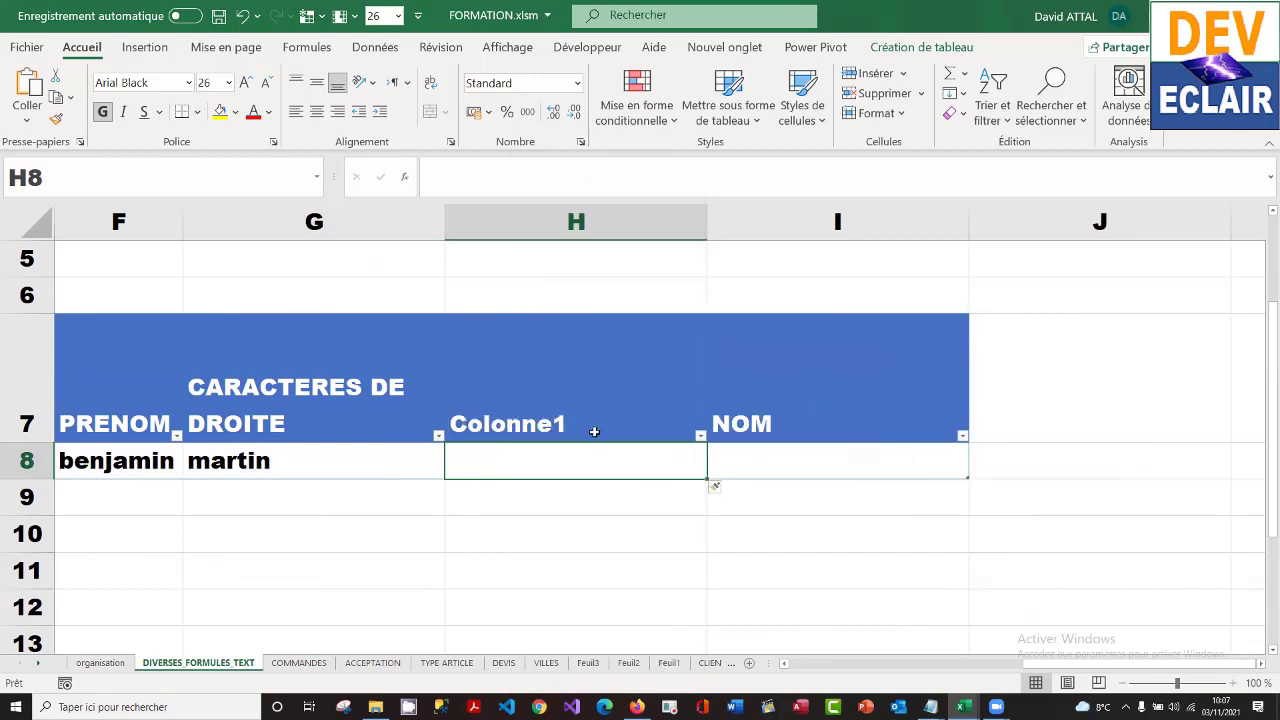
- Name the new column's header in H7 "nombre de caracteres d'une chaine"
left_click(582, 415)
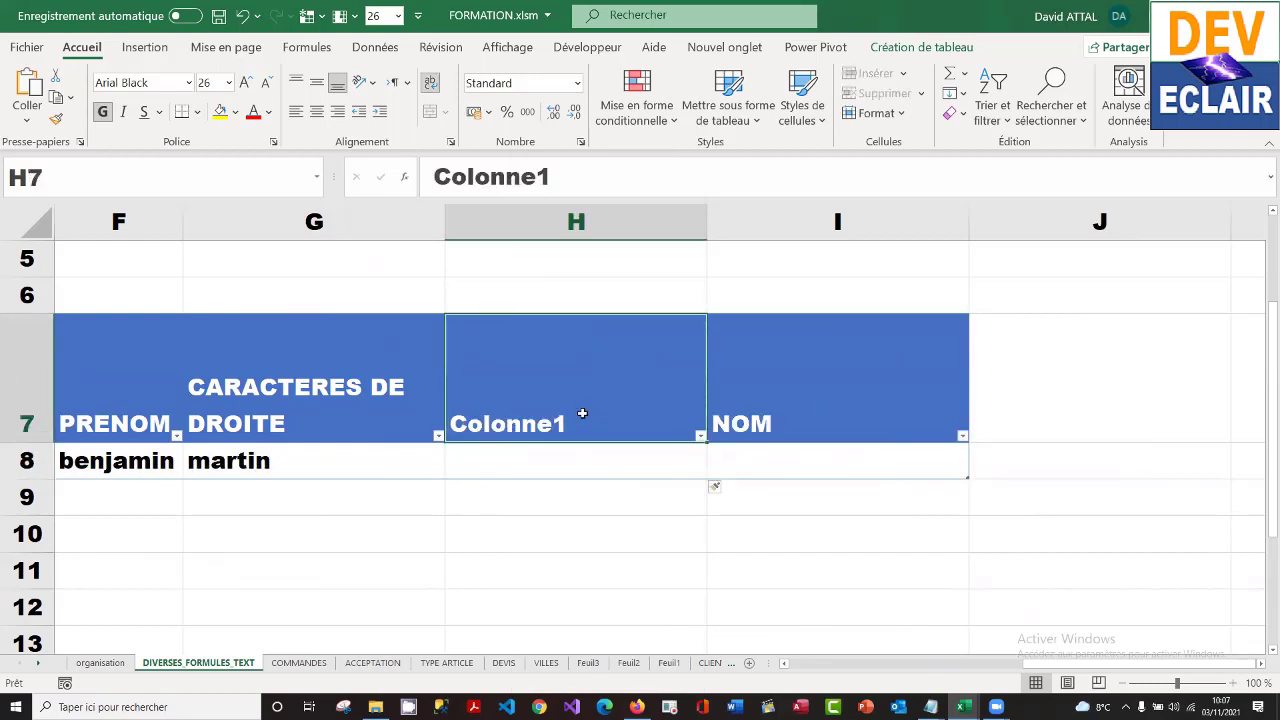
type("no")
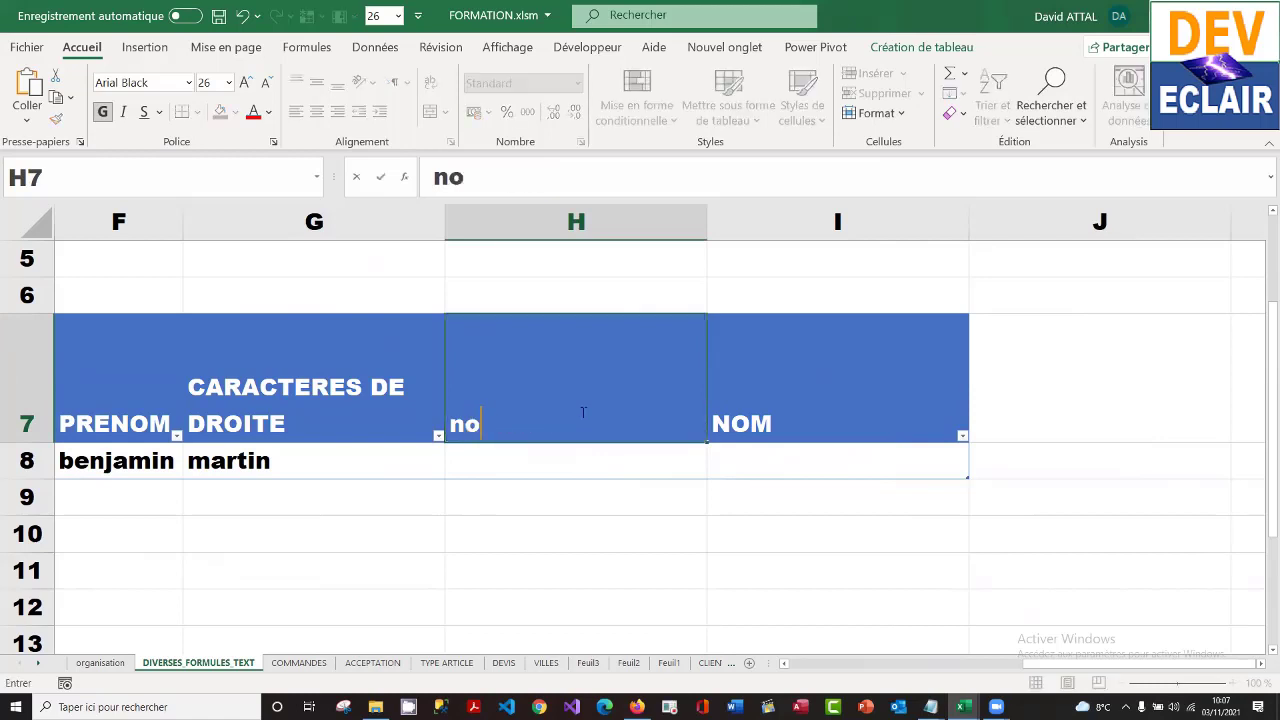
type("mbre de carca")
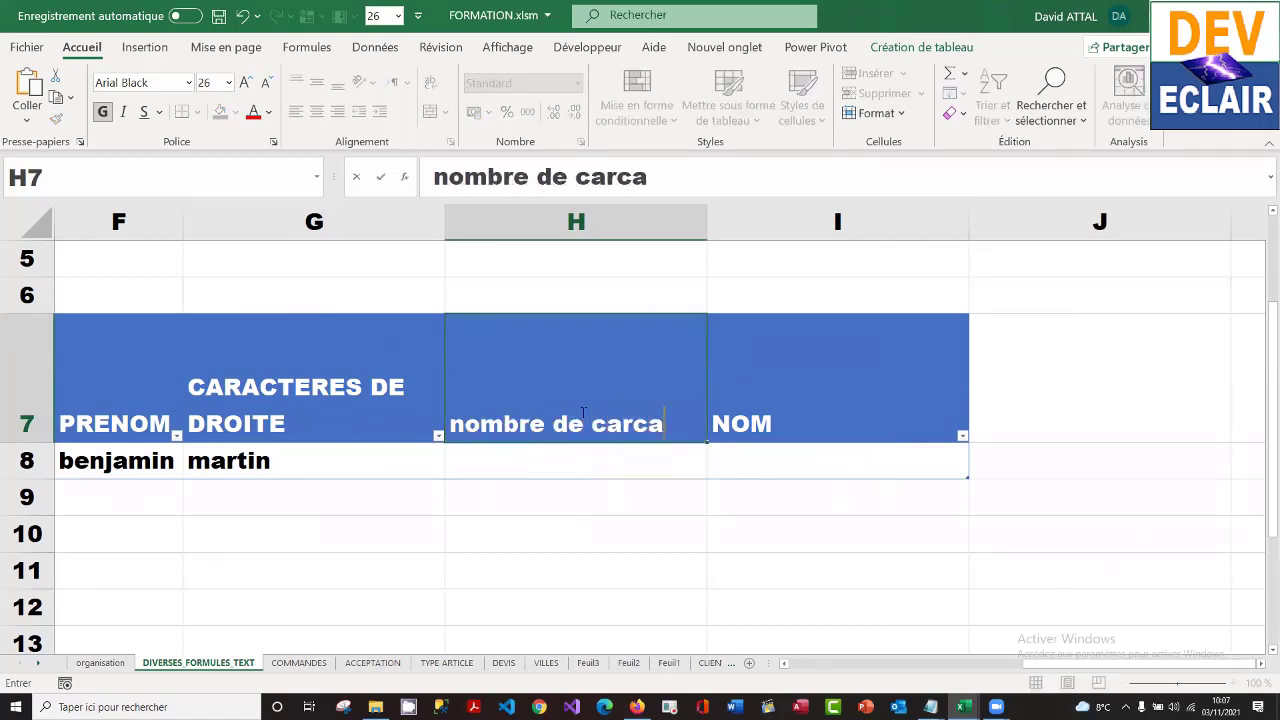
type("==")
key("BackSpace")
key("BackSpace")
key("BackSpace")
key("BackSpace")
type("acteres d")
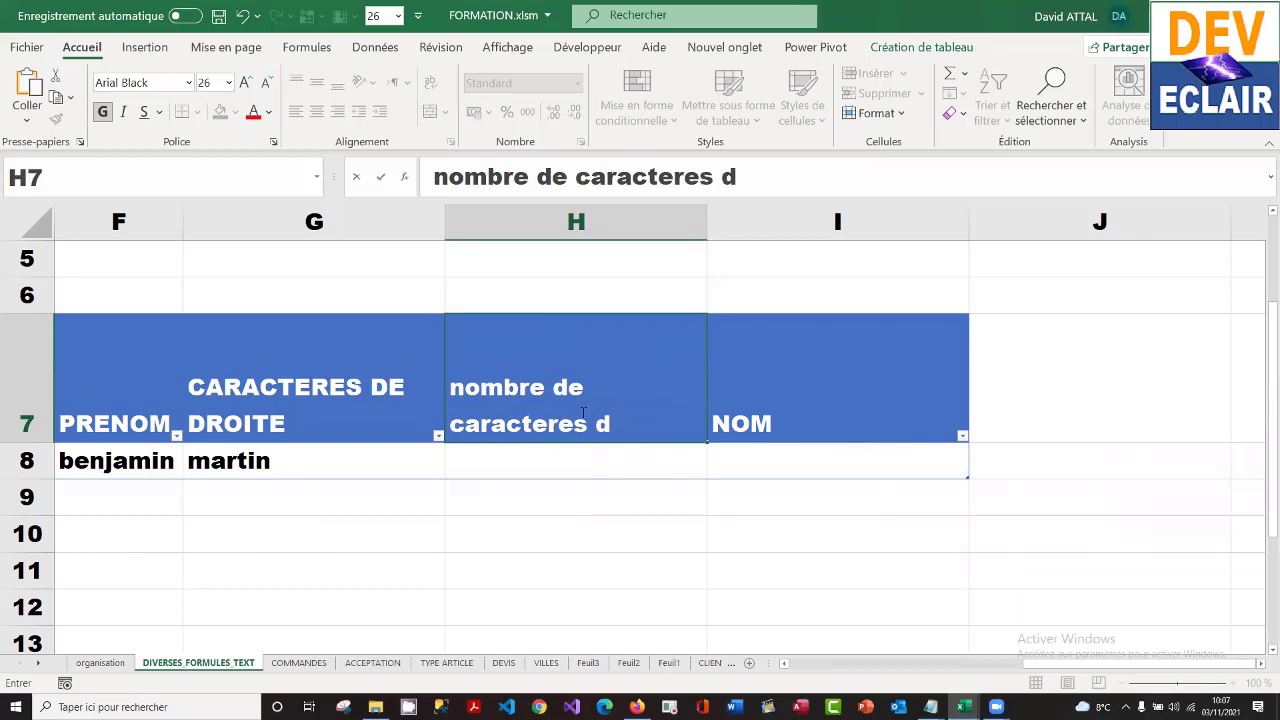
type("'une chaine")
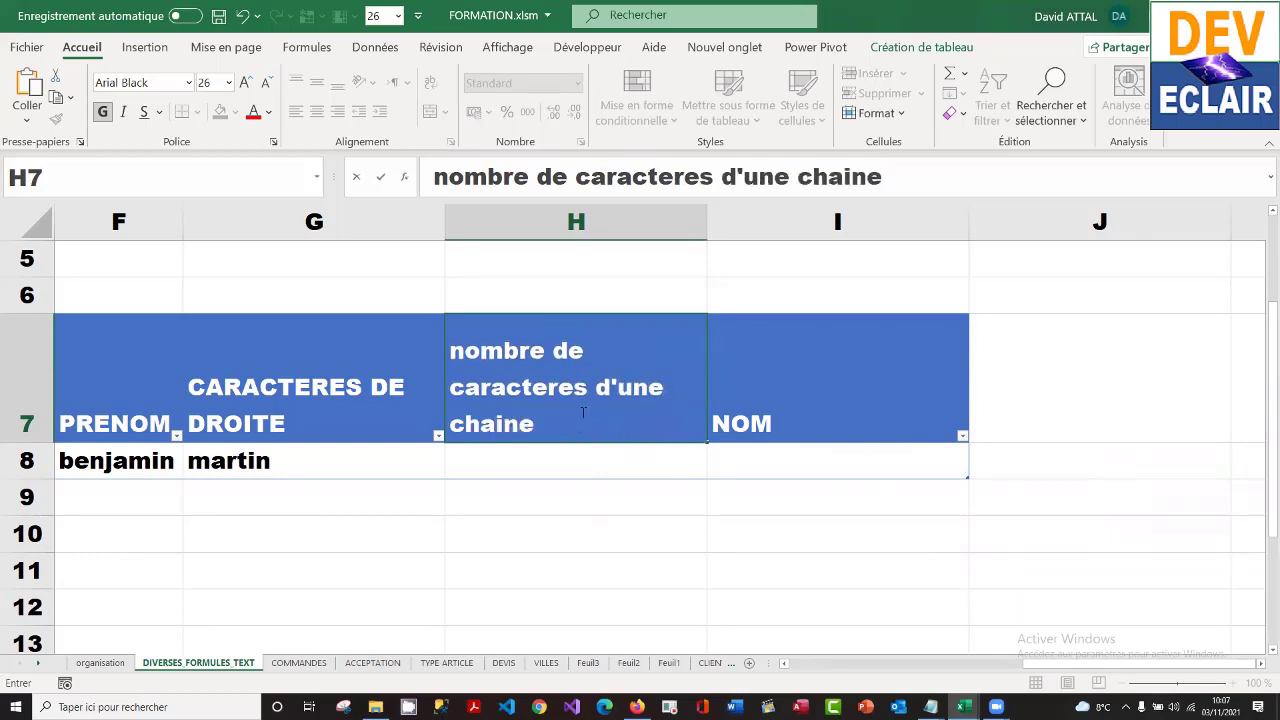
key("Return")
- Enter an NBCAR formula in H8 that counts the characters of the NOM ET PRENOM value in the same row
type("=")
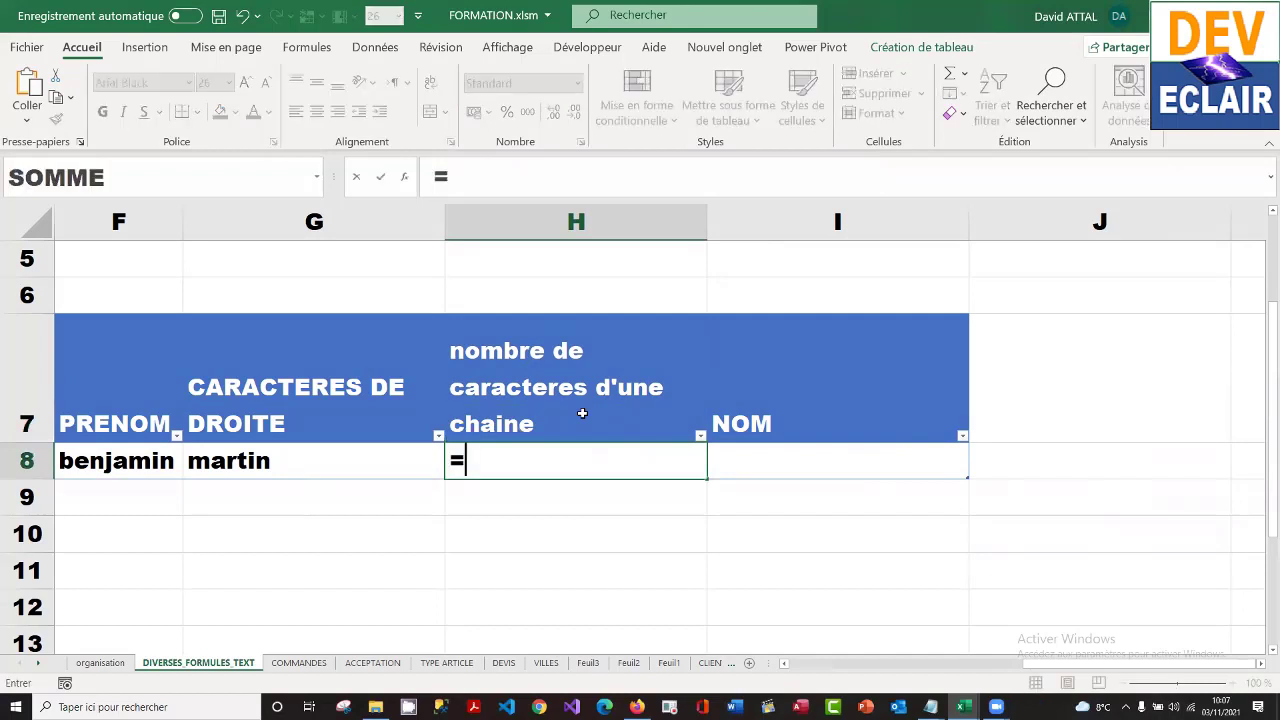
type("NBCAR")
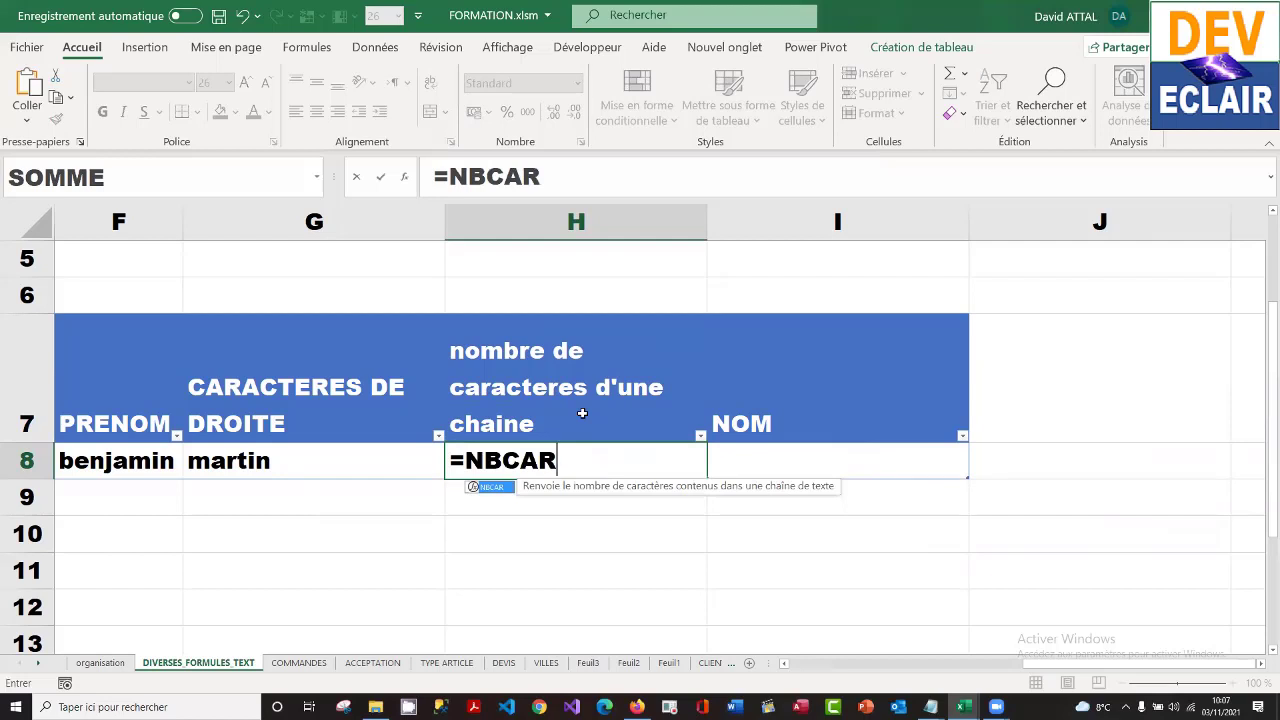
type("5")
key("BackSpace")
type("(")
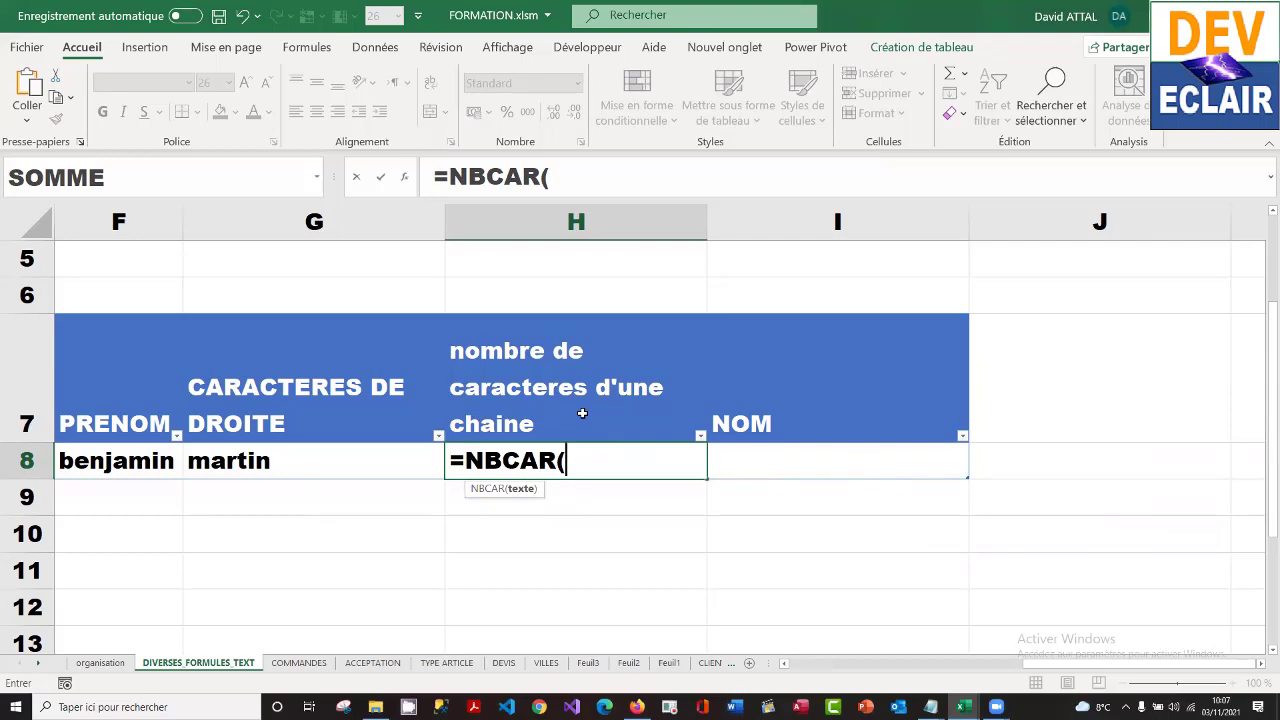
key("Left")
key("Left")
key("Left")
key("Left")
key("Left")
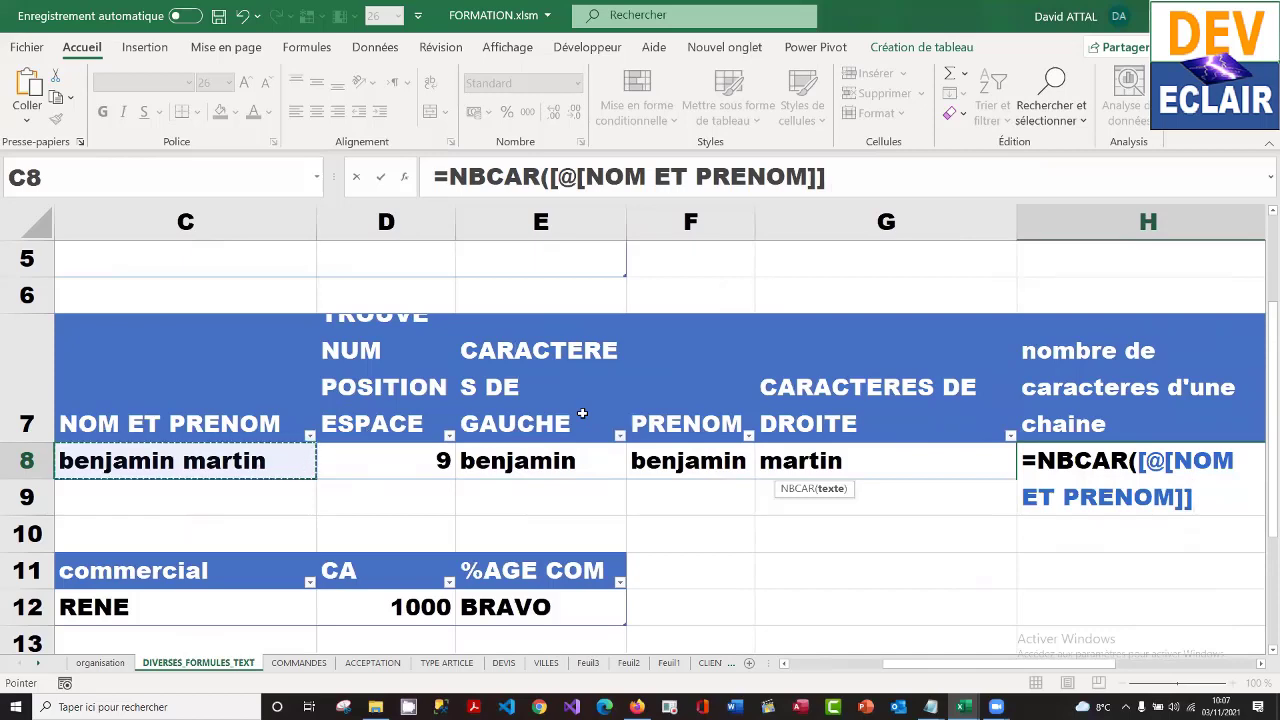
type(")")
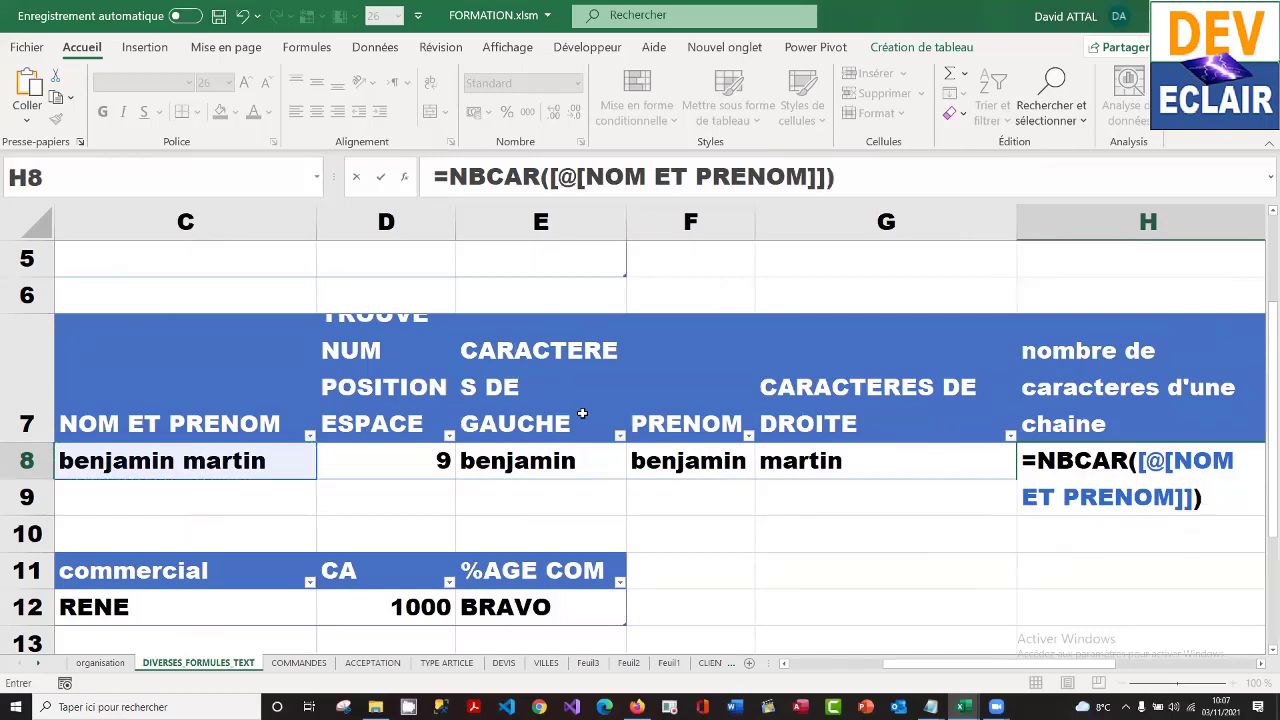
key("Return")
key("Up")
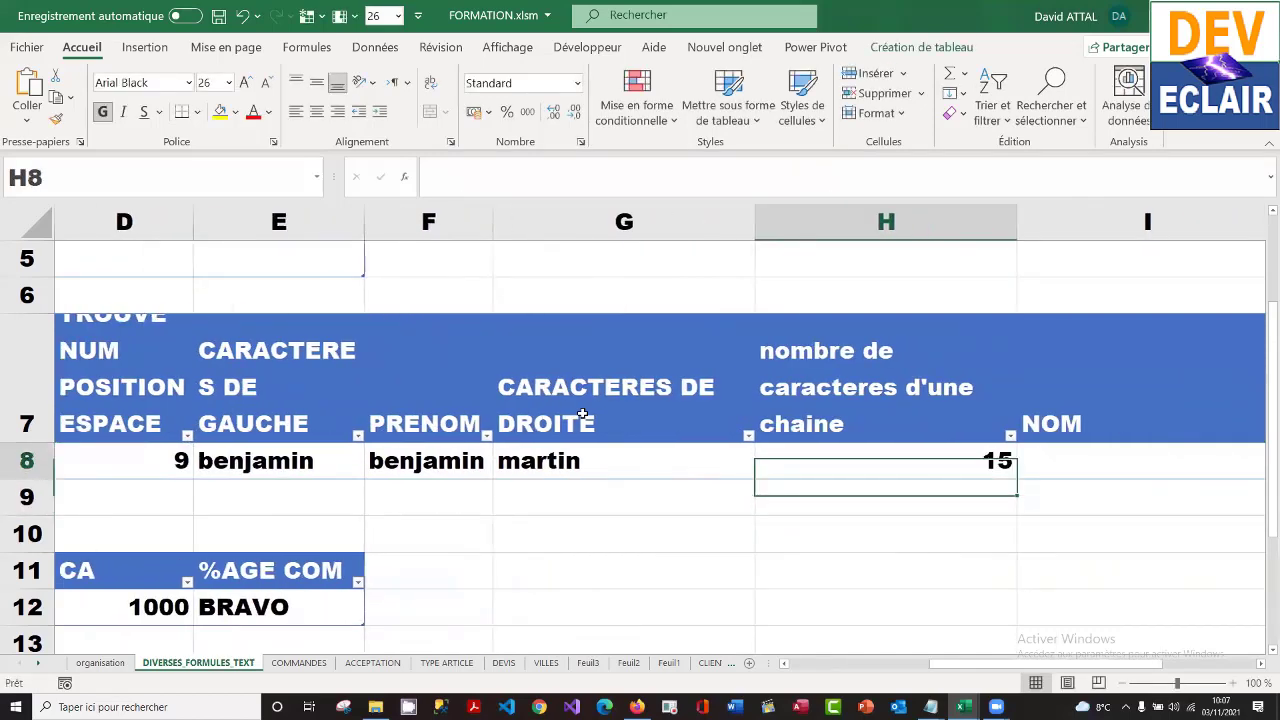
key("Right")
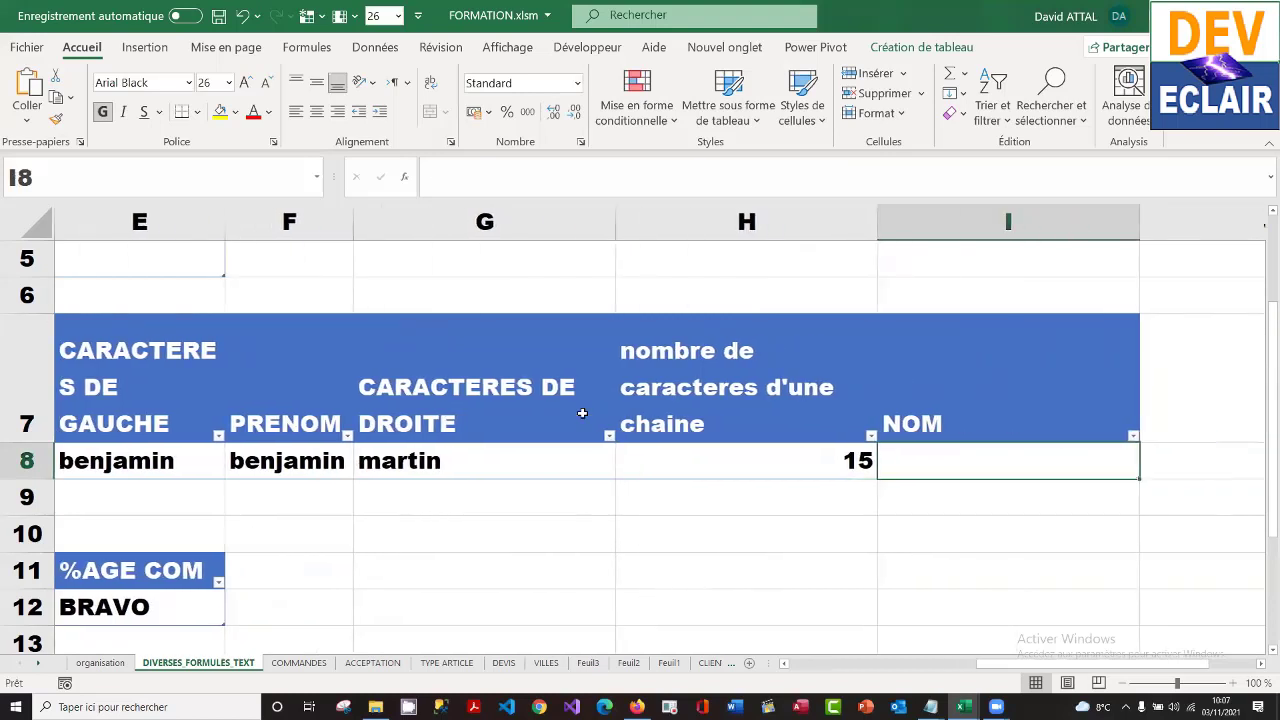
key("Left")
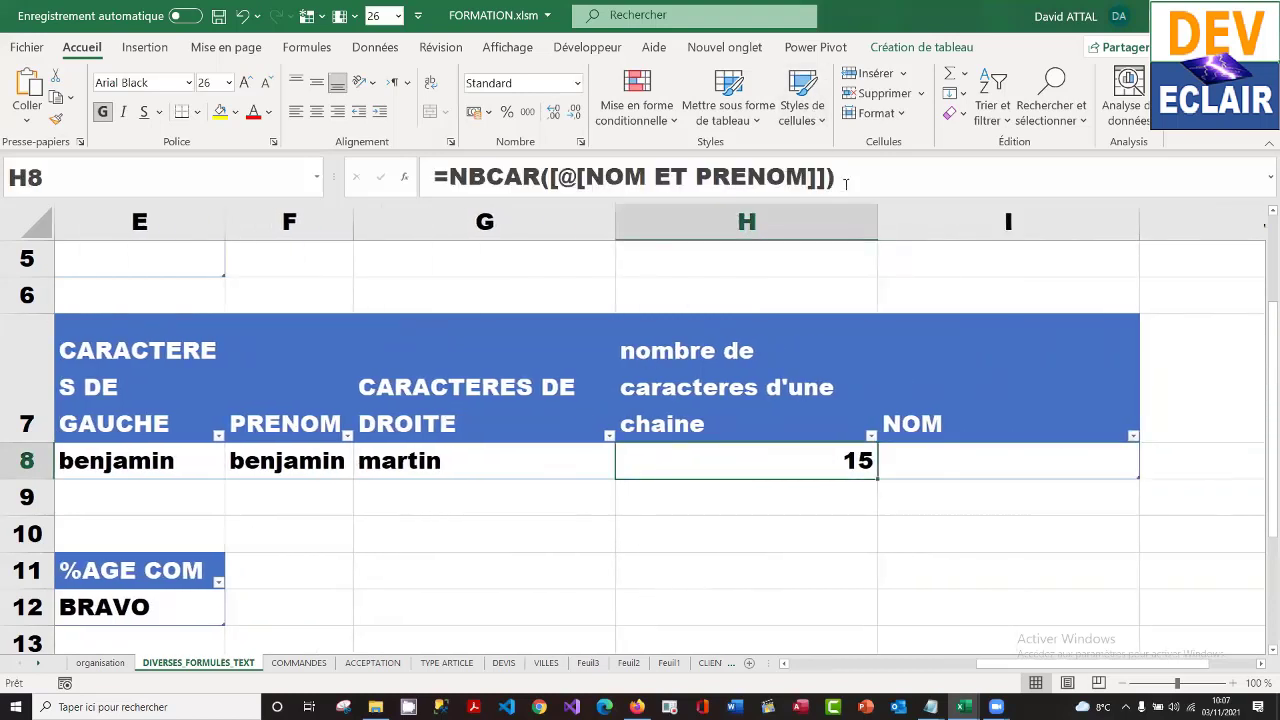
- Copy the NBCAR formula text from H8 without its equals sign, leaving the cell's formula intact
left_click_drag(834, 176, 450, 176)
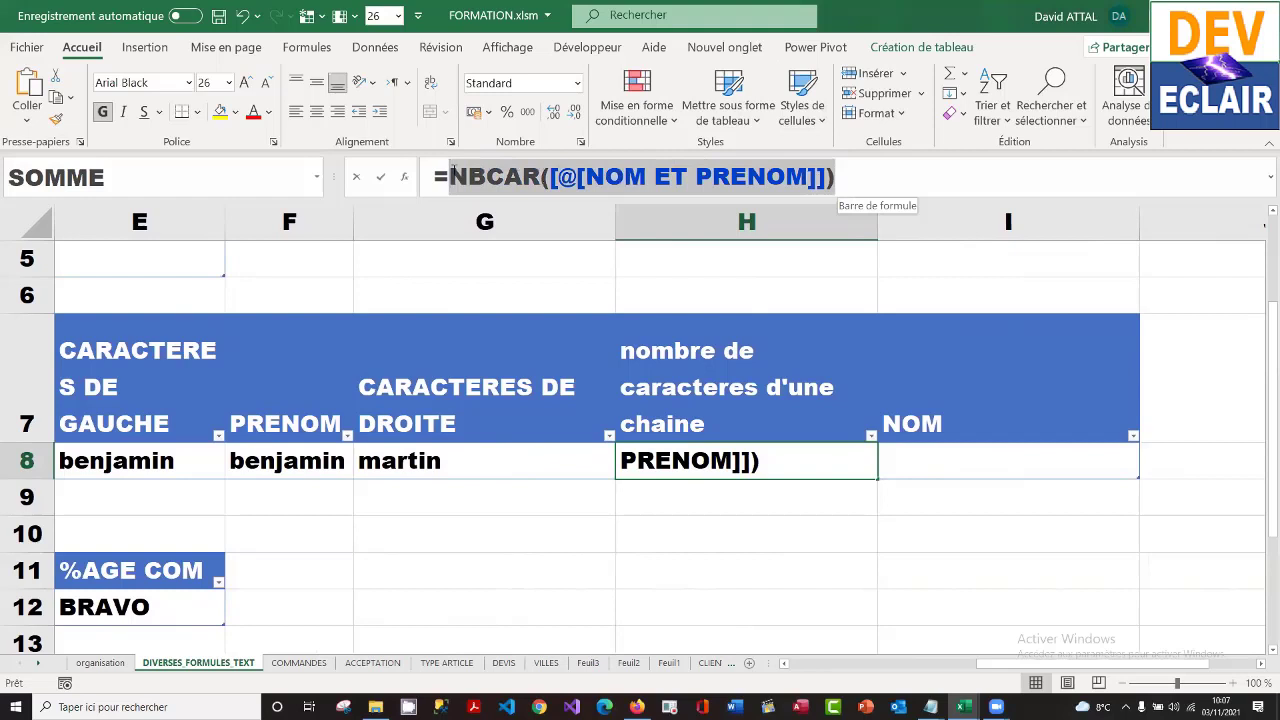
right_click(450, 176)
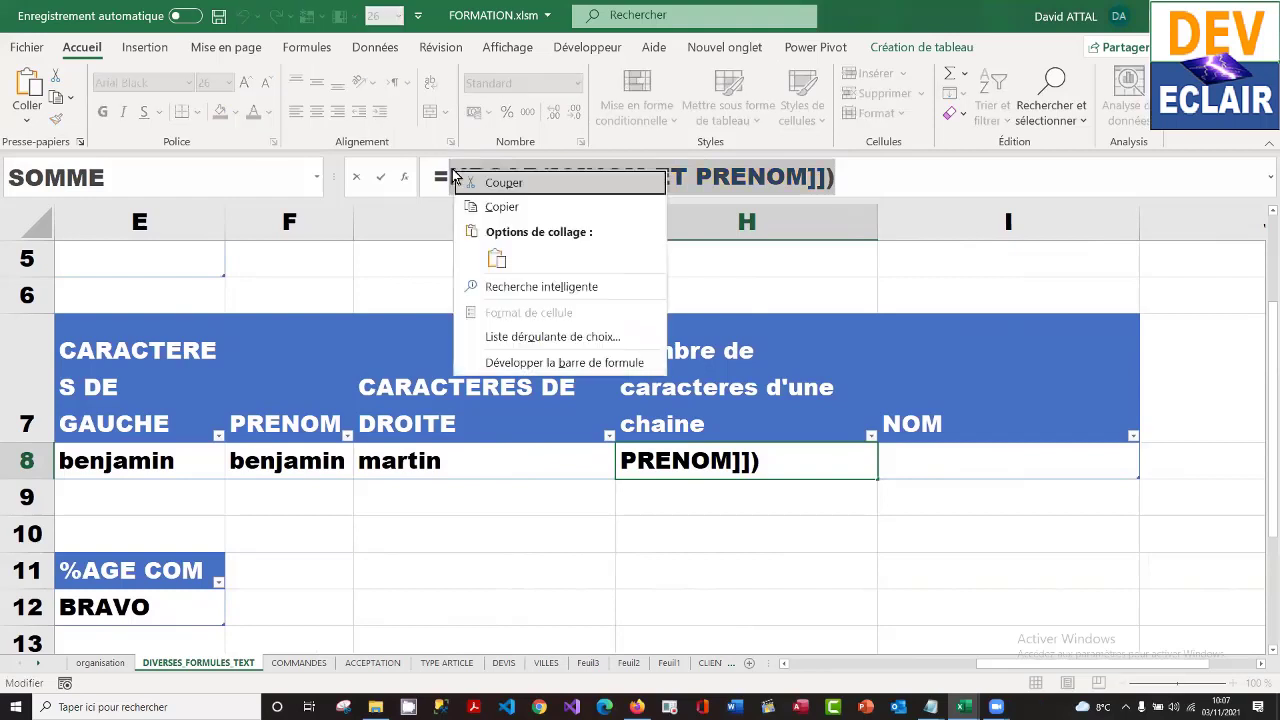
left_click(551, 207)
key("Escape")
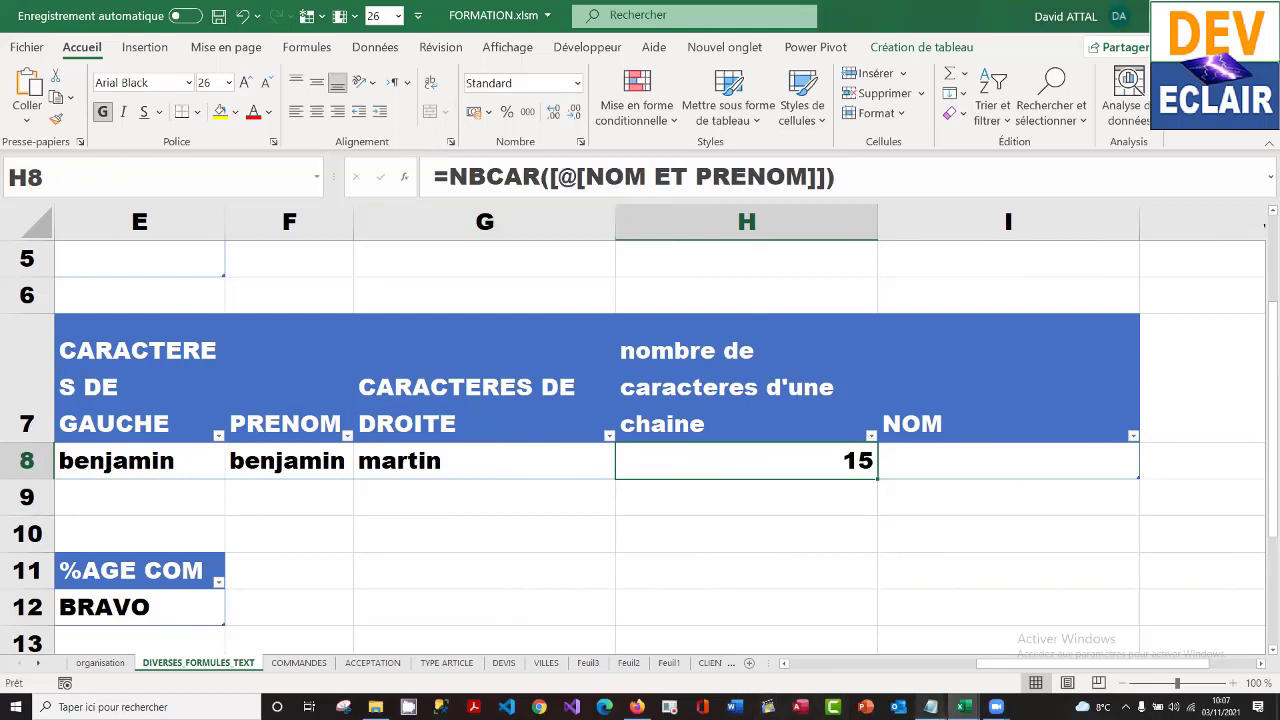
- Switch to the Notepad note holding the DROITE formula and paste the NBCAR formula three lines below it
left_click(931, 707)
left_click(995, 688)
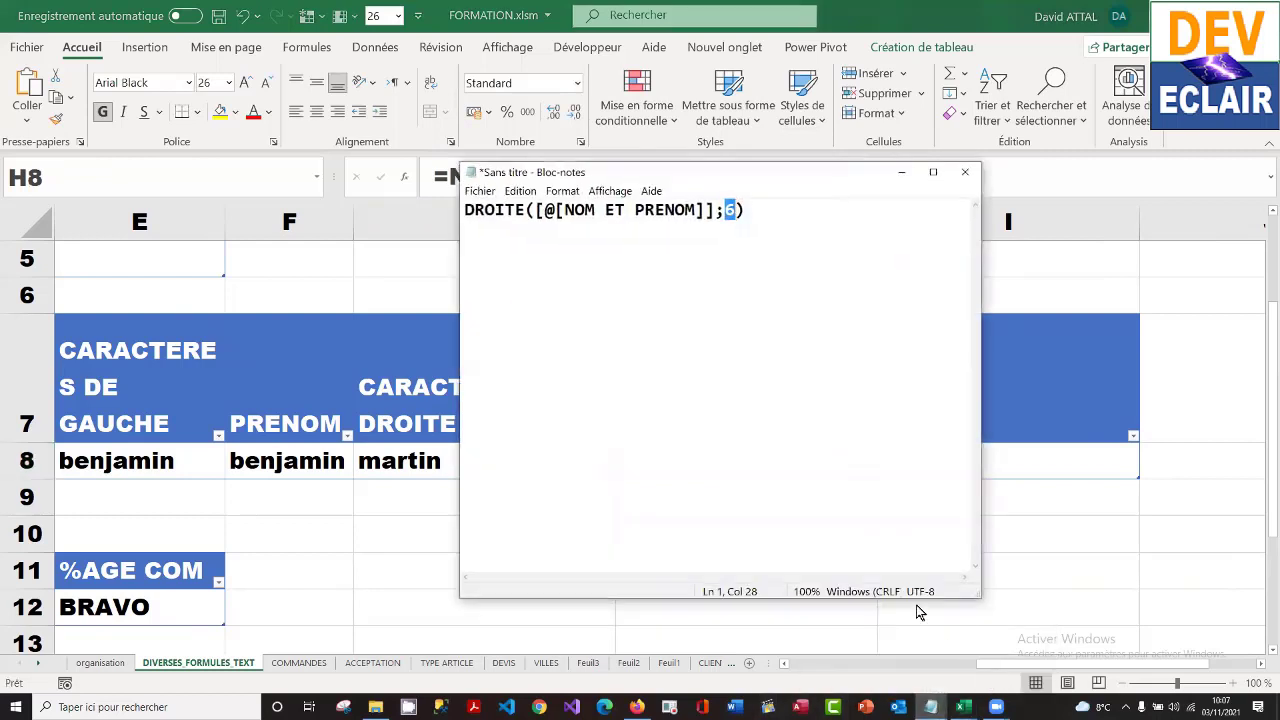
left_click(757, 216)
key("Return")
key("Return")
key("Return")
key("ctrl+v")
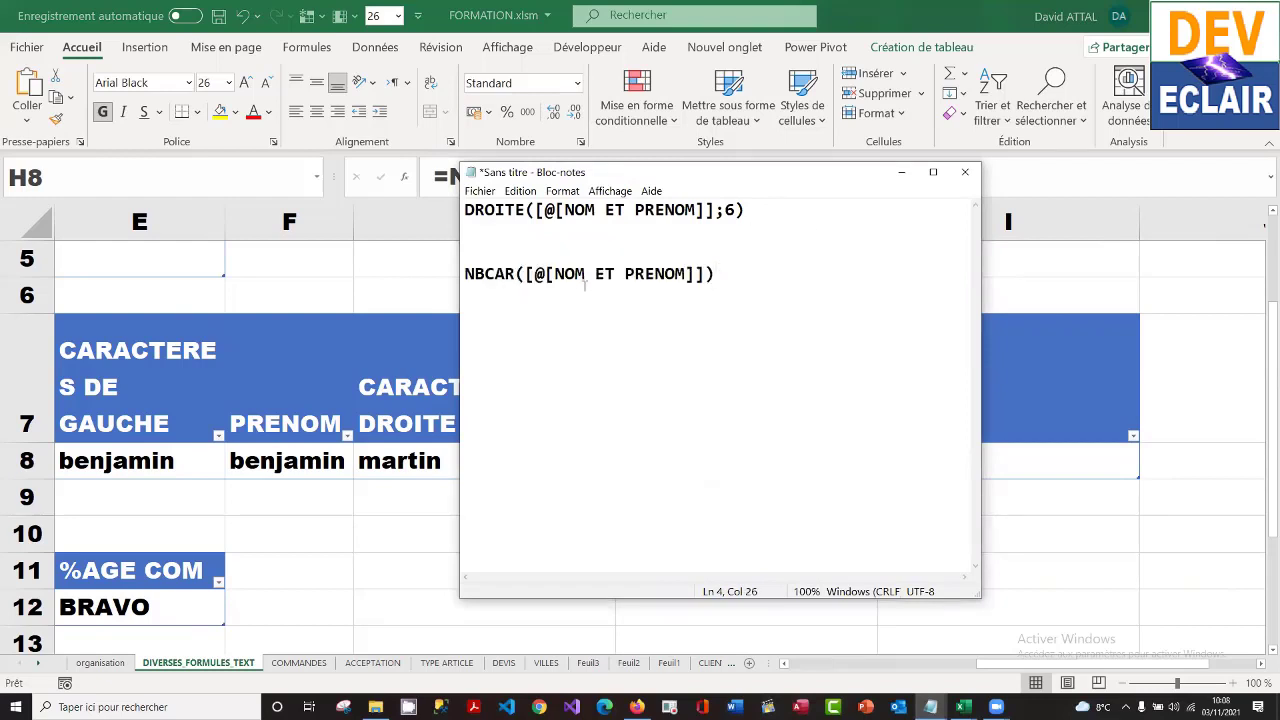
- Add the label "le nombre de caracteres totale de la selection" on the line above the NBCAR formula
left_click(488, 245)
type("le nombre de ca")
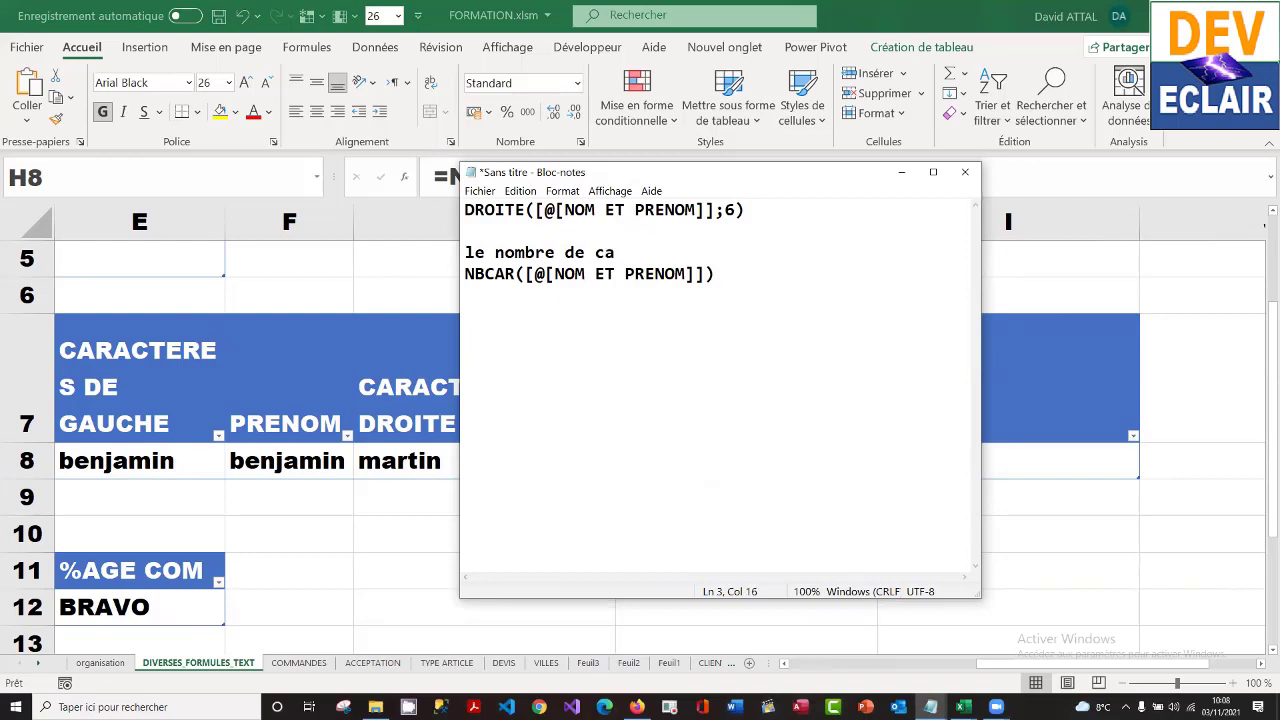
type("racteres tota")
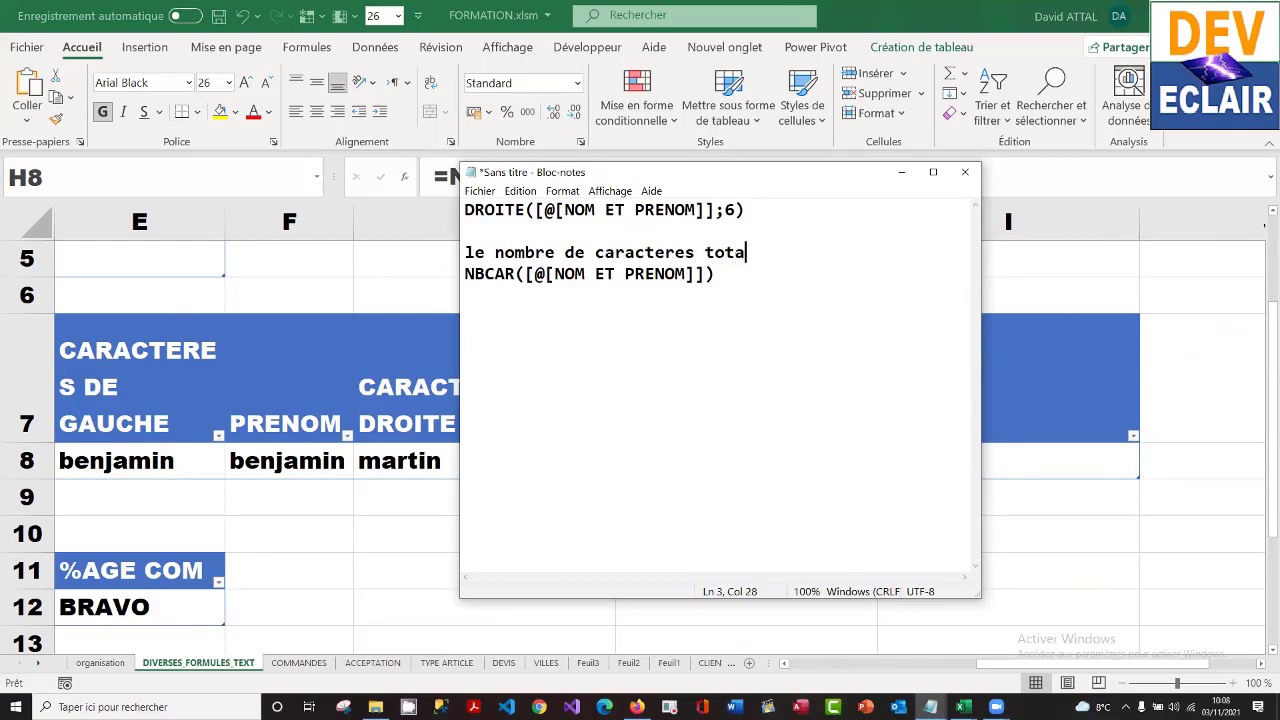
type("le de 1a selection")
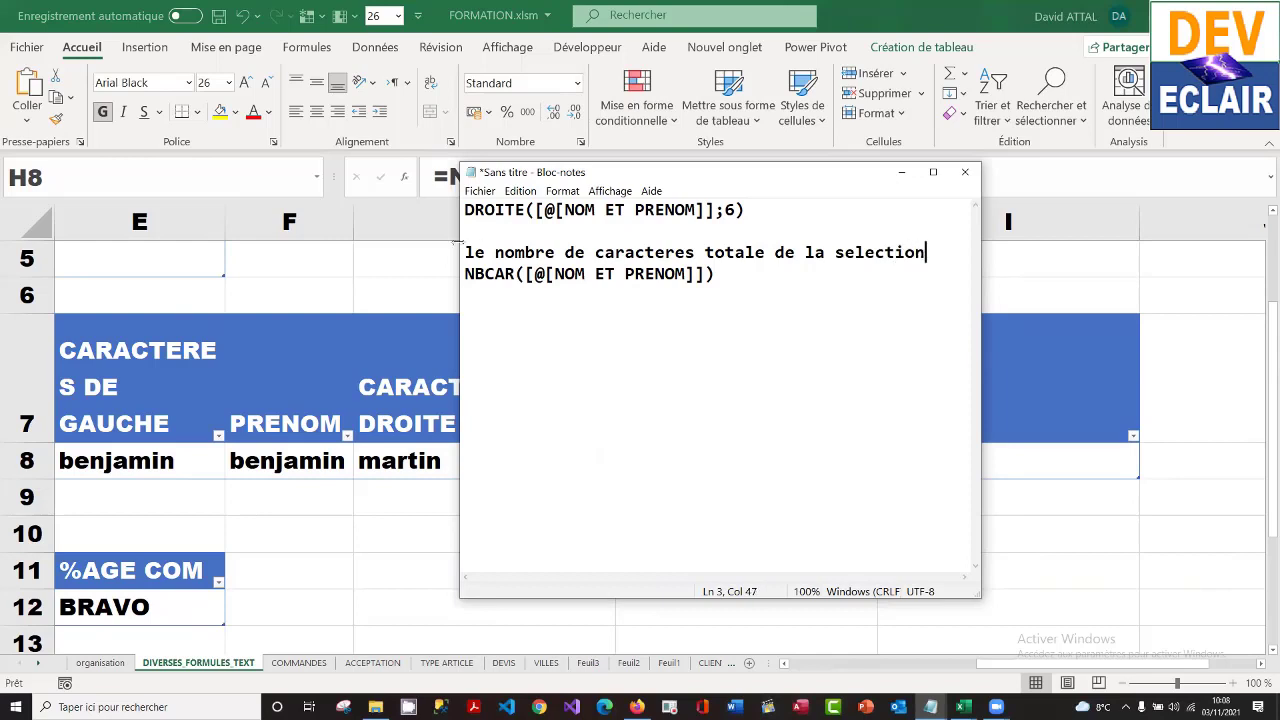
- Insert lines above the DROITE formula and label it "la partie droite de la selection"
left_click(466, 209)
key("Return")
key("Return")
key("Up")
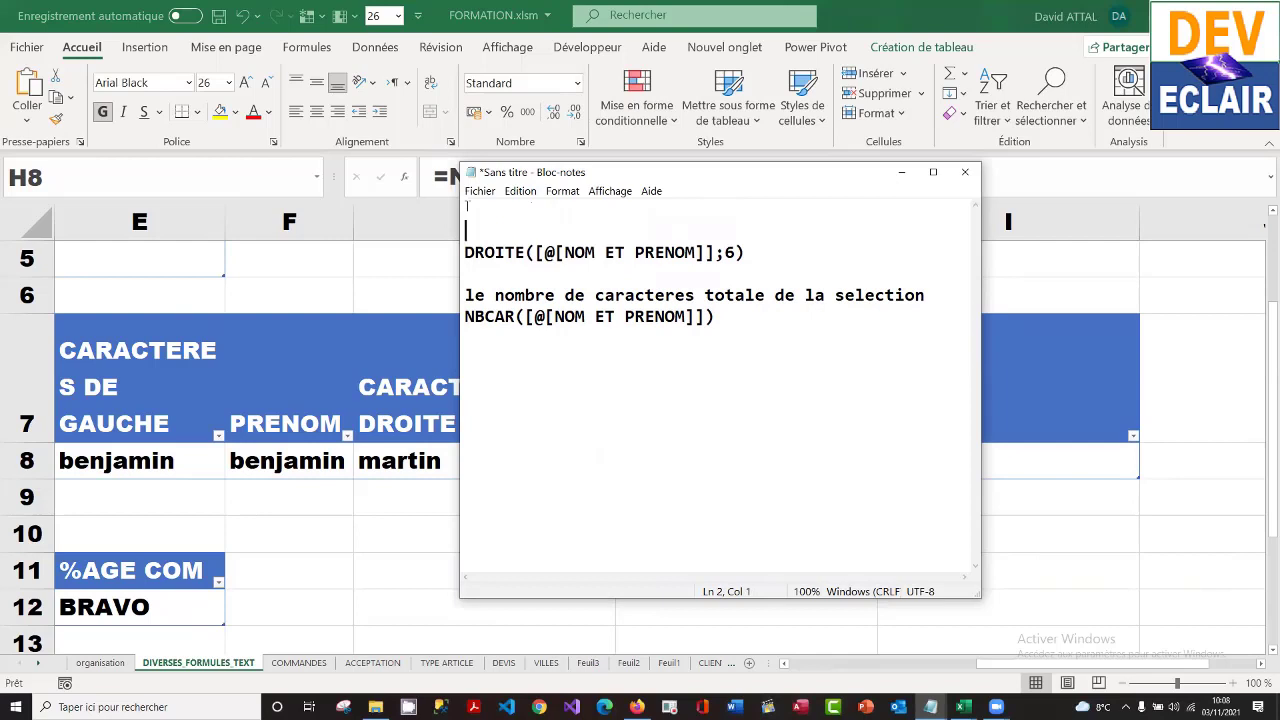
type("l a")
key("BackSpace")
key("BackSpace")
type("a partie droite")
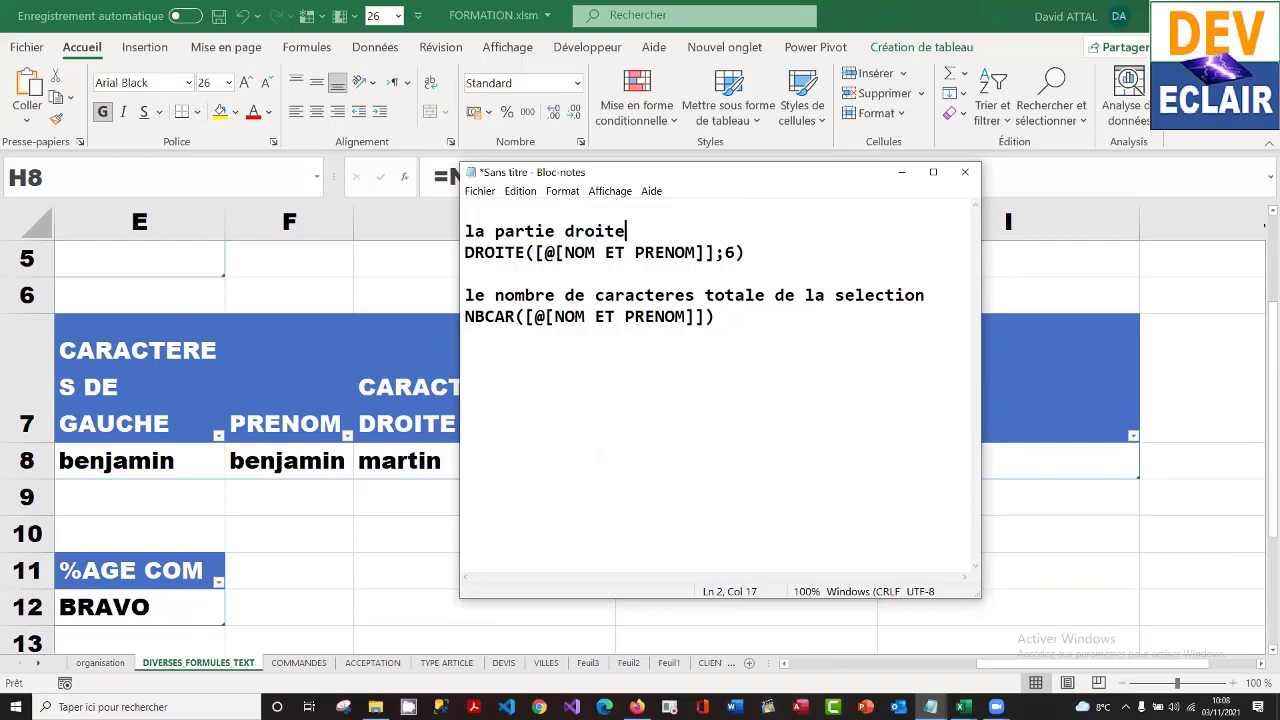
type(" de la selection")
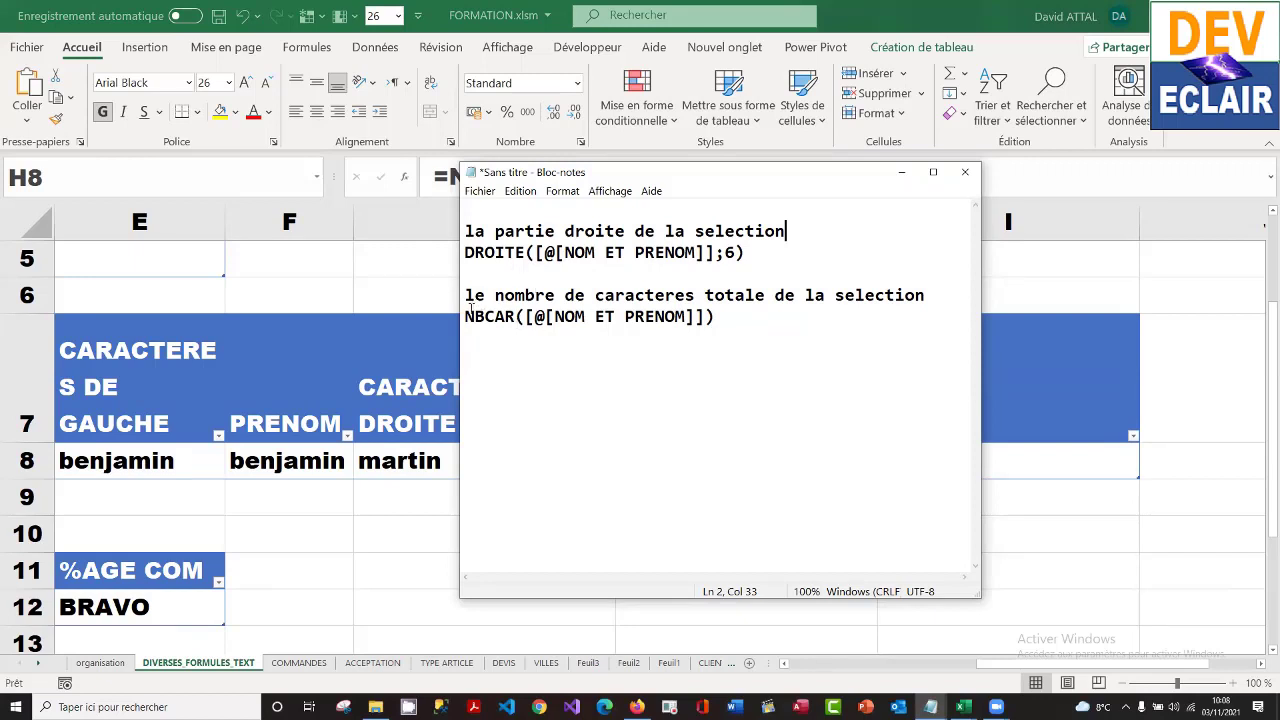
- Switch back to Excel and copy the TROUVE formula text from D8 without its equals sign
left_click_drag(465, 316, 731, 315)
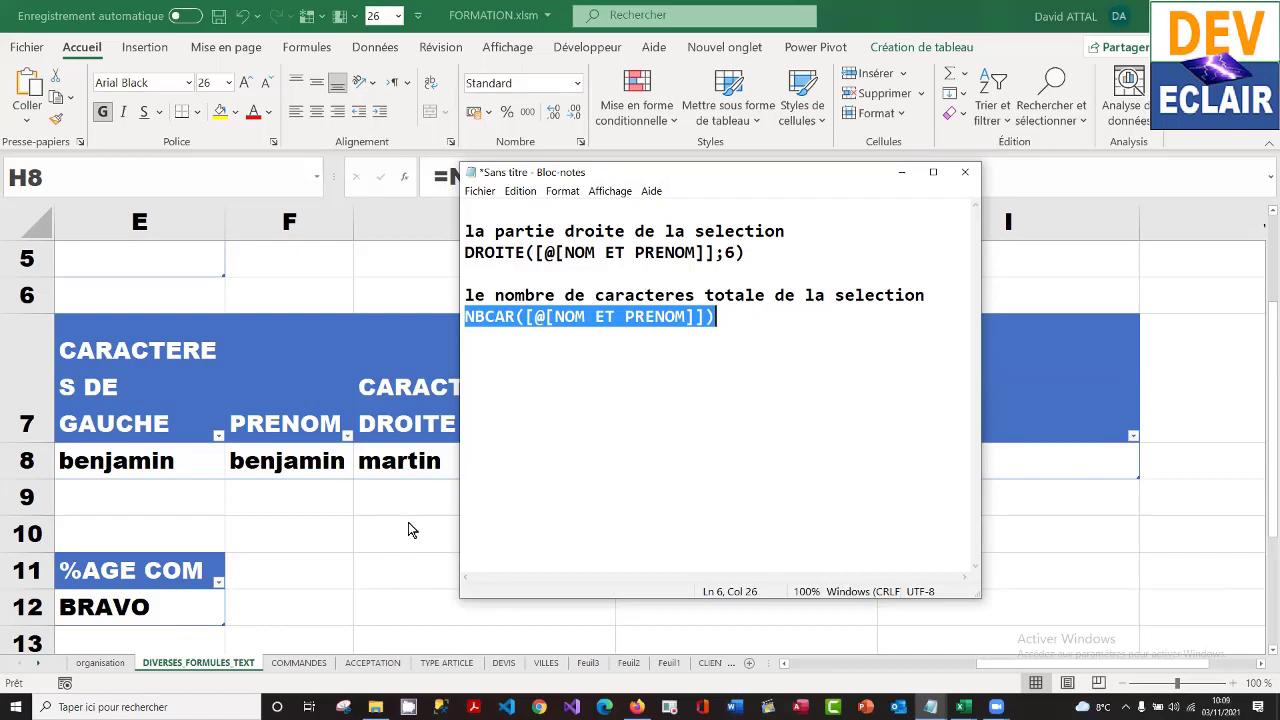
key("alt+Tab")
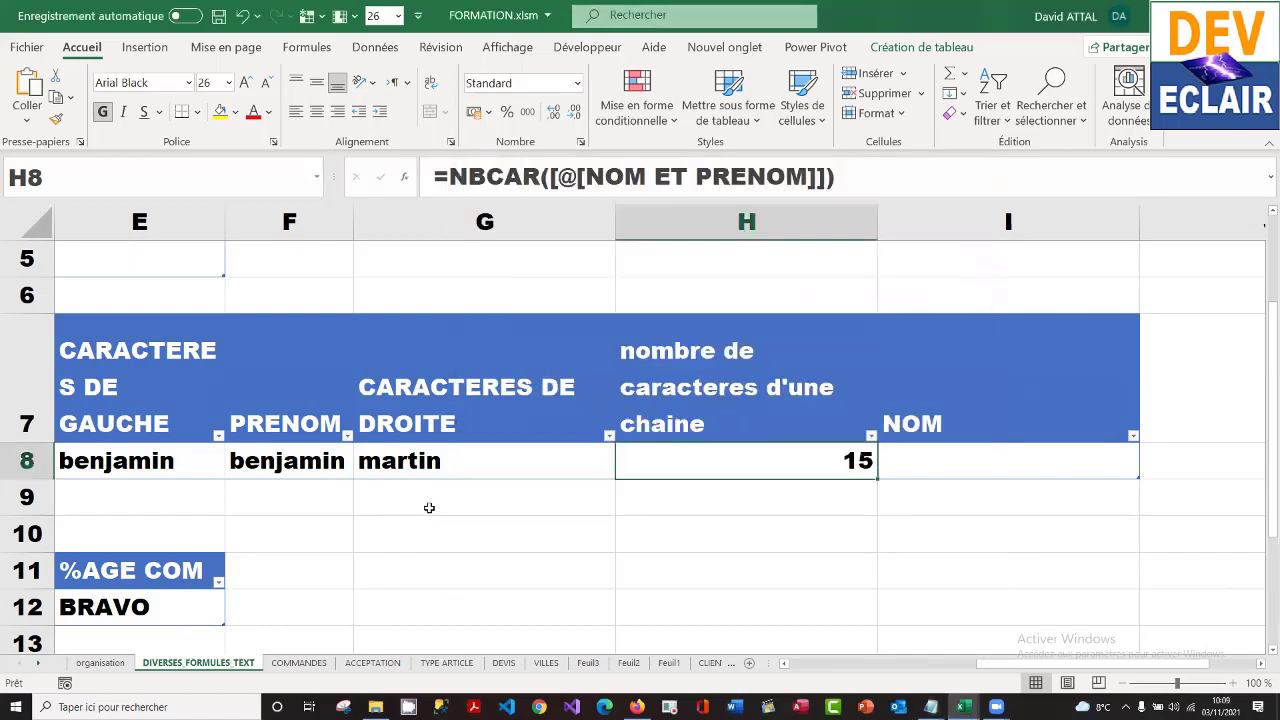
key("Left")
key("Left")
key("Left")
key("Left")
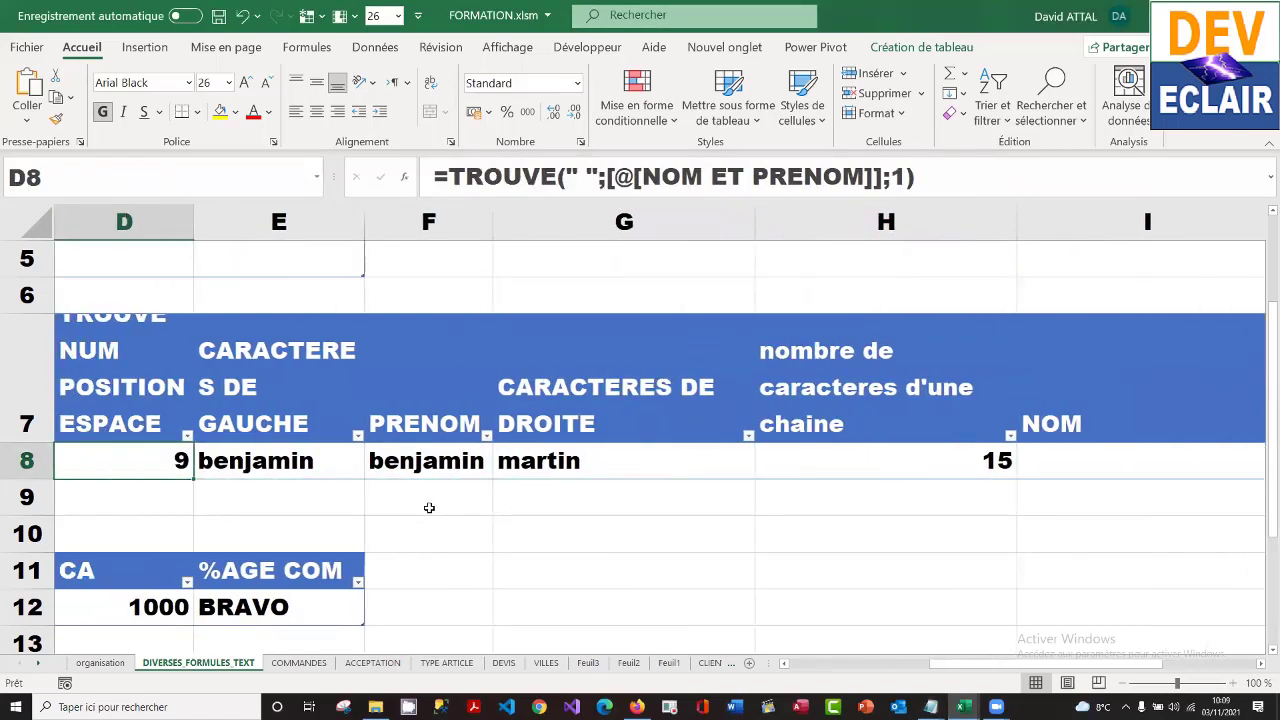
key("Left")
key("Left")
key("Right")
key("Right")
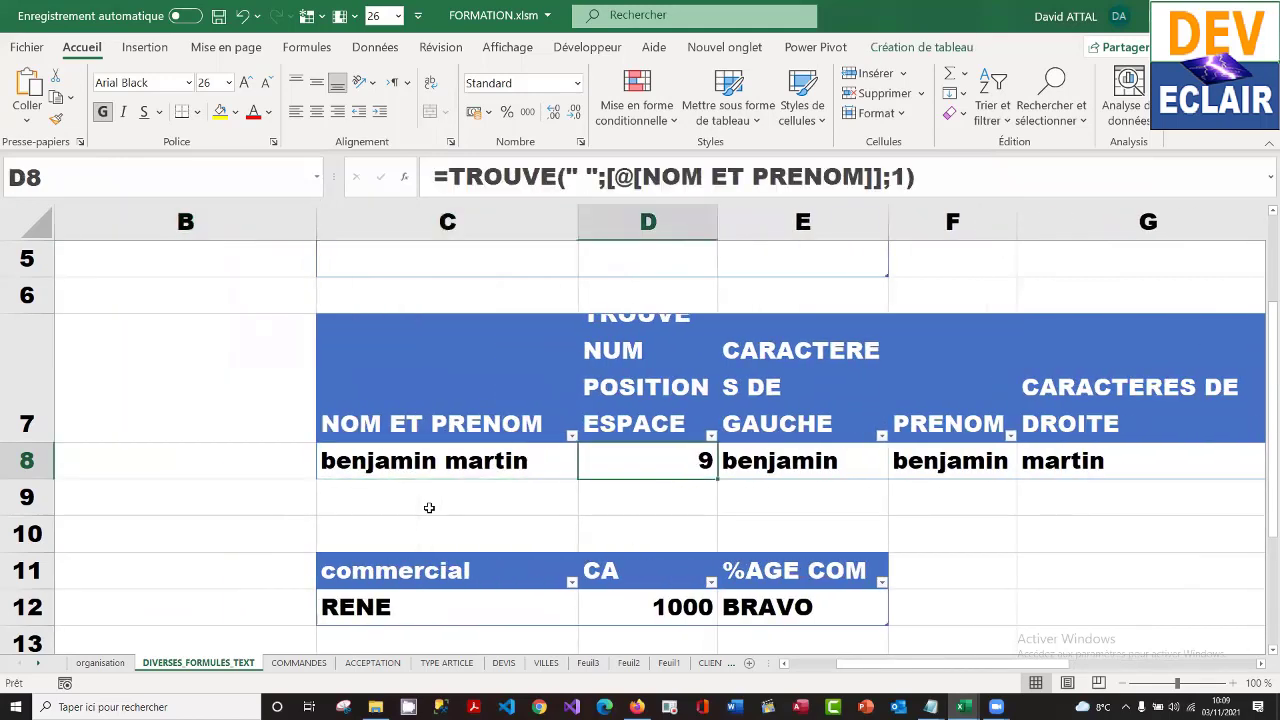
left_click(449, 177)
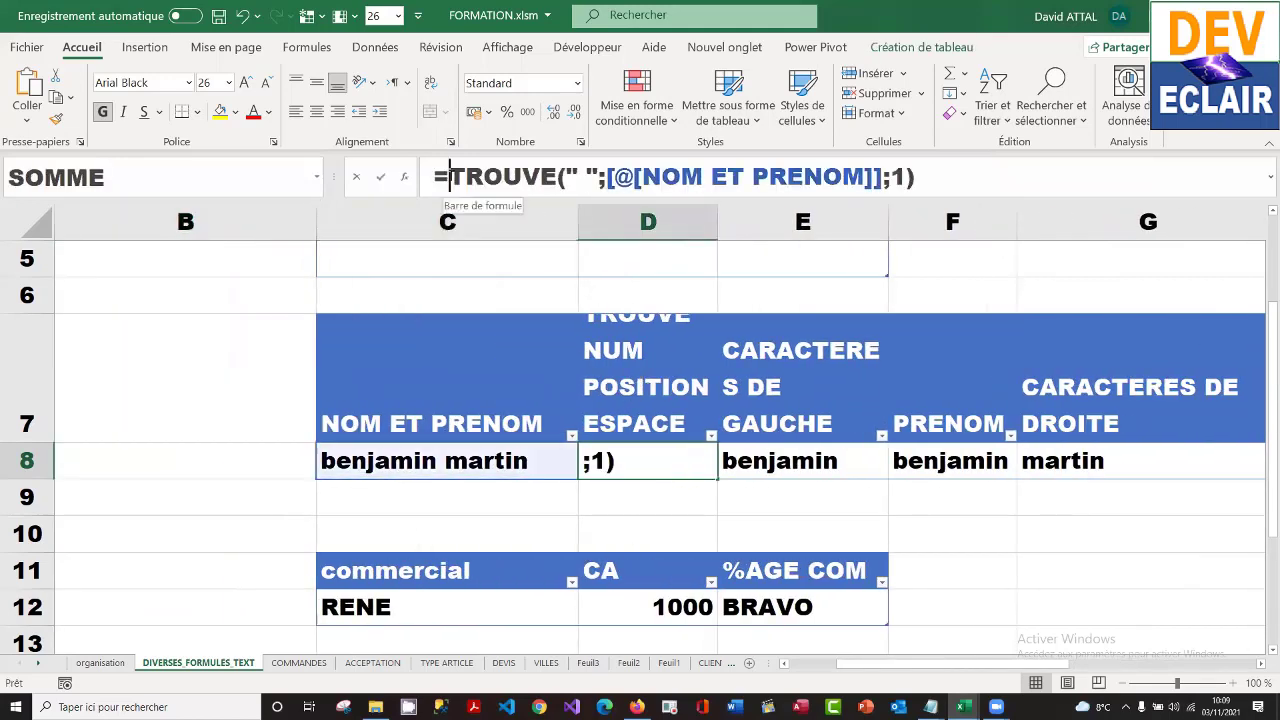
left_click_drag(449, 177, 945, 172)
left_click(950, 172)
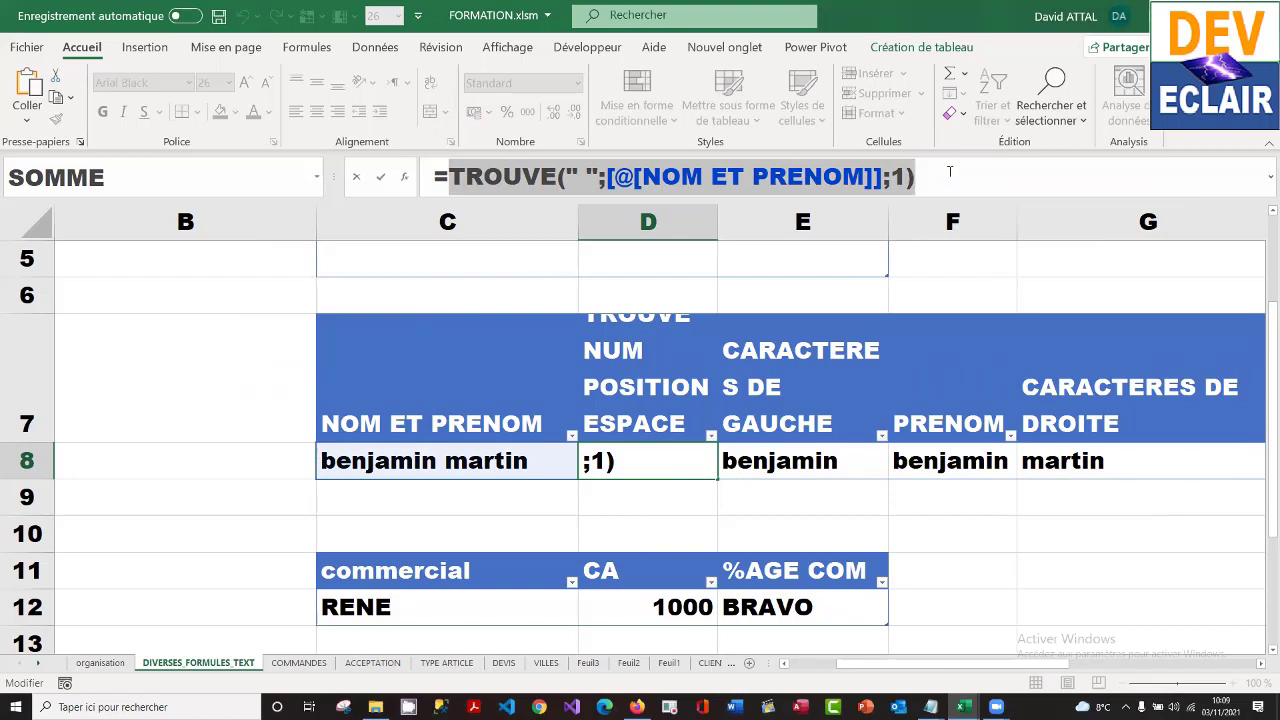
key("ctrl+Return")
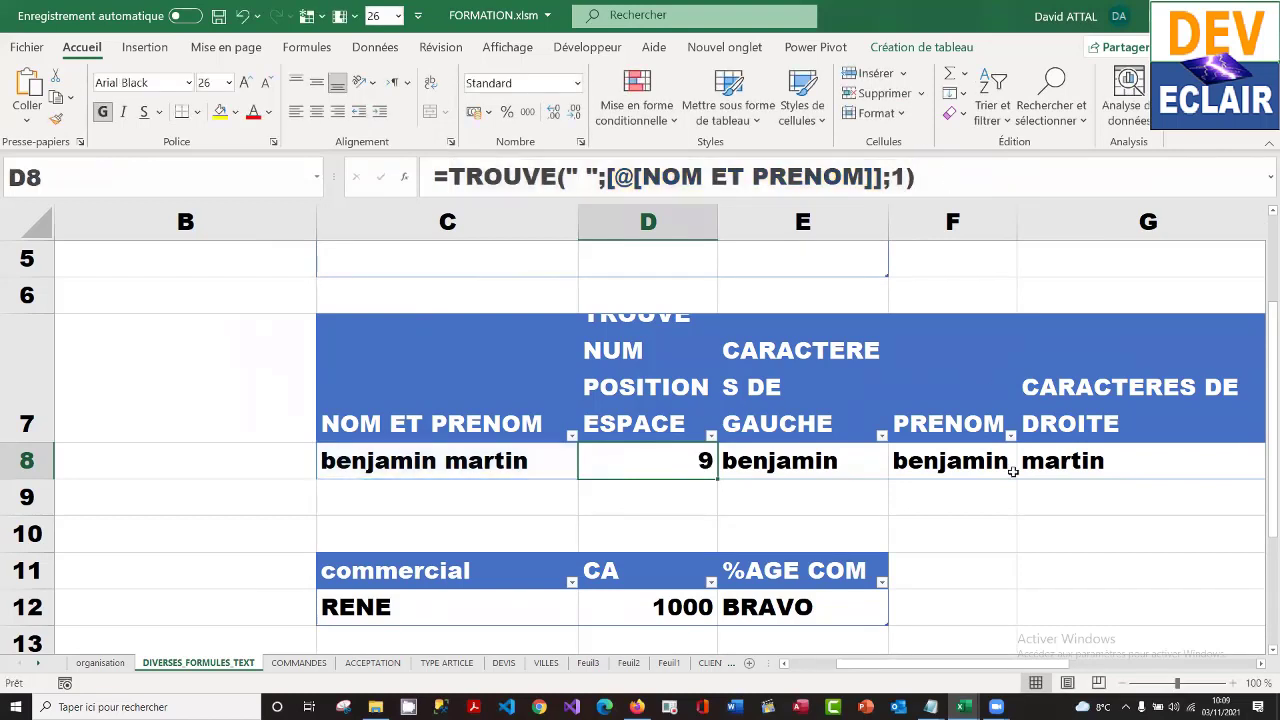
- Return to the Notepad note and paste the TROUVE formula two lines below the NBCAR formula
mouse_move(930, 706)
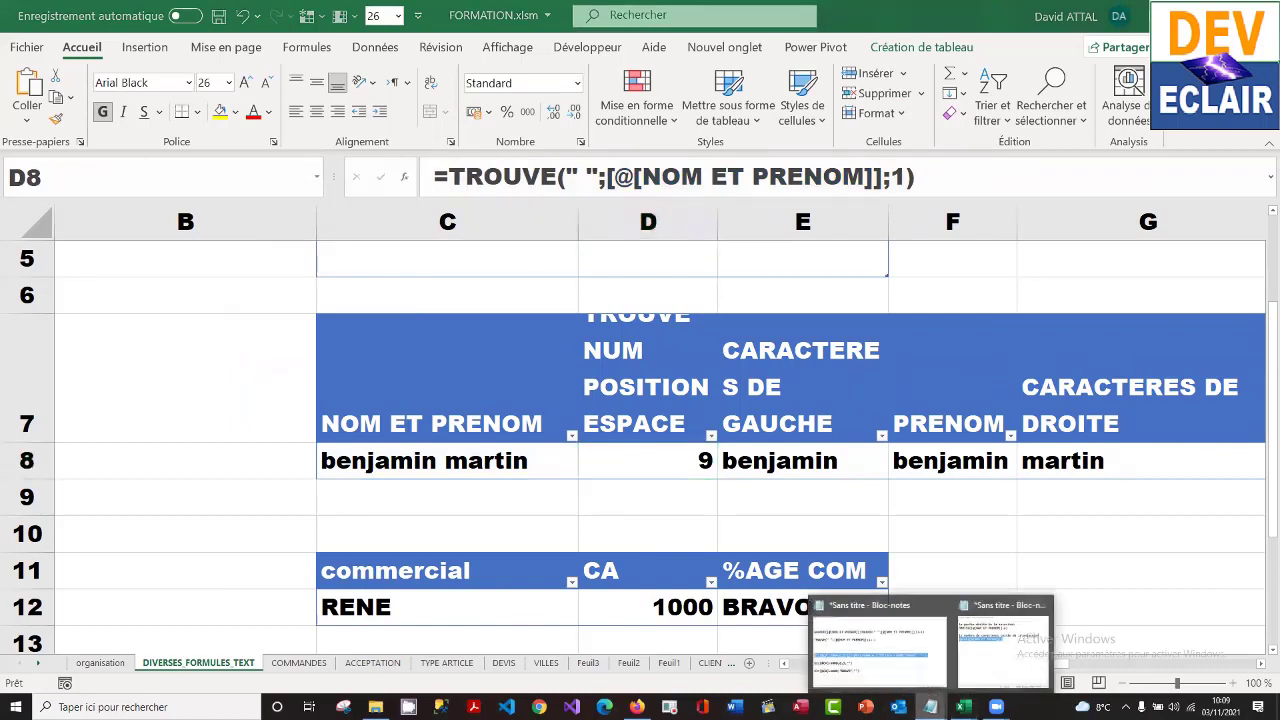
left_click(905, 640)
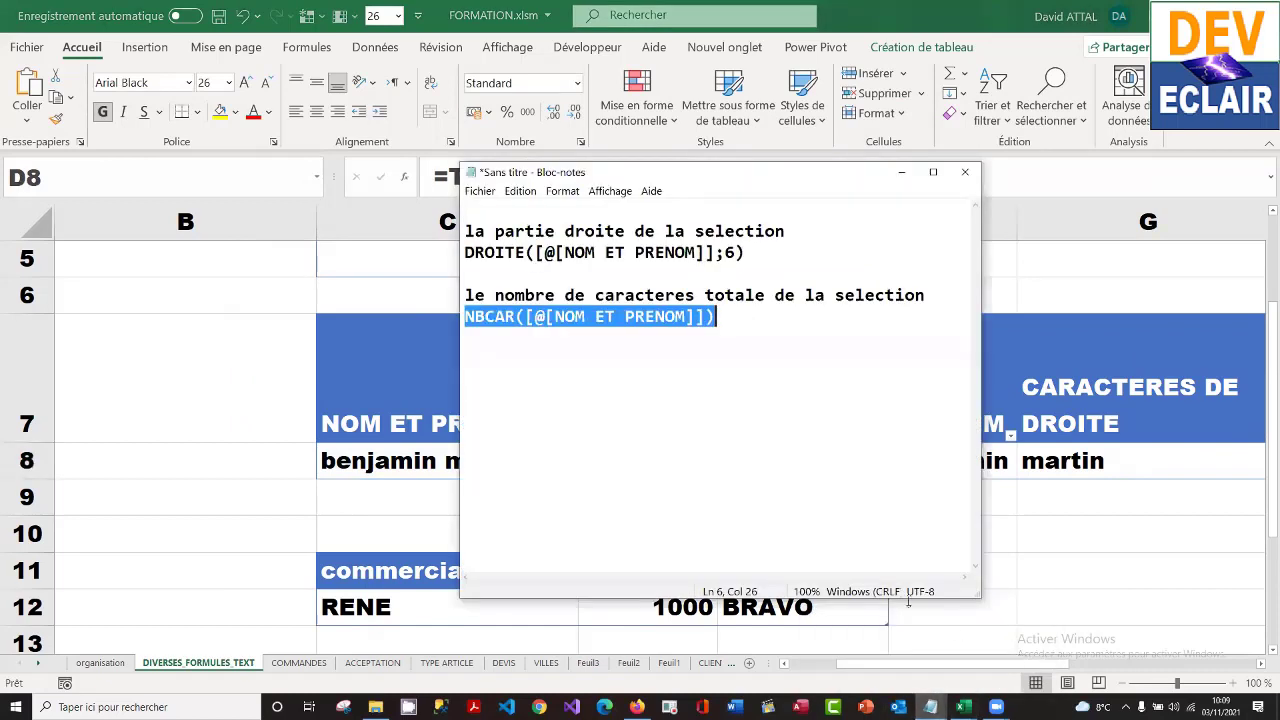
left_click(724, 318)
key("Return")
key("Return")
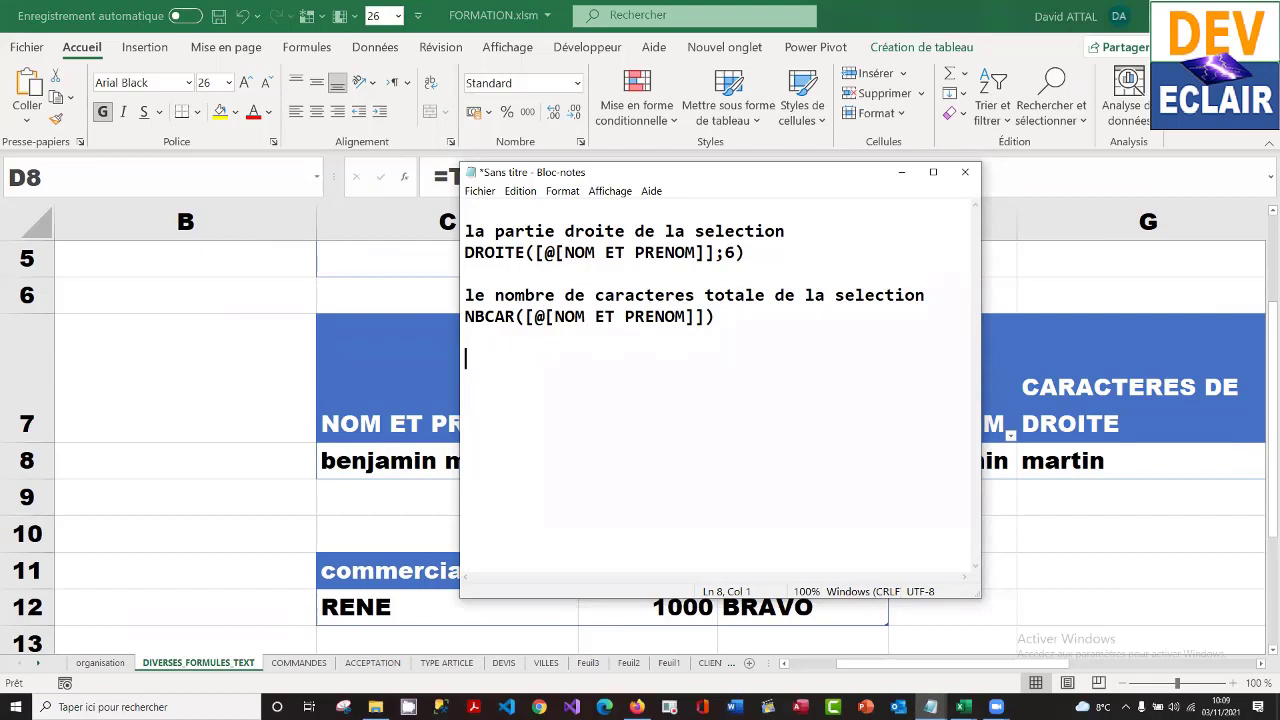
key("ctrl+v")
- Add the label "le numero de position de l'espace = 9" above the TROUVE formula, with extra blank lines before it
left_click(606, 332)
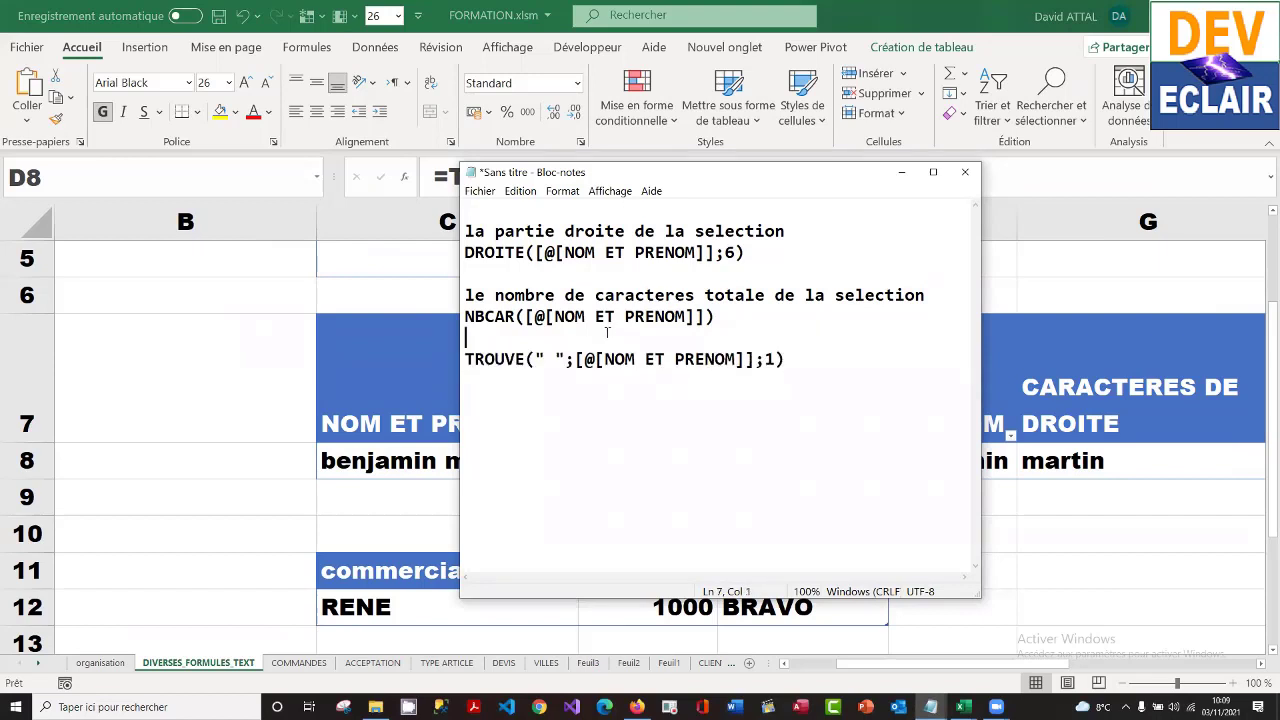
key("Return")
key("Return")
type("1e numer")
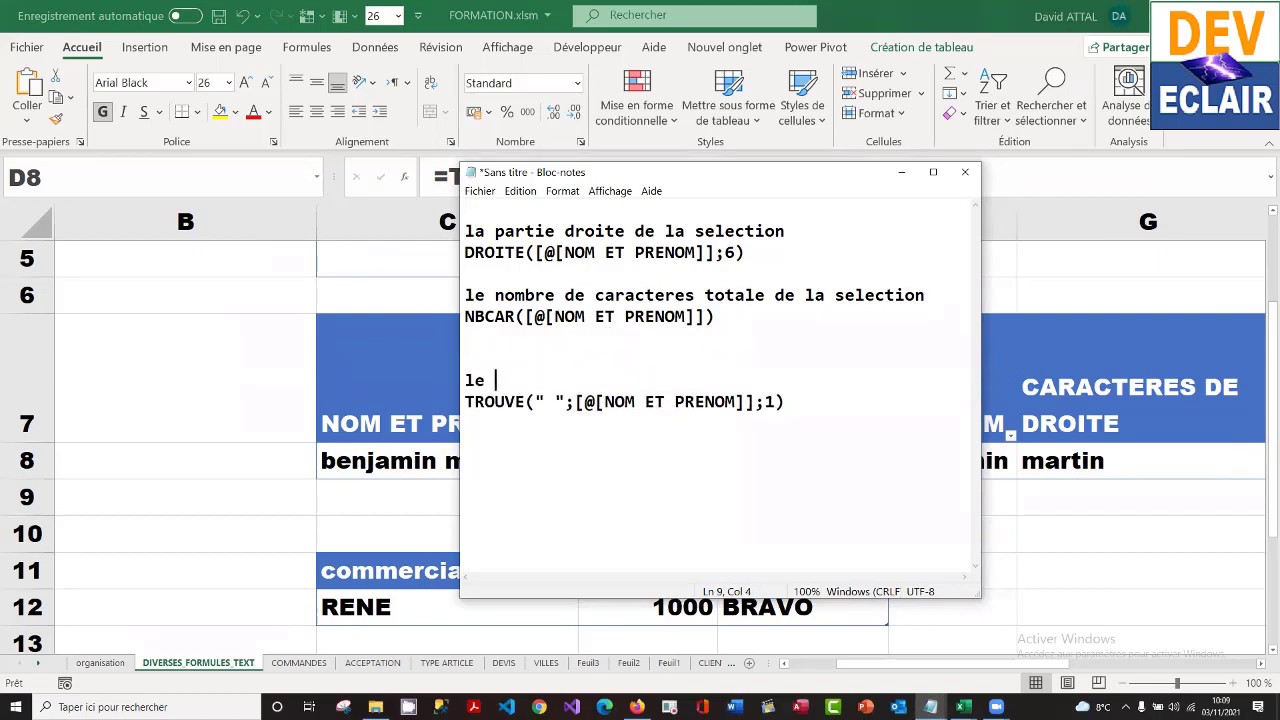
type("o de posi")
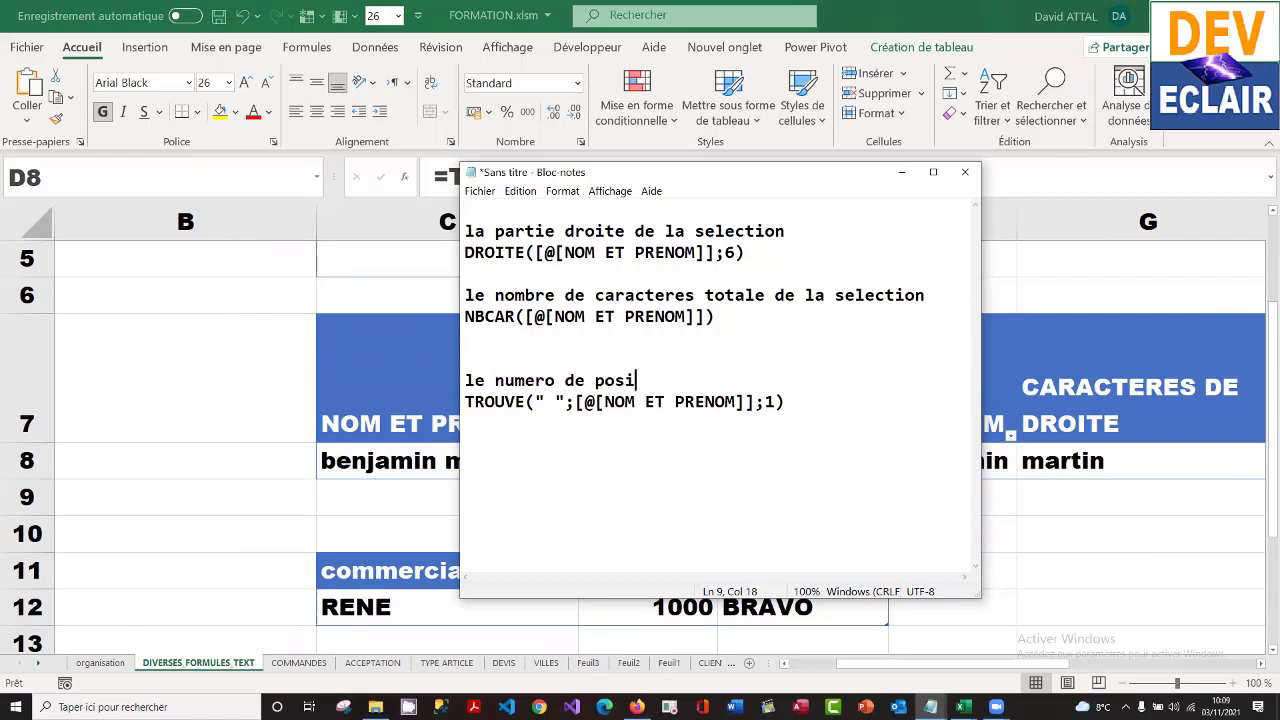
type("tion de l'espace")
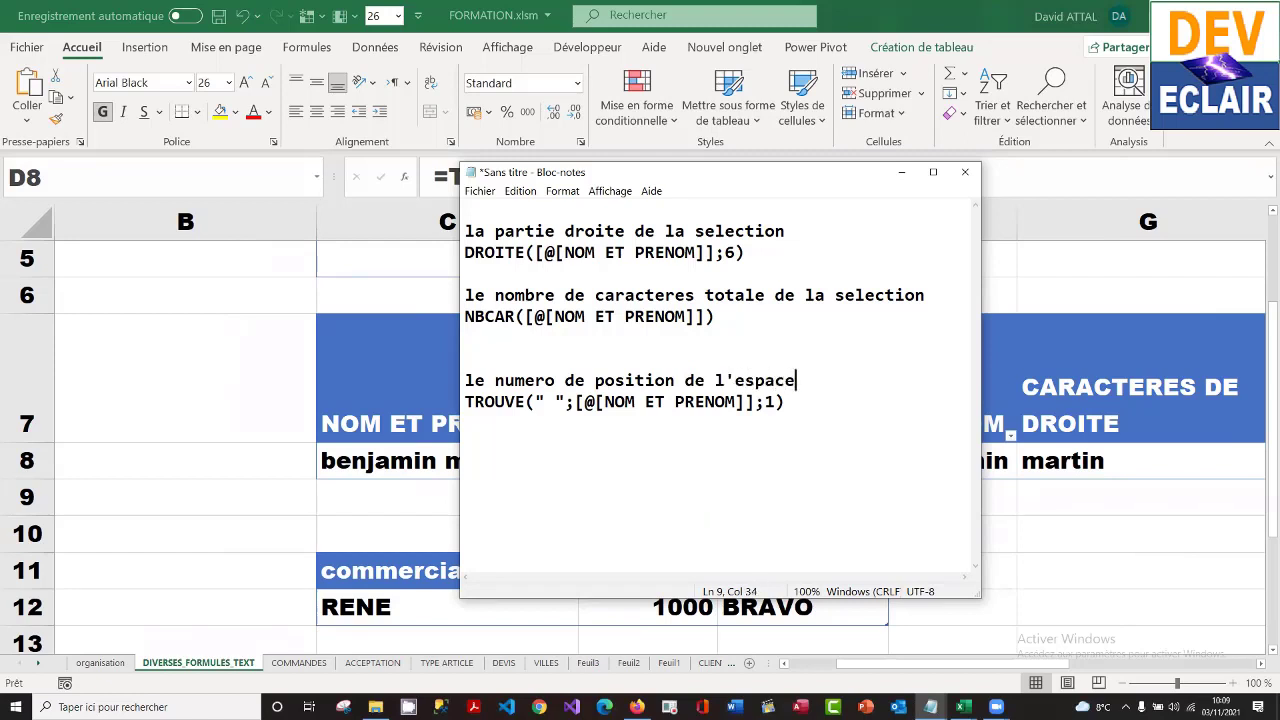
type(" = 9")
- Insert lines at the start of the note and enter the sample full name in capitals above the DROITE label
left_click(479, 208)
key("Return")
key("Return")
key("Up")
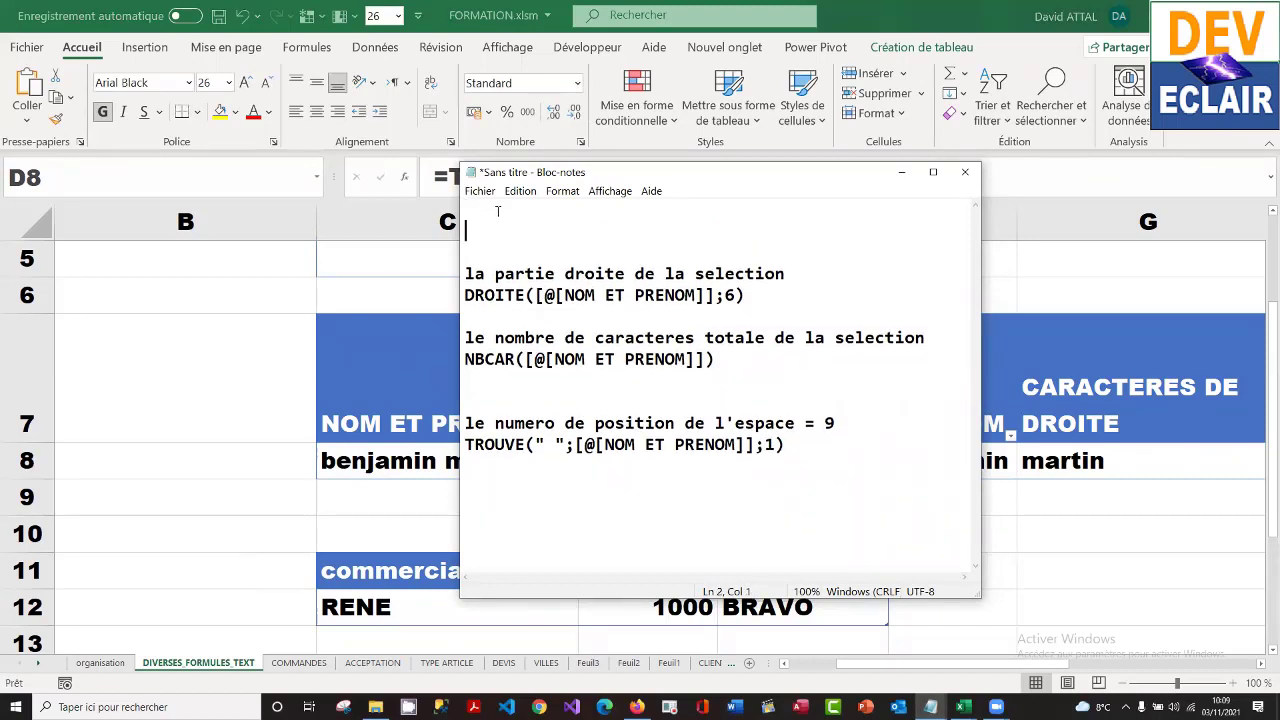
type("BENJAMIN MARTIN")
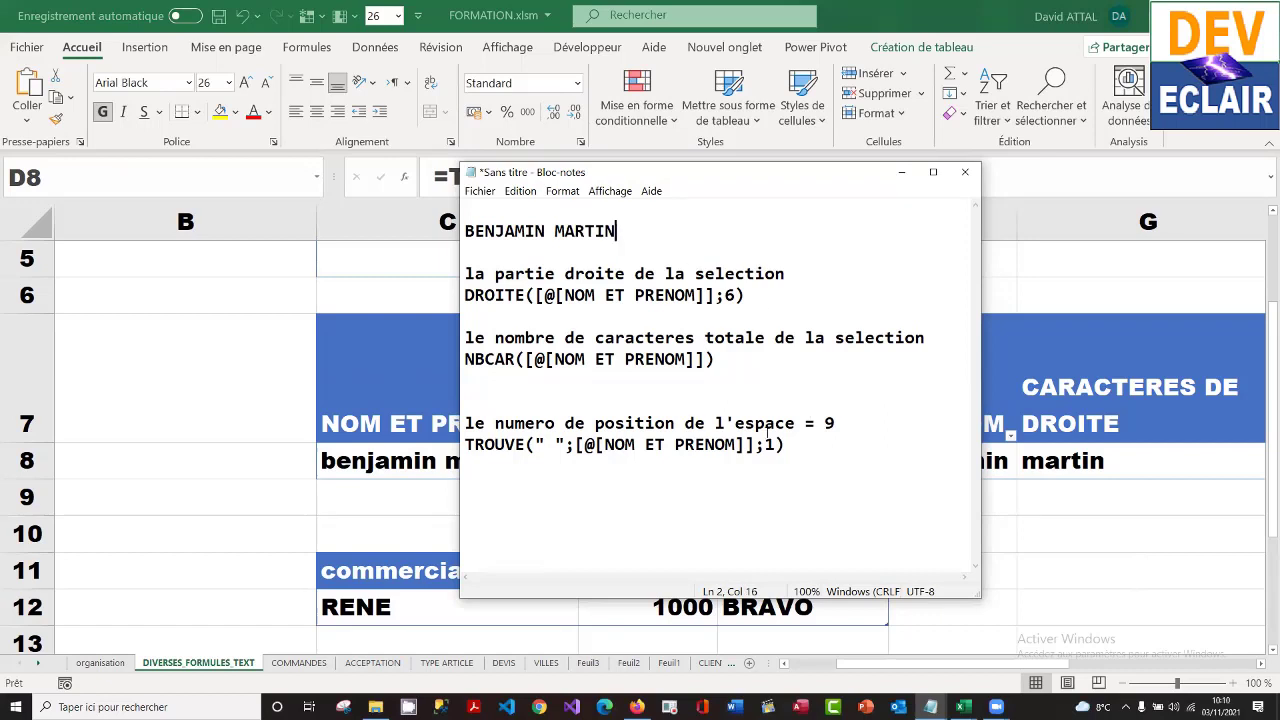
- Append "= 15" to the character-count label and widen the Notepad window to show the whole line
left_click(549, 231)
left_click_drag(549, 231, 556, 231)
left_click(940, 337)
type("= 15")
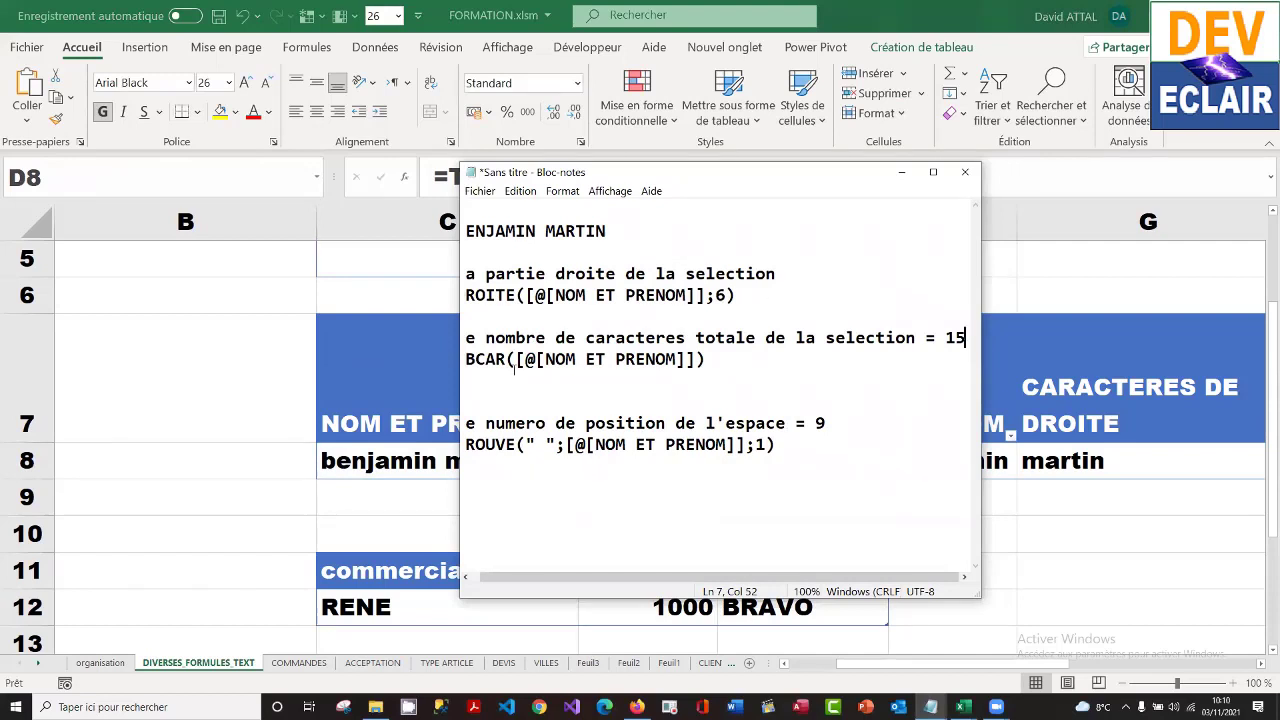
left_click_drag(455, 367, 226, 367)
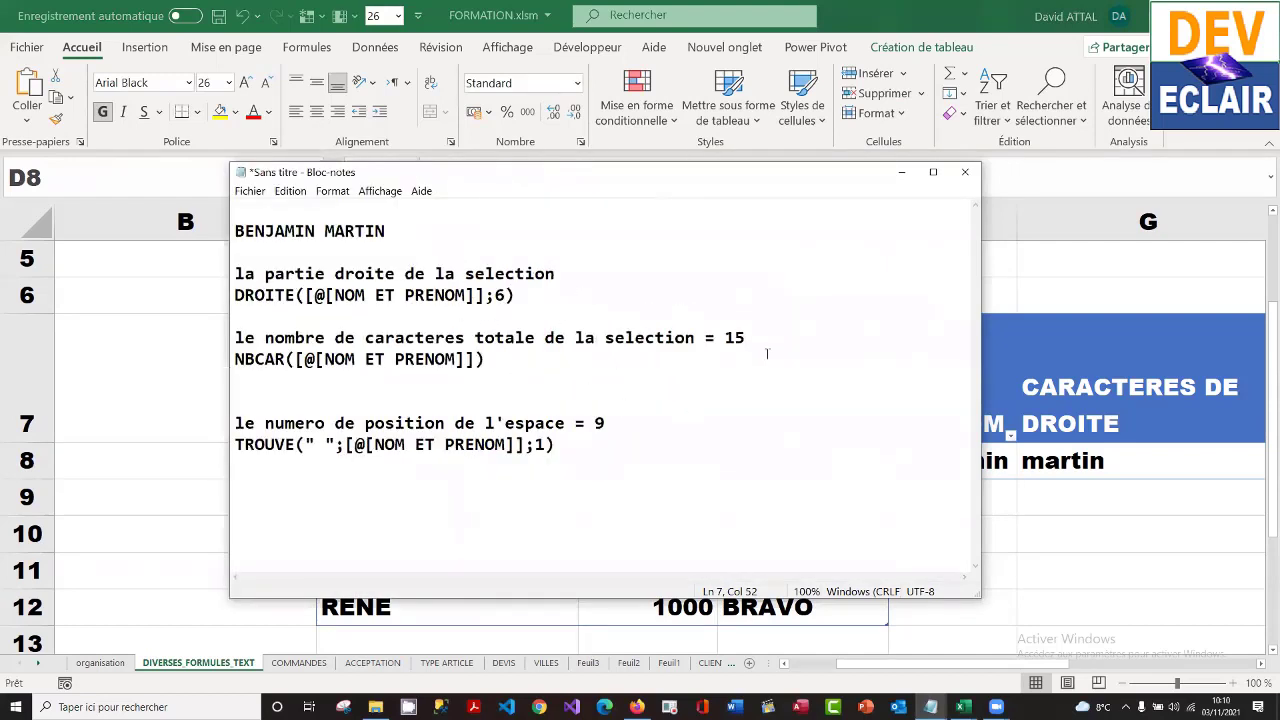
- Examine how the total character count and the space position relate to the last name's length in the DROITE formula
left_click_drag(747, 338, 714, 339)
left_click_drag(612, 423, 596, 423)
left_click_drag(325, 232, 394, 232)
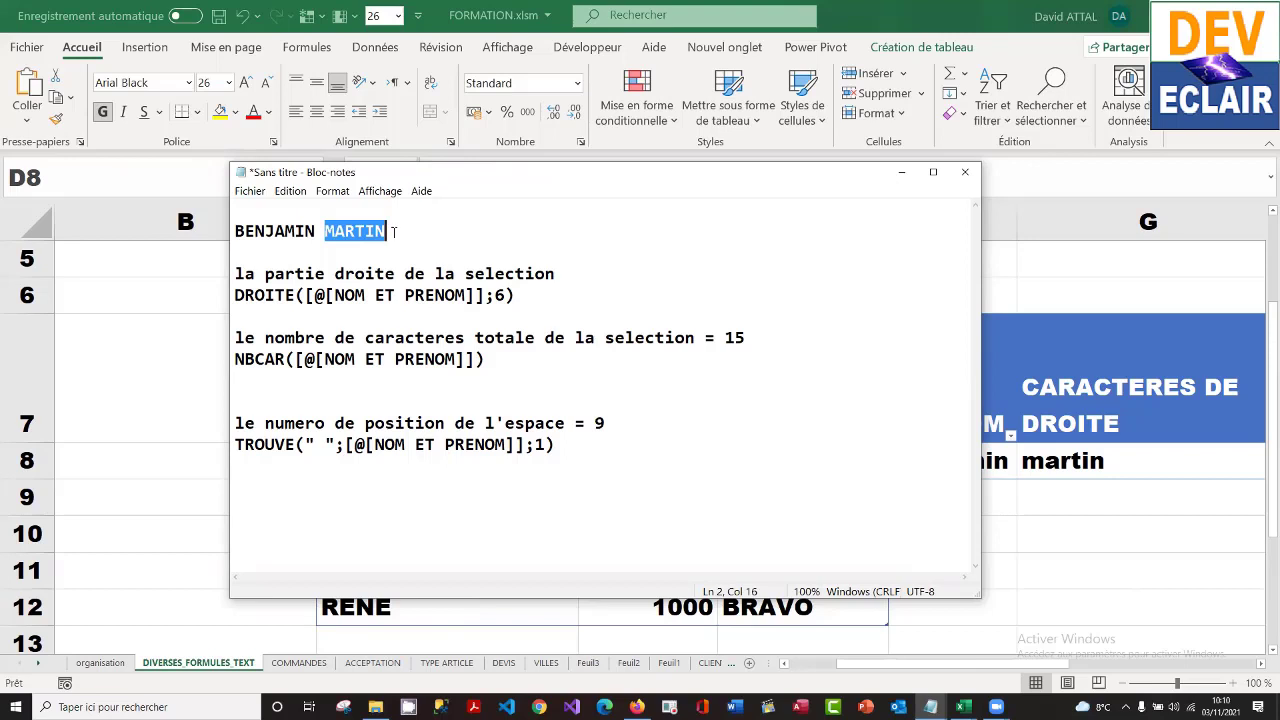
double_click(500, 295)
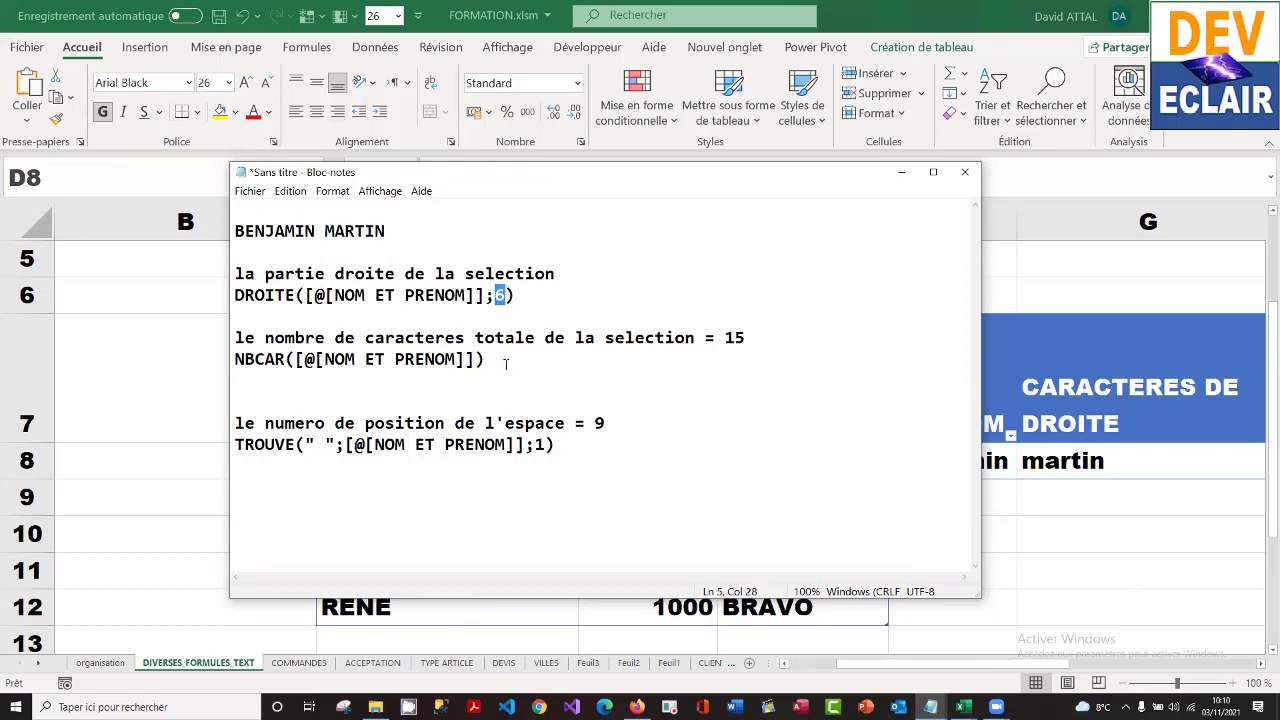
left_click_drag(491, 361, 207, 364)
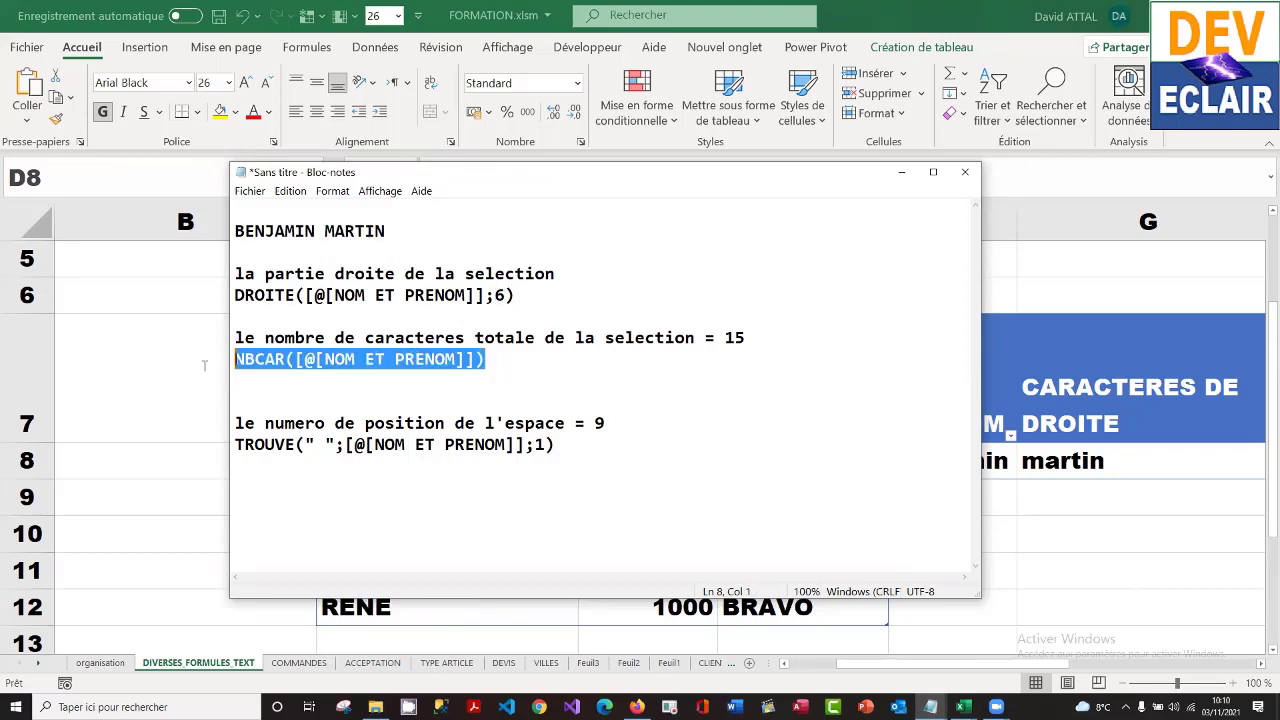
left_click(563, 444)
left_click_drag(565, 444, 211, 448)
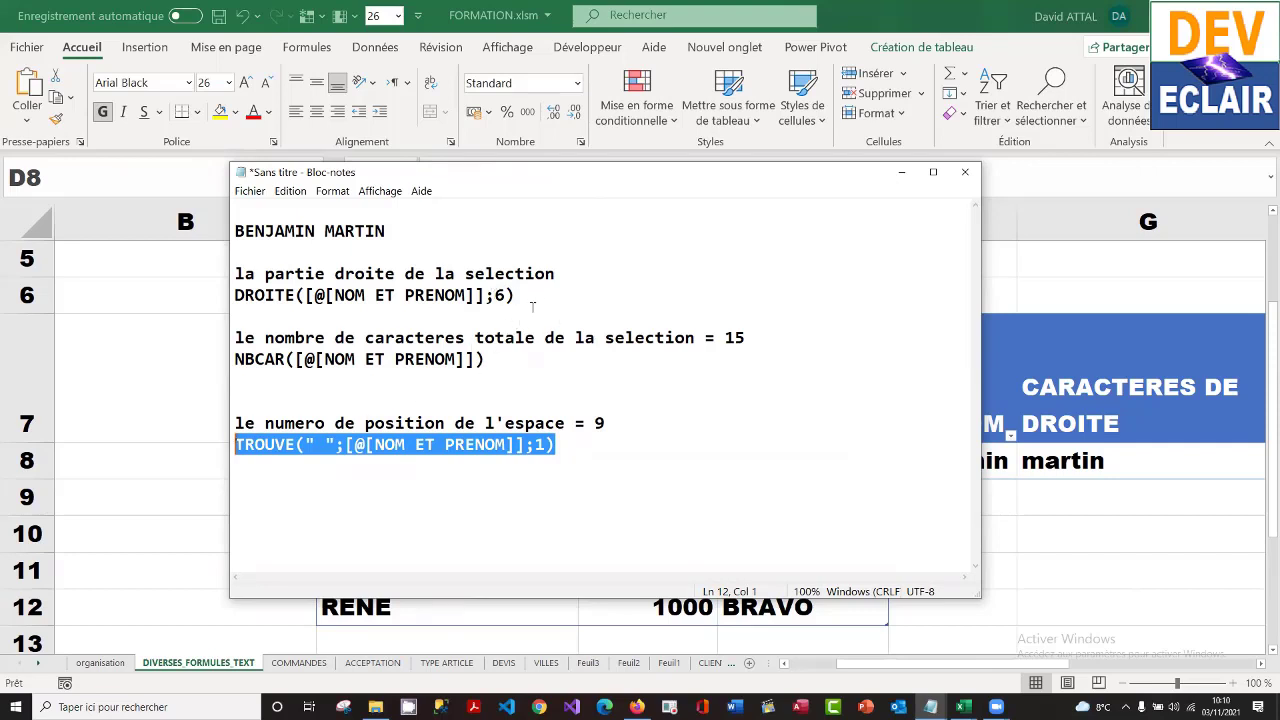
- Add blank lines below the DROITE formula and paste there a copy of the NBCAR([@[NOM ET PRENOM]]) formula
left_click(532, 306)
key("Return")
key("Return")
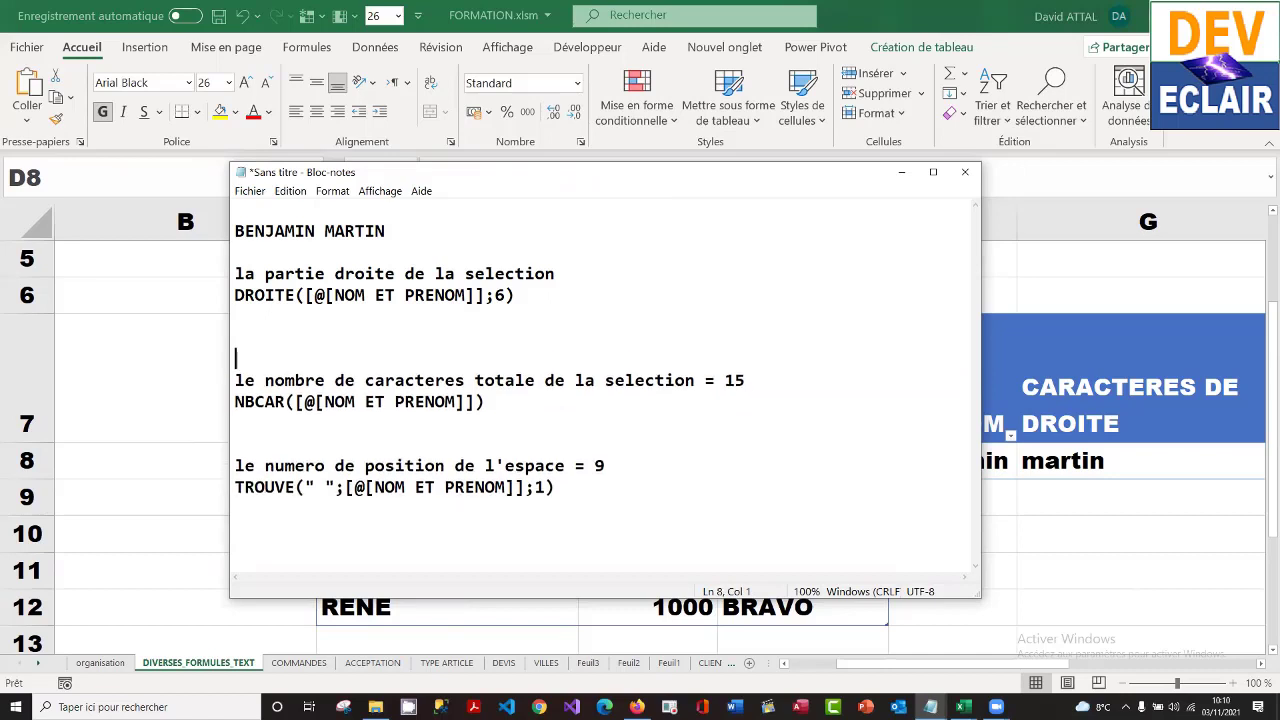
key("Up")
left_click(505, 398)
left_click_drag(505, 398, 201, 410)
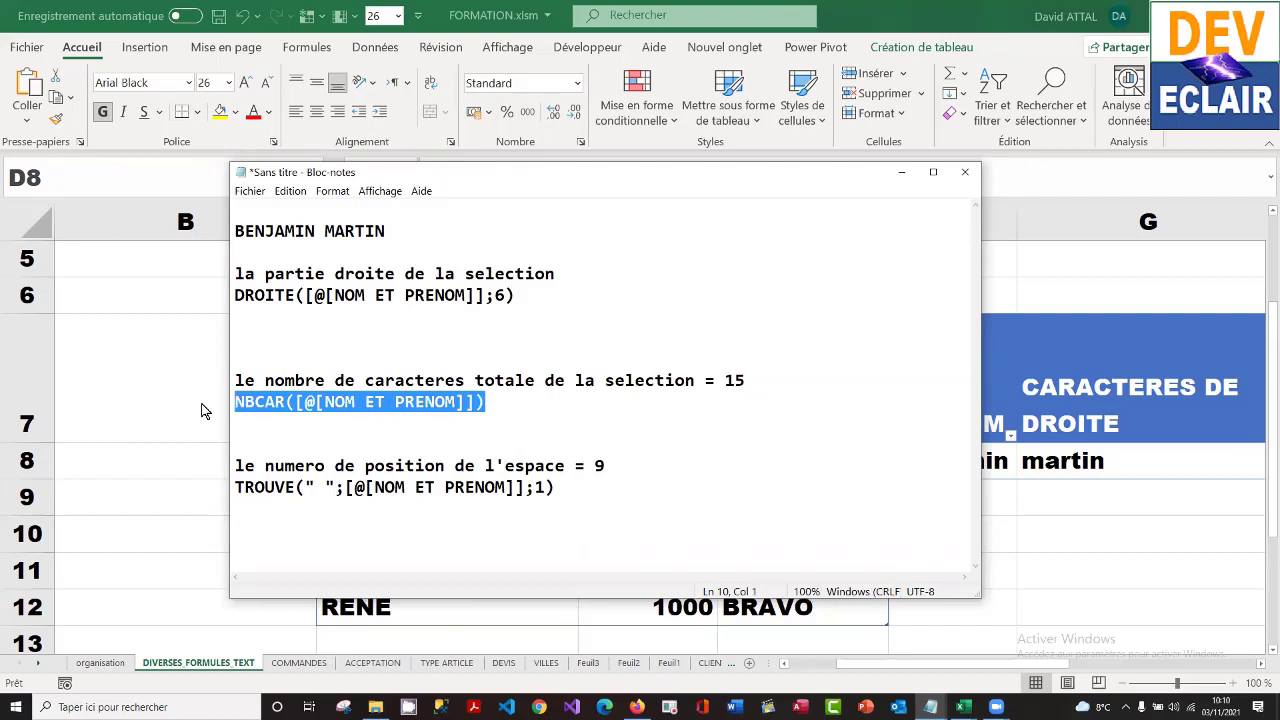
key("ctrl+c")
left_click(251, 330)
key("ctrl+v")
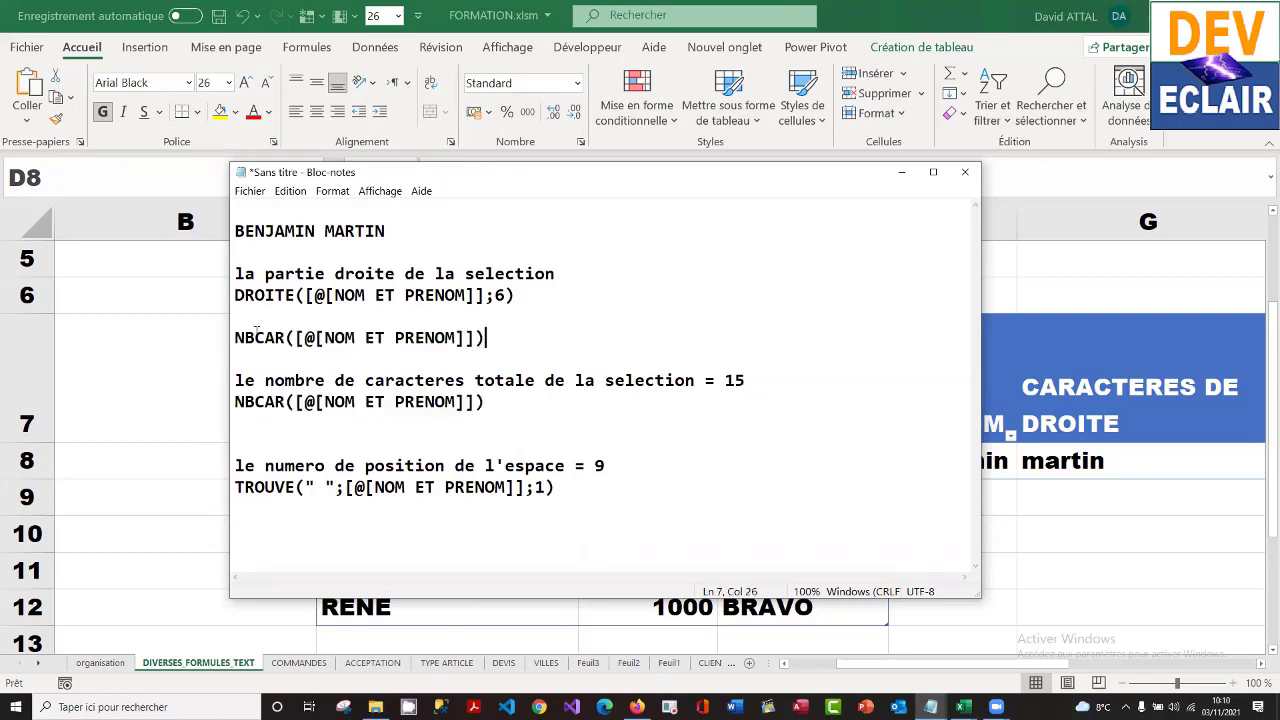
- Append a minus sign and a copy of the TROUVE(" ";[@[NOM ET PRENOM]];1) formula to the copied NBCAR line
type("-")
left_click_drag(556, 488, 197, 500)
key("ctrl+c")
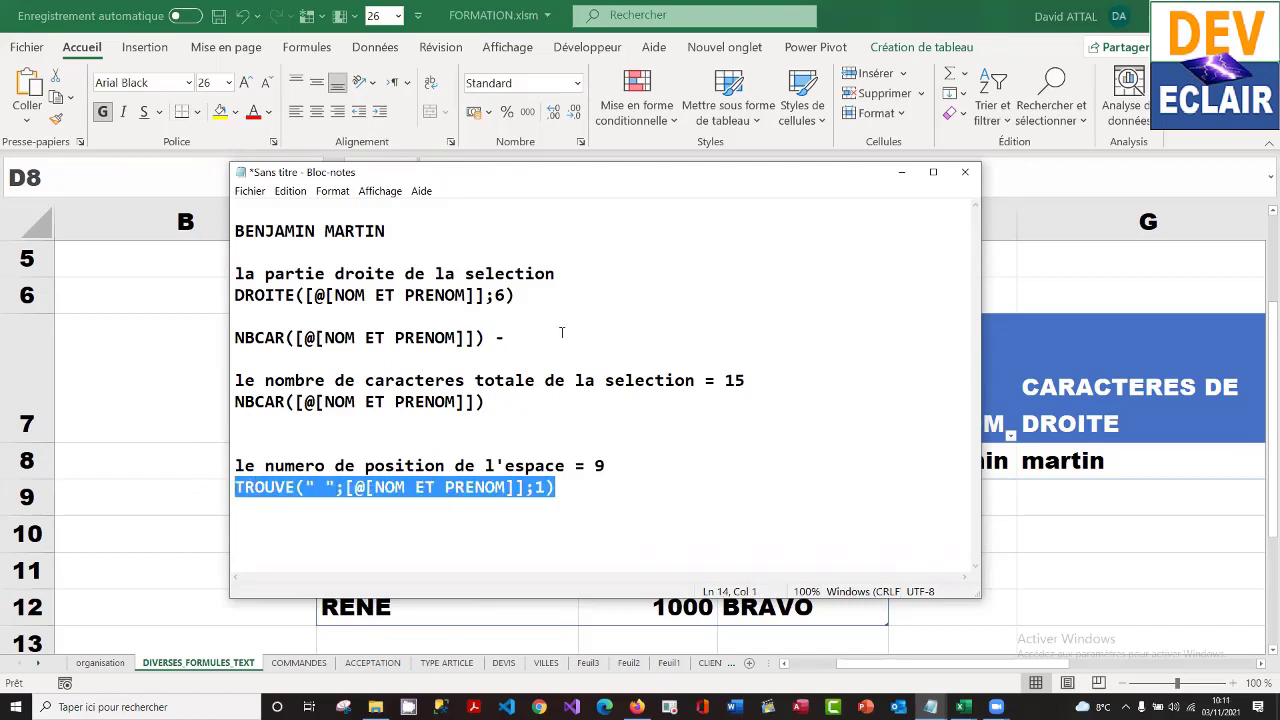
left_click(540, 338)
key("ctrl+v")
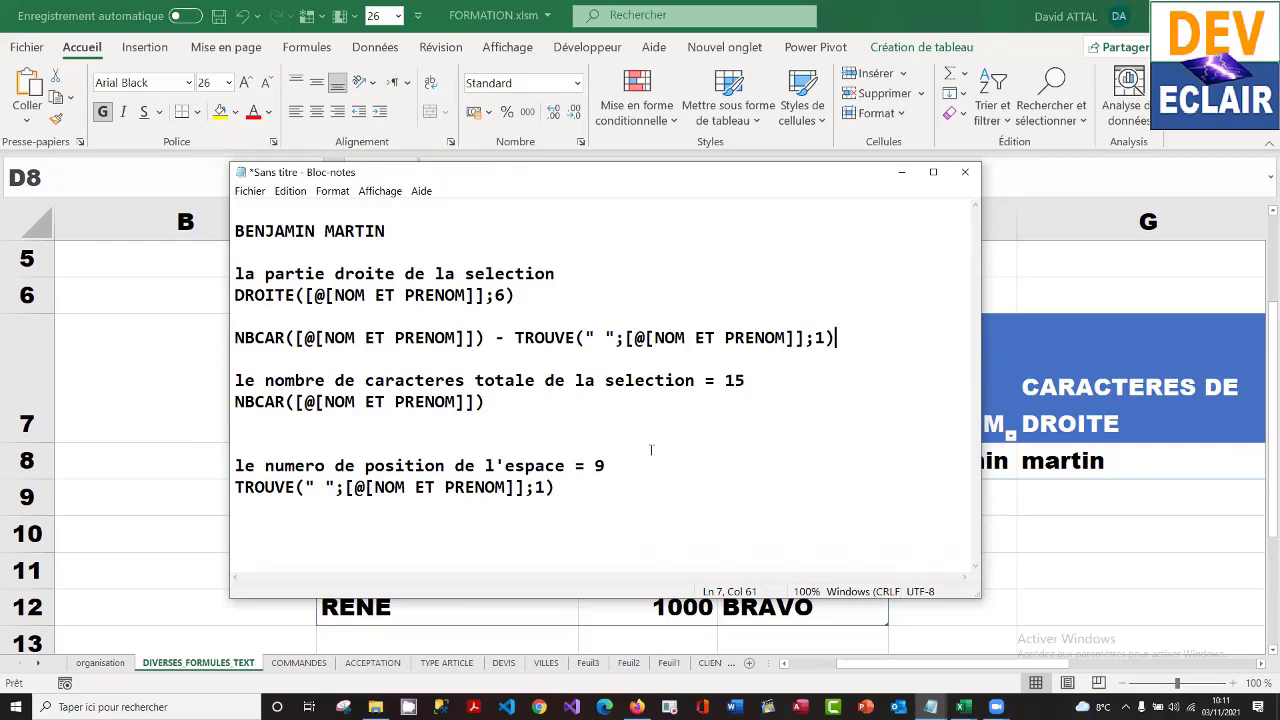
- Replace the 6 in the DROITE formula with the NBCAR minus TROUVE expression and maximize Notepad to show the whole line
left_click_drag(836, 338, 229, 340)
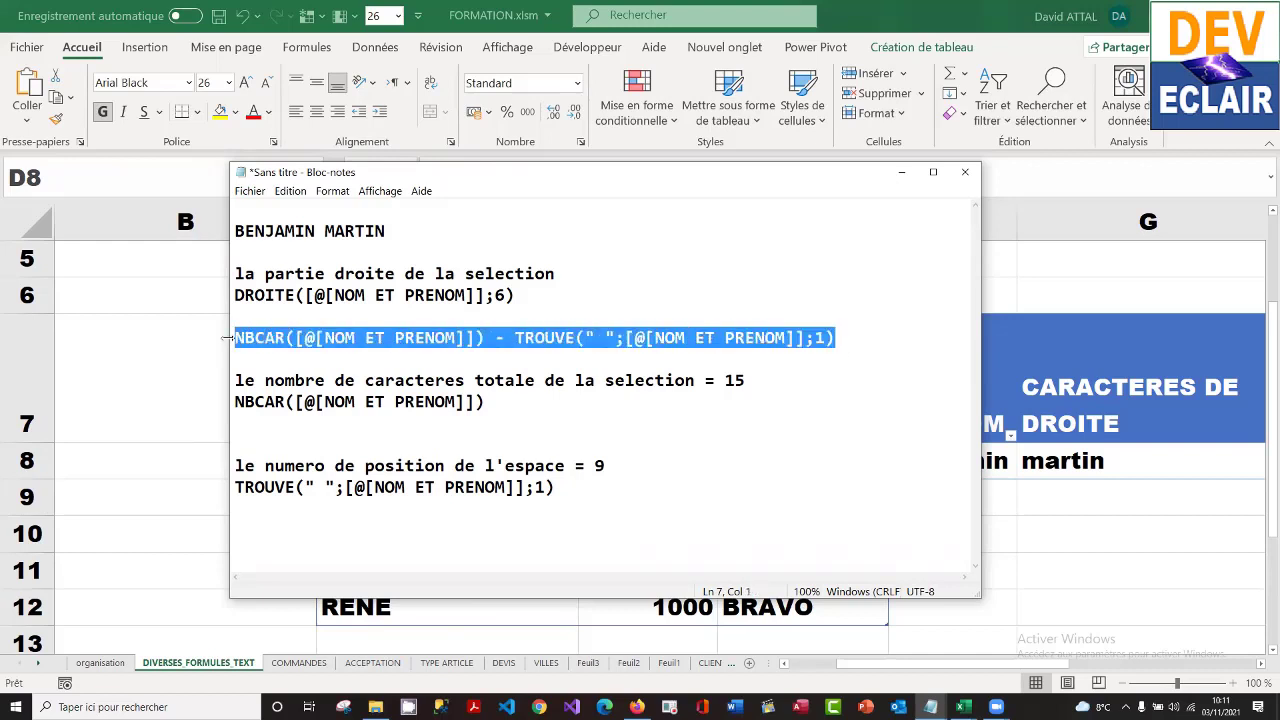
left_click_drag(494, 295, 507, 295)
key("ctrl+v")
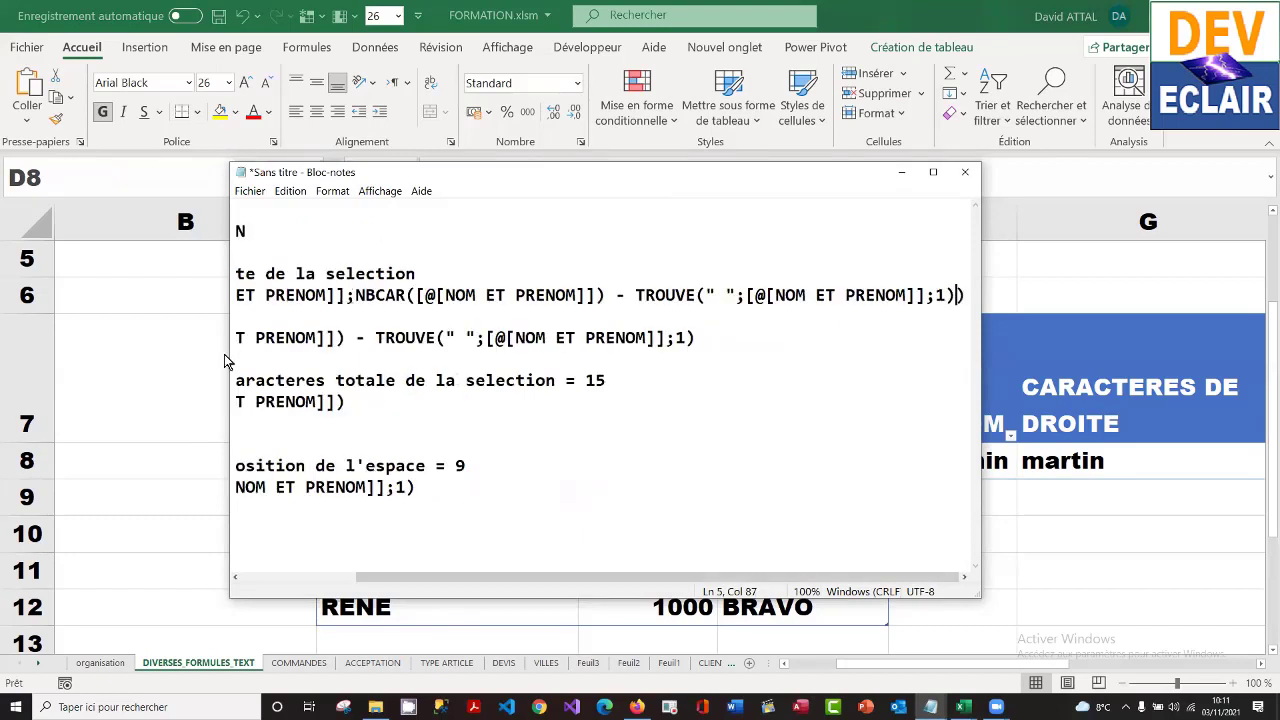
left_click_drag(230, 356, 0, 356)
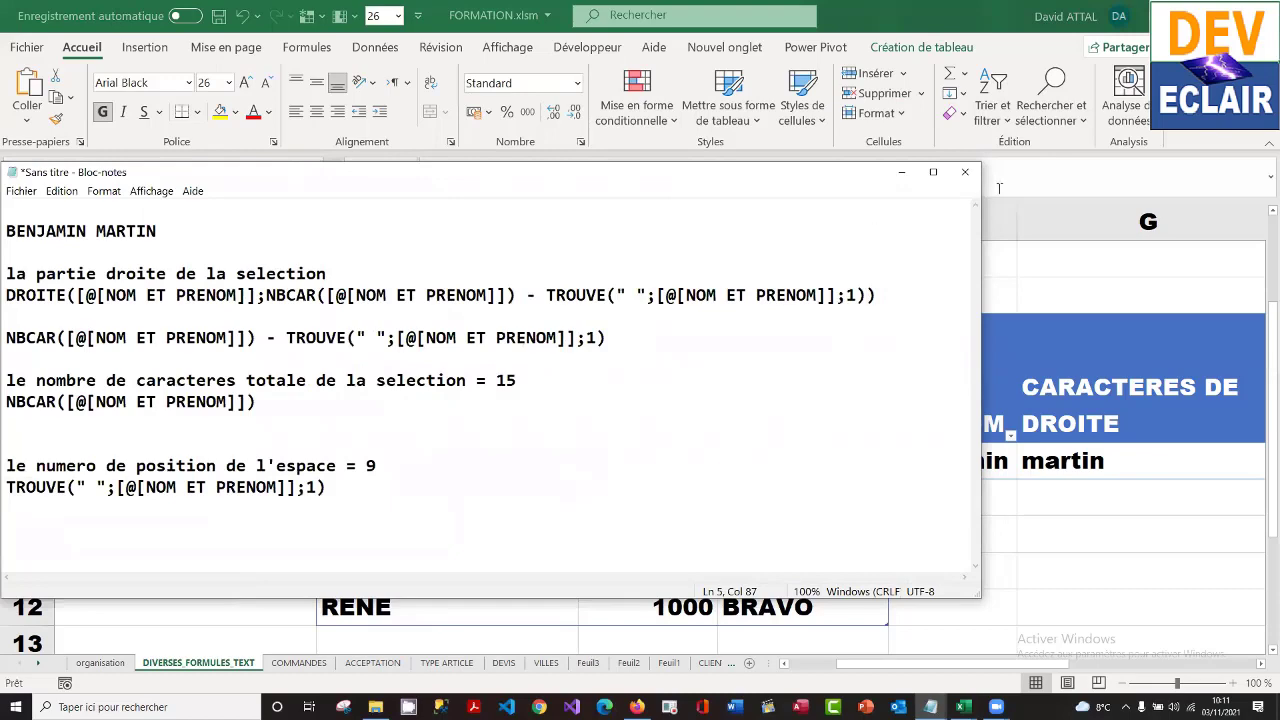
left_click(933, 172)
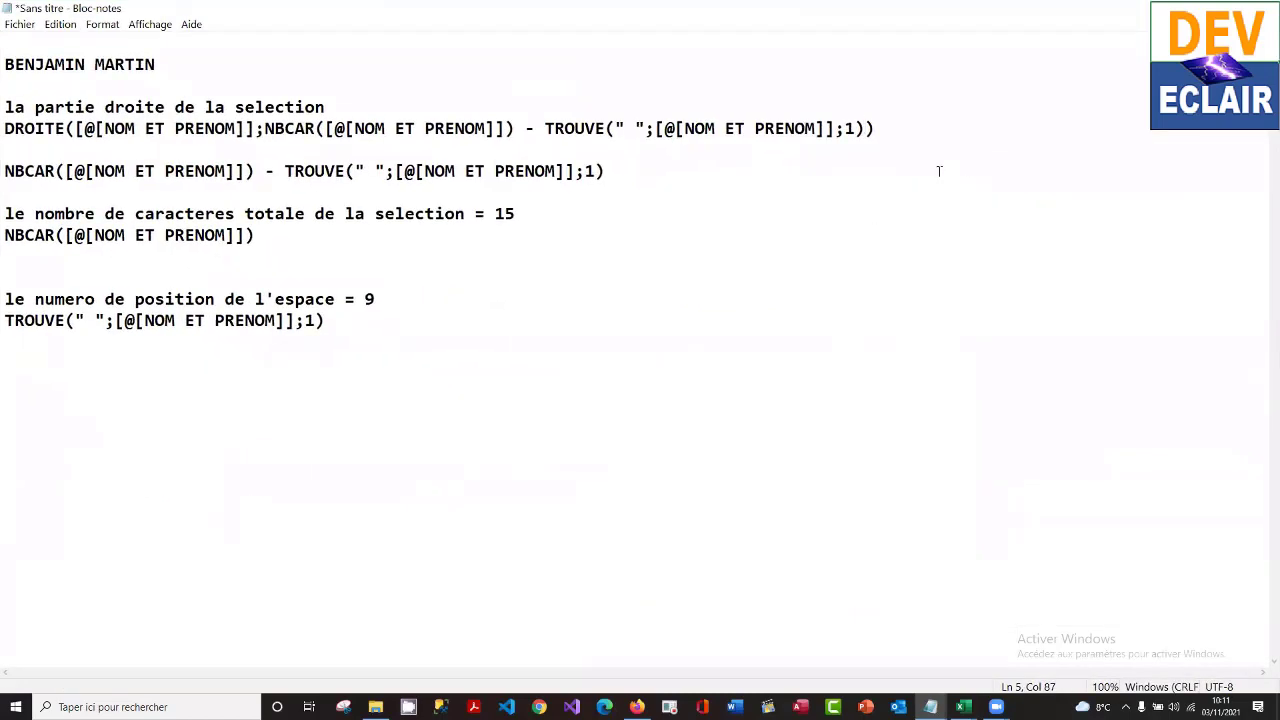
- Copy the combined DROITE, NBCAR and TROUVE formula from Notepad and paste it into cell I8 under NOM in the Excel table
left_click(877, 128)
left_click_drag(877, 128, 5, 130)
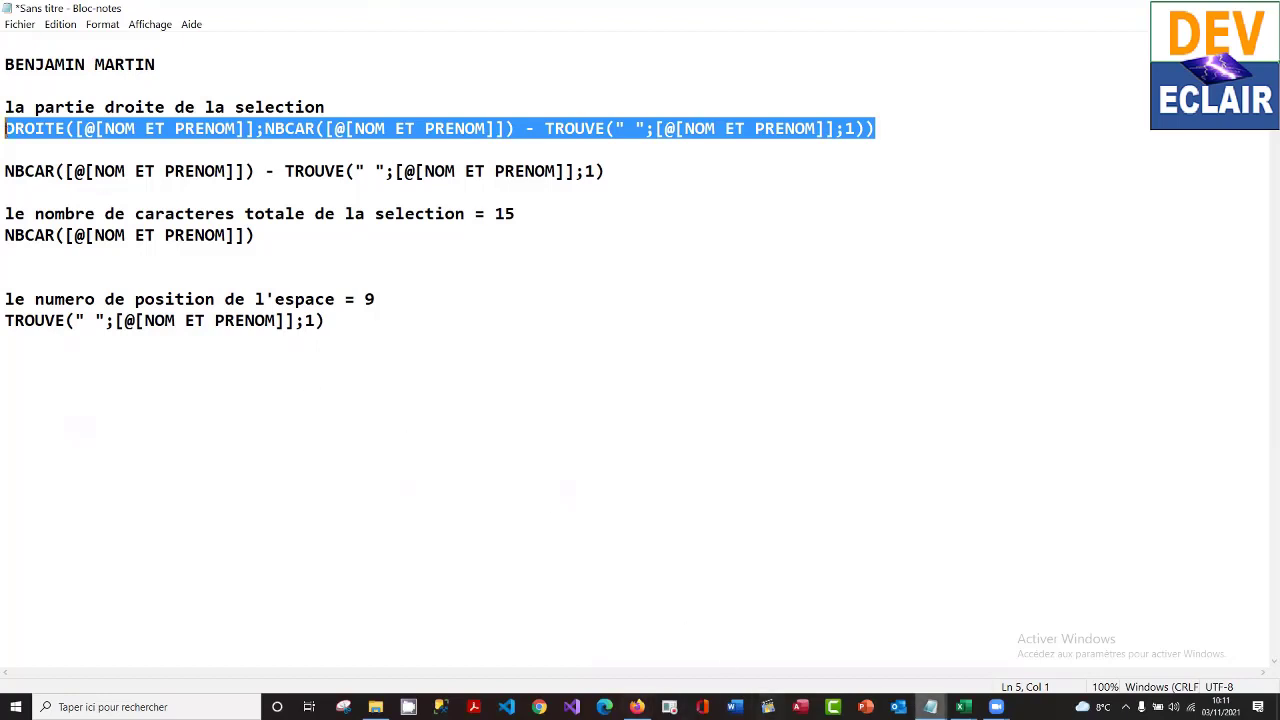
mouse_move(963, 707)
left_click(940, 676)
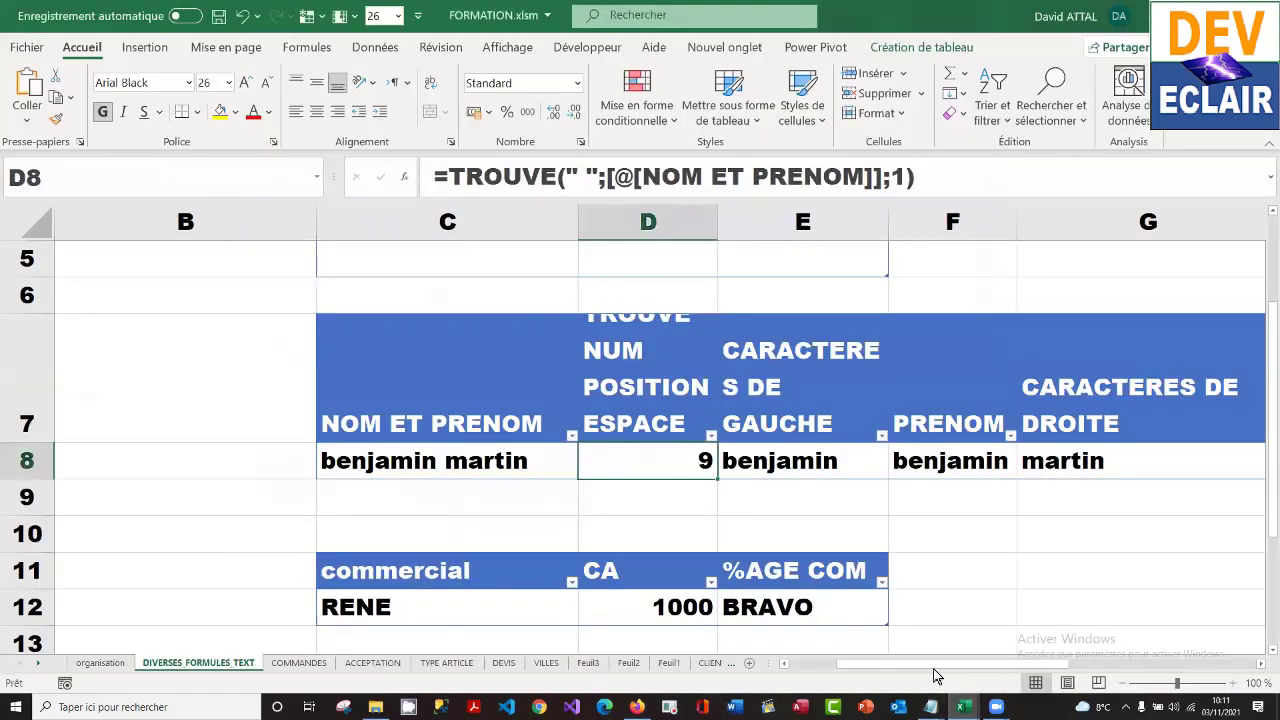
left_click(1131, 466)
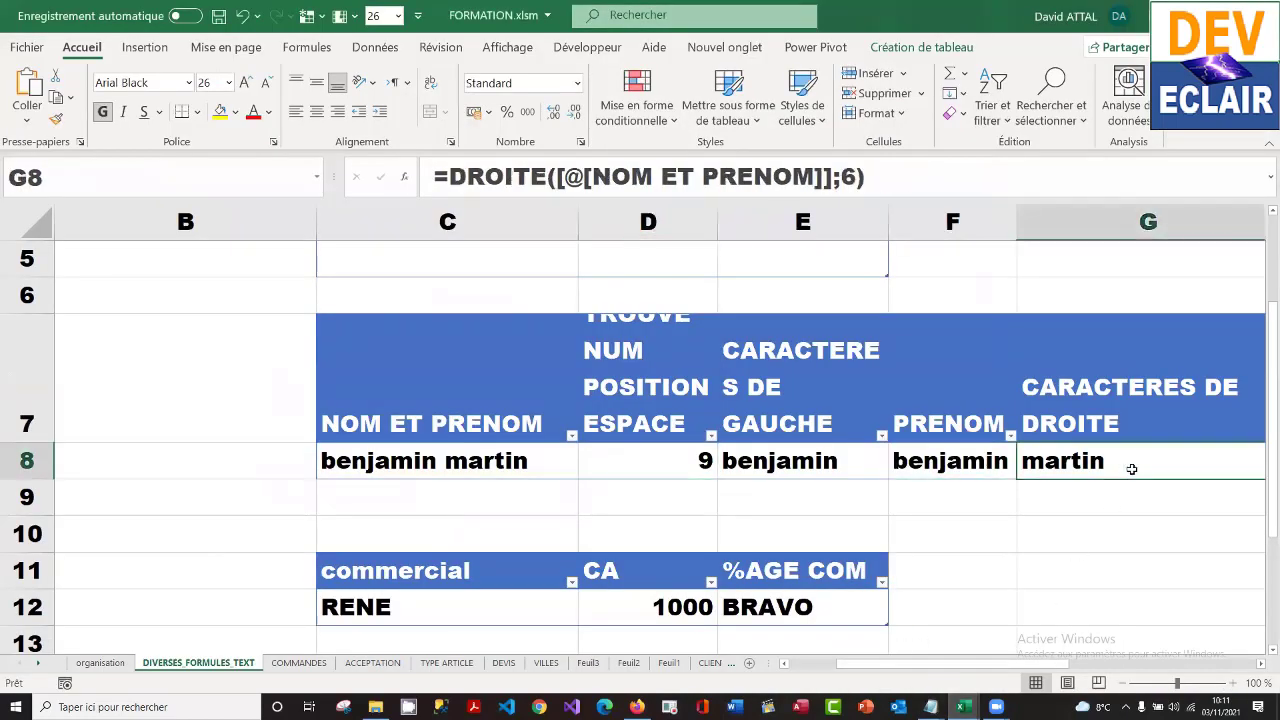
key("Right")
key("Right")
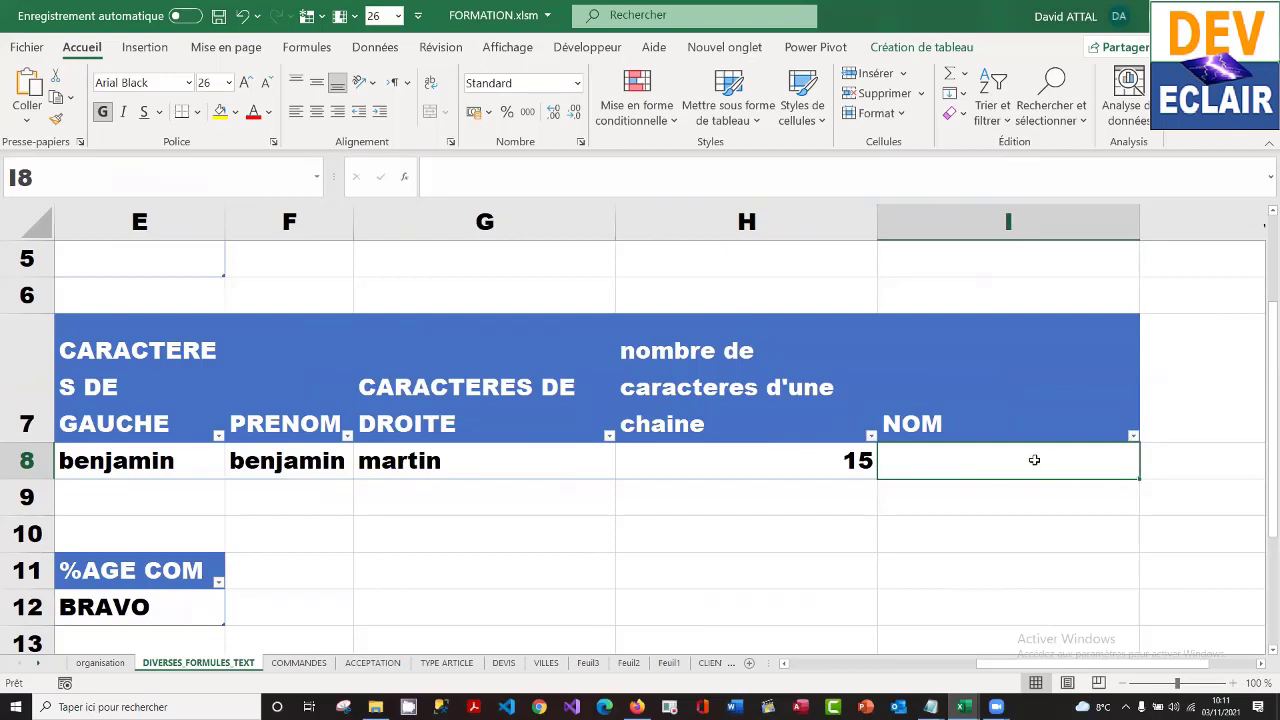
key("Right")
key("Right")
key("Left")
key("Left")
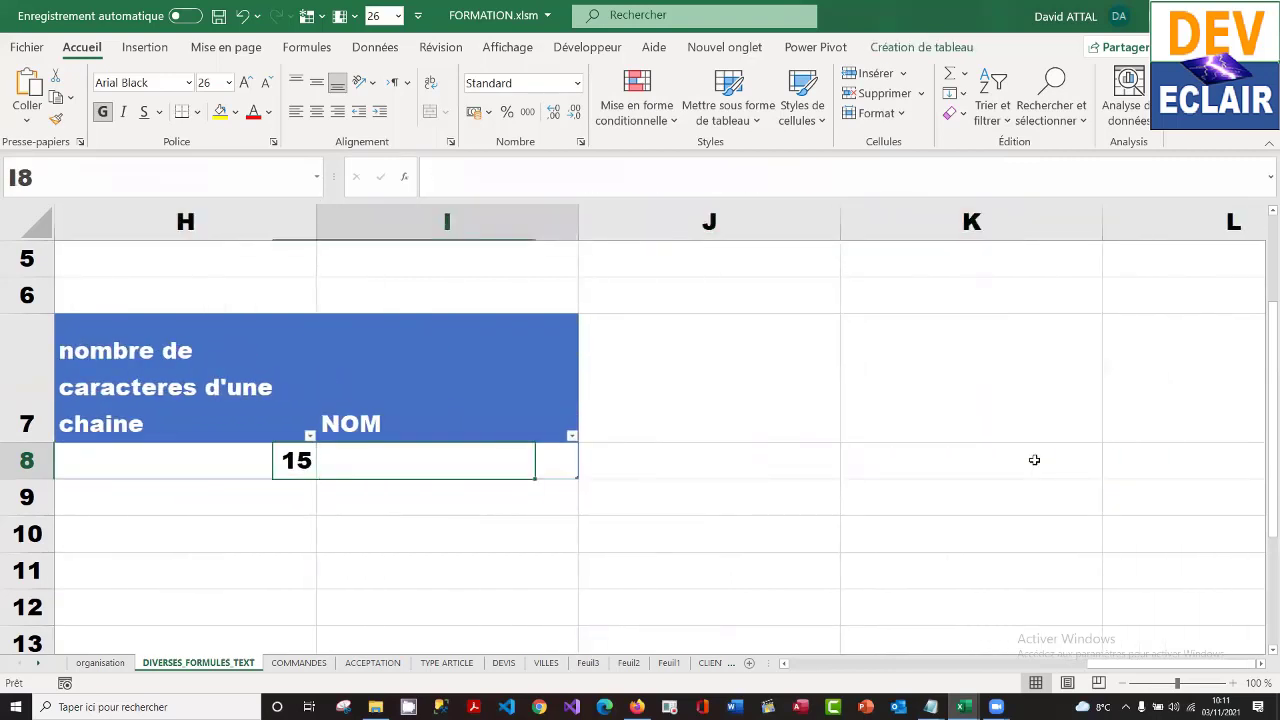
key("ctrl+v")
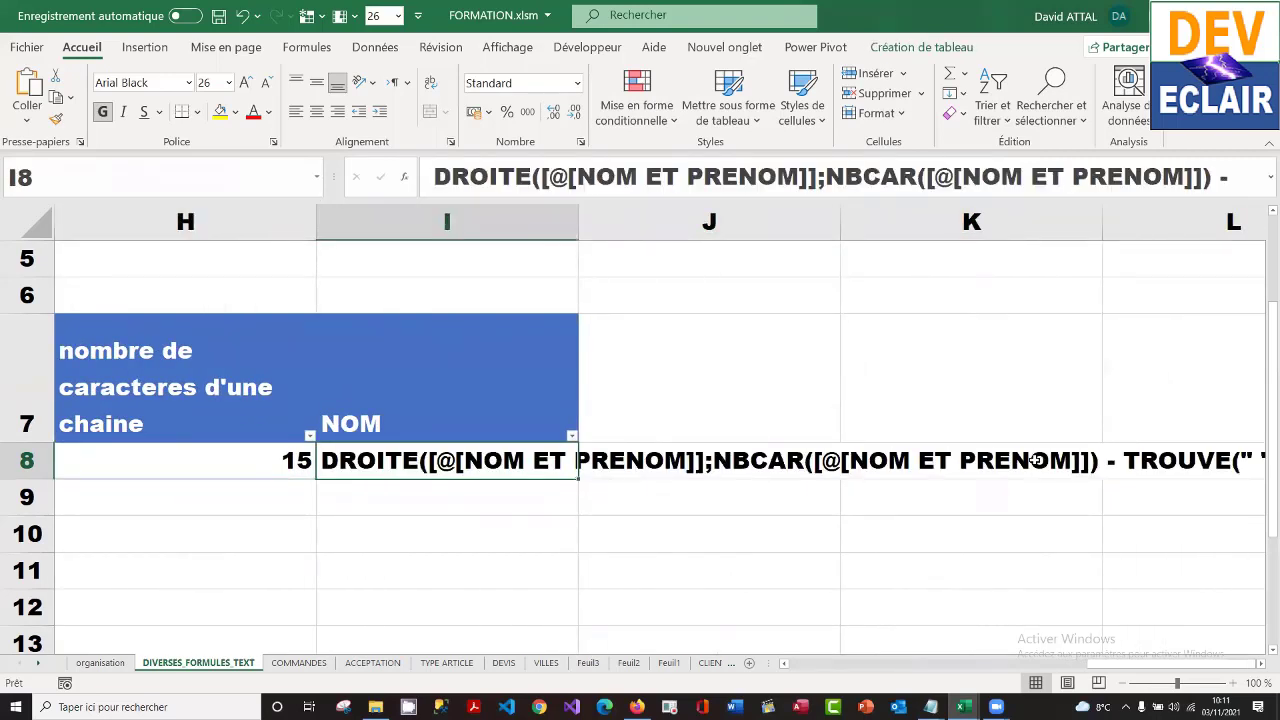
key("Return")
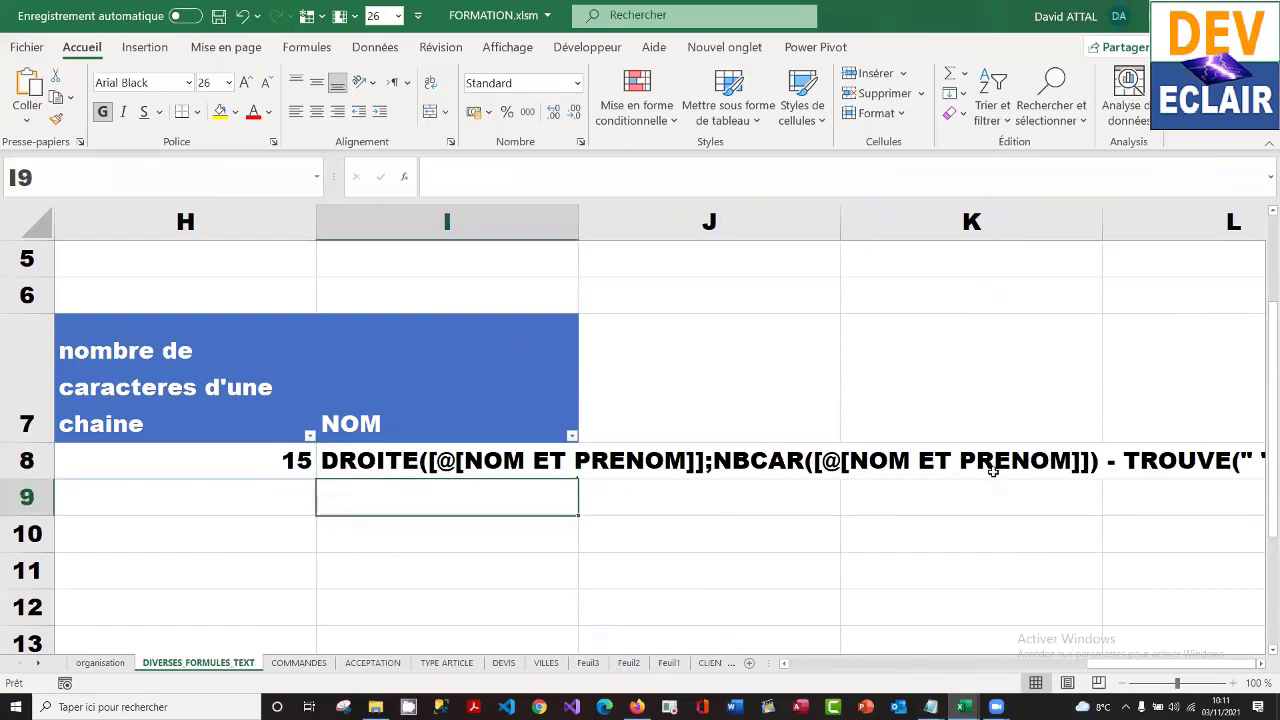
- Add an equals sign in front of the pasted DROITE text in I8 to make it a formula
left_click(494, 462)
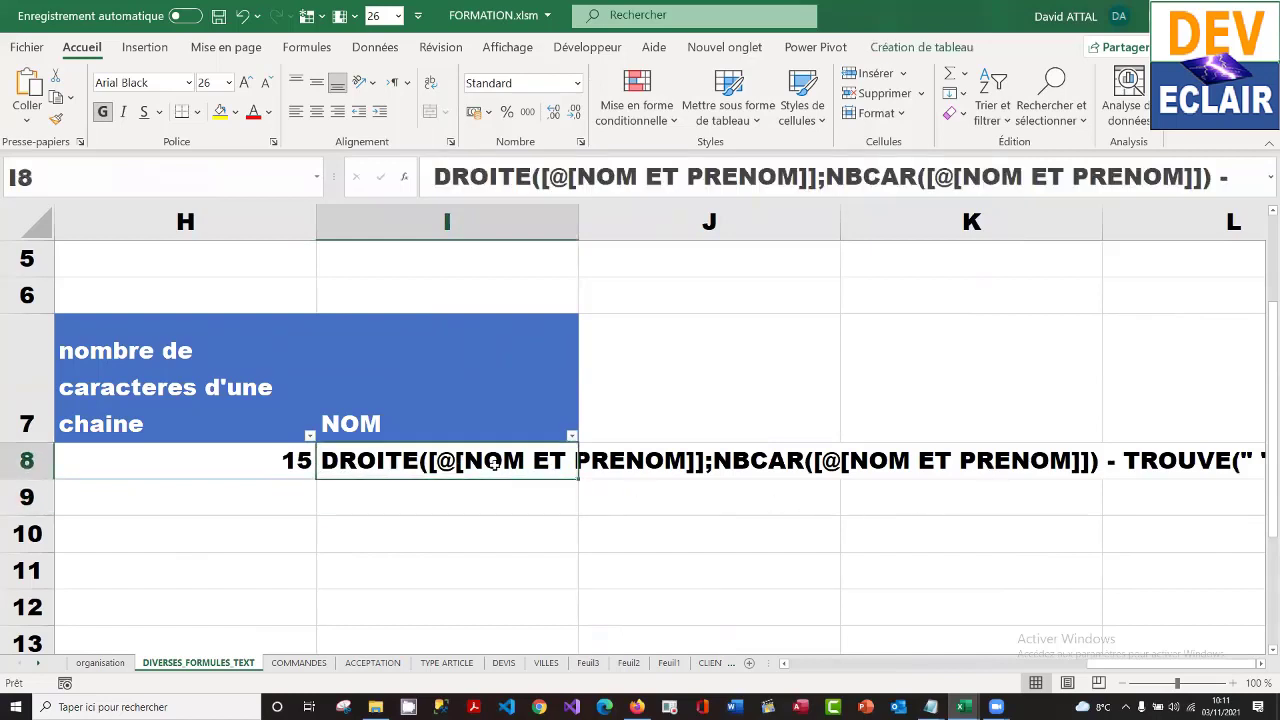
left_click(434, 178)
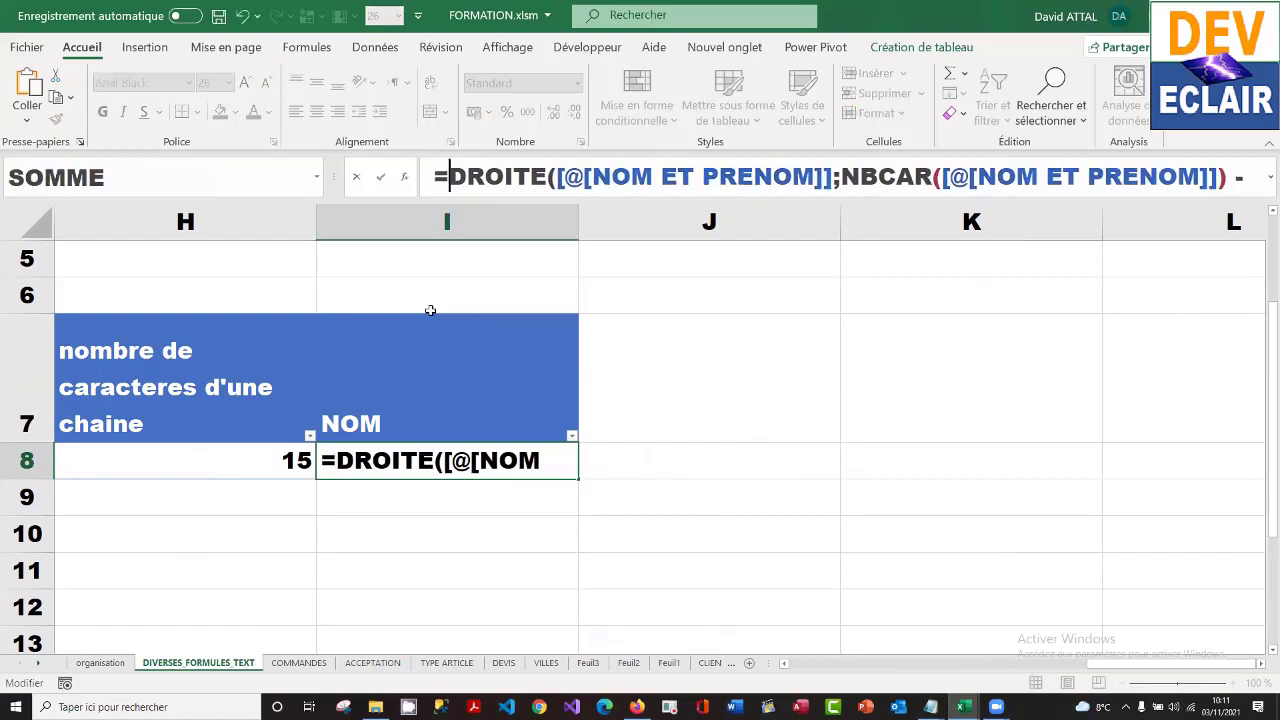
key("Return")
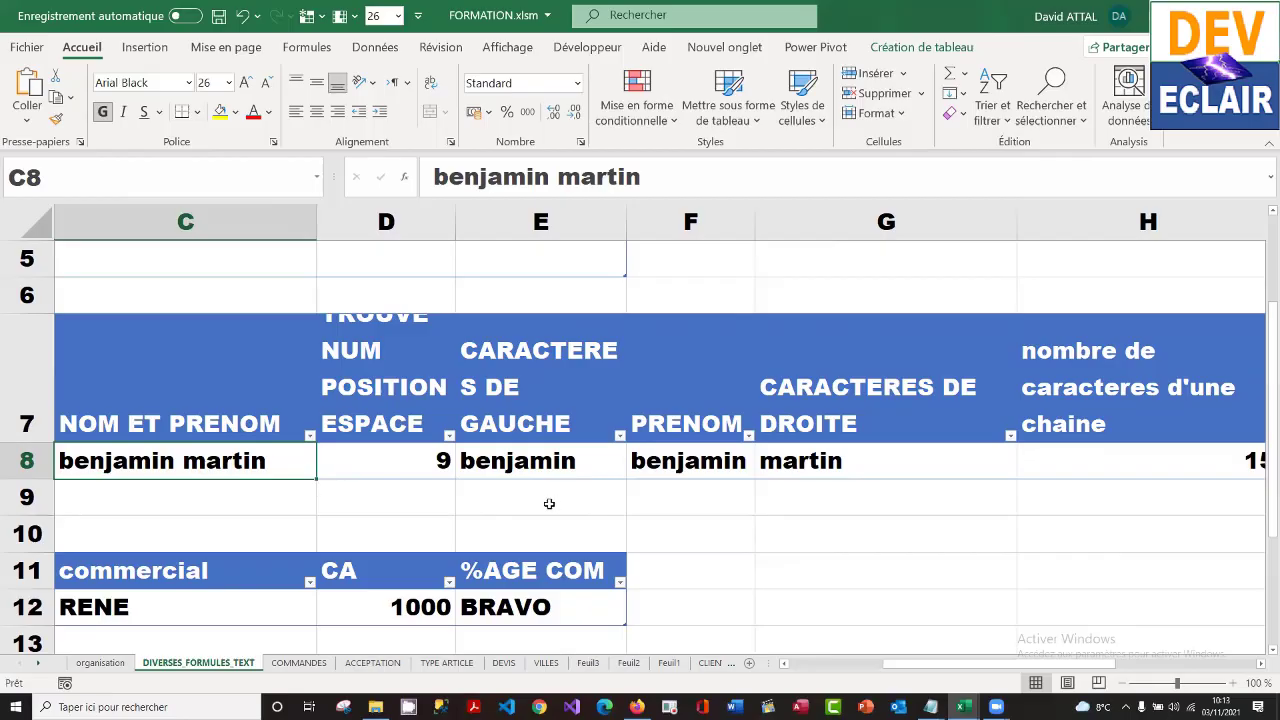
- Review the DROITE formula in G8 against the character-count and space-position notes in Notepad
left_click(857, 469)
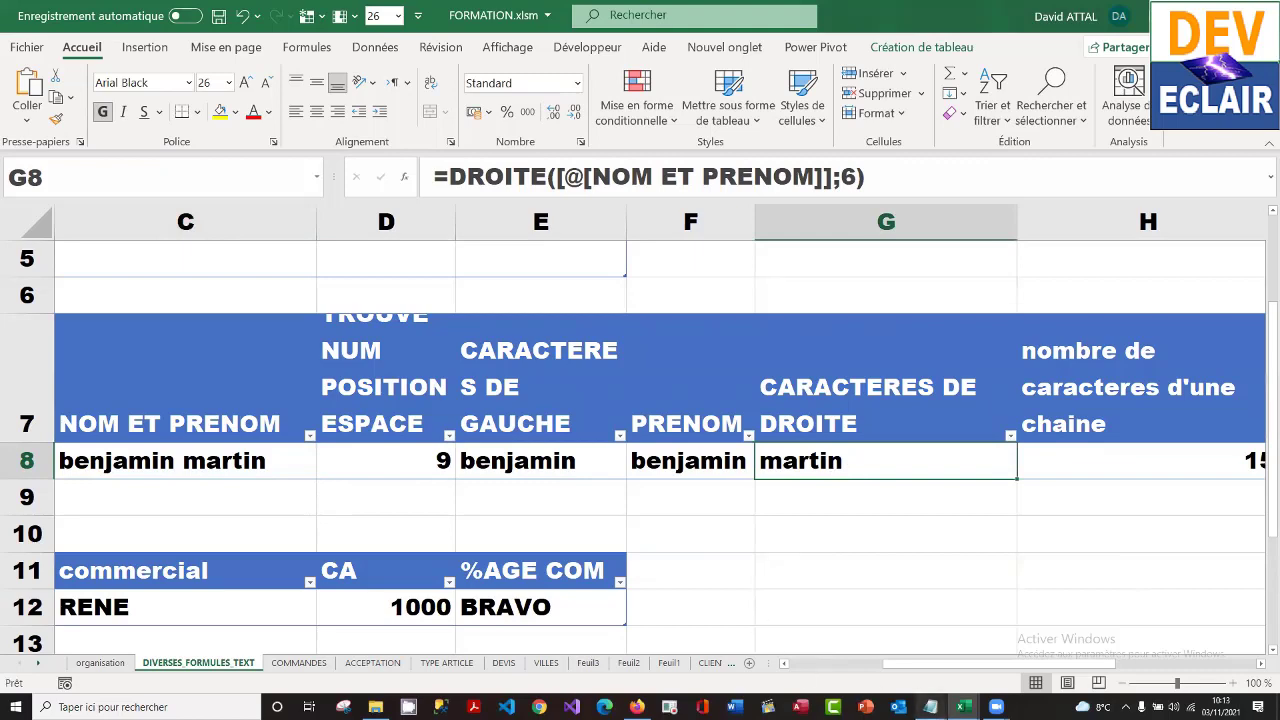
mouse_move(930, 706)
left_click(992, 664)
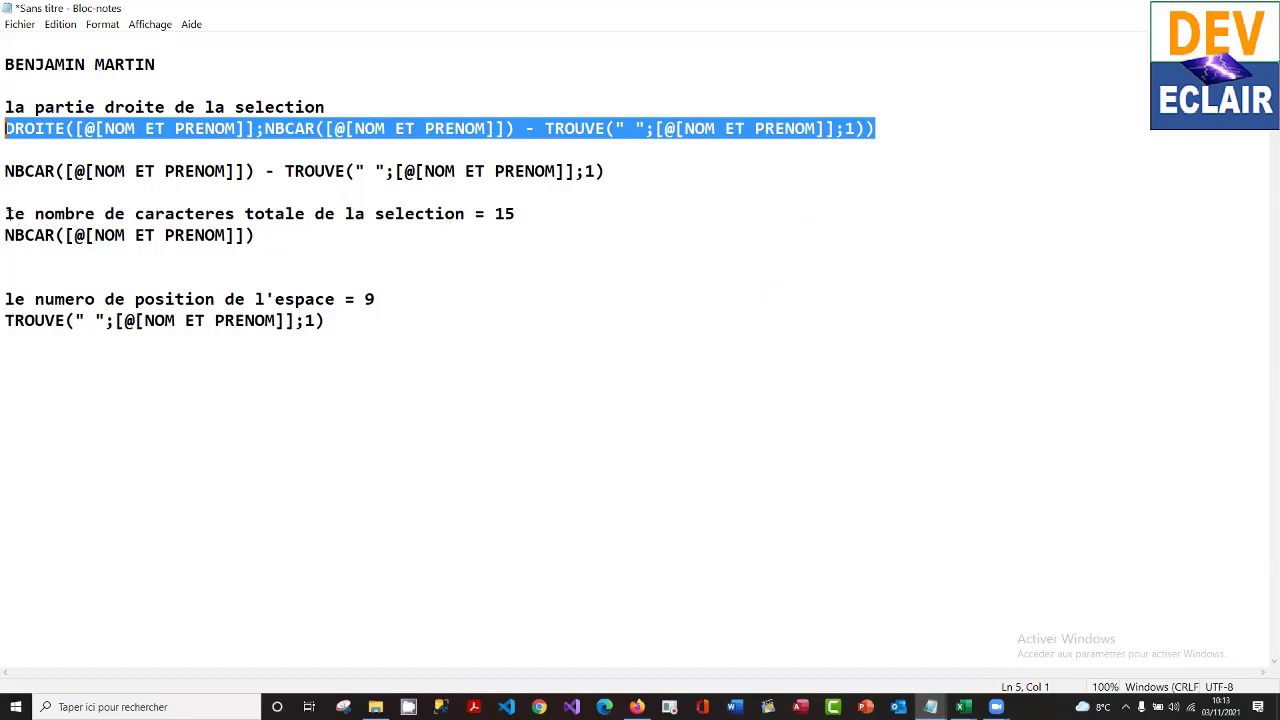
left_click_drag(6, 215, 395, 340)
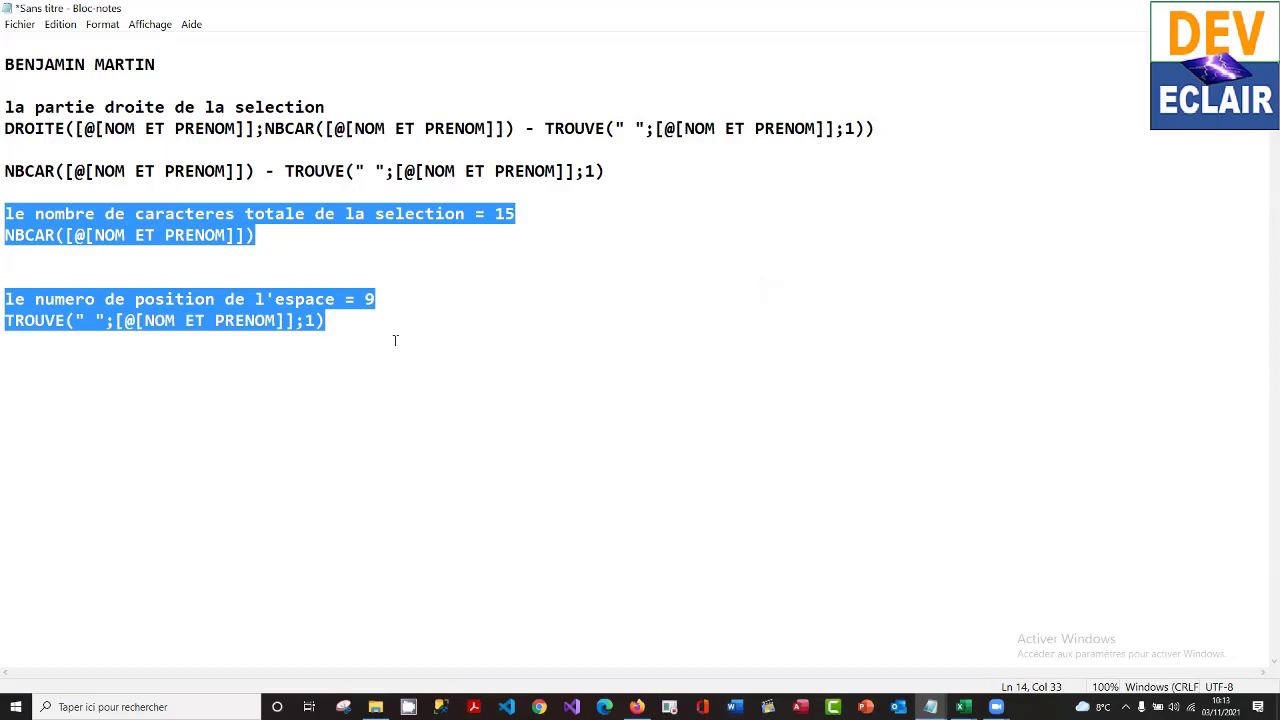
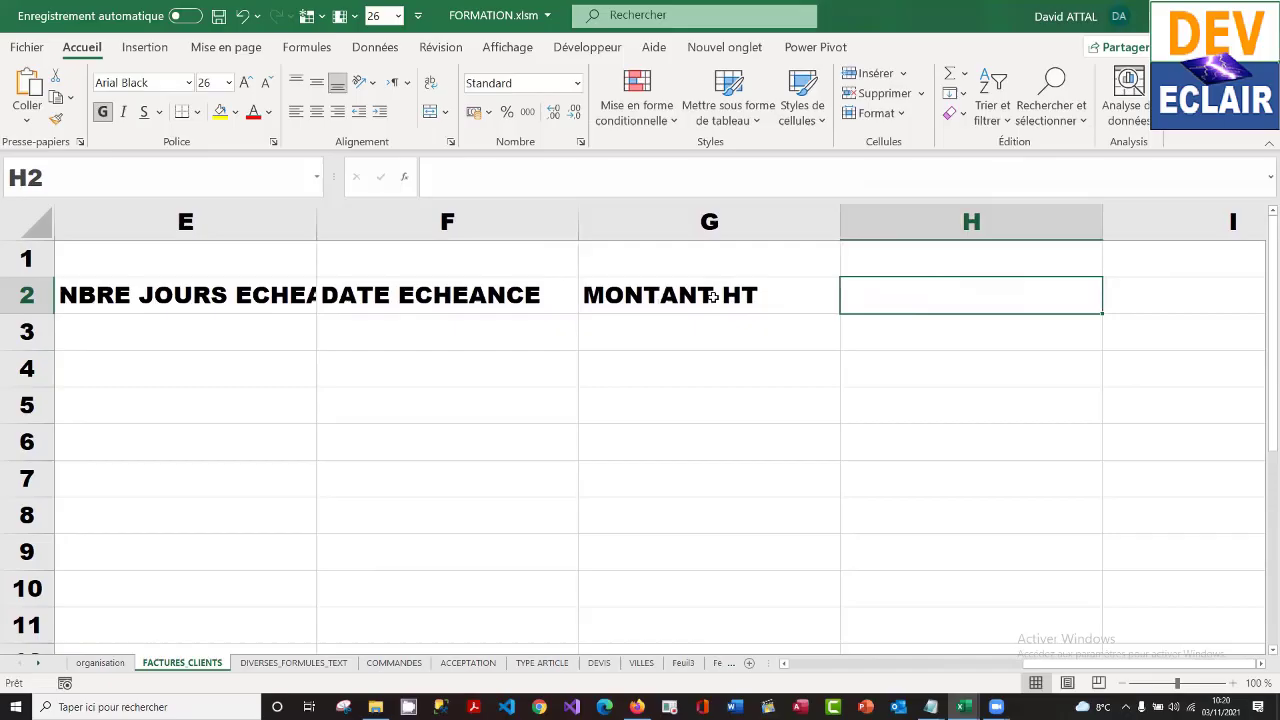
- Rename the new blank sheet after organisation as FACTURES_CLIENTS
left_click(156, 663)
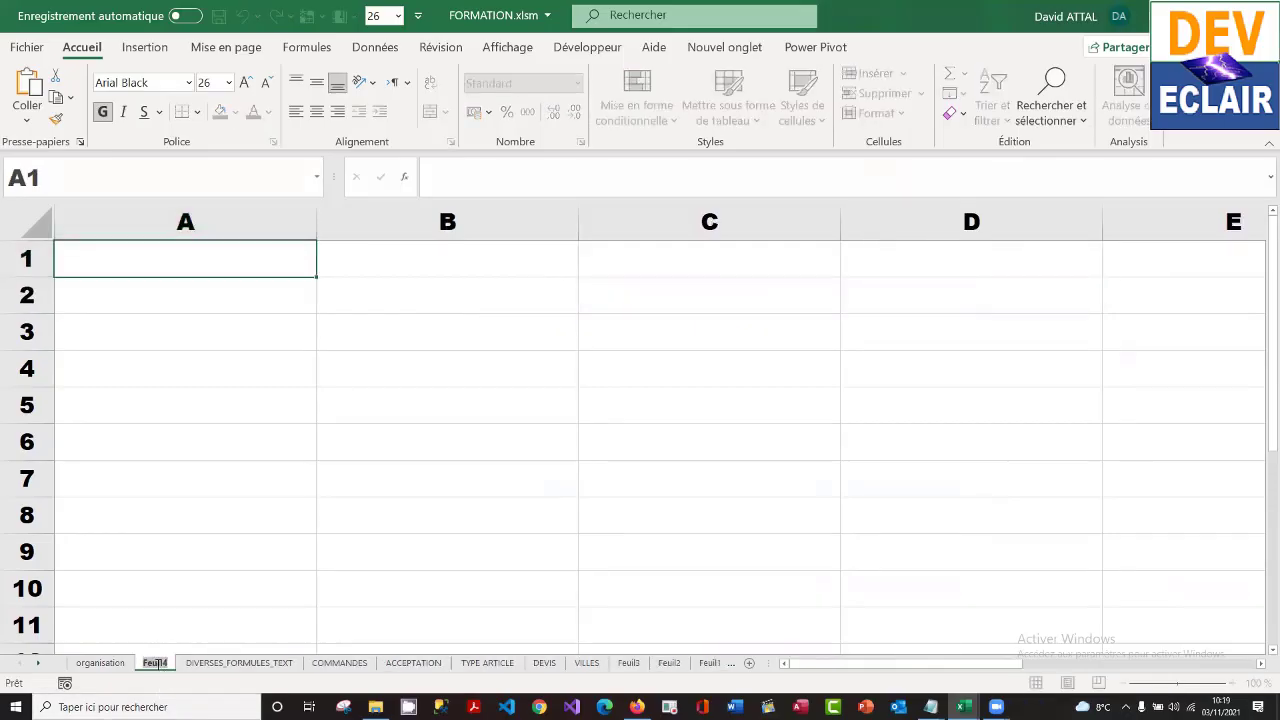
double_click(156, 663)
type("factures")
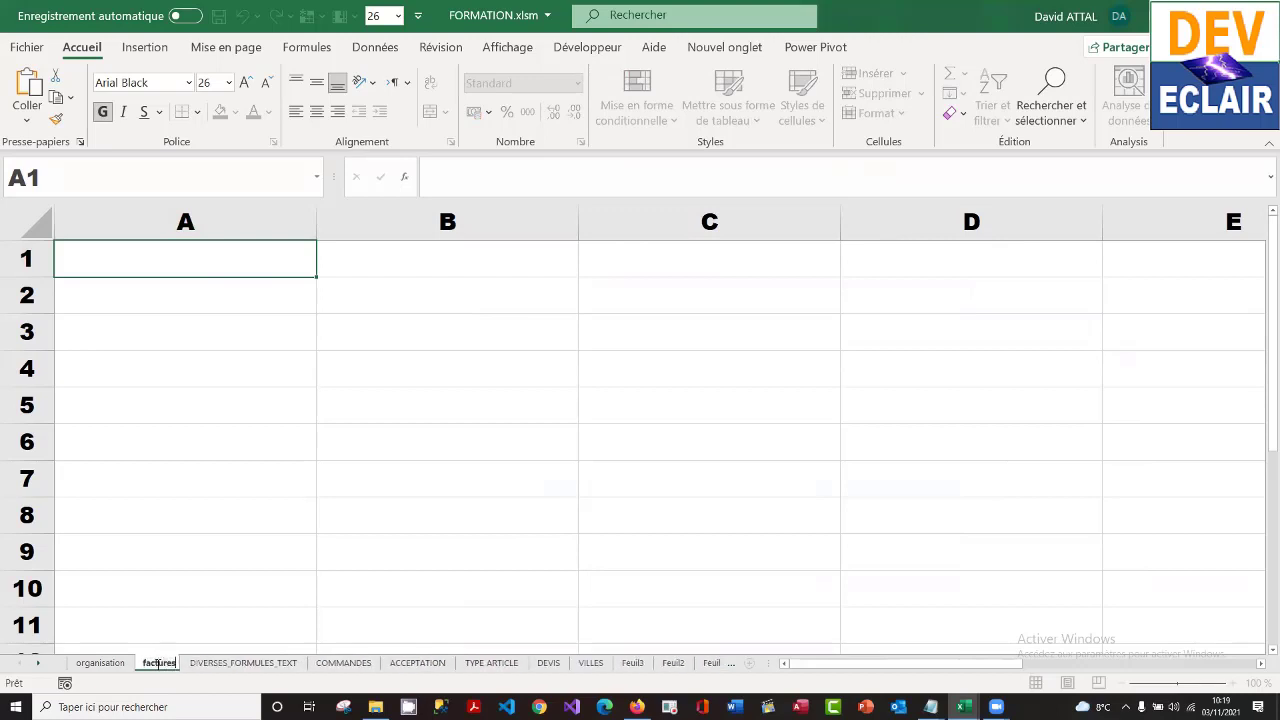
type("==")
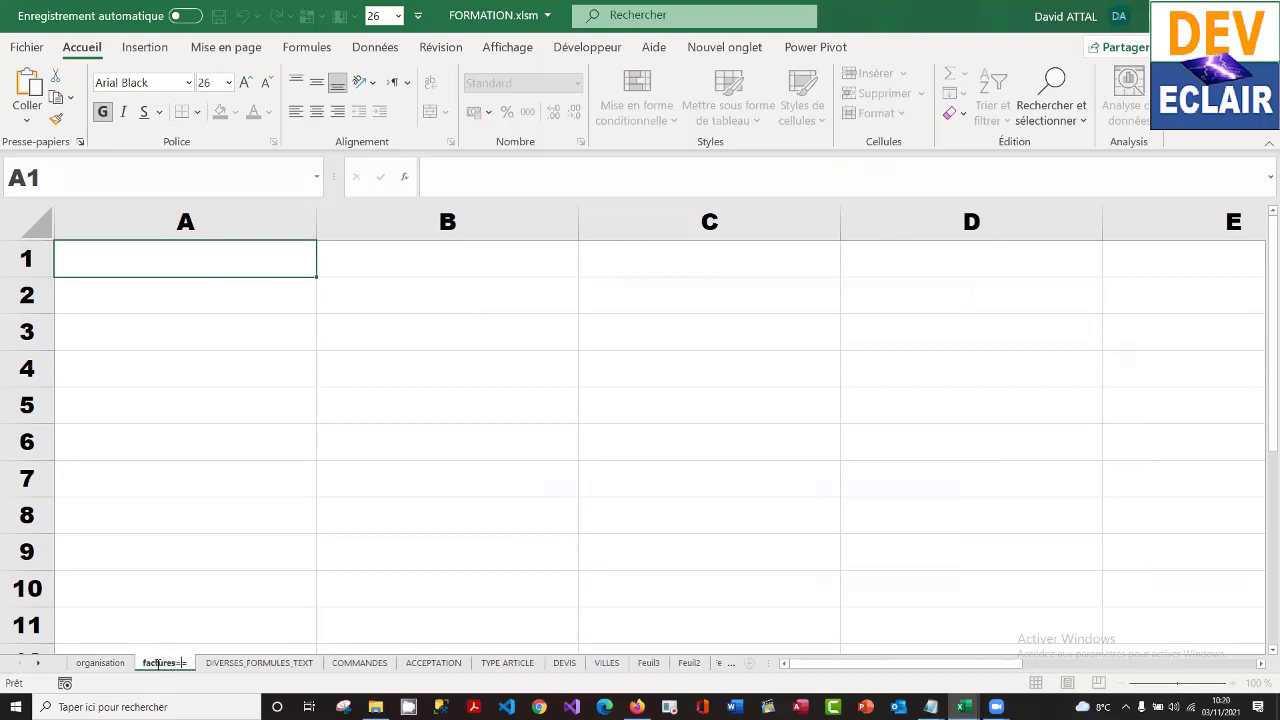
key("BackSpace")
key("BackSpace")
key("BackSpace")
key("BackSpace")
key("BackSpace")
key("BackSpace")
key("BackSpace")
key("BackSpace")
key("BackSpace")
key("BackSpace")
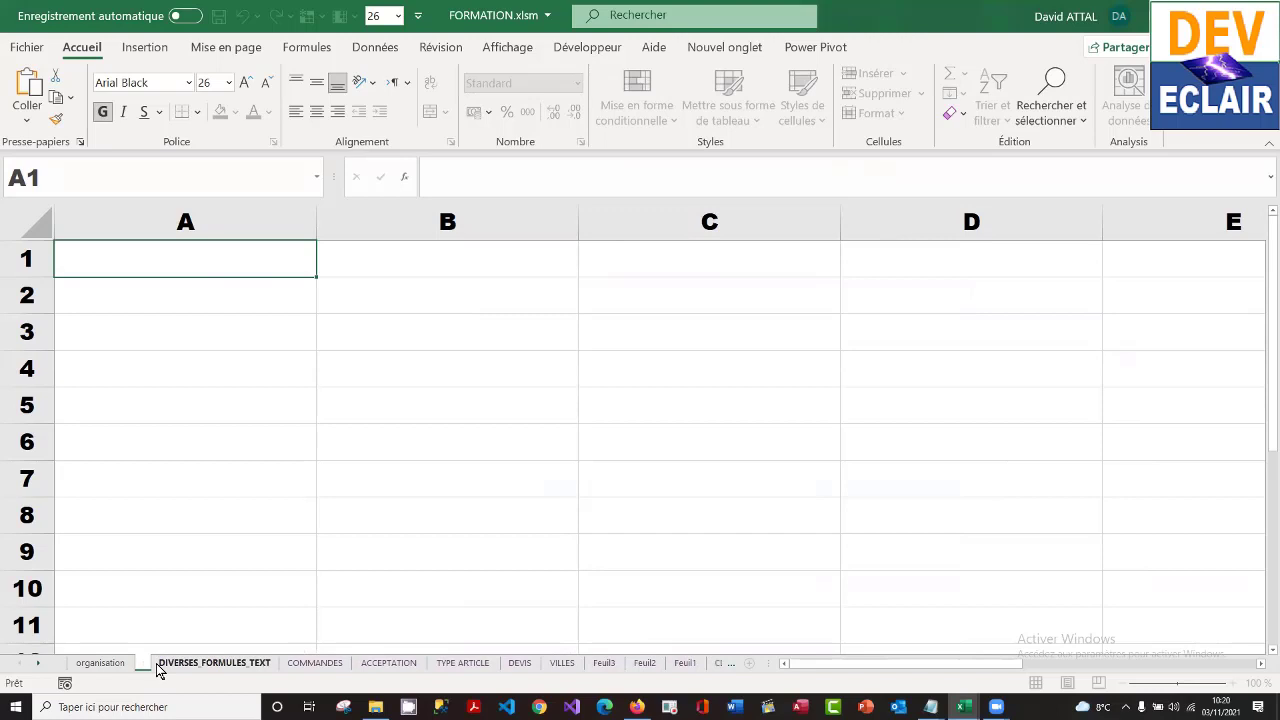
type("FACTURE")
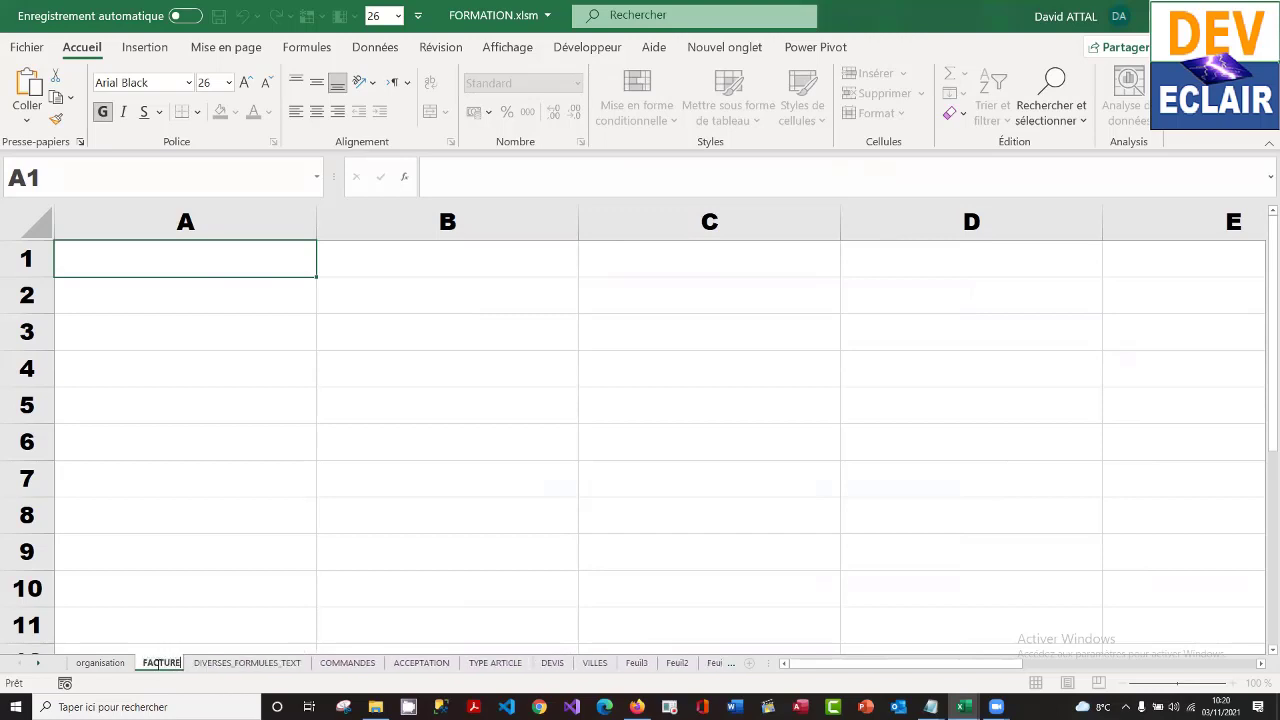
type("S CLI")
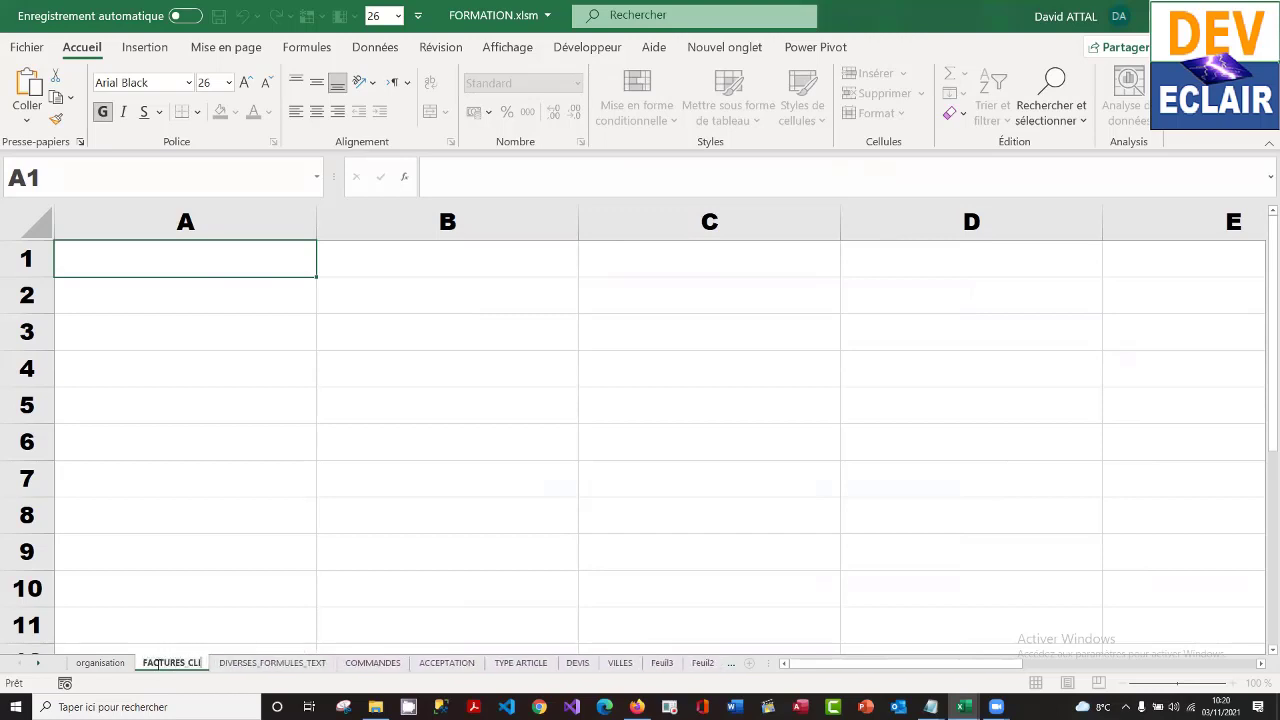
type("ENTS")
key("Return")
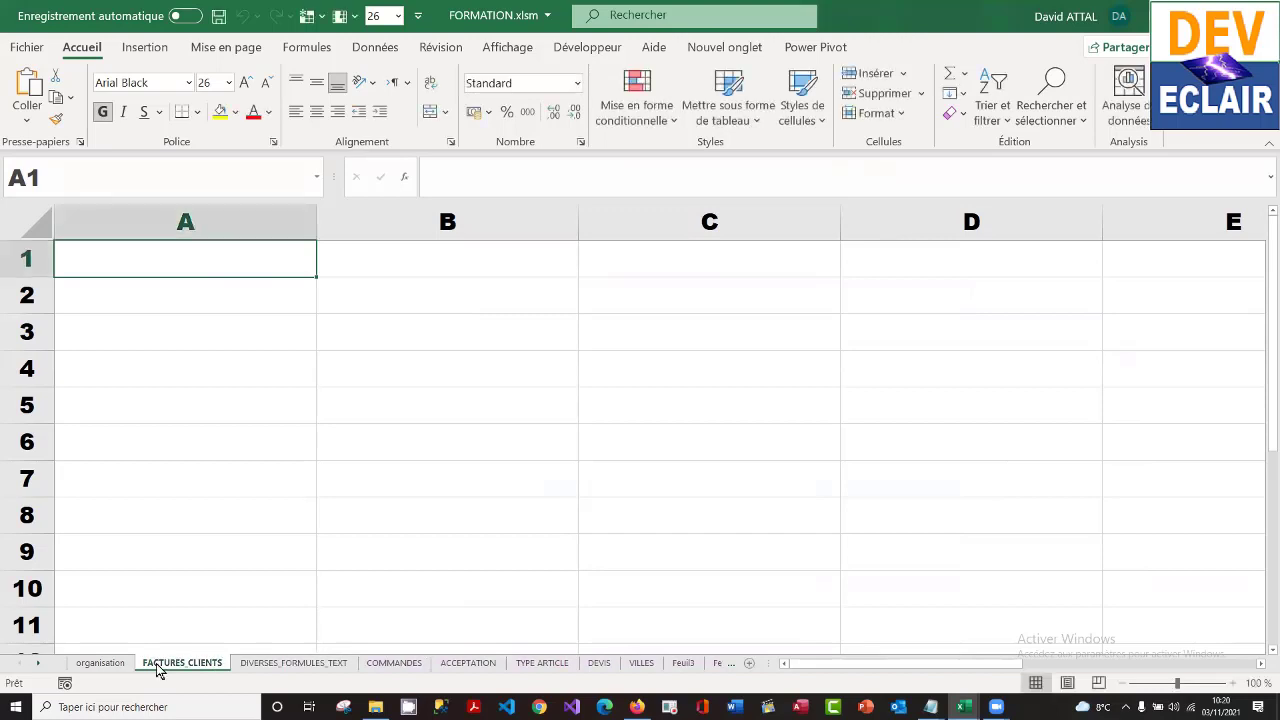
- Enter the column headers NUMERO in C2 and DATE in D2 of the FACTURES_CLIENTS sheet
left_click(713, 296)
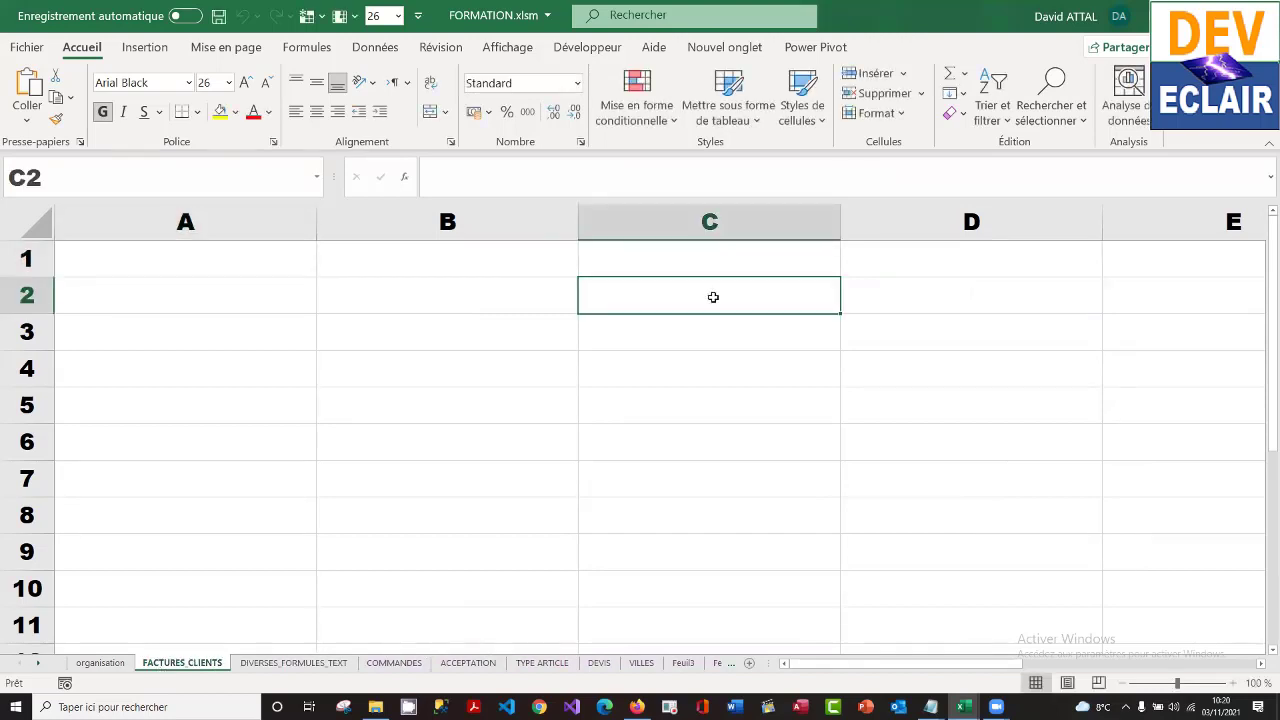
type("NUME")
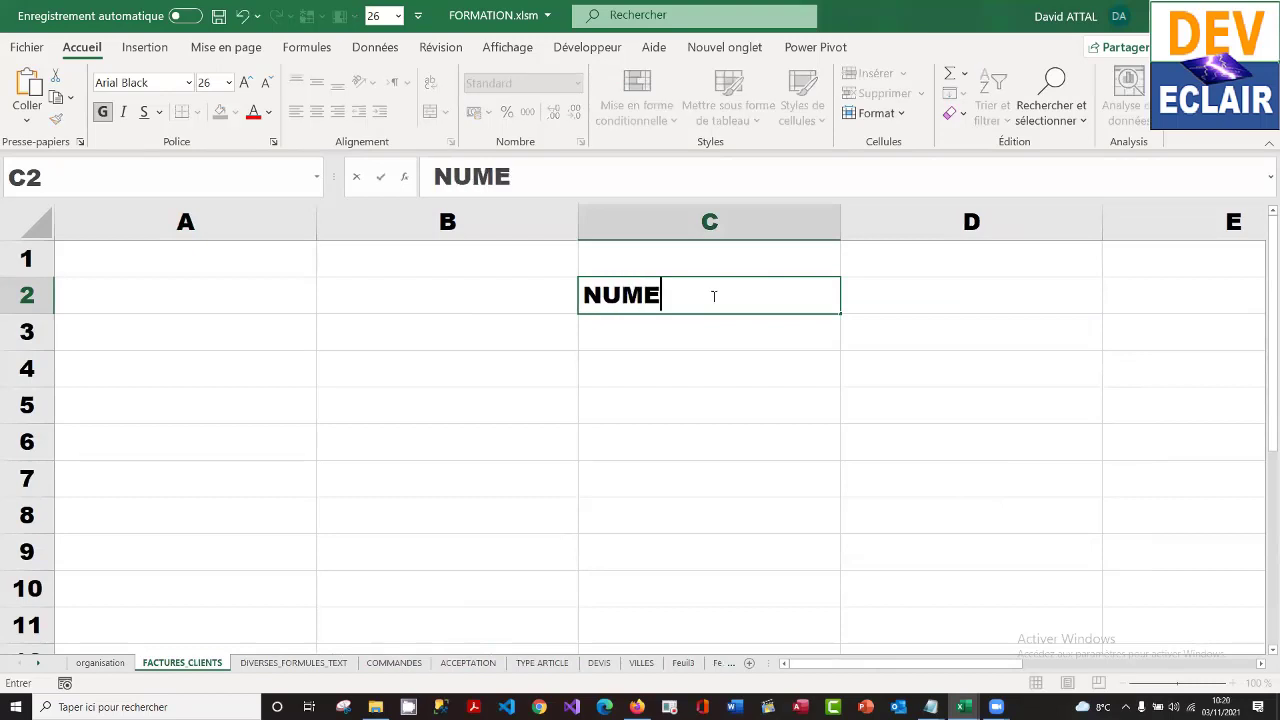
type("RO")
key("Tab")
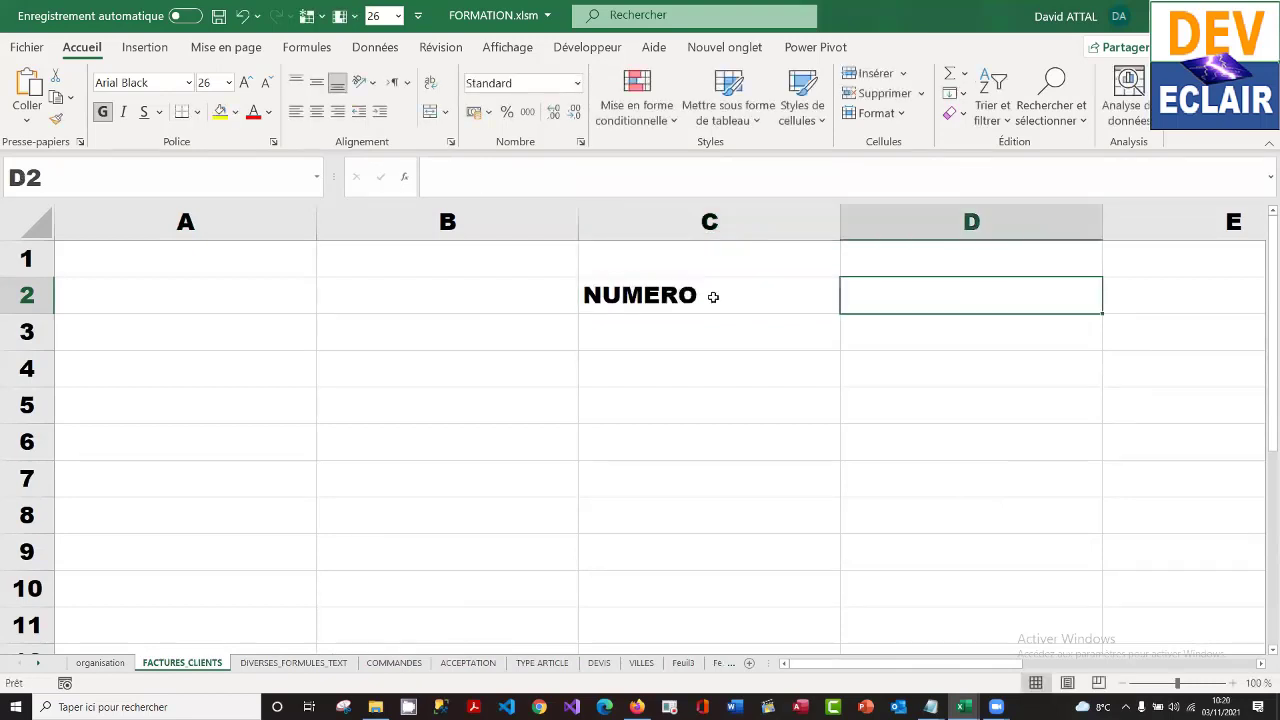
type("DATE")
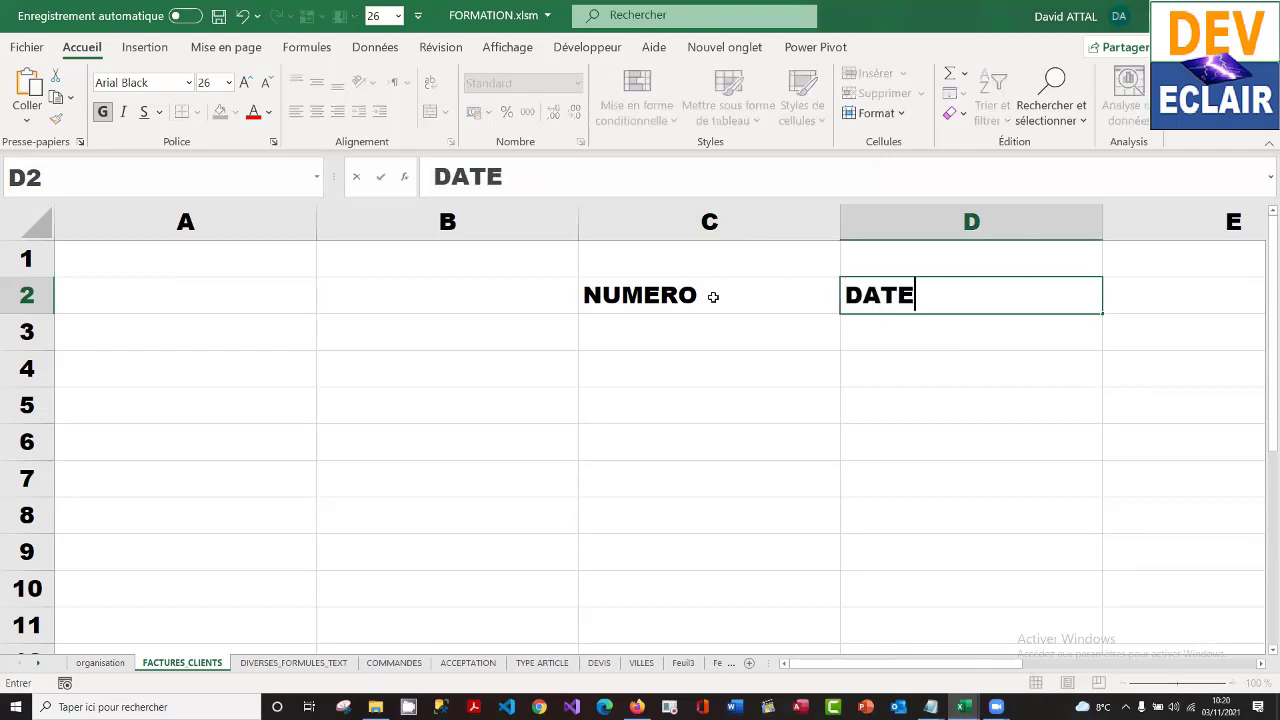
key("Tab")
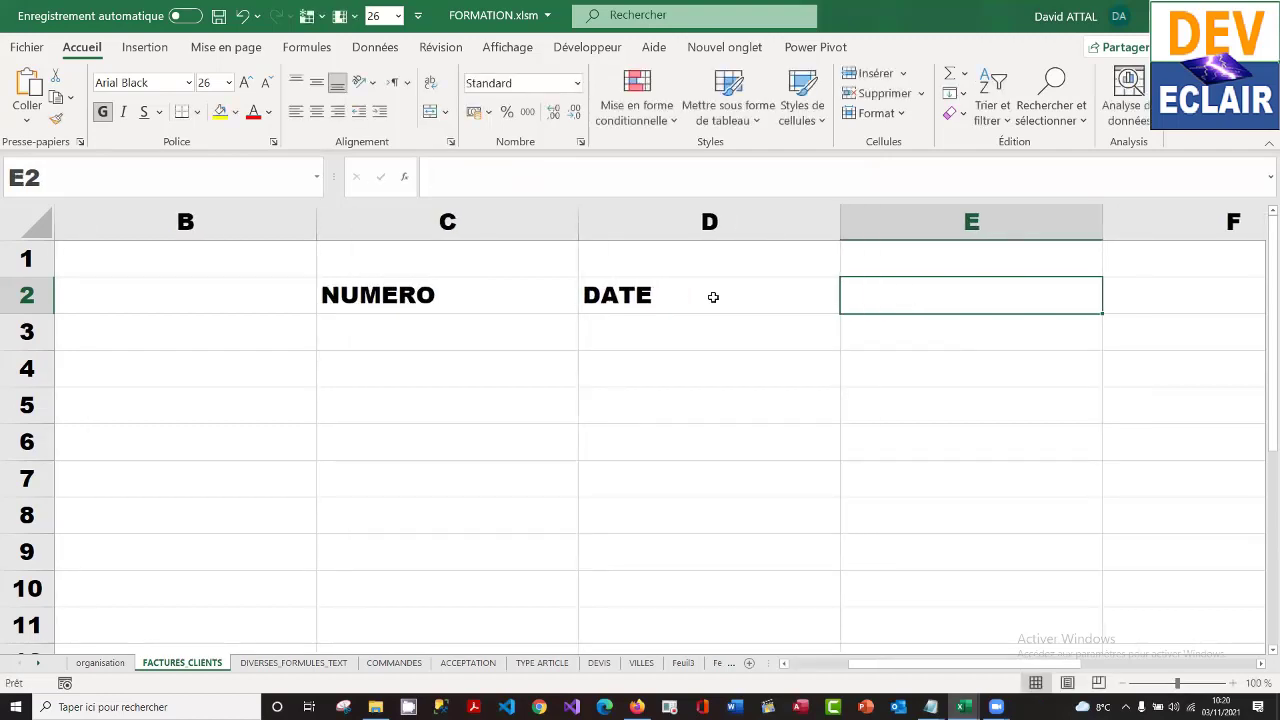
- Enter the header NBRE JOURS ECHEANCE in E2, after the DATE column
type("DAT")
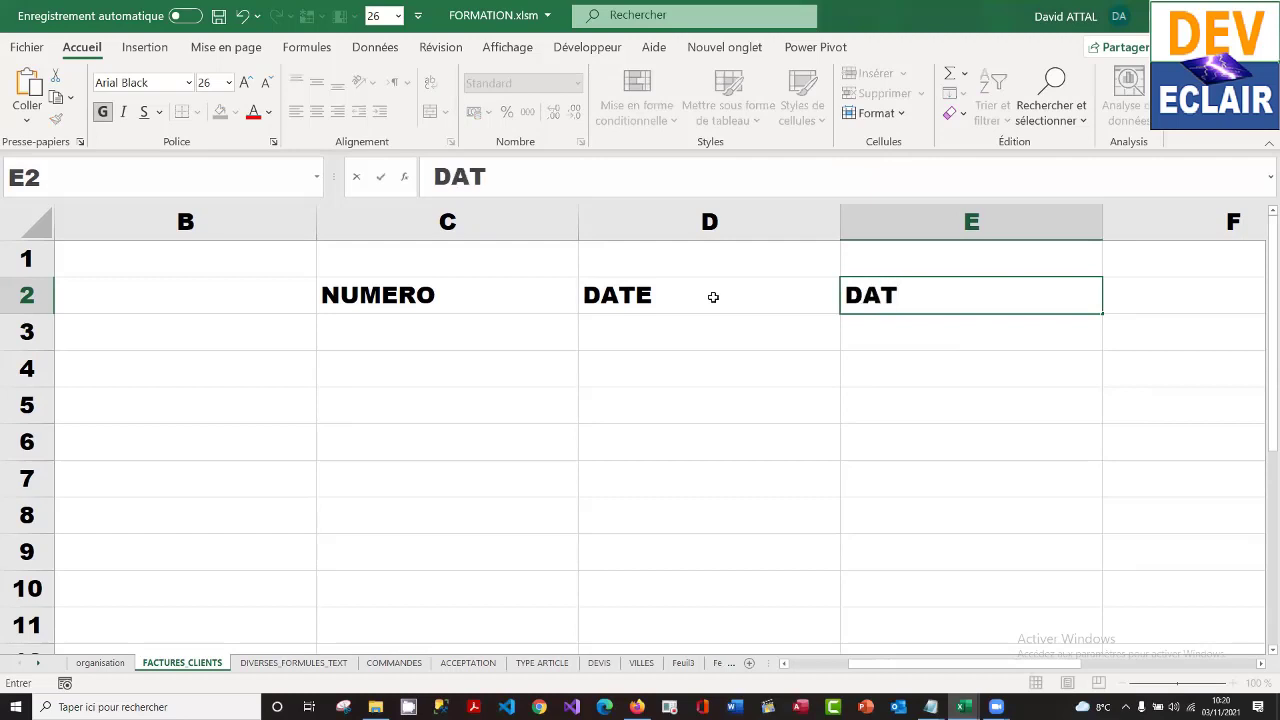
key("BackSpace")
key("BackSpace")
key("BackSpace")
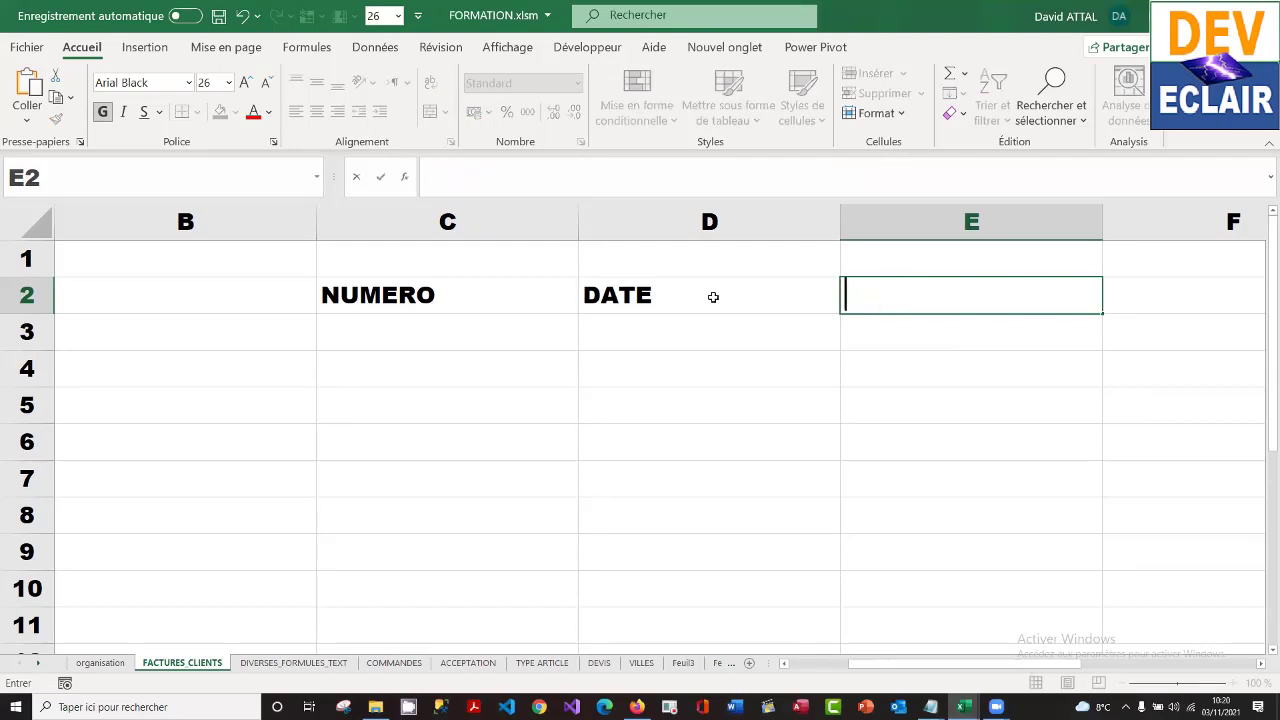
type("NBRE")
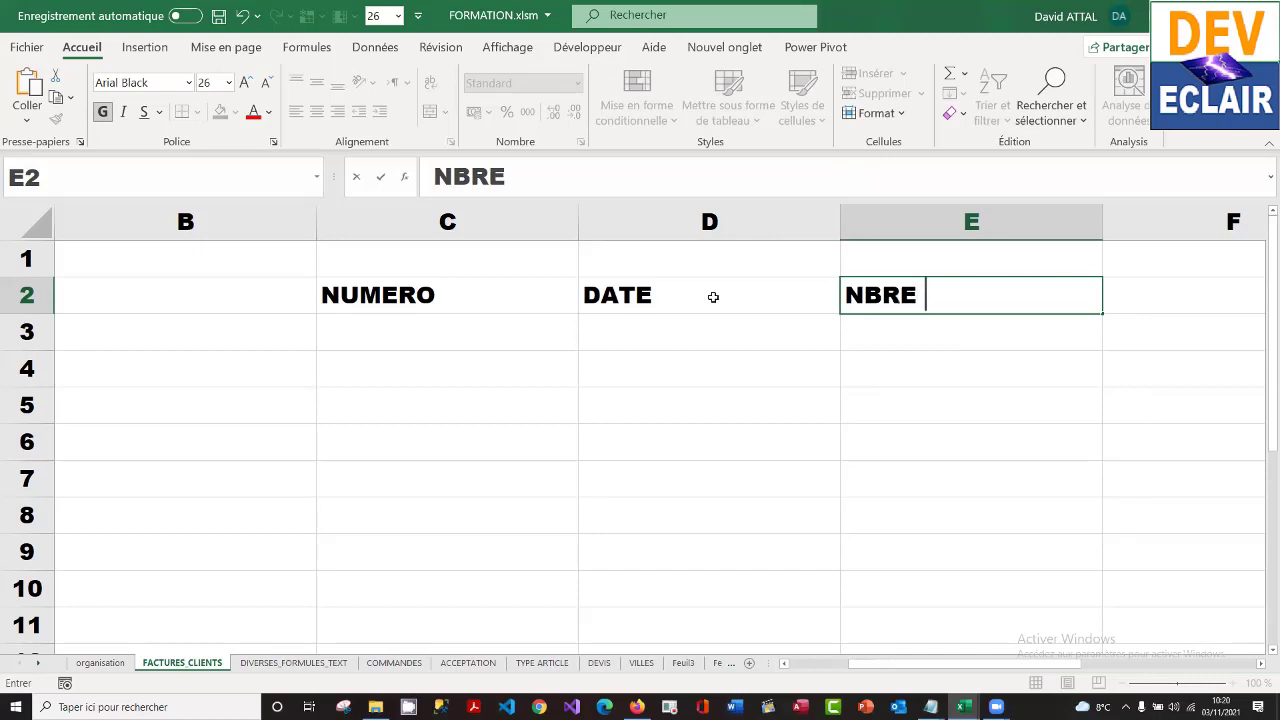
type(" JOUS")
key("BackSpace")
key("BackSpace")
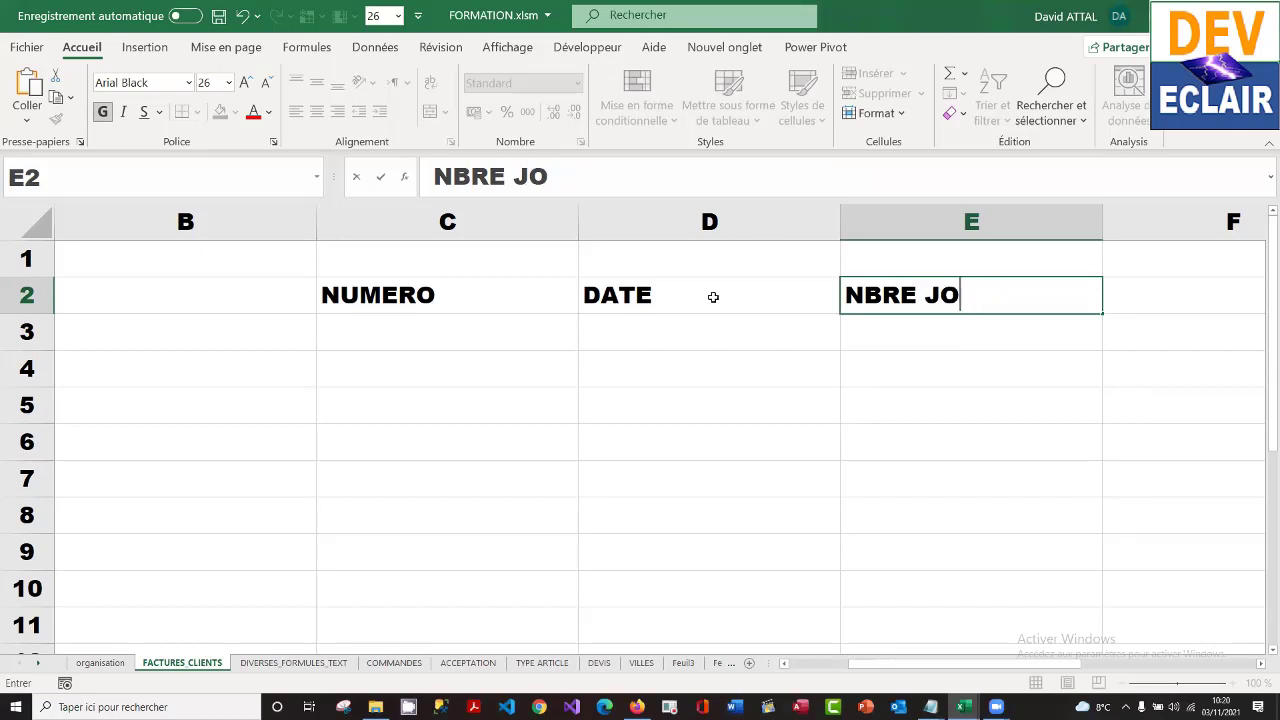
type("URS")
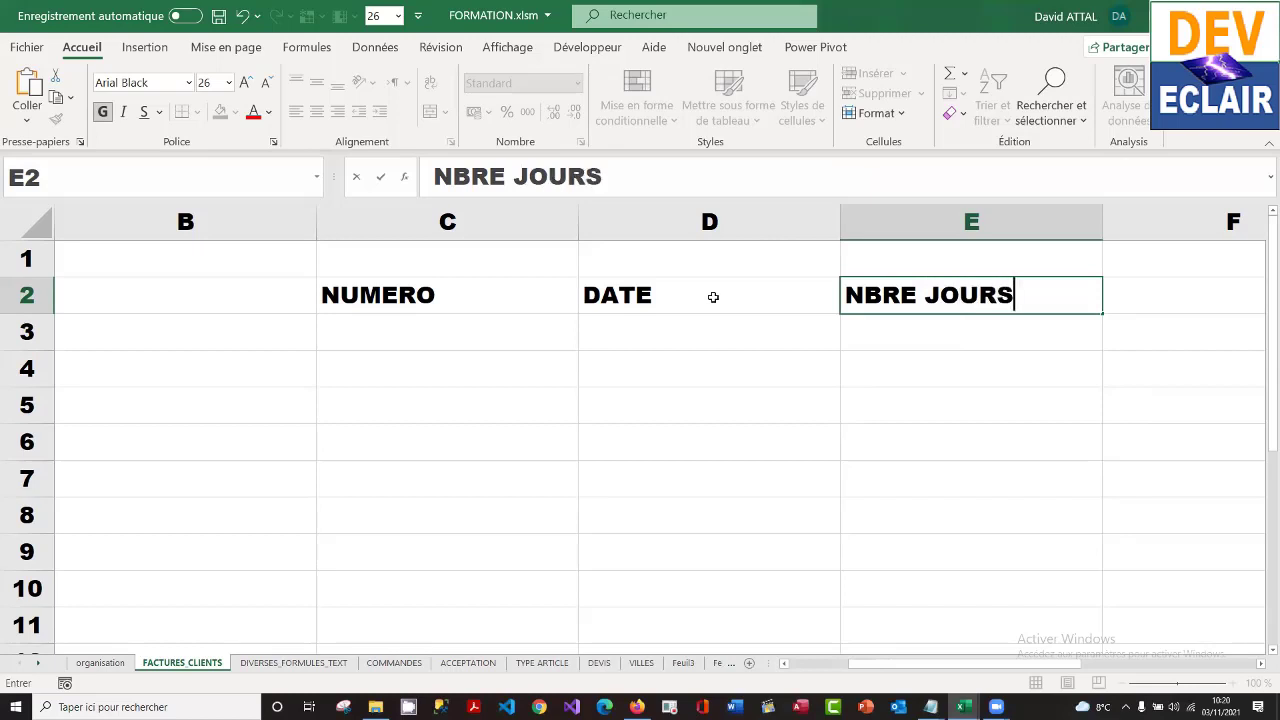
type(" ECHEANCE")
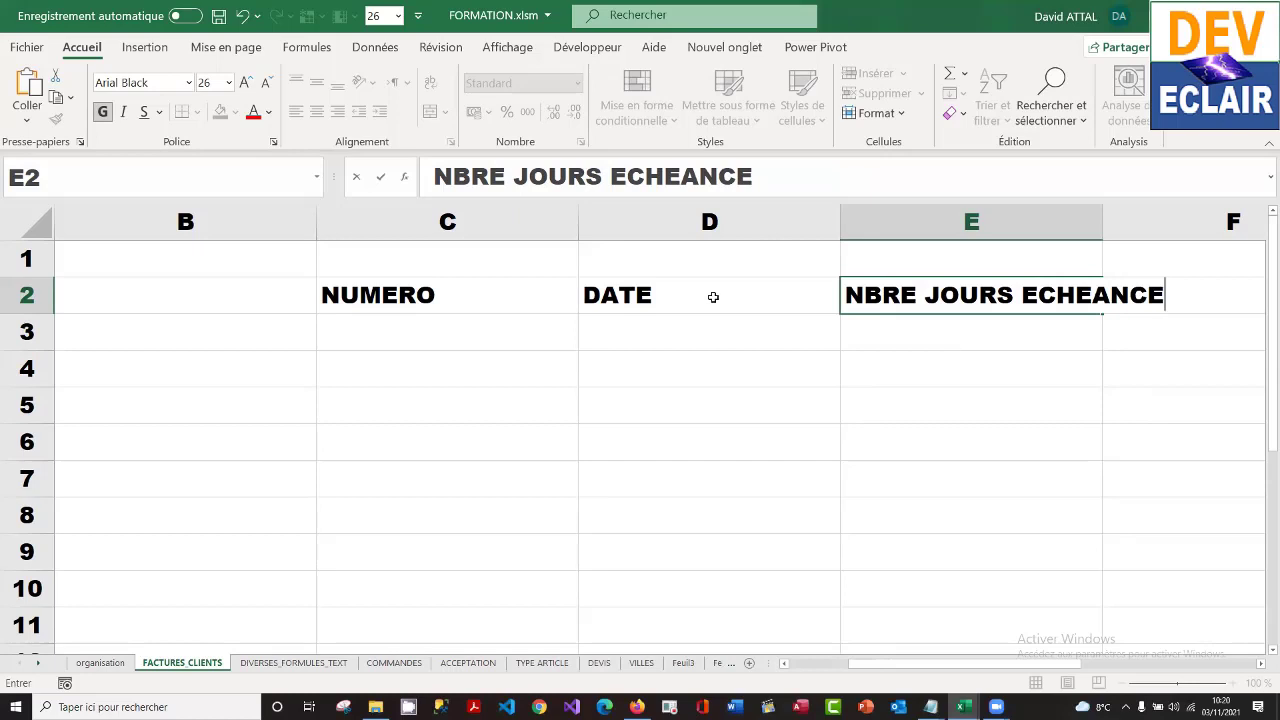
key("Return")
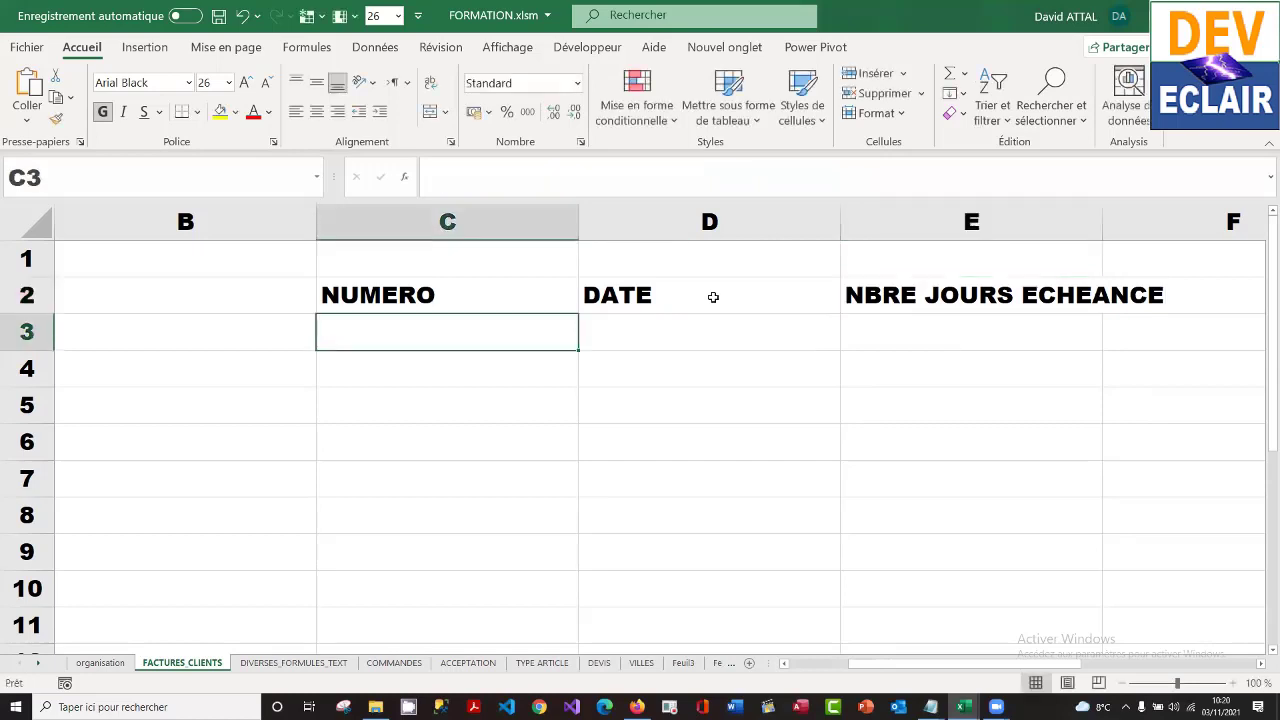
- Enter the header DATE ECHEANCE in F2, after NBRE JOURS ECHEANCE
key("Up")
key("Right")
key("Right")
key("Right")
key("Right")
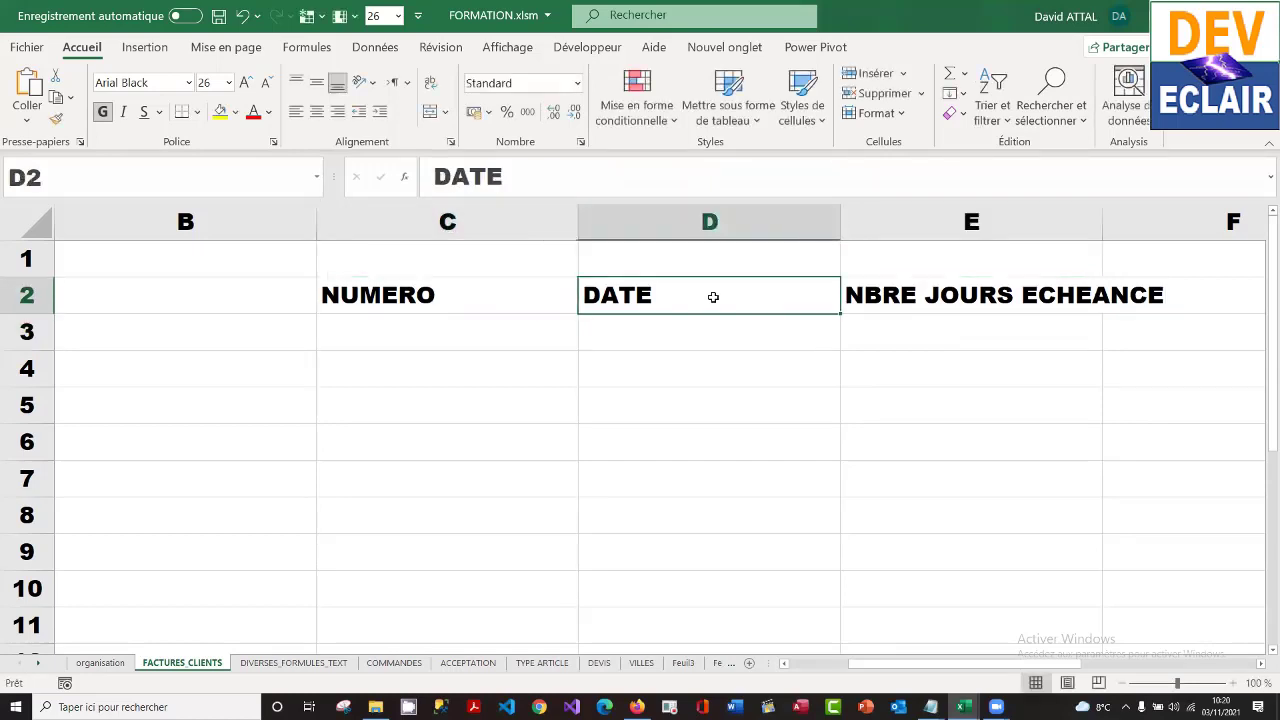
key("Left")
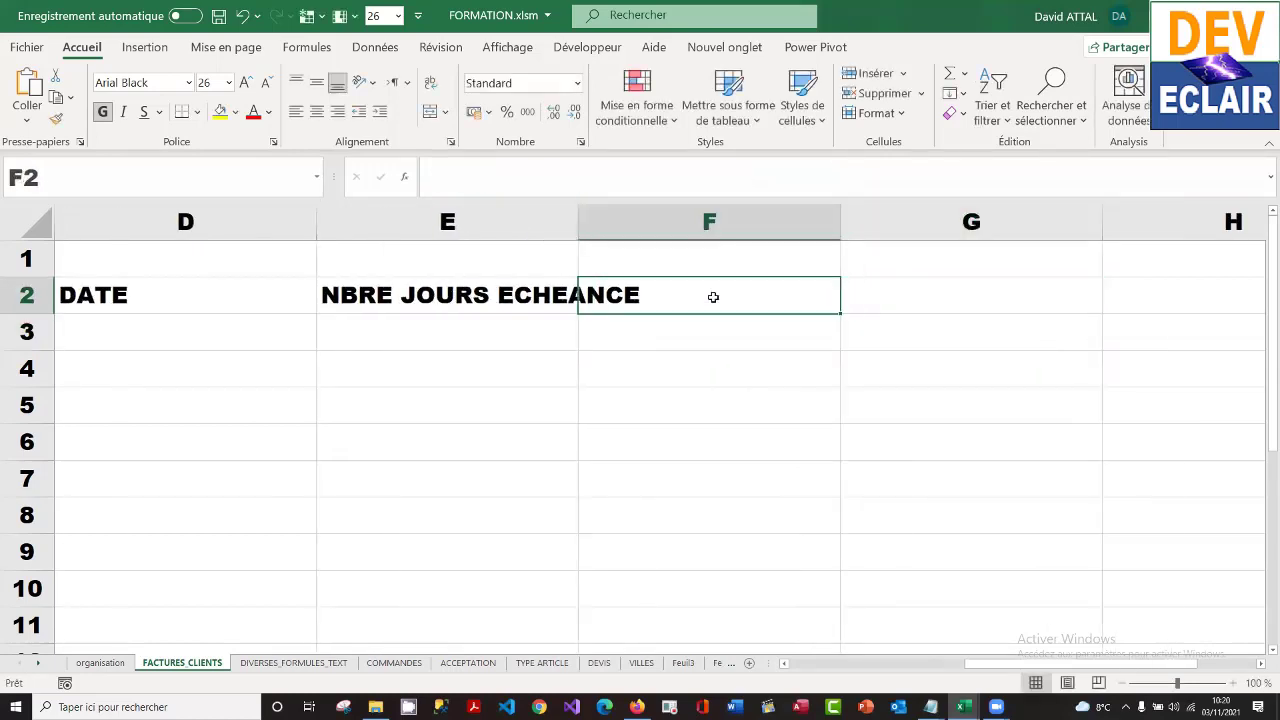
type("DATE EC")
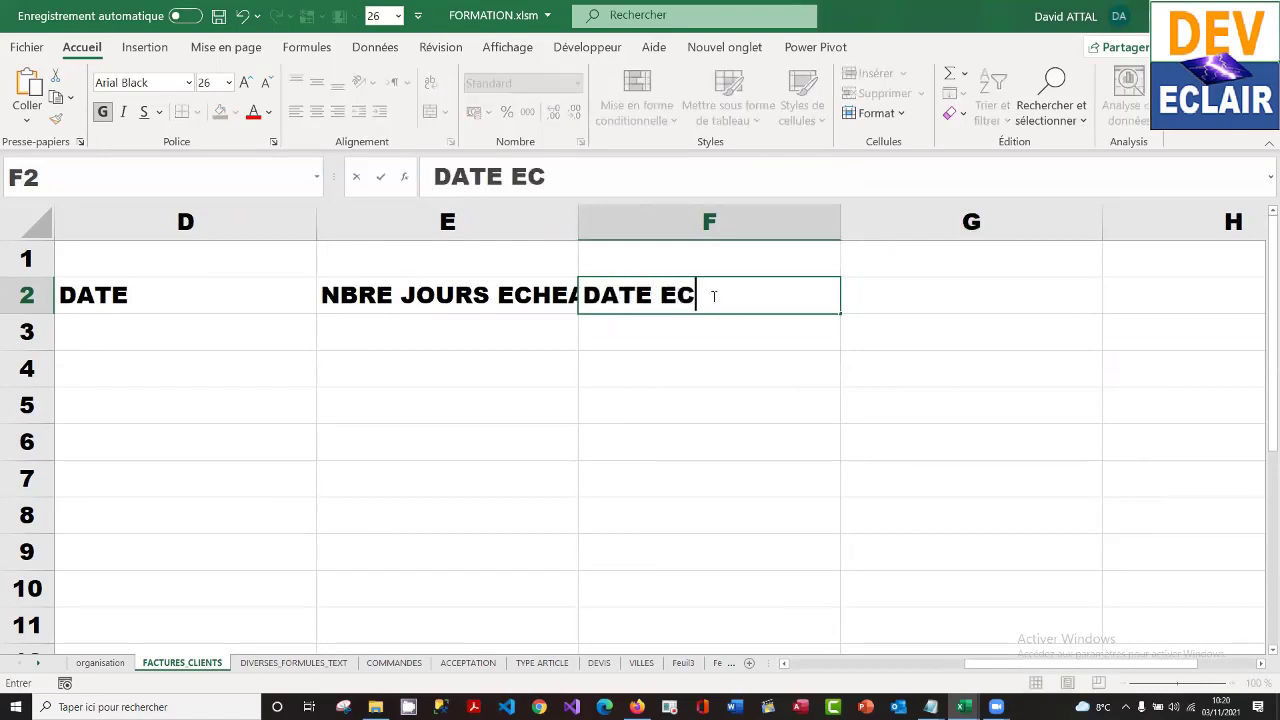
type("HEANCE")
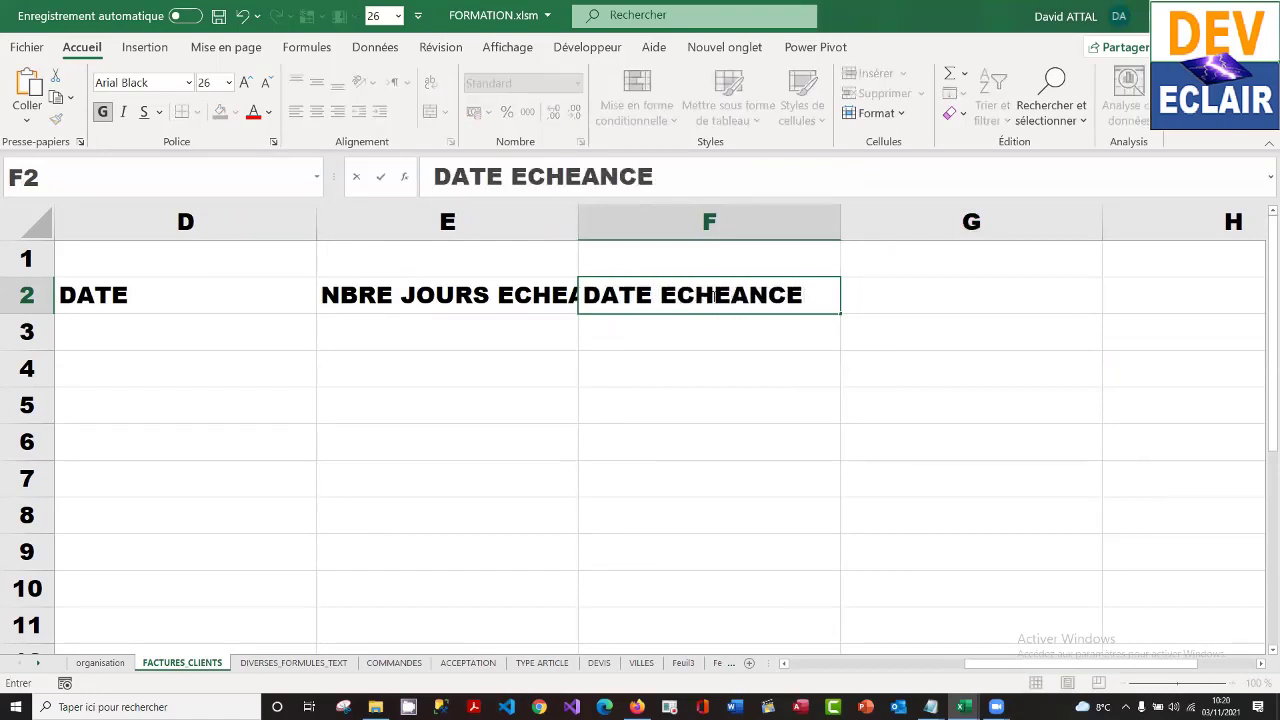
key("Tab")
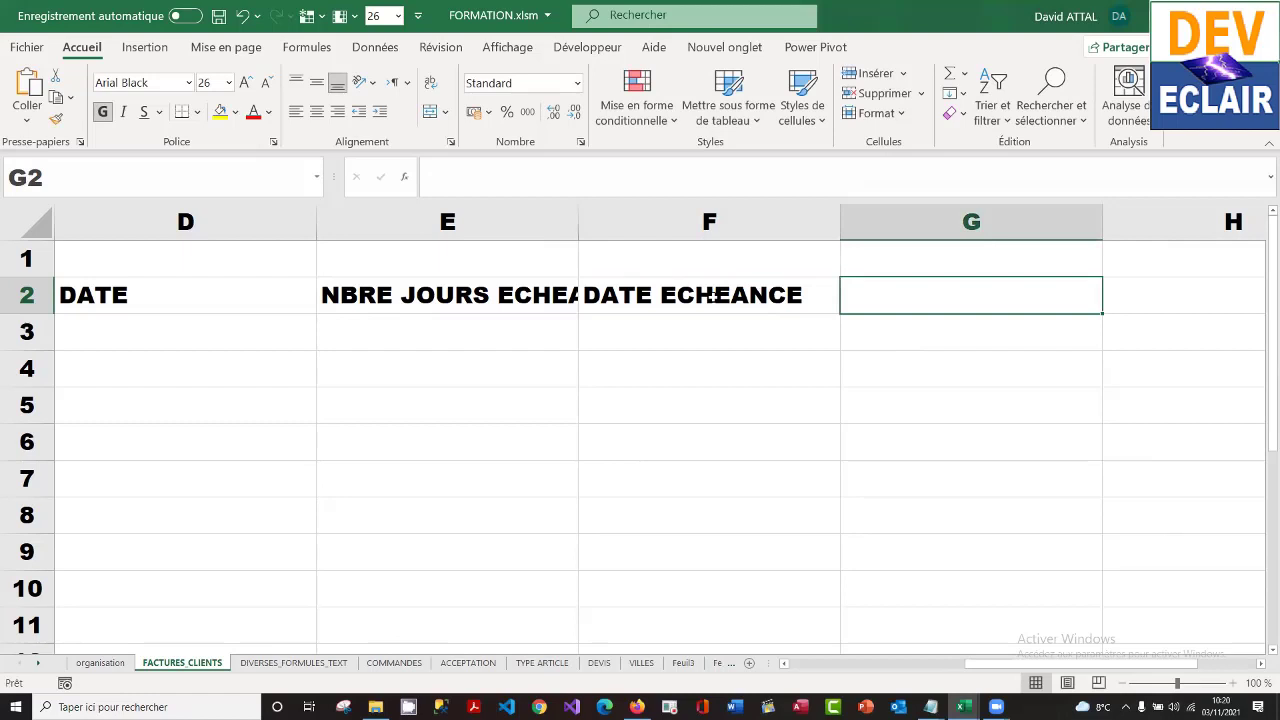
- Add the headers MONTANT HT in G2 and TAUX TVA in H2
type("MONTANT")
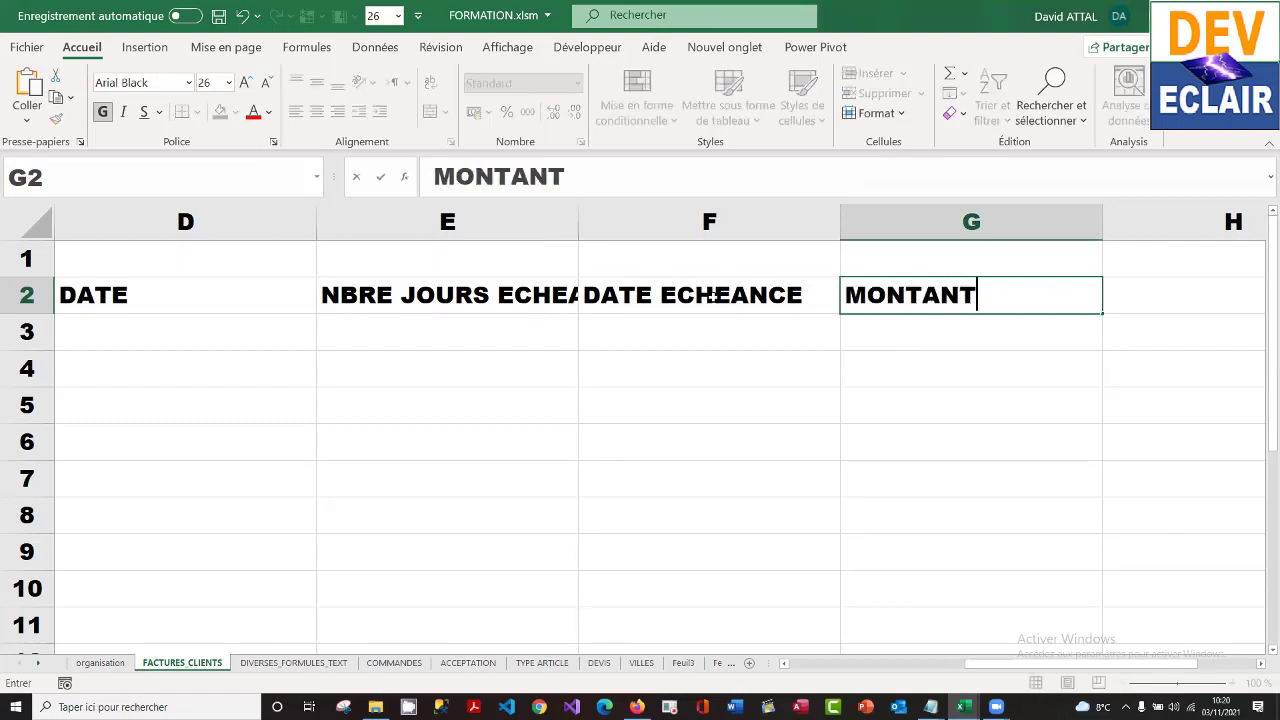
type(" HT")
key("Tab")
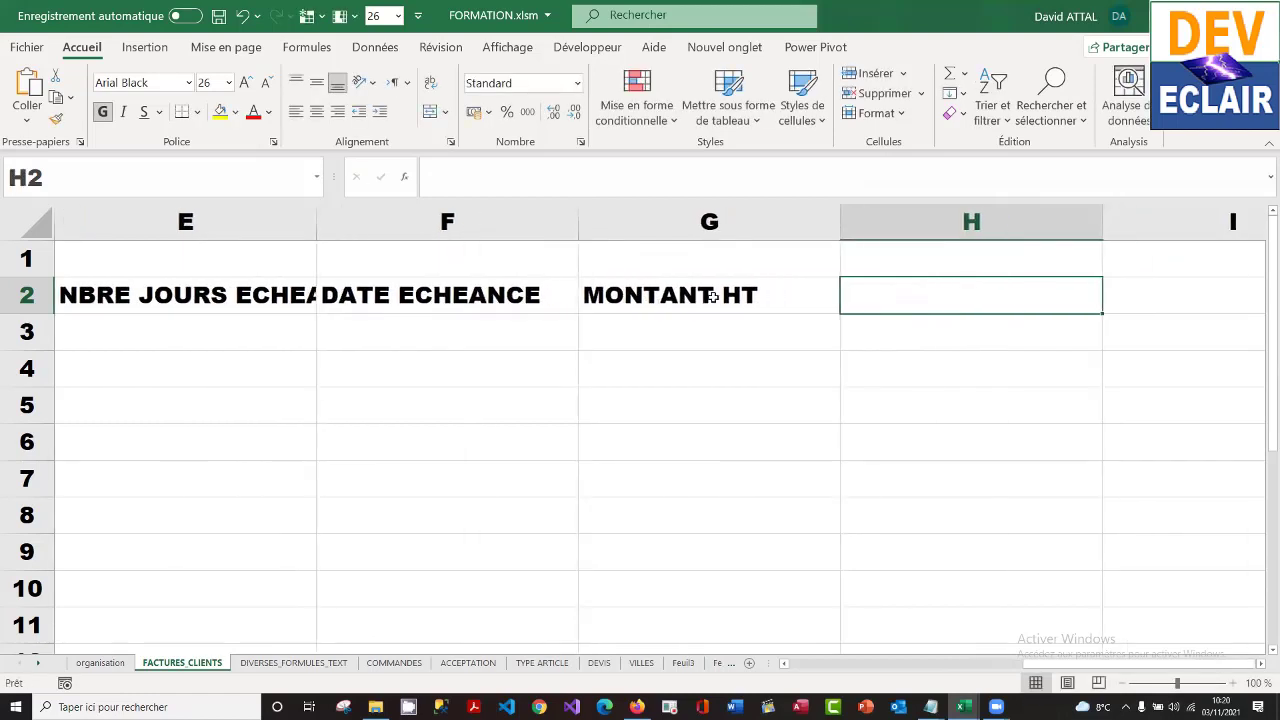
type("TAUX ")
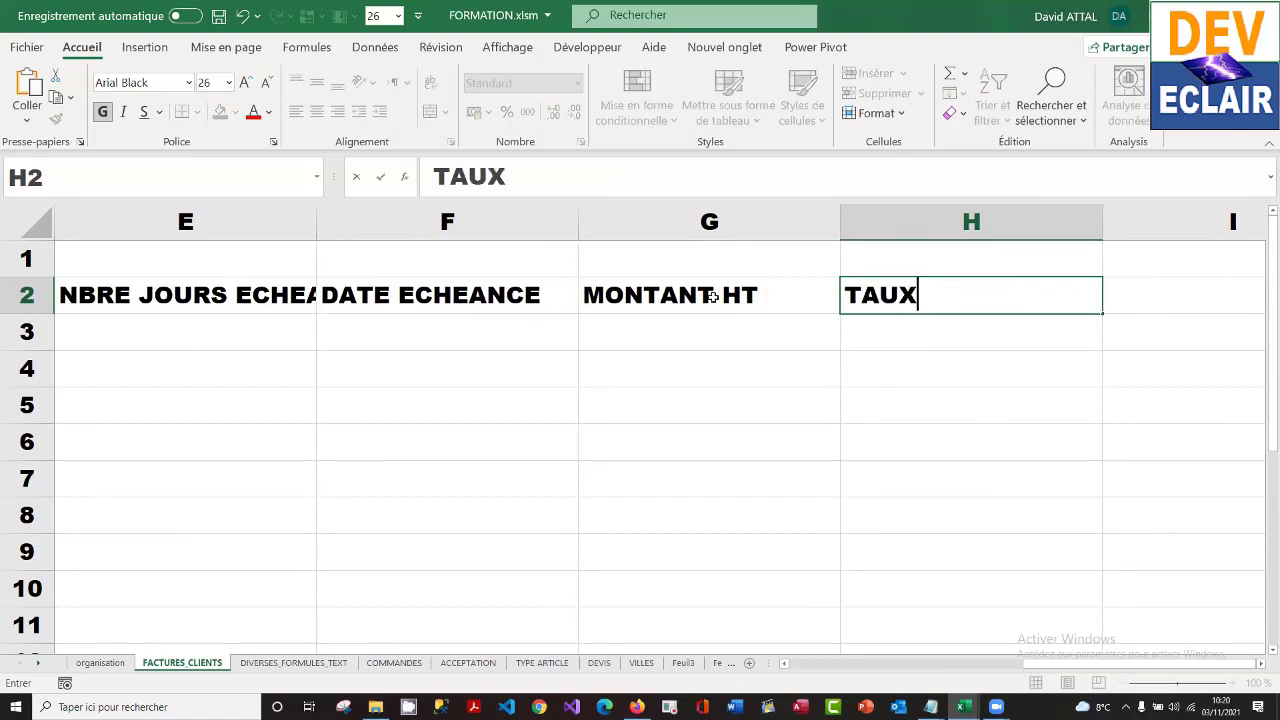
type("TVA")
key("Tab")
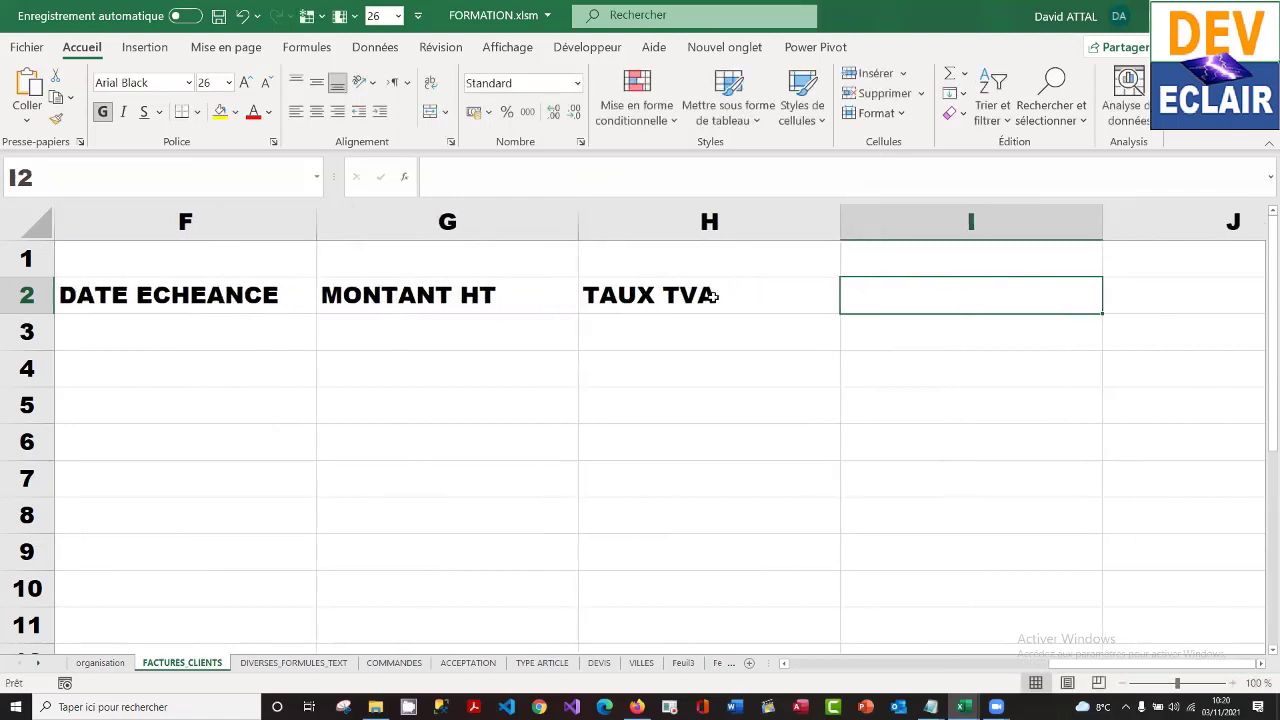
- Add the headers MONTANT TVA in I2 and MONTANT TTC in J2
type("MON")
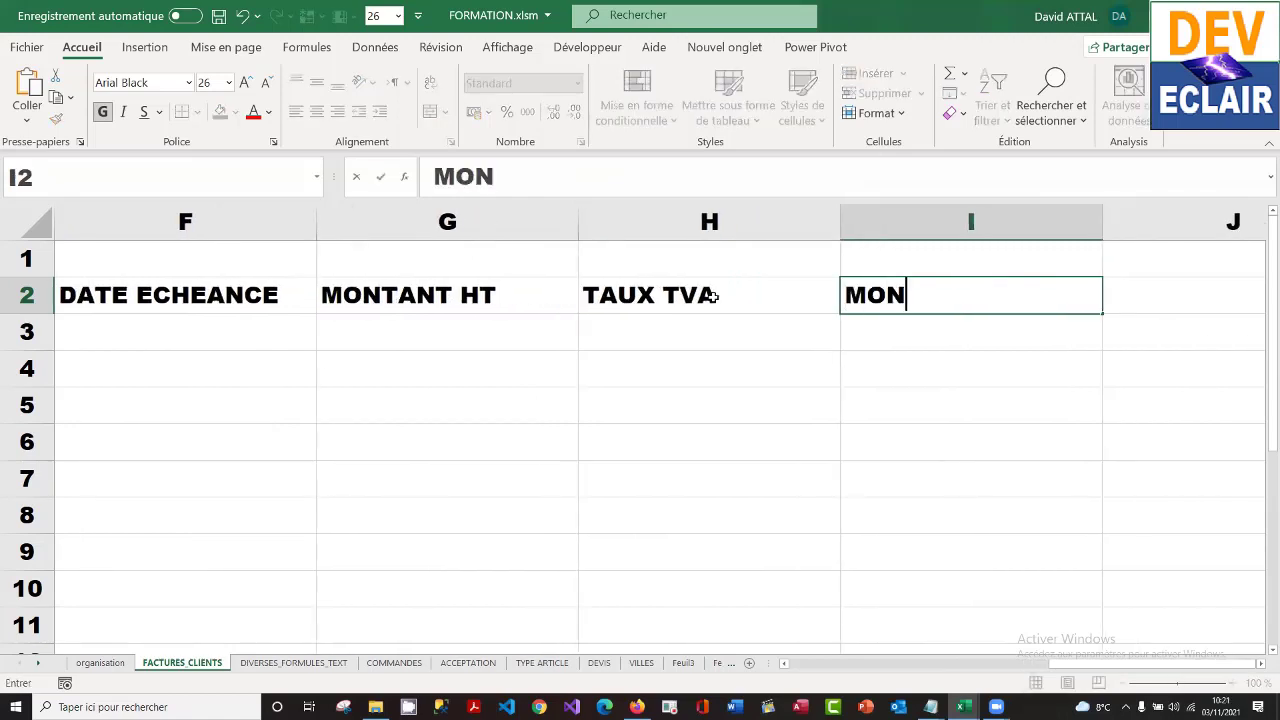
type("TANT TVA")
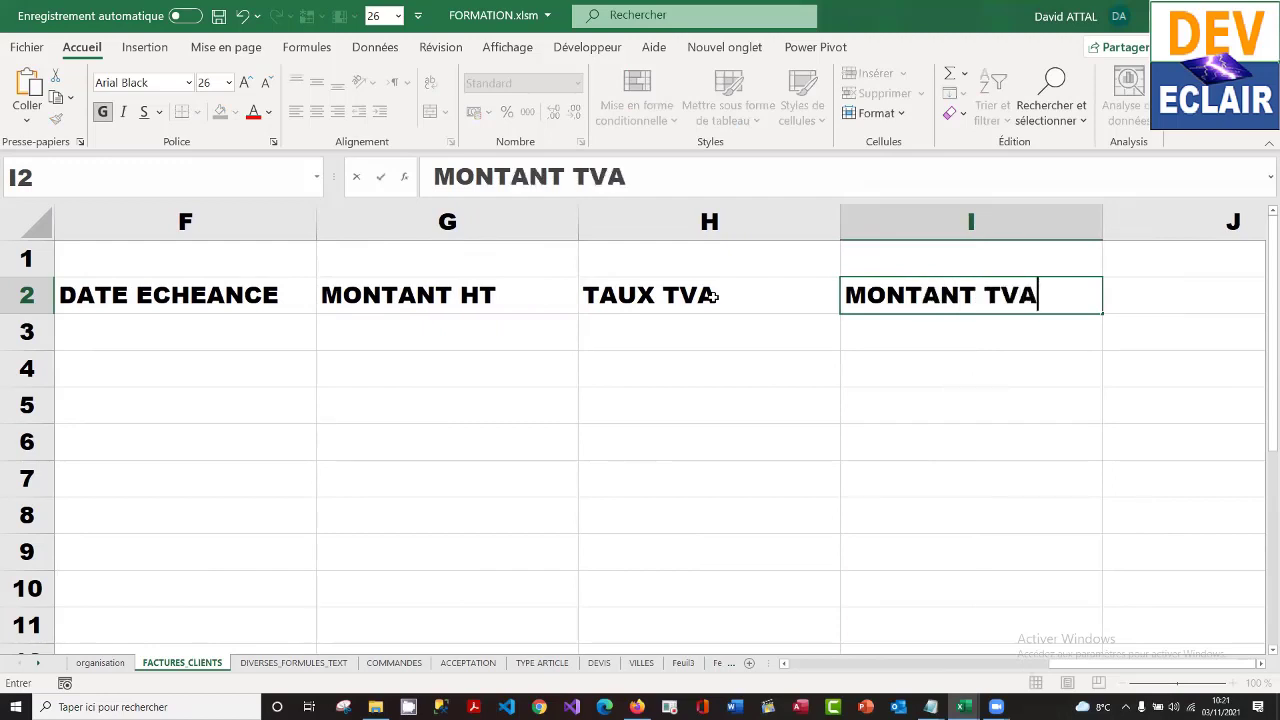
key("Tab")
type("MON")
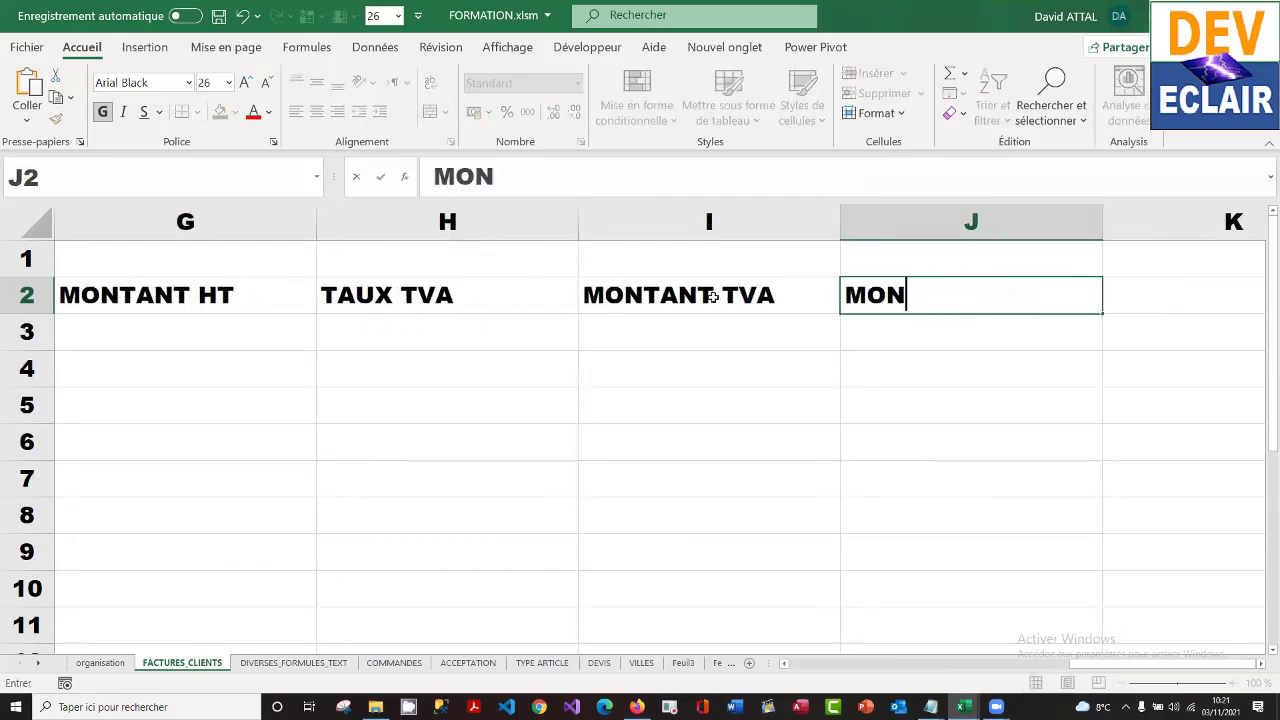
type("TANT TTC")
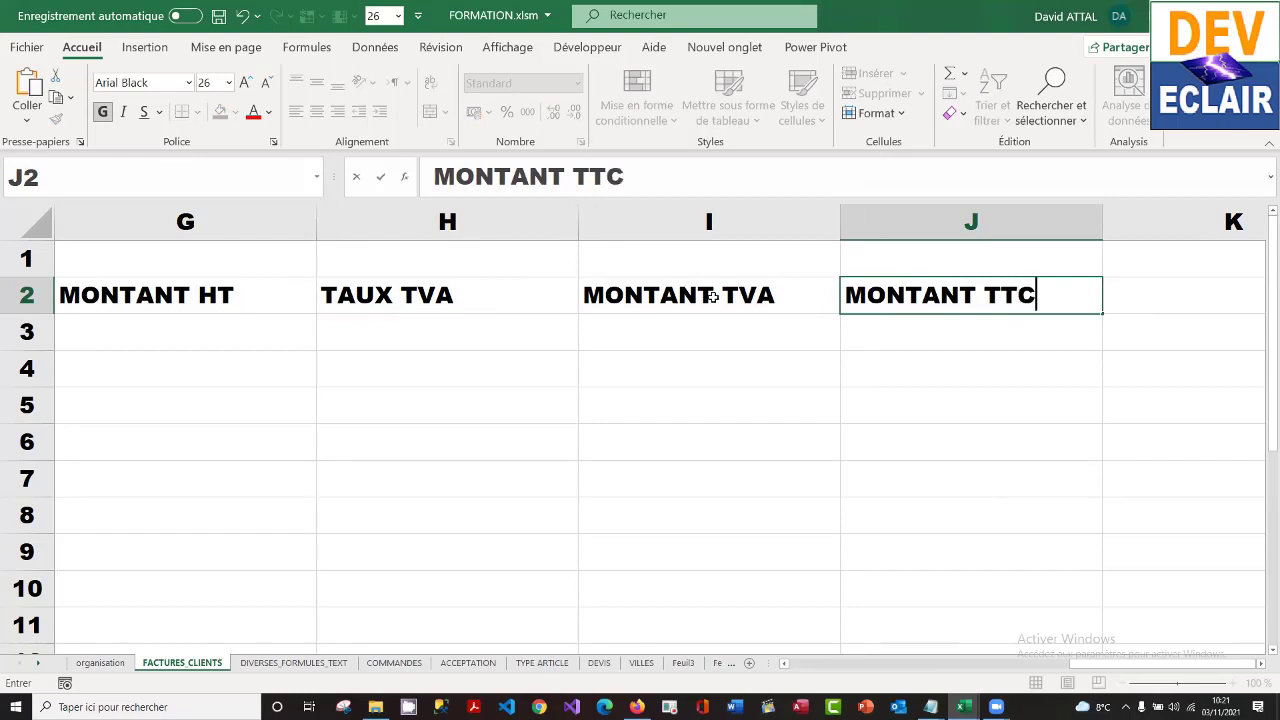
key("Tab")
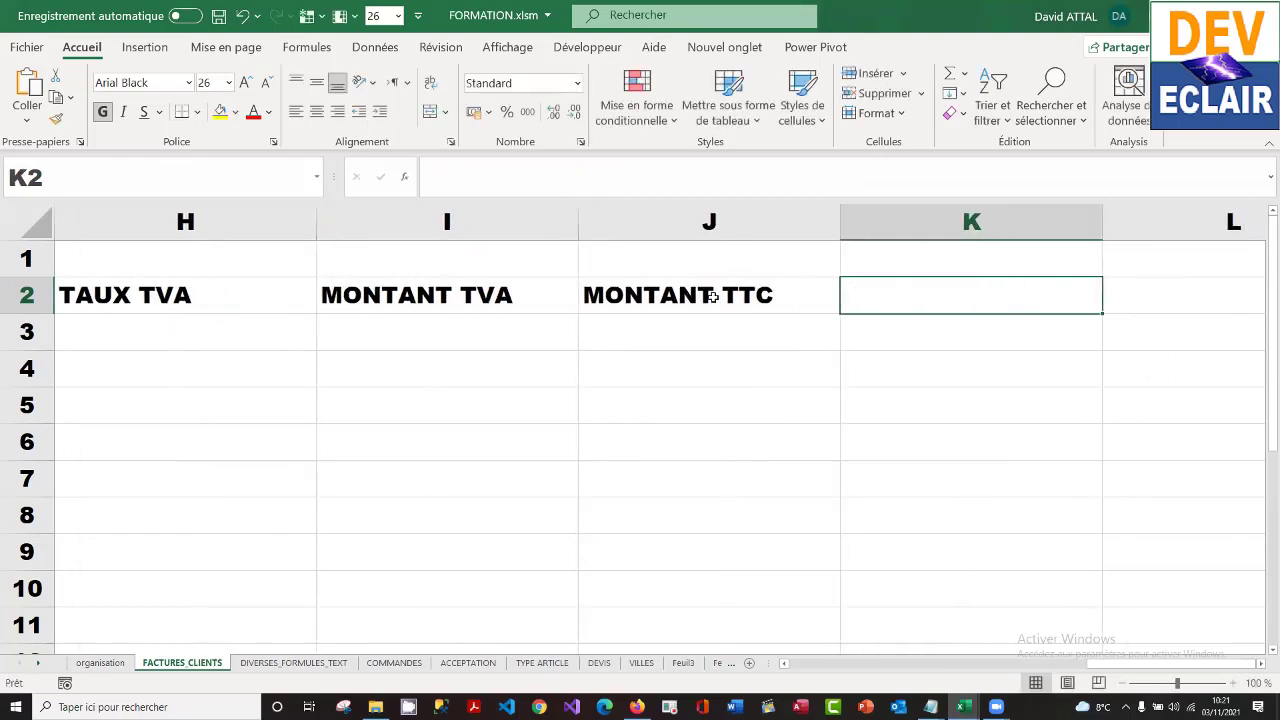
- Finish the header row with PAIEMENT in K2
type("PAIEME")
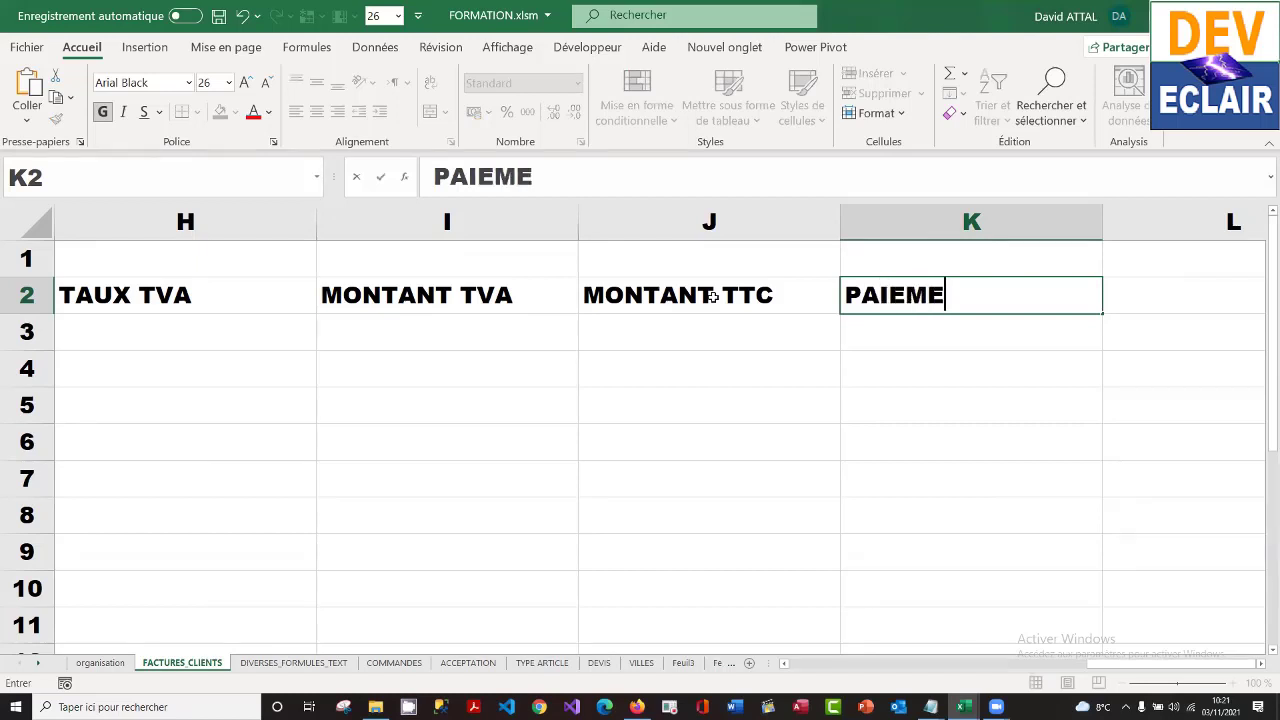
type("NT")
key("Return")
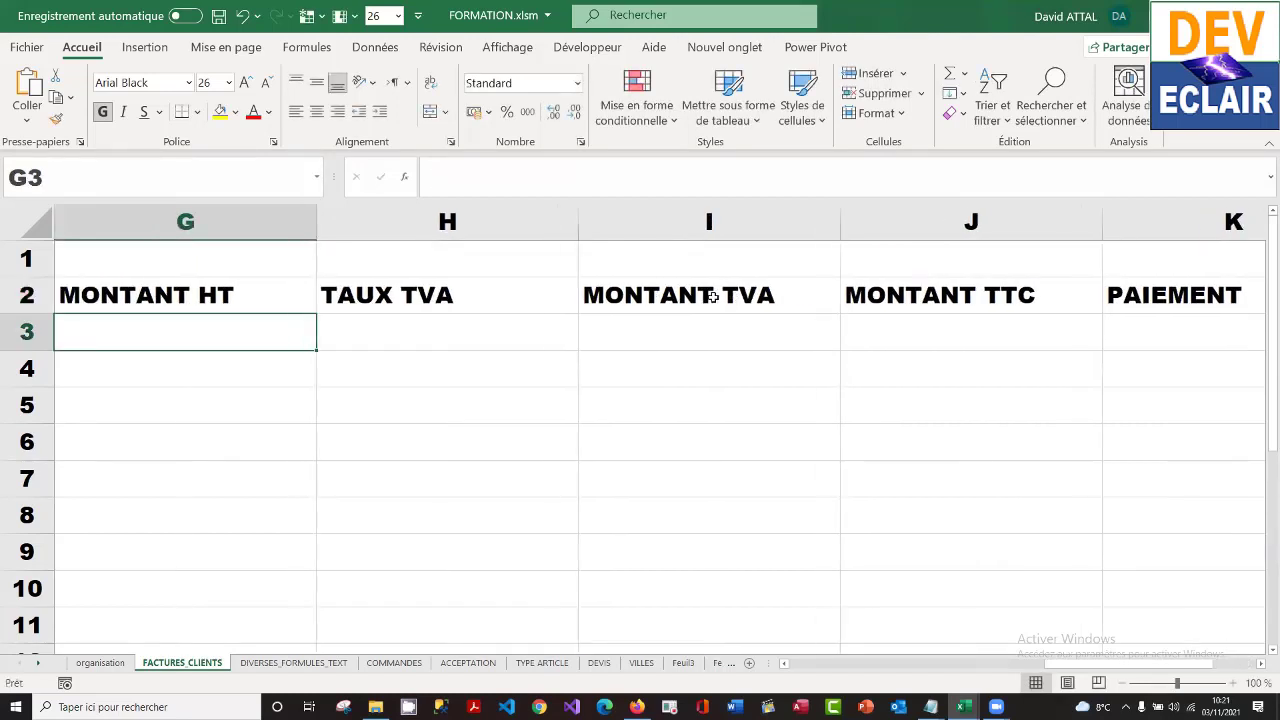
- Return to the NUMERO header in C2 and save the workbook
key("Up")
key("Left")
key("Left")
key("Left")
key("Left")
key("Left")
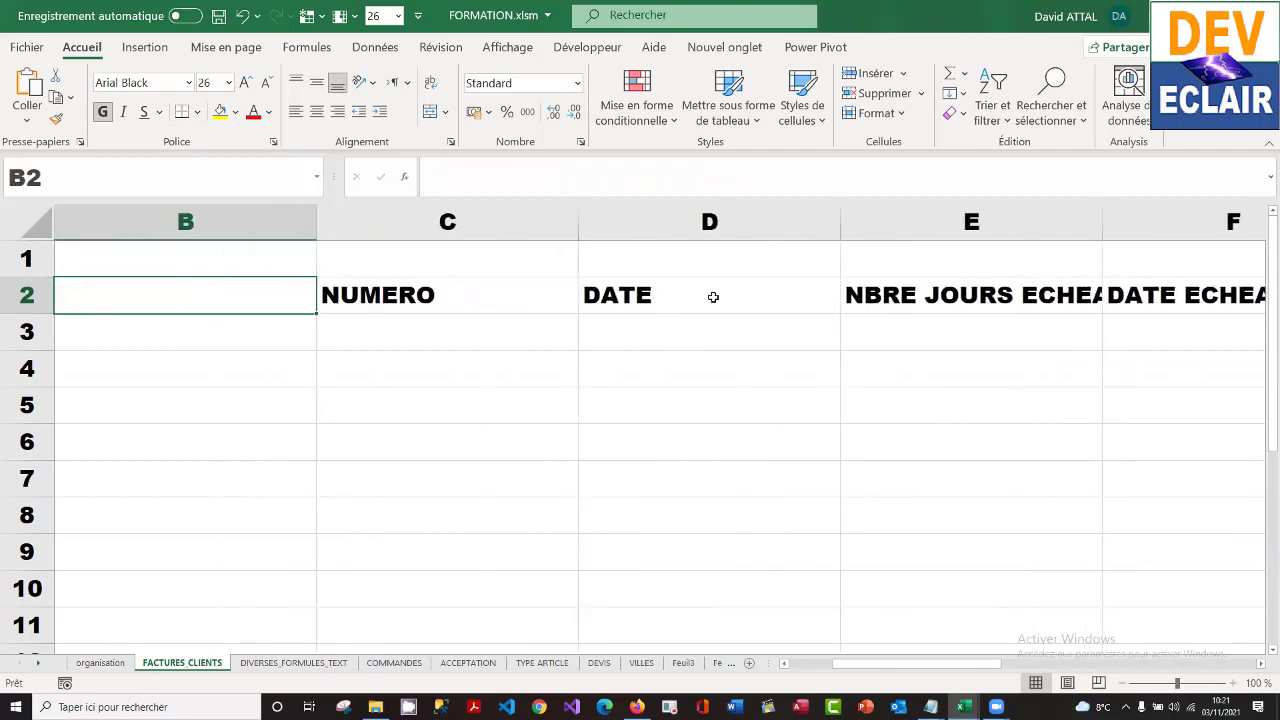
key("Right")
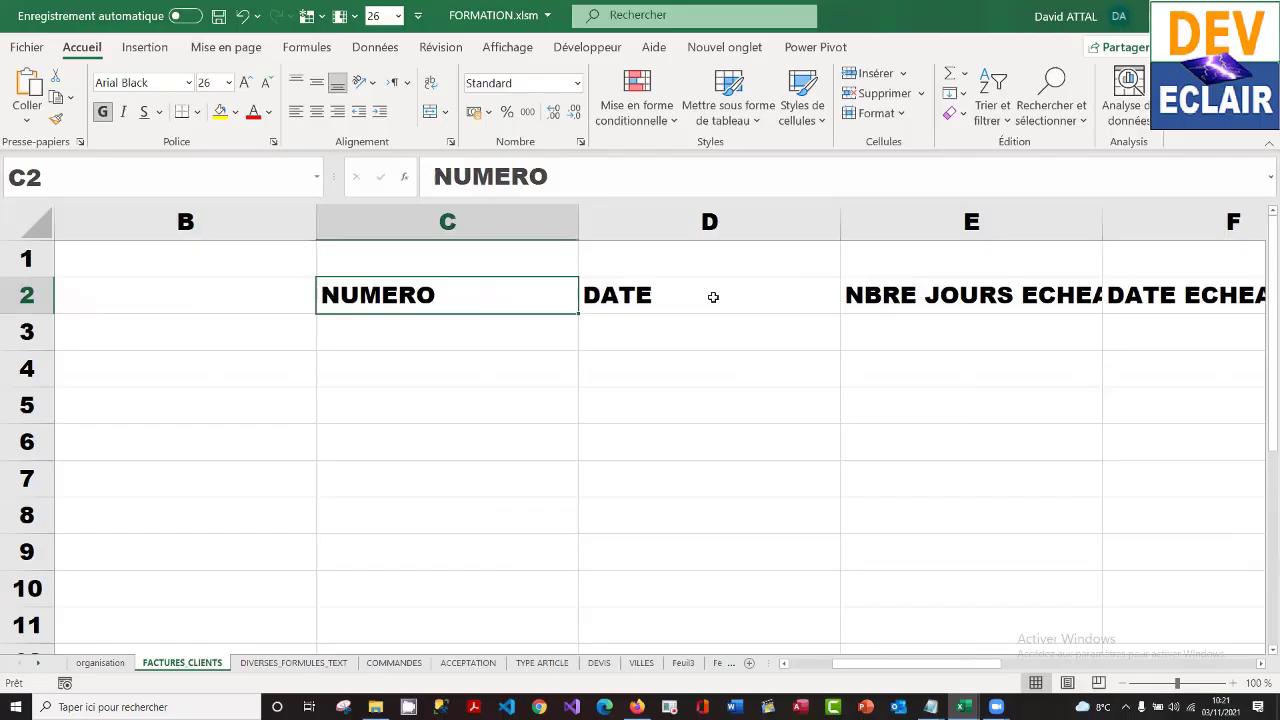
left_click(218, 18)
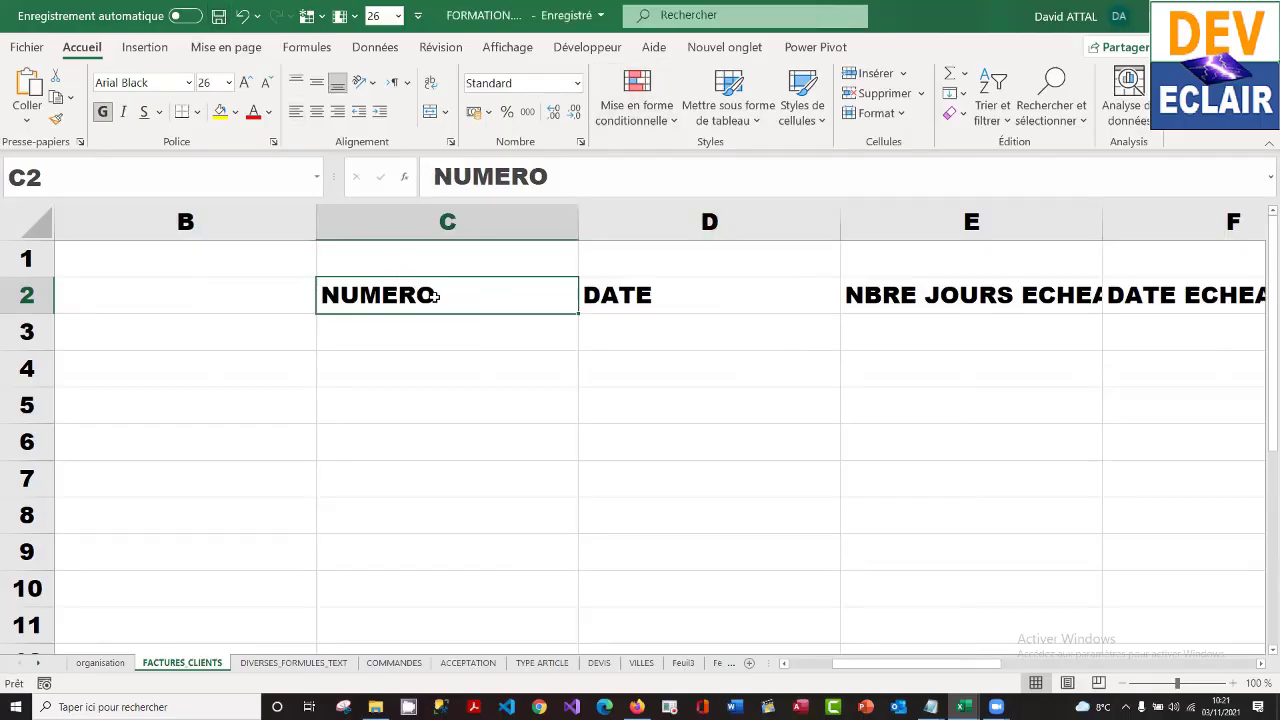
key("shift+Right")
key("shift+Right")
key("shift+Right")
key("shift+Right")
key("shift+Right")
key("shift+Right")
key("shift+Right")
key("shift+Right")
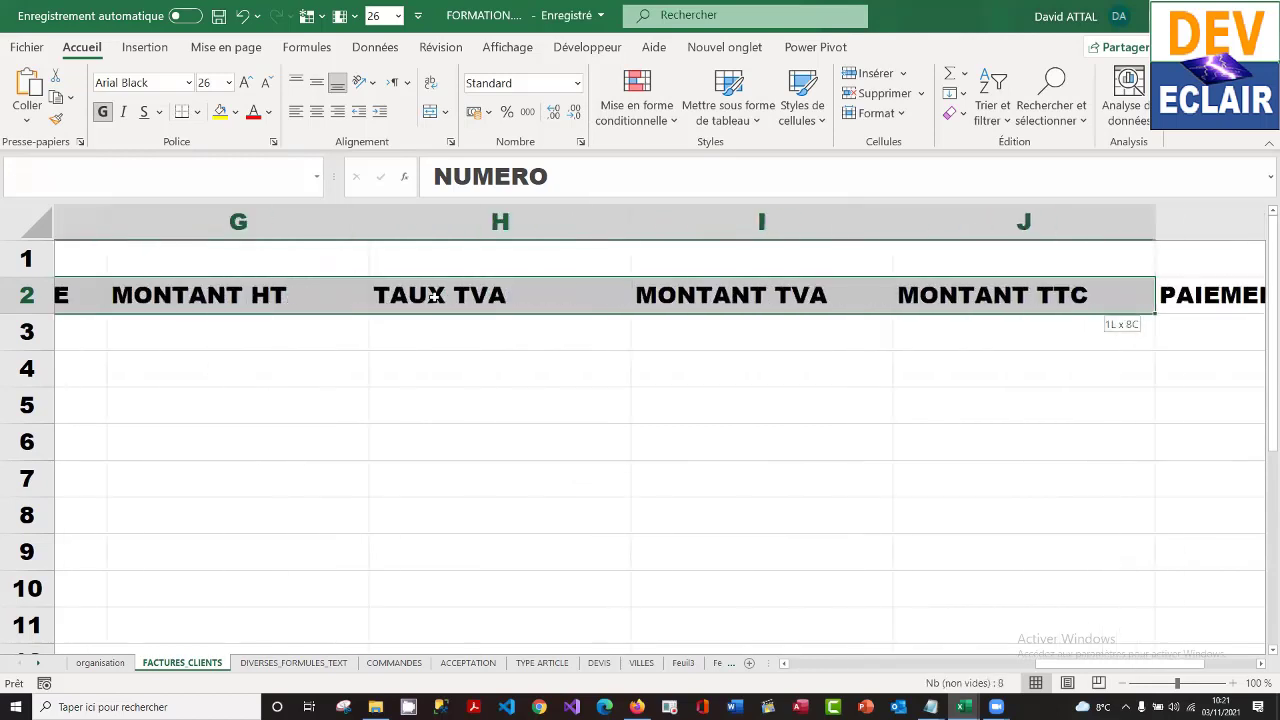
key("shift+Right")
key("shift+Left")
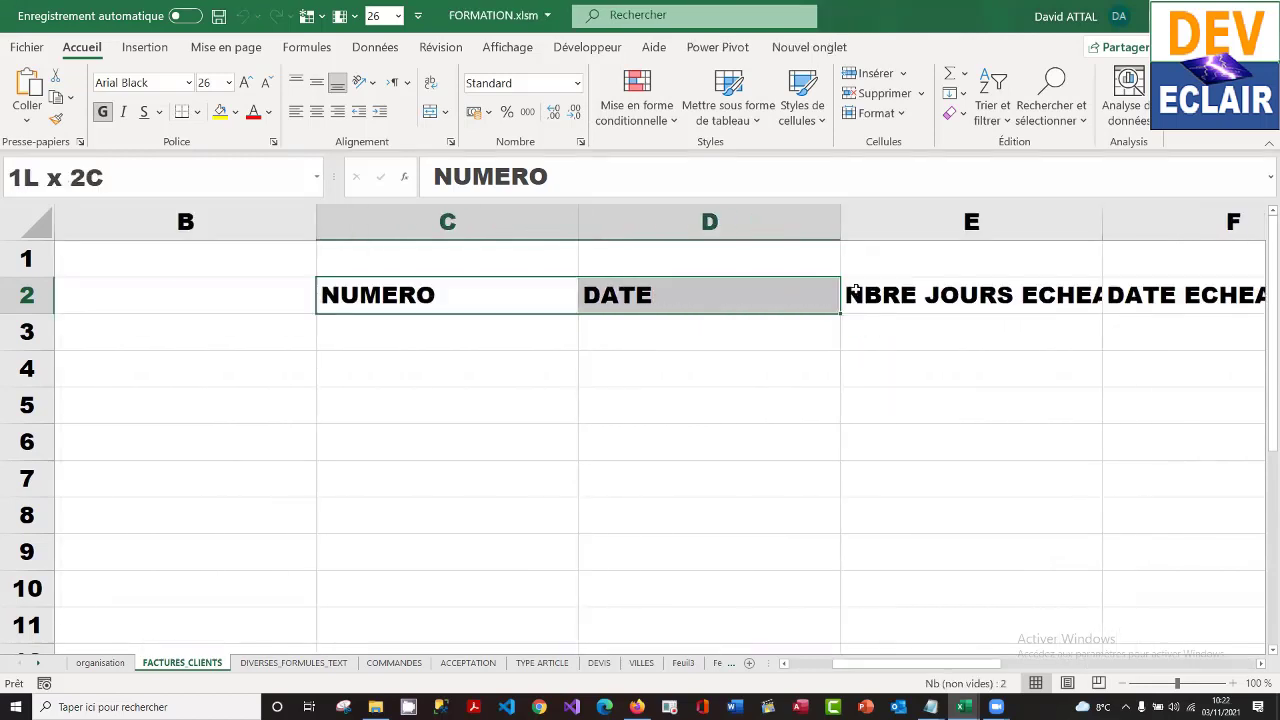
- Format the header range C2:K2 as a table with headers, using the light style with a solid blue header row
left_click_drag(855, 290, 1220, 293)
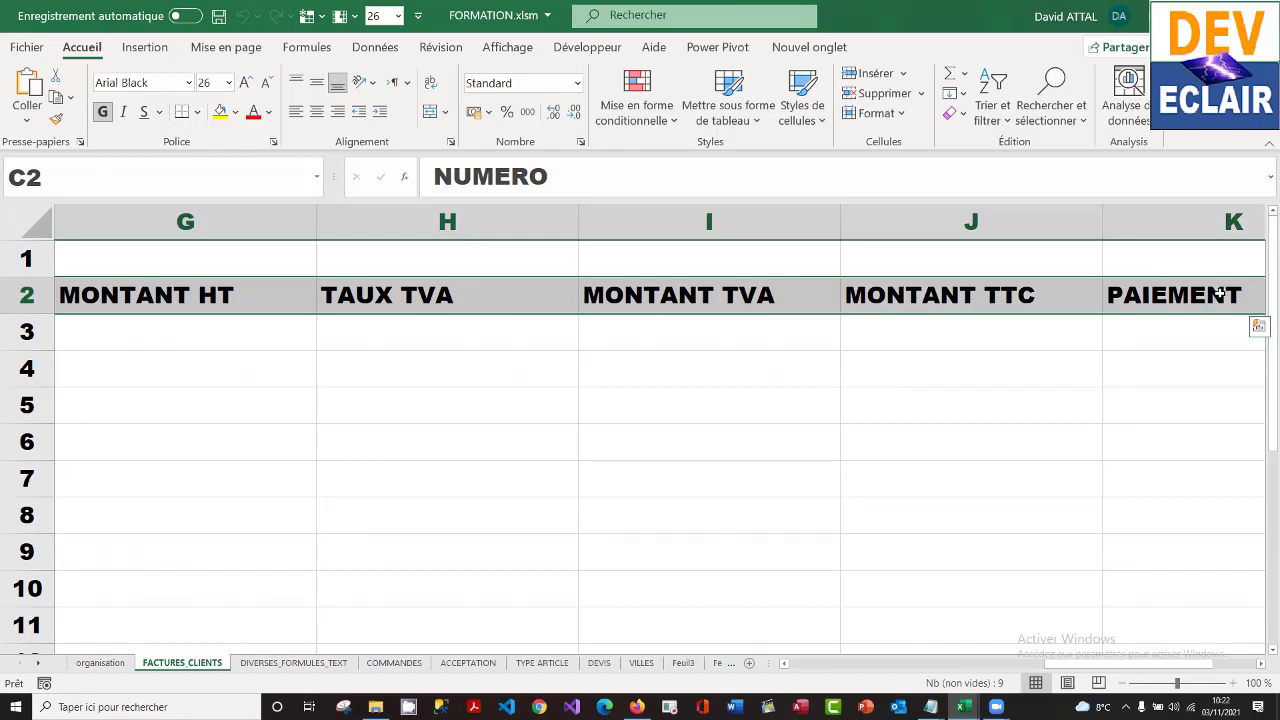
left_click(728, 110)
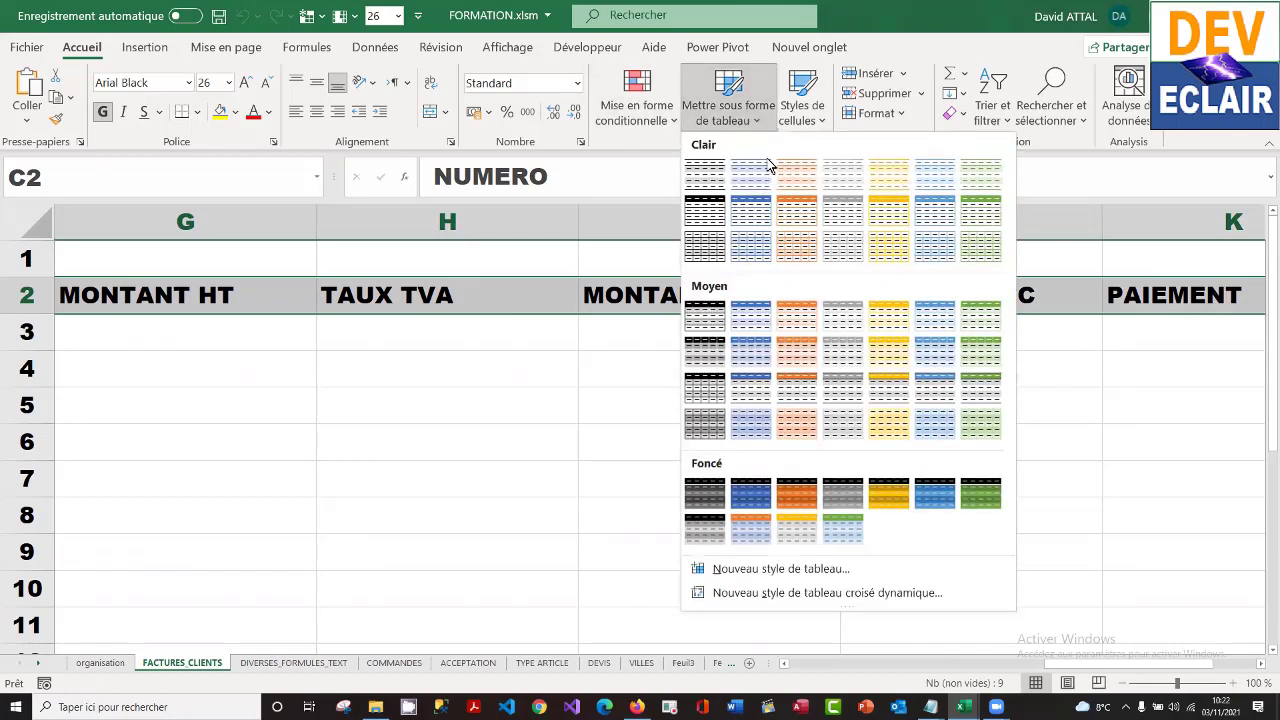
left_click(752, 213)
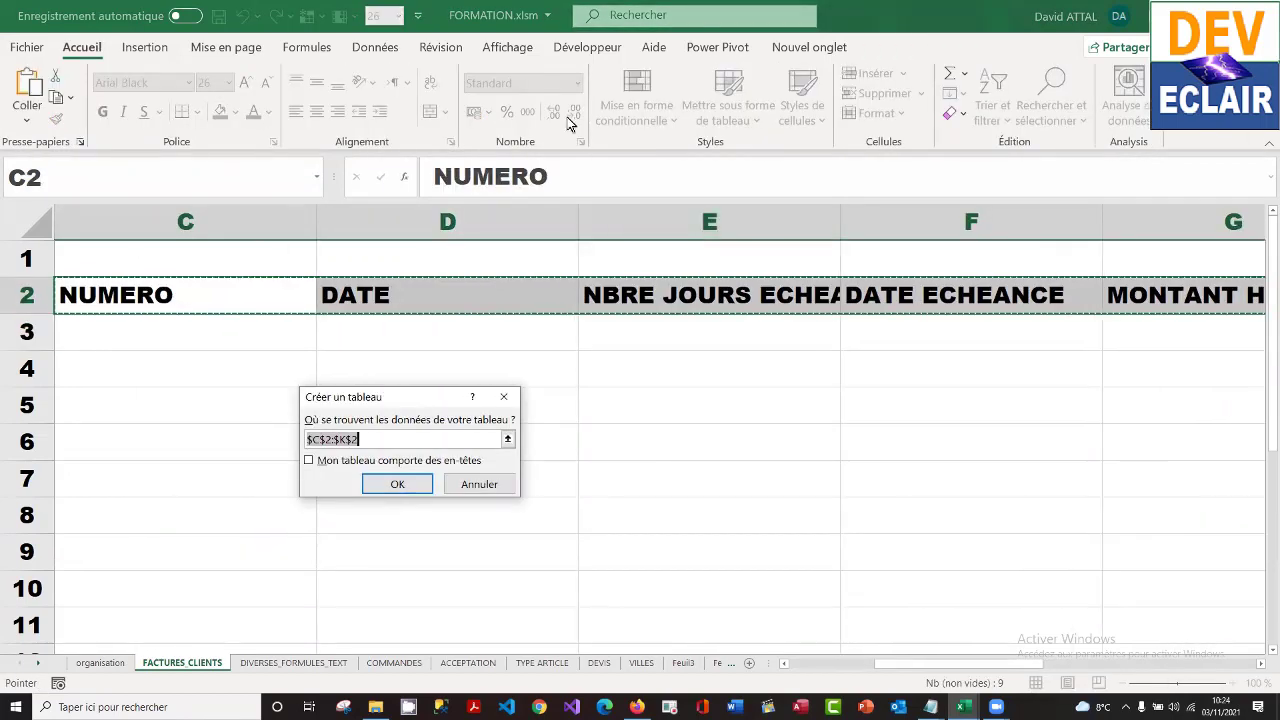
left_click(310, 461)
left_click(397, 484)
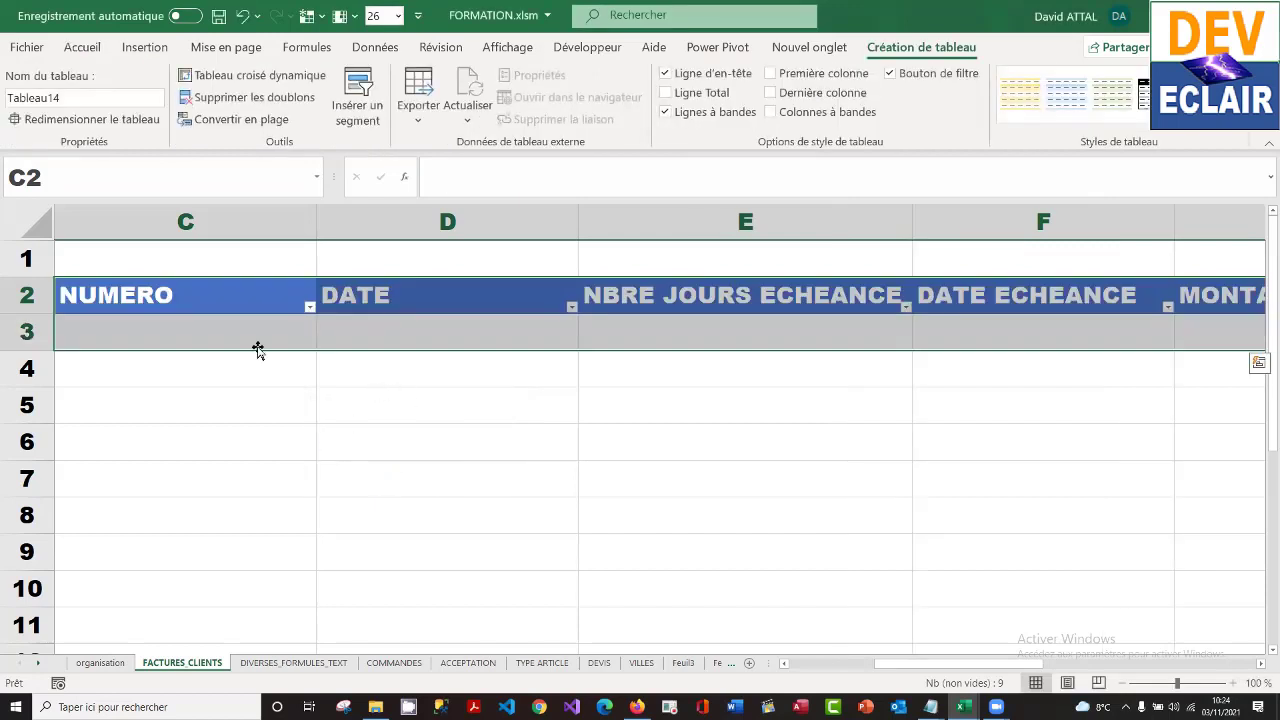
- Fill the first table row with NUMERO 1235 in C3 and DATE 03/11/2021 in D3
left_click(153, 337)
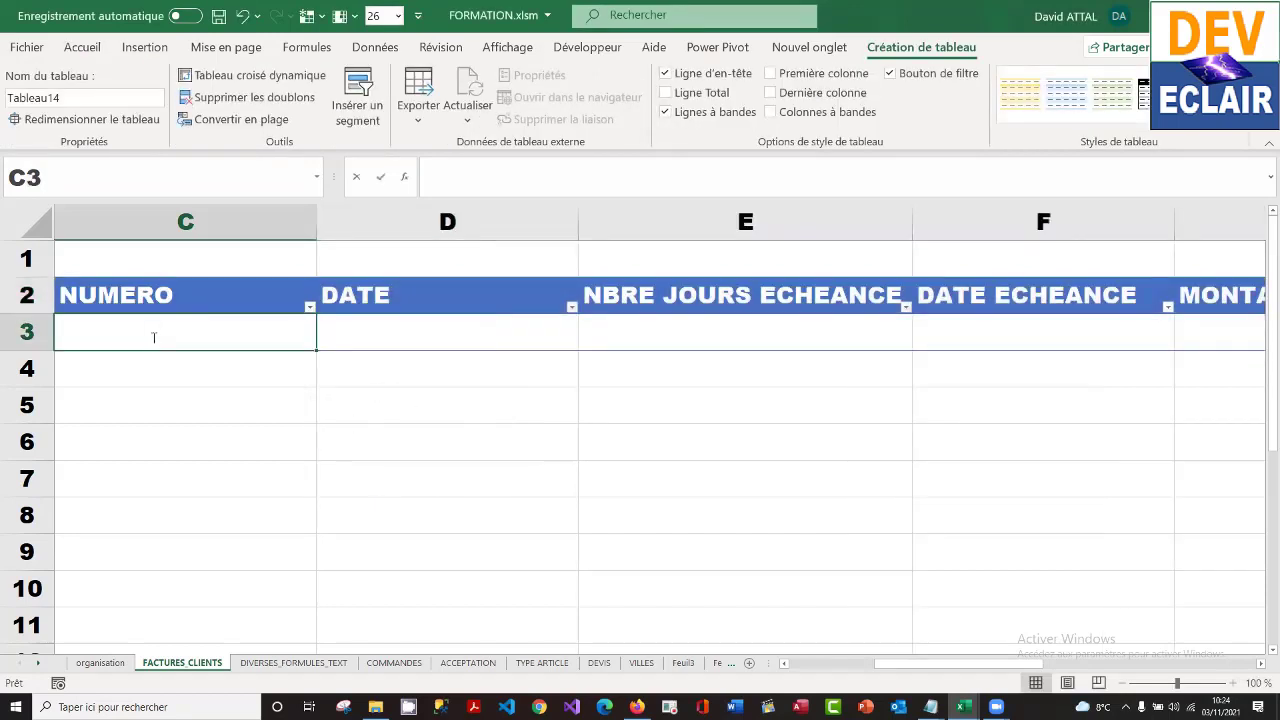
type("1235")
key("Tab")
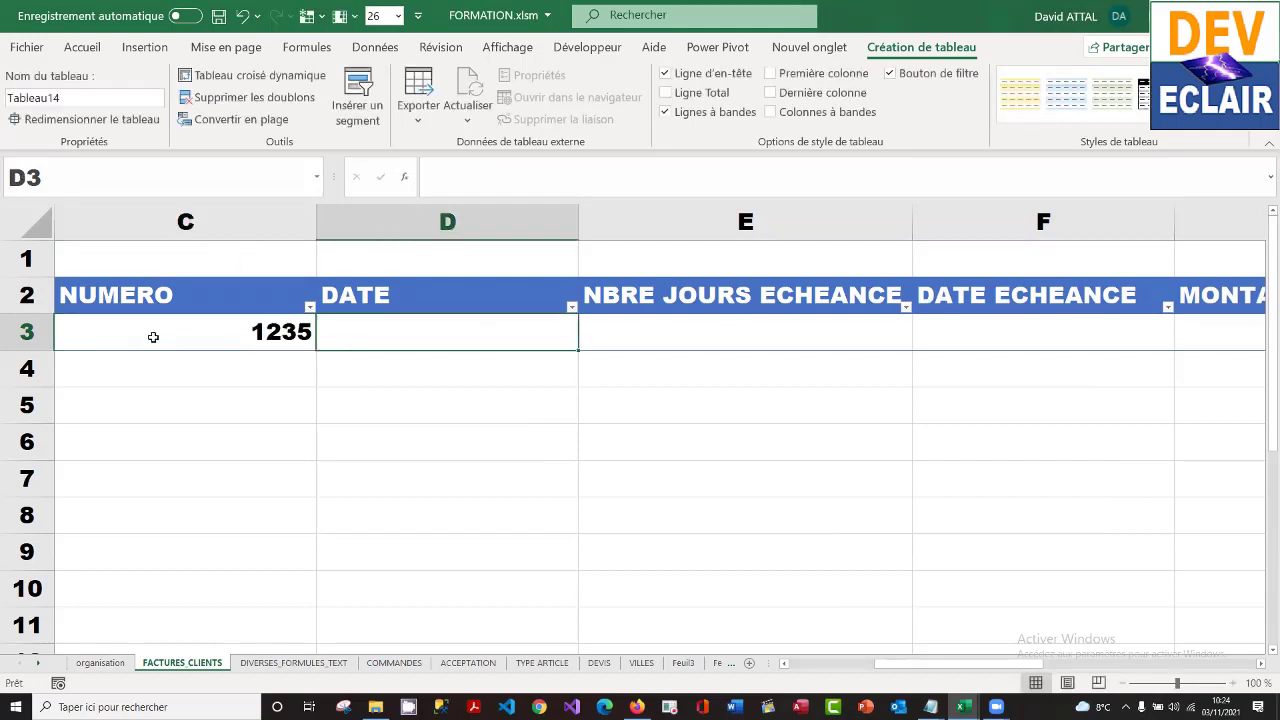
type("03")
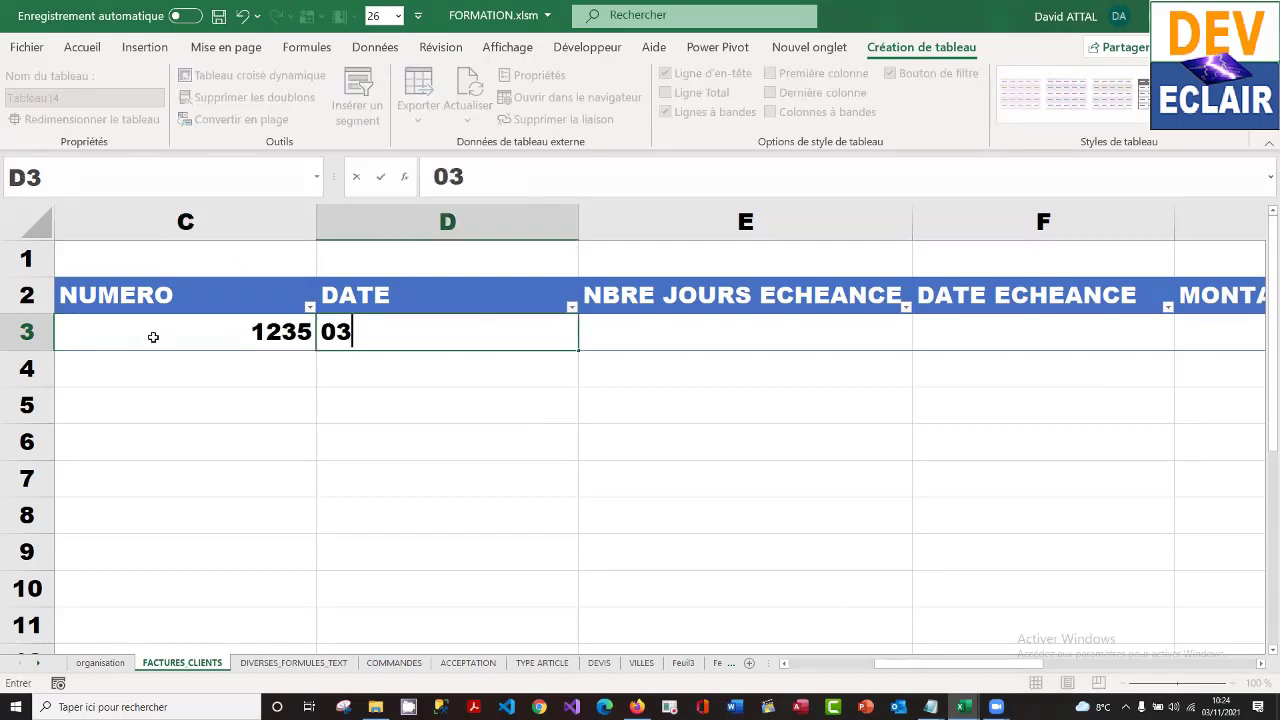
type("/11/")
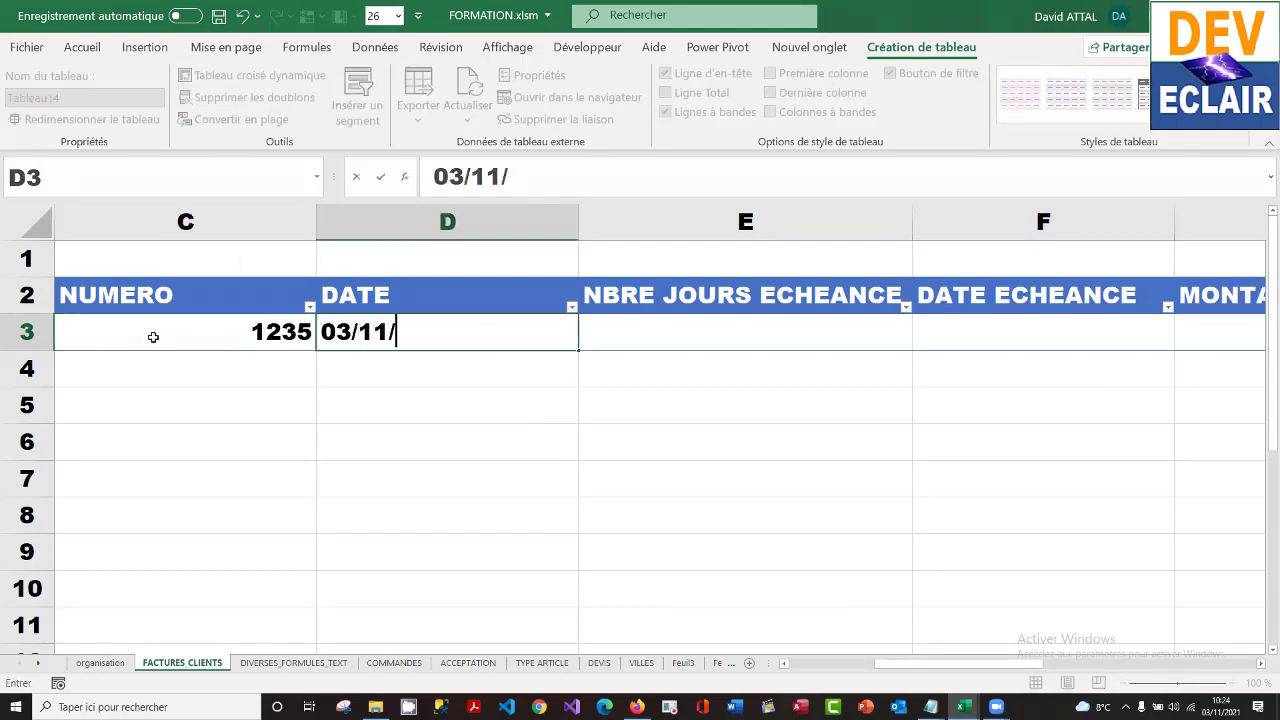
type("2021")
key("Tab")
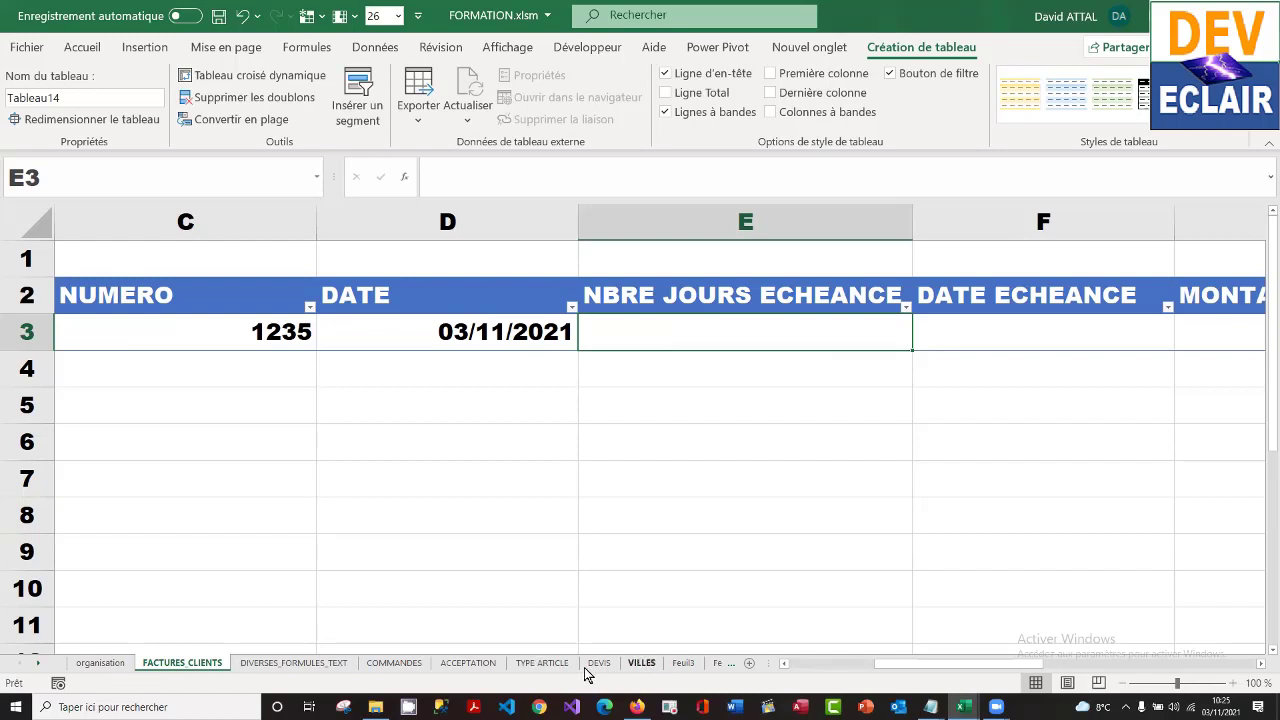
- Examine the NBRE JOURS ECHEANCE column for each client on the CLIENTS sheet
left_click(40, 663)
left_click(40, 663)
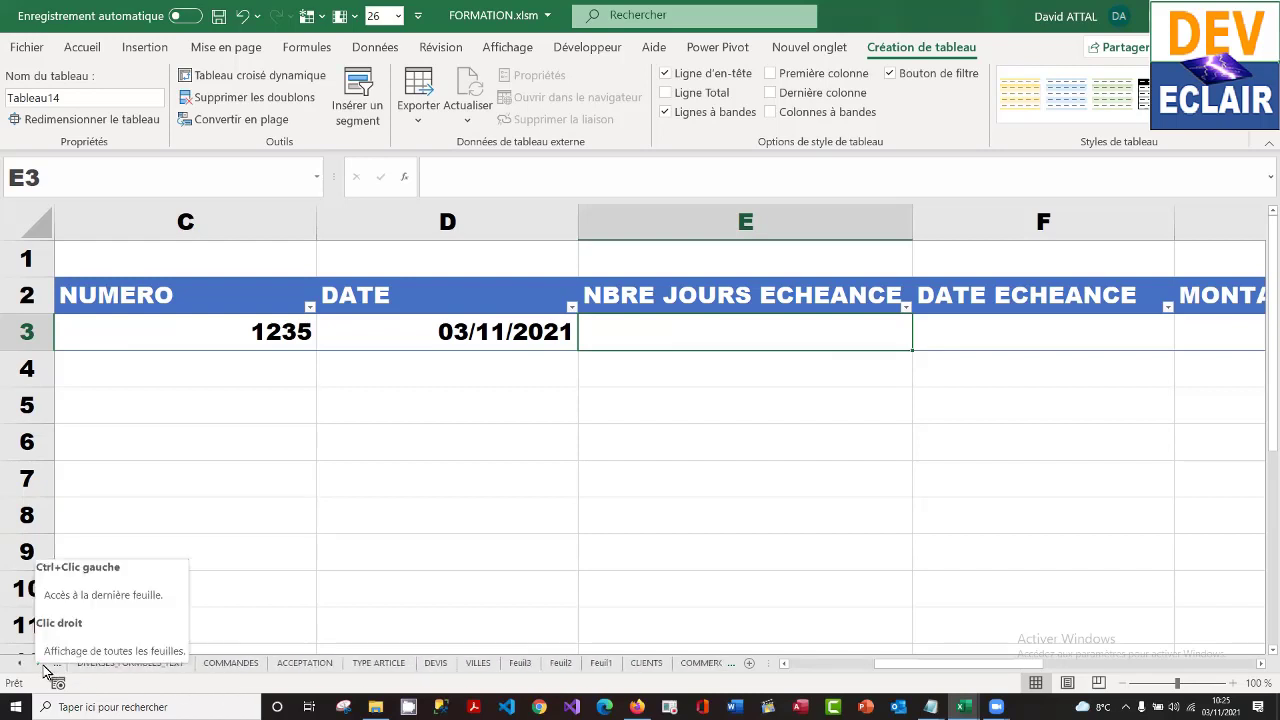
left_click(647, 665)
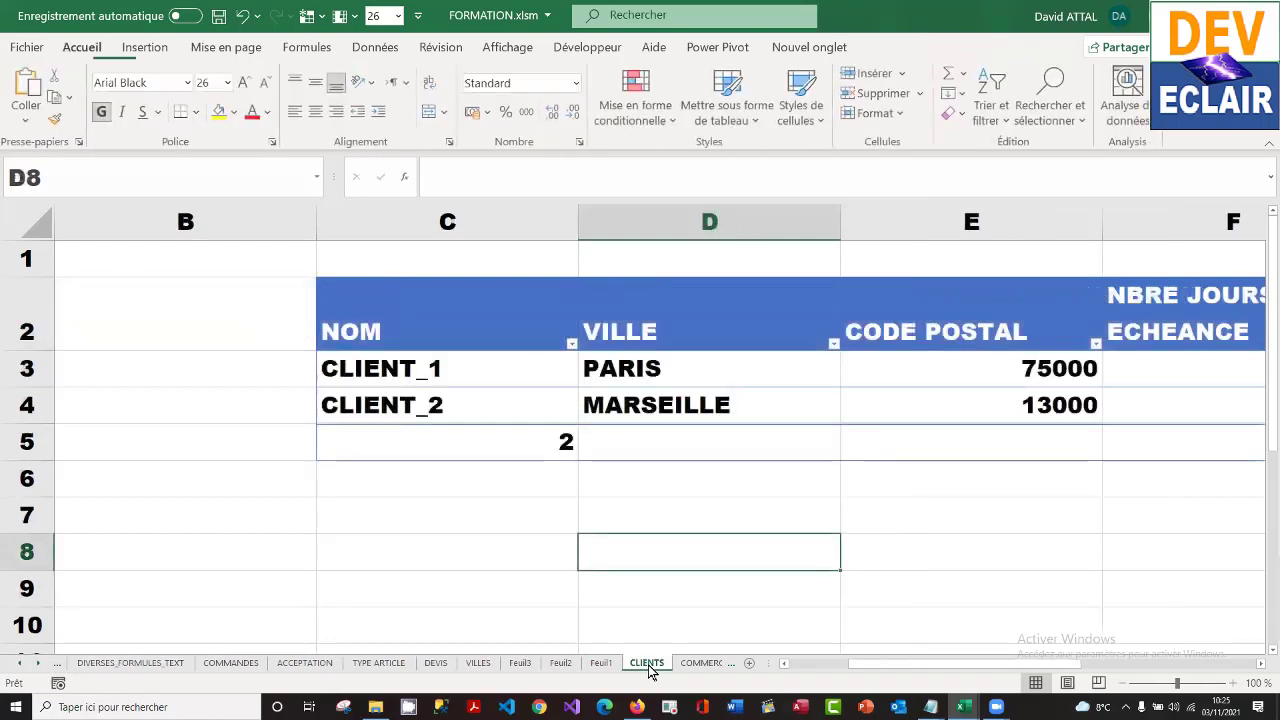
left_click(633, 484)
key("Right")
key("Right")
key("Right")
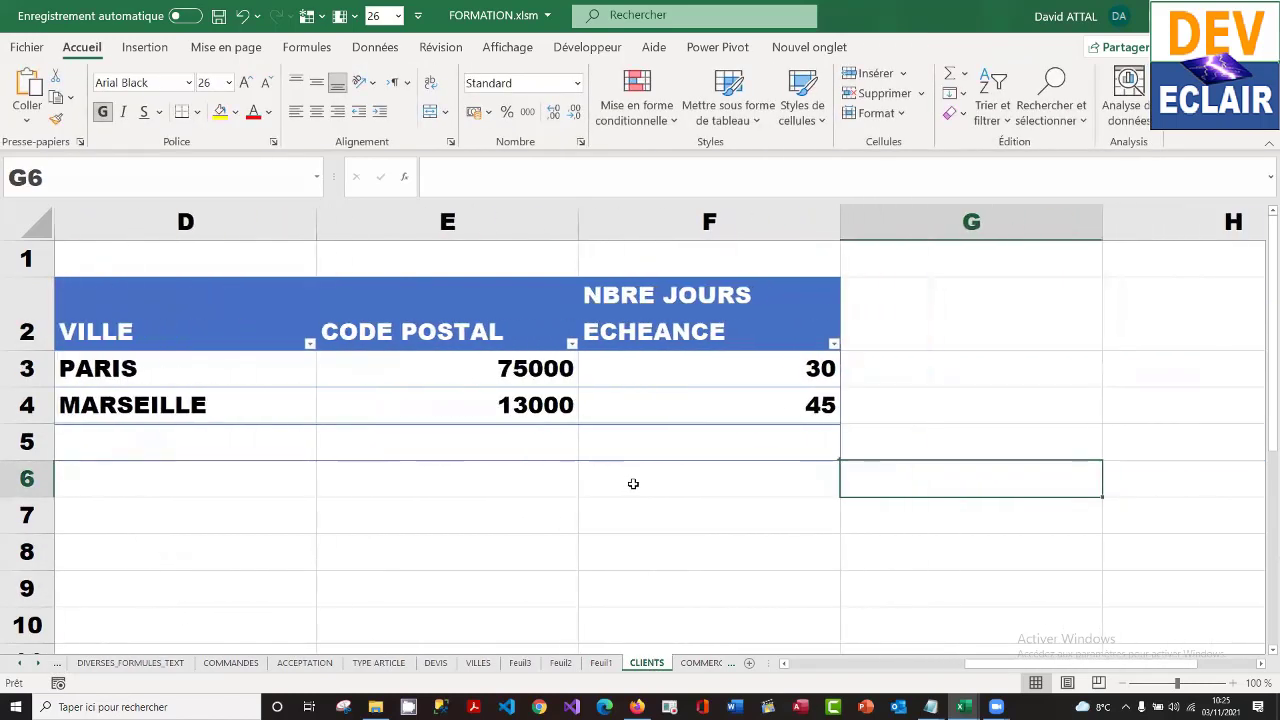
key("Left")
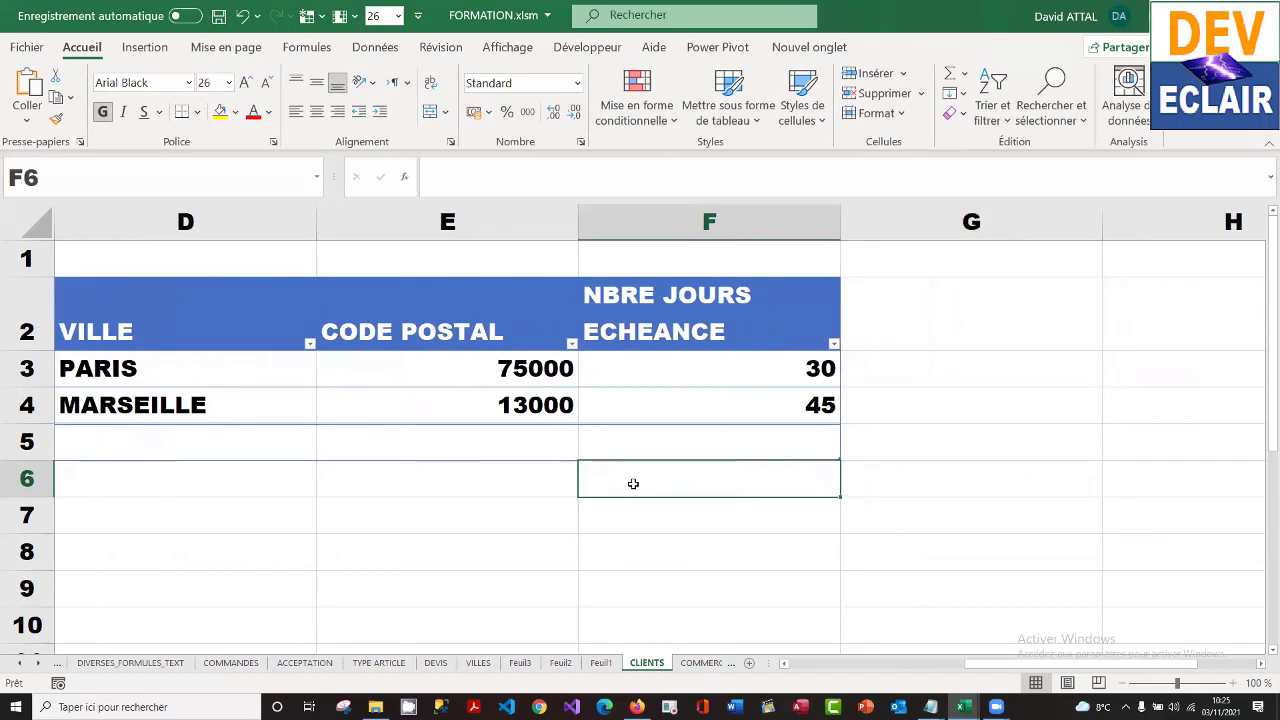
left_click(784, 367)
left_click_drag(784, 367, 784, 398)
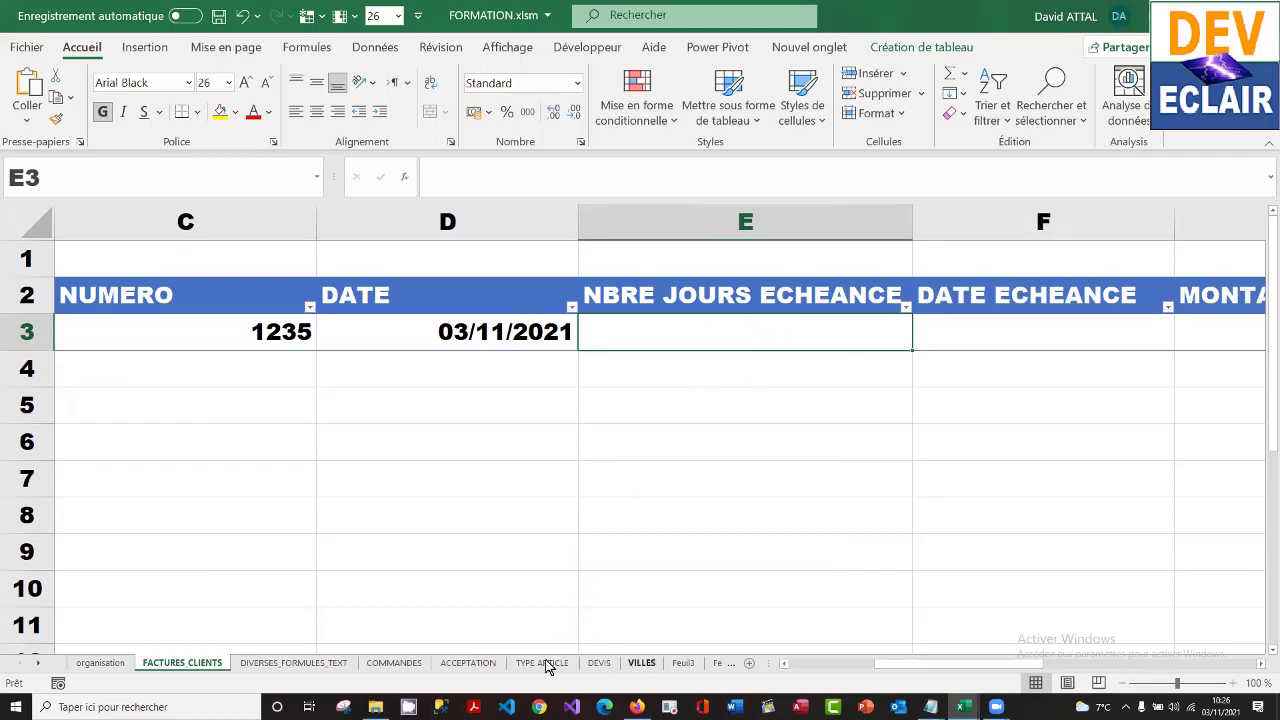
- Insert a table column before NBRE JOURS ECHEANCE on the FACTURES_CLIENTS sheet and name its header CLIENT
left_click(38, 664)
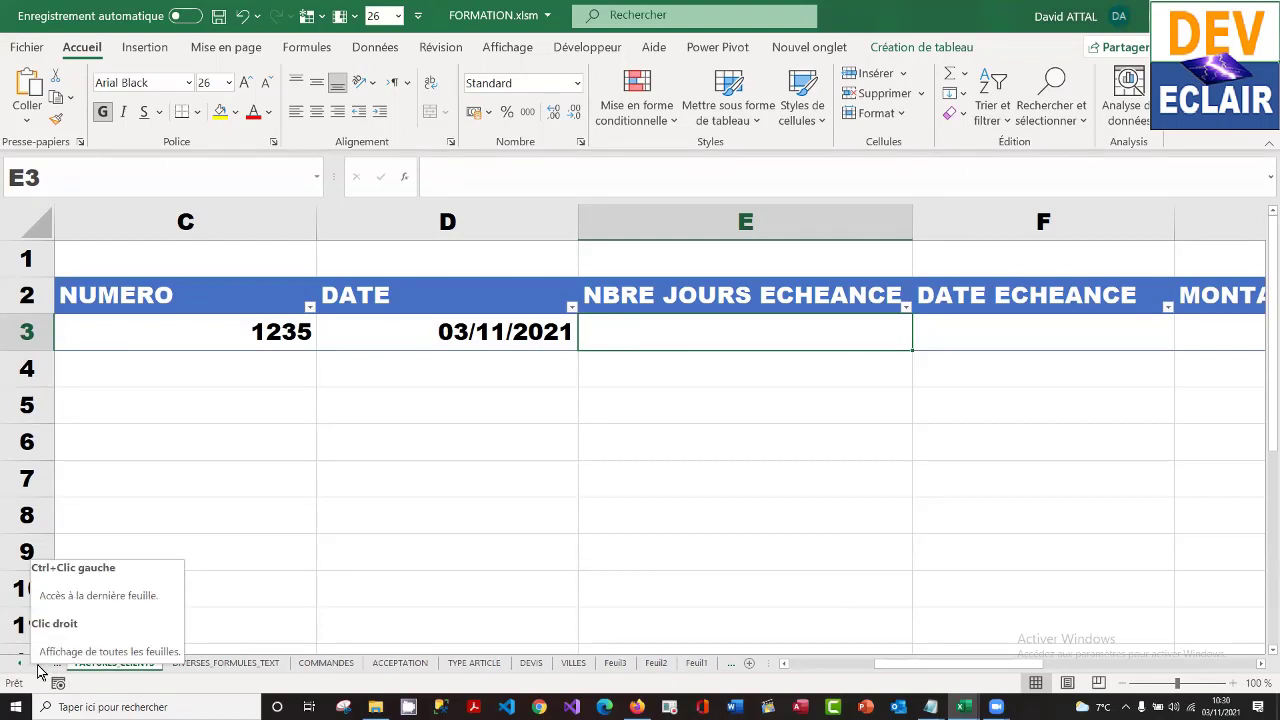
right_click(665, 333)
mouse_move(748, 392)
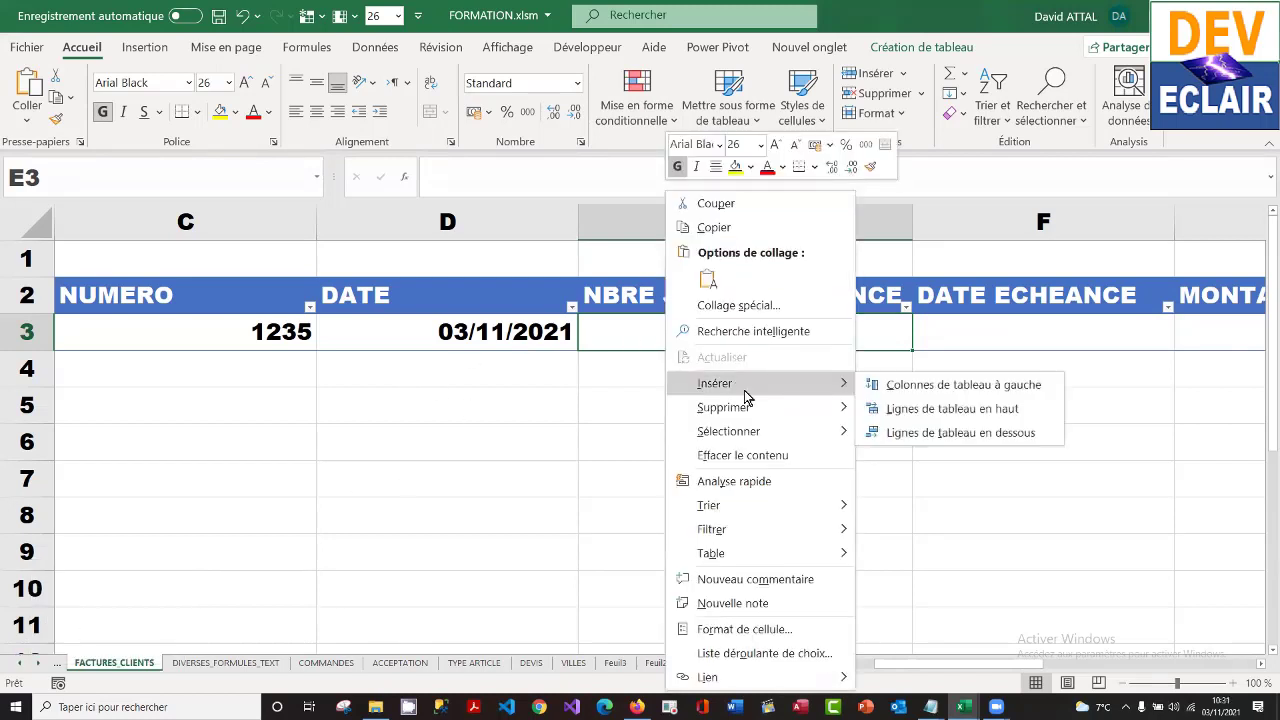
left_click(902, 388)
left_click(740, 302)
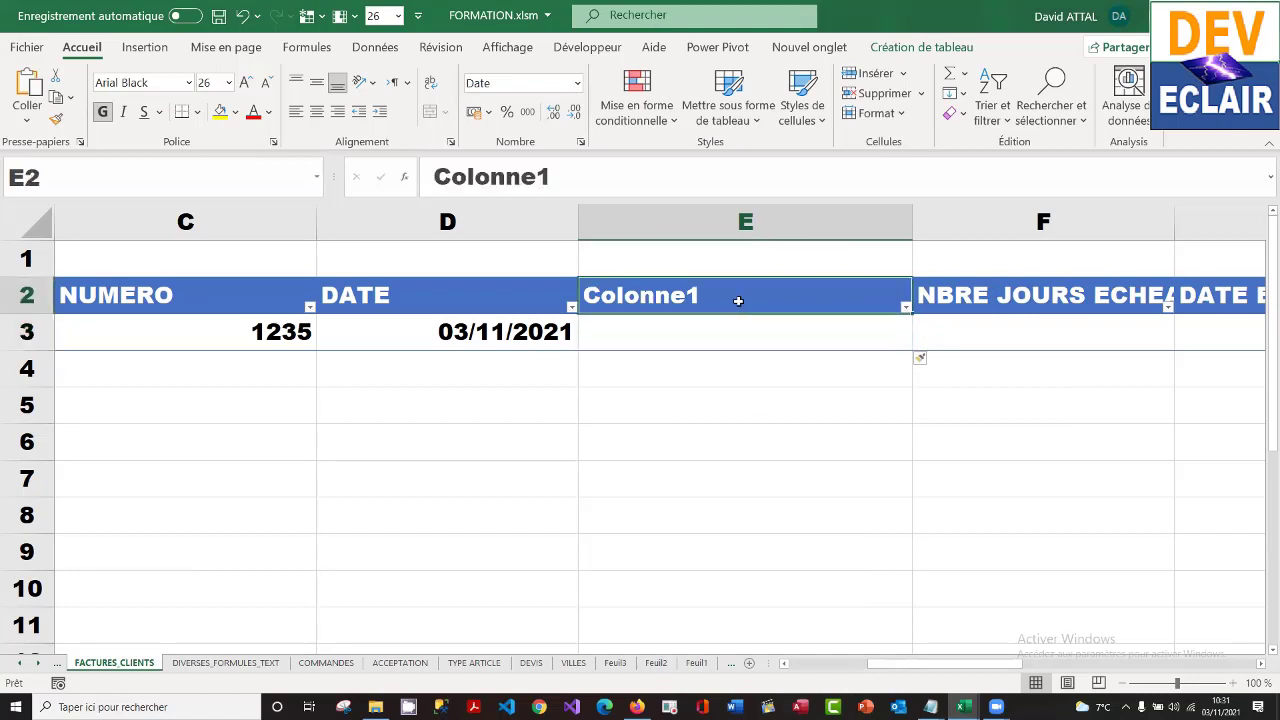
type("CLIENT")
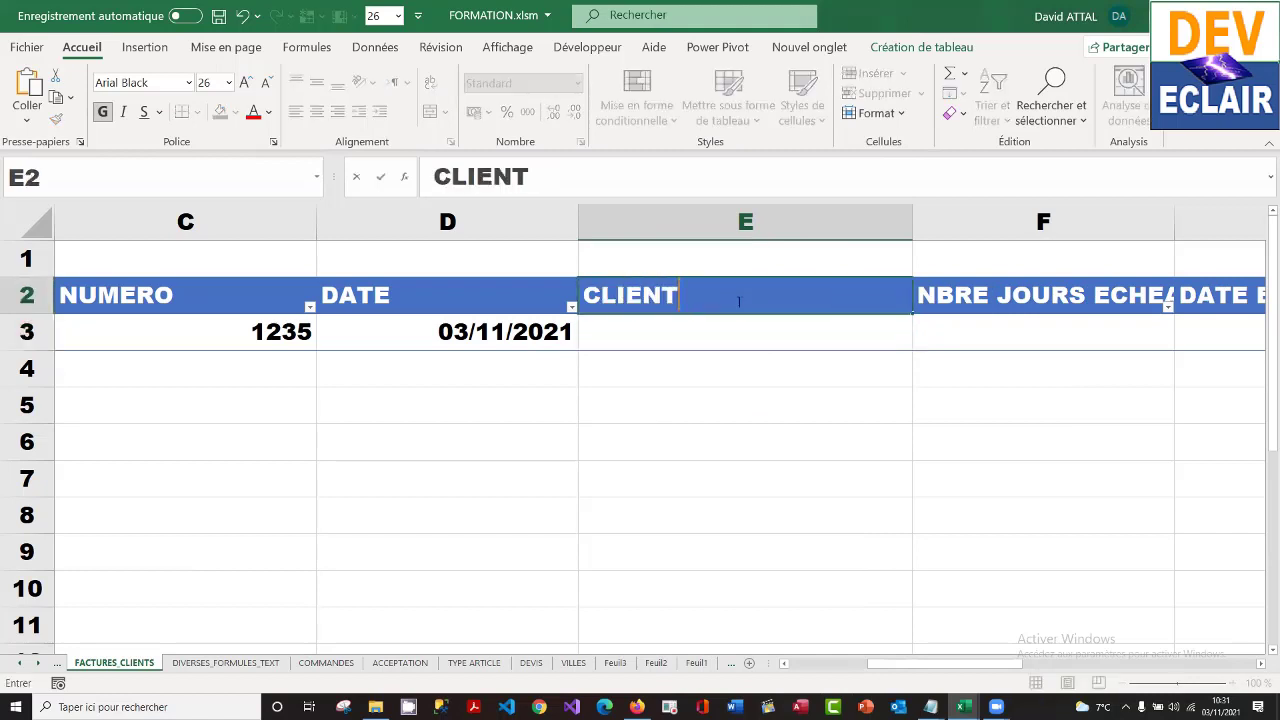
key("Return")
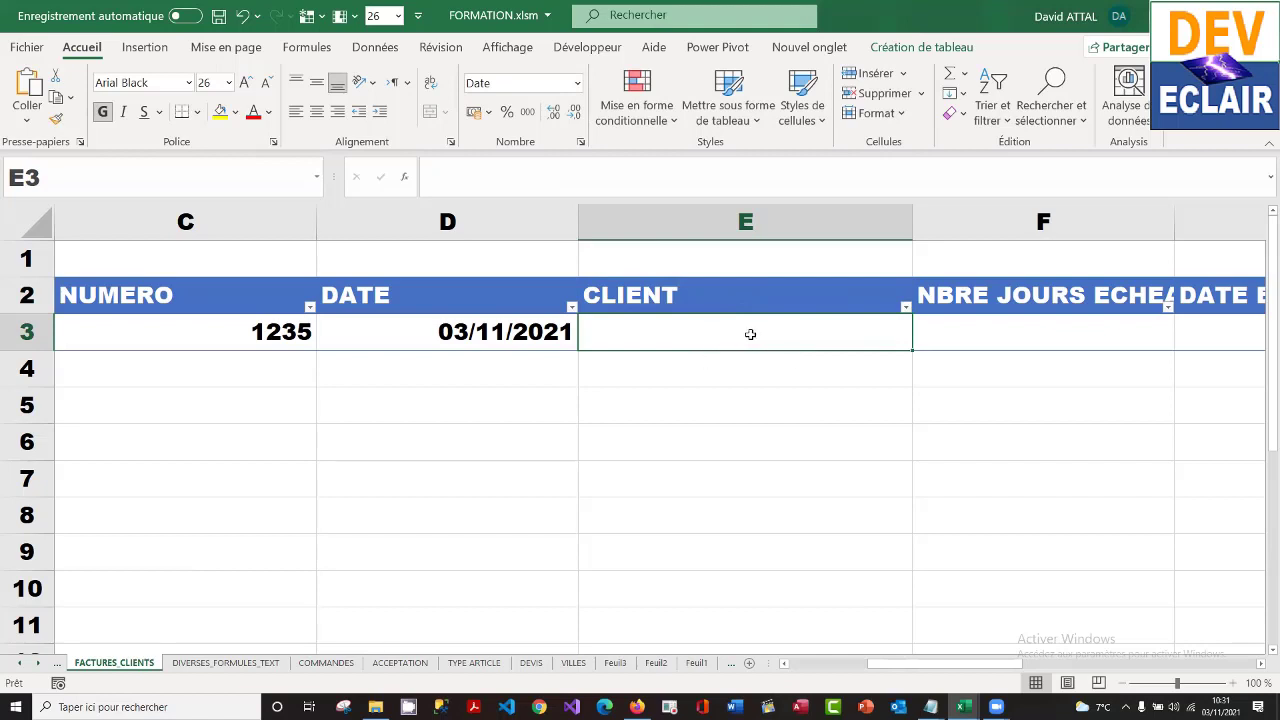
- Add a list data validation to E3 under CLIENT, with the named range LISTE_CLIENTS as its source
left_click(380, 48)
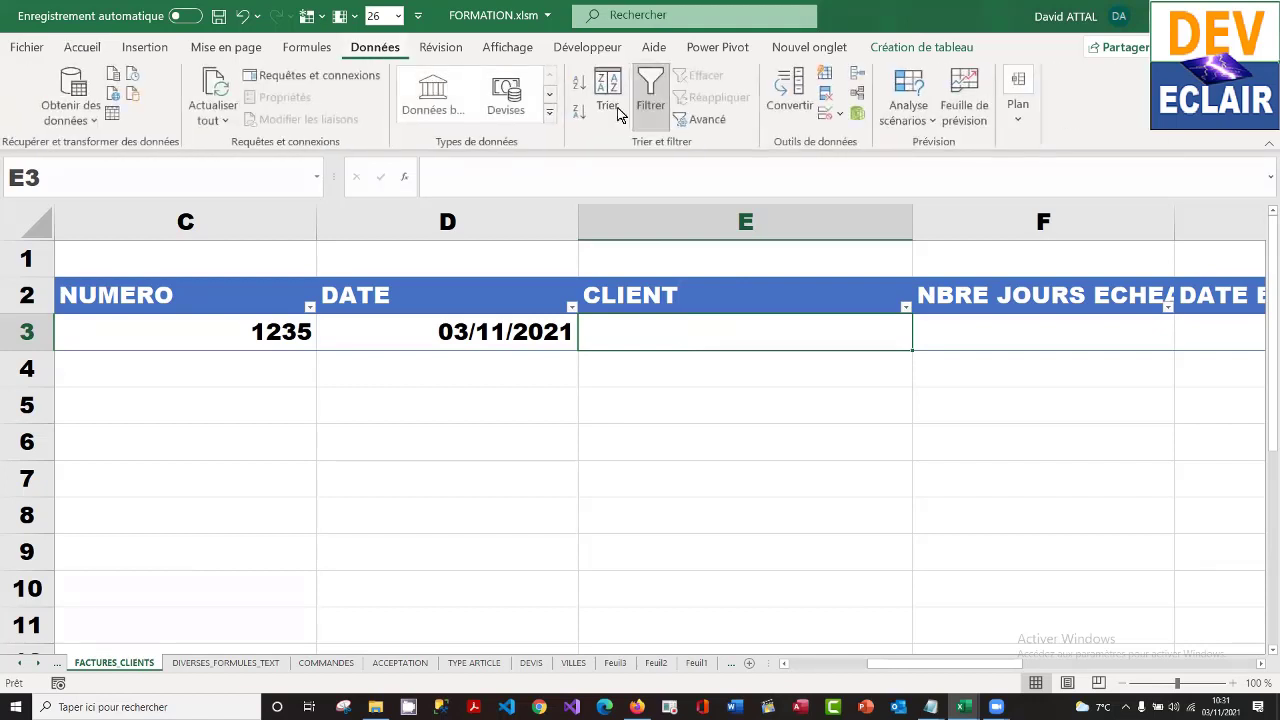
left_click(841, 122)
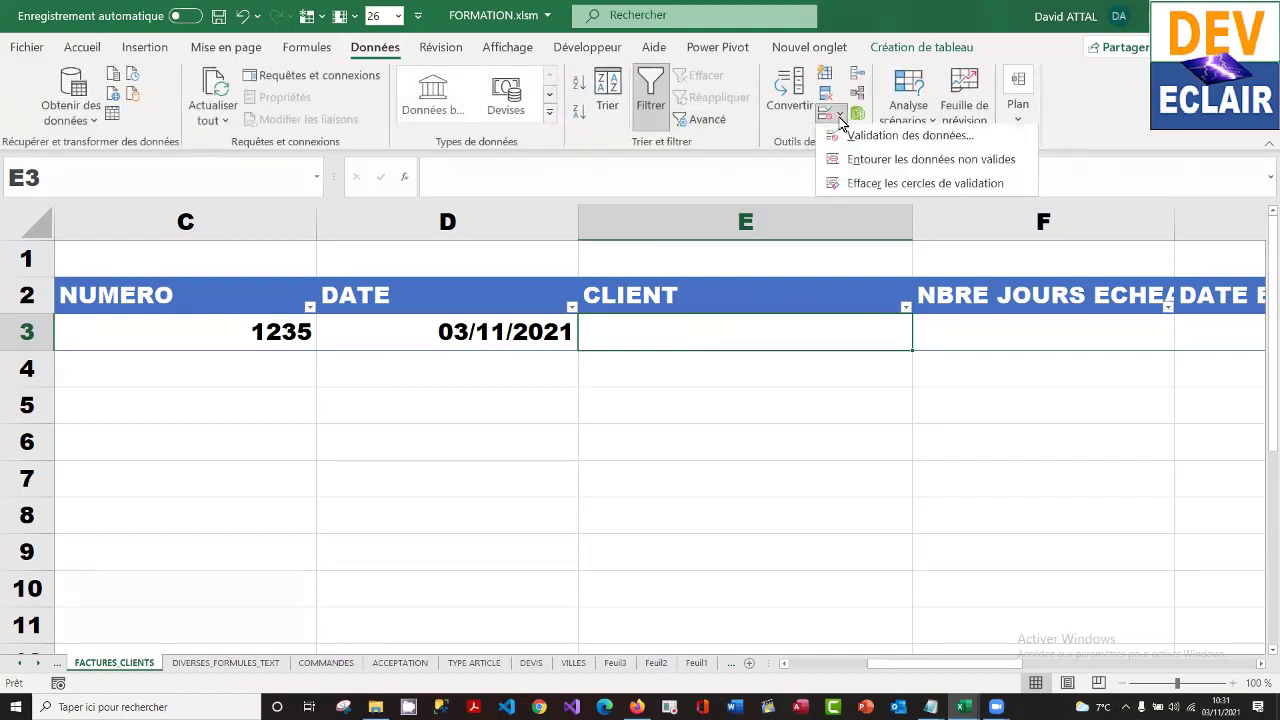
left_click(893, 146)
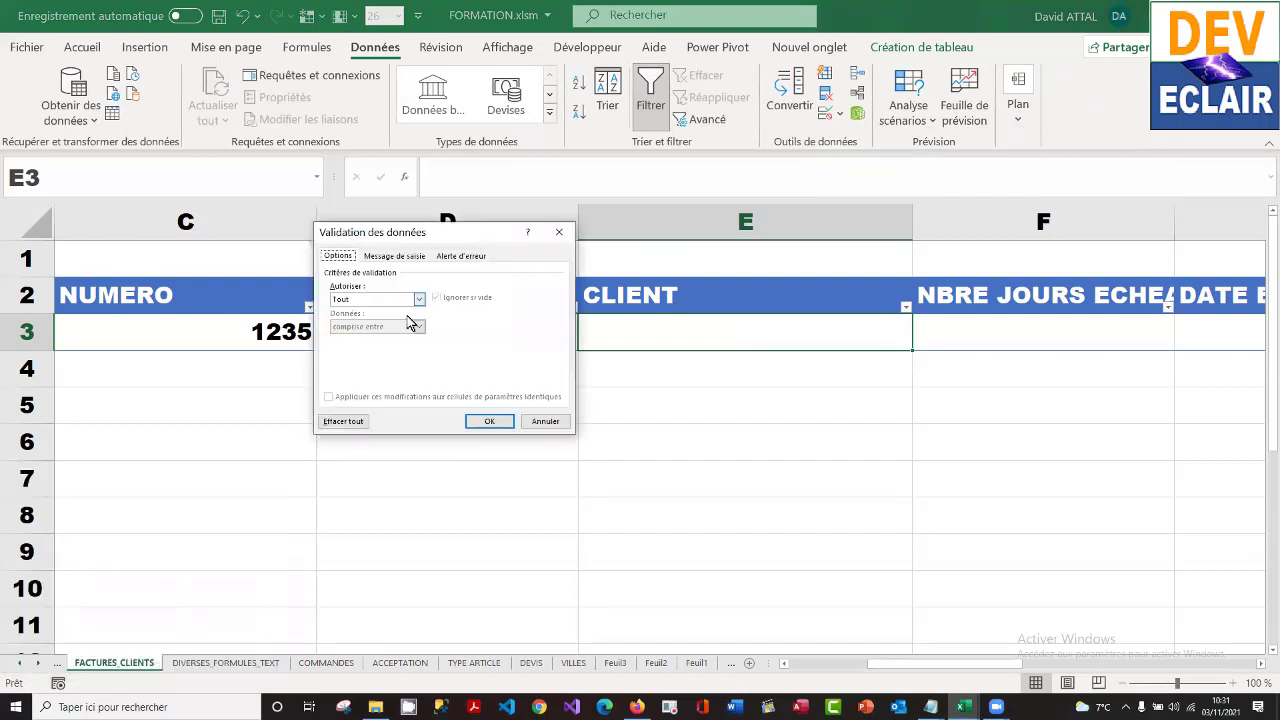
left_click(420, 301)
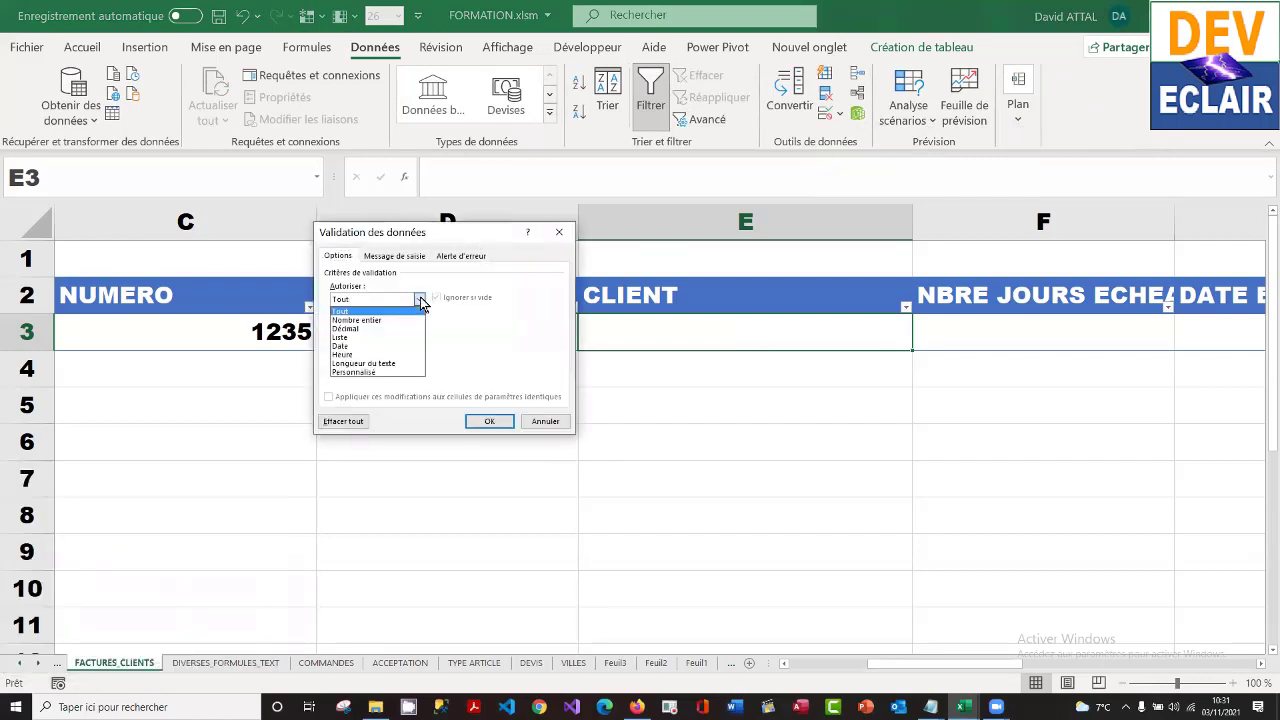
left_click(385, 343)
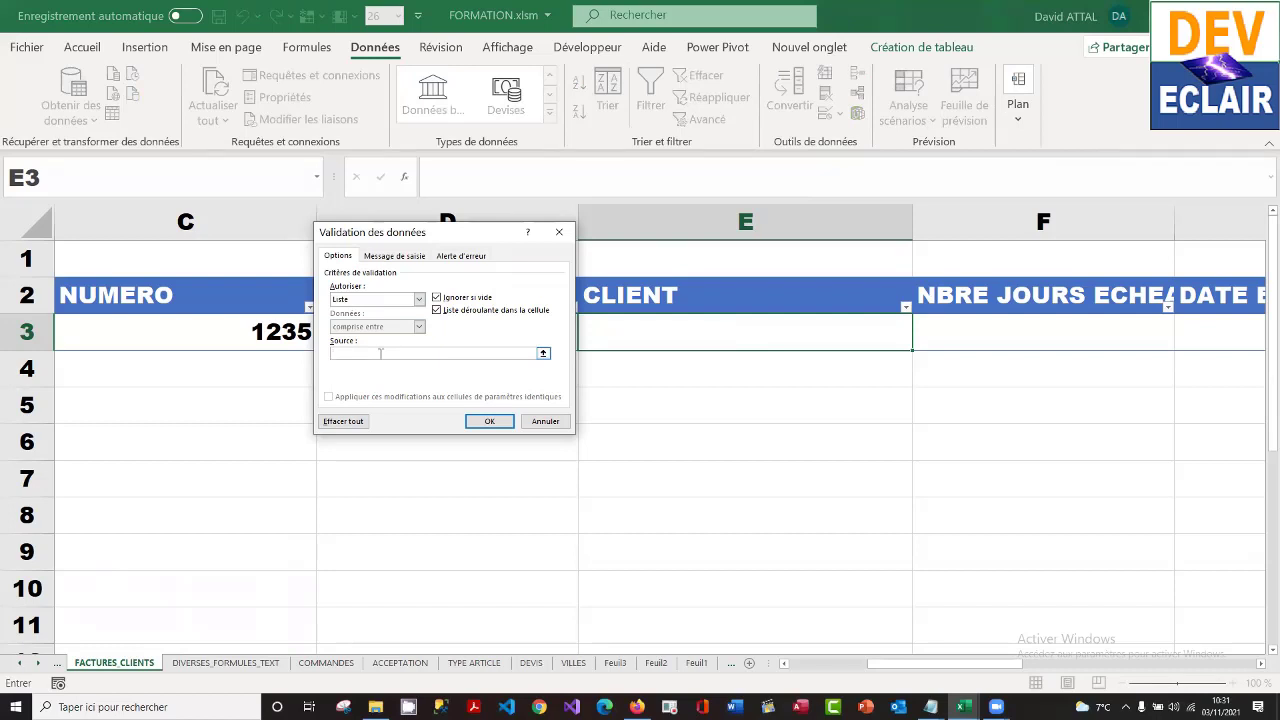
key("F3")
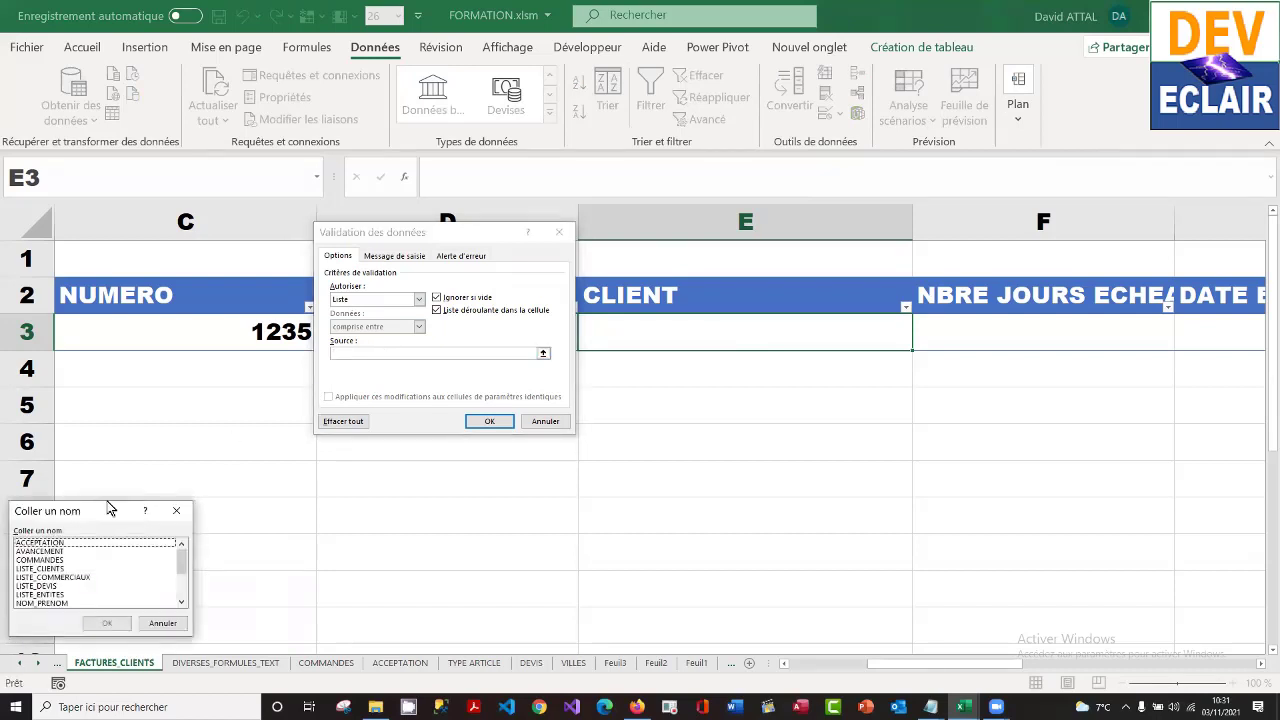
left_click_drag(193, 456, 466, 206)
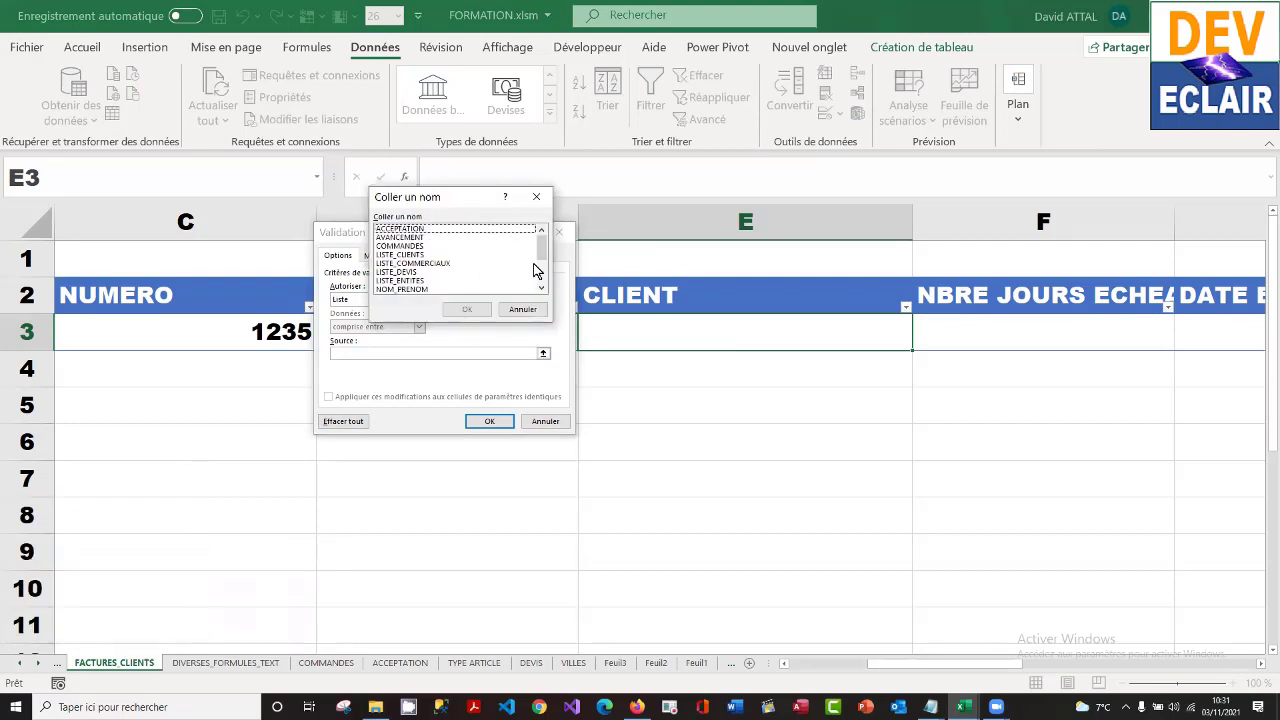
mouse_move(540, 257)
left_mouse_down()
mouse_move(540, 283)
mouse_move(540, 241)
left_mouse_up()
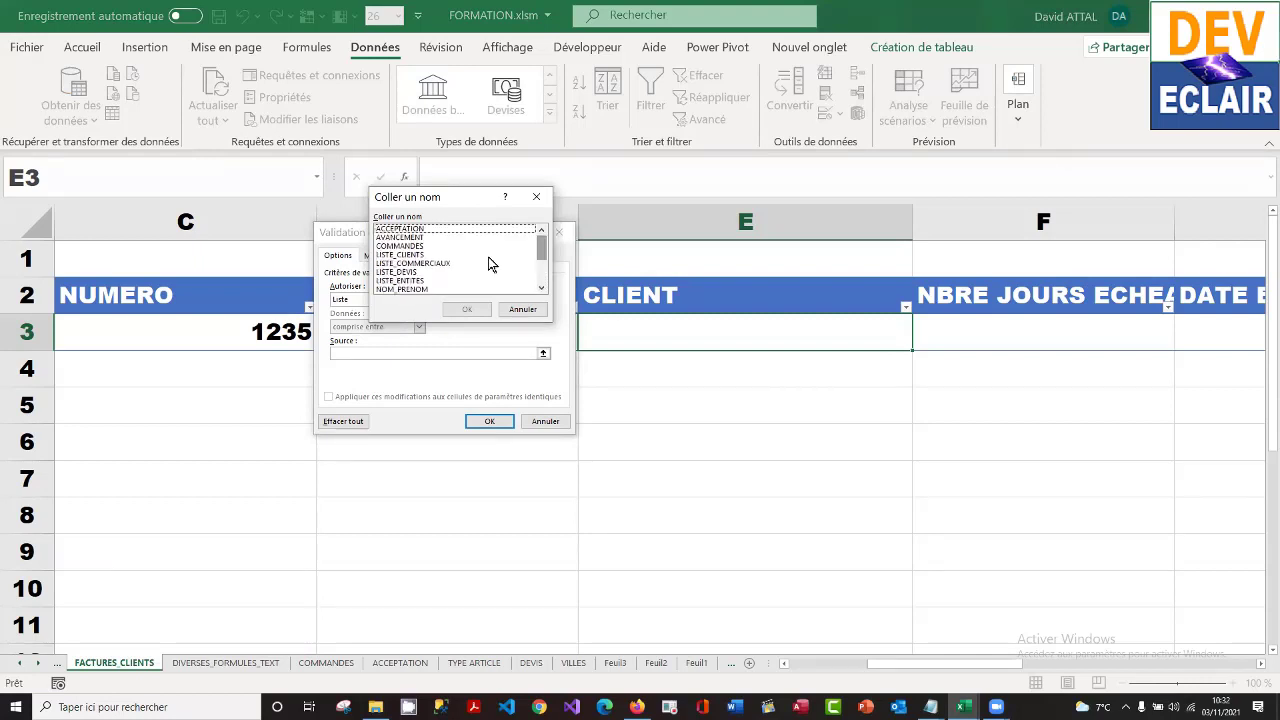
left_click(432, 255)
left_click(470, 310)
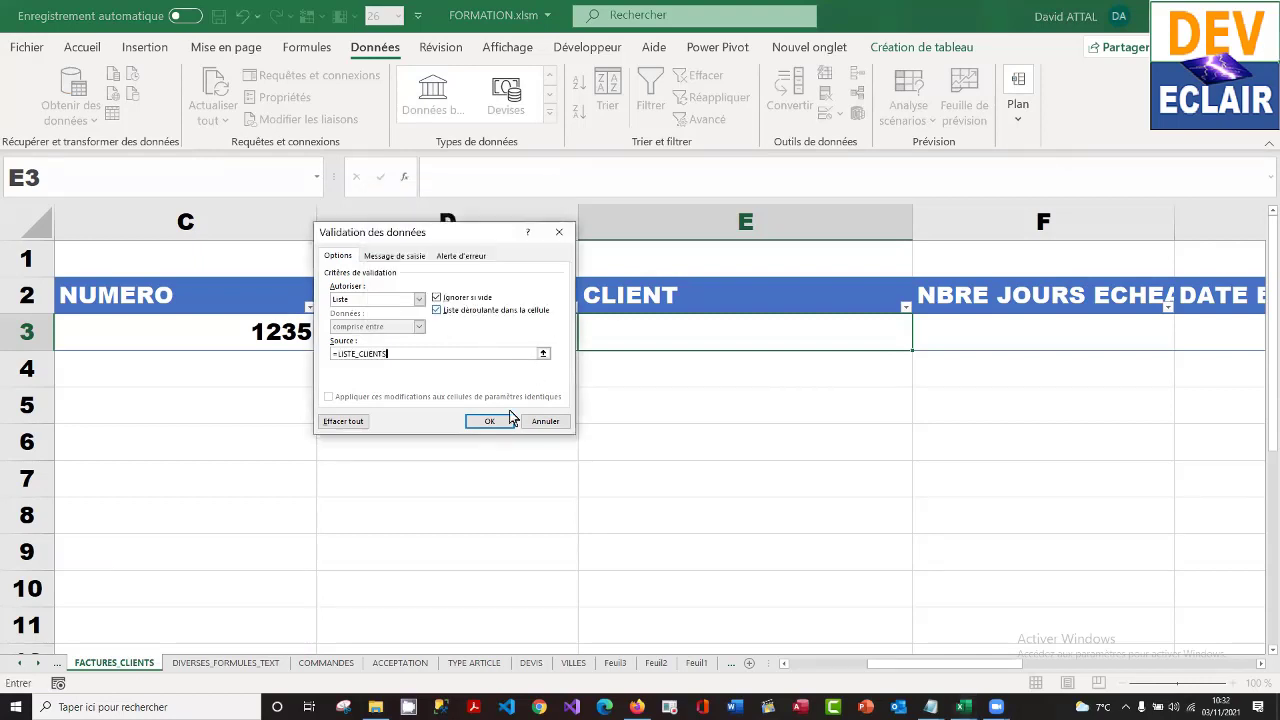
left_click(492, 421)
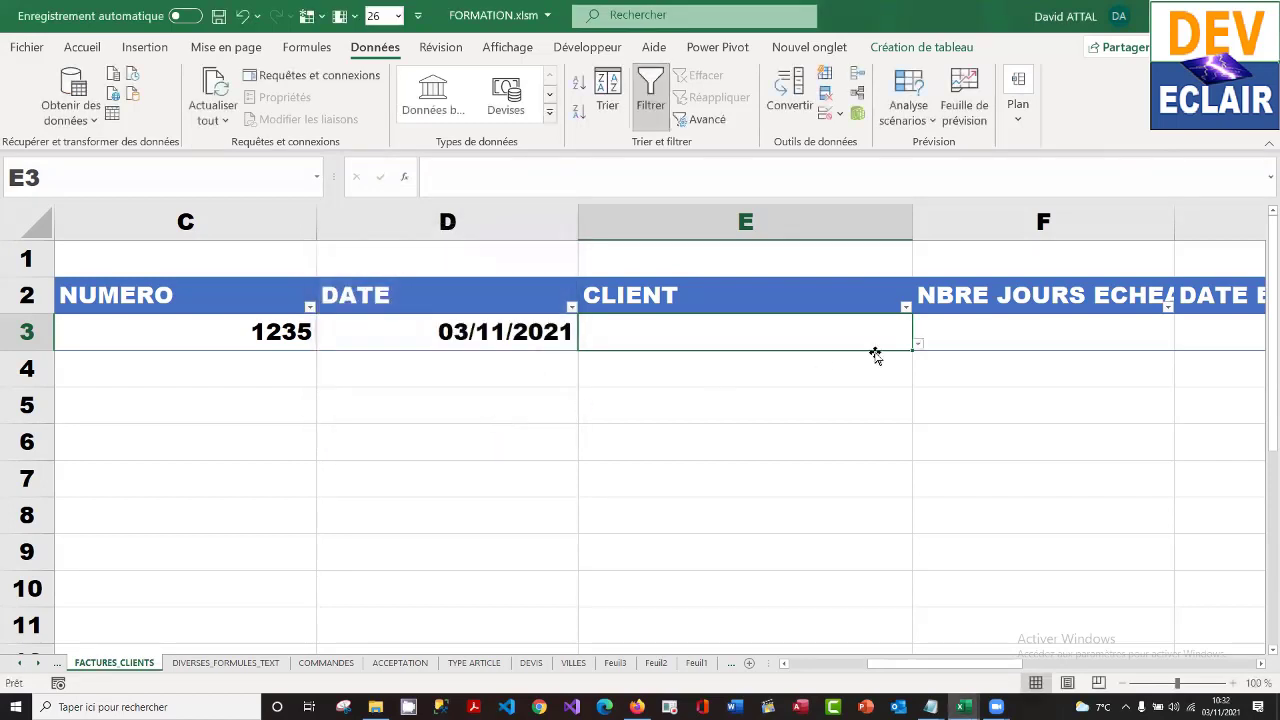
- Choose CLIENT_1 as the client in E3 and move on to the DATE ECHEANCE cell in G3
left_click(919, 345)
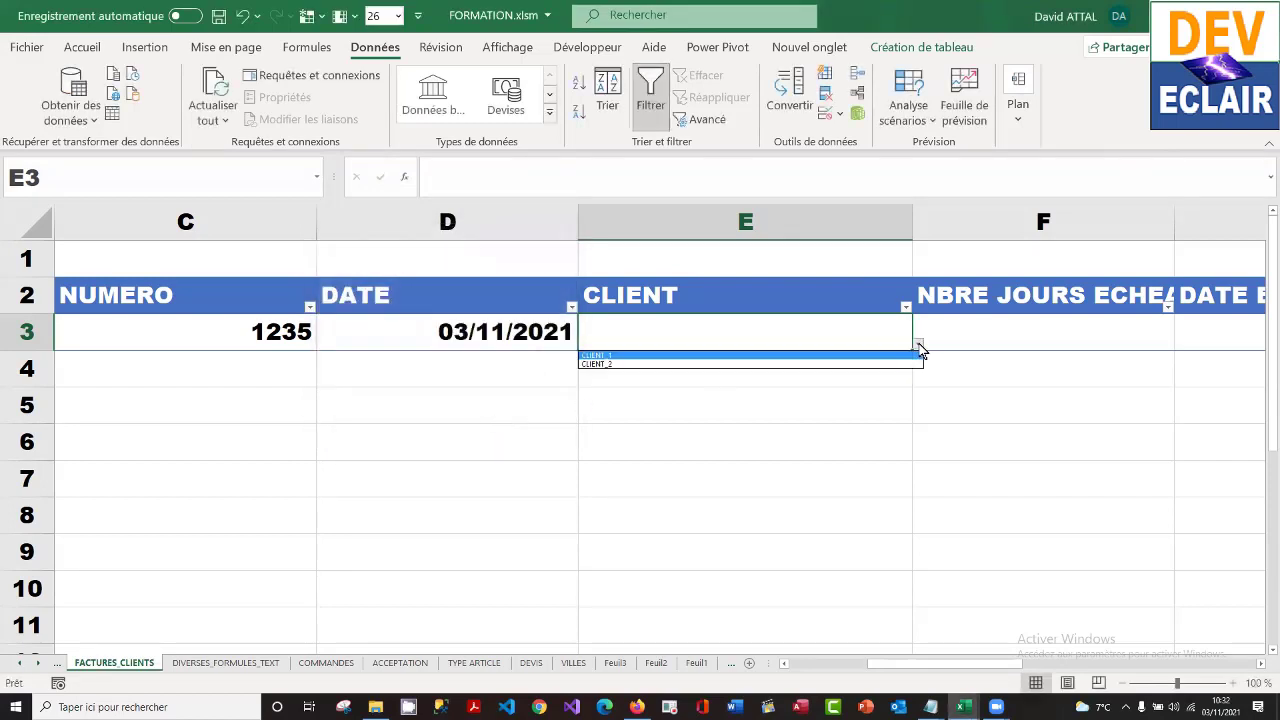
left_click(852, 356)
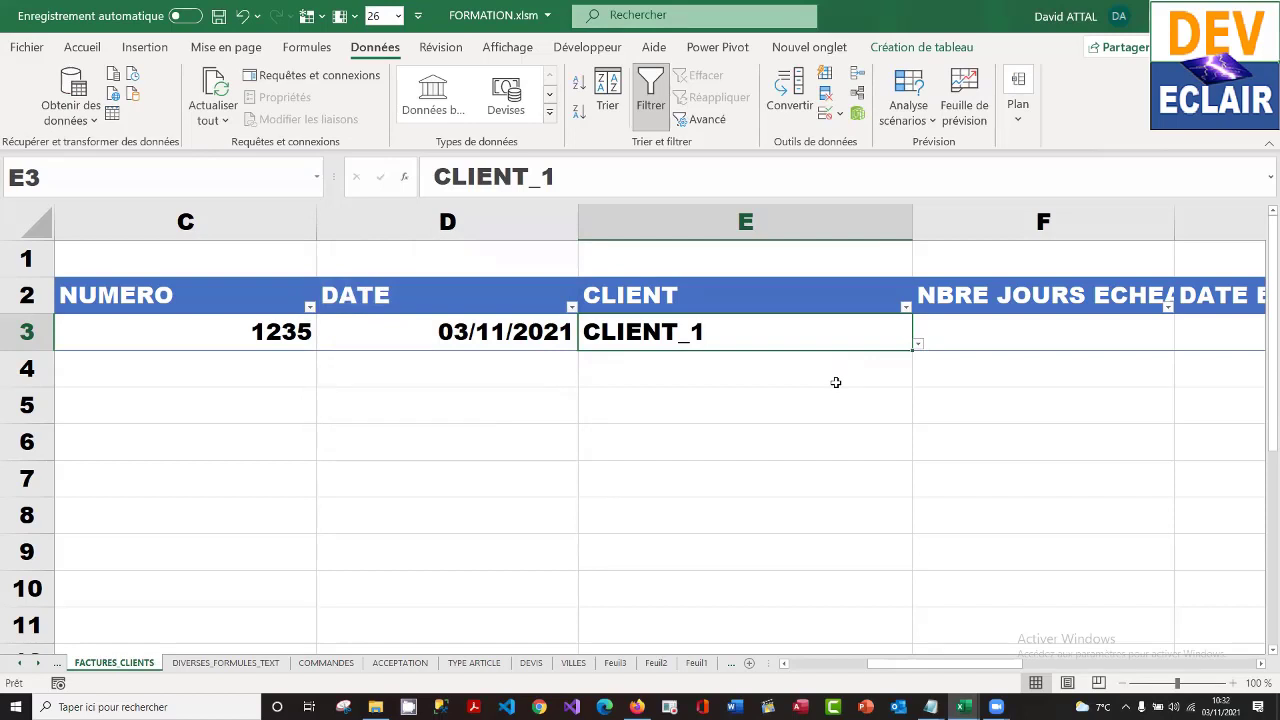
left_click(1061, 328)
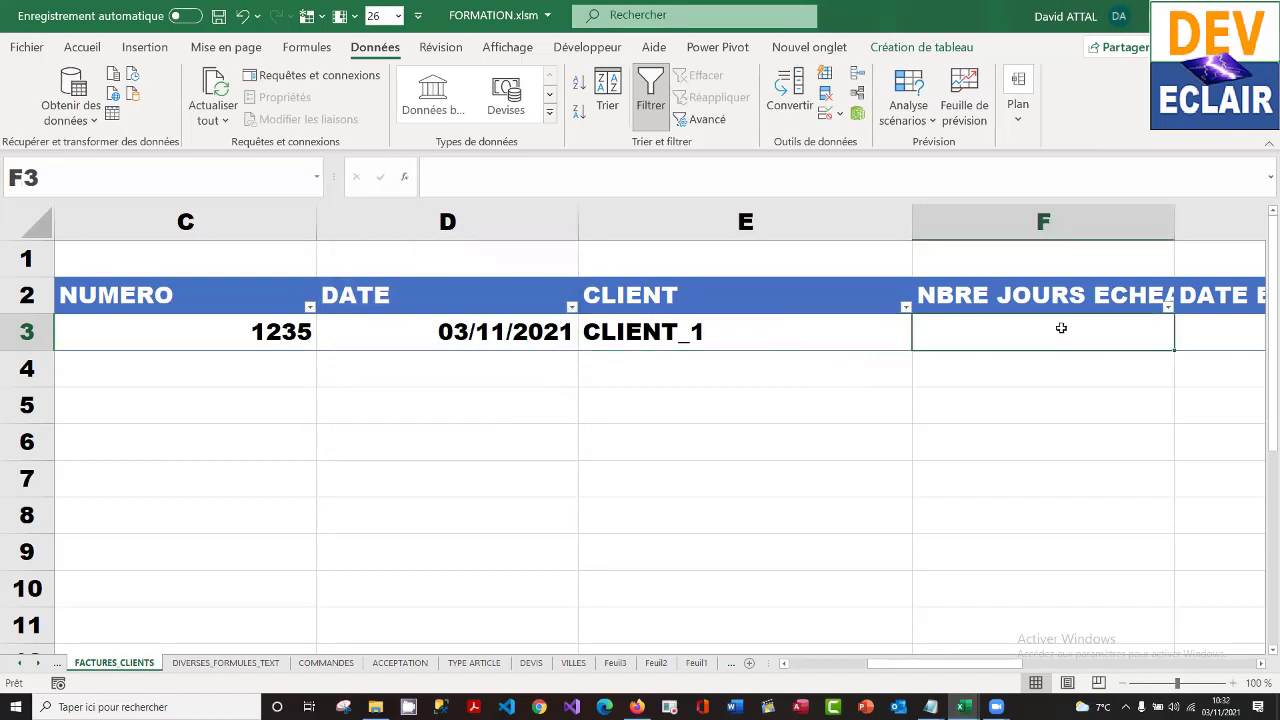
key("Right")
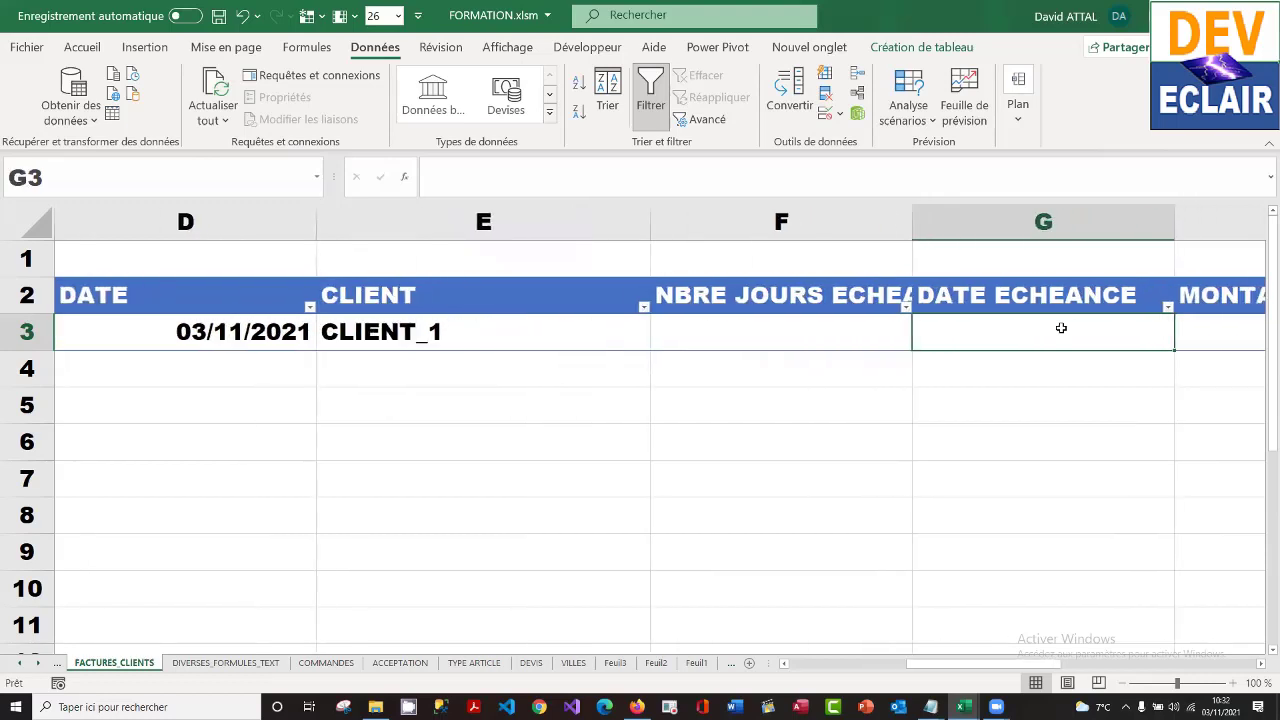
- Start a RECHERCHEV formula in F3 under NBRE JOURS ECHEANCE, with the row's CLIENT value in E3 as the lookup value
key("Left")
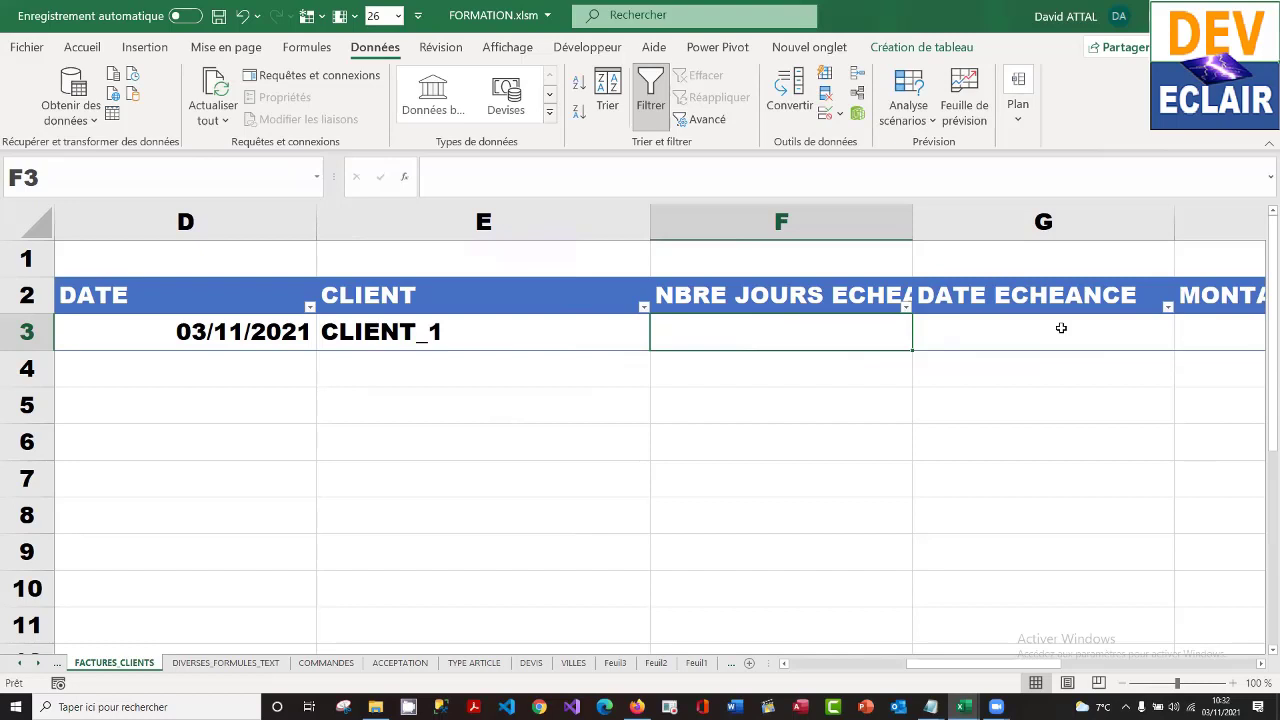
type("=")
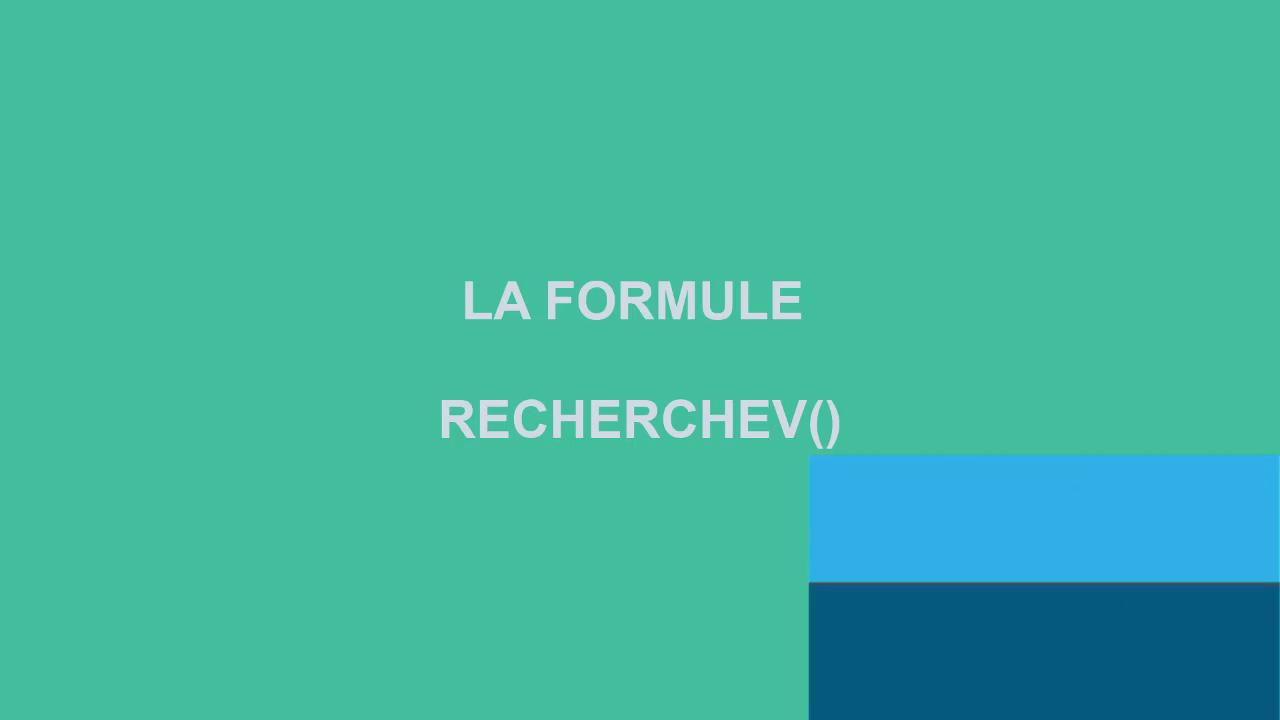
type("rec")
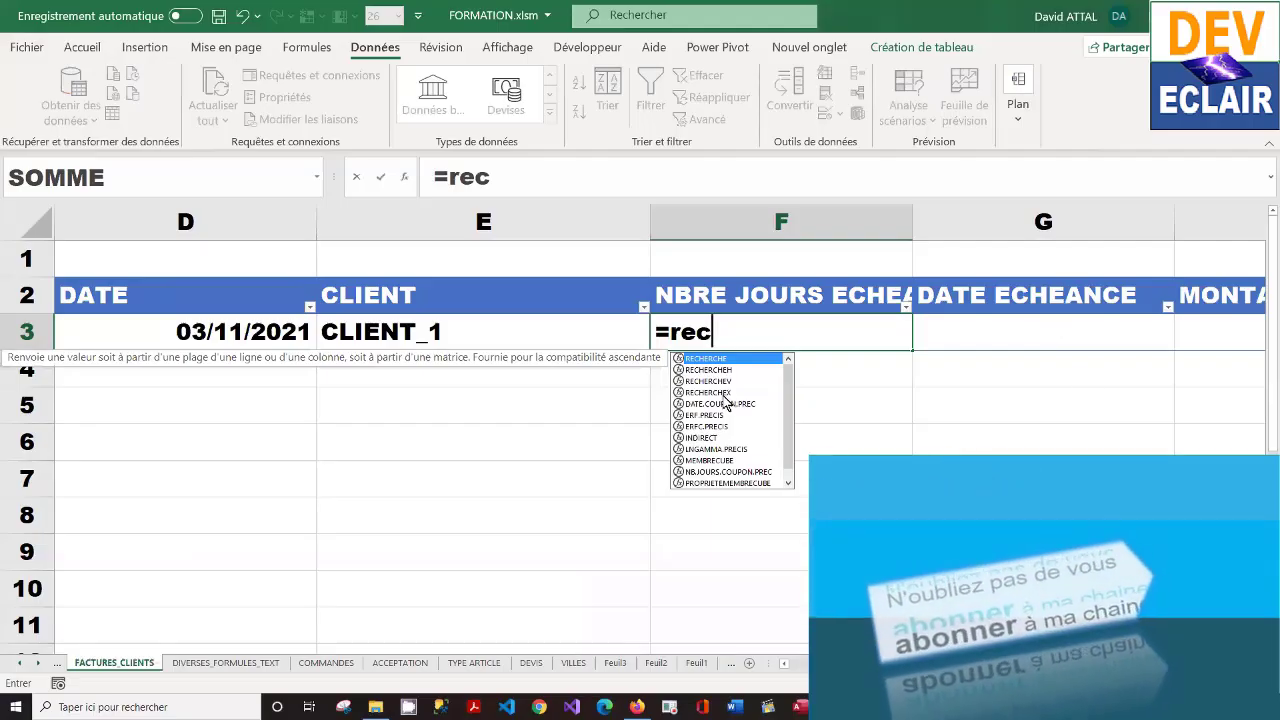
double_click(727, 383)
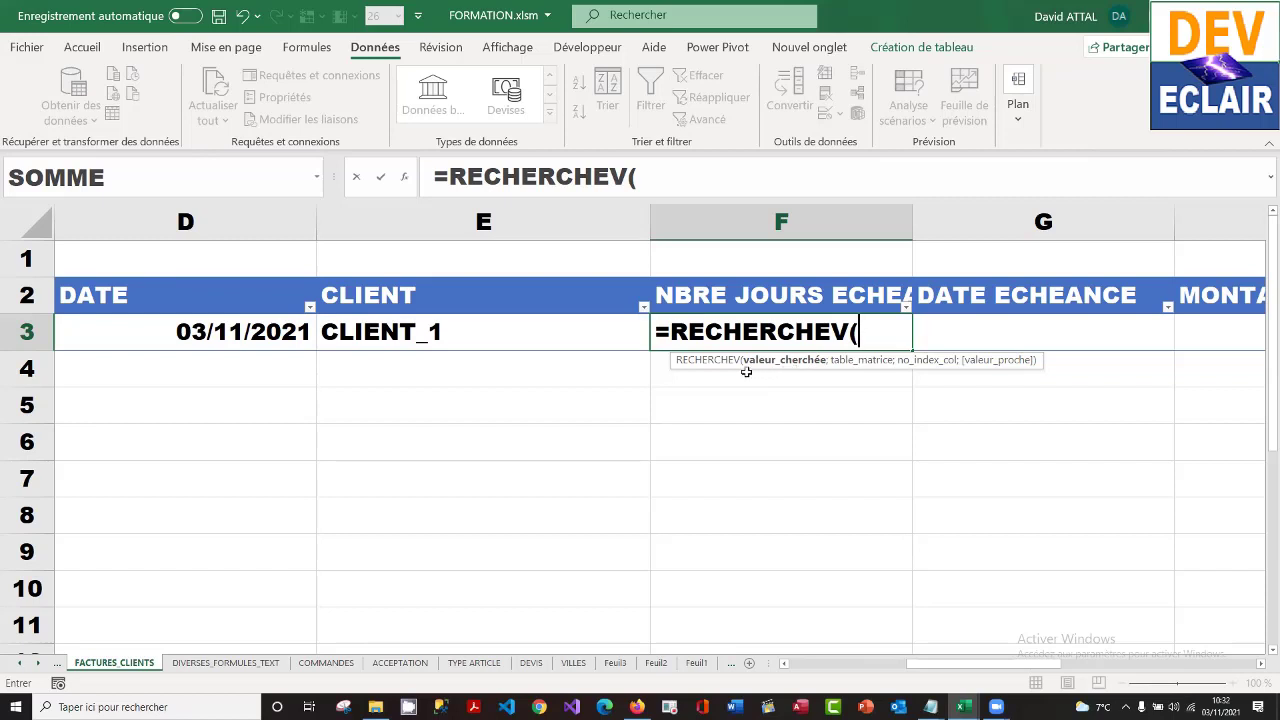
left_click(470, 331)
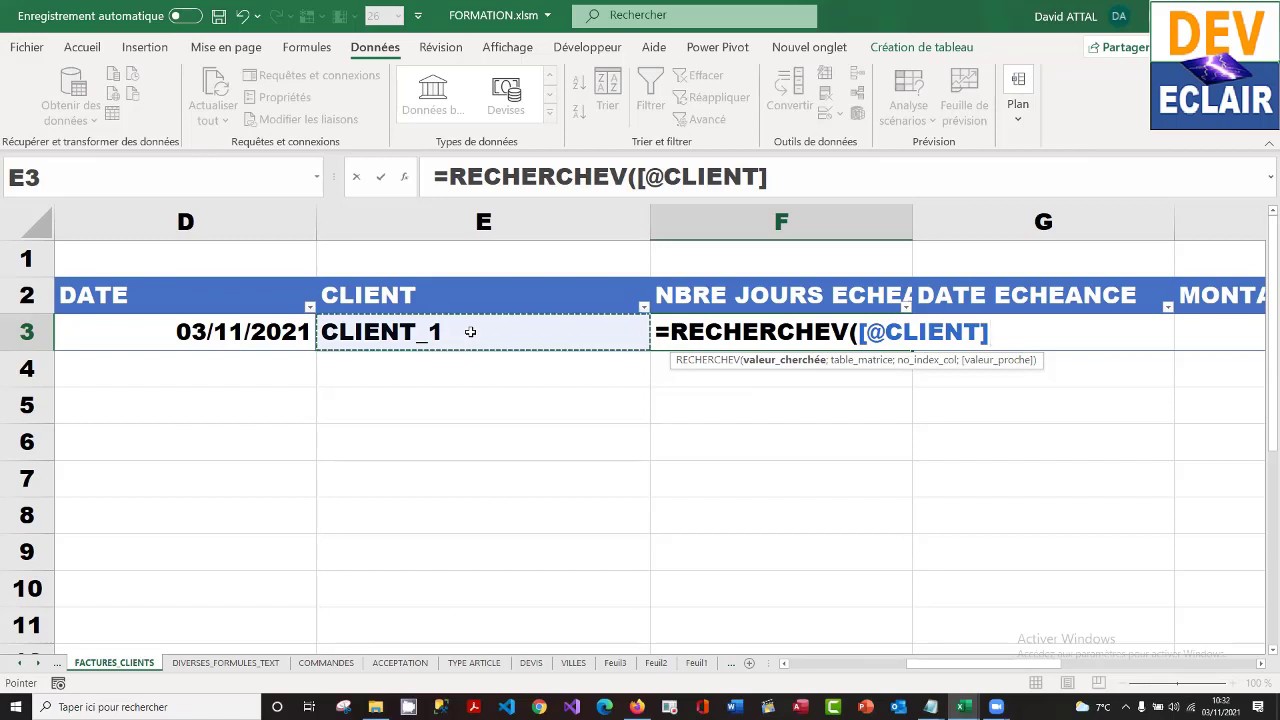
type(";")
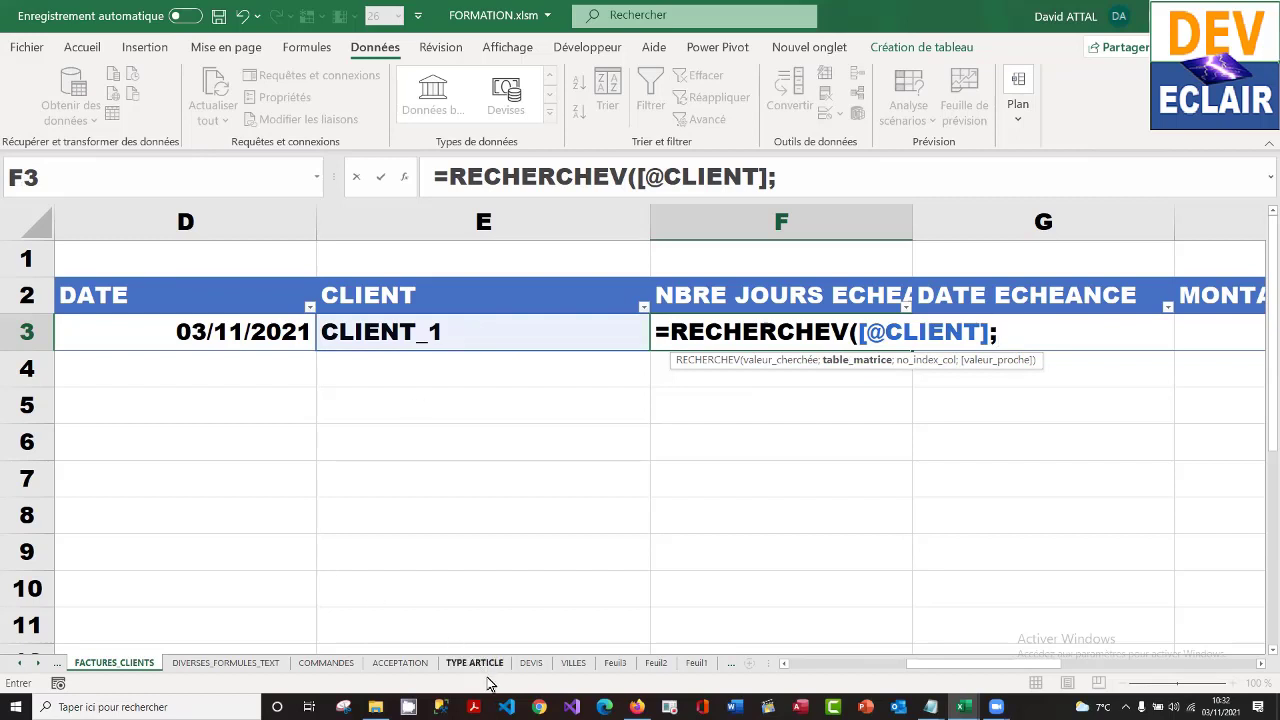
- Supply the whole client table Tableau4 on the CLIENTS sheet as the formula's table_matrice argument
left_click(40, 664)
left_click(42, 664)
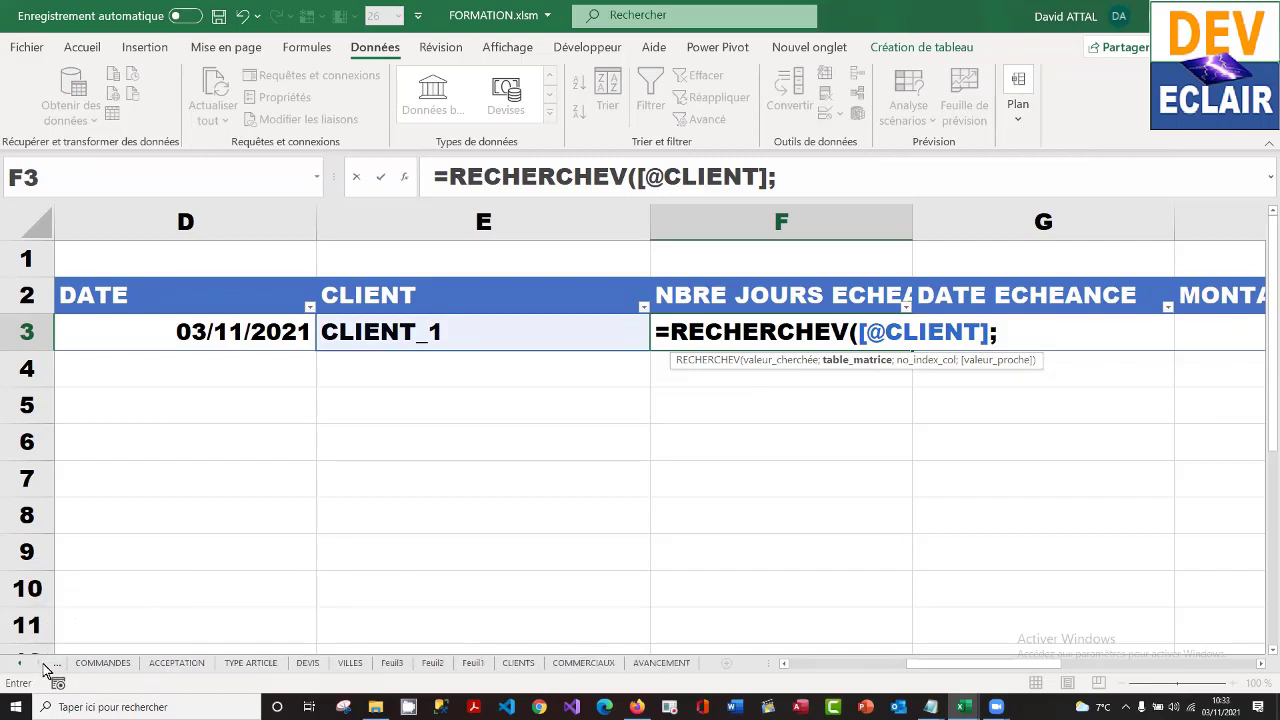
left_click(521, 666)
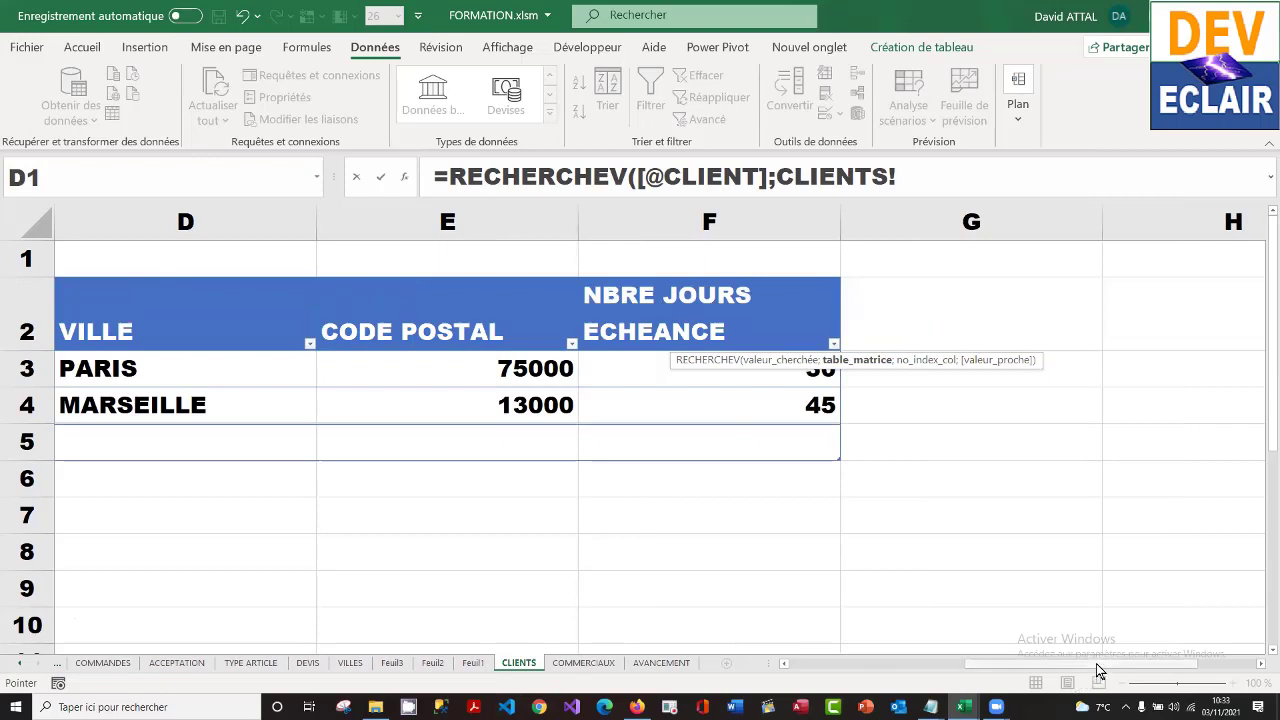
left_click_drag(1095, 672, 985, 685)
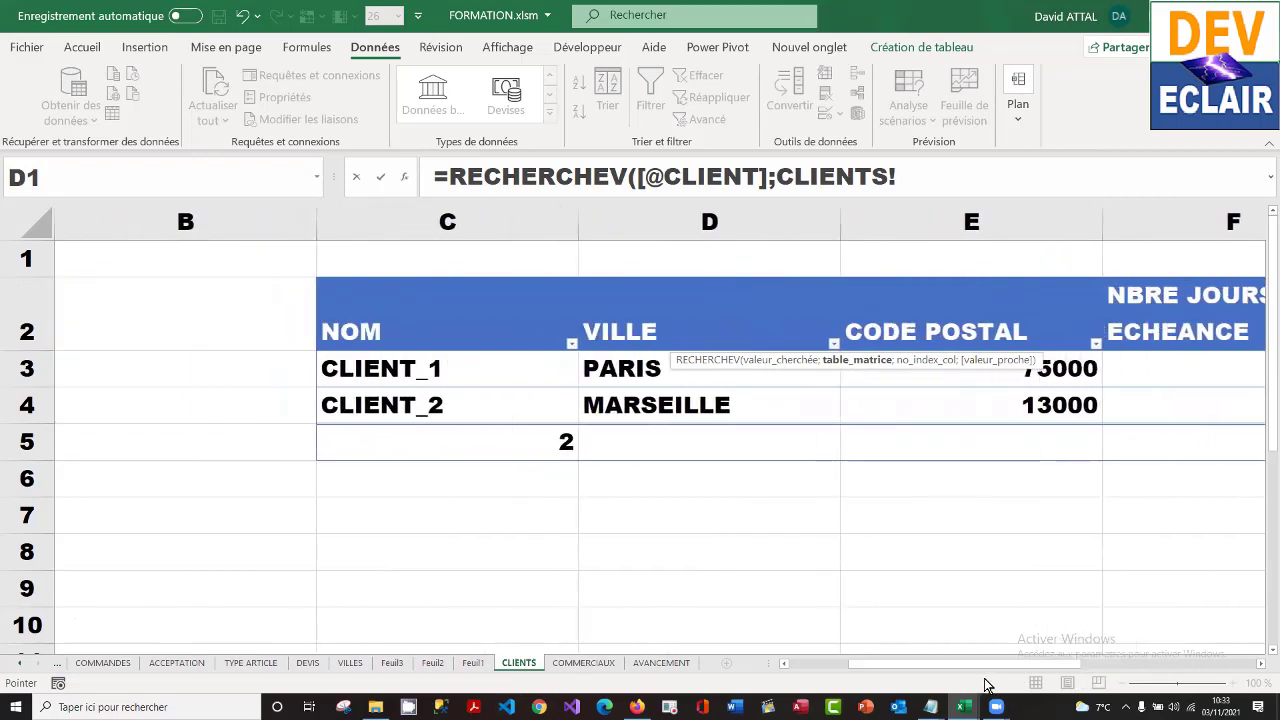
left_click(324, 286)
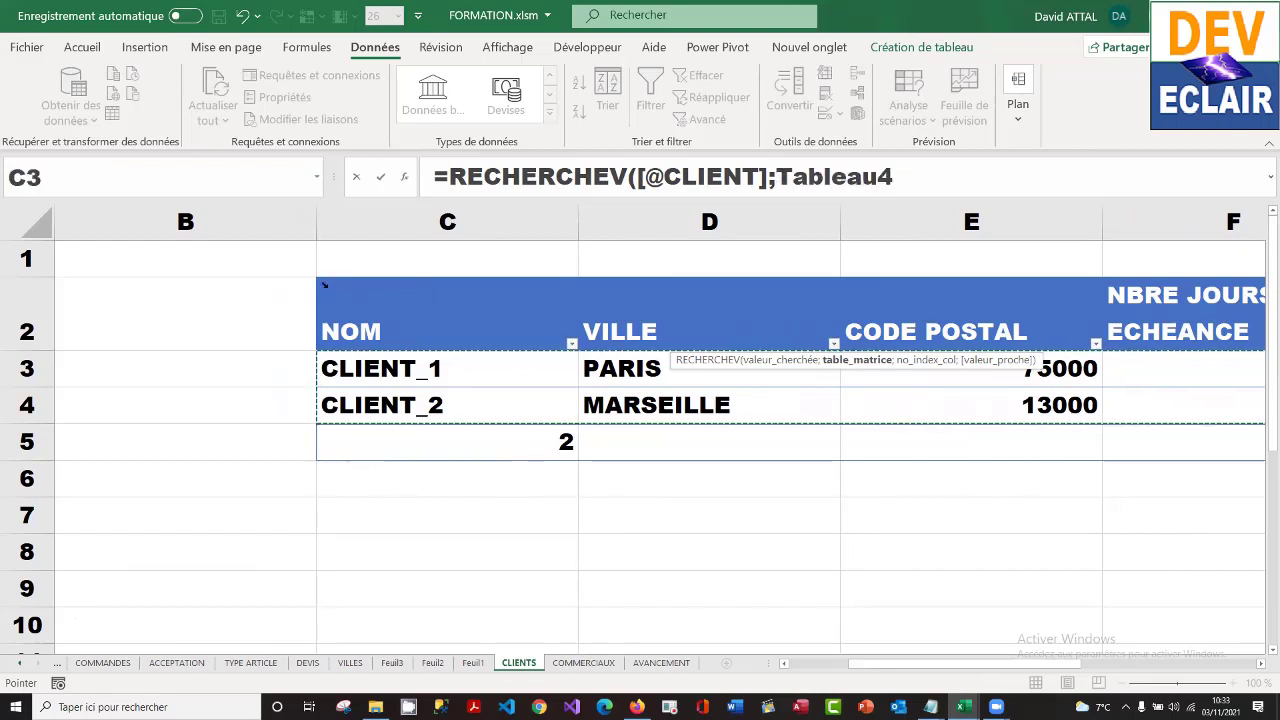
left_click(912, 172)
type(";")
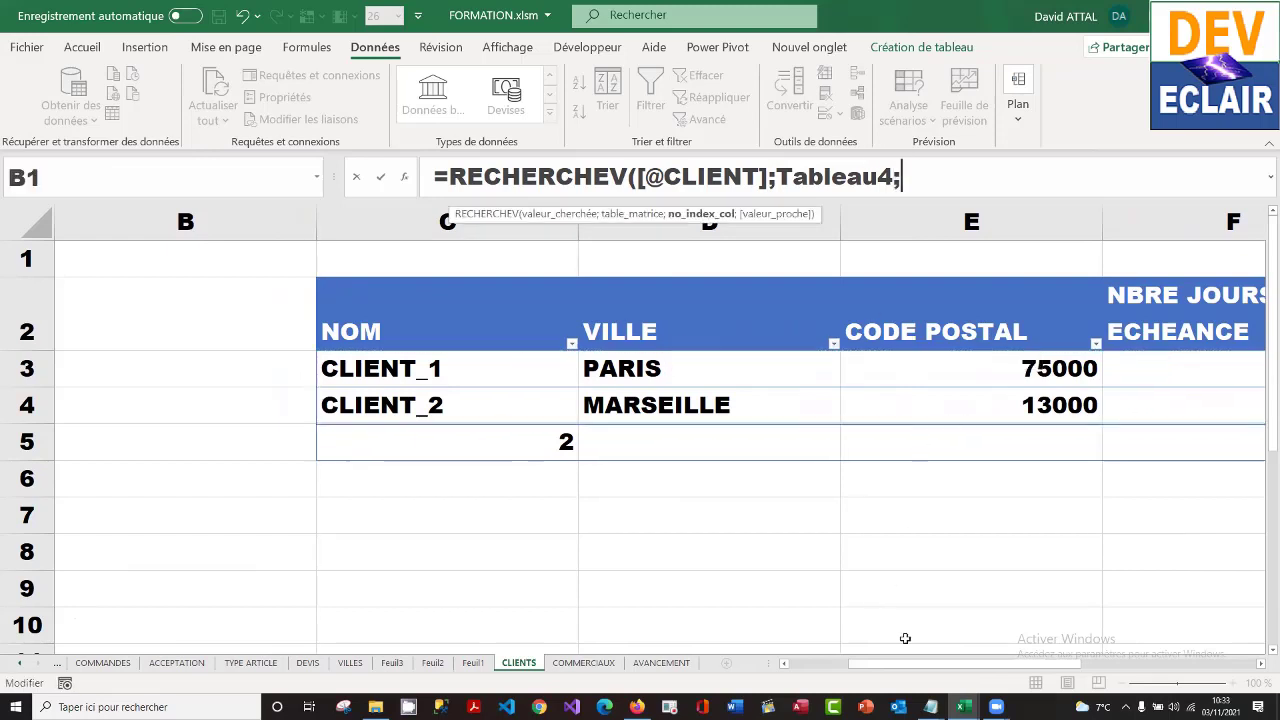
- Complete the RECHERCHEV formula with column index 4 and FAUX for an exact match, and validate it
left_click_drag(925, 670, 971, 666)
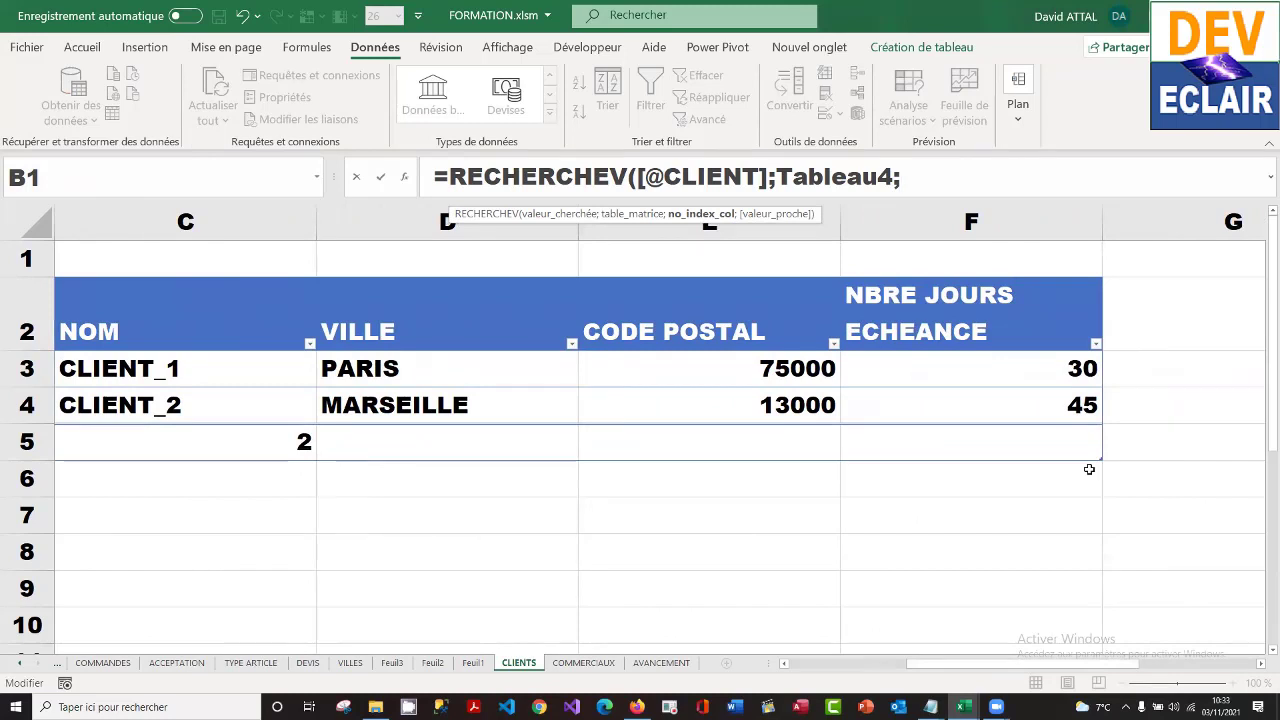
type("4")
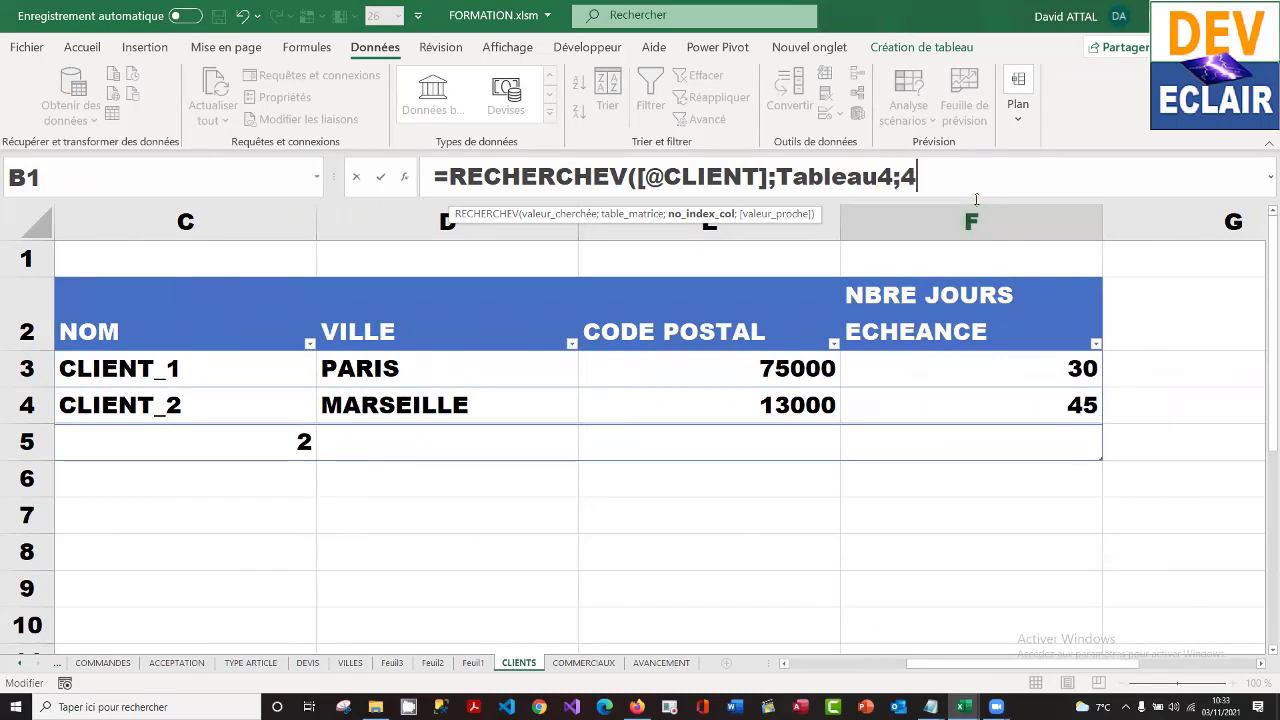
type(";")
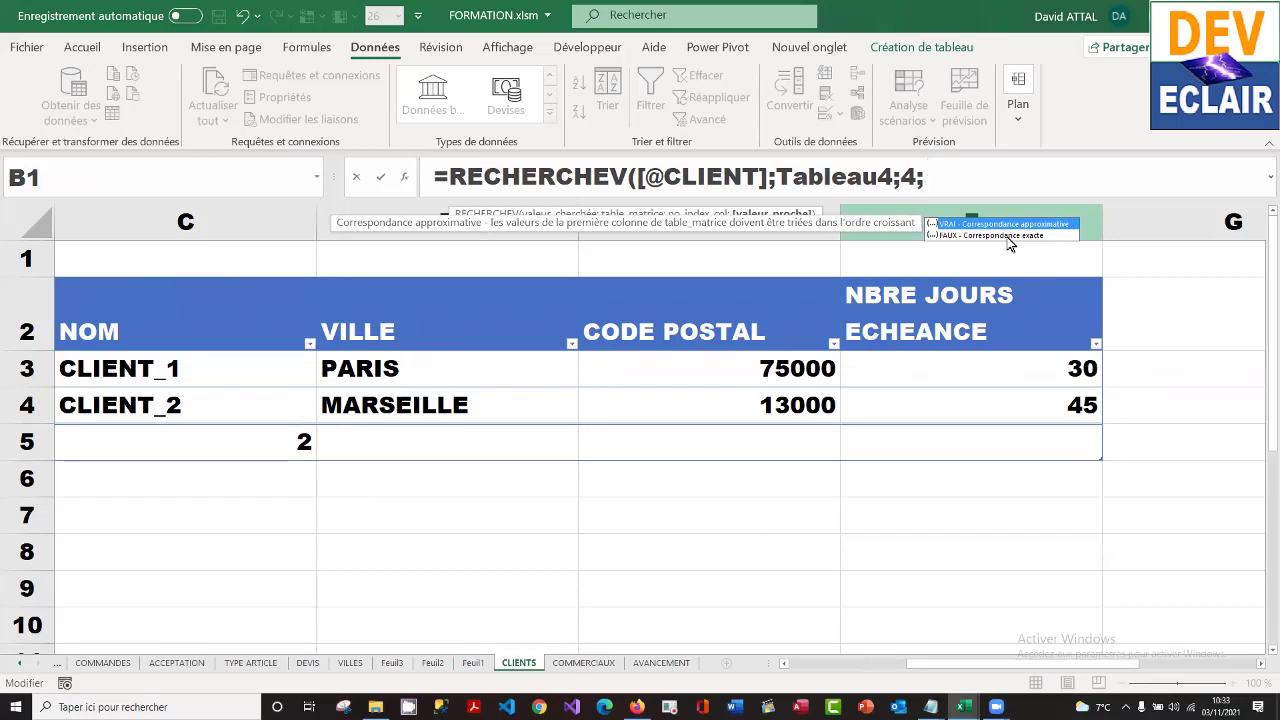
double_click(1008, 236)
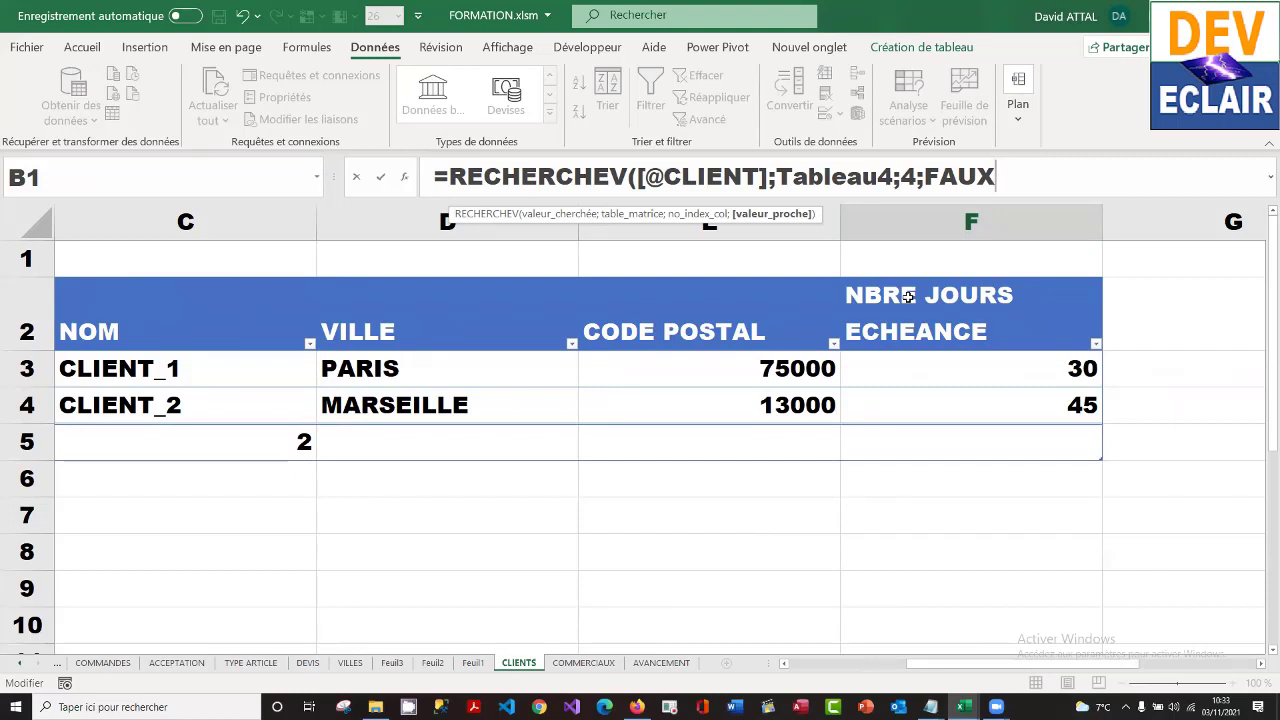
type(")")
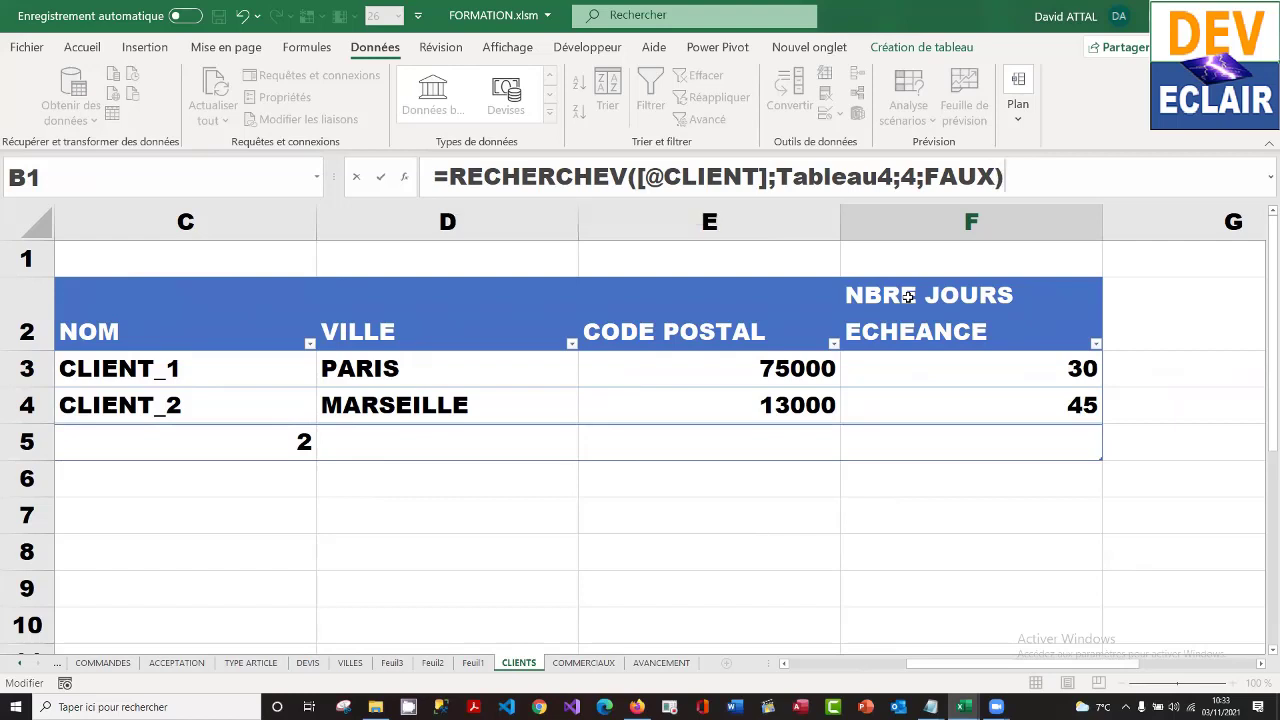
key("Return")
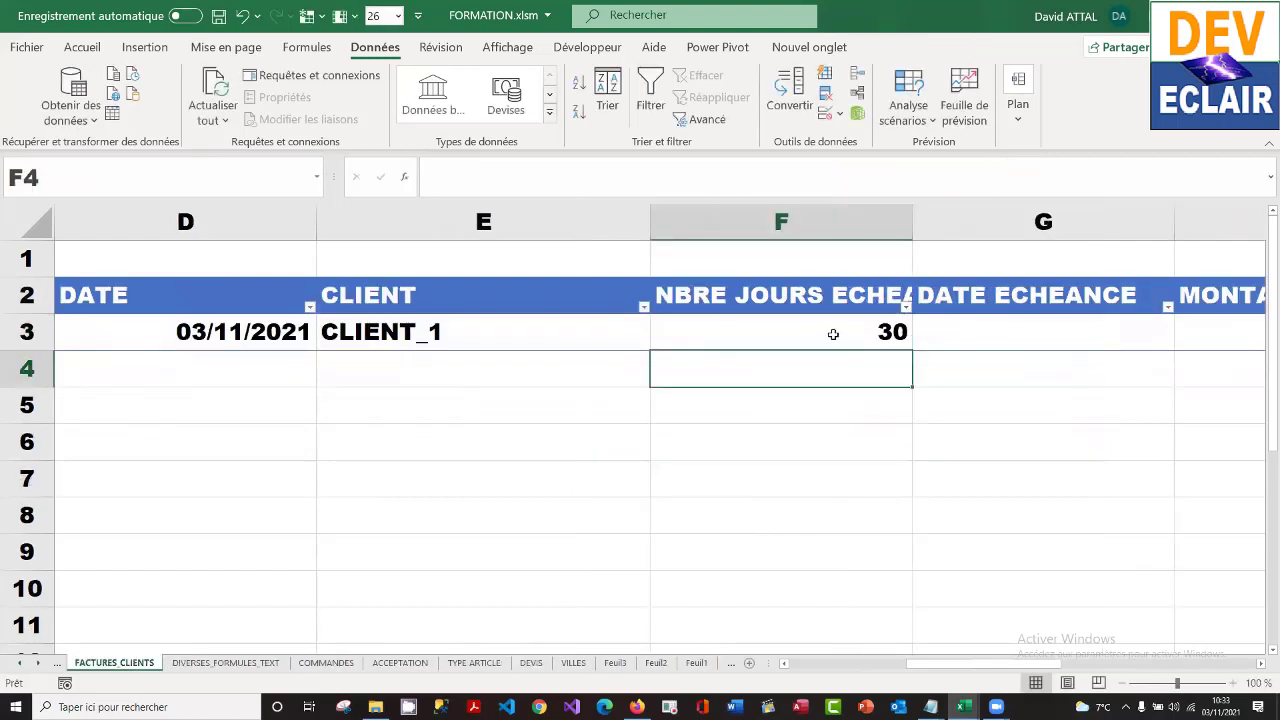
- Check the formula in F3 and change the client in E3 to CLIENT_2
left_click(863, 334)
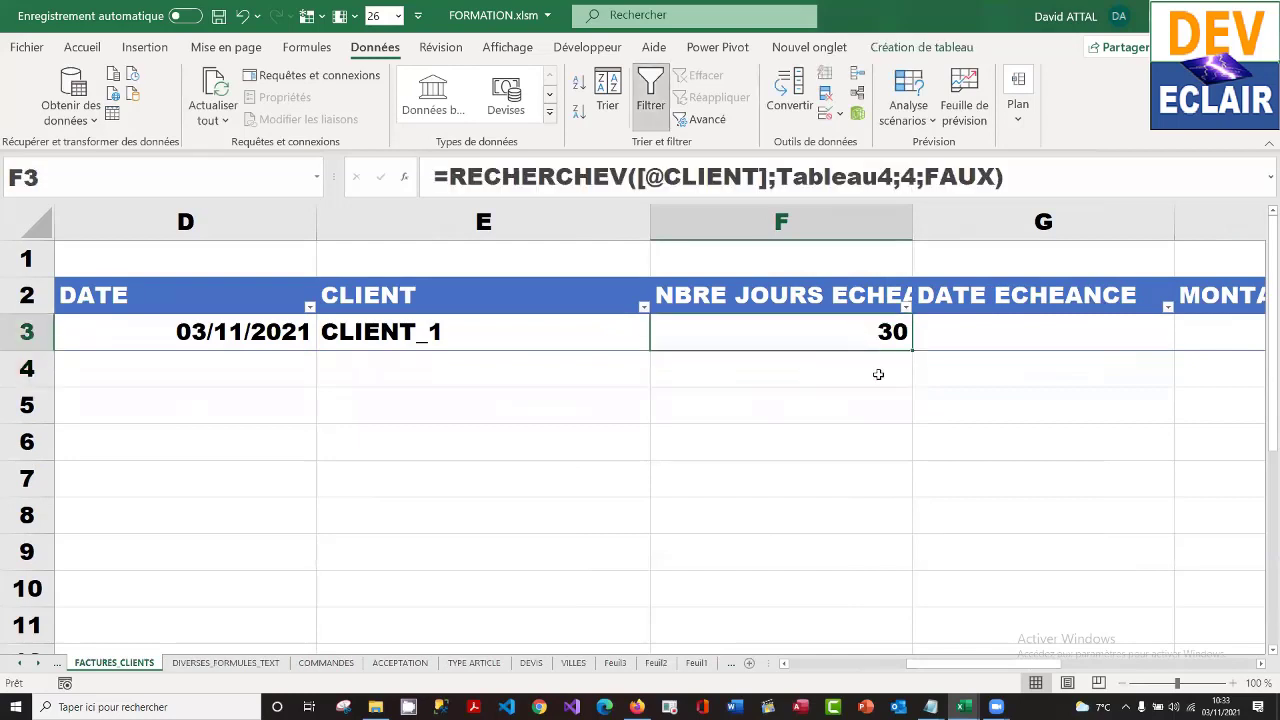
left_click(546, 334)
left_click(656, 344)
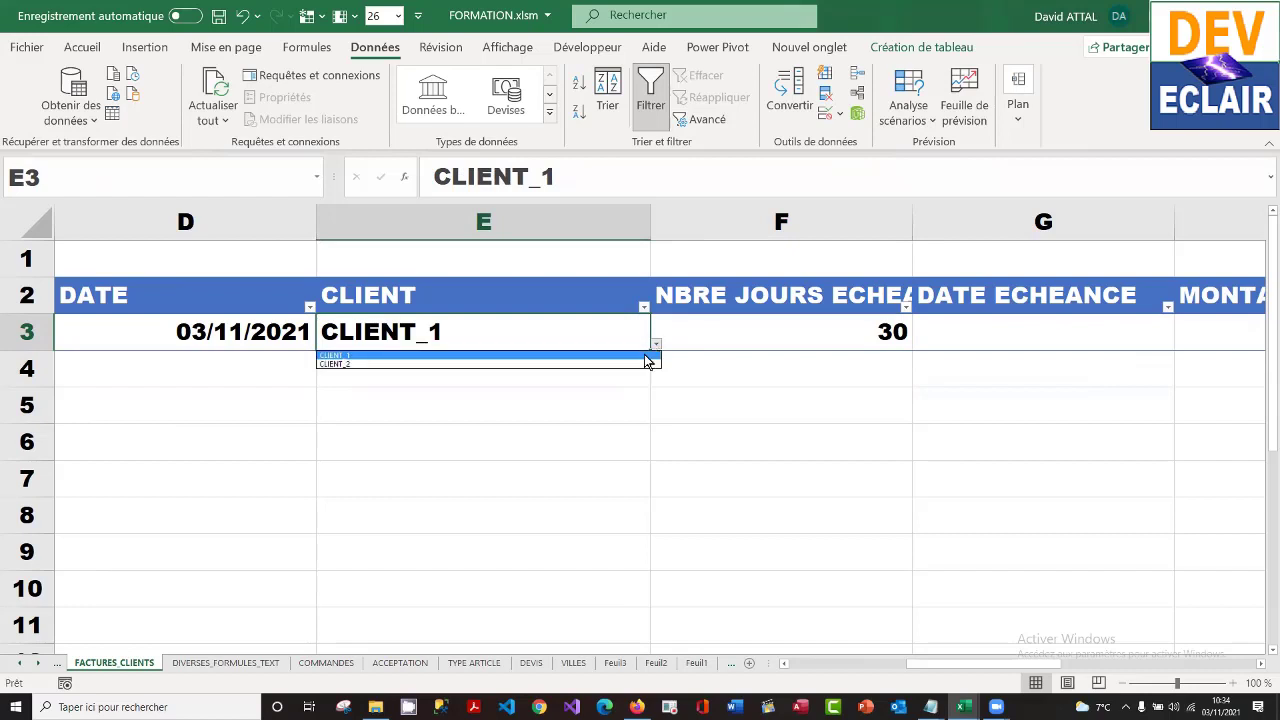
left_click(630, 364)
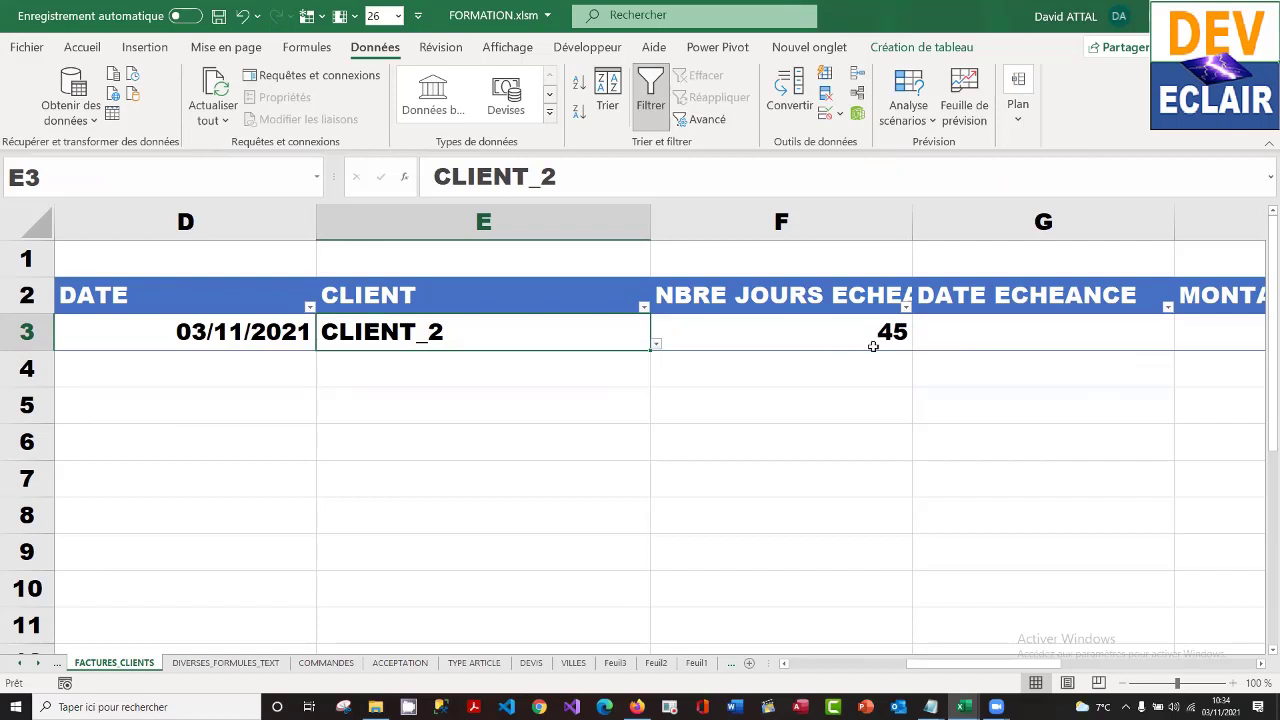
- Try a due-date formula in G3 that adds NBRE JOURS ECHEANCE to DATE, and clear the cell
left_click(1013, 335)
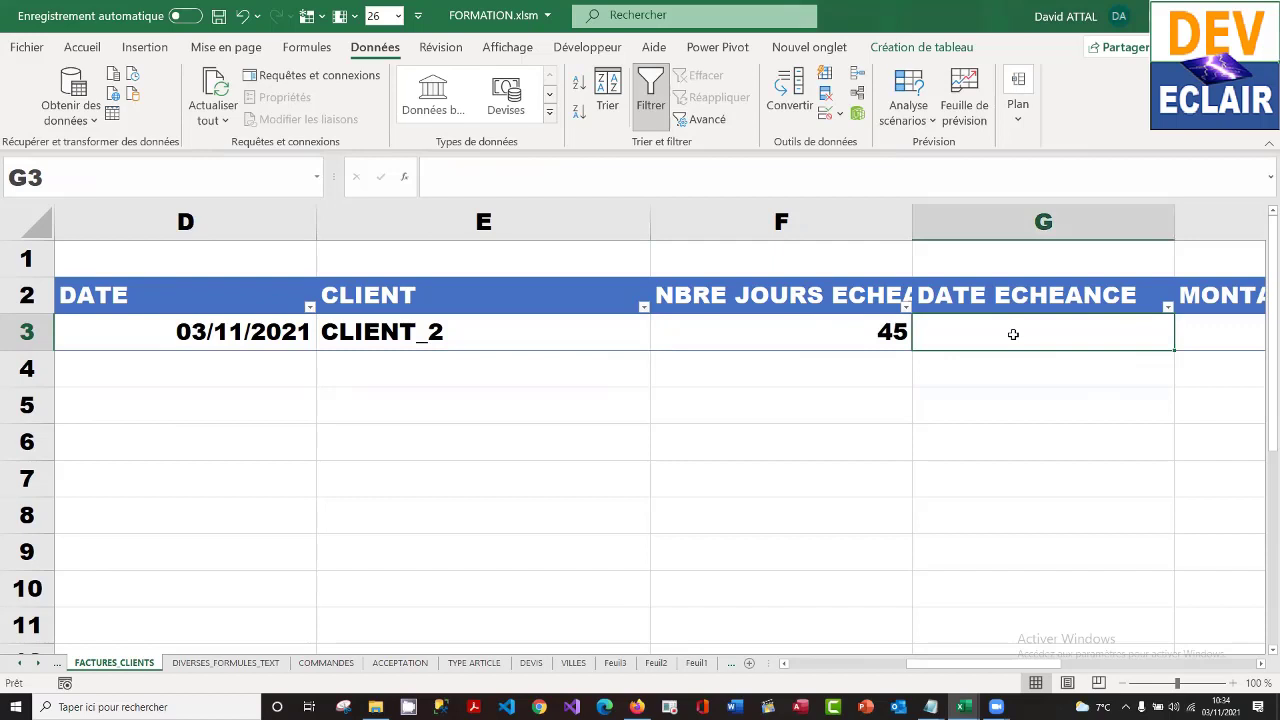
type("=")
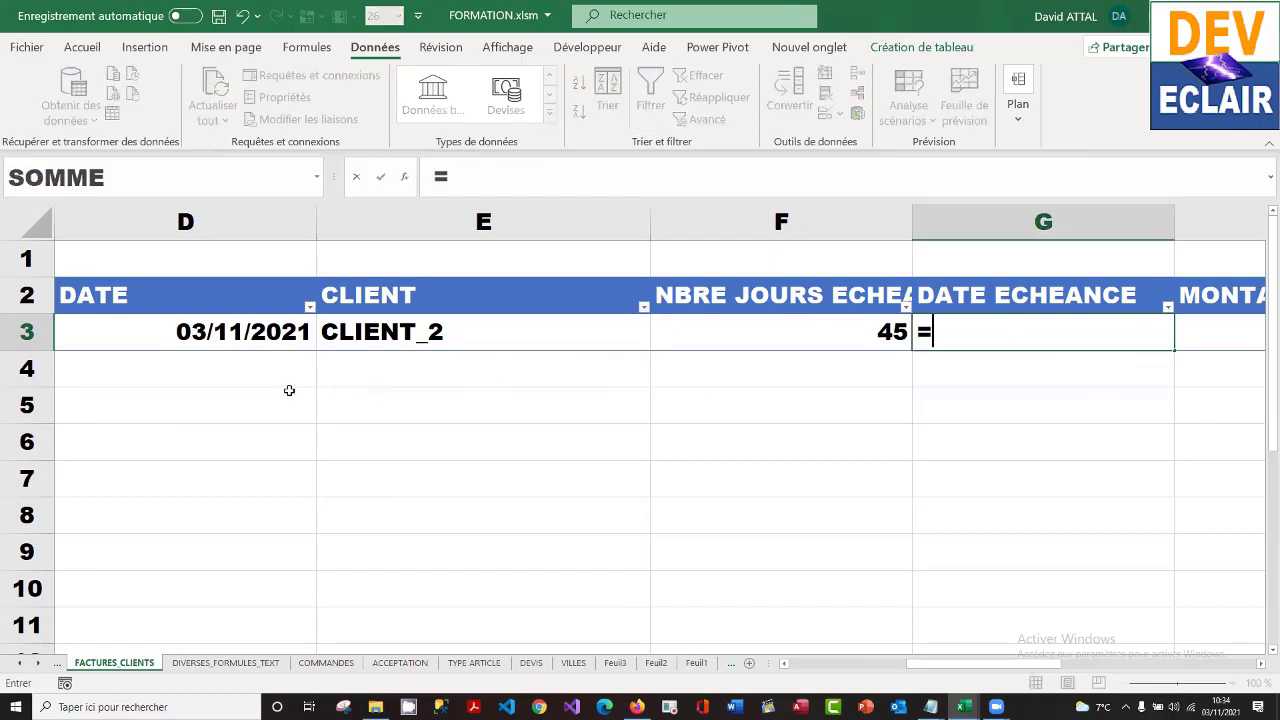
left_click(223, 338)
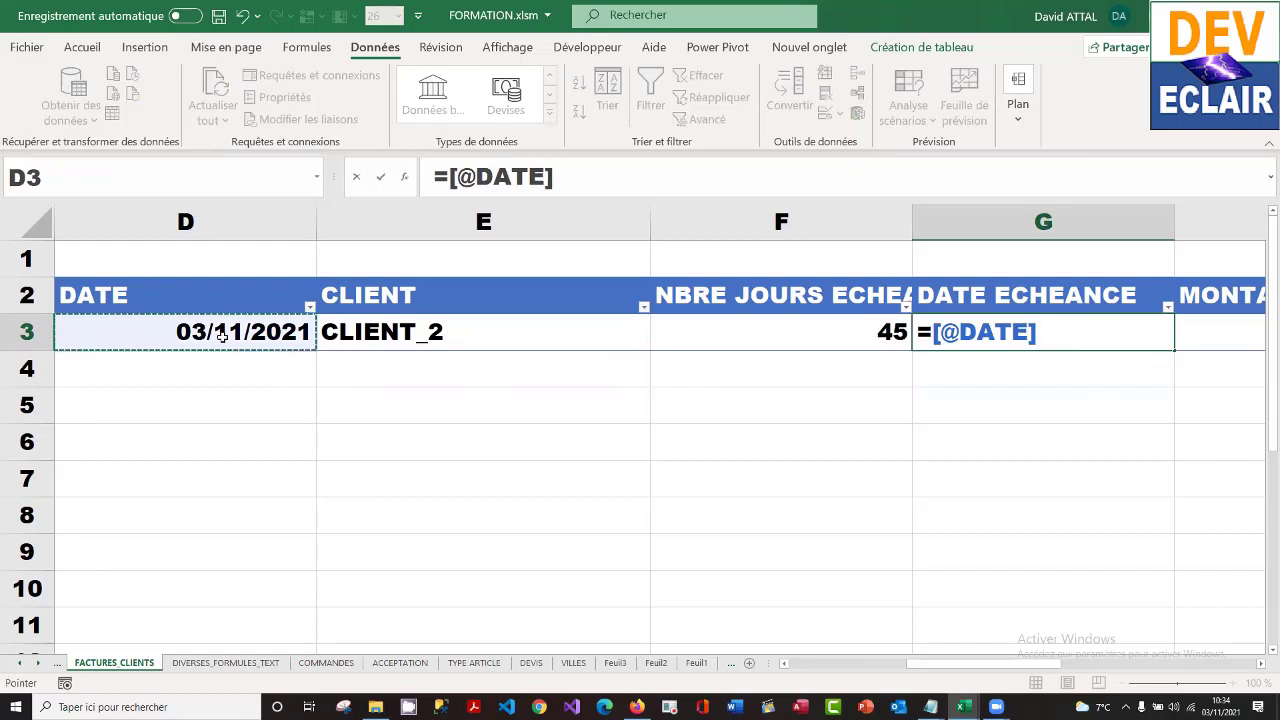
type("+")
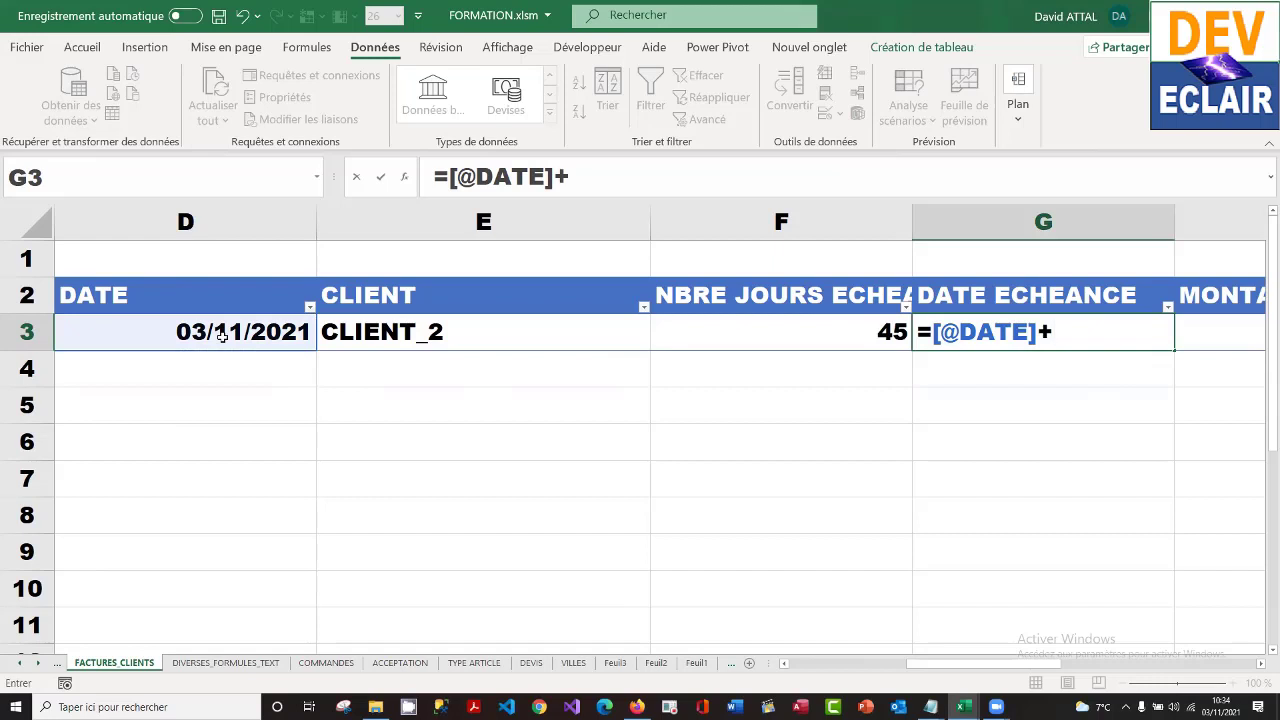
left_click(826, 338)
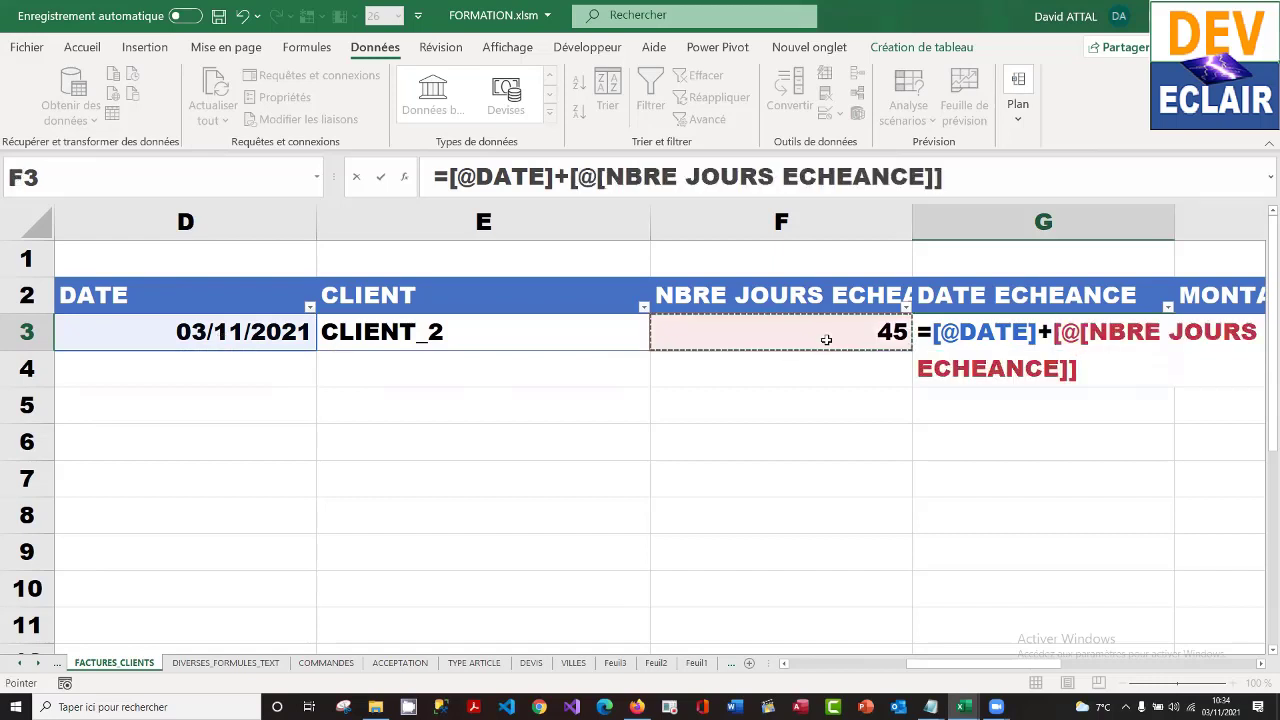
key("Return")
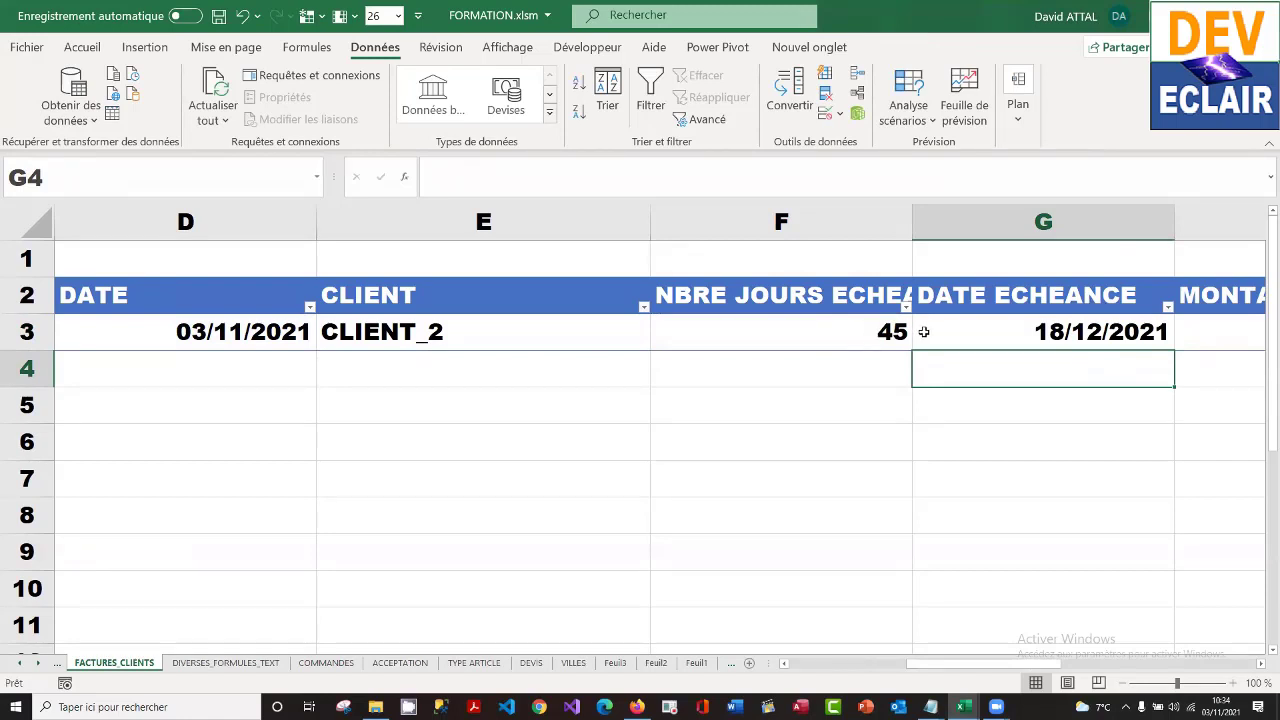
left_click(1012, 327)
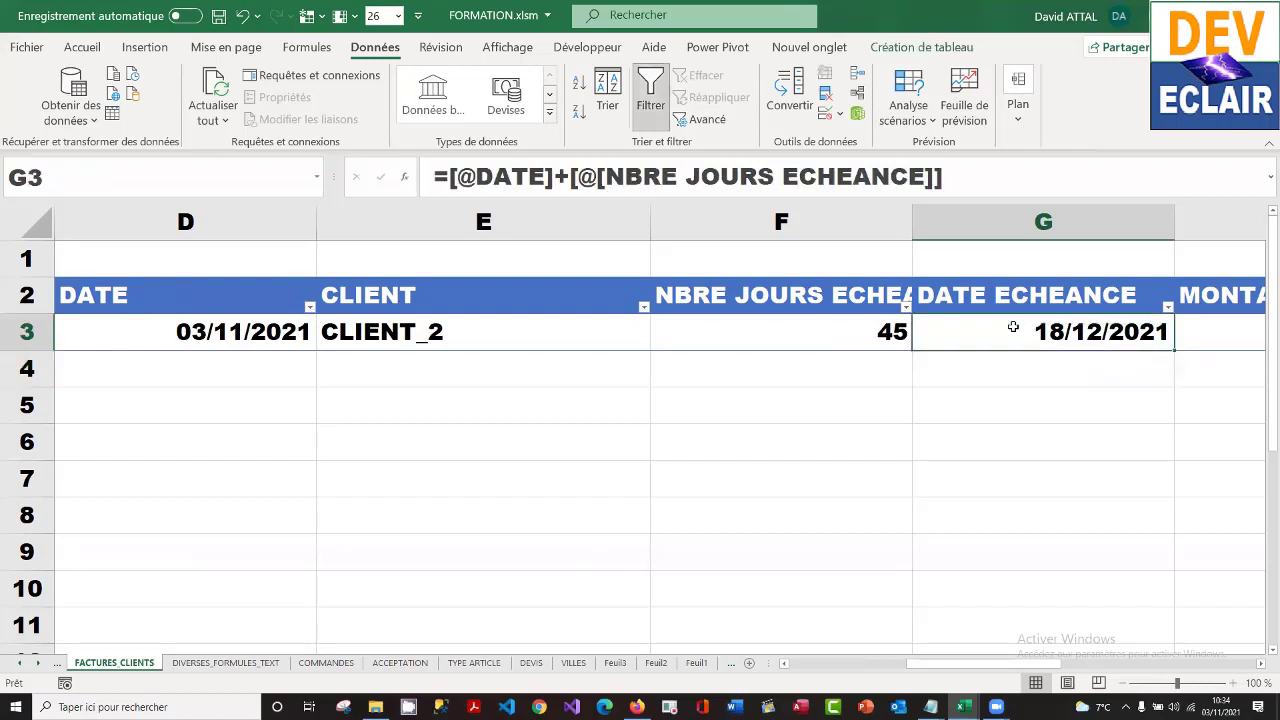
key("Delete")
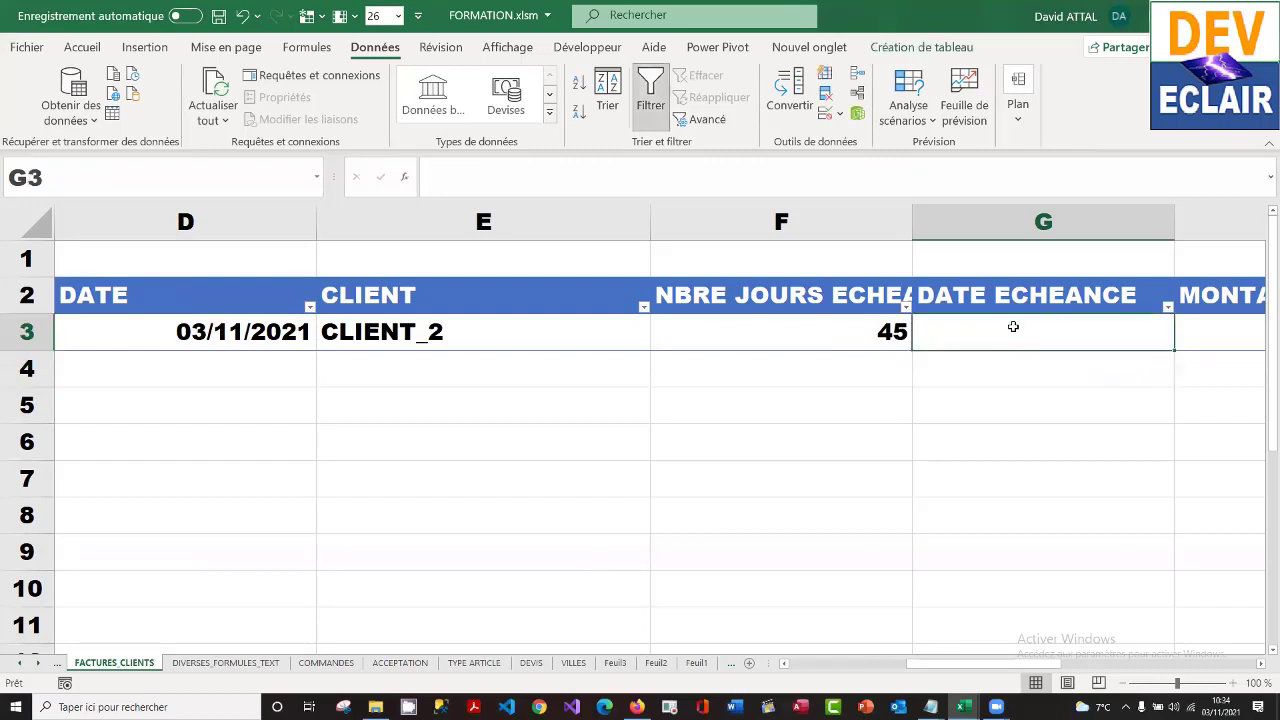
type("=")
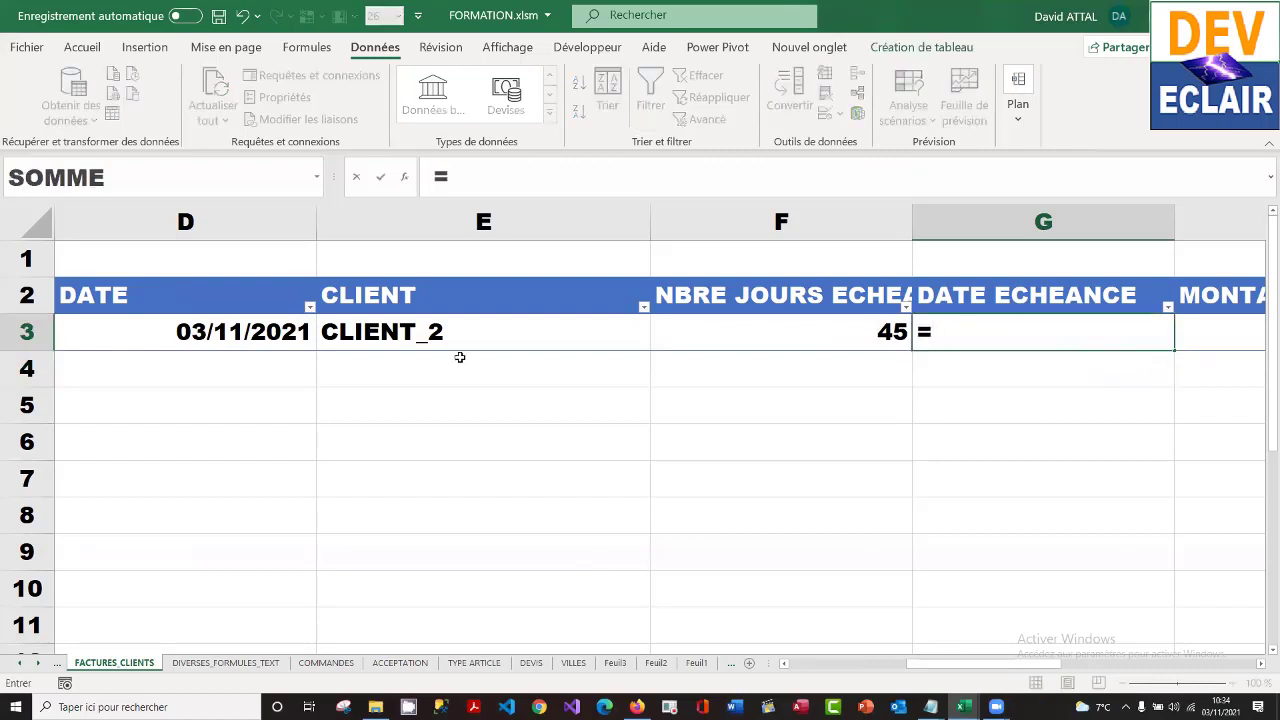
left_click(237, 333)
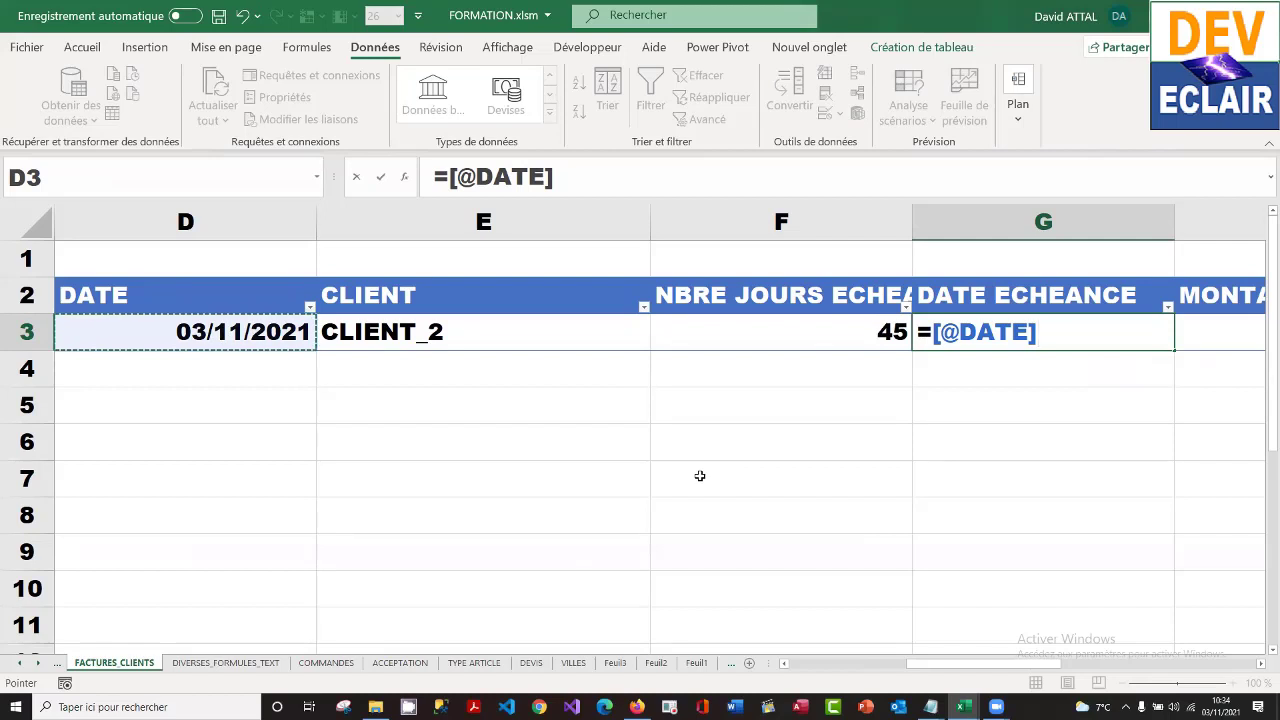
type("+")
left_click(826, 330)
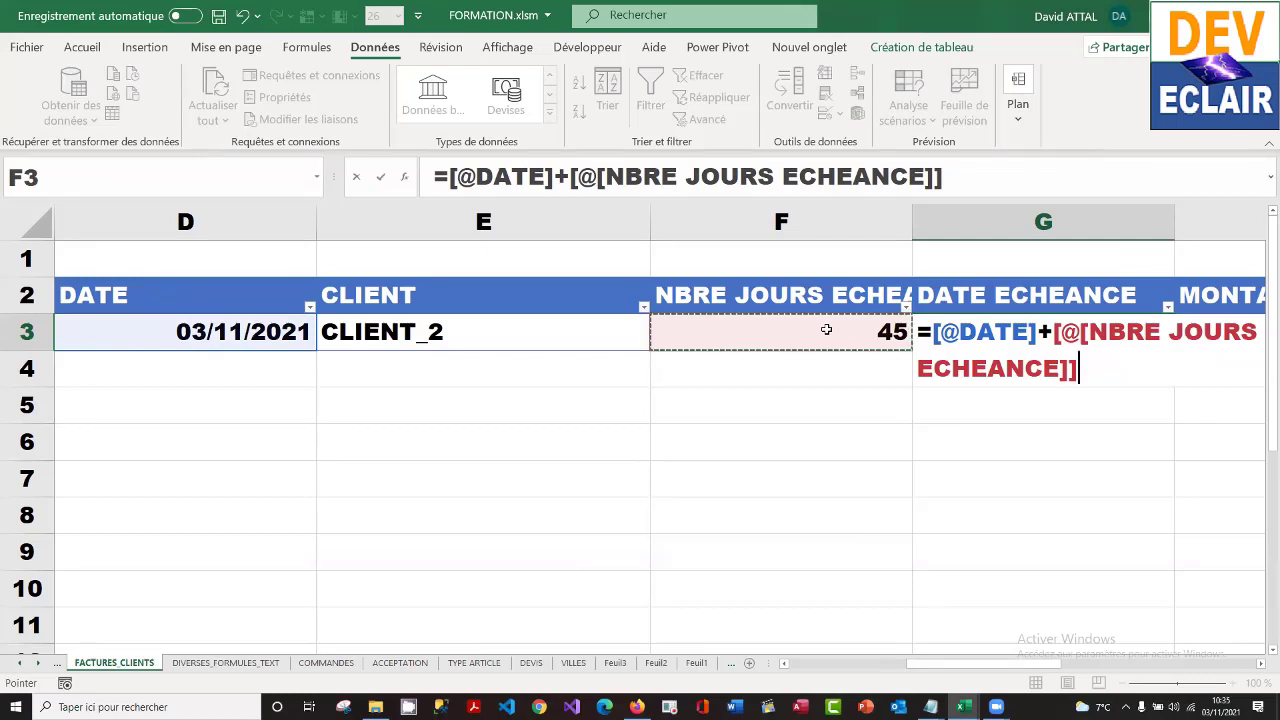
key("Return")
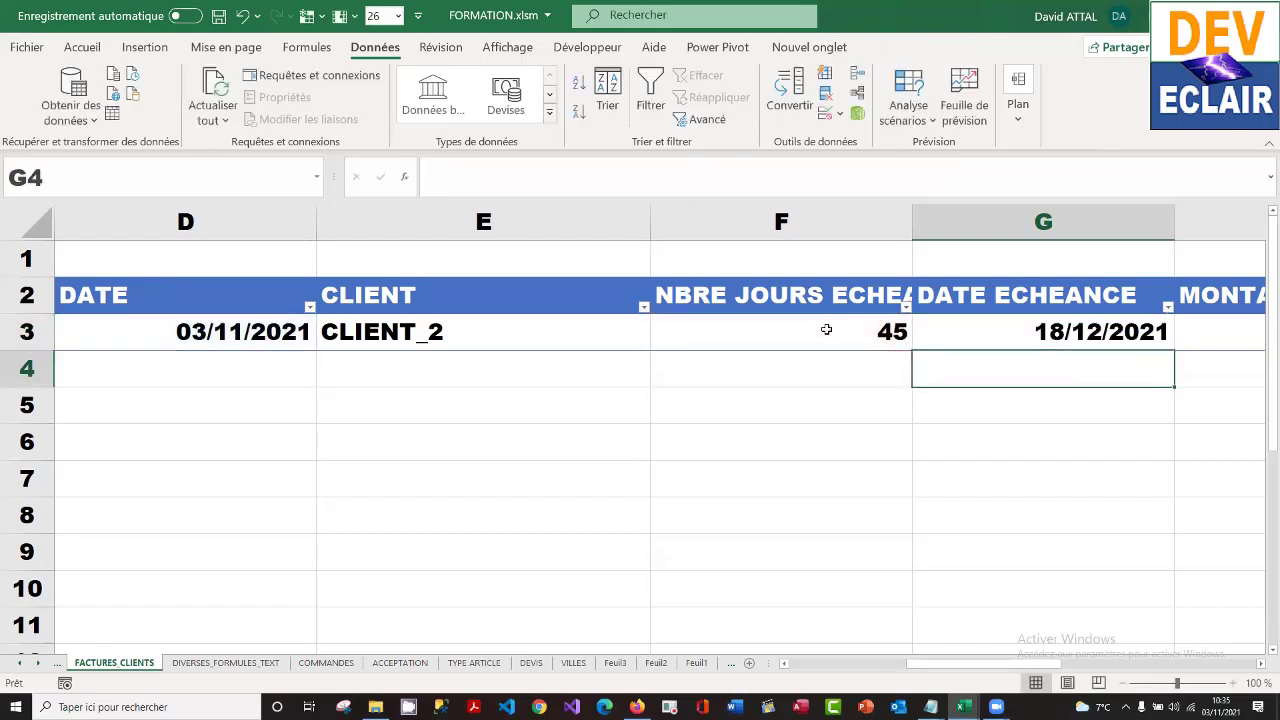
- Format the due date in G3 as Nombre with 0 decimal places
left_click(1068, 332)
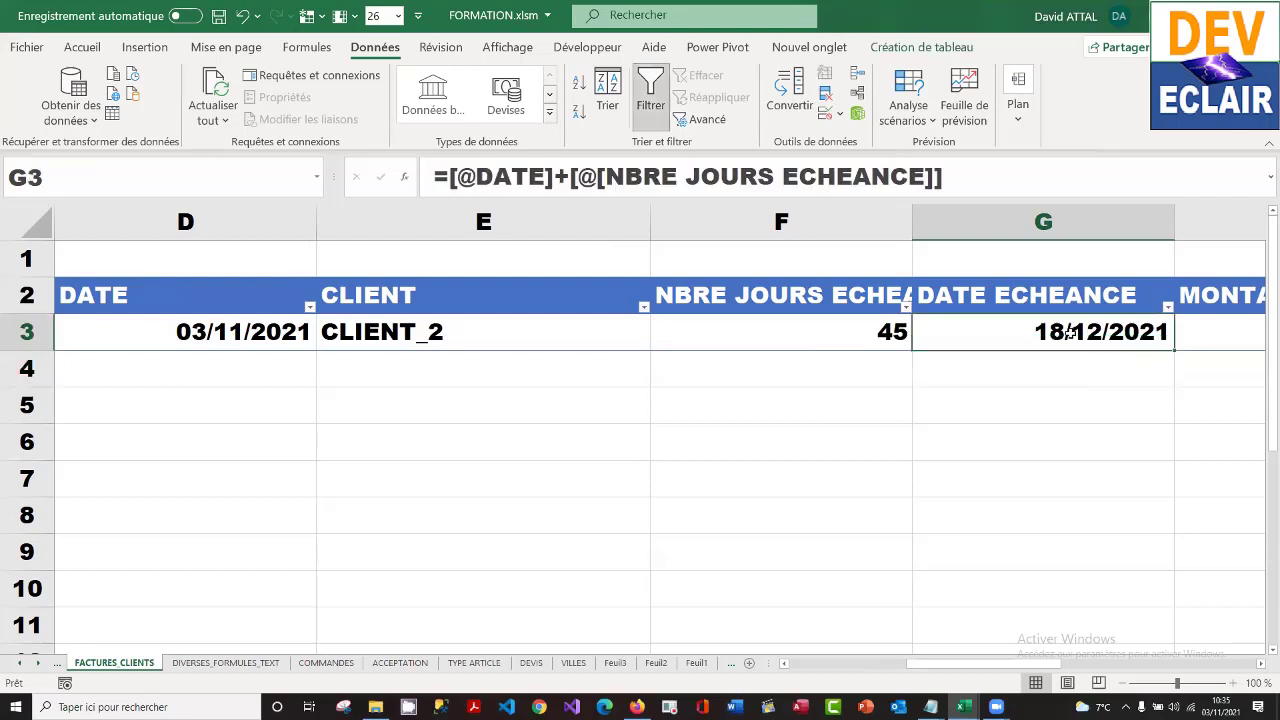
right_click(1056, 332)
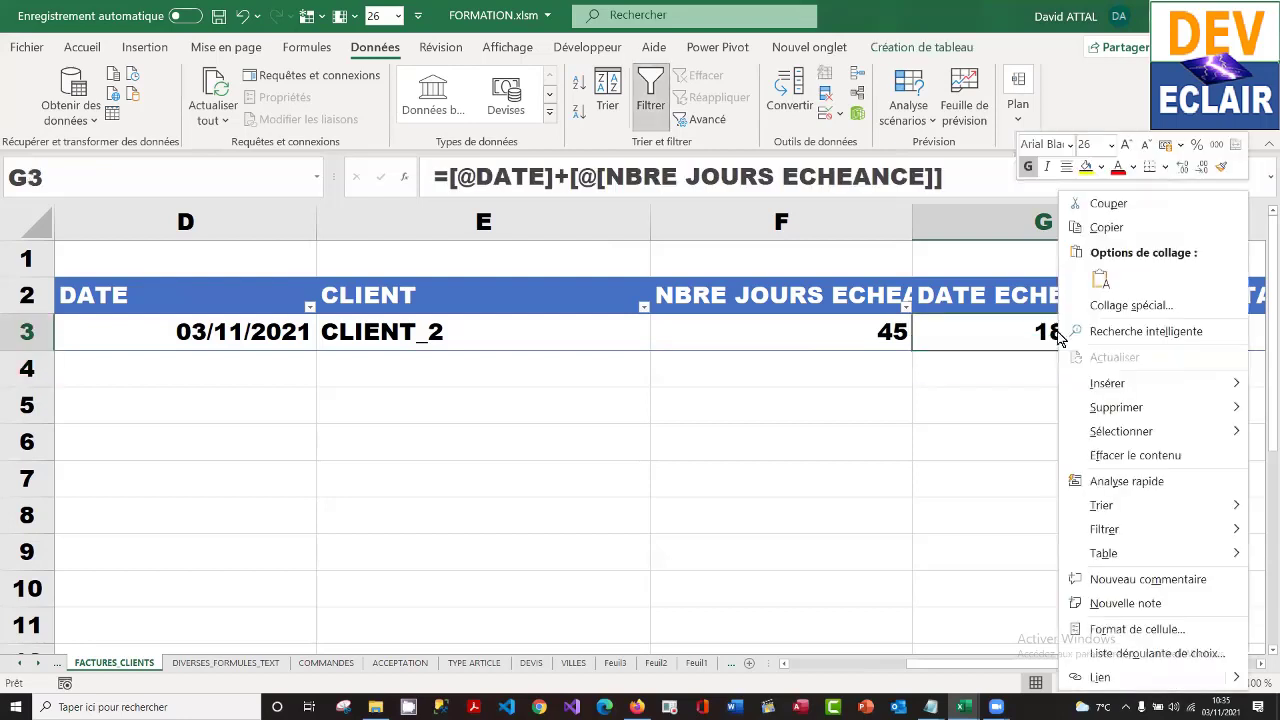
left_click(1170, 630)
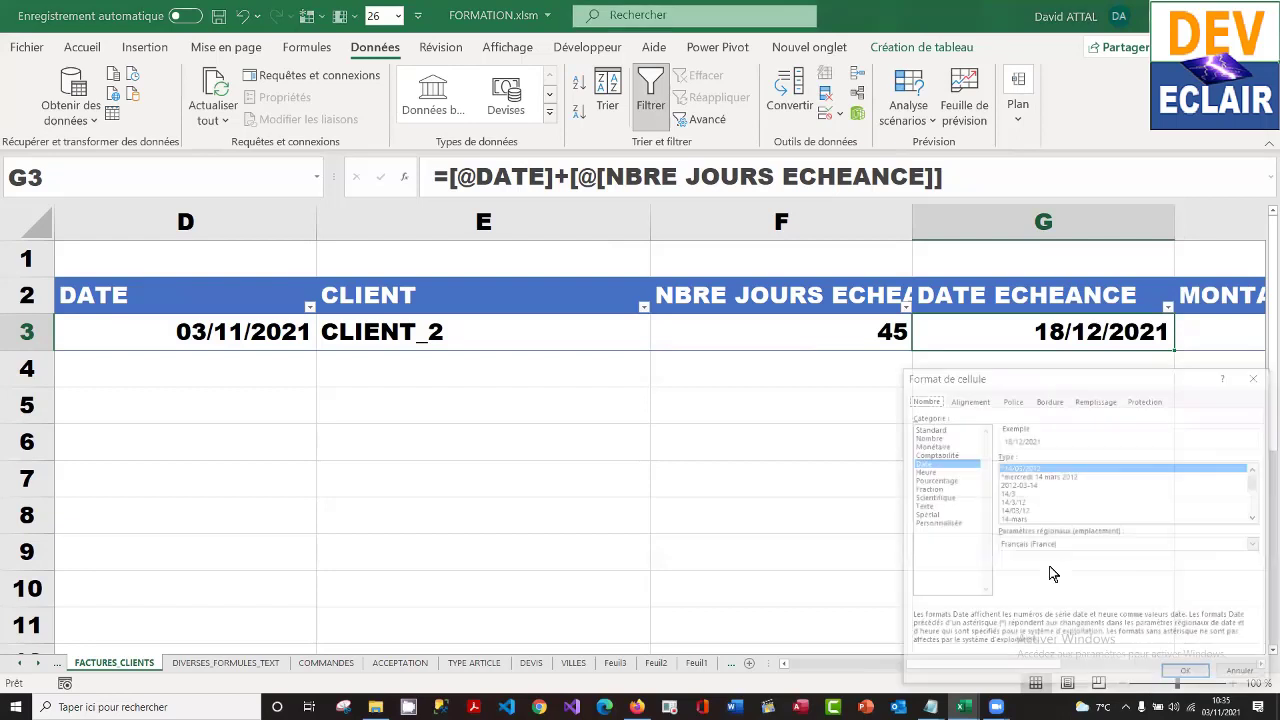
left_click(936, 438)
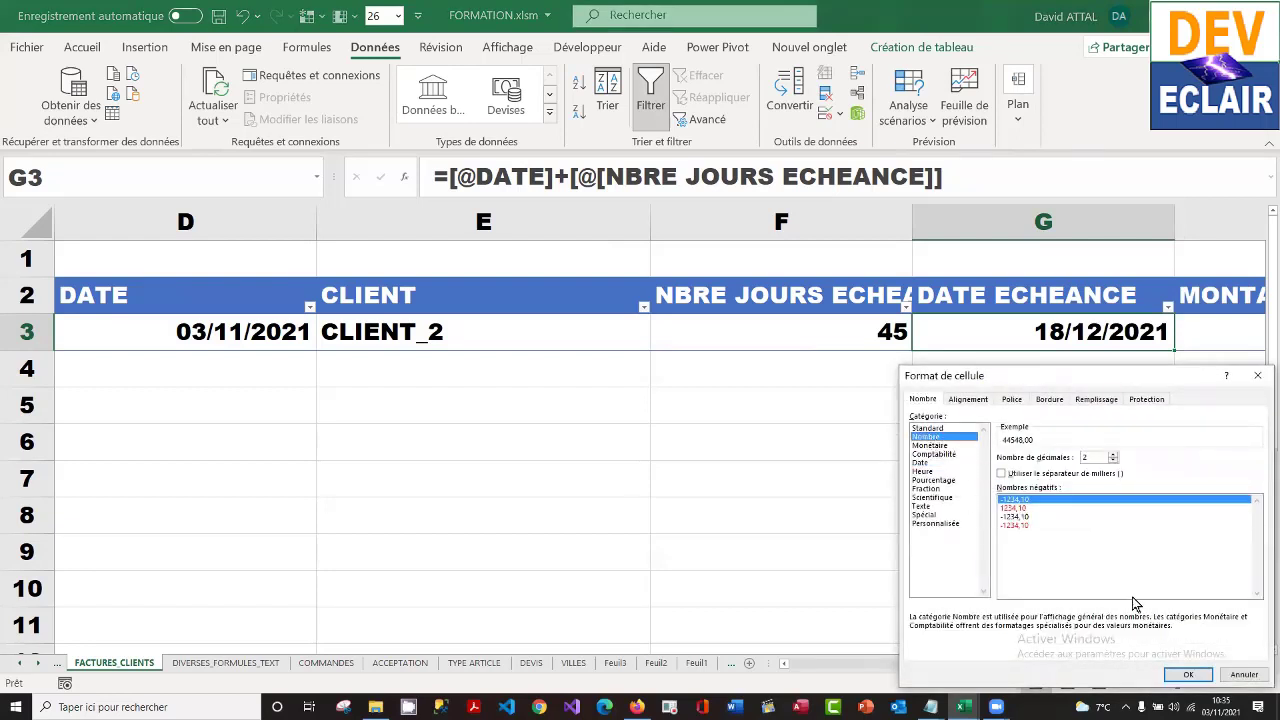
left_click(1116, 459)
left_click(1116, 459)
left_click(1188, 675)
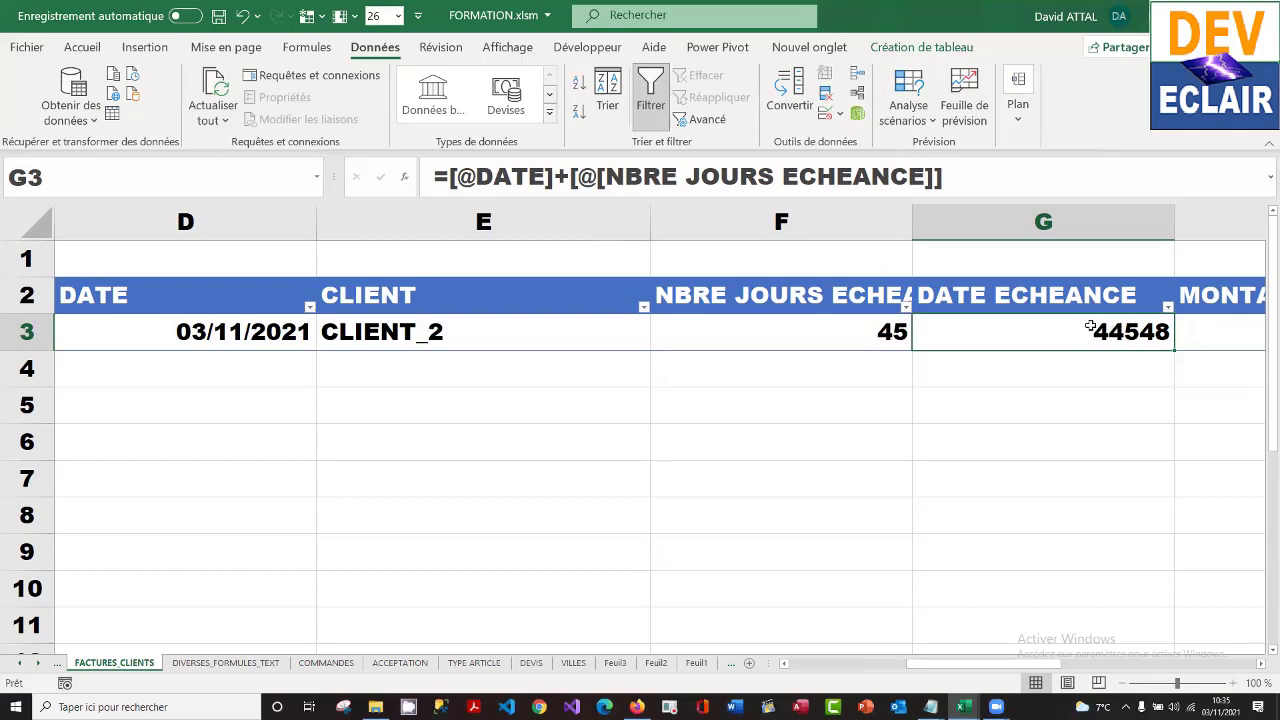
- Restore the Date format with type *14/03/2012 on cell G3 under DATE ECHEANCE
right_click(1092, 330)
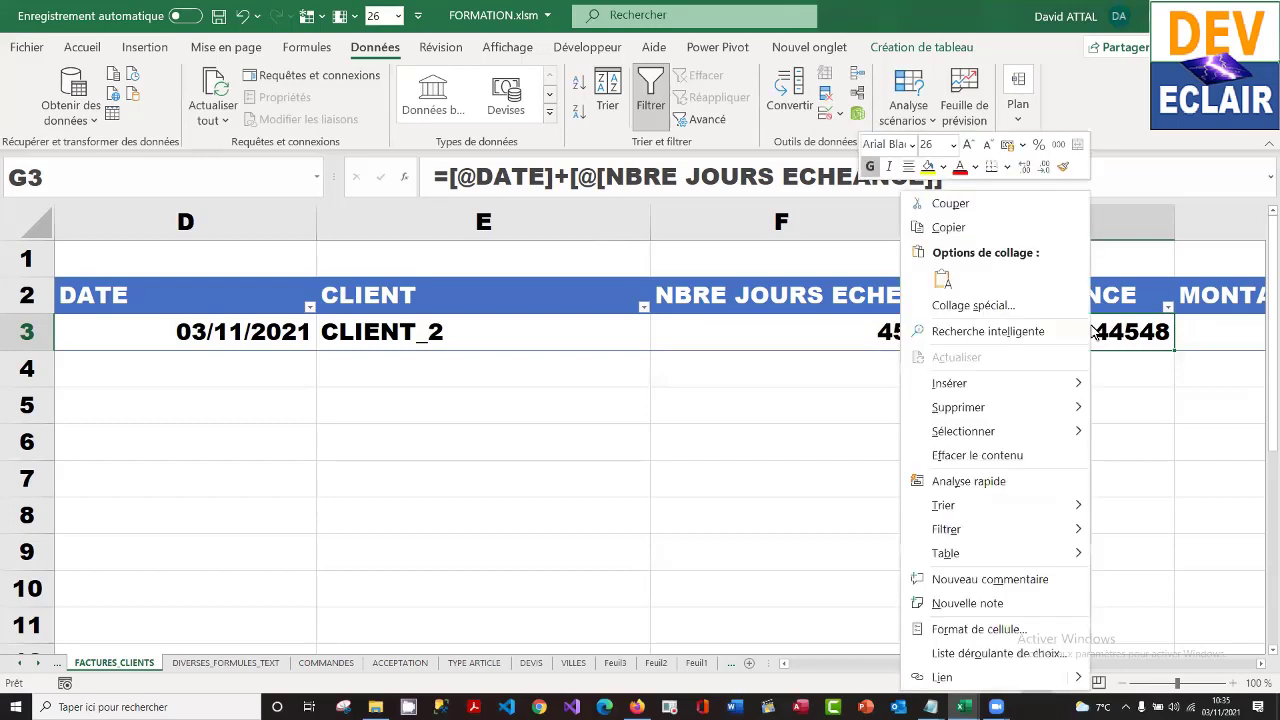
left_click(978, 628)
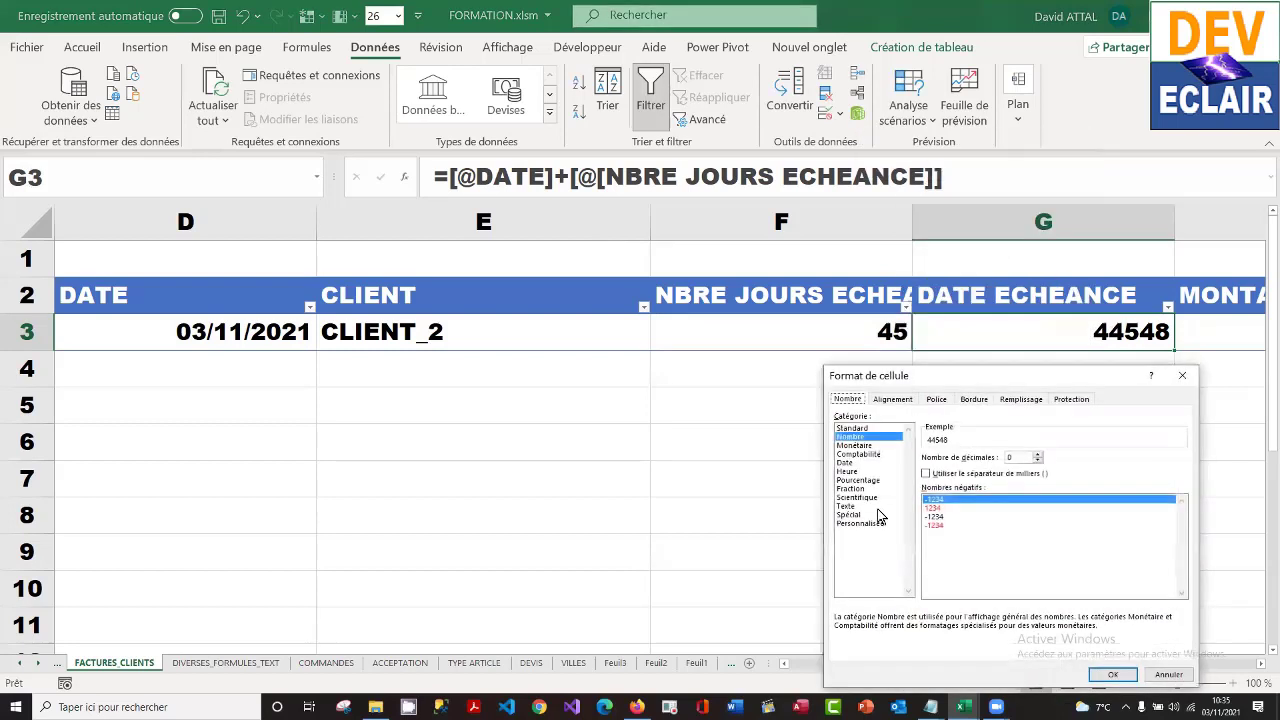
left_click(850, 463)
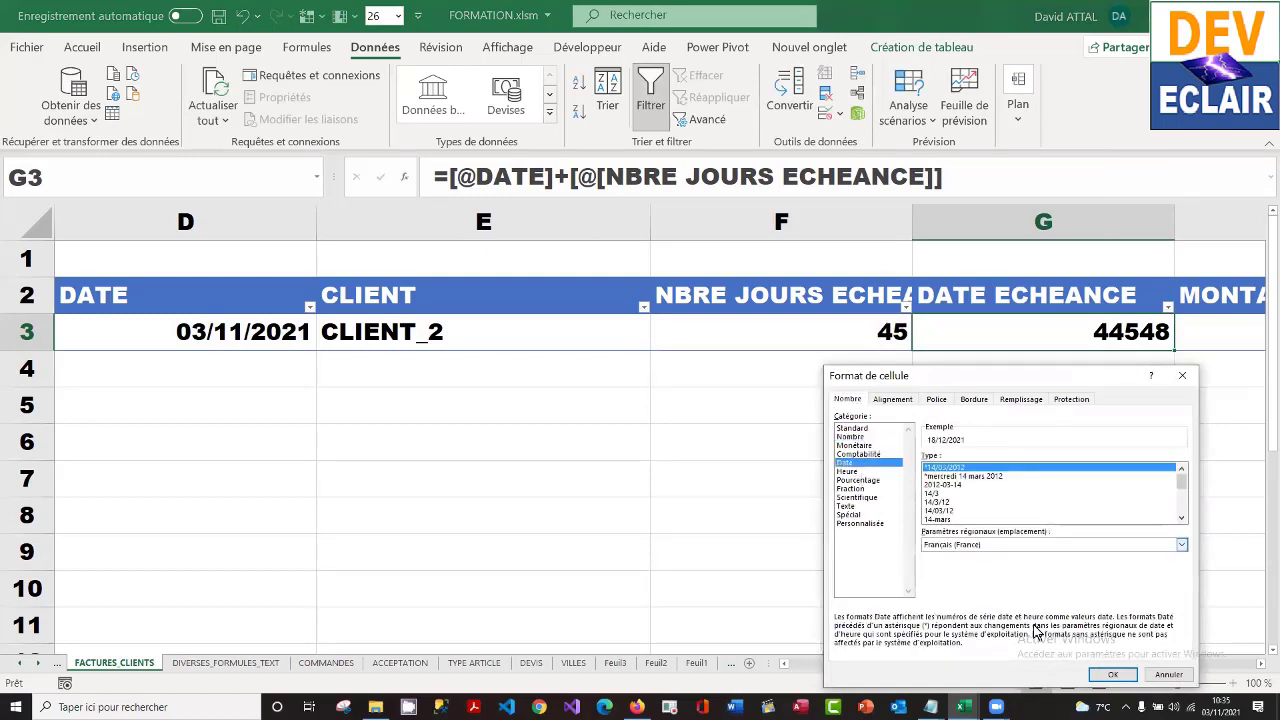
left_click(1112, 674)
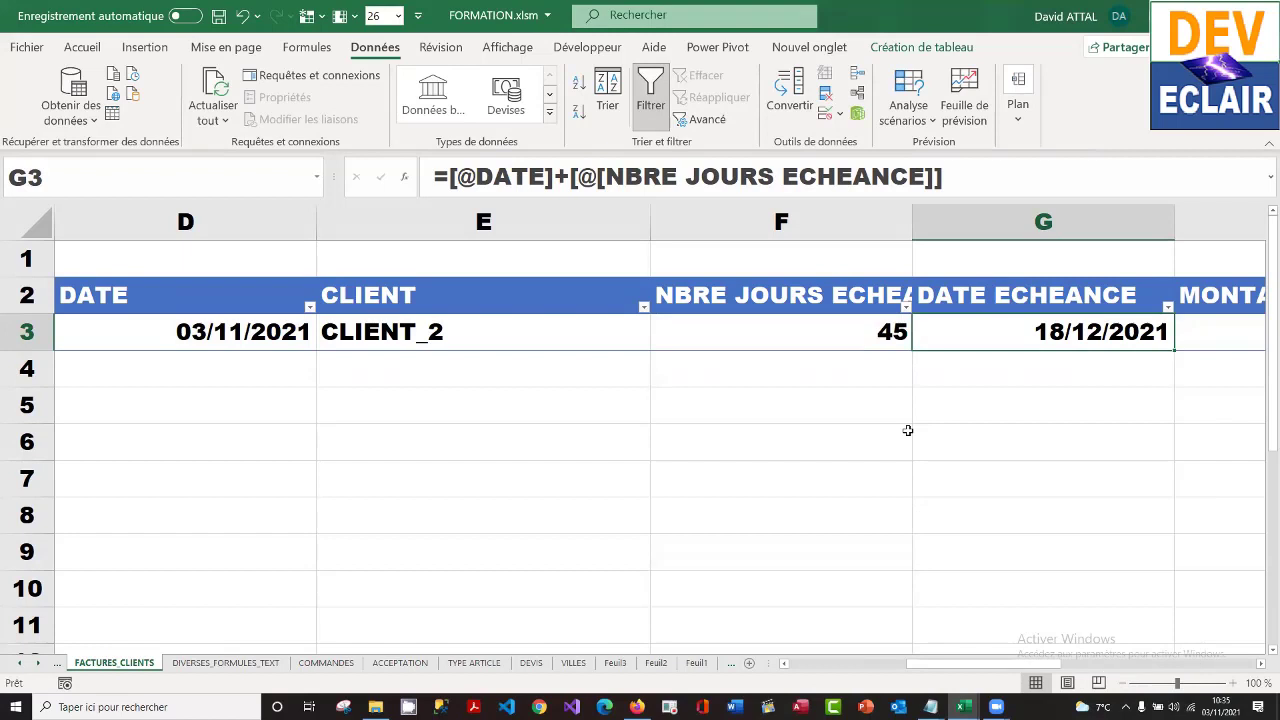
- Enter 1500 in H3 under MONTANT HT
key("Right")
key("Right")
key("Left")
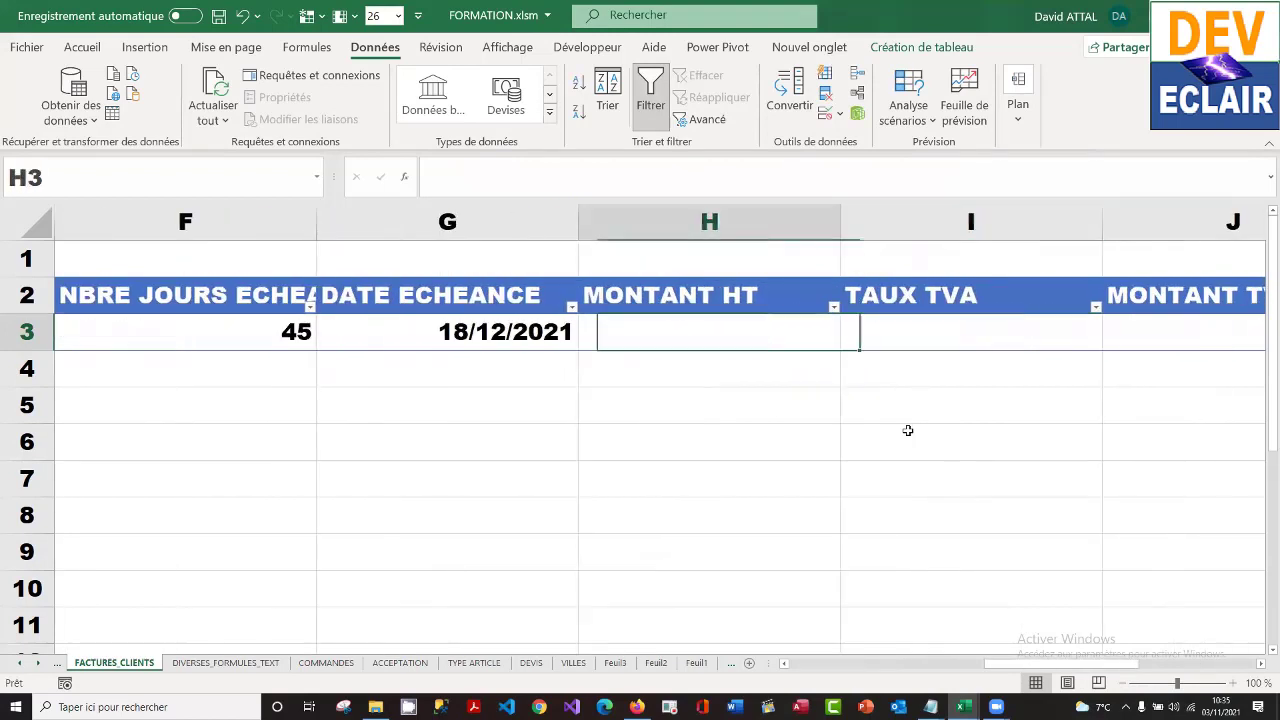
type("1500")
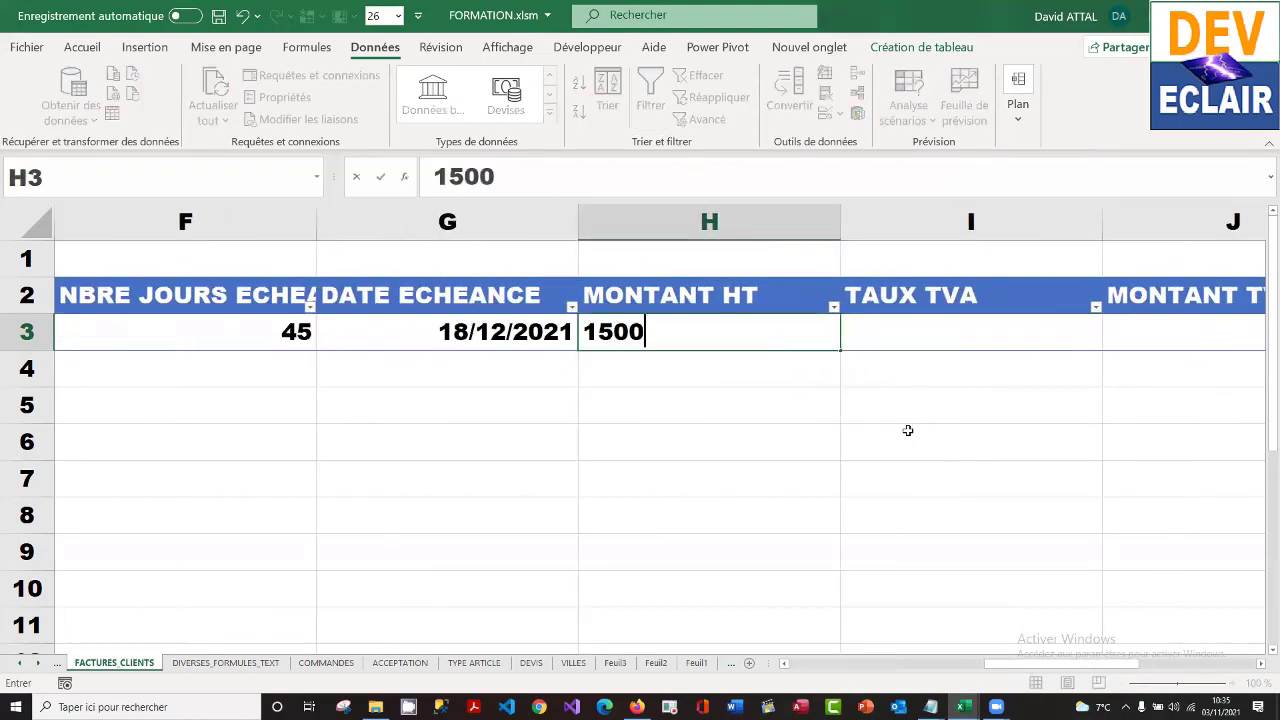
key("Return")
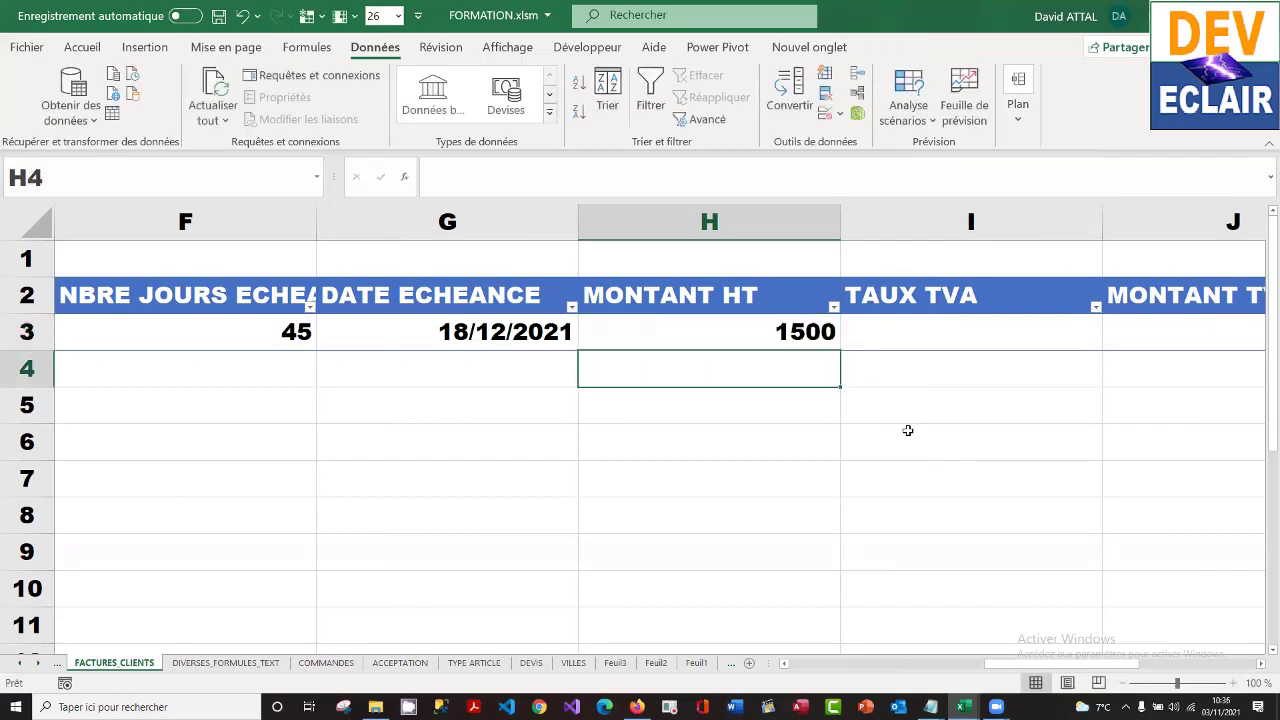
- Format the MONTANT HT amount in H3 with the Monétaire category
right_click(786, 338)
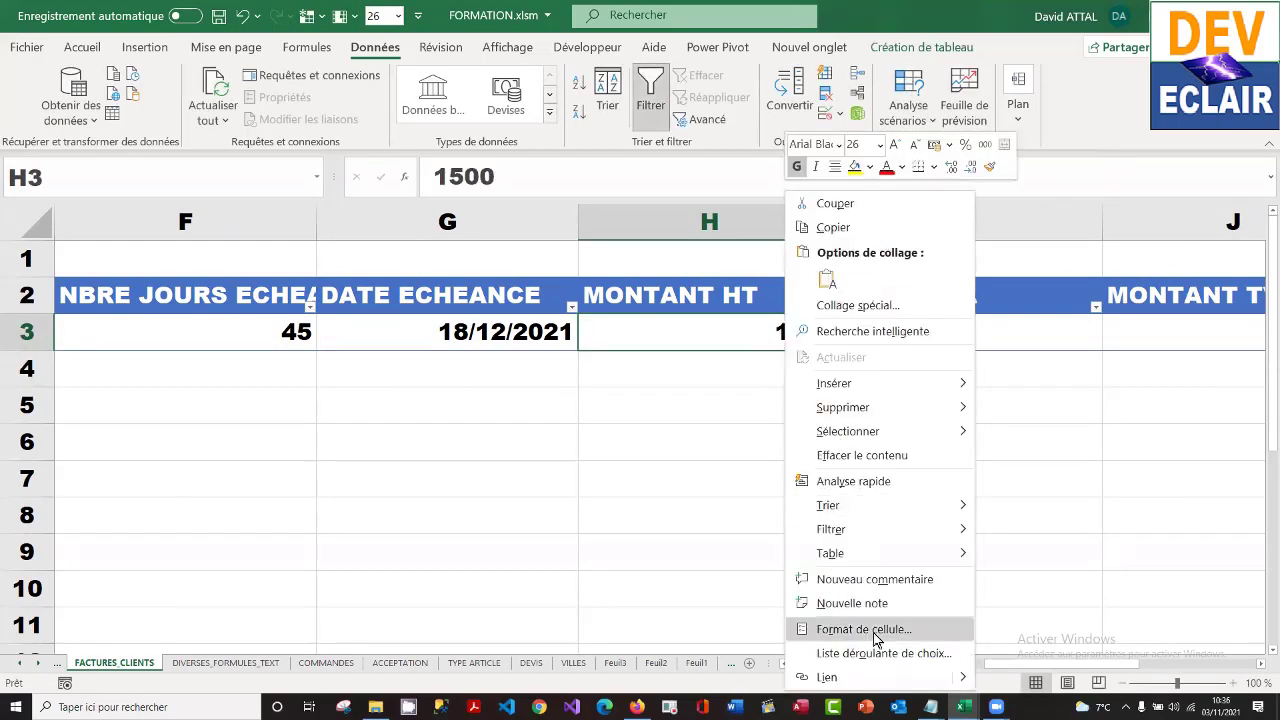
left_click(895, 631)
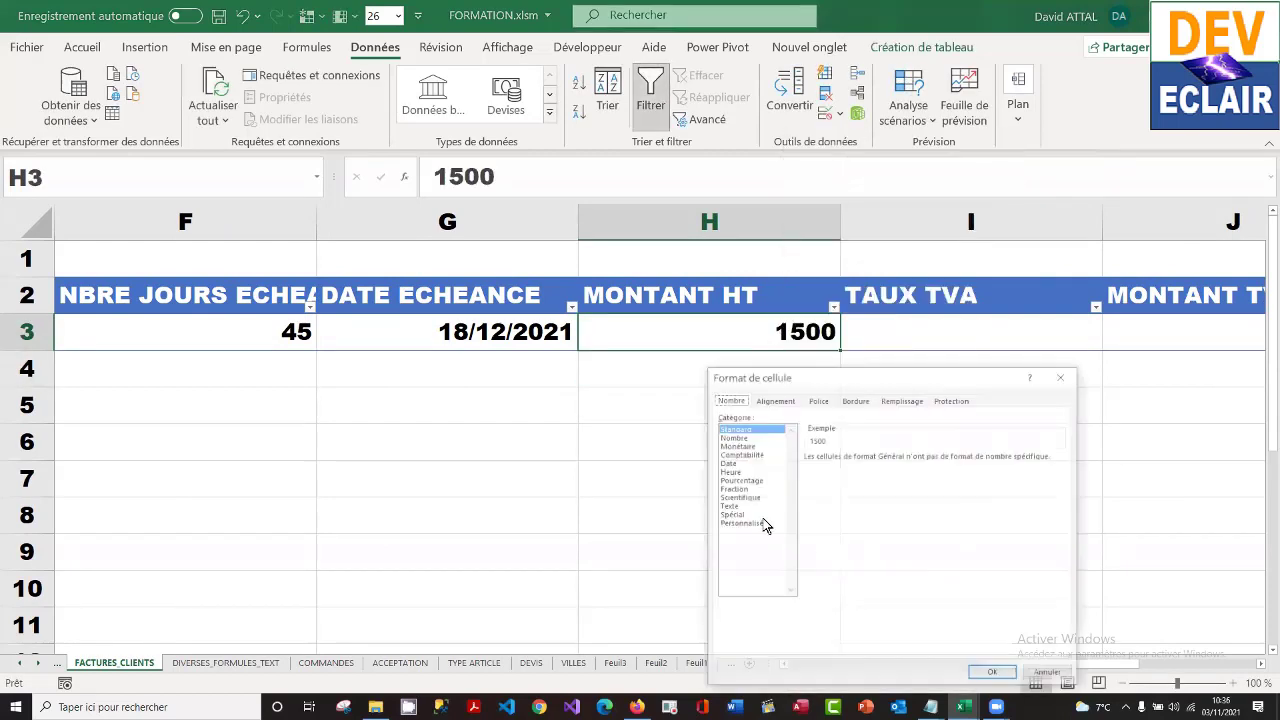
left_click(745, 445)
left_click(994, 675)
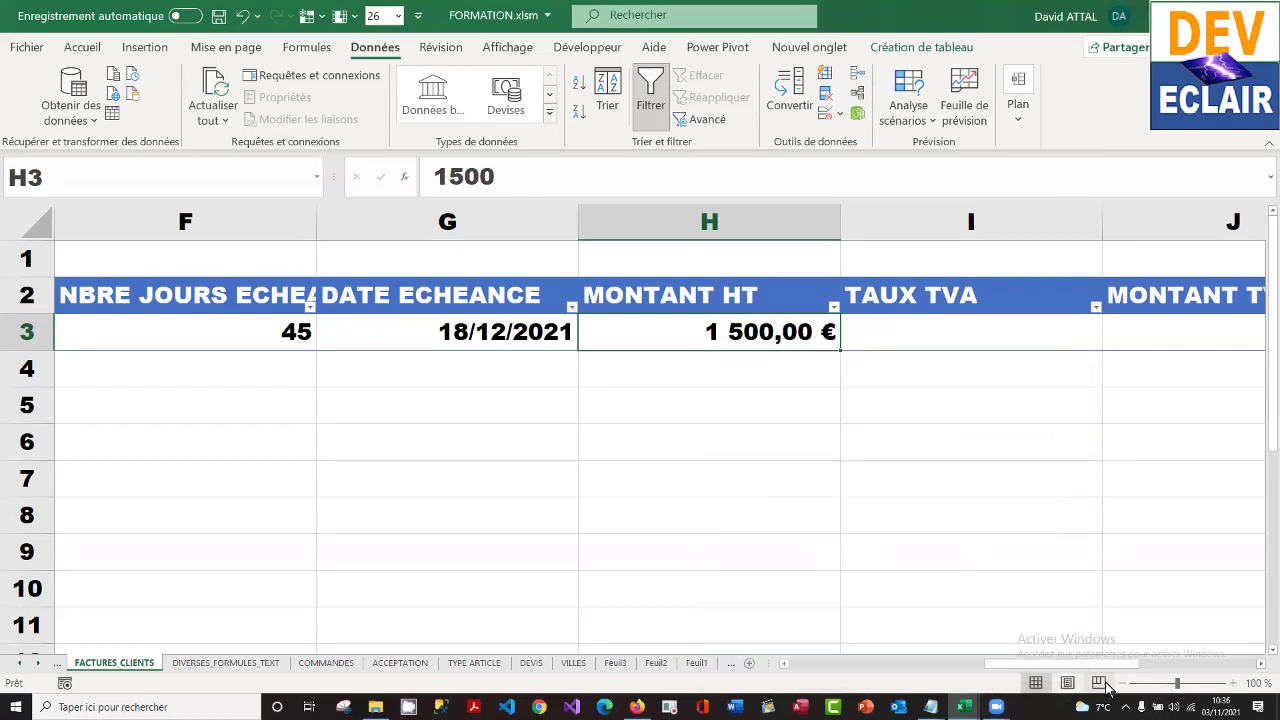
- Examine the article types and their TAUX TVA values on the TYPE ARTICLE sheet, and return to I3 on FACTURES_CLIENTS
left_click(1010, 329)
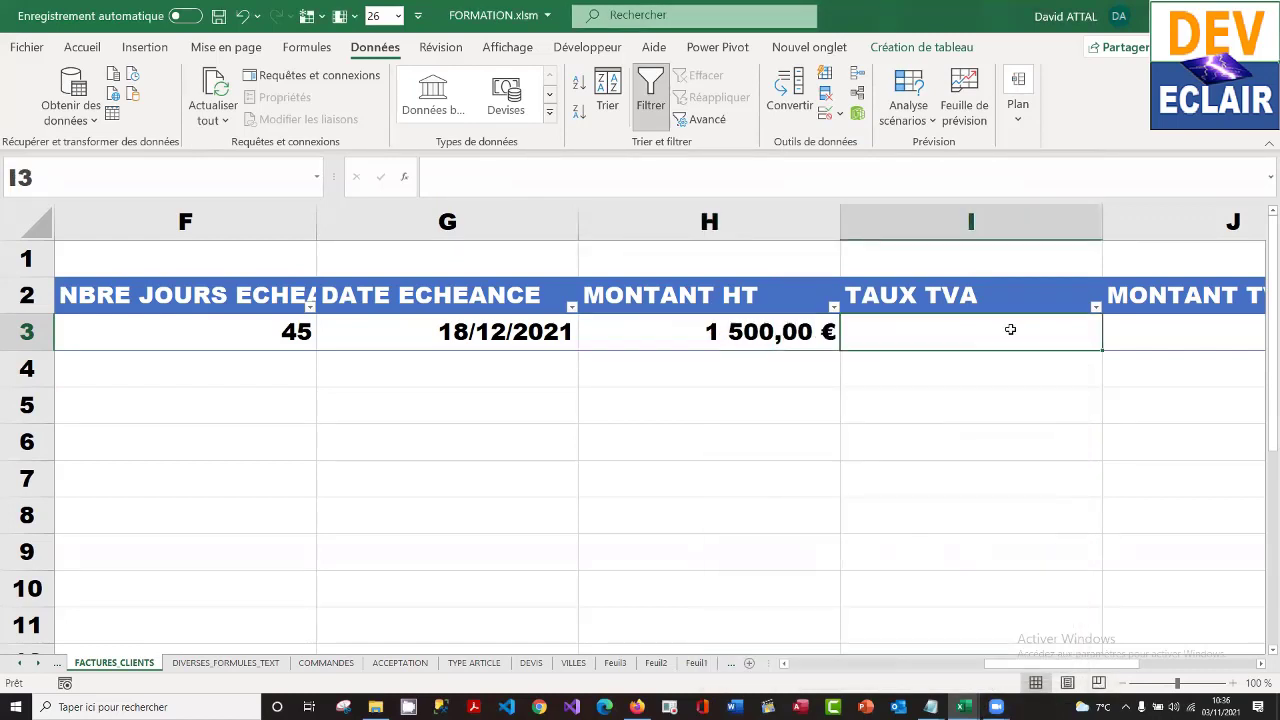
key("Right")
key("Left")
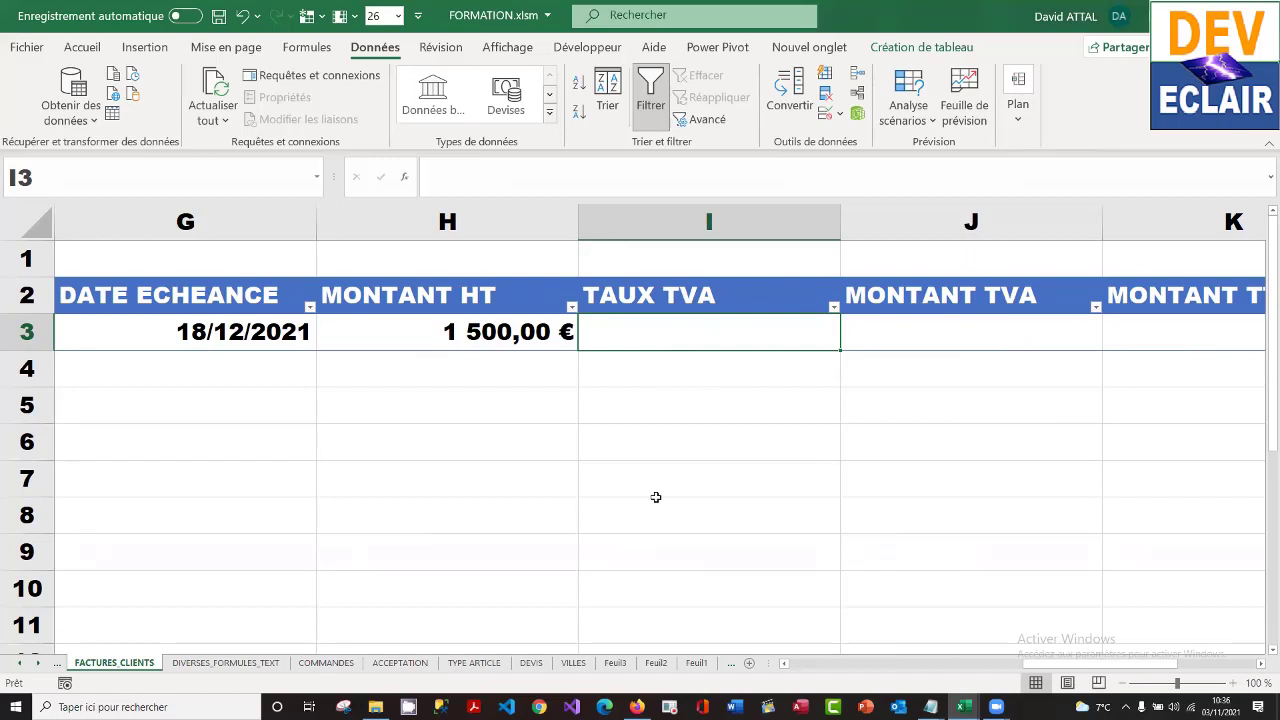
left_click(470, 664)
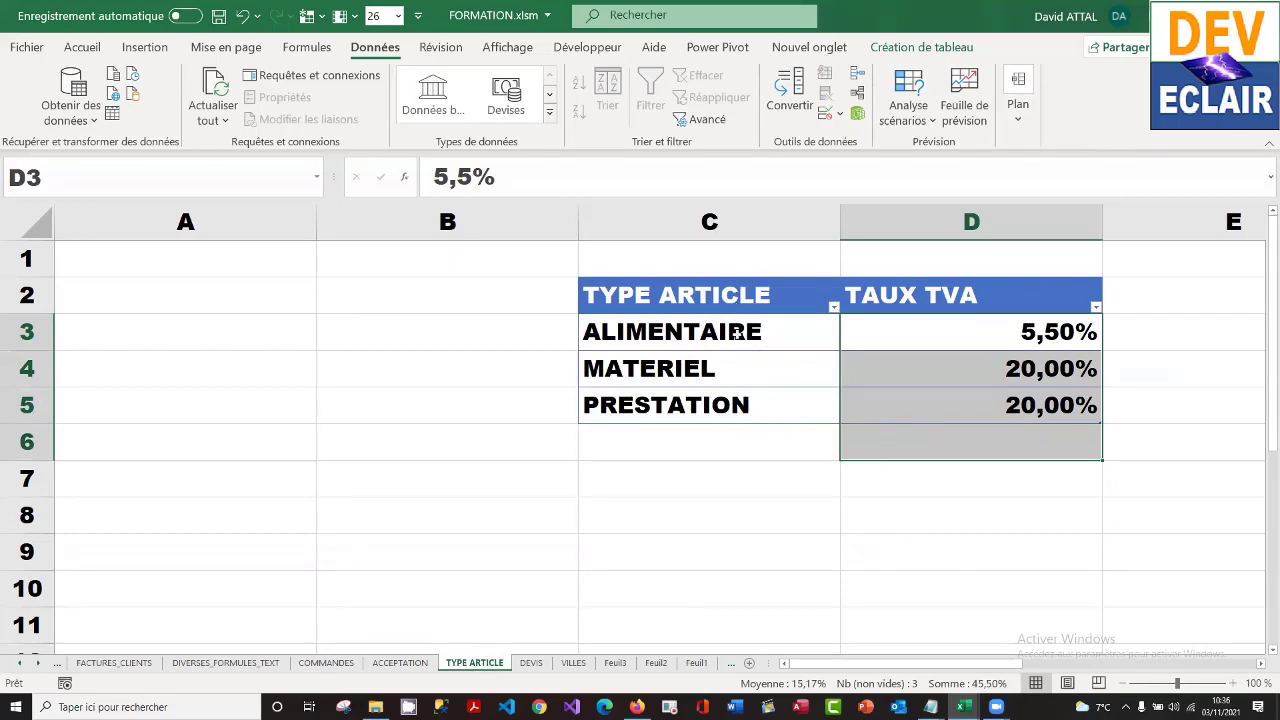
left_click_drag(722, 294, 735, 455)
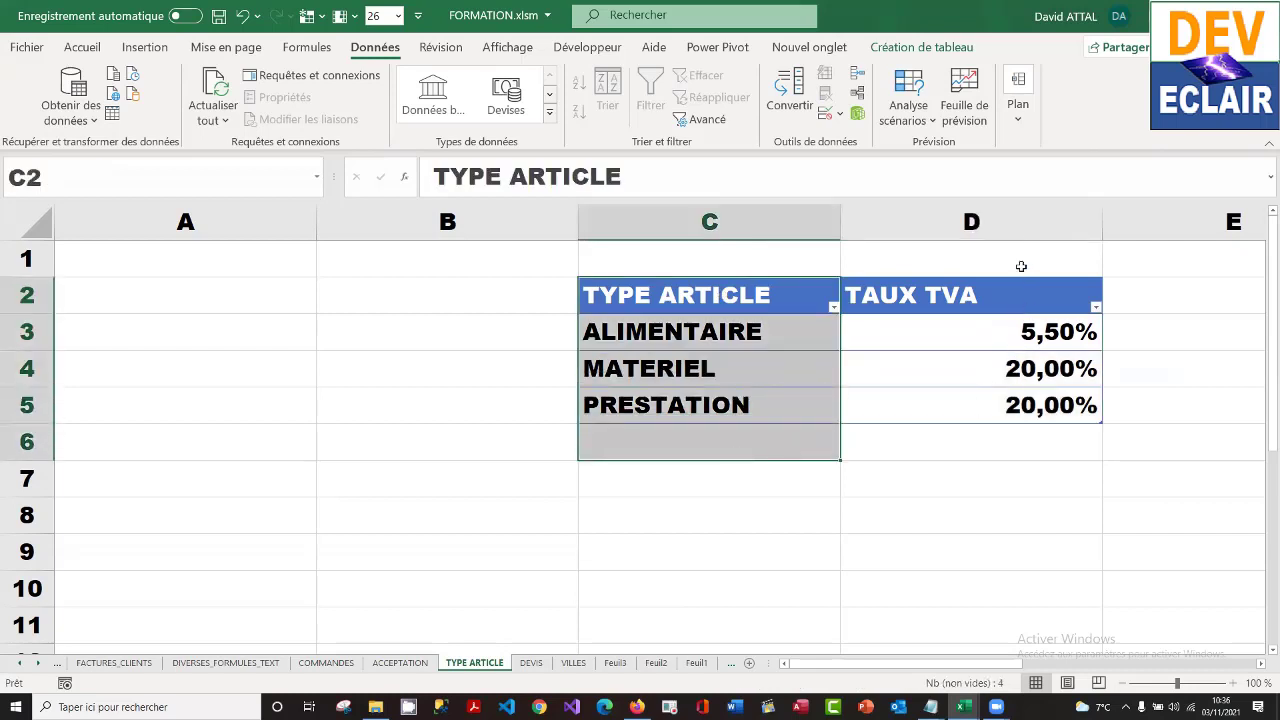
left_click_drag(1020, 263, 1018, 426)
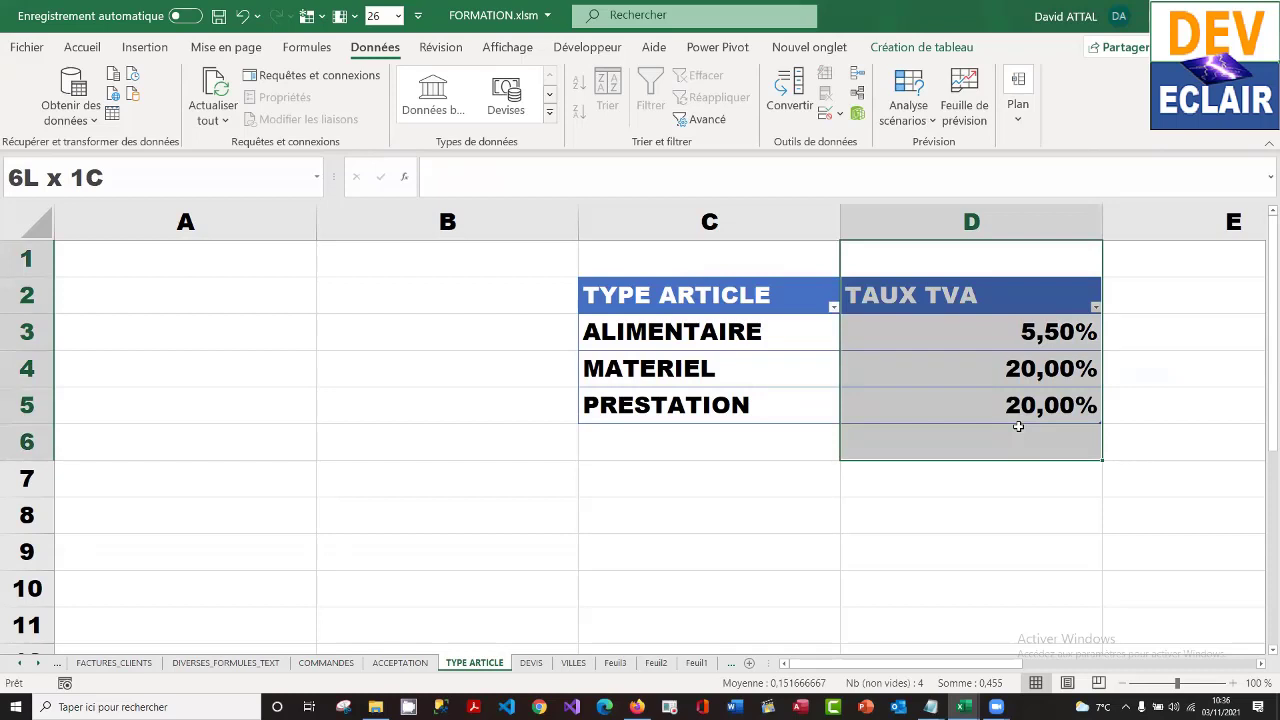
left_click_drag(1018, 426, 1018, 426)
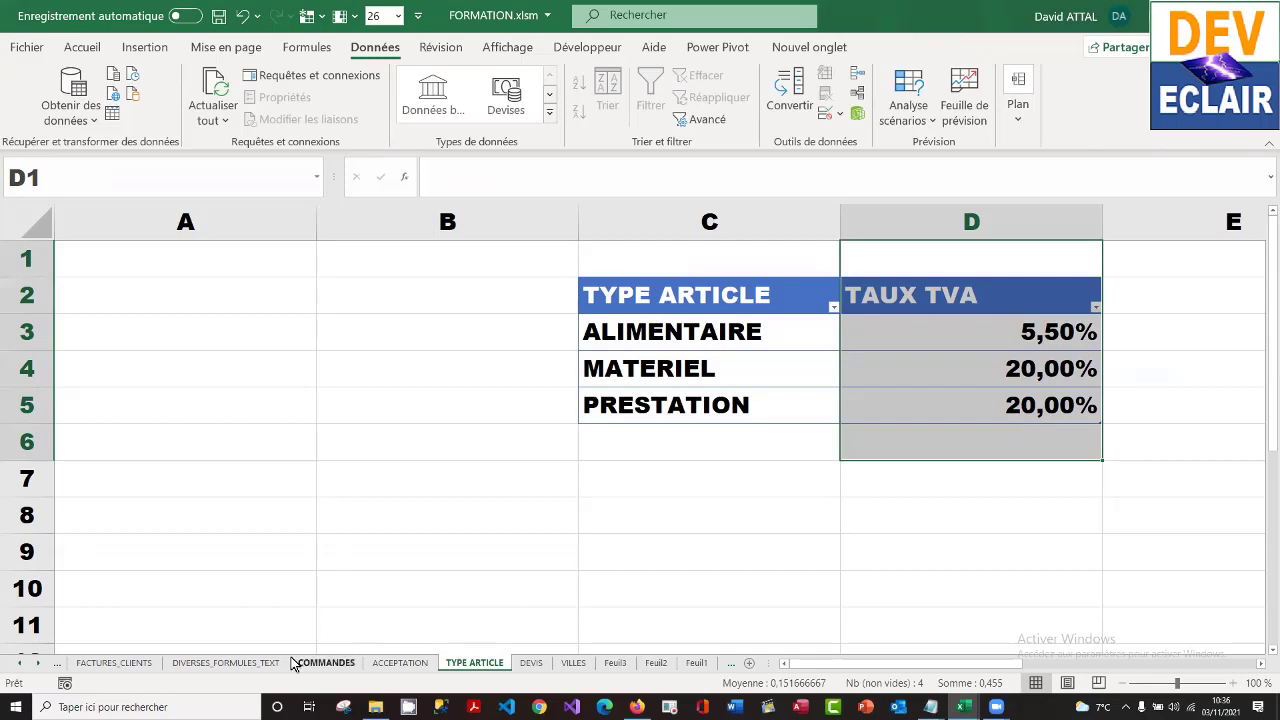
left_click(112, 663)
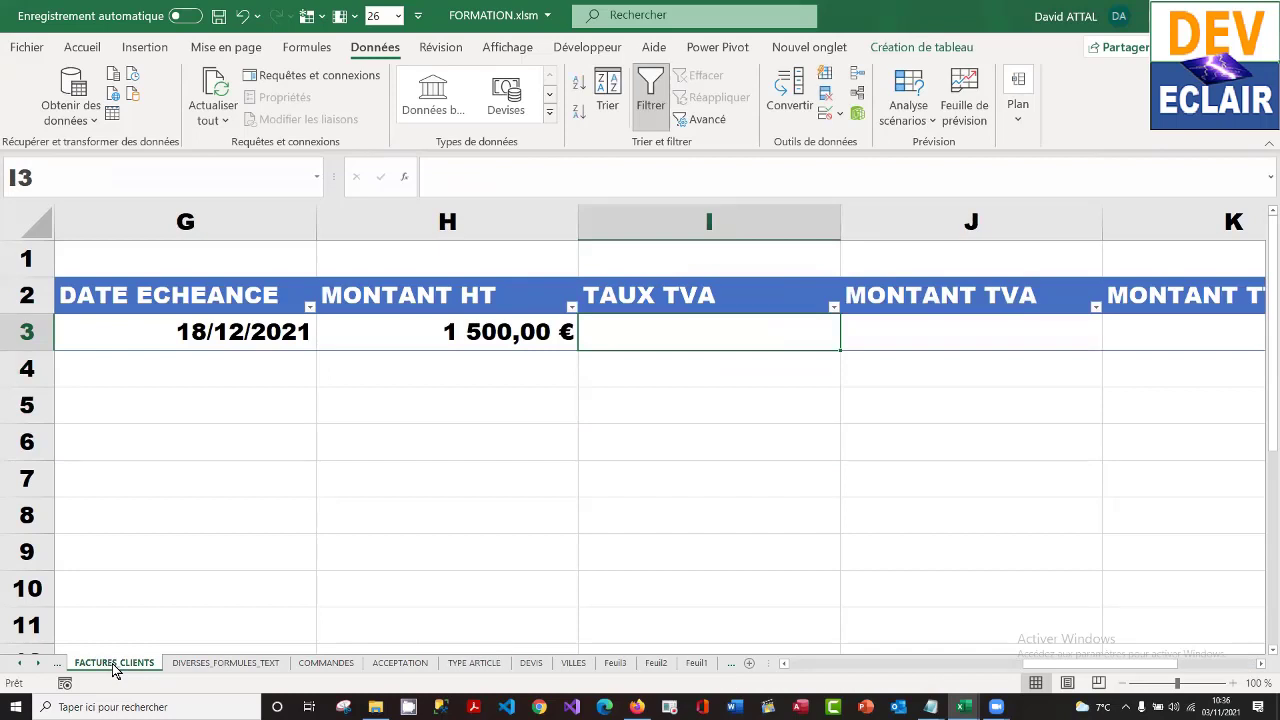
left_click(474, 663)
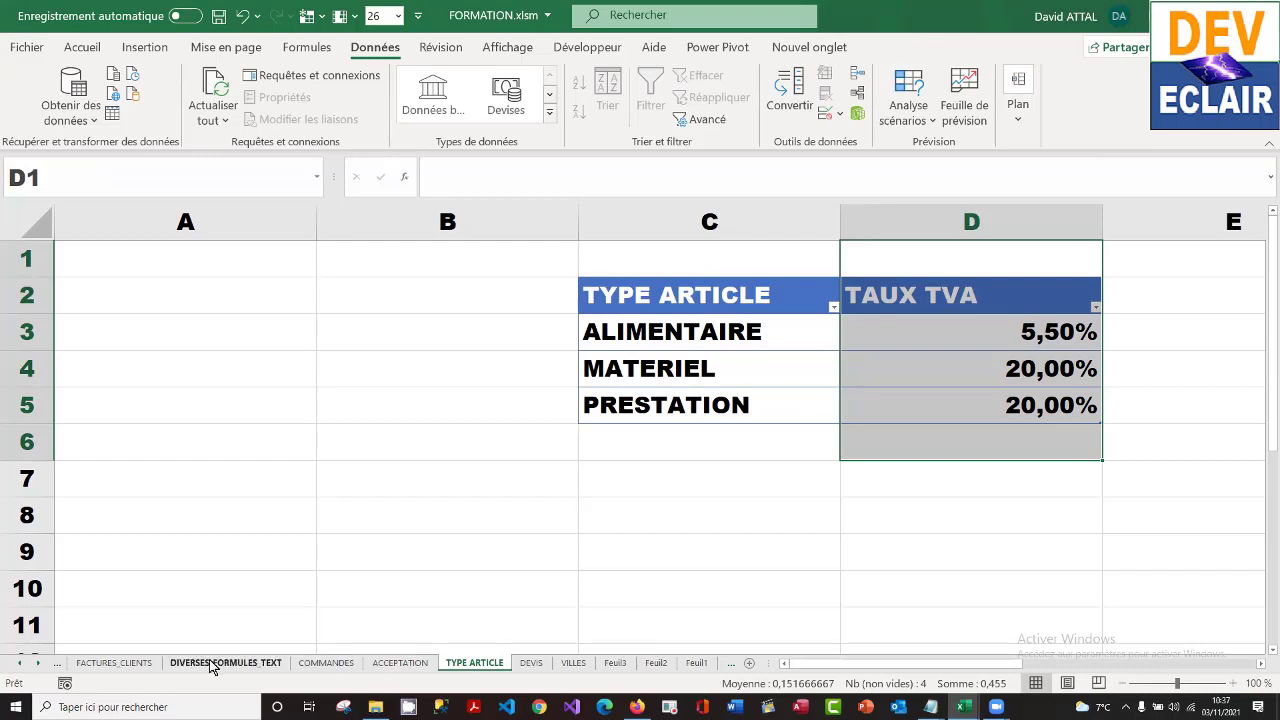
left_click(114, 663)
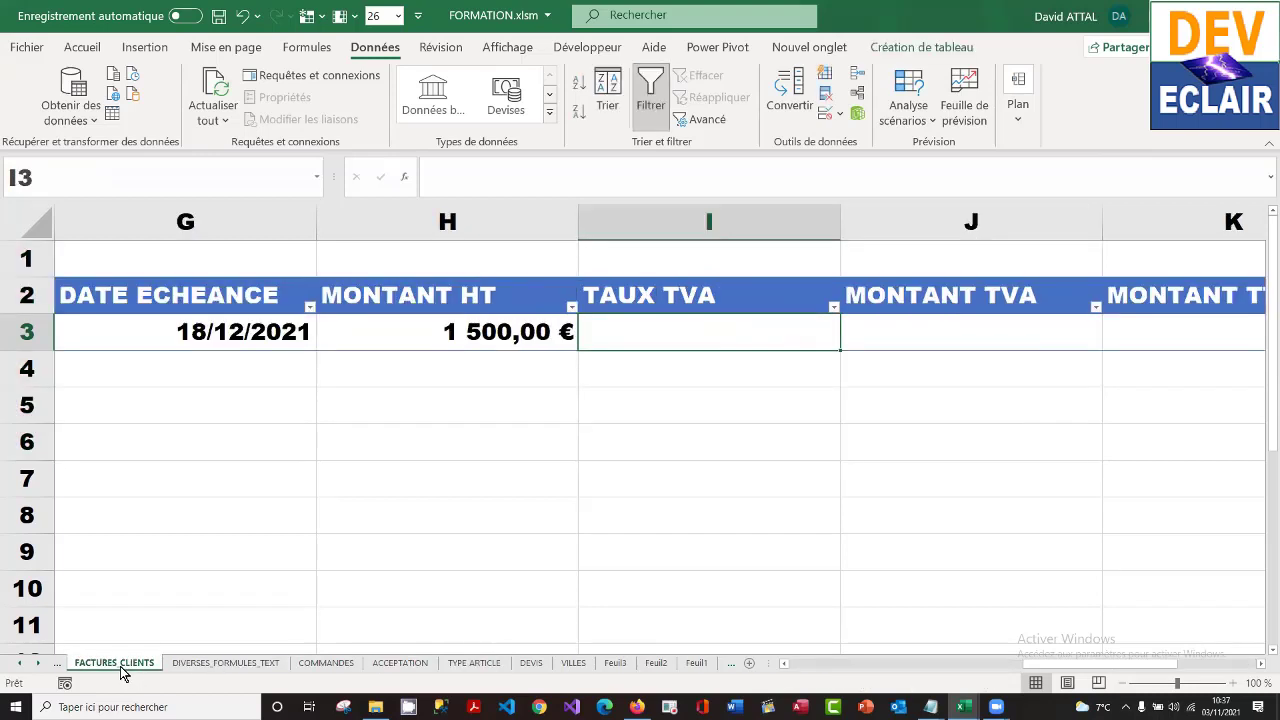
- Insert a new table column directly before TAUX TVA and select its header cell I2
right_click(709, 333)
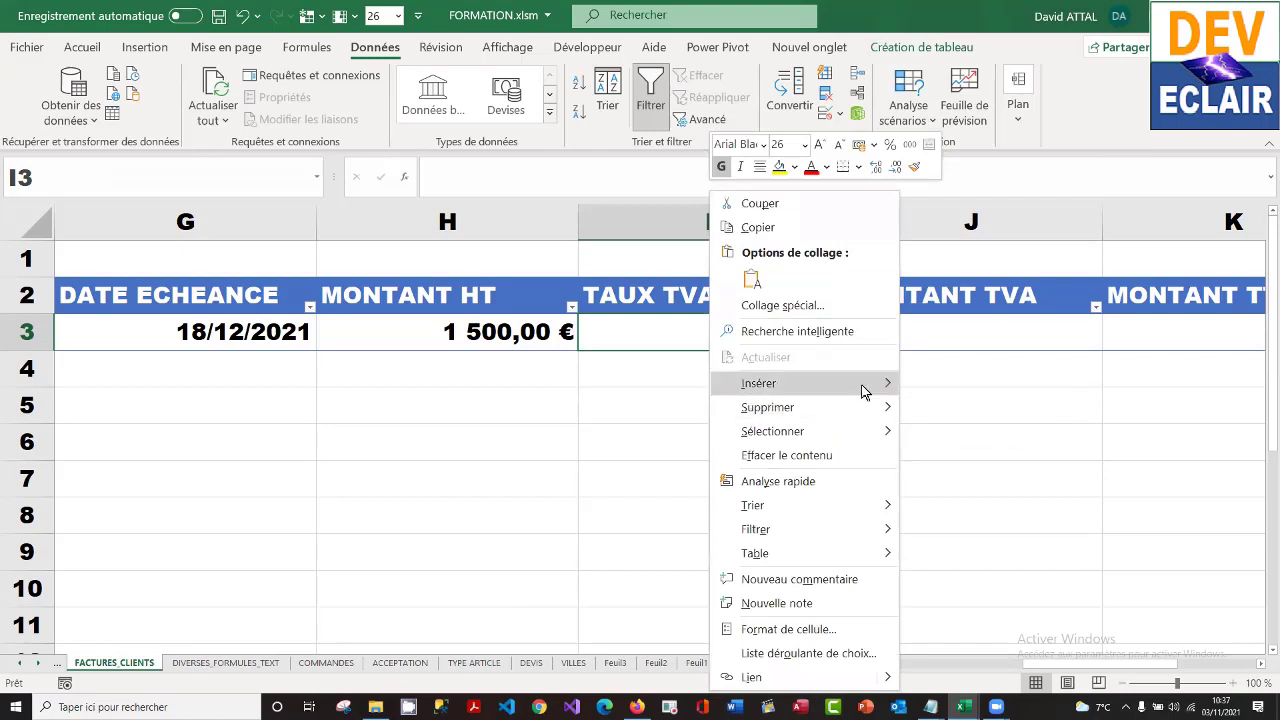
mouse_move(866, 392)
left_click(990, 382)
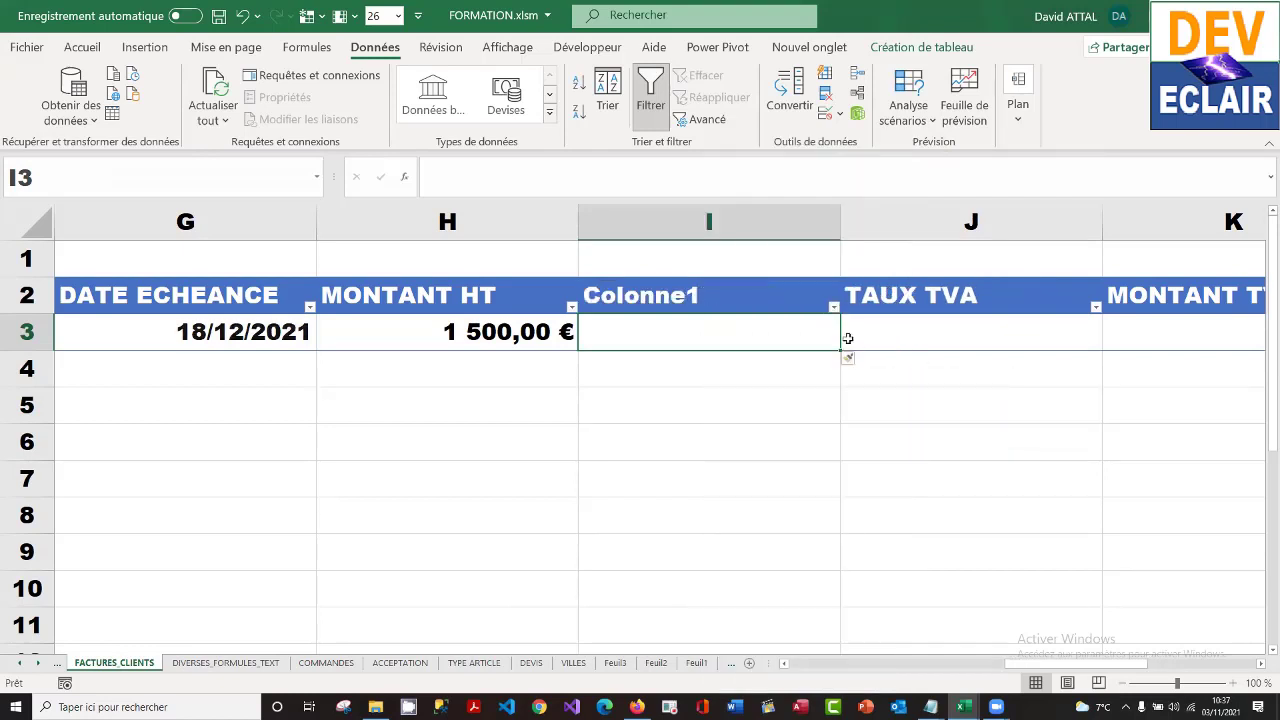
left_click(738, 296)
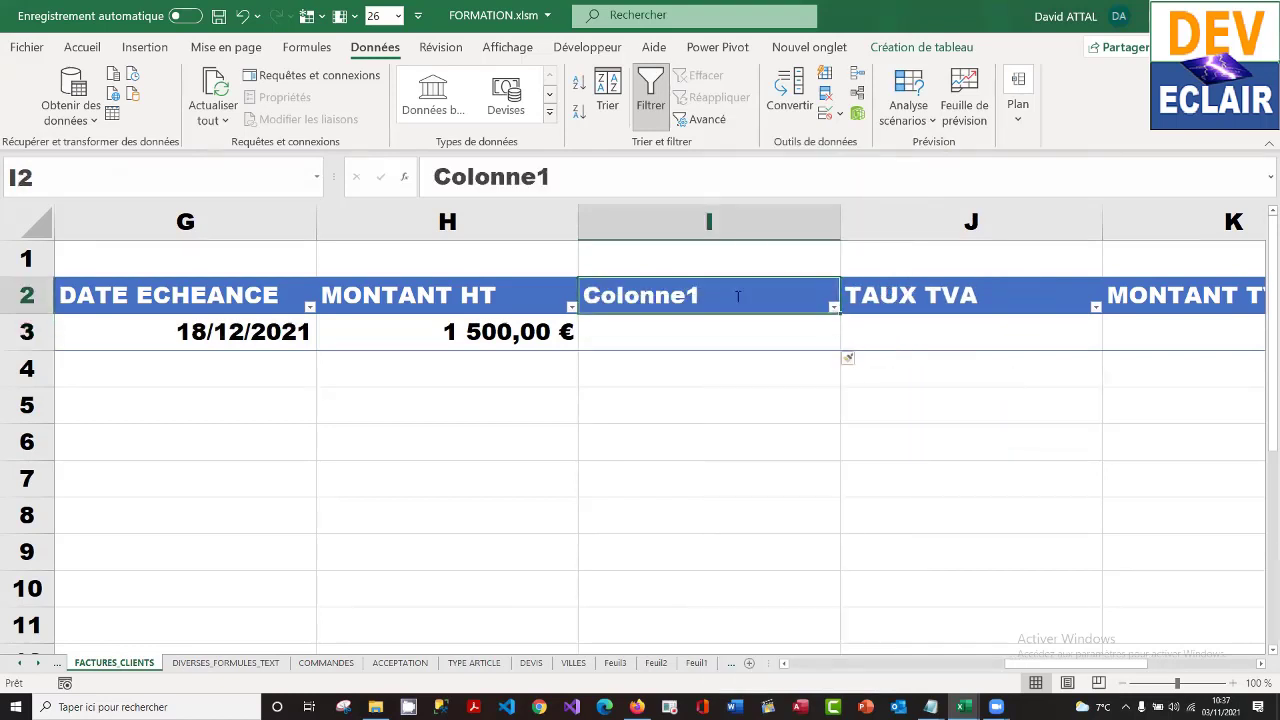
type("type ")
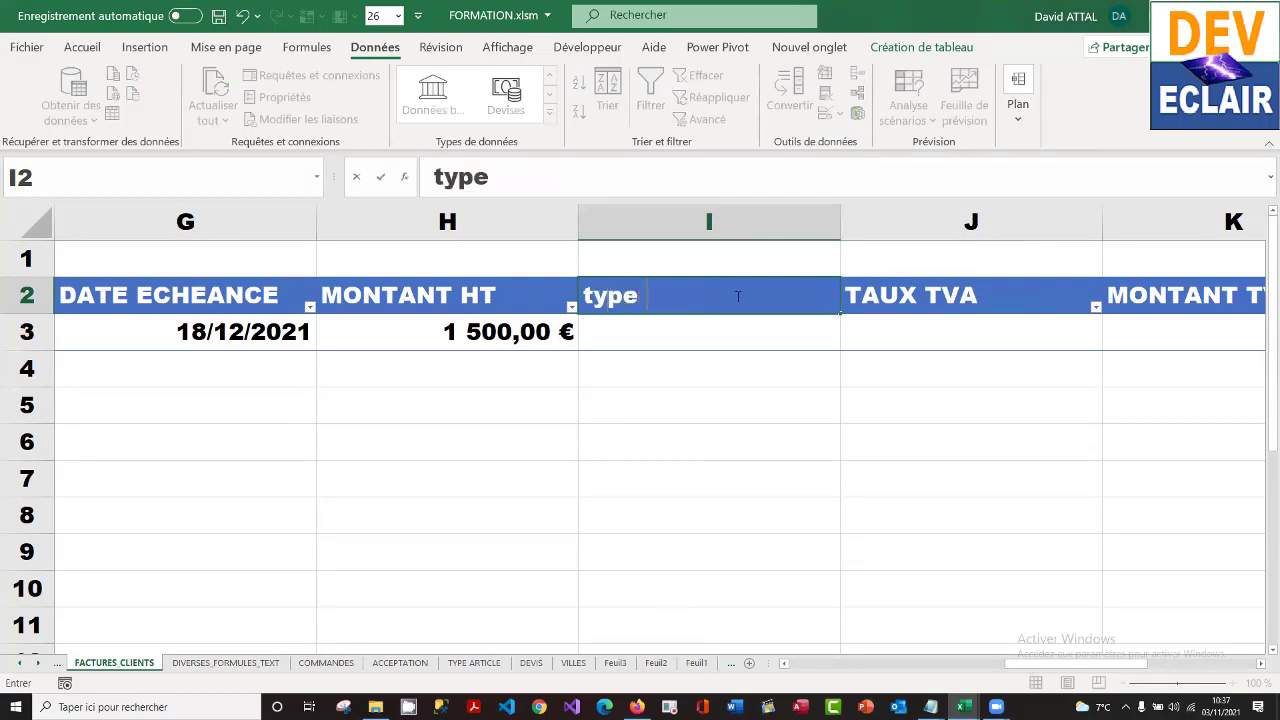
type("articl")
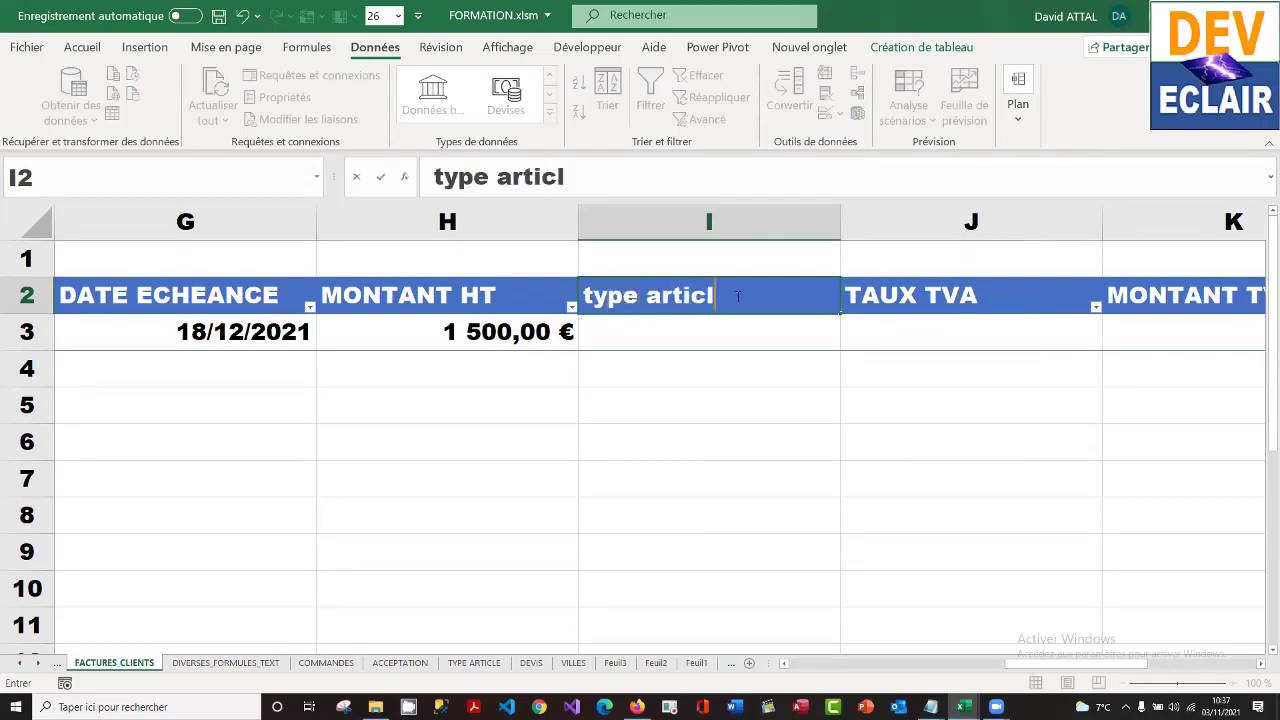
type("e")
key("BackSpace")
key("BackSpace")
key("BackSpace")
key("BackSpace")
key("BackSpace")
key("BackSpace")
key("BackSpace")
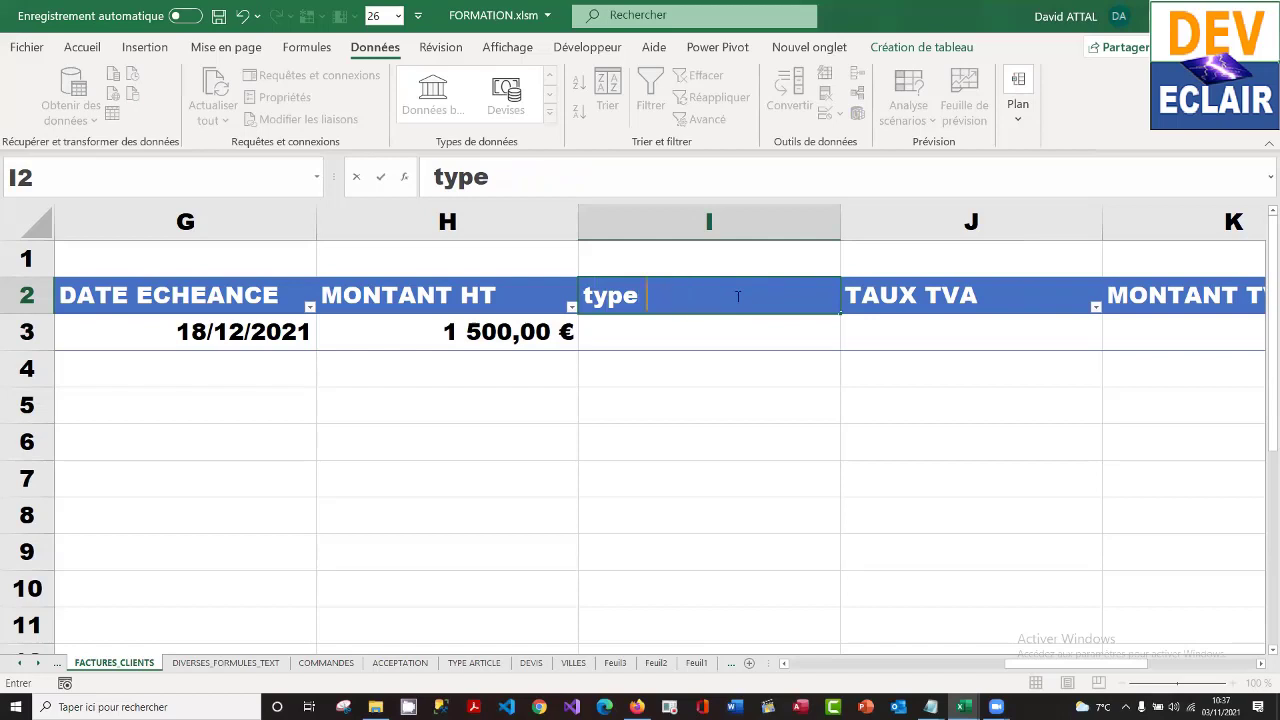
key("BackSpace")
key("BackSpace")
key("BackSpace")
key("BackSpace")
key("BackSpace")
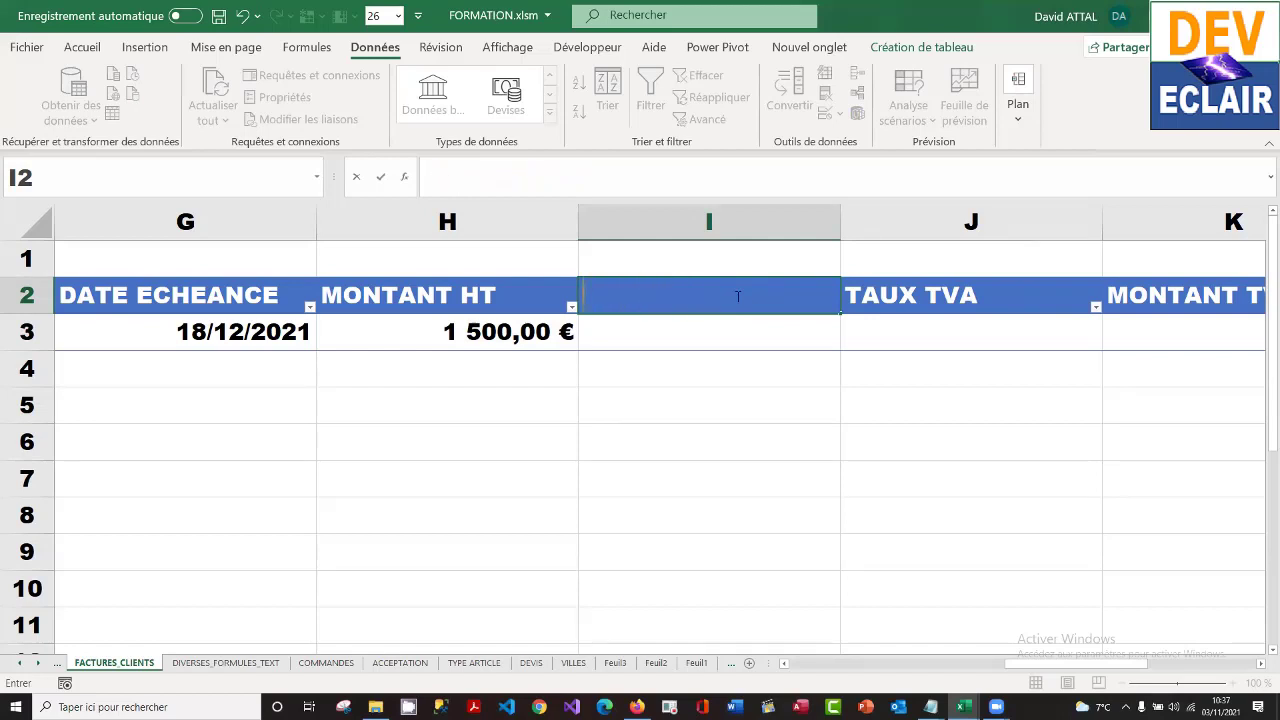
- Enter TYPE ARTICLE as the new column's header in I2
type("TYPE ART")
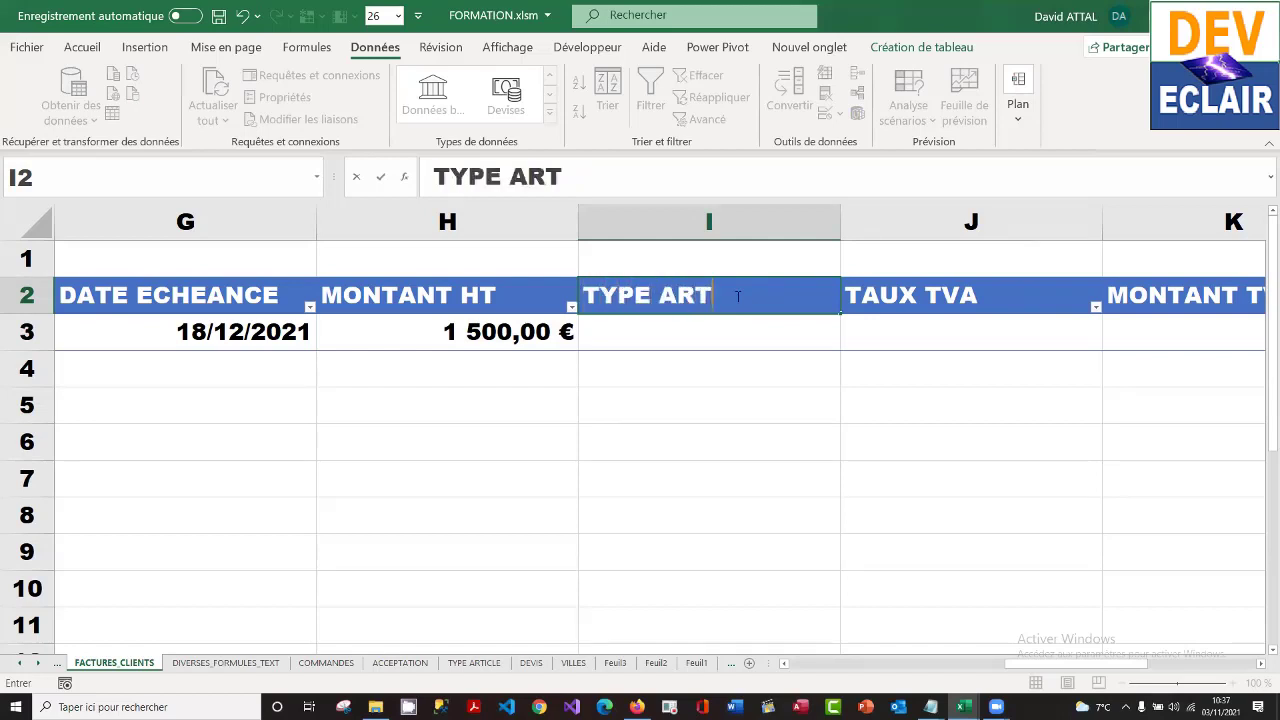
type("ICLE")
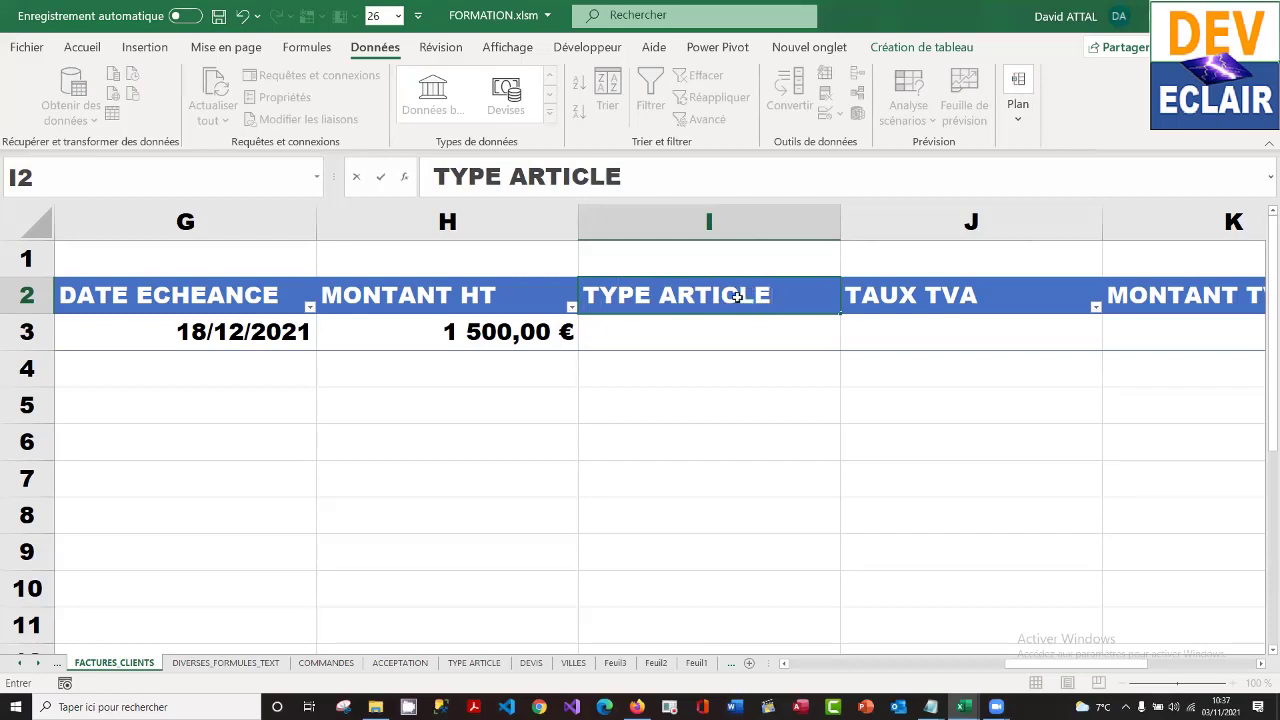
key("Return")
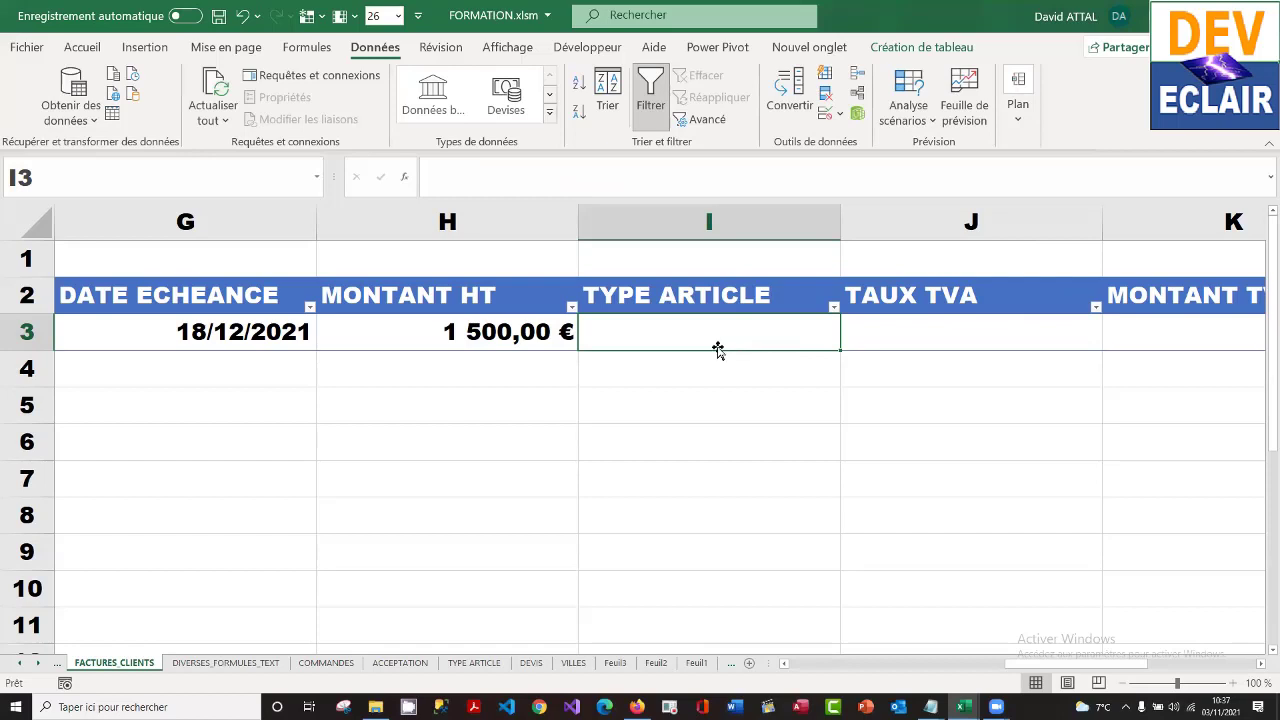
- Add list validation to I3 with the named range TYPE_ARTICLE as its source, and choose MATERIEL from the drop-down
left_click(840, 115)
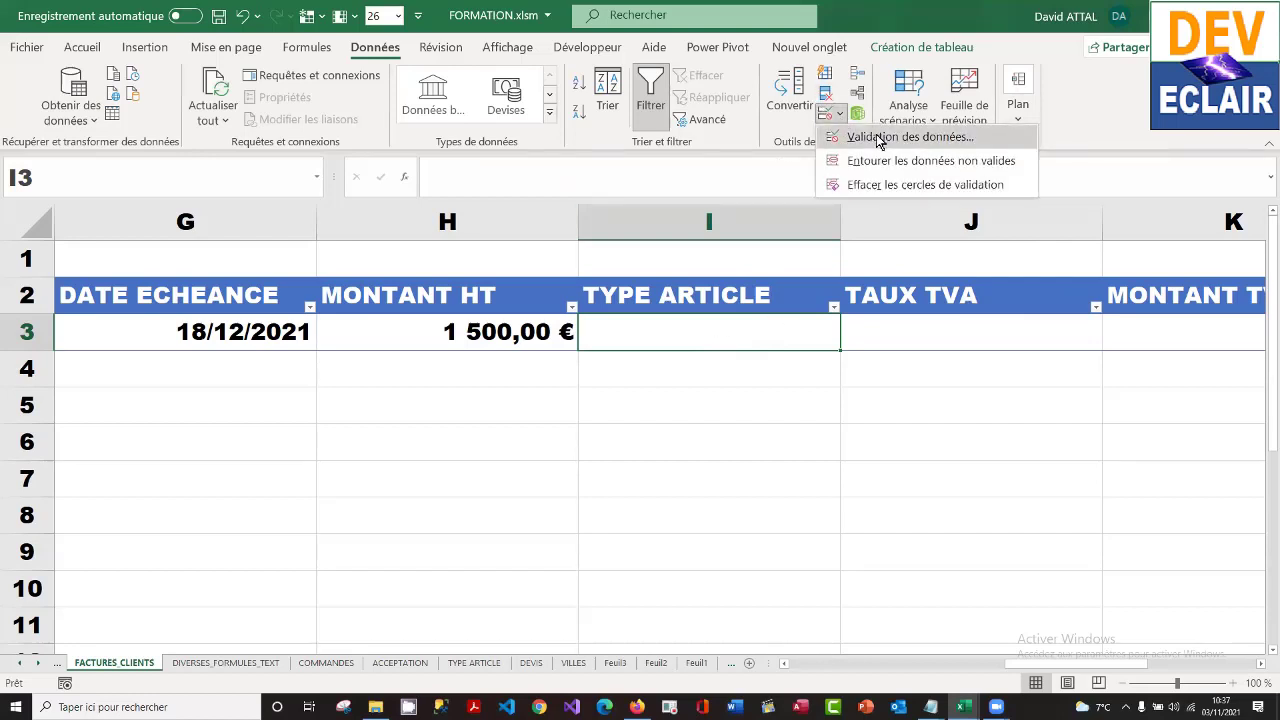
left_click(878, 137)
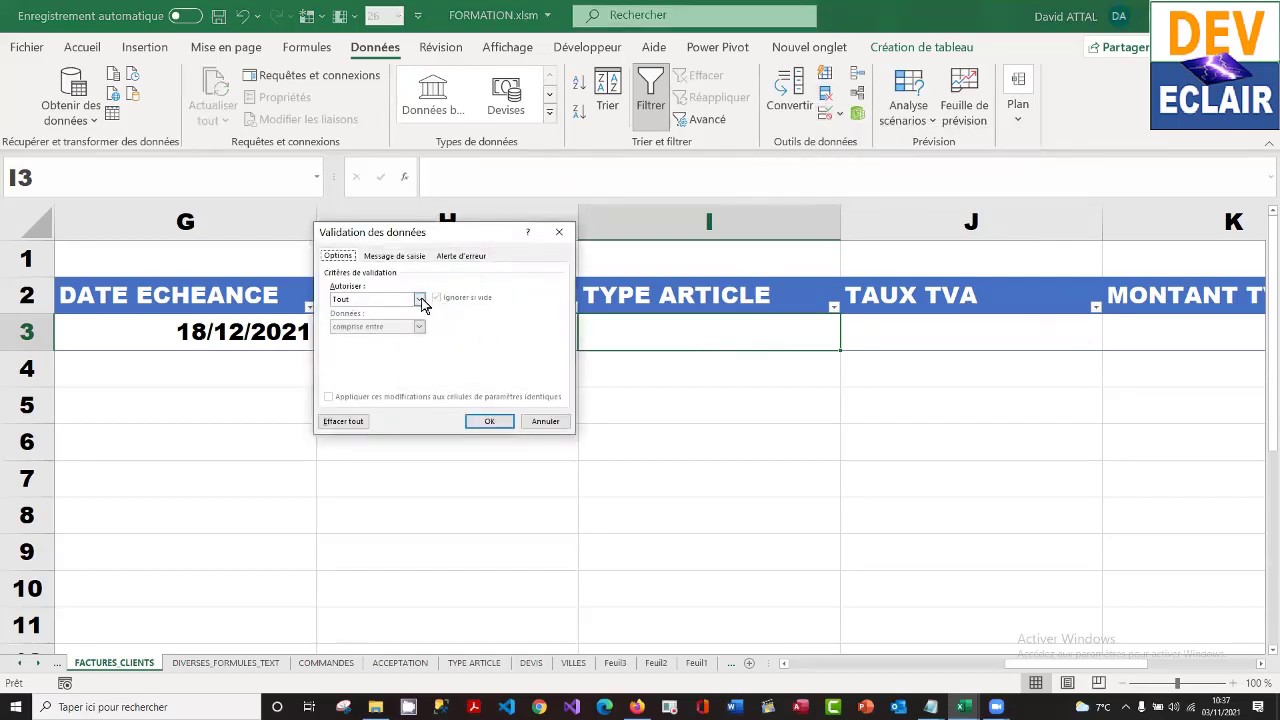
left_click(419, 301)
left_click(377, 339)
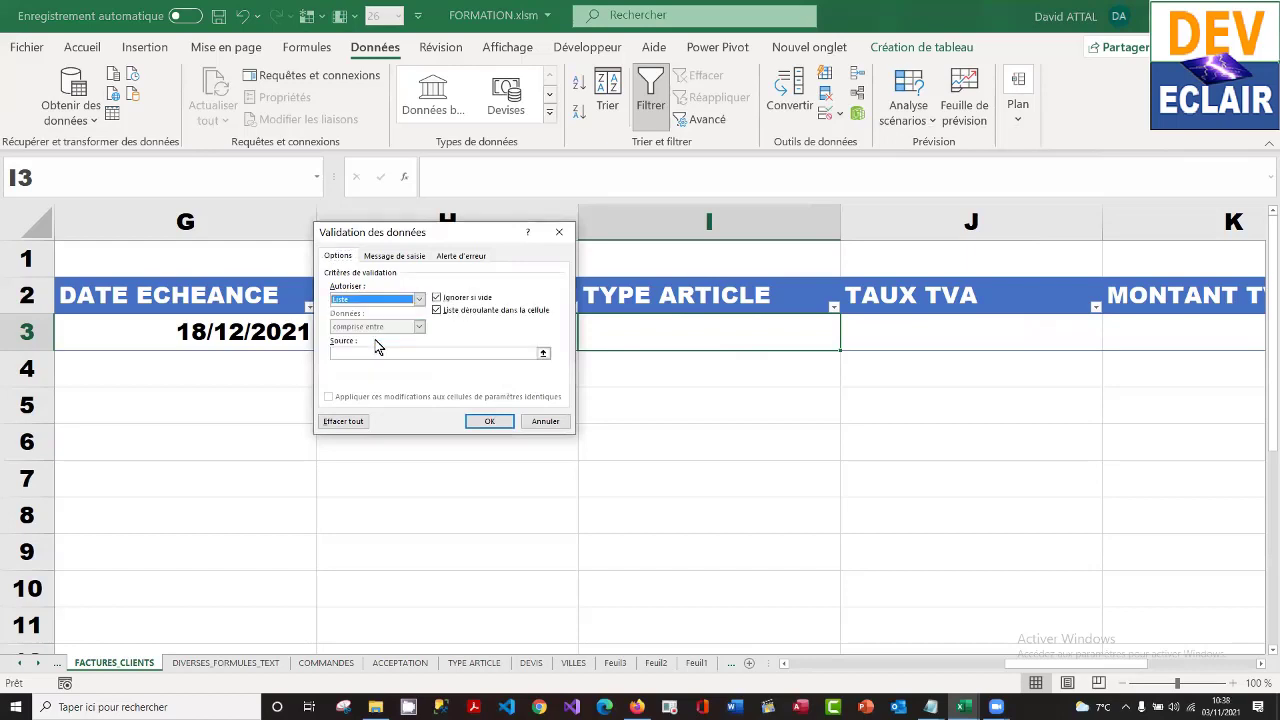
left_click(382, 353)
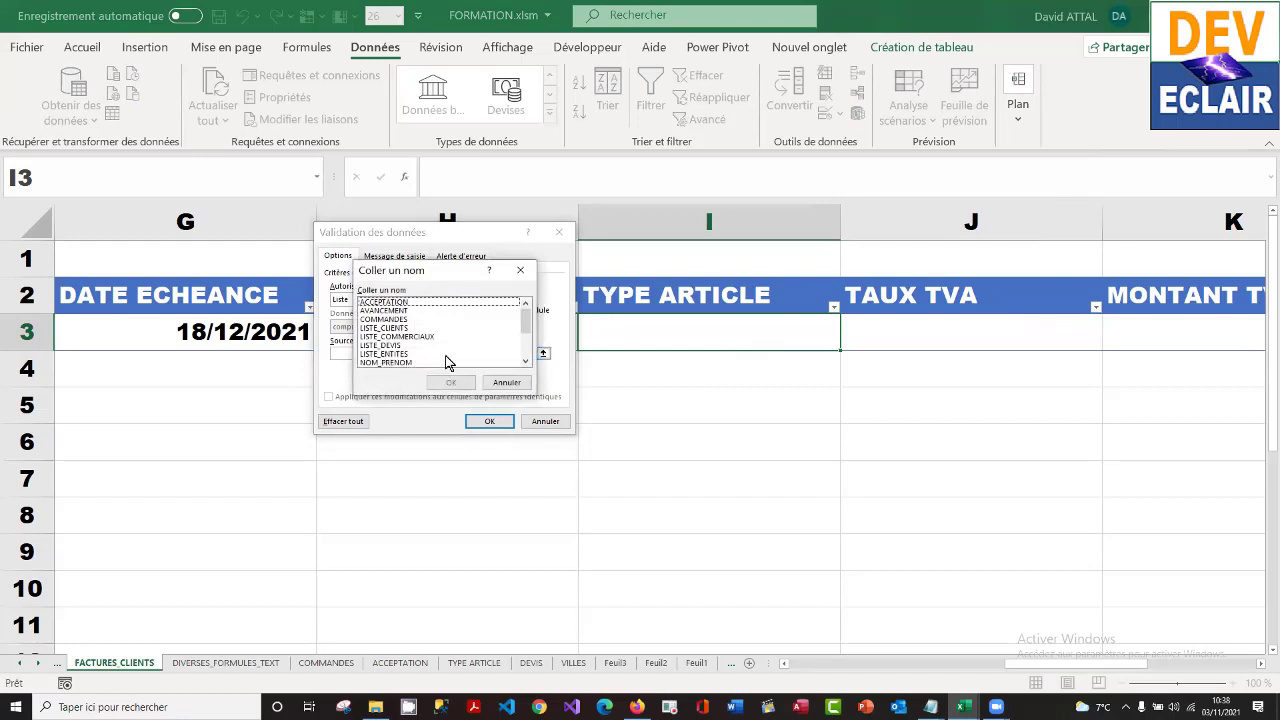
left_click_drag(526, 322, 523, 342)
left_click(395, 355)
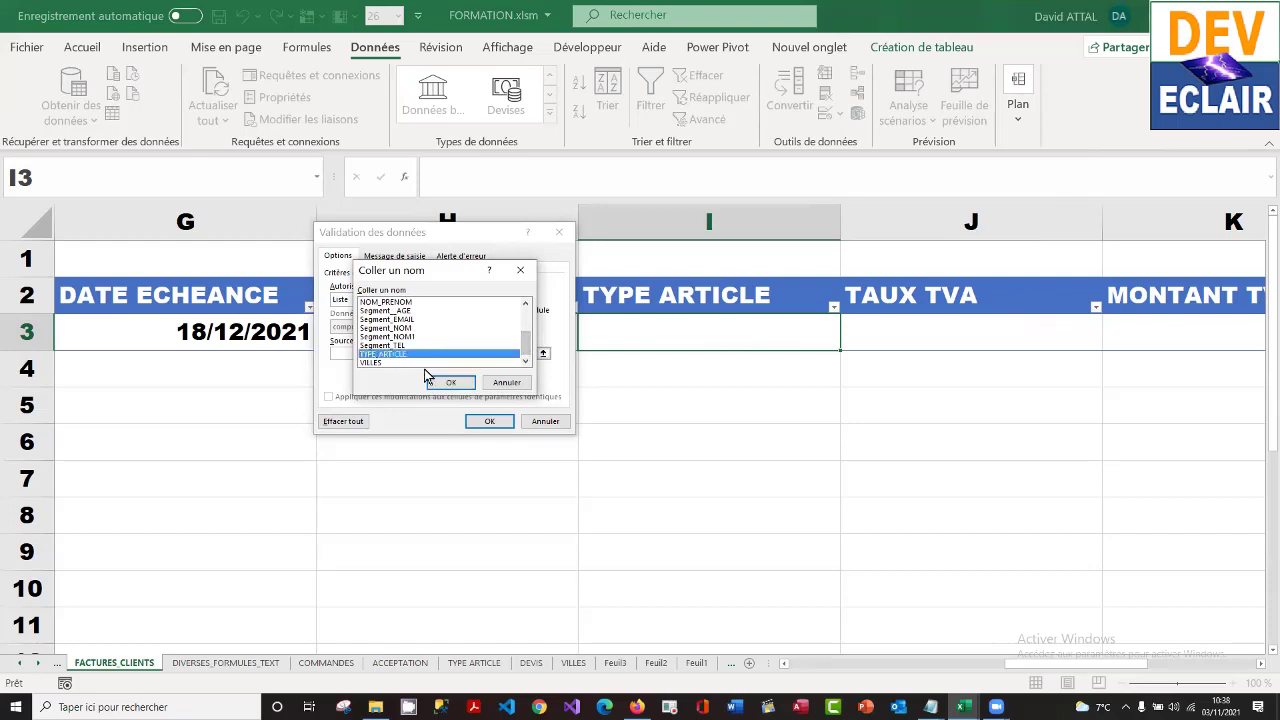
left_click(451, 382)
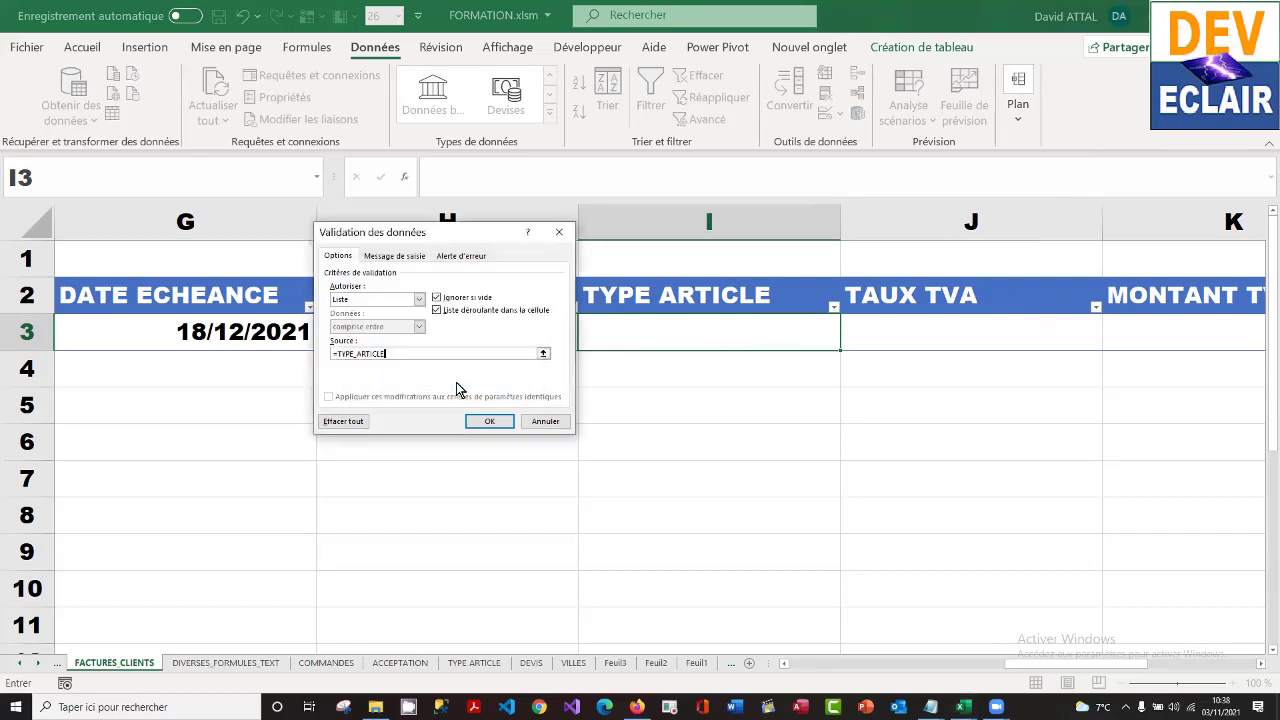
left_click(490, 422)
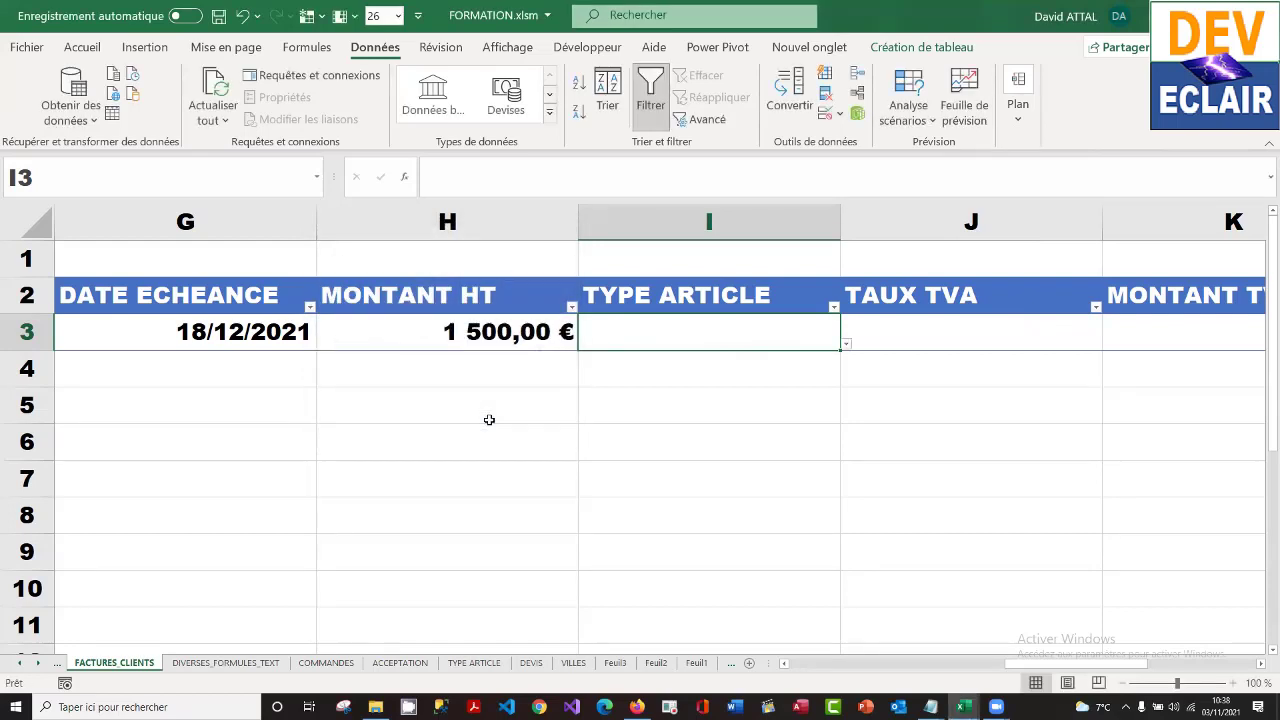
left_click(845, 343)
left_click(765, 364)
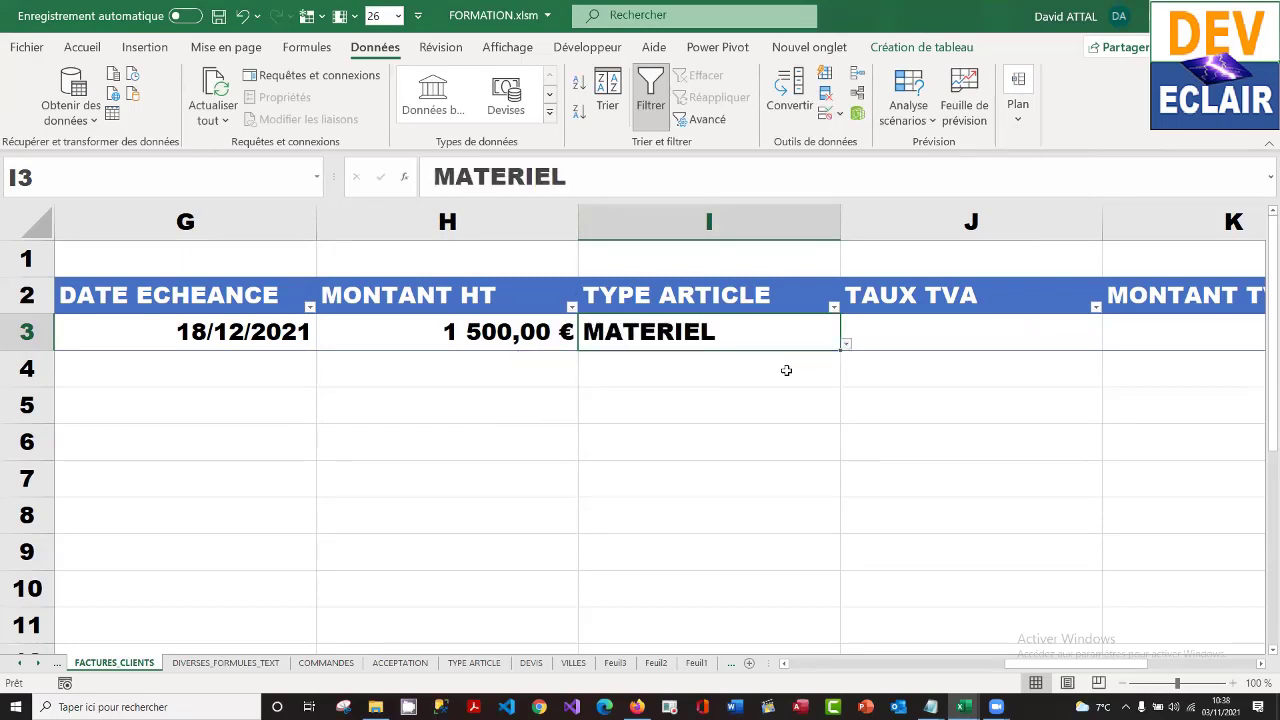
- Begin a RECHERCHEV formula in the TAUX TVA cell J3 with the row's TYPE ARTICLE as the lookup value
left_click(942, 333)
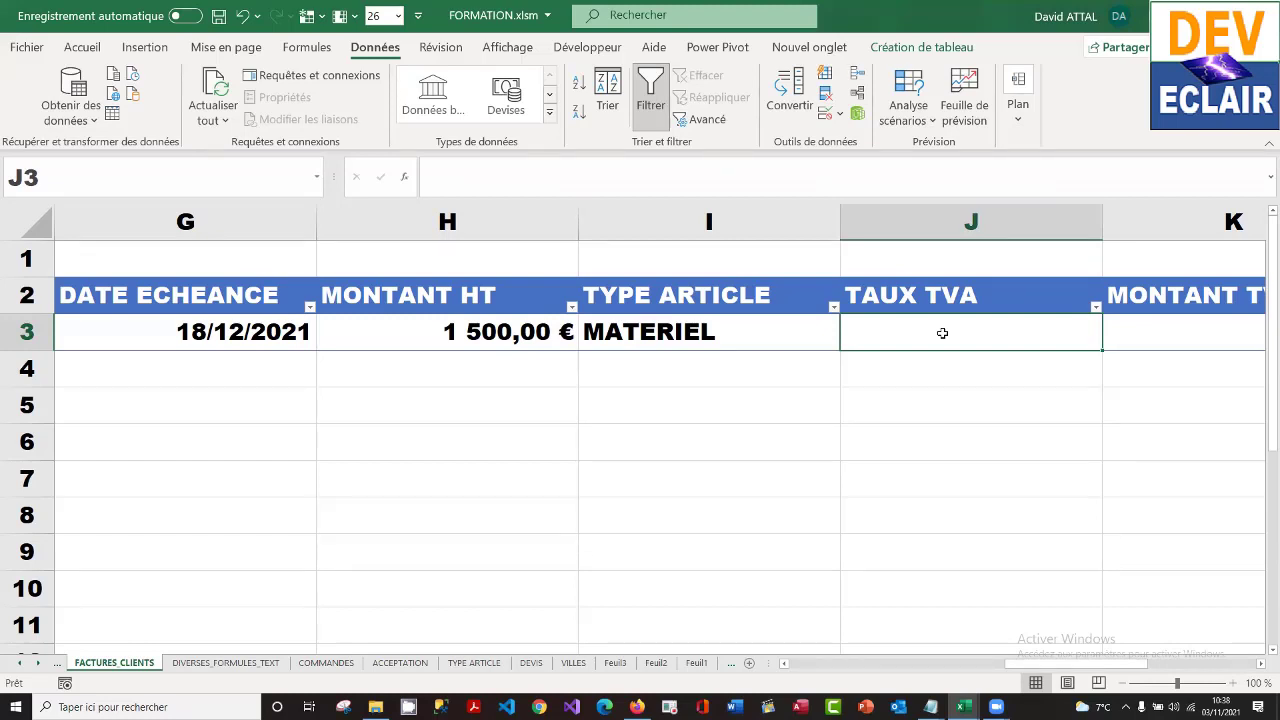
type("=rec")
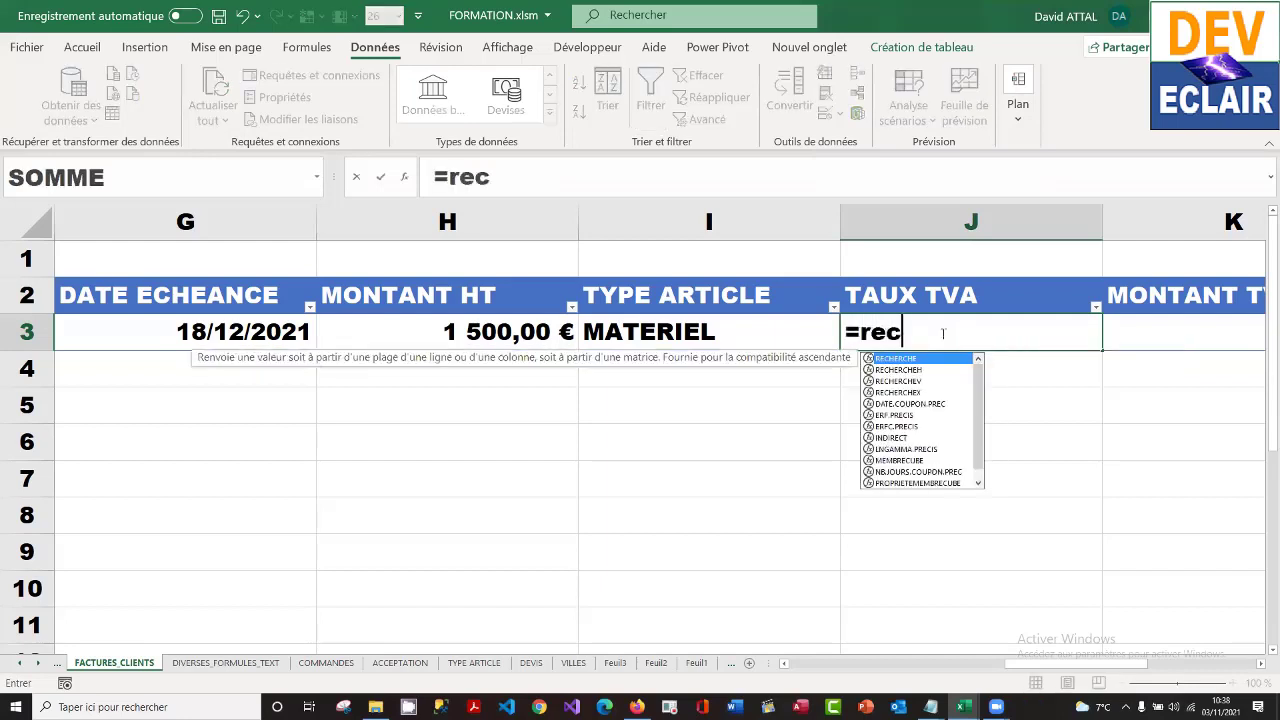
type("h")
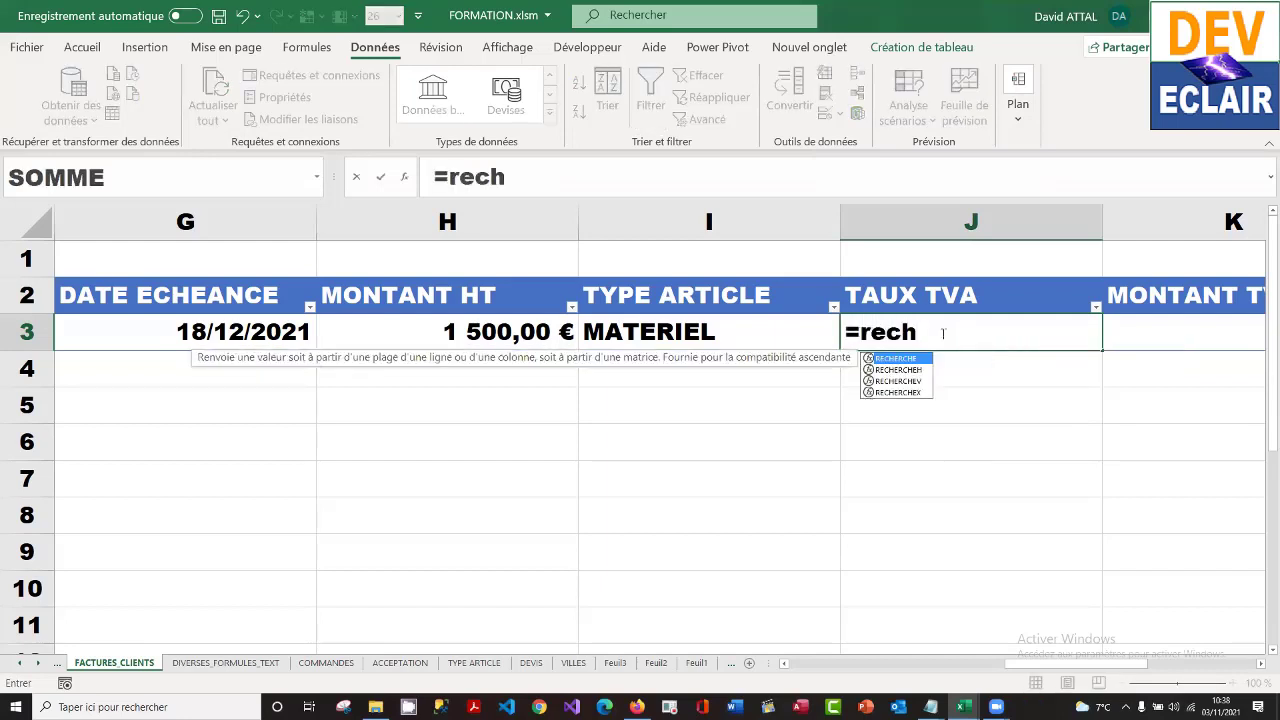
left_click(918, 381)
double_click(918, 381)
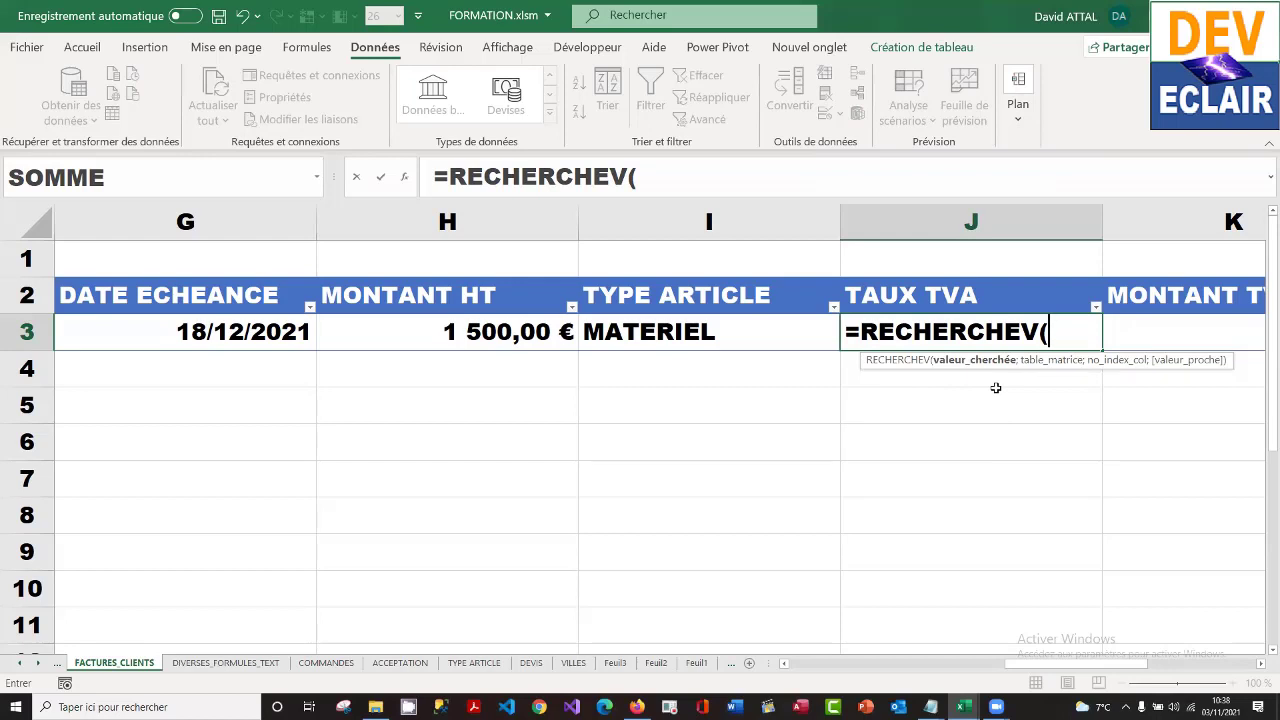
left_click(732, 332)
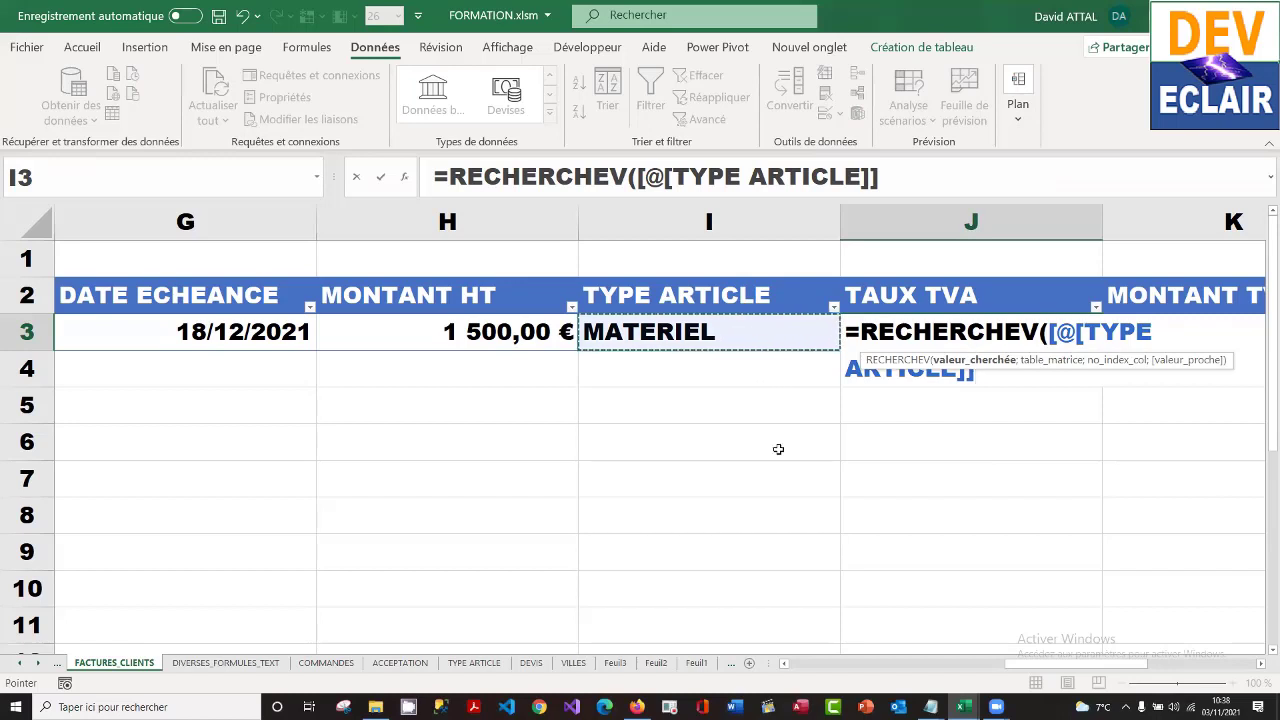
type(";")
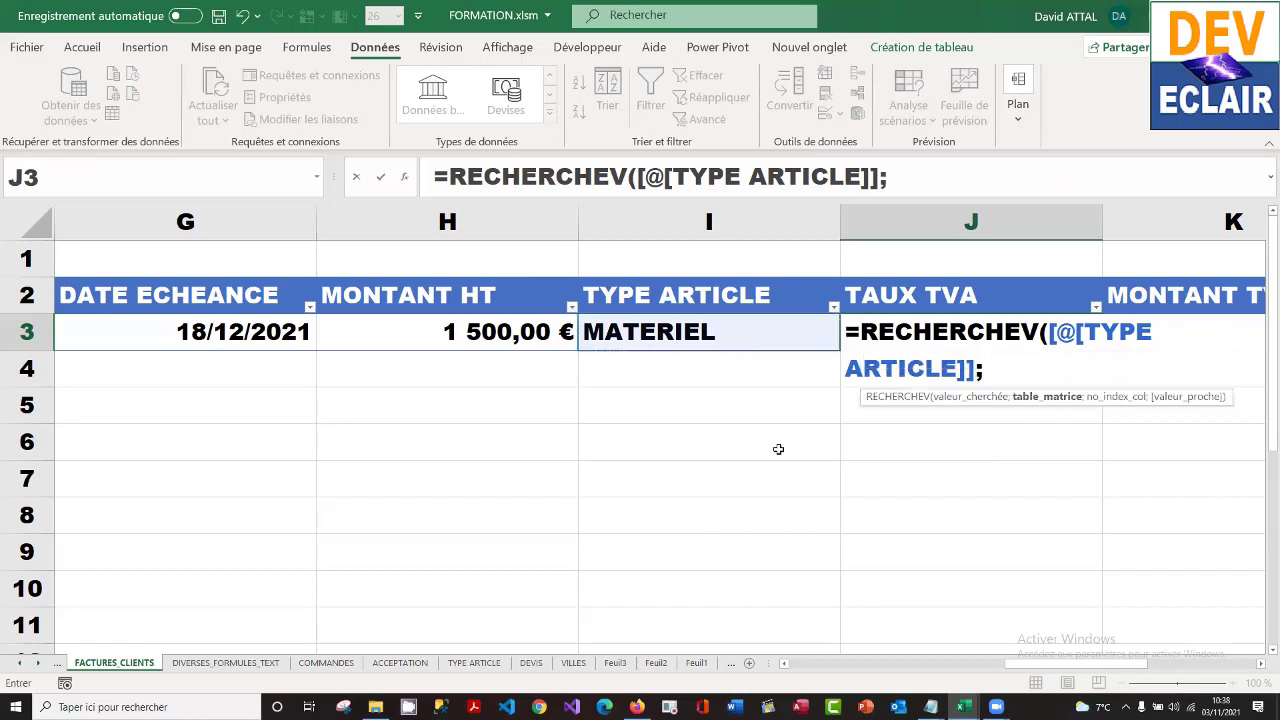
- Complete the J3 lookup with Tableau8 on the TYPE ARTICLE sheet as table, column 2 and FAUX for an exact match
left_click(470, 663)
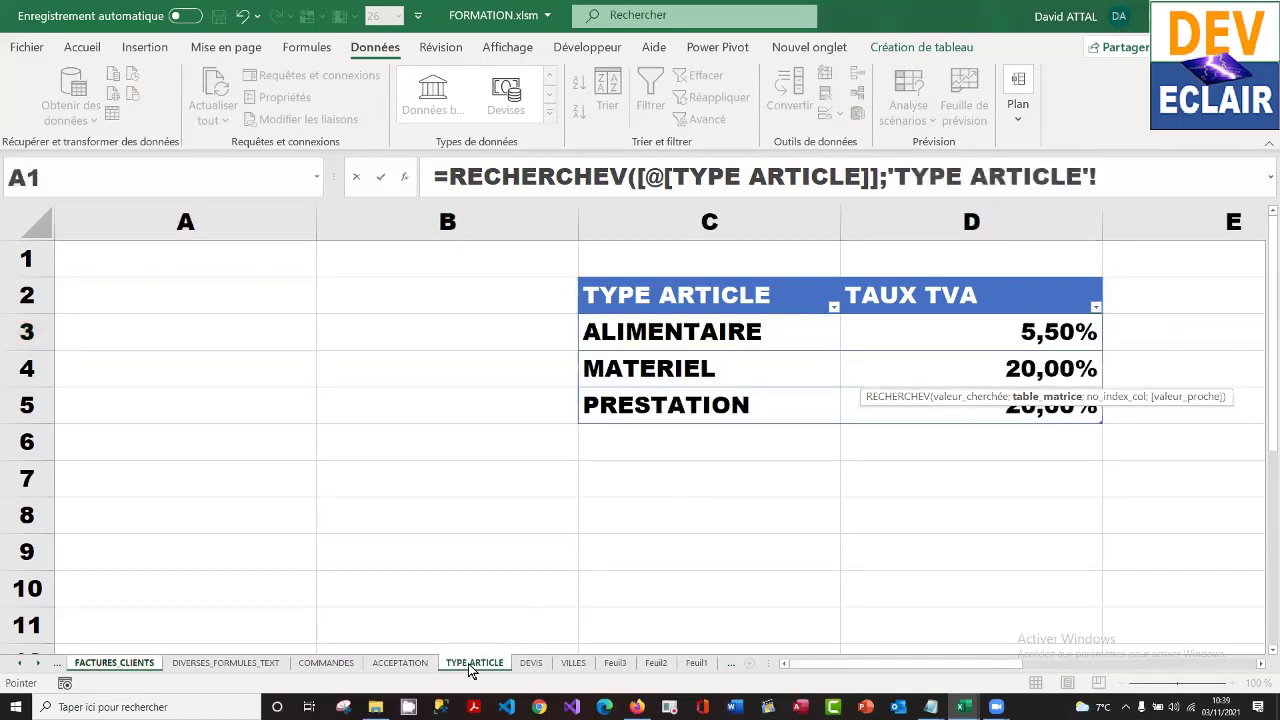
left_click(585, 282)
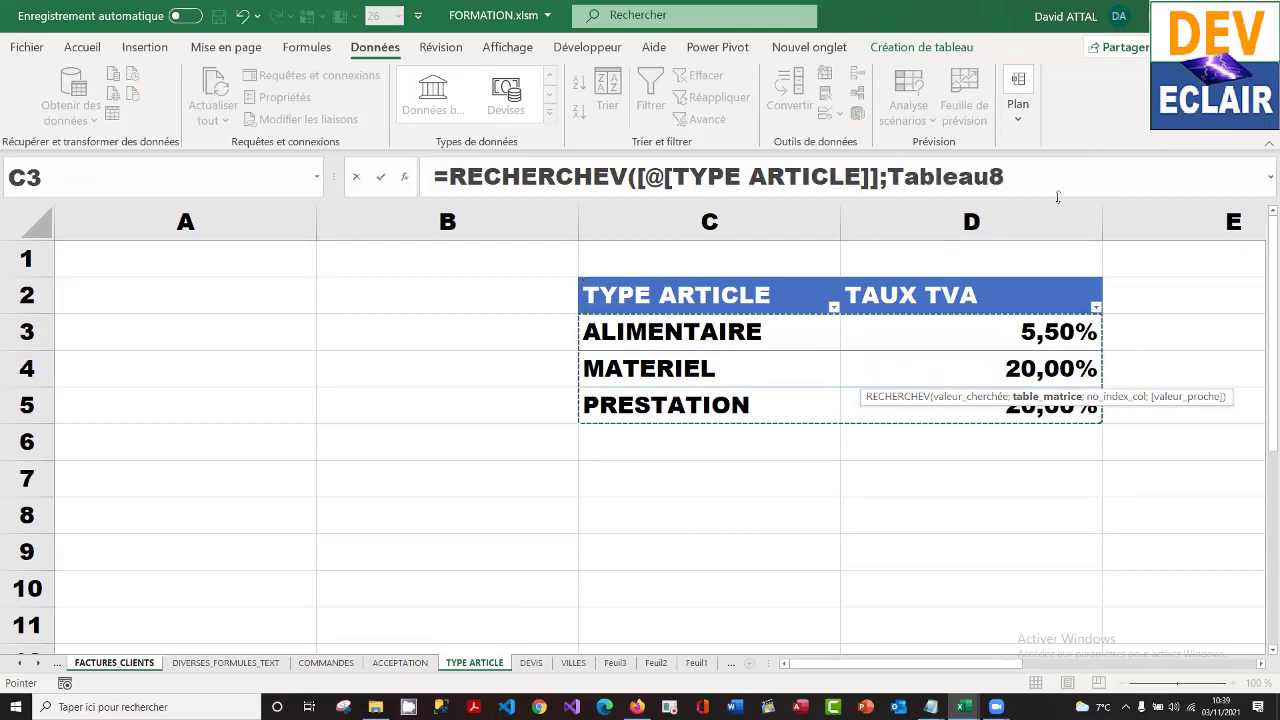
left_click(1035, 175)
type(";")
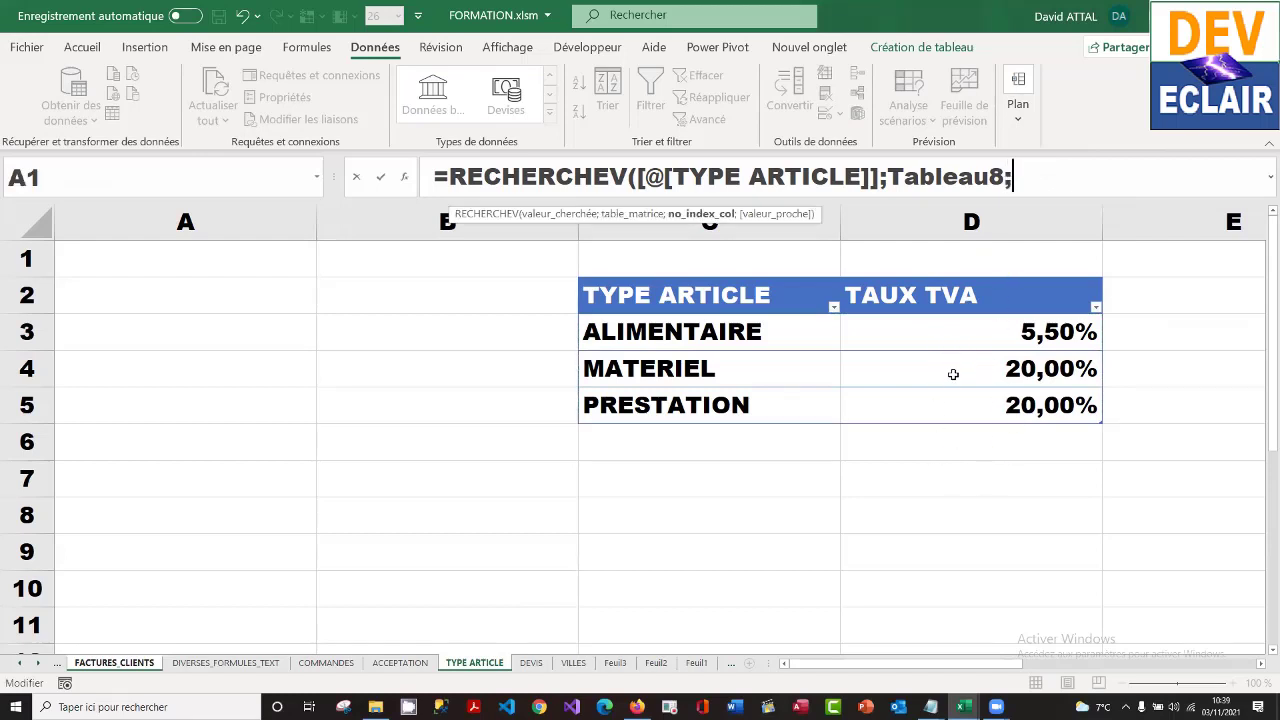
type("2;")
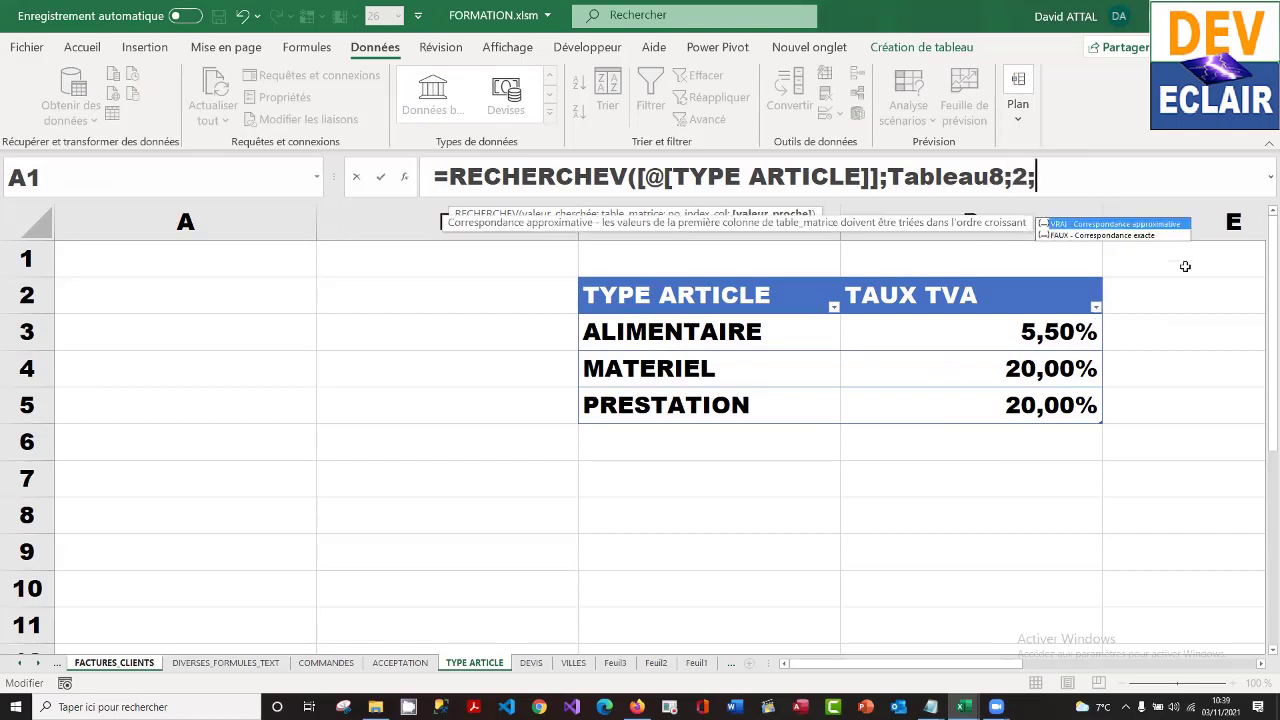
double_click(1125, 236)
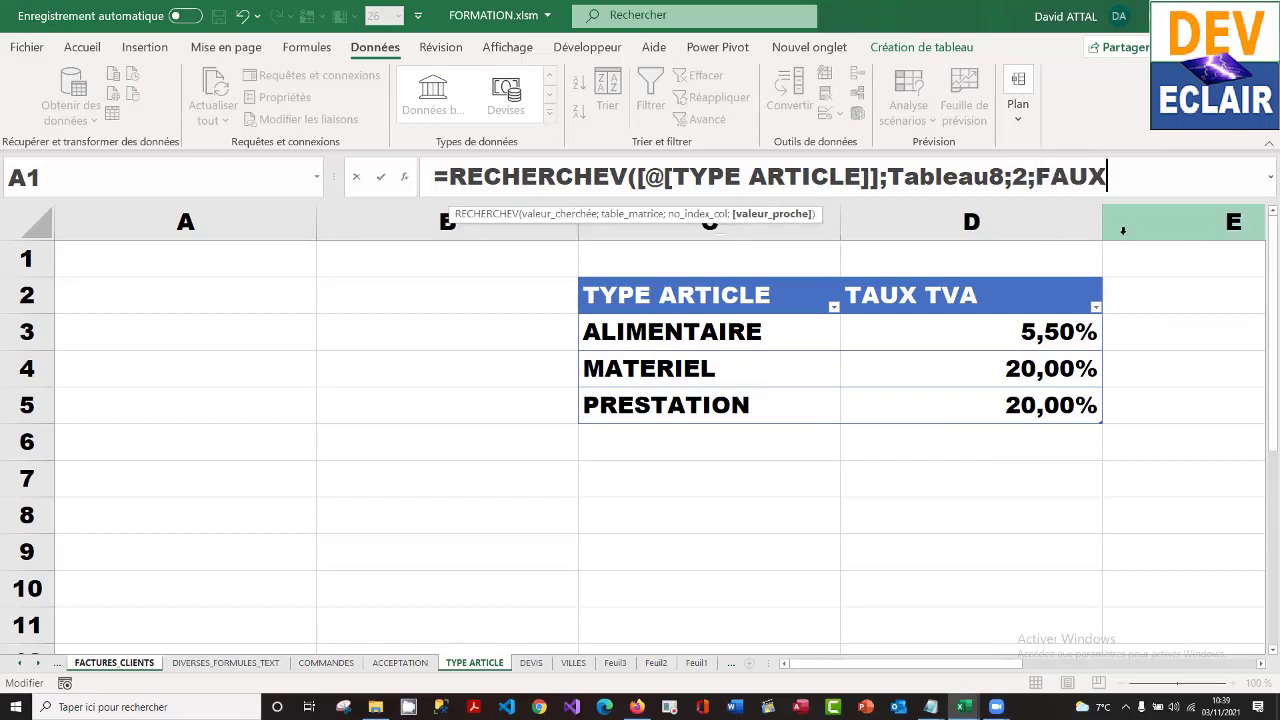
type(")")
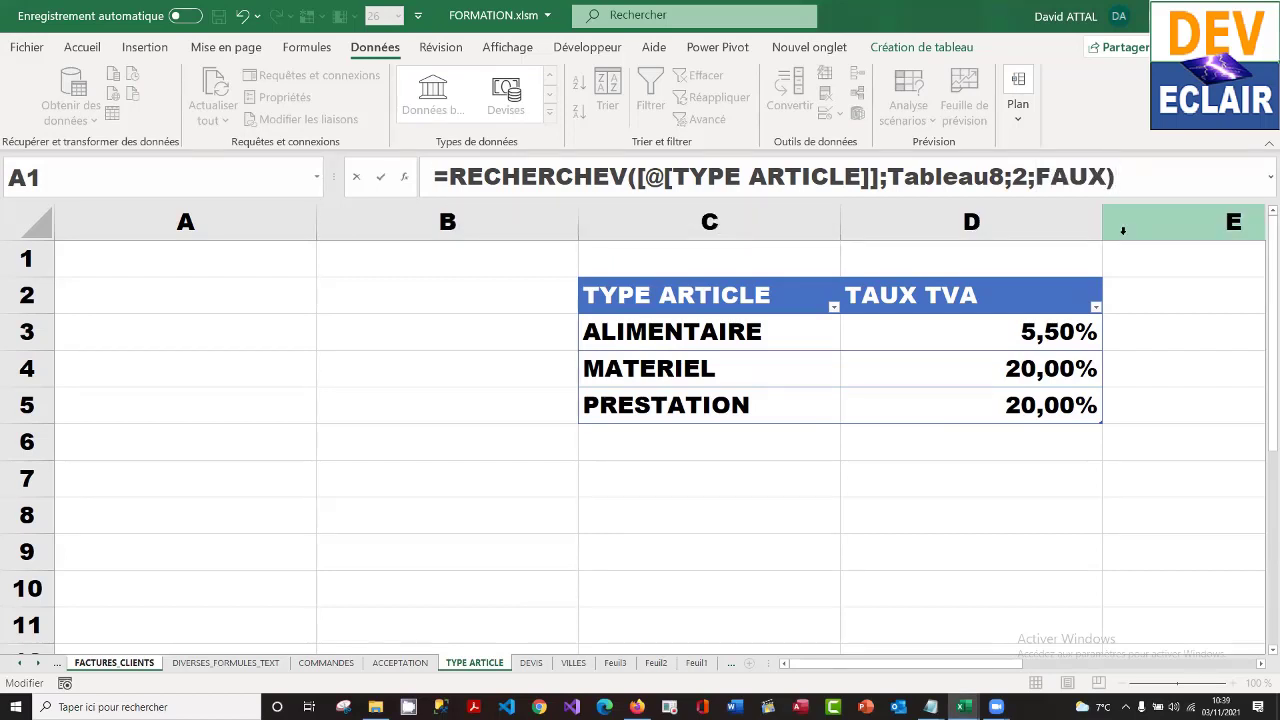
key("Return")
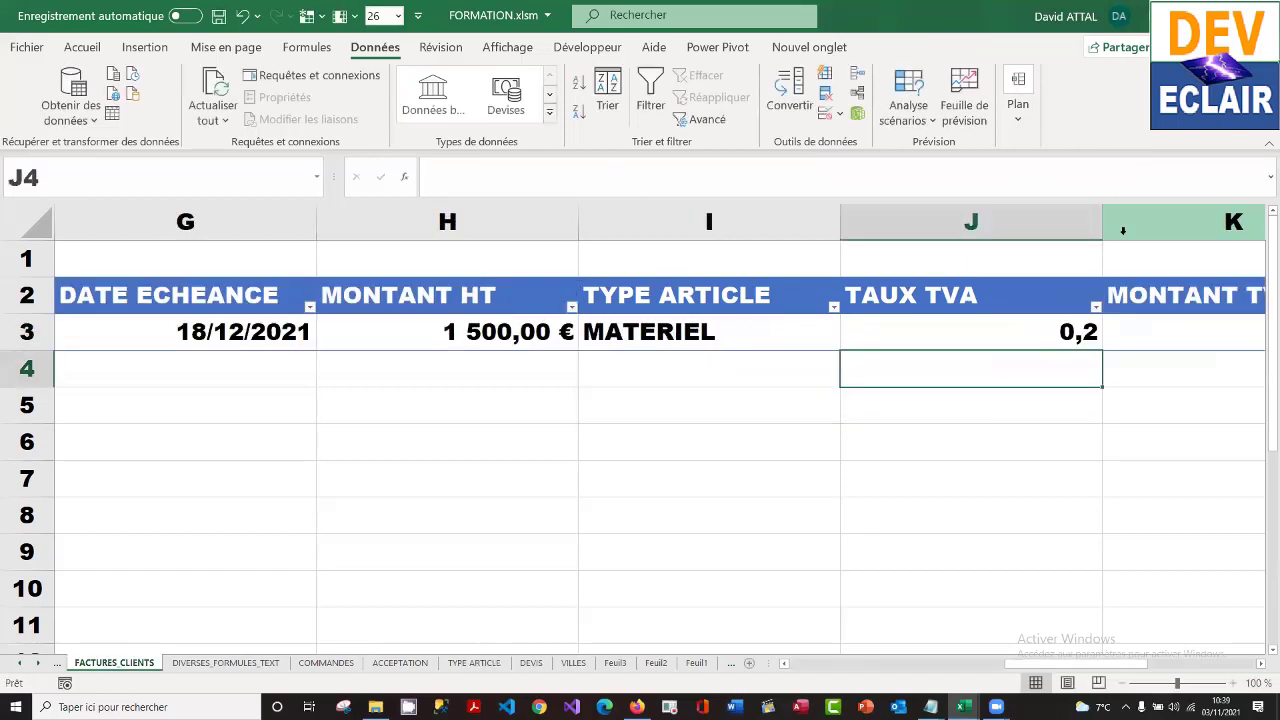
- Format the TAUX TVA value in J3 with the Pourcentage category
left_click(1029, 330)
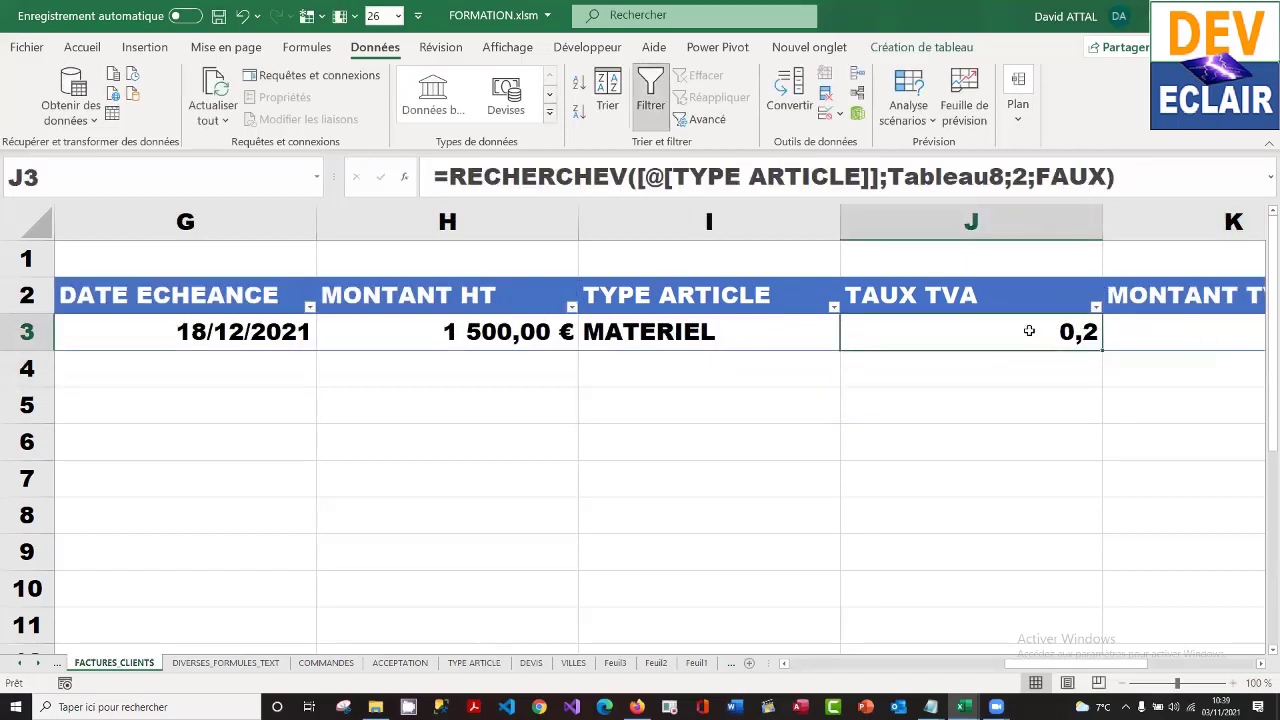
right_click(1029, 330)
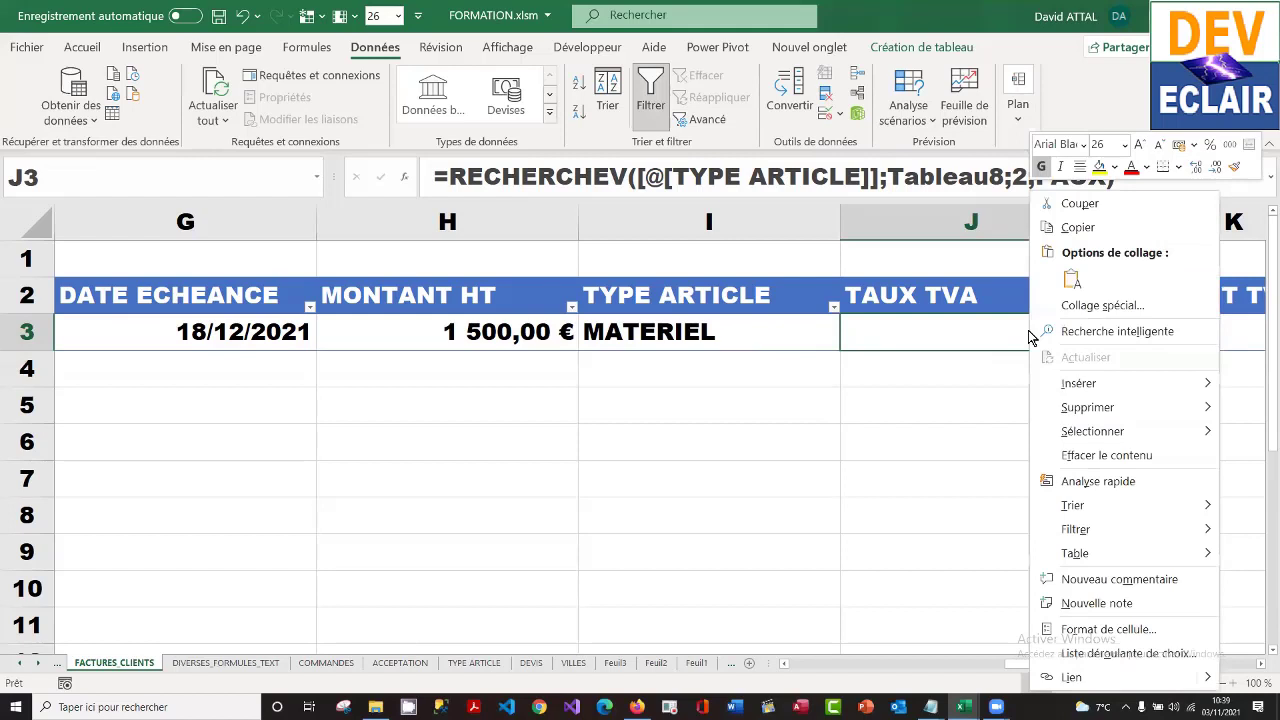
left_click(1149, 636)
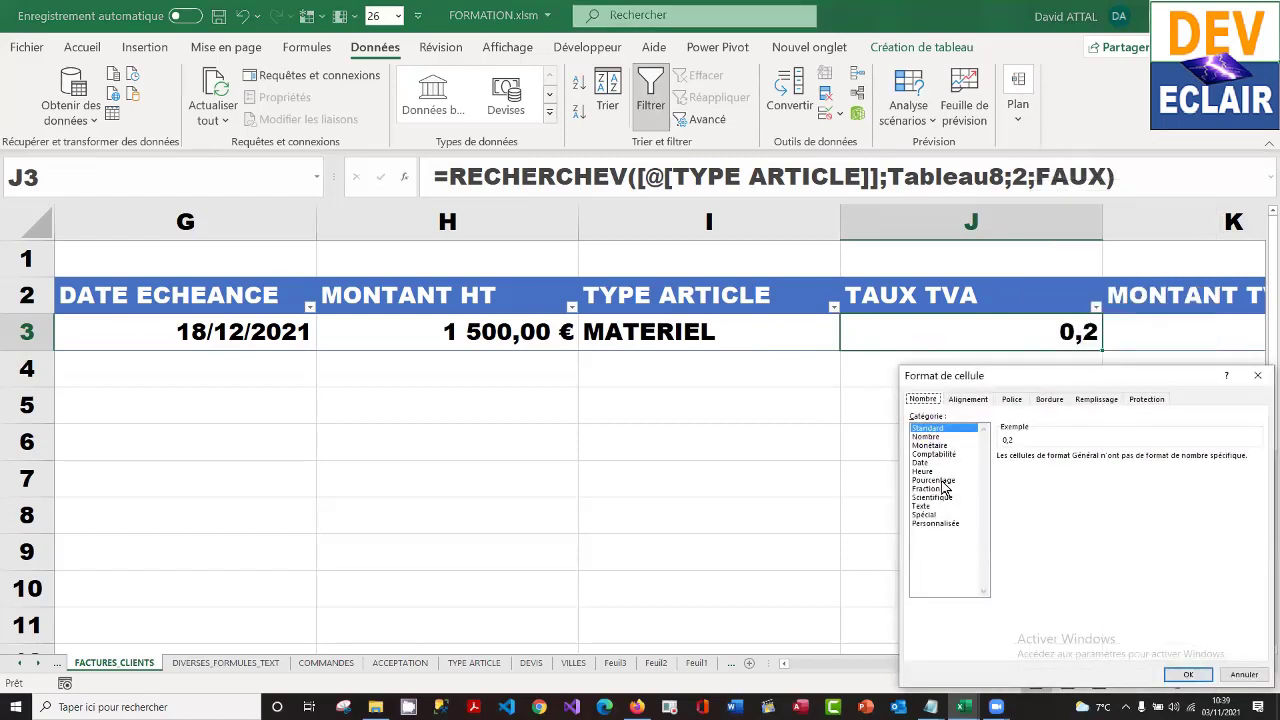
left_click(941, 481)
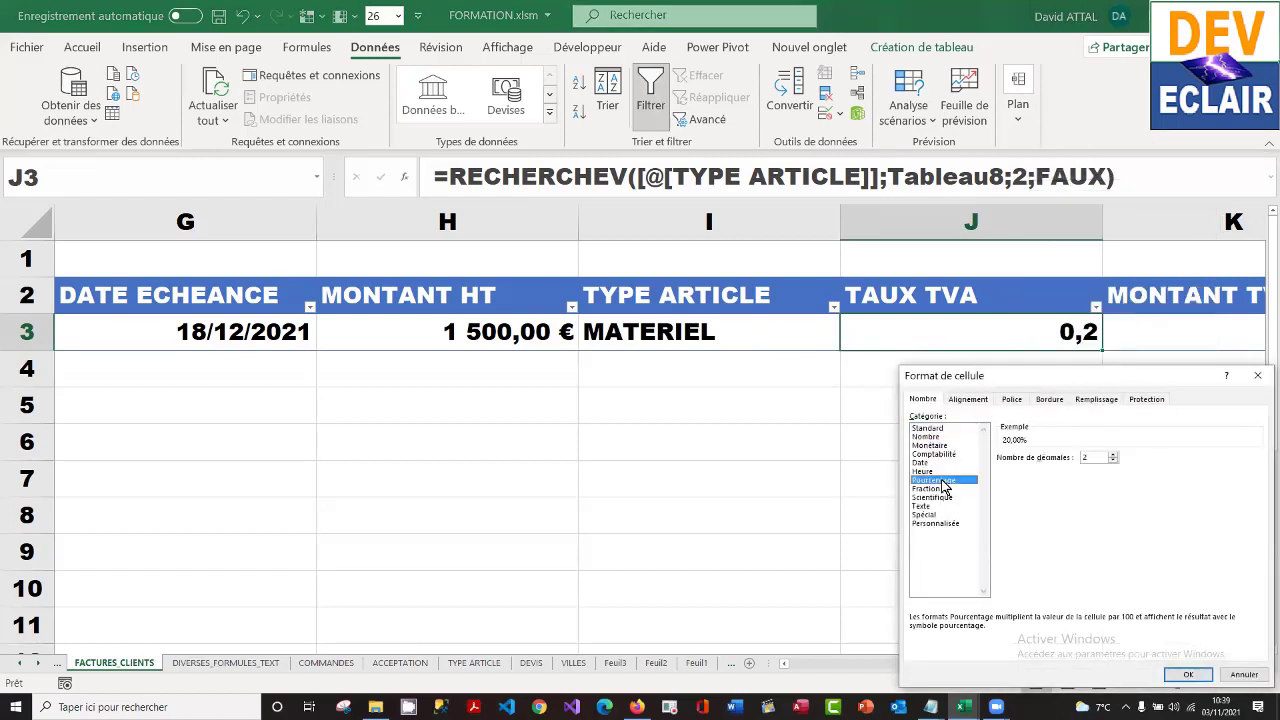
left_click(1188, 675)
- Calculate MONTANT TVA in K3 by multiplying the row's TAUX TVA by its MONTANT HT
left_click(1132, 389)
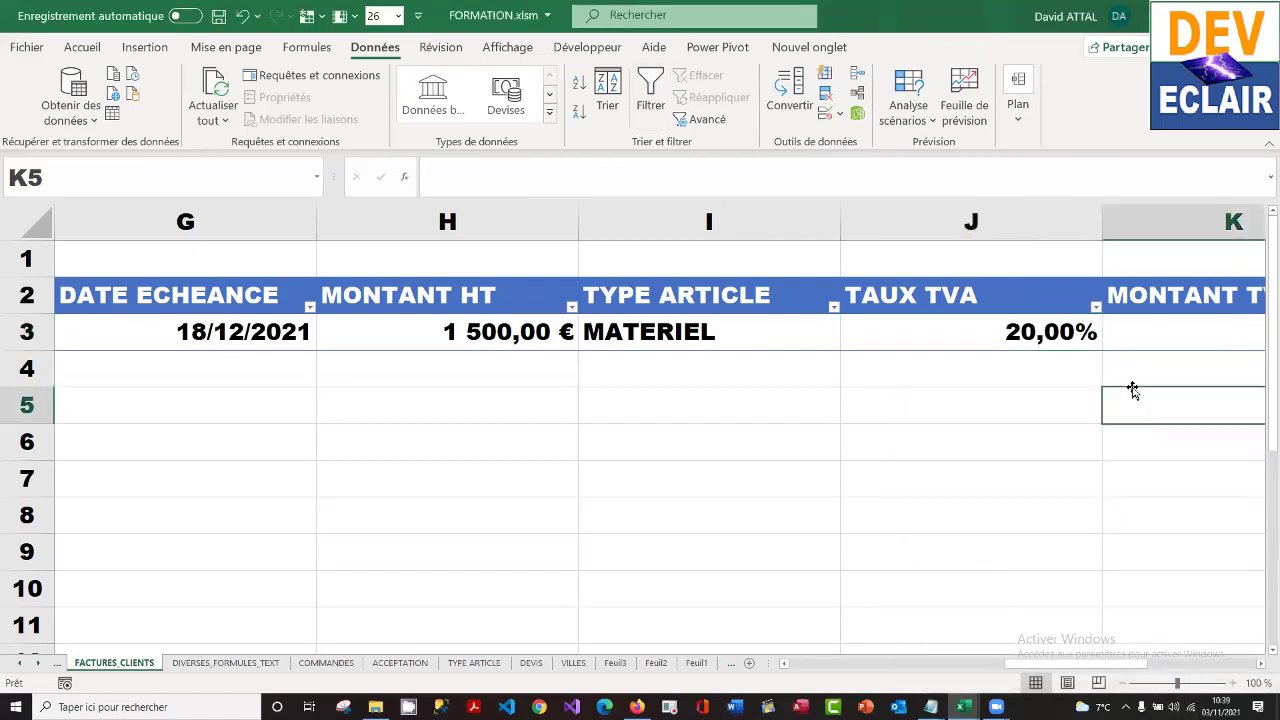
key("Right")
key("Right")
key("Left")
key("Left")
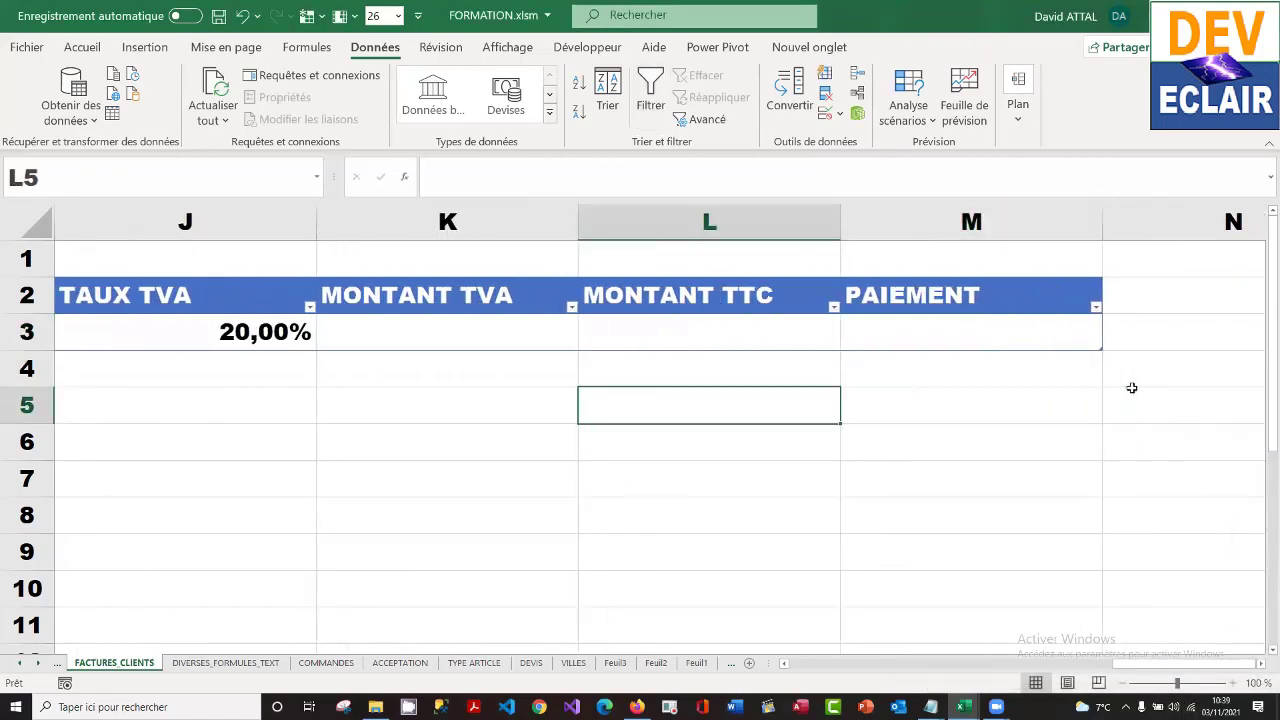
key("Up")
key("Up")
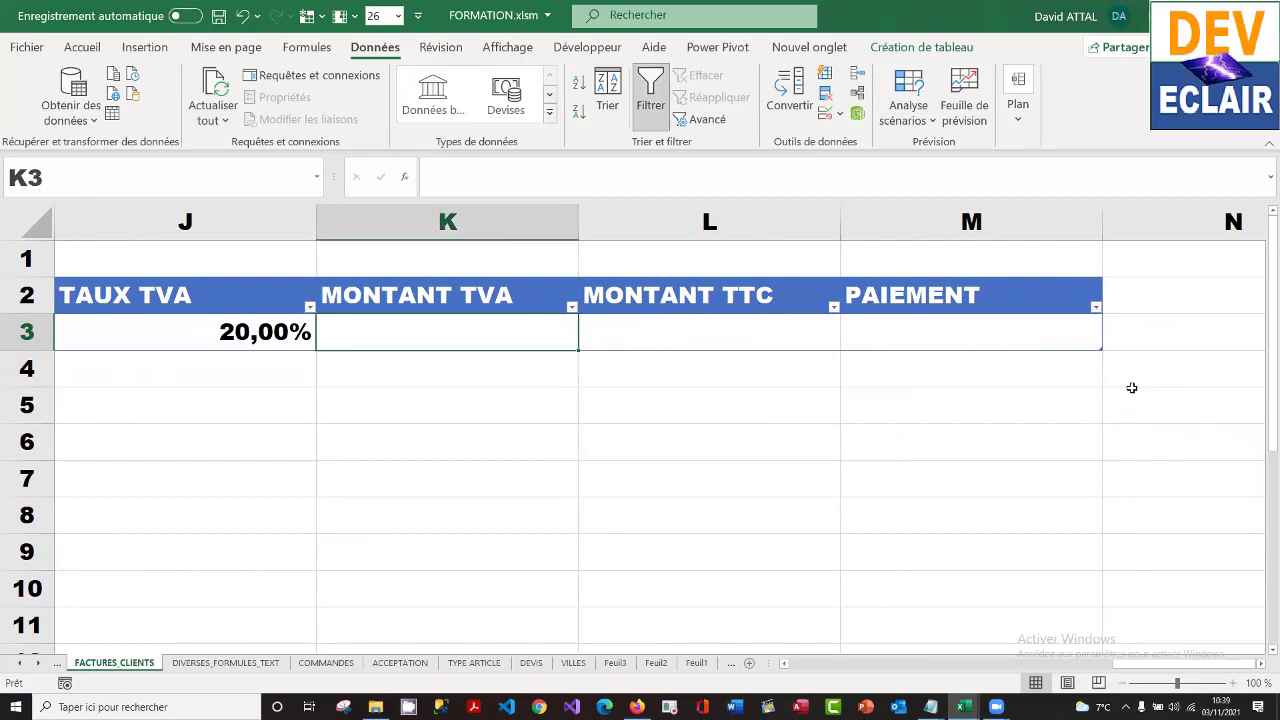
key("Left")
key("Left")
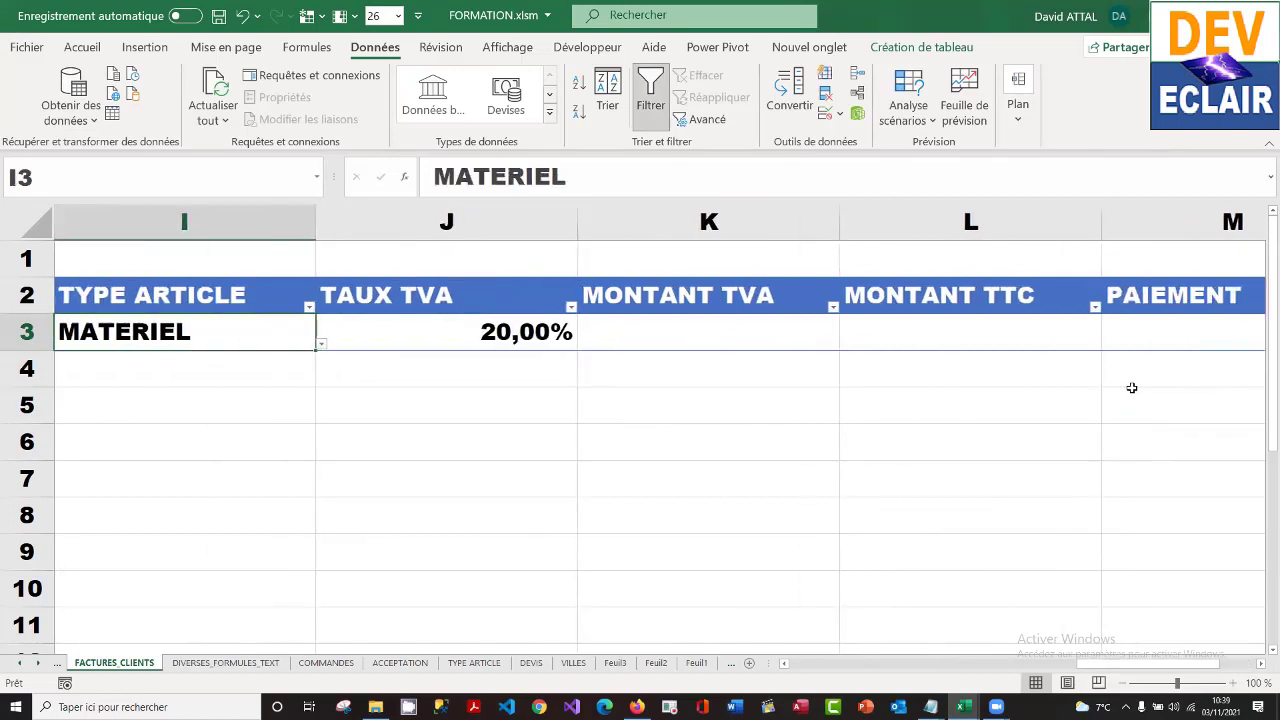
key("Right")
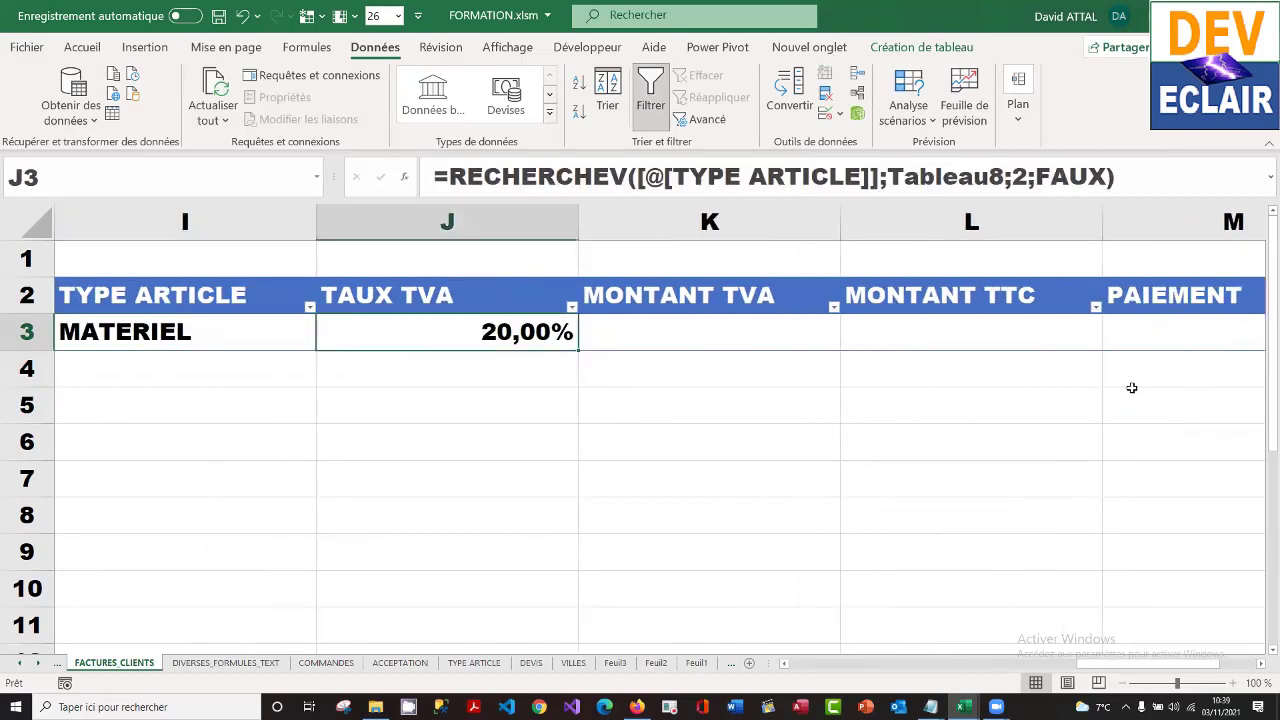
key("Right")
type("=")
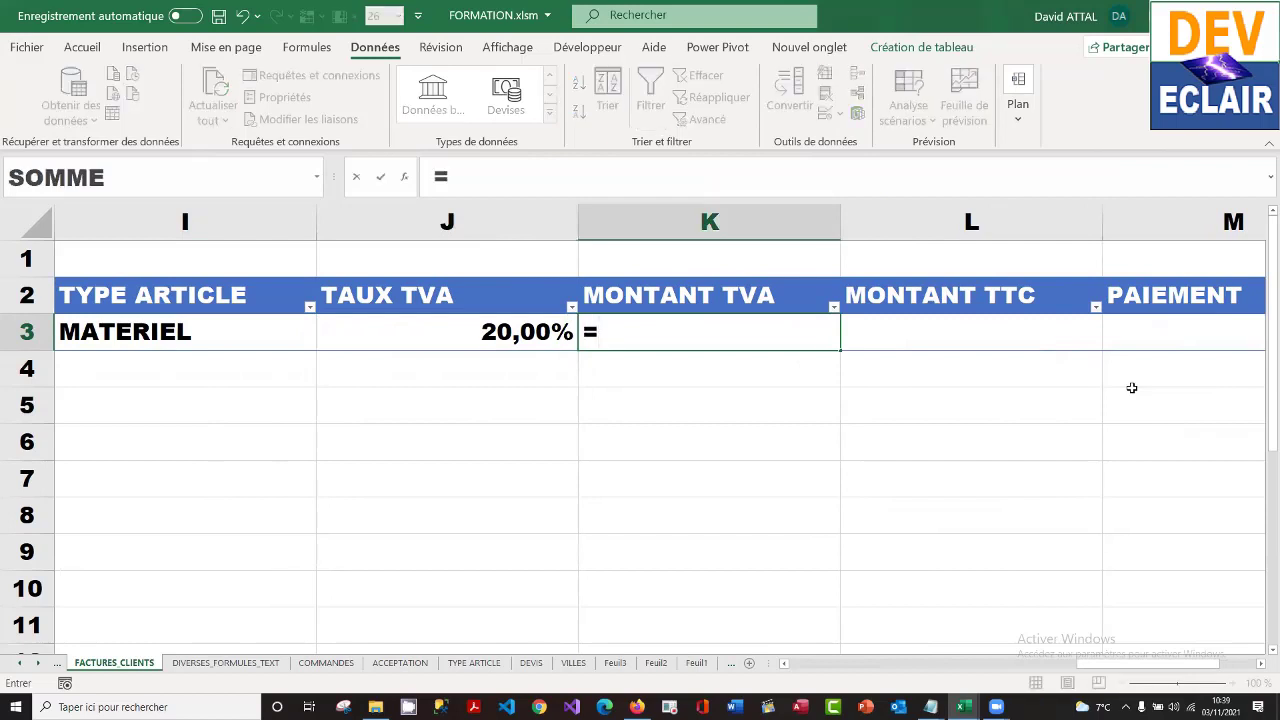
left_click(514, 337)
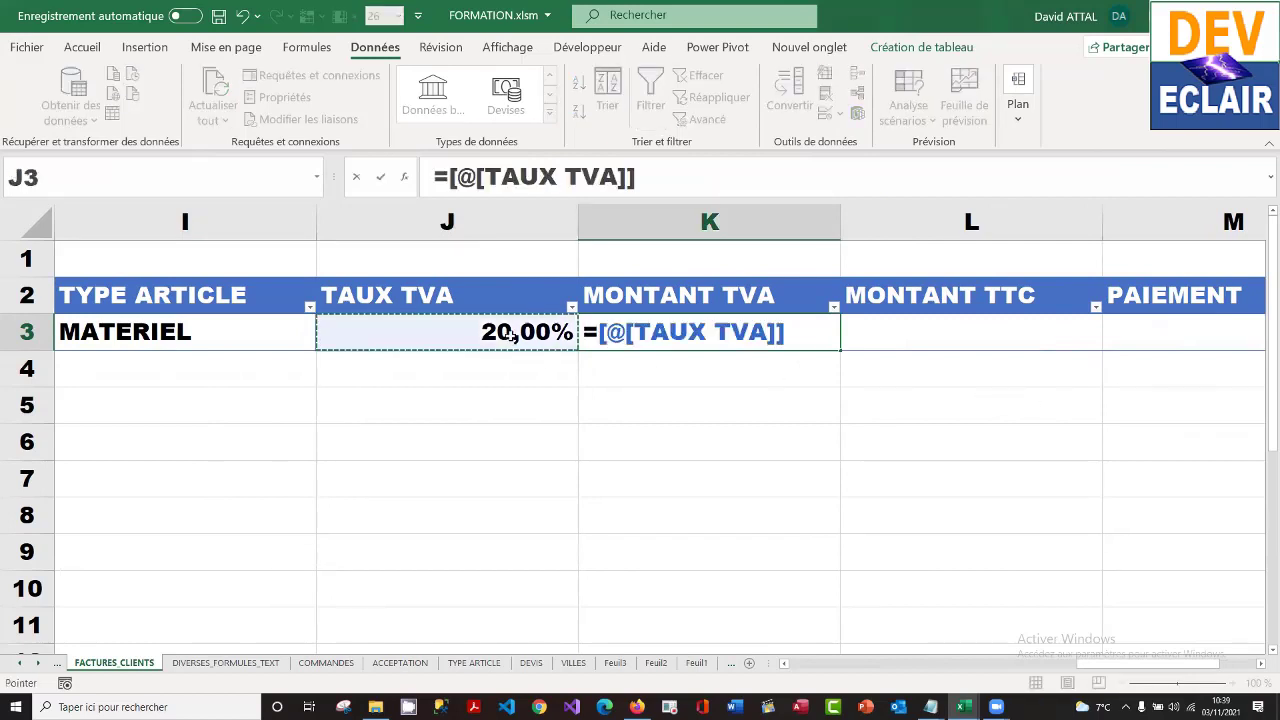
type("*")
key("Left")
key("Left")
key("Left")
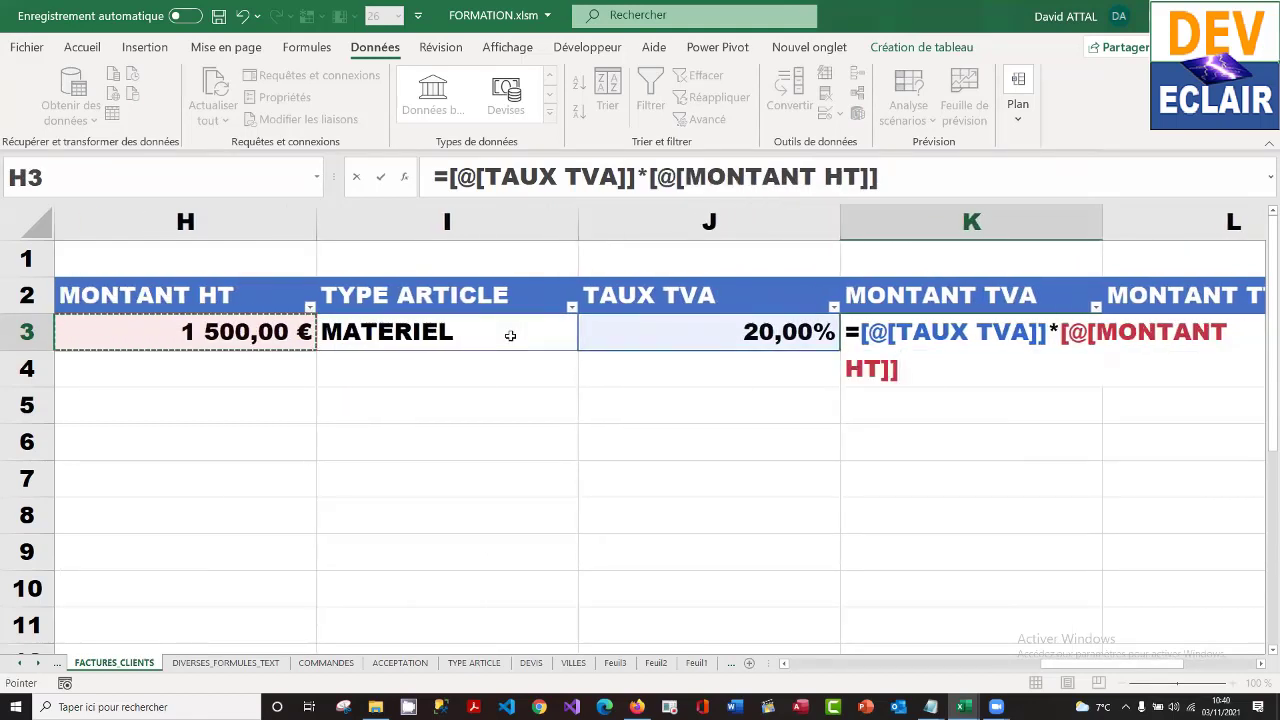
key("Return")
- Wrap the MONTANT TVA formula in K3 in the ARRONDI function to round the product to 2 decimals
key("Up")
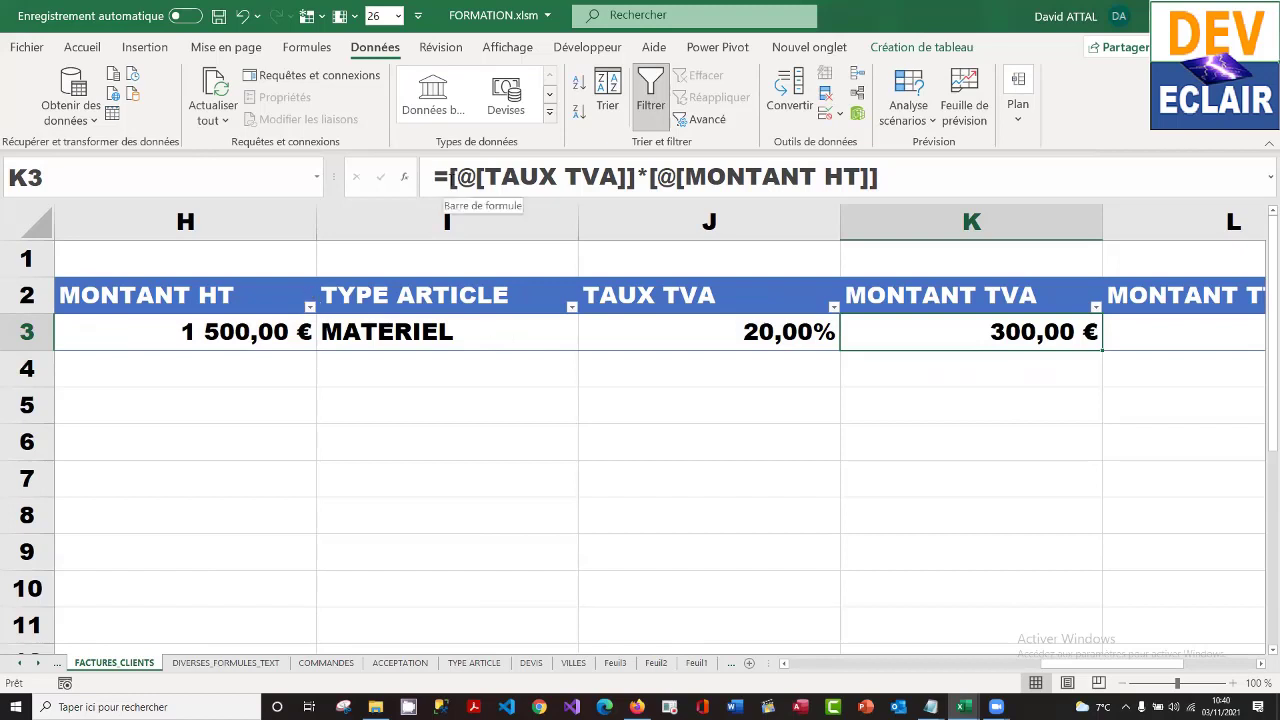
left_click(451, 178)
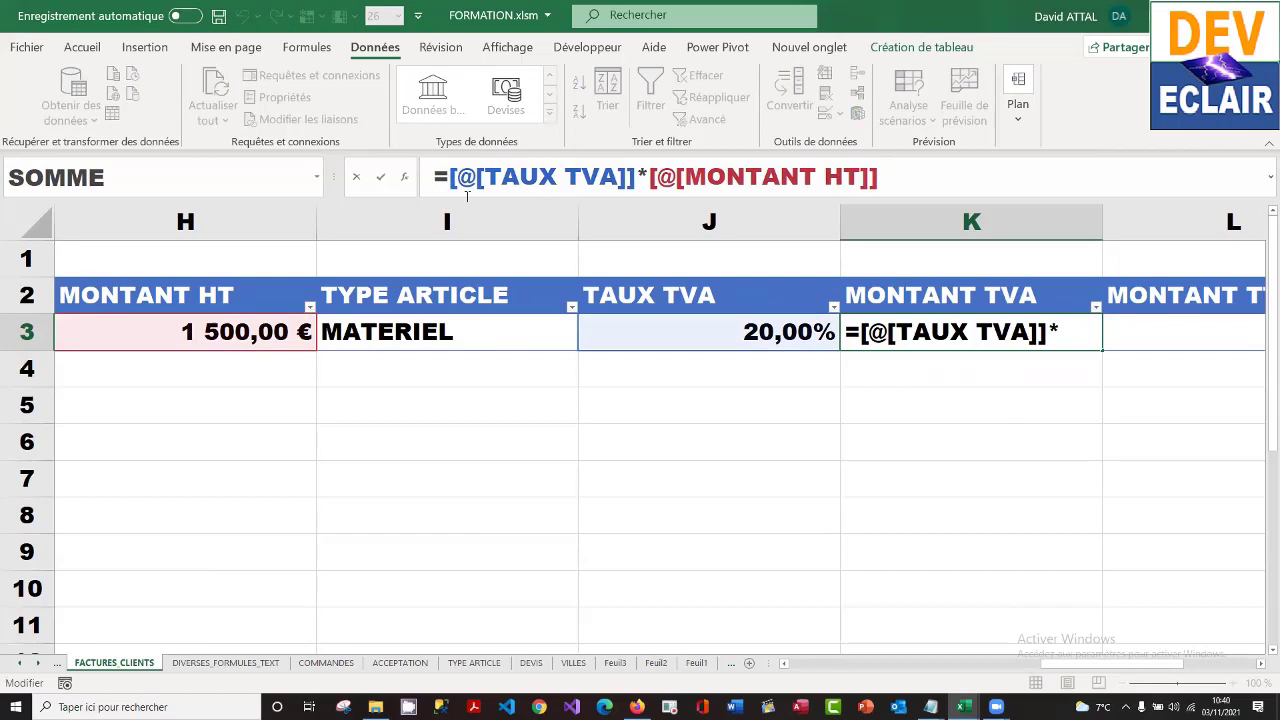
type("a")
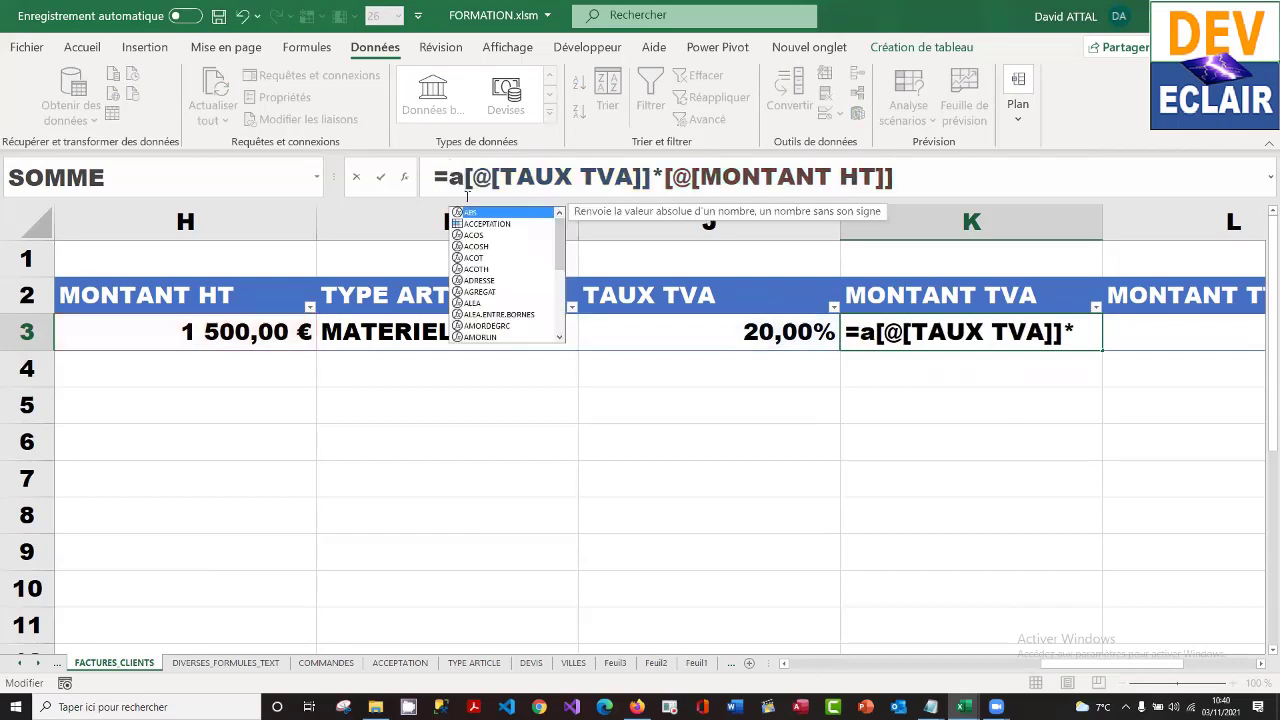
type("rron")
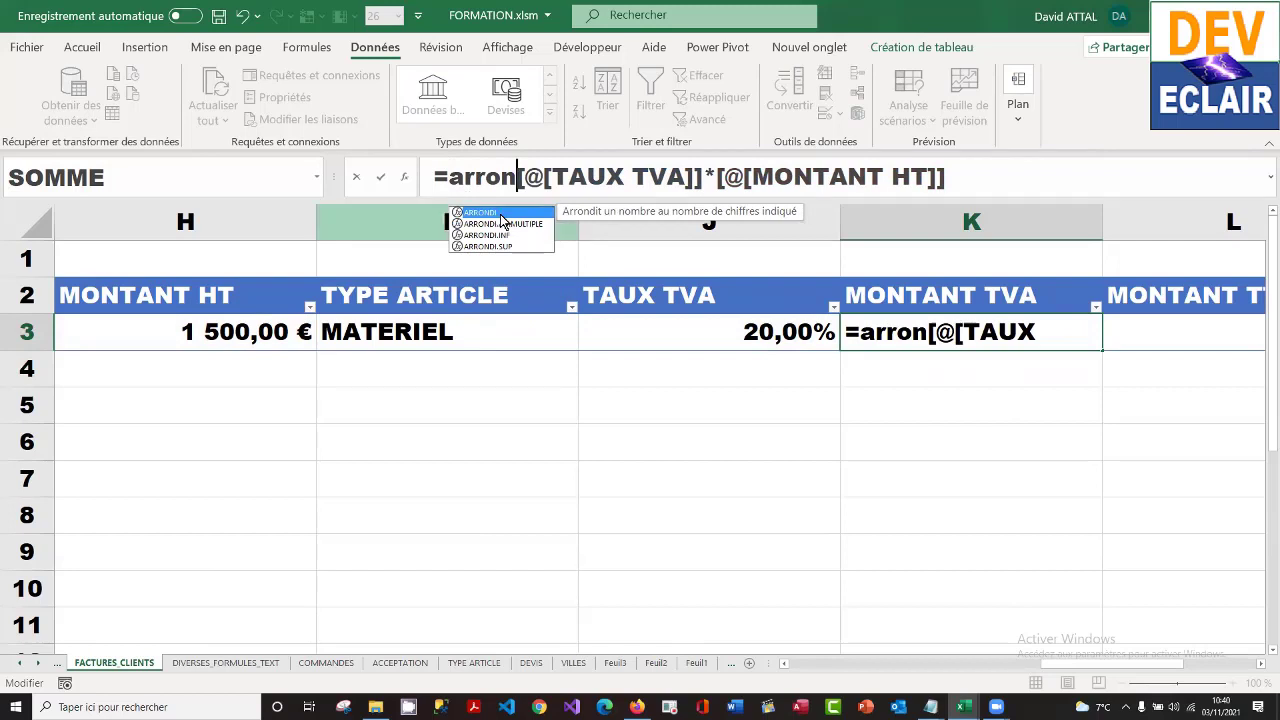
double_click(495, 214)
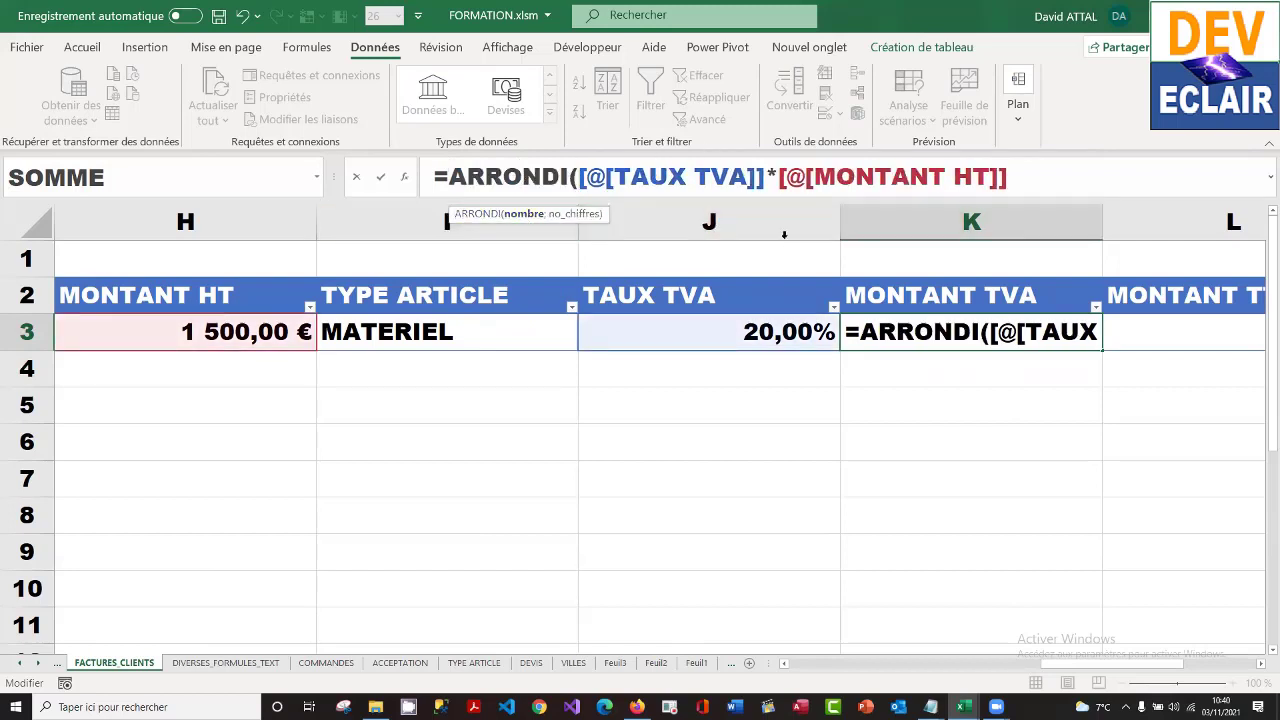
left_click(1034, 185)
type(";")
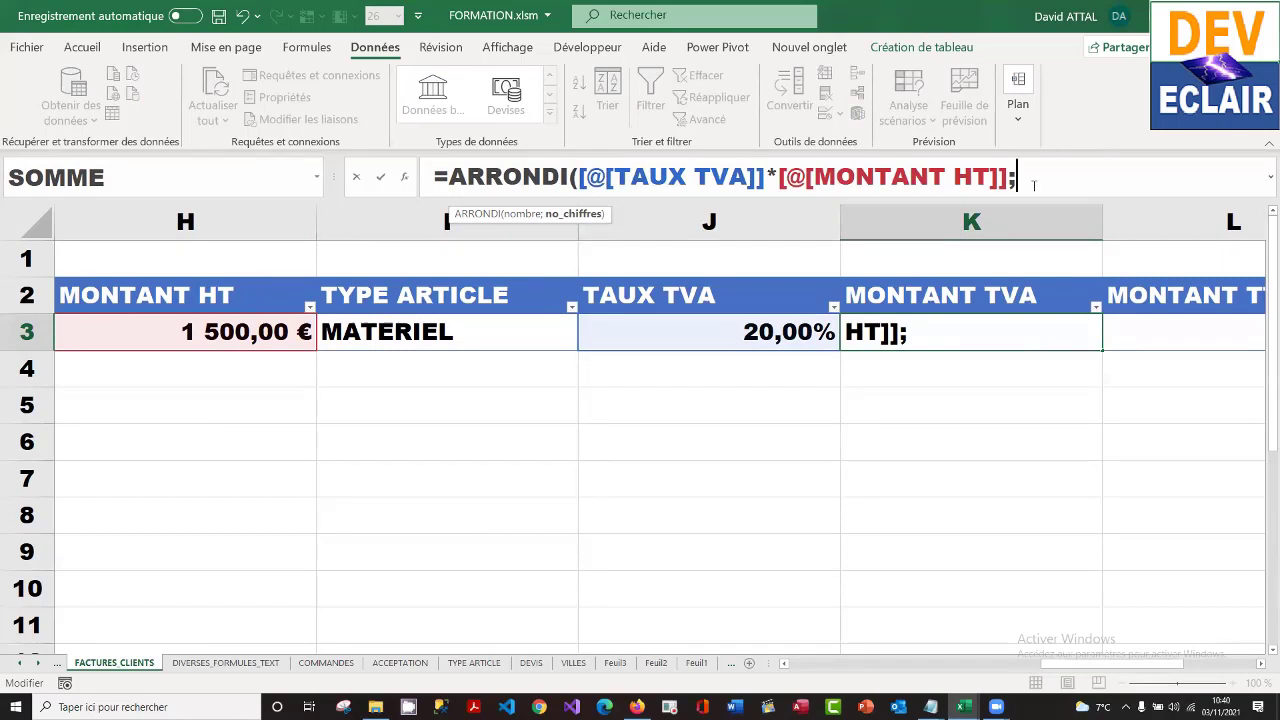
type("2)")
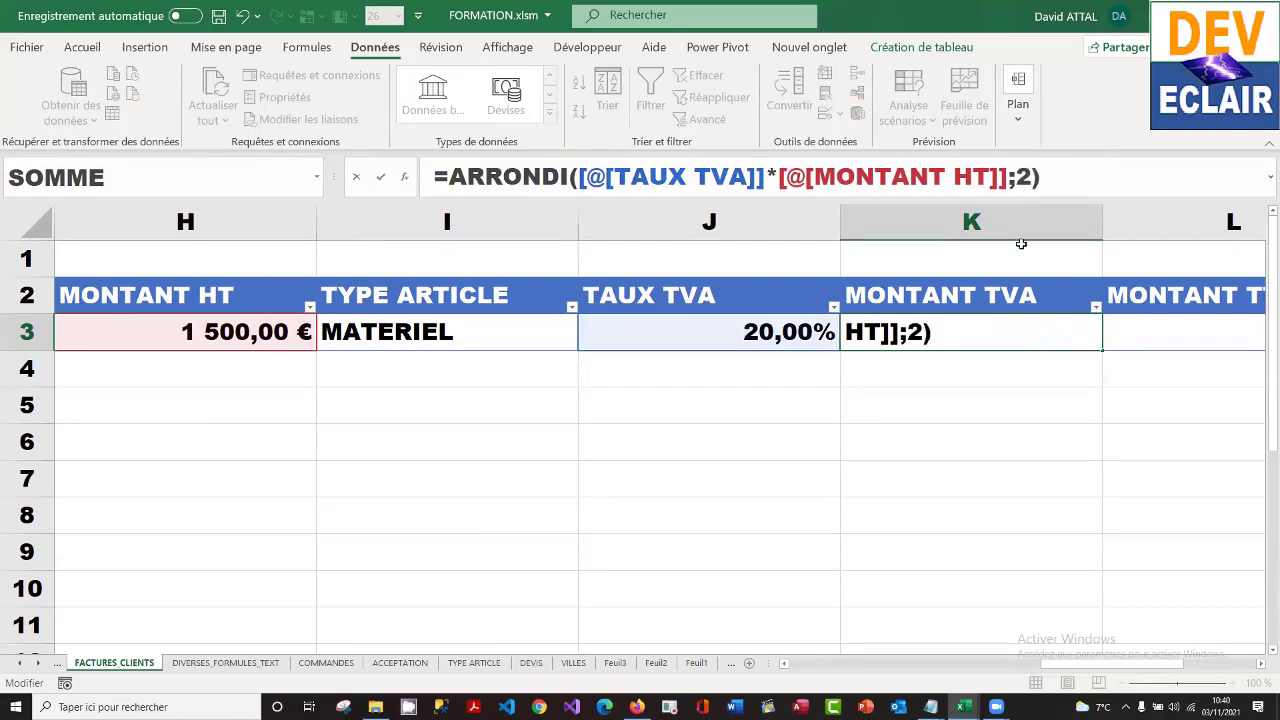
key("Return")
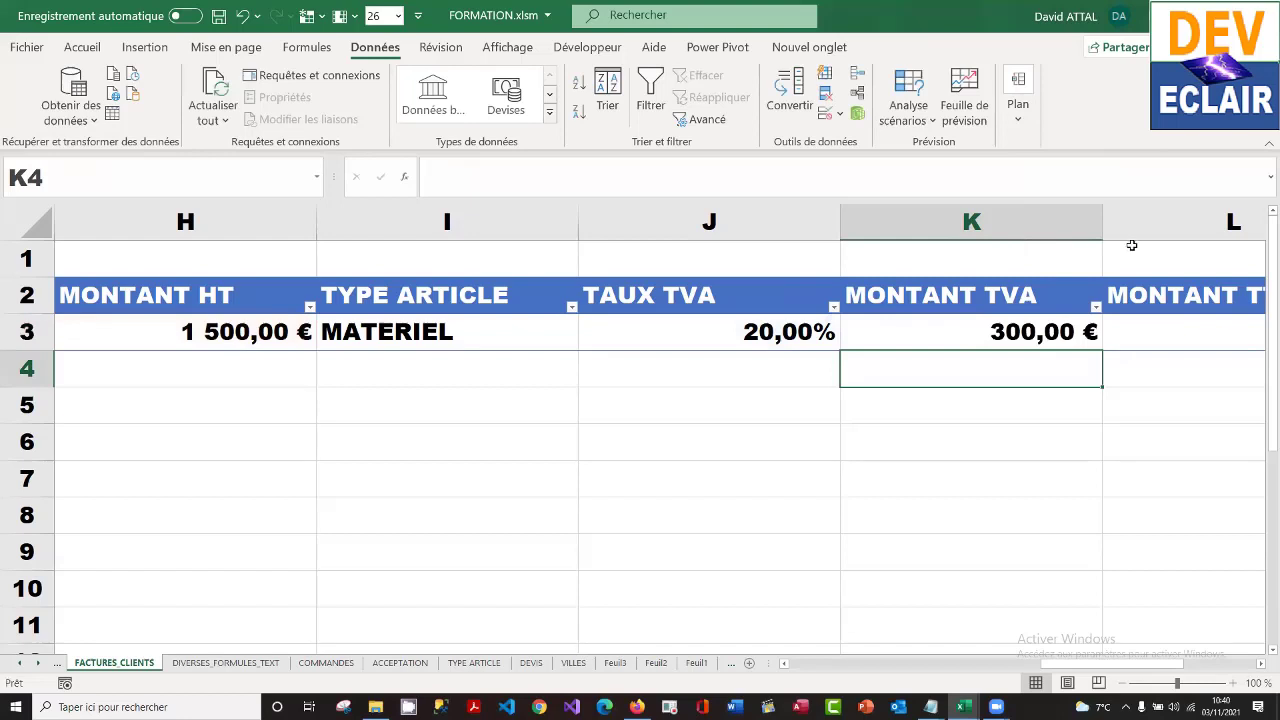
left_click(1053, 333)
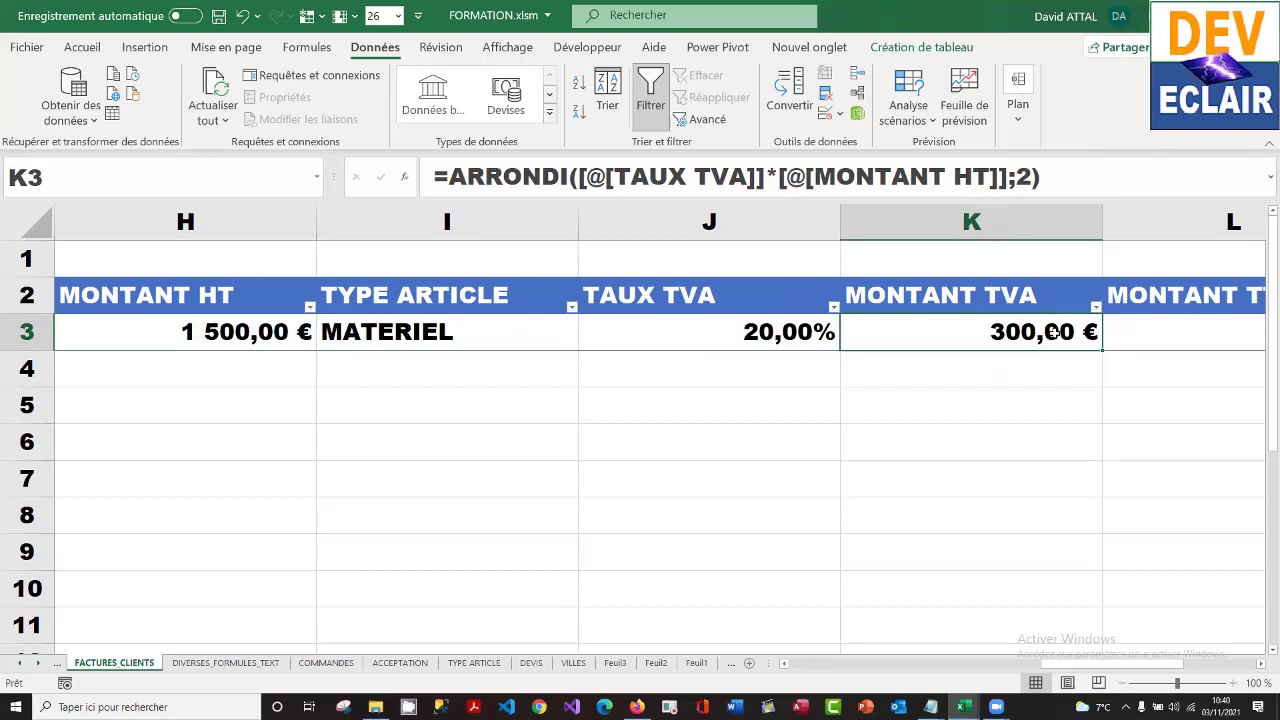
- Calculate MONTANT TTC in L3 by adding the row's MONTANT TVA and MONTANT HT
key("Right")
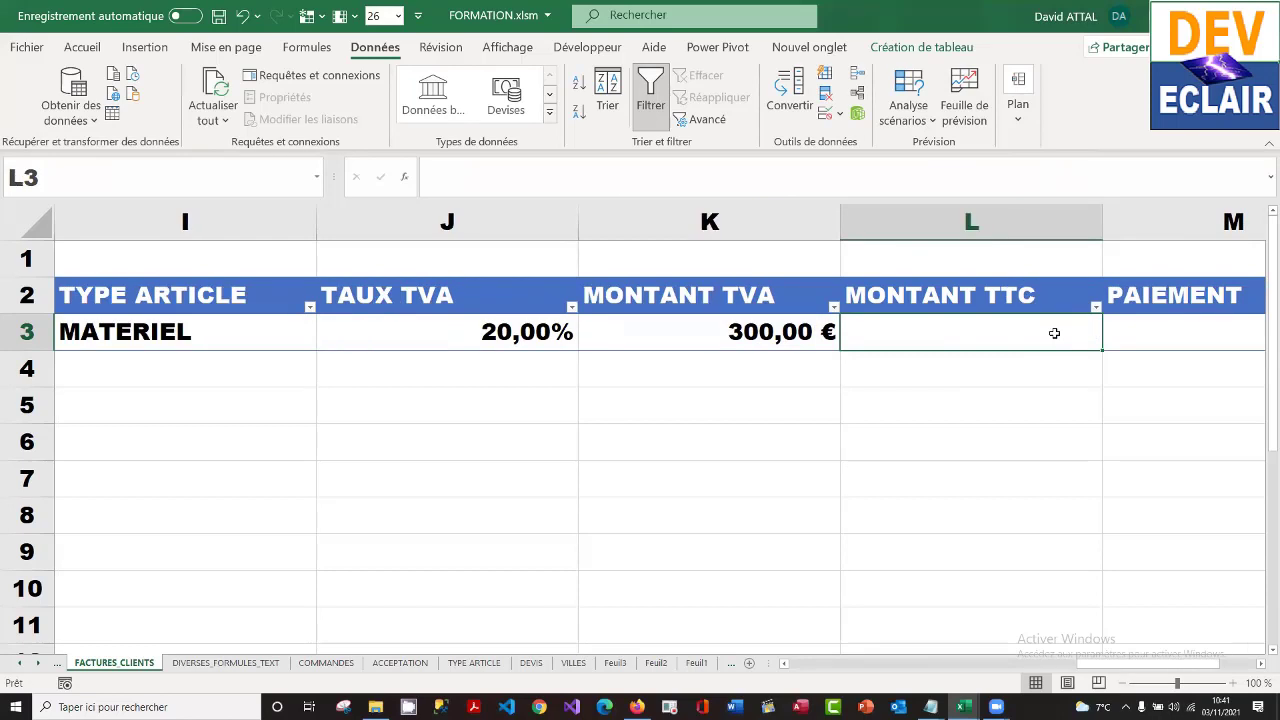
type("+")
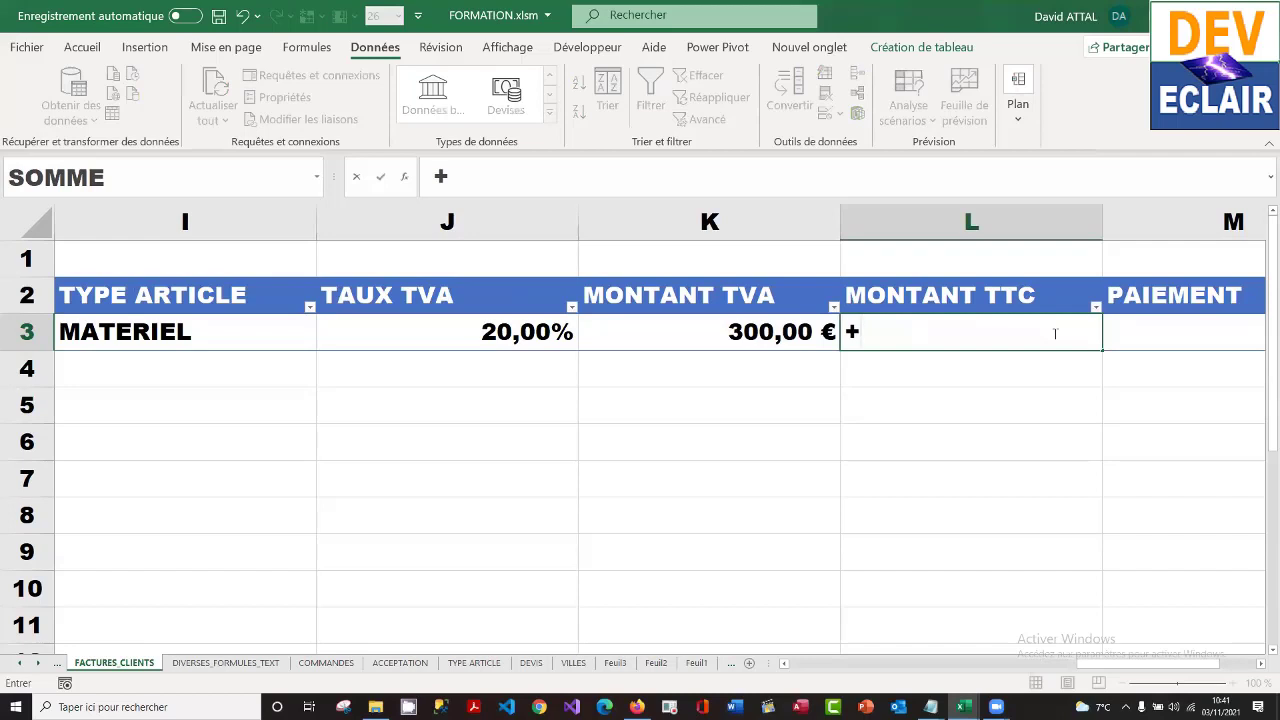
left_click(788, 340)
type("+")
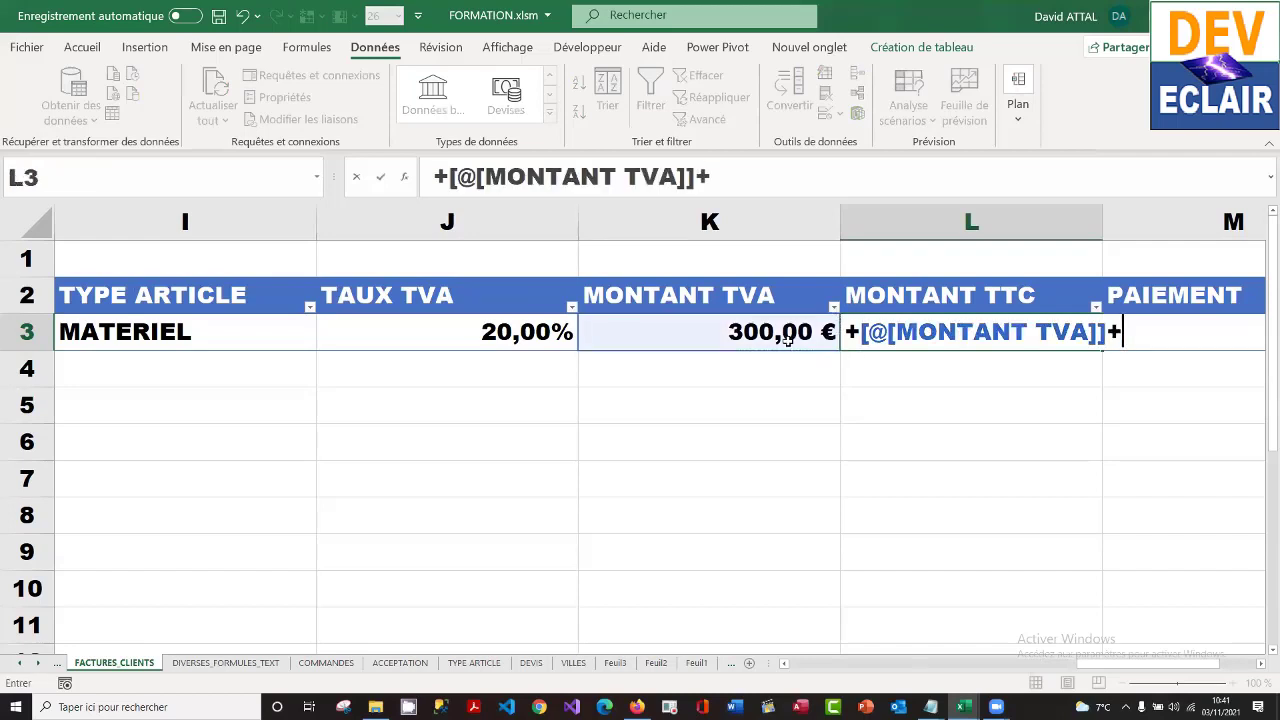
key("Left")
key("Left")
key("Left")
key("Left")
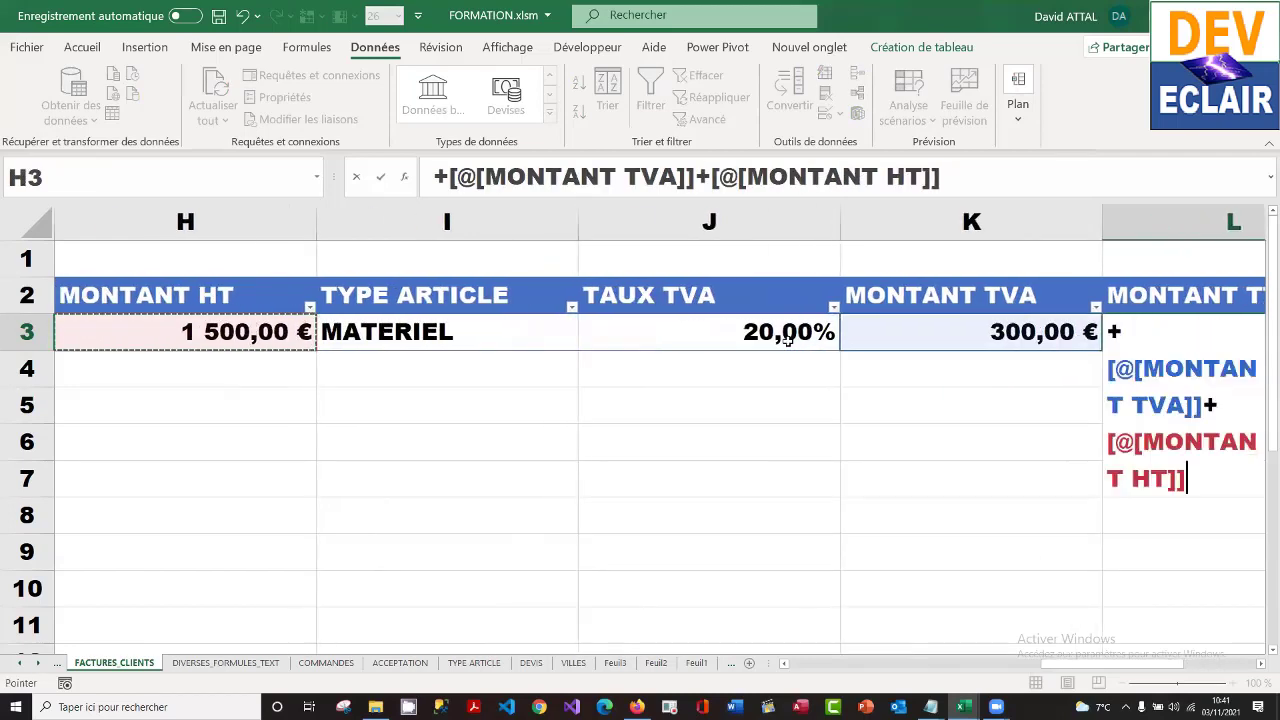
key("Return")
key("Up")
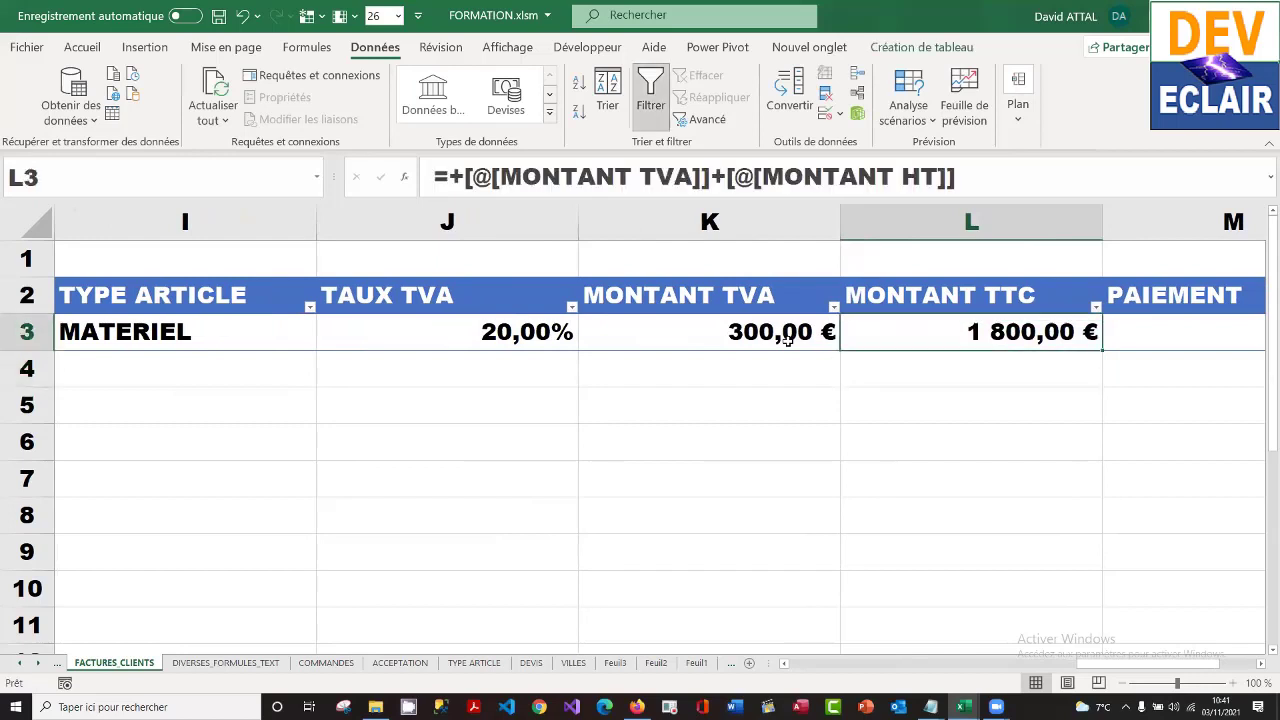
- Set up data validation on the PAIEMENT cell M3 to allow only values from a list (Liste)
key("Right")
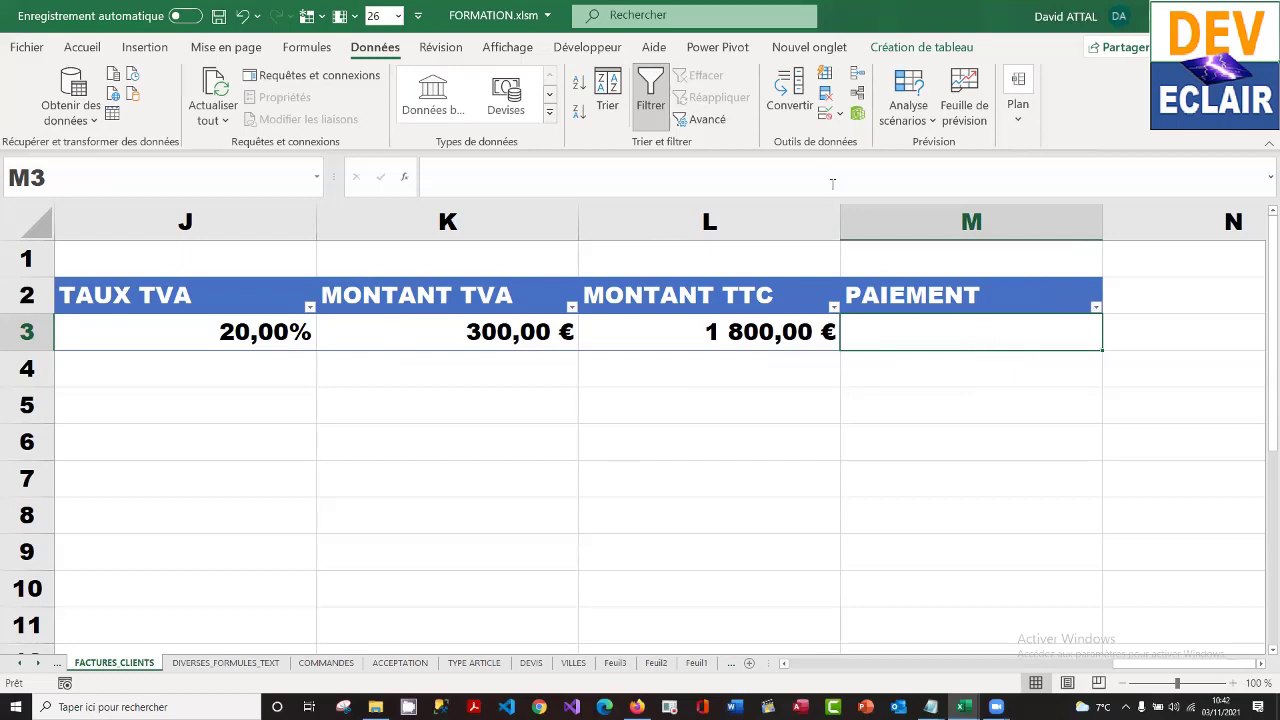
left_click(826, 115)
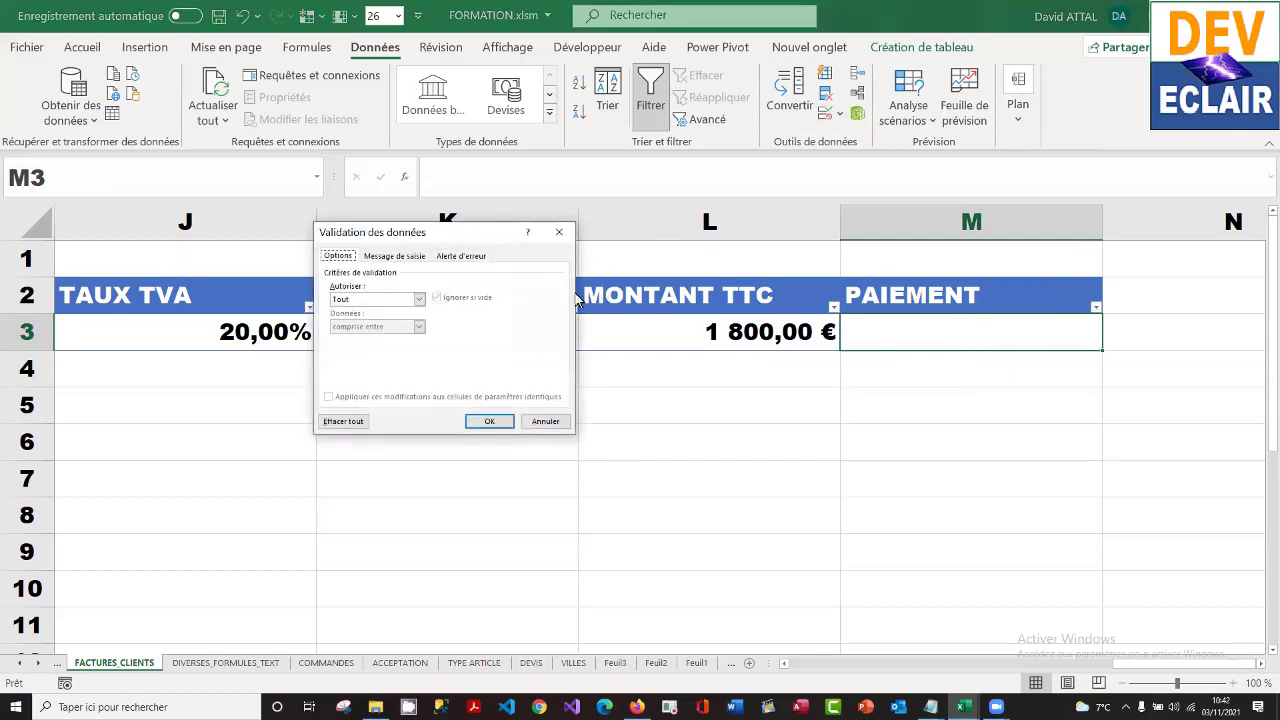
left_click(419, 299)
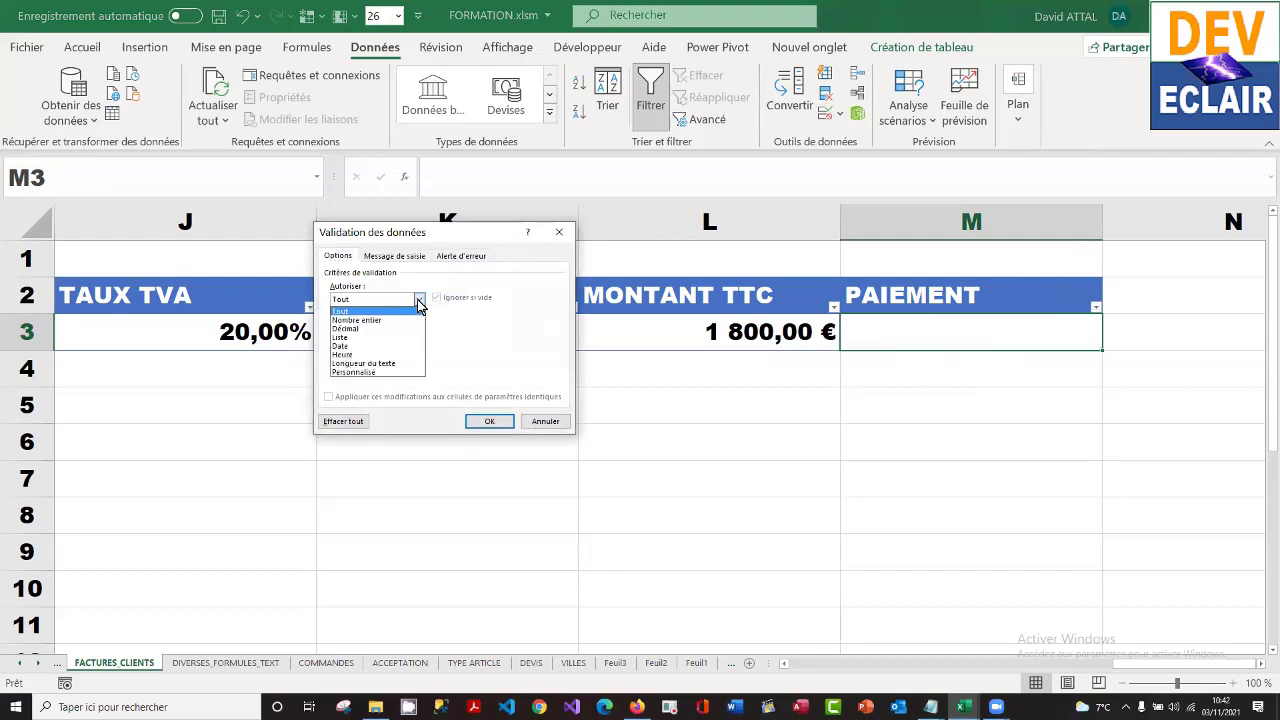
left_click(388, 344)
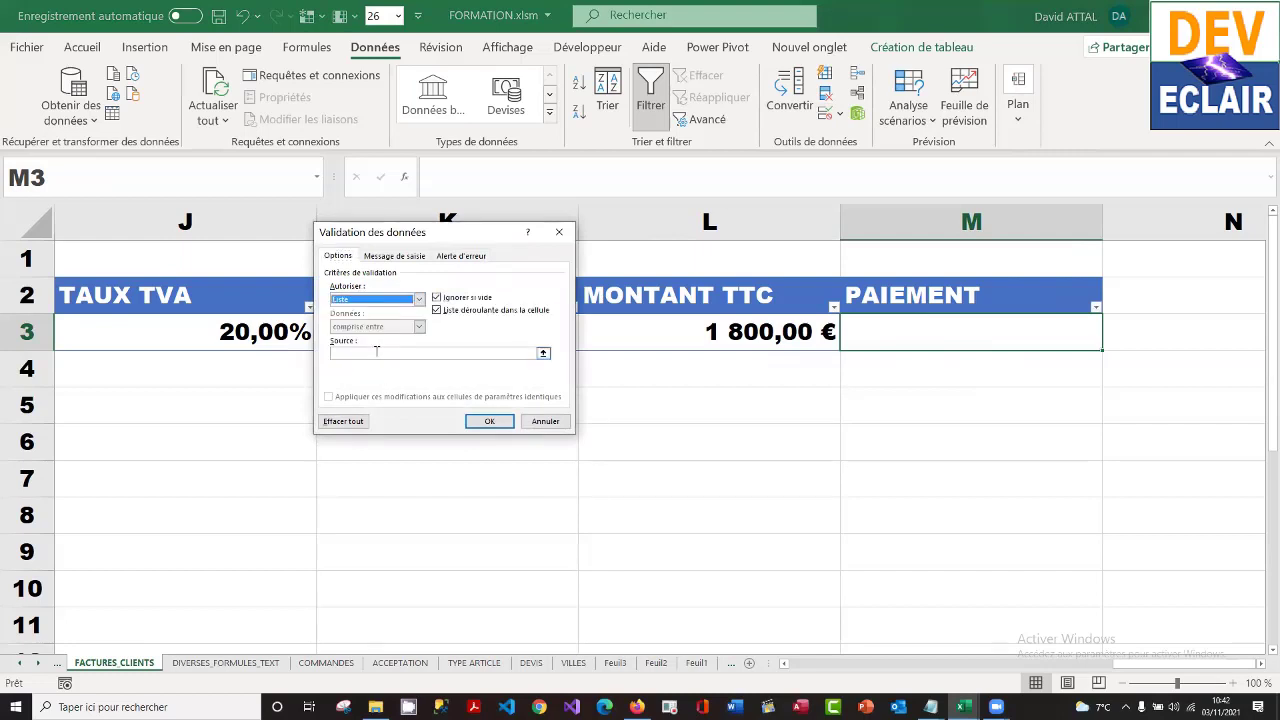
left_click(378, 353)
left_click_drag(460, 245, 724, 116)
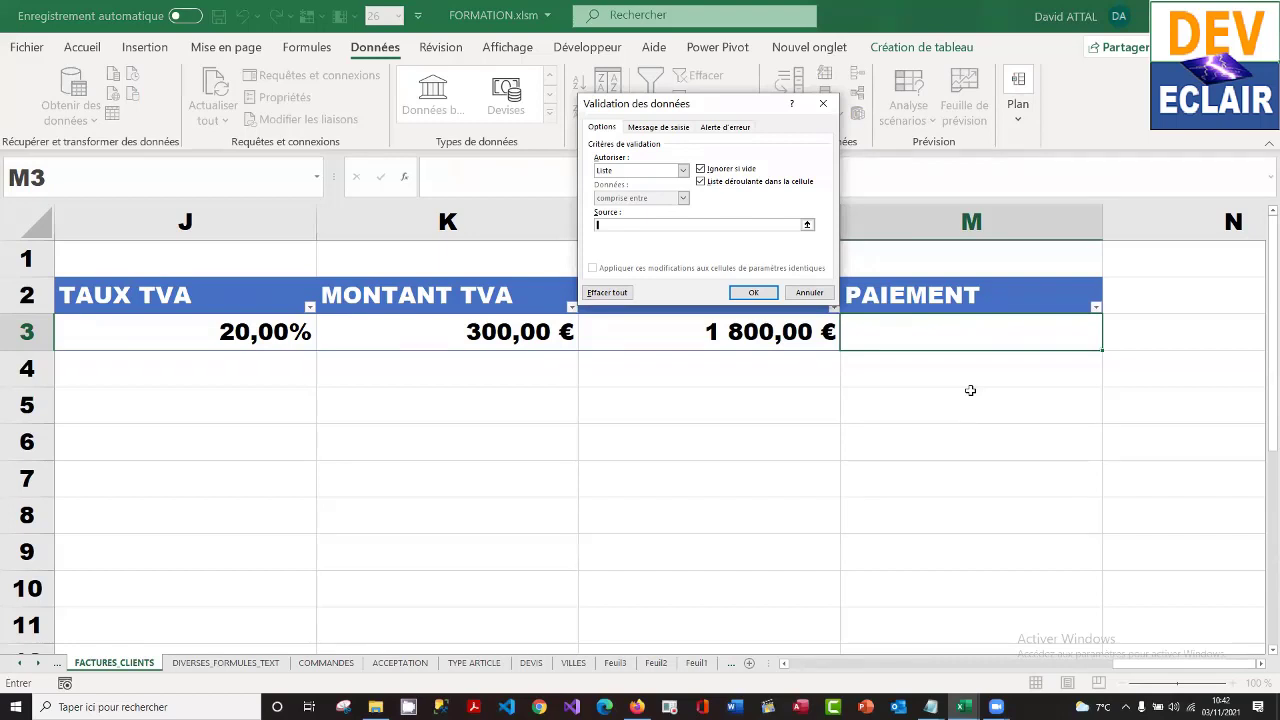
- Enter PAYE;IMPAYE as the source of the M3 validation list and apply it
type("p")
type("PAYE")
type(";")
type("IMPA")
type("YEE")
left_click(760, 293)
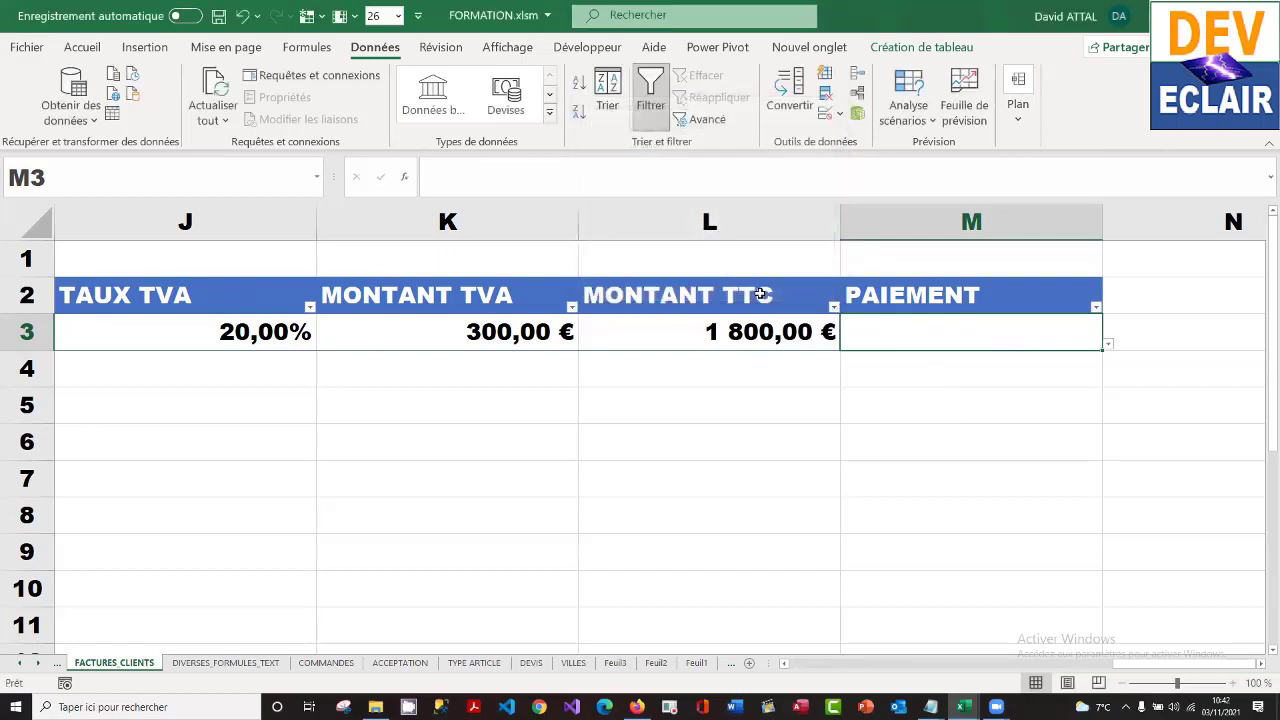
- Test the PAIEMENT drop-down in M3 by choosing PAYE, and finally set the cell to IMPAYE
left_click(1108, 346)
left_click(1070, 362)
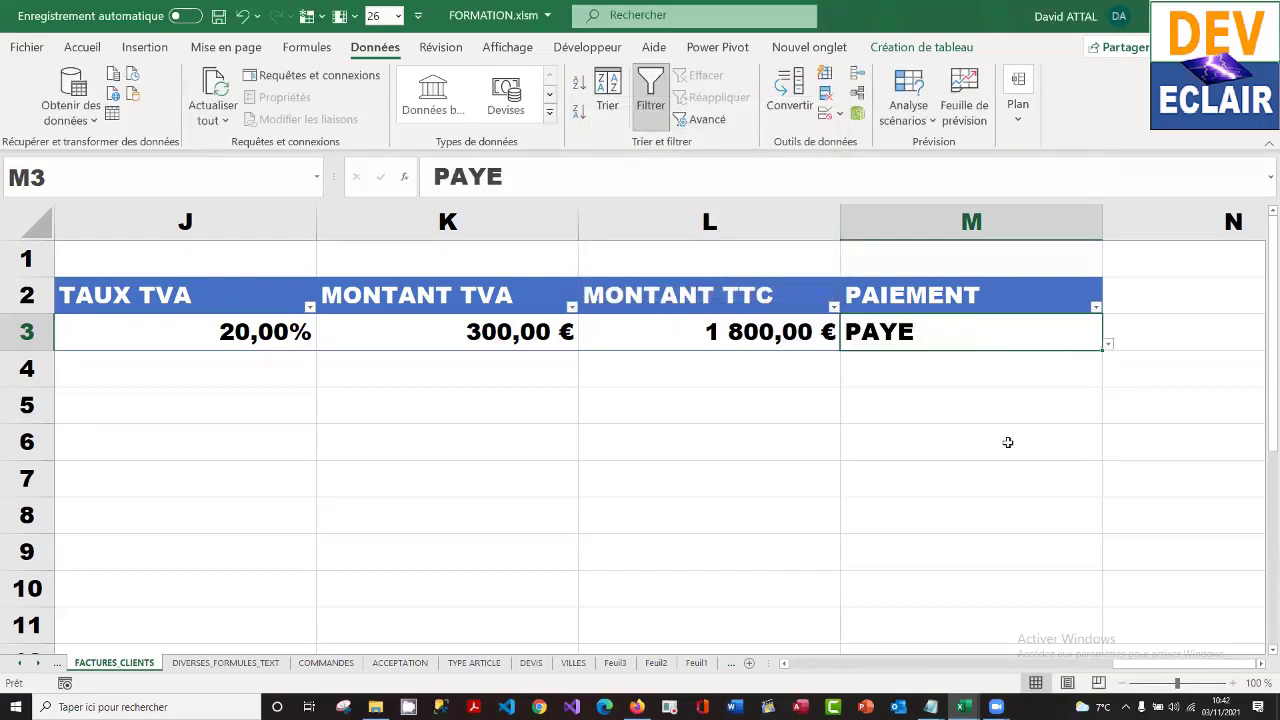
left_click(1108, 344)
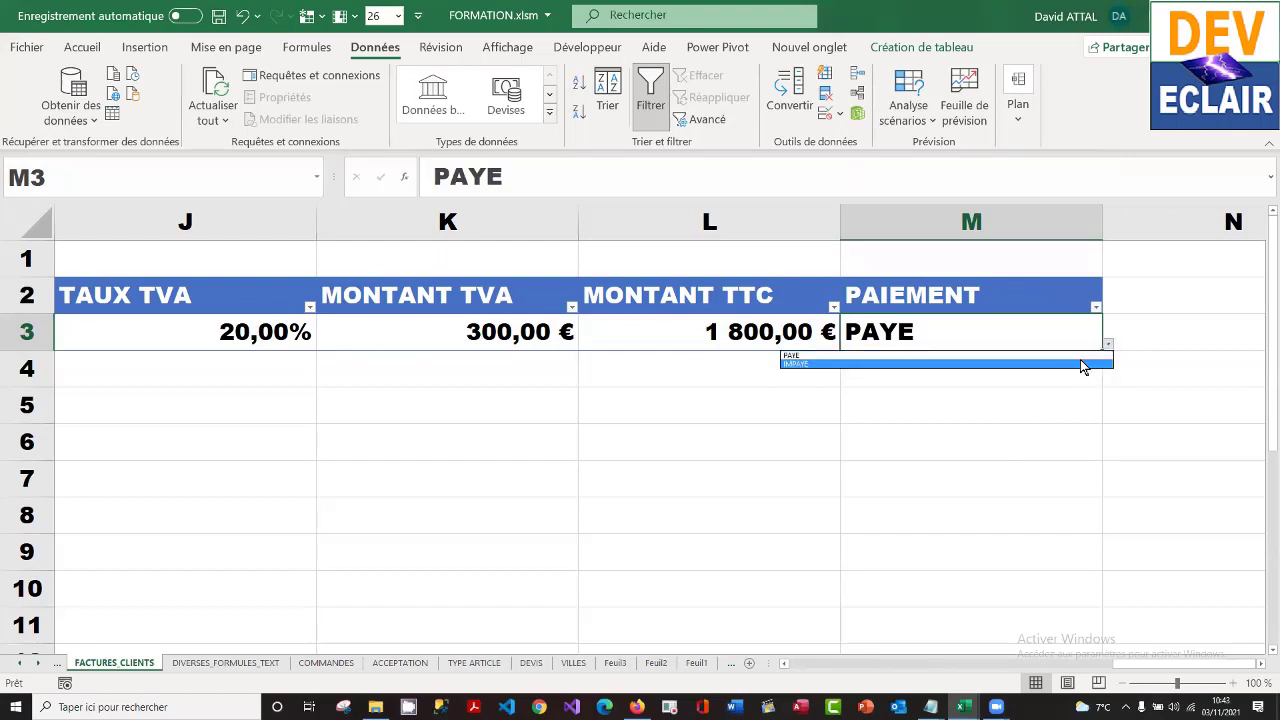
left_click(1080, 363)
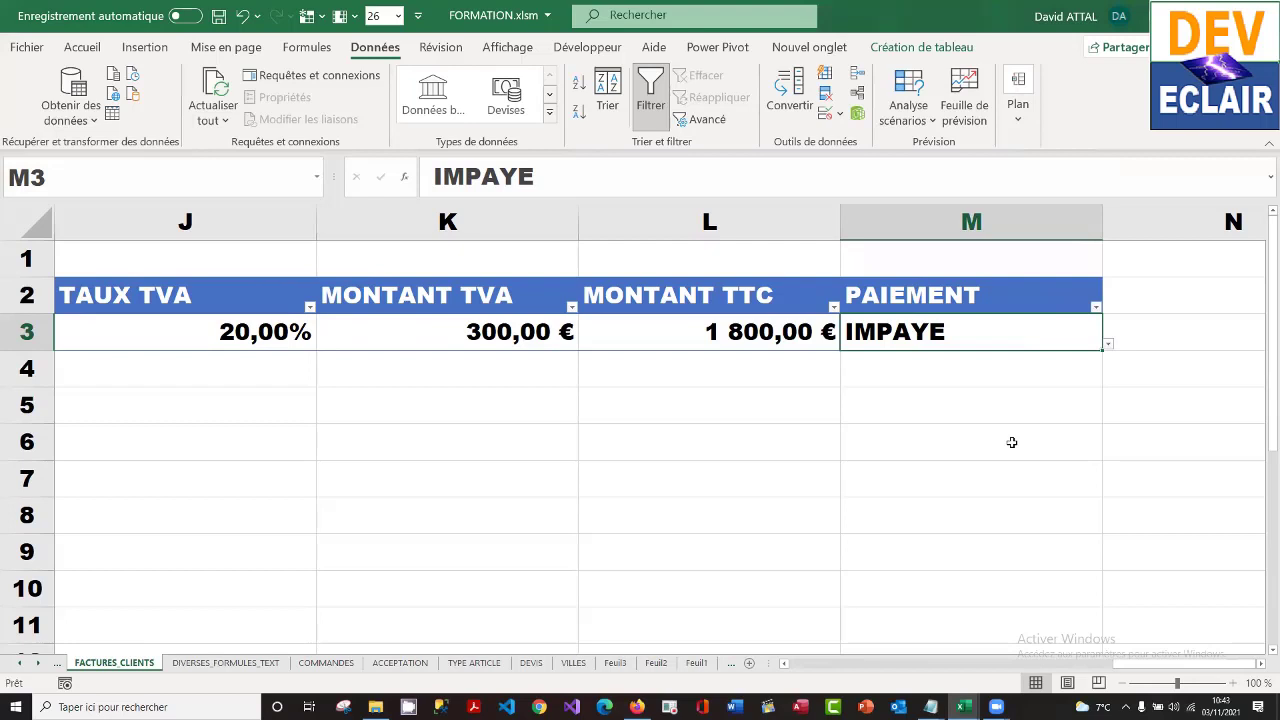
- Review the TAUX TVA and MONTANT TVA formulas, the PAIEMENT drop-down choices and the data validation criteria and error alert options of M3
key("Left")
key("Left")
key("Left")
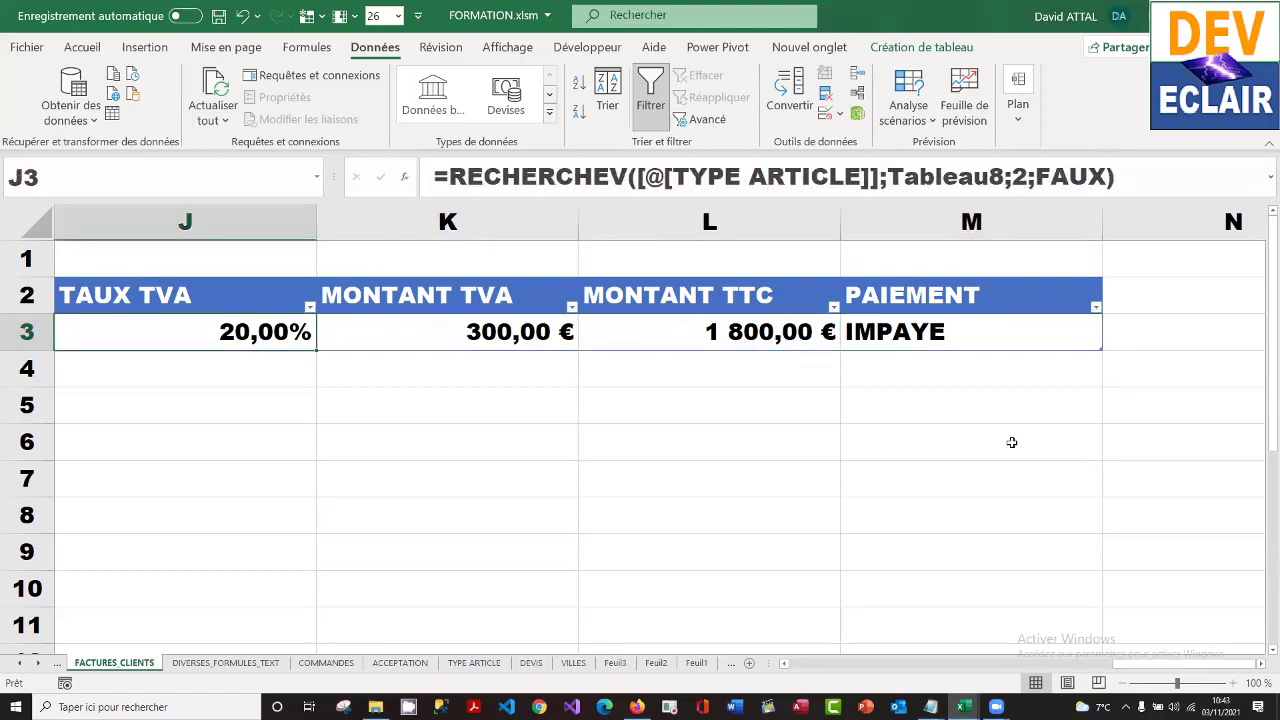
key("Right")
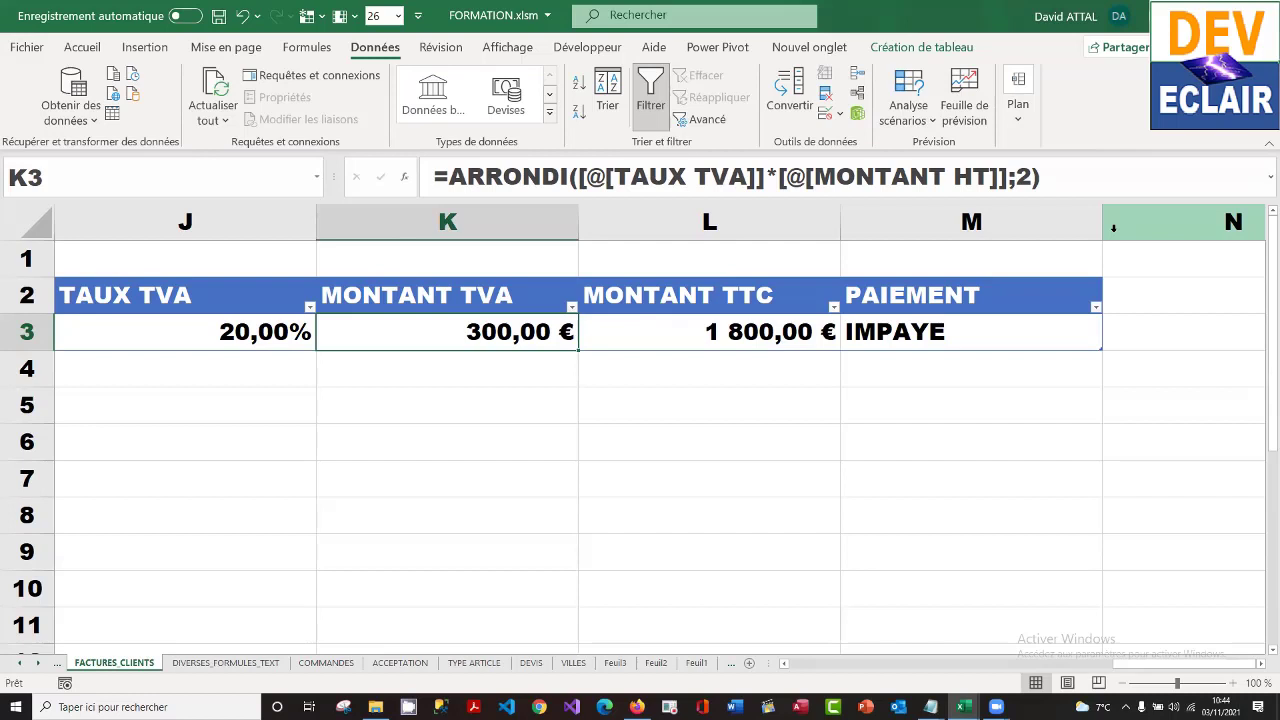
left_click(1030, 348)
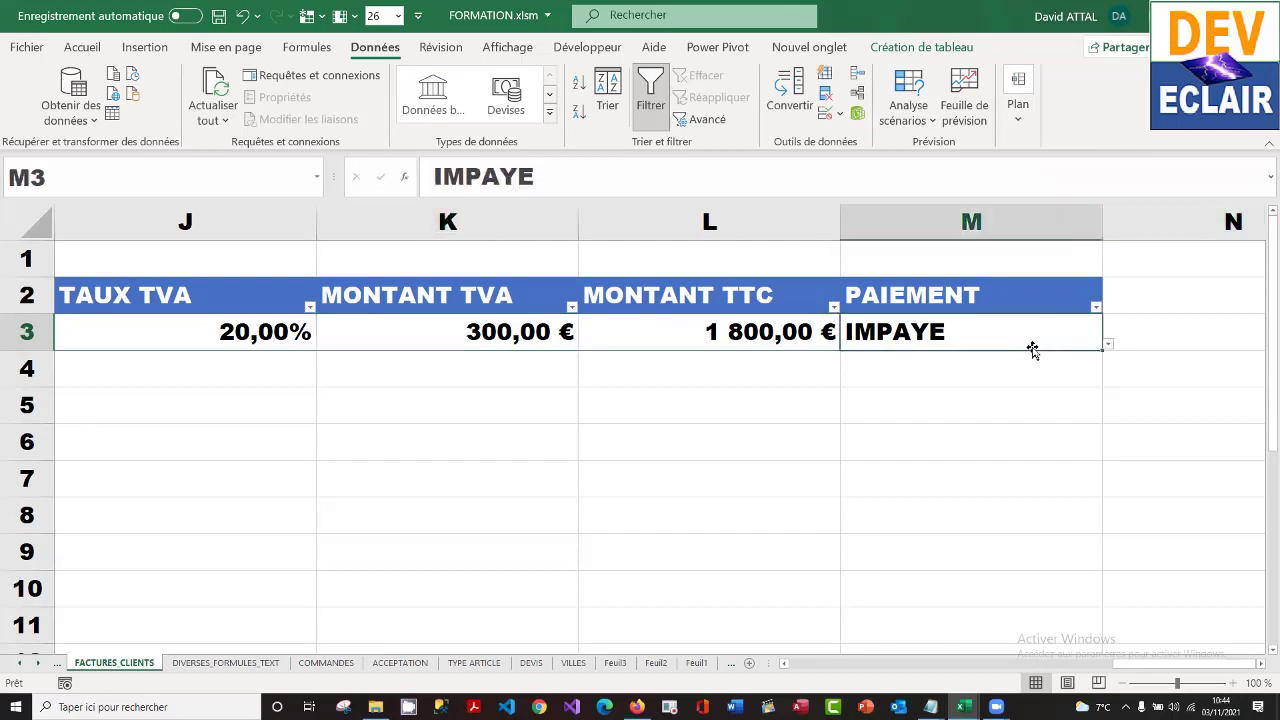
left_click(1108, 344)
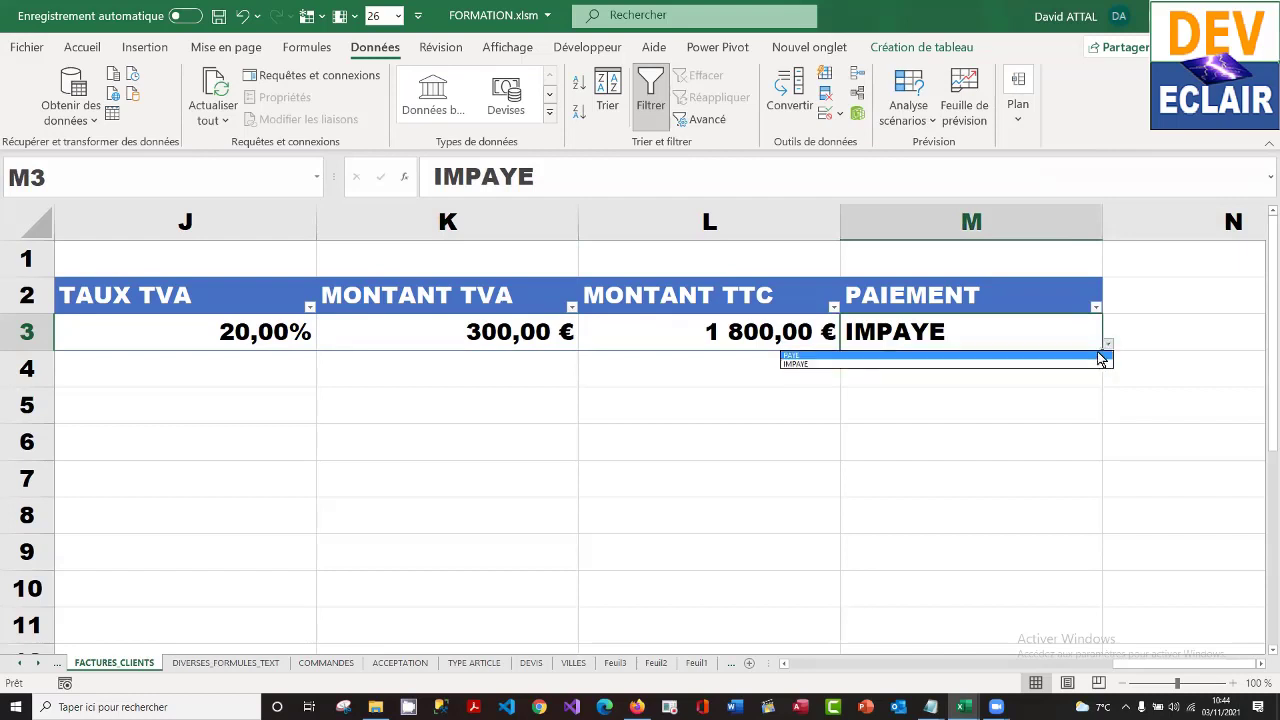
left_click(1032, 337)
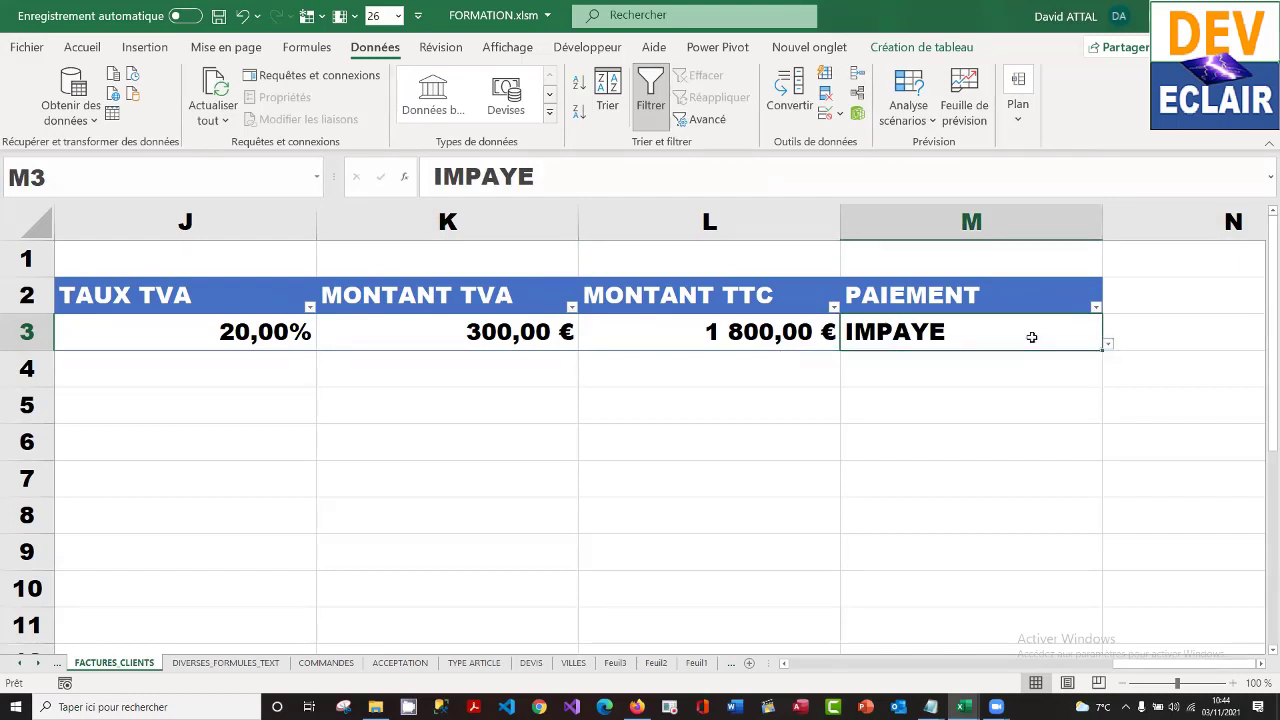
left_click(833, 117)
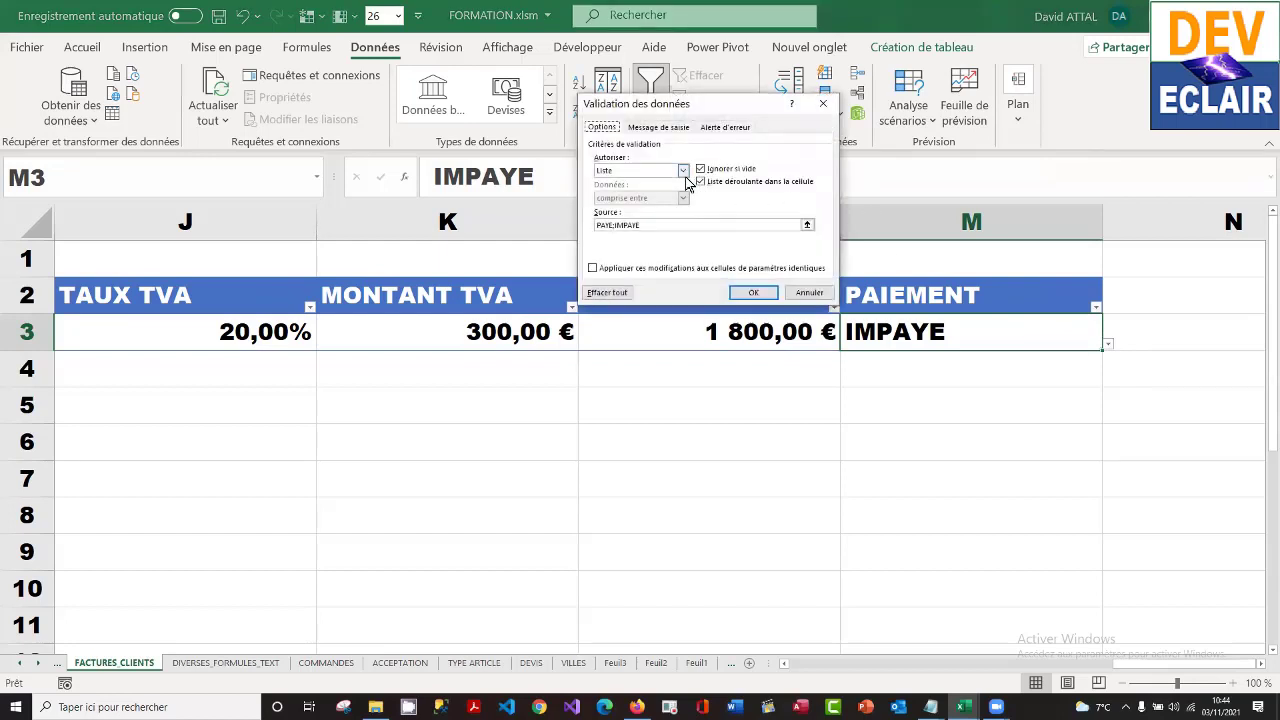
left_click(686, 171)
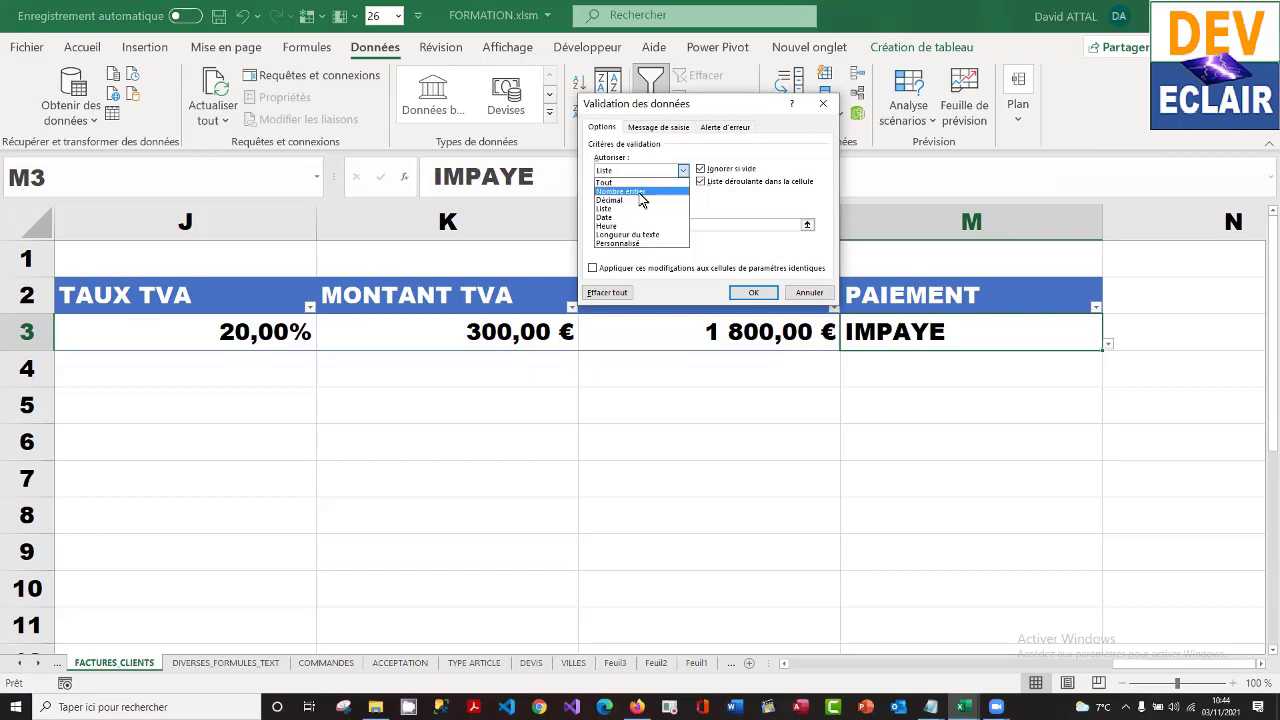
left_click(727, 128)
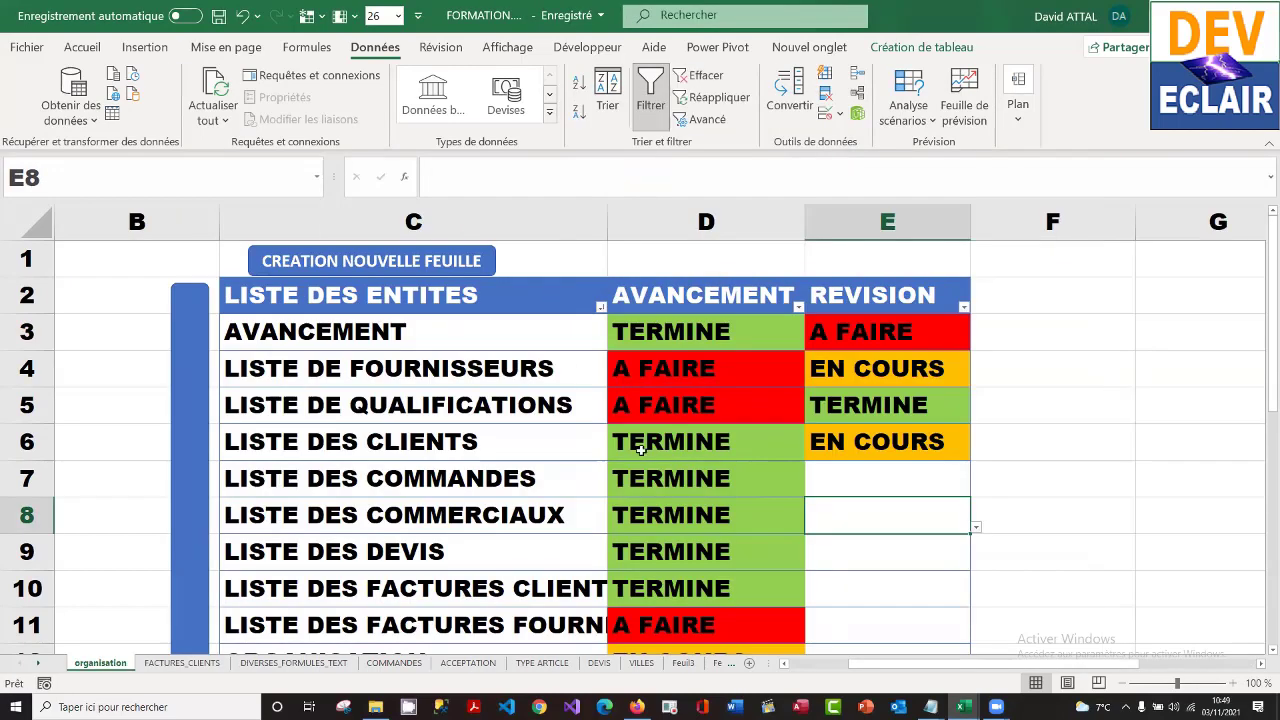
- Create a new sheet for the LISTE DE FOURNISSEURS entry using CREATION NOUVELLE FEUILLE on the organisation sheet, and save the workbook
left_click(730, 376)
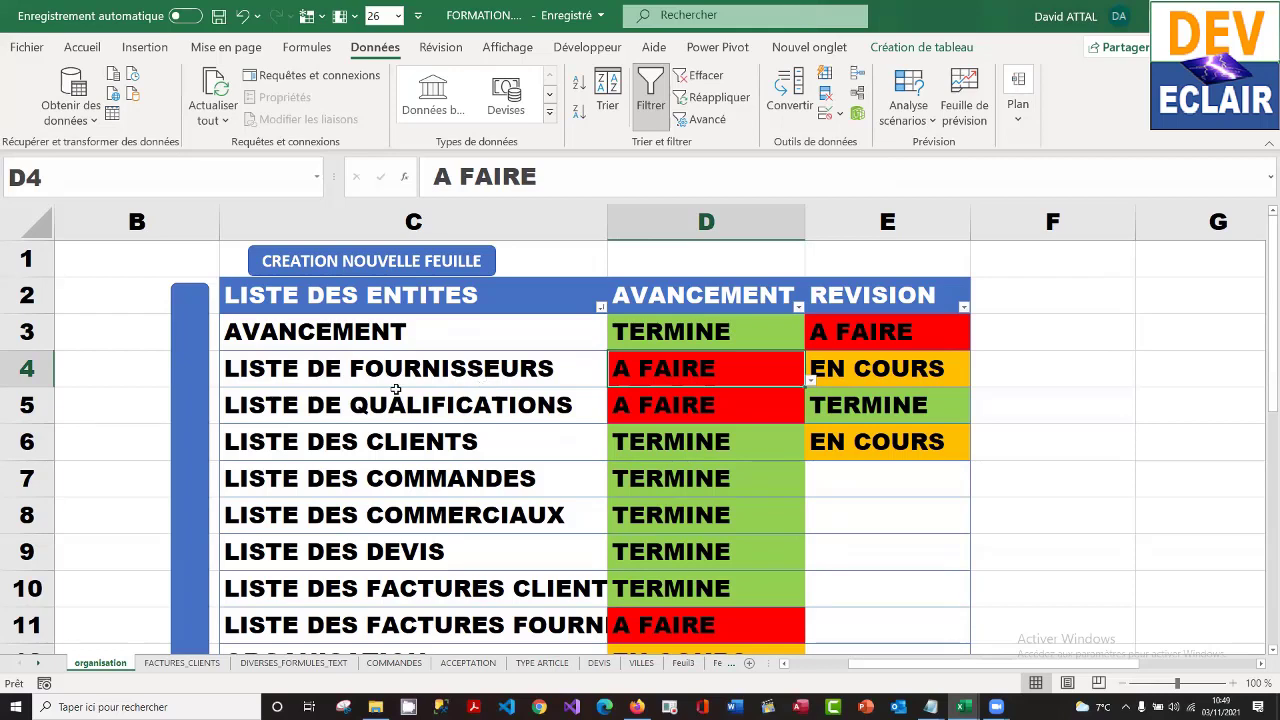
left_click(462, 372)
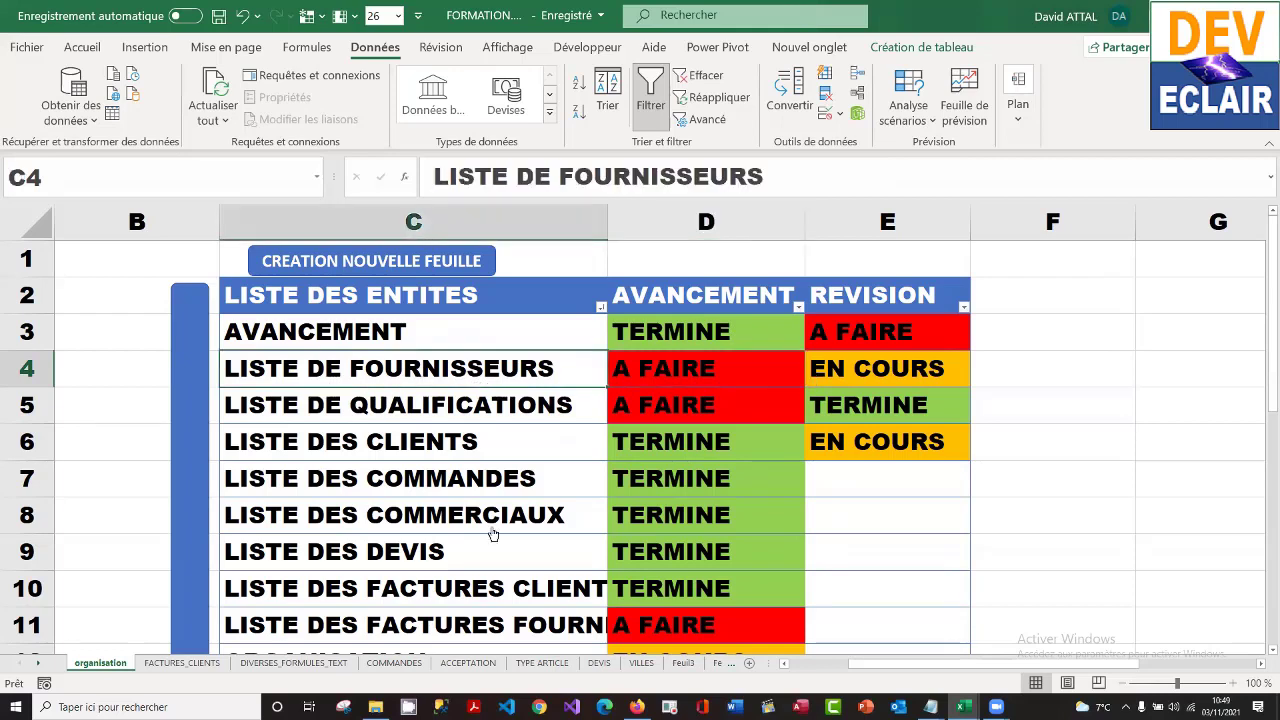
left_click(389, 263)
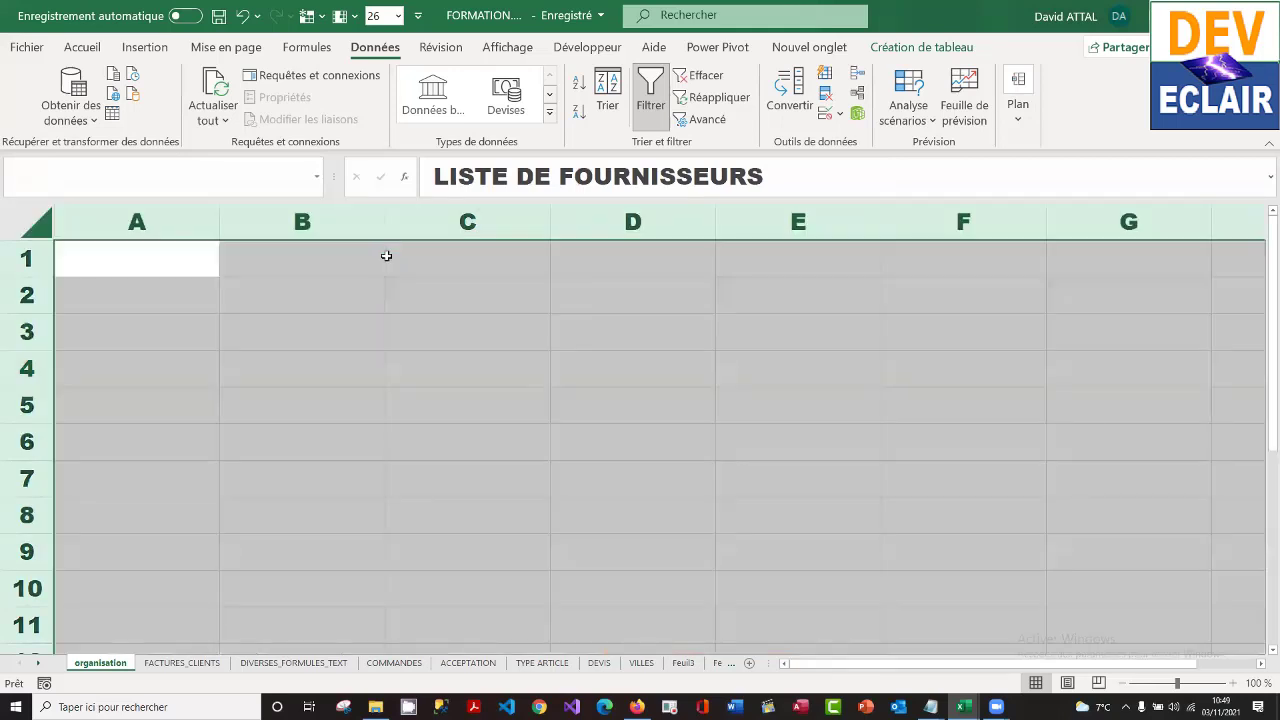
left_click(218, 15)
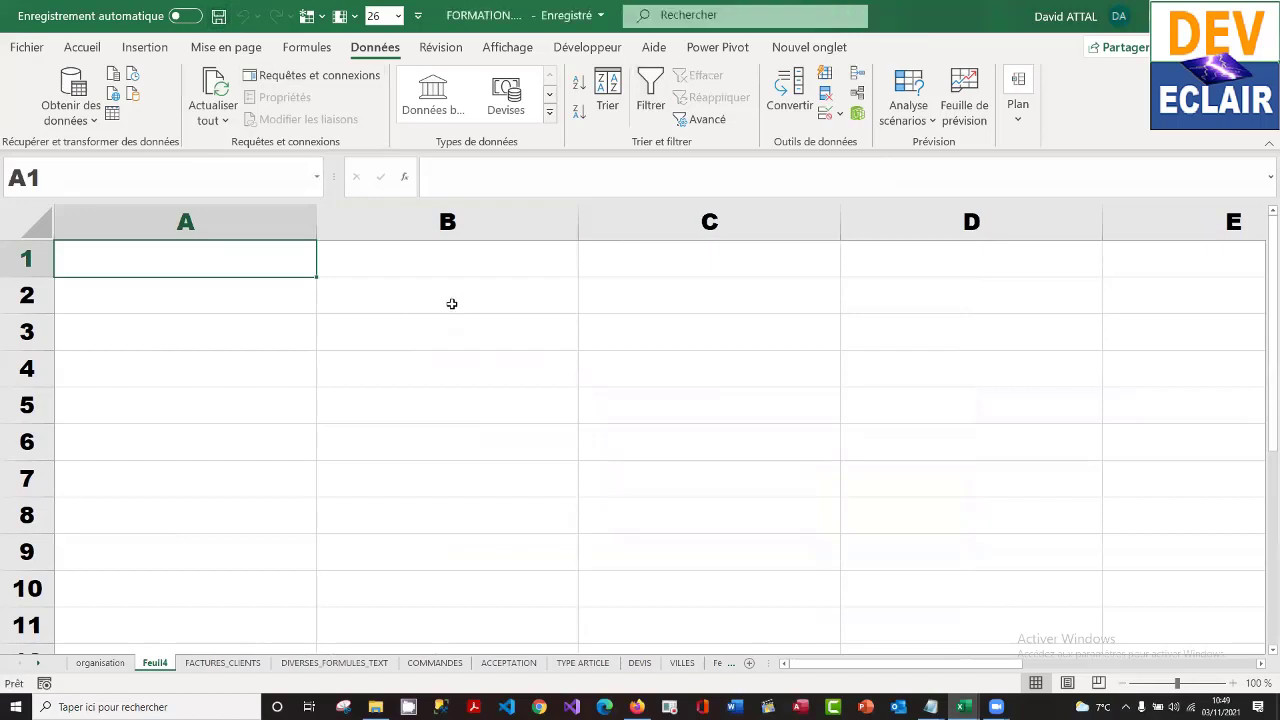
- Enter the headers NOM, VILLE, CODE POSTAL and TEL in cells C2 to F2 of the new sheet
left_click(698, 290)
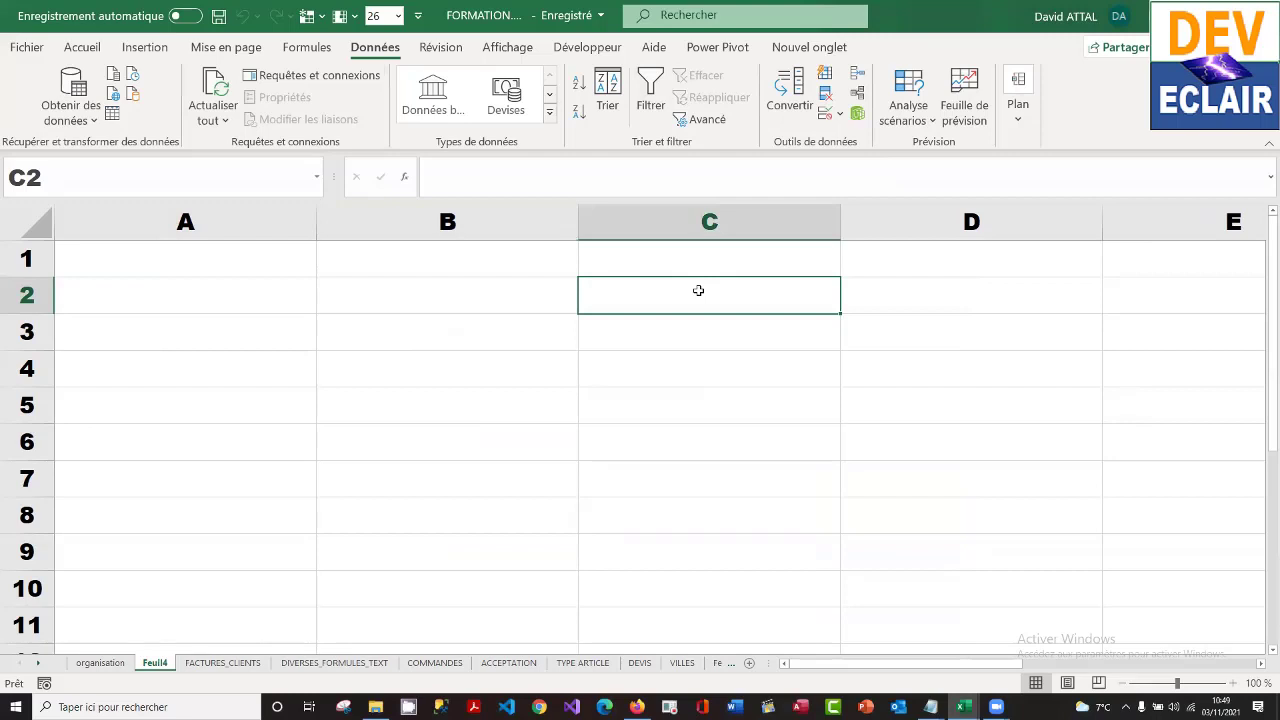
type("NOM")
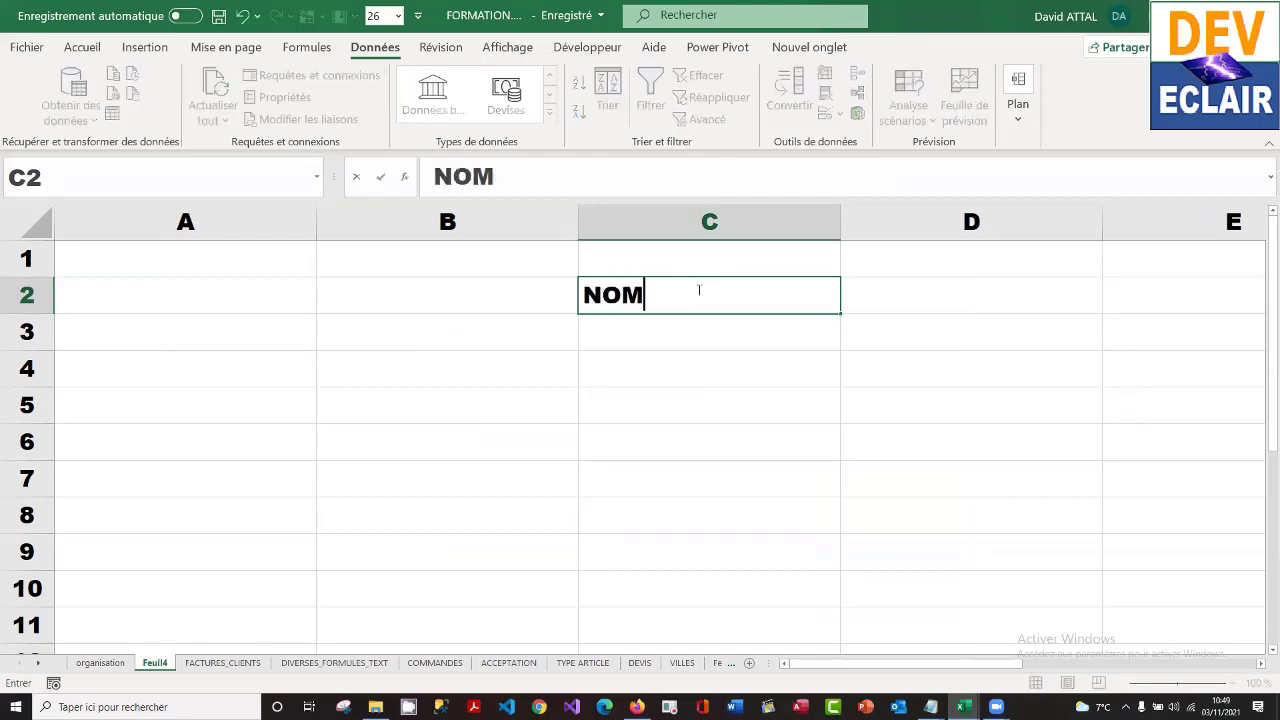
key("Tab")
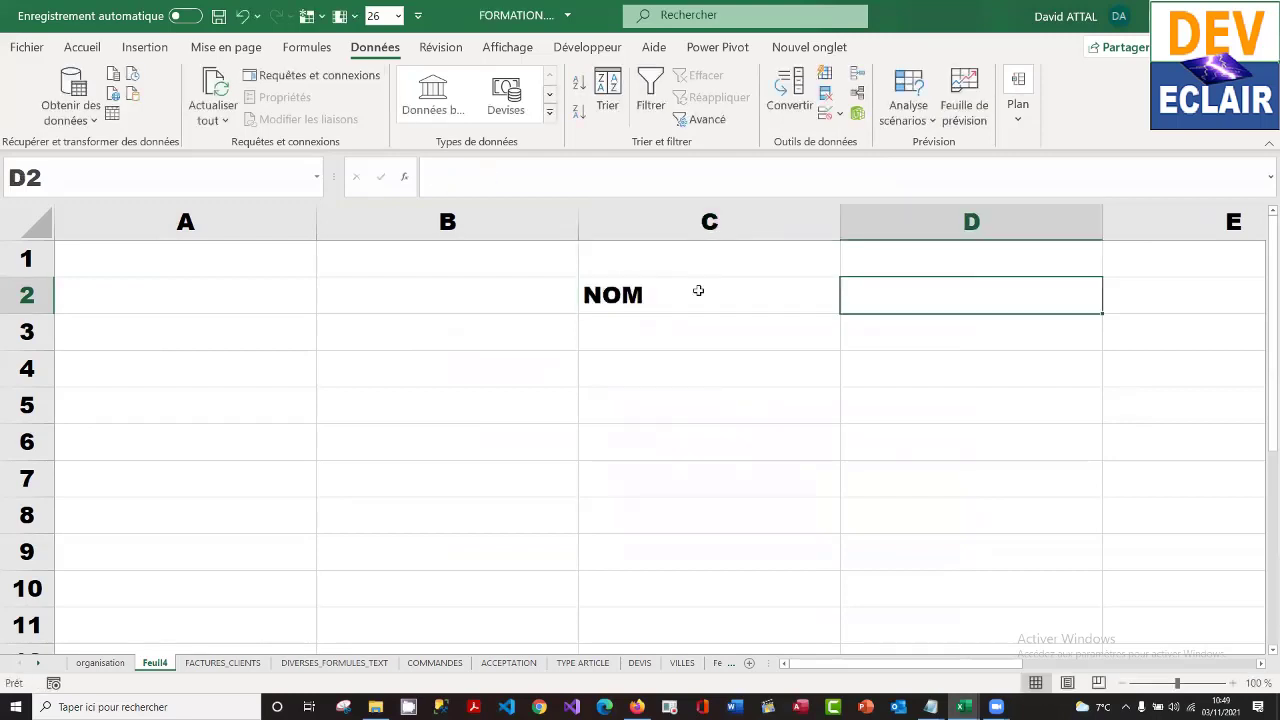
type("VILLE")
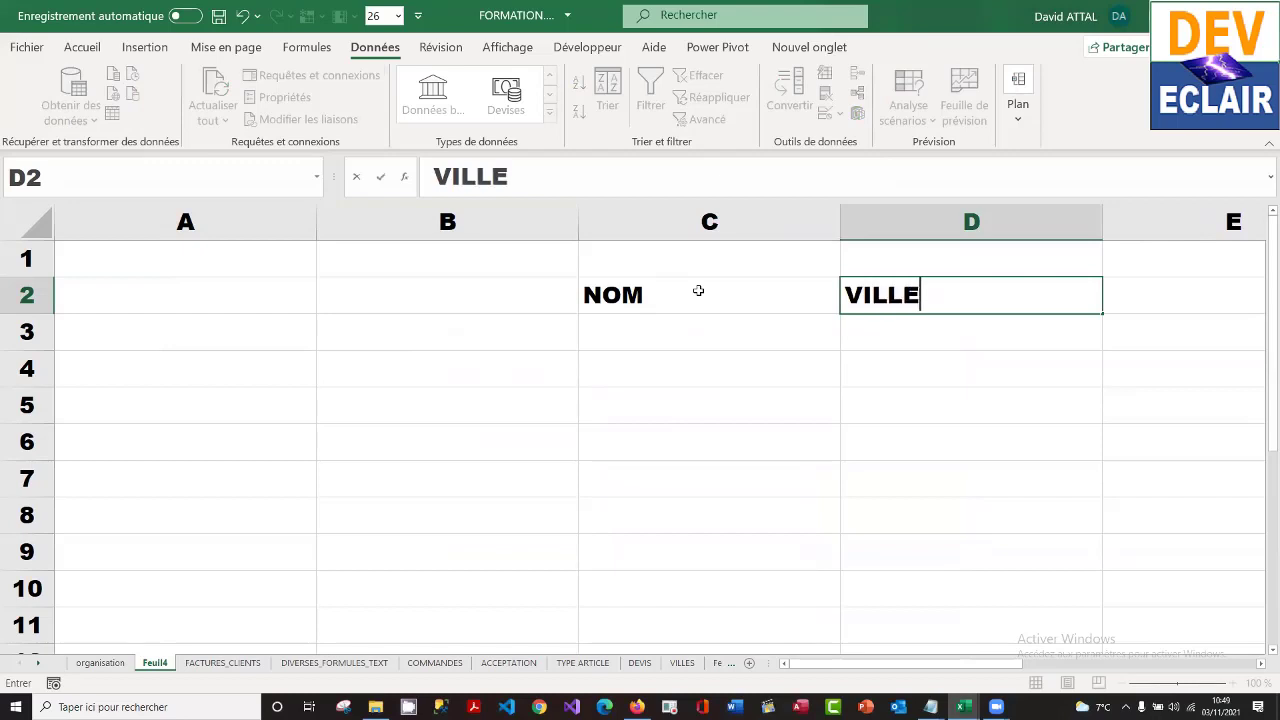
key("Tab")
type("C")
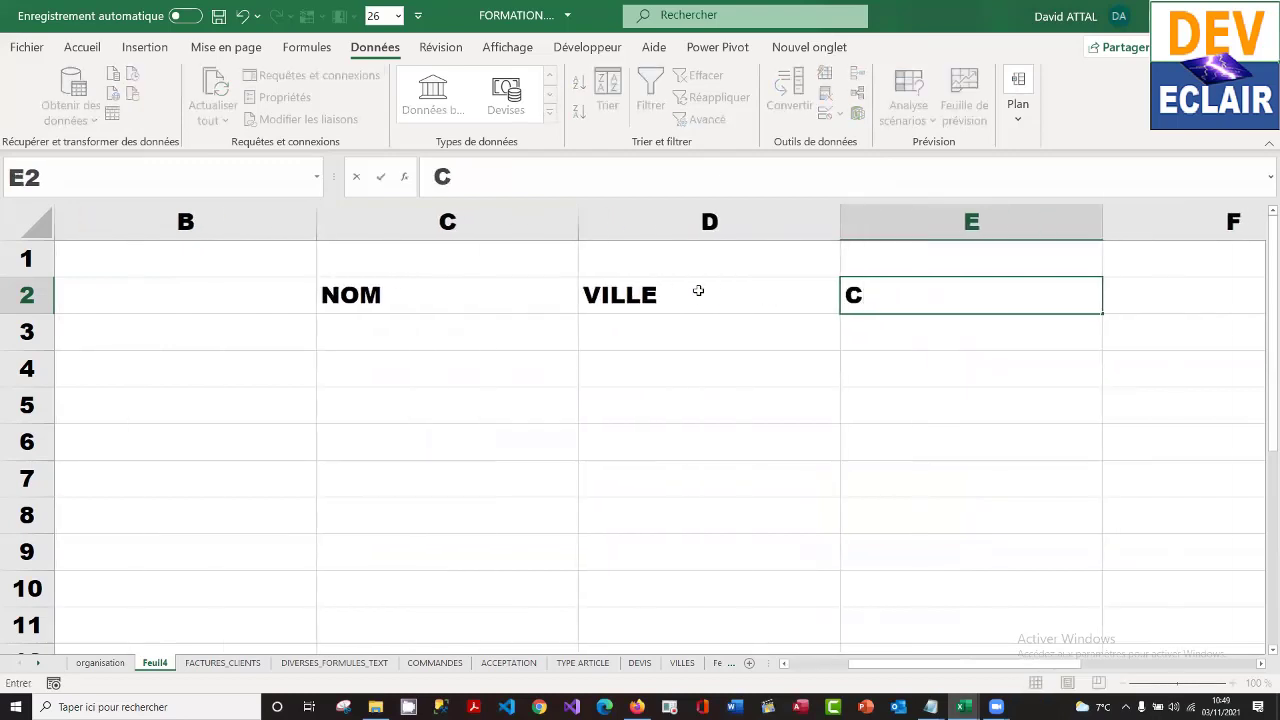
type("ODE POS")
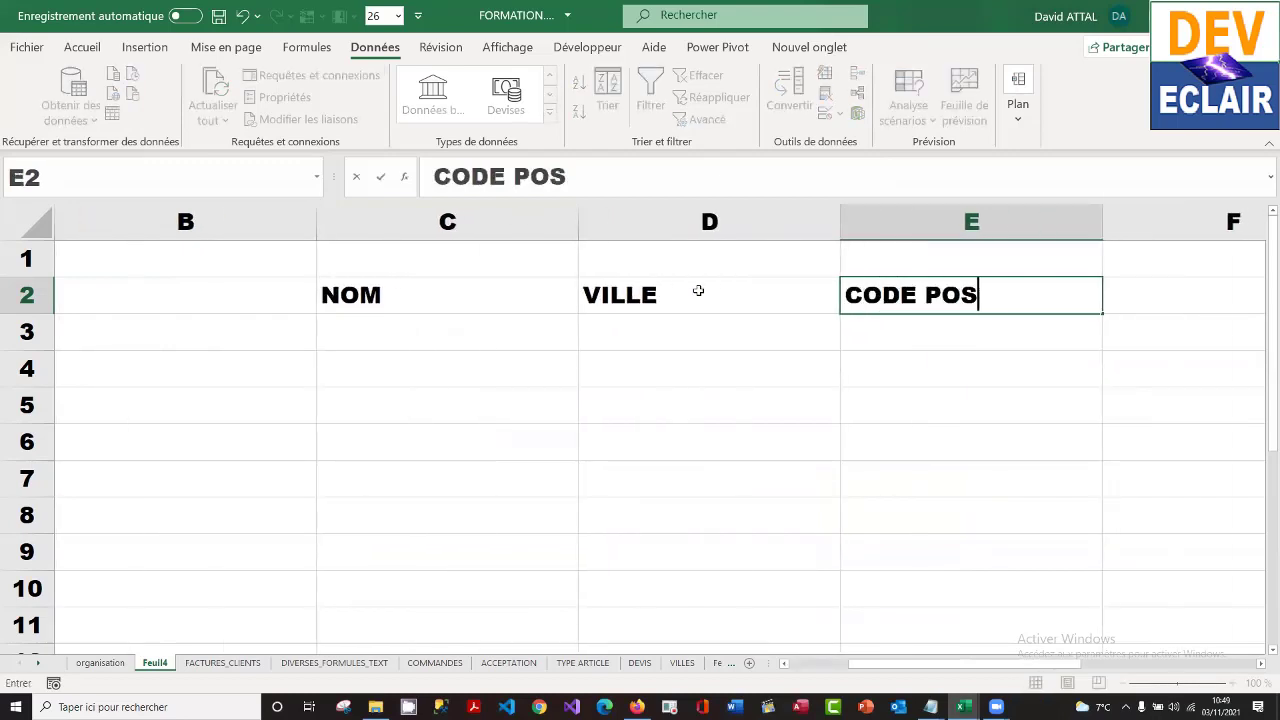
type("TAL")
key("Tab")
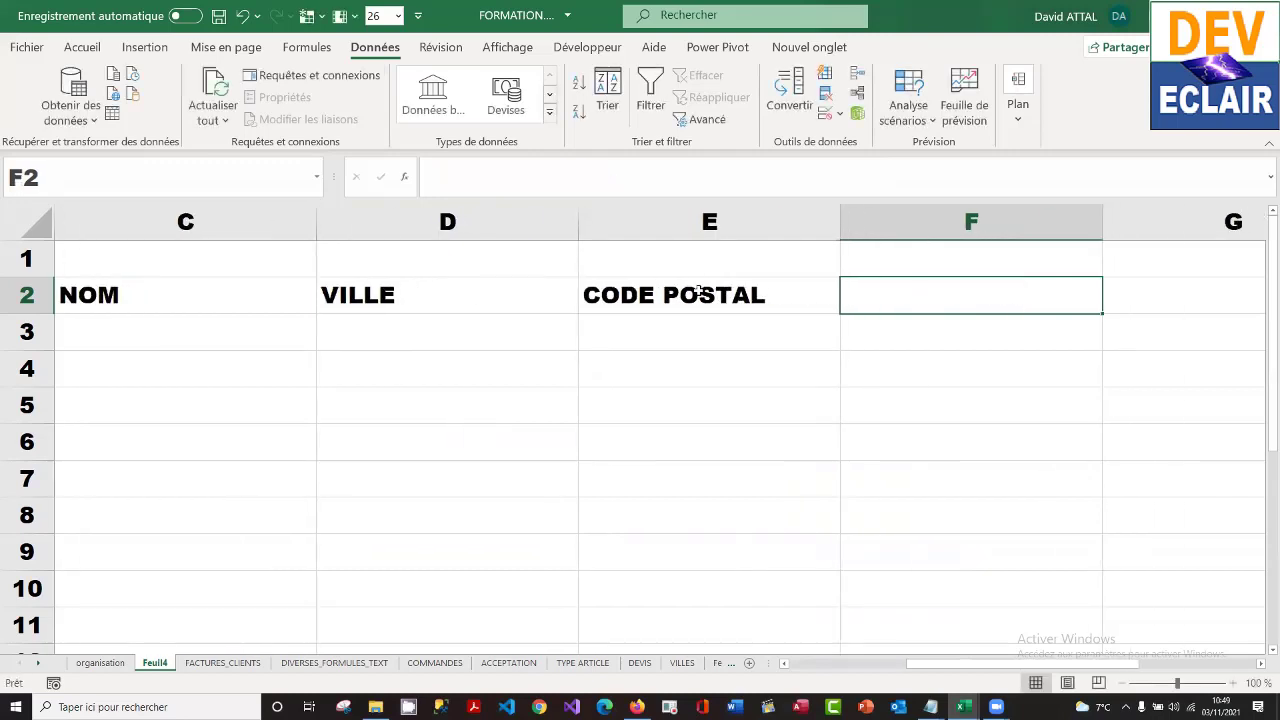
type("TEL")
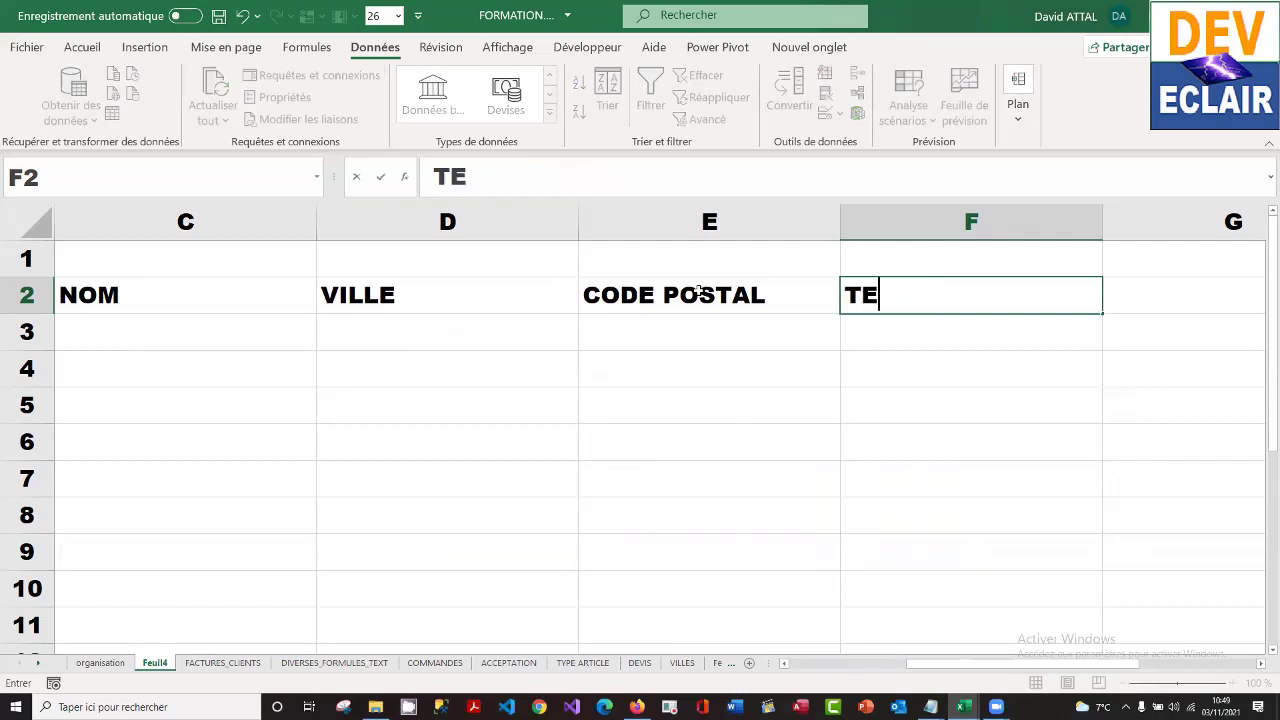
key("Tab")
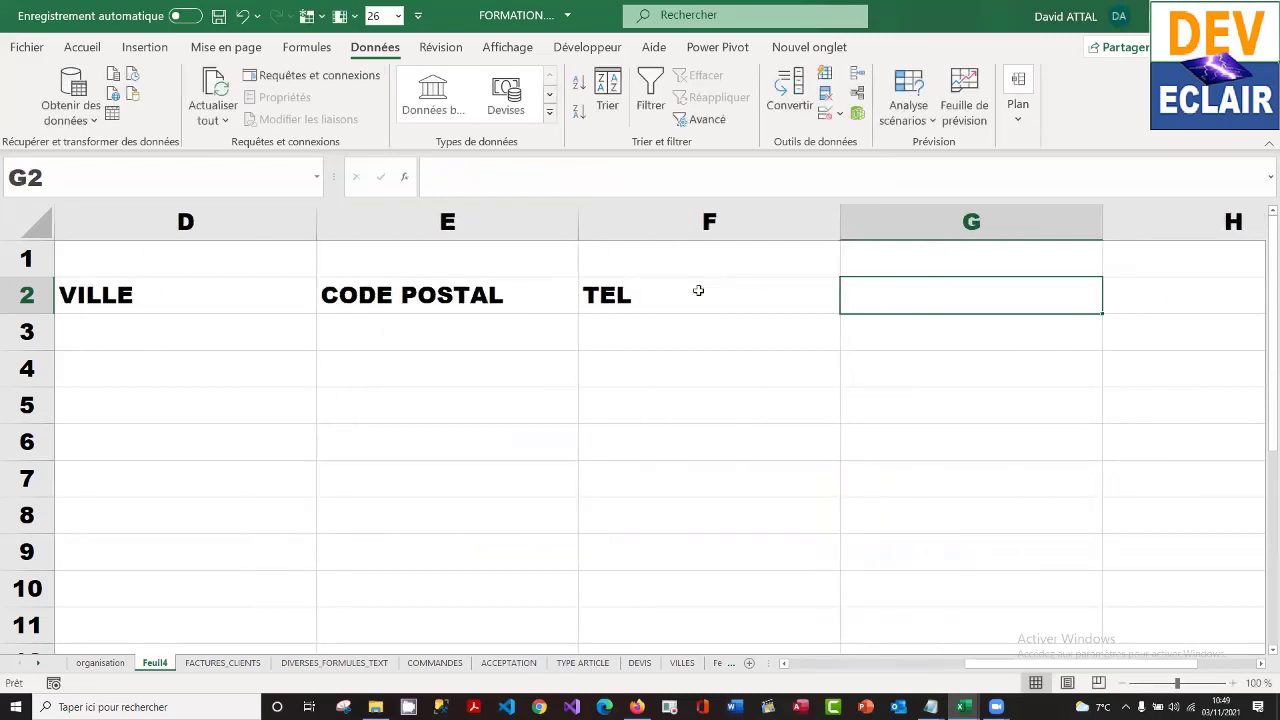
- Enter the header NBRE JOURS ECHEANCE in G2 and save the workbook
type("NBRE ")
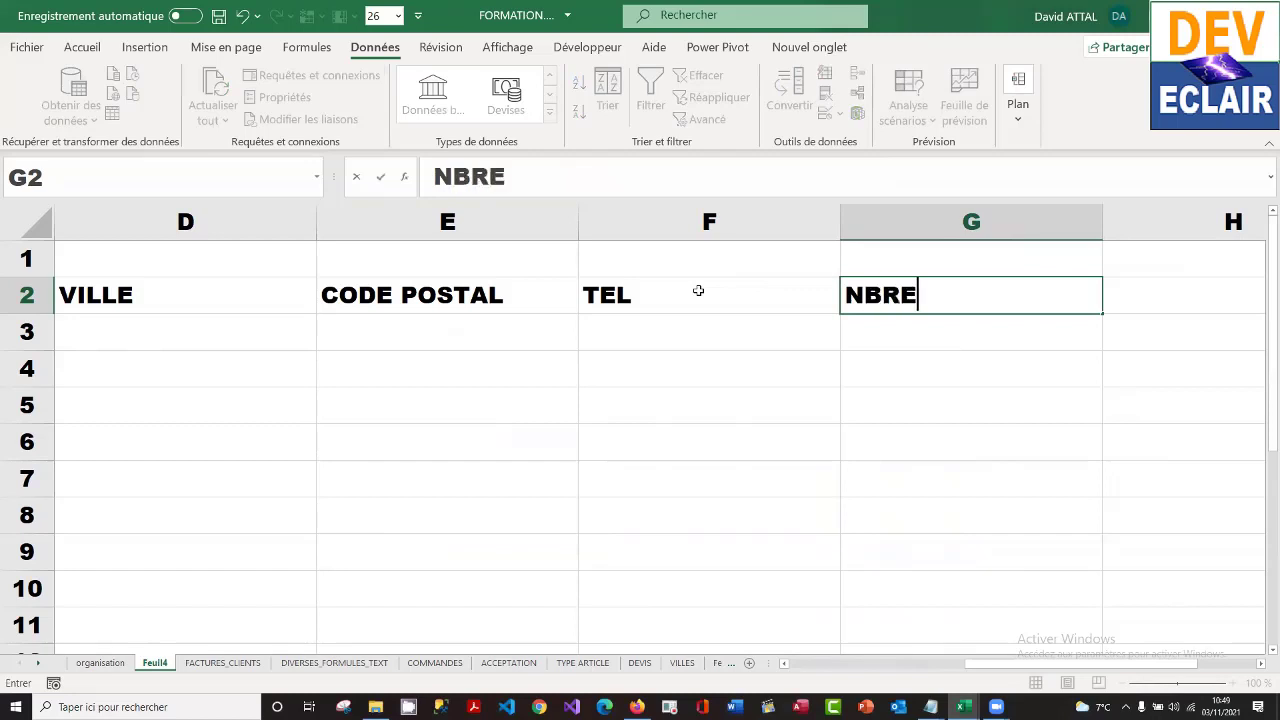
type("ECHA")
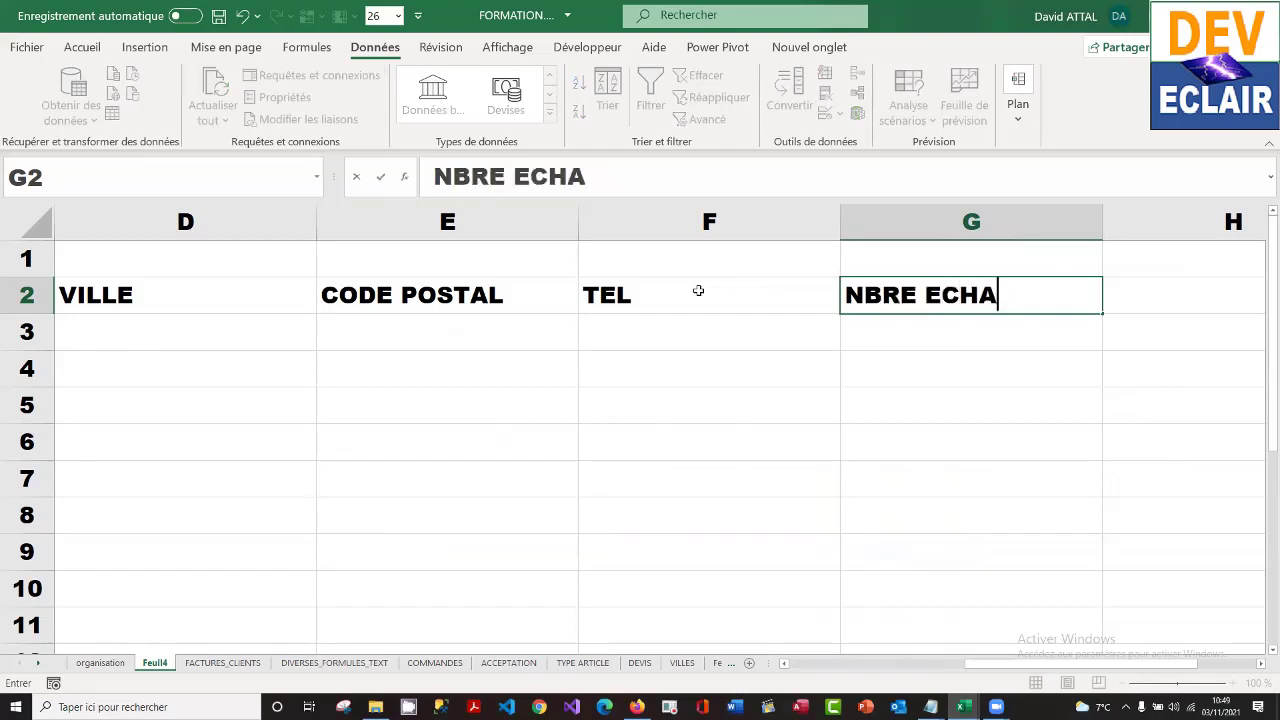
key("BackSpace")
type("EANCE")
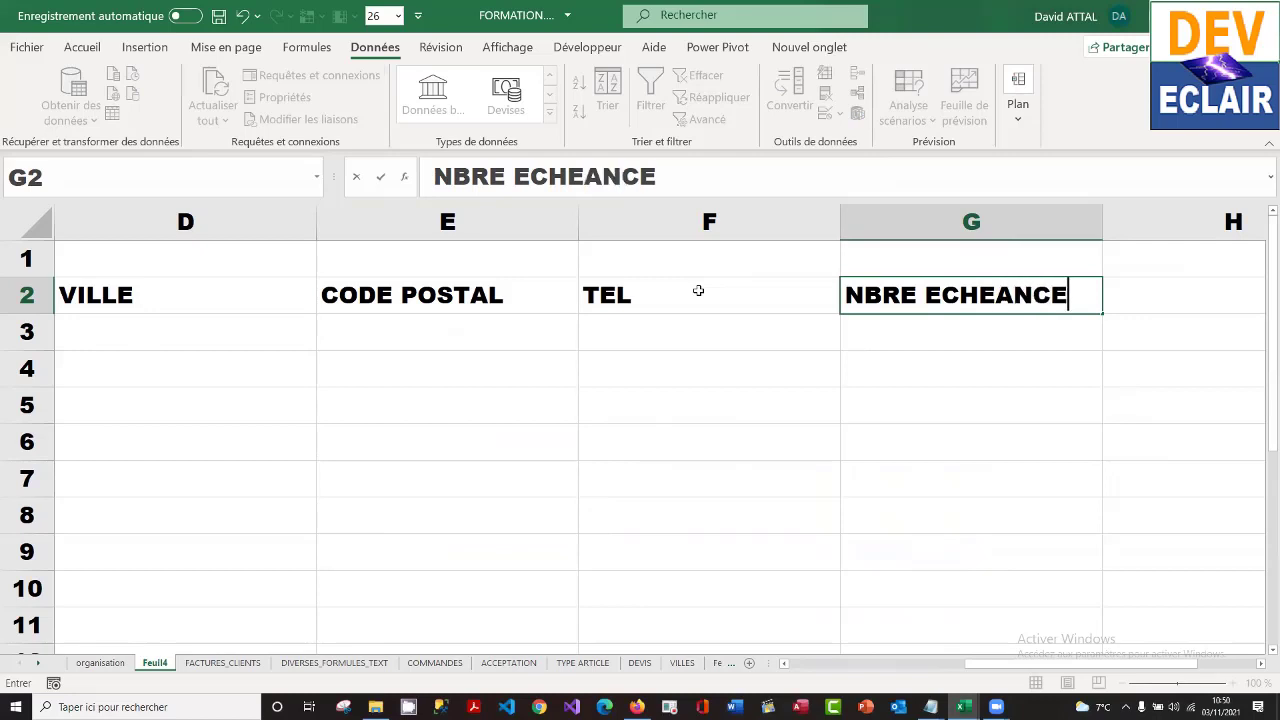
left_click(925, 295)
type("JOU")
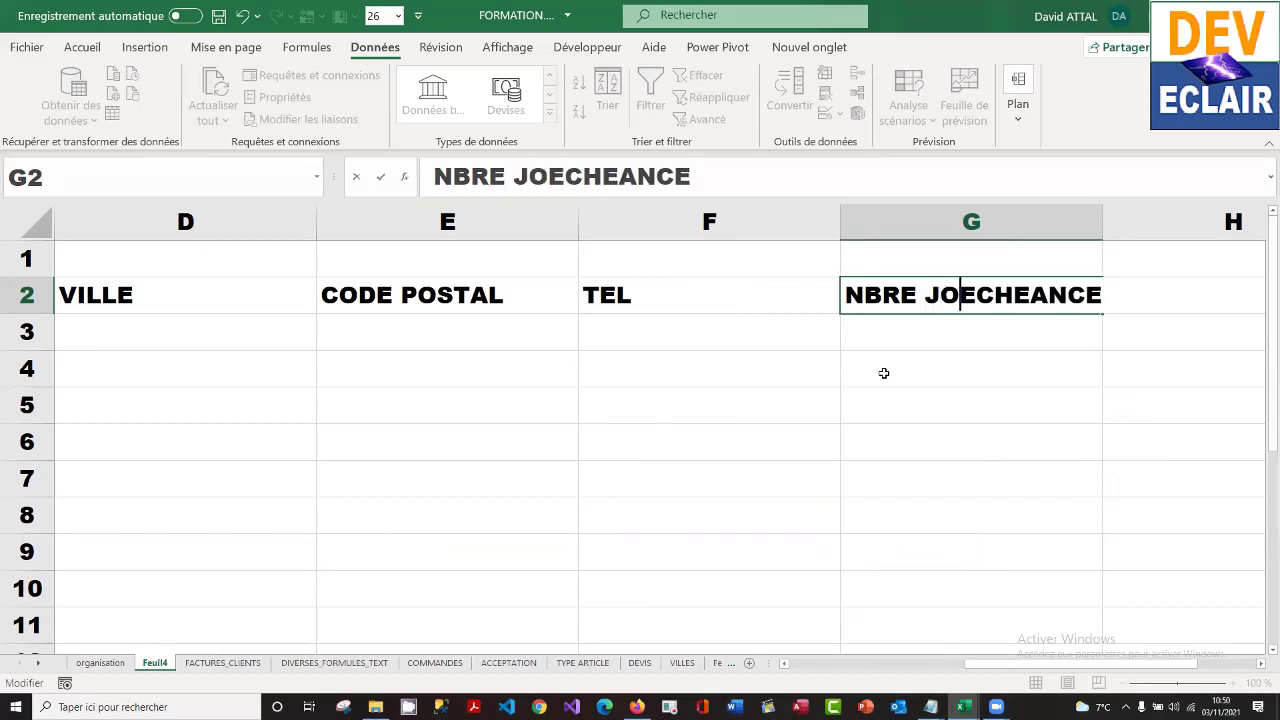
type("RS")
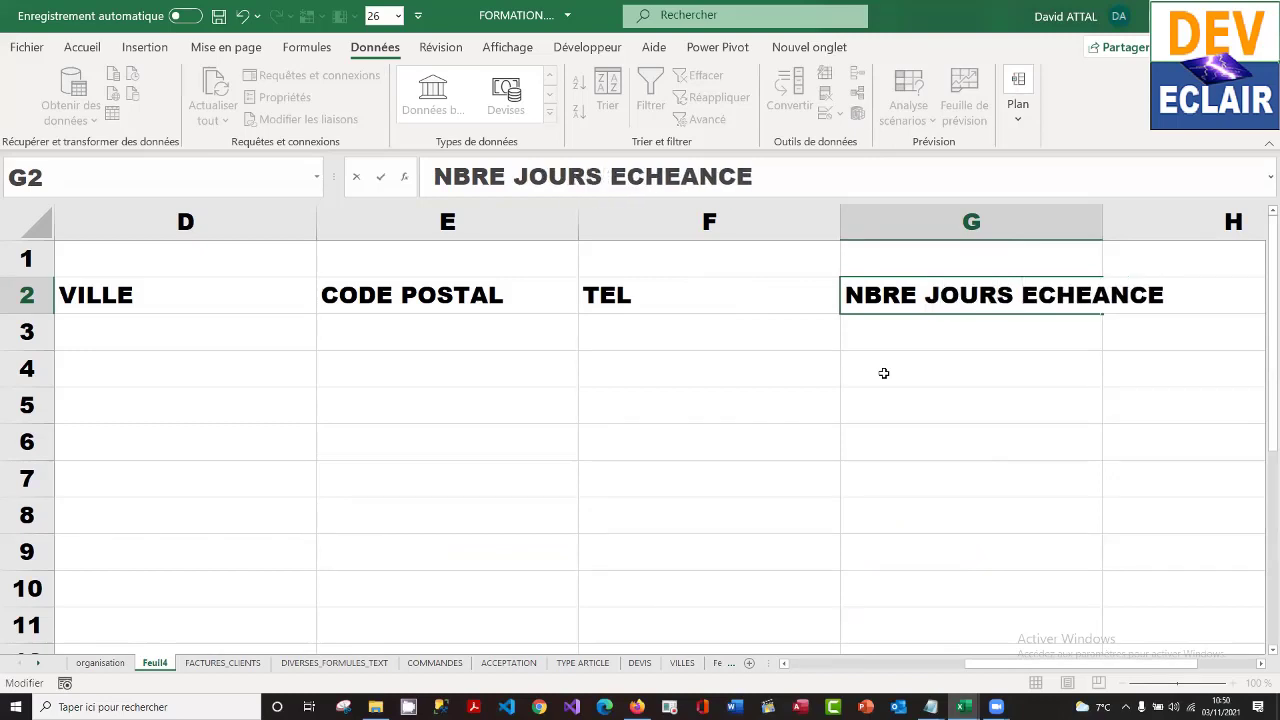
key("Return")
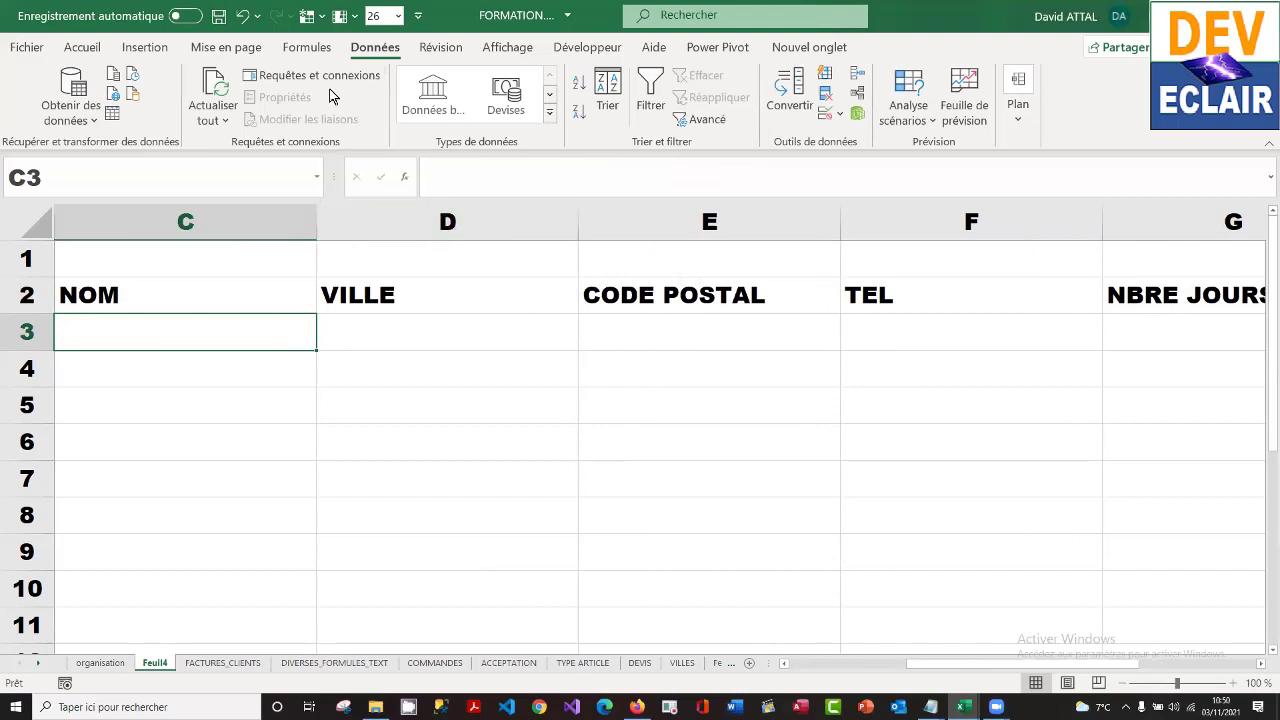
left_click(220, 20)
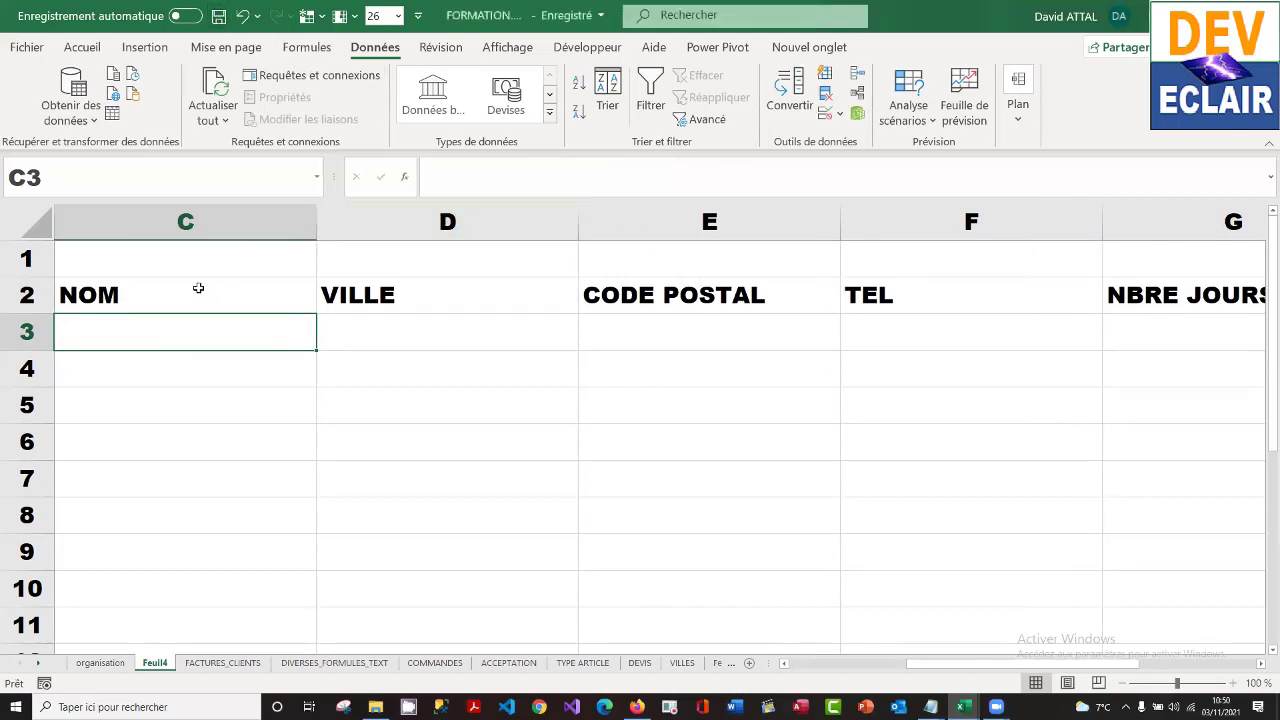
- Format the header range C2:G2 as a table with headers in a blue light style with a solid header row, and save the workbook
left_click(298, 291)
left_click_drag(298, 291, 1170, 295)
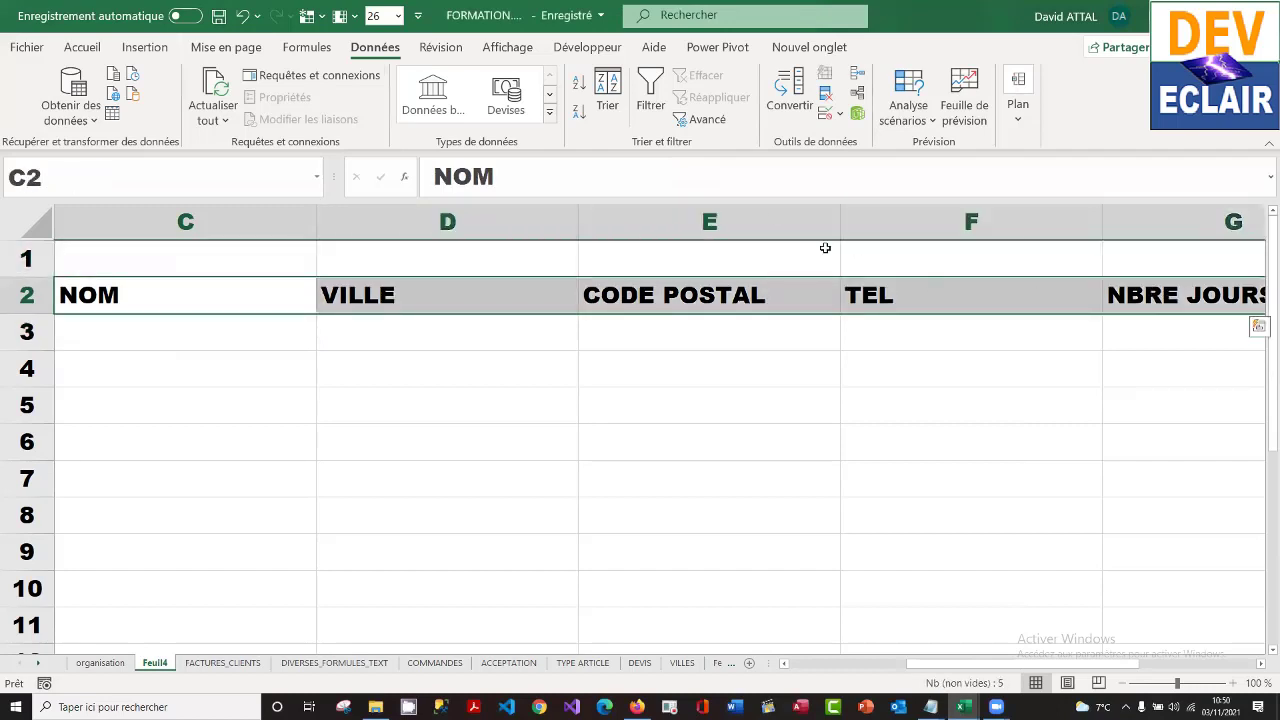
left_click(84, 50)
left_click(730, 102)
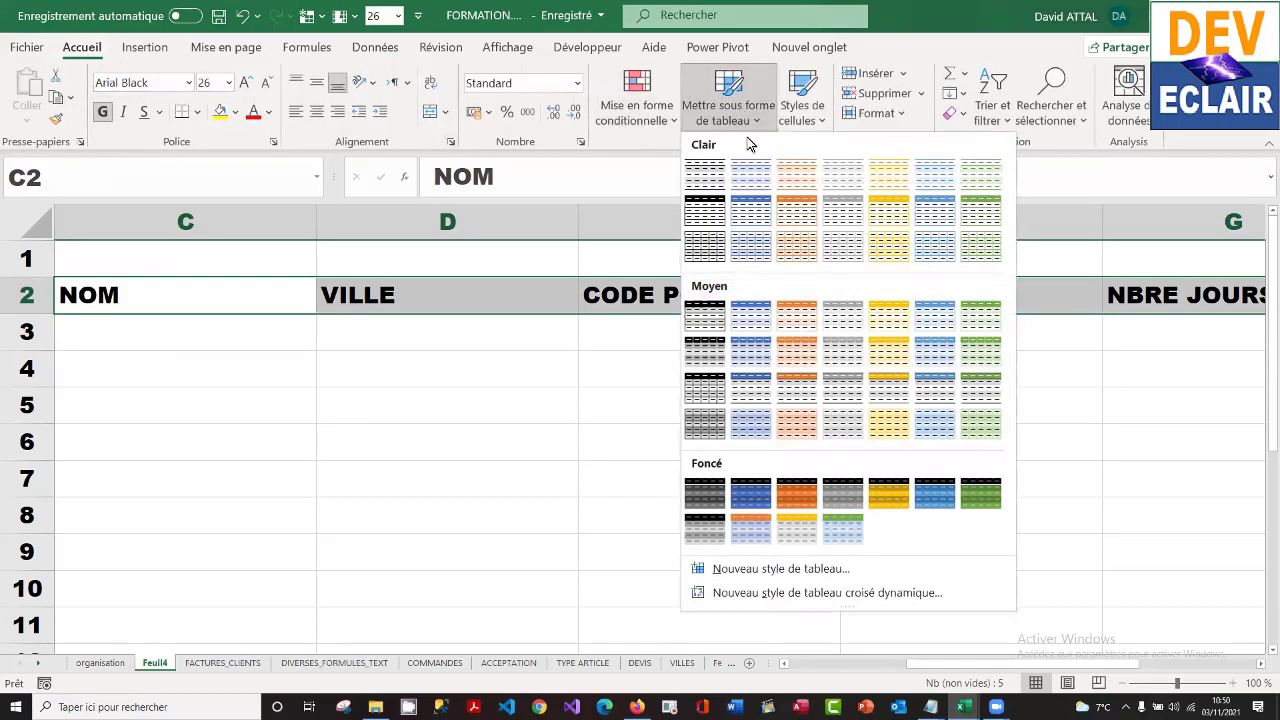
left_click(762, 214)
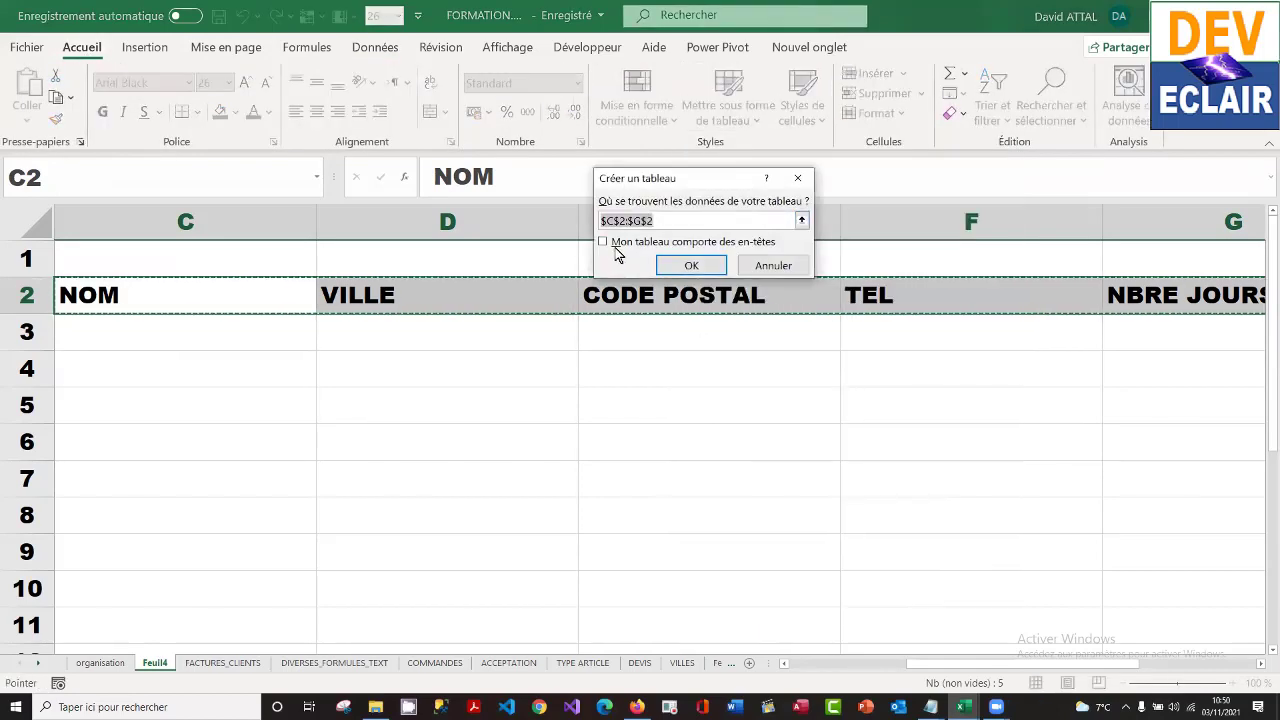
left_click(603, 242)
left_click(694, 267)
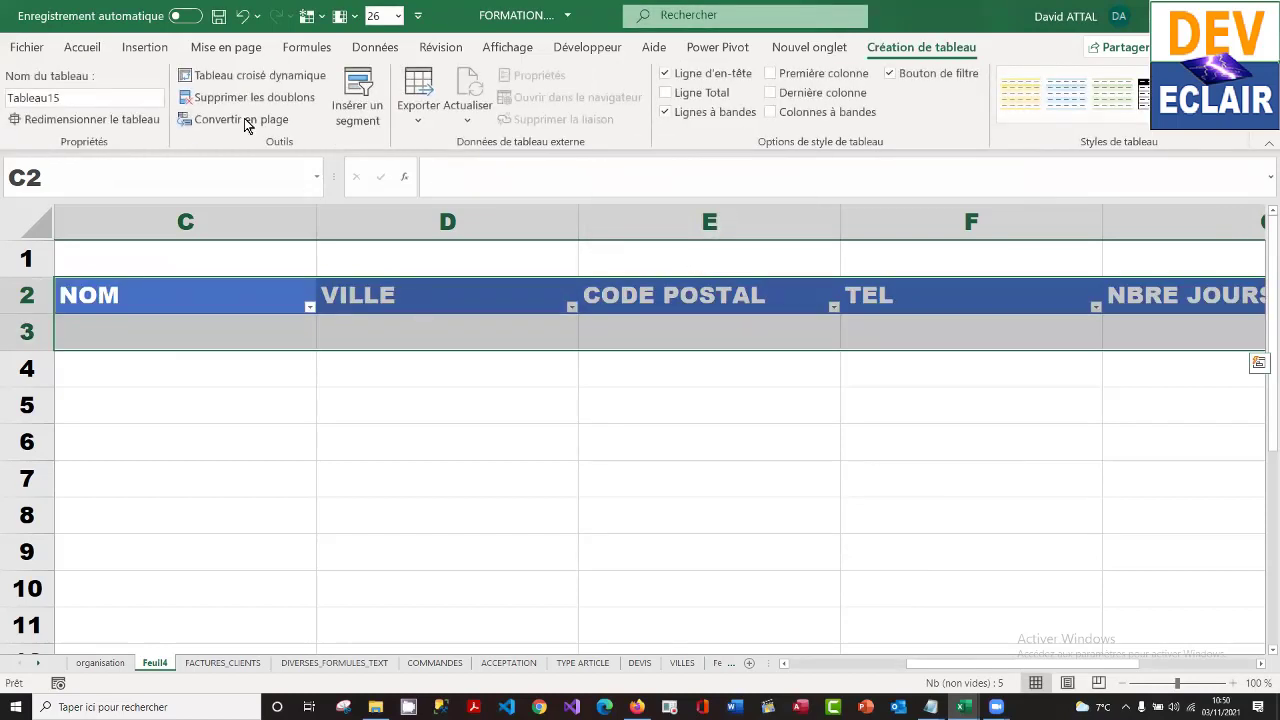
left_click(219, 16)
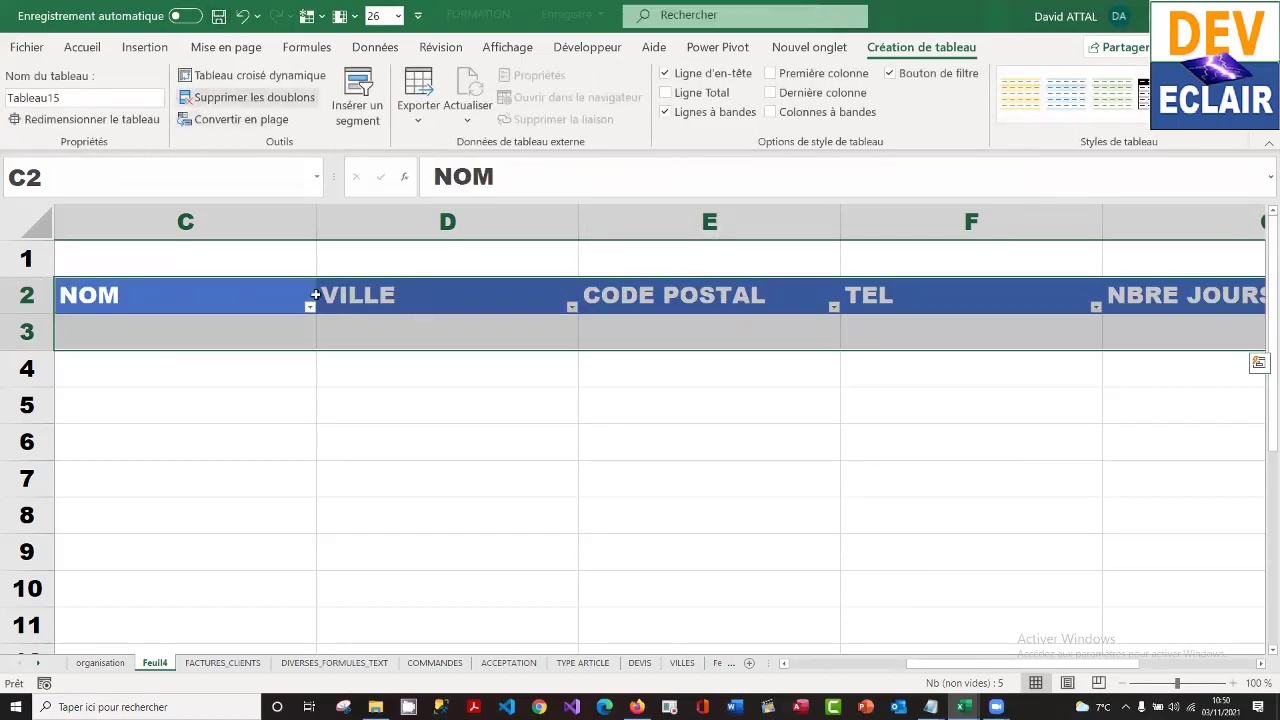
- Enter FOU_1 as the first supplier name in C3 under NOM
left_click(413, 337)
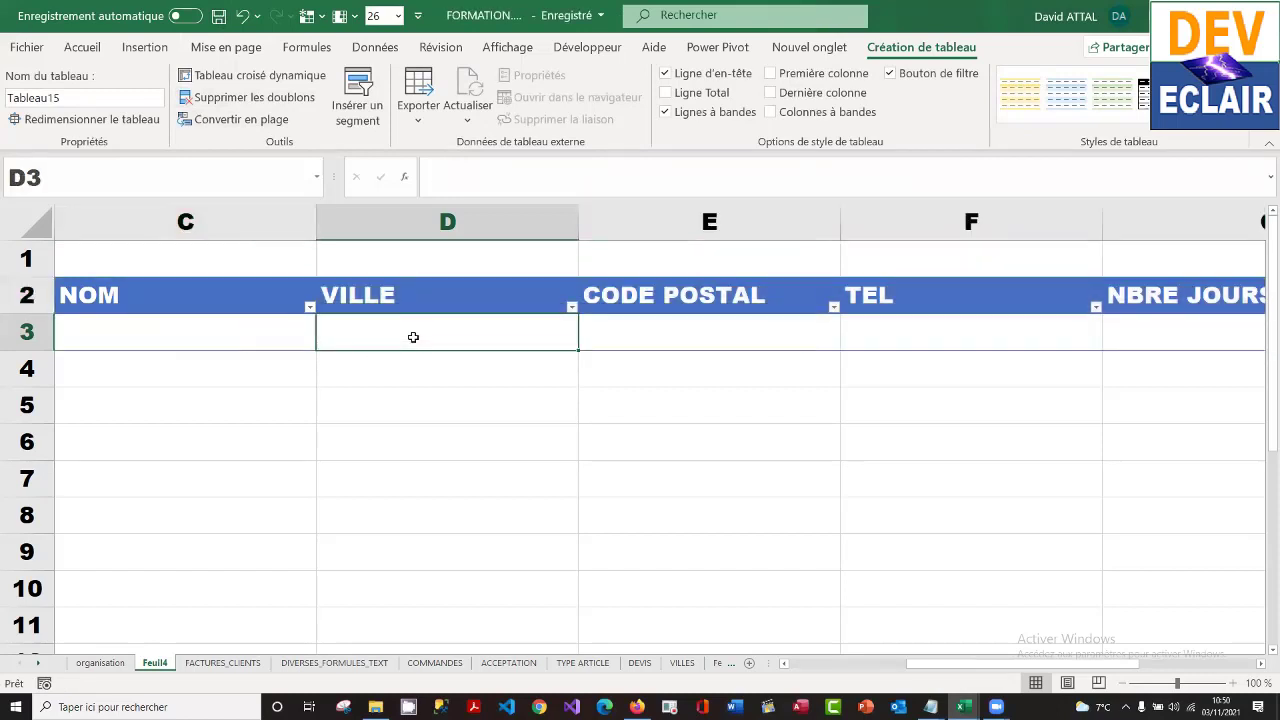
key("Left")
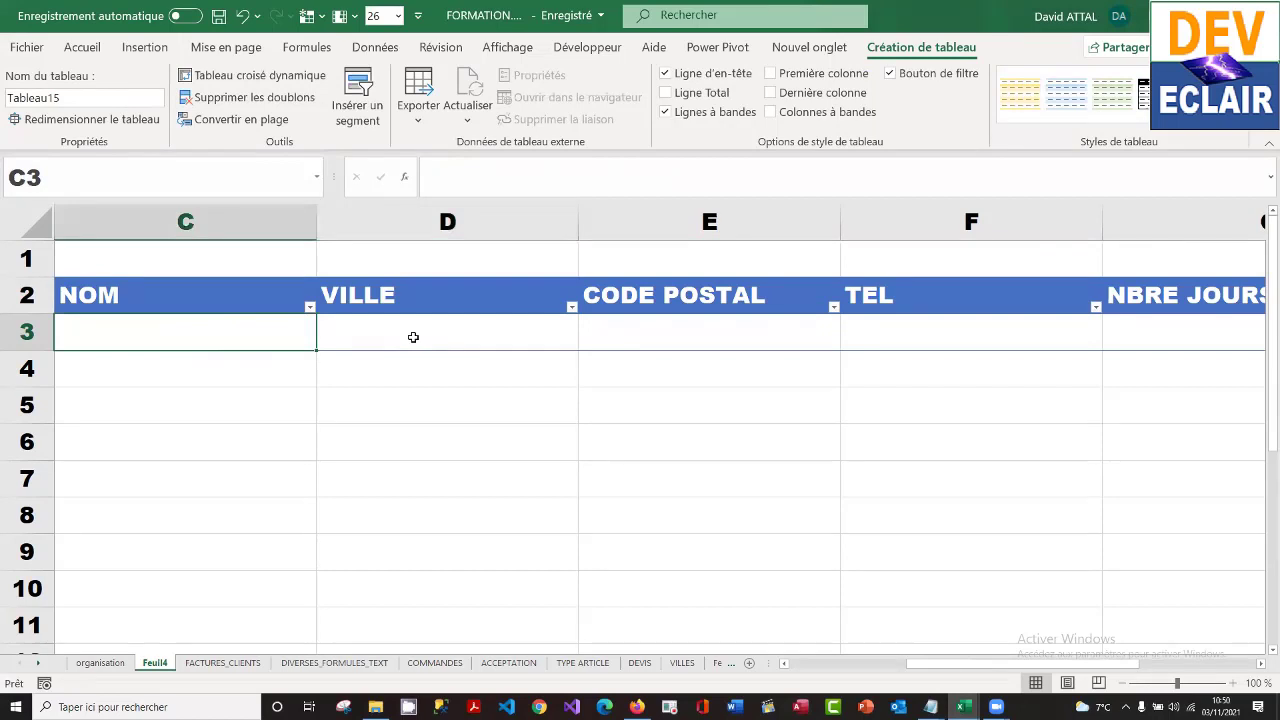
type("FOU")
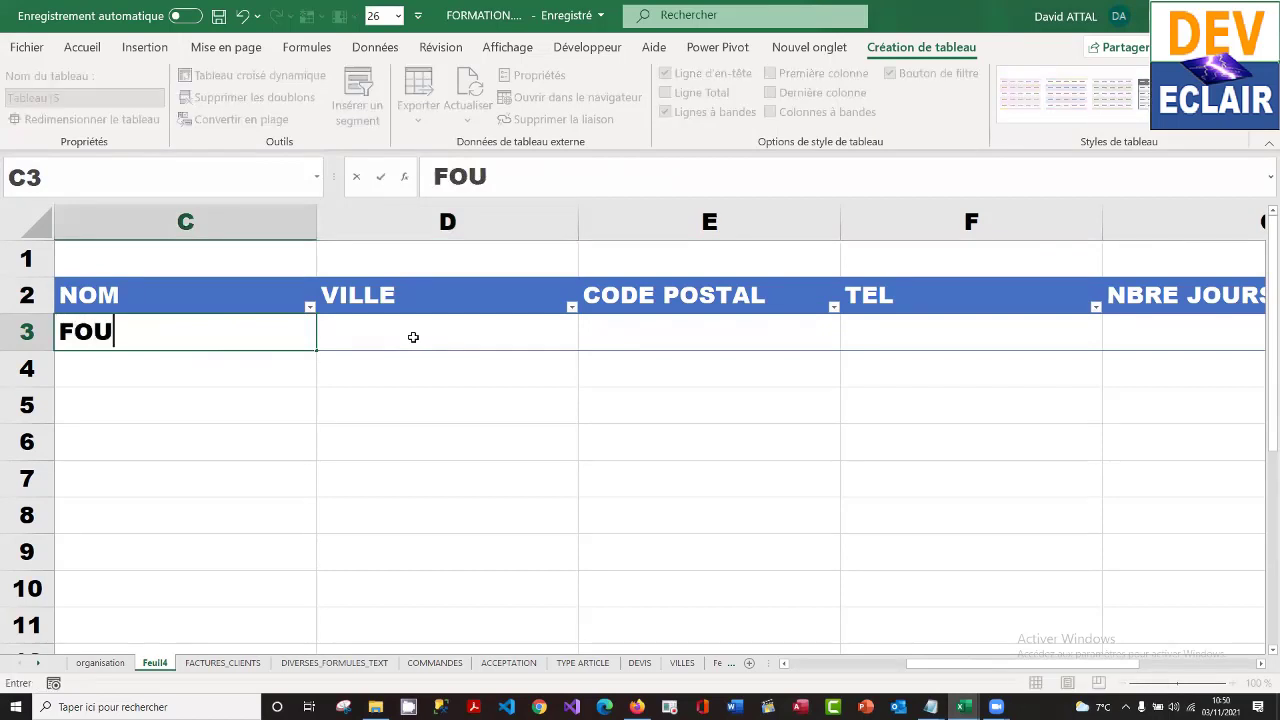
type("_1")
- Bring up the data tools for the empty VILLE cell D3
left_click(455, 332)
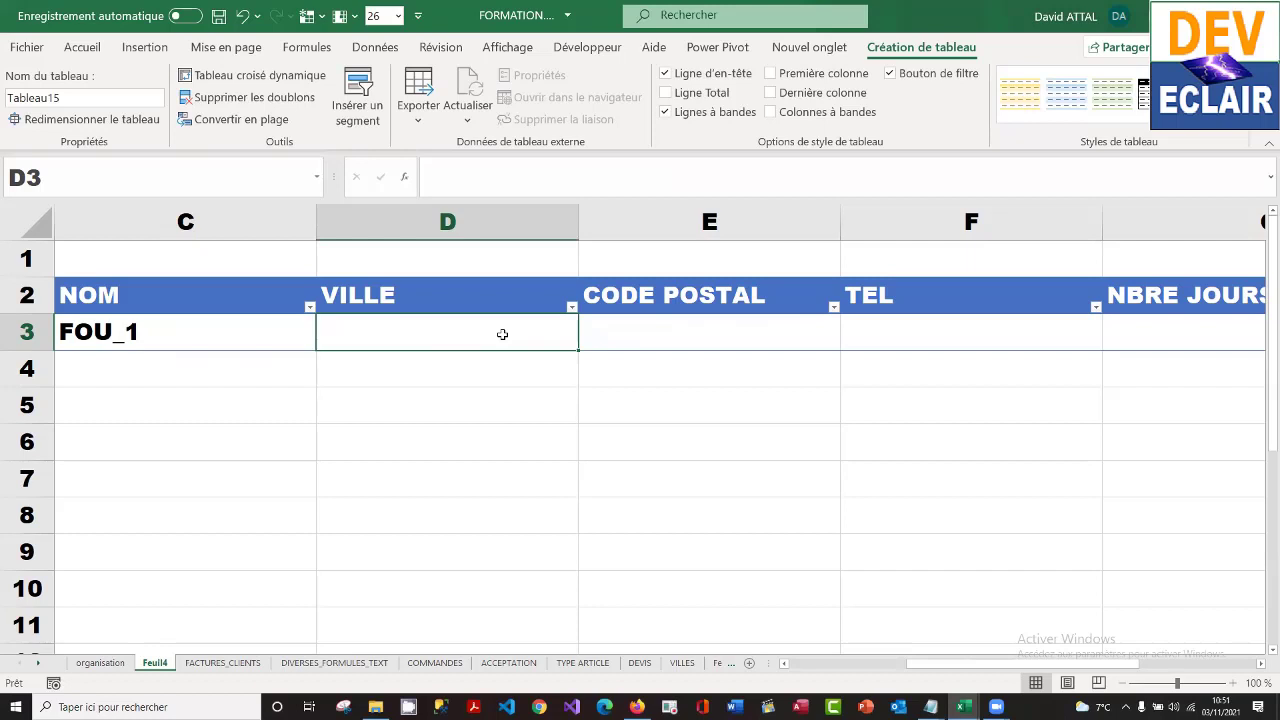
left_click(374, 48)
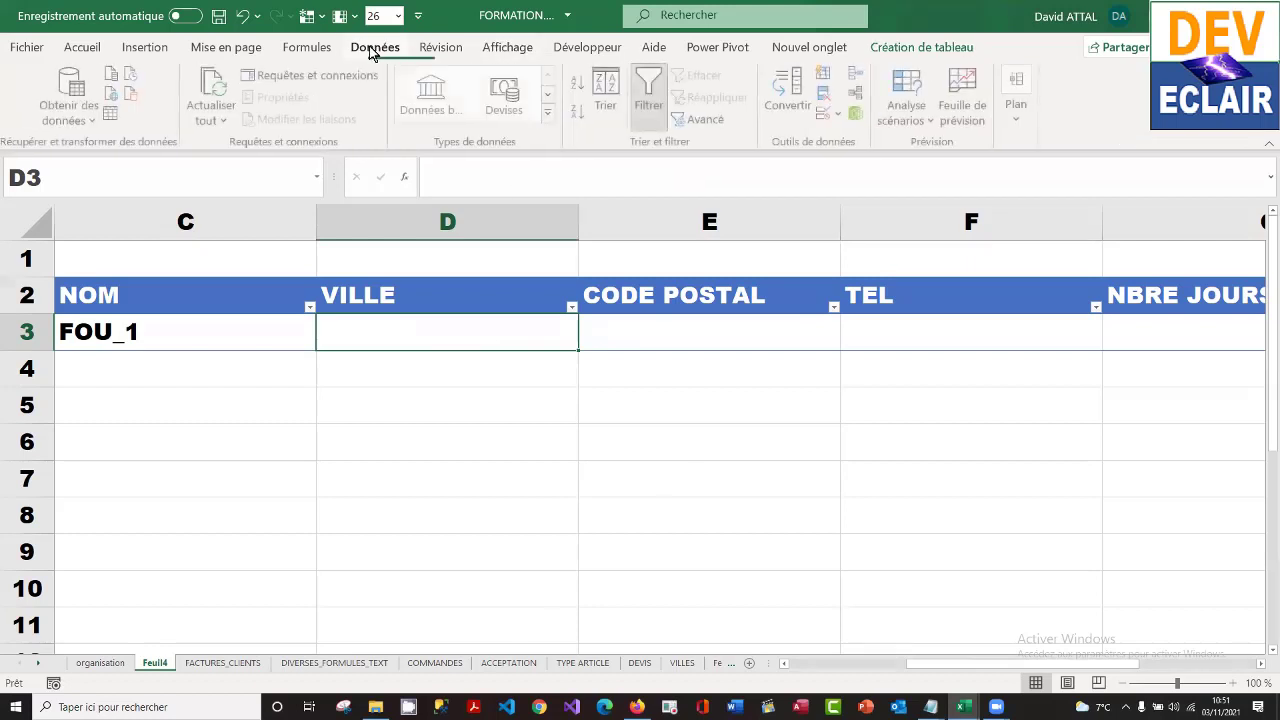
- Add list validation to VILLE cell D3 using the named range VILLES as source, and choose MARSEILLE in it
left_click(839, 113)
left_click(856, 136)
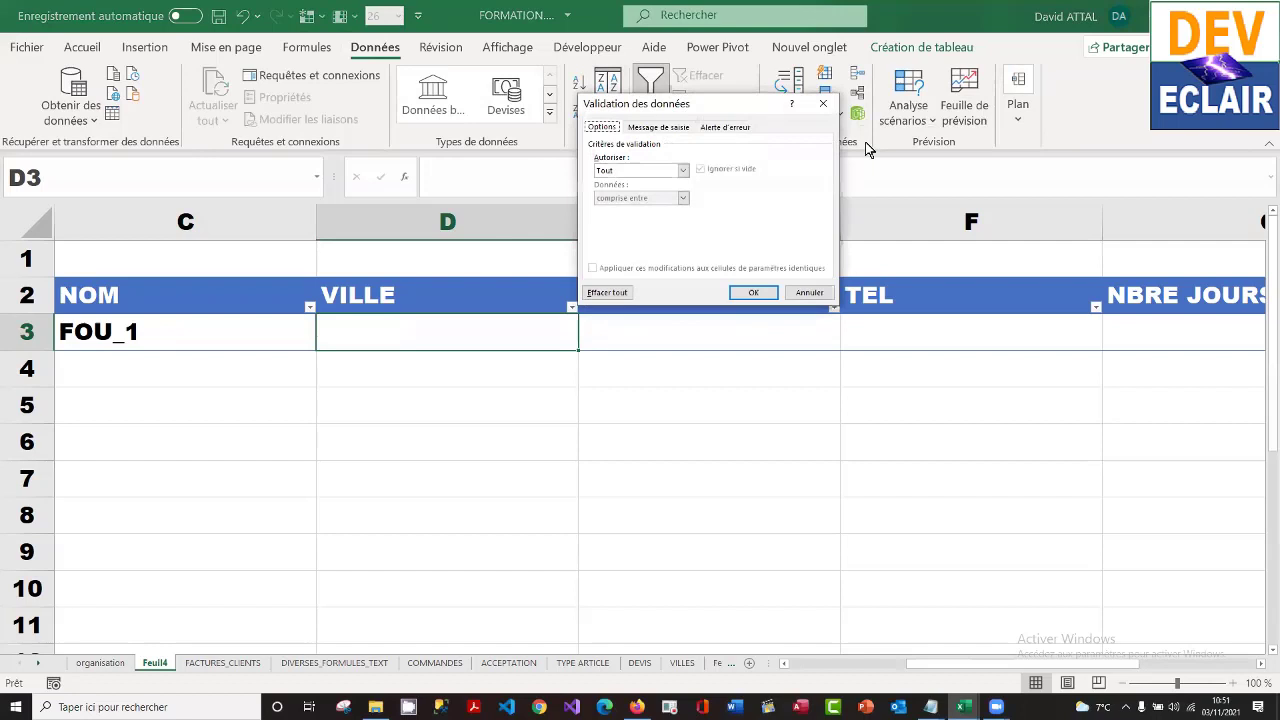
left_click(684, 170)
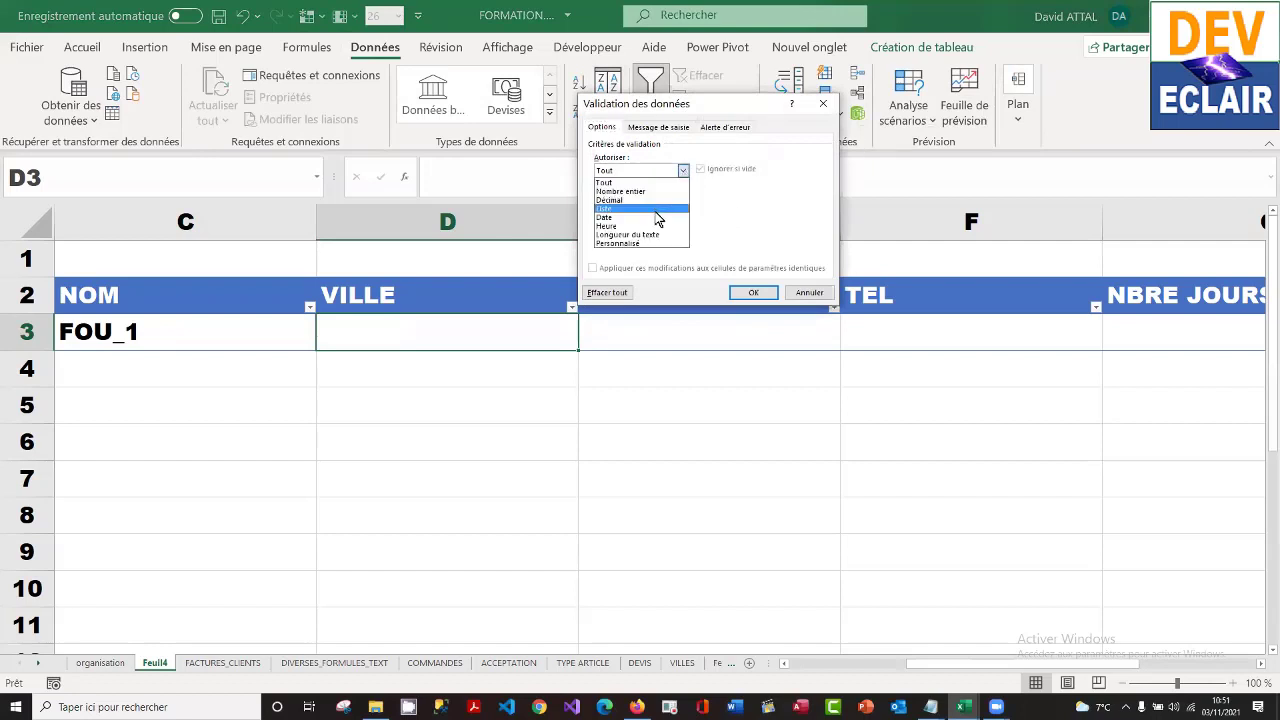
left_click(655, 208)
left_click(652, 224)
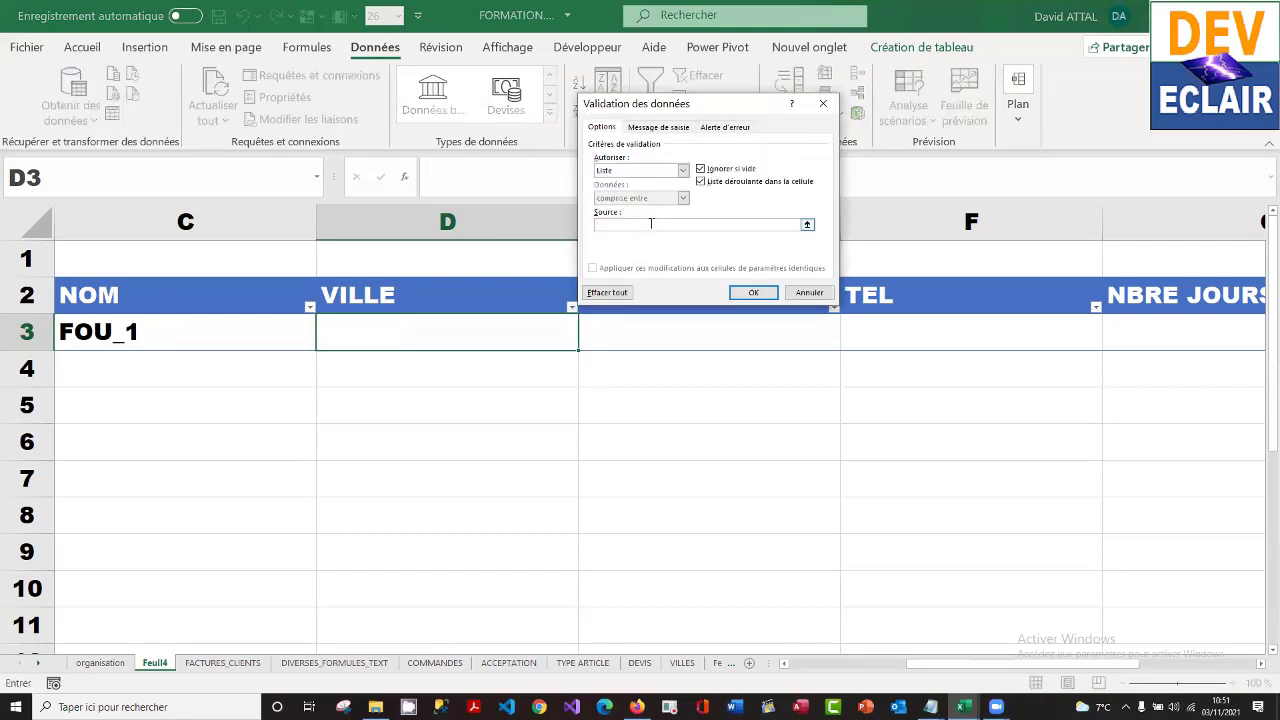
key("F3")
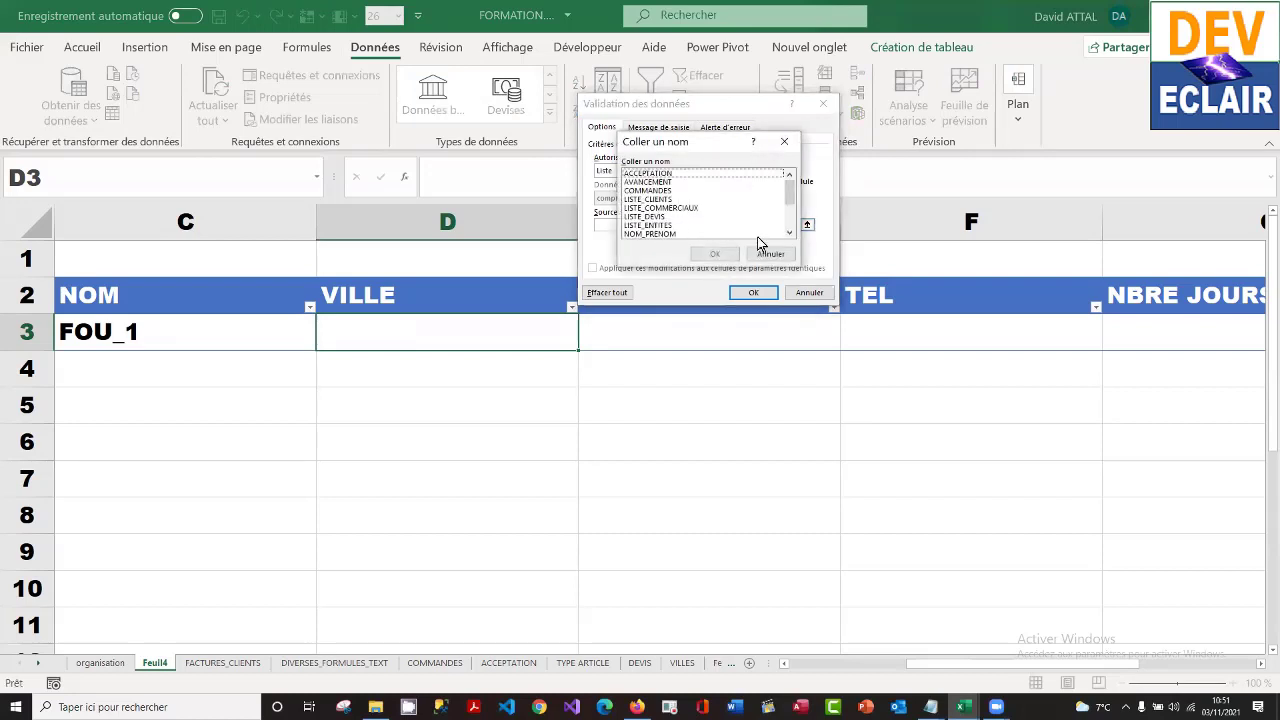
left_click_drag(789, 195, 788, 233)
left_click(670, 234)
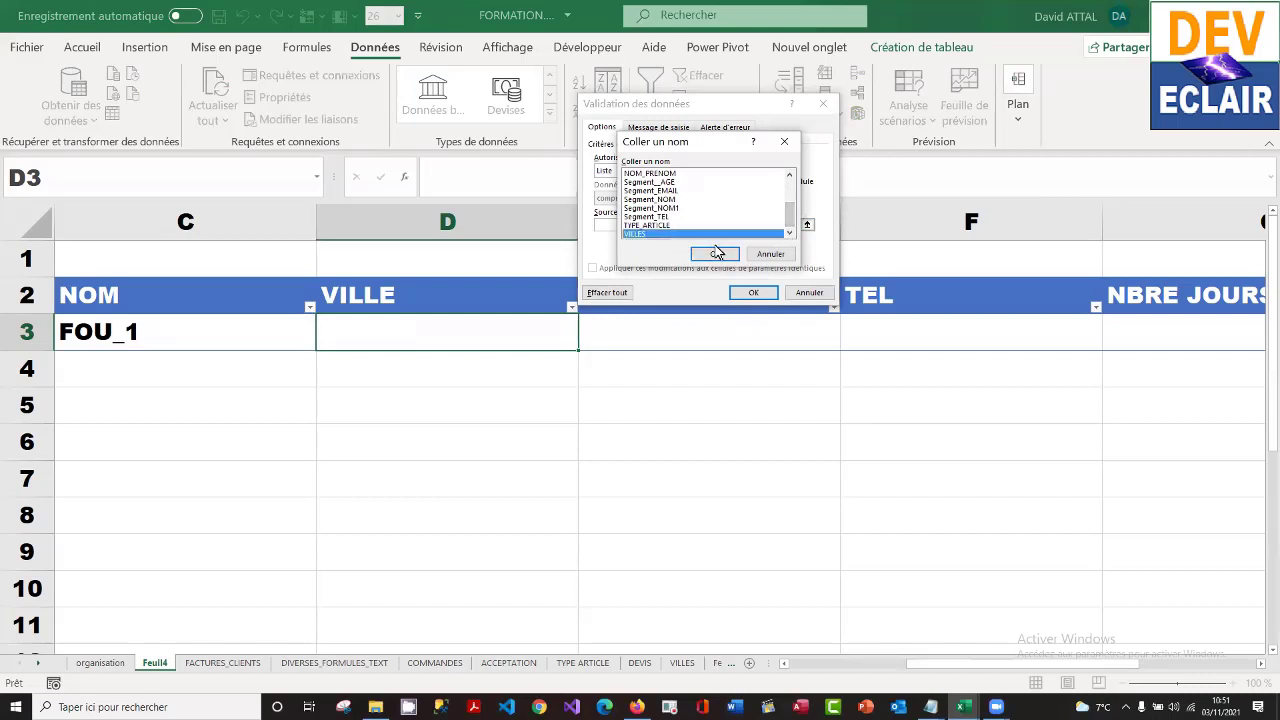
left_click(717, 254)
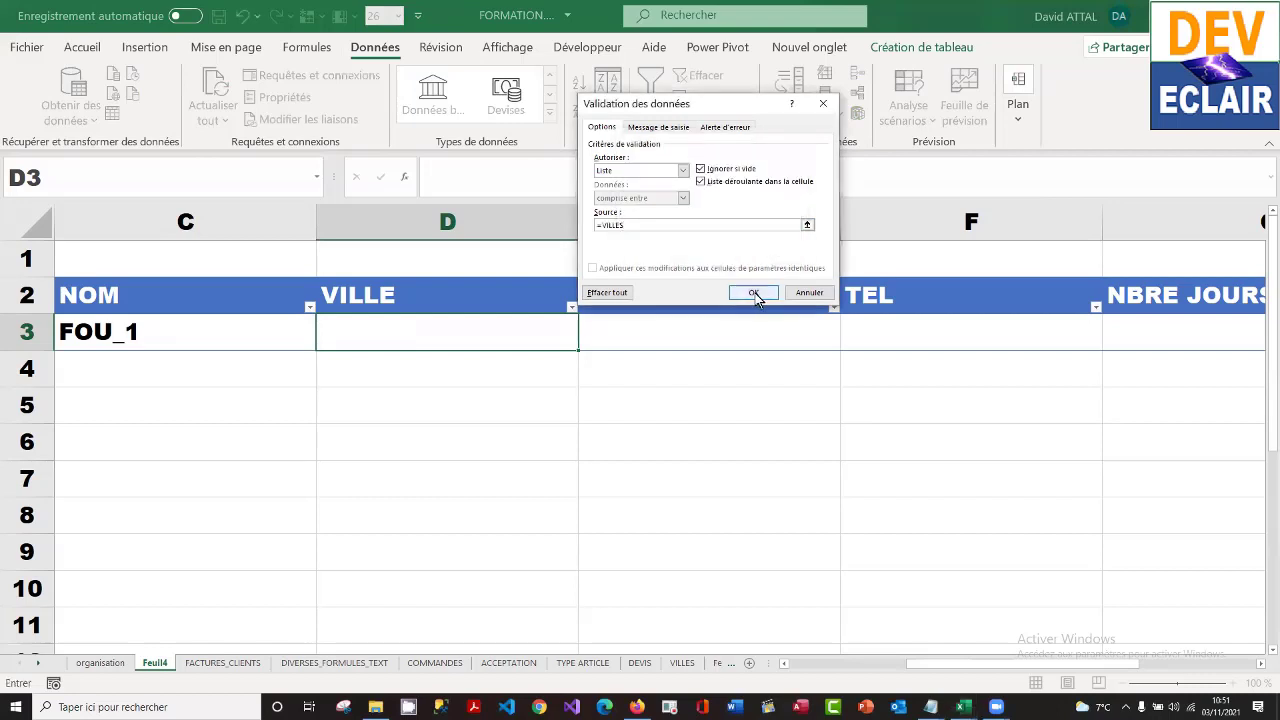
left_click(754, 293)
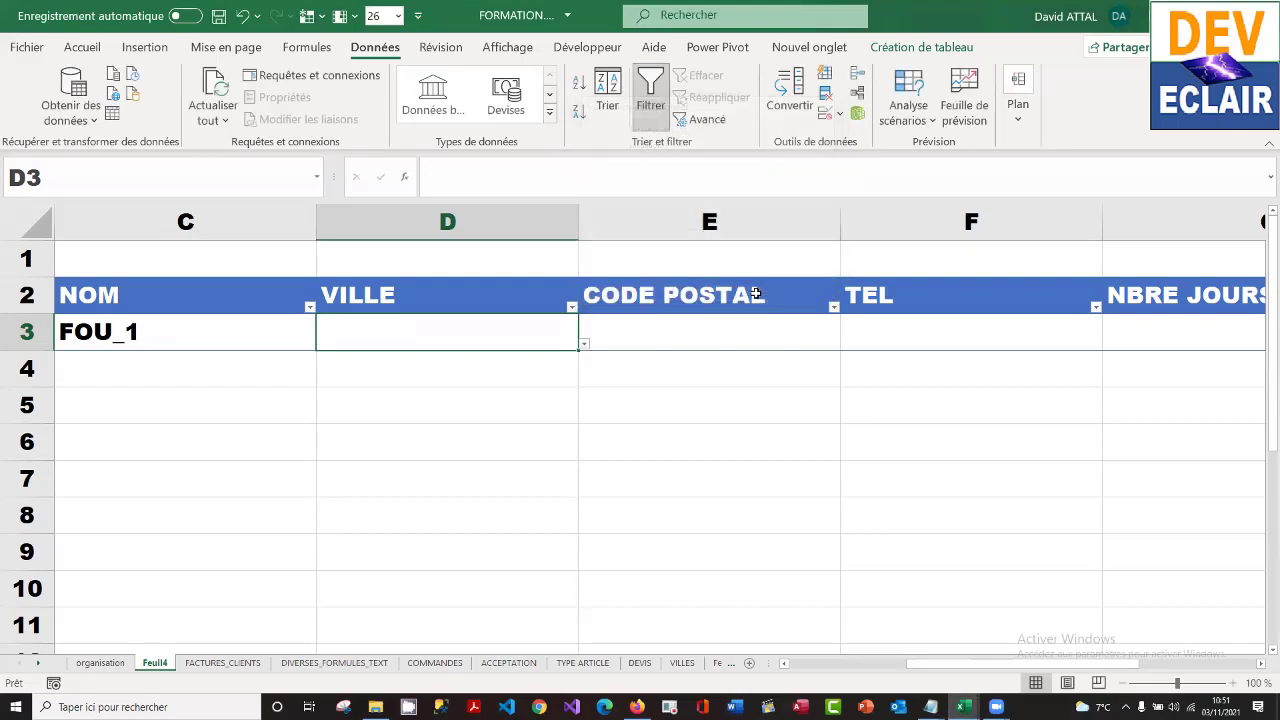
left_click(585, 344)
left_click(537, 365)
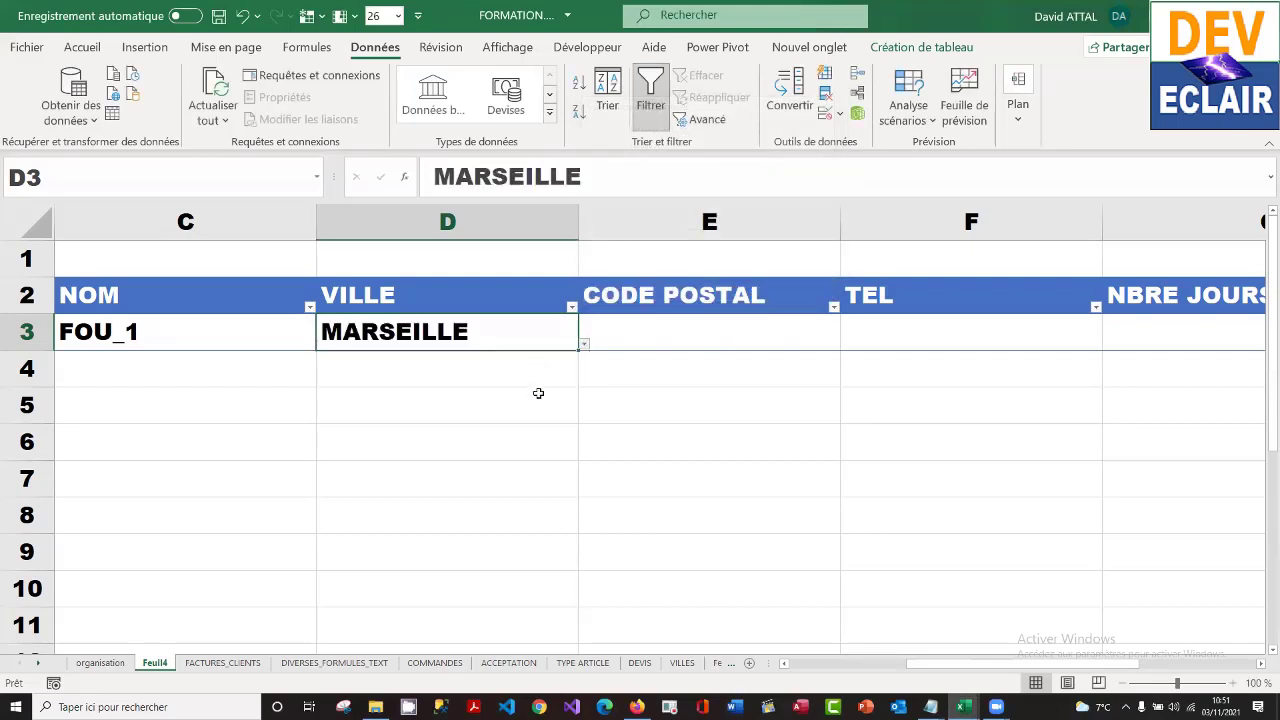
left_click(682, 338)
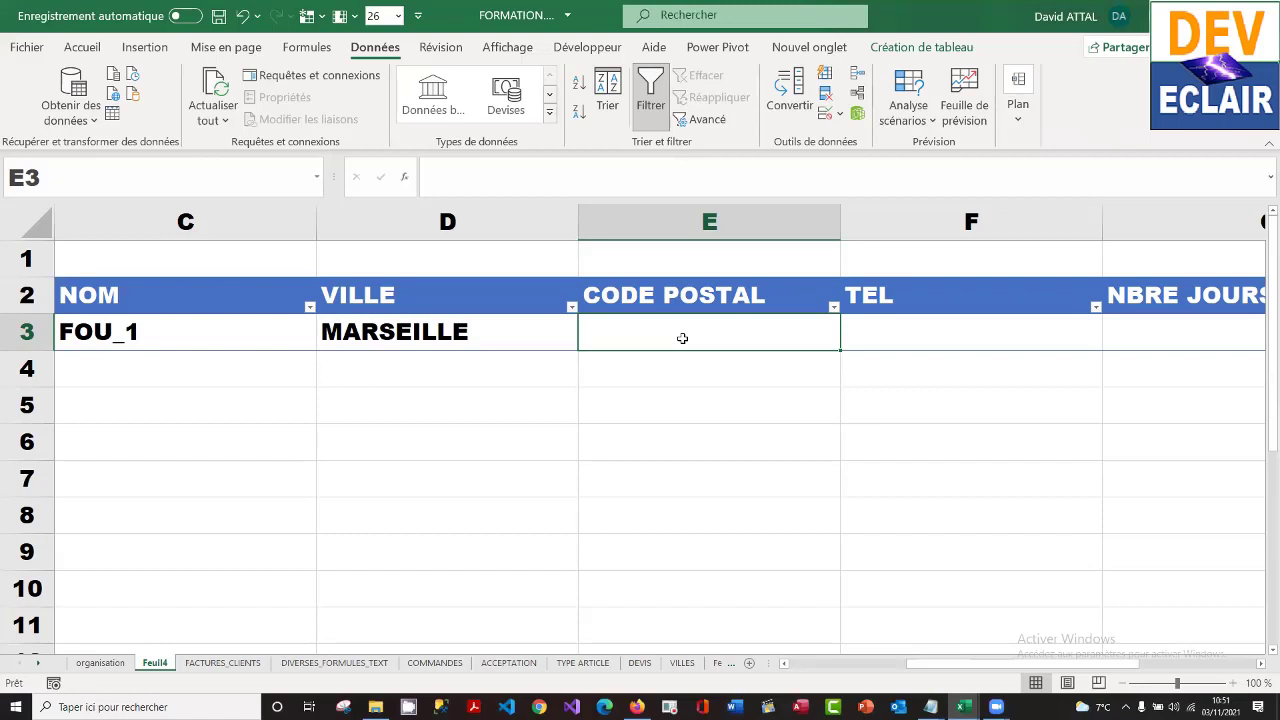
type("=")
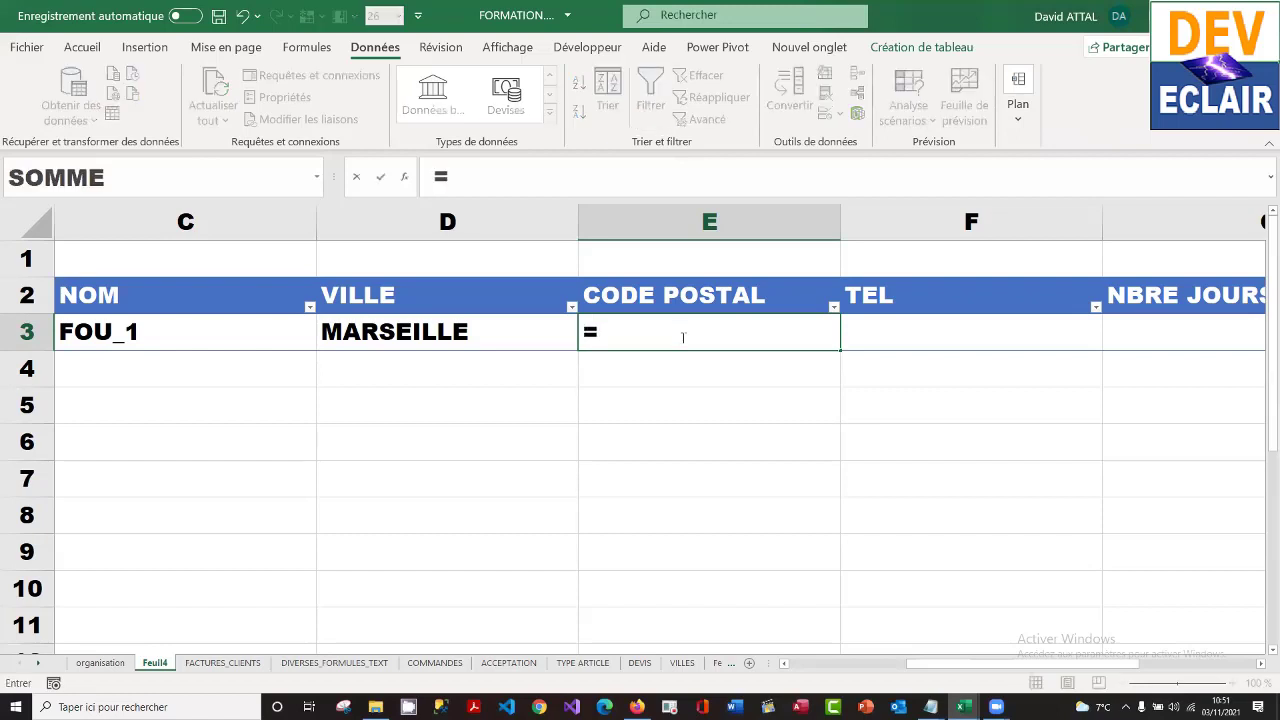
type("rech")
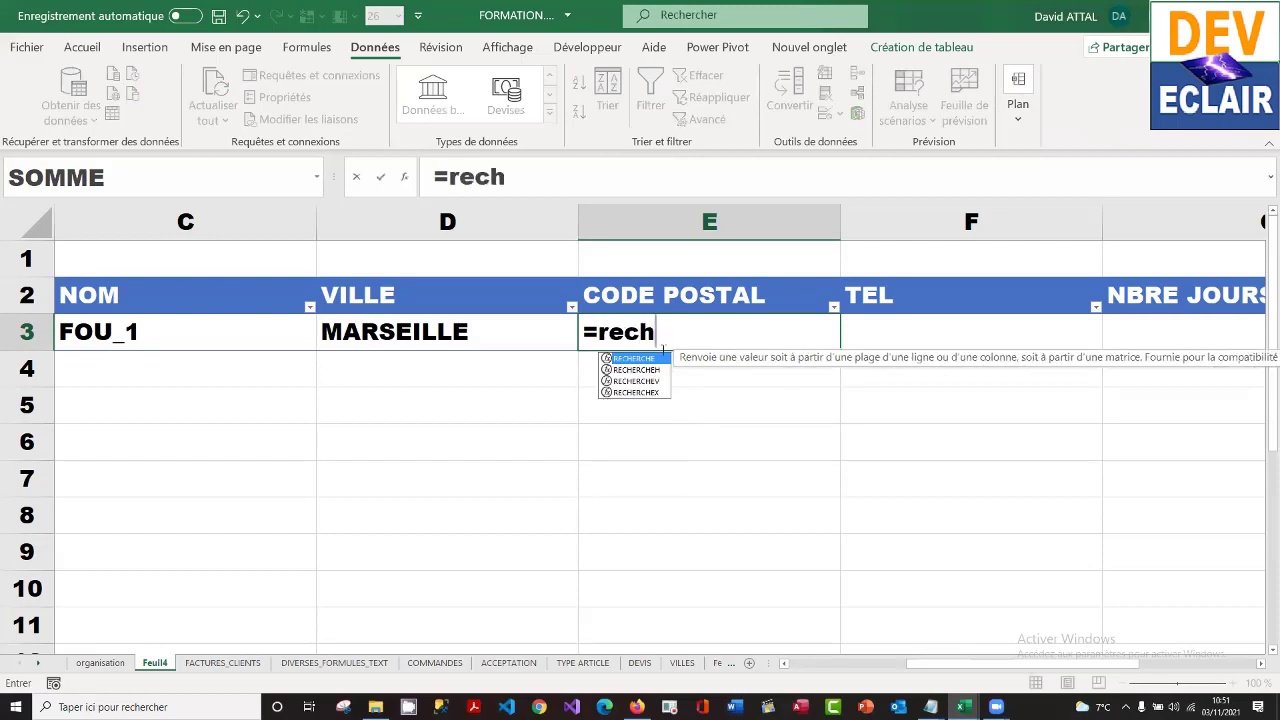
double_click(648, 381)
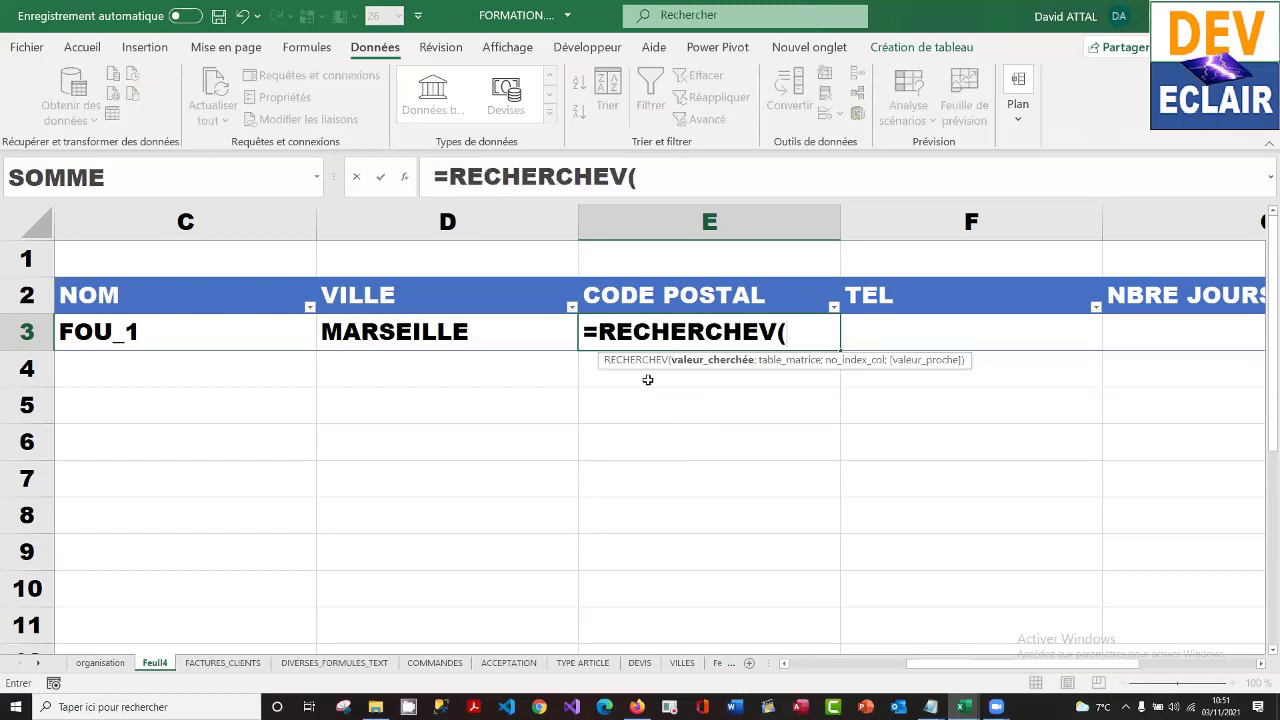
left_click(445, 336)
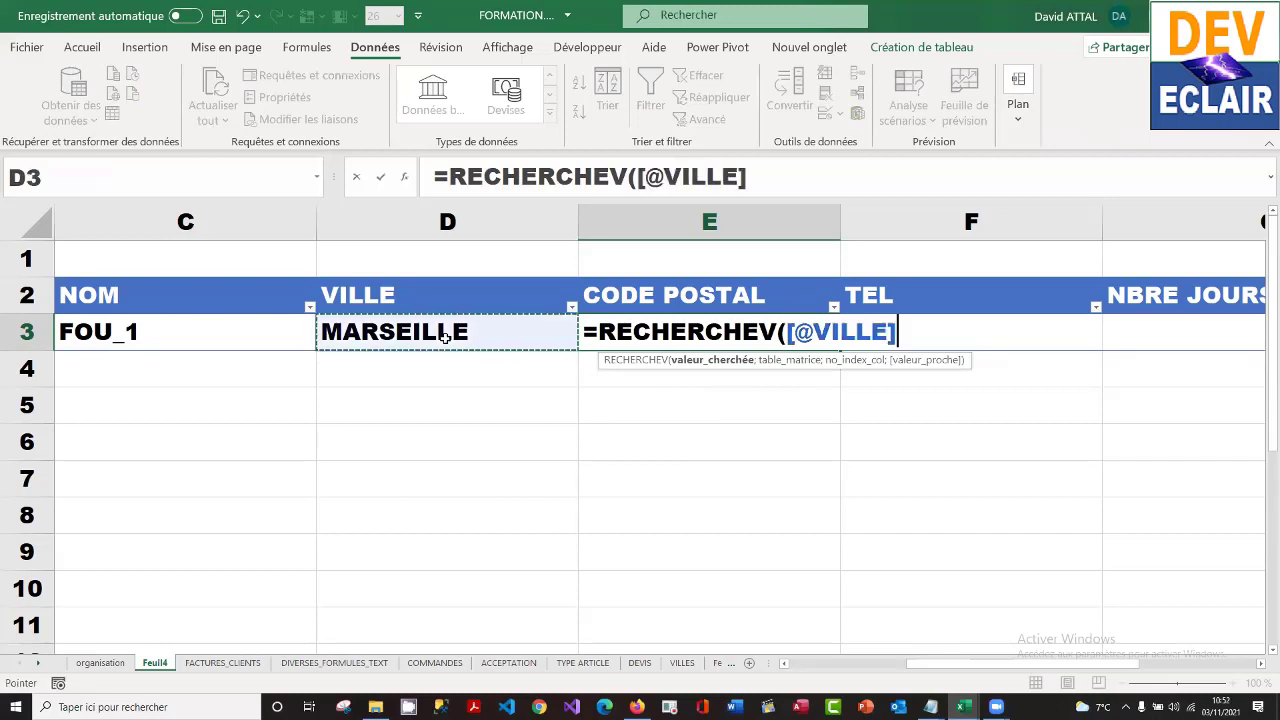
type(";")
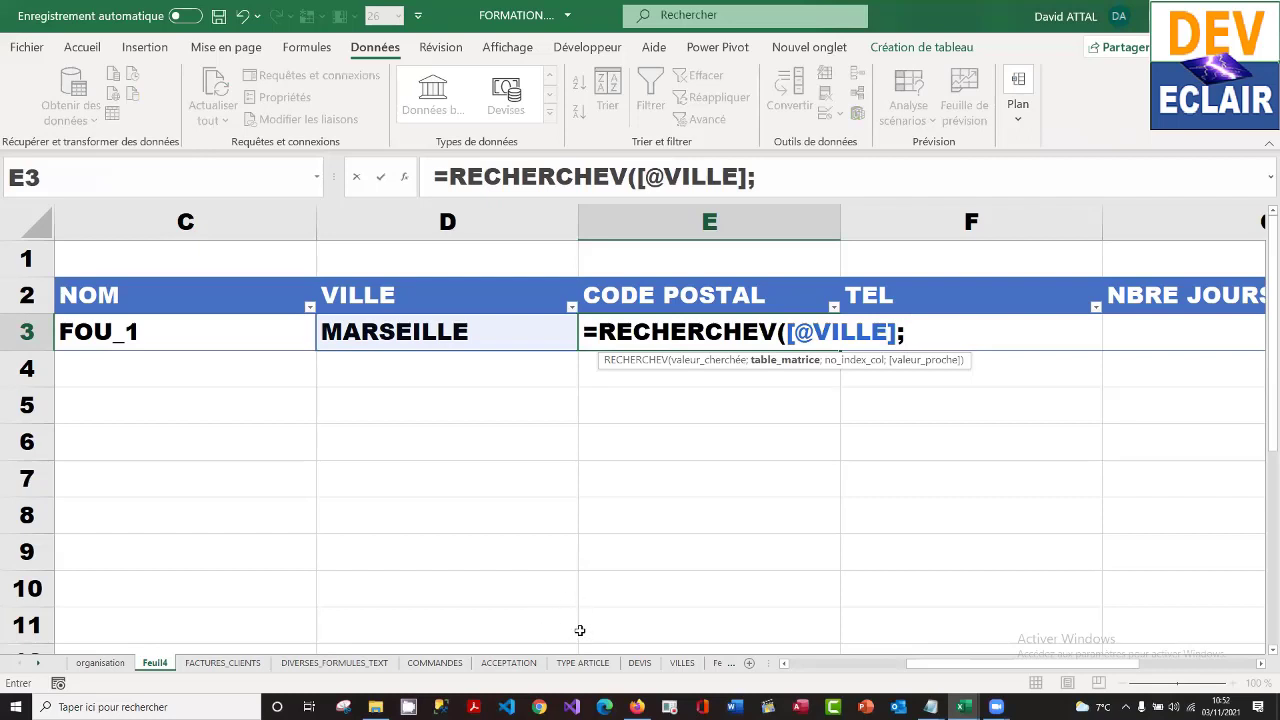
left_click(684, 663)
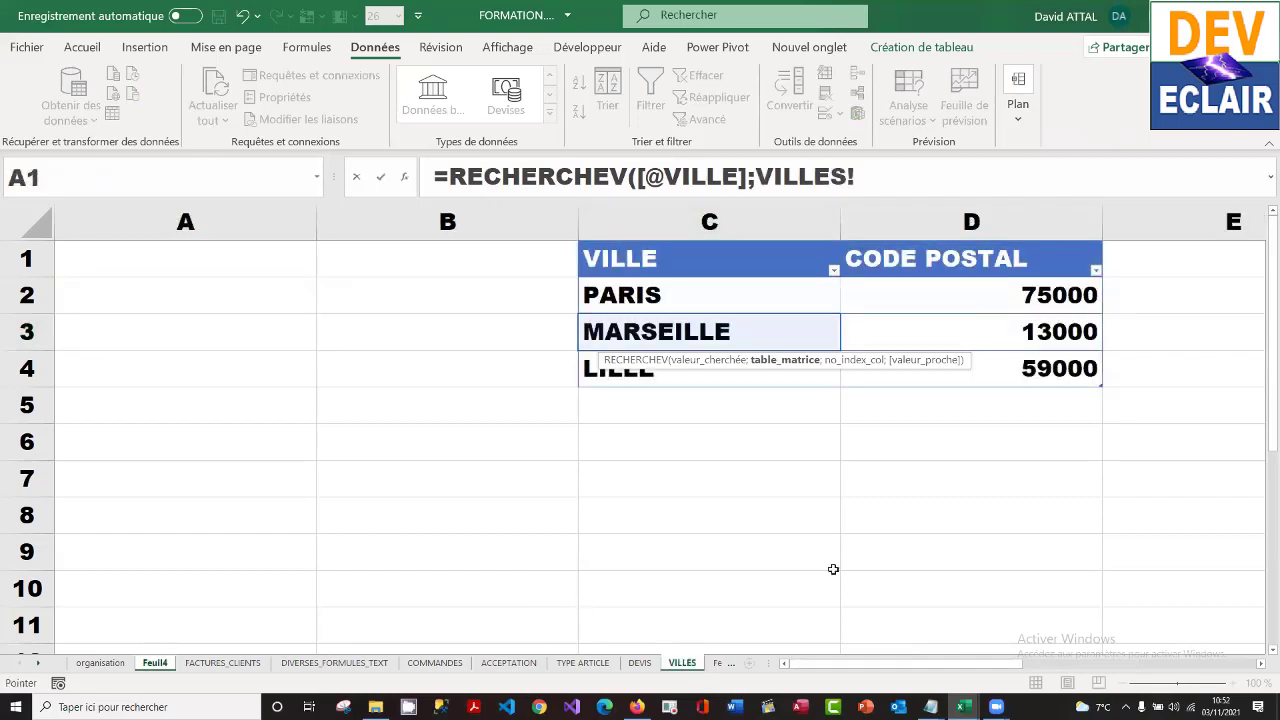
left_click(590, 246)
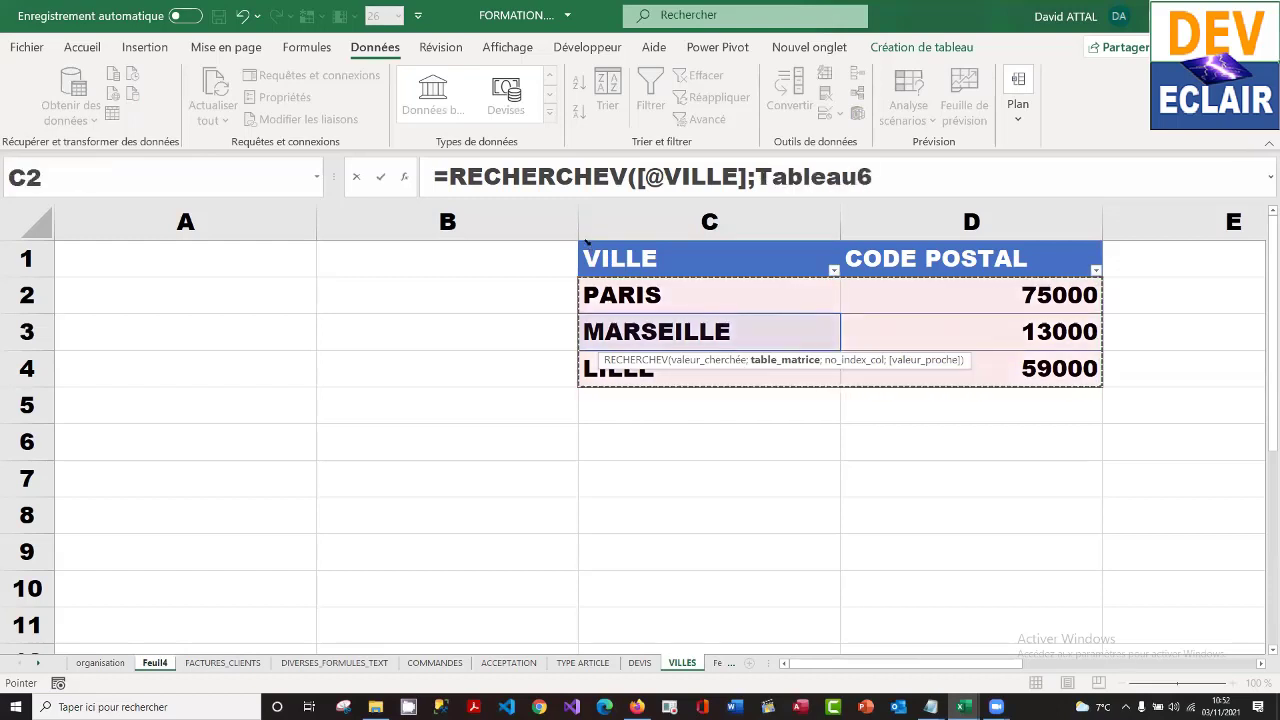
type(";")
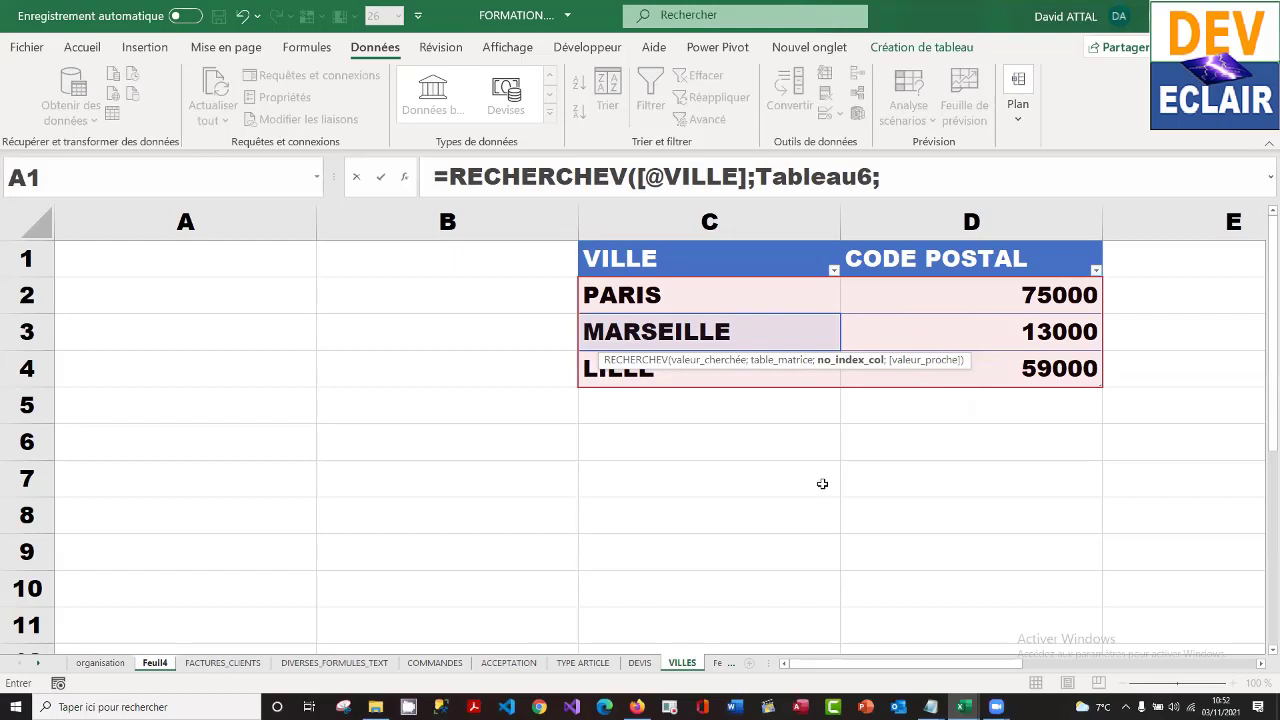
type("2;")
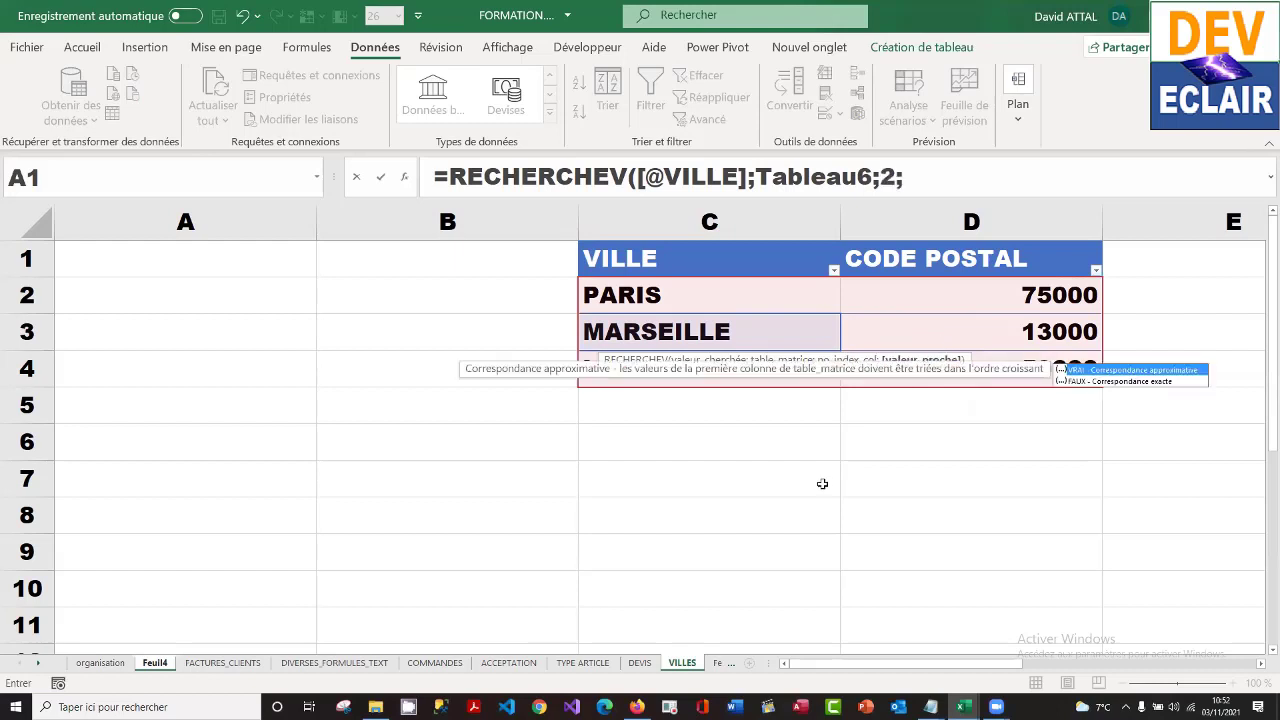
double_click(1130, 381)
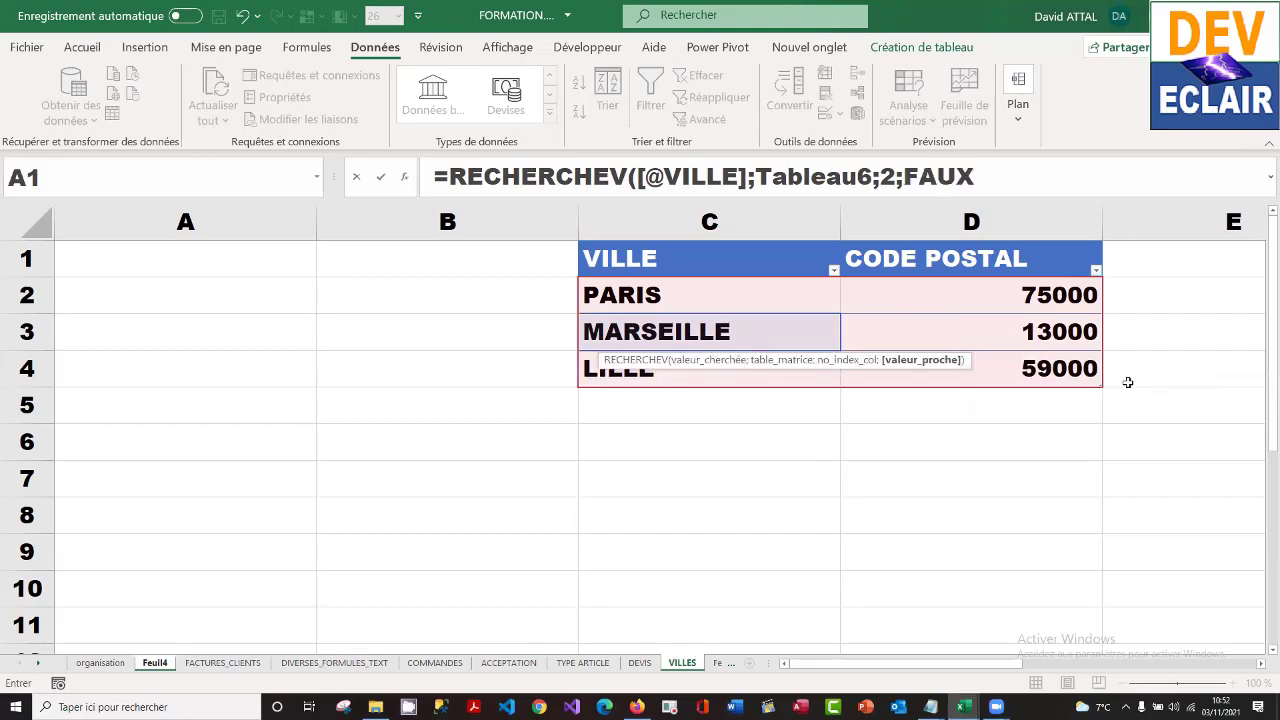
type(")")
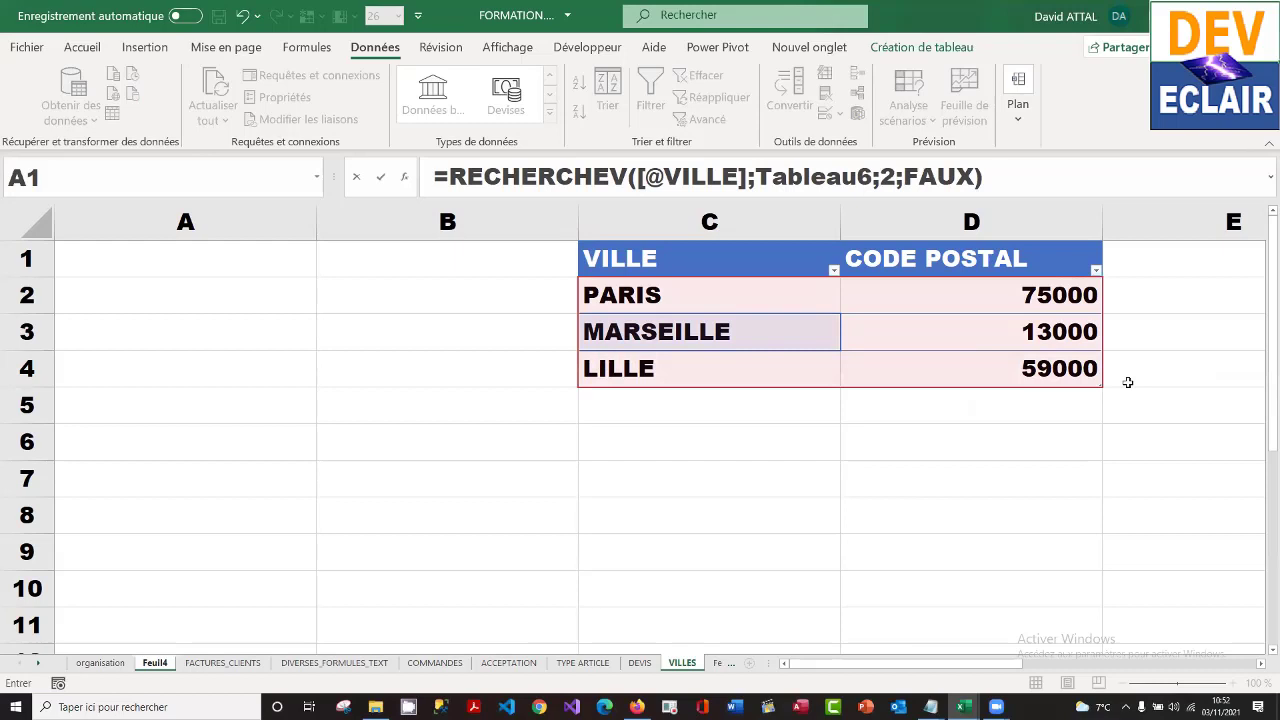
key("Return")
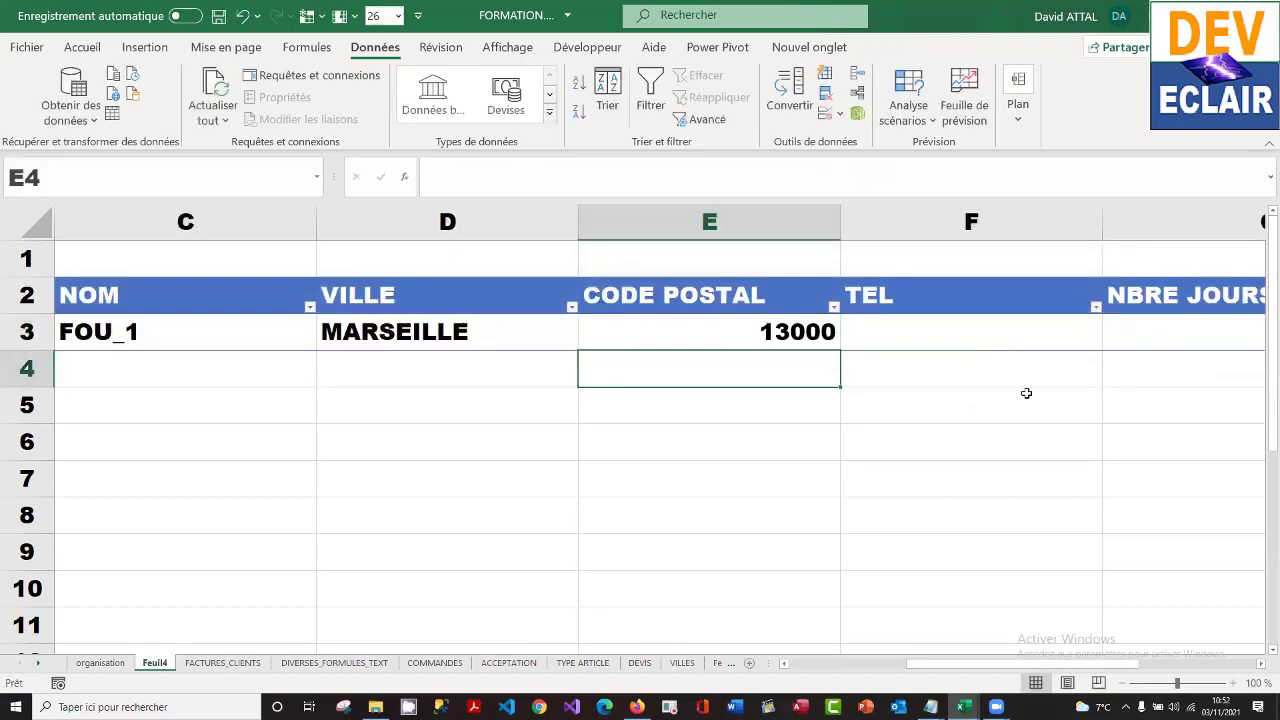
- Enter the supplier's phone number in TEL cell F3
left_click(734, 330)
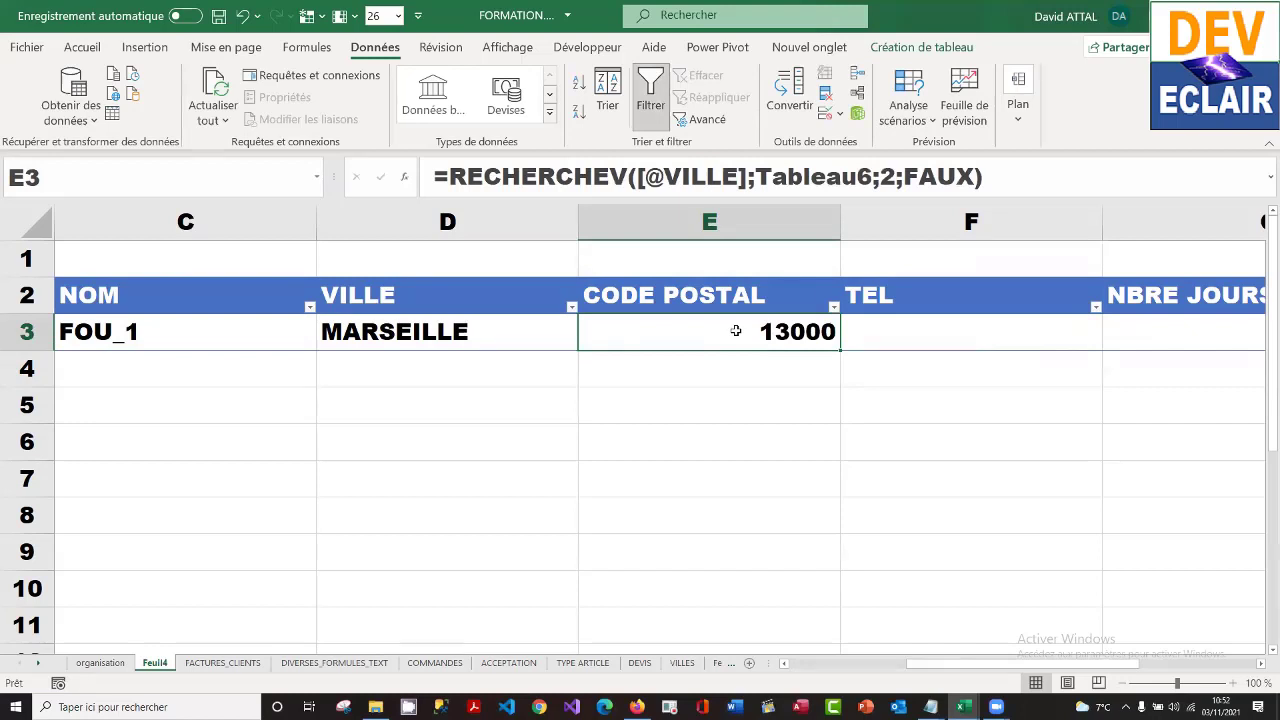
key("Right")
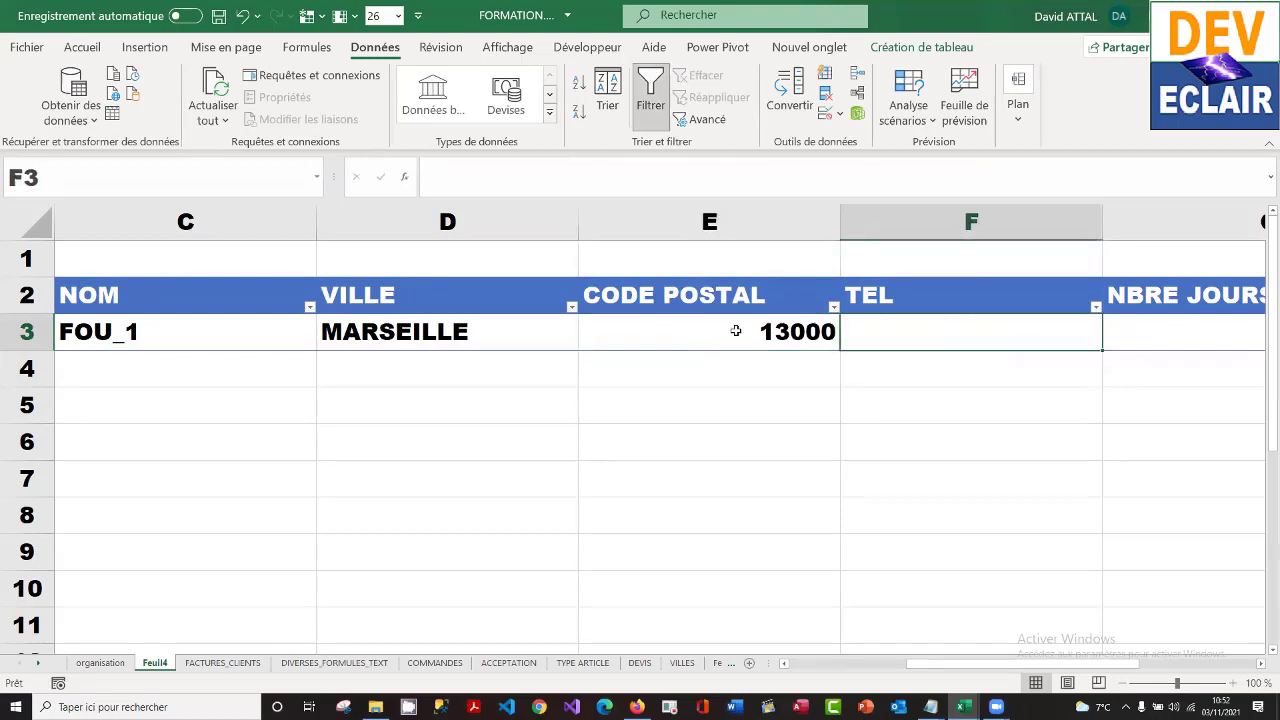
type("060")
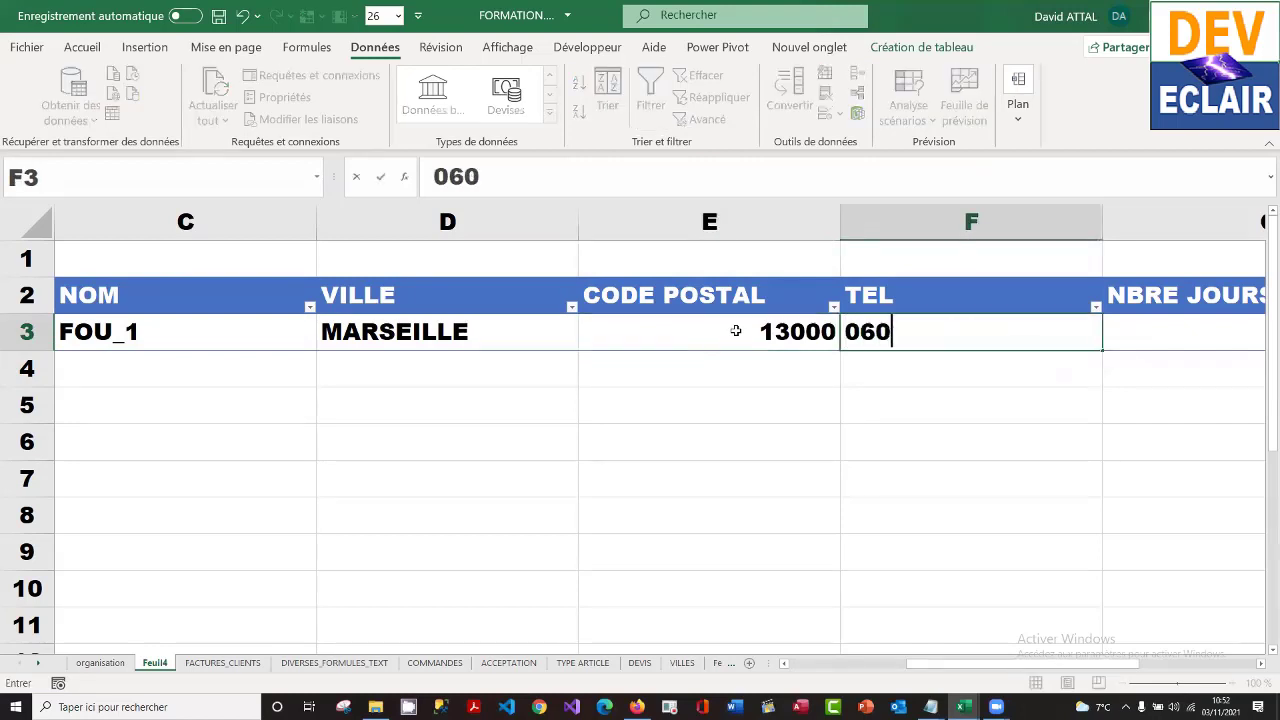
type("6060606")
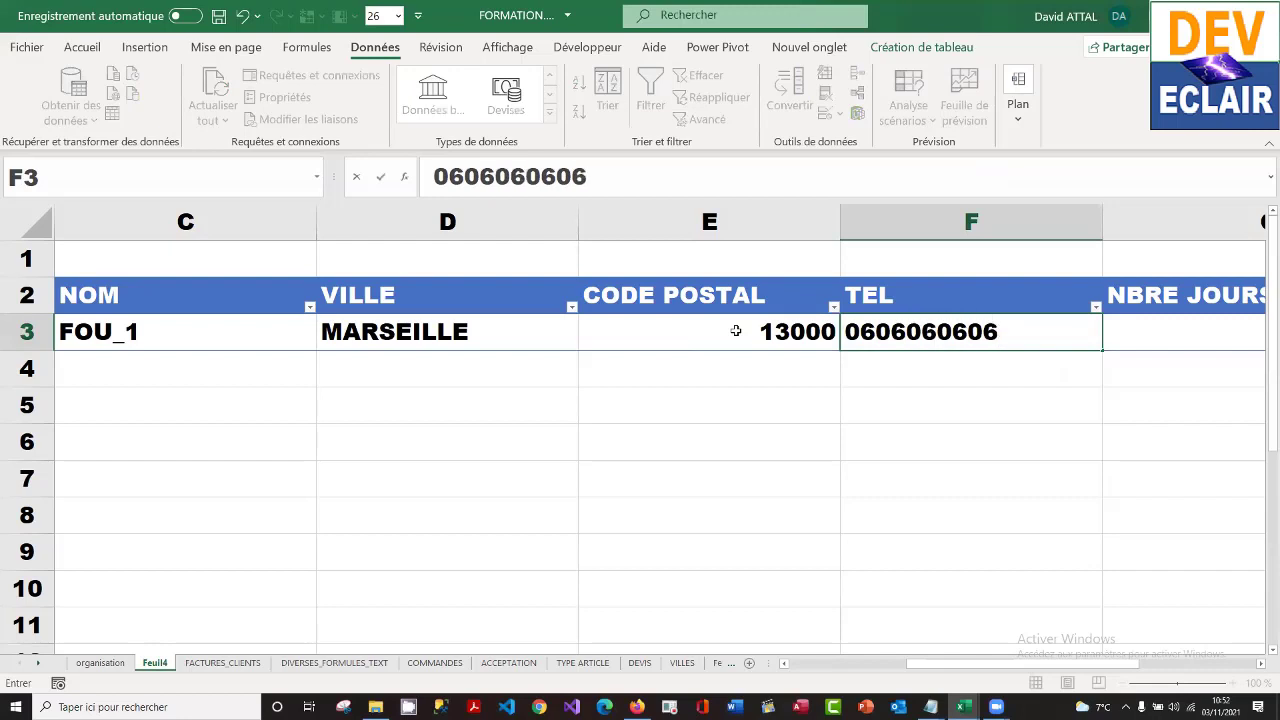
key("Right")
- Format TEL cell F3 with the Spécial number category, type Numéro de téléphone, for Français (France)
key("Left")
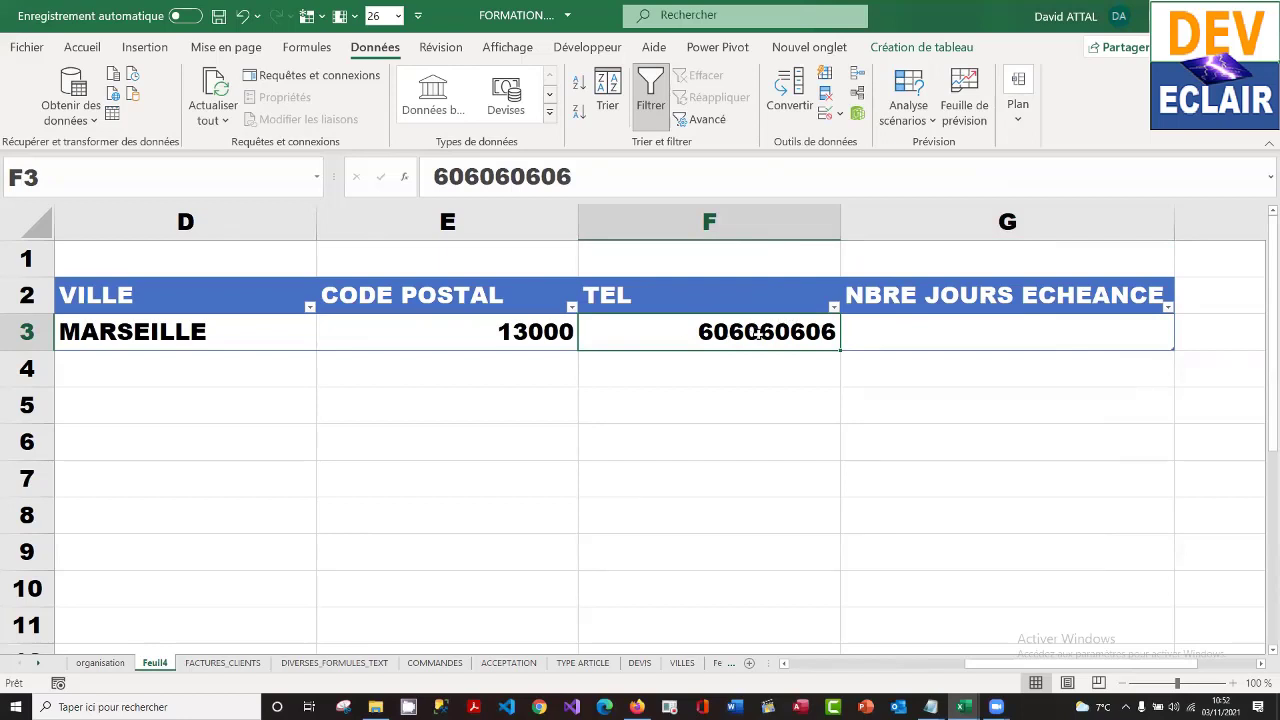
right_click(760, 338)
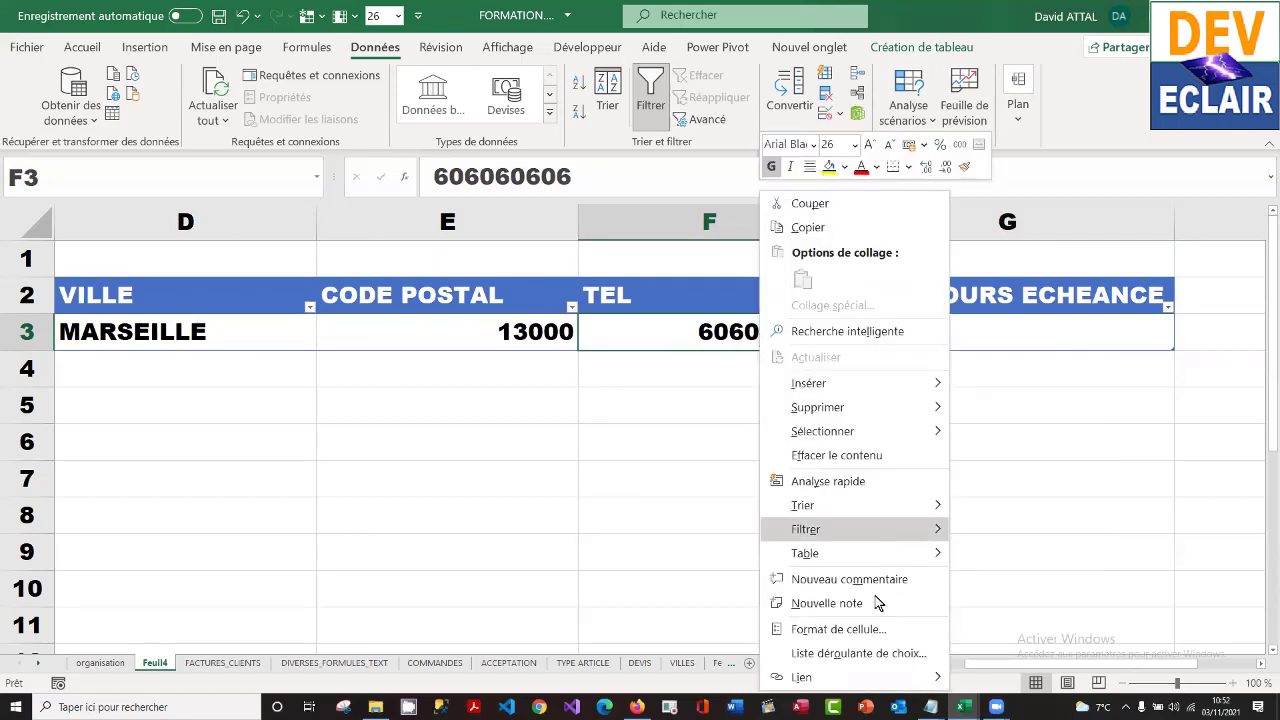
left_click(866, 630)
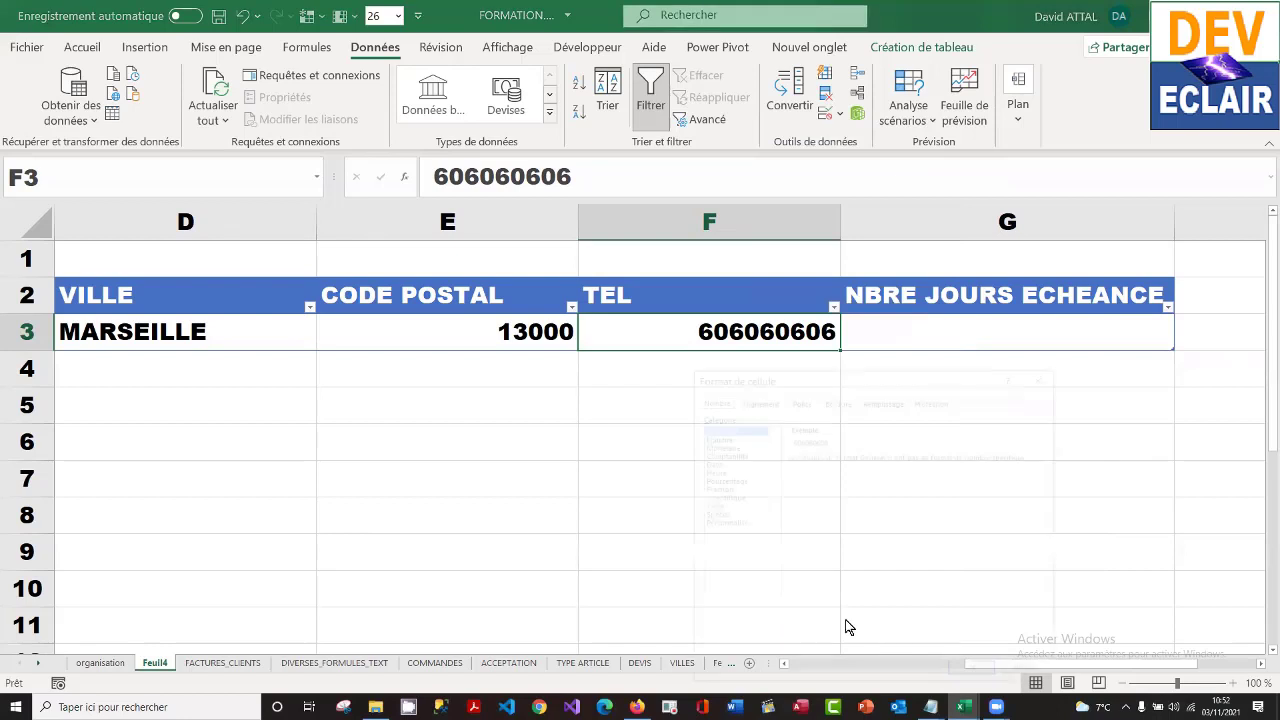
left_click(725, 515)
left_click(866, 486)
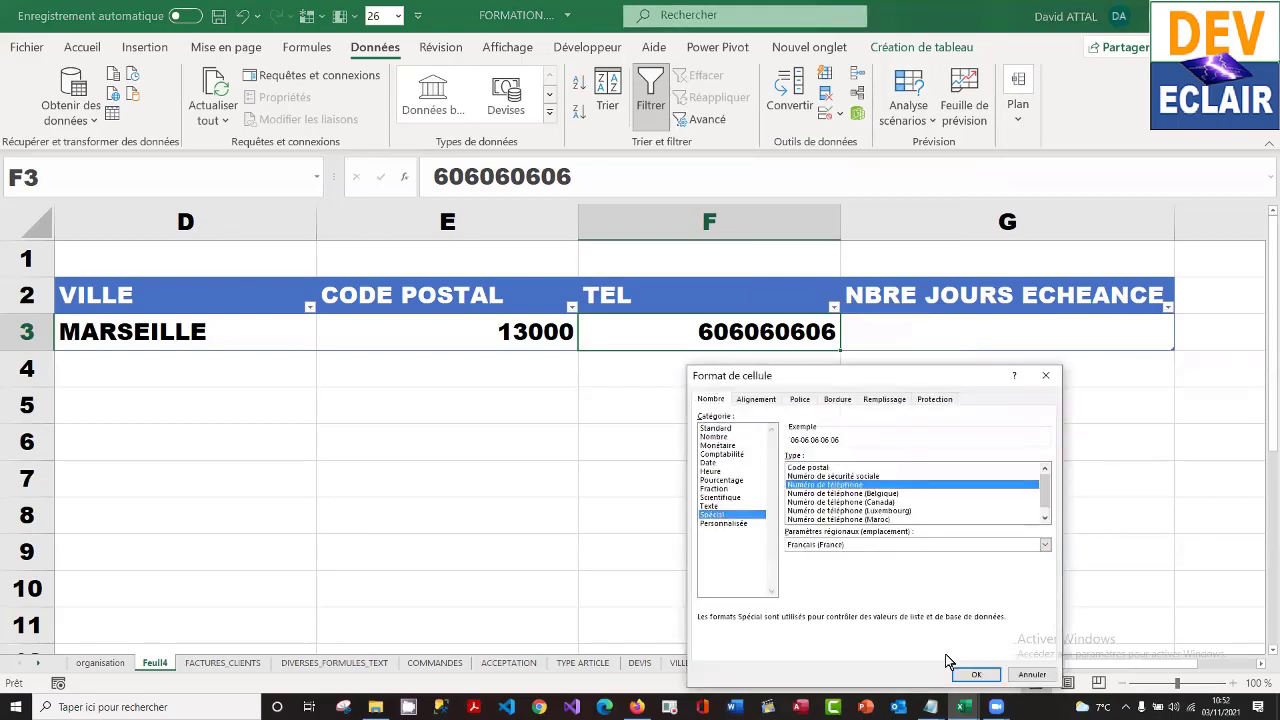
left_click(976, 674)
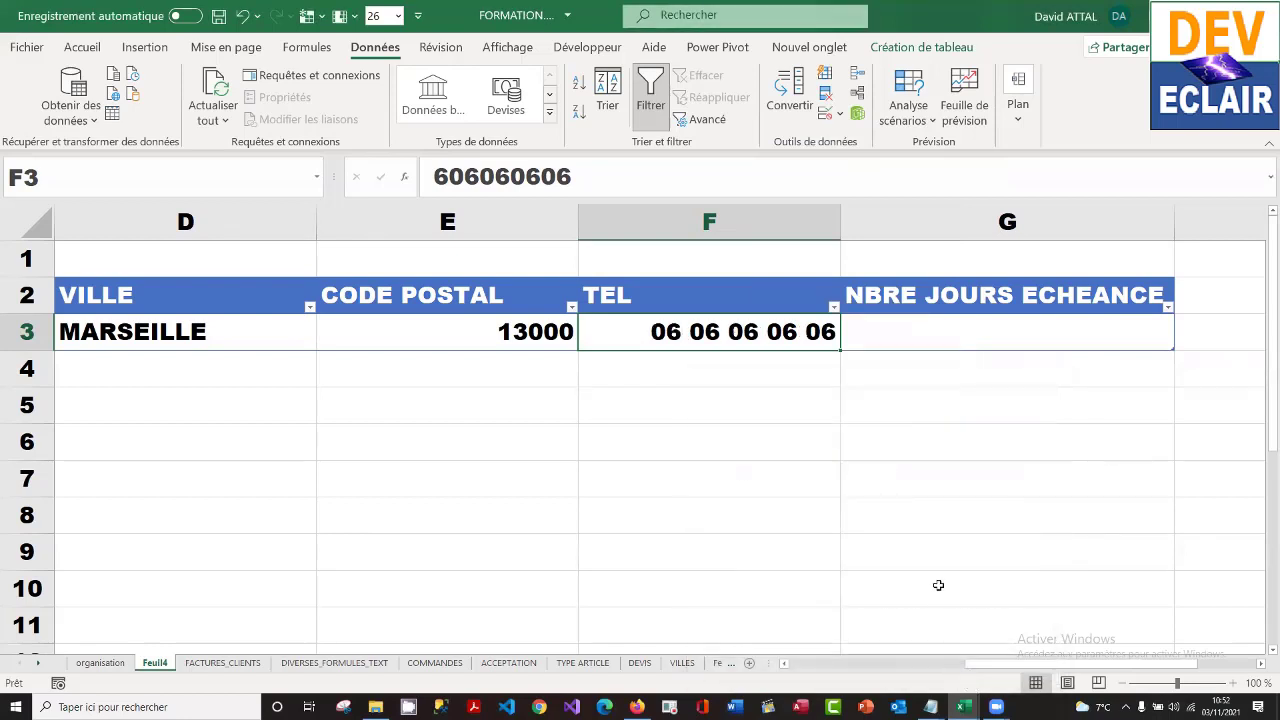
- Set NBRE JOURS ECHEANCE in G3 to 30 and add a new row to the table
left_click(1013, 332)
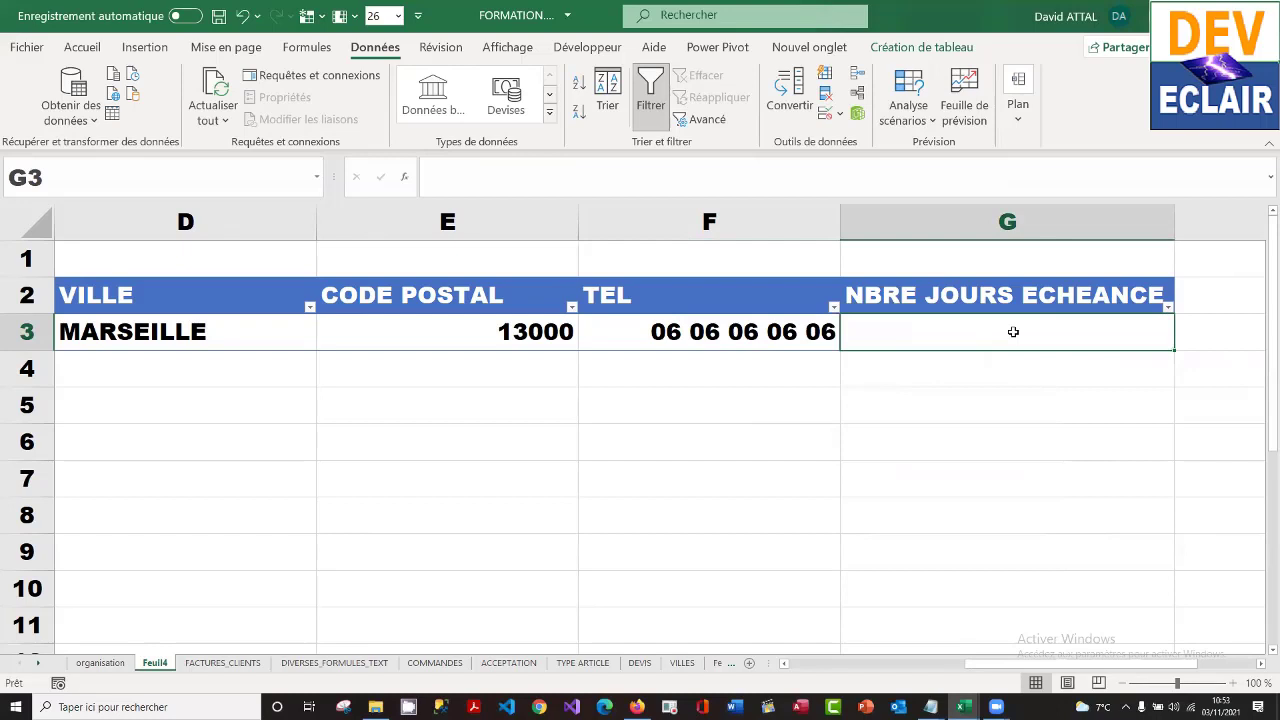
type("30")
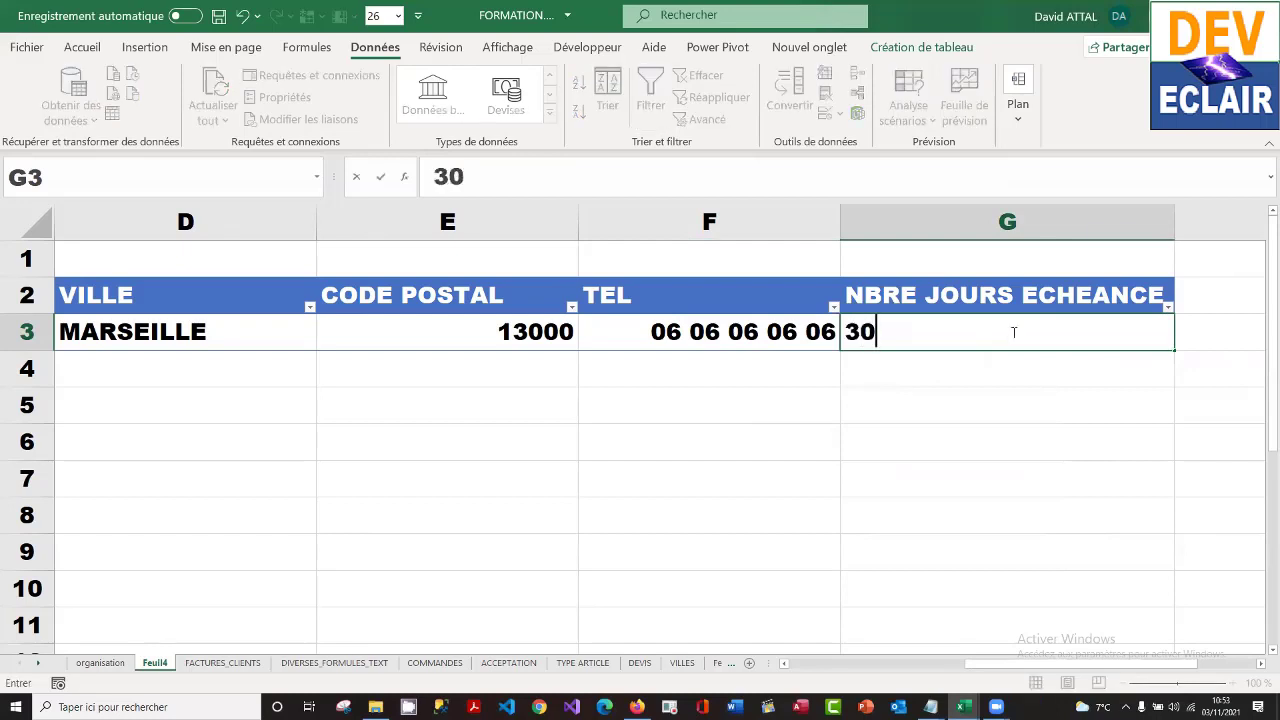
key("Tab")
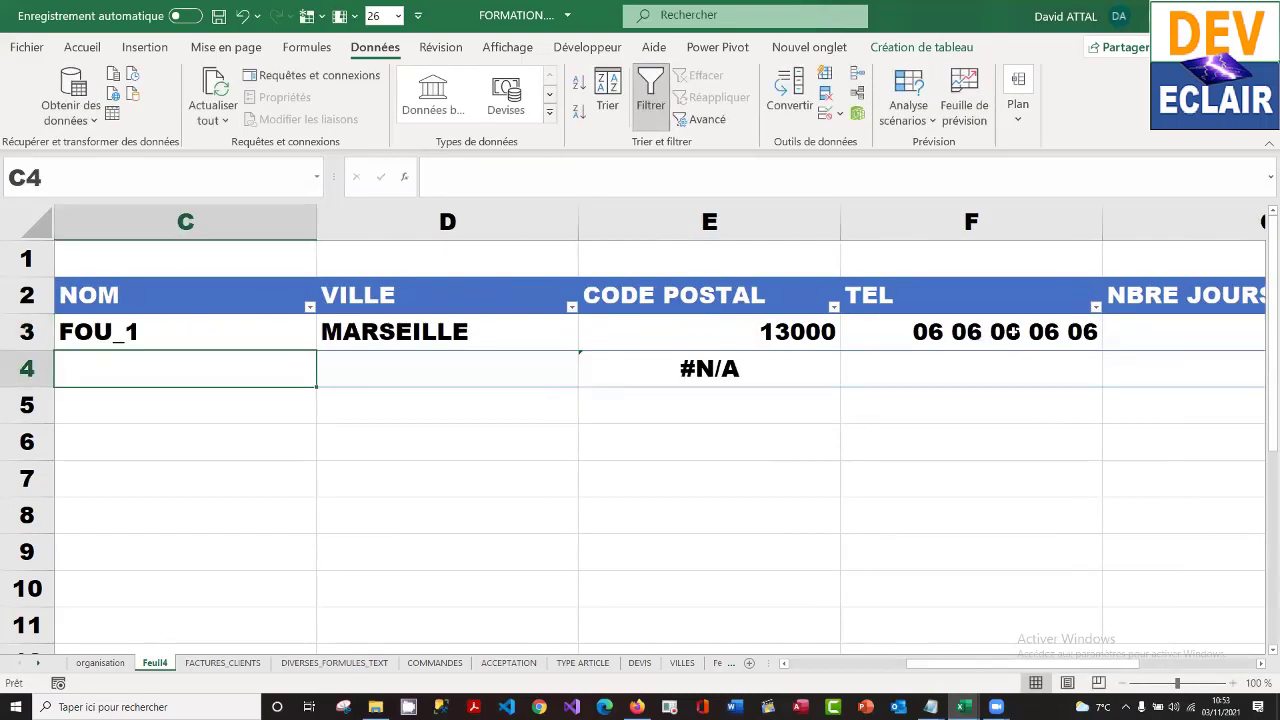
- Extend the NOM series from FOU_1 in C3 down to C4 so that it holds FOU_2
left_click(164, 331)
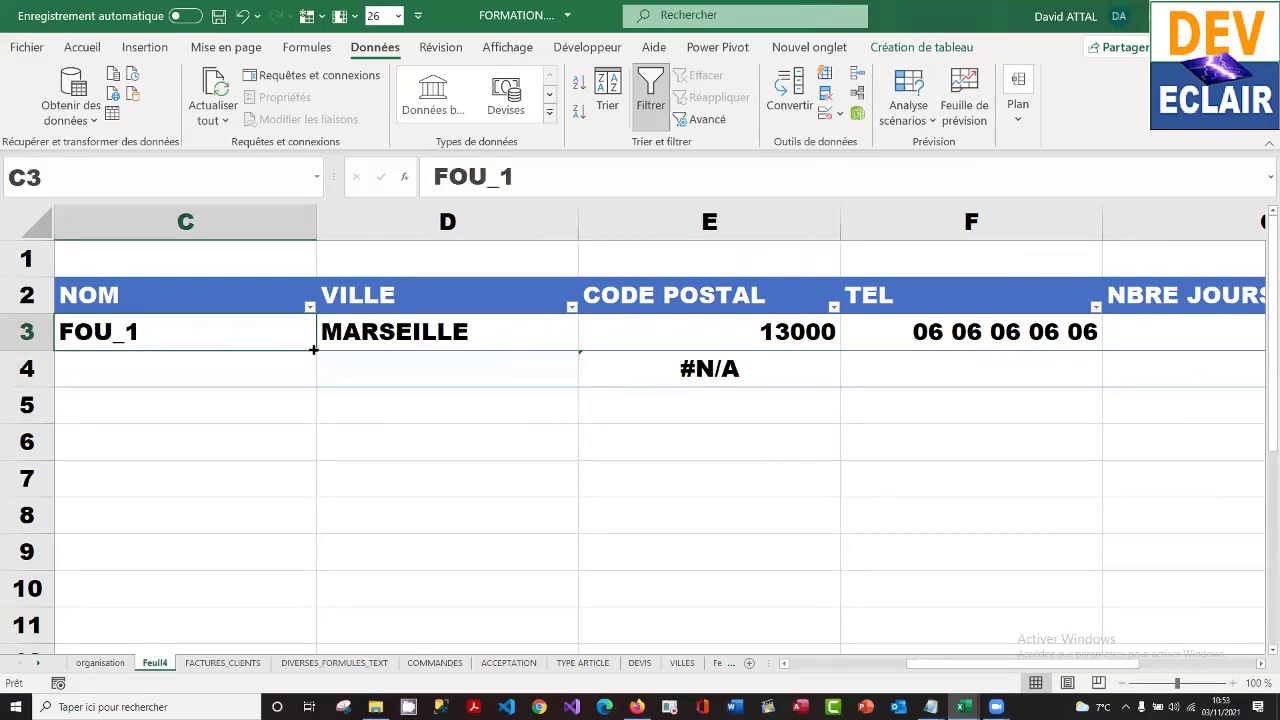
left_click_drag(316, 349, 308, 381)
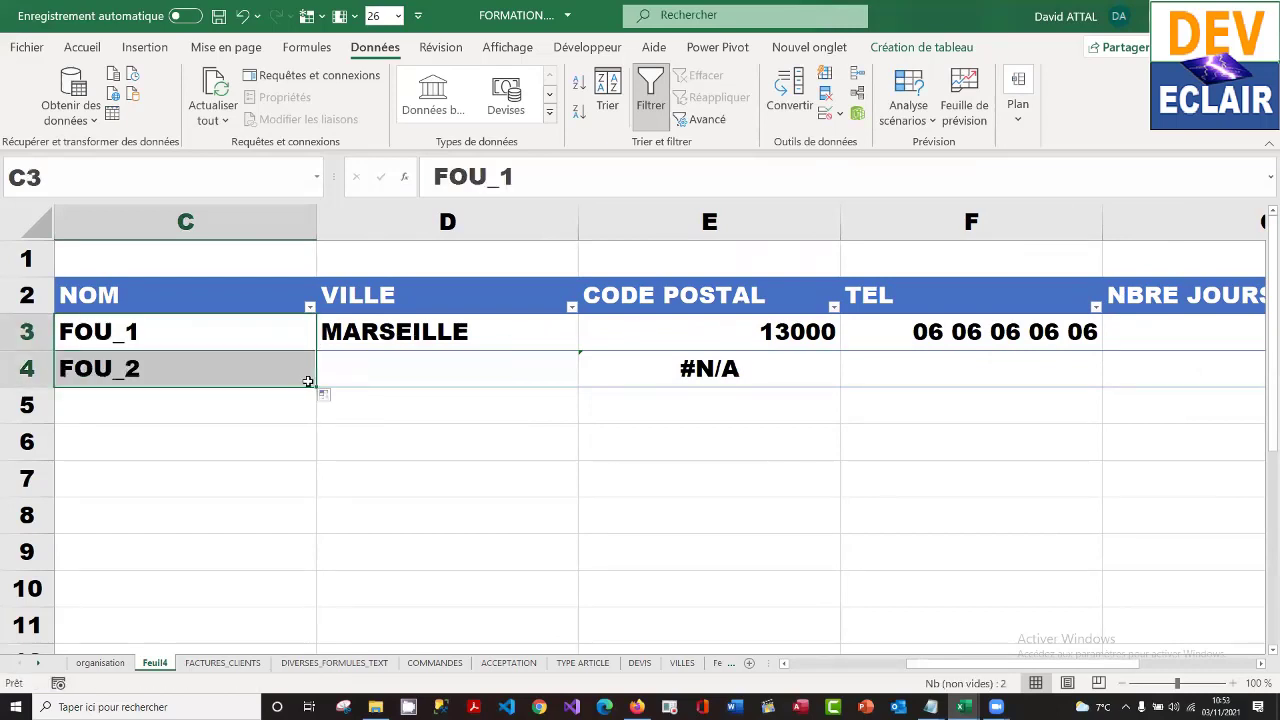
- Choose PARIS from the city list in VILLE cell D4 for FOU_2
left_click(467, 361)
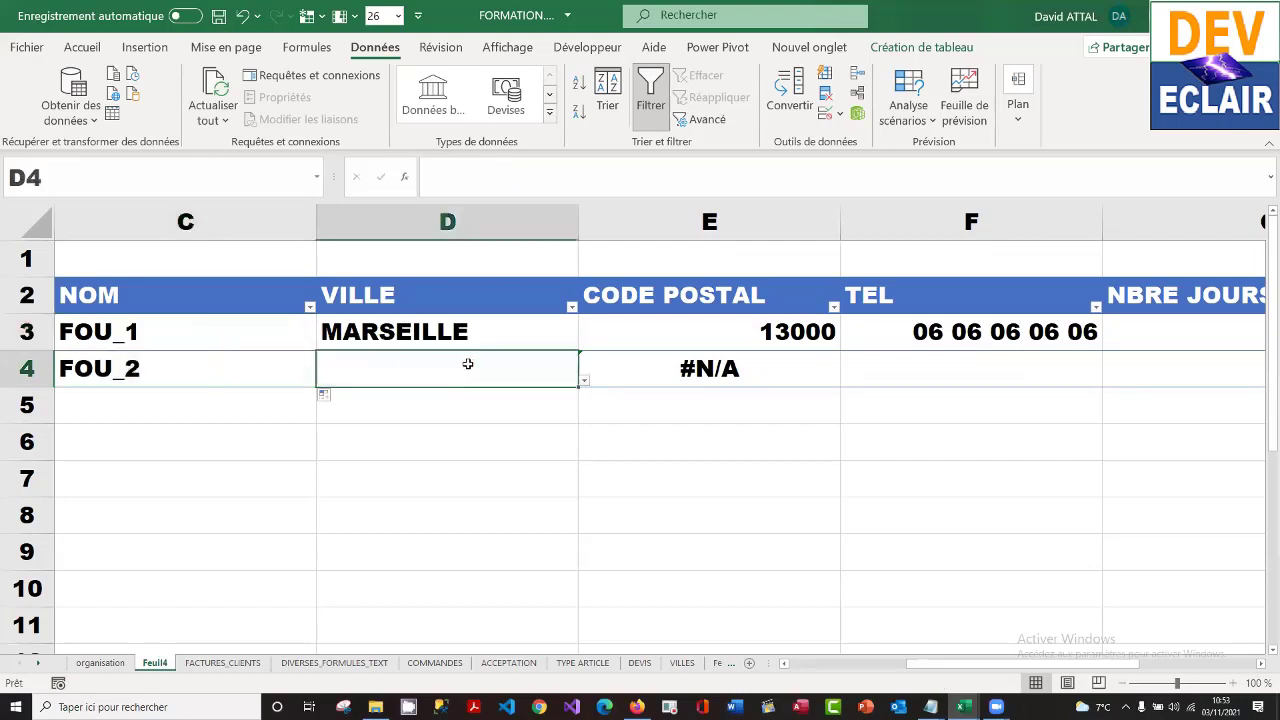
left_click(585, 384)
left_click(543, 401)
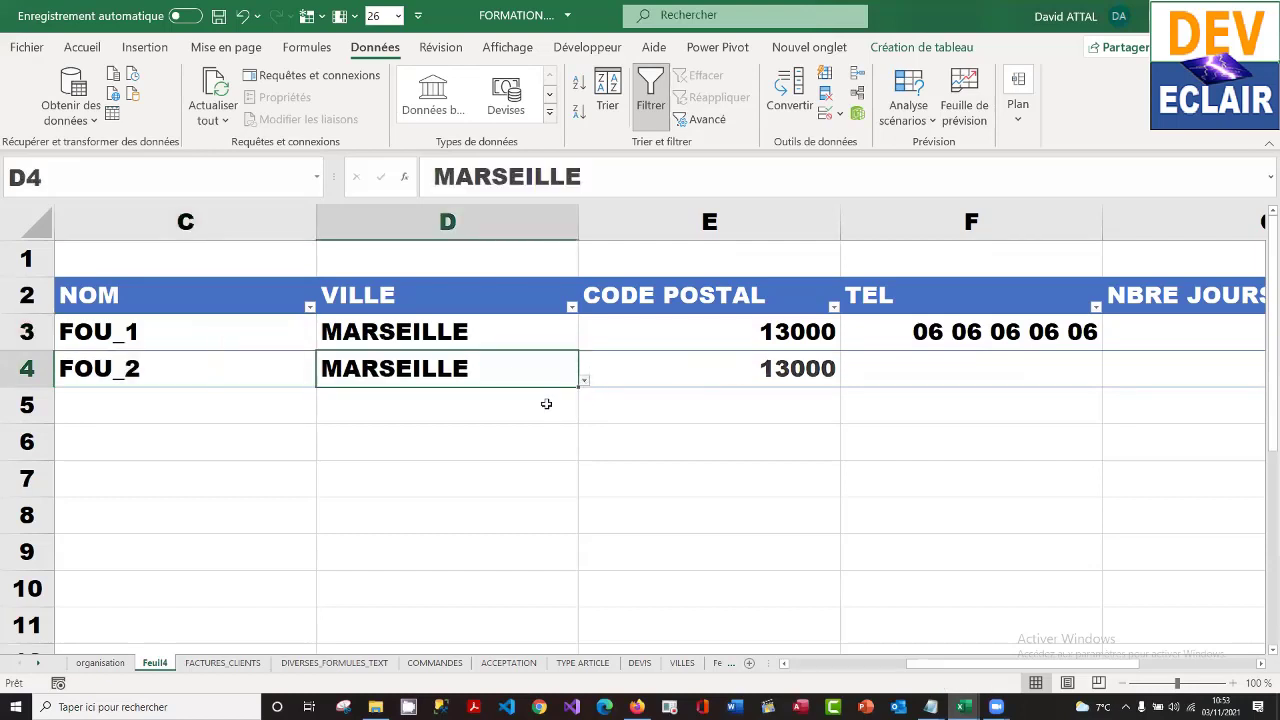
left_click(584, 384)
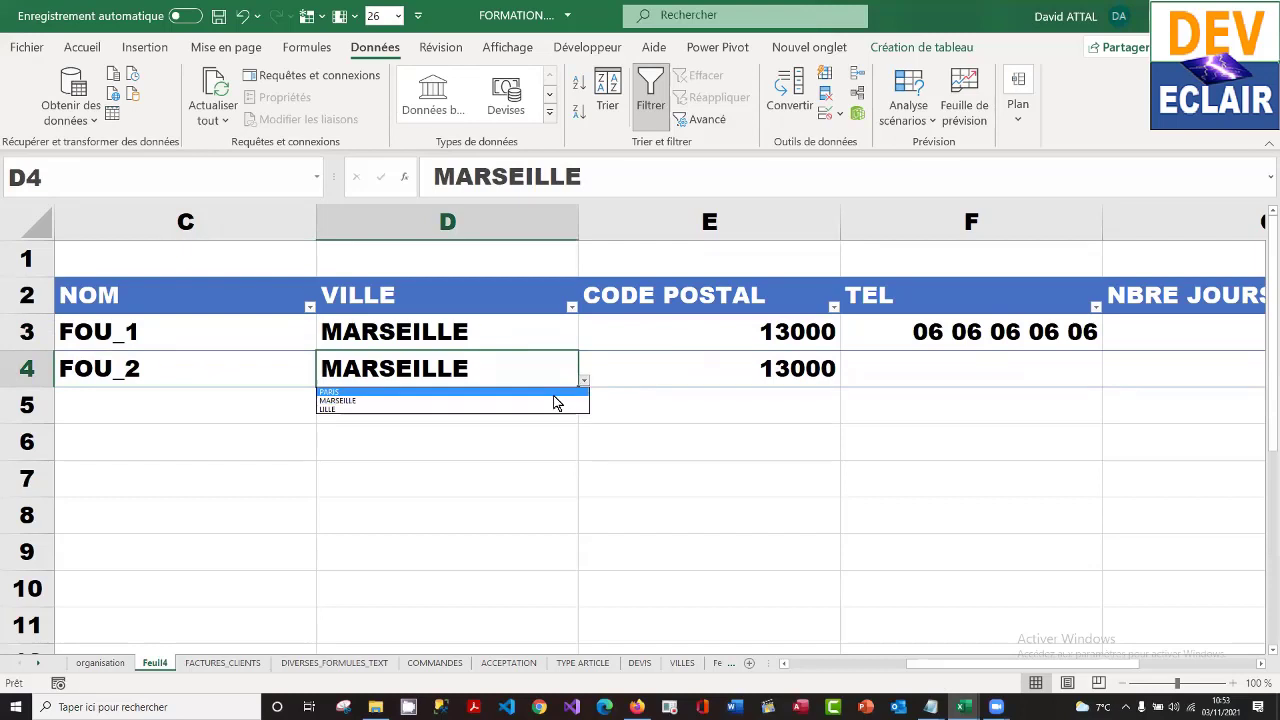
left_click(555, 394)
- Copy the TEL and NBRE JOURS ECHEANCE values of FOU_1 from F3:G3 into row 4 for FOU_2
left_click(950, 369)
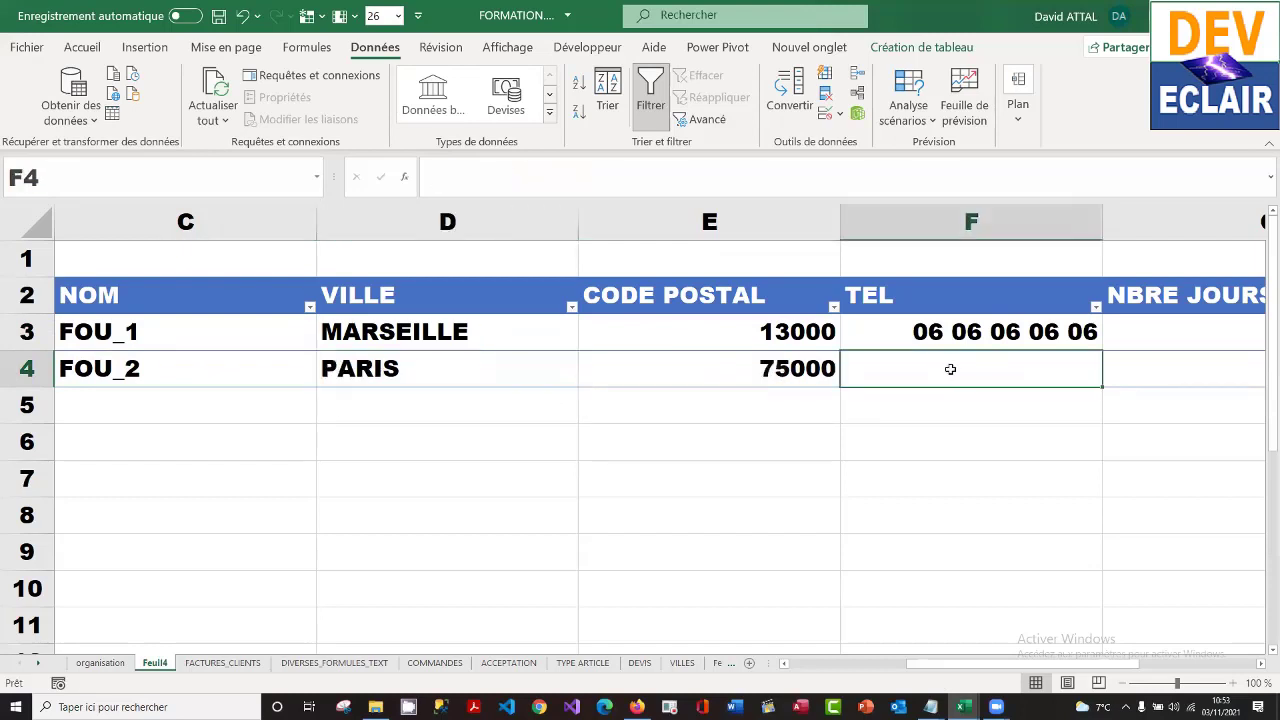
key("Right")
key("Right")
key("Left")
key("Left")
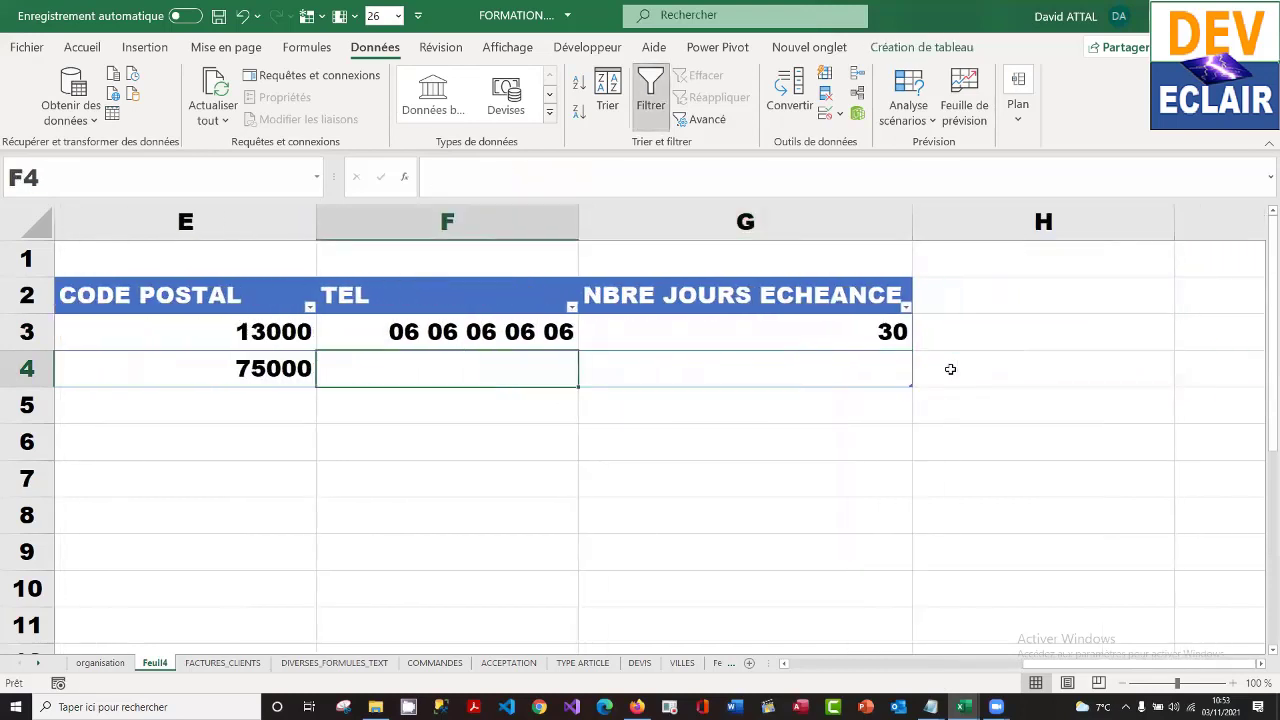
key("Up")
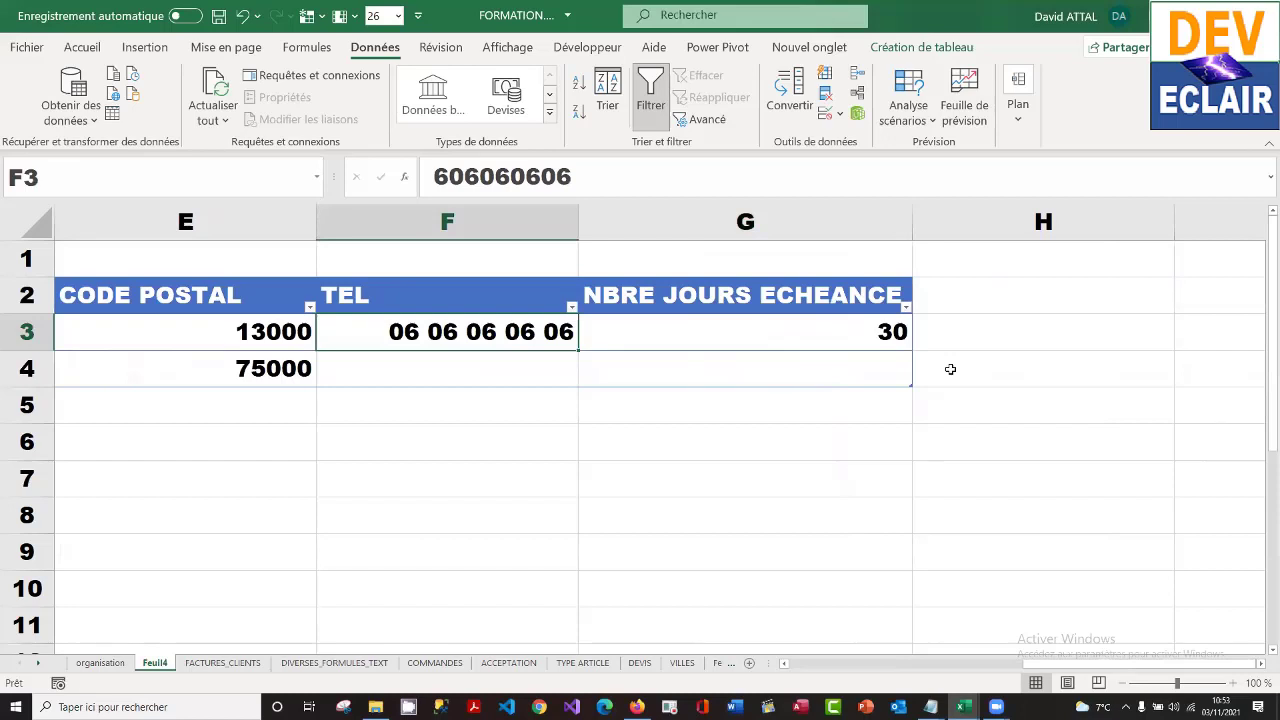
key("shift+Right")
key("ctrl+c")
key("Down")
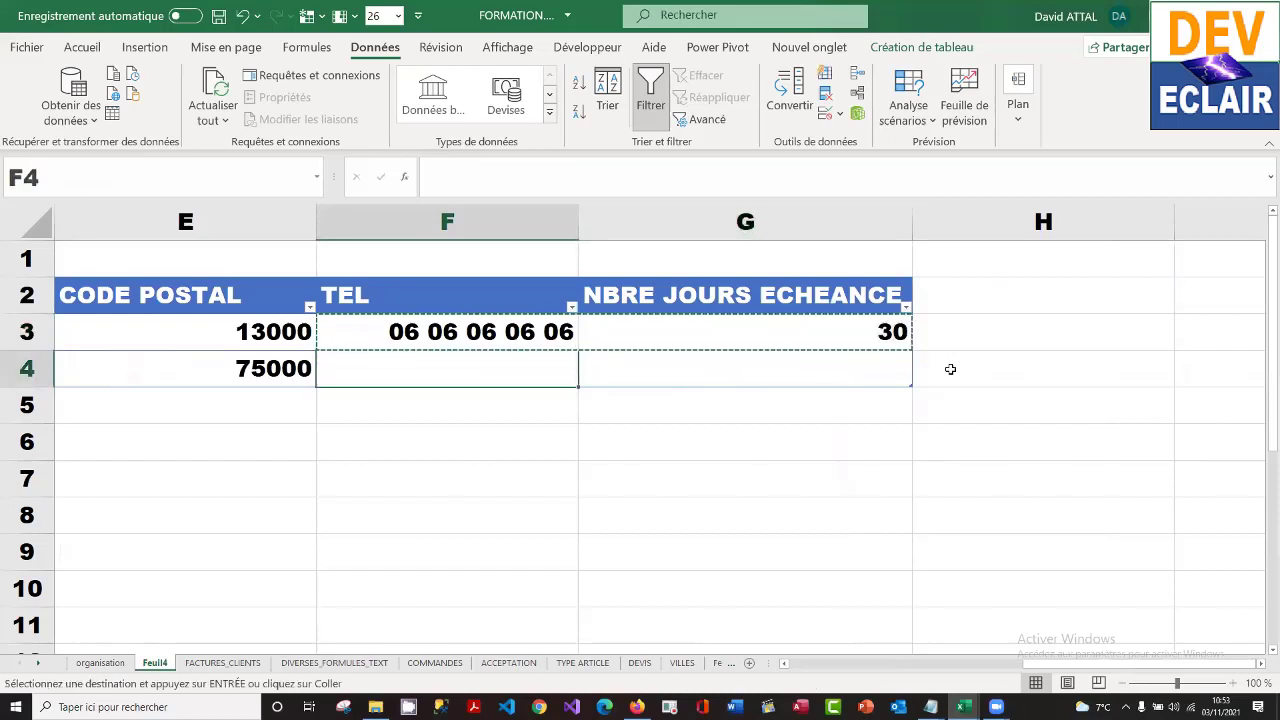
key("ctrl+v")
- Set NBRE JOURS ECHEANCE in G4 to 45
left_click(790, 352)
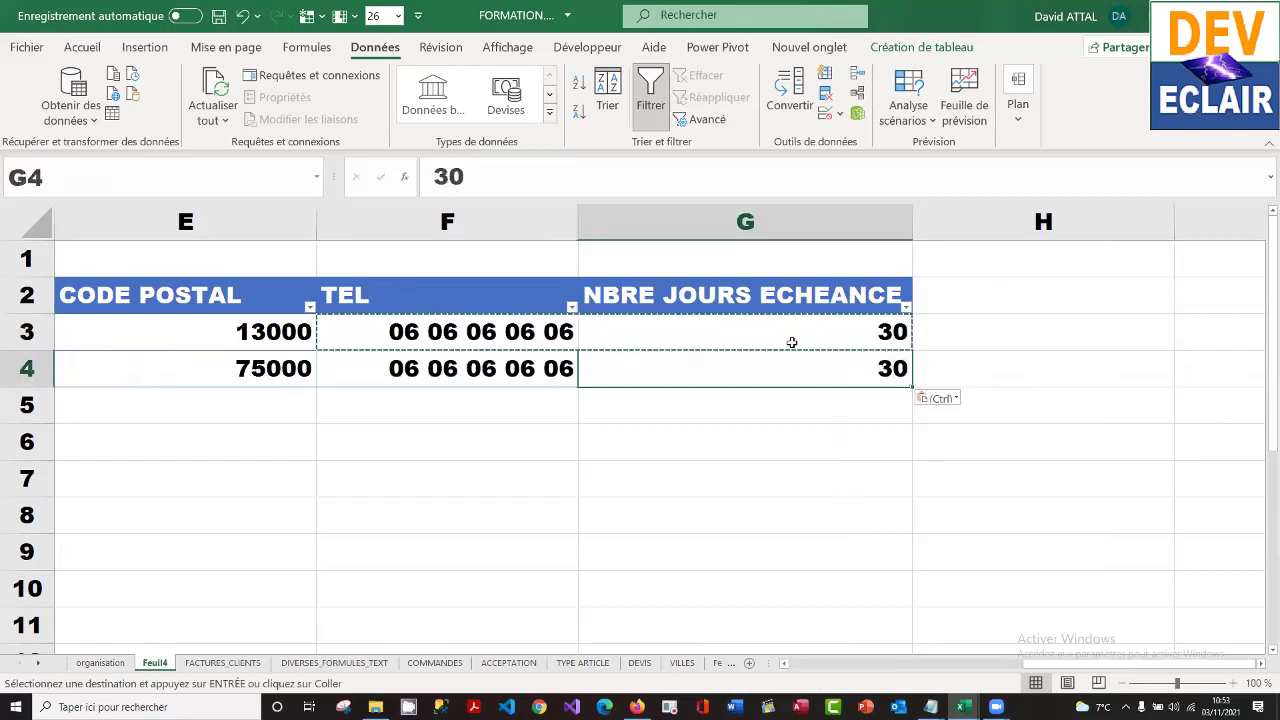
left_click(481, 180)
double_click(448, 177)
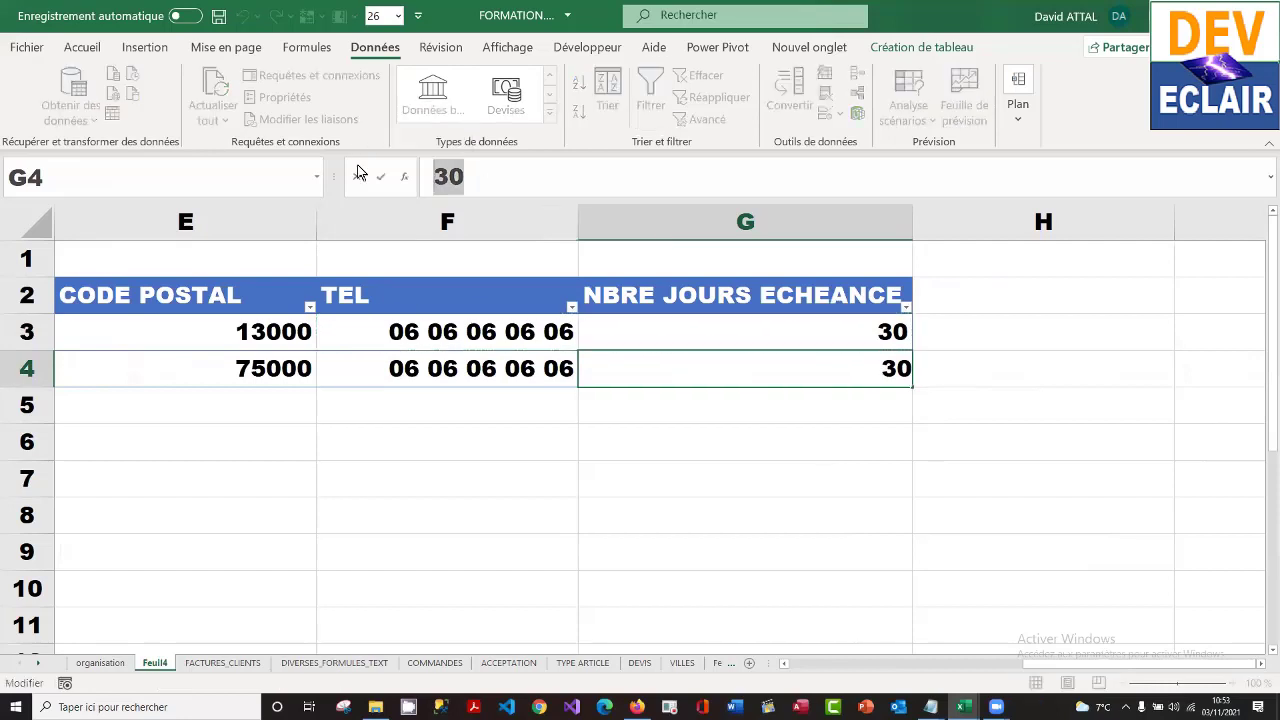
type("45")
key("Return")
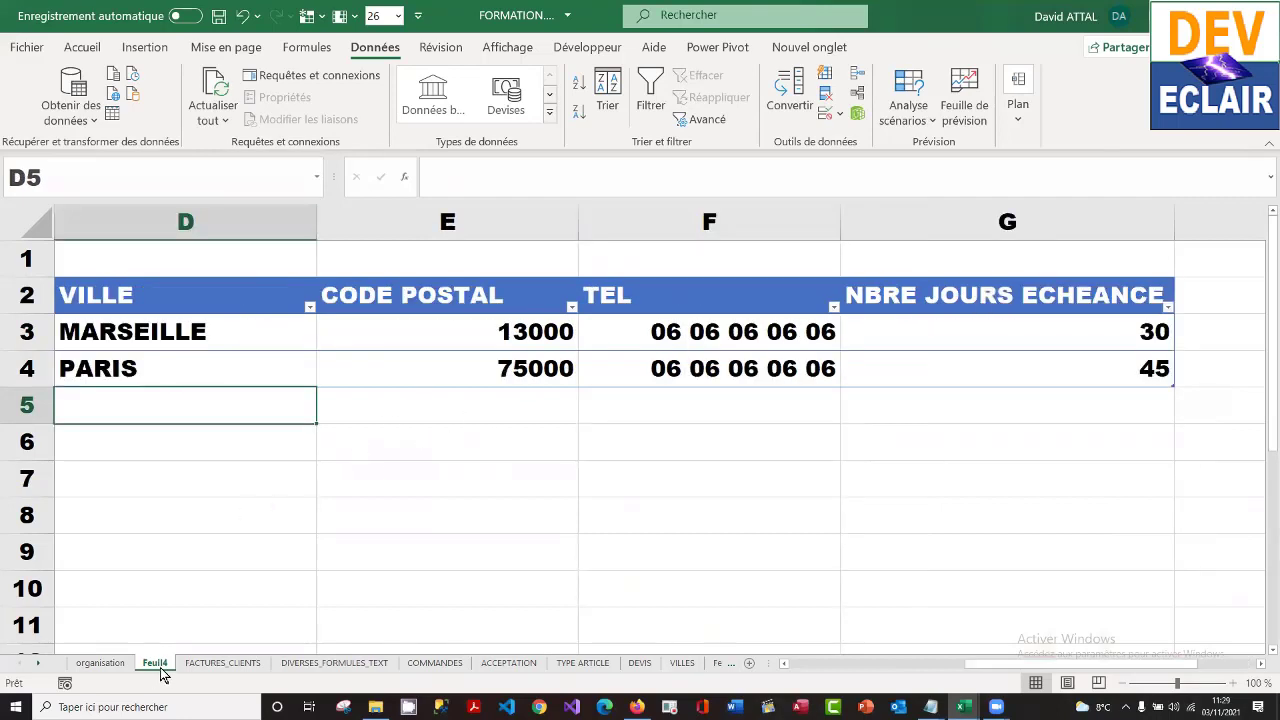
left_click(277, 580)
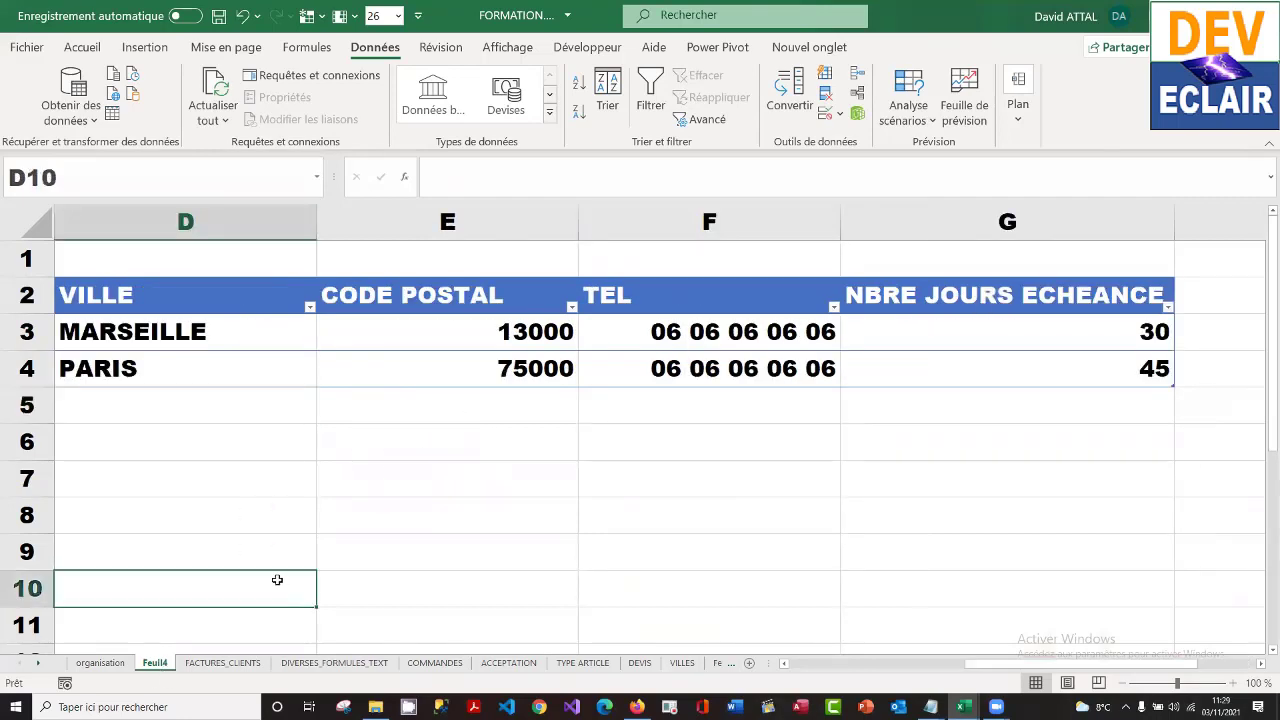
key("Left")
key("Left")
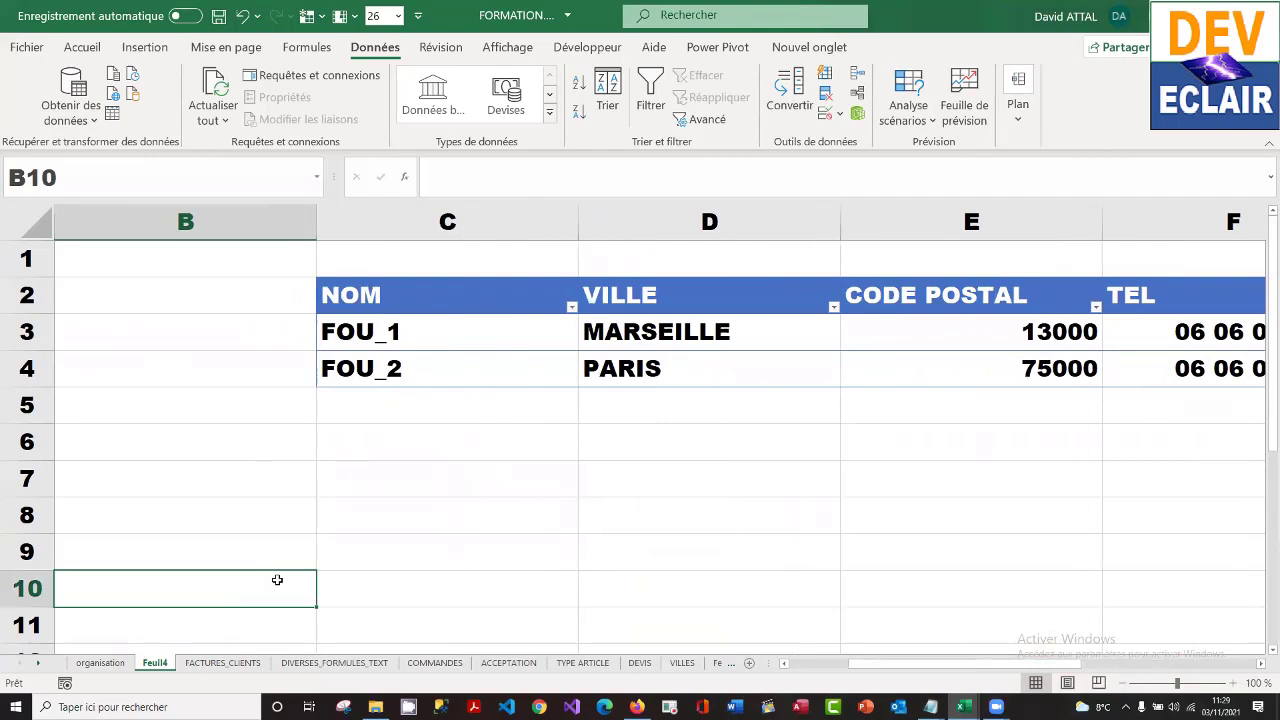
key("Right")
key("Right")
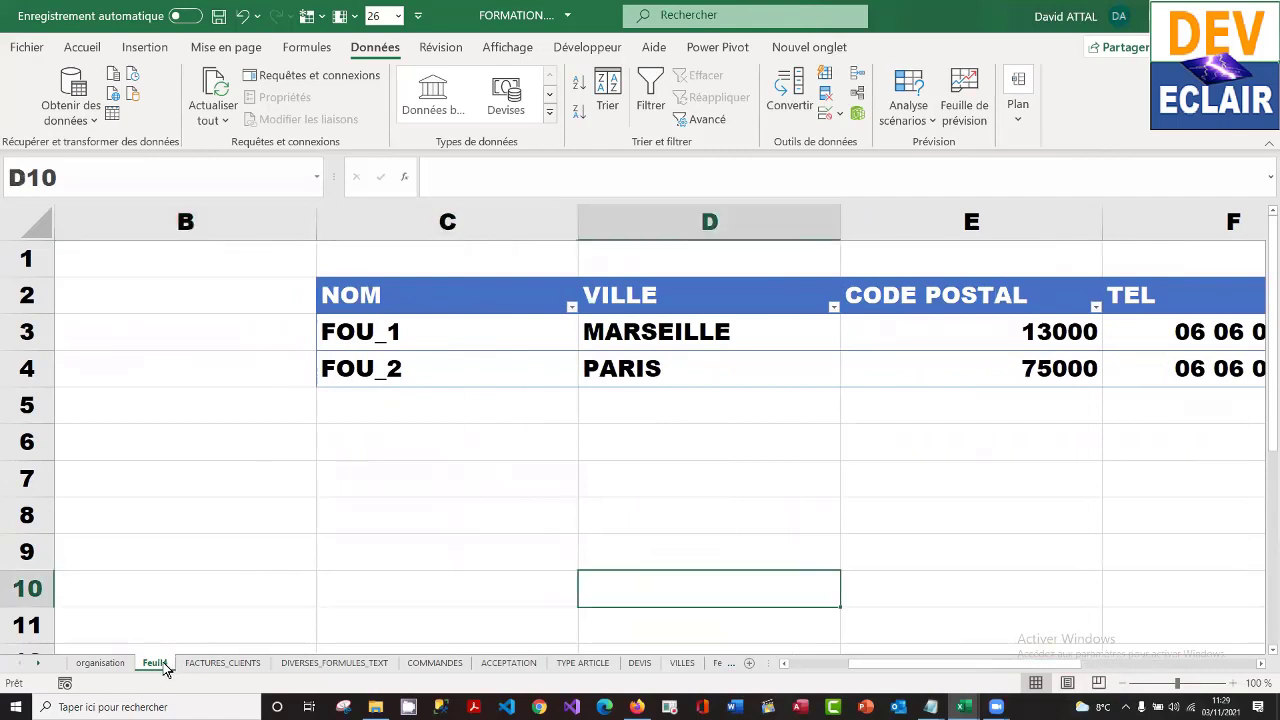
- Rename the Feuil4 sheet as LISTE_FOURNISSEUR
left_click_drag(167, 667, 166, 670)
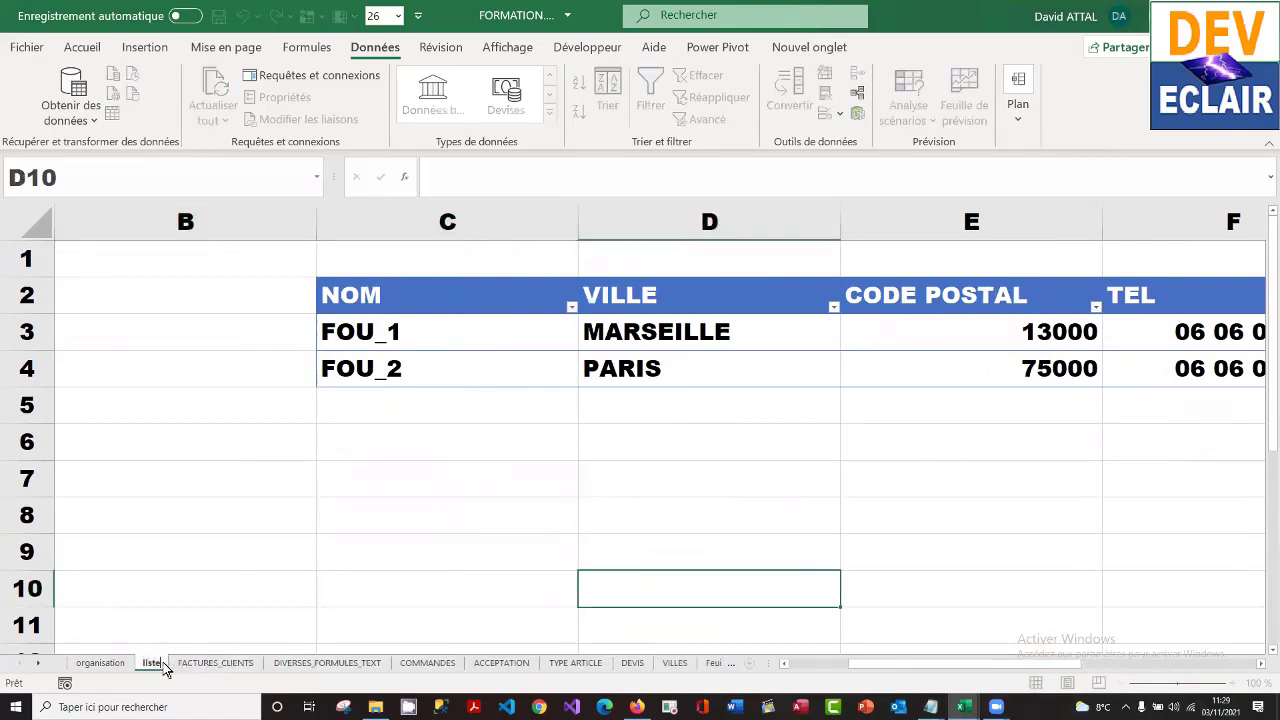
key("BackSpace")
key("BackSpace")
key("BackSpace")
key("BackSpace")
key("BackSpace")
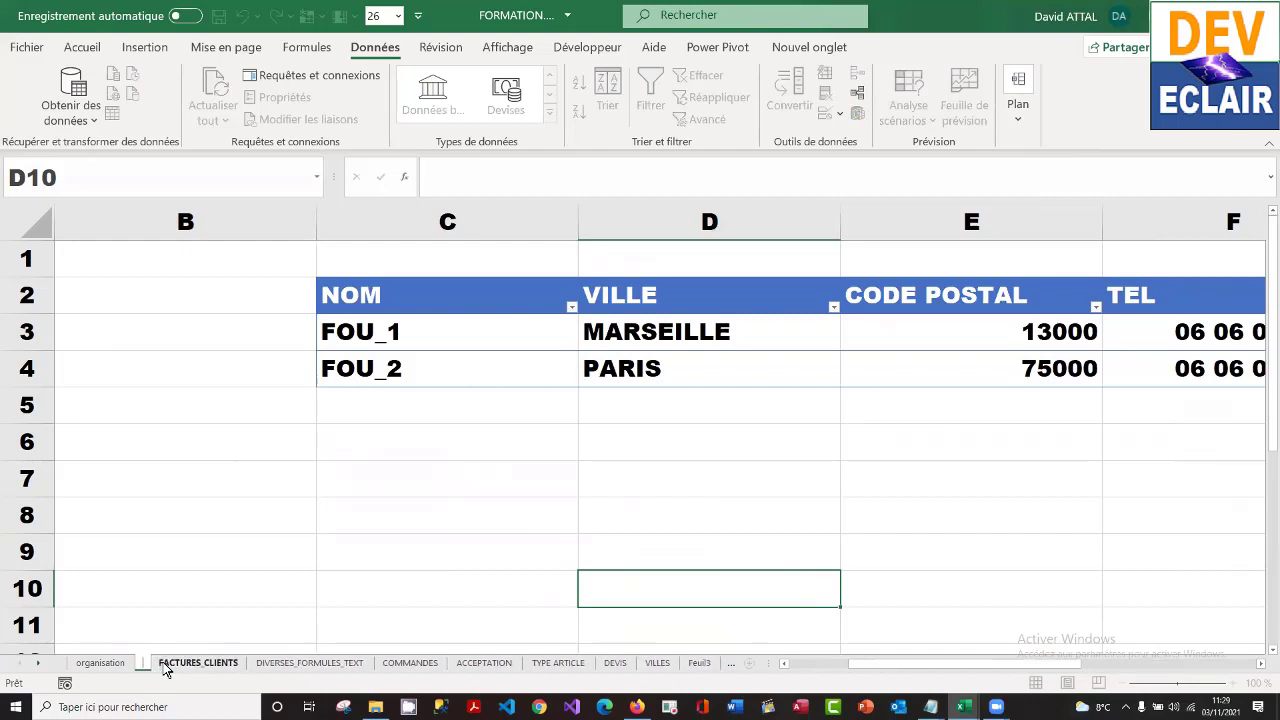
type("LISTE")
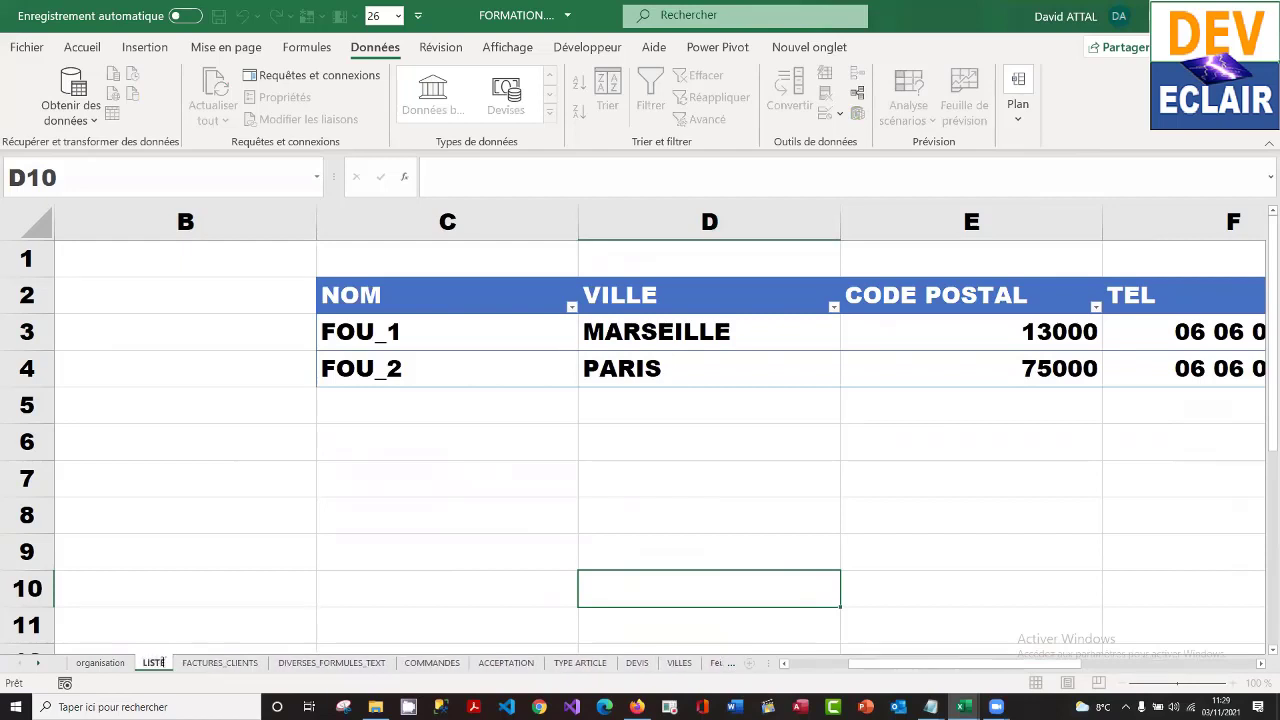
type("_FOURN")
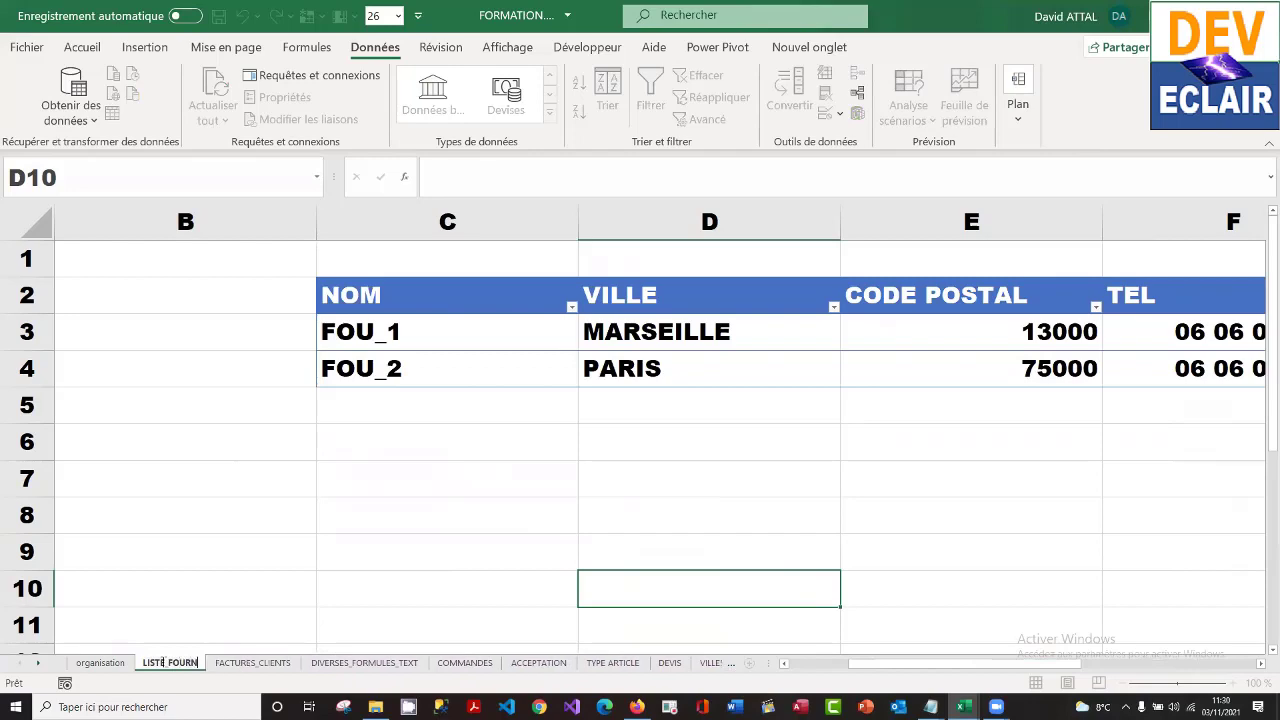
type("ISSEUR")
key("Return")
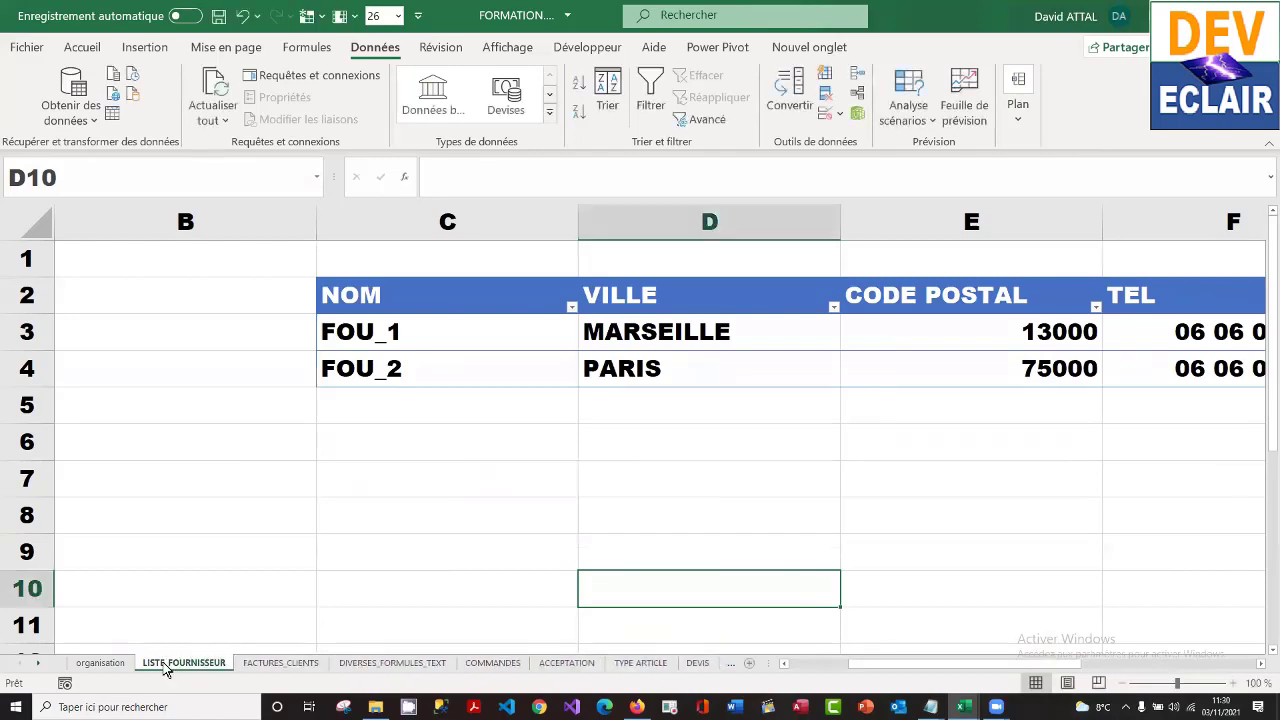
- On the organisation sheet, set the AVANCEMENT of LISTE DE FOURNISSEURS to TERMINE and select the supplier invoices status in D11
left_click(97, 665)
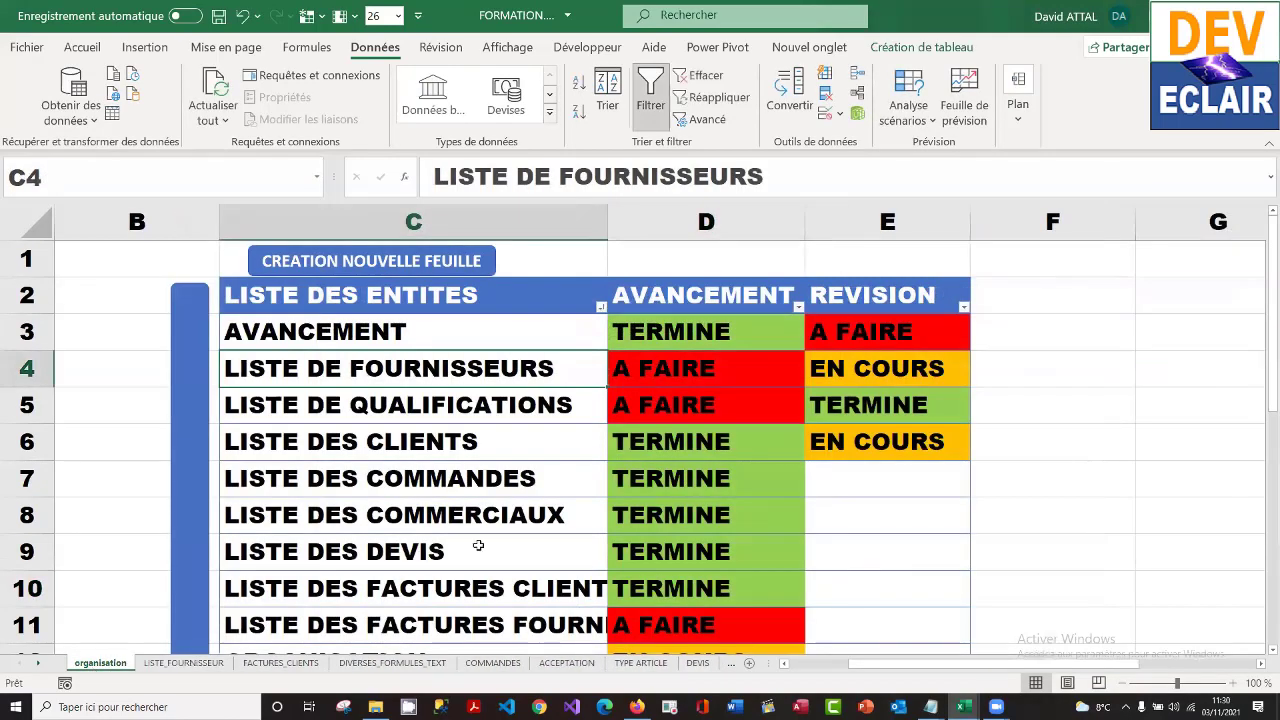
scroll(689, 494, "down", 1)
left_click(689, 490)
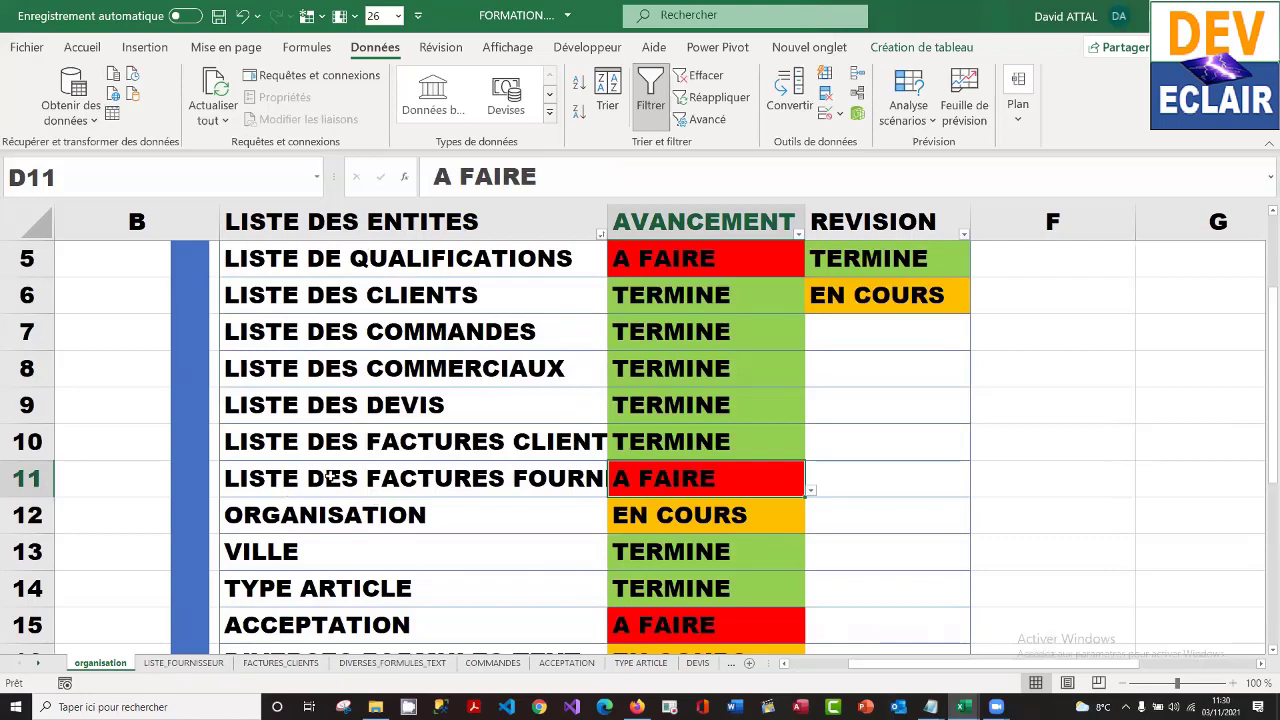
- Create a new sheet from the organisation sheet, named LISTE_FACT_FOURNISSEURS, and save the workbook
left_click(96, 500)
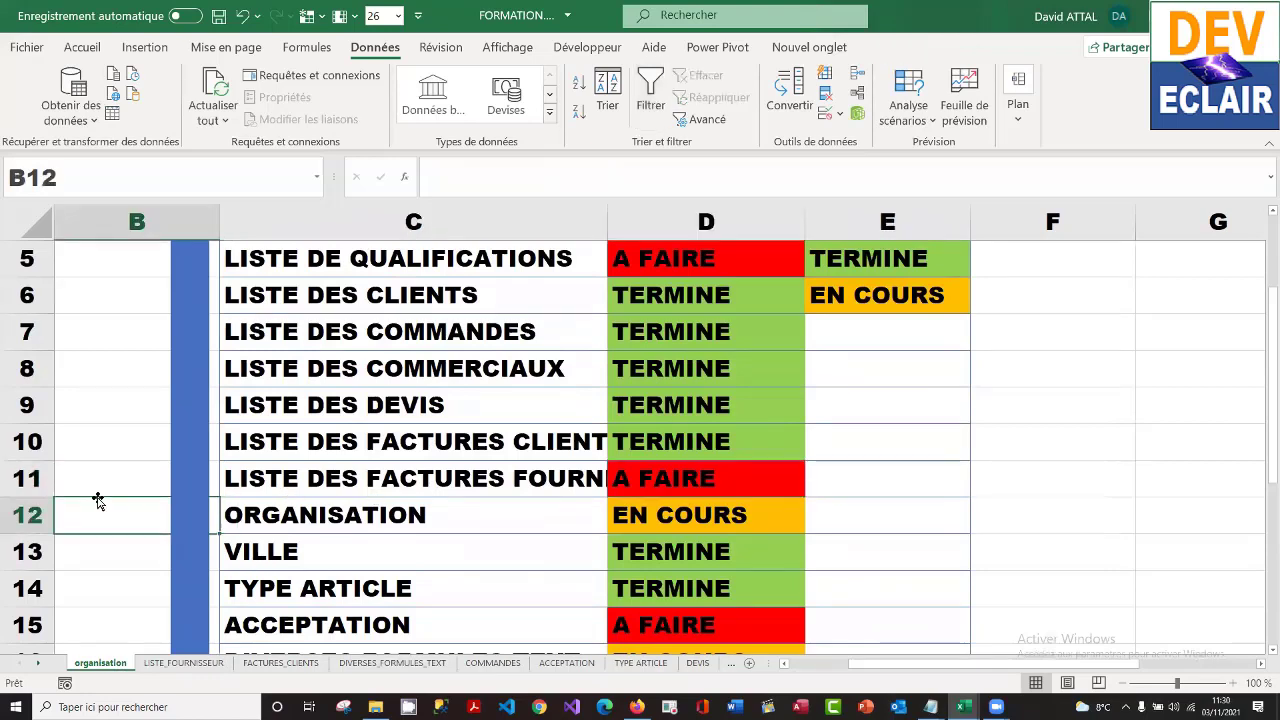
key("Up")
key("ctrl+Up")
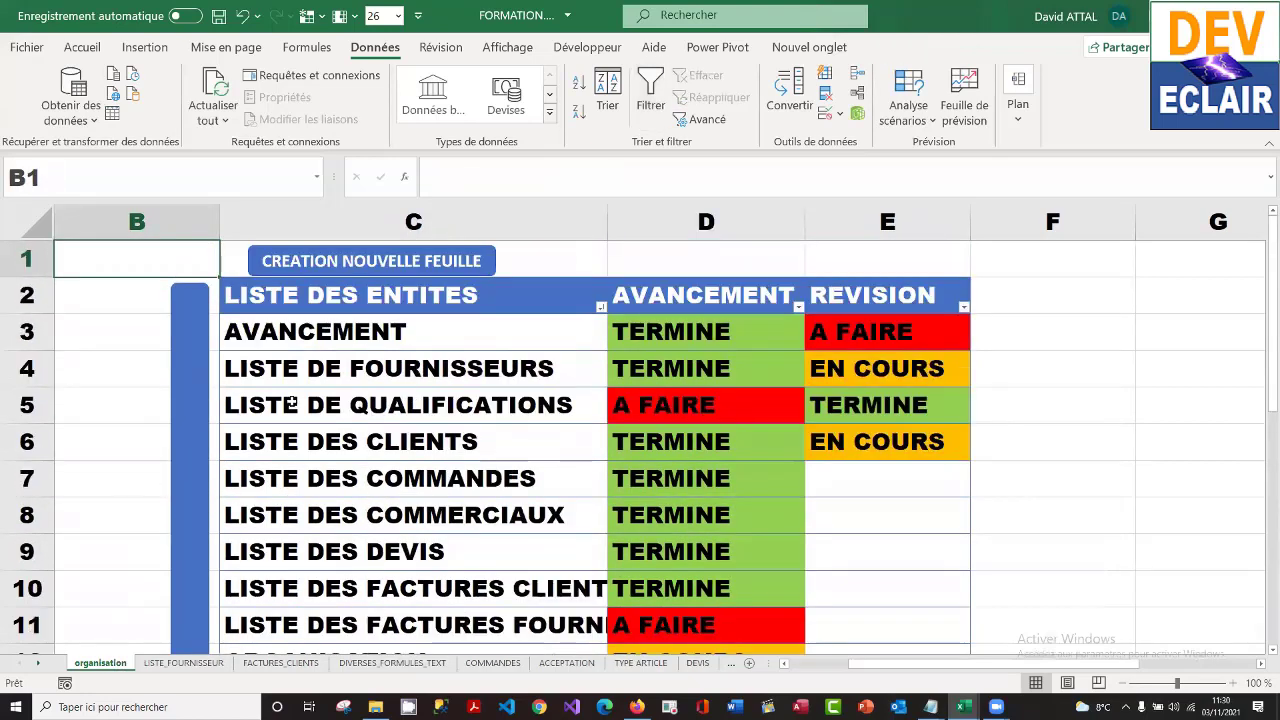
left_click(376, 262)
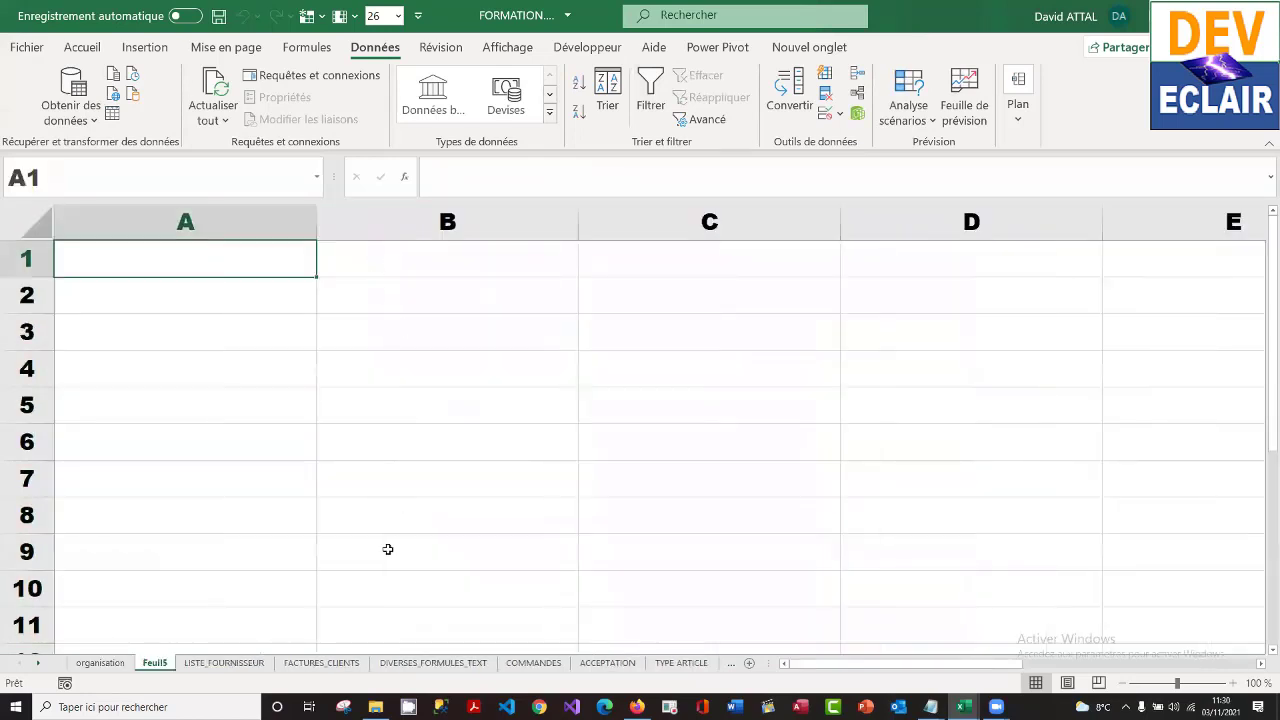
double_click(157, 663)
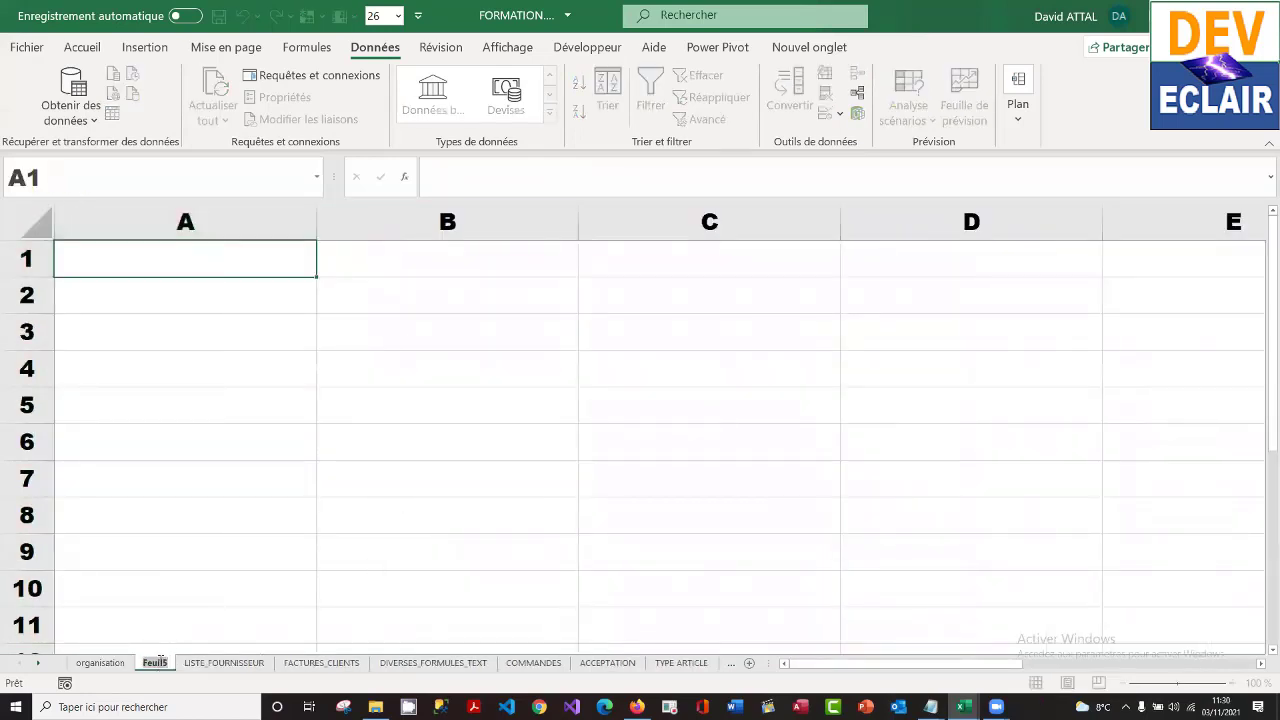
type("LISTE")
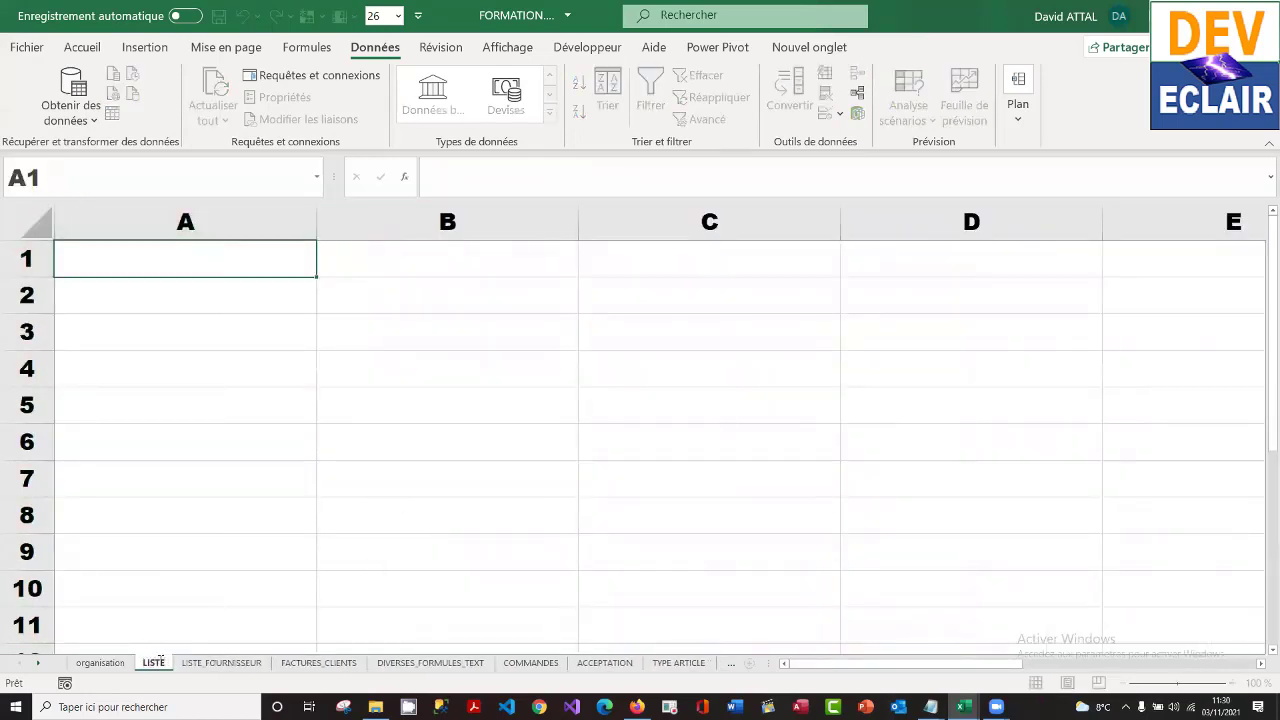
type("_FACT")
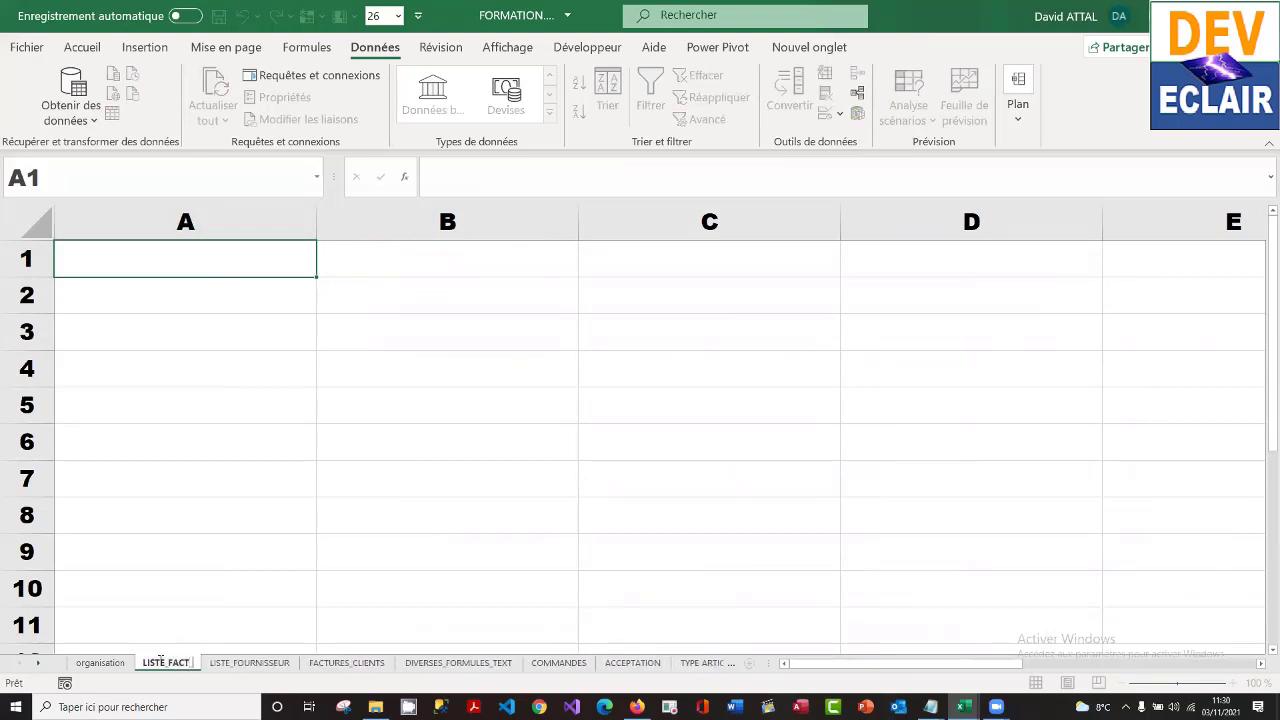
type("_FOURNI")
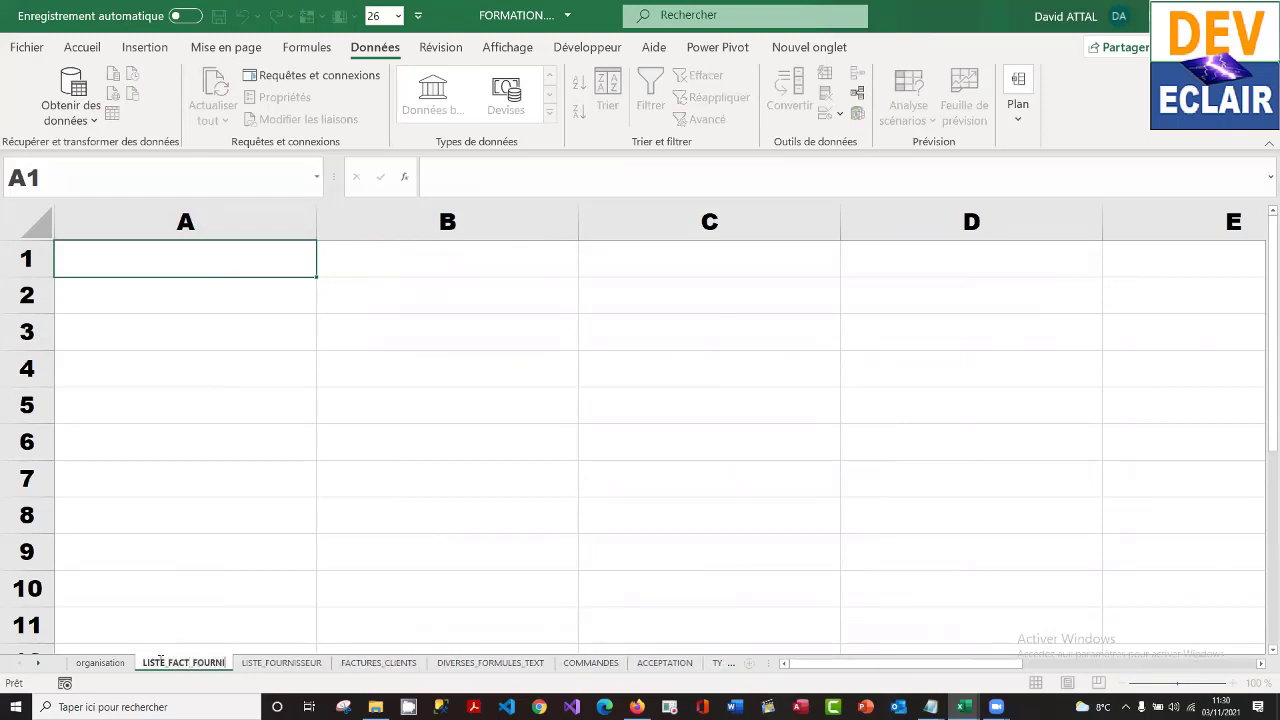
type("SSEURS")
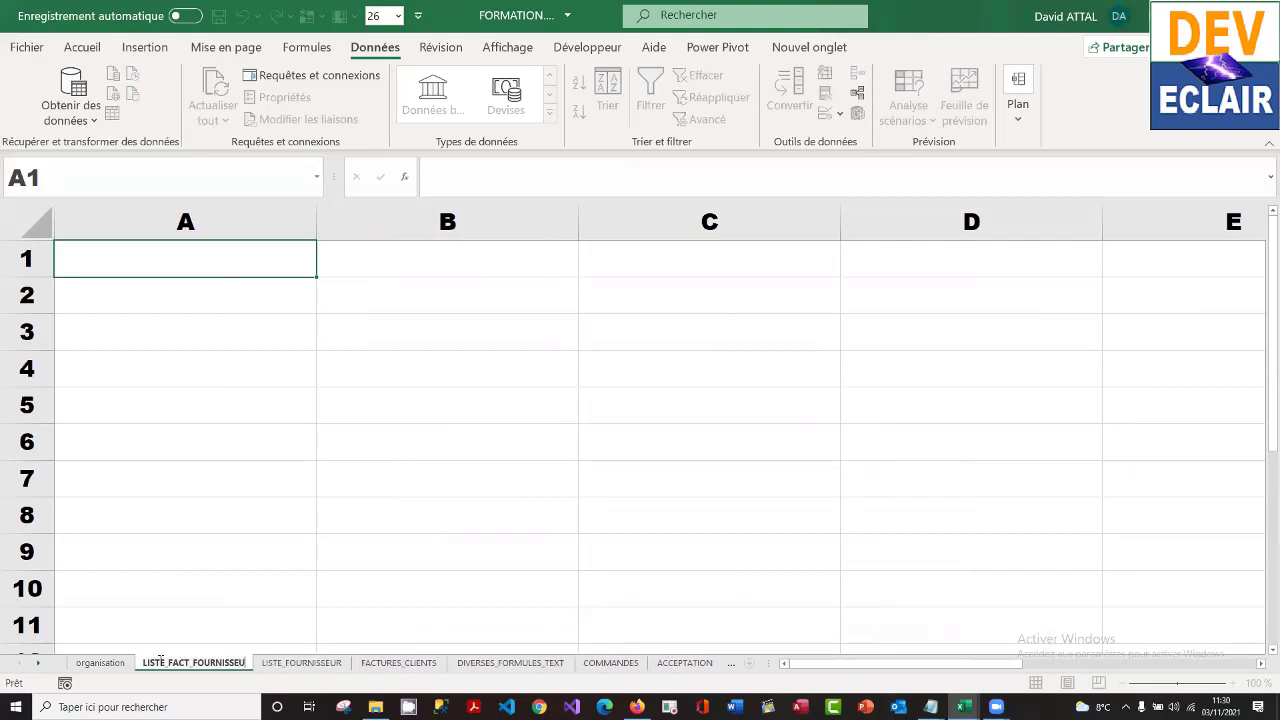
key("Return")
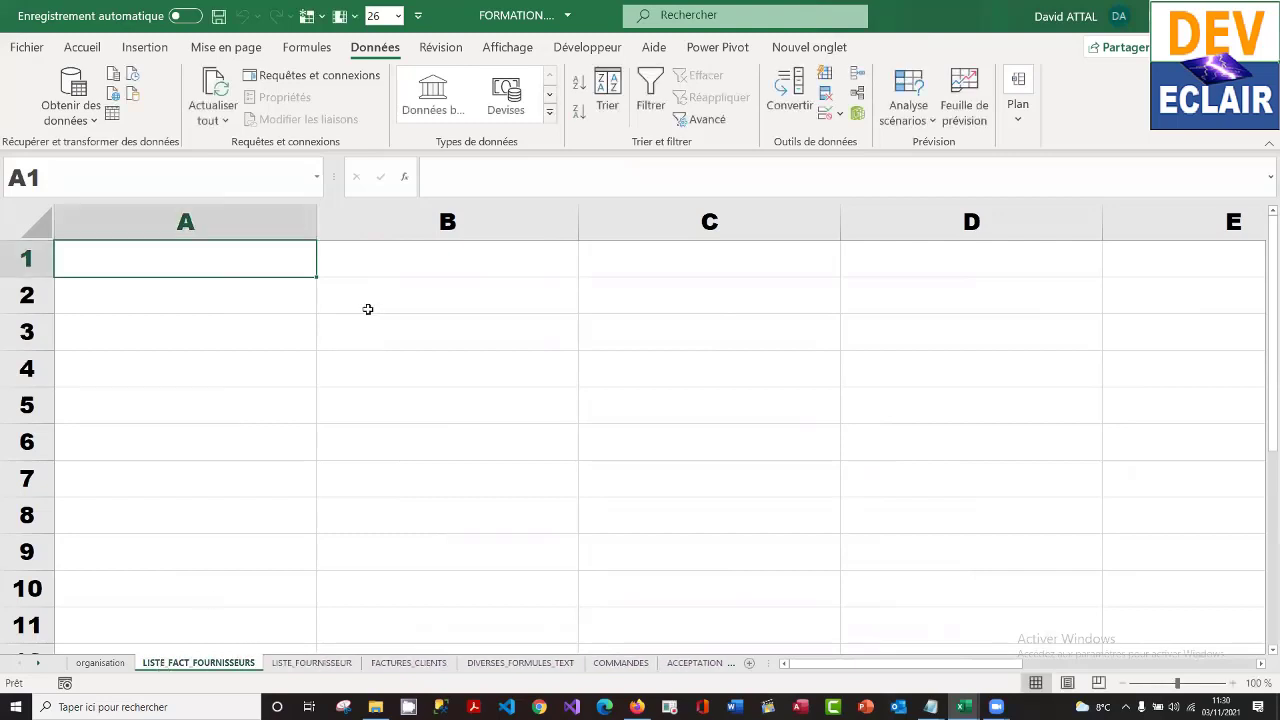
left_click(219, 17)
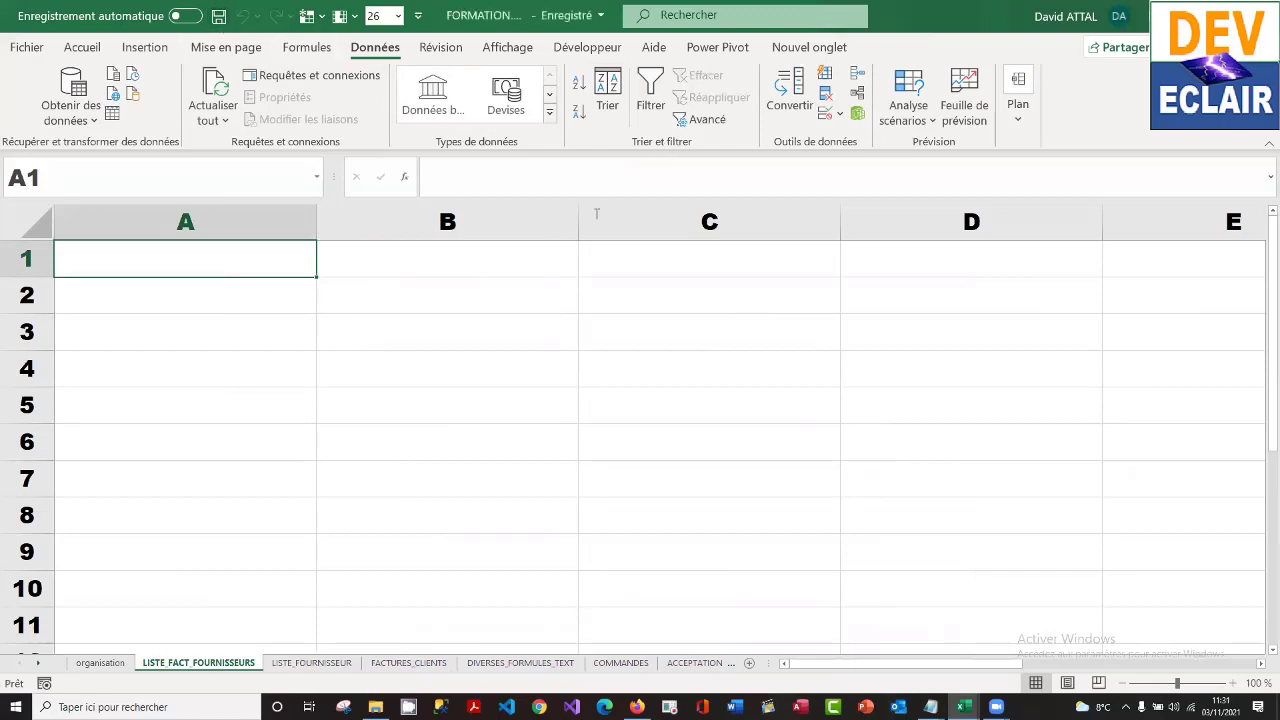
- Examine the column headers of the client invoice table on the FACTURES_CLIENTS sheet, from PAIEMENT back to NUMERO
left_click(710, 290)
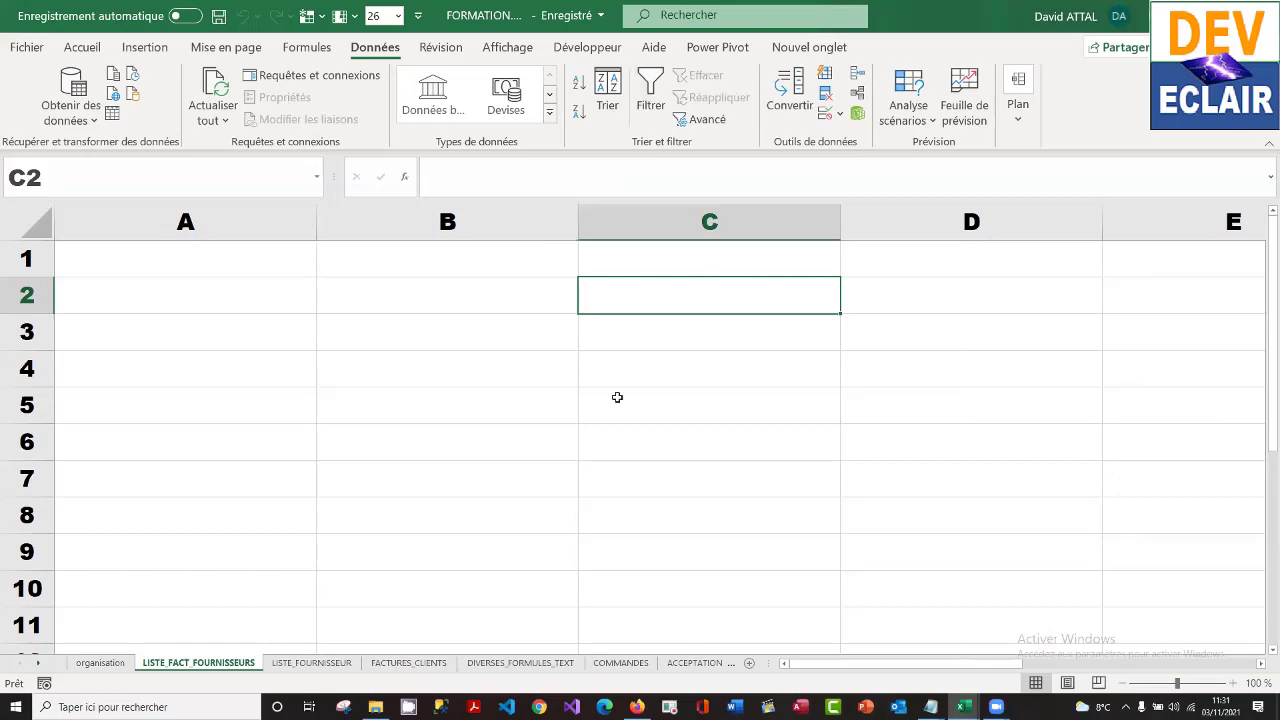
left_click(410, 664)
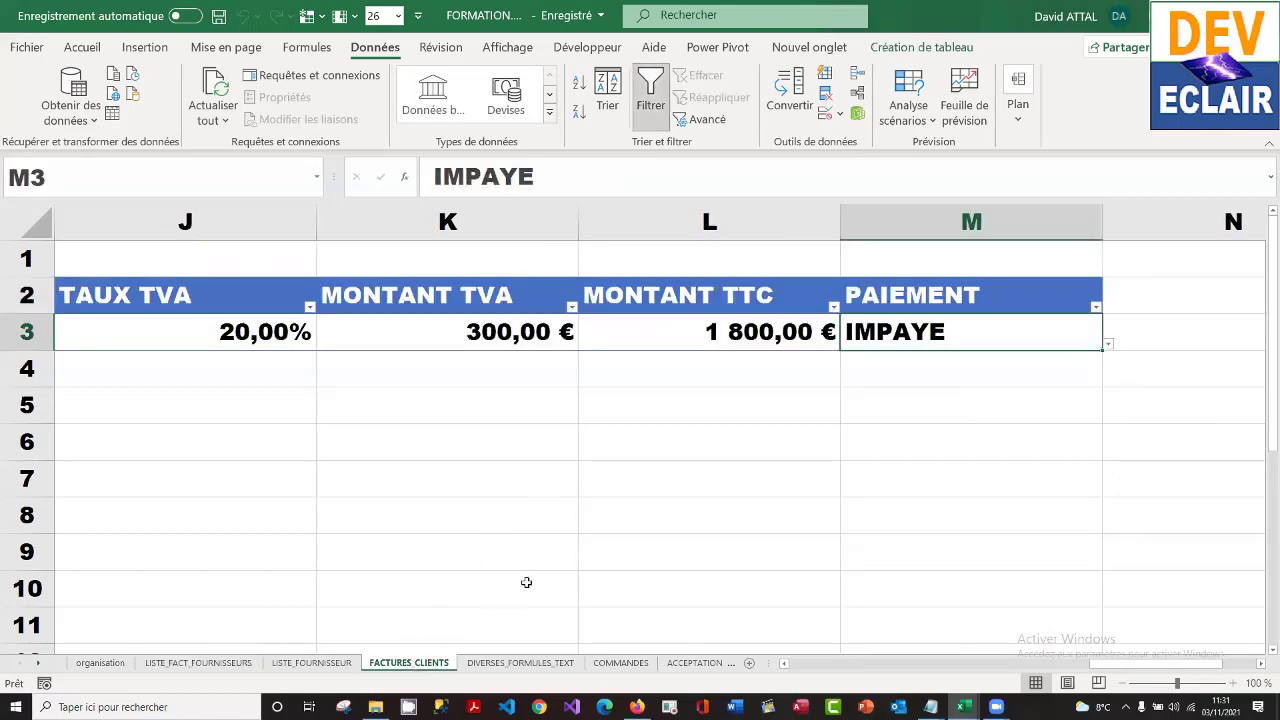
left_click(486, 302)
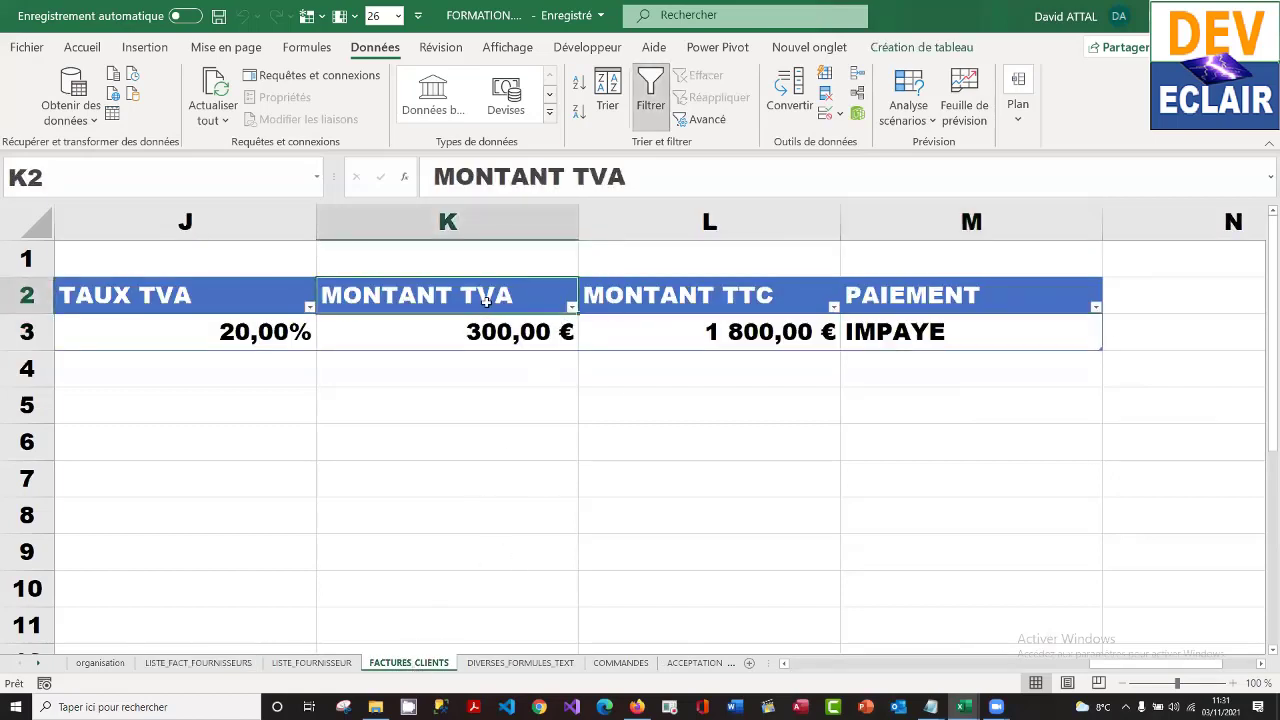
key("Left")
key("Left")
key("Left")
key("Left")
key("Left")
key("Left")
key("Left")
key("Left")
key("Left")
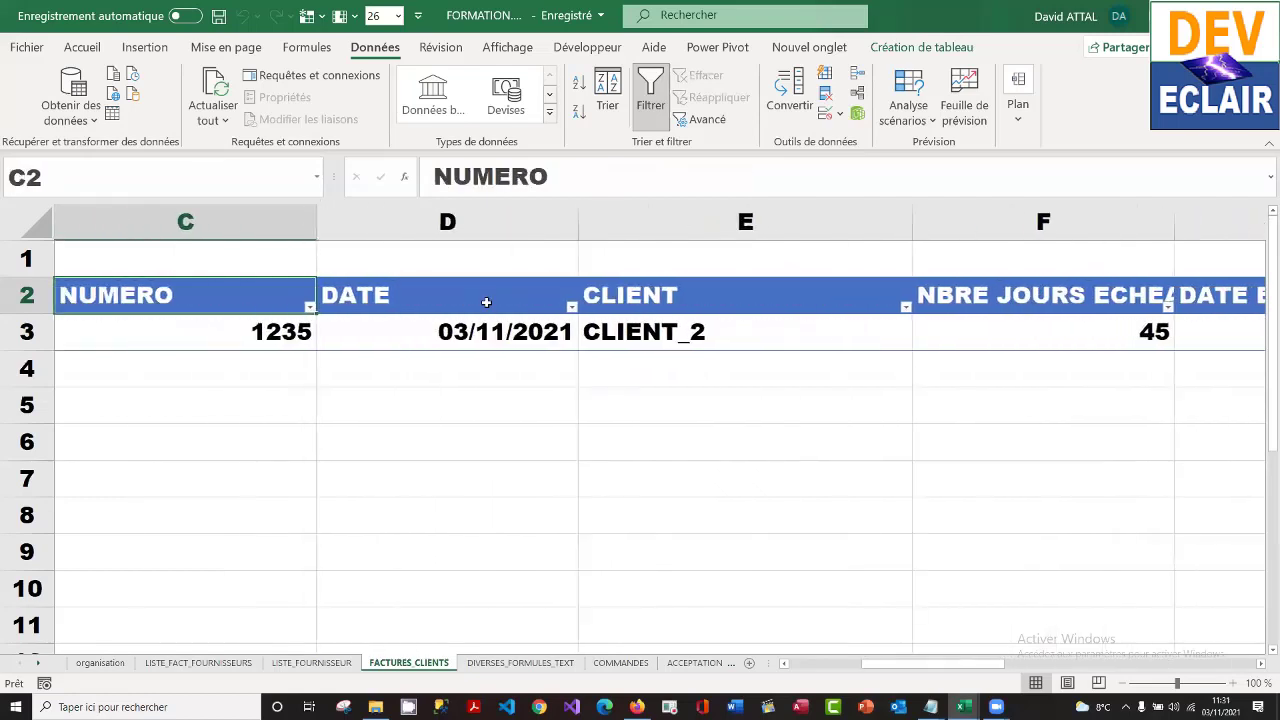
key("Left")
key("Right")
key("Right")
key("Right")
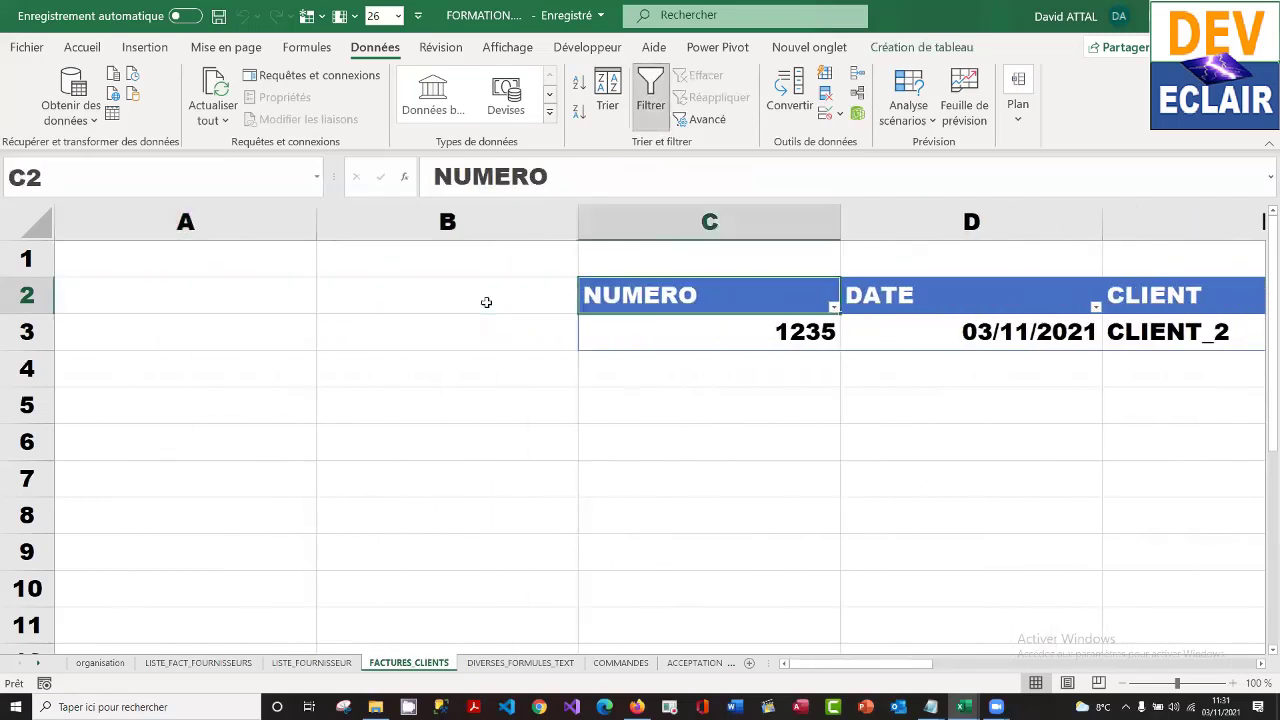
- Copy the header cells C2:M2 of the client invoice table, from NUMERO to PAIEMENT
key("Left")
key("shift+Right")
key("shift+Right")
key("shift+Right")
key("shift+Right")
key("shift+Right")
key("shift+Right")
key("shift+Right")
key("shift+Right")
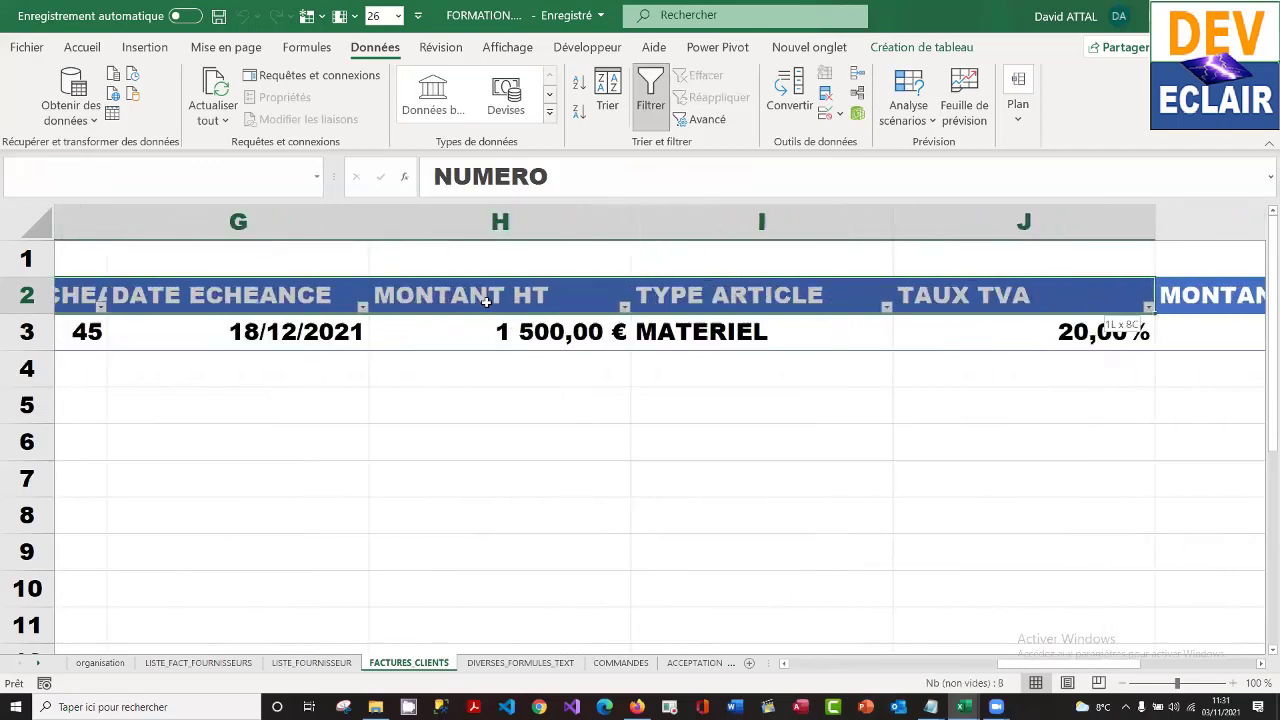
key("shift+Right")
key("shift+Right")
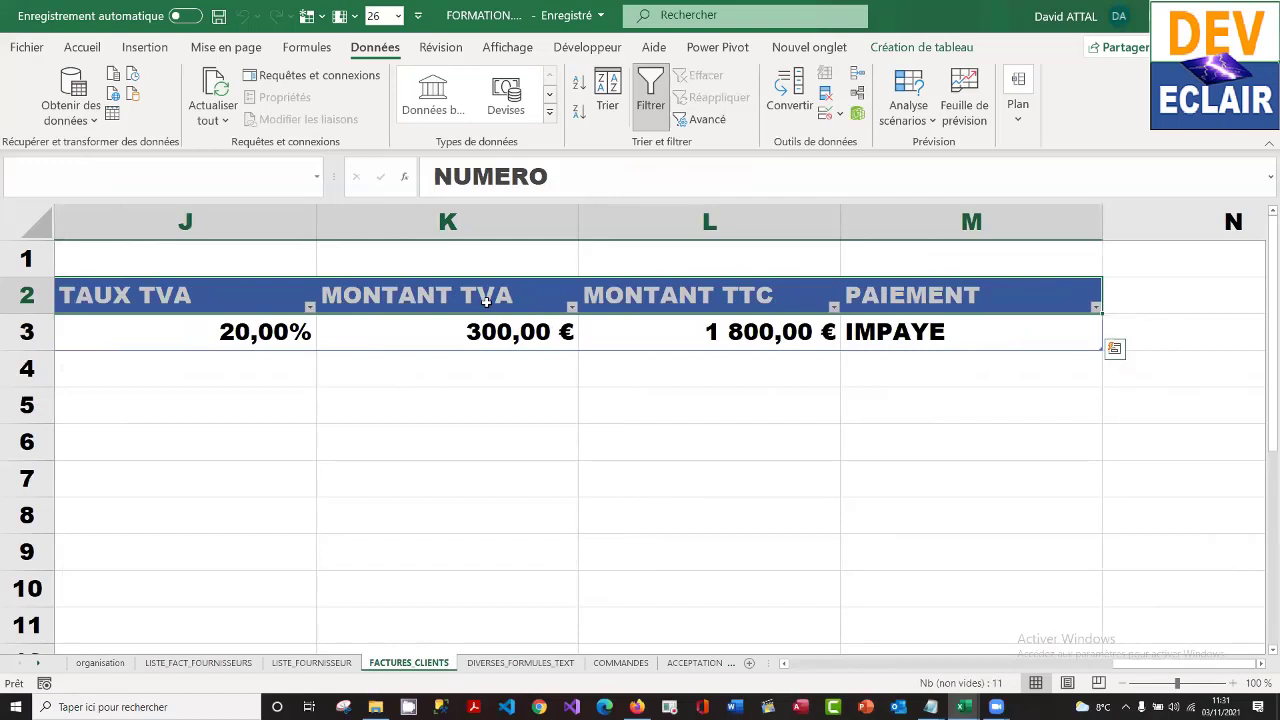
right_click(529, 294)
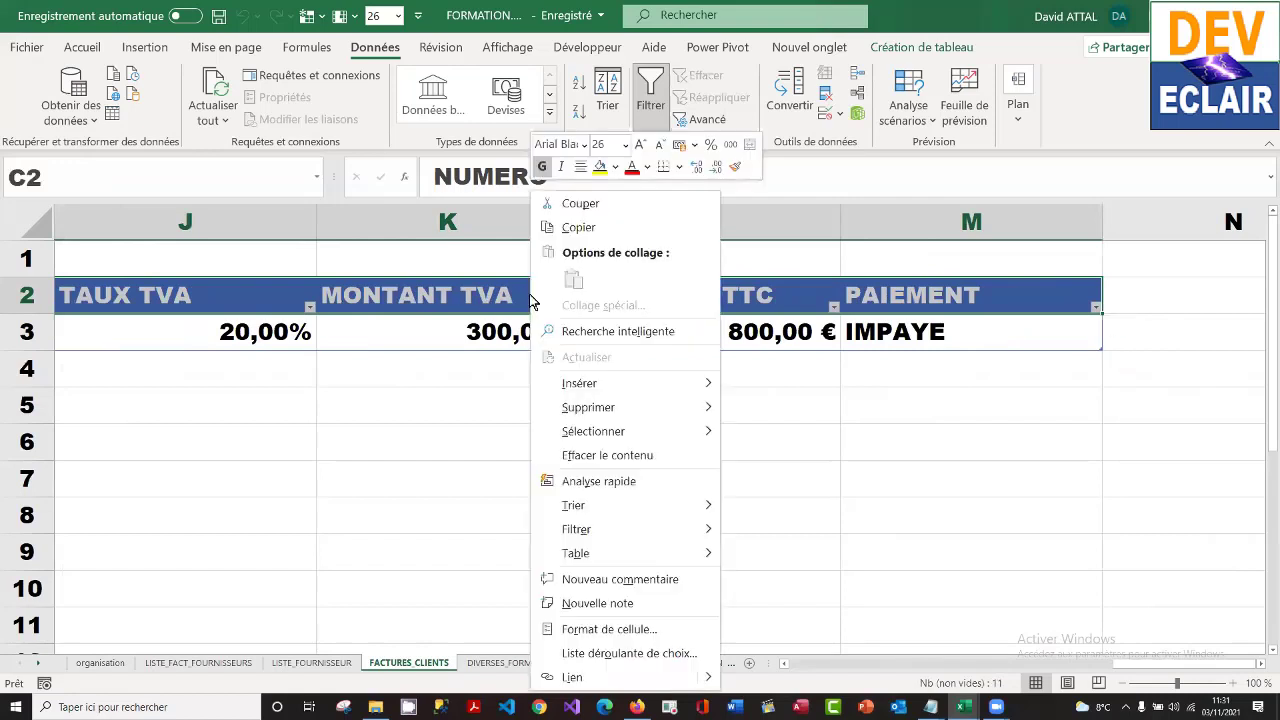
left_click(603, 232)
- Paste the copied headers as values only at C2 of the LISTE_FACT_FOURNISSEURS sheet and save the workbook
scroll(508, 410, "left", 3)
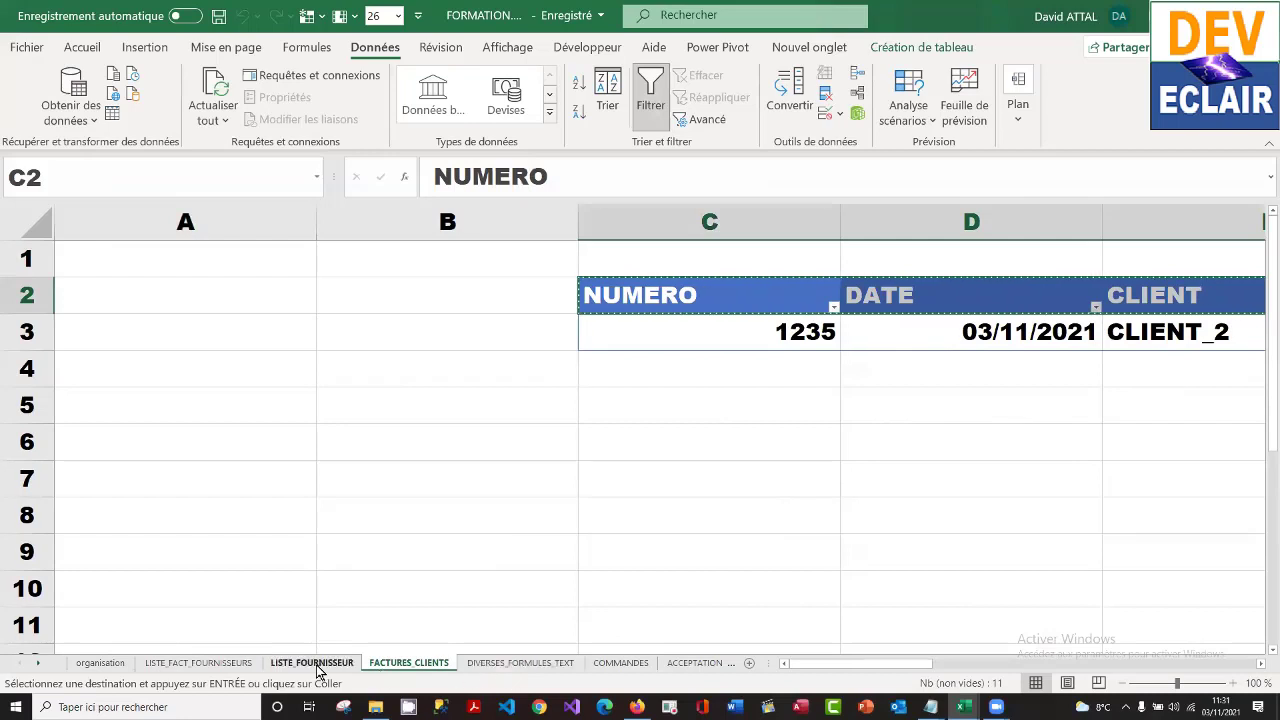
left_click(198, 663)
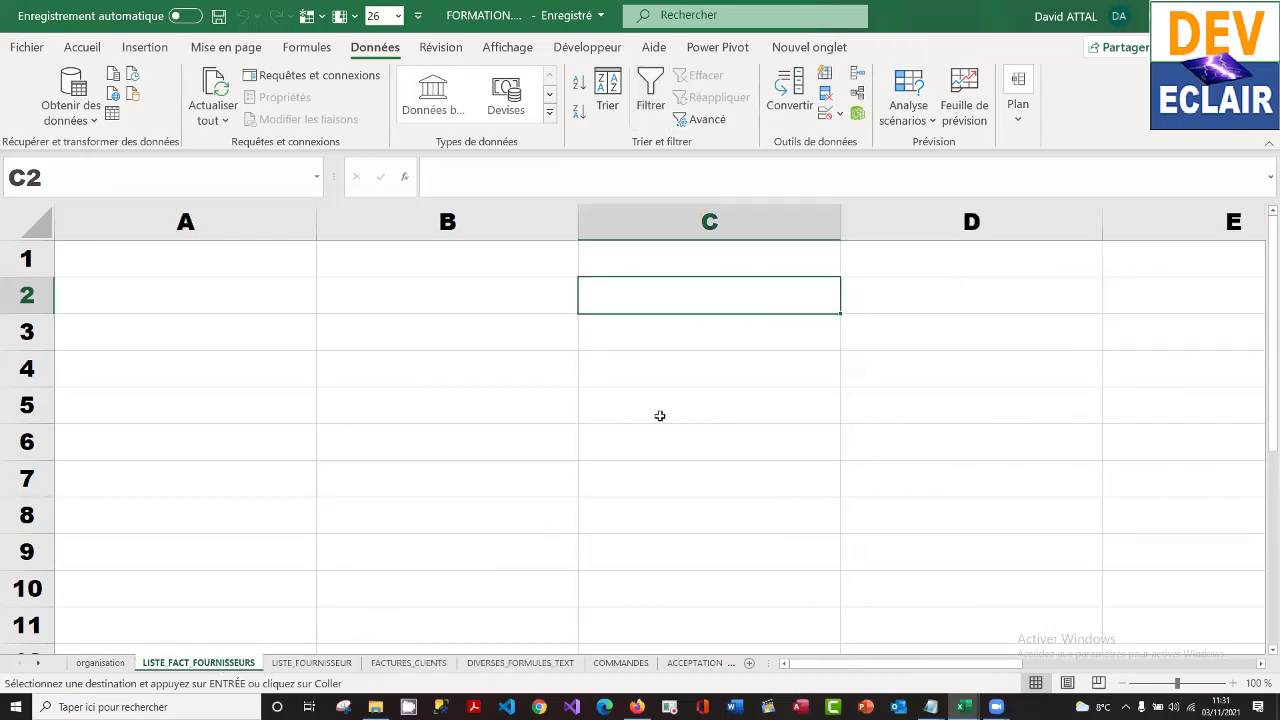
right_click(696, 292)
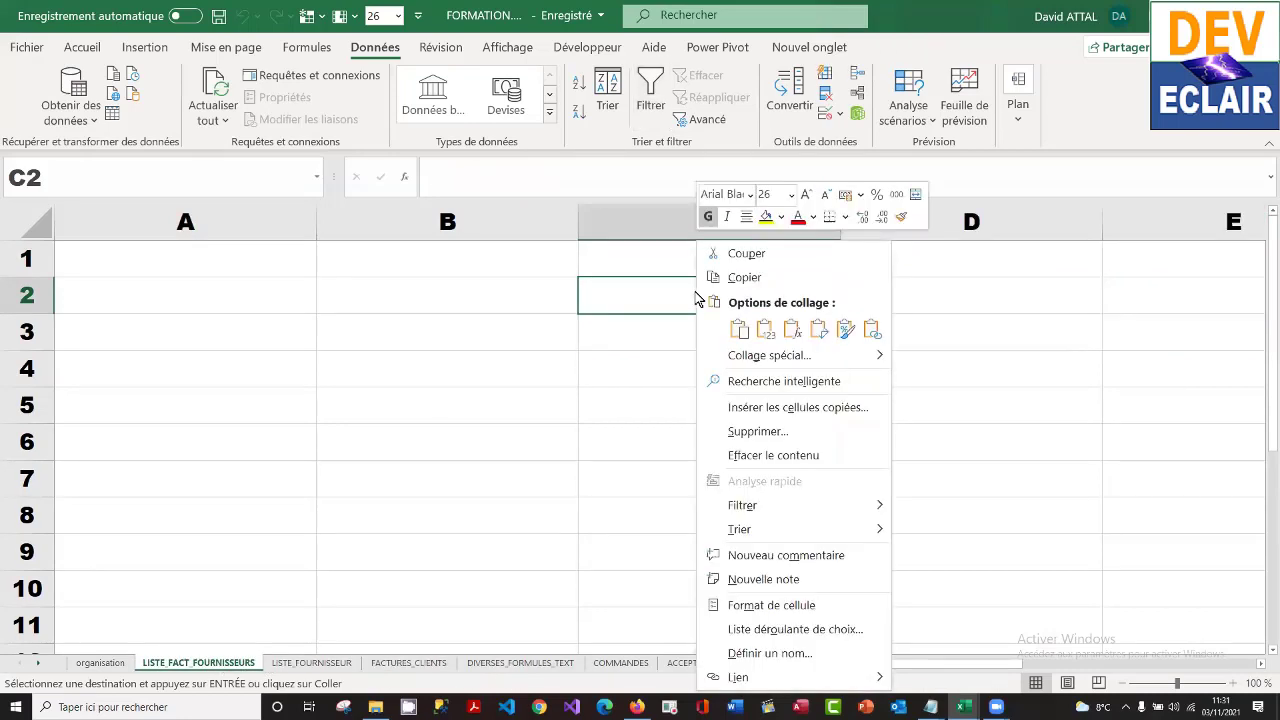
left_click(765, 330)
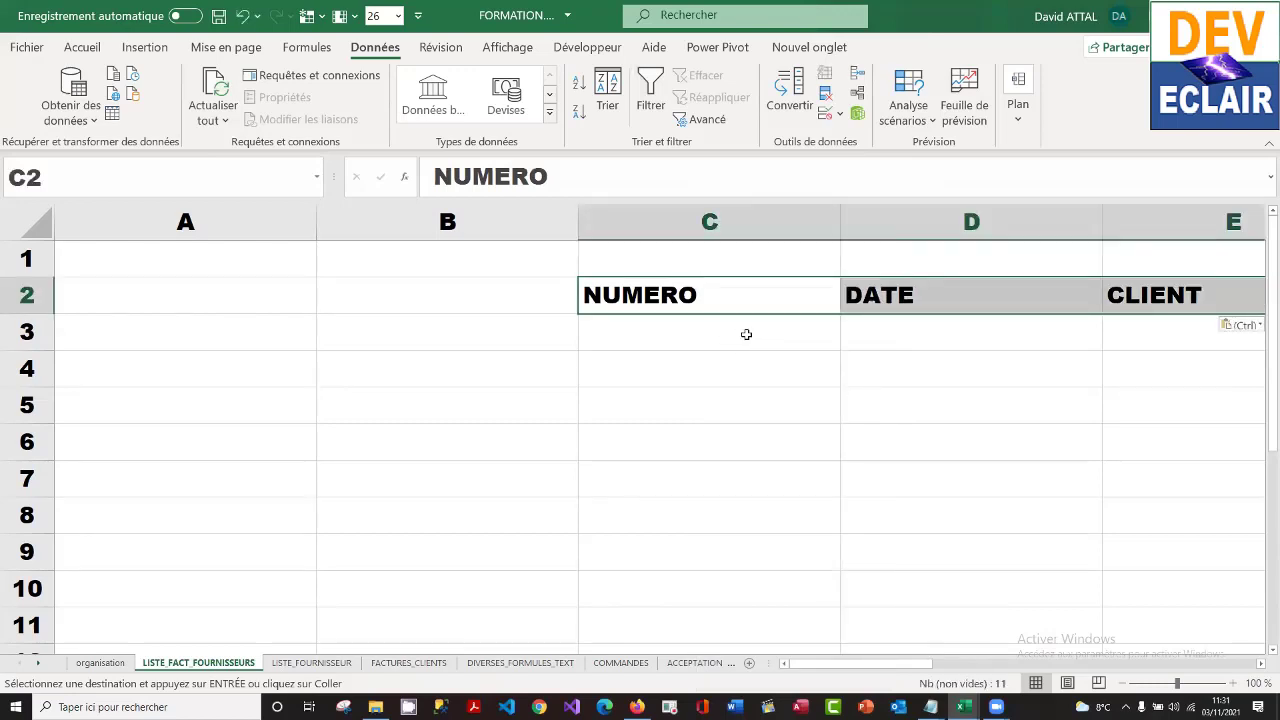
left_click(218, 17)
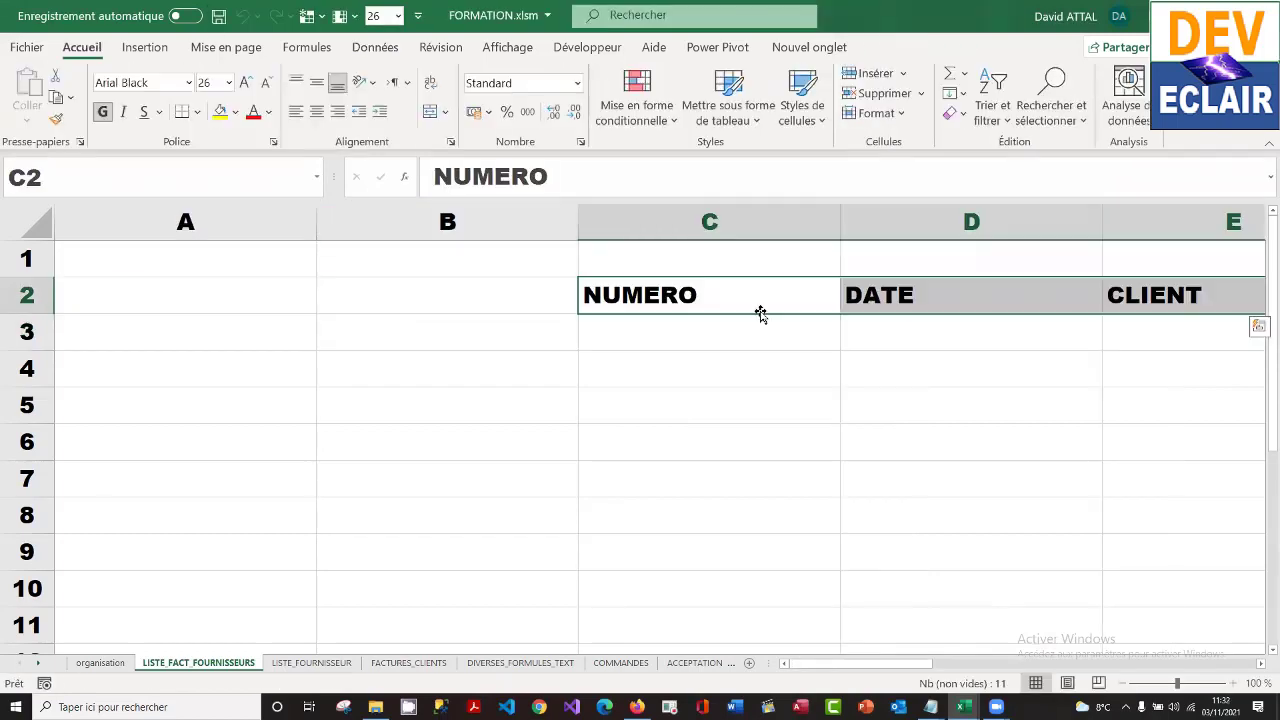
- Format the header range C2:M2 as a table with headers, using the light blue style with a solid blue header row
left_click(721, 296)
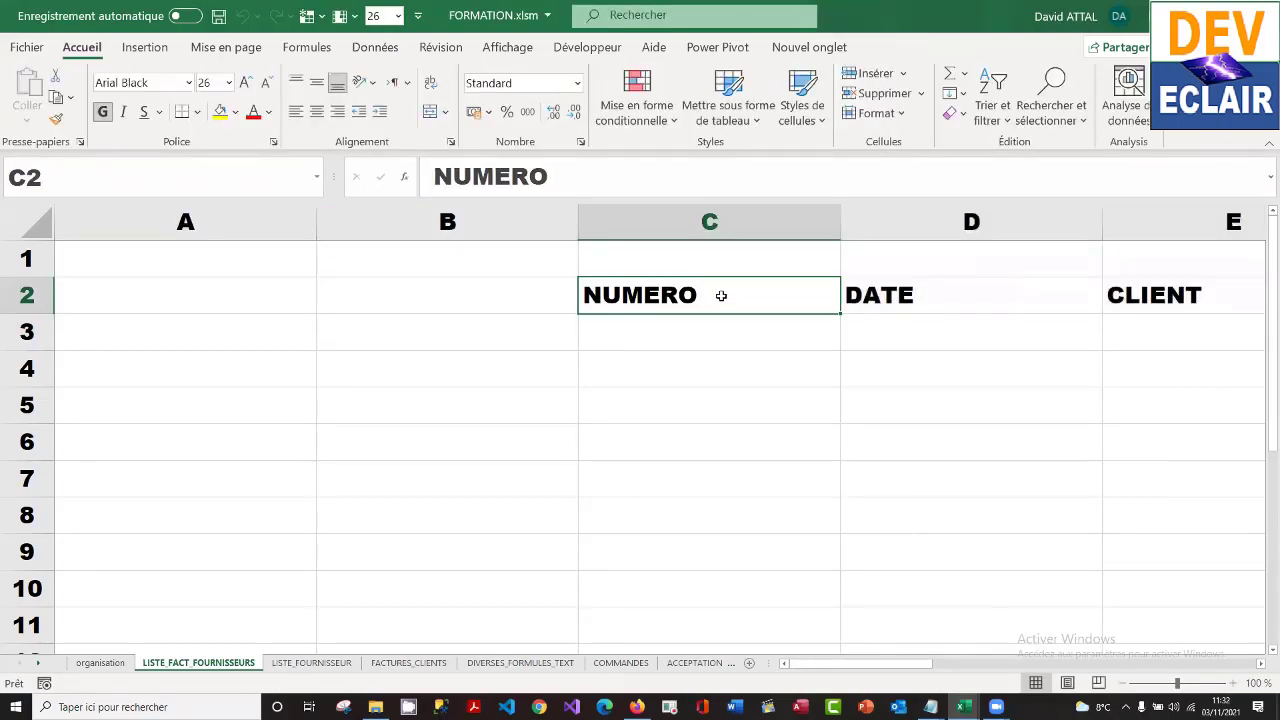
key("shift+Right")
key("shift+Right")
key("shift+Right")
key("shift+Right")
key("shift+Right")
key("shift+Right")
key("shift+Right")
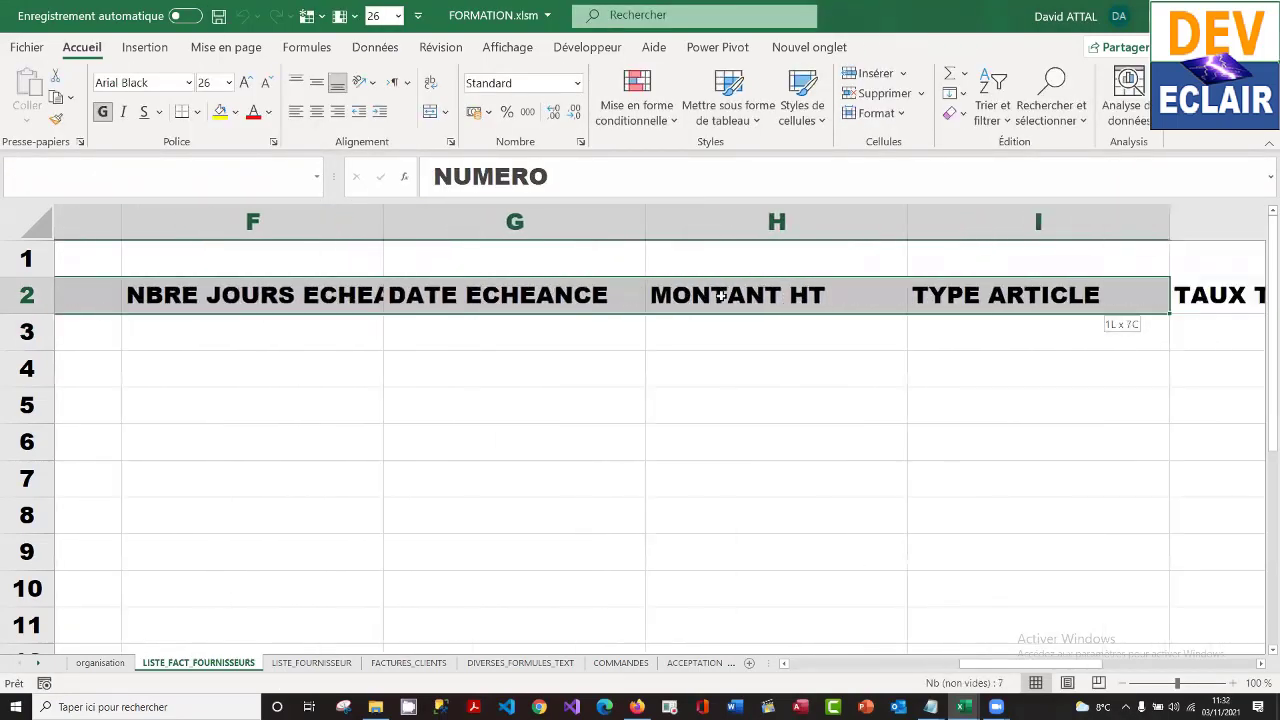
key("shift+Right")
key("shift+Right")
key("shift+Right")
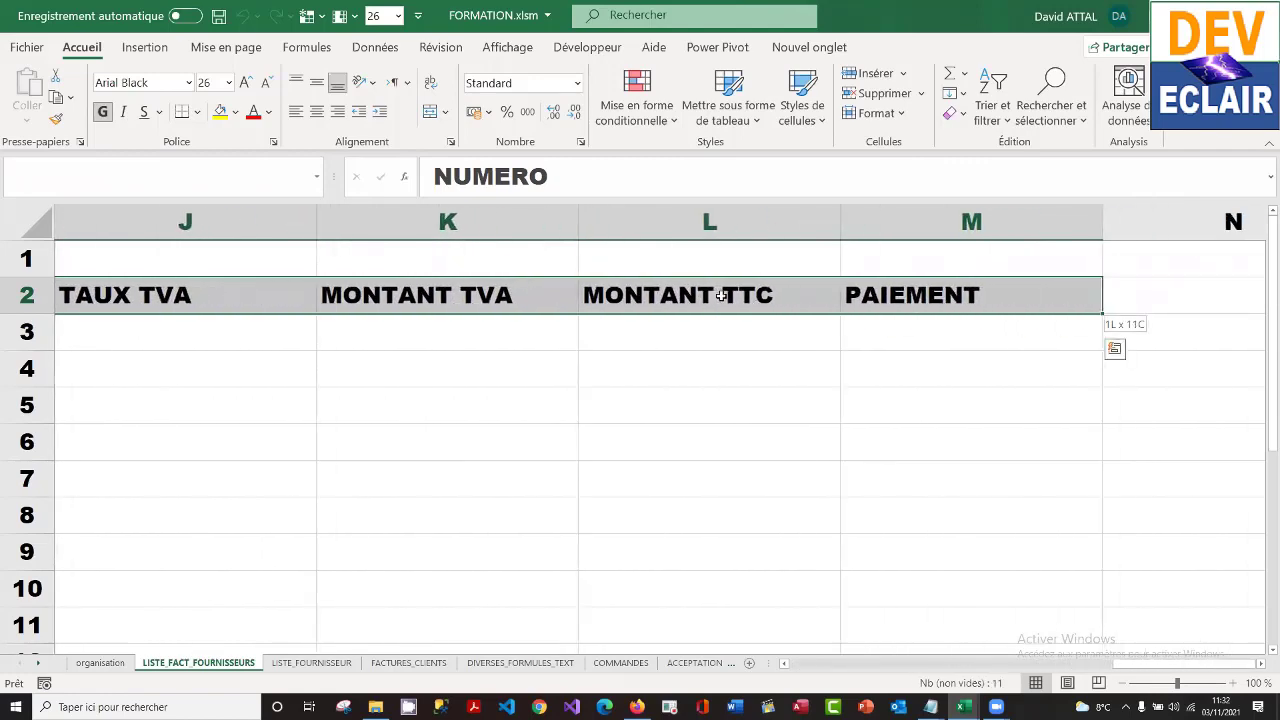
left_click(728, 110)
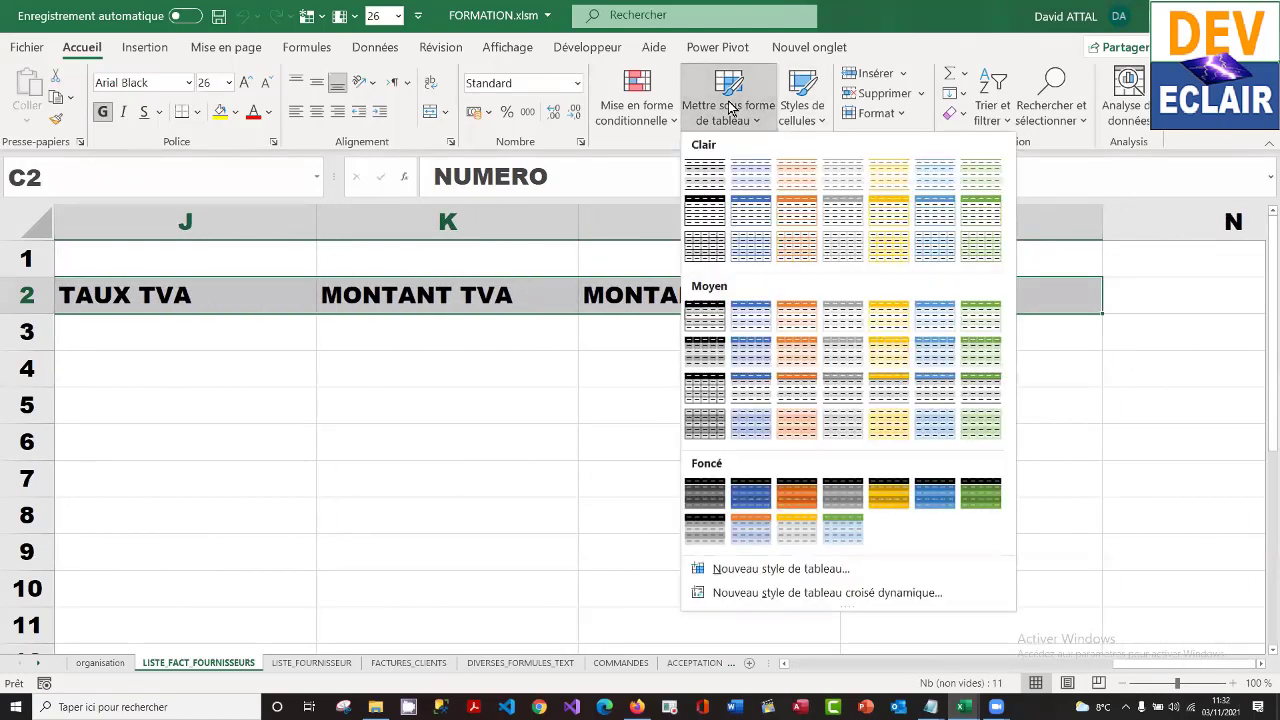
left_click(750, 212)
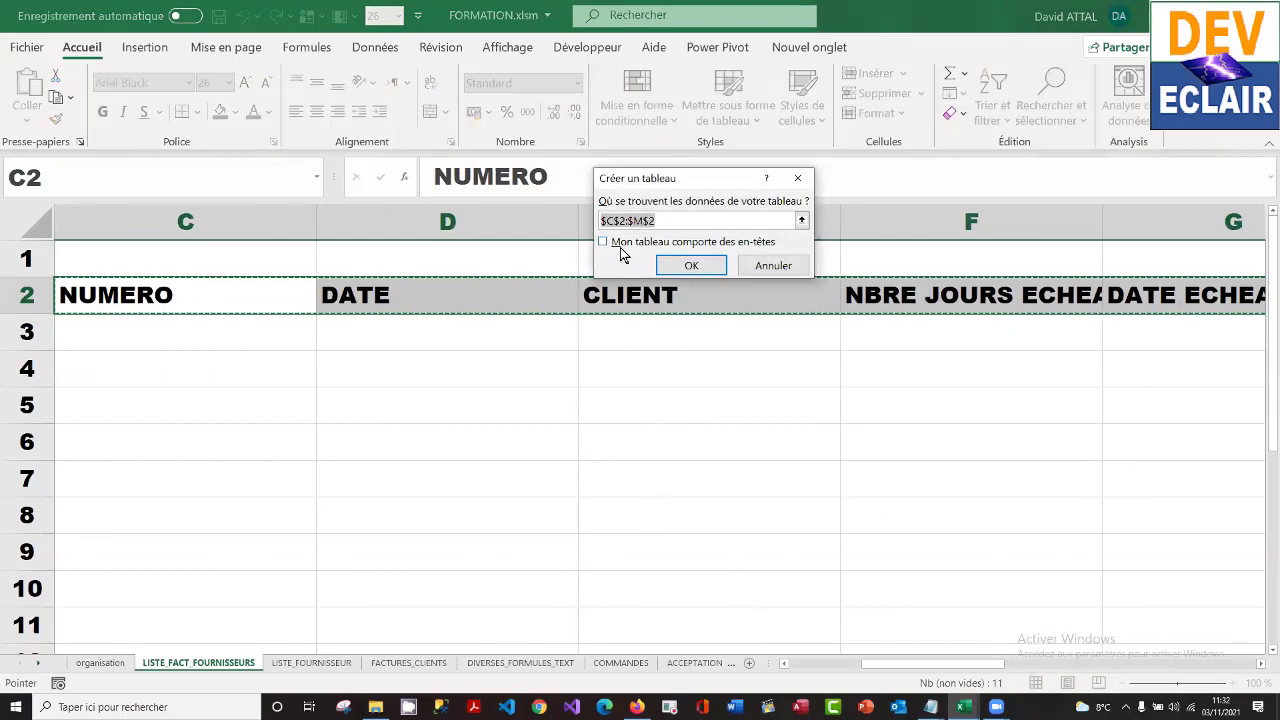
left_click(604, 244)
left_click(684, 266)
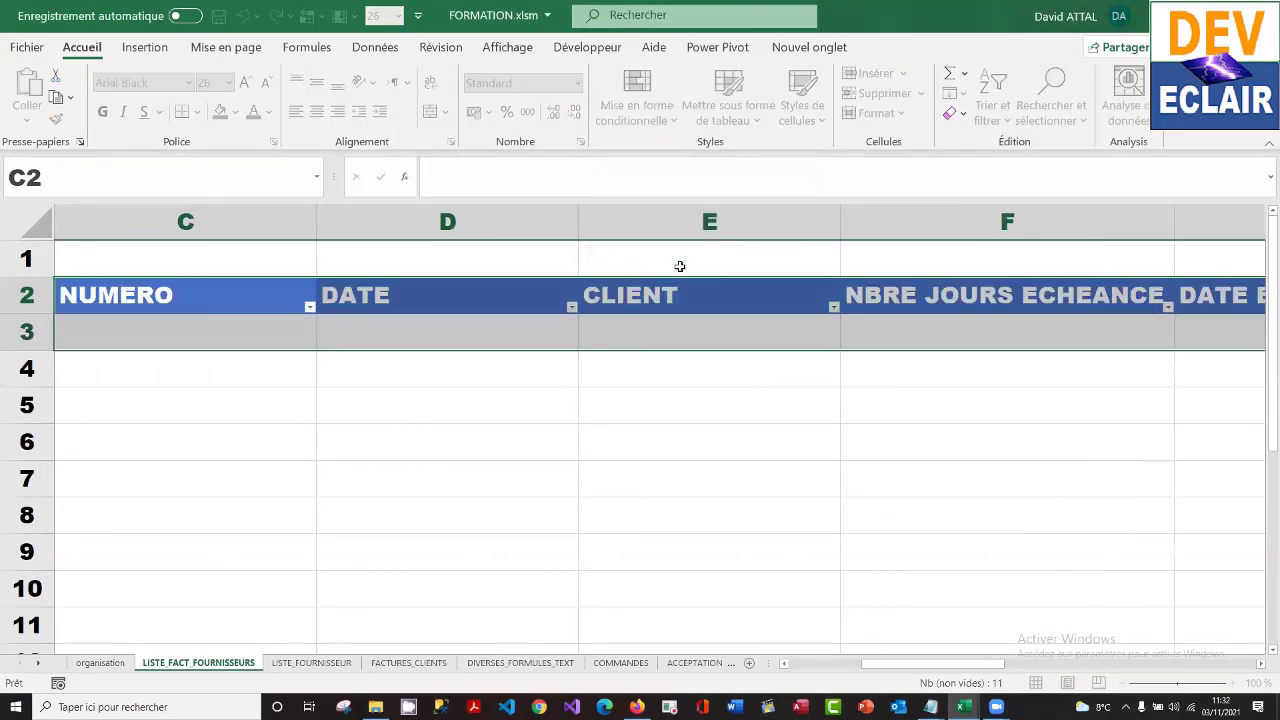
- Fill the first table row with NUMERO 1234 and DATE 15/10/2021
left_click(205, 334)
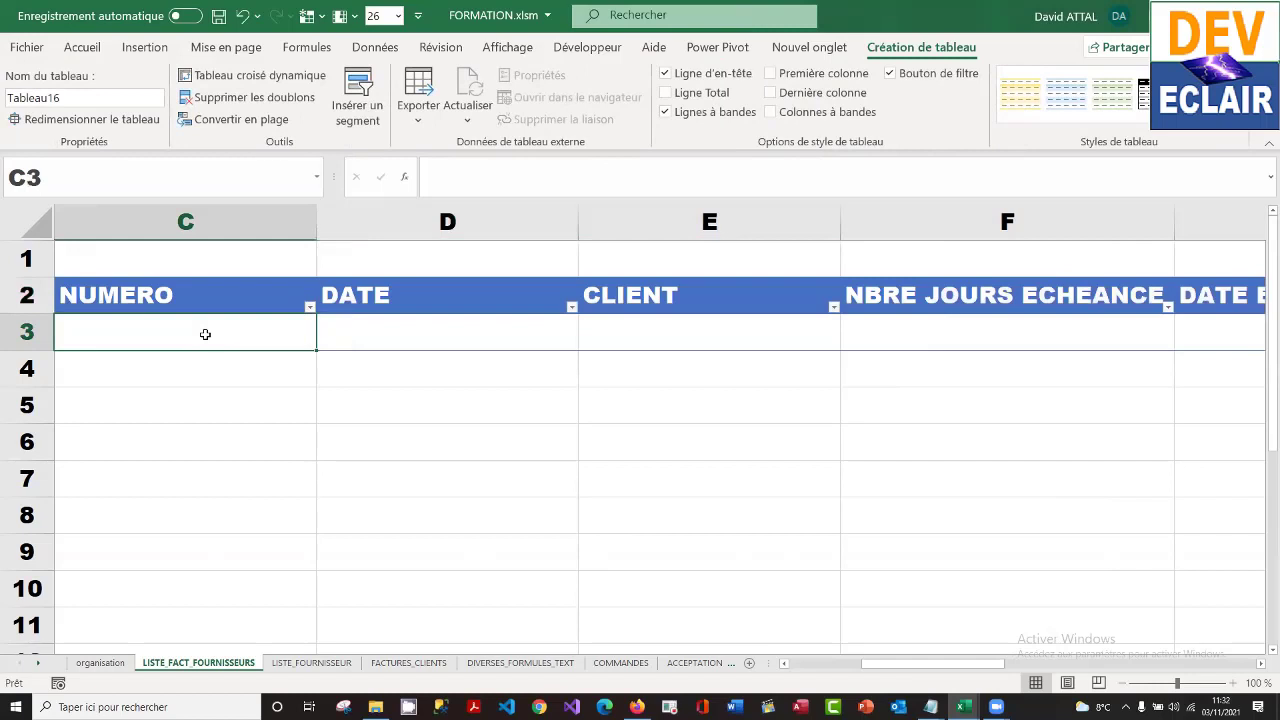
key("Left")
key("Right")
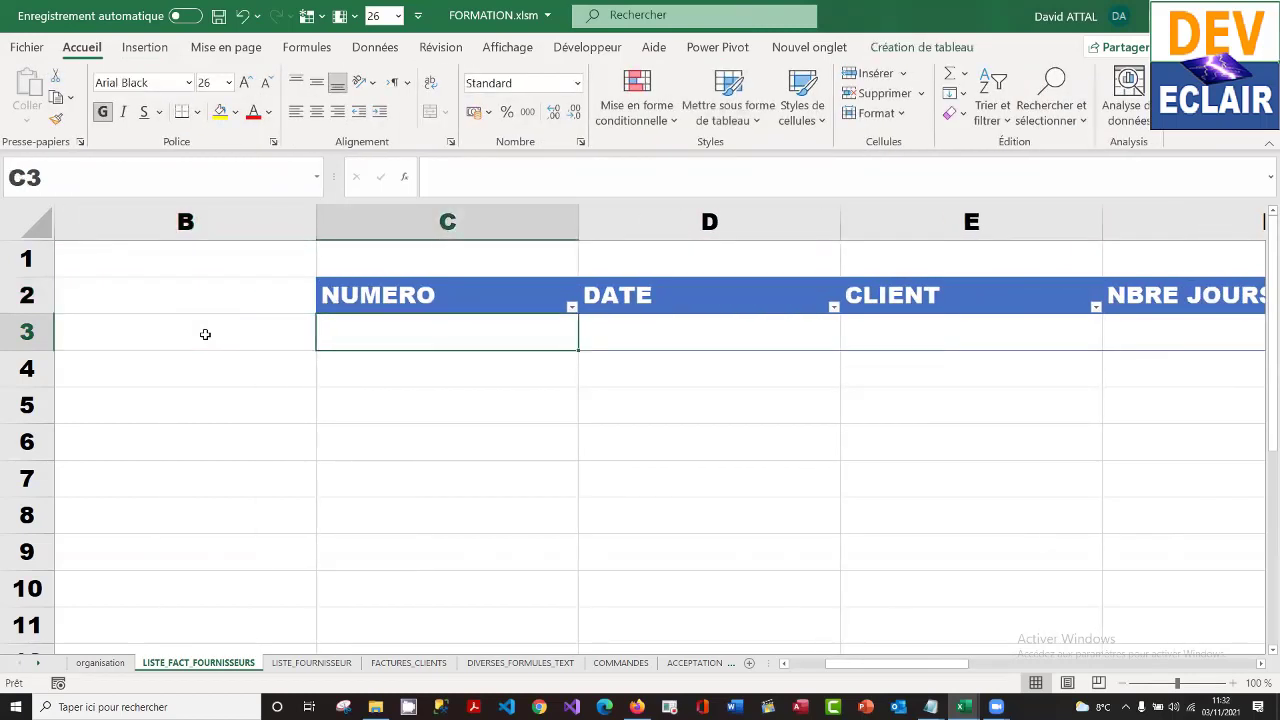
type("1234")
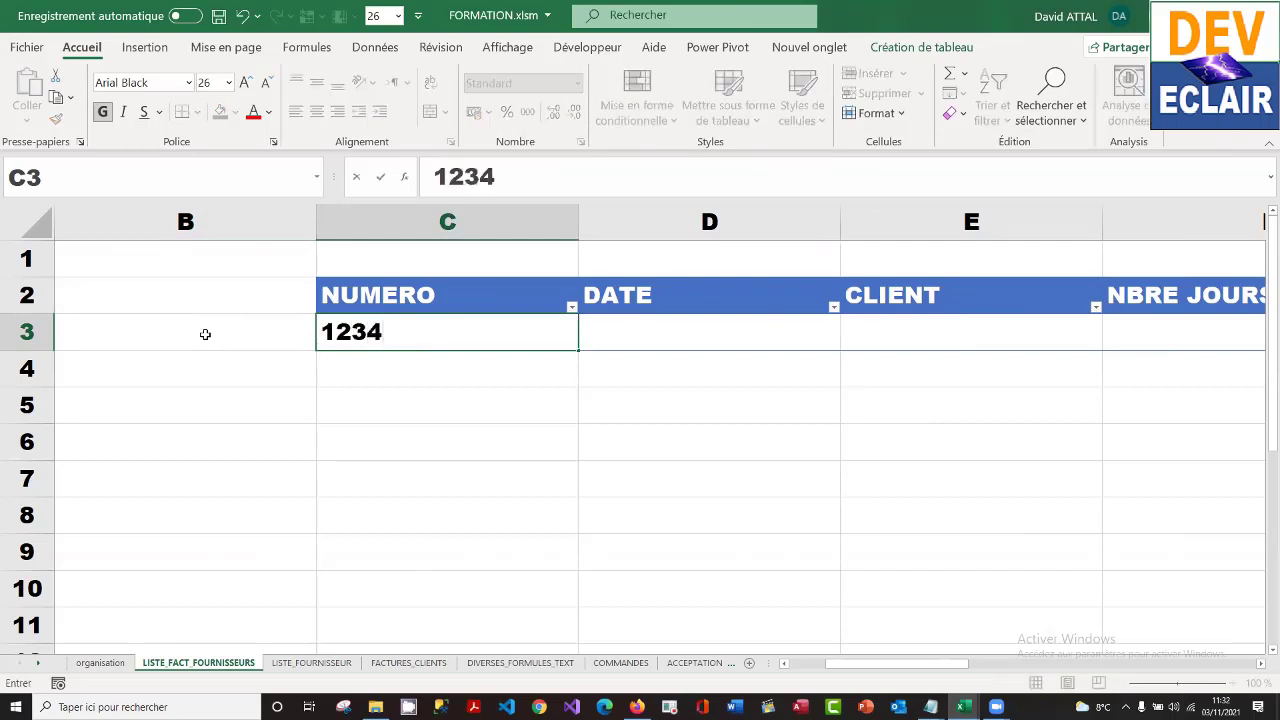
key("Tab")
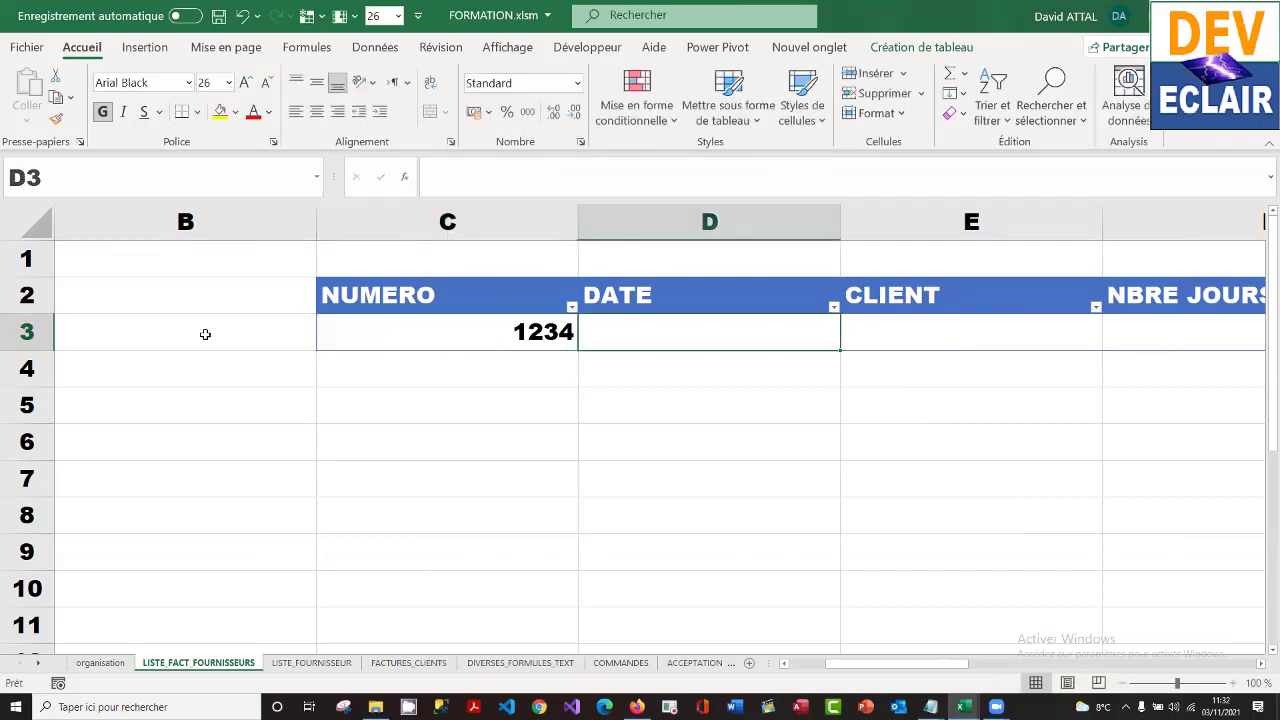
type("15/")
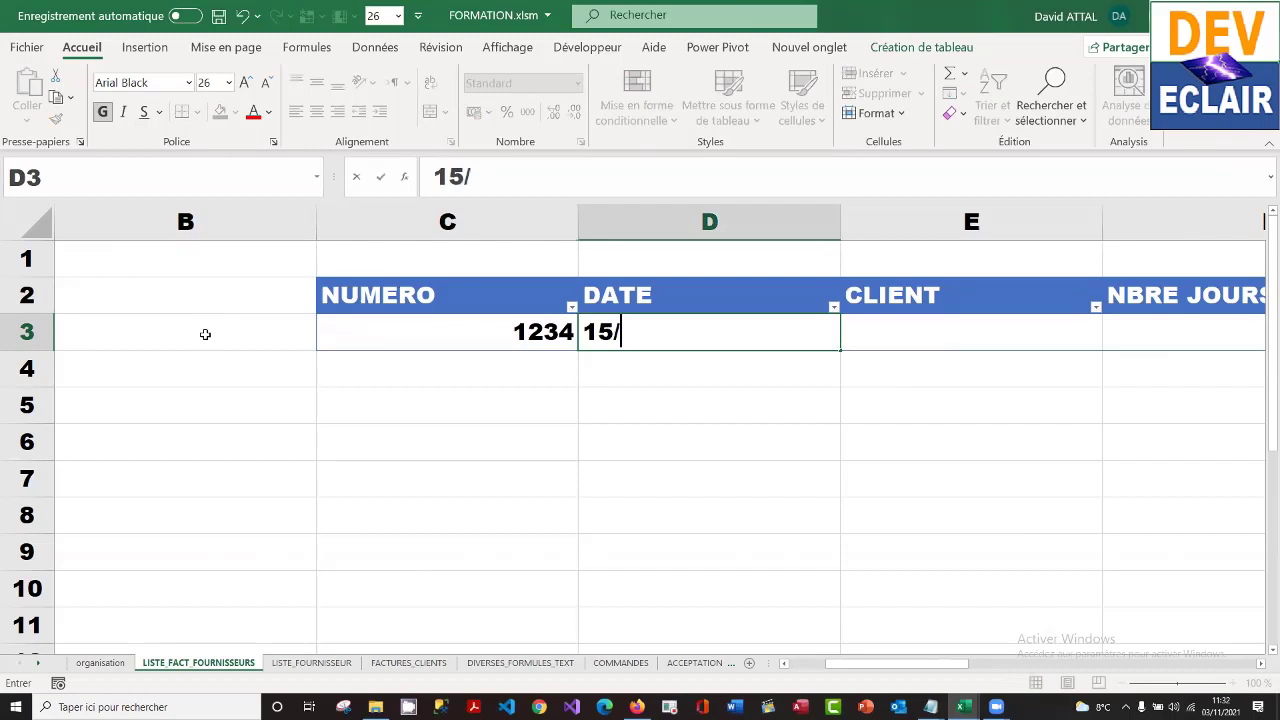
type("10/2021")
key("Tab")
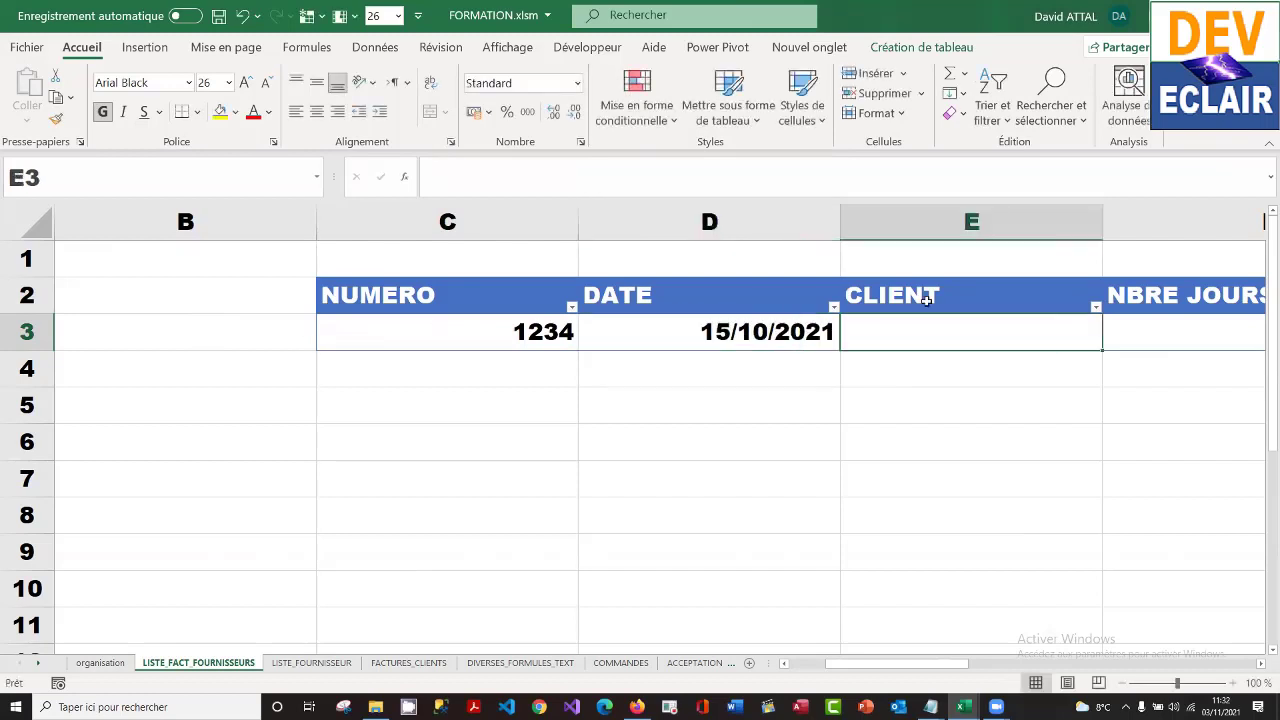
- Rename the CLIENT column header in E2 as FOURNISSEURS
left_click(940, 297)
type("FO")
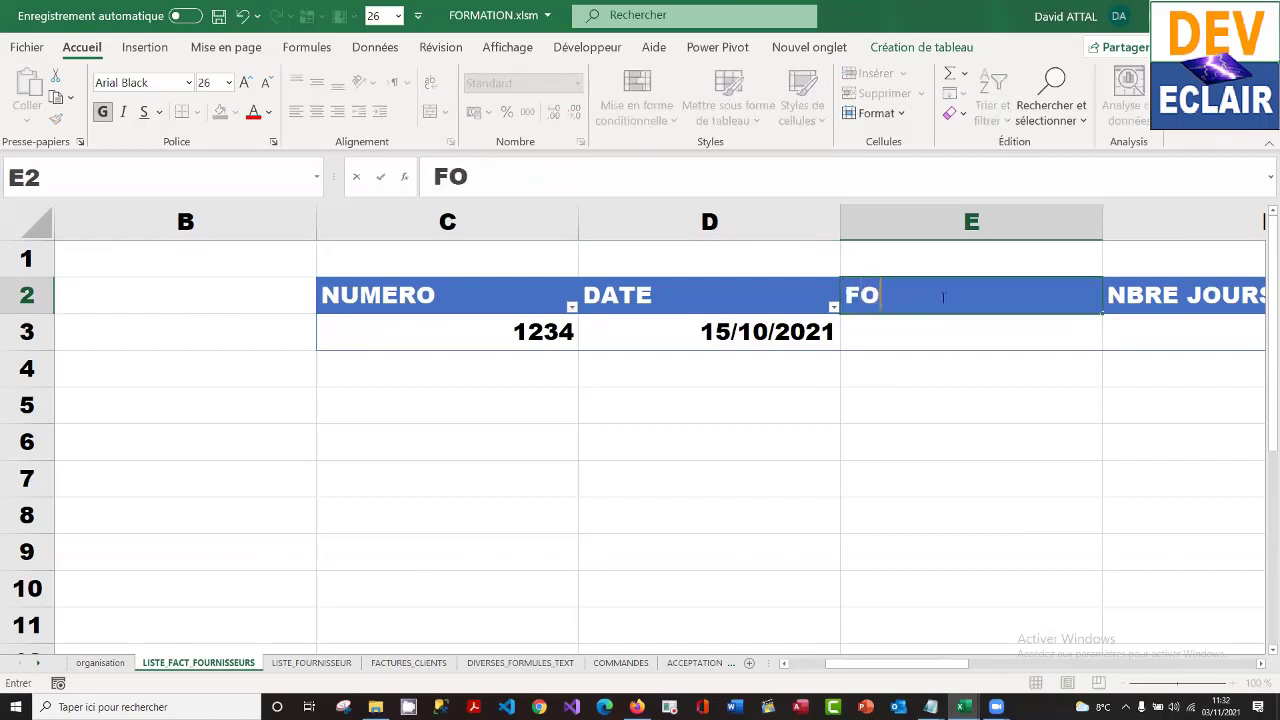
type("URNISSEUR")
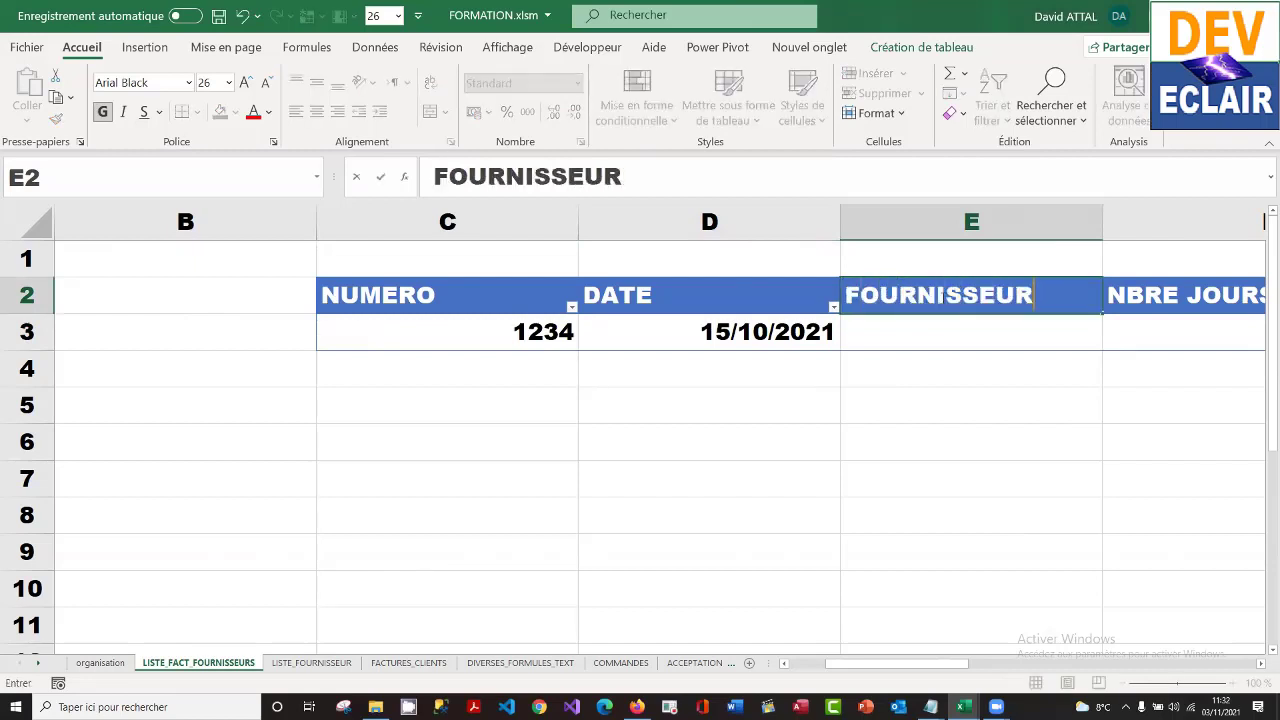
type("S")
key("Return")
- Review the remaining column headers of the supplier invoice table, from NBRE JOURS ECHEANCE to PAIEMENT and back
key("Up")
key("Right")
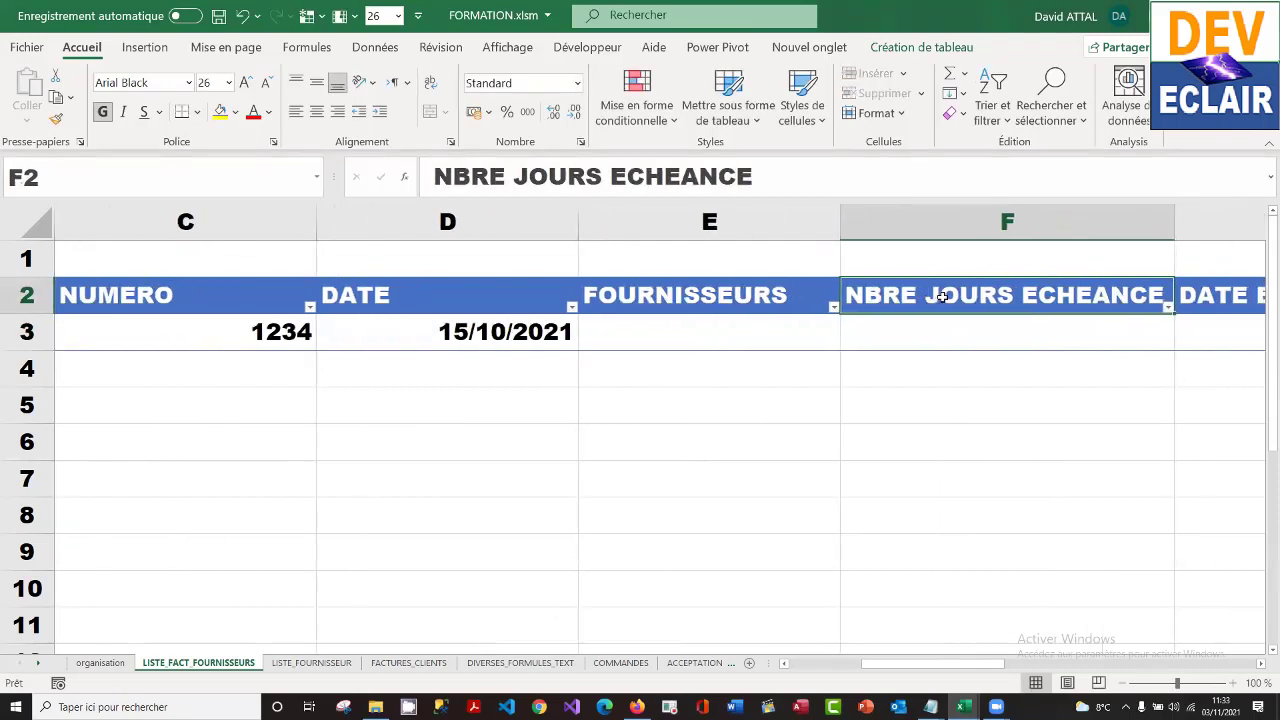
key("Right")
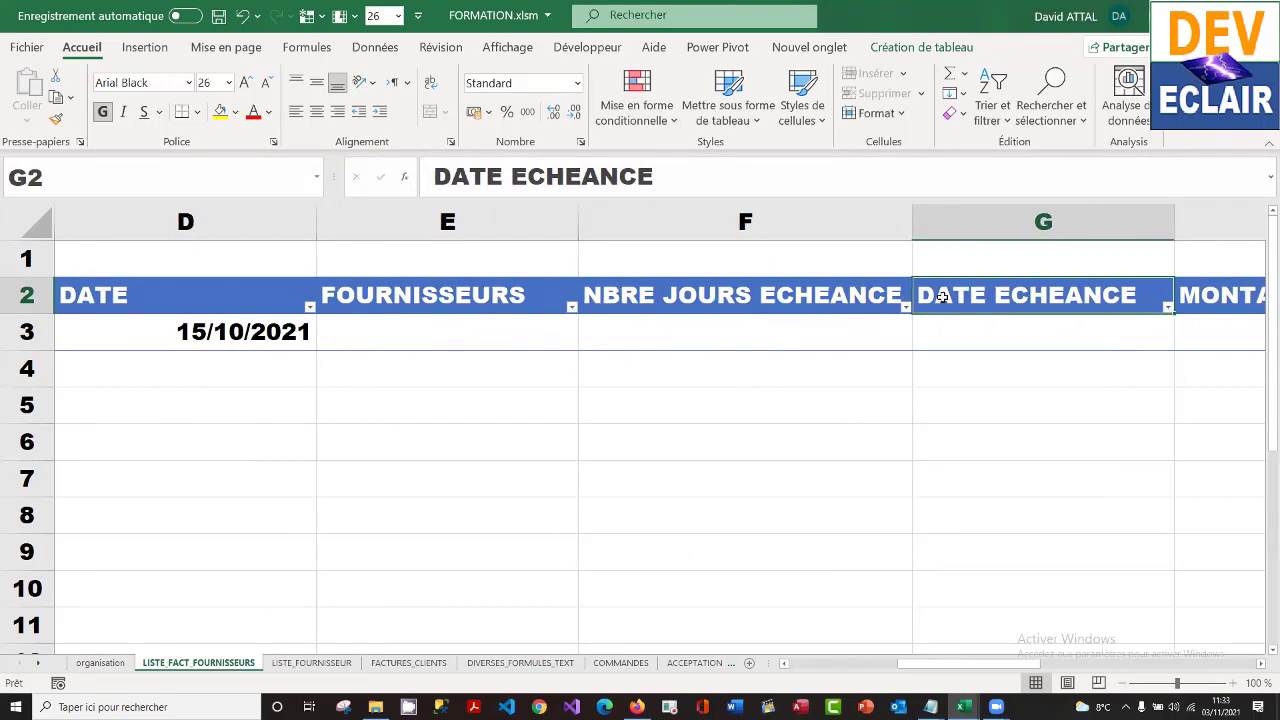
key("Right")
key("Right")
key("Right")
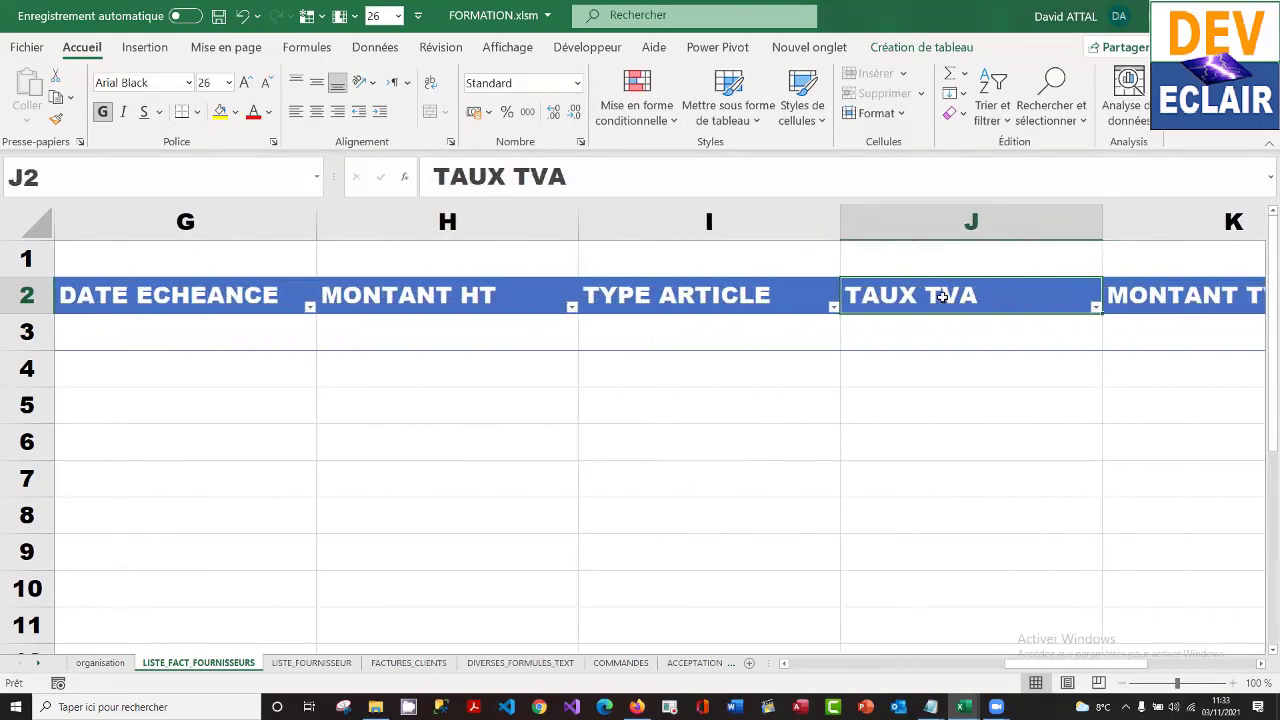
key("Right")
key("Right")
key("Right")
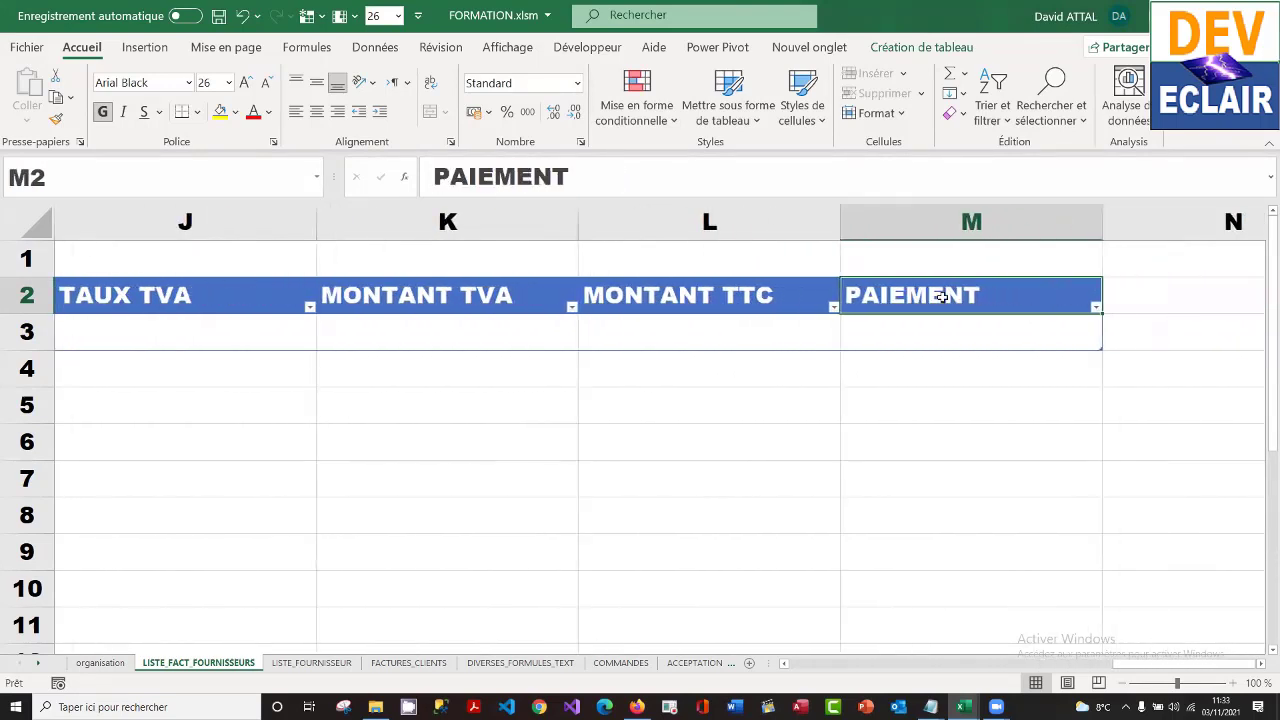
key("Left")
key("Left")
key("Left")
key("Left")
key("Left")
key("Left")
key("Left")
key("Left")
key("Left")
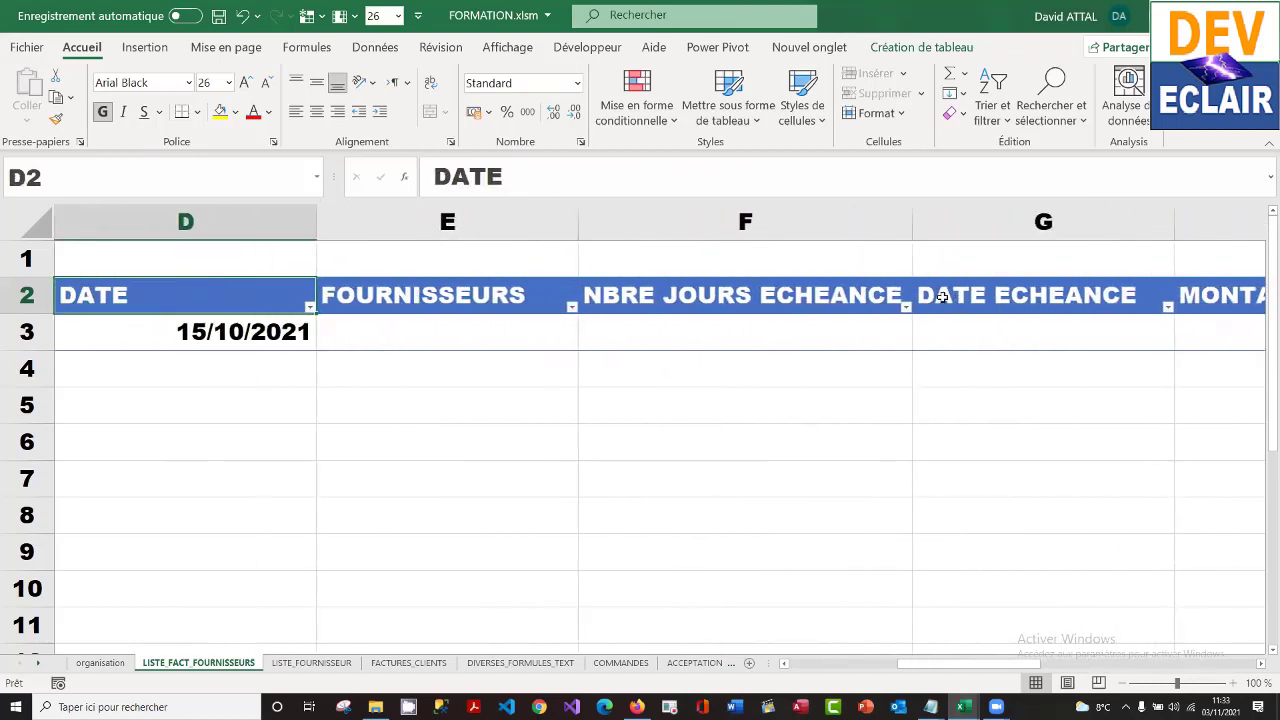
- Save the workbook, and set the data validation criteria for E3 under FOURNISSEURS to allow a Liste
key("Right")
key("Down")
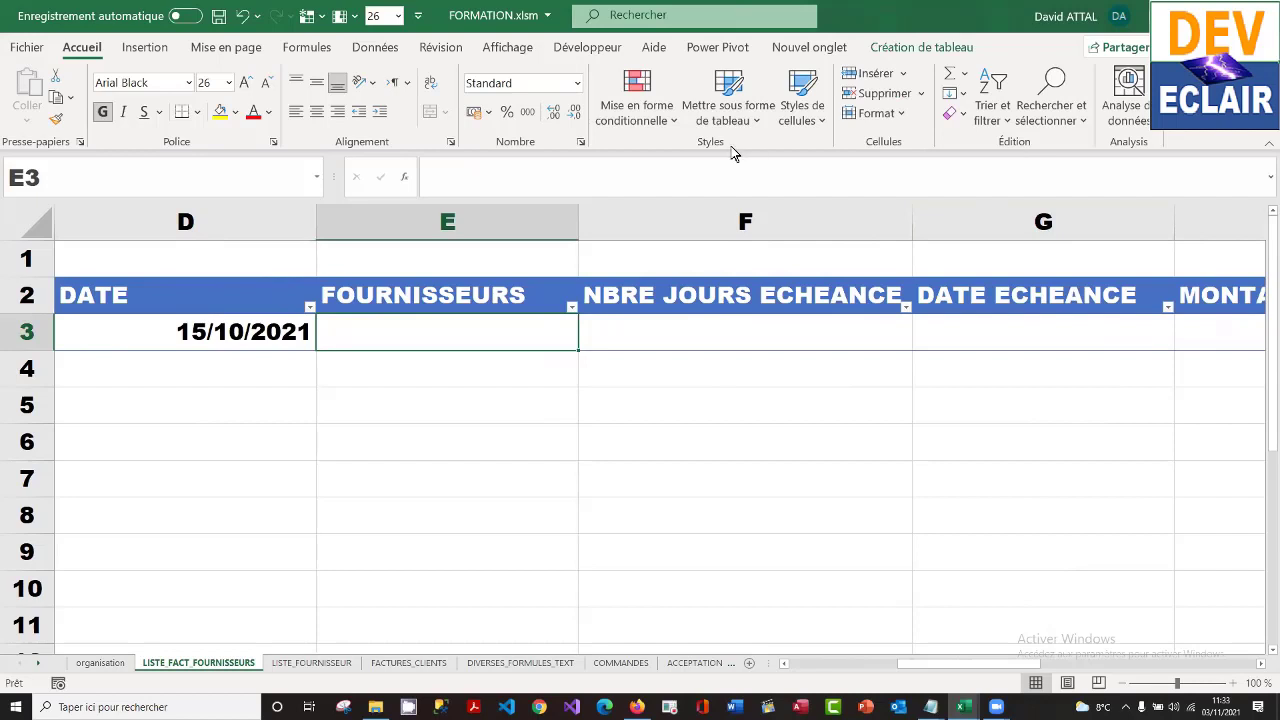
left_click(375, 48)
left_click(219, 16)
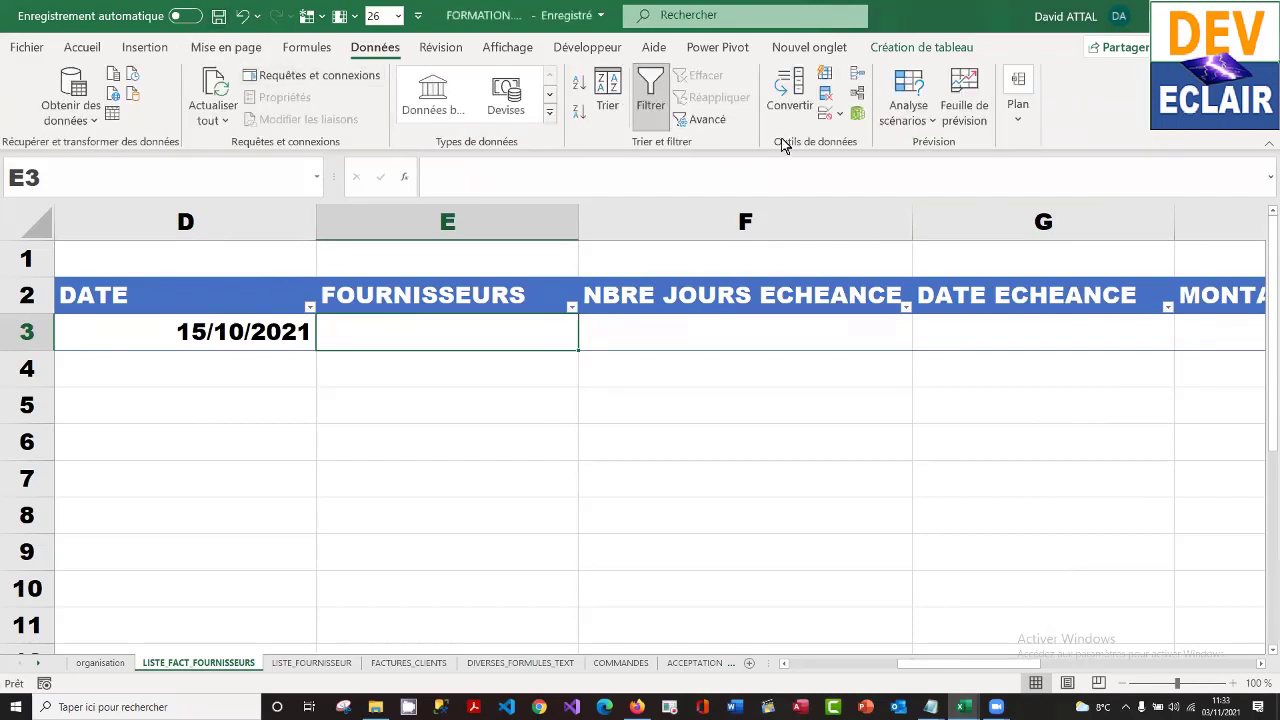
left_click(838, 113)
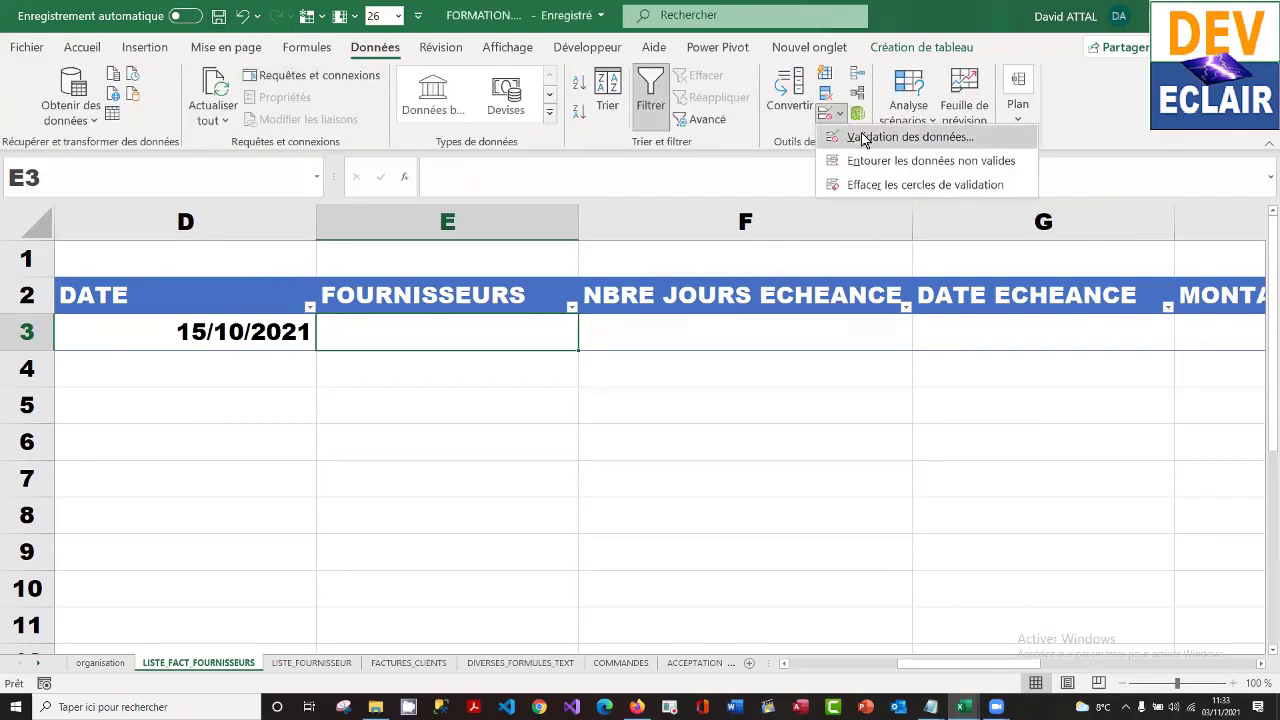
left_click(858, 137)
left_click(681, 172)
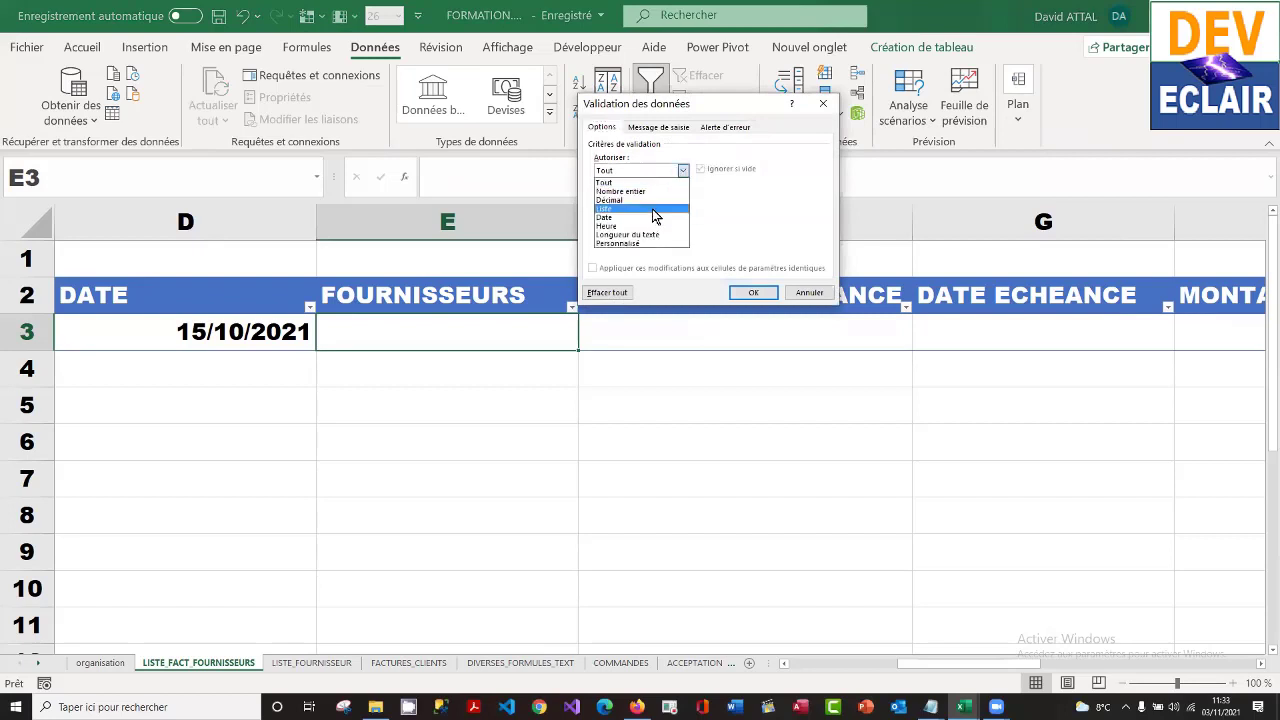
left_click(655, 208)
left_click(655, 224)
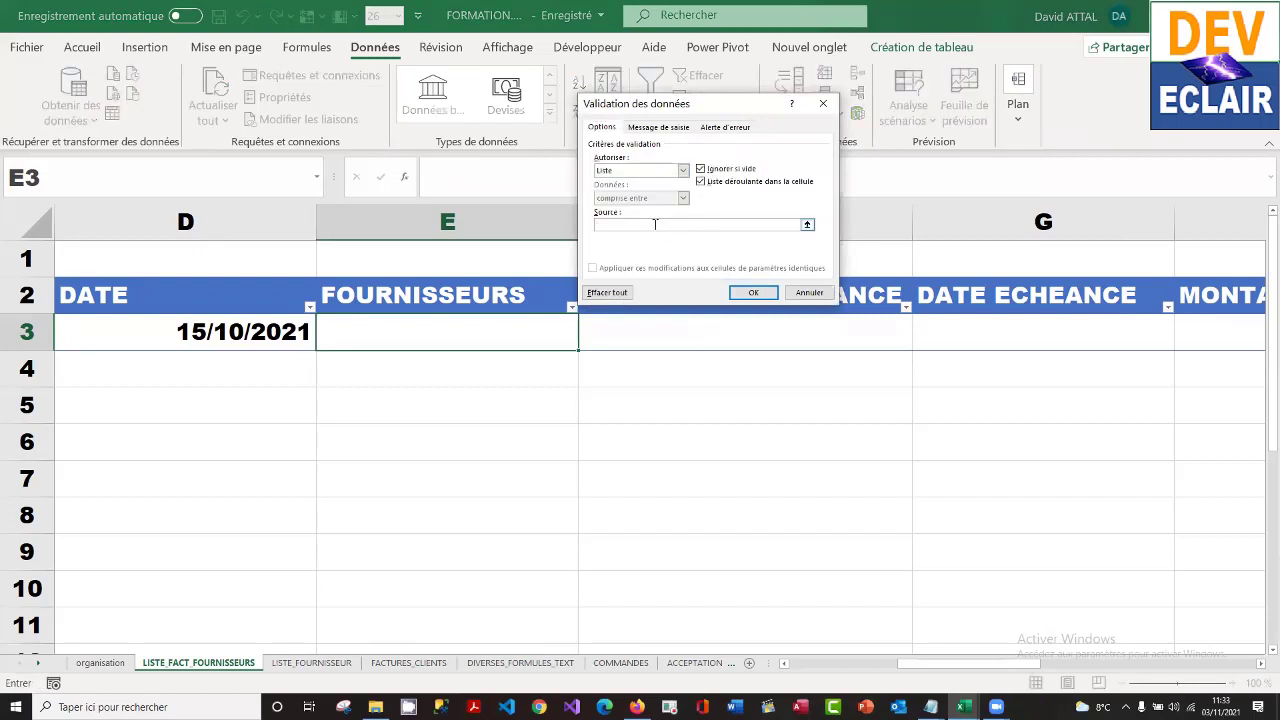
- Check the workbook's defined names for a supplier list to use as the validation source, without pasting any
key("F3")
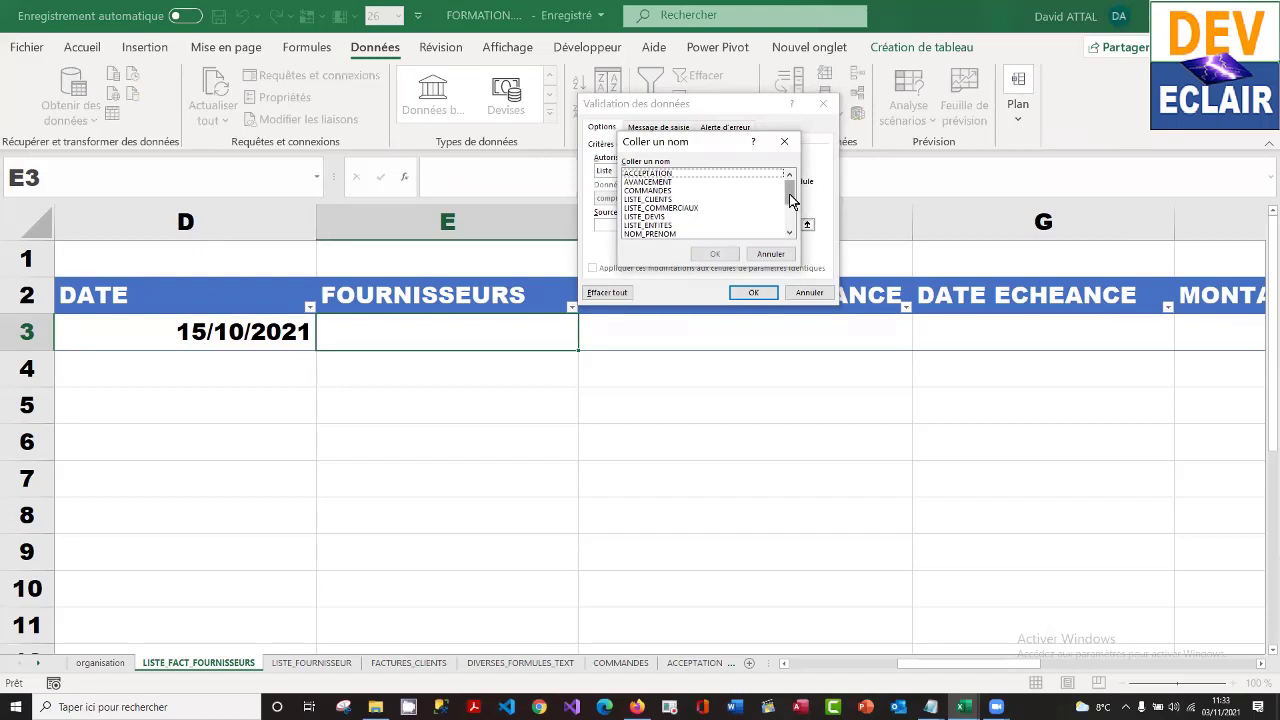
left_click_drag(790, 200, 788, 222)
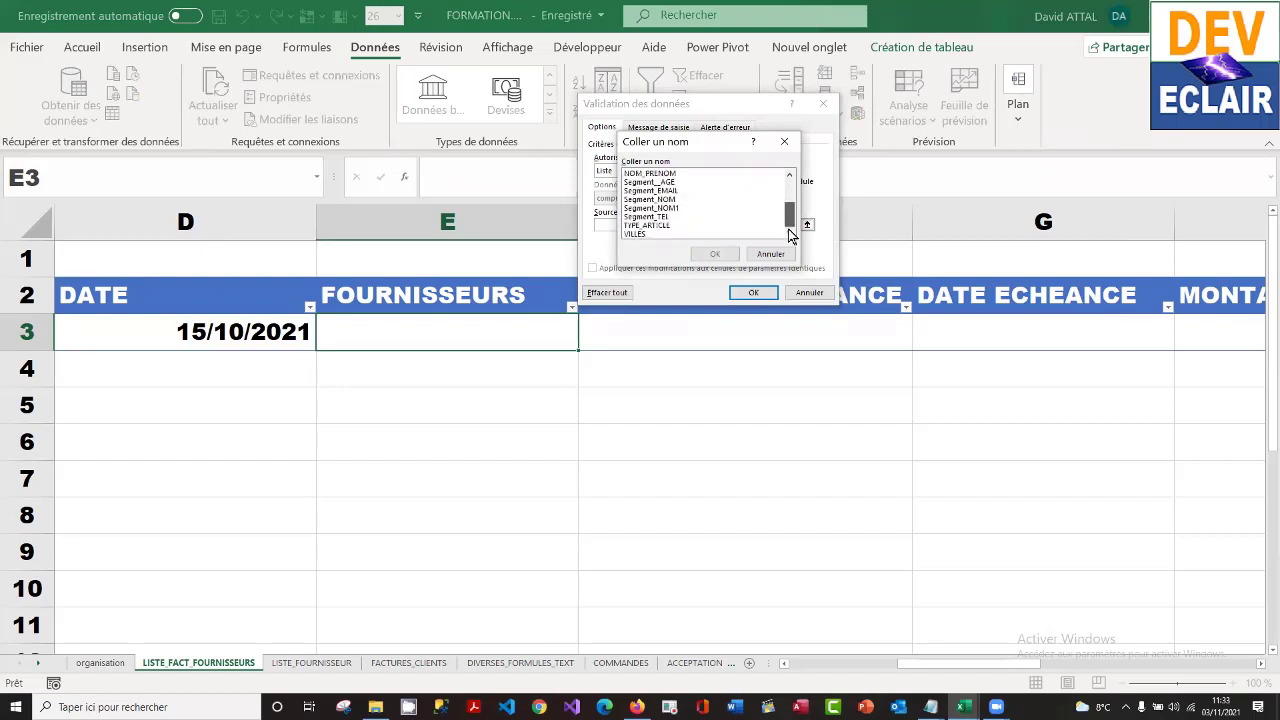
left_click(770, 255)
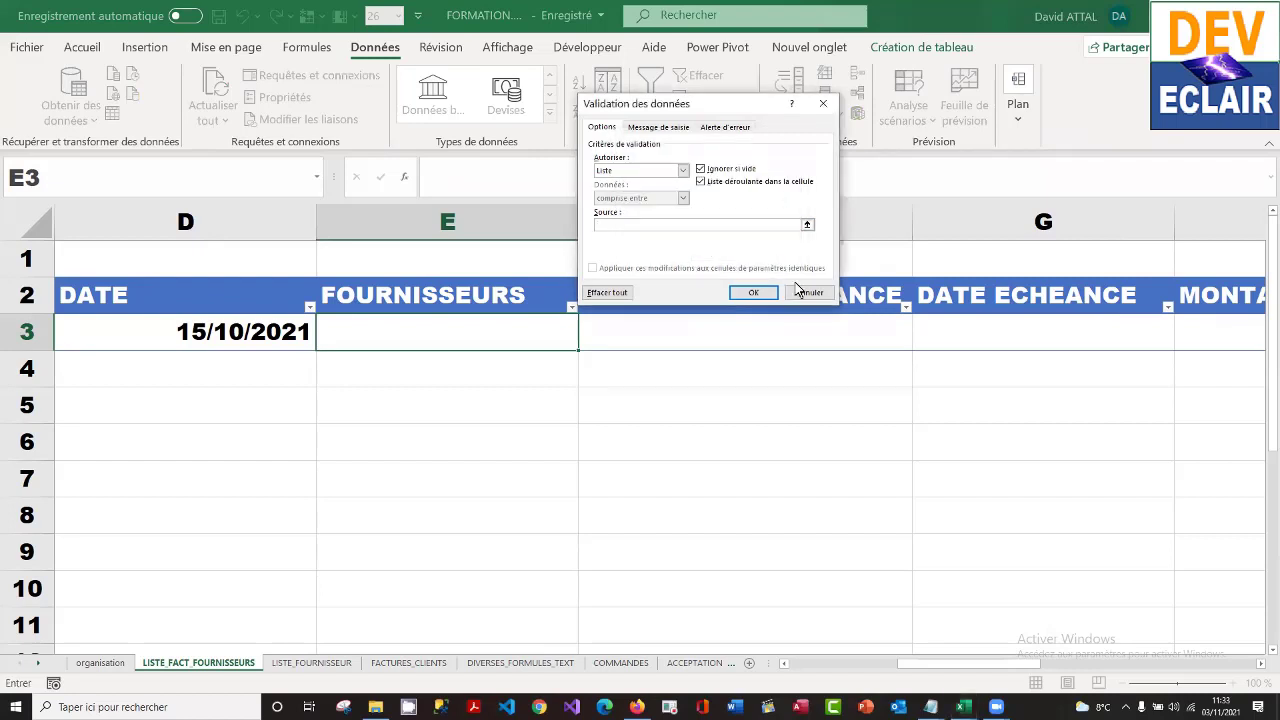
- Define the name LISTE_FOURNISSEURS for the supplier names in the NOM column, C3:C4 on the LISTE_FOURNISSEUR sheet
left_click(800, 291)
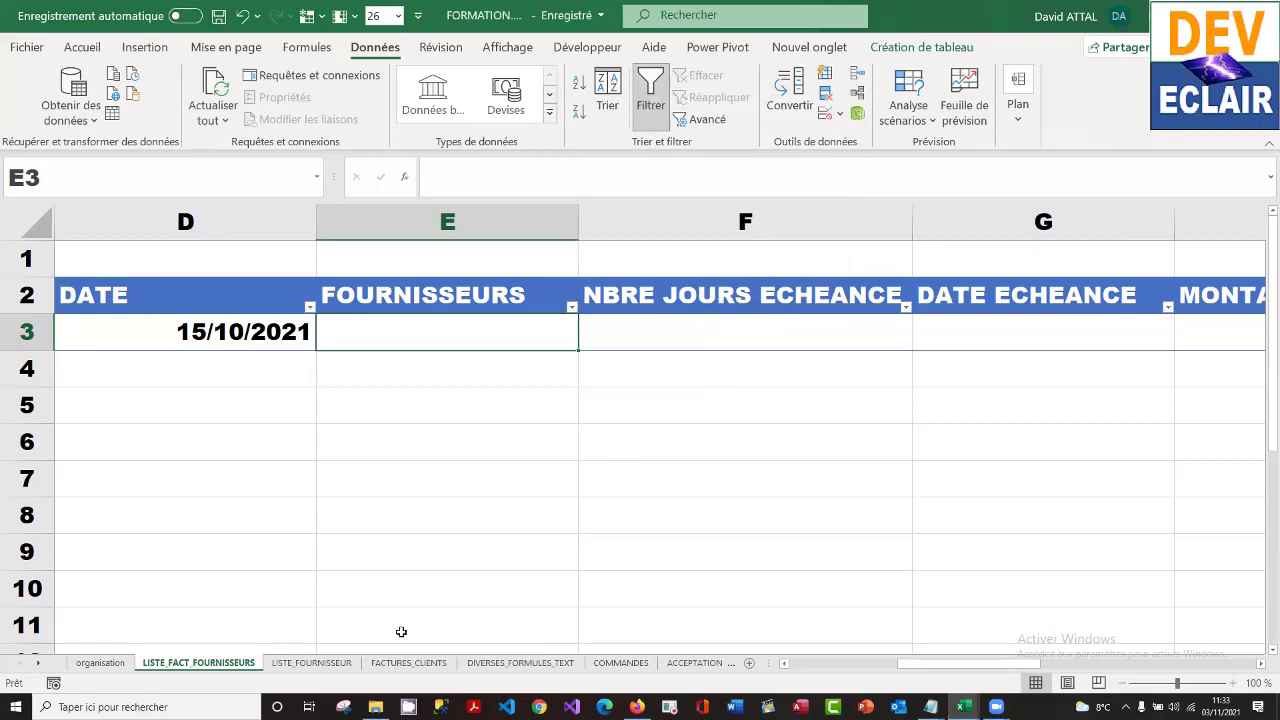
left_click(325, 665)
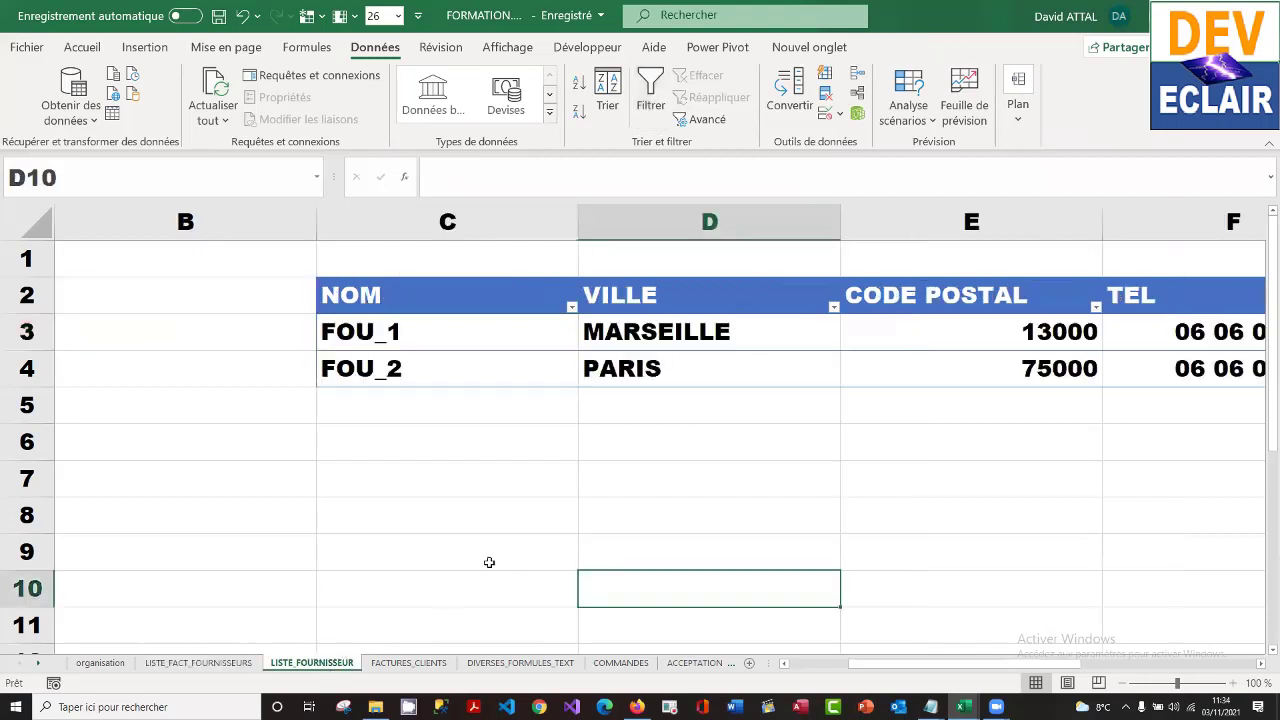
left_click(470, 283)
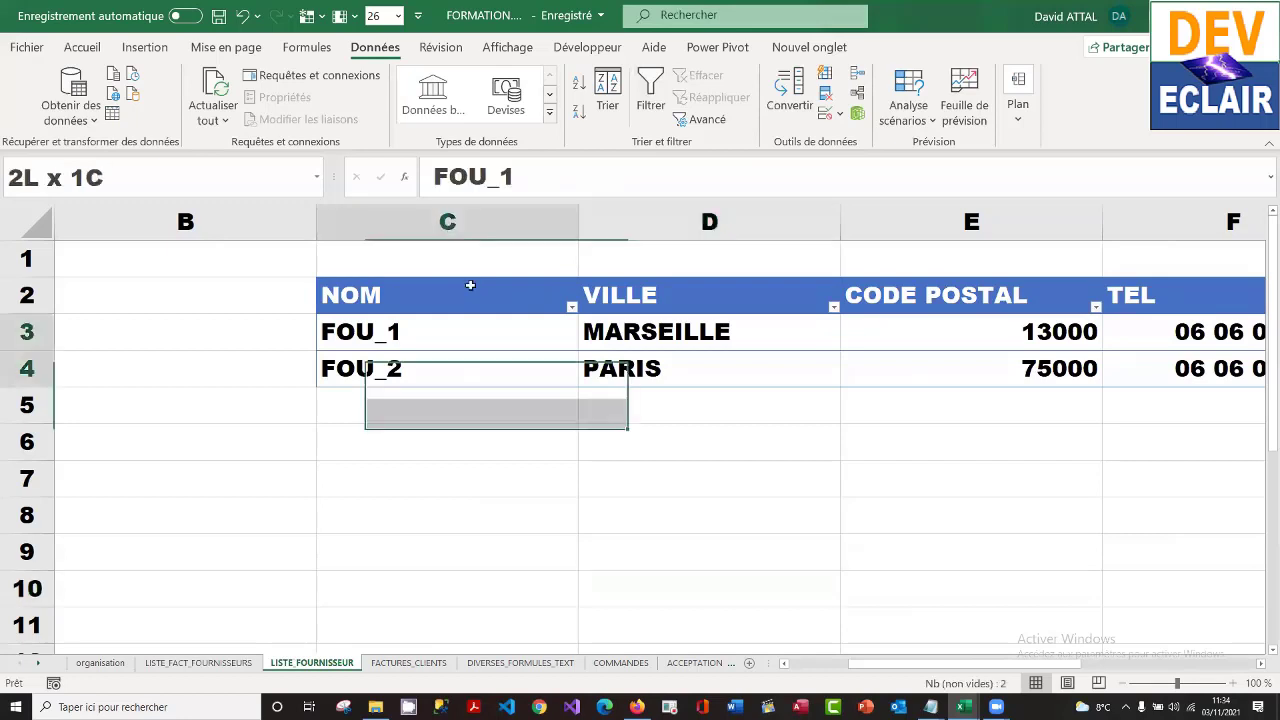
left_click(101, 192)
type("LIST")
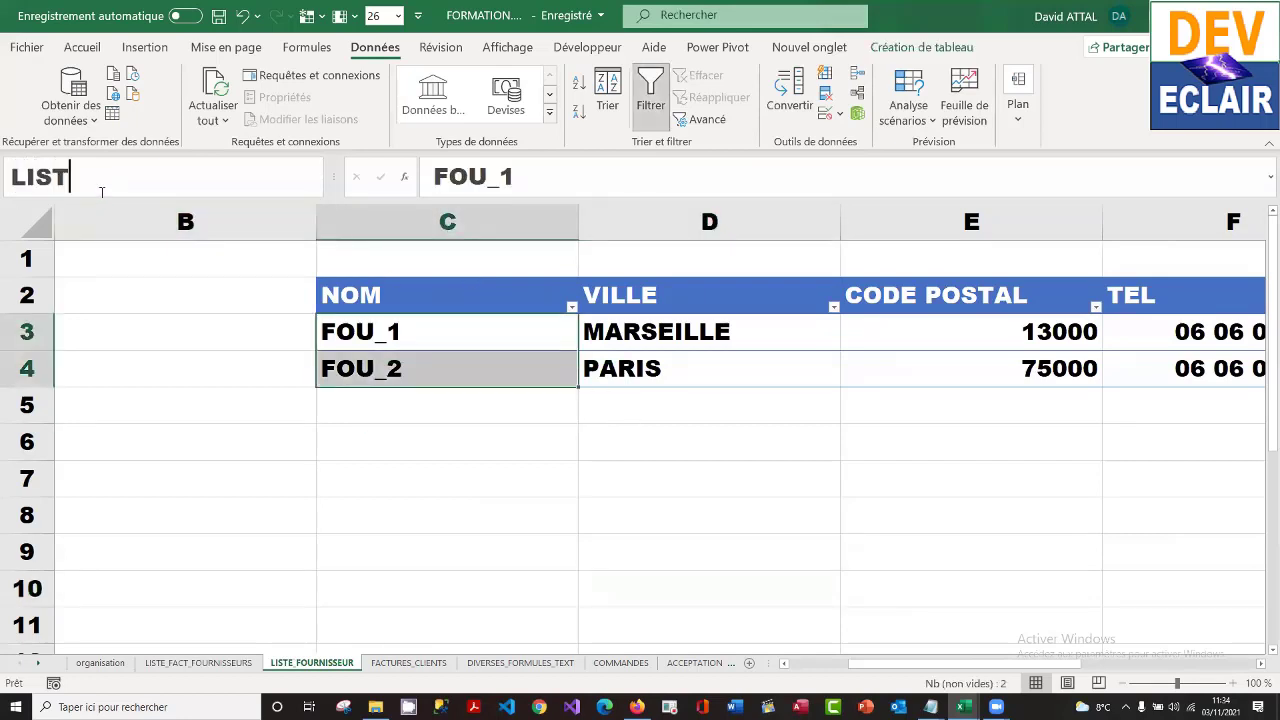
type("E_FOURNISSEURS")
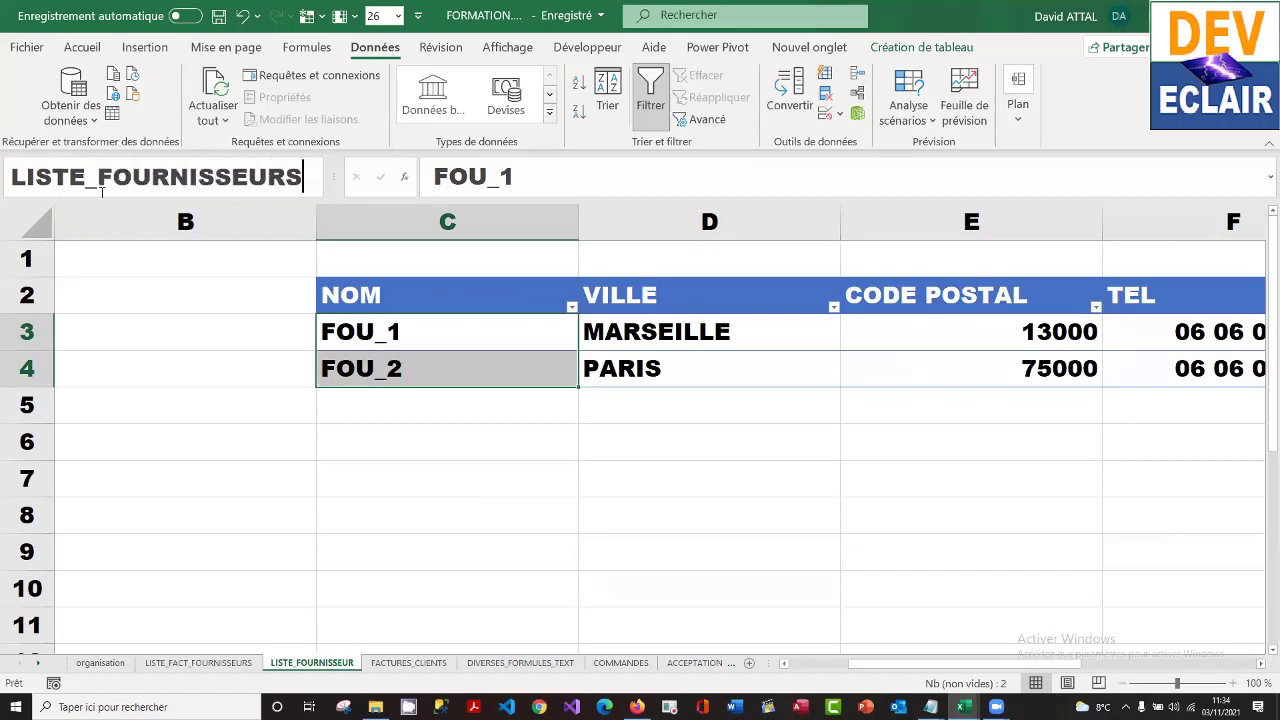
key("Return")
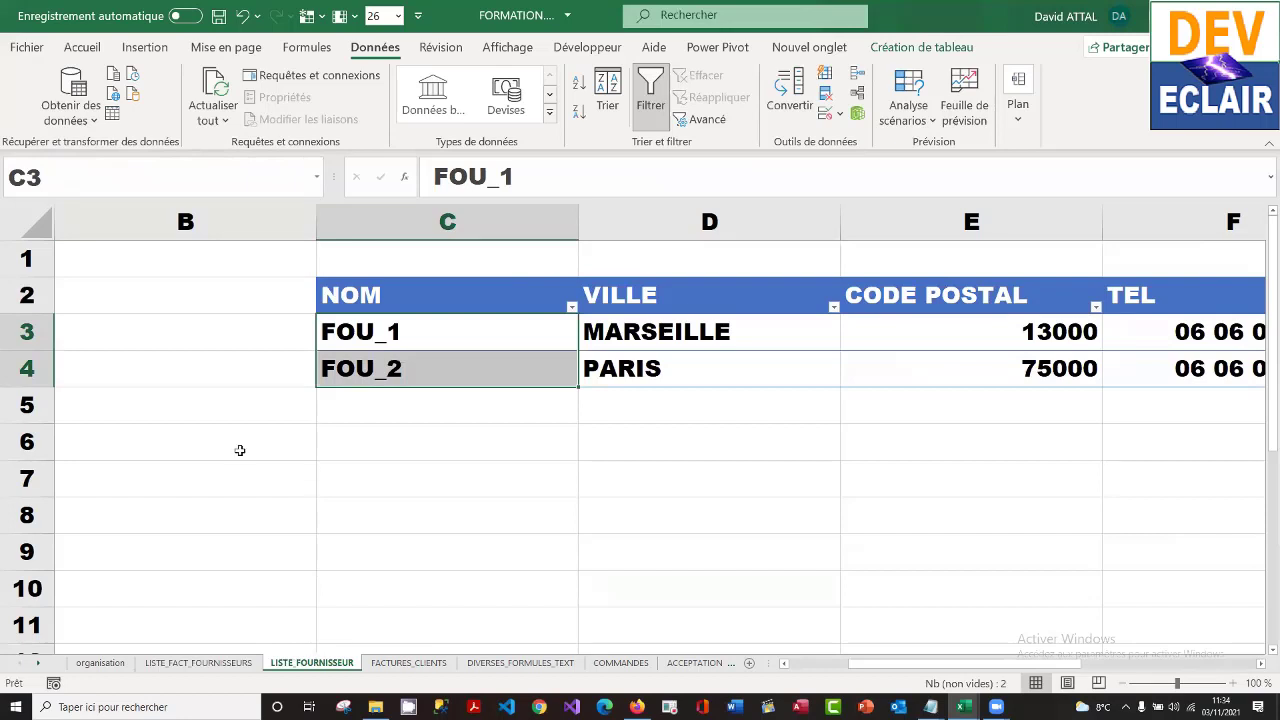
left_click(495, 447)
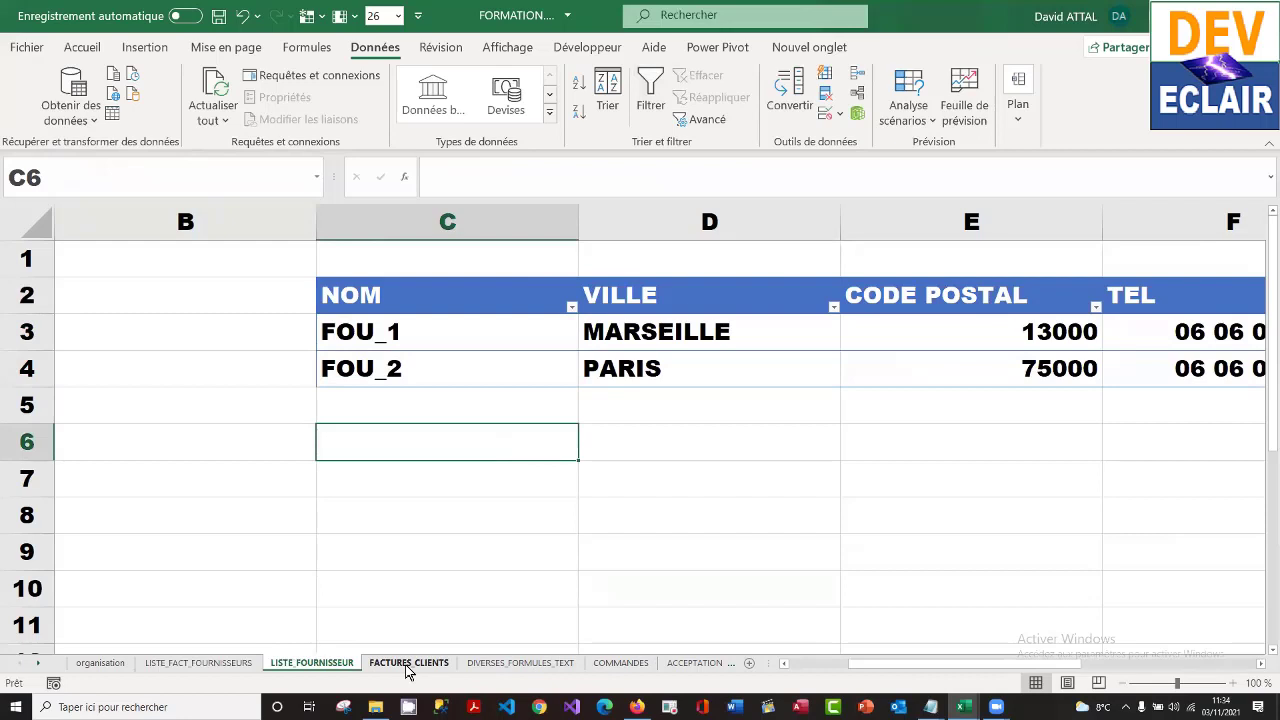
- Apply a Liste data validation to E3 on LISTE_FACT_FOURNISSEURS with =LISTE_FOURNISSEURS as its source
left_click(229, 665)
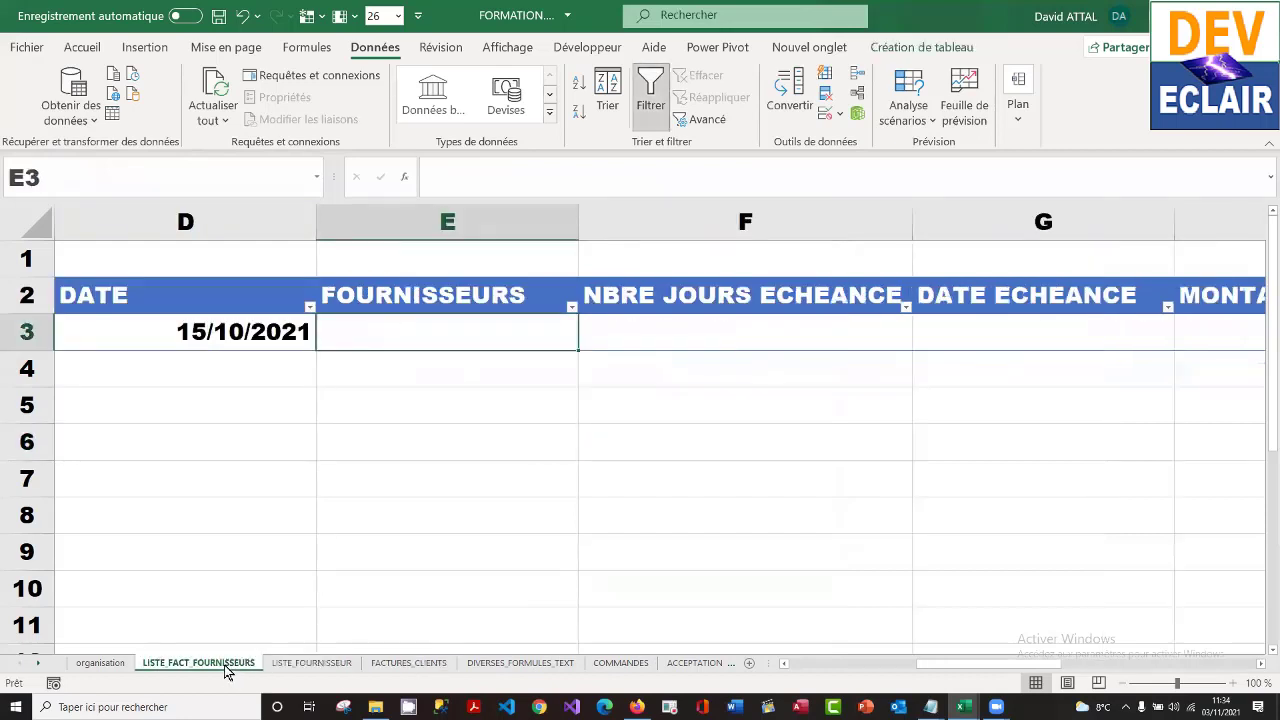
left_click(830, 115)
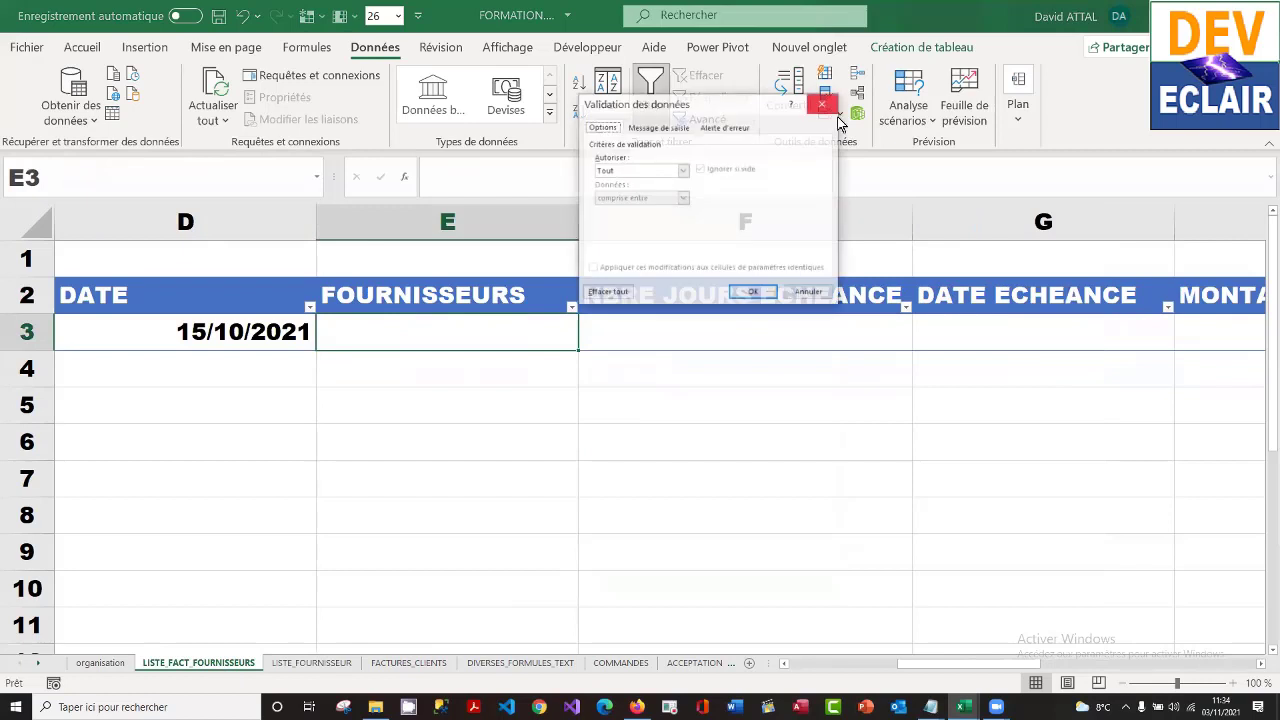
left_click(684, 171)
left_click(640, 210)
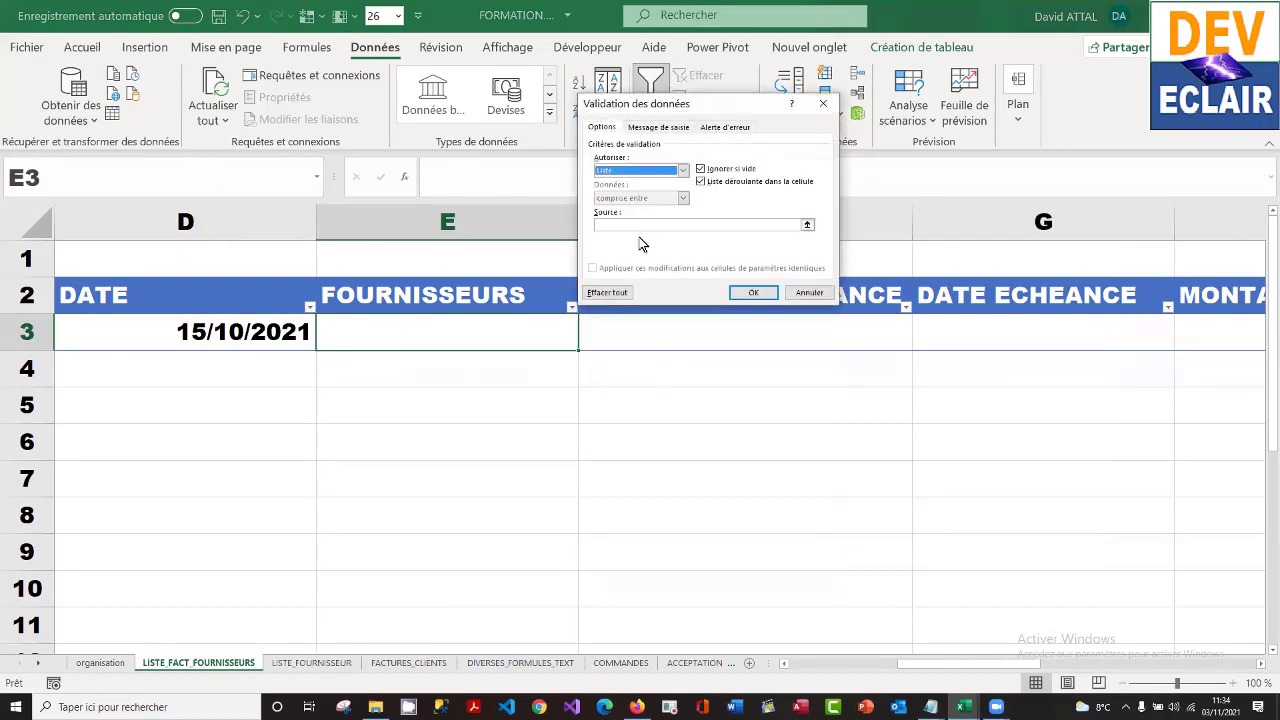
left_click(642, 224)
key("F3")
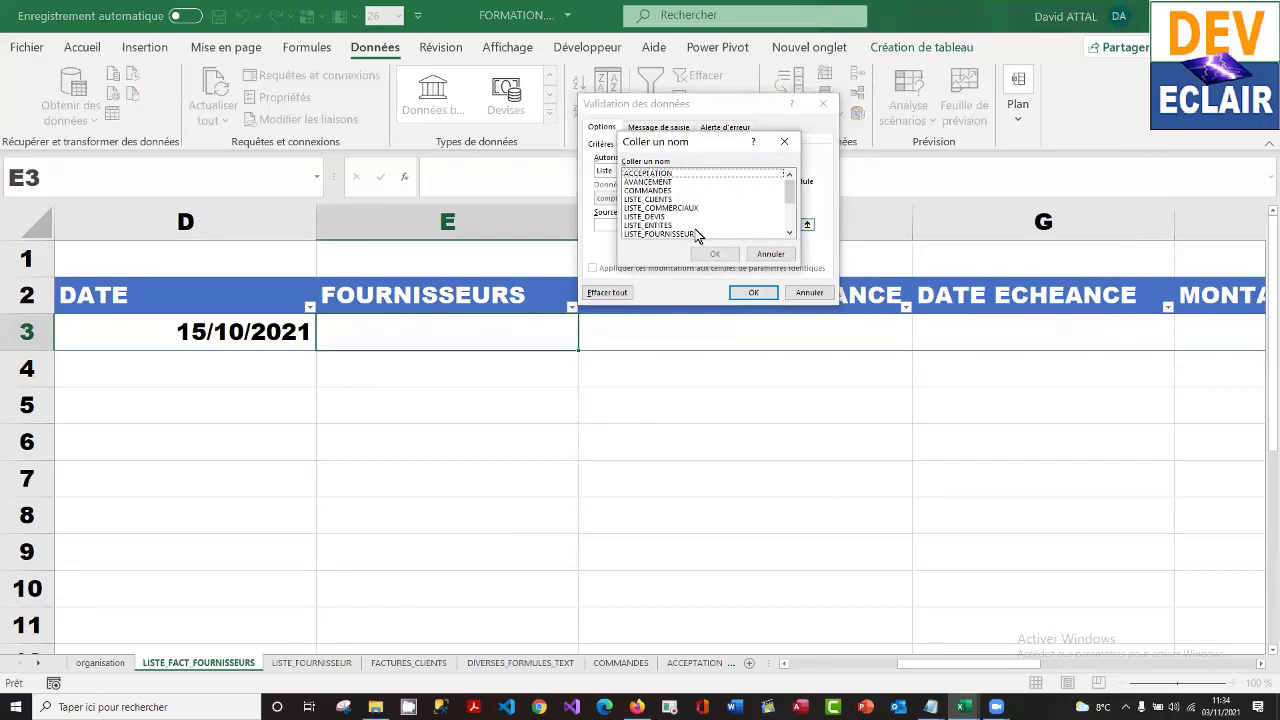
left_click(700, 233)
left_click(718, 255)
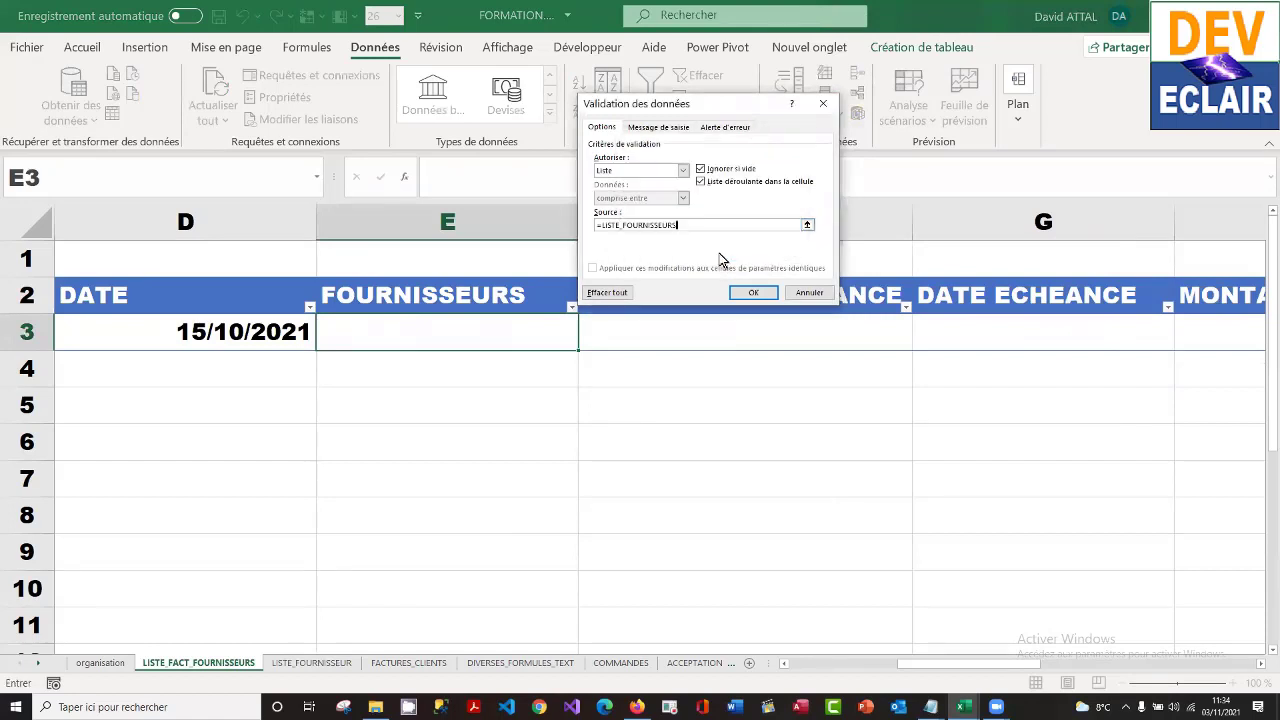
left_click(750, 292)
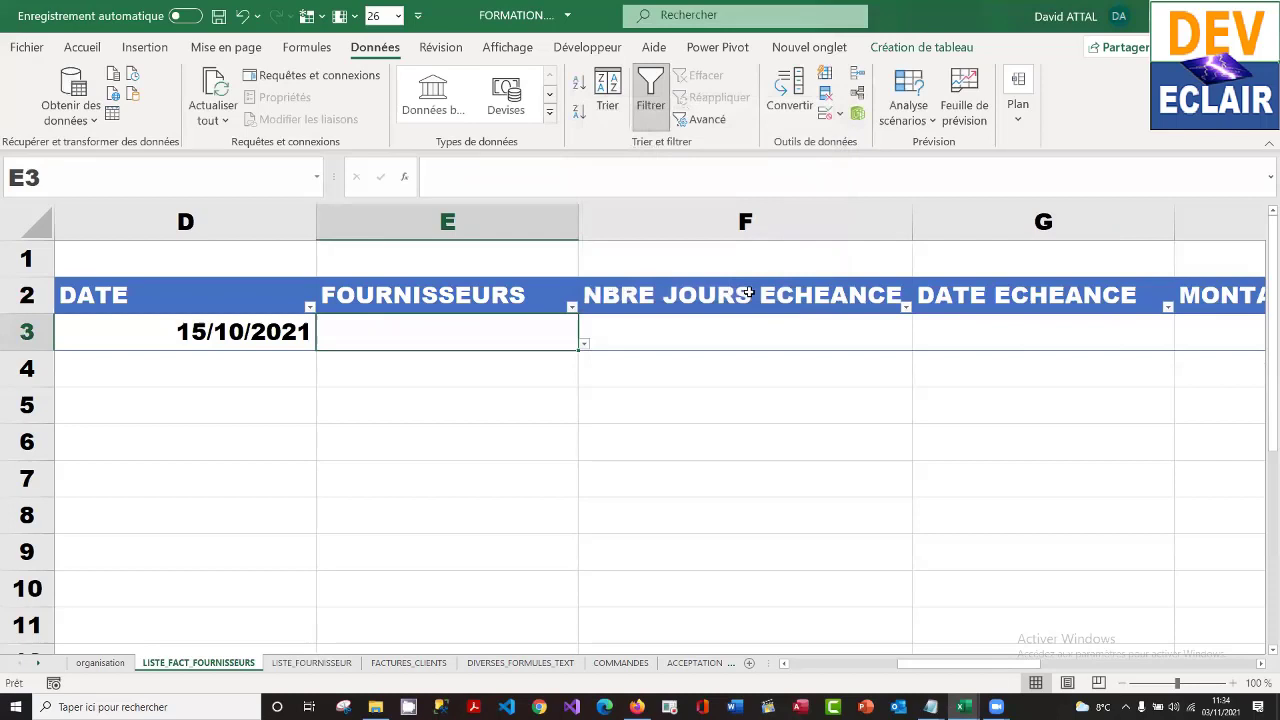
- Choose FOU_1 from the supplier dropdown list in E3
left_click(584, 344)
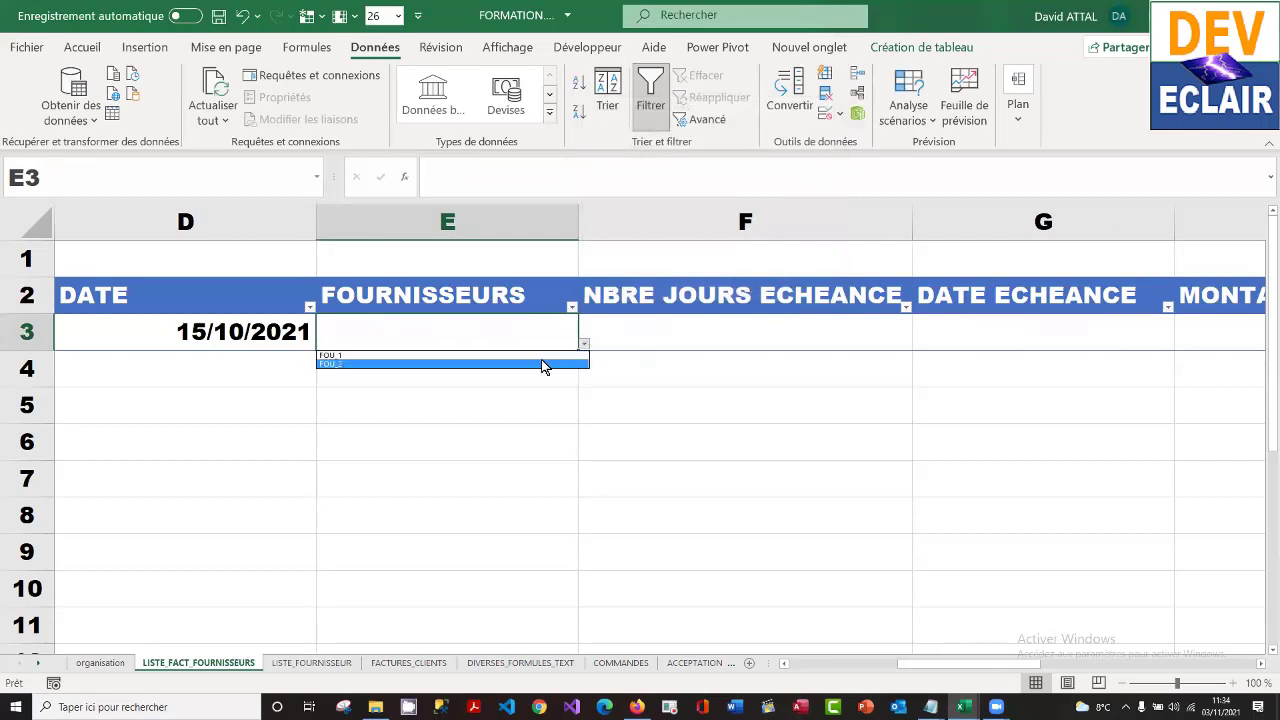
left_click(542, 356)
left_click(696, 328)
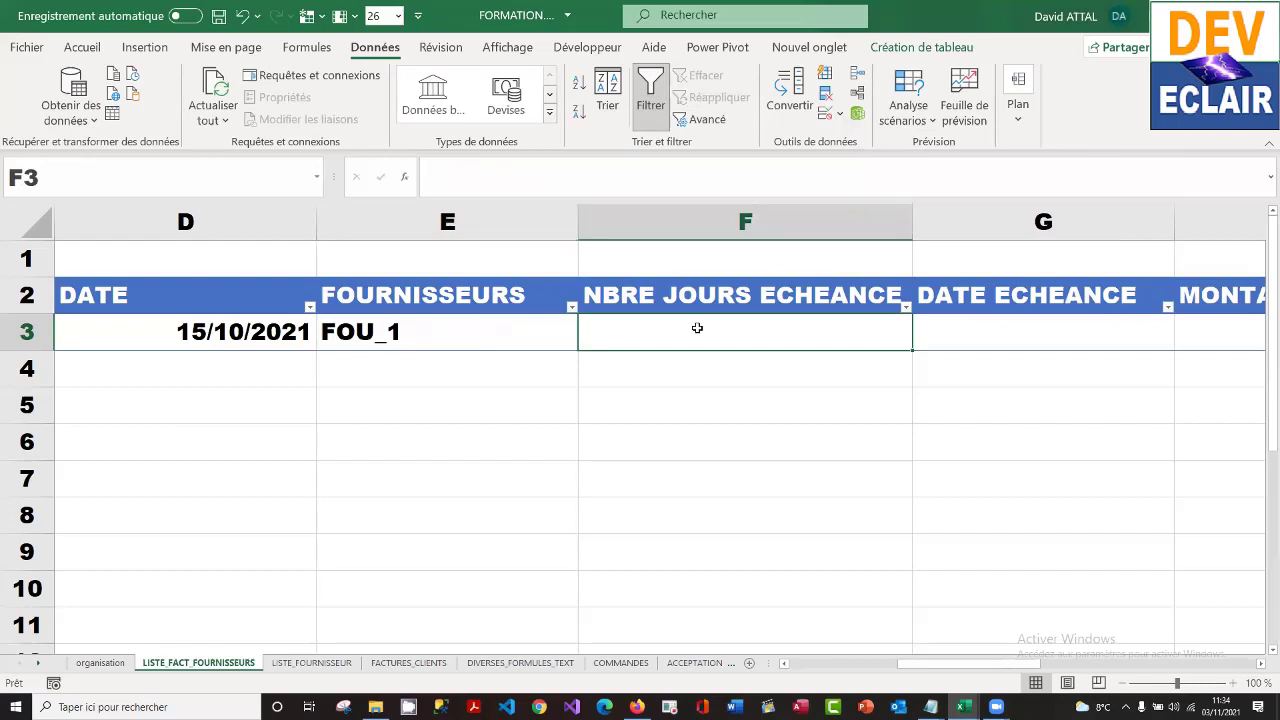
- Examine the supplier table's columns on LISTE_FOURNISSEUR, from NOM to NBRE JOURS ECHEANCE, to locate the payment term
left_click(312, 663)
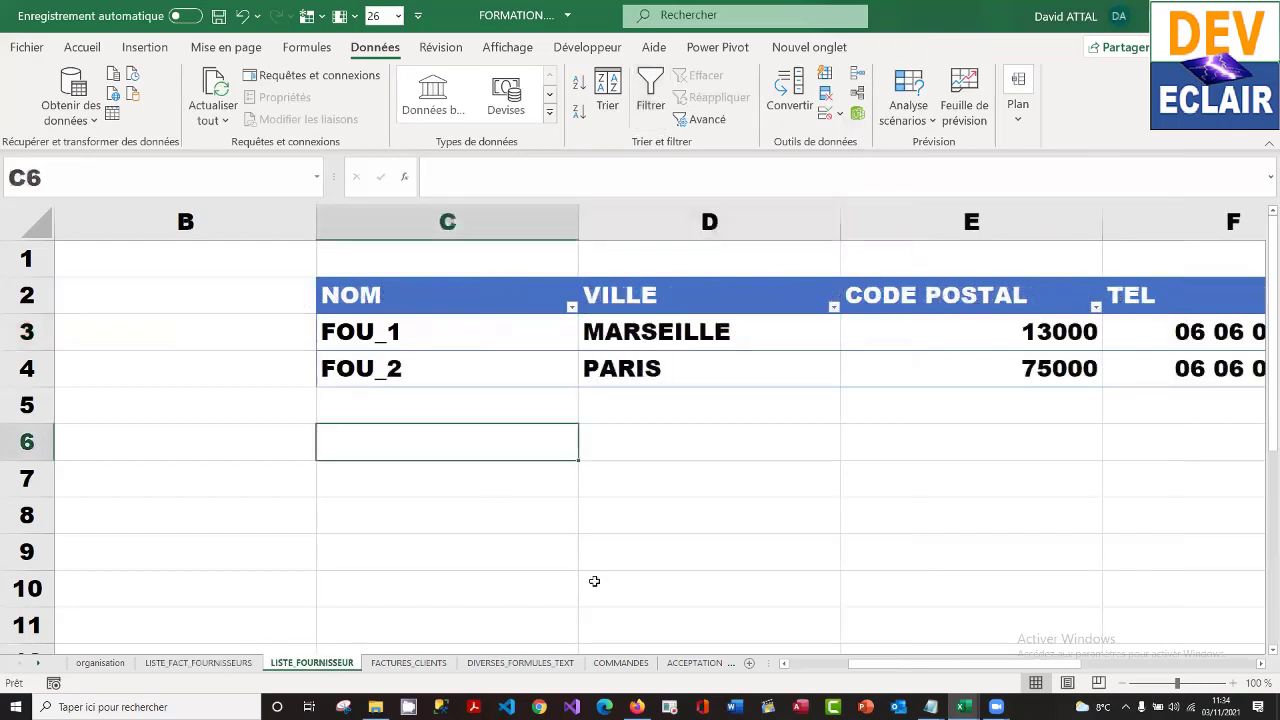
left_click(782, 457)
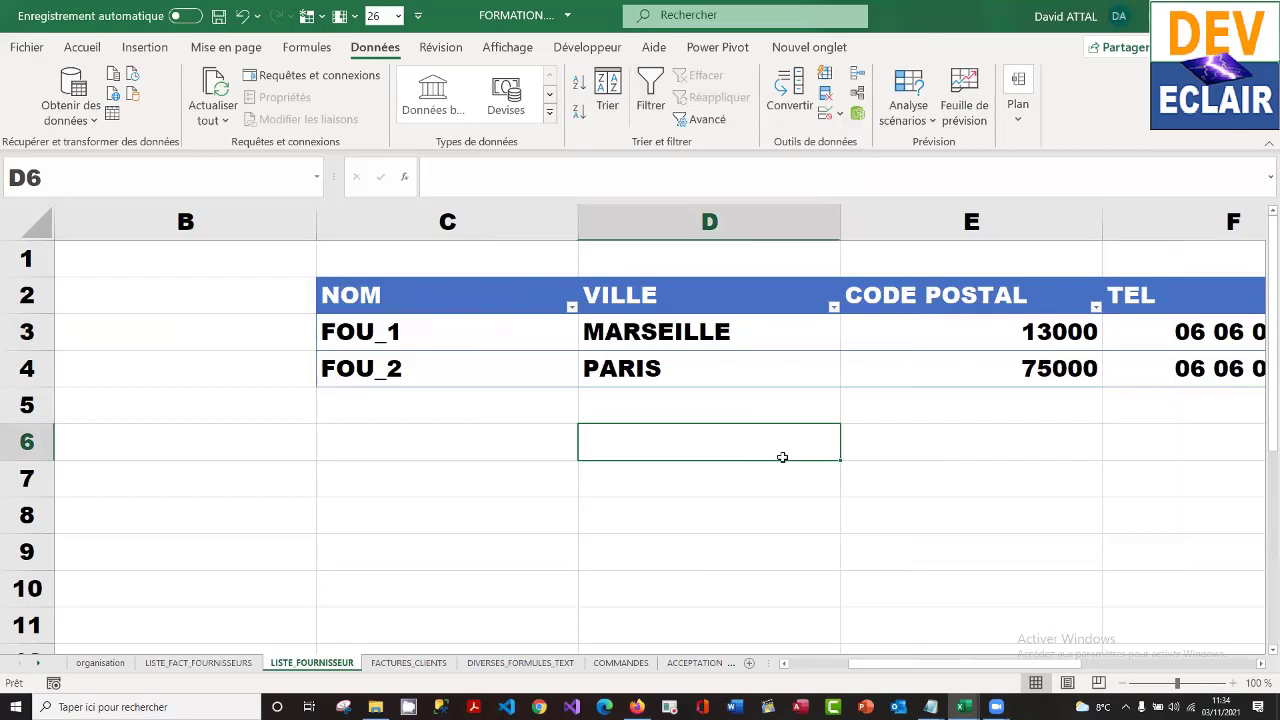
key("Right")
key("Right")
key("Right")
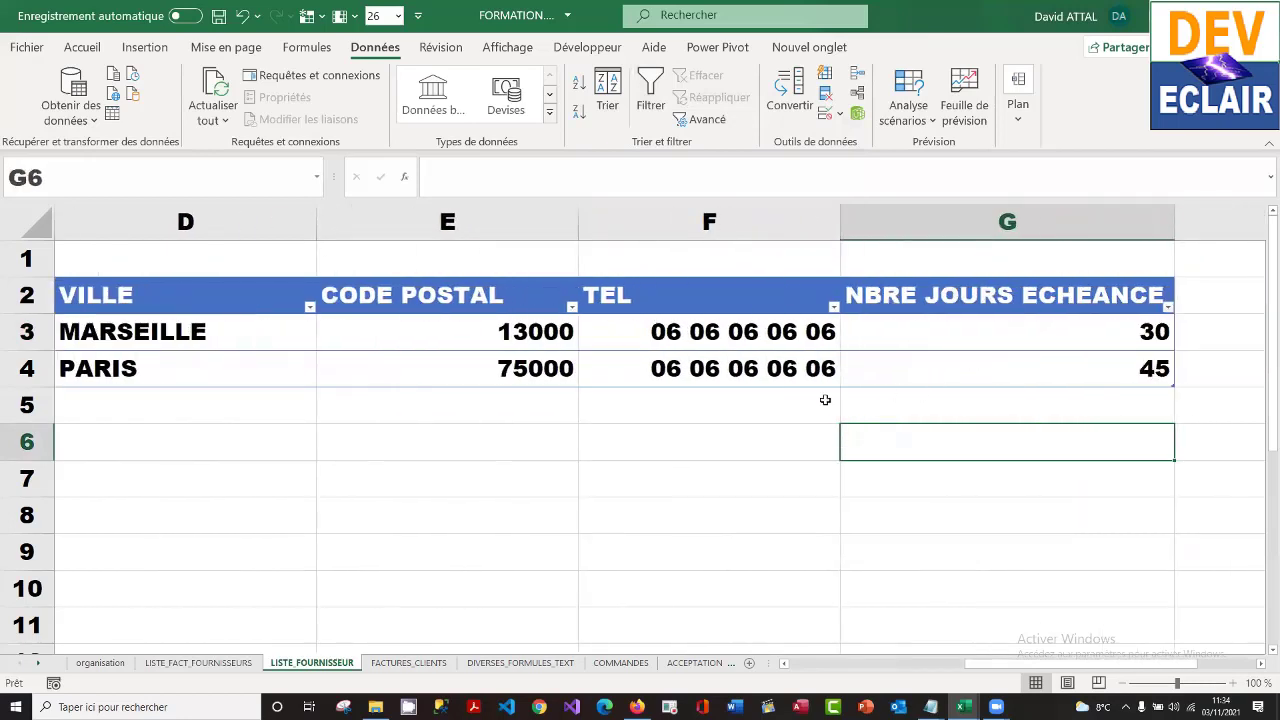
key("Left")
key("Left")
key("Left")
key("Left")
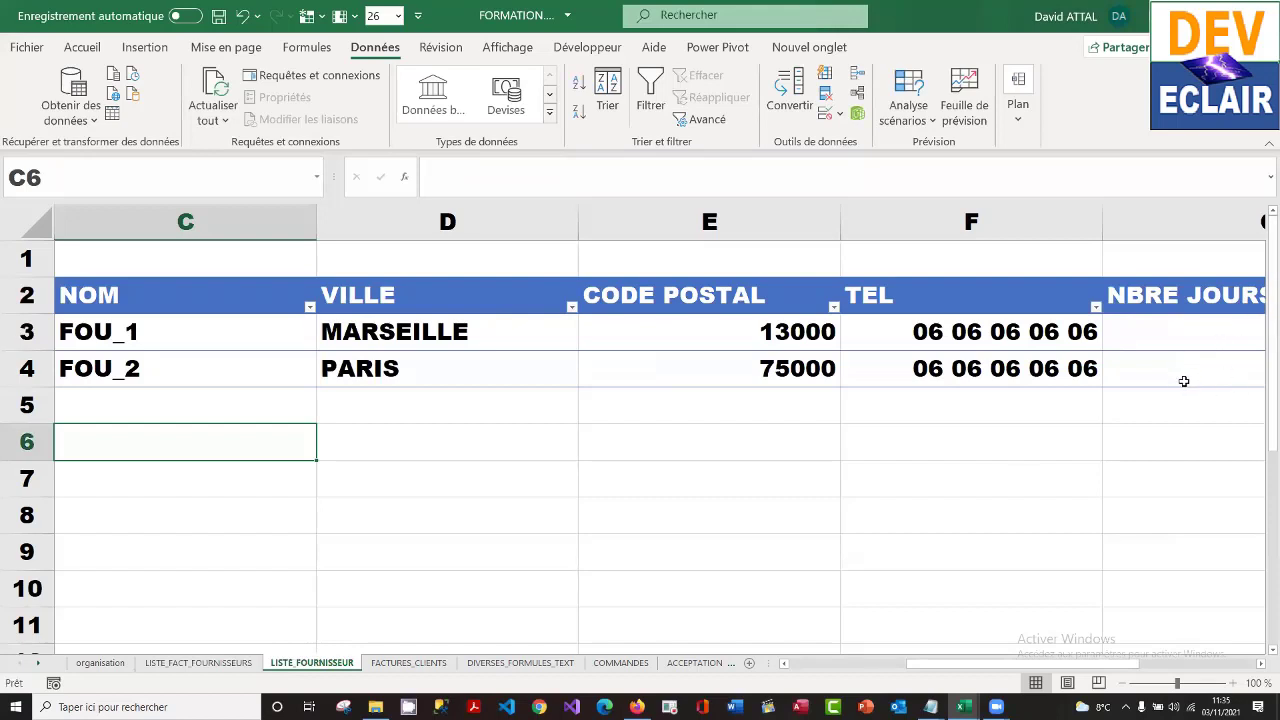
left_click(226, 668)
type("+")
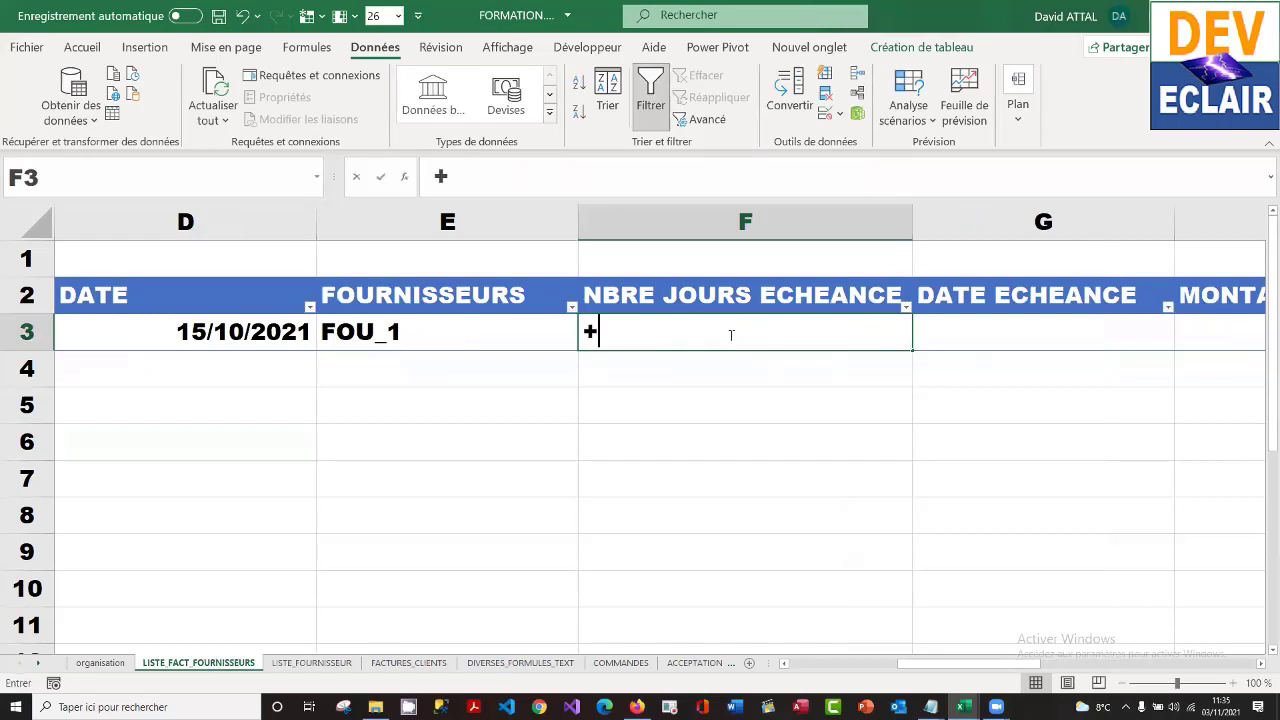
key("BackSpace")
type("=RECH")
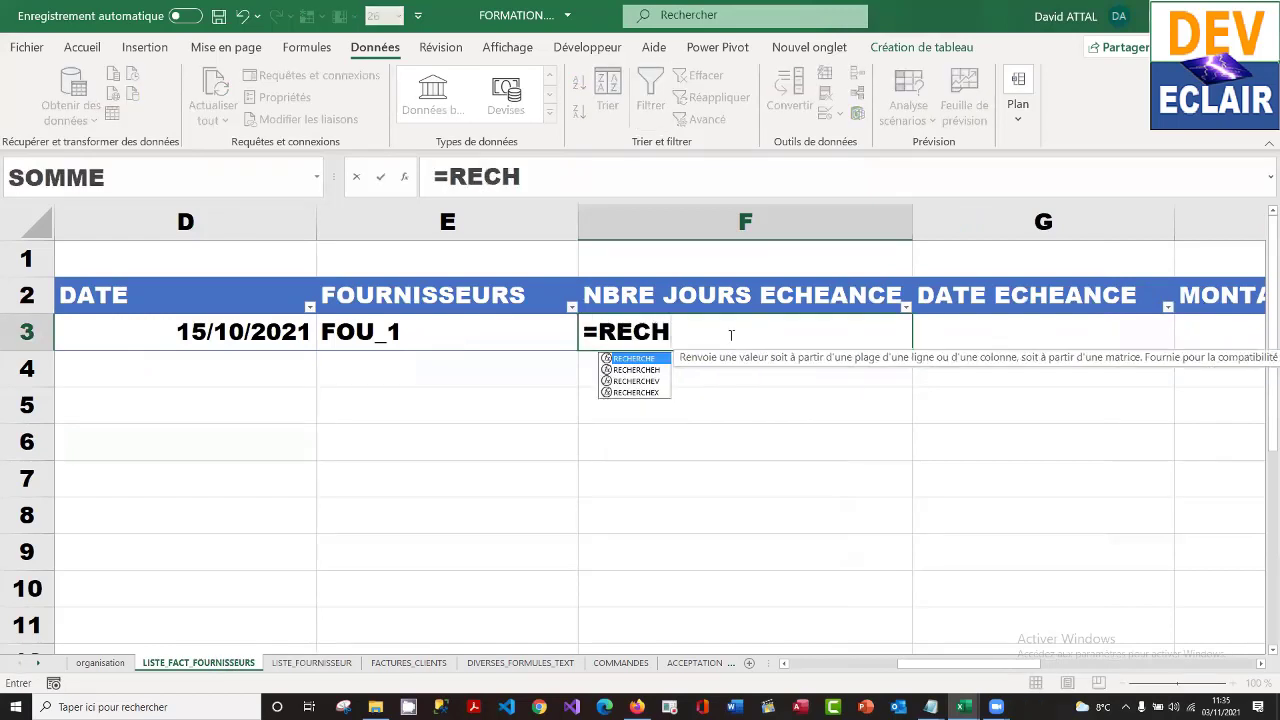
double_click(650, 381)
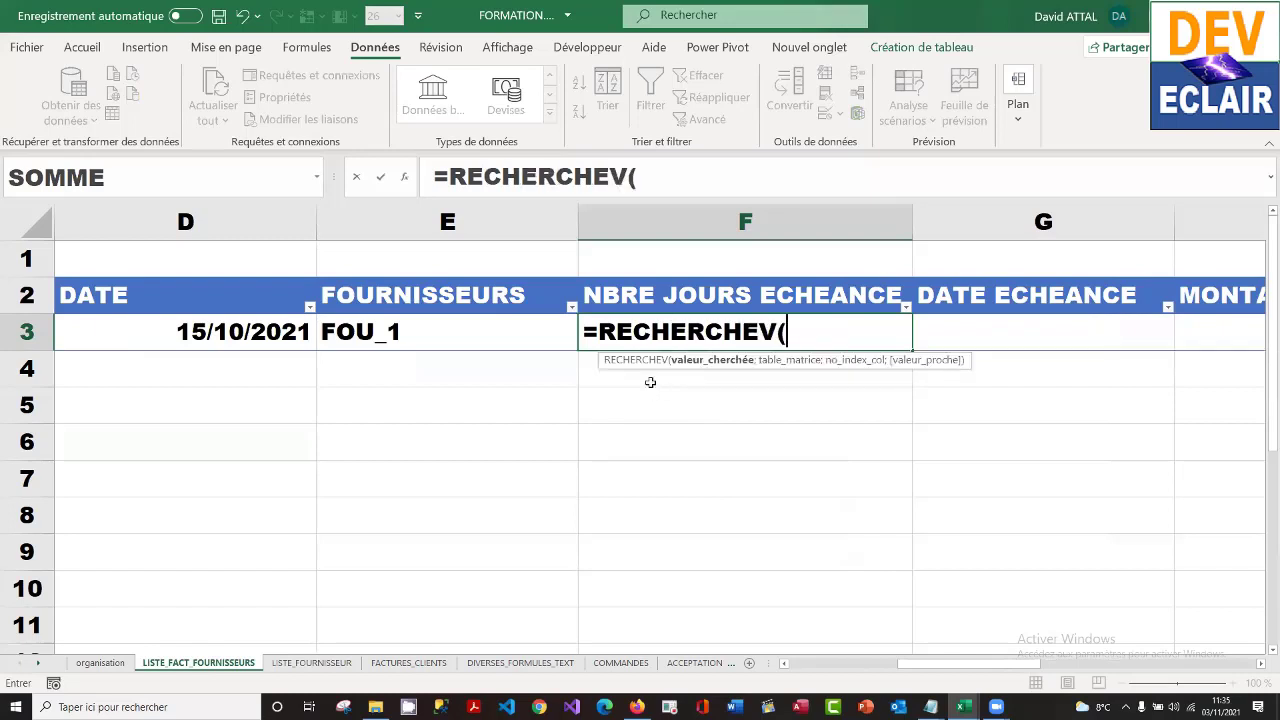
left_click(441, 326)
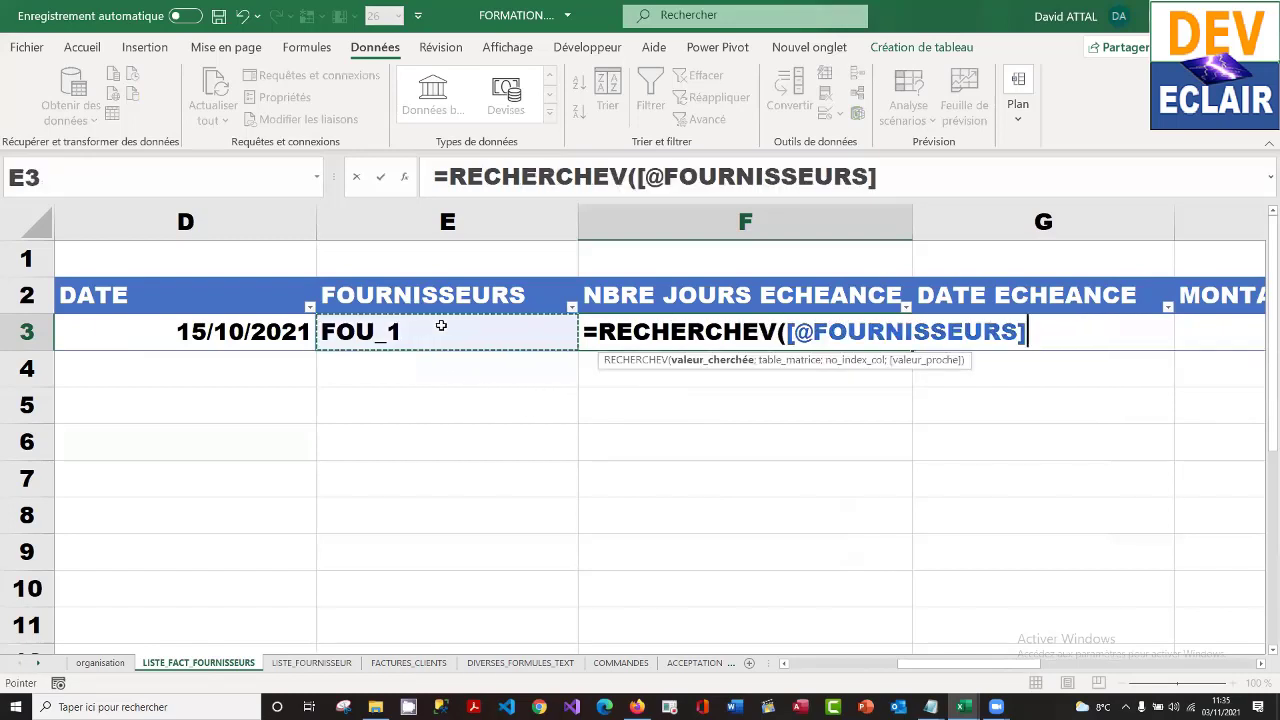
type(".")
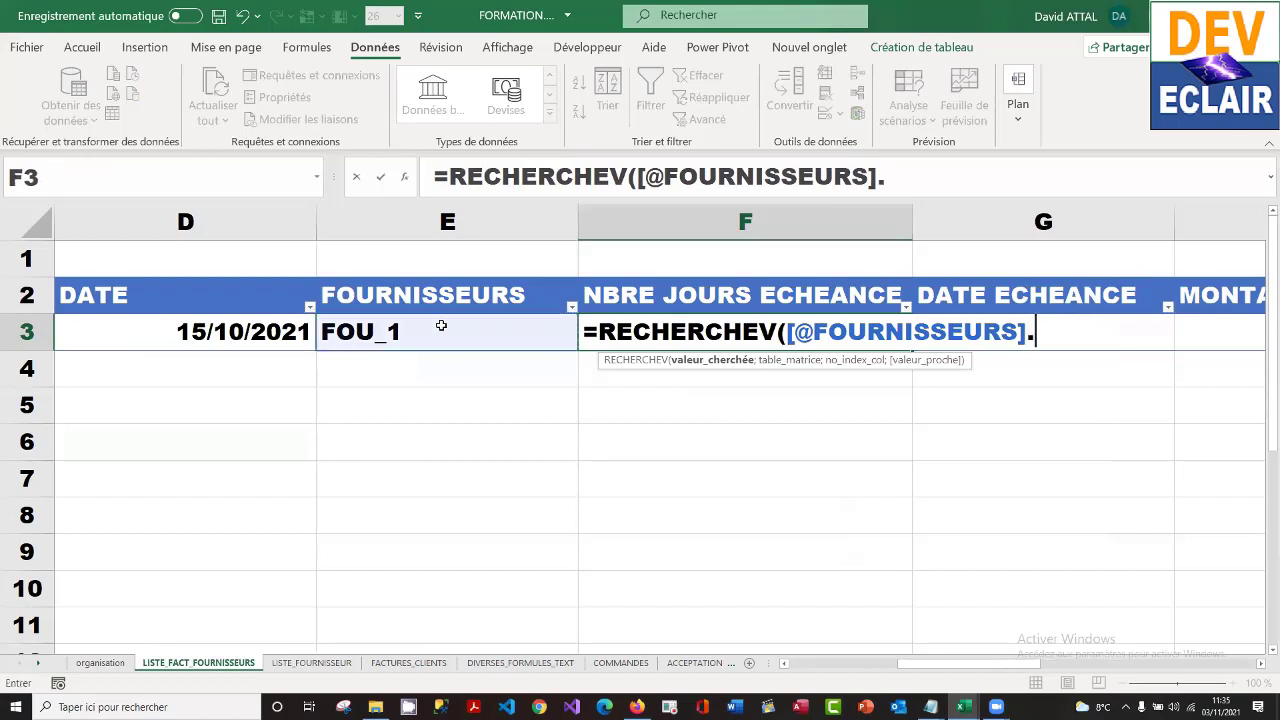
key("BackSpace")
type(";")
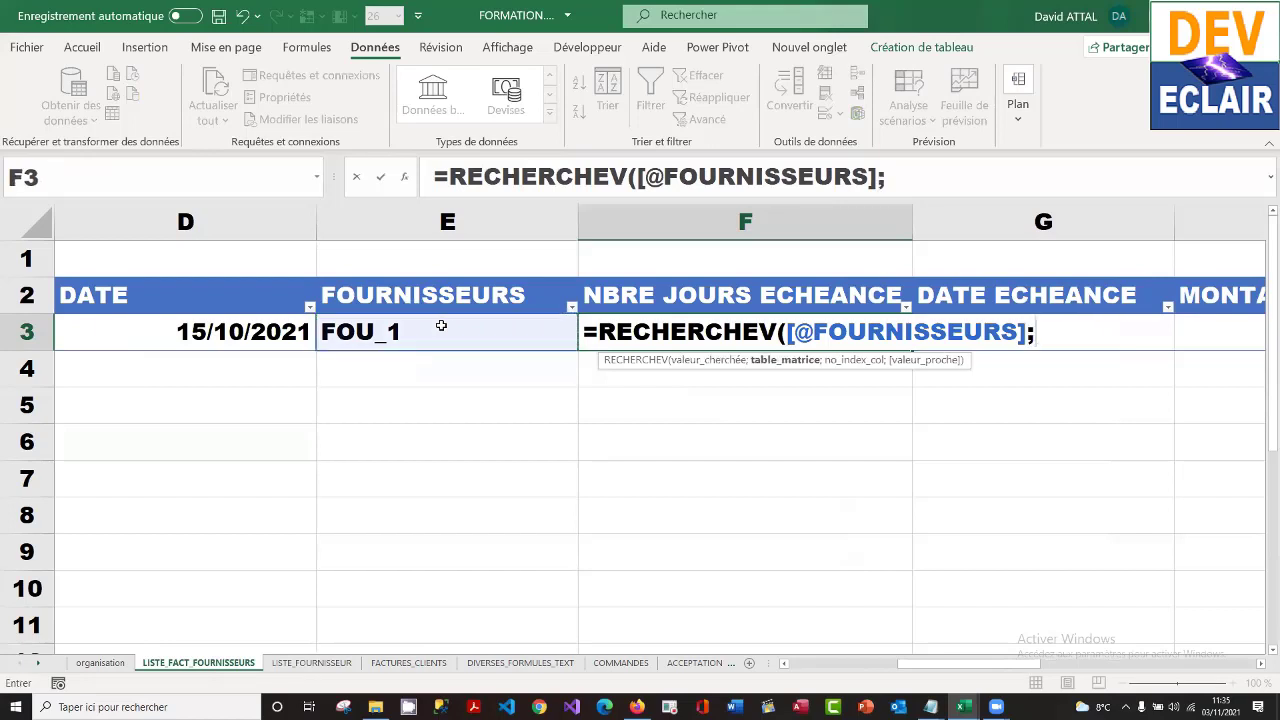
- Complete the RECHERCHEV formula with the supplier table Tableau15 as the table array, column 5 and FAUX for an exact match
left_click(309, 667)
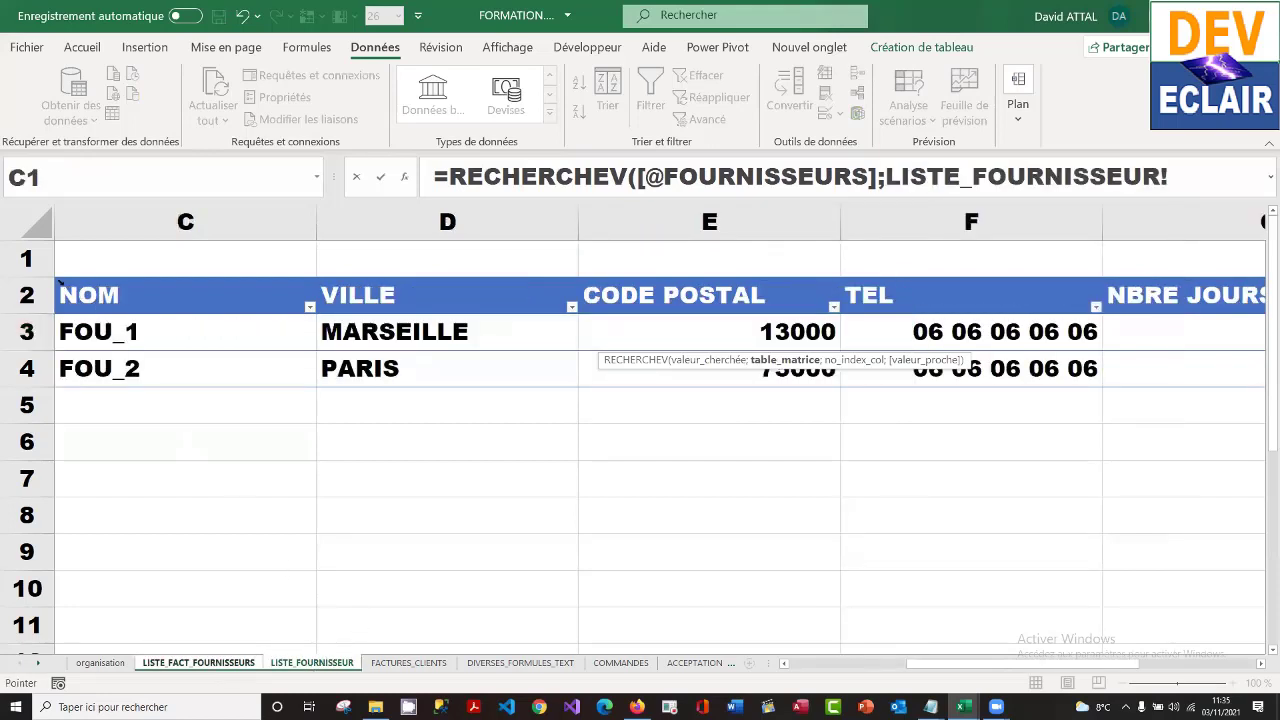
left_click(62, 287)
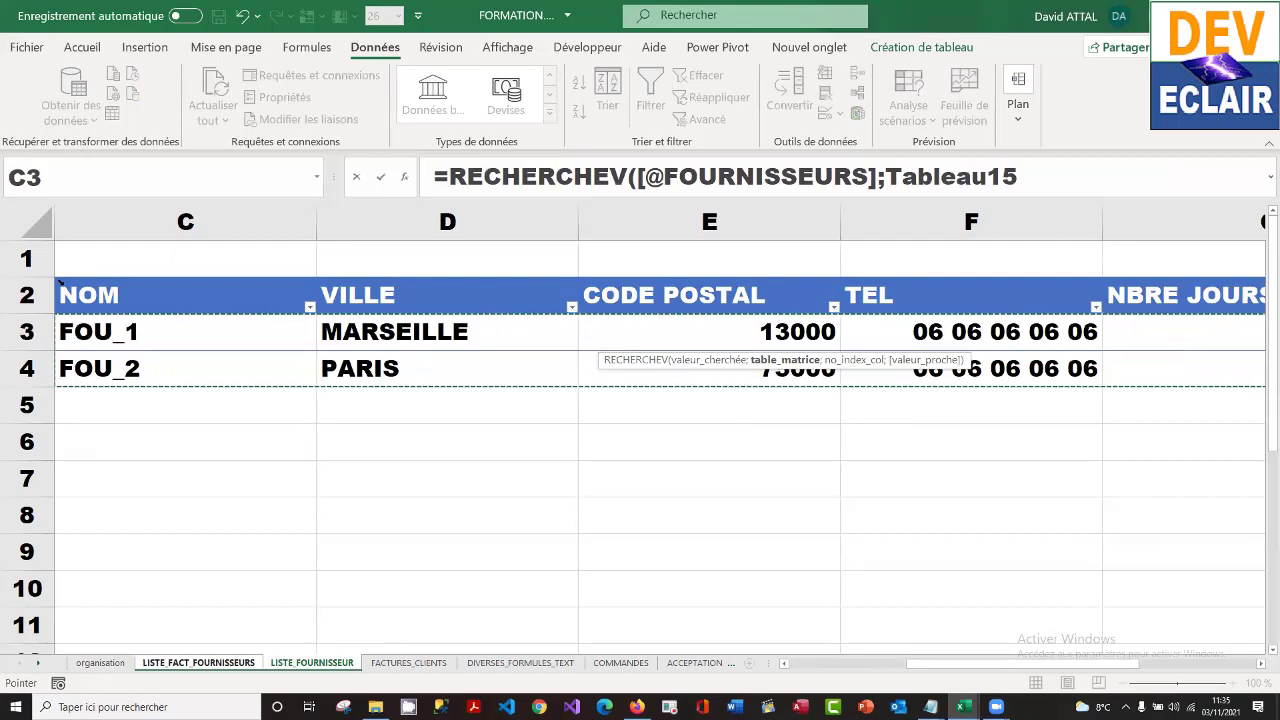
left_click(1042, 188)
type(";")
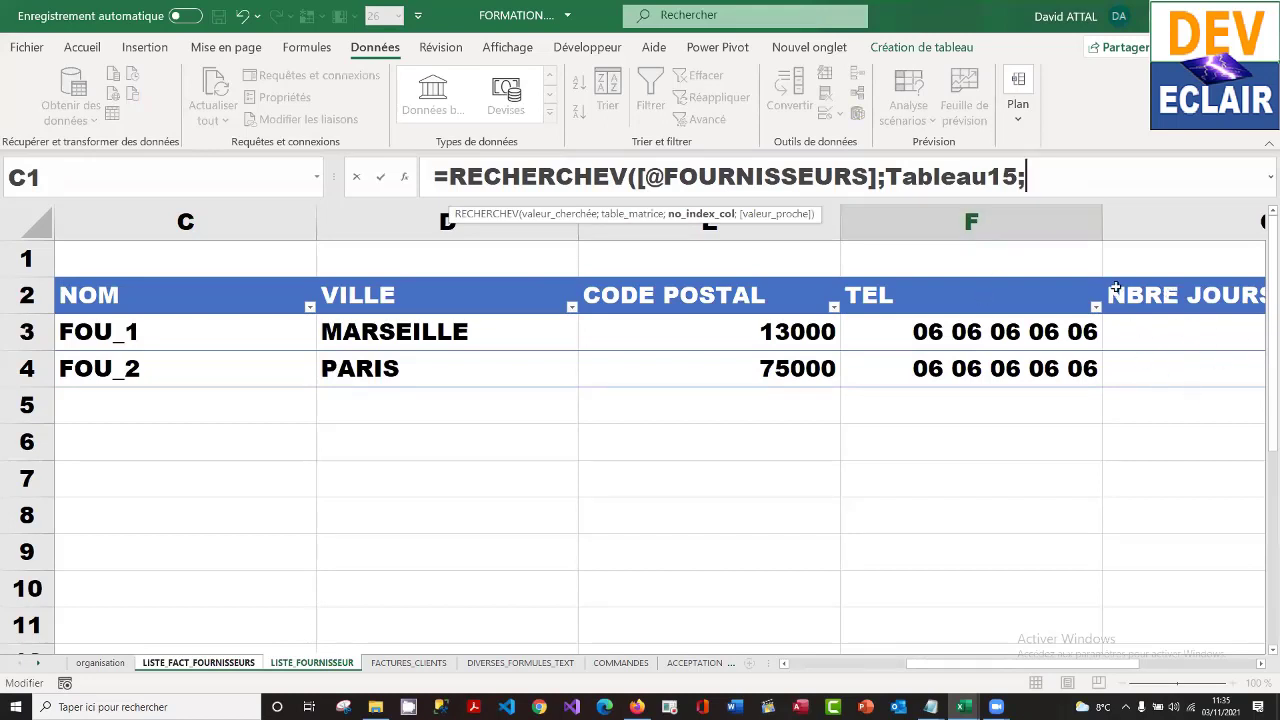
type("5;")
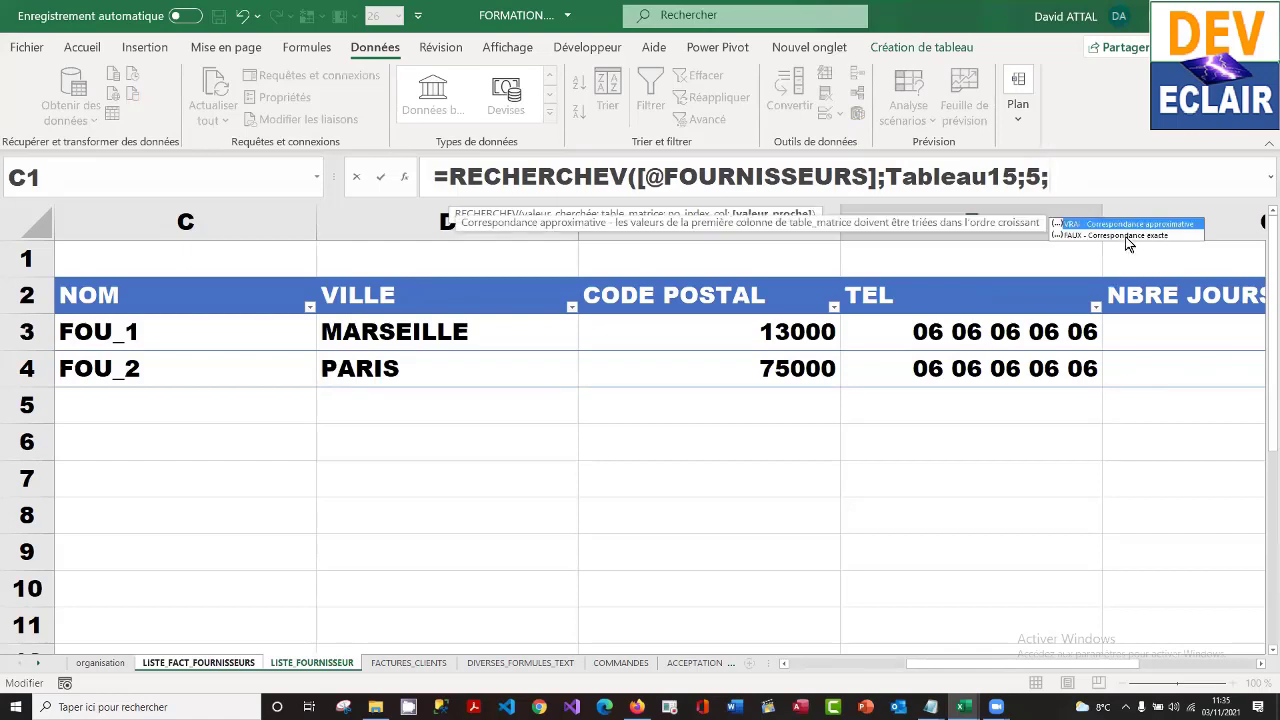
double_click(1125, 235)
type(")")
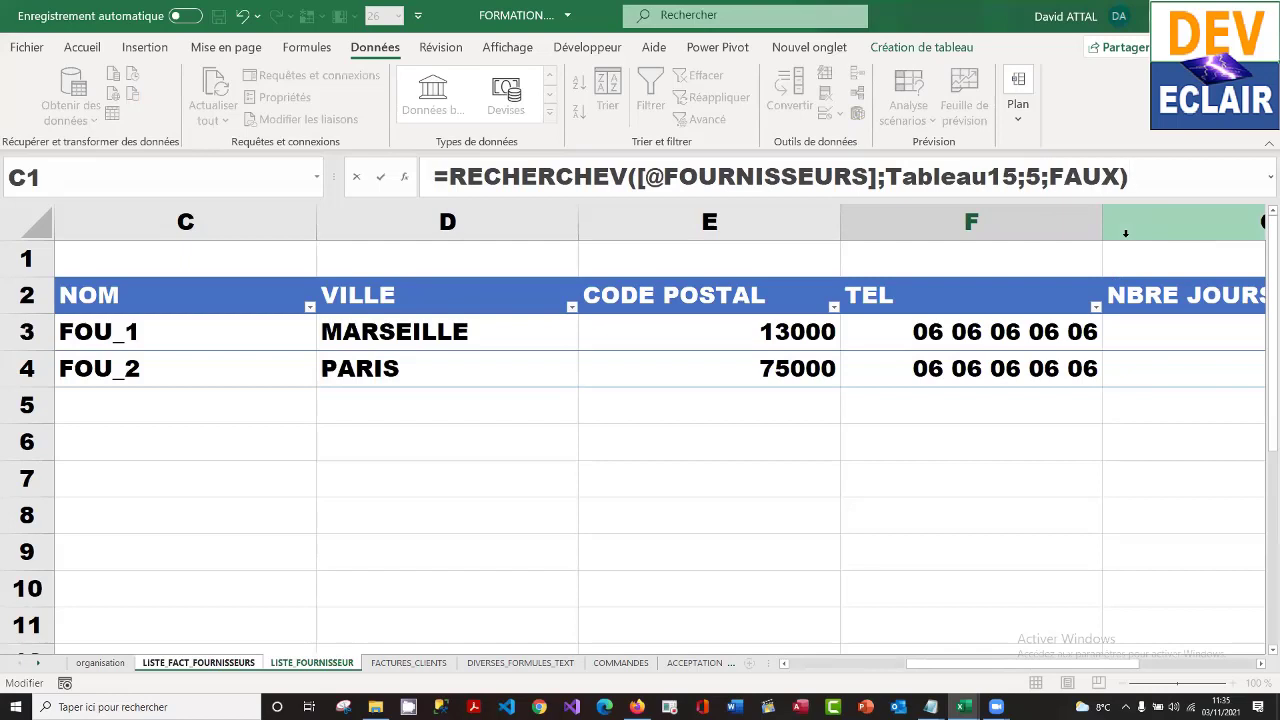
key("Return")
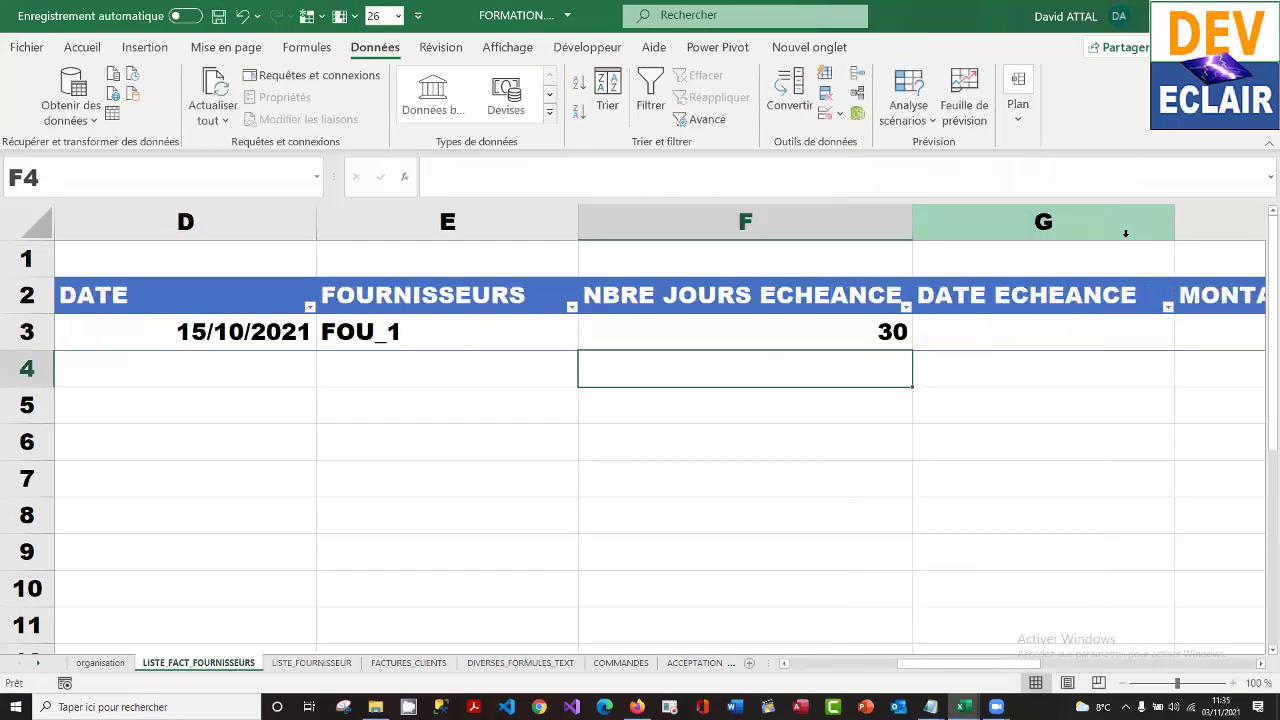
- Change the supplier in E3 to FOU_2 from its dropdown list and select the DATE ECHEANCE cell G3
left_click(500, 334)
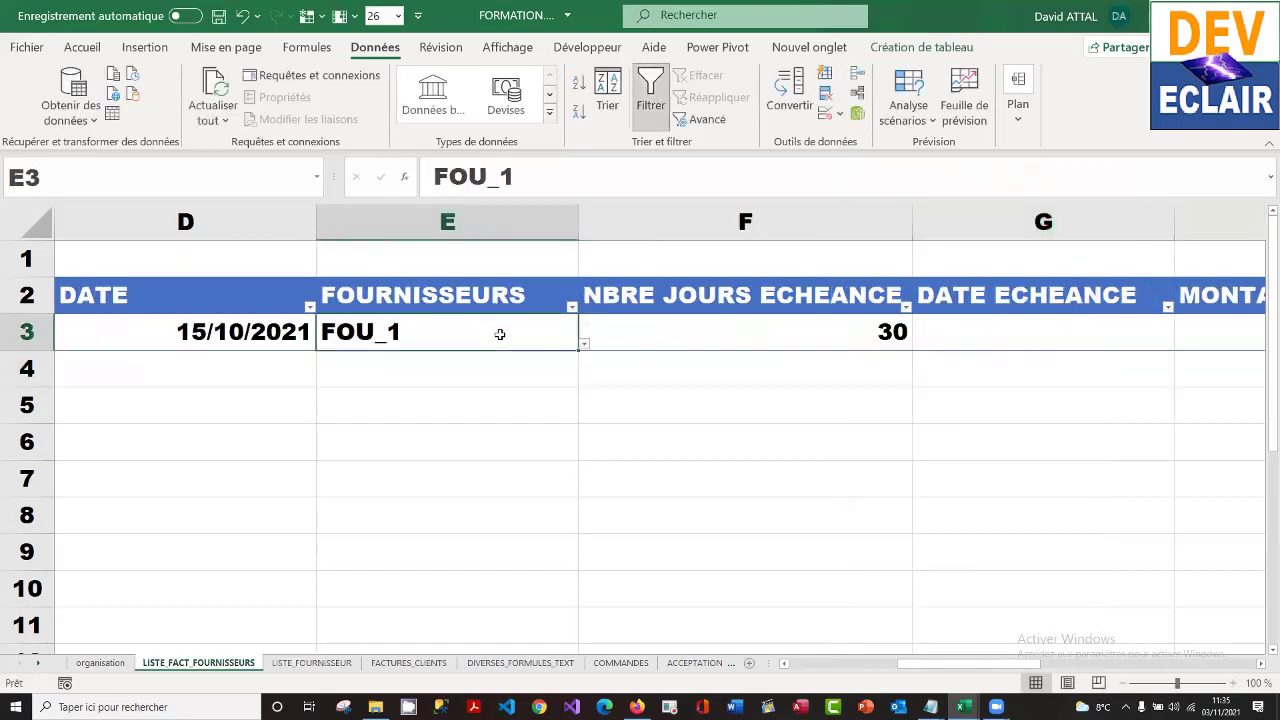
left_click(584, 345)
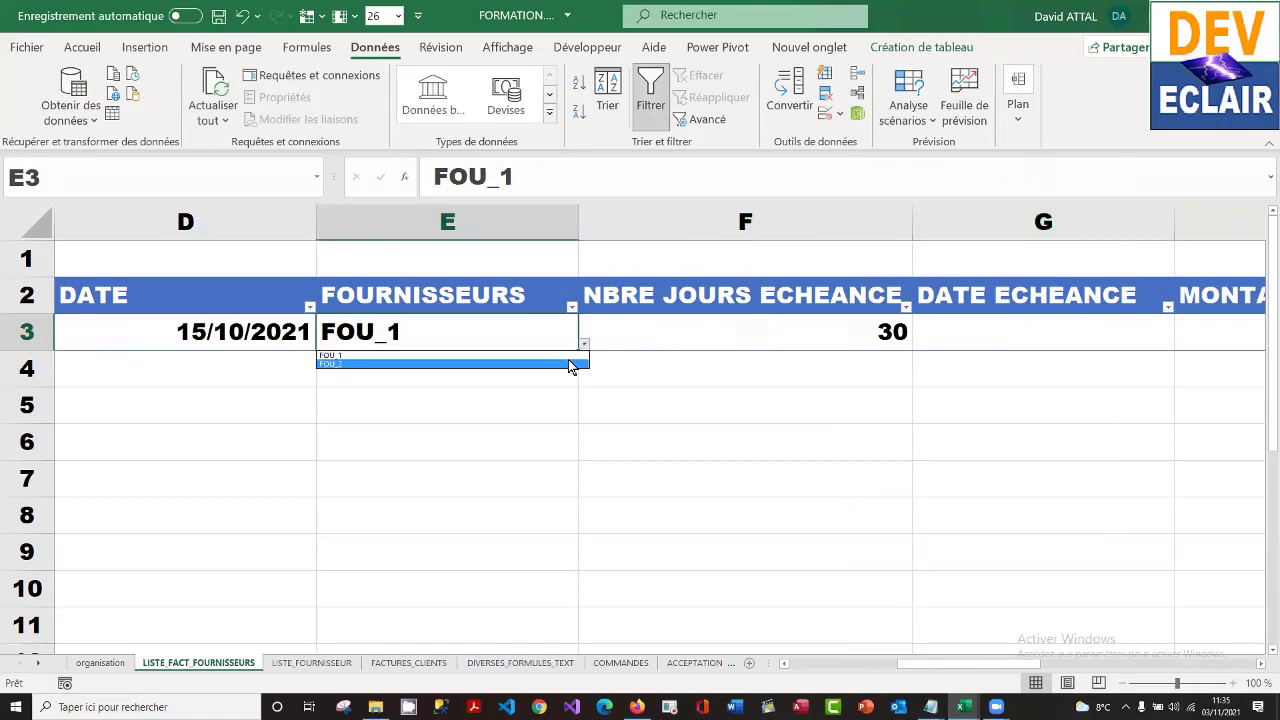
left_click(568, 362)
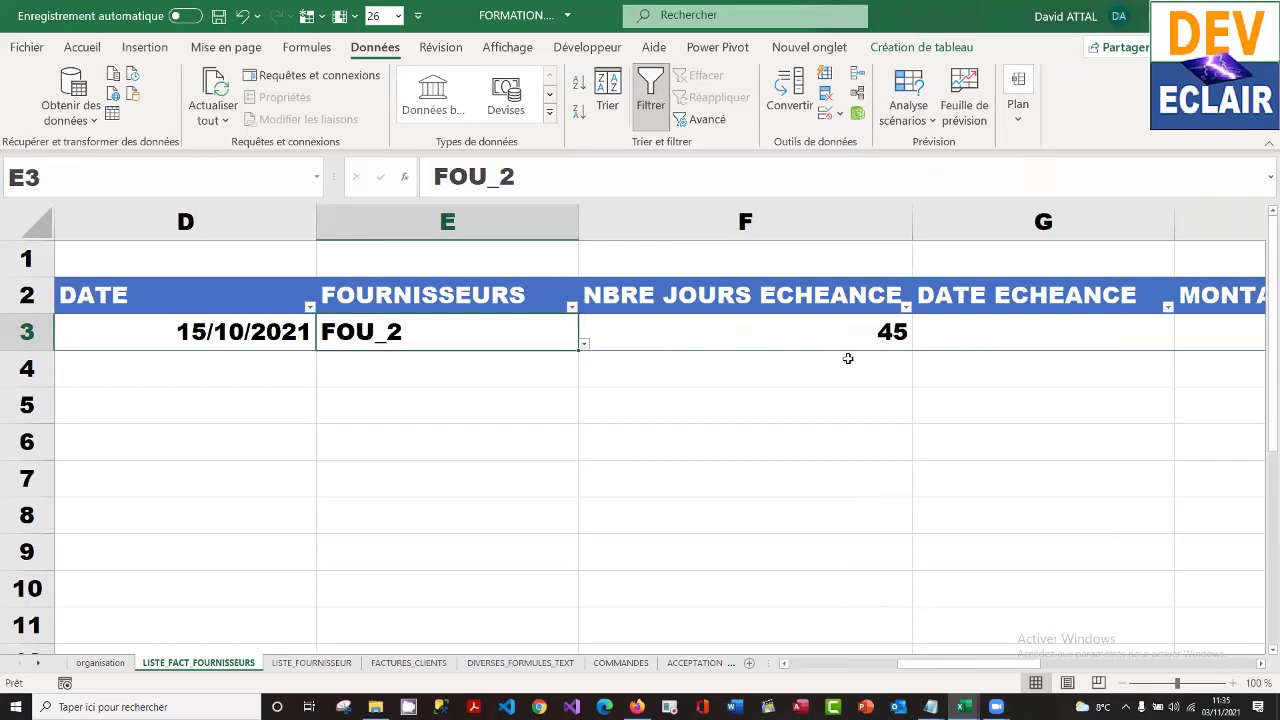
left_click(1012, 332)
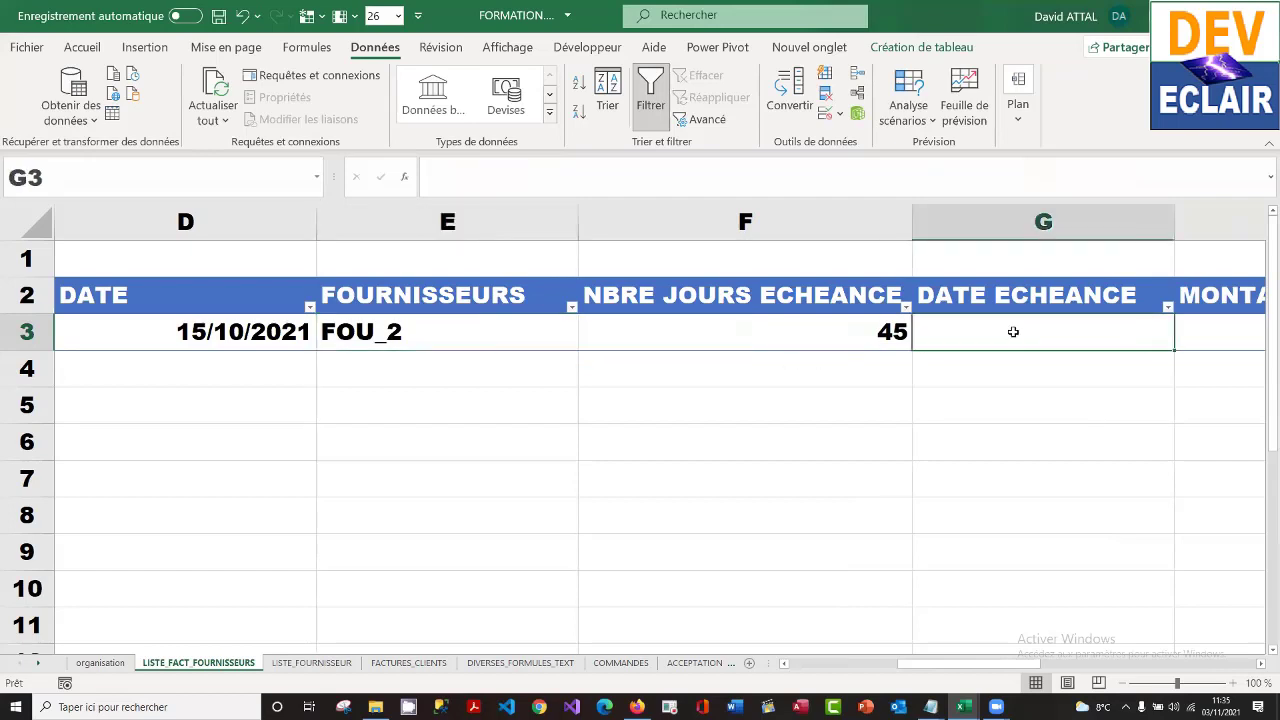
left_click(240, 336)
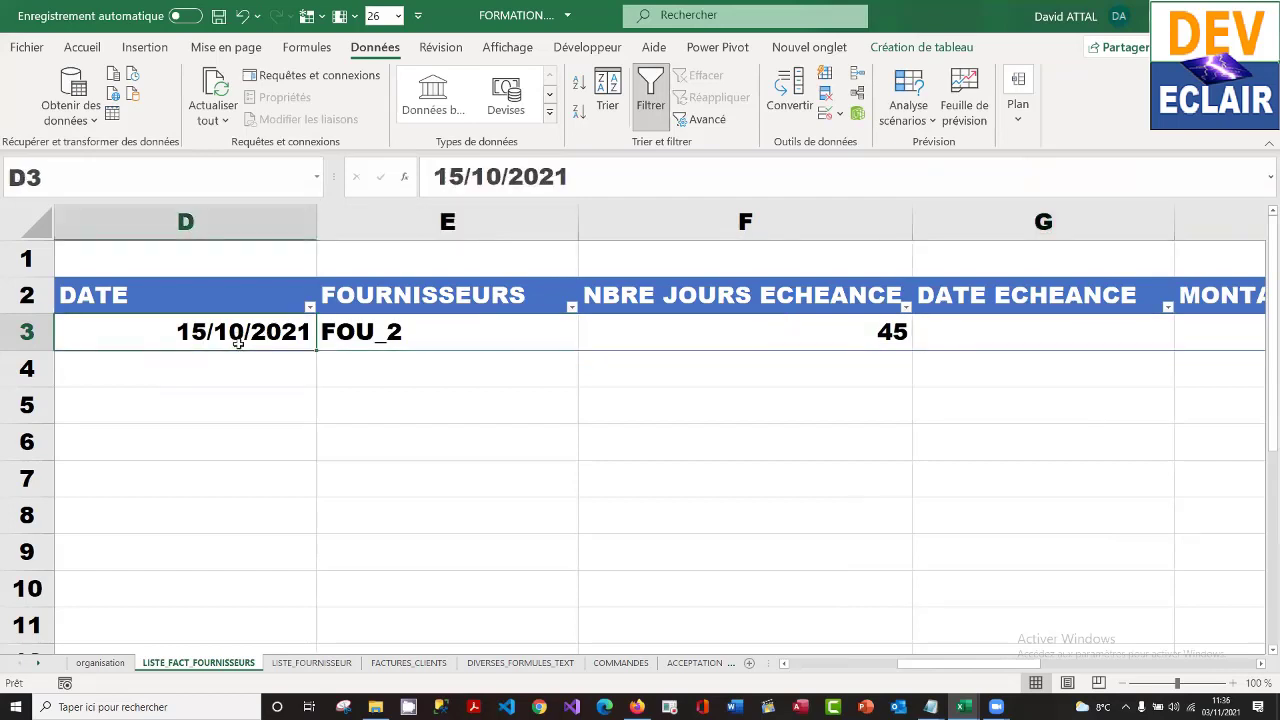
left_click(817, 330)
left_click(1036, 324)
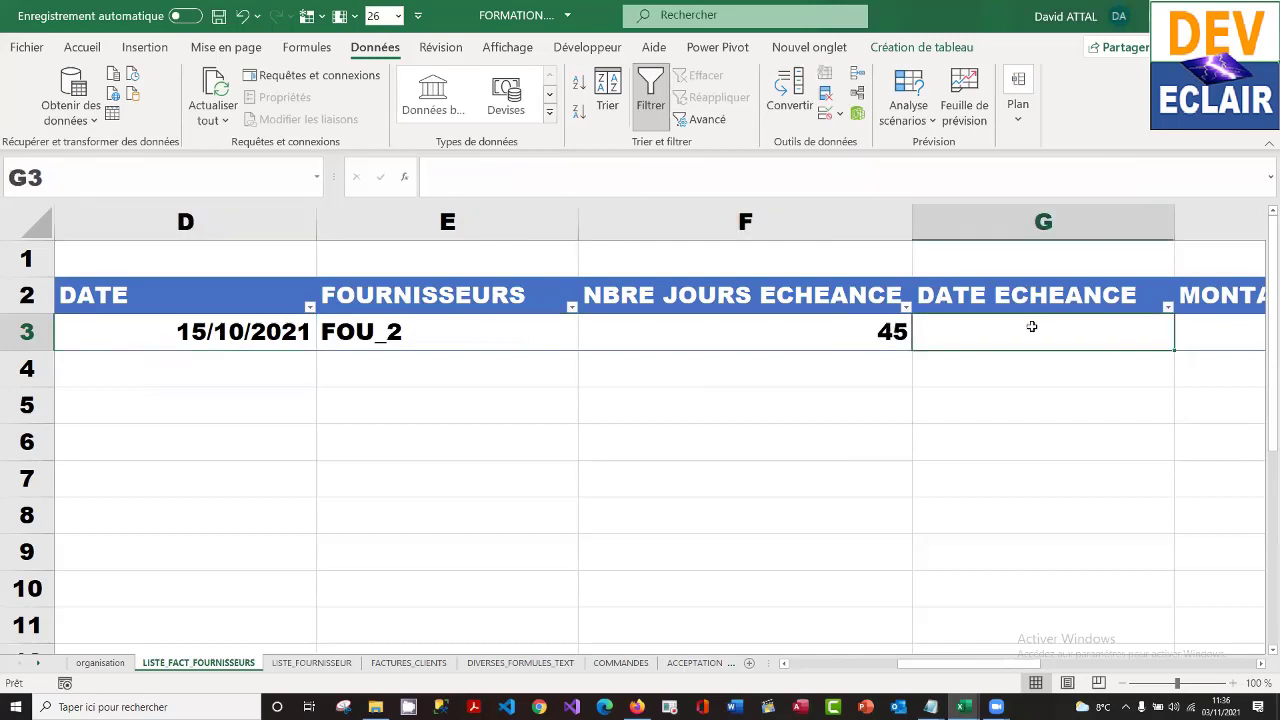
type("=")
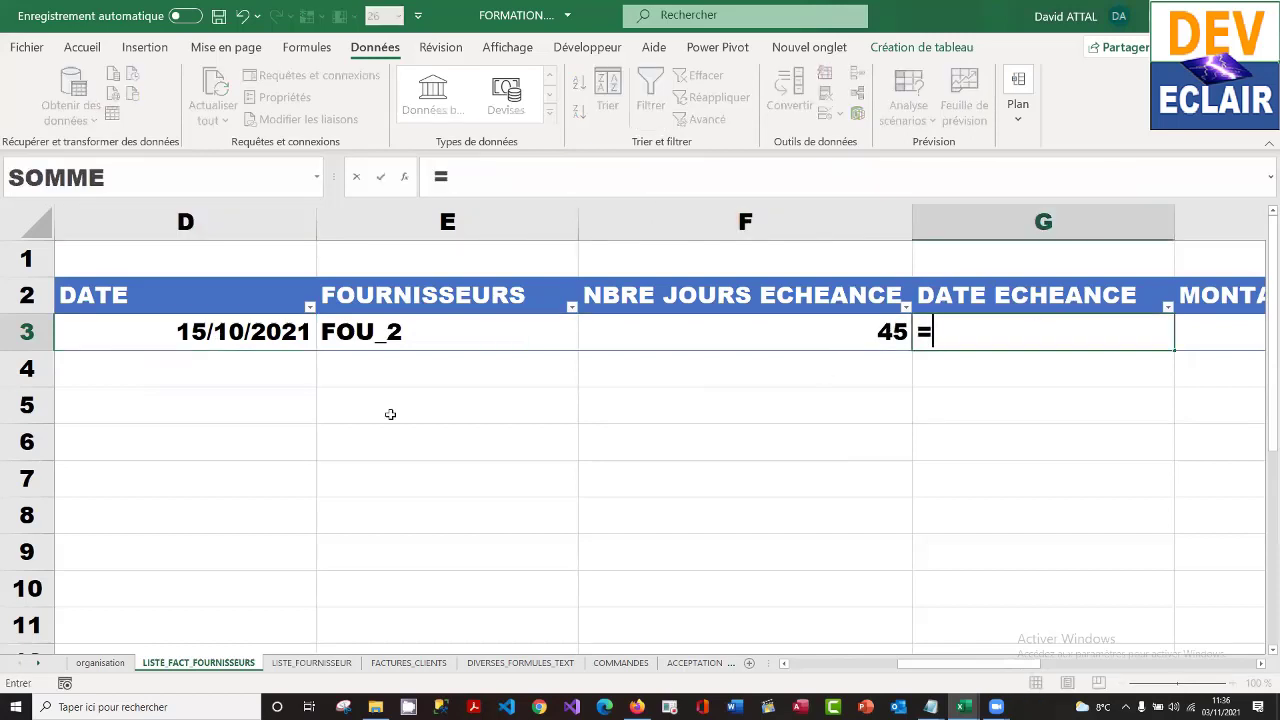
left_click(261, 330)
type("+[@[NBRE JOURS ECHEANCE")
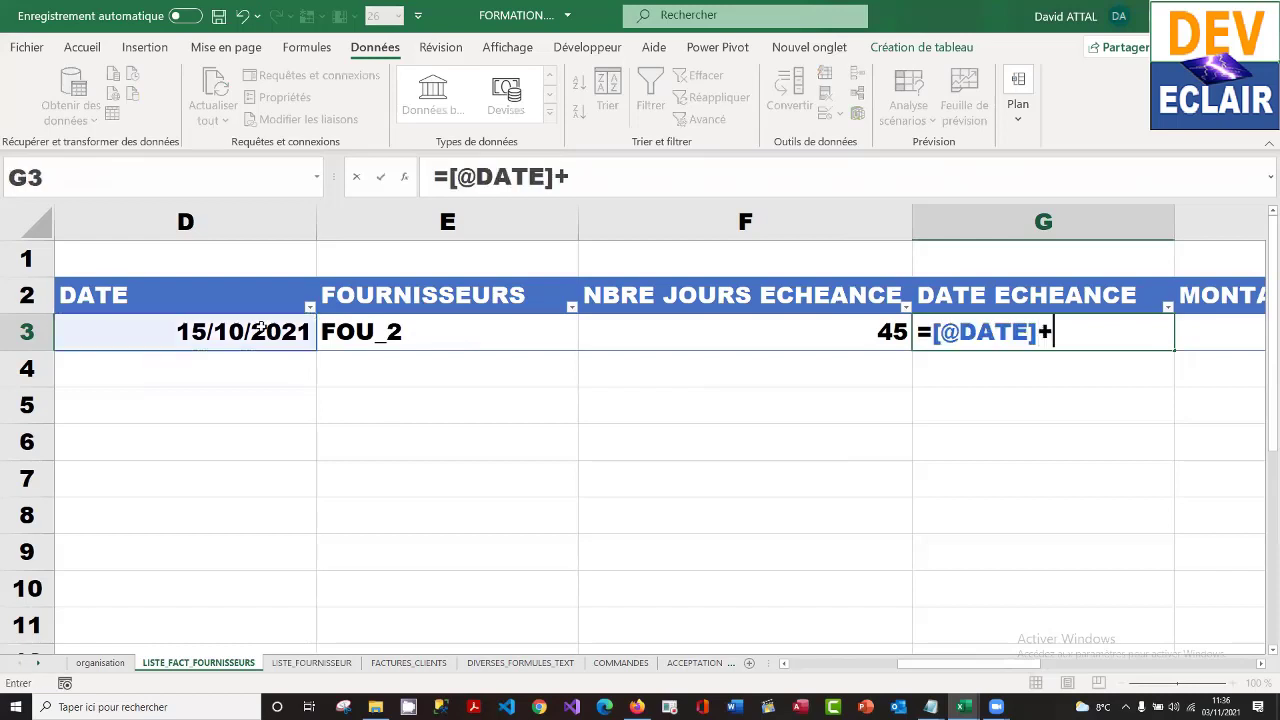
left_click(697, 337)
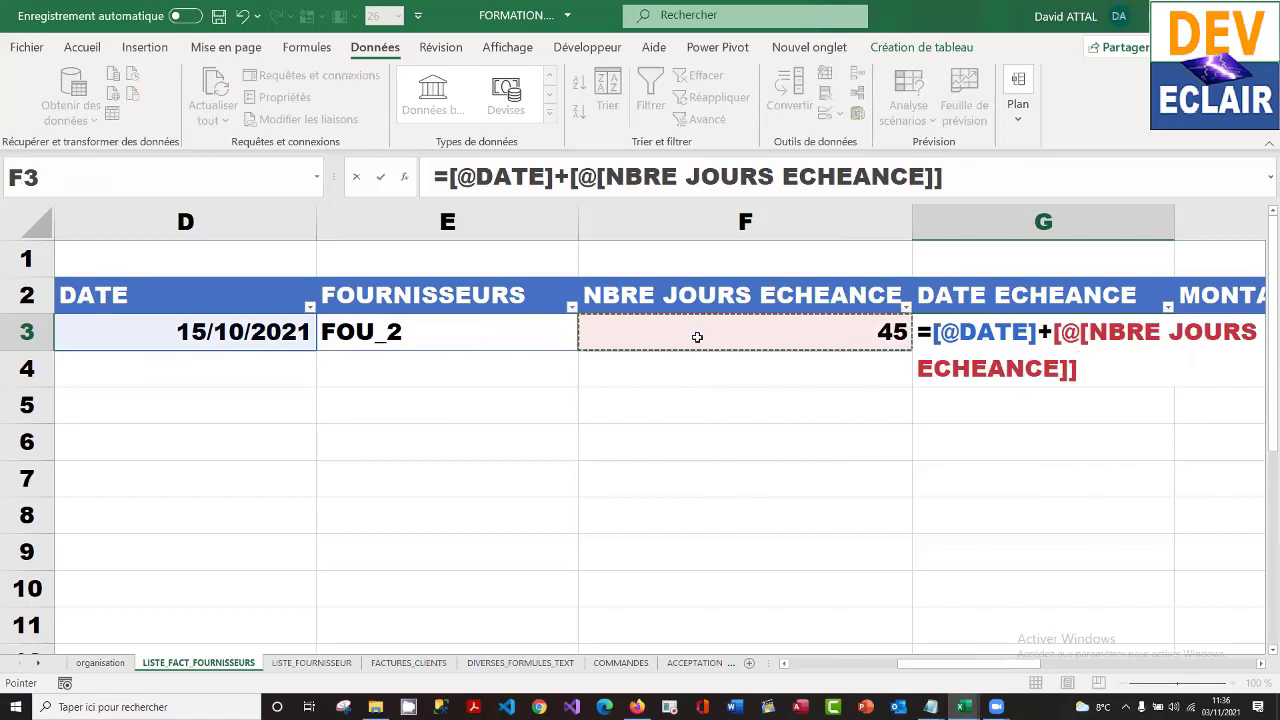
key("Return")
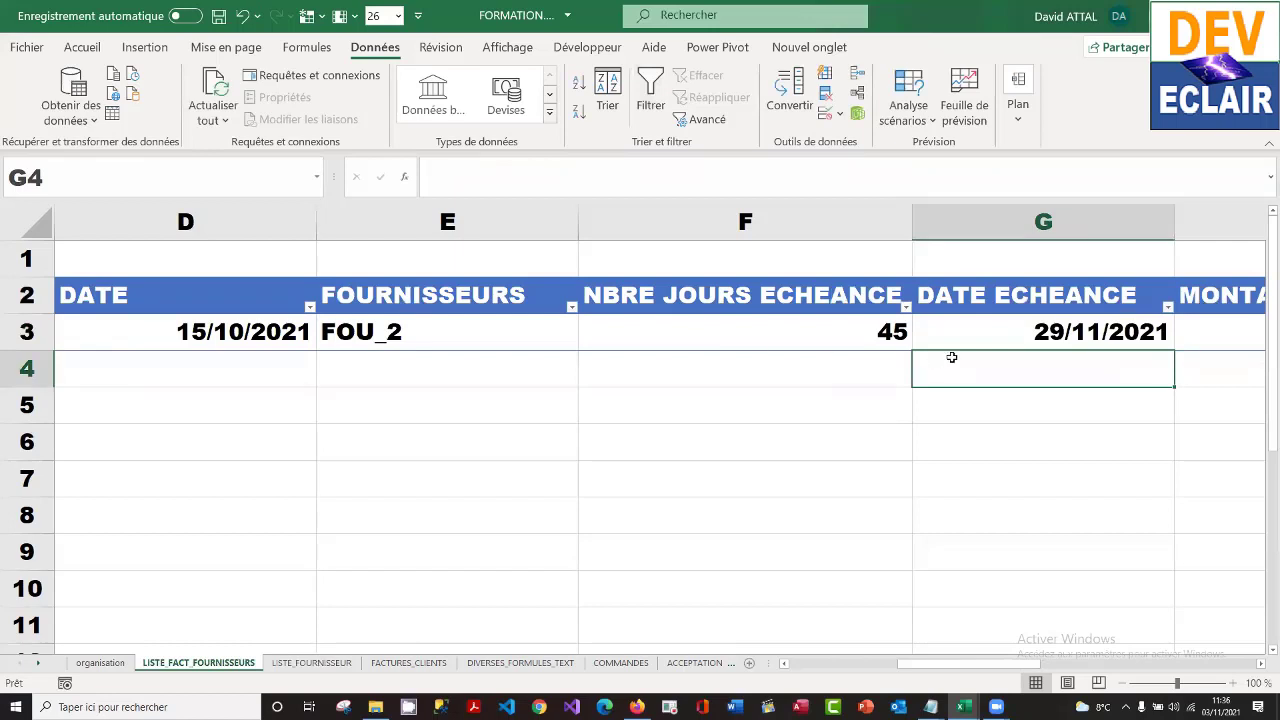
- Enter 2000 as the MONTANT HT in H3
left_click(1015, 338)
key("Right")
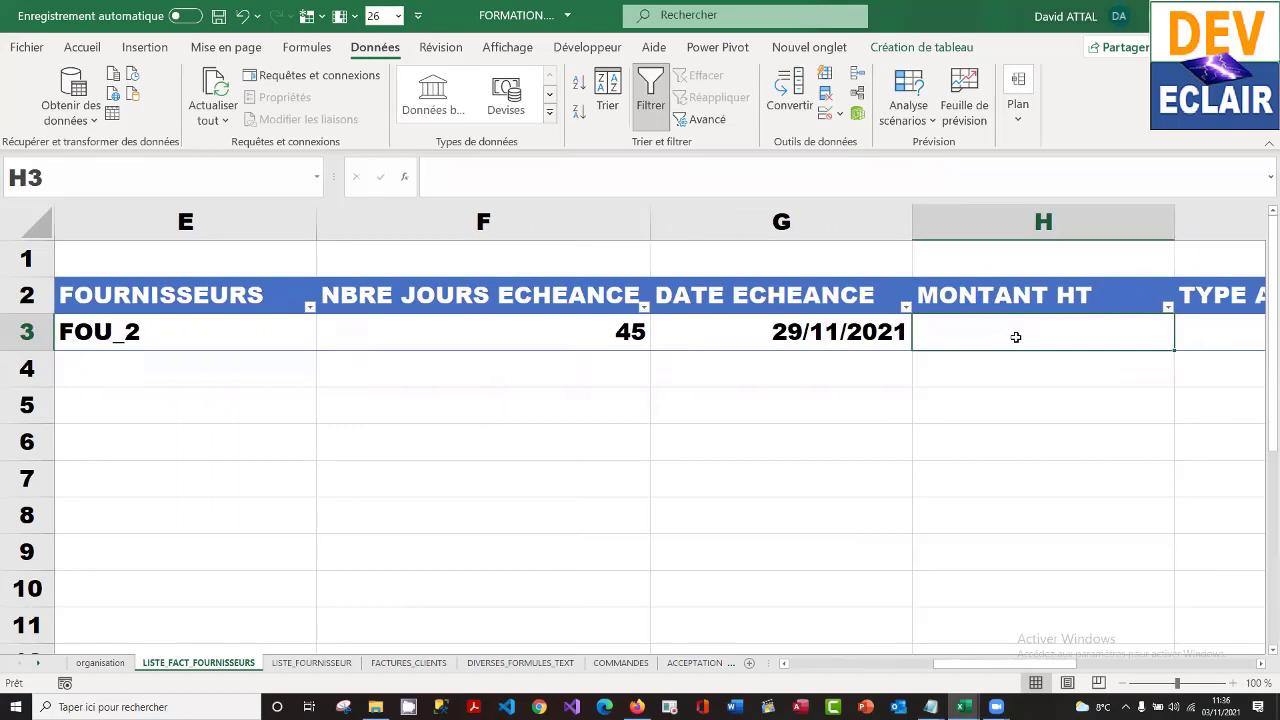
type("2000")
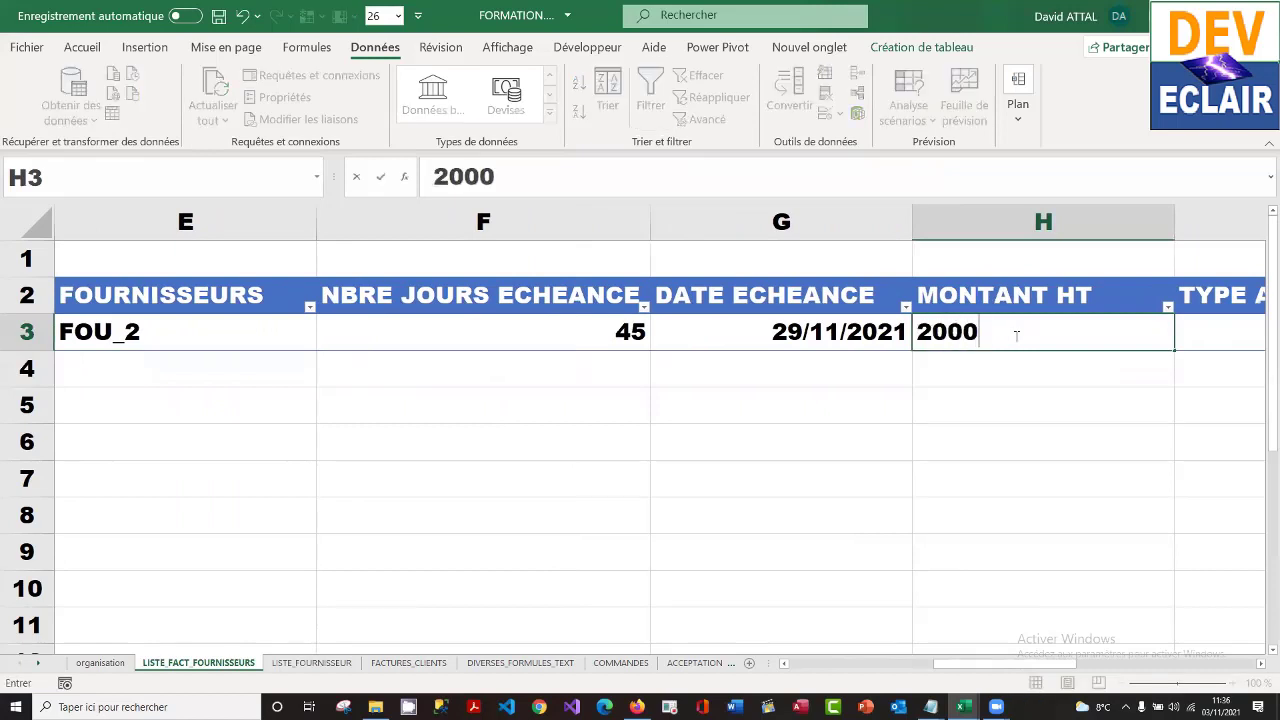
key("Return")
- Format the MONTANT HT cell H3 as Monétaire with 2 decimals and the € symbol
left_click(1040, 335)
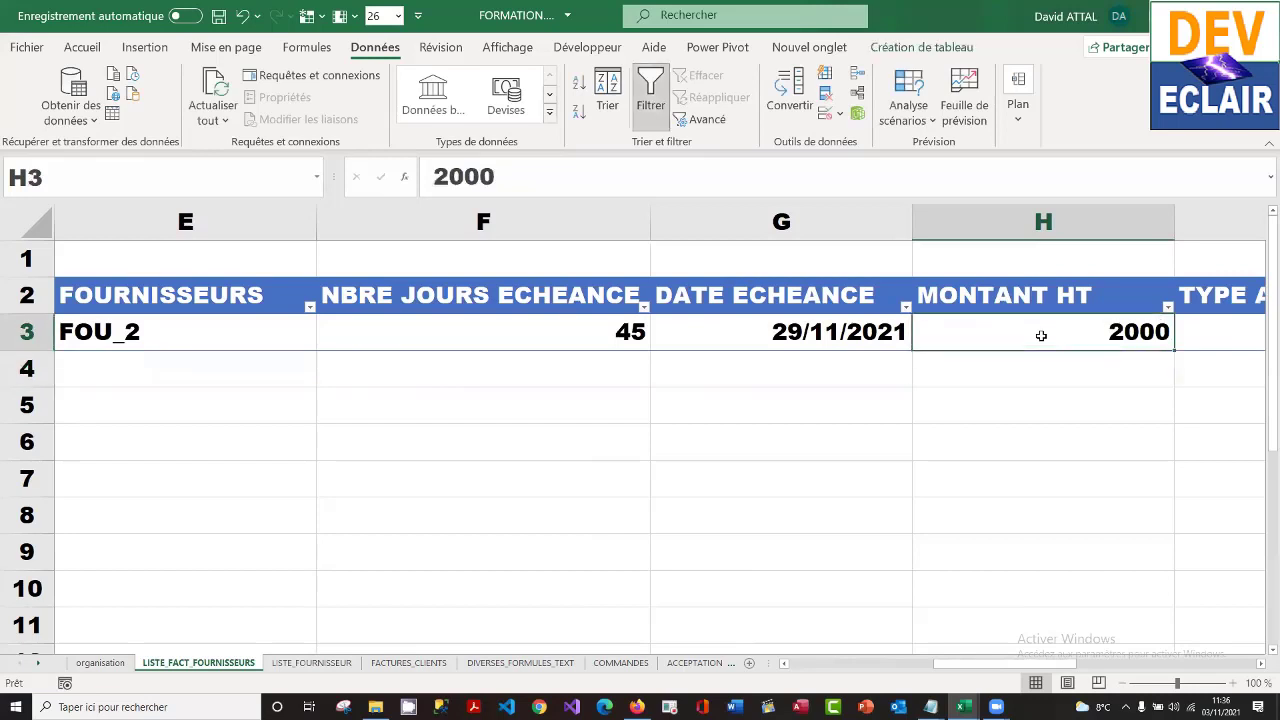
right_click(1040, 335)
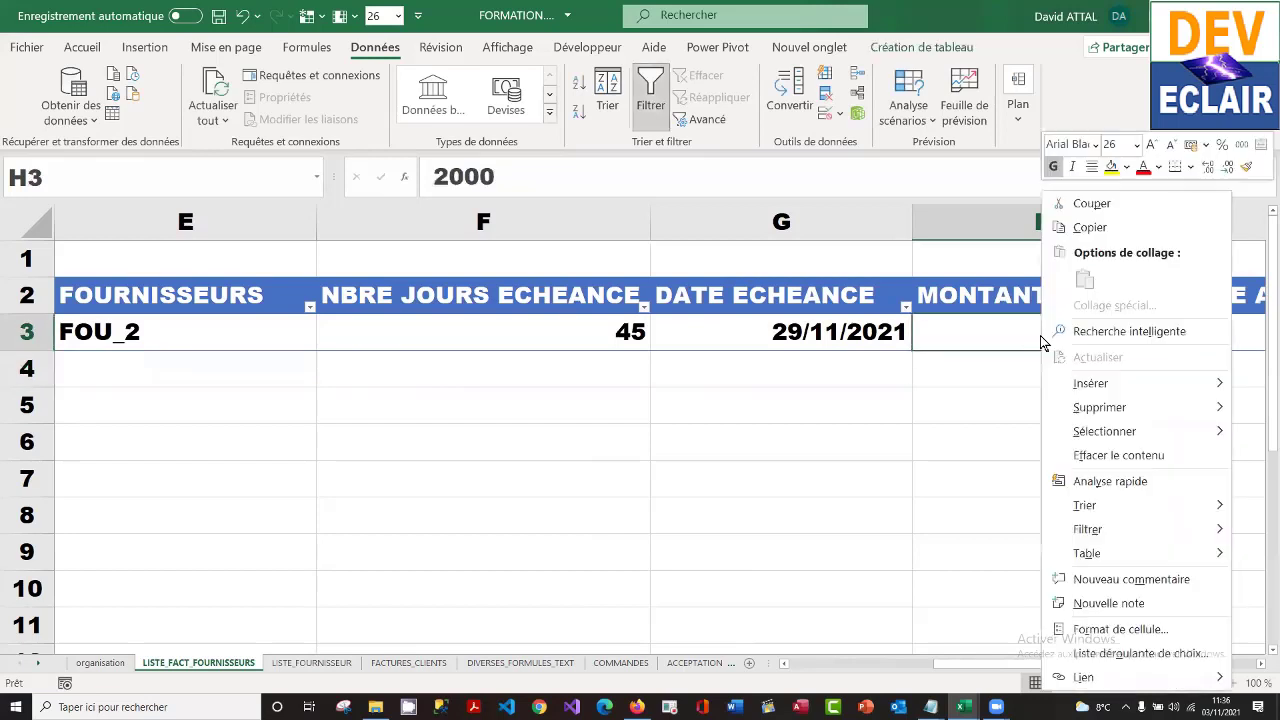
left_click(1115, 628)
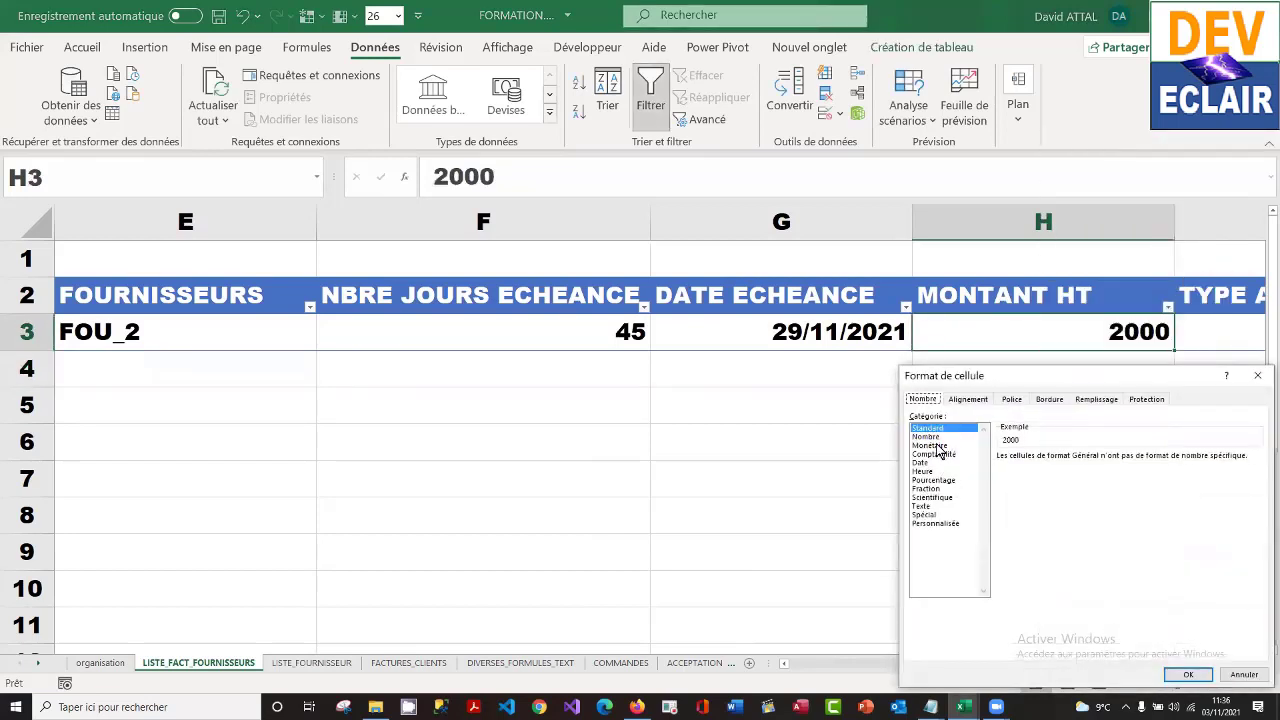
left_click(938, 446)
left_click(1185, 674)
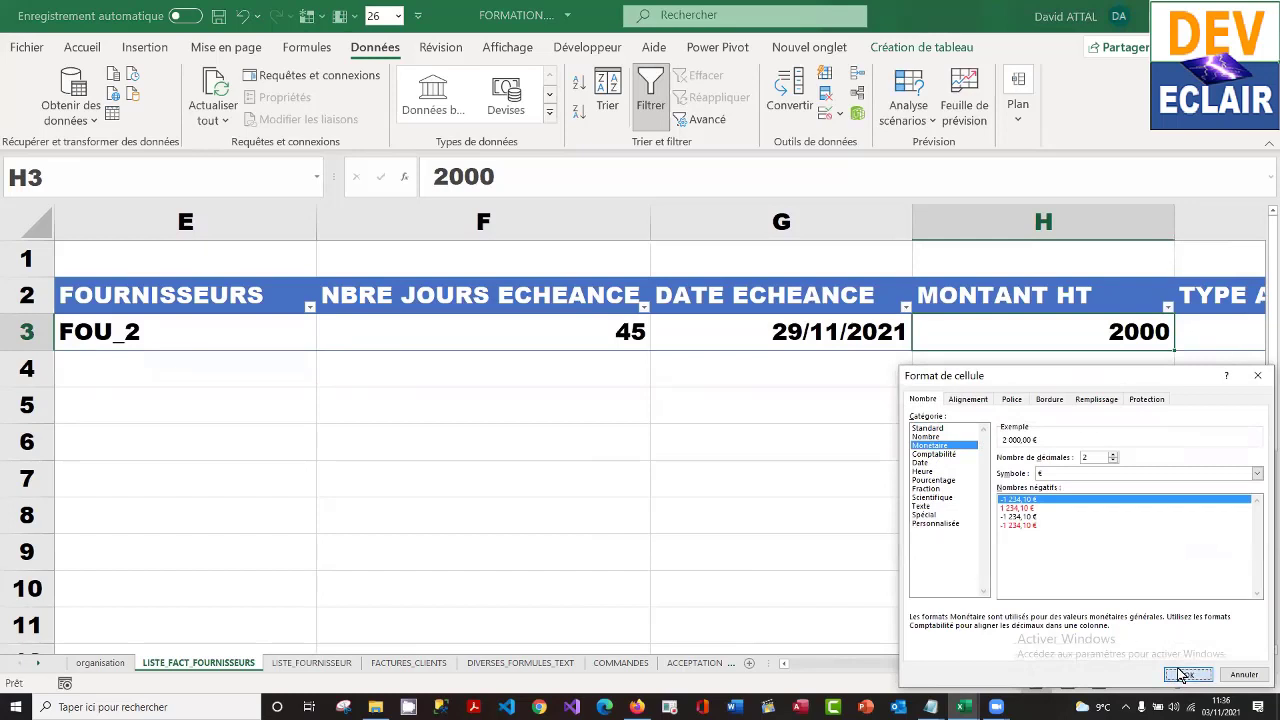
- Add a list data validation to the TYPE ARTICLE cell I3 using the named range TYPE_ARTICLE as its source
key("Right")
key("Right")
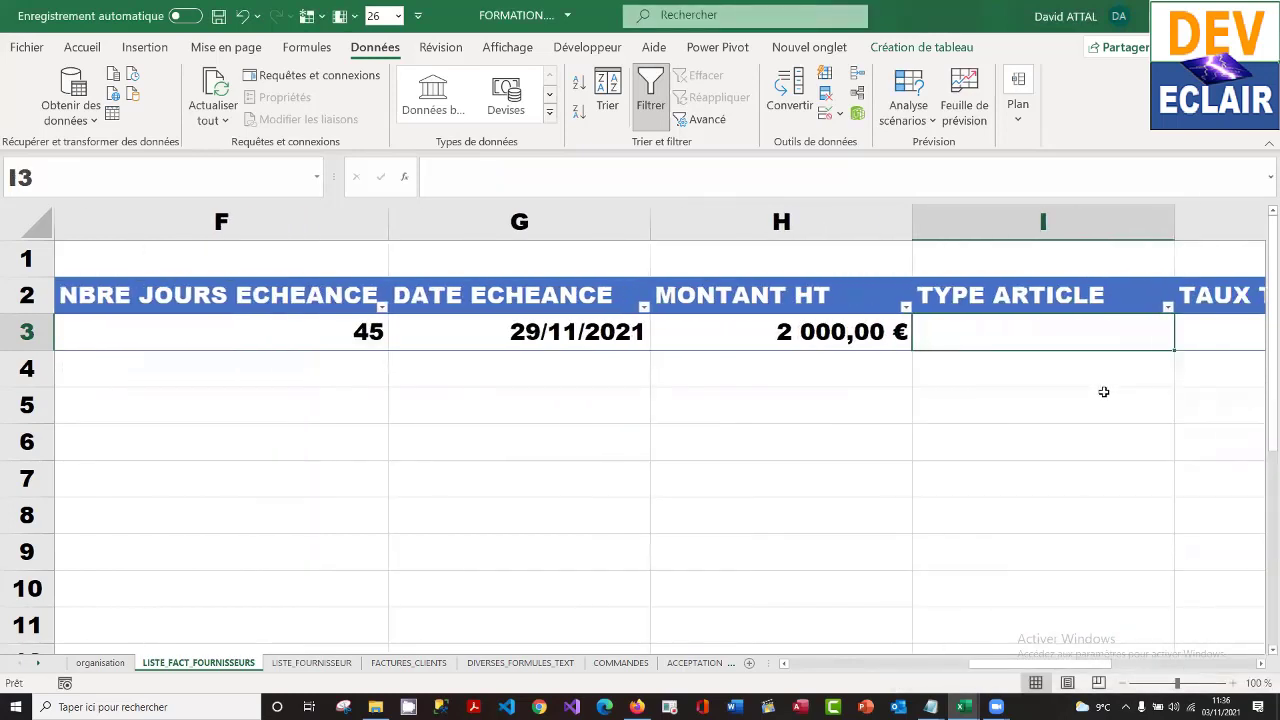
key("Left")
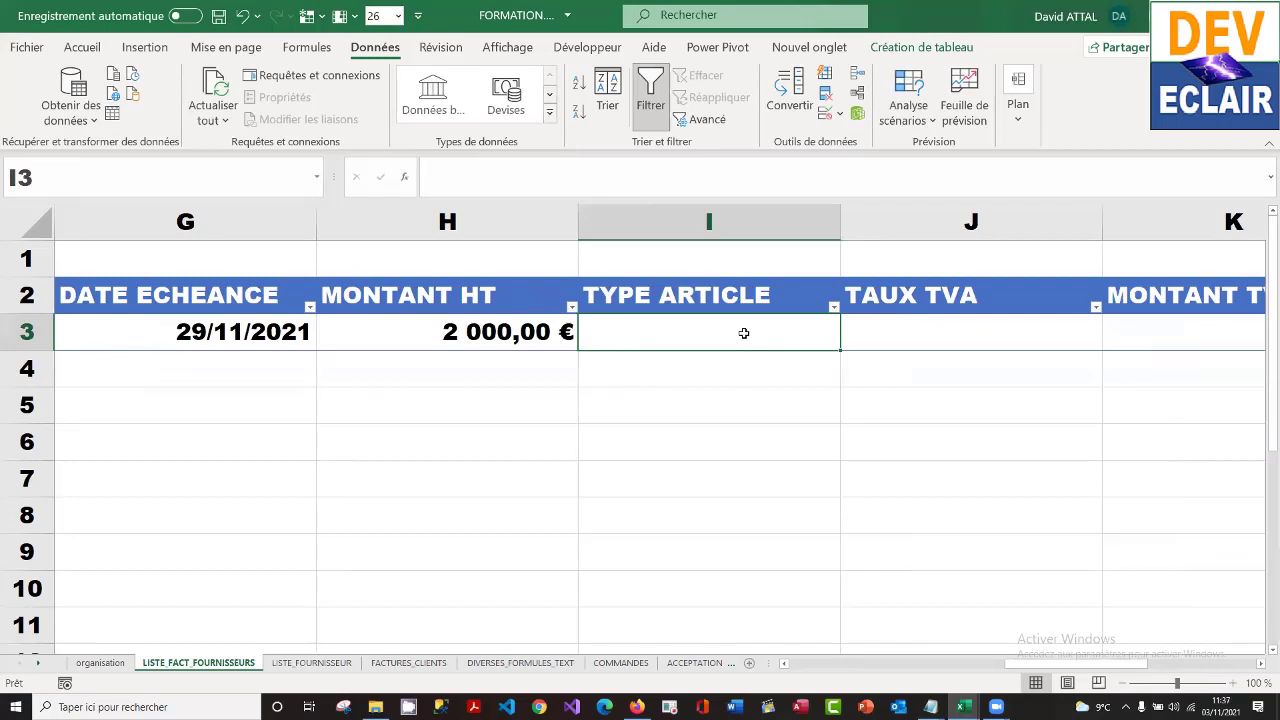
left_click(825, 113)
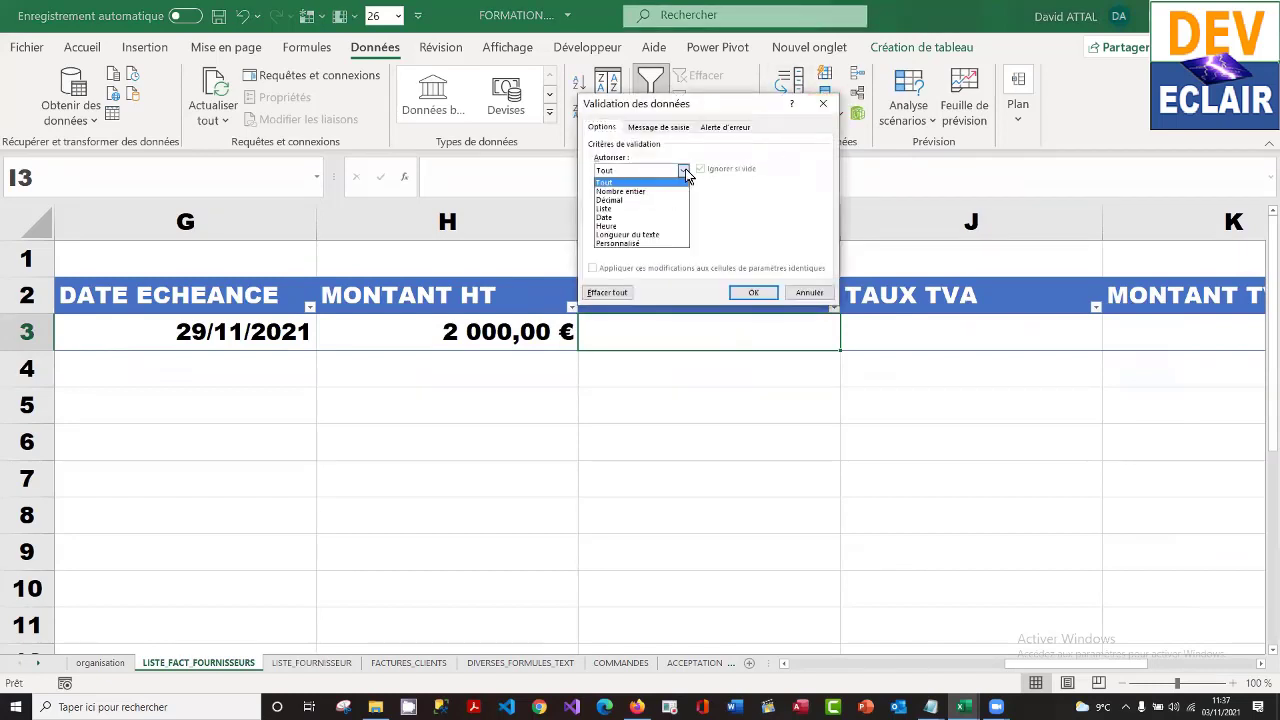
left_click(647, 207)
left_click(636, 223)
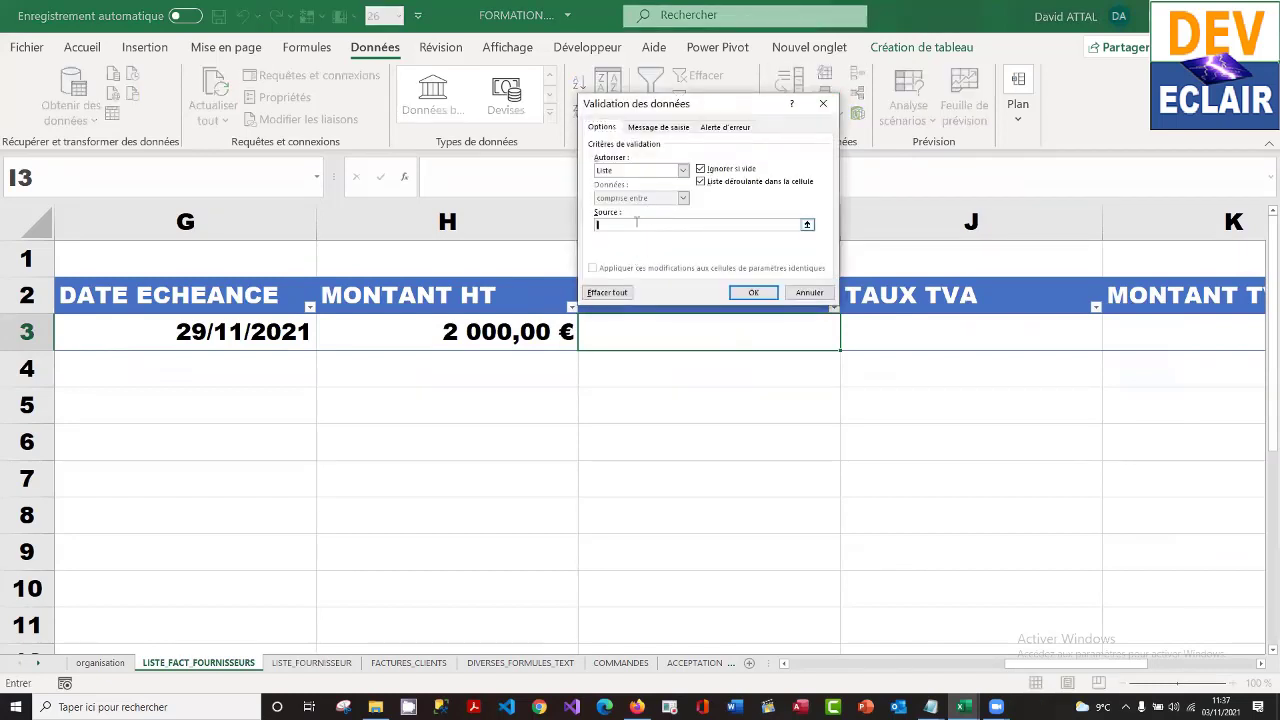
key("F3")
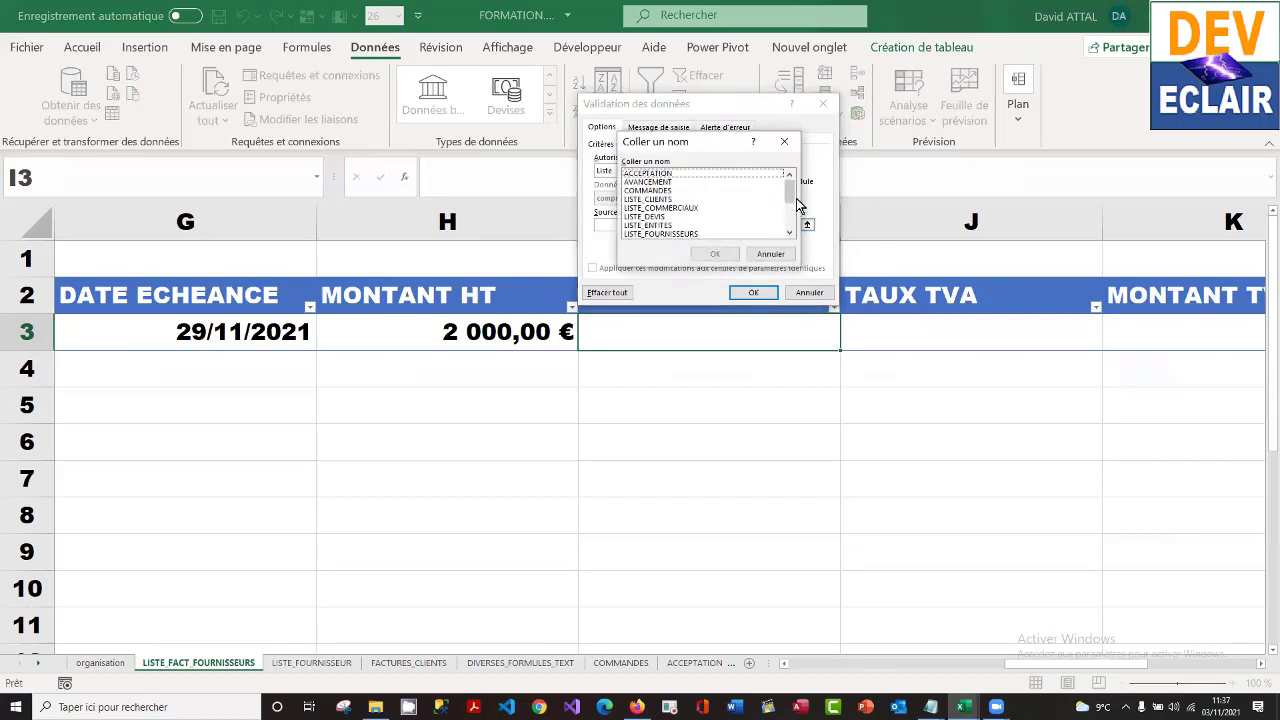
left_click_drag(791, 198, 791, 223)
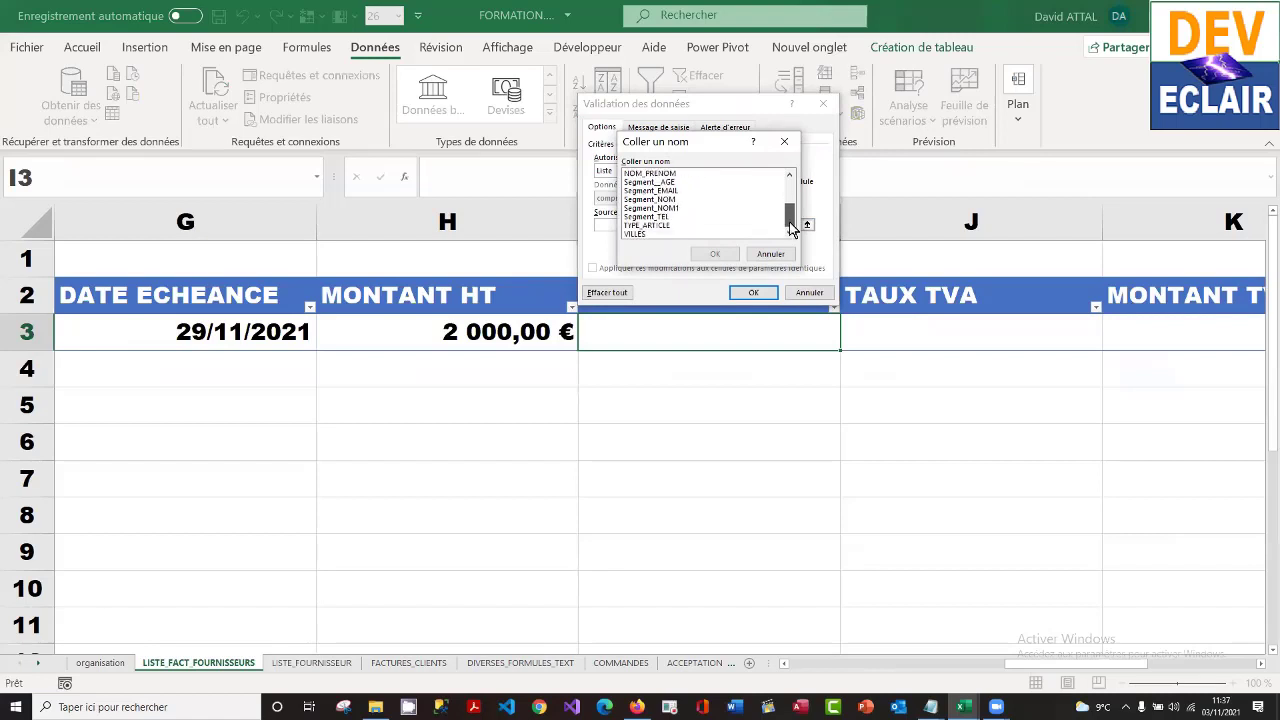
left_click(651, 227)
left_click(715, 254)
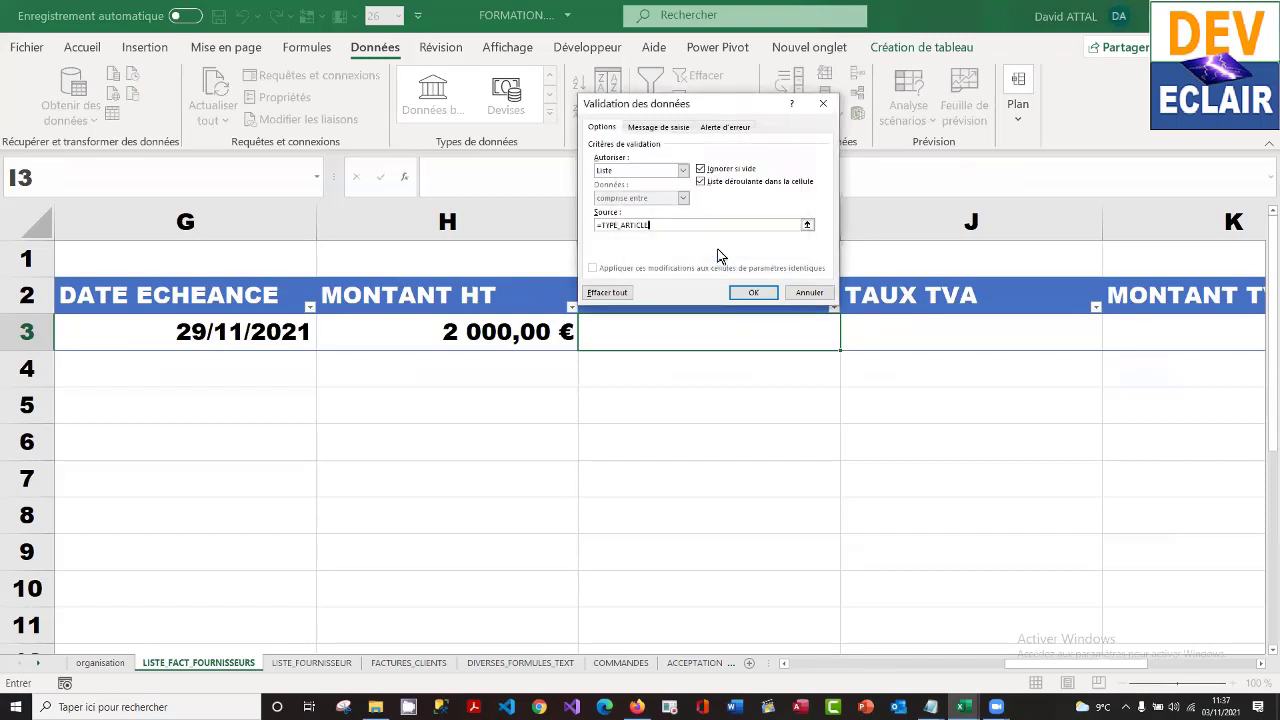
left_click(755, 293)
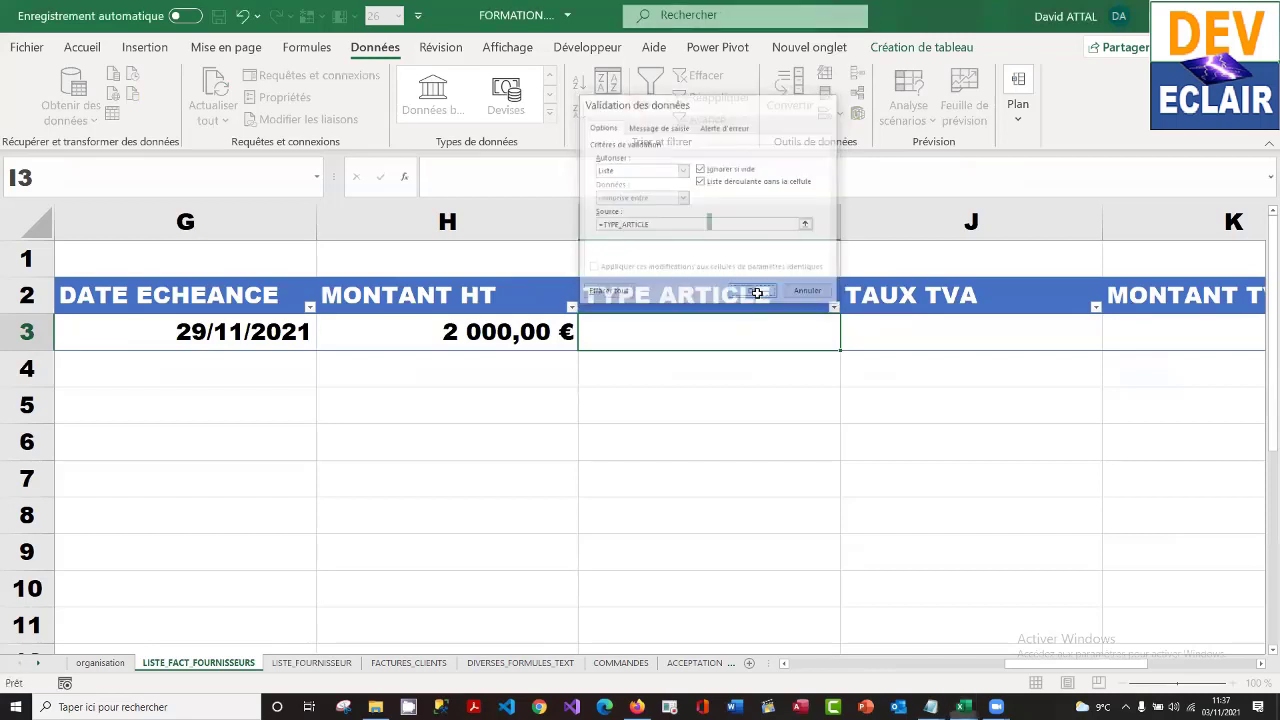
- Choose MATERIEL from the dropdown list of the TYPE ARTICLE cell I3
left_click(847, 338)
left_click(790, 343)
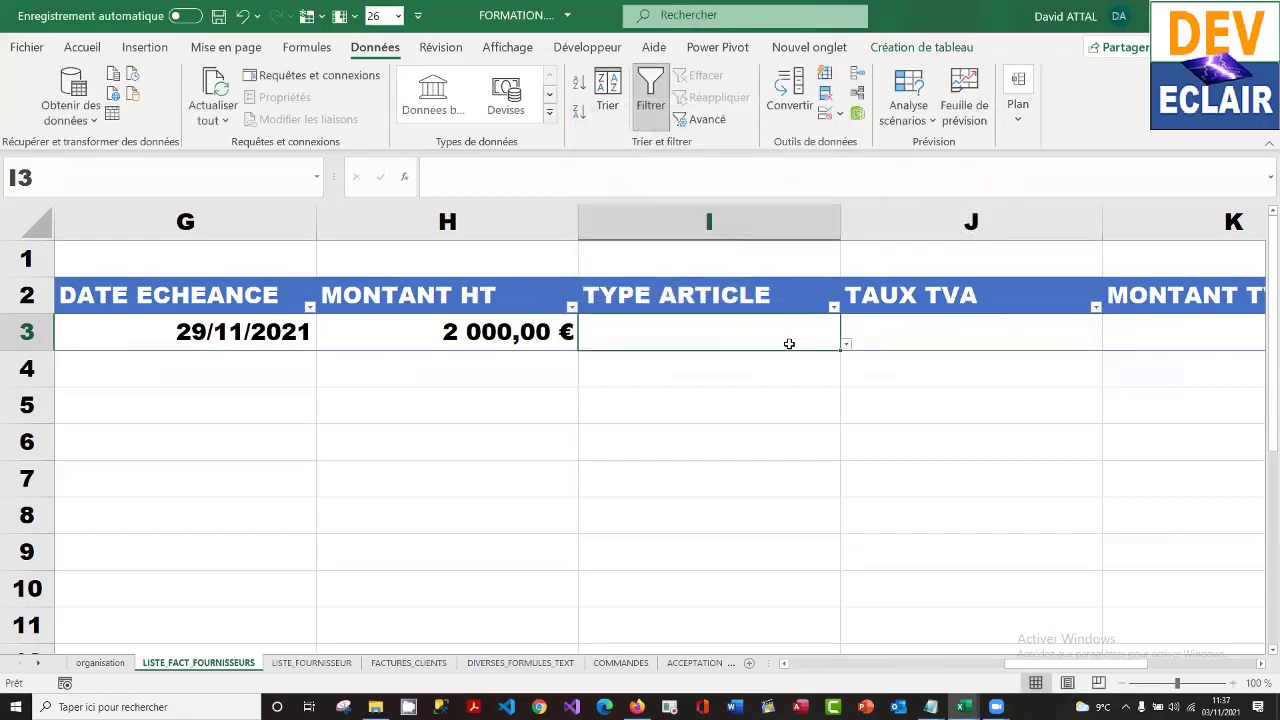
left_click(846, 343)
left_click(808, 360)
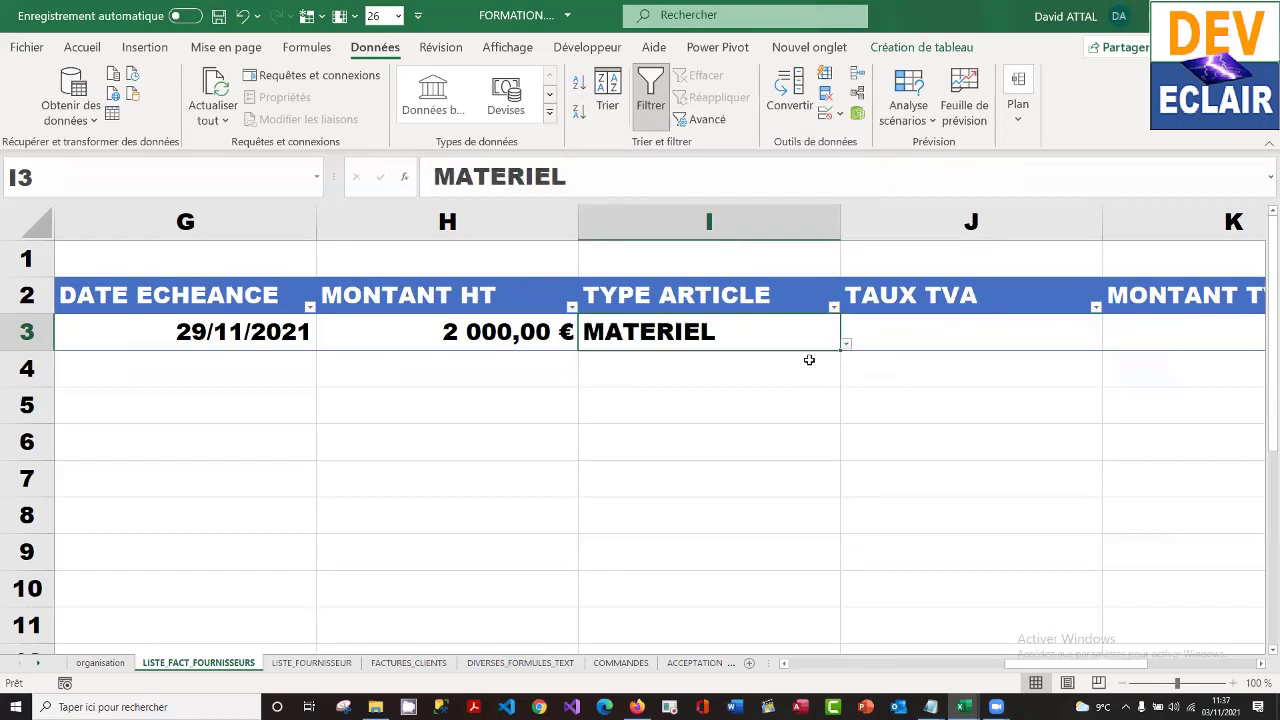
- Start a RECHERCHEV formula in the TAUX TVA cell J3 with [@[TYPE ARTICLE]] as the lookup value
left_click(919, 333)
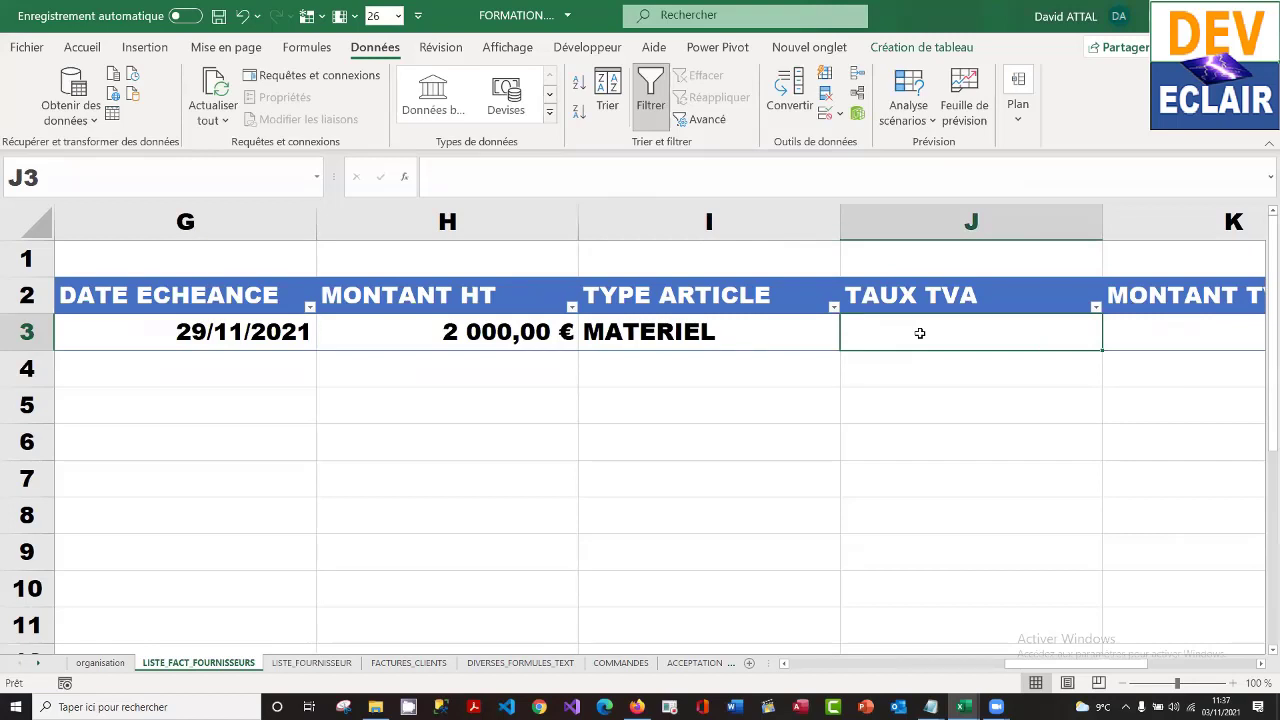
type("=rec")
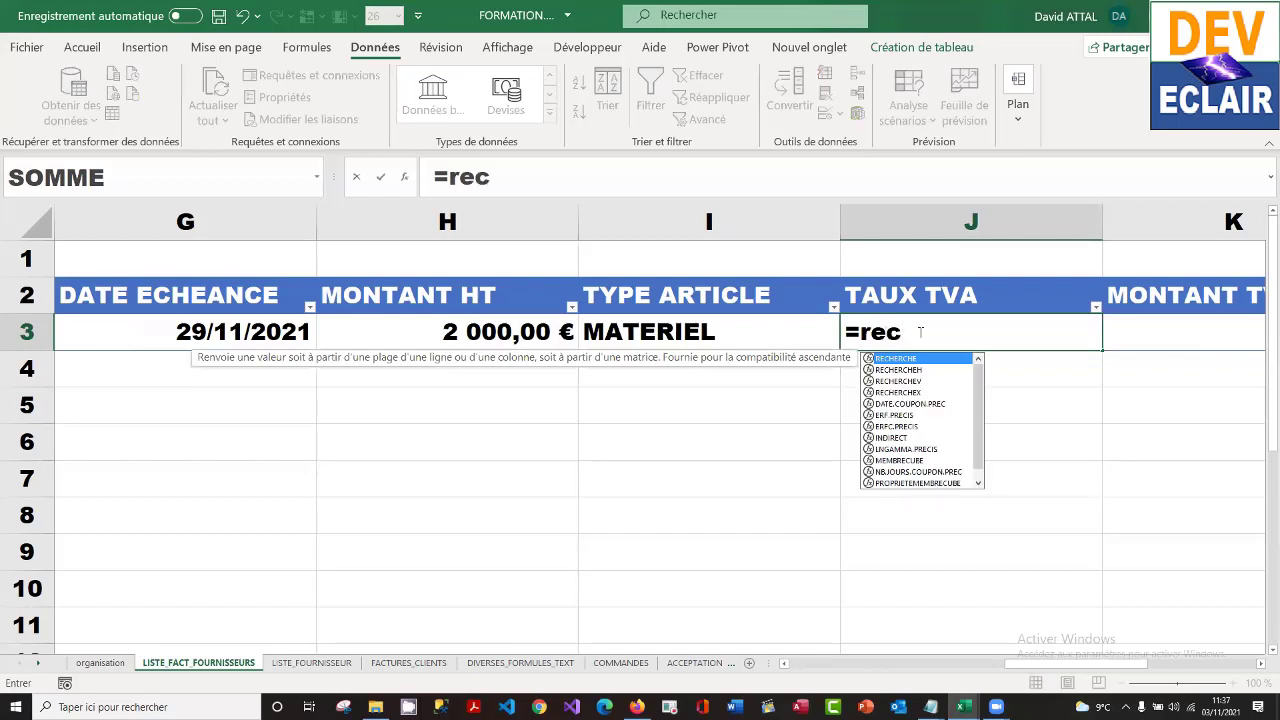
type("h")
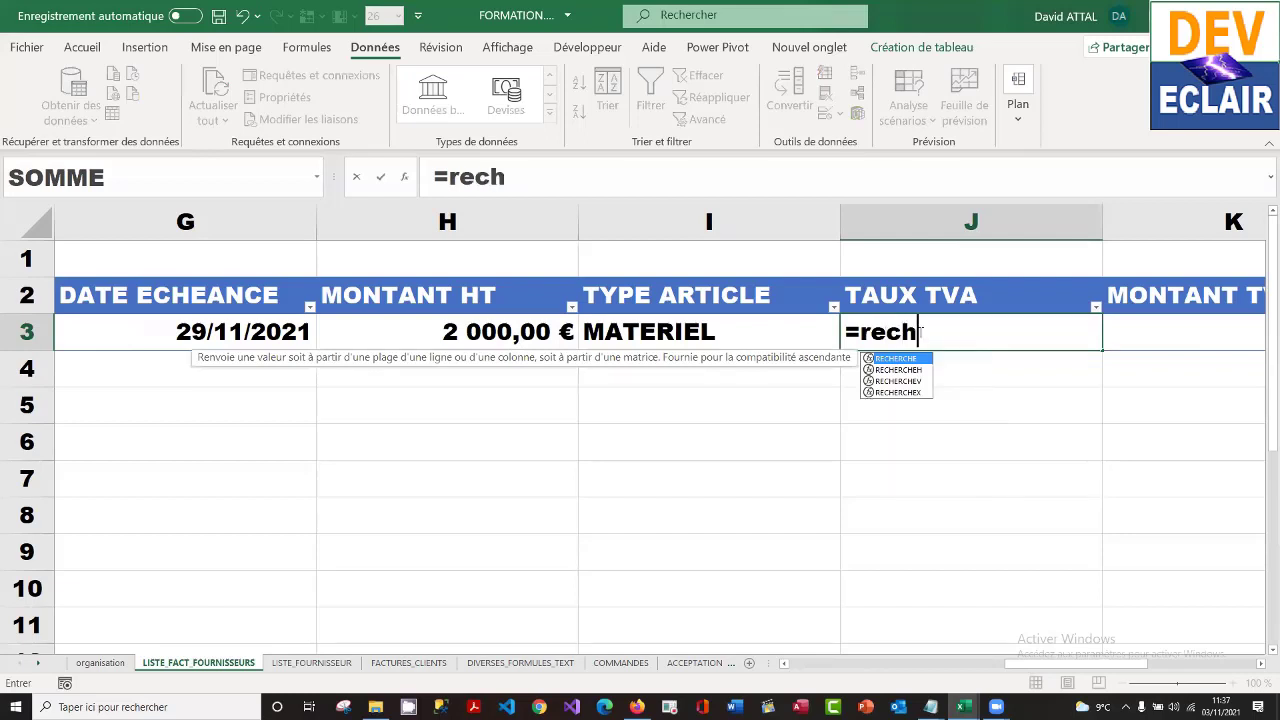
double_click(905, 381)
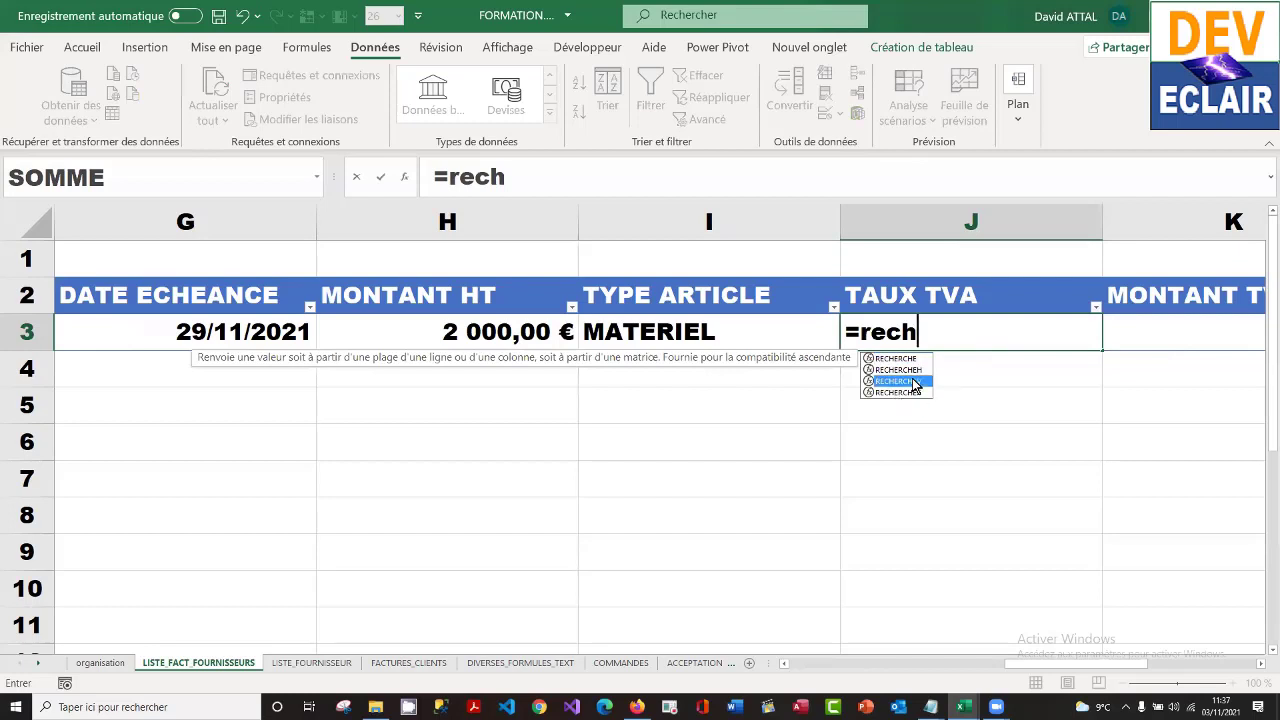
left_click(708, 334)
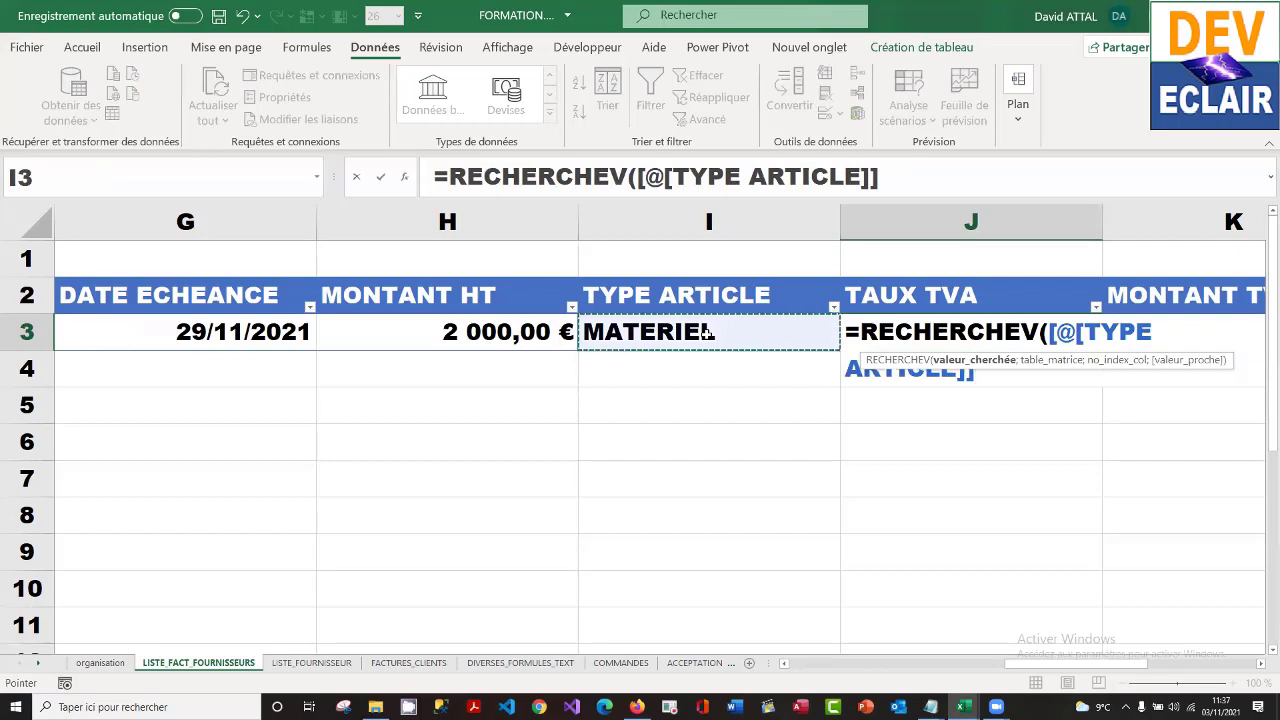
type(";")
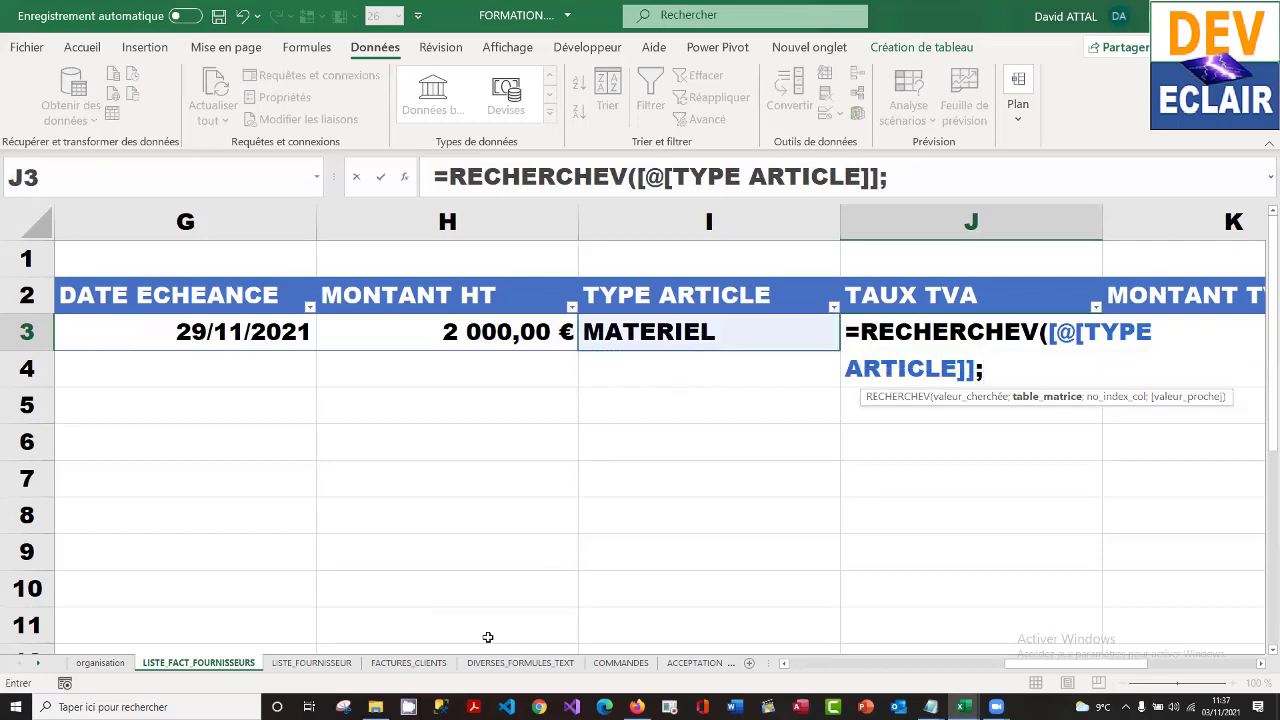
- Use the whole article type table Tableau8 on the TYPE ARTICLE sheet as the formula's table array
left_click(40, 664)
left_click(40, 664)
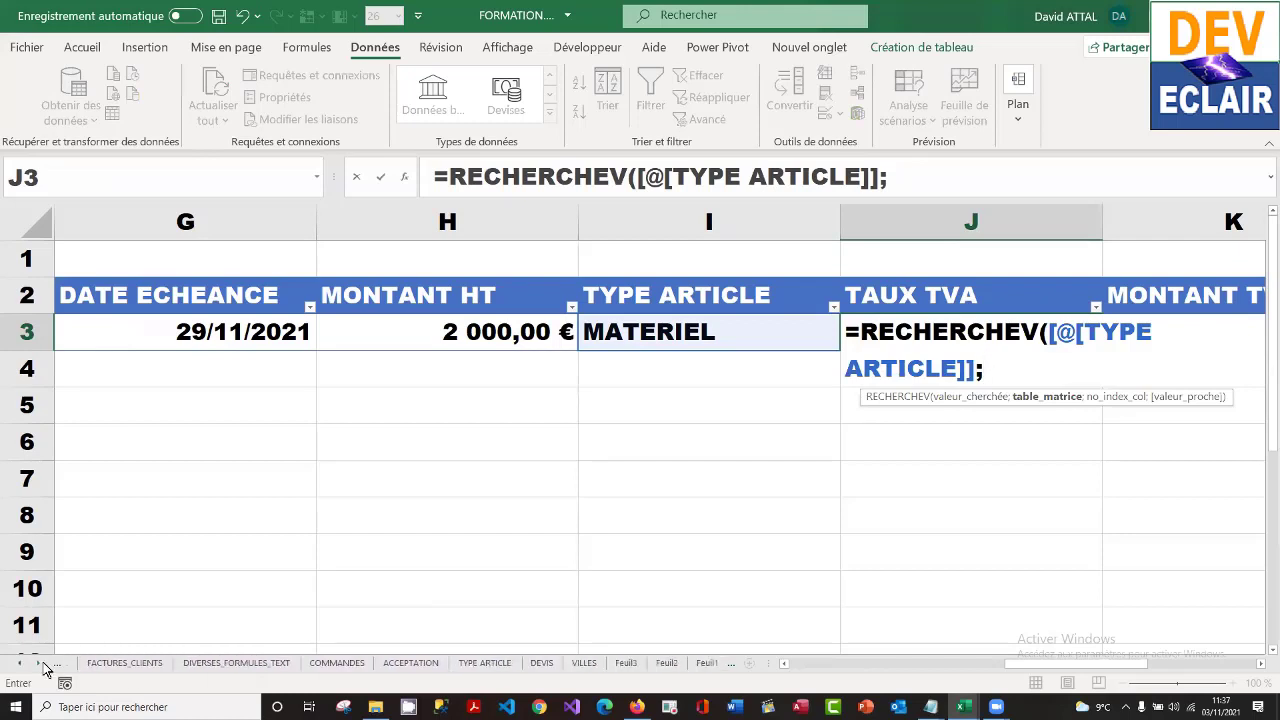
left_click(478, 665)
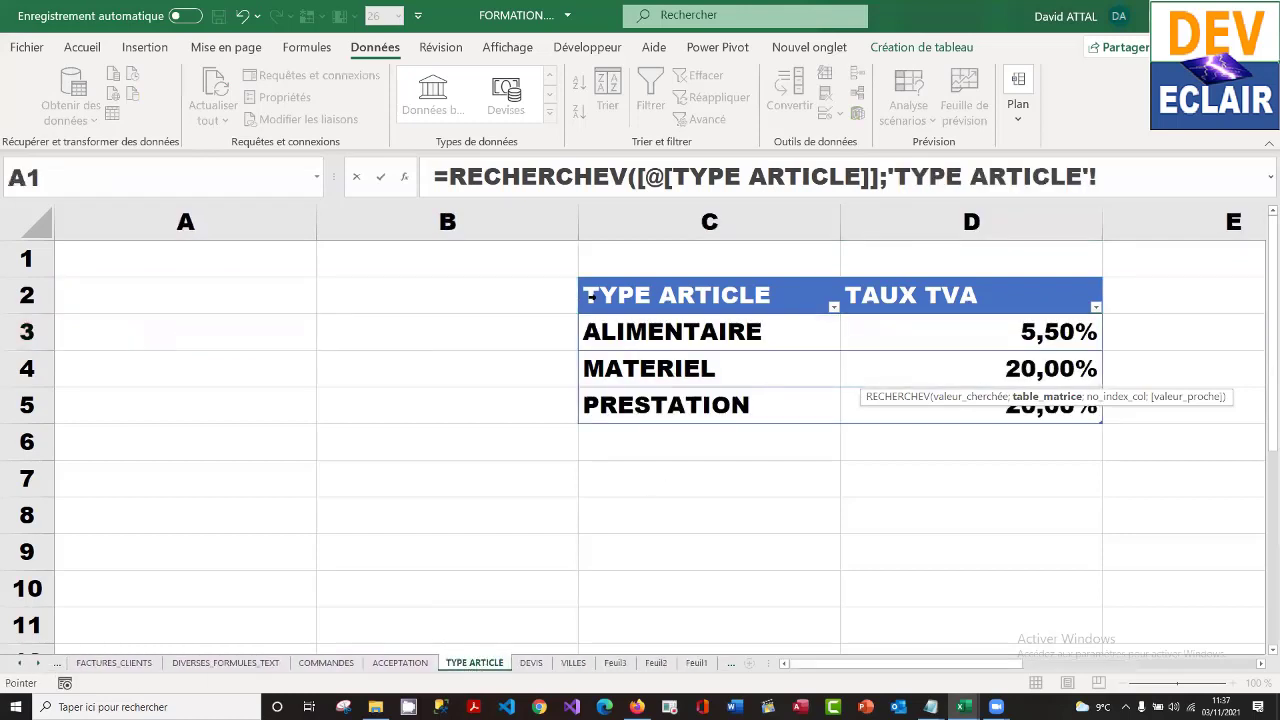
left_click(586, 283)
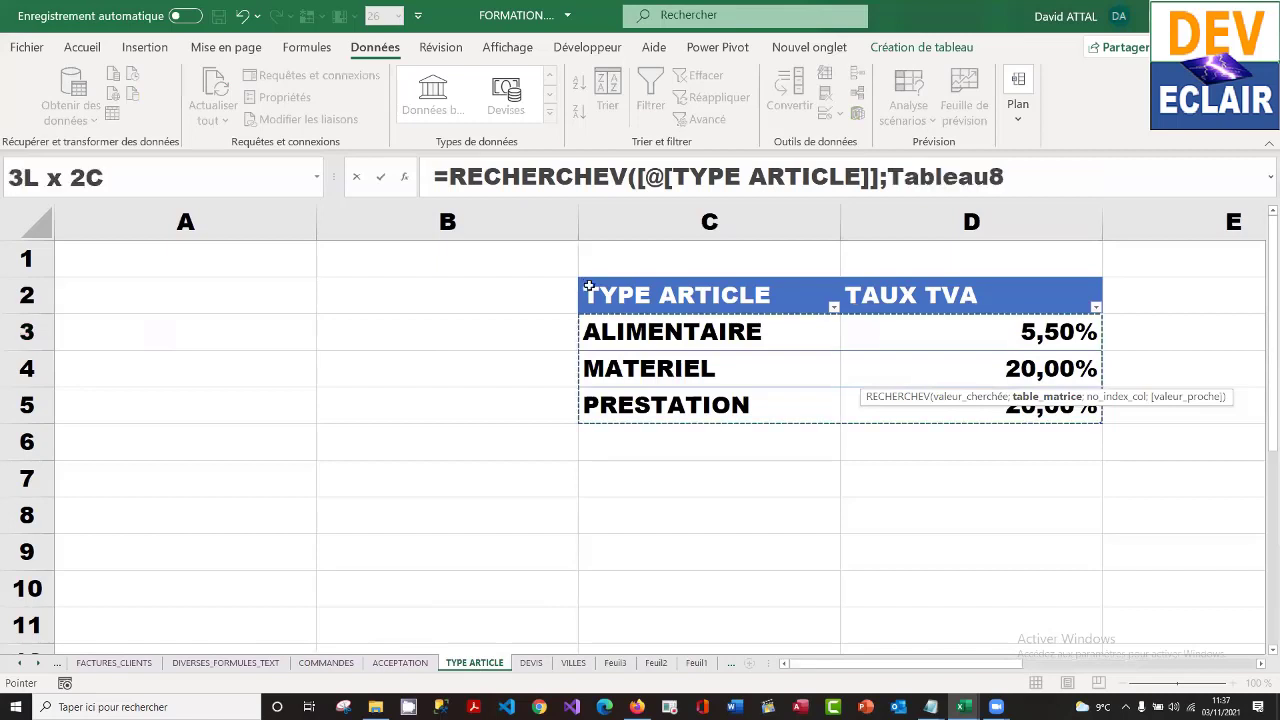
type(";")
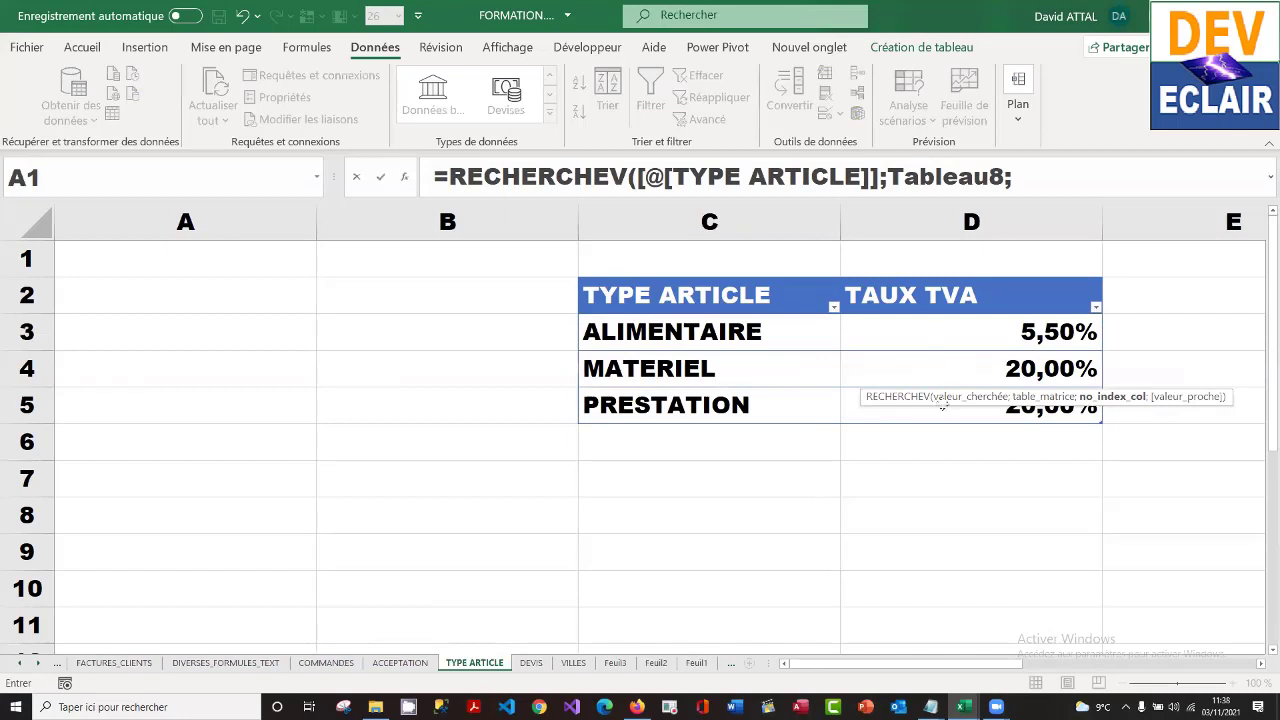
- Complete the TAUX TVA lookup formula with column index 2 and FAUX for an exact match
left_click(1034, 180)
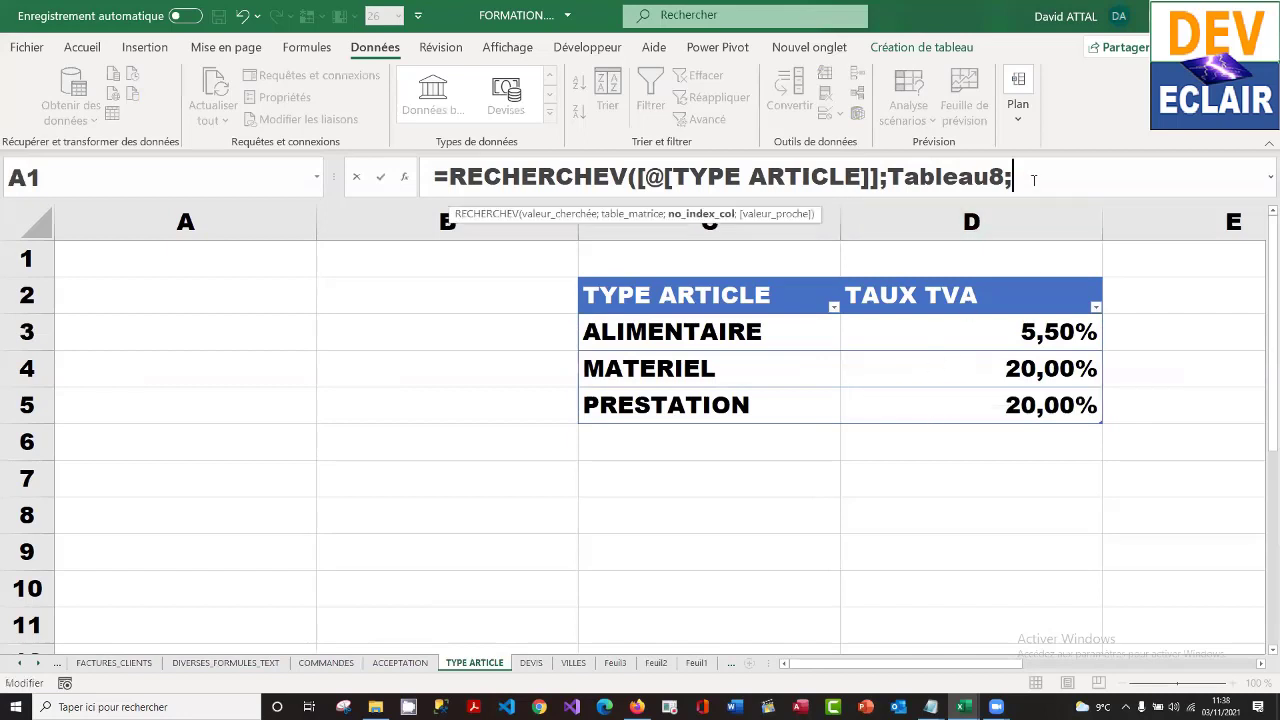
type("2;")
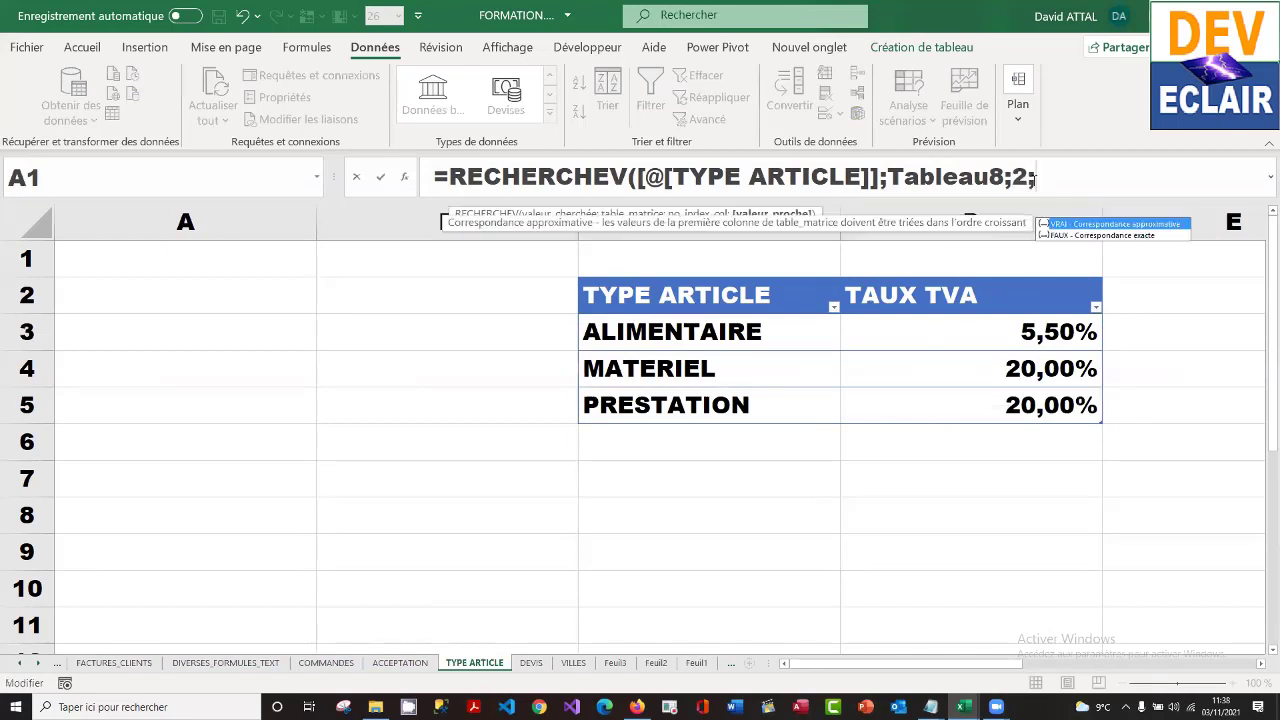
left_click(1116, 236)
double_click(1117, 237)
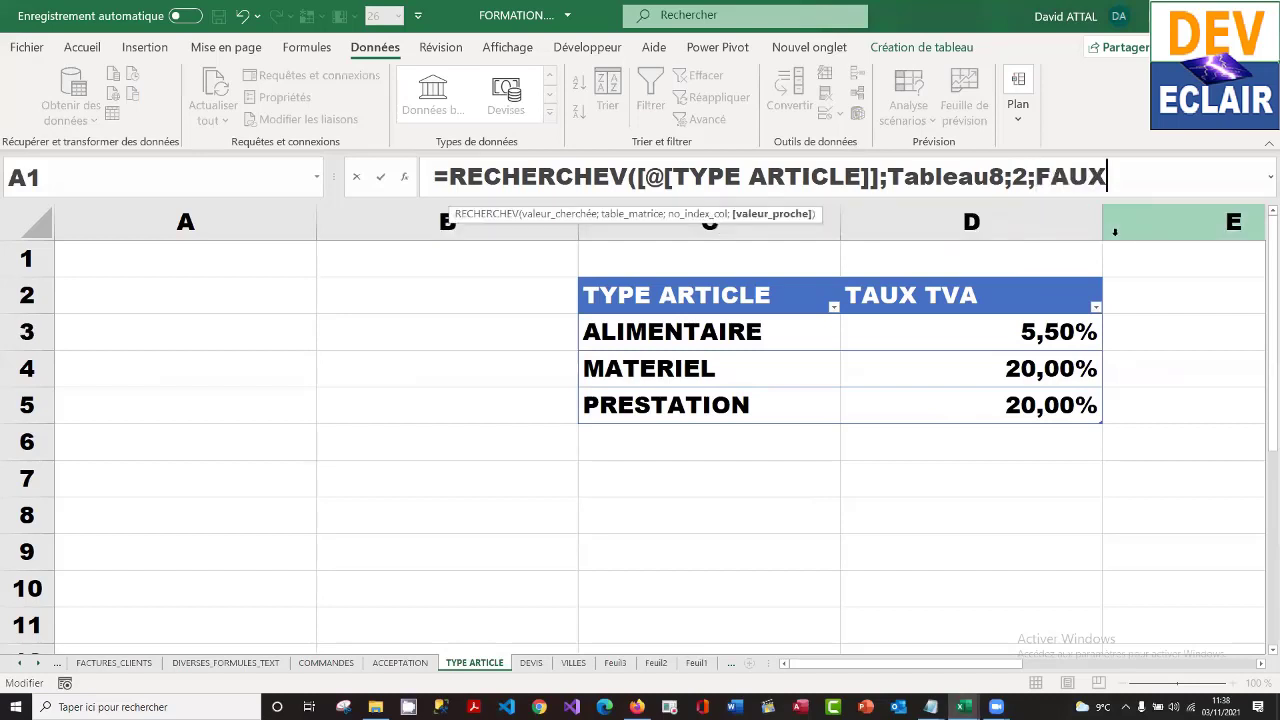
type(")")
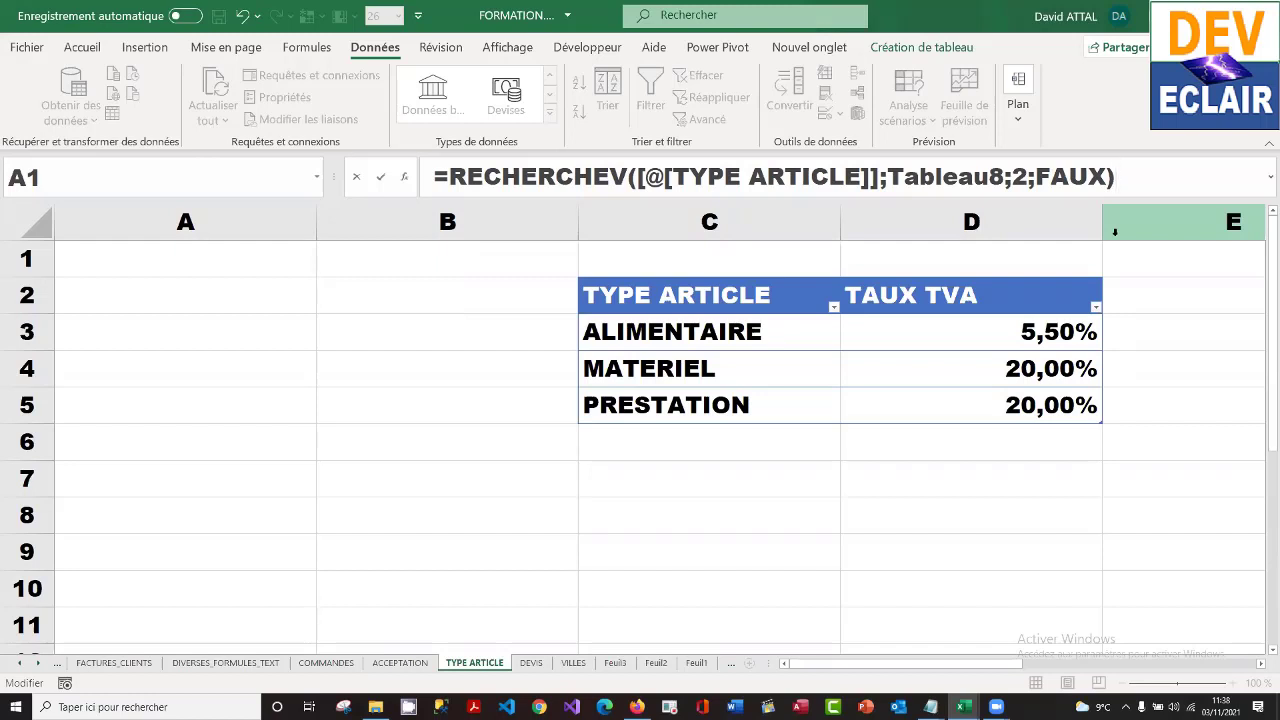
key("Return")
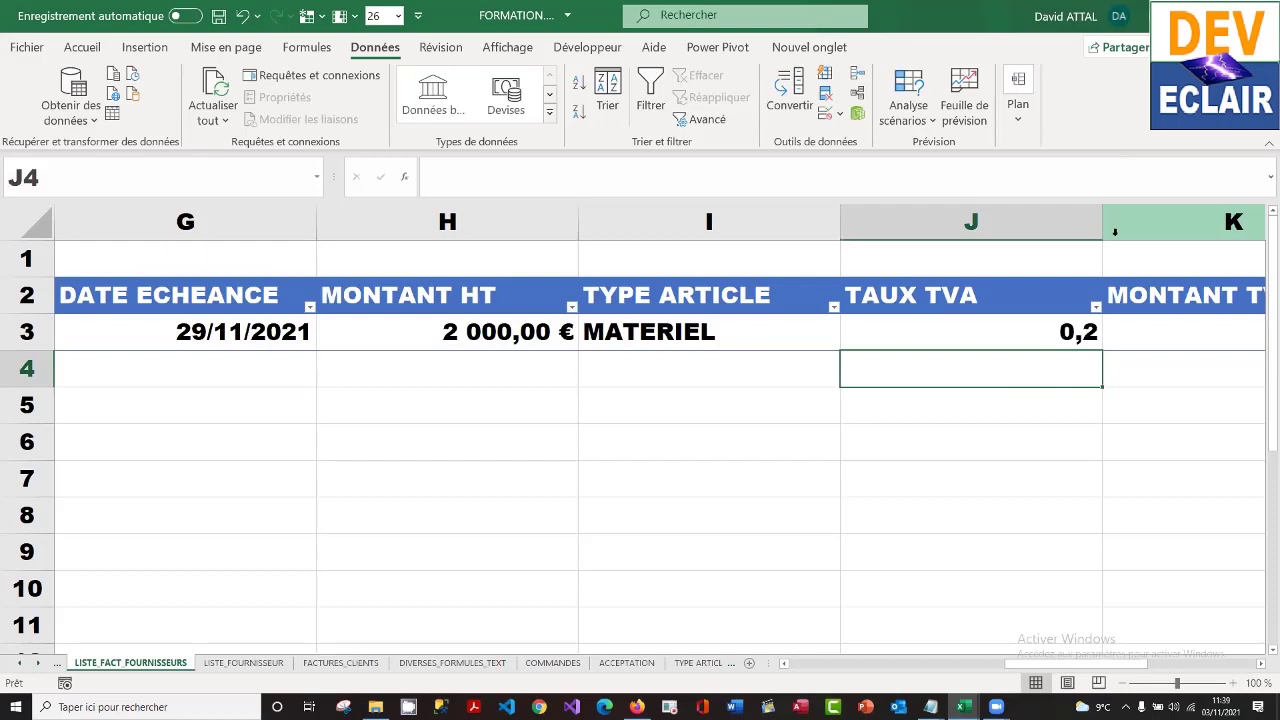
- Format the TAUX TVA cell J3 as Pourcentage with 2 decimals
left_click(1014, 332)
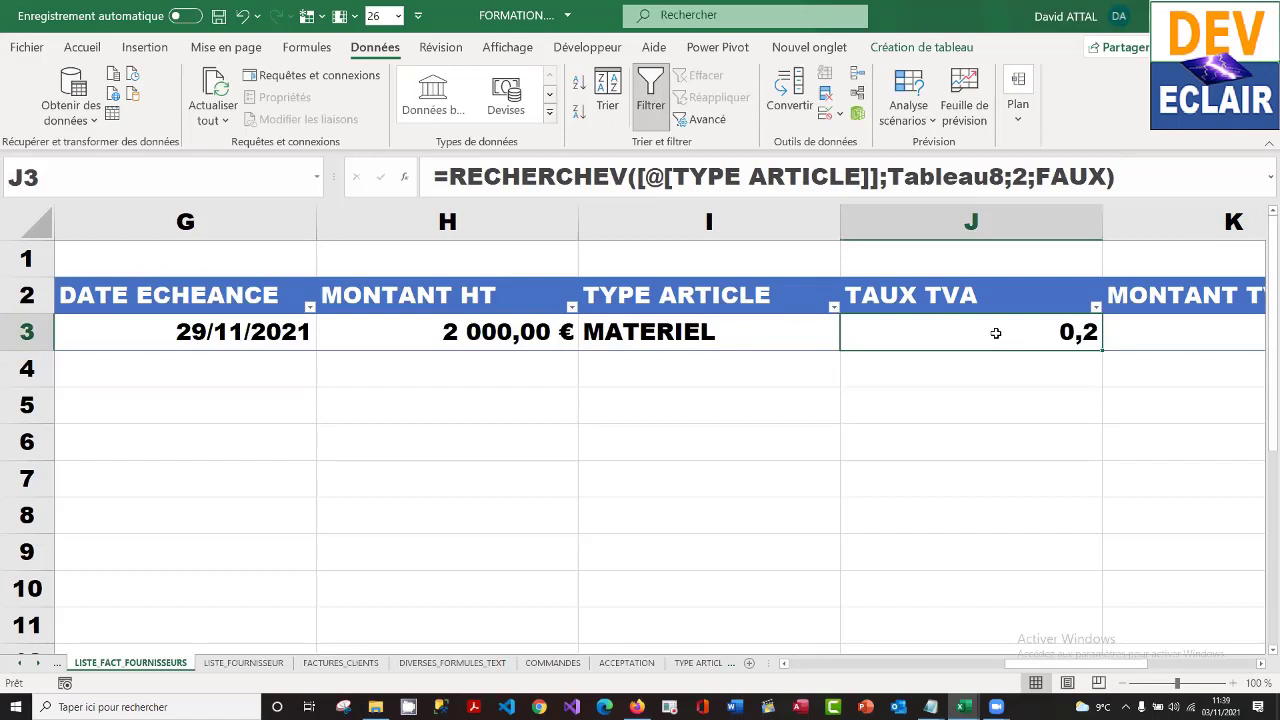
right_click(996, 334)
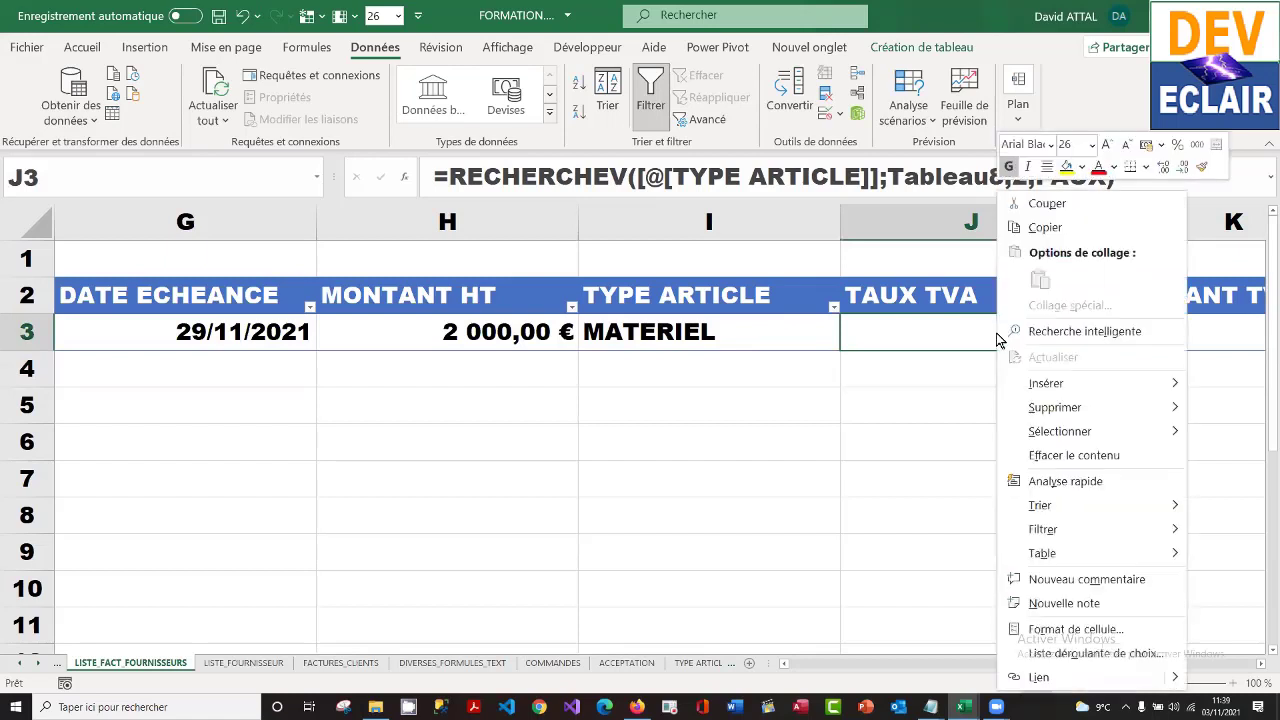
left_click(1075, 629)
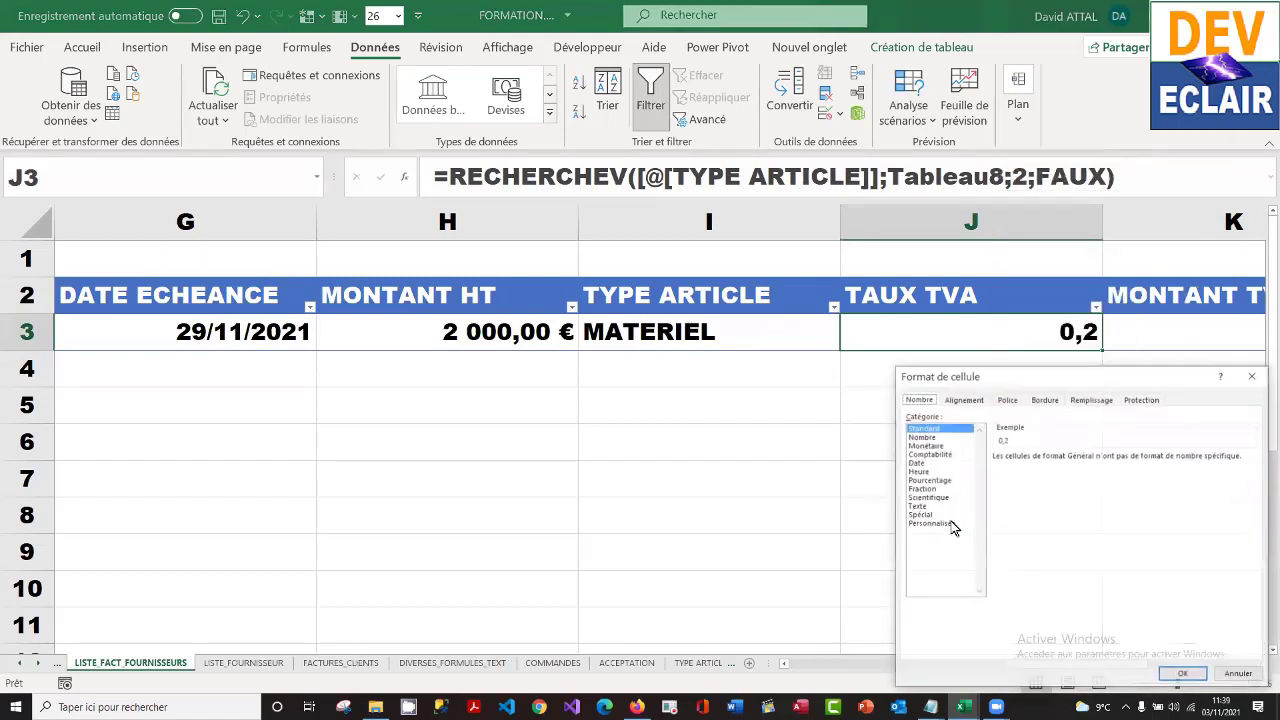
left_click(940, 481)
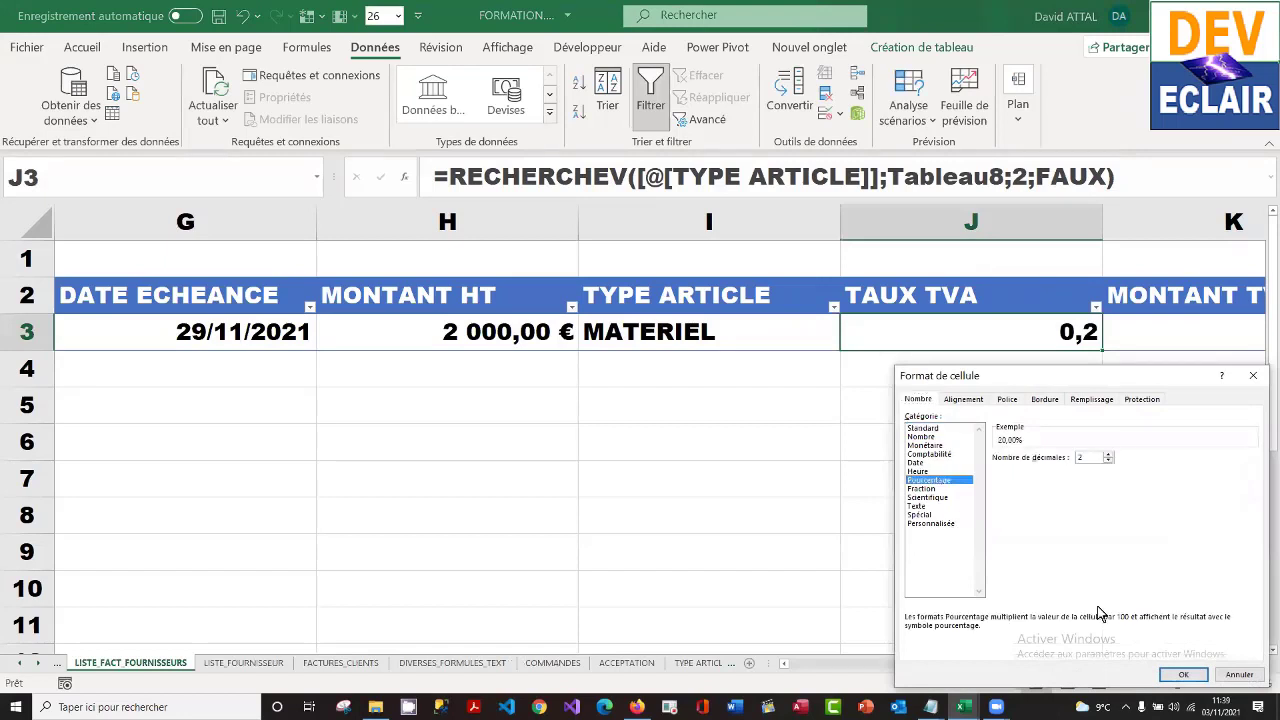
left_click(1183, 675)
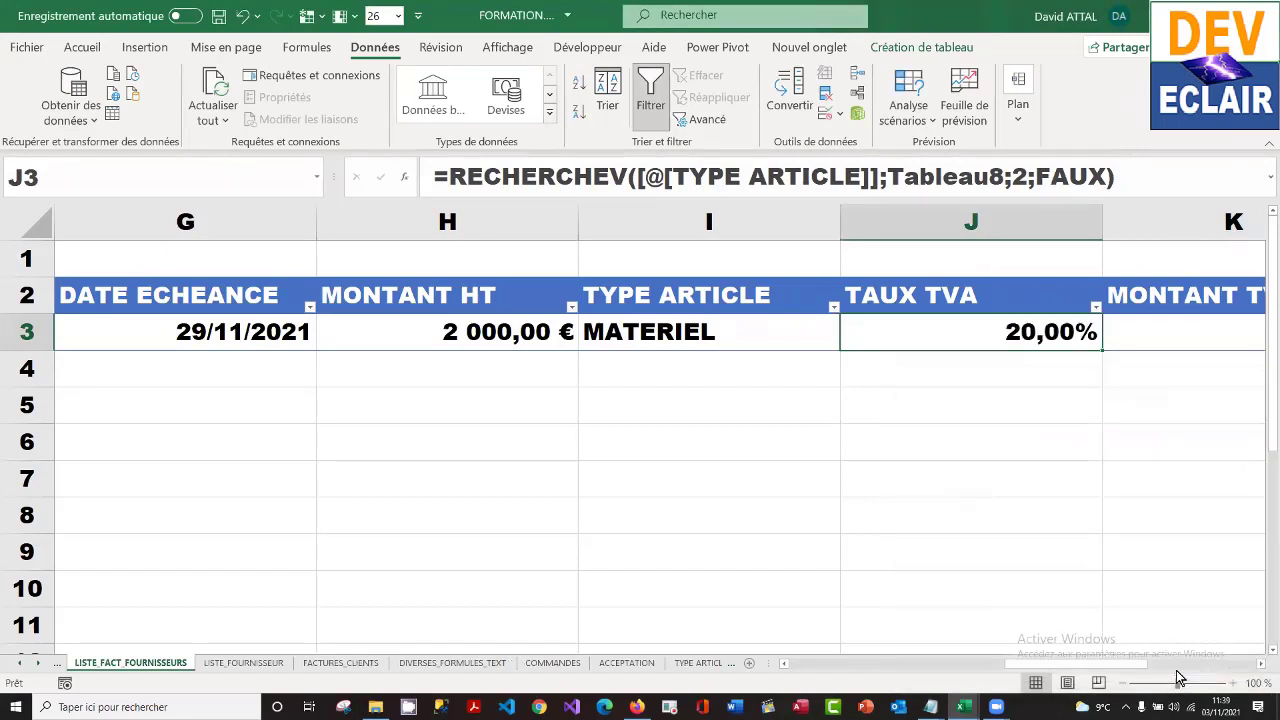
- Build a formula in the MONTANT TVA cell K3 that multiplies [@[MONTANT HT]] by [@[TAUX TVA]]
left_click(1160, 332)
key("Right")
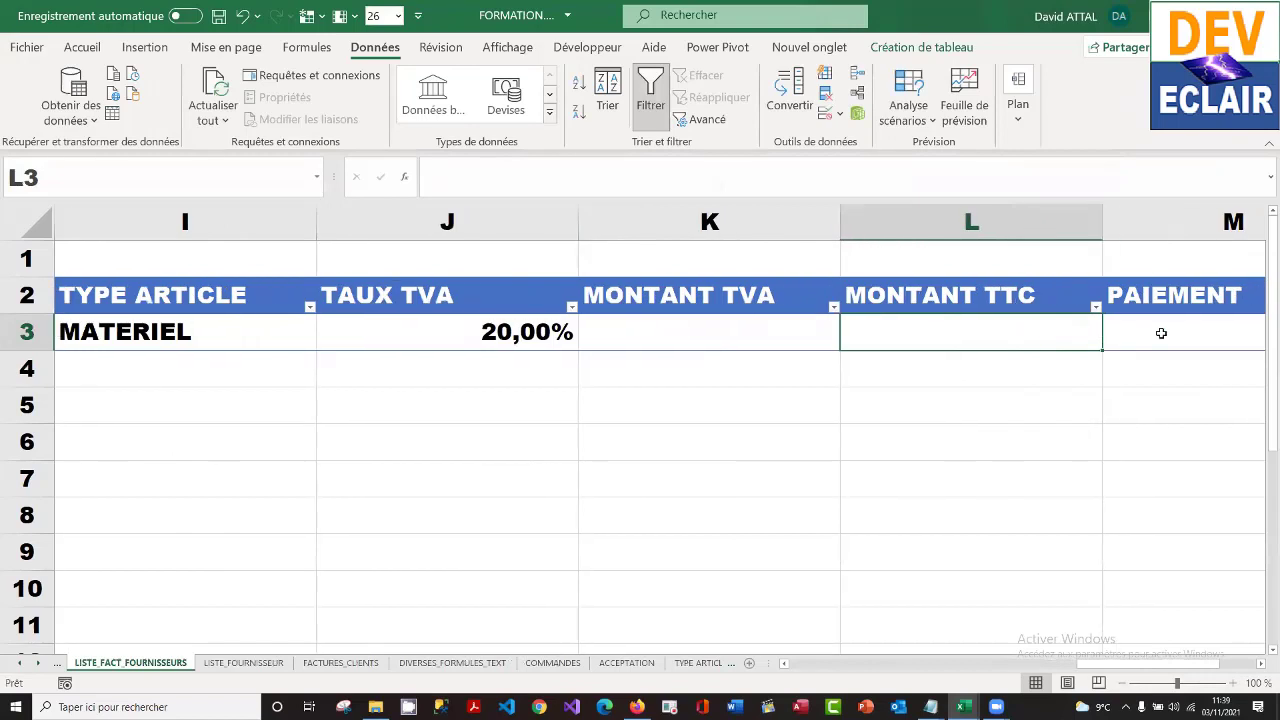
key("Left")
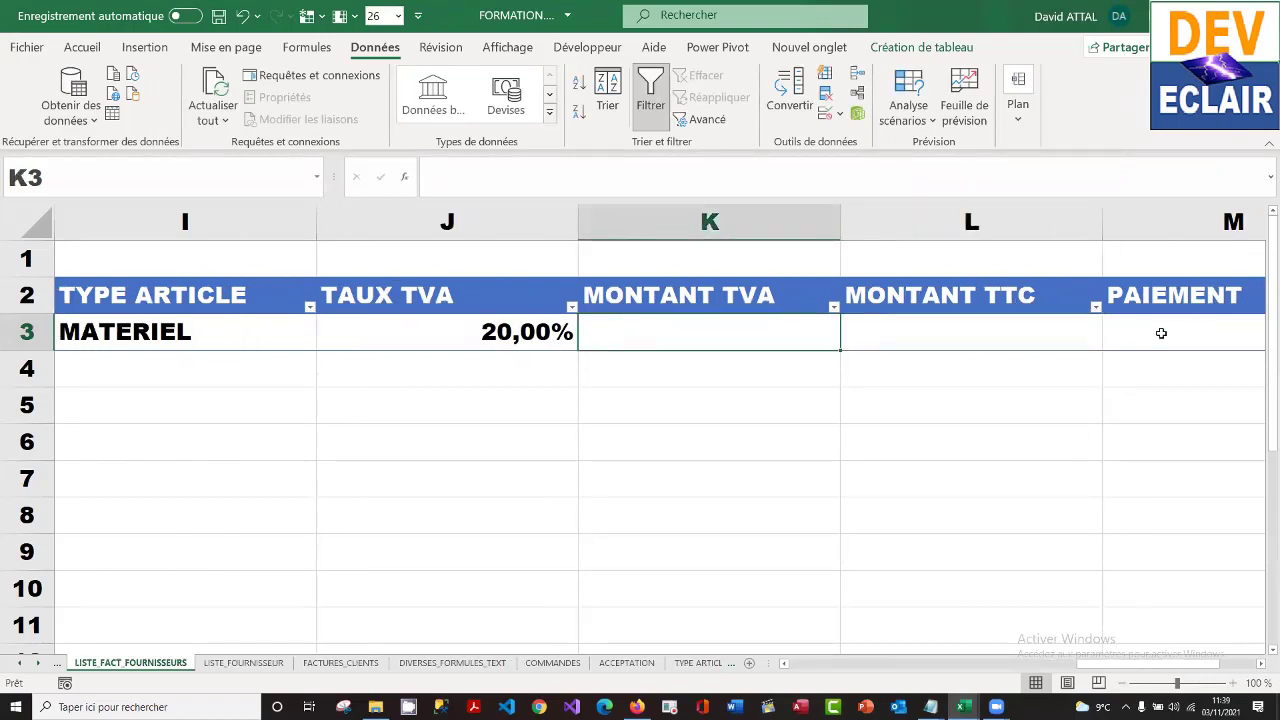
type("+")
key("Left")
key("Left")
key("Left")
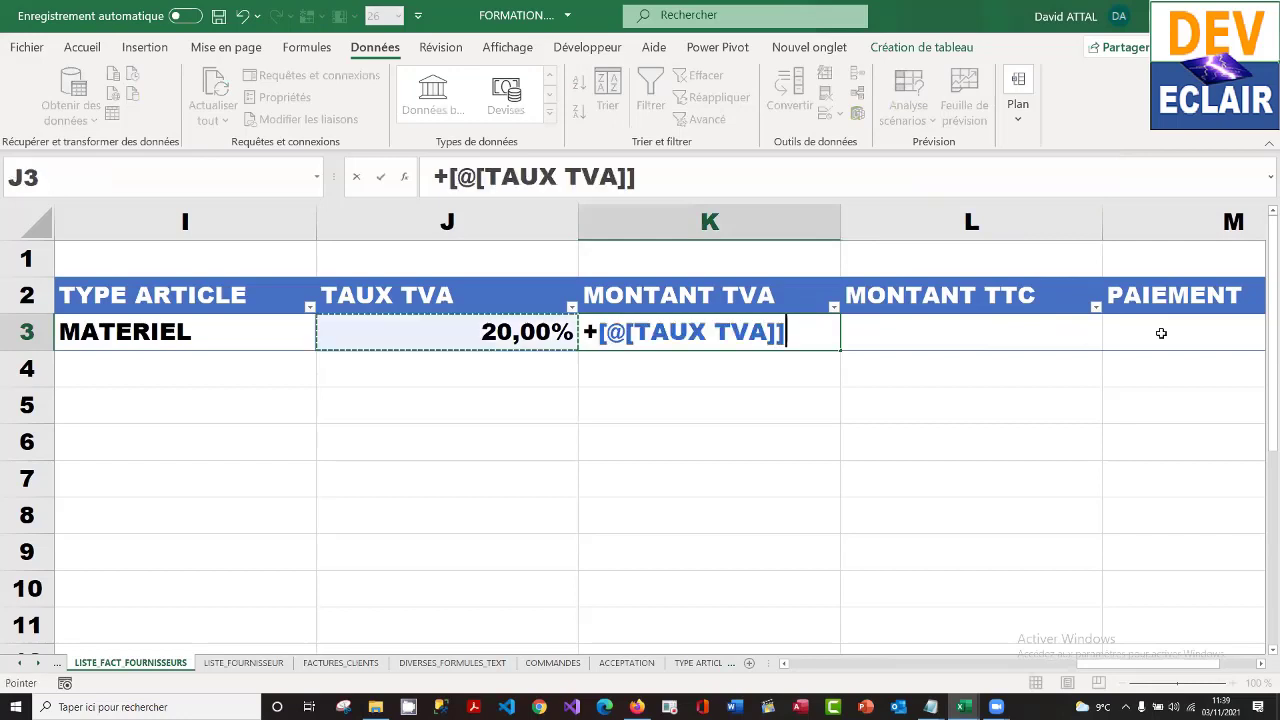
type("*")
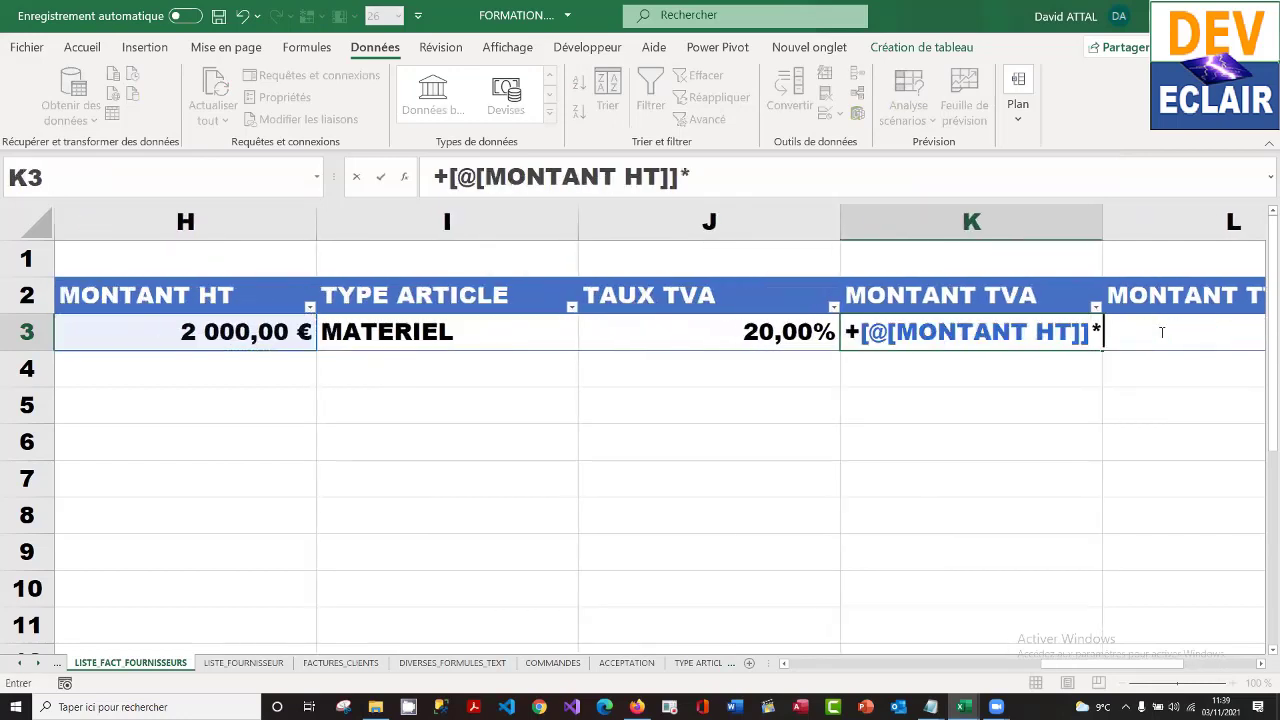
left_click(808, 331)
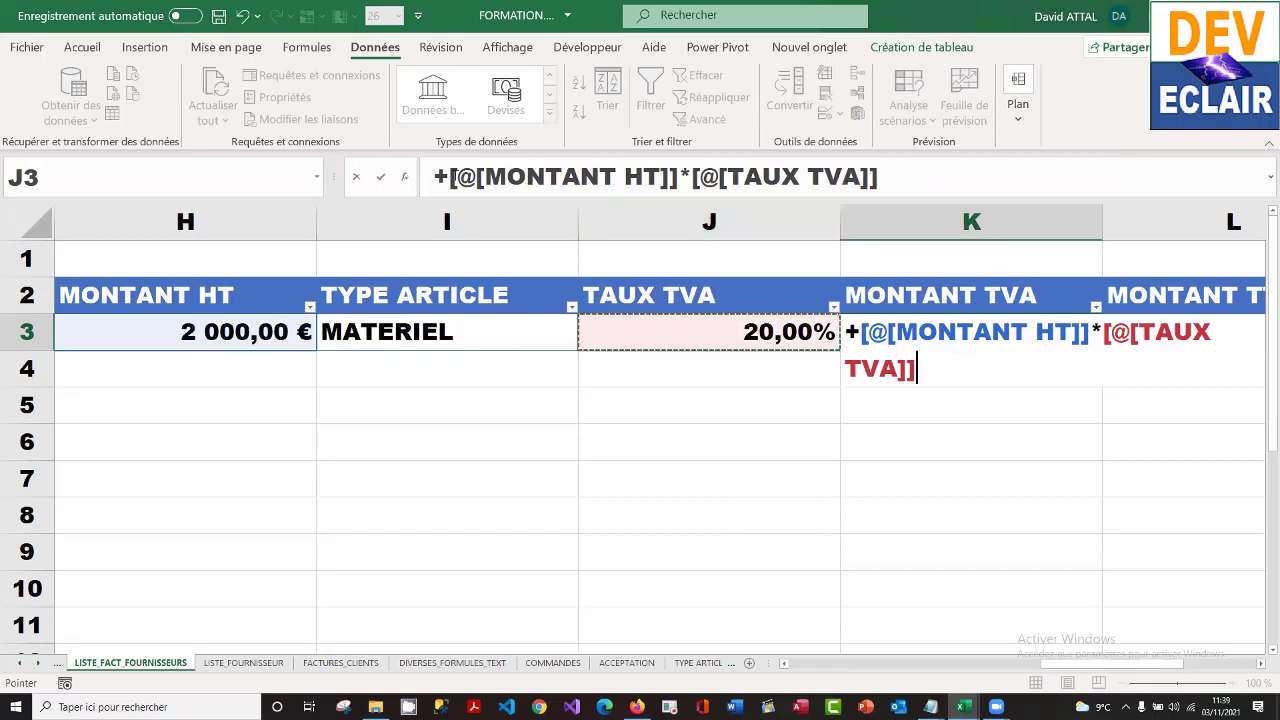
- Wrap the MONTANT TVA product in ARRONDI with 2 digits and validate the formula
left_click(450, 176)
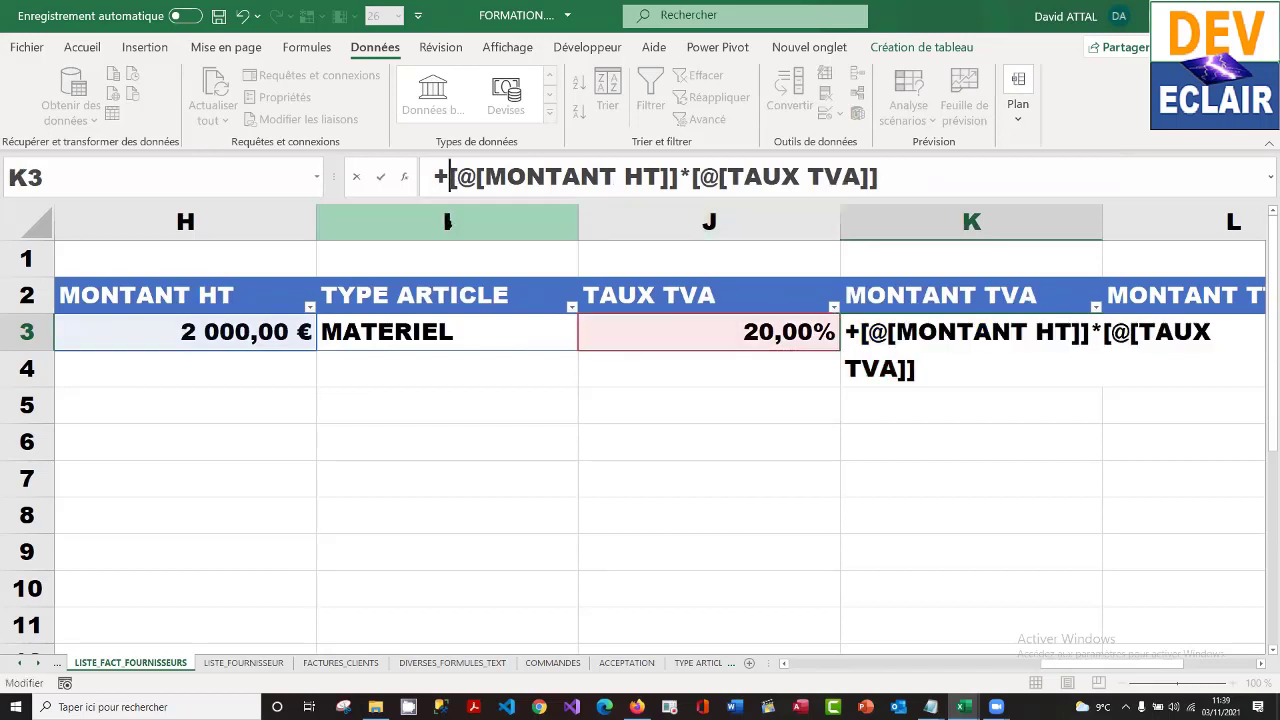
type("arr")
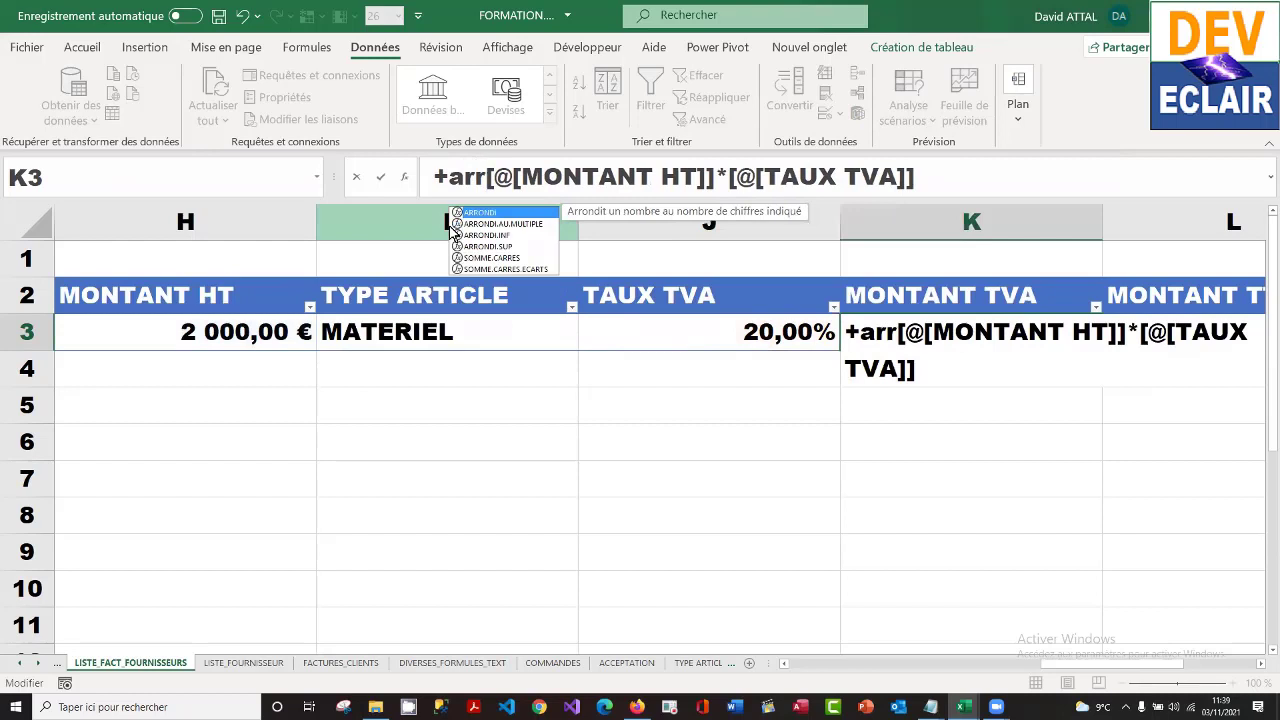
double_click(490, 214)
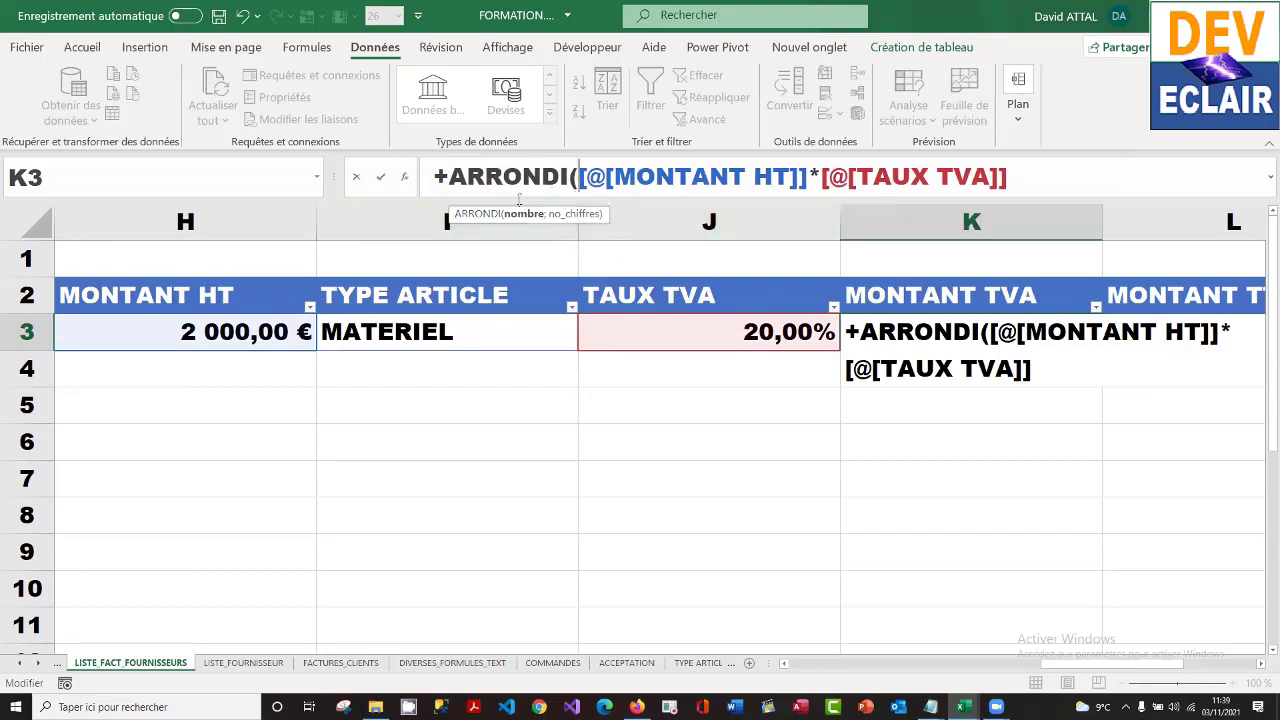
left_click(822, 172)
type(";2")
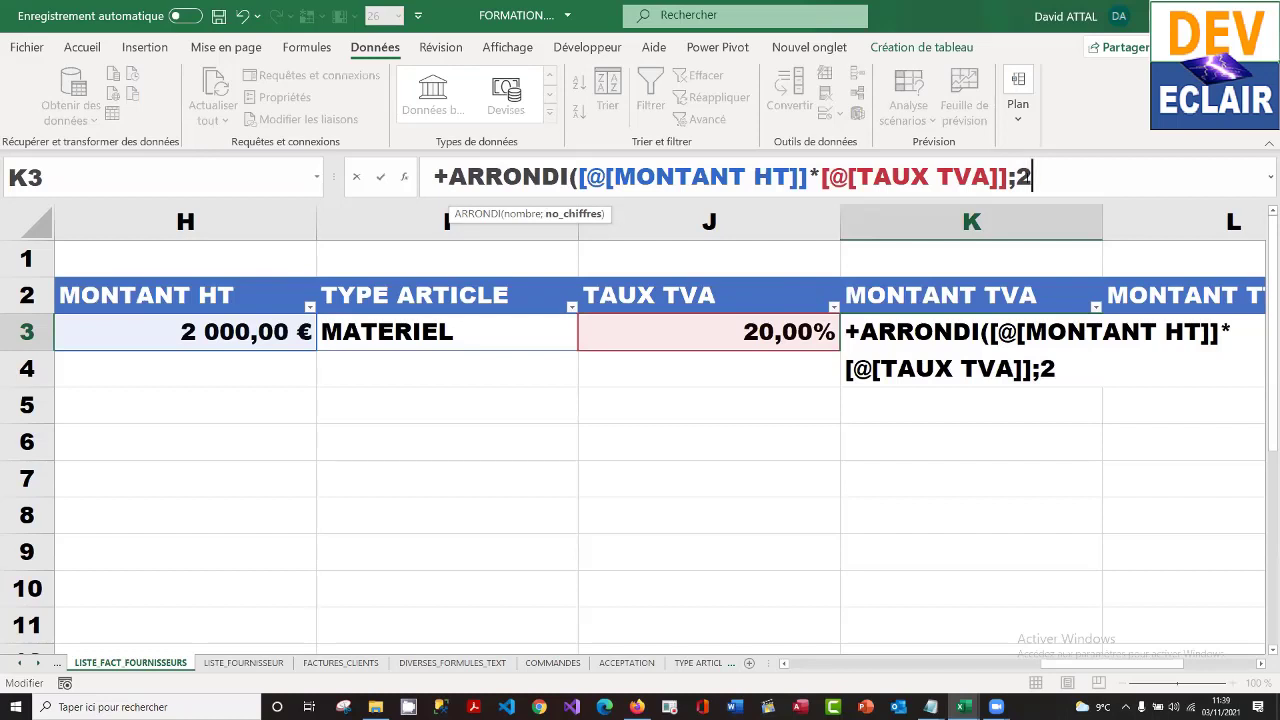
type(")")
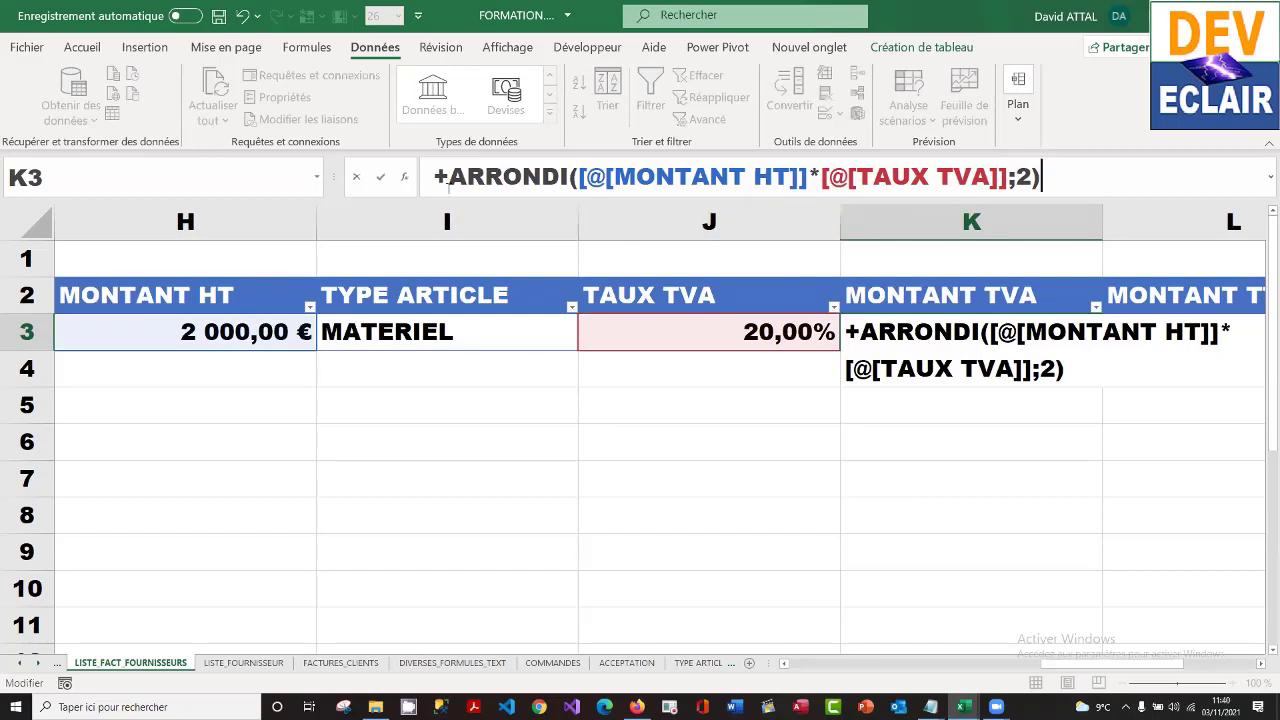
left_click_drag(448, 177, 425, 177)
left_click(1060, 185)
key("Return")
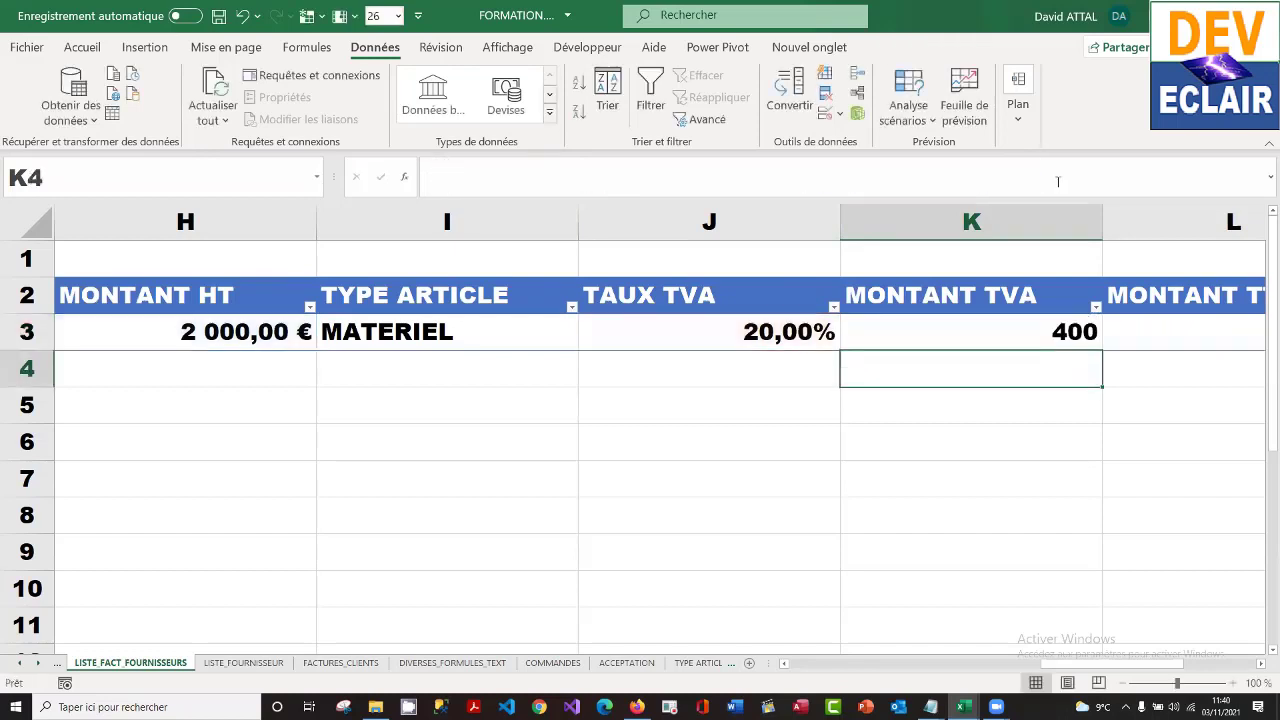
- Format the MONTANT TVA cell K3 as Monétaire with 2 decimals and the € symbol
left_click(1018, 336)
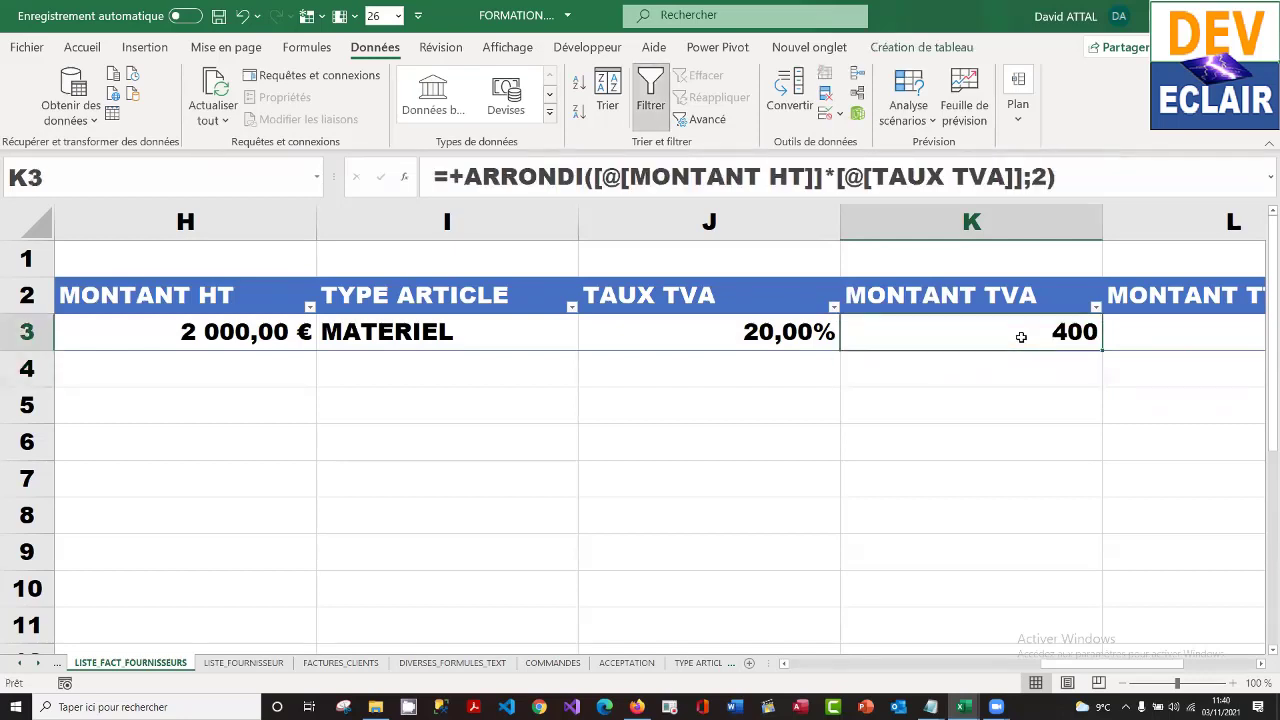
right_click(999, 334)
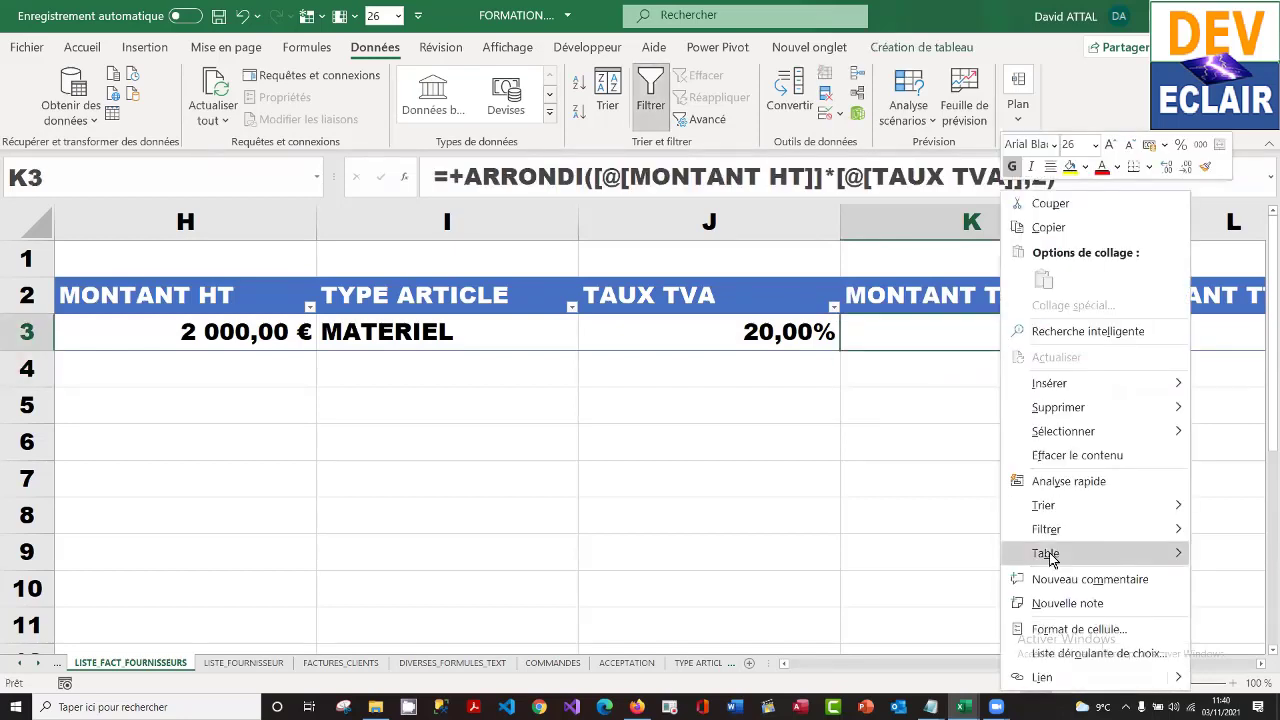
left_click(1085, 637)
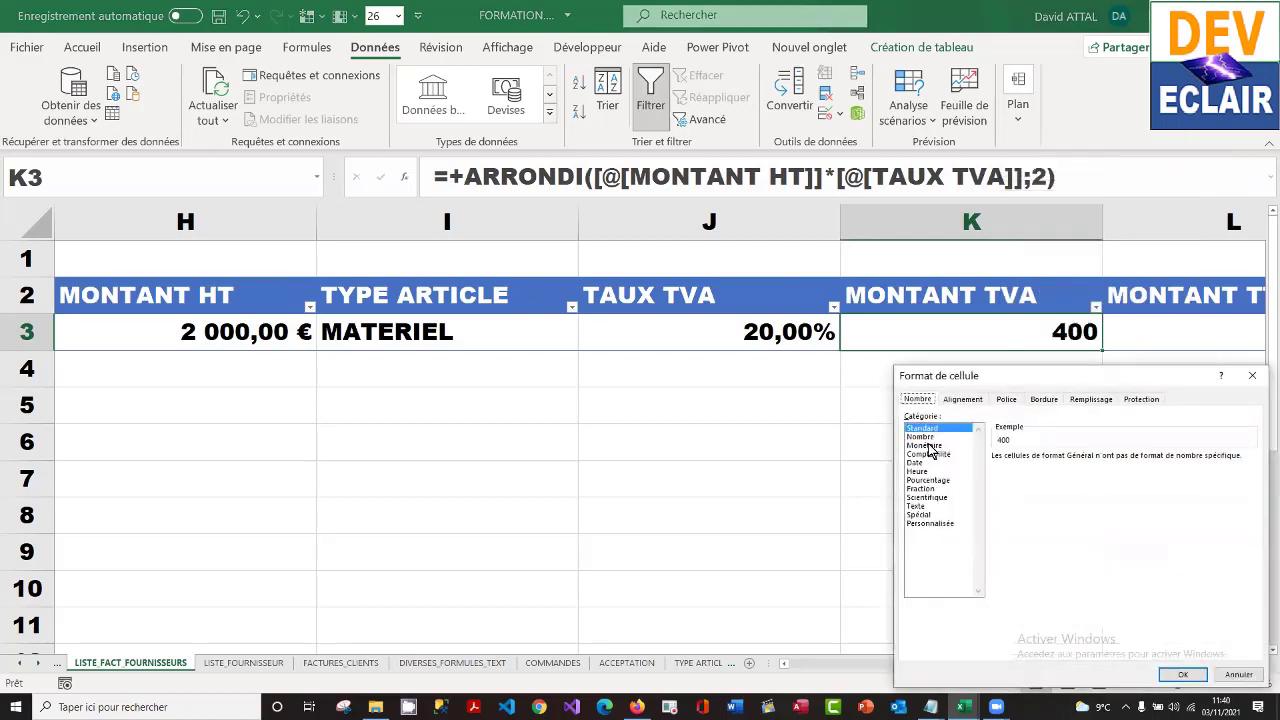
left_click(924, 445)
left_click(1183, 676)
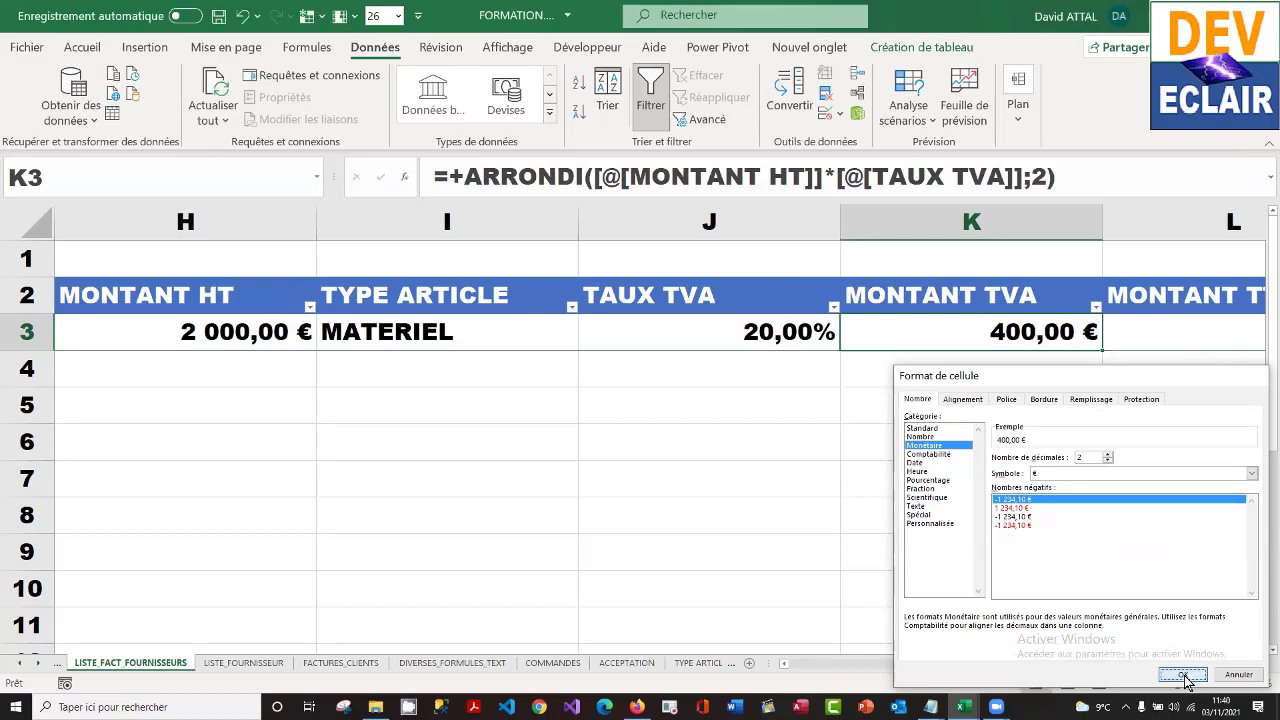
- Enter a formula in the MONTANT TTC cell L3 that adds [@[MONTANT TVA]] and [@[MONTANT HT]]
left_click(1174, 330)
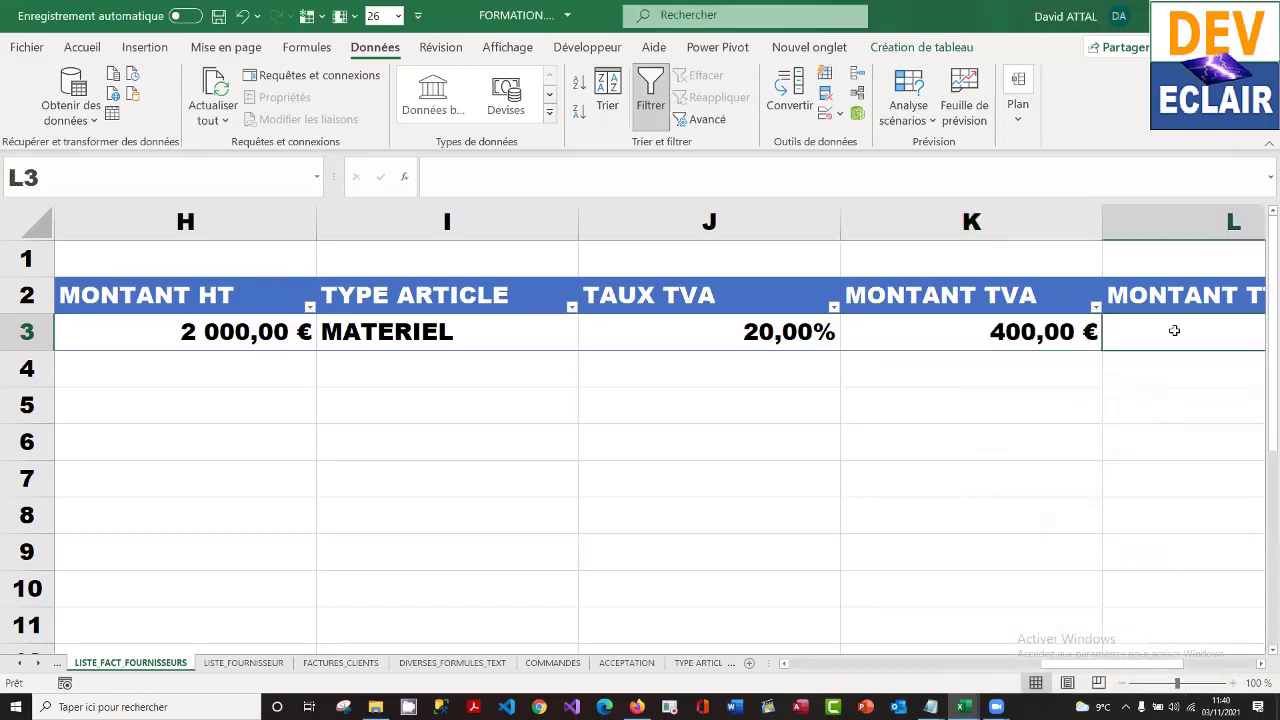
key("Right")
key("Right")
key("Left")
key("Left")
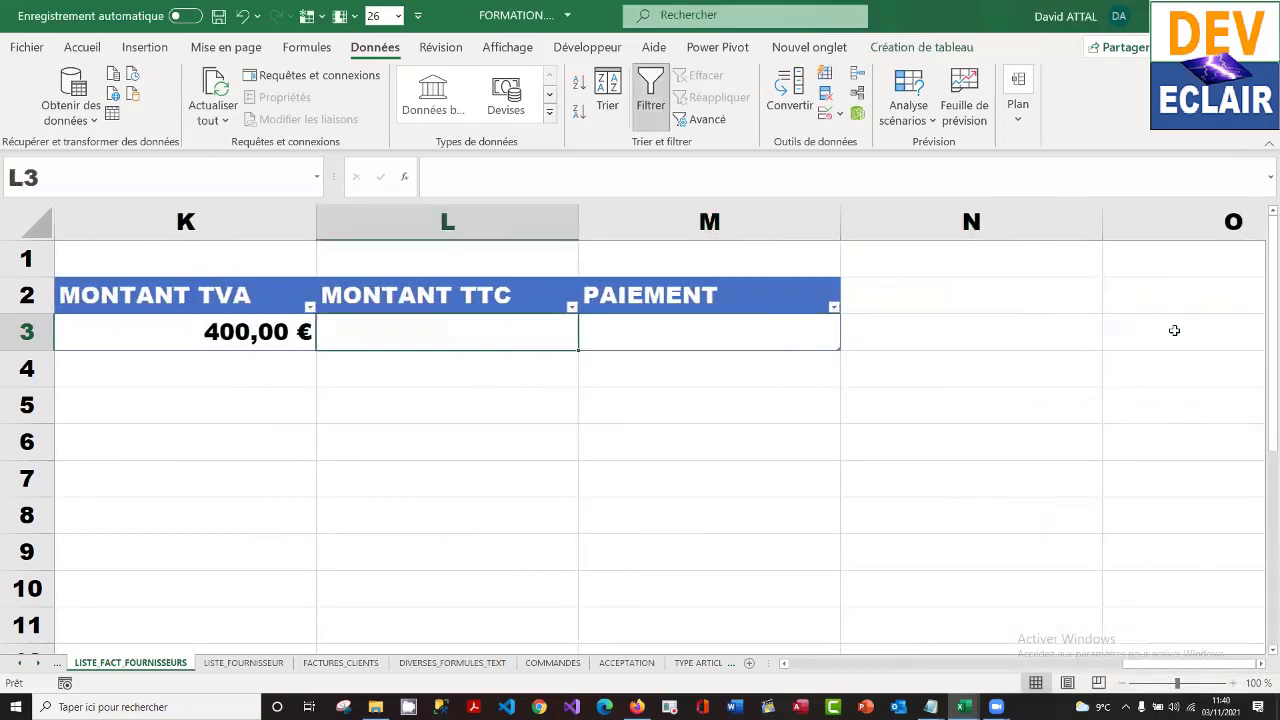
type("+")
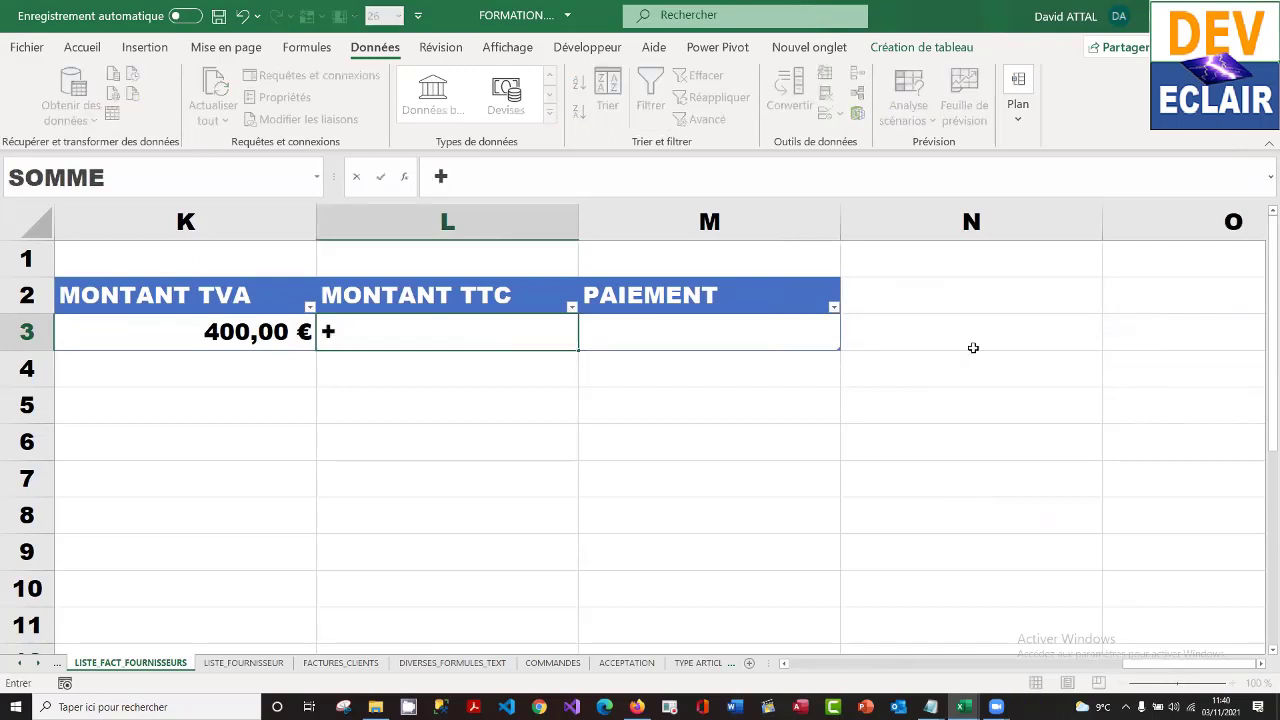
left_click(262, 330)
type("+")
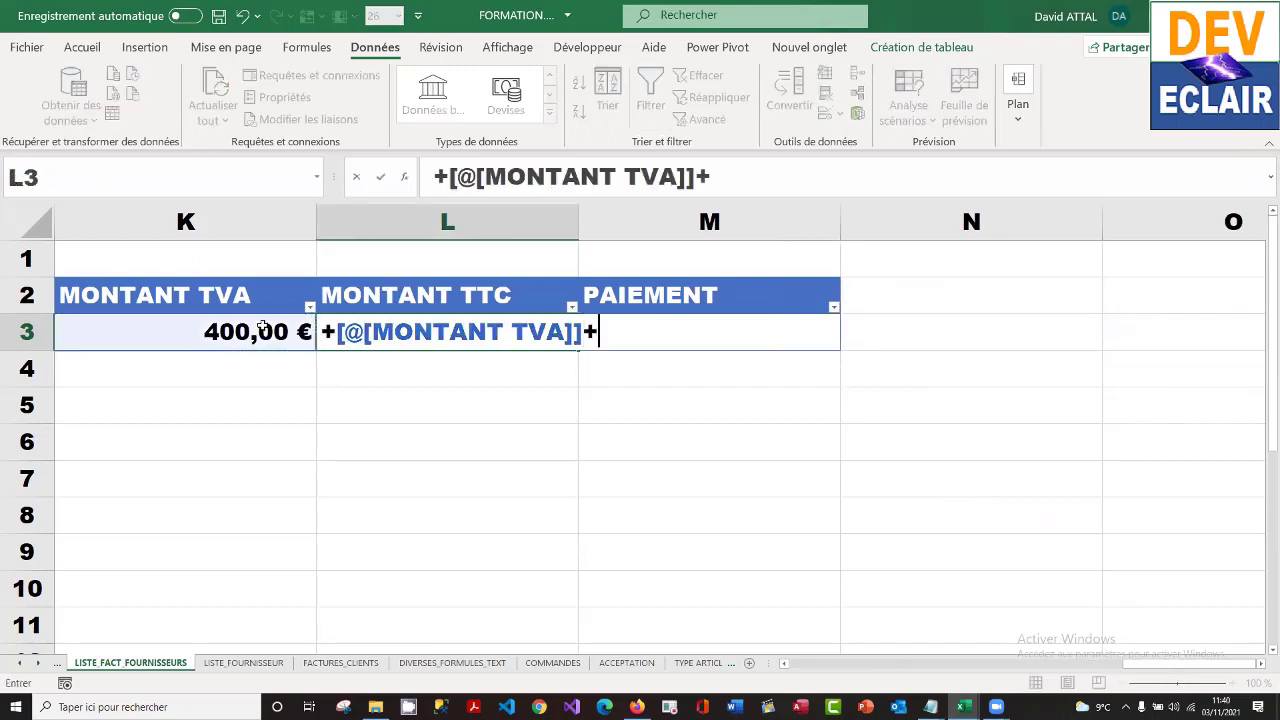
key("Left")
key("Left")
key("Left")
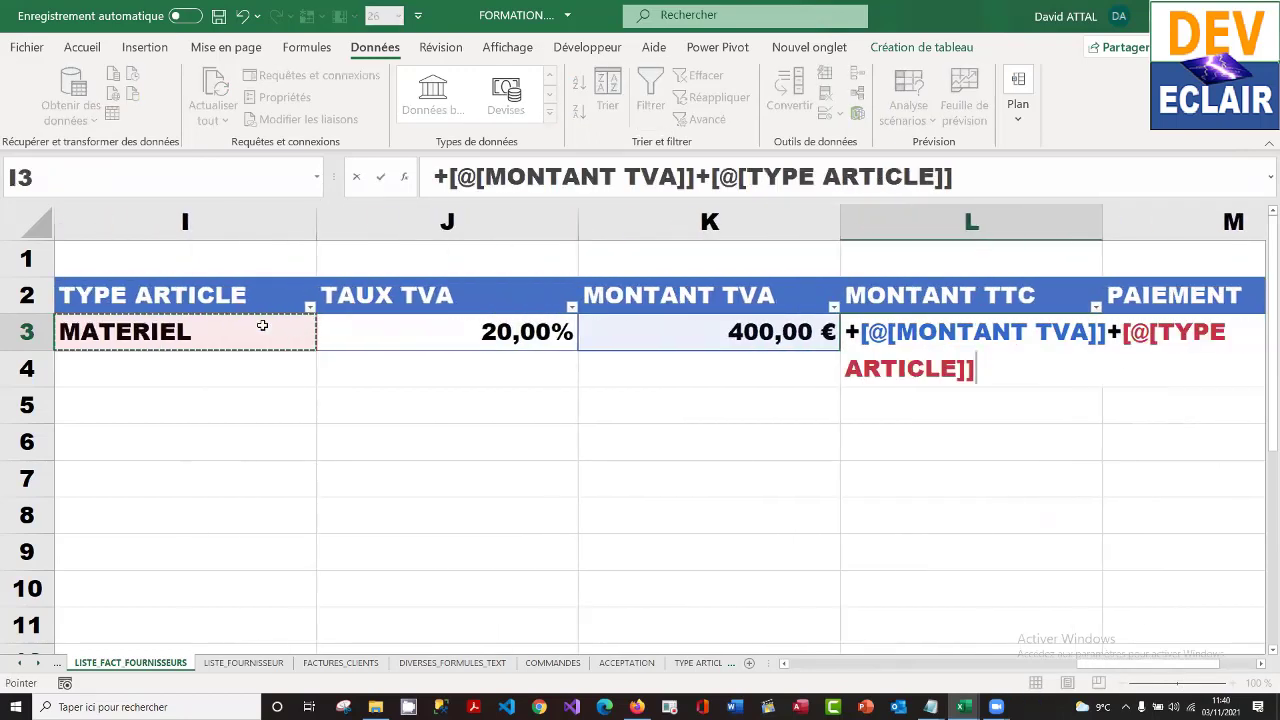
key("Left")
key("Return")
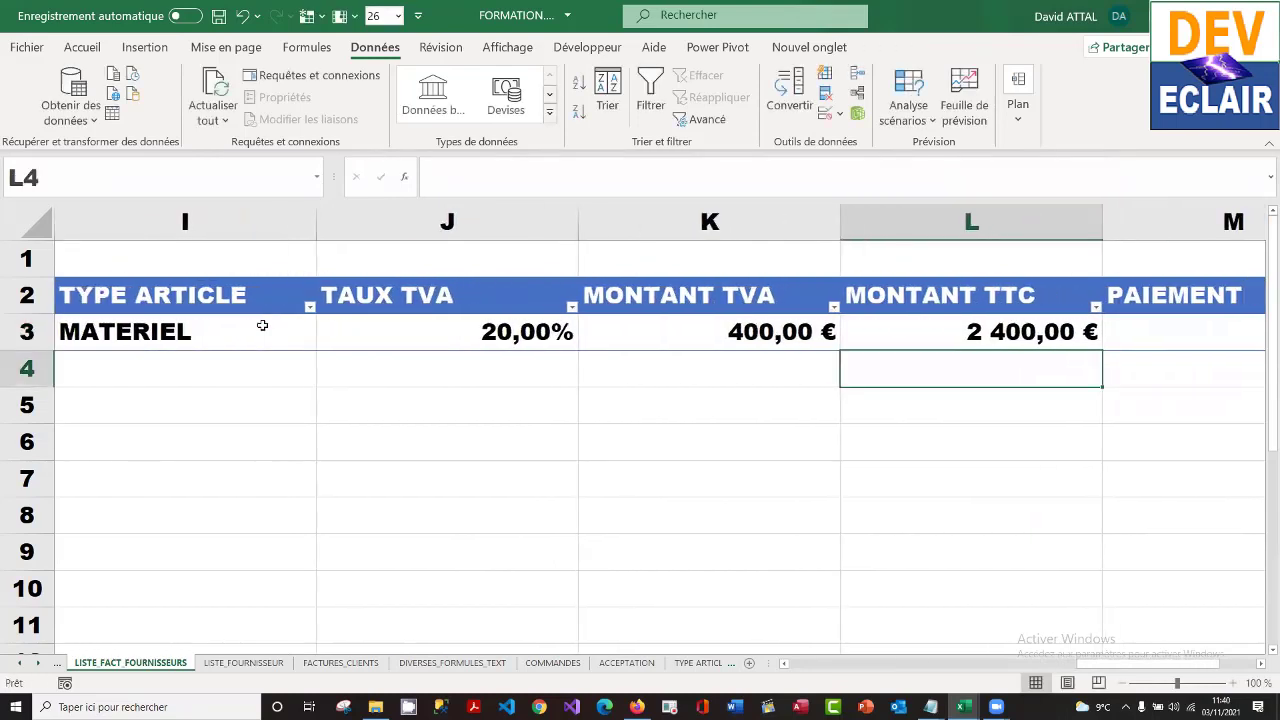
- Add a list validation with the source OUI;NON to the PAIEMENT cell M3 and choose OUI
key("Up")
key("Right")
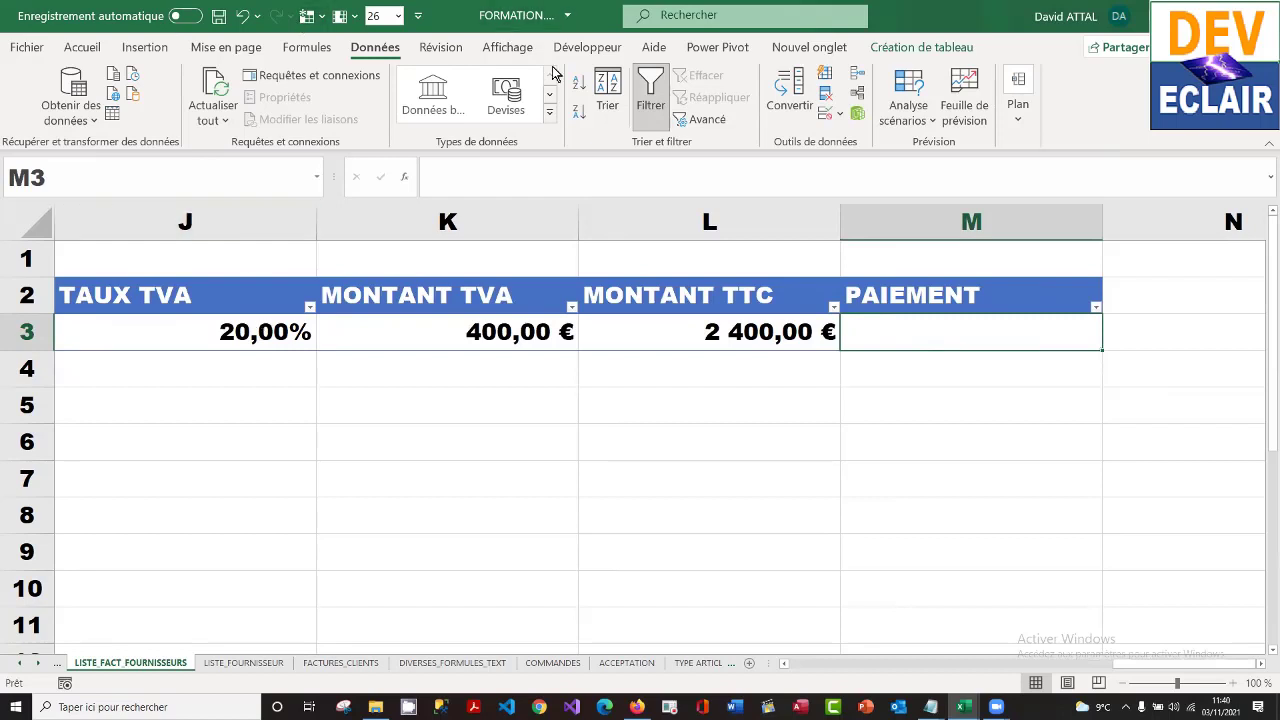
left_click(838, 114)
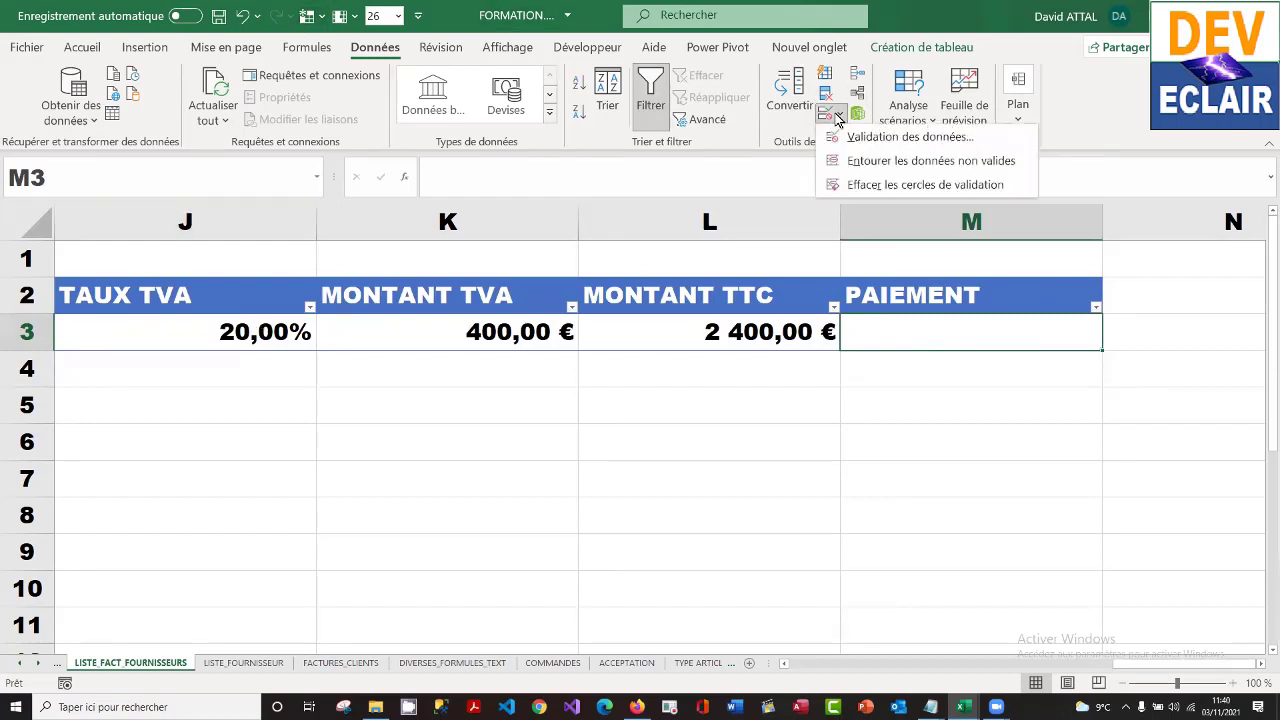
left_click(882, 139)
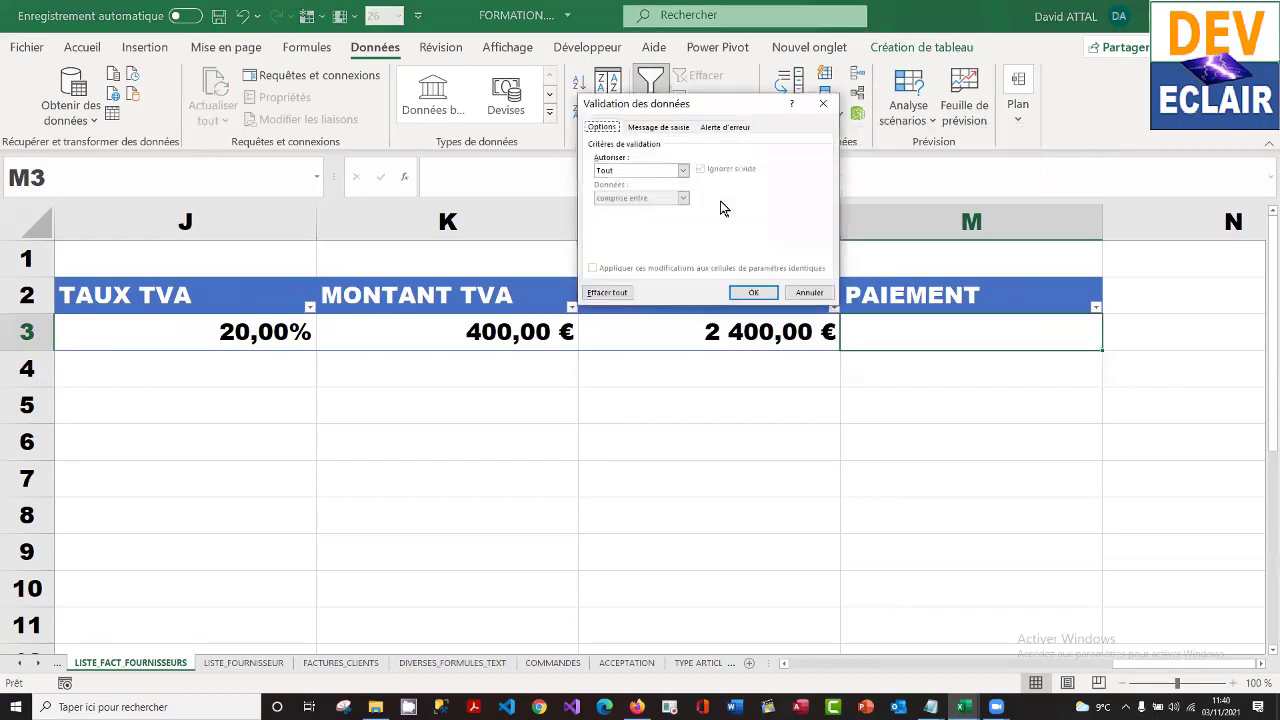
left_click(683, 170)
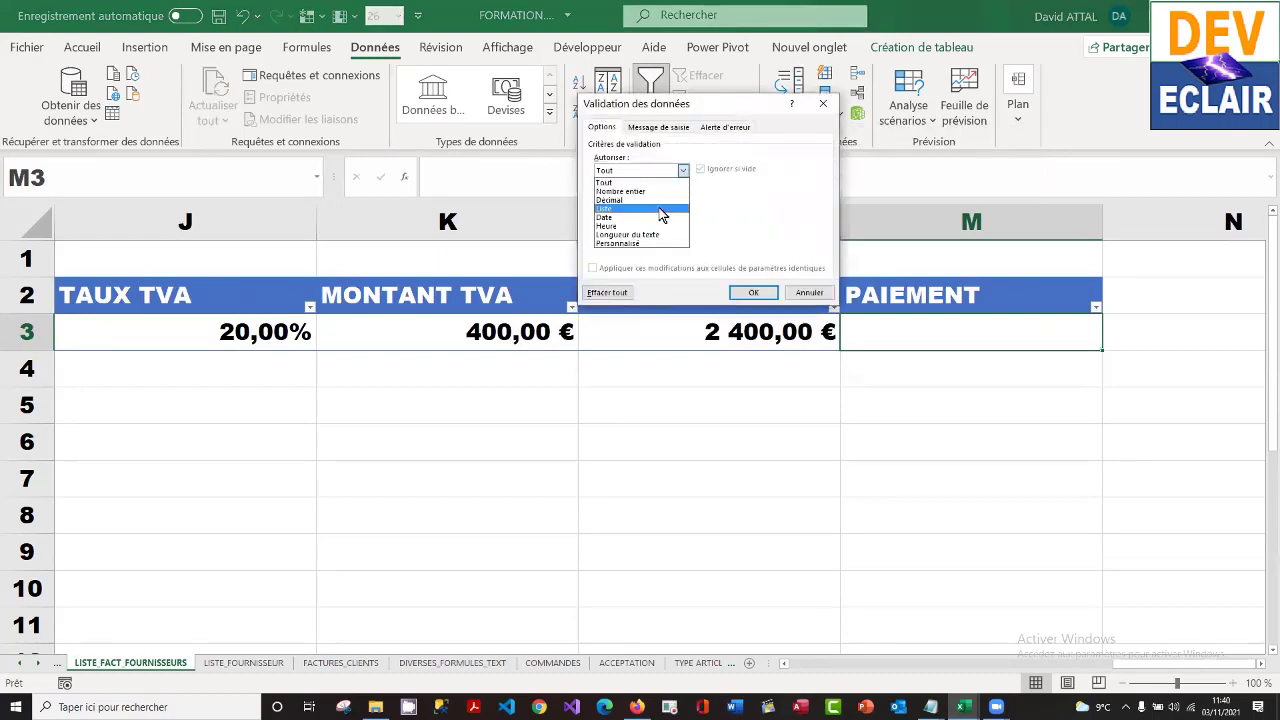
left_click(645, 213)
left_click(643, 227)
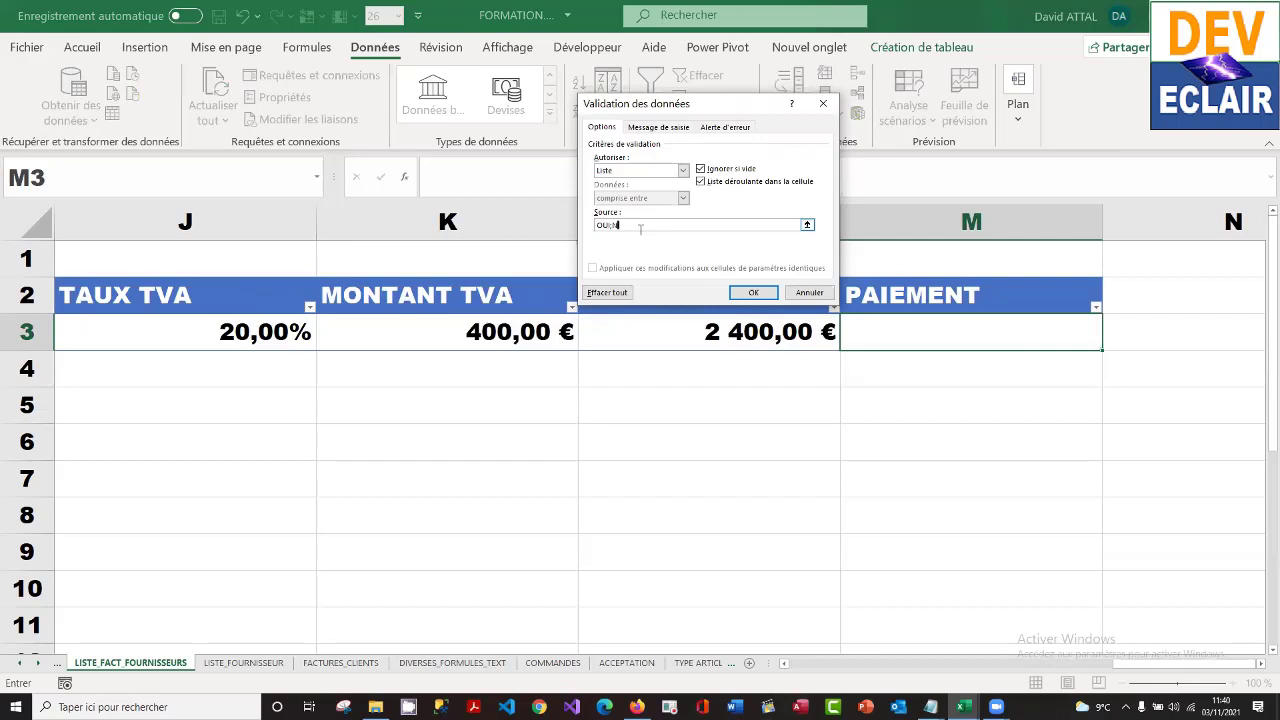
left_click(753, 292)
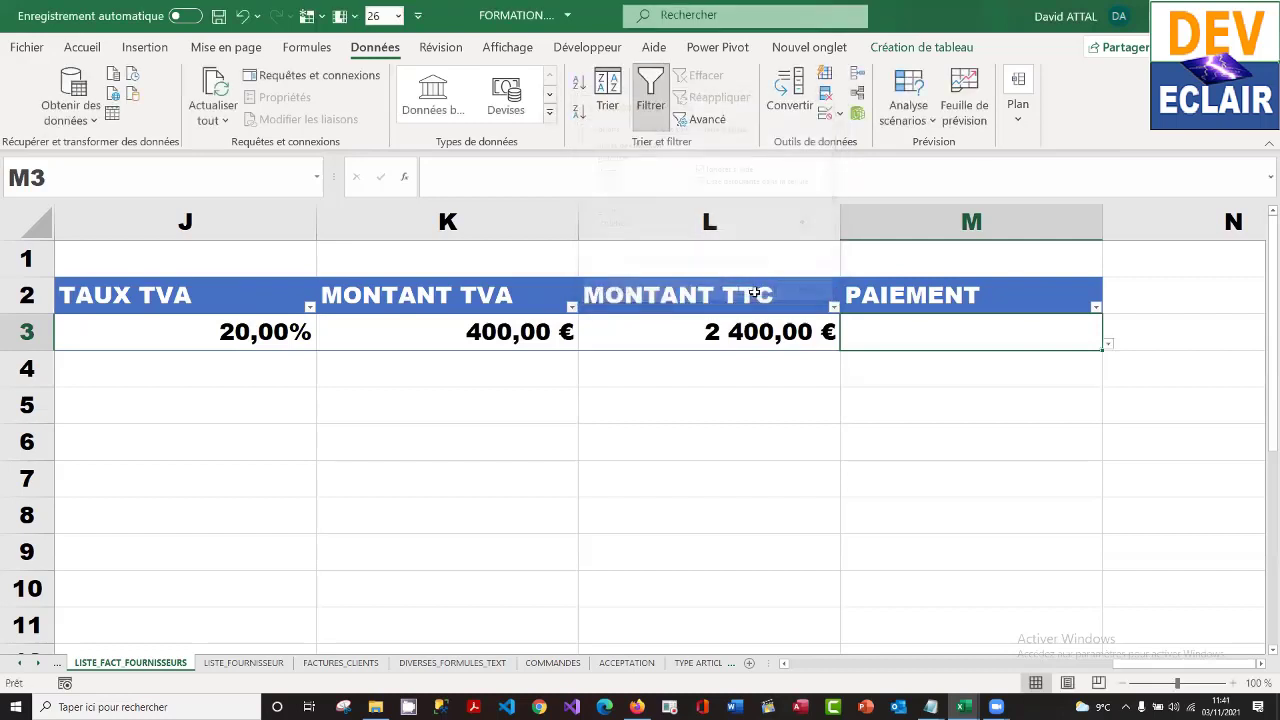
left_click(1108, 344)
left_click(1077, 357)
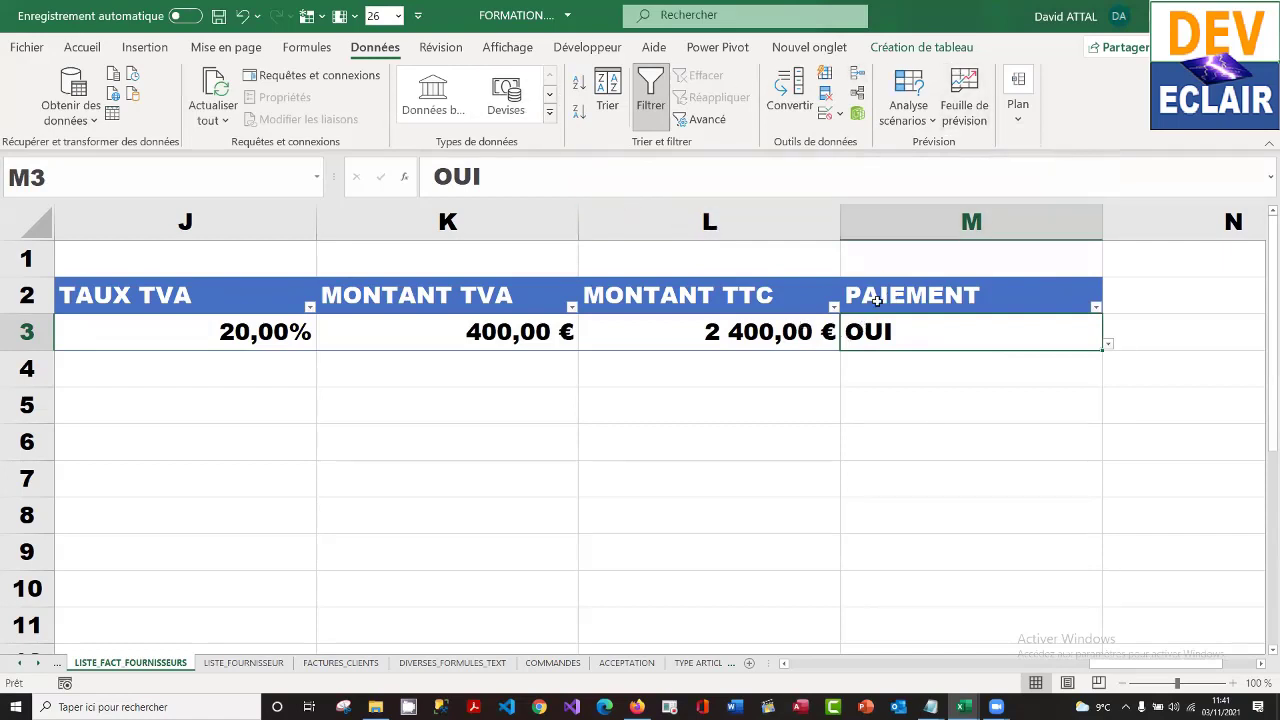
- Enable the total row for the supplier invoice table and clear the PAIEMENT total in M4
left_click(919, 50)
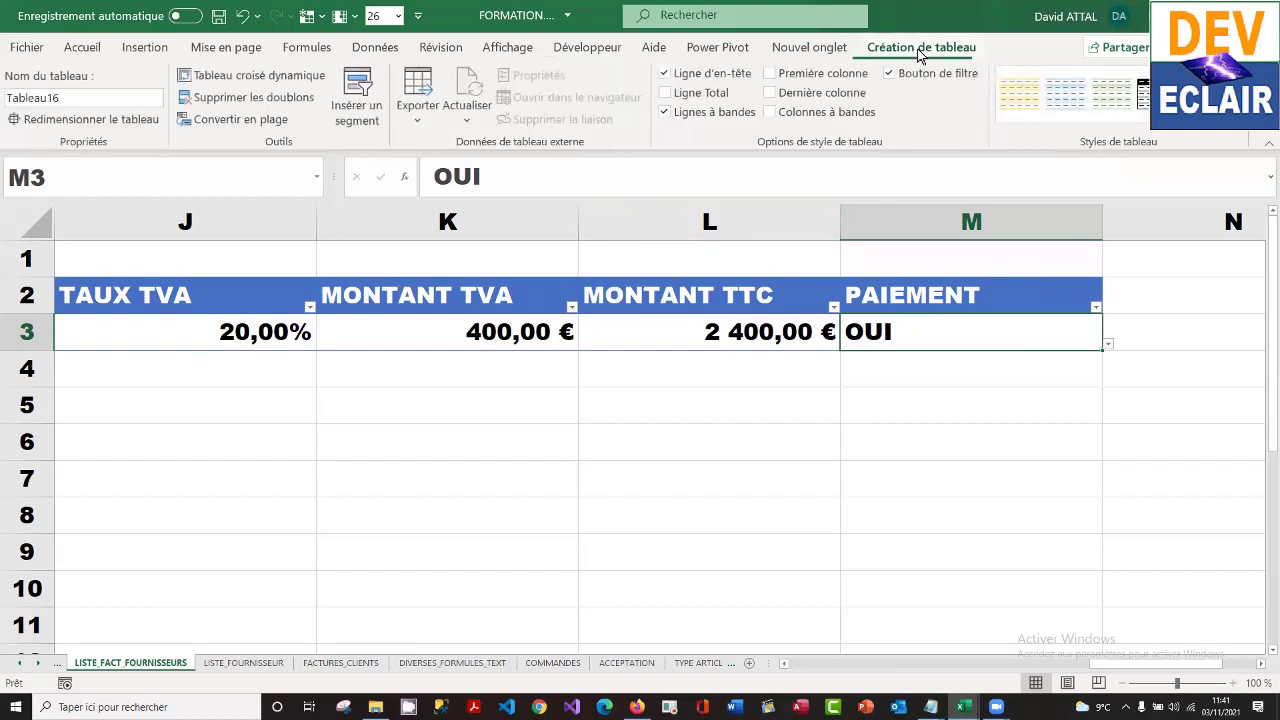
left_click(666, 93)
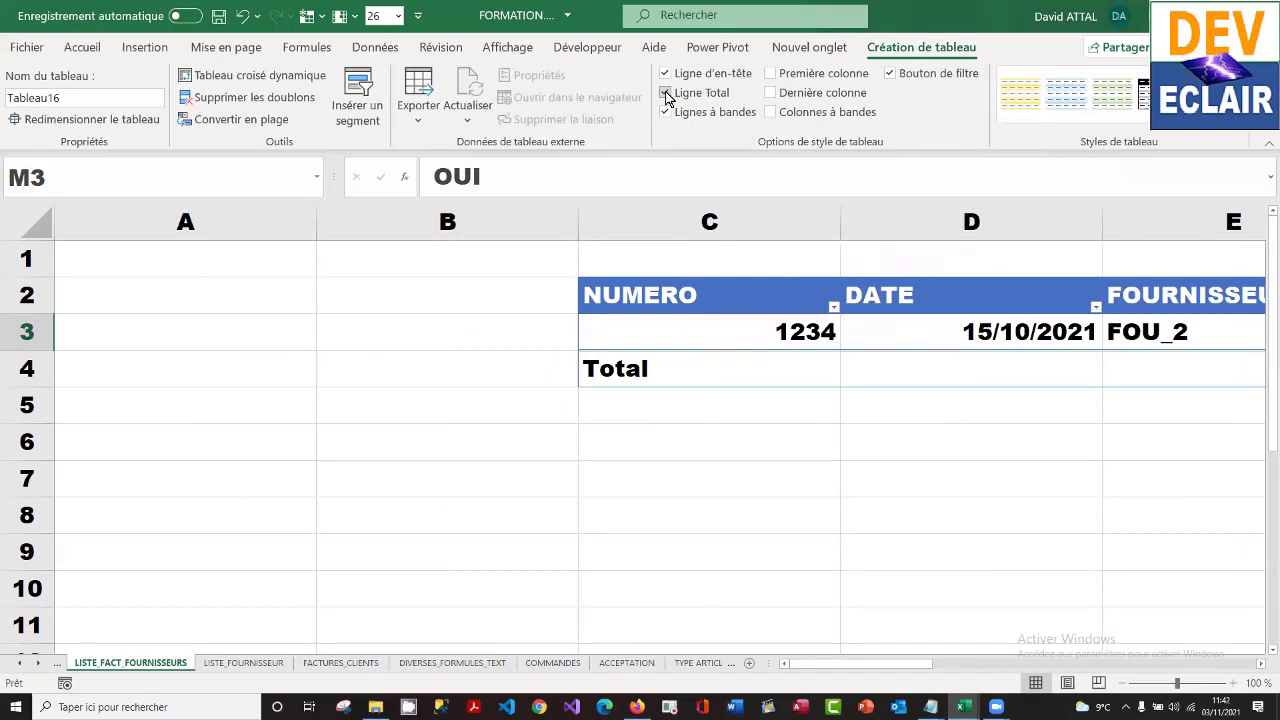
left_click(694, 363)
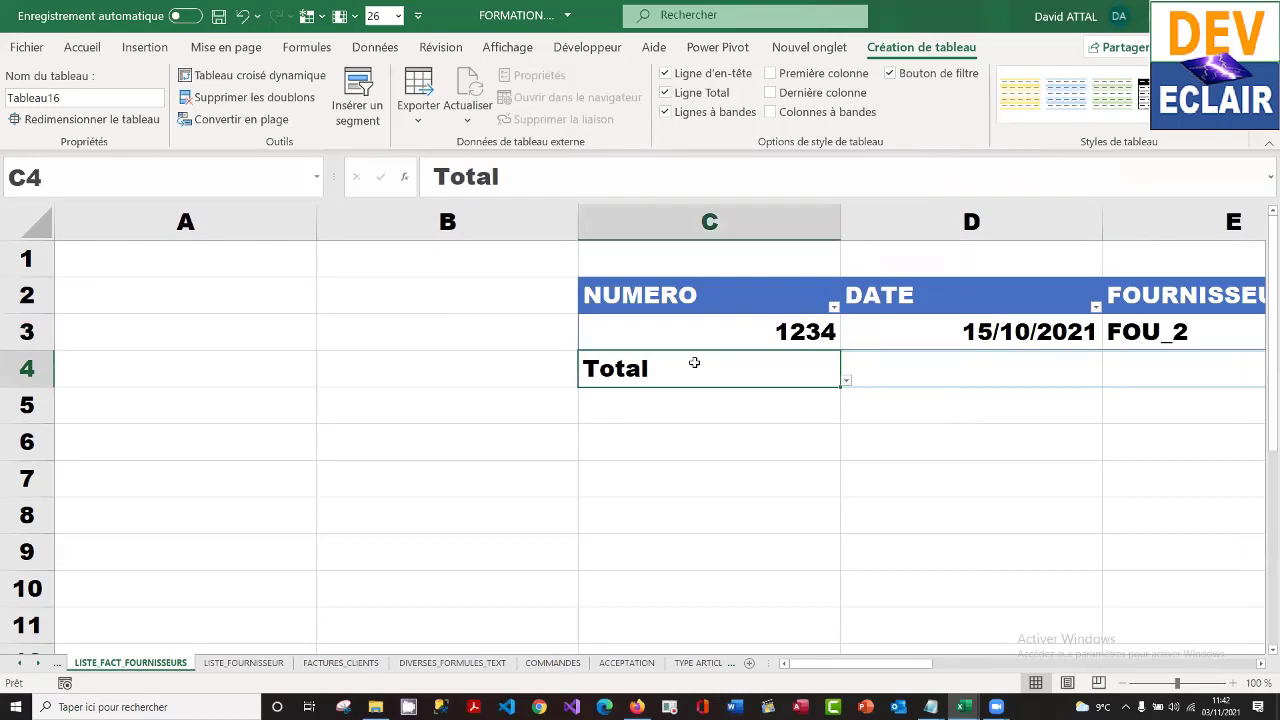
key("Right")
key("Right")
key("Right")
key("Right")
key("Right")
key("Right")
key("Right")
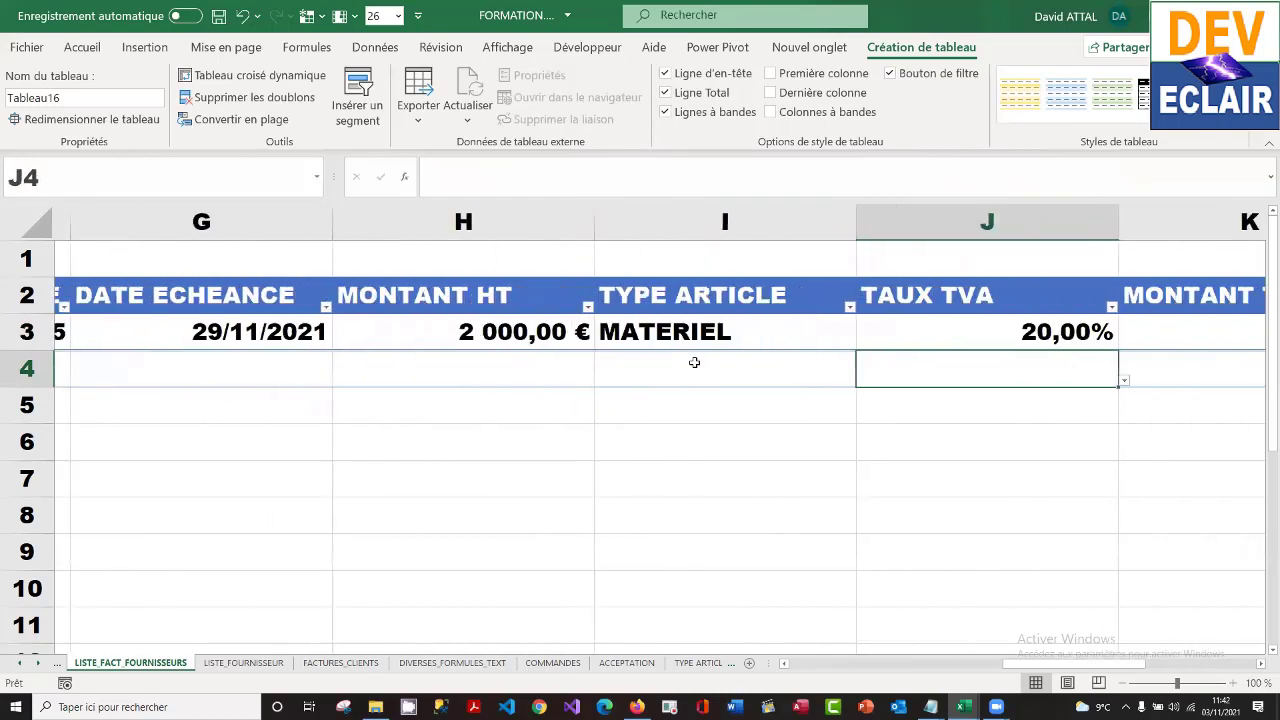
key("Right")
key("Right")
key("Right")
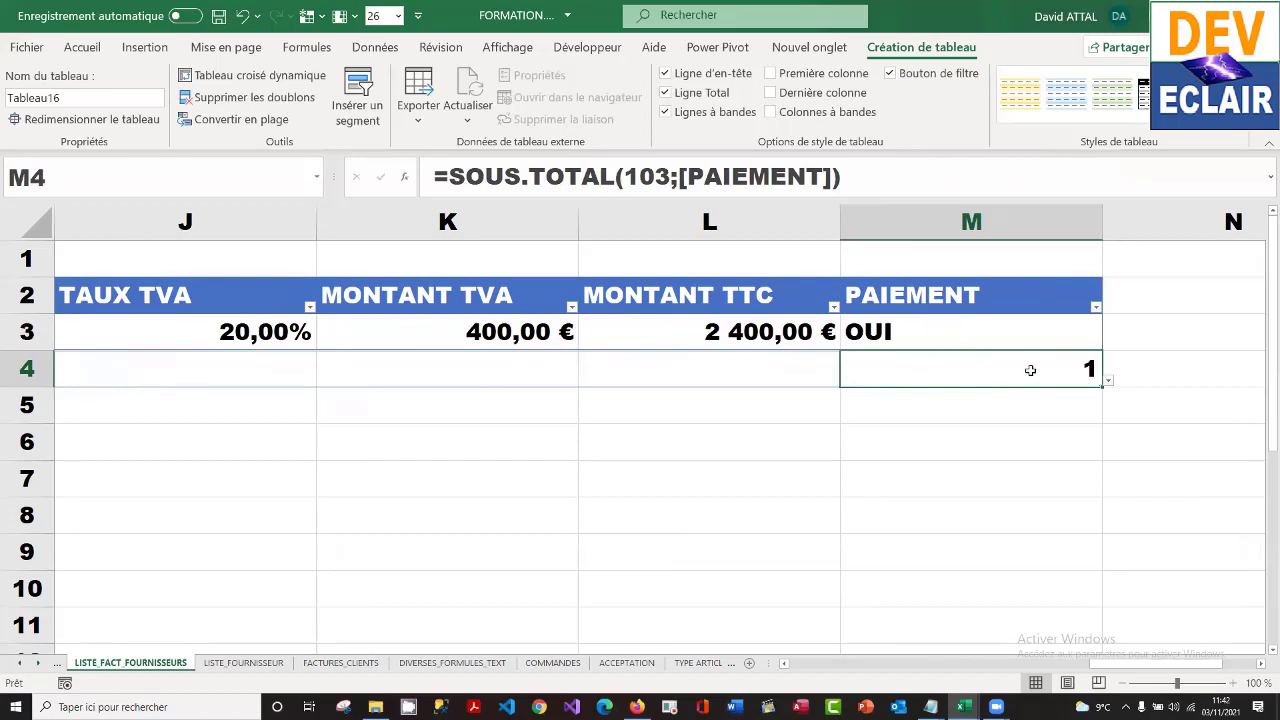
key("Delete")
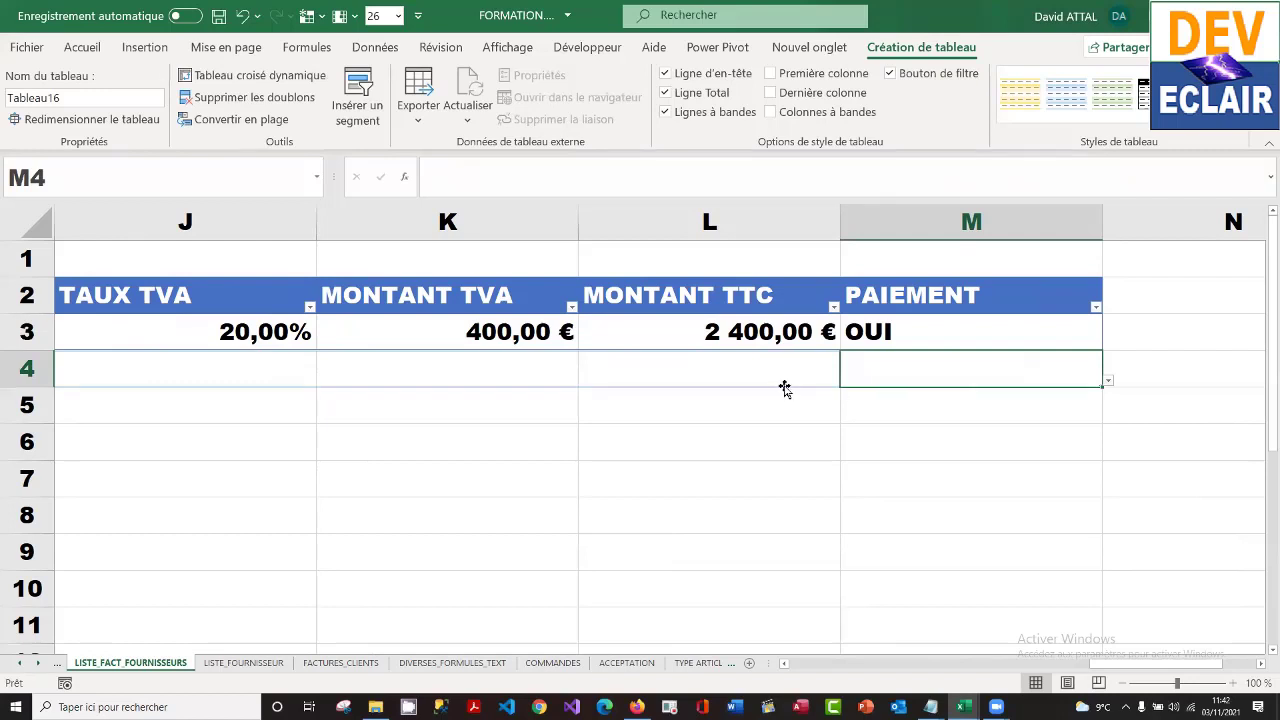
- Set the total row to Somme for MONTANT TTC in L4 and MONTANT TVA in K4
left_click(756, 364)
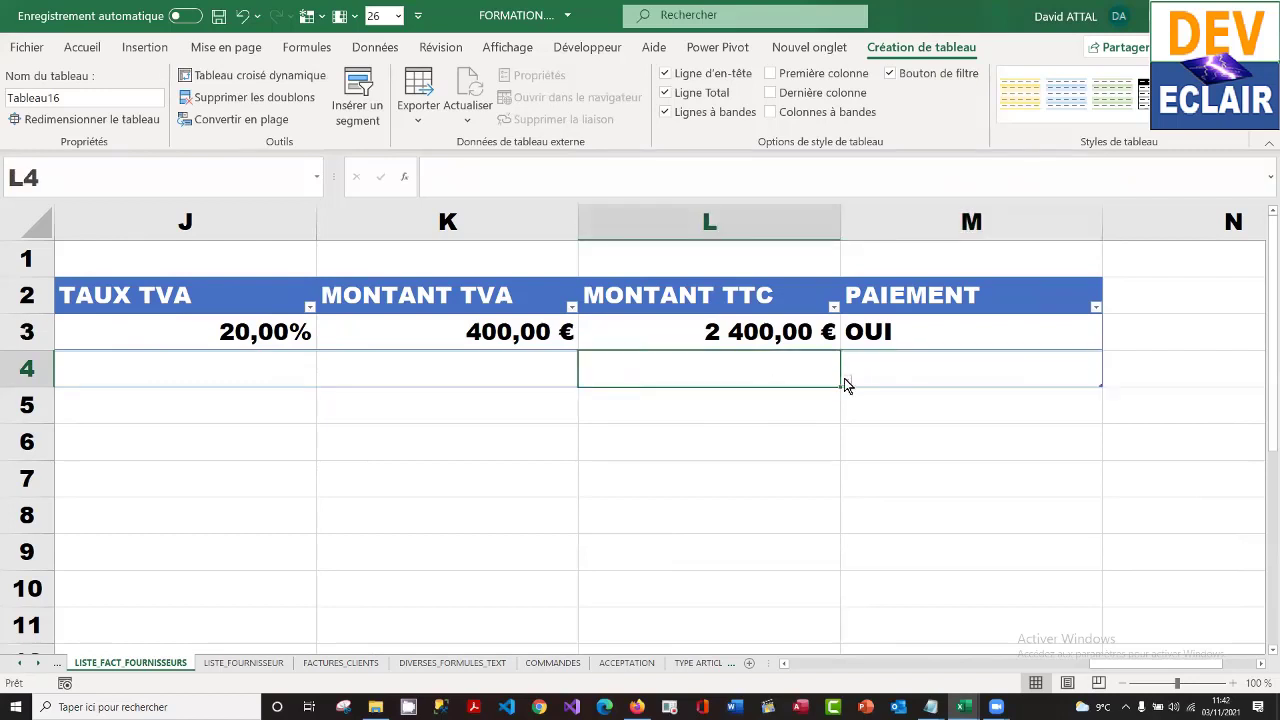
left_click(845, 380)
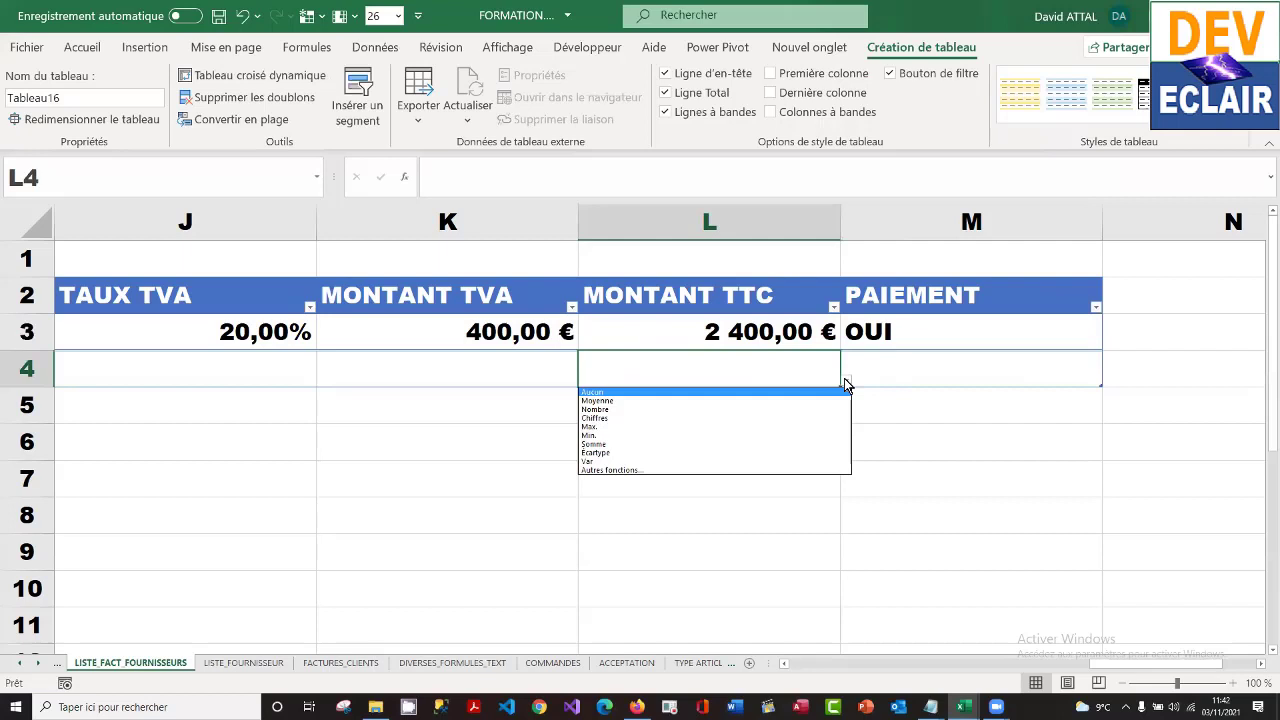
left_click(756, 449)
left_click(513, 371)
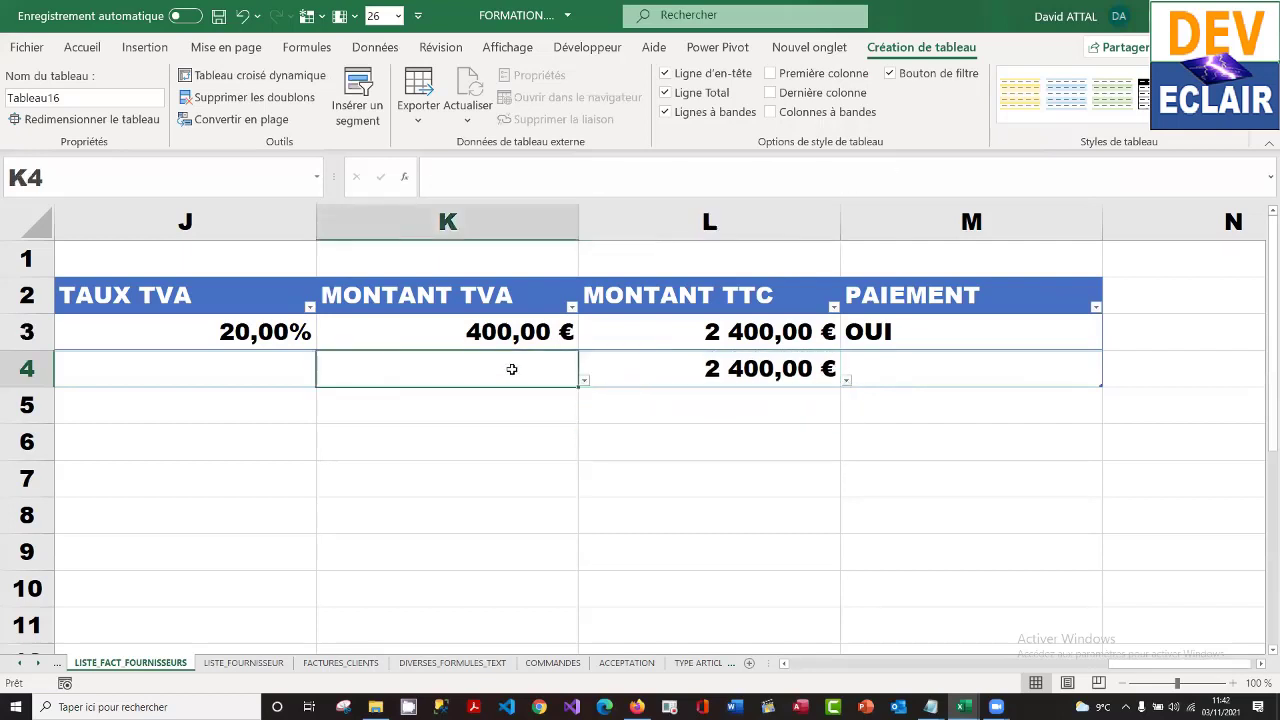
left_click(584, 380)
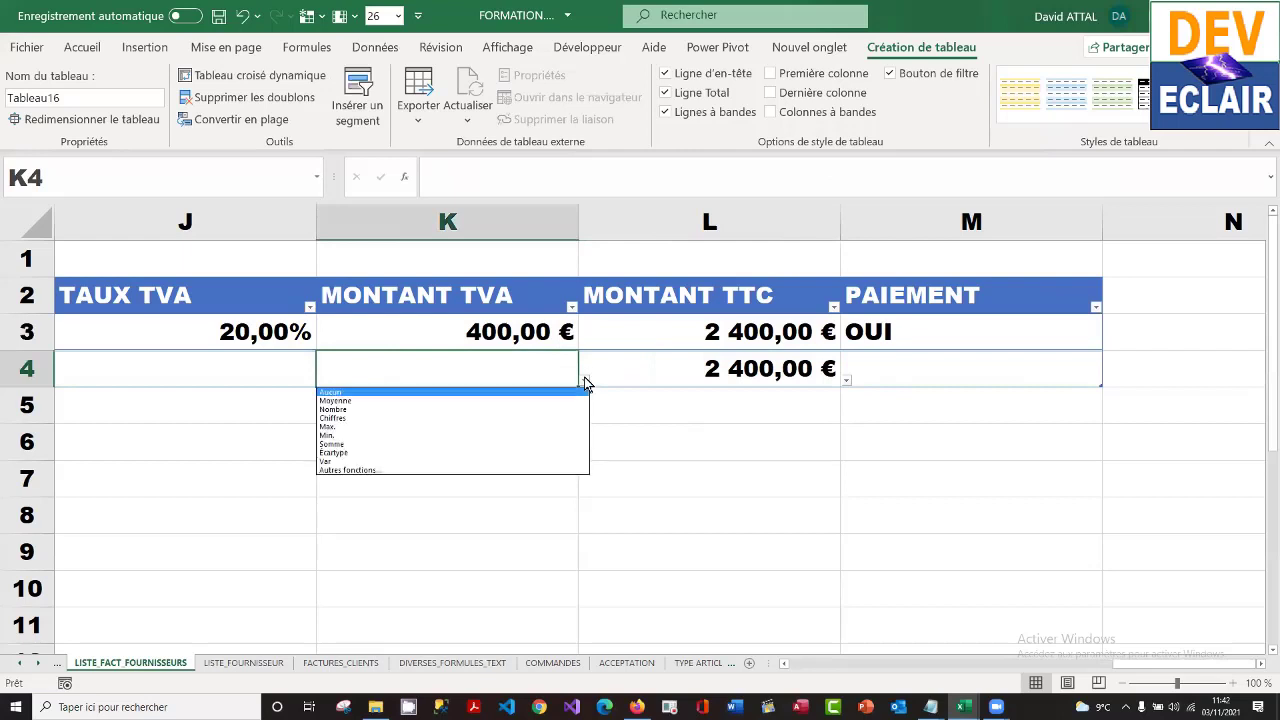
left_click(527, 444)
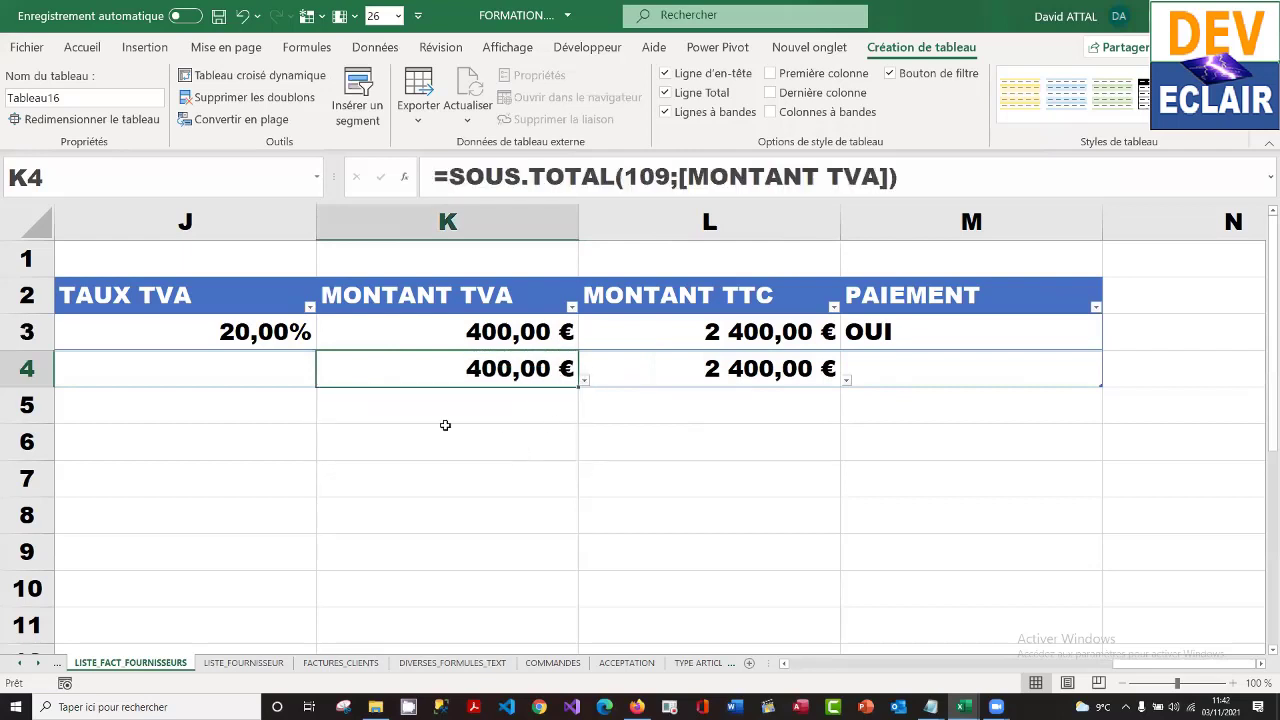
- Set the total row function for MONTANT HT in H4 to Somme
left_click(280, 370)
key("Left")
key("Left")
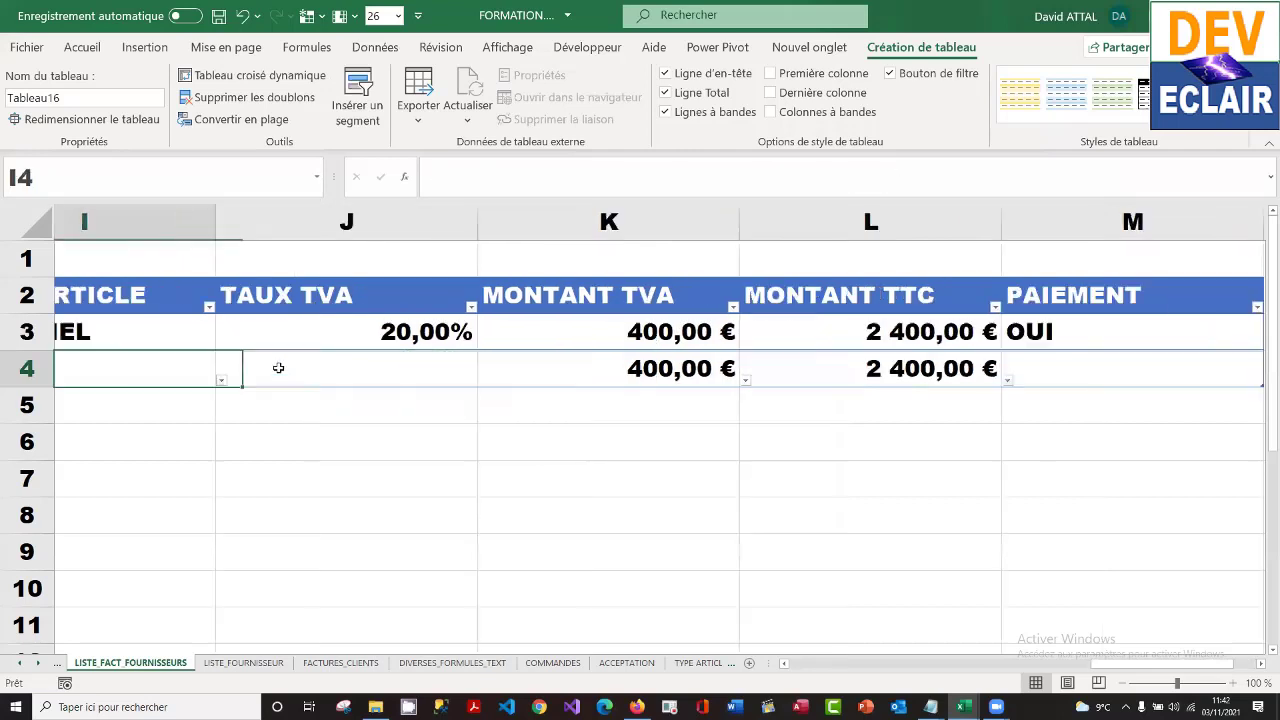
key("Left")
key("Right")
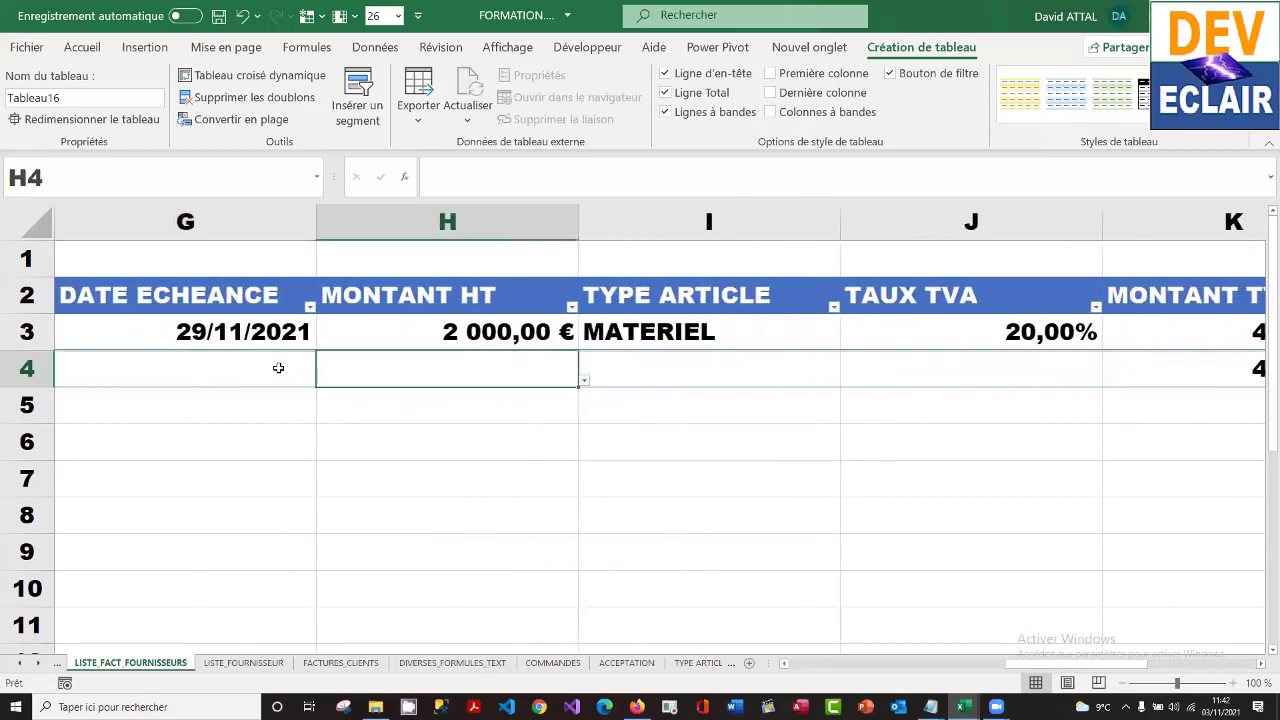
left_click(586, 382)
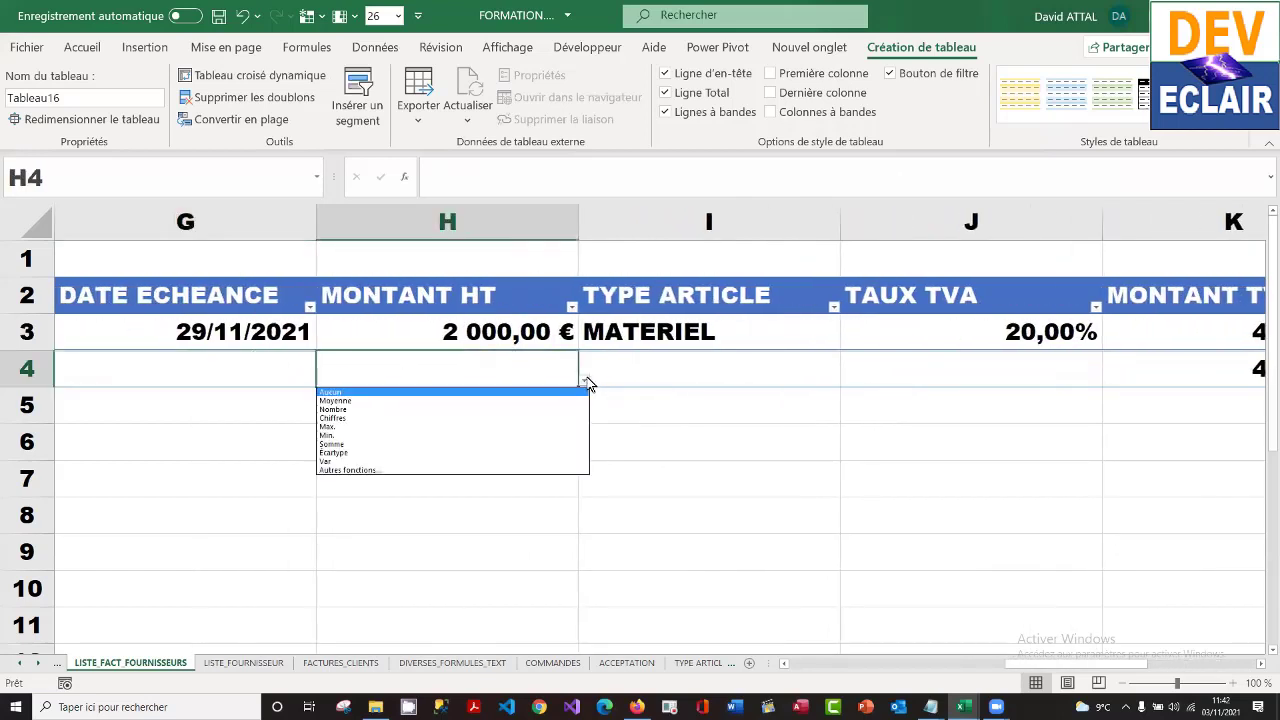
left_click(547, 443)
- Replace the Total label under NUMERO in C4 with the Nombre function
key("Left")
key("Left")
key("Left")
key("Left")
key("Left")
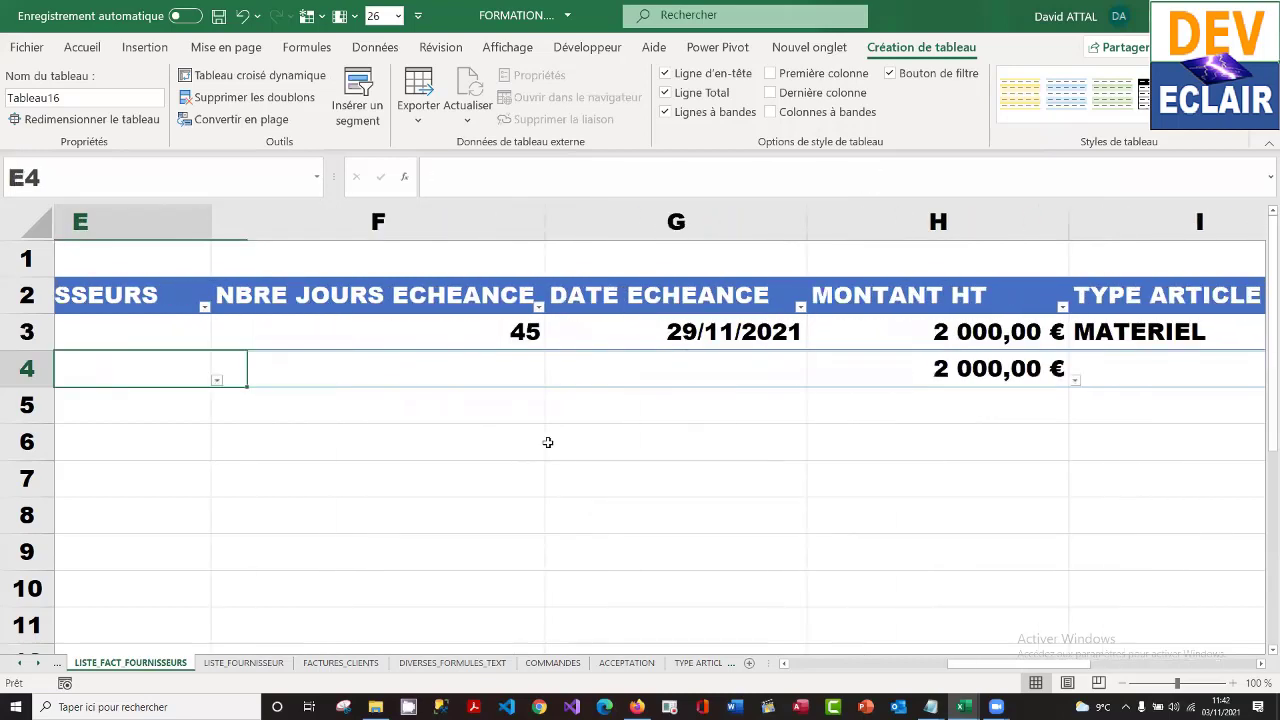
key("Left")
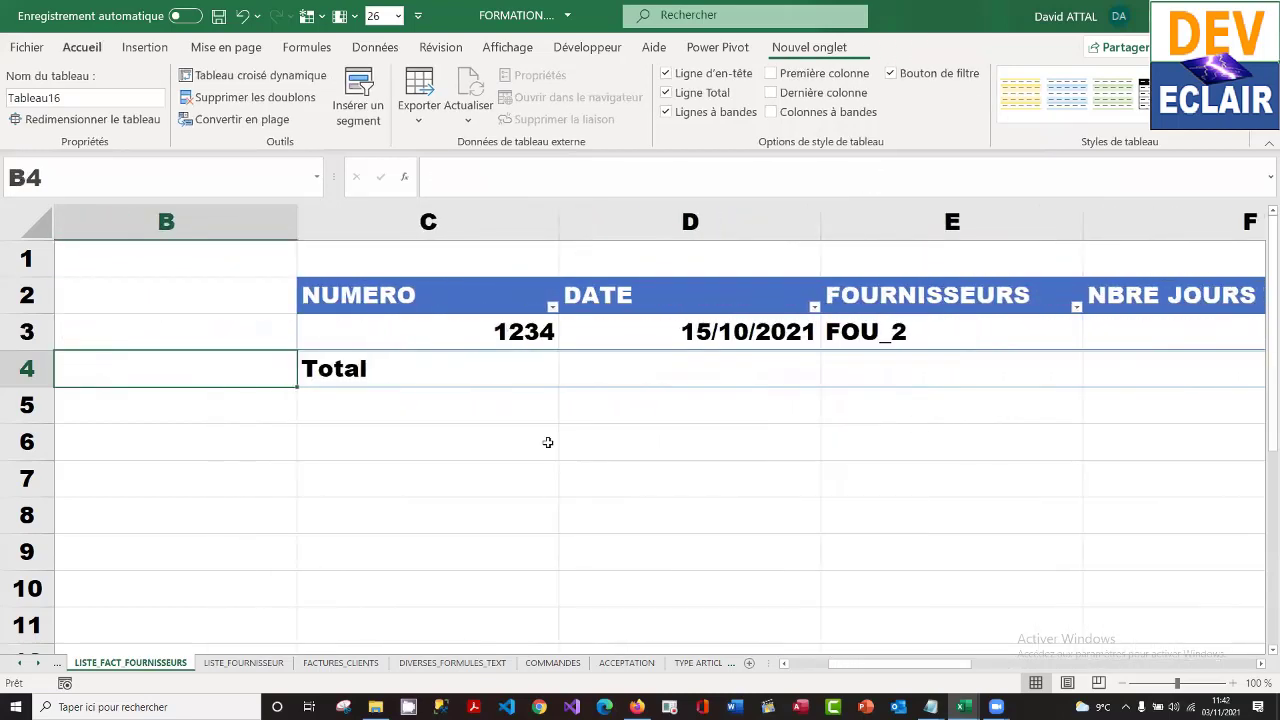
key("Right")
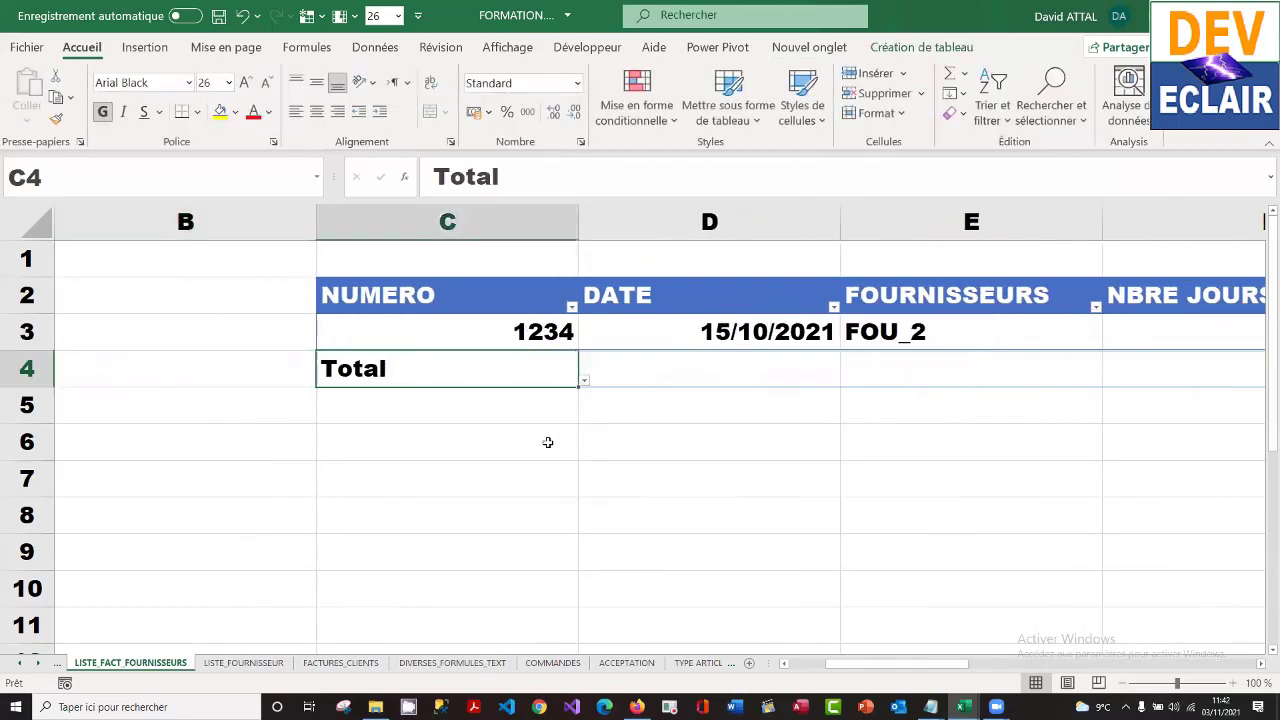
left_click(584, 381)
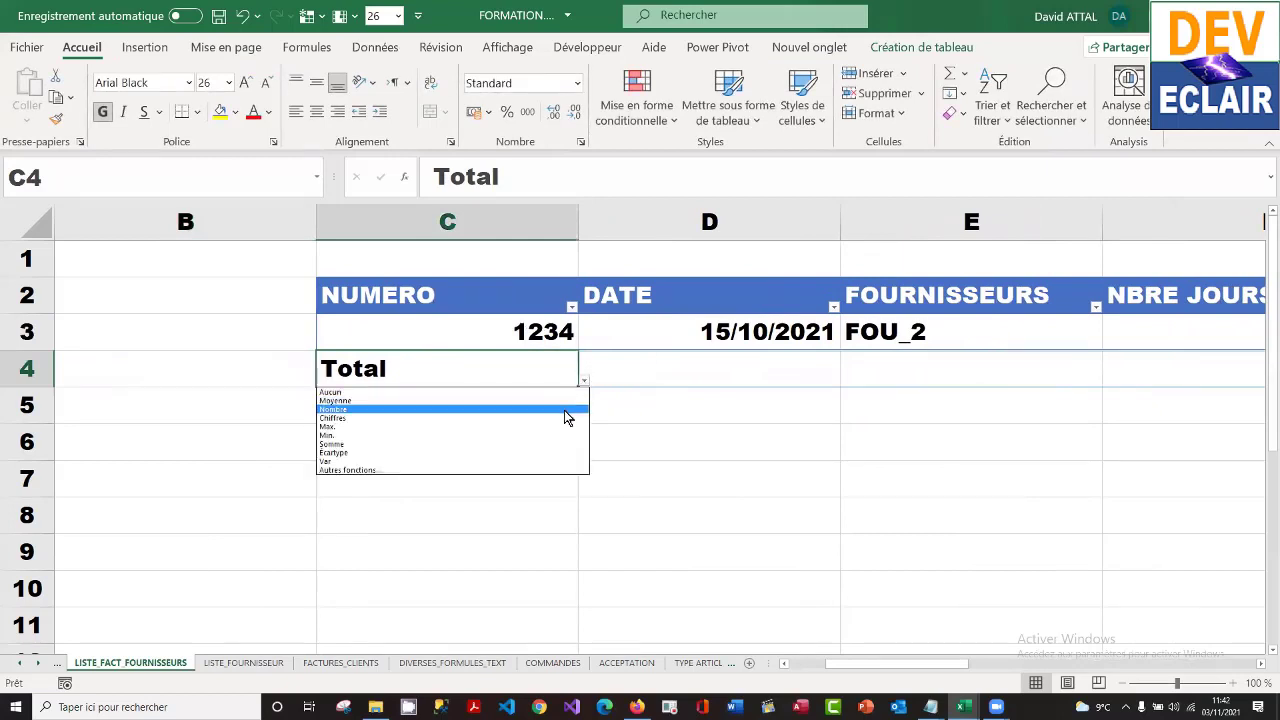
left_click(565, 410)
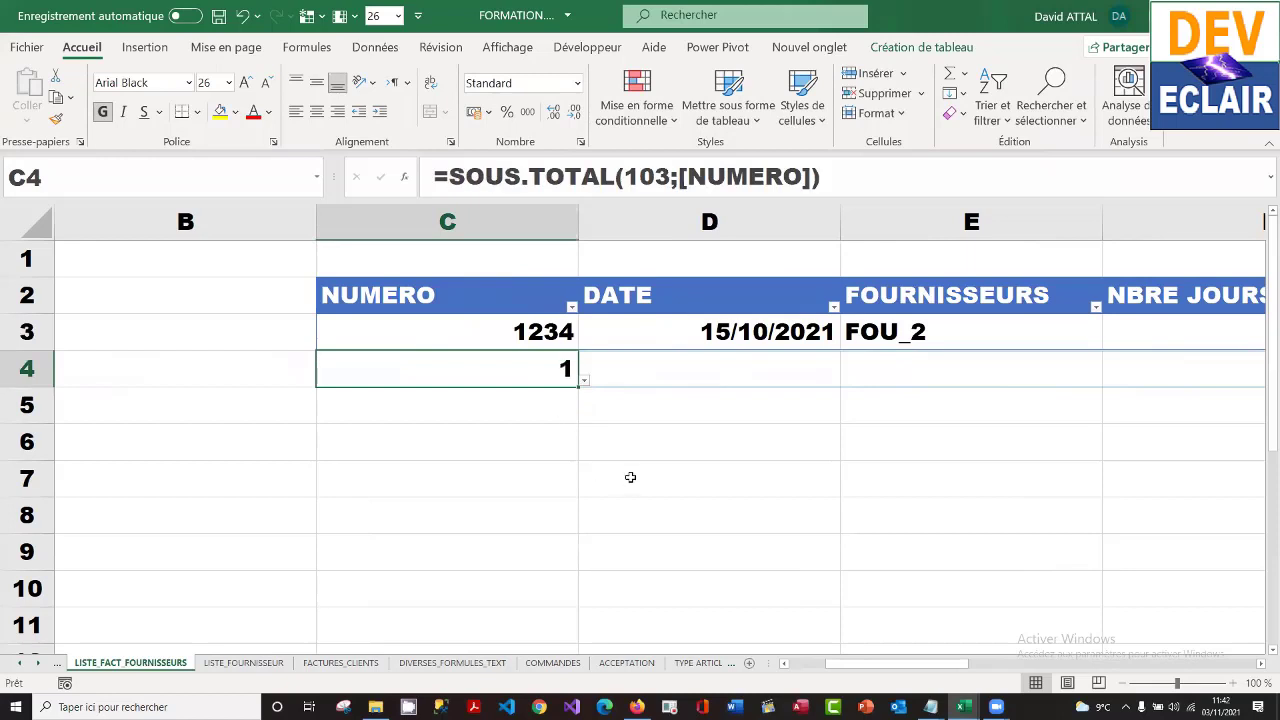
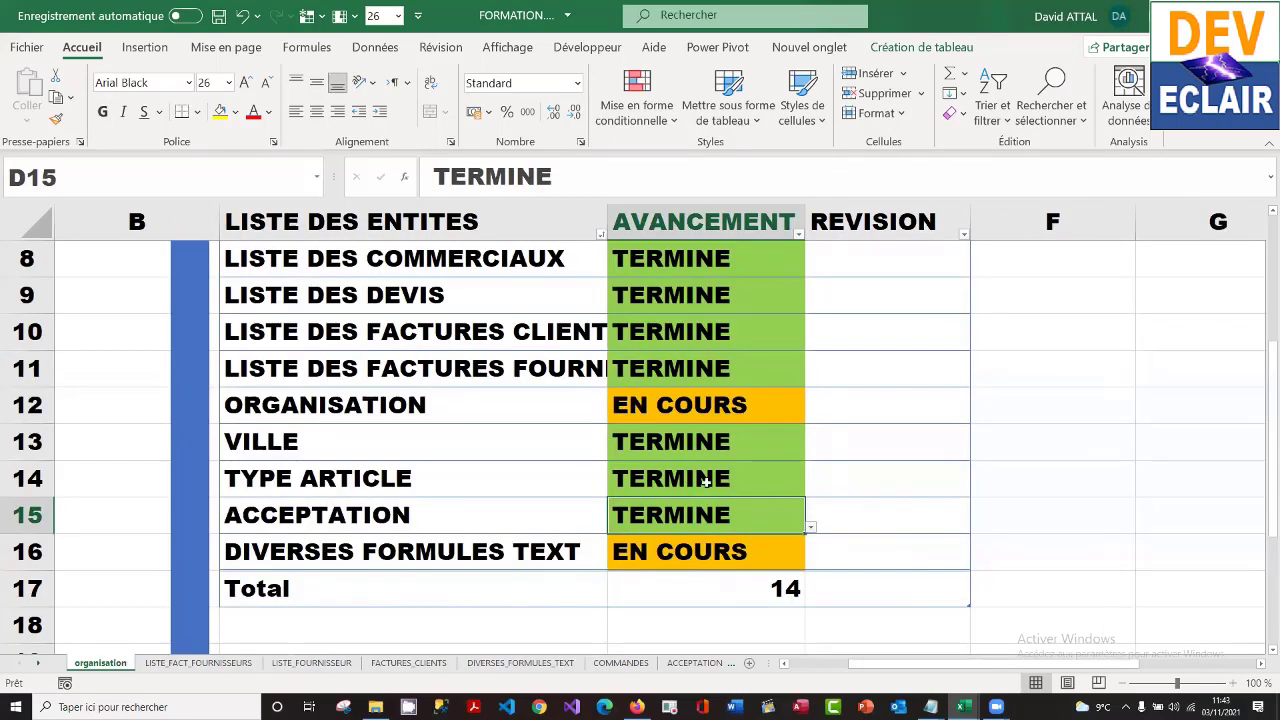
- Review the LISTE DES ENTITES table on the organisation sheet for entities whose AVANCEMENT is not yet TERMINE
left_click(551, 485)
key("Up")
key("Up")
key("Up")
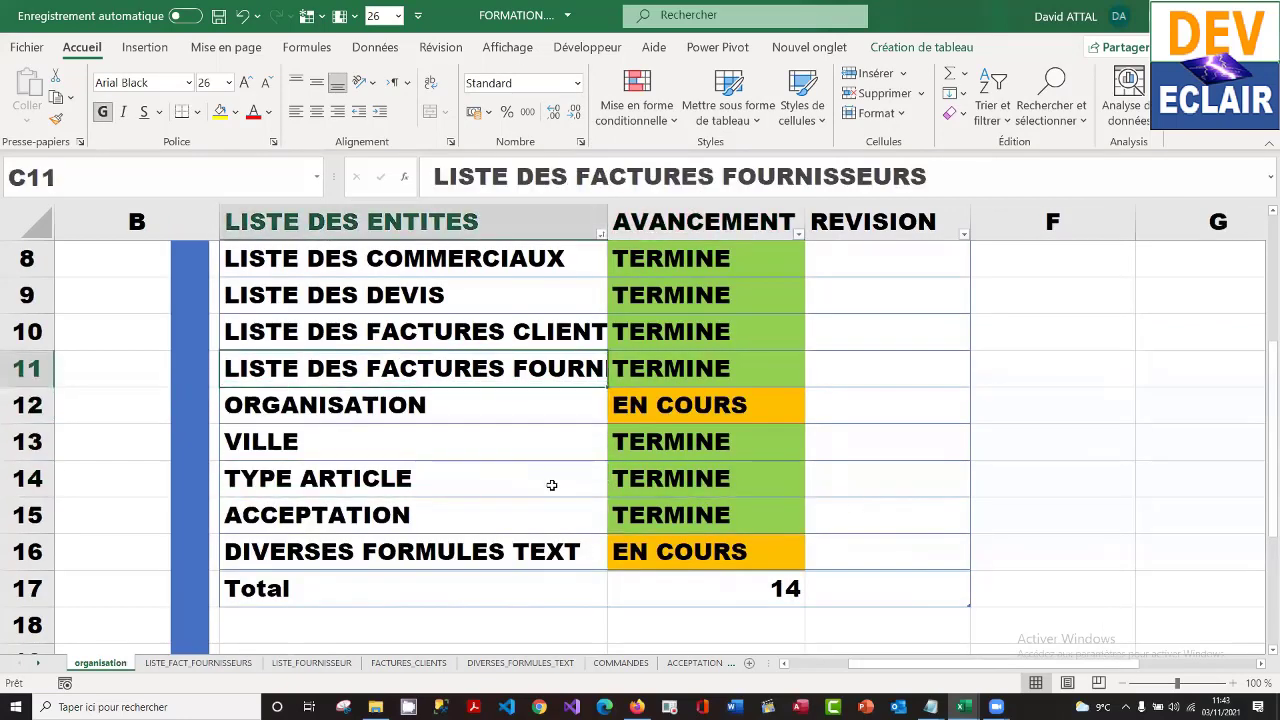
key("Up")
key("Up")
key("Up")
key("Up")
key("Up")
key("Up")
key("Up")
key("Up")
key("Up")
key("Down")
key("Down")
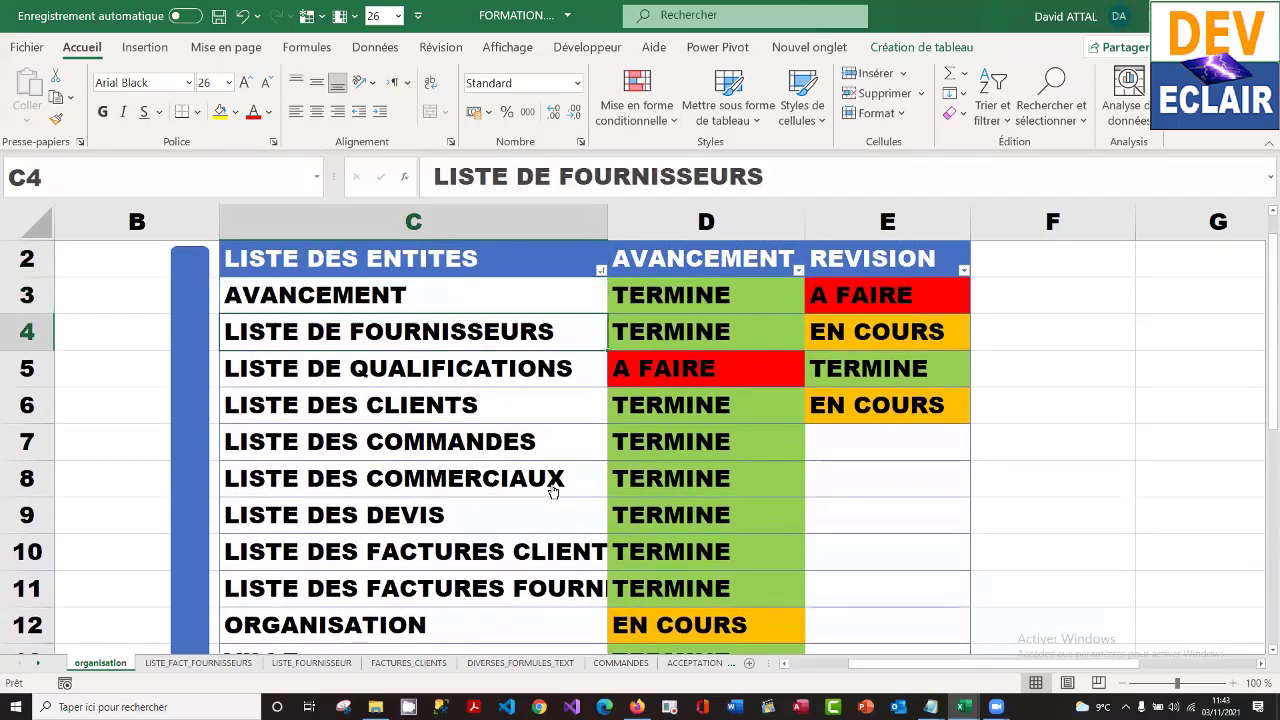
key("Down")
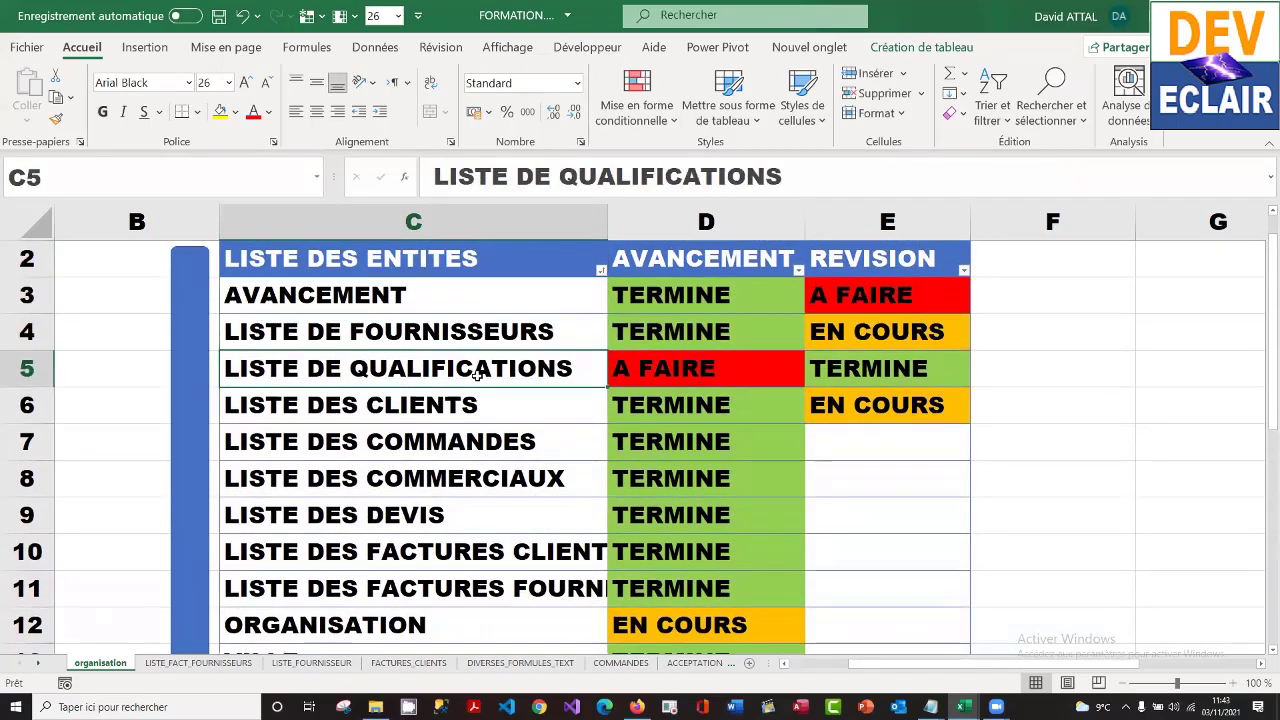
key("Up")
key("Up")
key("Up")
key("Up")
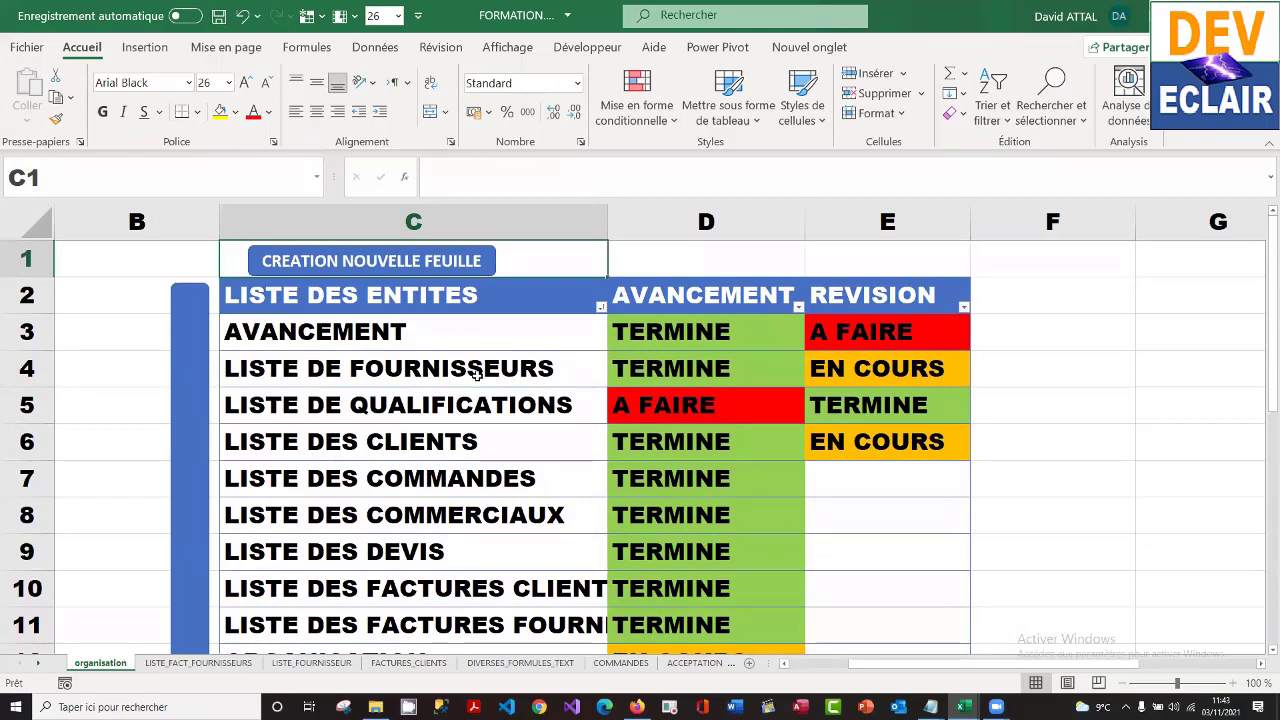
- Create a new worksheet from the organisation sheet and rename it LISTE QUALIFICATION
left_click(424, 256)
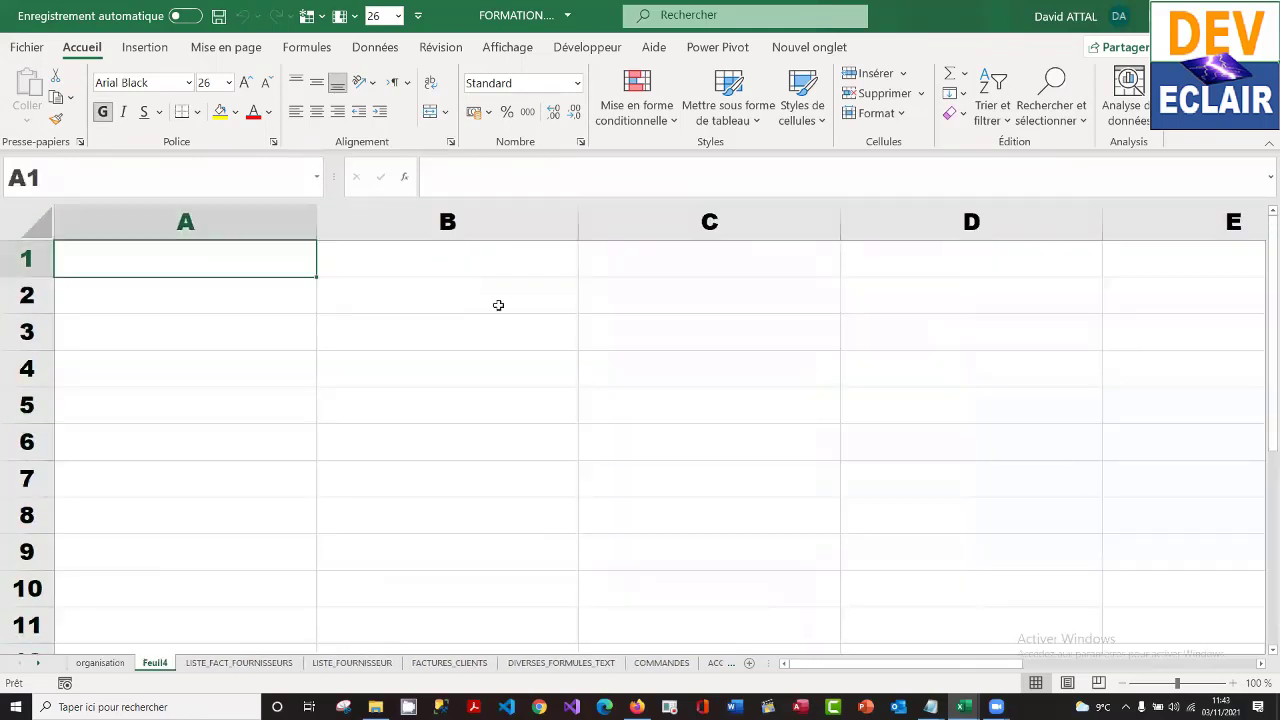
double_click(156, 663)
type("LISTE")
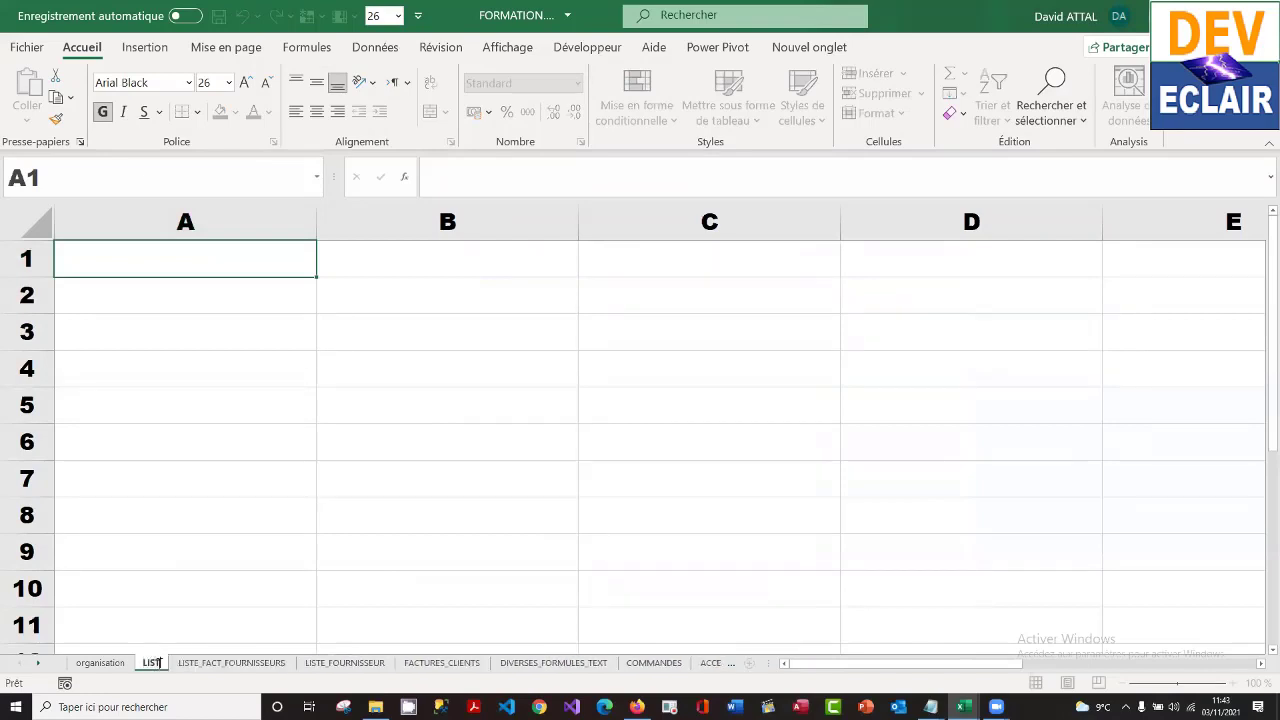
type(" QUA")
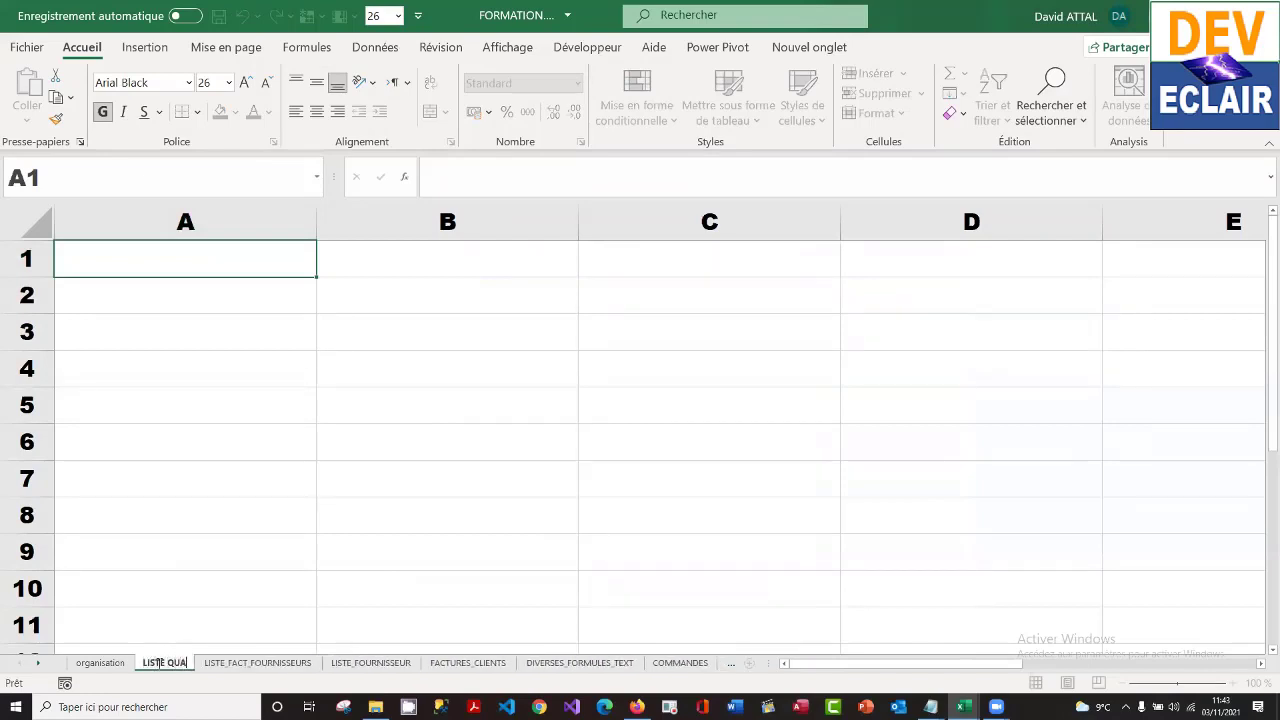
type("LIFIC")
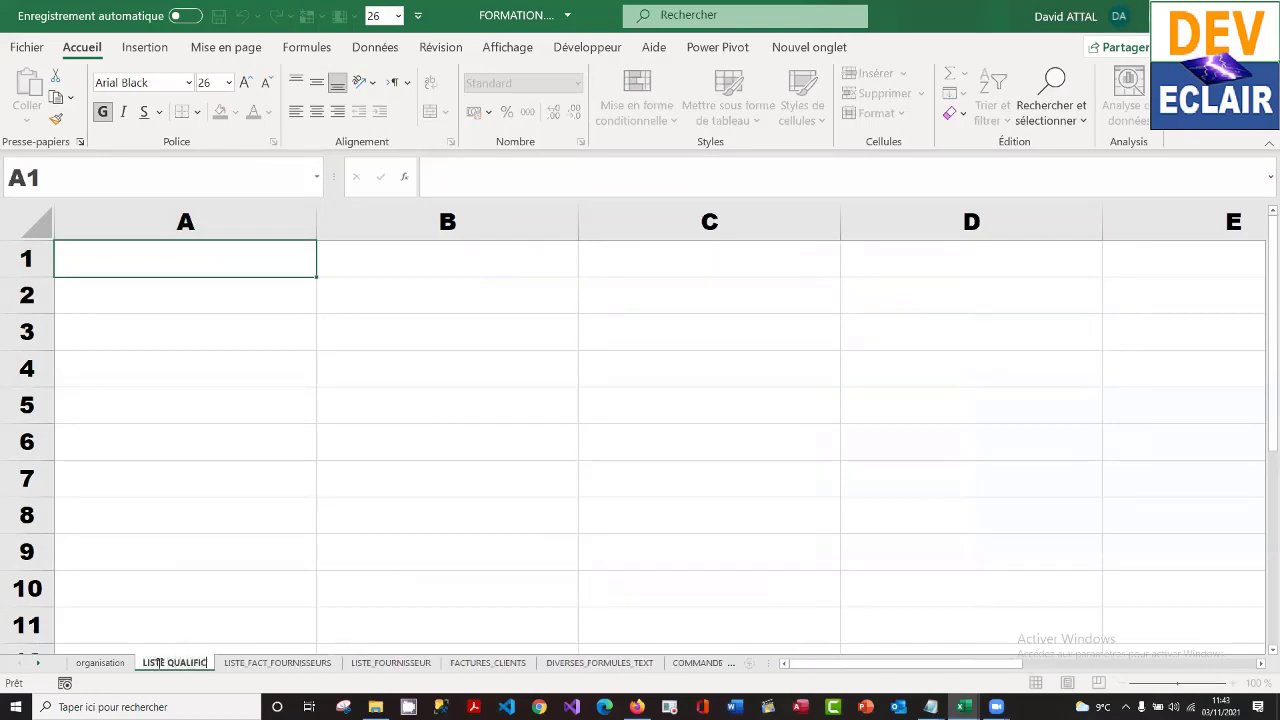
type("ATION")
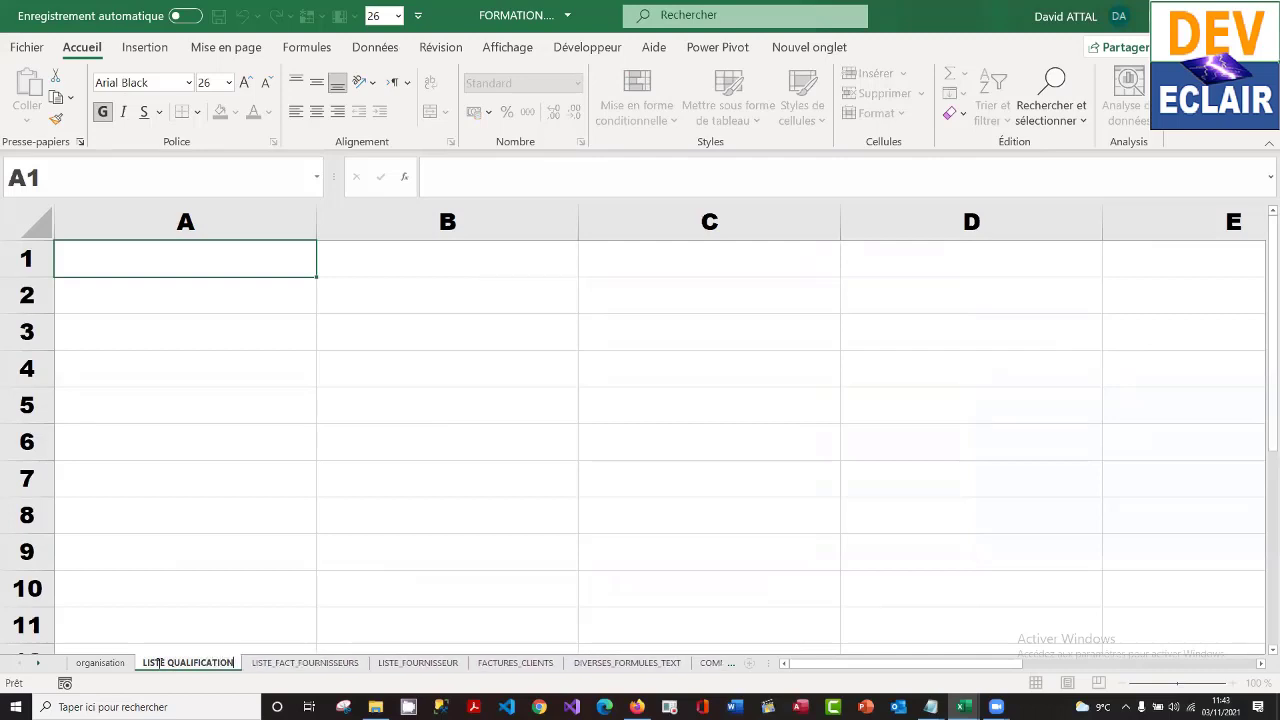
left_click(714, 301)
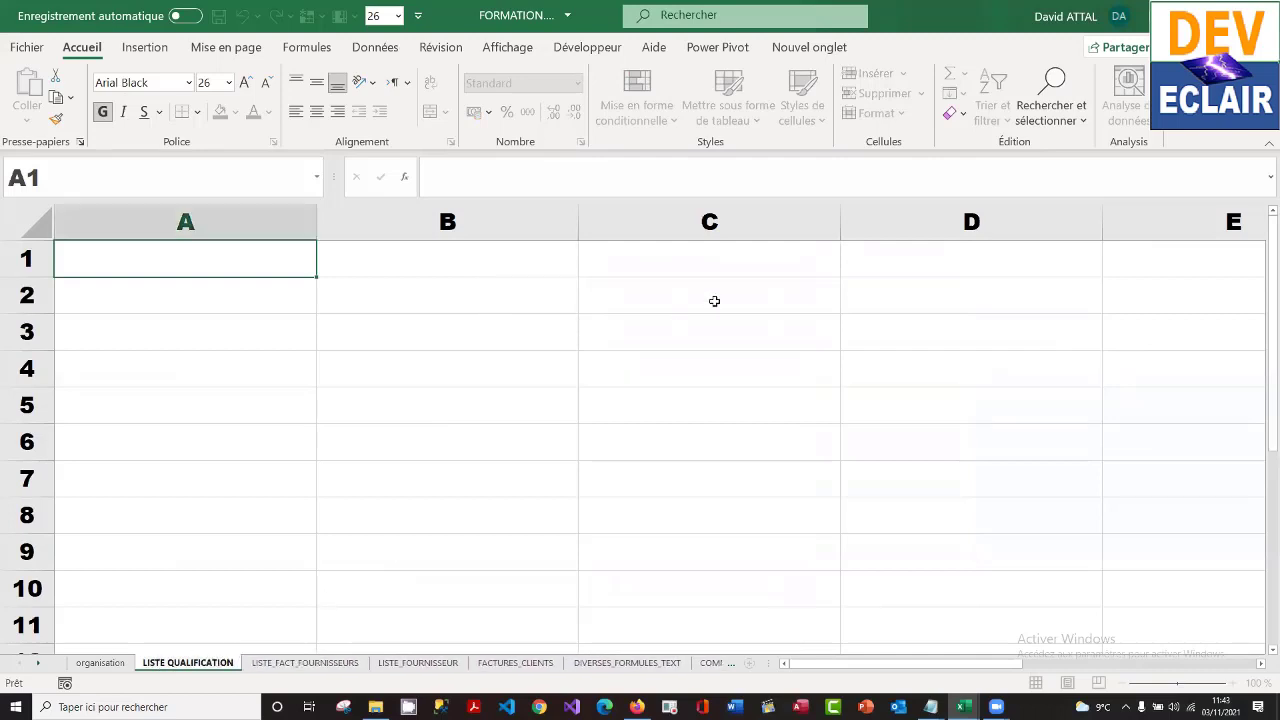
- Enter the header QUALIFICATION in C2 of the new sheet and save the workbook
left_click(714, 301)
type("Q")
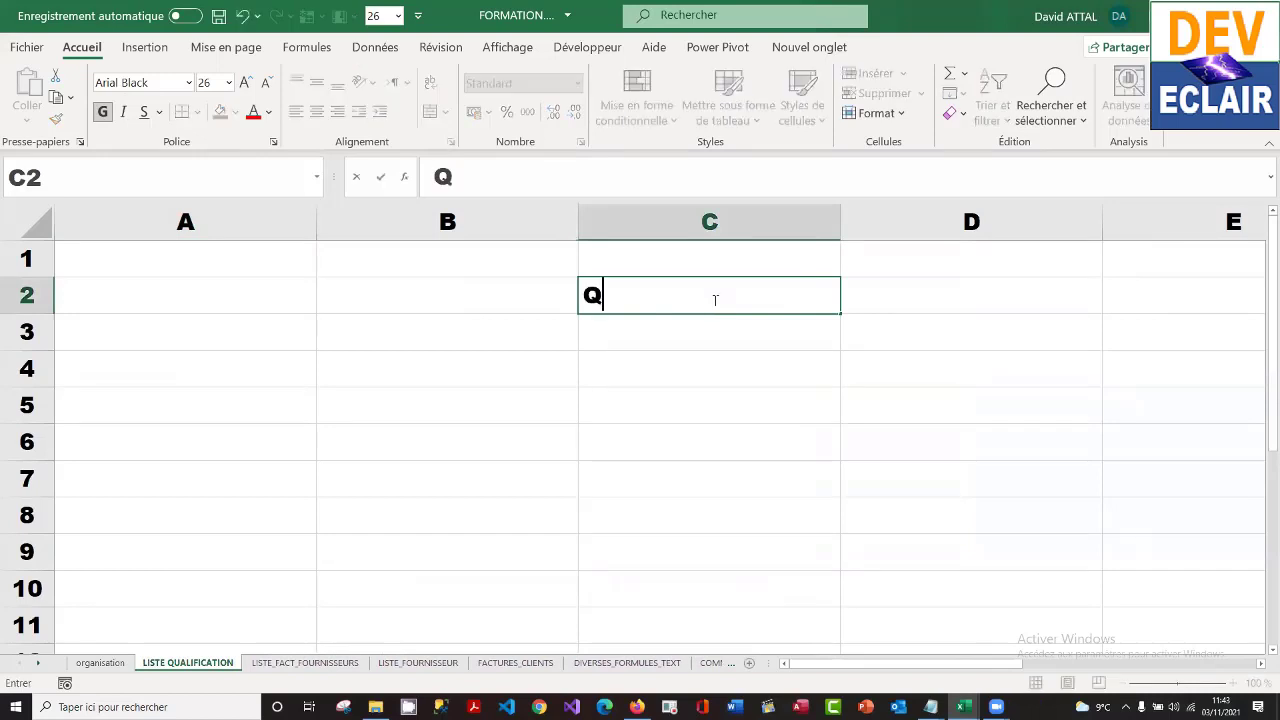
type("UALIFICATION")
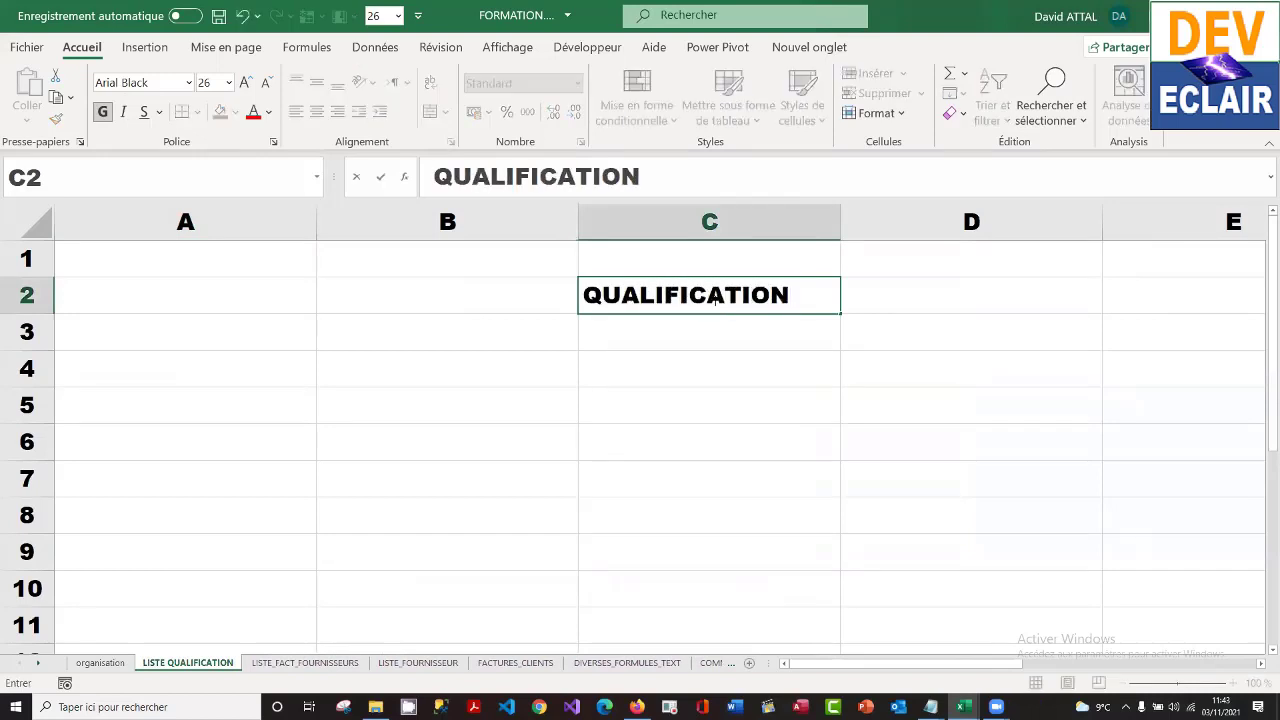
key("Return")
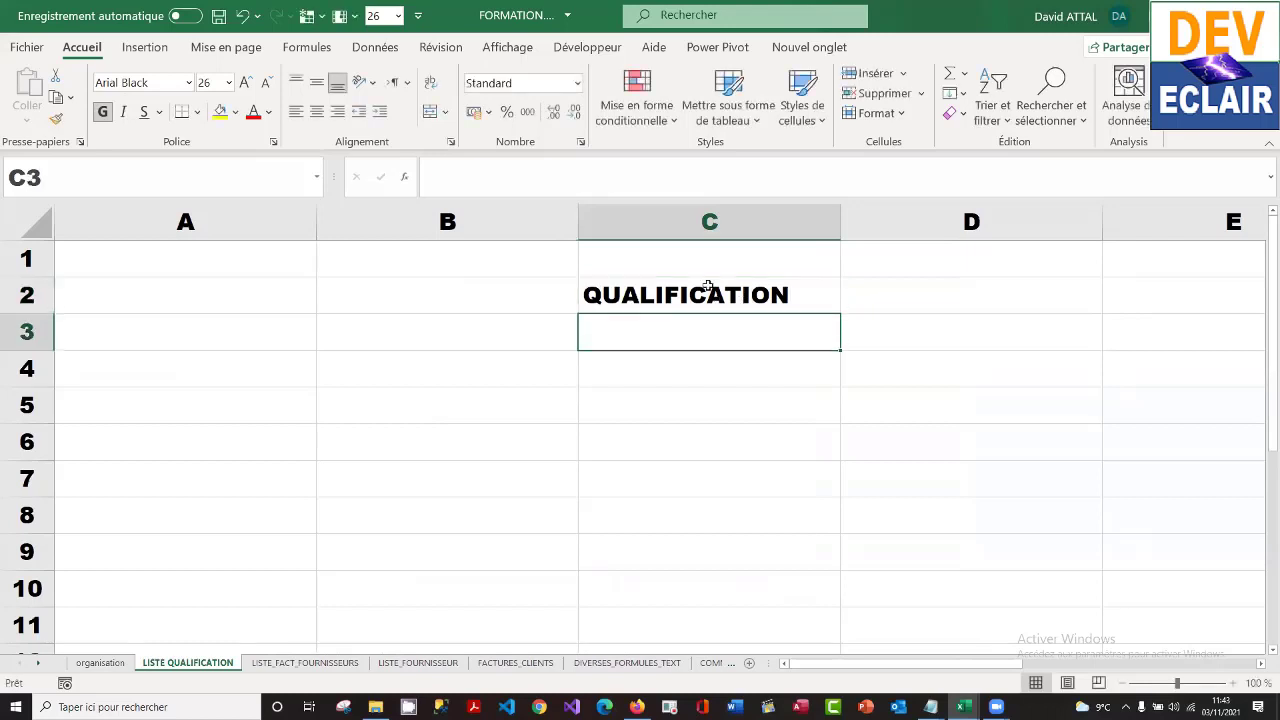
left_click(219, 17)
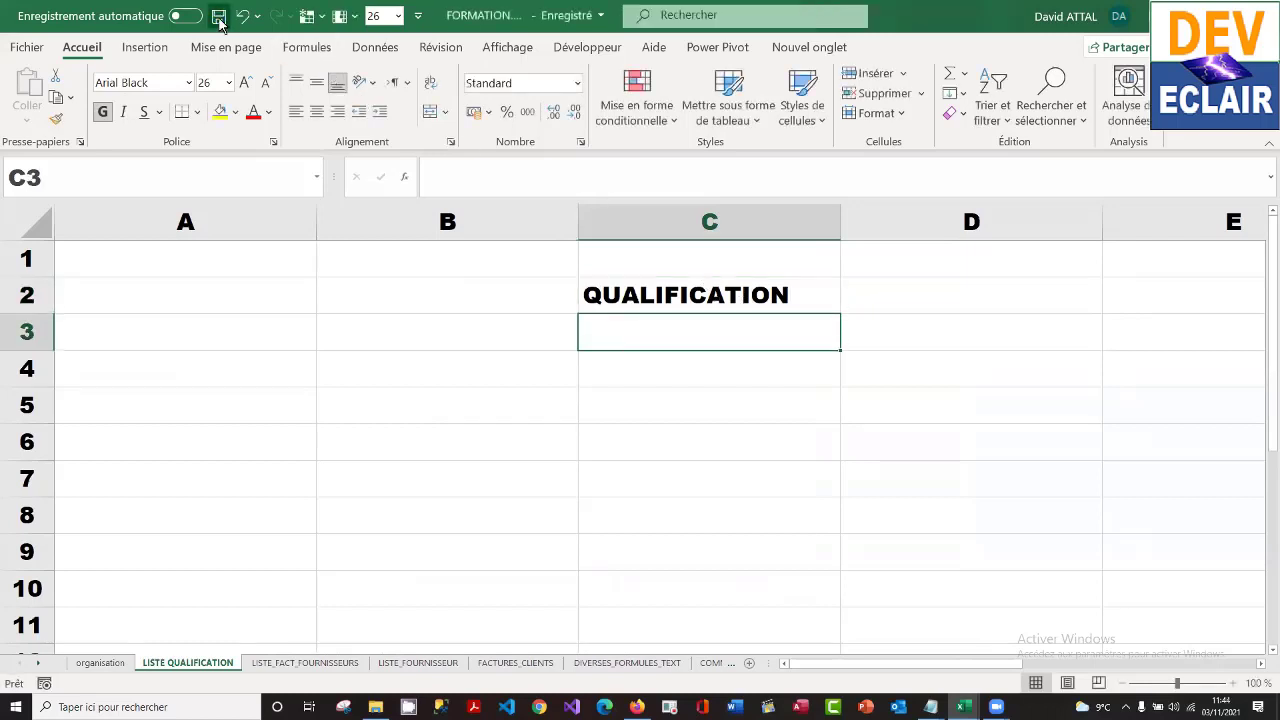
- Format C2 as a blue table with QUALIFICATION as its header row, and save the workbook
left_click(704, 298)
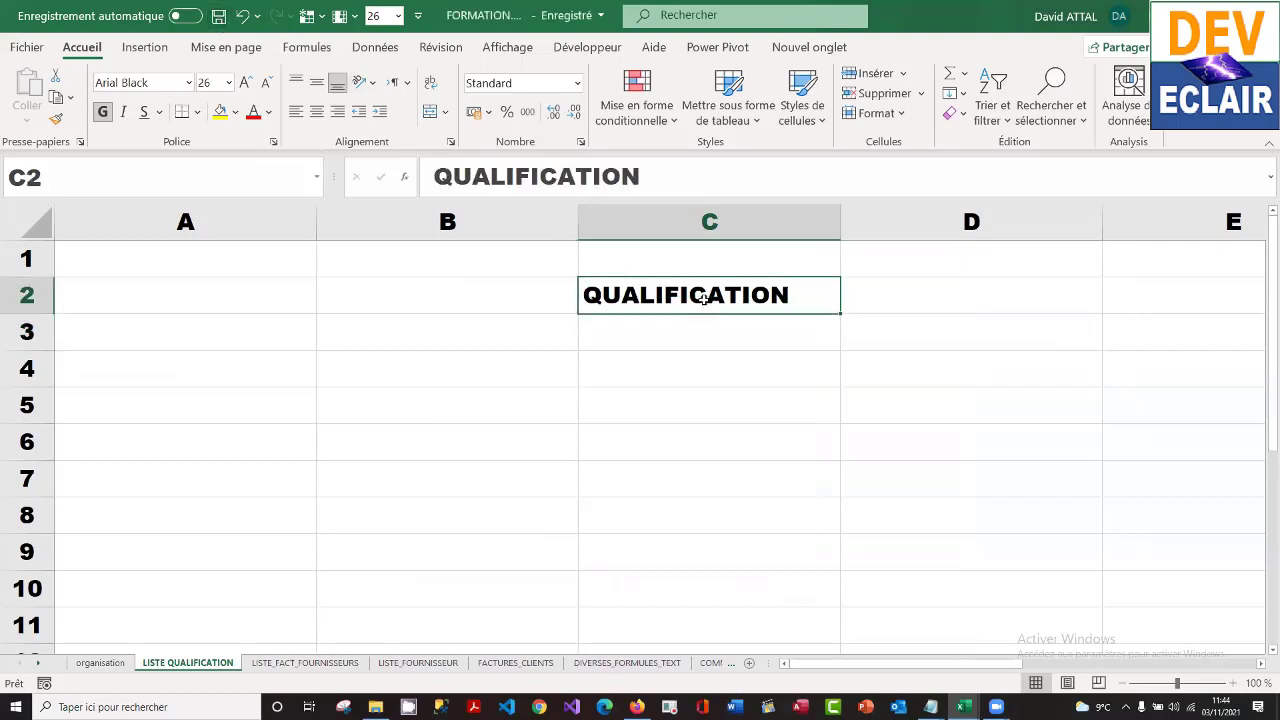
left_click(742, 115)
left_click(751, 175)
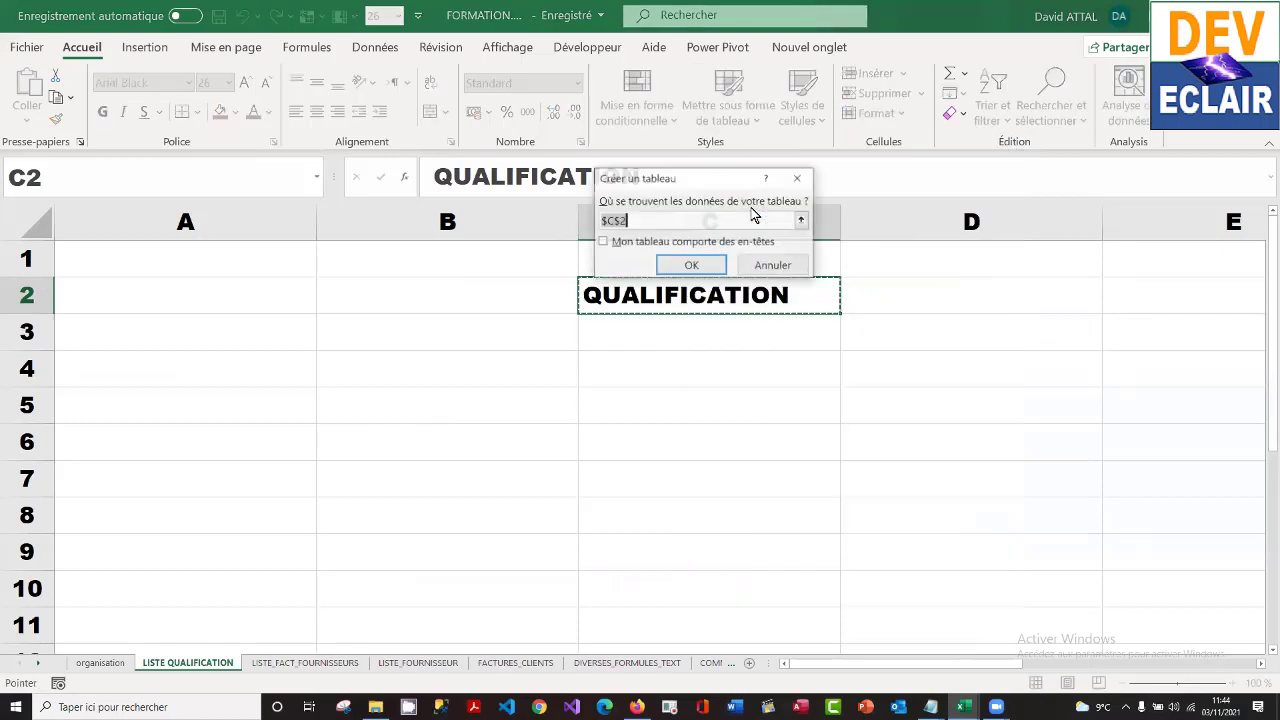
left_click(603, 242)
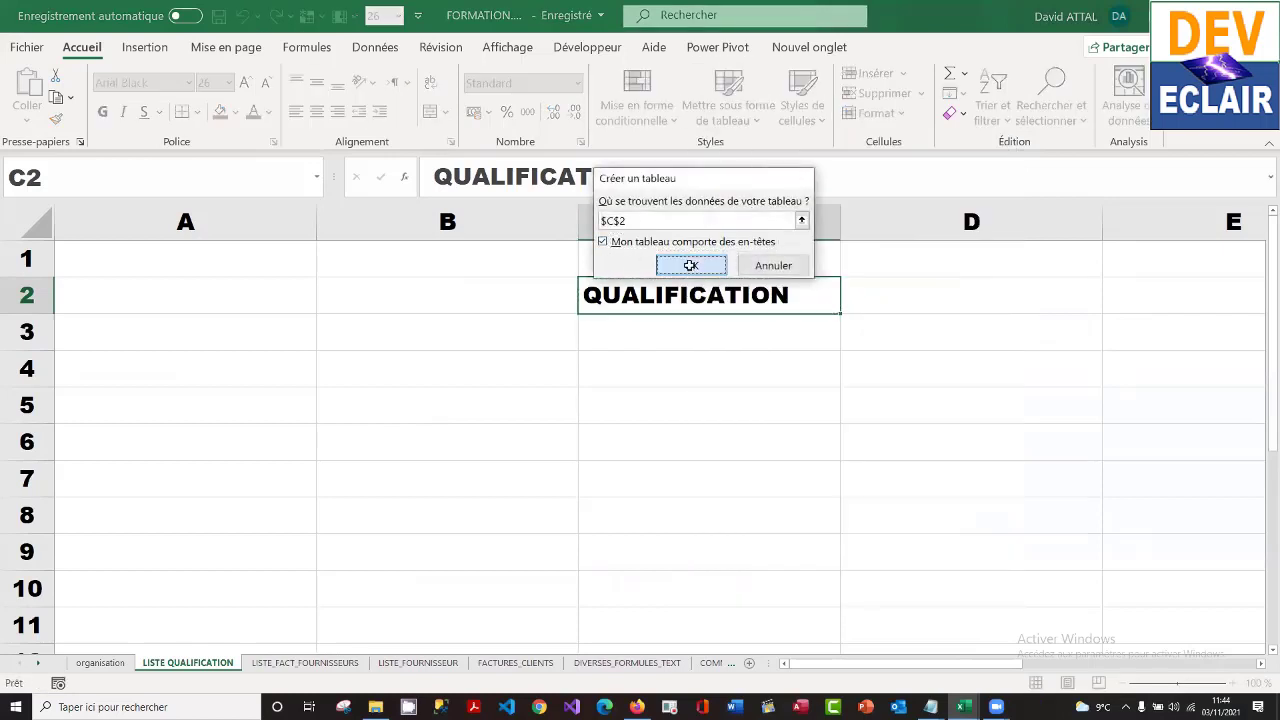
left_click(689, 266)
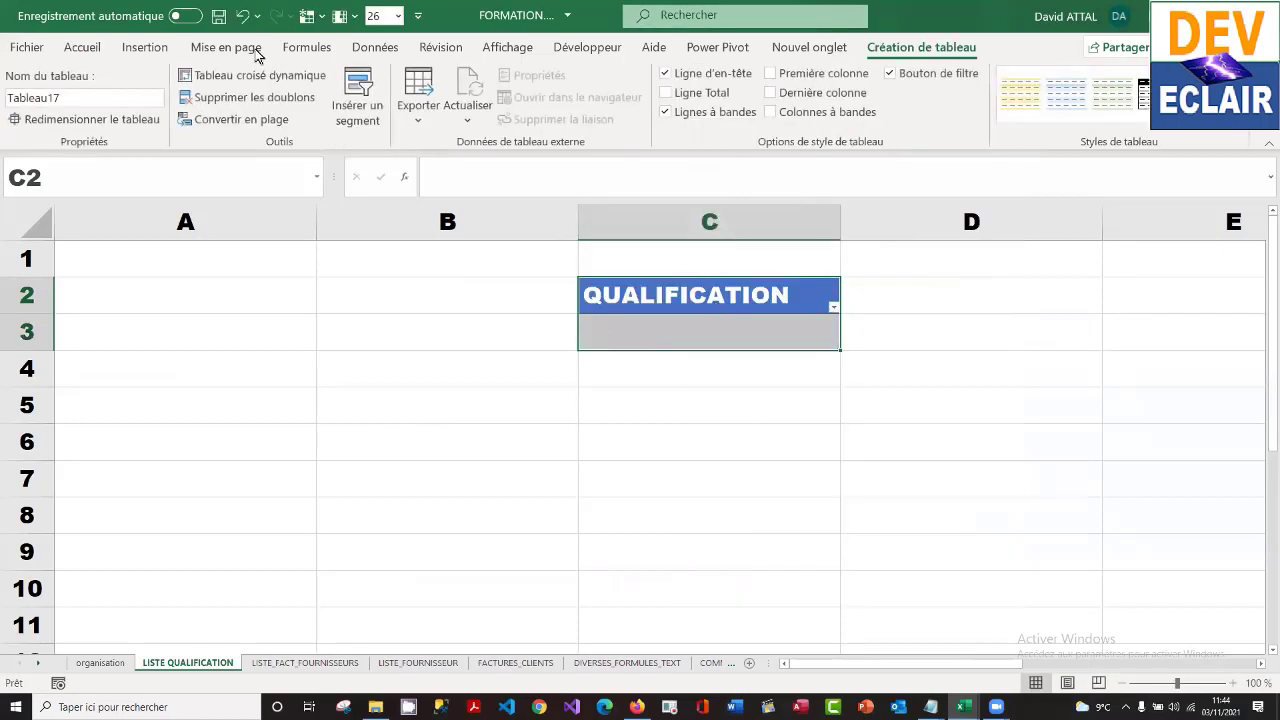
left_click(218, 17)
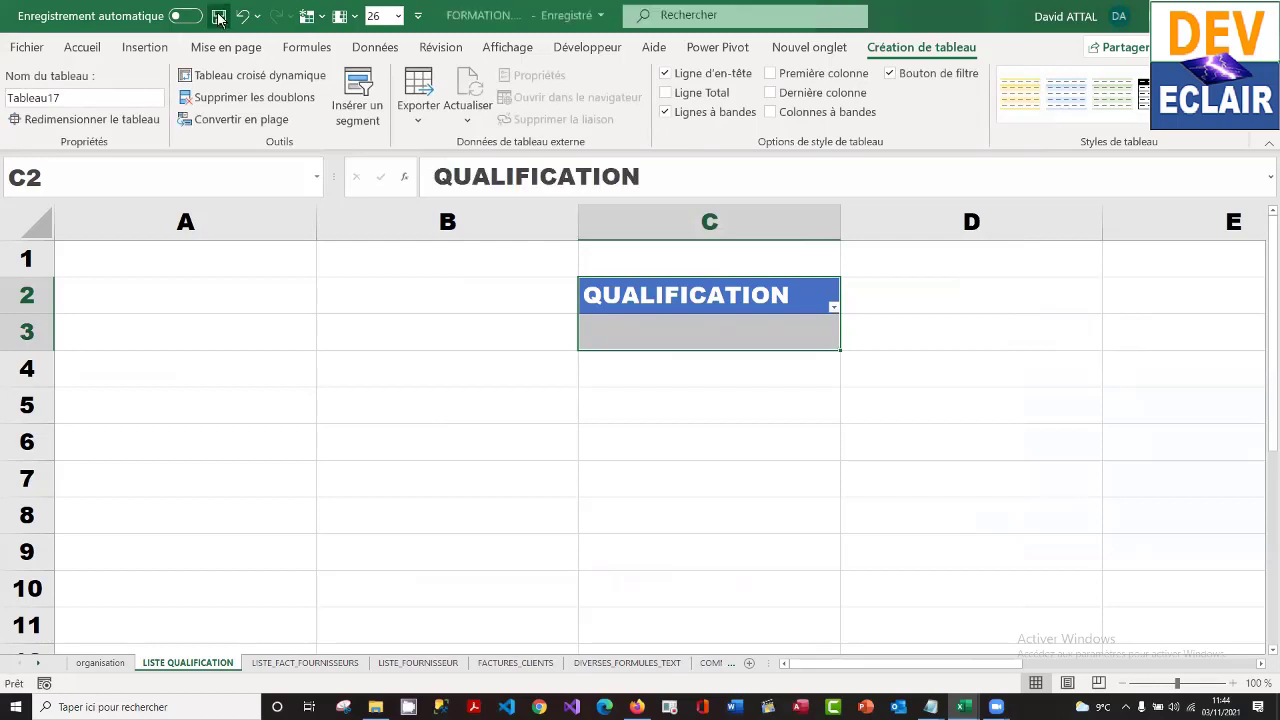
- Add a SALAIRE column to the table by entering its header in D2
left_click(748, 332)
left_click(898, 302)
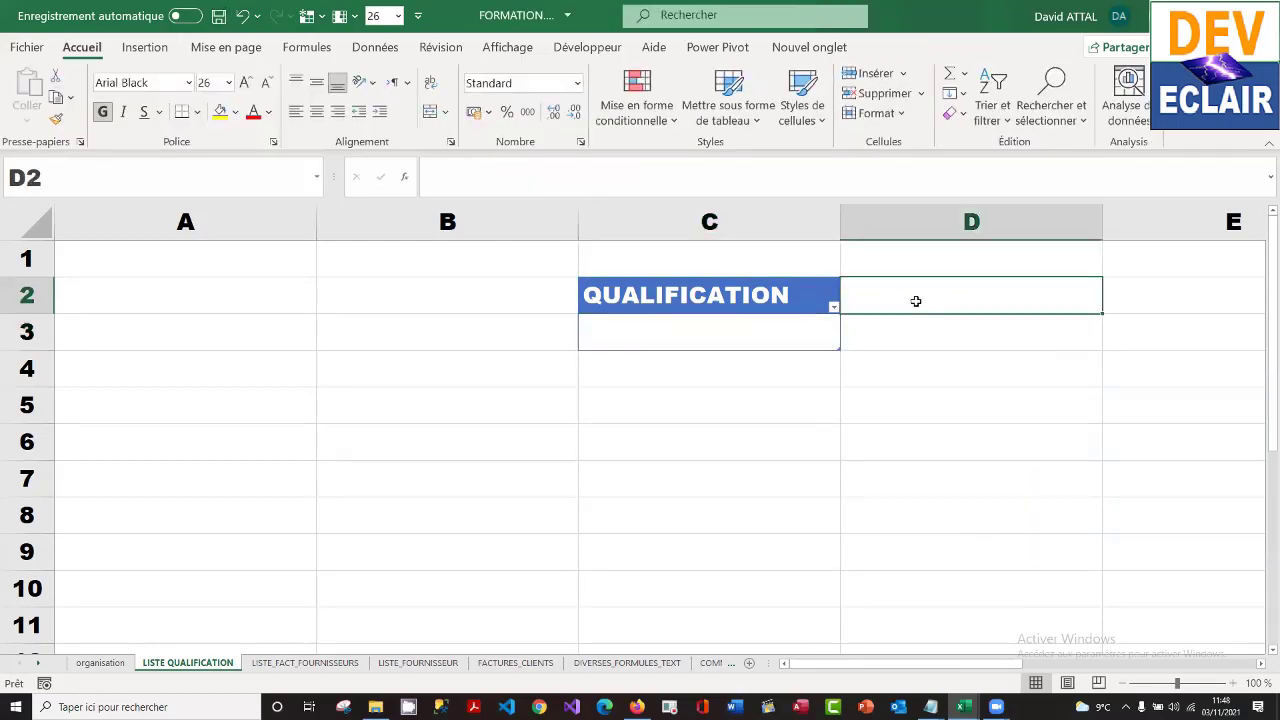
type("SALA")
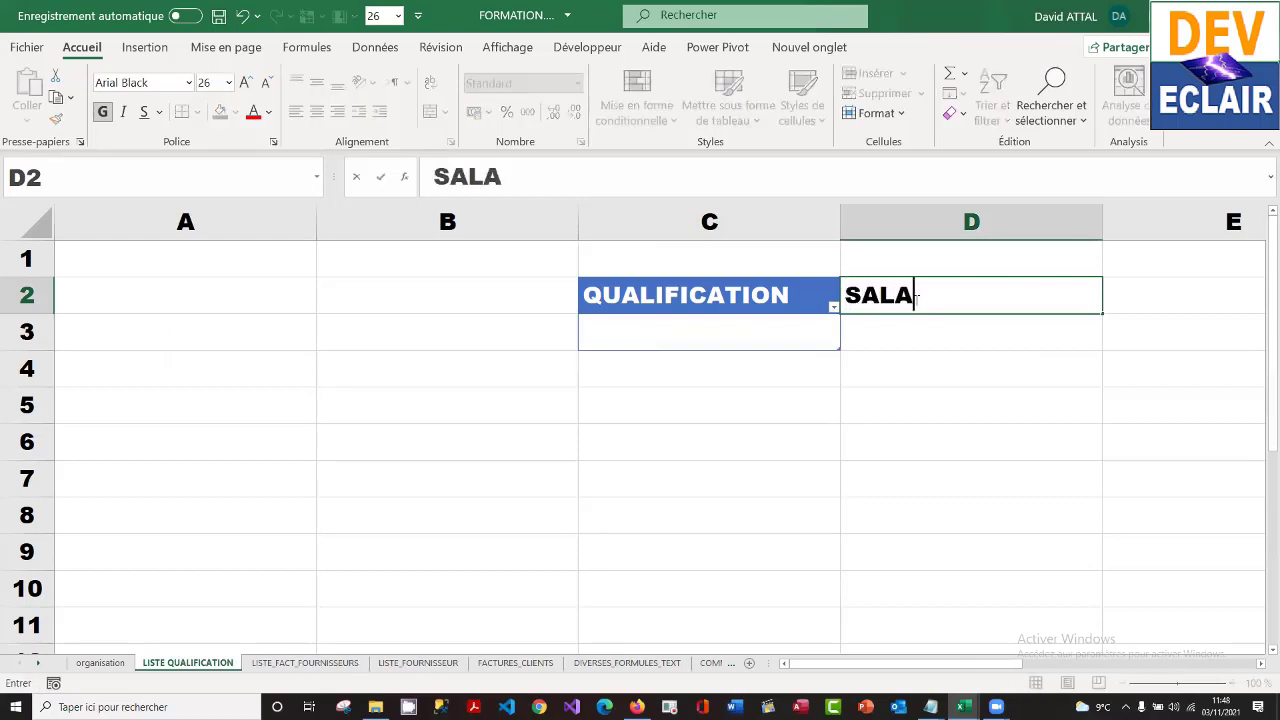
type("IRE")
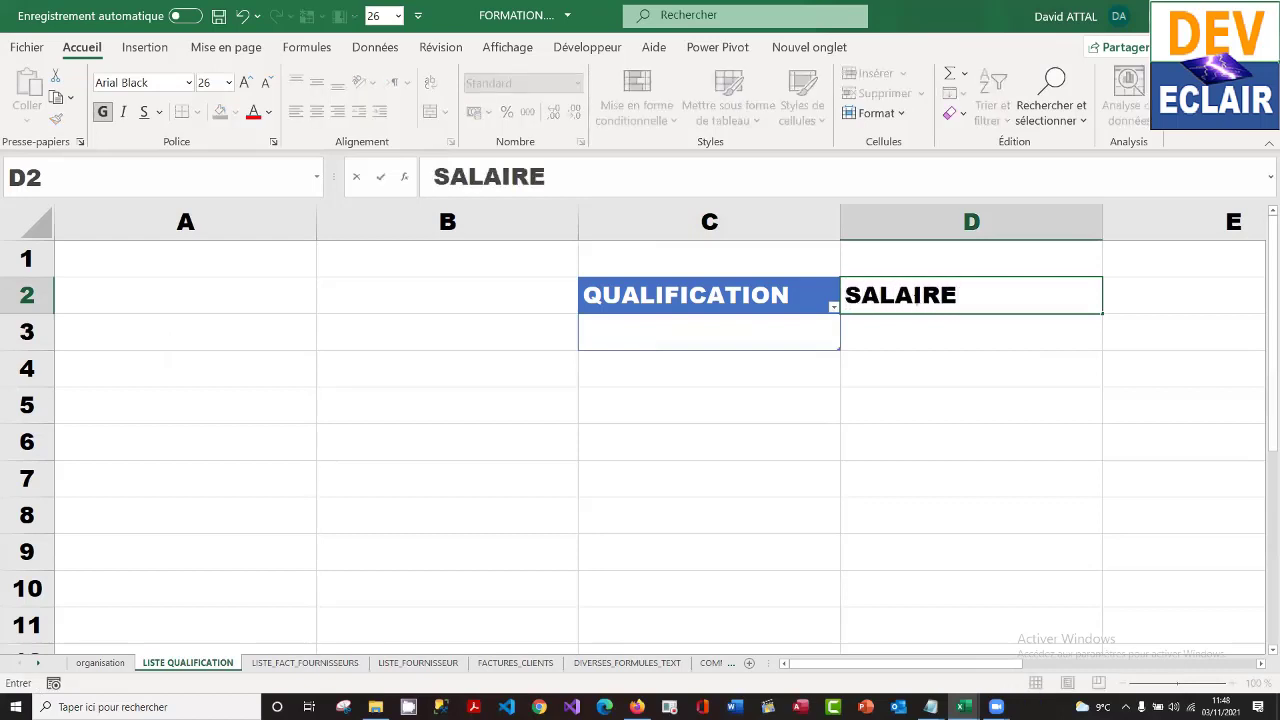
key("Tab")
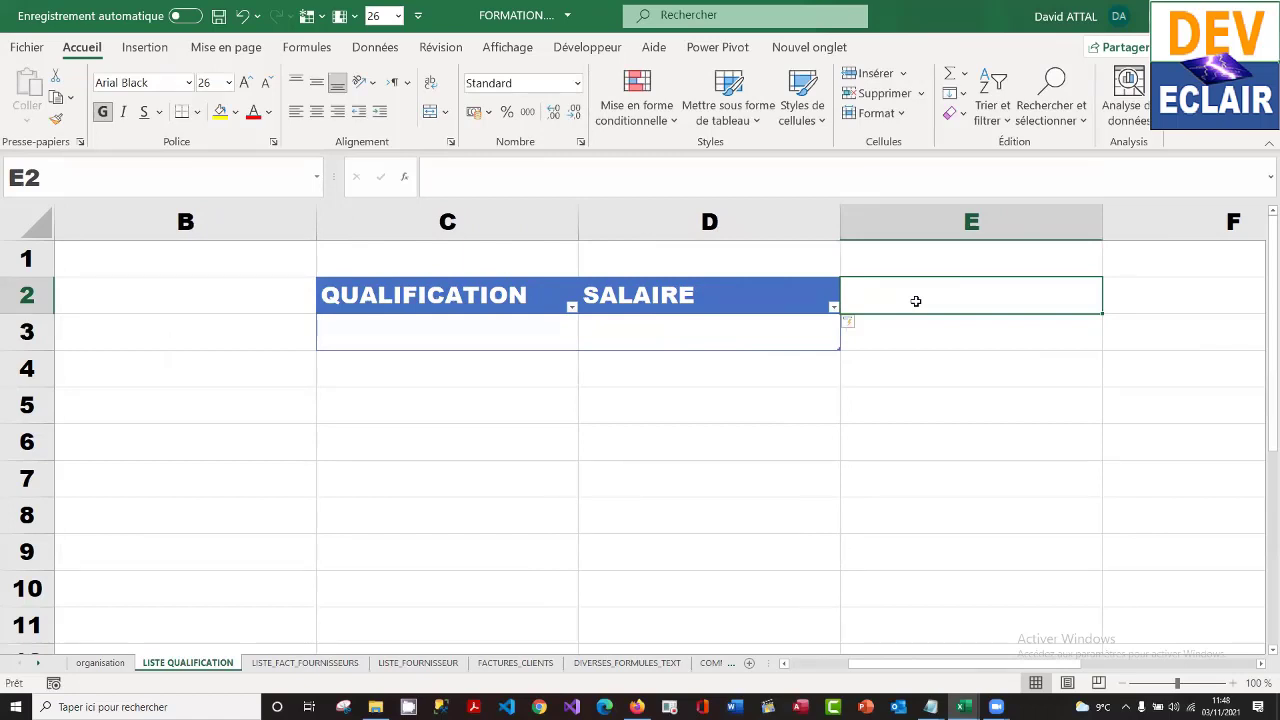
- Add a TAUX JOURNALIER column to the table by entering its header in E2
type("TAUX J")
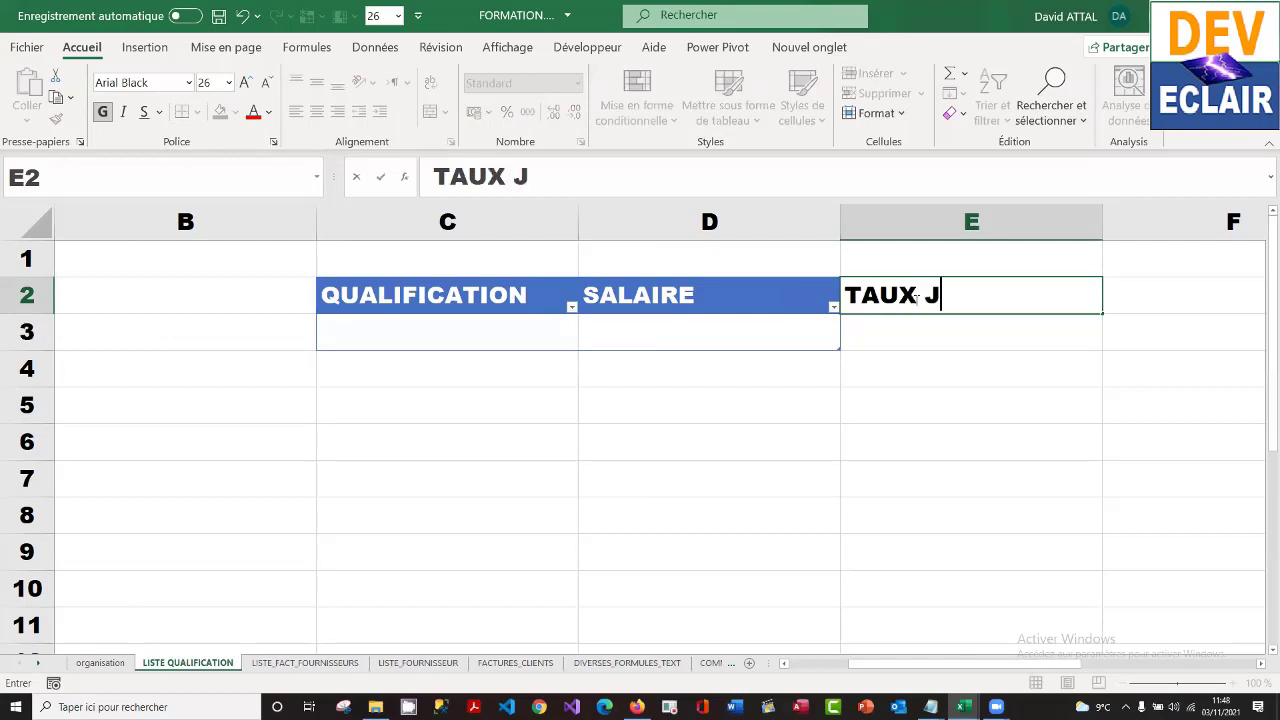
type("OURNALI")
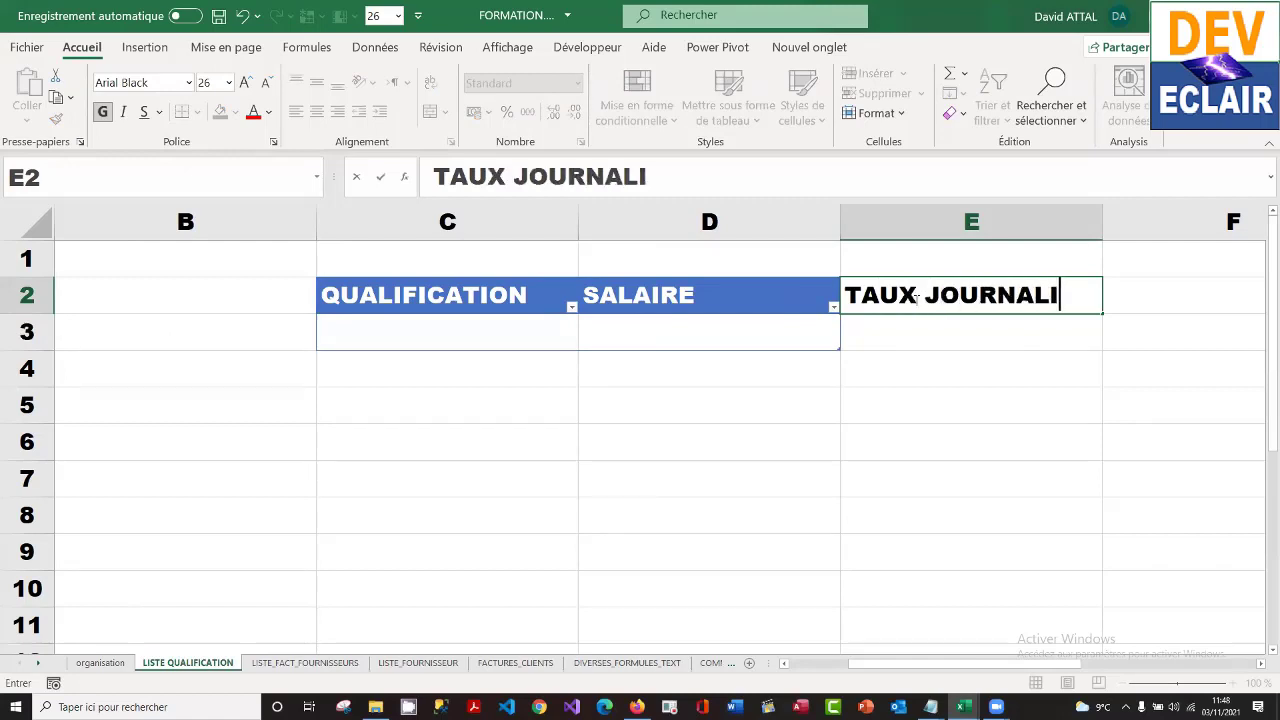
type("ER")
key("Return")
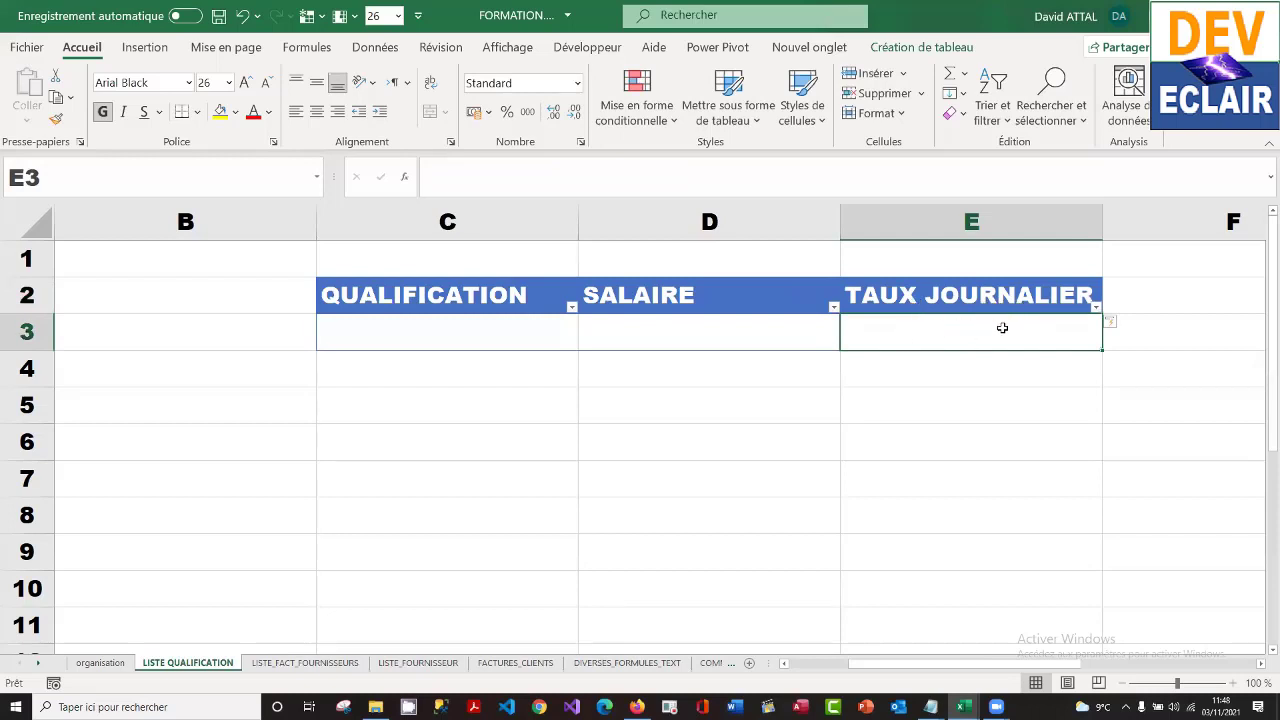
- Add a TAUX HORAIRE column to the table by entering its header in F2
left_click(1172, 287)
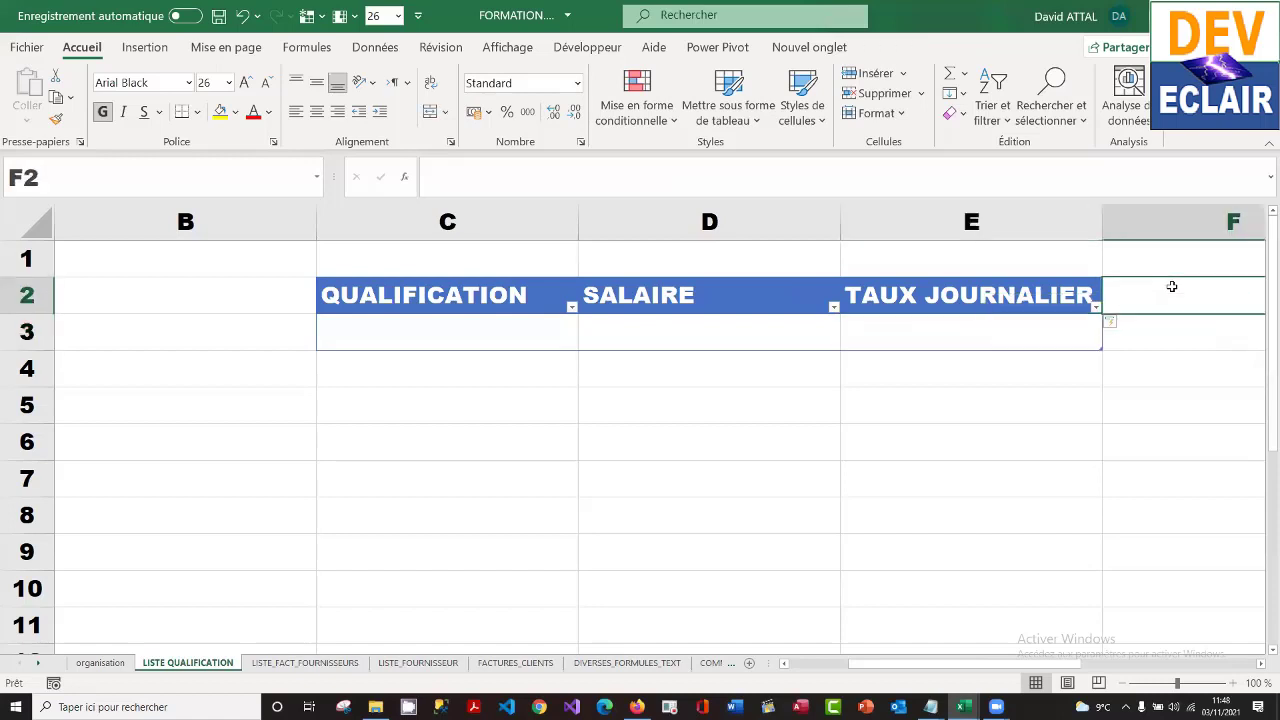
type("TAU")
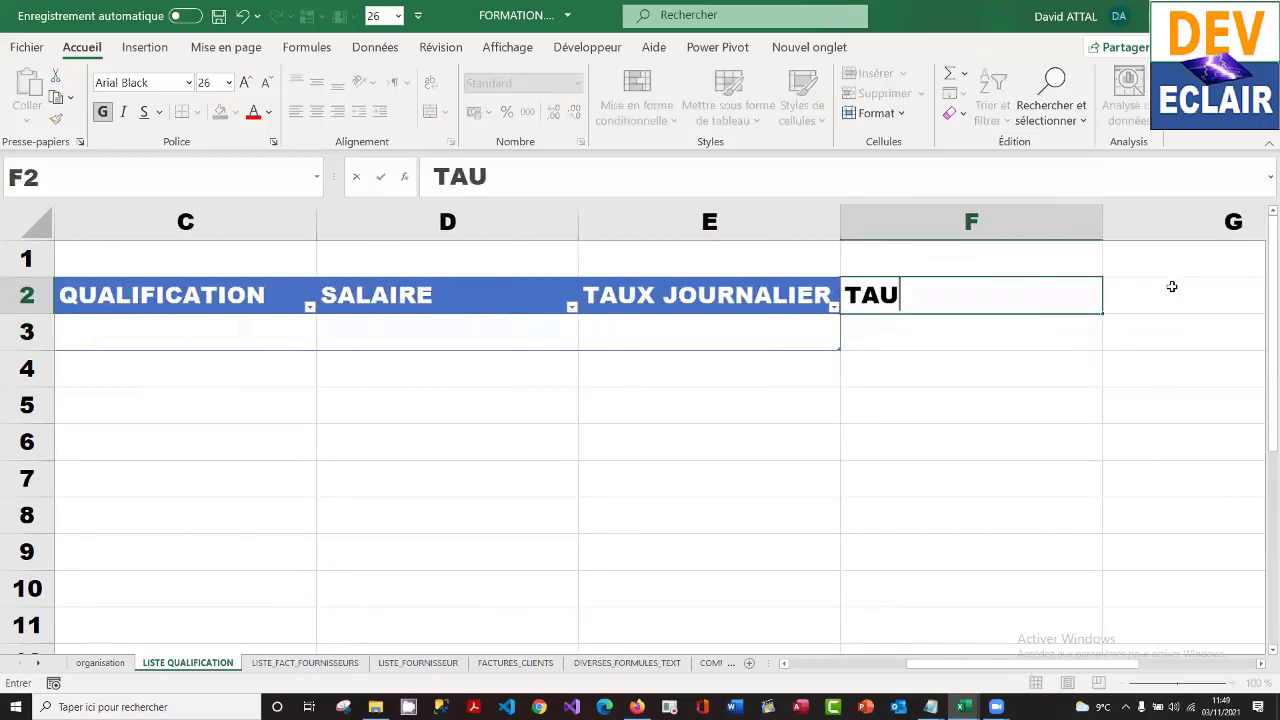
type("X HOR")
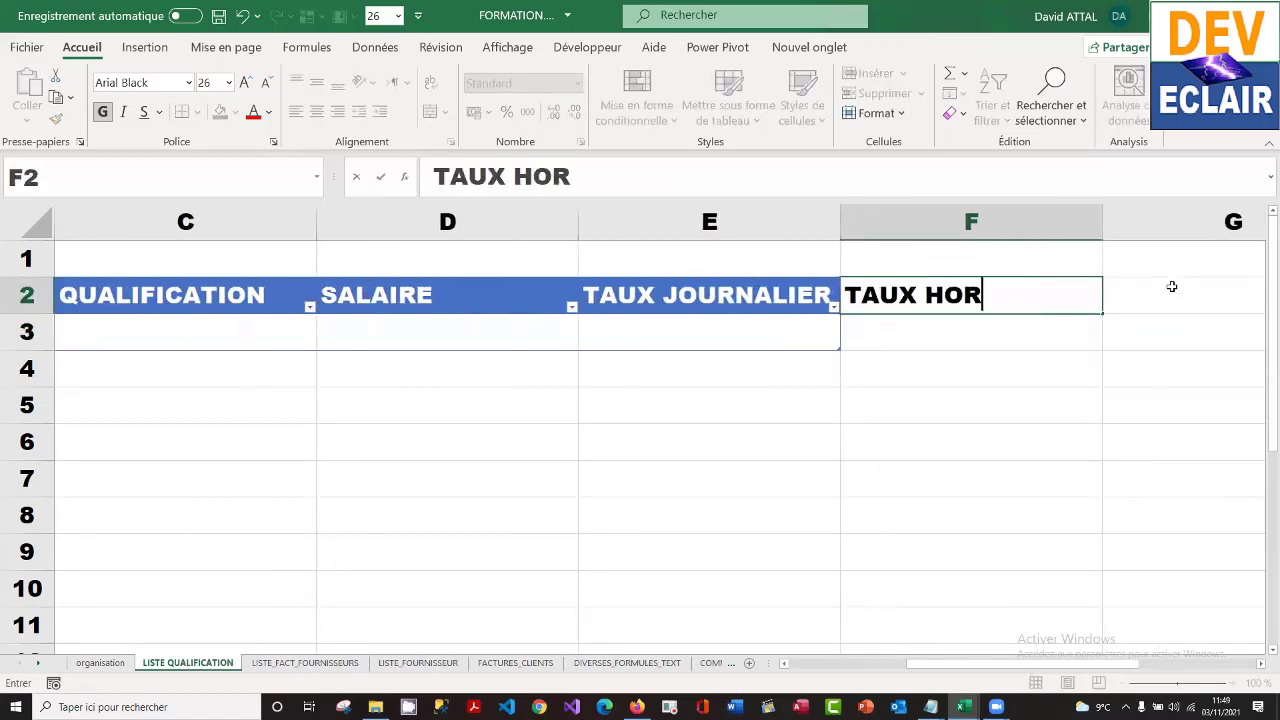
type("AIRE")
key("Return")
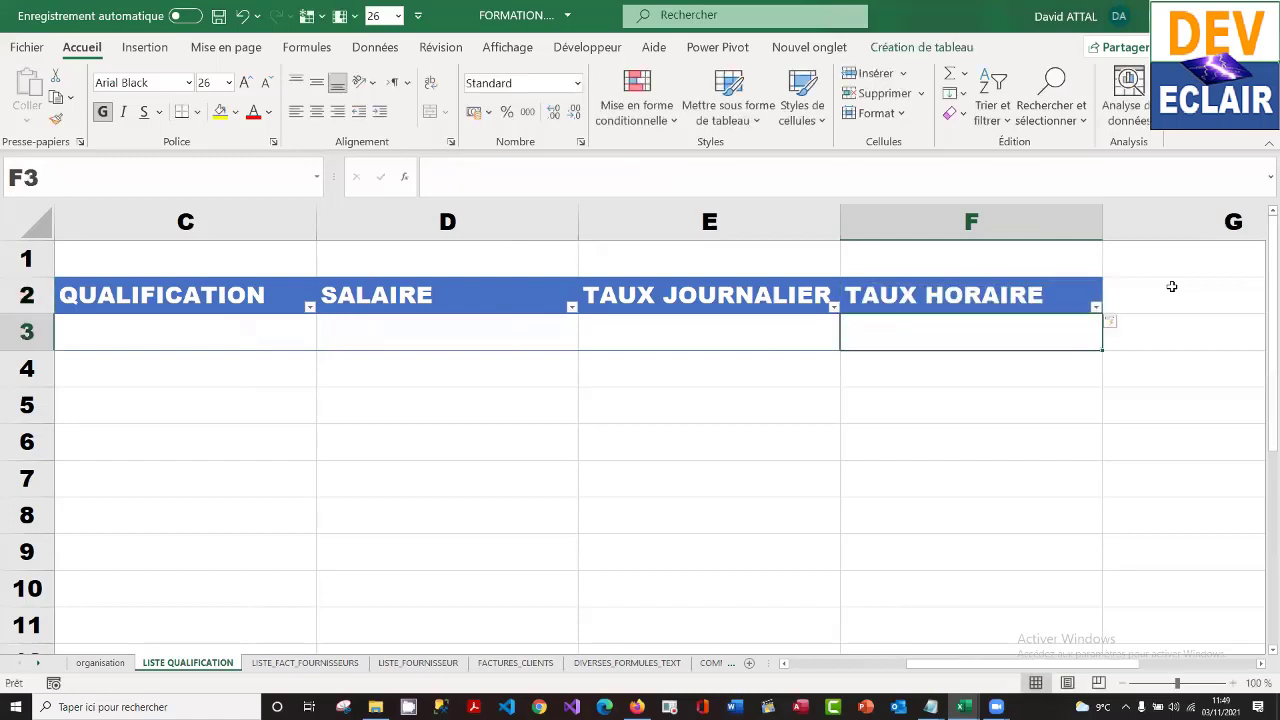
- Fill in the first table row with CHEF DE PROJET in C3 and a SALAIRE of 3000 in D3
key("Left")
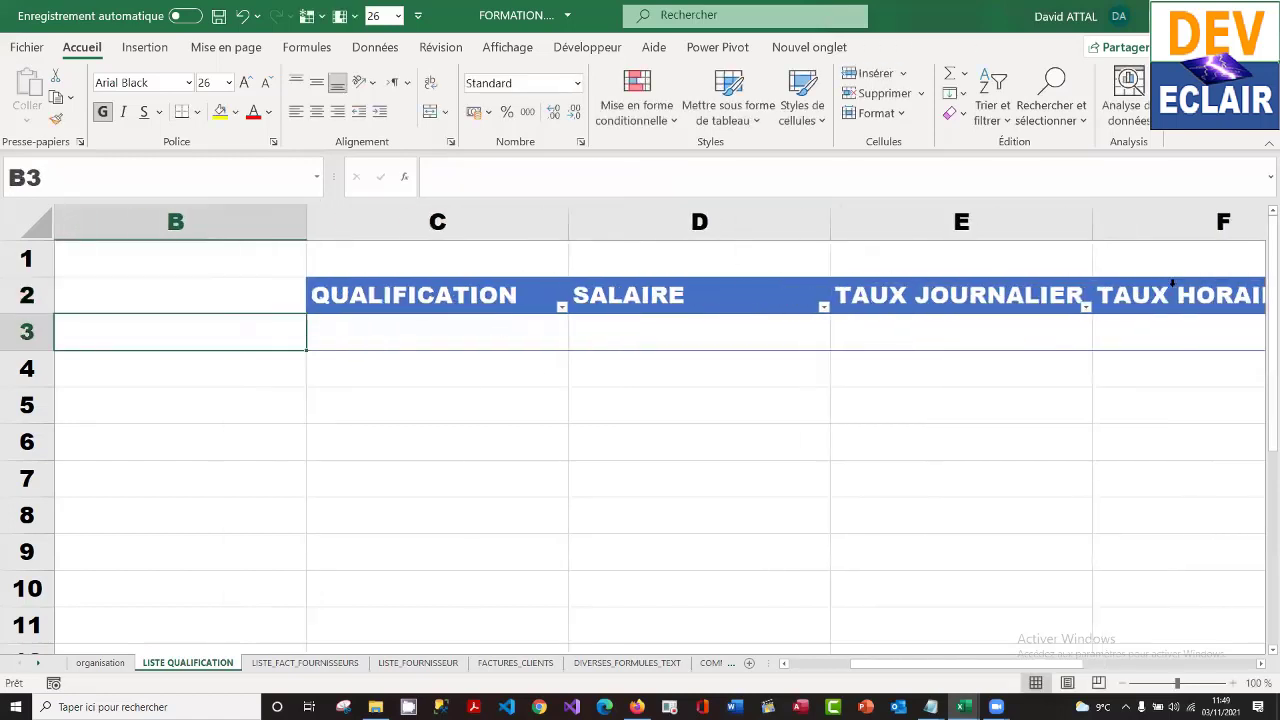
key("Right")
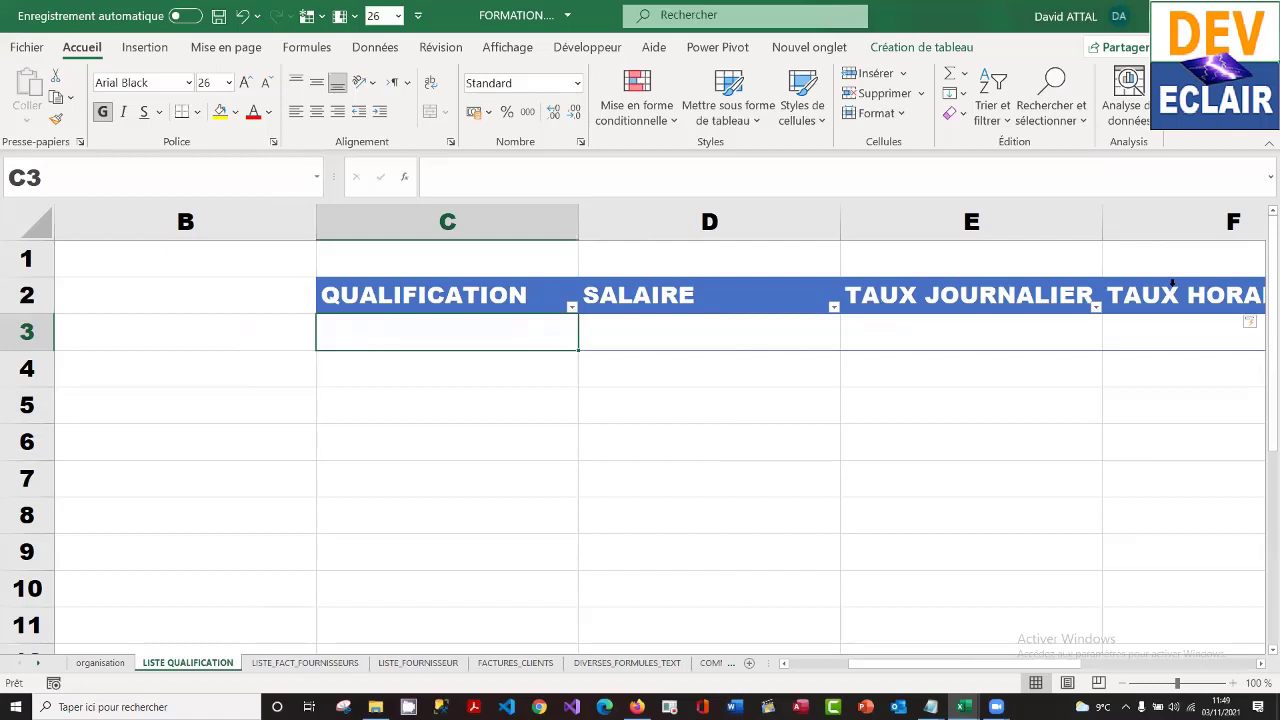
type("CHEF DE ")
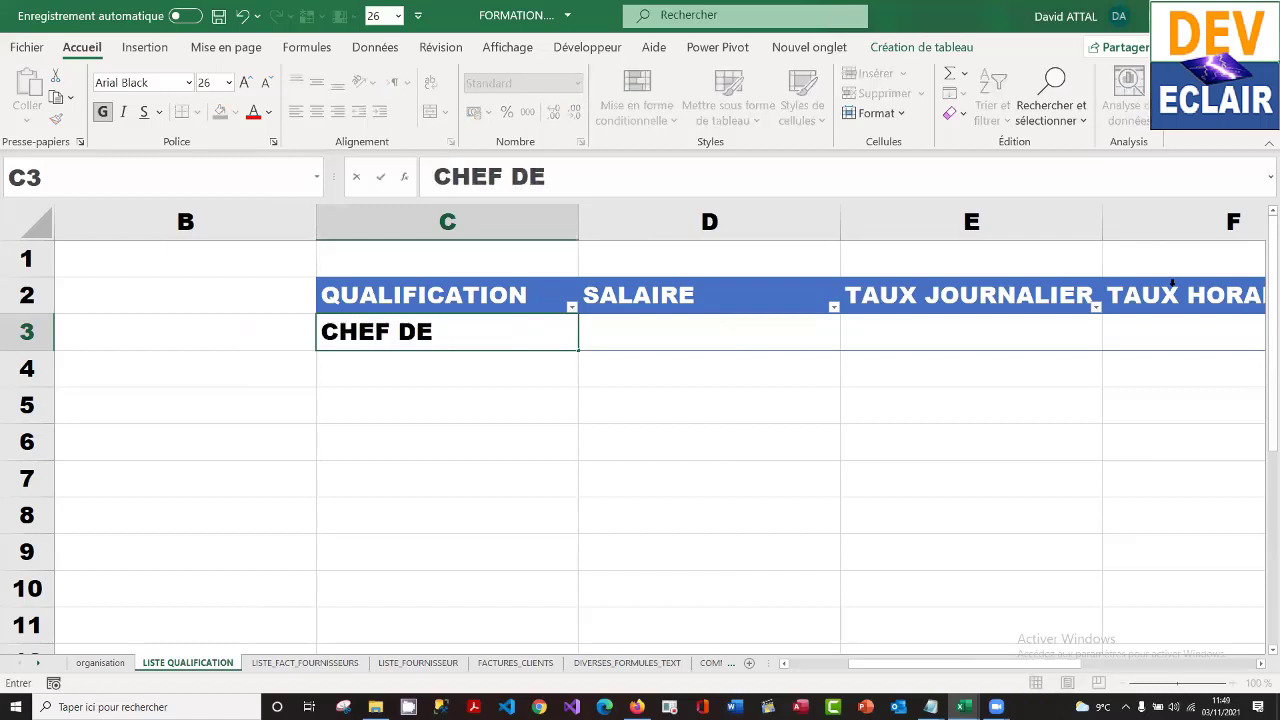
type("PROJET")
key("Tab")
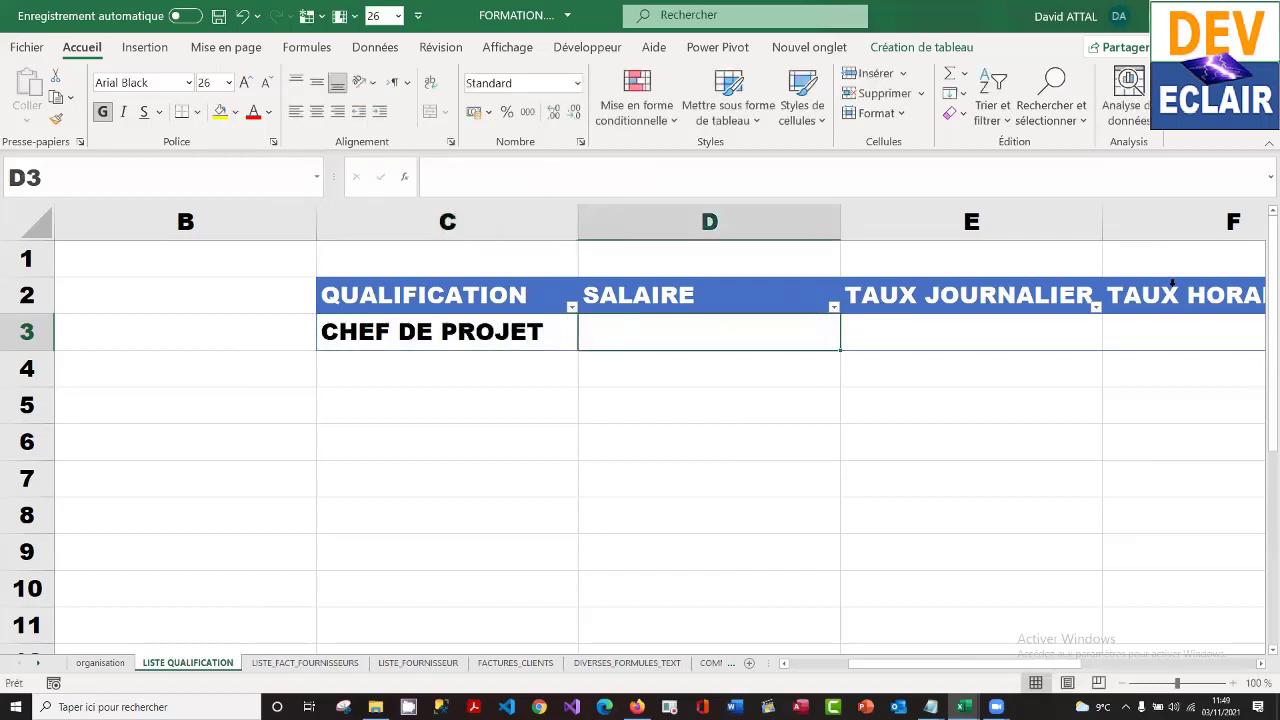
type("3000")
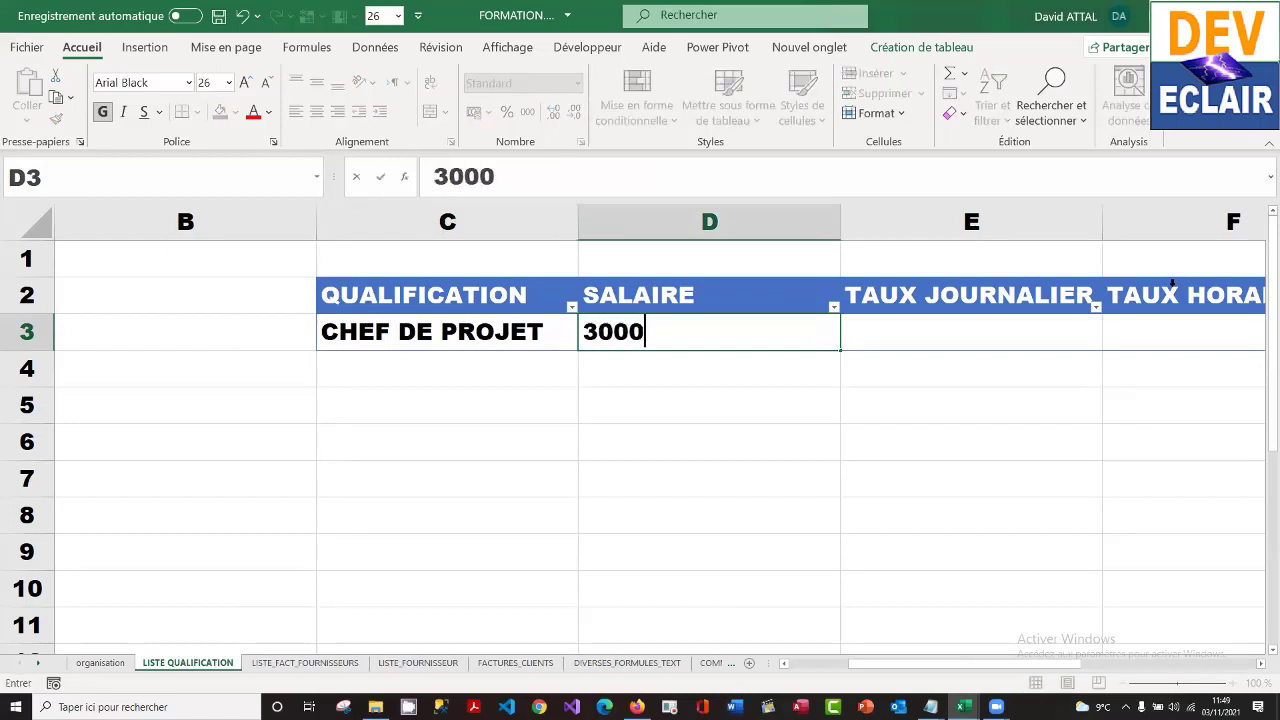
key("Tab")
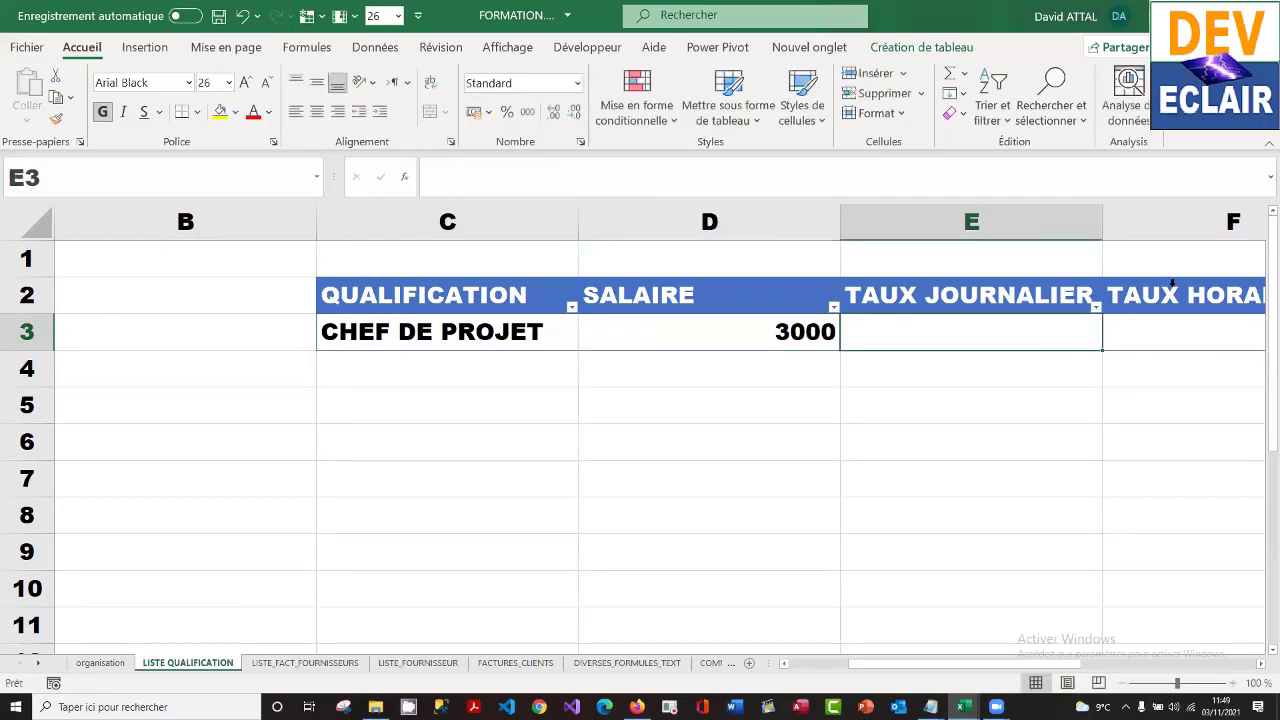
- Format the CHEF DE PROJET salary in D3 as Monétaire with 2 decimals and the € symbol
left_click(768, 332)
right_click(769, 333)
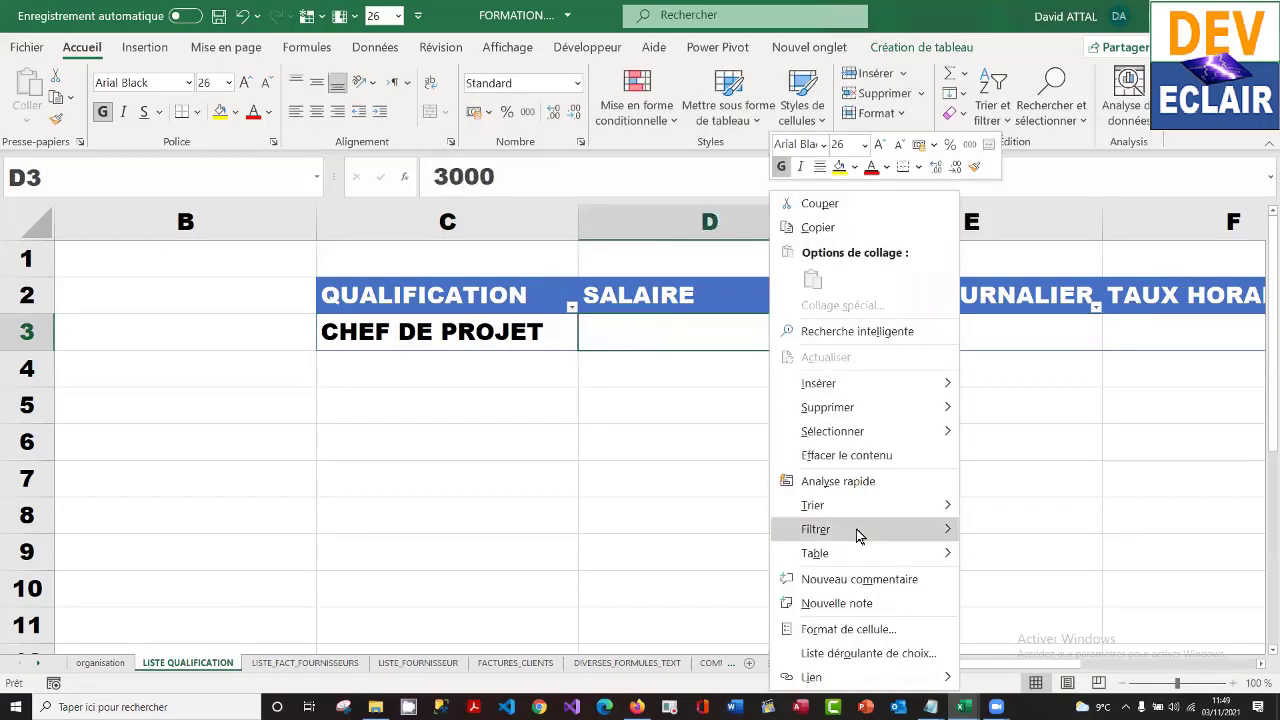
left_click(877, 630)
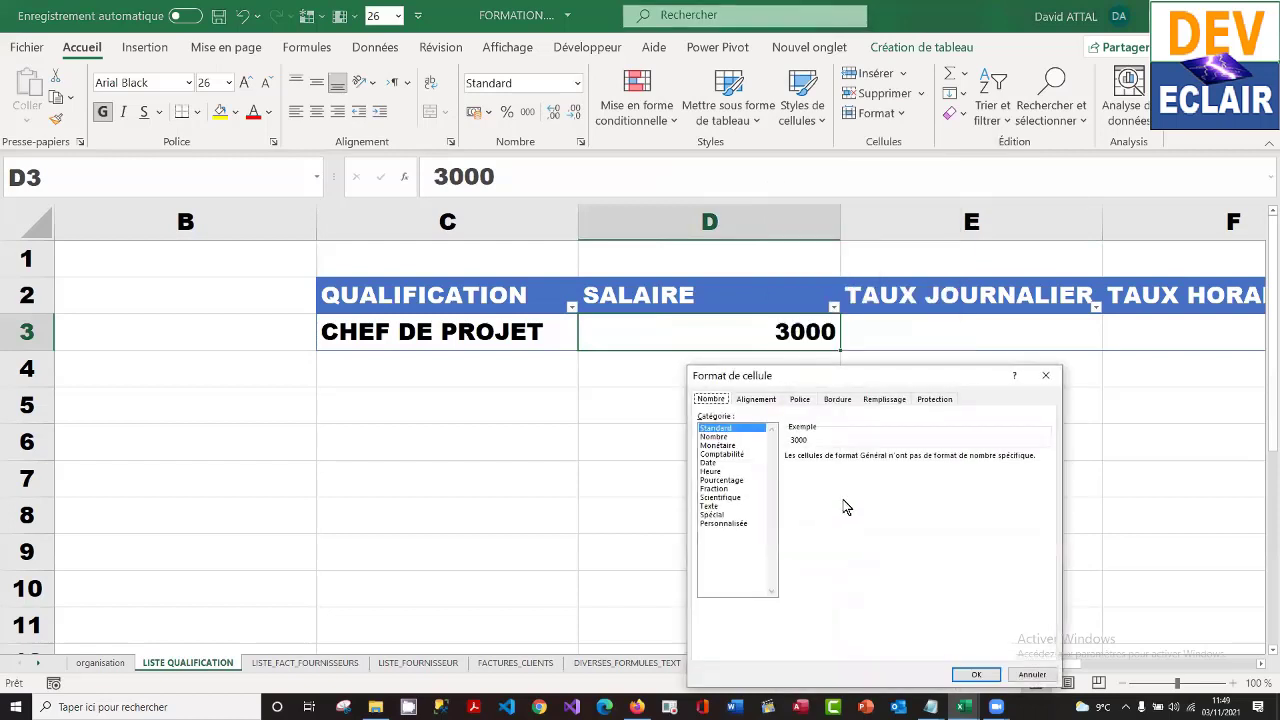
left_click(728, 446)
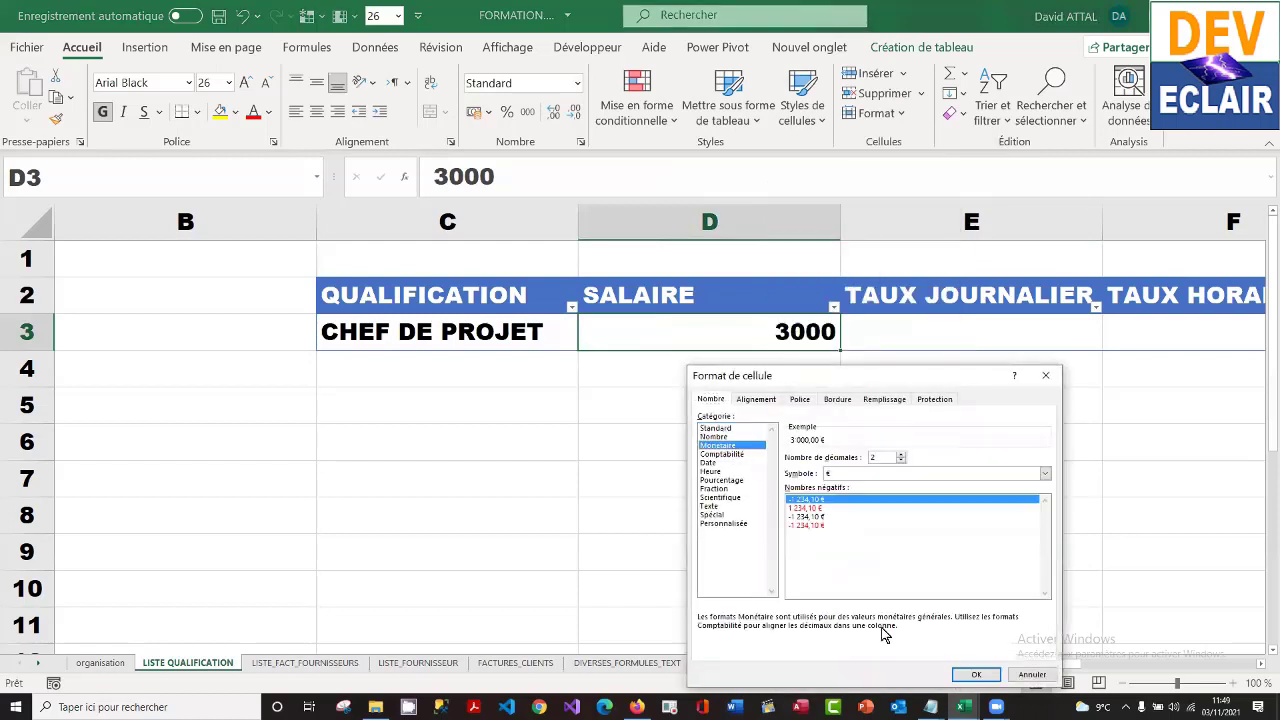
left_click(966, 679)
left_click(950, 339)
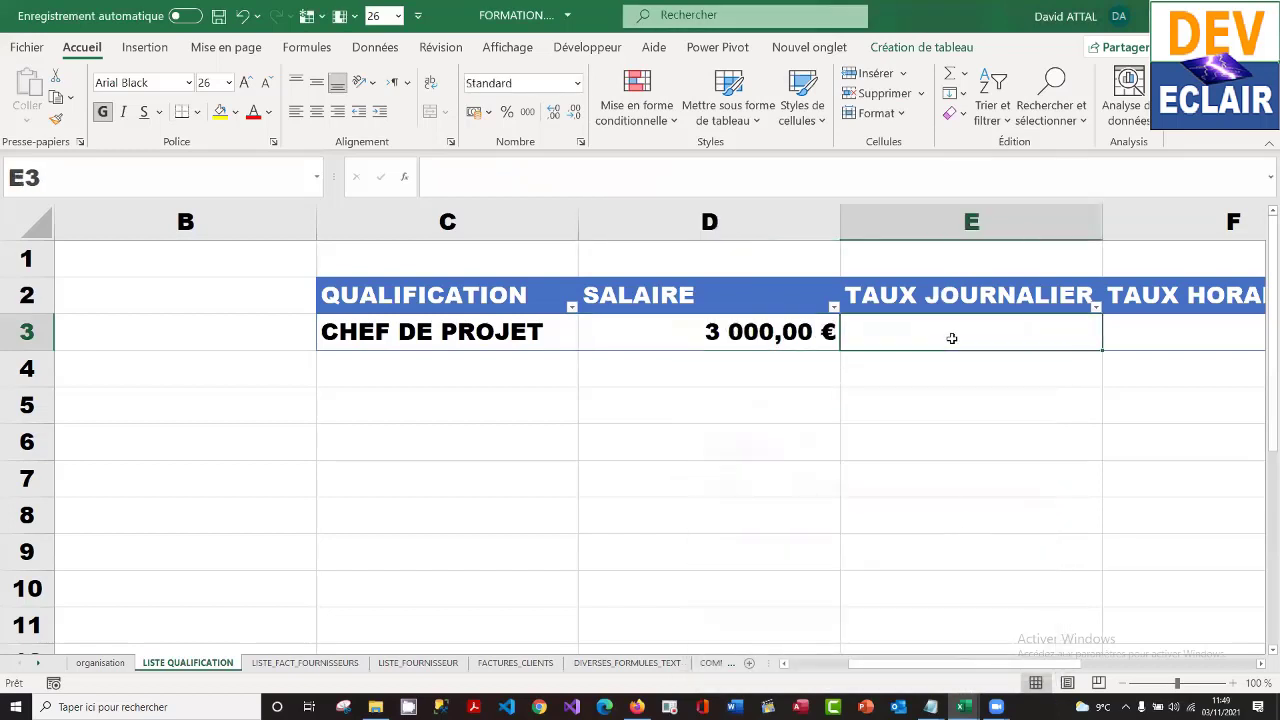
key("Right")
key("Left")
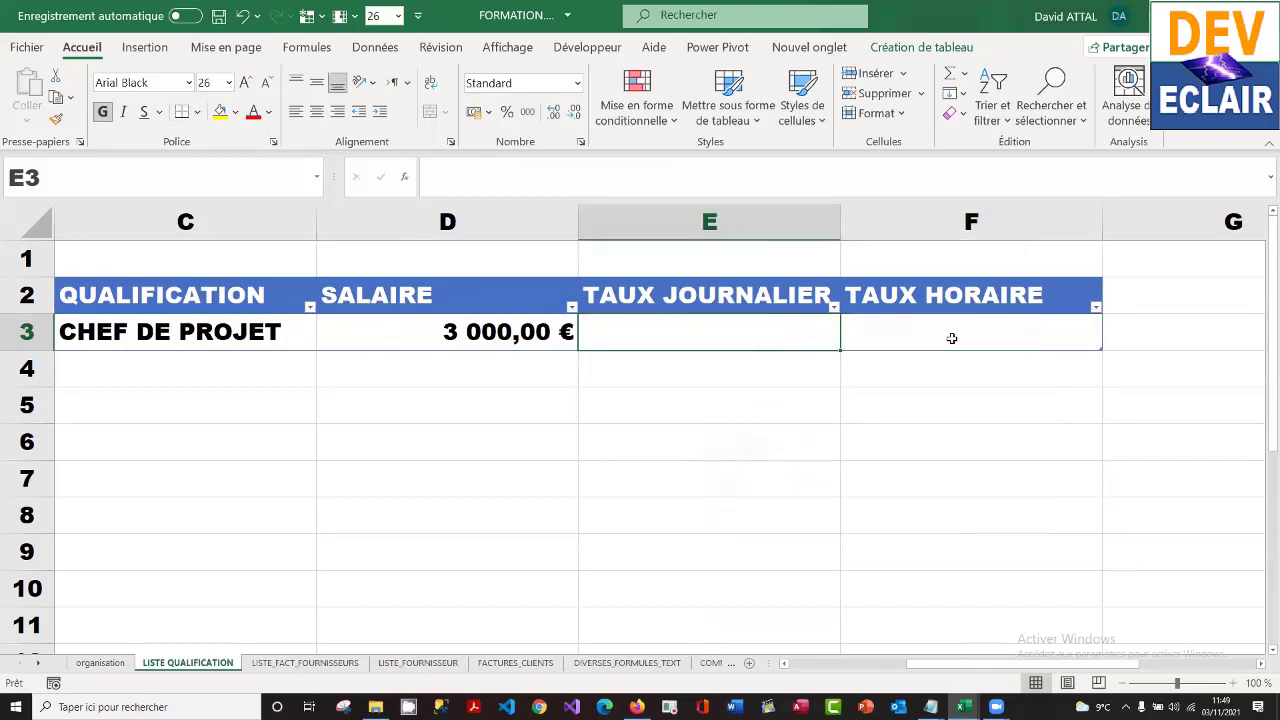
type("+")
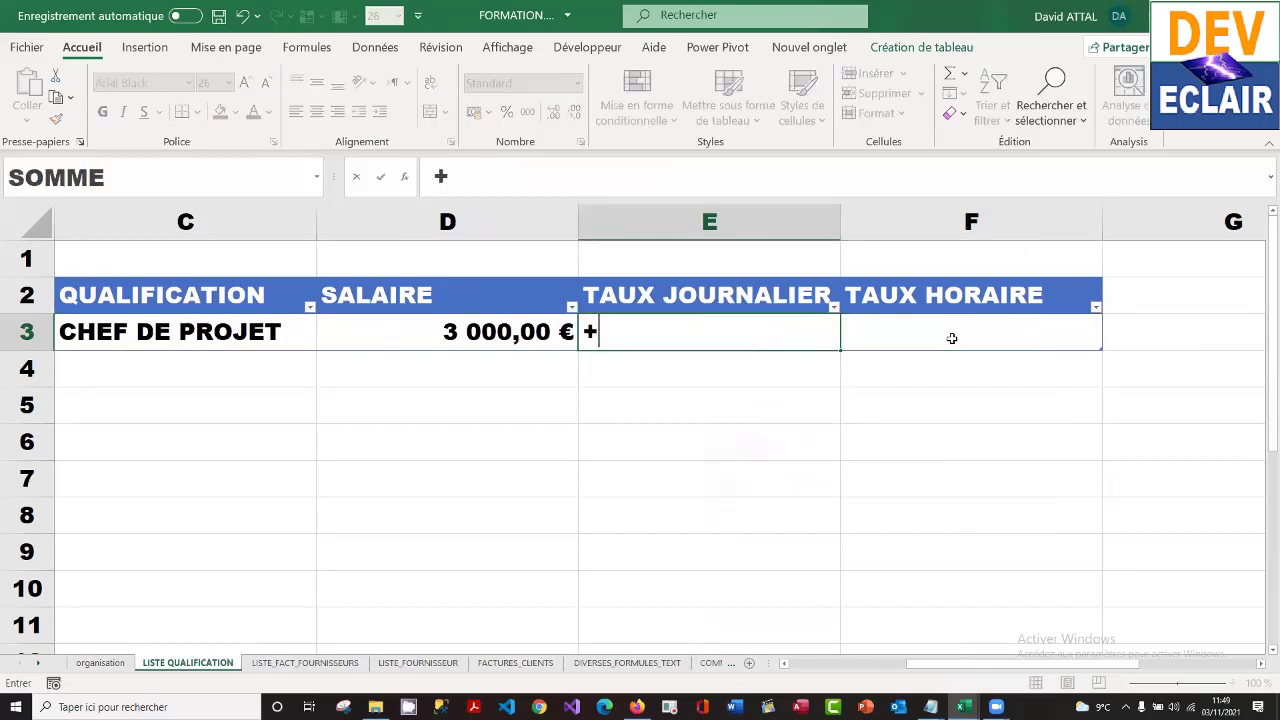
left_click(460, 337)
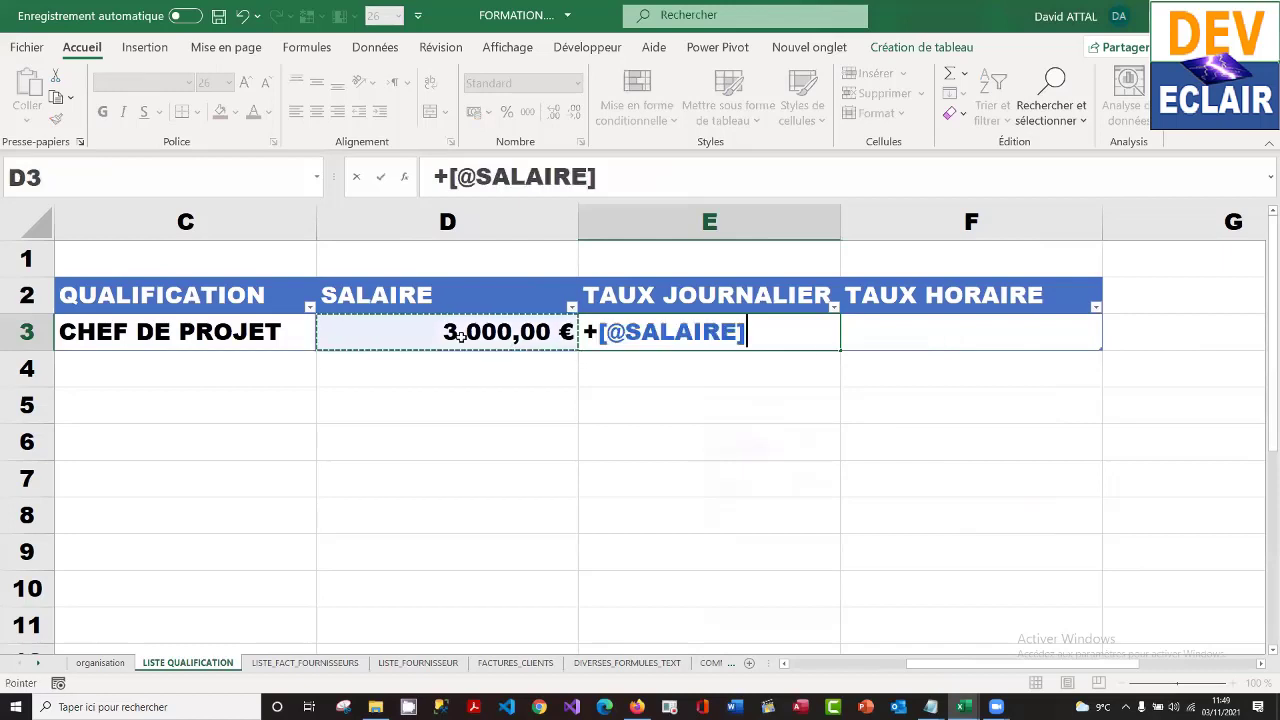
type("/22")
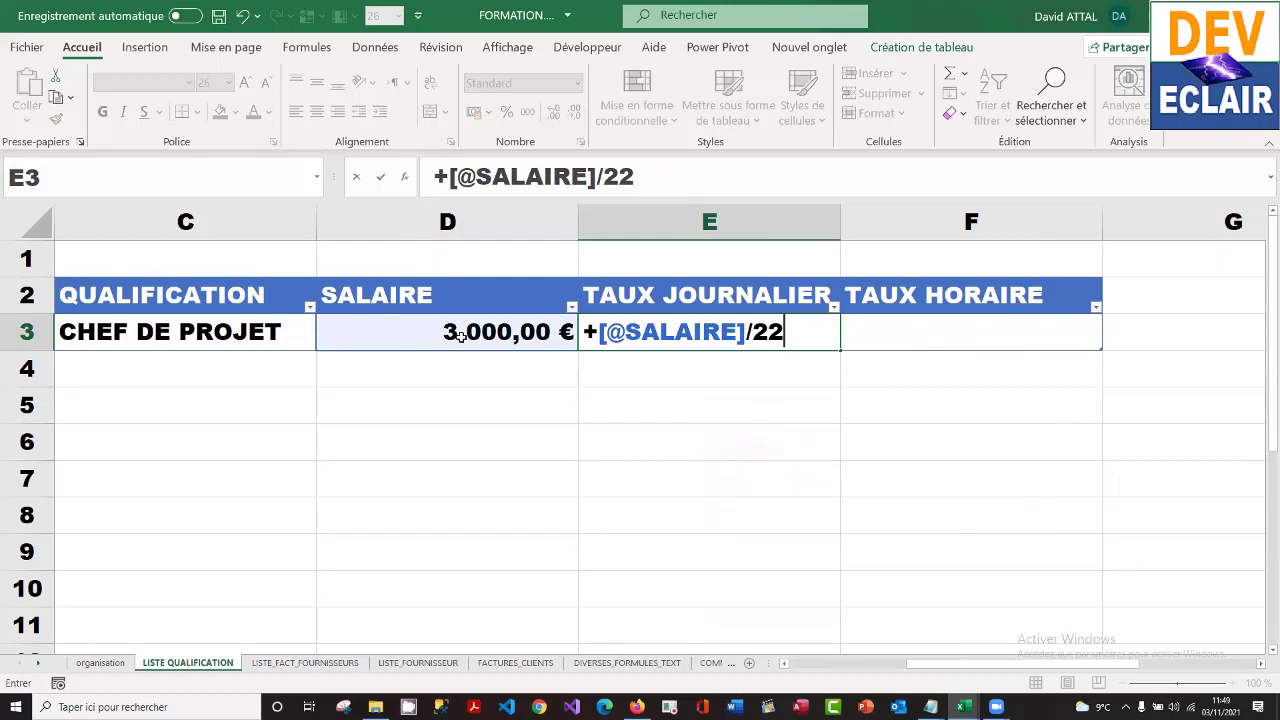
key("Return")
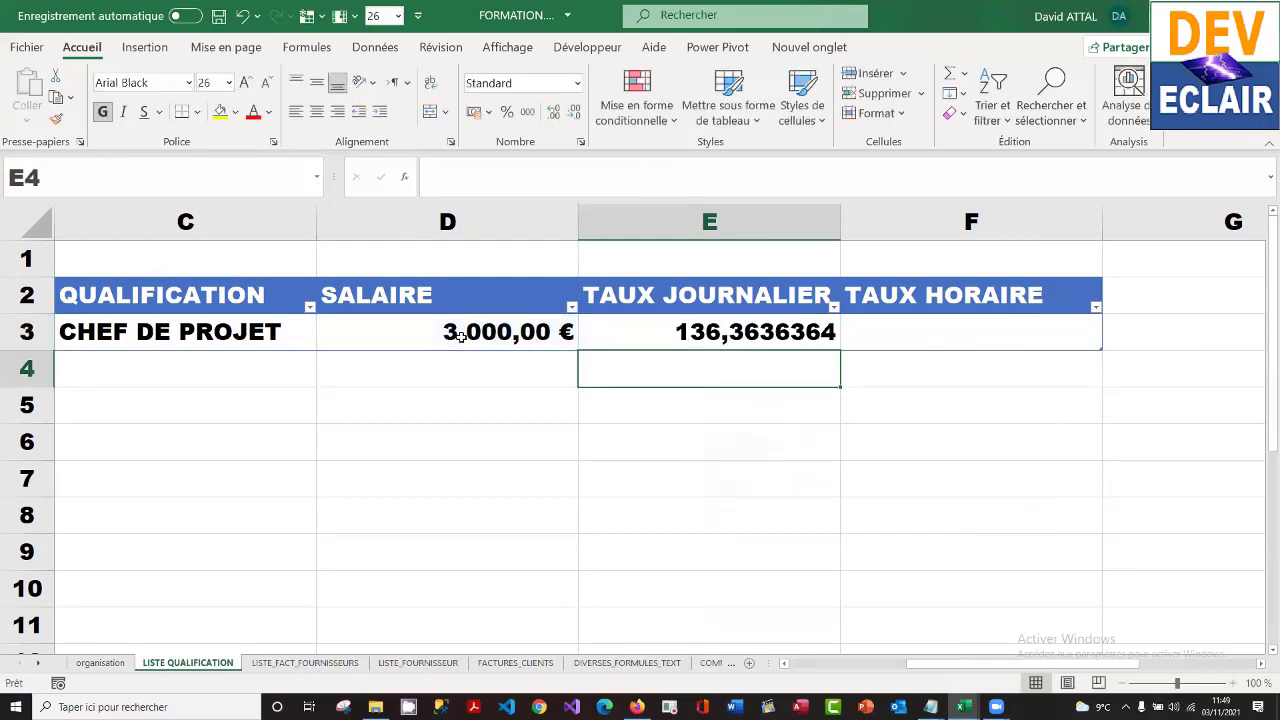
key("Up")
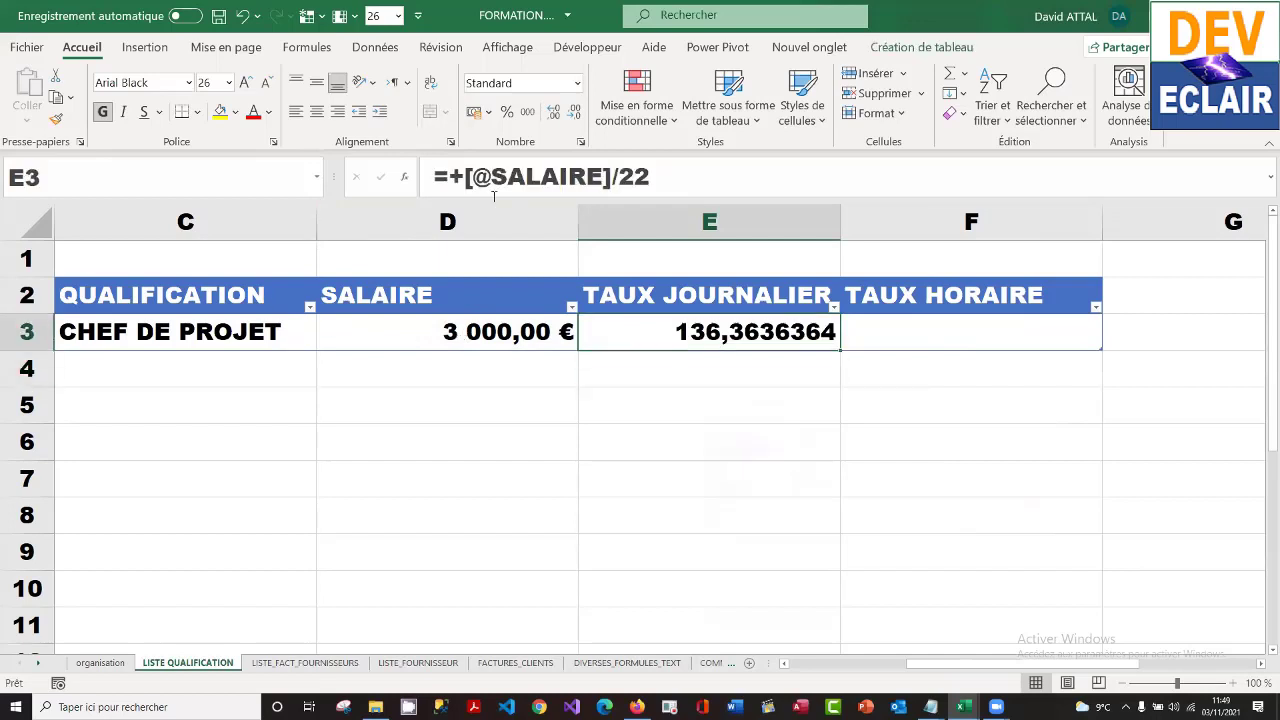
left_click(465, 176)
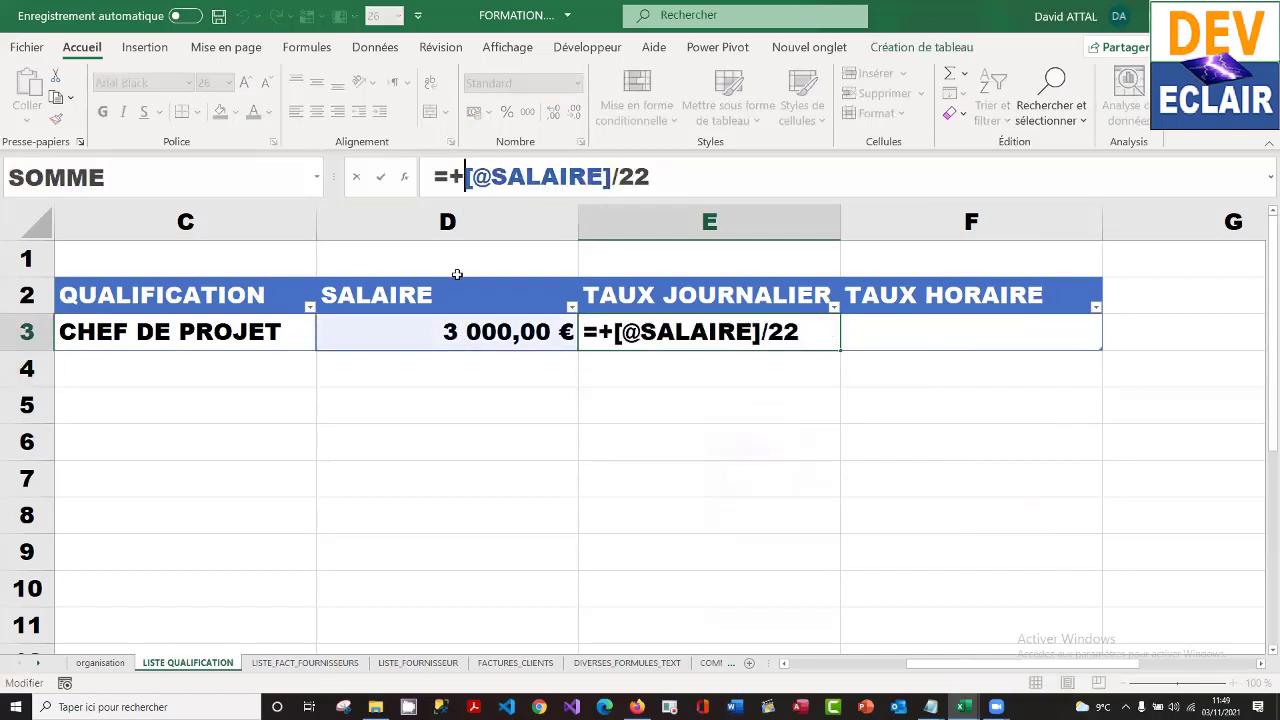
type("ARR")
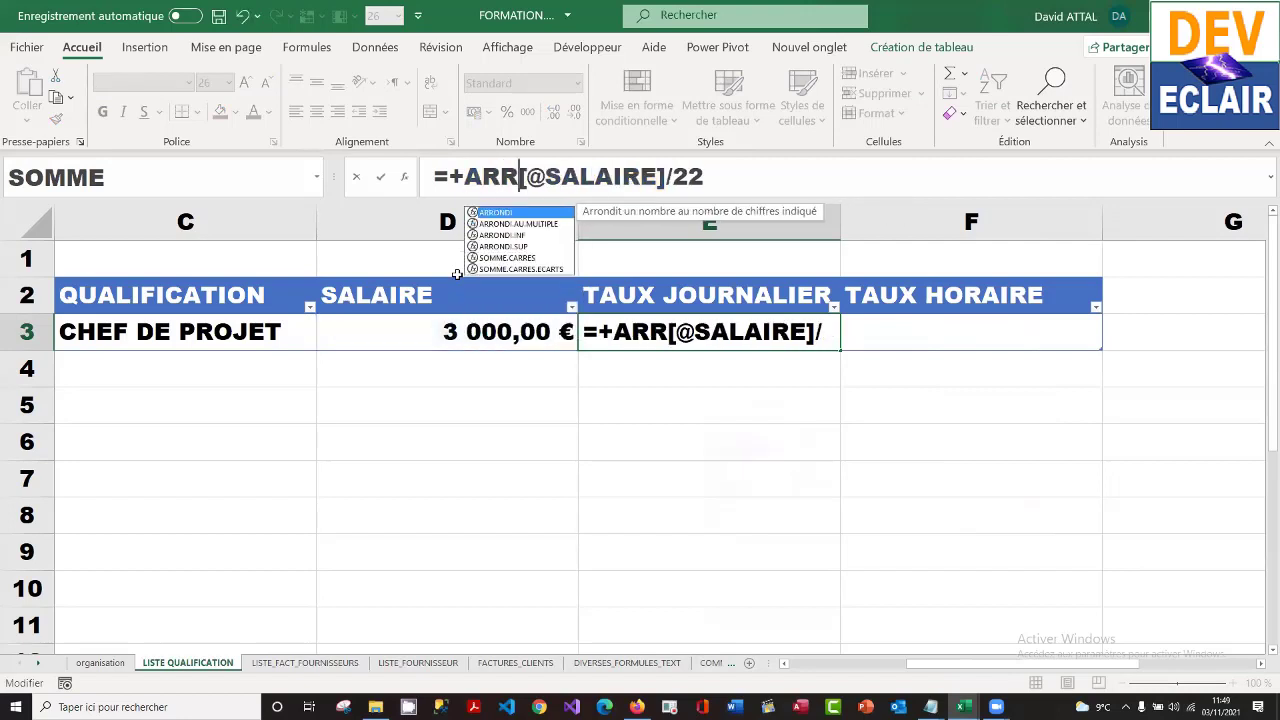
key("Tab")
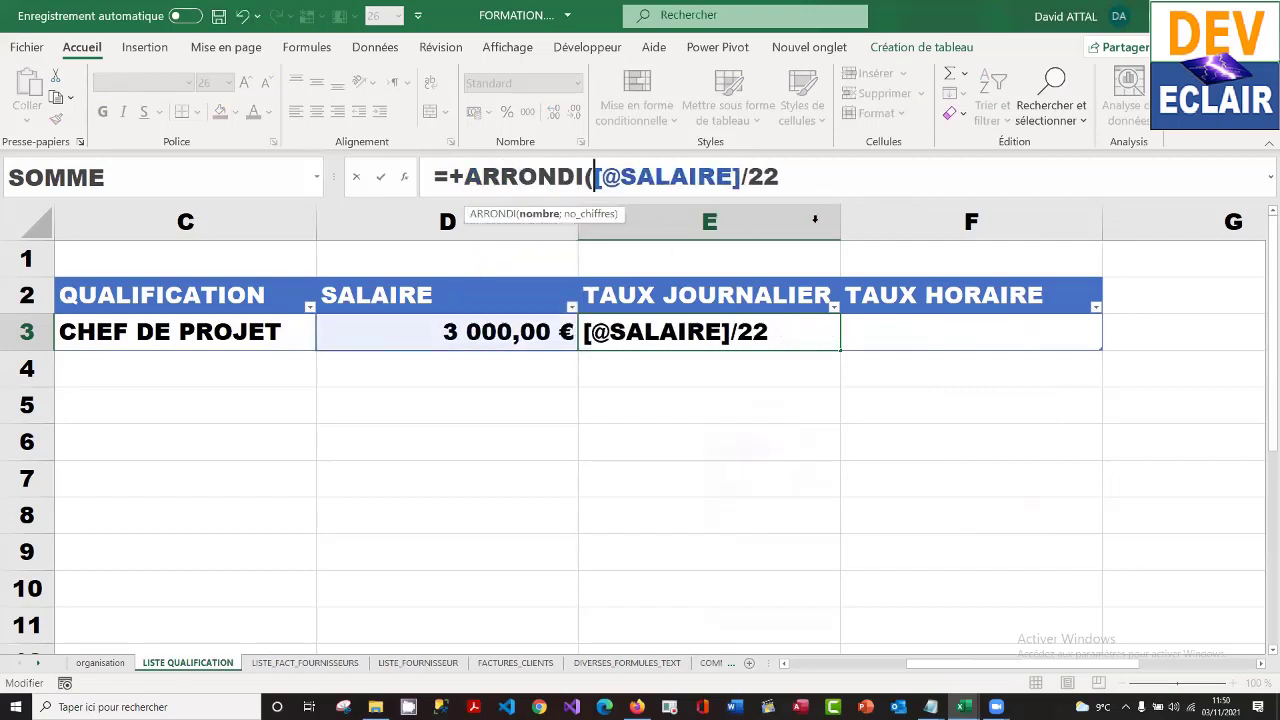
left_click(820, 183)
type(".")
key("BackSpace")
type(";")
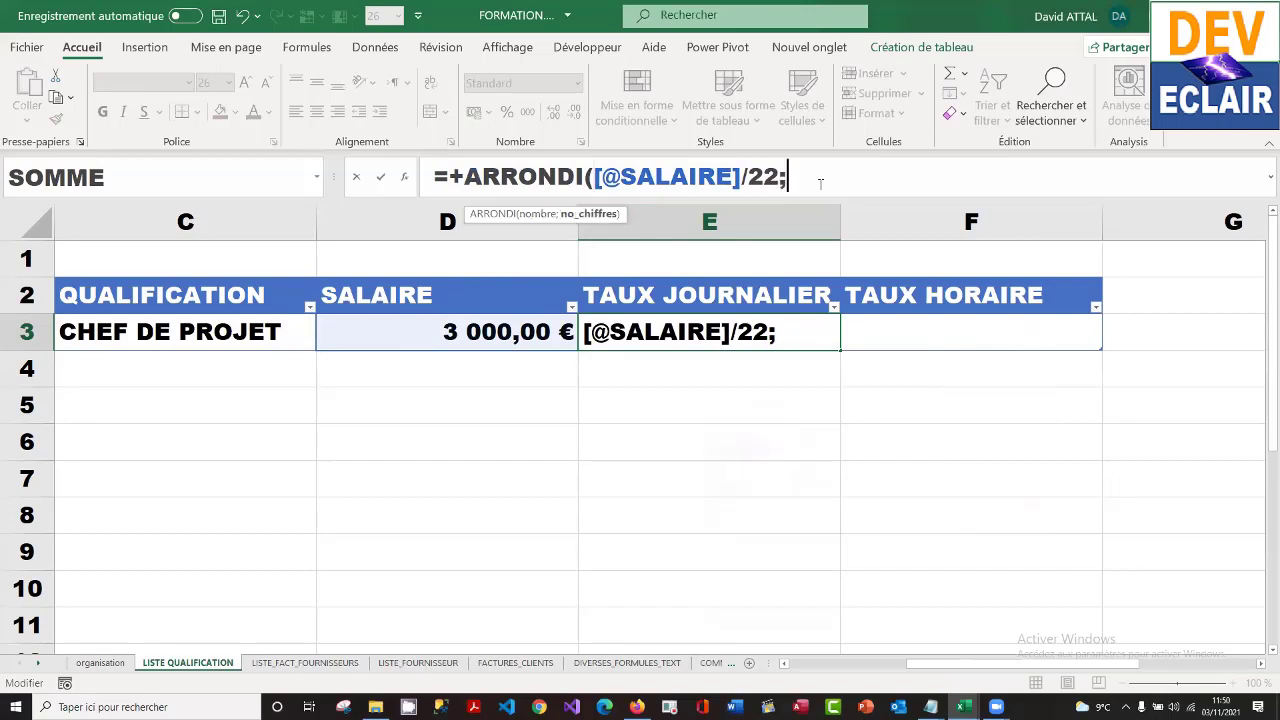
type("0)")
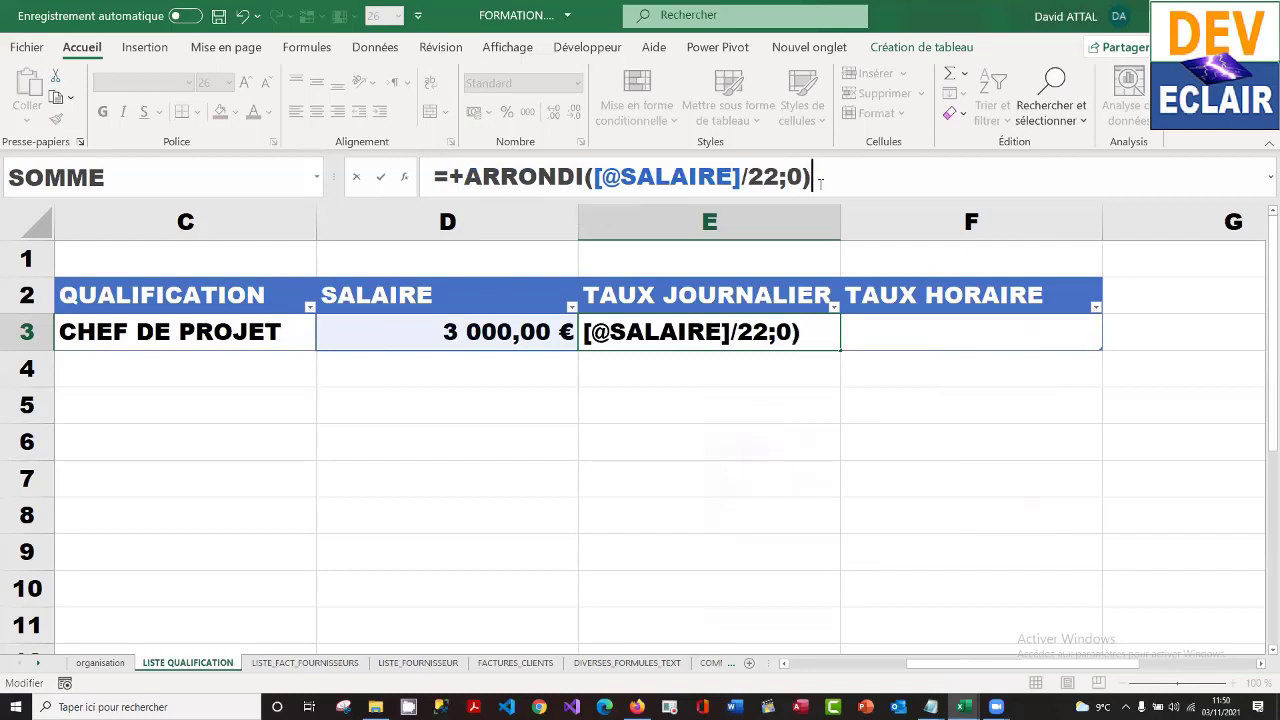
key("Return")
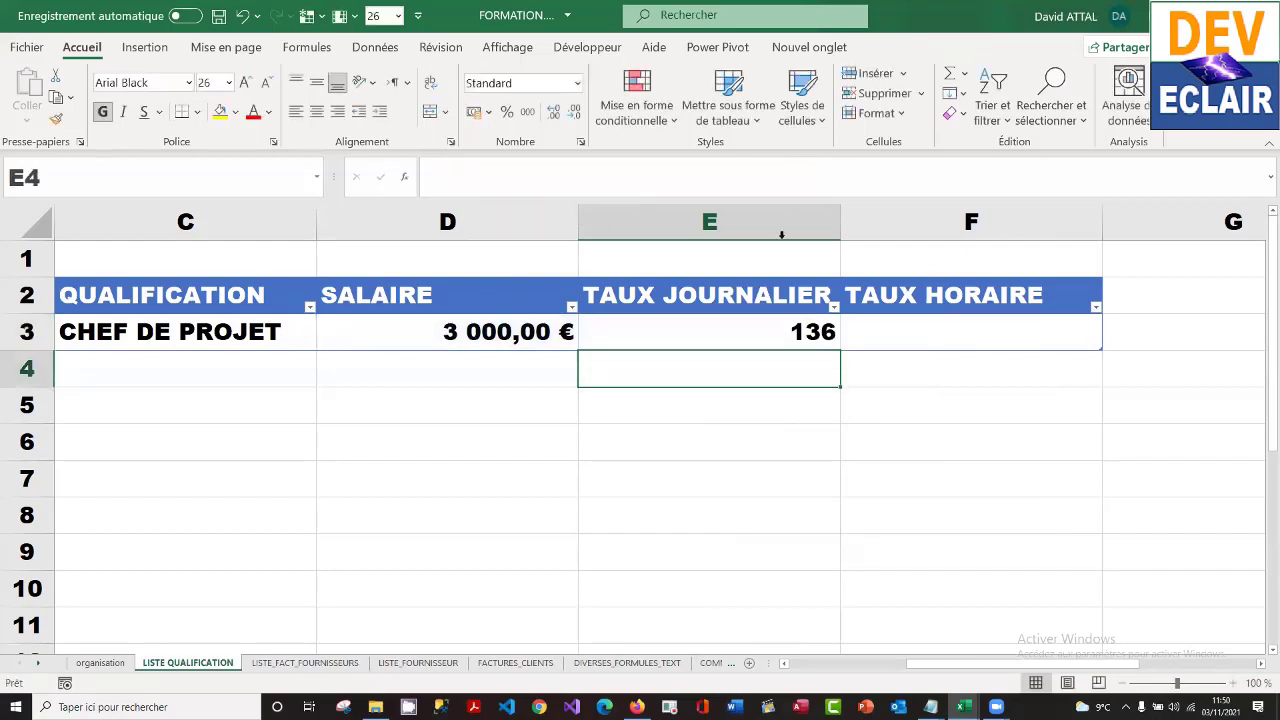
- Format the TAUX JOURNALIER in E3 as Monétaire in € with 0 decimals
left_click(778, 332)
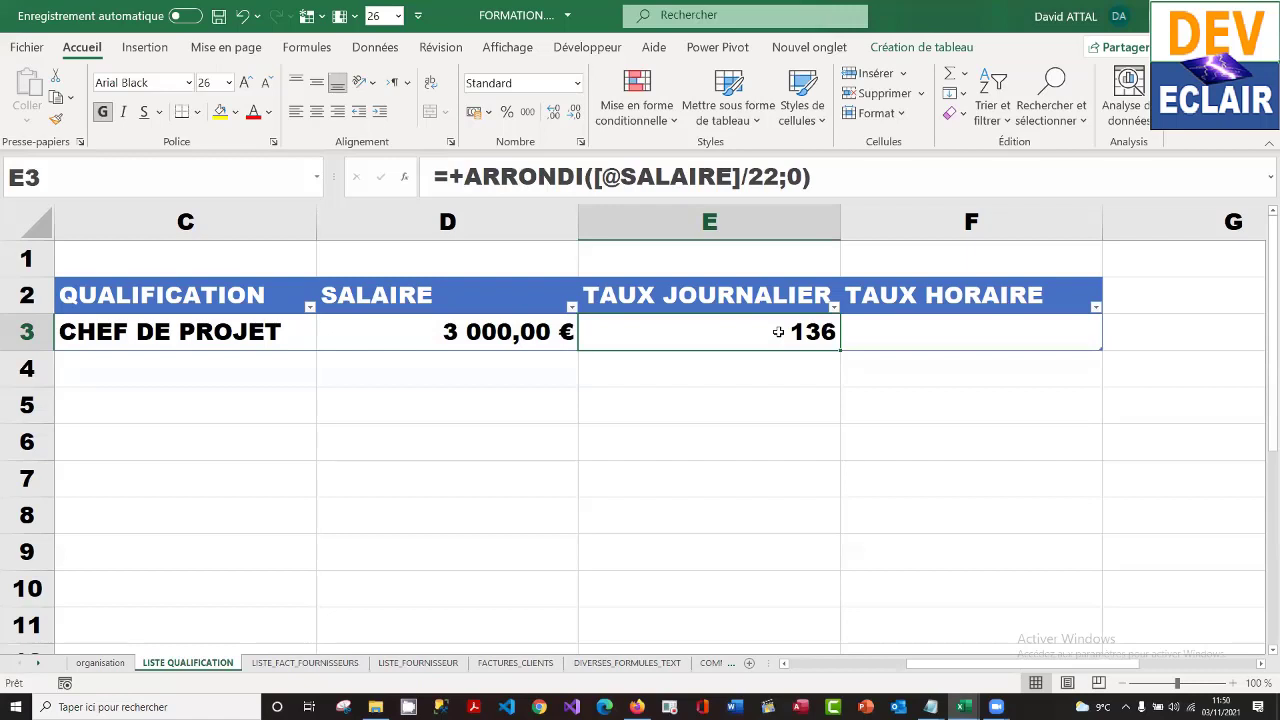
right_click(778, 332)
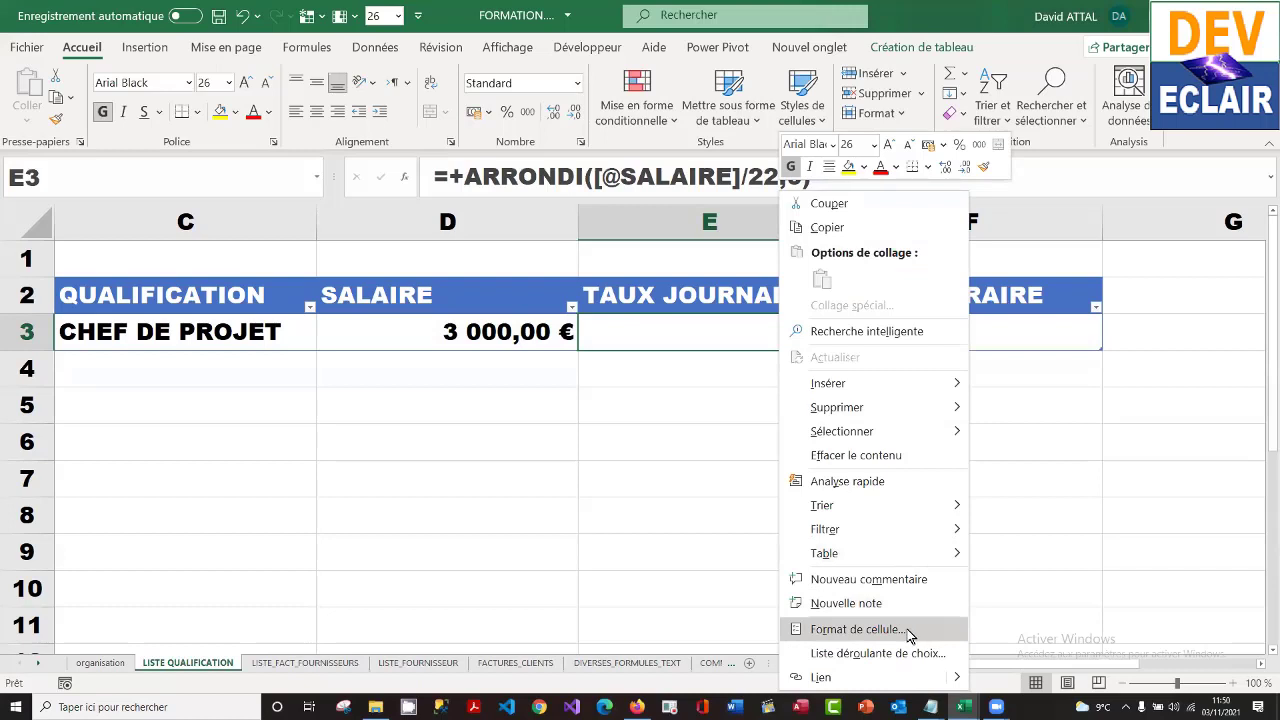
left_click(908, 631)
left_click(752, 445)
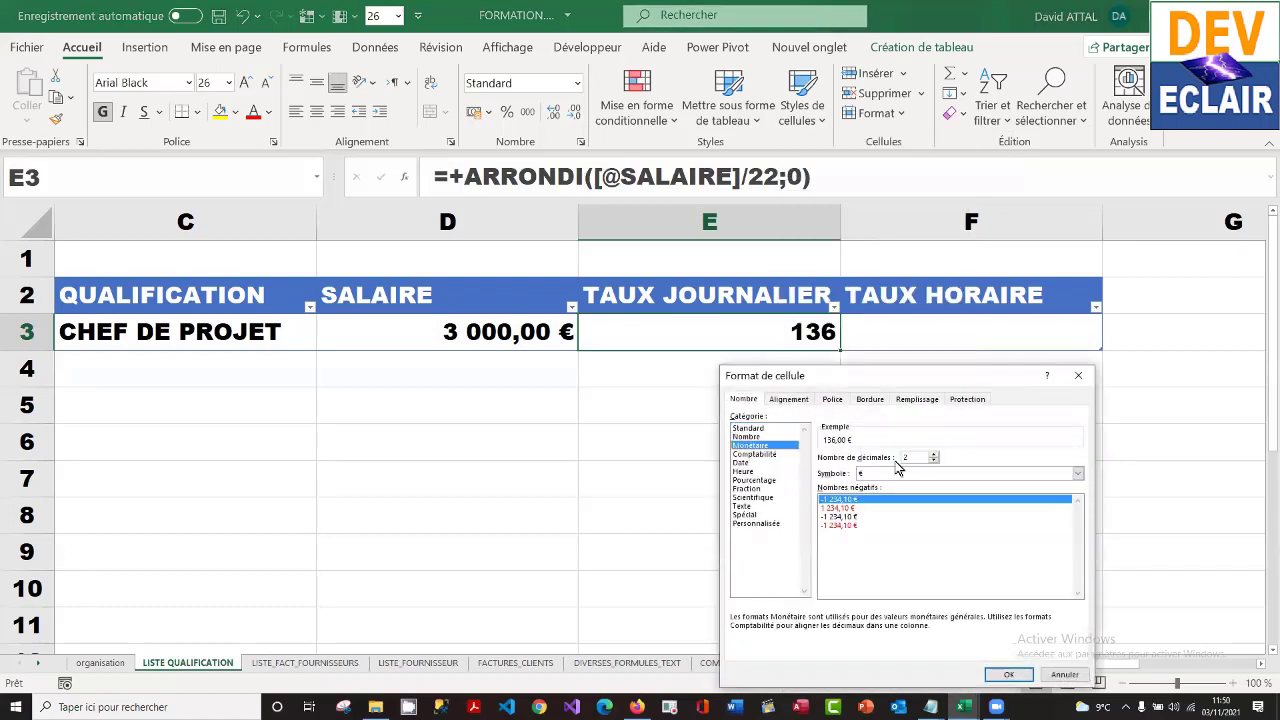
left_click(934, 461)
left_click(934, 461)
left_click(1010, 676)
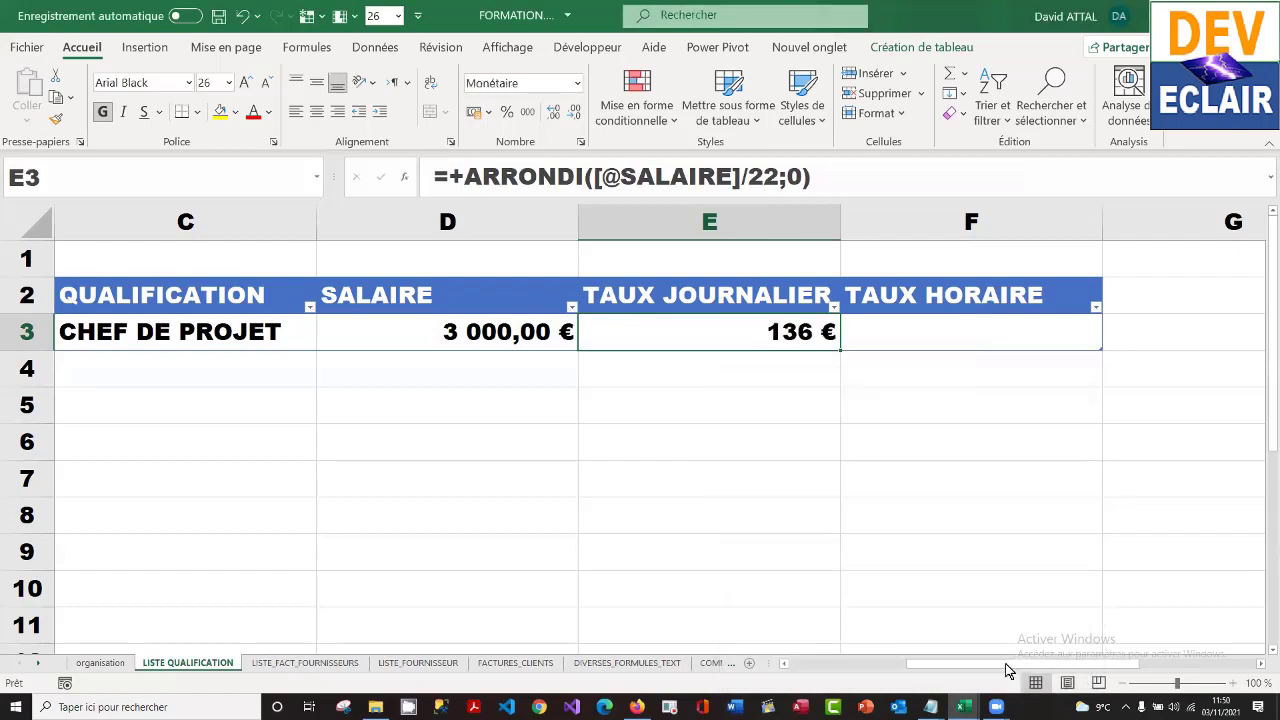
- Calculate the TAUX HORAIRE in F3 with the formula +[@[TAUX JOURNALIER]]/7
left_click(933, 333)
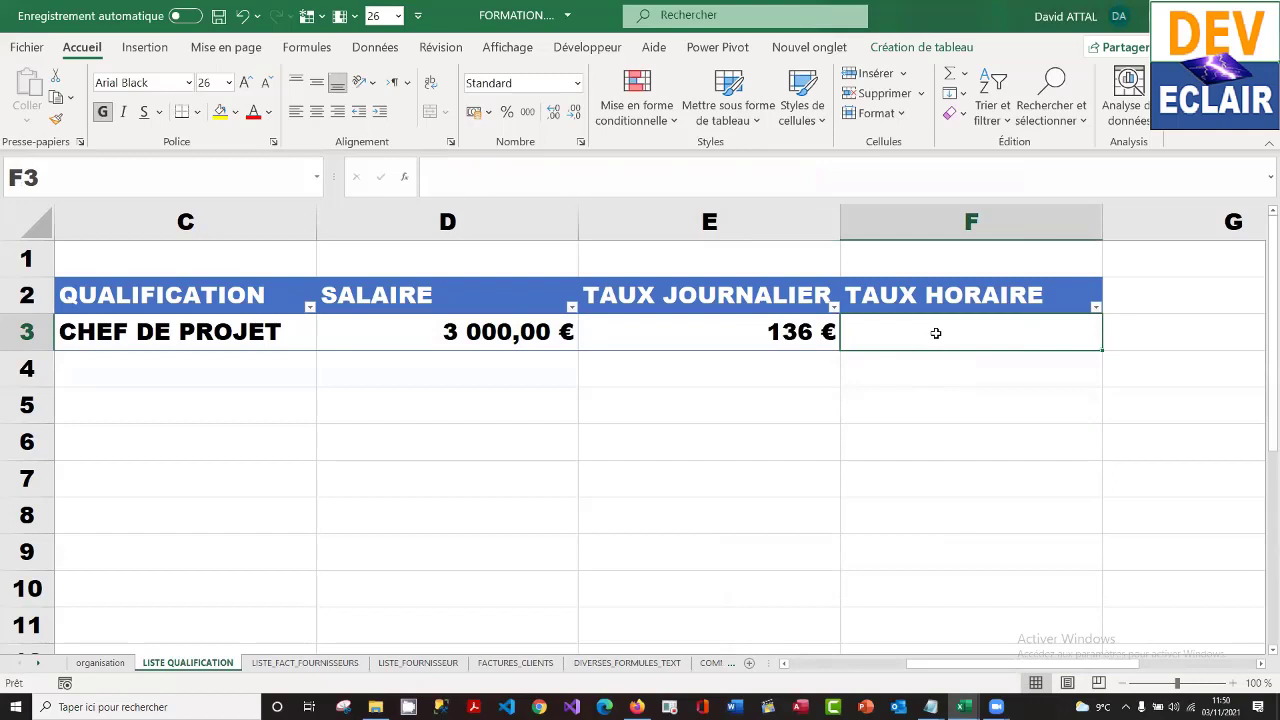
type("+")
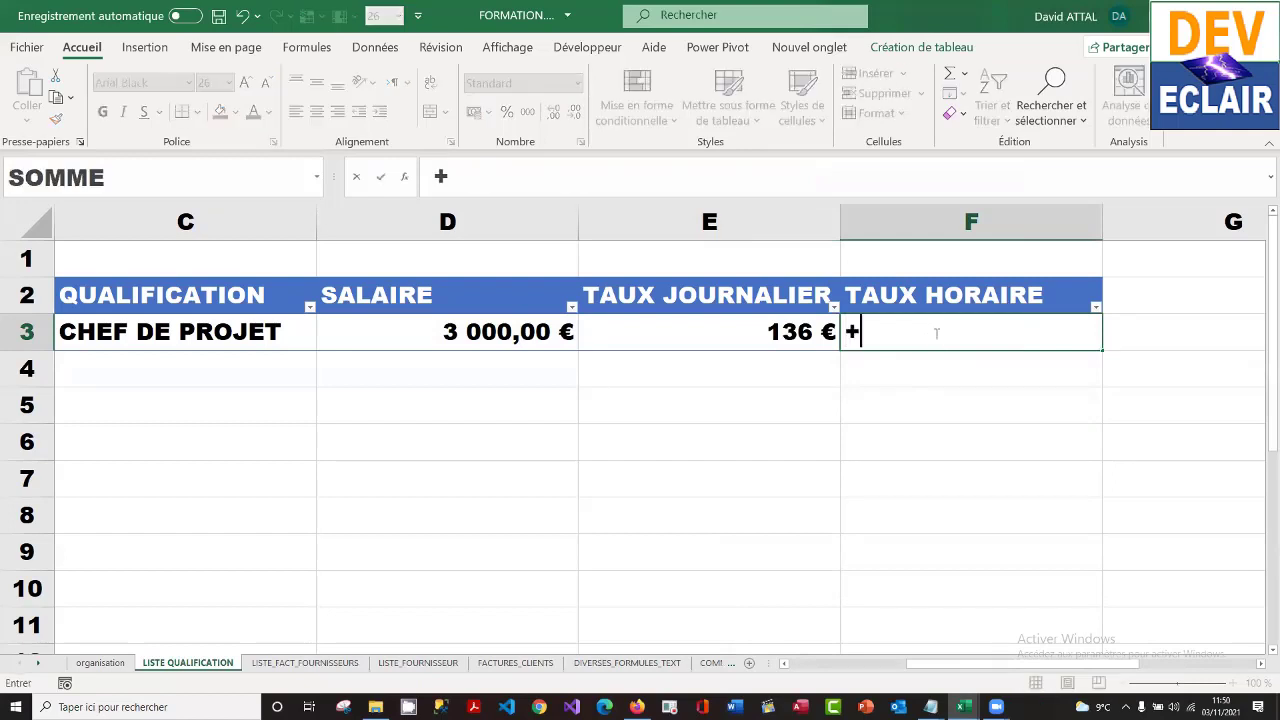
left_click(768, 333)
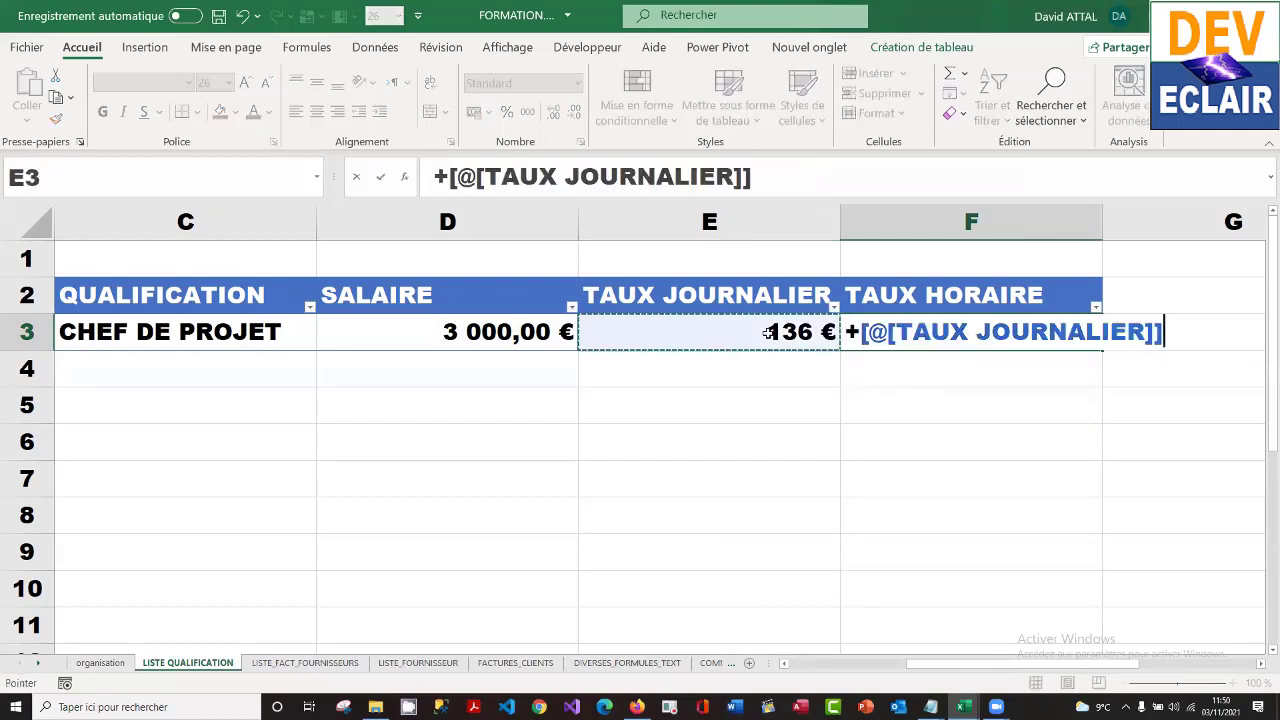
type("/7")
key("Return")
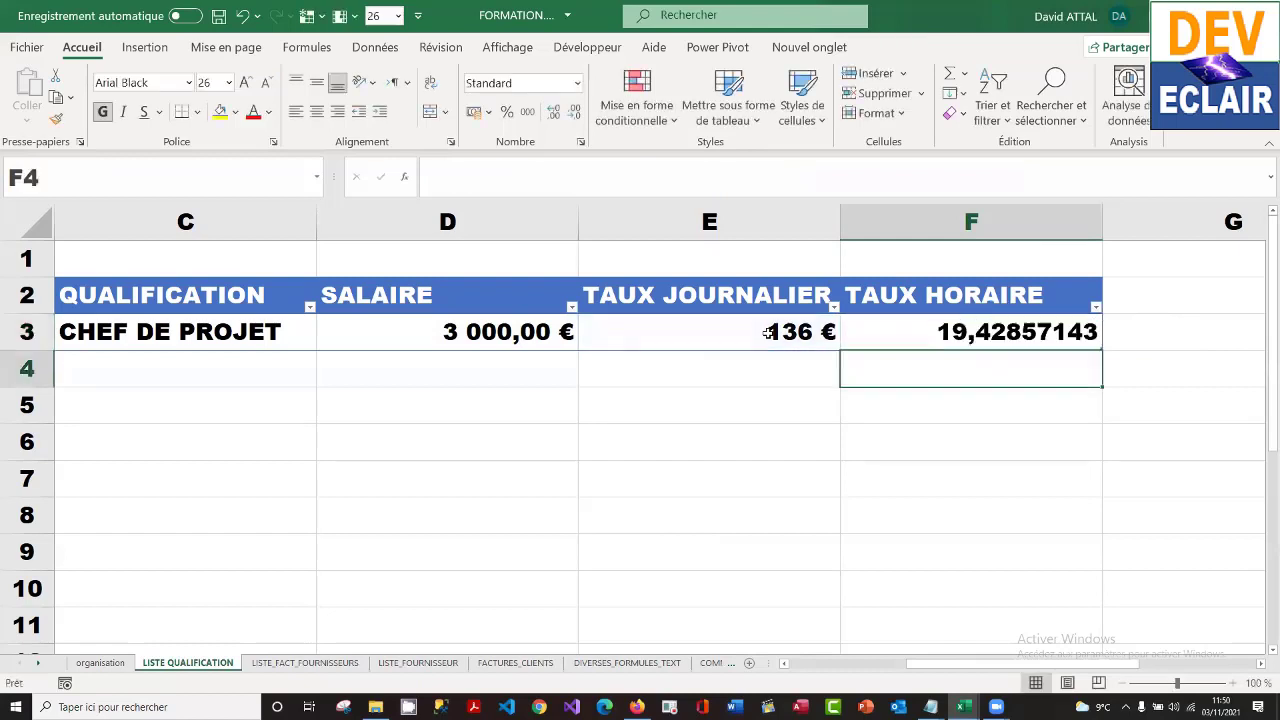
- Round the TAUX HORAIRE formula in F3 to 0 digits with =+ARRONDI([@[TAUX JOURNALIER]]/7;0)
left_click(1021, 340)
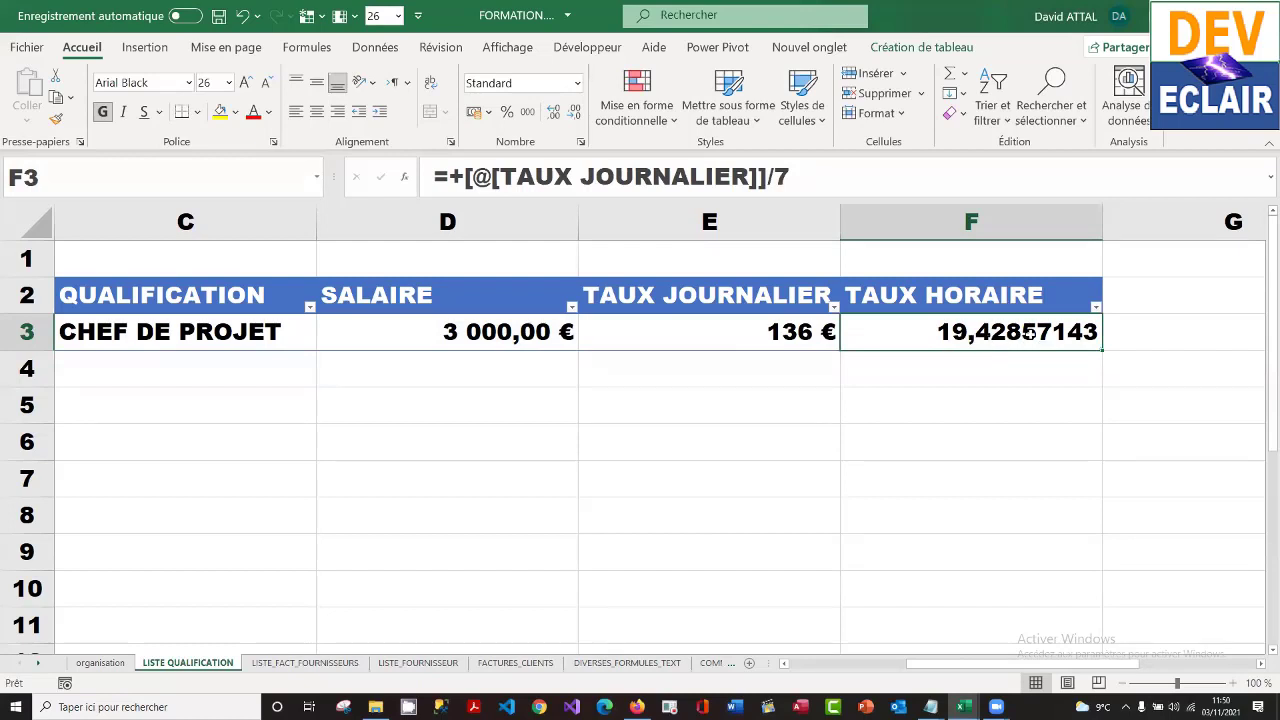
left_click(452, 176)
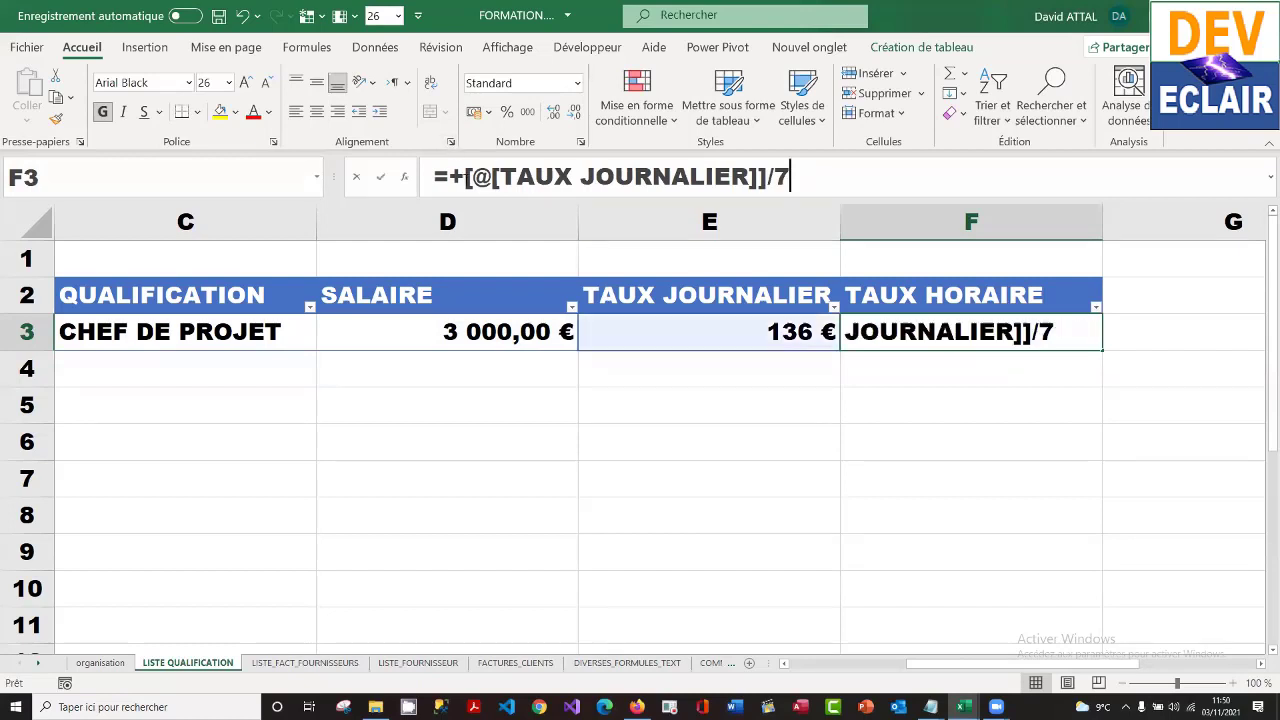
type("arr")
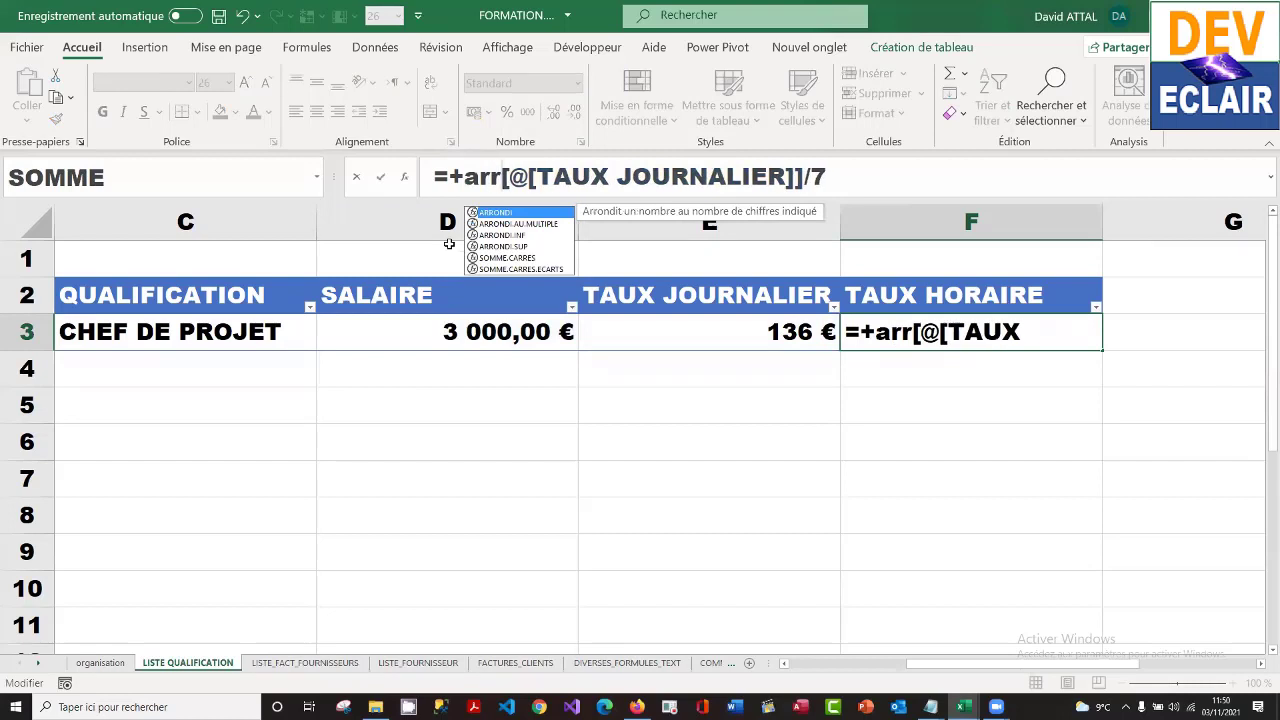
key("Tab")
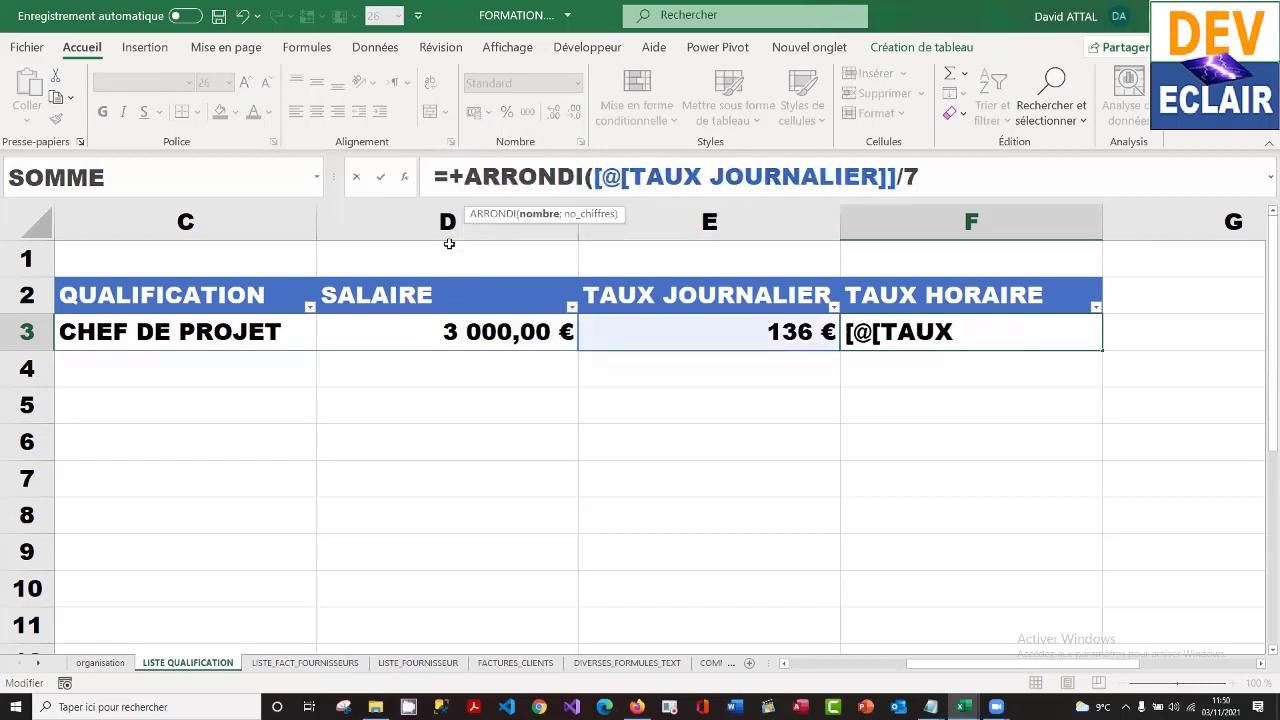
left_click(956, 185)
type(";")
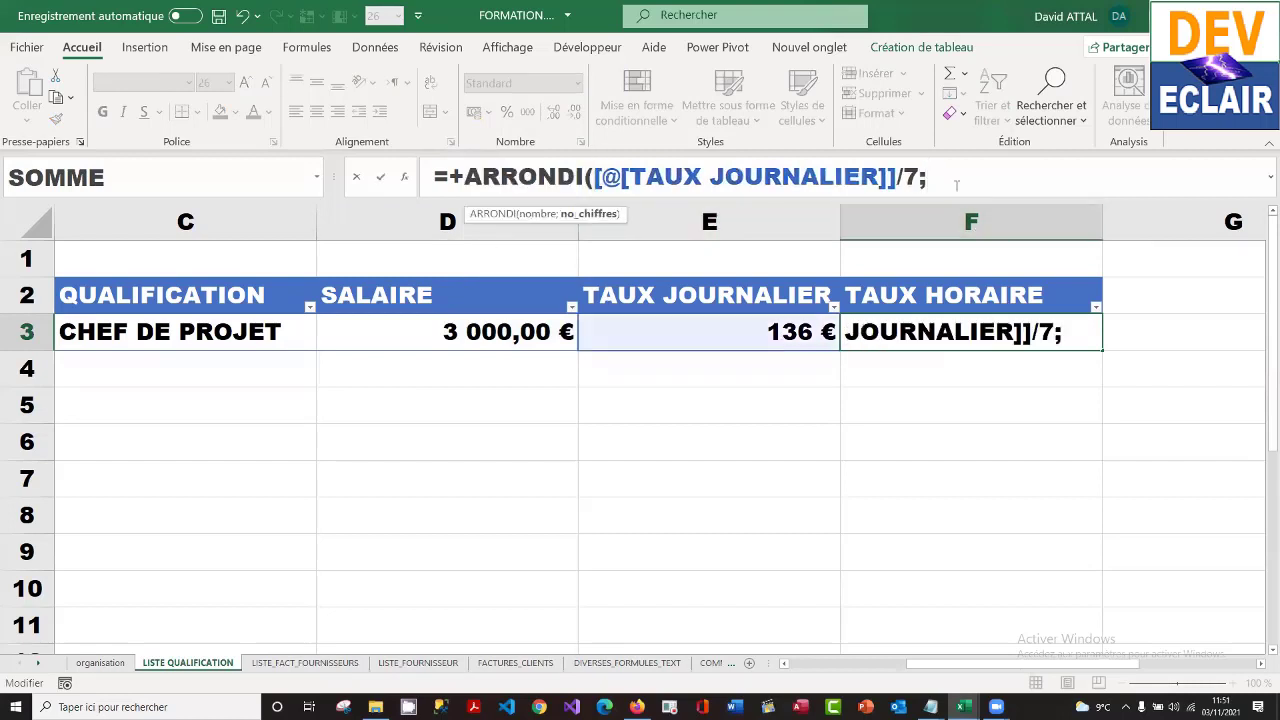
type("0)")
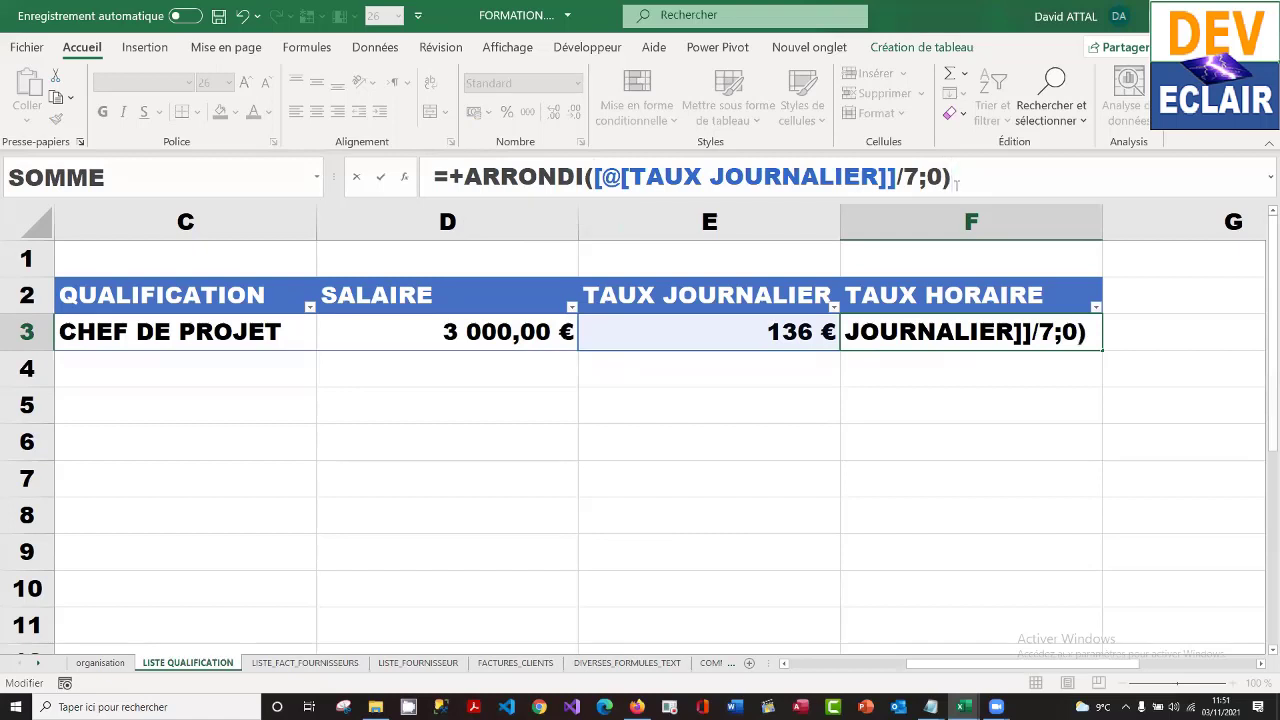
key("Return")
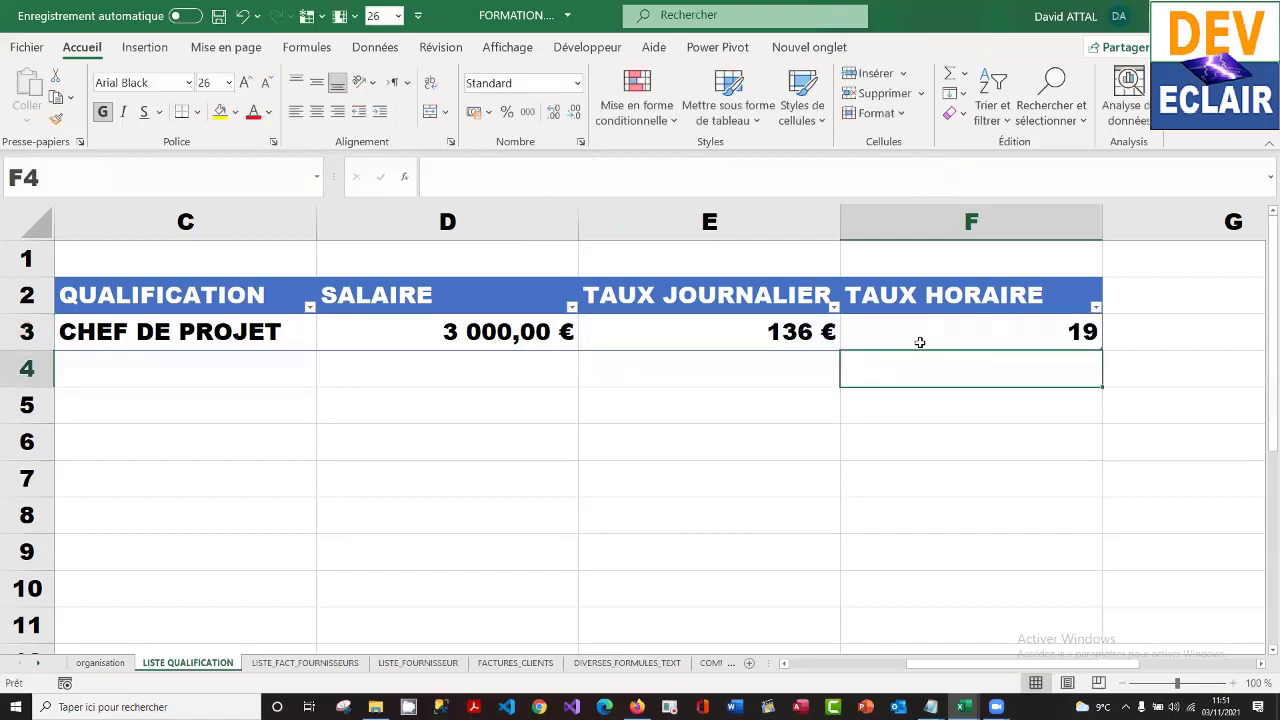
- Format the TAUX HORAIRE in F3 as Monétaire in € with 0 decimals and append a new row to the table
right_click(950, 338)
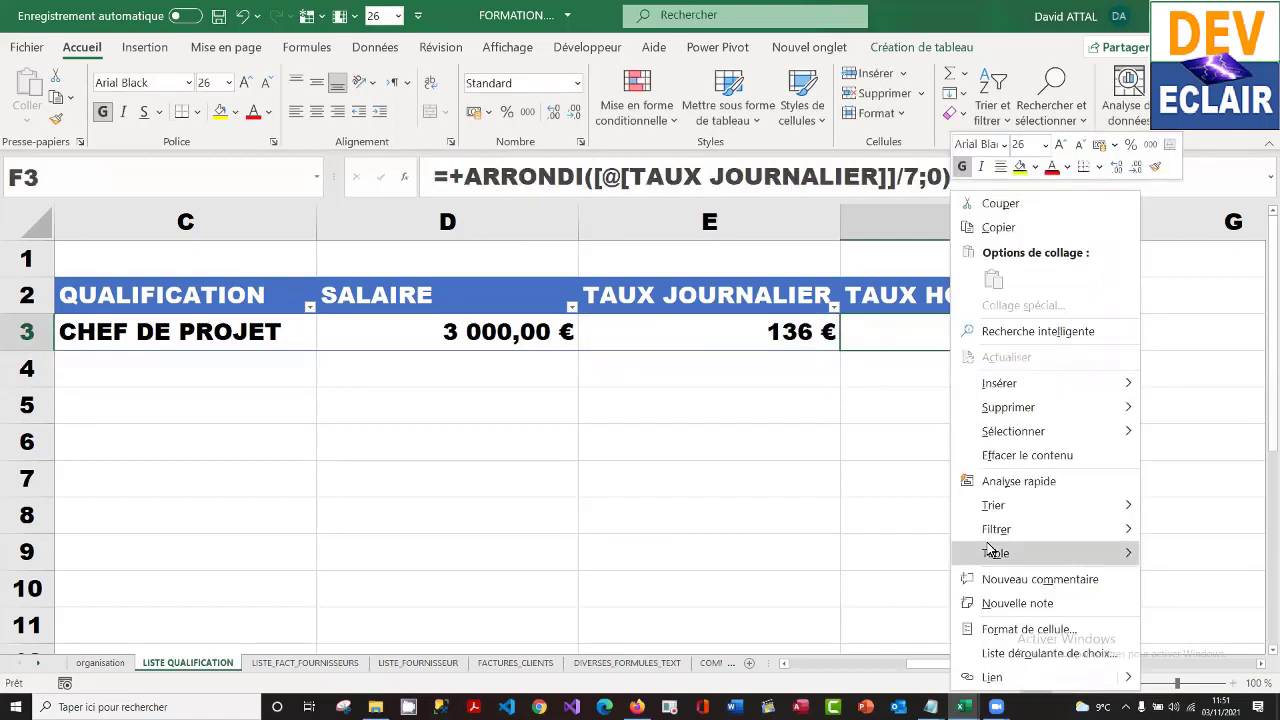
left_click(1010, 629)
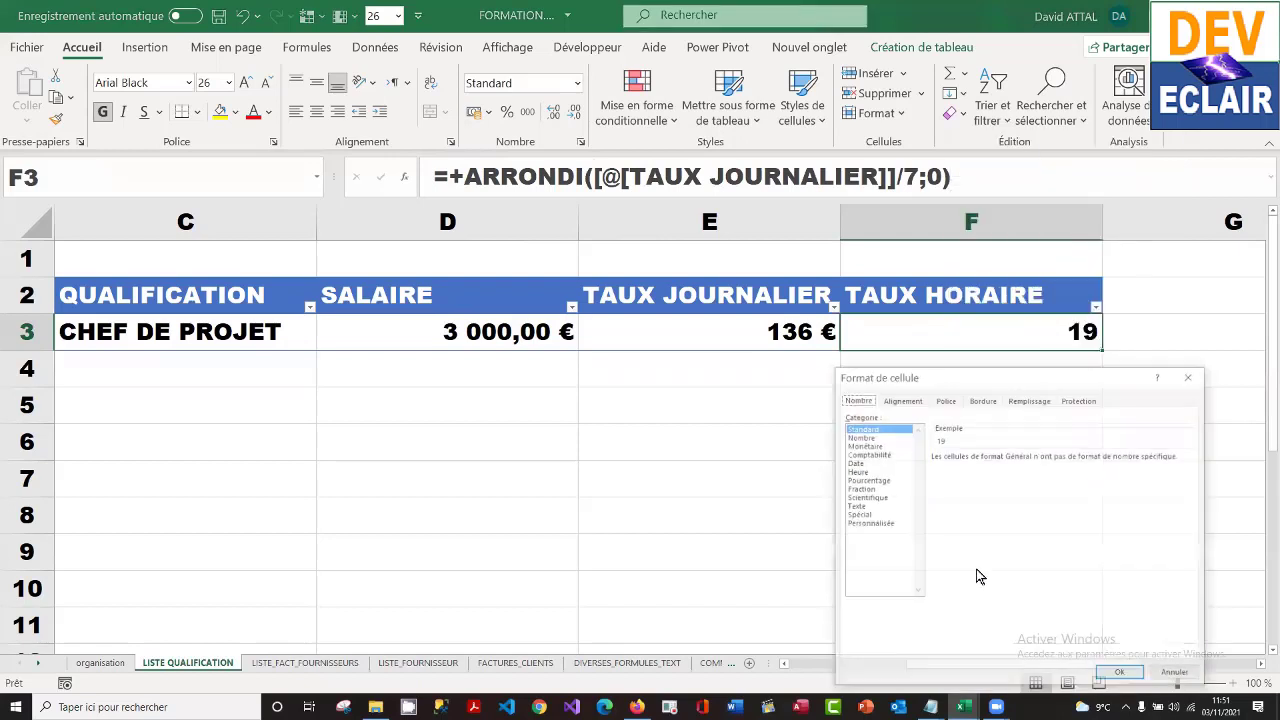
left_click(866, 445)
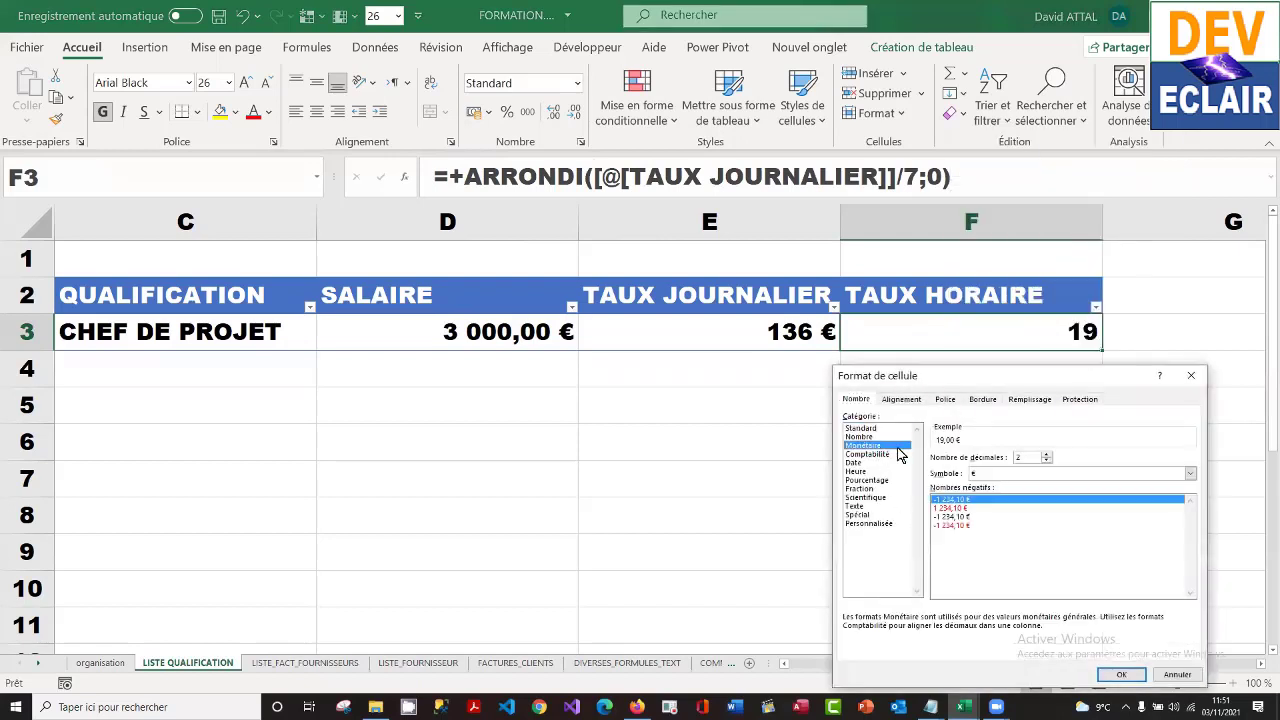
left_click(1046, 461)
left_click(1046, 461)
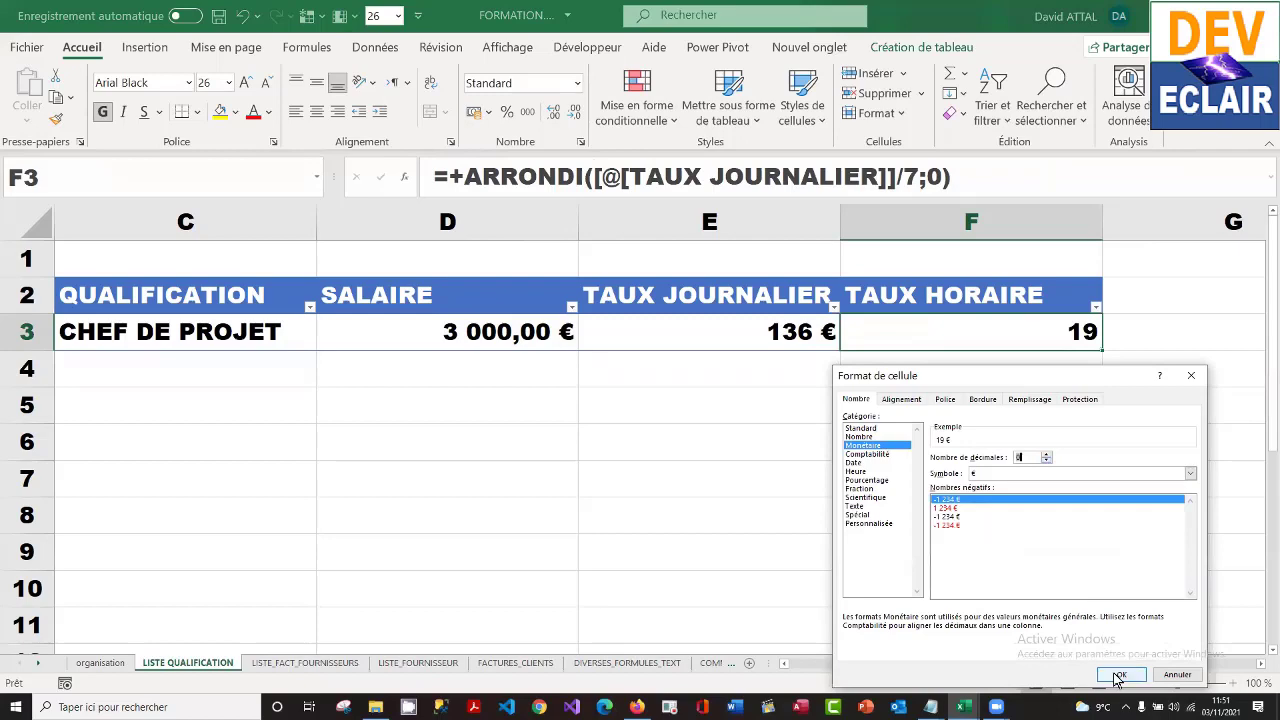
left_click(1121, 674)
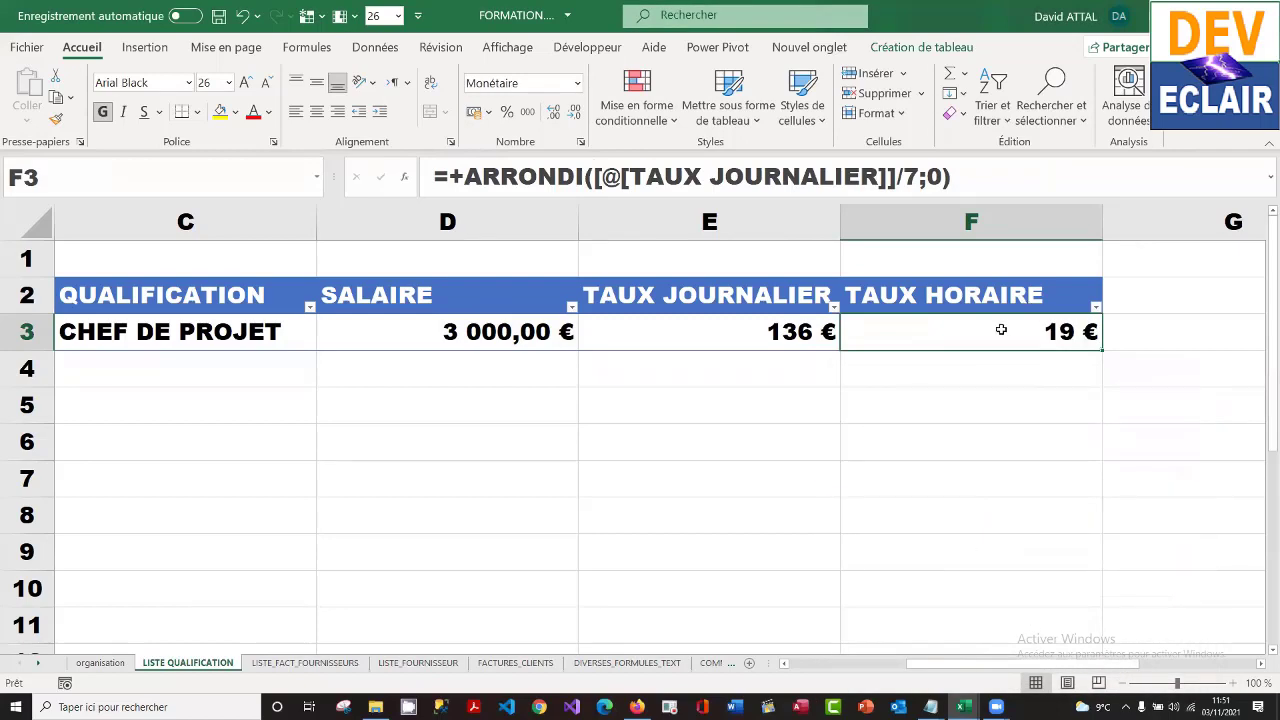
key("Tab")
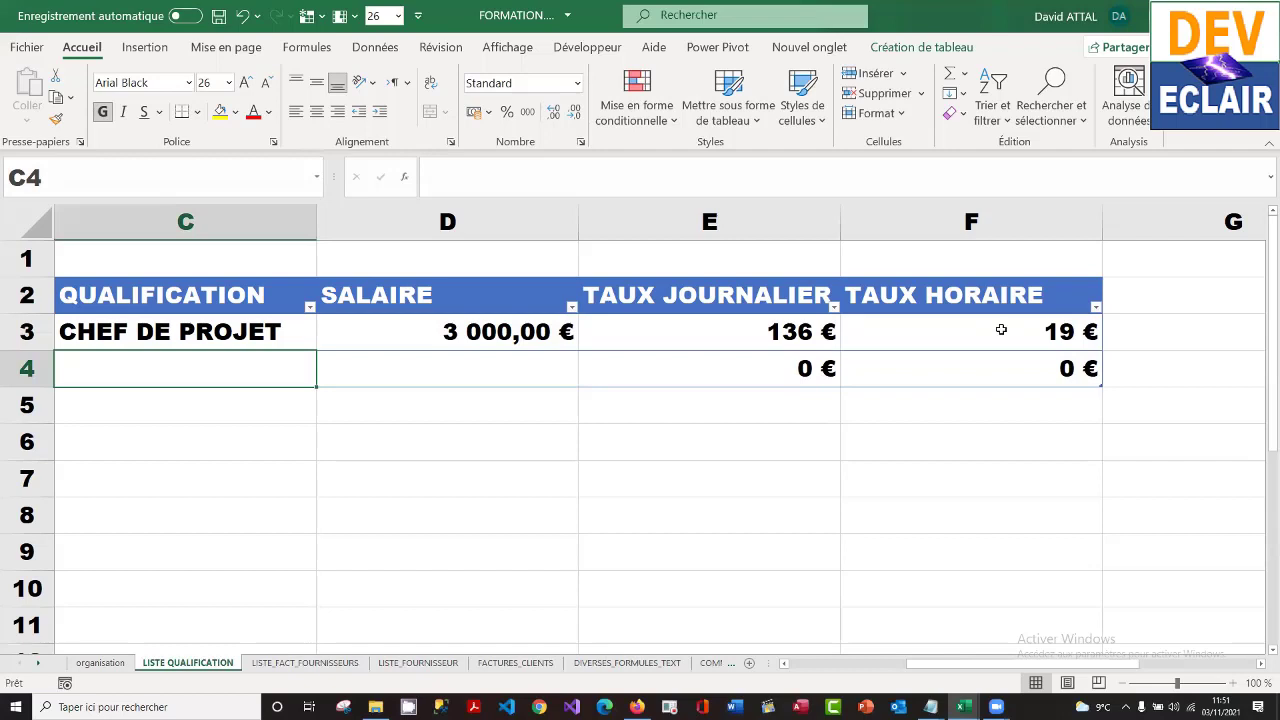
type("com")
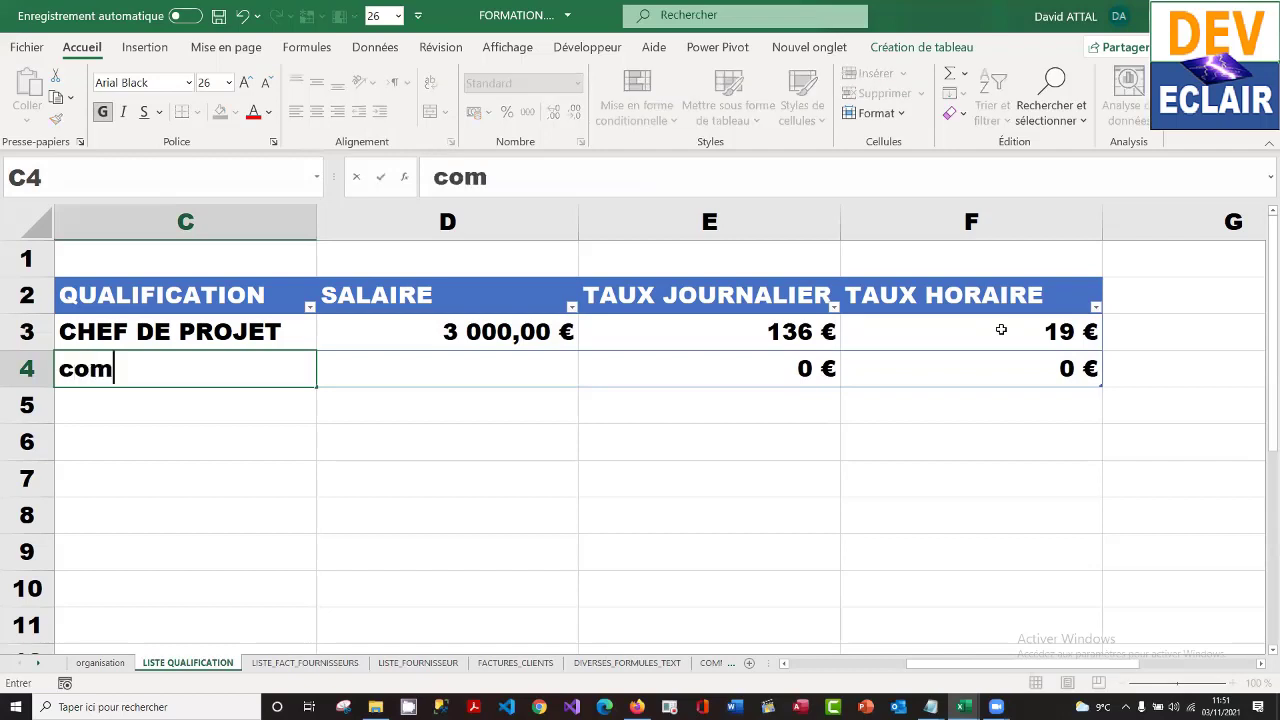
type("ptable")
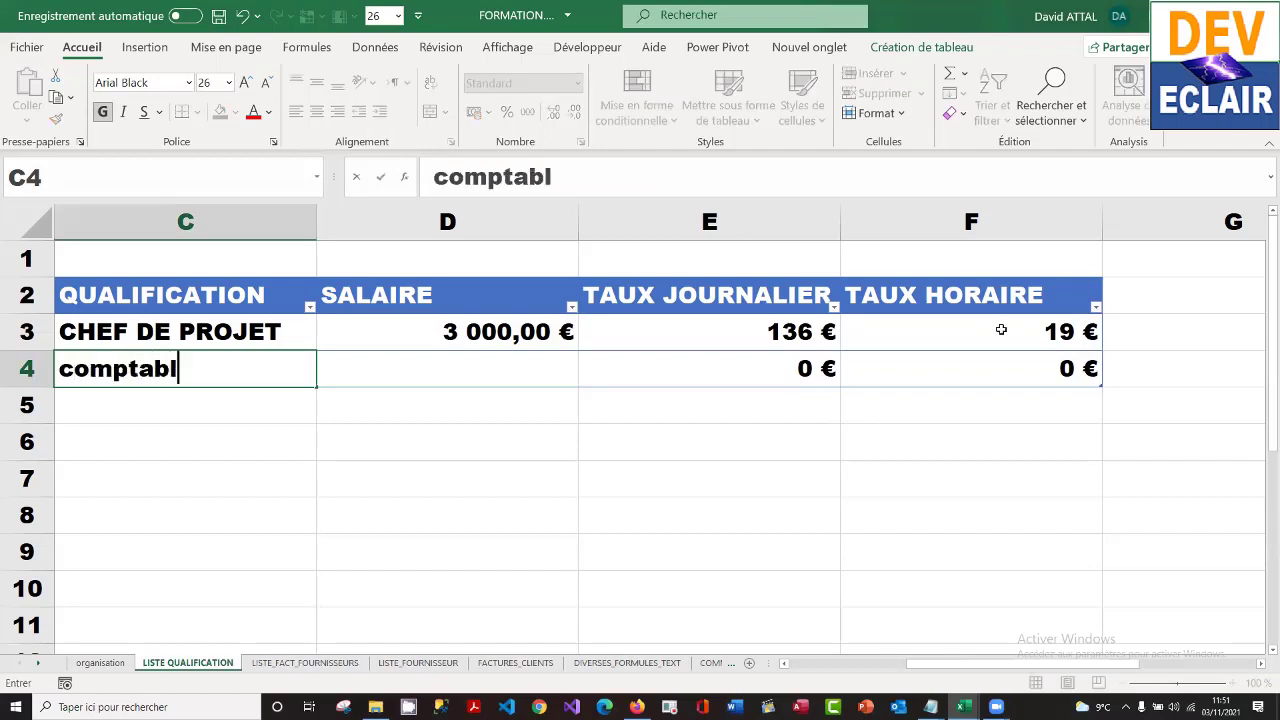
key("BackSpace")
key("BackSpace")
key("BackSpace")
key("BackSpace")
key("BackSpace")
key("BackSpace")
key("BackSpace")
key("BackSpace")
key("BackSpace")
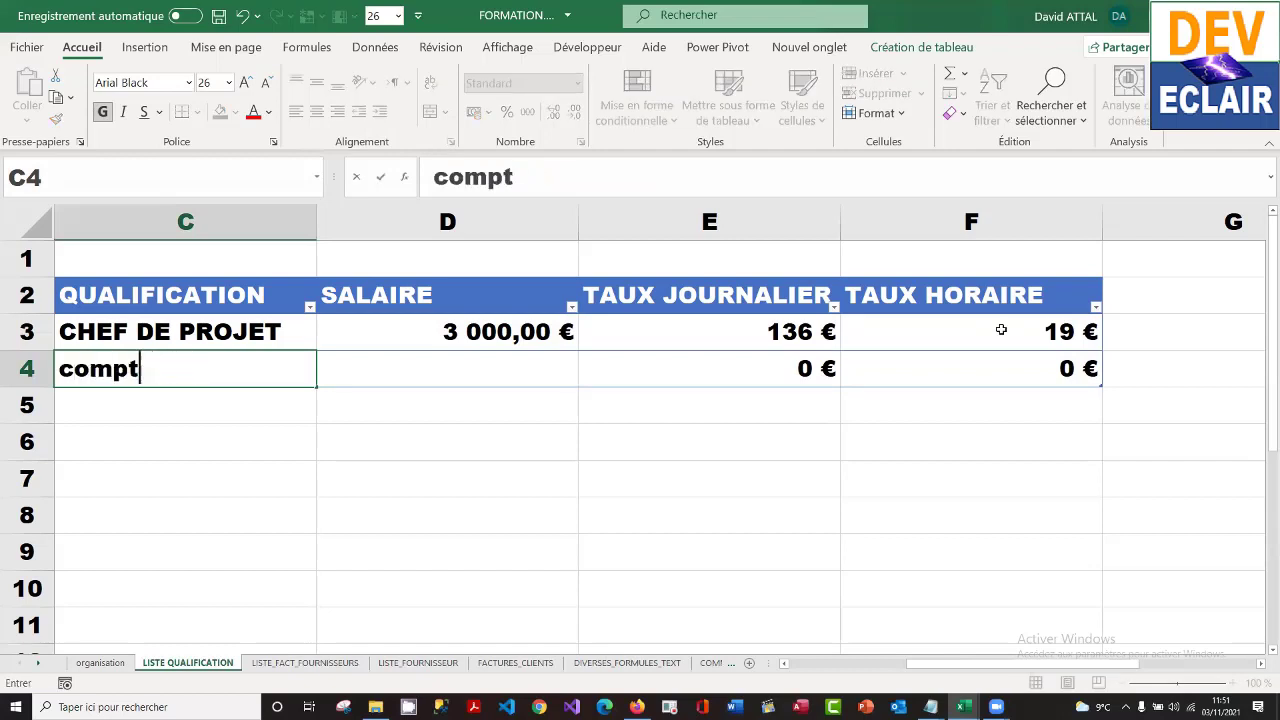
- Fill row 4 of the table with the qualification COMPTABLE and a SALAIRE of 2500
type("CO")
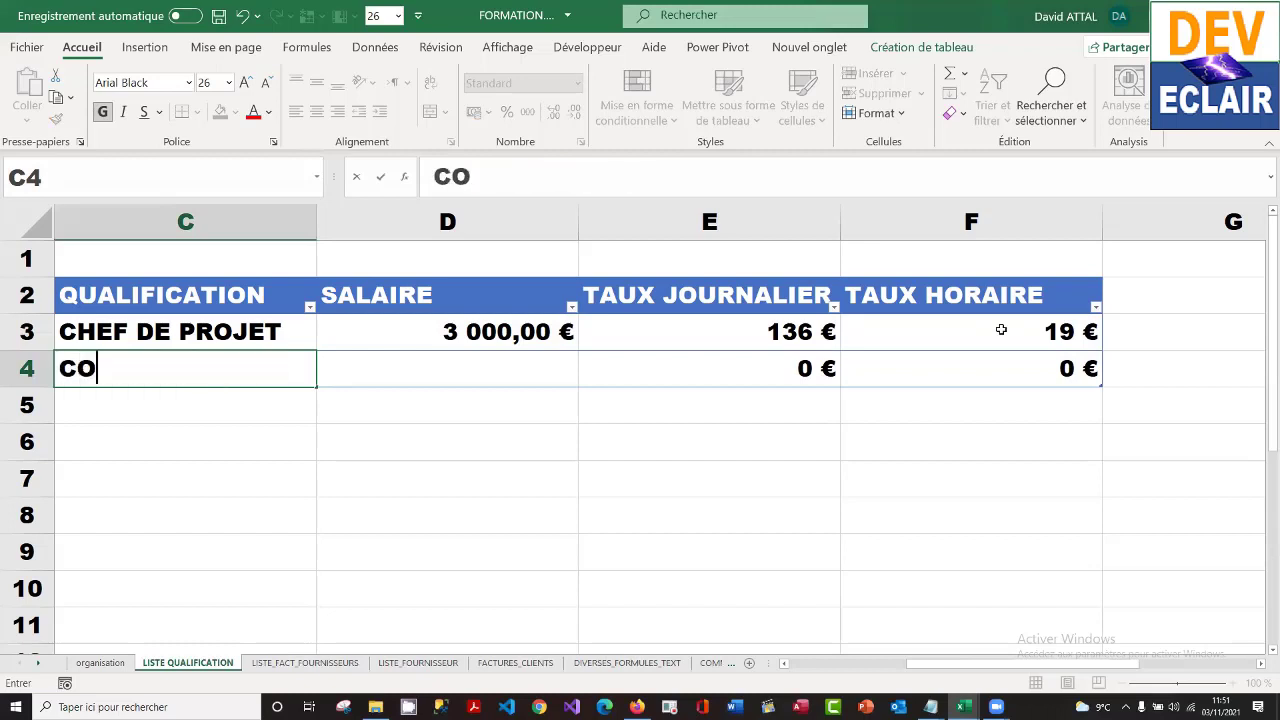
type("MPTAB")
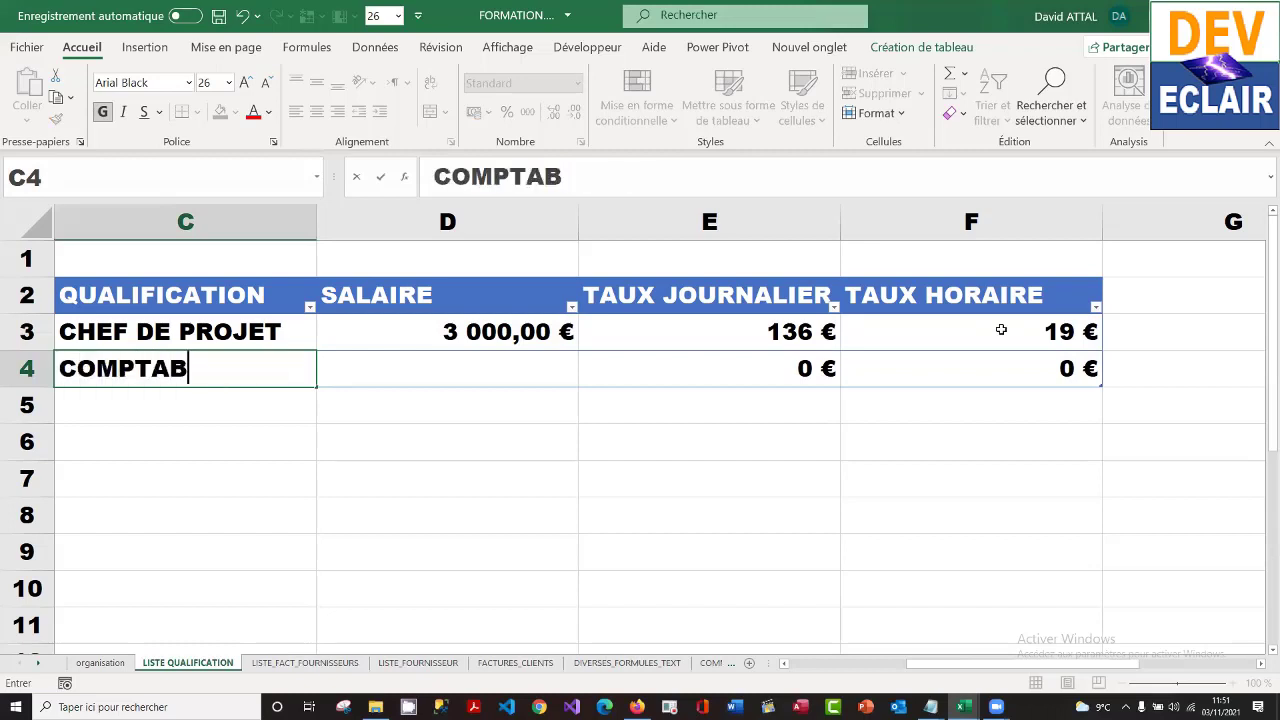
type("LE")
key("Tab")
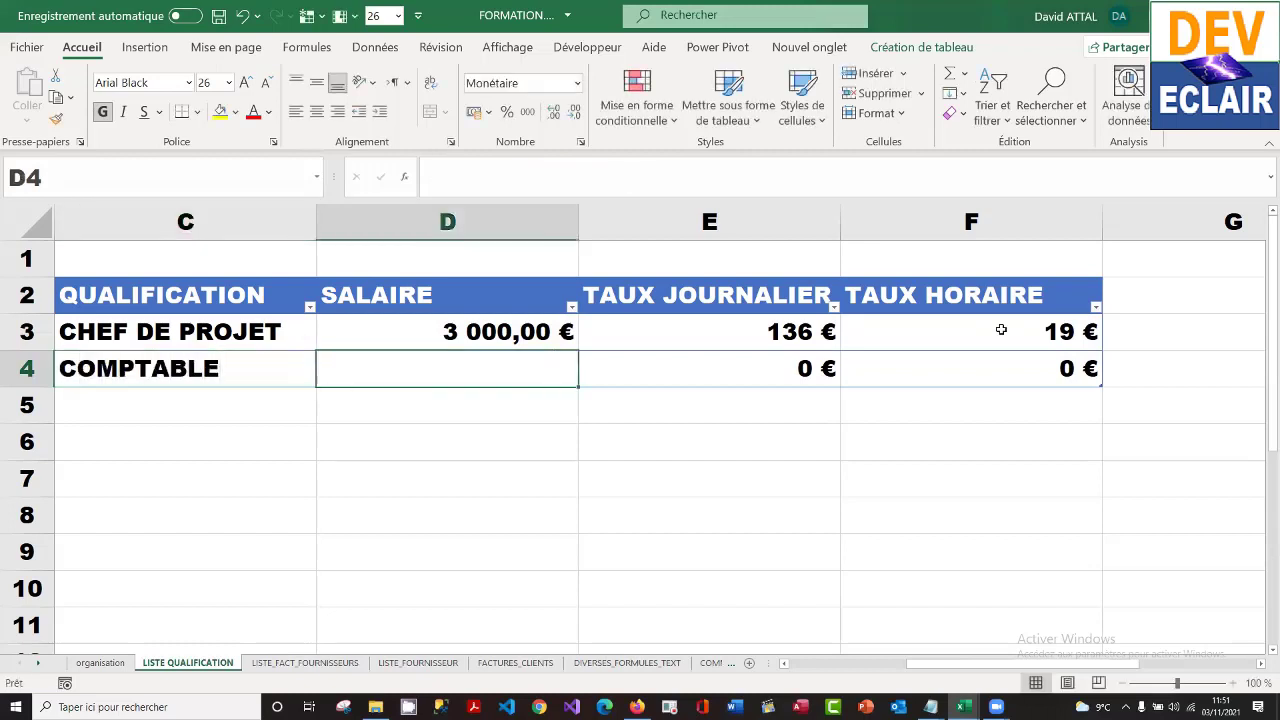
type("2500")
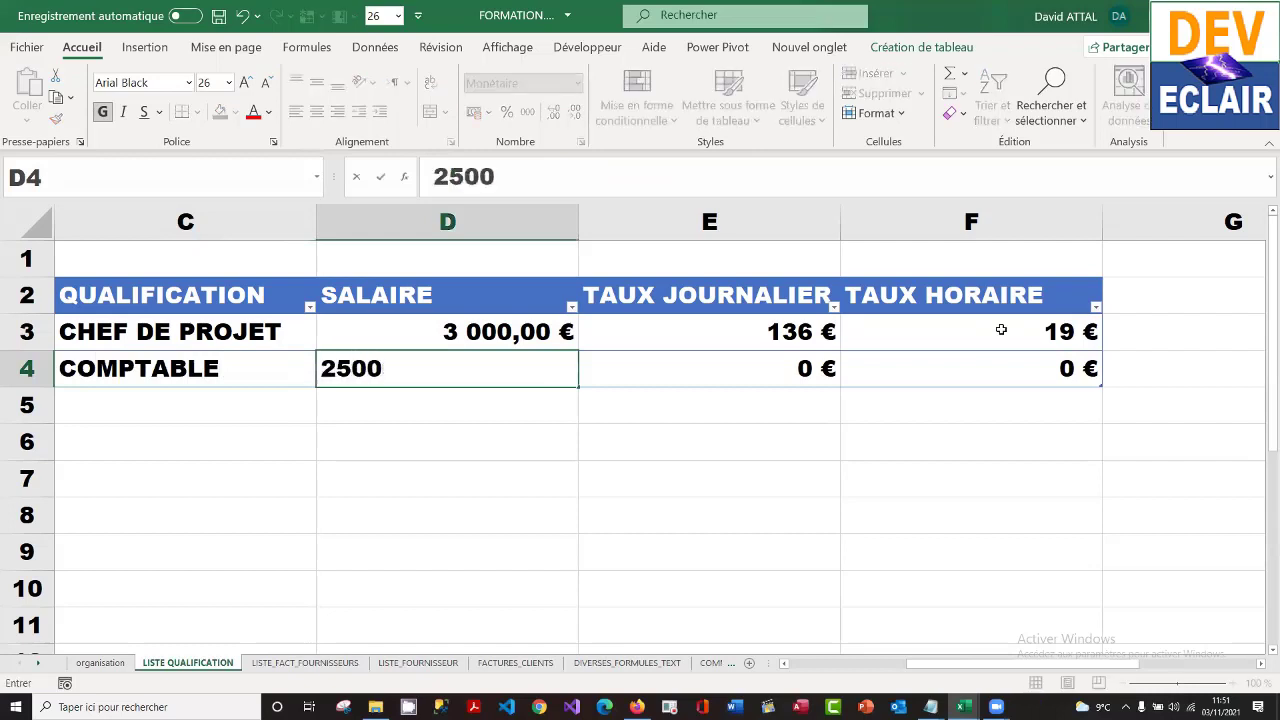
key("Tab")
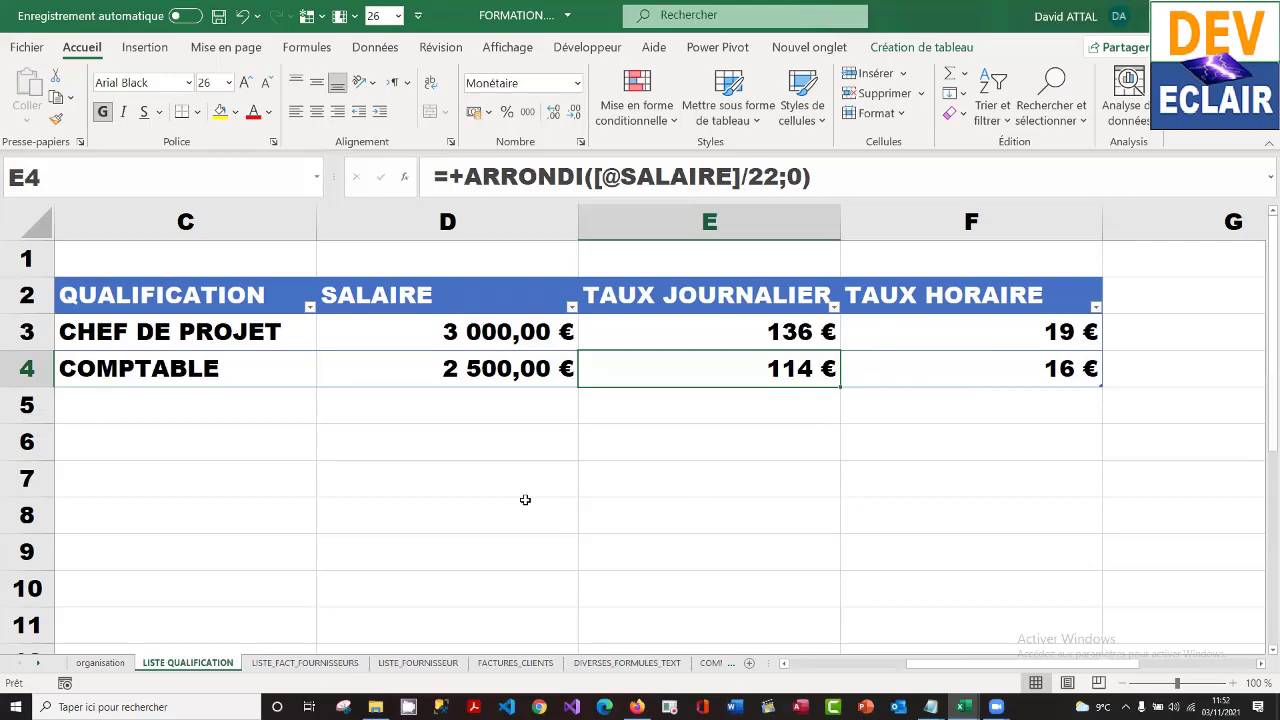
- On the organisation sheet, set the AVANCEMENT of LISTE DE QUALIFICATIONS to TERMINE
left_click(101, 664)
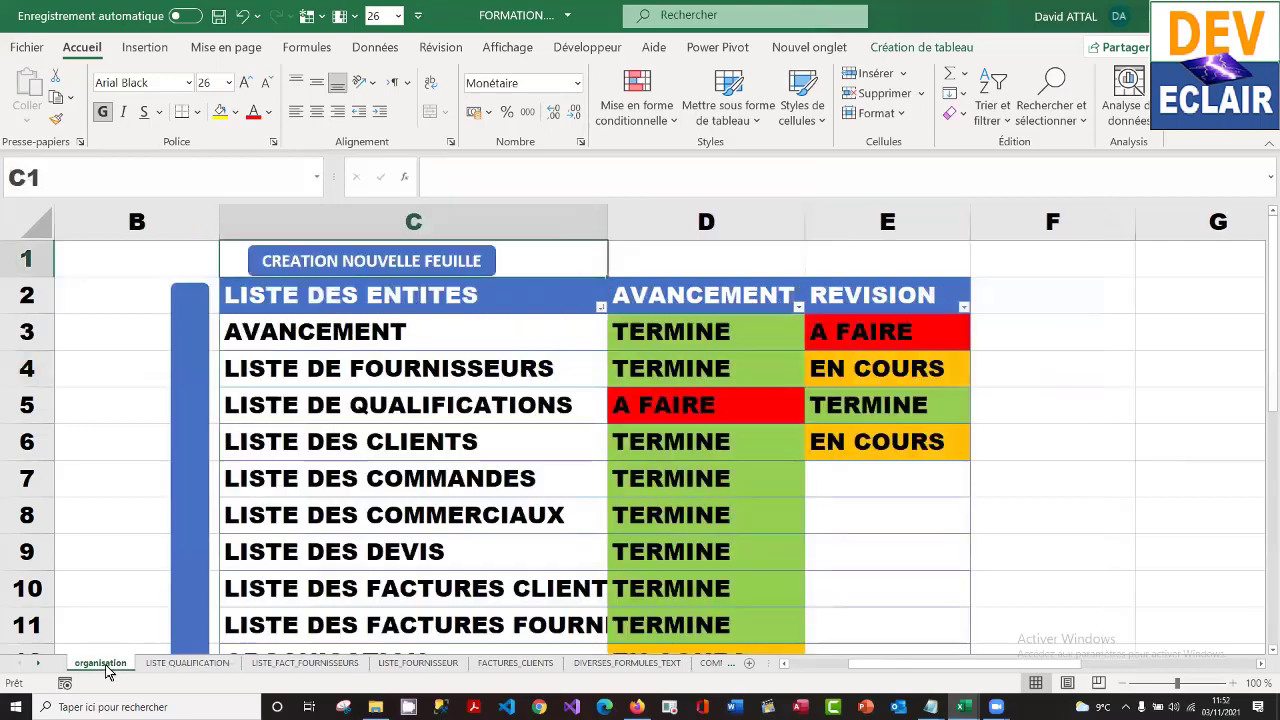
left_click(737, 405)
left_click(811, 419)
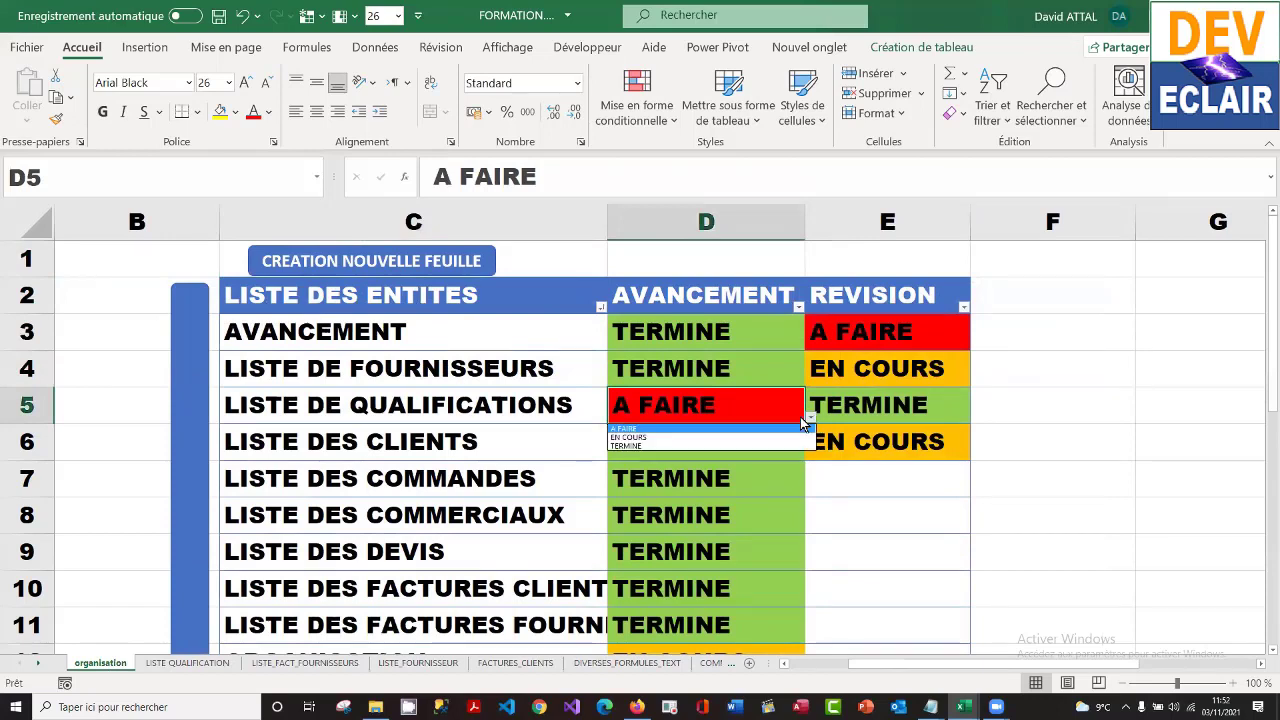
left_click(773, 446)
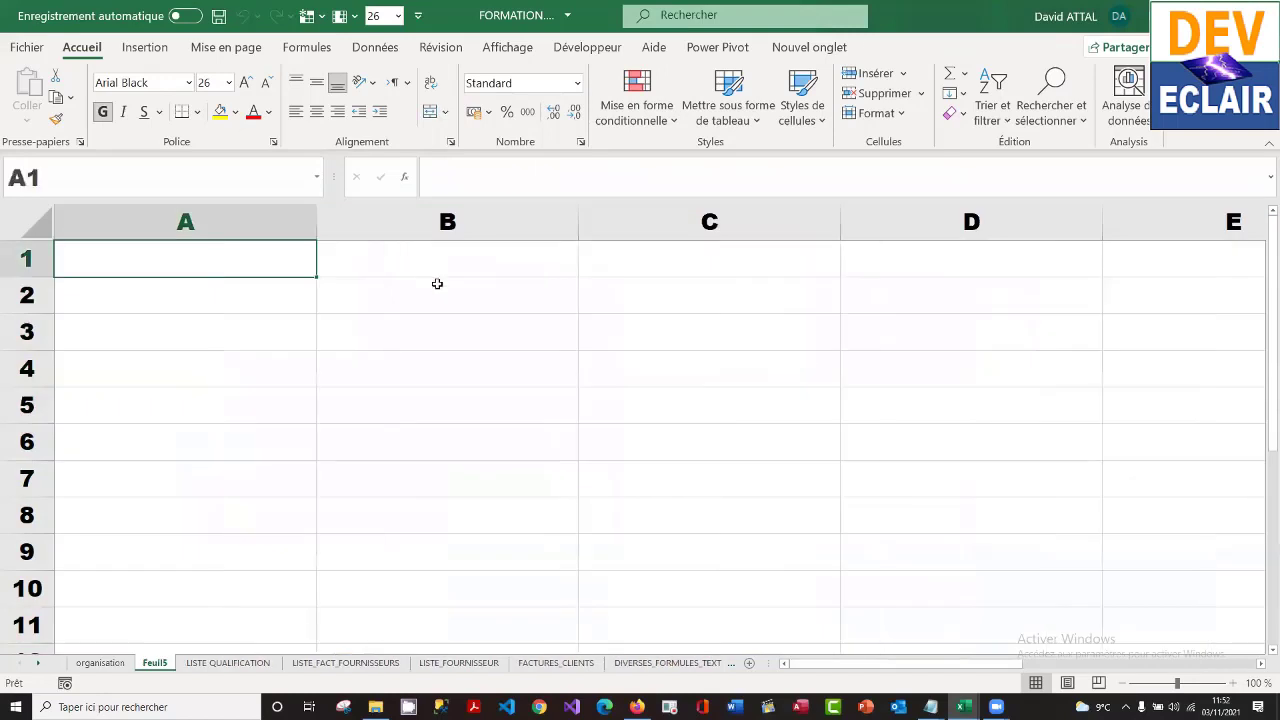
- Rename the new blank sheet Feuil5 as TABLEAU DE BORD
double_click(155, 665)
type("TA")
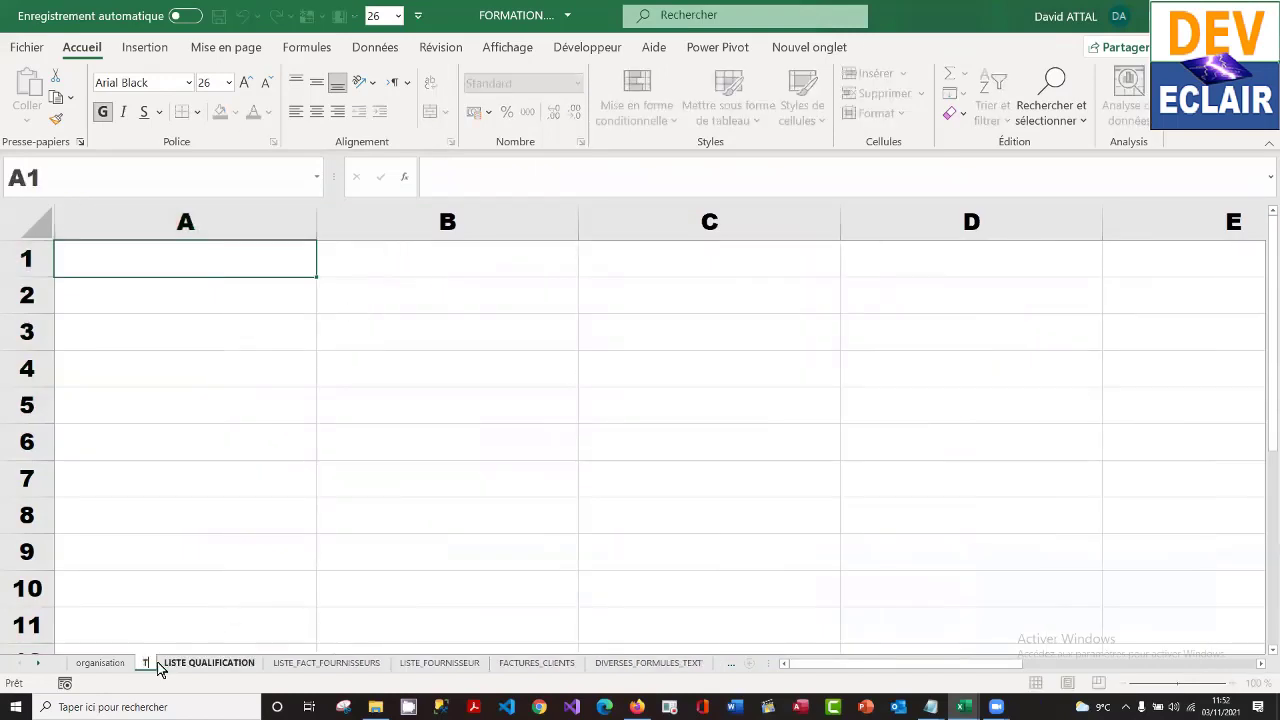
type("BLE")
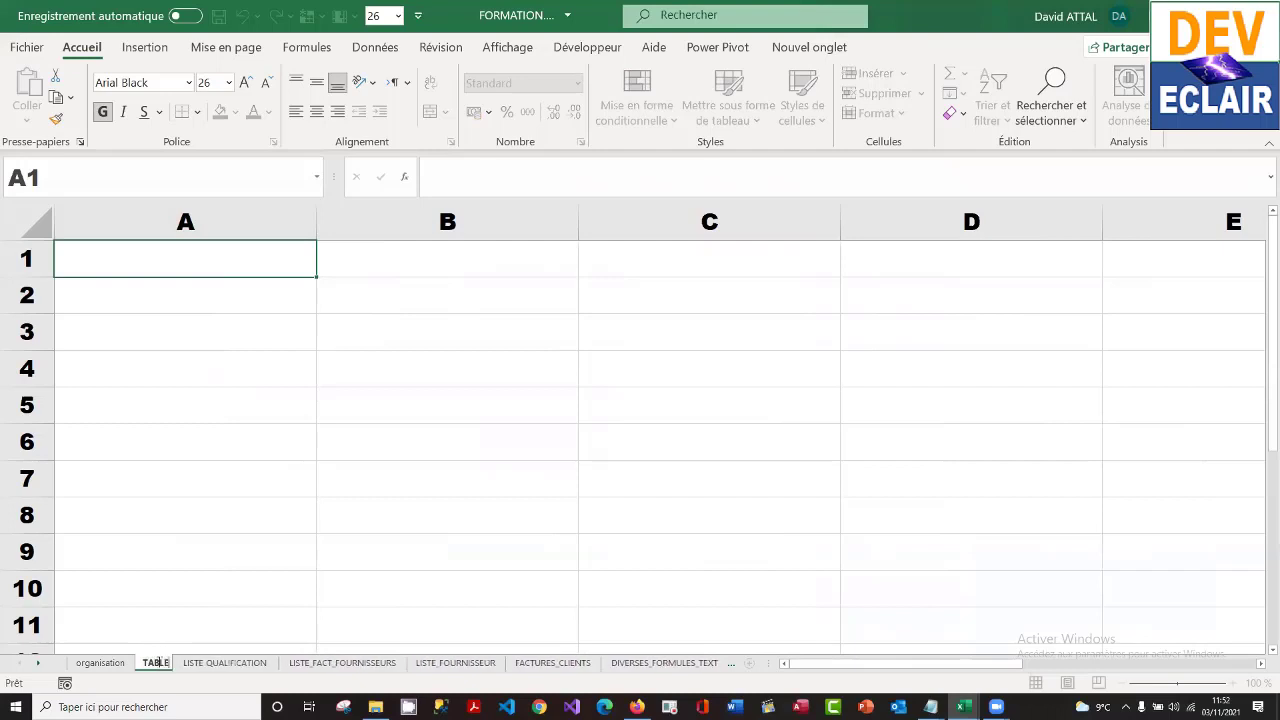
type("AU DE BORD")
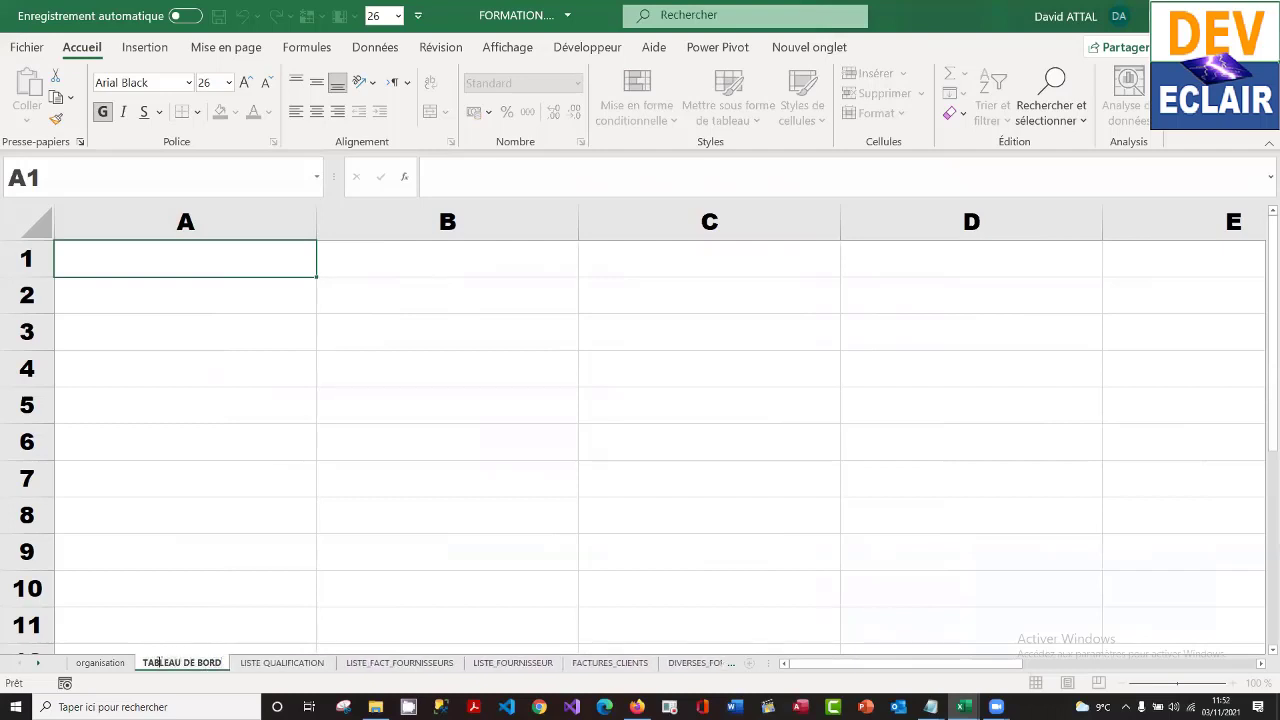
key("Return")
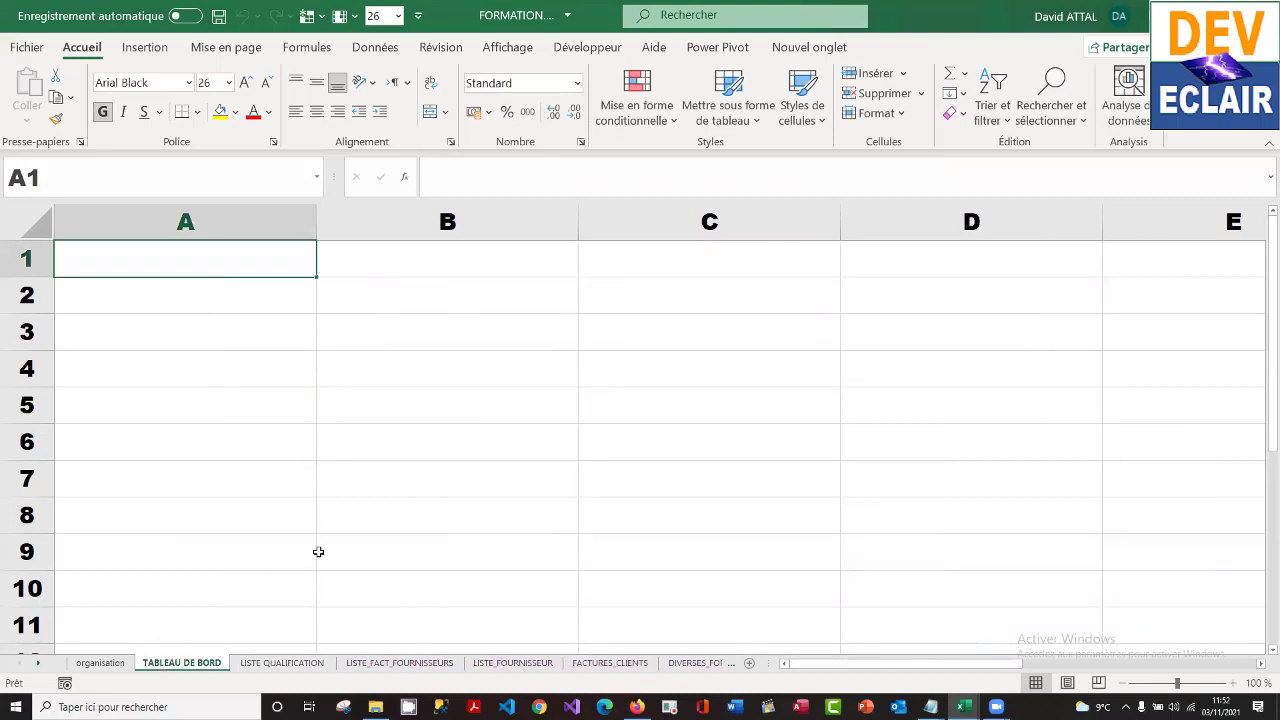
- Enter the label "C A total" in cell C2 of the TABLEAU DE BORD sheet
left_click(677, 294)
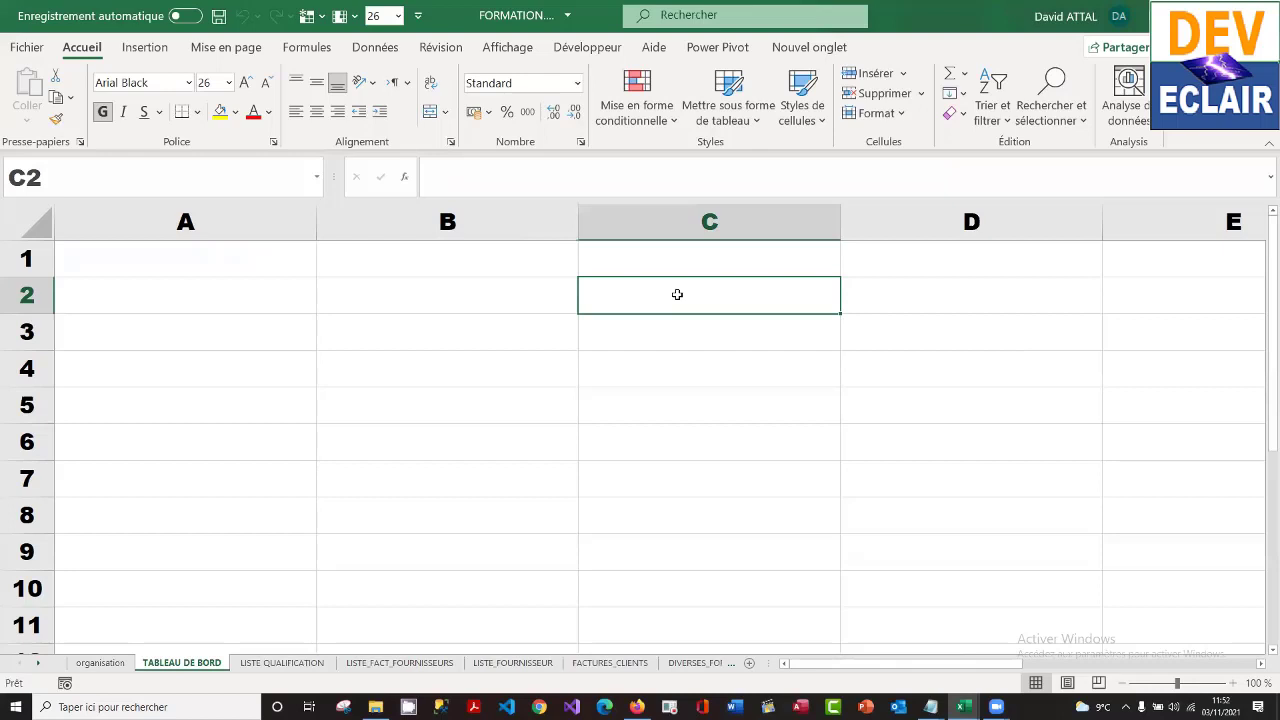
type("CH")
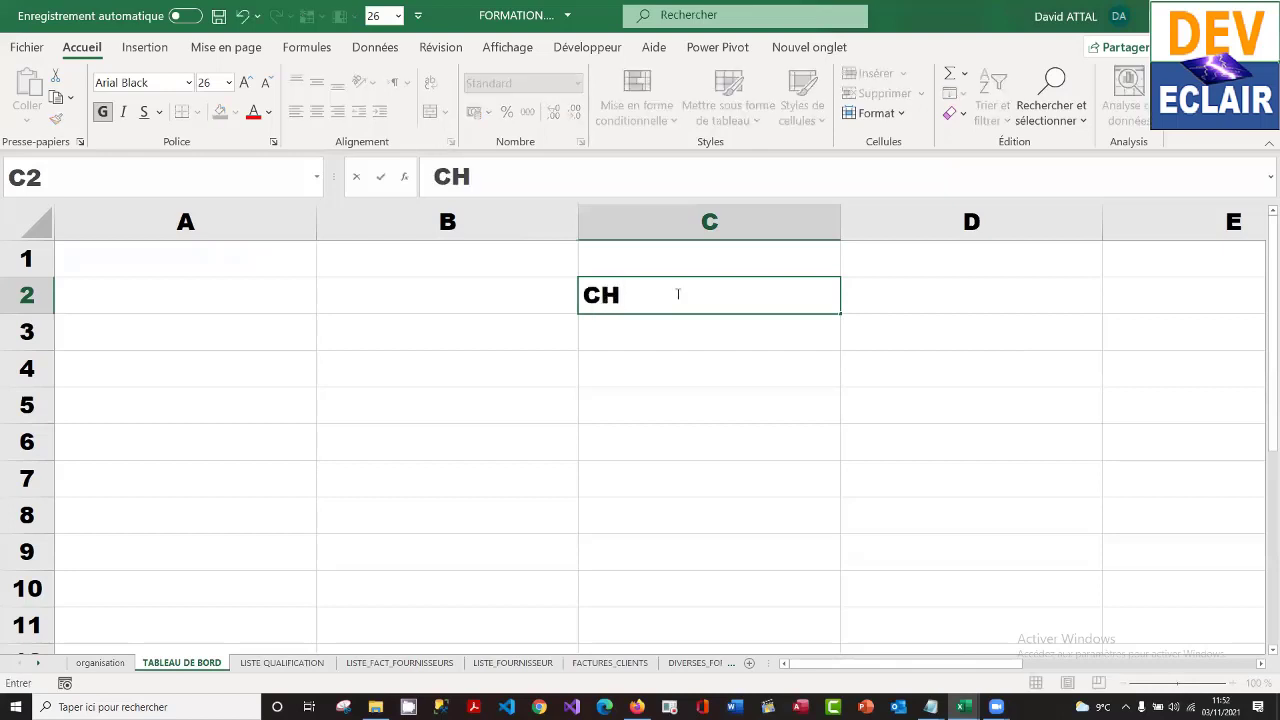
key("BackSpace")
type("A tota")
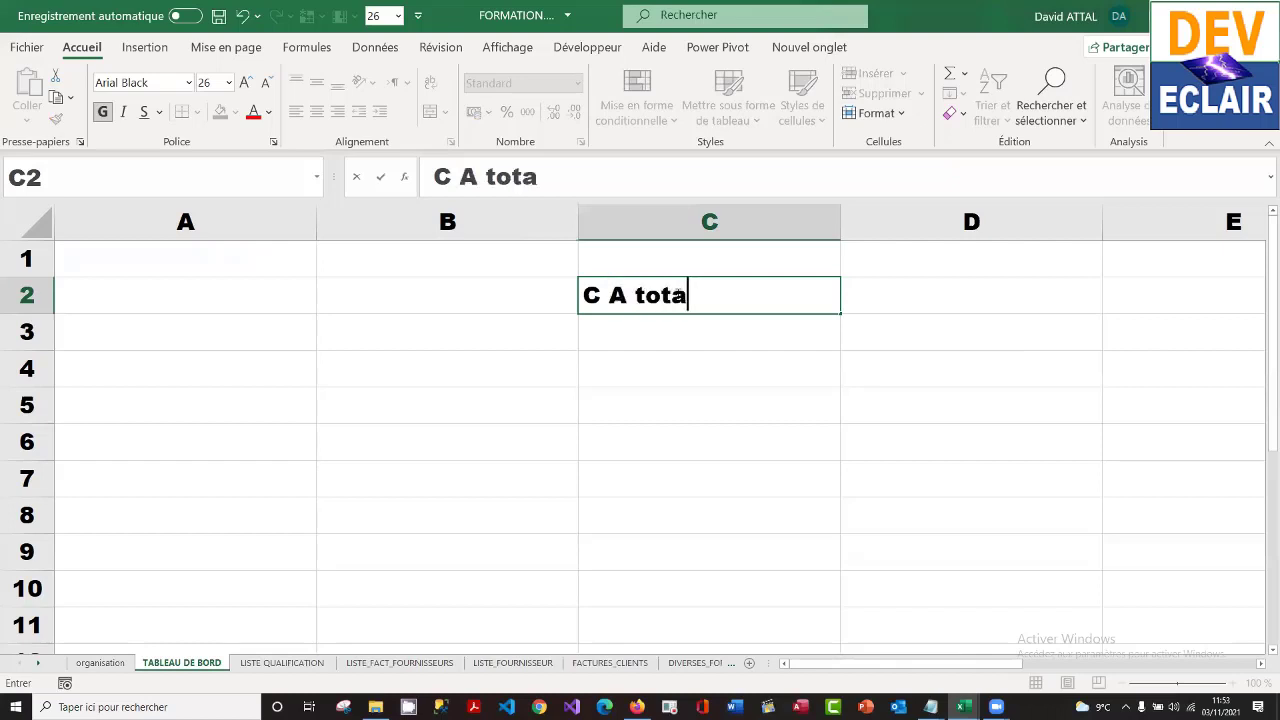
type("l")
key("Return")
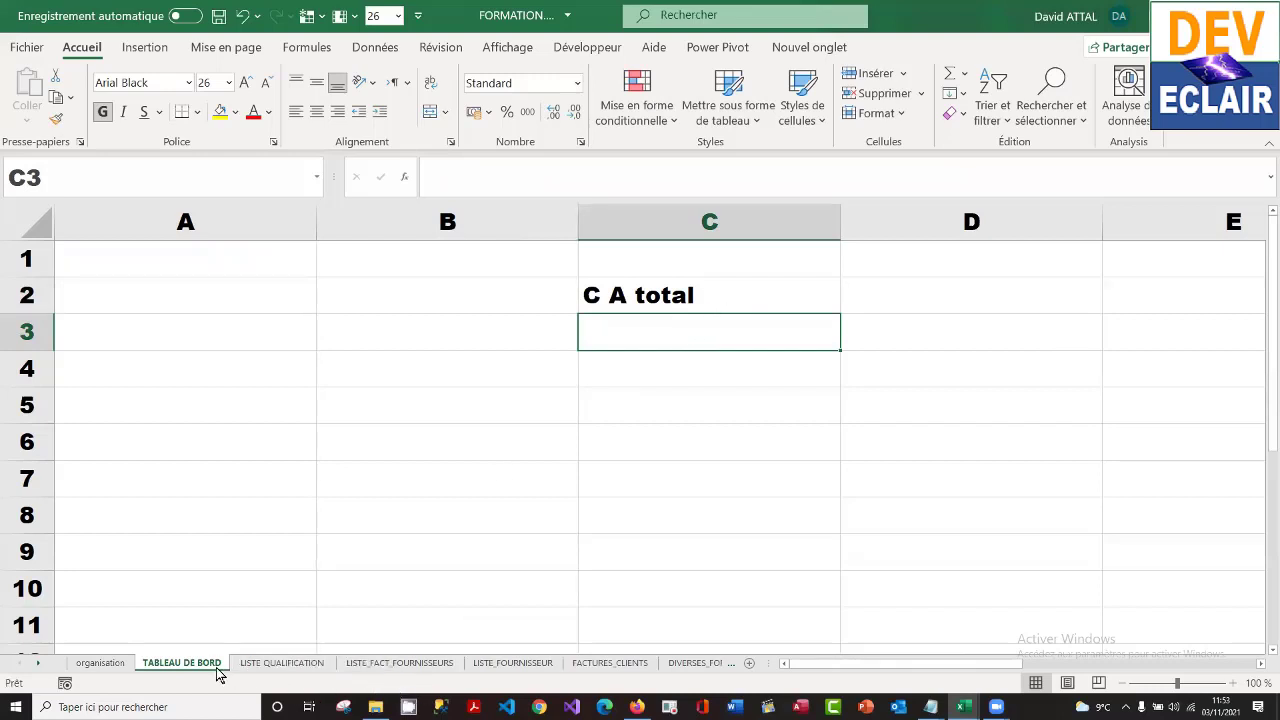
- Open the FACTURES_CLIENTS sheet and select the DATE cell D3 of the first invoice
left_click(37, 665)
left_click(37, 665)
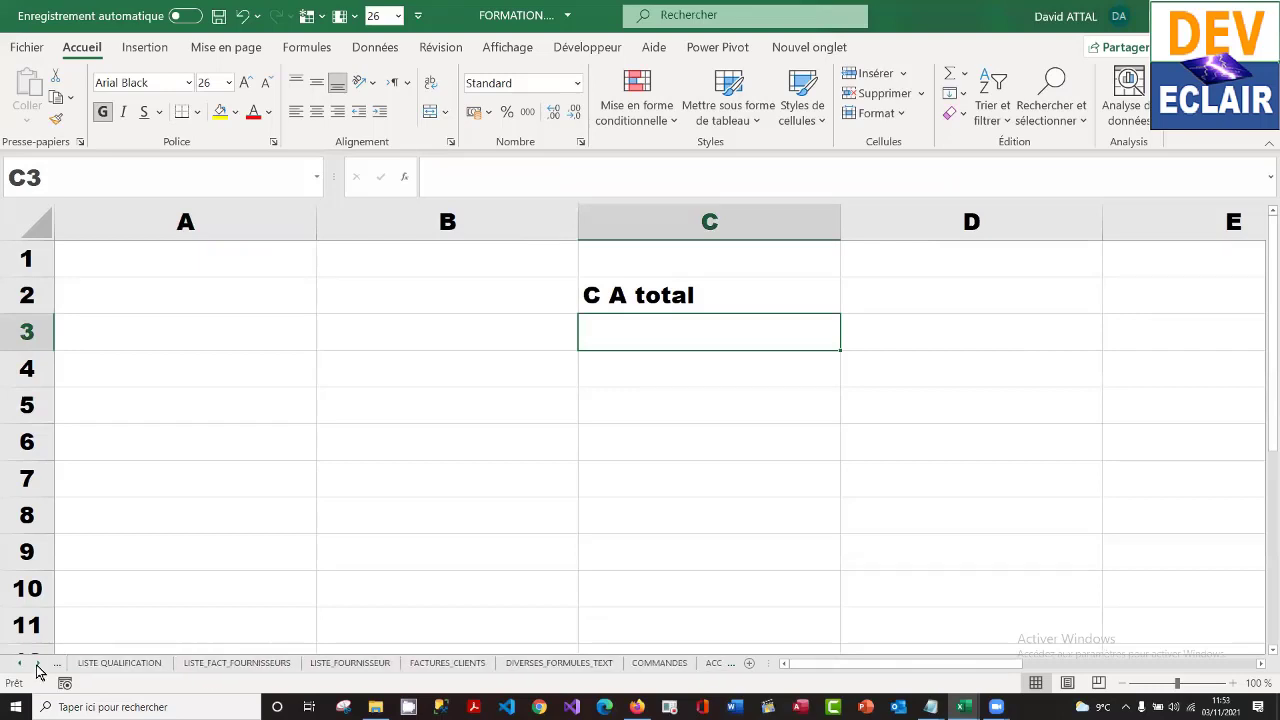
left_click(447, 663)
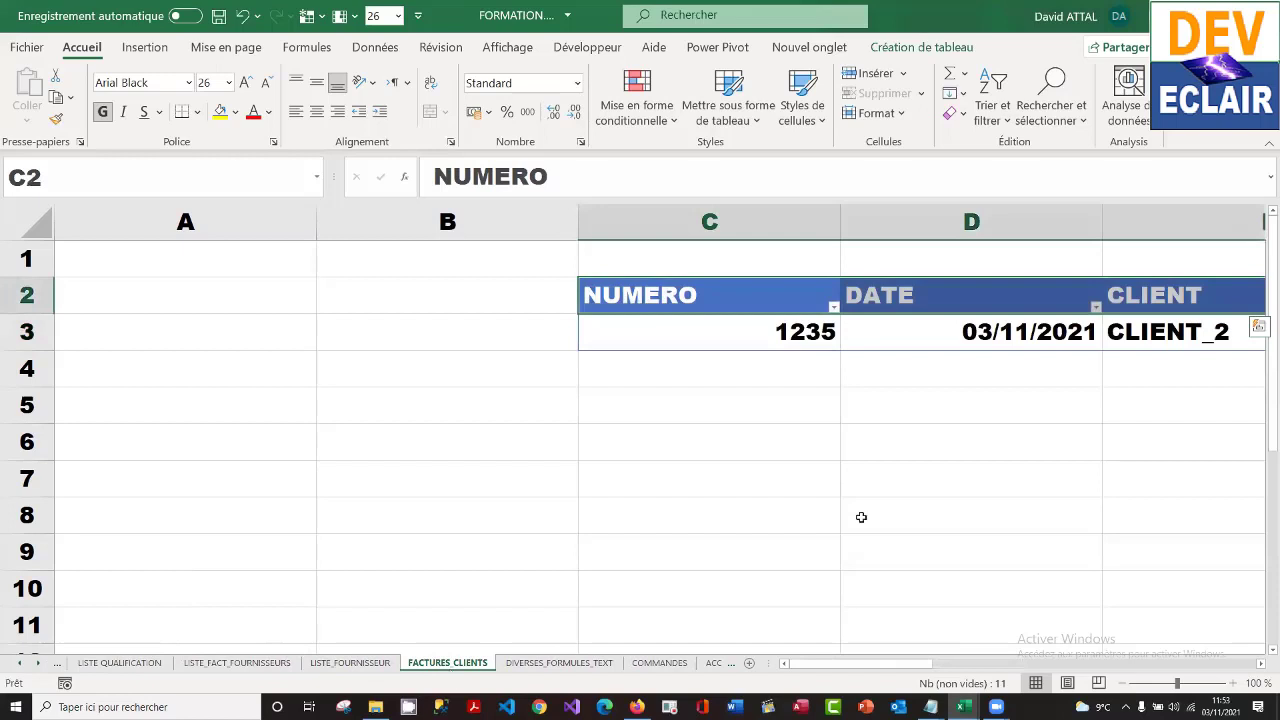
left_click(1008, 335)
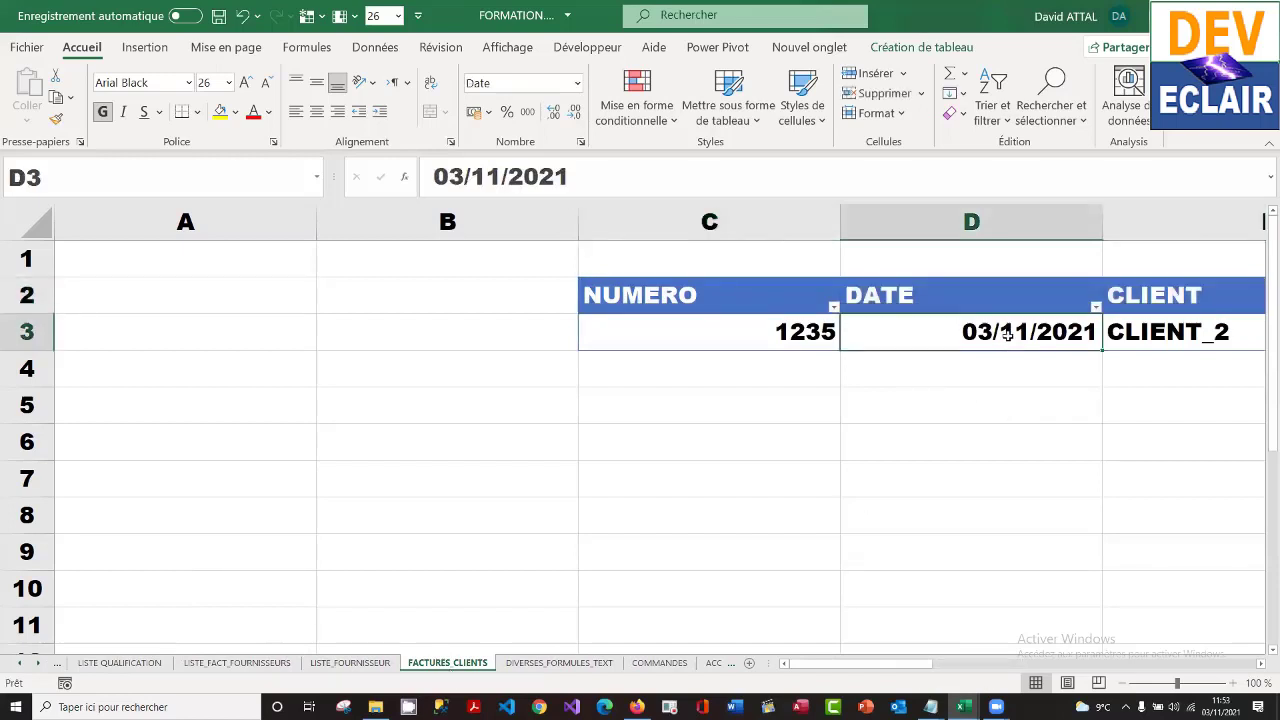
- Turn on the total row for the FACTURES_CLIENTS invoice table
key("Right")
key("Right")
key("Right")
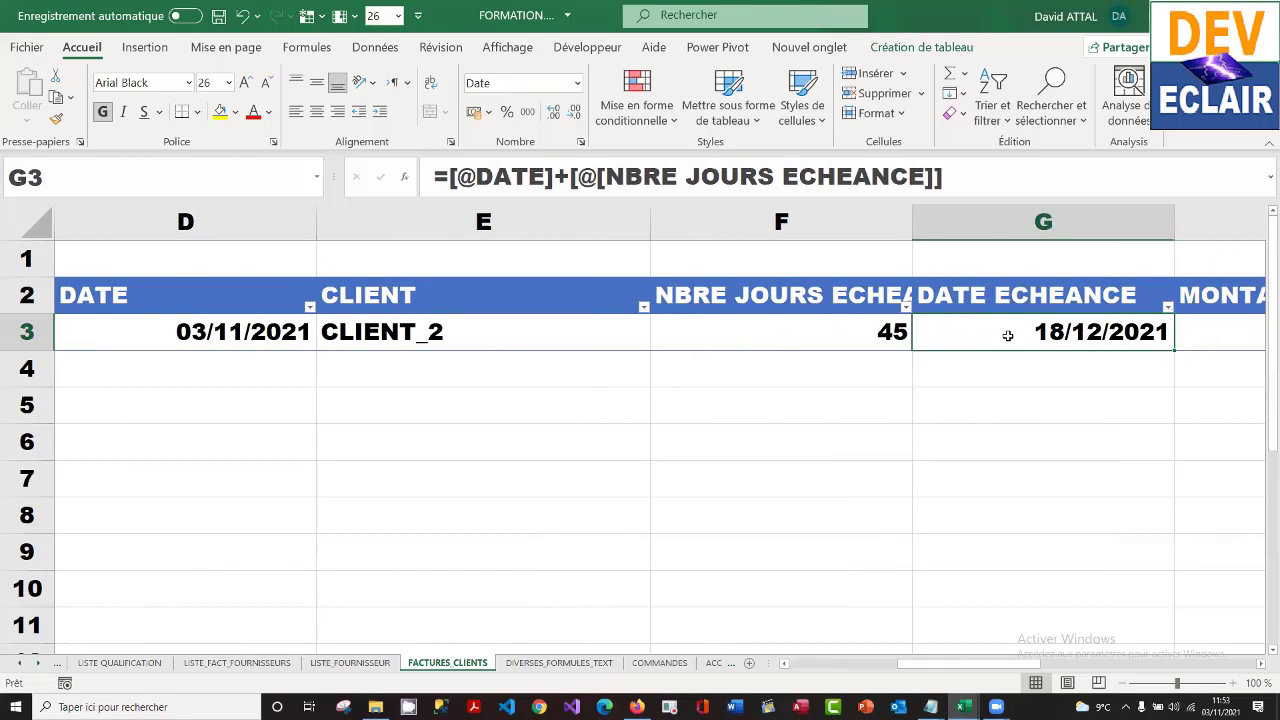
key("Down")
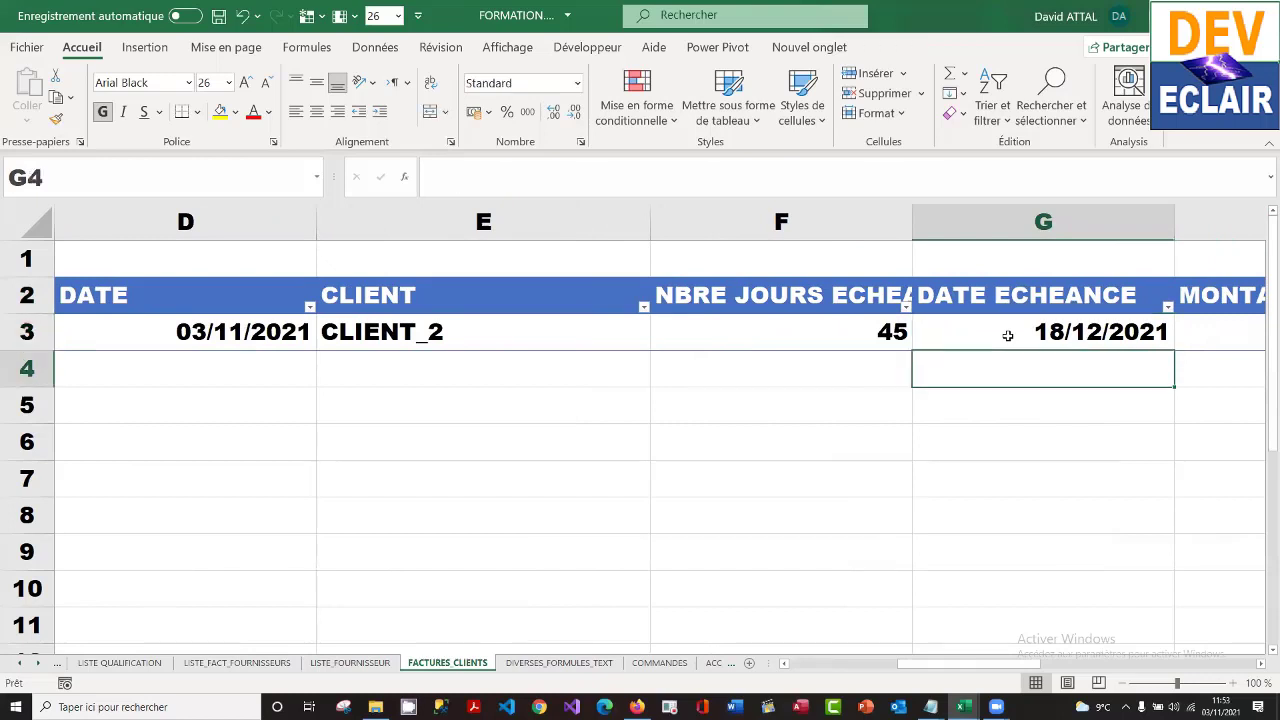
key("Up")
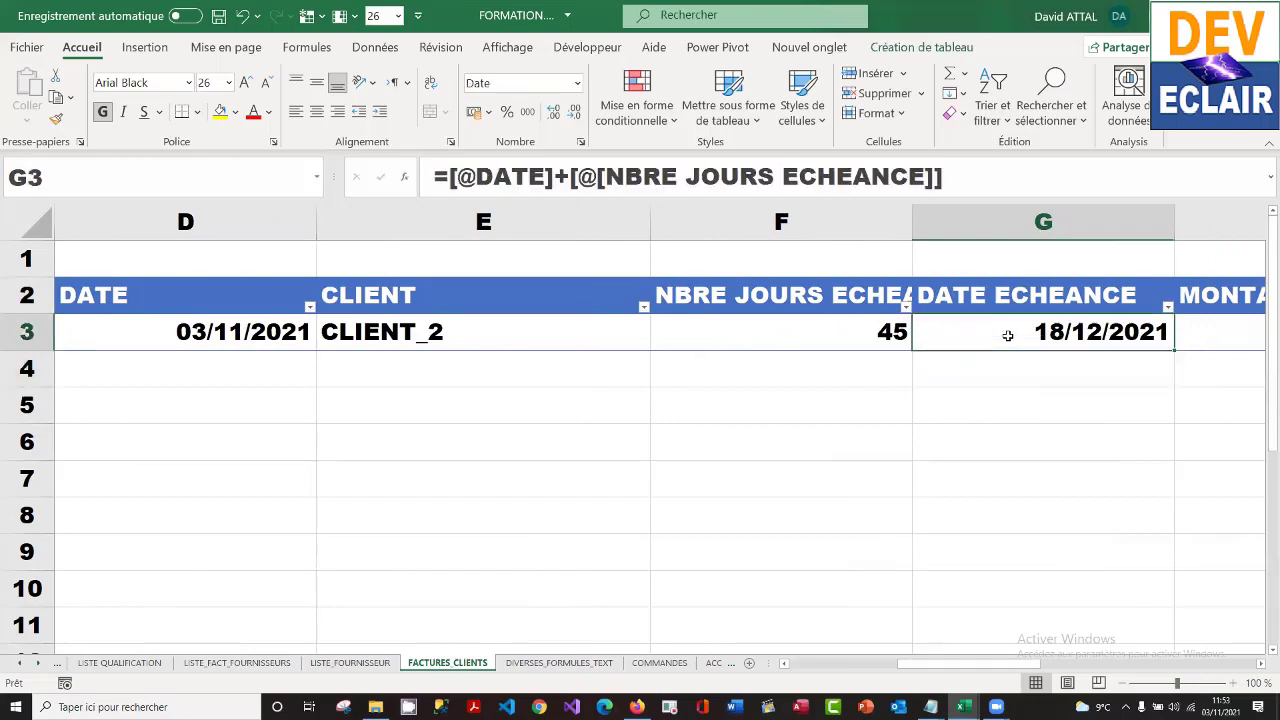
left_click(921, 48)
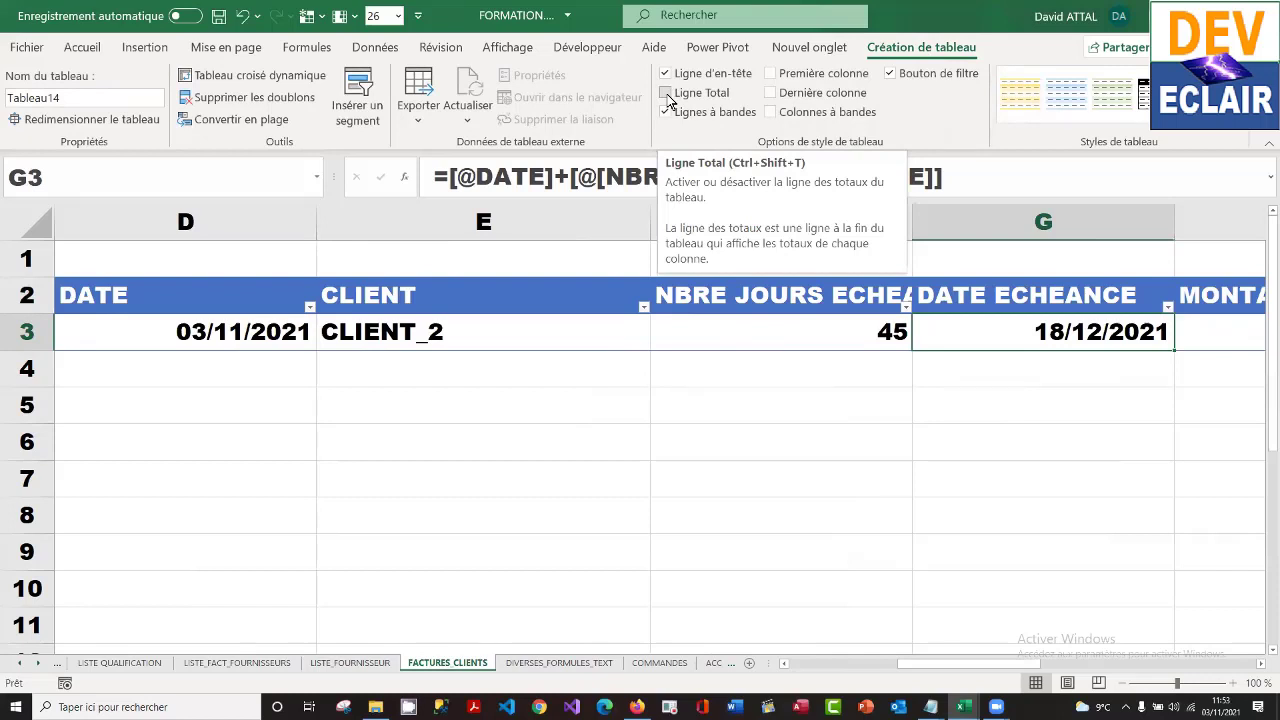
left_click(666, 93)
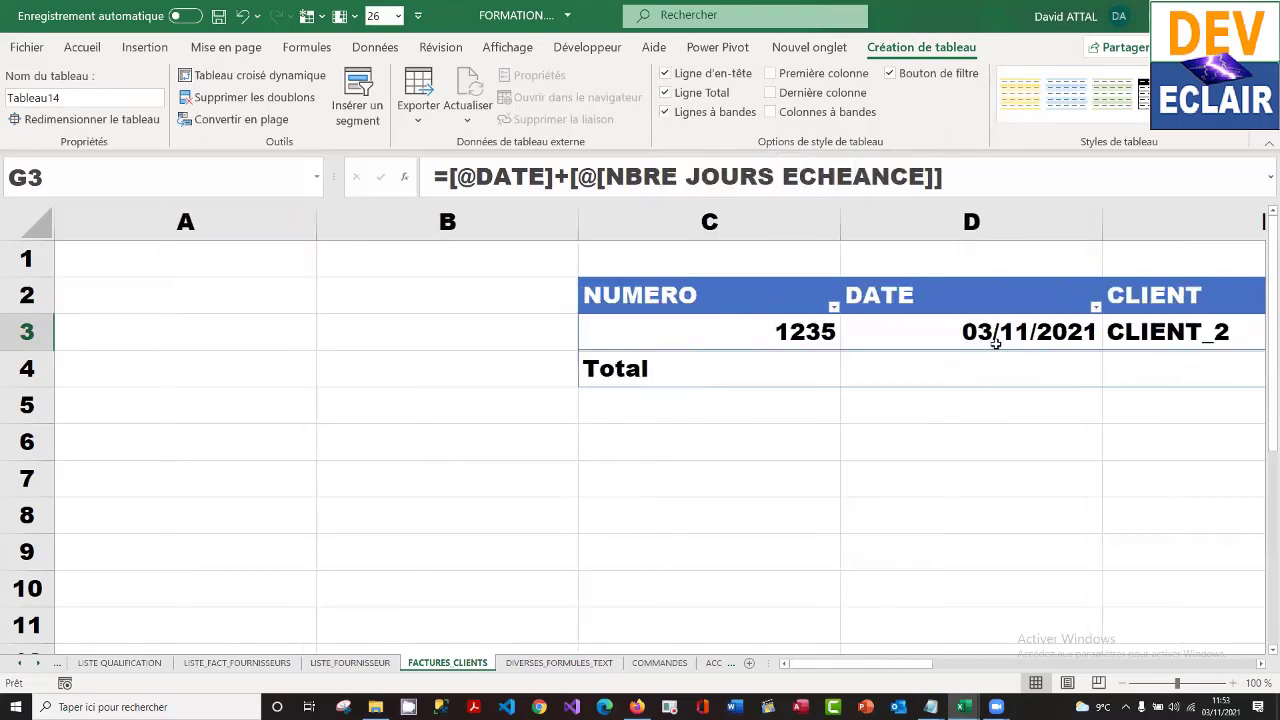
- Set the total row under the NUMERO column to the Nombre function to count the invoices
left_click(974, 403)
key("Up")
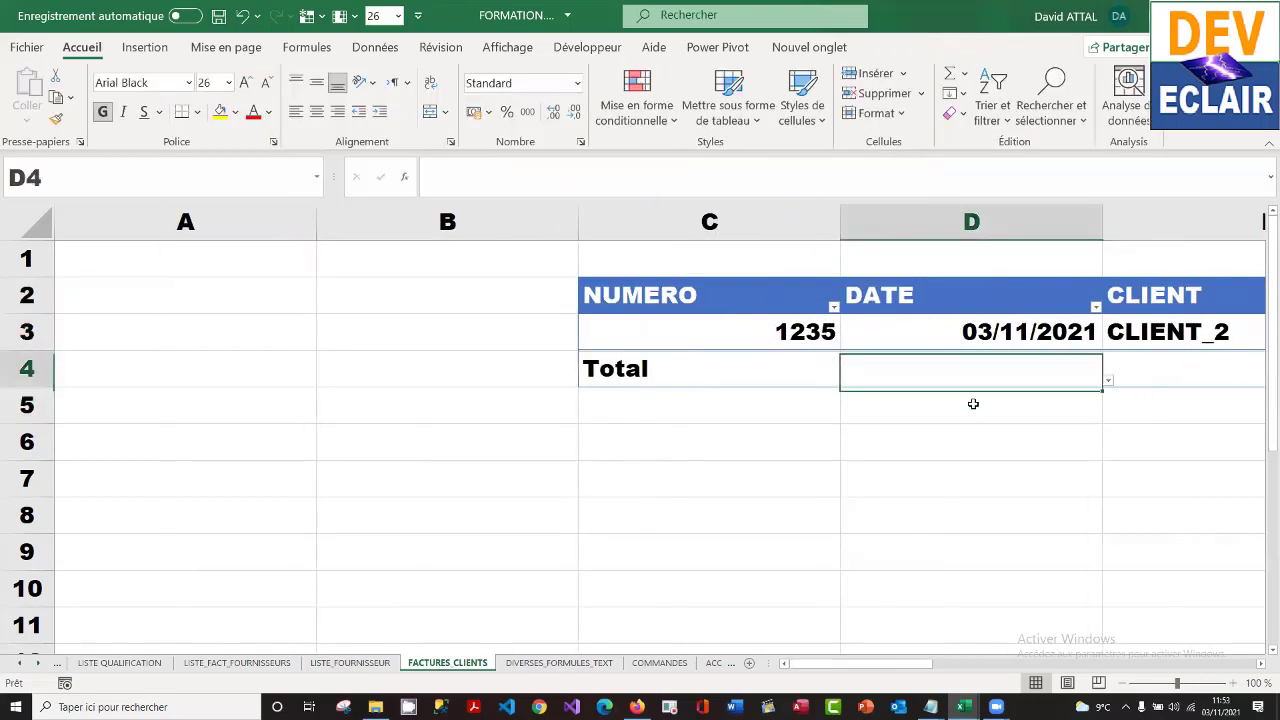
key("Left")
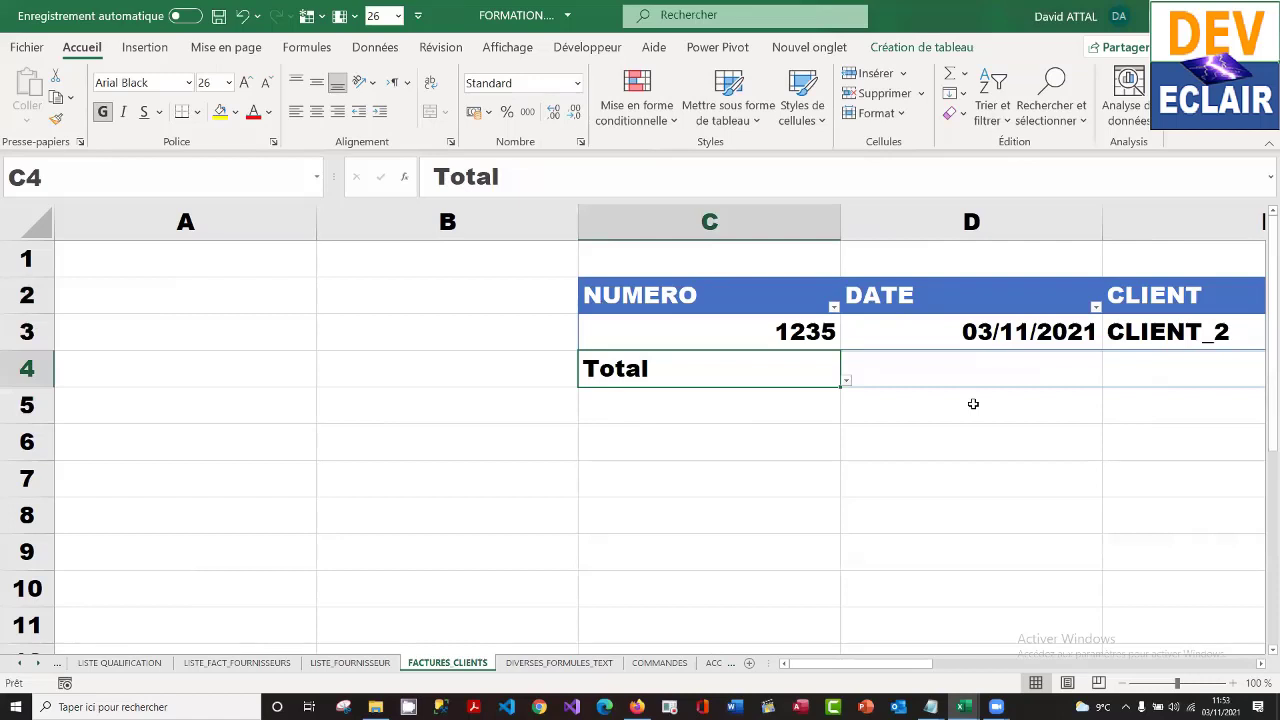
left_click(847, 384)
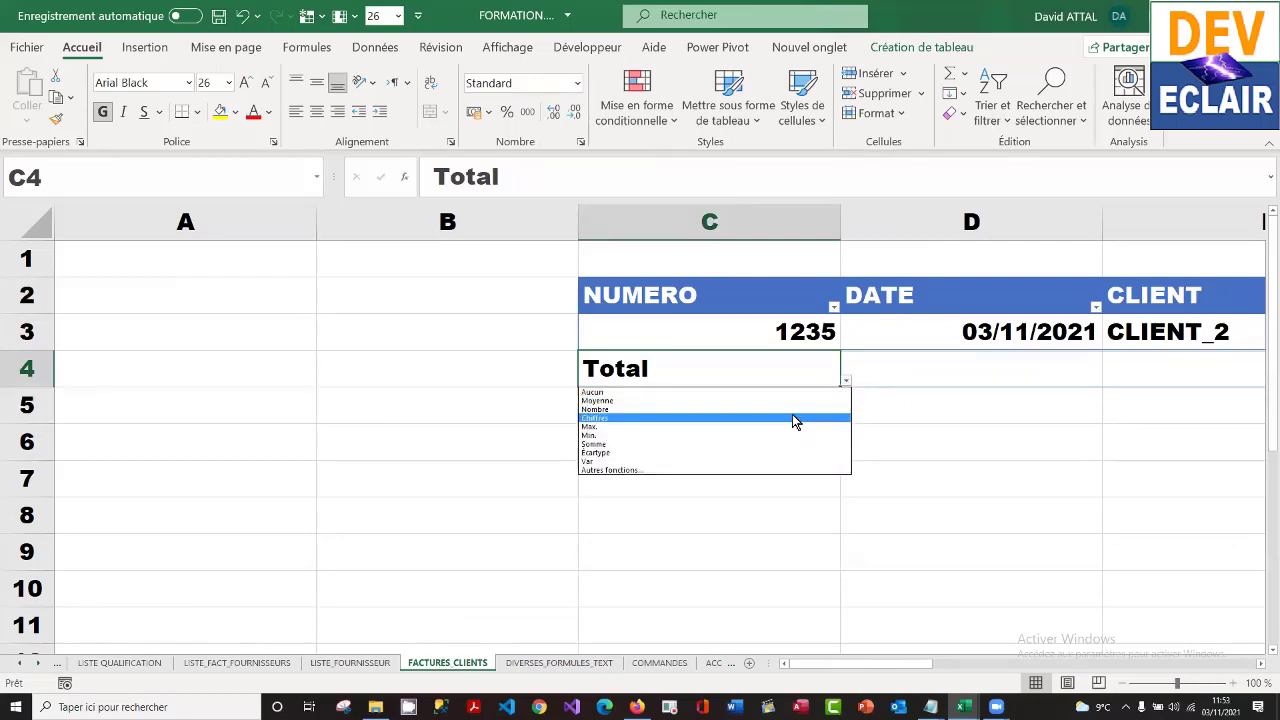
left_click(795, 410)
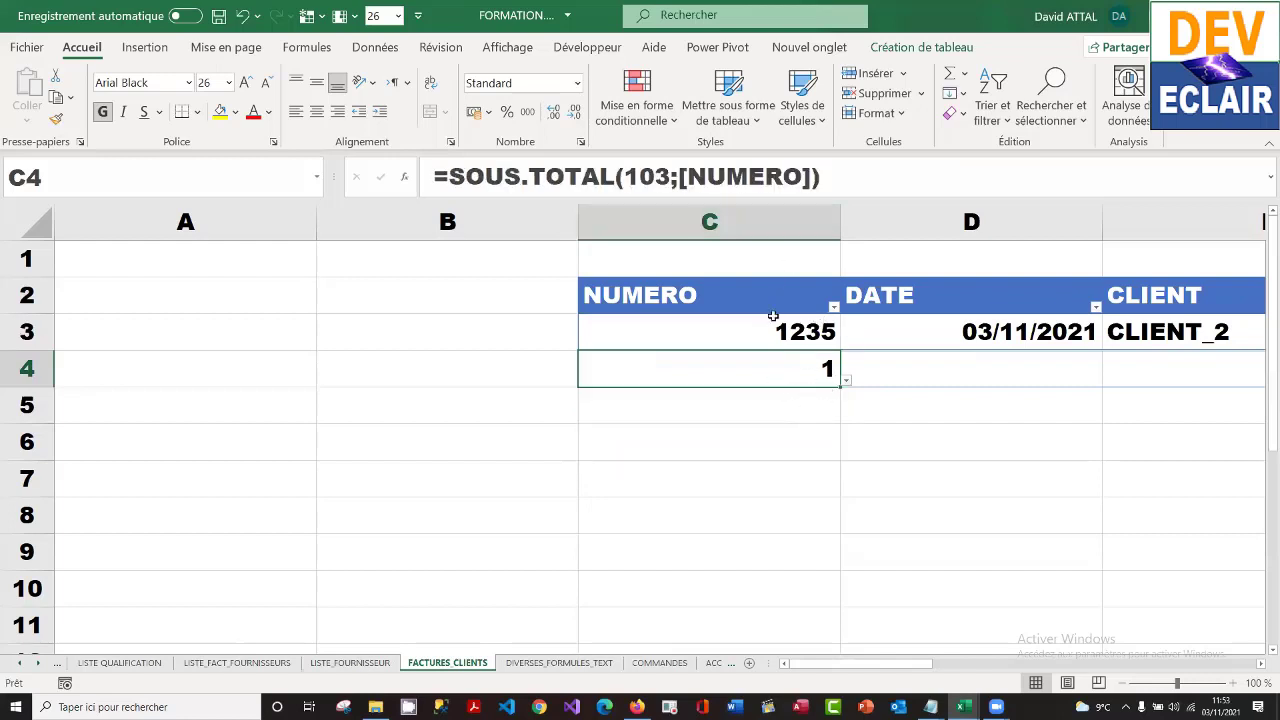
- Set the total row under the MONTANT HT column to the Somme function
left_click(924, 364)
key("Tab")
key("Tab")
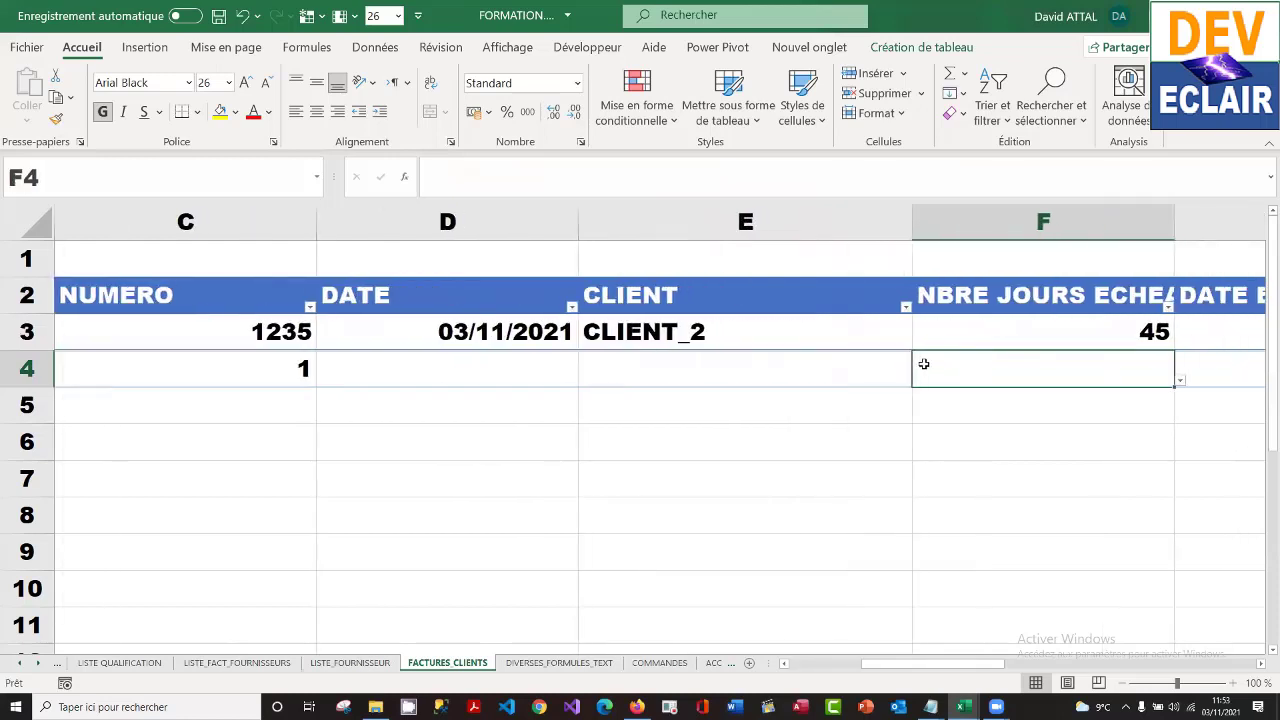
key("Tab")
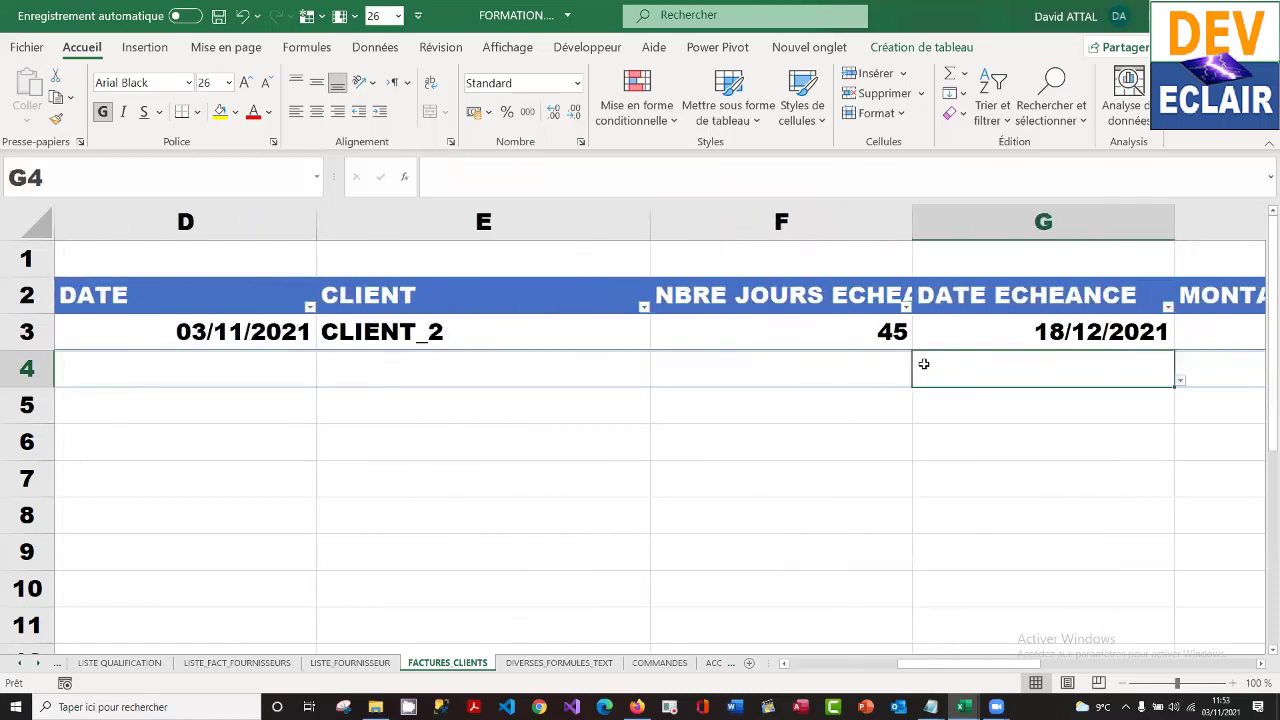
key("Tab")
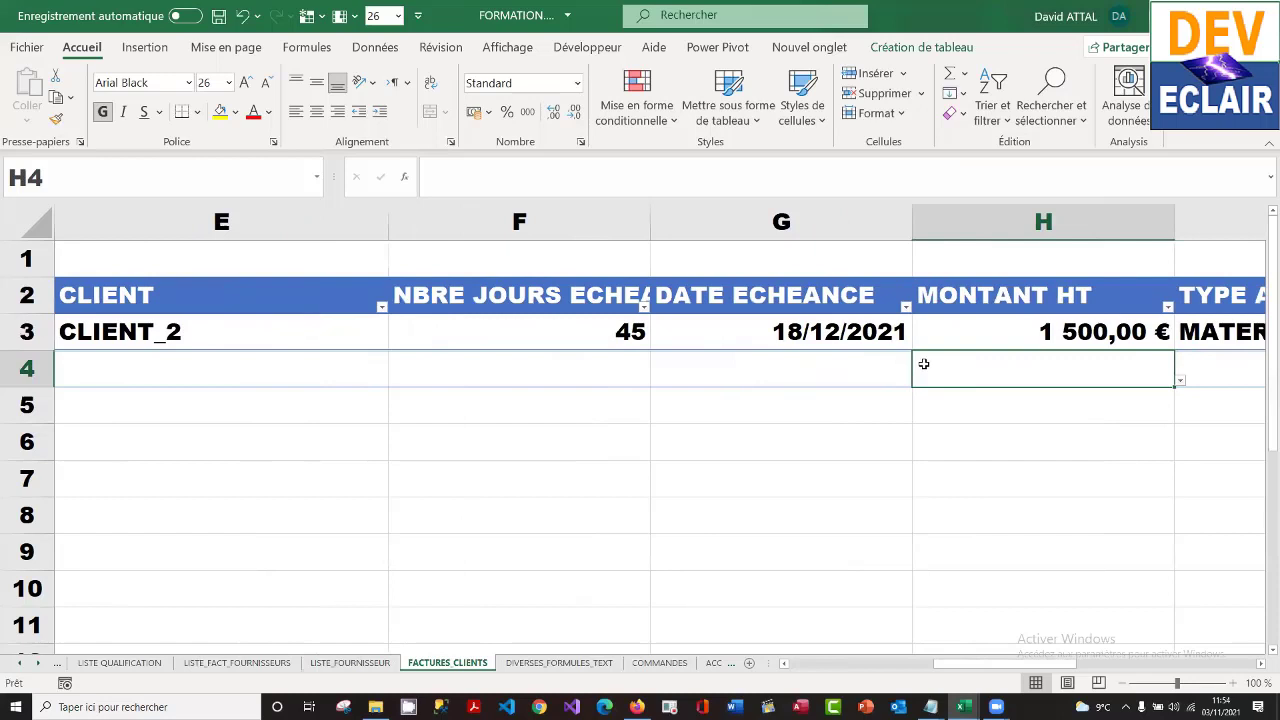
key("Tab")
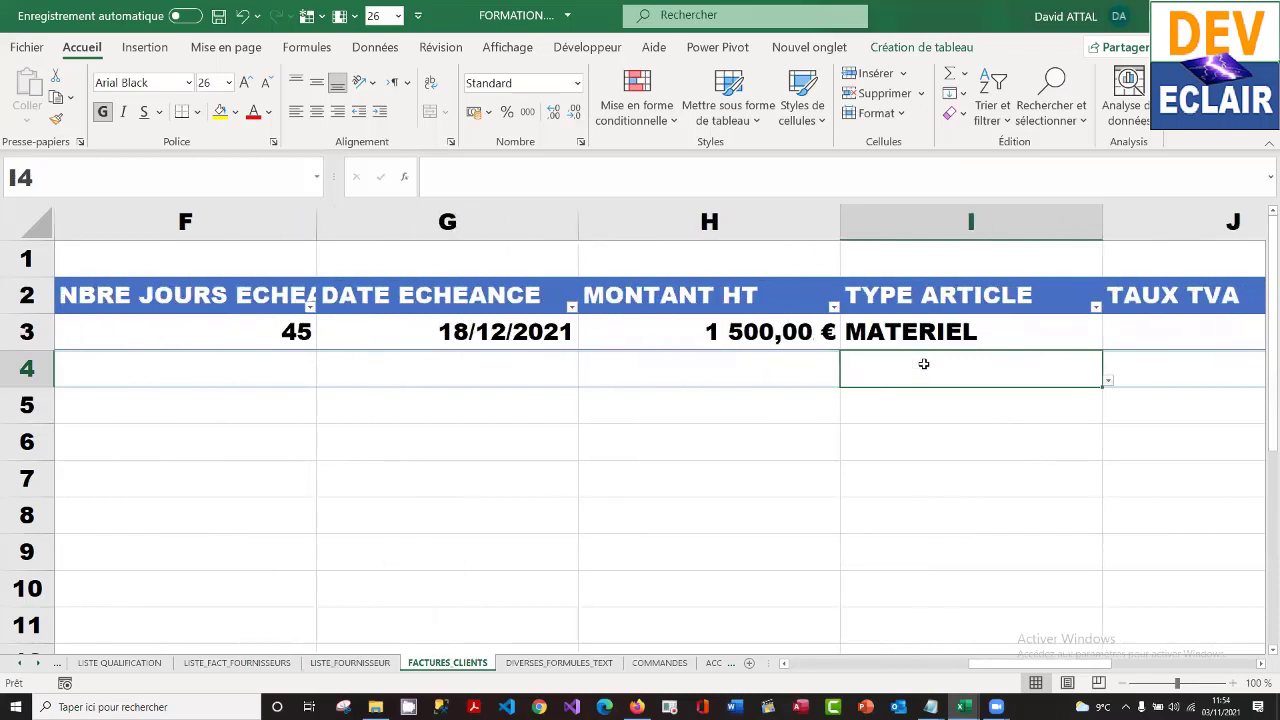
key("shift+Tab")
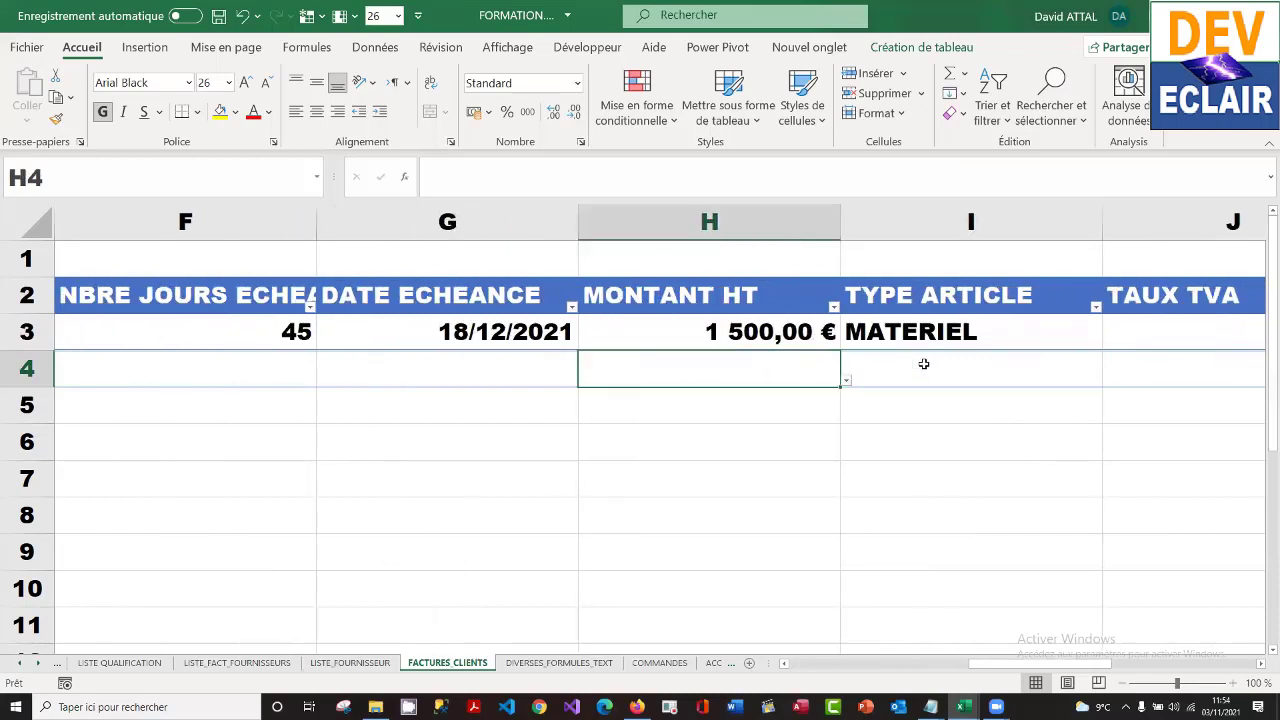
left_click(846, 381)
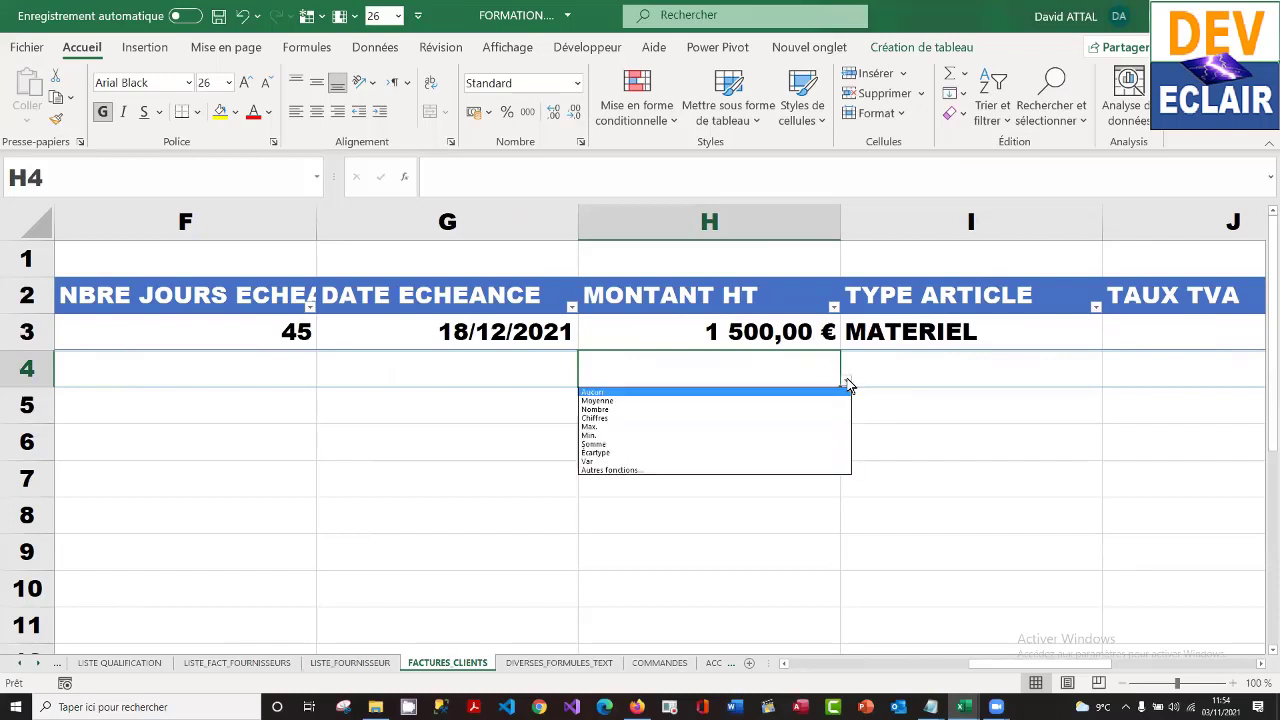
left_click(772, 444)
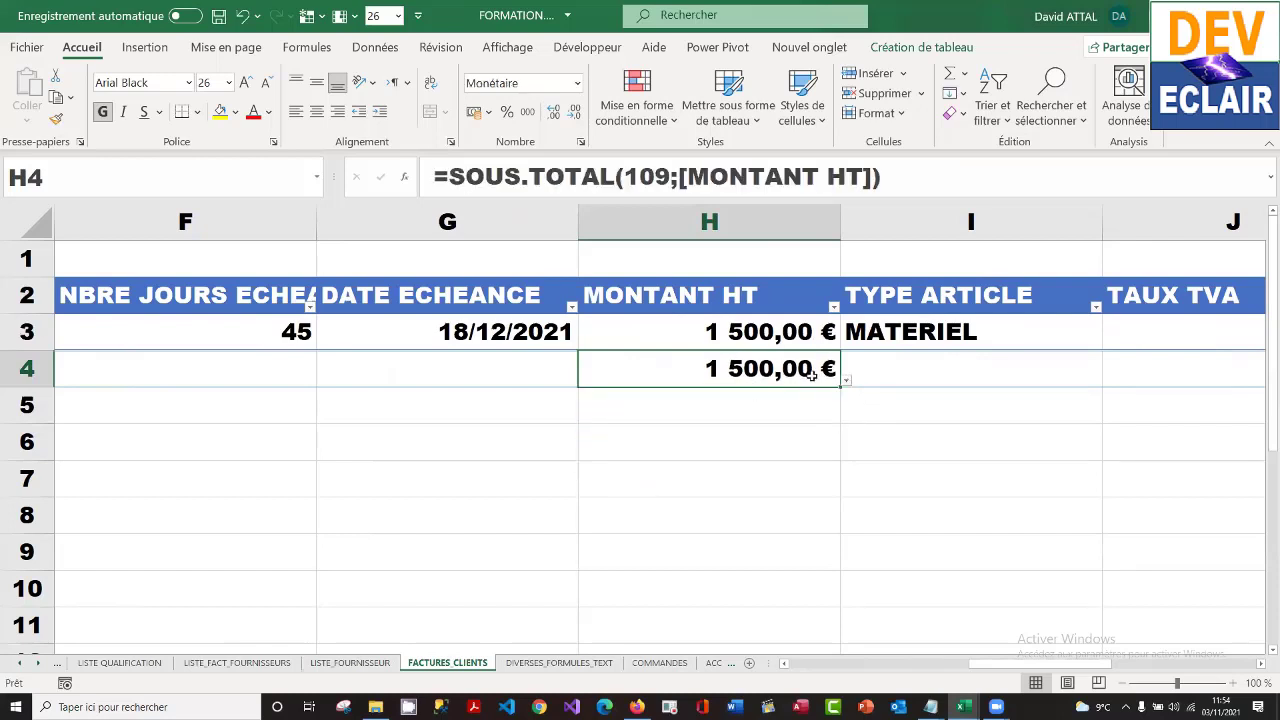
- Set the total row under the MONTANT TVA column to the Somme function
key("Tab")
key("Tab")
key("Tab")
key("Tab")
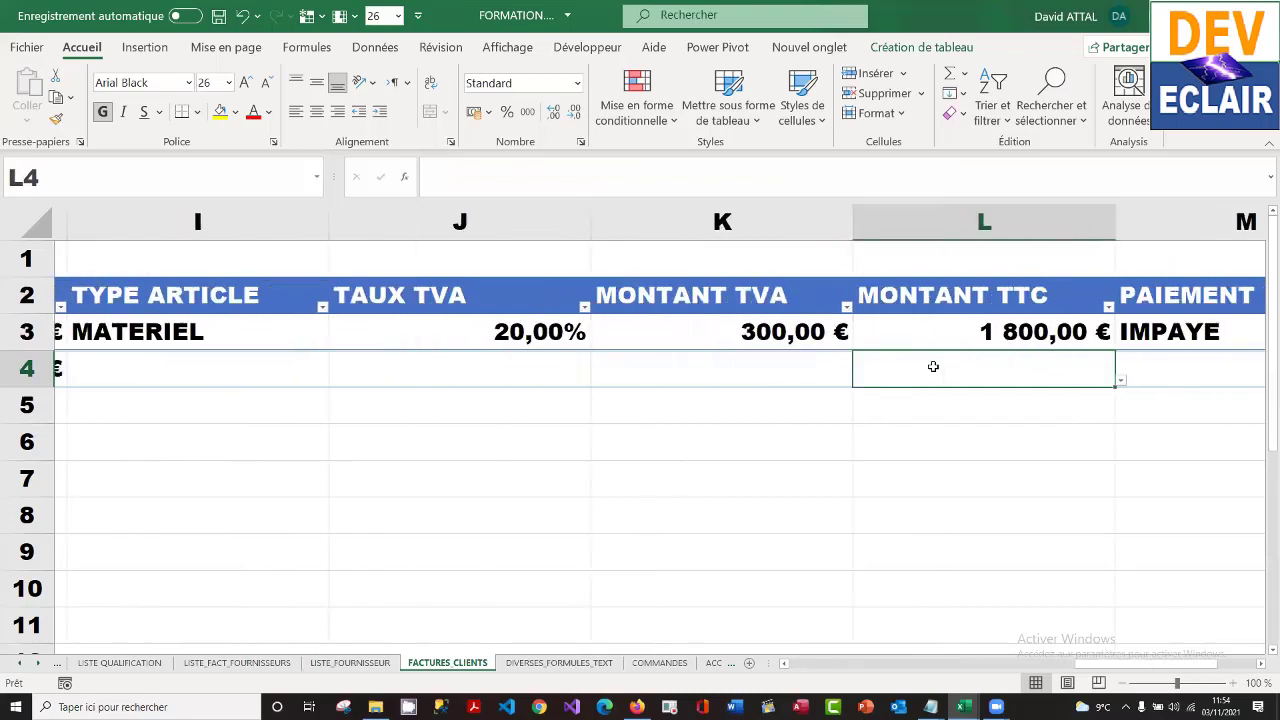
key("Left")
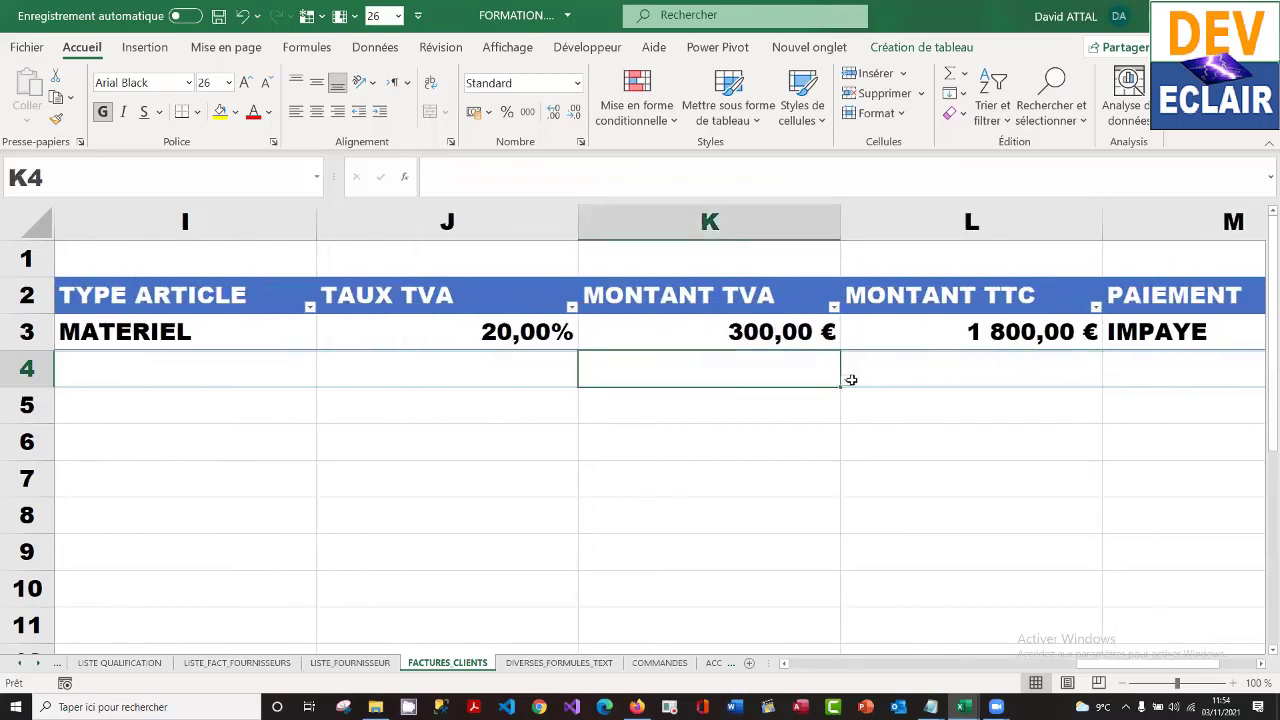
left_click(847, 381)
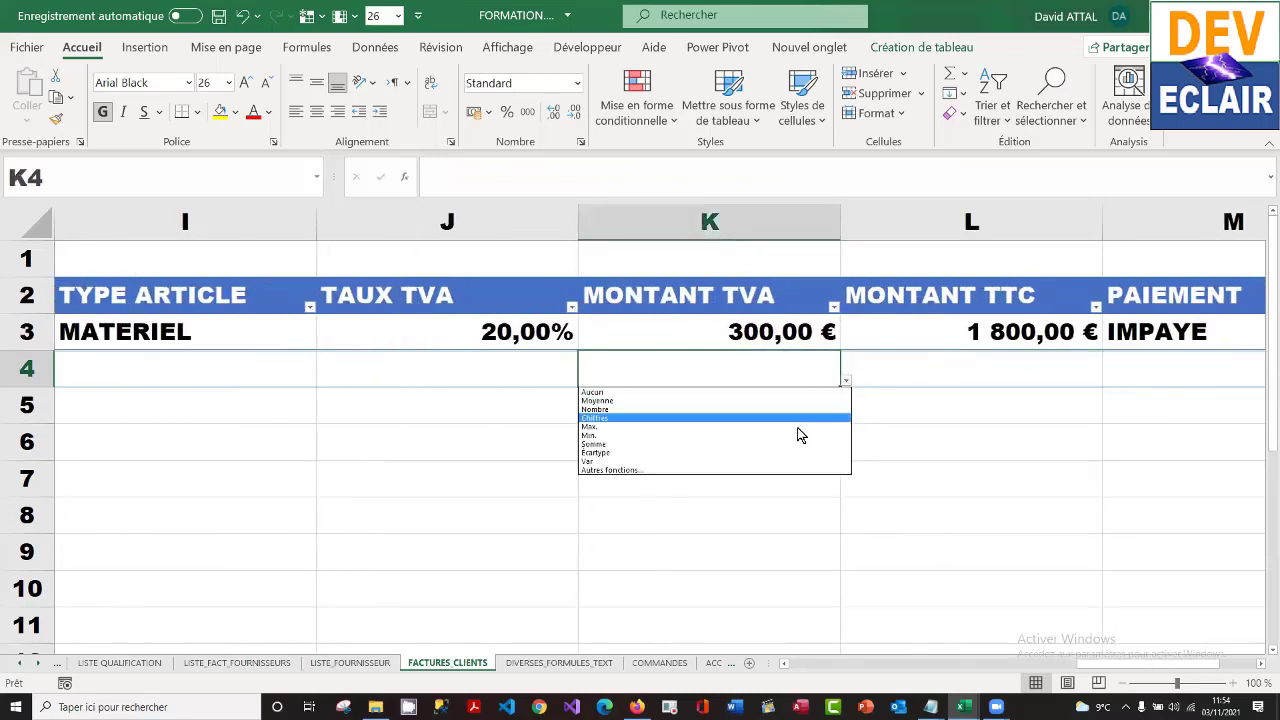
key("Escape")
- Set the total row under the MONTANT TTC column to the Somme function
left_click(985, 358)
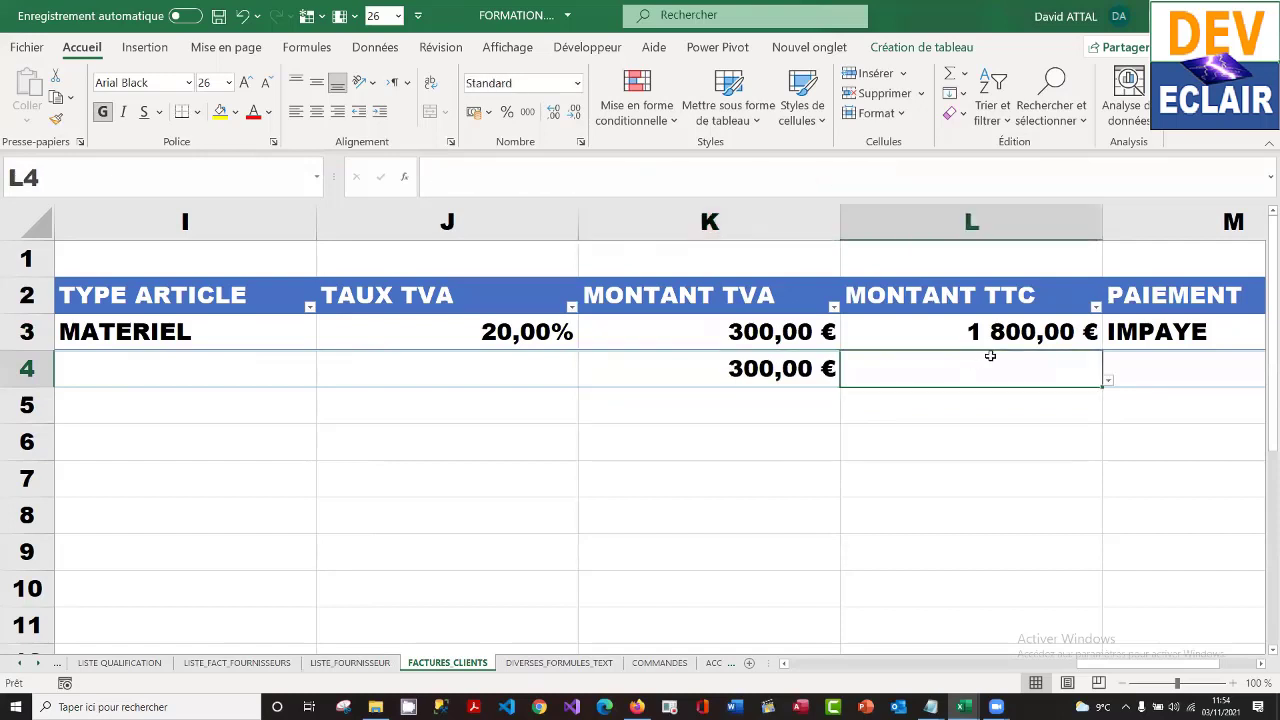
left_click(1109, 382)
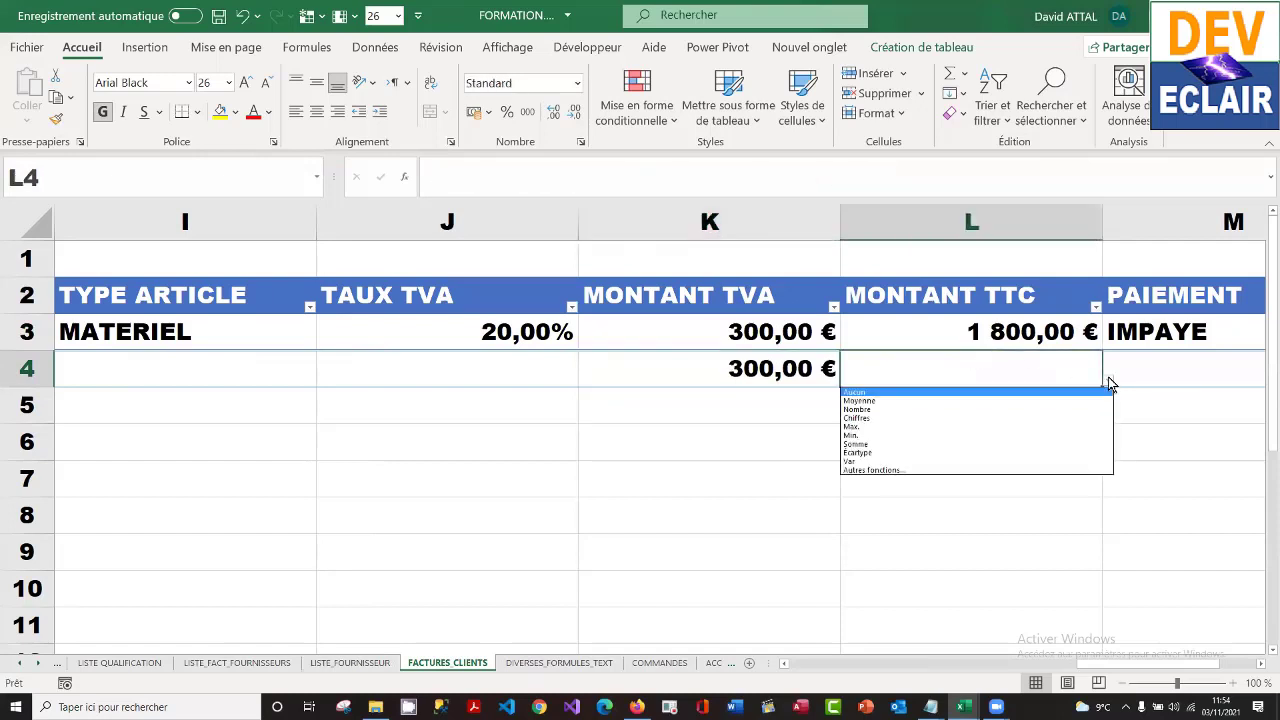
left_click(1040, 450)
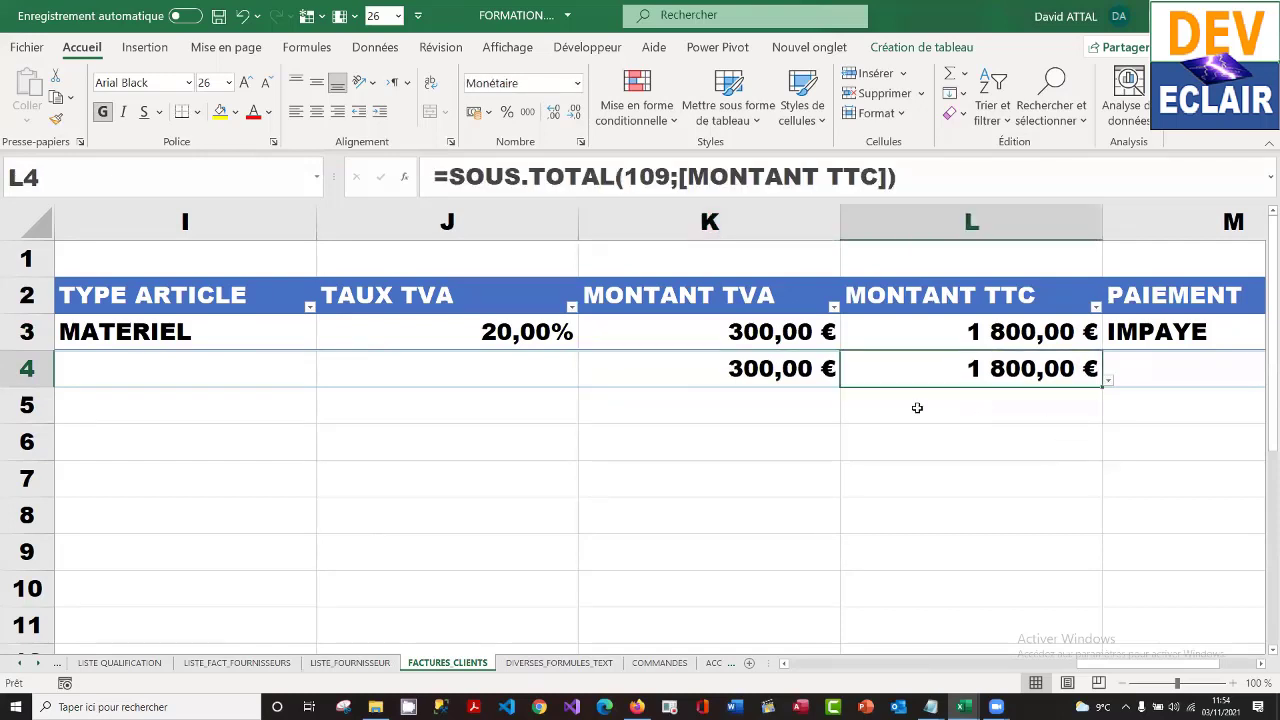
- Set the total row under the NBRE JOURS ECHEANCE column to the Moyenne function
left_click(660, 369)
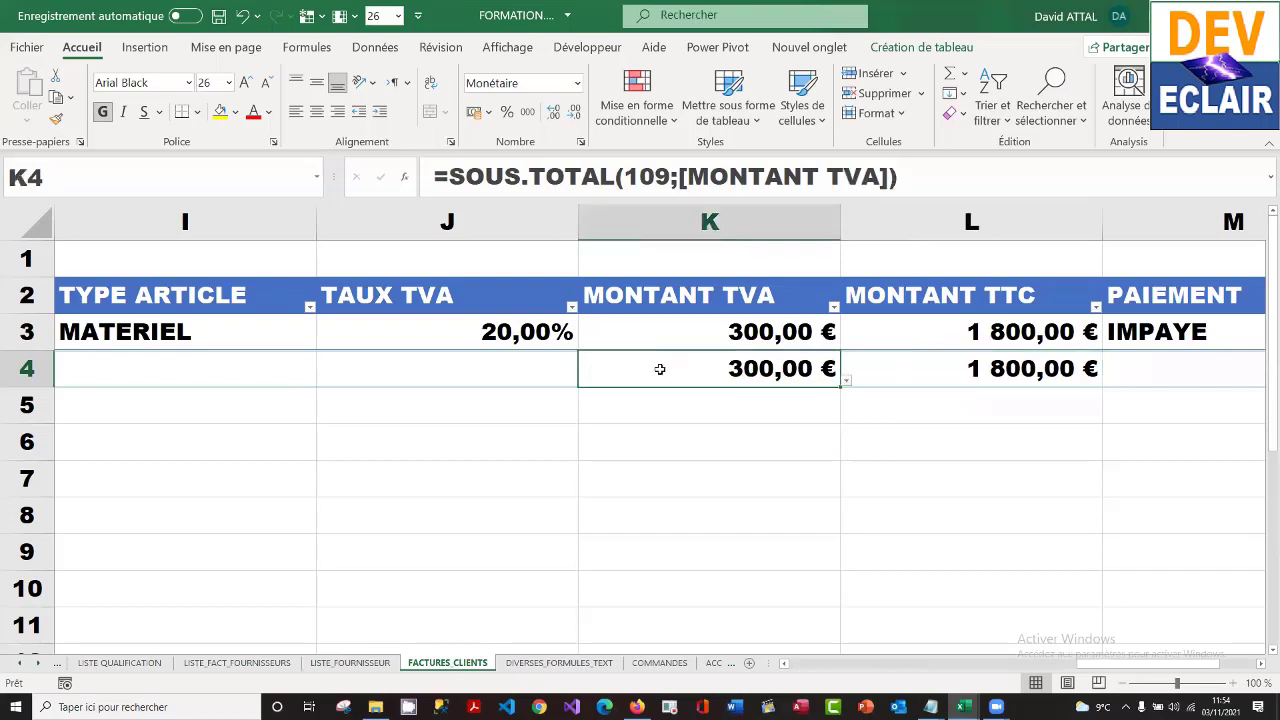
key("Left")
key("Left")
key("Left")
key("Left")
key("Left")
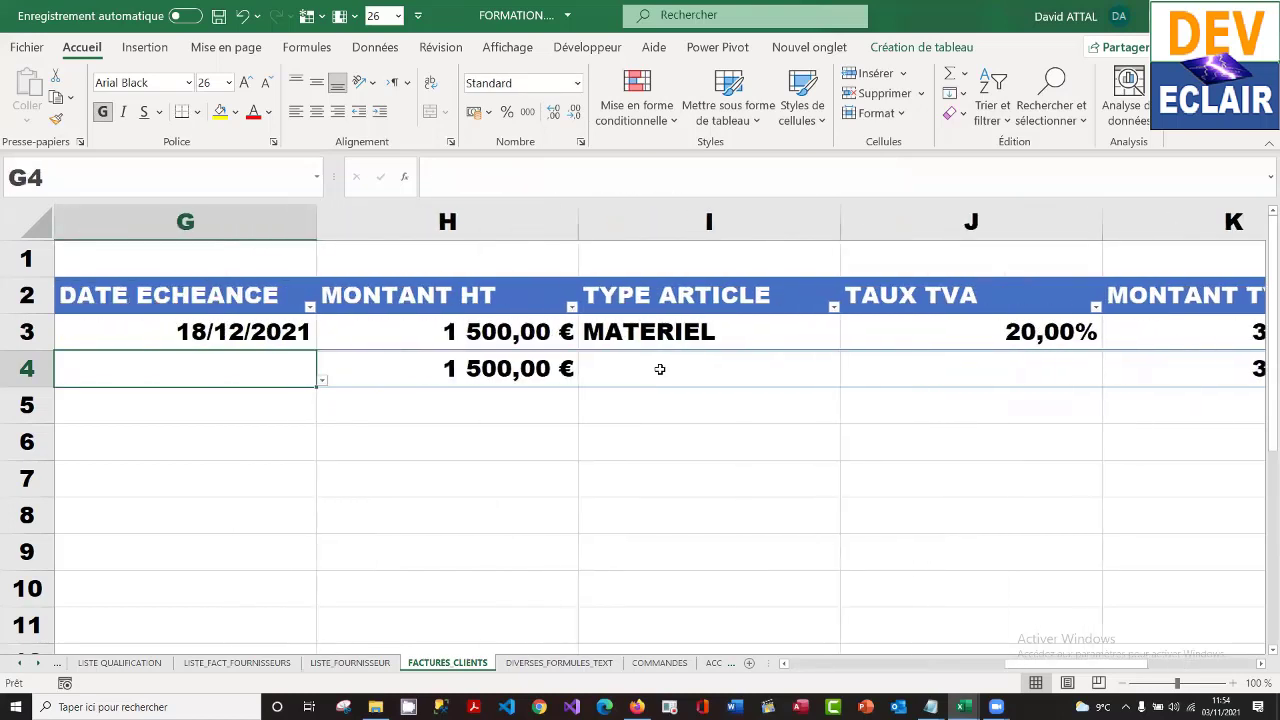
key("Left")
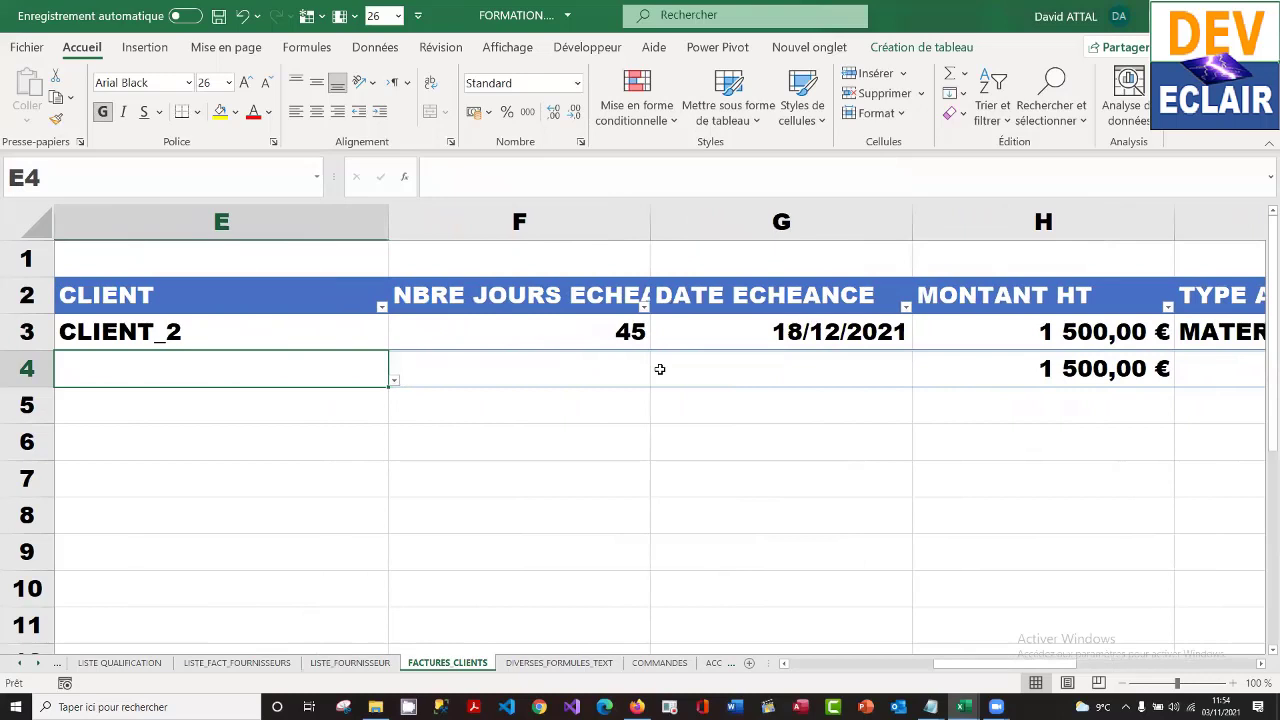
key("Right")
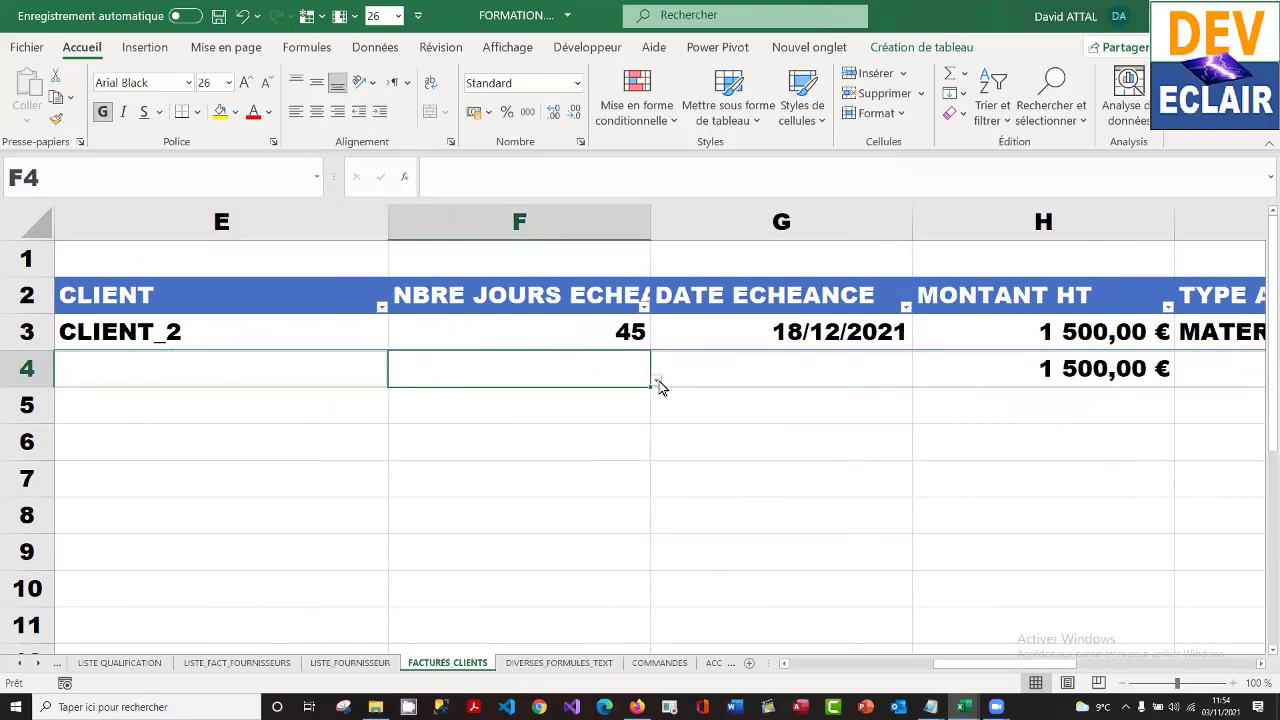
left_click(657, 381)
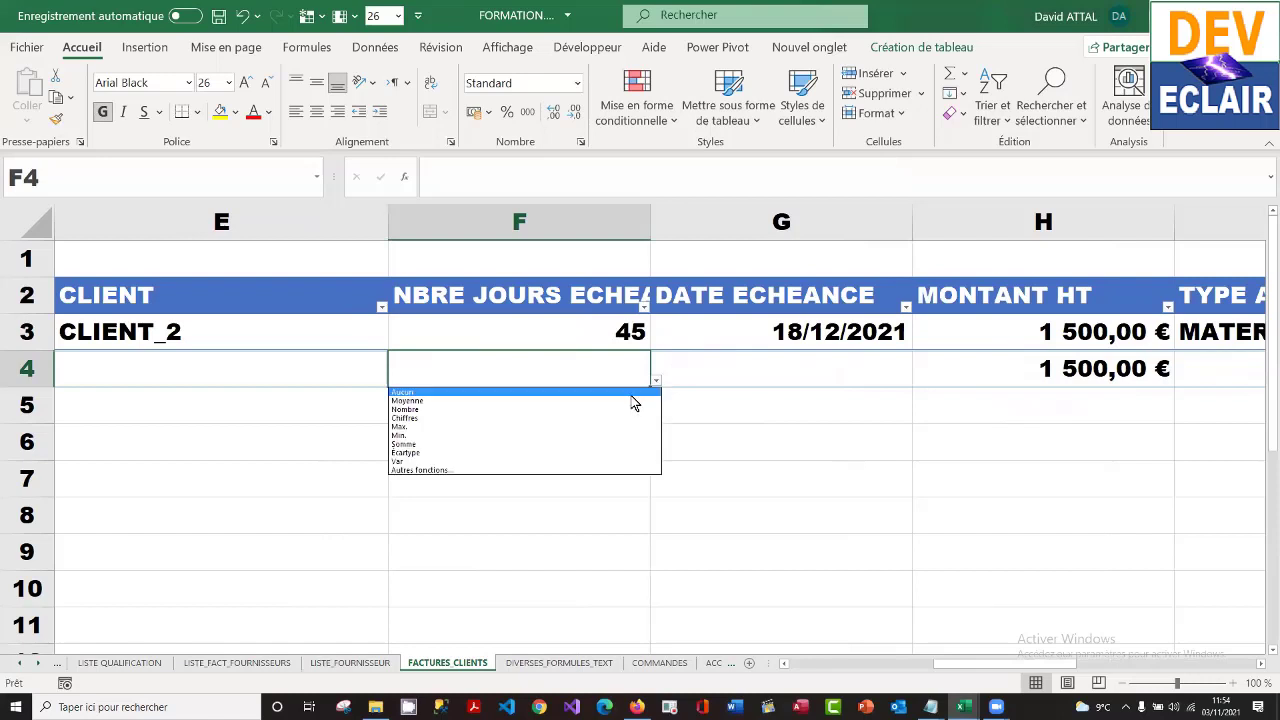
left_click(633, 401)
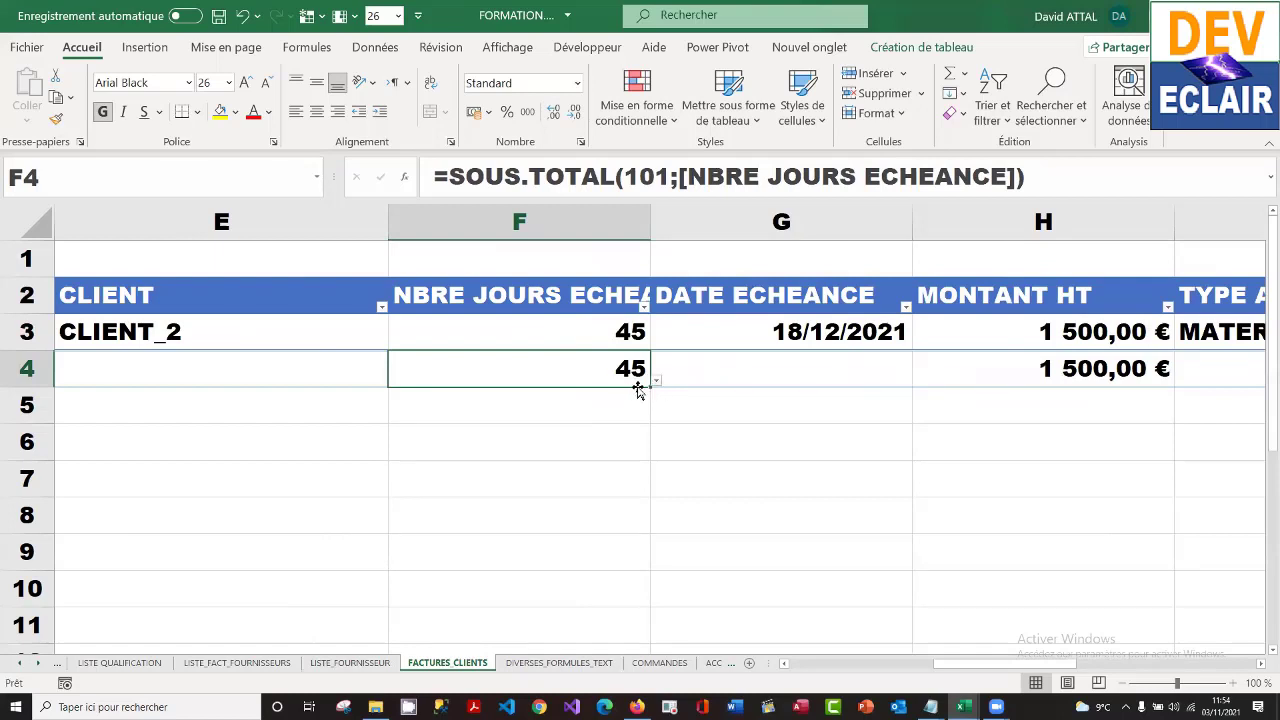
- Add a new empty invoice row to the table between the CLIENT_2 record and the total row
left_click(690, 333)
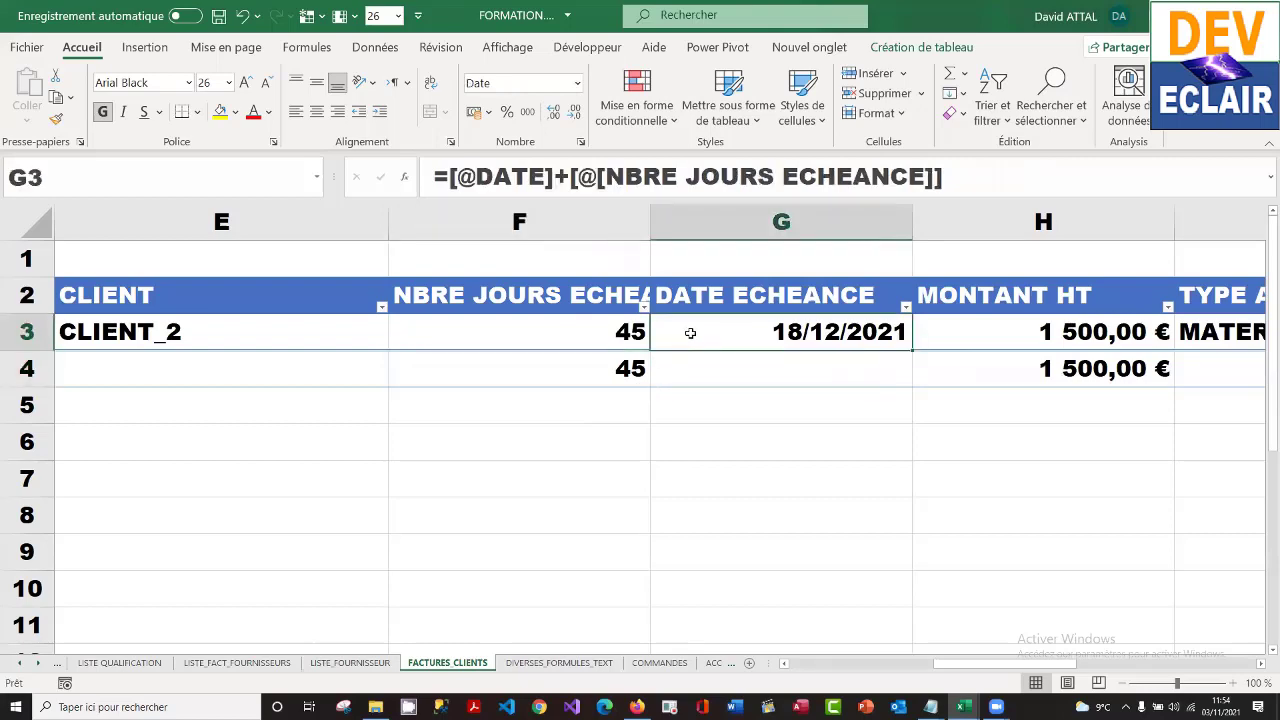
key("Right")
key("Right")
key("Right")
key("Right")
key("Right")
key("Right")
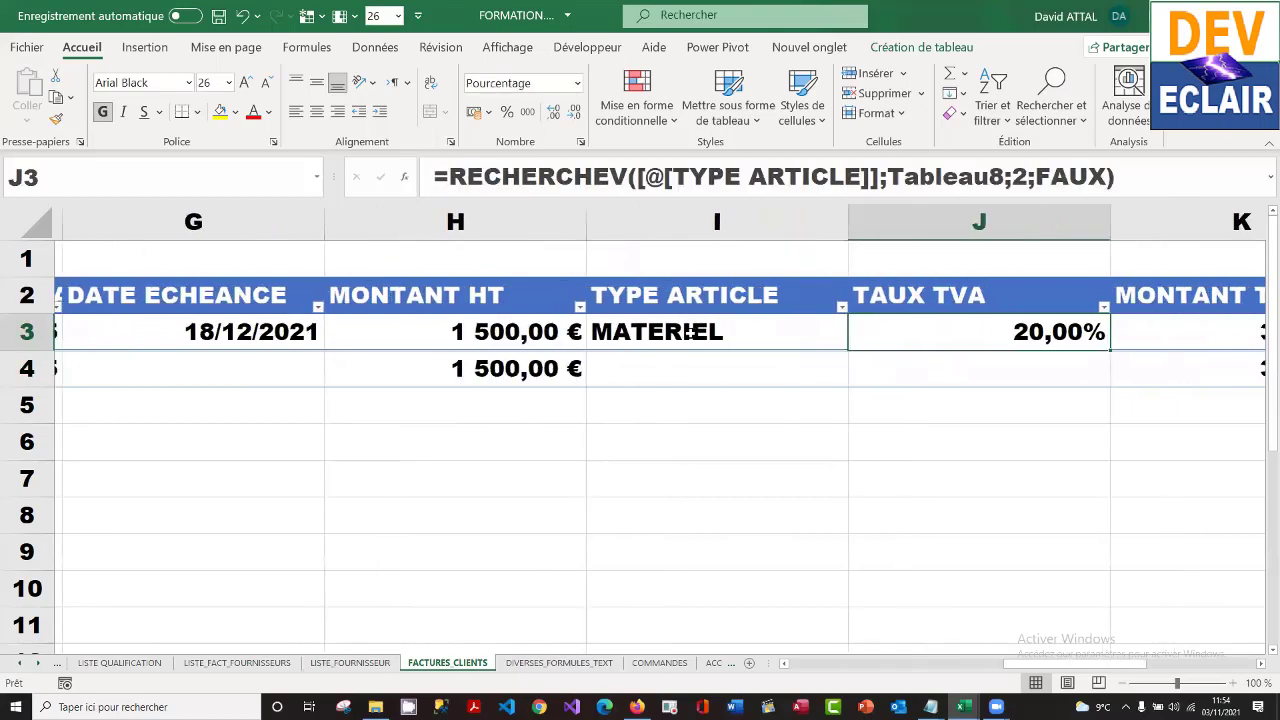
key("Return")
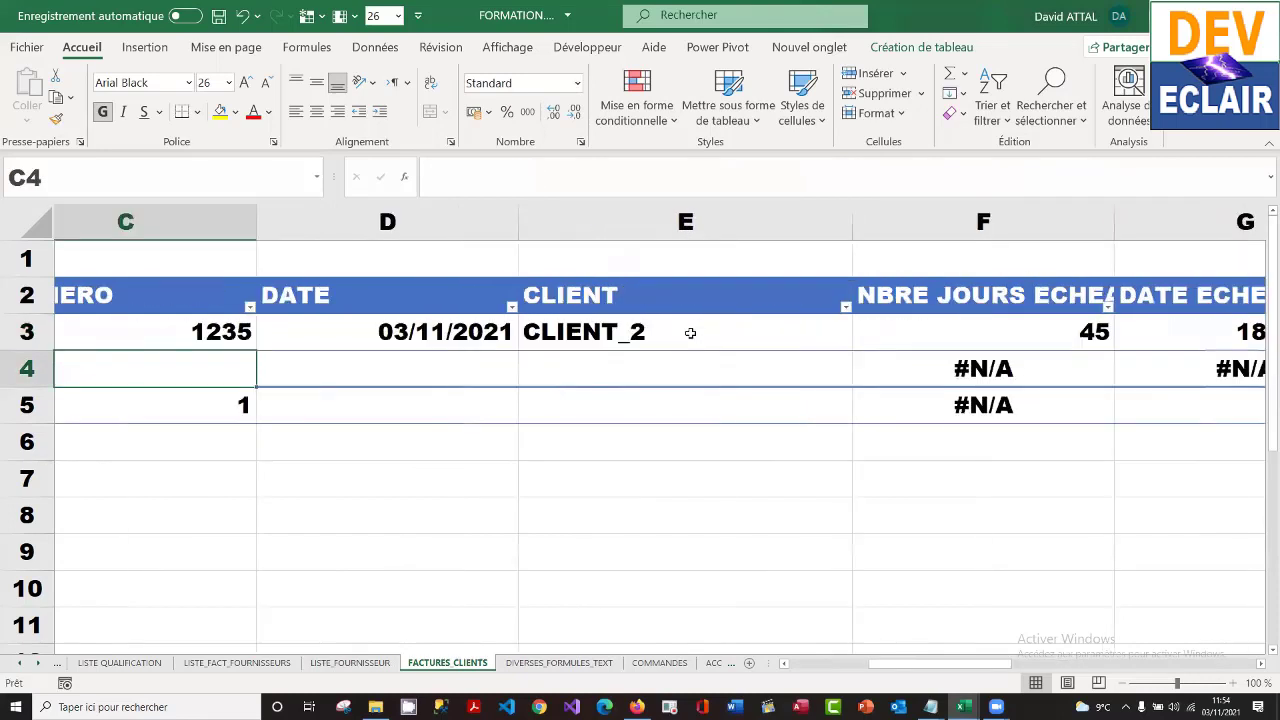
- Fill the new invoice row with NUMERO 1236, DATE 03/10/2021 and CLIENT_1 as the client
type("1236")
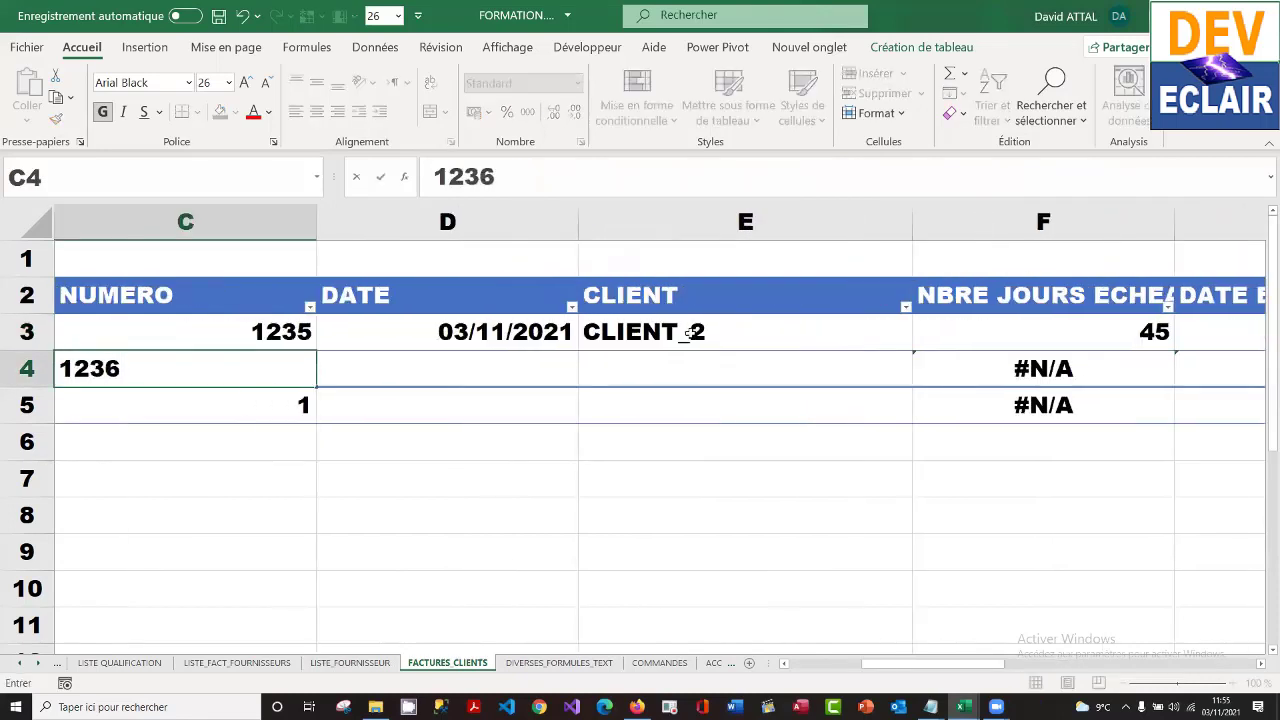
key("Tab")
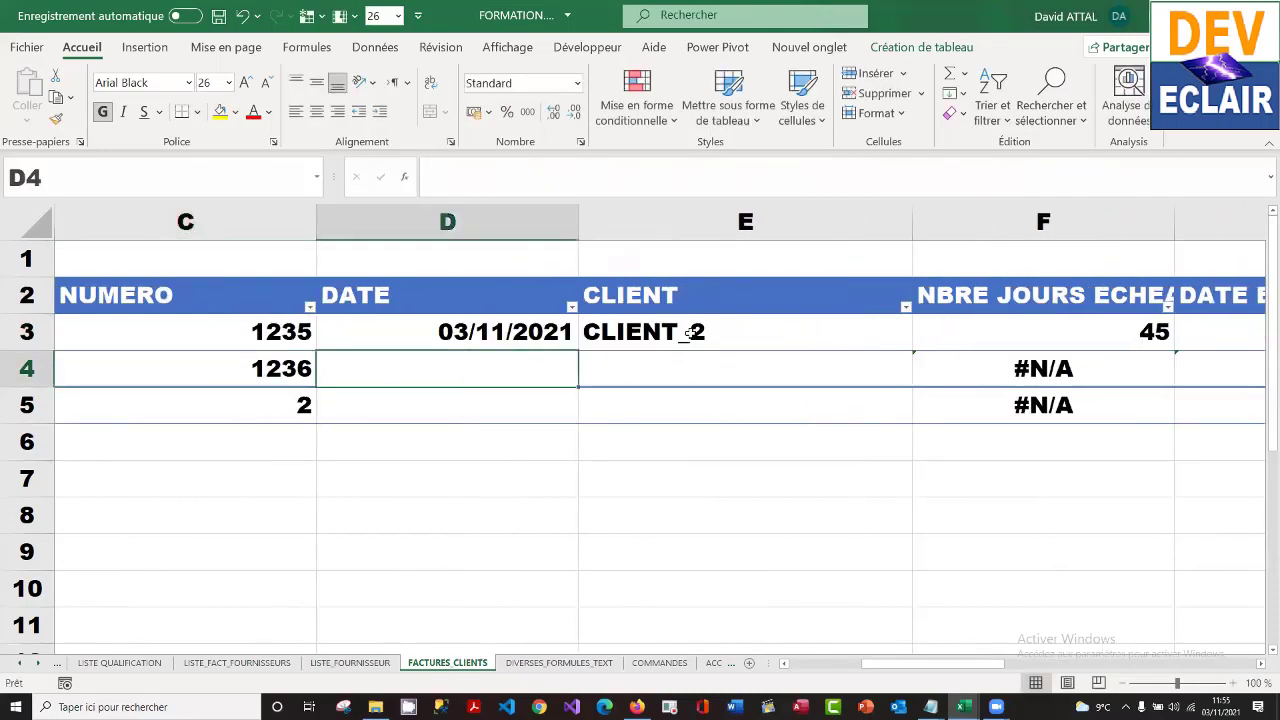
type("0")
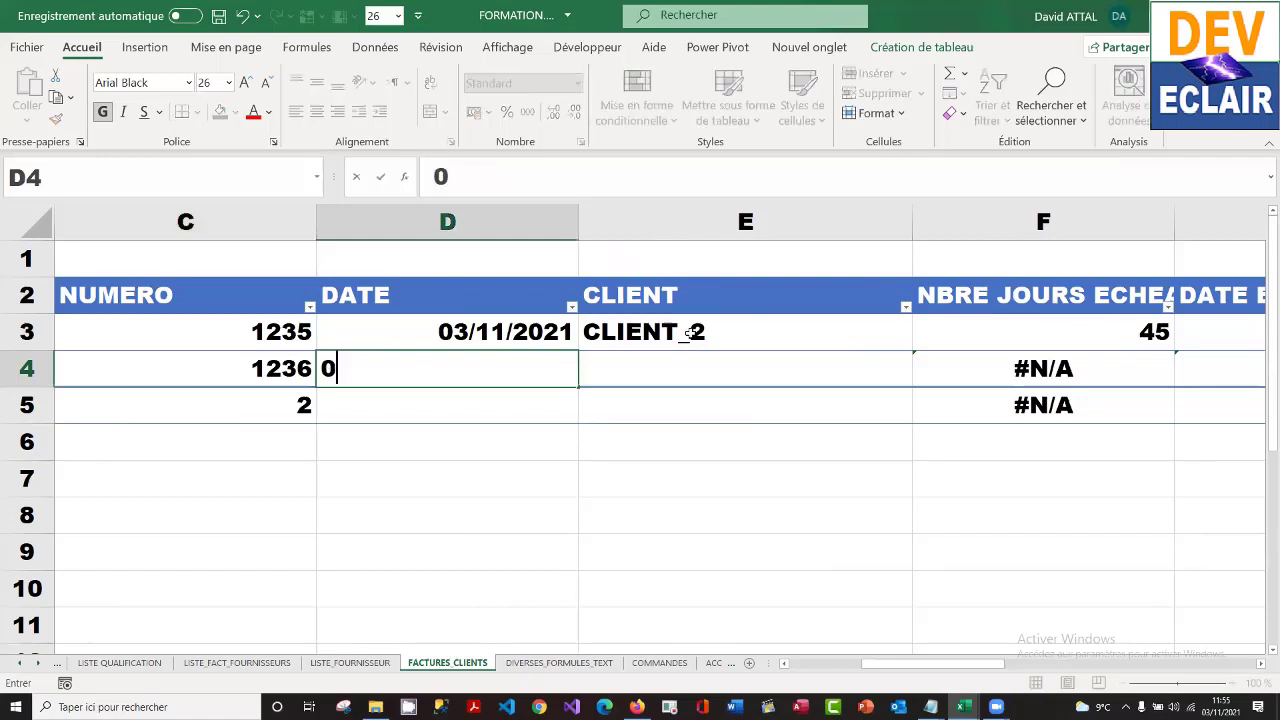
type("3/10/")
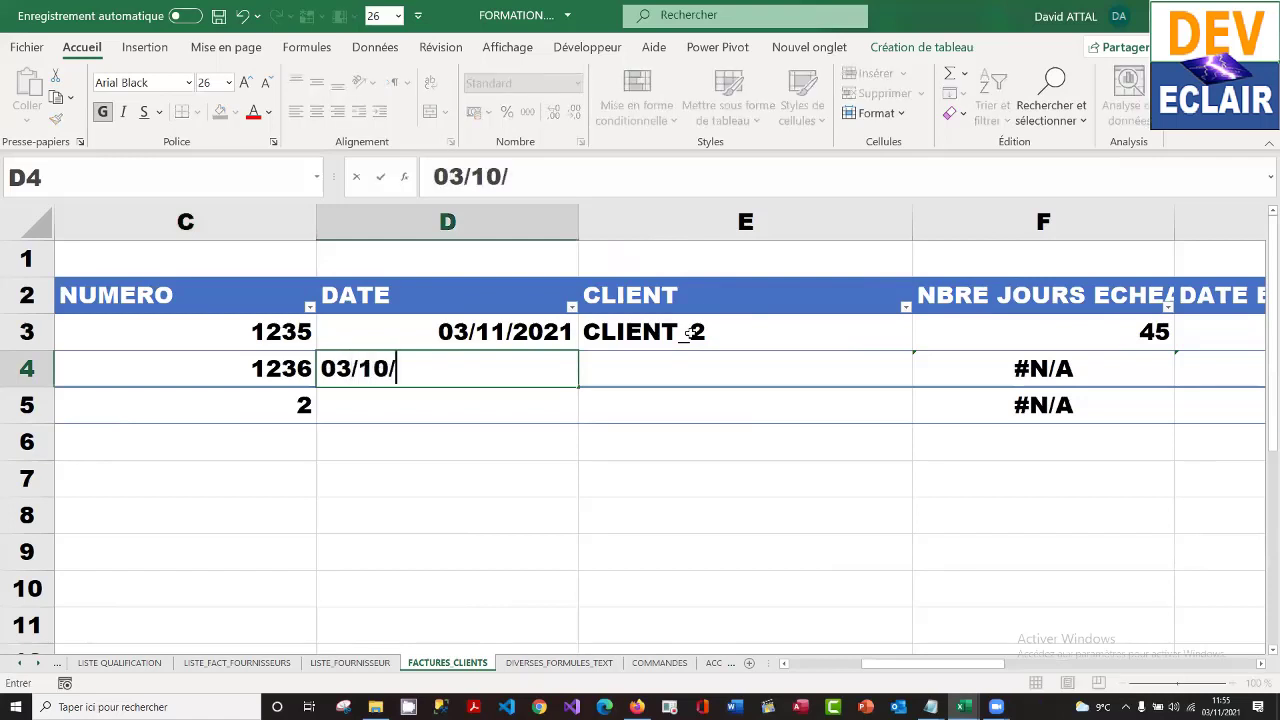
type("2021")
key("Tab")
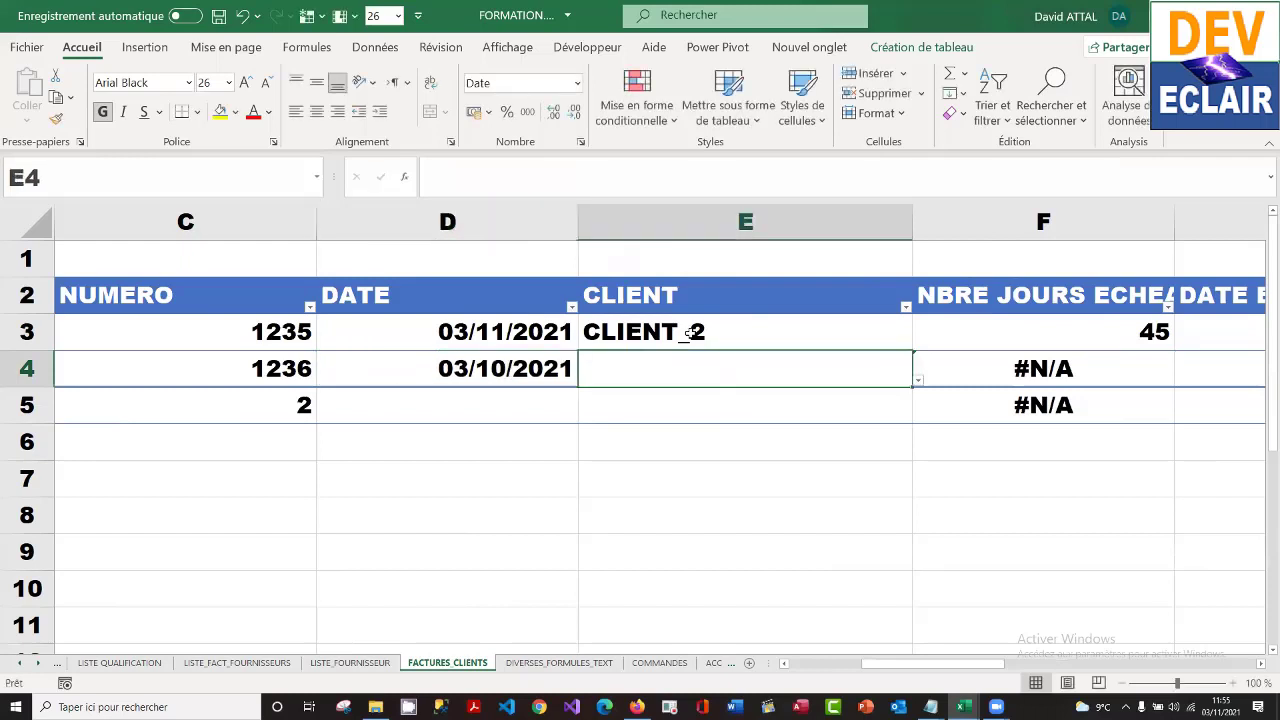
left_click(922, 385)
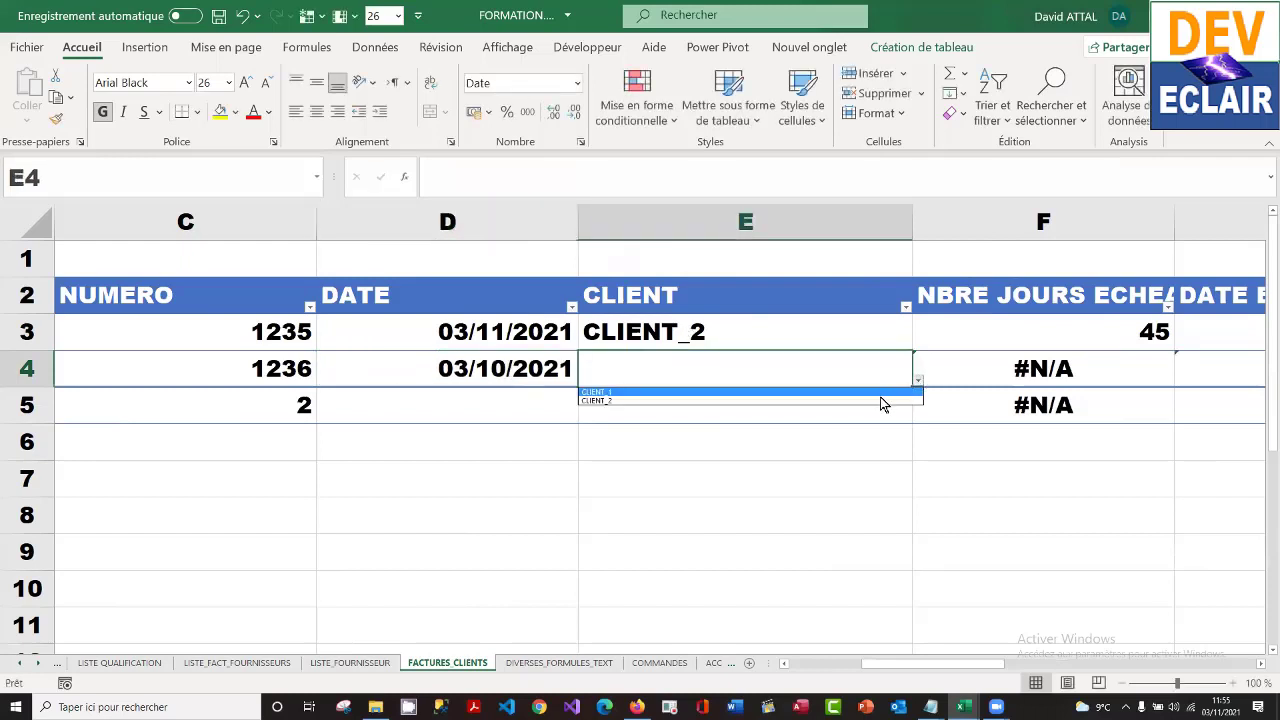
left_click(883, 396)
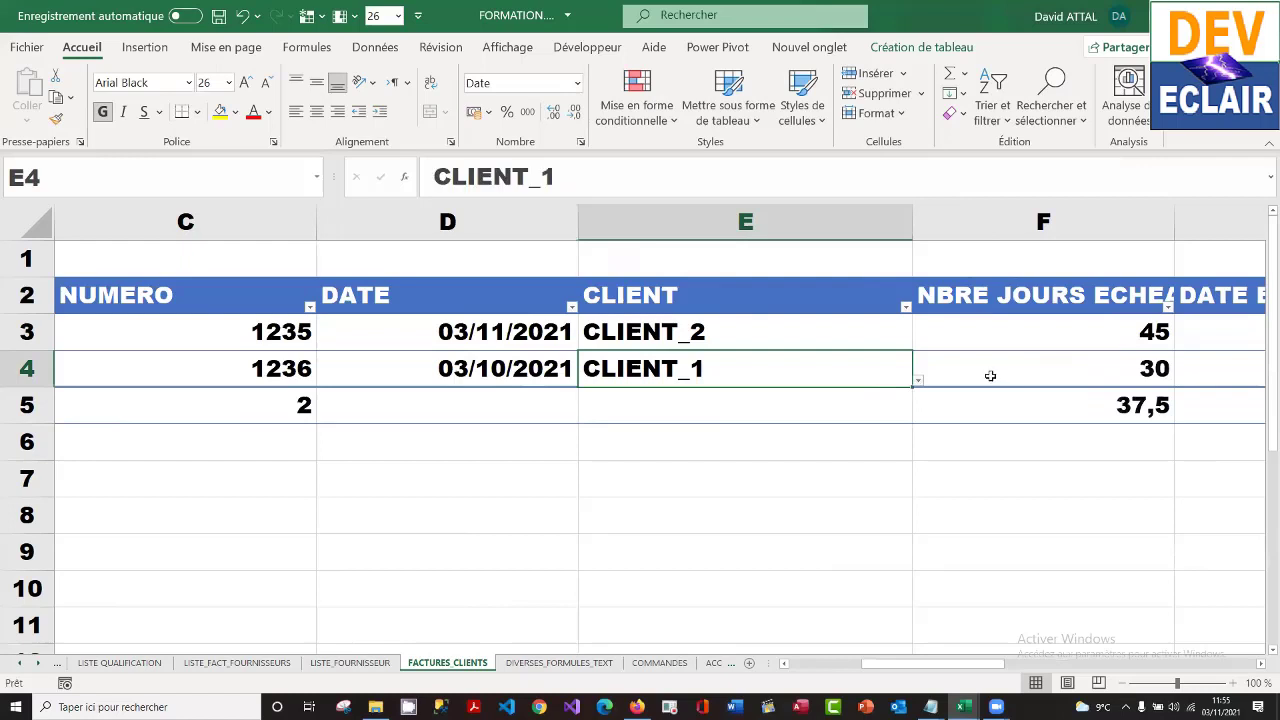
- Set the new invoice's MONTANT HT to 2000 and its TYPE ARTICLE to PRESTATION
key("Right")
key("Right")
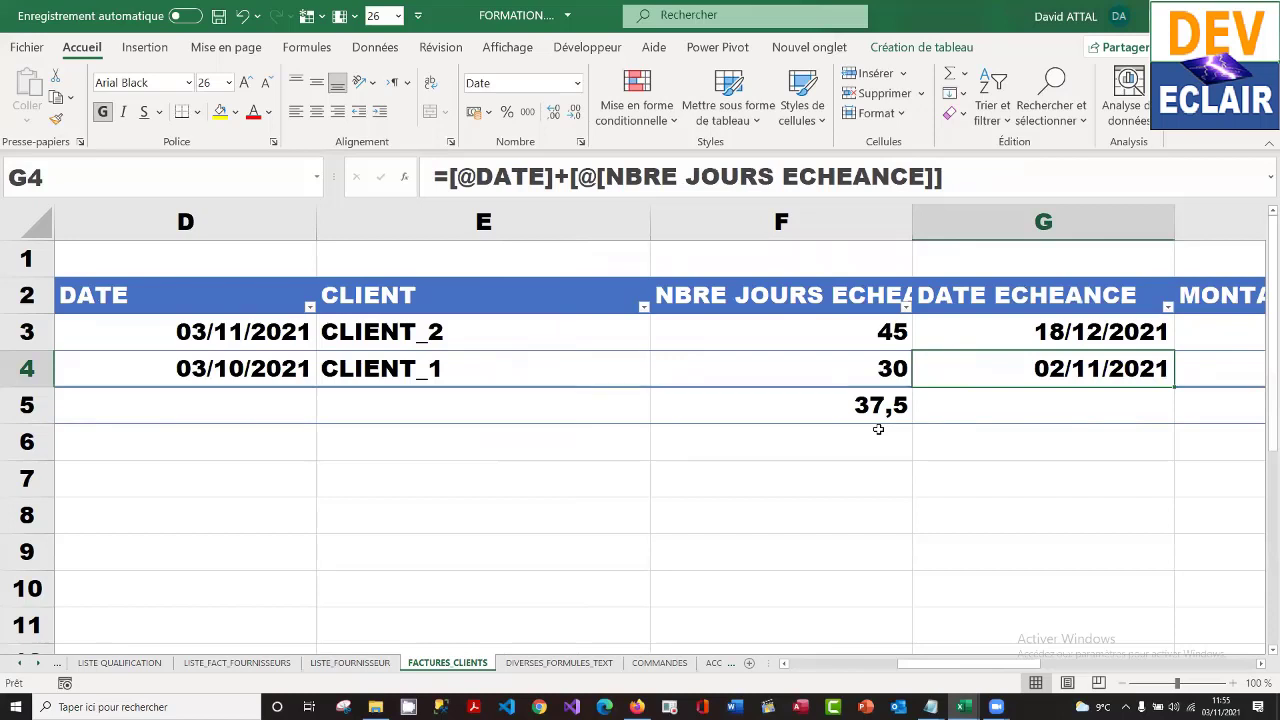
key("Right")
key("Right")
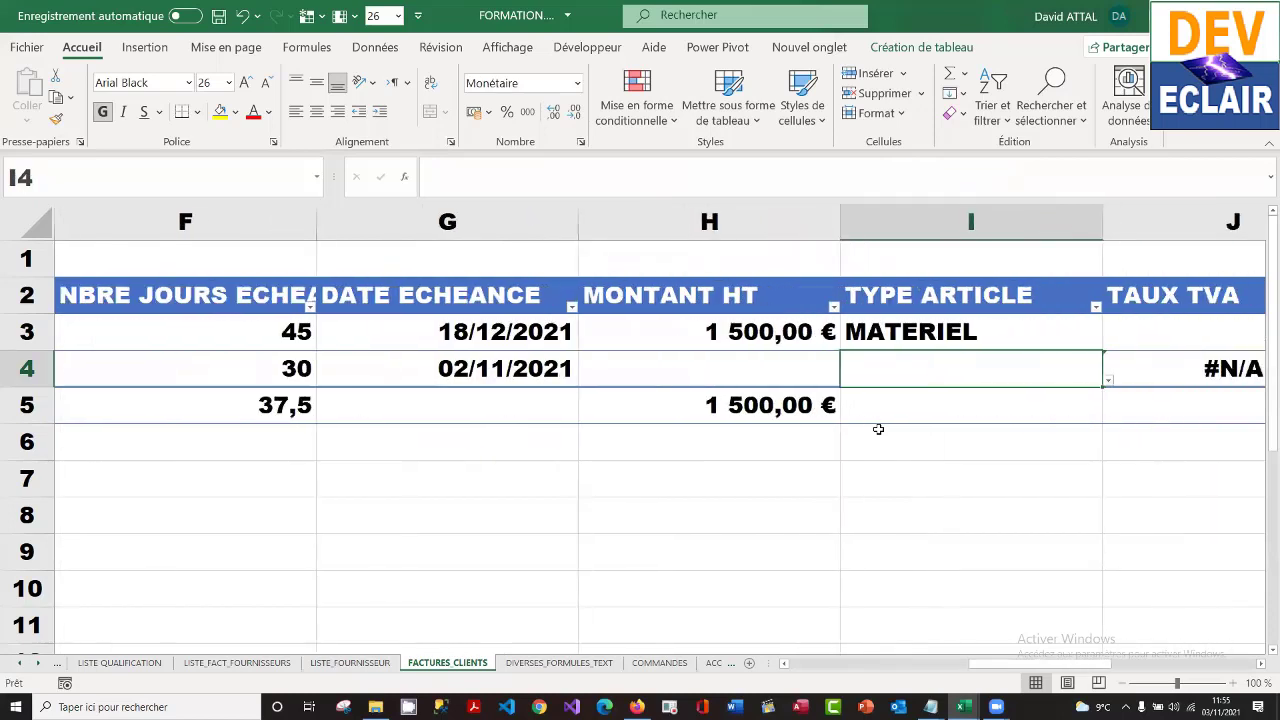
key("Left")
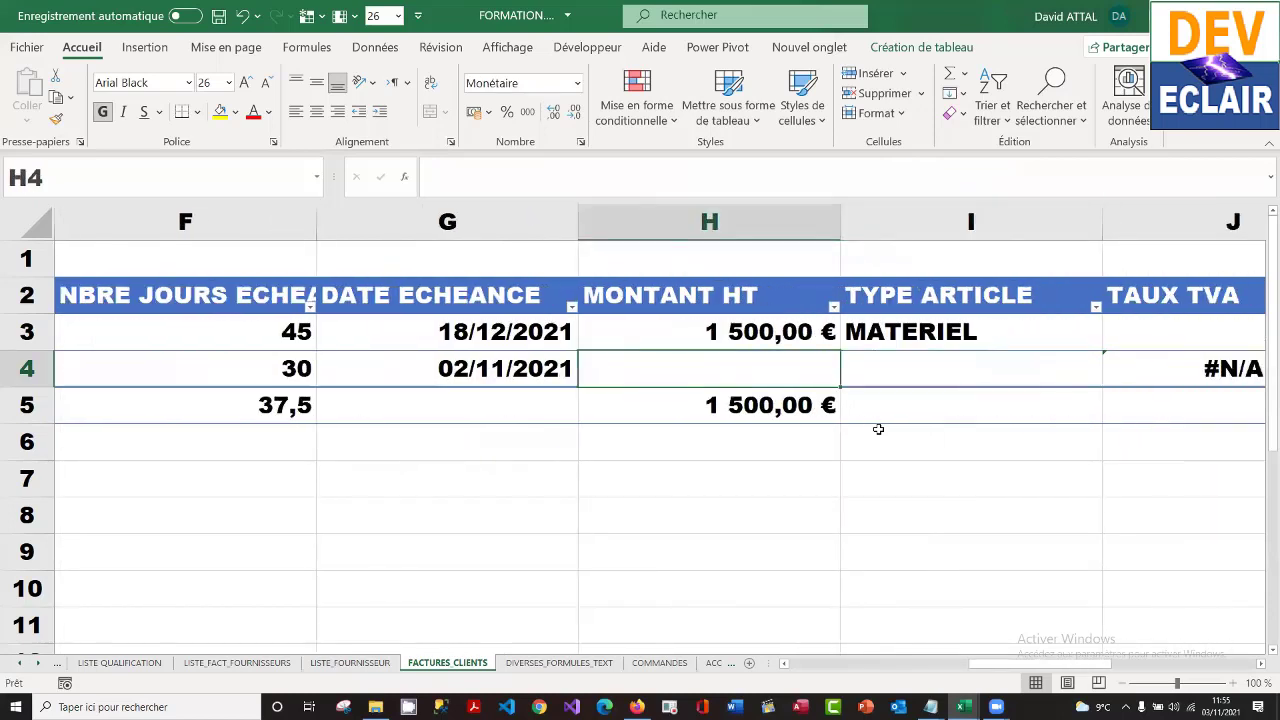
type("2000")
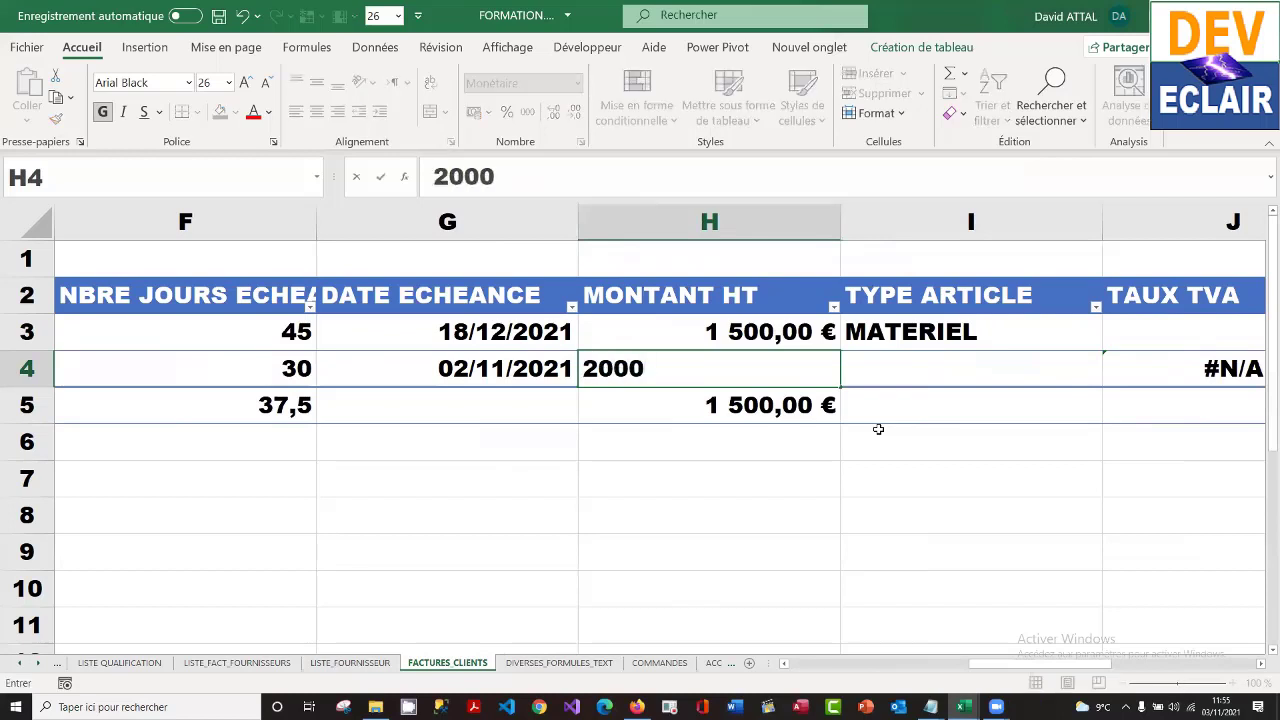
key("Tab")
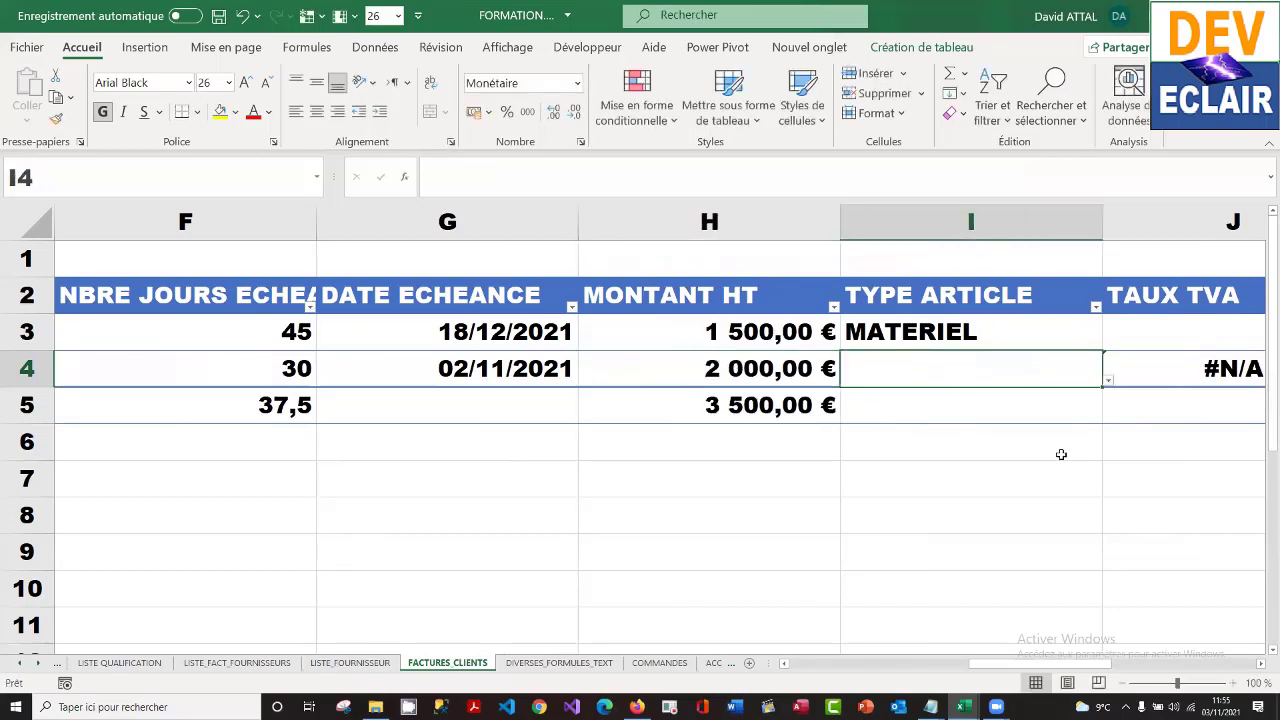
left_click(1110, 381)
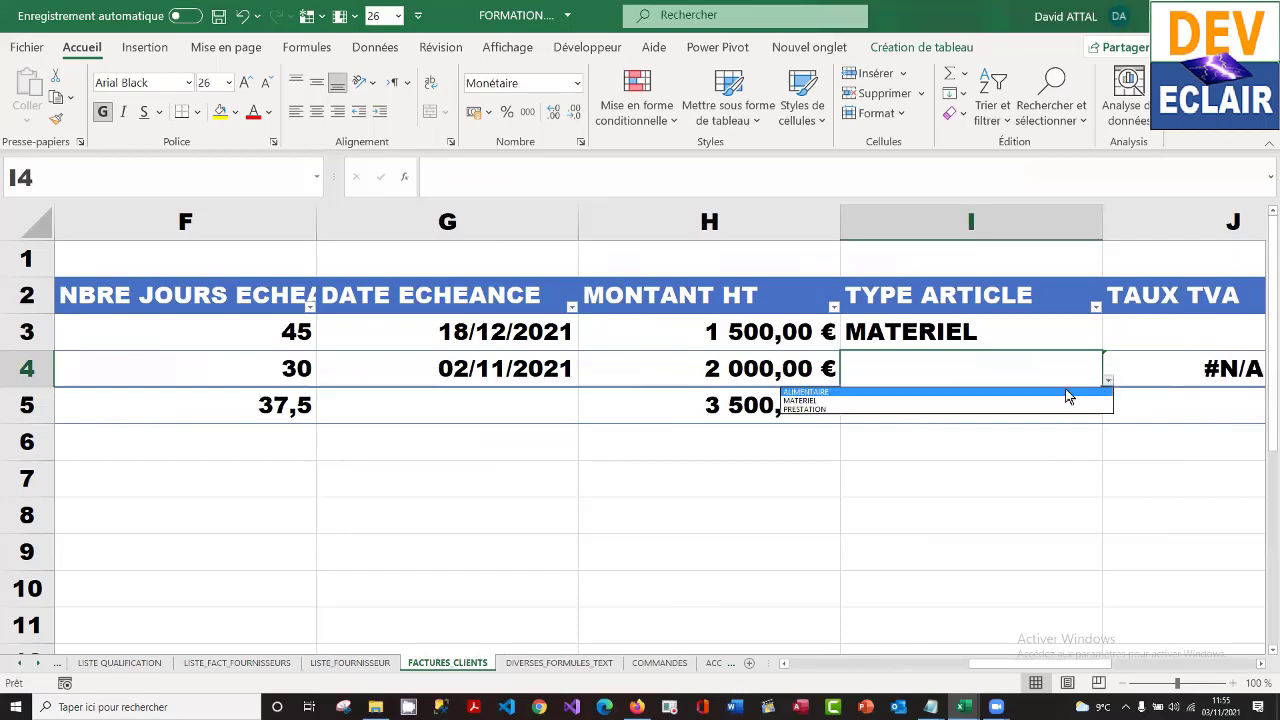
left_click(1053, 410)
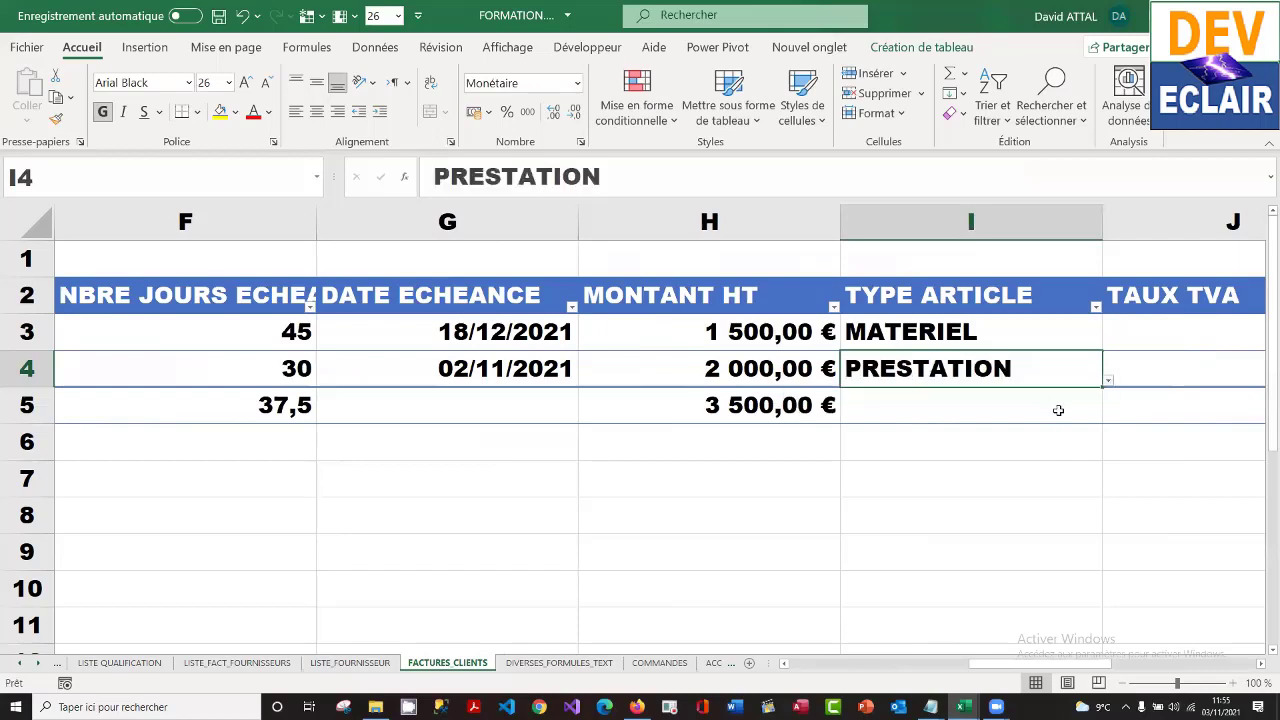
- Set the new invoice's PAIEMENT status to IMPAYE
key("Right")
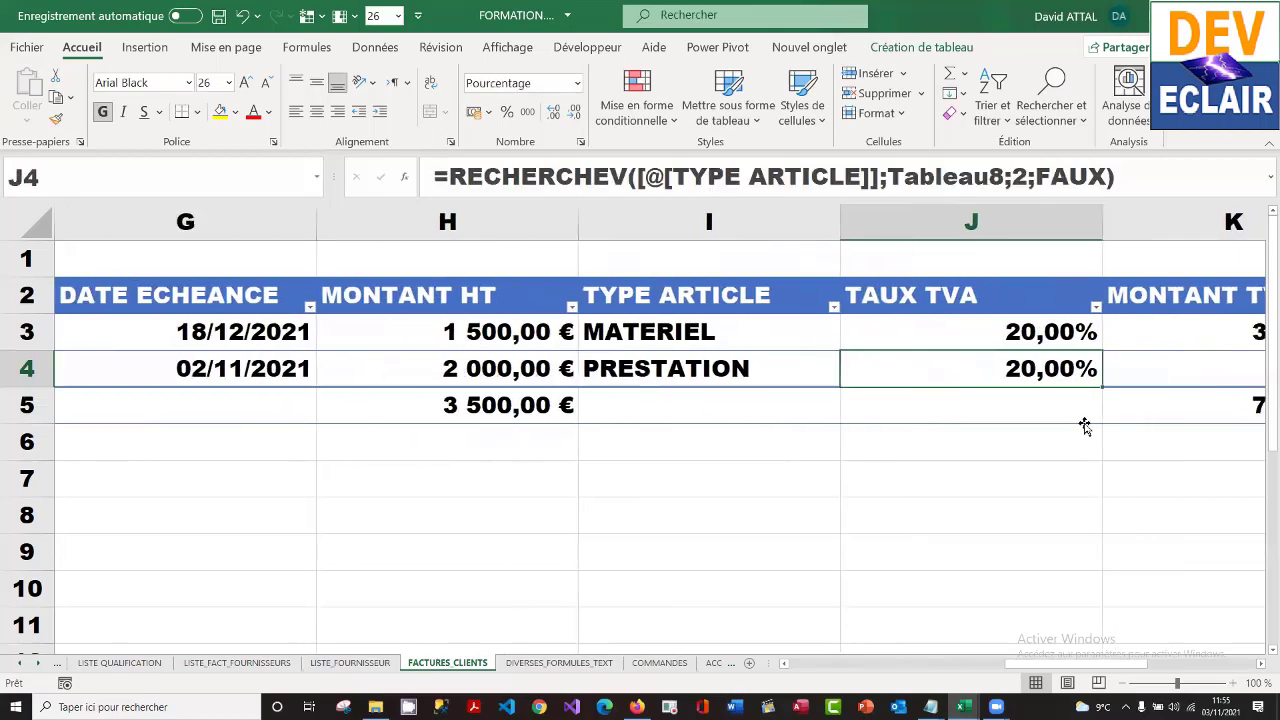
key("Right")
key("Right")
key("Right")
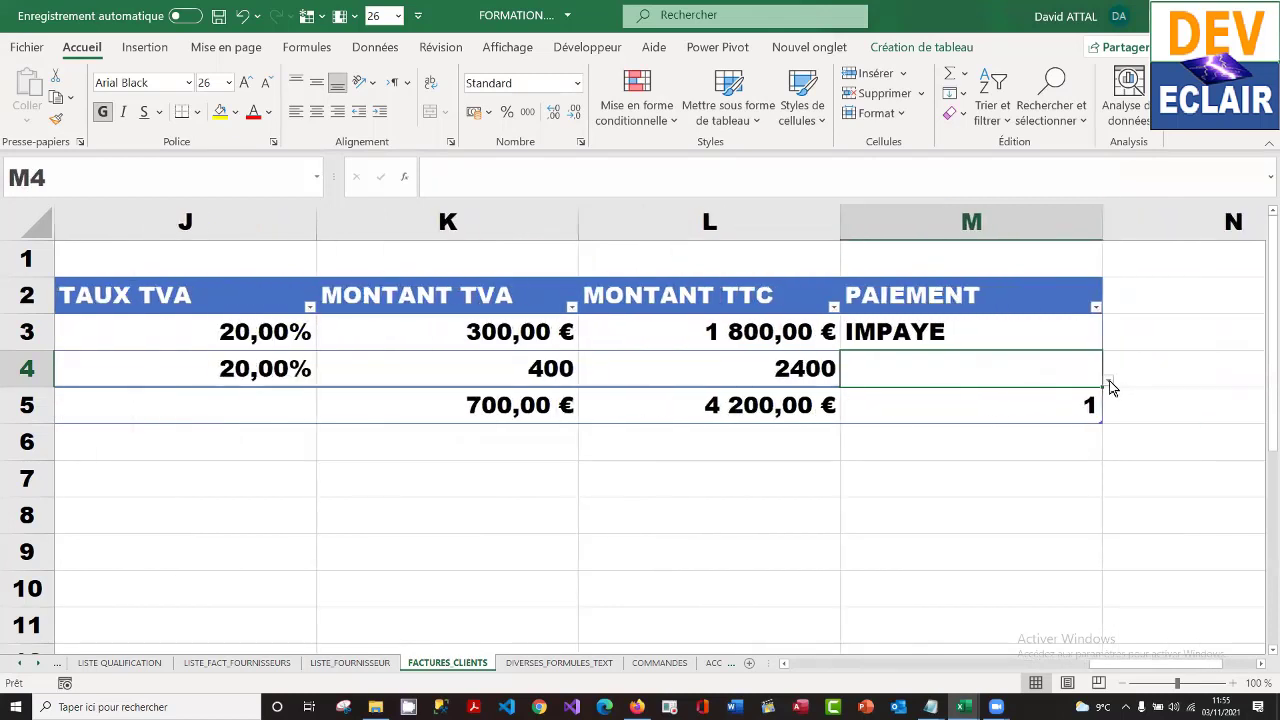
left_click(1109, 383)
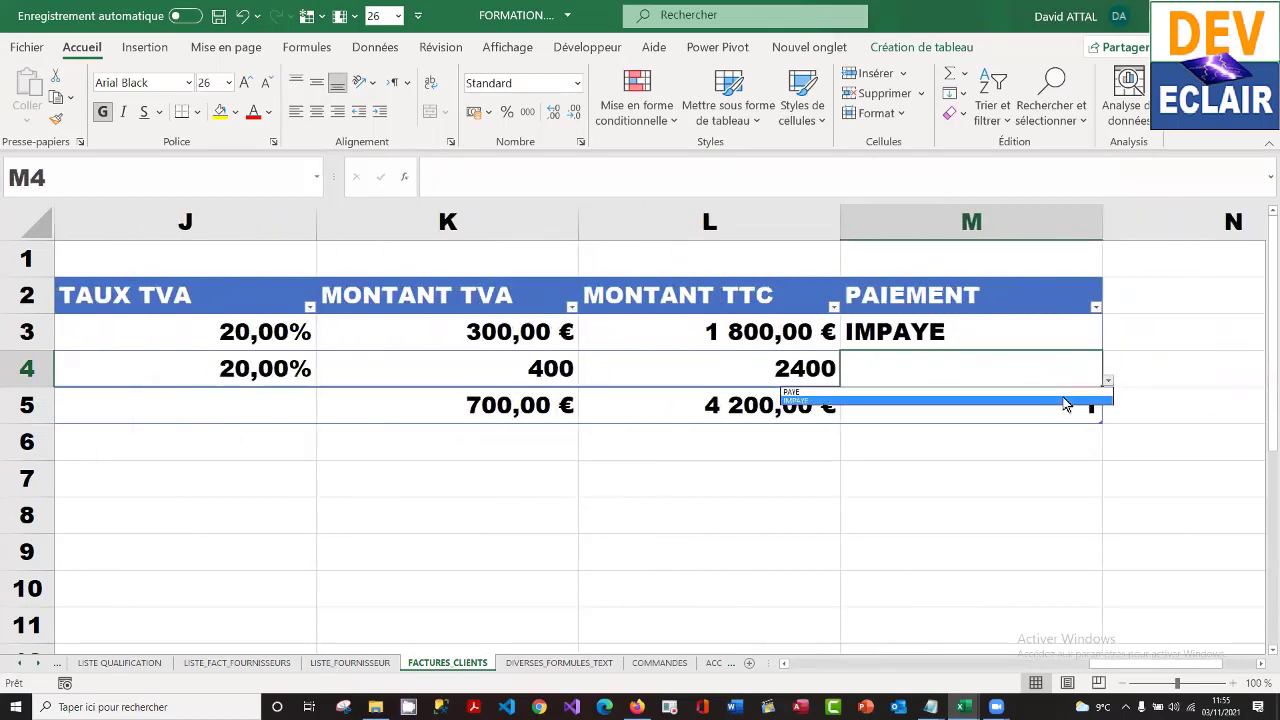
left_click(1065, 402)
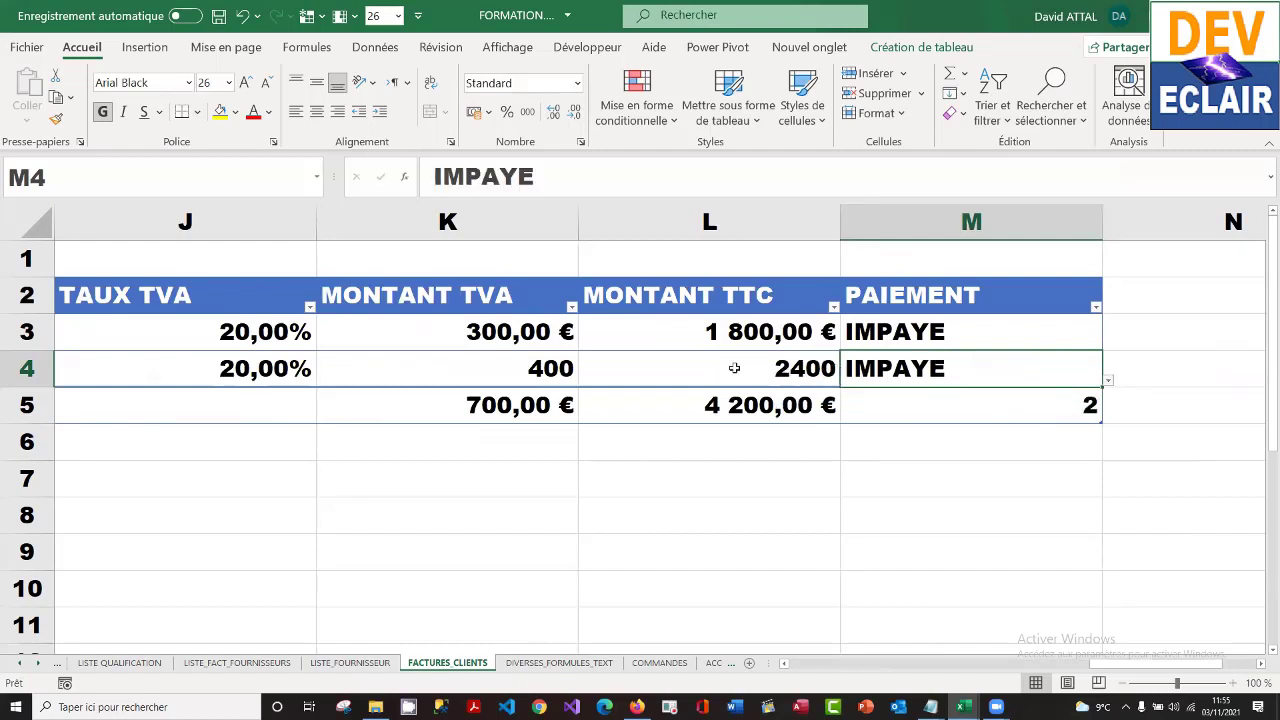
- Apply the Monétaire number format to the new invoice's MONTANT TVA and MONTANT TTC cells
left_click_drag(534, 366, 701, 364)
right_click(701, 364)
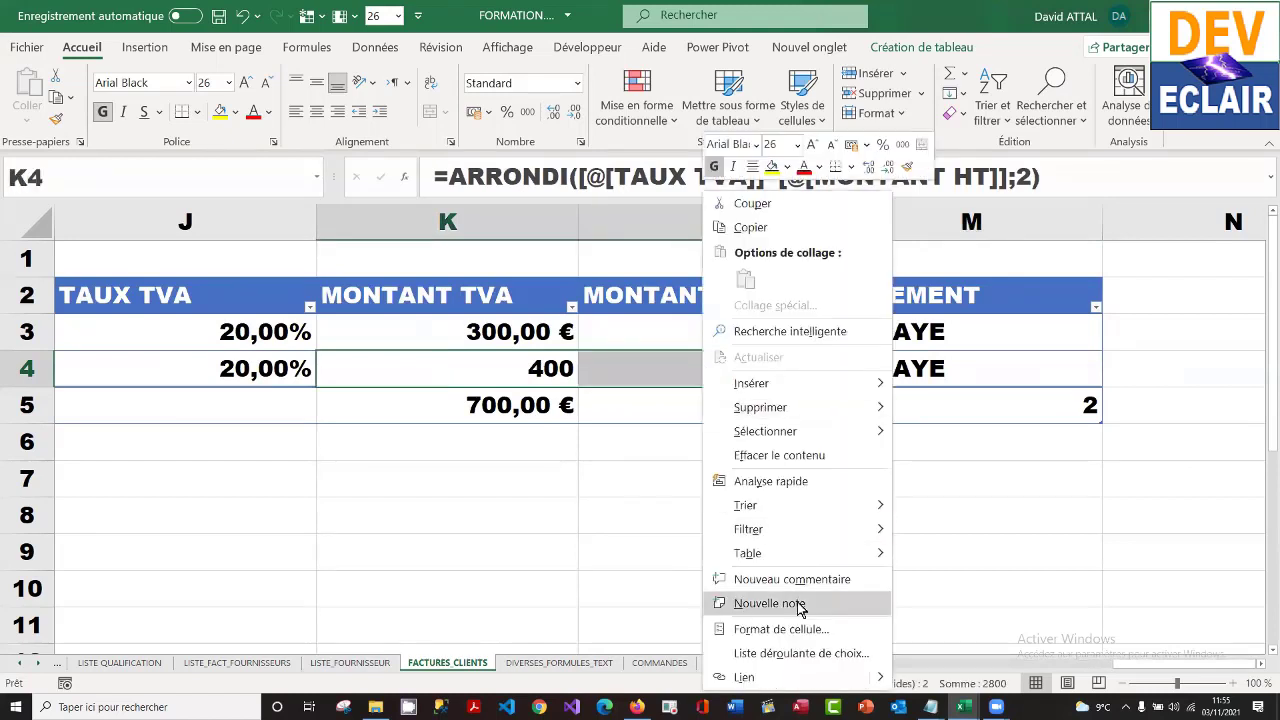
left_click(815, 629)
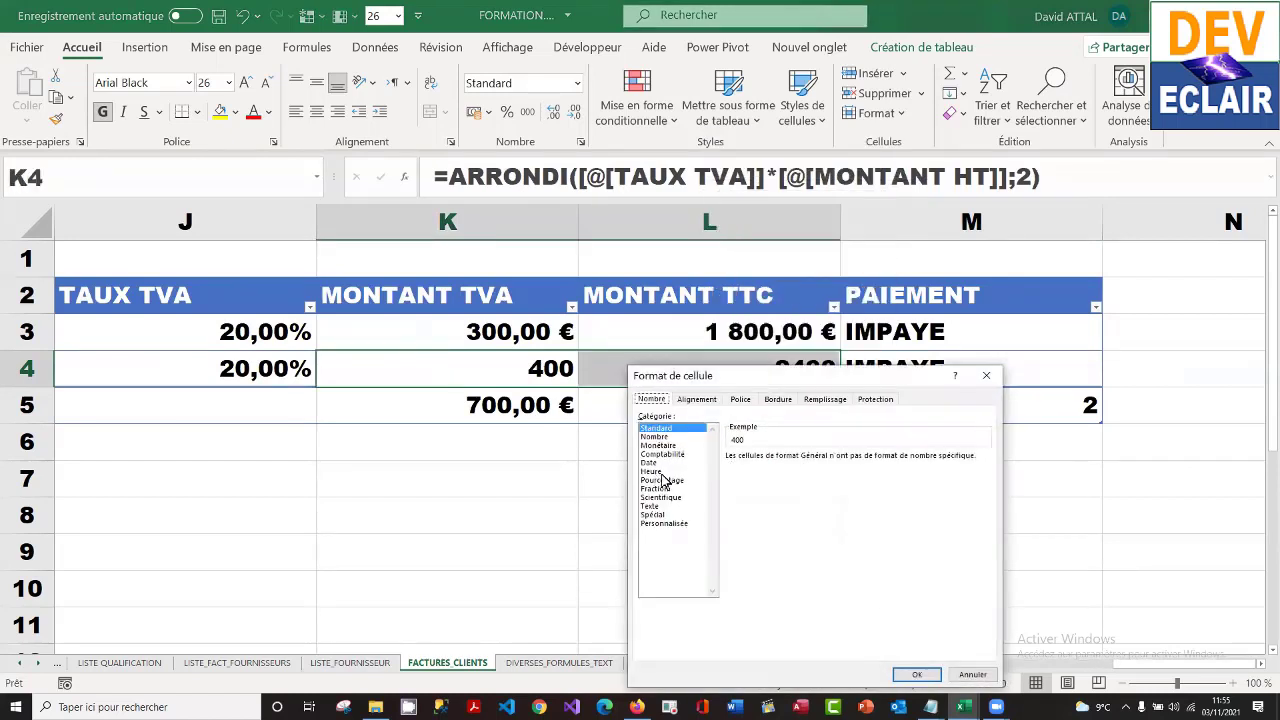
left_click(667, 446)
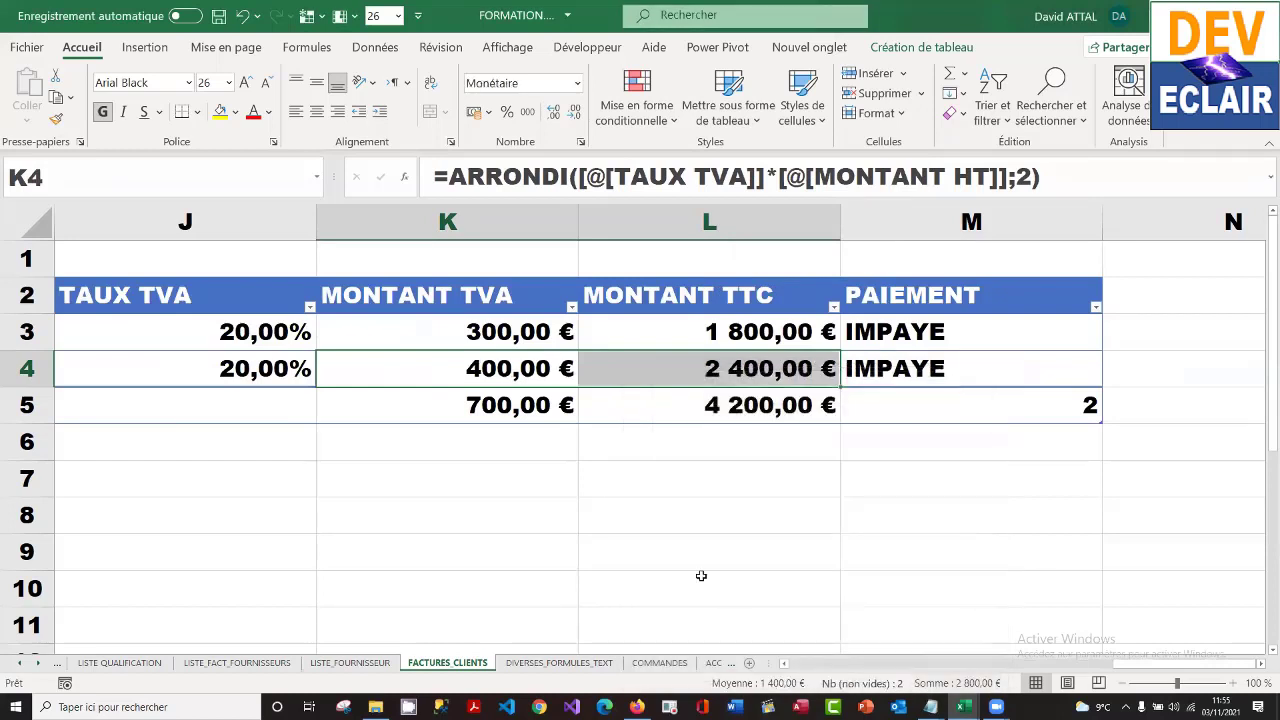
left_click(594, 474)
- On the TABLEAU DE BORD sheet, extend the heading in C2 to "C A total CLIENT"
key("Left")
key("Left")
key("Left")
key("Left")
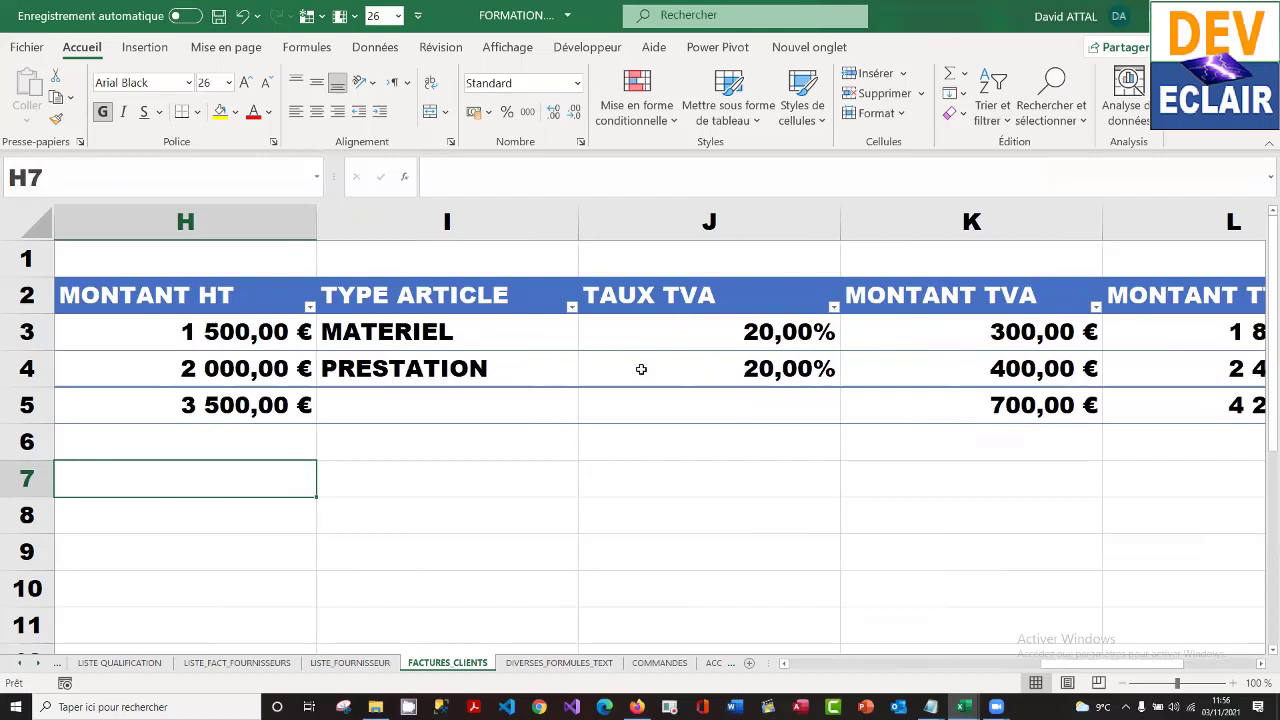
left_click(24, 664)
left_click(24, 664)
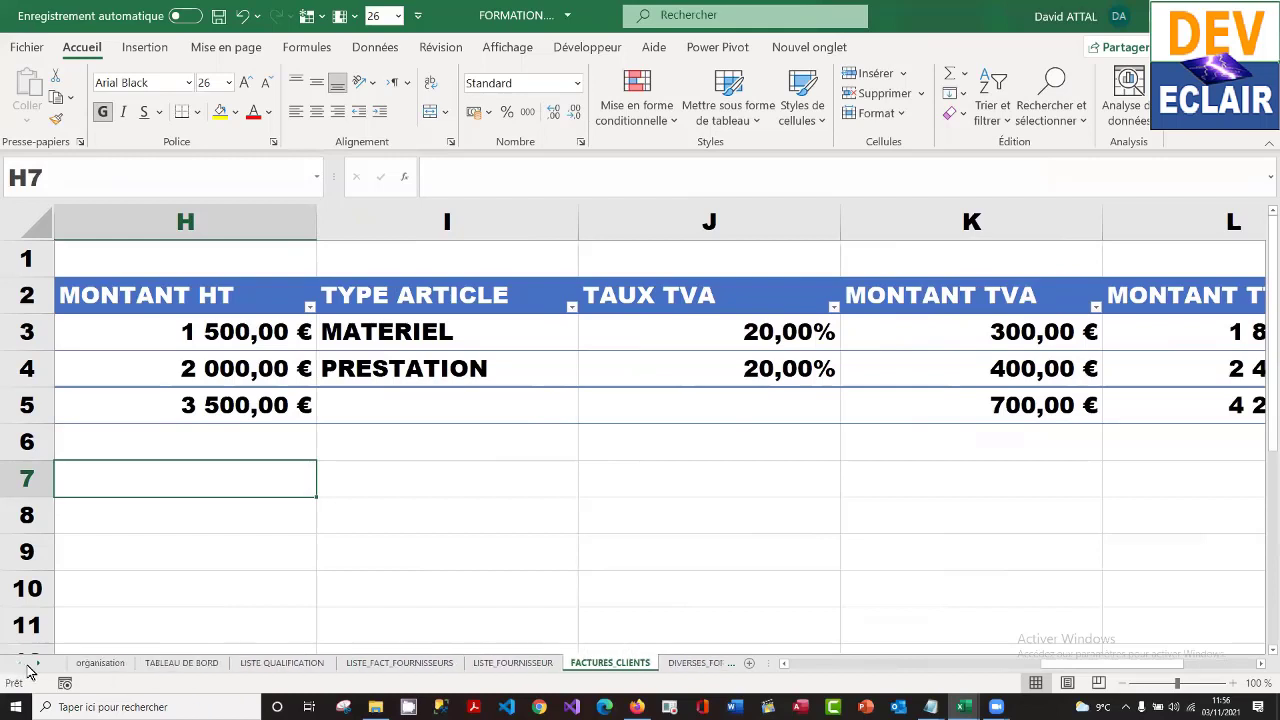
left_click(178, 664)
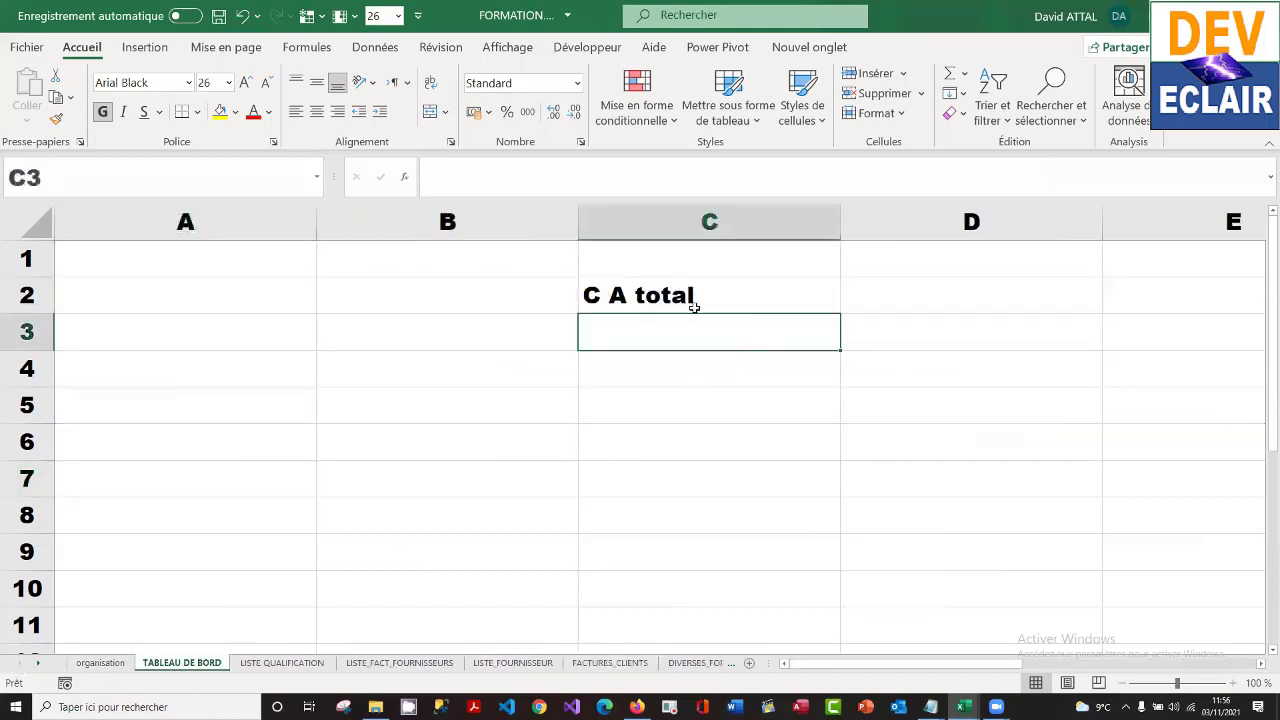
left_click(753, 294)
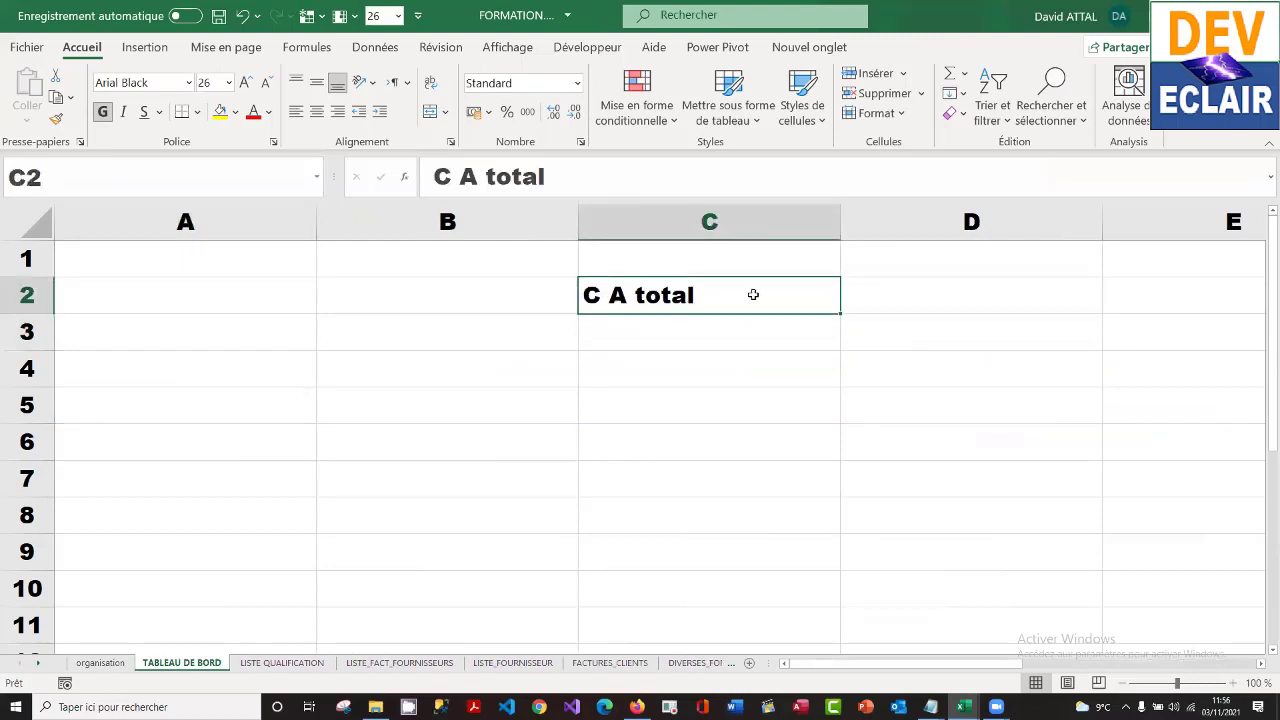
left_click(588, 178)
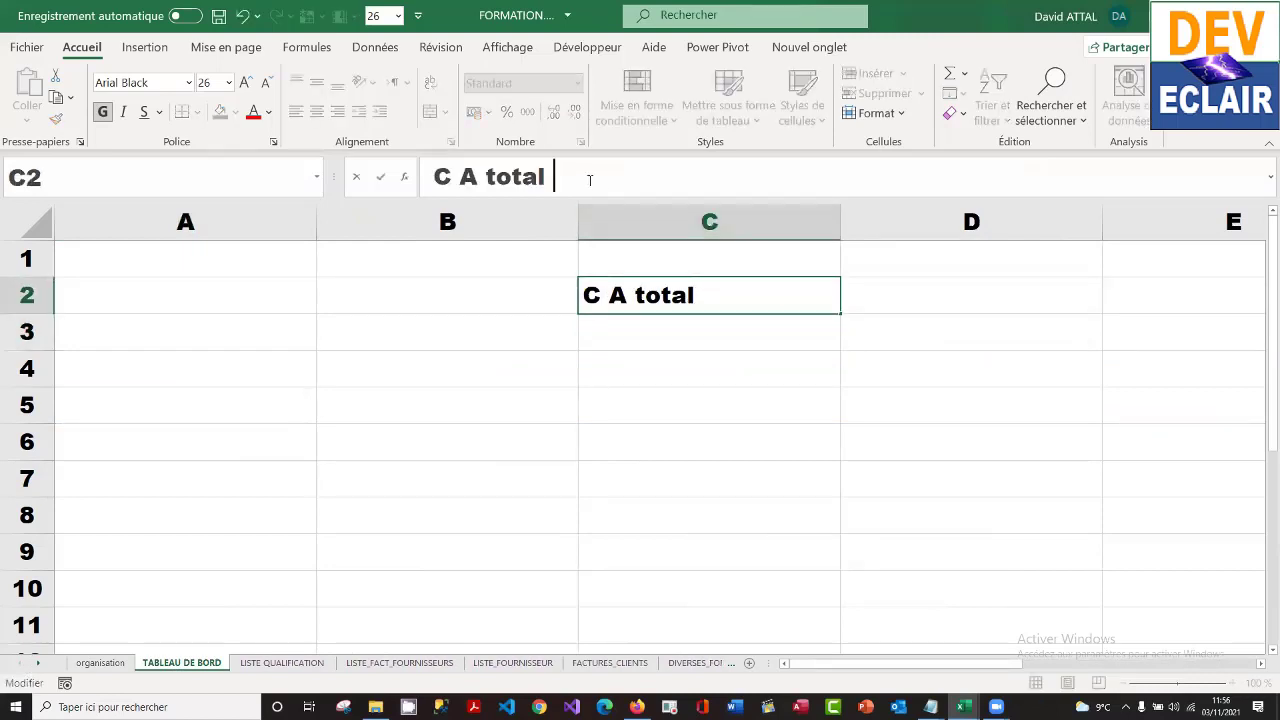
type("CLIENT")
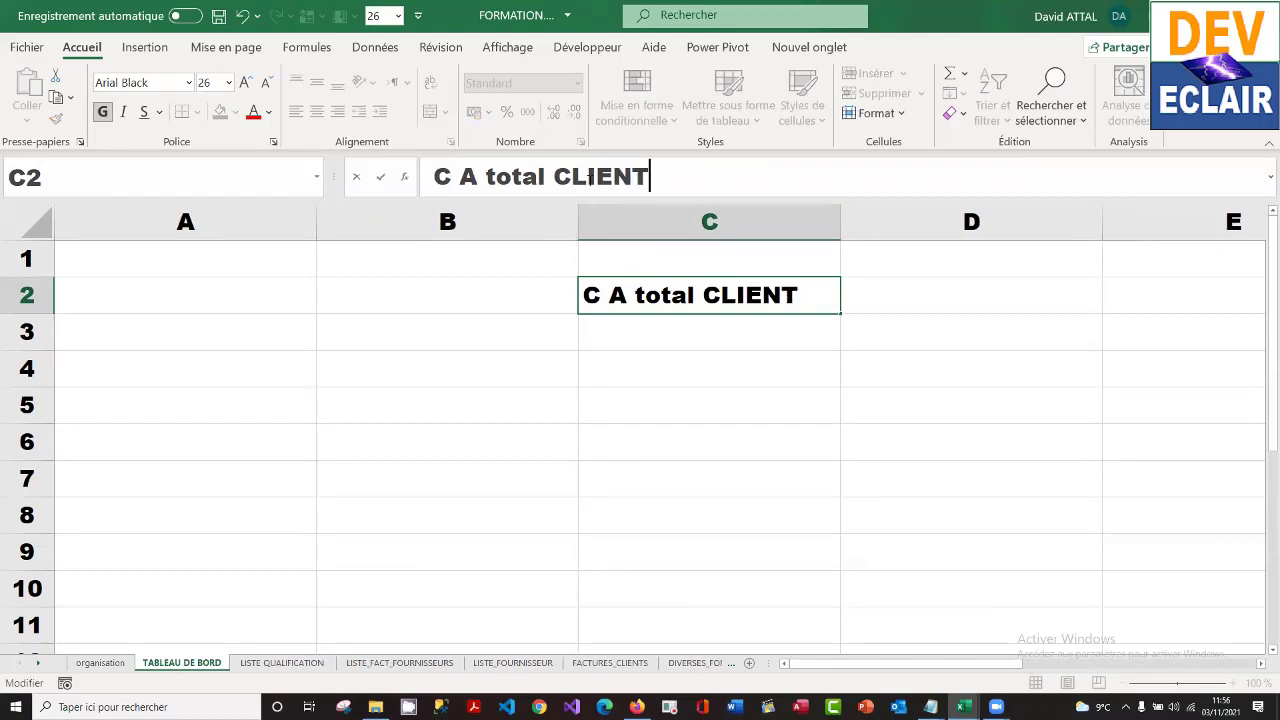
key("Return")
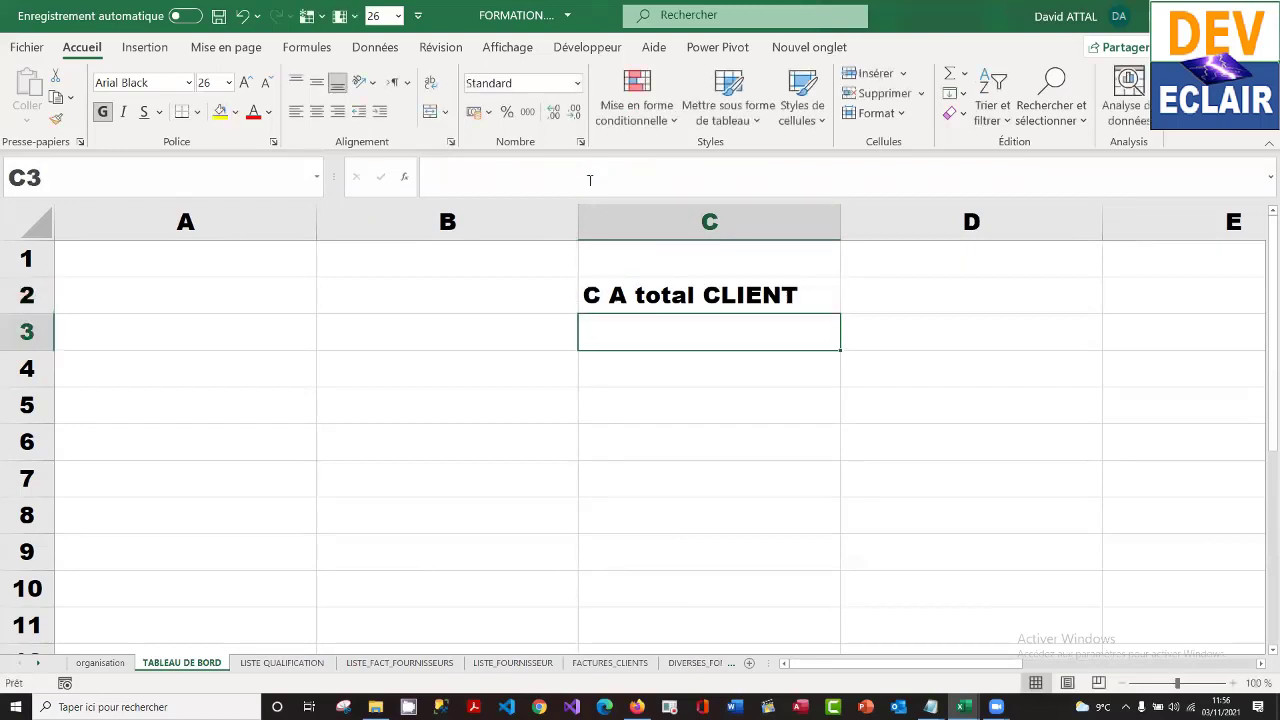
- Link cell C3 below the heading to the MONTANT HT total in the total row of the FACTURES_CLIENTS sheet
type("+")
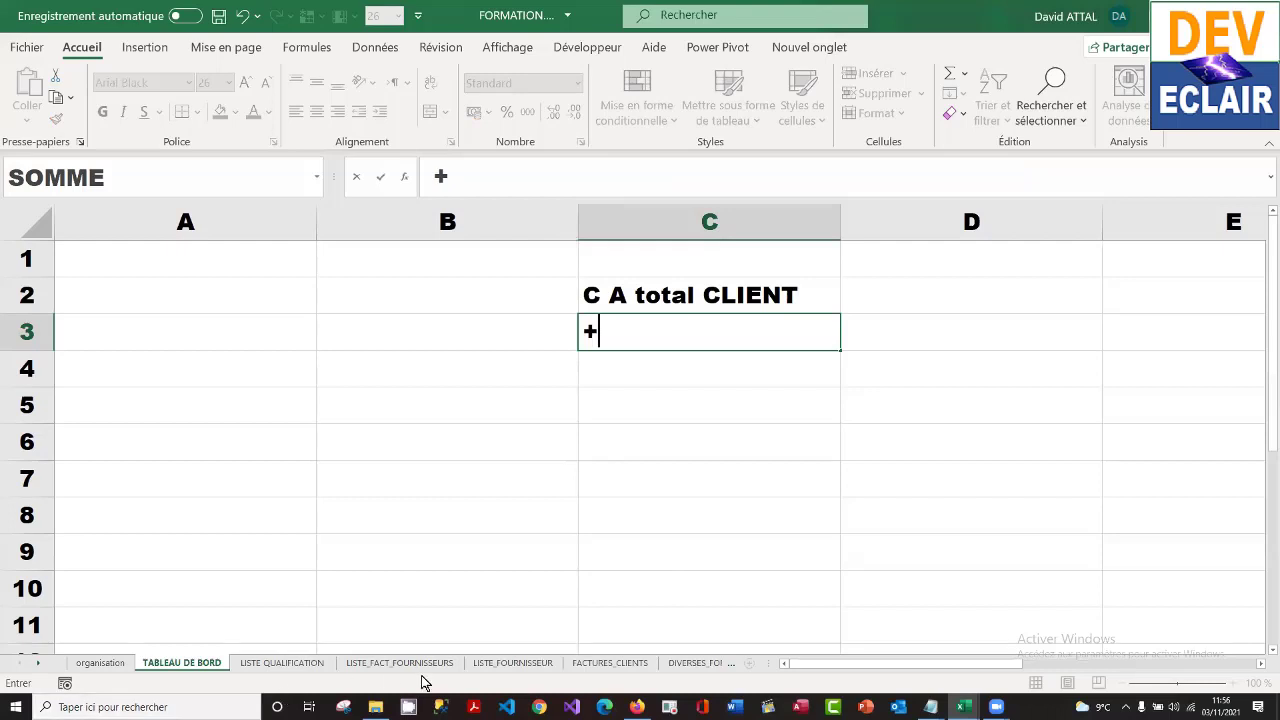
left_click(620, 663)
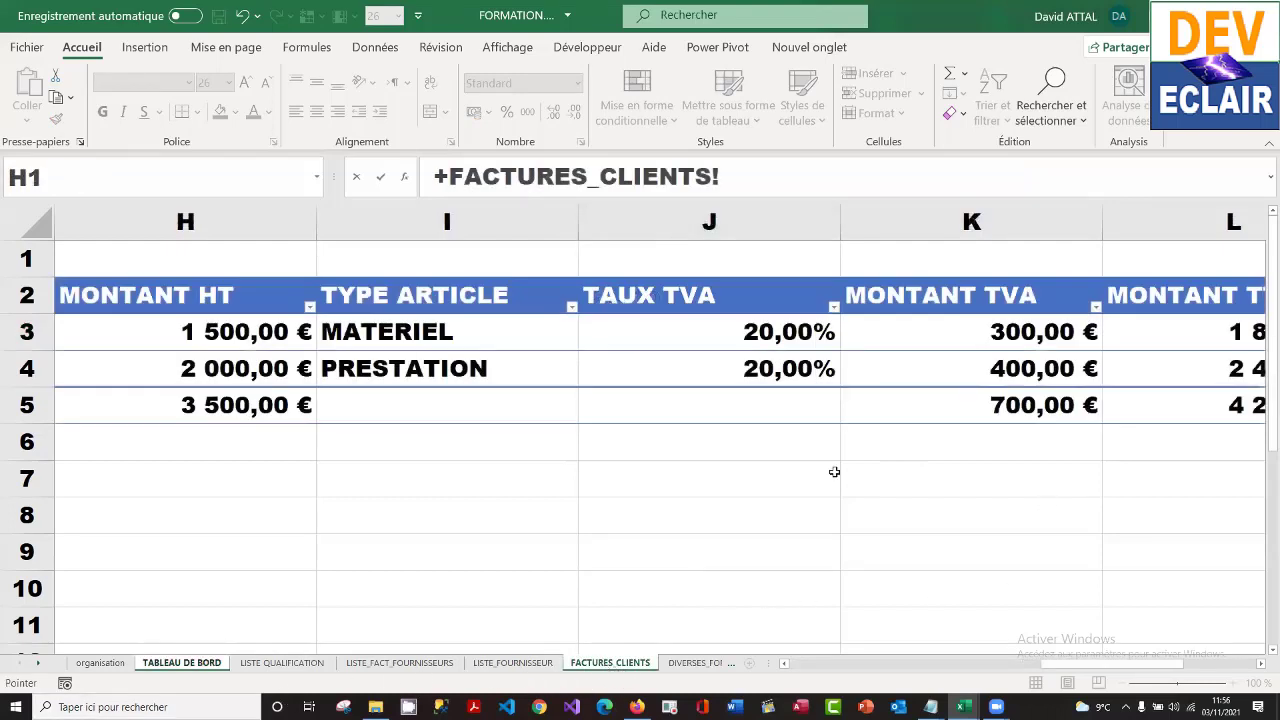
left_click(232, 405)
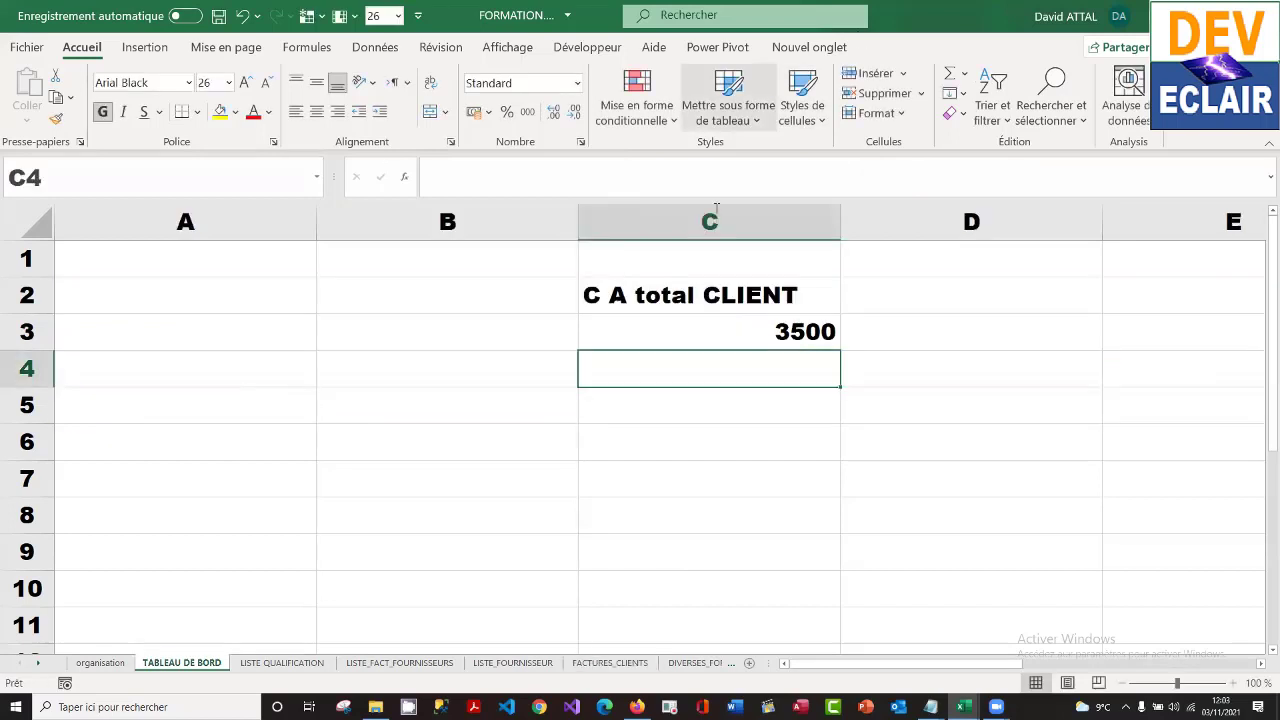
- Format the client total in C3 as Monétaire with 0 decimals and the € symbol
left_click(766, 334)
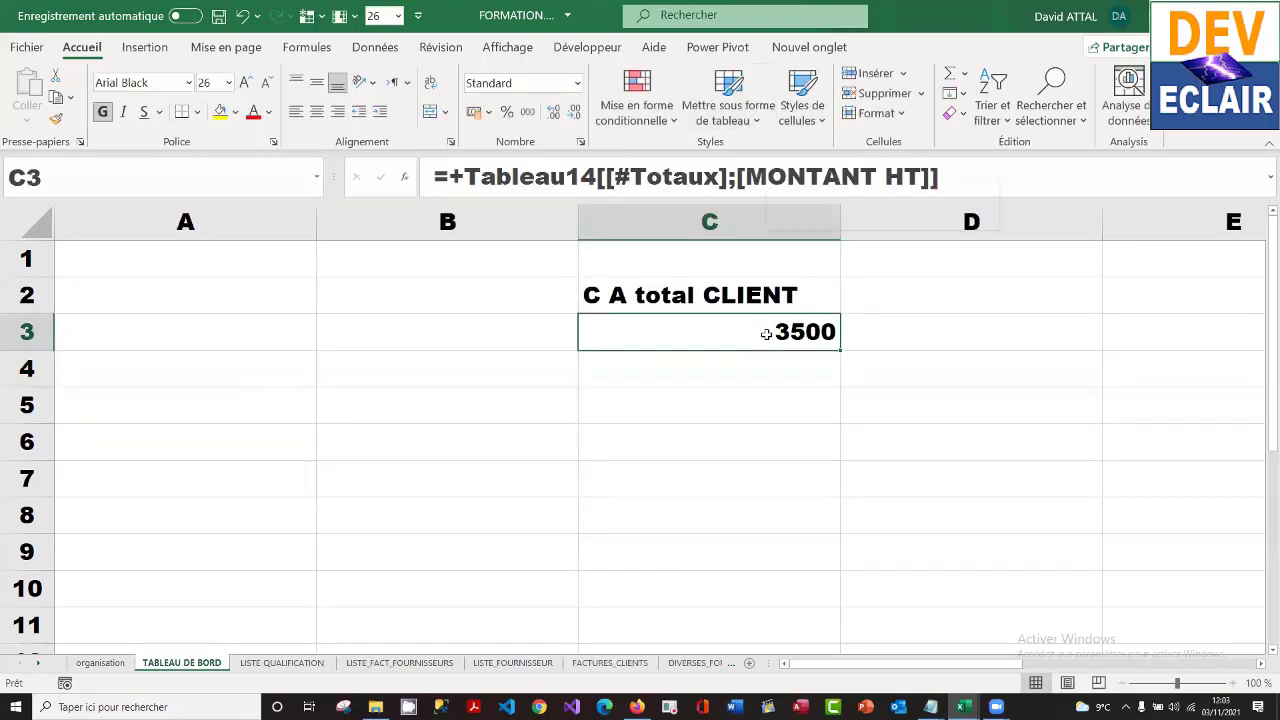
right_click(766, 334)
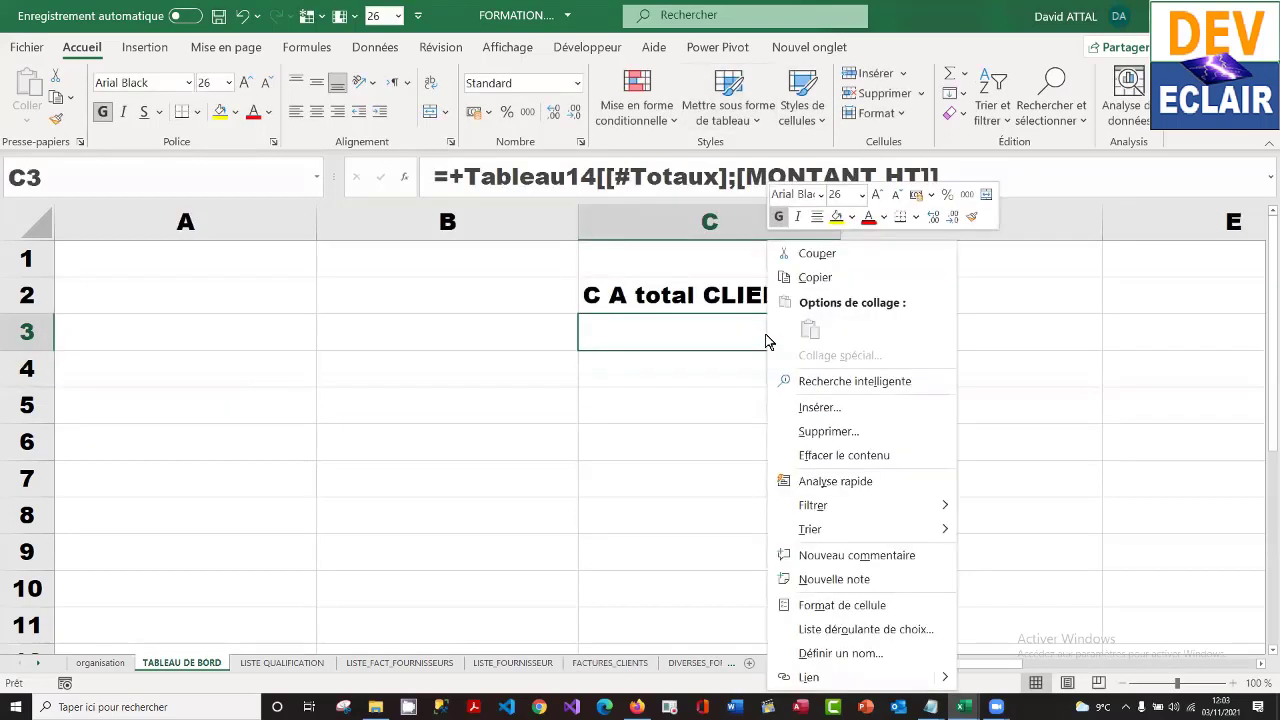
left_click(873, 606)
left_click(716, 446)
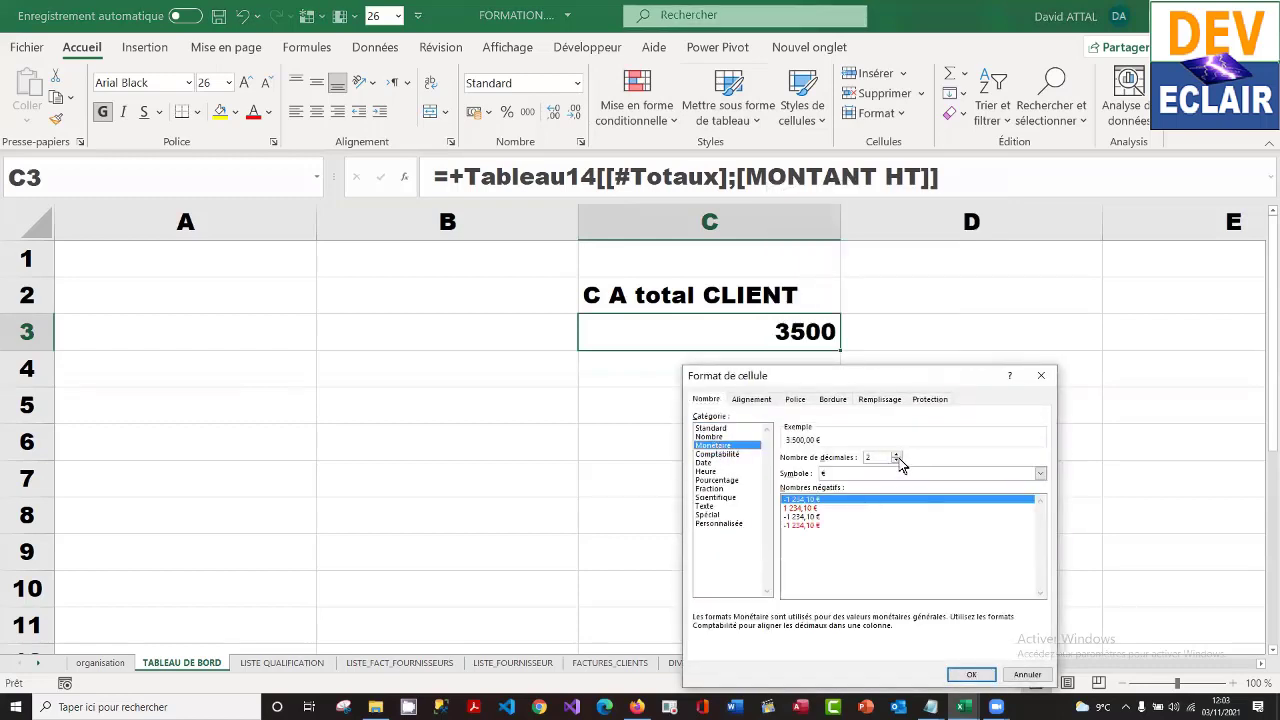
left_click(897, 461)
left_click(897, 461)
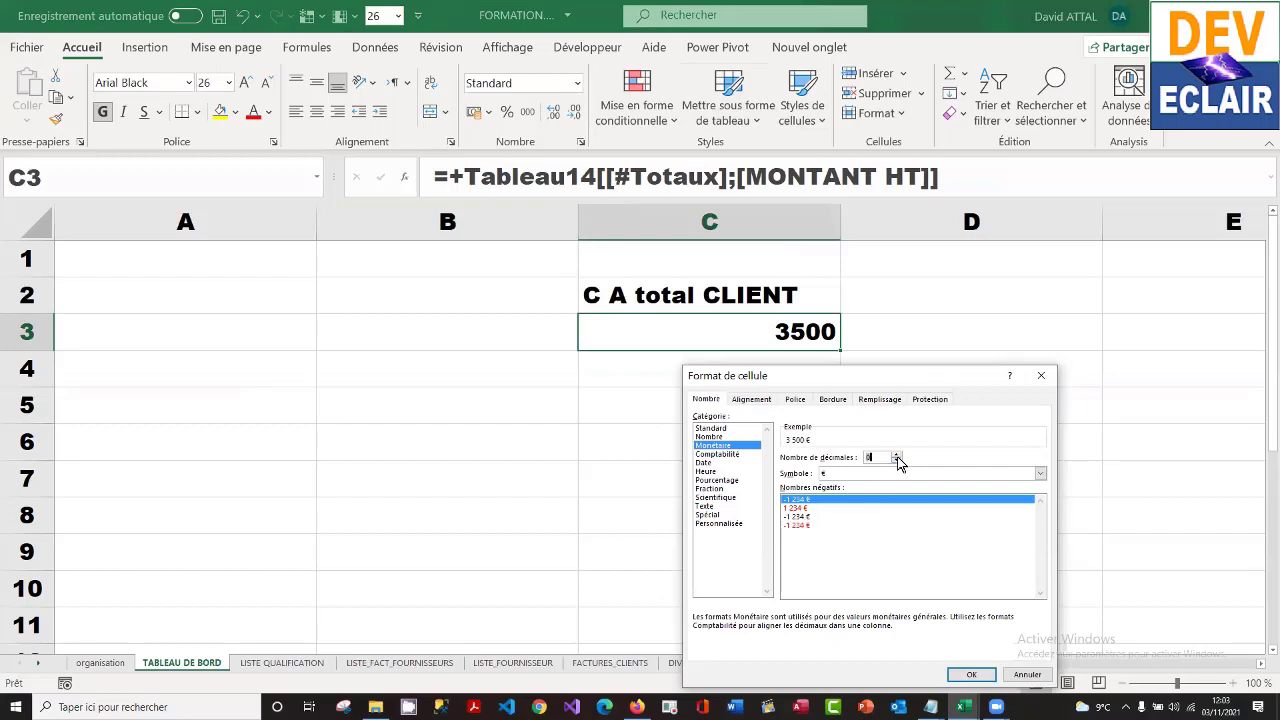
left_click(971, 674)
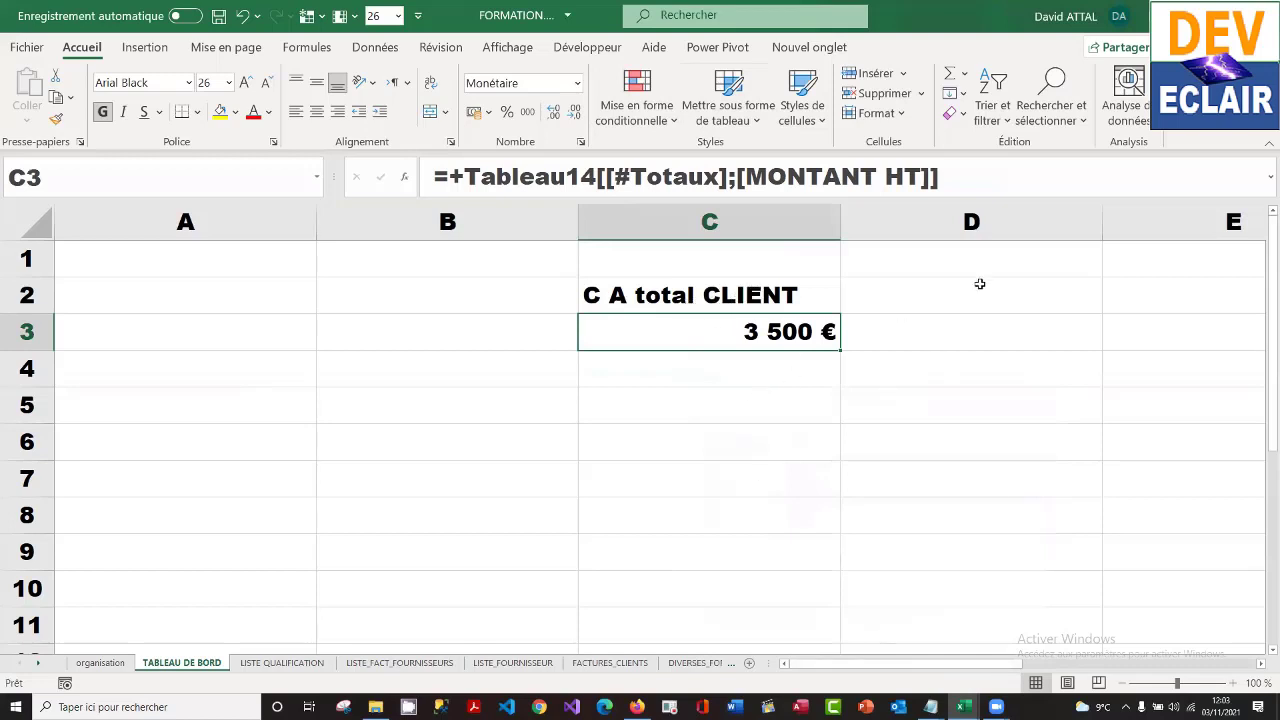
- Enter the heading "C A total FOURNISSEUR" in cell D2 of the TABLEAU DE BORD sheet
left_click(945, 293)
scroll(945, 293, "right", 2)
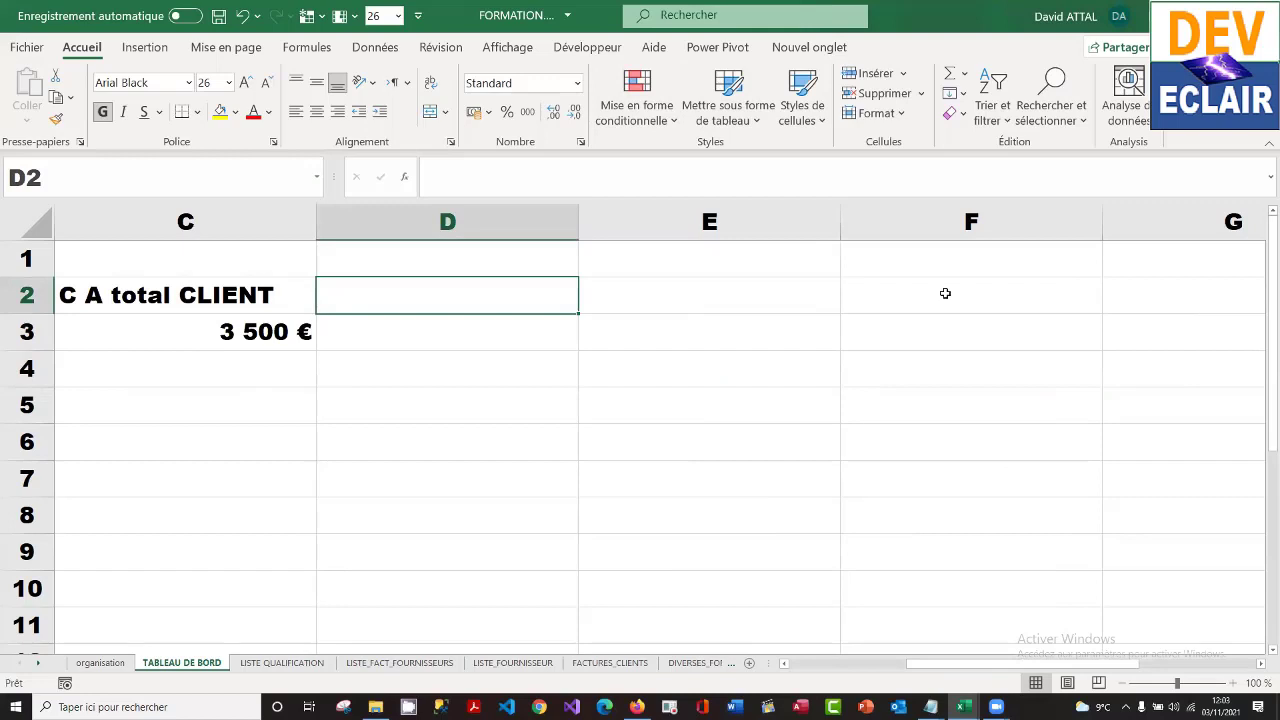
type("C")
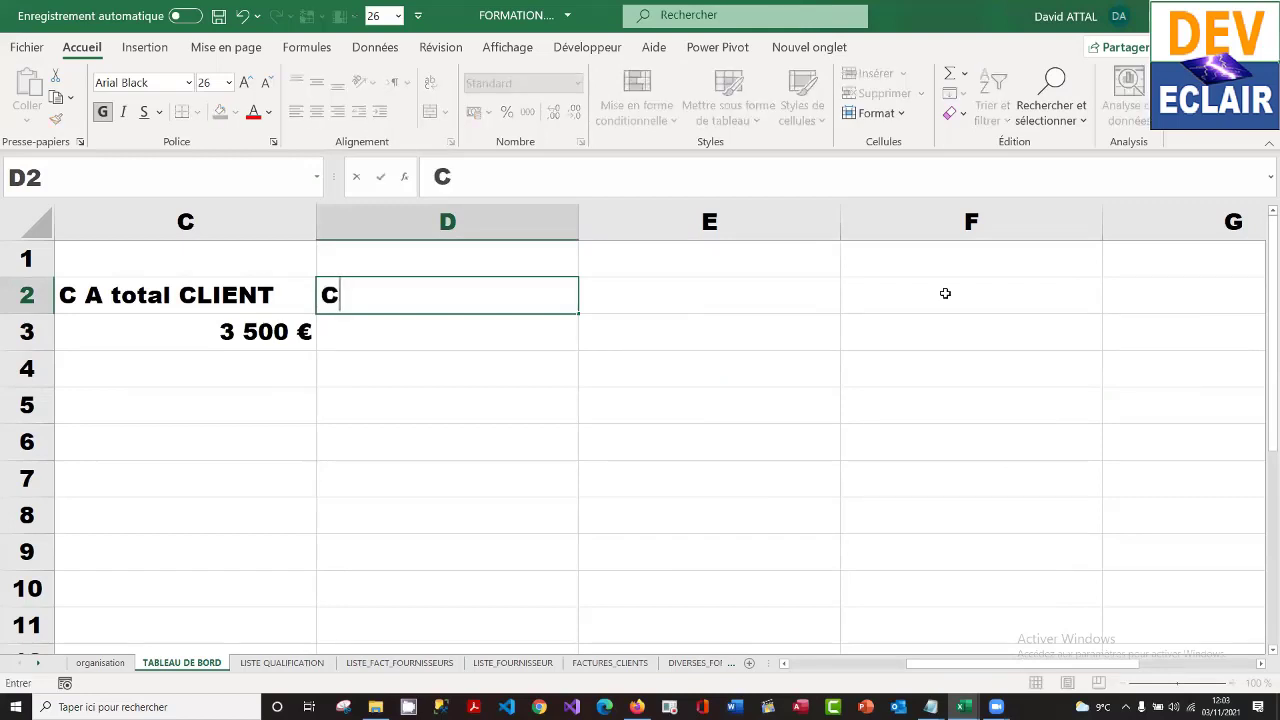
type(" A total")
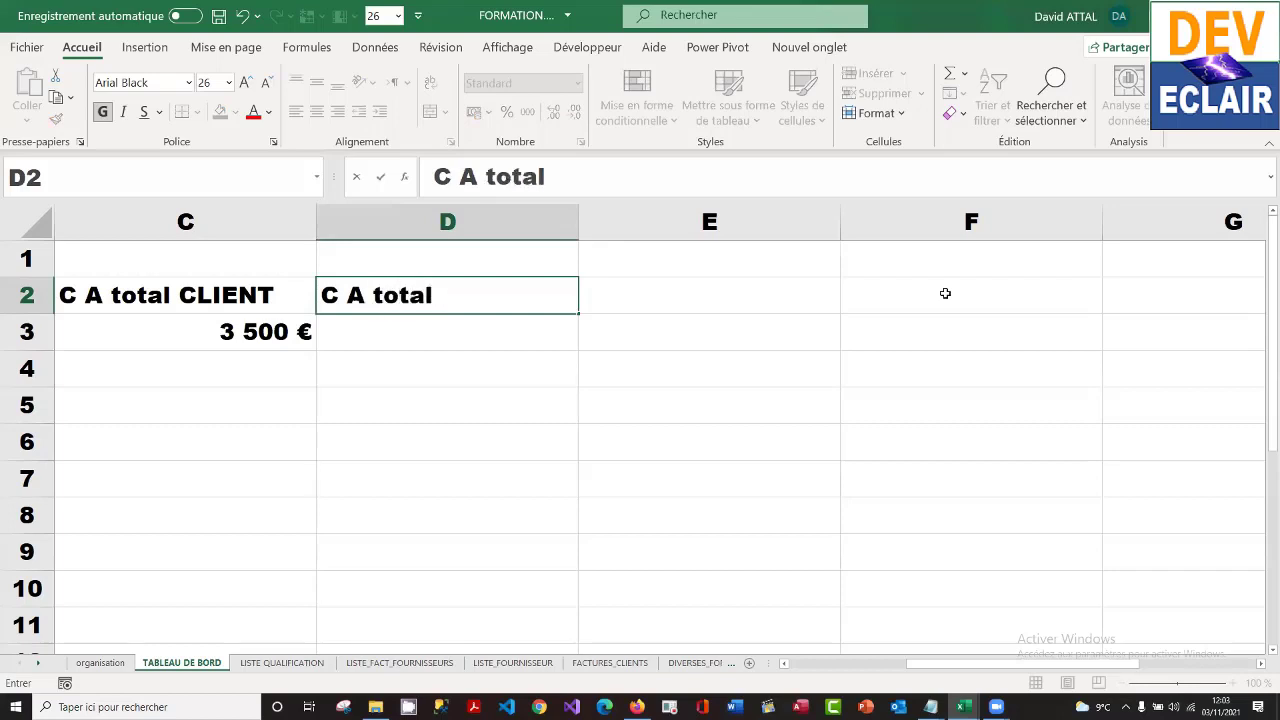
type(" FOURN")
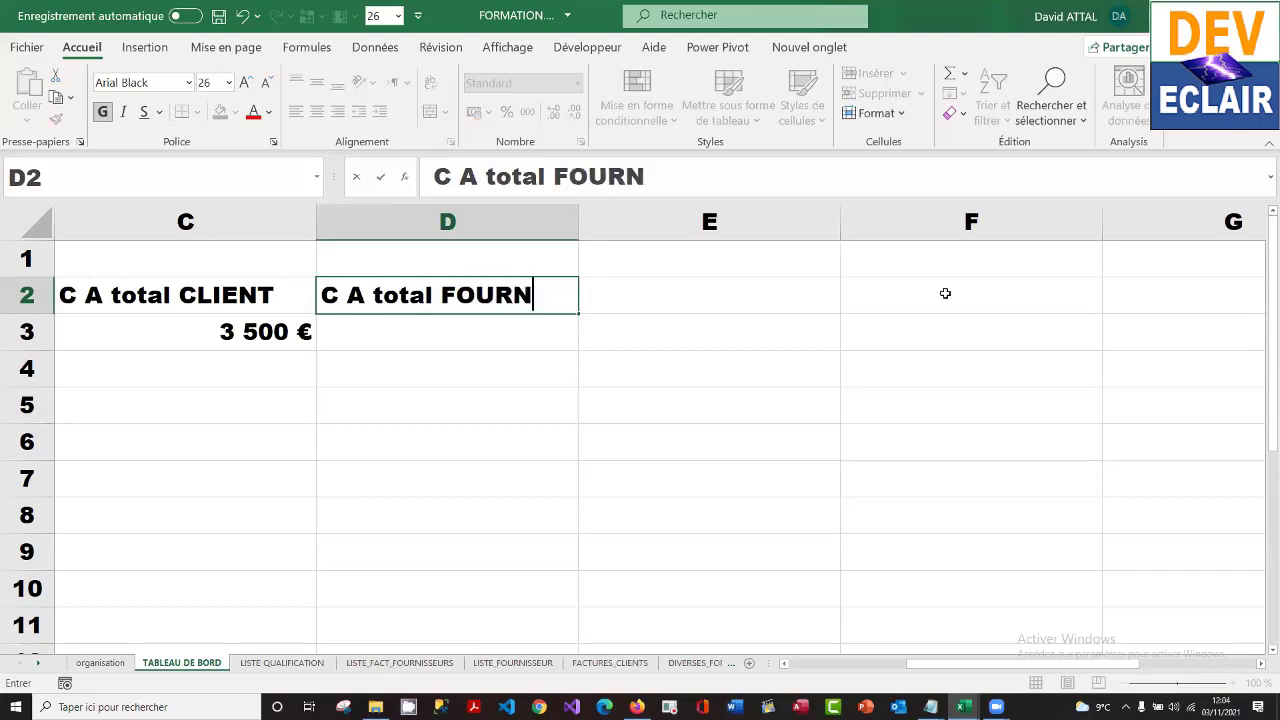
type("ISSEUR")
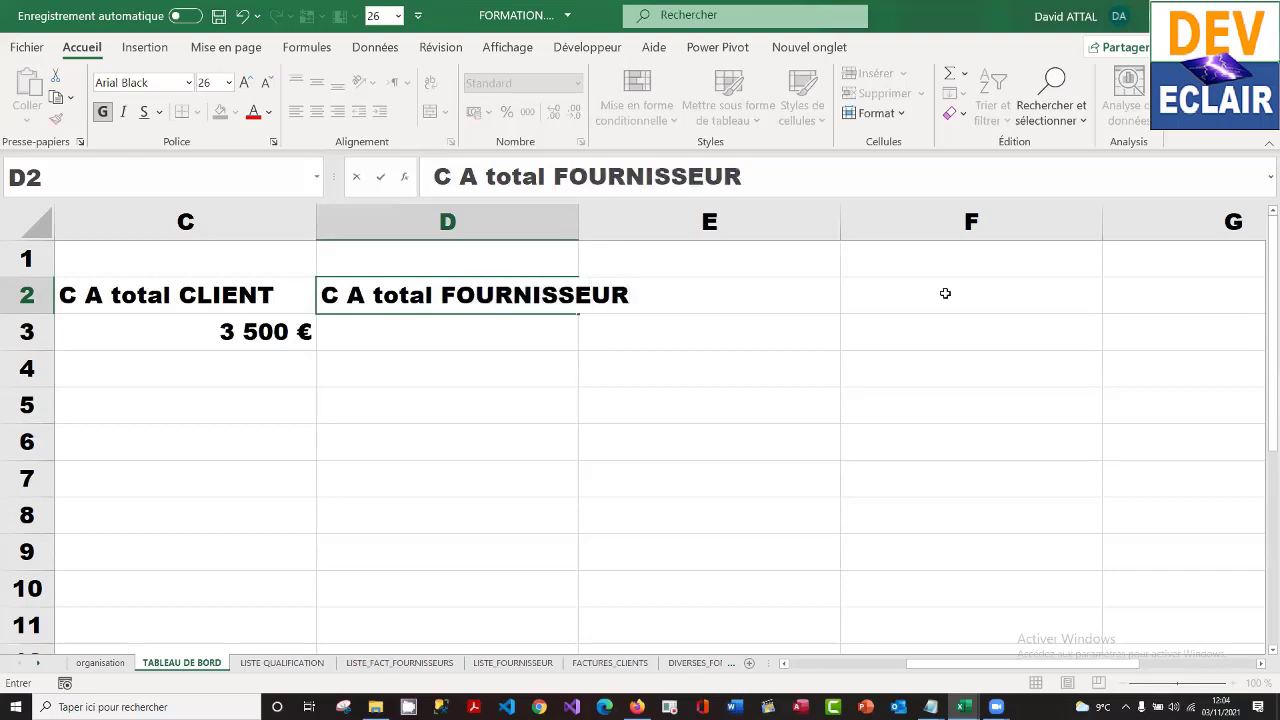
key("Return")
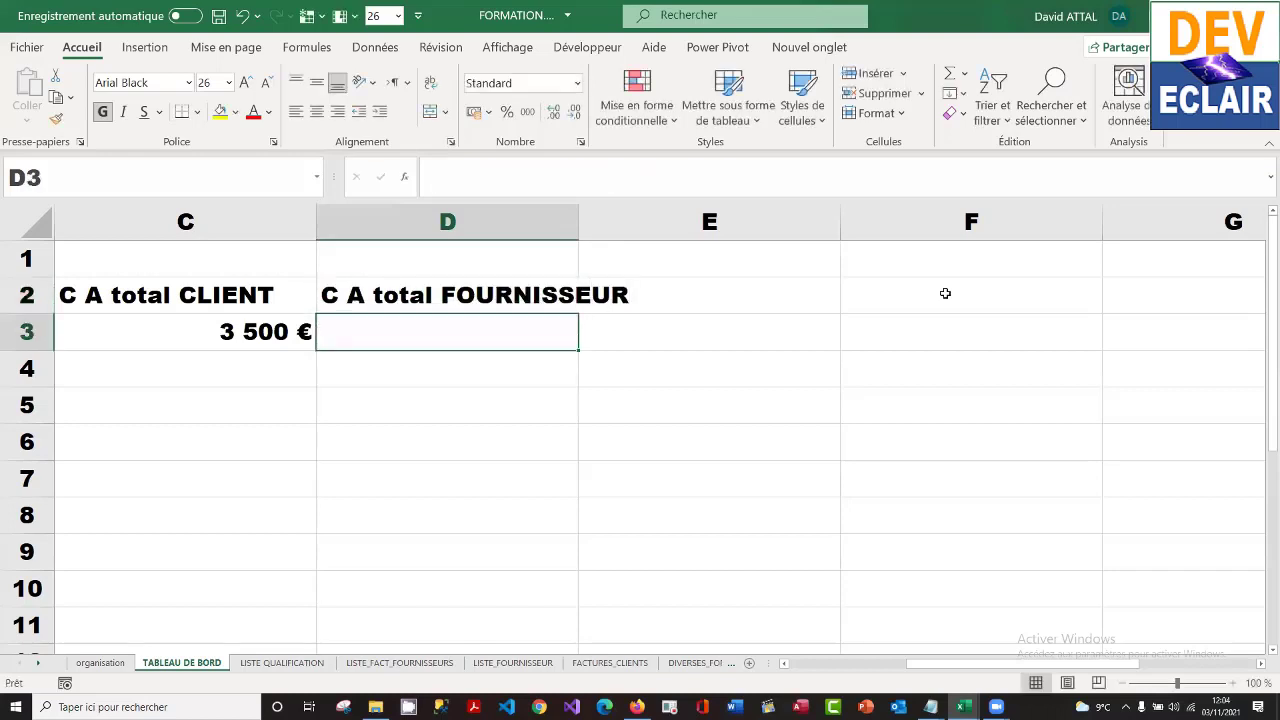
- Link cell D3 to the MONTANT HT total in the total row of the LISTE_FACT_FOURNISSEURS sheet
type("+")
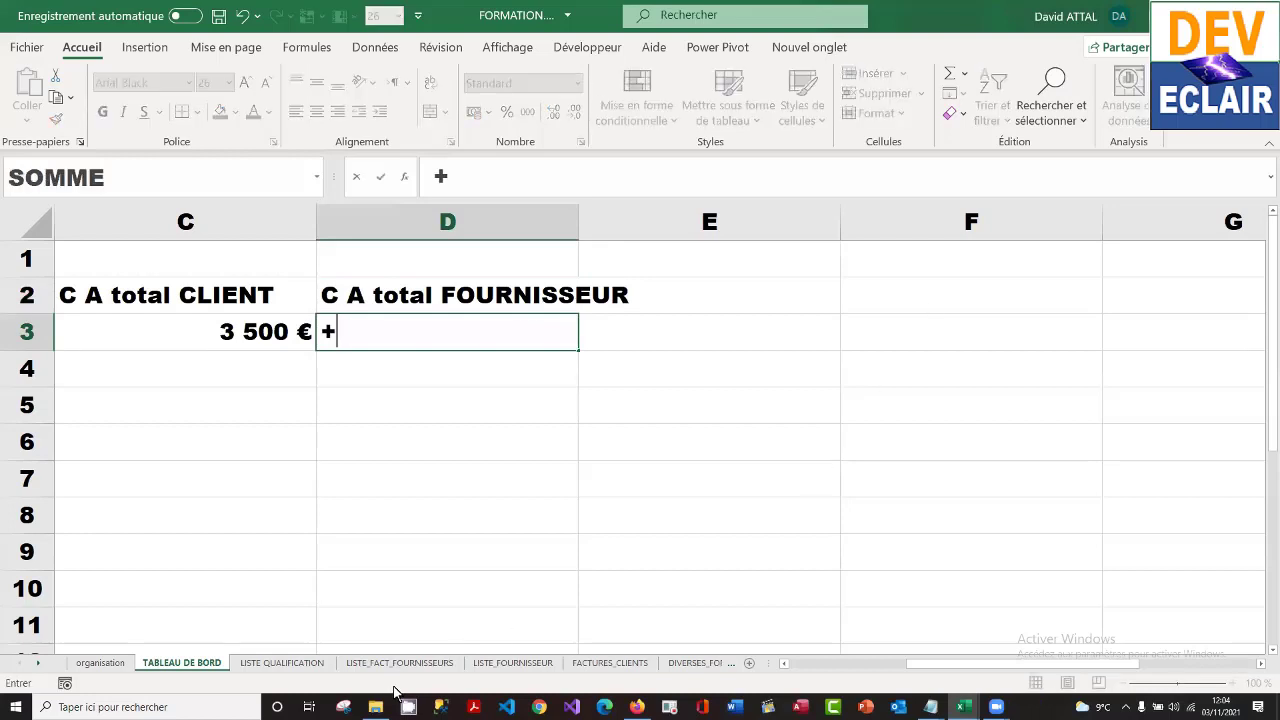
left_click(400, 663)
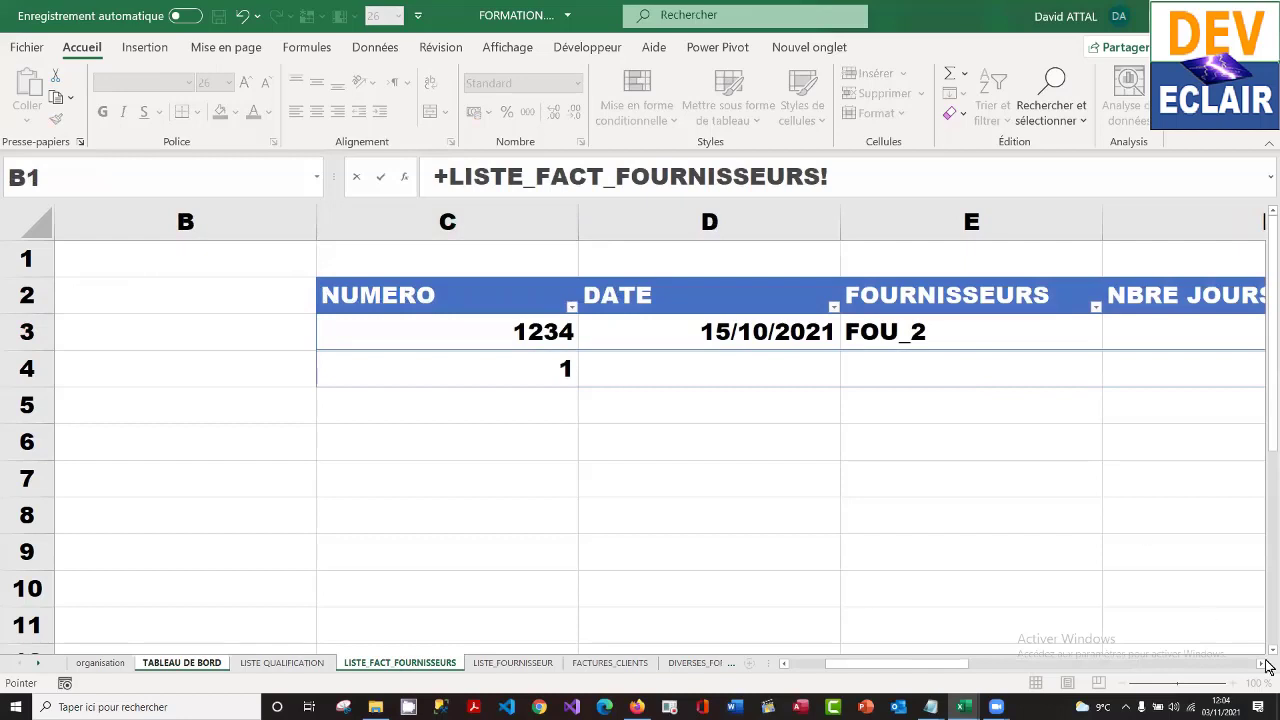
left_click(1261, 664)
left_click(1261, 664)
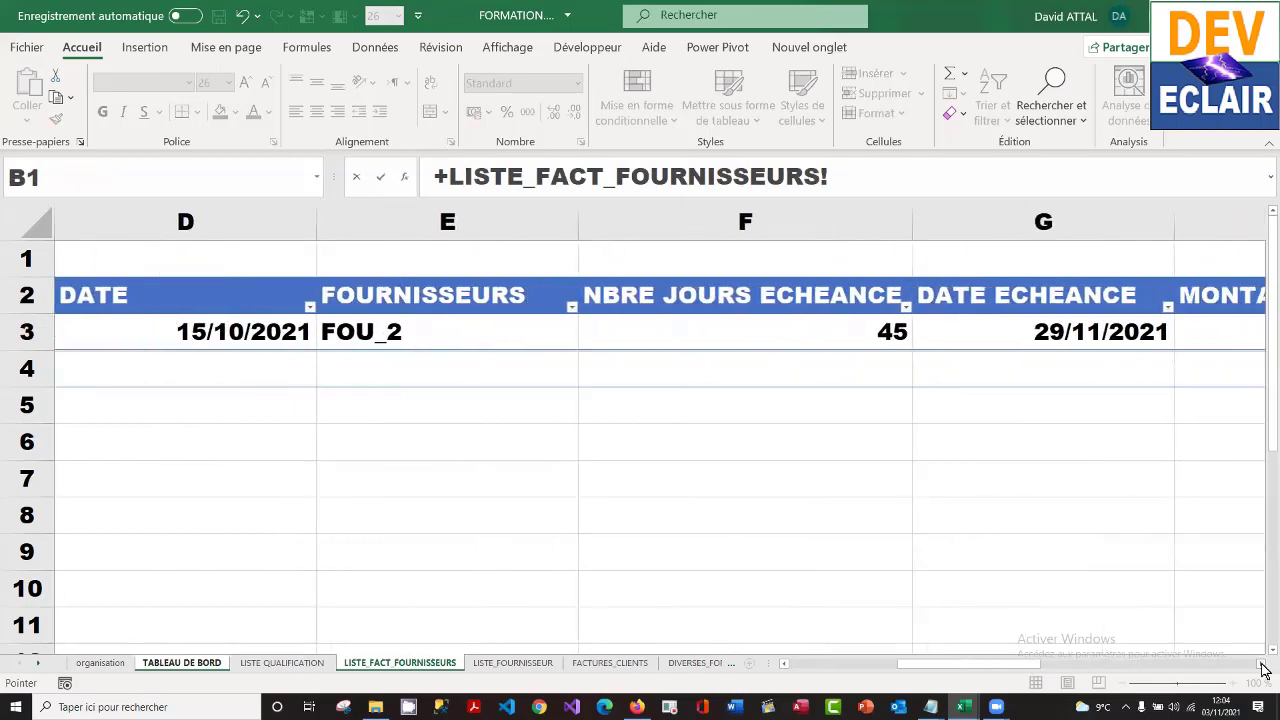
left_click(1261, 664)
left_click(1096, 372)
key("ctrl+c")
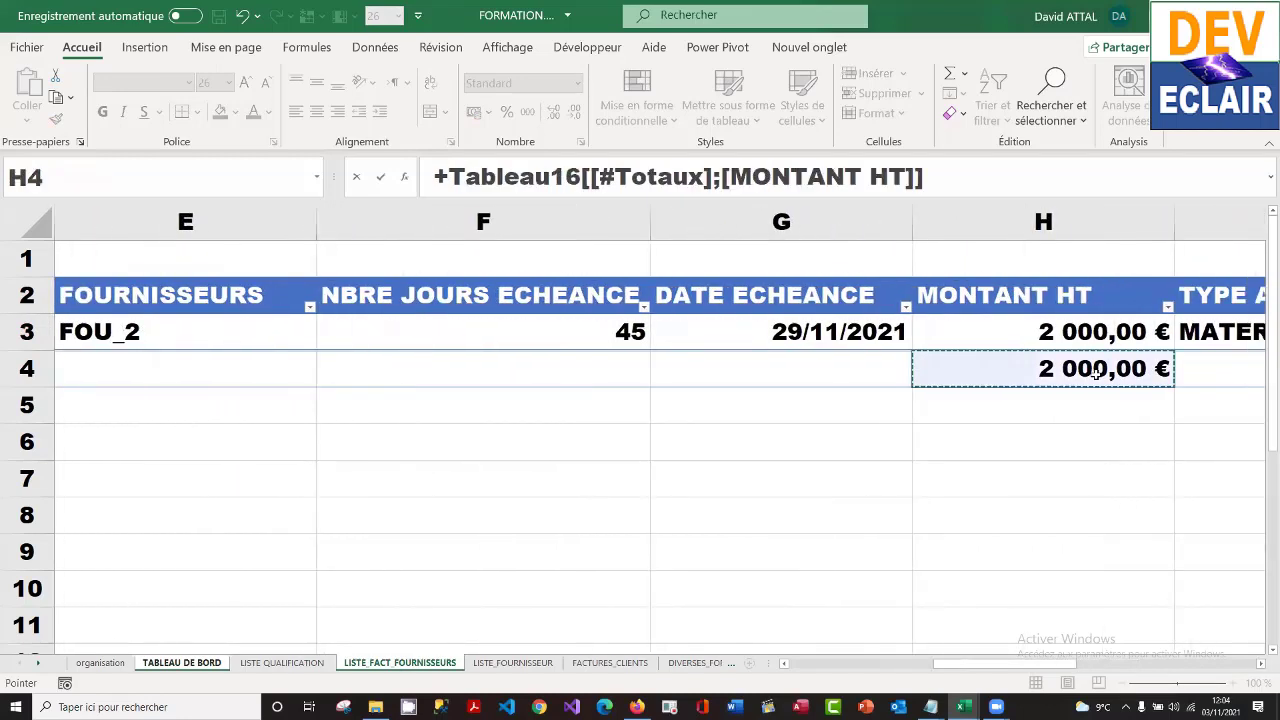
key("Return")
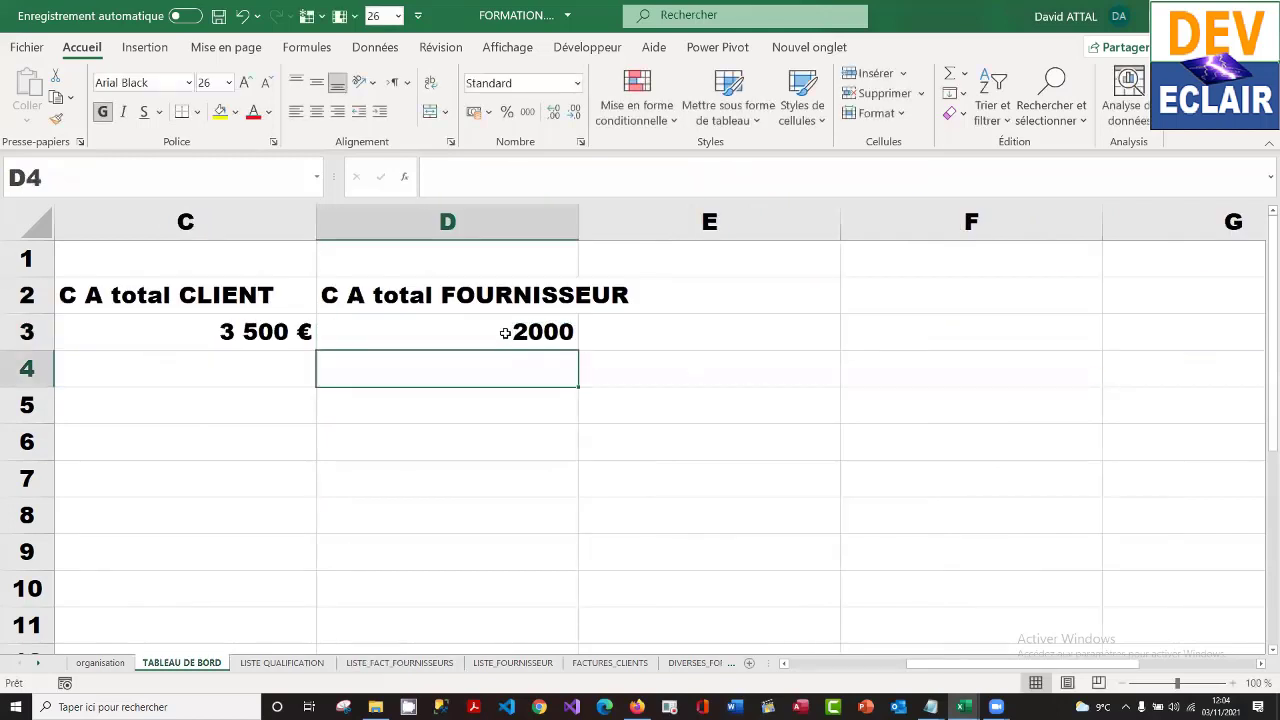
- Copy the currency formatting of the client total in C3 onto the supplier total in D3
left_click(258, 331)
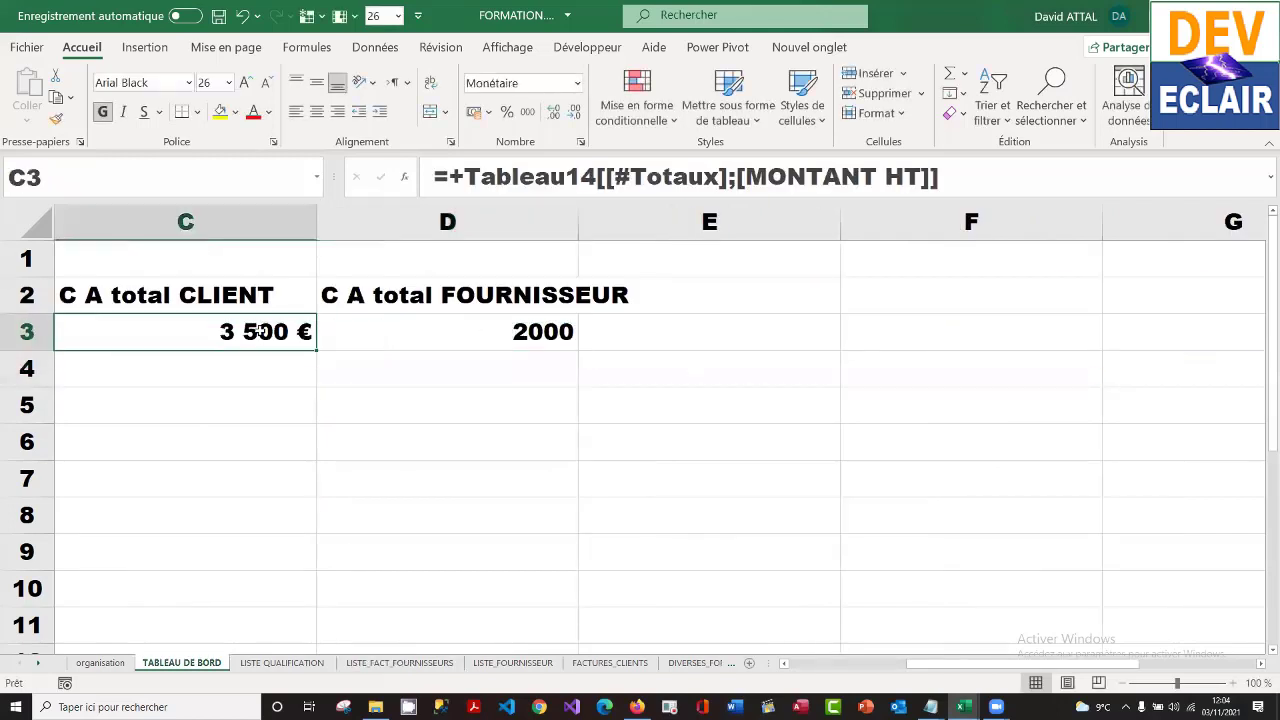
left_click(56, 118)
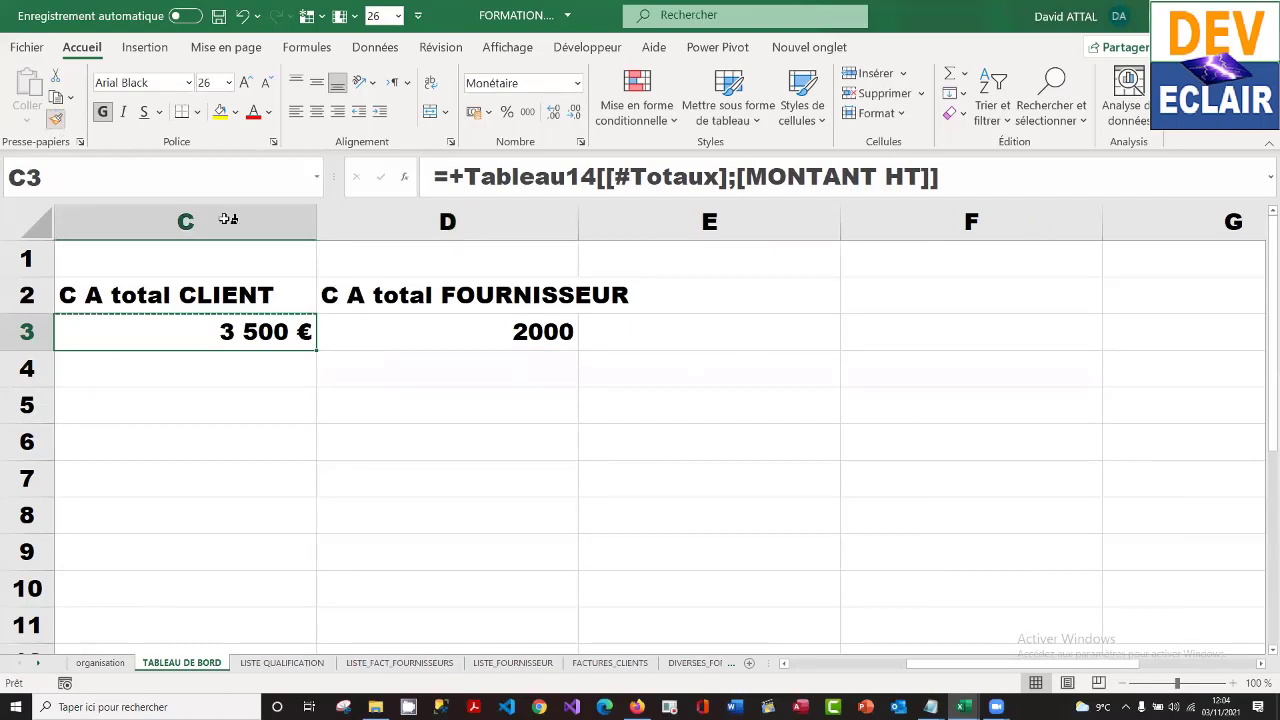
left_click(491, 331)
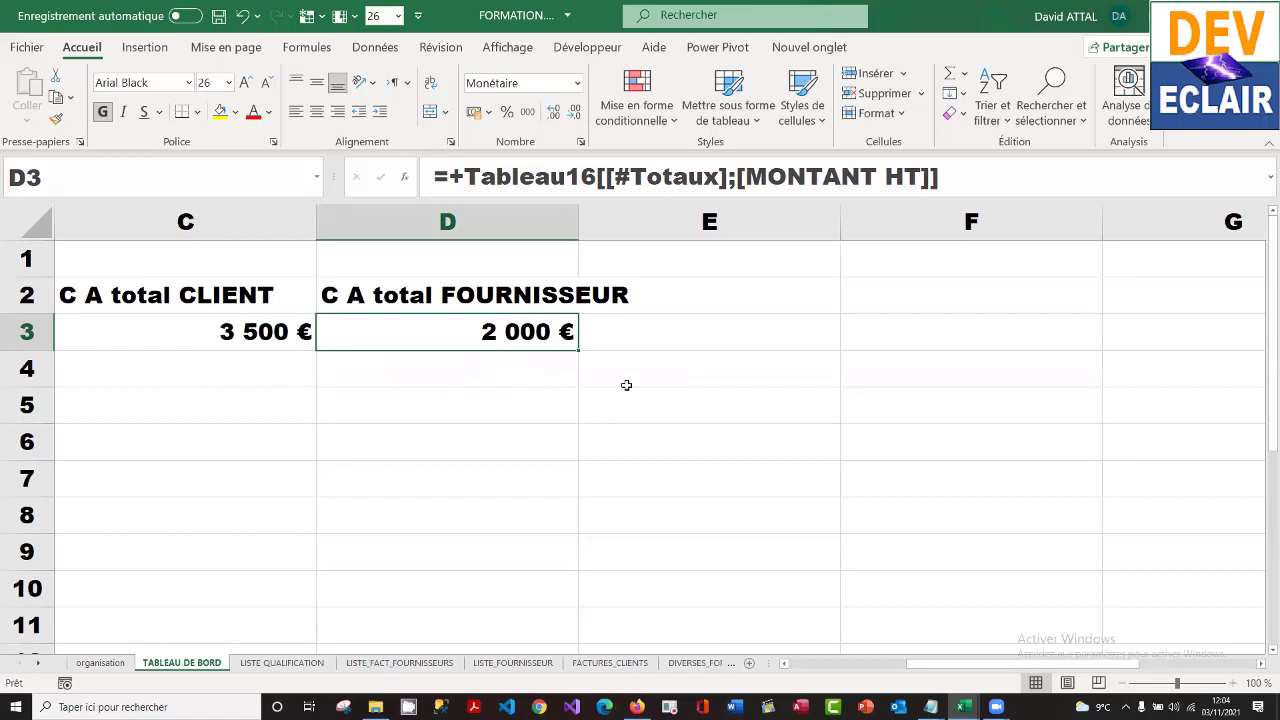
- Enter the heading "NOMBRE CLIENTS" in cell C5 of the TABLEAU DE BORD sheet
left_click(202, 393)
type("N")
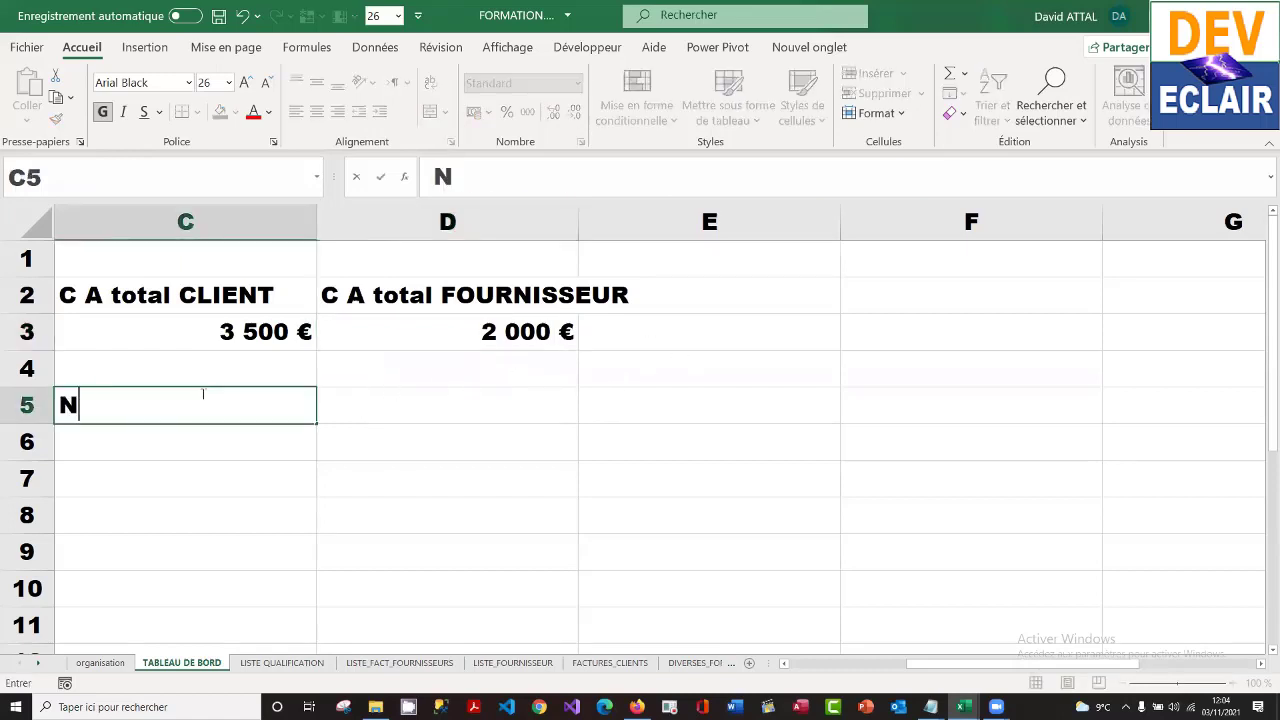
type("OMB")
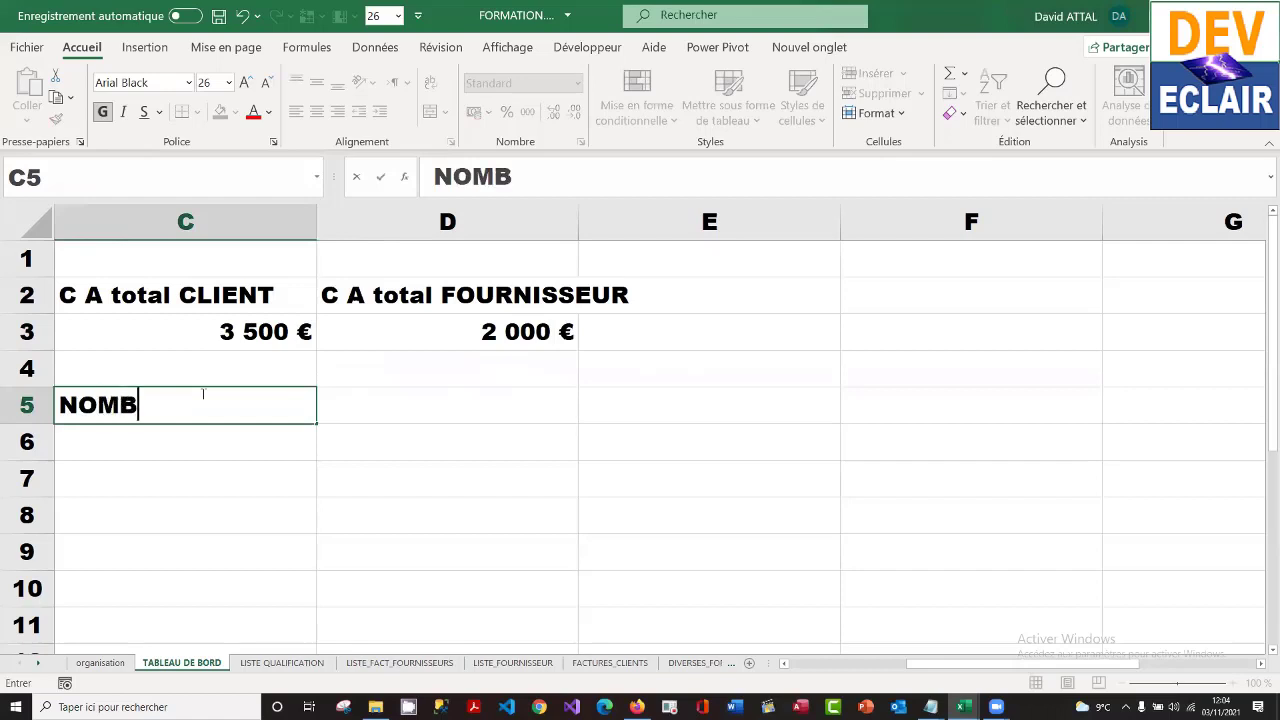
type("RE CLIENTS")
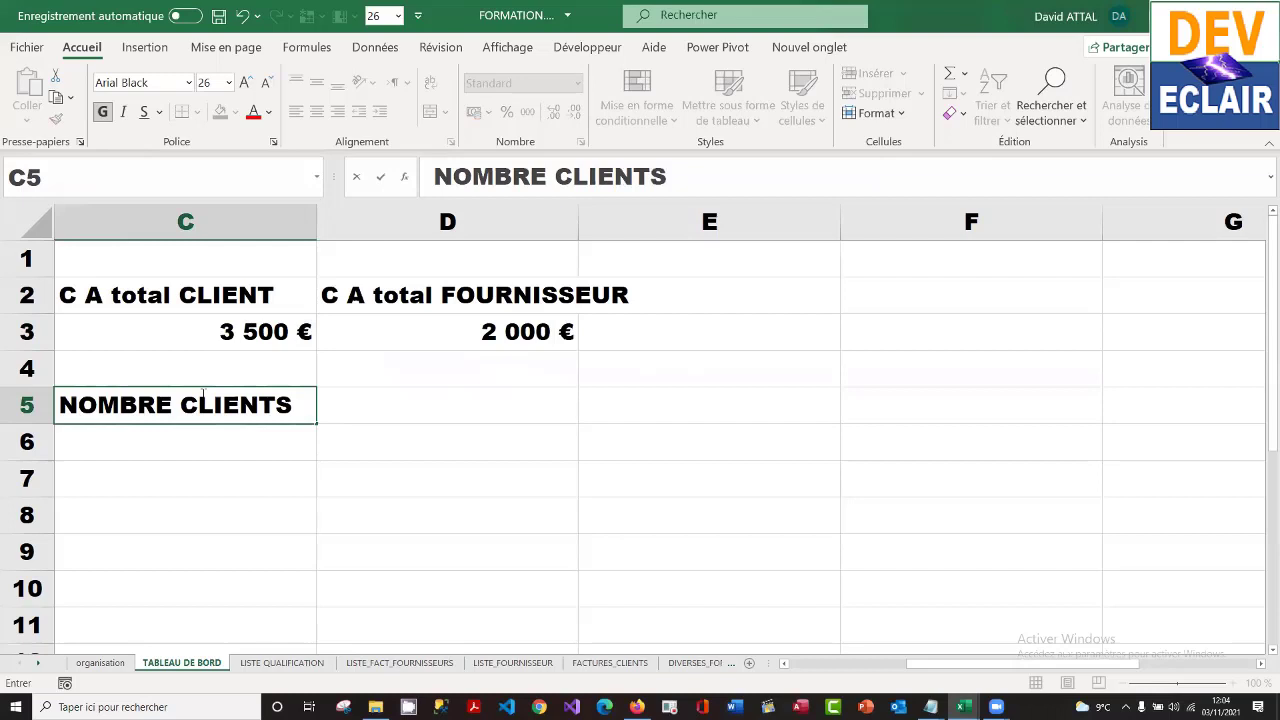
key("Return")
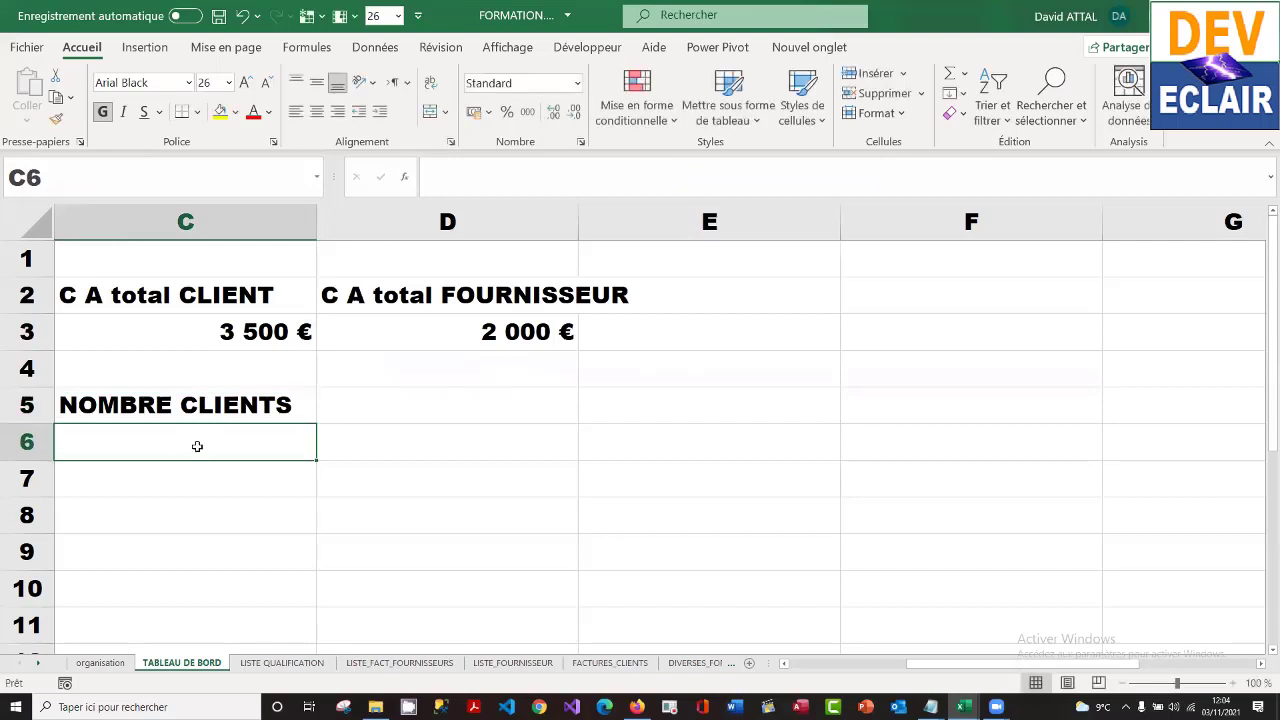
- Link cell C6 to the NOM count in the total row of the CLIENTS sheet's table
type("+")
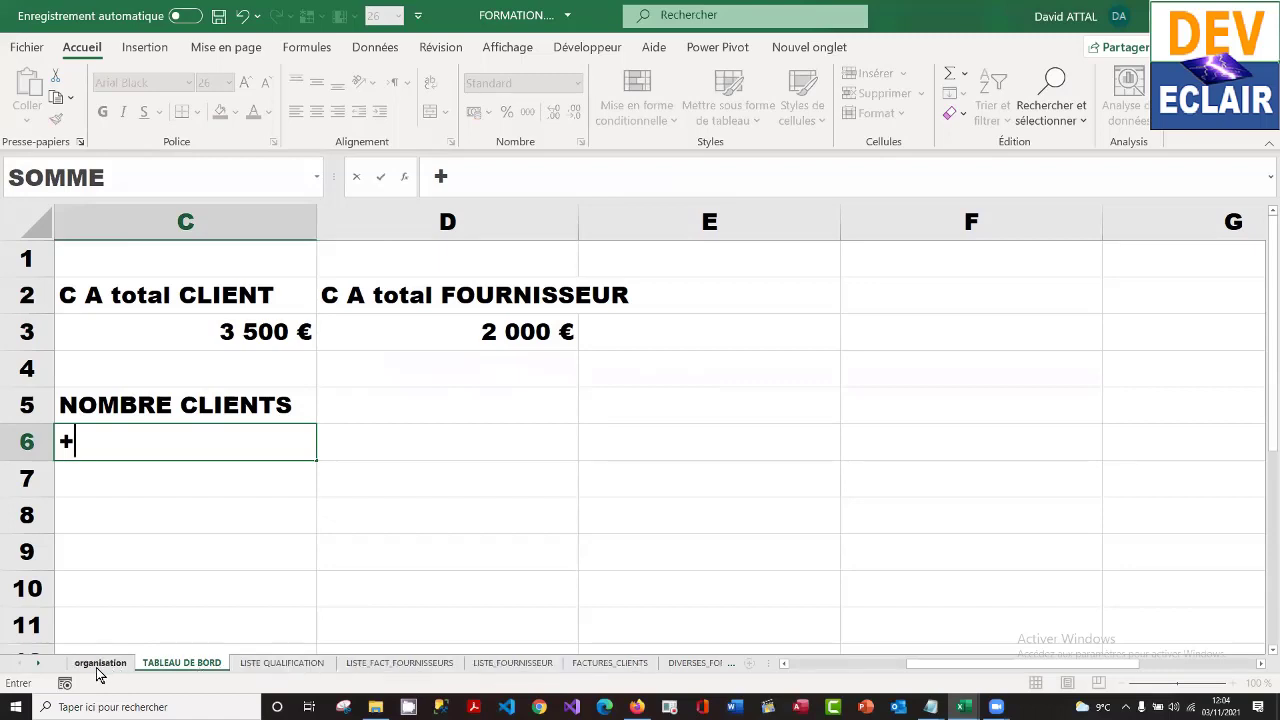
left_click(38, 664)
left_click(38, 664)
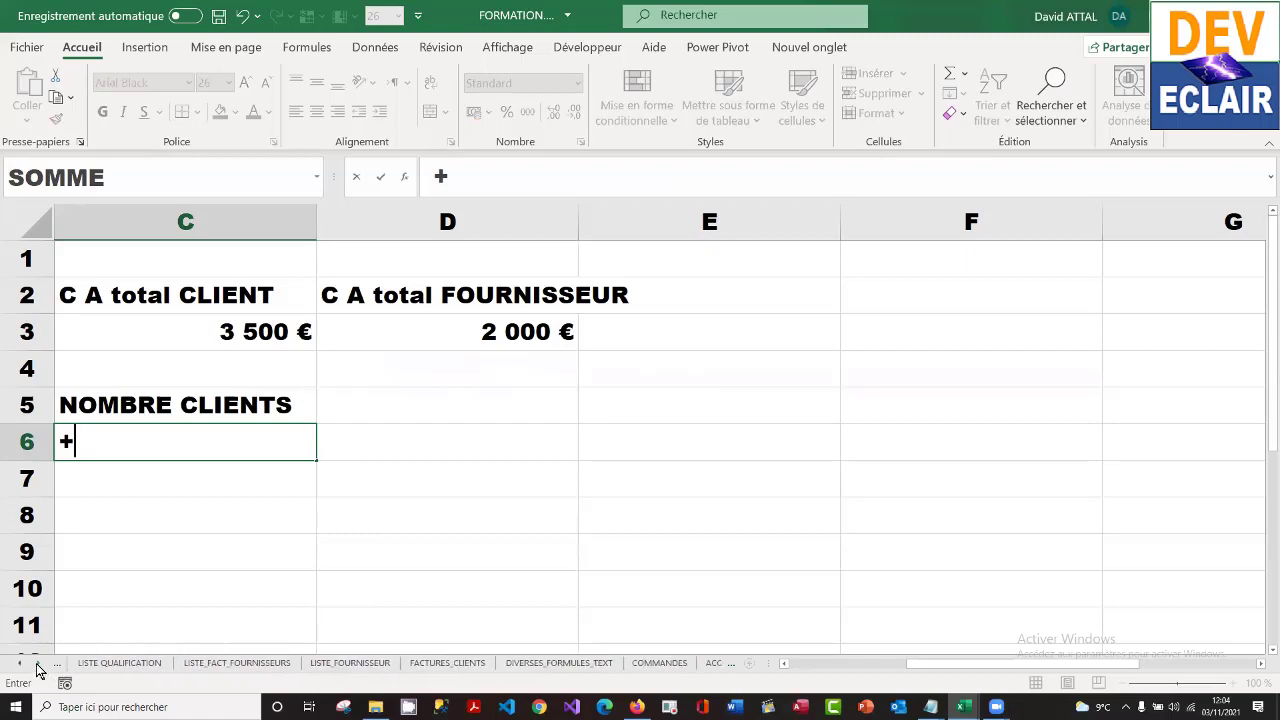
left_click(38, 664)
left_click(38, 664)
left_click(38, 664)
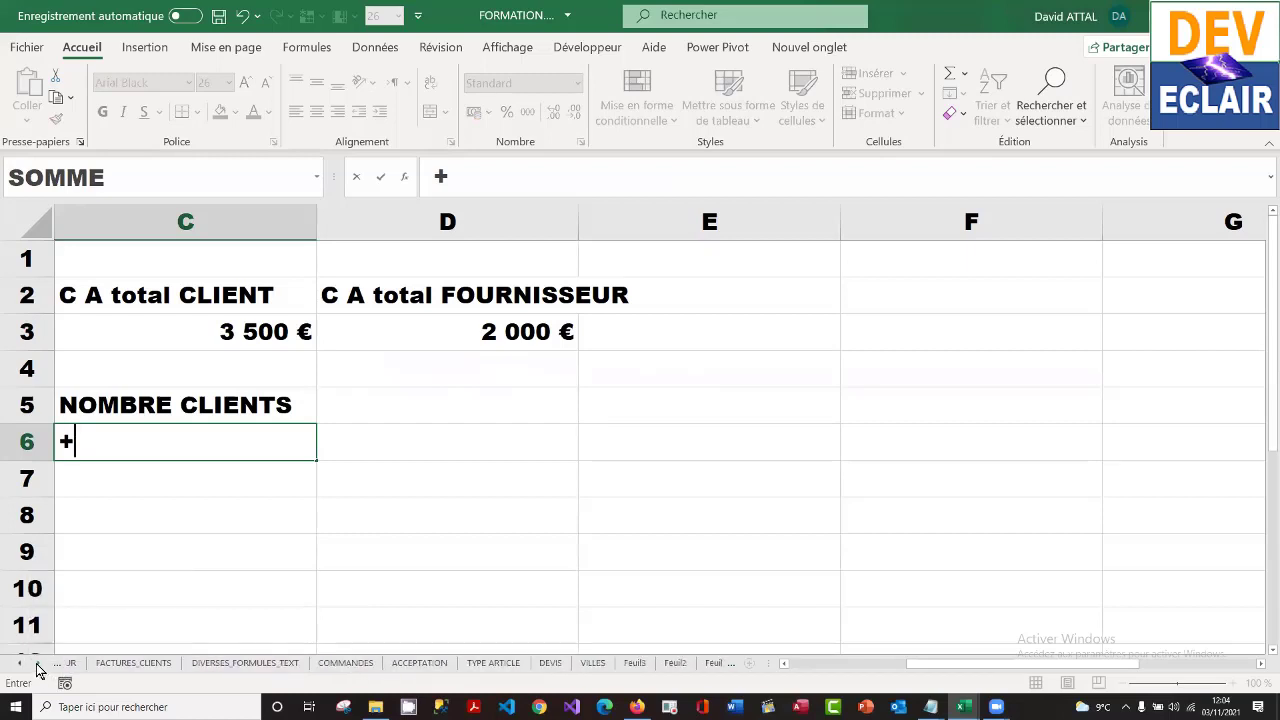
left_click(38, 664)
left_click(38, 664)
left_click(38, 664)
left_click(38, 664)
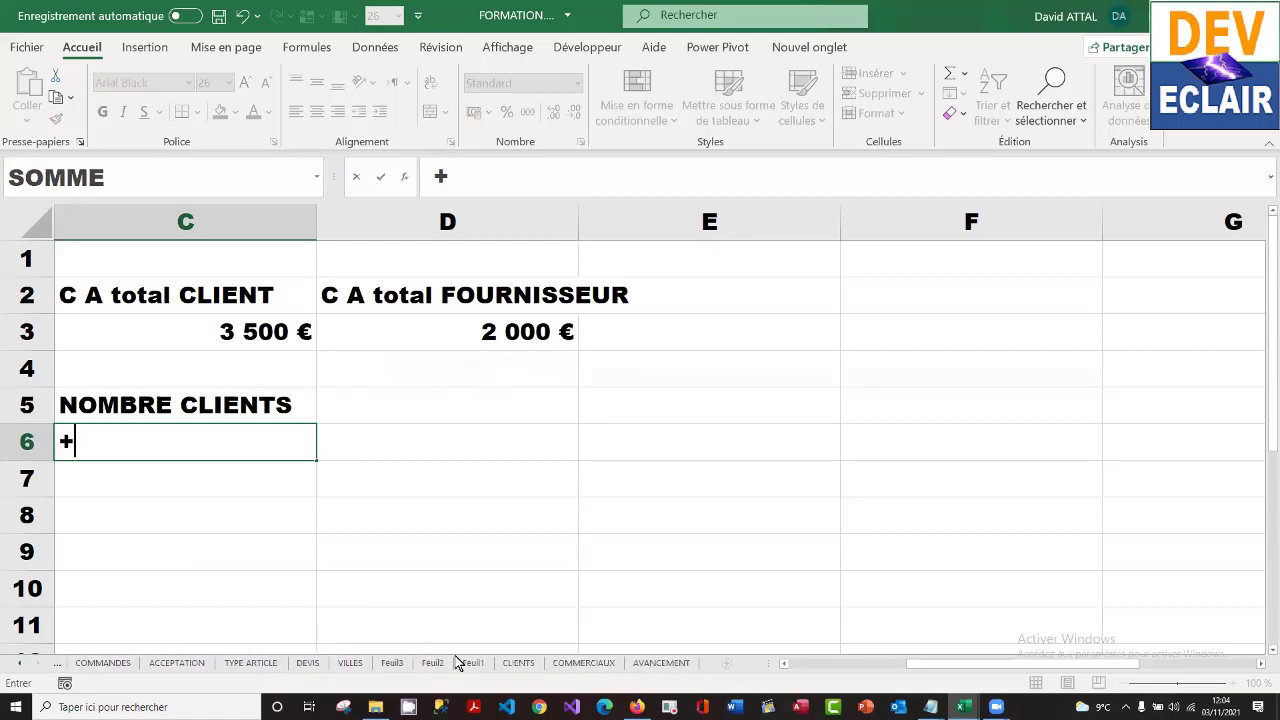
left_click(518, 663)
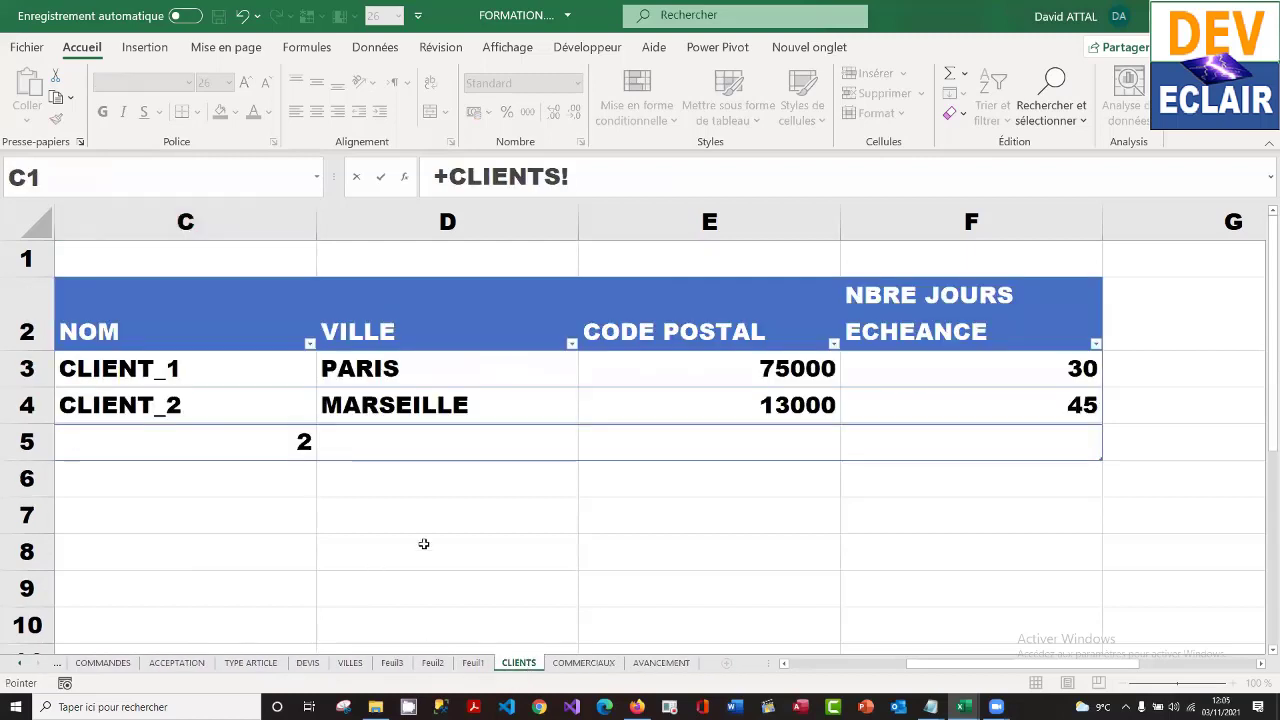
left_click(257, 444)
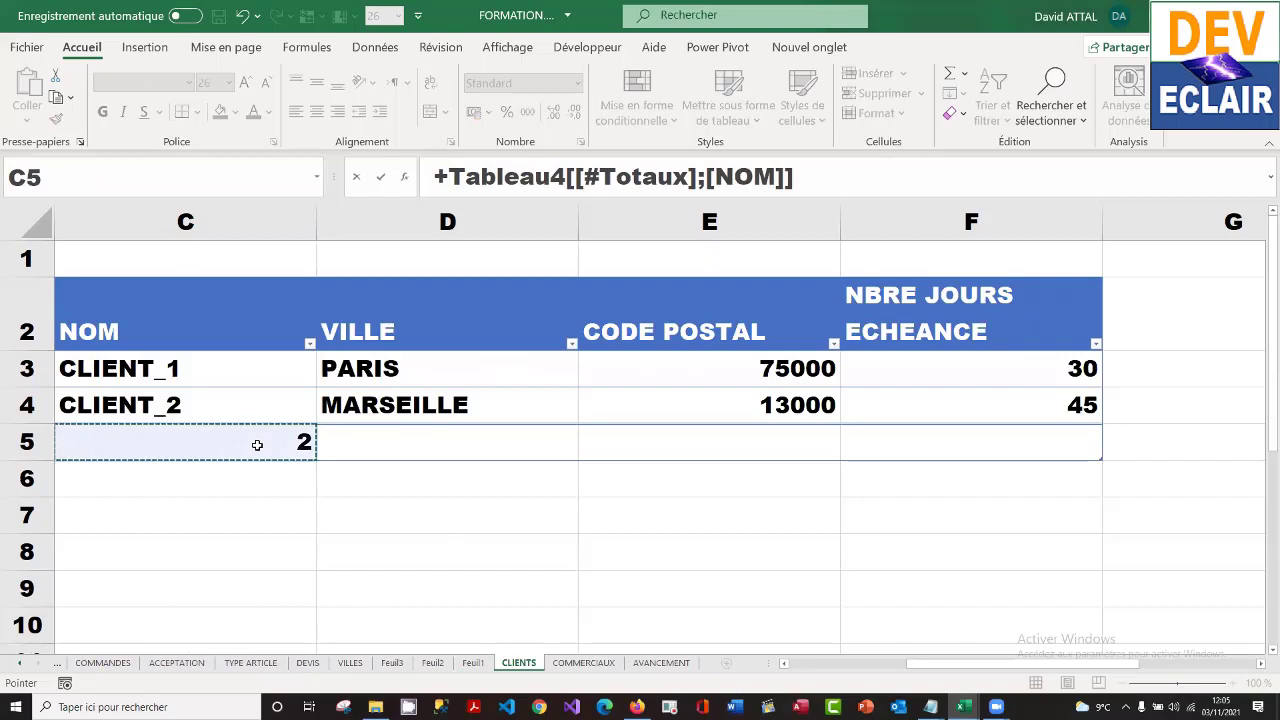
key("Return")
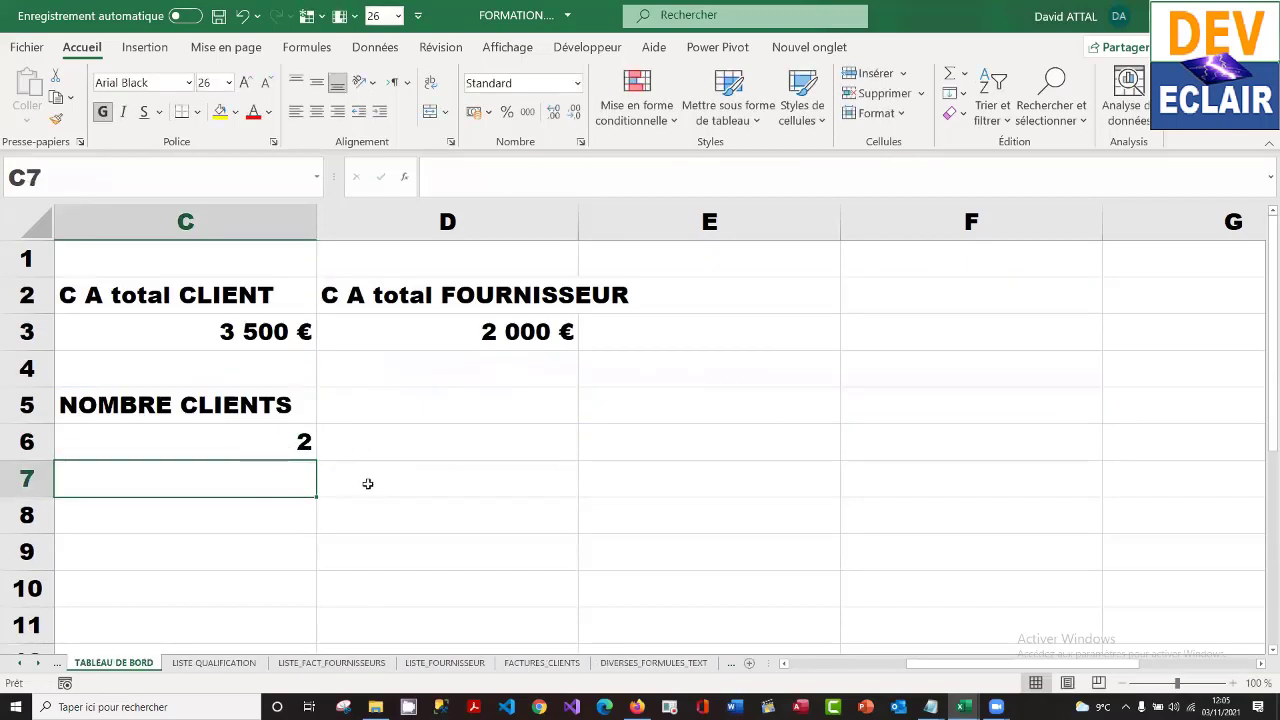
- Enter the heading "NOMBRE FOURNISSEURS" in cell D5, beside the client count heading
left_click(436, 409)
type("NOM")
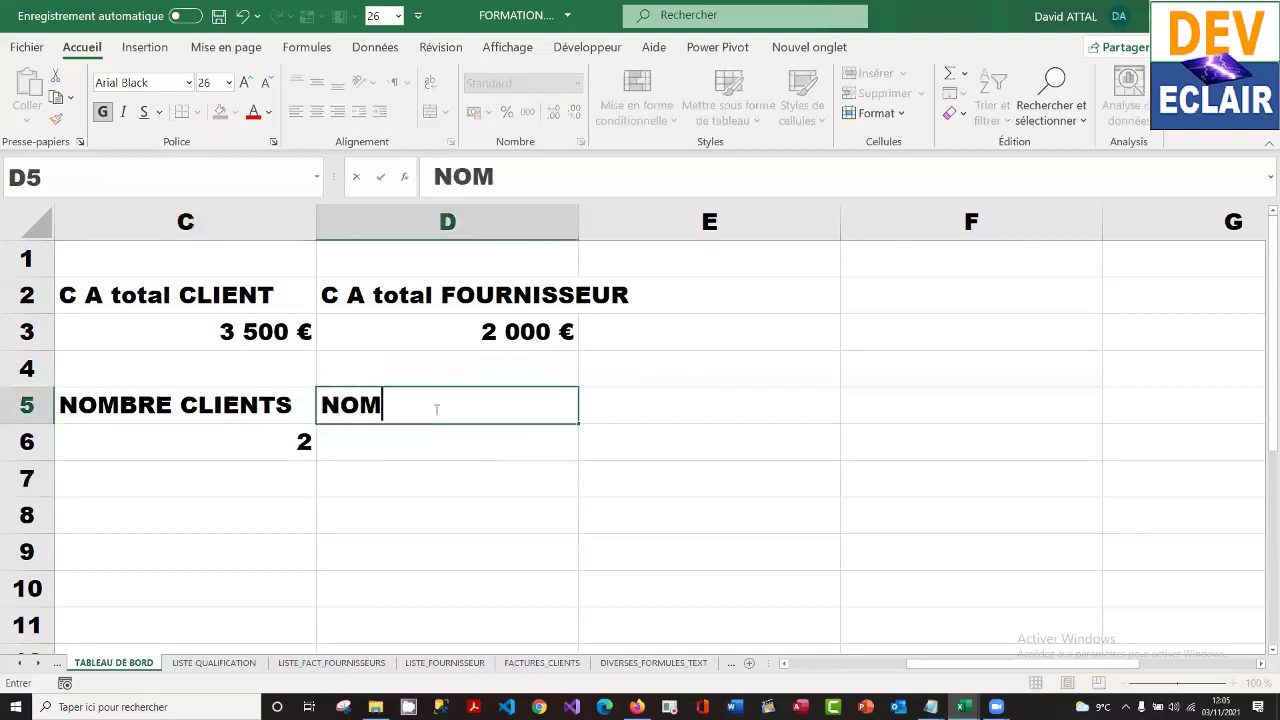
type("BRE F")
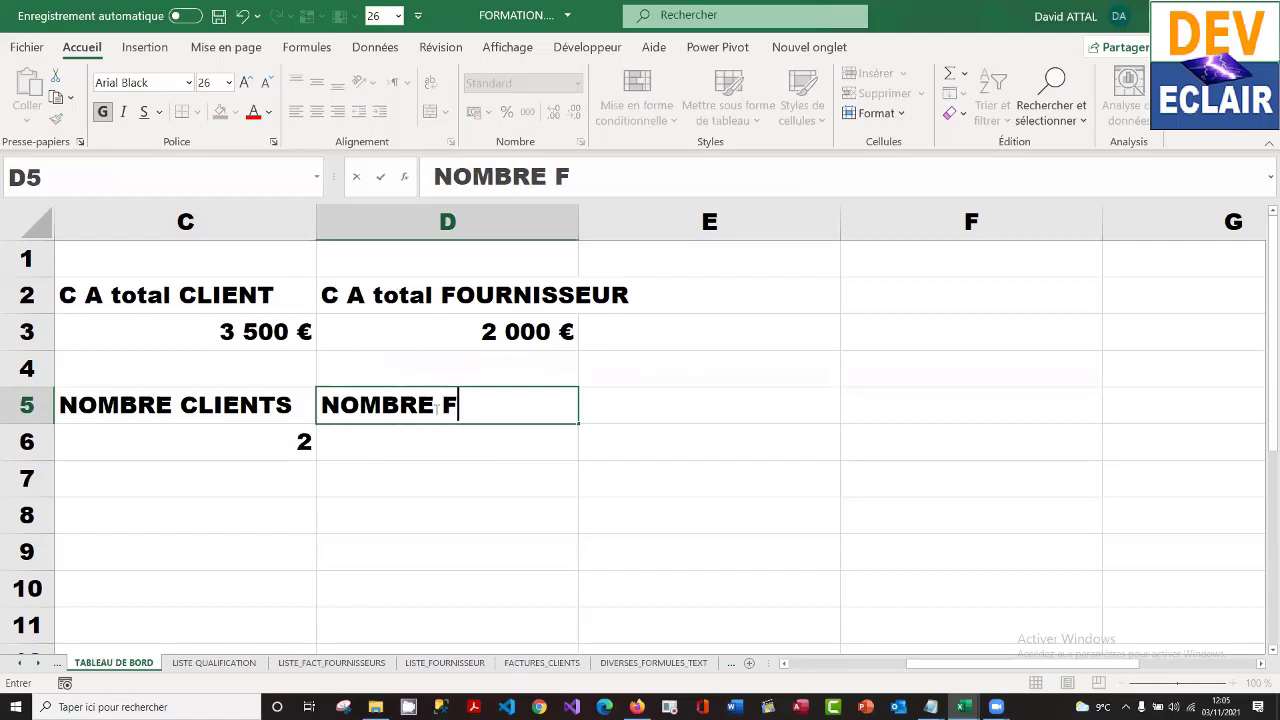
type("OURNISSEURS")
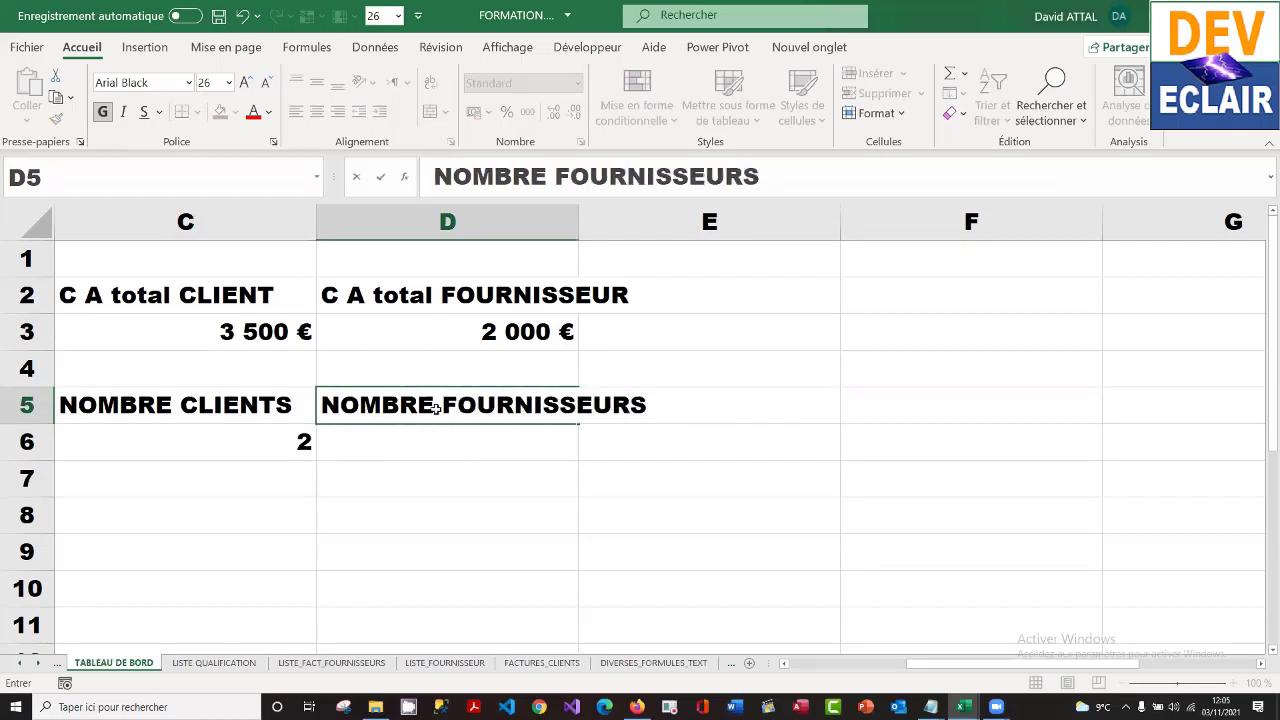
key("Return")
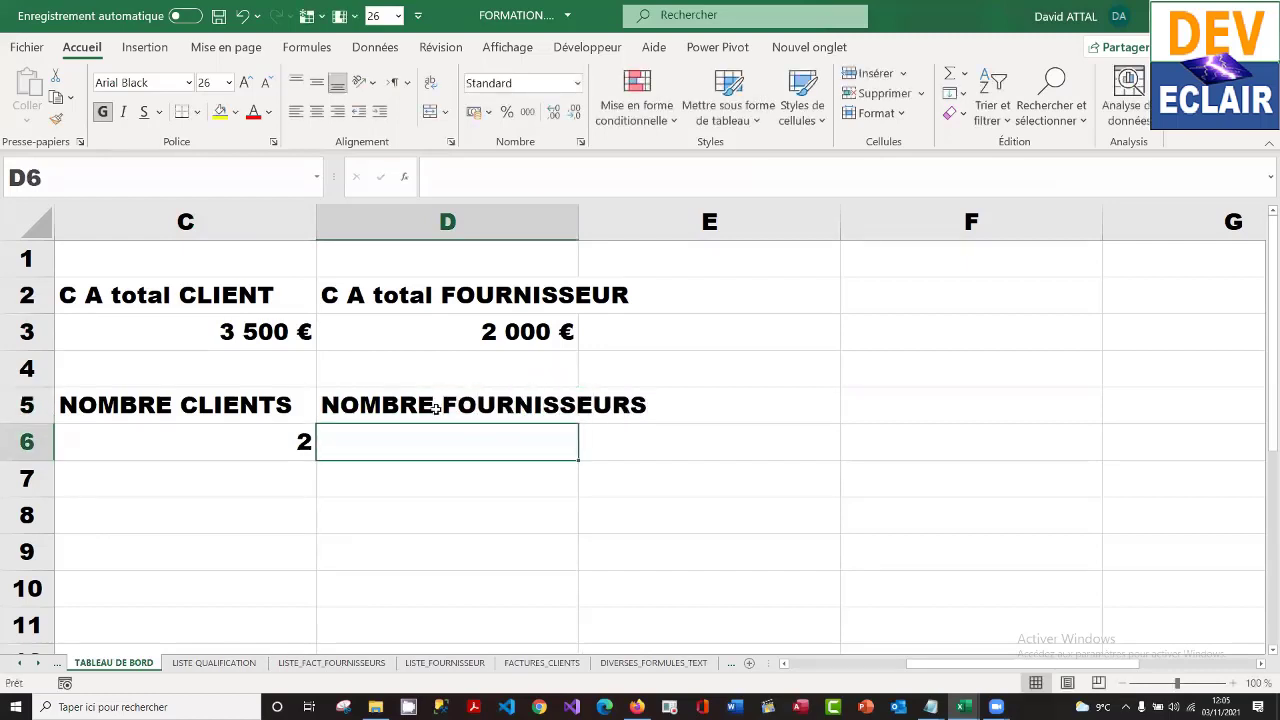
type("+")
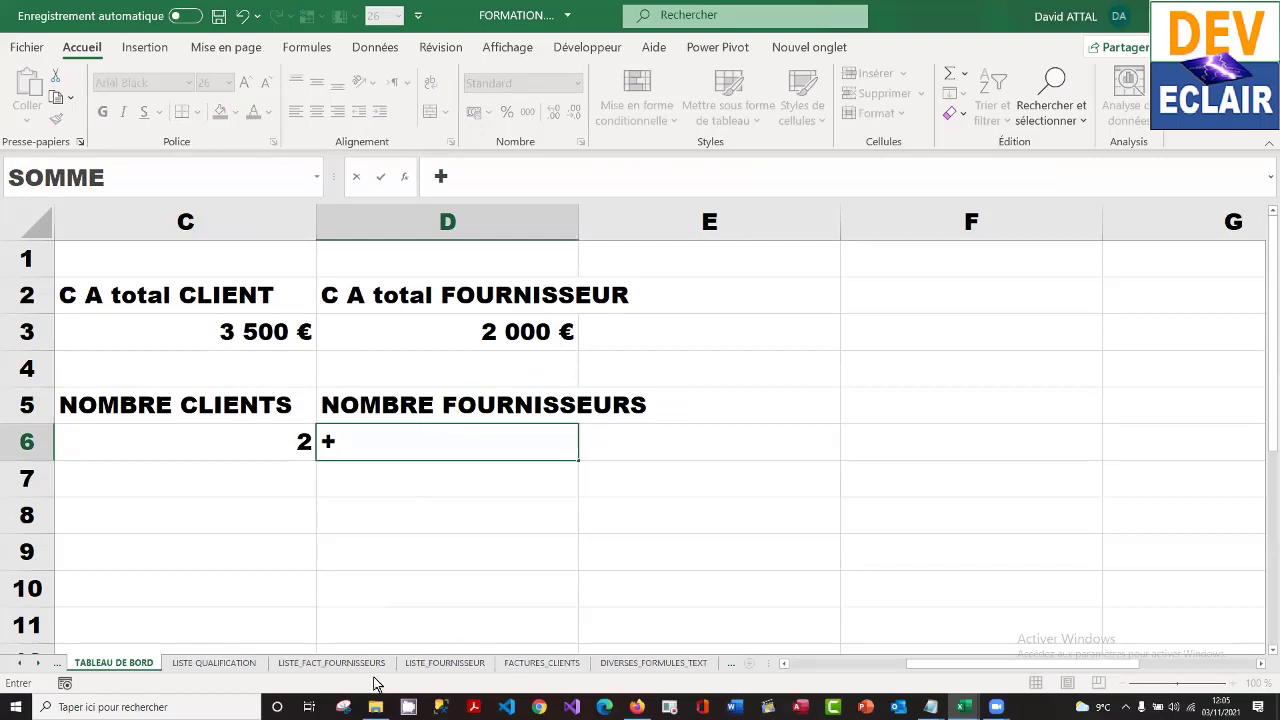
left_click(433, 664)
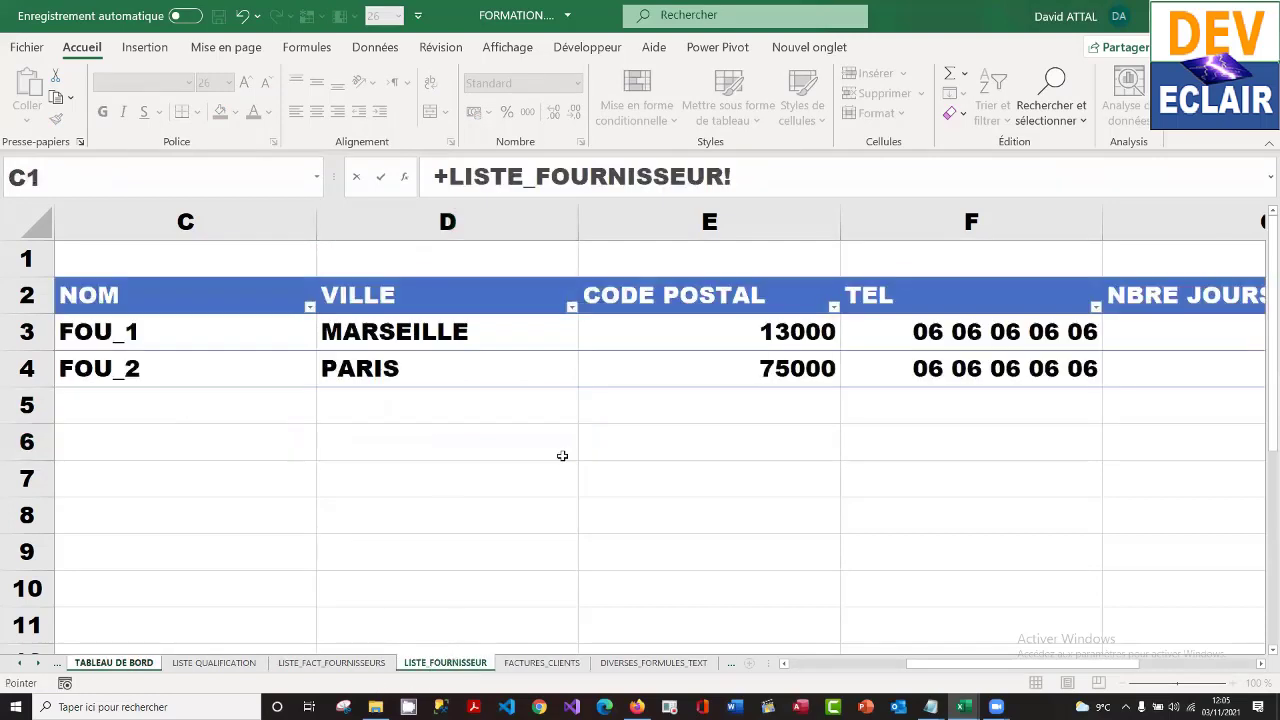
left_click(696, 382)
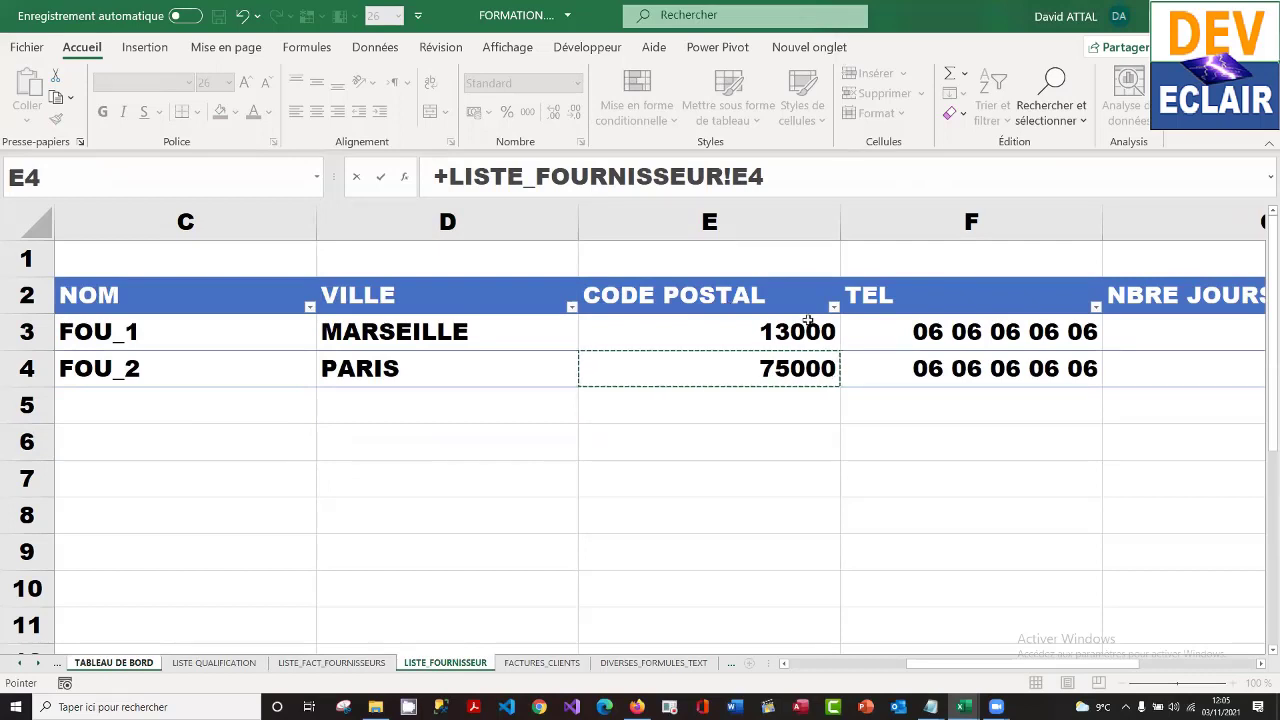
key("Escape")
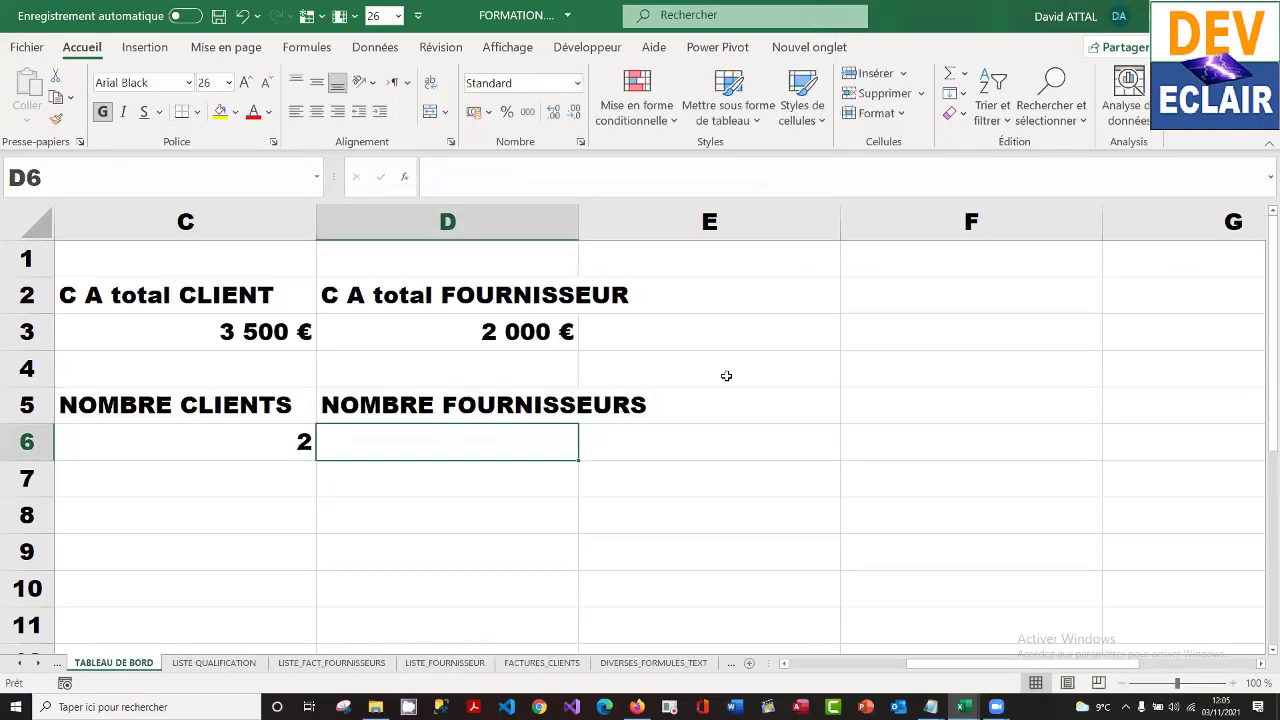
- Add a total row to the supplier table in the LISTE_FOURNISSEUR sheet and set its NOM total to Nombre
left_click(455, 666)
left_click(733, 368)
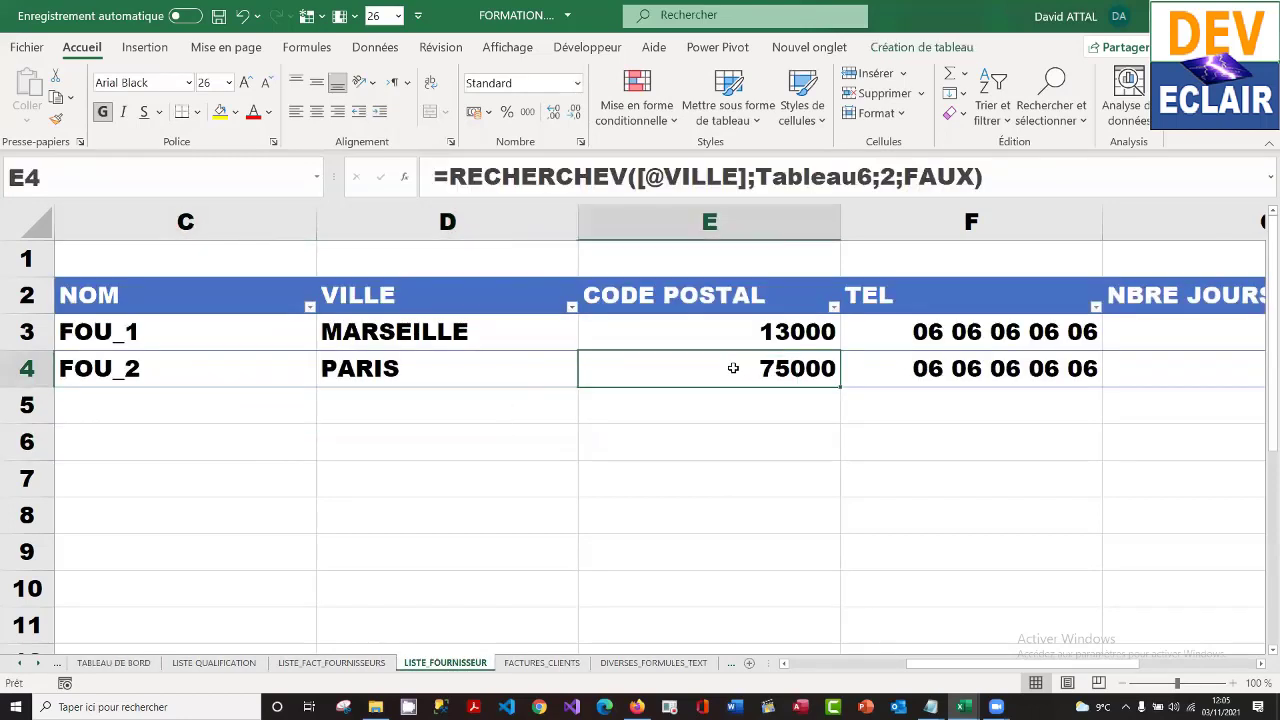
left_click(945, 48)
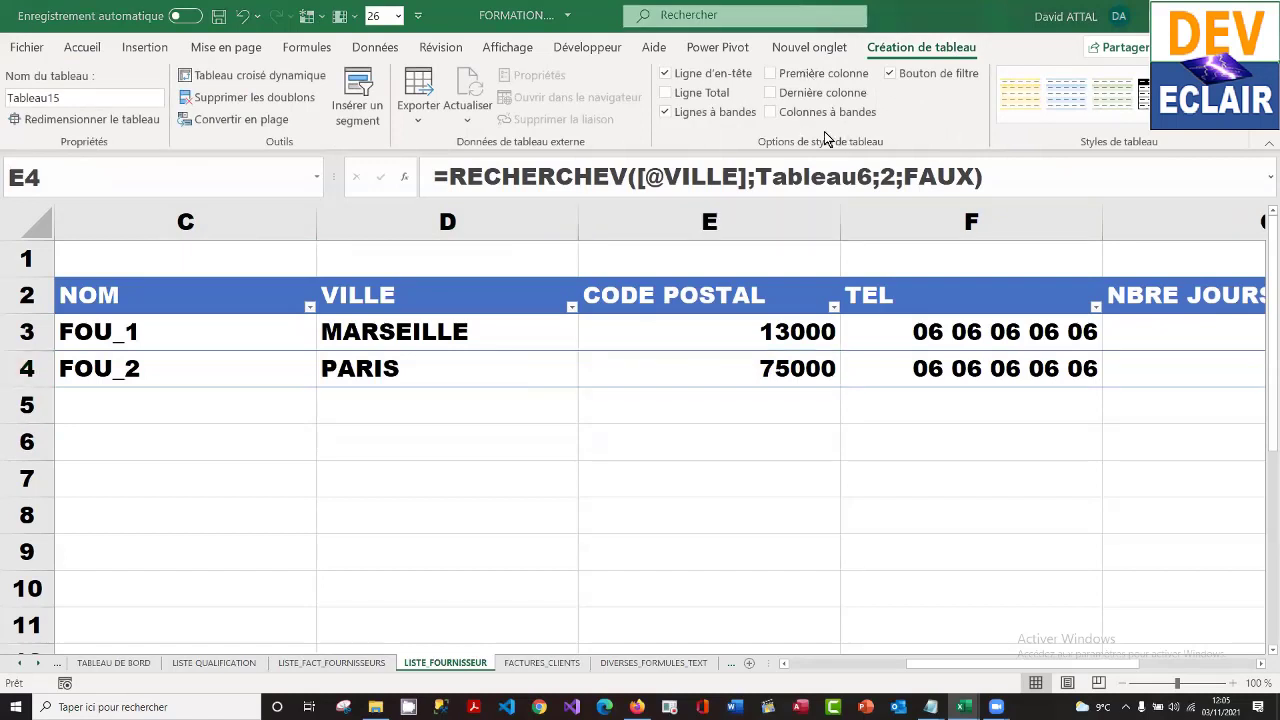
left_click(665, 93)
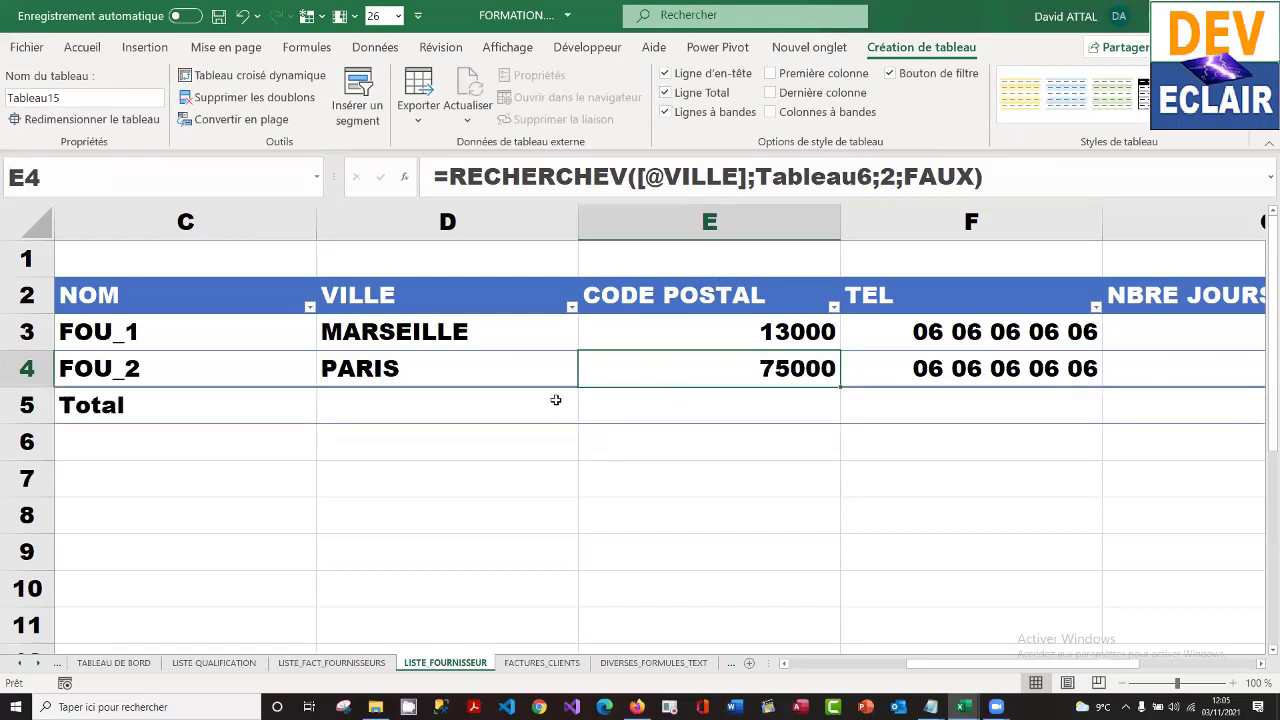
left_click(291, 400)
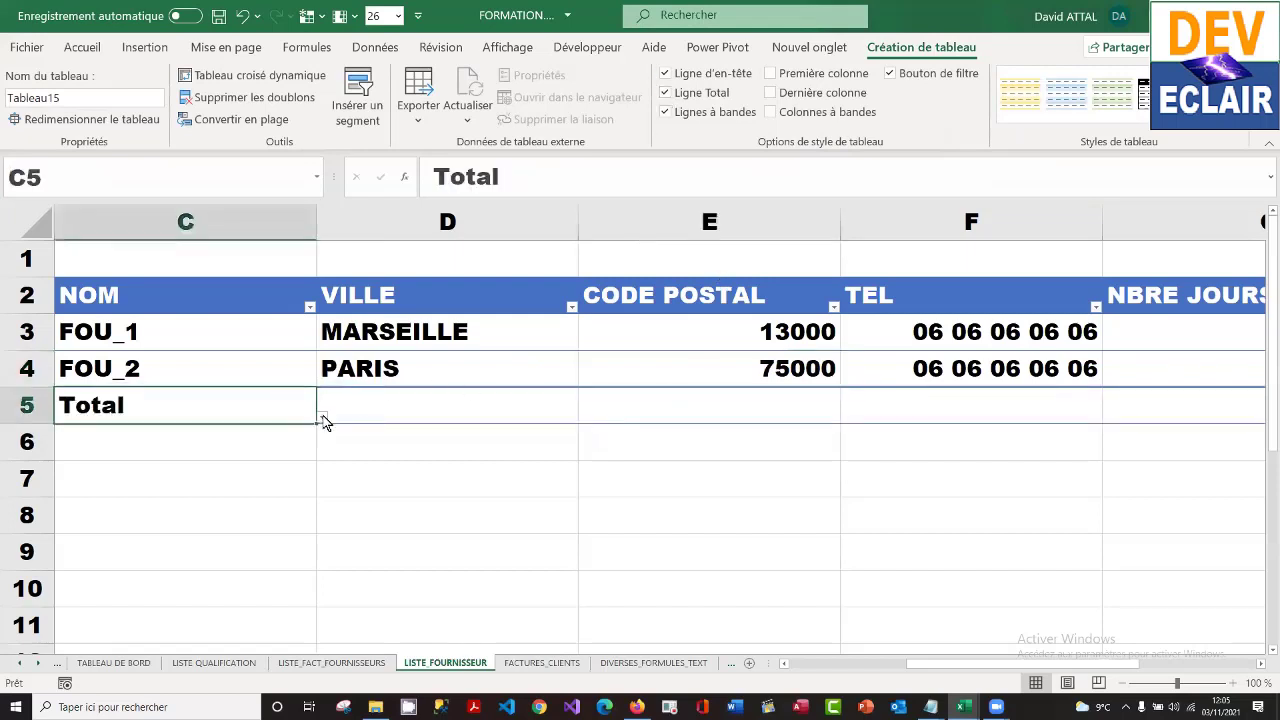
left_click(322, 418)
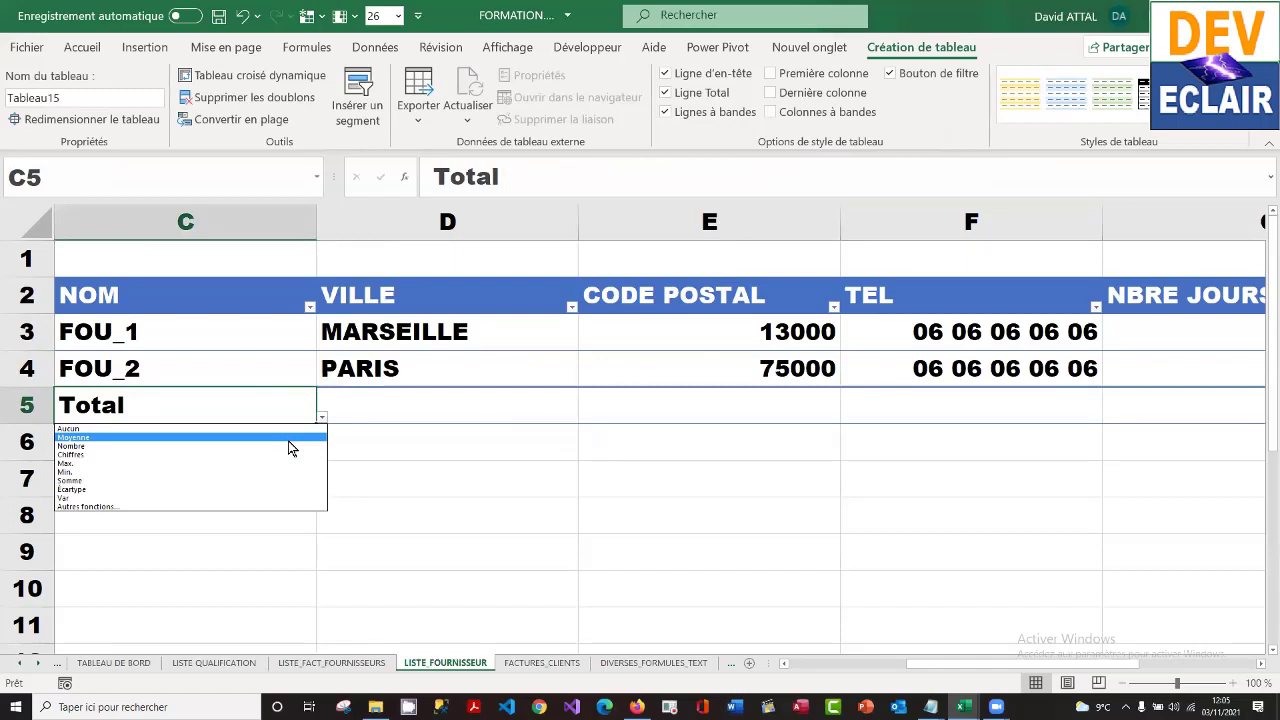
left_click(289, 446)
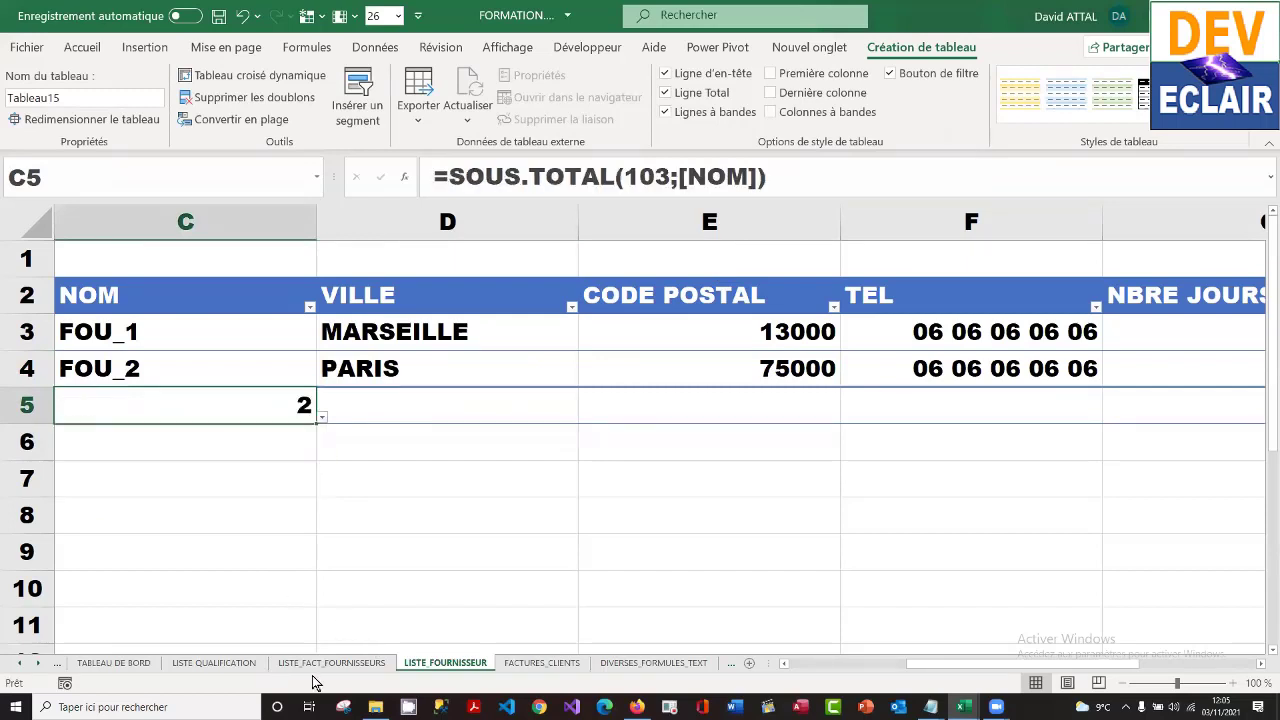
- Link cell D6 of the TABLEAU DE BORD sheet to the NOM count in the LISTE_FOURNISSEUR table's total row
left_click(138, 668)
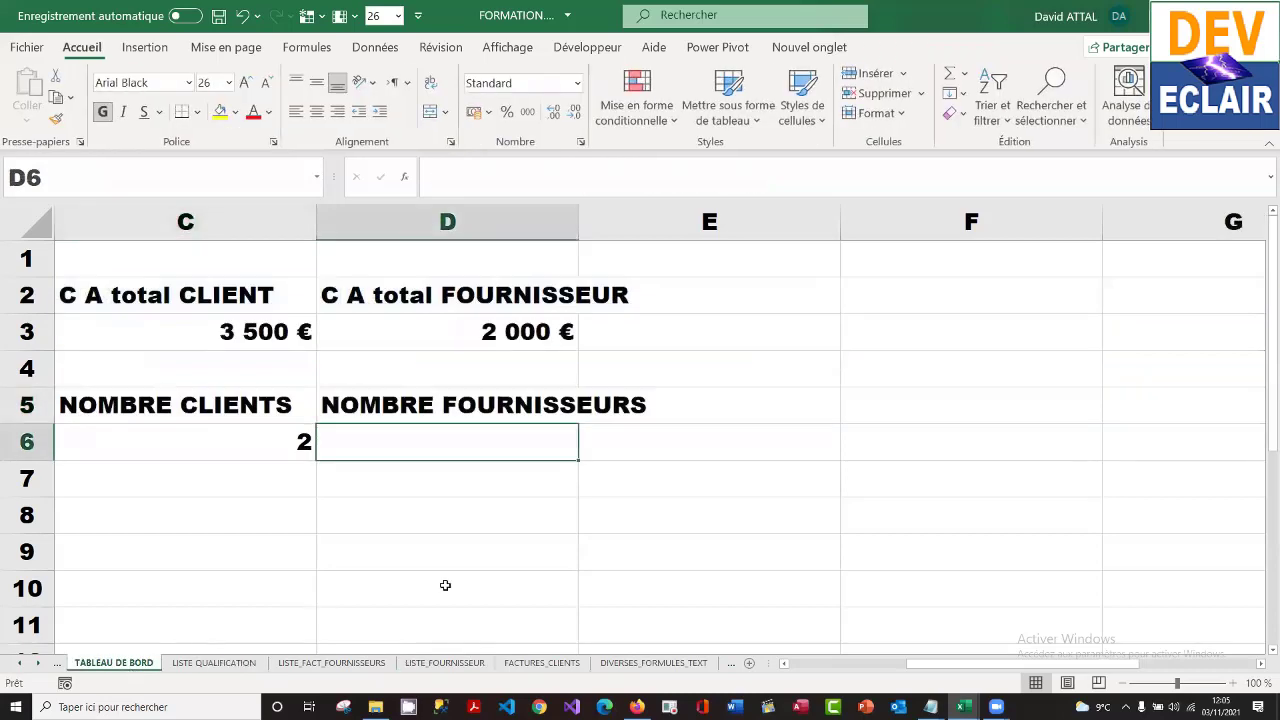
type("+")
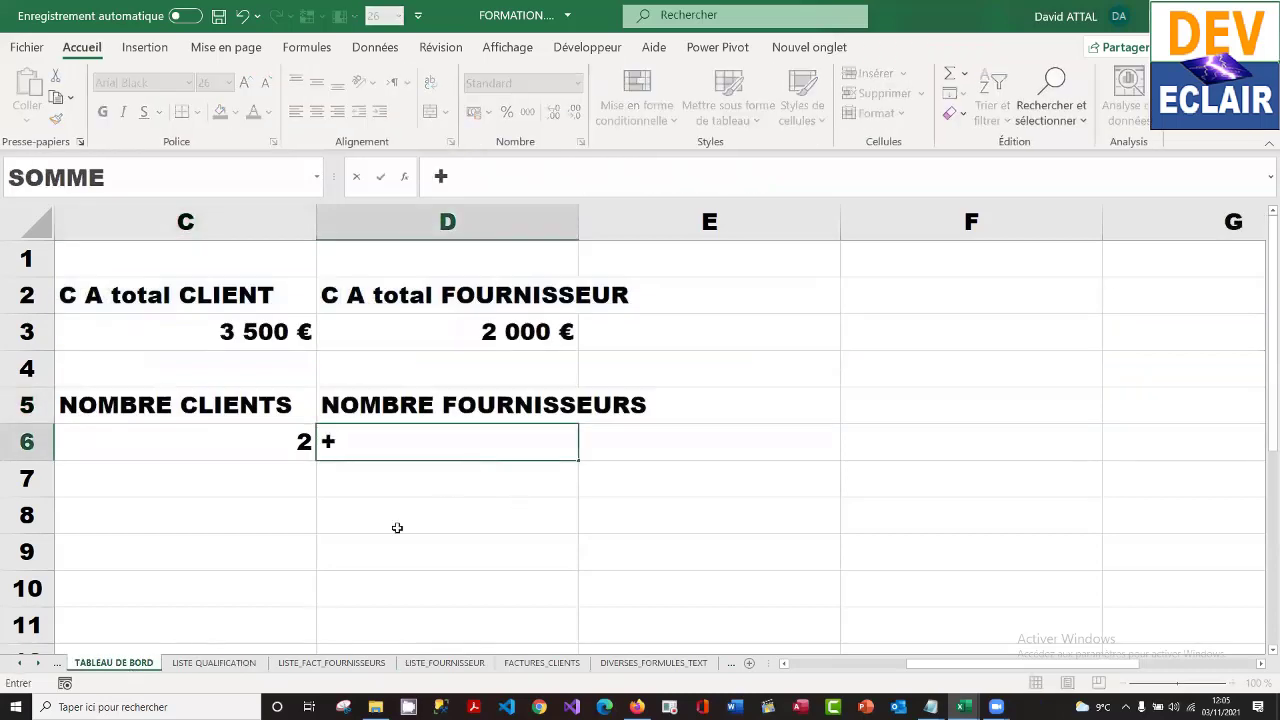
left_click(445, 663)
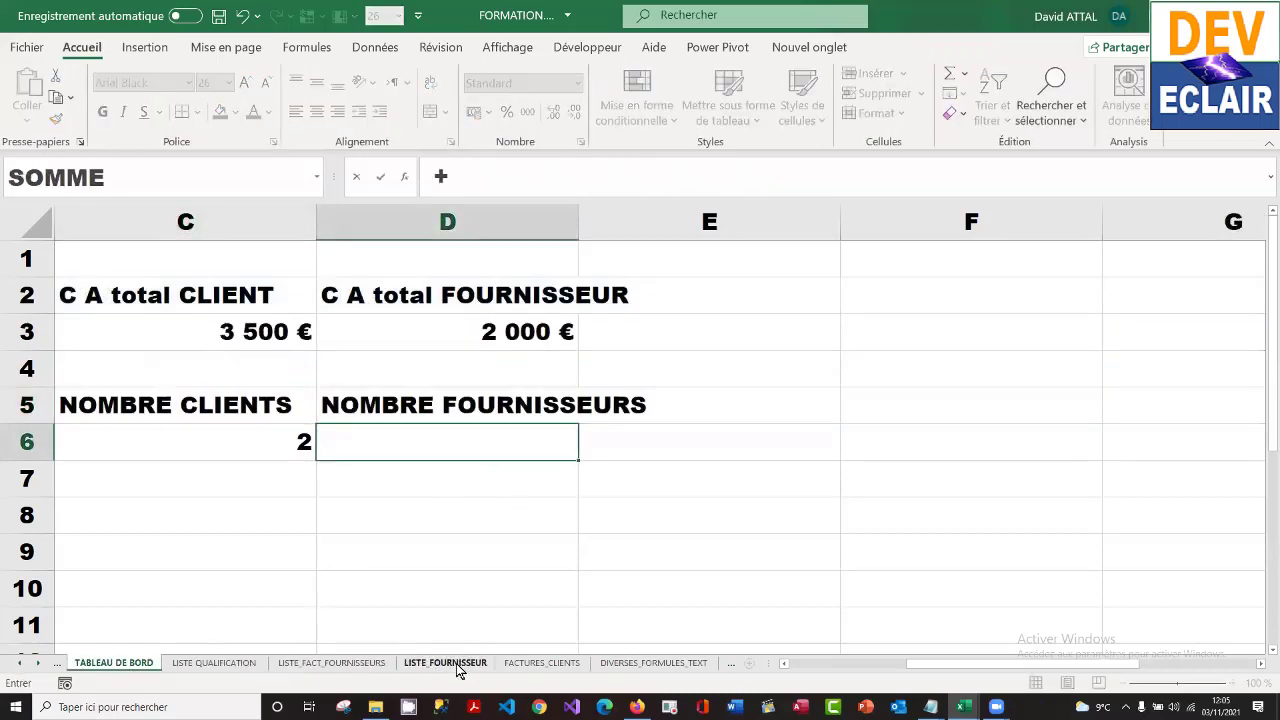
left_click(278, 406)
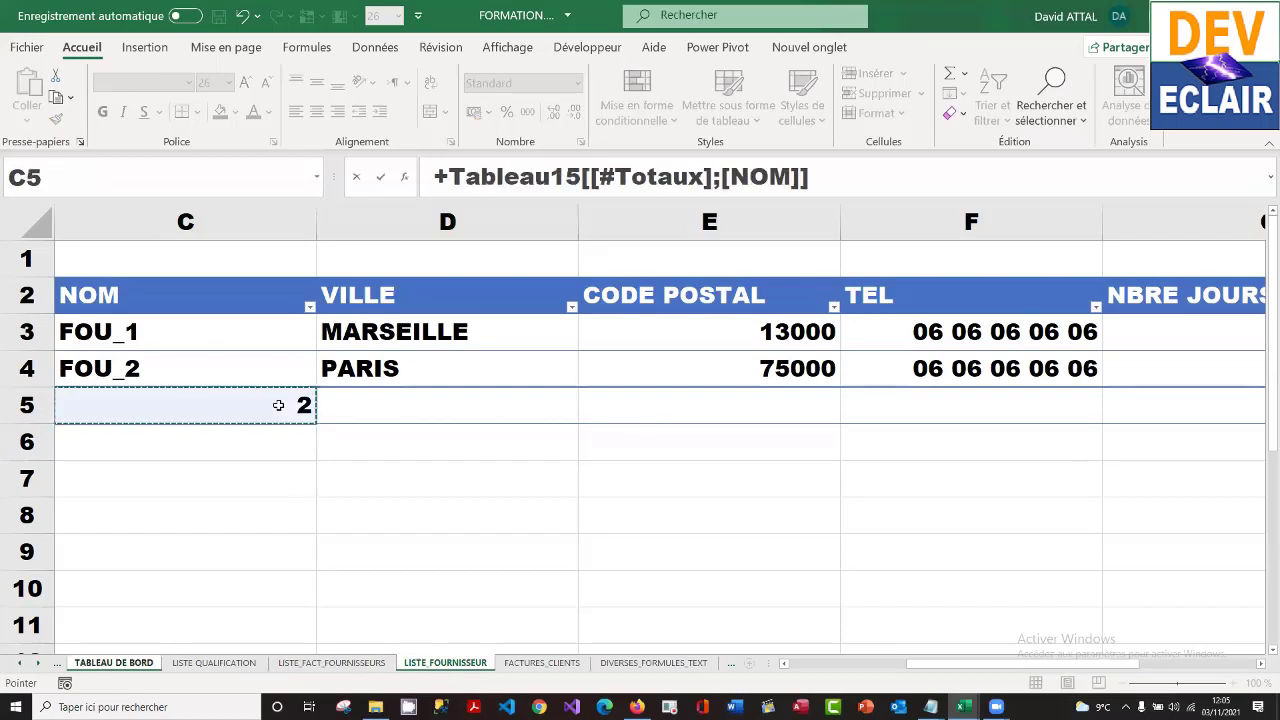
key("Return")
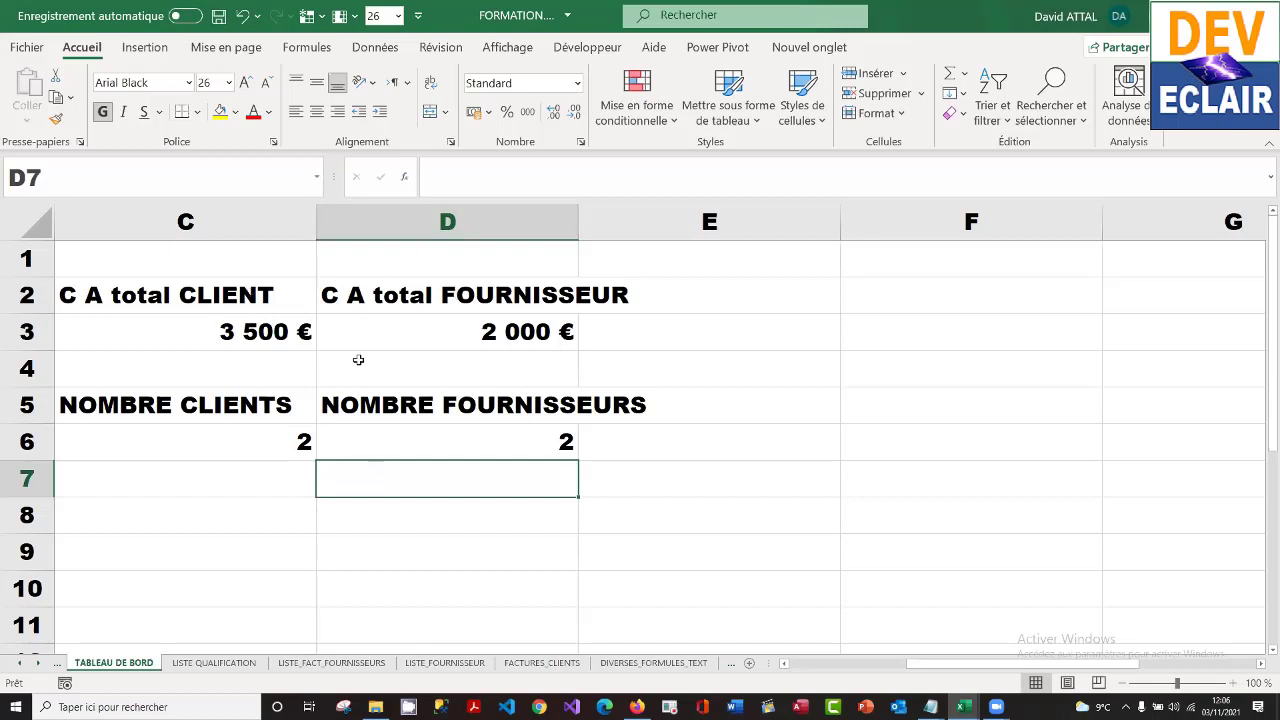
- Insert an empty column between the client figures in column C and the supplier figures in column D
left_click(223, 333)
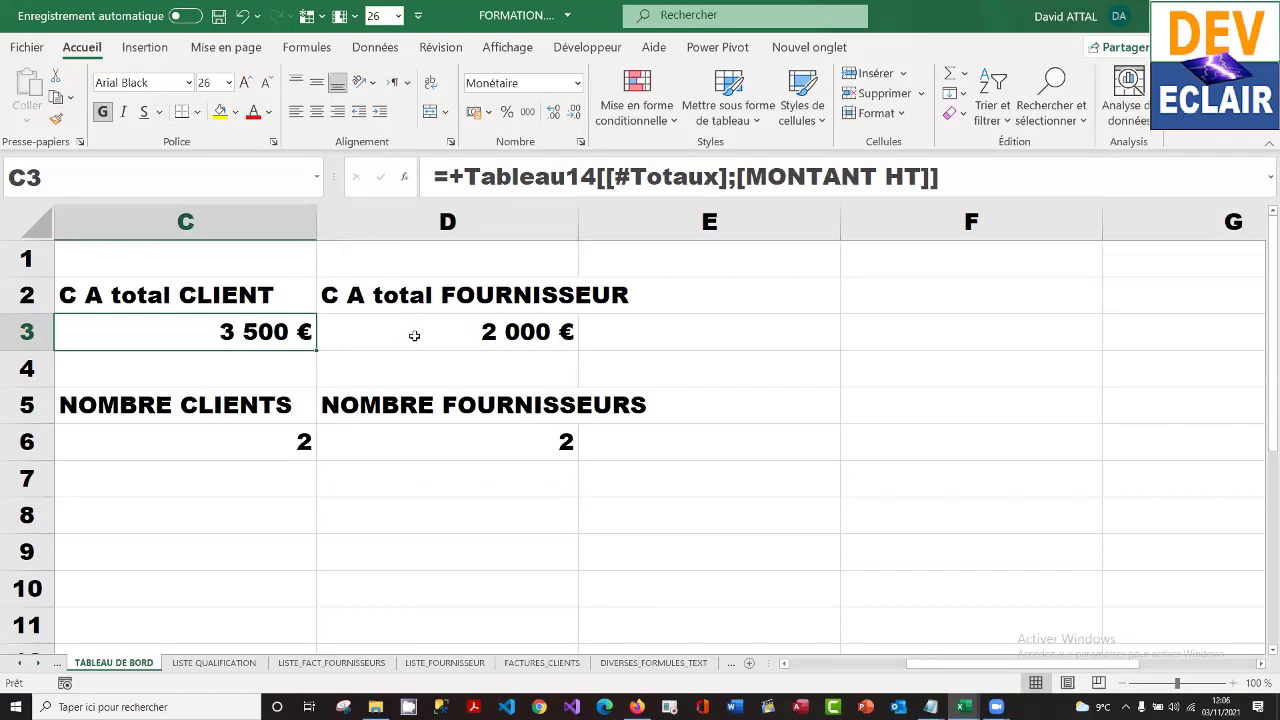
left_click(447, 222)
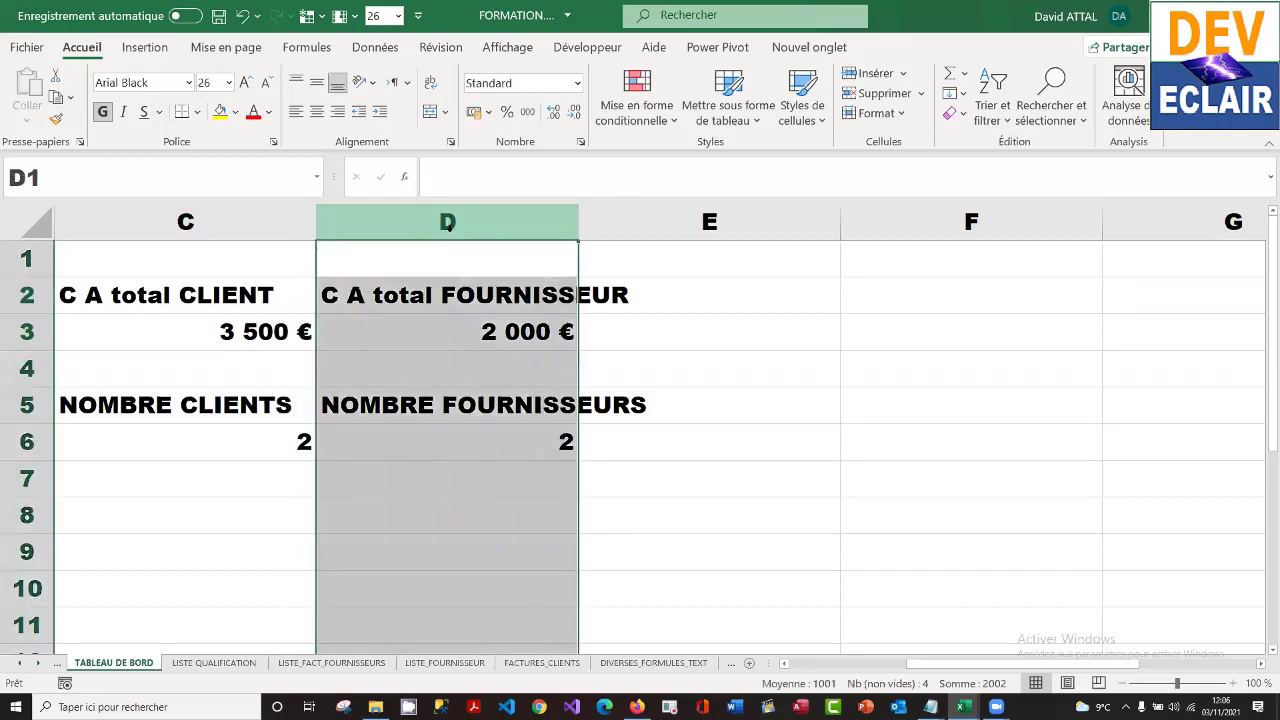
right_click(447, 222)
left_click(517, 373)
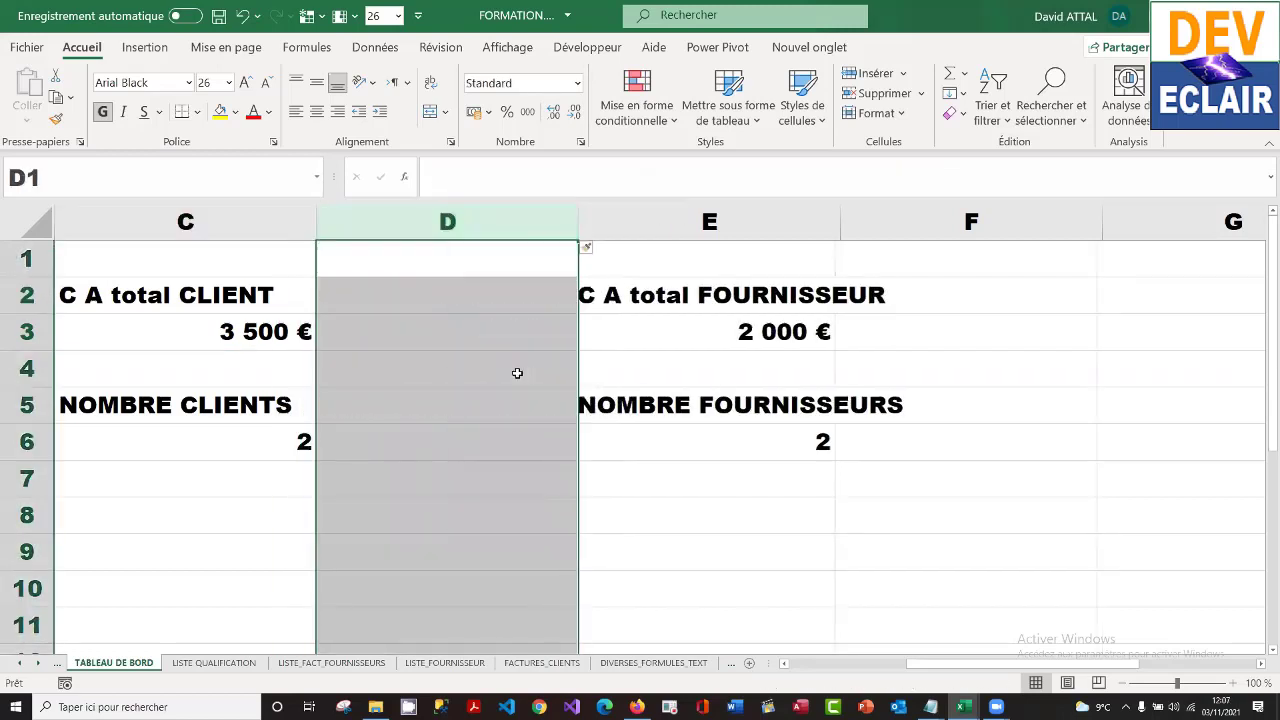
- Enter the heading "OBJECTIF C A CLIENT" in cell D2 of the new column
left_click(465, 296)
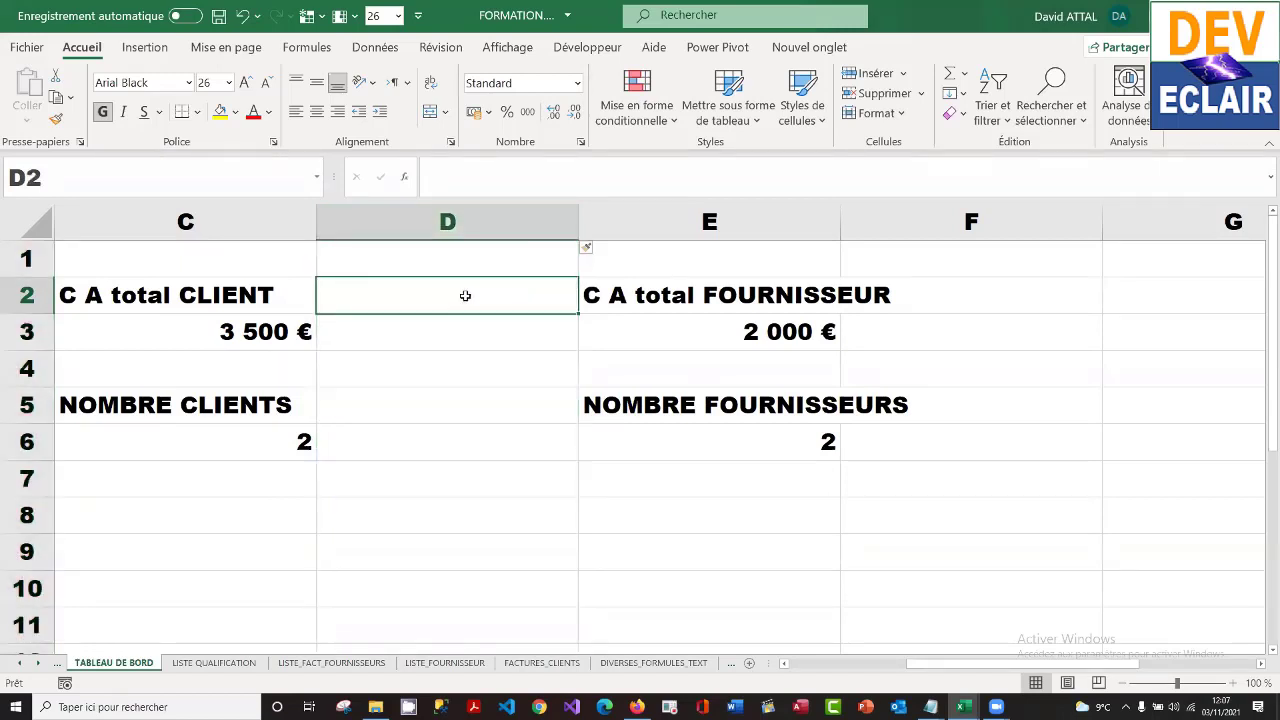
type("OBJECT")
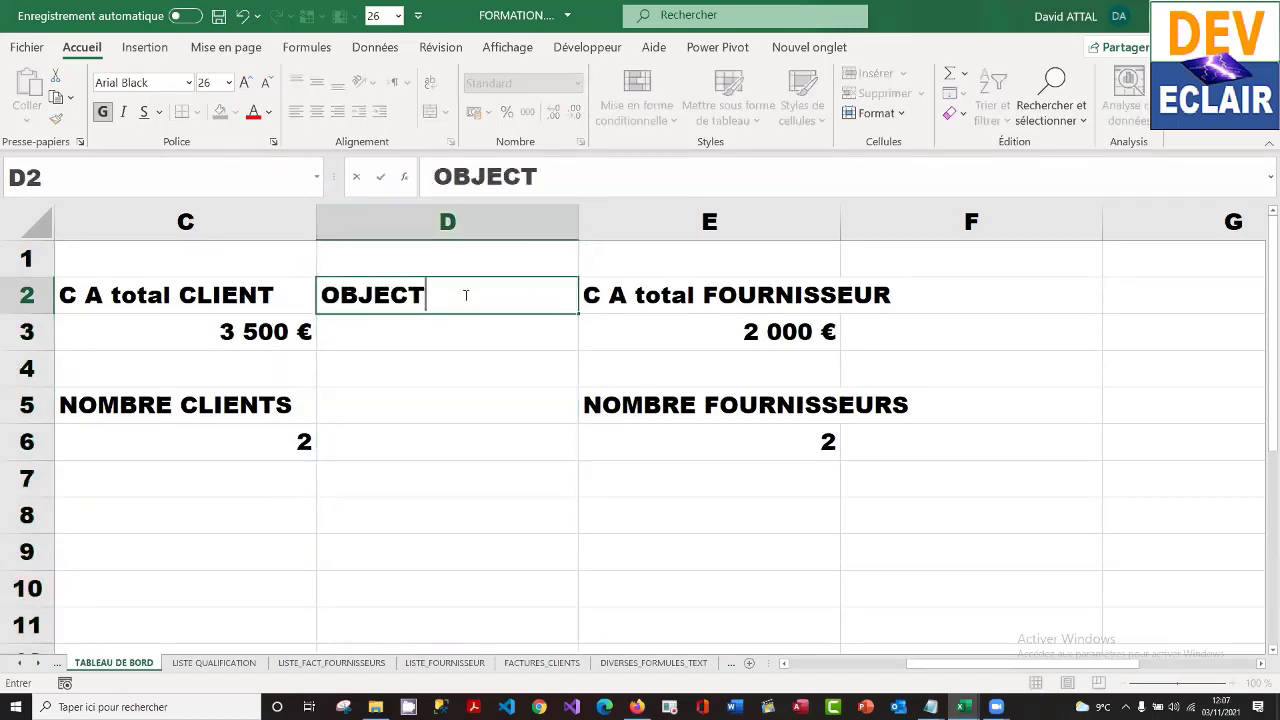
type("IF C")
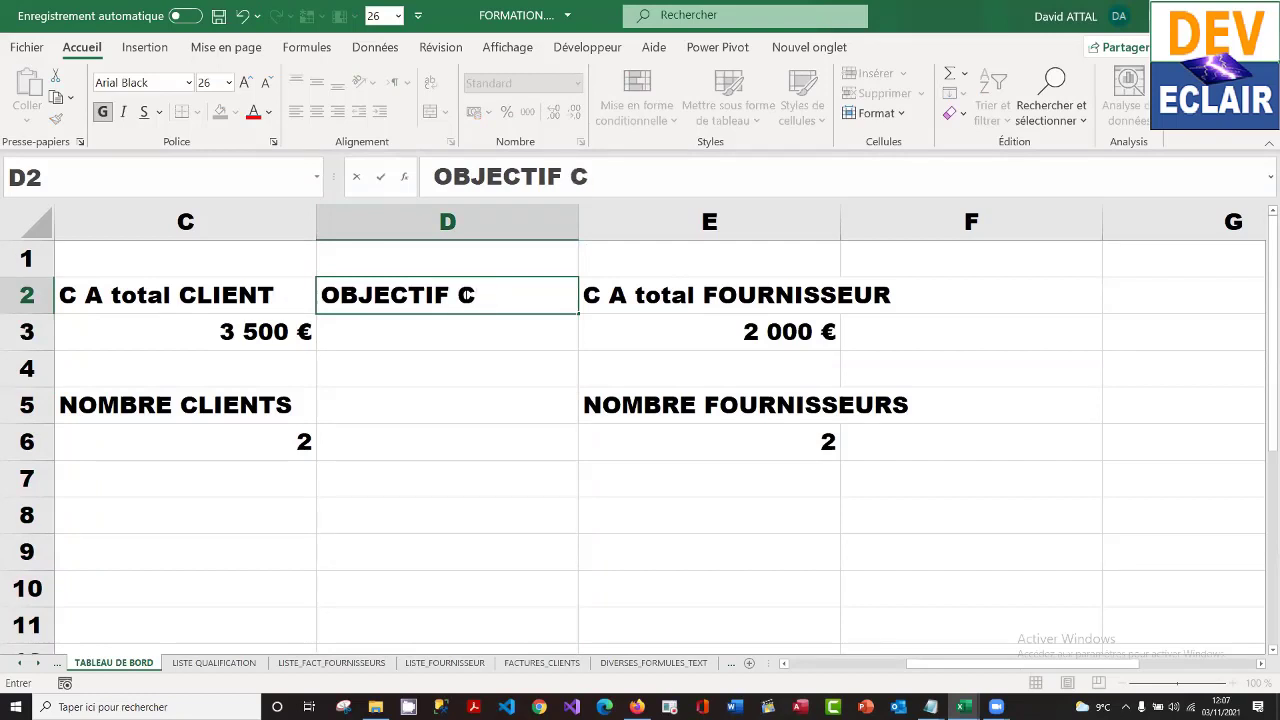
type(" A")
key("Return")
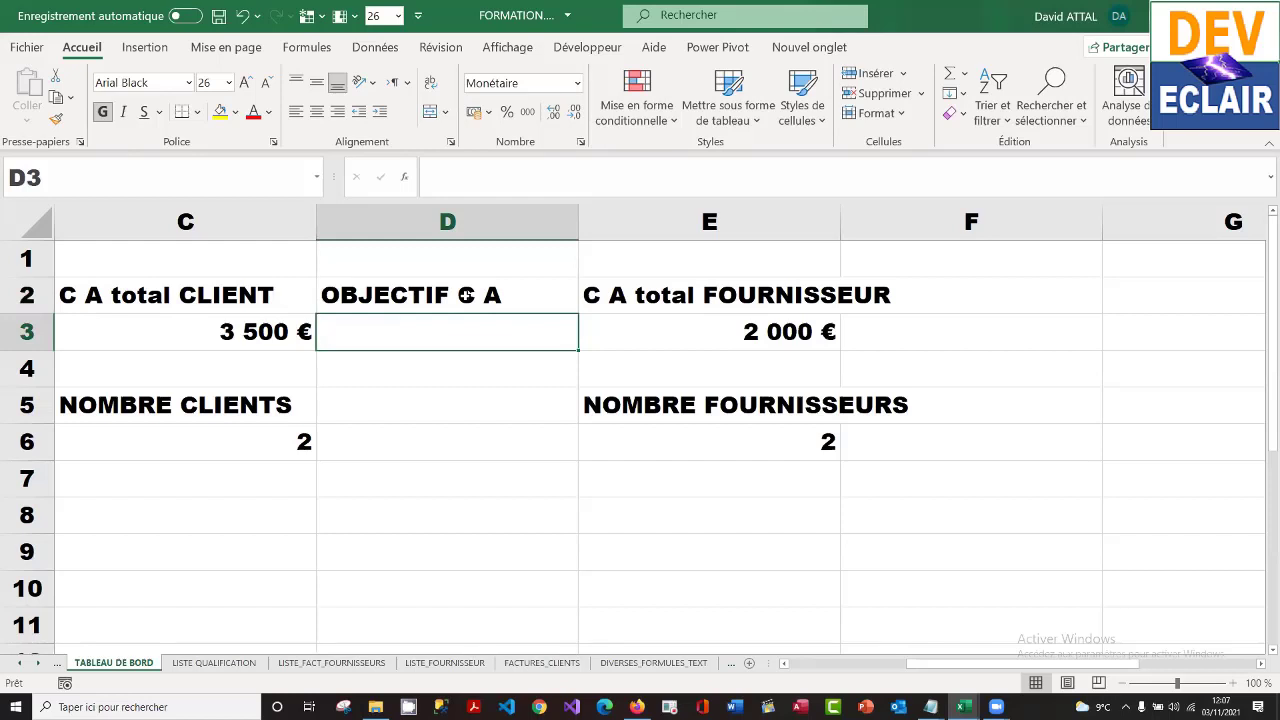
left_click(500, 292)
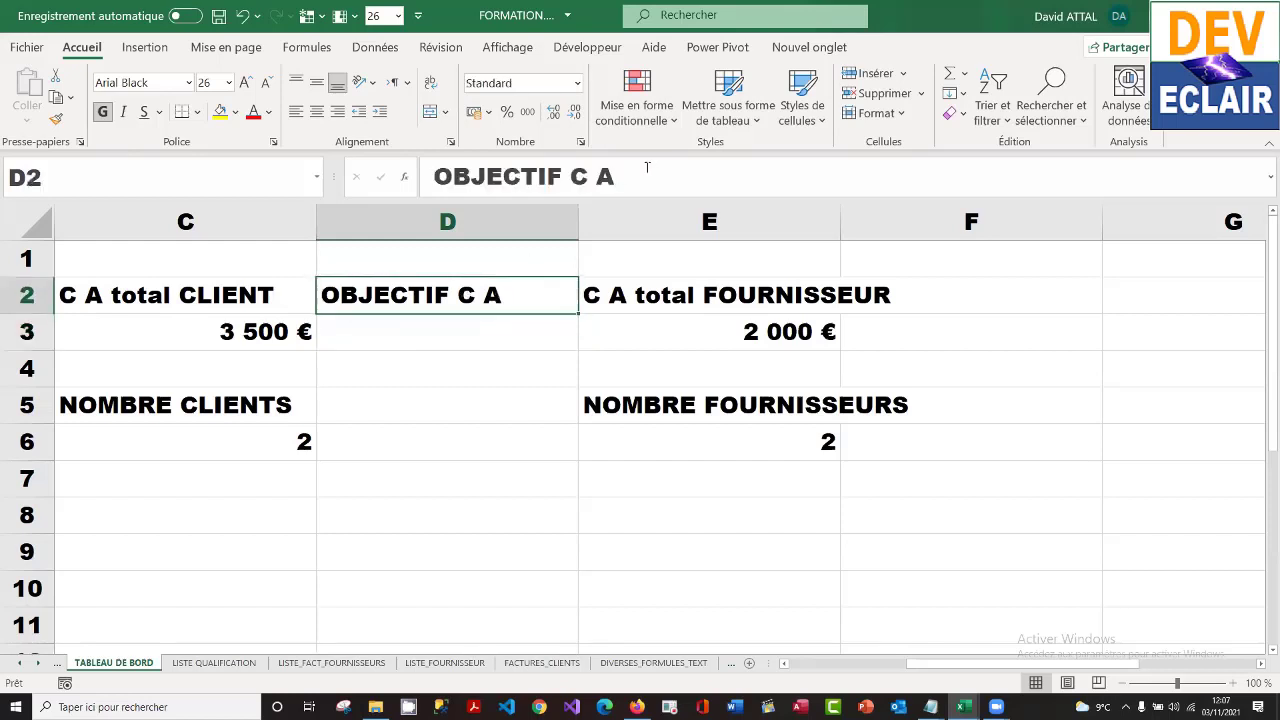
left_click(647, 168)
type("CLIE")
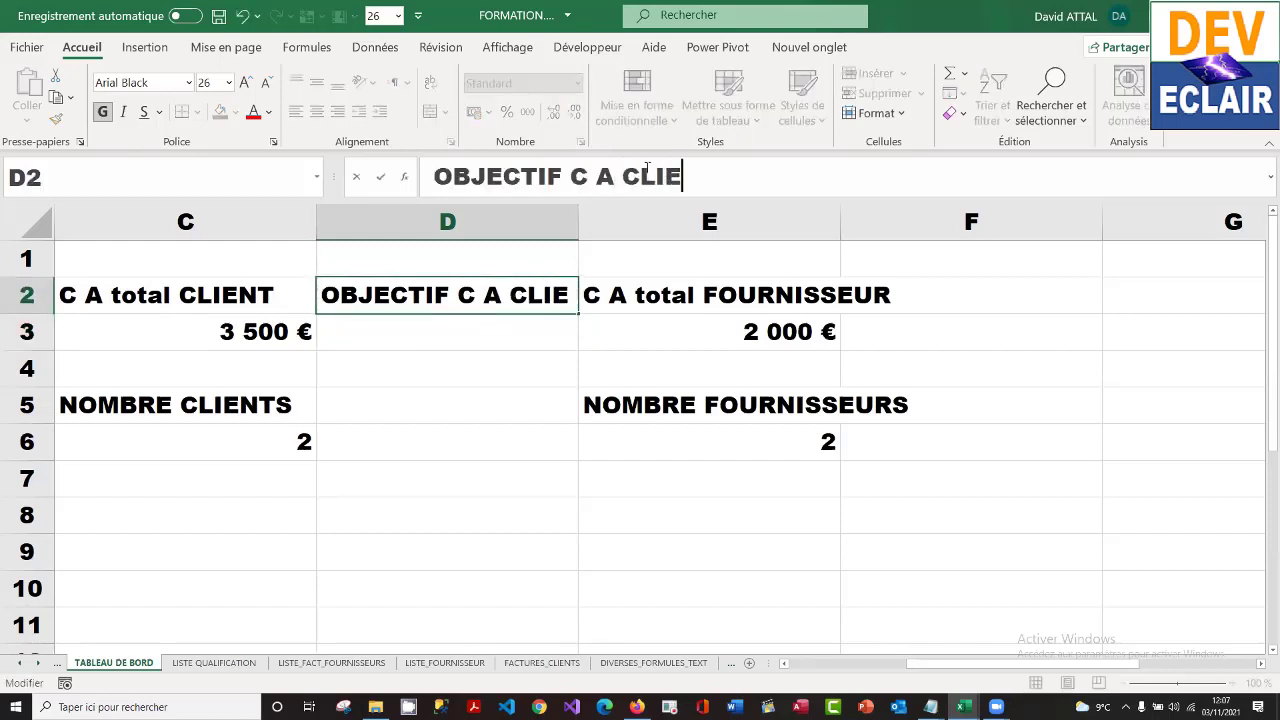
type("NT")
key("Return")
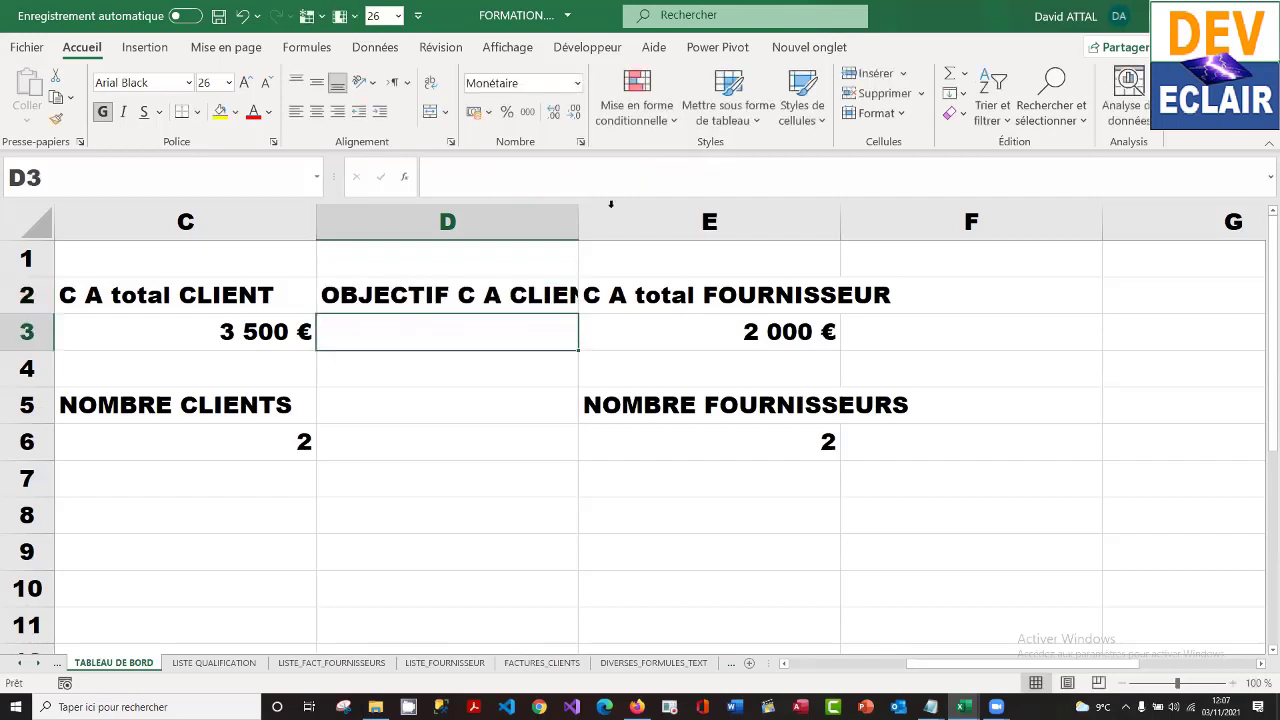
- Wrap the heading text in row 2 and narrow columns C and D to fit the two-line headings
left_click(42, 294)
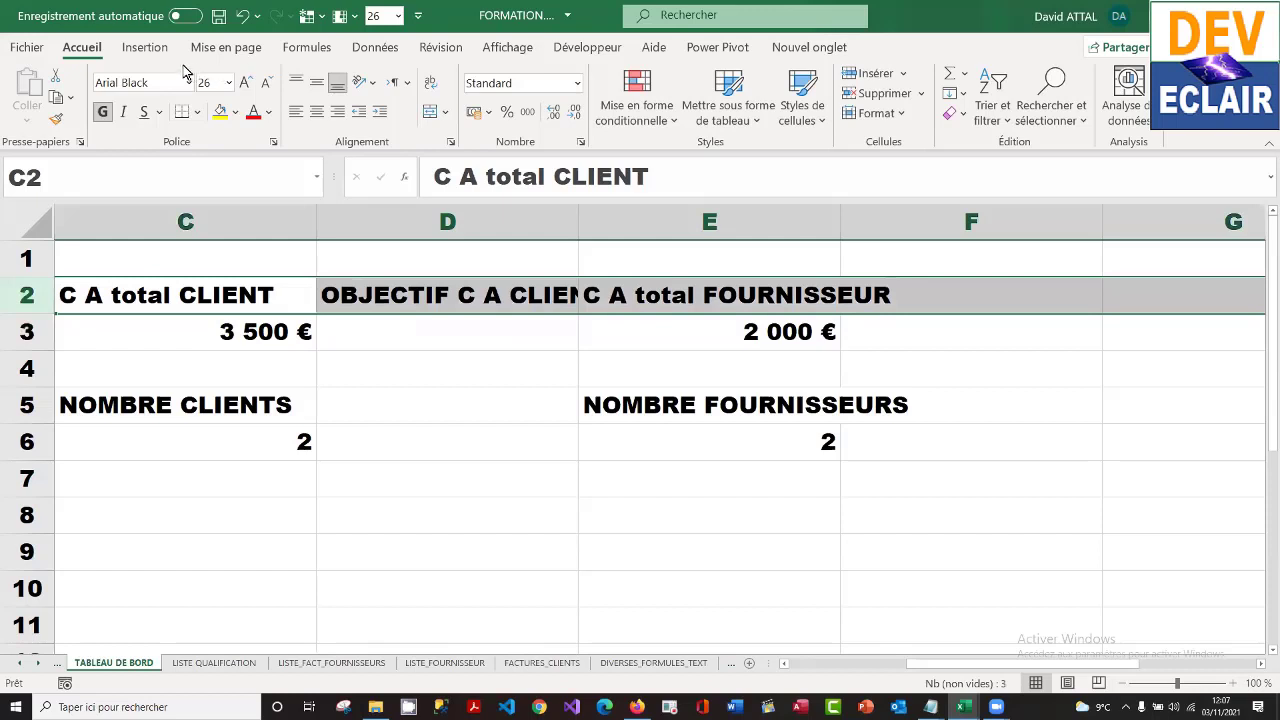
left_click(433, 83)
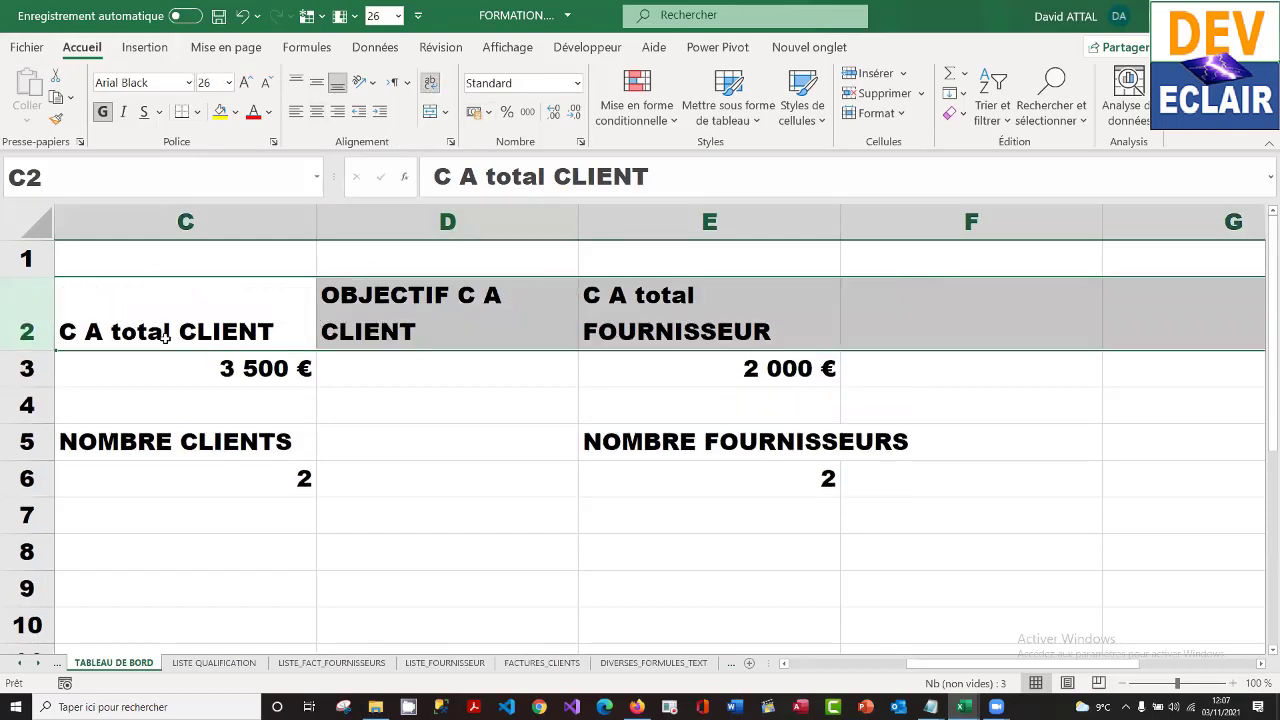
left_click_drag(316, 210, 237, 223)
left_click_drag(498, 224, 428, 224)
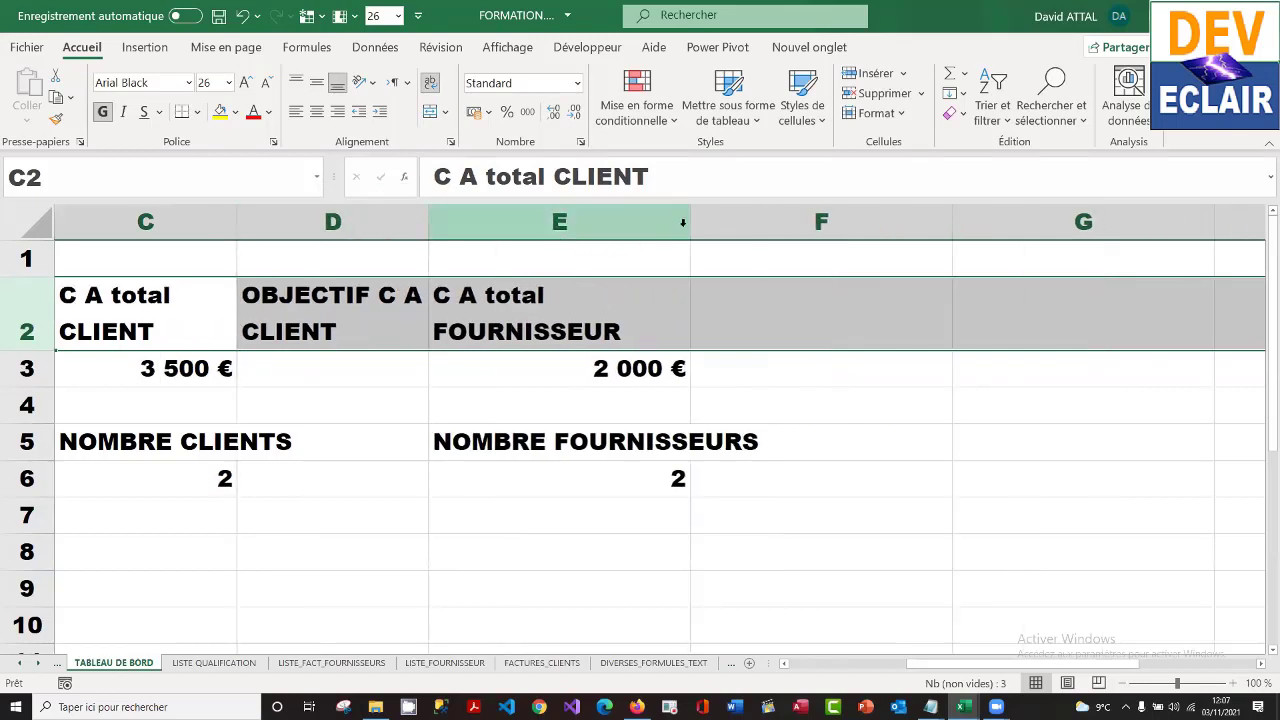
- Enter 4500 as the client revenue target in cell D3
left_click(189, 367)
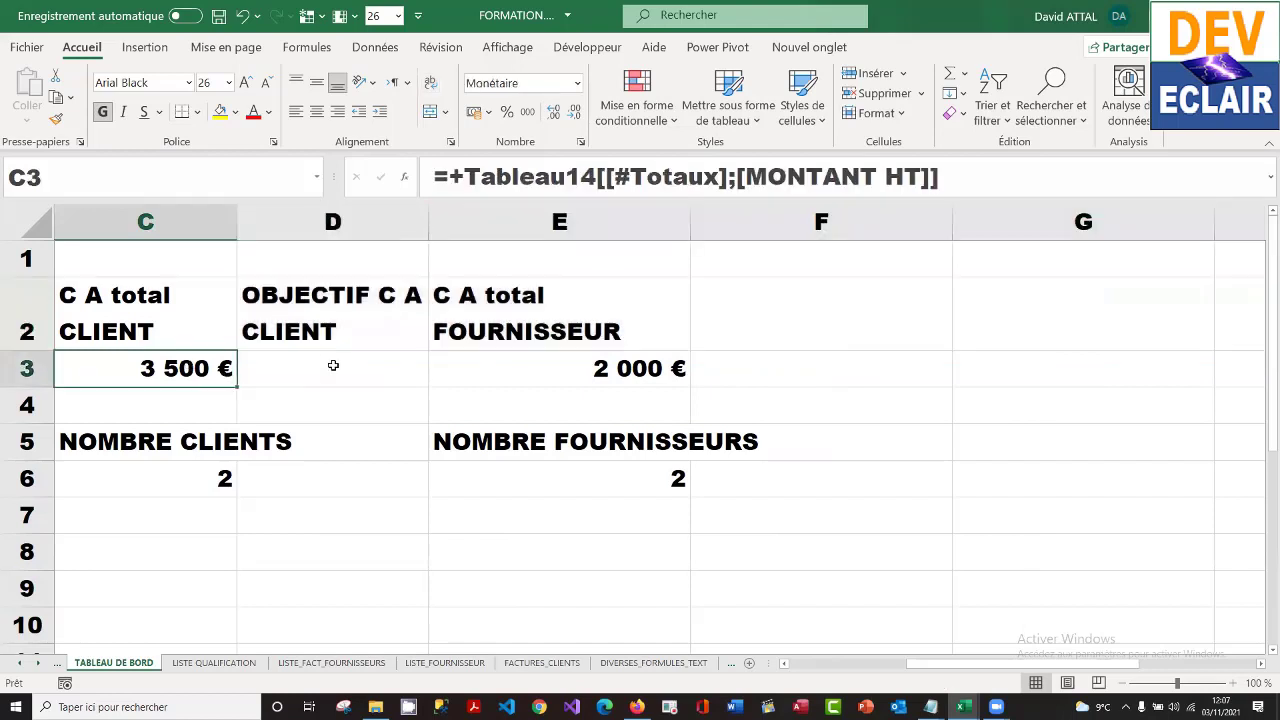
left_click(333, 366)
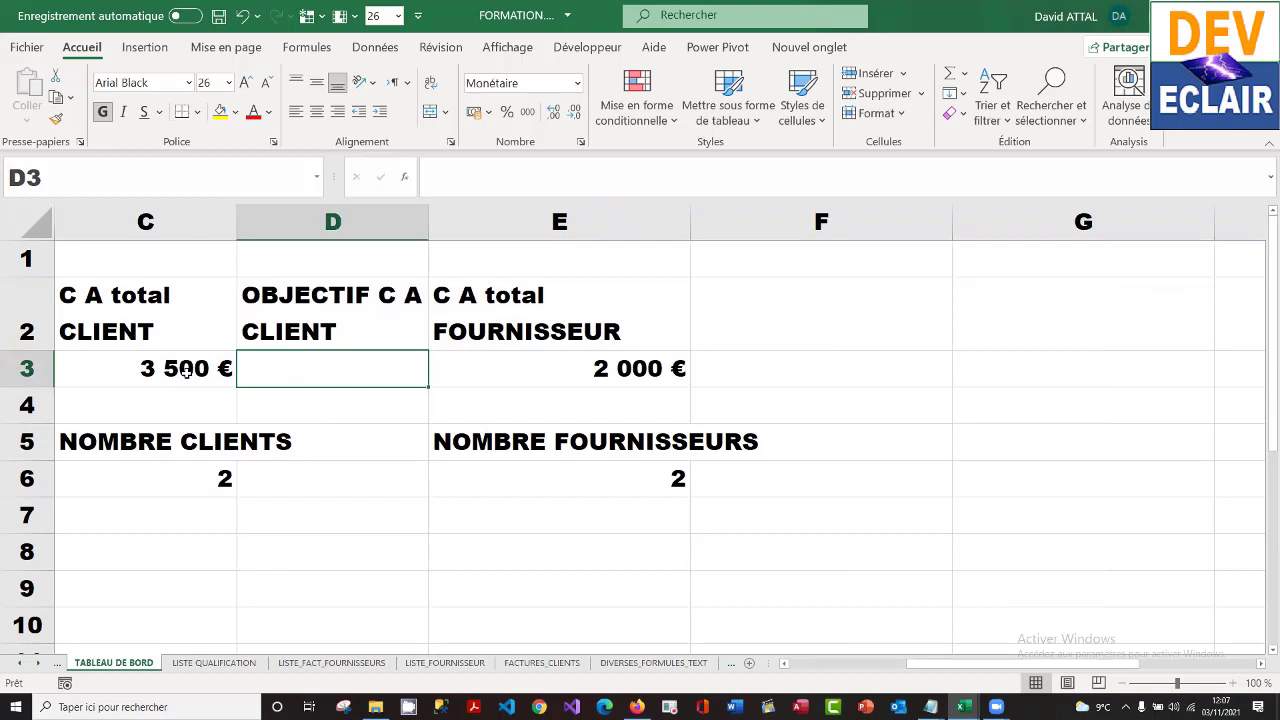
type("4500")
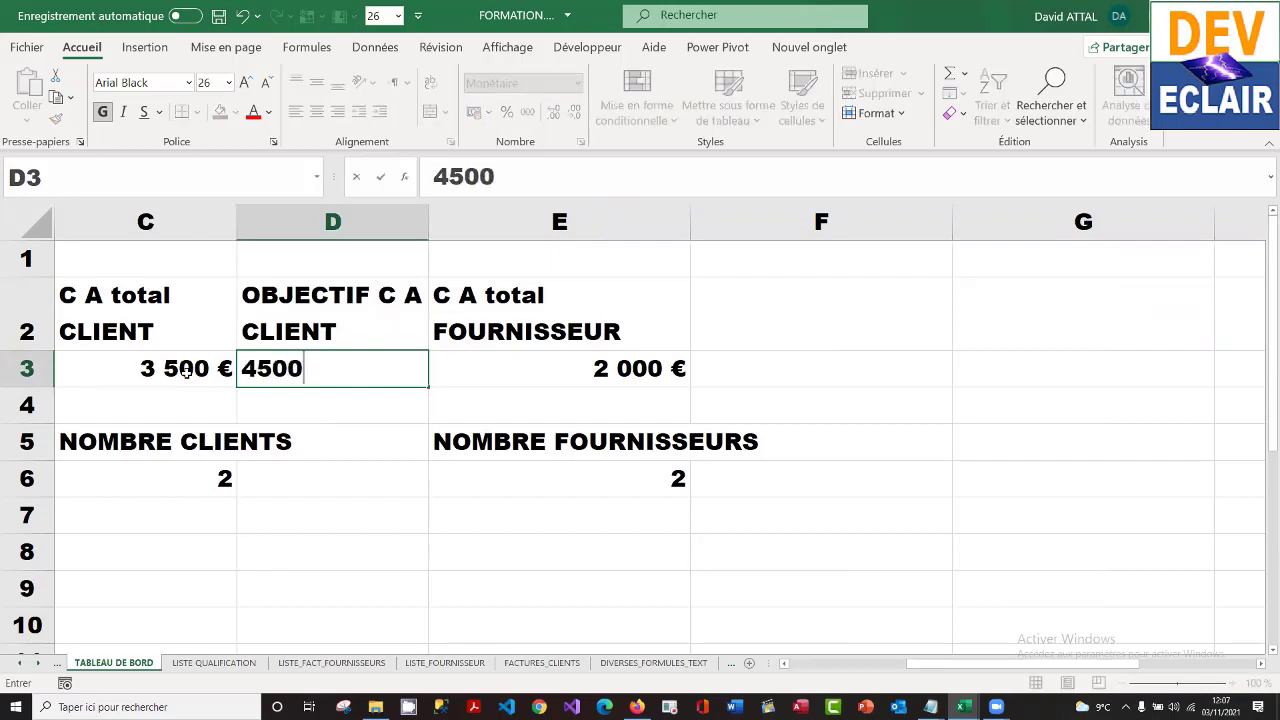
key("Return")
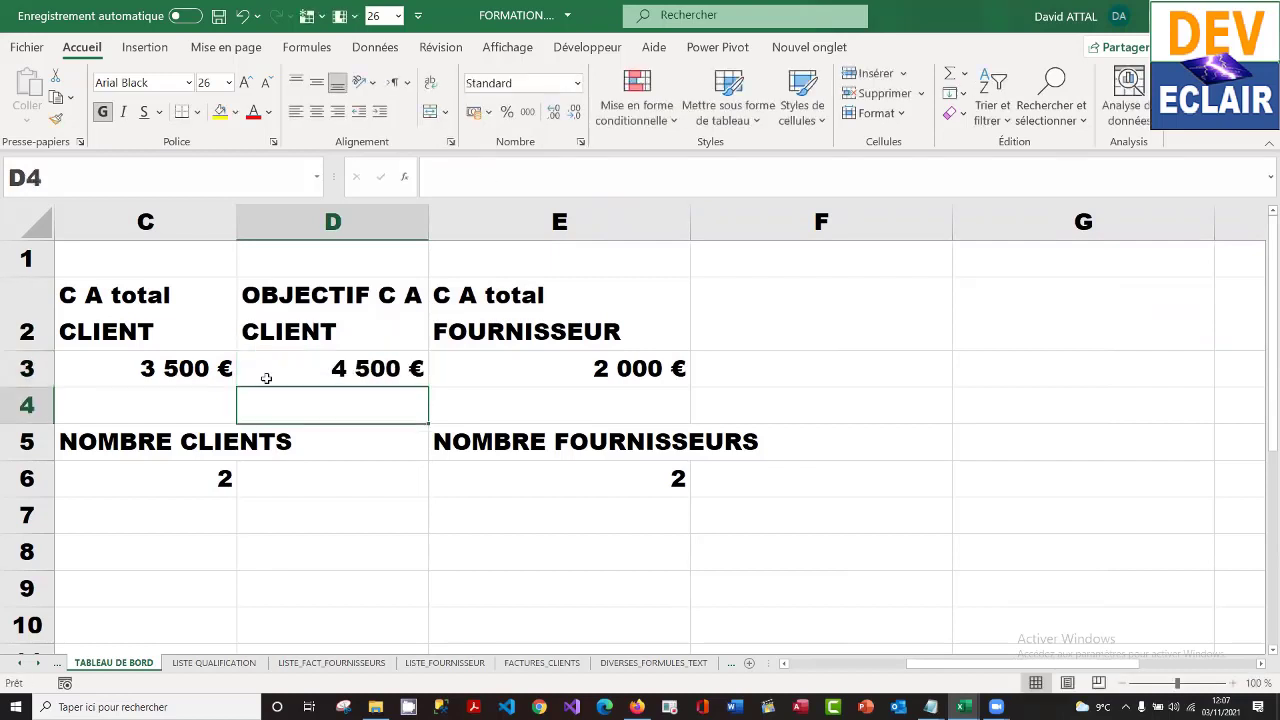
left_click(166, 368)
key("Left")
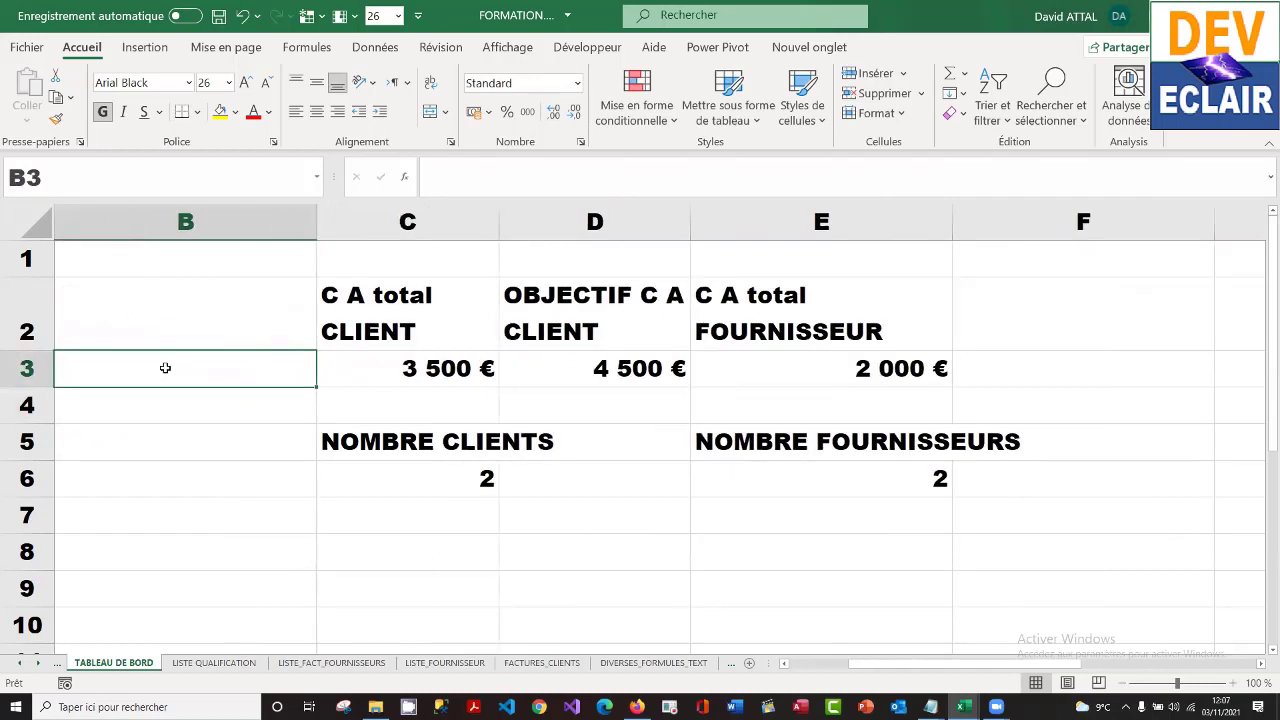
key("Right")
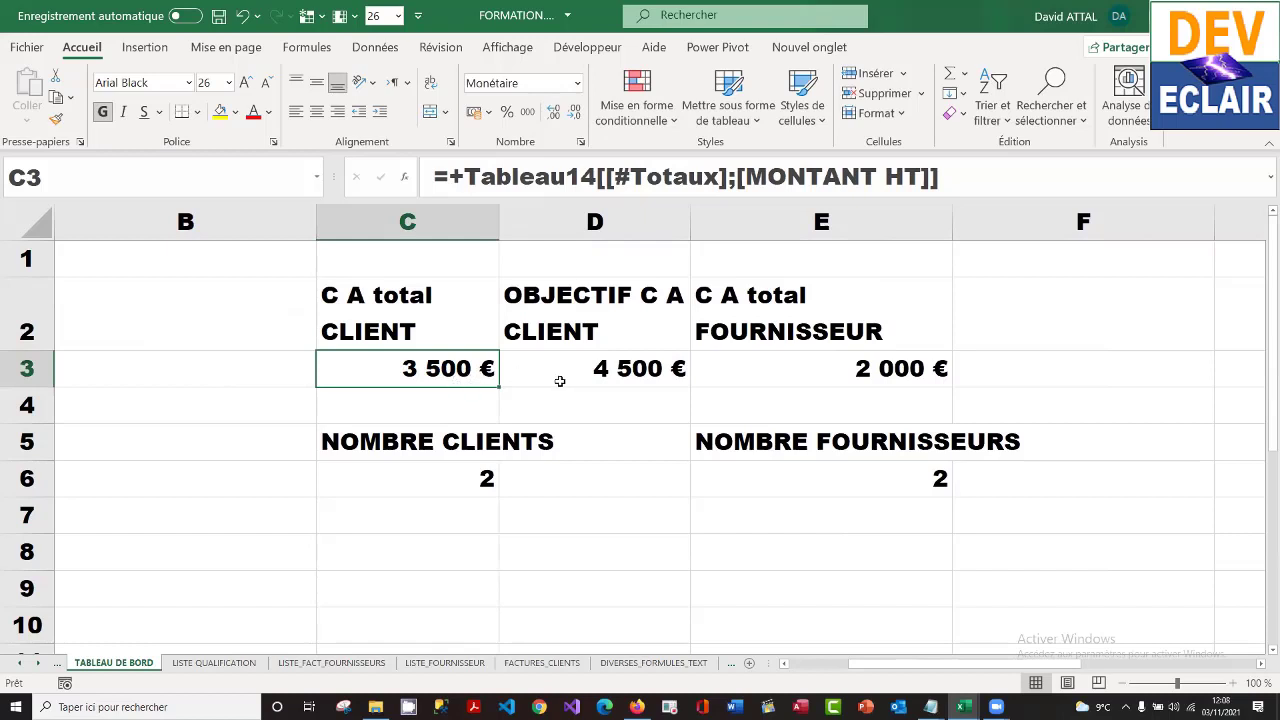
left_click(631, 364)
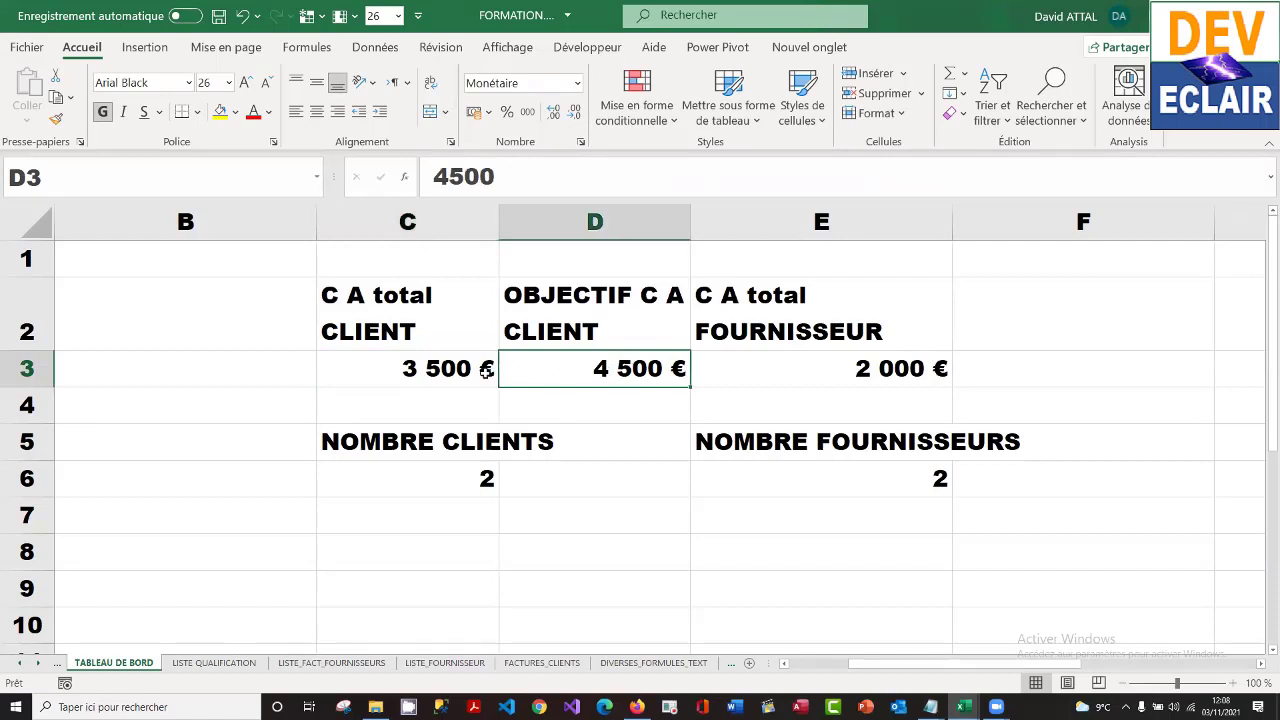
- Examine the colour-coded AVANCEMENT and REVISION columns on the organisation sheet, and compare cells C3 and D3 on TABLEAU DE BORD
left_click(444, 372)
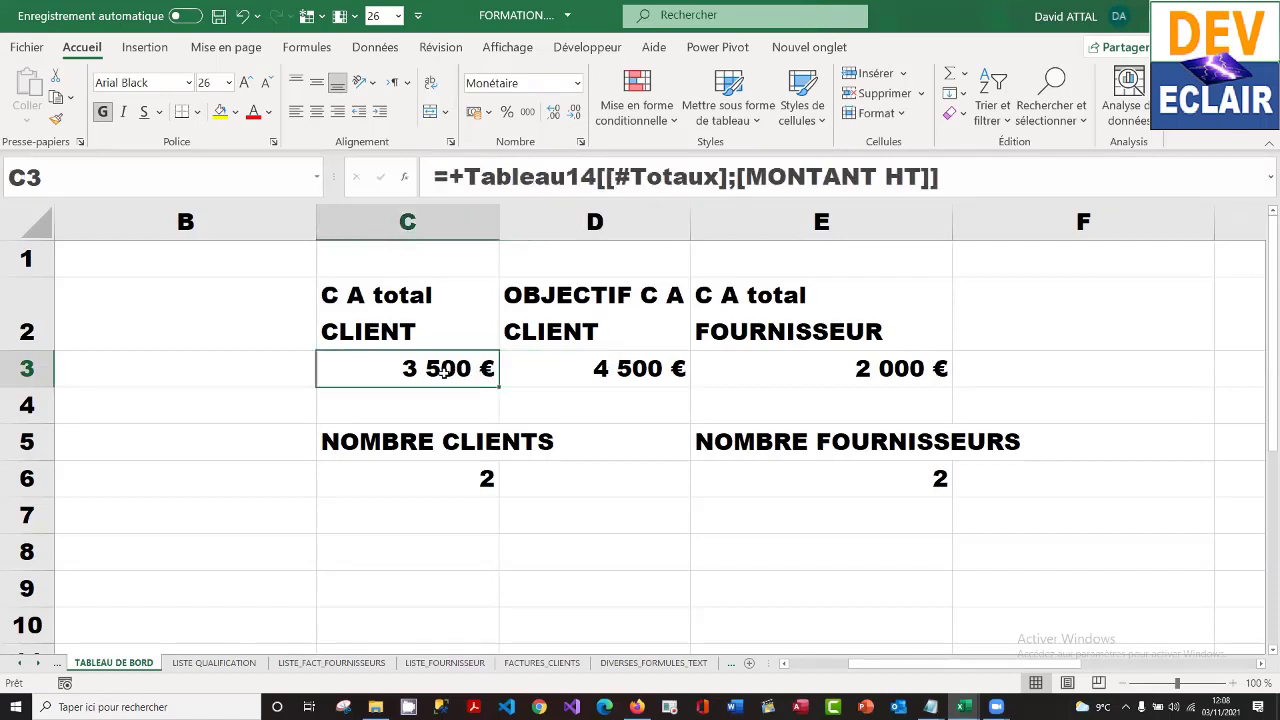
left_click(22, 668)
left_click(102, 664)
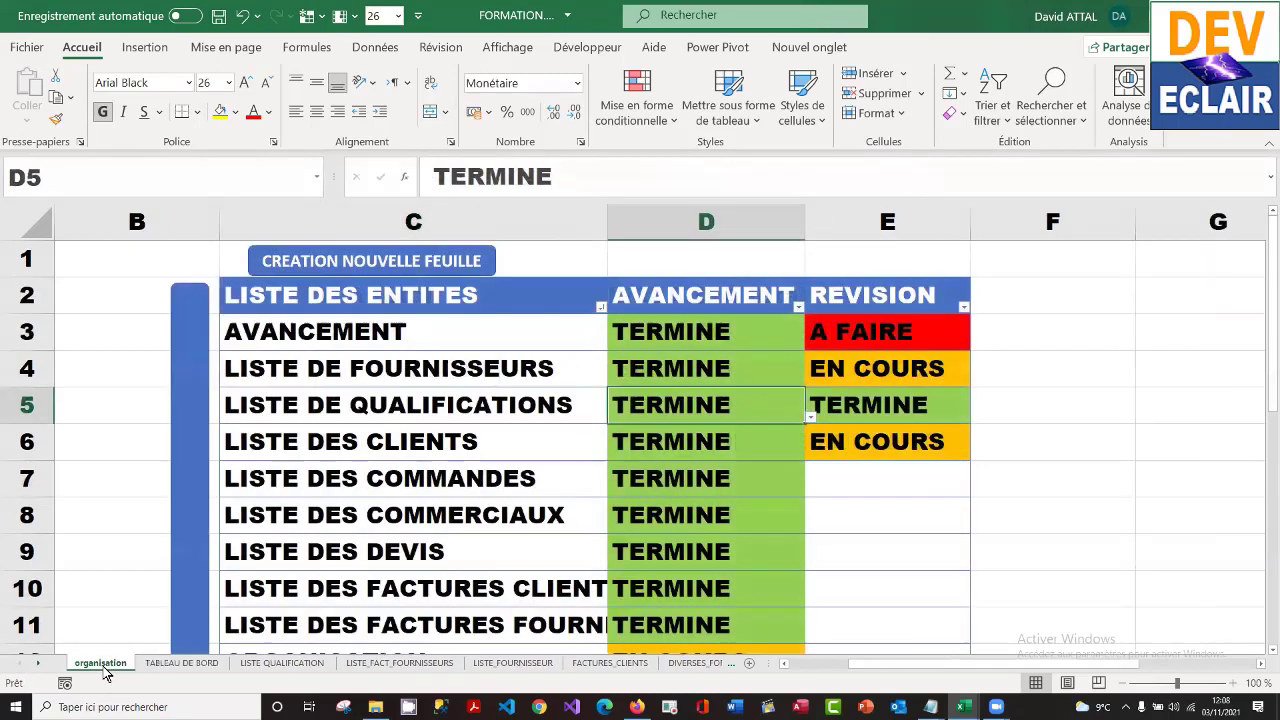
left_click(716, 338)
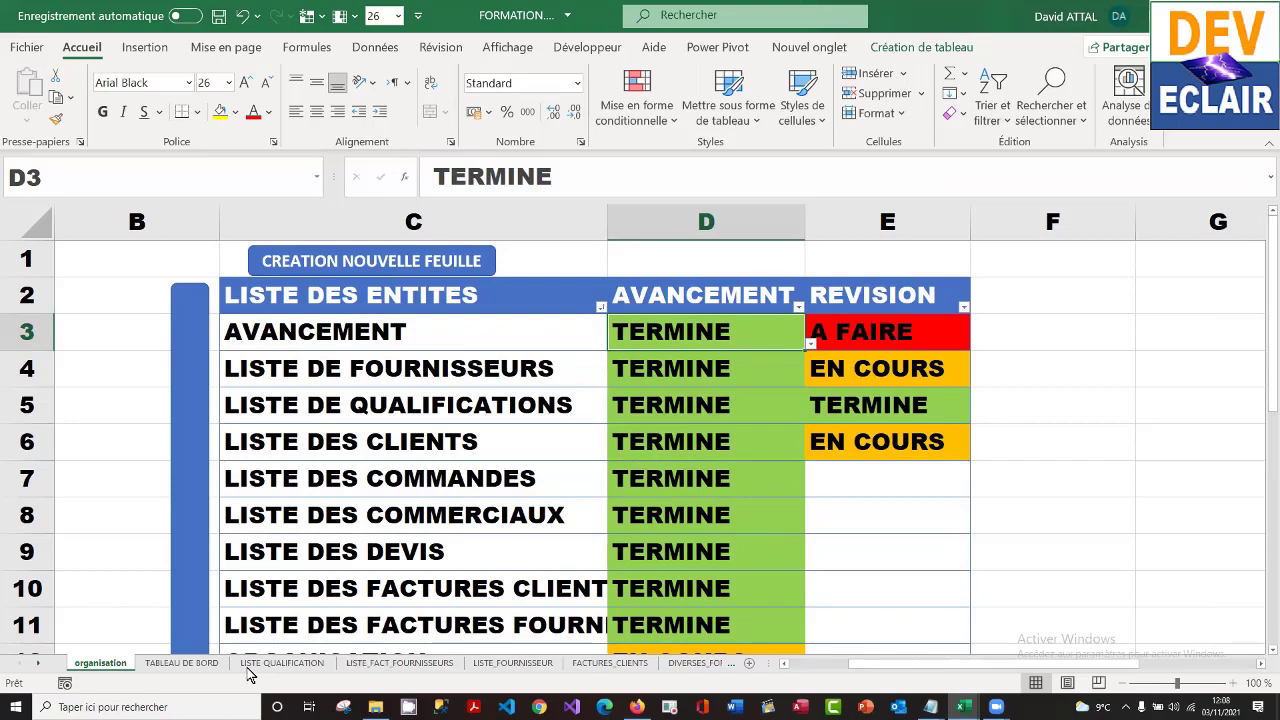
left_click(181, 663)
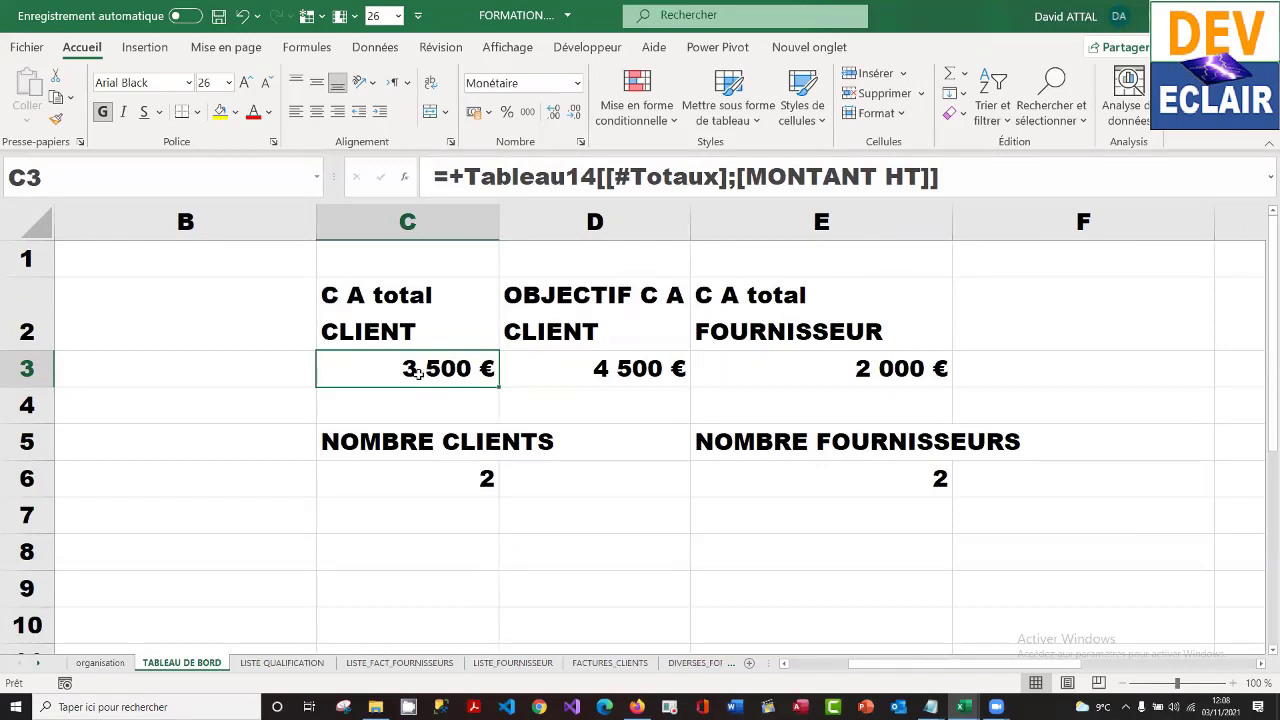
left_click(638, 367)
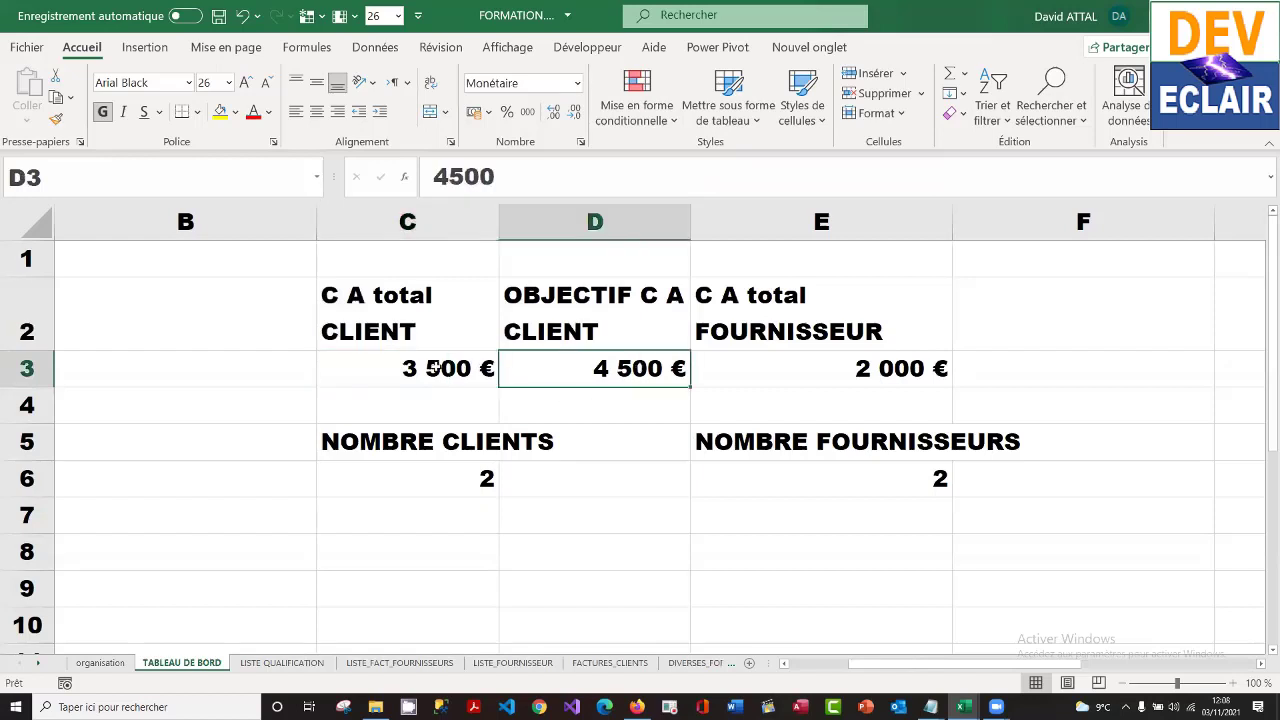
- Start a new conditional formatting rule for cell C3, using a formula to determine which cells are formatted
left_click(436, 366)
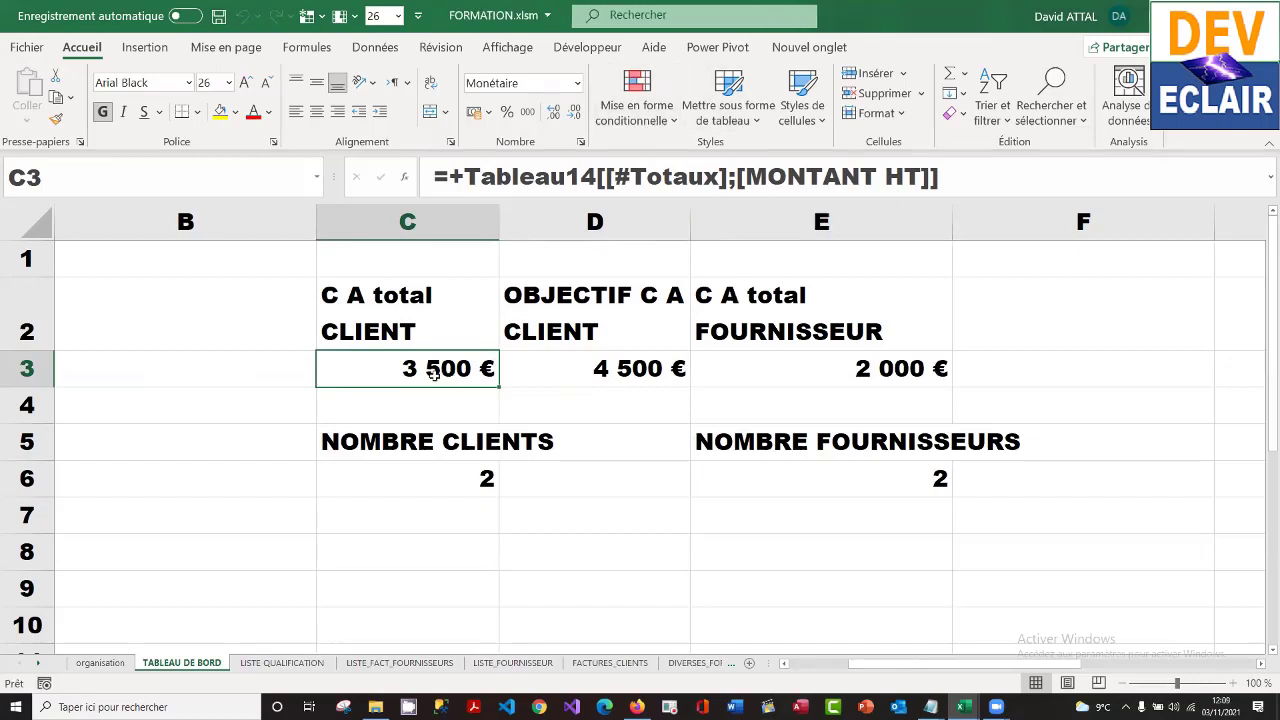
left_click(657, 117)
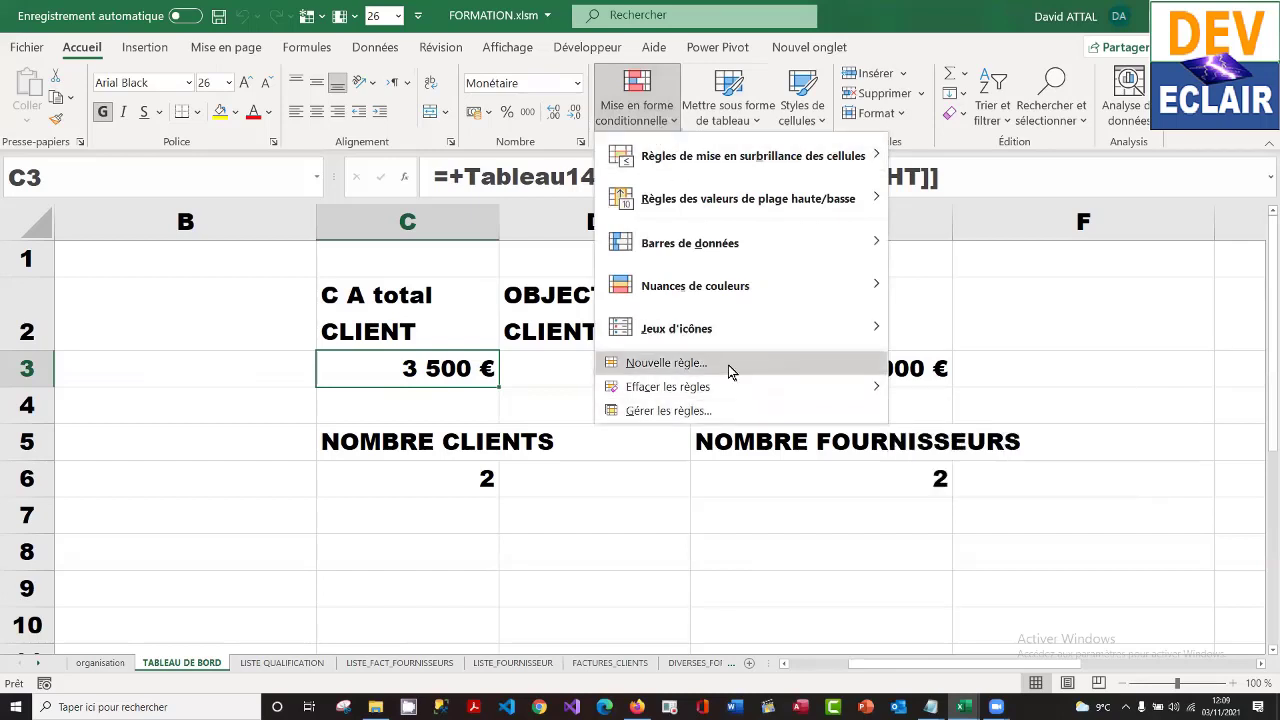
mouse_move(820, 203)
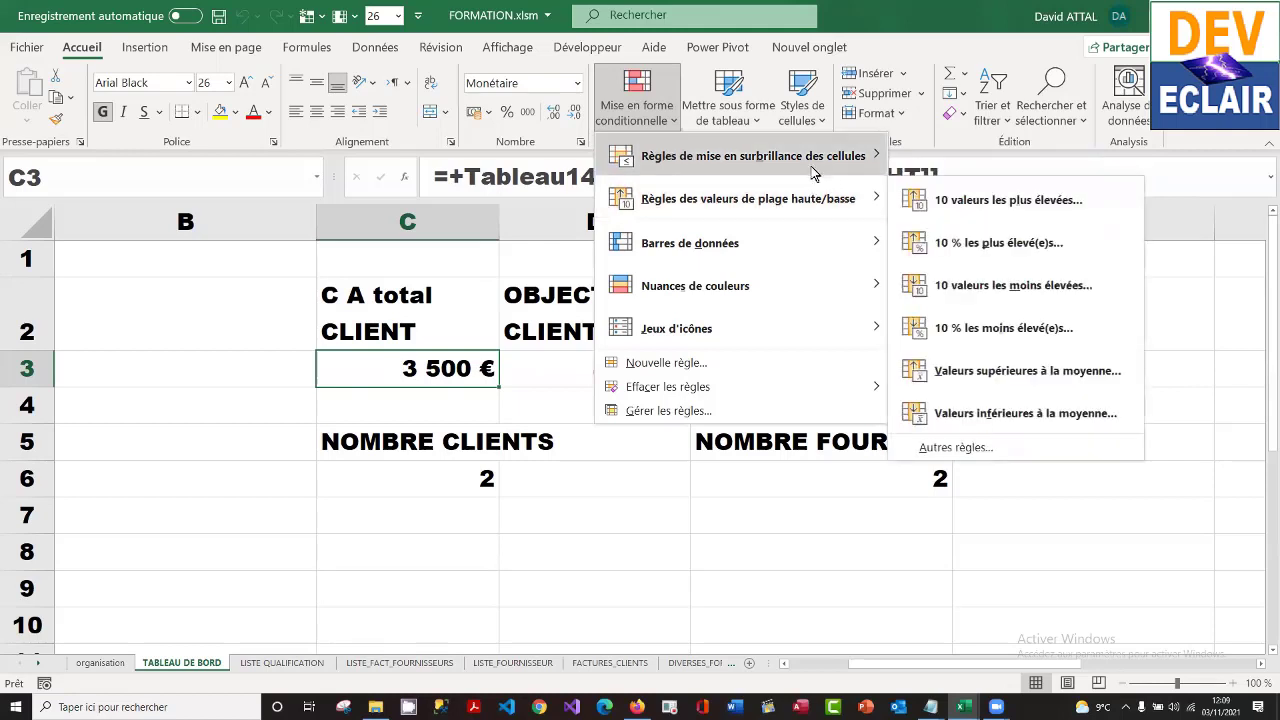
mouse_move(813, 172)
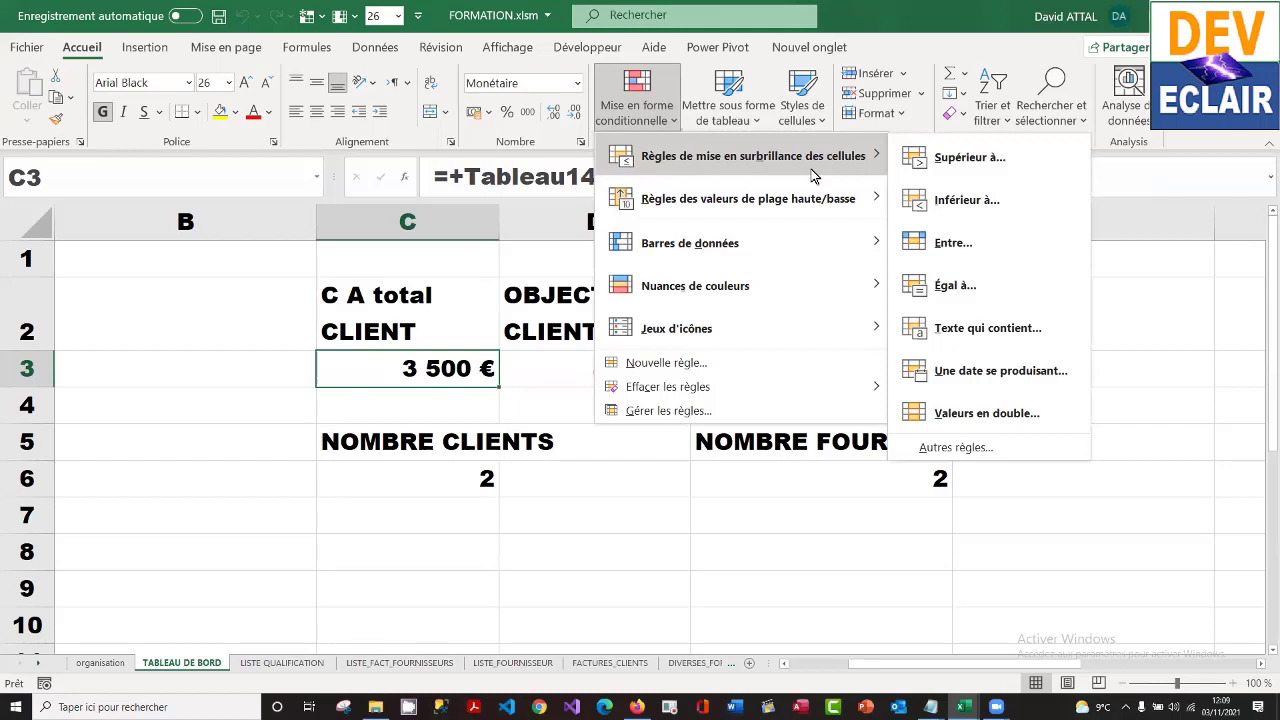
left_click(788, 362)
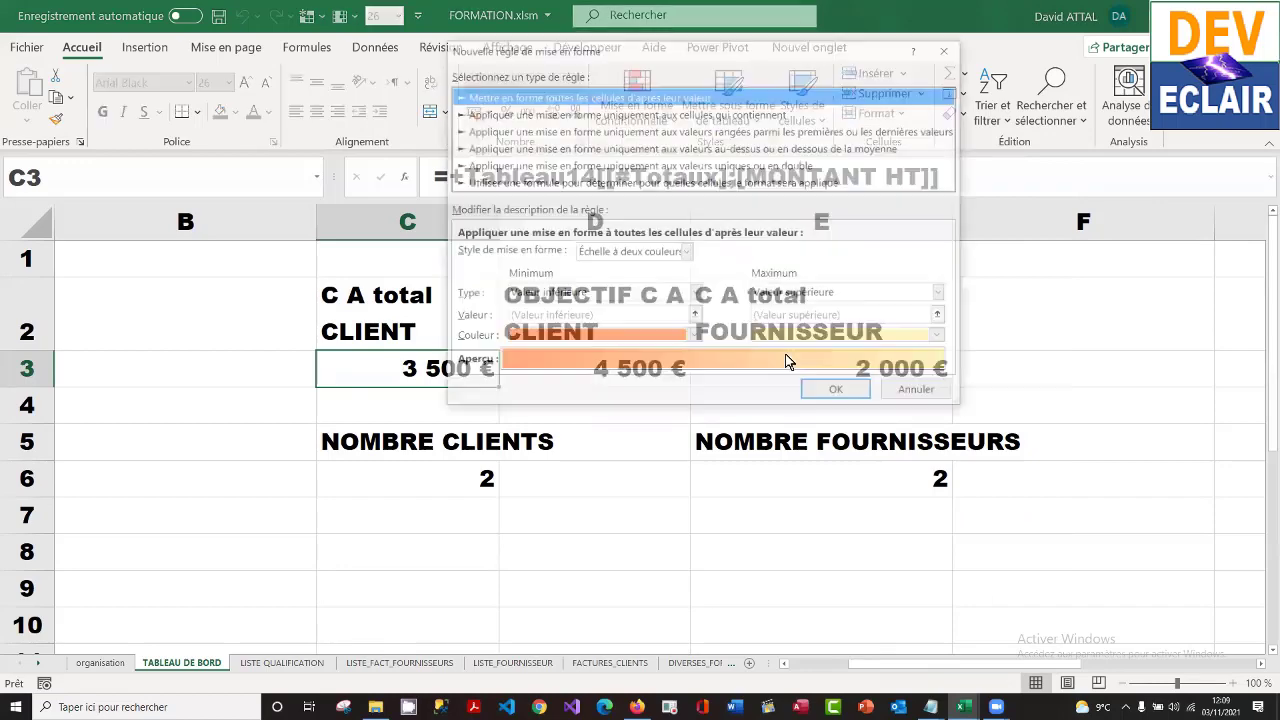
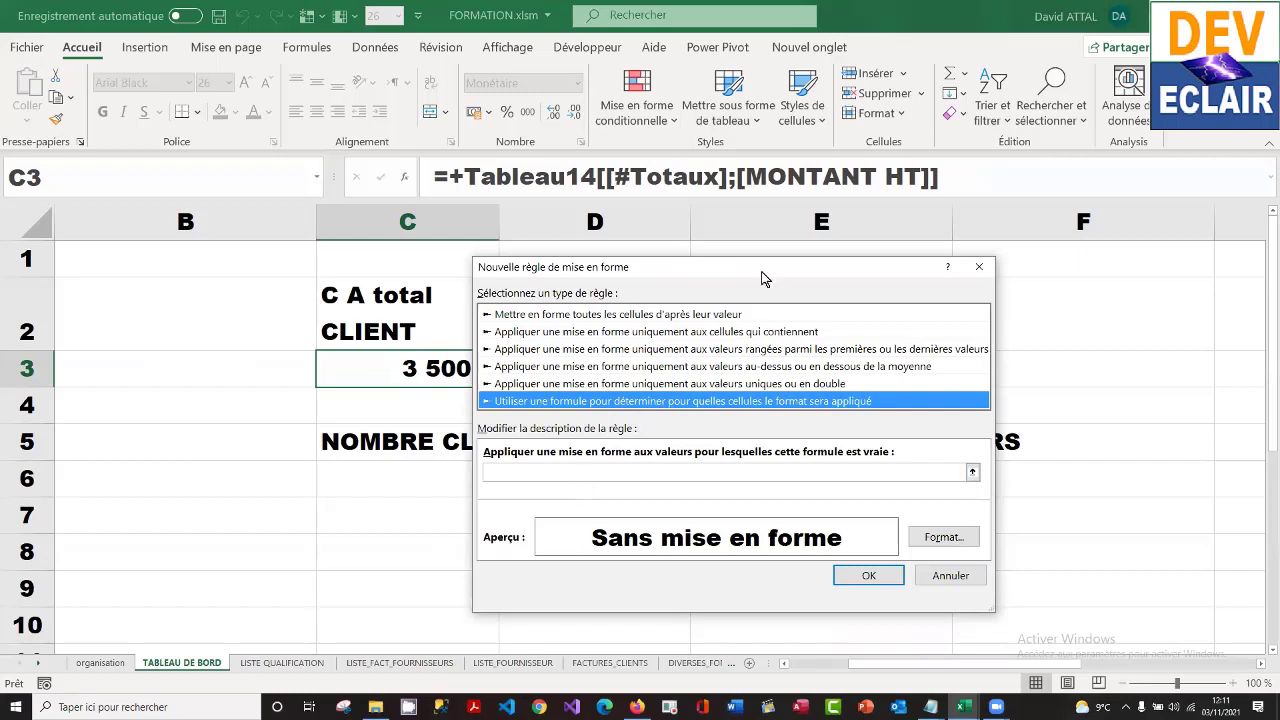
left_click_drag(762, 278, 662, 430)
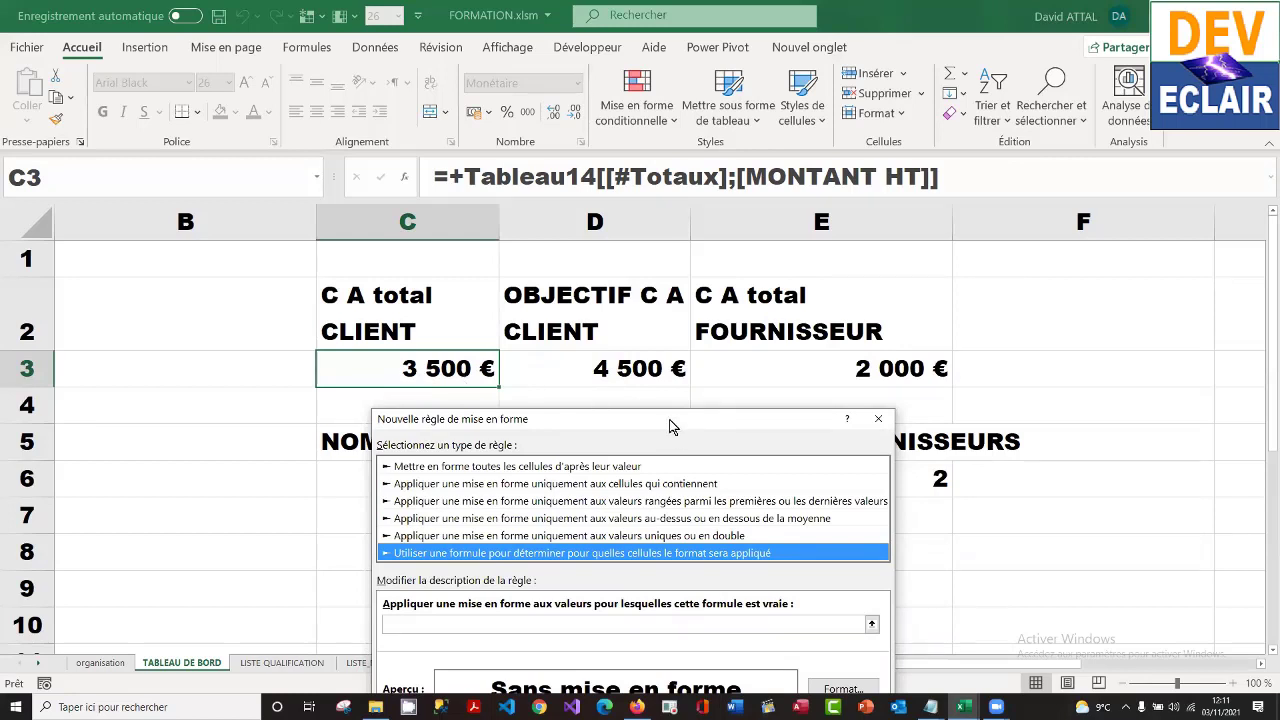
left_click_drag(670, 426, 810, 268)
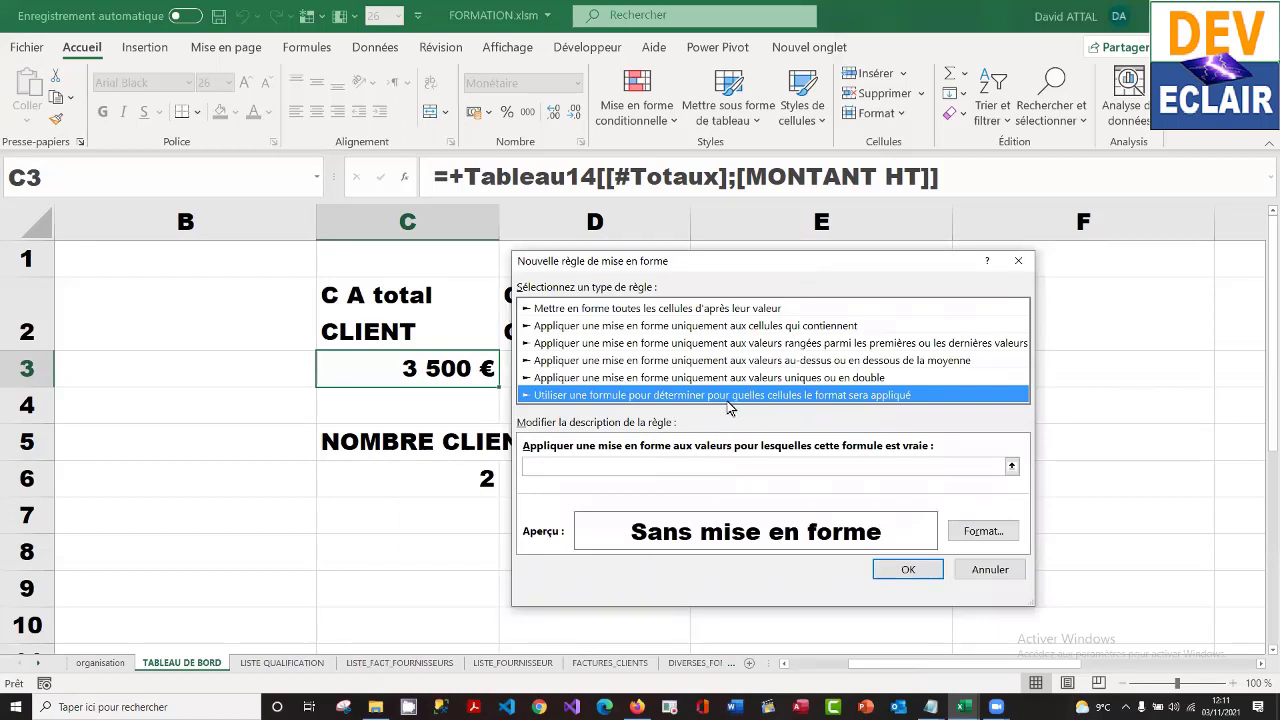
- Enter =$C$3<$D$3 as the rule's formula, comparing the client revenue total with its target
left_click(668, 464)
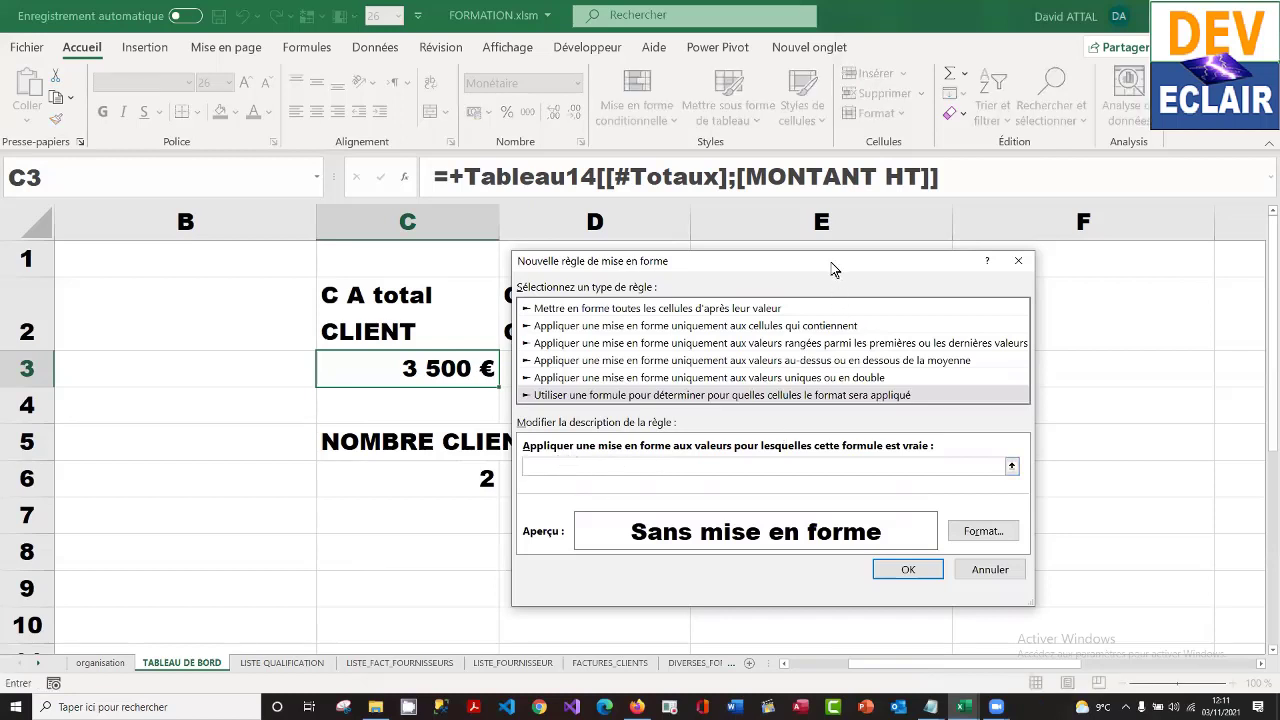
left_click_drag(829, 272, 808, 418)
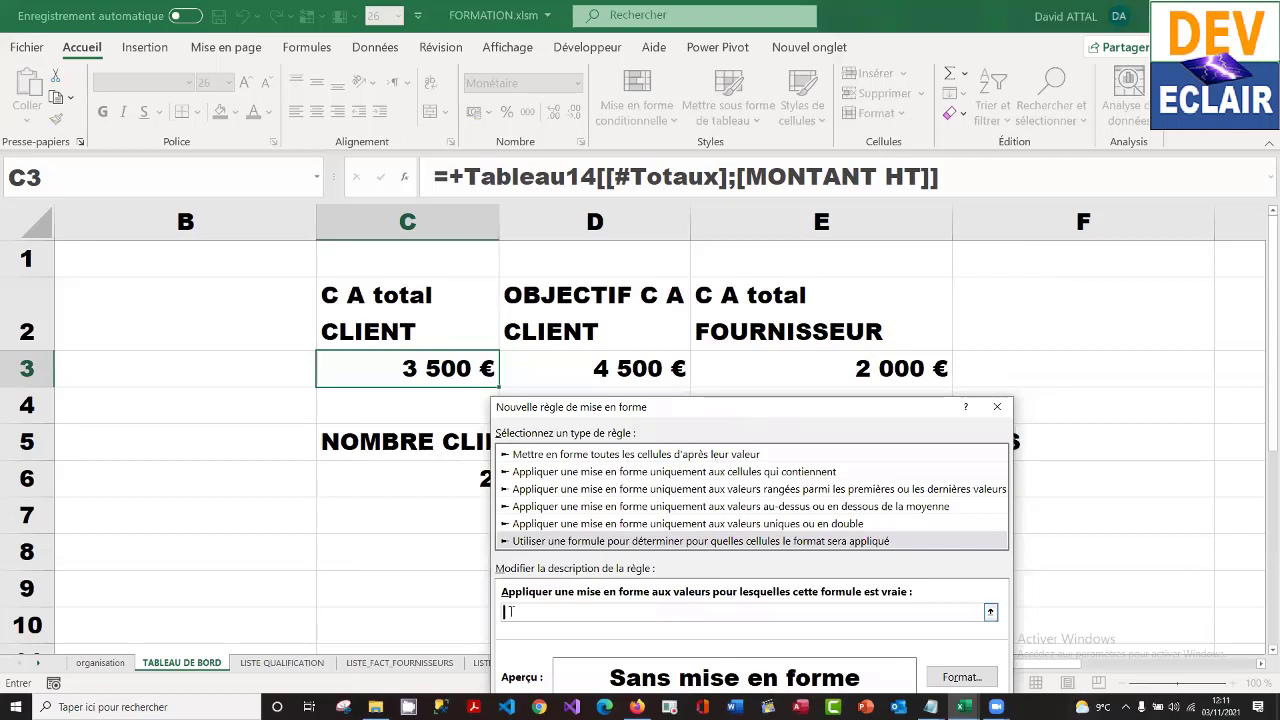
left_click(632, 369)
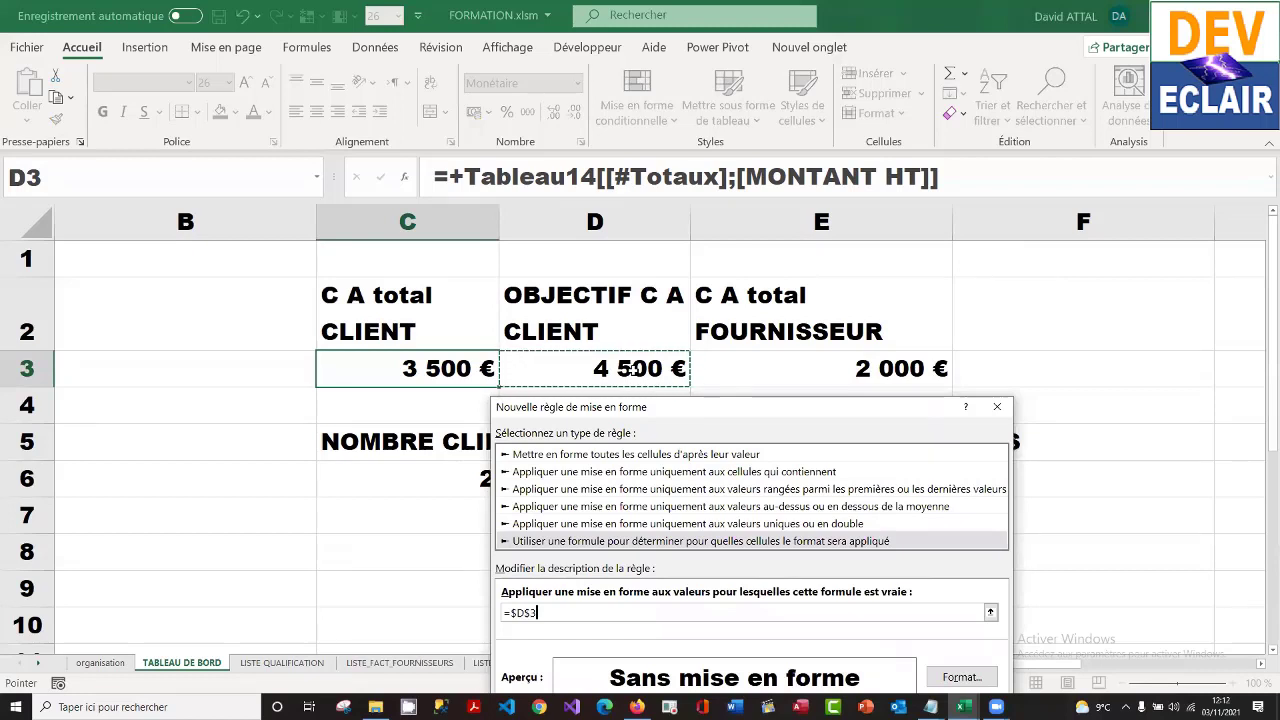
left_click(449, 369)
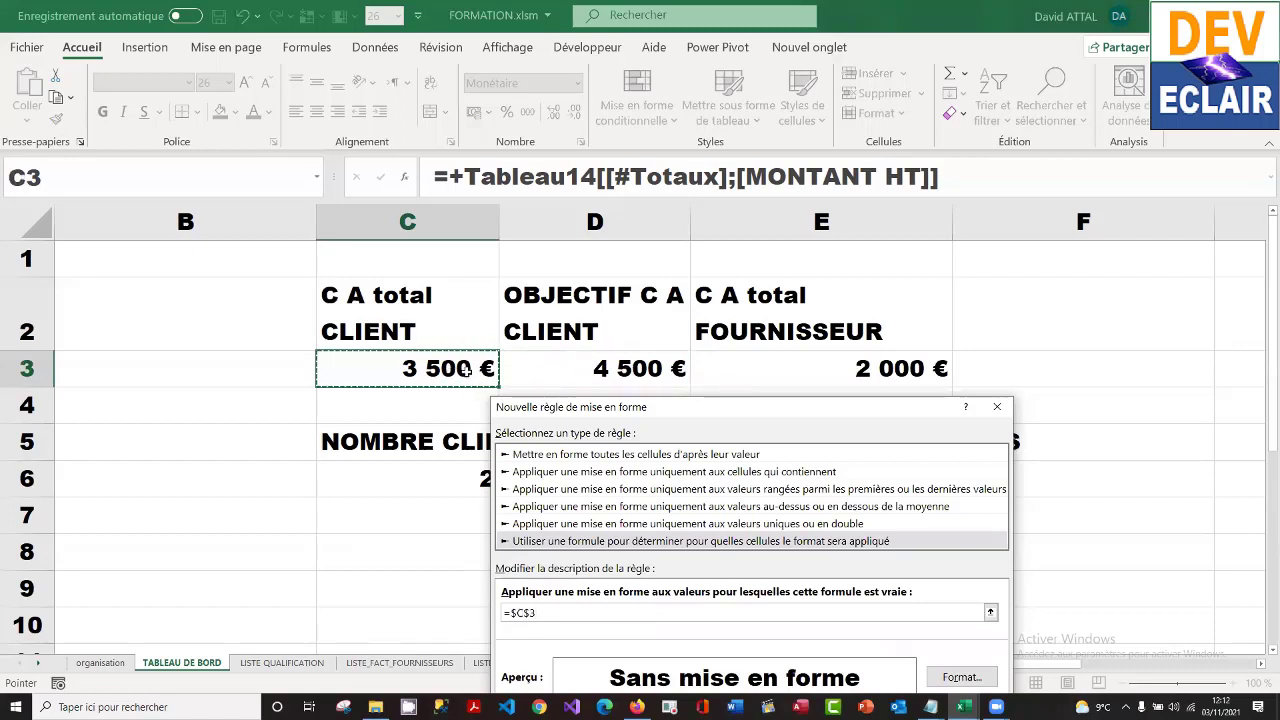
type("<")
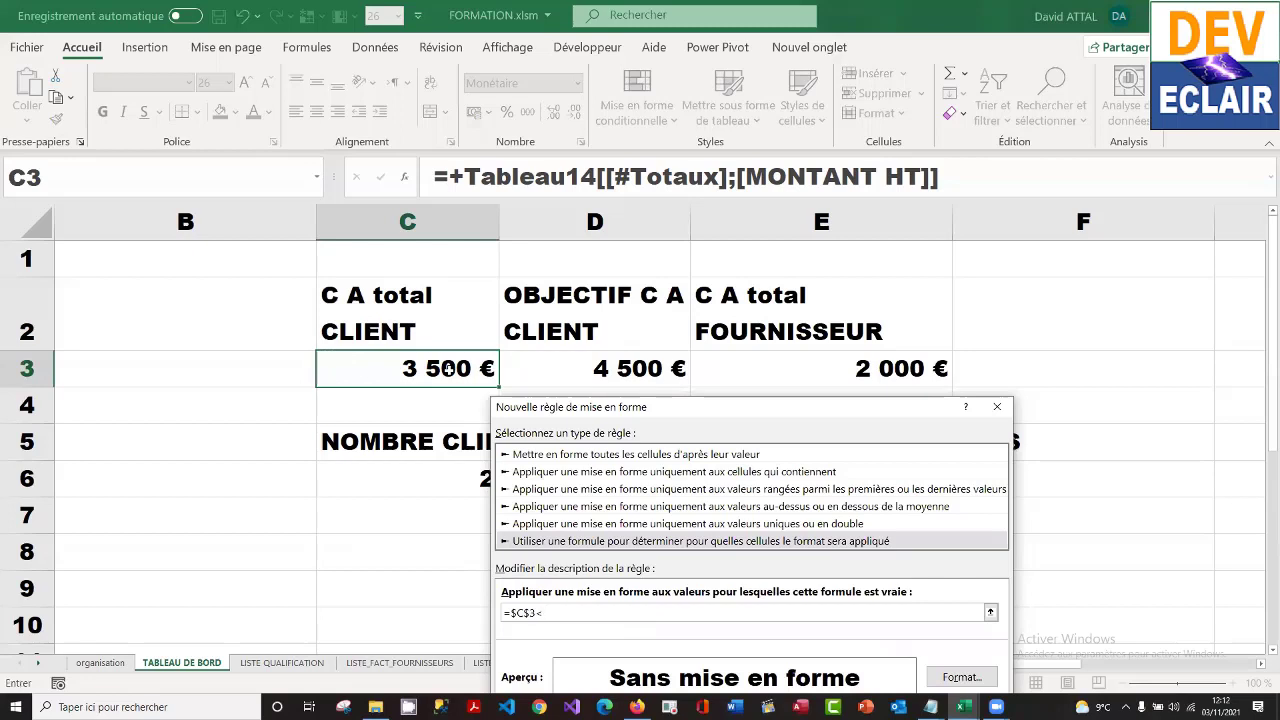
left_click(640, 369)
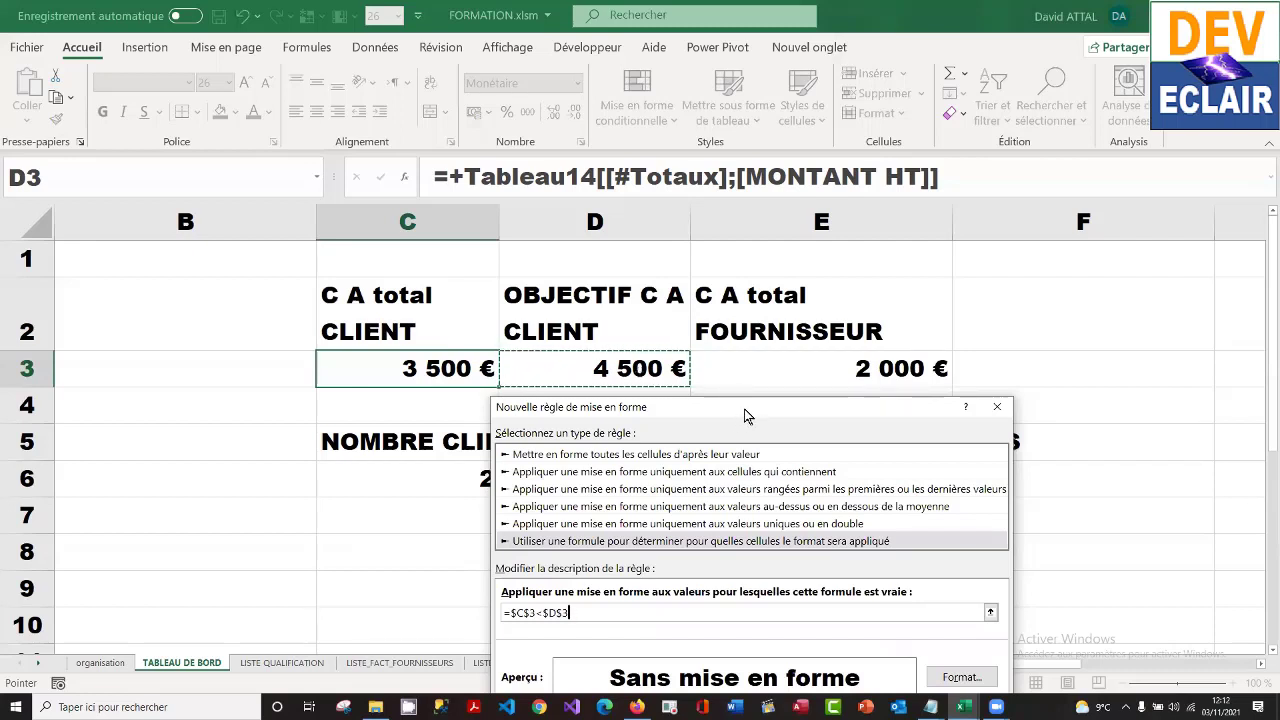
- Give the rule a bright red cell fill and apply it to C3
left_click_drag(743, 410, 899, 189)
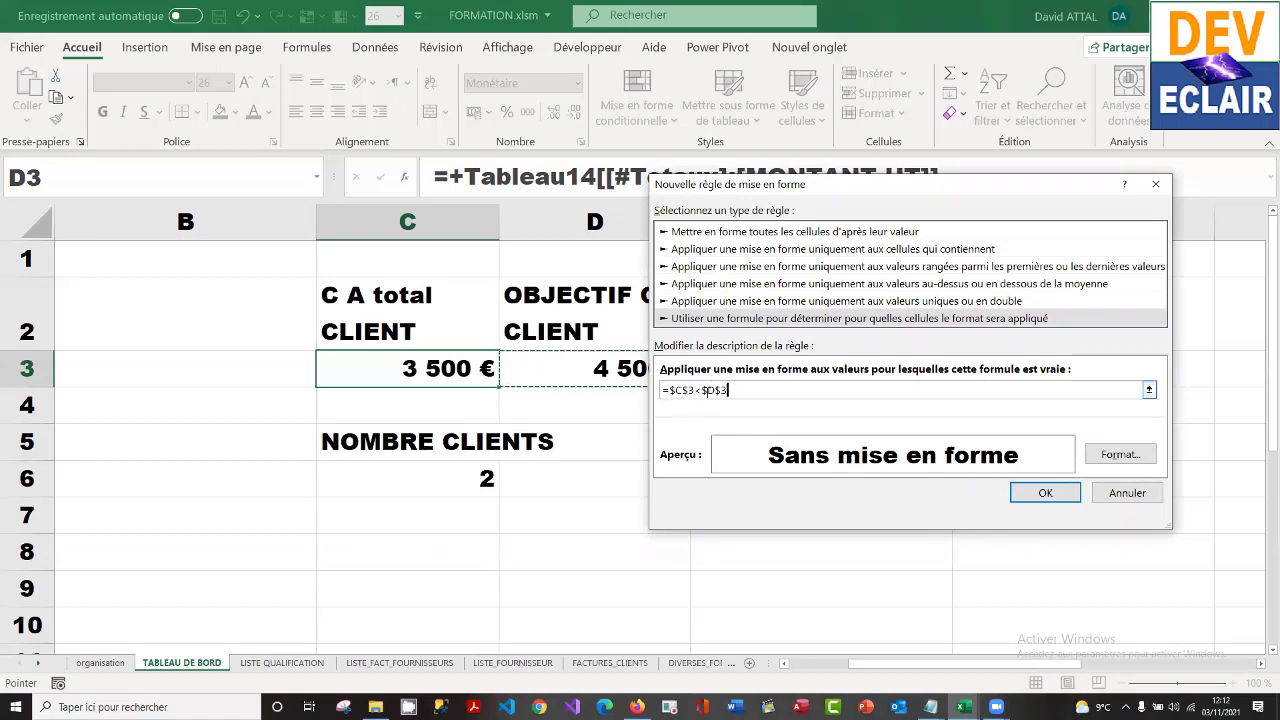
left_click(1120, 455)
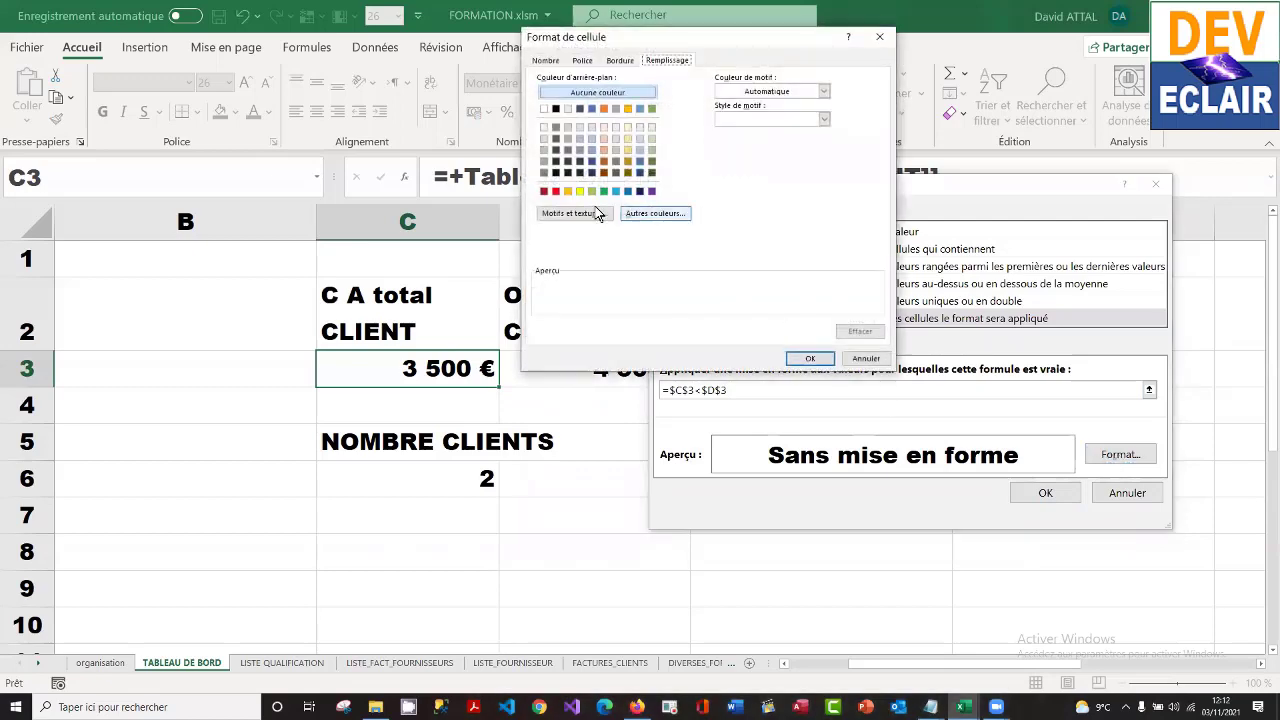
left_click(554, 190)
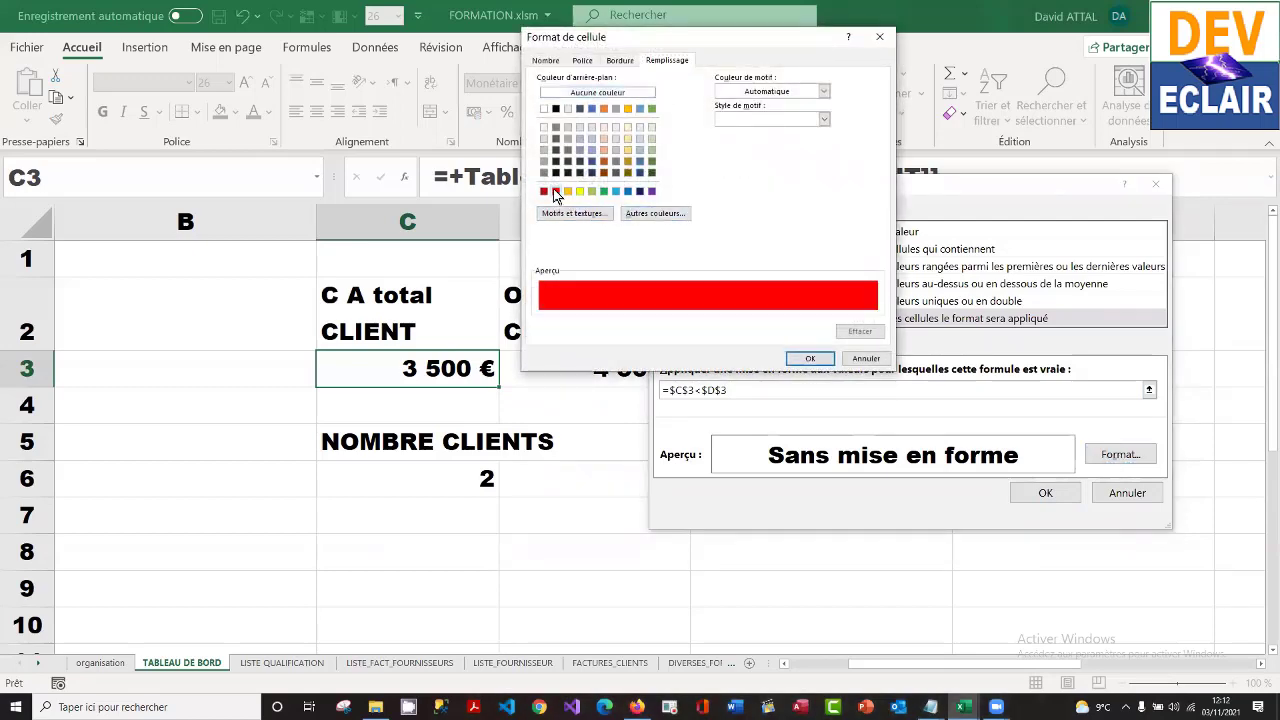
left_click(812, 360)
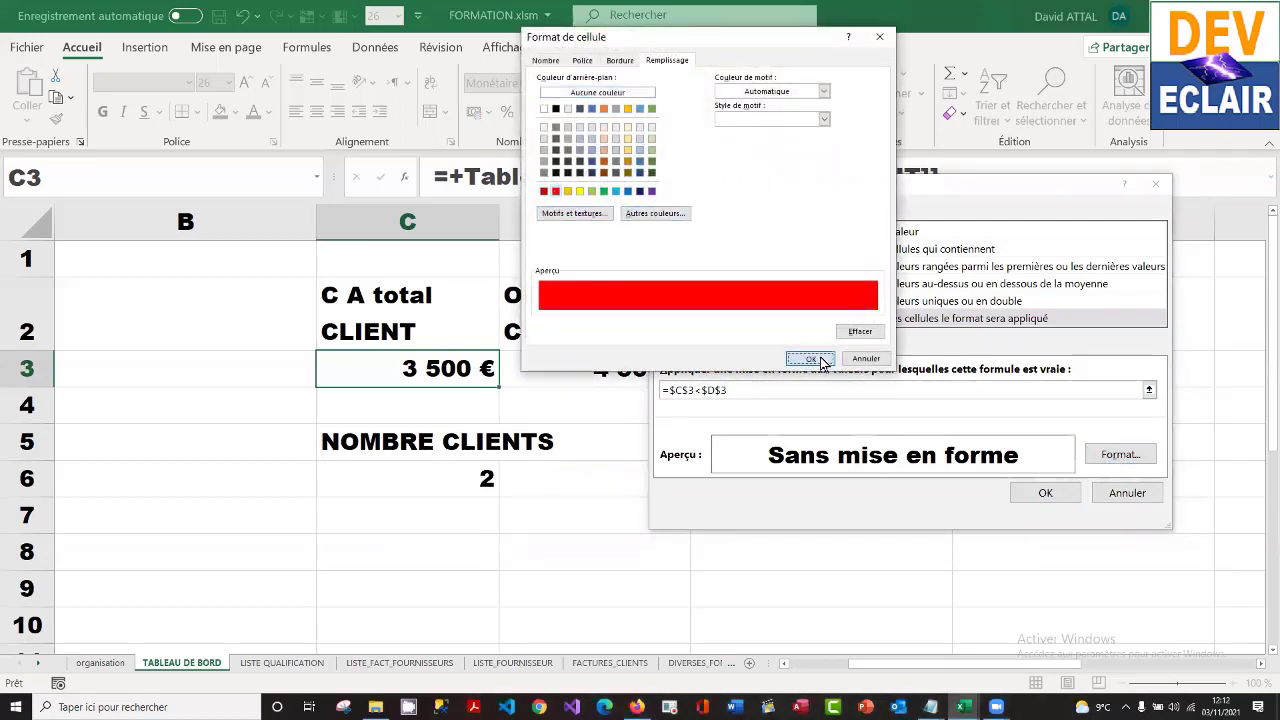
left_click(1046, 493)
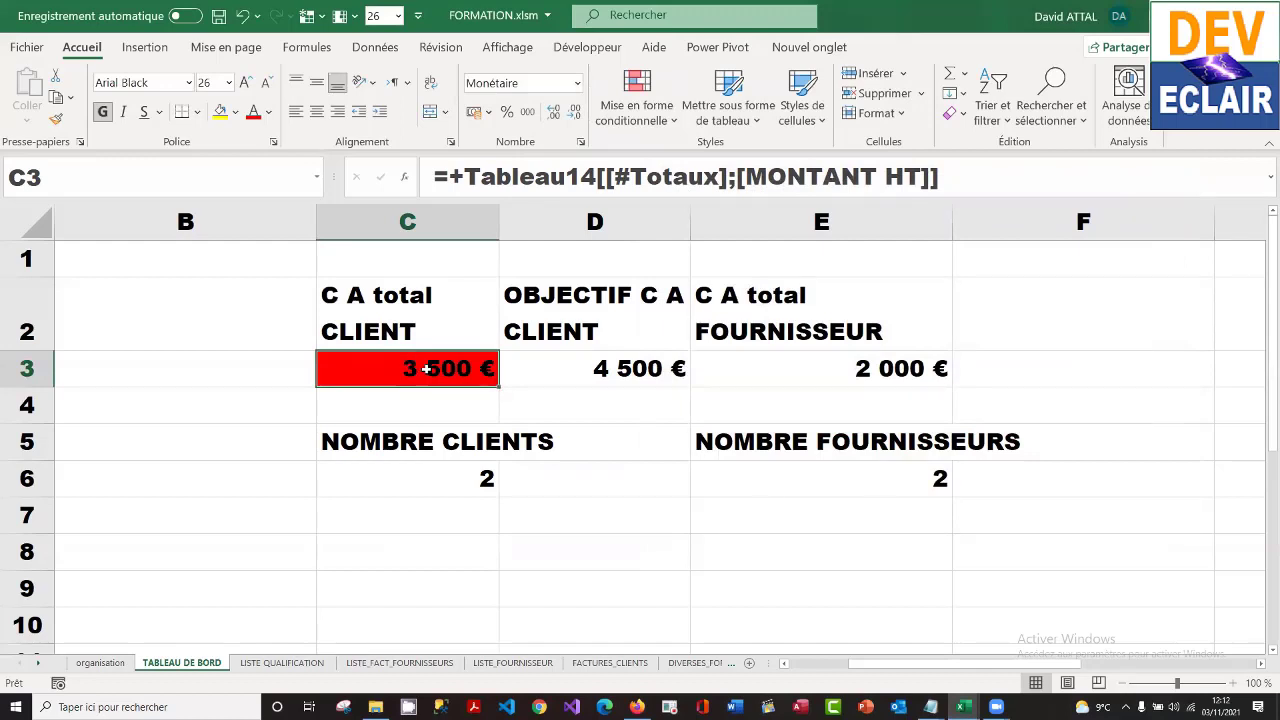
- Test the conditional format by overwriting the client revenue total in C3 with 5800, followed by 4000
type("5800")
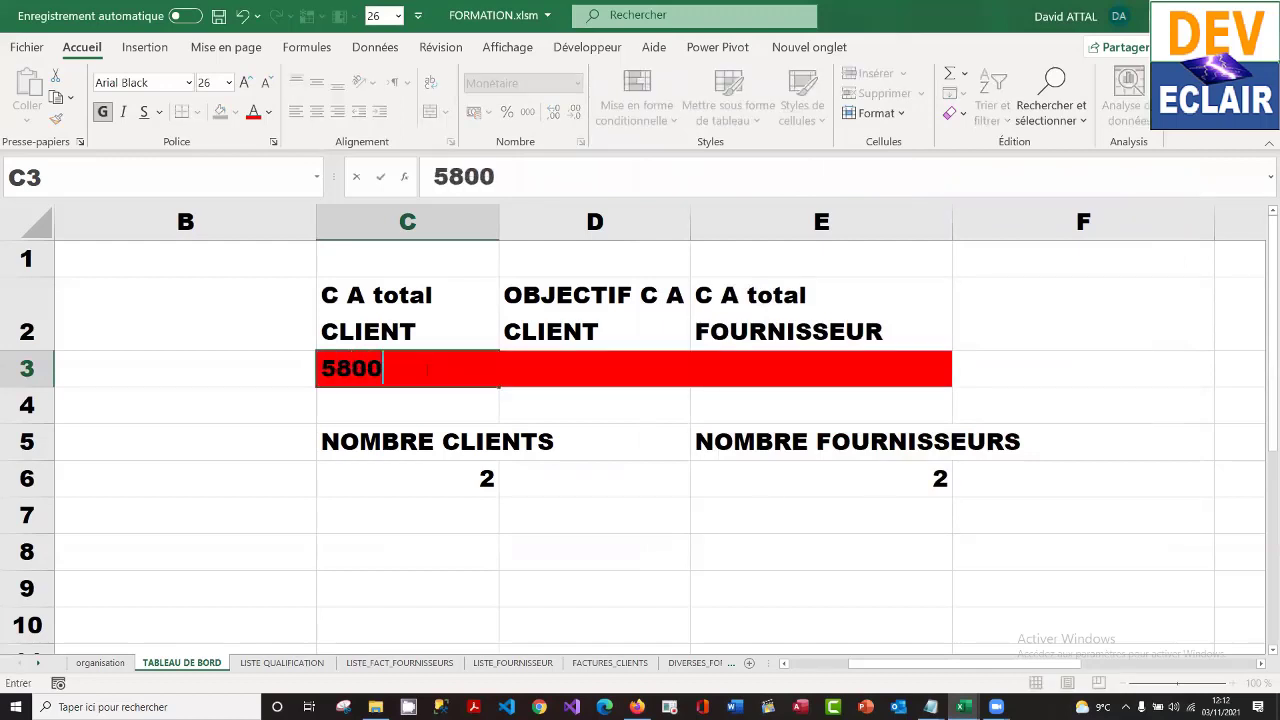
key("Return")
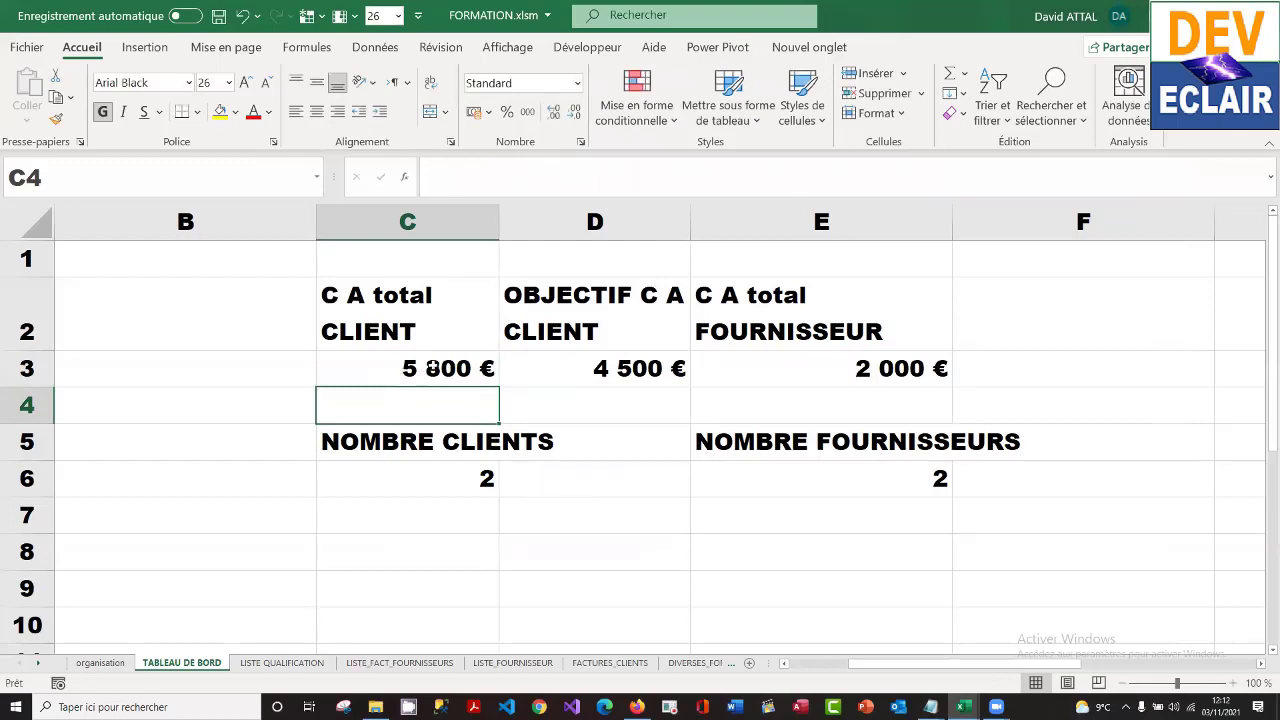
left_click(430, 368)
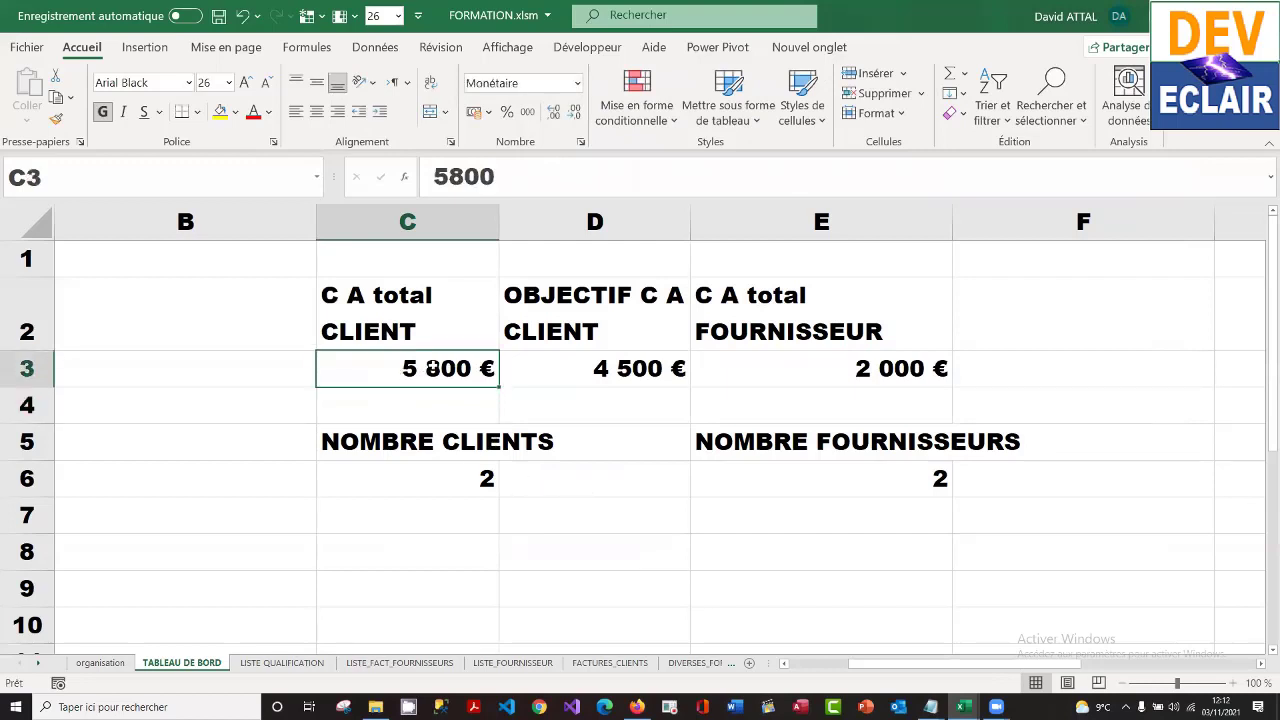
type("4000")
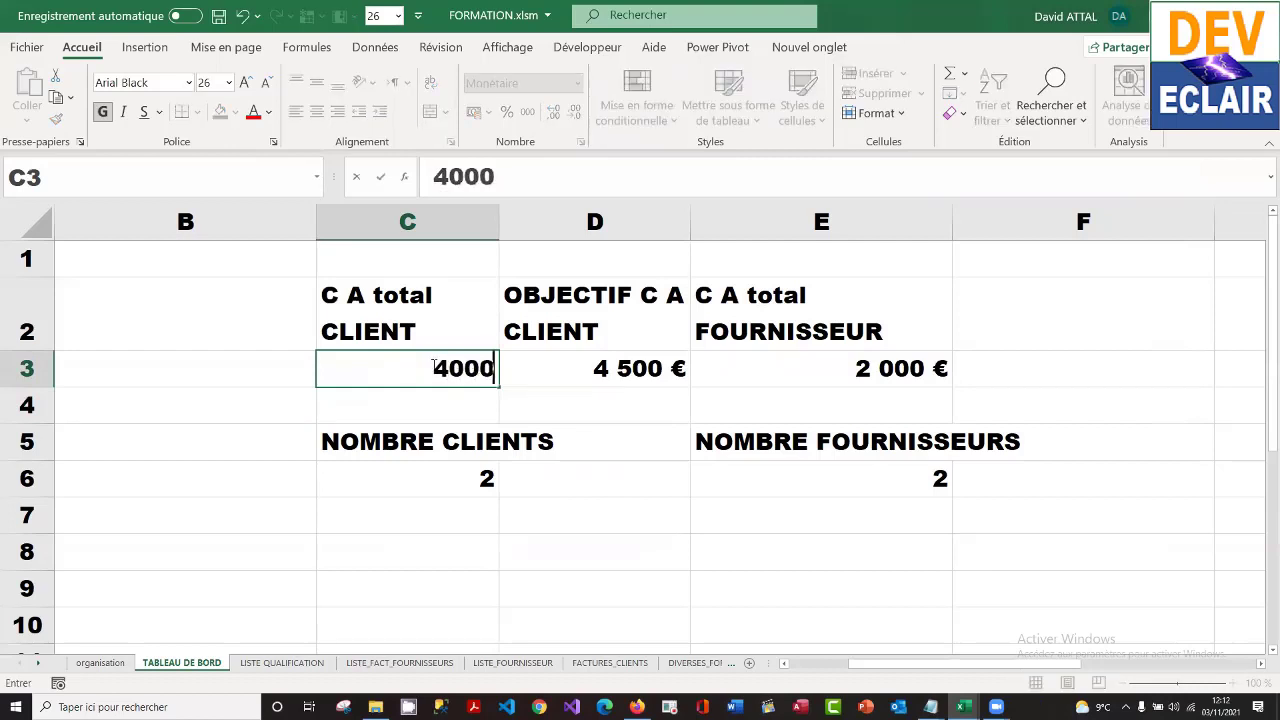
key("Return")
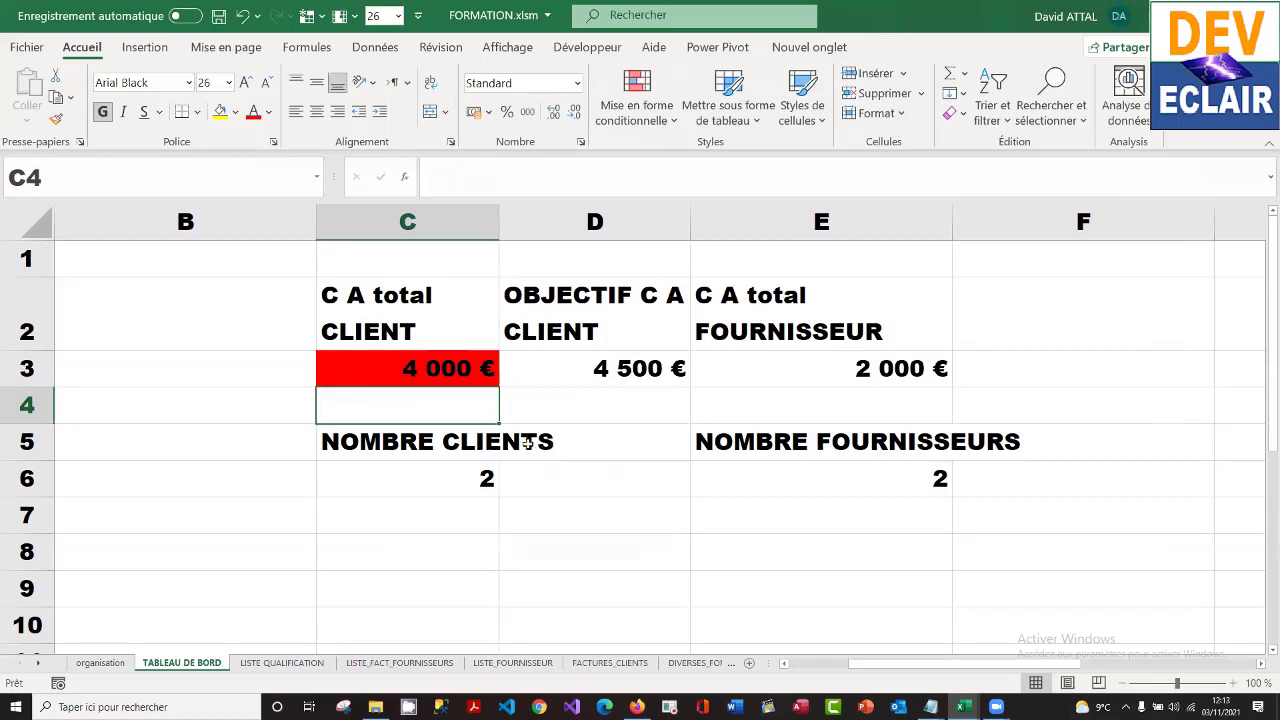
left_click(431, 368)
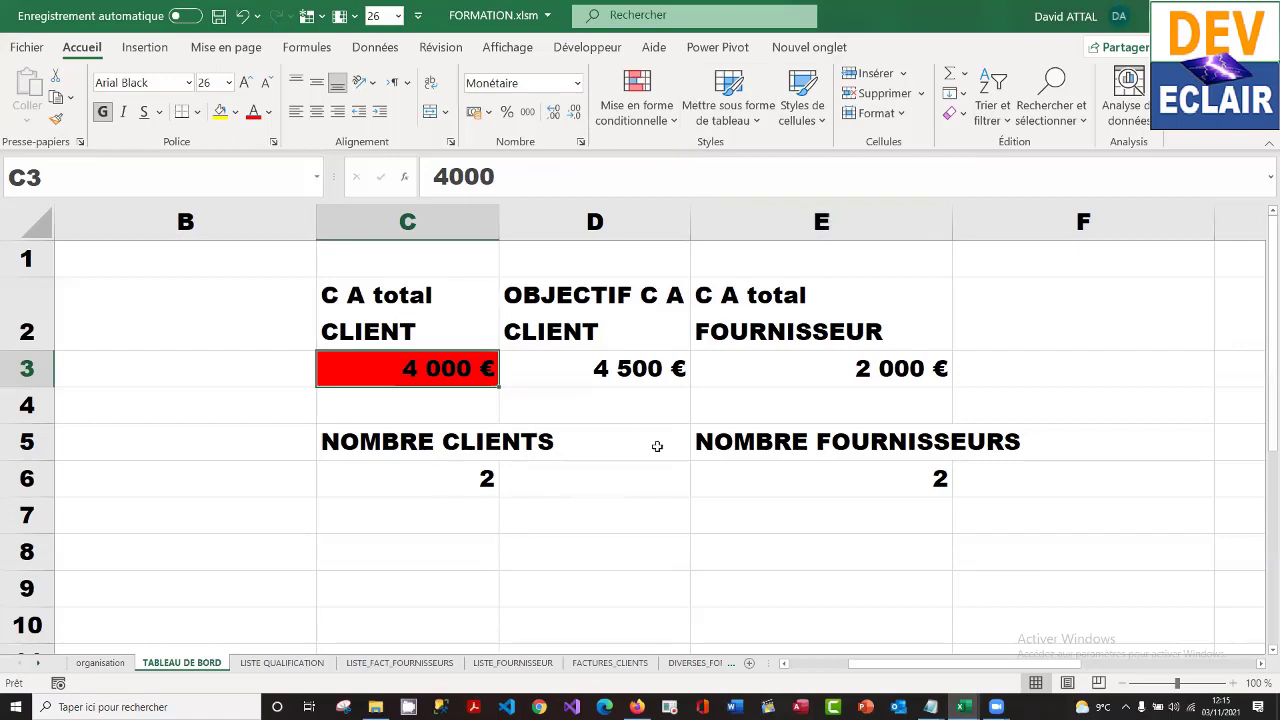
- Enter 10 in cell D6, beside the number of clients
left_click(606, 472)
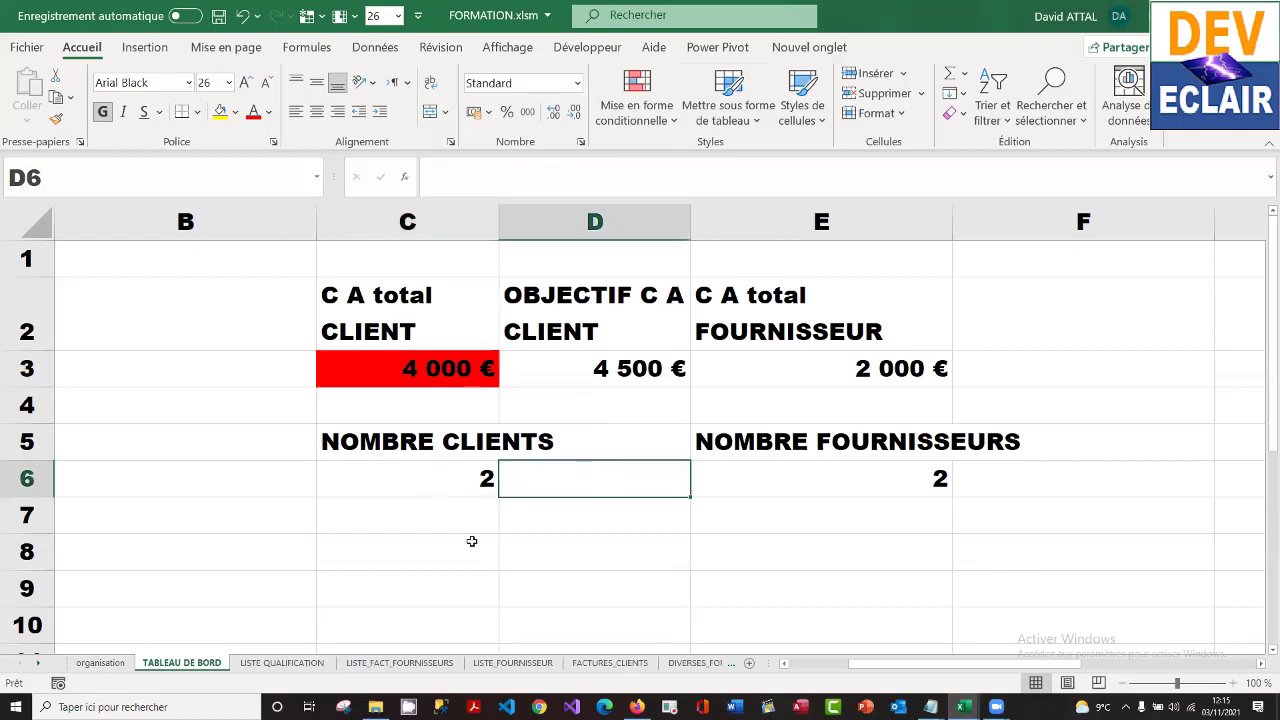
type("10")
key("Return")
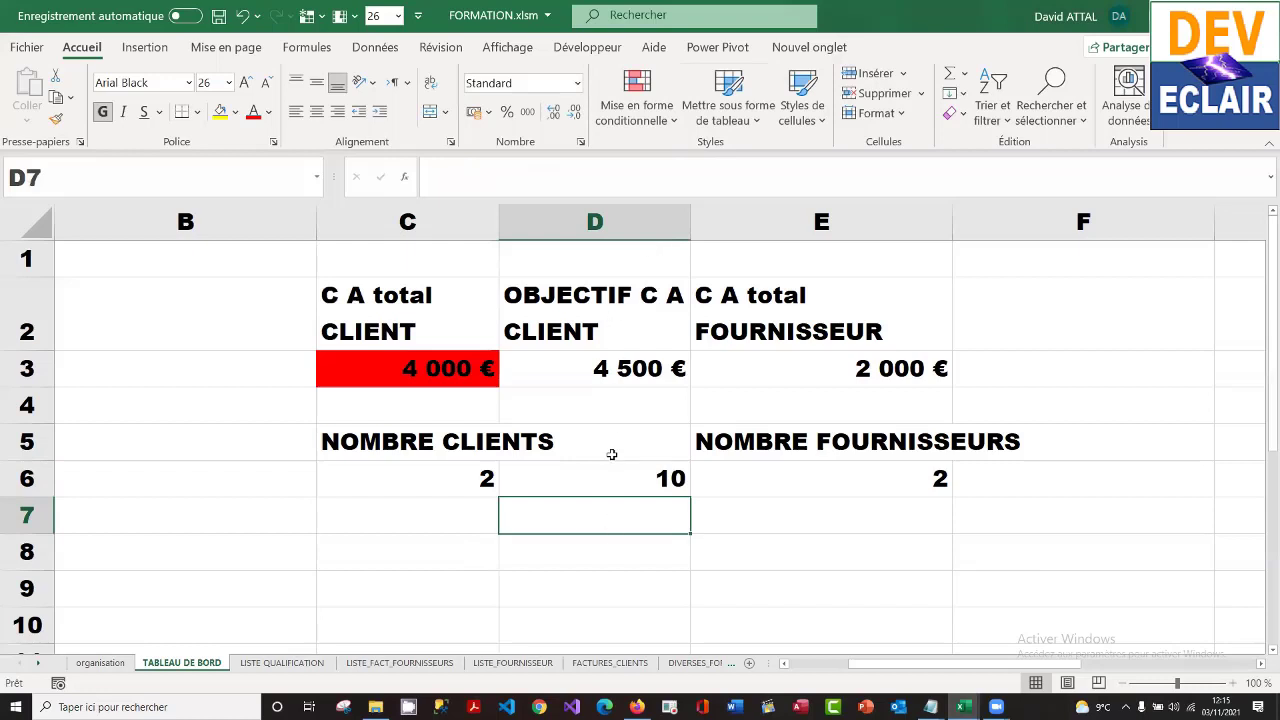
left_click(454, 479)
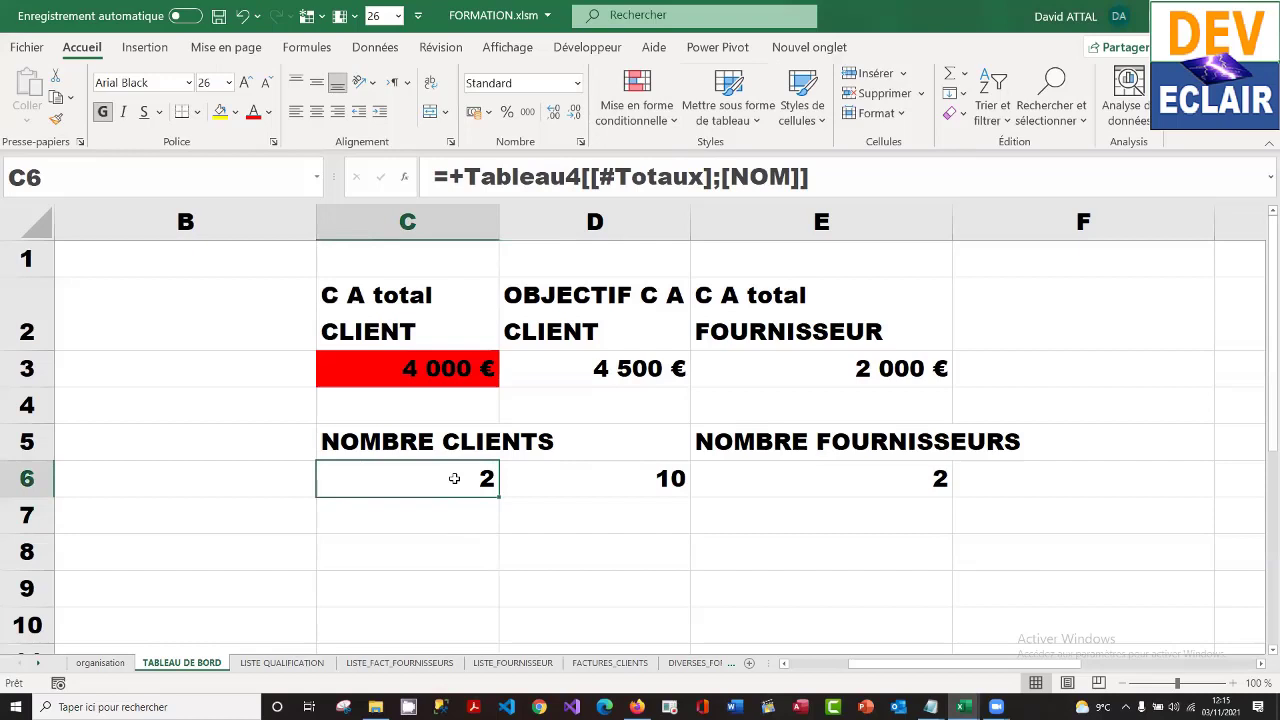
left_click(620, 480)
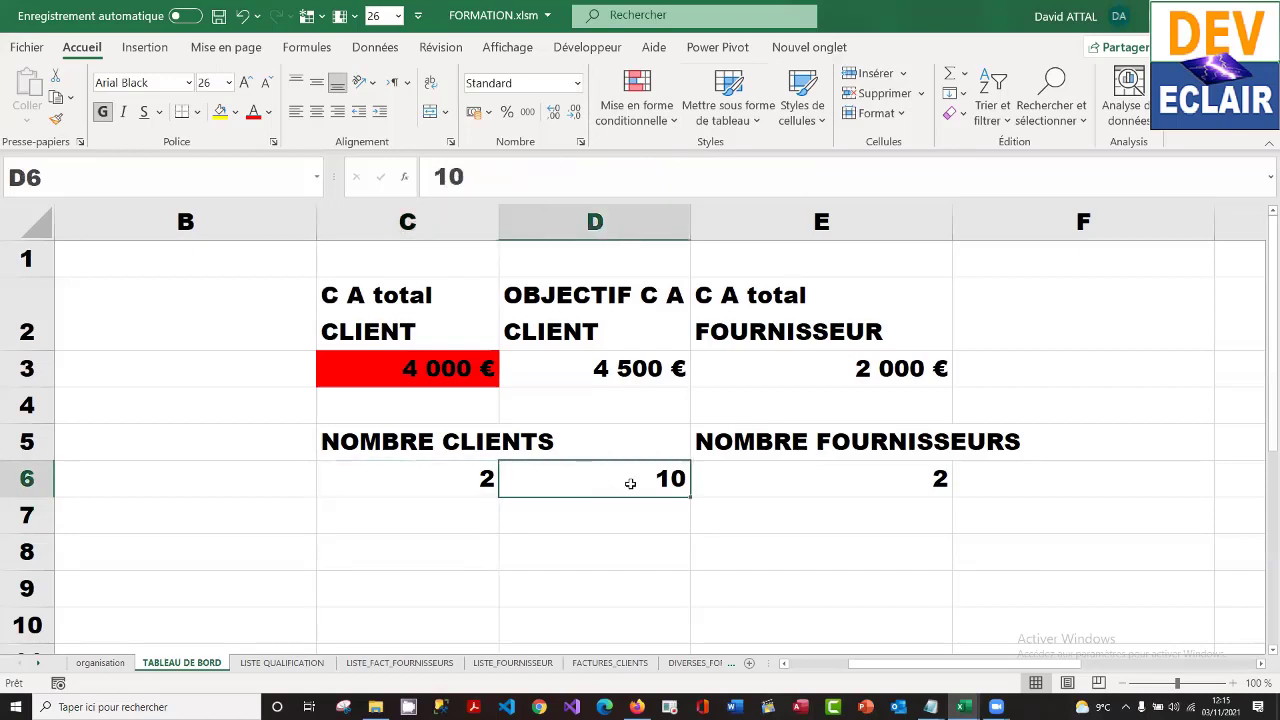
left_click(602, 321)
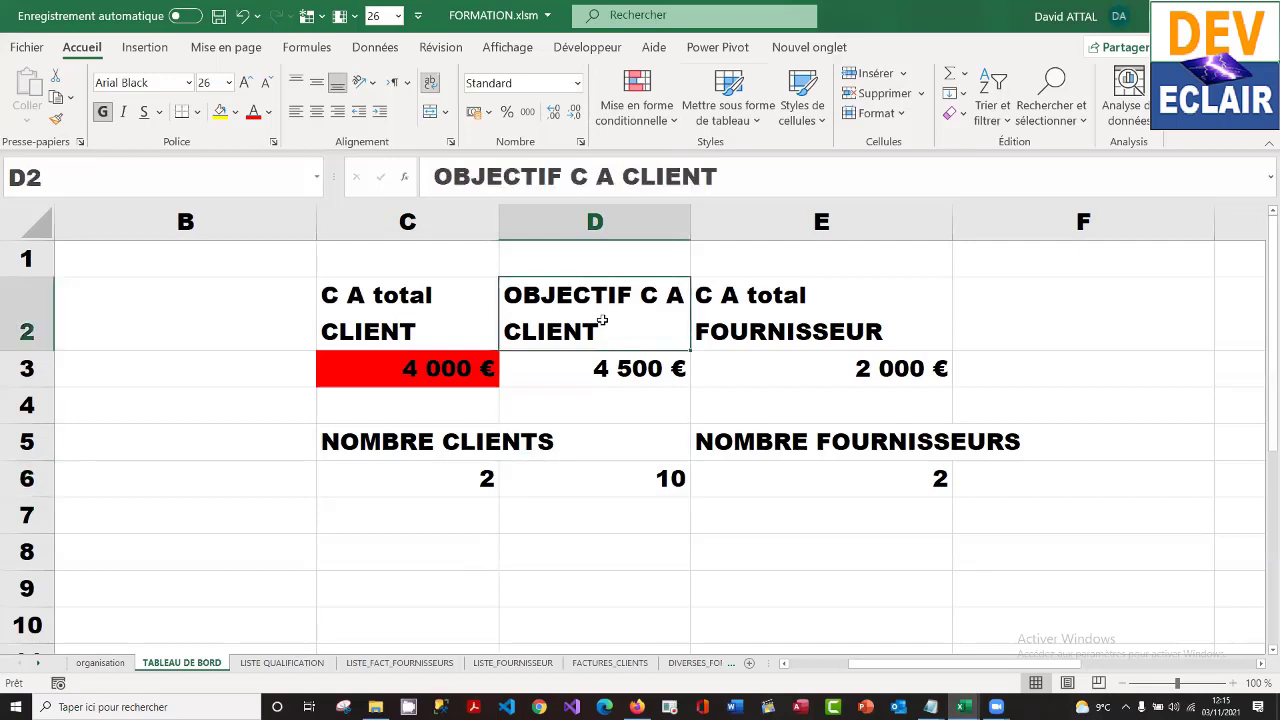
- Shorten the heading in D2 to OBJECTIF
left_click_drag(566, 176, 764, 176)
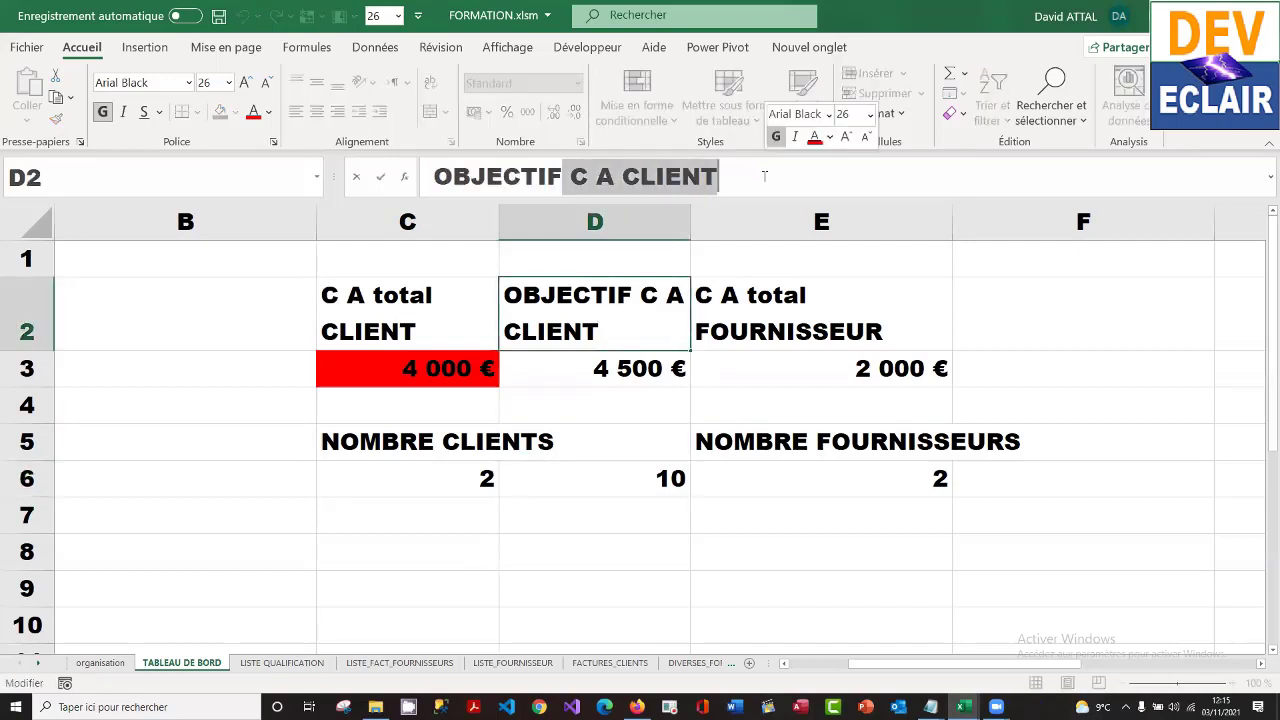
key("BackSpace")
key("Return")
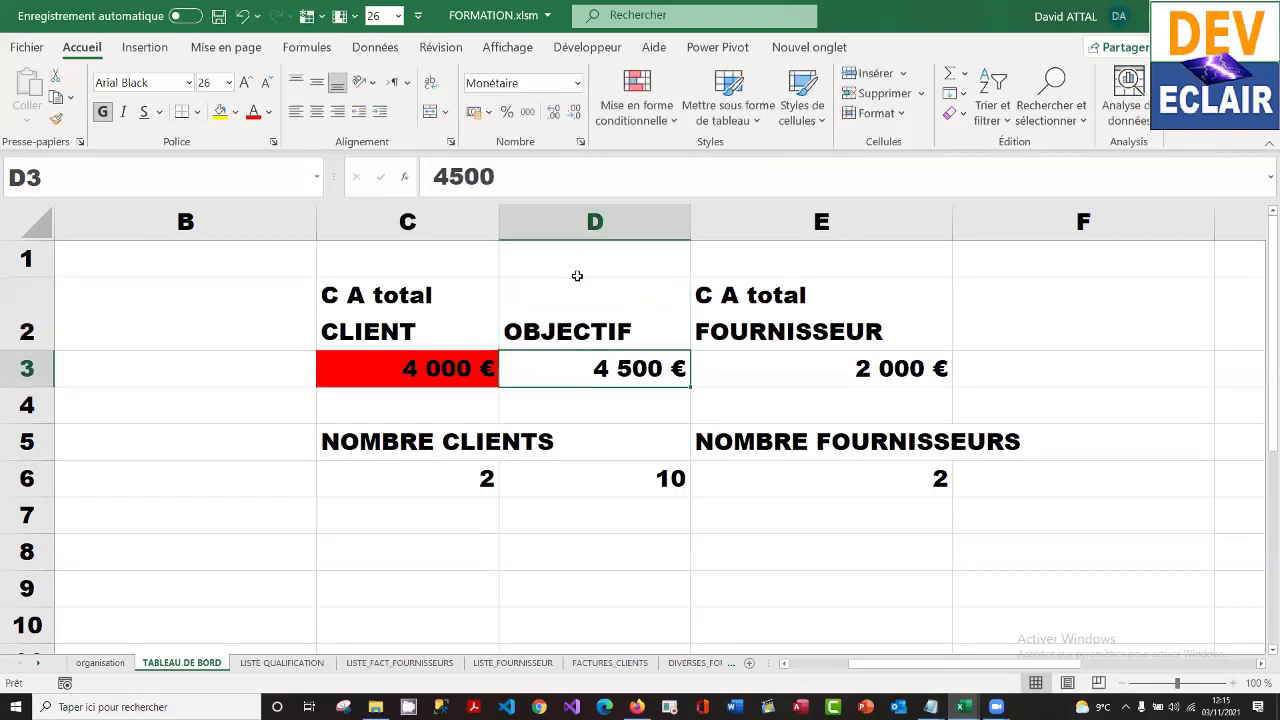
- Fill column D with yellow and widen column C to fit the NOMBRE CLIENTS heading
left_click(581, 233)
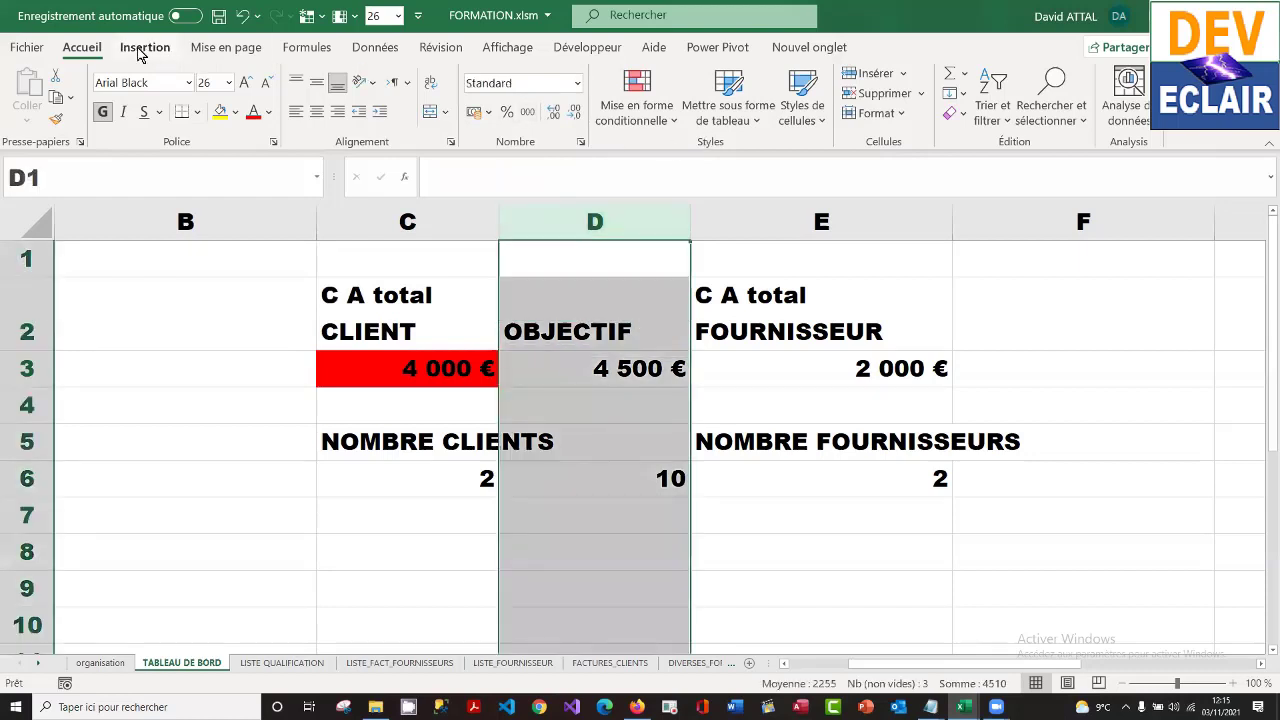
left_click(221, 115)
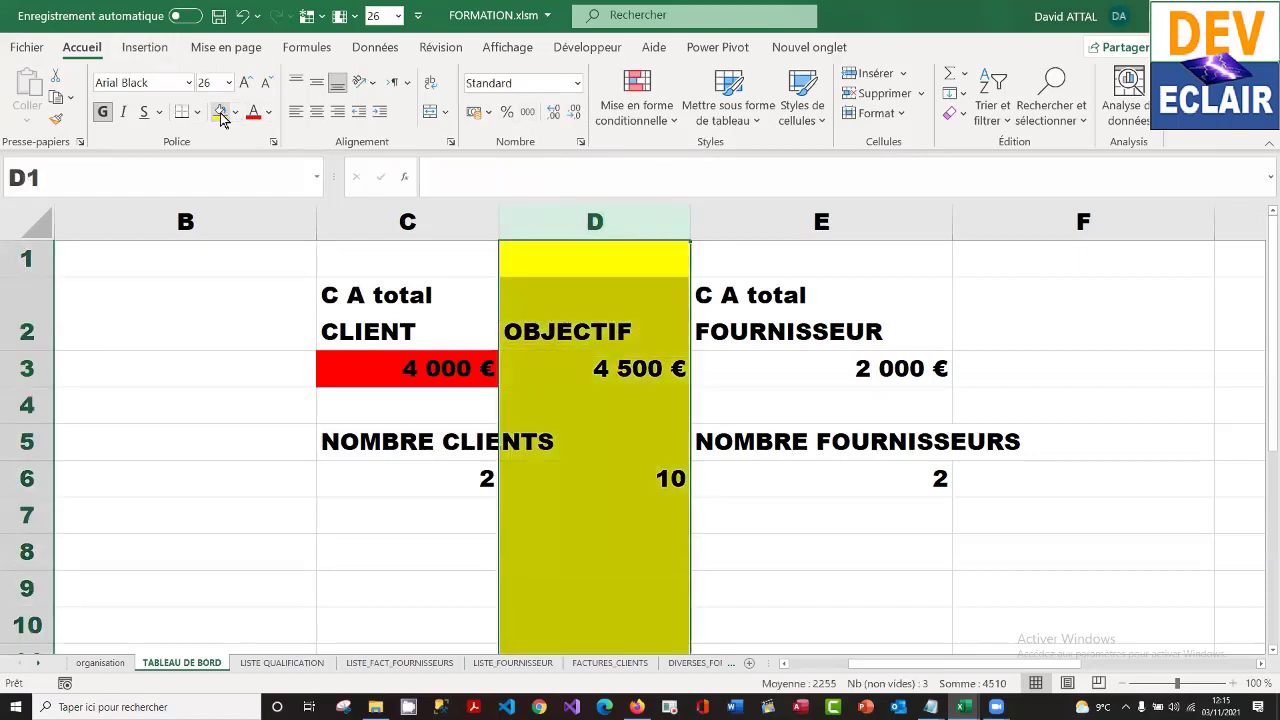
left_click(450, 550)
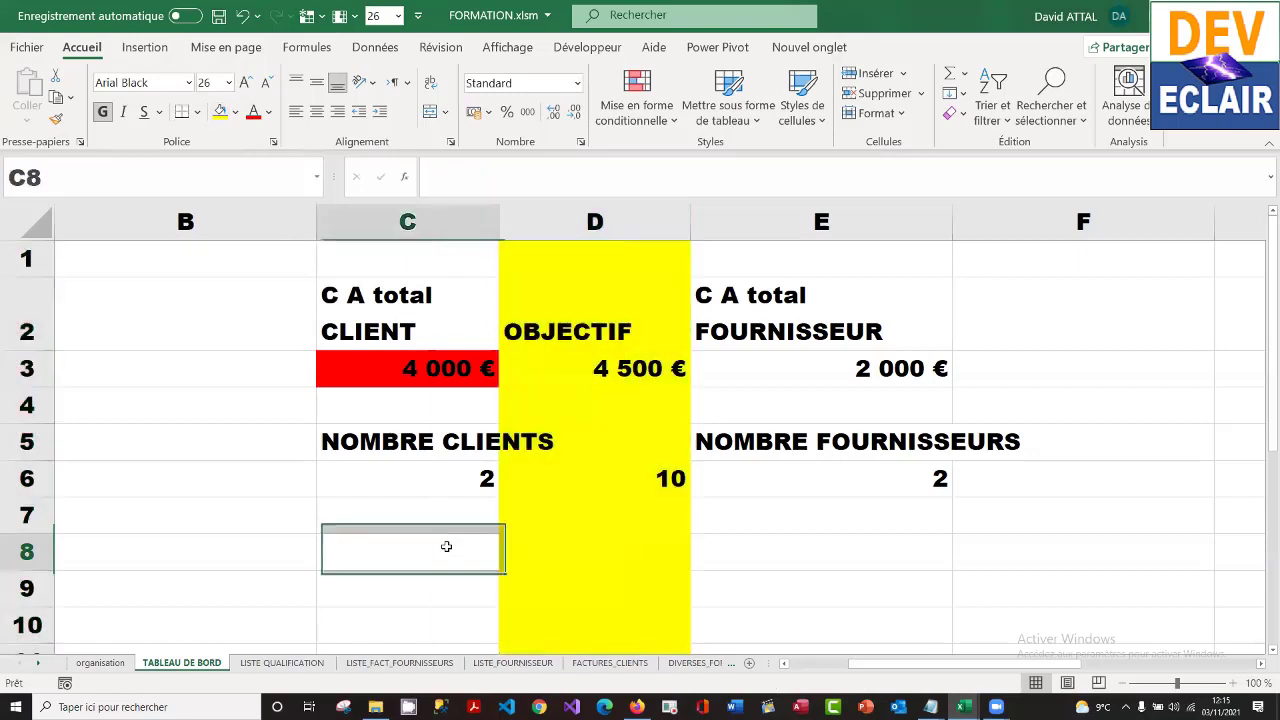
left_click_drag(500, 222, 596, 226)
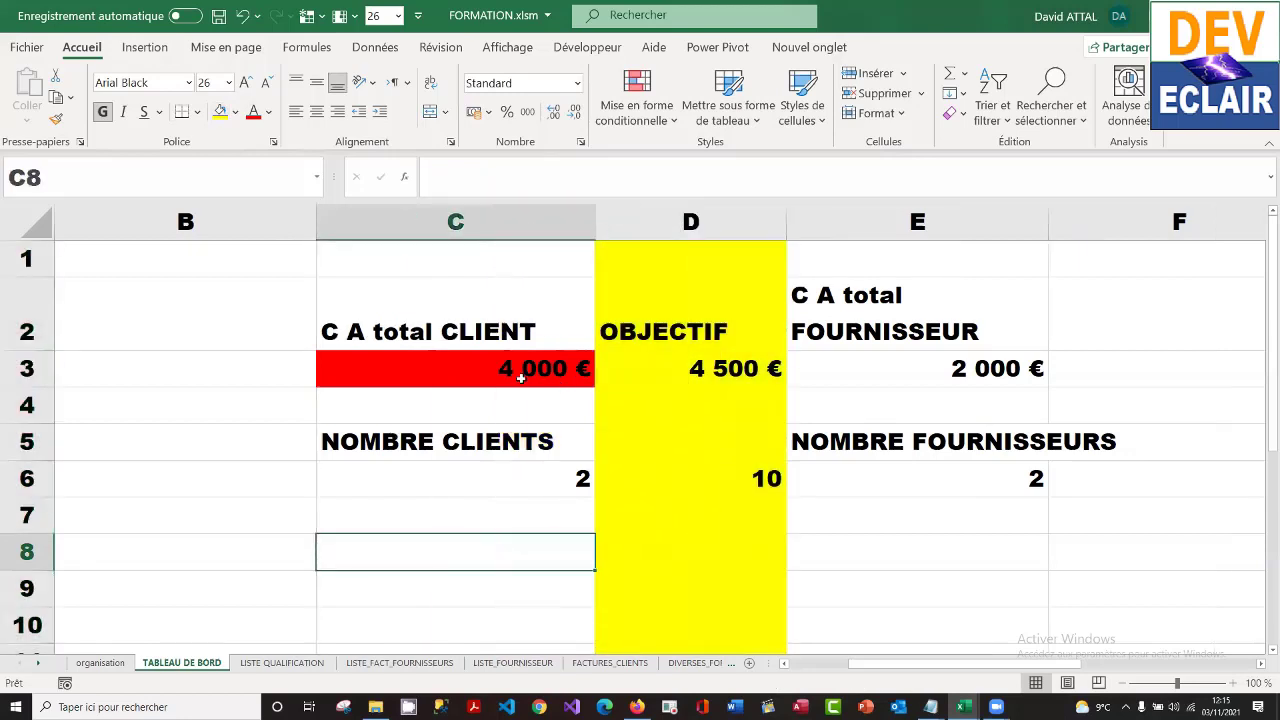
- Create a formula-based conditional formatting rule for C6 with the formula =$C$6<$D$6
left_click(546, 480)
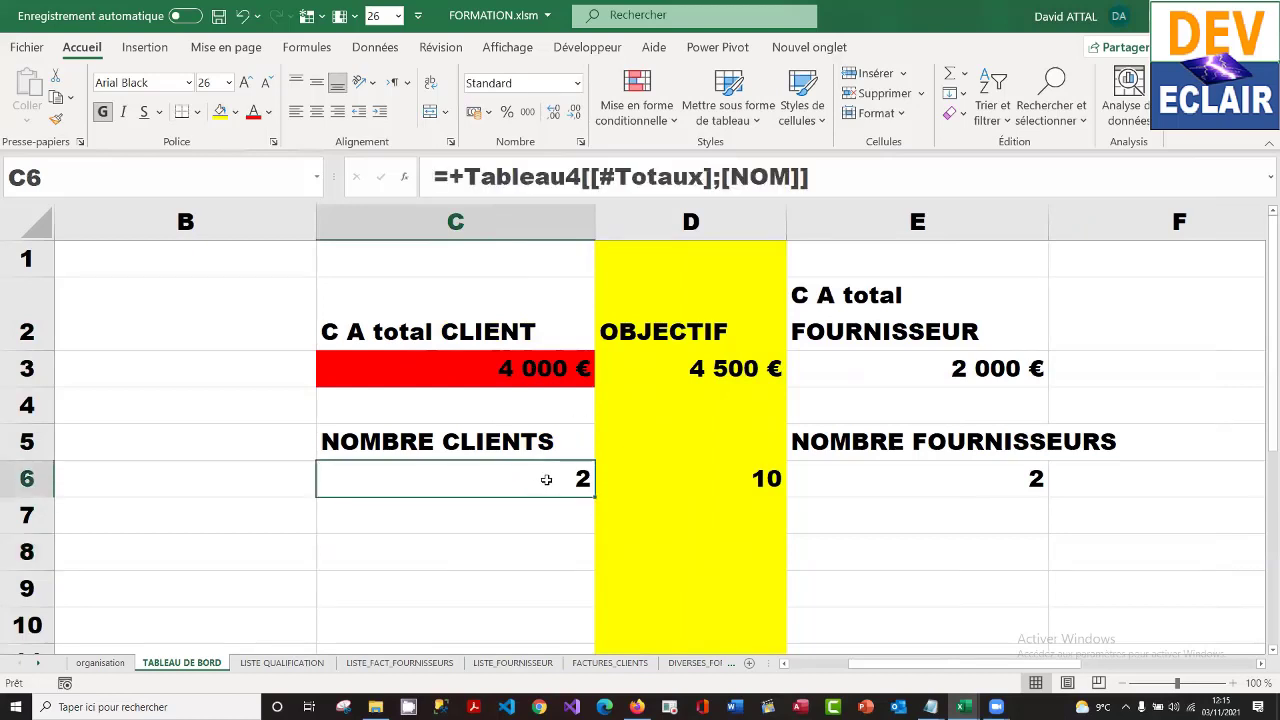
left_click(745, 479)
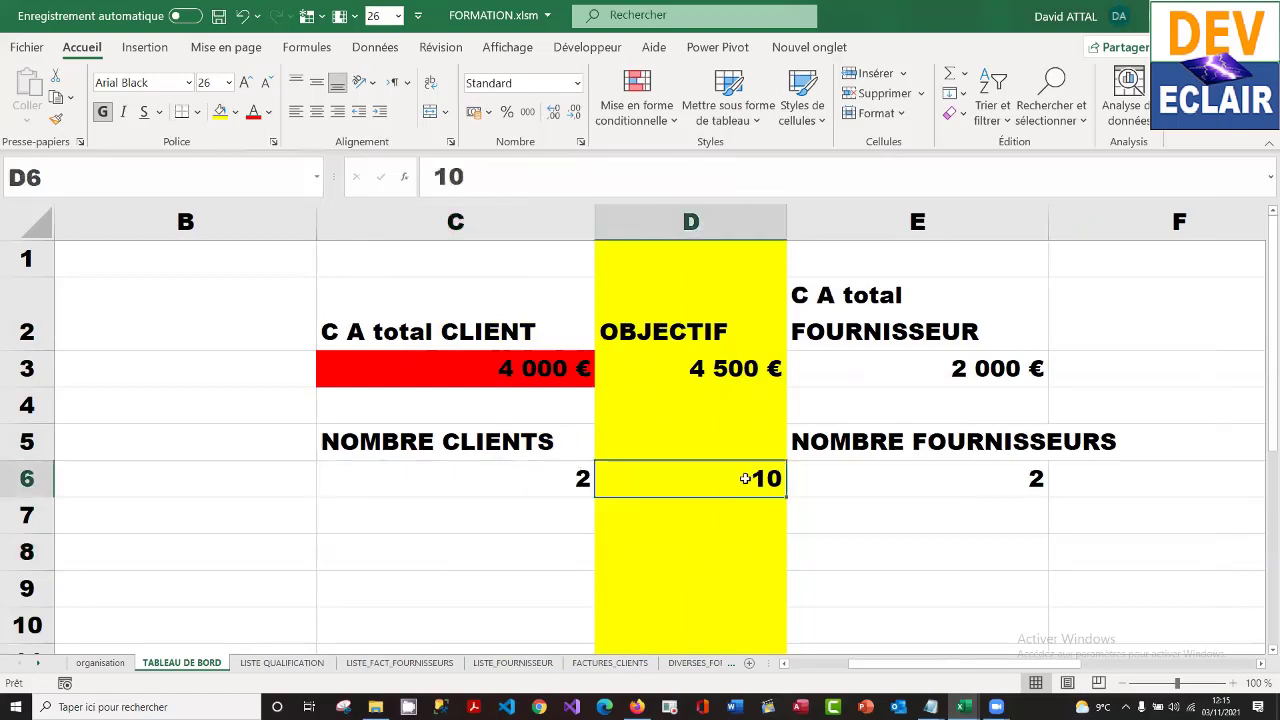
left_click(546, 471)
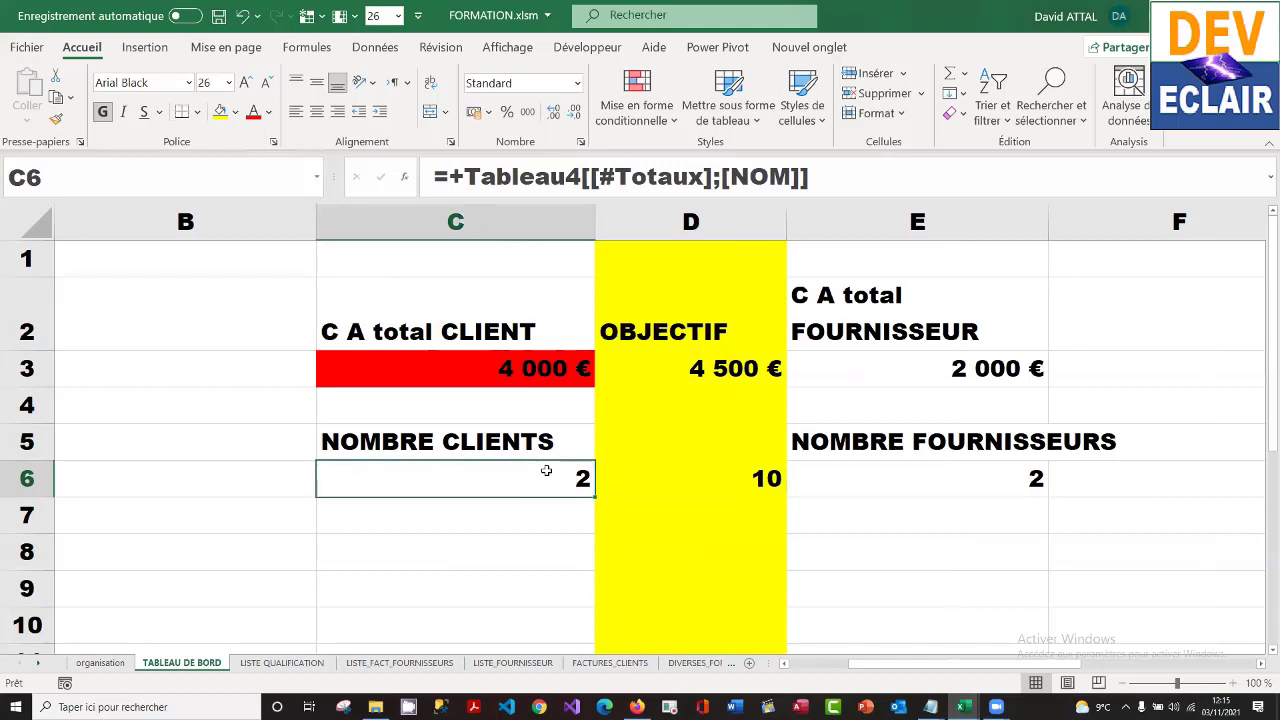
left_click(638, 112)
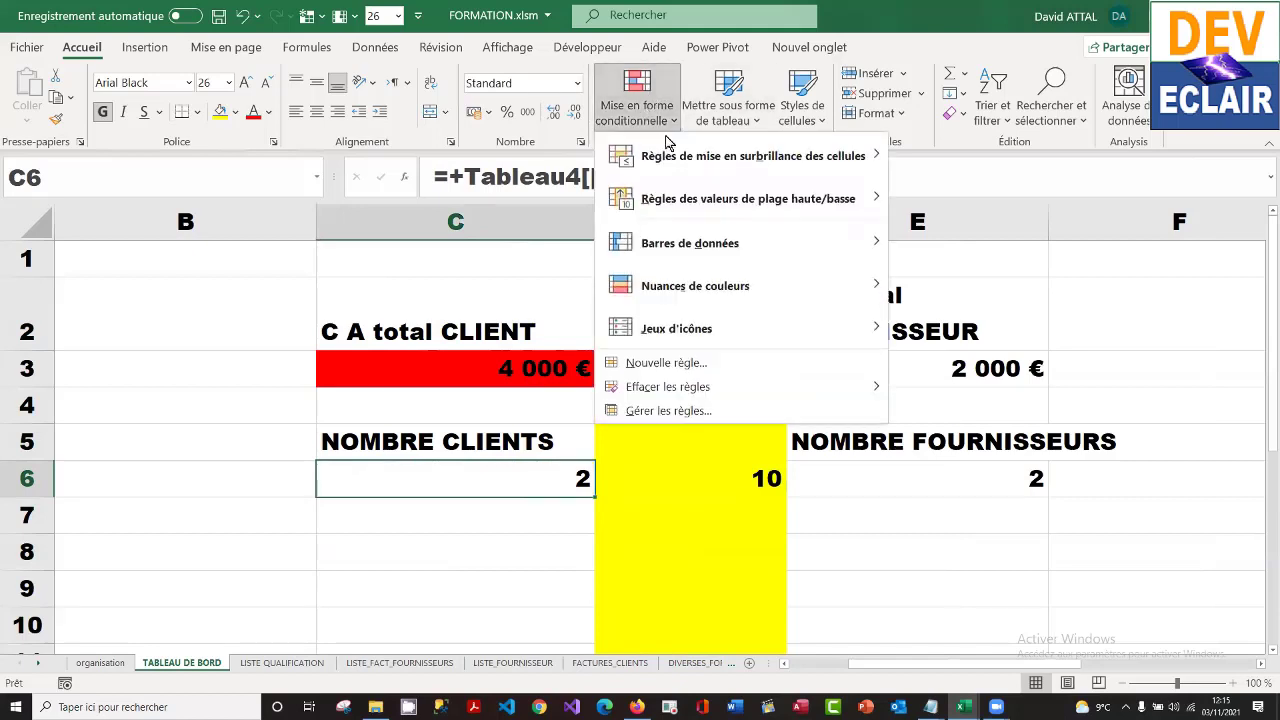
left_click(744, 364)
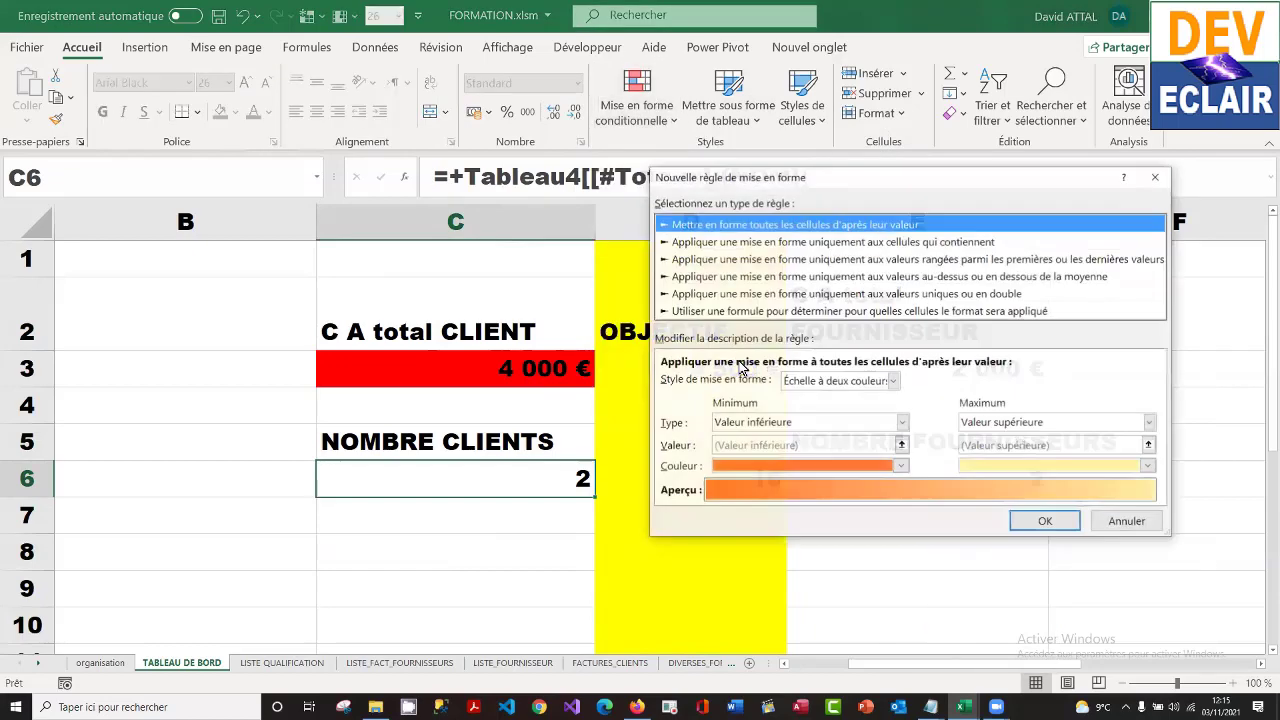
left_click(853, 312)
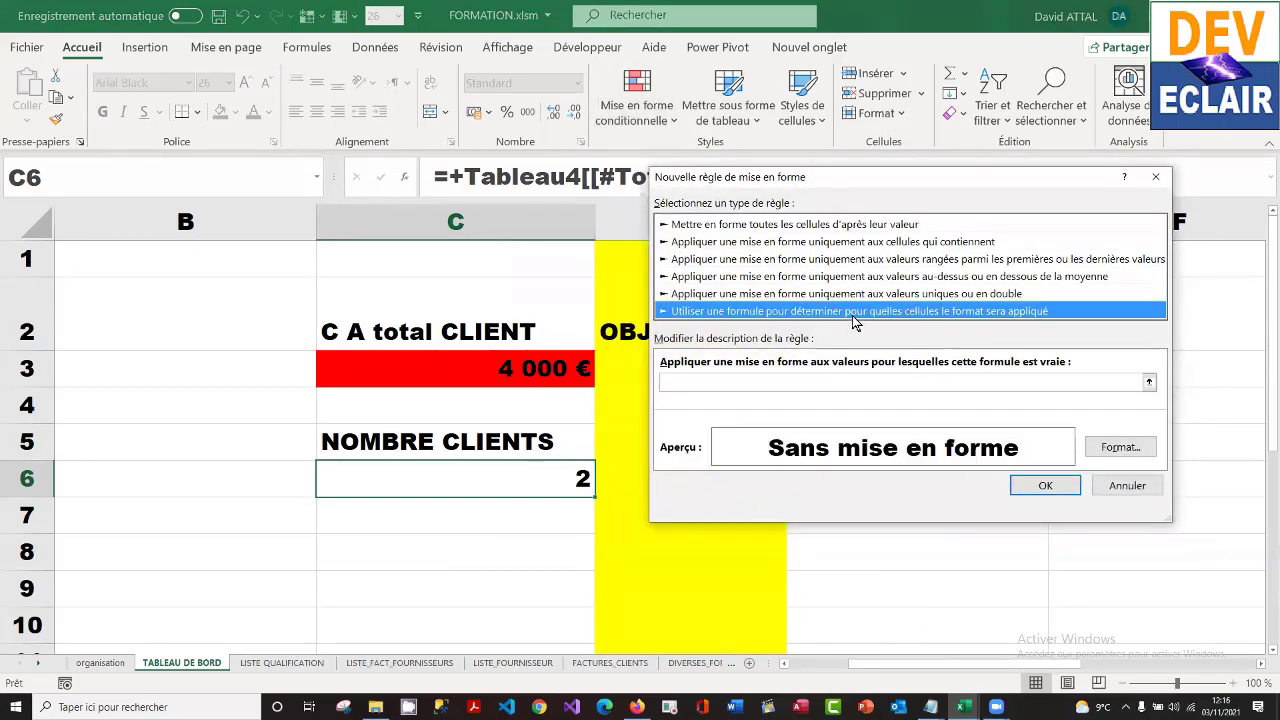
left_click(719, 381)
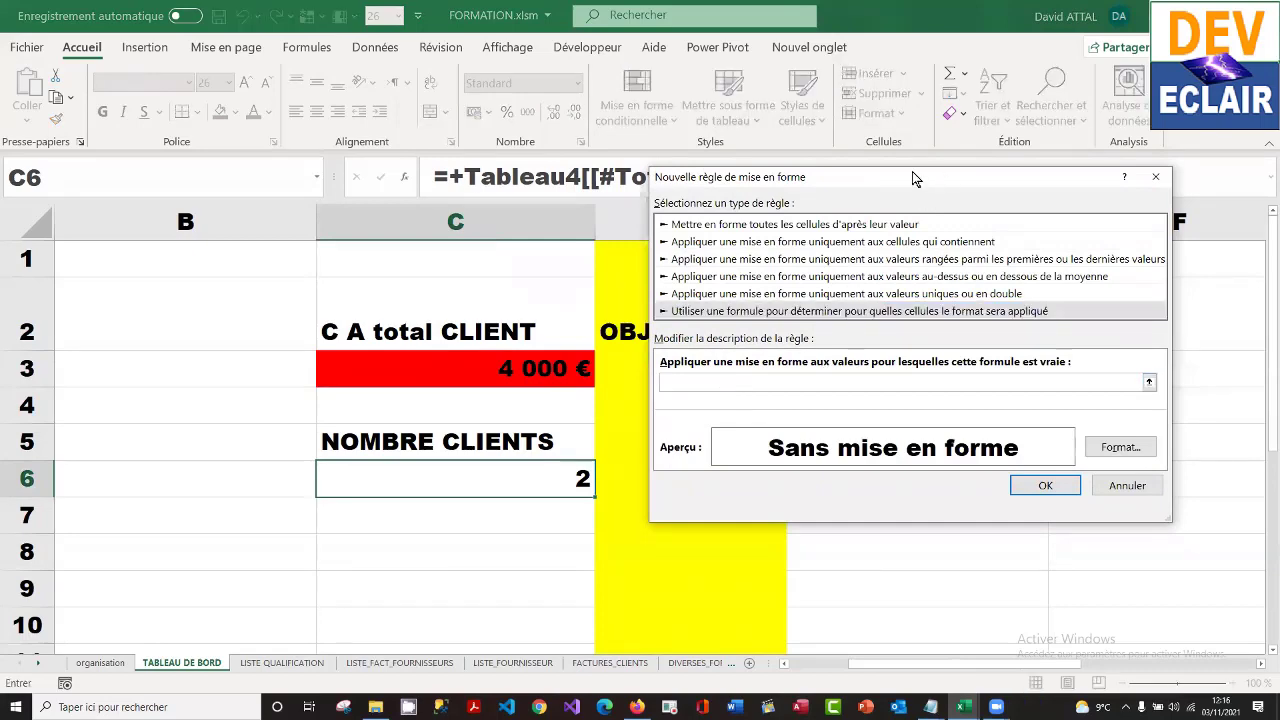
left_click_drag(912, 177, 367, 55)
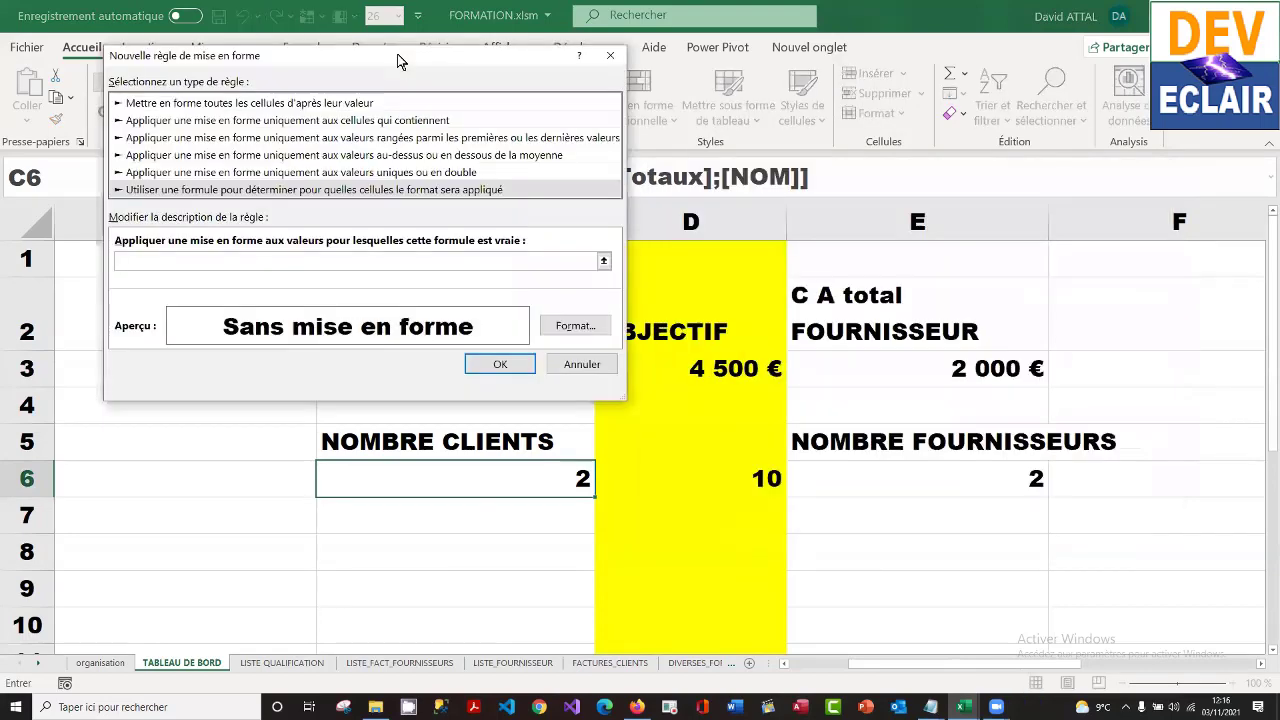
left_click(546, 484)
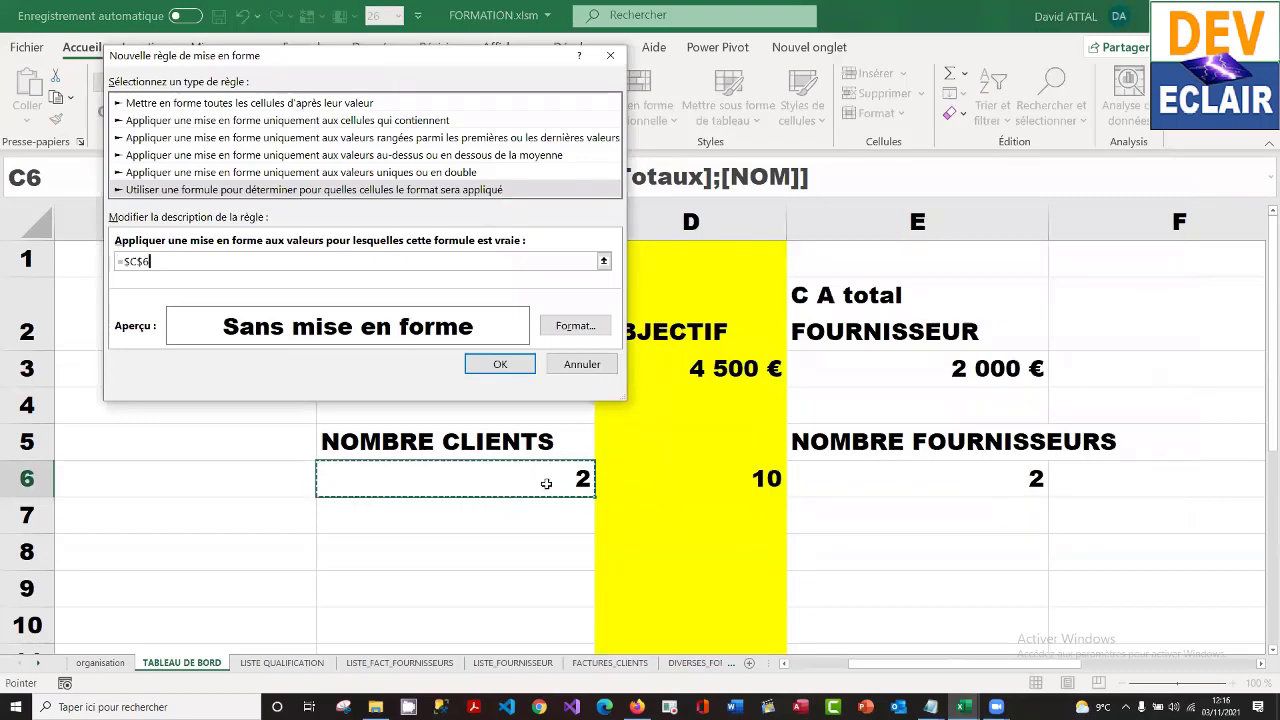
type("<")
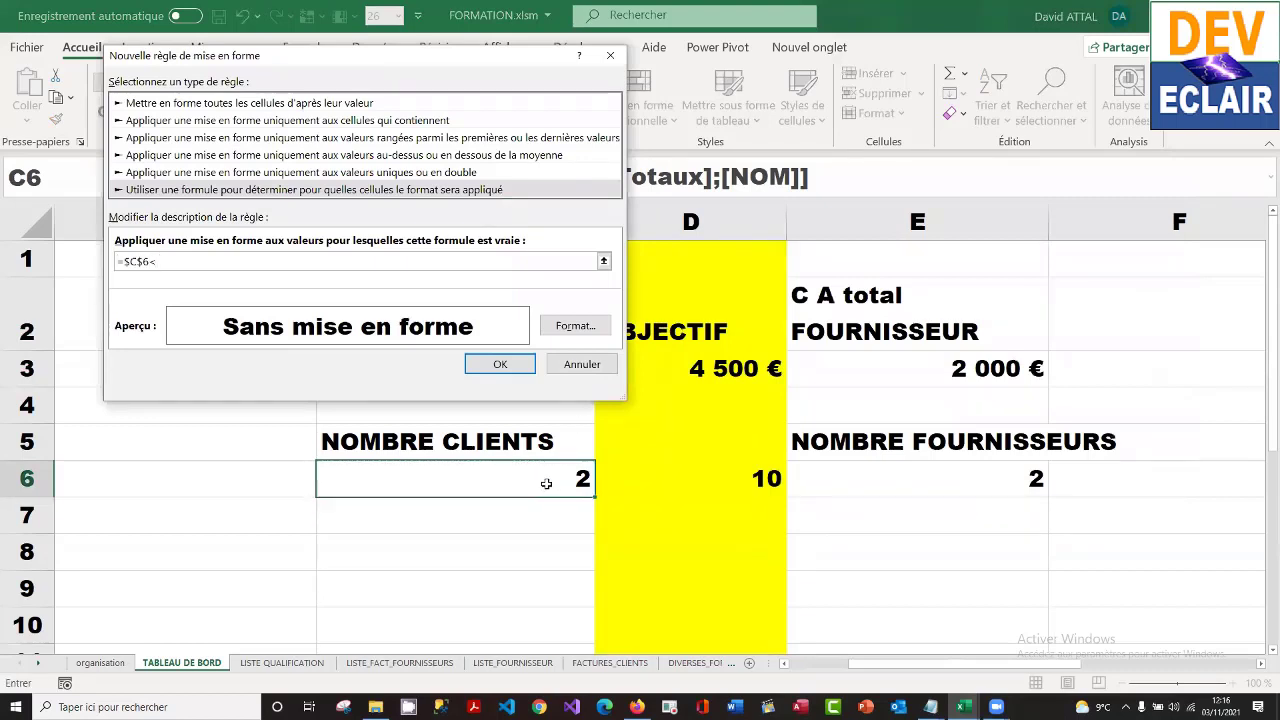
left_click(729, 484)
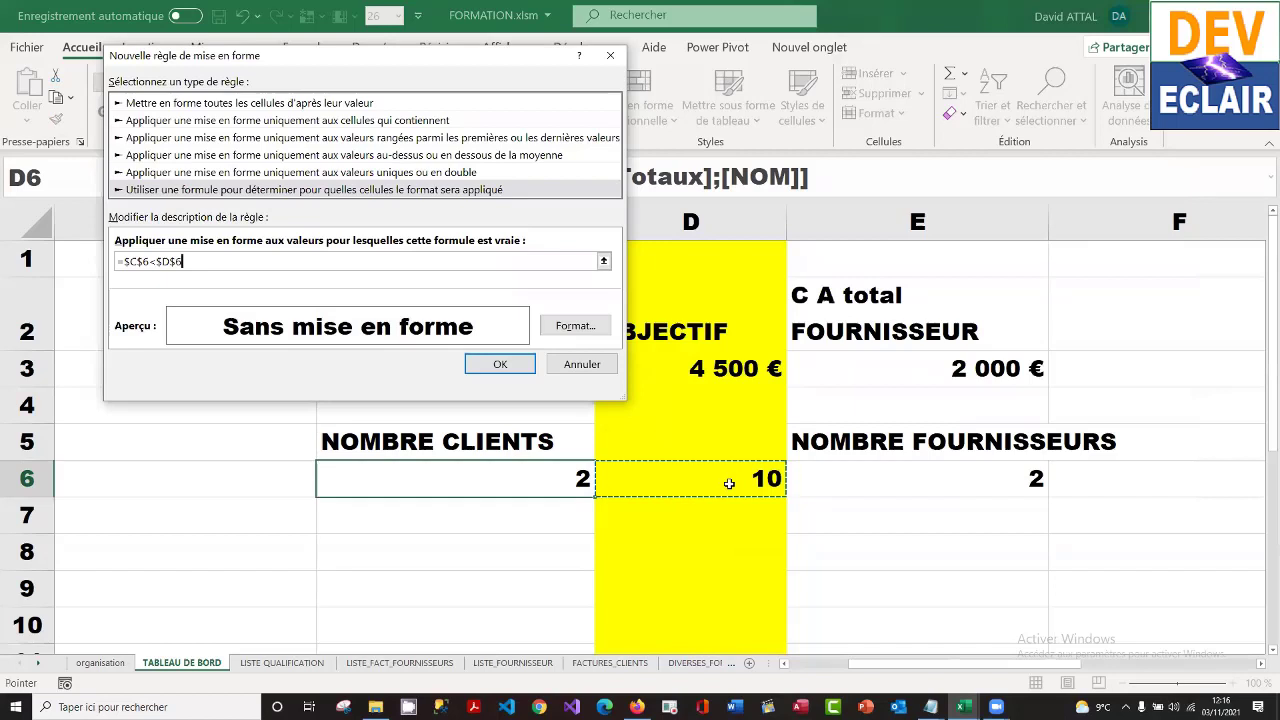
- Give the client-count rule a bright red cell fill and apply it to C6
left_click(575, 330)
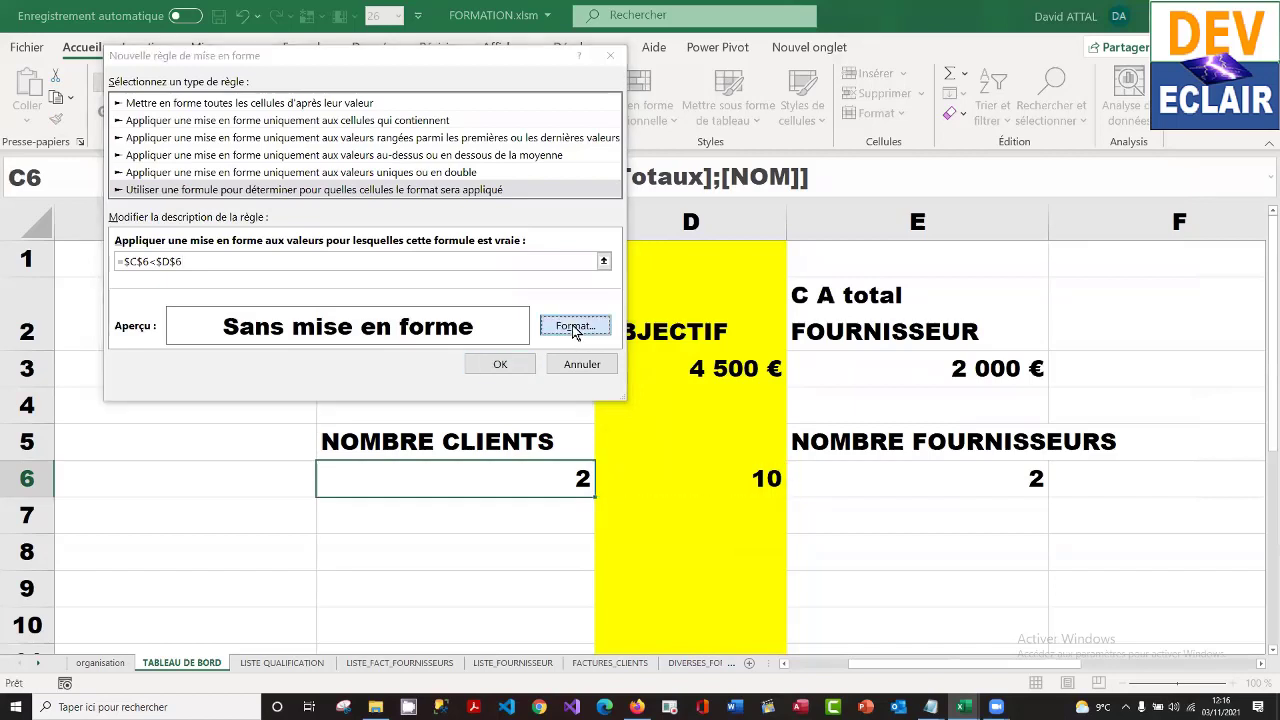
left_click(763, 321)
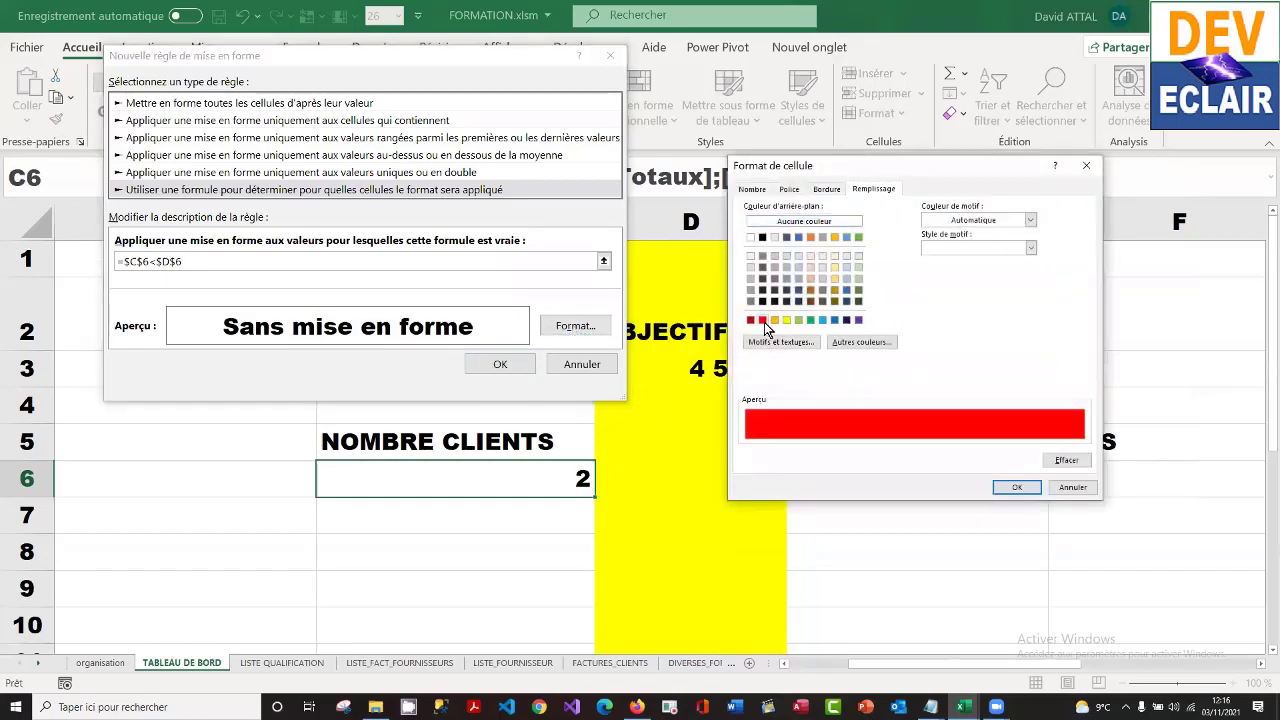
left_click(1020, 487)
left_click(495, 365)
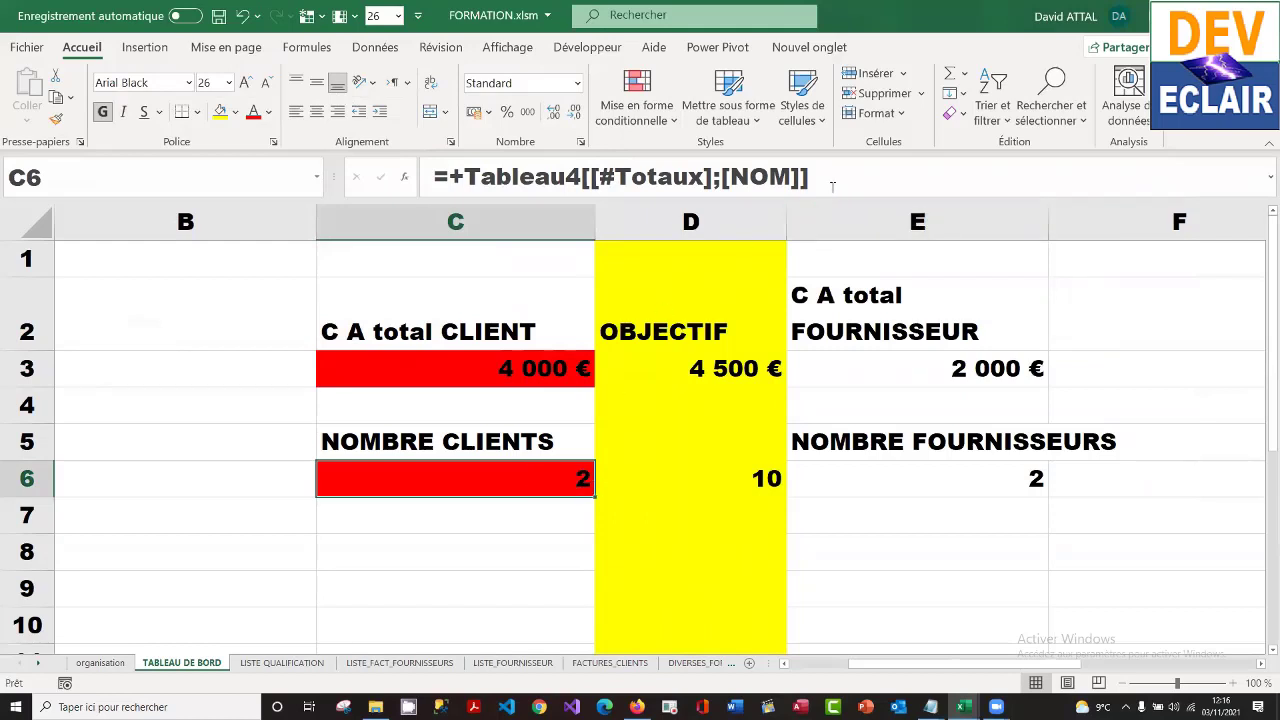
left_click_drag(834, 182, 434, 190)
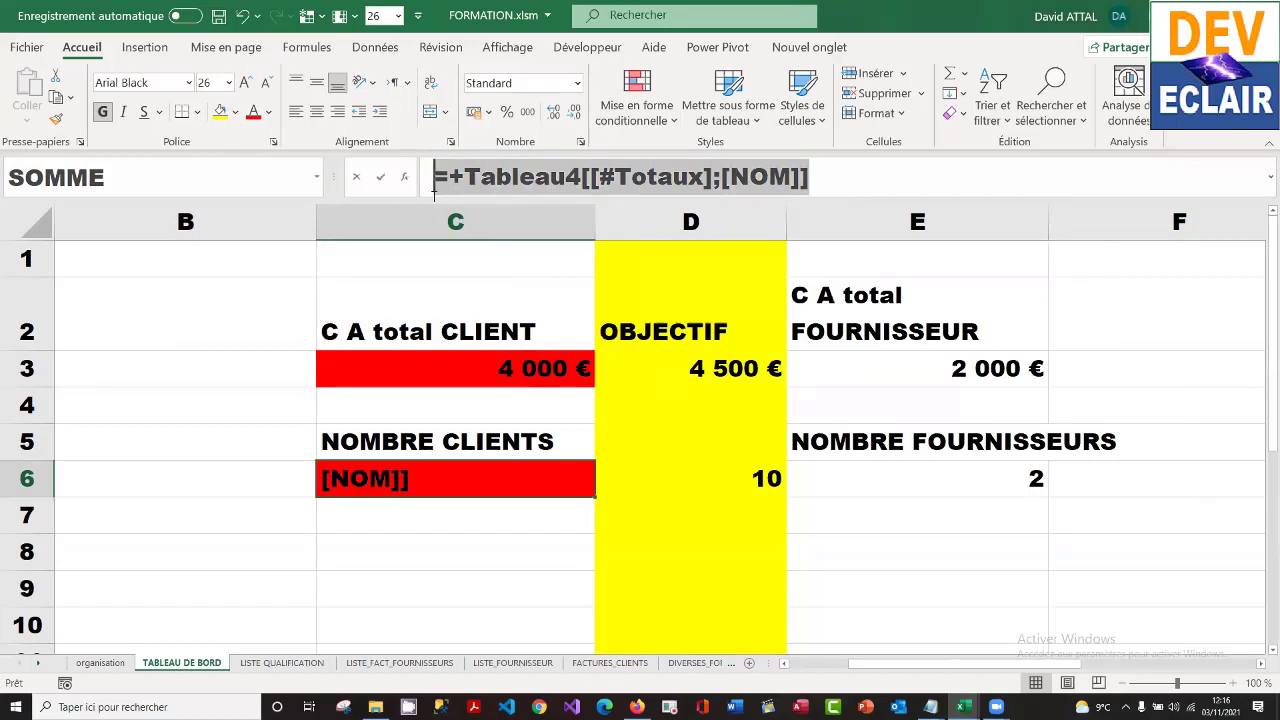
type("=")
left_click(674, 445)
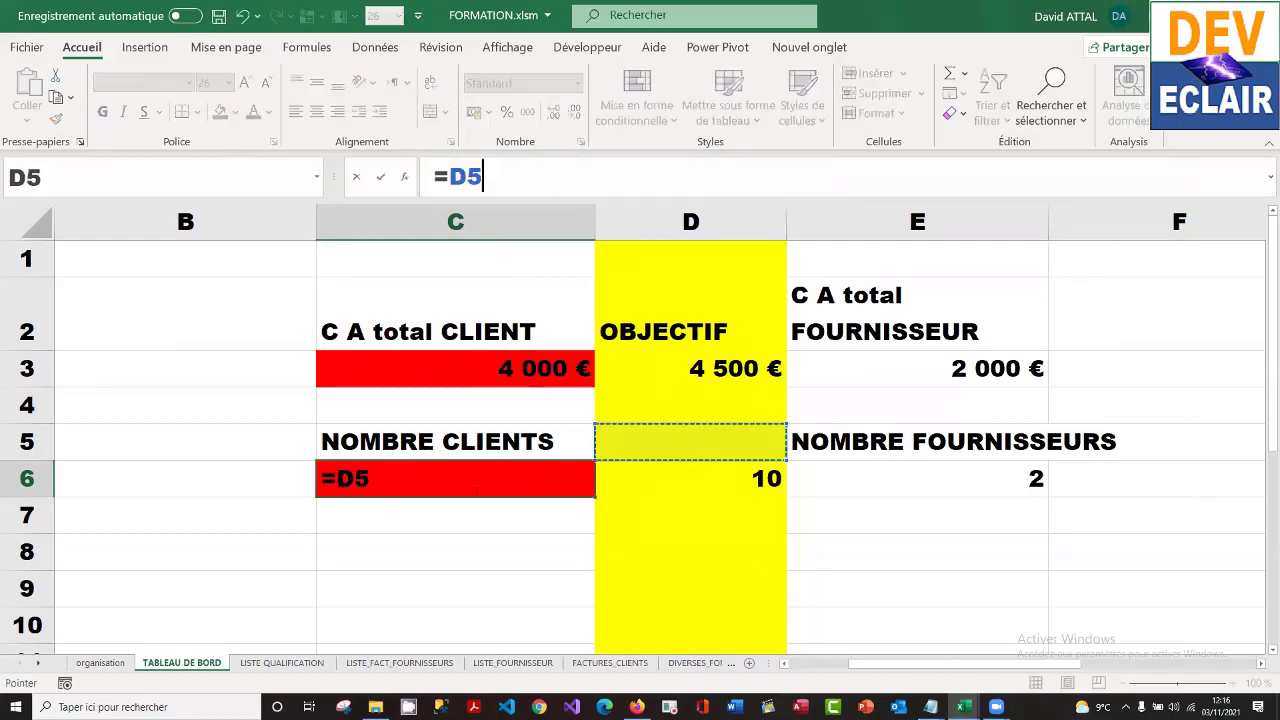
key("Escape")
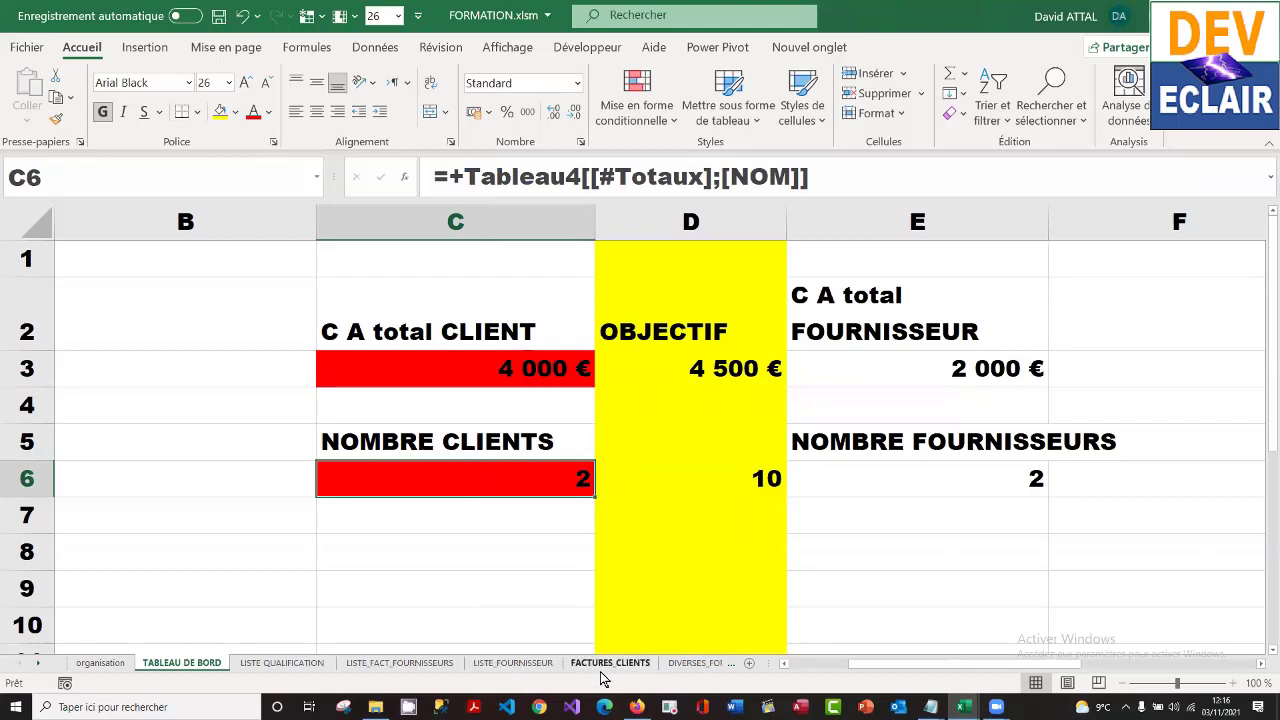
- Open the CLIENTS sheet
left_click(39, 664)
left_click(39, 664)
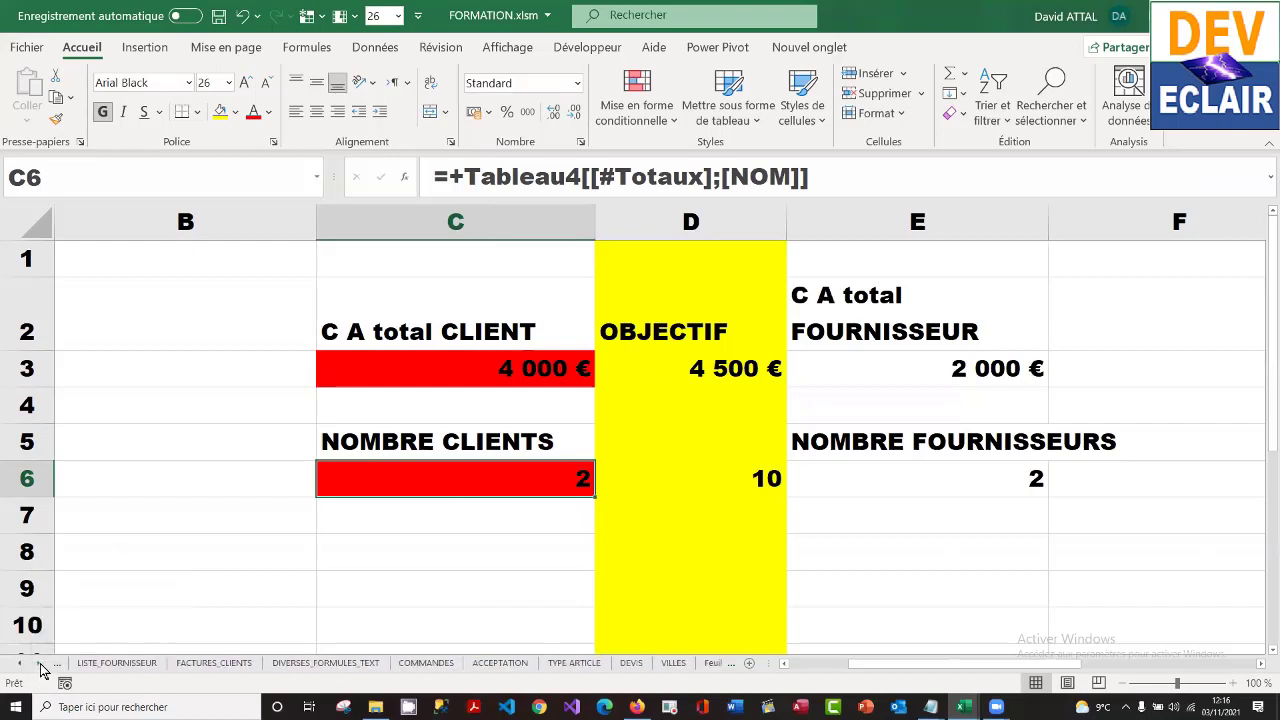
left_click(39, 664)
left_click(39, 664)
left_click(39, 664)
left_click(39, 664)
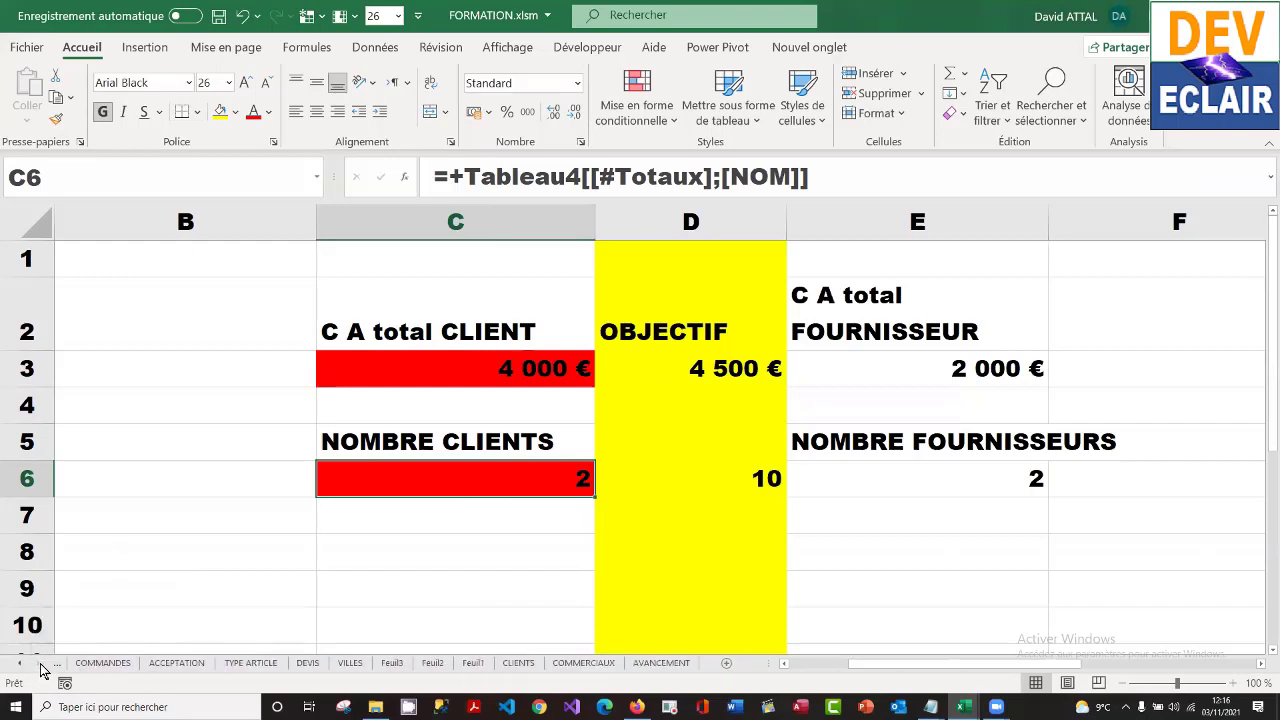
left_click(520, 664)
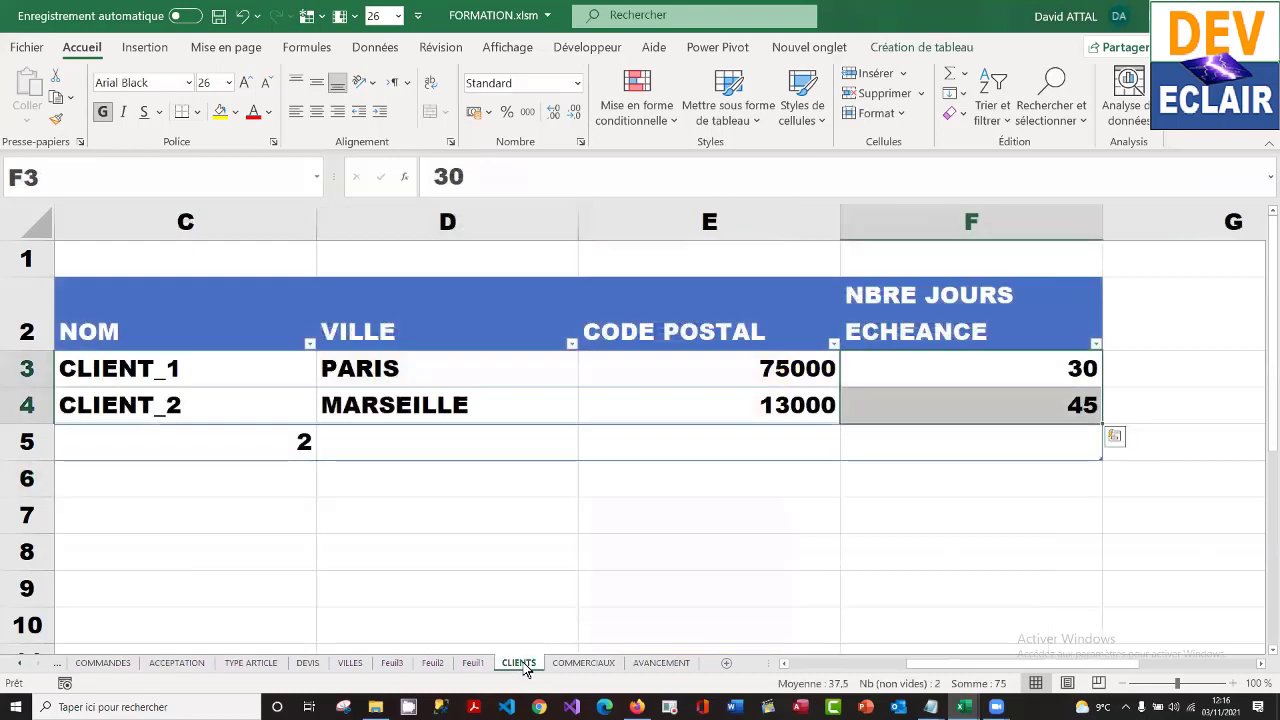
- Insert a blank table row above CLIENT_2 in the clients table
right_click(418, 403)
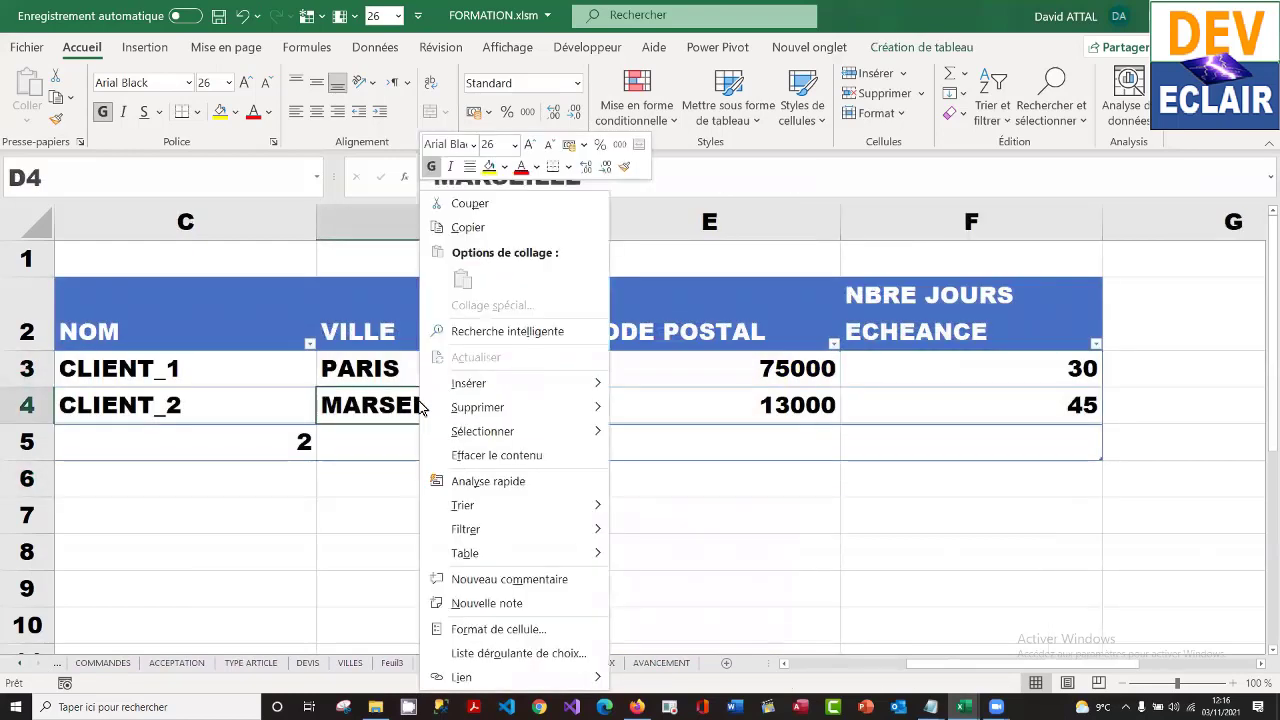
key("Escape")
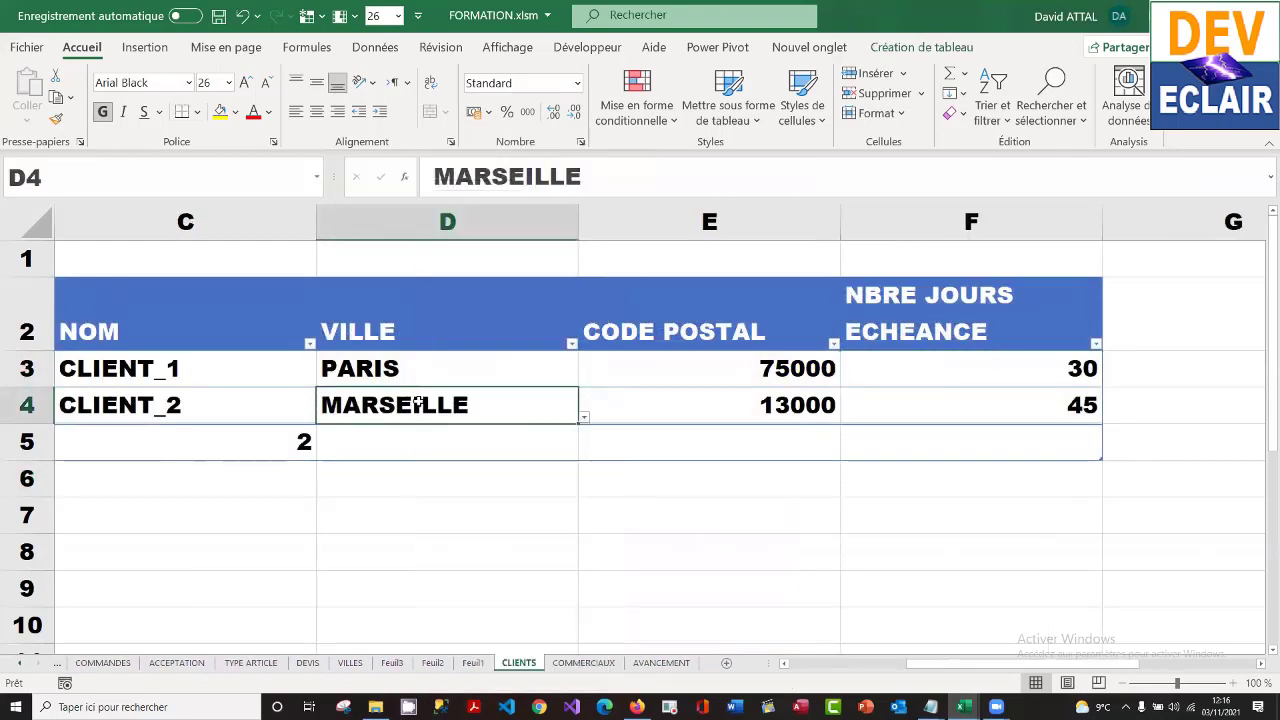
key("Left")
key("Left")
key("Left")
key("Right")
key("Right")
key("Right")
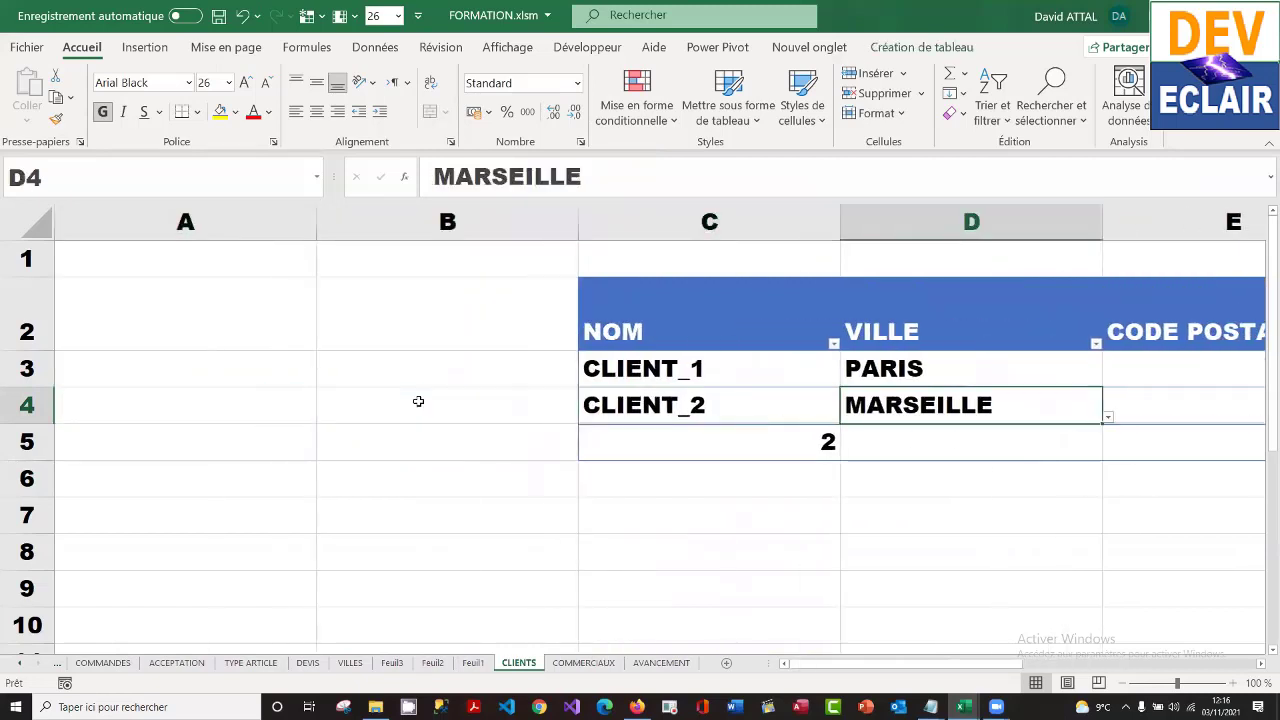
key("Left")
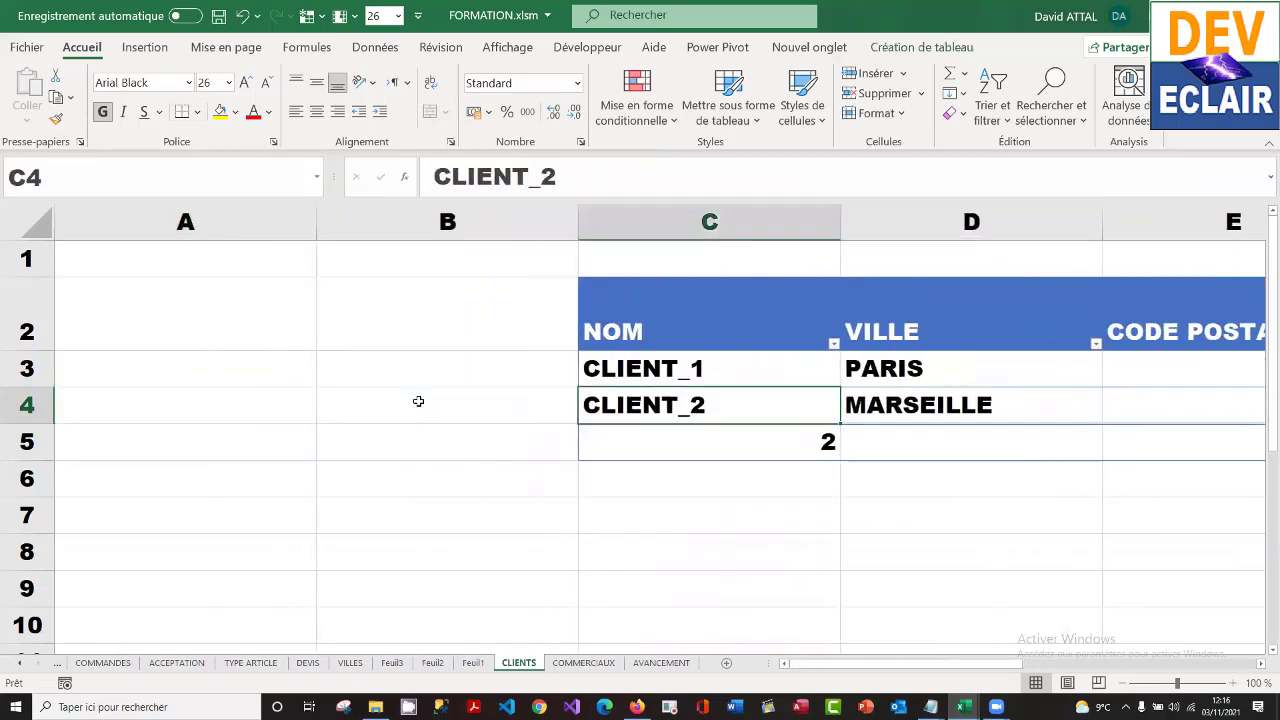
right_click(726, 407)
mouse_move(837, 385)
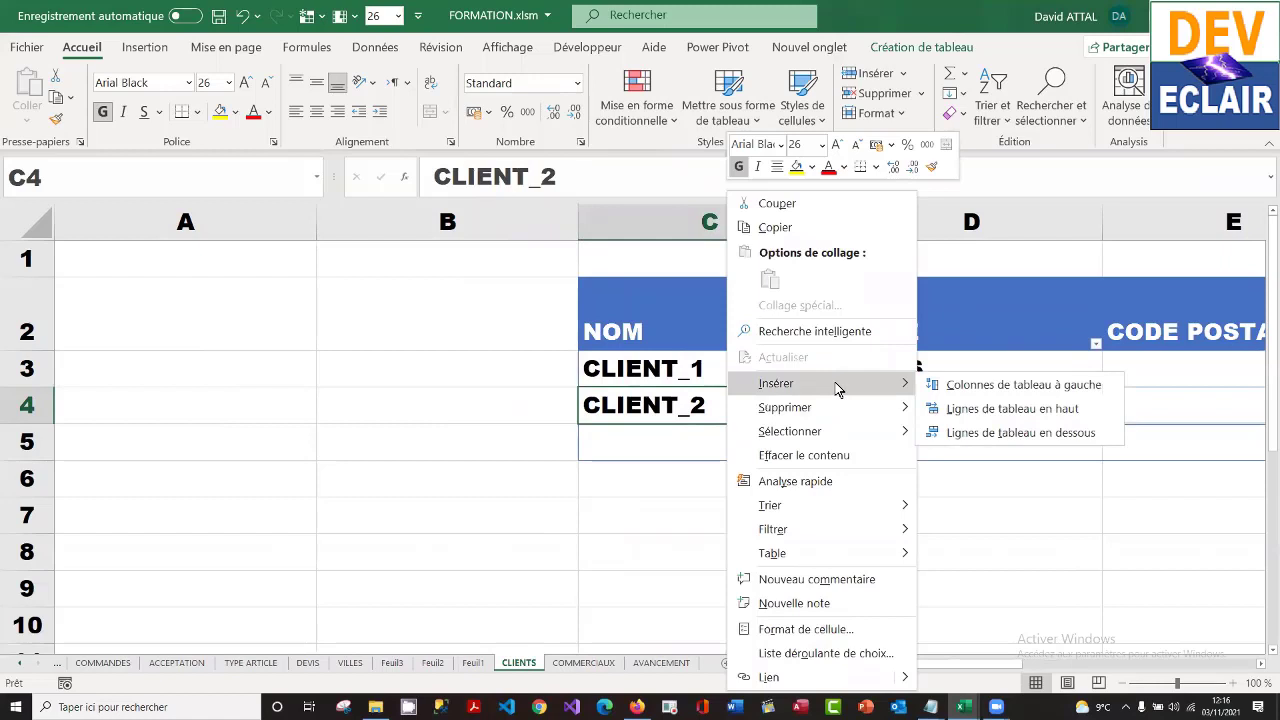
left_click(1002, 410)
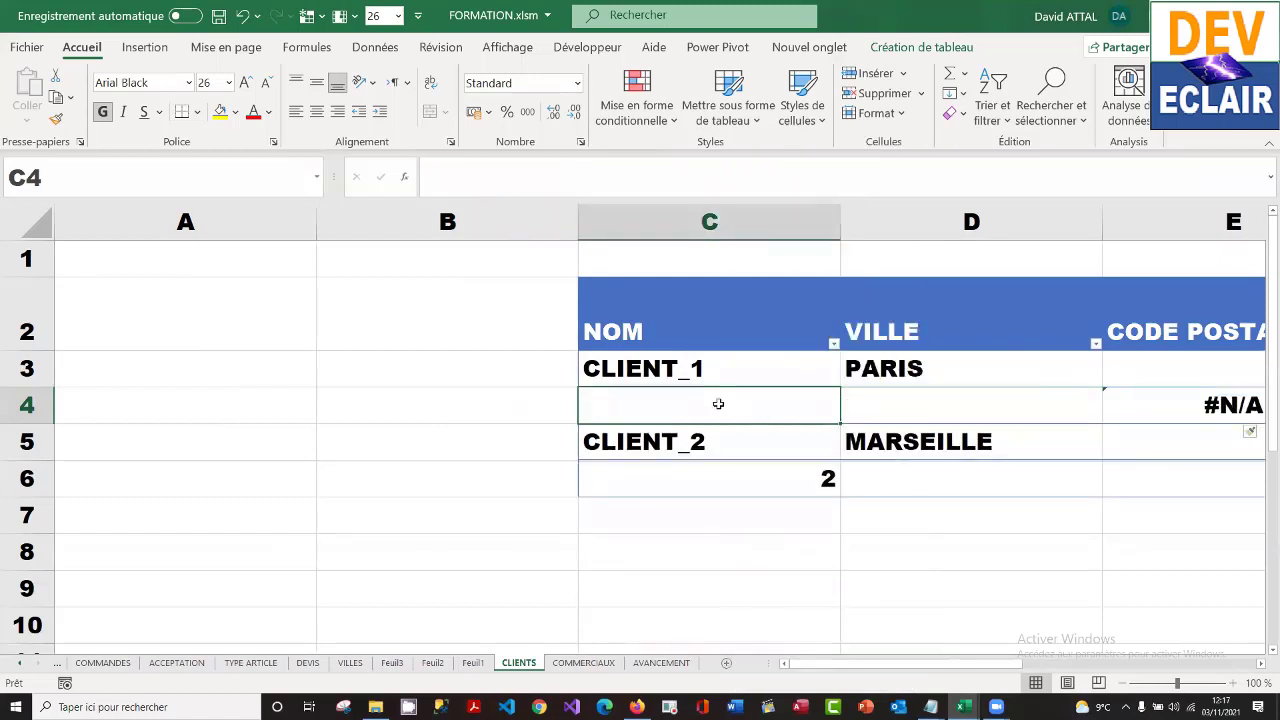
- Insert more blank rows above row 4 of the clients table, using the range C4:C14 for the number of rows
left_click_drag(714, 414, 717, 569)
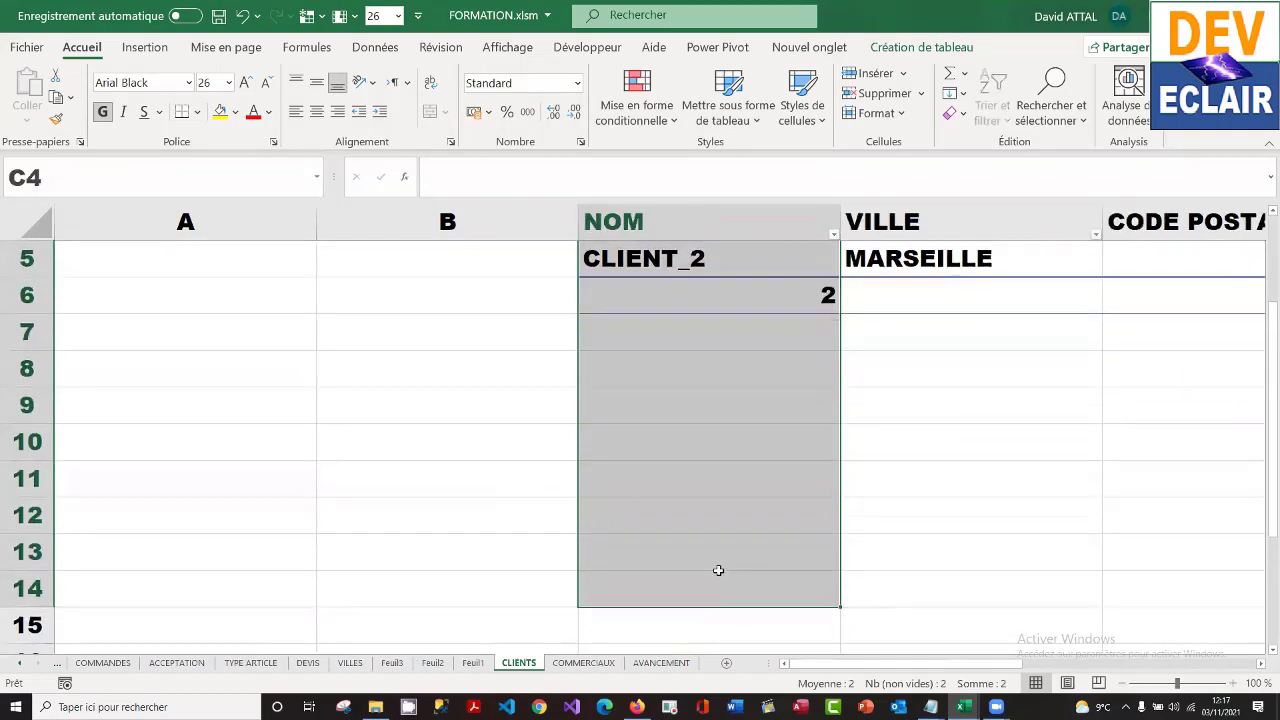
right_click(717, 512)
mouse_move(864, 204)
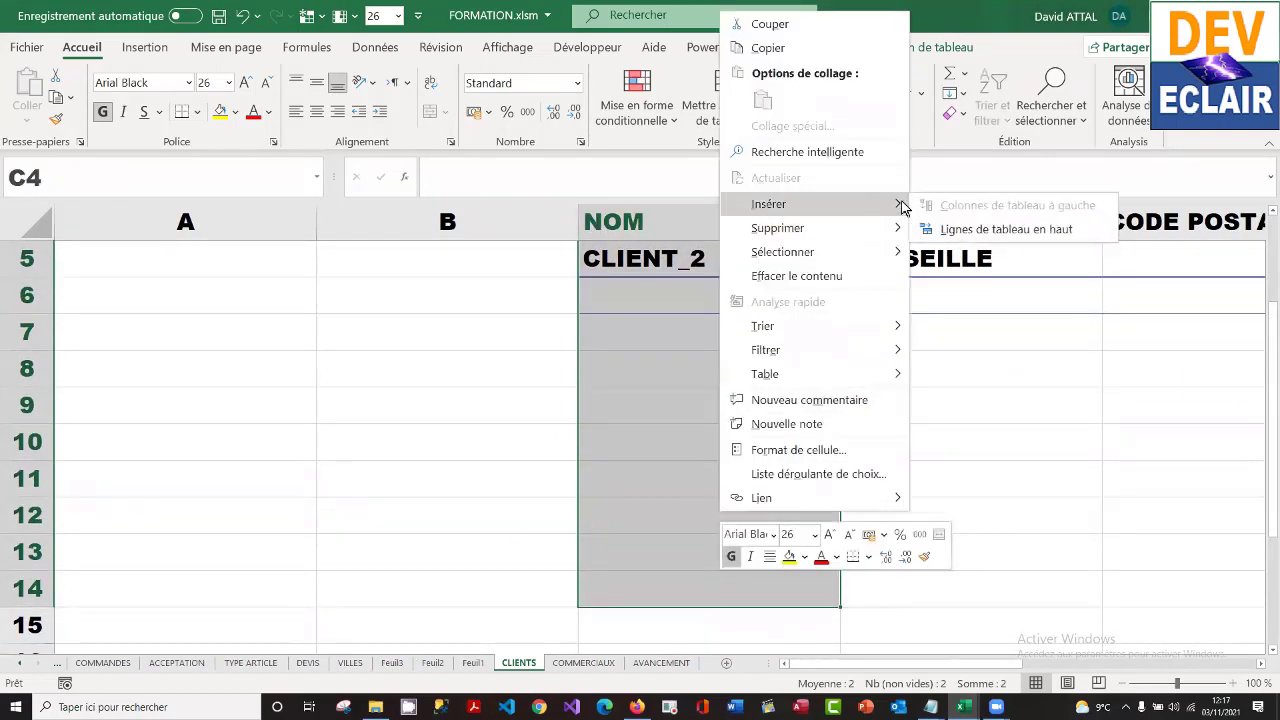
left_click(987, 230)
scroll(786, 400, "up", 2)
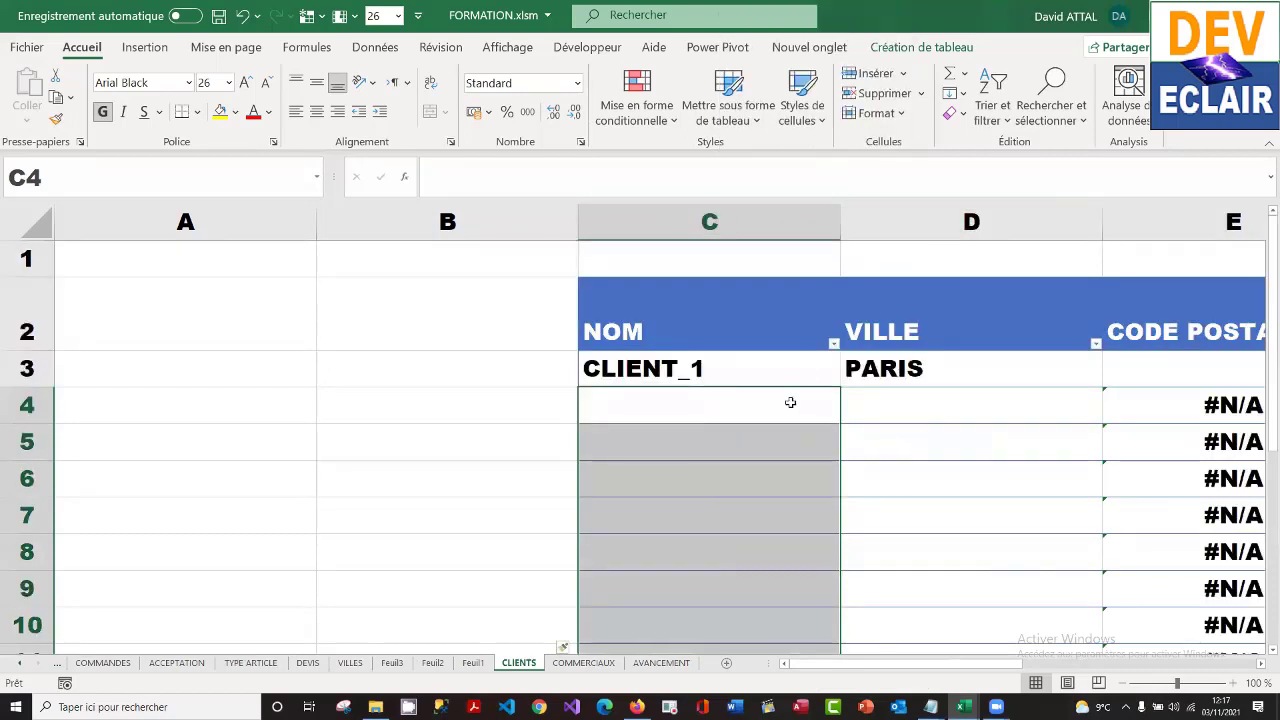
- Examine the blank rows inserted in the clients table, down to the total row
left_click(801, 378)
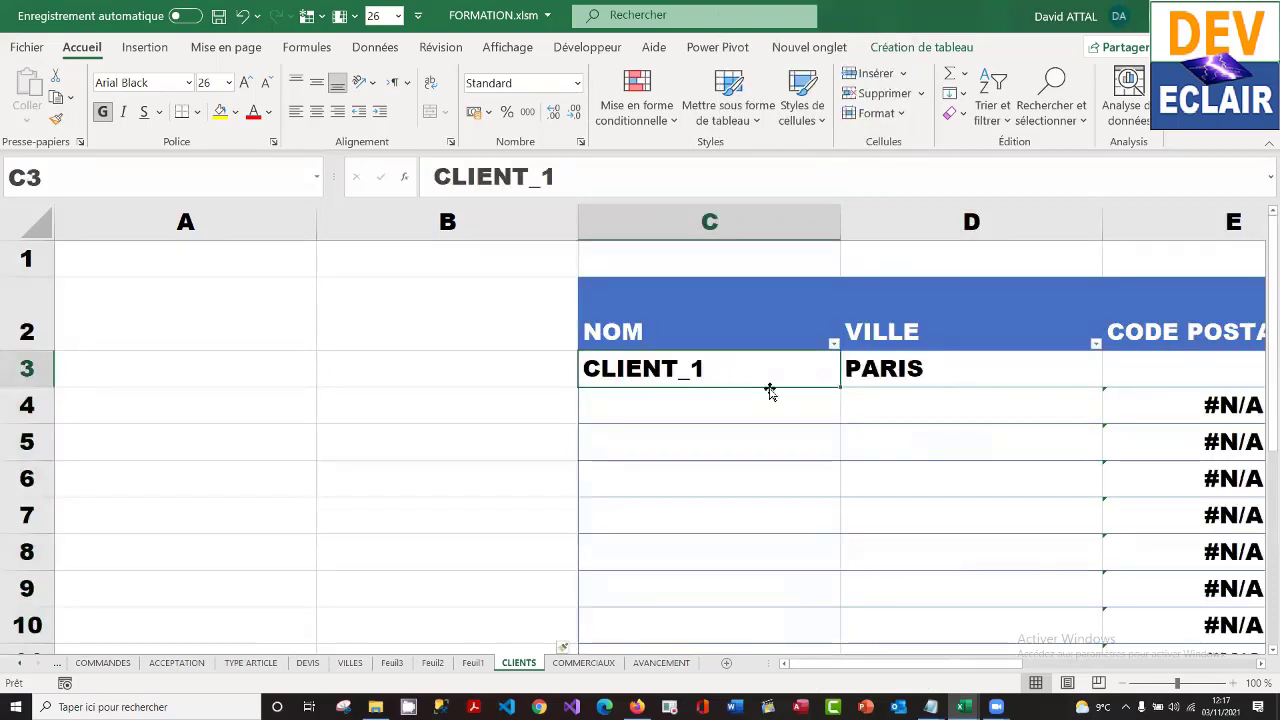
key("Right")
key("Down")
key("Down")
key("Down")
key("Down")
key("Down")
key("Down")
key("Down")
key("Down")
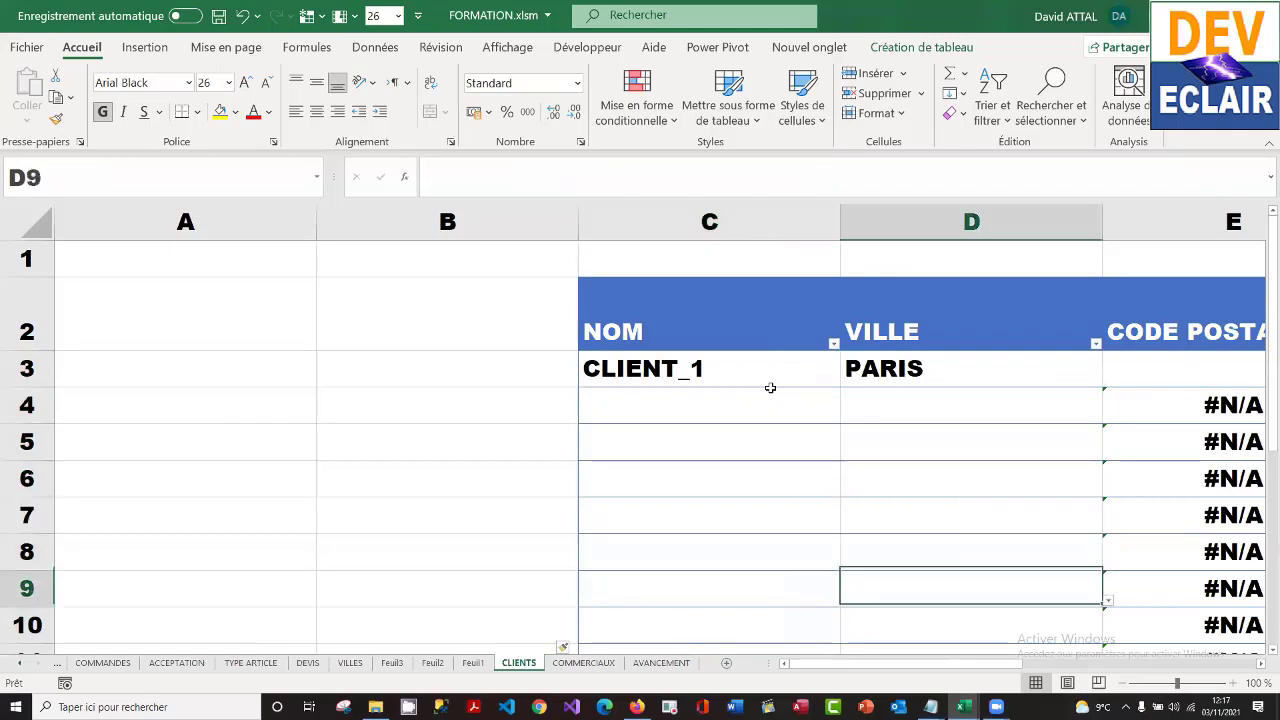
key("Down")
key("Down")
key("Down")
key("Down")
key("Down")
key("Down")
key("Down")
key("Down")
key("Down")
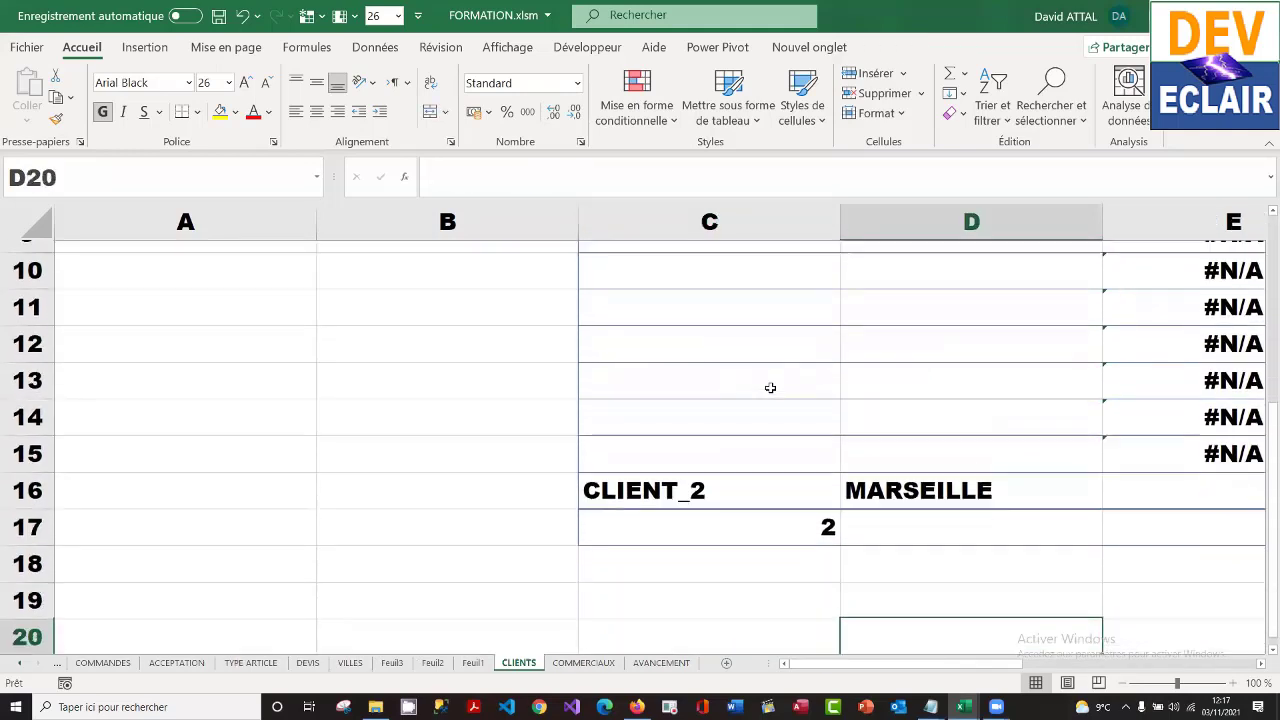
key("Up")
key("Up")
key("Up")
key("Left")
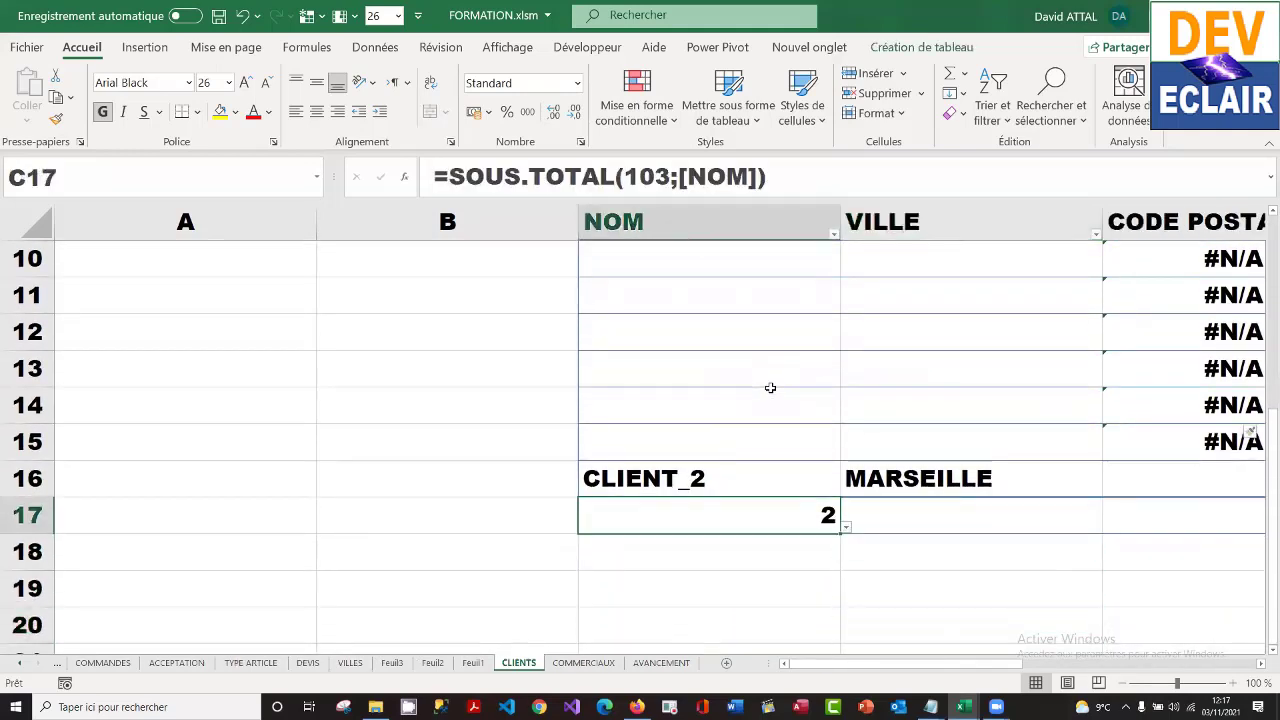
- Extend the client name series from CLIENT_1 in C3 down to CLIENT_13 in C15, and check the total cell C17
key("Up")
key("Up")
key("Up")
key("Up")
key("Up")
key("Up")
key("Up")
key("Up")
key("Up")
key("Up")
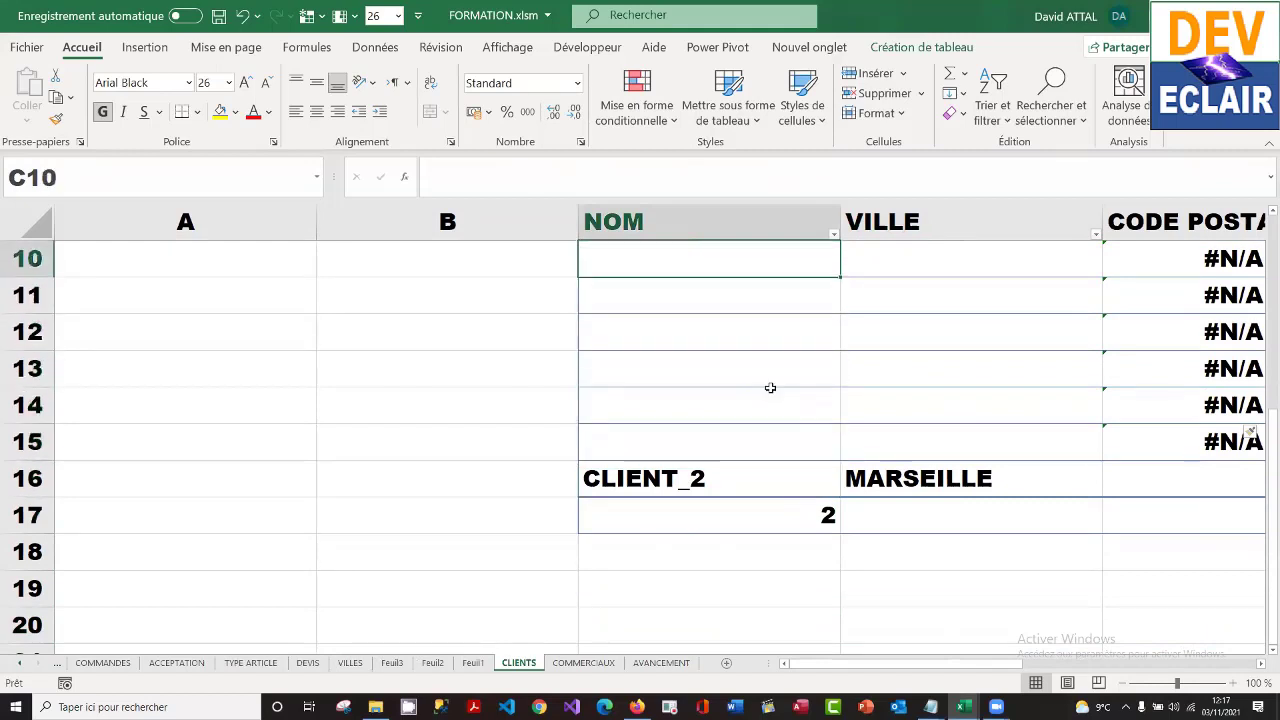
key("Up")
key("Up")
key("Up")
key("Up")
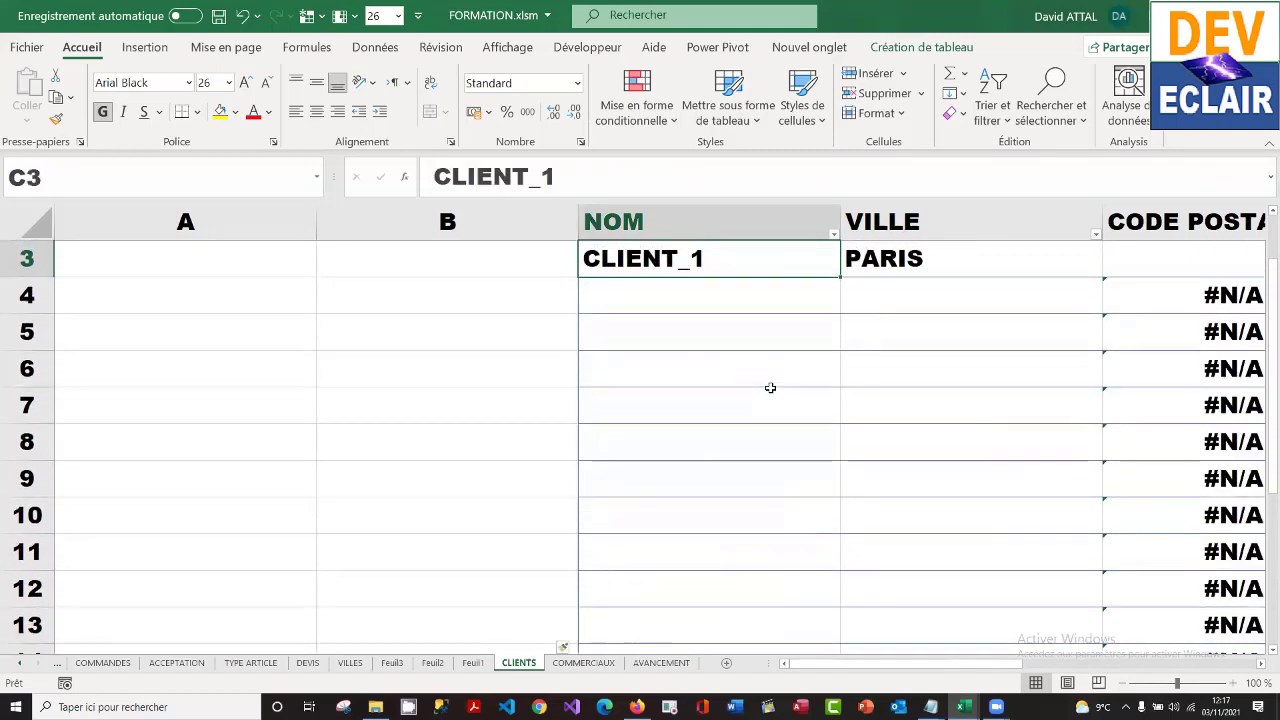
key("Up")
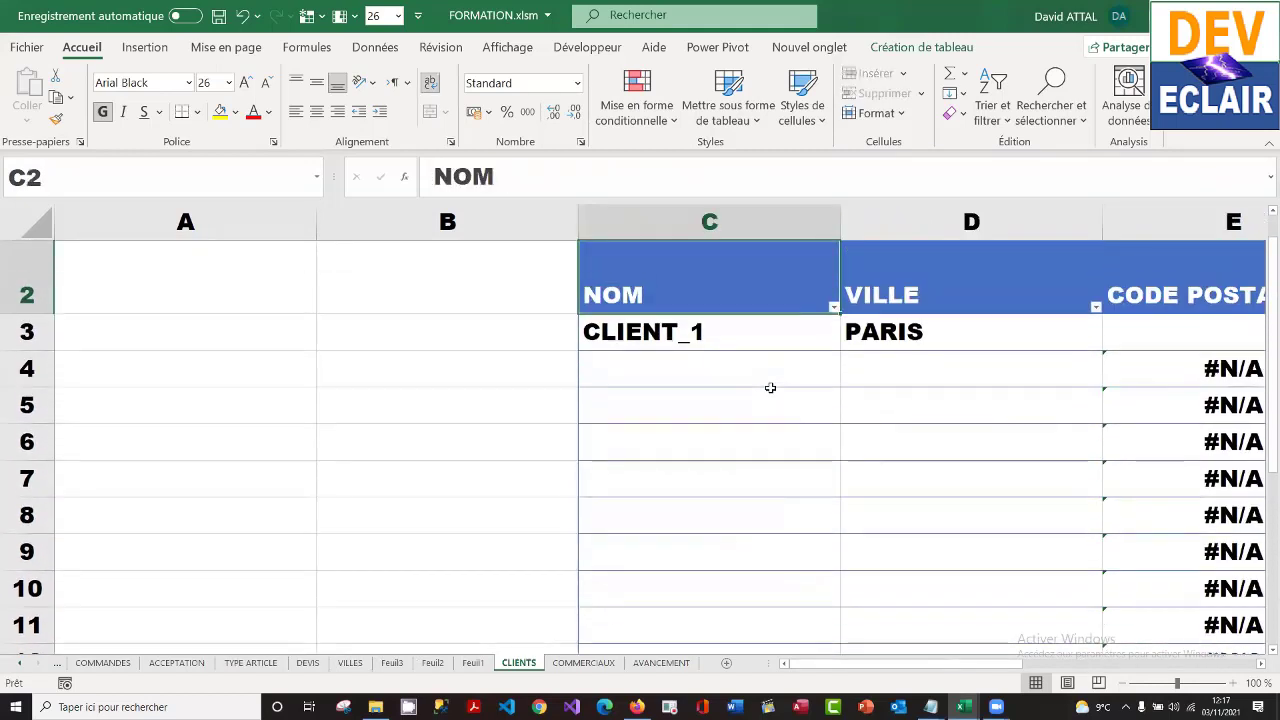
key("Down")
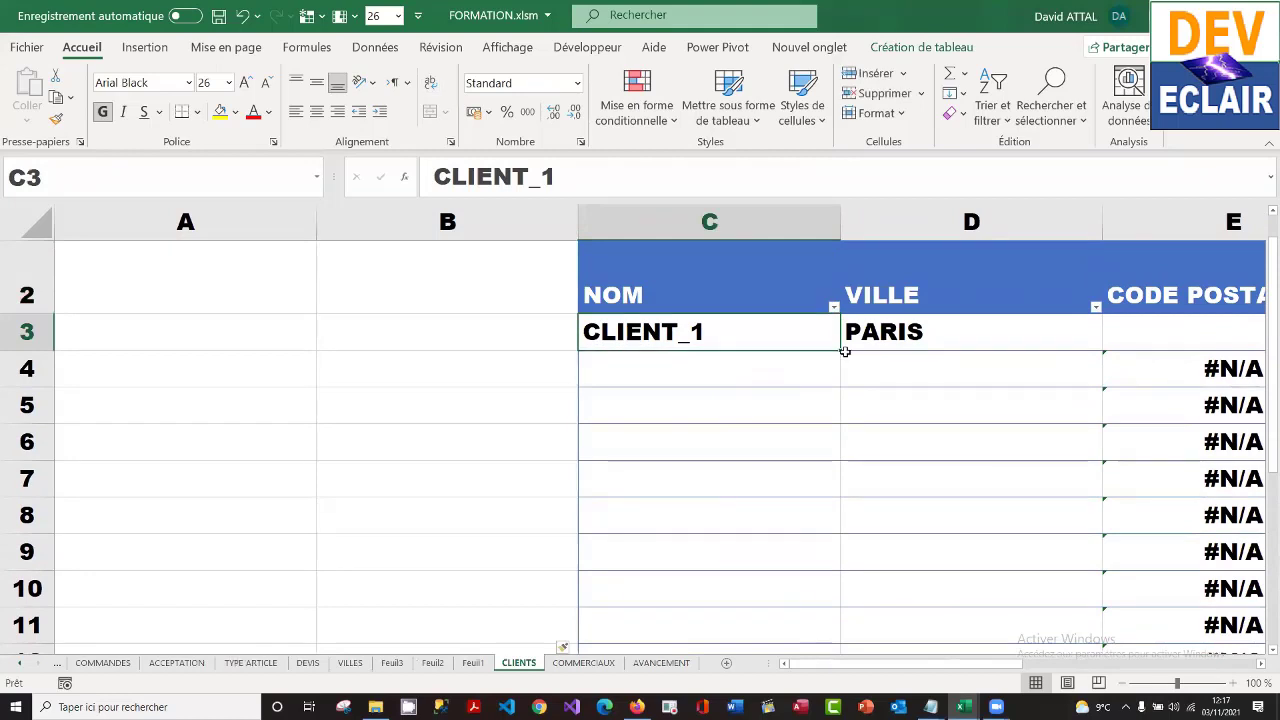
left_click_drag(840, 353, 838, 530)
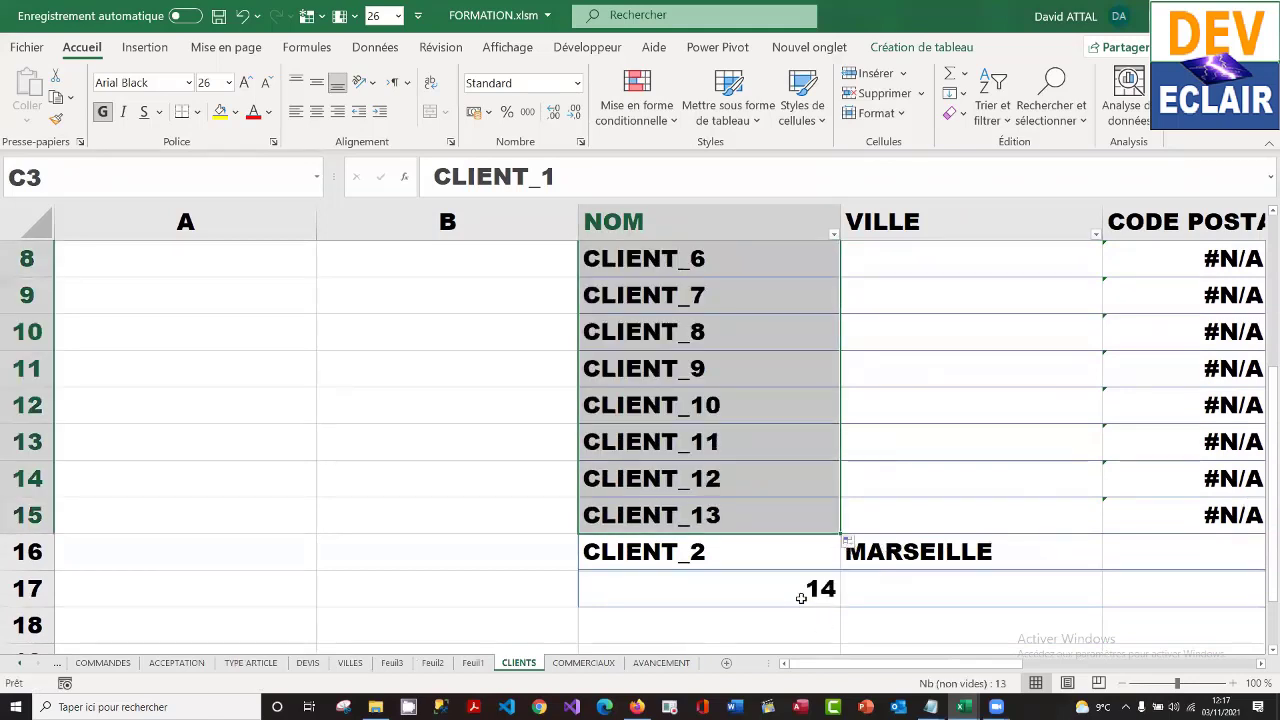
left_click(806, 597)
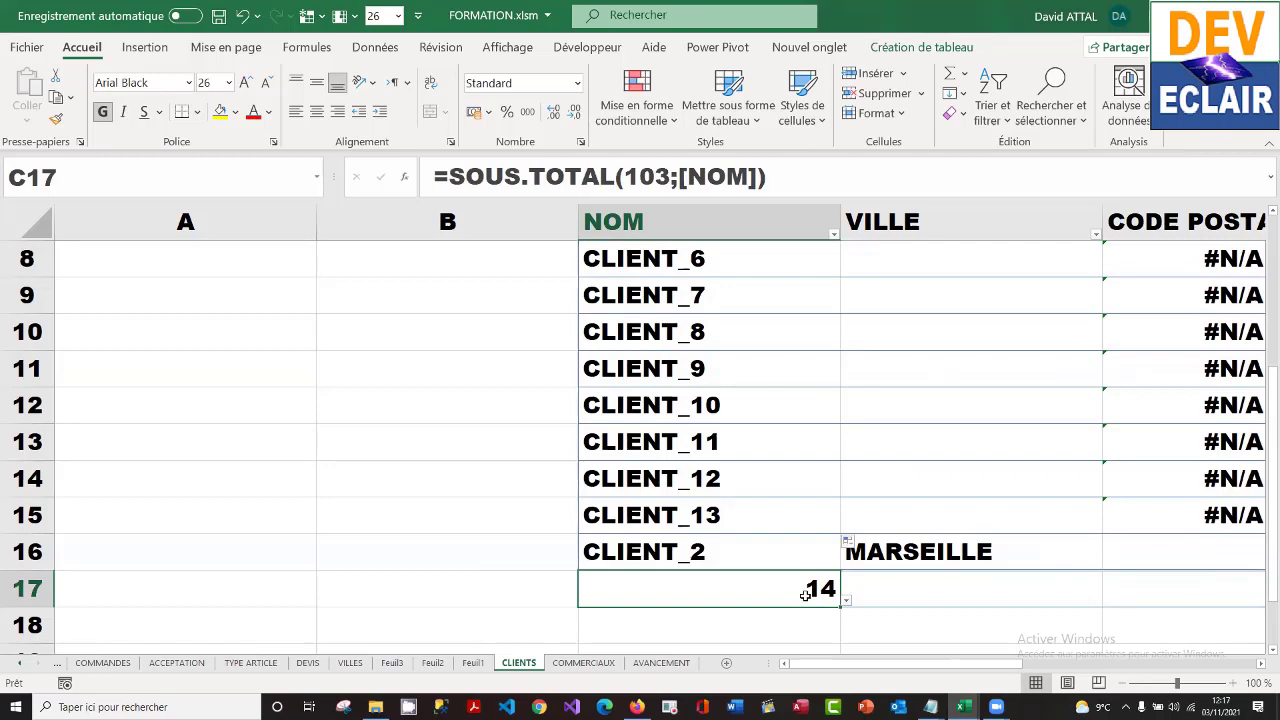
- Fill the VILLE column with PARIS from D3 down to D15
left_click(953, 337)
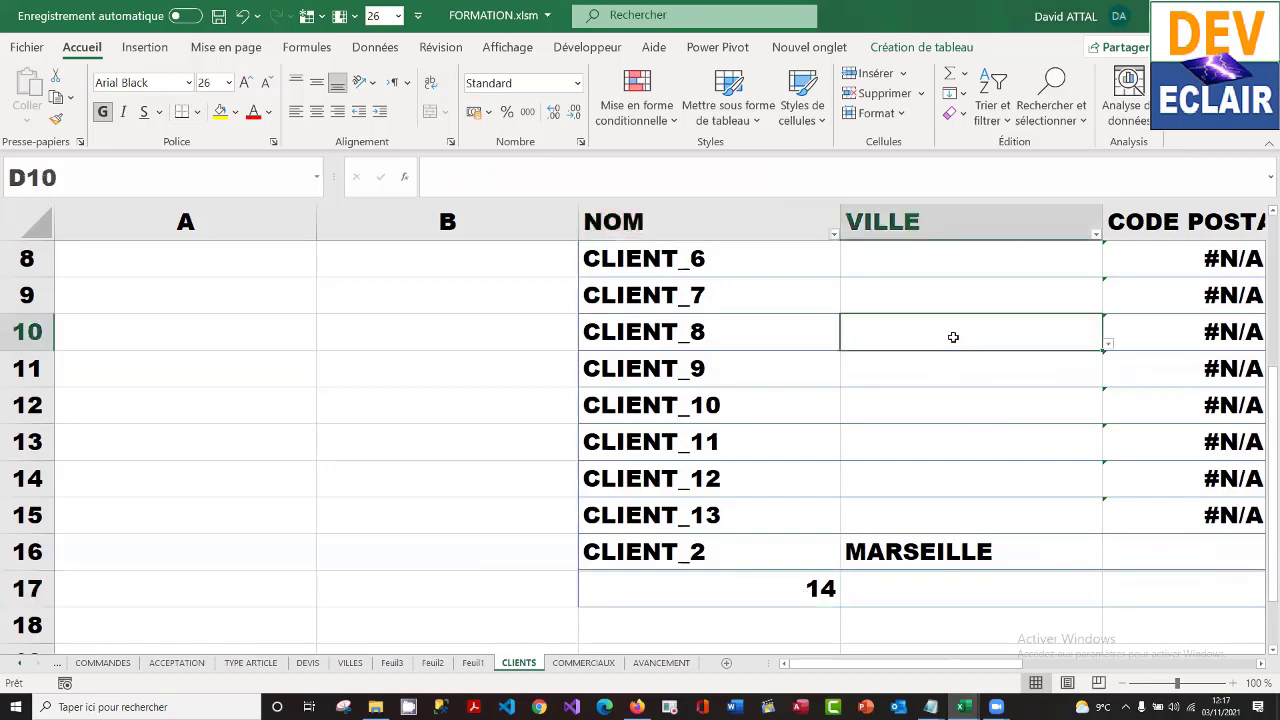
key("Right")
key("Up")
key("Up")
key("Up")
key("Up")
key("Up")
key("Up")
key("Up")
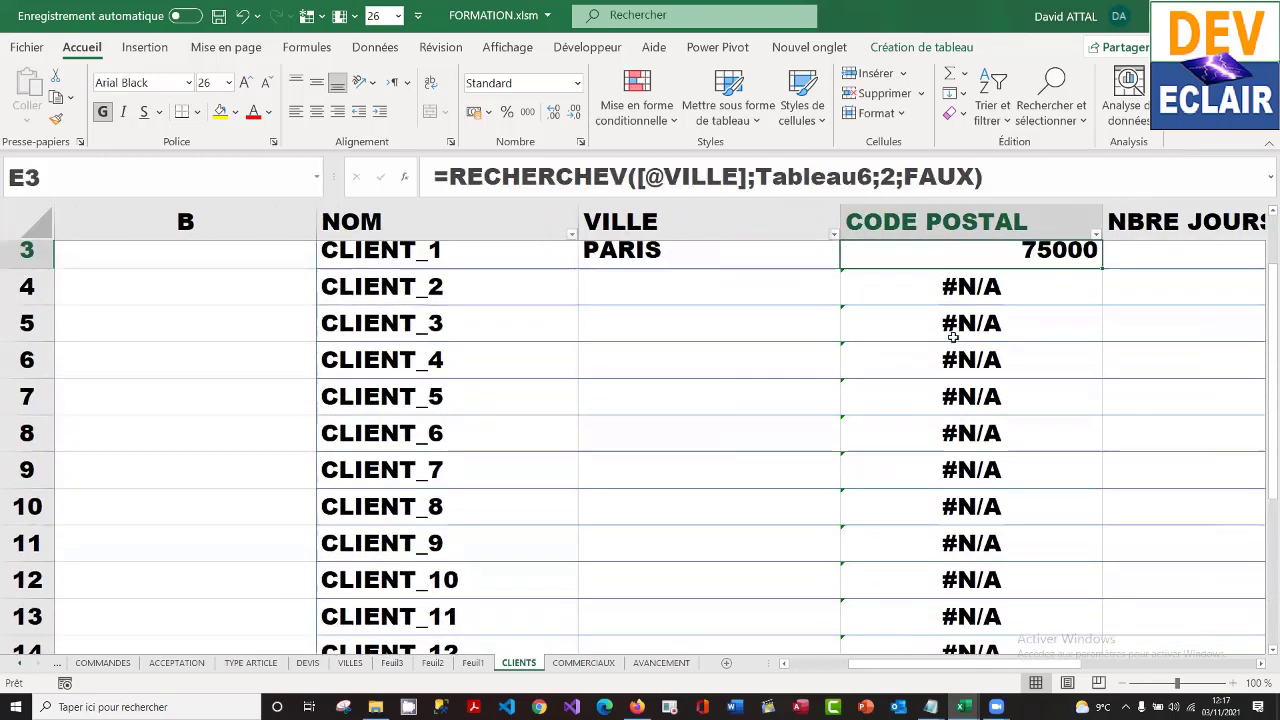
key("Up")
key("Up")
key("Down")
key("Down")
key("Down")
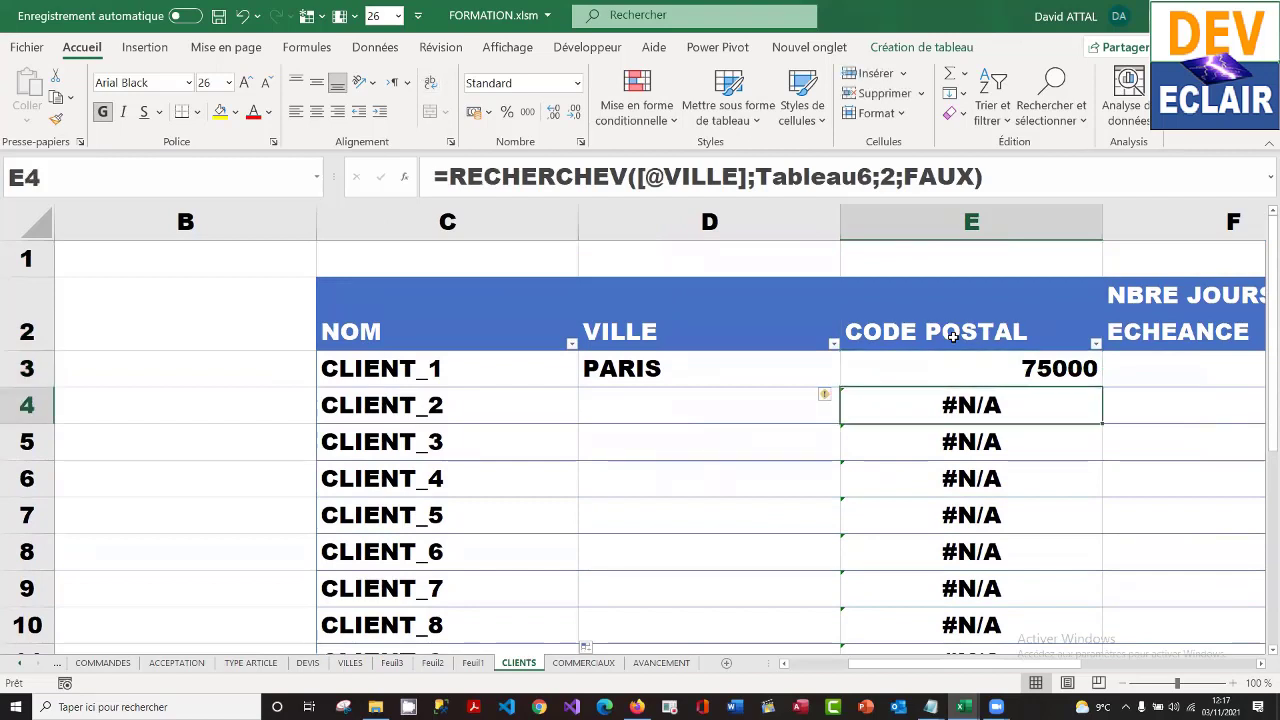
left_click(740, 396)
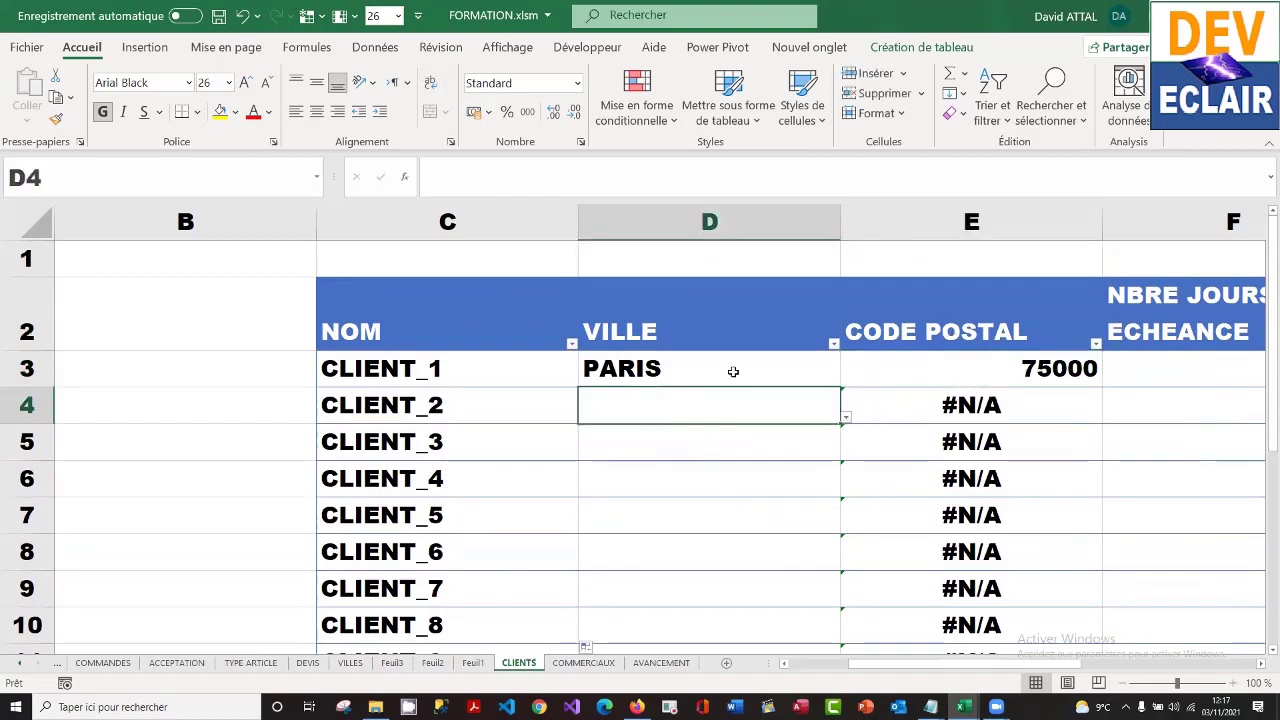
left_click(732, 369)
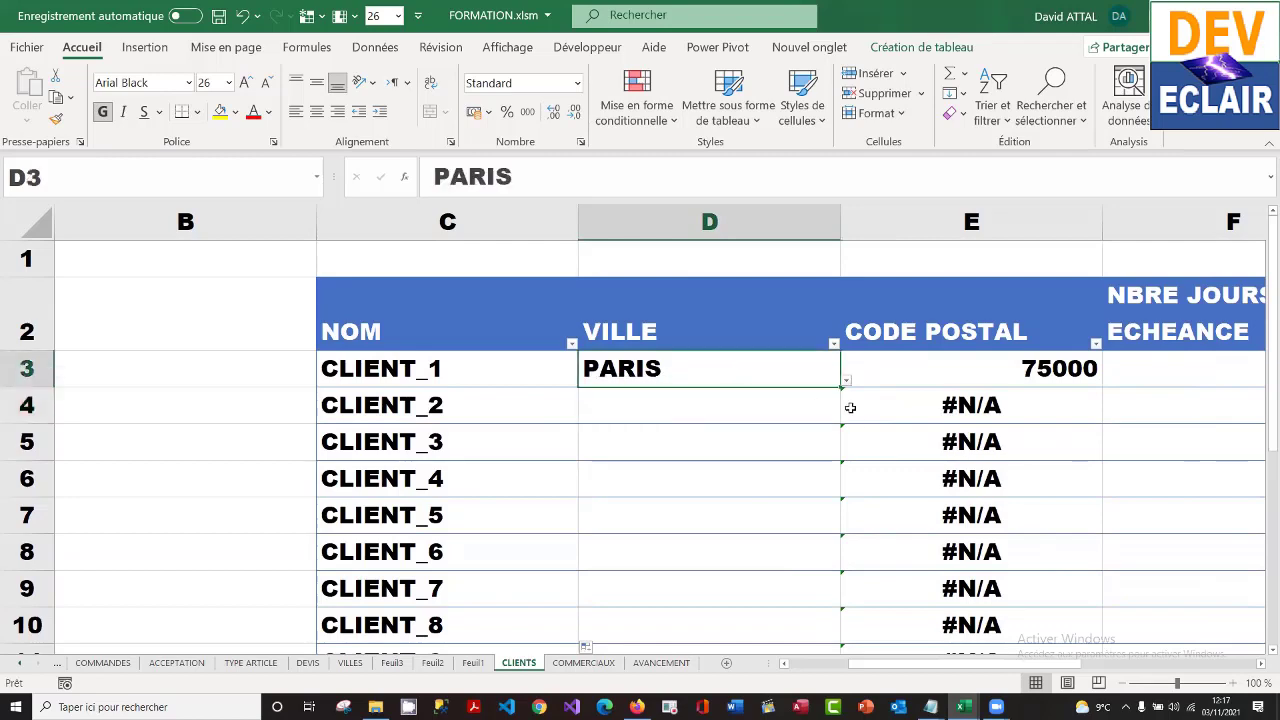
left_click_drag(838, 384, 831, 540)
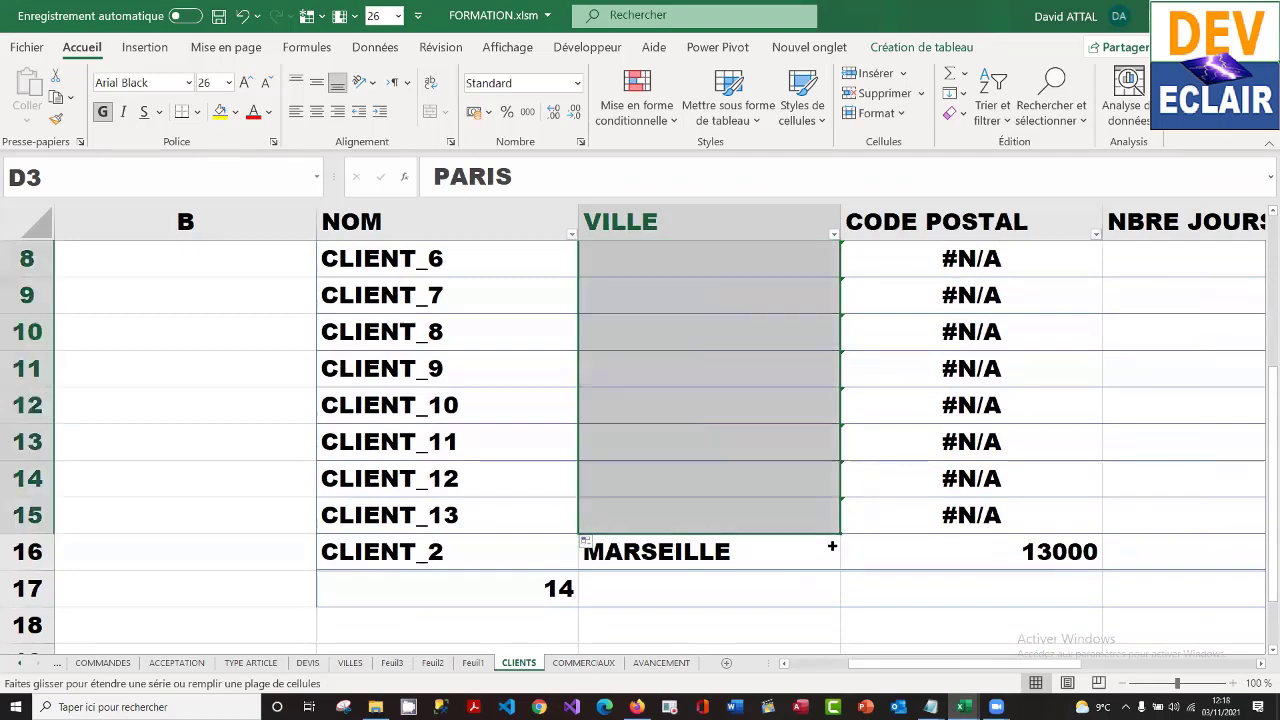
- Fill the NBRE JOURS ECHEANCE column with 30 from F3 down to F15
left_click(1138, 372)
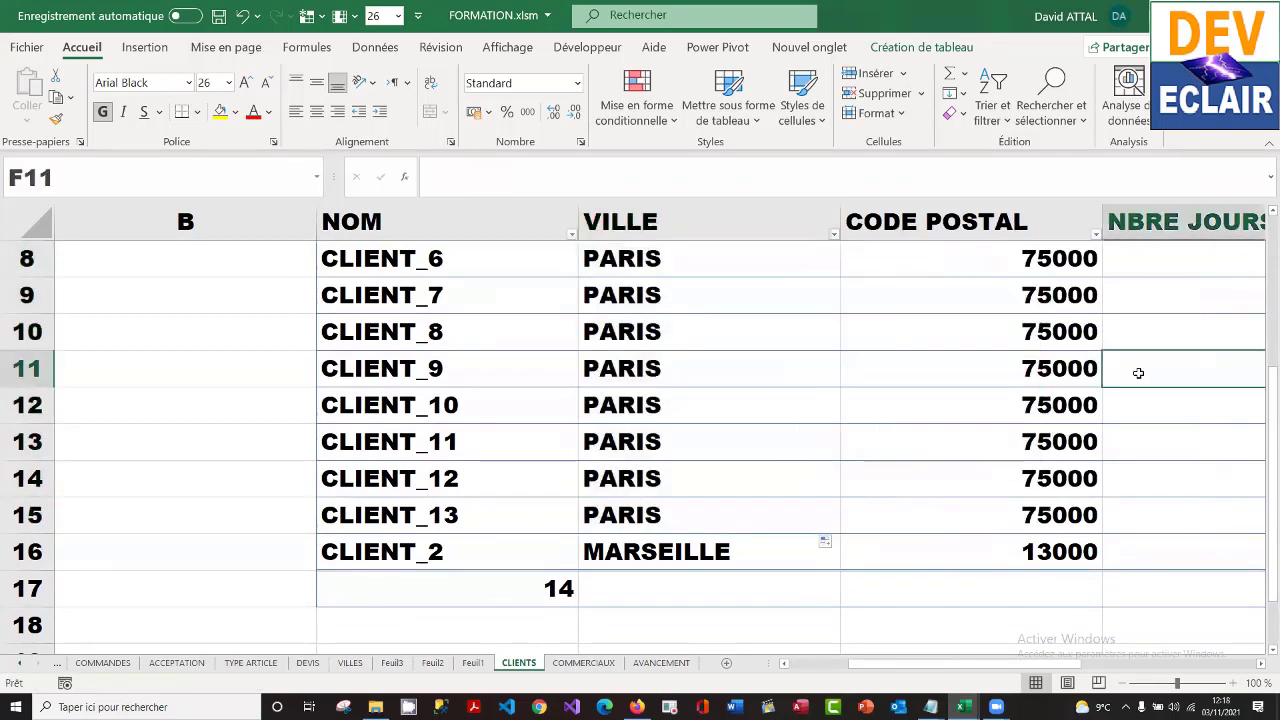
key("Right")
key("Right")
key("Left")
key("Left")
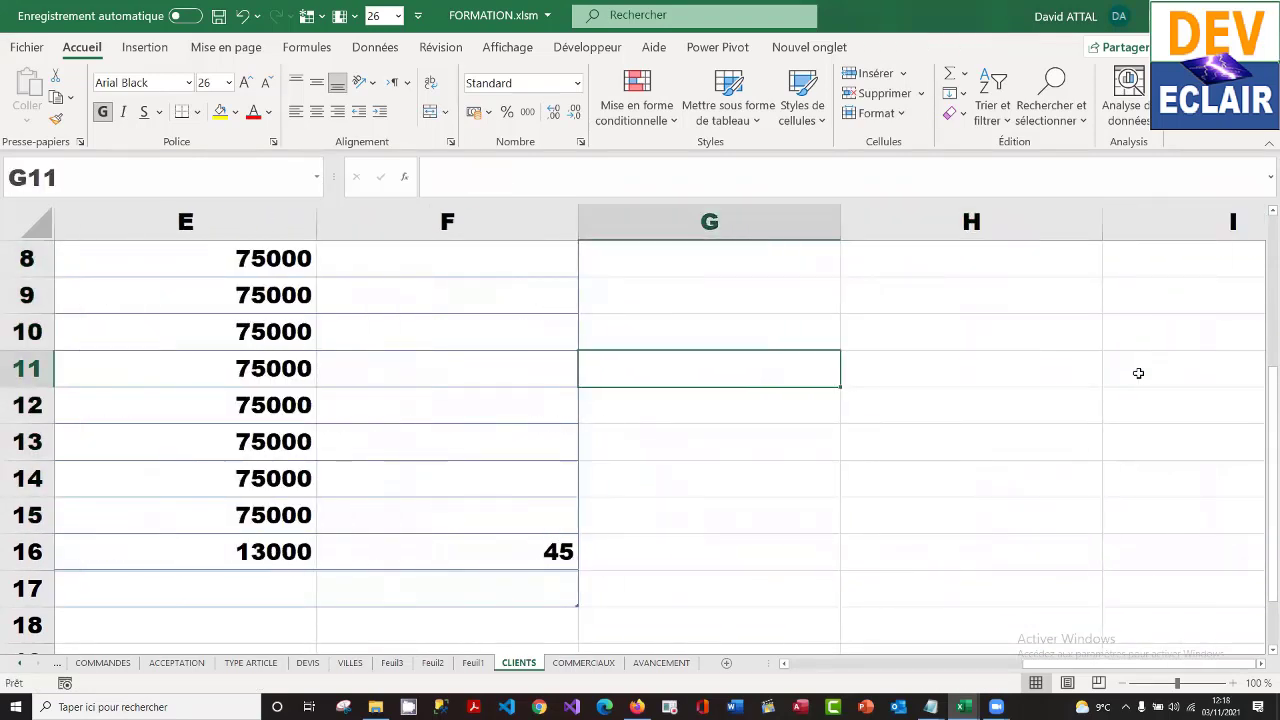
key("Up")
key("Up")
key("Up")
key("Up")
key("Up")
key("Up")
key("Up")
key("Up")
key("Up")
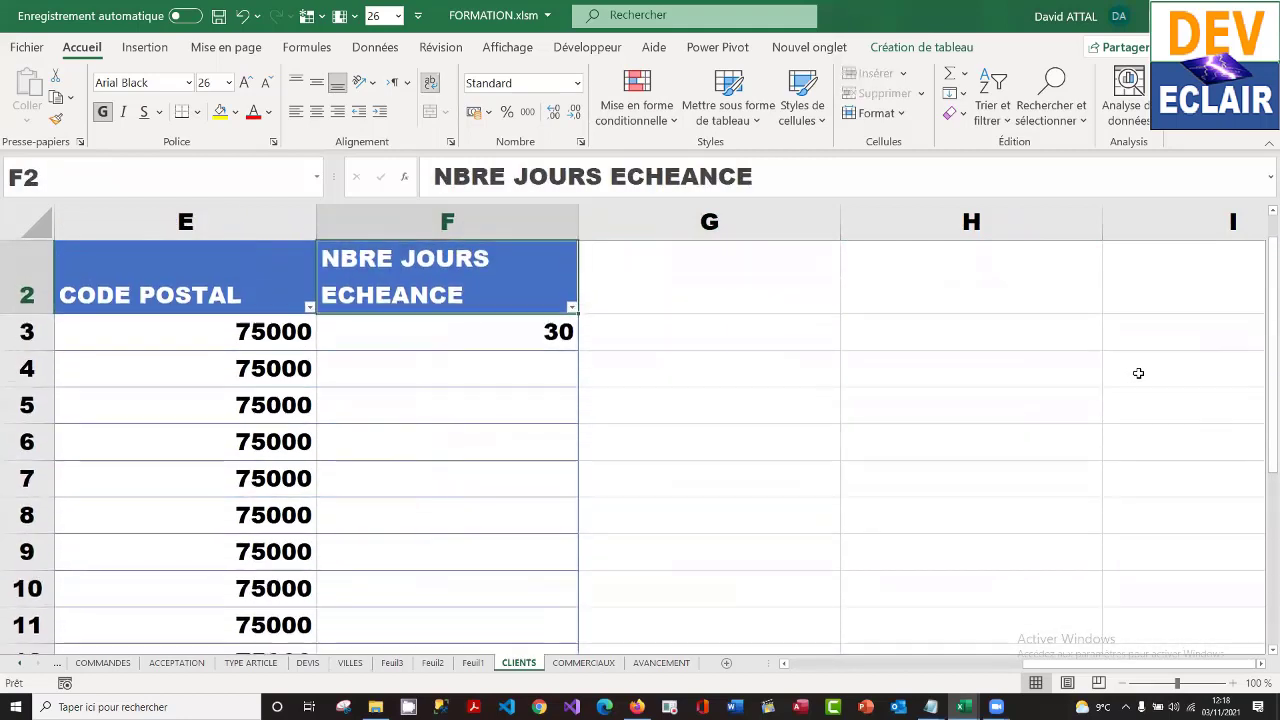
key("Down")
key("Down")
key("Up")
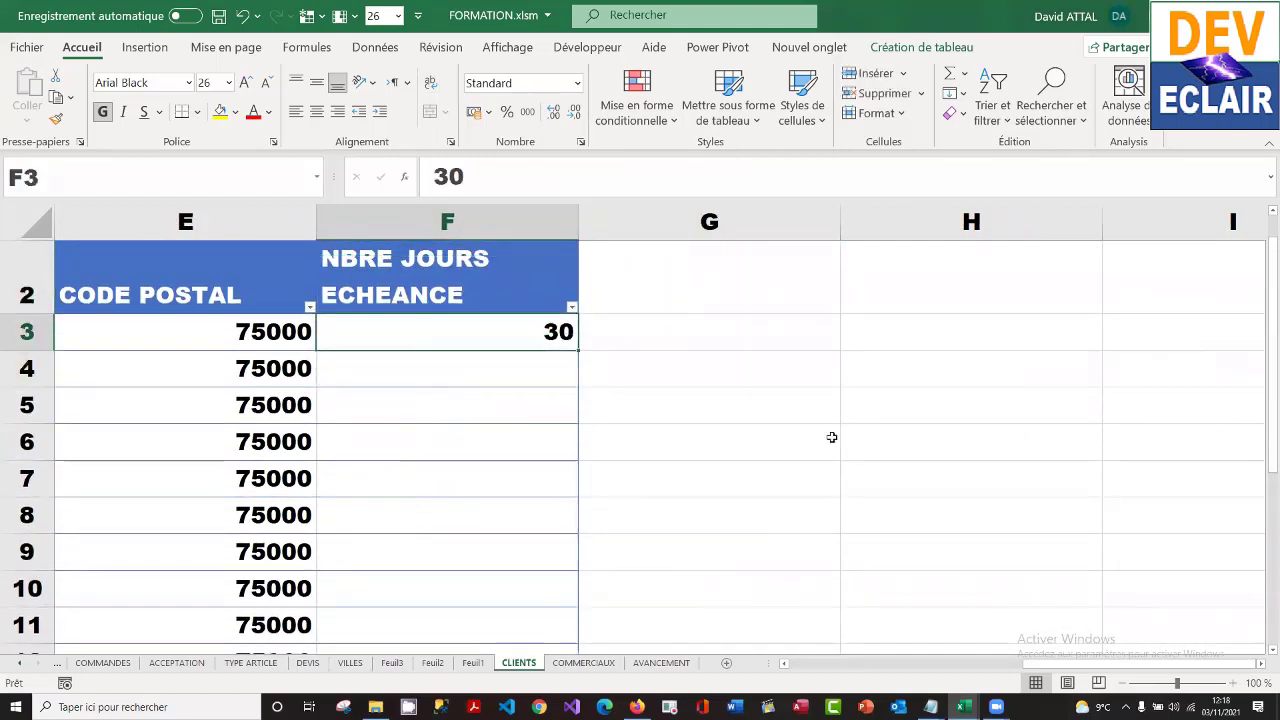
left_click_drag(579, 357, 586, 566)
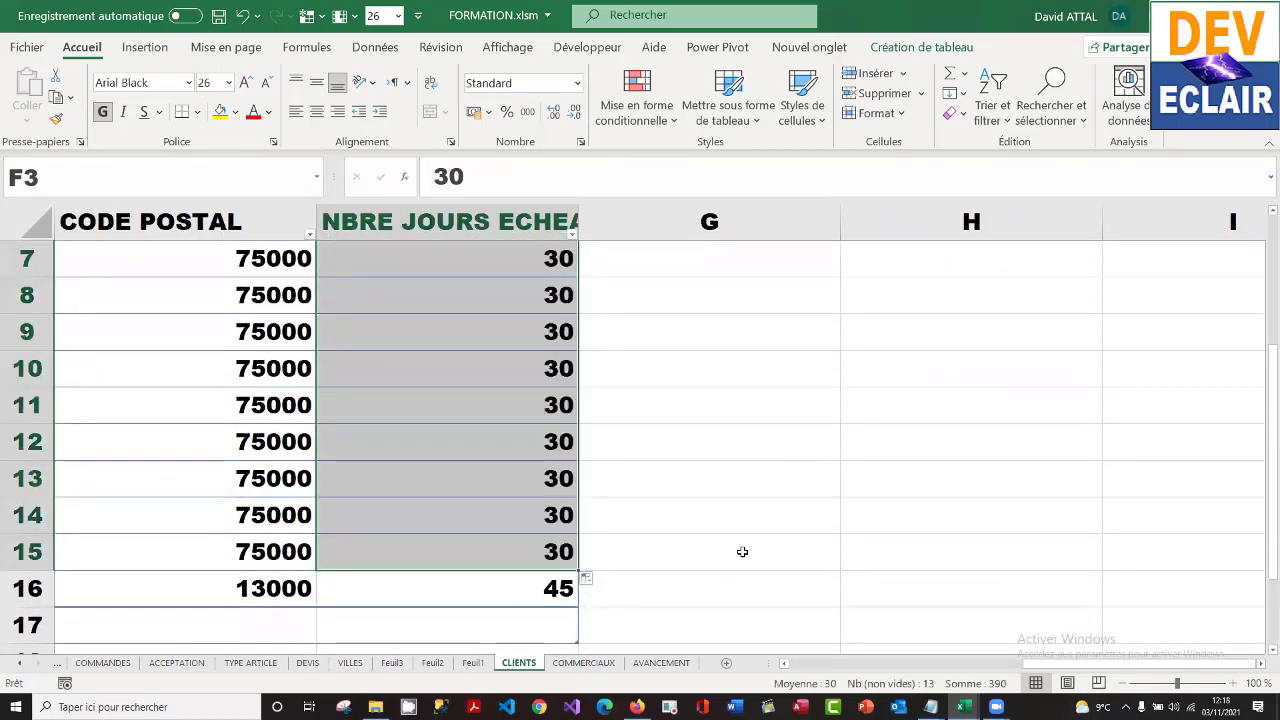
- Review the completed client rows and the total row across the columns of the clients table
left_click(678, 567)
key("Left")
key("Left")
key("Left")
key("Left")
key("Left")
key("Left")
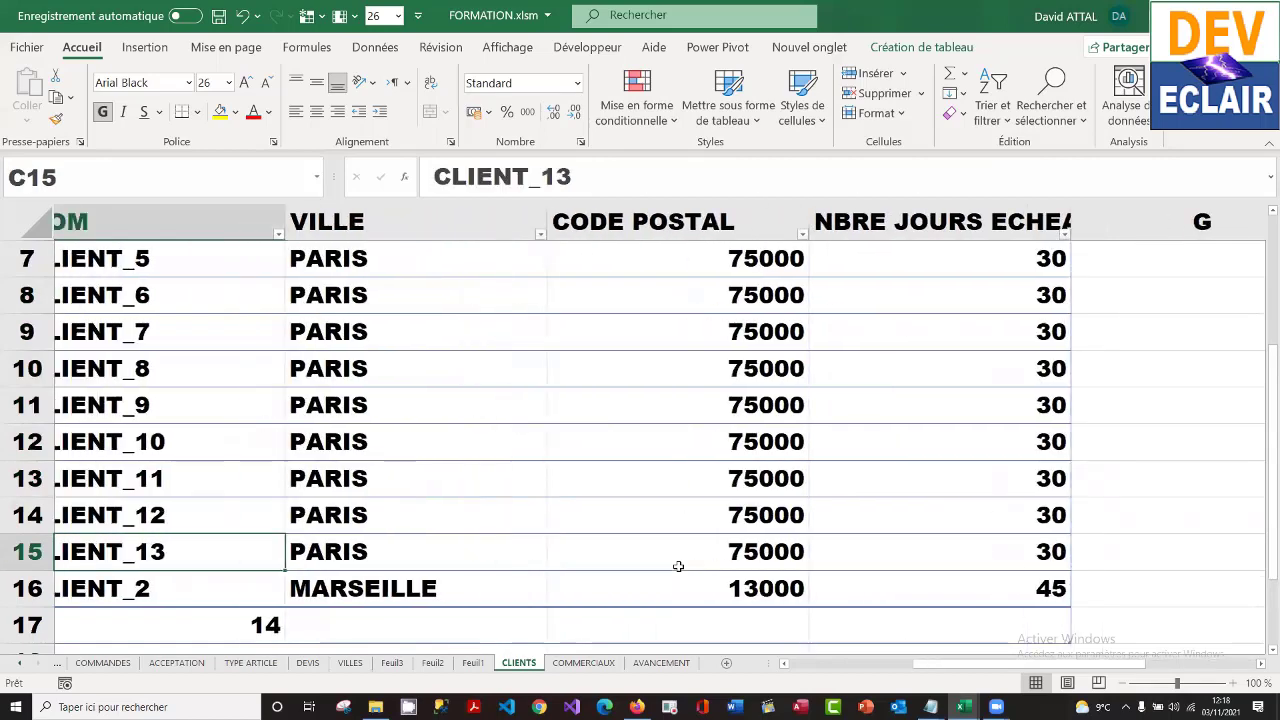
key("Down")
key("Down")
key("Down")
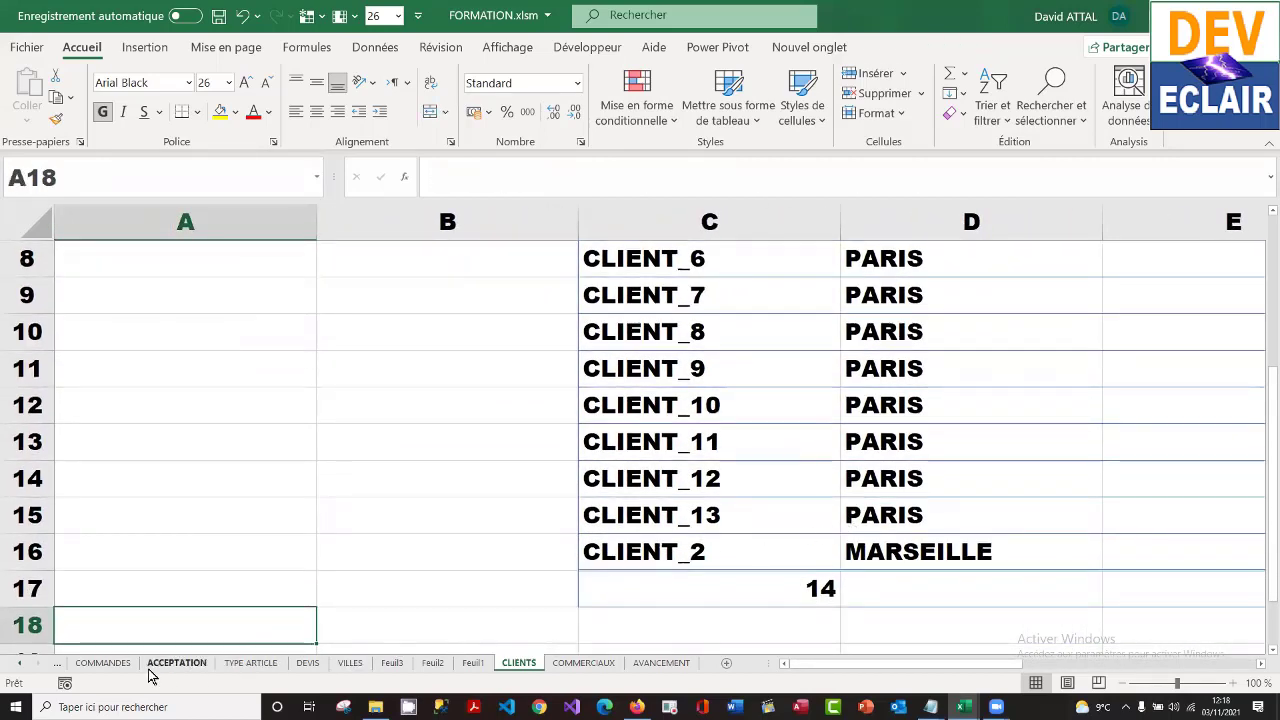
- Open the TABLEAU DE BORD sheet
left_click(22, 665)
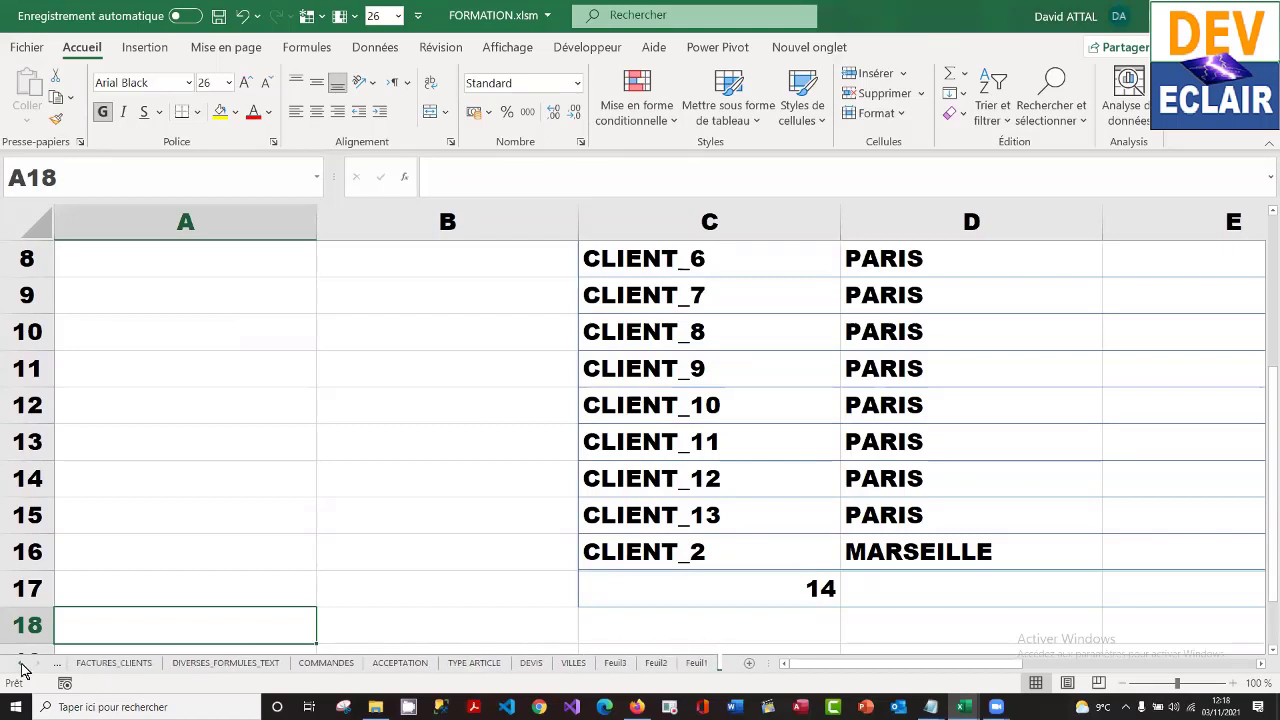
left_click(22, 665)
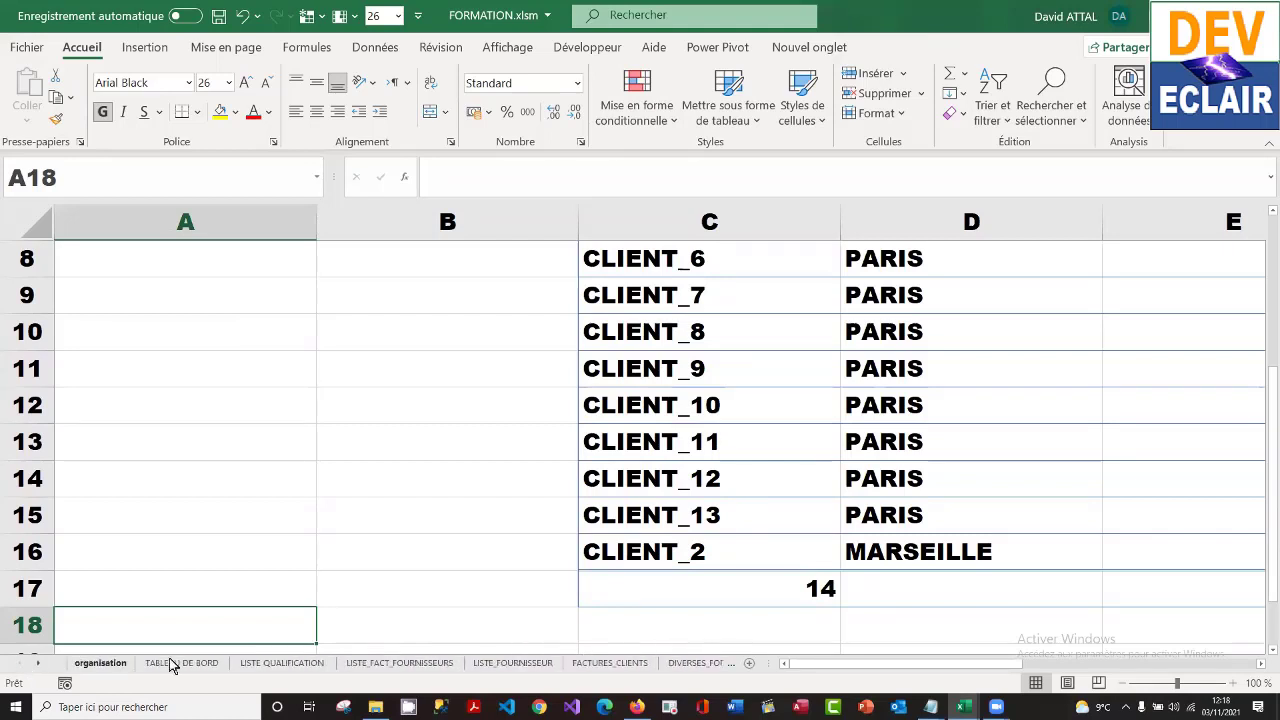
left_click(202, 665)
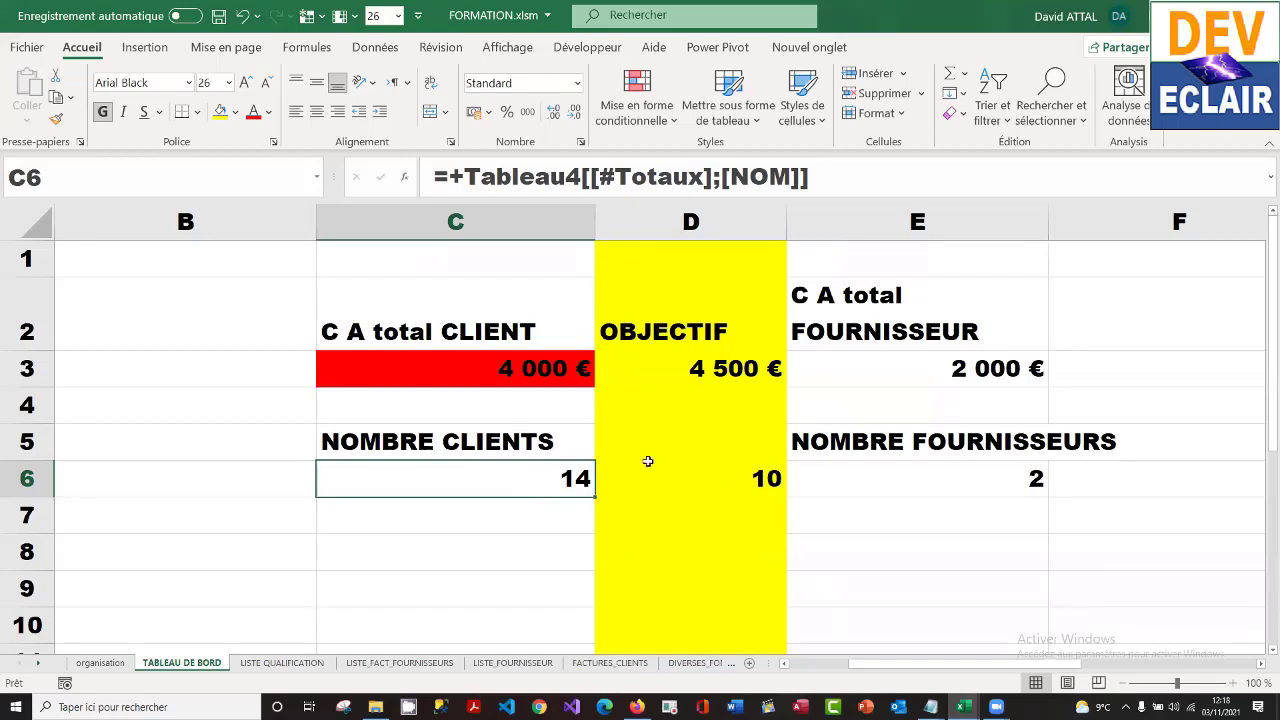
- Start a formula-based conditional formatting rule for the client count in C6 with the formula =$C$6>$D$6
left_click(645, 103)
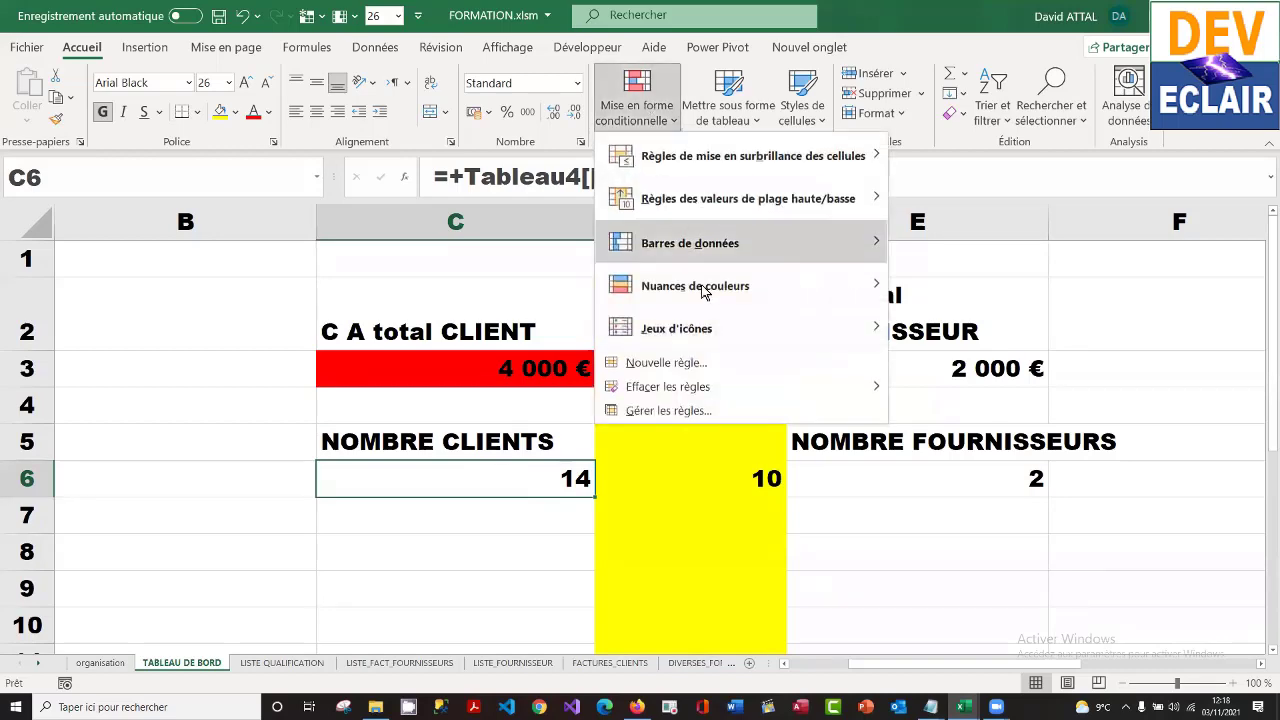
left_click(737, 366)
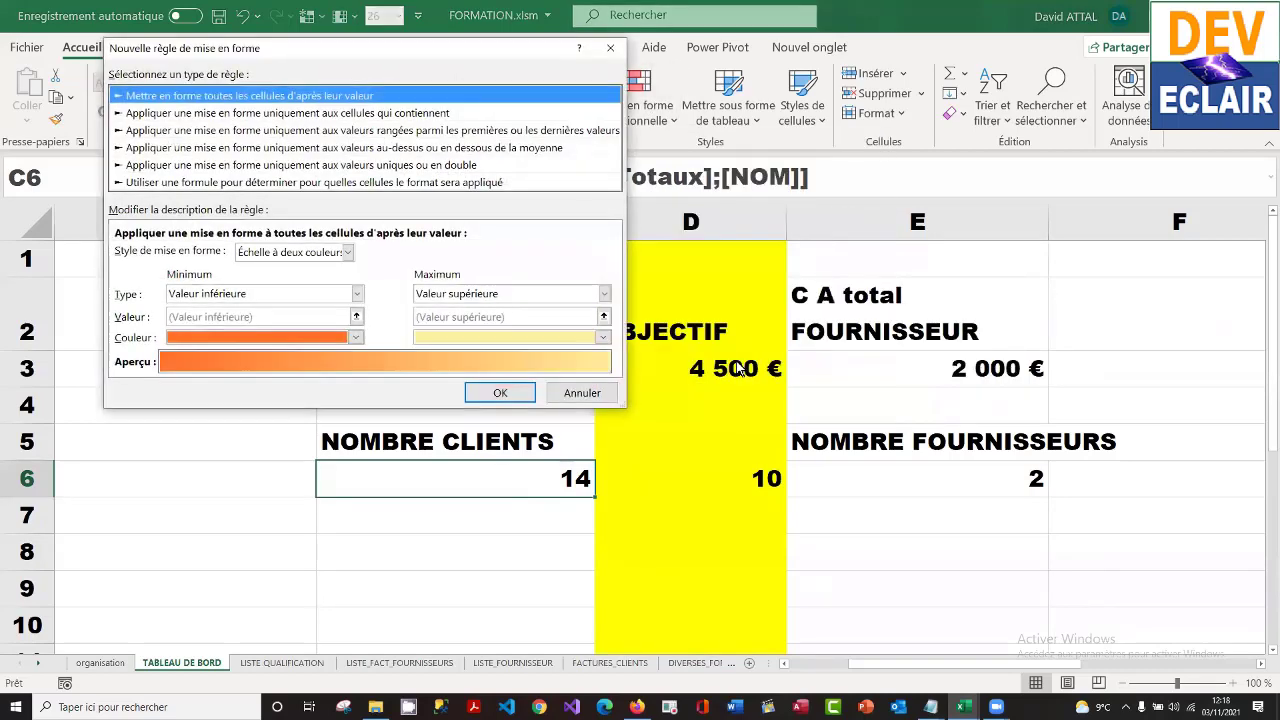
left_click(390, 184)
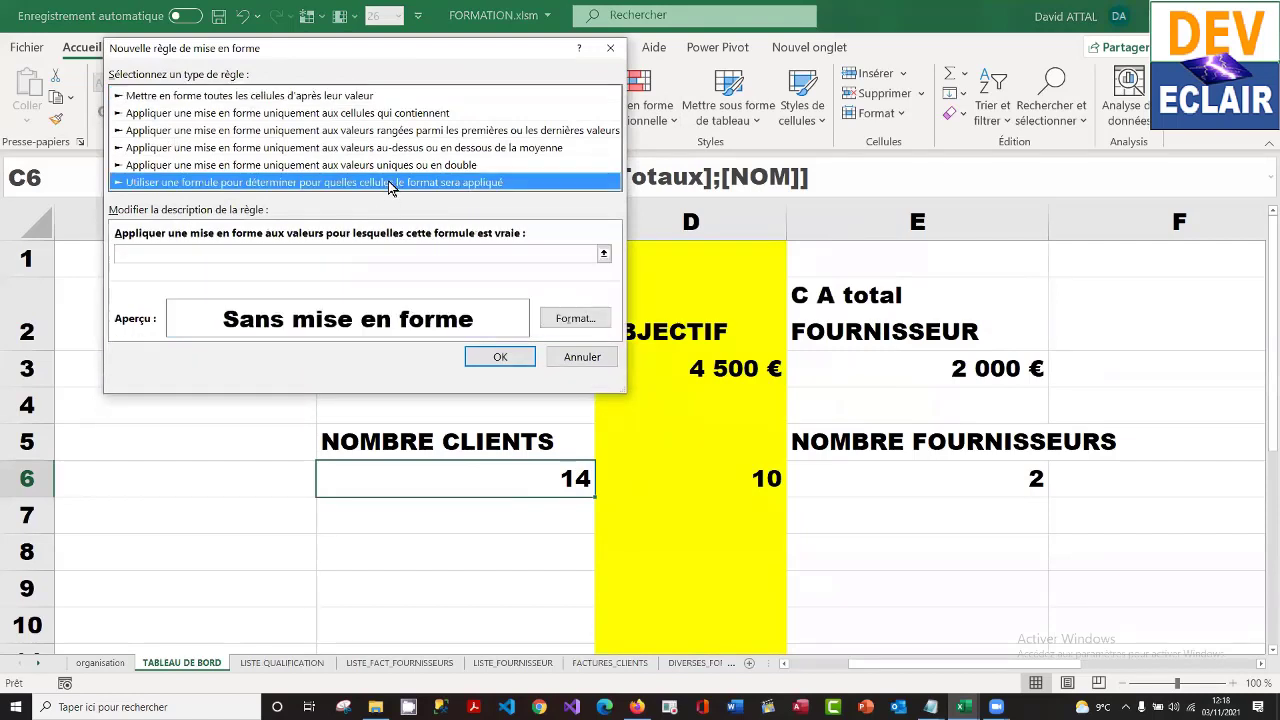
left_click(351, 252)
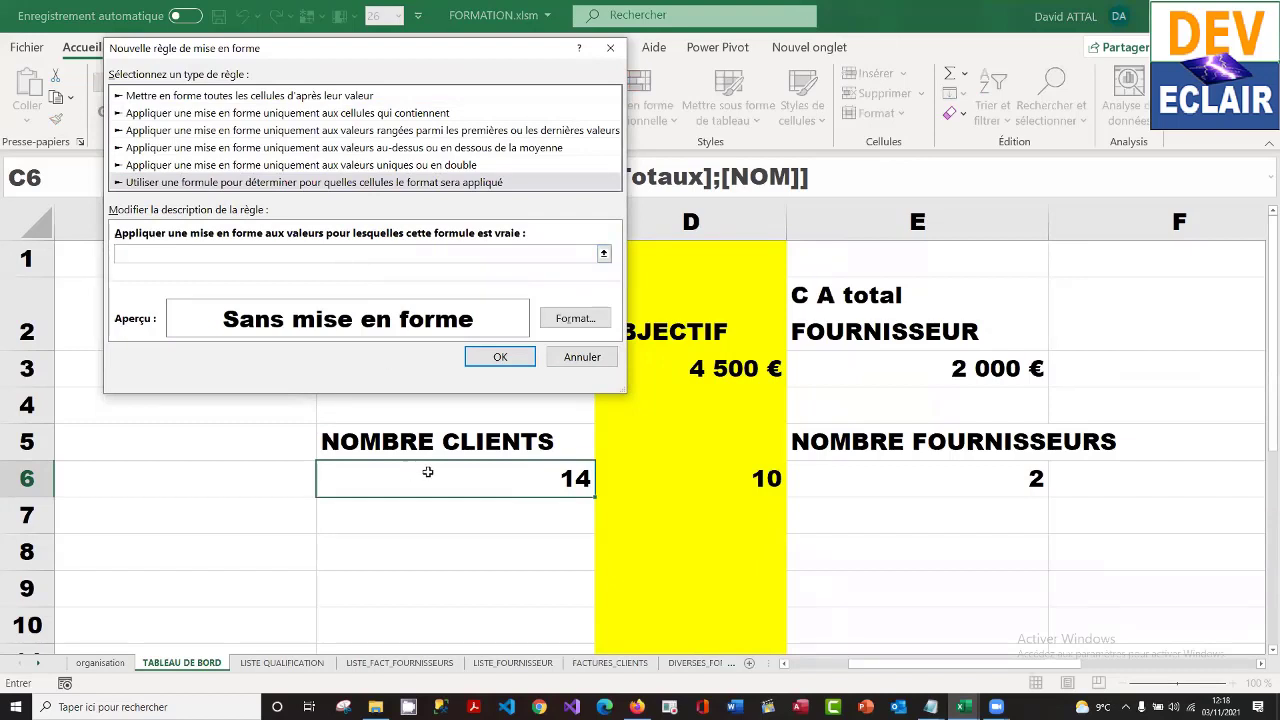
left_click(459, 483)
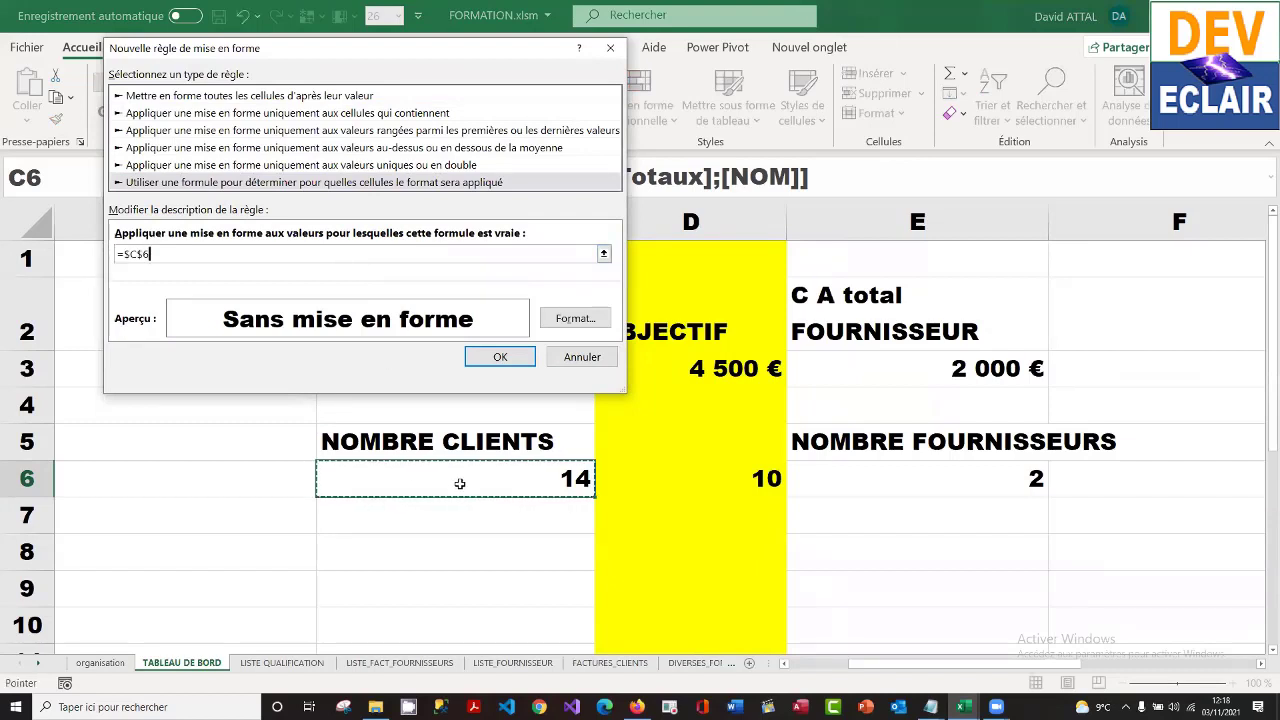
type(">")
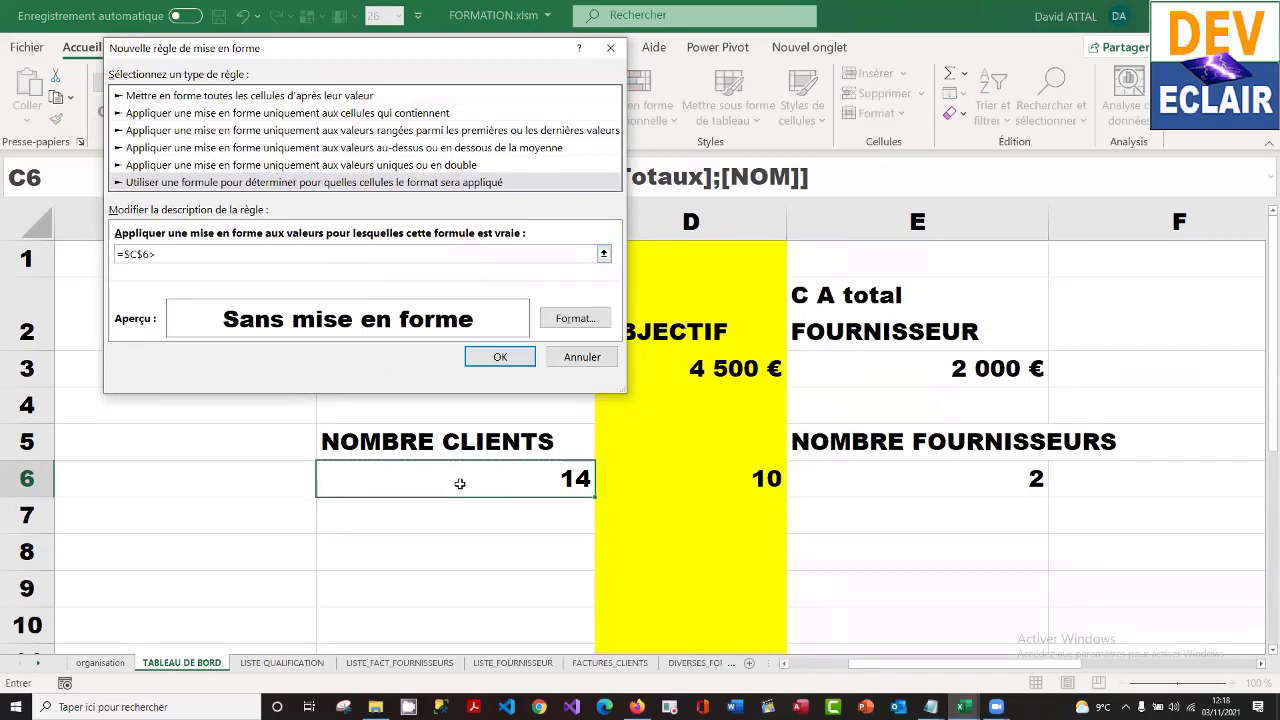
left_click(740, 479)
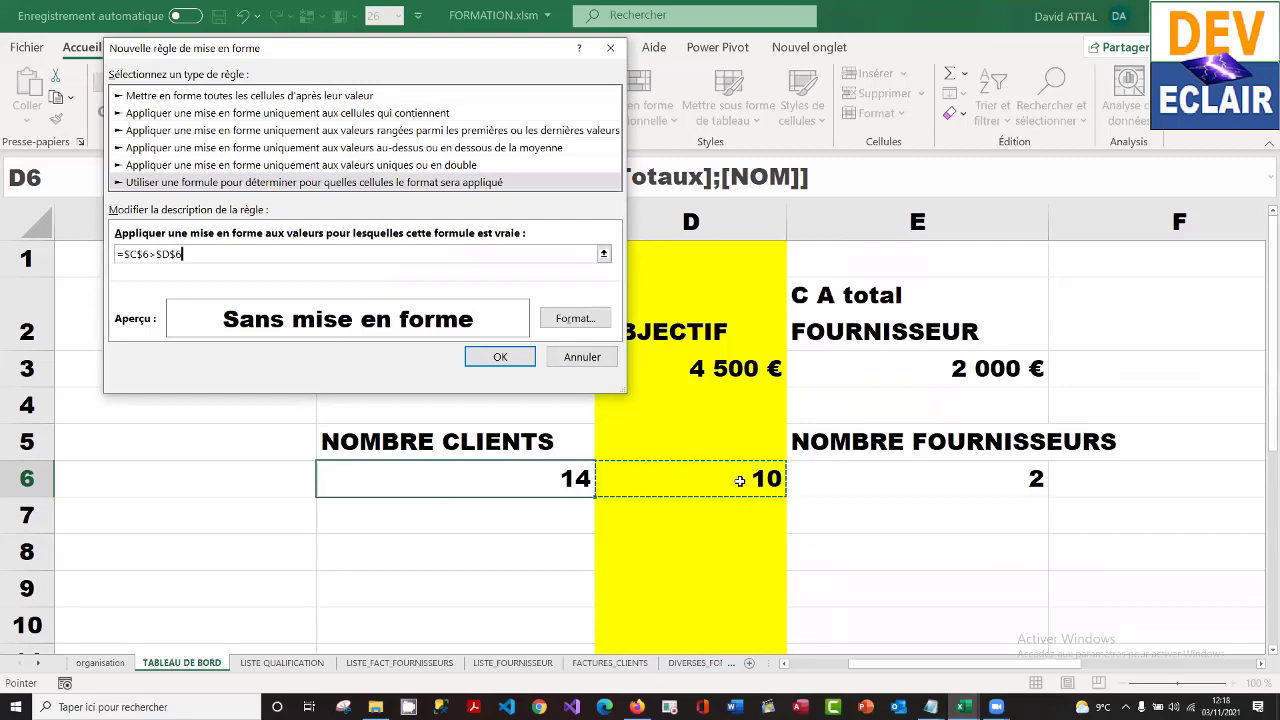
- Give the C6 conditional formatting rule a light green fill and apply it
left_click(574, 318)
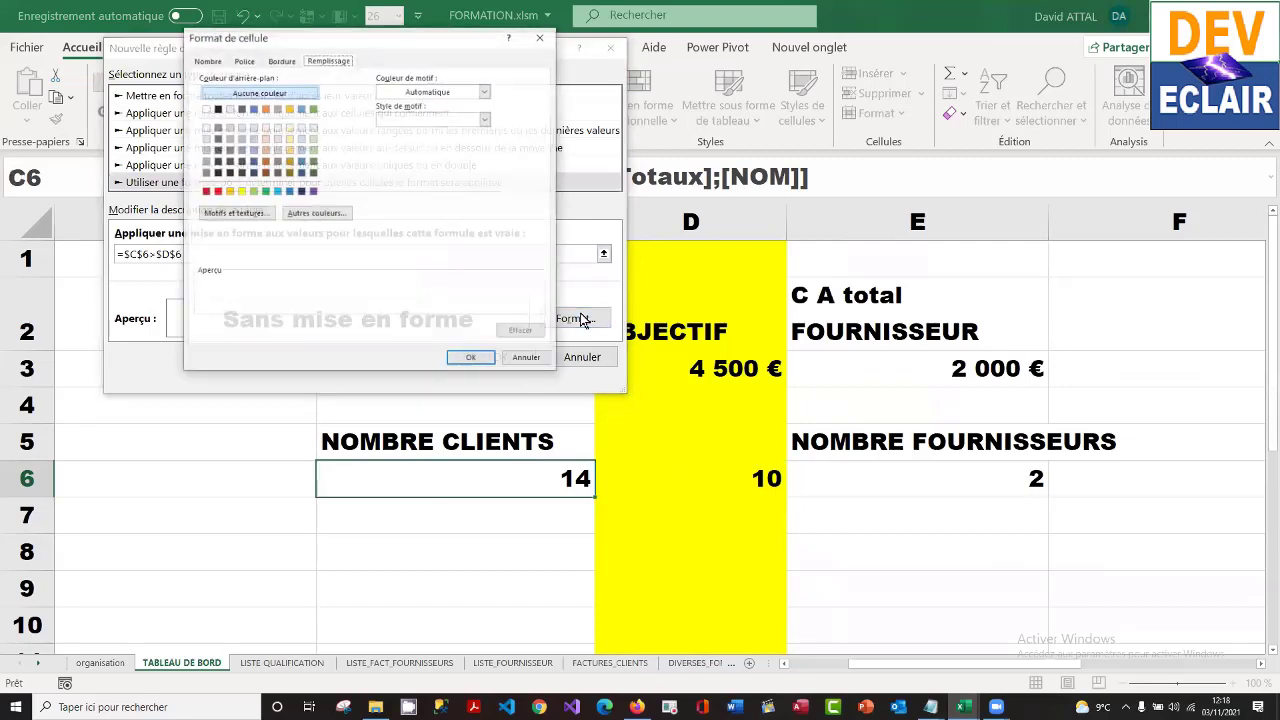
left_click(254, 192)
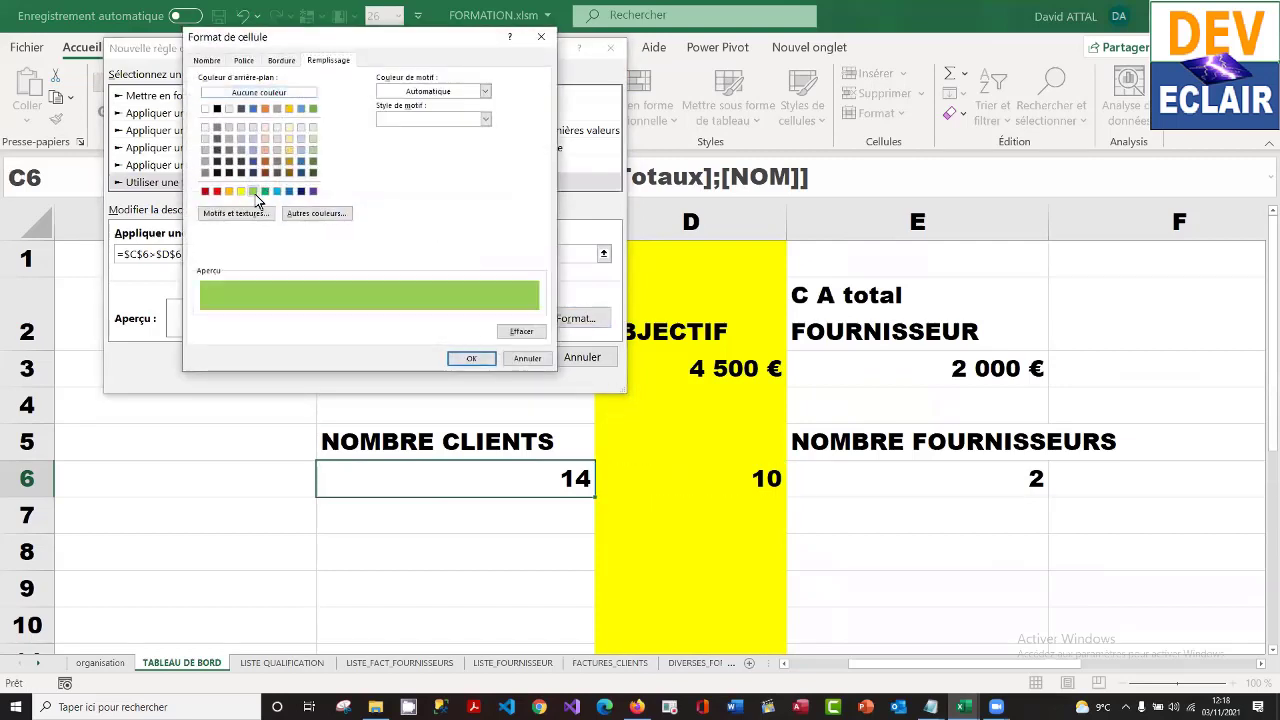
left_click(466, 360)
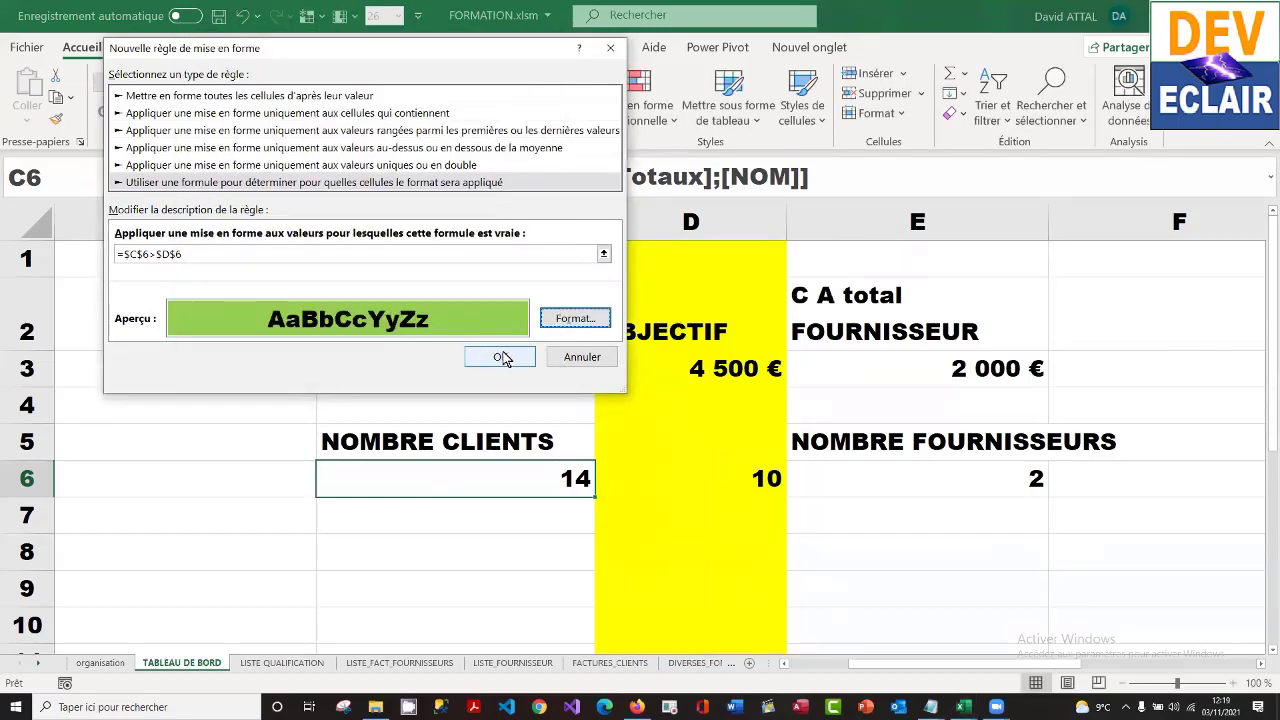
left_click(502, 356)
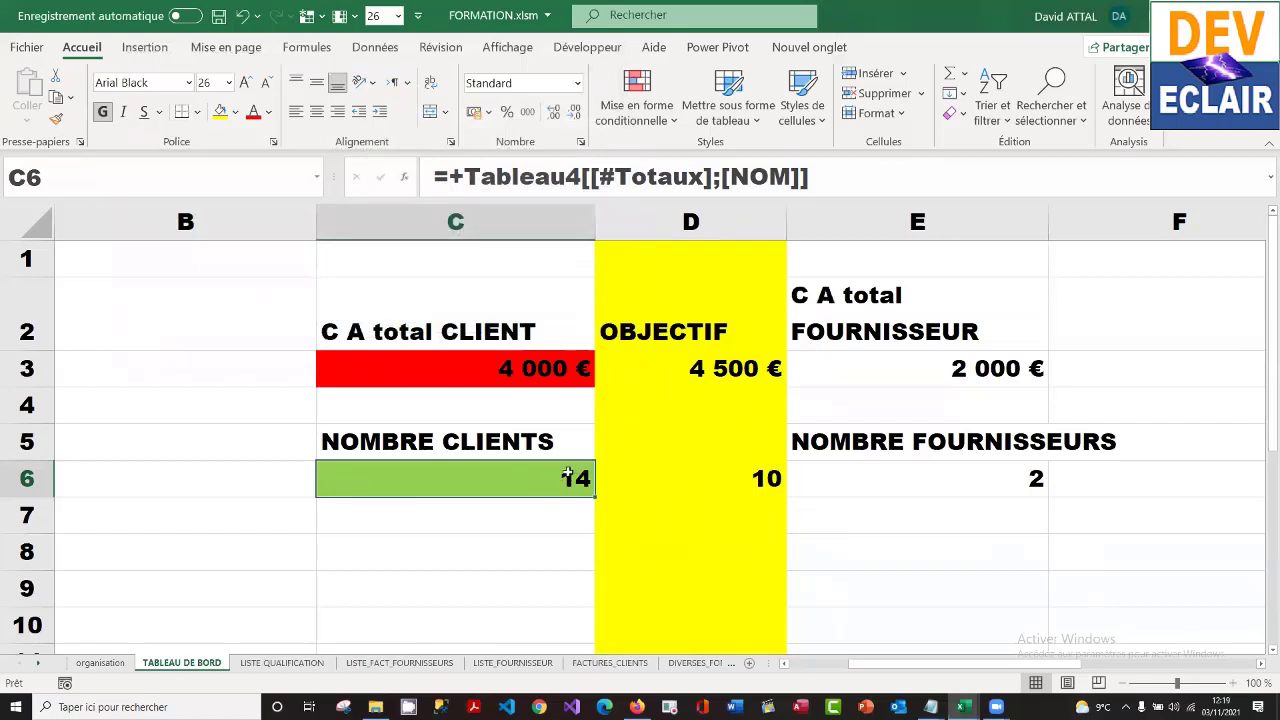
- Set the client count target in D6 to 15
left_click(733, 470)
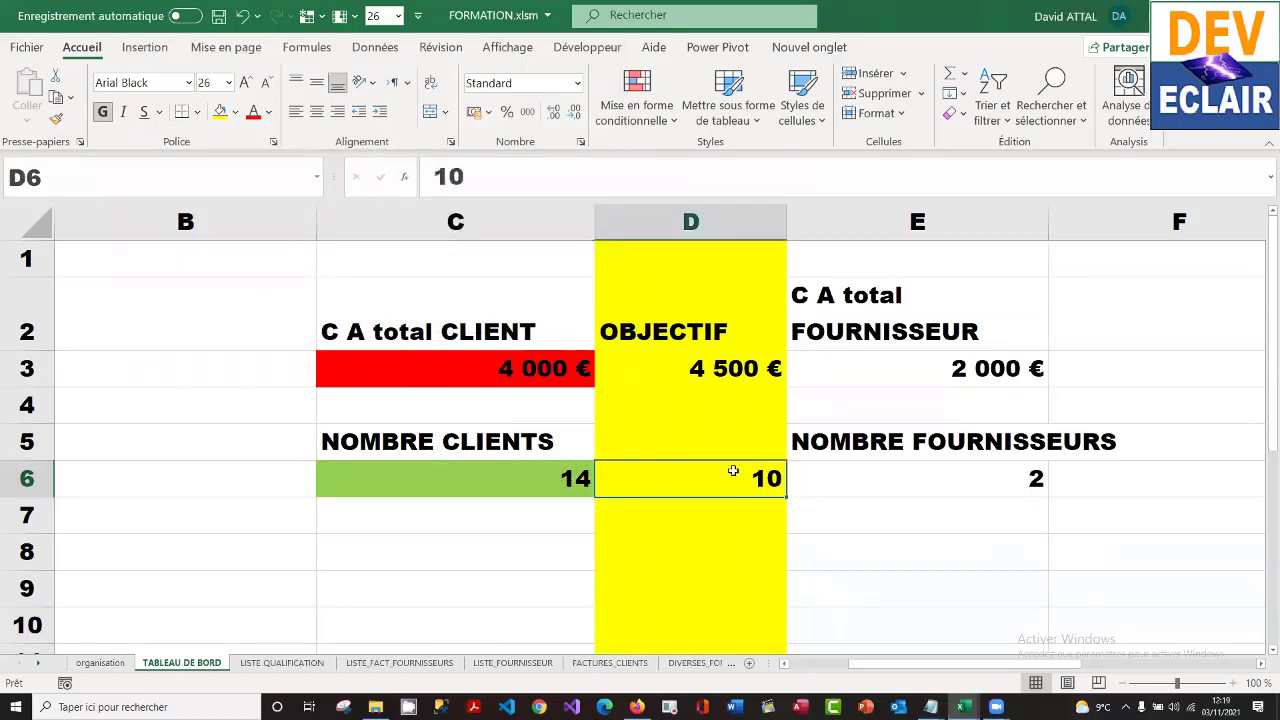
type("15")
key("Return")
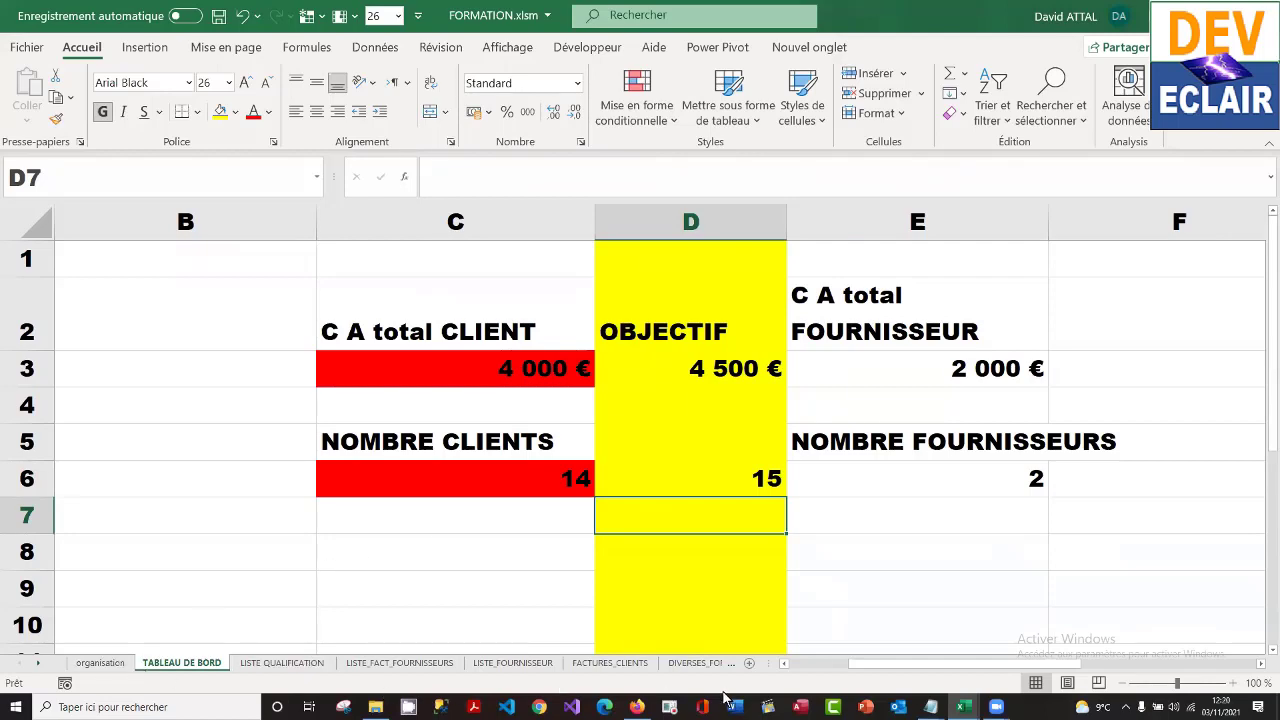
- Switch to the formation_creation_d'entreprise_2021_10_31.xlsm workbook and examine the expense types, monthly and annual targets, totals and monthly amounts on Previsions_depences
mouse_move(965, 706)
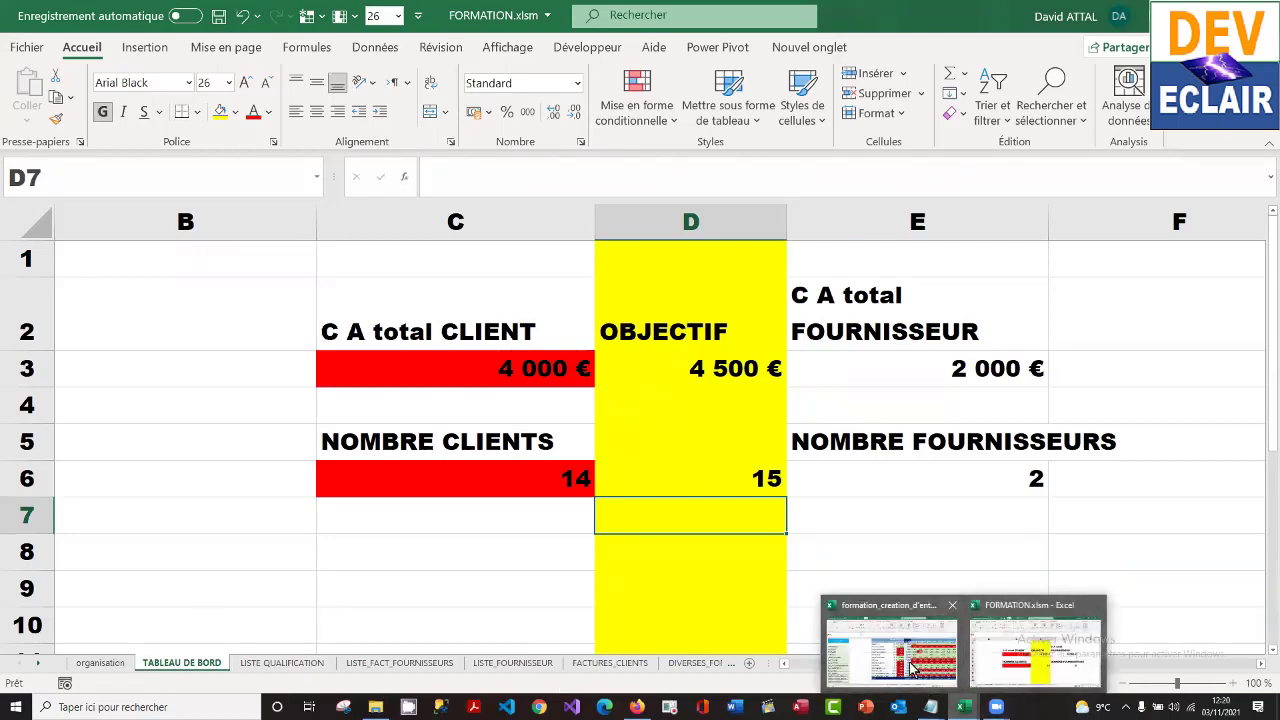
left_click(912, 670)
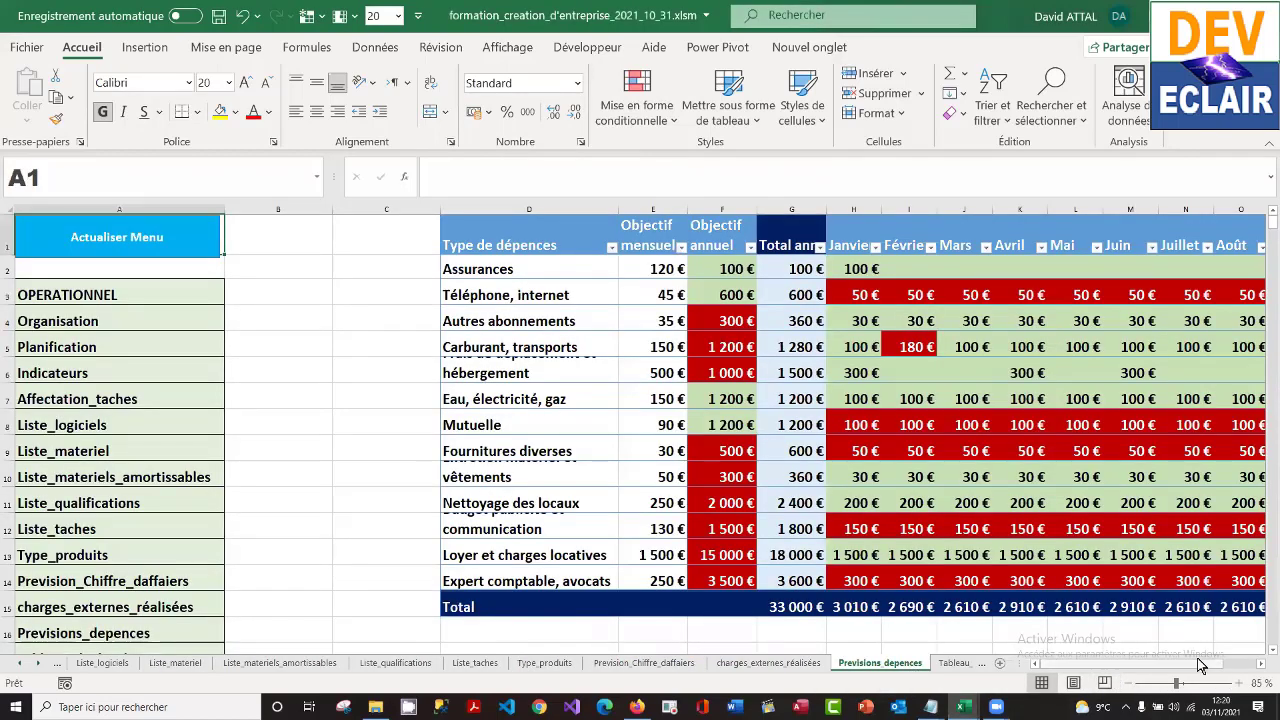
left_click_drag(1198, 667, 1232, 668)
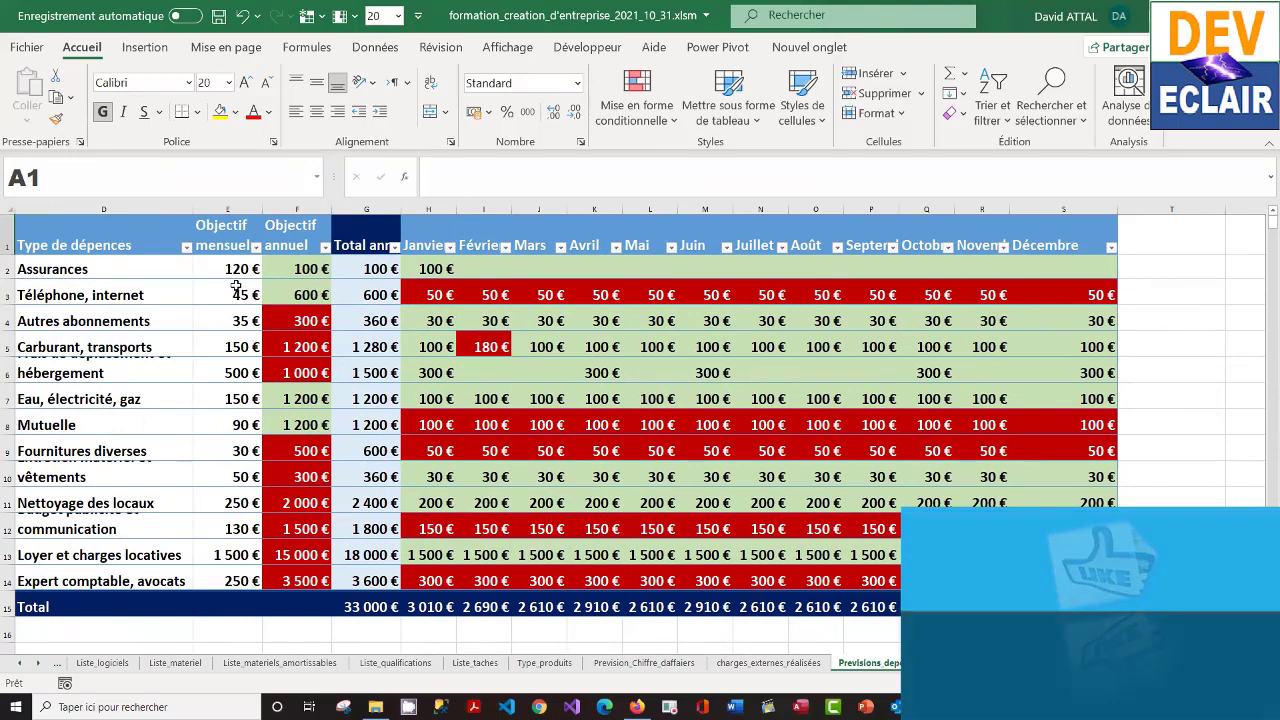
left_click_drag(297, 269, 963, 569)
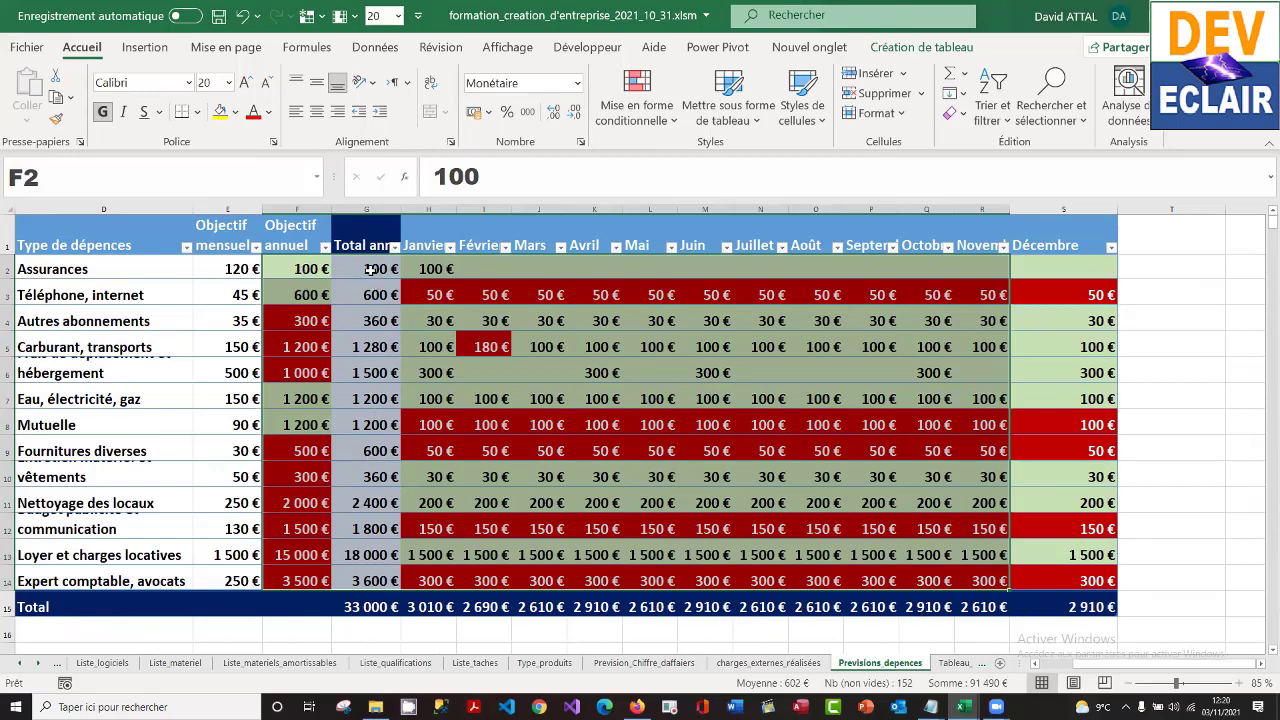
left_click(370, 270)
left_click_drag(370, 270, 374, 582)
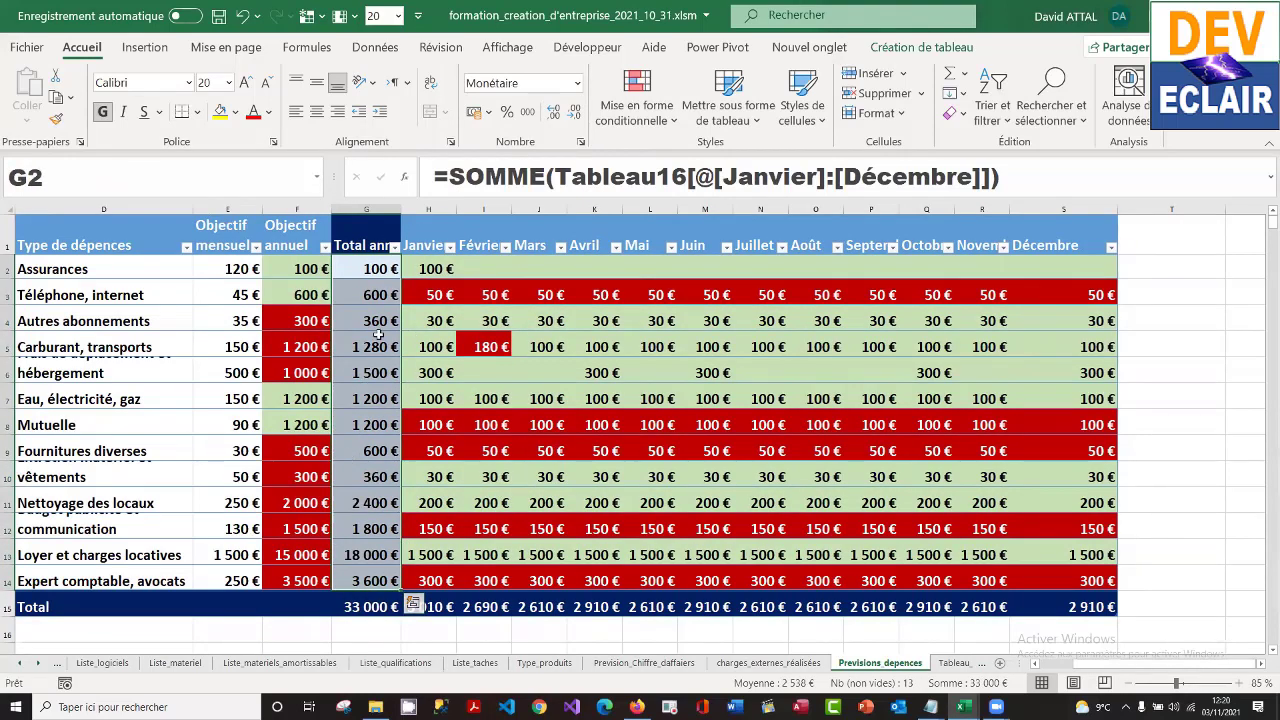
left_click(297, 269)
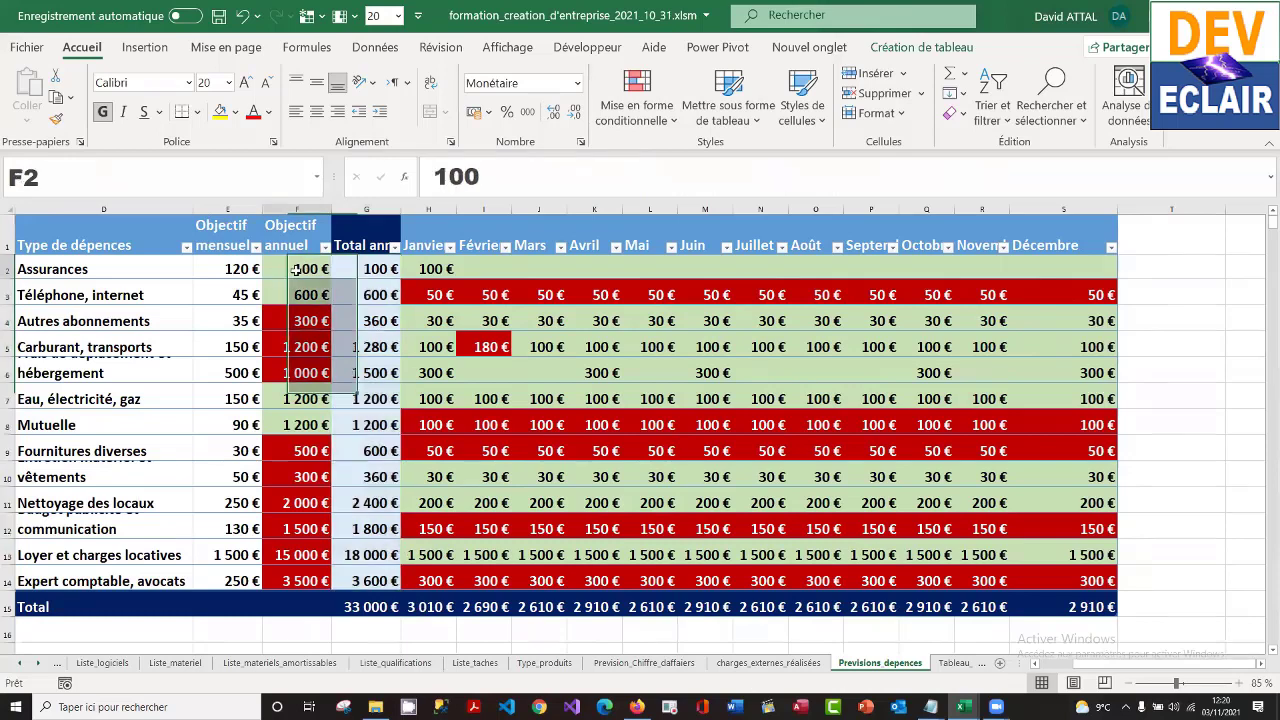
left_click_drag(297, 269, 297, 529)
left_click_drag(232, 271, 243, 476)
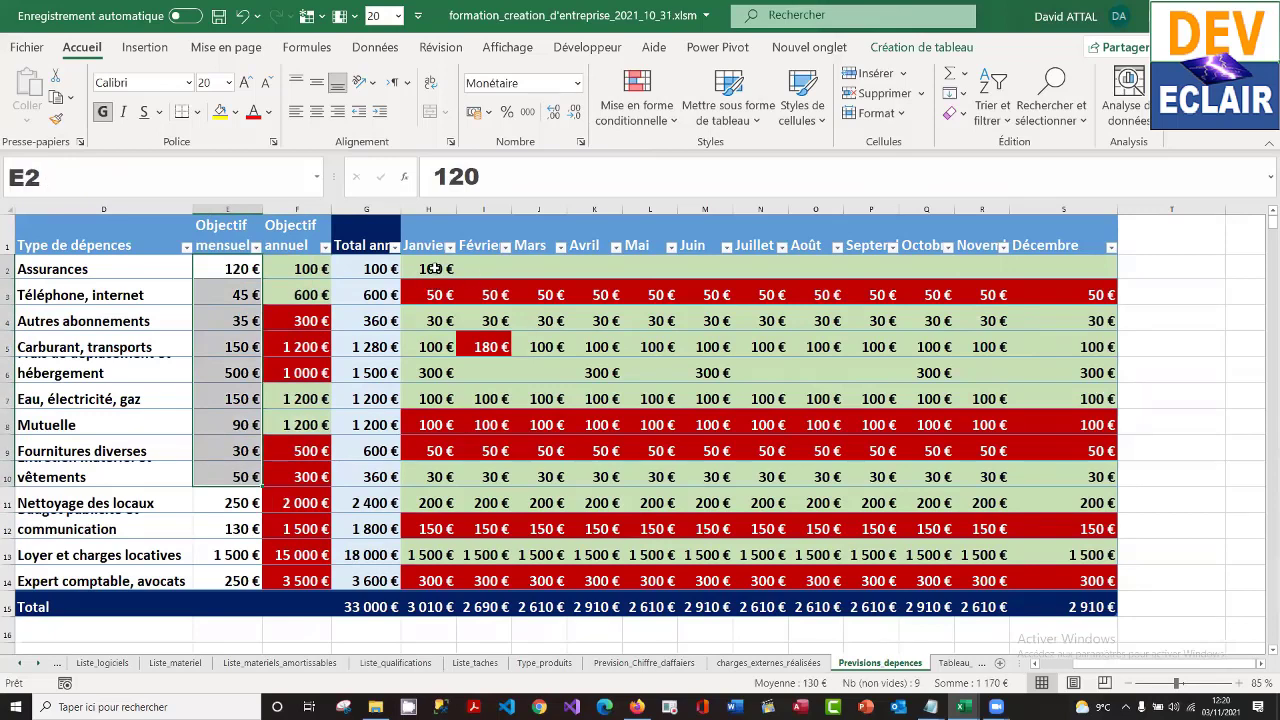
left_click_drag(435, 268, 1054, 578)
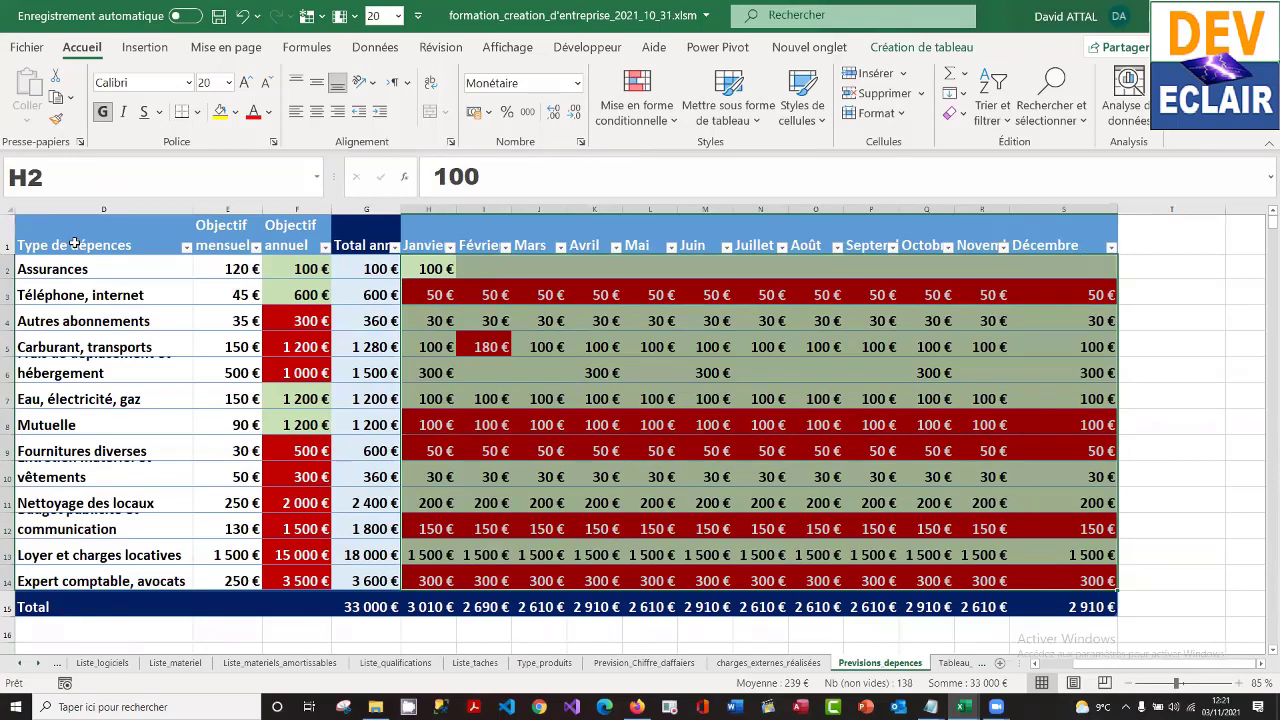
left_click_drag(88, 268, 100, 594)
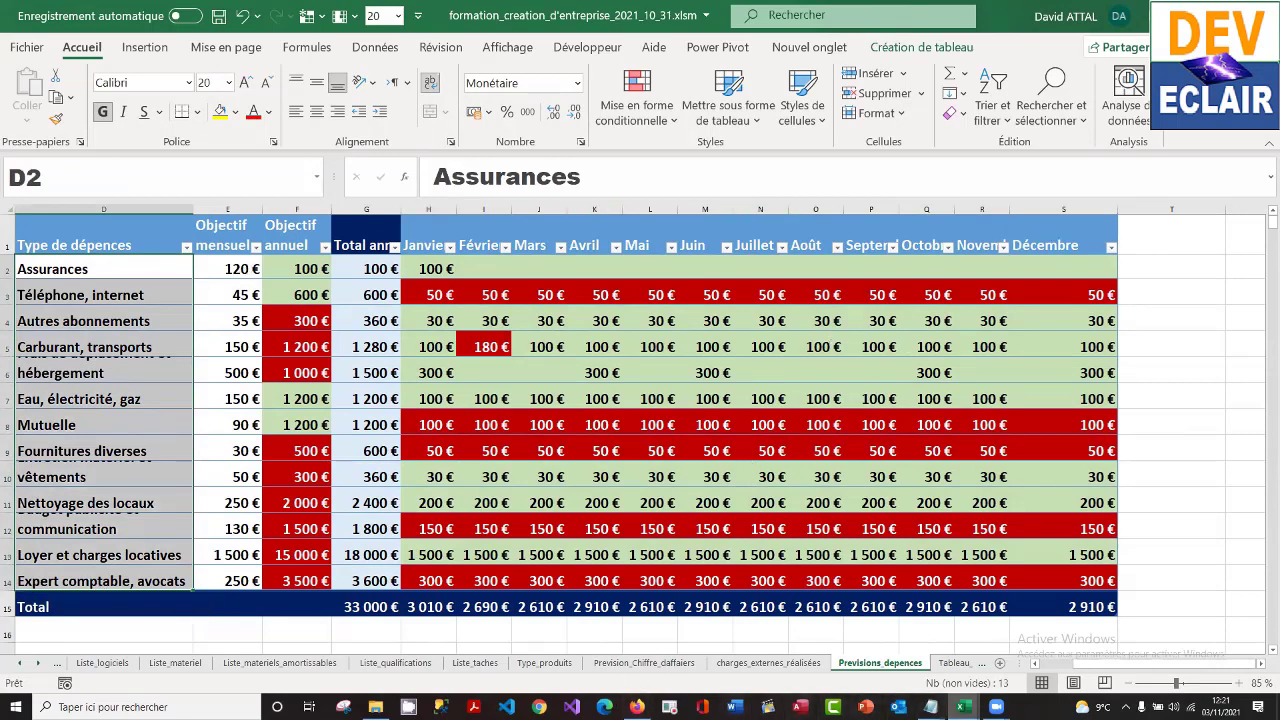
- Return to FORMATION.xlsm, create a new blank sheet from the organisation sheet and save the workbook
mouse_move(963, 705)
left_click(1007, 681)
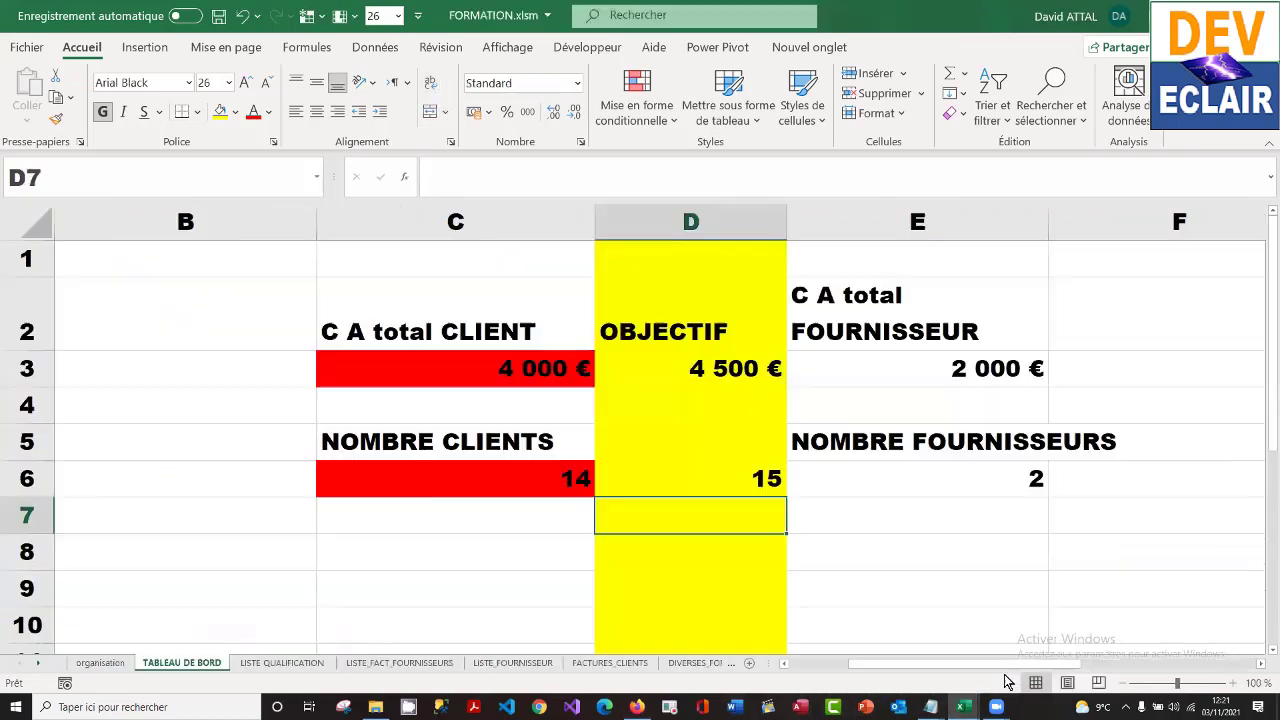
left_click(100, 664)
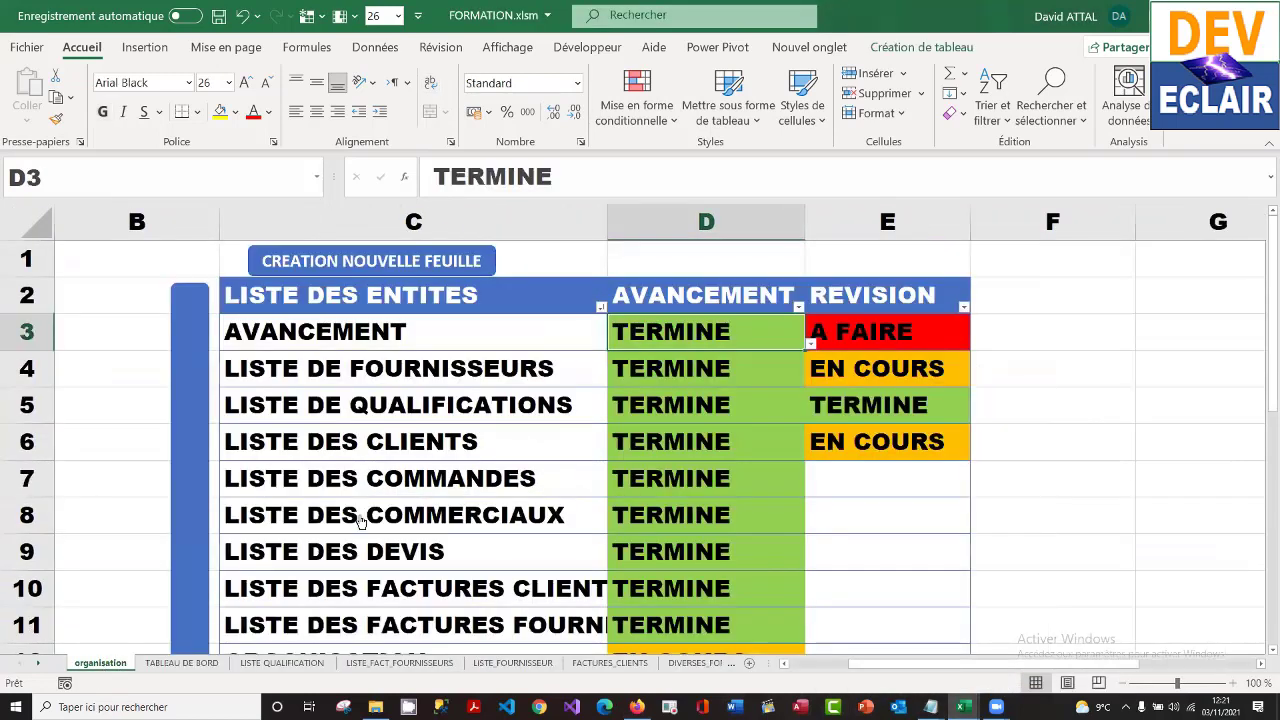
left_click(411, 257)
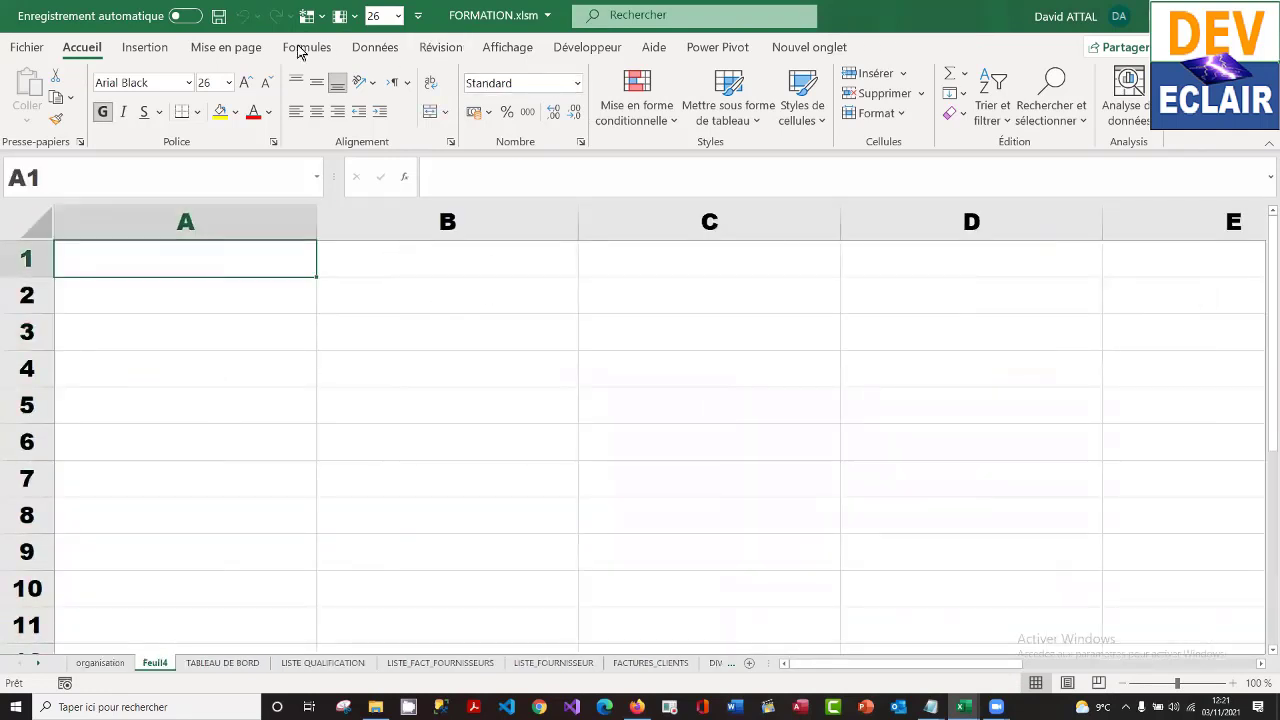
left_click(218, 16)
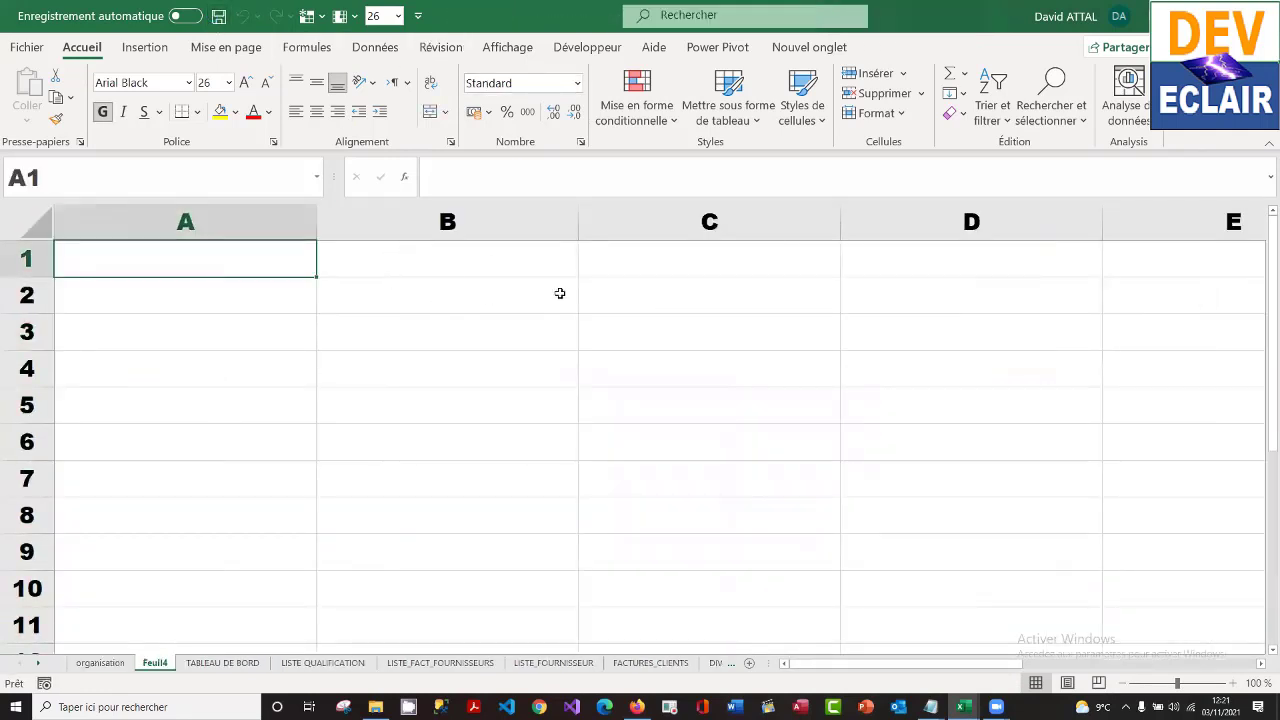
left_click(702, 294)
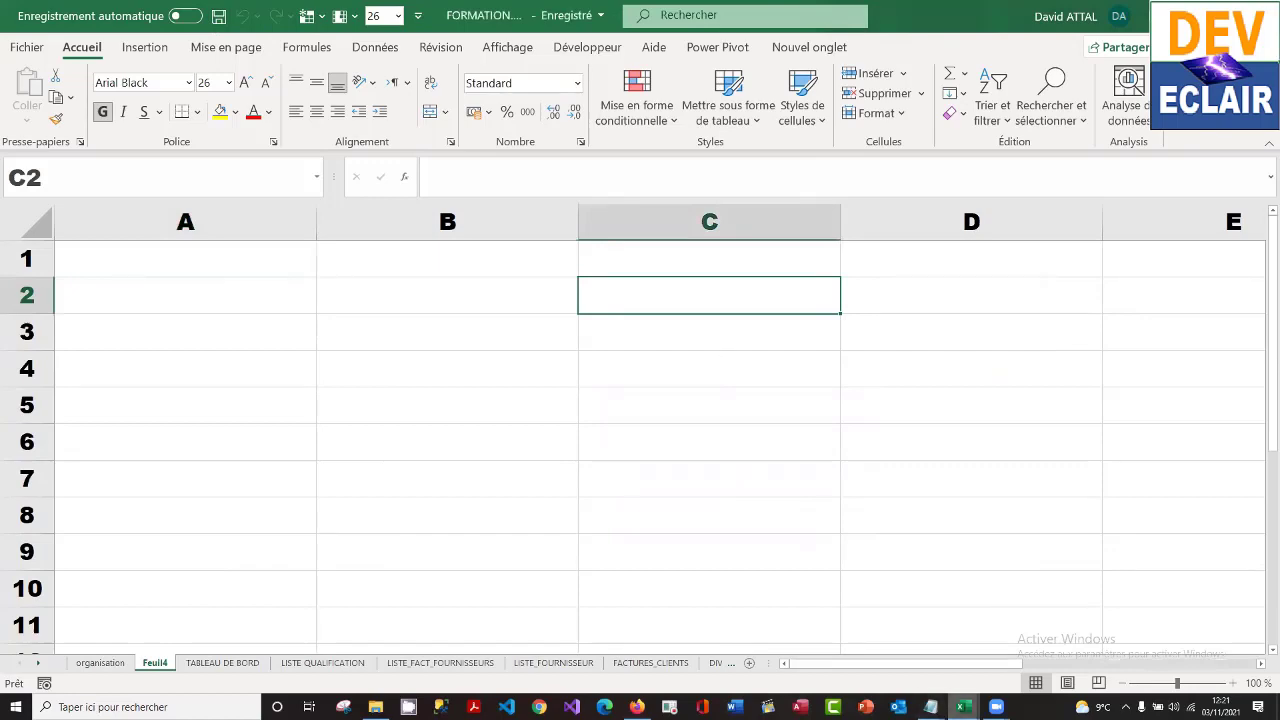
- Arrange the formation_creation_d'entreprise workbook and FORMATION.xlsm side by side, with the expense forecast on the left half
mouse_move(963, 707)
left_click(895, 672)
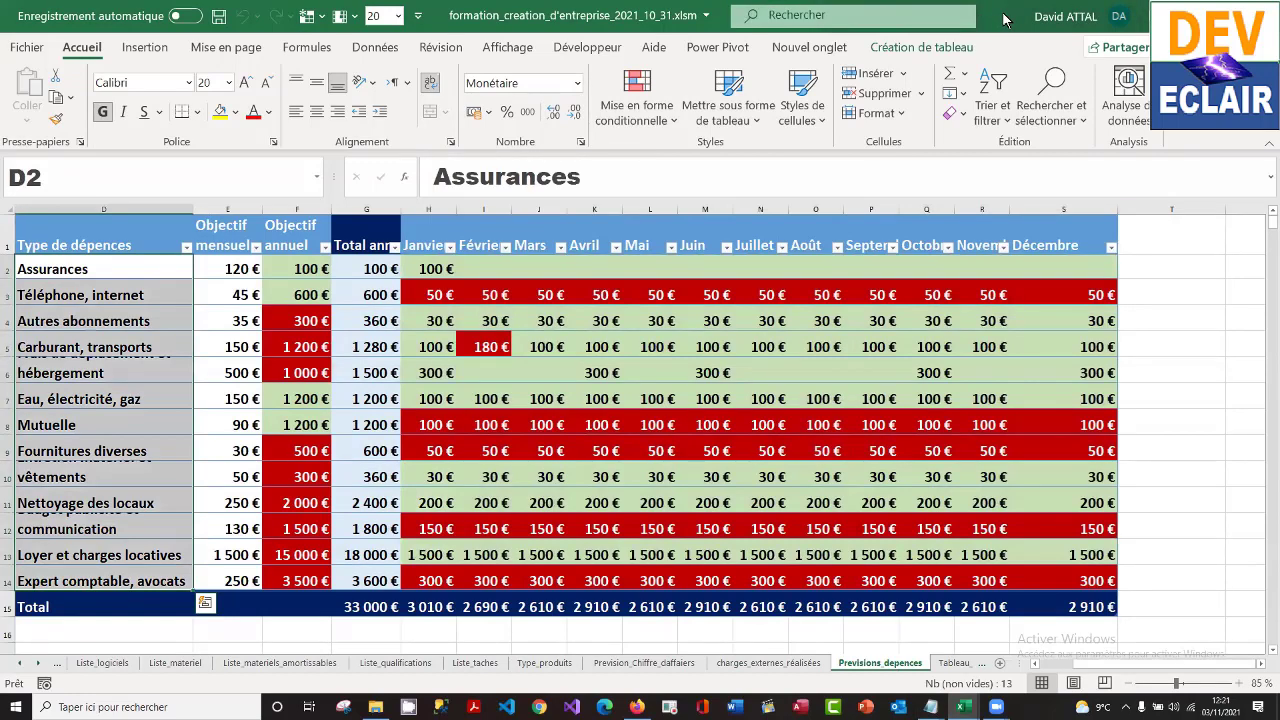
left_click_drag(1006, 20, 2, 90)
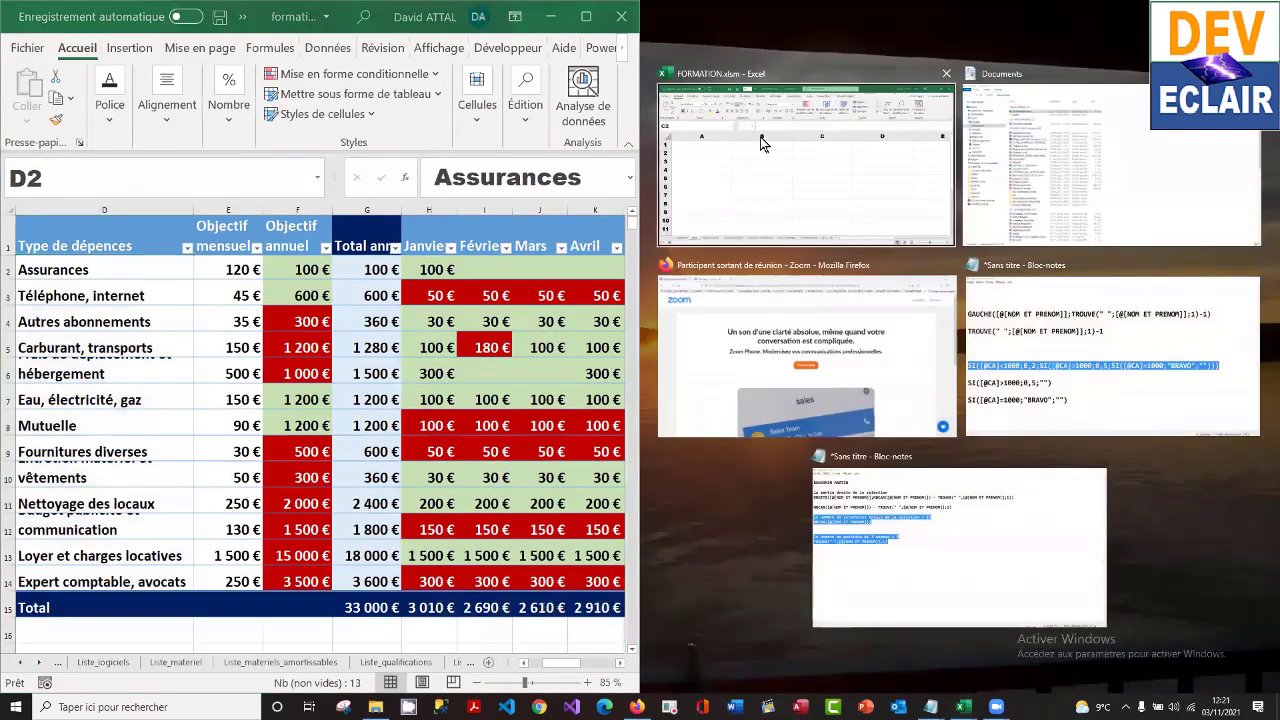
left_click(793, 168)
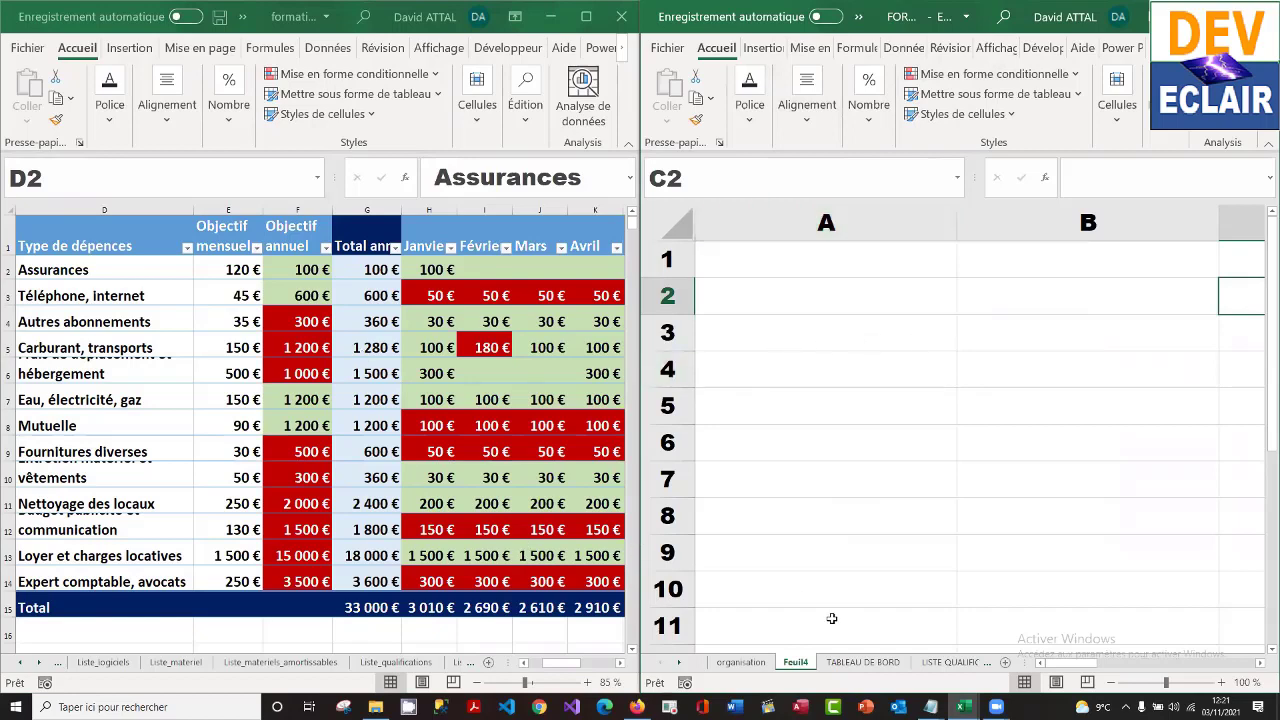
- Rename the new sheet Feuil4 as PREVISION_DEPENSES
double_click(797, 663)
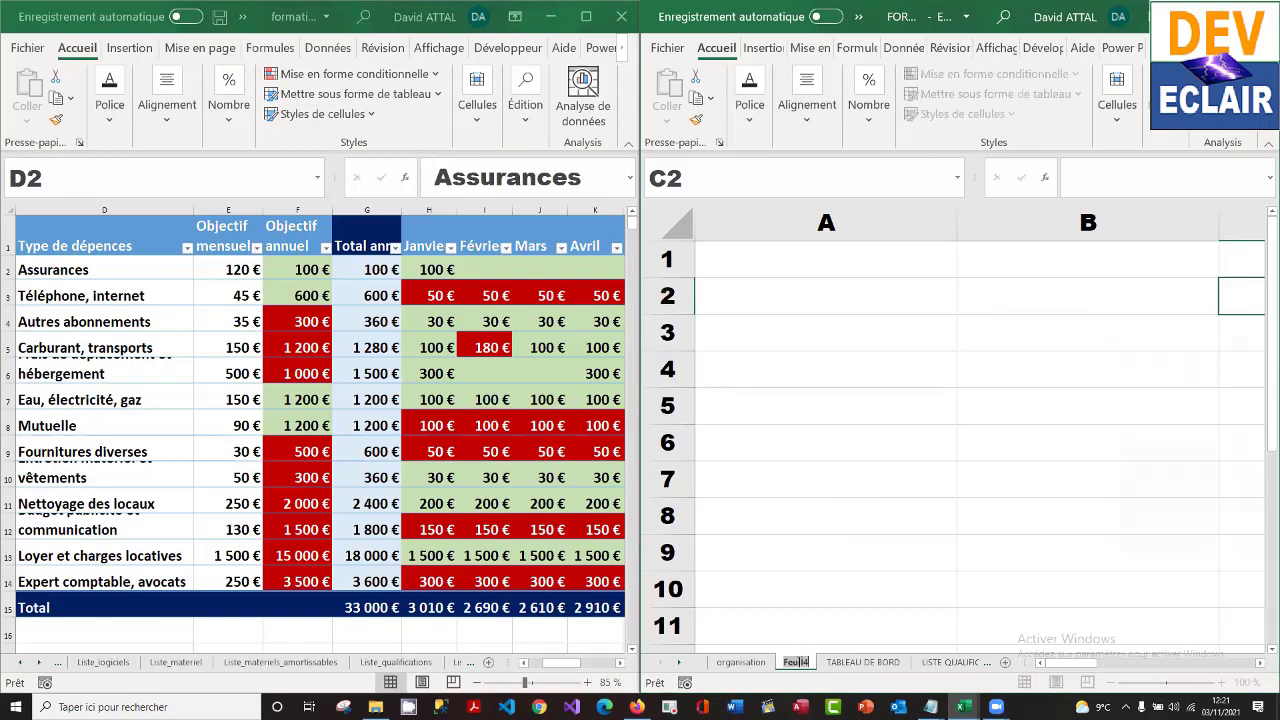
type("PRE")
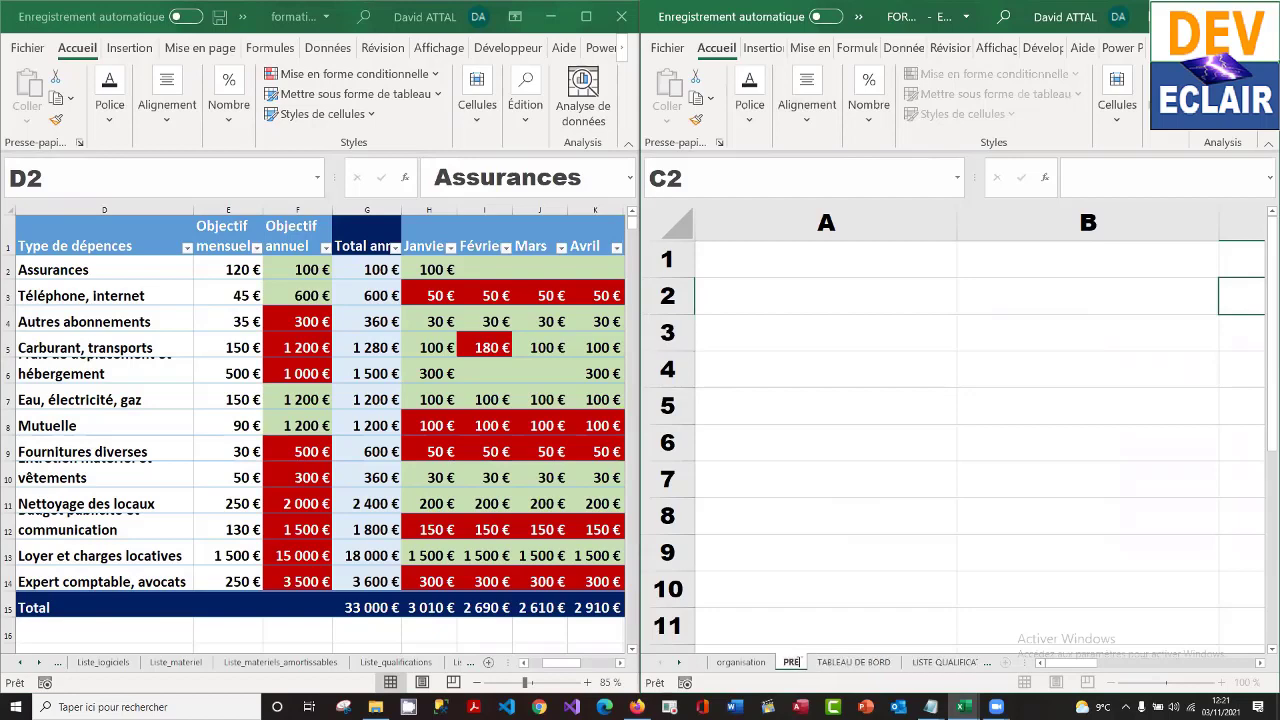
type("VISIO")
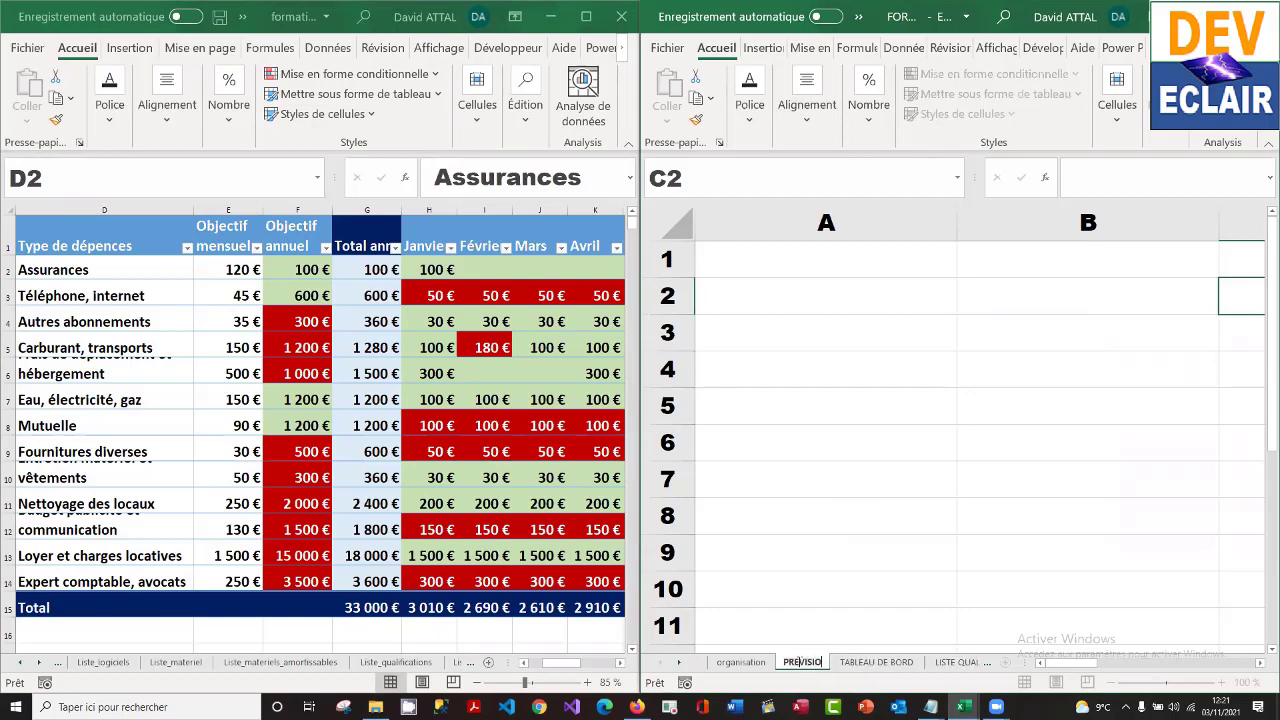
type("N")
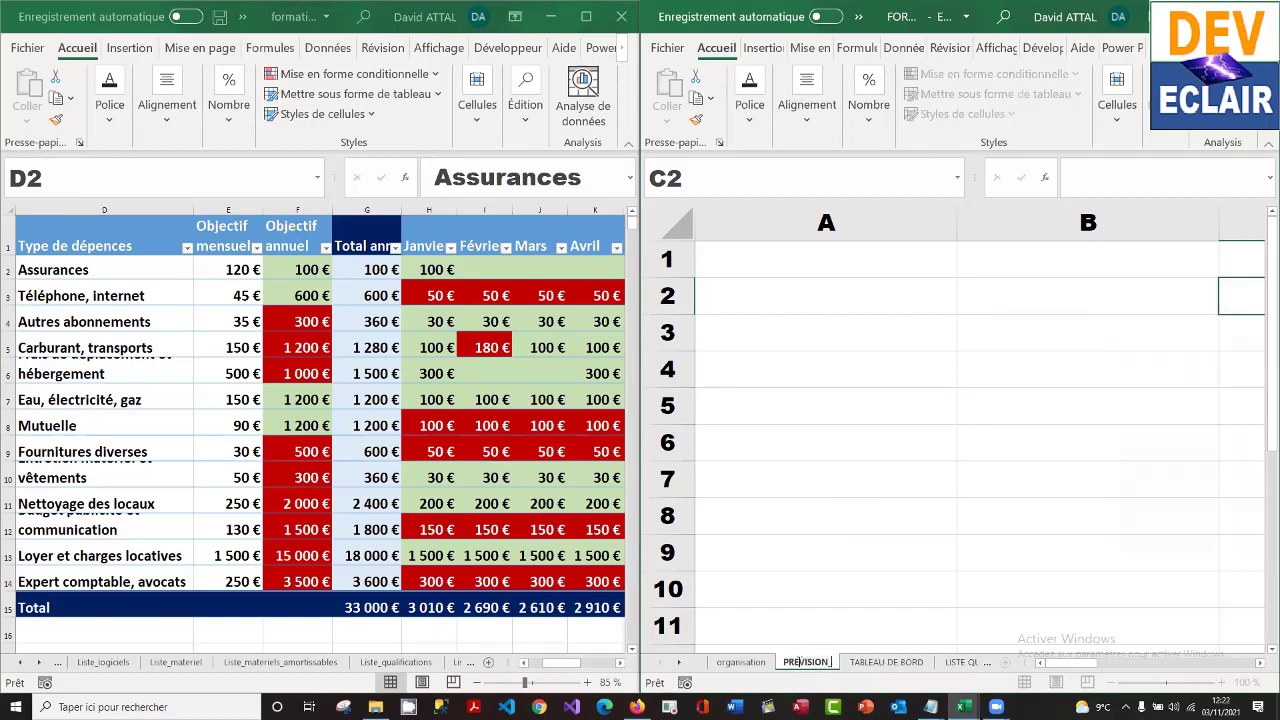
type("_DEPENSES")
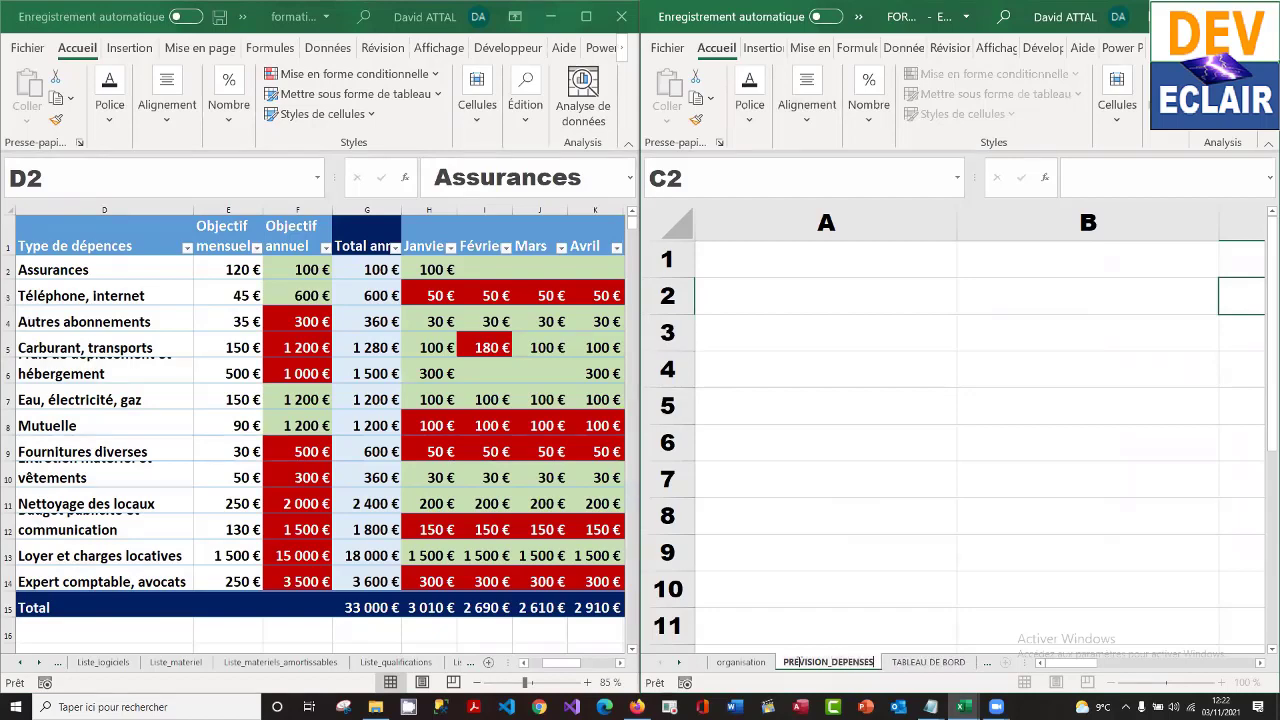
key("Return")
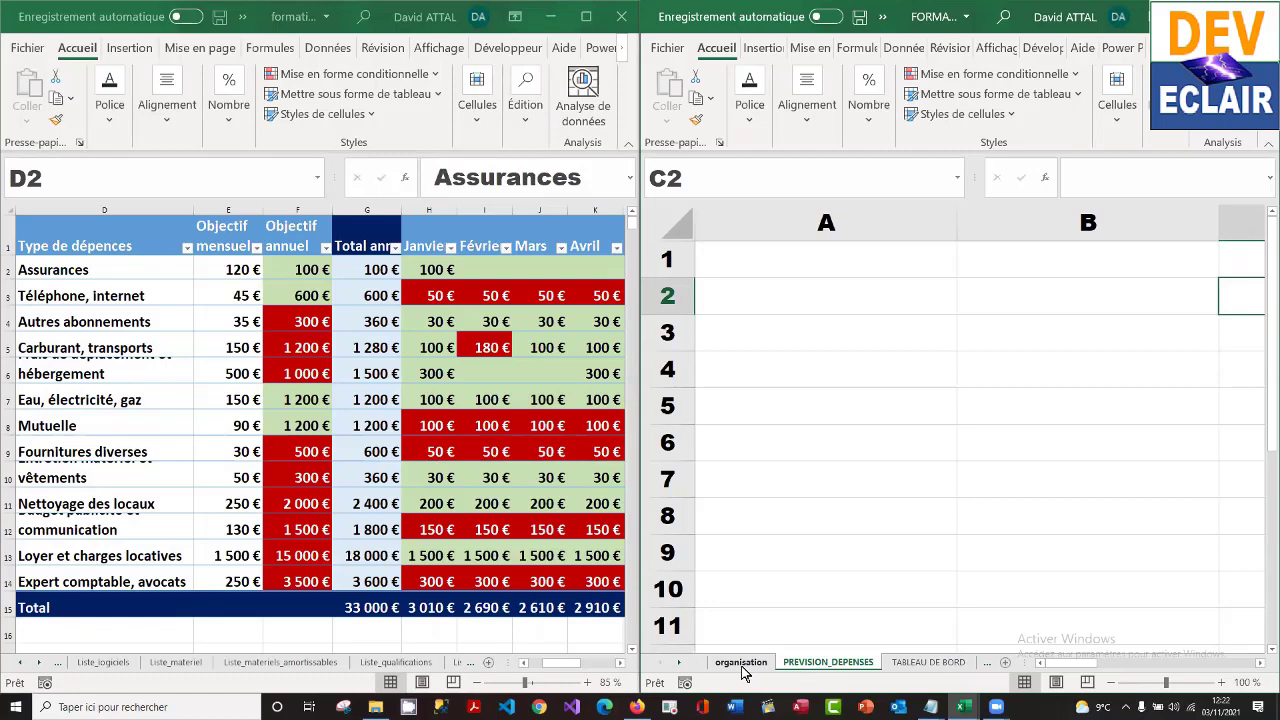
- Add a PREVISION DEPENSES row after DIVERSES FORMULES TEXT in the LISTE DES ENTITES table on the organisation sheet
left_click(741, 663)
left_click(987, 595)
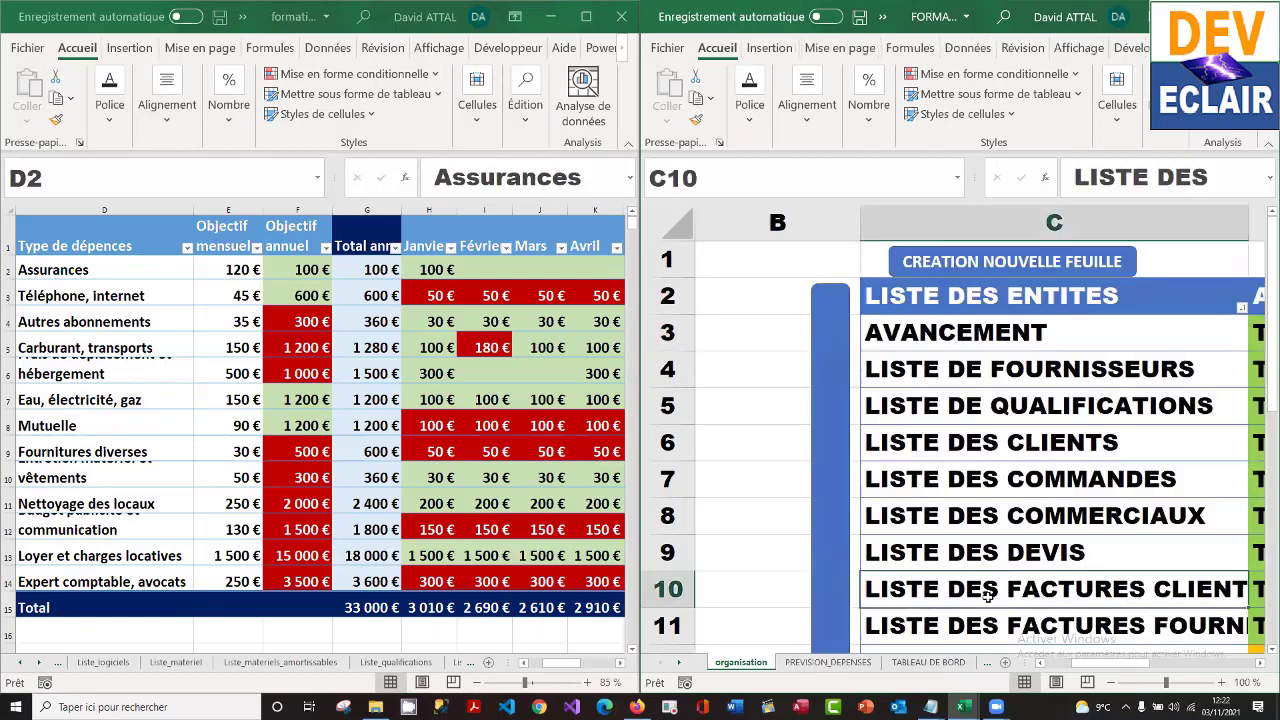
key("Down")
key("Down")
key("Down")
key("Down")
key("Down")
key("Down")
key("Down")
key("Down")
key("Down")
key("Down")
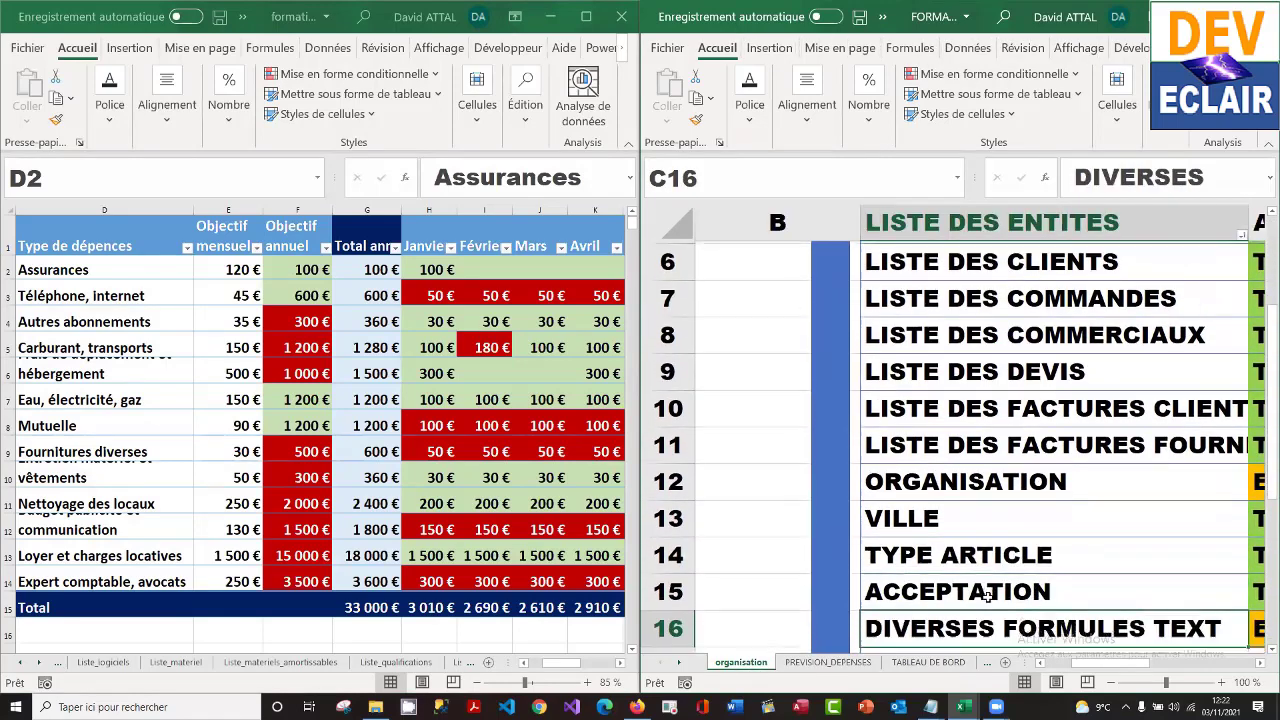
key("Up")
key("Up")
key("Up")
key("Up")
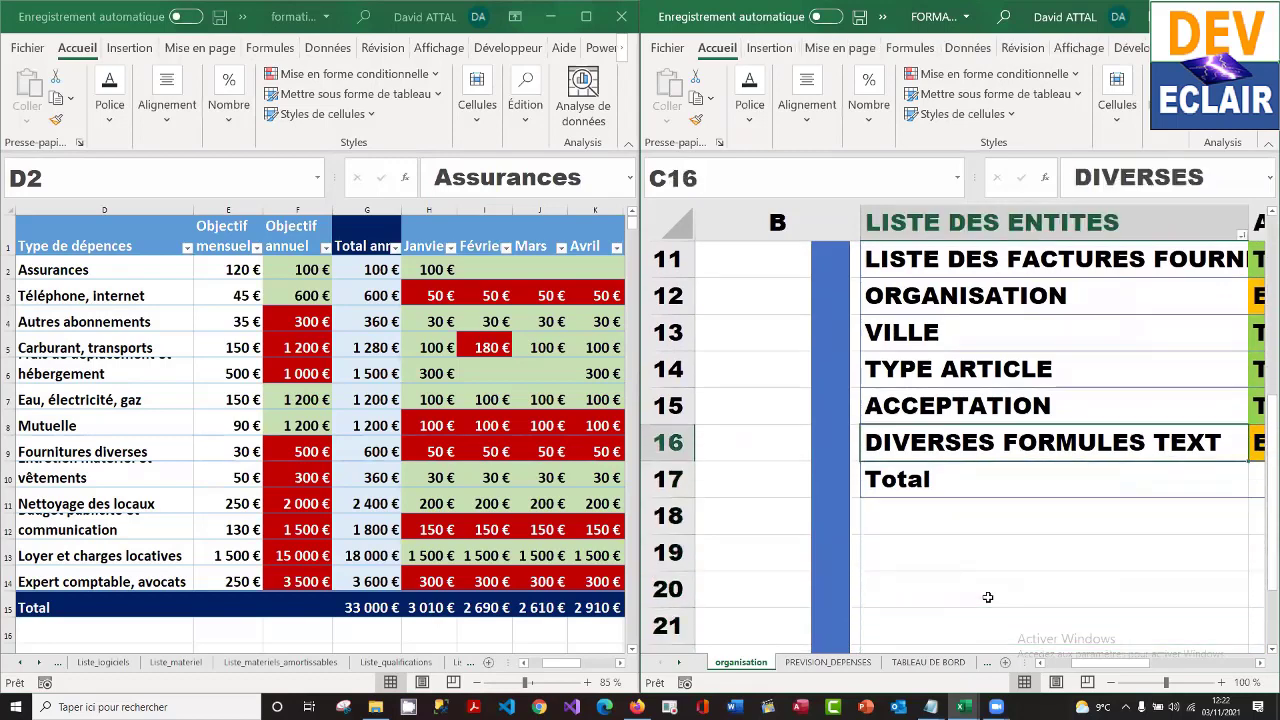
key("Tab")
key("Tab")
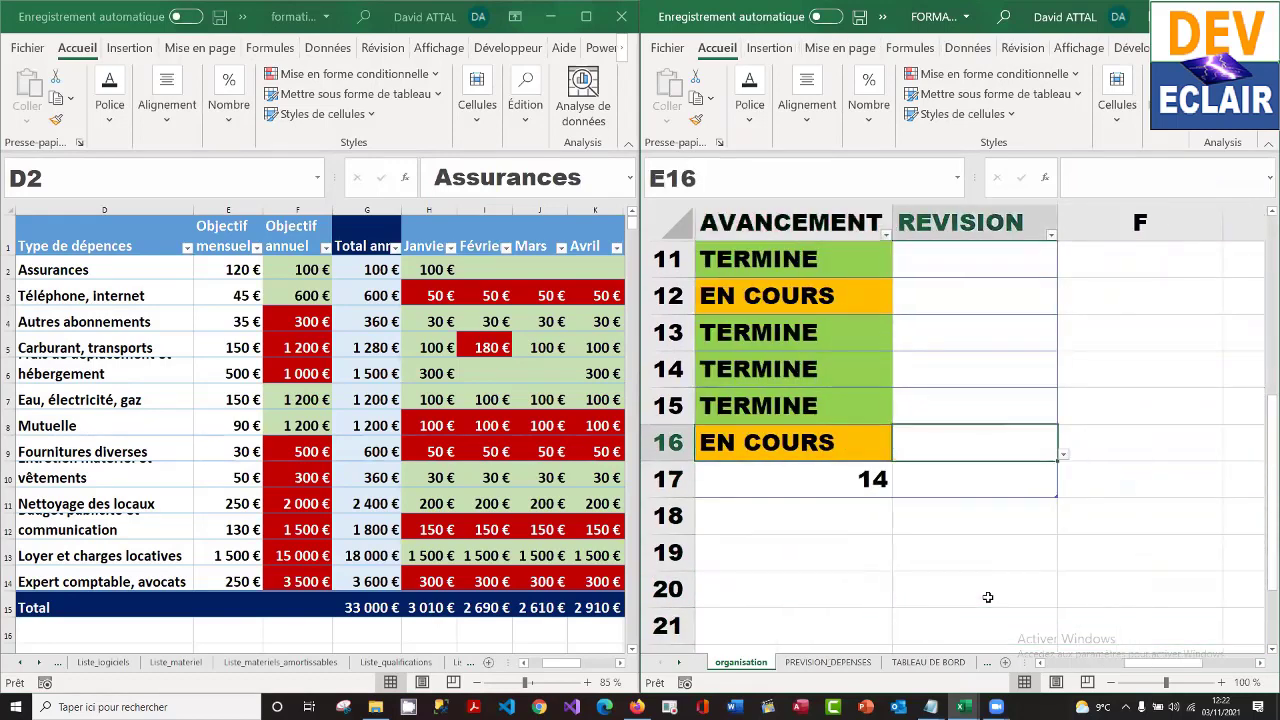
key("Tab")
type("PRE")
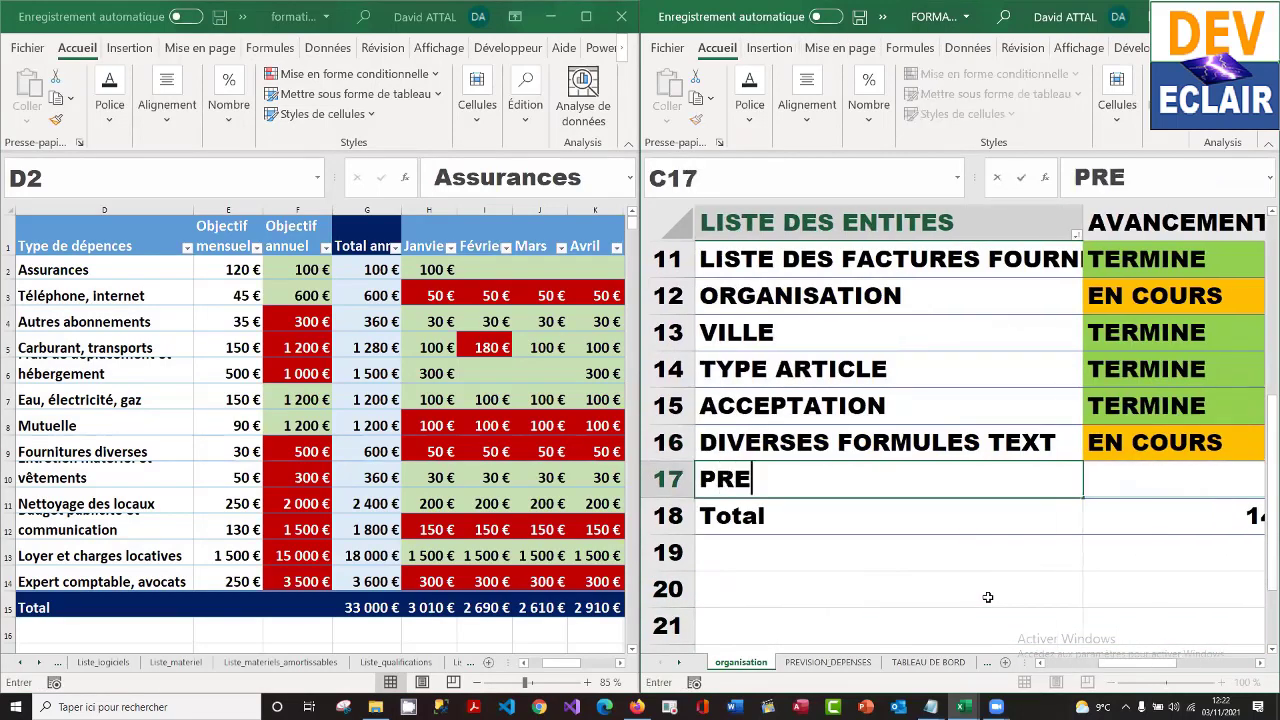
type("VISION ")
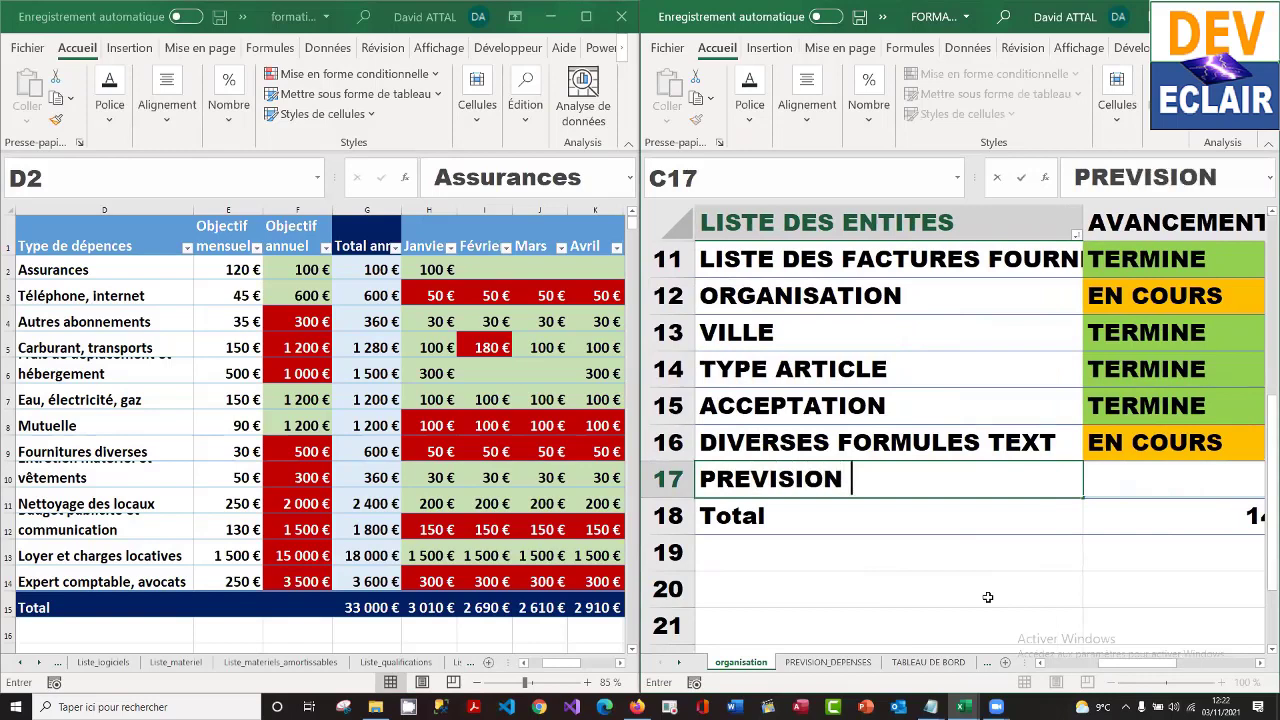
type("DEPENSES")
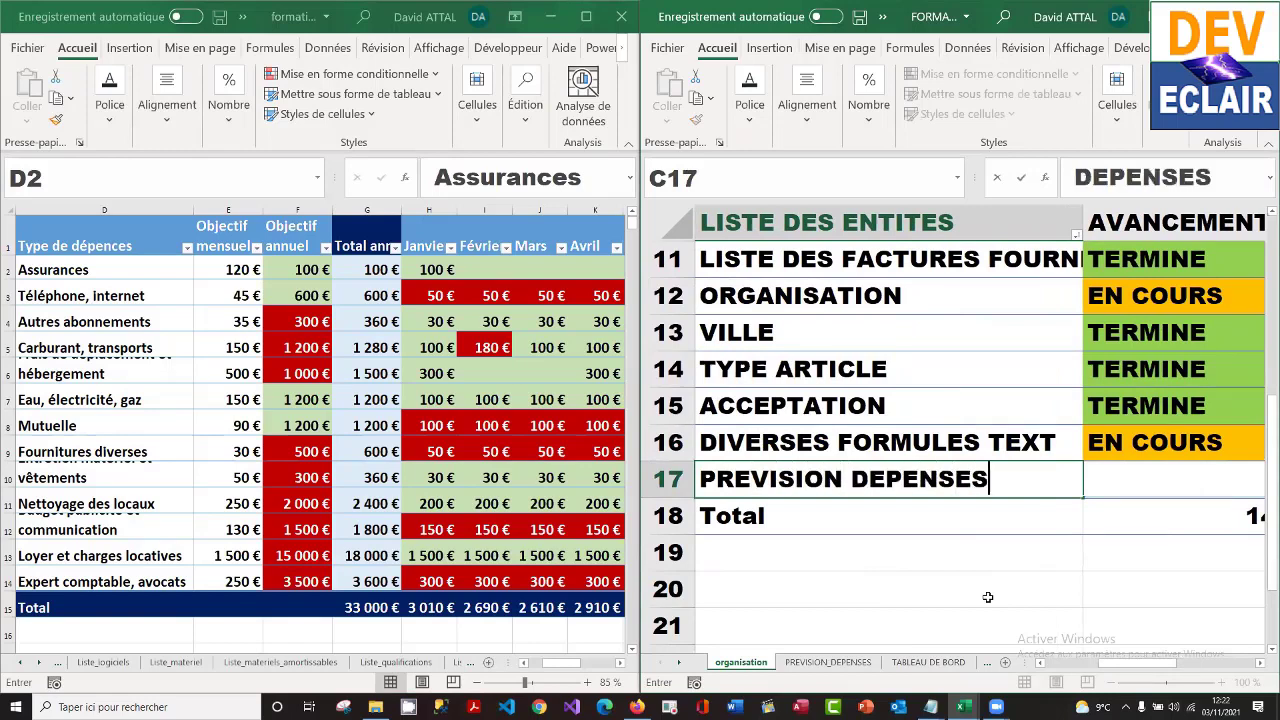
- Set the AVANCEMENT status of the PREVISION DEPENSES entry to EN COURS
key("Tab")
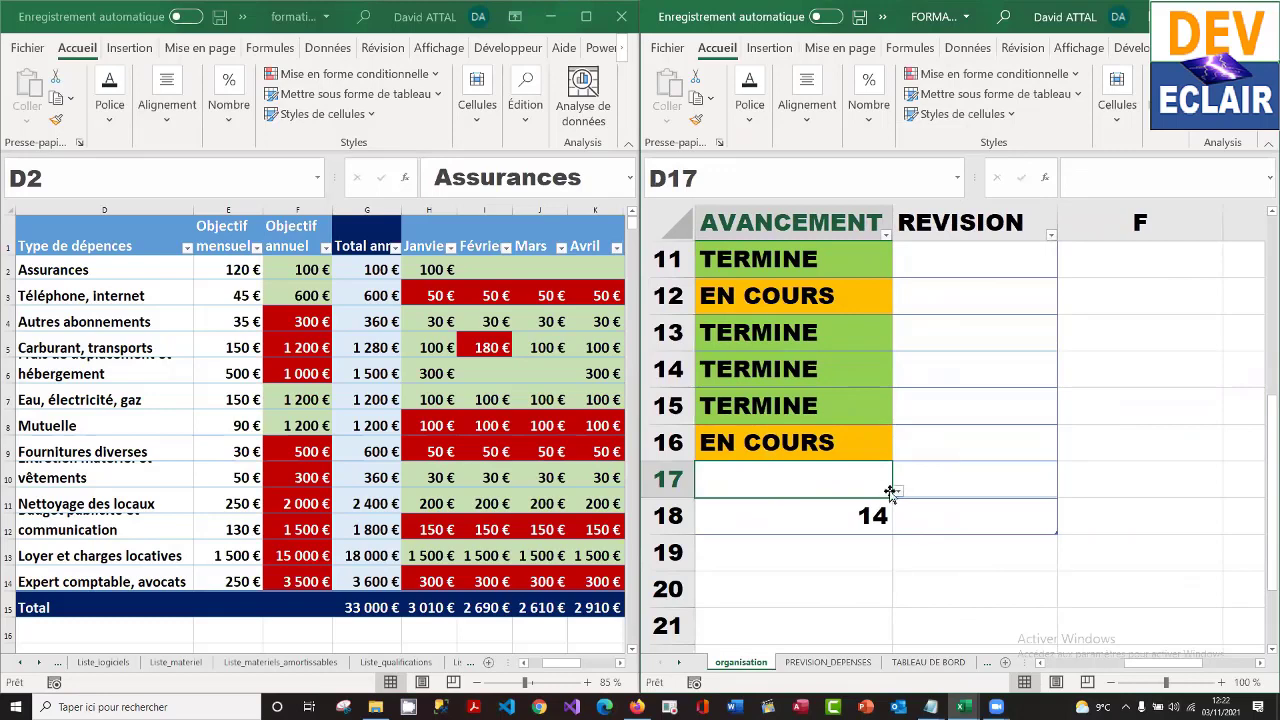
left_click(898, 492)
left_click(845, 512)
left_click(966, 532)
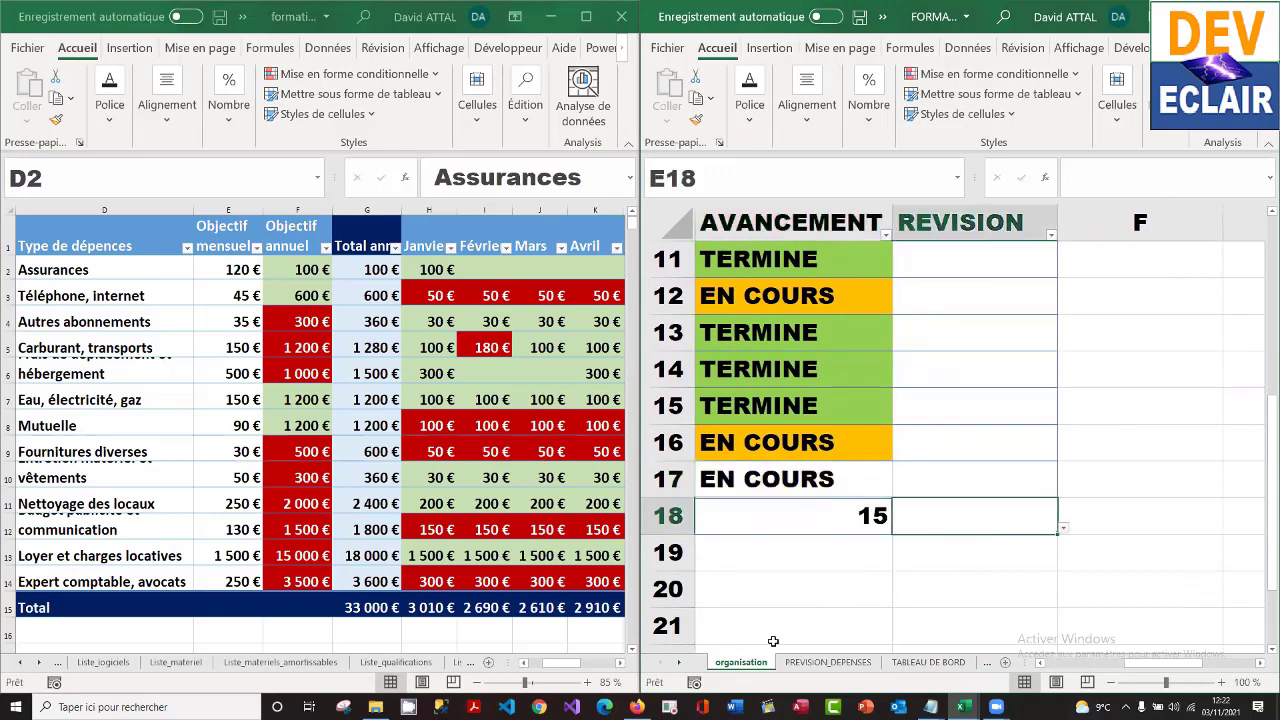
- Enter the header TYPE DEPENSE in cell C2 of the PREVISION_DEPENSES sheet
left_click(828, 662)
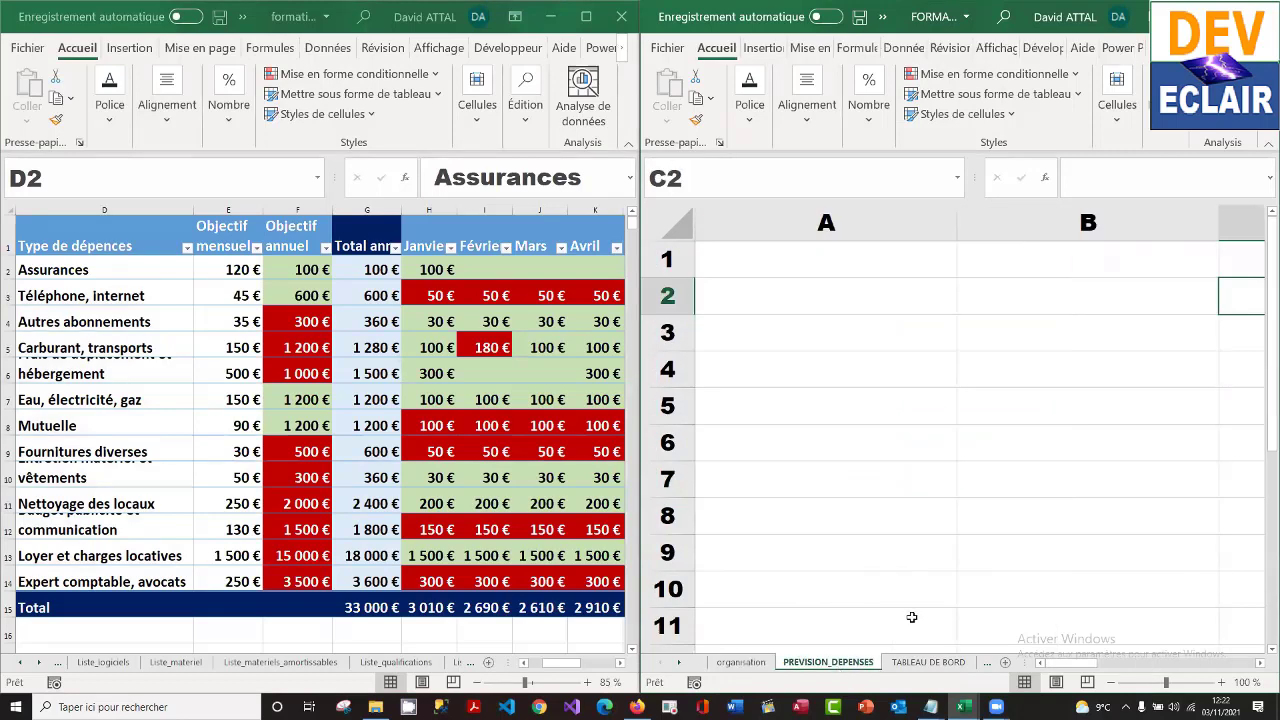
left_click(1260, 663)
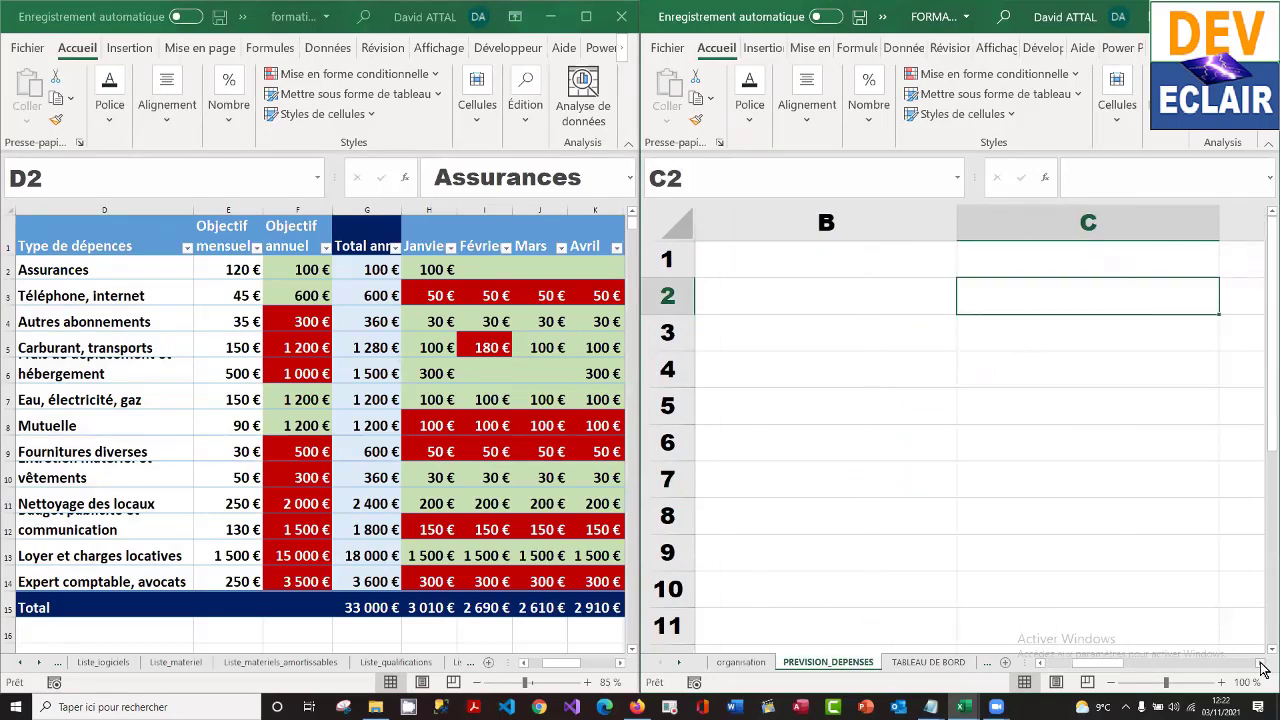
left_click(1260, 663)
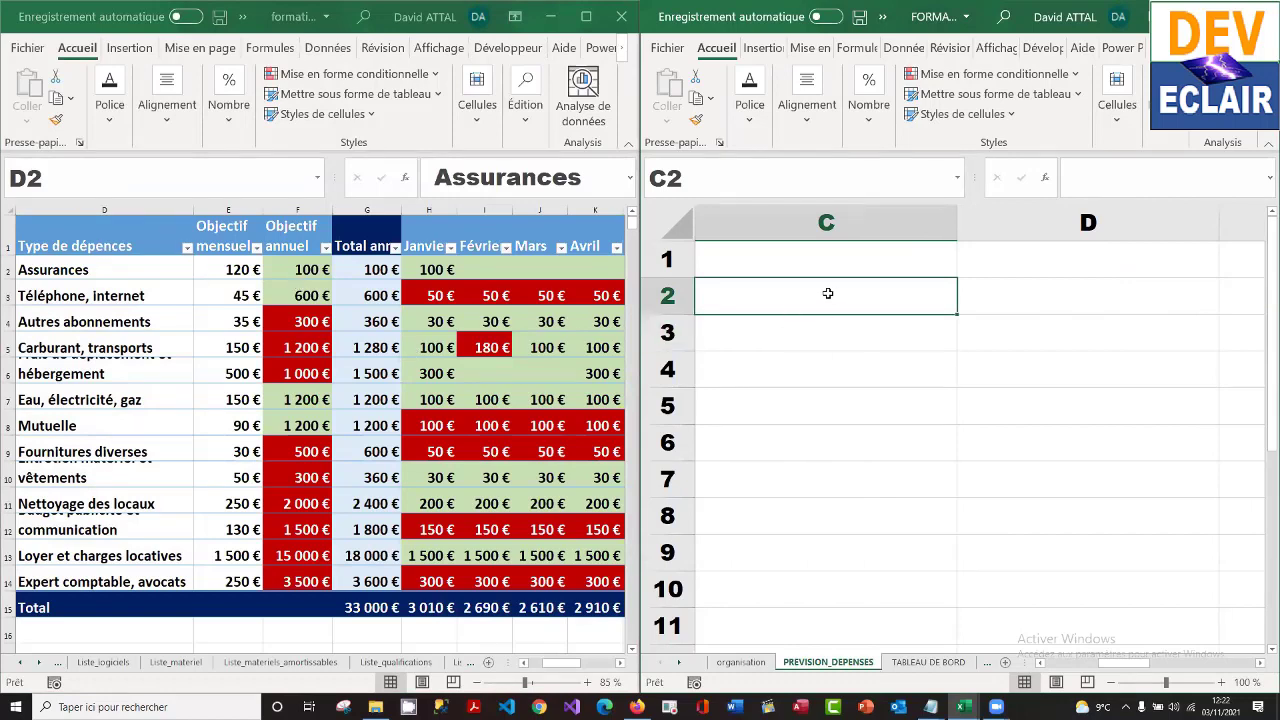
type("T")
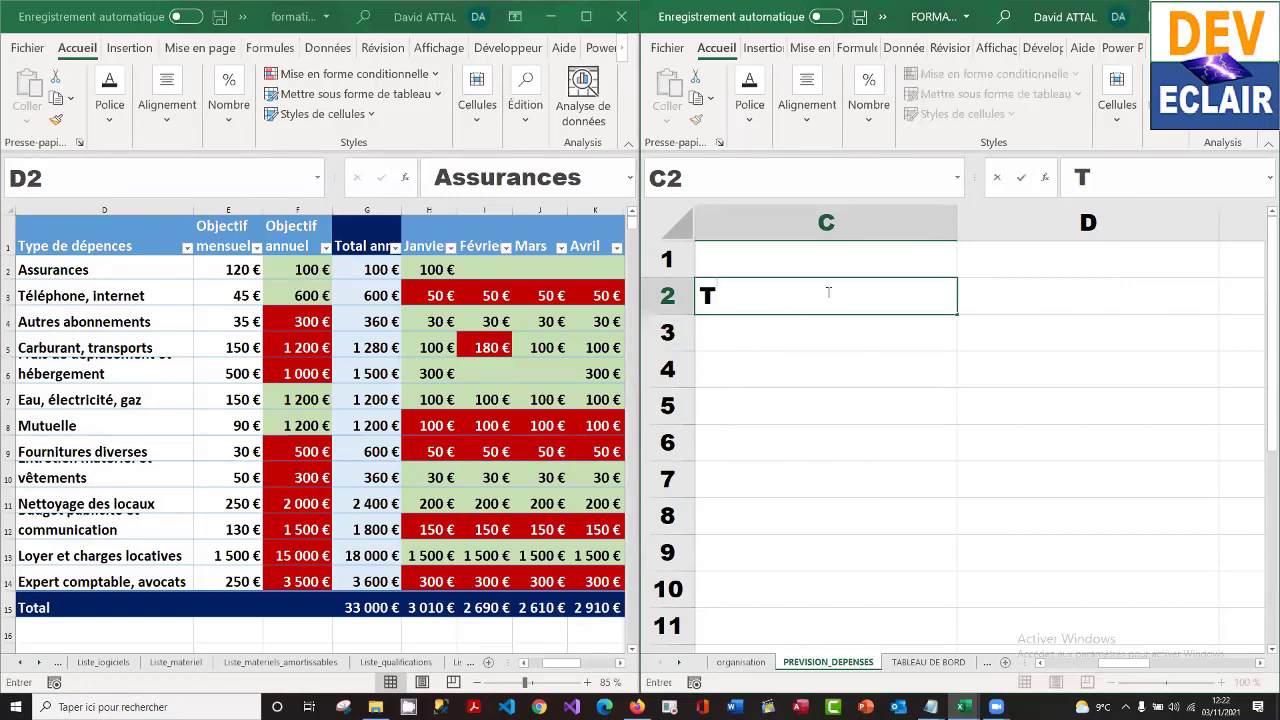
type("YPE")
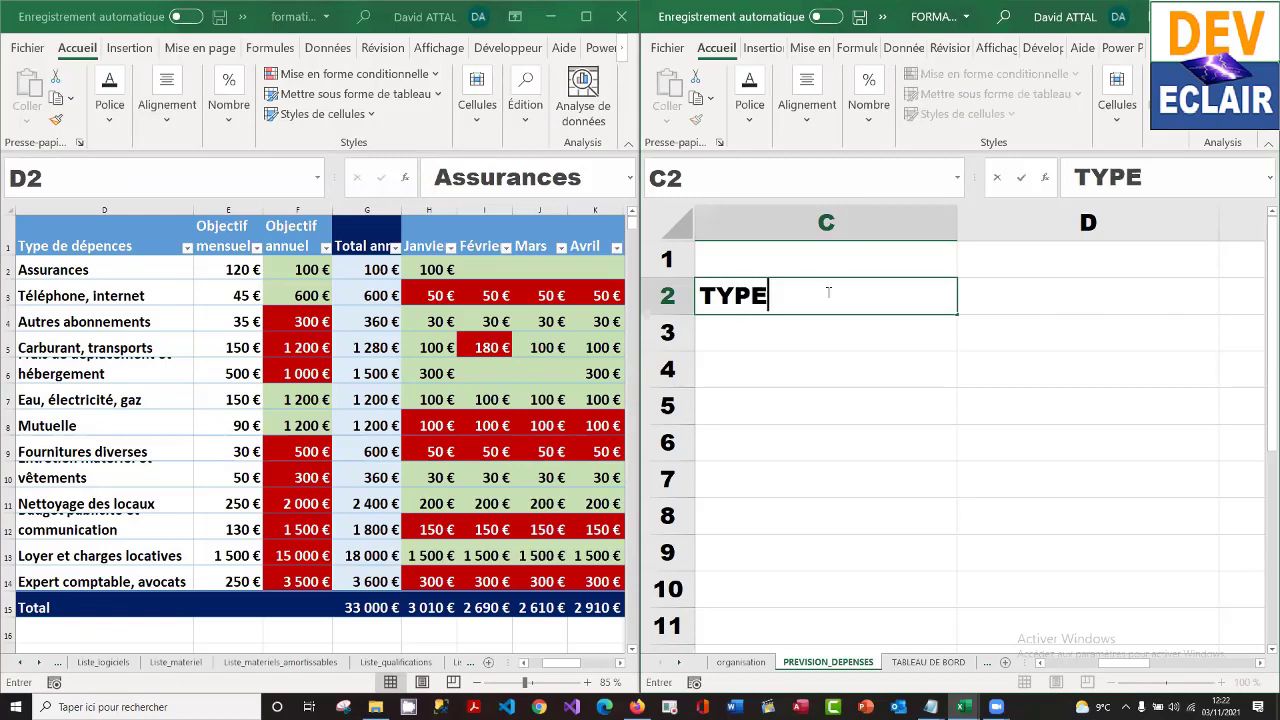
type(" DEPENSE")
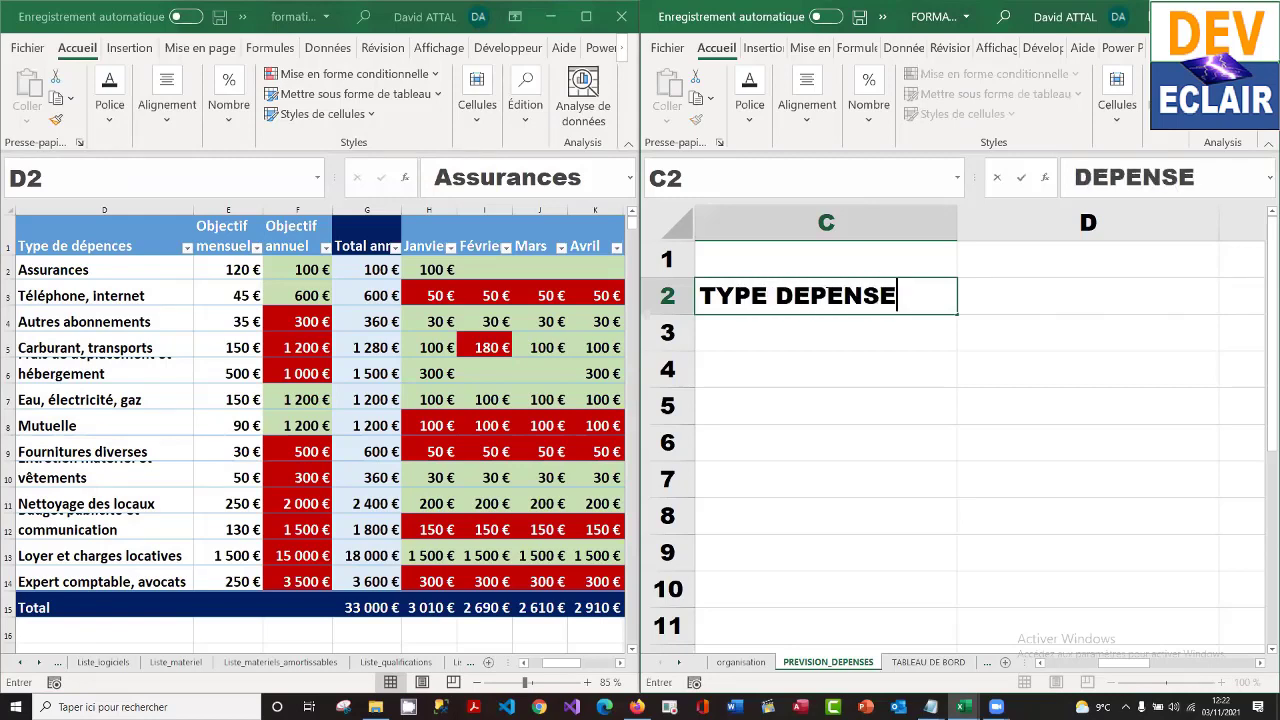
key("Tab")
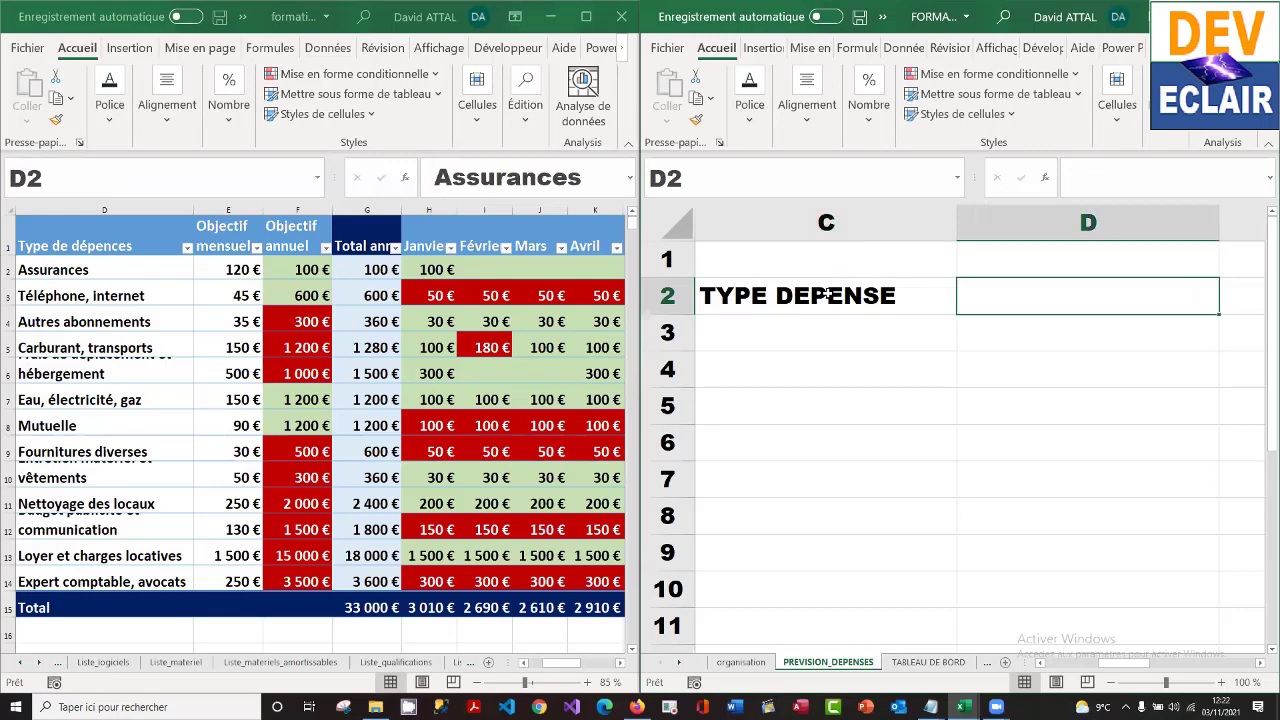
- Enter the headers OBJECTIF MENSUEL in D2 and OBJECTIF ANNUEL in E2
type("OBJEC")
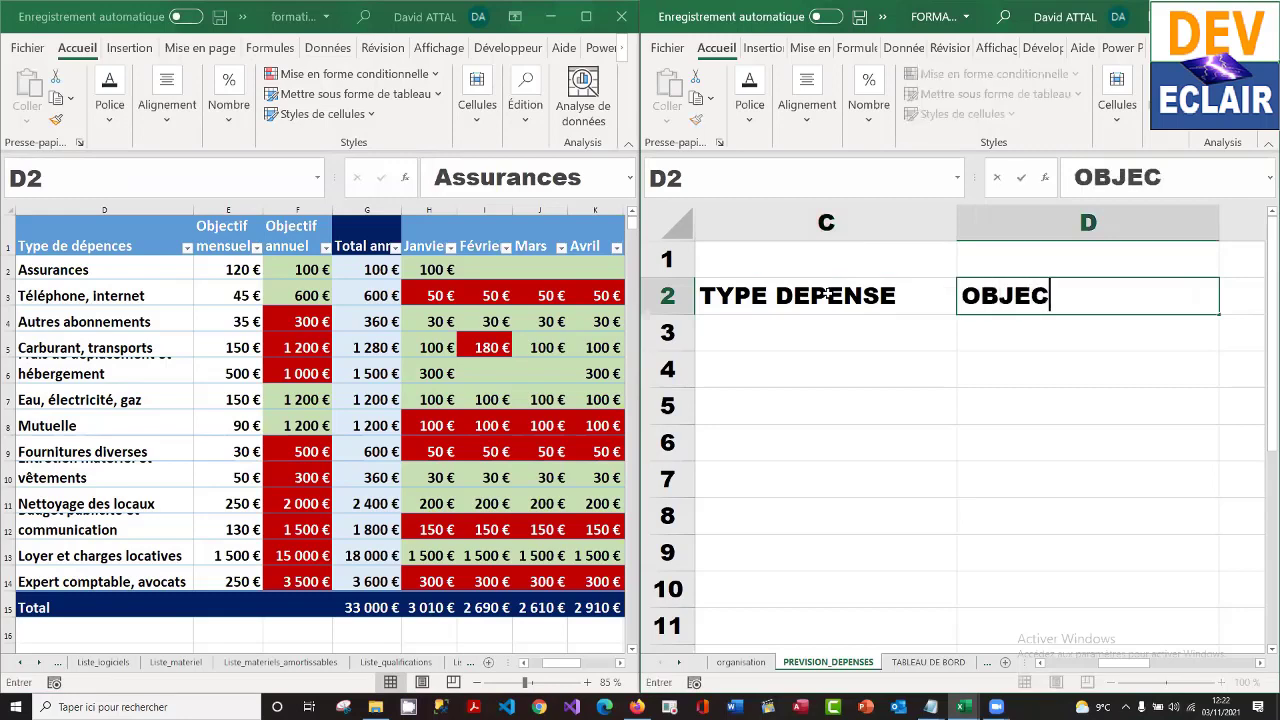
type("TIF MENSUEL")
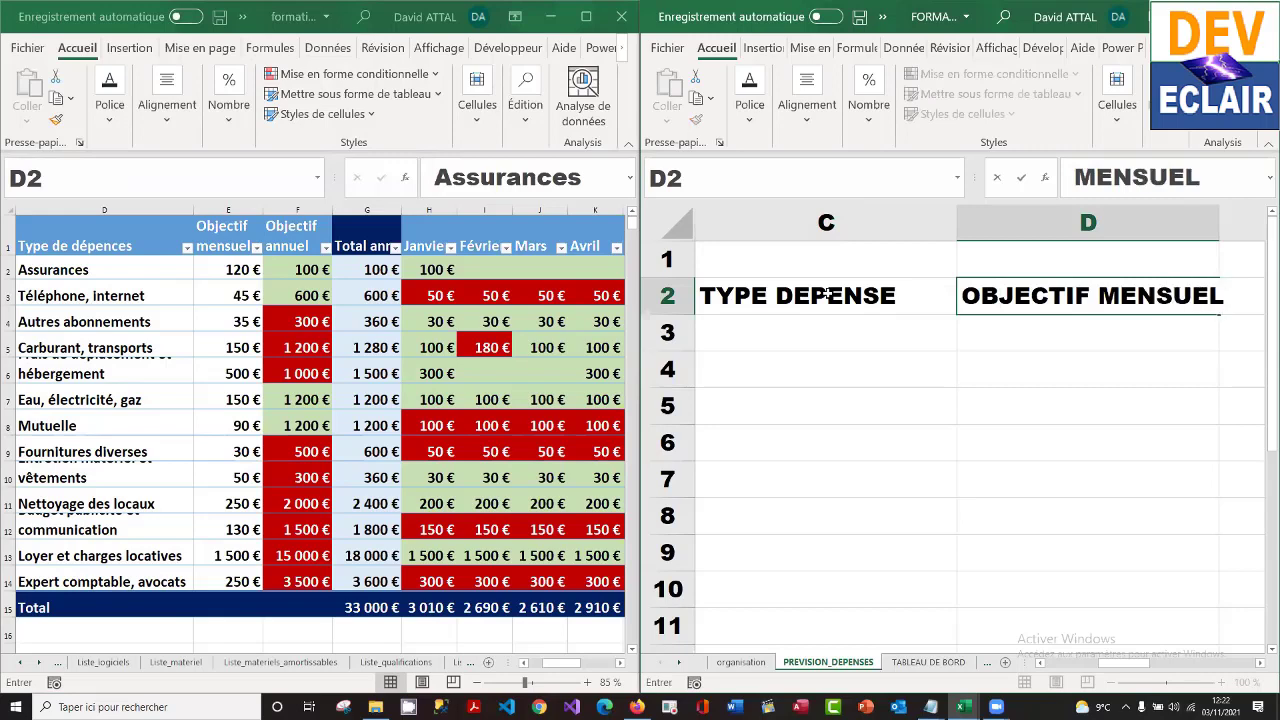
key("Tab")
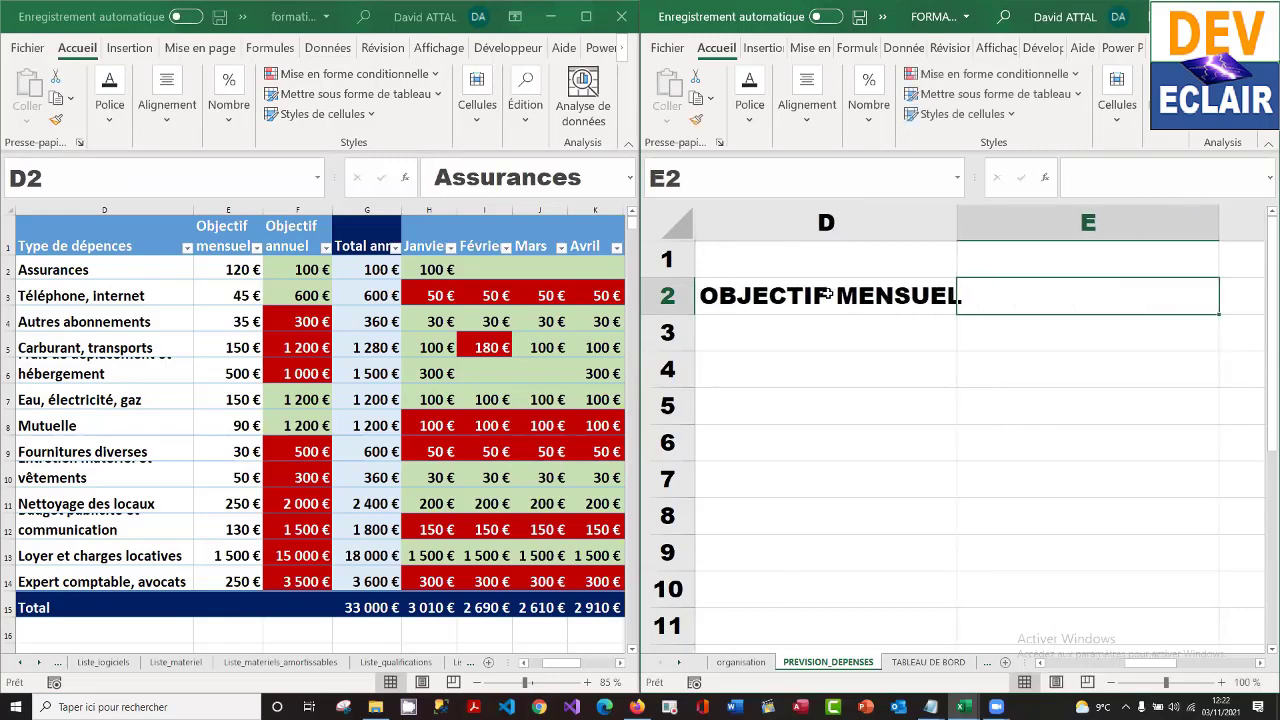
type("OBJECTI")
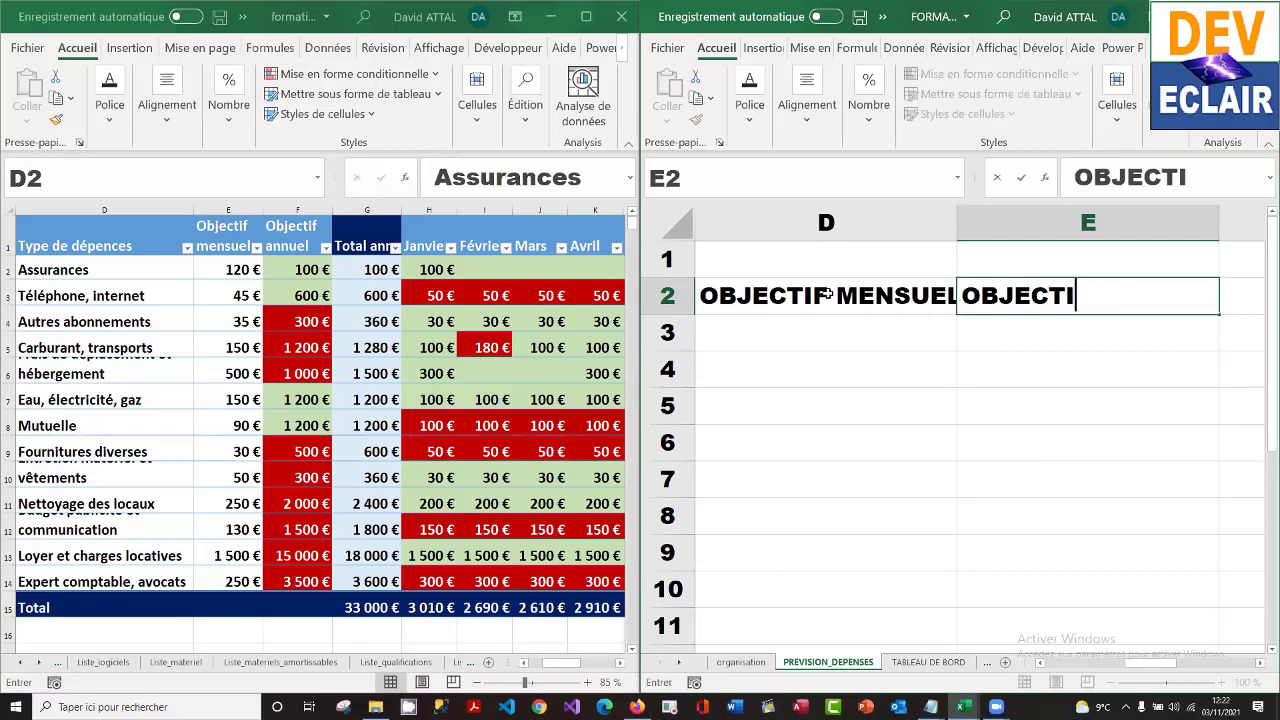
type("F ANNU")
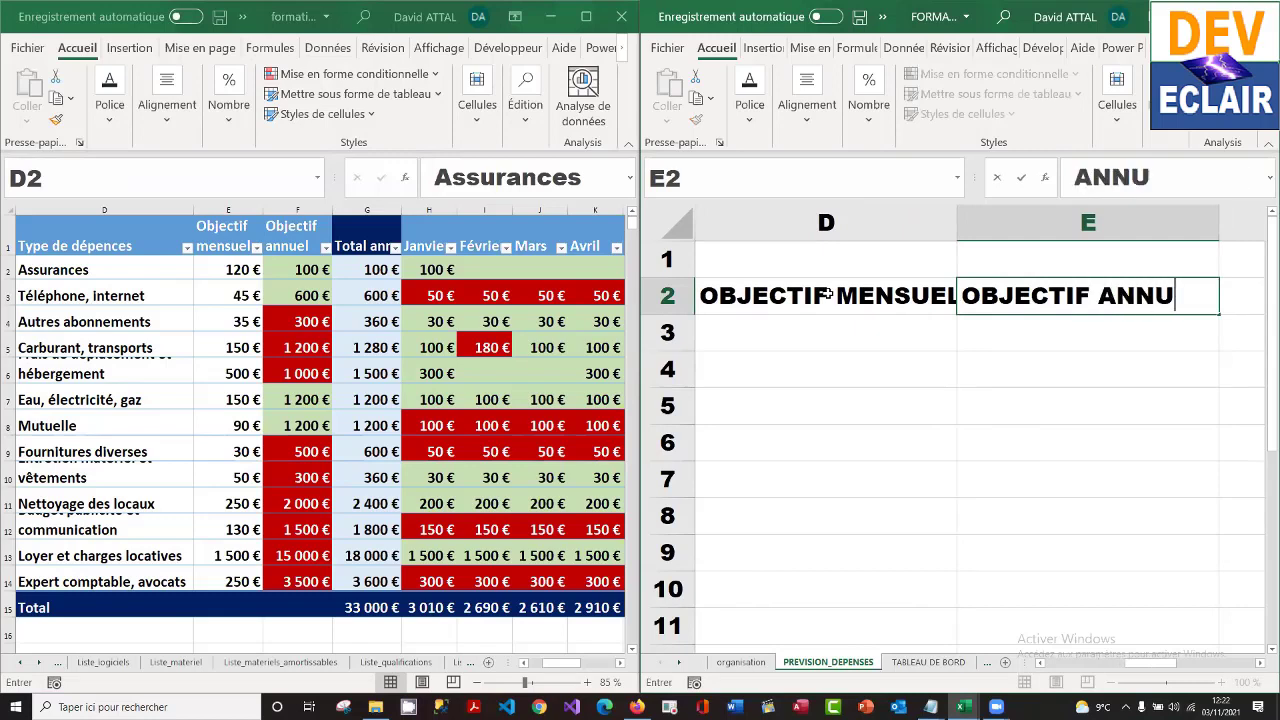
type("EL")
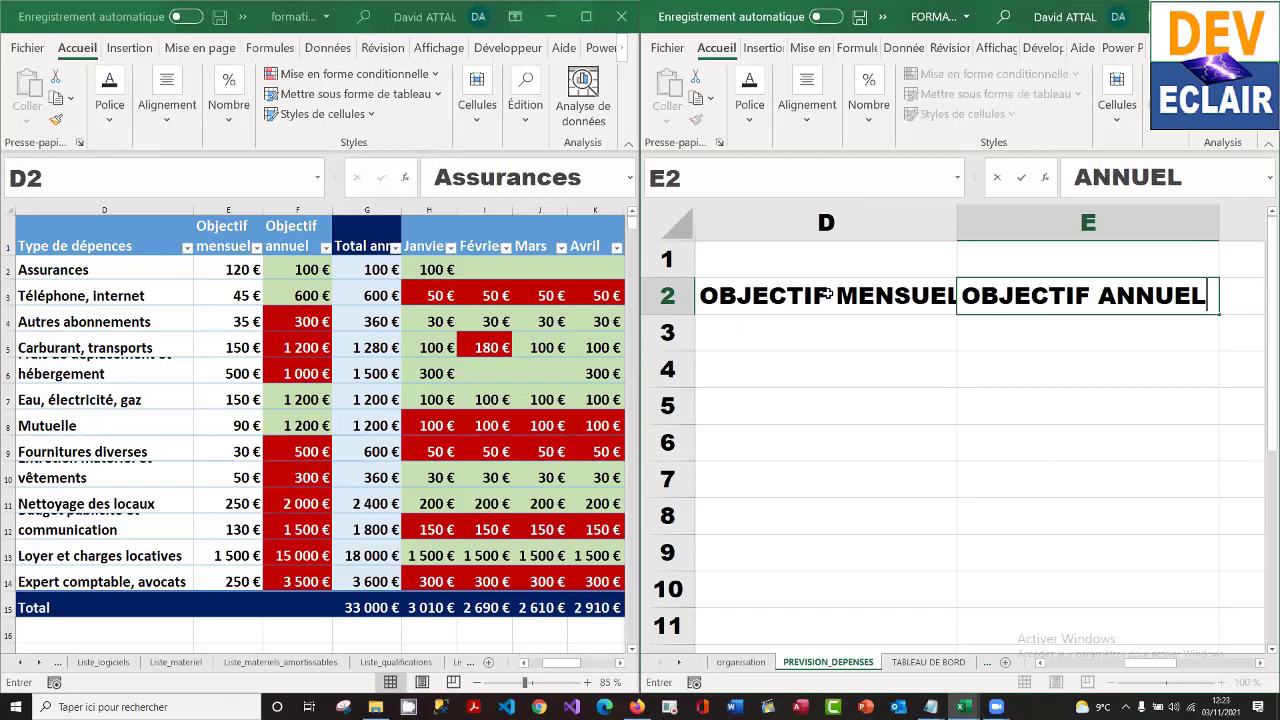
key("Tab")
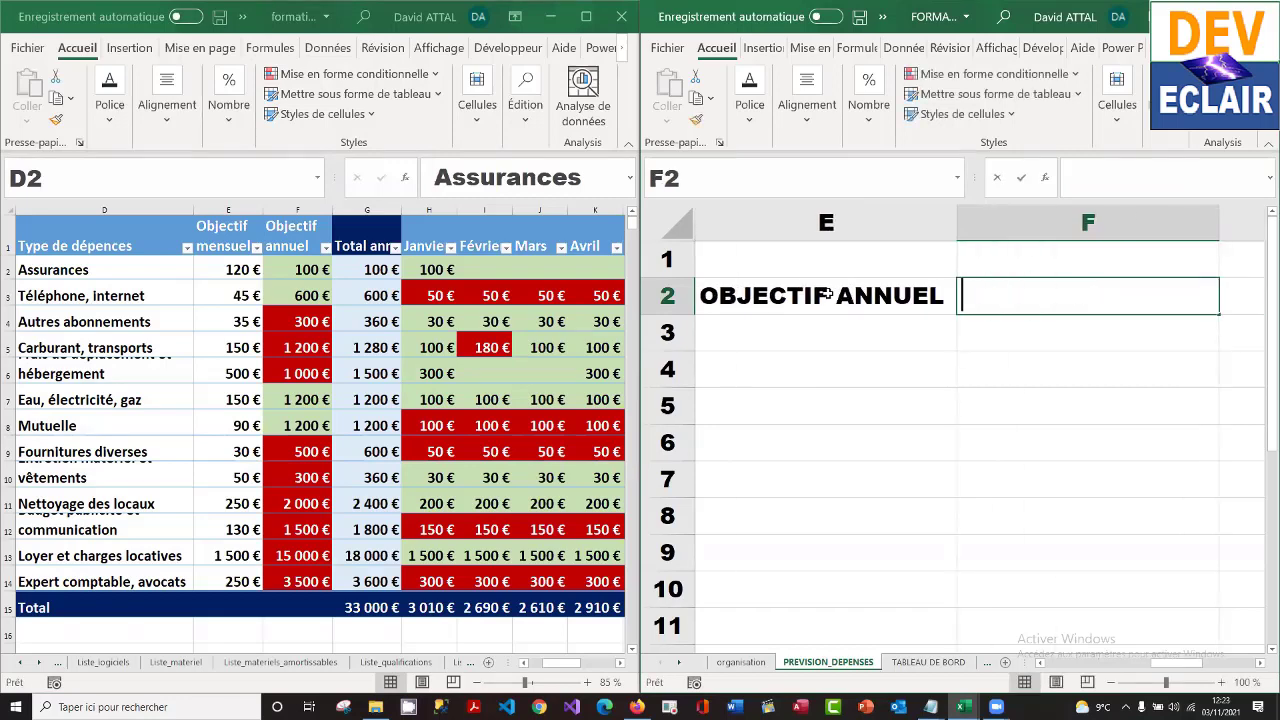
- Enter the headers TOTAL ANNEE in F2 and JANVIER in G2
type("TOTAL")
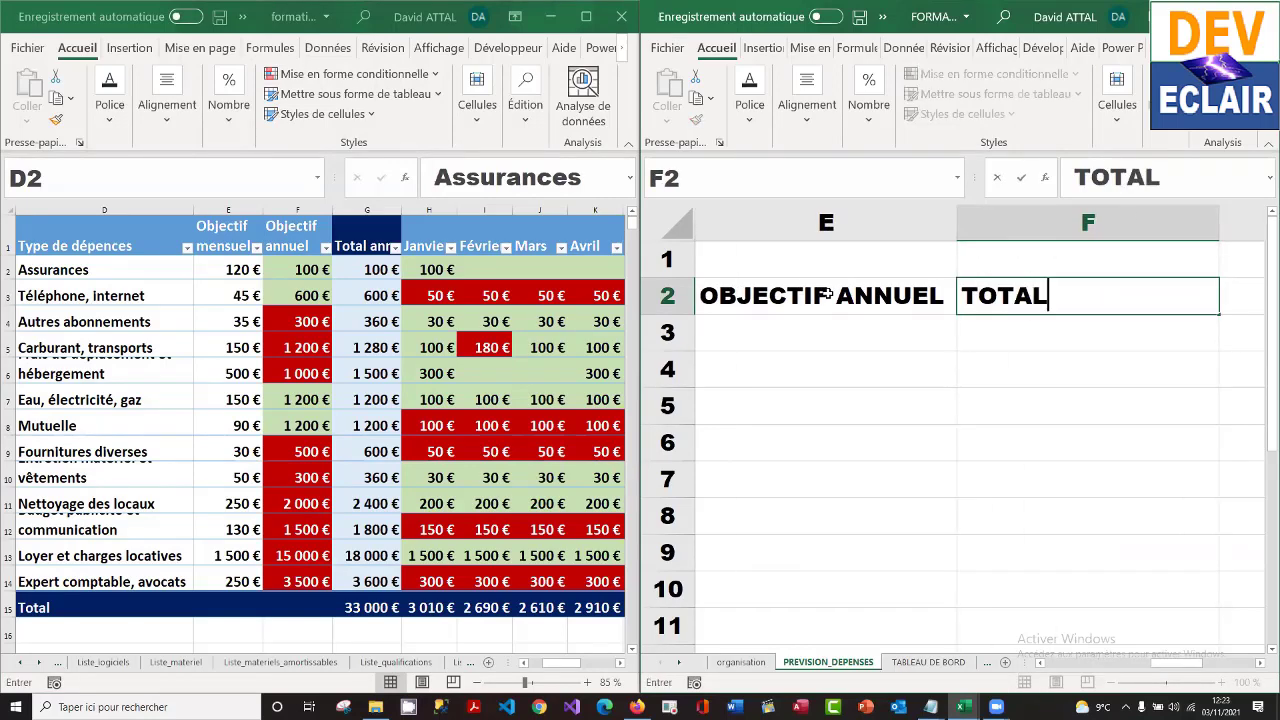
type(" ANNEE")
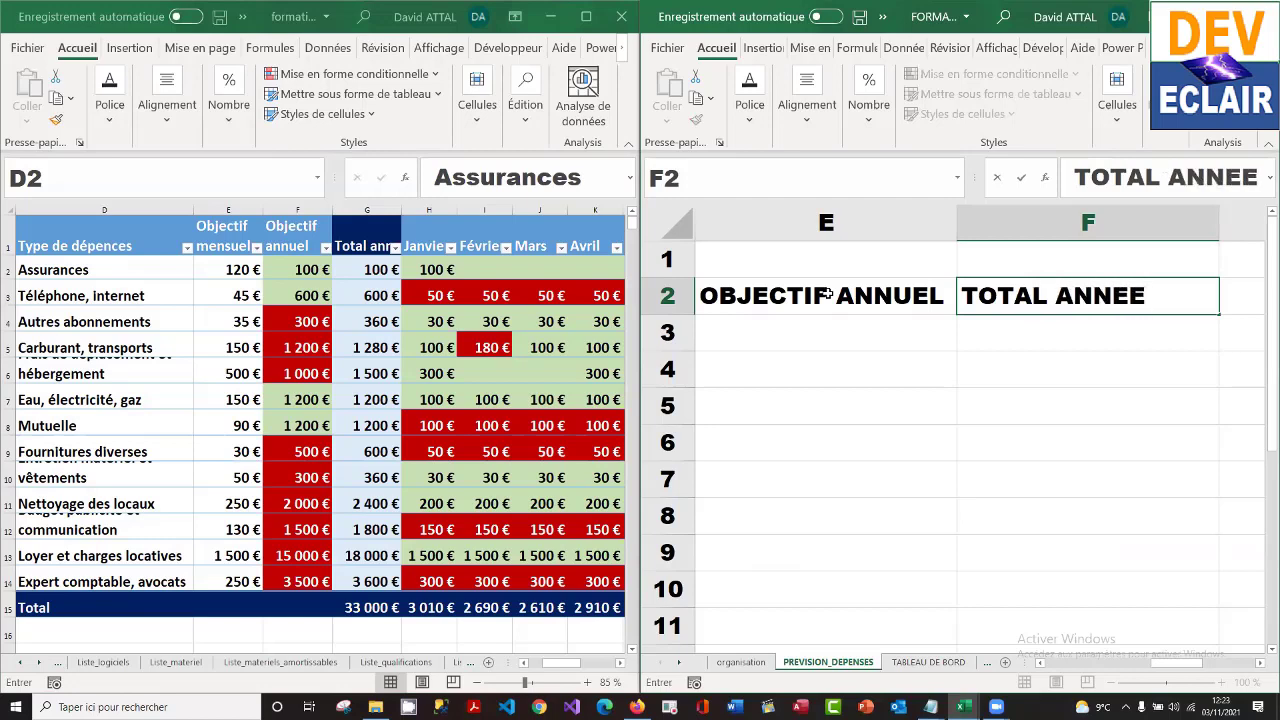
key("Tab")
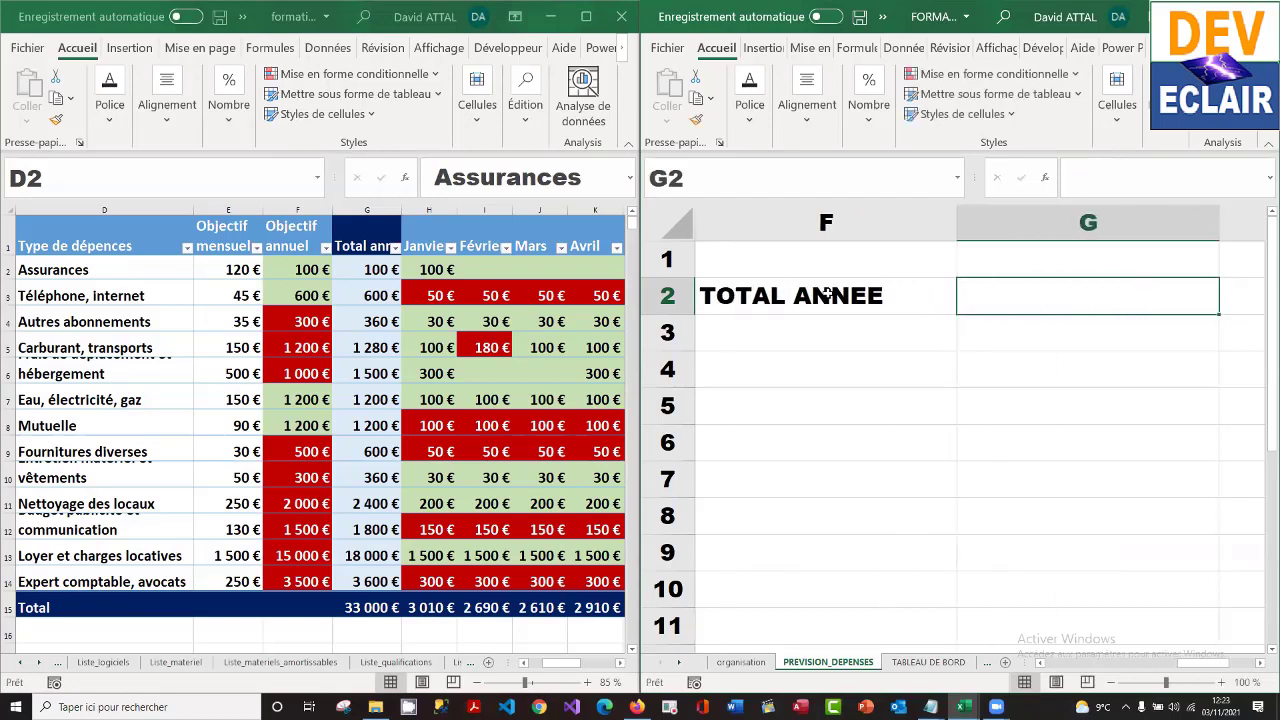
type("JANV")
type("IER")
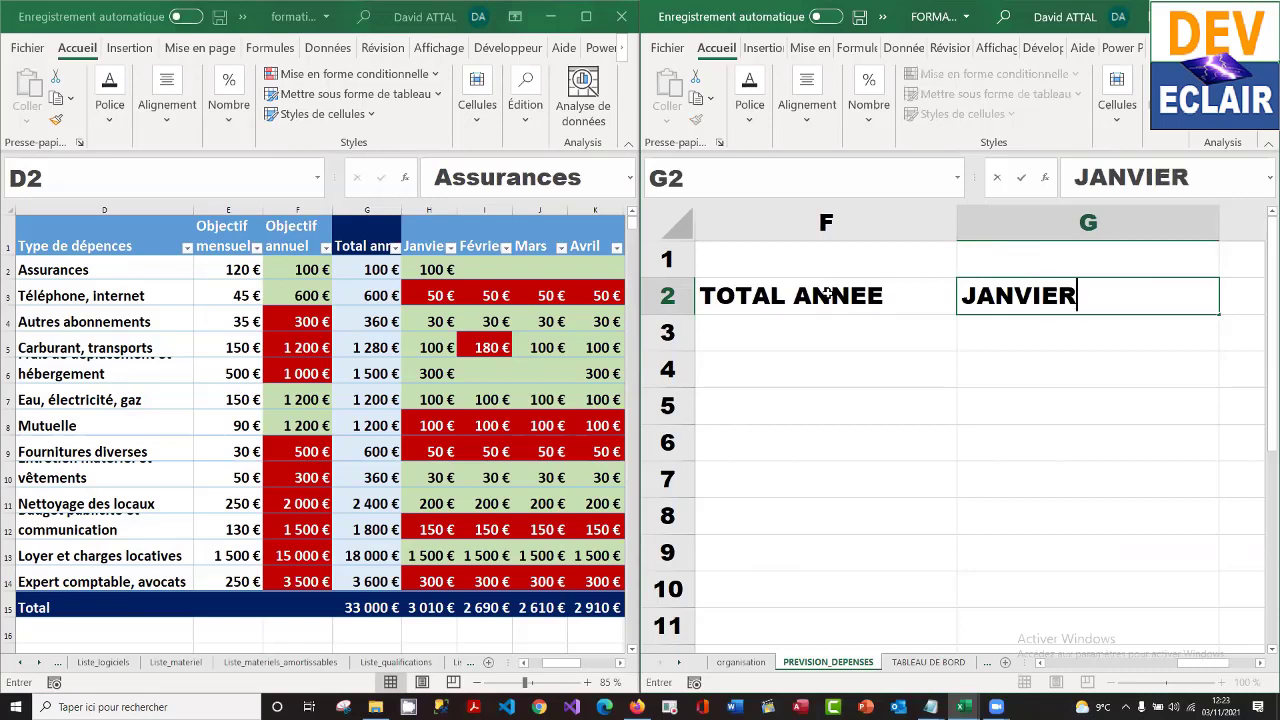
key("Return")
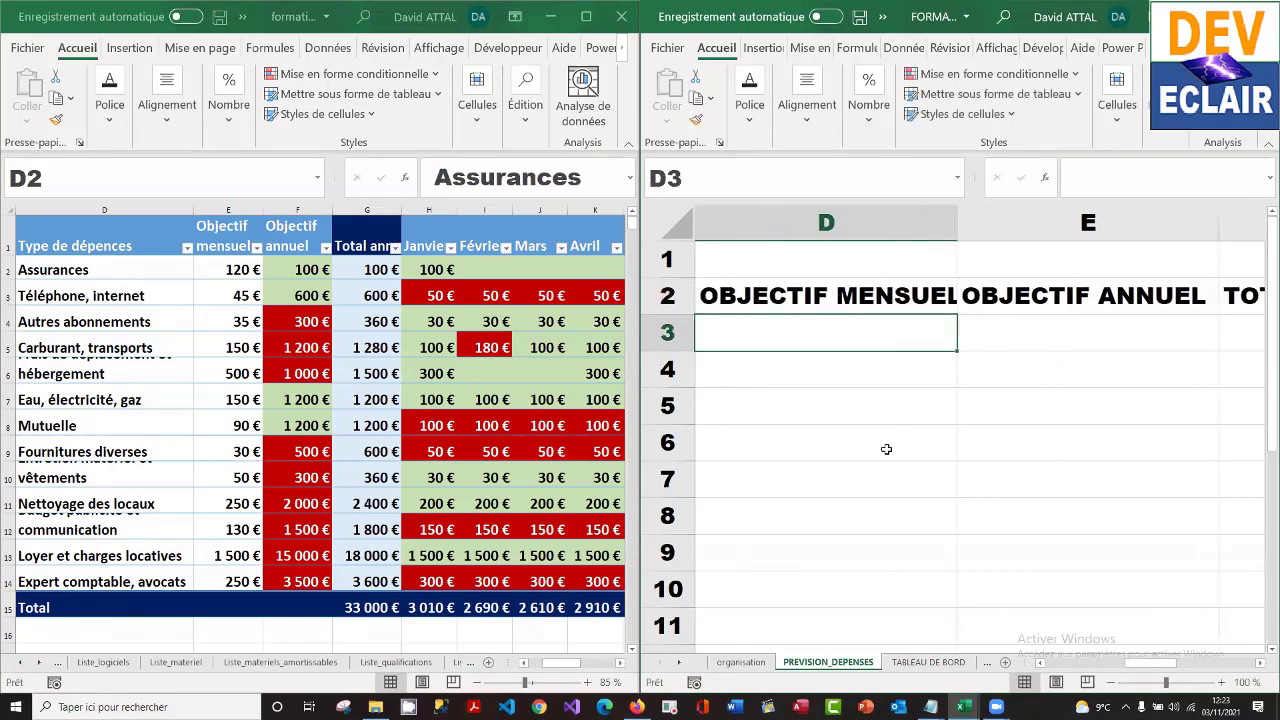
- Fill the month headers across row 2 from JANVIER in G2 through DÉCEMBRE in R2
key("Up")
key("Right")
key("Right")
key("Right")
key("Right")
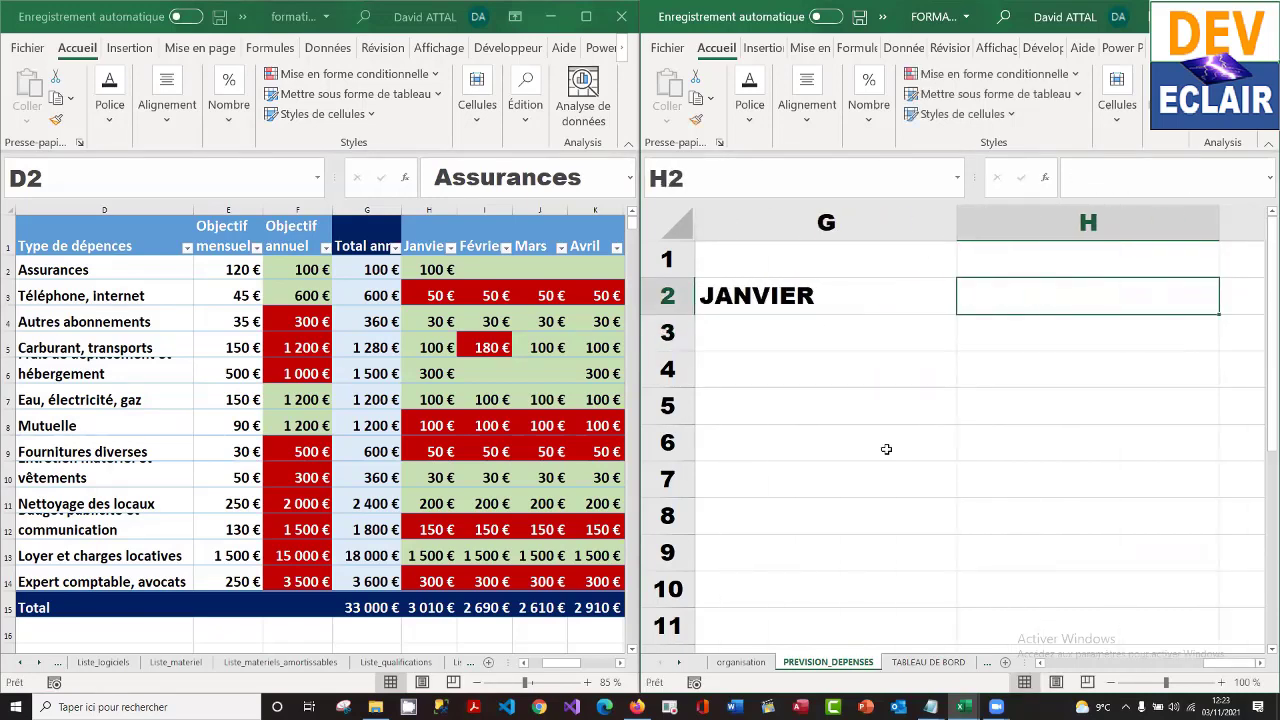
key("Left")
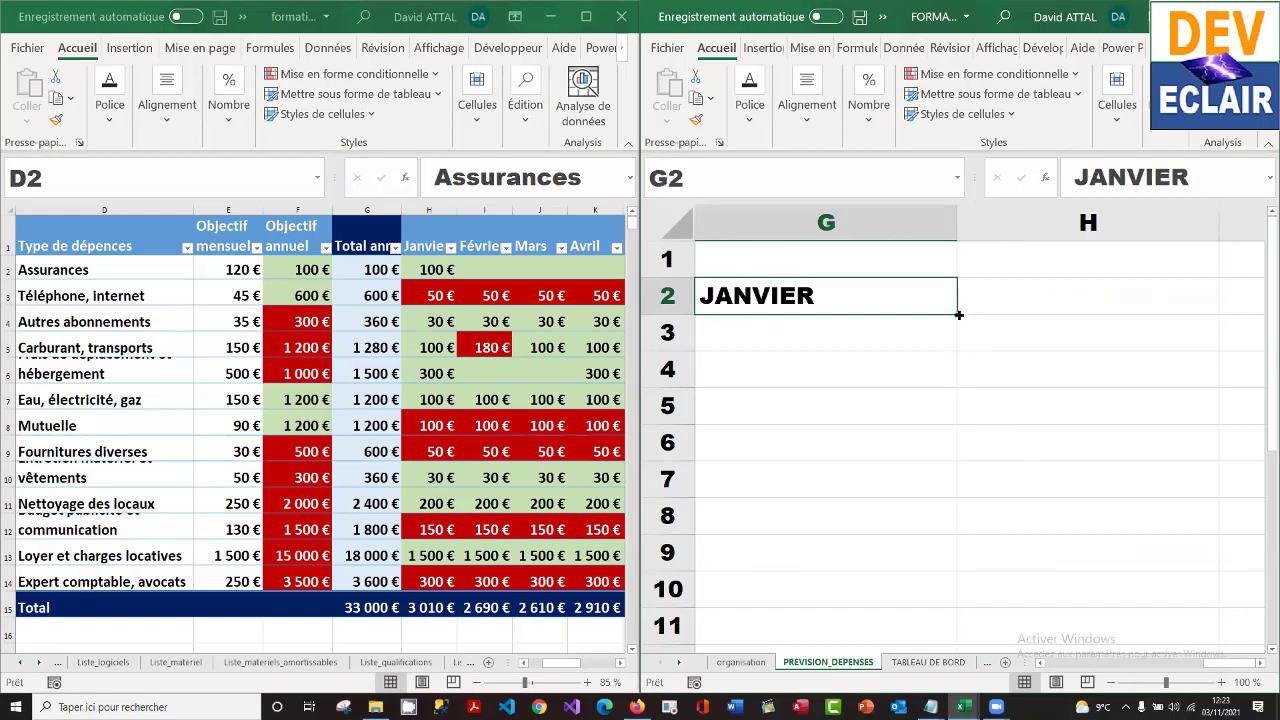
left_click_drag(958, 315, 1103, 317)
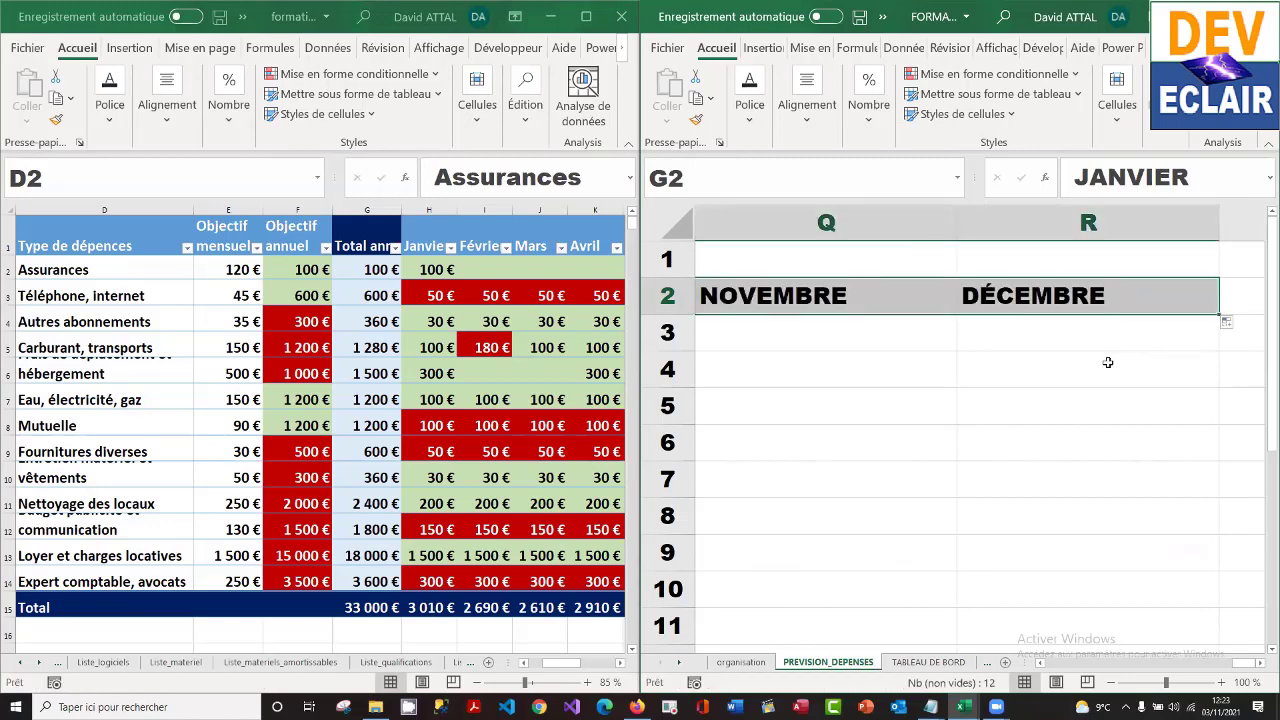
- Return to the TYPE DEPENSE header in C2 and widen the FORMATION.xlsm window over most of the example workbook
left_click(922, 297)
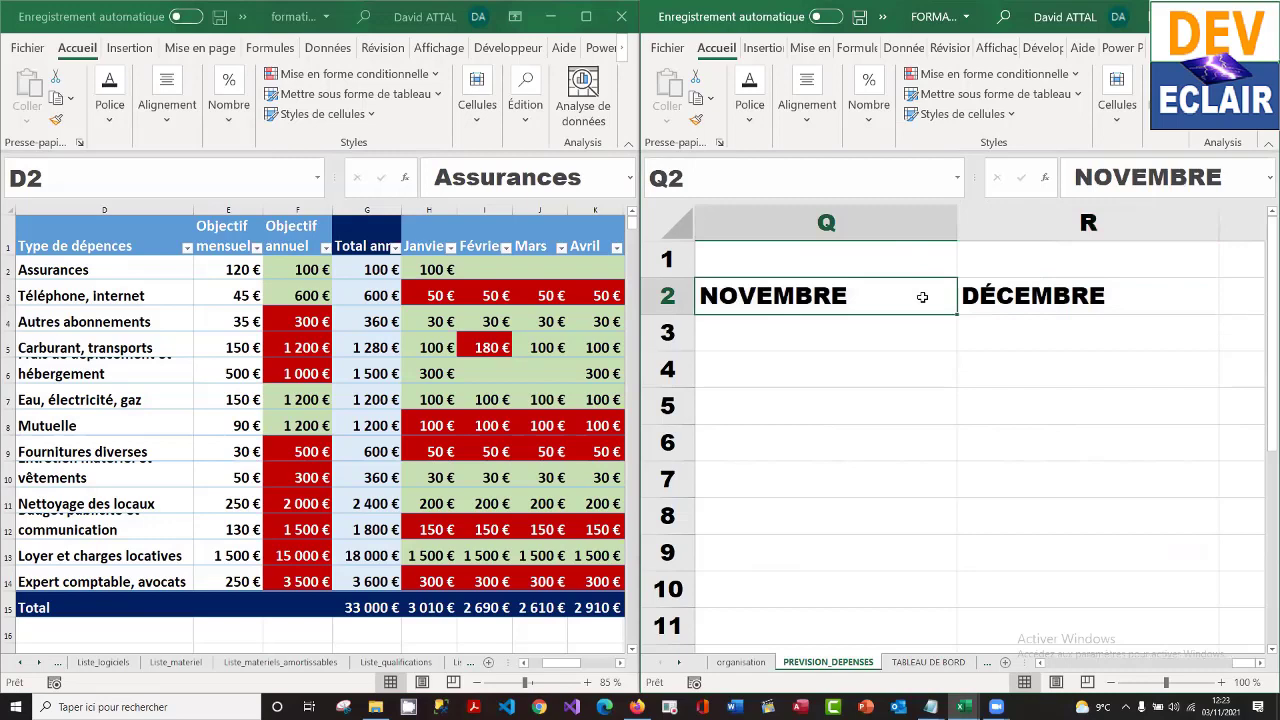
key("Left")
key("Left")
key("Left")
key("Left")
key("Left")
key("Left")
key("Left")
key("Left")
key("Left")
key("Left")
key("Left")
key("Left")
key("Left")
key("Left")
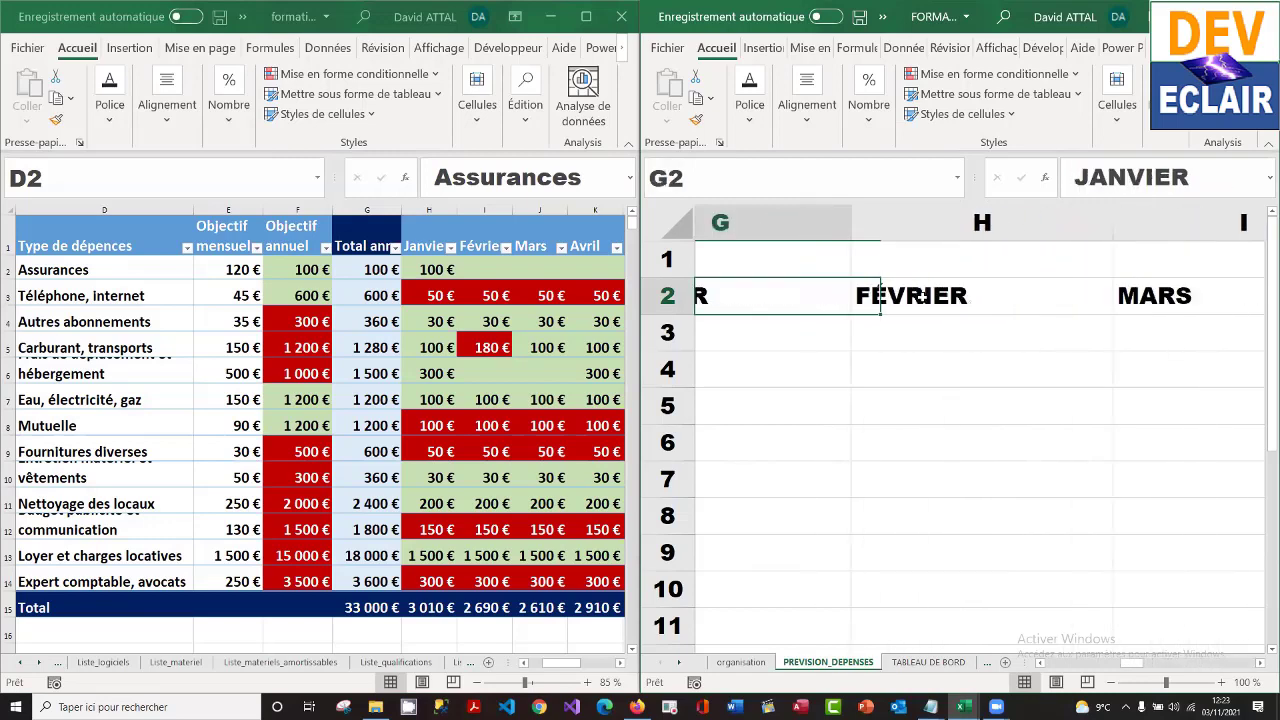
scroll(922, 297, "left", 1)
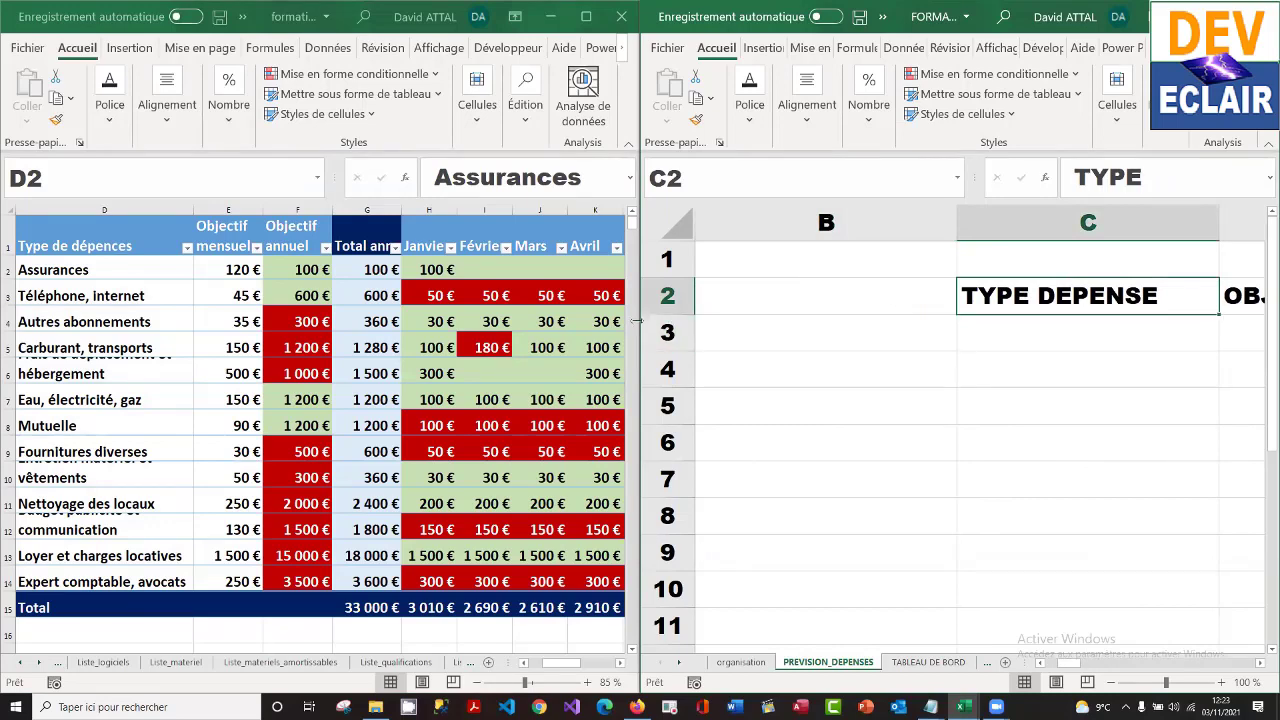
left_click_drag(637, 321, 100, 320)
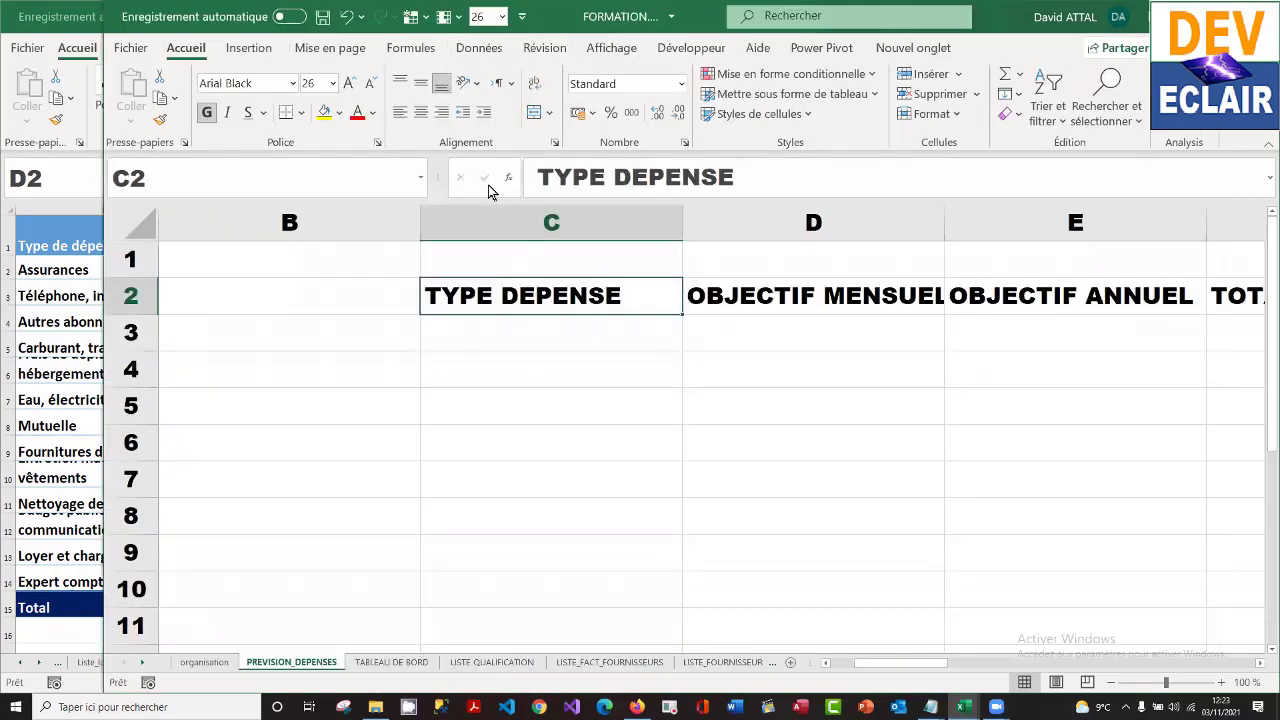
- Save the workbook and format the row 2 headers in C2:R2 as a blue table with header row
left_click(322, 16)
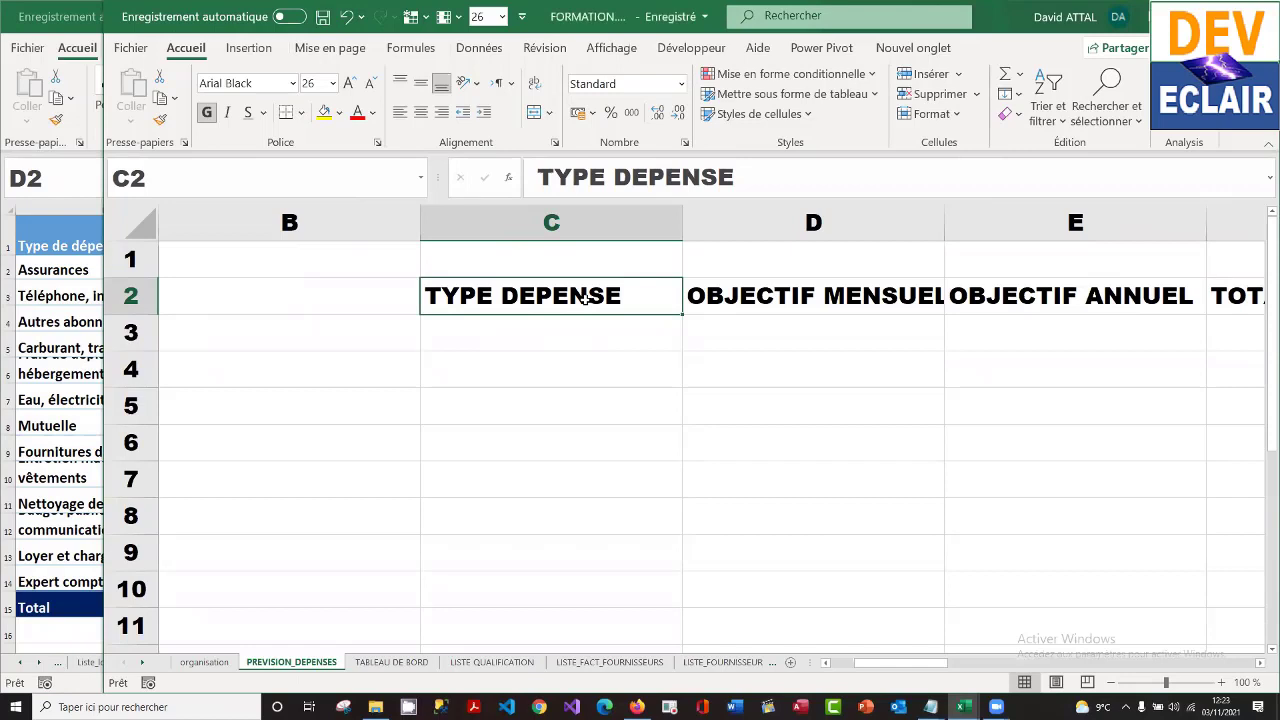
key("shift+Right")
key("shift+Right")
key("shift+Right")
key("shift+Right")
key("shift+Right")
key("shift+Right")
key("shift+Right")
key("shift+Right")
key("shift+Right")
key("shift+Right")
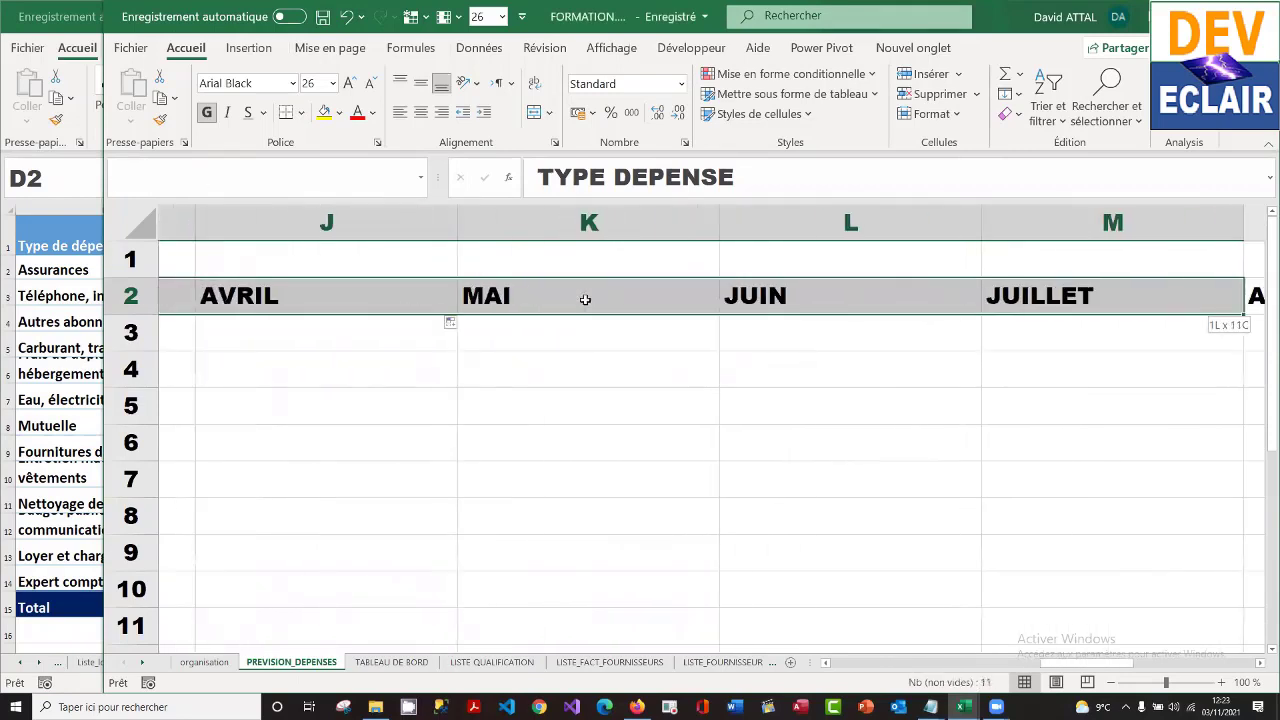
key("shift+Right")
key("shift+Right")
key("shift+Right")
key("shift+Right")
key("shift+Right")
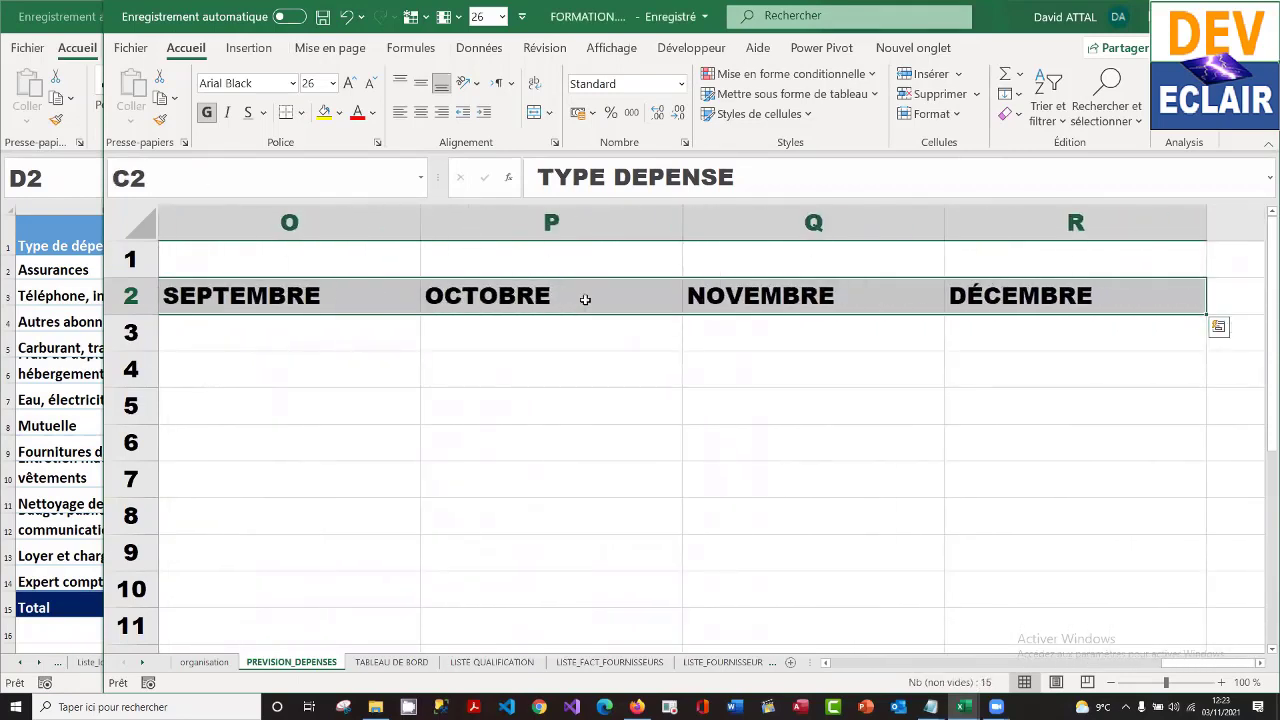
left_click(828, 94)
left_click(768, 182)
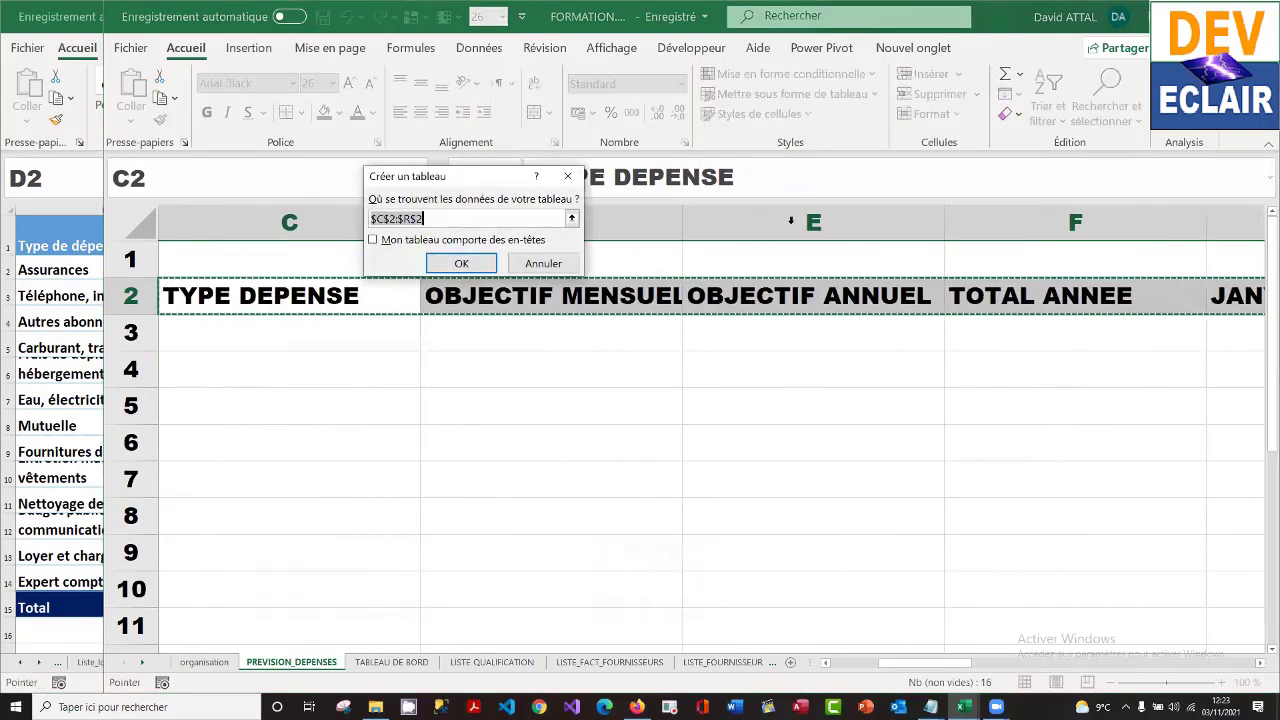
left_click(375, 240)
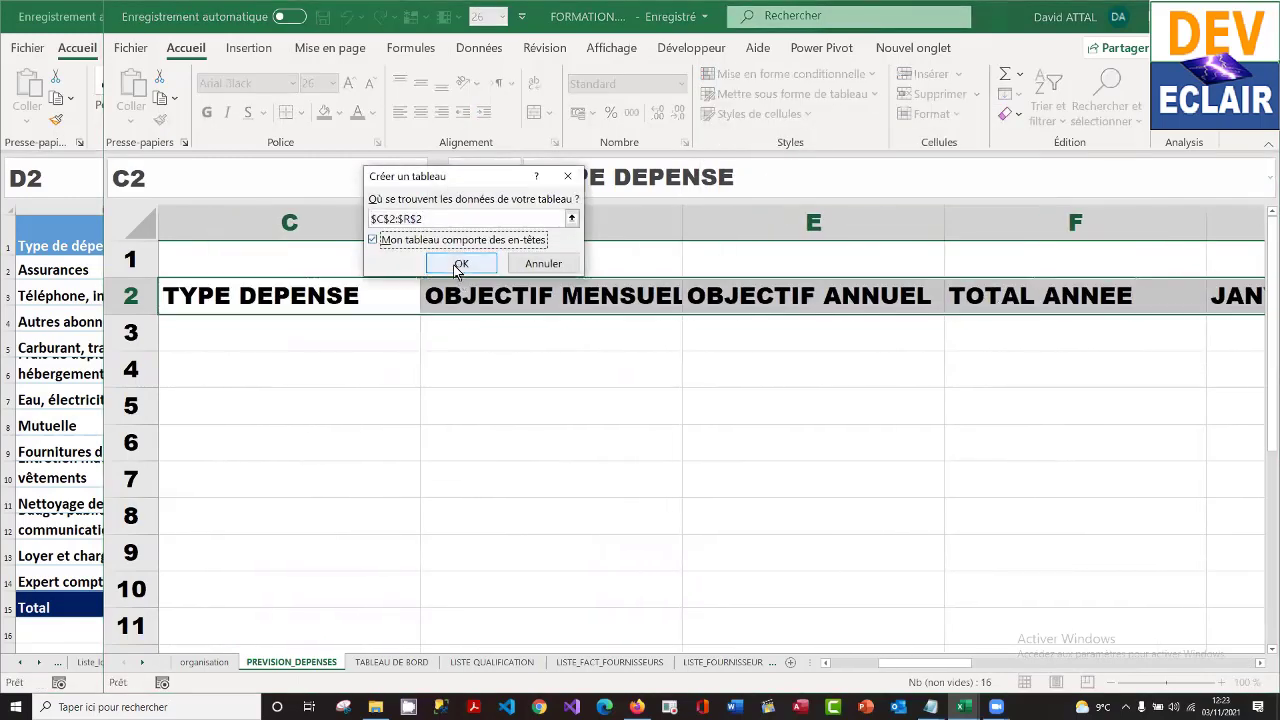
left_click(458, 265)
left_click(337, 334)
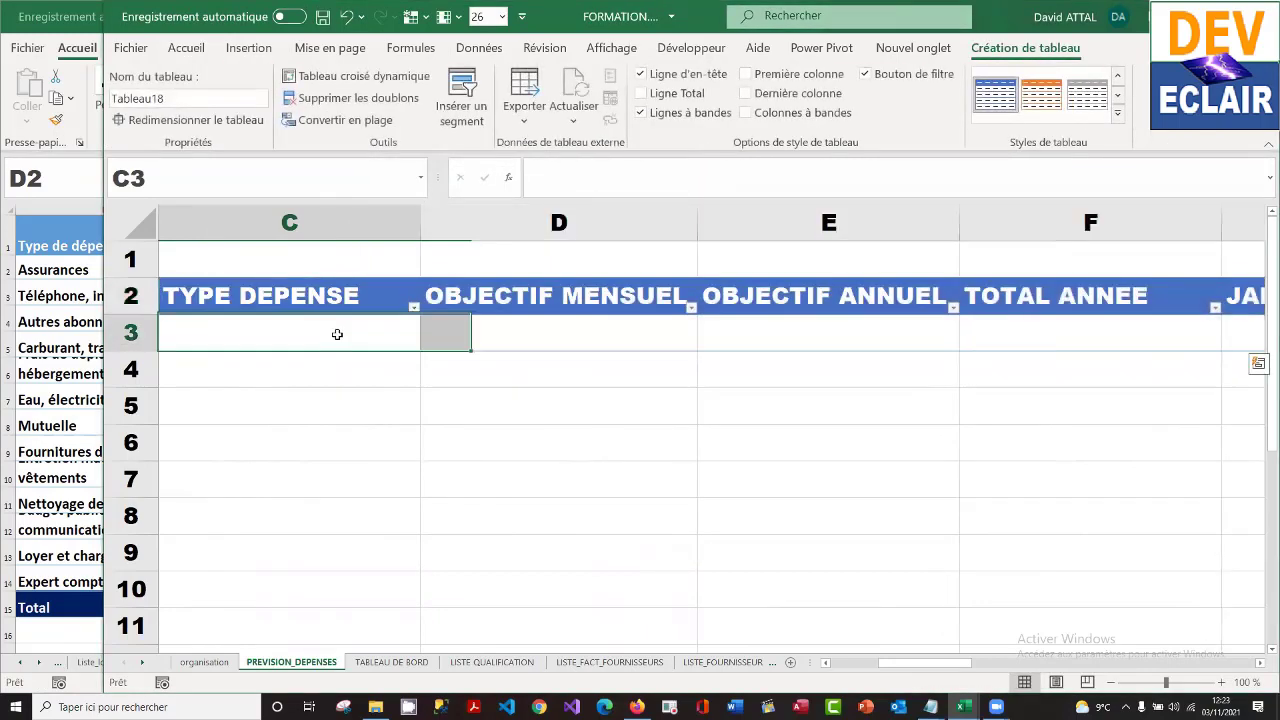
- Consult the expense types in the example workbook and return to the empty TYPE DEPENSE cell C3 in FORMATION.xlsm
key("Left")
key("Left")
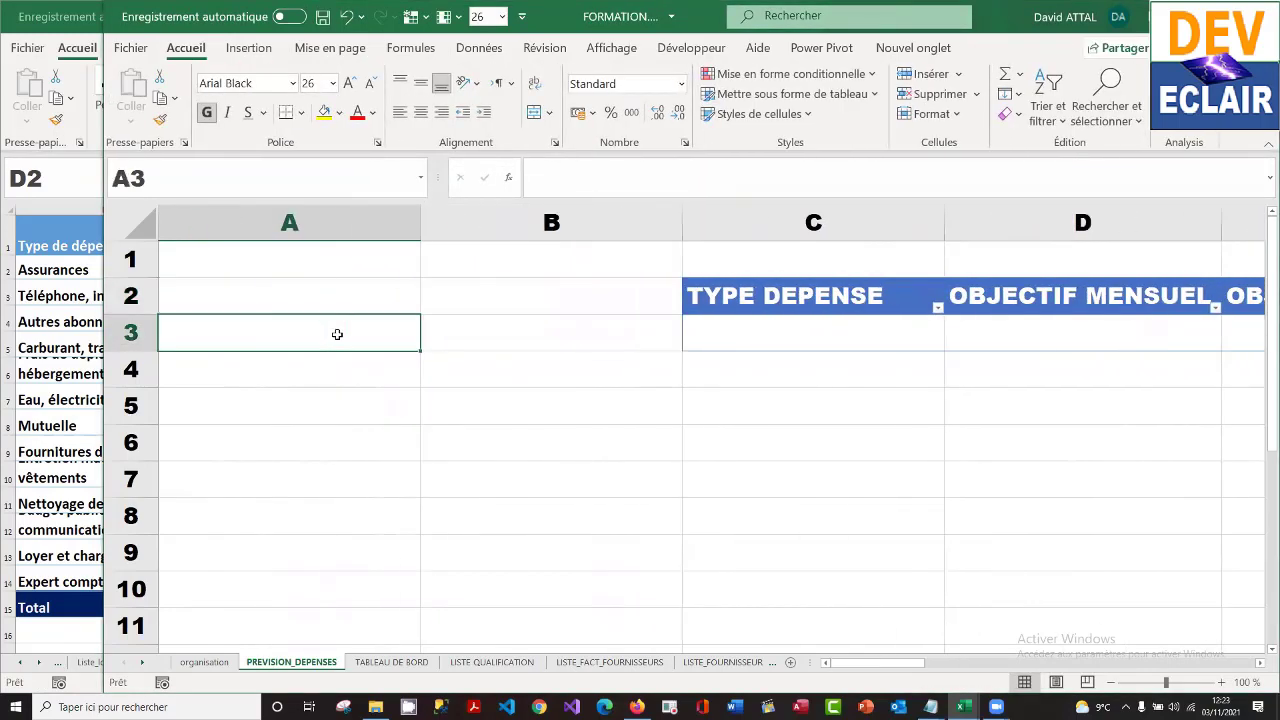
key("Right")
key("Right")
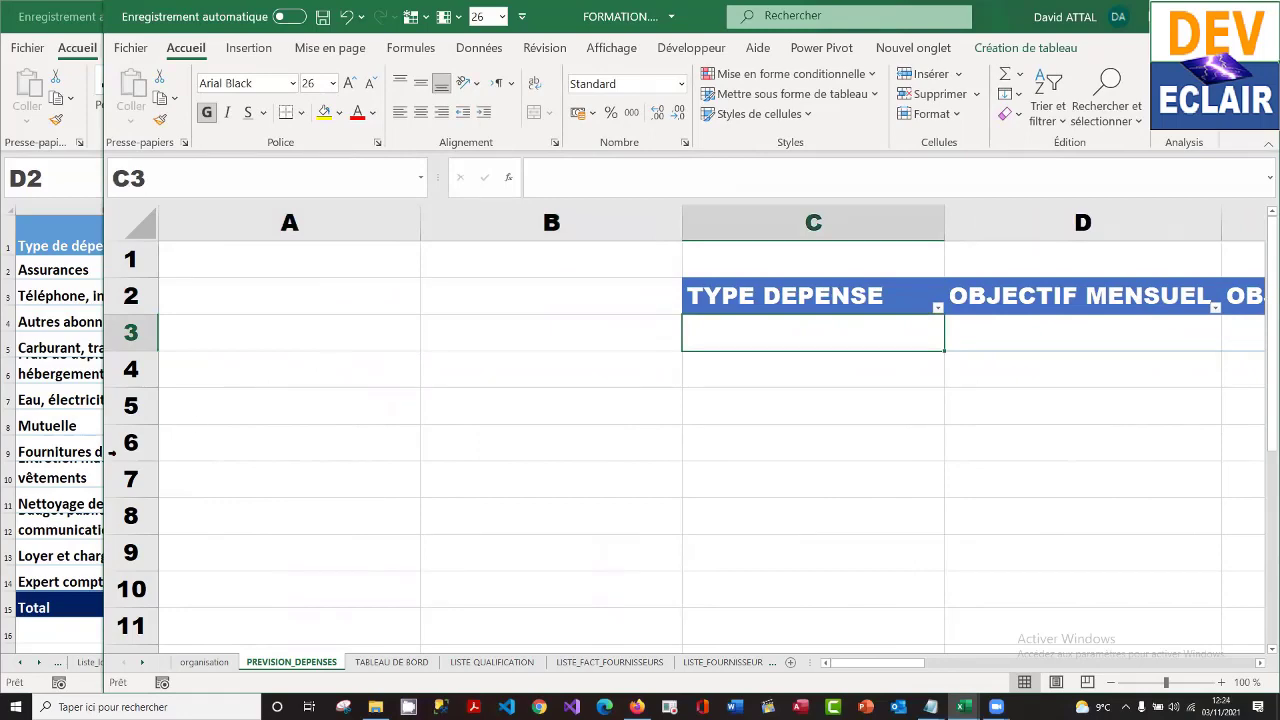
left_click(70, 275)
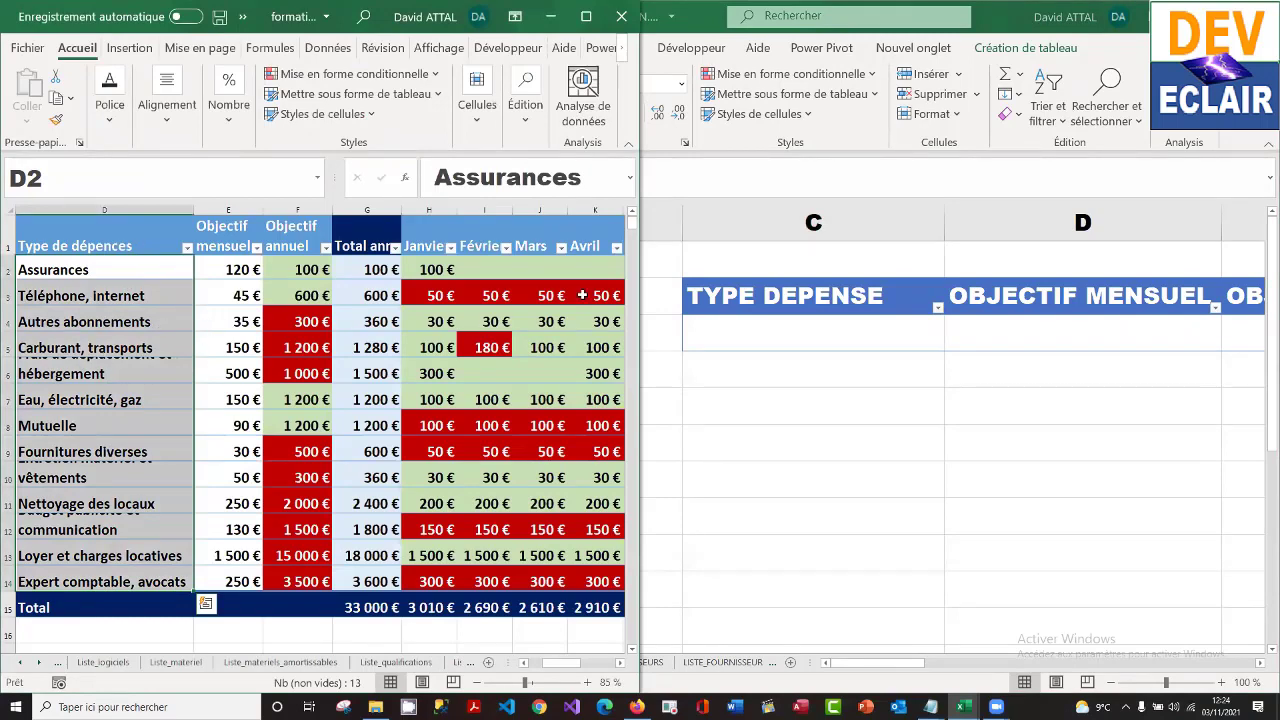
left_click(784, 342)
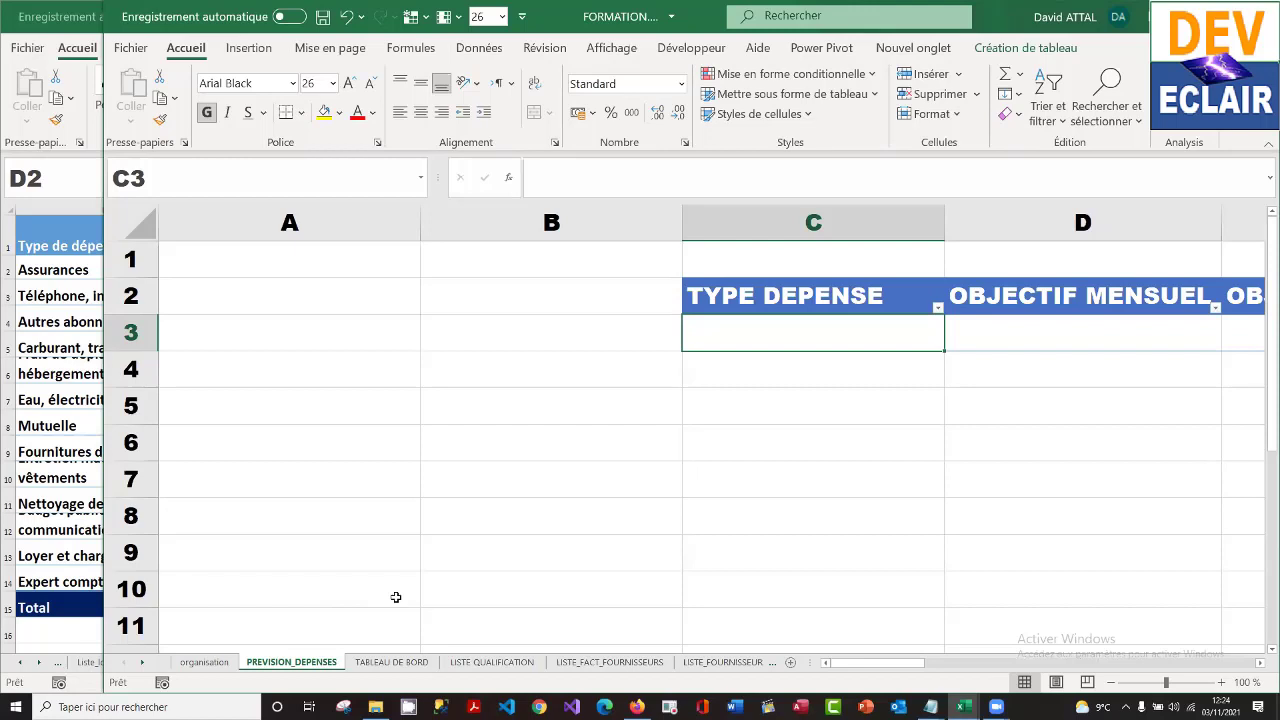
- Create a new sheet with the CREATION NOUVELLE FEUILLE macro on the organisation sheet and name it LISTE_DEPENSES
left_click(212, 668)
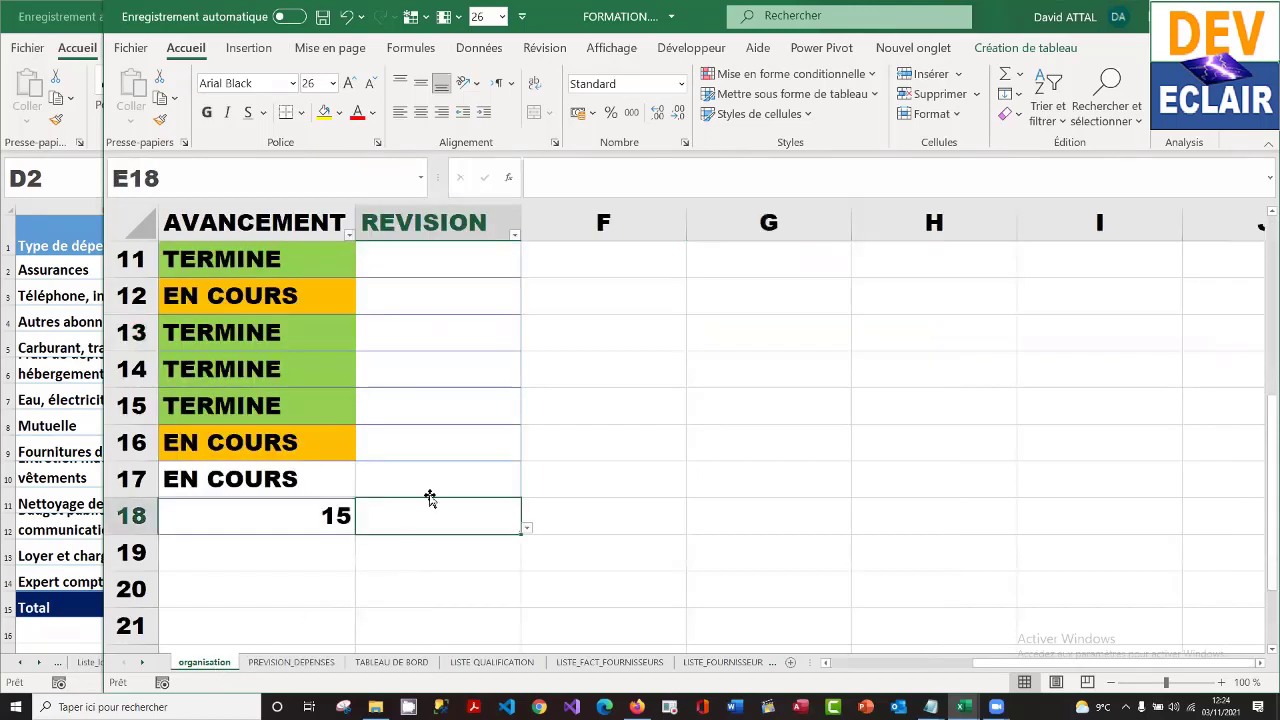
left_click(345, 578)
key("ctrl+Home")
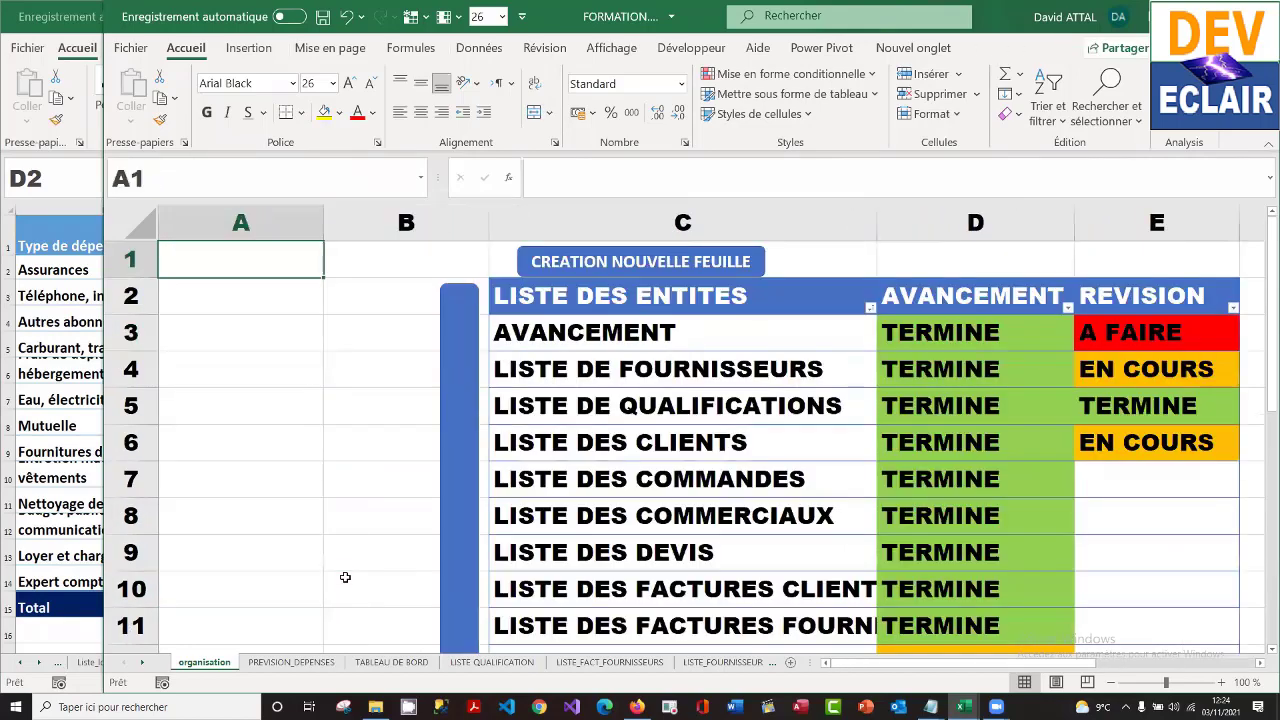
left_click(647, 275)
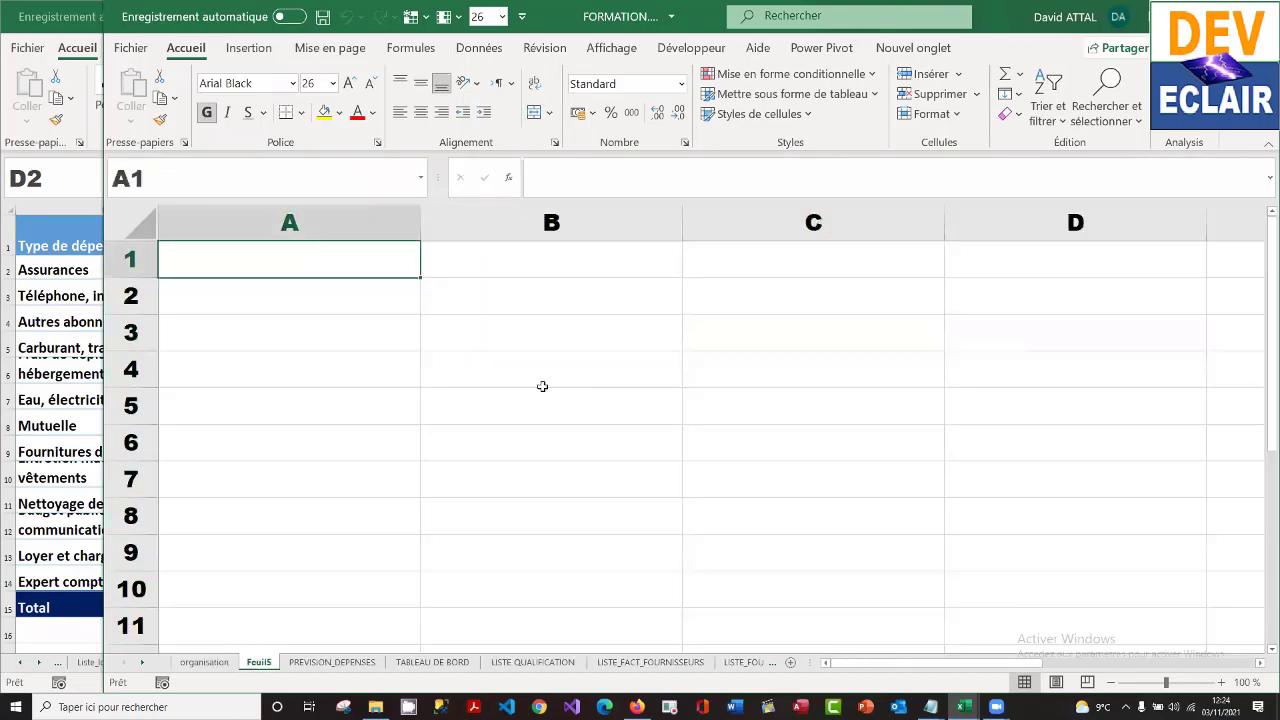
double_click(260, 662)
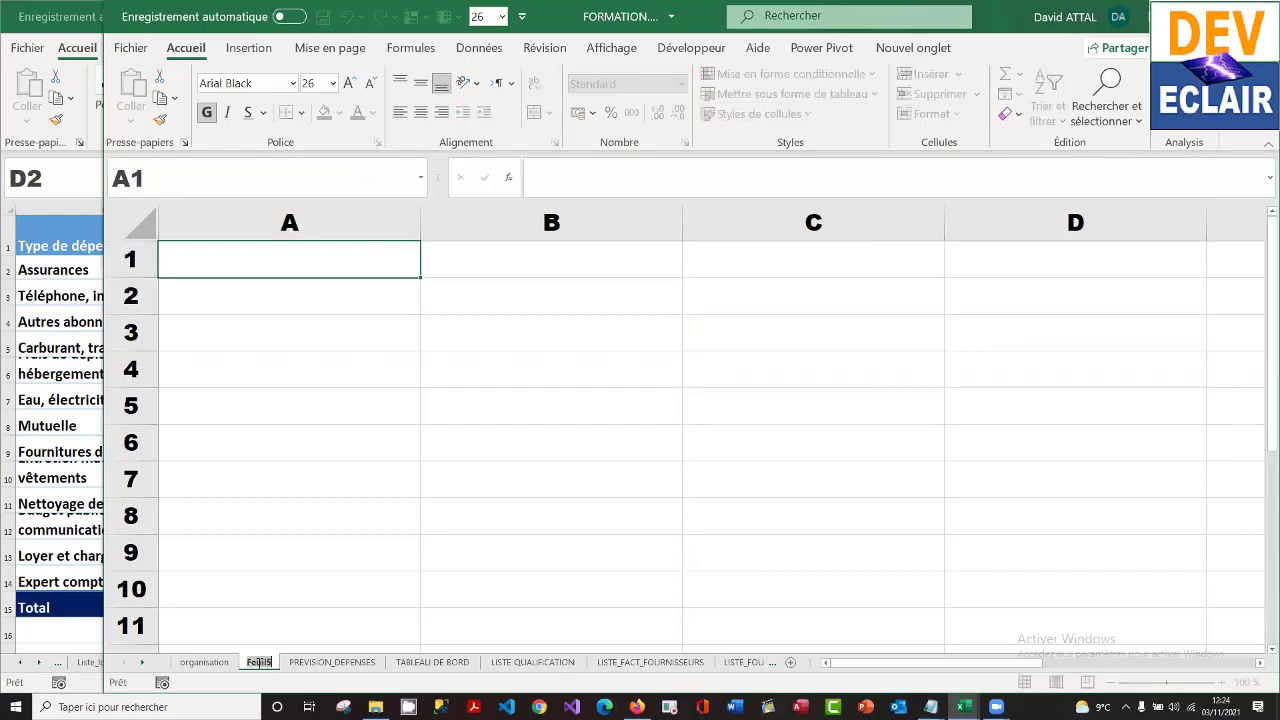
type("LISTE_DEPENSE")
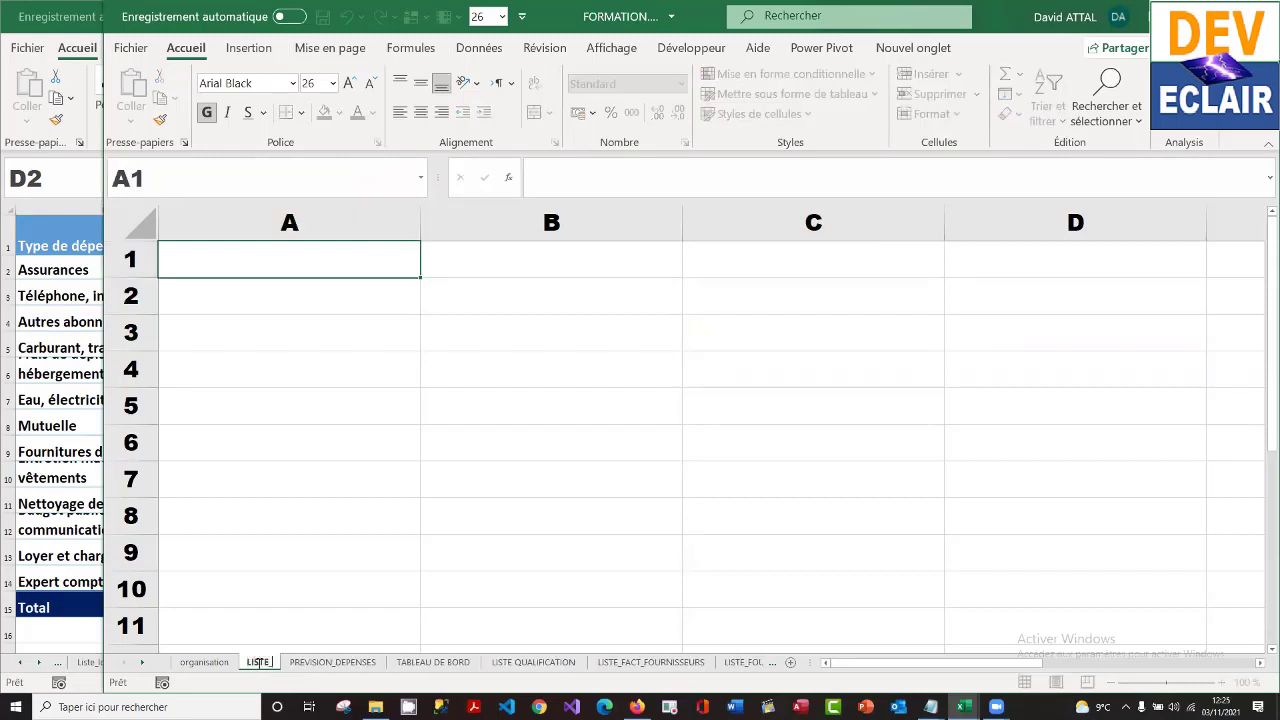
type("S")
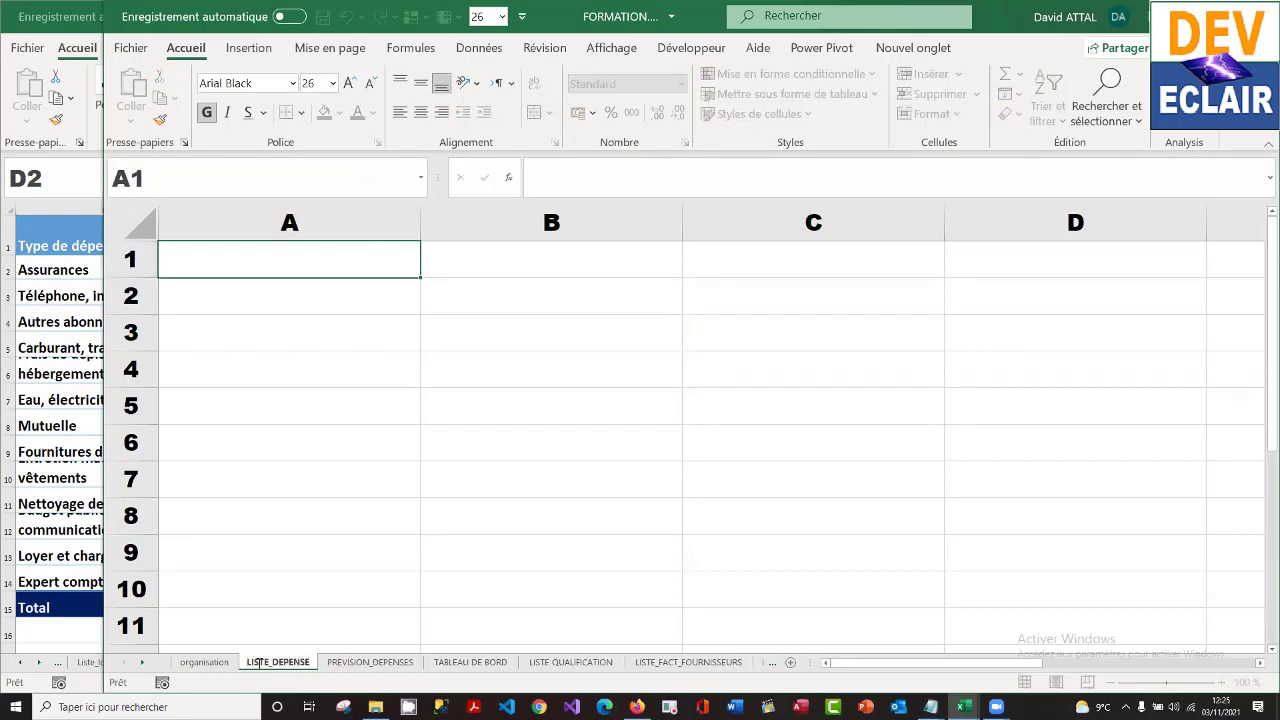
key("Return")
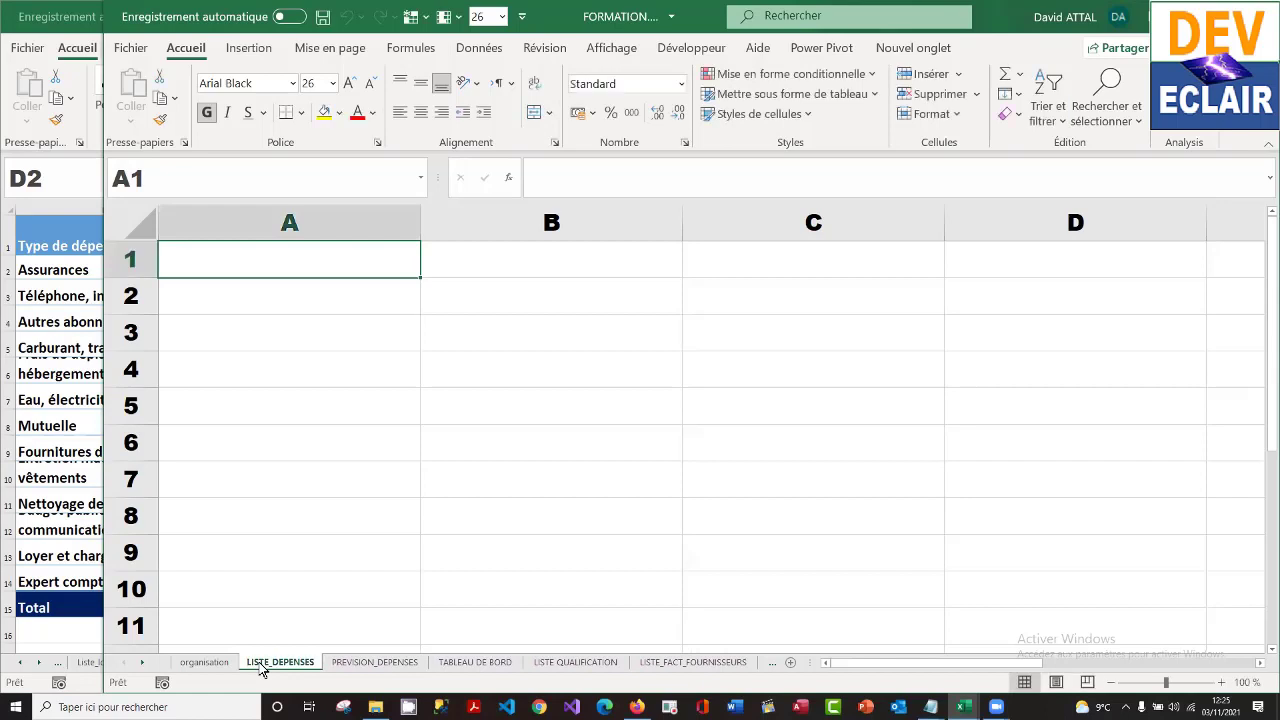
- Enter the header TYPE DEPENSE in C2 of the LISTE_DEPENSES sheet and save the workbook
left_click(829, 294)
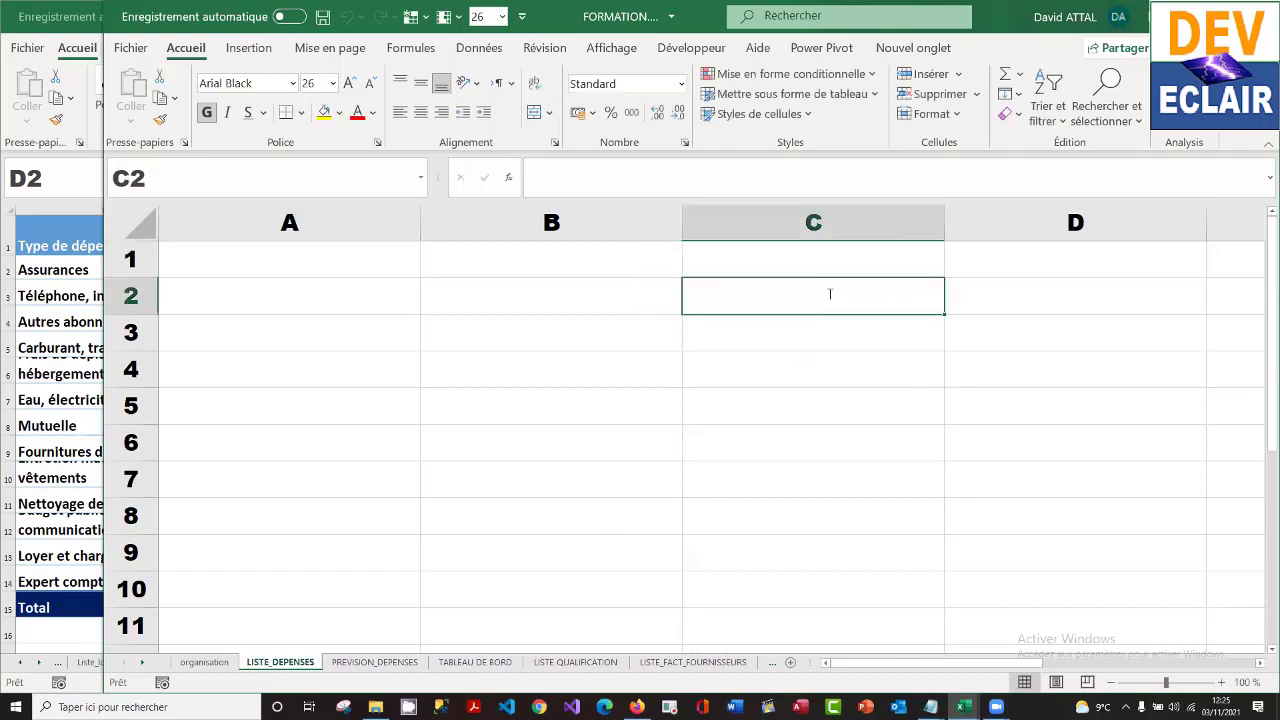
type("TY")
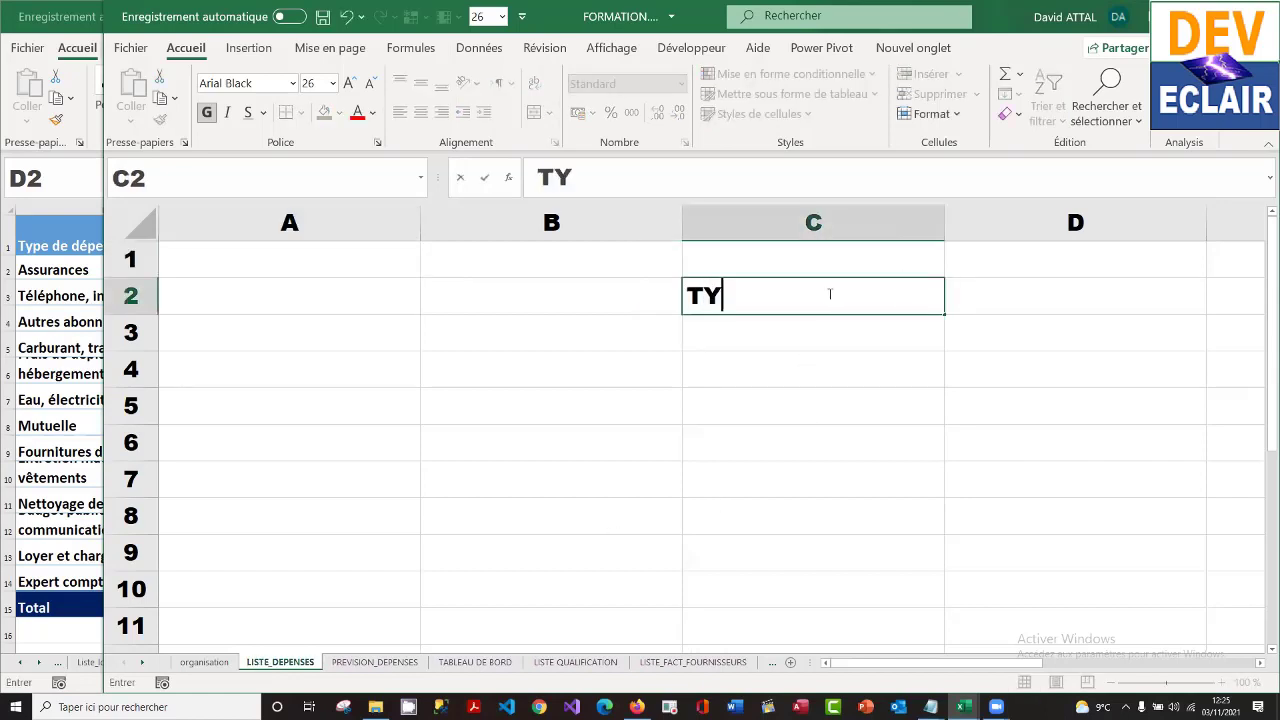
type("PE DEPEB")
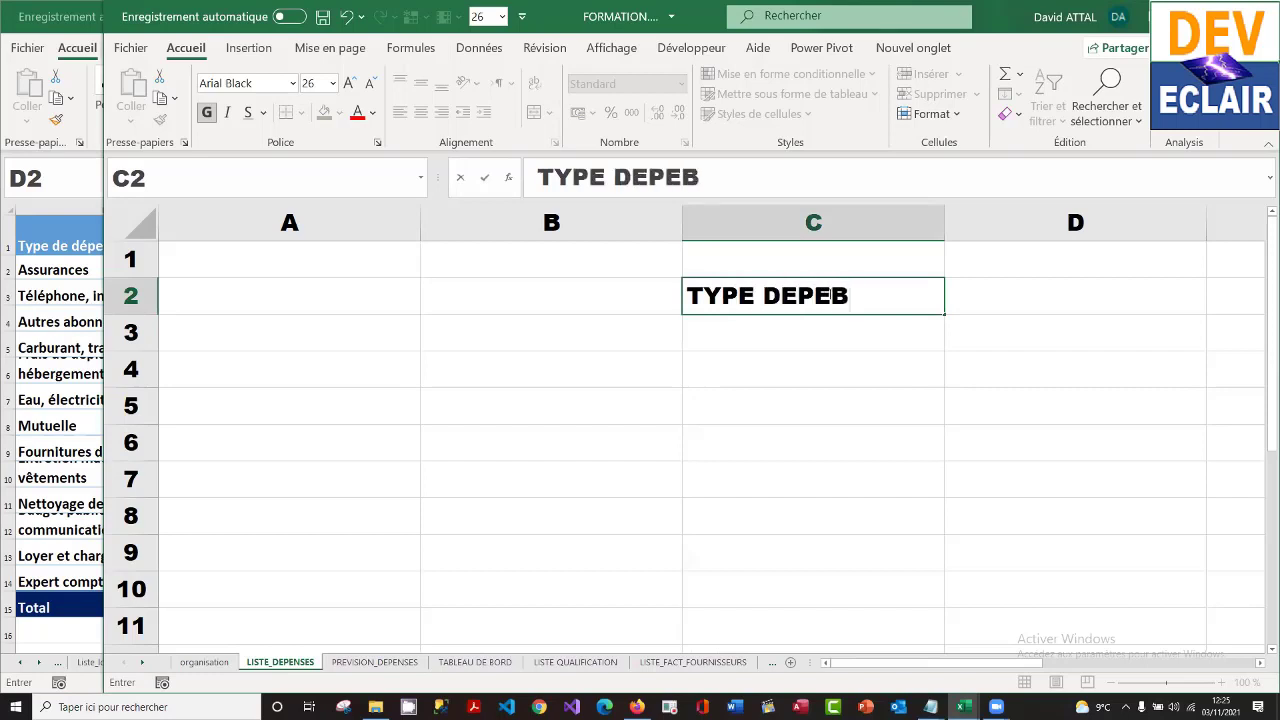
key("BackSpace")
type("NSE")
key("Return")
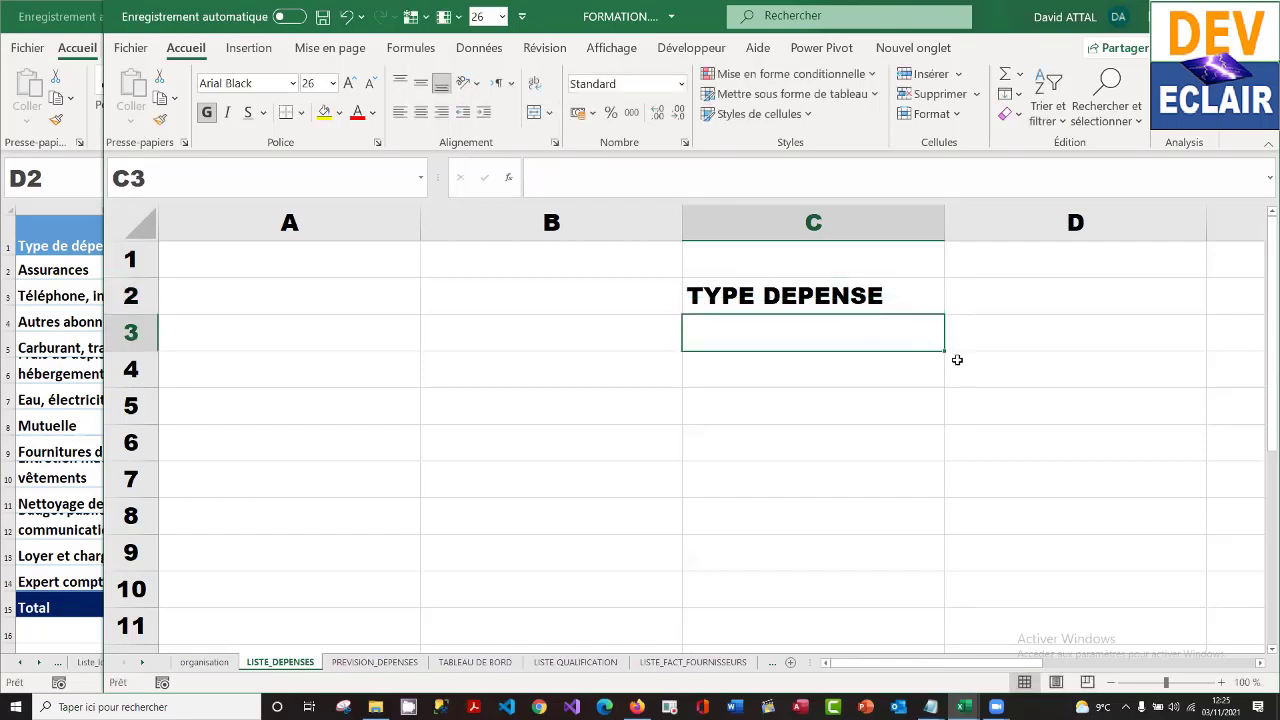
left_click(827, 299)
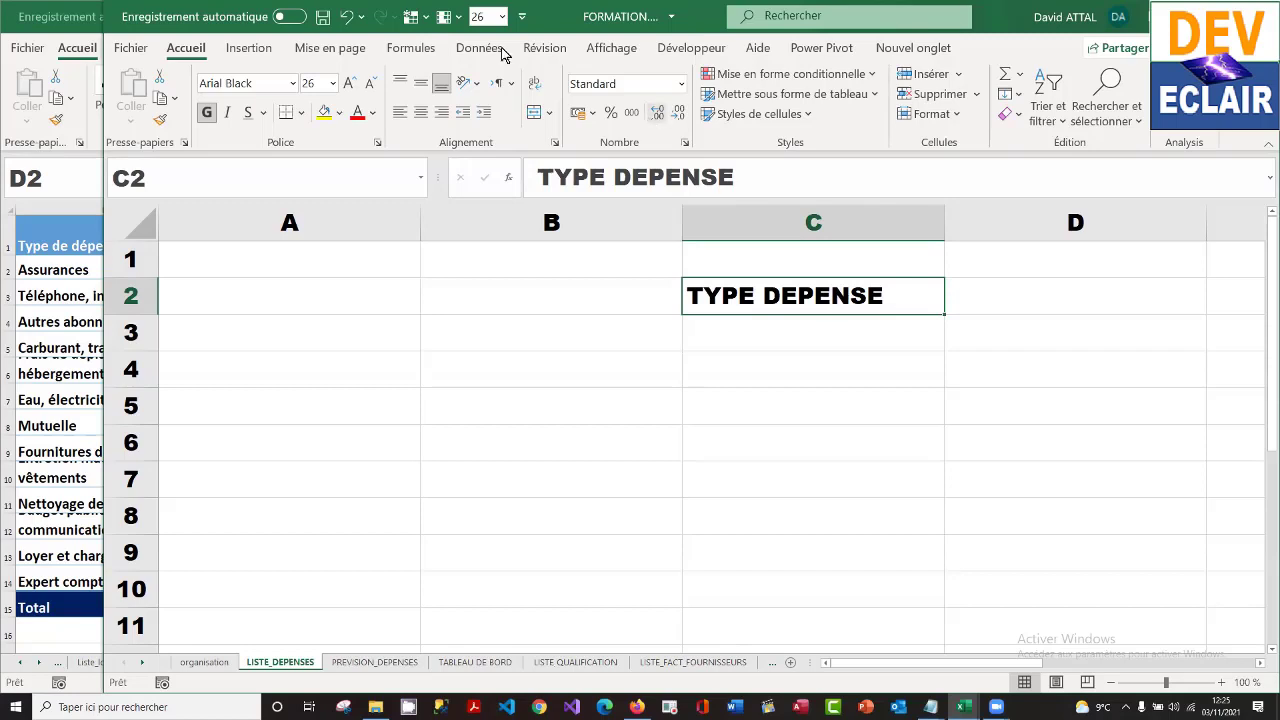
left_click(322, 16)
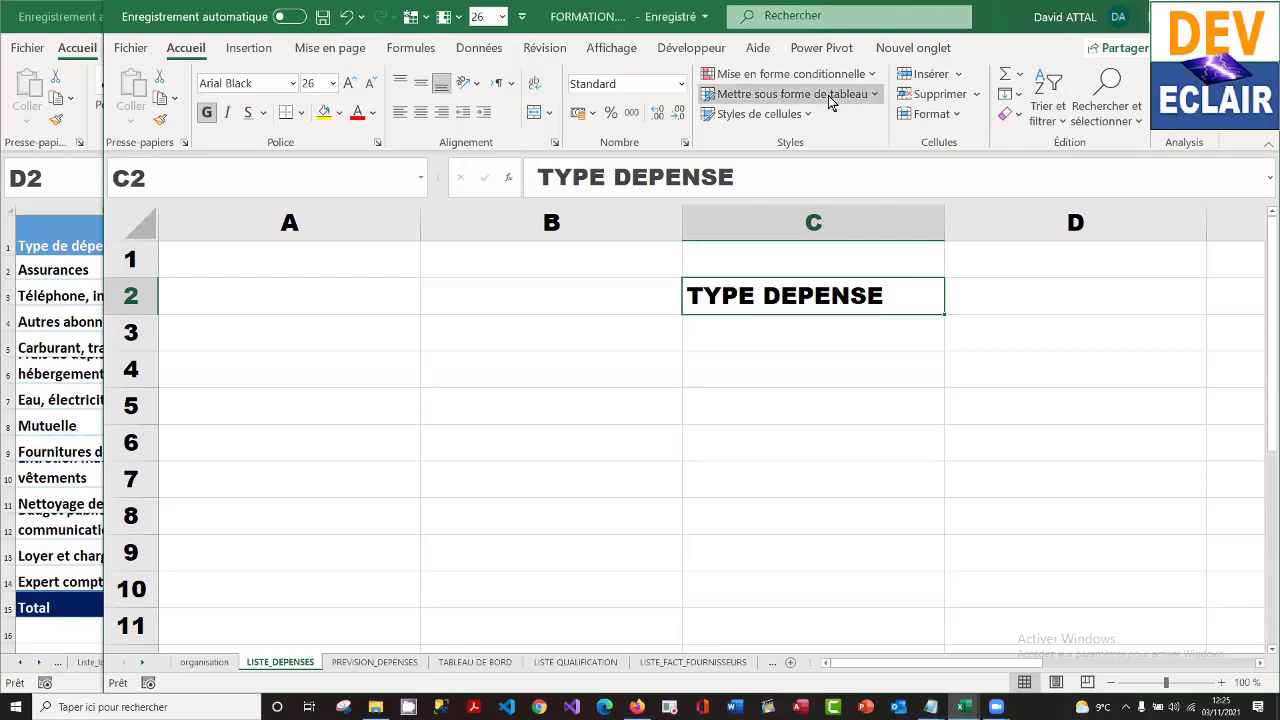
- Close the FORMATION.xlsm window and reopen the workbook from the Documents folder in File Explorer
left_click(830, 98)
left_click(1191, 16)
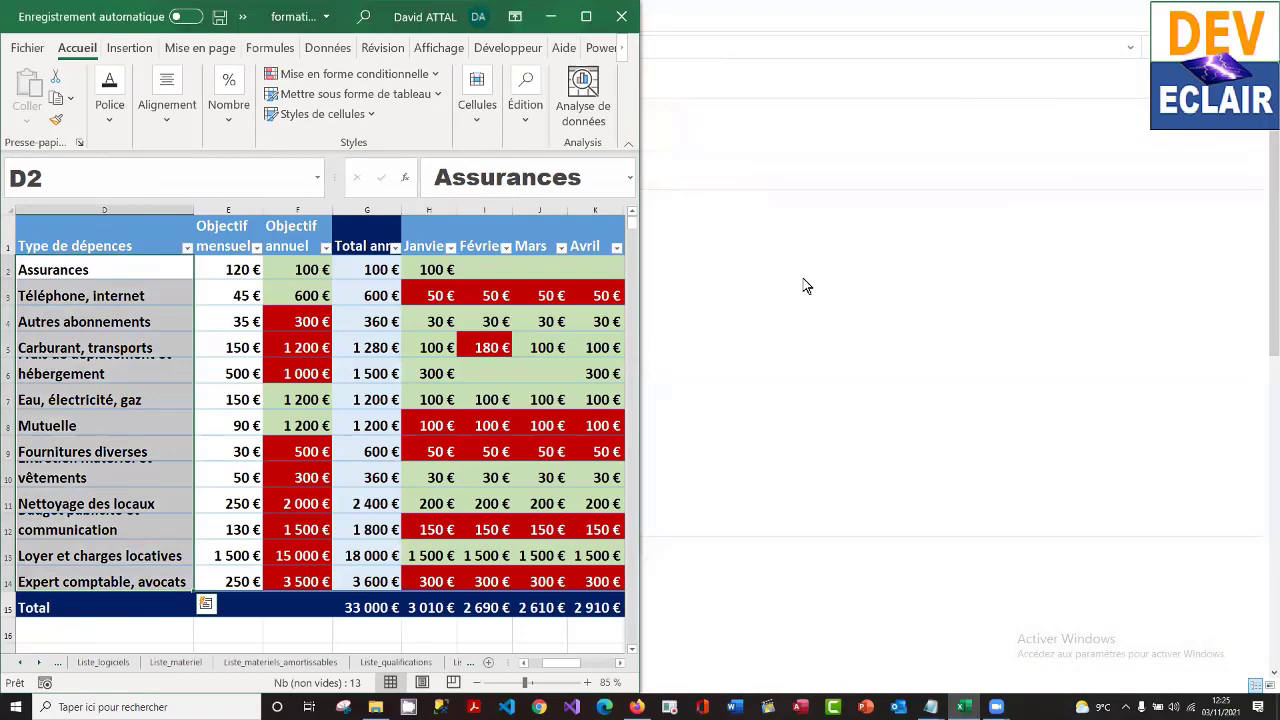
left_click(805, 280)
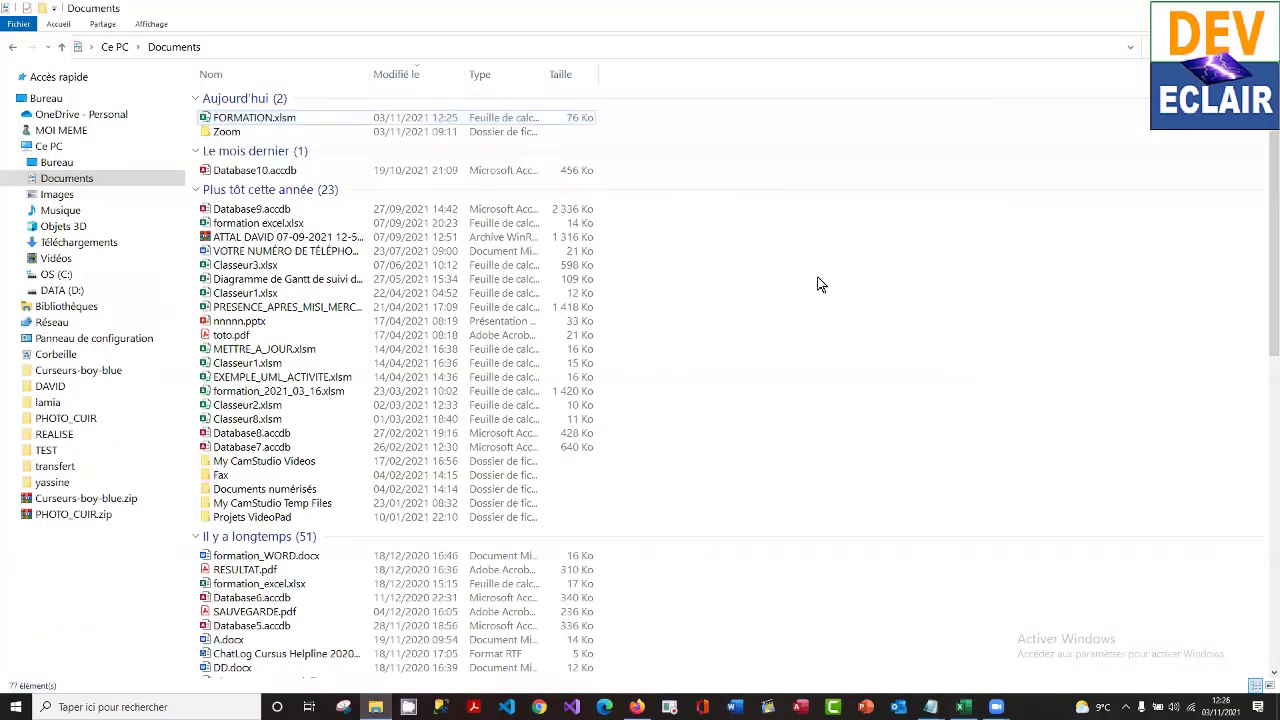
left_click(320, 118)
double_click(318, 119)
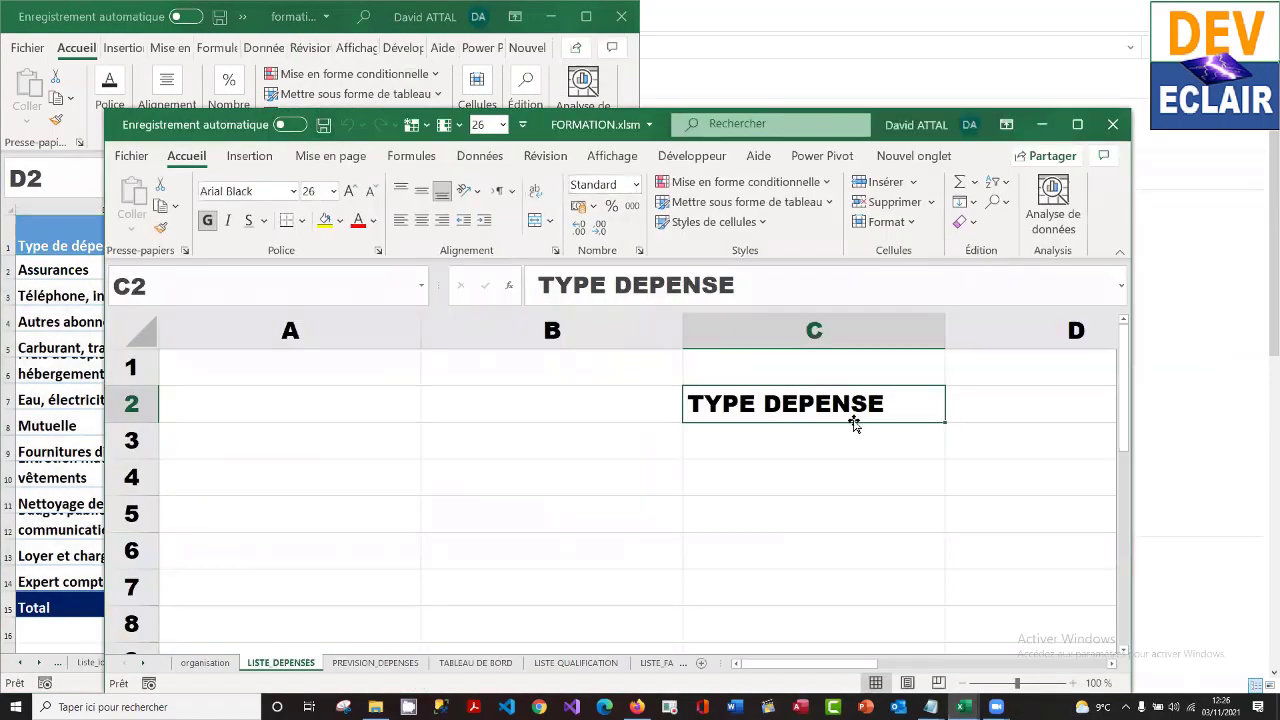
- Convert the TYPE DEPENSE cell C2 on the LISTE_DEPENSES sheet into a table with headers
left_click(750, 202)
key("Escape")
key("ctrl+l")
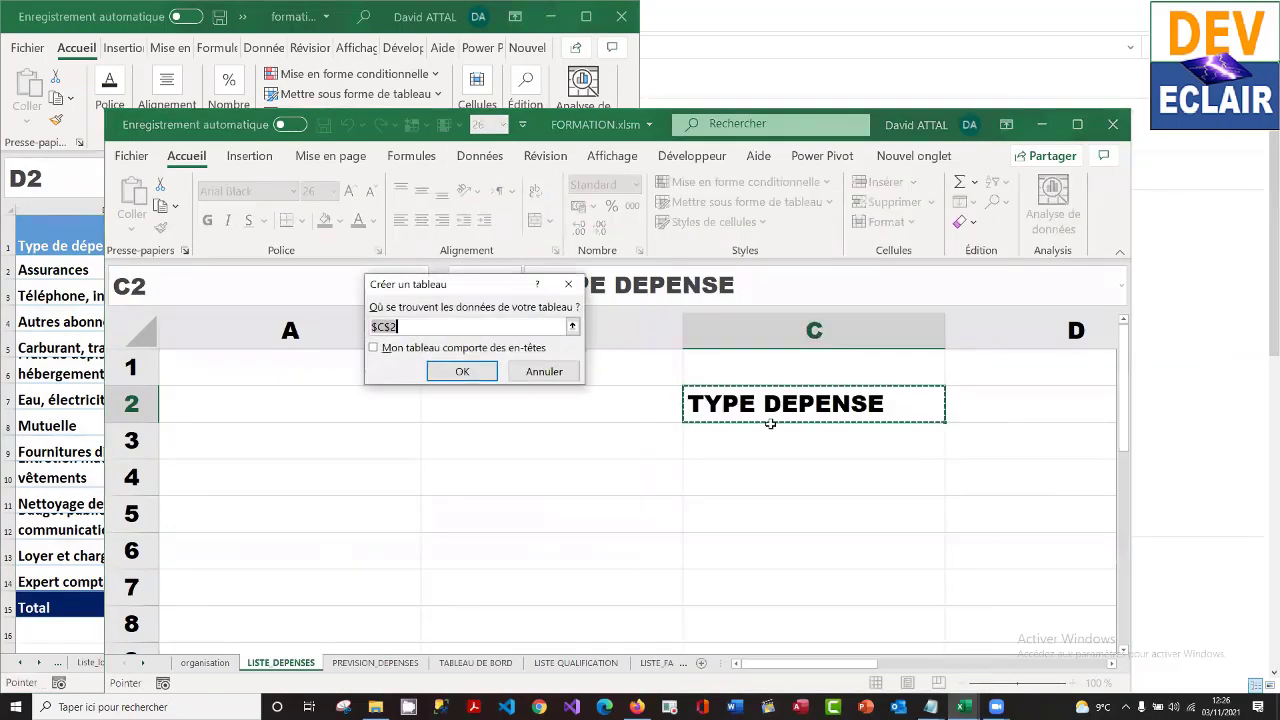
left_click(376, 350)
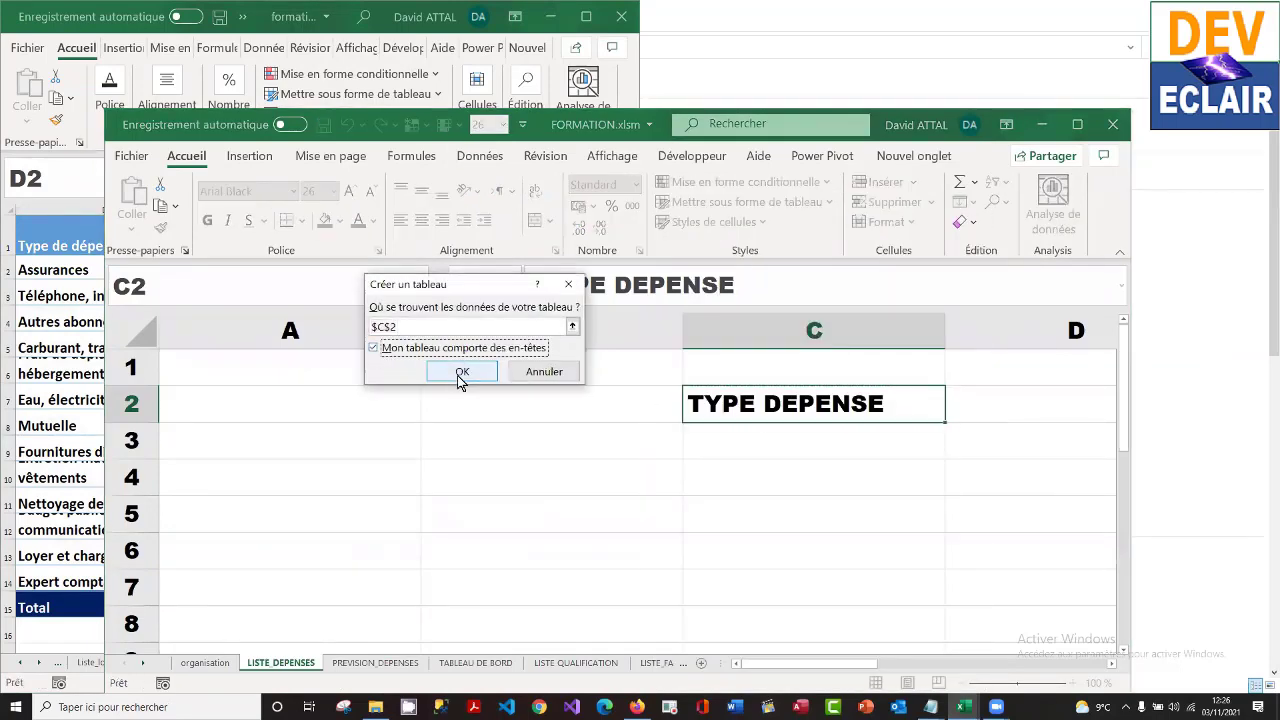
left_click(460, 371)
left_click(802, 449)
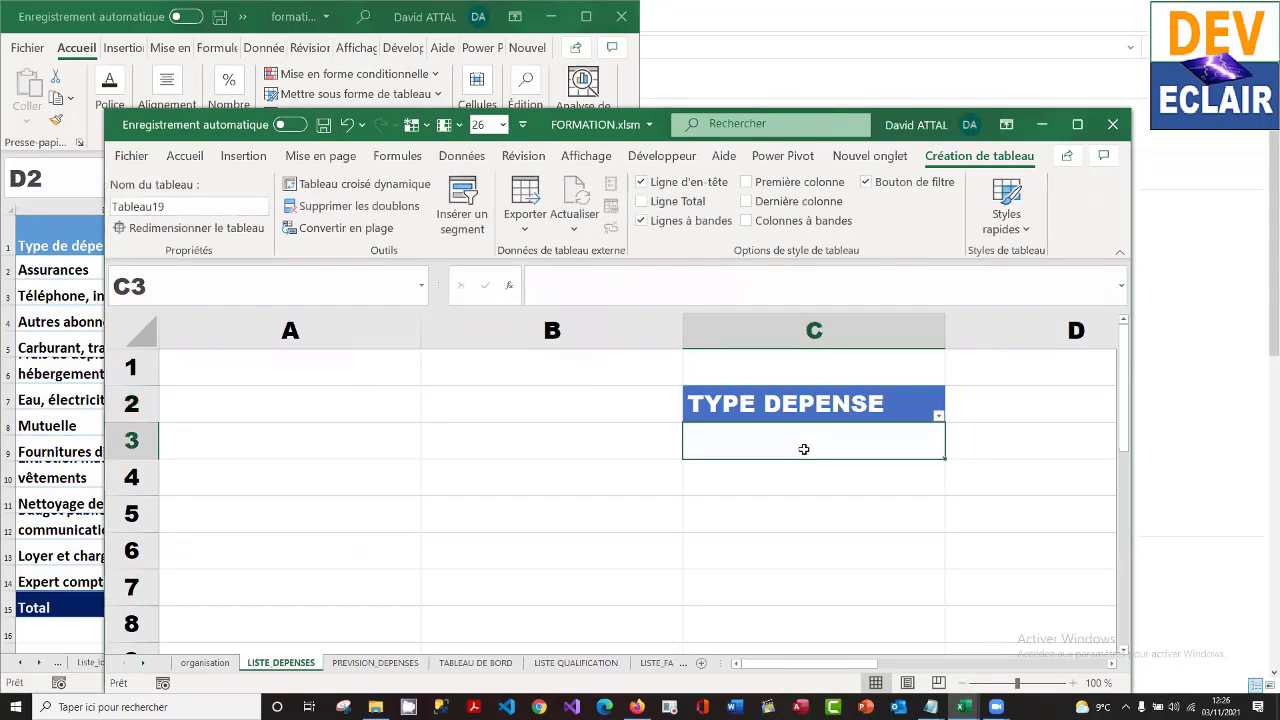
- Copy the expense types from Assurances to Expert comptable, avocats in the other workbook and paste them into the TYPE DEPENSE table from C3
left_click(83, 271)
left_click(91, 272)
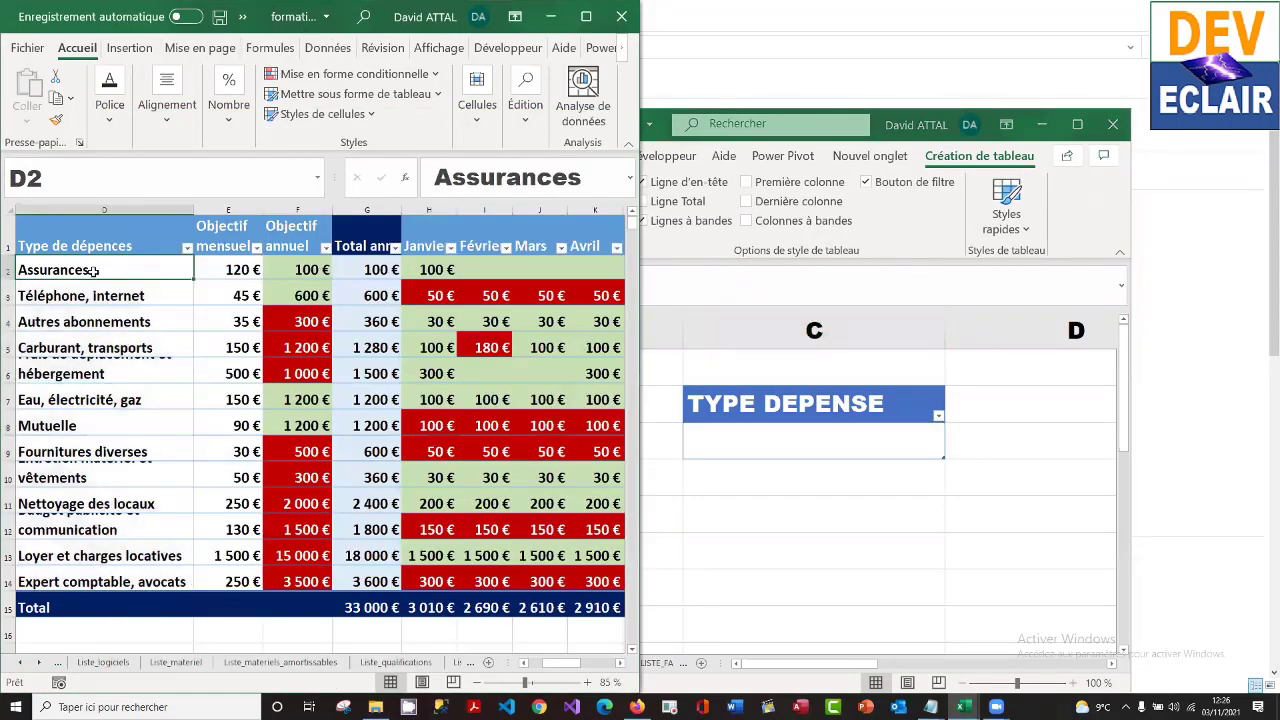
left_click_drag(92, 277, 97, 578)
key("ctrl+c")
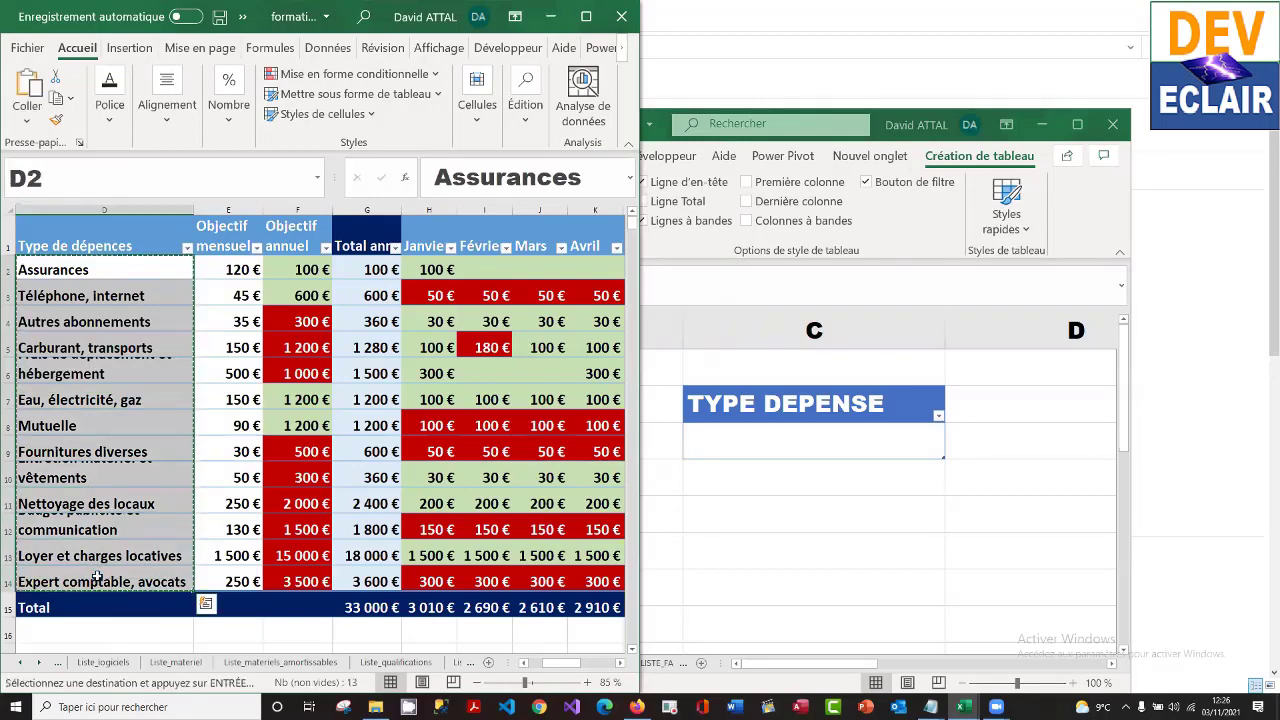
left_click(847, 438)
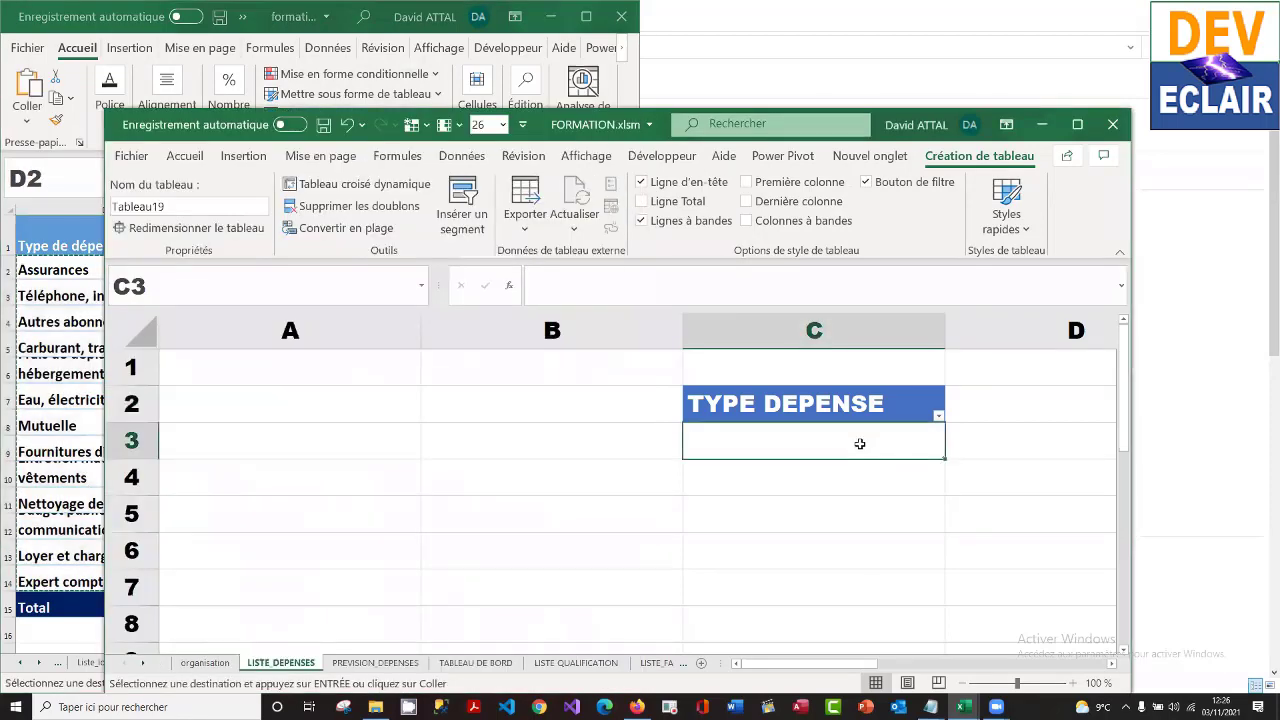
key("ctrl+v")
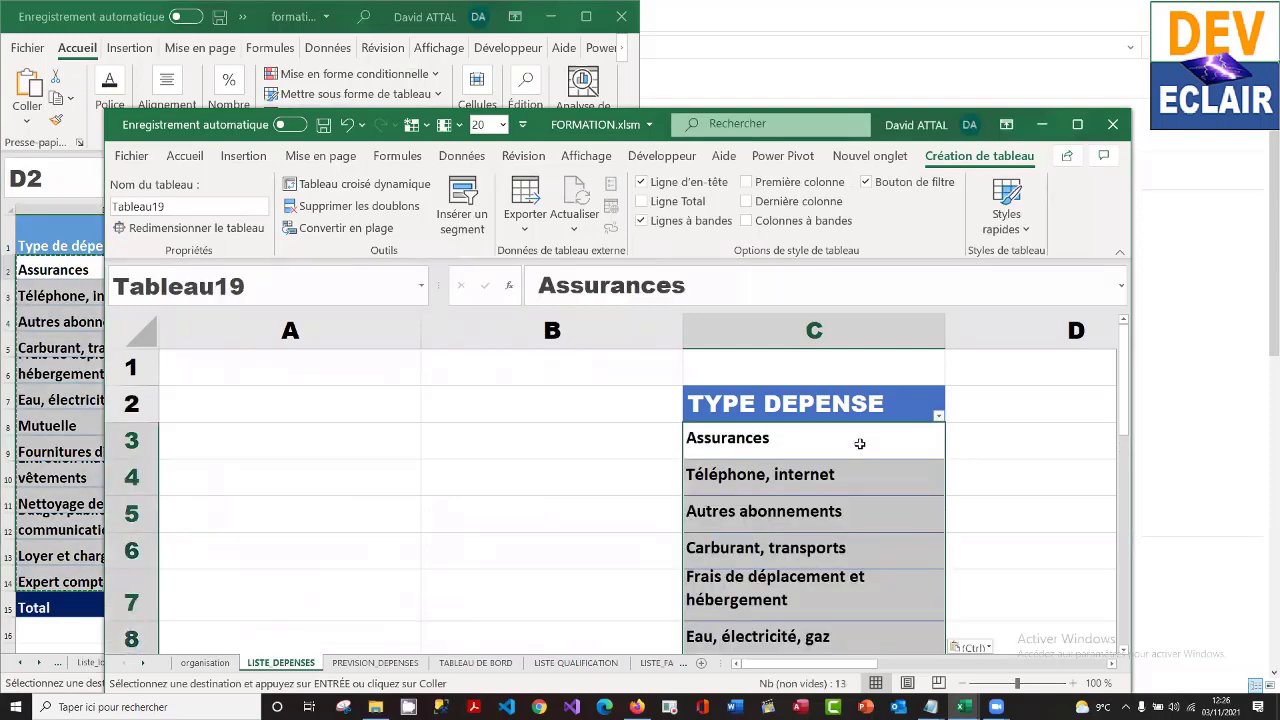
- Maximize the FORMATION.xlsm window and name the pasted expense type range LISTE_DEPENSES
left_click(1084, 123)
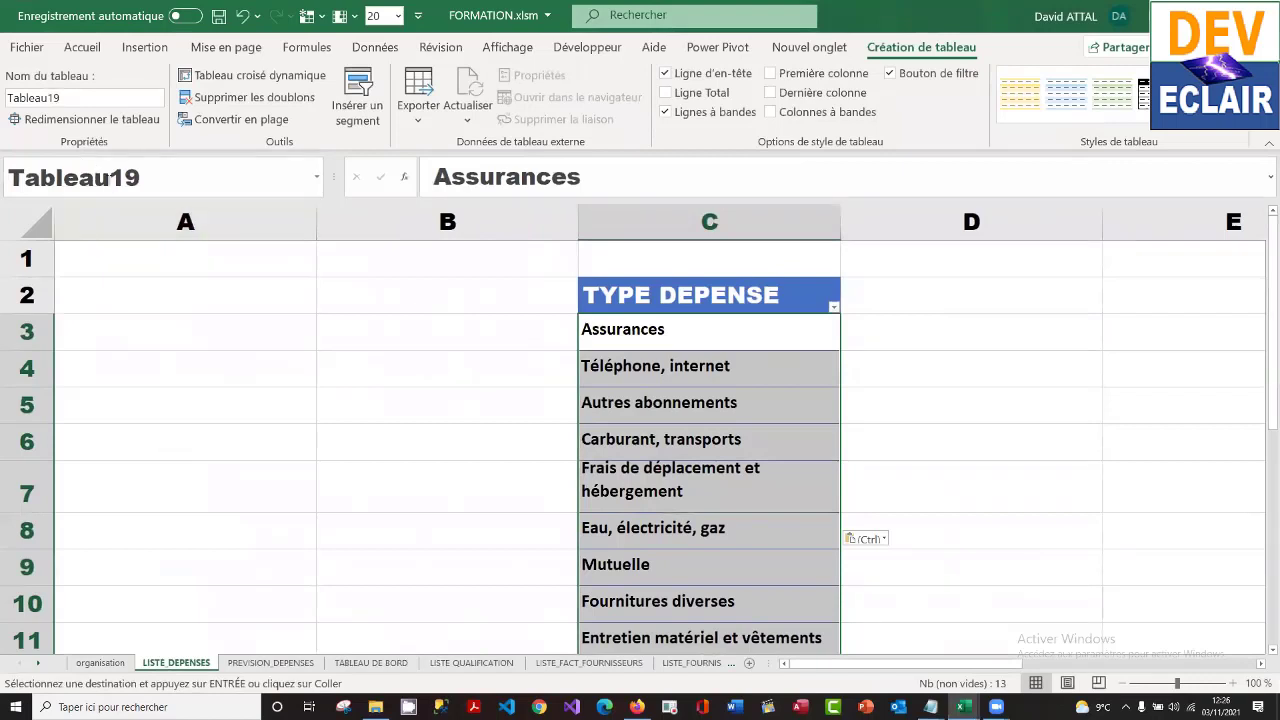
left_click(141, 176)
type("LIS")
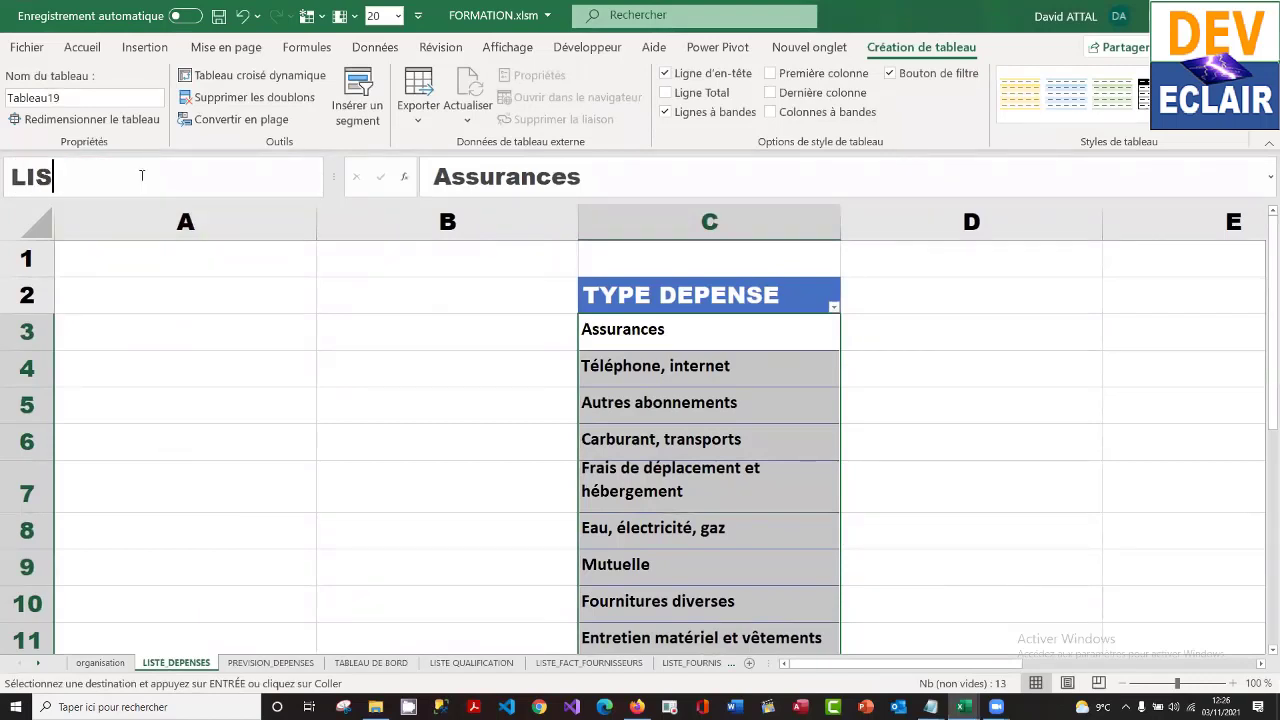
type("TE_")
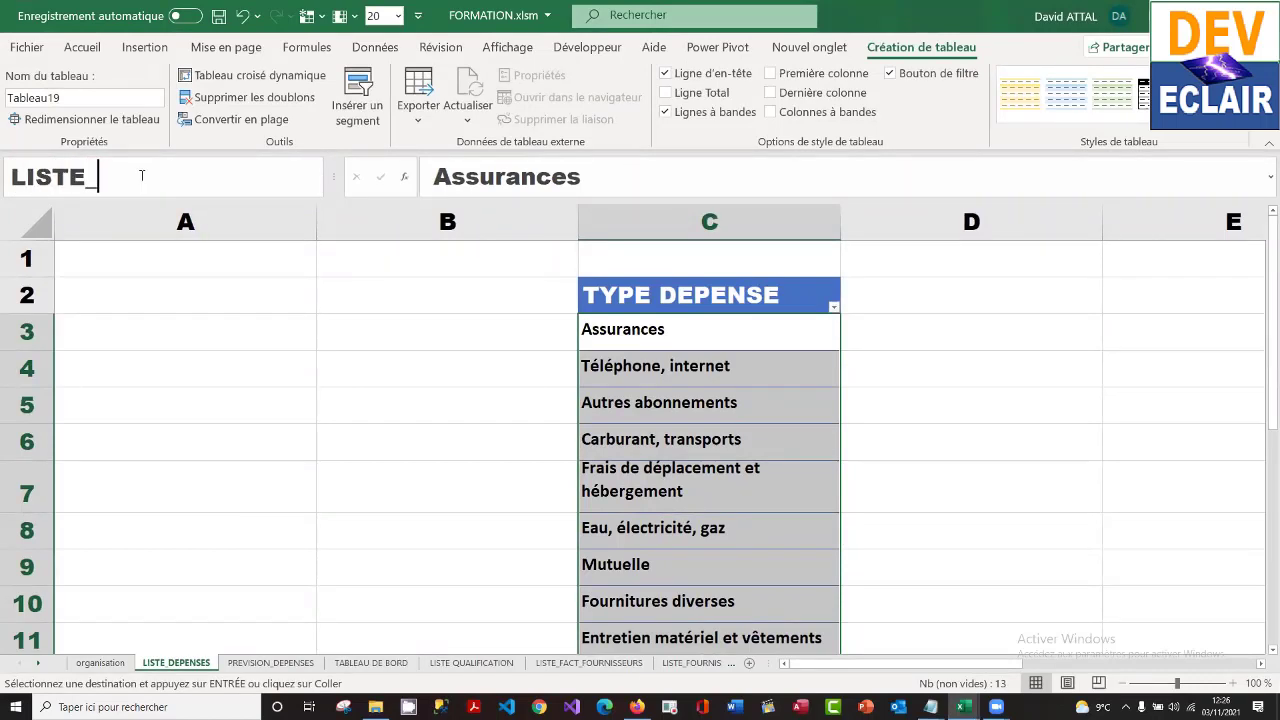
type("DEPENSES")
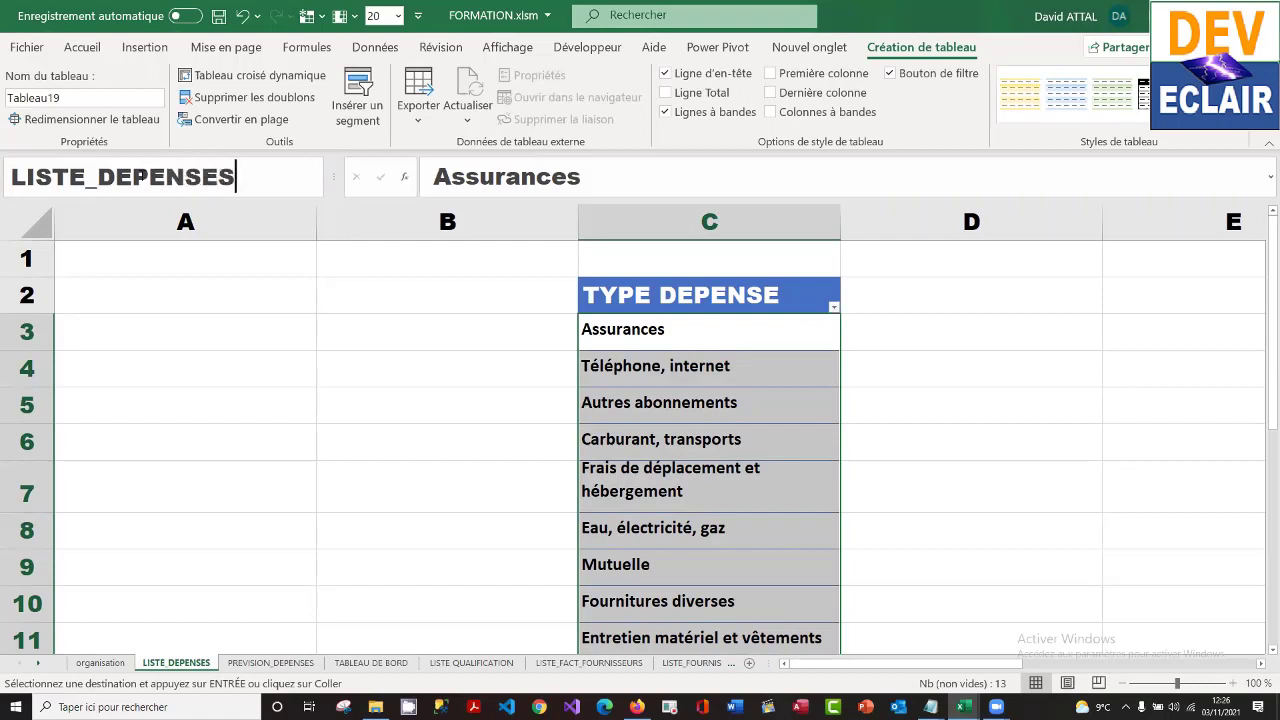
key("Return")
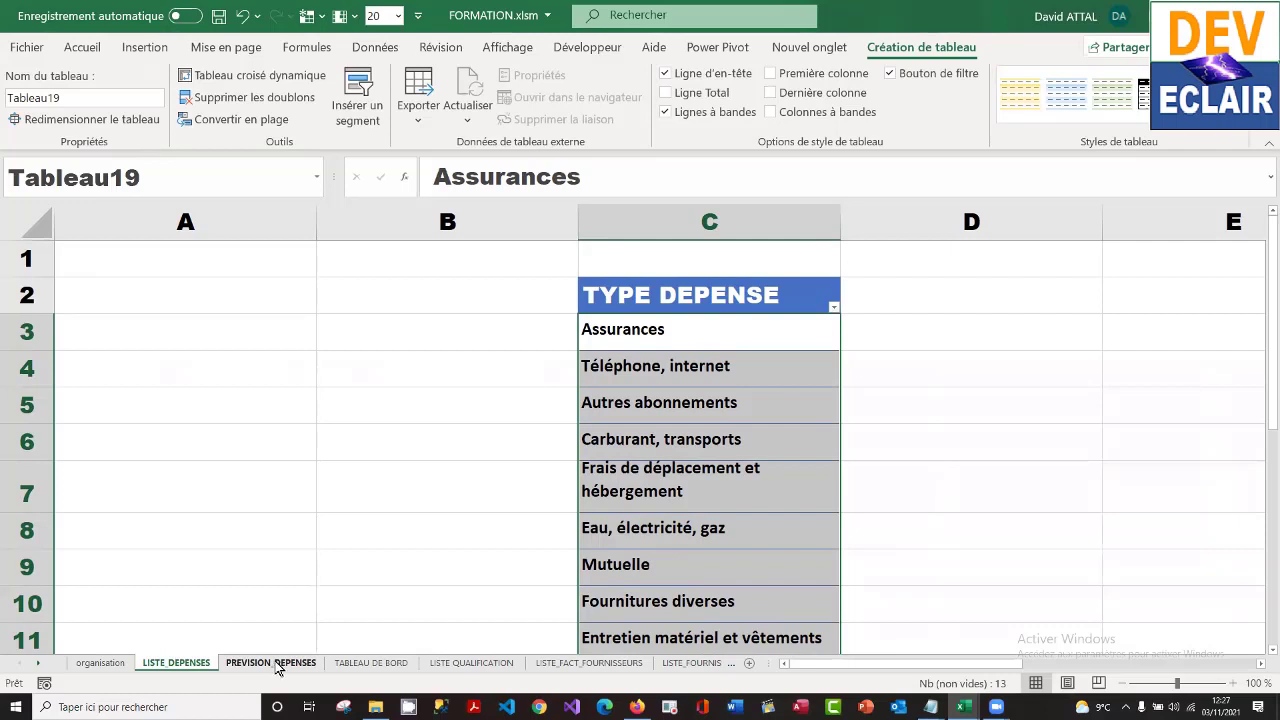
- On the PREVISION_DEPENSES sheet, add list data validation to cell C3 with the named range LISTE_DEPENSES as source, and check its drop-down choices
left_click(272, 665)
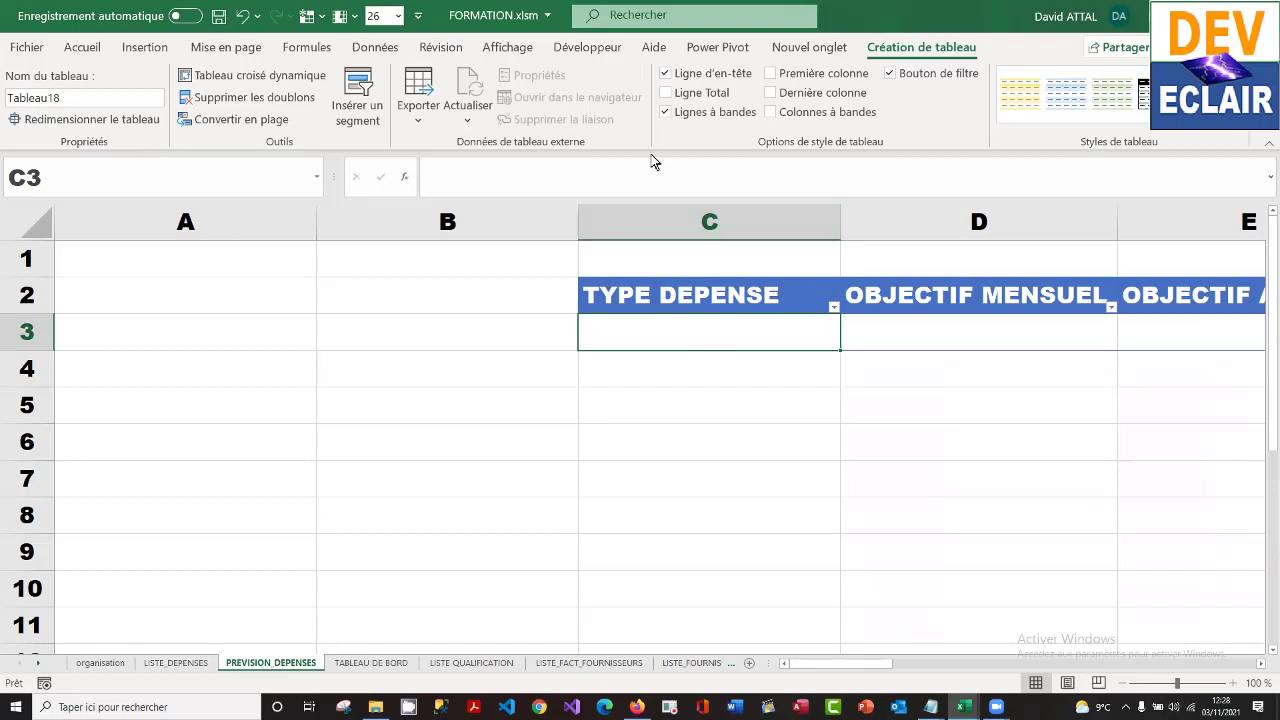
left_click(368, 48)
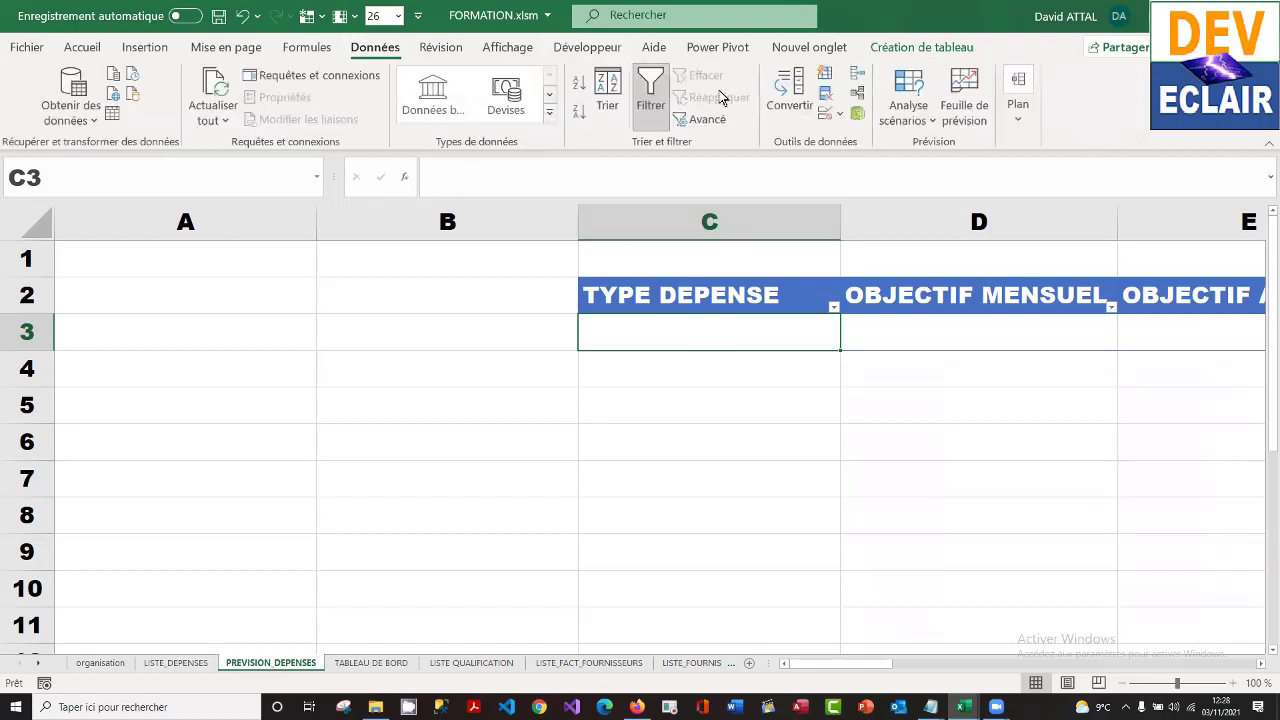
left_click(830, 116)
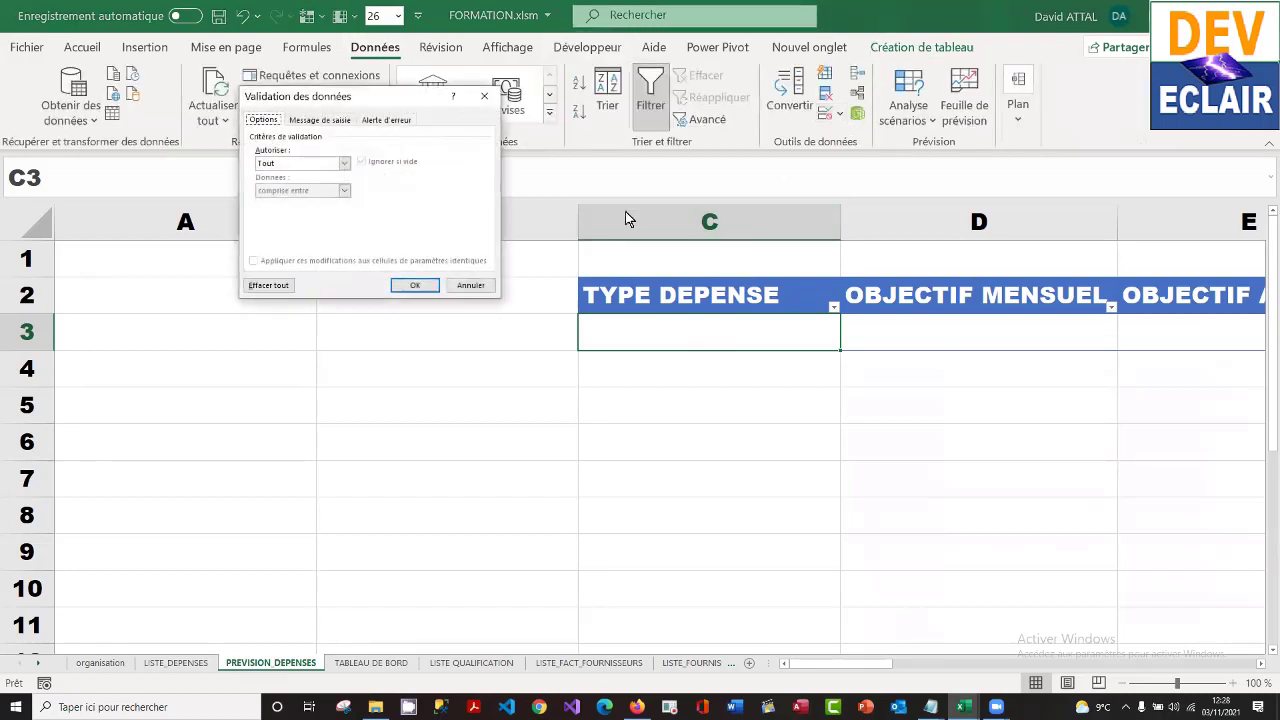
left_click(344, 163)
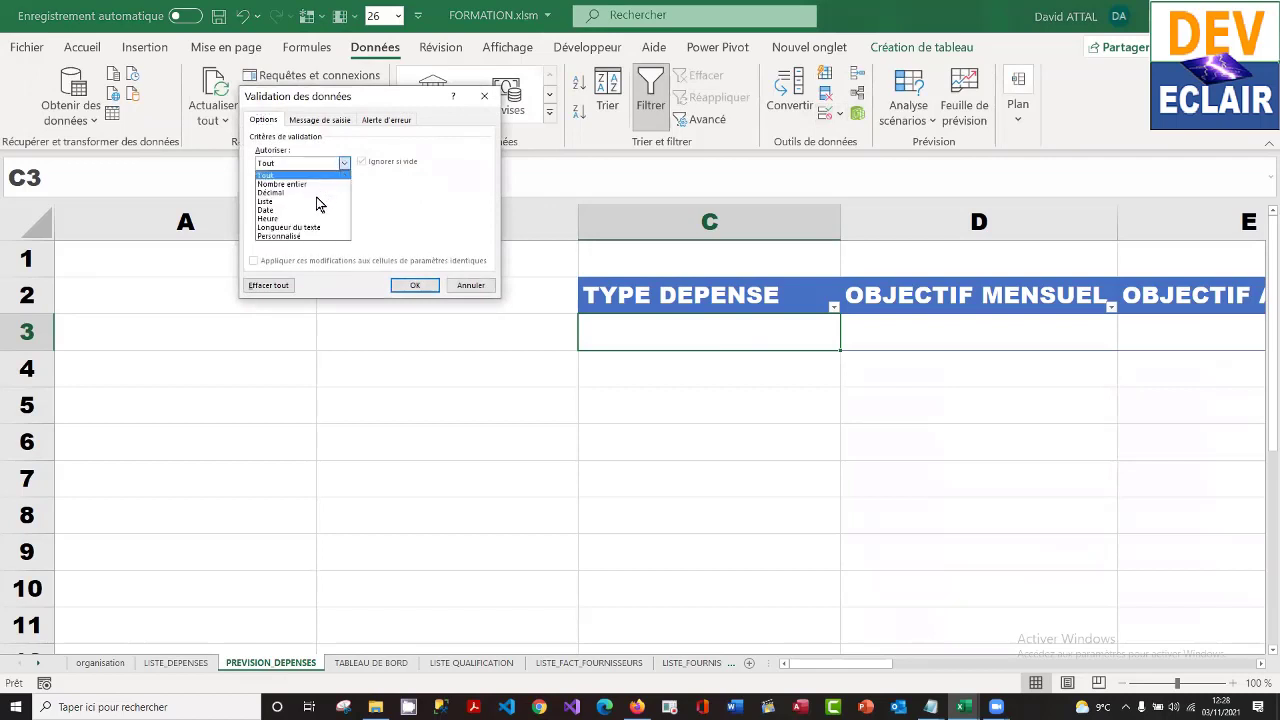
left_click(318, 201)
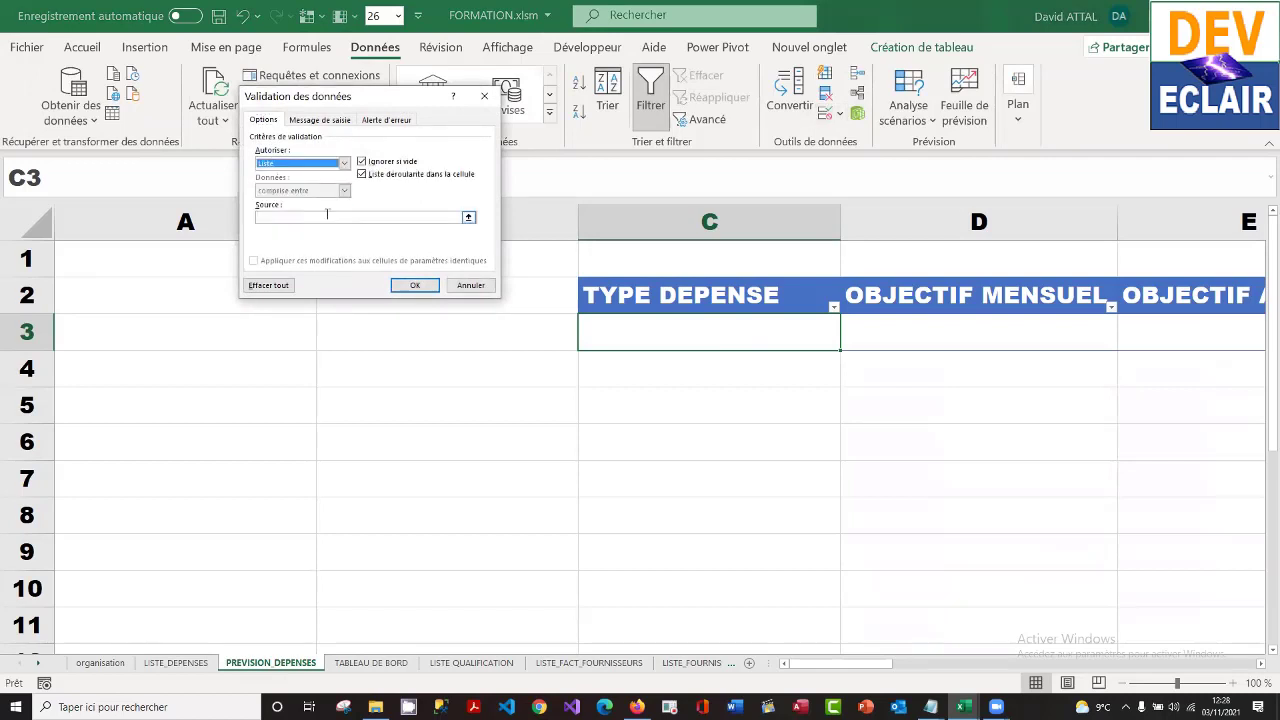
left_click(323, 216)
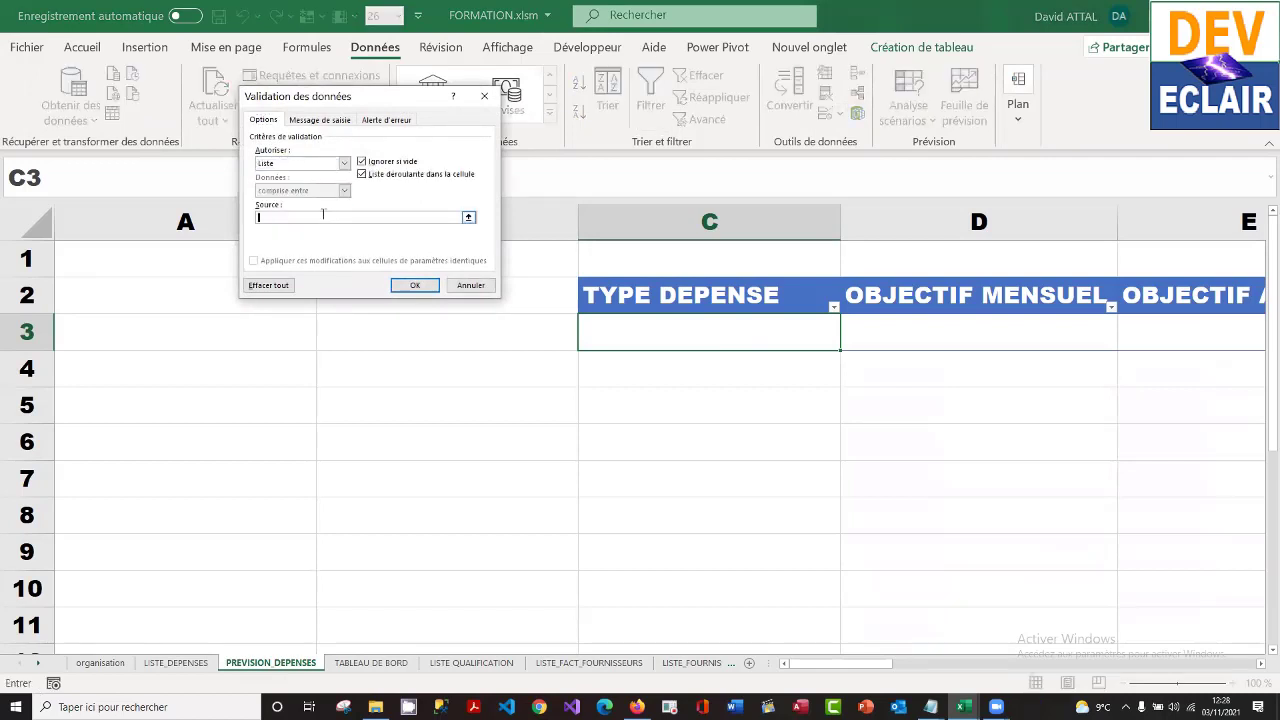
key("F3")
left_click(323, 217)
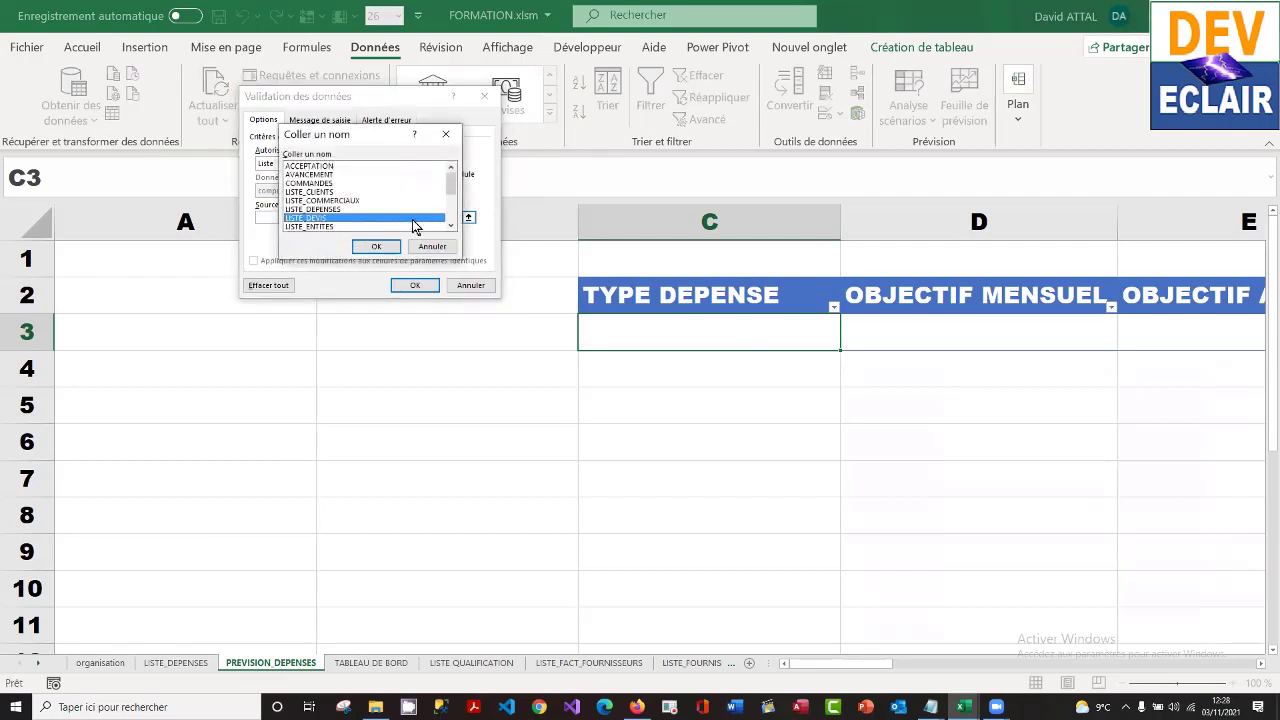
left_click(344, 209)
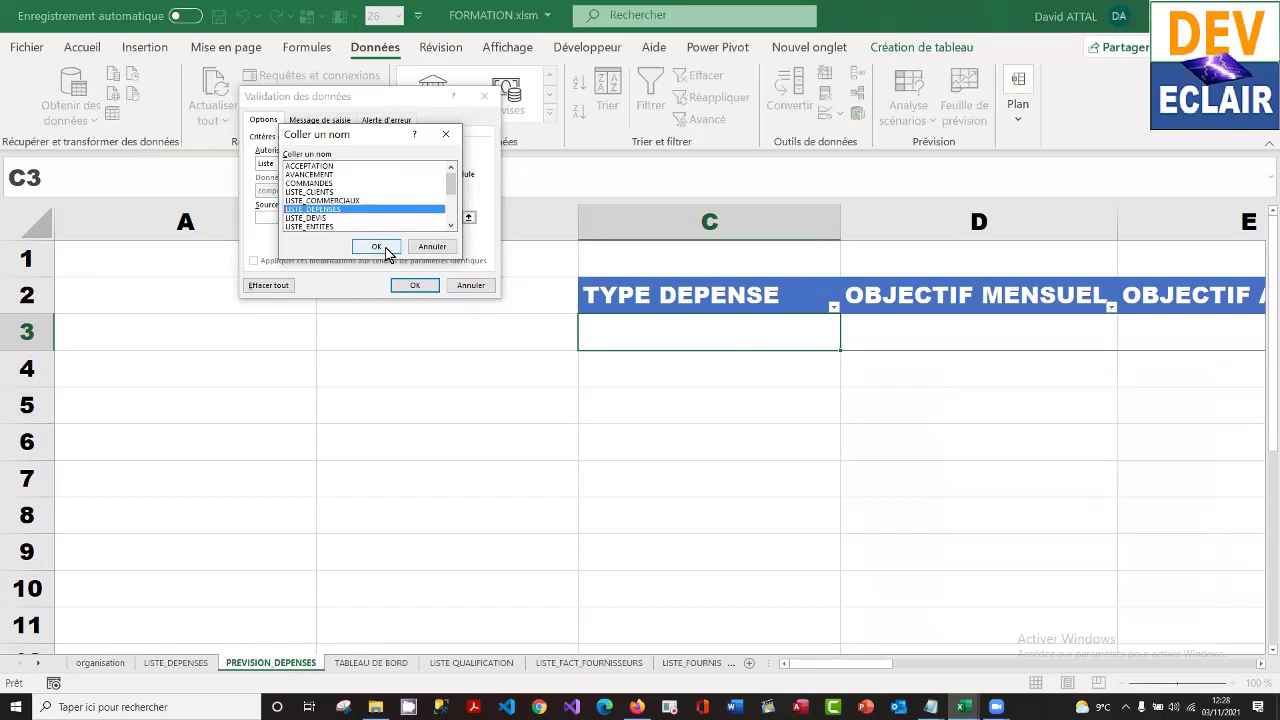
left_click(386, 250)
left_click(417, 286)
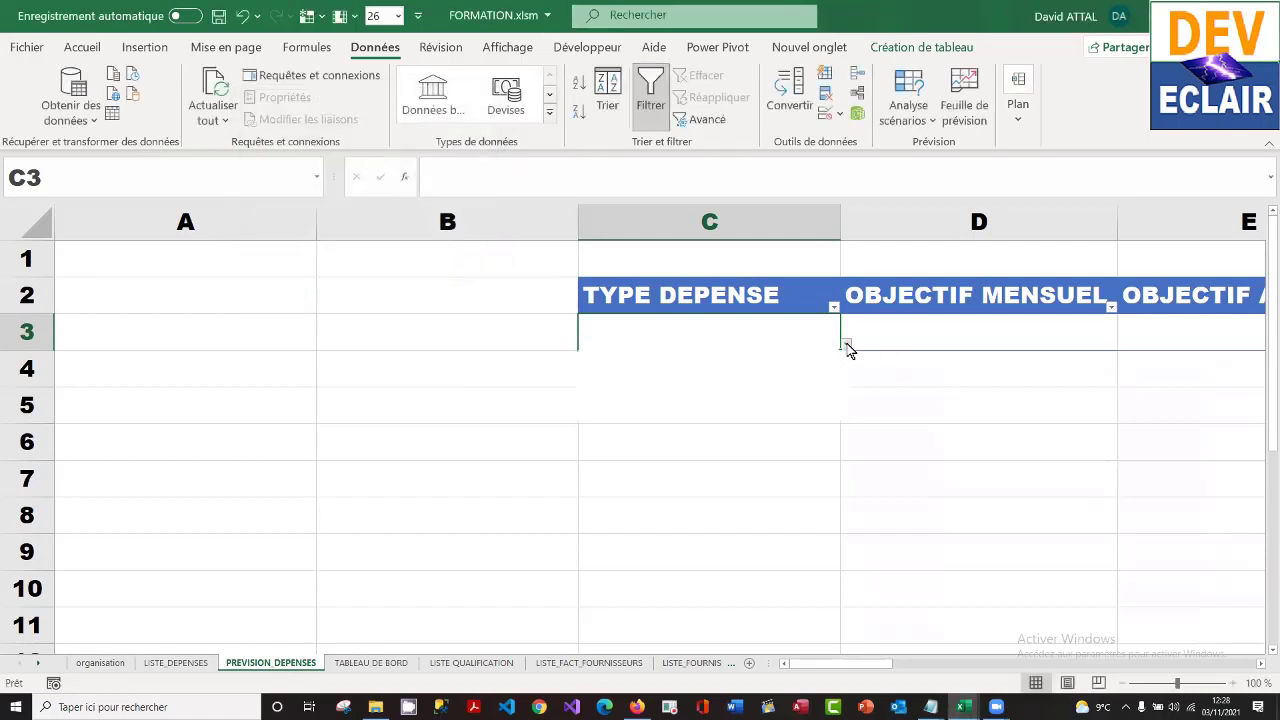
left_click(846, 346)
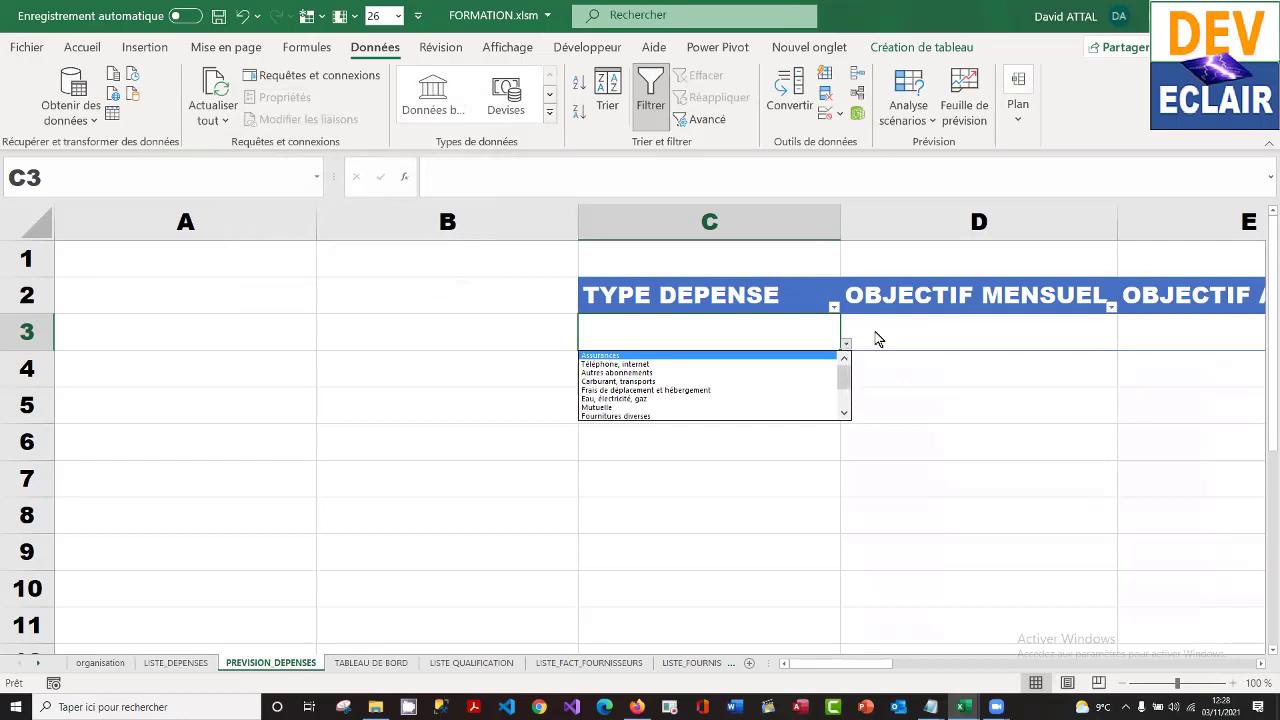
key("Escape")
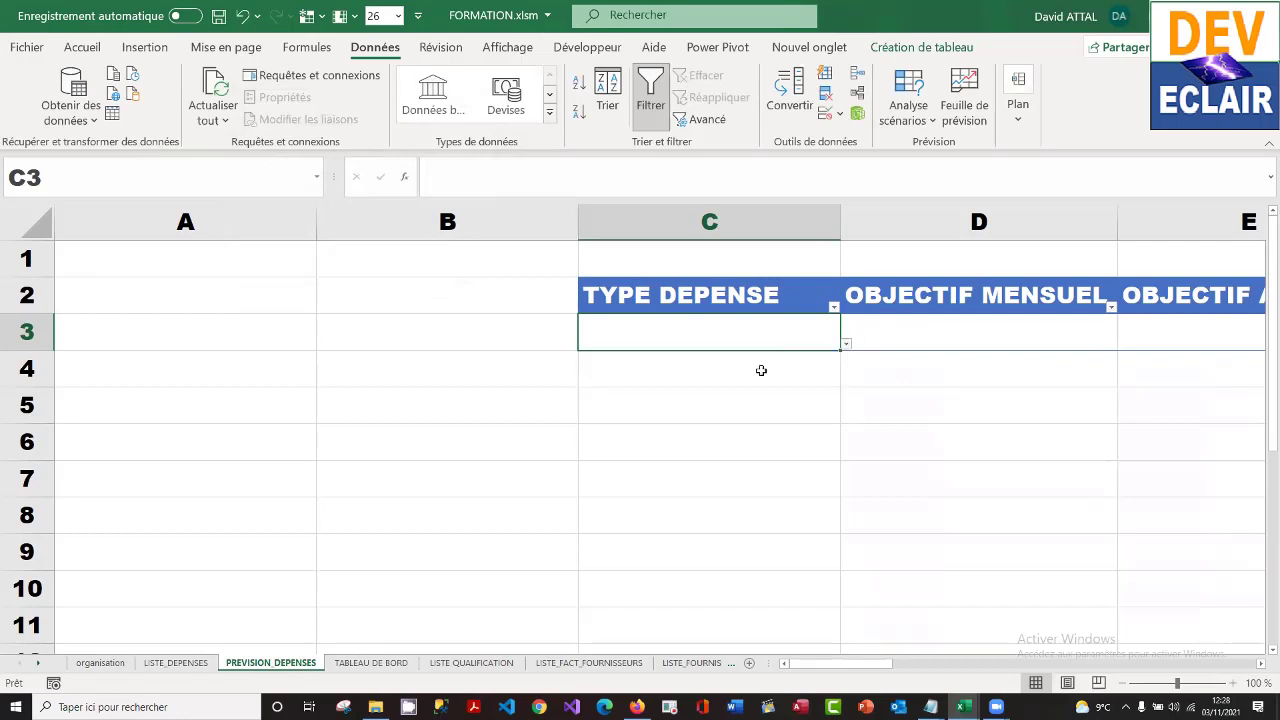
- Copy all expense types from the LISTE_DEPENSES table and paste them into the TYPE DEPENSE column of PREVISION_DEPENSES, starting at C3
left_click(174, 663)
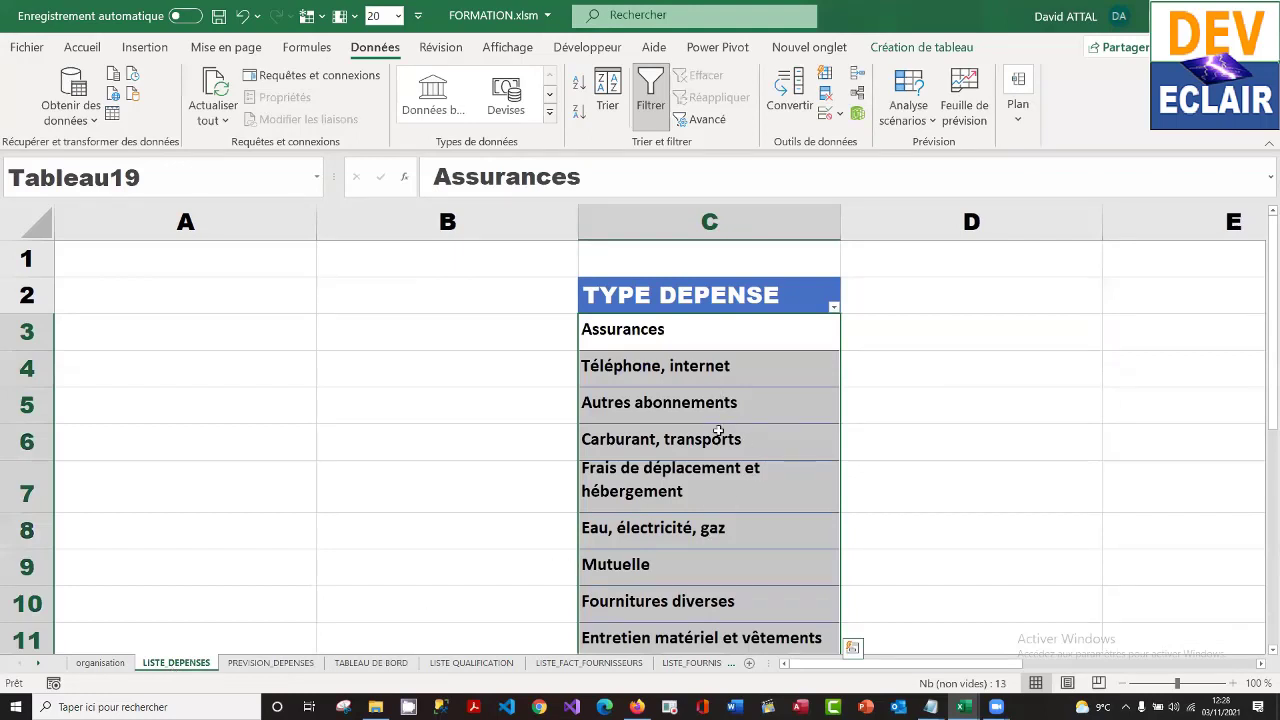
left_click(916, 428)
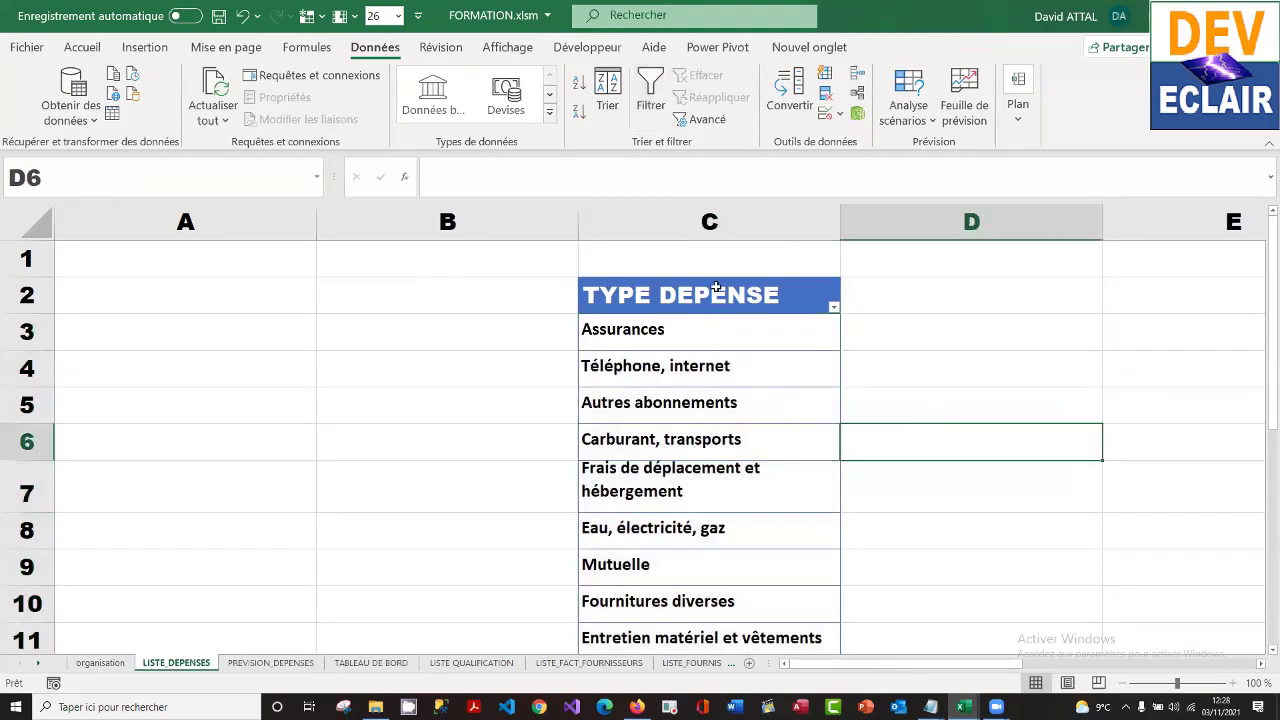
left_click(716, 285)
key("ctrl+c")
right_click(702, 427)
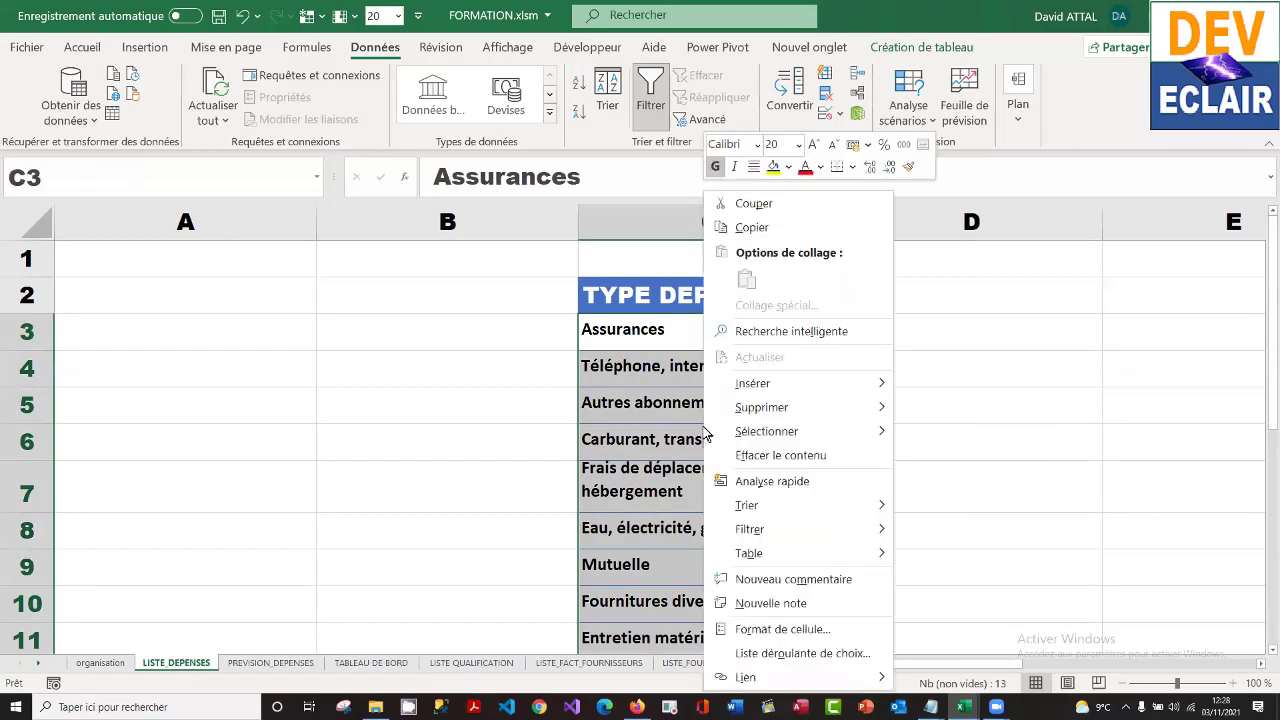
left_click(771, 232)
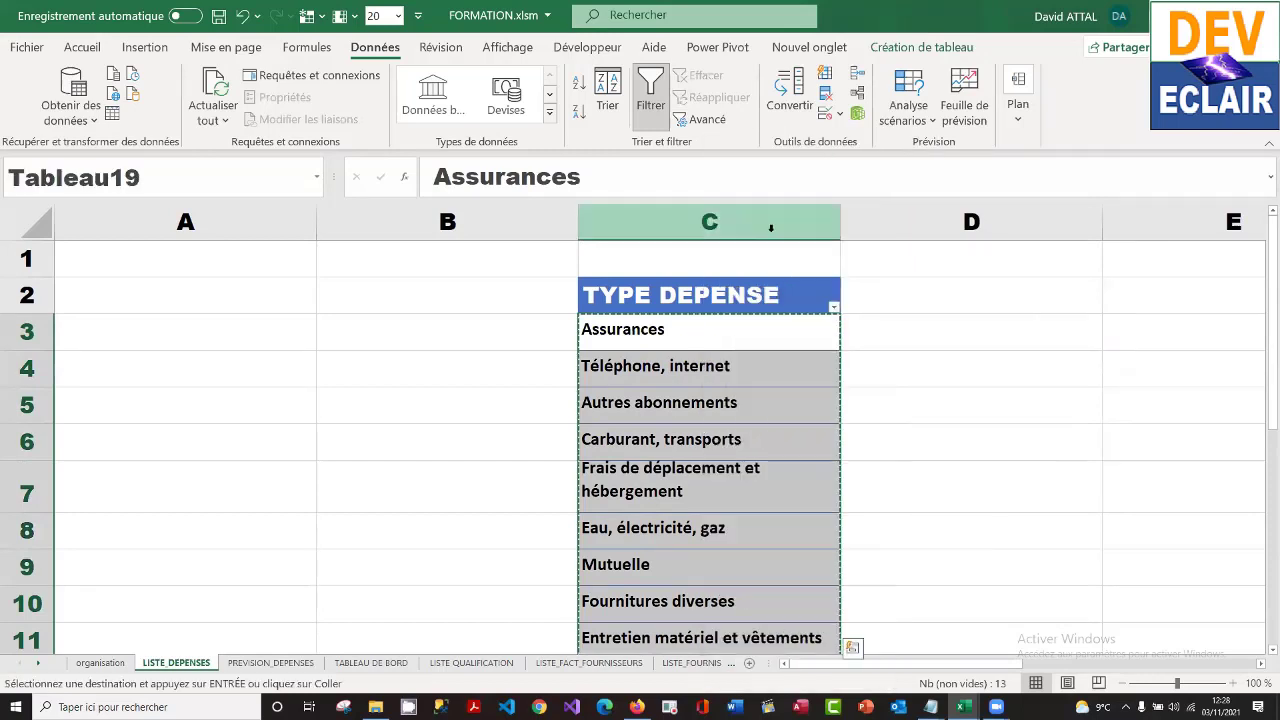
left_click(269, 663)
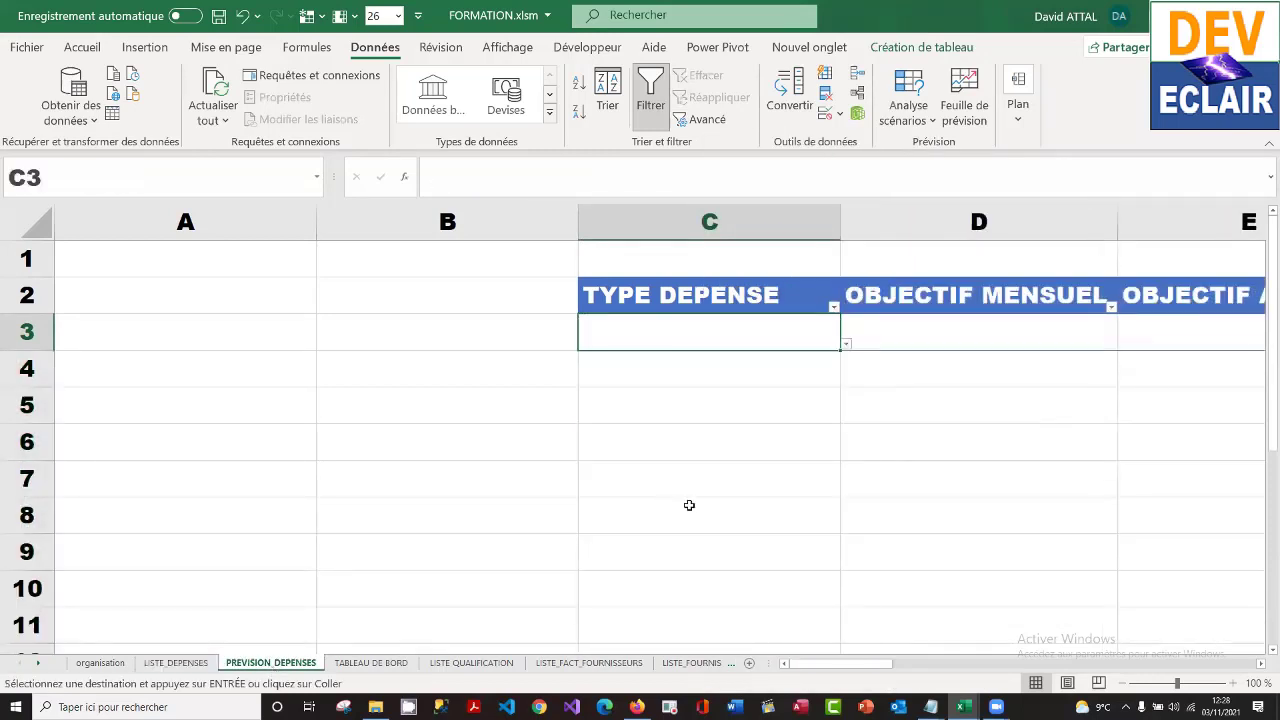
right_click(728, 341)
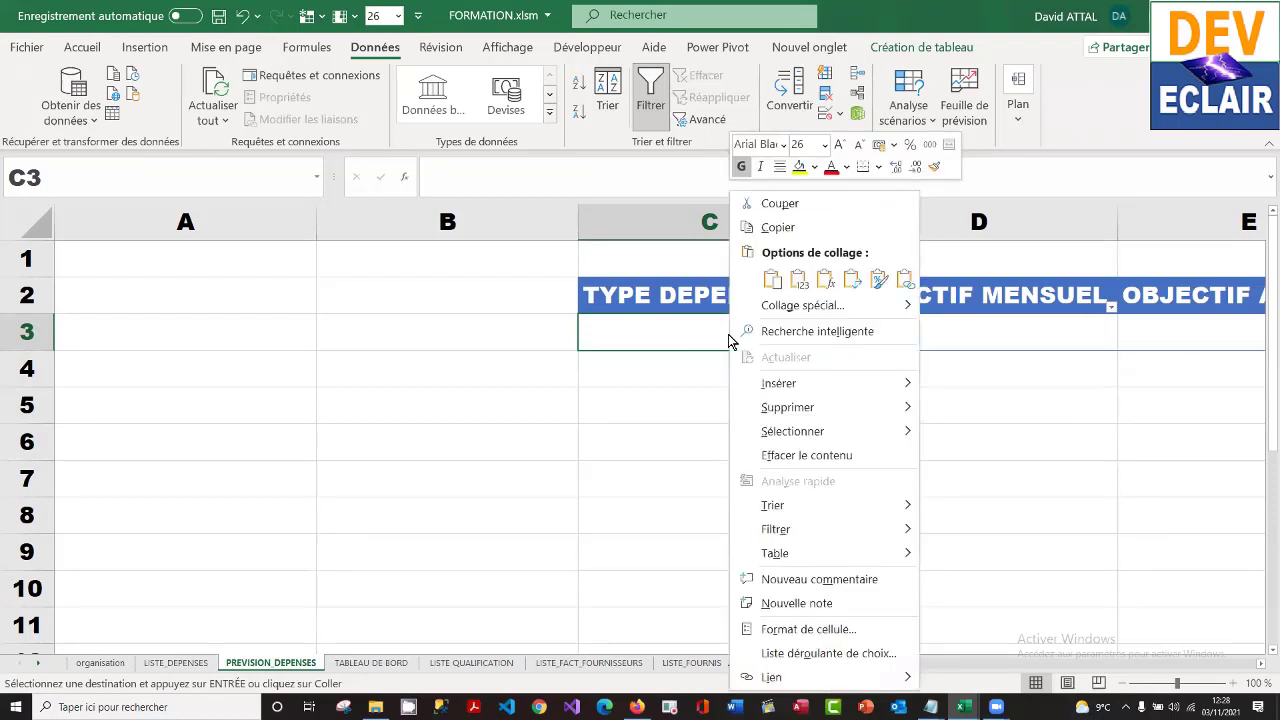
left_click(771, 278)
- Check the drop-down choices offered in the pasted TYPE DEPENSE cell C5
left_click(766, 438)
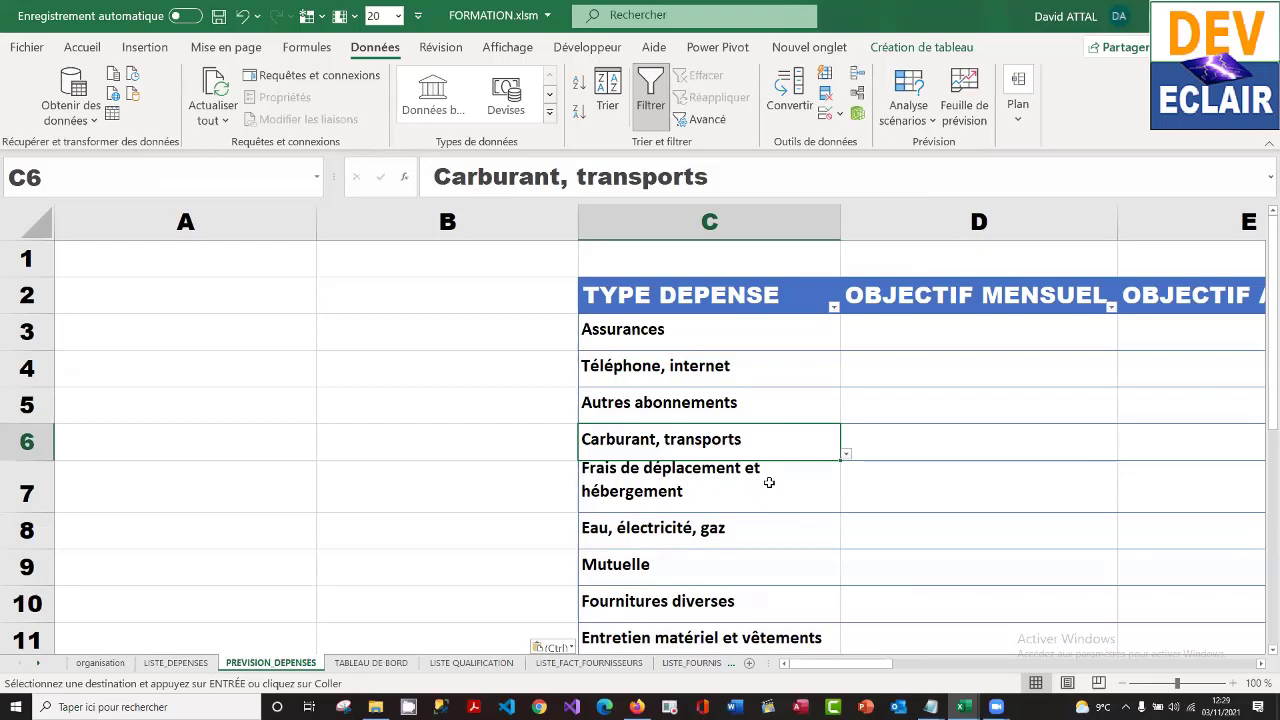
left_click(787, 338)
left_click(808, 415)
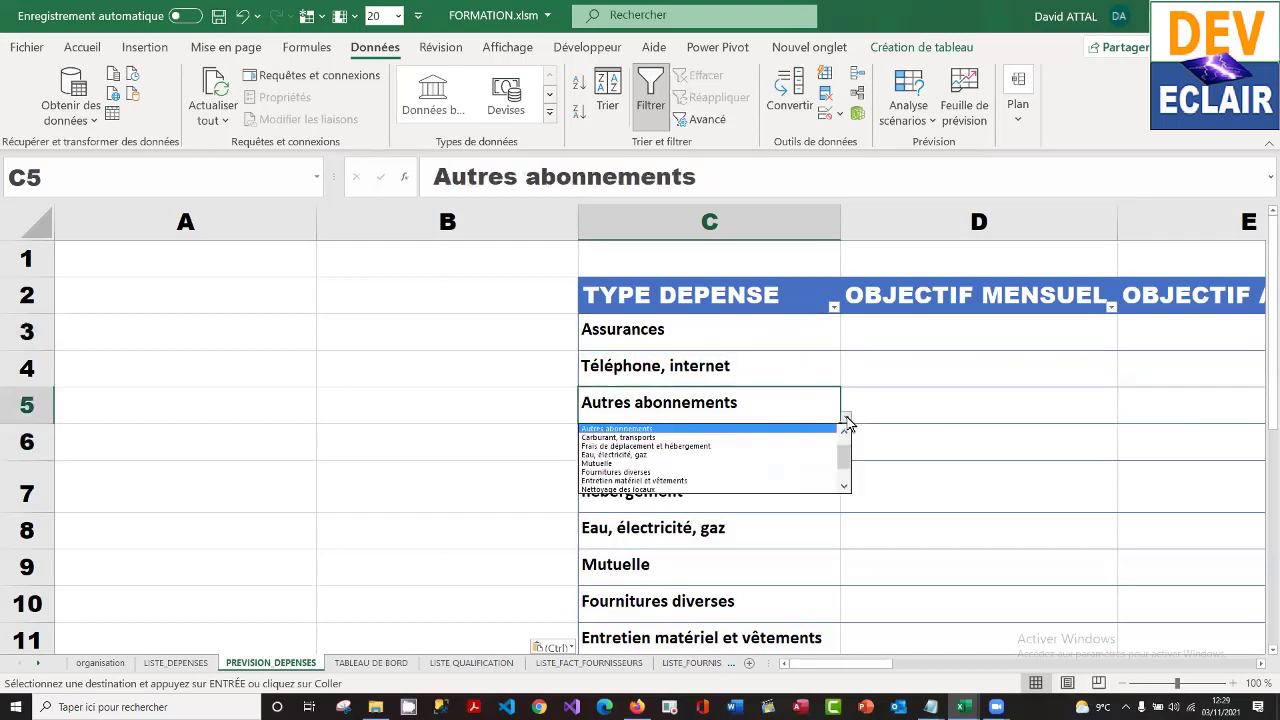
left_click(847, 422)
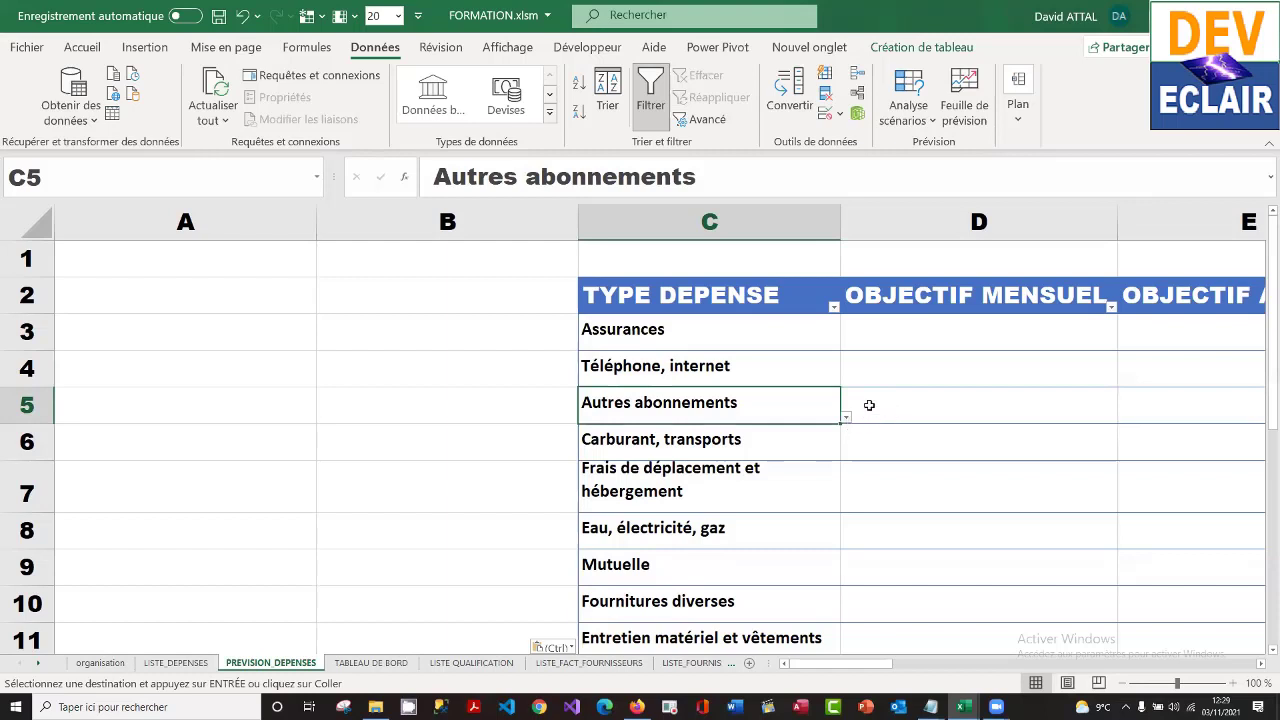
- Go through the OBJECTIF MENSUEL, OBJECTIF ANNUEL and TOTAL ANNEE cells of the Assurances row
left_click(956, 332)
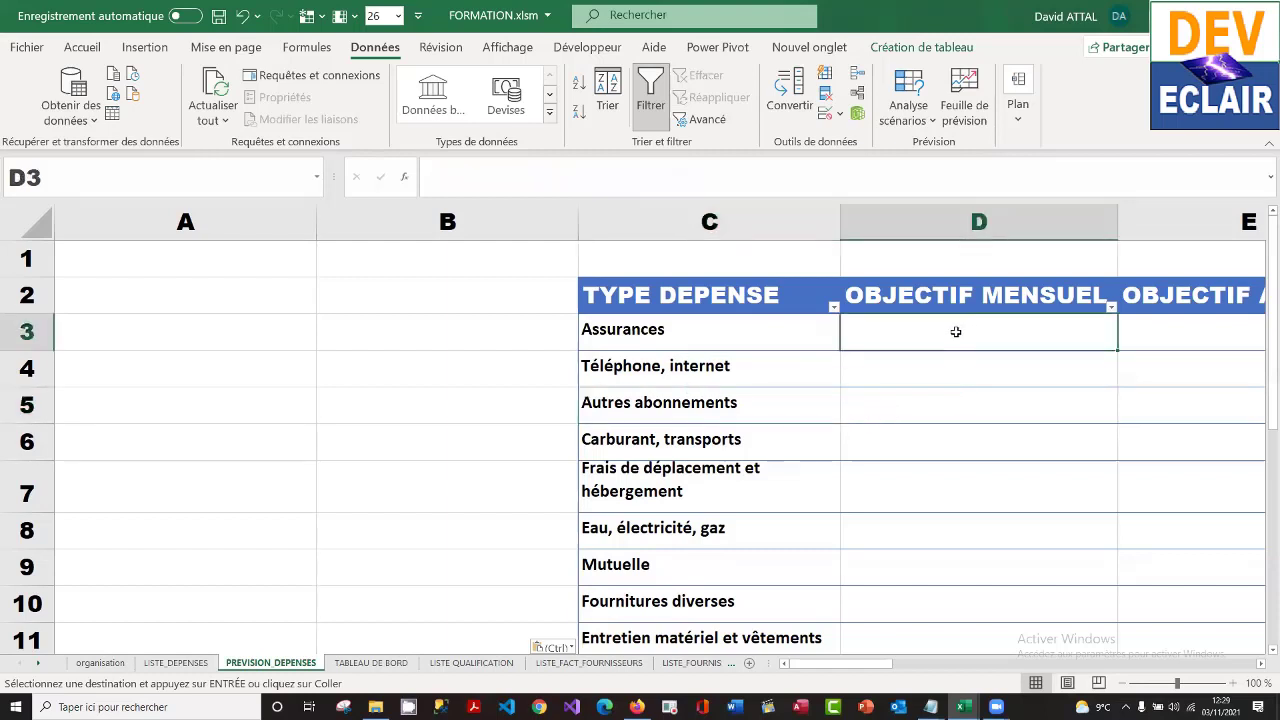
key("Right")
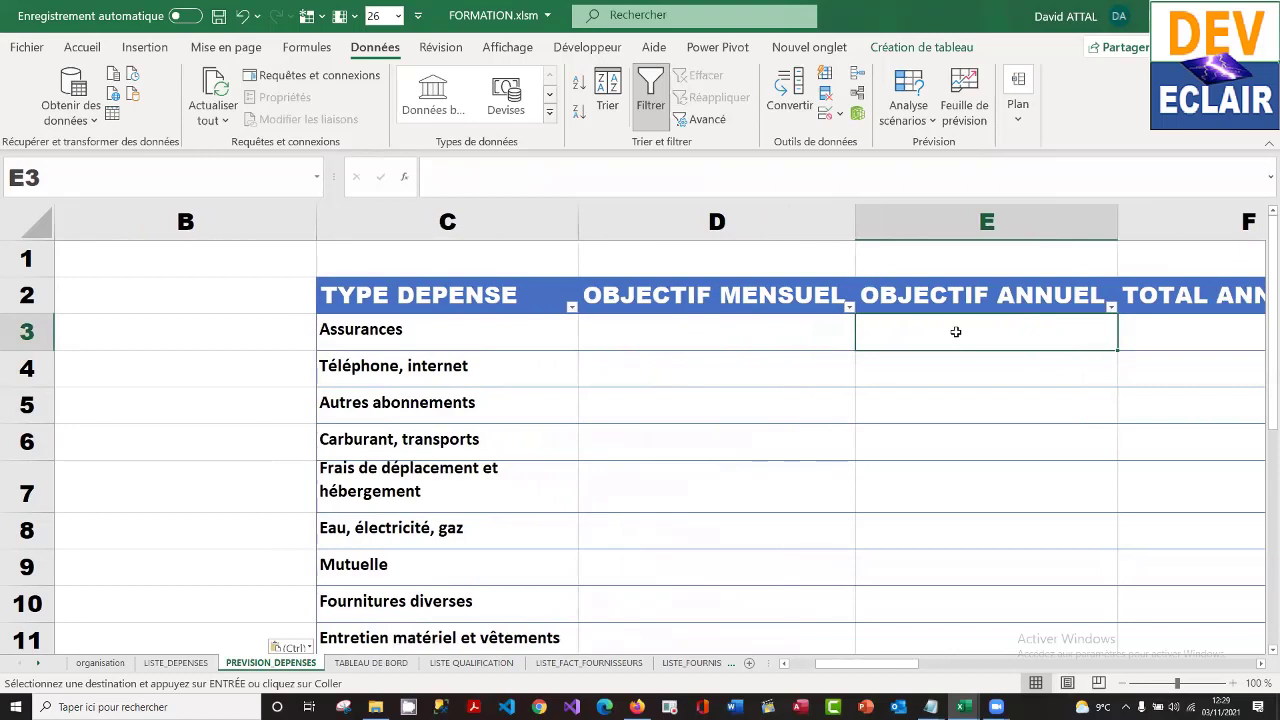
key("Right")
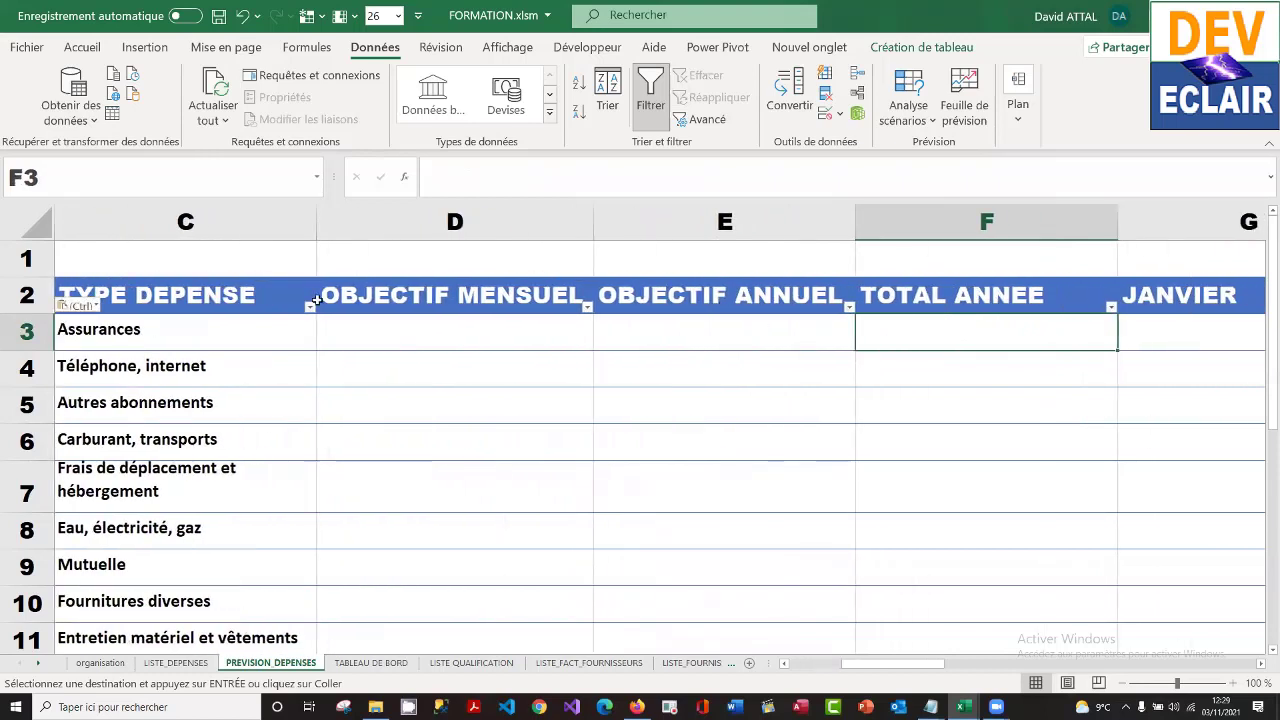
- Make header row 2 about twice as tall and narrow columns D through R equally to less than half their width
left_click_drag(36, 313, 36, 348)
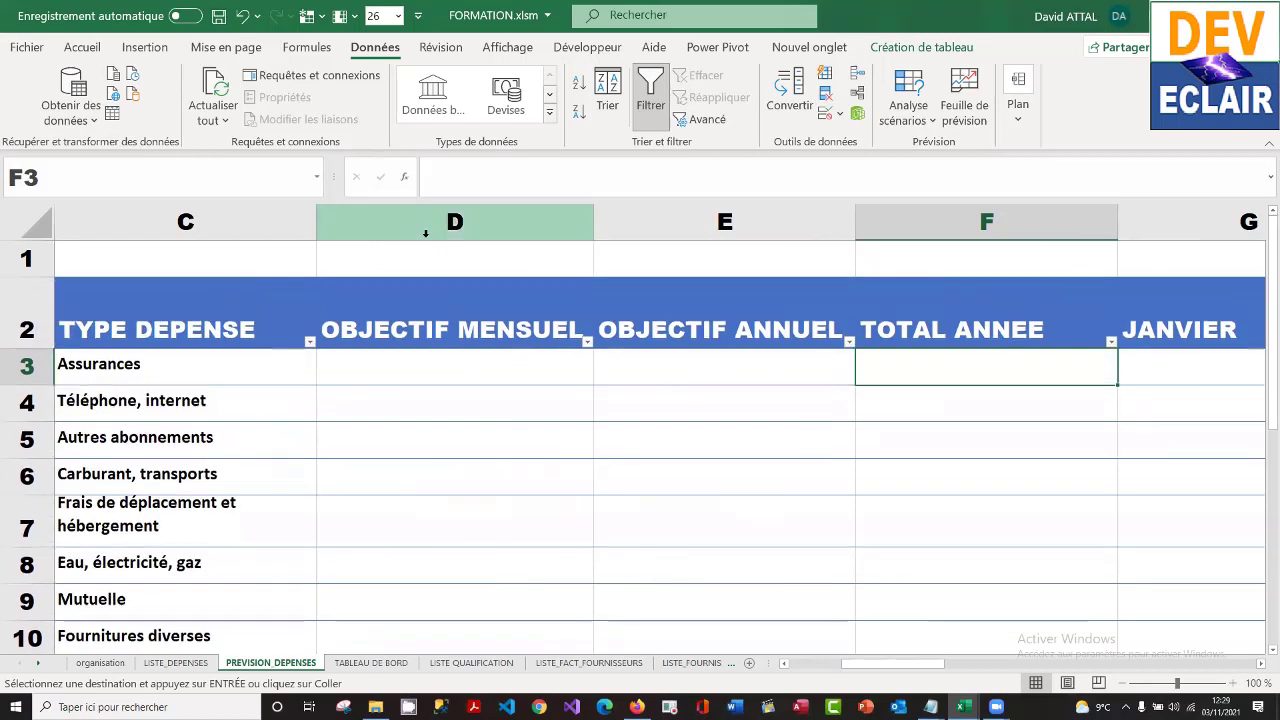
left_click_drag(388, 231, 1034, 260)
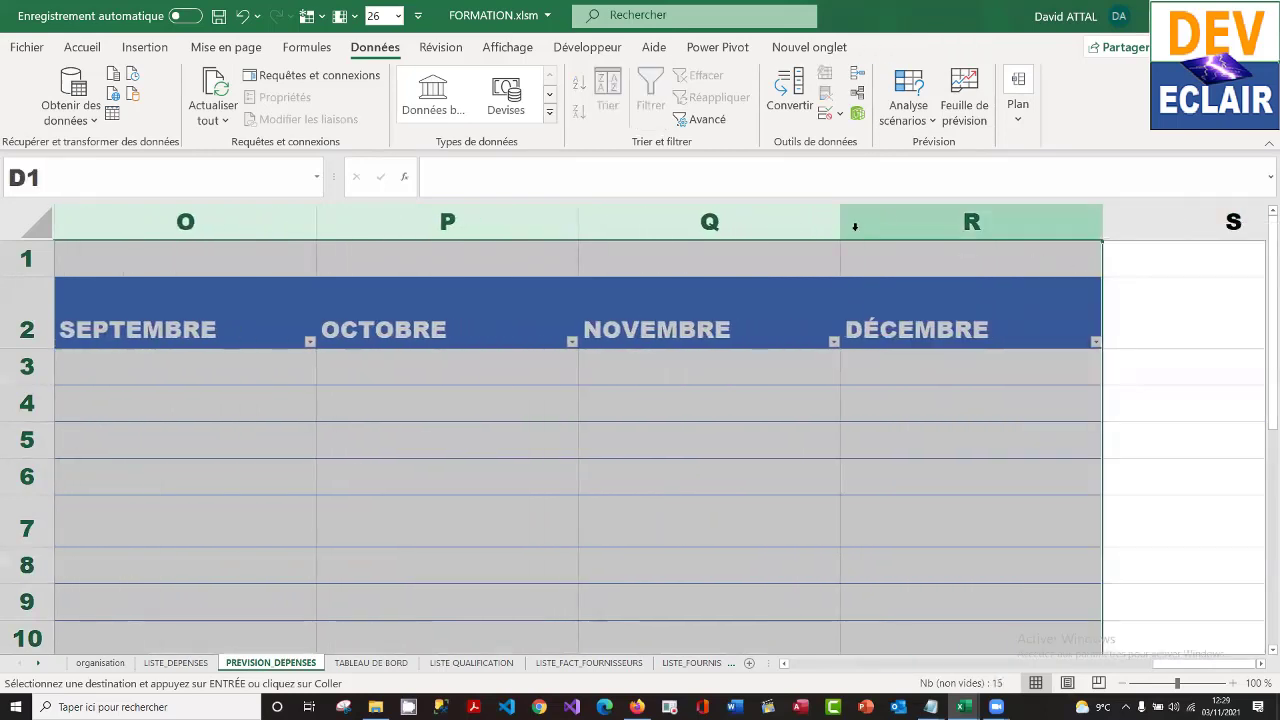
left_click_drag(840, 226, 686, 235)
left_click(371, 491)
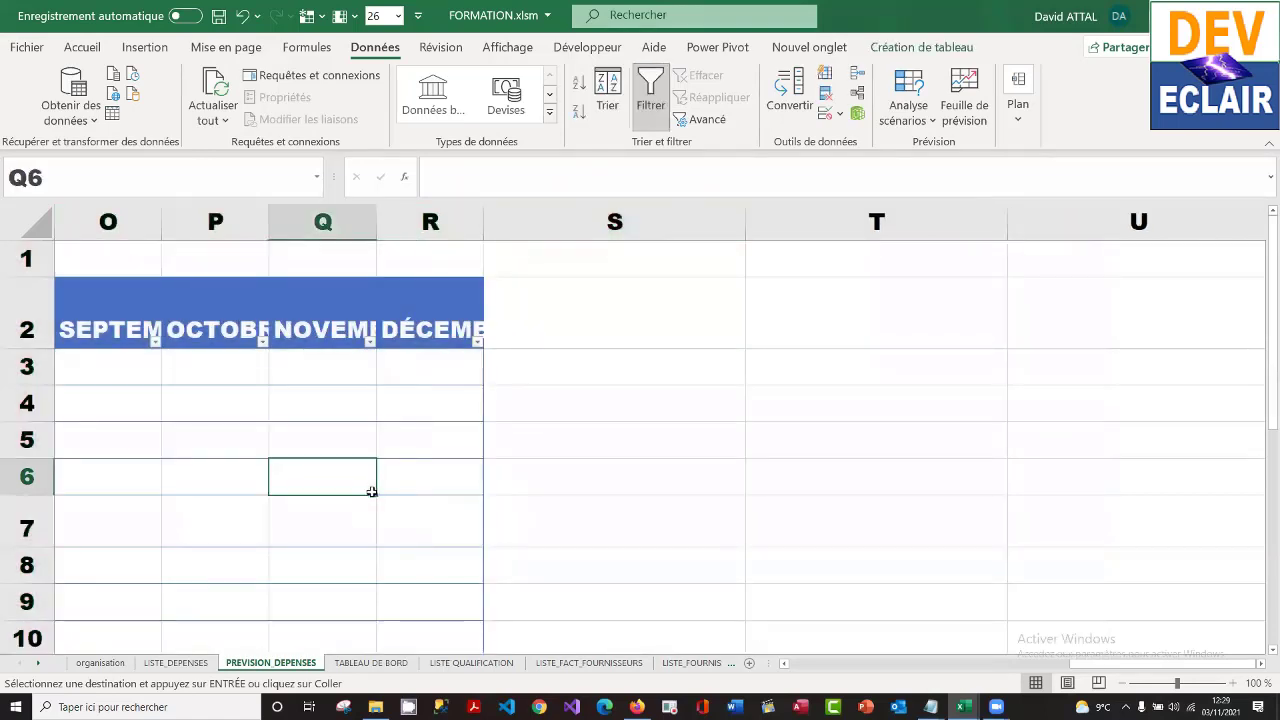
- Set the header cells C2:R2 to font size 14 and centre their text horizontally and vertically
key("Left")
key("Left")
key("Left")
key("Left")
key("Left")
key("Left")
key("Left")
key("Left")
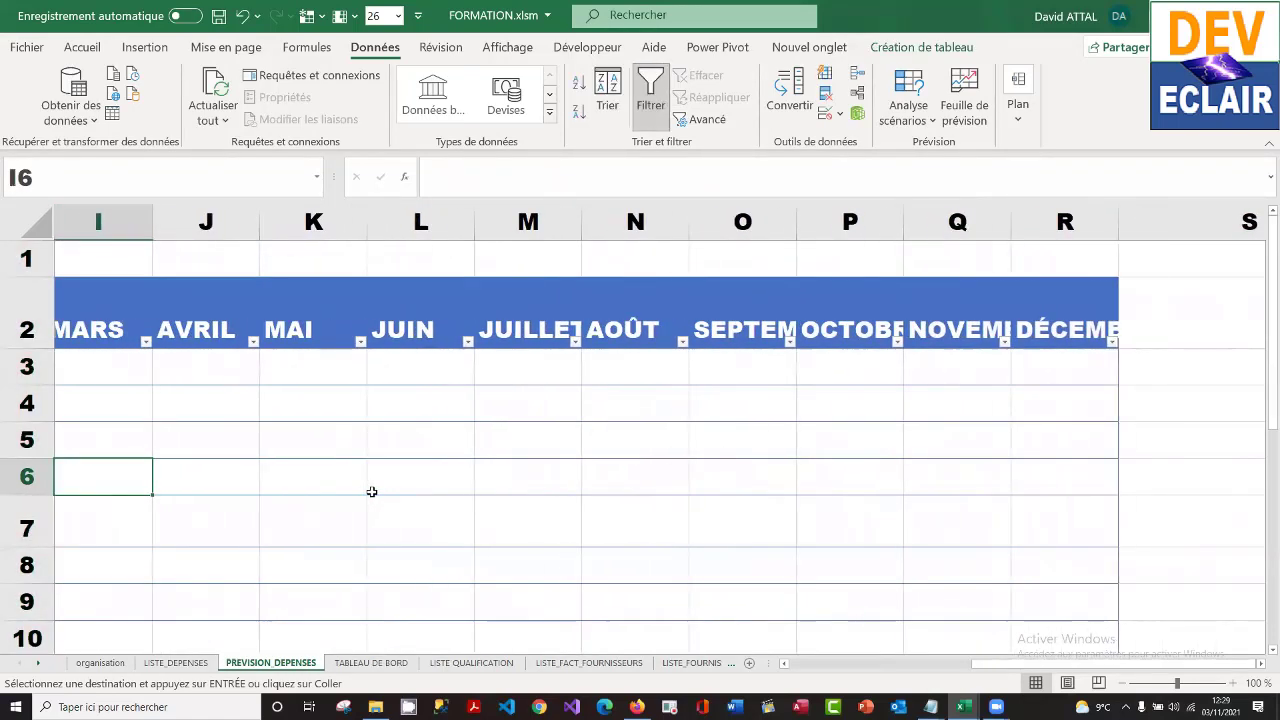
key("Left")
key("Left")
key("Left")
key("Left")
key("Left")
key("Left")
key("Left")
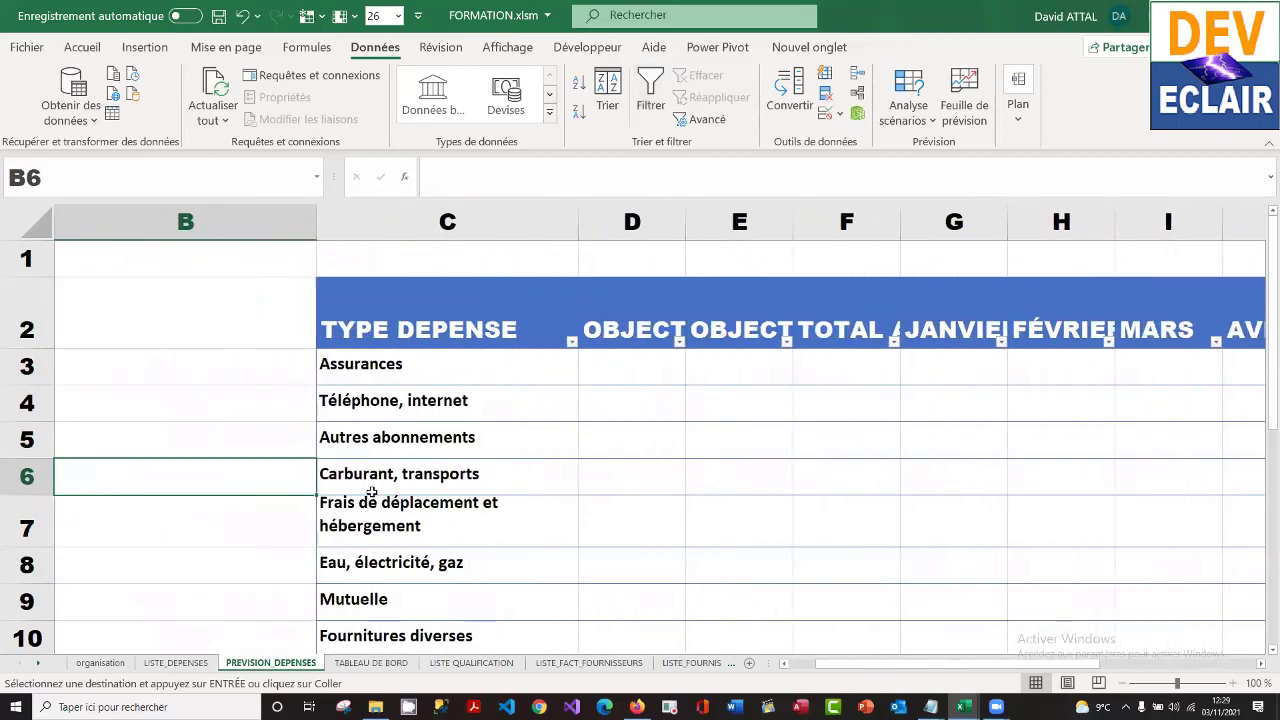
key("Right")
key("Right")
key("Up")
key("Up")
key("Up")
key("Up")
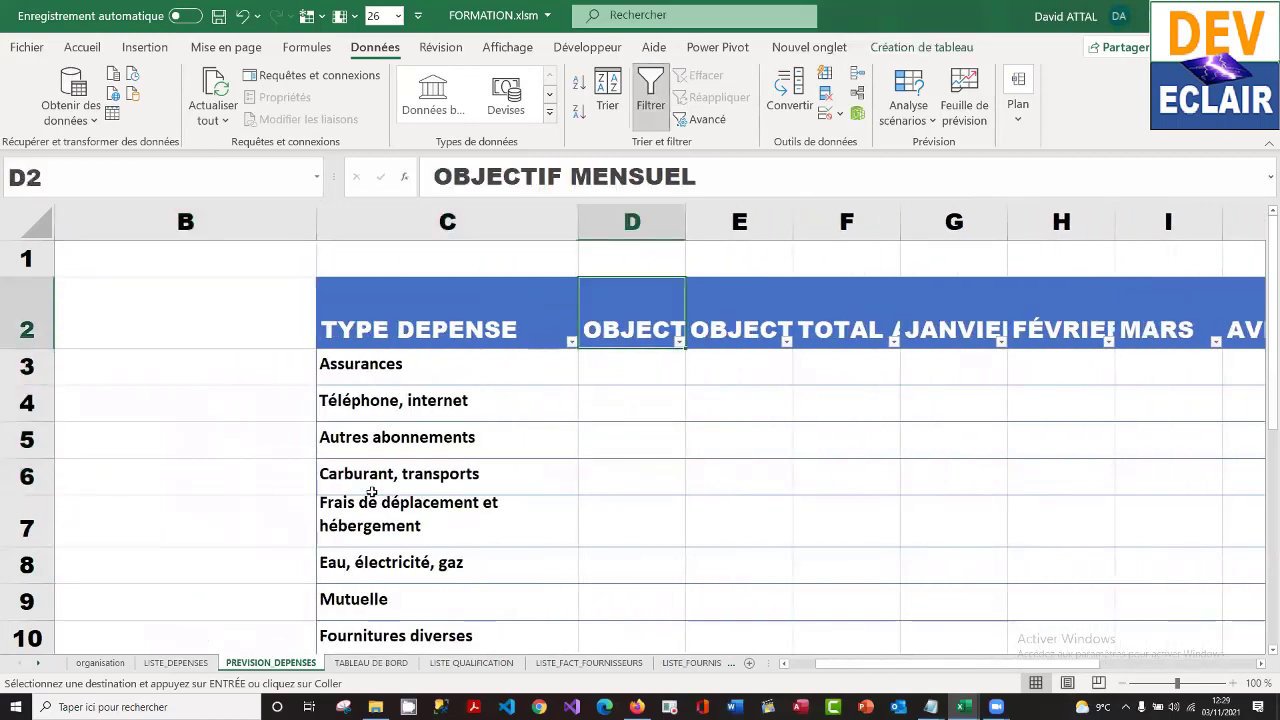
key("Left")
key("shift+Right")
key("shift+Right")
key("shift+Right")
key("shift+Right")
key("shift+Right")
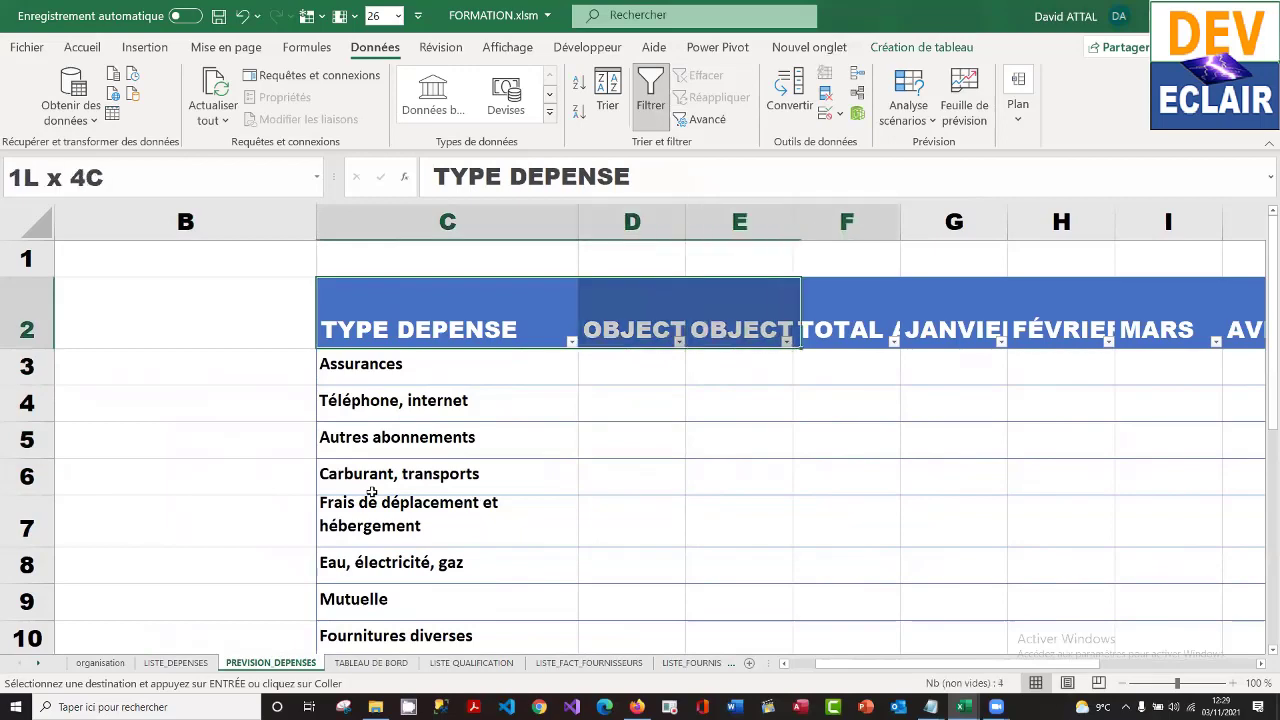
key("shift+Right")
key("shift+Right")
key("shift+Right")
key("shift+Right")
key("shift+Right")
key("shift+Right")
key("shift+Right")
key("shift+Right")
key("shift+Right")
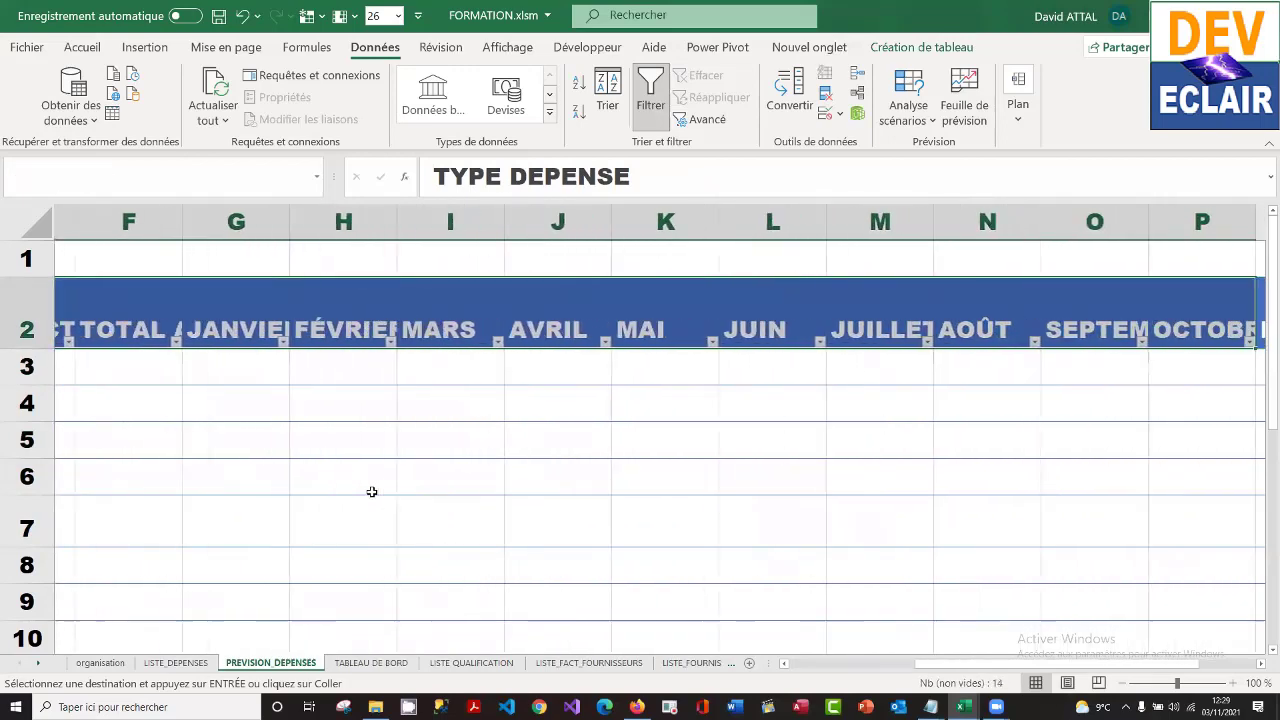
key("shift+Right")
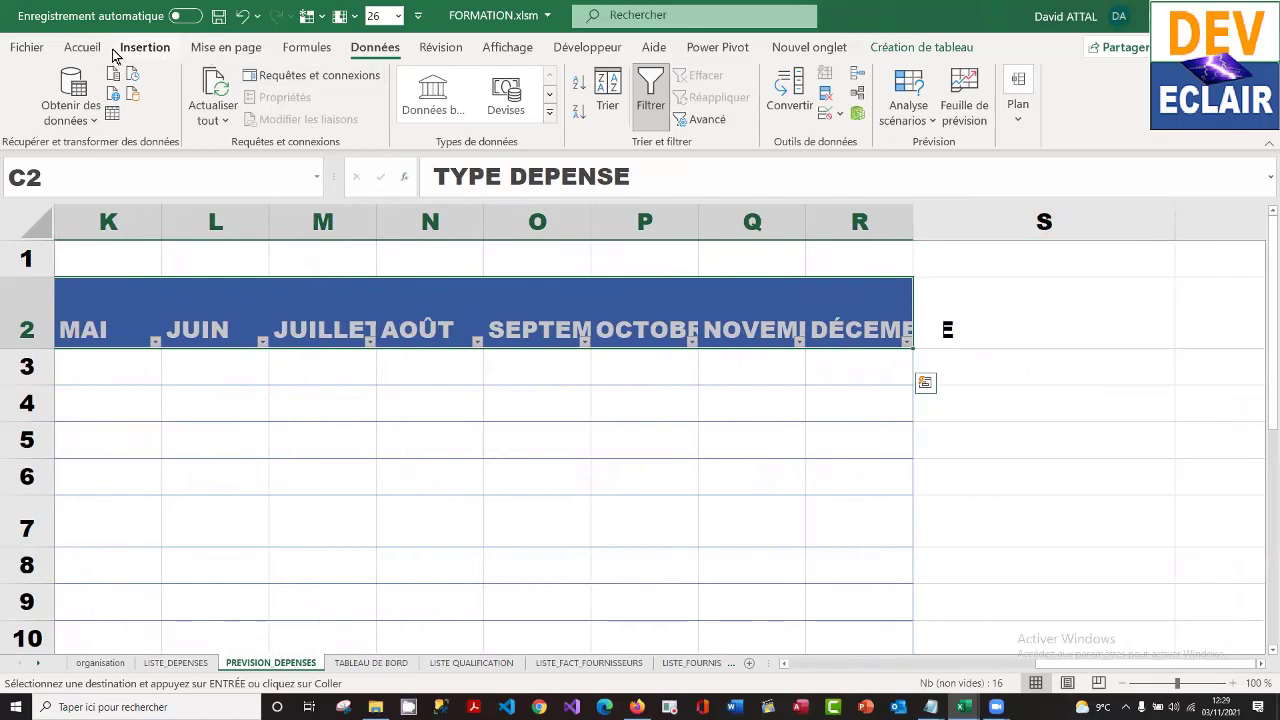
left_click(82, 47)
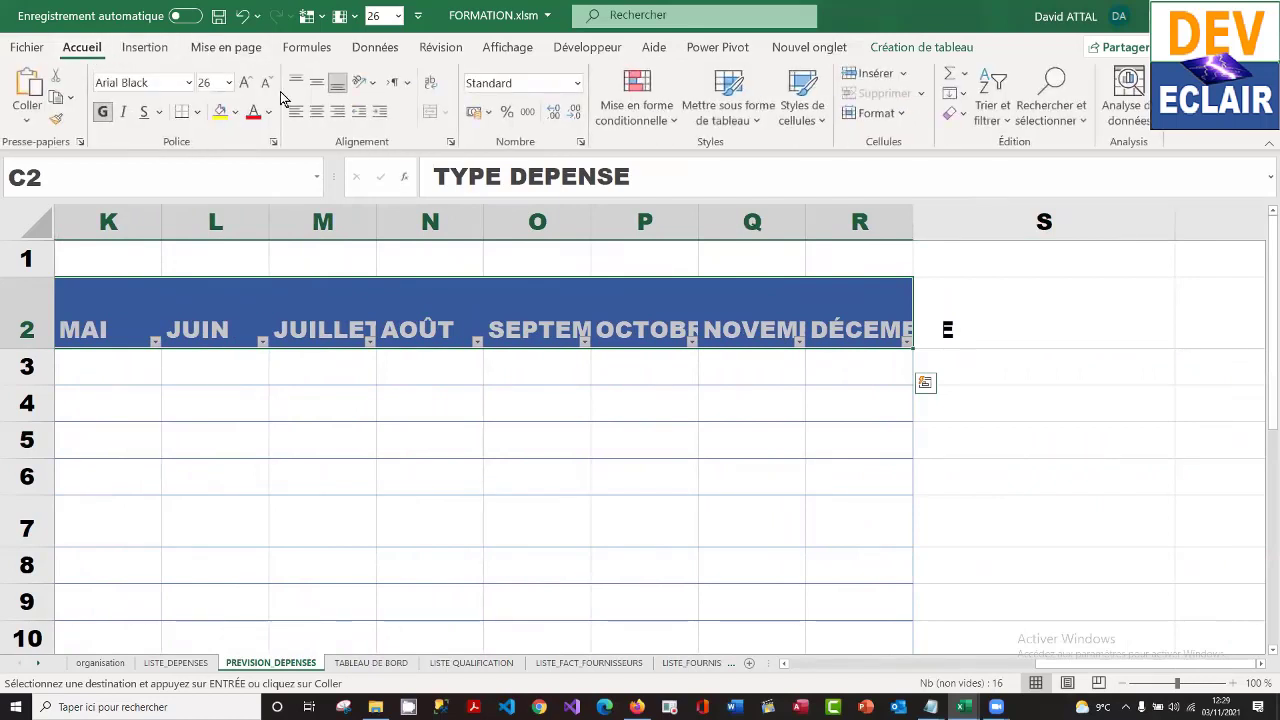
left_click(229, 83)
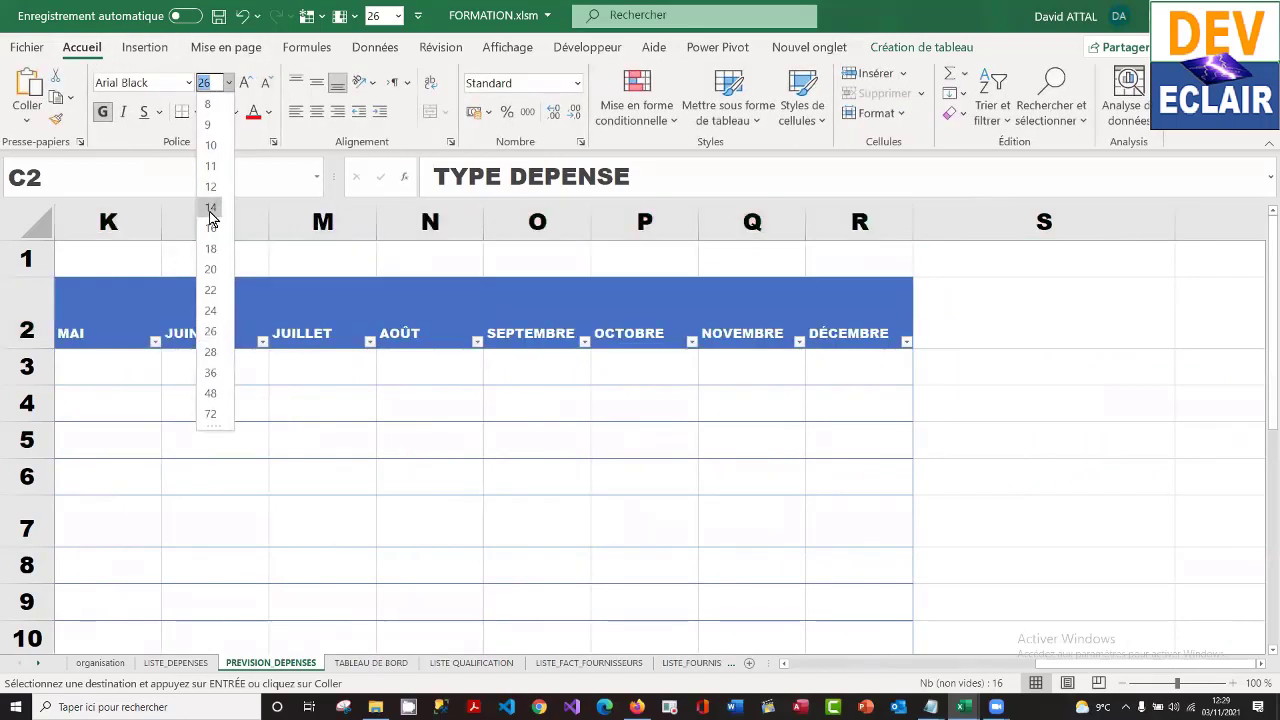
left_click(210, 212)
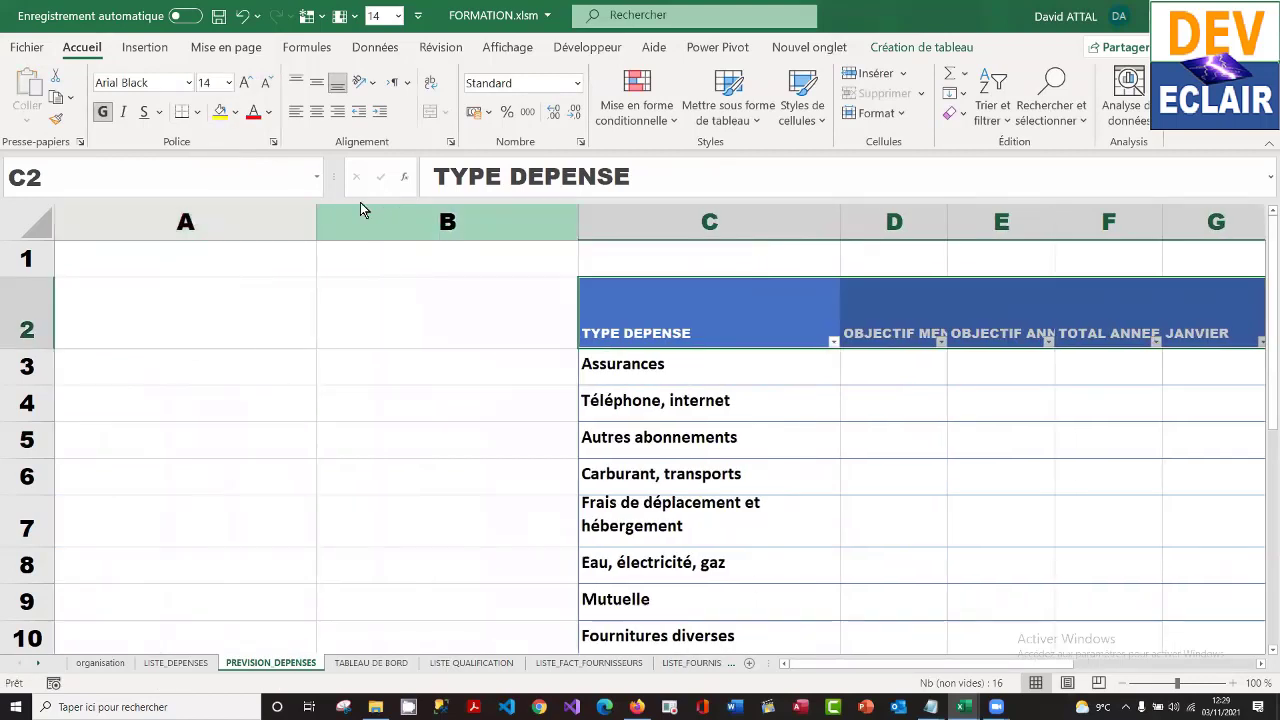
left_click(316, 111)
left_click(317, 84)
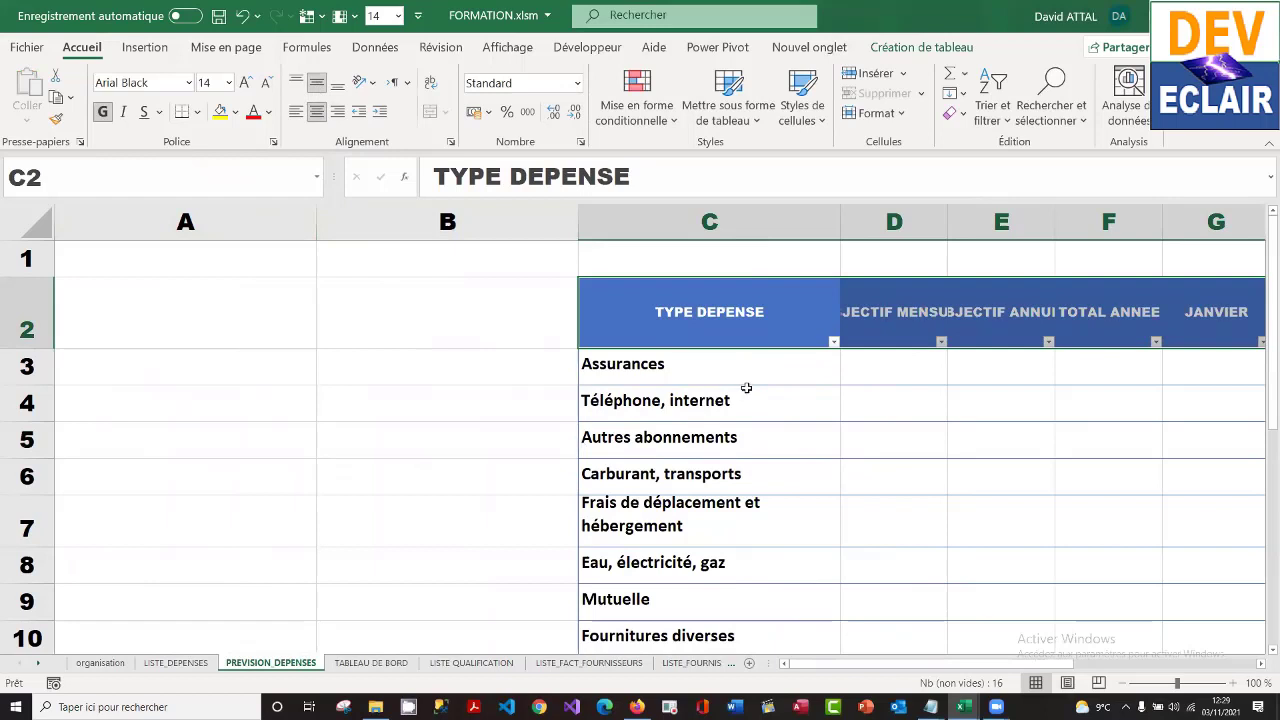
- Set the OBJECTIF MENSUEL and OBJECTIF ANNUEL headers to font size 12 and wrap their text
left_click(898, 325)
left_click_drag(898, 325, 971, 325)
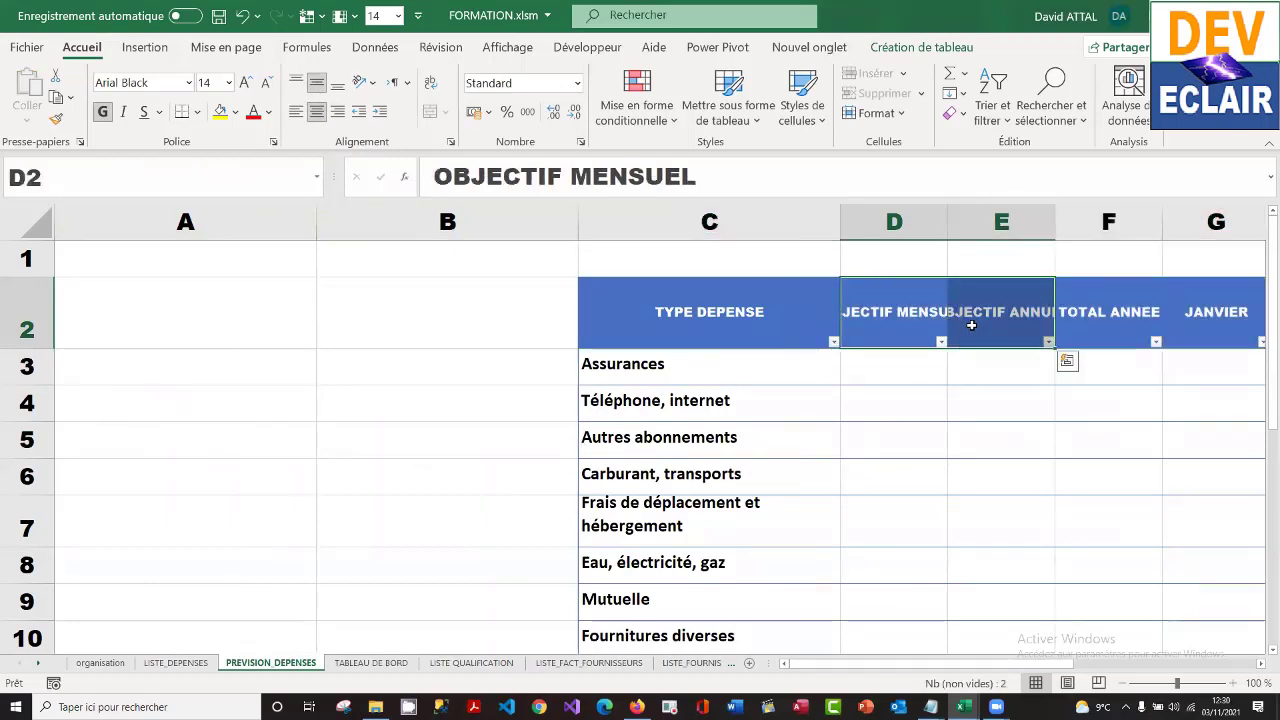
left_click(229, 82)
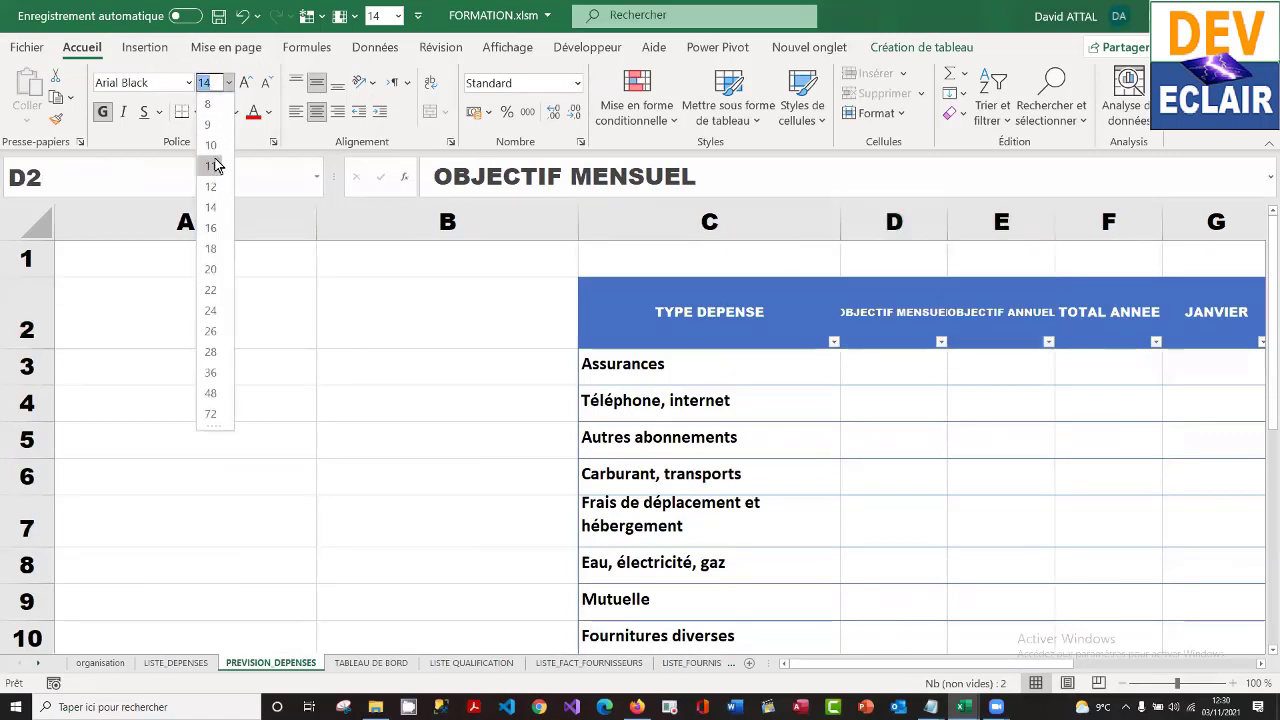
left_click(211, 186)
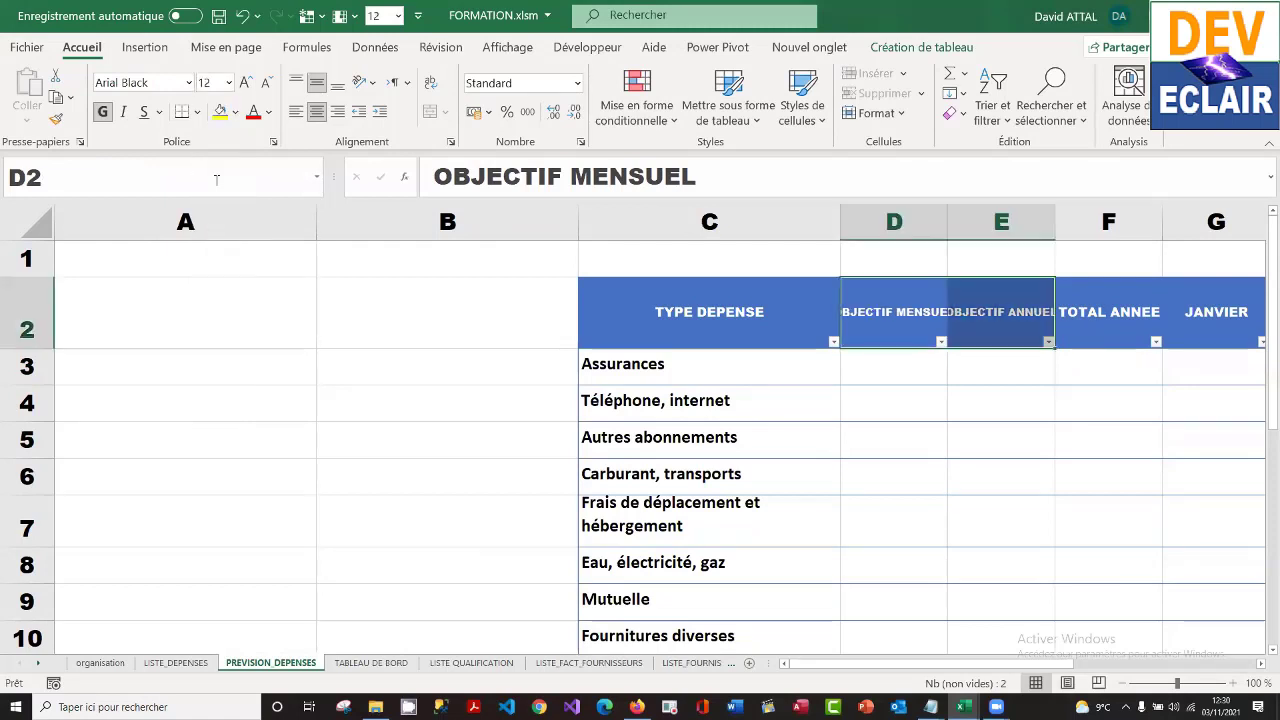
left_click(430, 82)
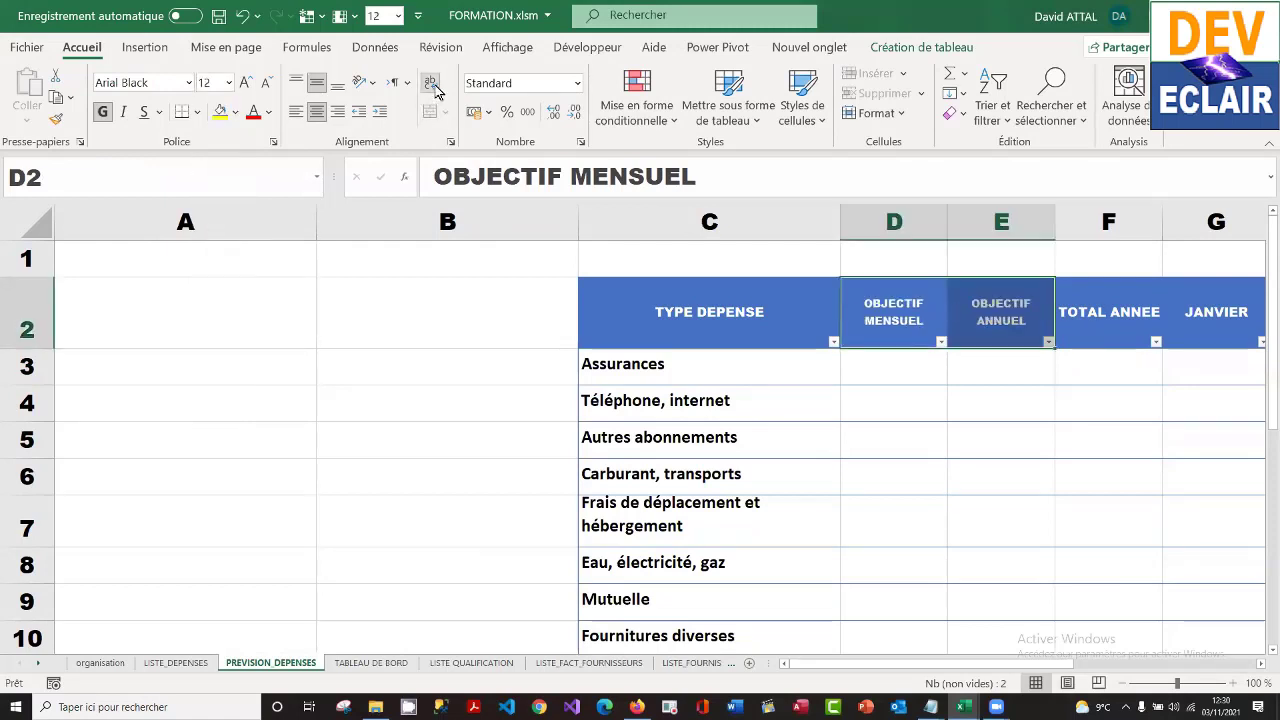
- Wrap the text of the TOTAL ANNEE header in cell F2
left_click(943, 394)
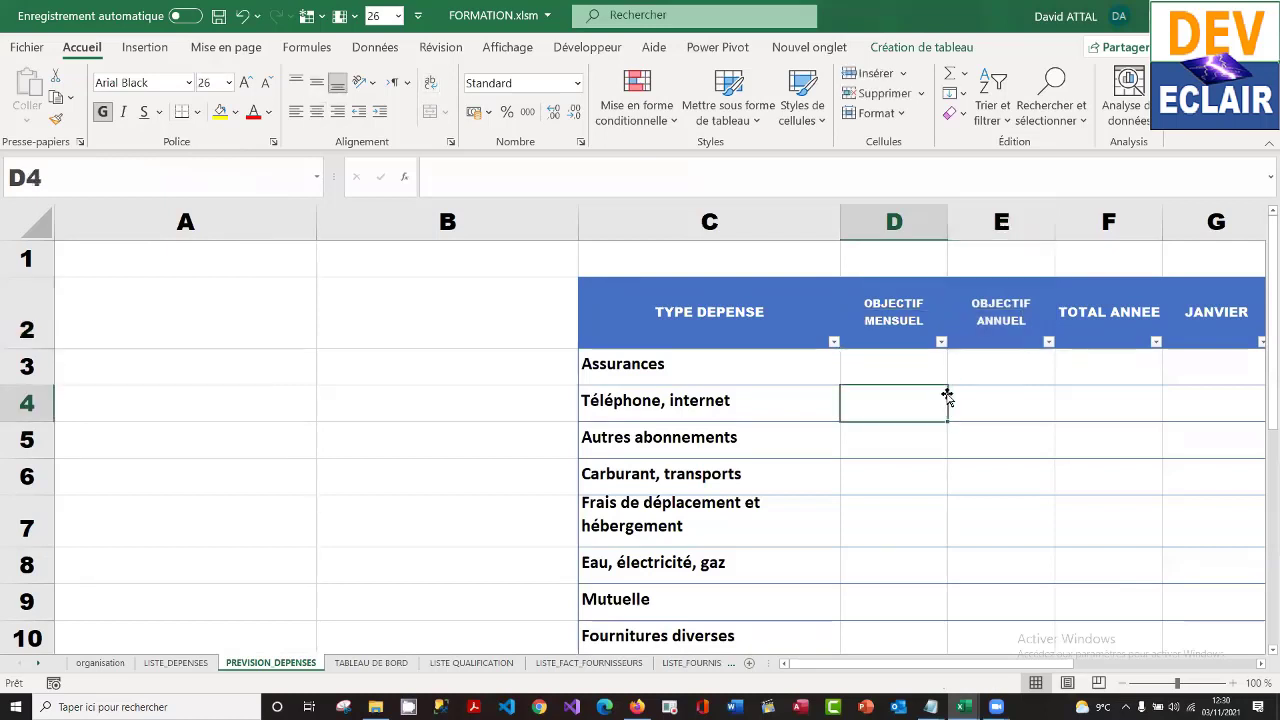
key("Right")
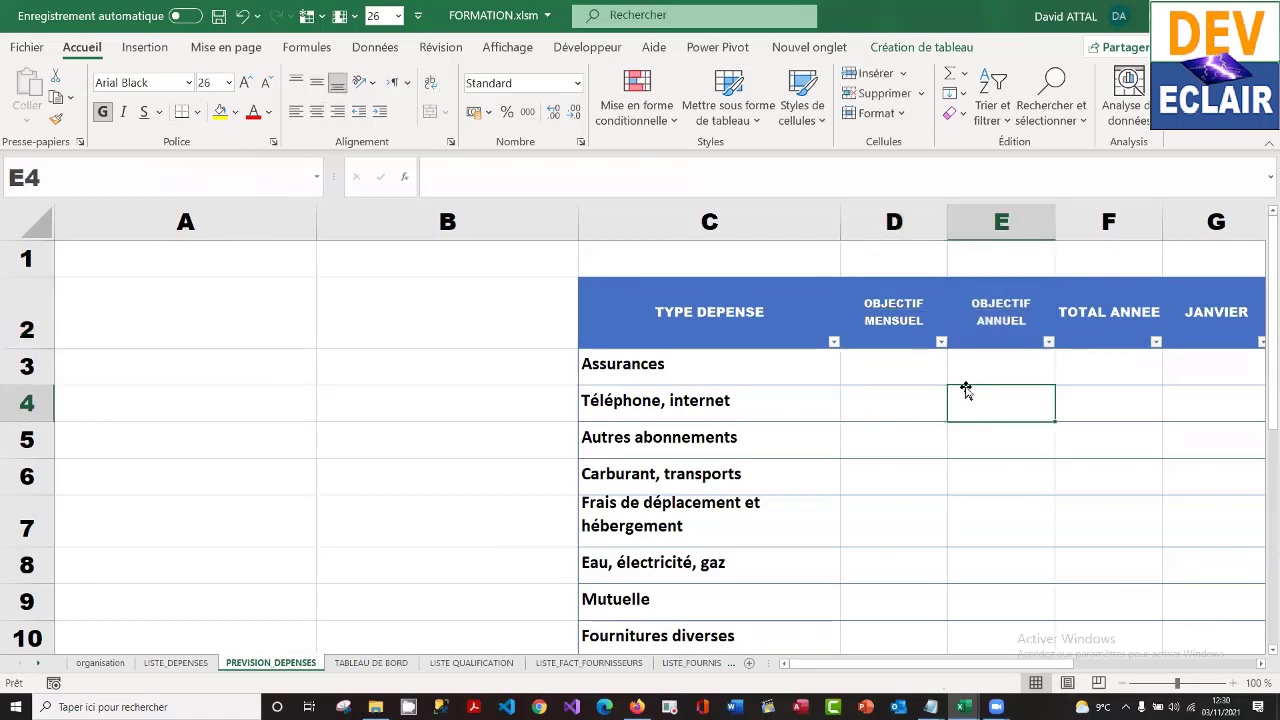
key("Right")
key("Right")
key("Left")
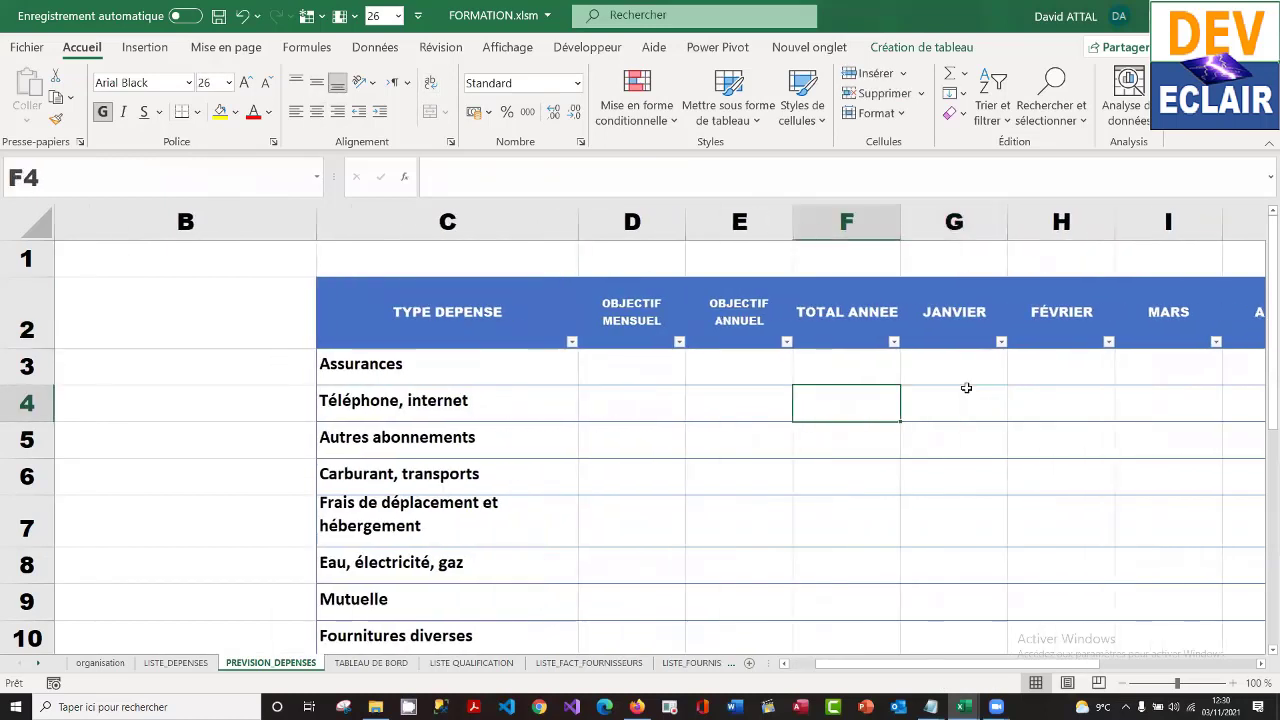
key("Up")
key("Up")
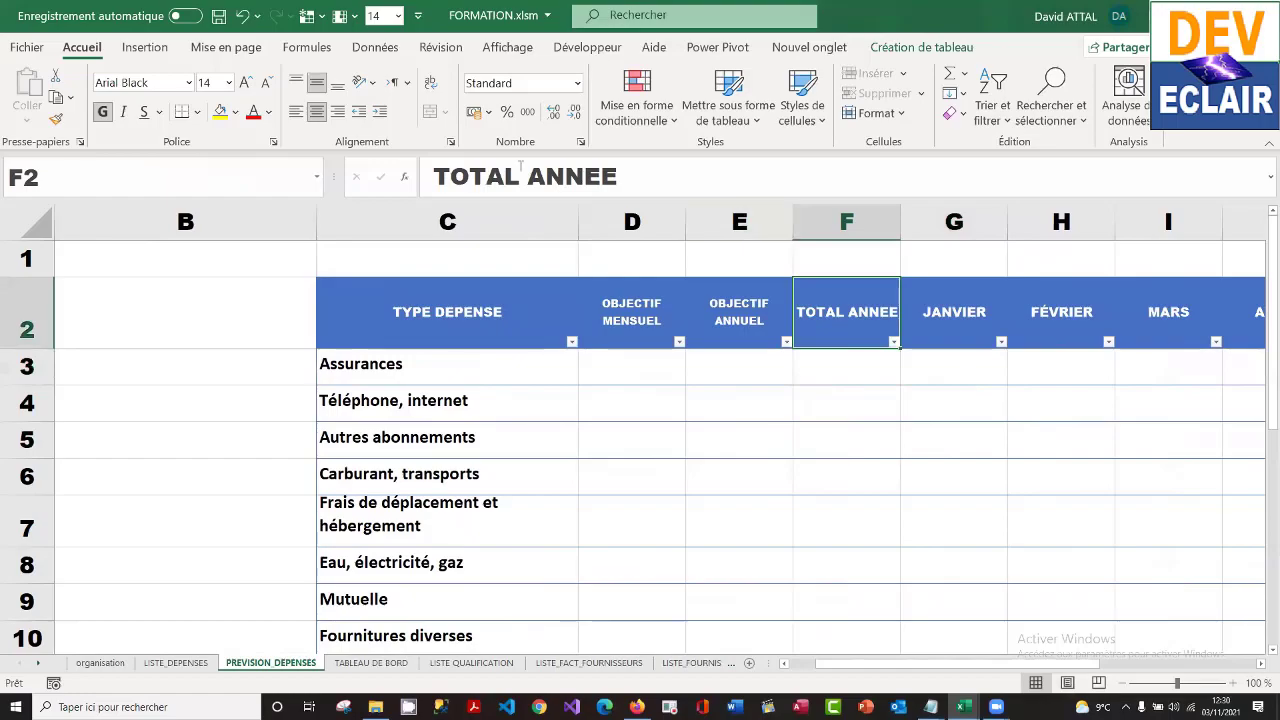
left_click(430, 82)
- Narrow columns D through R slightly, all to the same width
left_click(626, 229)
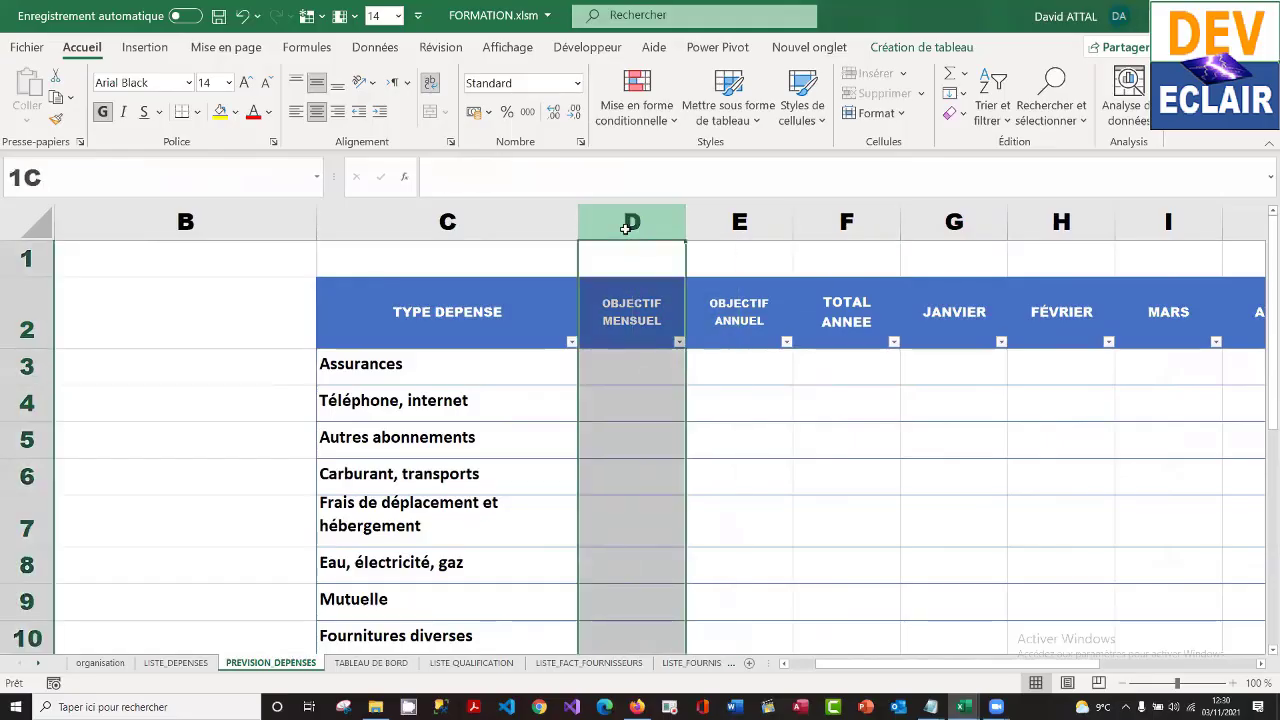
left_click_drag(626, 229, 857, 222)
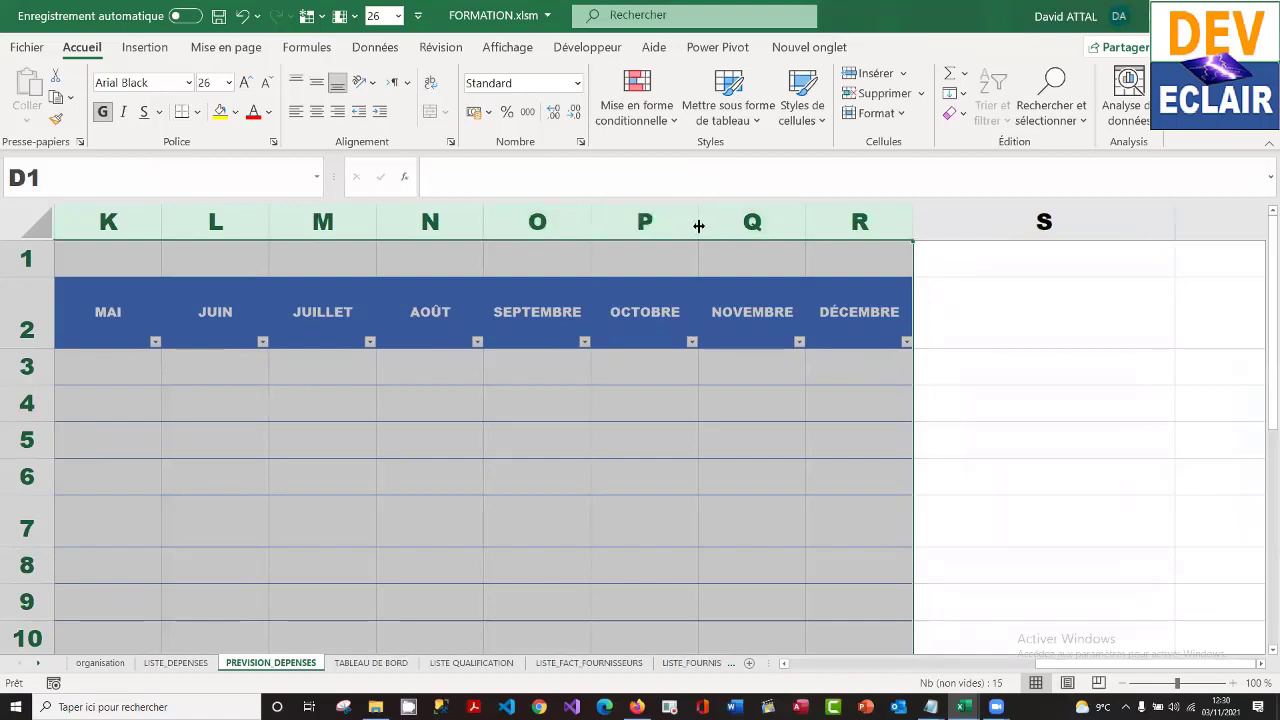
left_click_drag(699, 226, 694, 226)
left_click(706, 394)
- Review the resized table from the month columns back to TYPE DEPENSE and down through the expense rows to its end
key("Left")
key("Left")
key("Left")
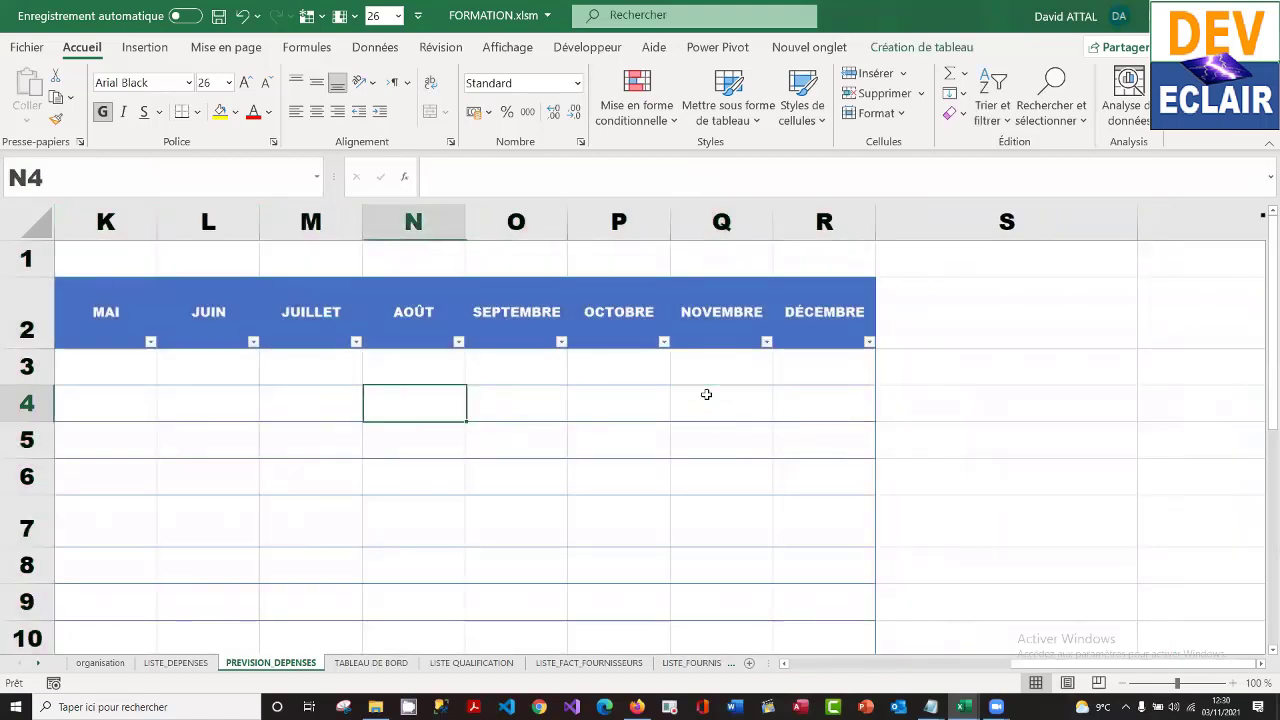
key("Left")
key("Left")
key("Left")
key("Left")
key("Left")
key("Left")
key("Left")
key("Left")
key("Left")
key("Left")
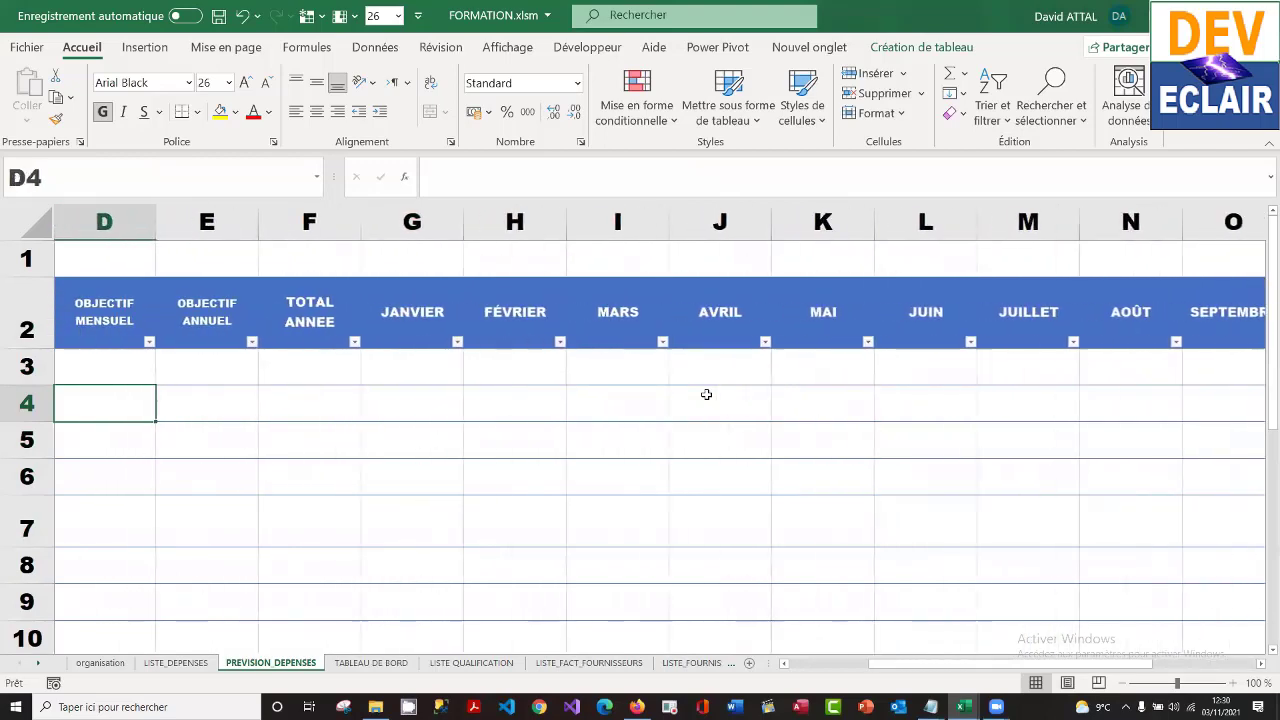
key("Left")
key("Left")
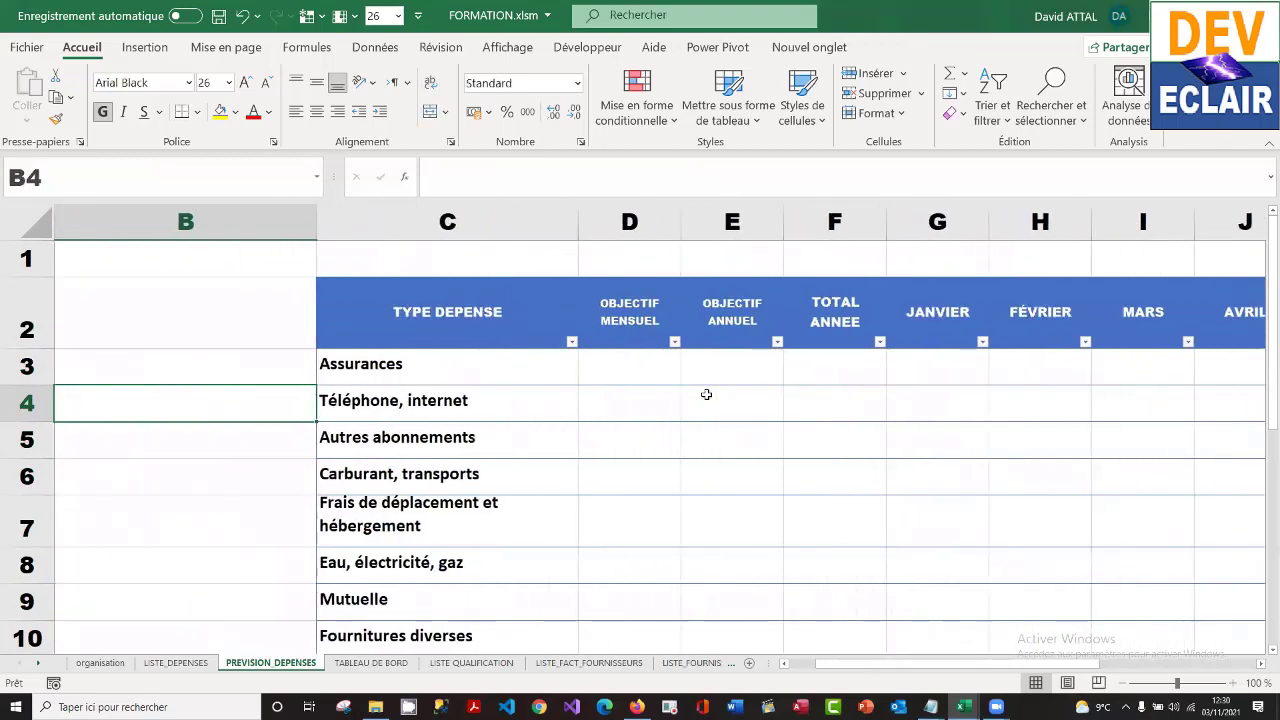
key("Right")
key("Right")
key("Right")
key("Down")
key("Down")
key("Down")
key("Down")
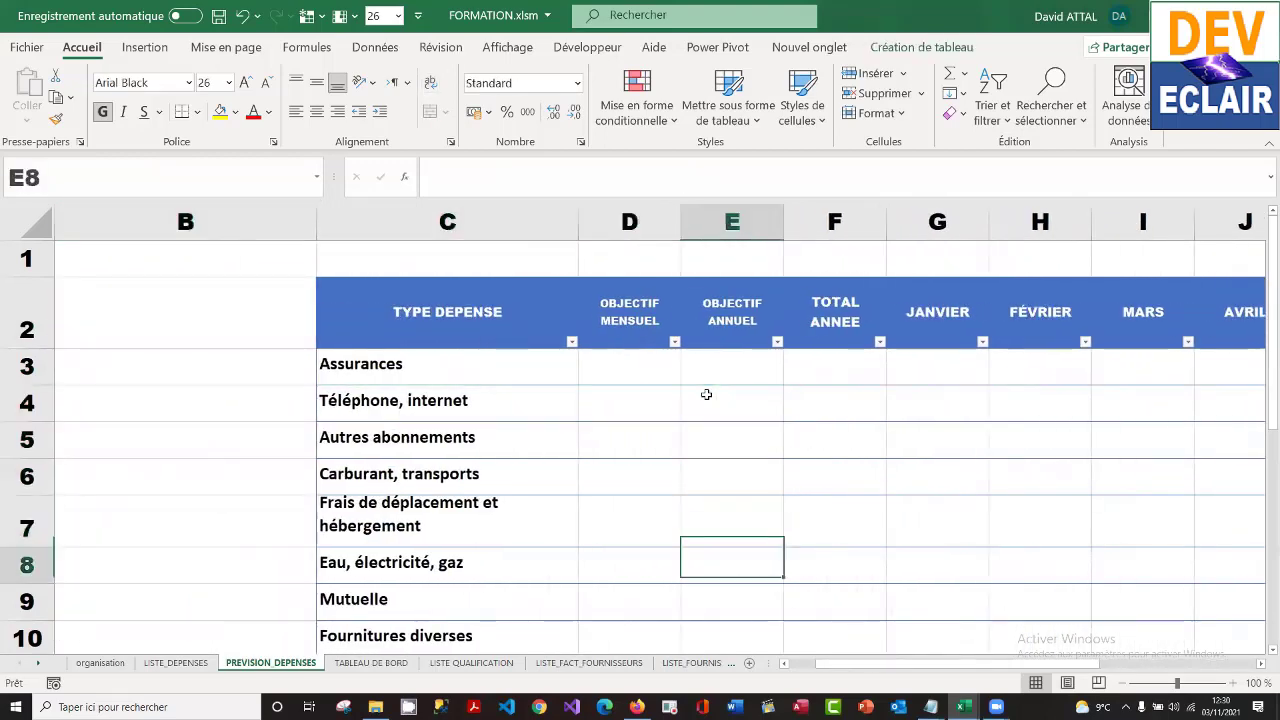
key("Down")
key("Down")
key("Up")
key("Up")
key("Up")
key("Up")
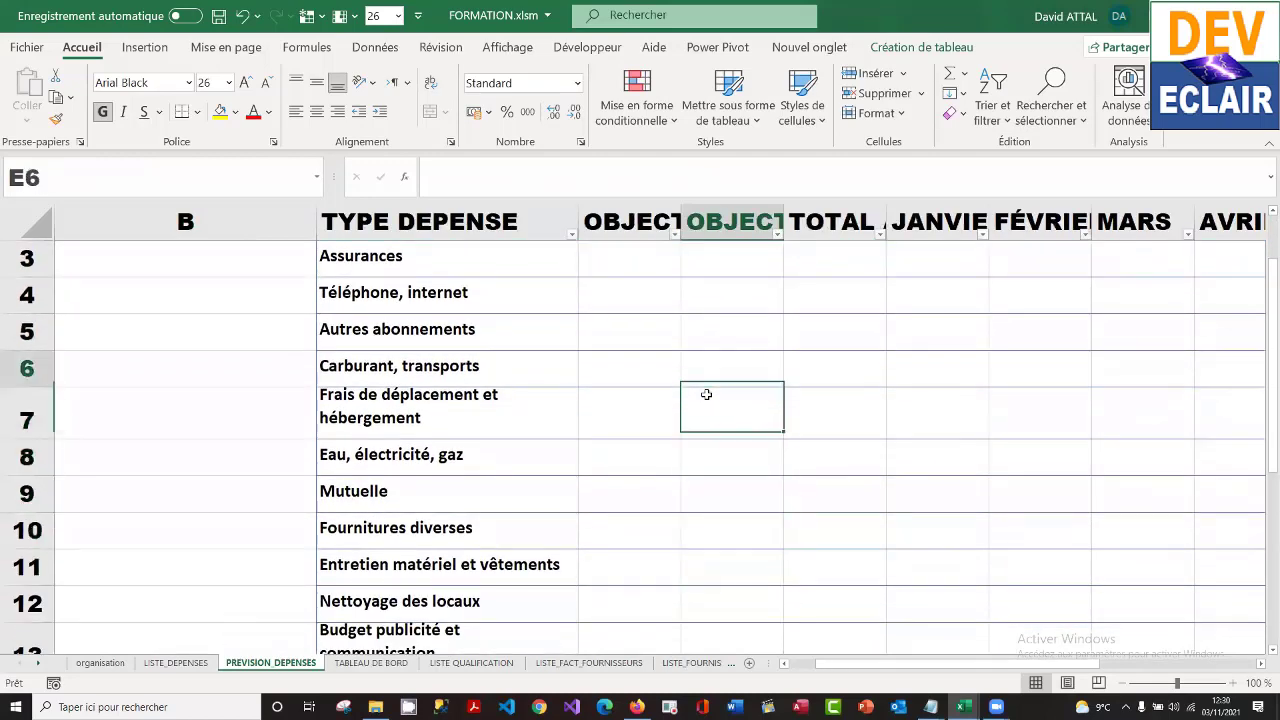
key("Down")
key("Down")
key("Down")
key("Down")
key("Down")
key("Down")
key("Down")
key("Down")
key("Down")
key("Down")
key("Down")
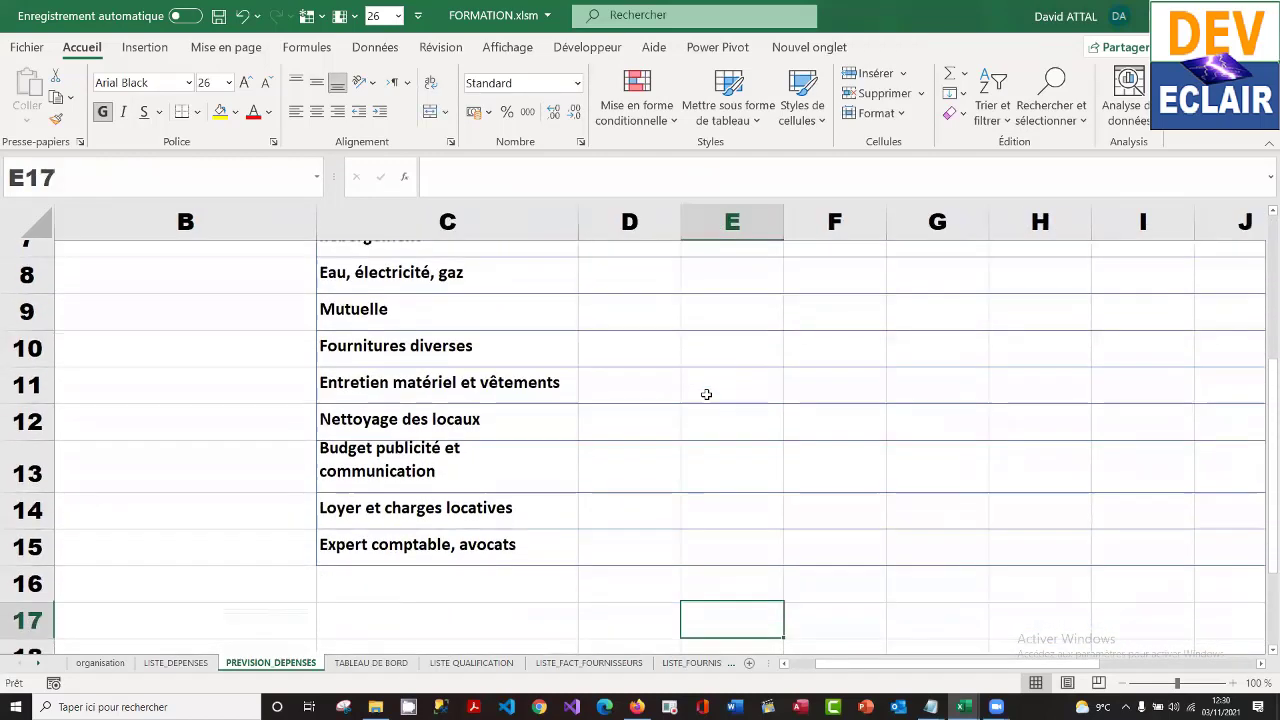
- Add a total row to the expense forecast table
key("Up")
key("Up")
key("Up")
key("Up")
key("Up")
key("Up")
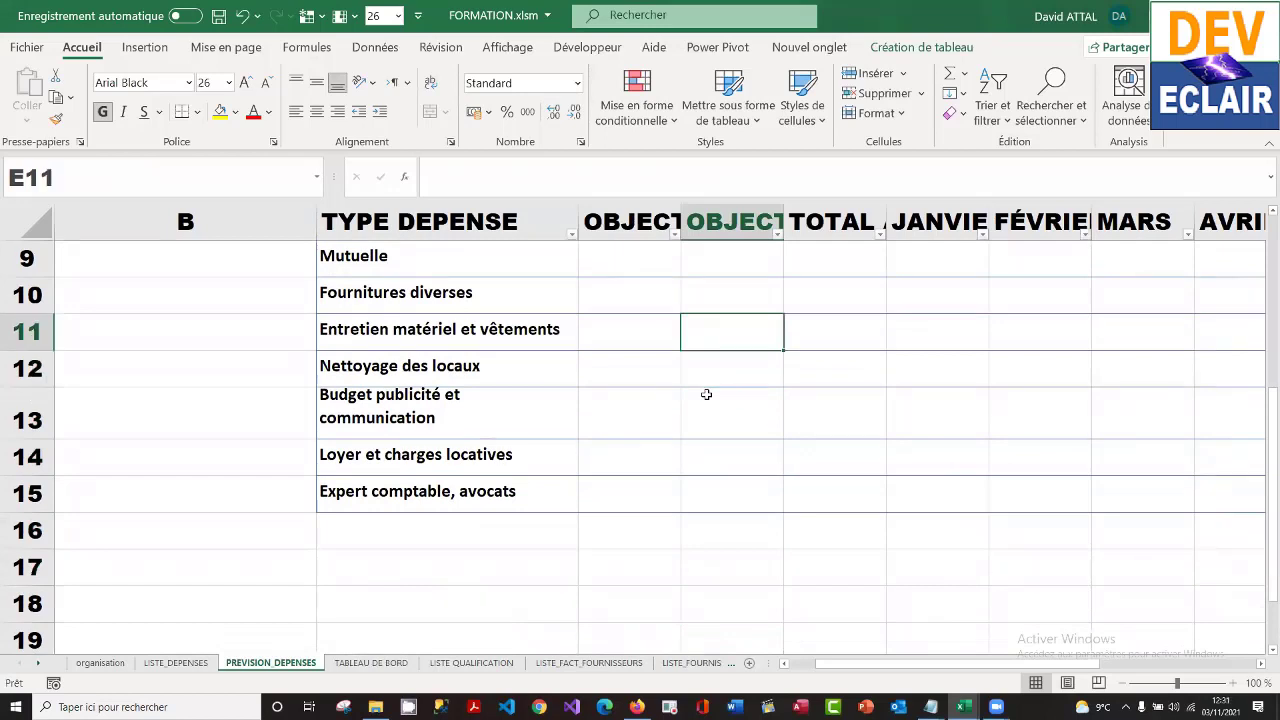
left_click(921, 50)
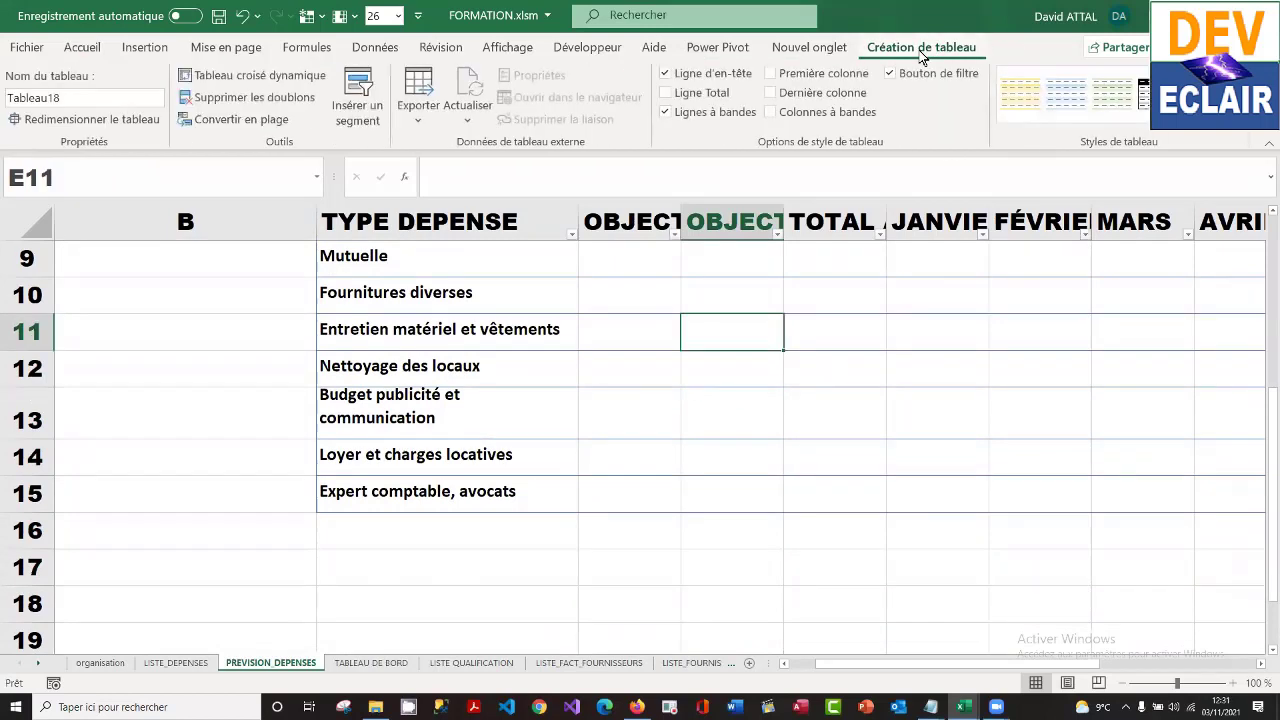
left_click(667, 93)
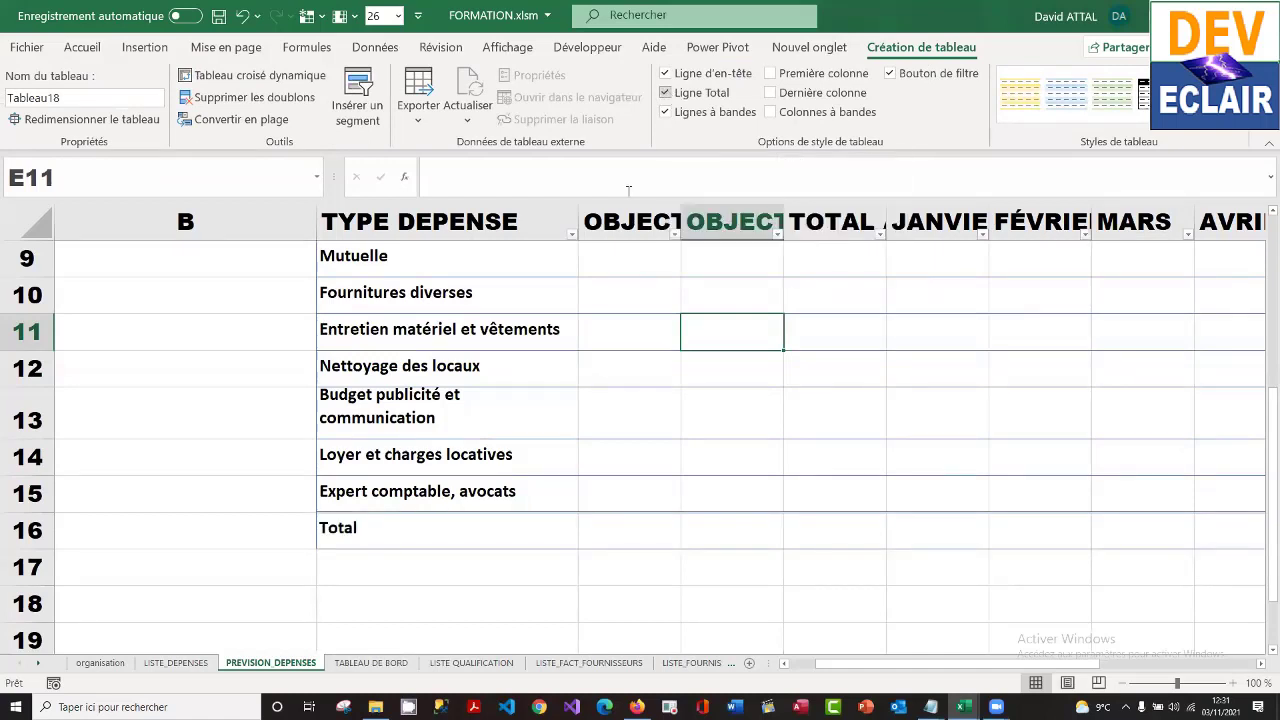
- Set the total row's TYPE DEPENSE cell C16 to the Nombre function
left_click(455, 540)
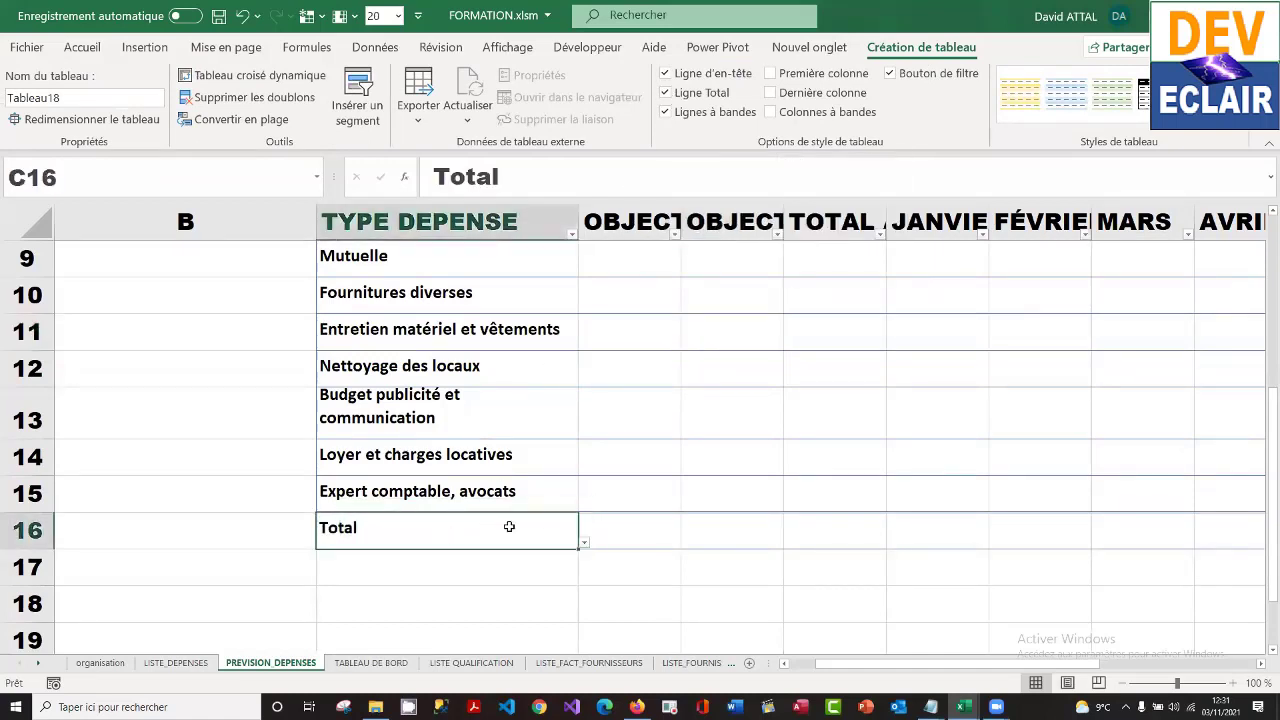
left_click(585, 543)
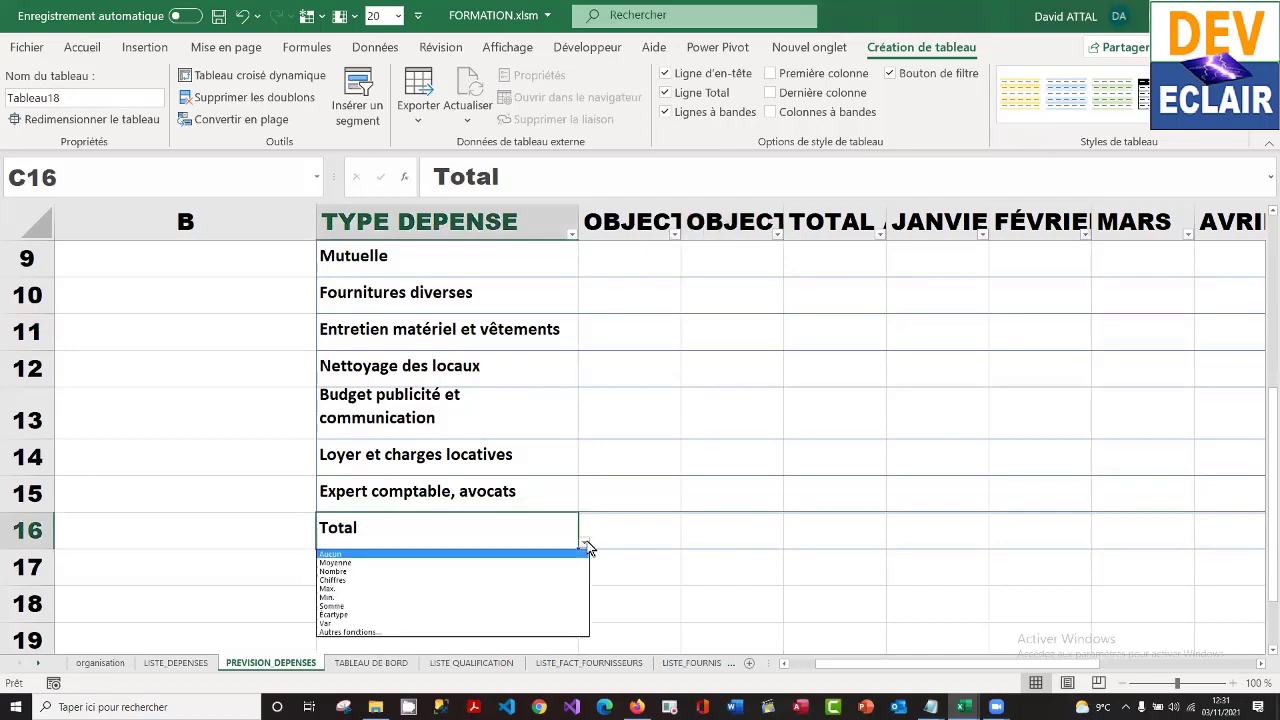
left_click(525, 571)
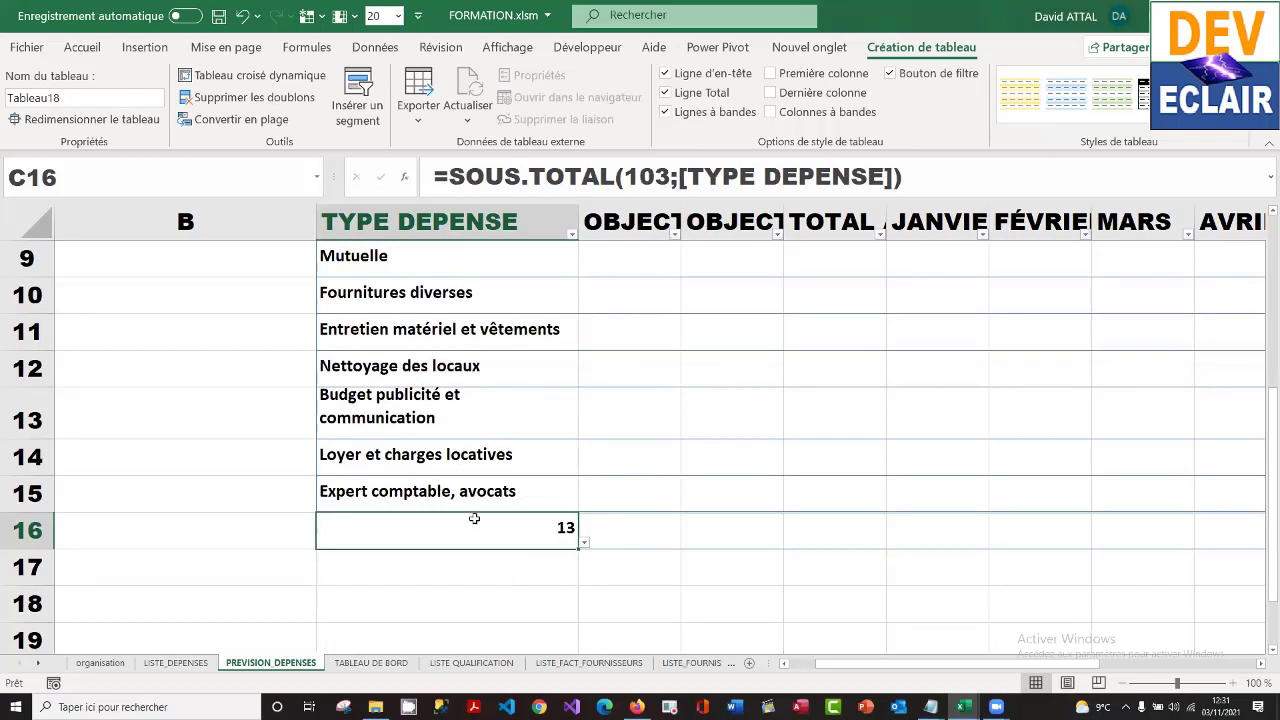
- Review the forecast table from the lower expense rows up to the headers and across the objective, total and month columns
left_click(645, 389)
key("Up")
key("Up")
key("Up")
key("Up")
key("Up")
key("Up")
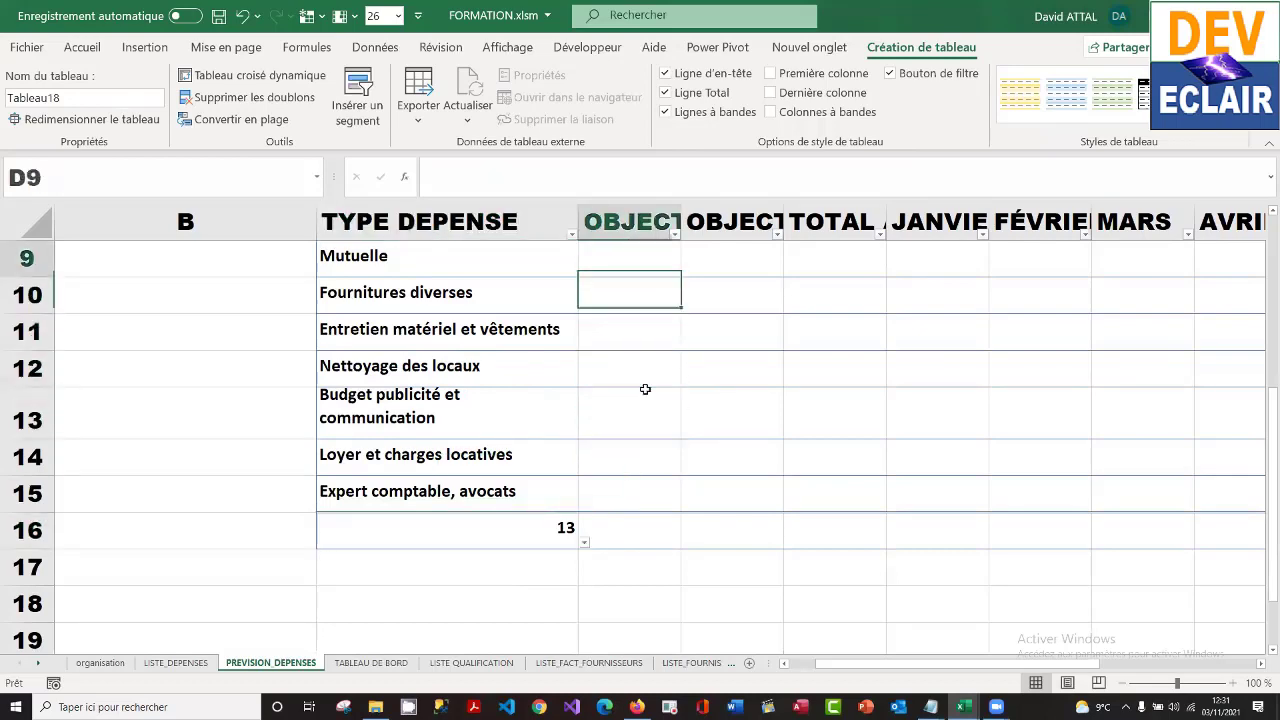
key("Up")
key("Up")
key("Up")
key("Up")
key("Up")
key("Up")
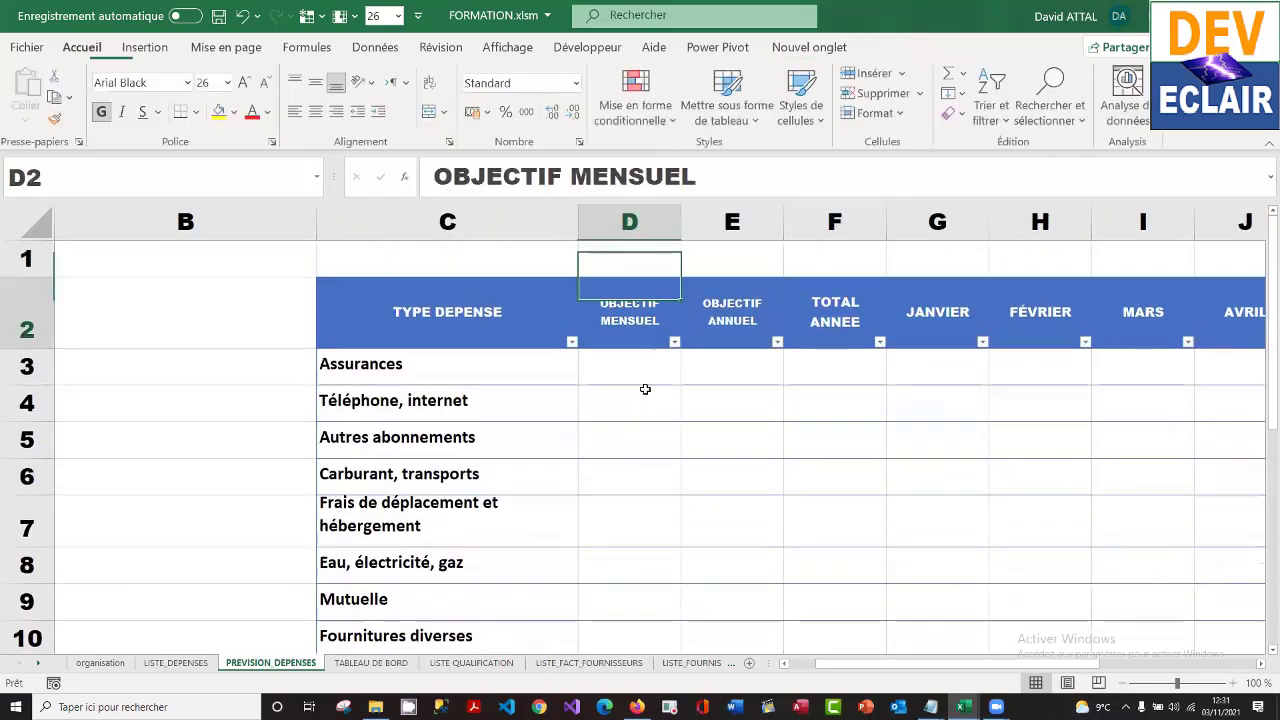
key("Down")
key("Down")
key("Down")
key("Right")
key("Right")
key("Right")
key("Right")
key("Left")
key("Left")
key("Left")
key("Left")
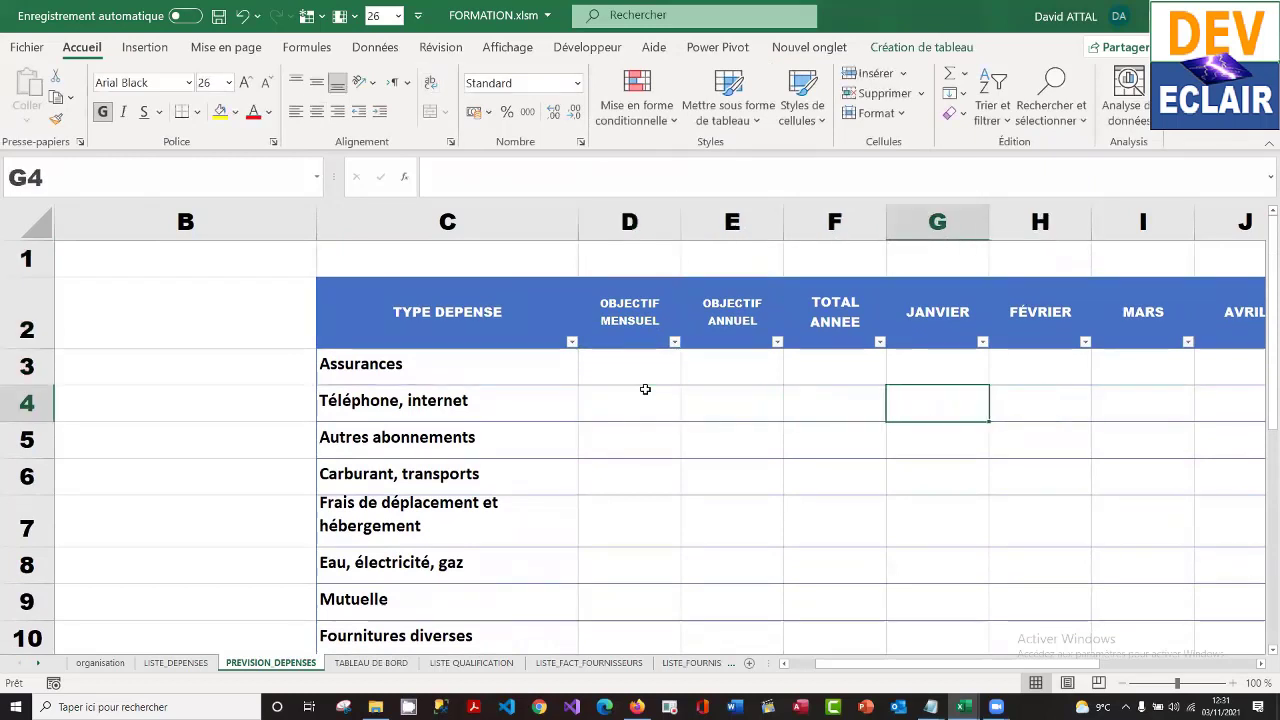
key("Right")
key("Right")
key("Right")
key("Right")
key("Right")
key("Right")
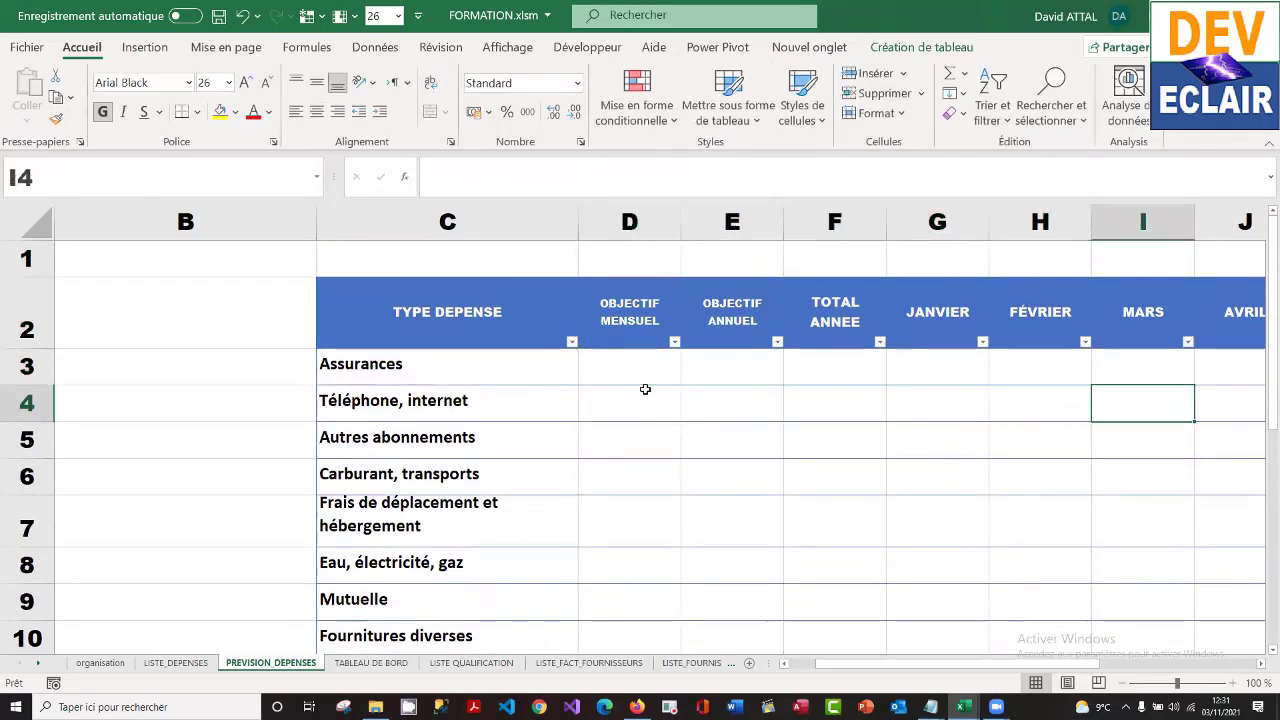
key("Left")
key("Left")
key("Left")
key("Left")
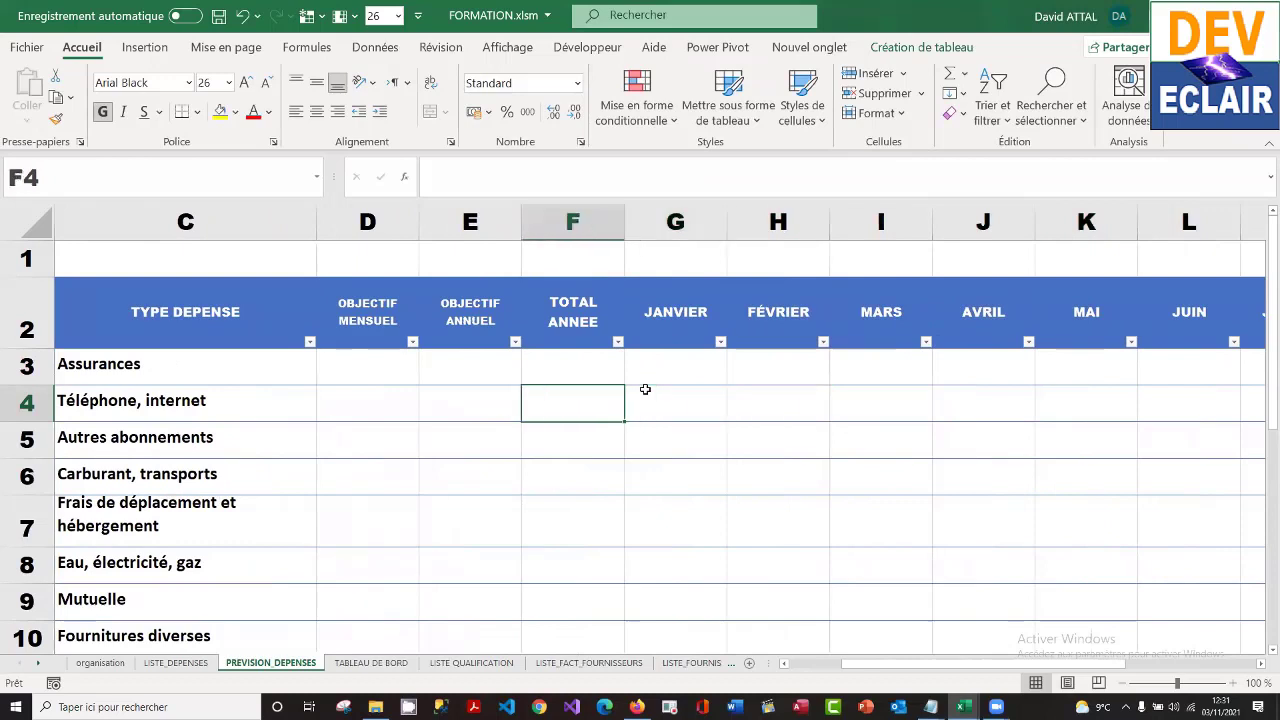
key("Up")
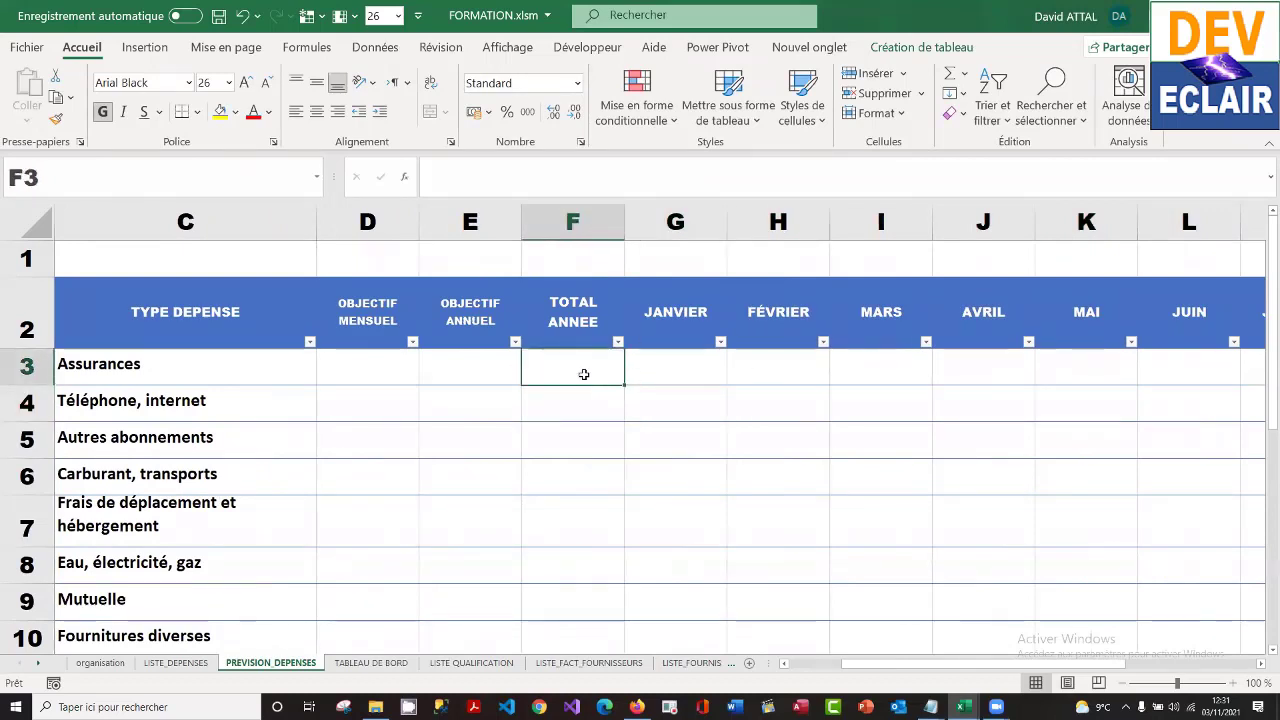
type("+")
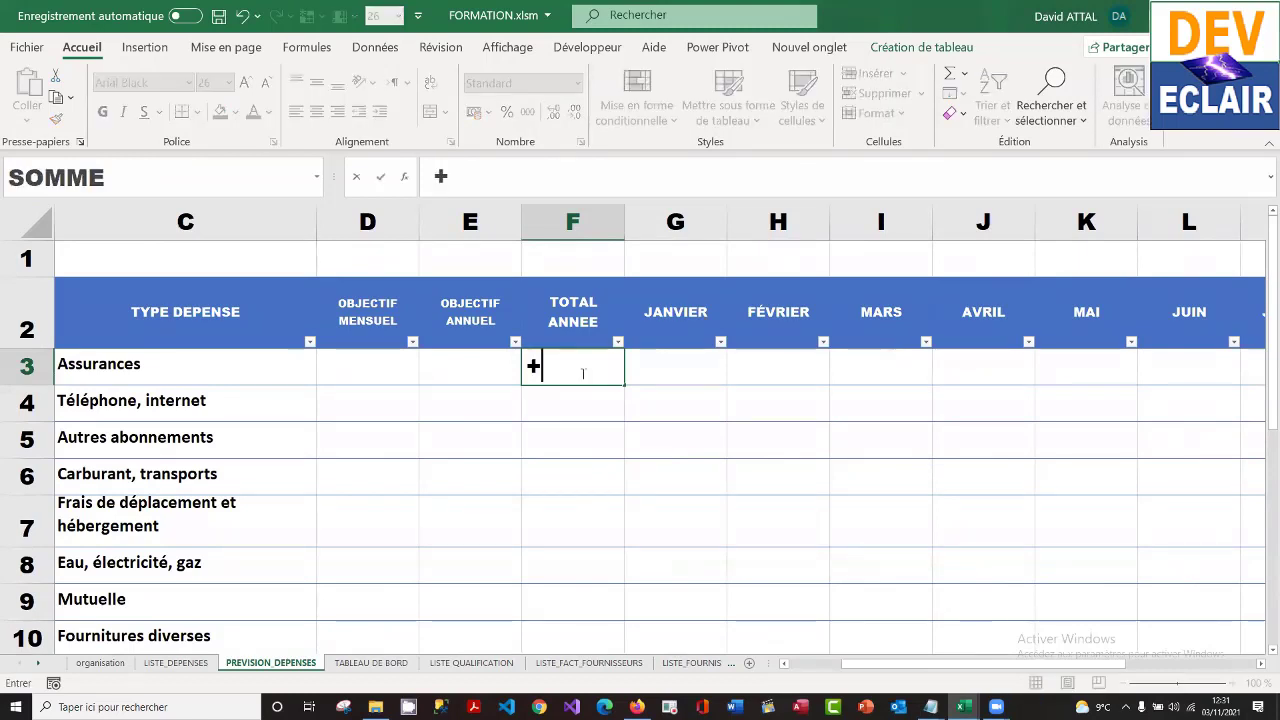
key("Escape")
type("=som")
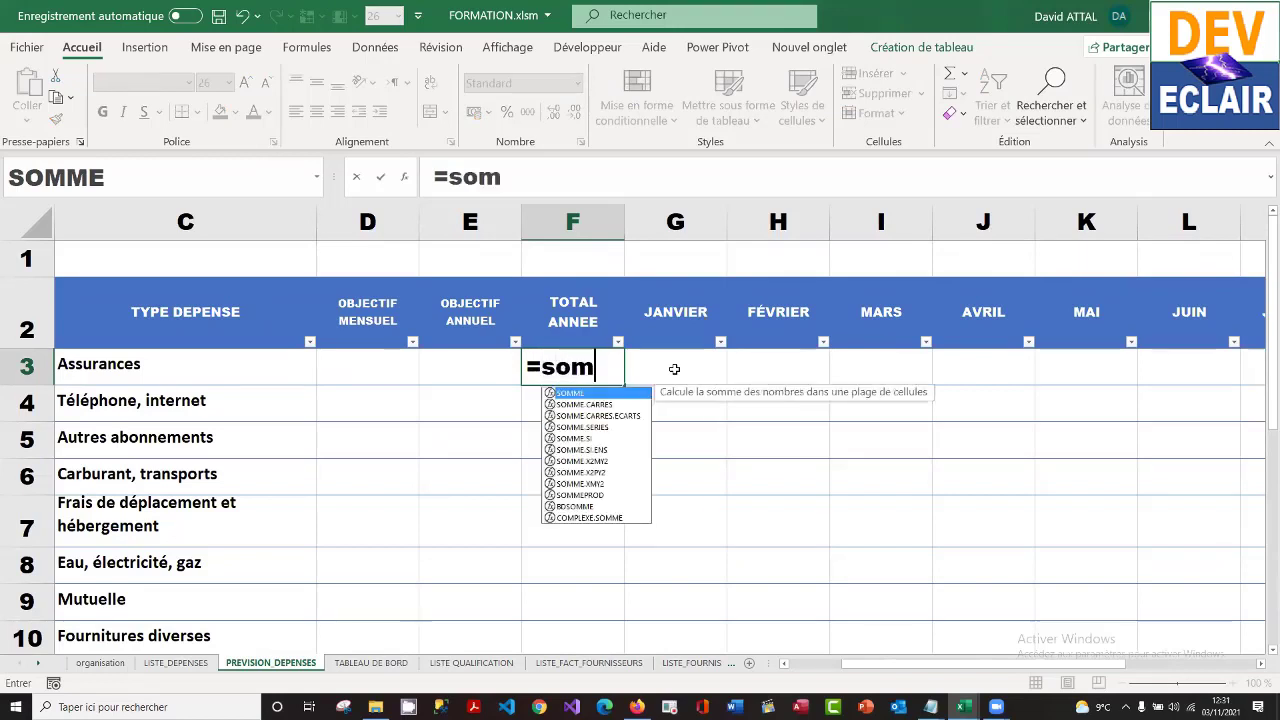
key("Tab")
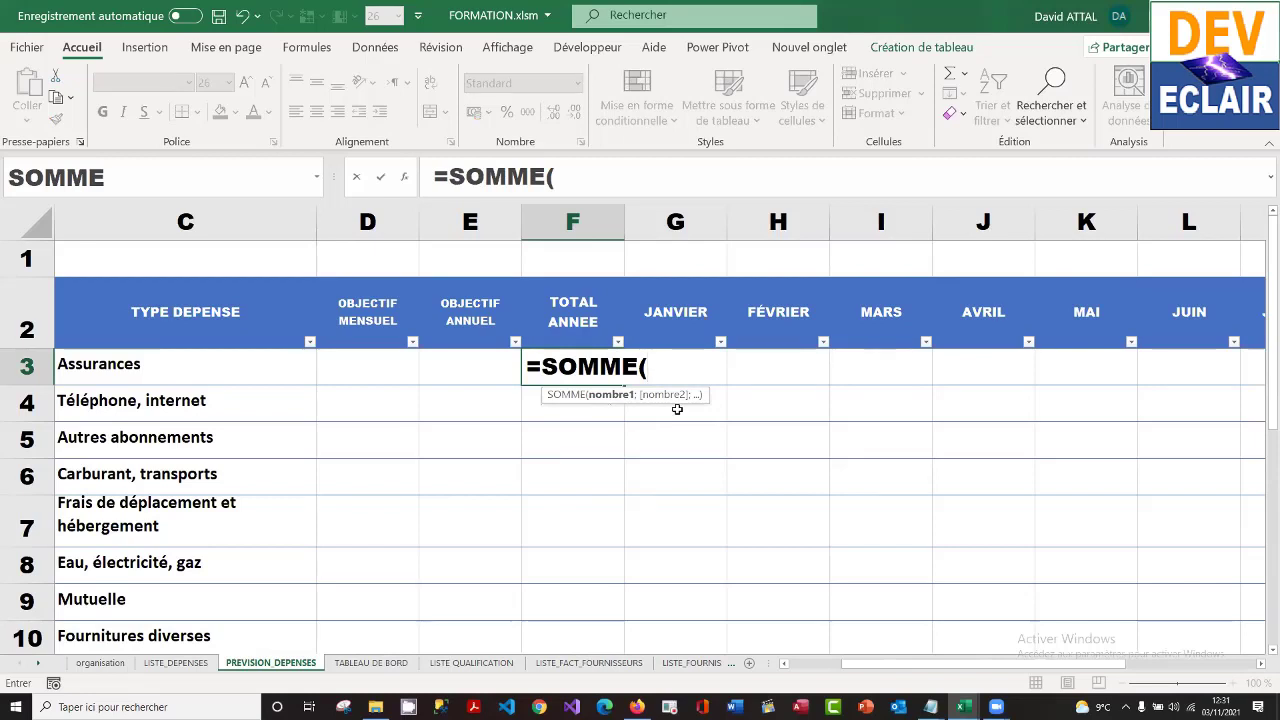
left_click(676, 408)
key("Up")
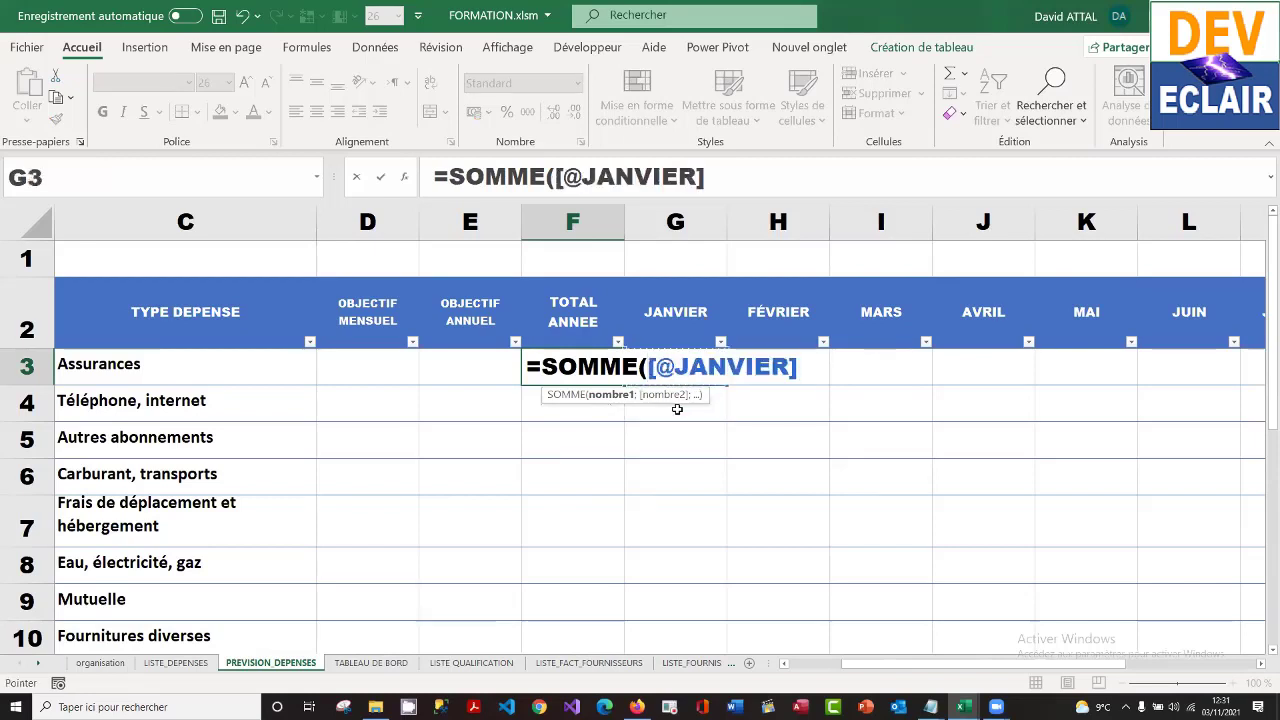
key("shift+Right")
key("shift+Right")
key("shift+Right")
key("shift+Right")
key("shift+Right")
key("shift+Right")
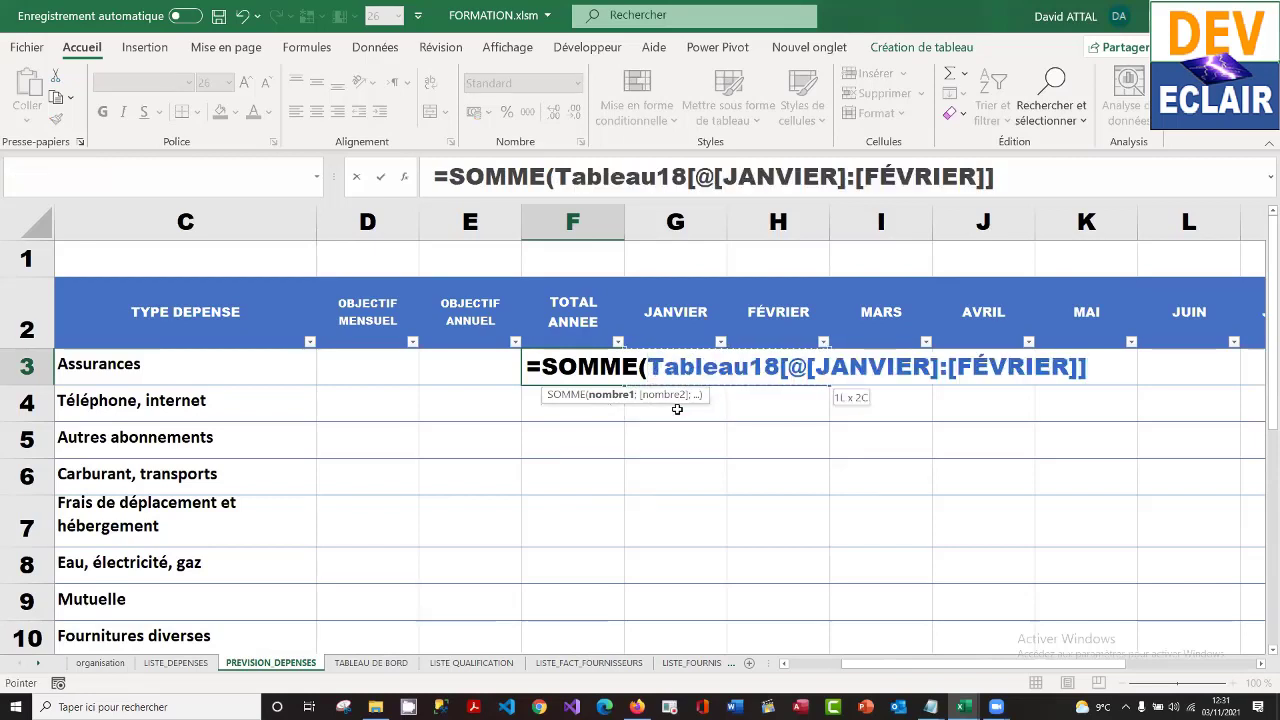
key("shift+Right")
key("shift+Right")
key("shift+Right")
key("shift+Right")
key("shift+Right")
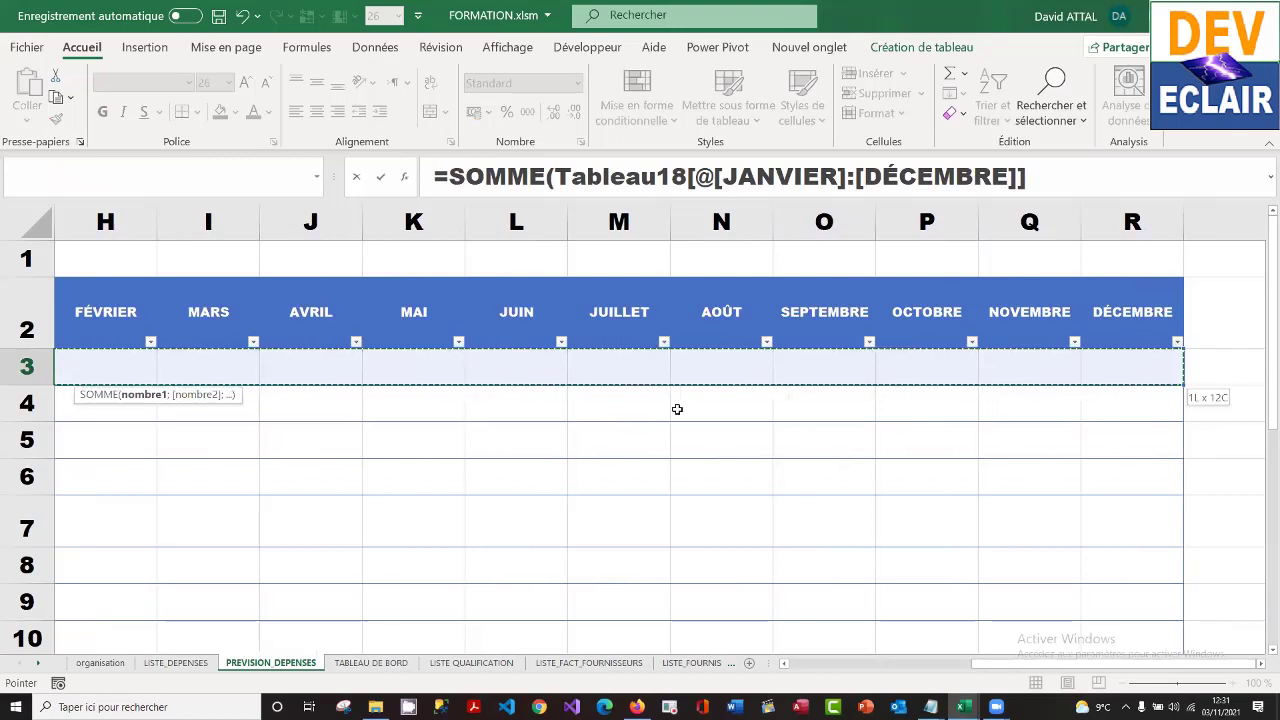
key("Escape")
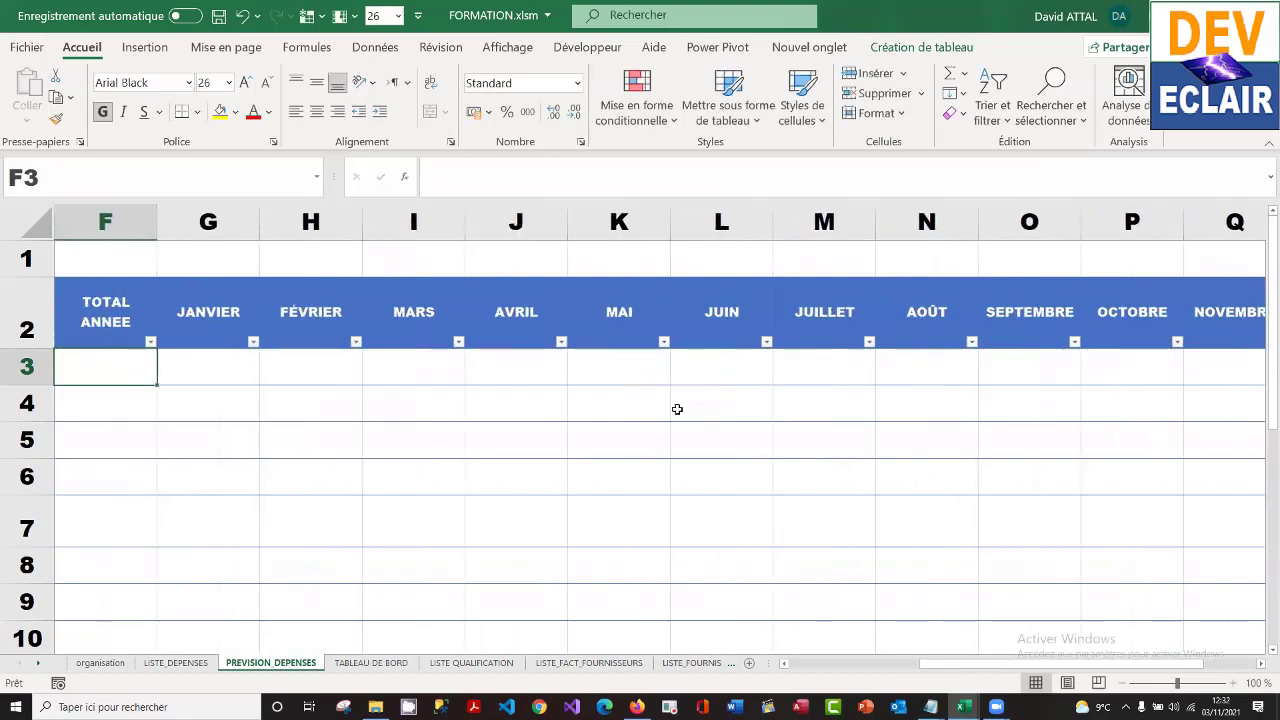
- Widen the TOTAL ANNEE column F to about three times its width
key("Left")
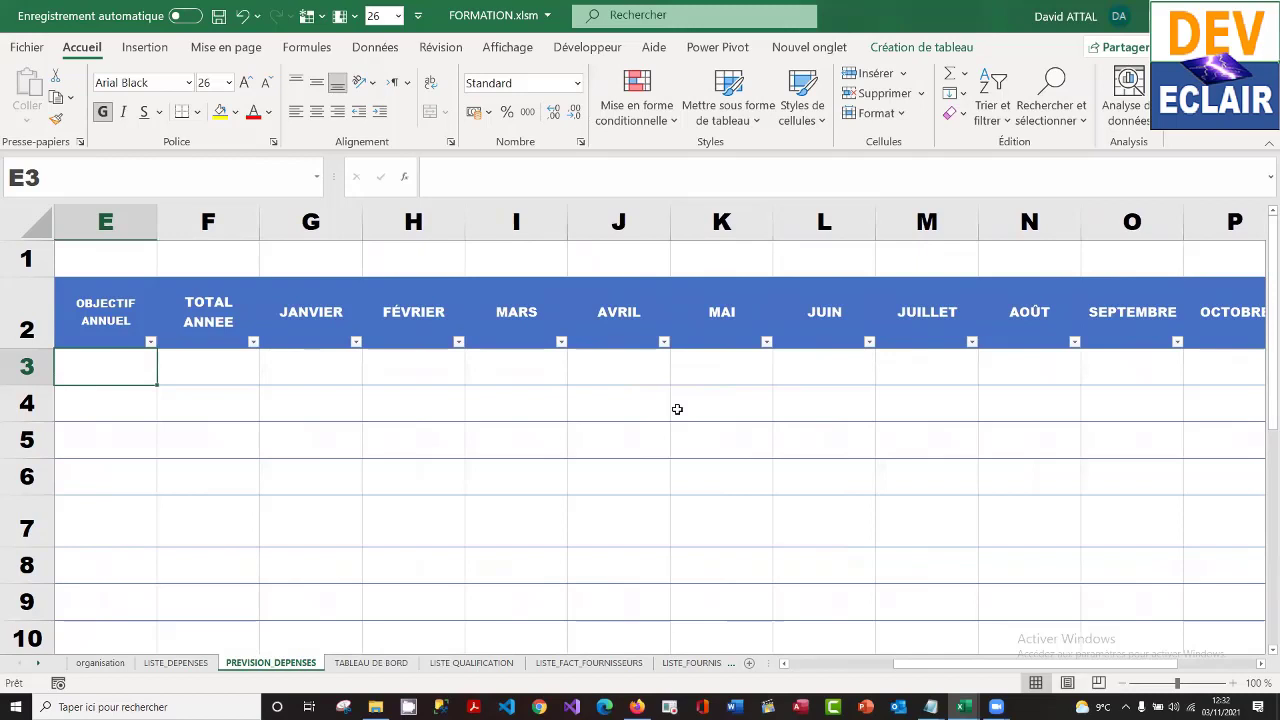
key("Left")
key("Left")
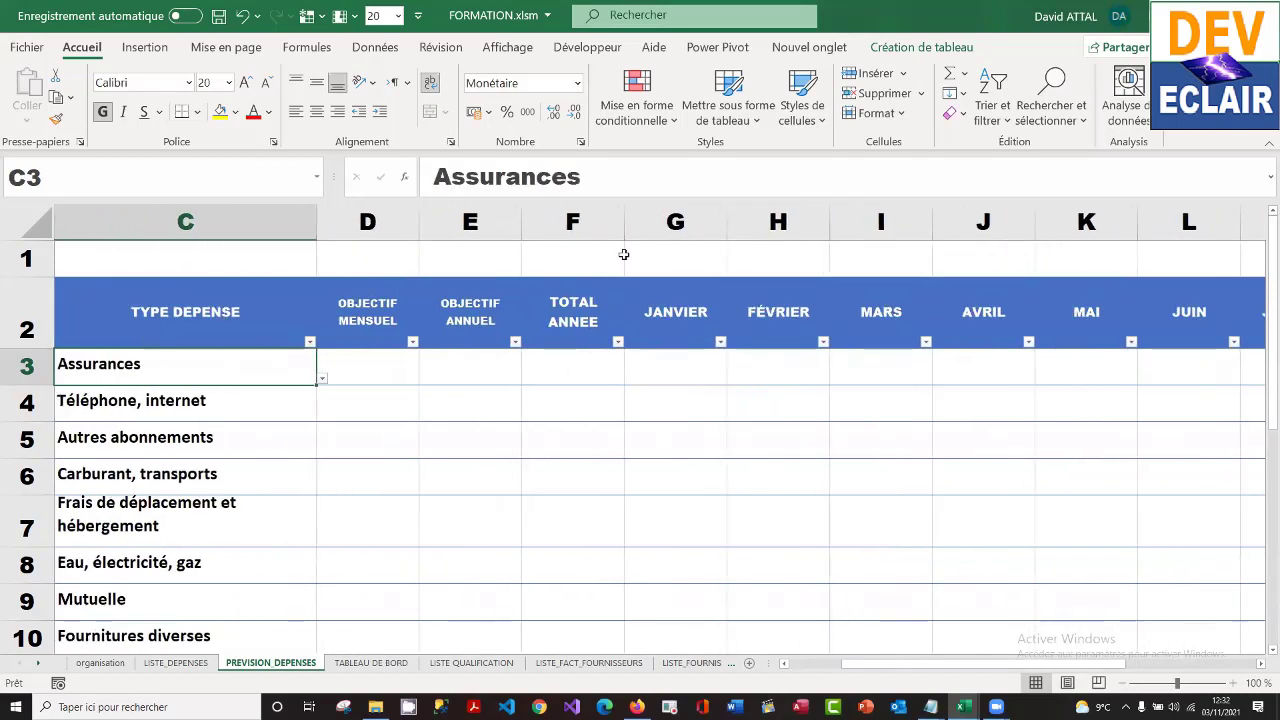
left_click_drag(629, 219, 829, 220)
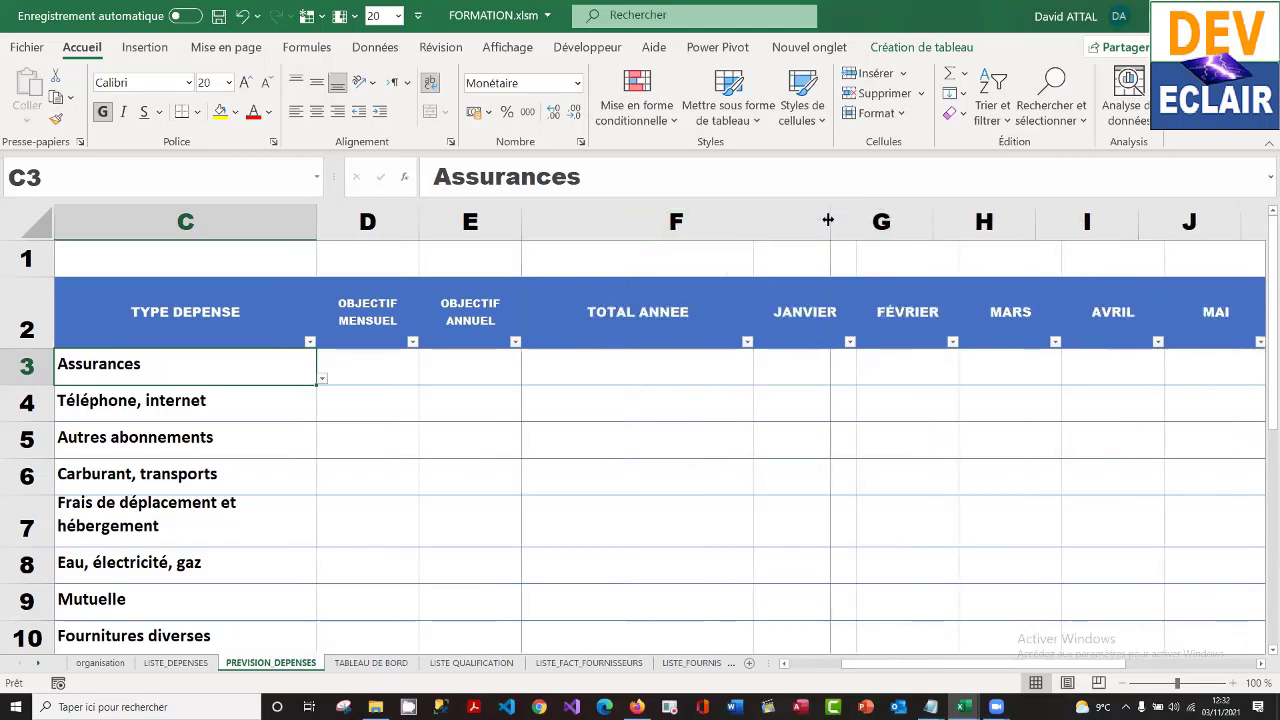
- Enter =SOMME(Tableau18[@[JANVIER]:[DÉCEMBRE]]) in F3 to total the twelve months in the TOTAL ANNEE column
left_click(729, 372)
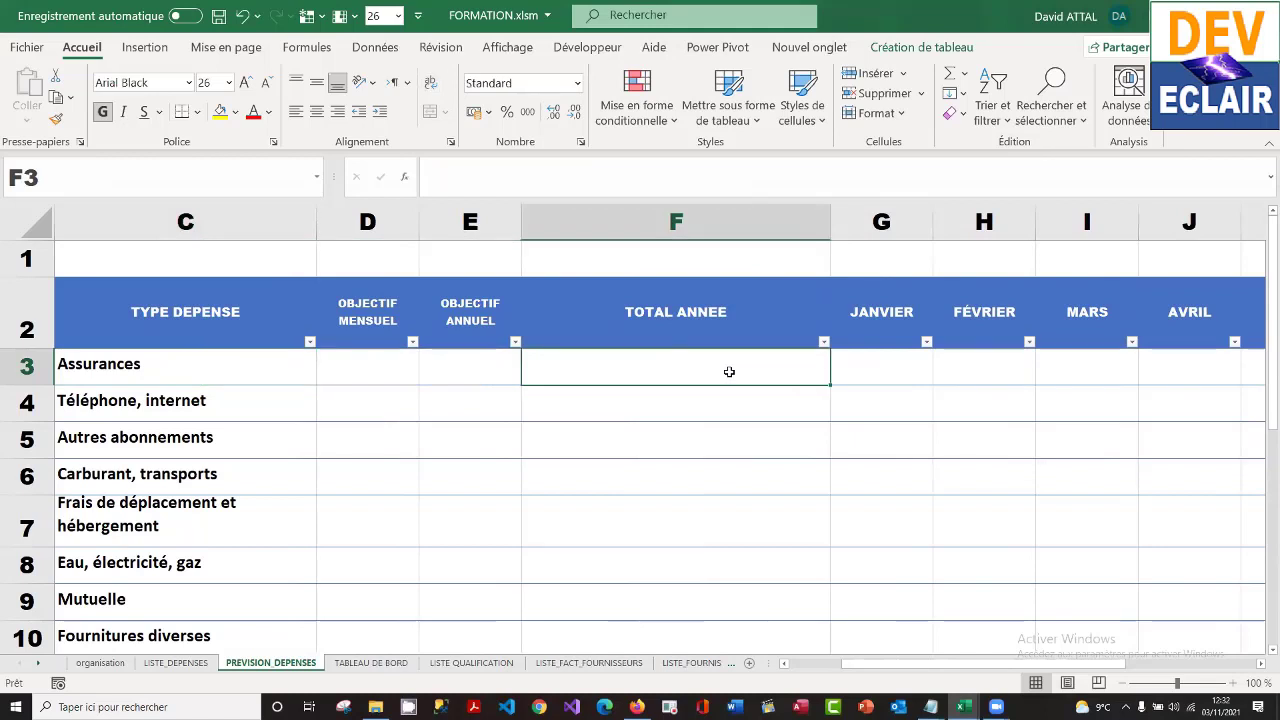
type("=")
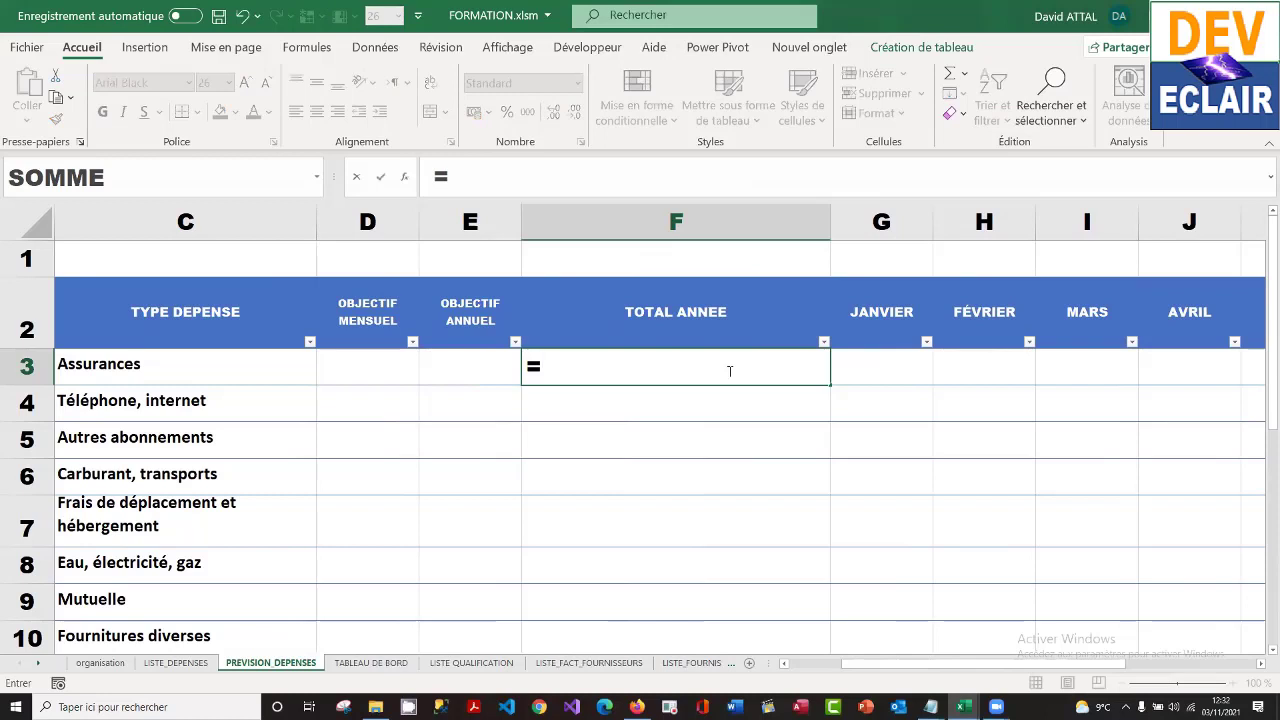
type("som")
key("Tab")
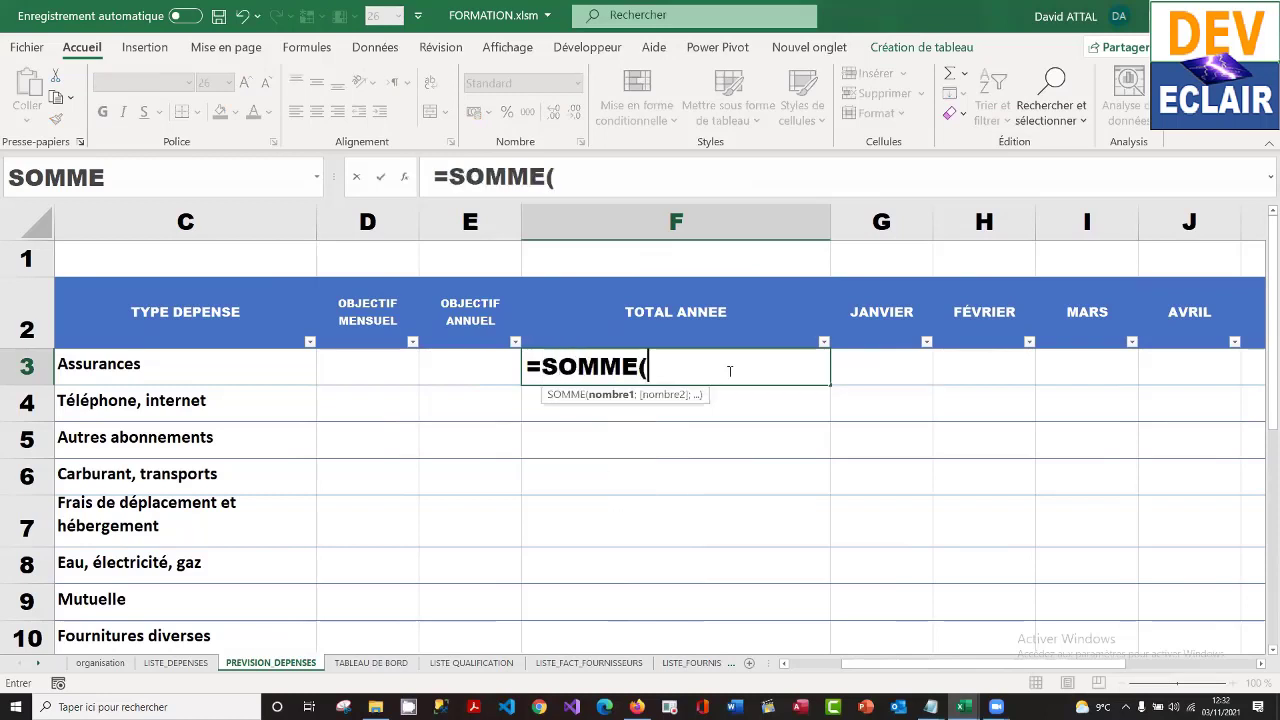
left_click(897, 372)
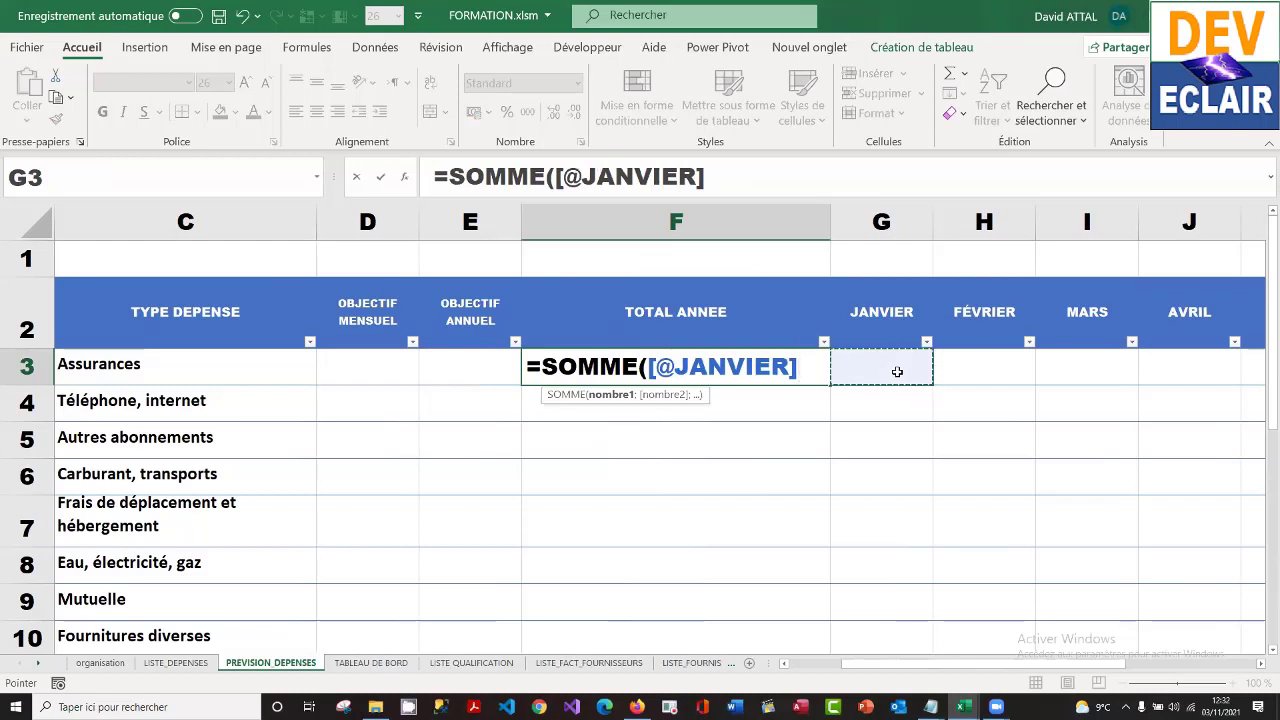
left_click(890, 402)
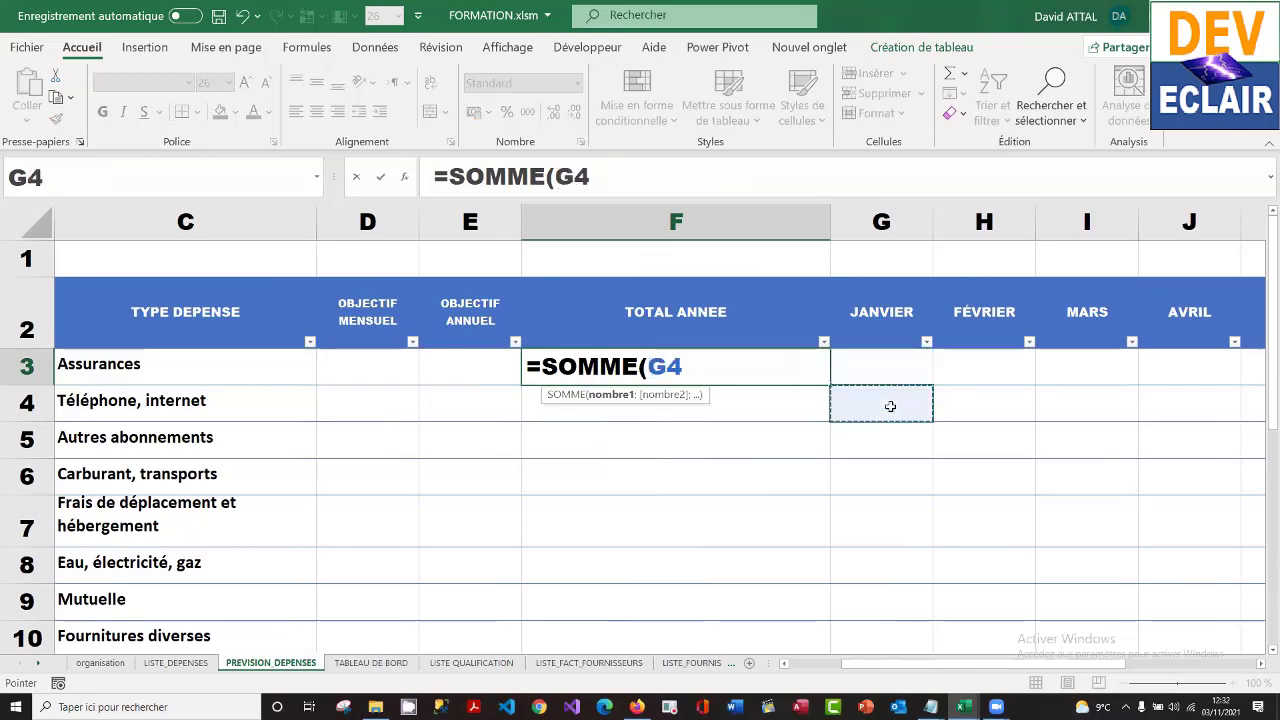
left_click(886, 355)
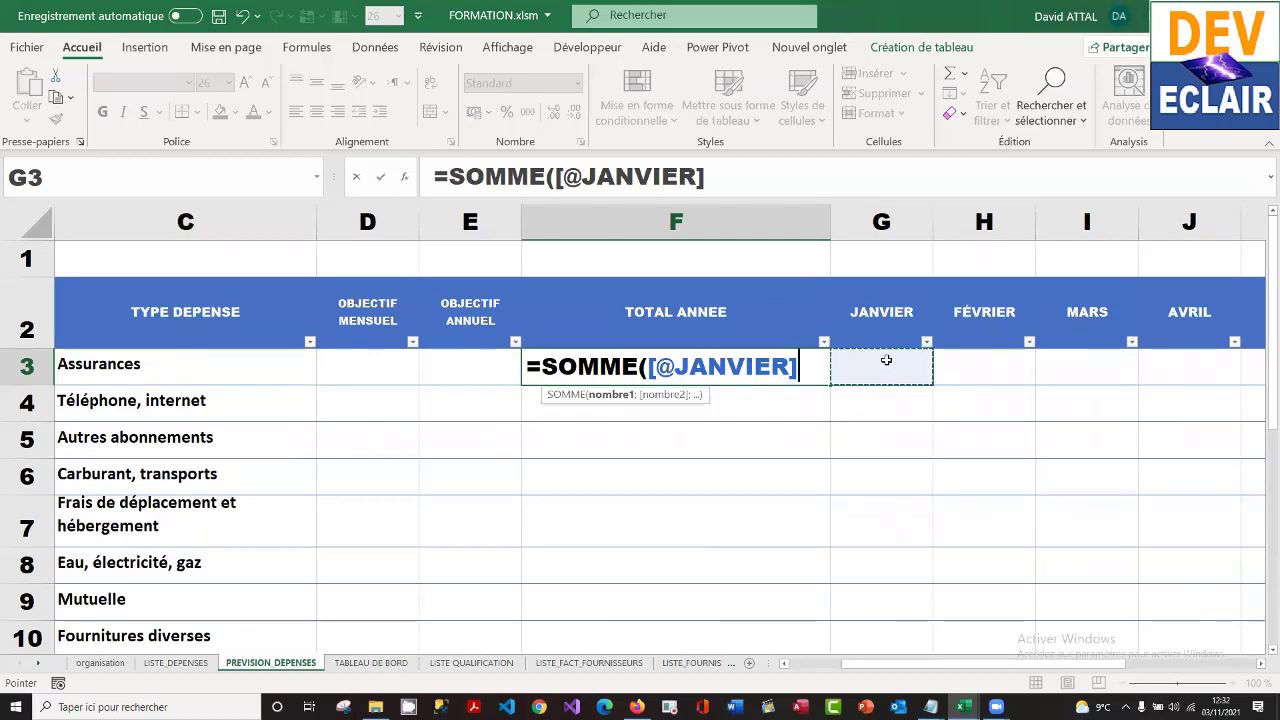
key("shift+Right")
key("shift+Right")
key("shift+Right")
key("shift+Right")
key("shift+Right")
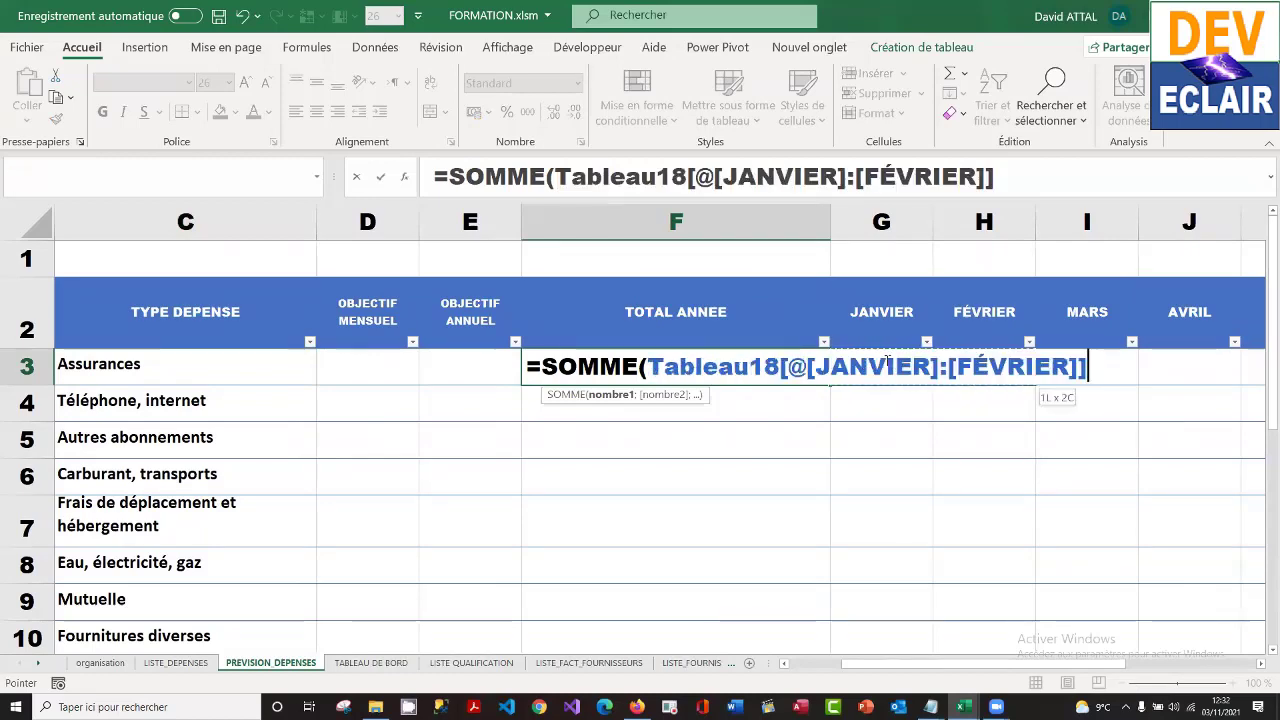
key("shift+Right")
key("shift+Right")
key("shift+Right")
key("shift+Right")
key("shift+Right")
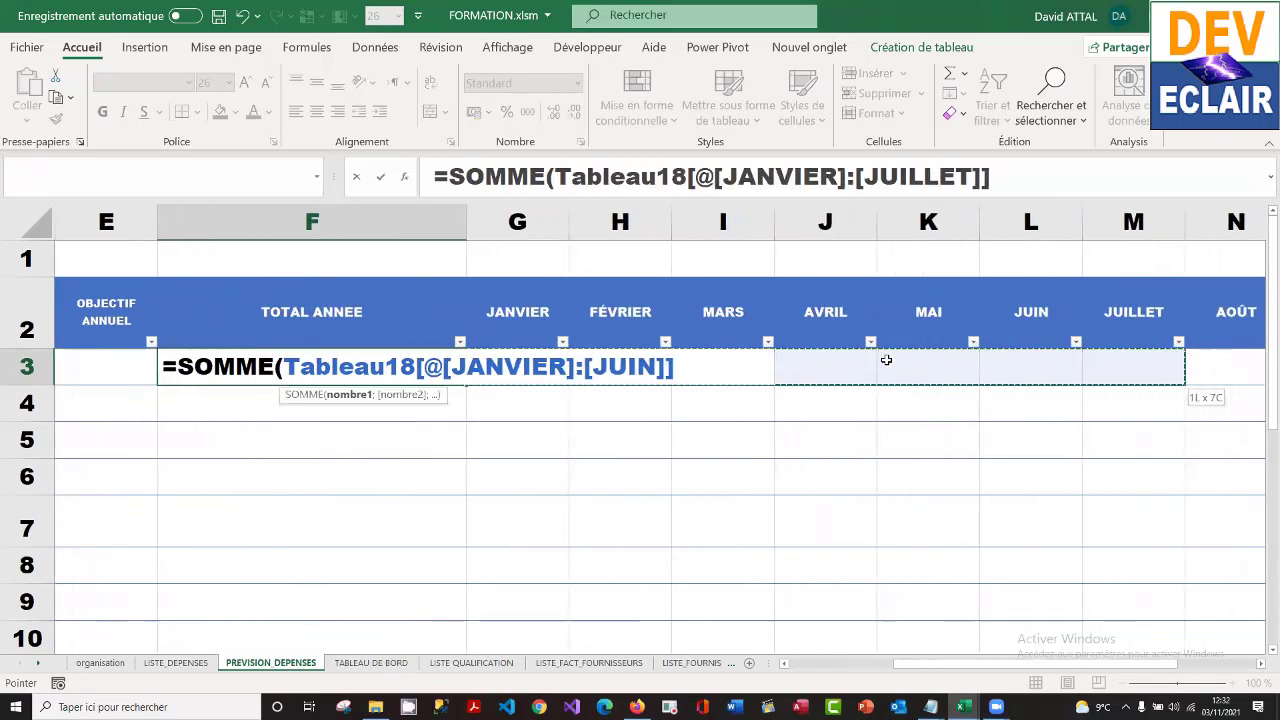
key("shift+Right")
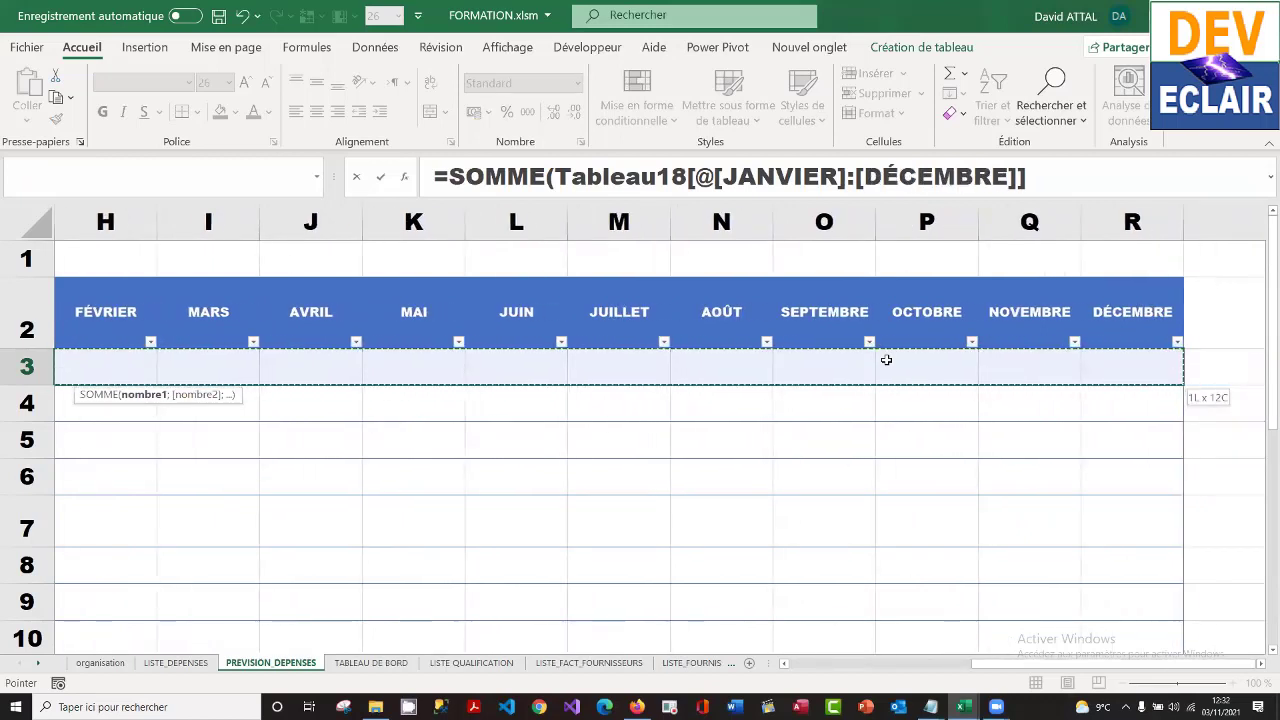
type(")")
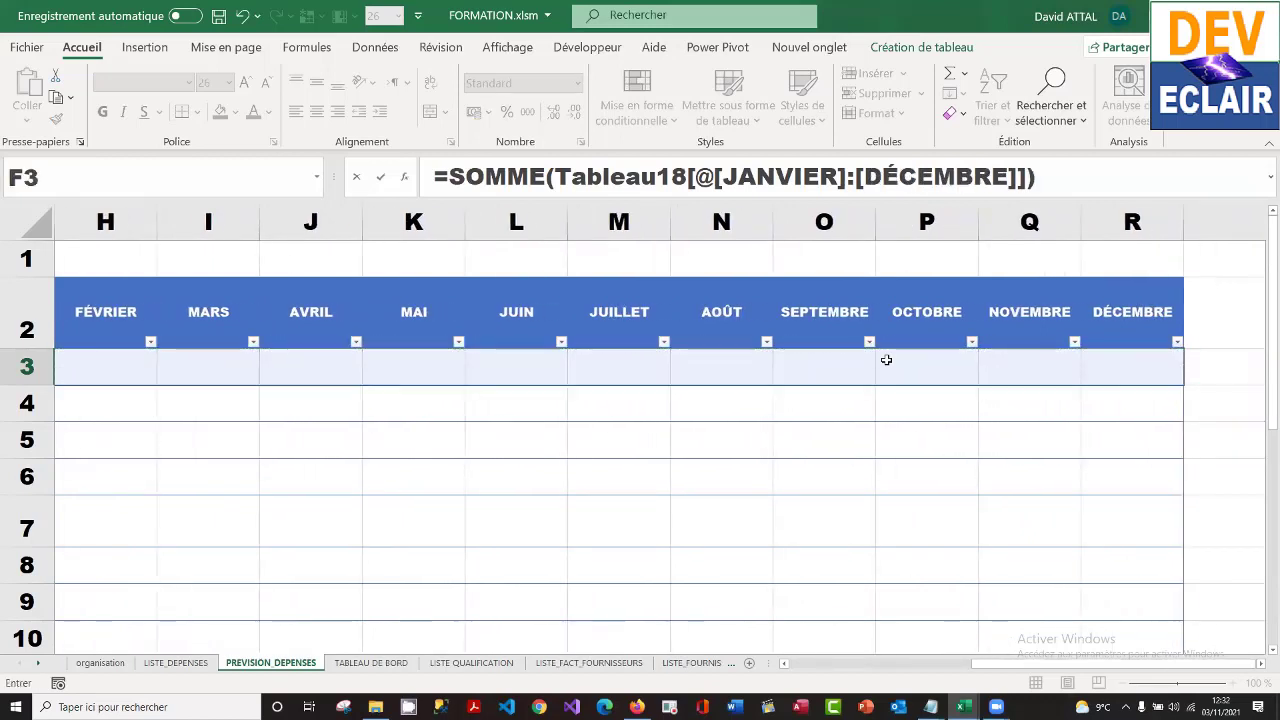
key("Return")
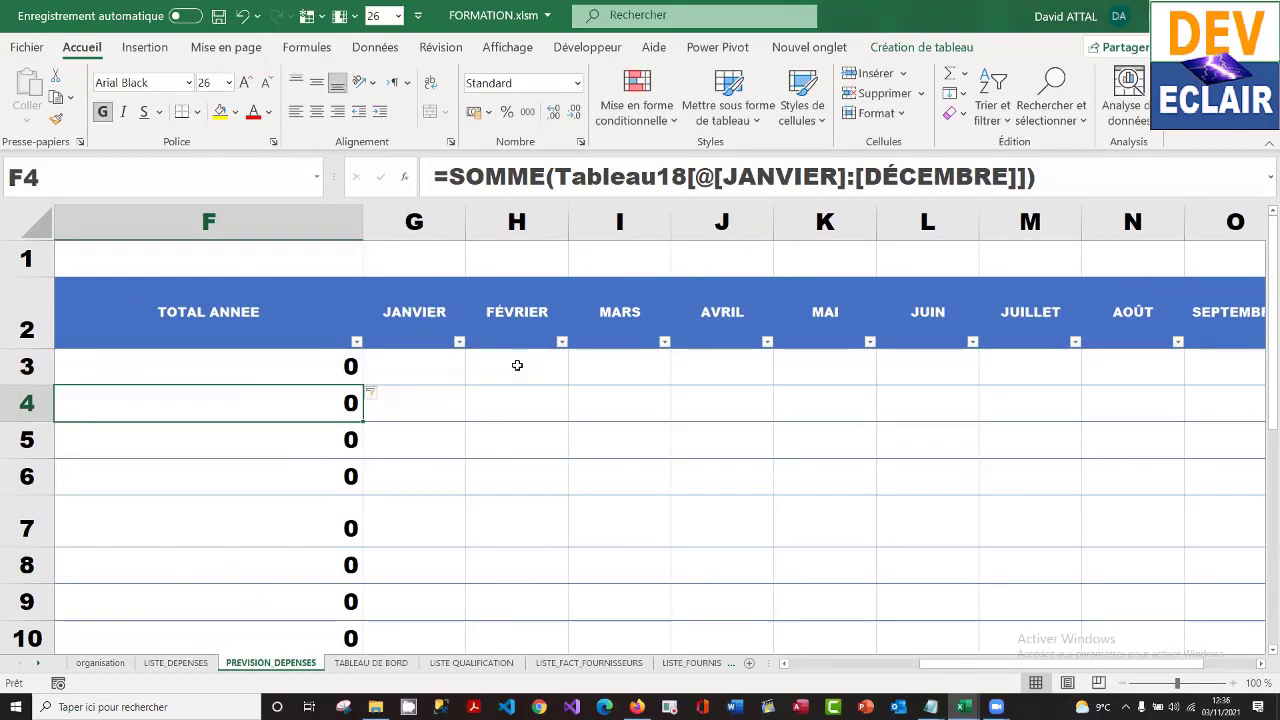
- Narrow the TOTAL ANNEE column F to about half its width, just wide enough for its header on one line
key("Up")
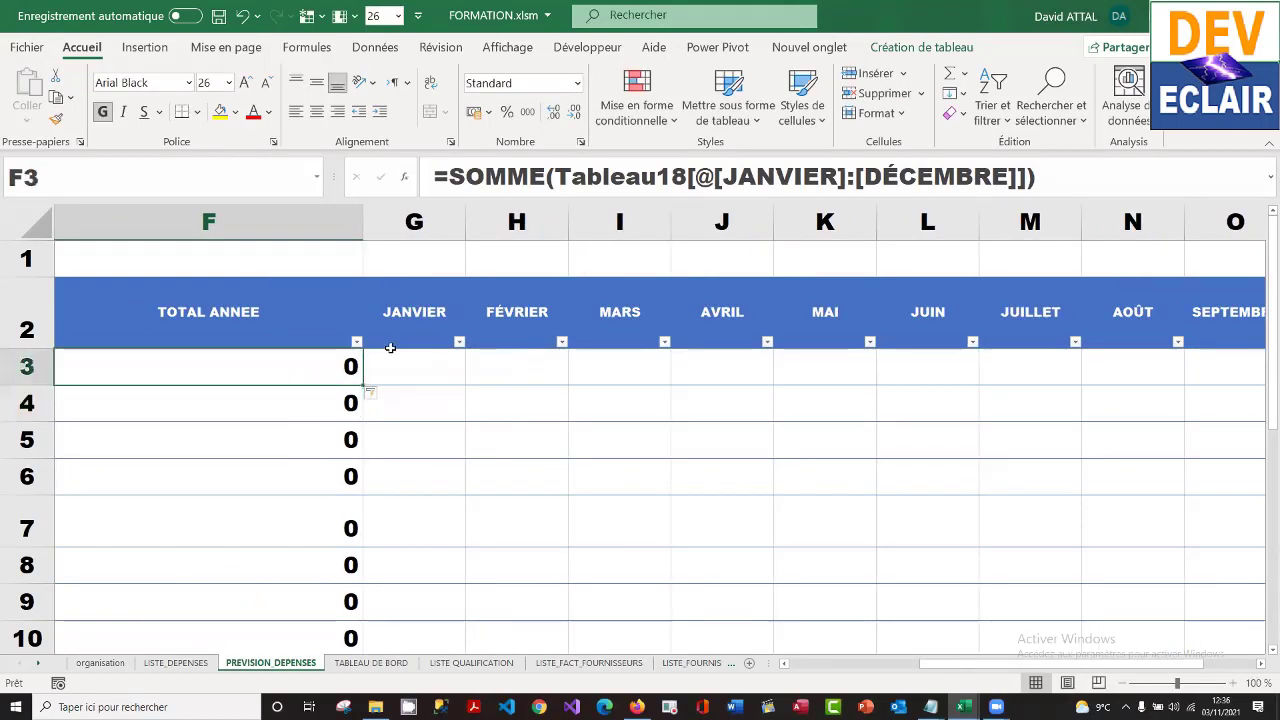
left_click_drag(363, 222, 205, 253)
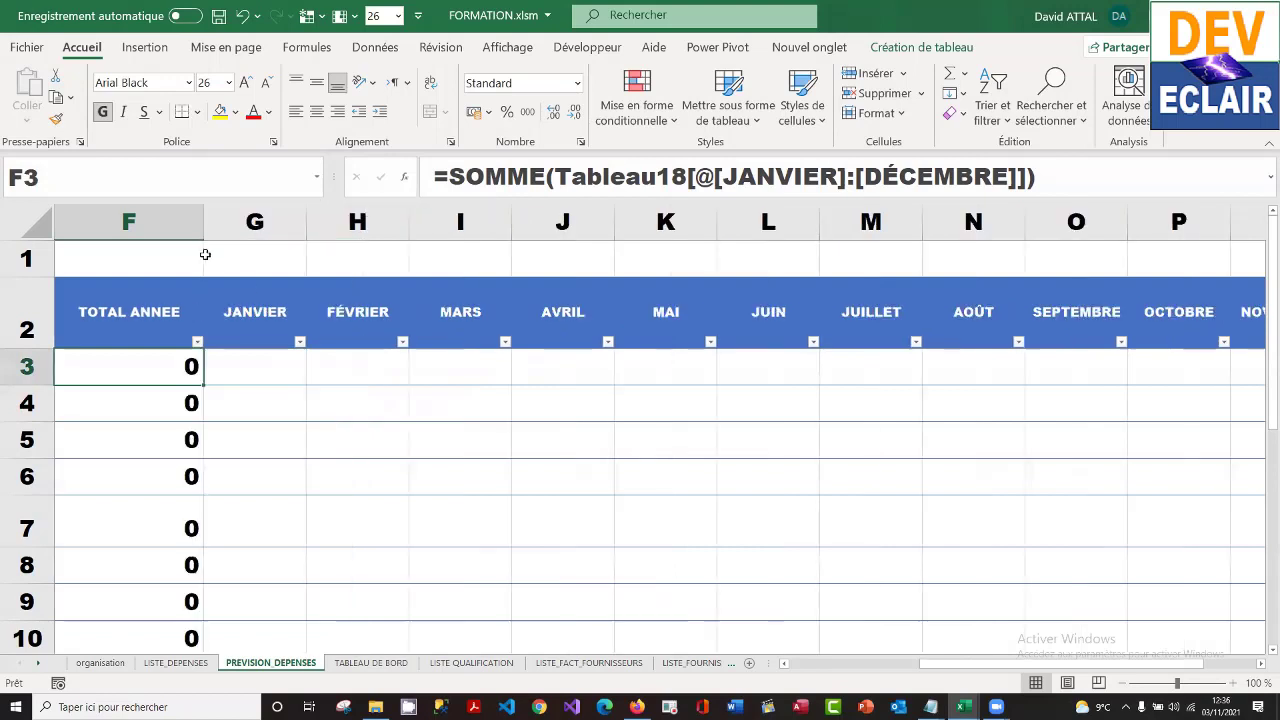
left_click(263, 368)
key("Left")
key("Left")
key("Left")
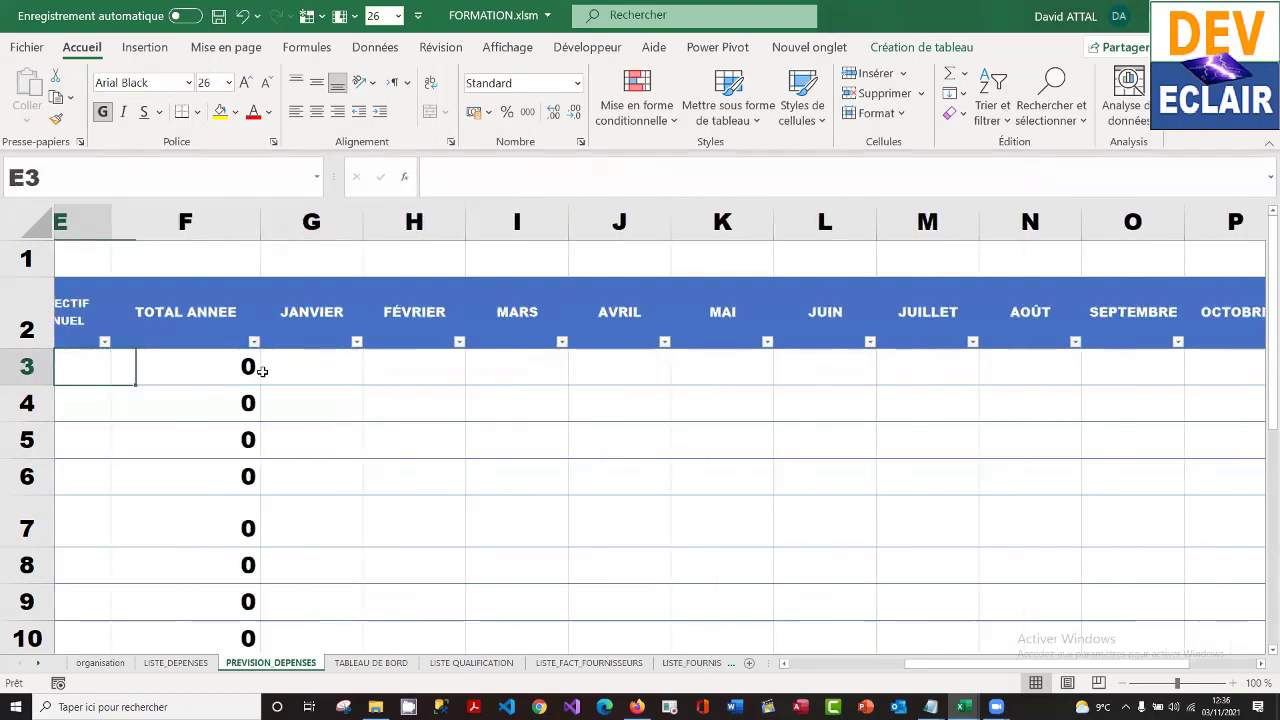
key("Left")
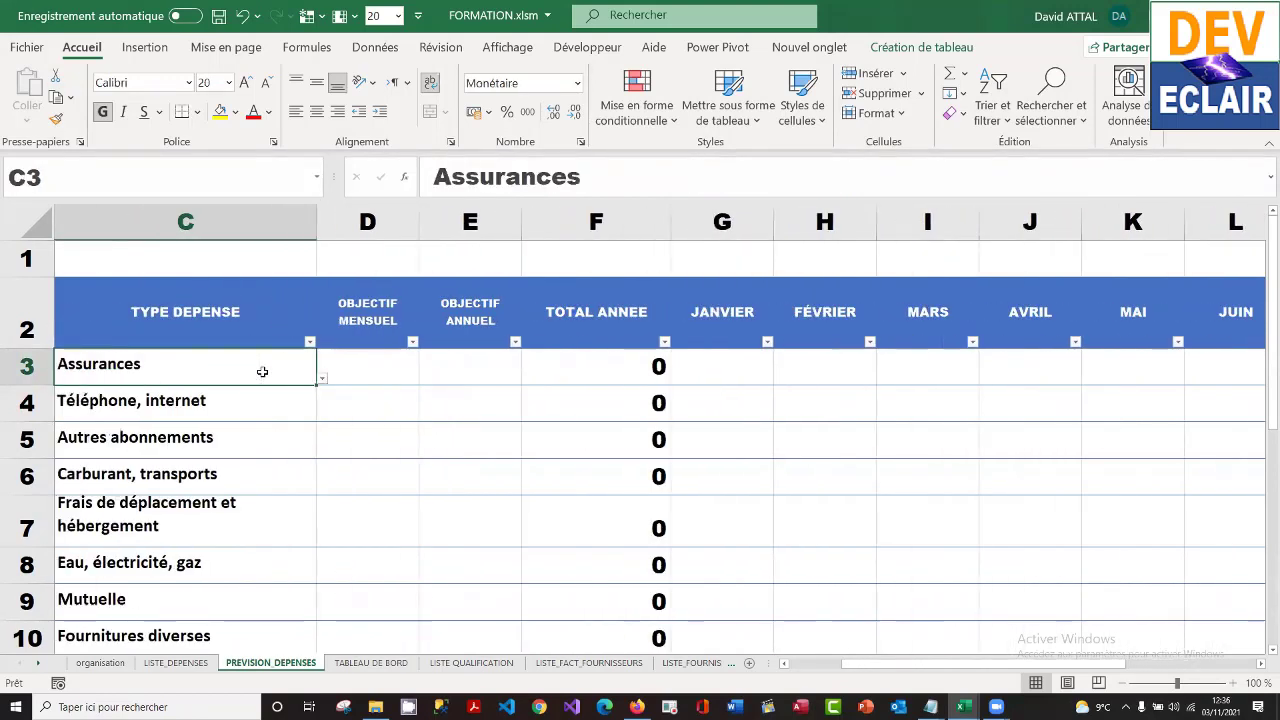
- Select the monthly cells G3:R15, from JANVIER to DÉCEMBRE across all the expense rows
key("Right")
key("Right")
key("Right")
key("Right")
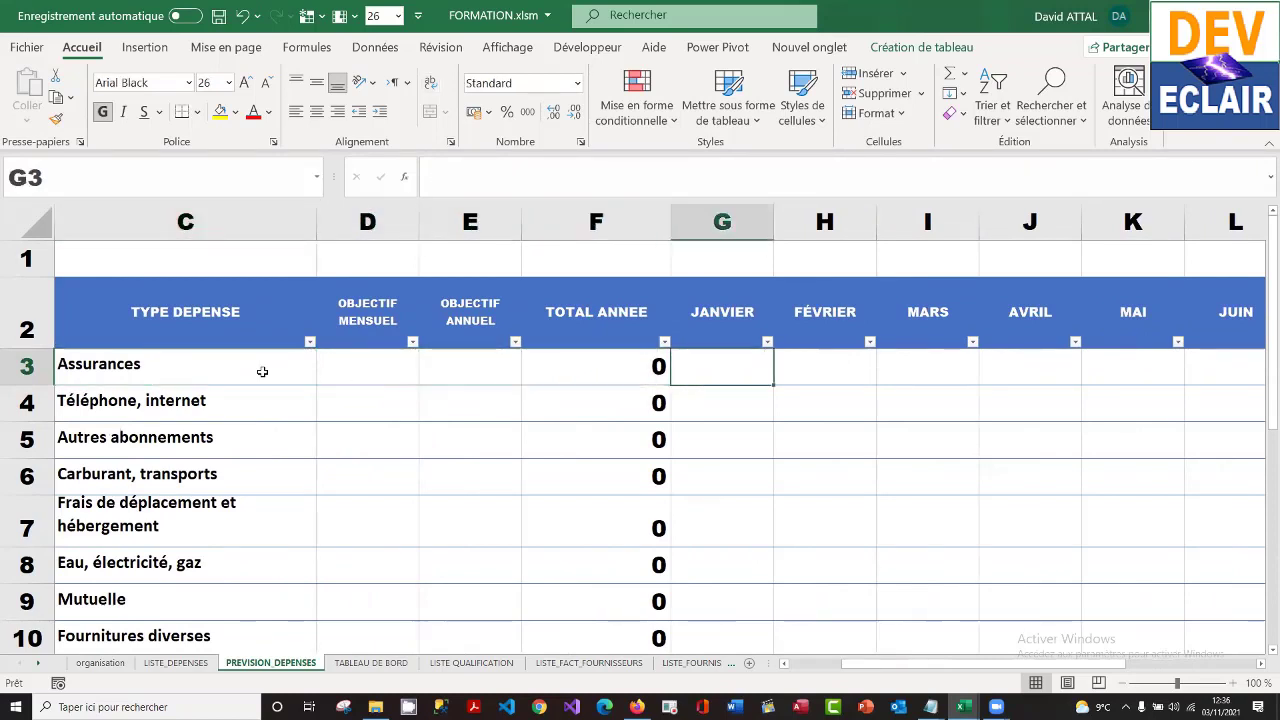
key("shift+Right")
key("shift+Right")
key("shift+Right")
key("shift+Right")
key("shift+Right")
key("shift+Right")
key("shift+Right")
key("shift+Right")
key("shift+Right")
key("shift+Right")
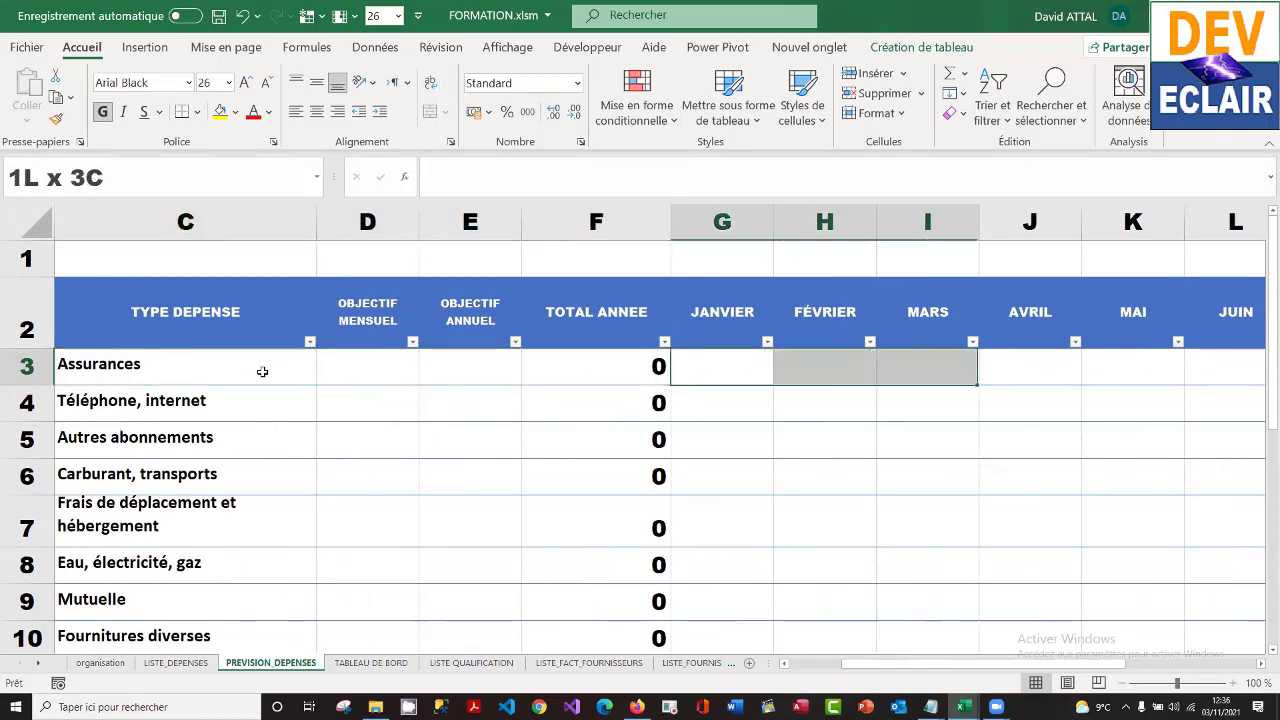
key("shift+Right")
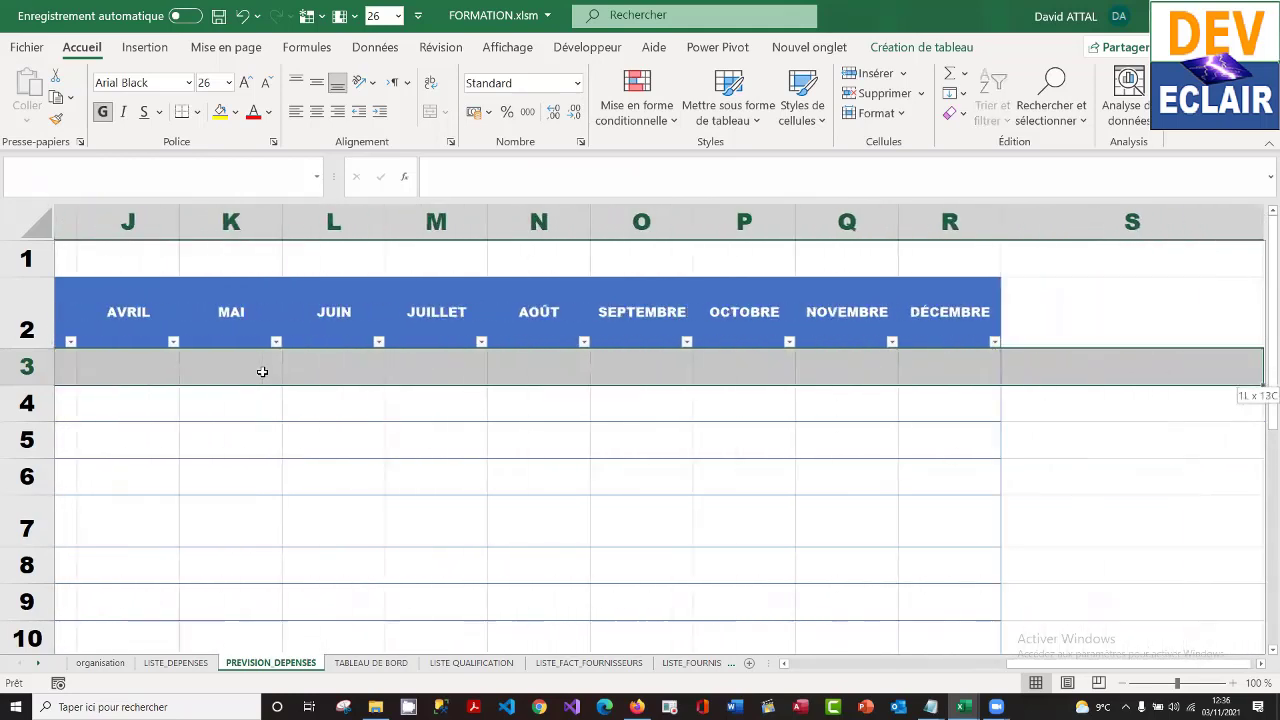
key("shift+Down")
key("shift+Down")
key("shift+Down")
key("shift+Down")
key("shift+Down")
key("shift+Down")
key("shift+Down")
key("shift+Down")
key("shift+Down")
key("shift+Down")
key("shift+Down")
key("shift+Down")
key("shift+Down")
key("shift+Down")
key("shift+Down")
key("shift+Down")
key("shift+Down")
key("shift+Down")
key("shift+Down")
key("shift+Down")
key("shift+Down")
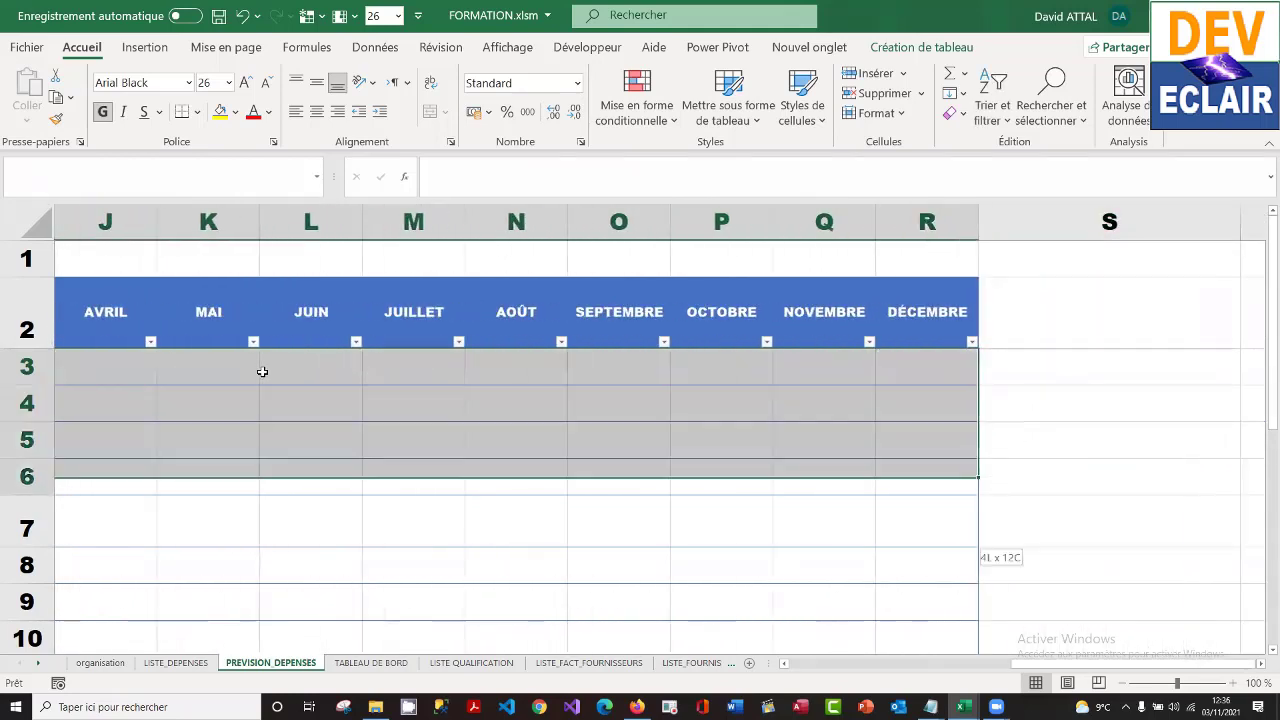
key("shift+Up")
key("shift+Up")
key("shift+Up")
key("shift+Up")
key("shift+Up")
key("shift+Up")
key("shift+Up")
key("shift+Up")
key("shift+Up")
key("shift+Up")
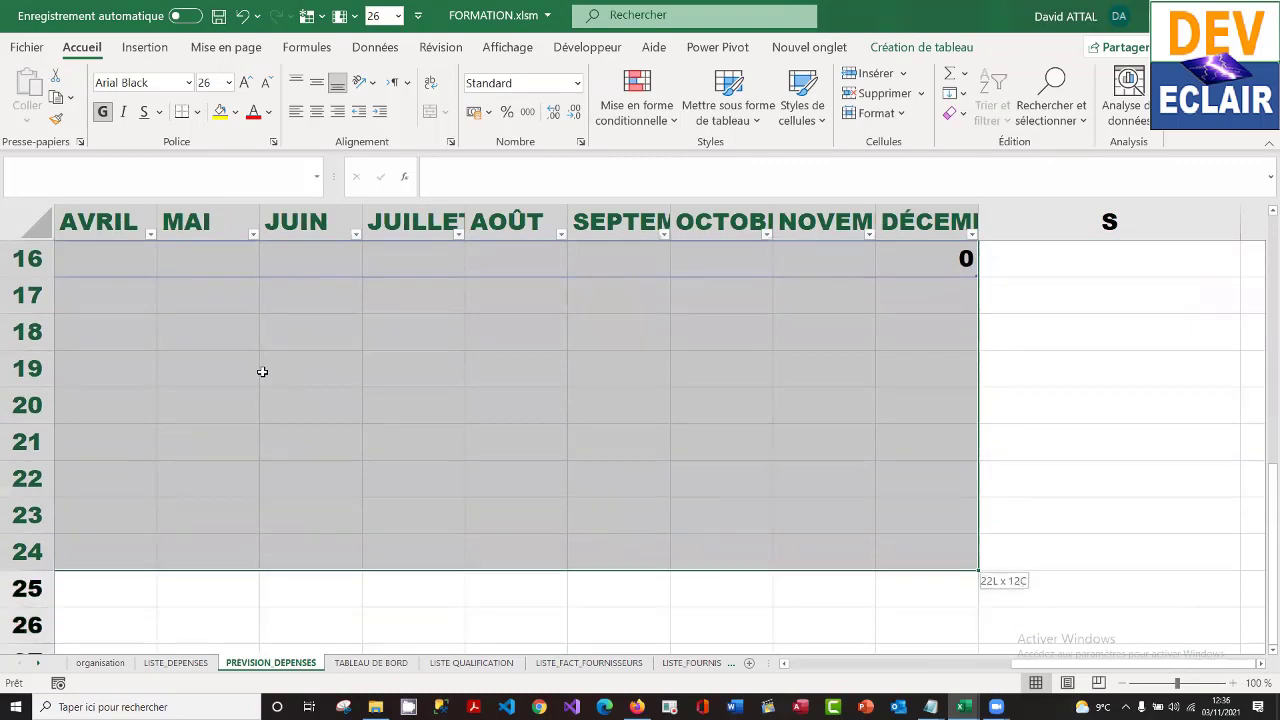
key("shift+Up")
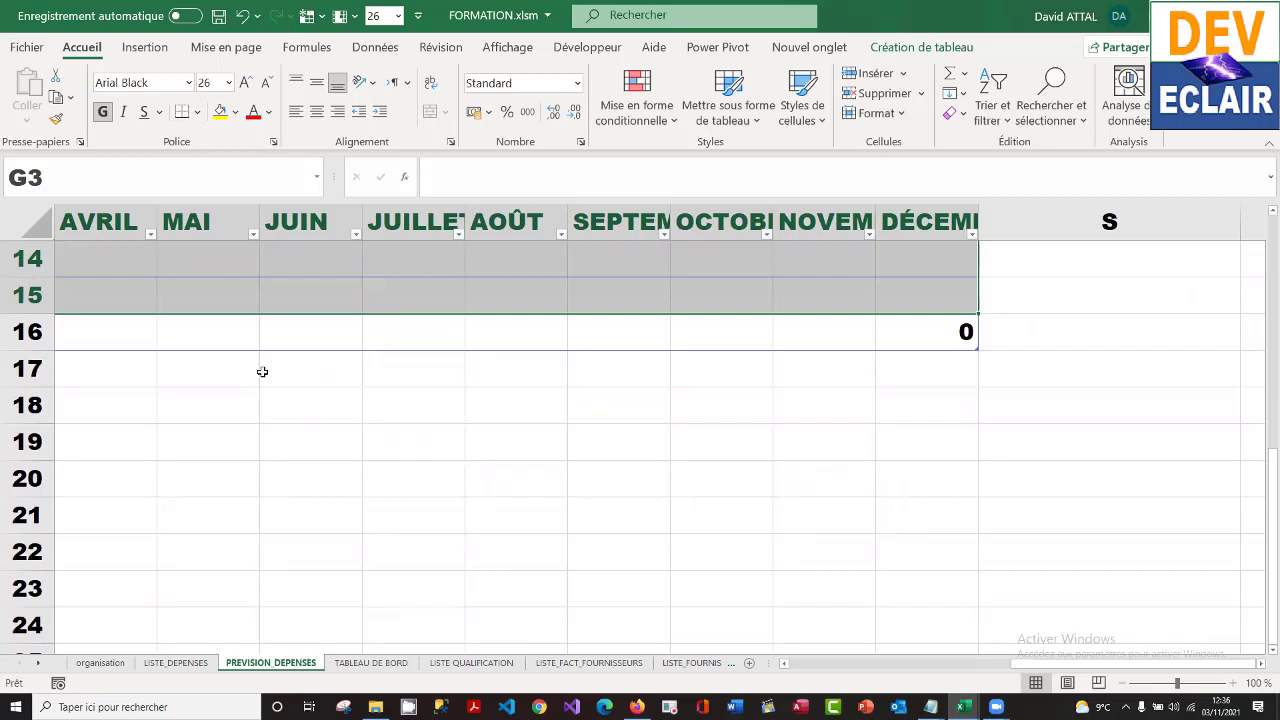
- Enter 50 for Assurances in JANVIER (G3) and fill it across every month through DÉCEMBRE
key("Left")
key("Up")
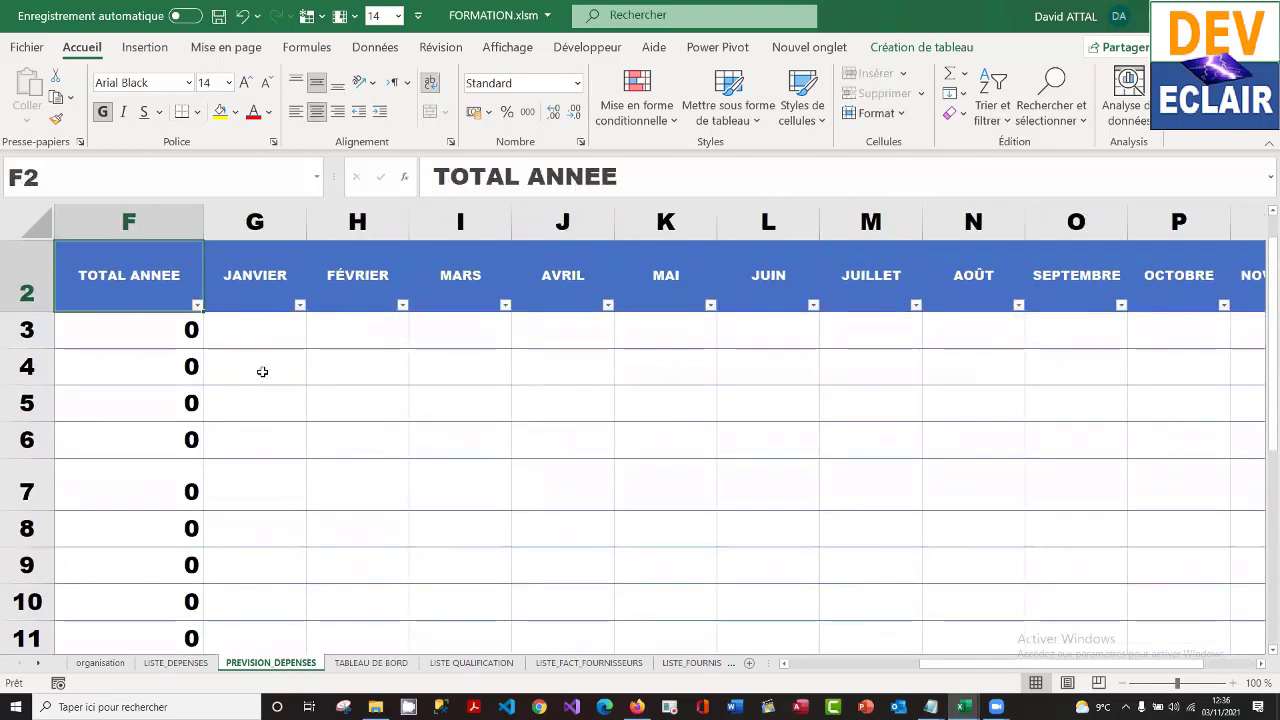
key("Down")
key("Right")
type("50")
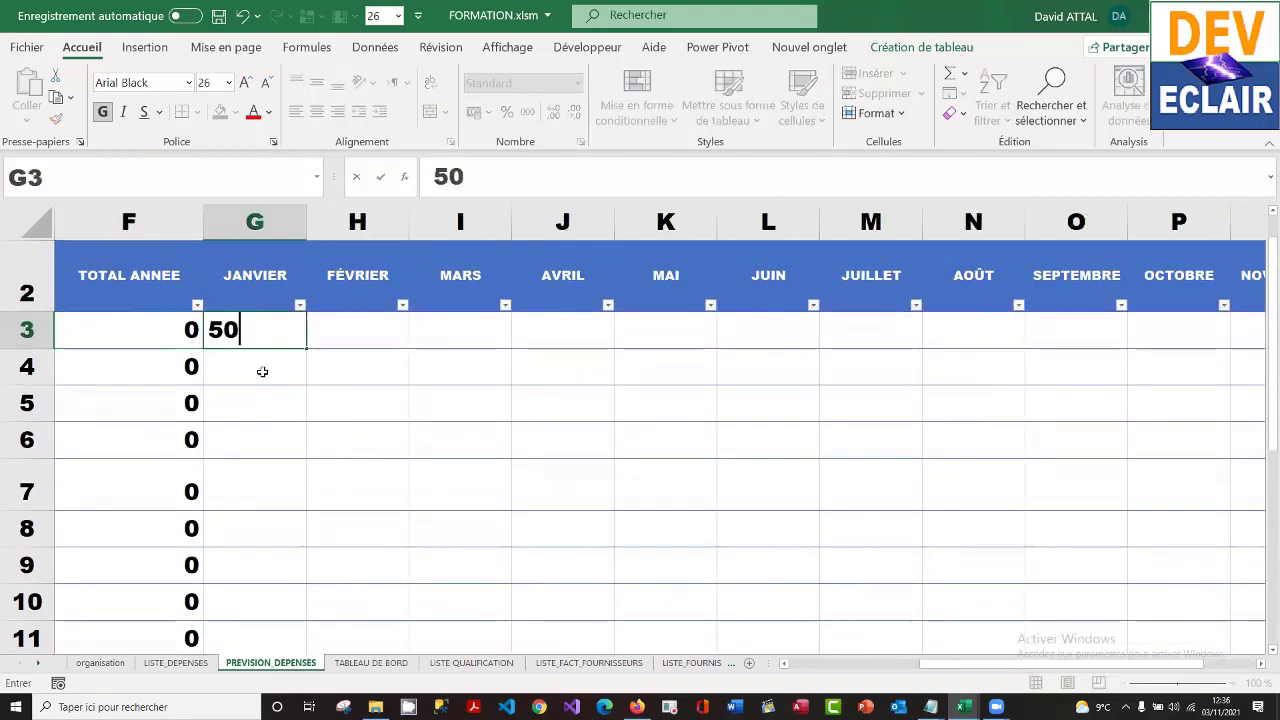
key("Return")
left_click(281, 330)
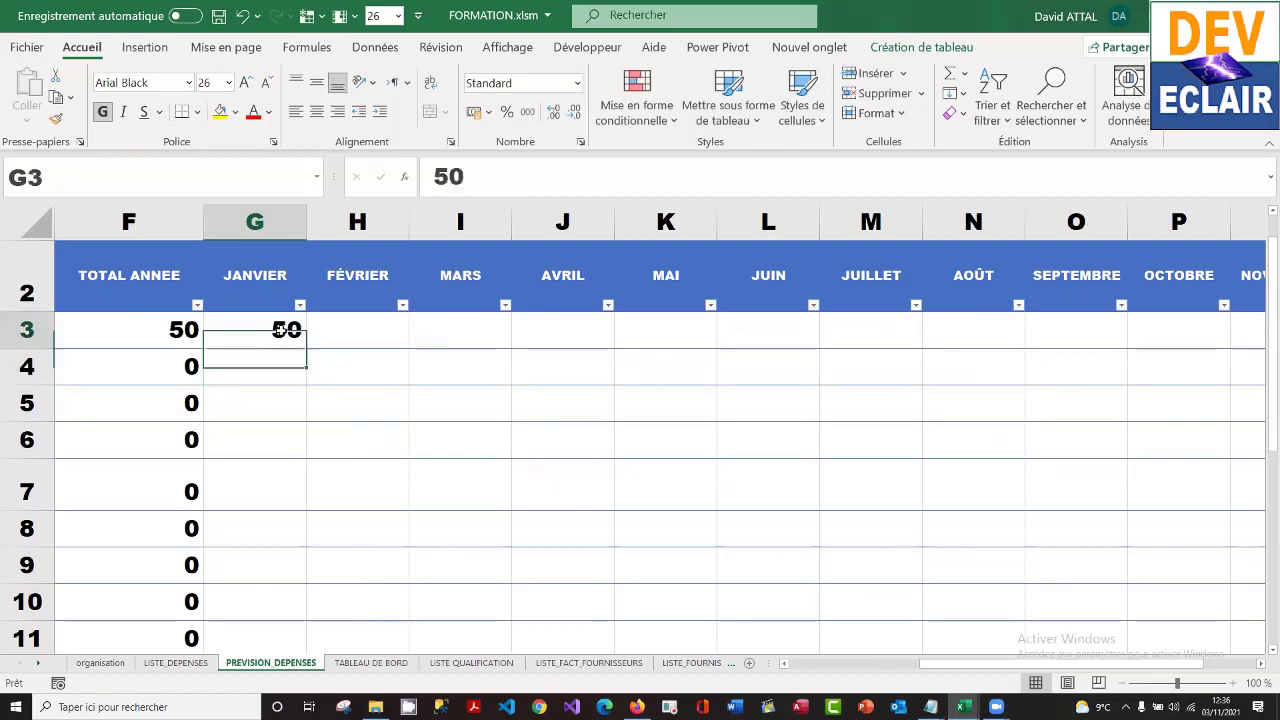
left_click_drag(304, 351, 954, 341)
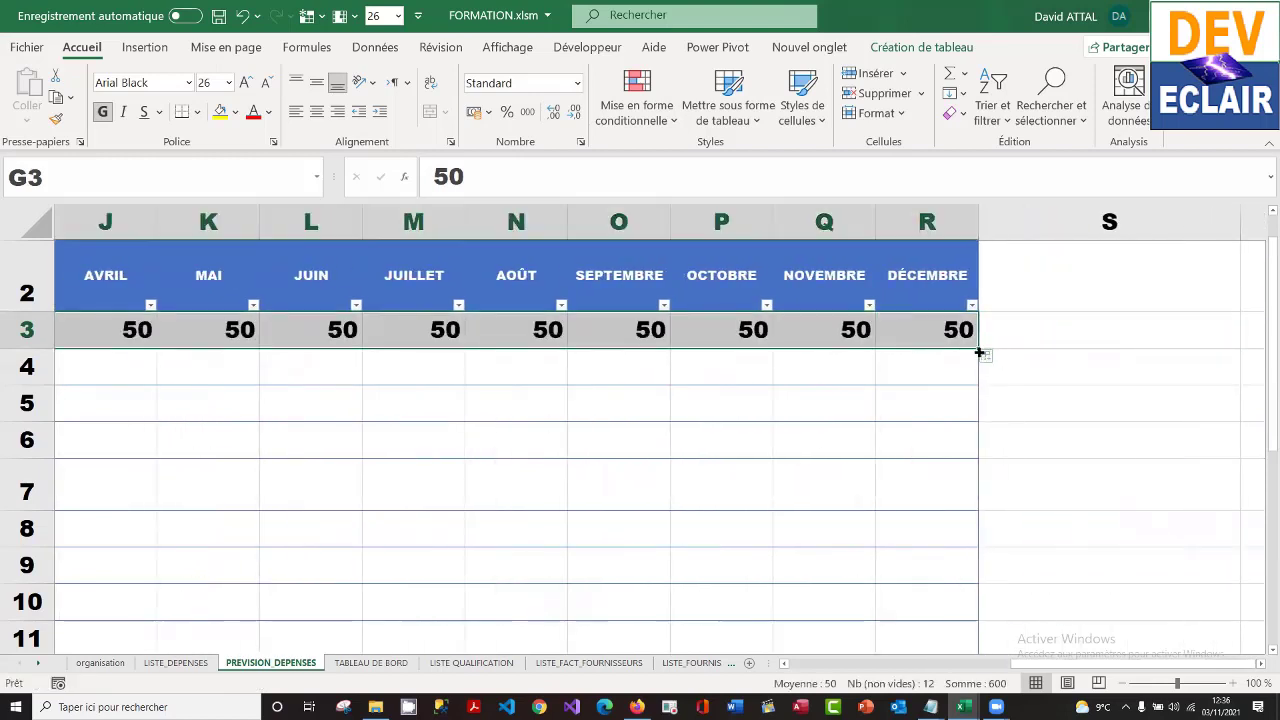
- Enter 80 as the JANVIER amount for Téléphone, internet in G4
left_click(587, 369)
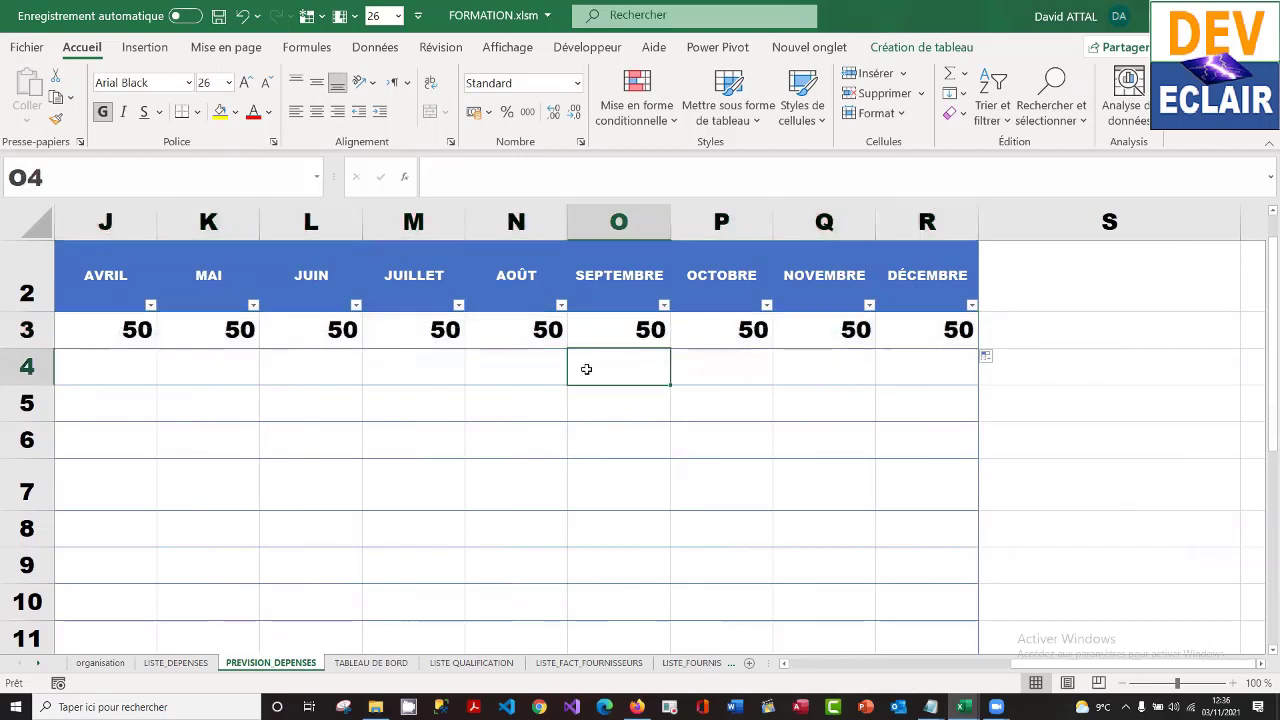
key("Left")
key("Left")
key("Left")
key("Left")
key("Left")
key("Left")
key("Left")
key("Left")
key("Left")
key("Left")
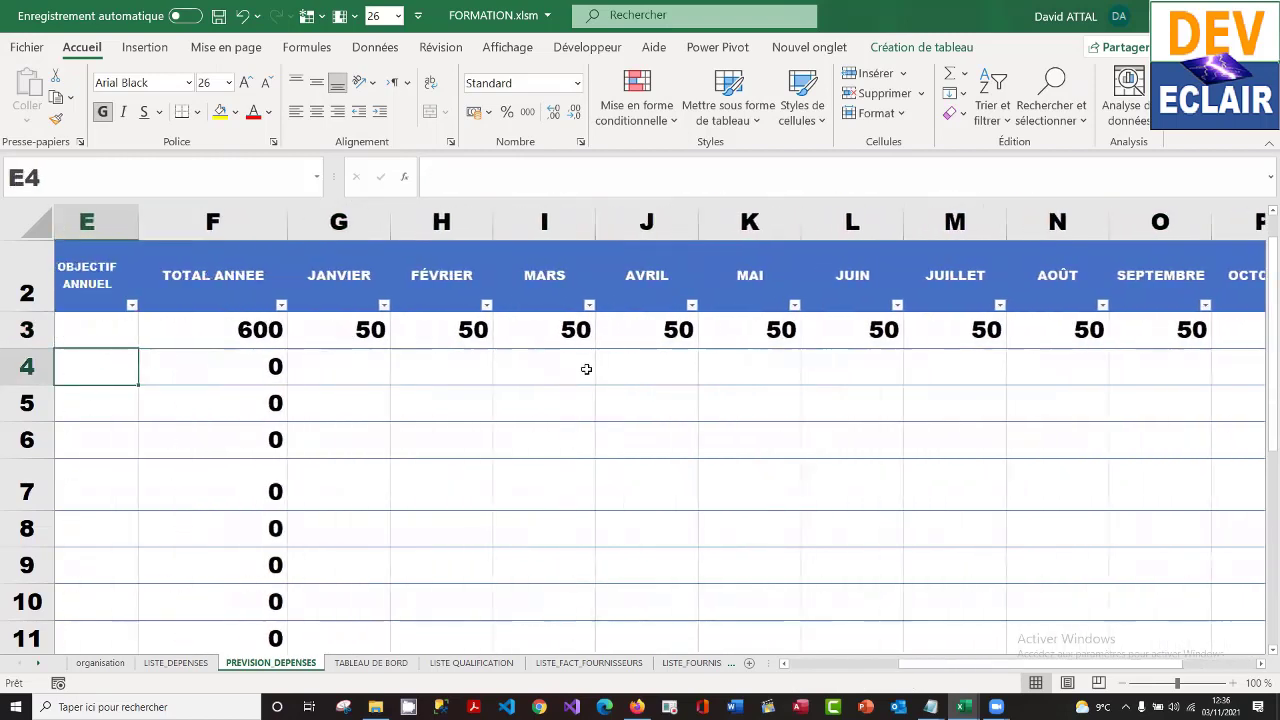
key("Right")
key("Right")
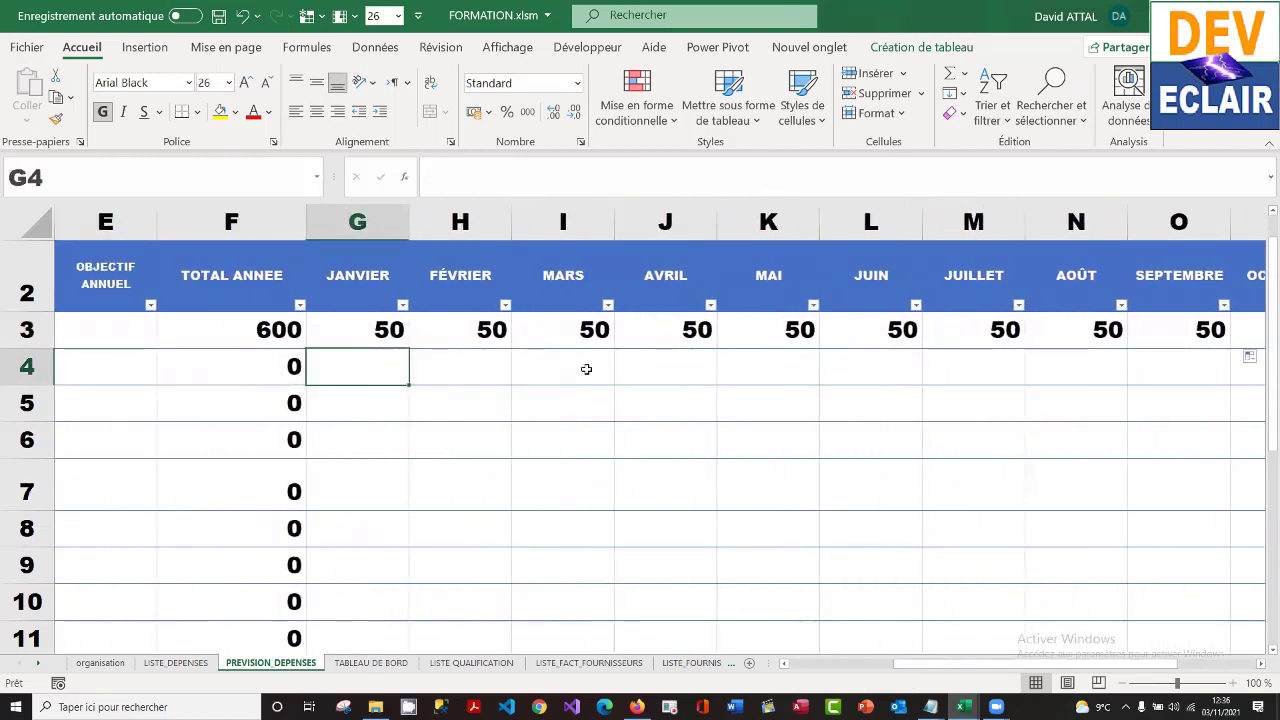
type("80")
key("Return")
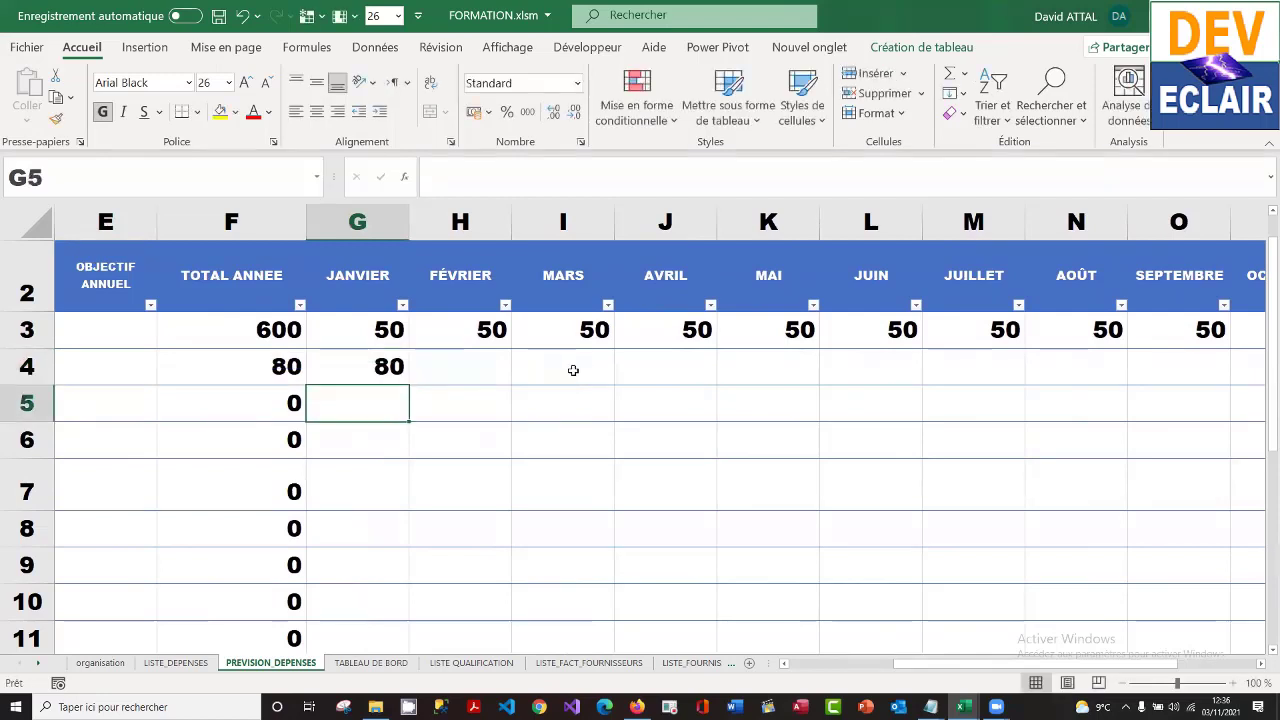
- Copy the Téléphone, internet amount of 80 into AVRIL, JUILLET and OCTOBRE in row 4
left_click(358, 365)
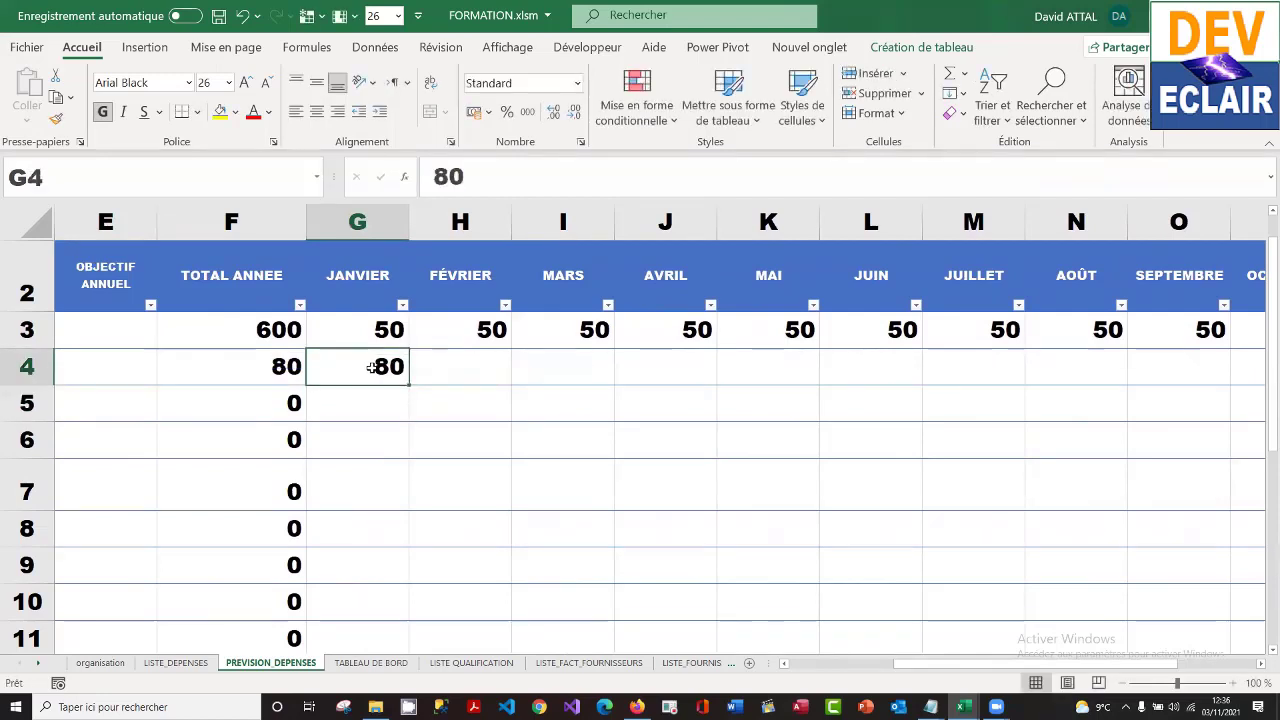
key("ctrl+c")
left_click(648, 371)
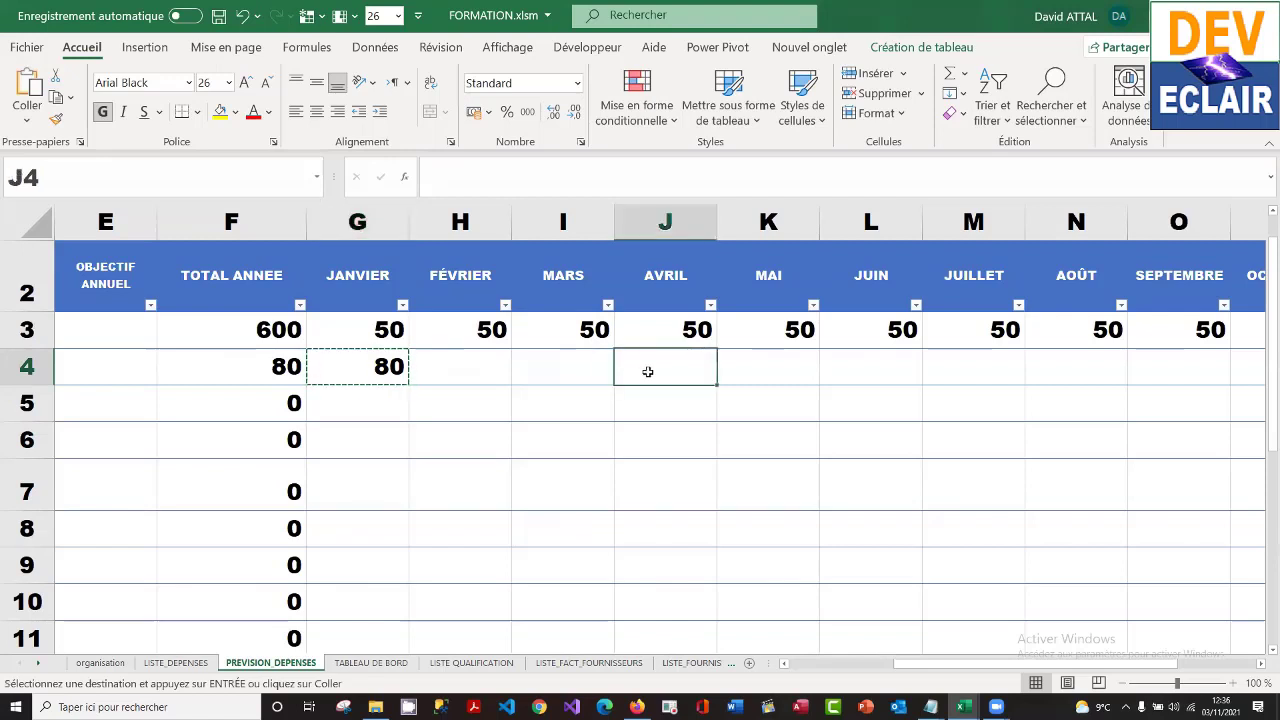
key("ctrl+v")
left_click_drag(380, 366, 650, 371)
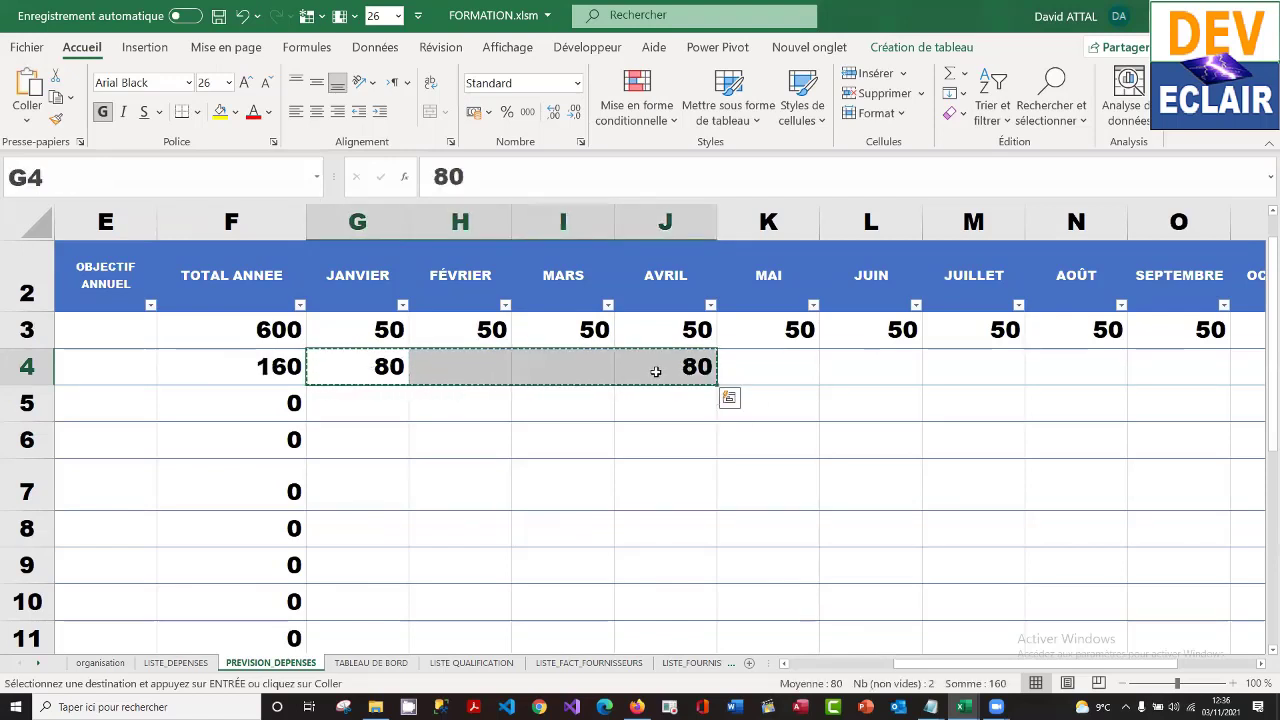
key("ctrl+c")
left_click(1000, 376)
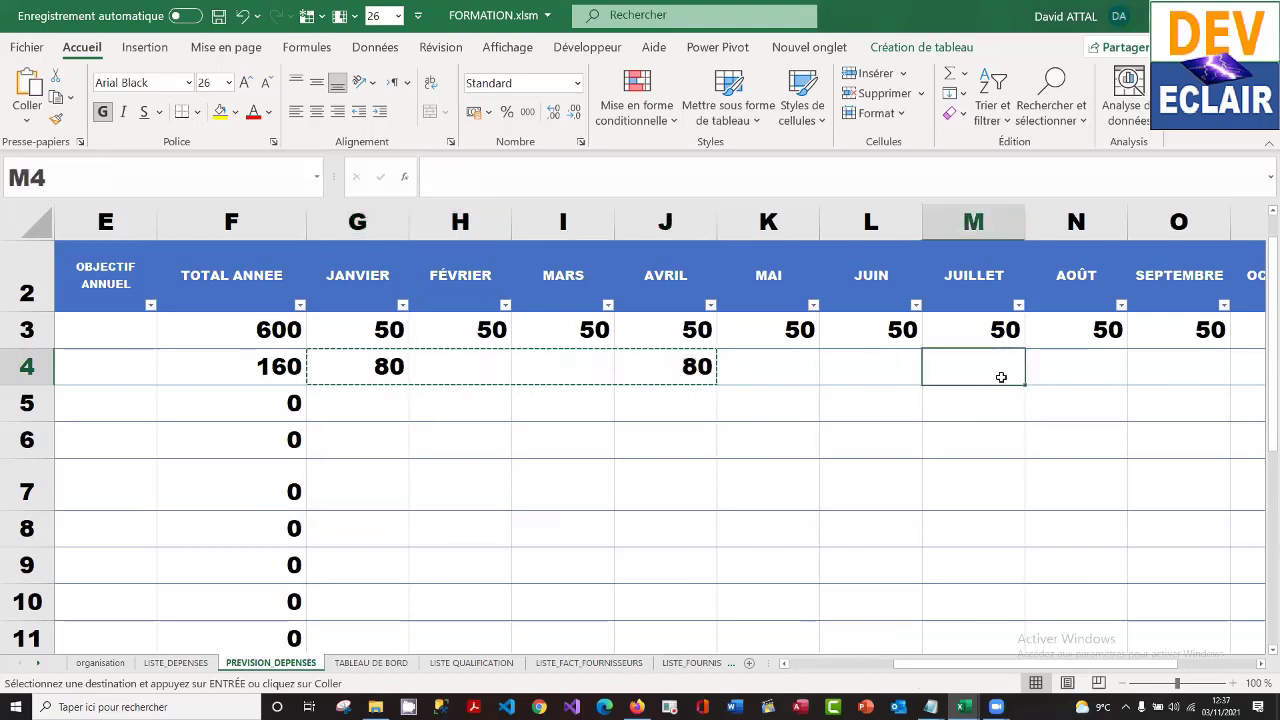
key("ctrl+v")
- Enter 100 for Autres abonnements in JANVIER (G5) and fill it across through MAI
left_click(348, 402)
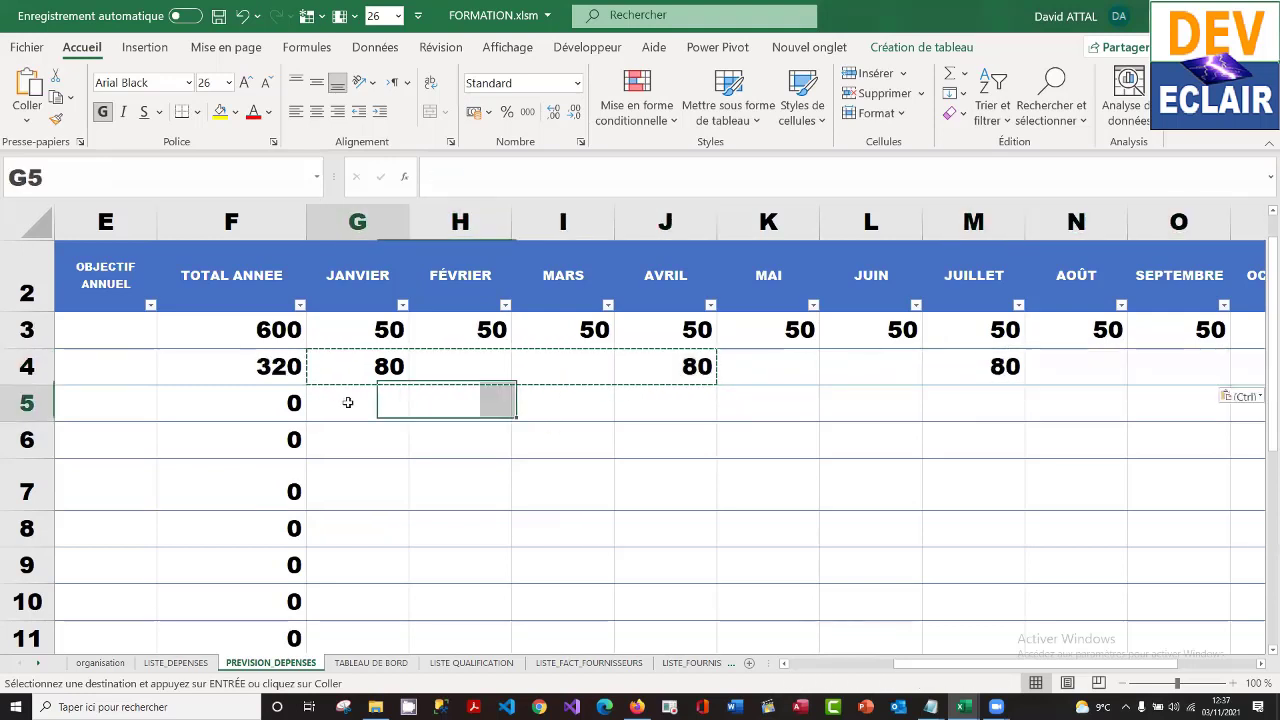
key("Escape")
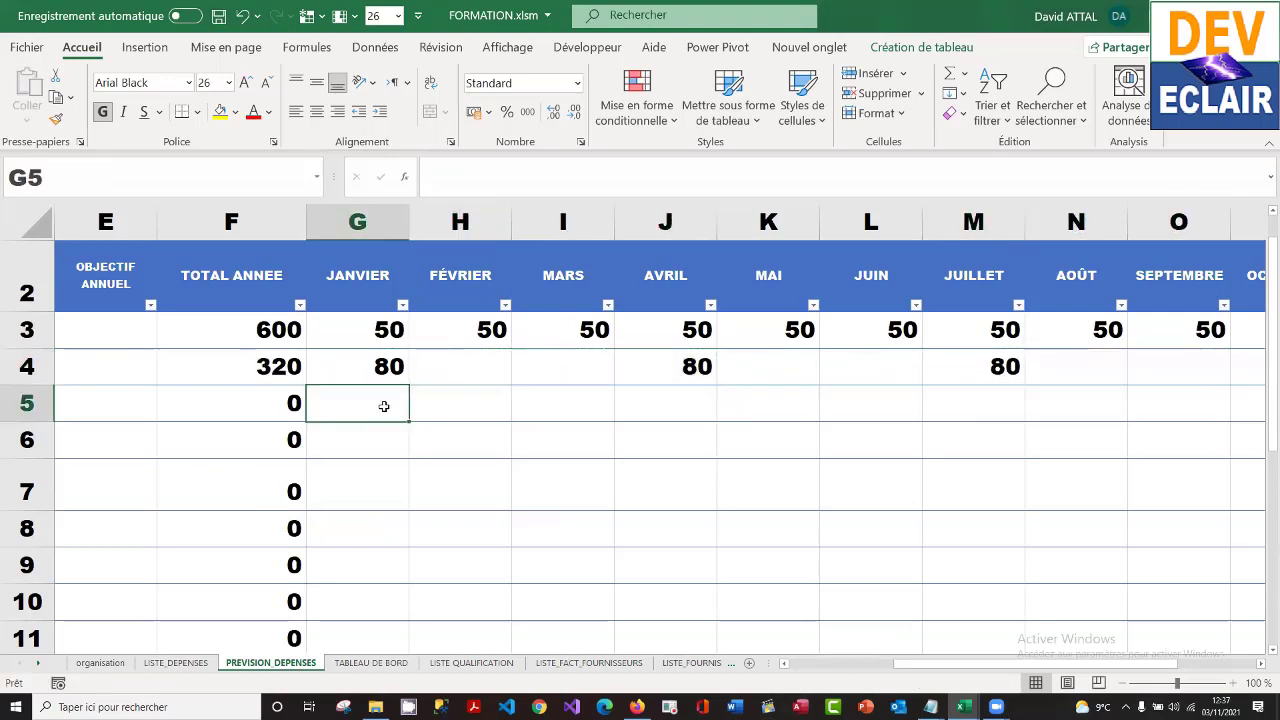
type("100")
key("Return")
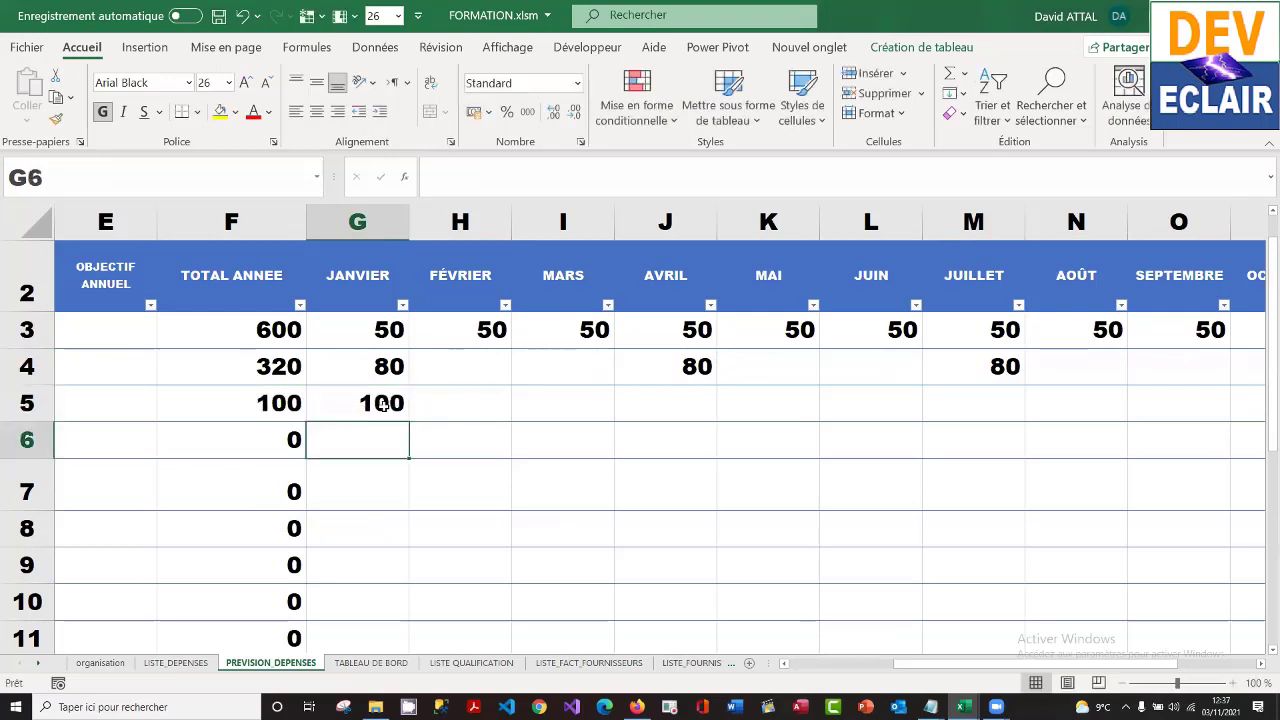
left_click(381, 403)
left_click_drag(410, 419, 830, 412)
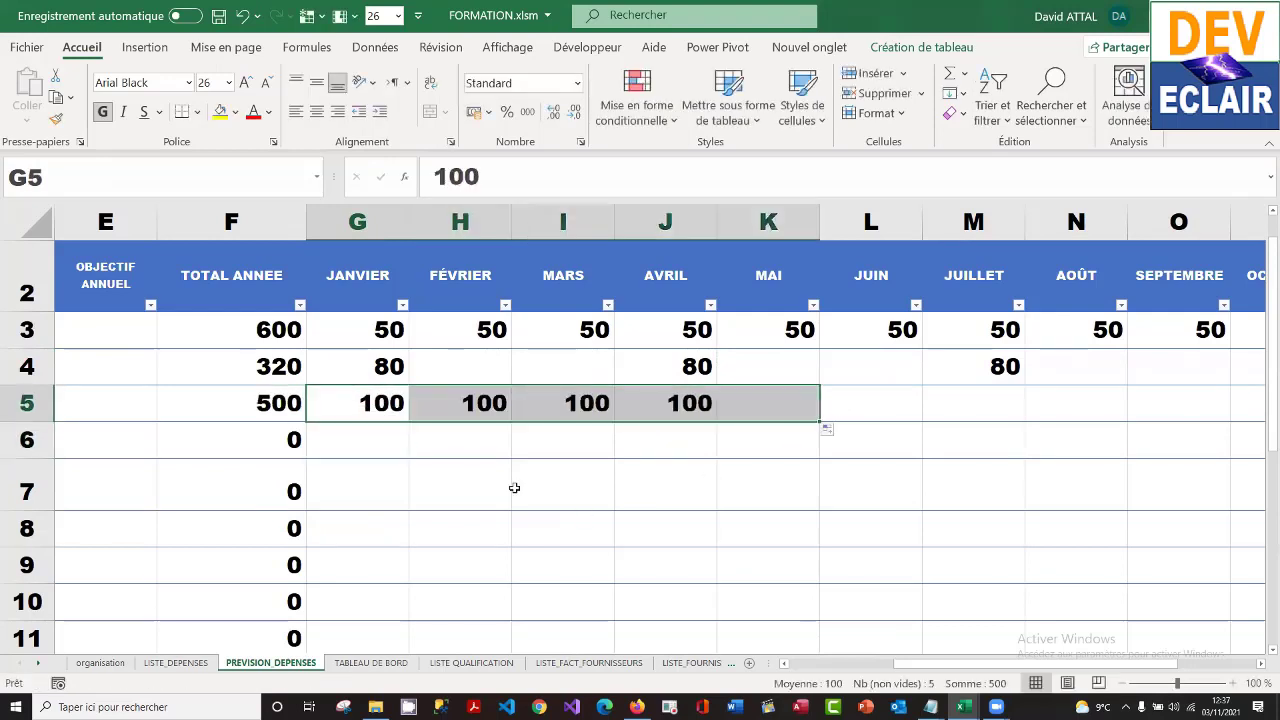
- Enter 70 for Carburant, transports in JANVIER (G6) and fill it across through AOÛT
left_click(390, 449)
type("70")
key("Return")
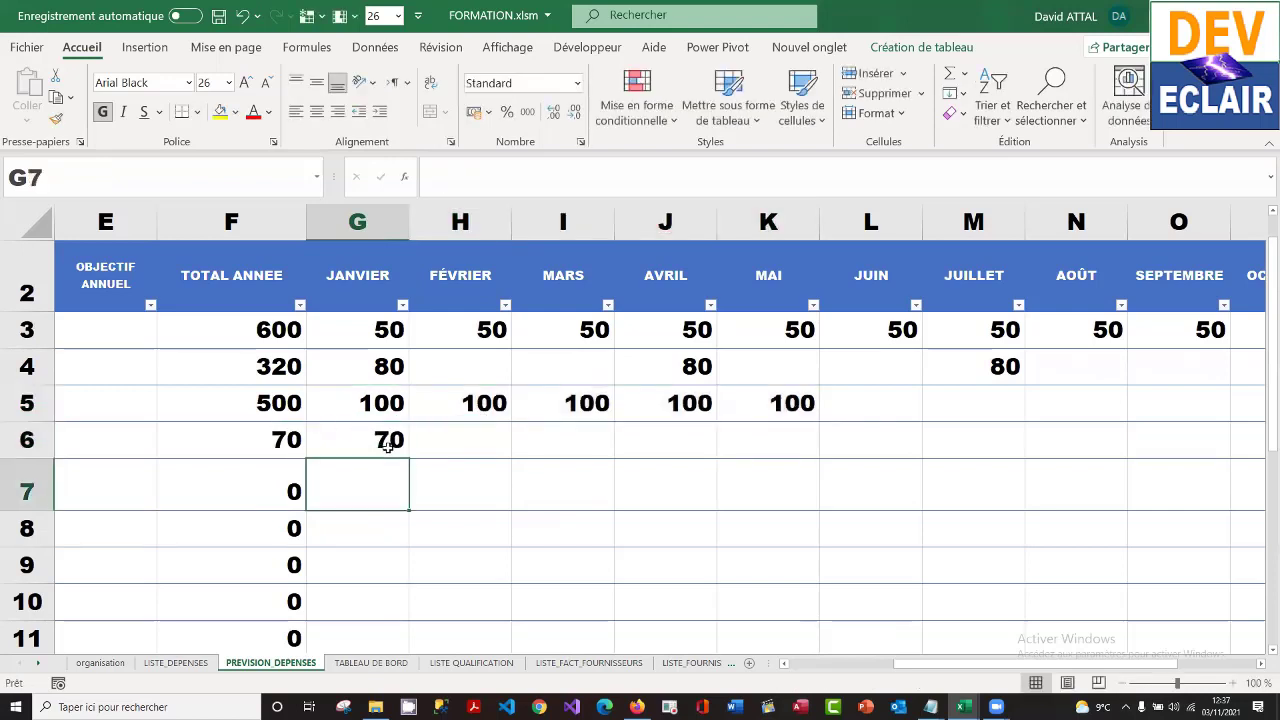
left_click(400, 449)
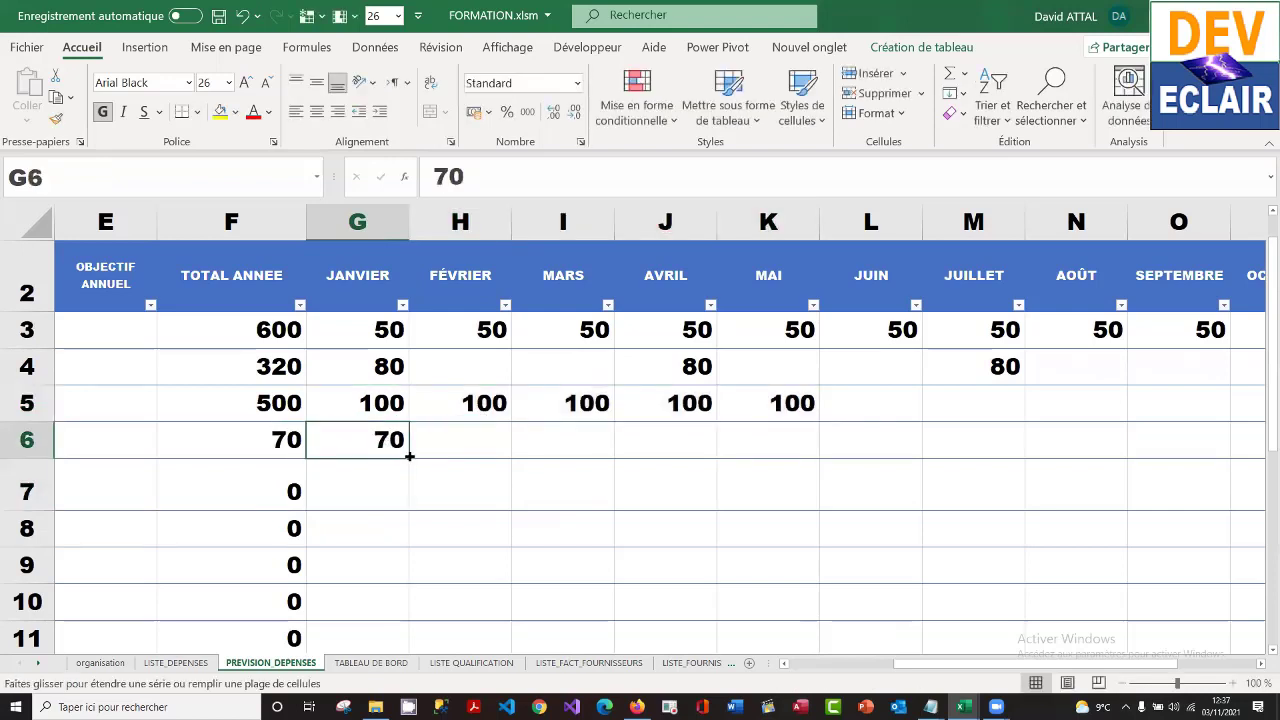
left_click_drag(409, 455, 1026, 468)
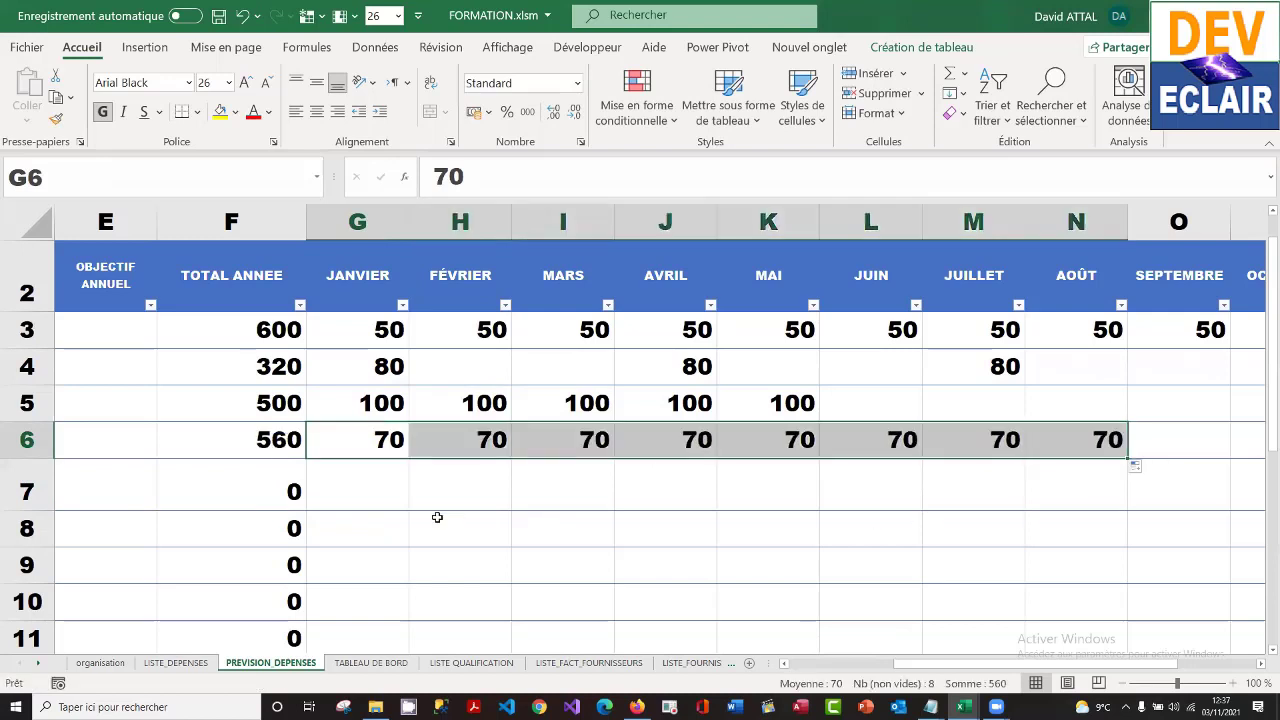
- Enter 250 for Frais de déplacement et hébergement in JANVIER (G7) and fill it across through DÉCEMBRE
left_click(376, 477)
type("50")
key("Return")
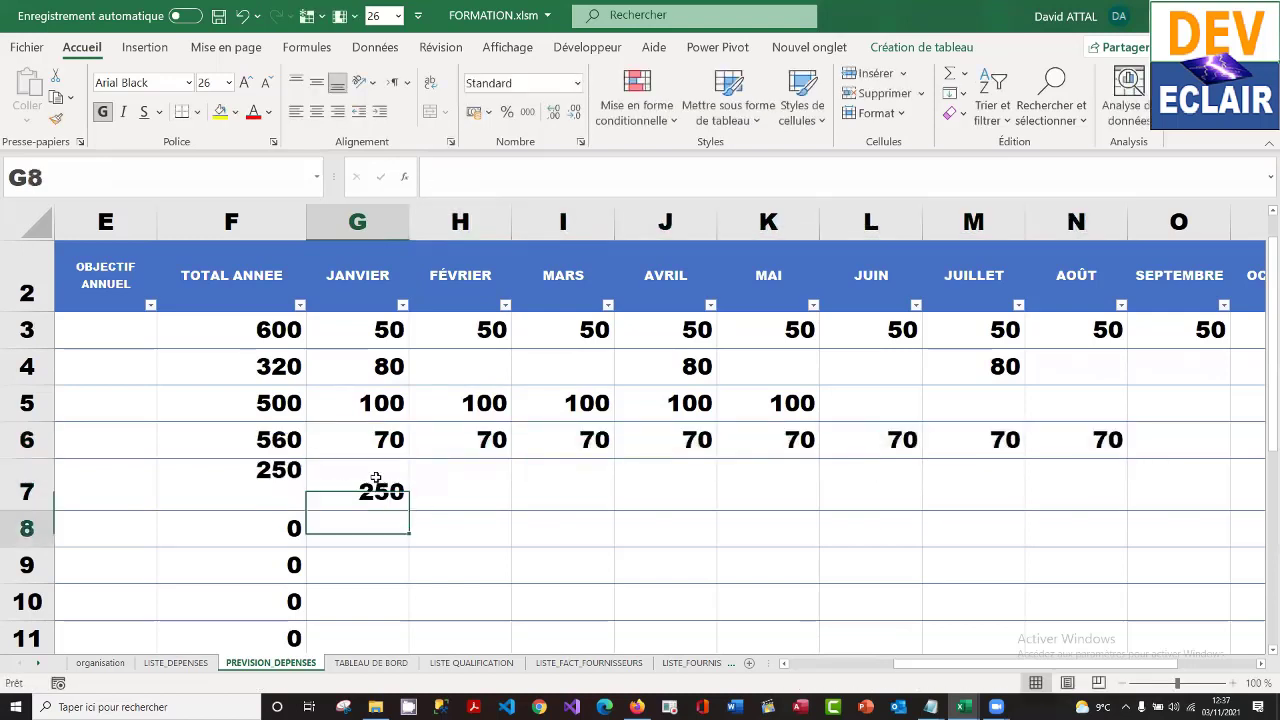
left_click(382, 493)
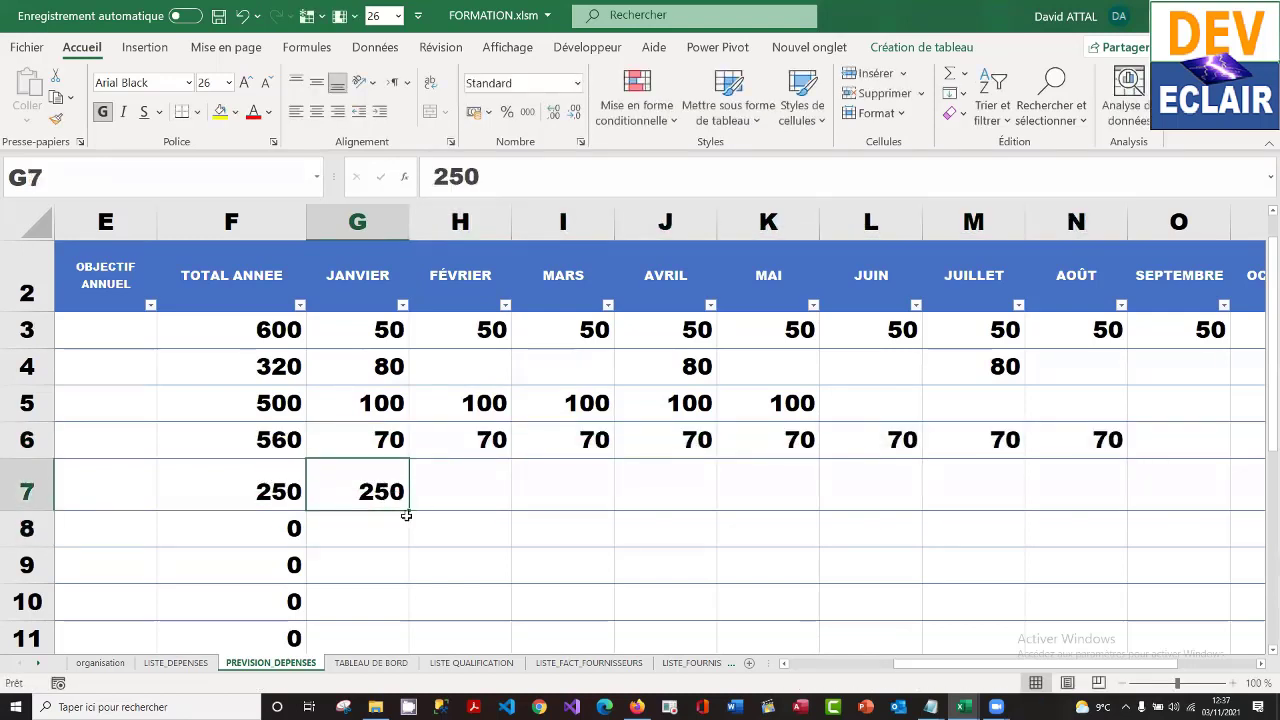
left_click_drag(408, 513, 920, 500)
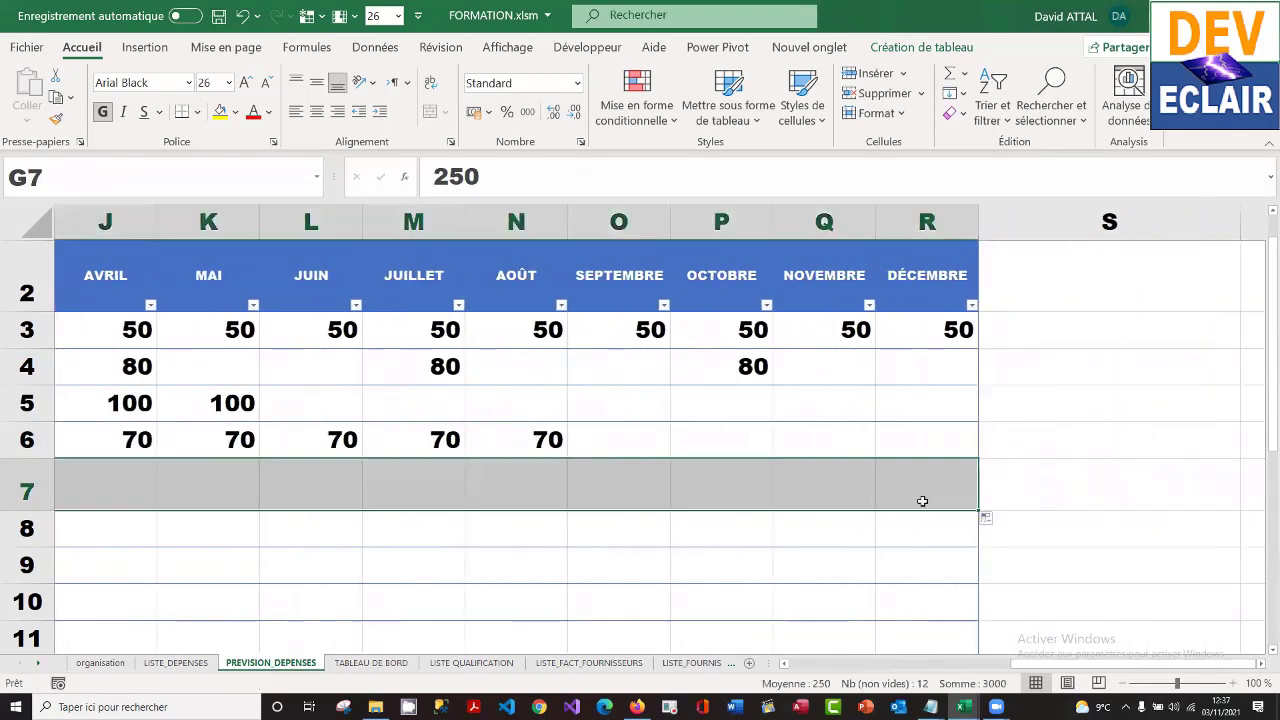
- Review the TOTAL ANNEE column, checking the yearly totals down the expense rows and back up to the header
left_click(772, 538)
key("Left")
key("Left")
key("Left")
key("Left")
key("Left")
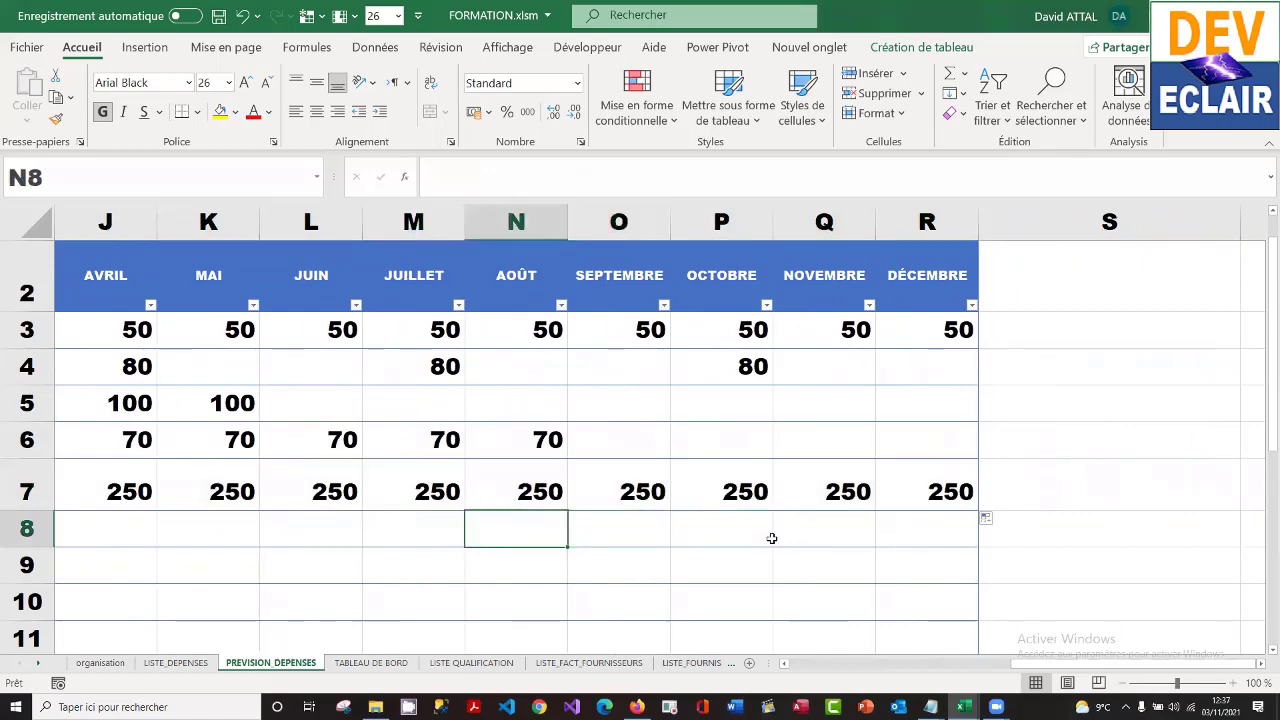
key("Left")
key("Left")
key("Left")
key("Left")
key("Left")
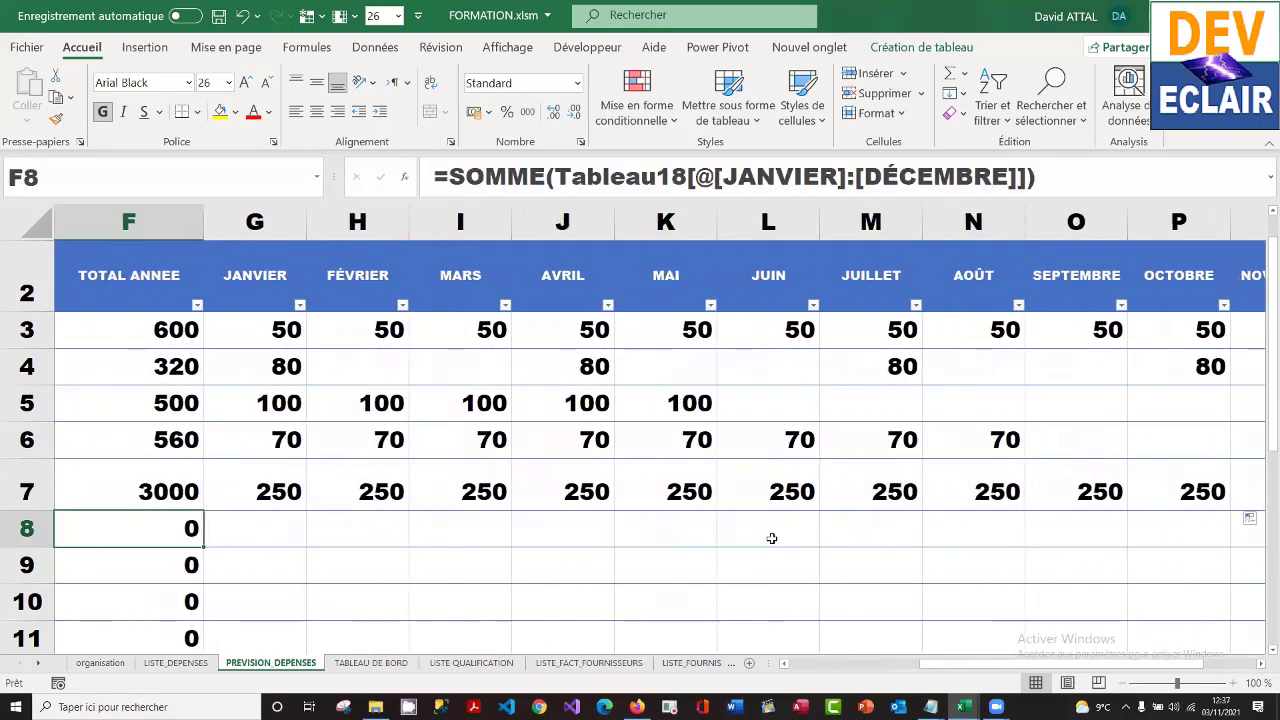
key("Down")
key("Down")
key("Down")
key("Down")
key("Down")
key("Down")
key("Up")
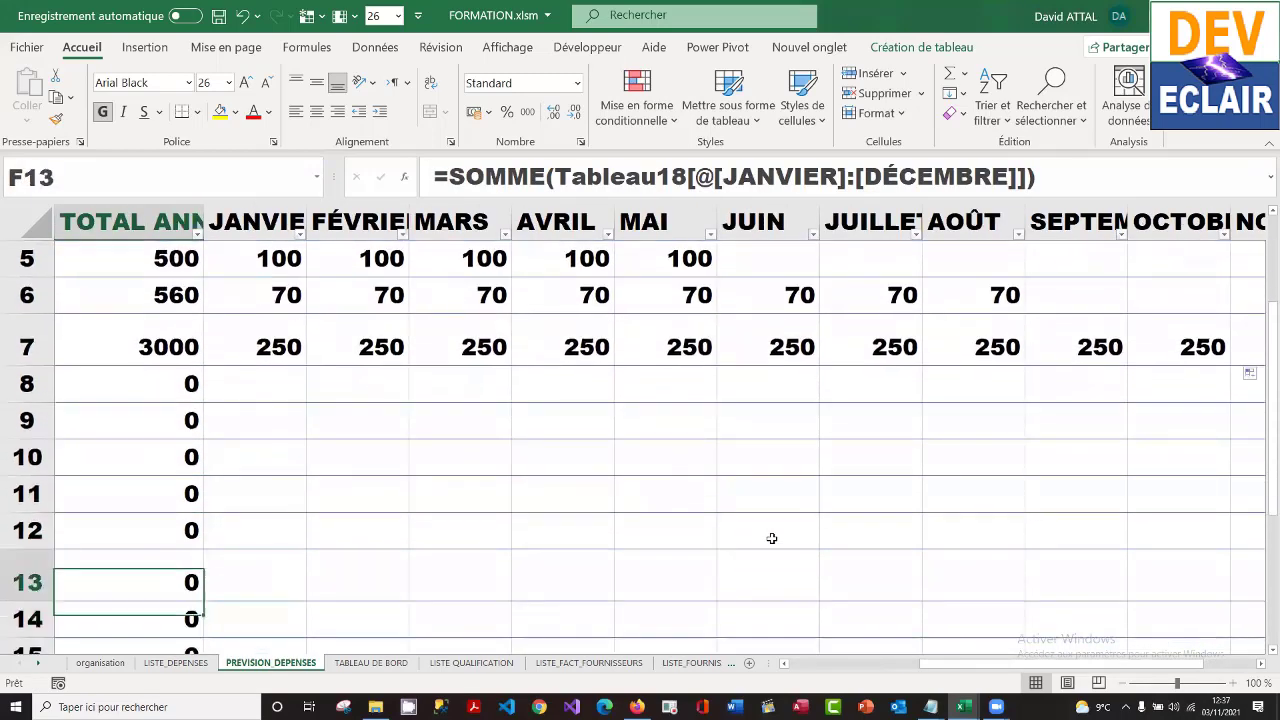
key("Up")
key("Up")
key("Up")
key("Up")
key("Up")
key("Up")
key("Up")
key("Up")
key("Up")
key("Up")
key("Up")
key("Up")
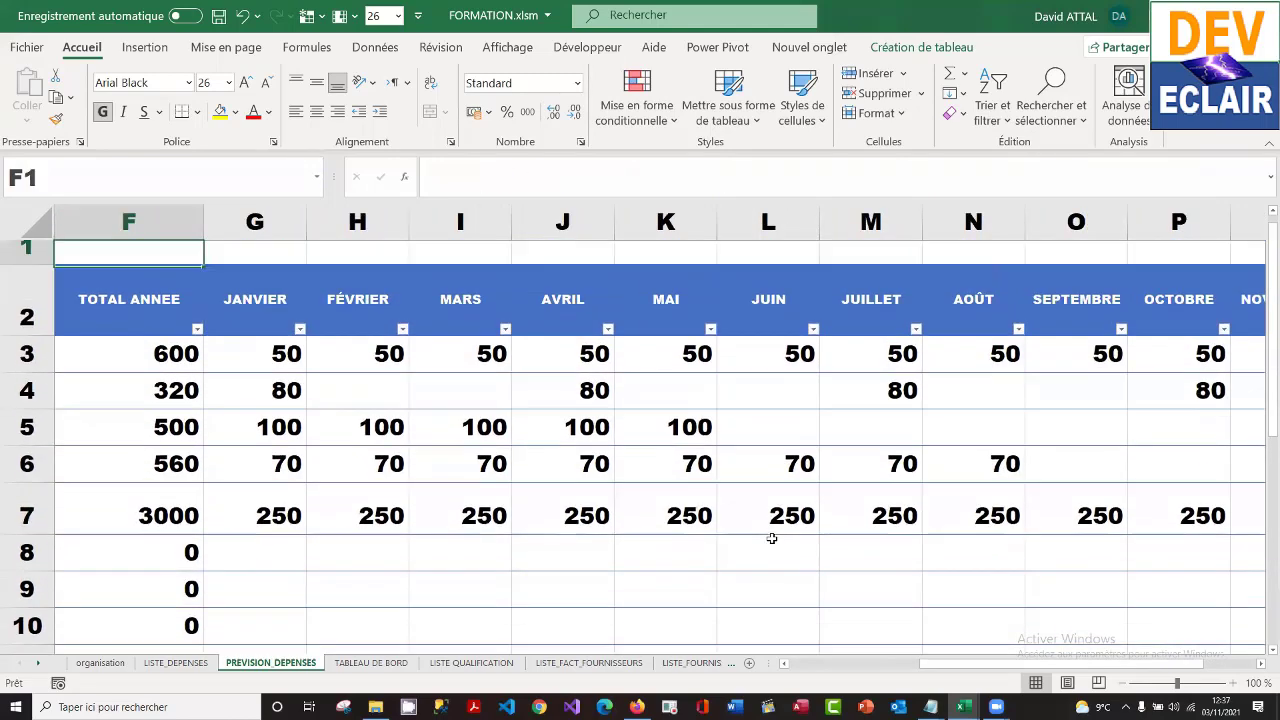
- Copy the monthly amounts from JANVIER to OCTOBRE for the first five expense rows (G3:P7)
key("Down")
key("Down")
key("Right")
key("shift+Down")
key("shift+Down")
key("shift+Down")
key("shift+Down")
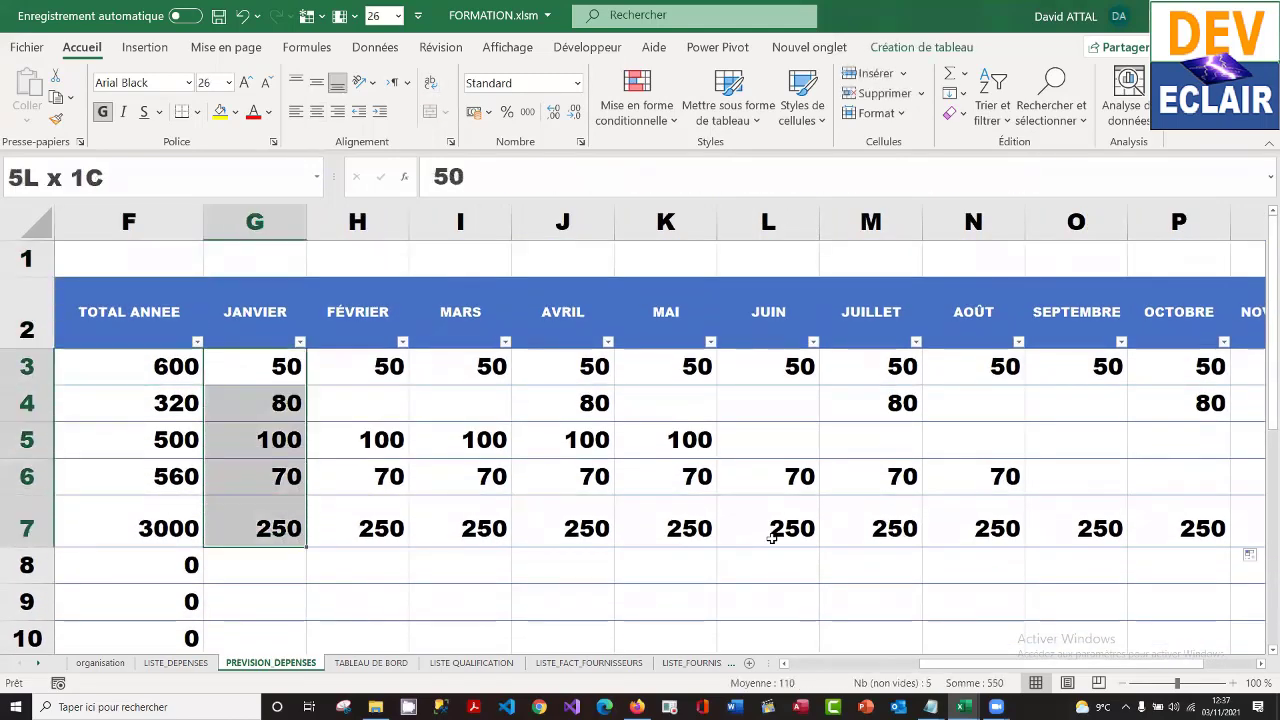
key("shift+Right")
key("shift+Right")
key("shift+Right")
key("shift+Right")
key("shift+Right")
key("shift+Right")
key("shift+Right")
key("shift+Right")
key("shift+Right")
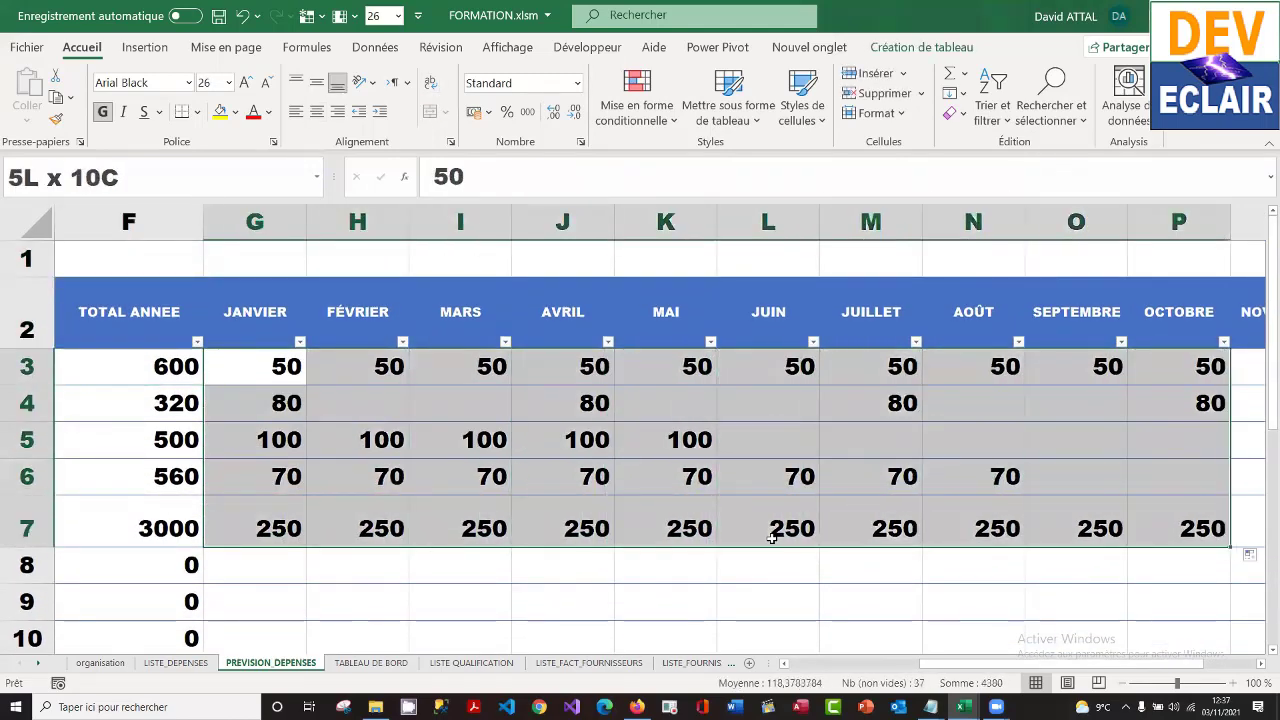
key("ctrl+c")
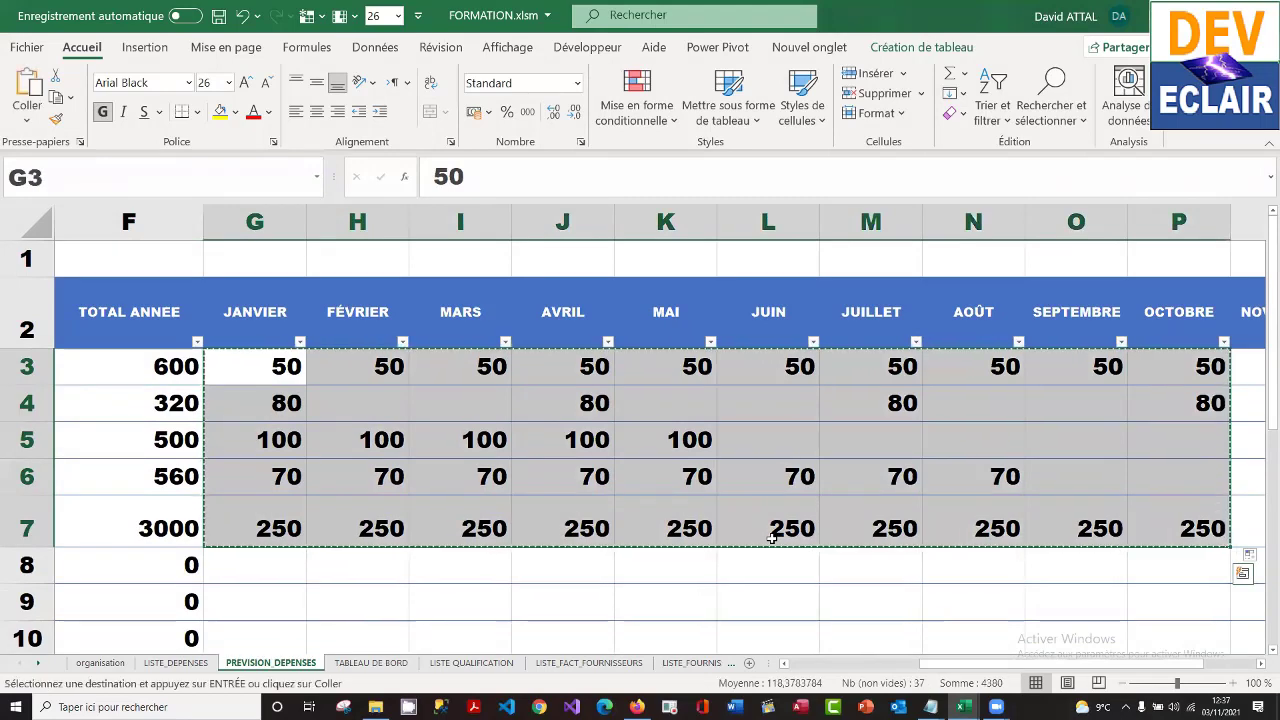
- Paste the copied amounts into rows 8 to 12, starting in FÉVRIER at H8
key("Down")
key("Down")
key("Down")
key("Down")
key("Down")
key("Down")
key("Down")
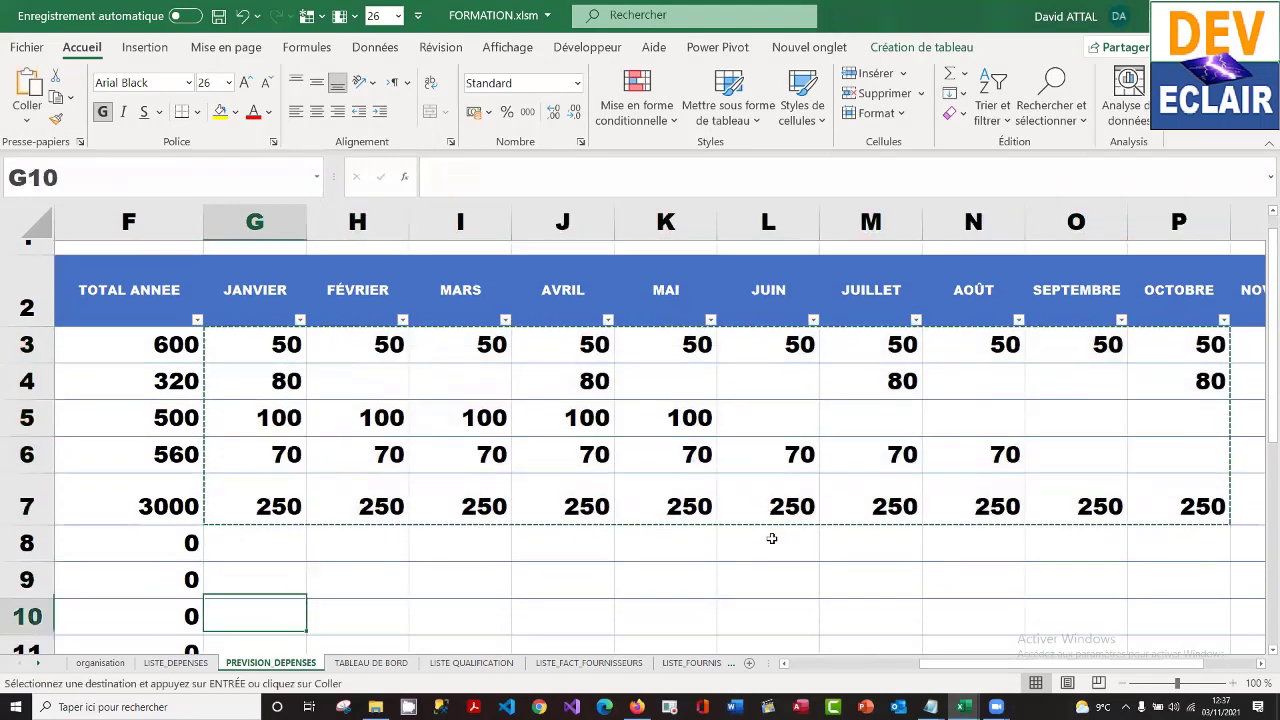
key("Down")
key("Down")
key("Up")
key("Up")
key("Up")
key("Right")
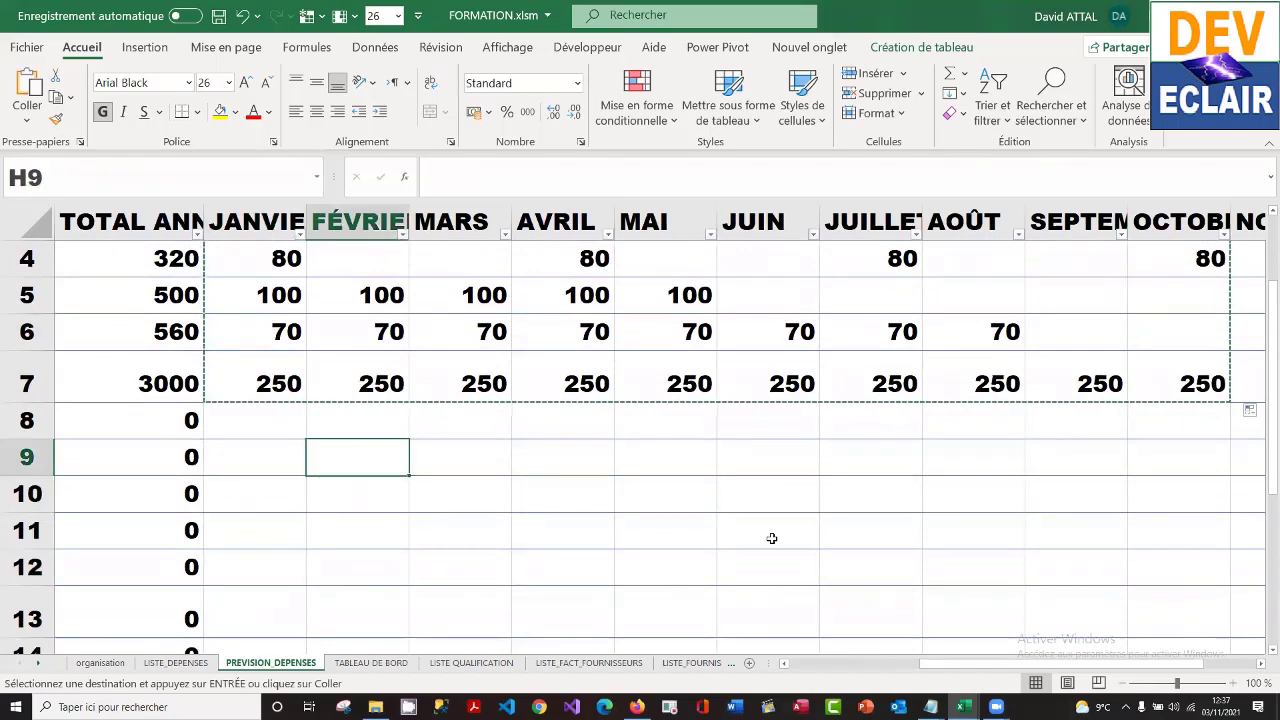
key("Up")
key("ctrl+v")
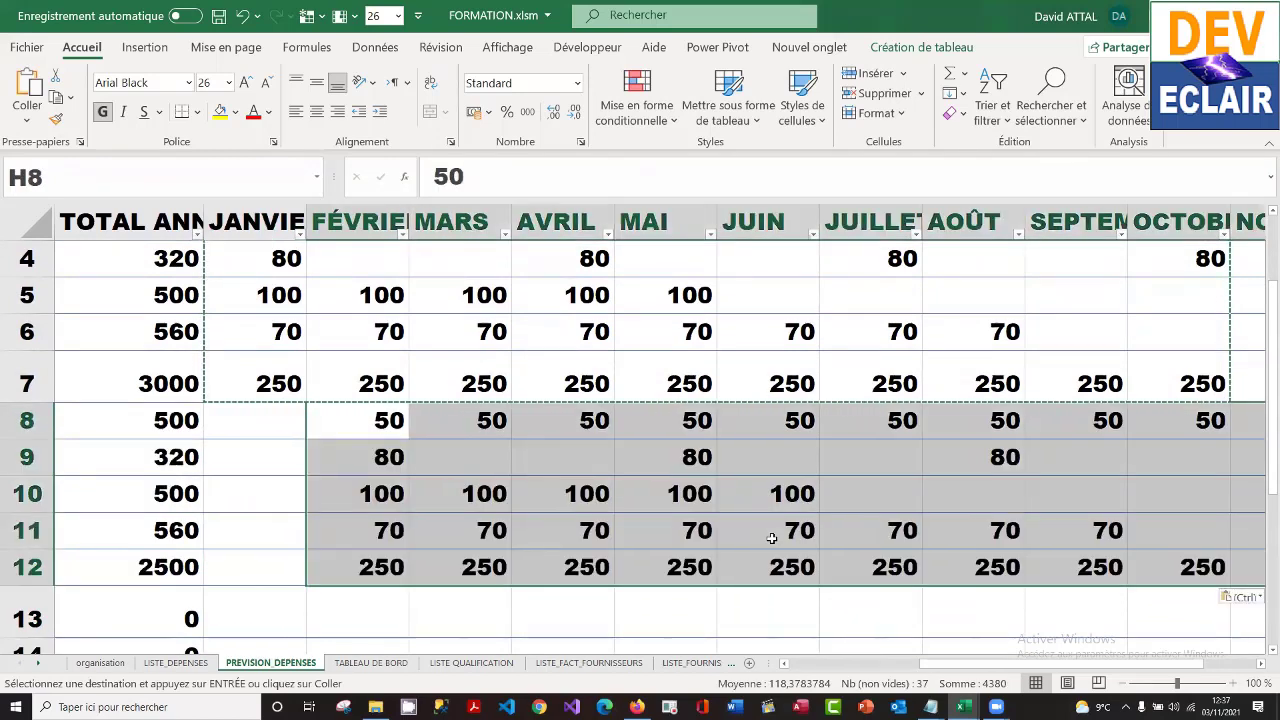
- Copy the FÉVRIER to OCTOBRE amounts of rows 10 to 12 (H10:P12)
key("Down")
key("Down")
key("Down")
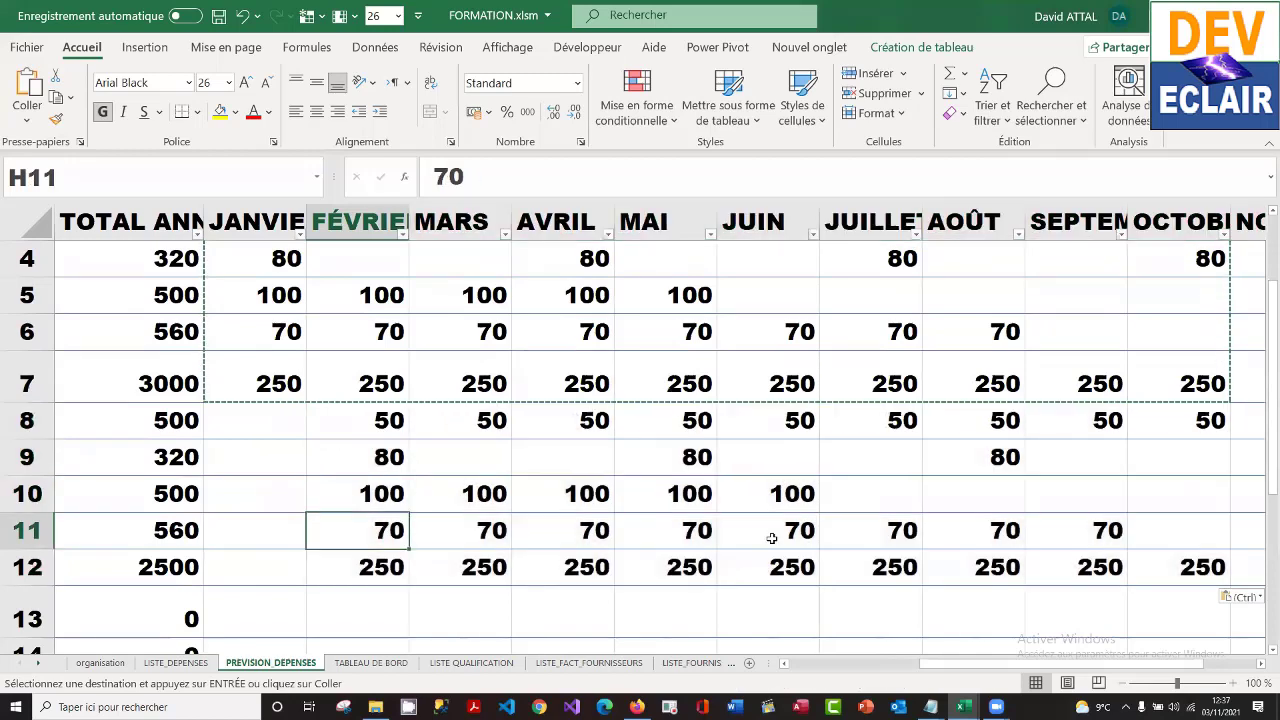
key("Down")
key("Down")
key("Down")
key("Down")
key("Down")
key("Down")
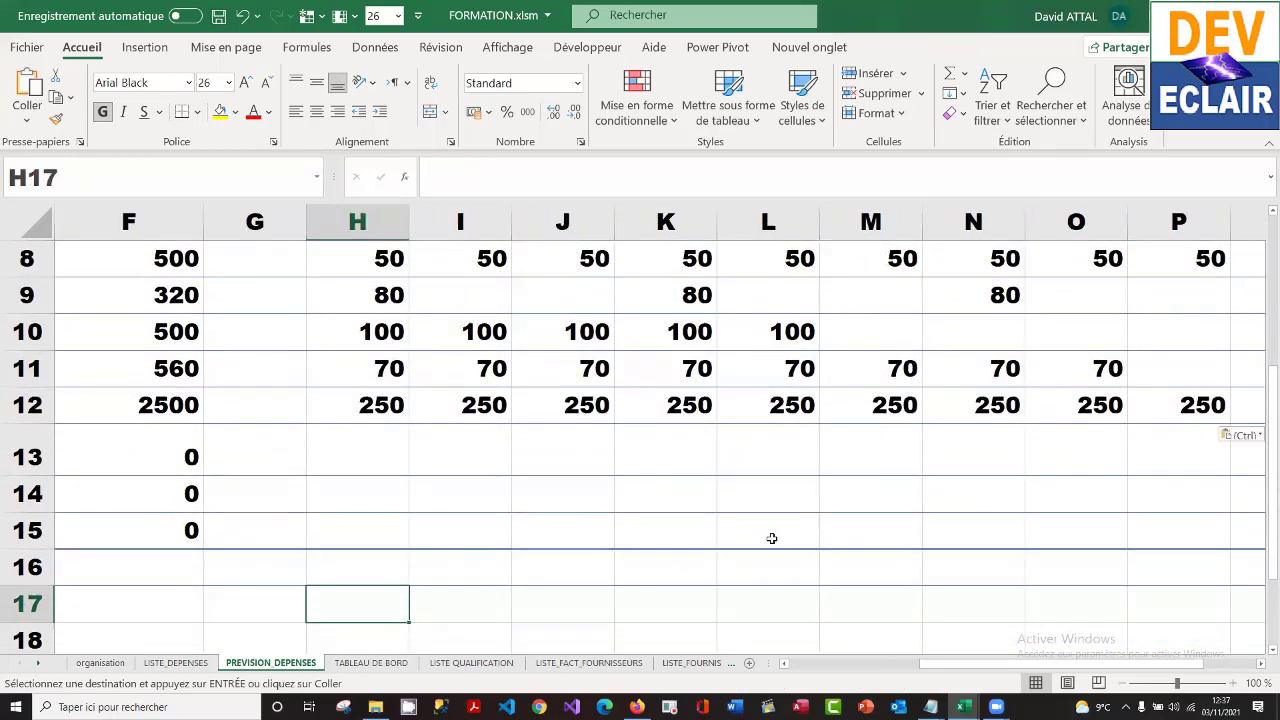
key("Up")
key("Up")
key("Up")
key("Up")
key("Up")
key("Up")
key("Up")
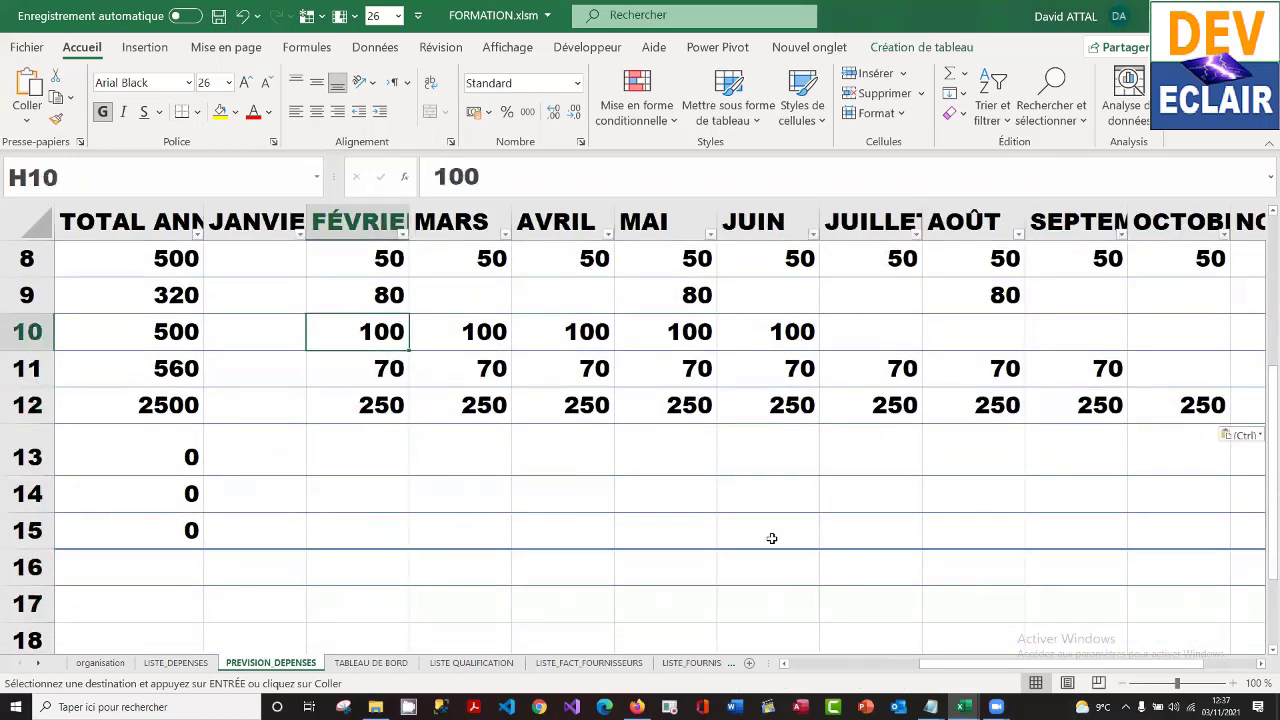
key("shift+Right")
key("shift+Right")
key("shift+Right")
key("shift+Right")
key("shift+Right")
key("shift+Right")
key("shift+Right")
key("shift+Right")
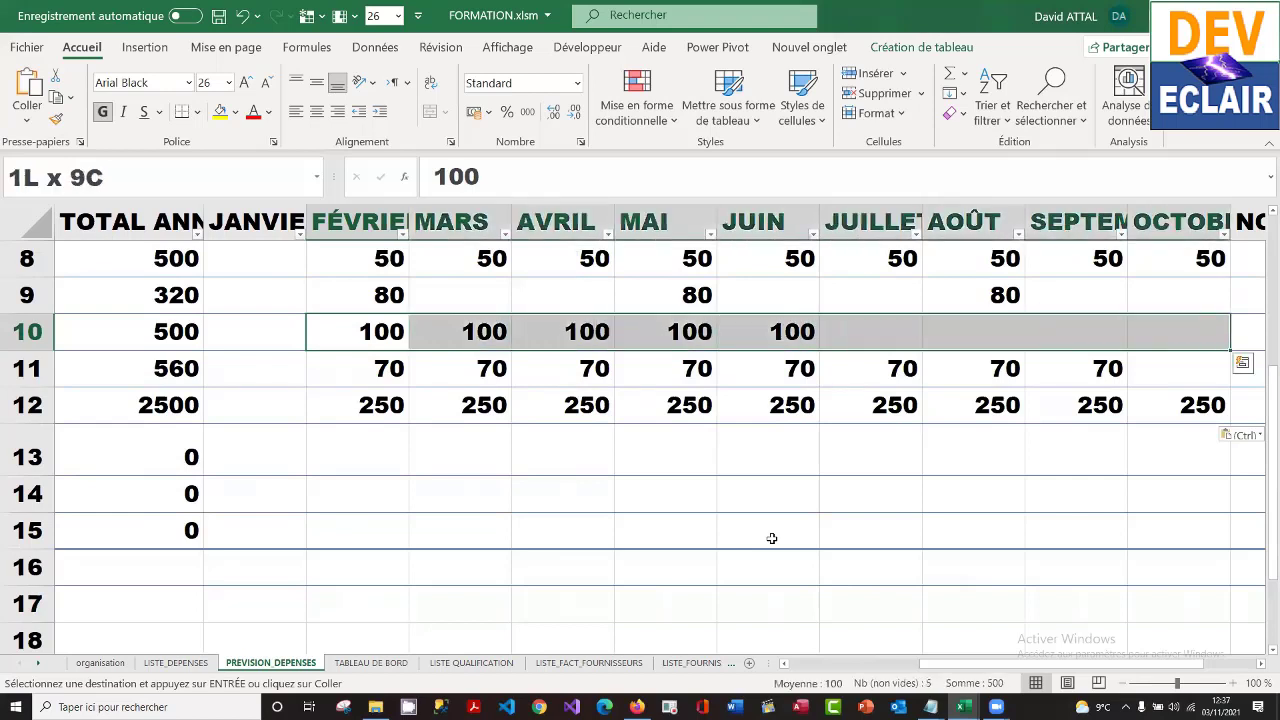
key("shift+Down")
key("shift+Down")
- Paste the copied block into the last three expense rows, starting in JANVIER at G13
key("Down")
key("Down")
key("Down")
key("Left")
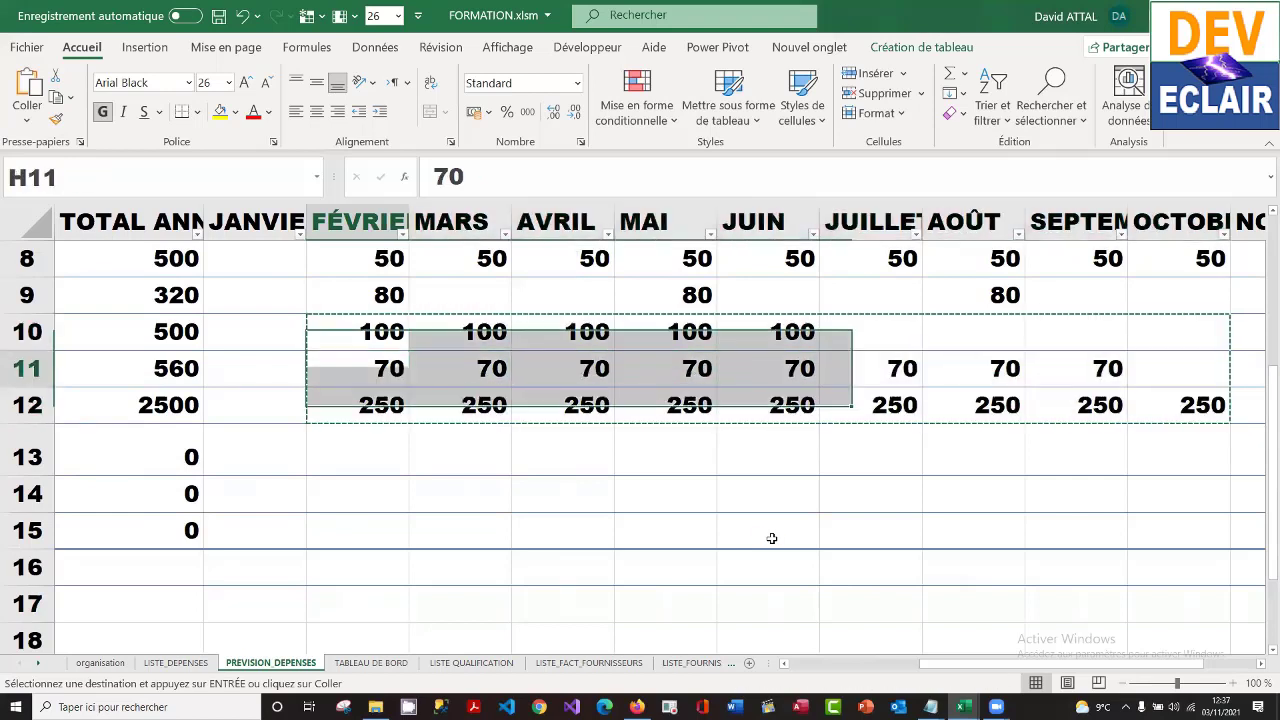
key("ctrl+v")
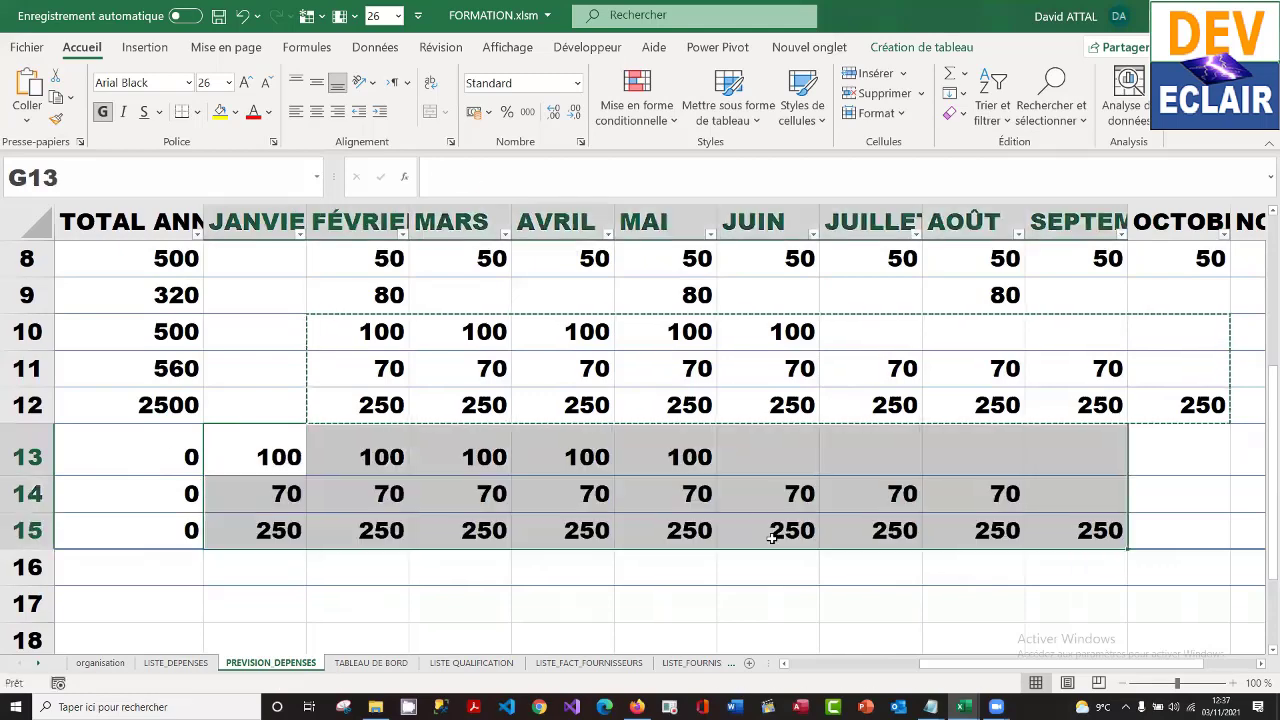
- Review the filled expense rows from the end of the table back up to the first expense type
key("Down")
key("Left")
key("Left")
key("Left")
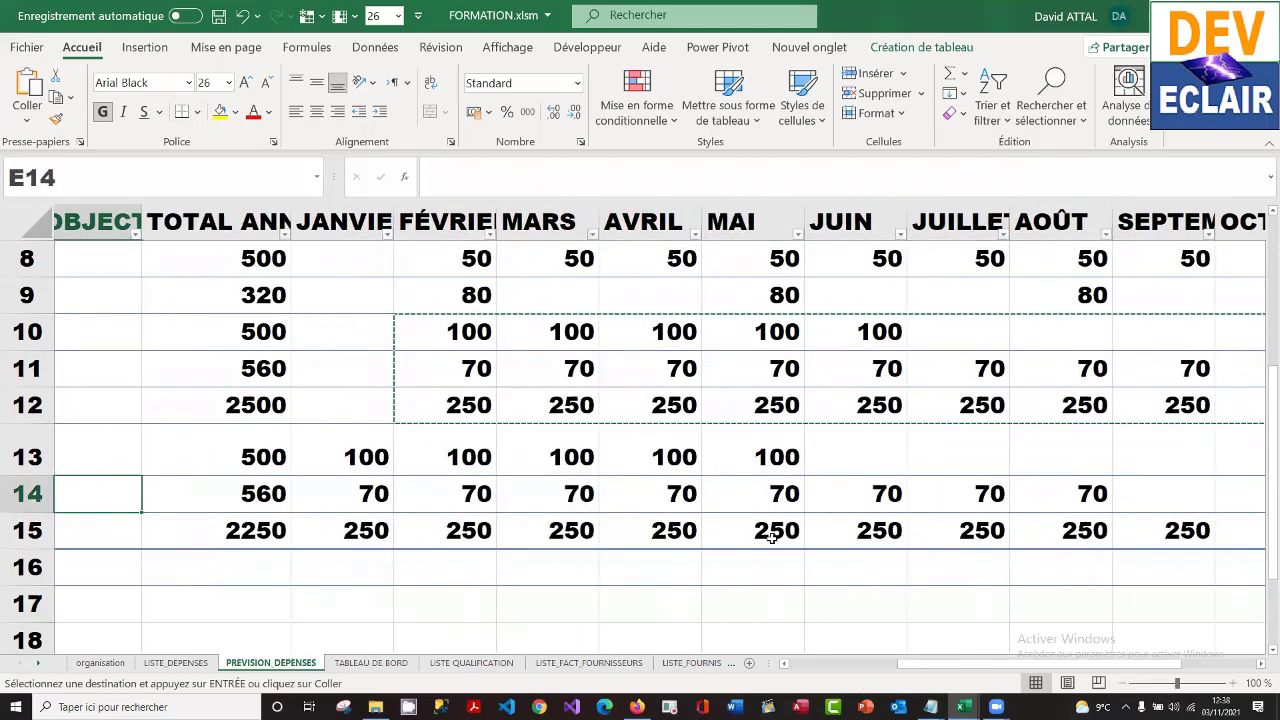
key("Up")
key("Up")
key("Up")
key("Up")
key("Up")
key("Up")
key("Up")
key("Up")
key("Up")
key("Up")
key("Up")
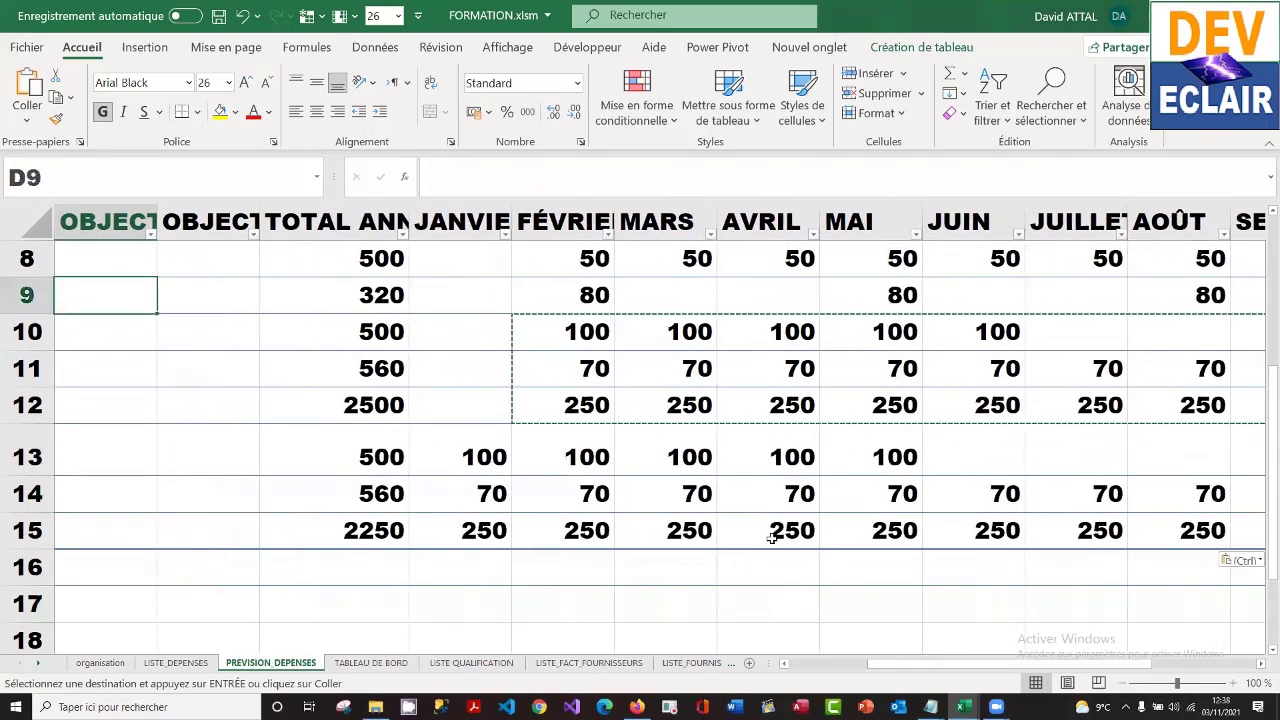
key("Up")
key("Up")
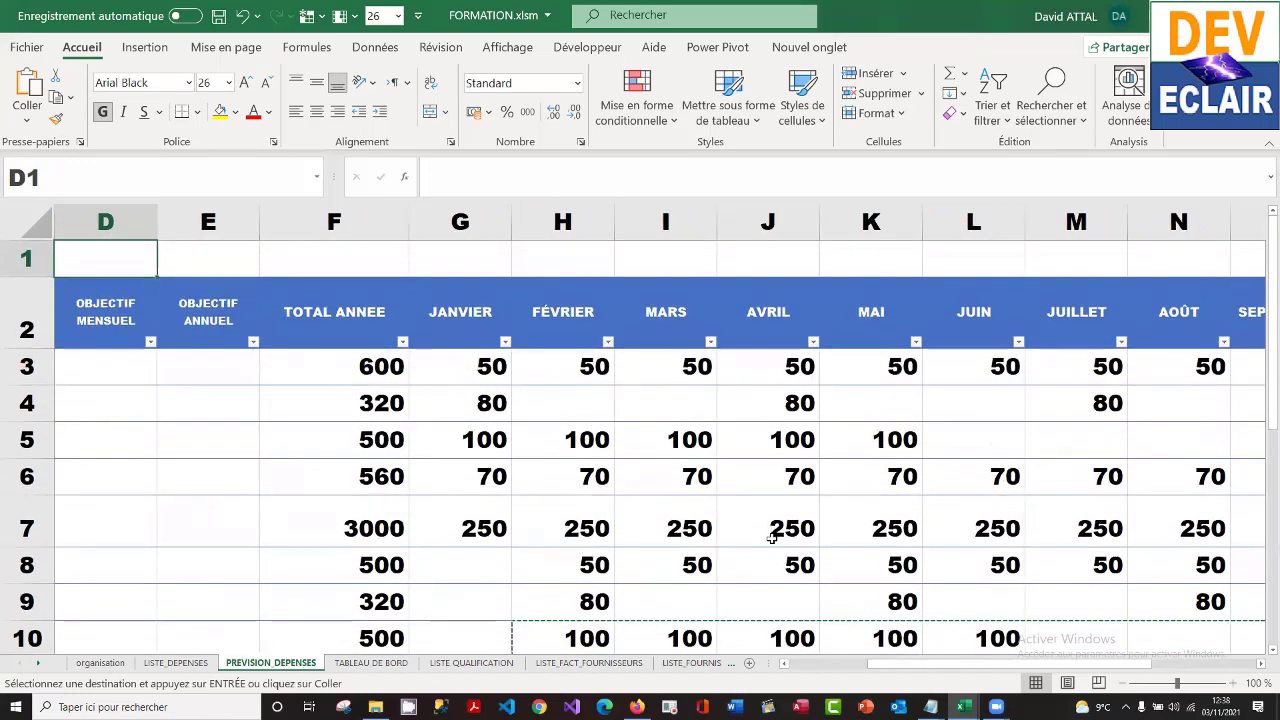
key("Down")
key("Down")
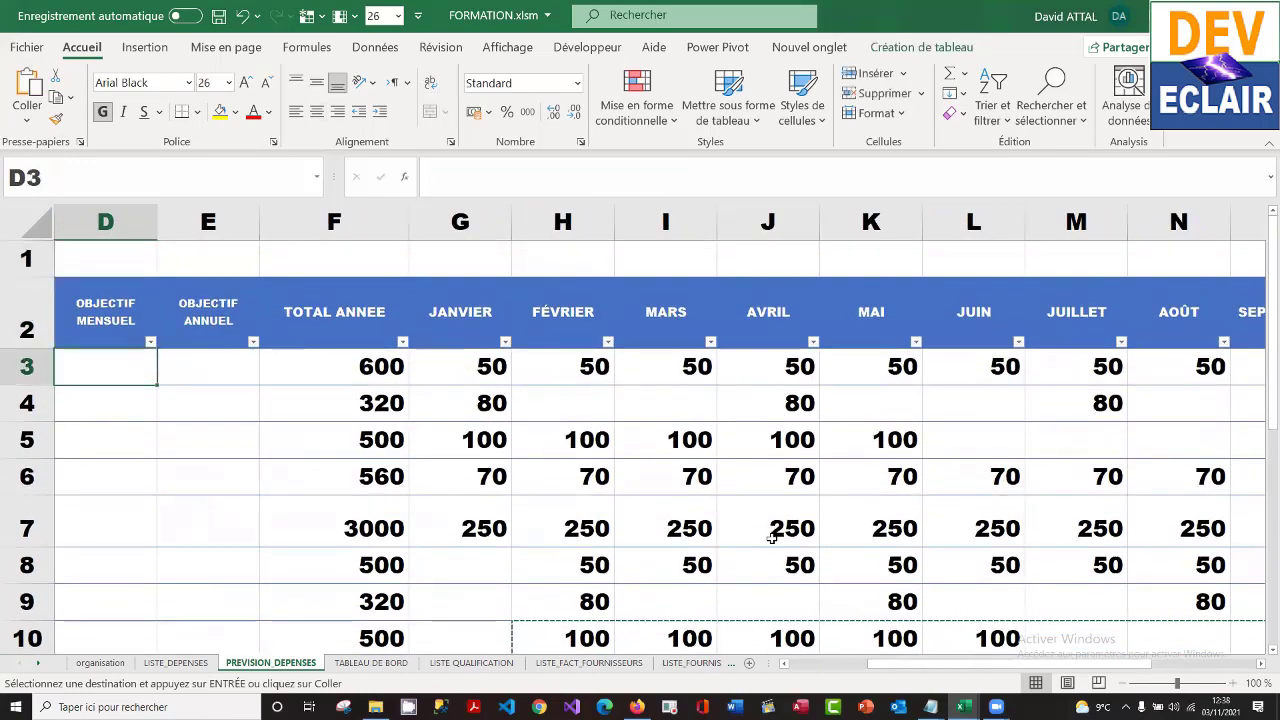
key("Left")
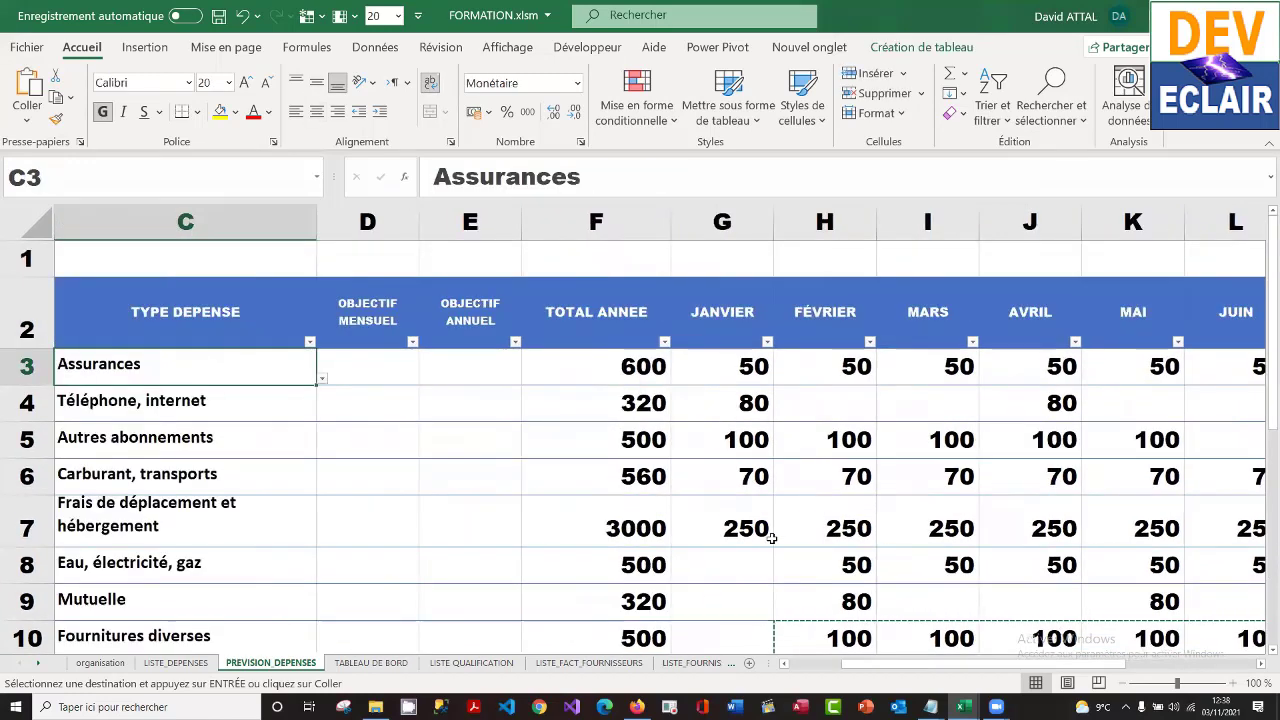
key("Left")
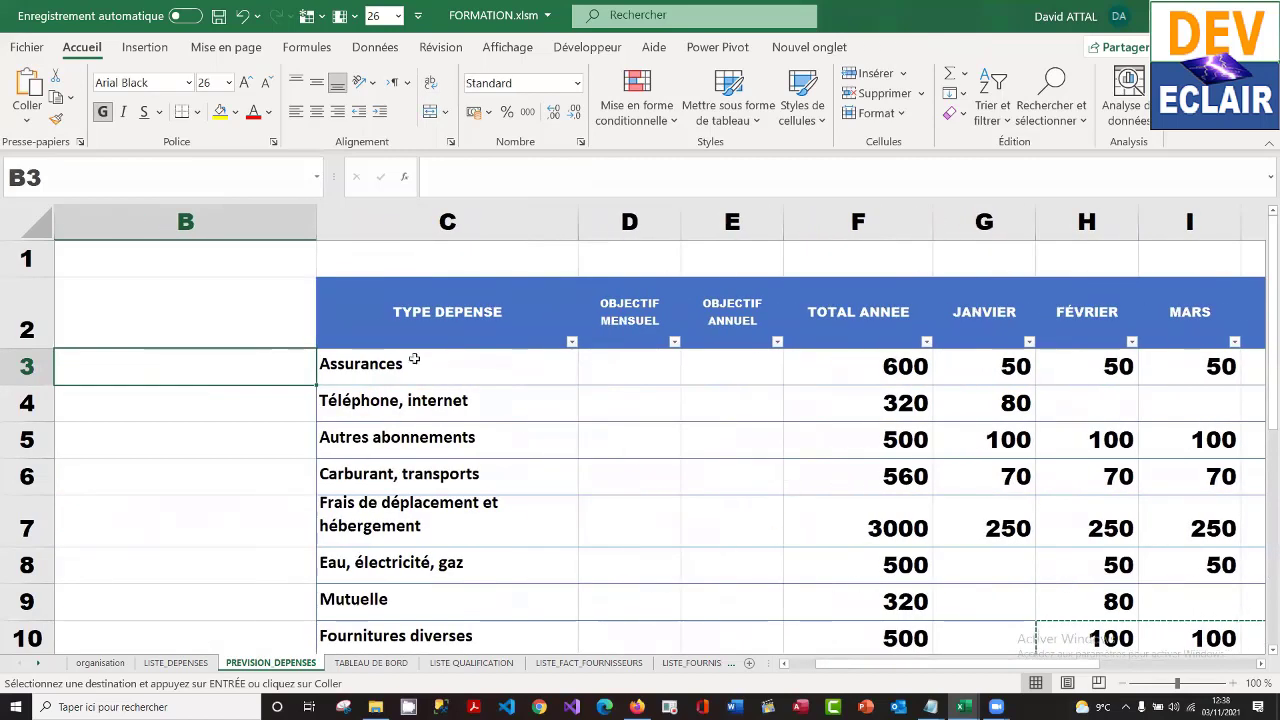
- Format all data cells of the expense table as Monétaire with 0 decimals and no currency symbol
left_click(322, 283)
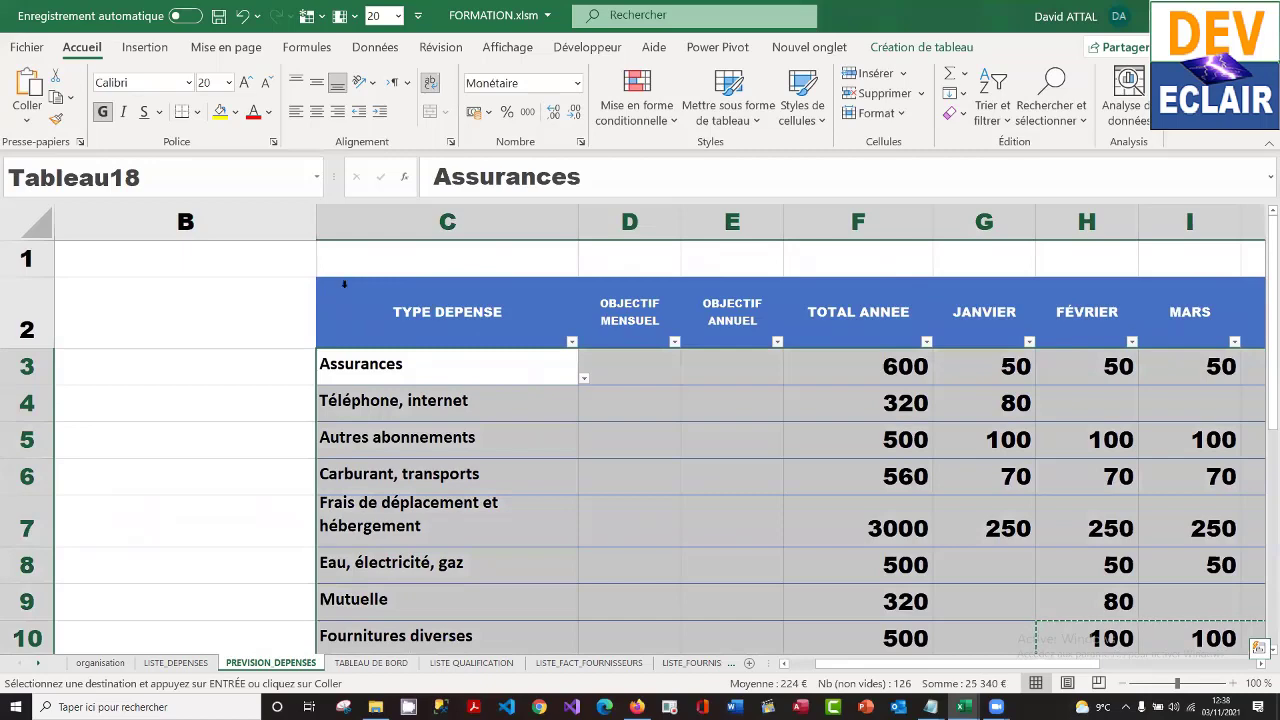
right_click(446, 404)
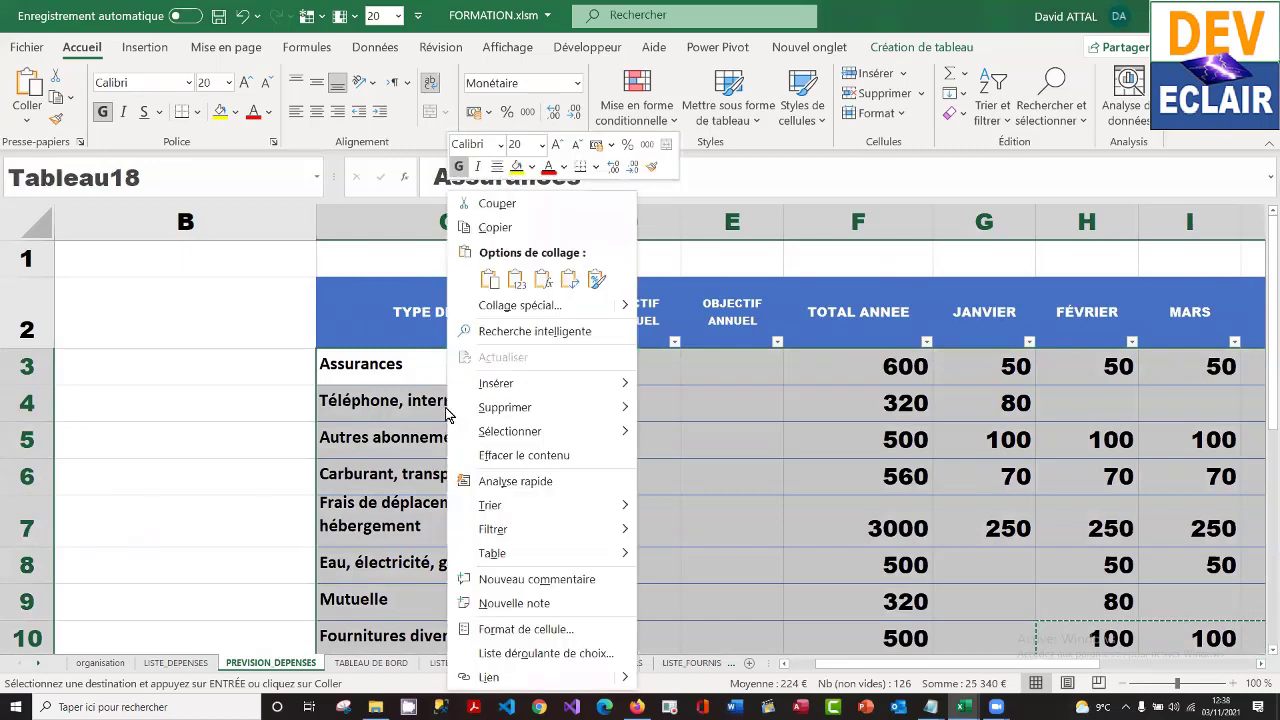
left_click(587, 633)
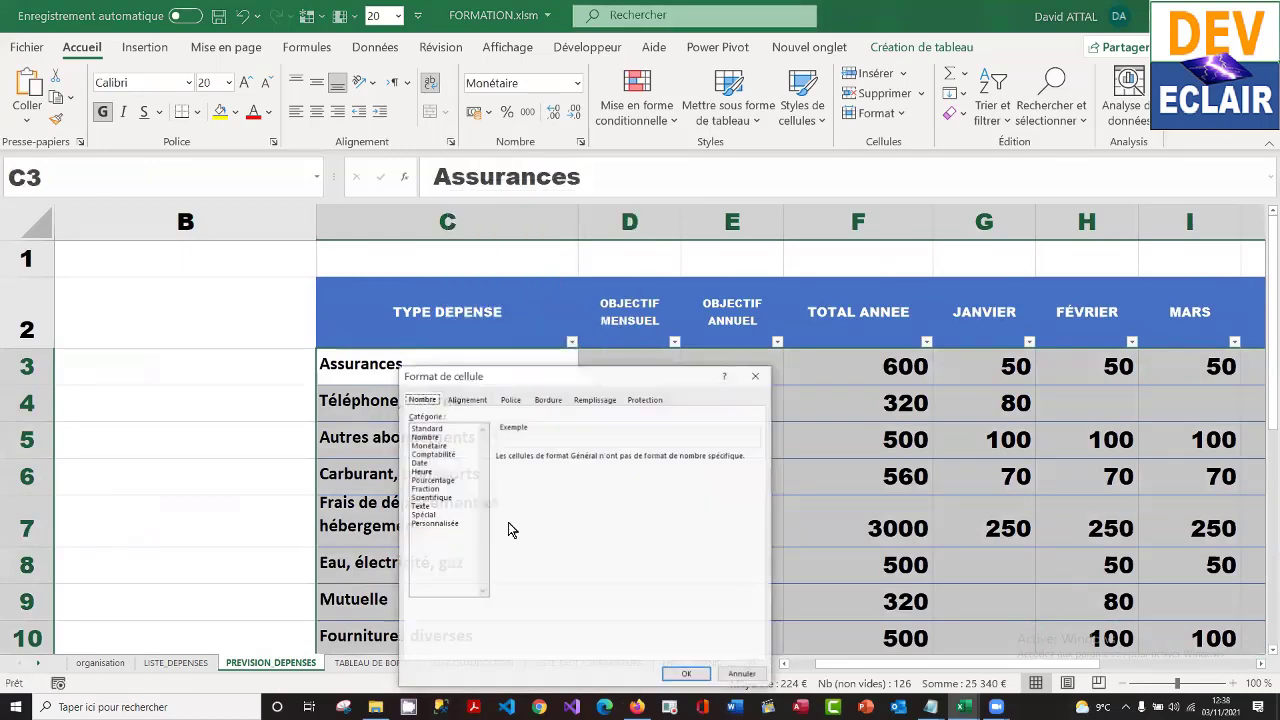
left_click(467, 446)
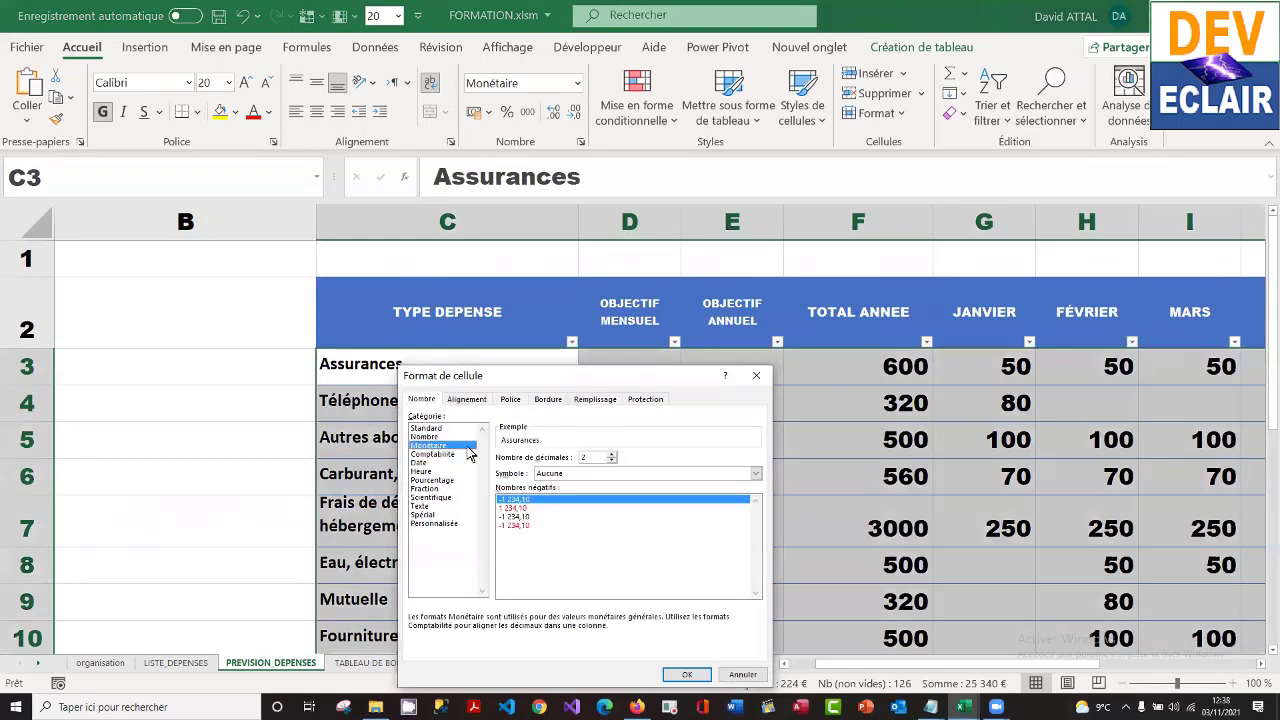
left_click(611, 460)
left_click(611, 460)
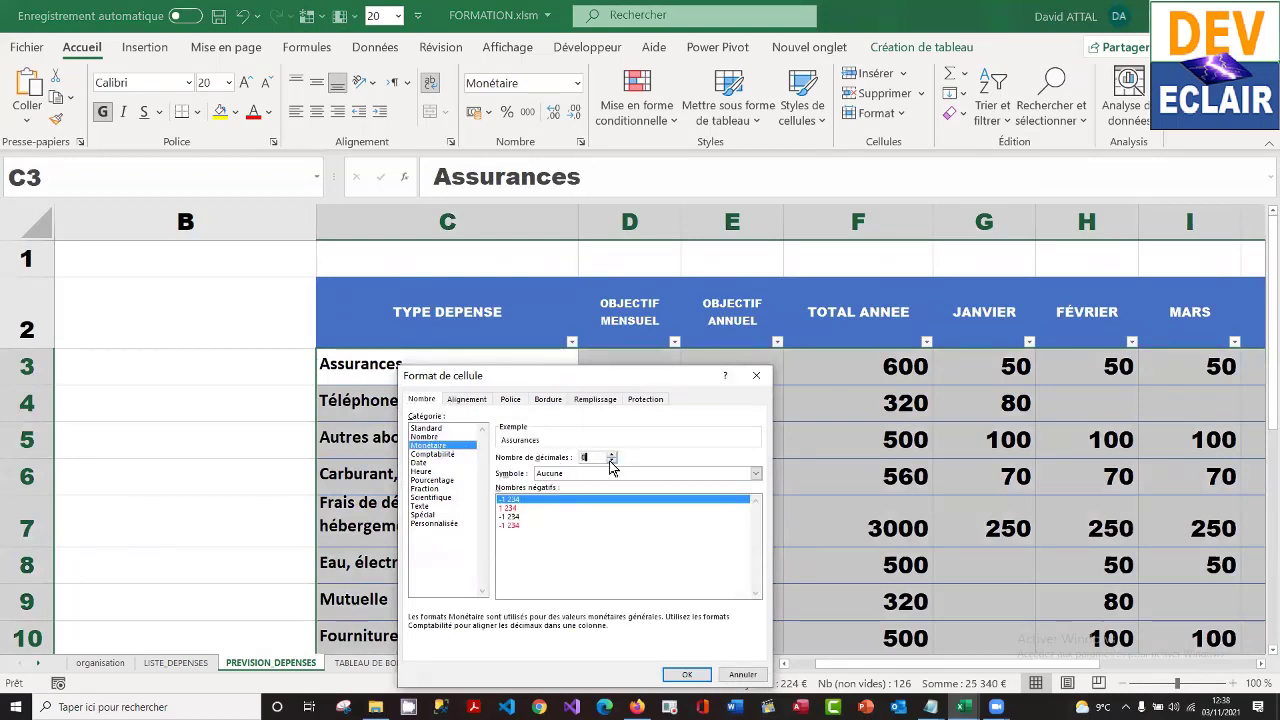
left_click(692, 677)
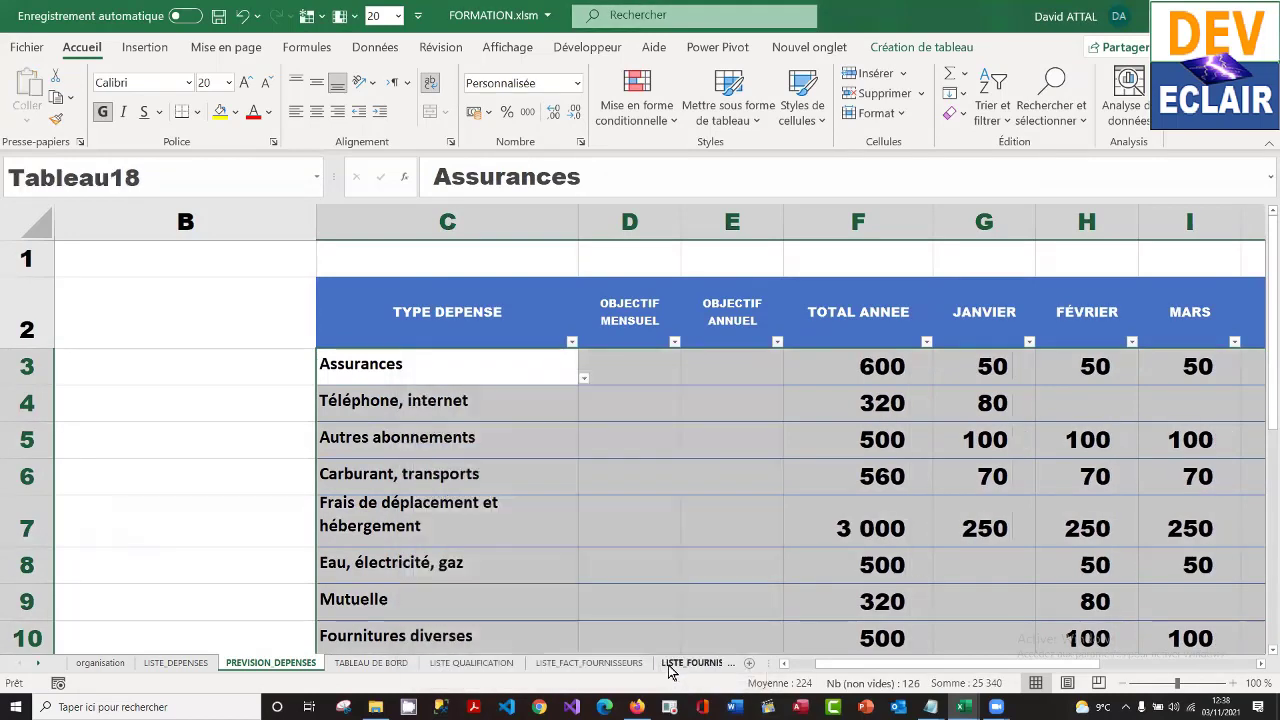
- Reformat the table's data cells as Monétaire with 0 decimals and the € symbol
right_click(482, 385)
left_click(580, 640)
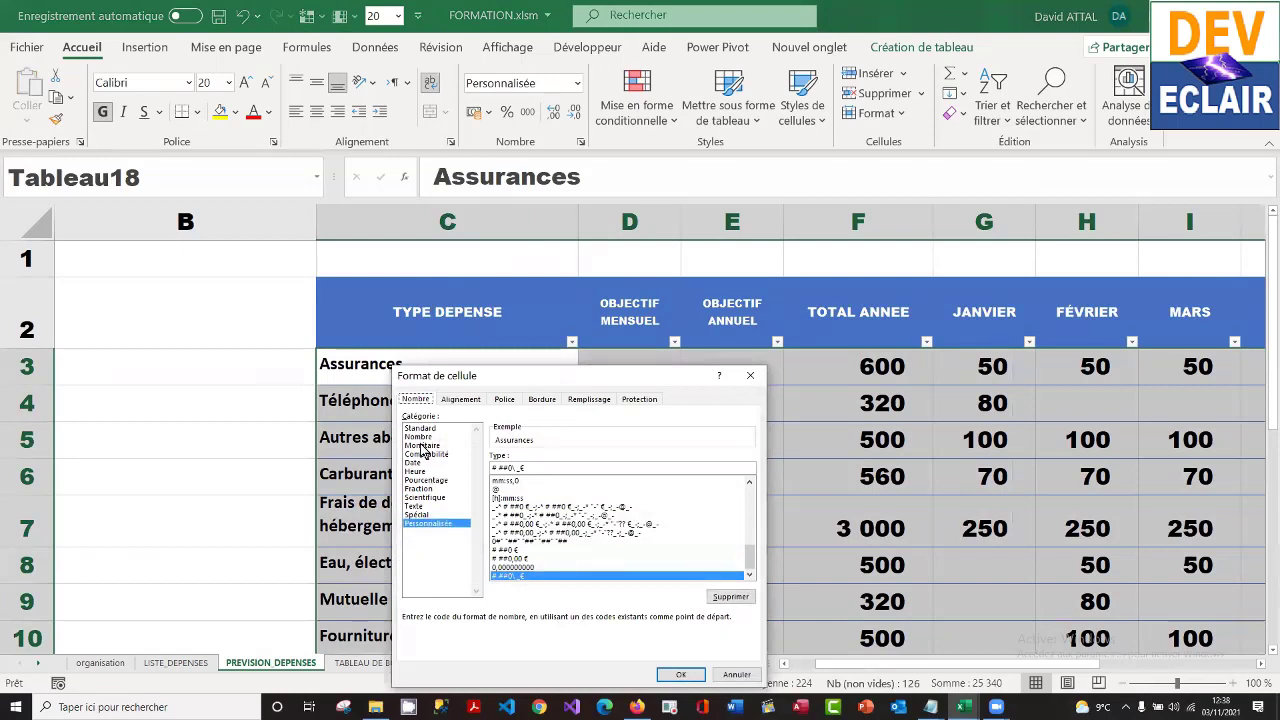
left_click(422, 445)
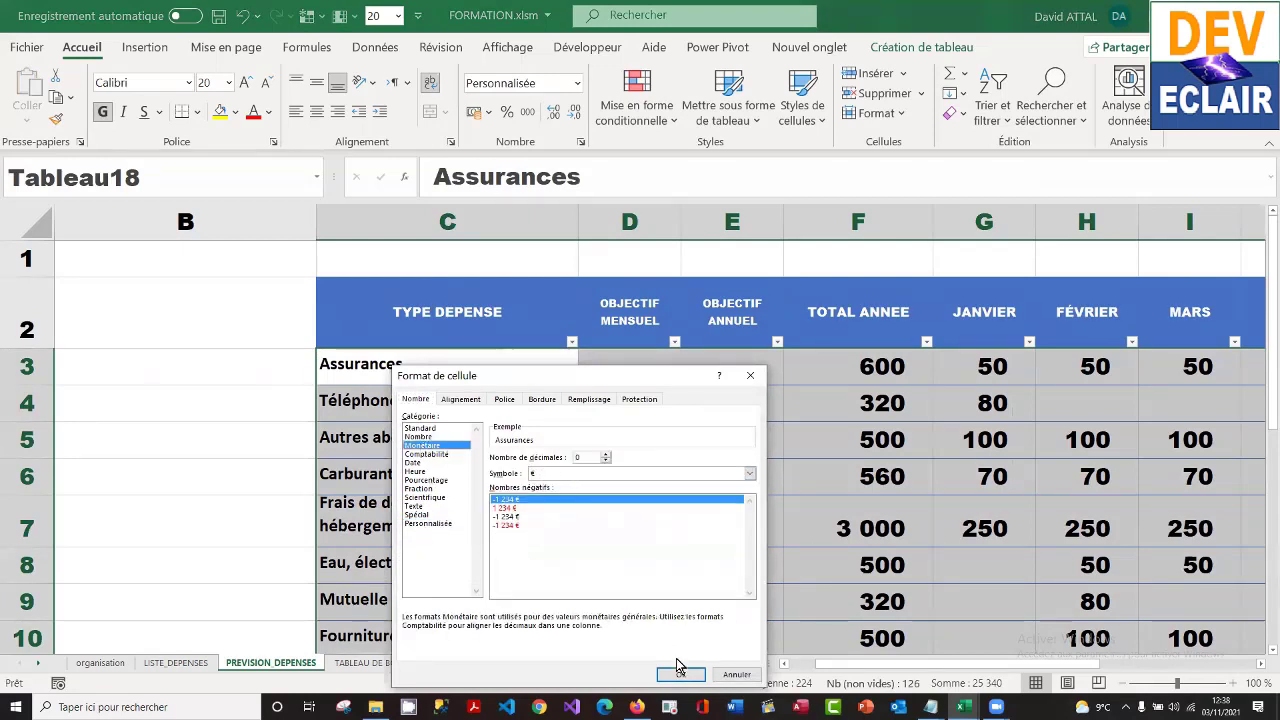
left_click(680, 674)
left_click(993, 404)
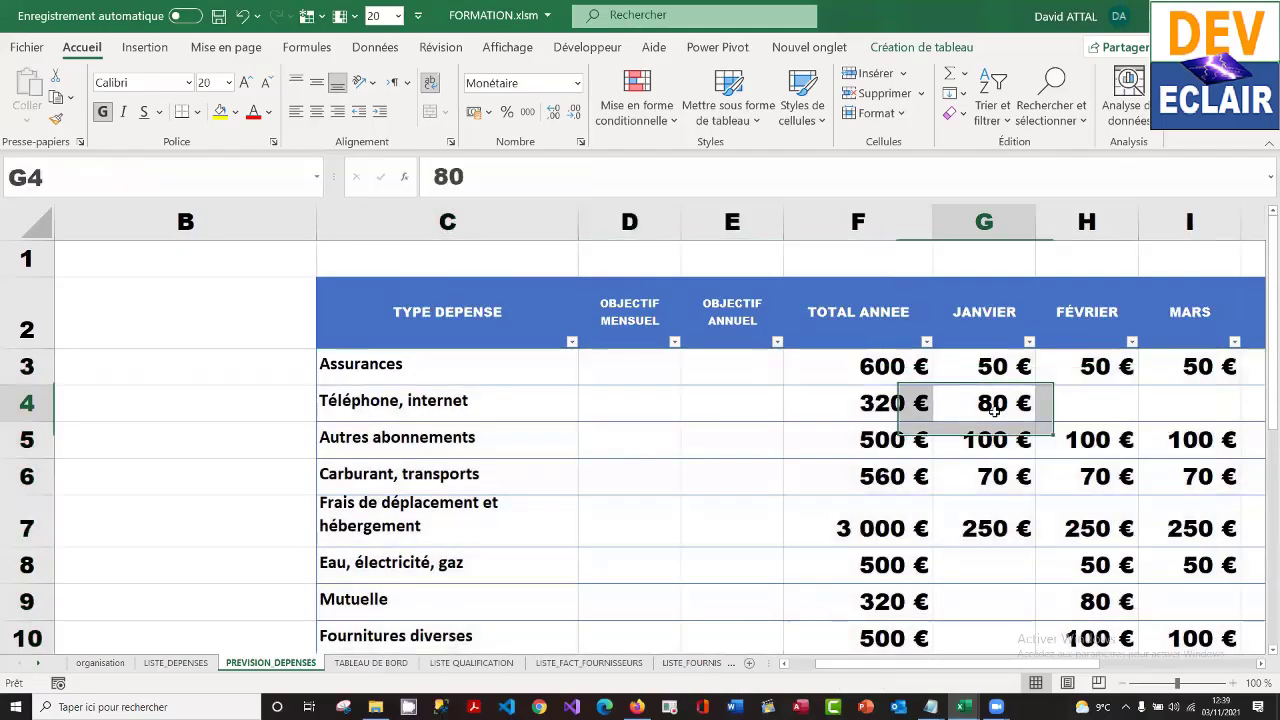
- Examine the formatted amounts across the months from JANVIER to DÉCEMBRE and back to TOTAL ANNEE
key("Right")
key("Right")
key("Right")
key("Right")
key("Right")
key("Right")
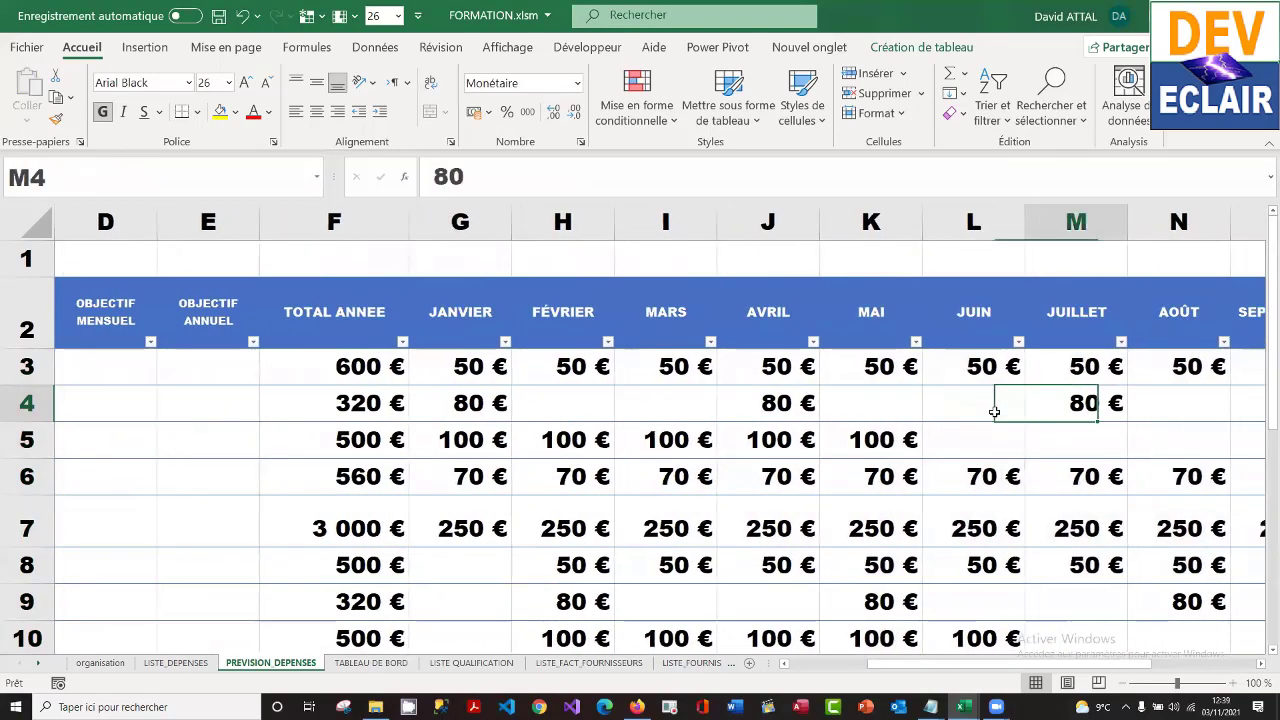
key("Right")
key("Right")
key("Right")
key("Right")
key("Right")
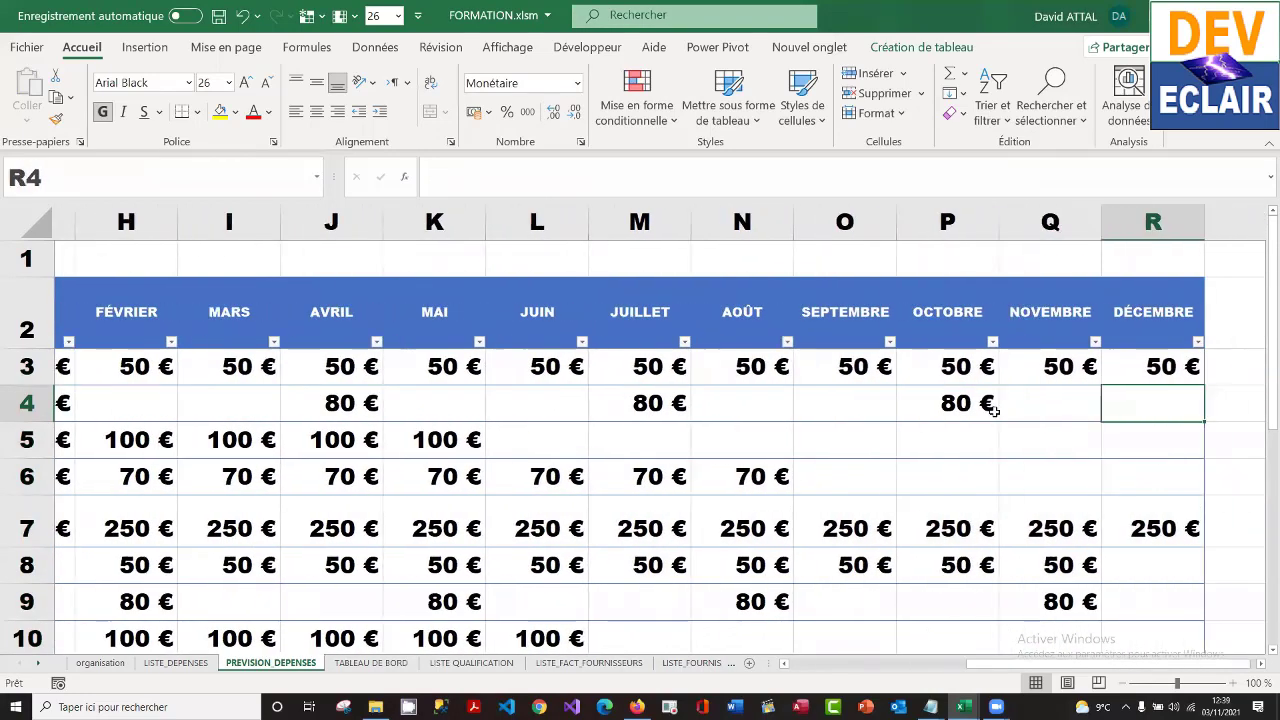
key("Left")
key("Left")
key("Left")
key("Left")
key("Left")
key("Left")
key("Left")
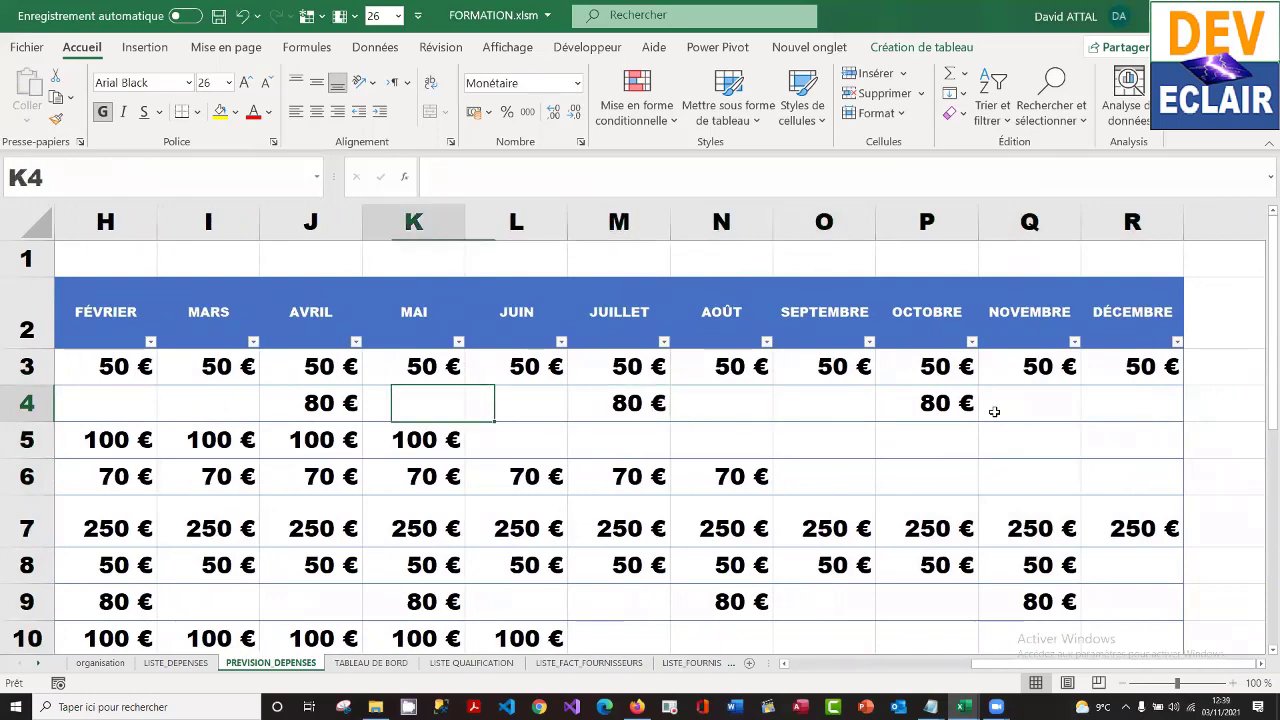
key("Left")
key("Left")
key("Left")
key("Left")
key("Right")
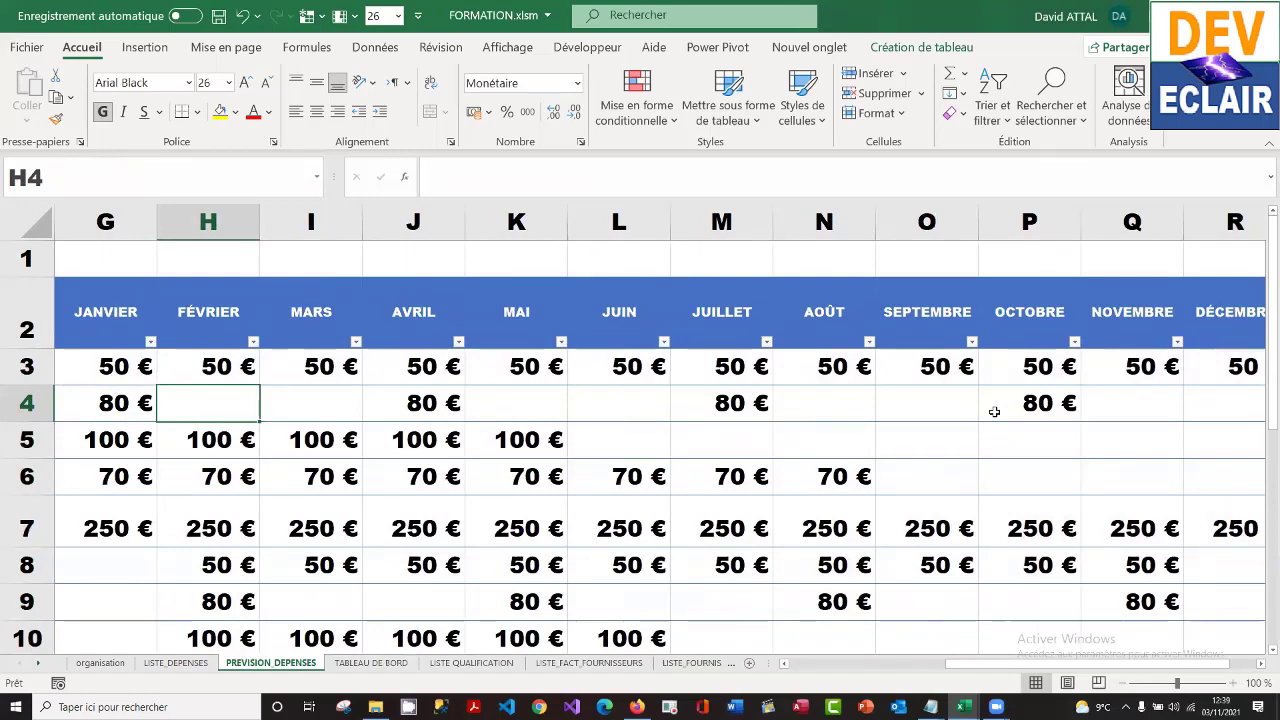
key("Left")
key("Left")
key("Left")
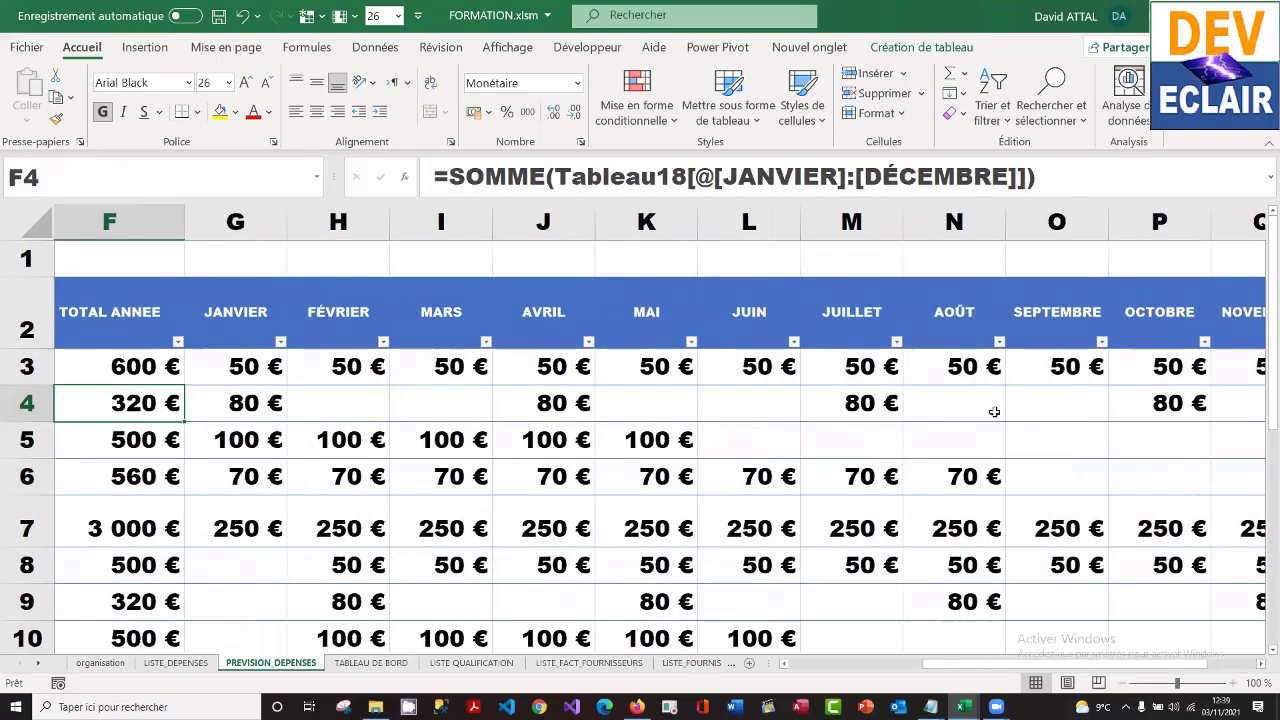
key("Left")
key("Right")
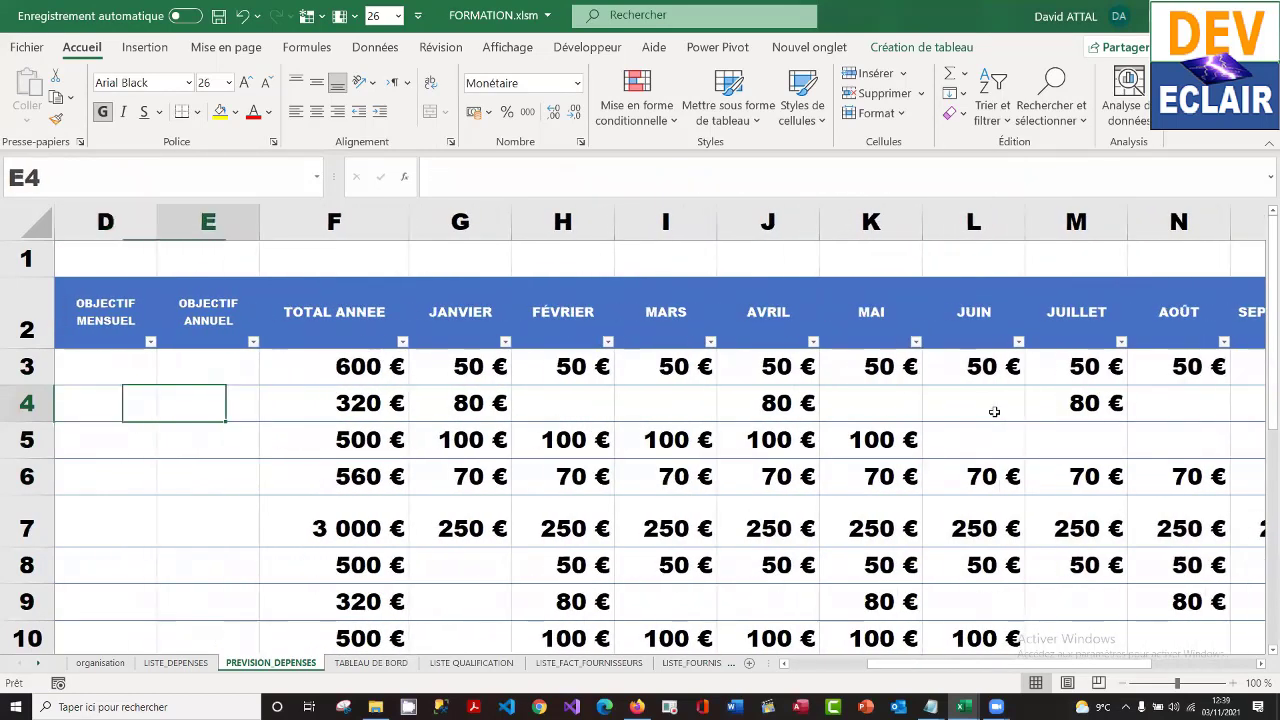
- Check the formatted yearly totals down the TOTAL ANNEE column to the end of the table
key("Right")
key("Down")
key("Down")
key("Down")
key("Down")
key("Down")
key("Down")
key("Down")
key("Down")
key("Down")
key("Down")
key("Down")
key("Down")
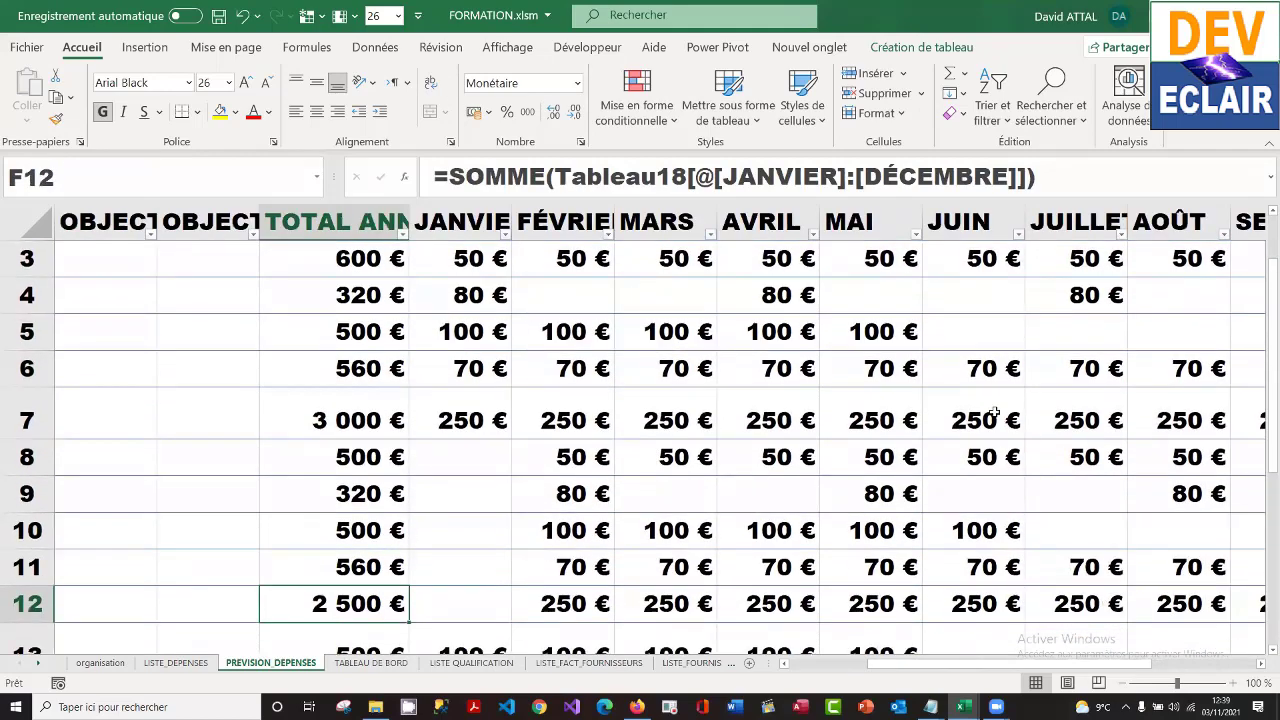
key("Down")
key("Down")
key("Up")
key("Up")
key("Up")
key("Up")
key("Up")
key("Up")
key("Up")
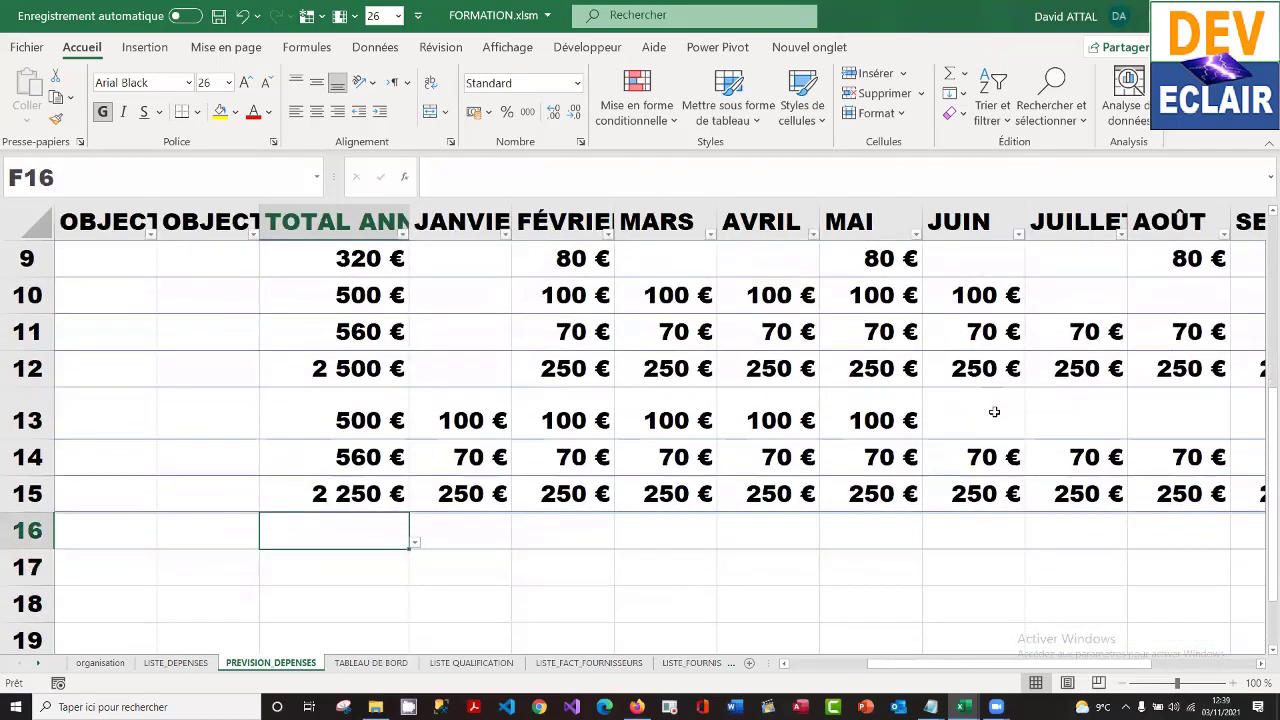
- Total the TOTAL ANNEE column in the table's total row with the Somme function
key("Down")
key("Down")
key("Down")
key("Down")
key("Down")
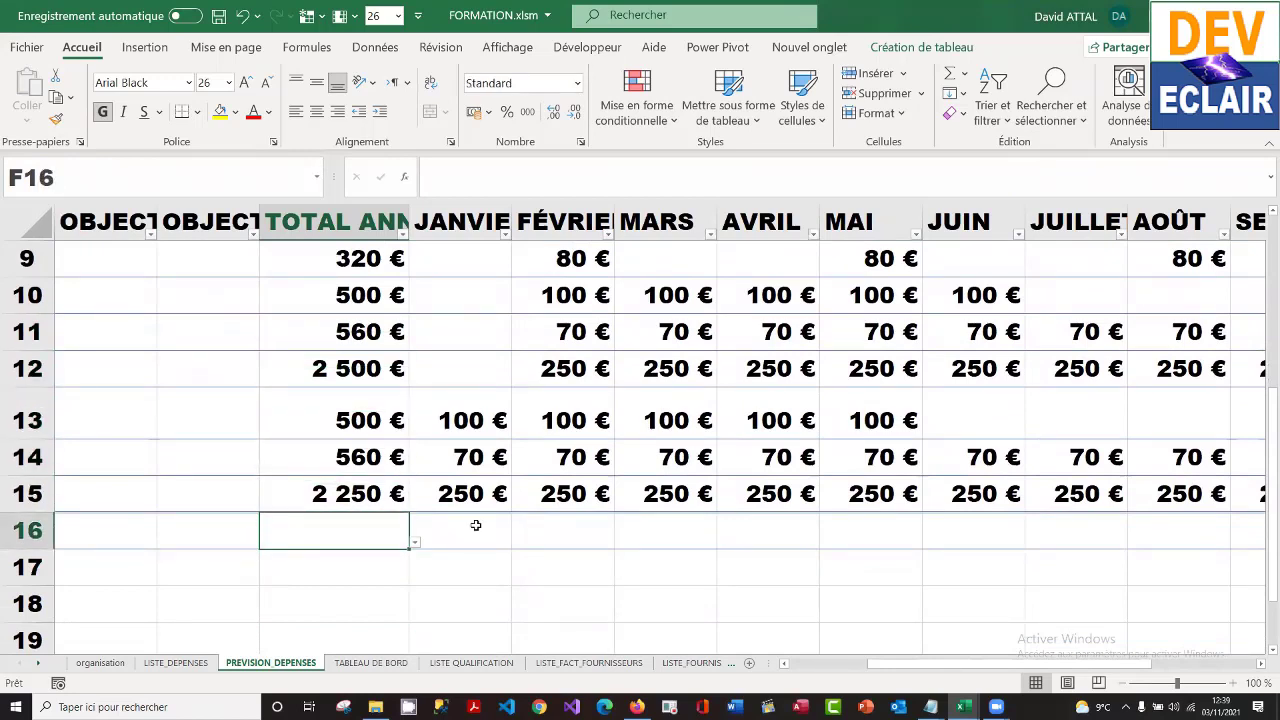
left_click(415, 543)
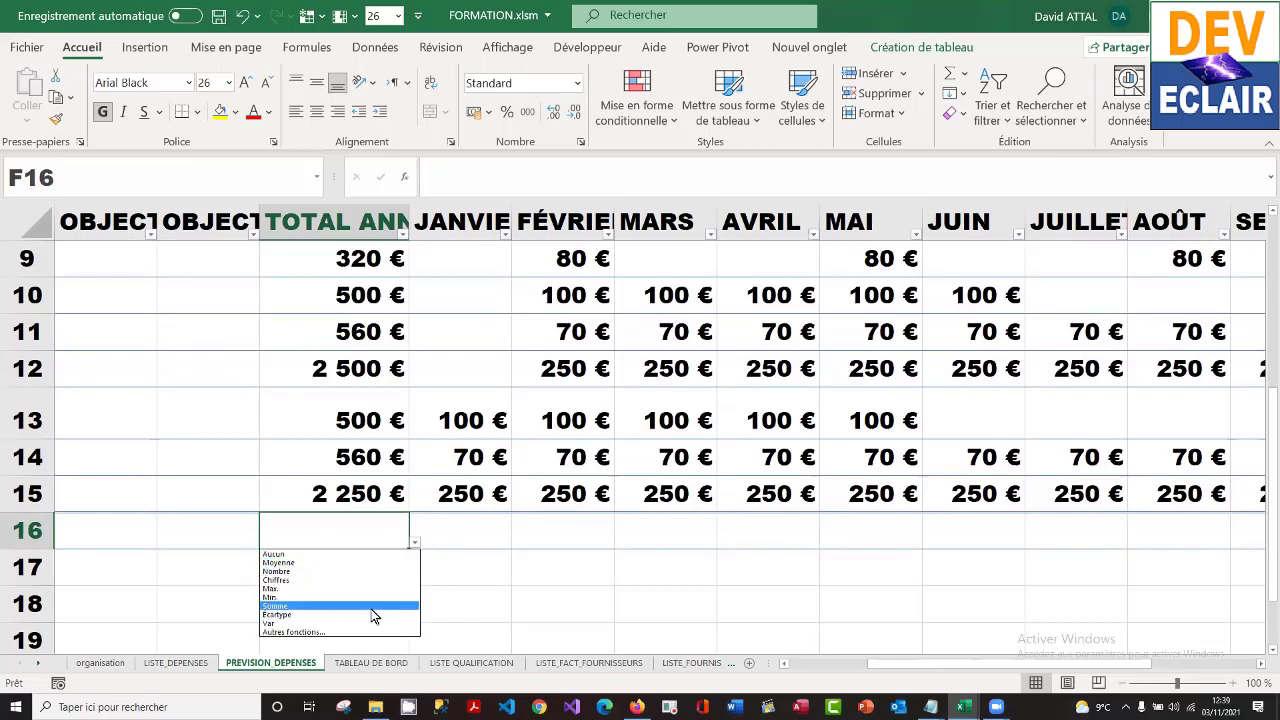
left_click(372, 607)
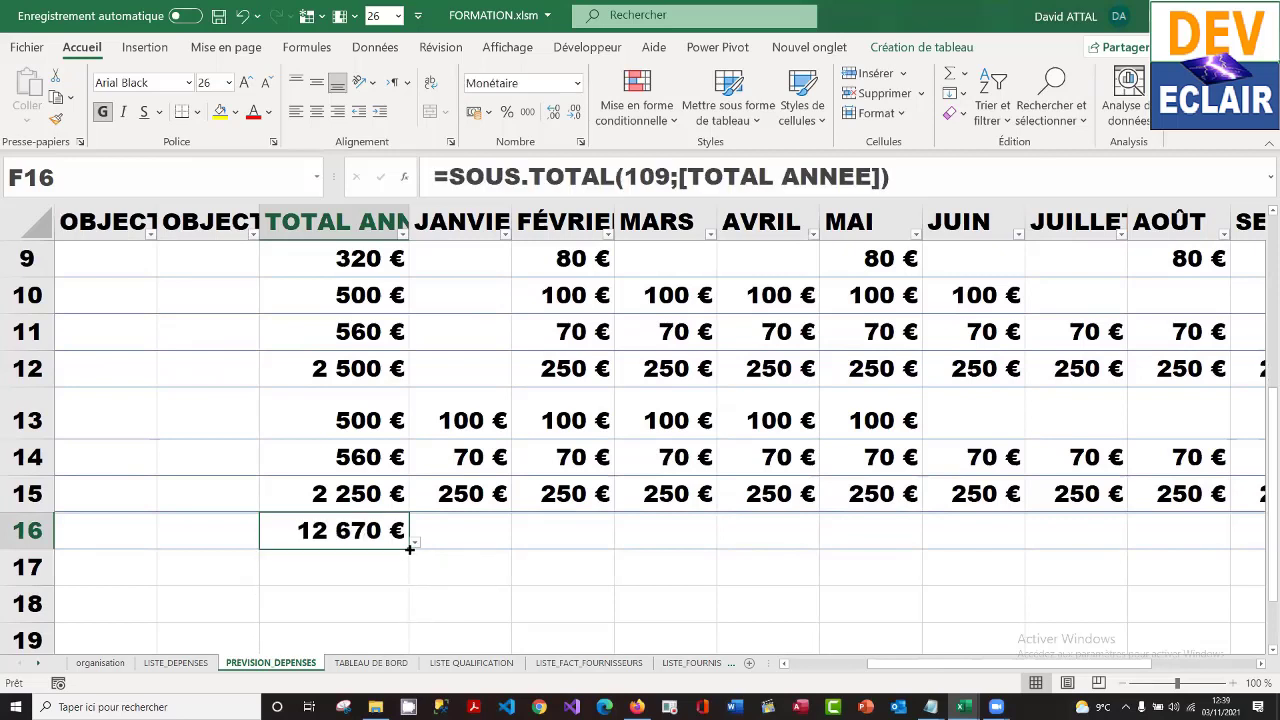
- Try to fill the TOTAL ANNEE sum across the total row through DÉCEMBRE, and undo the last fill
left_click_drag(409, 548, 494, 552)
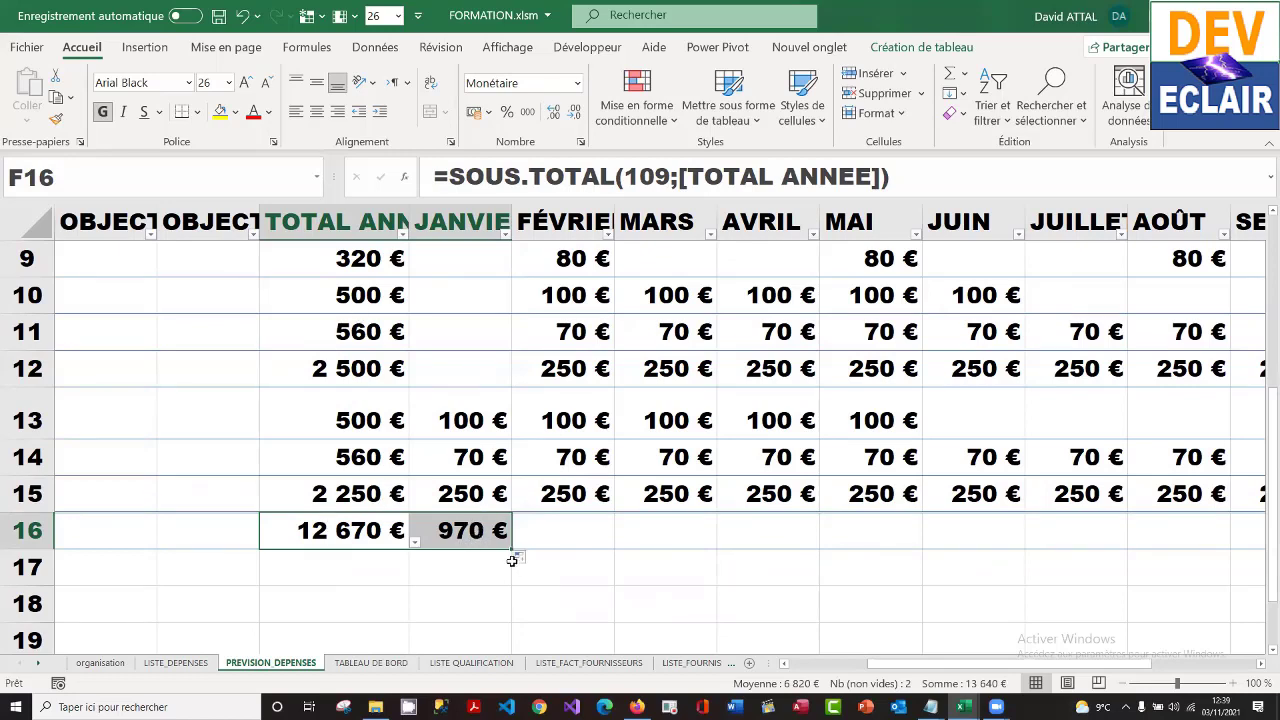
left_click_drag(508, 551, 1158, 539)
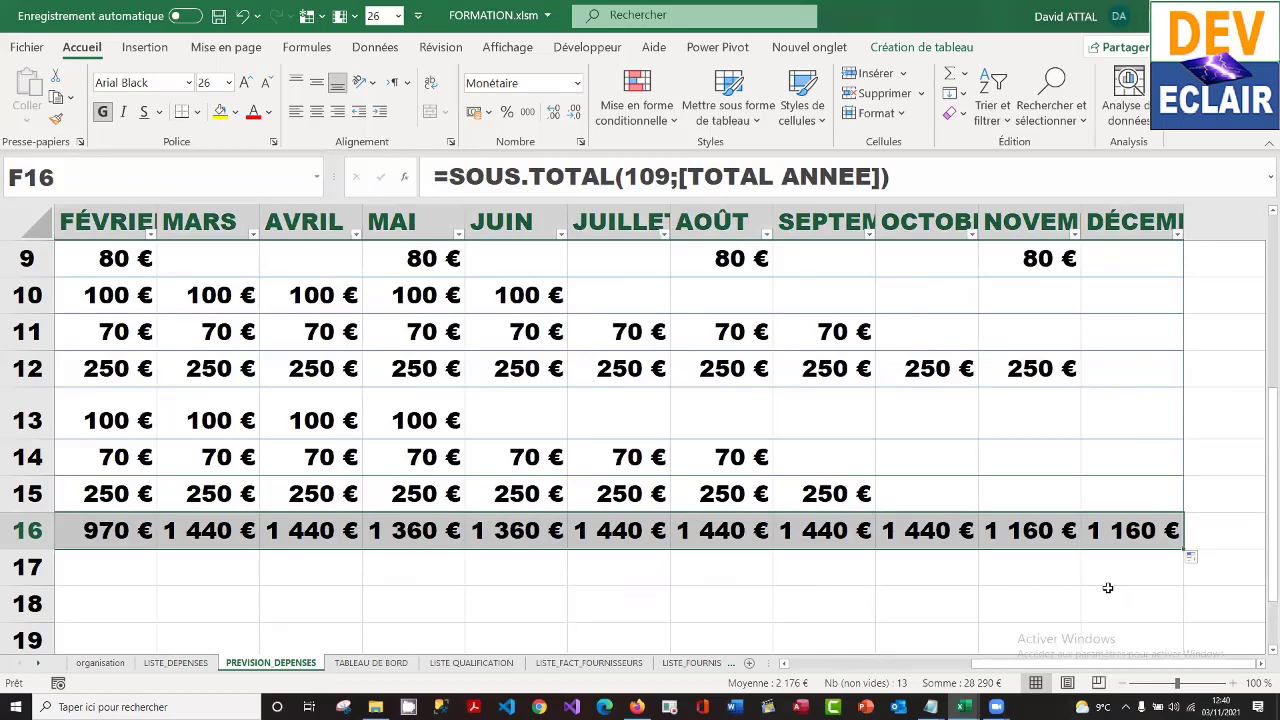
key("ctrl+z")
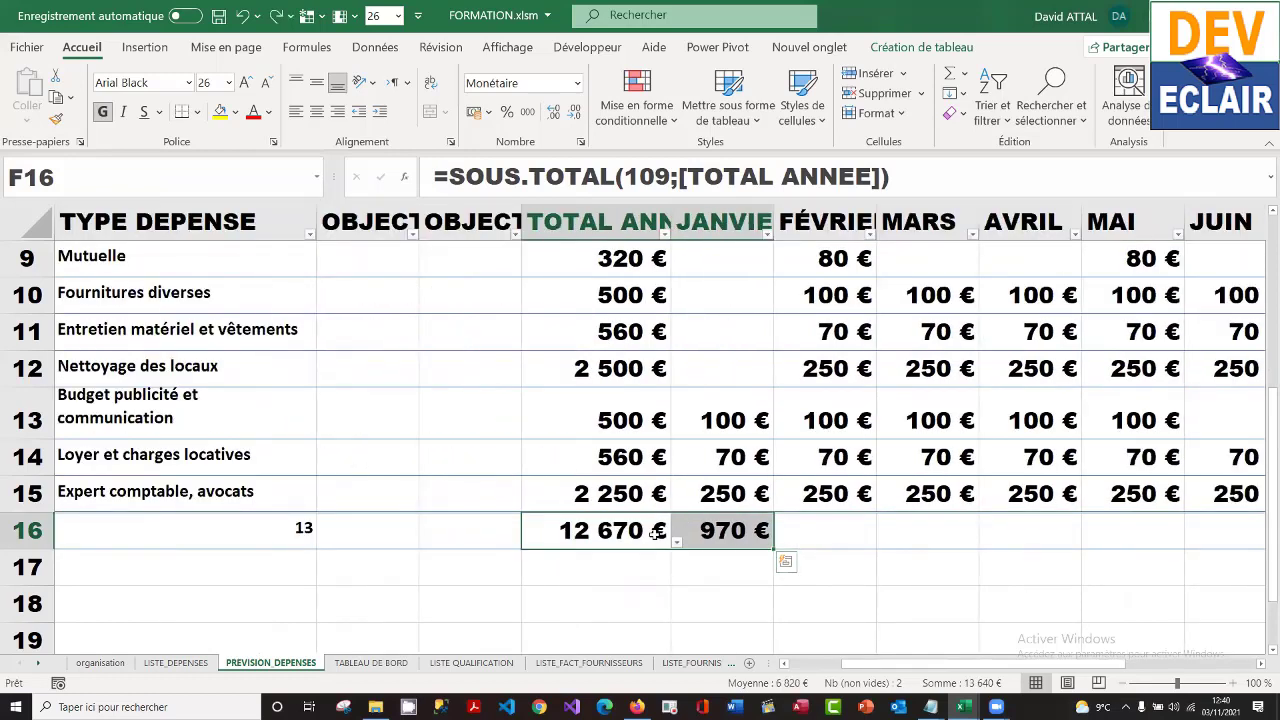
- Fill the JANVIER total across the total row to FÉVRIER and MARS
left_click(761, 535)
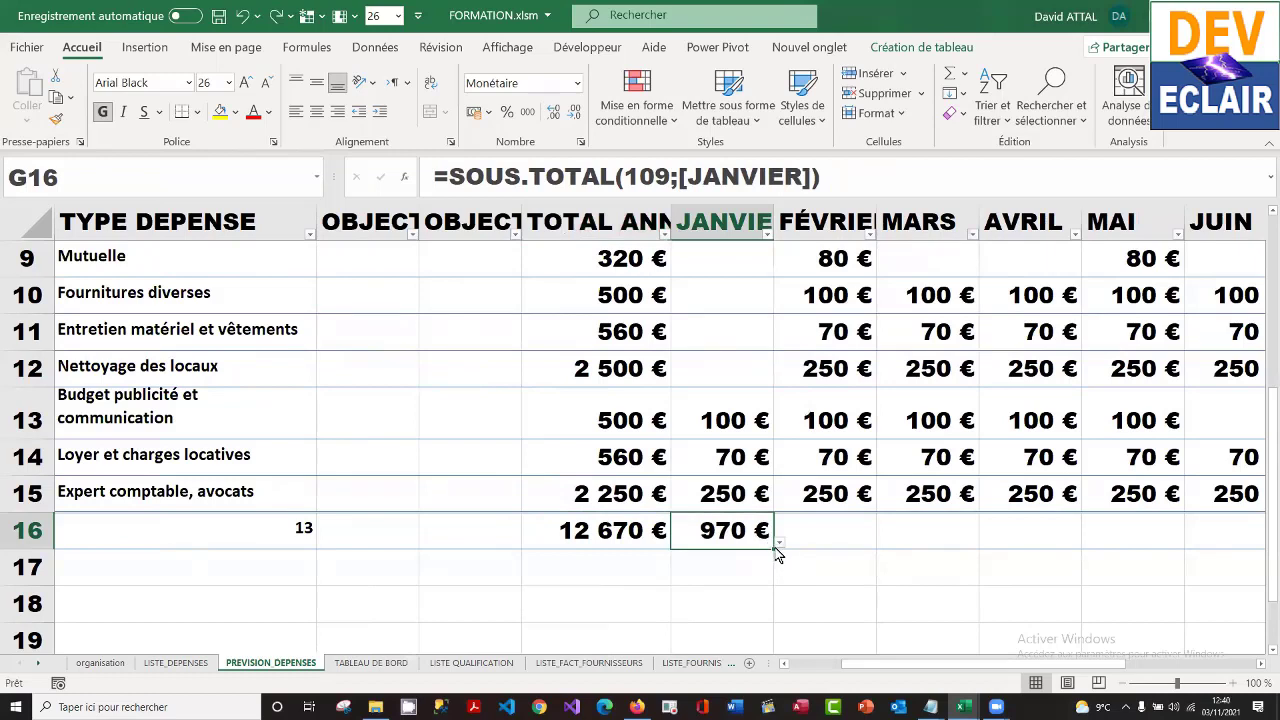
mouse_move(773, 549)
left_mouse_down()
mouse_move(861, 549)
mouse_move(775, 547)
left_mouse_up()
left_click_drag(775, 550, 838, 547)
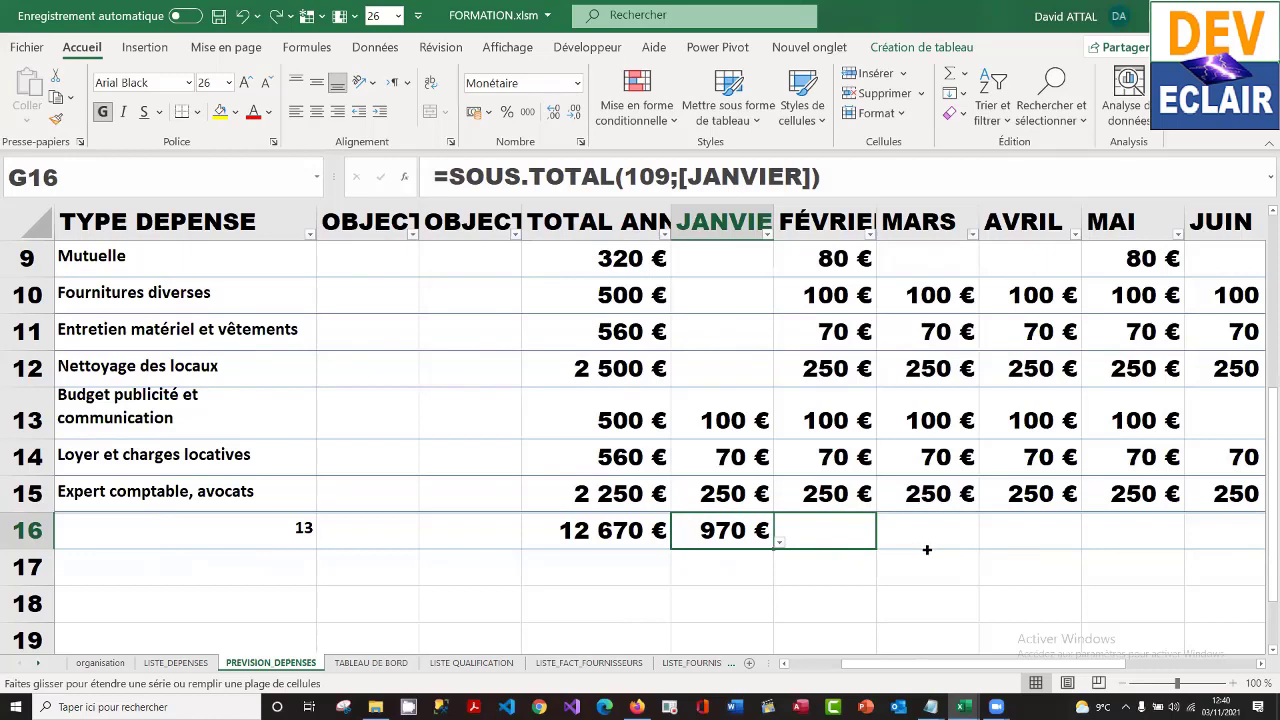
left_click_drag(927, 550, 937, 551)
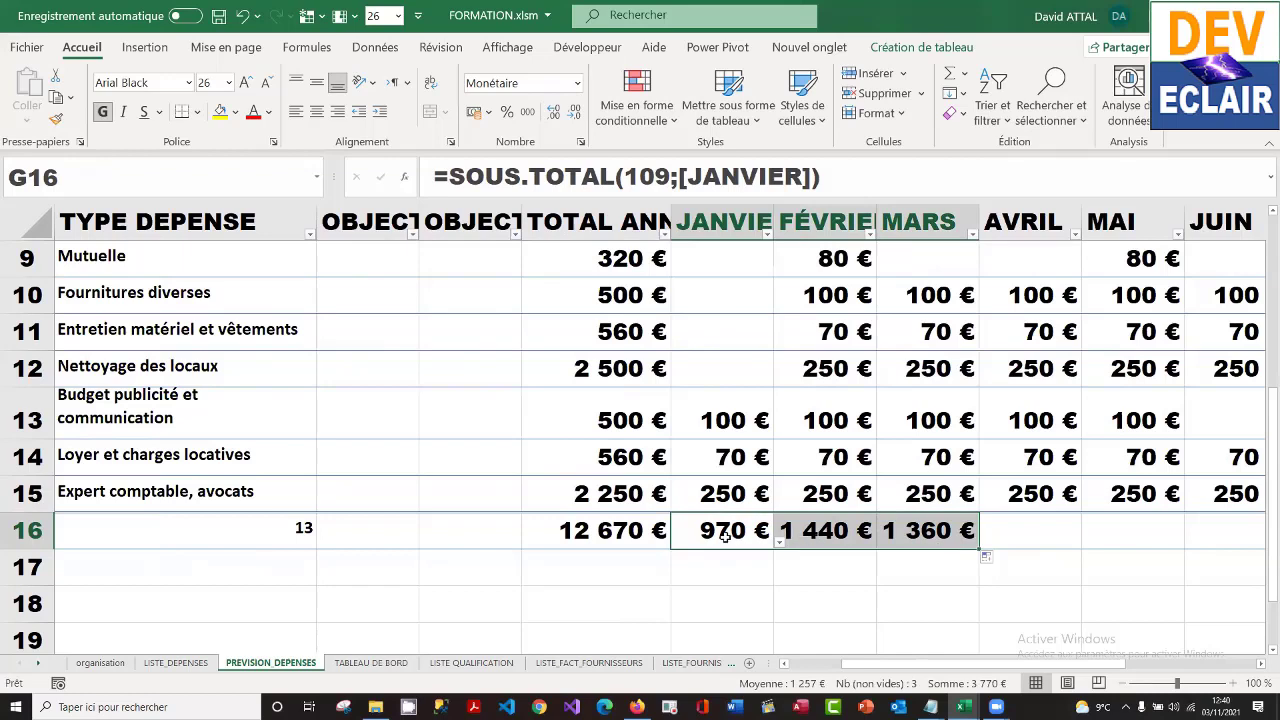
- Examine the subtotal formula in the JANVIER cell of the total row without changing it
left_click(729, 533)
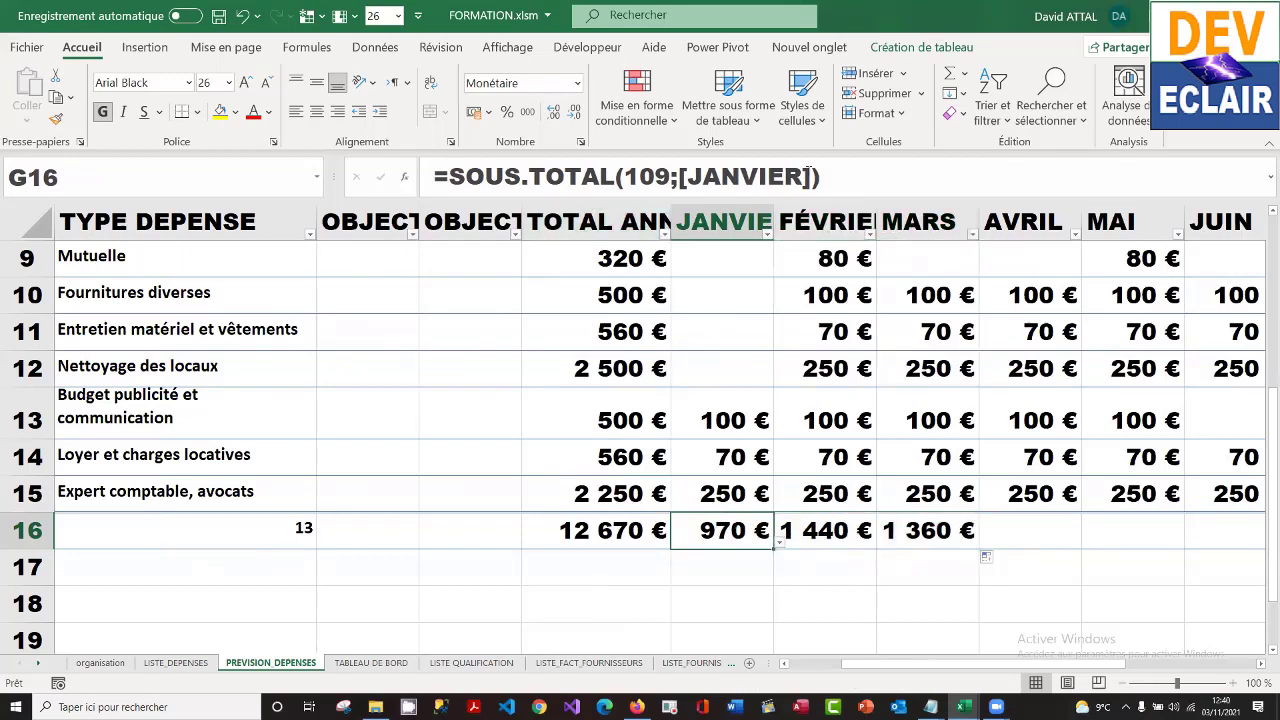
left_click(855, 175)
left_click_drag(855, 175, 375, 157)
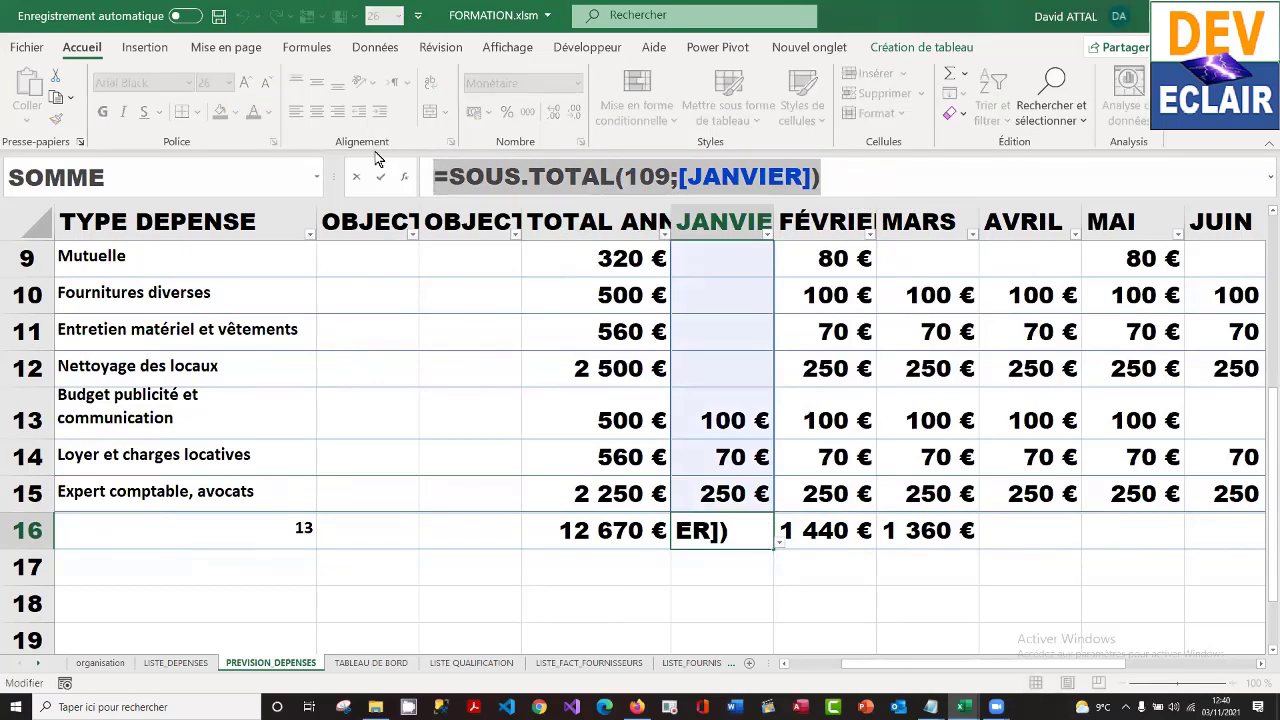
key("Escape")
scroll(713, 400, "down", 1)
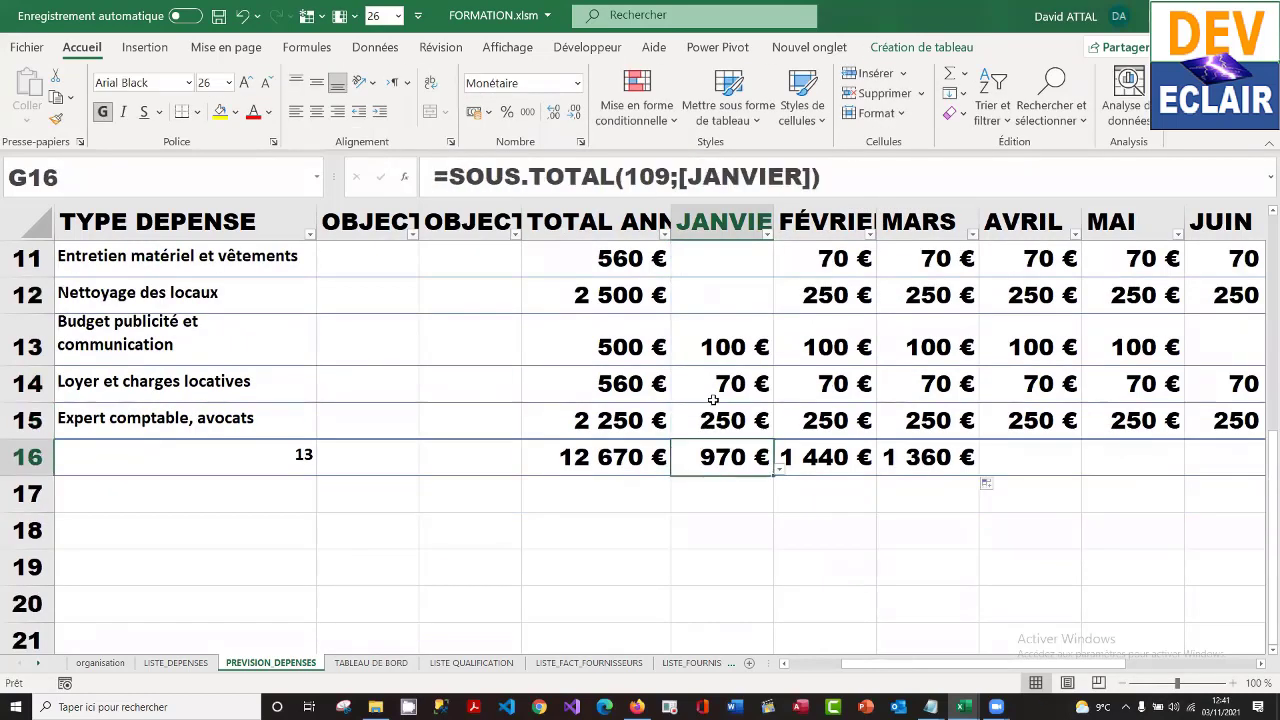
- Turn off the total row of the expense table
key("Up")
key("Up")
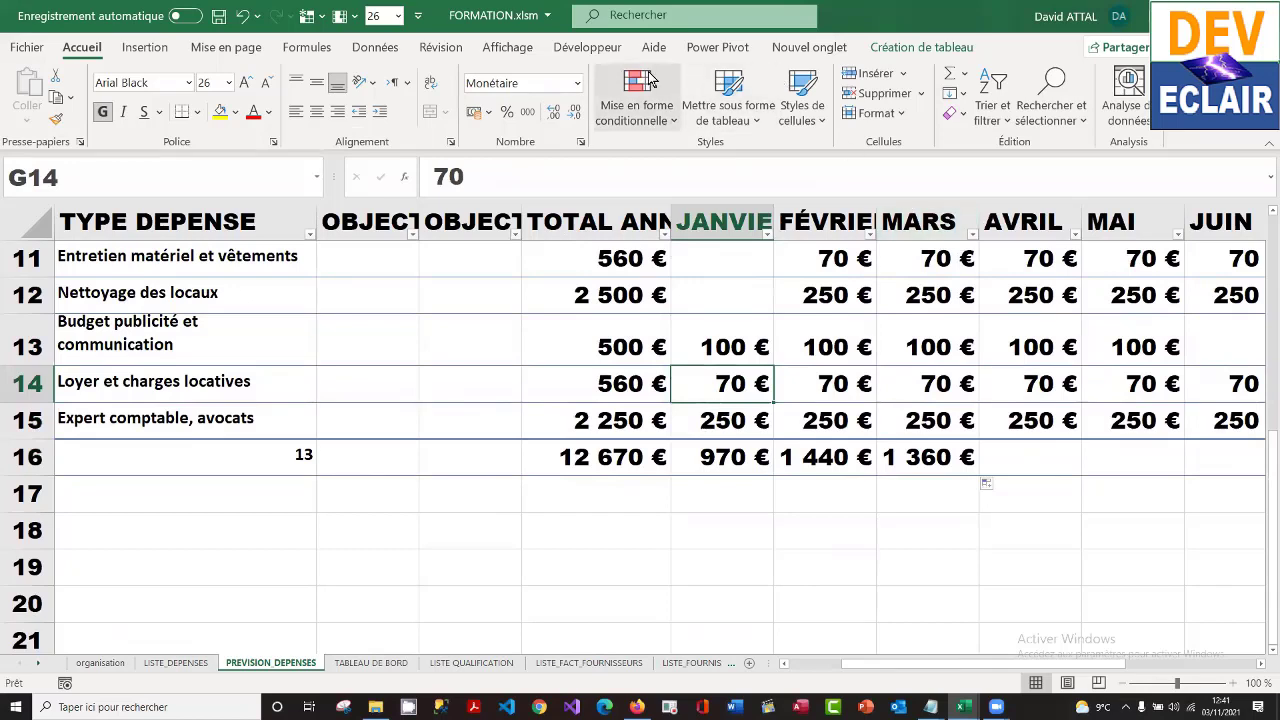
left_click(930, 48)
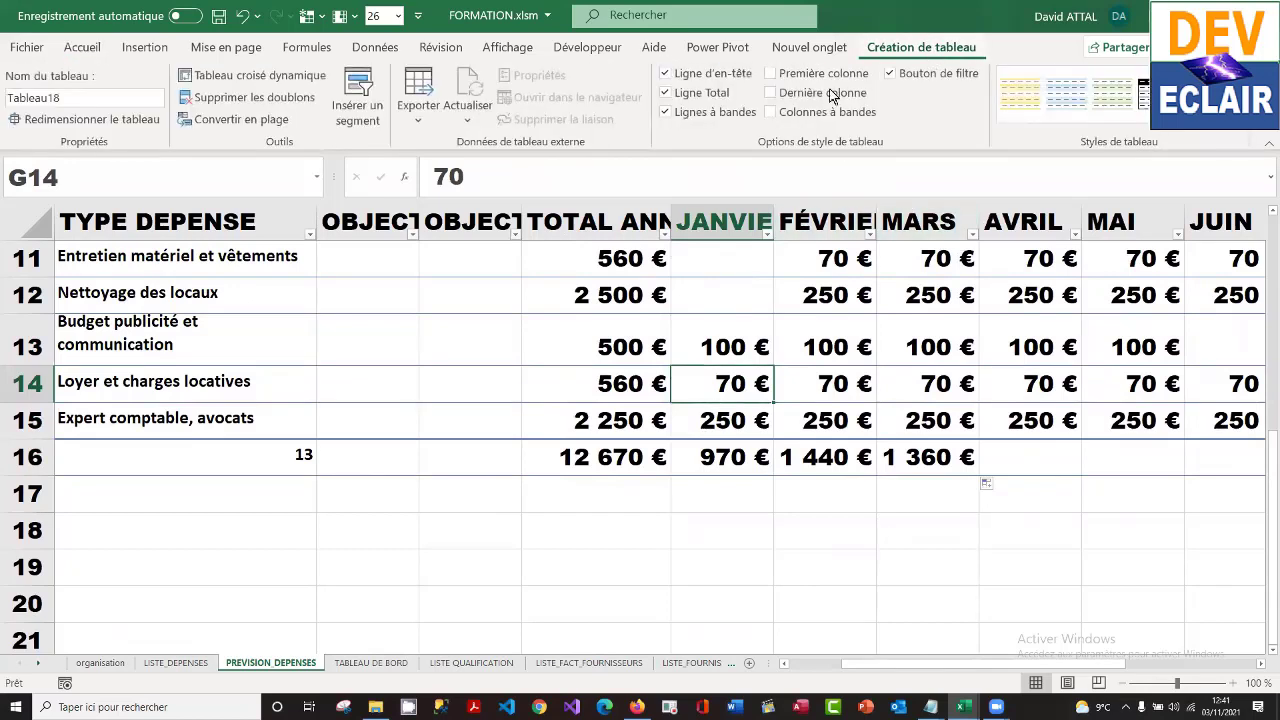
left_click(665, 92)
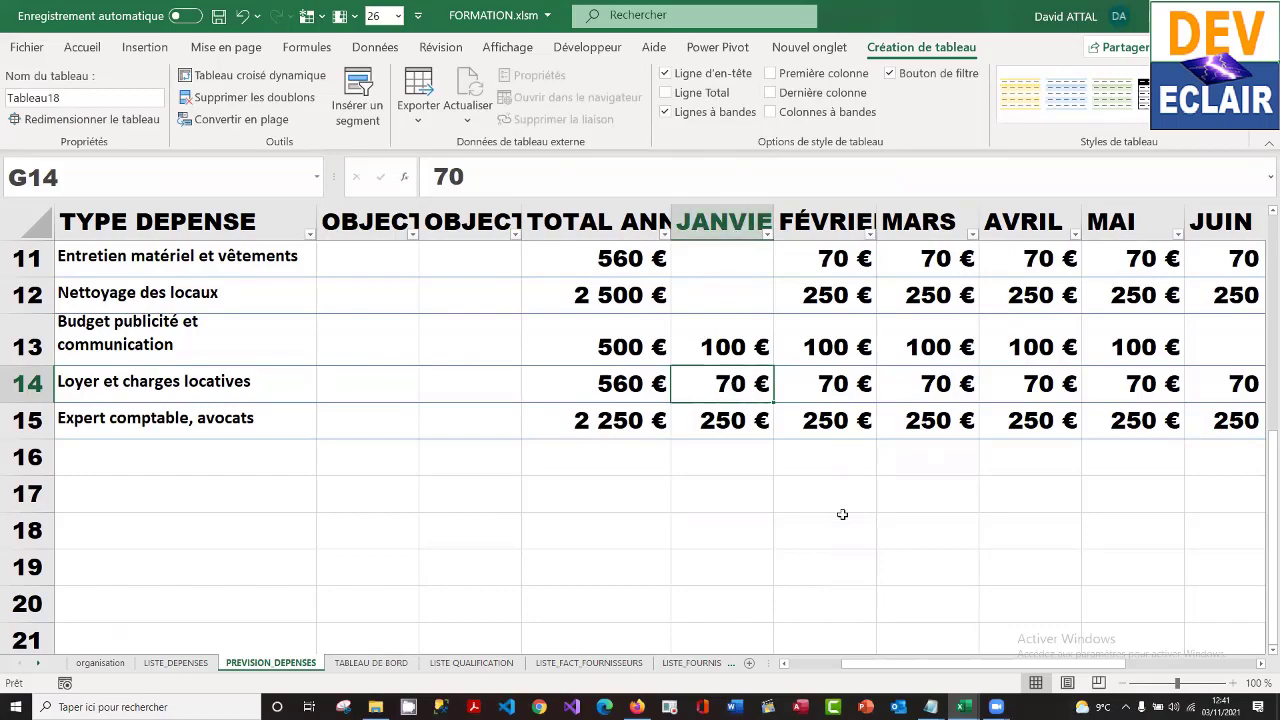
- Review the monthly amounts from JANVIER to DÉCEMBRE and the yearly sum formula in the TOTAL ANNEE column
left_click_drag(1175, 684, 1151, 686)
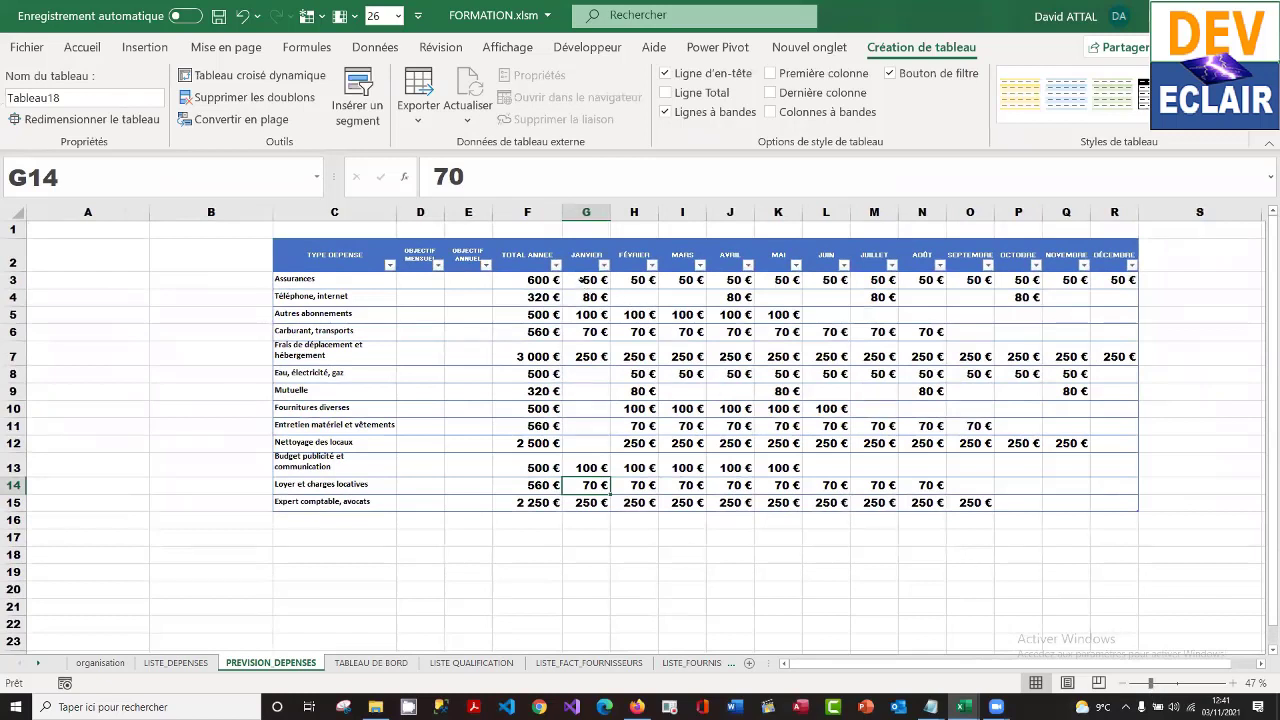
left_click_drag(582, 280, 1099, 513)
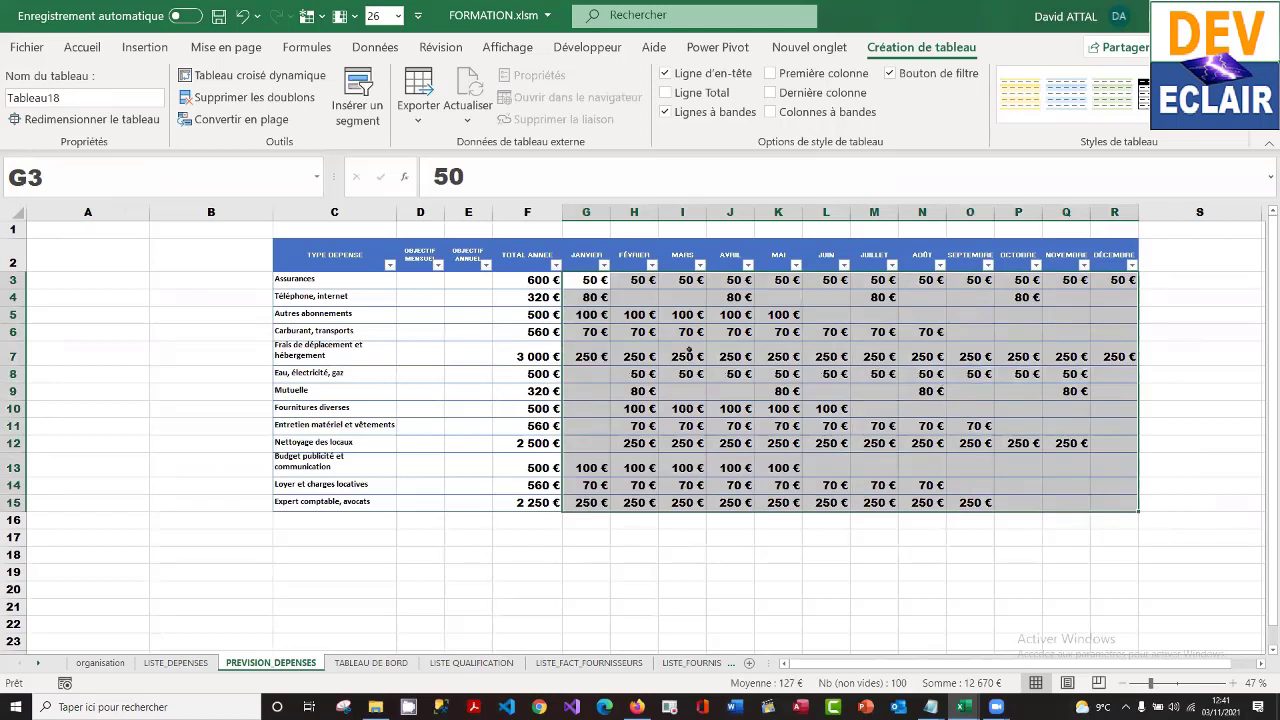
left_click_drag(527, 280, 527, 504)
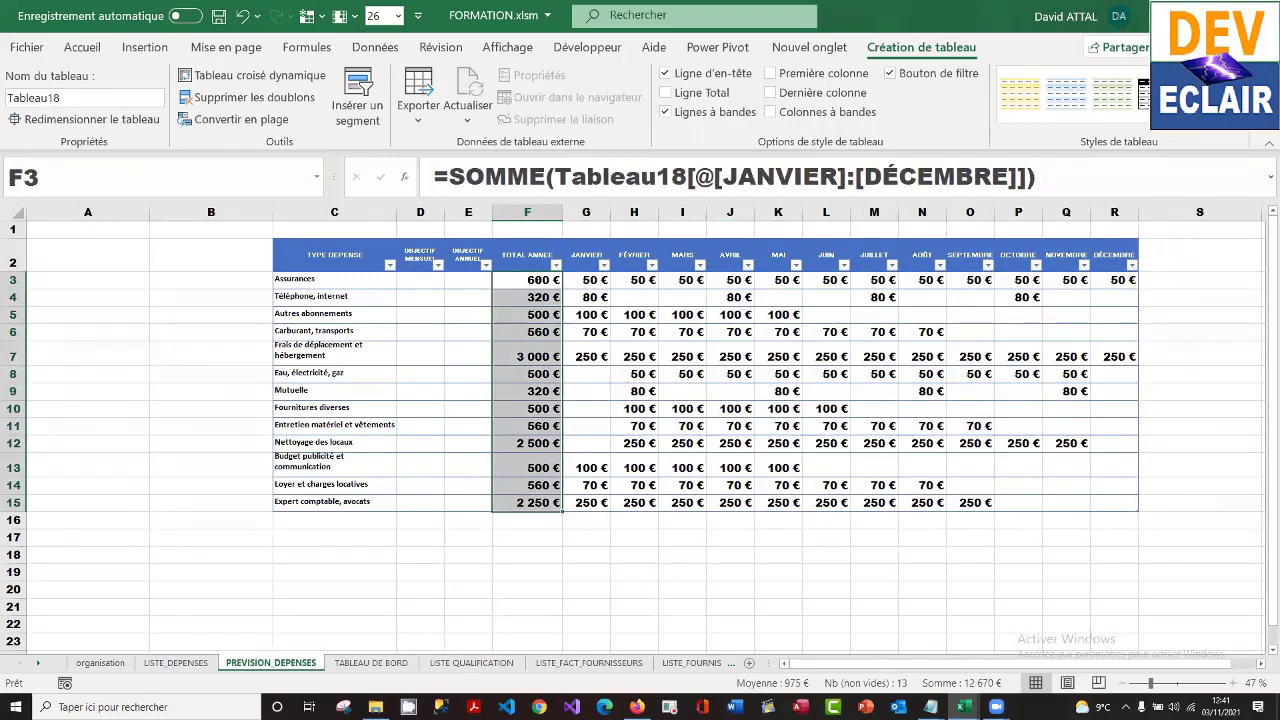
left_click(538, 284)
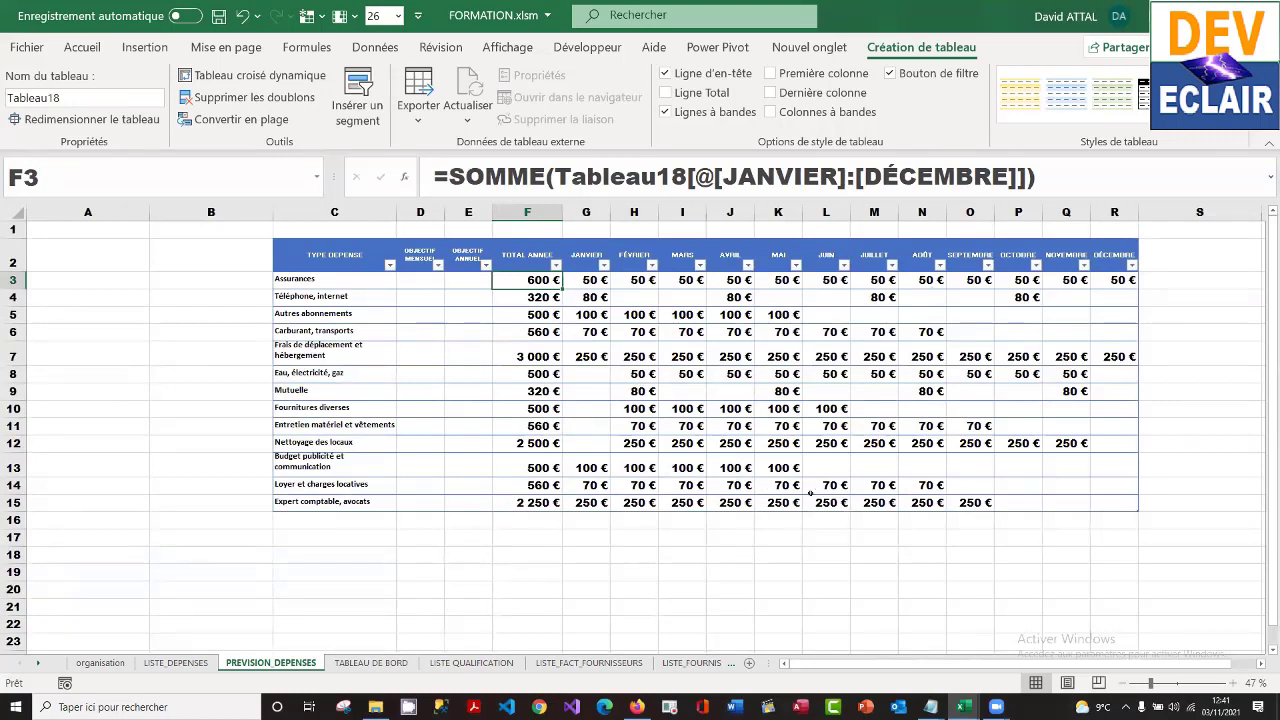
- Turn the table's total row back on and clear its MARS, FÉVRIER, JANVIER and TOTAL ANNEE totals
left_click(687, 374)
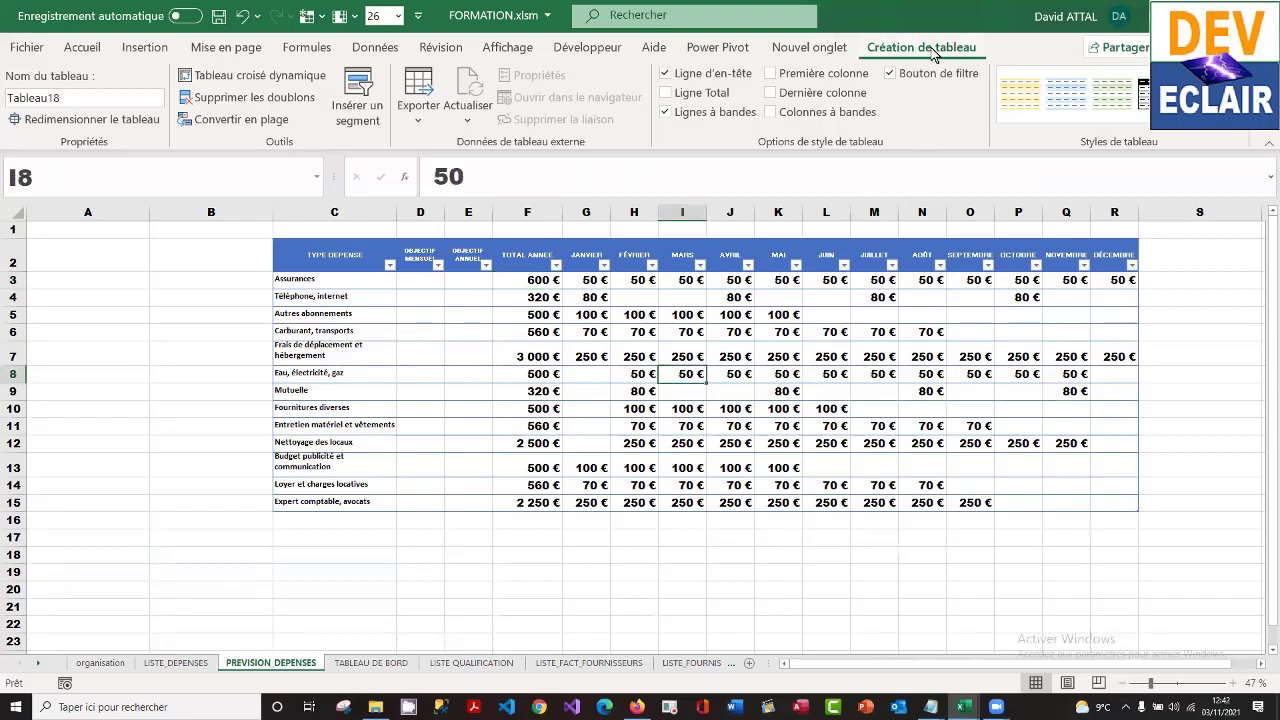
left_click(673, 93)
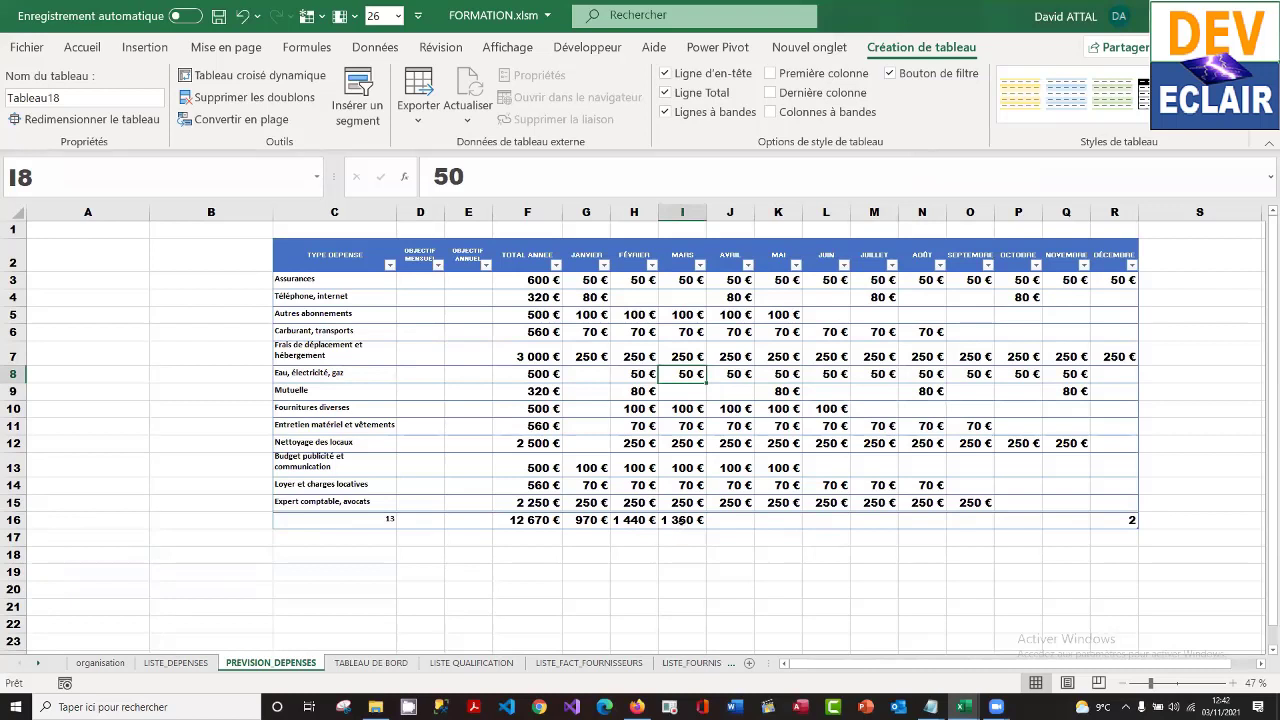
left_click(683, 521)
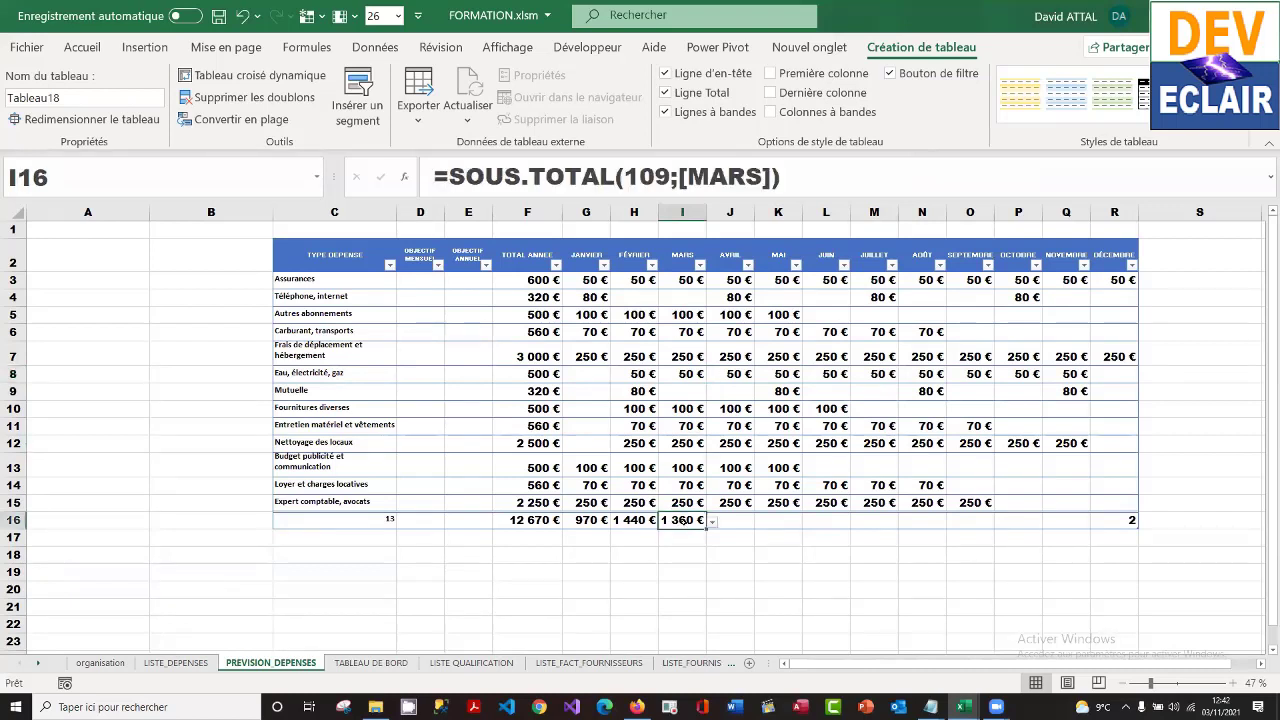
key("Delete")
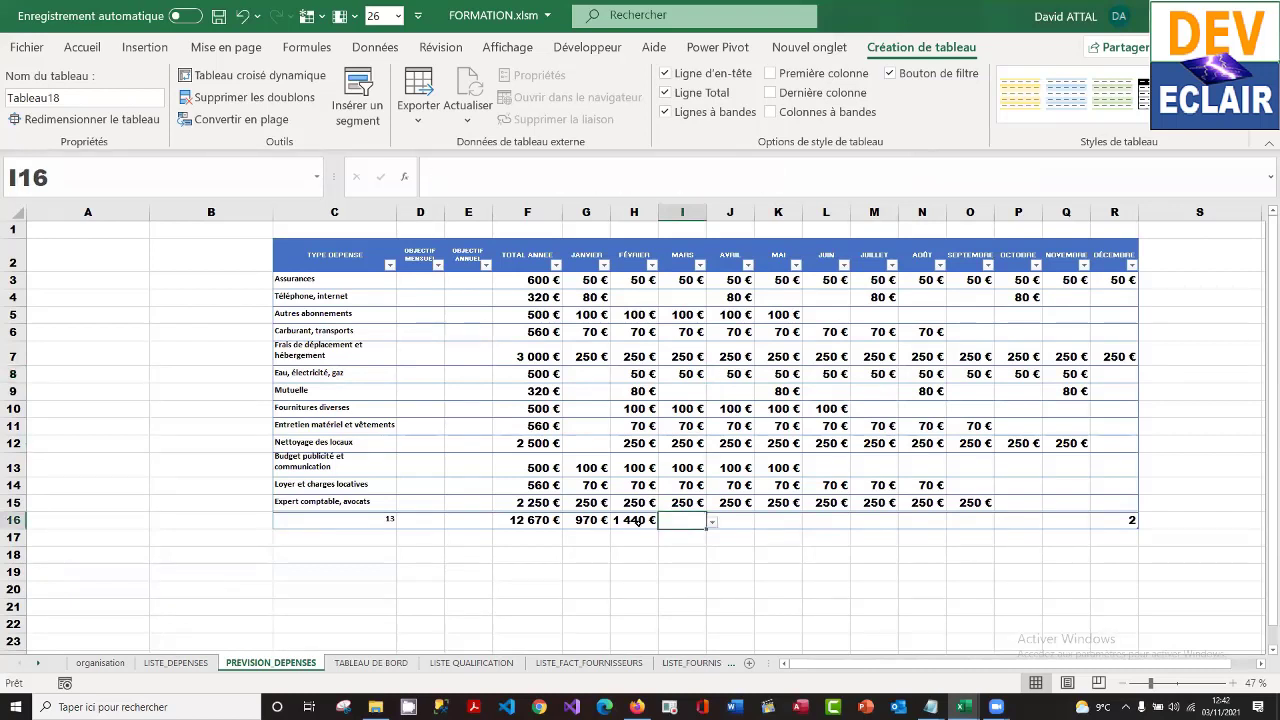
left_click(638, 521)
key("Delete")
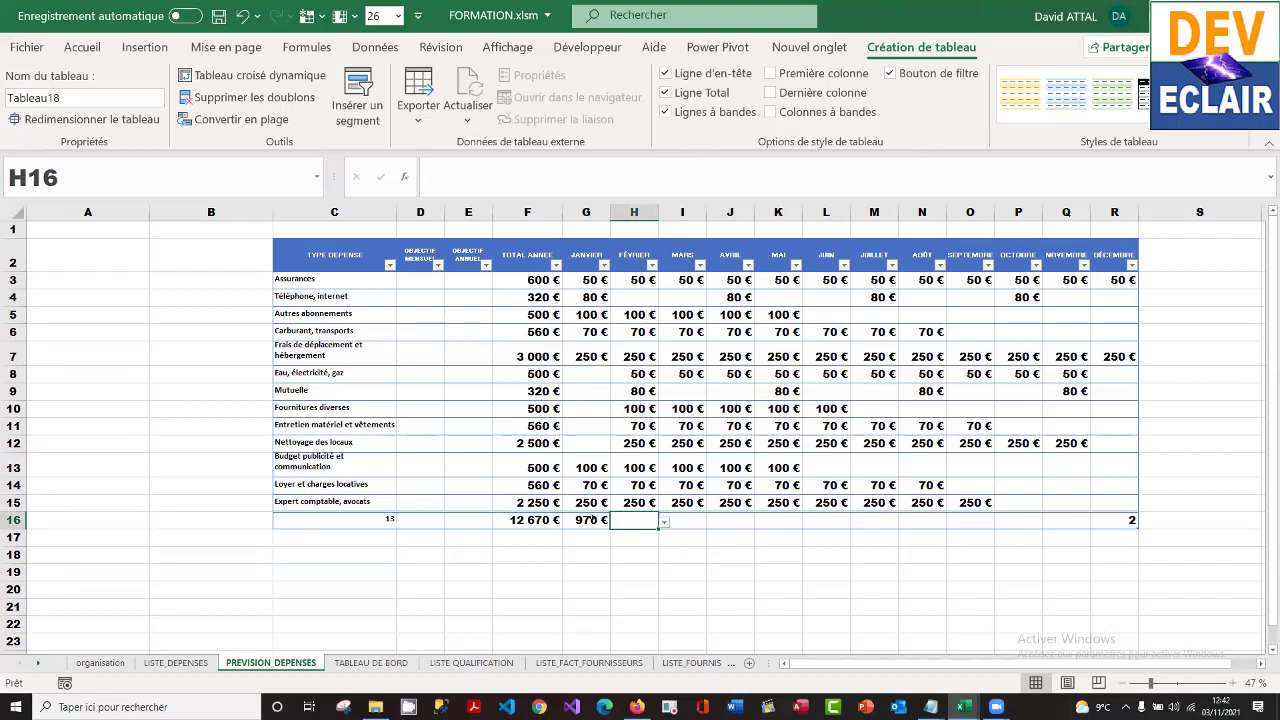
left_click(593, 521)
key("Delete")
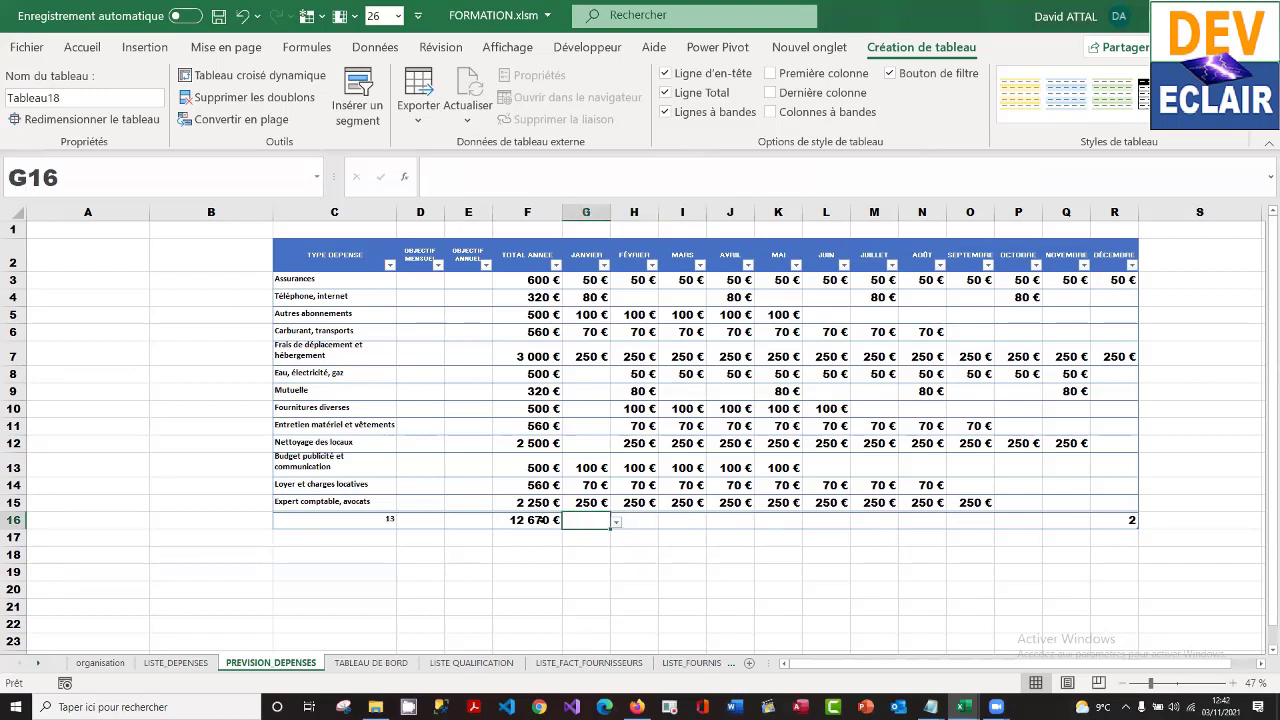
left_click(540, 520)
key("Delete")
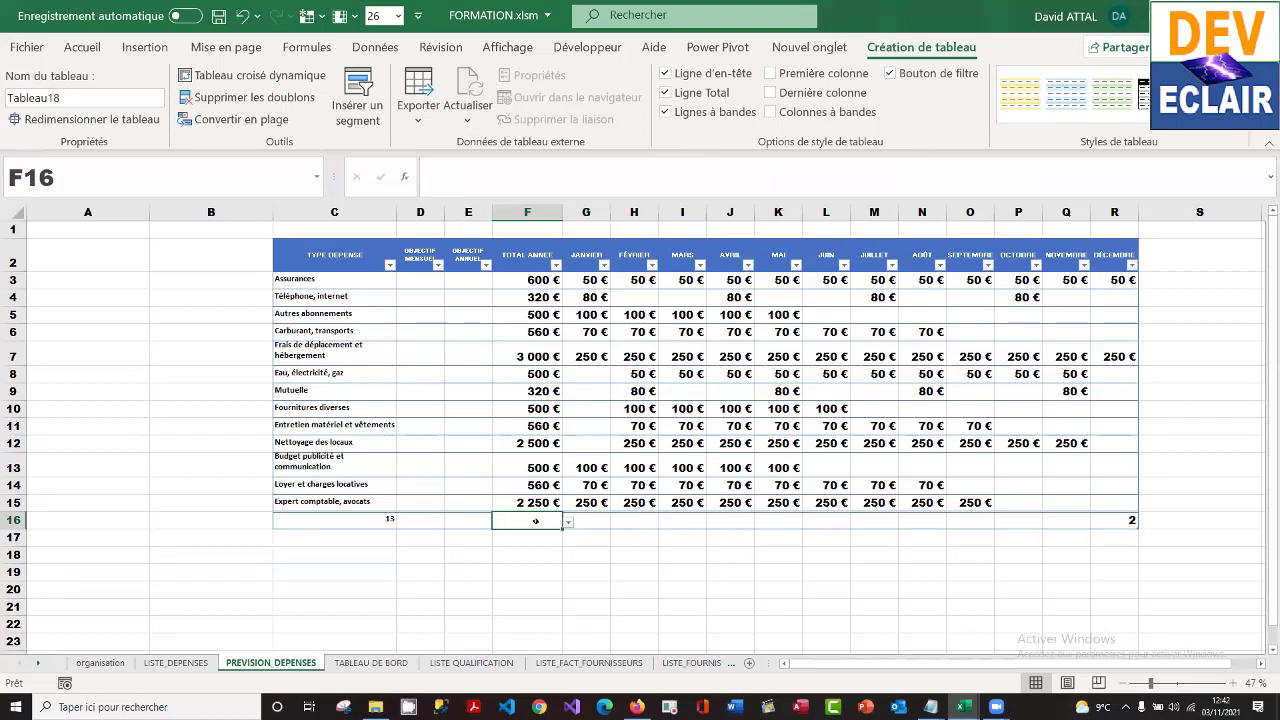
- Set the TYPE DEPENSE cell of the total row to the Nombre function
left_click(370, 526)
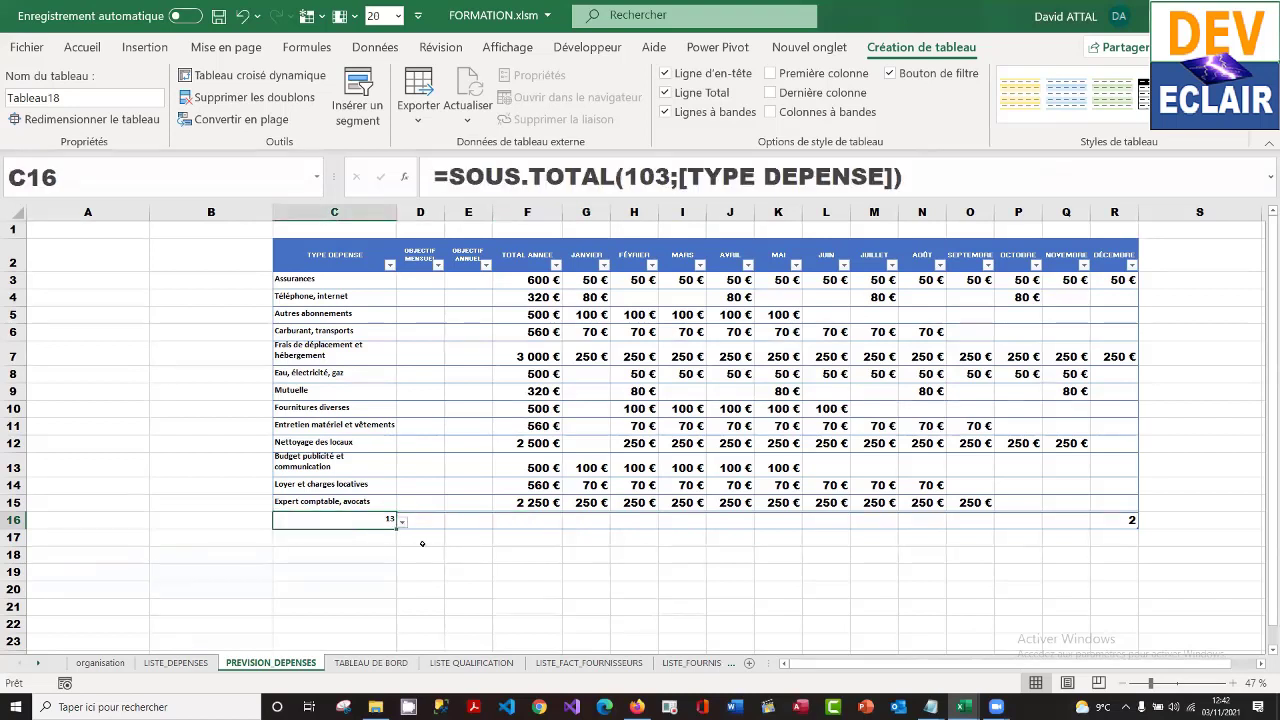
left_click(402, 521)
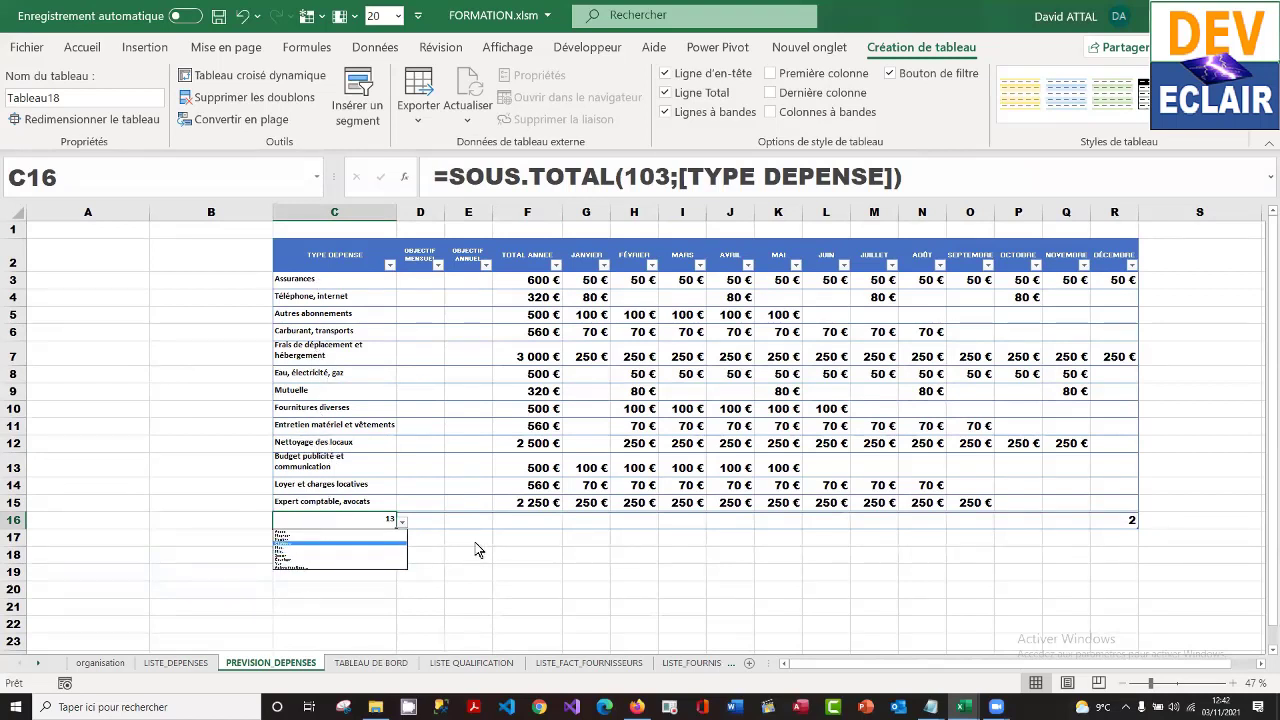
key("Escape")
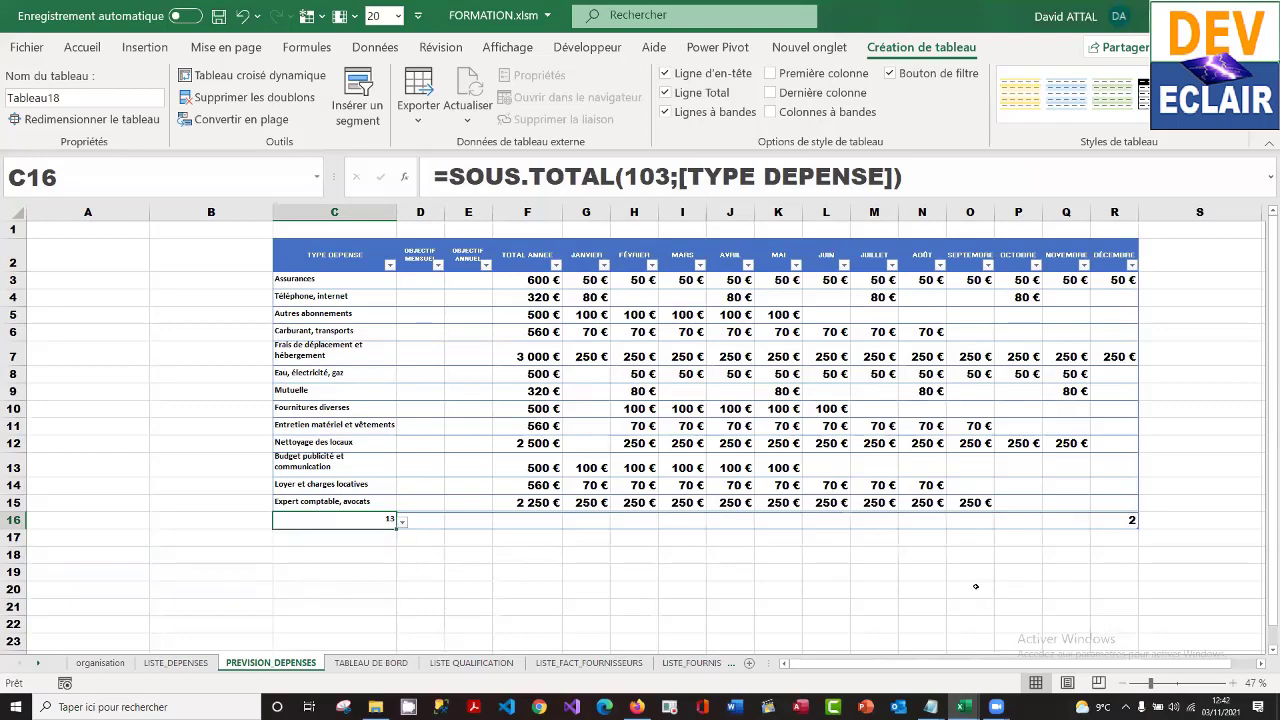
left_click_drag(1153, 690, 1179, 690)
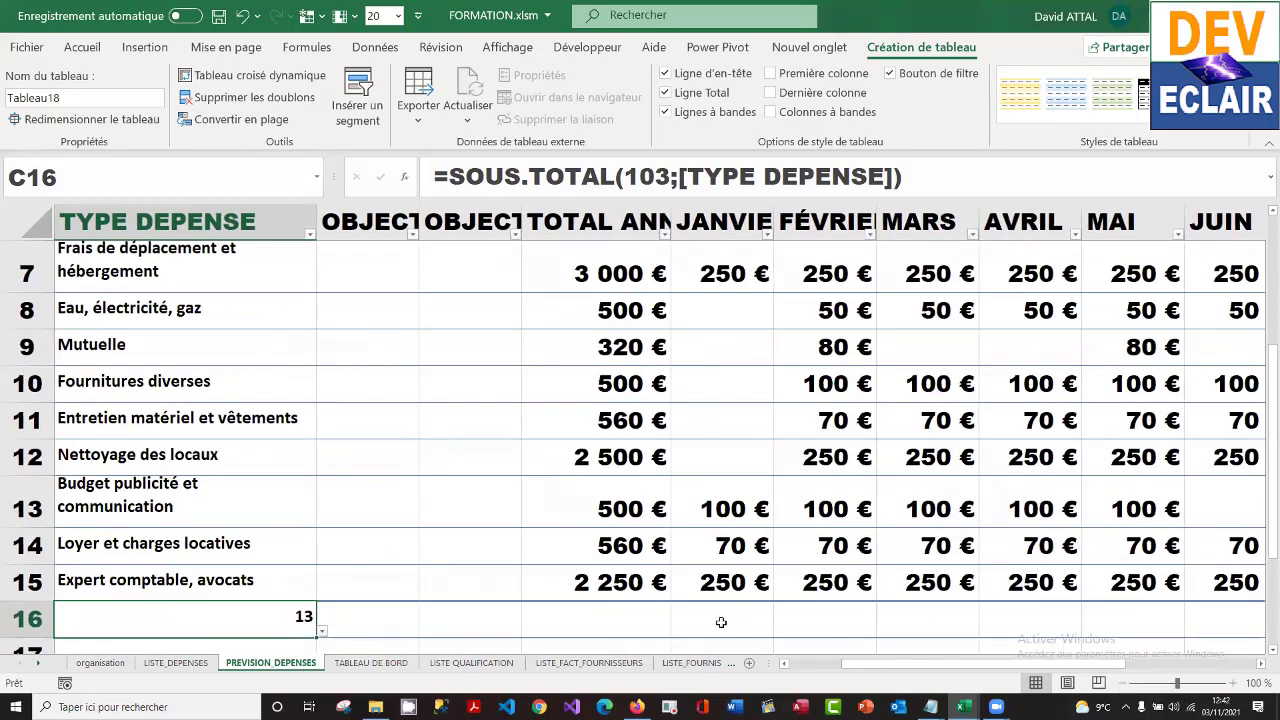
left_click(322, 631)
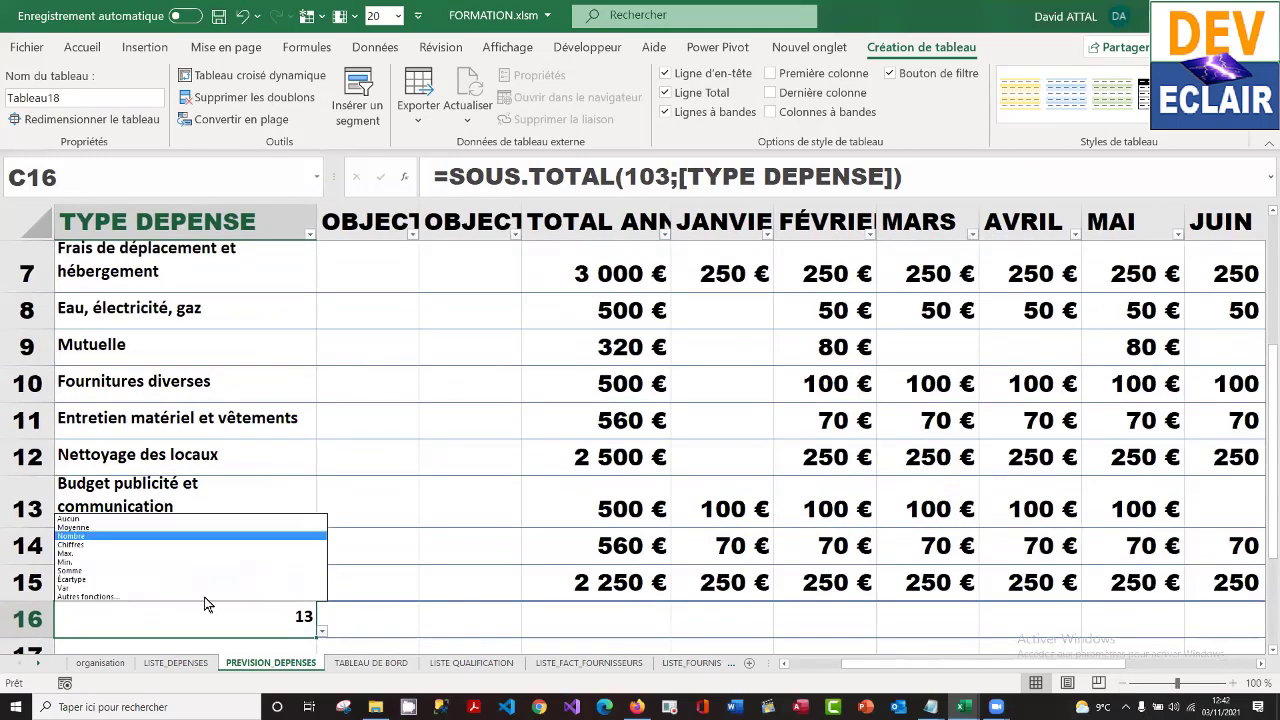
left_click(168, 536)
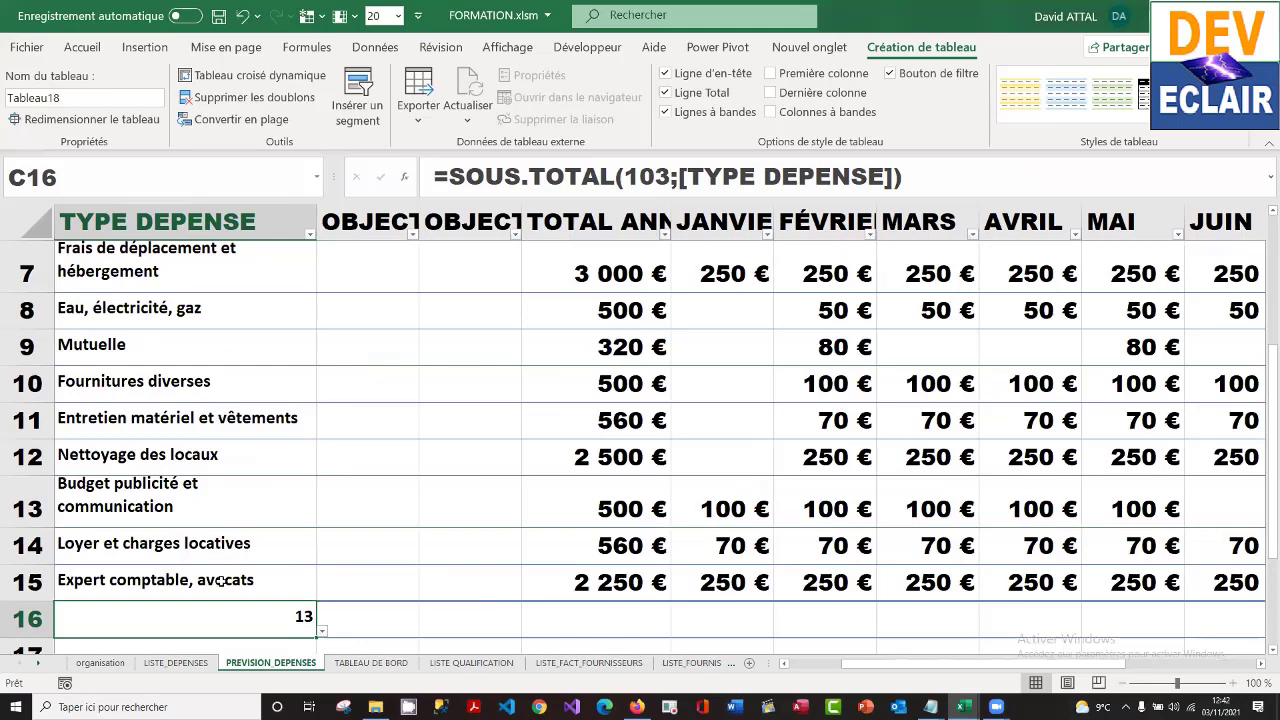
- Set the TOTAL ANNEE cell of the total row to the Somme function
left_click(626, 614)
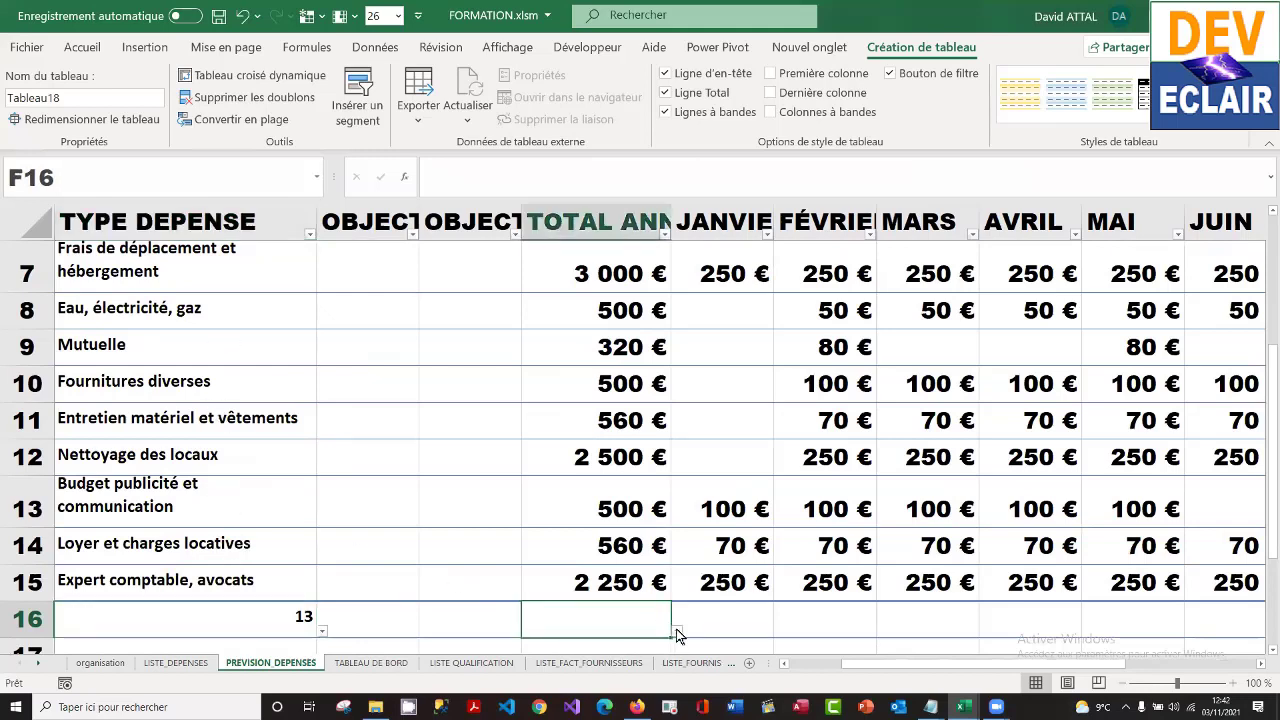
left_click(676, 631)
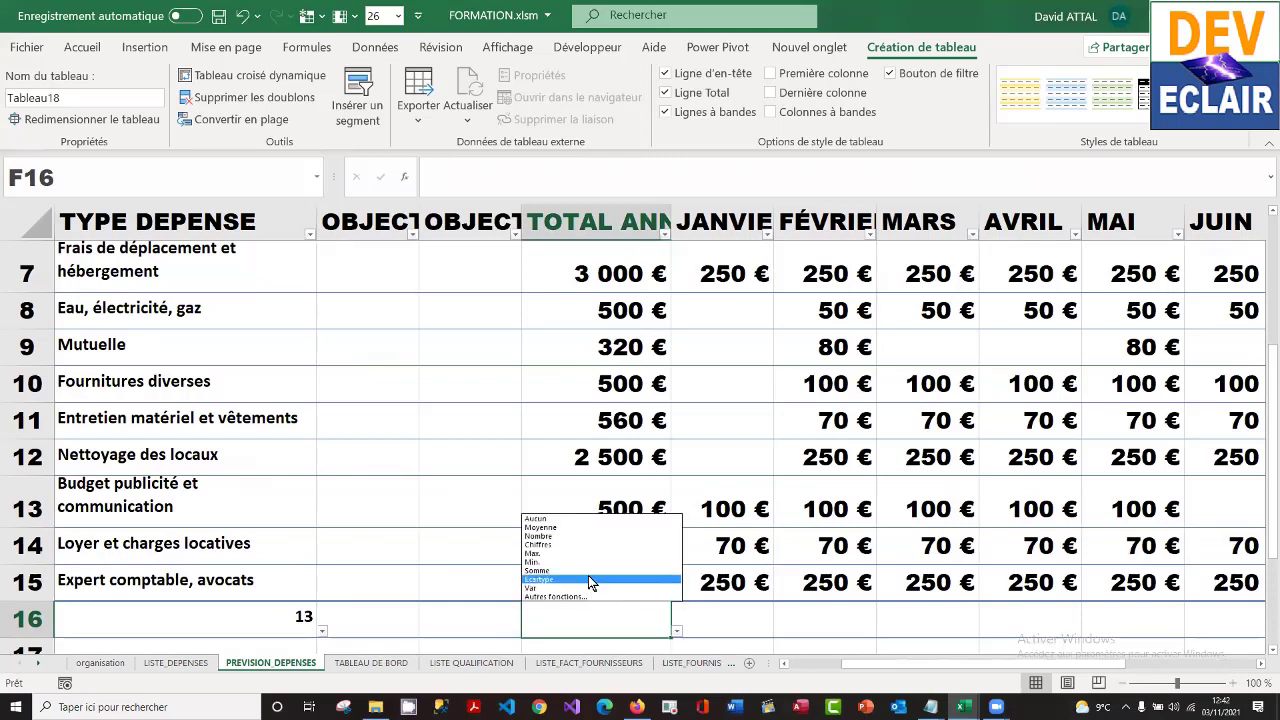
left_click(588, 570)
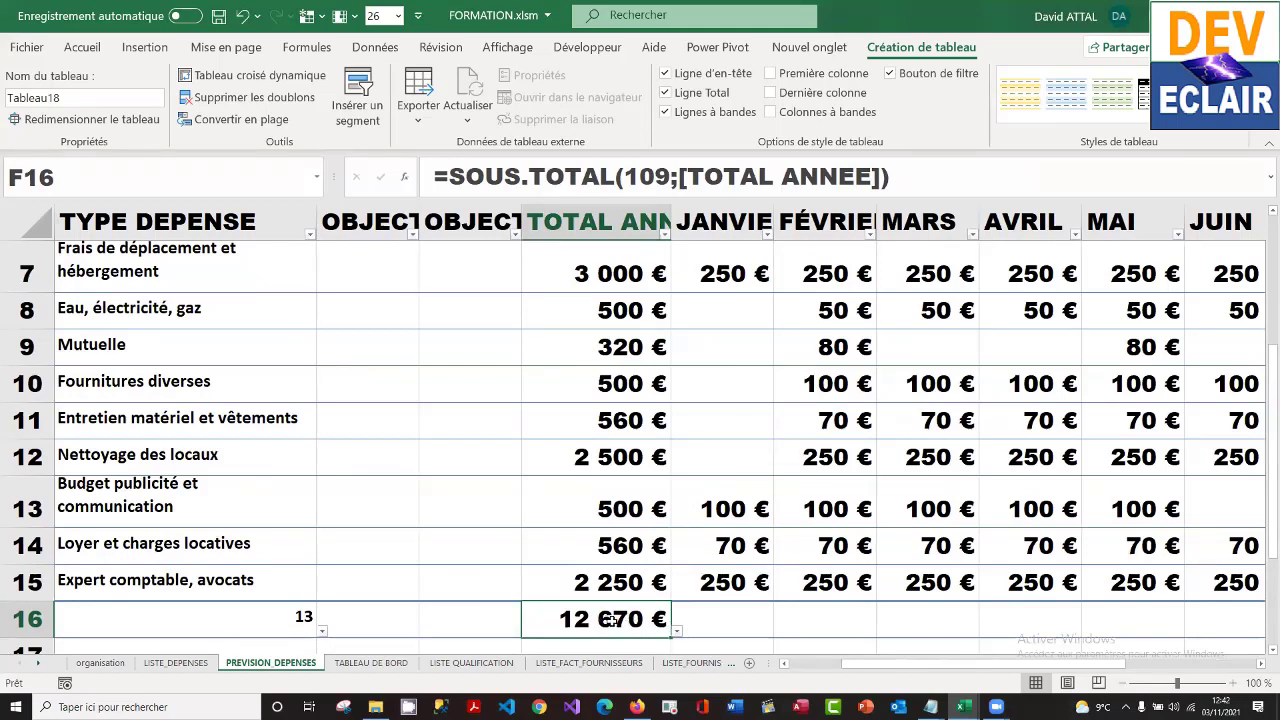
- Check the subtotal formula under TOTAL ANNEE and widen that column to fit its header
left_click_drag(888, 178, 690, 178)
key("Escape")
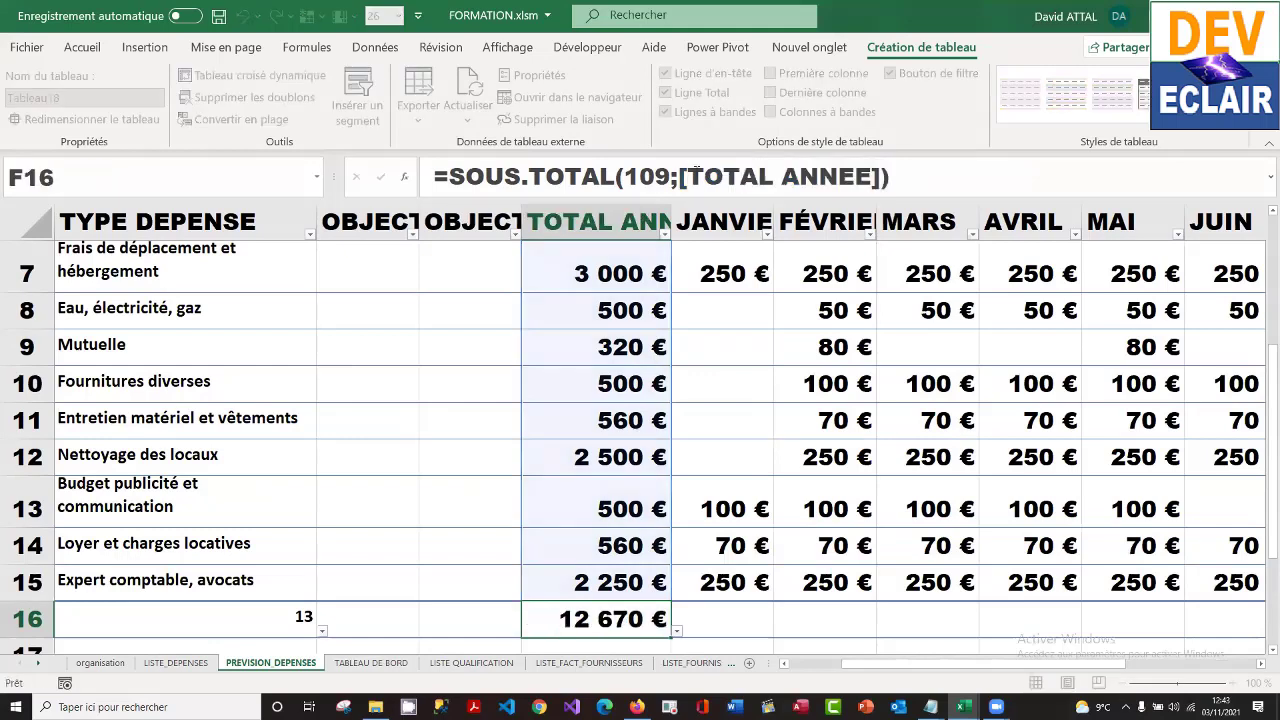
double_click(670, 222)
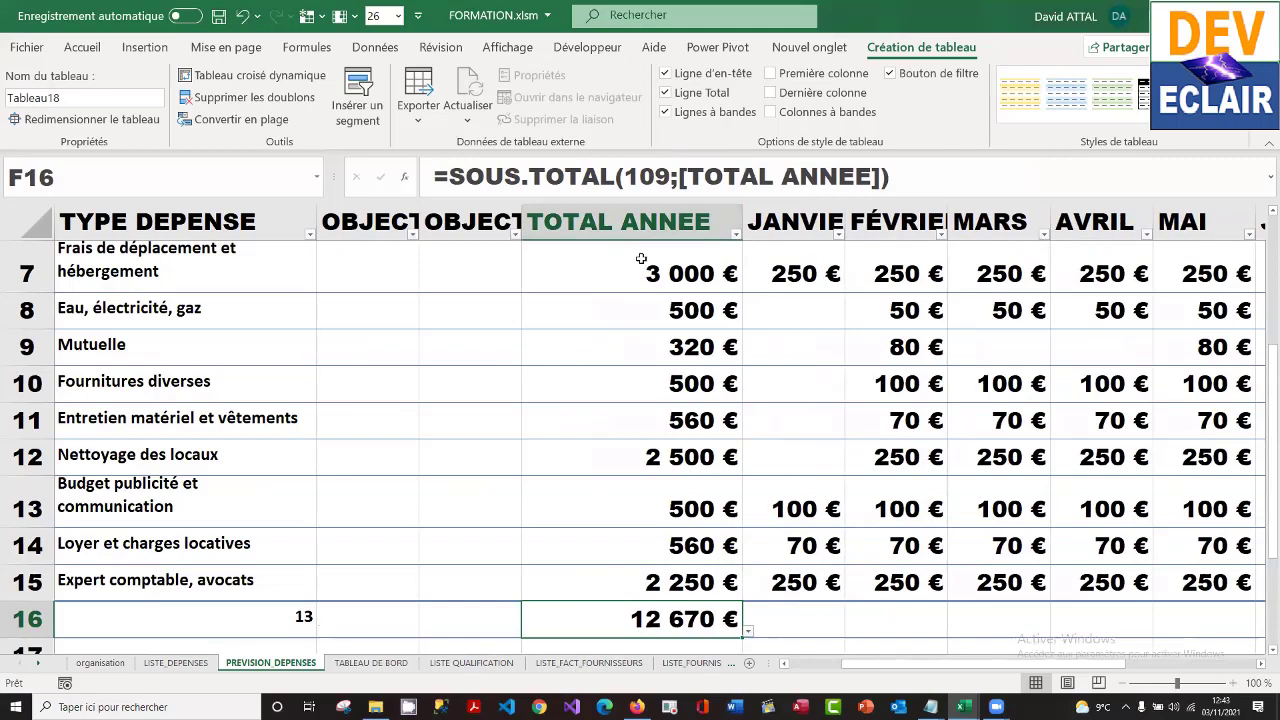
- Set the JANVIER cell of the total row to the Somme function
left_click(786, 620)
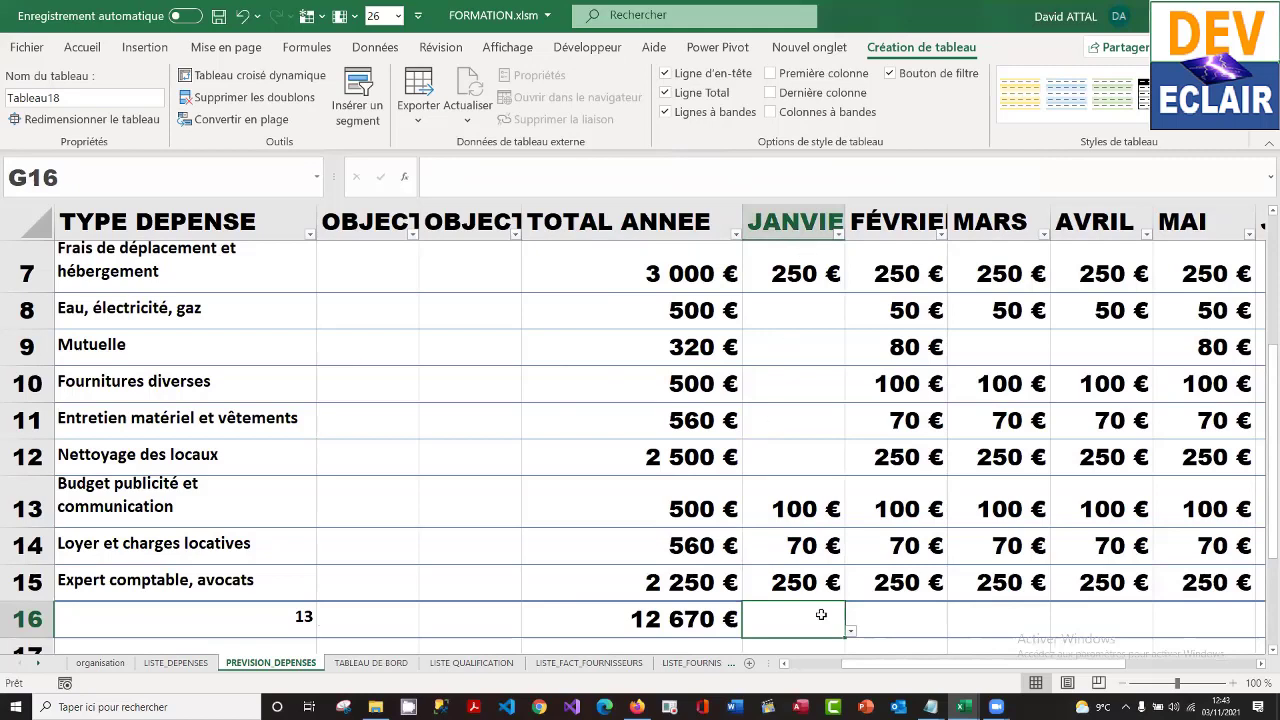
left_click(850, 633)
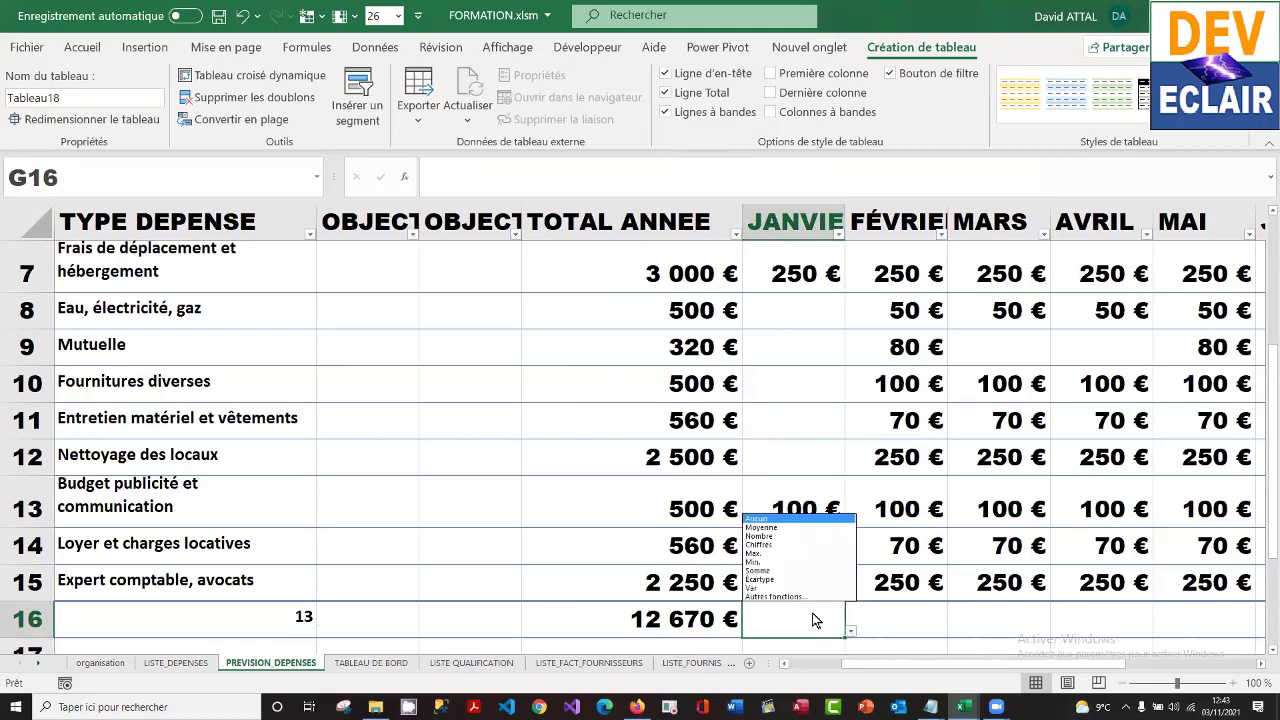
left_click(800, 570)
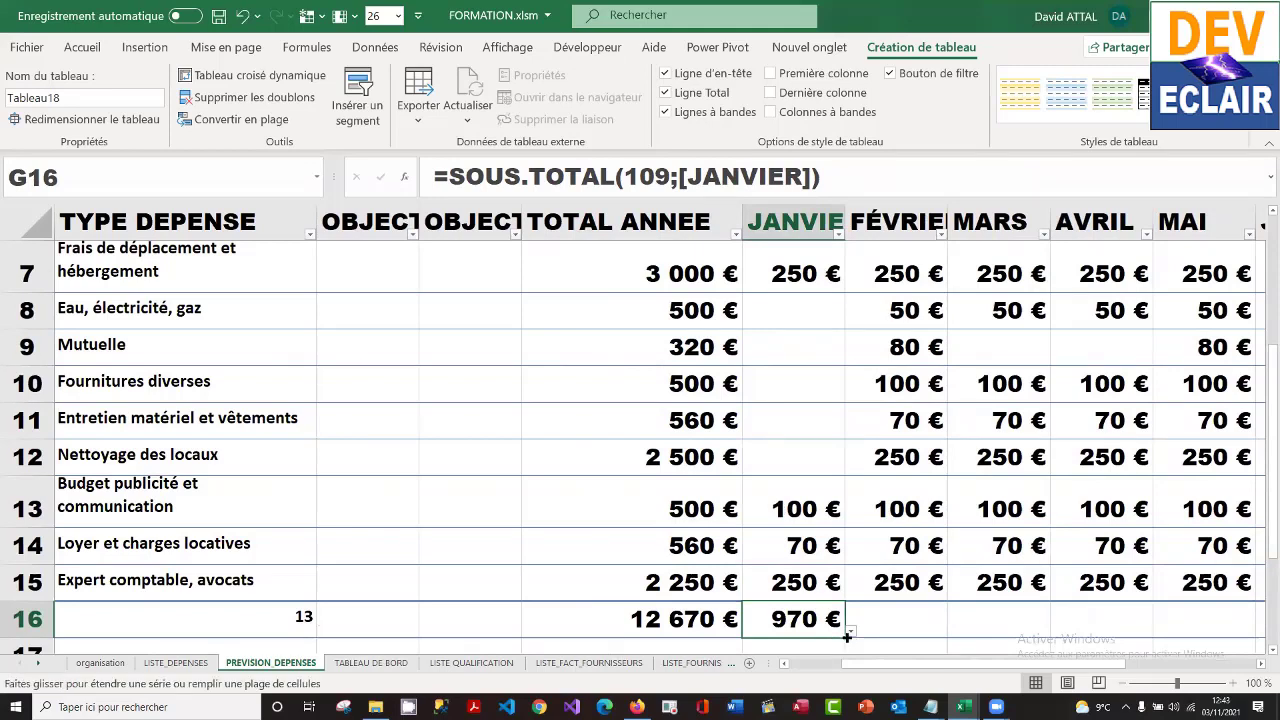
- Fill the JANVIER total across to the FÉVRIER cell of the total row, check its formula and clear it
left_click_drag(846, 636, 916, 636)
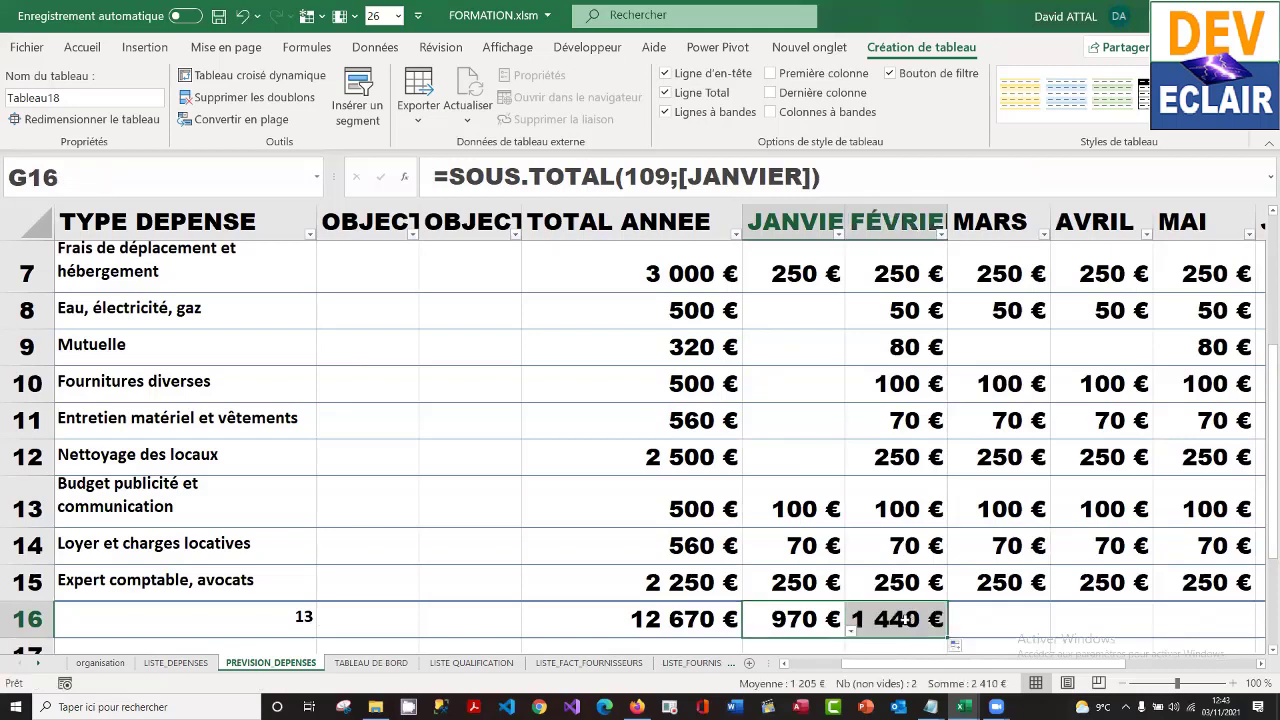
left_click(904, 619)
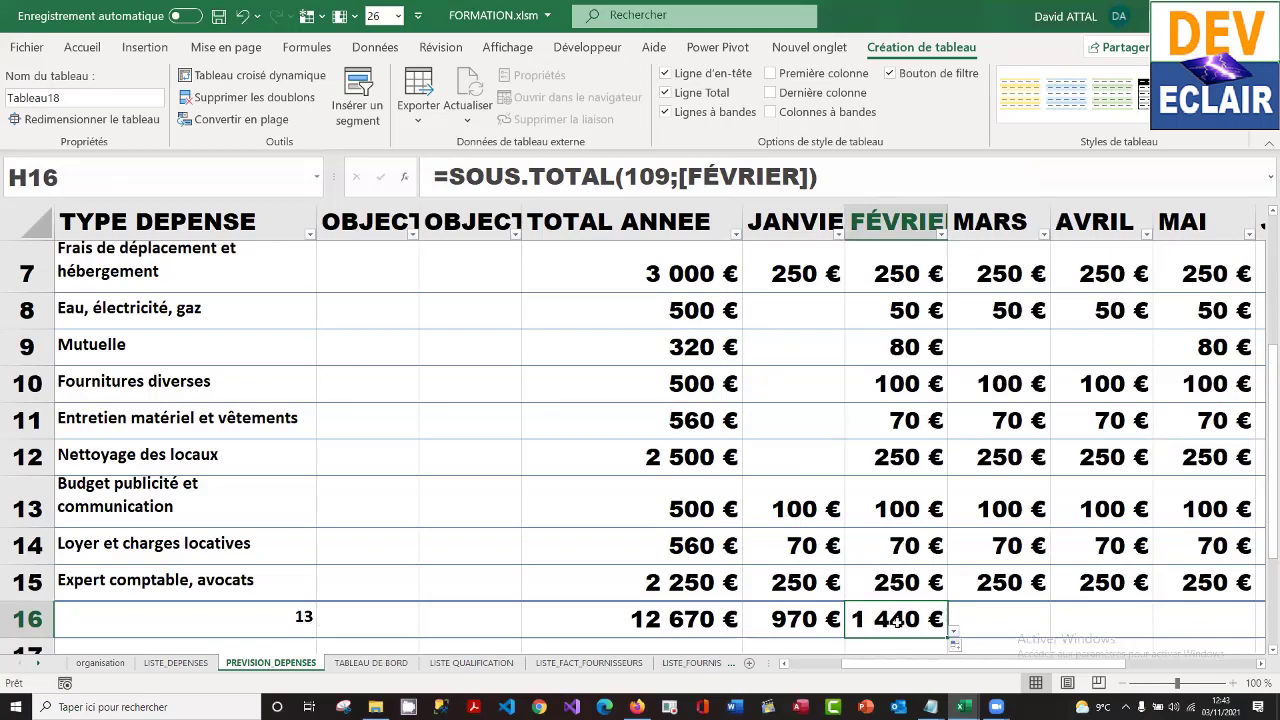
key("Delete")
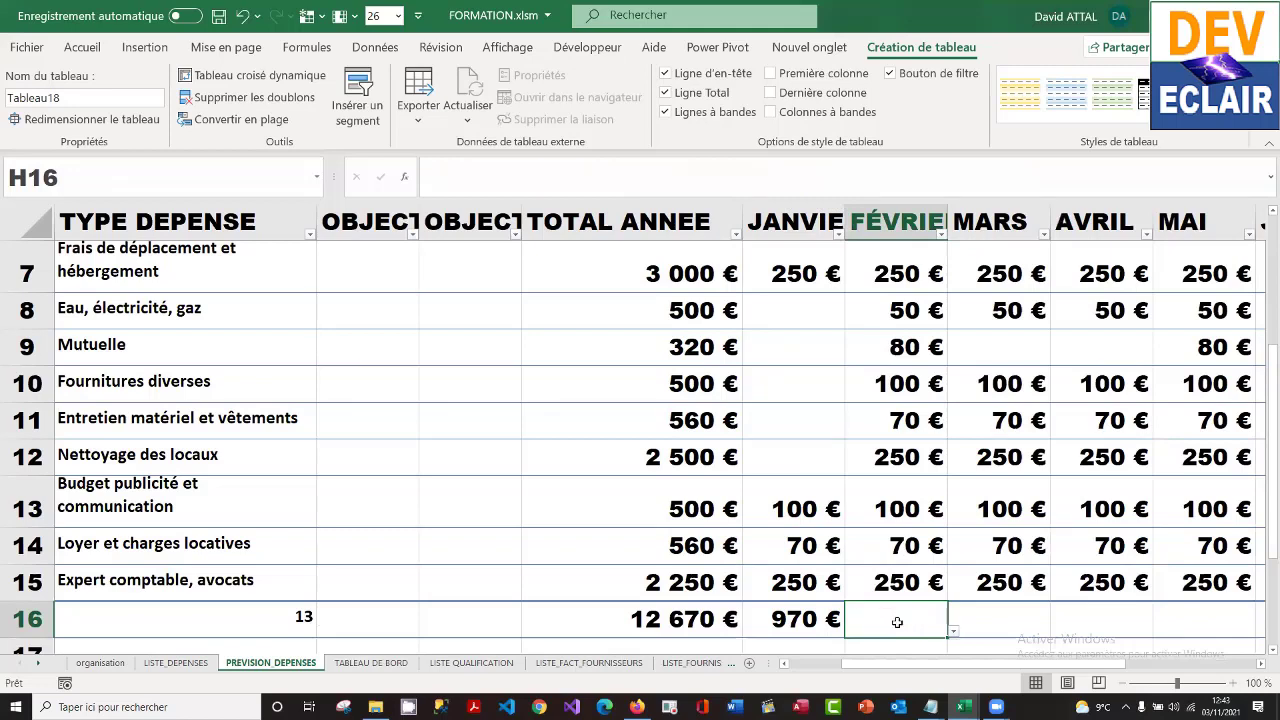
- Copy the JANVIER total and paste it into the FÉVRIER cell of the total row
left_click(798, 621)
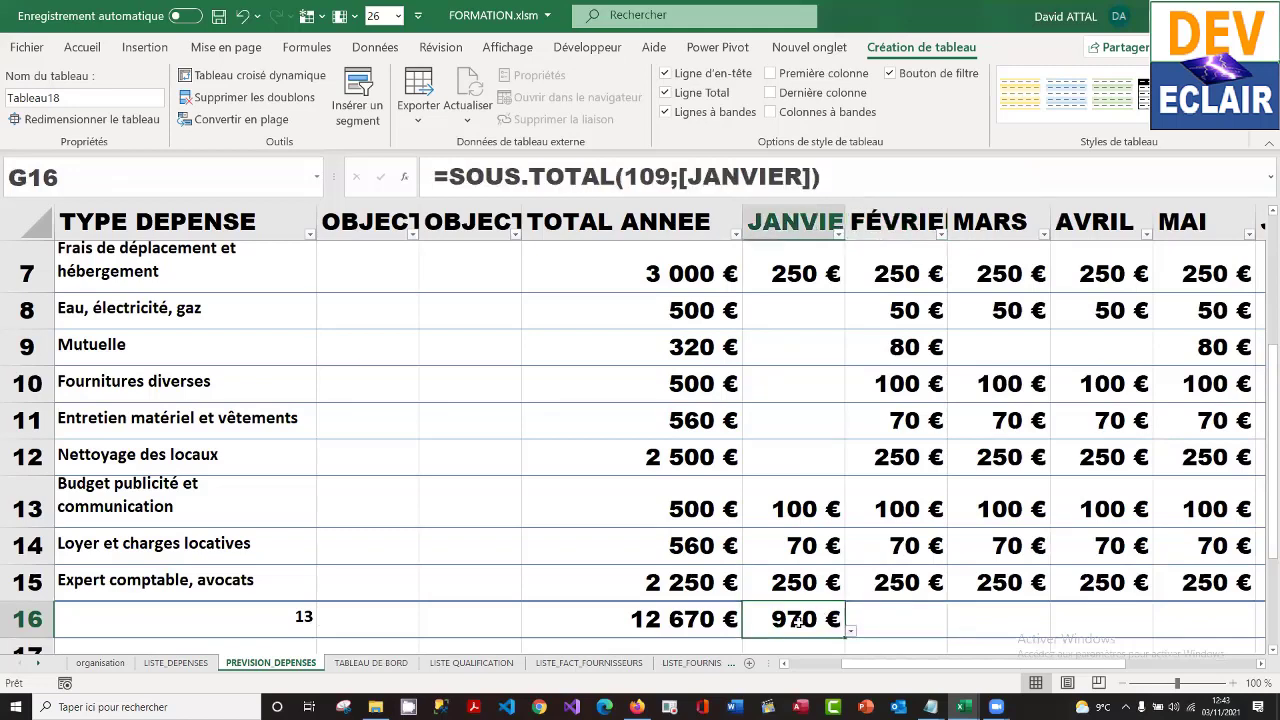
right_click(798, 621)
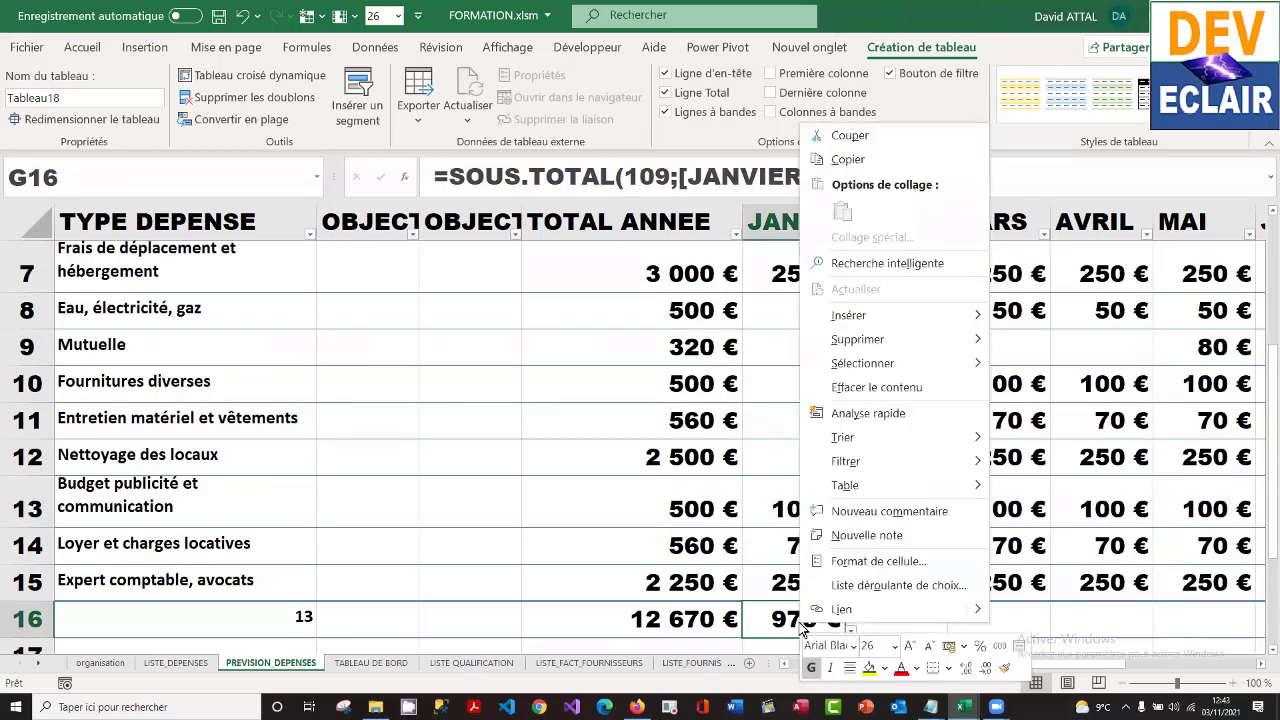
left_click(900, 160)
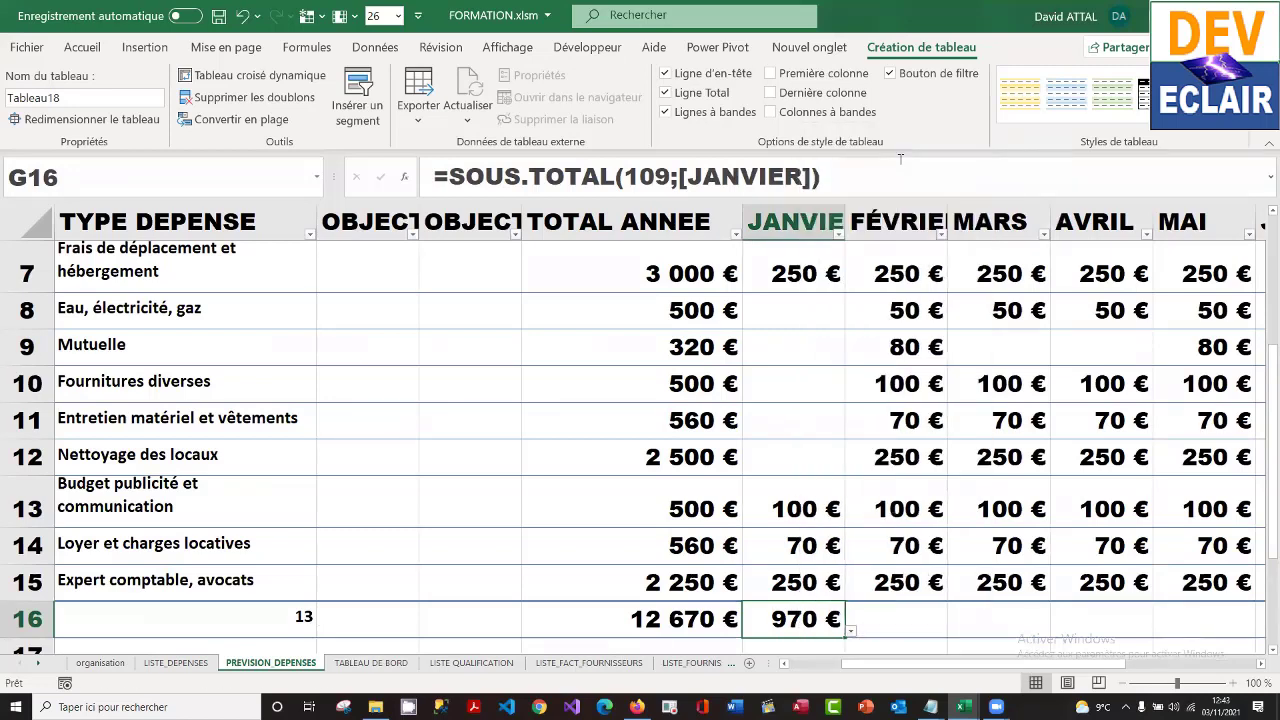
left_click(905, 627)
right_click(905, 627)
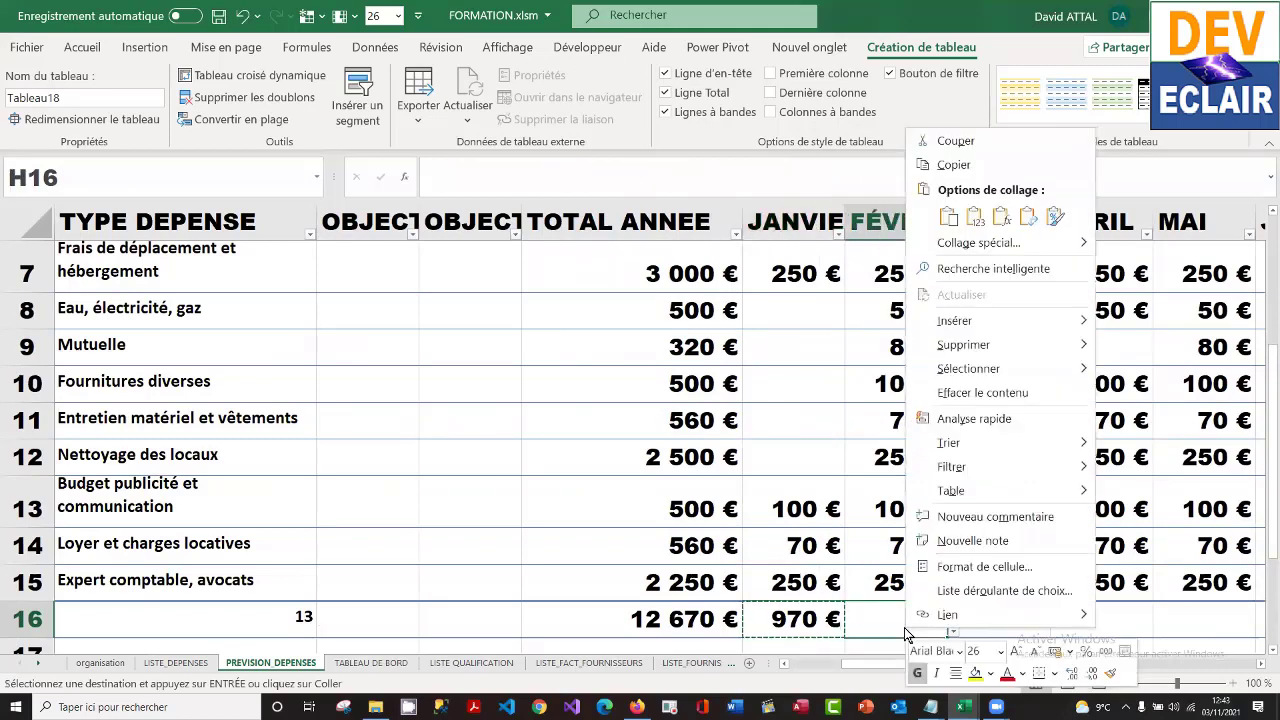
left_click(948, 218)
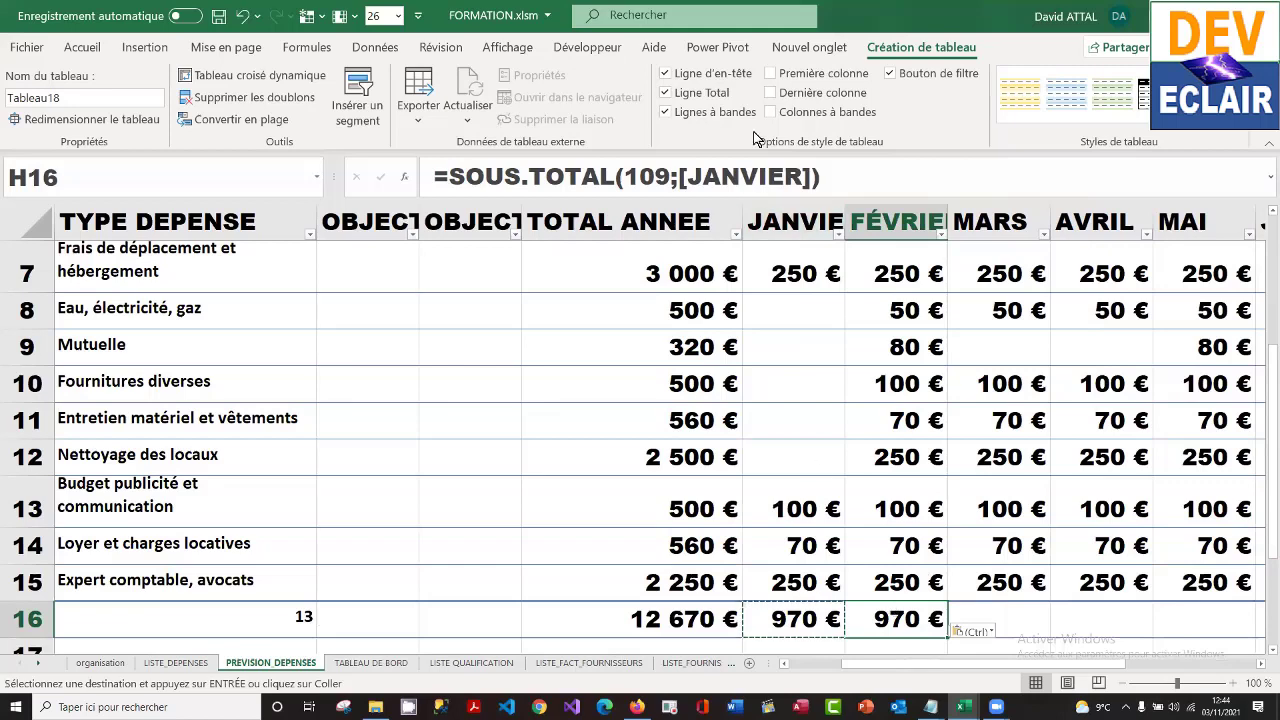
- Compare the column references of the JANVIER and pasted FÉVRIER totals, and clear the FÉVRIER total
left_click_drag(820, 177, 565, 177)
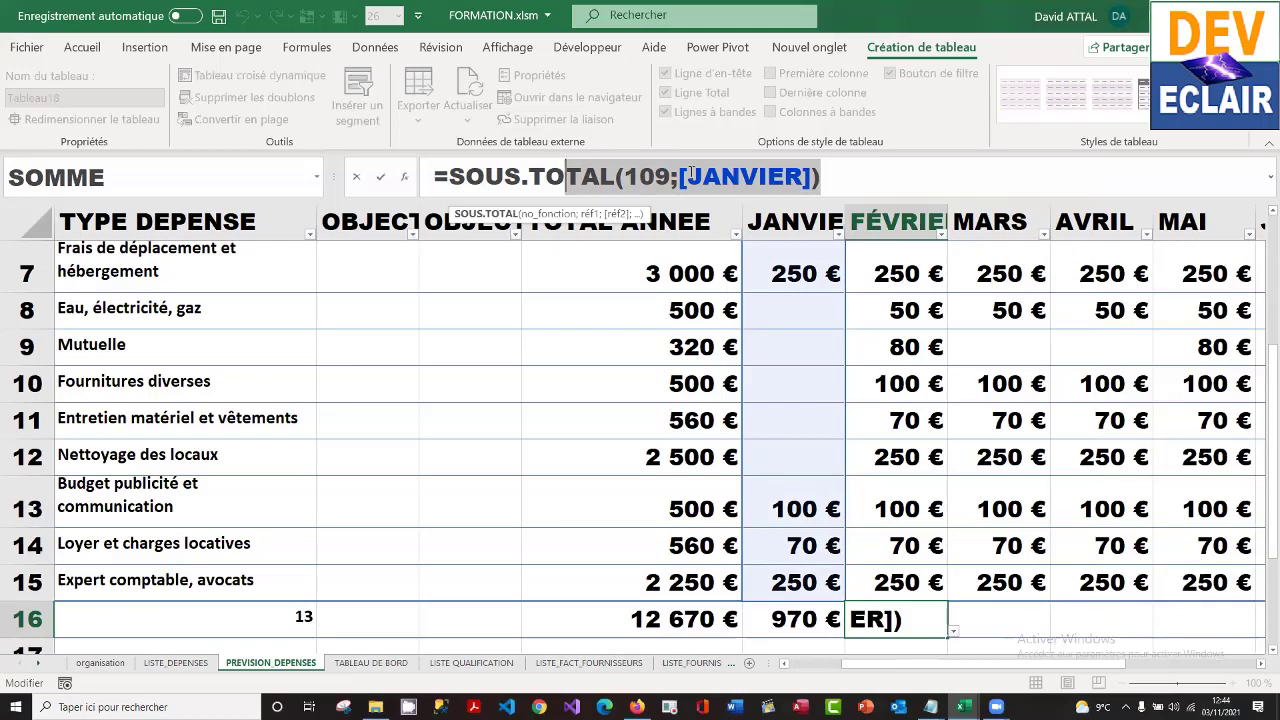
key("ctrl+Return")
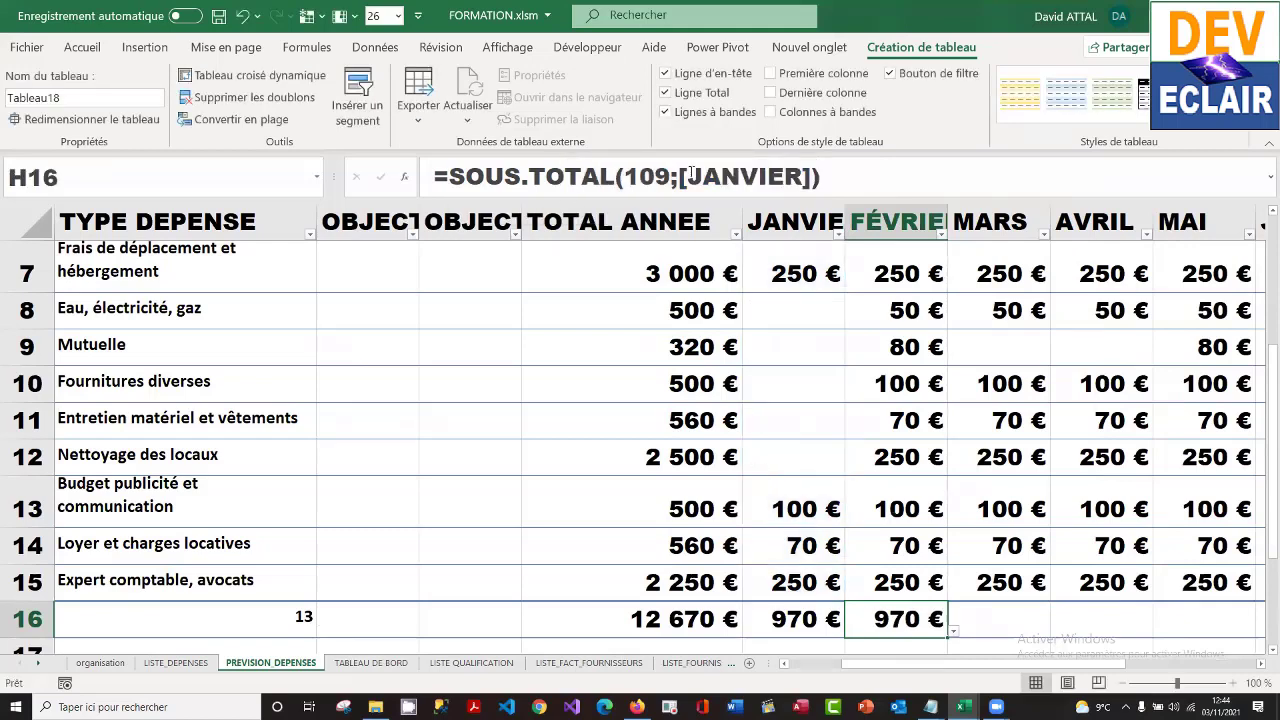
left_click(820, 618)
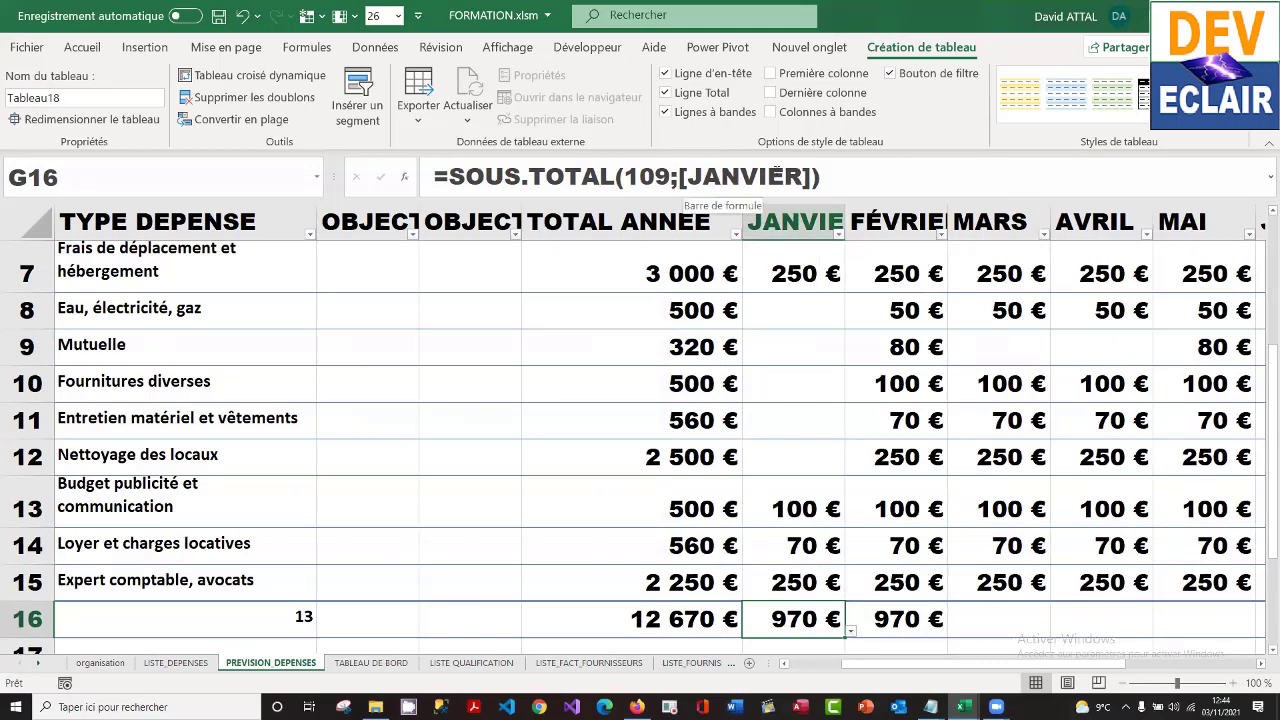
left_click(914, 619)
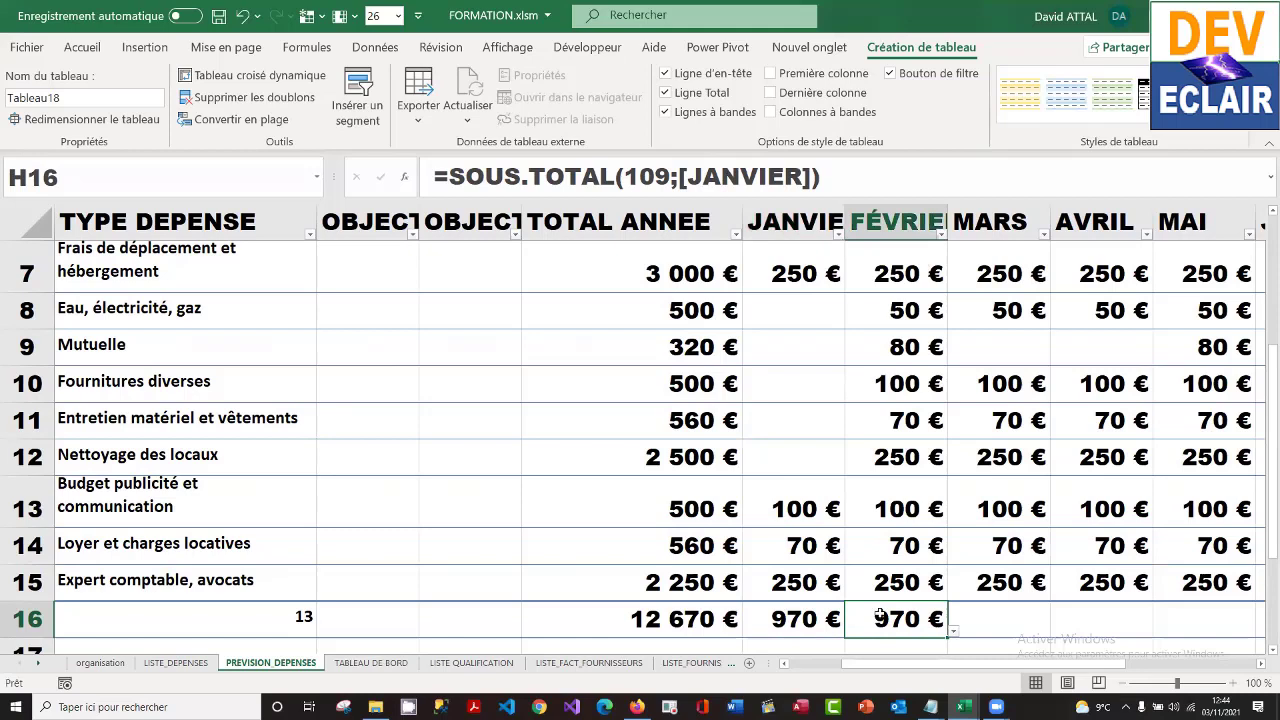
key("Delete")
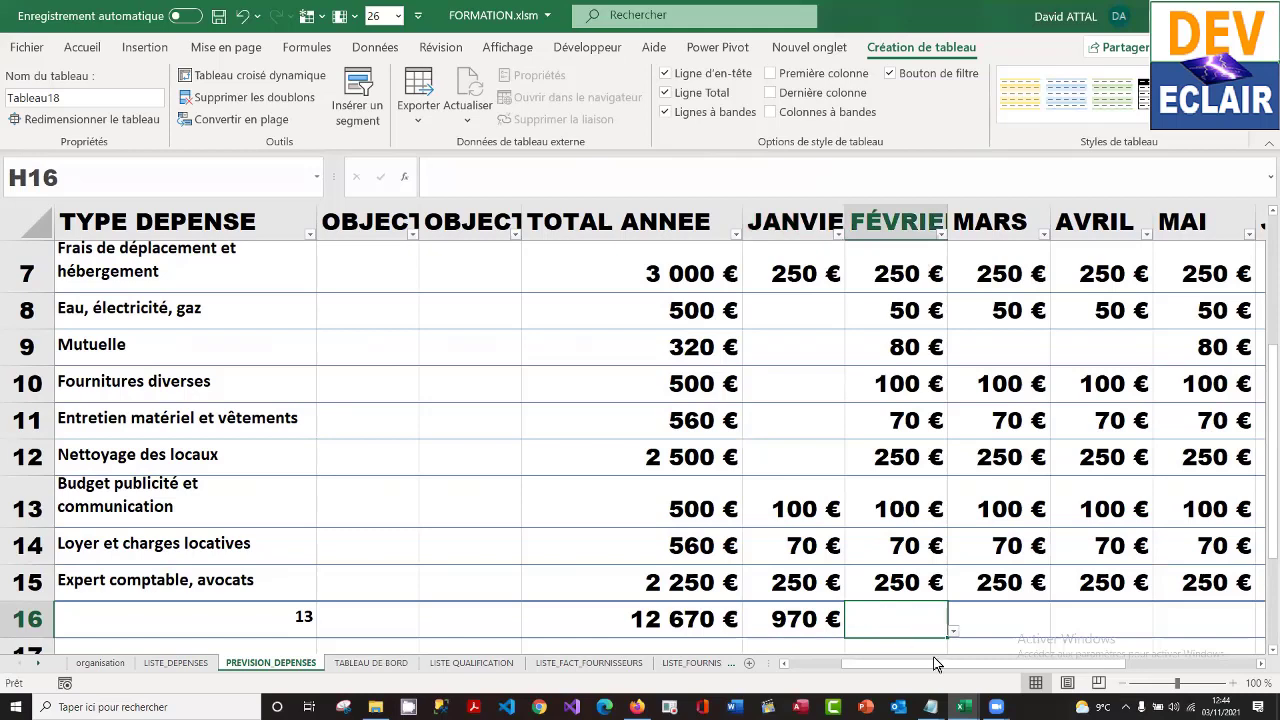
- Set the FÉVRIER total to the Somme function, inspect its column reference and clear the cell
left_click(953, 632)
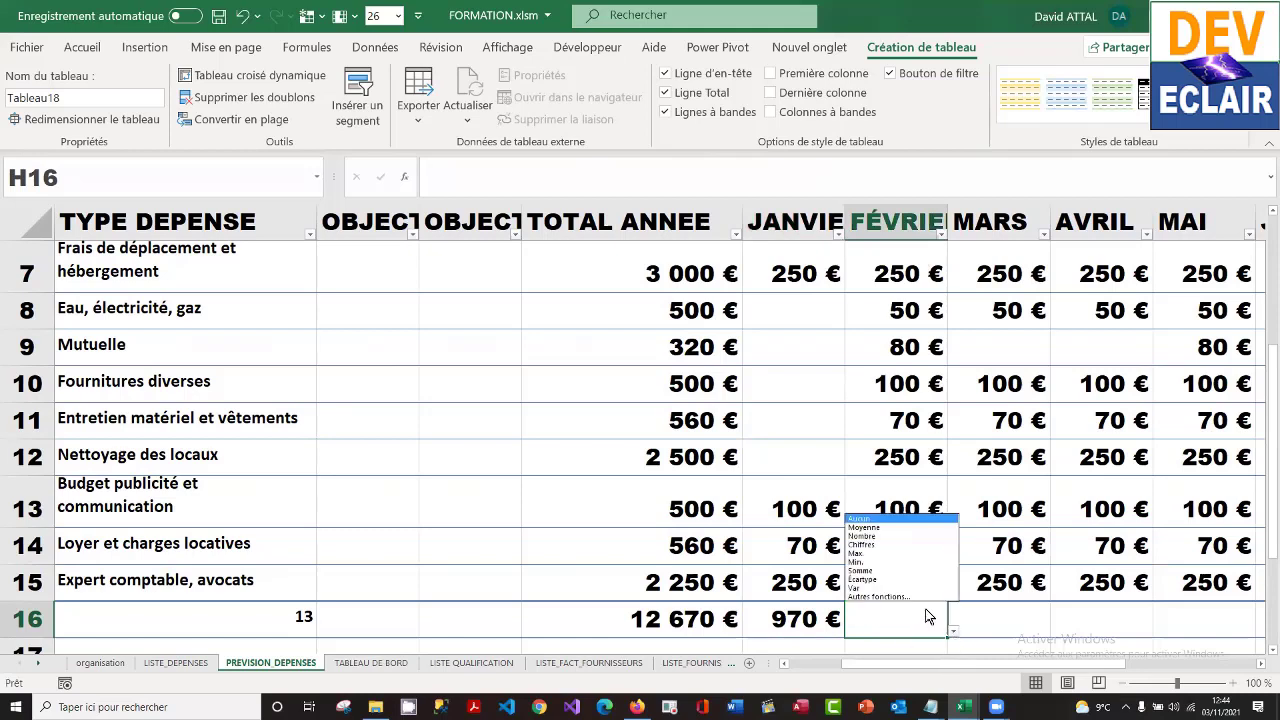
left_click(897, 570)
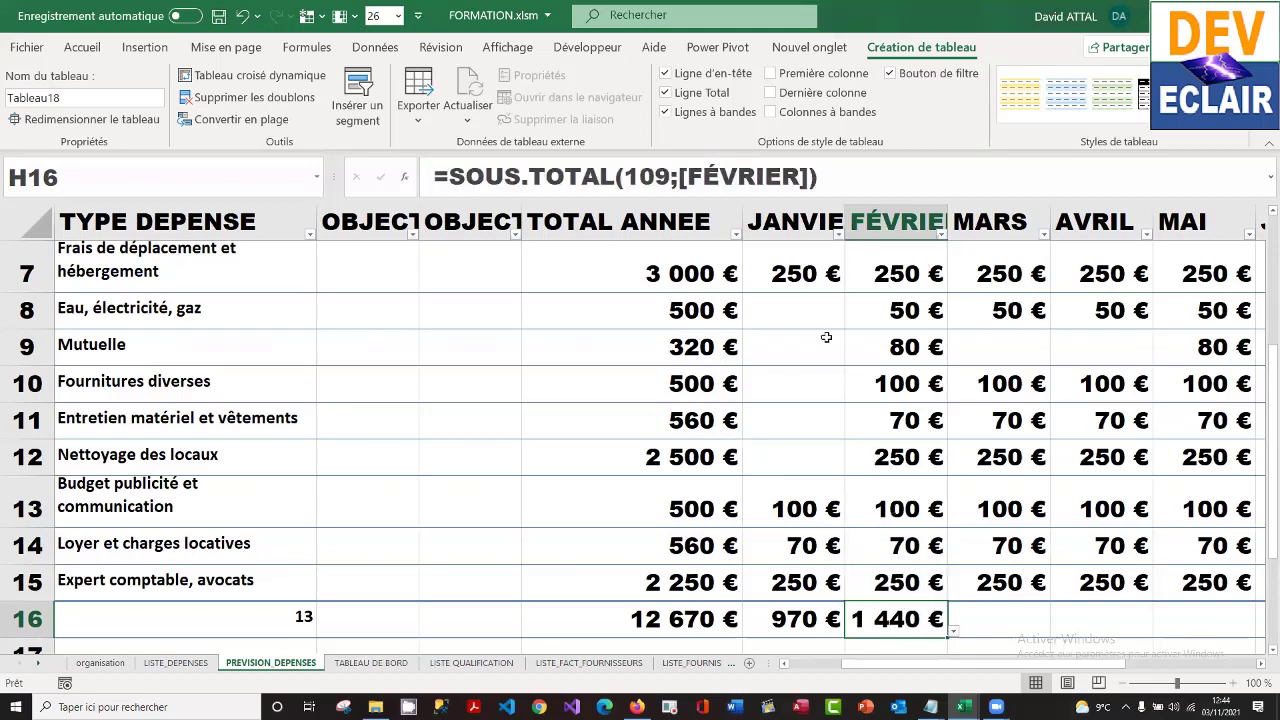
left_click_drag(828, 187, 669, 172)
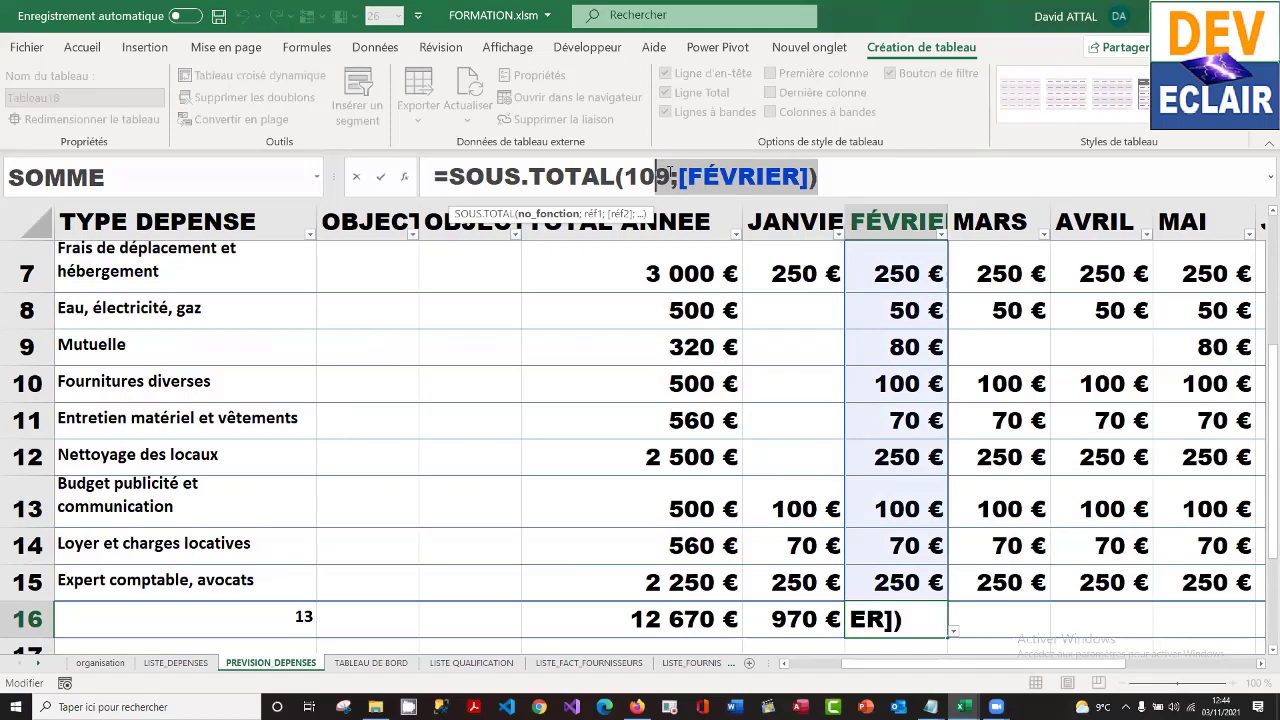
key("Escape")
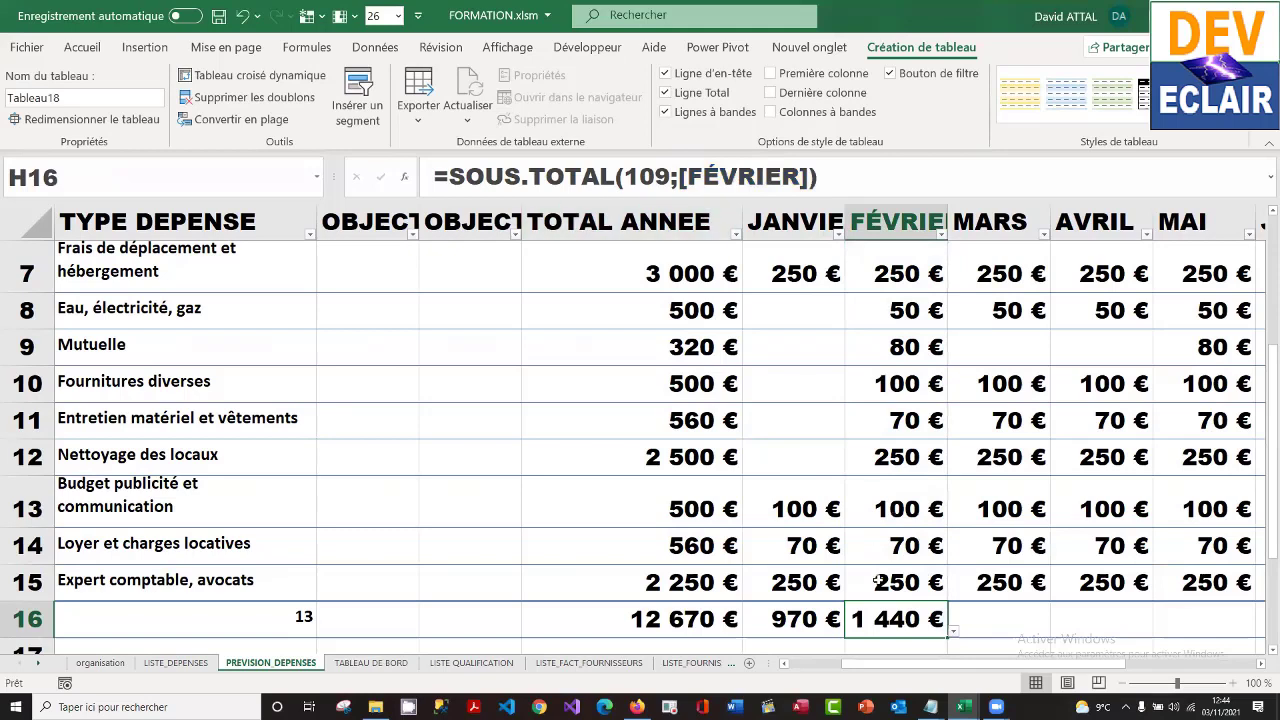
key("Delete")
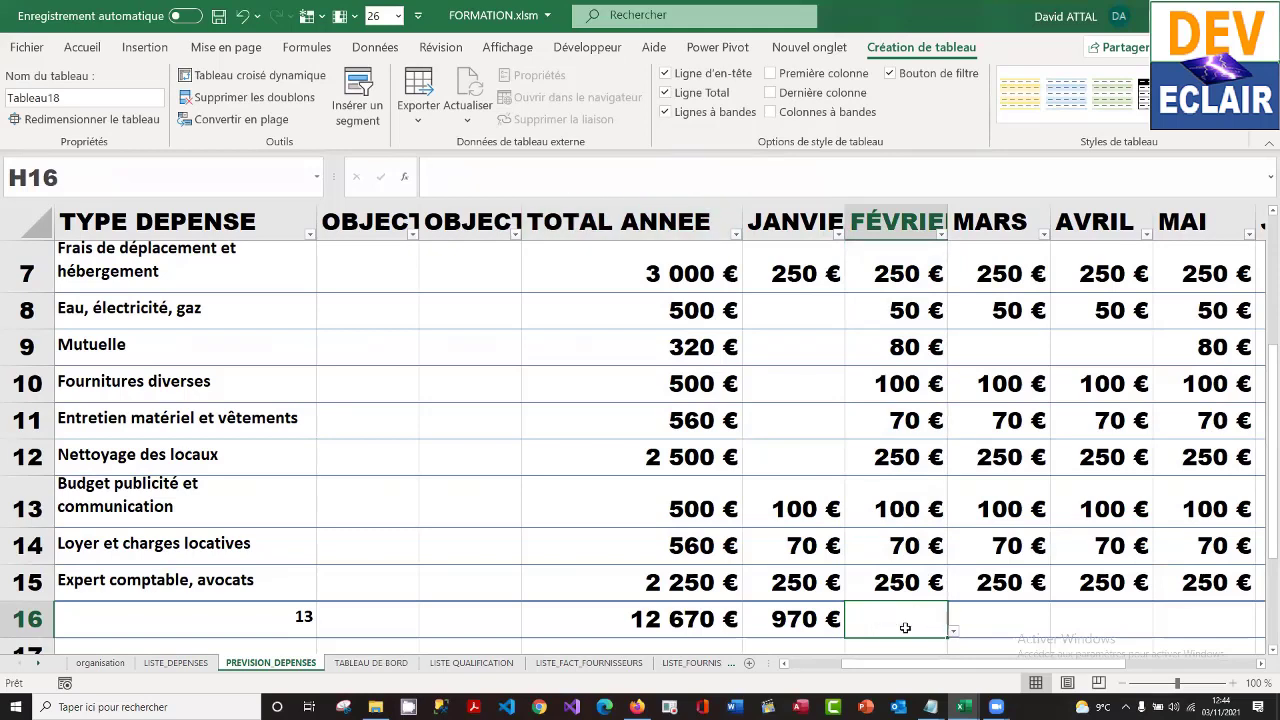
- Copy the JANVIER subtotal formula into the empty FÉVRIER total cell again using a regular paste
left_click(808, 619)
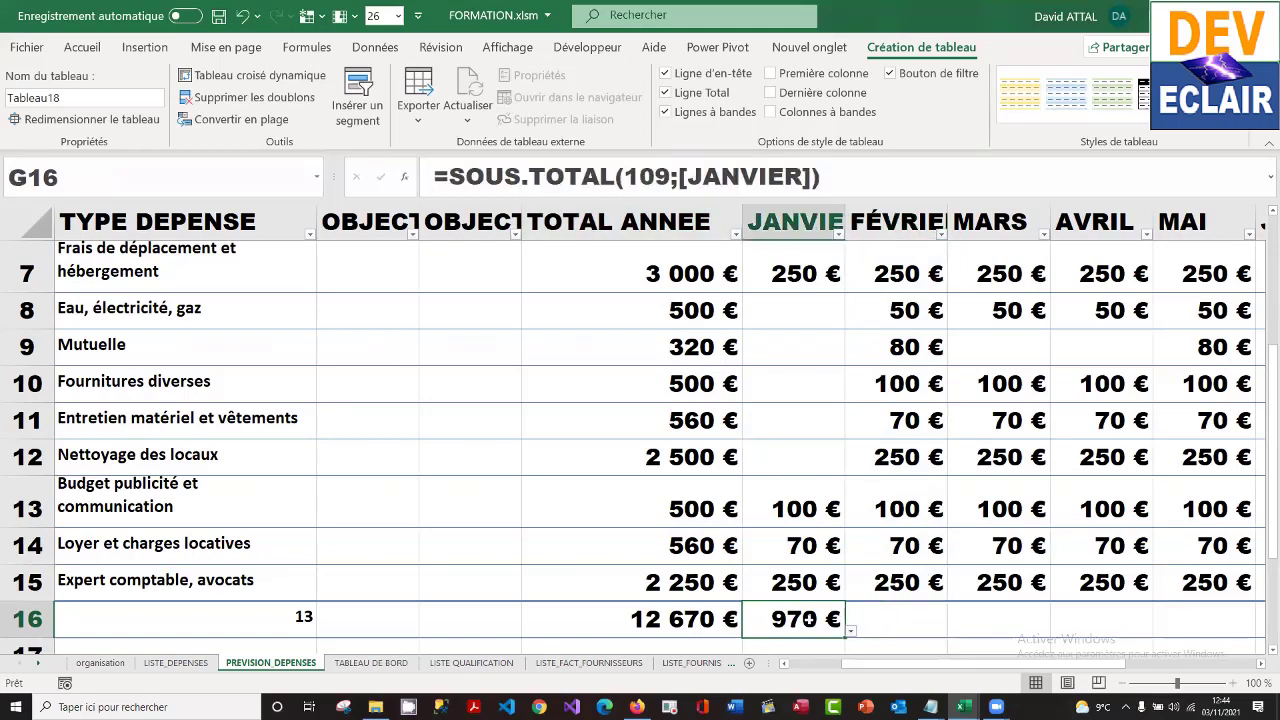
right_click(808, 619)
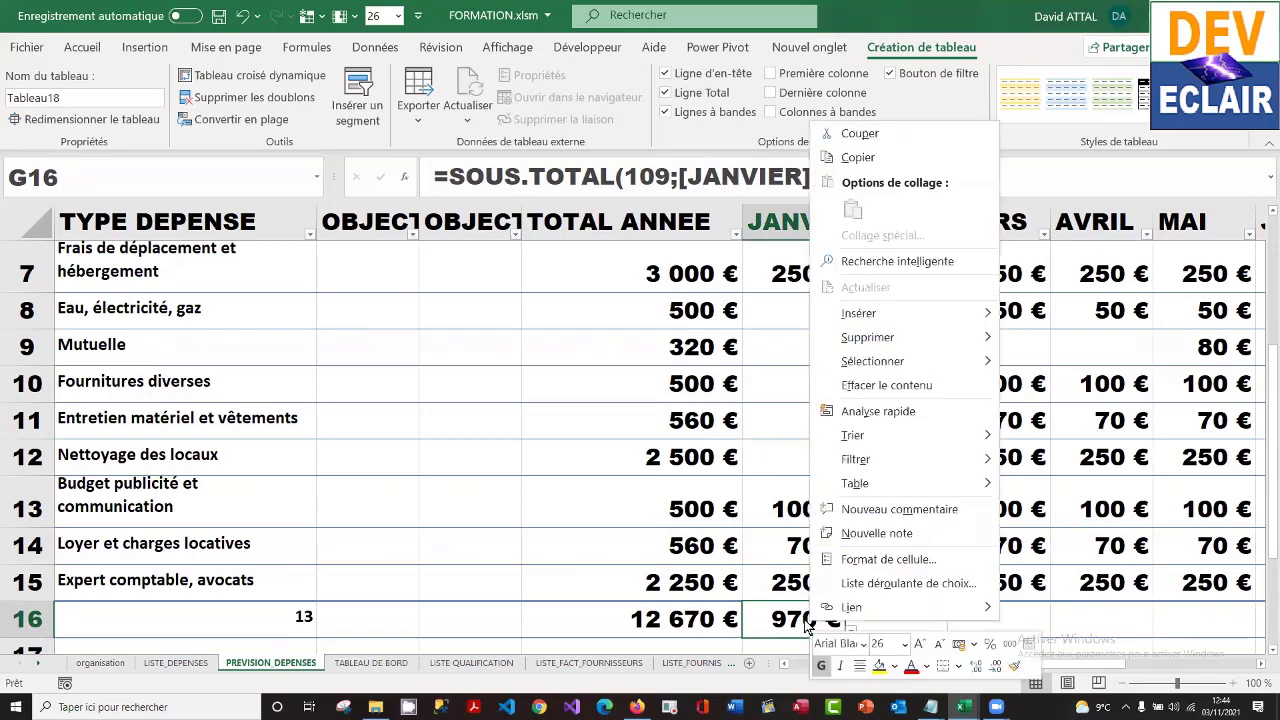
left_click(906, 160)
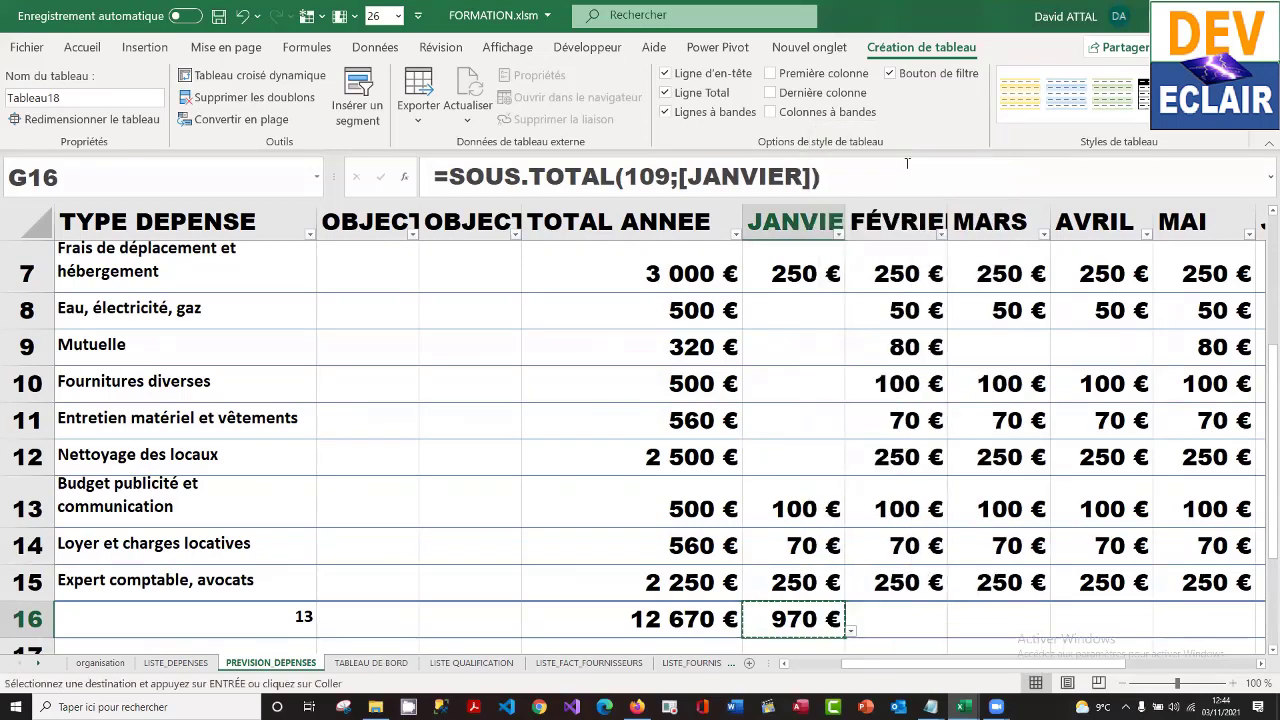
left_click(909, 622)
right_click(912, 627)
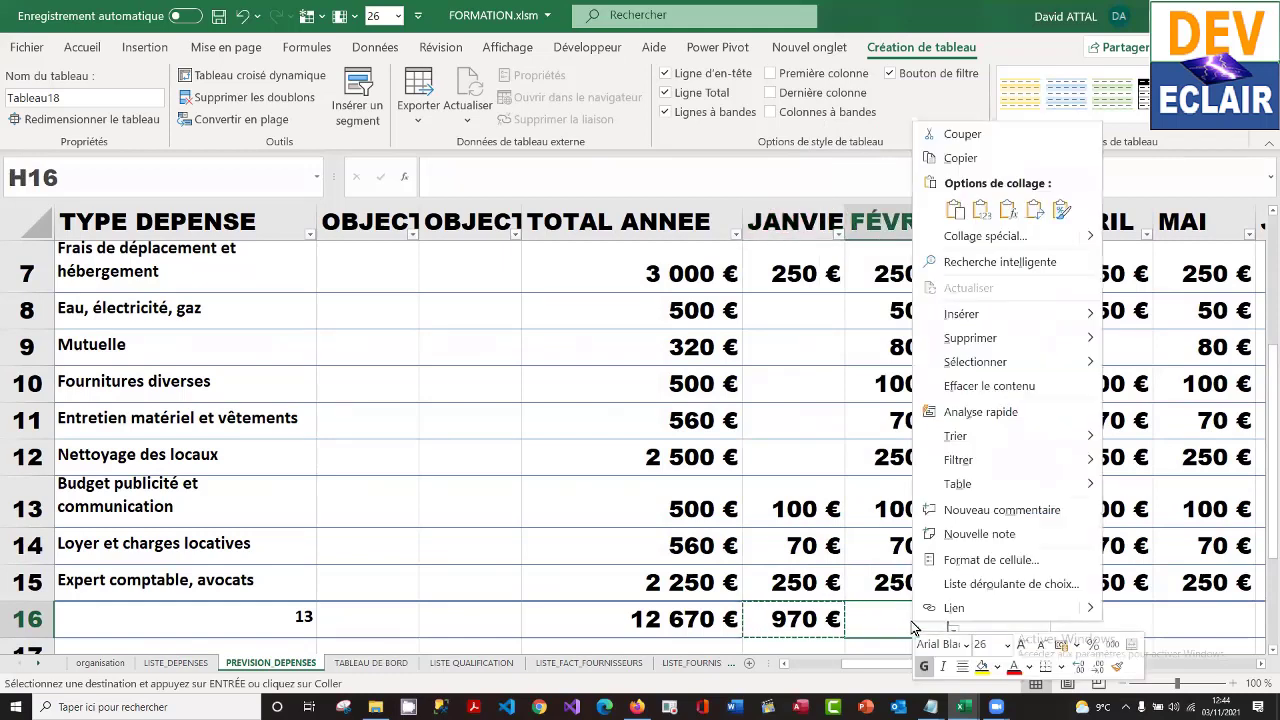
left_click(954, 208)
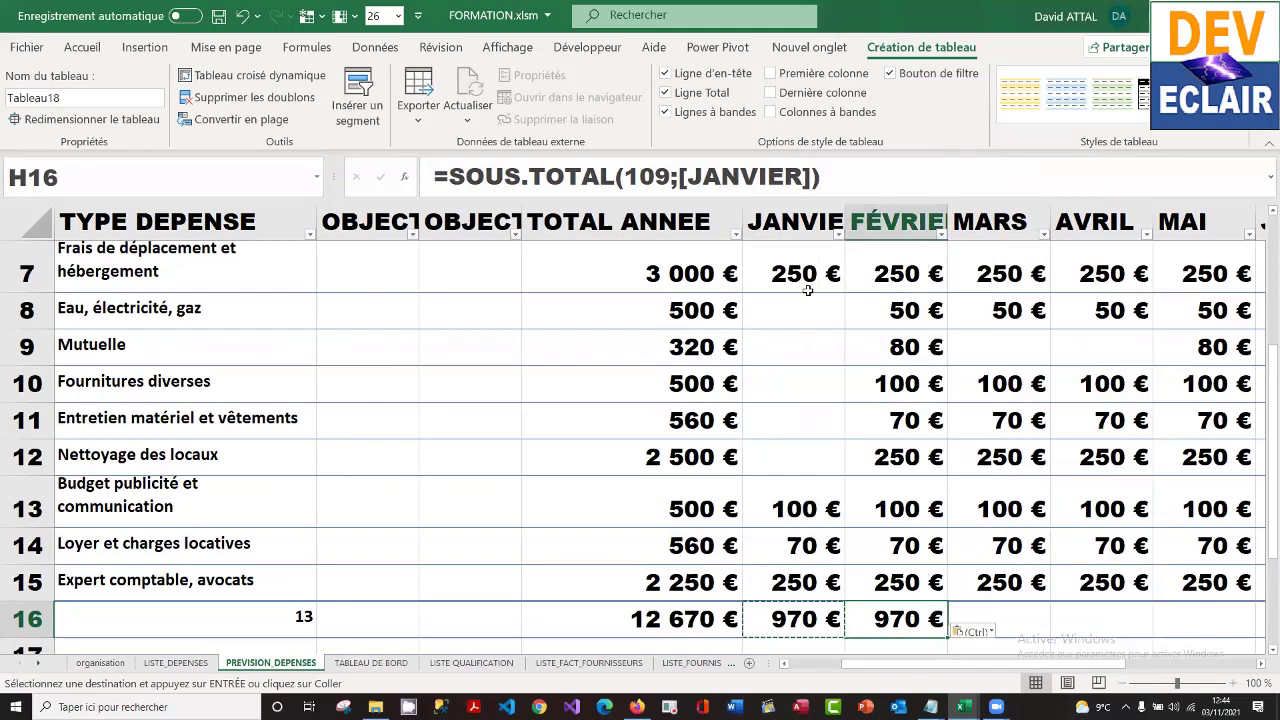
- Inspect the column reference in the pasted FÉVRIER formula and clear that total cell
left_click_drag(814, 176, 681, 176)
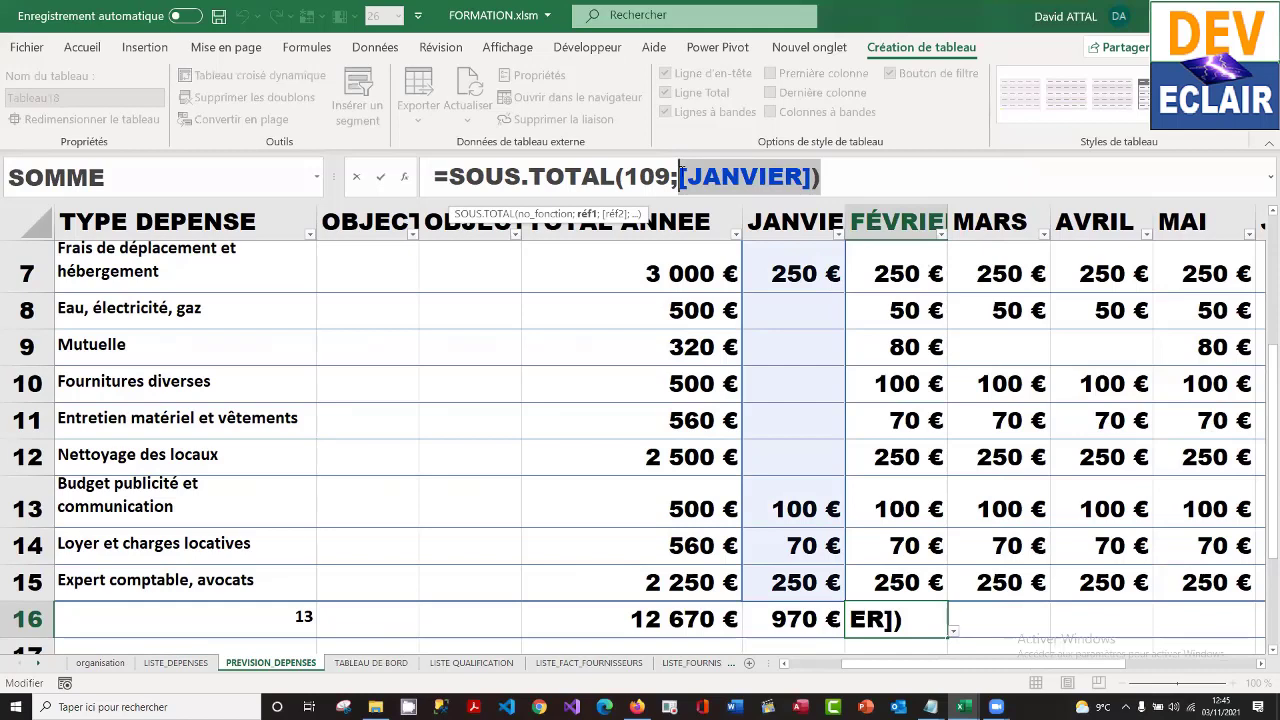
key("ctrl+Return")
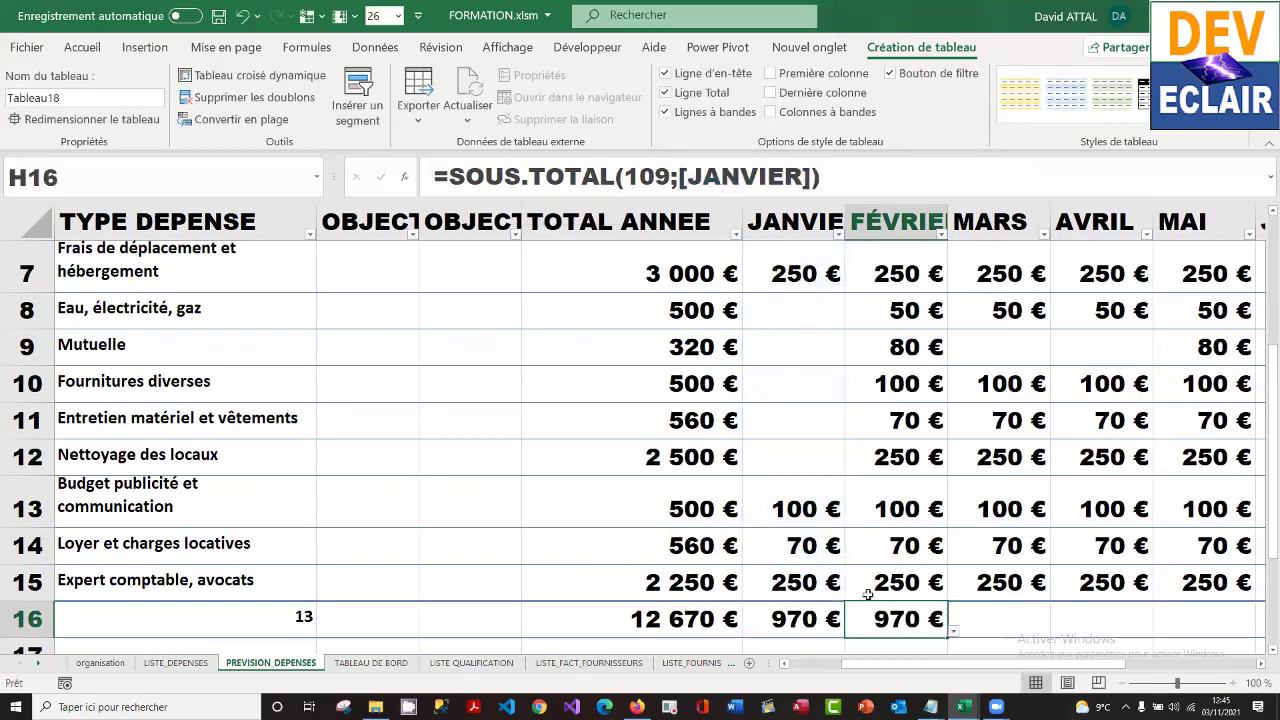
key("Delete")
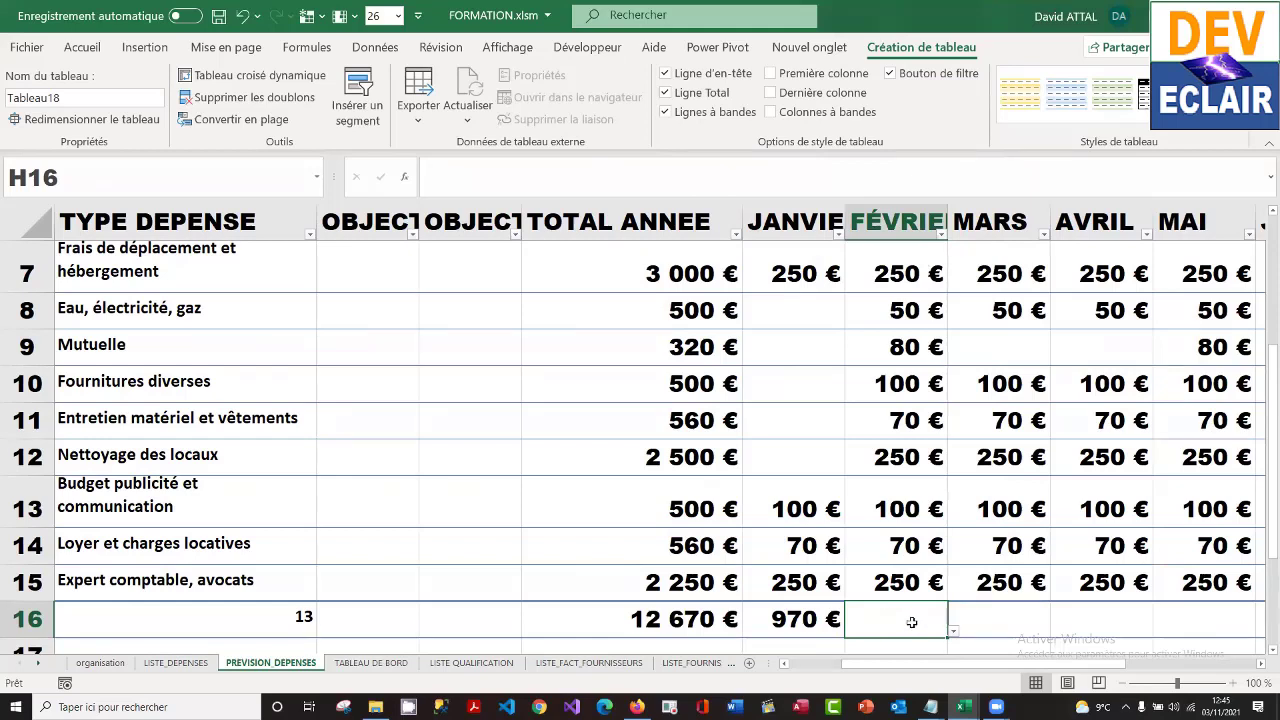
- Fill the JANVIER subtotal formula across into the FÉVRIER cell of the total row and check its formula
left_click(818, 618)
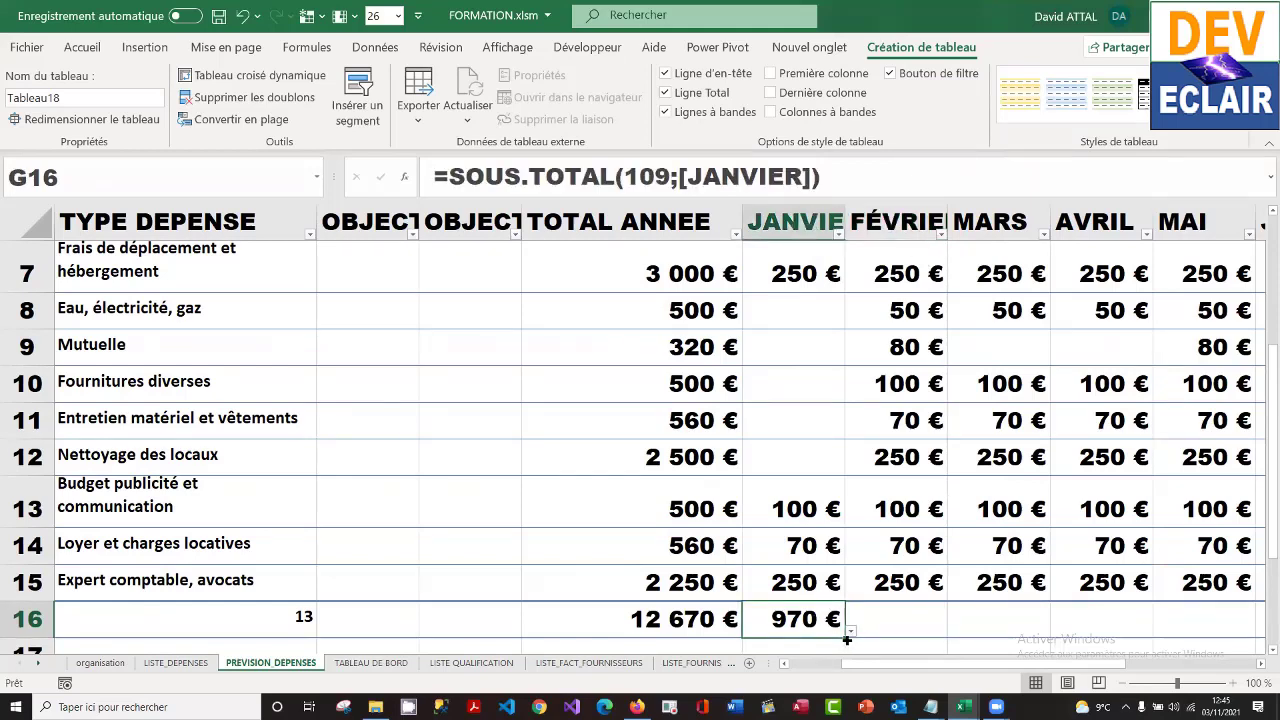
left_click_drag(846, 637, 917, 637)
left_click(893, 620)
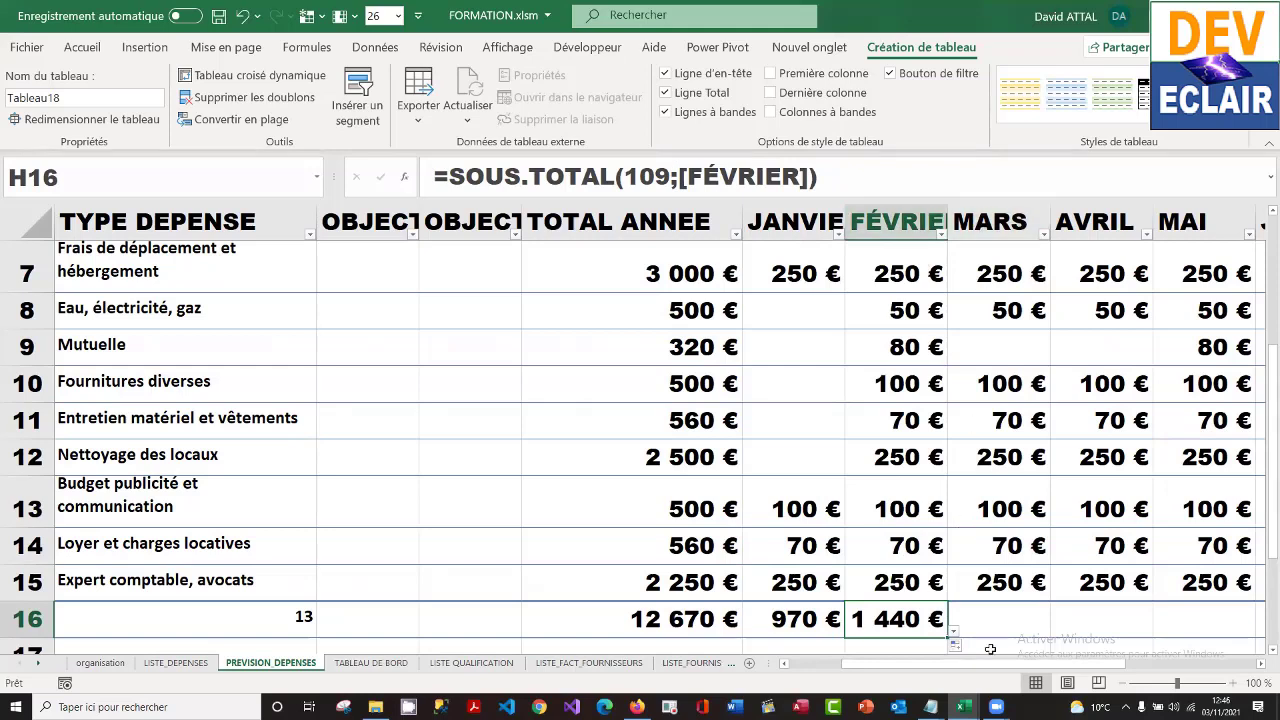
- Fill the FÉVRIER subtotal formula across the total row through DÉCEMBRE
left_click(1262, 665)
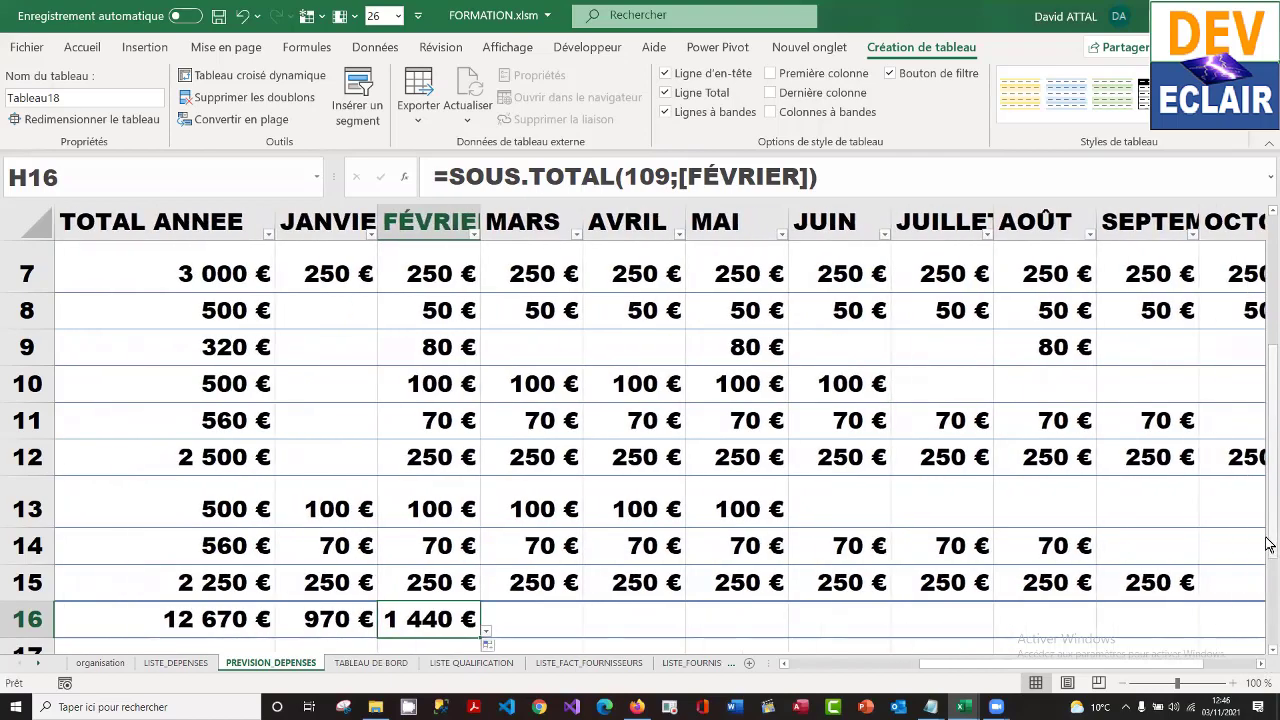
scroll(1268, 570, "down", 1)
scroll(1268, 570, "down", 1)
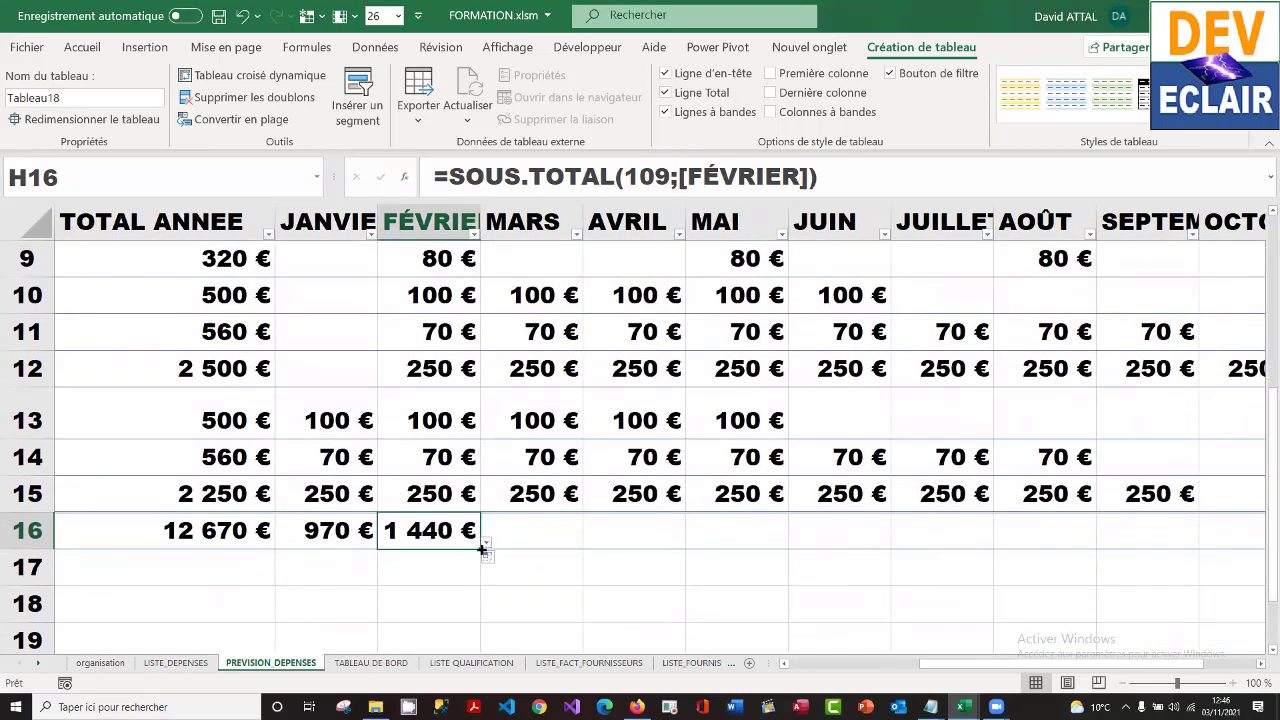
left_click_drag(482, 548, 1180, 540)
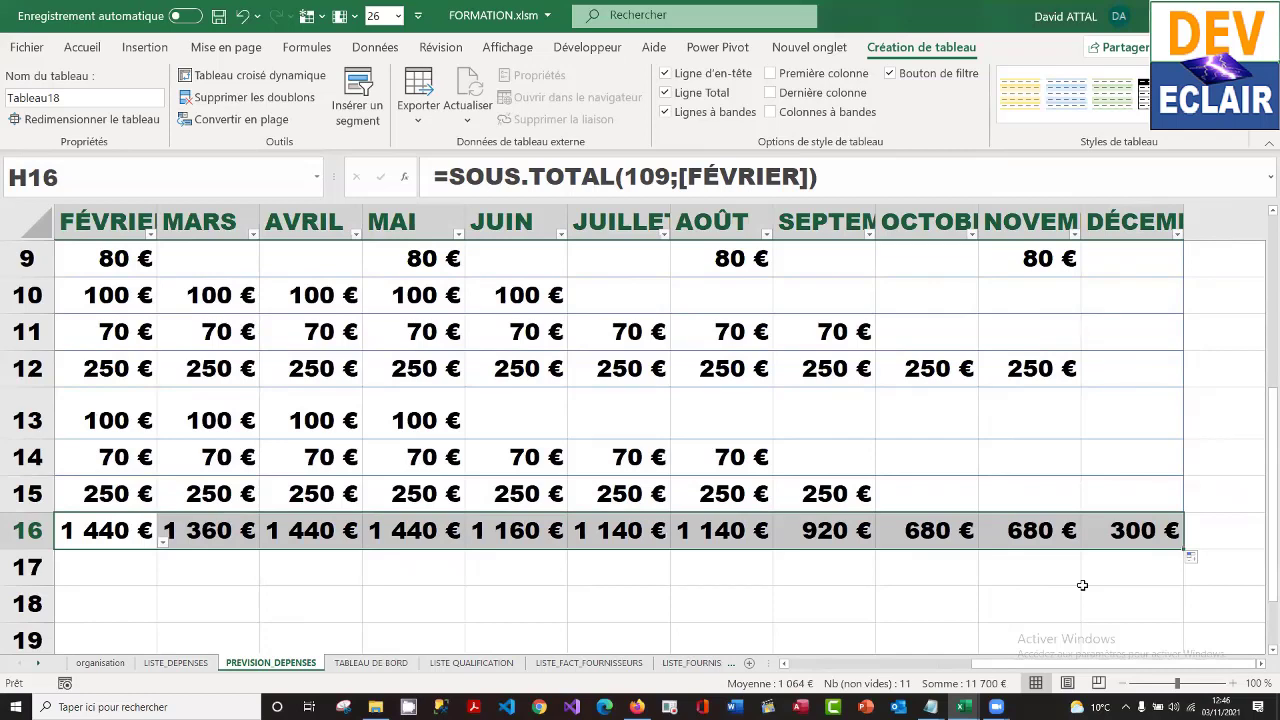
- Enter OBJECTIF MENSUEL values of 100 for Assurances, 150 for Téléphone, internet and 80 for Autres abonnements
left_click(865, 588)
key("Left")
key("Left")
key("Left")
key("Left")
key("Left")
key("Left")
key("Left")
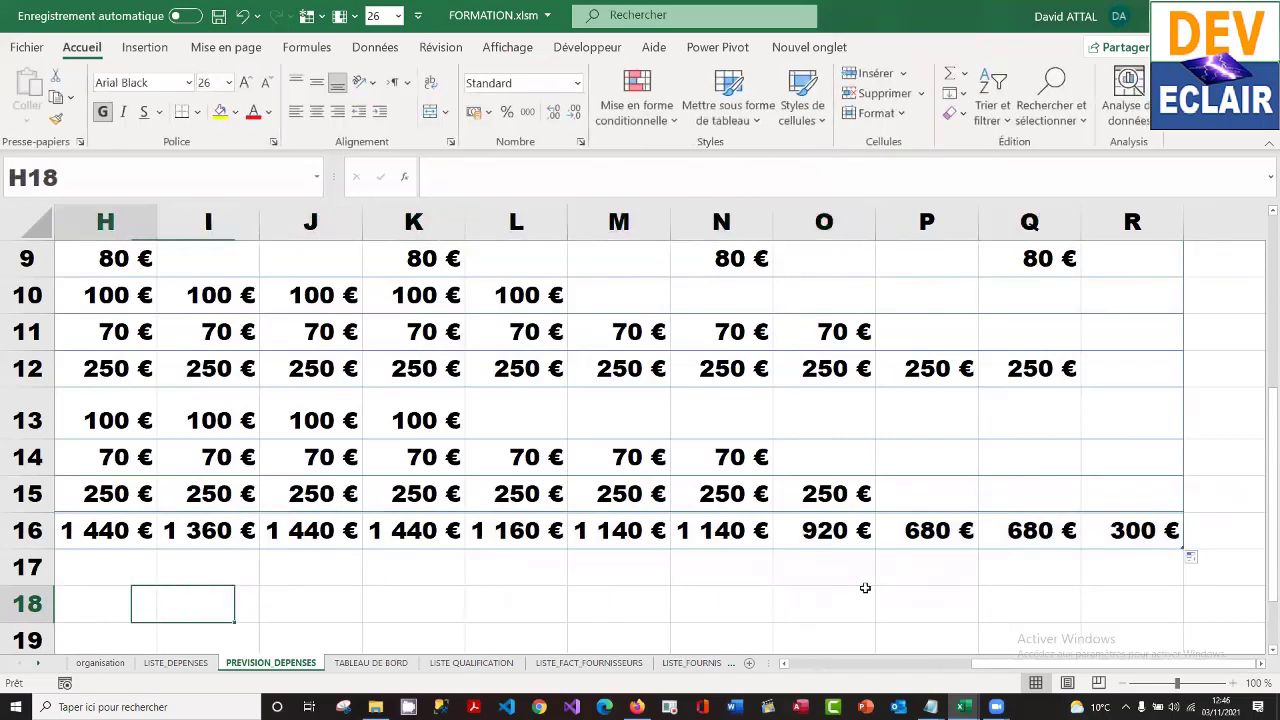
key("Left")
key("Left")
key("Left")
key("Left")
key("Left")
key("Left")
key("Left")
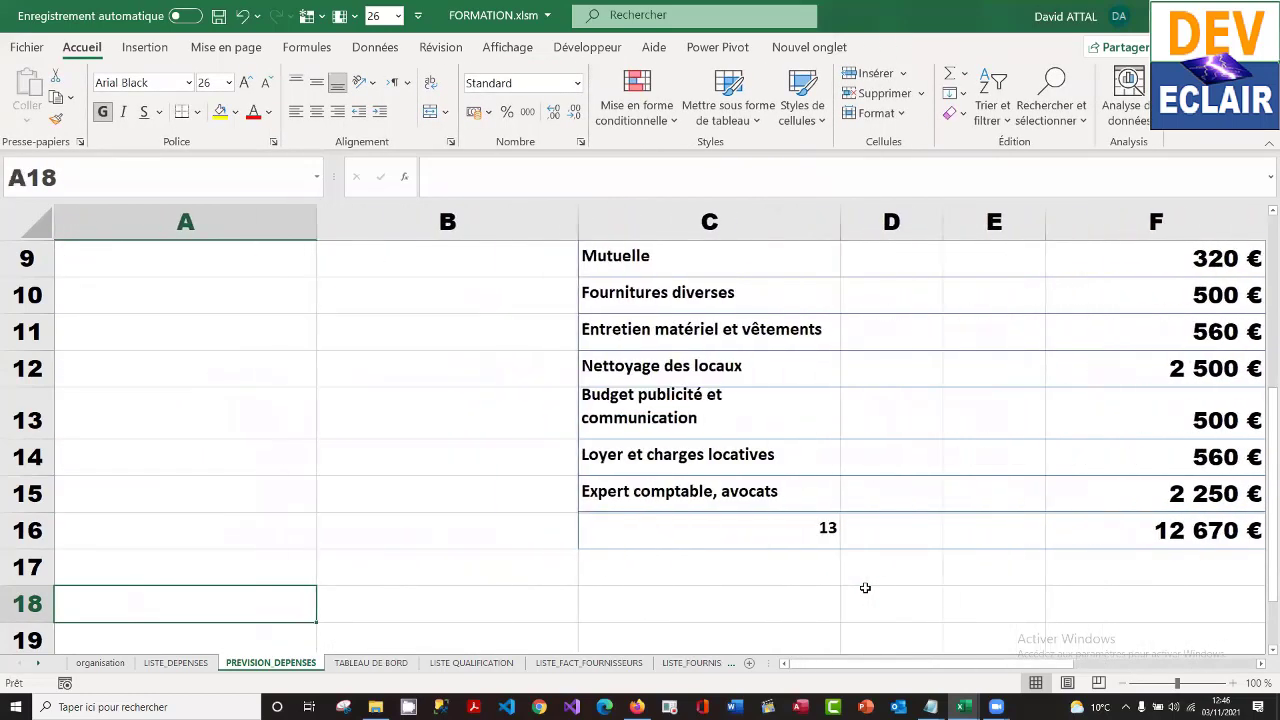
key("Up")
key("Up")
key("Up")
key("Up")
key("Up")
key("Up")
key("Up")
key("Up")
key("Up")
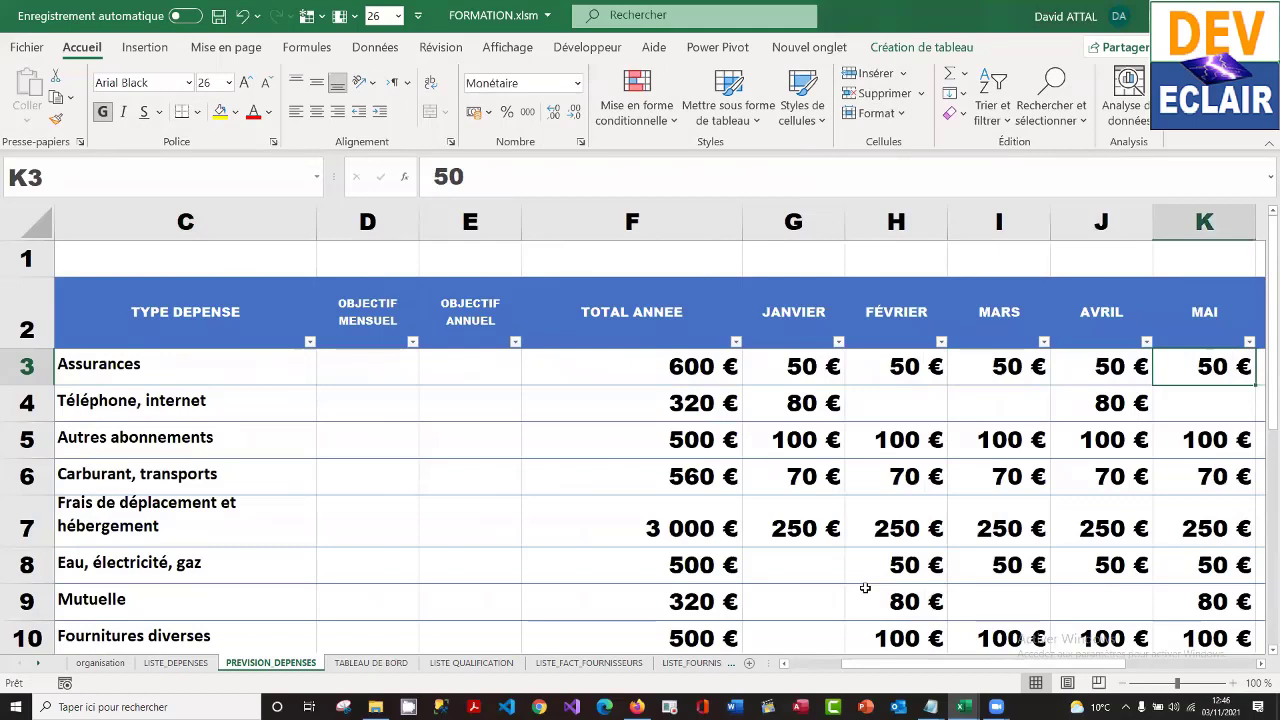
key("Left")
key("Left")
key("Left")
key("Left")
key("Left")
key("Left")
key("Left")
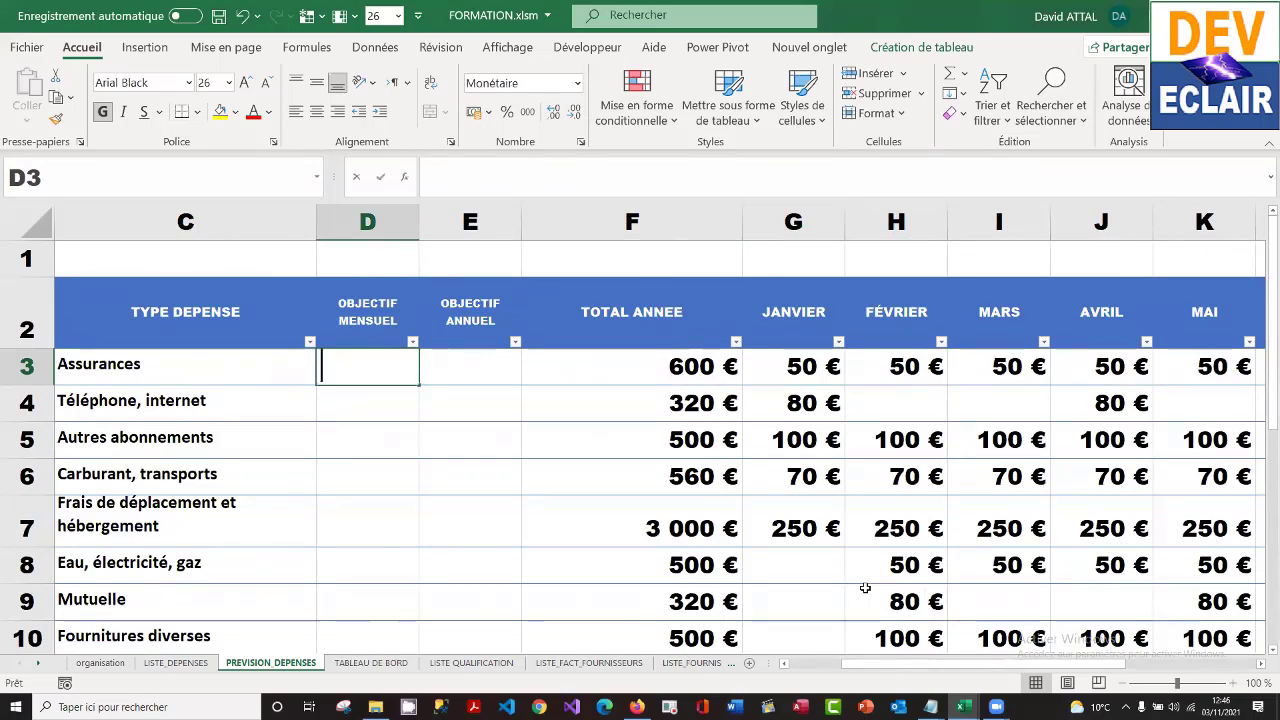
type("100")
key("Return")
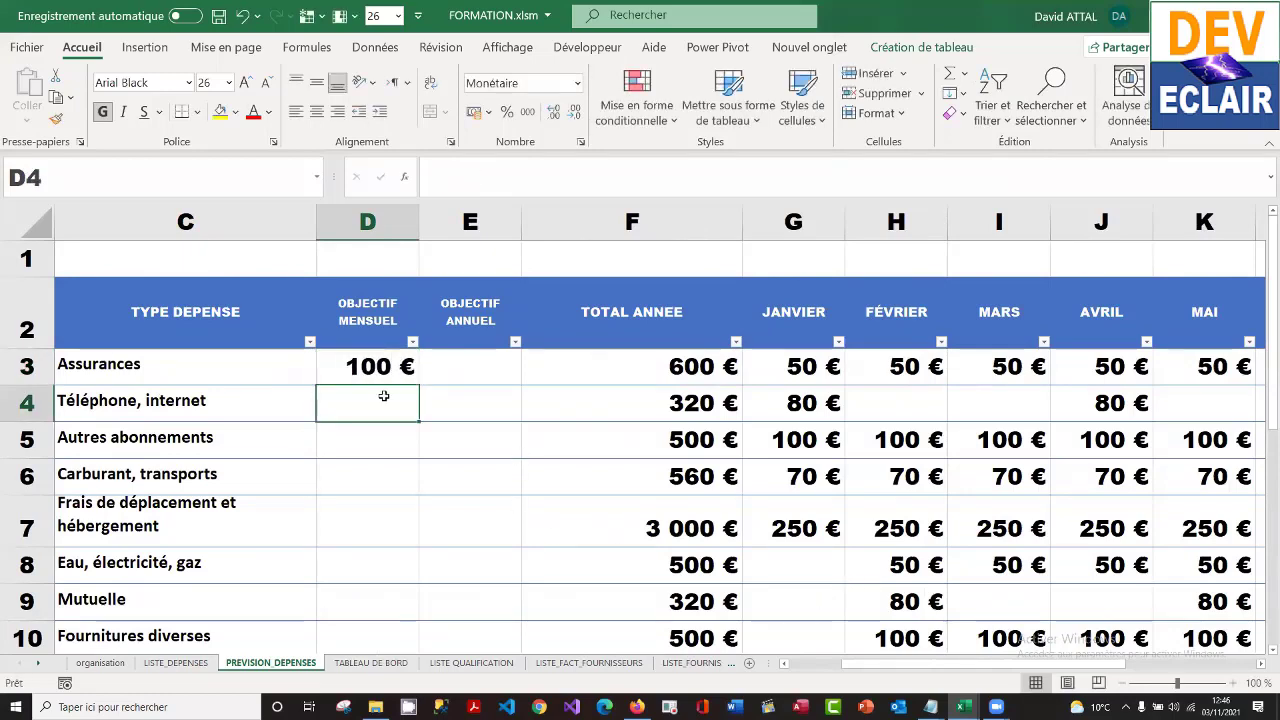
type("150")
key("Return")
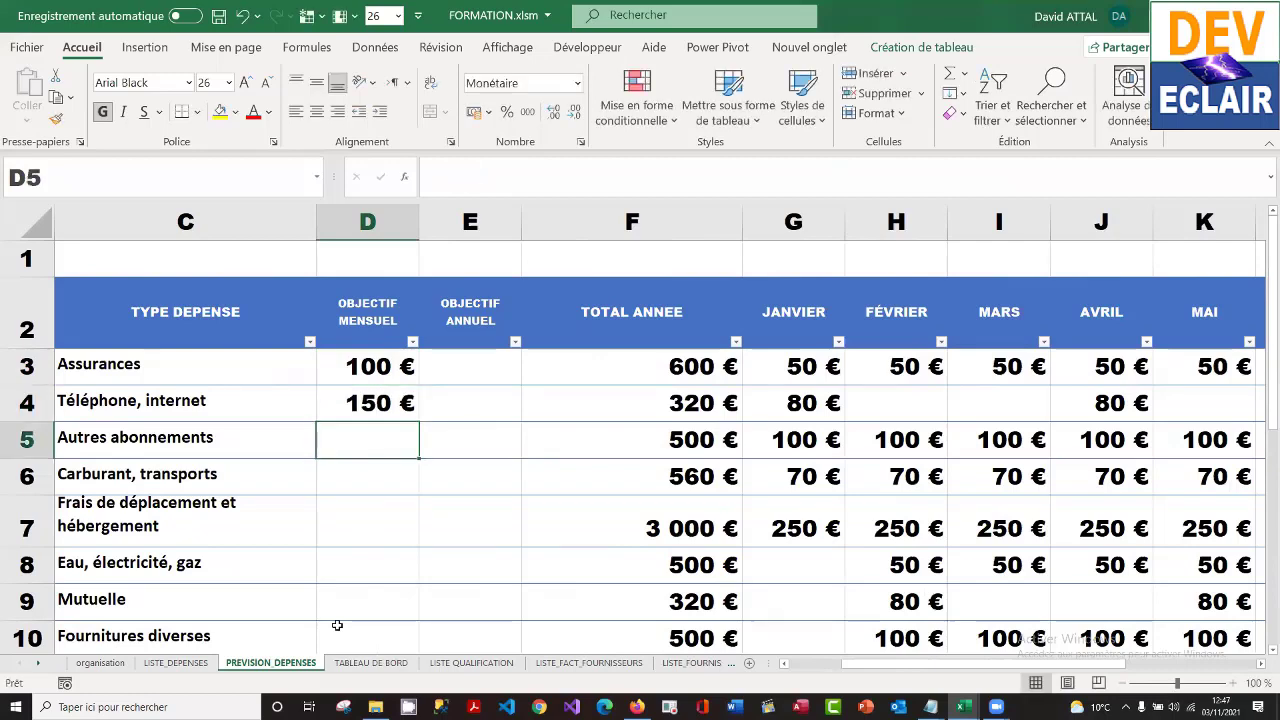
type("80")
key("Return")
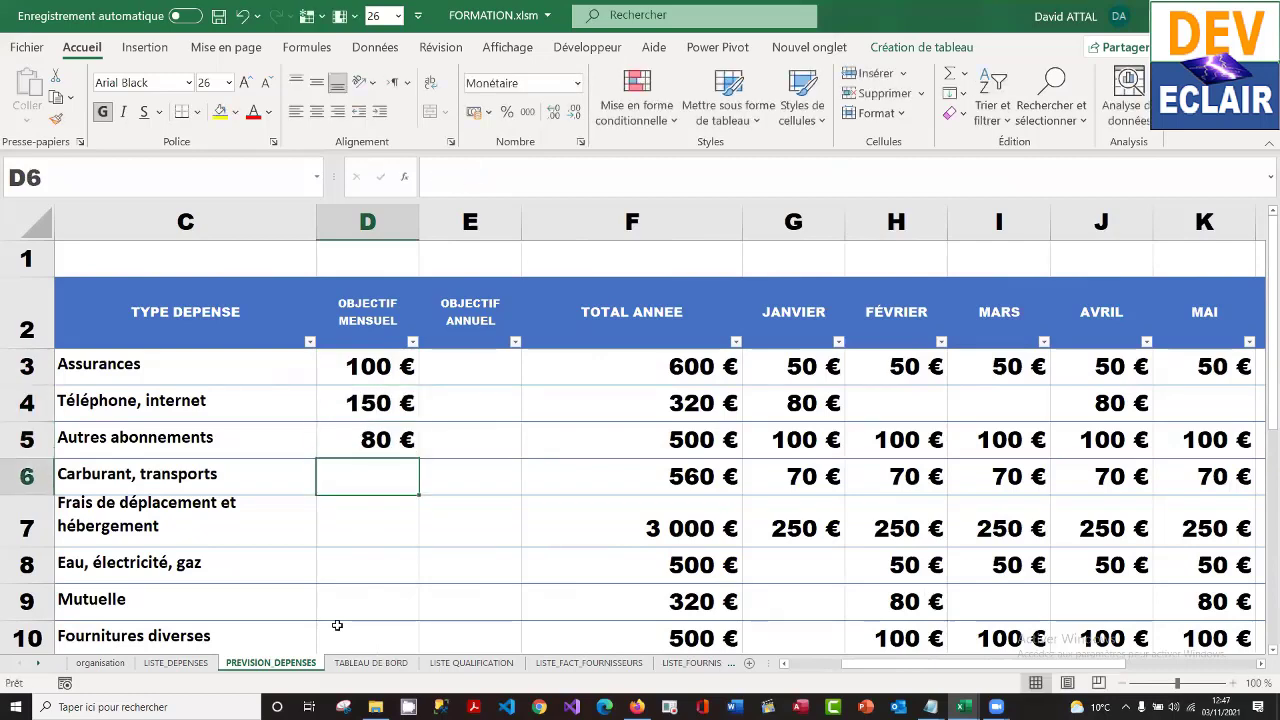
- Enter OBJECTIF MENSUEL values of 200 for Carburant, transports, 120 for Frais de déplacement et hébergement and 500 for Eau, électricité, gaz
type("200")
key("Return")
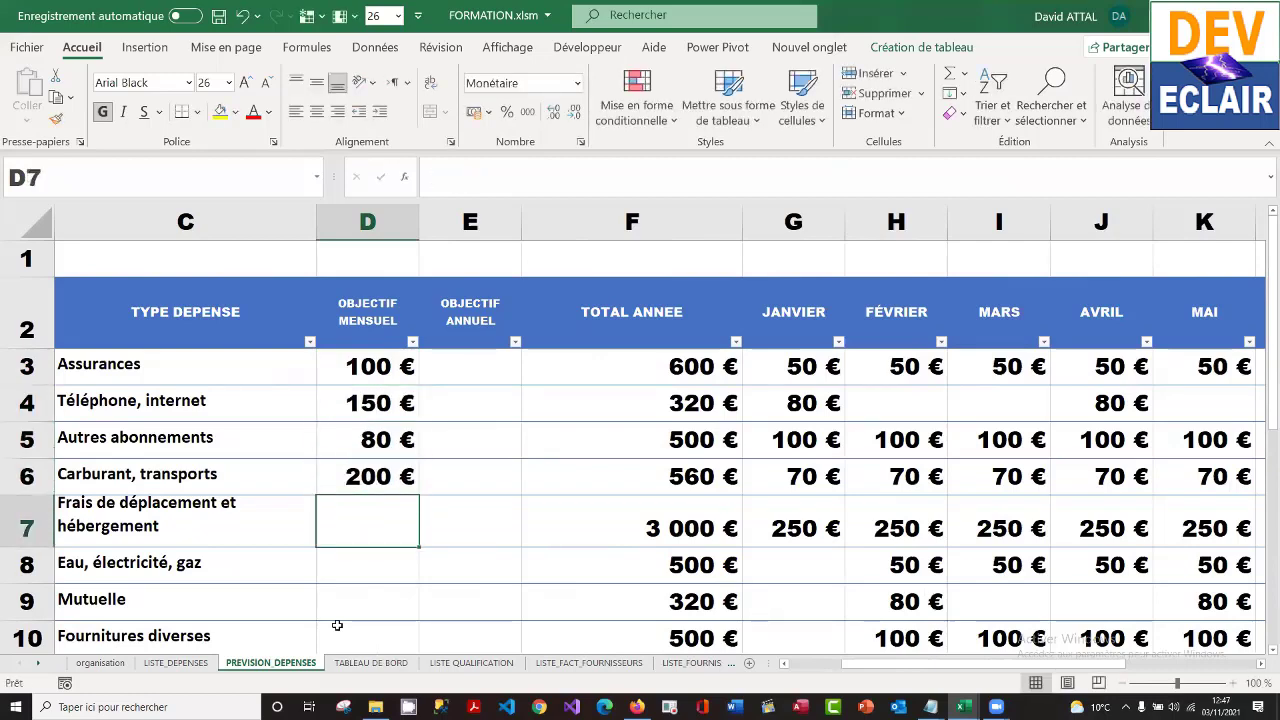
type("120")
key("Return")
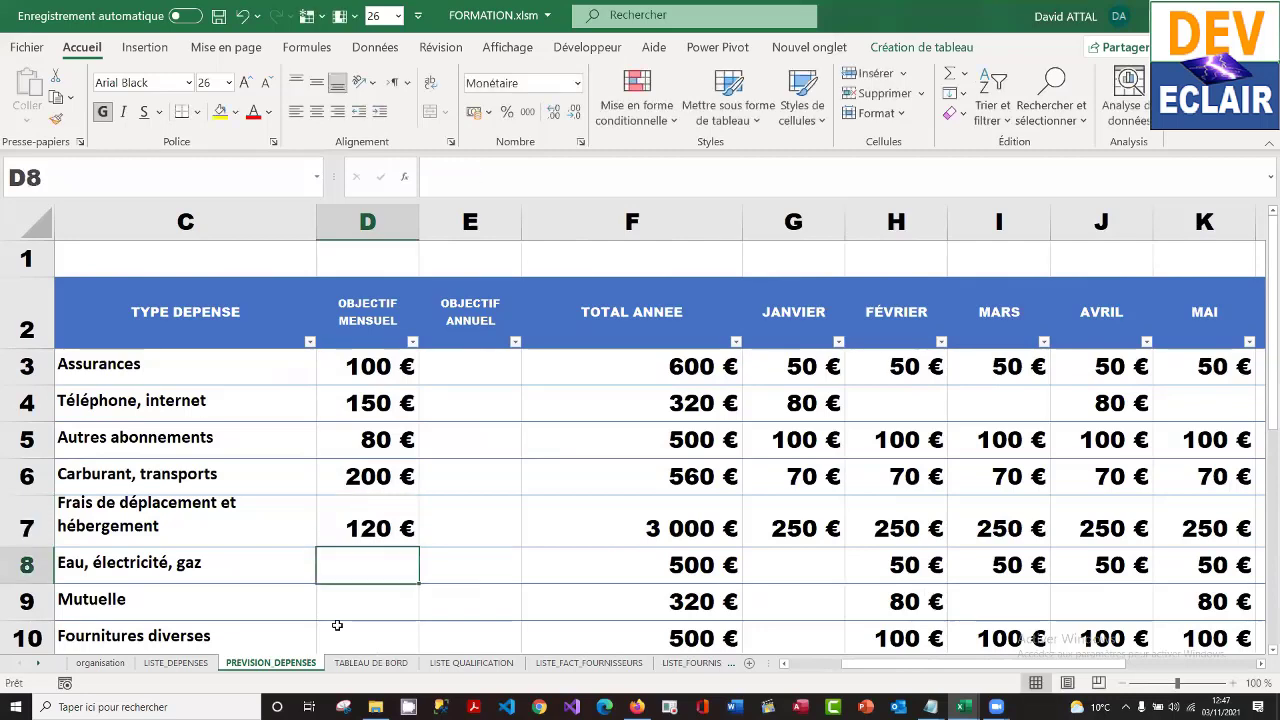
type("500")
key("Return")
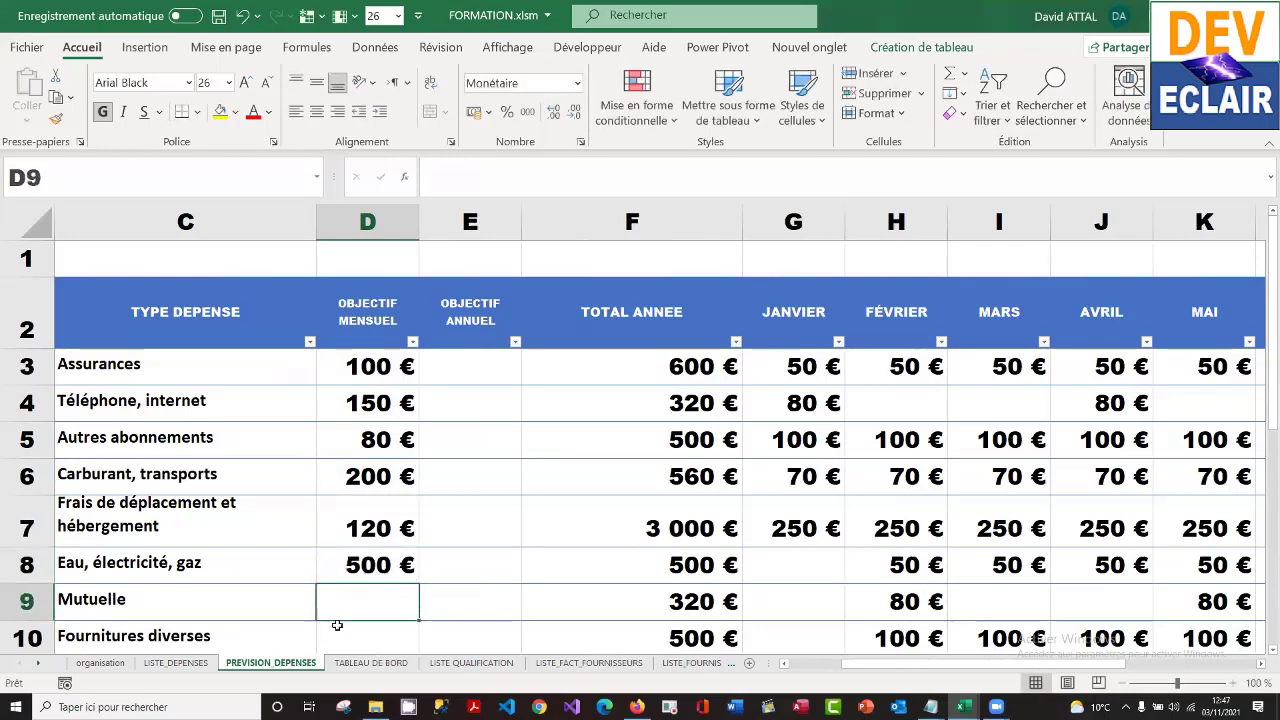
- Enter OBJECTIF MENSUEL values of 200 for Mutuelle, 120 for Fournitures diverses and 130 for Entretien matériel et vêtements
type("200")
key("Return")
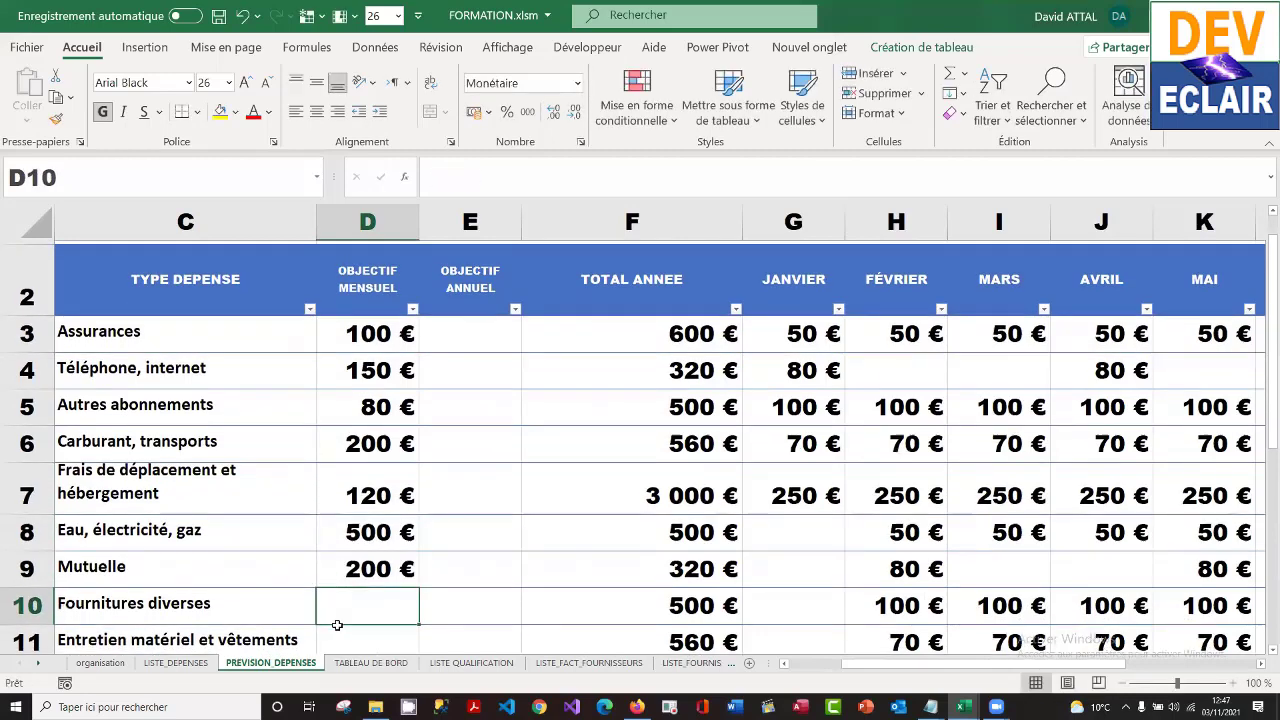
type("120")
key("Return")
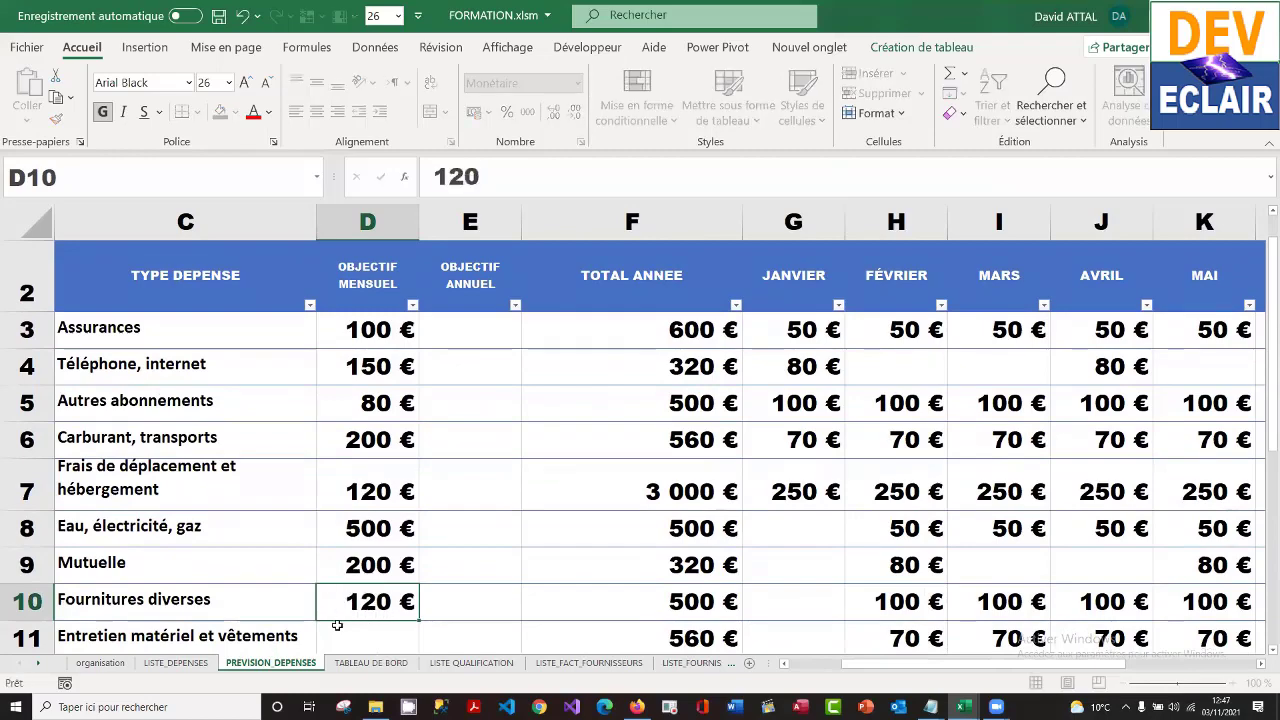
type("130")
key("Return")
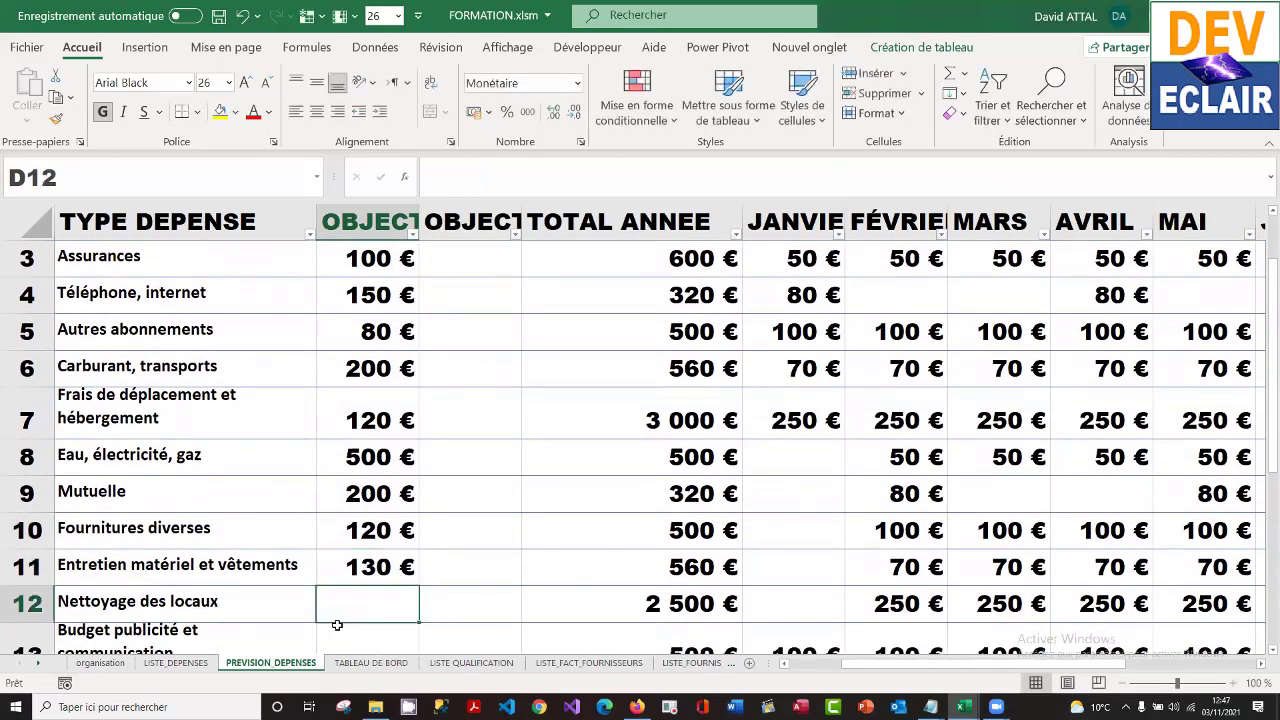
- Enter OBJECTIF MENSUEL values of 110 for Nettoyage des locaux, 80 for Budget publicité, 20 for Loyer and 150 for Expert comptable, avocats
type("110")
key("Return")
type("8")
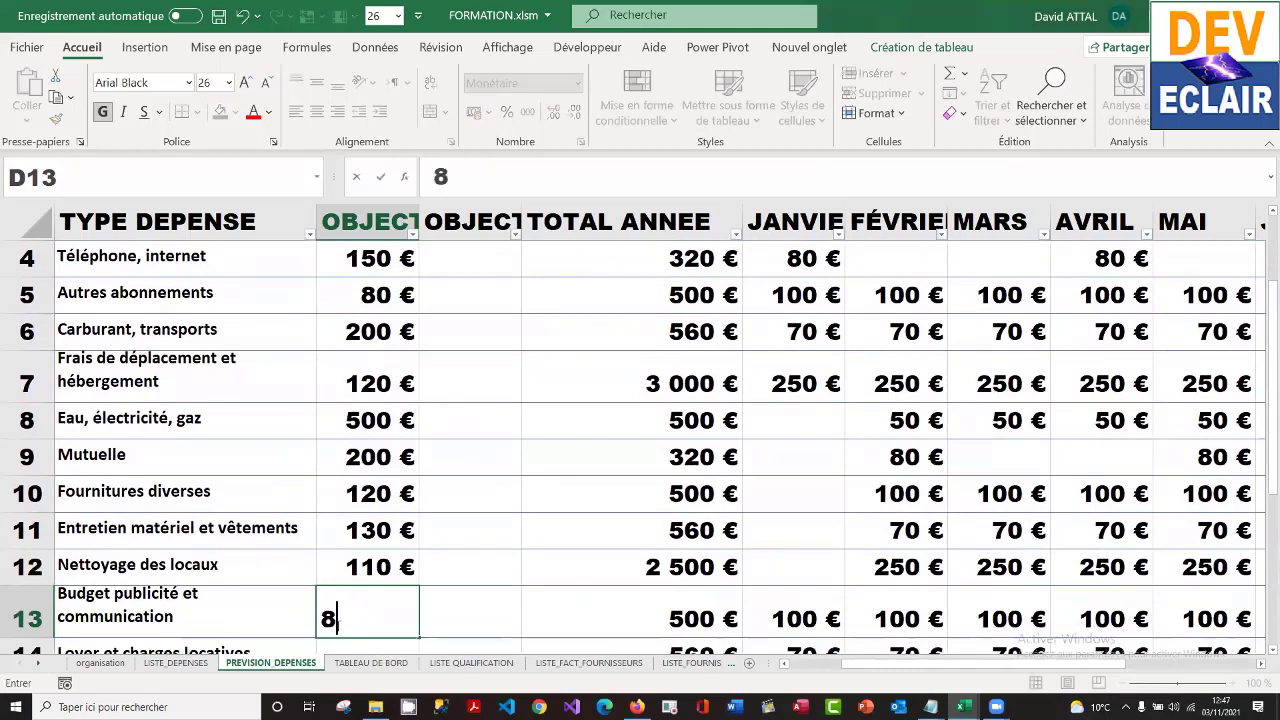
type("0")
key("Return")
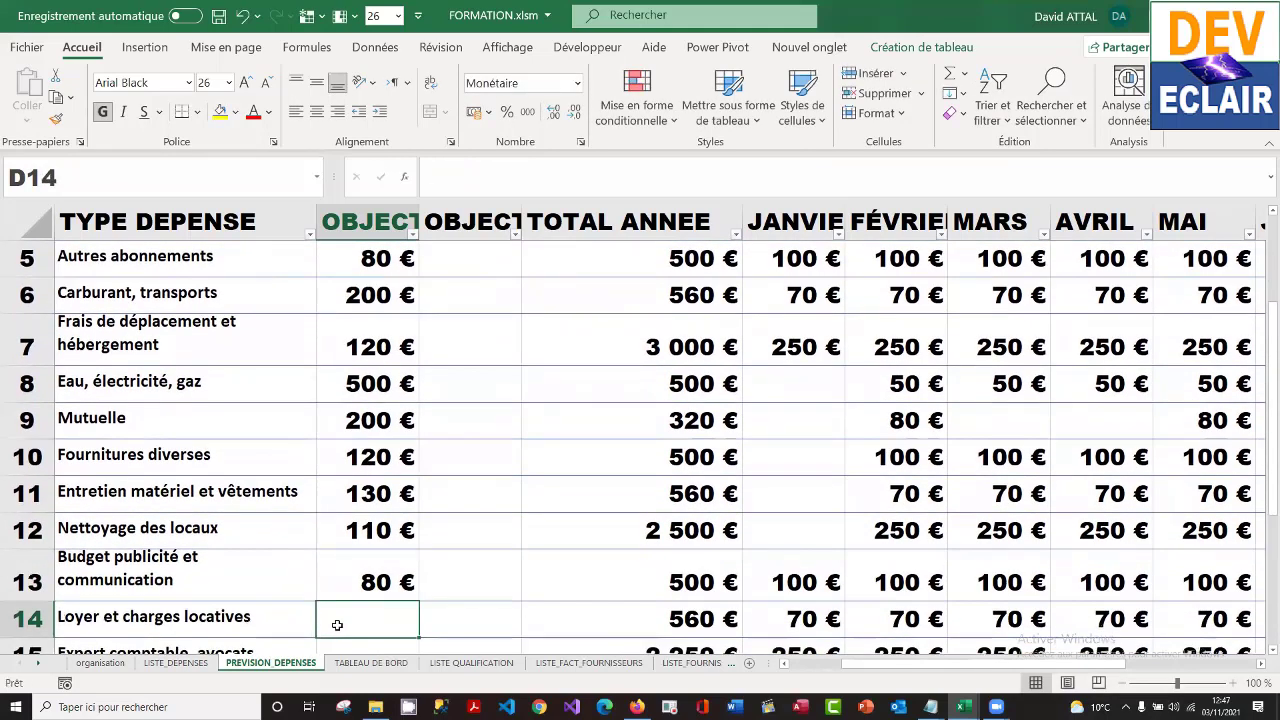
type("20")
key("Return")
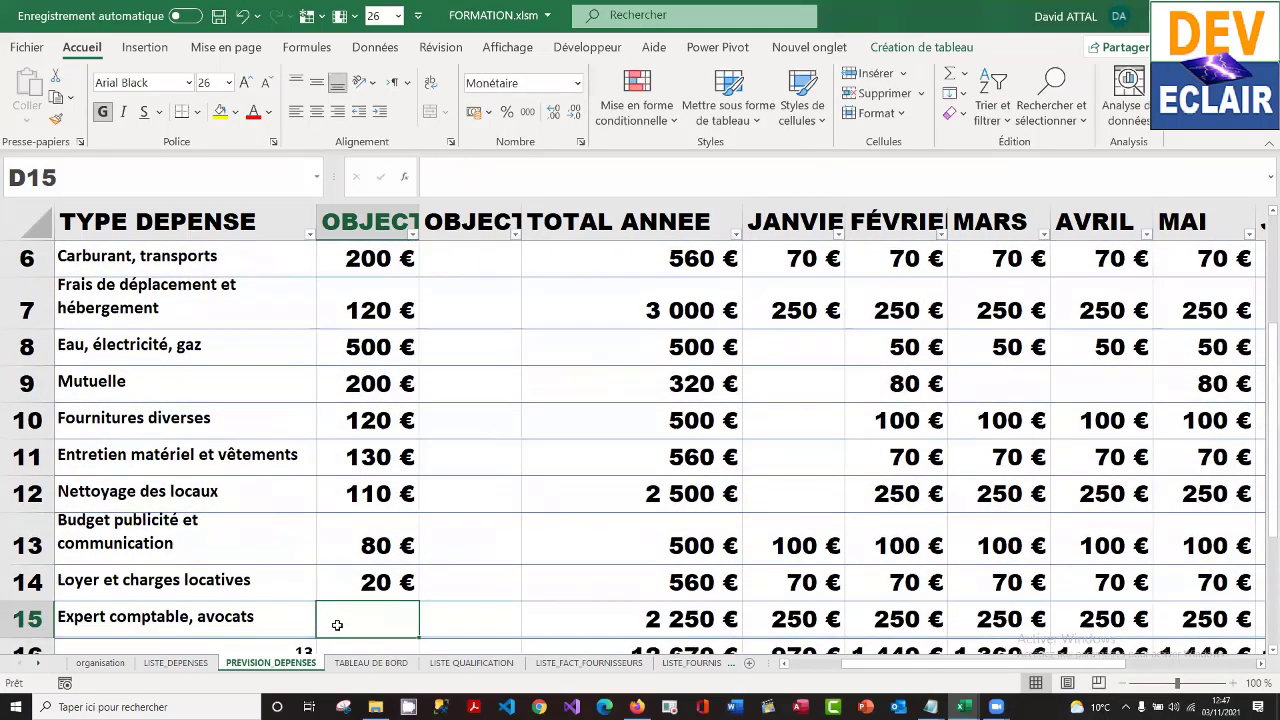
type("150")
key("Return")
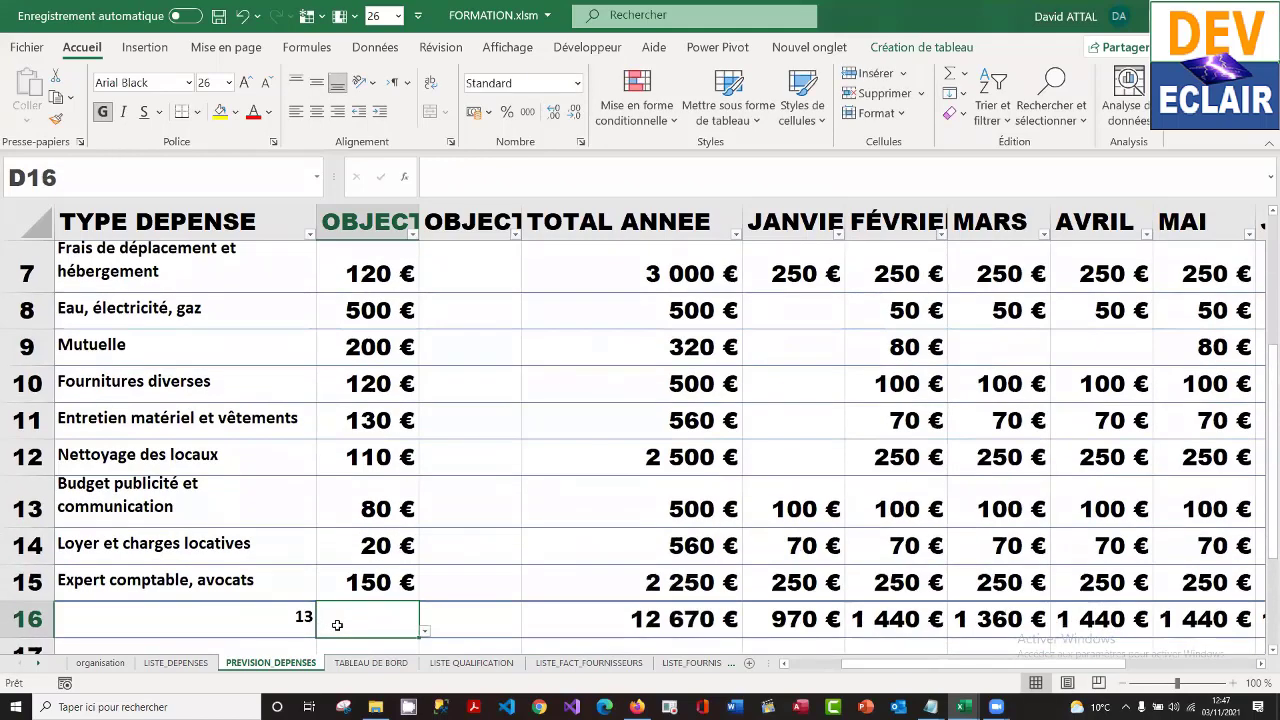
- Calculate the OBJECTIF ANNUEL column from the Assurances row with the formula +[@[OBJECTIF MENSUEL]]*12
left_click(365, 418)
key("Up")
key("Up")
key("Up")
key("Up")
key("Up")
key("Up")
key("Up")
key("Up")
key("Up")
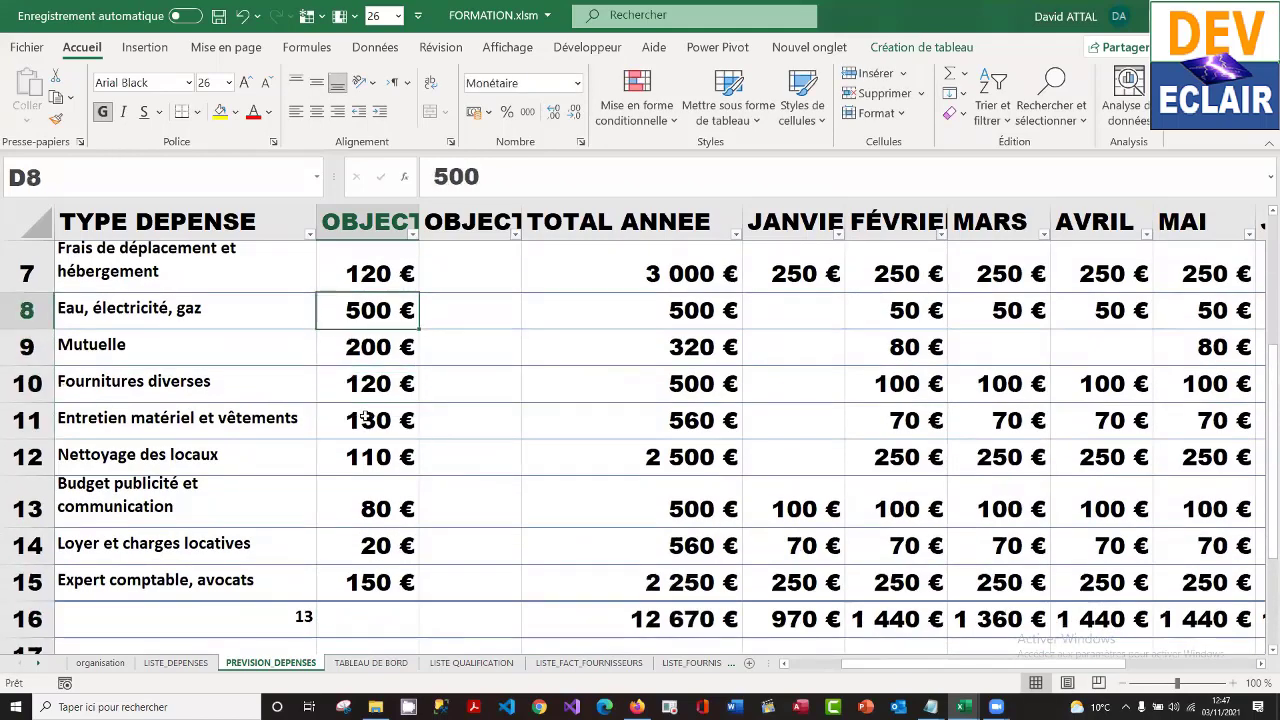
key("Up")
key("Down")
key("Down")
key("Down")
key("Down")
key("Down")
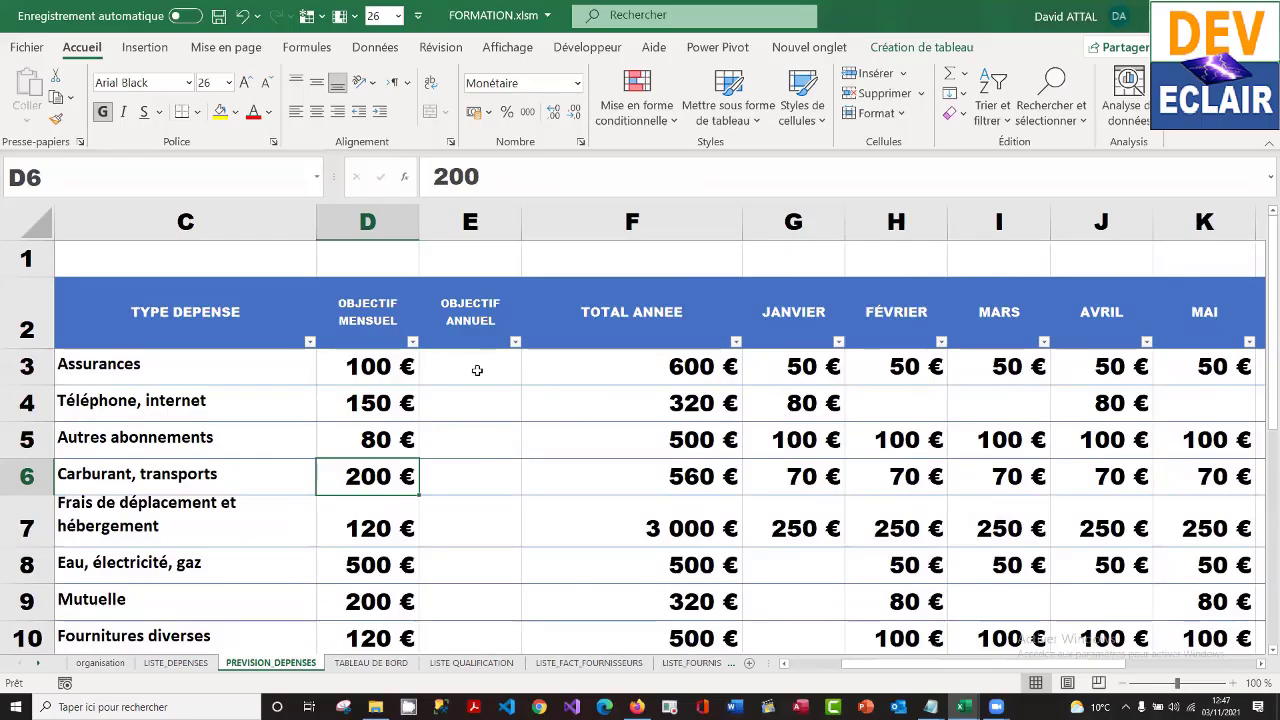
left_click(477, 370)
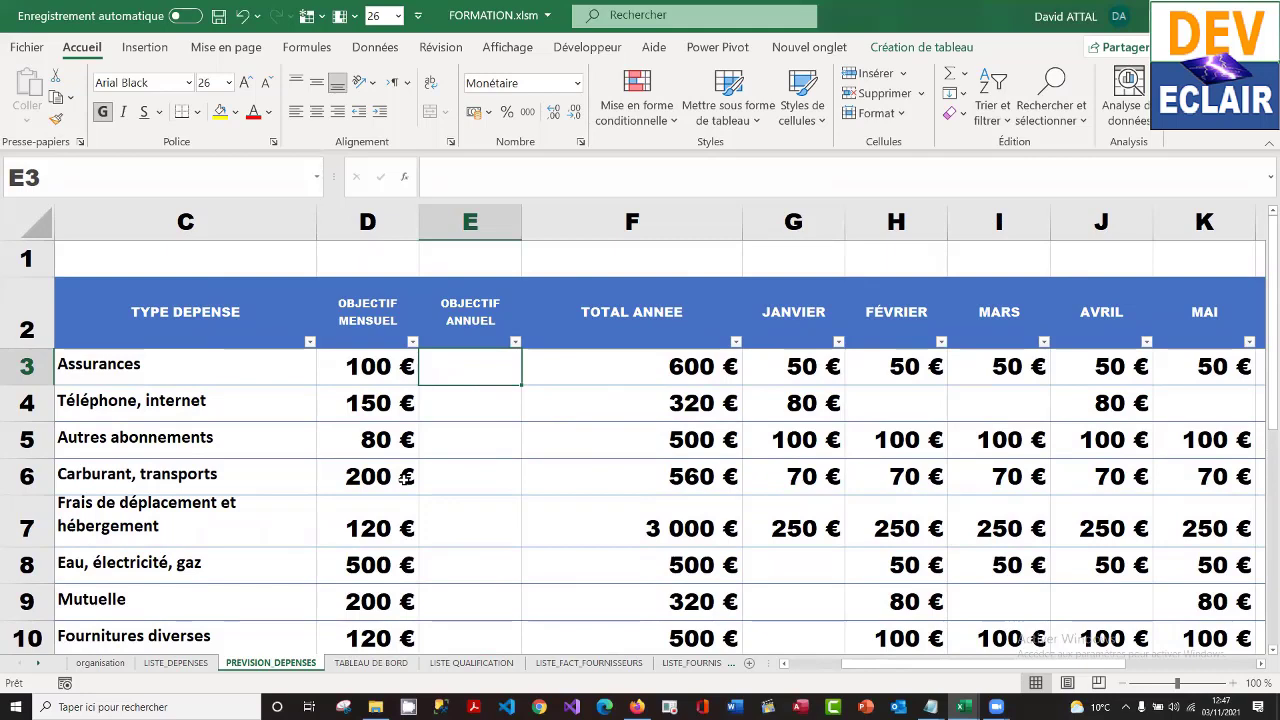
type("+")
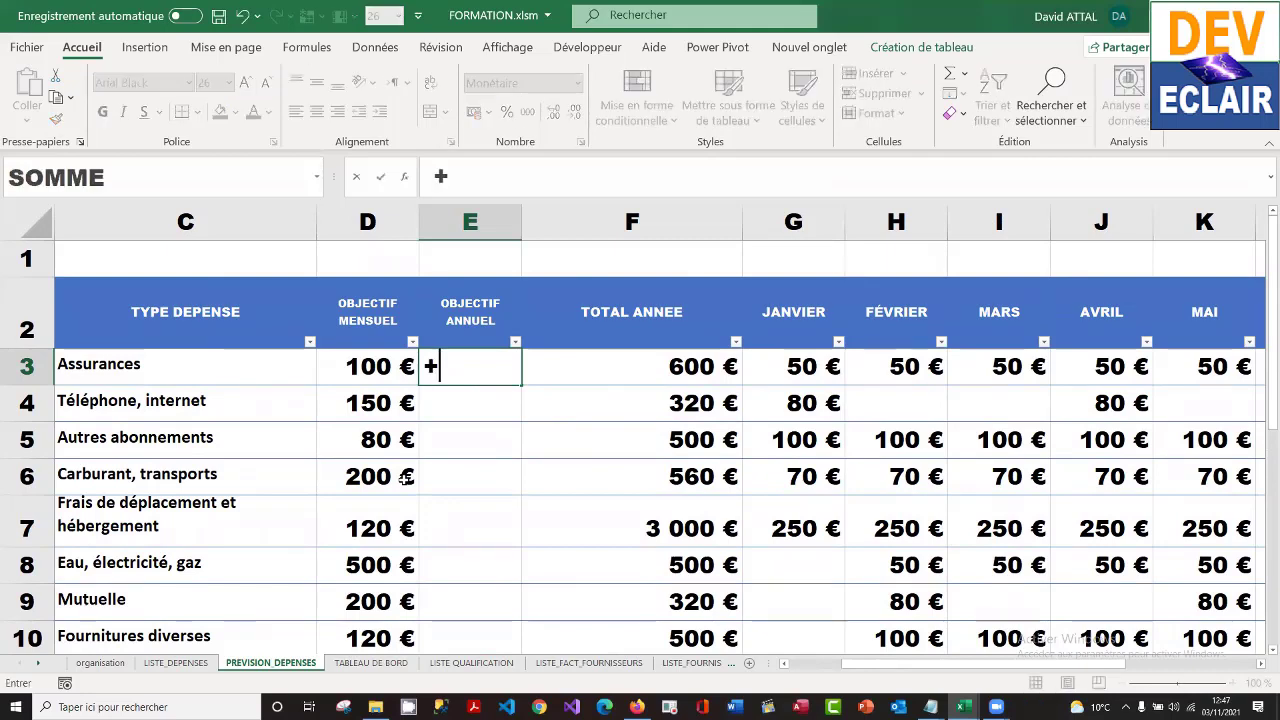
left_click(380, 364)
type("*")
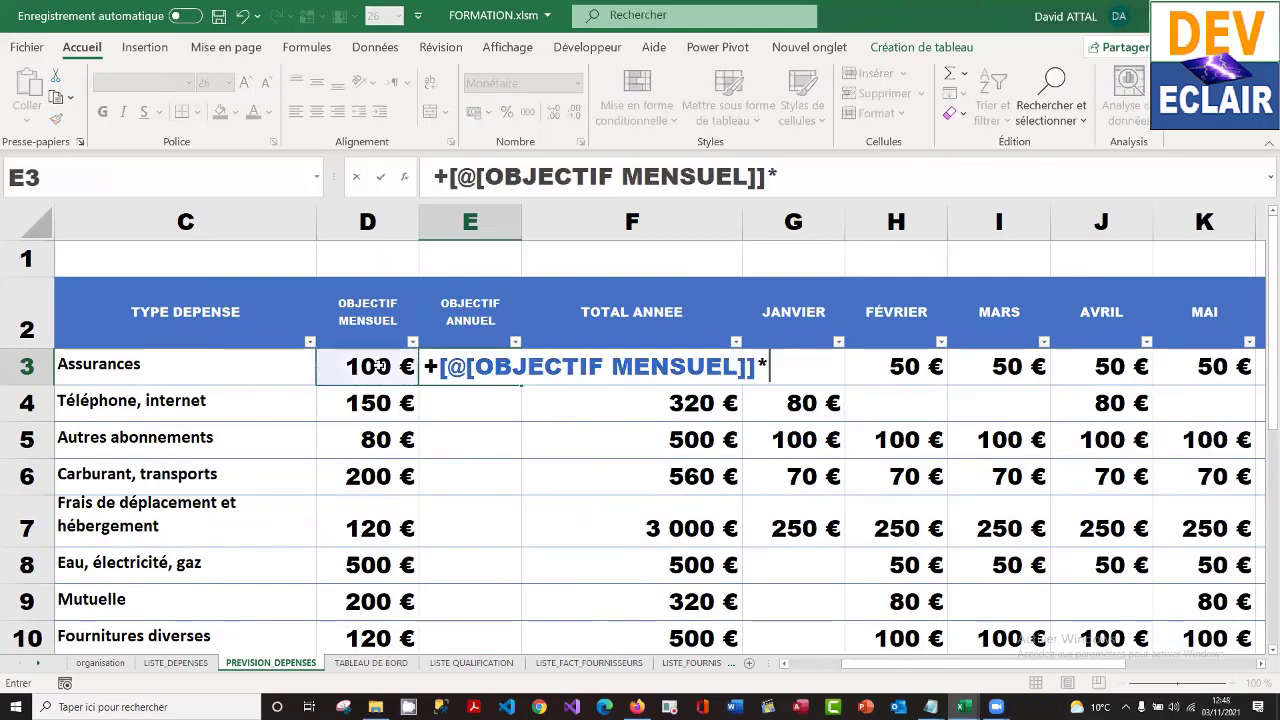
type("12")
key("Return")
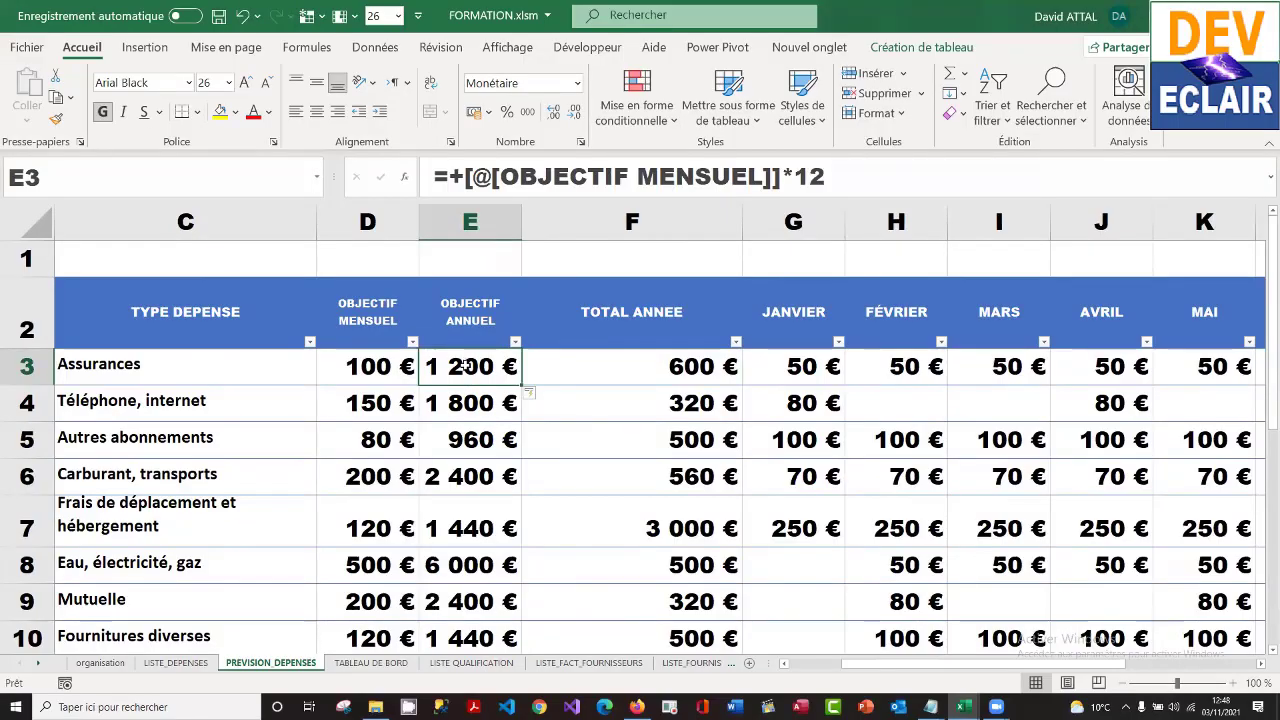
- Start a new formula-based conditional formatting rule for the Assurances cell of TOTAL ANNEE
left_click(660, 367)
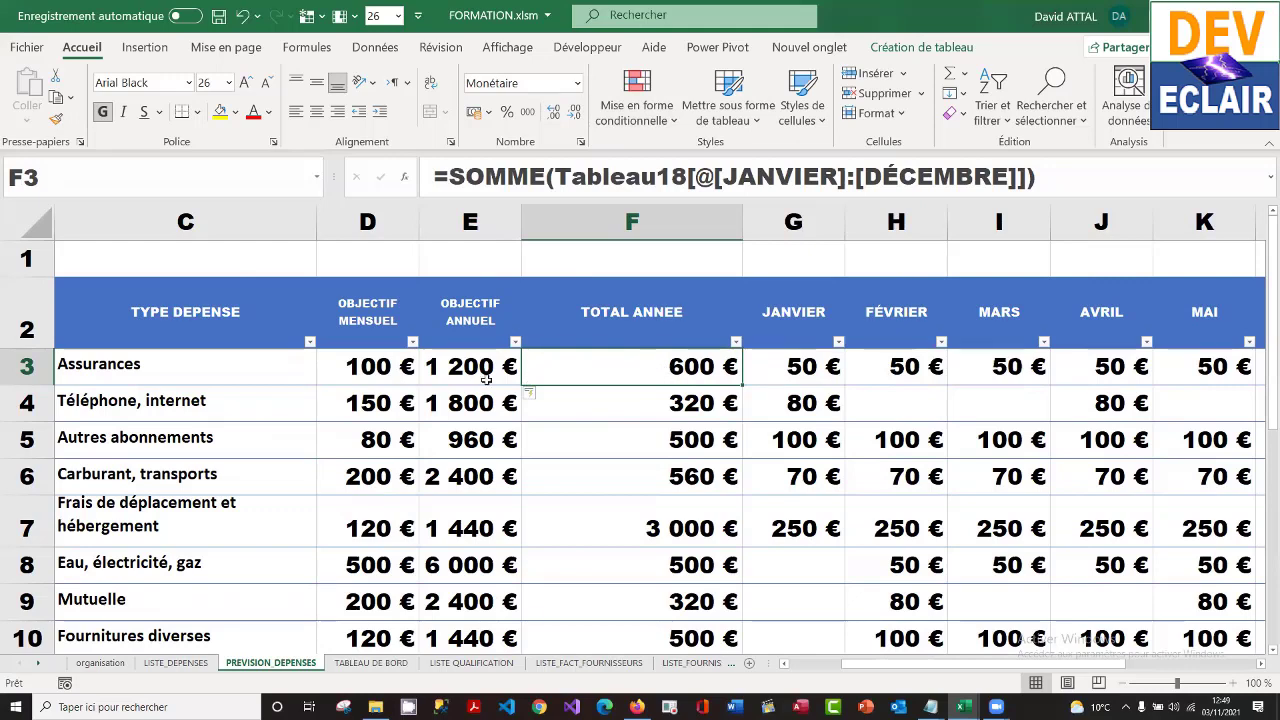
left_click(636, 105)
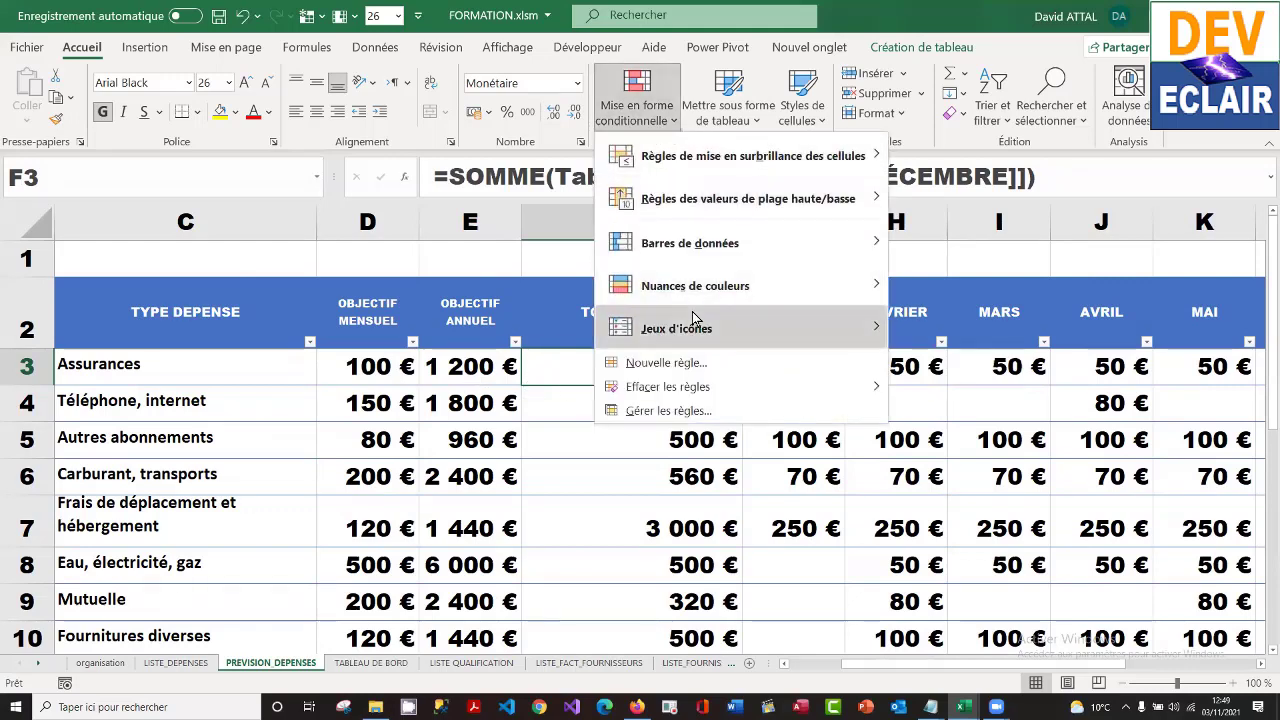
left_click(733, 370)
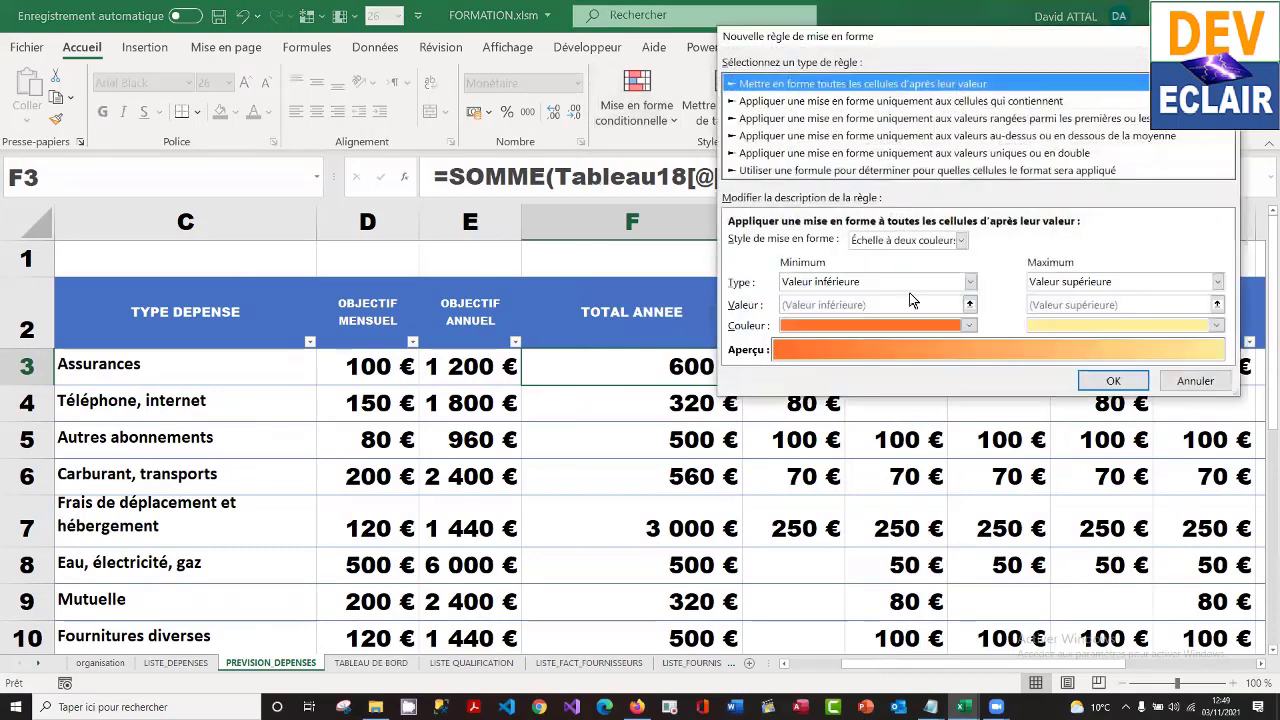
left_click(997, 171)
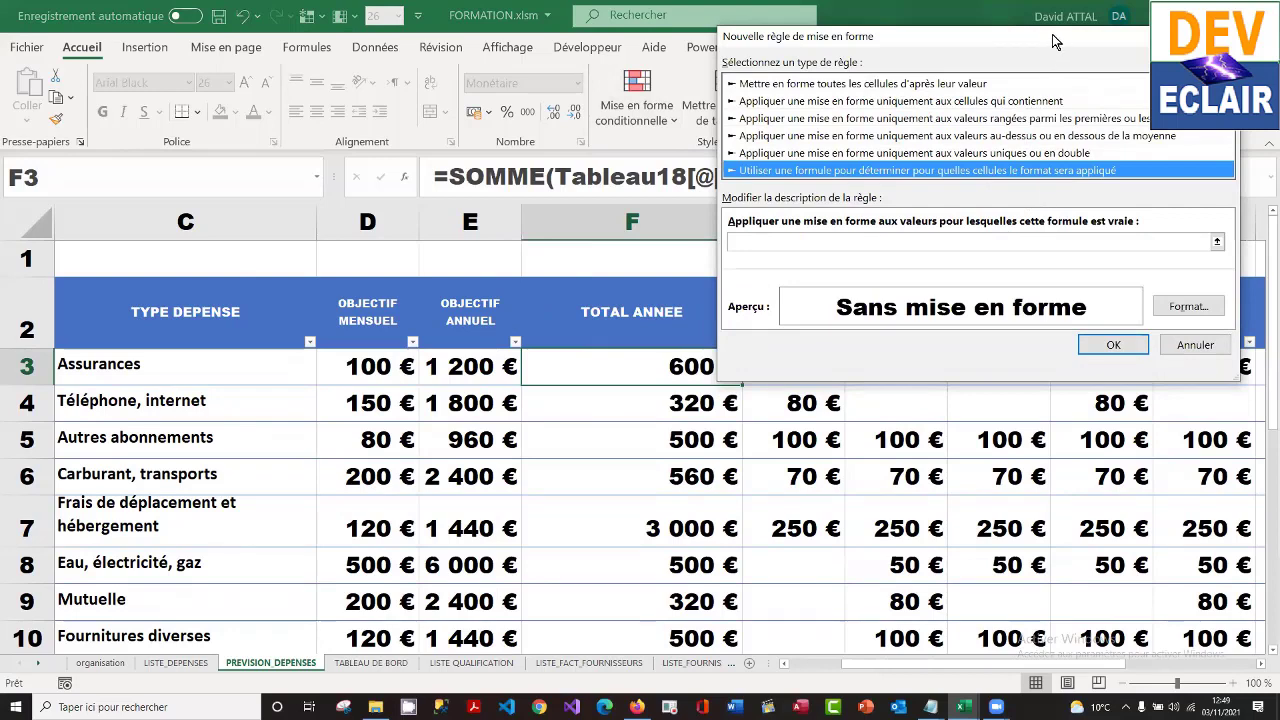
left_click_drag(1052, 39, 1082, 318)
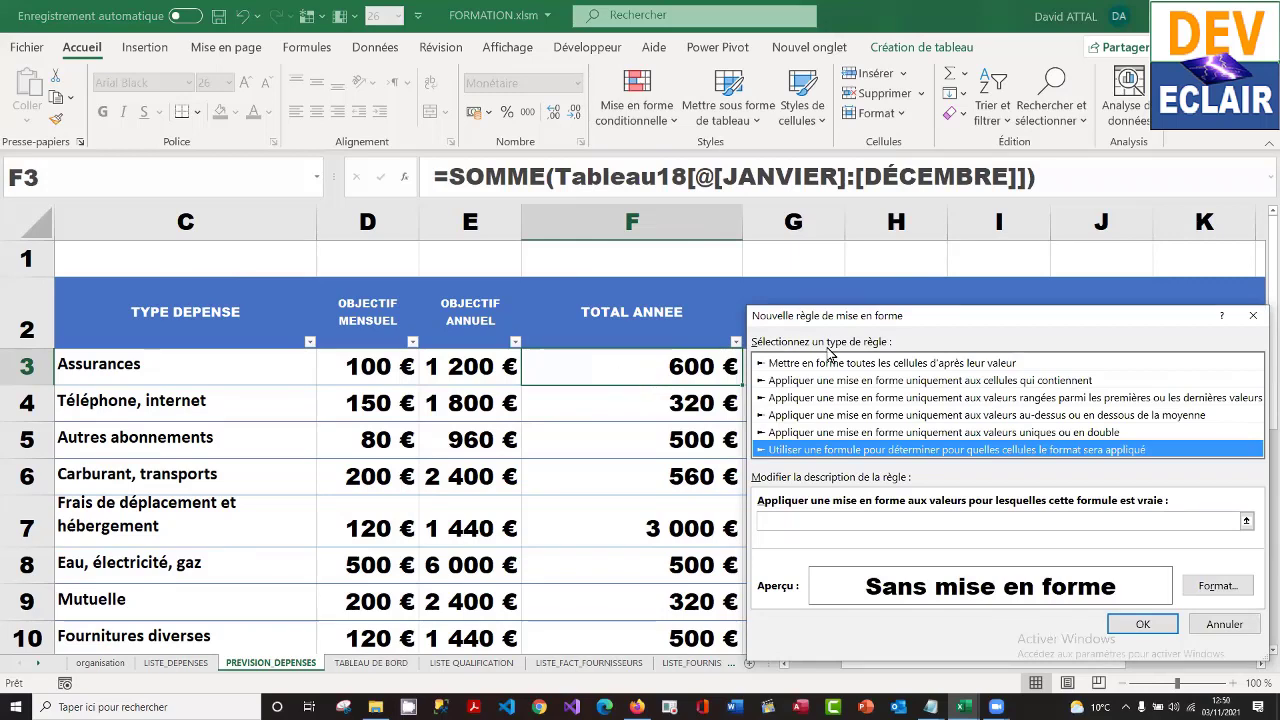
- Set the rule's condition to =$F$3>$E$3, comparing the Assurances yearly total with its annual target
left_click(805, 521)
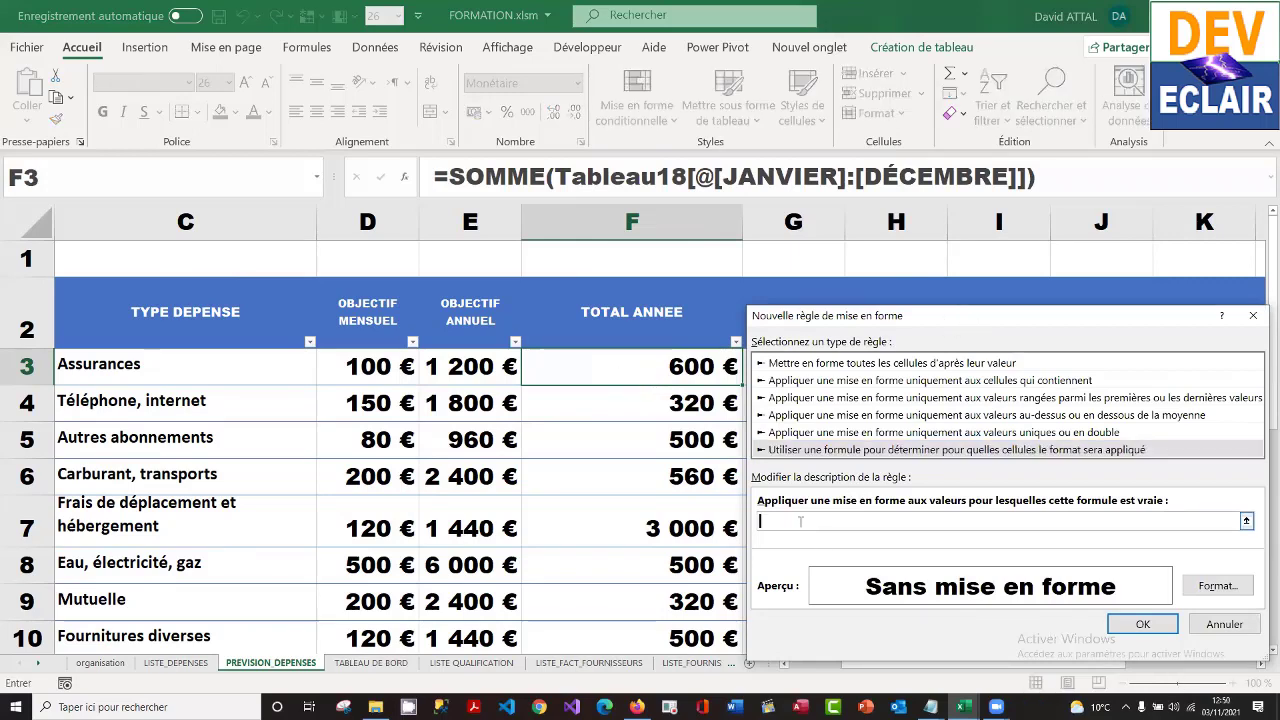
left_click(641, 368)
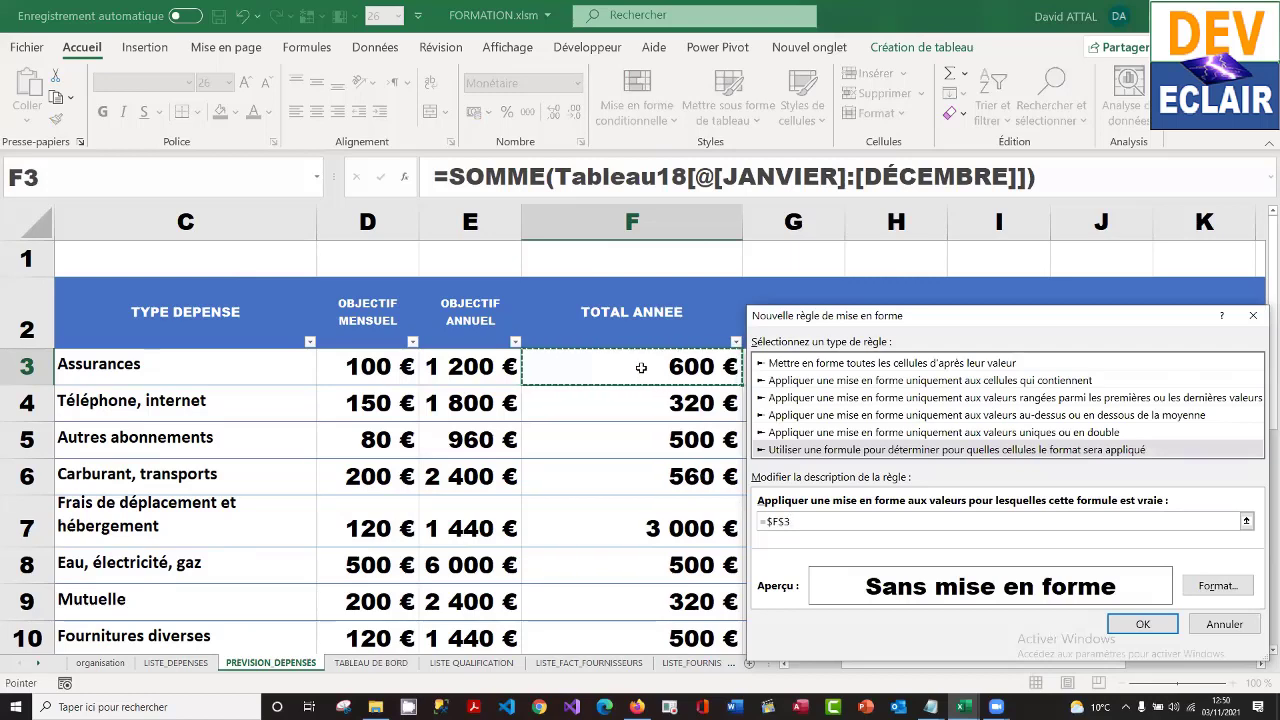
key("F4")
key("F4")
type(">")
left_click(482, 362)
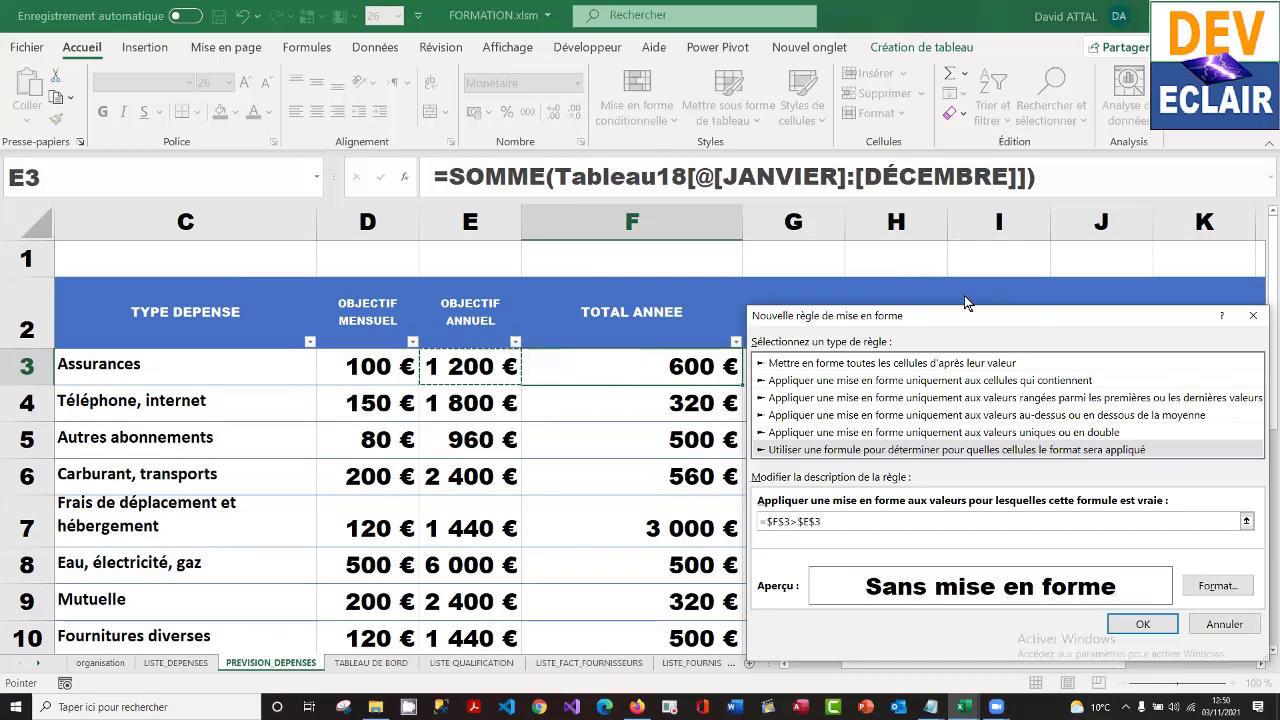
left_click_drag(966, 307, 818, 85)
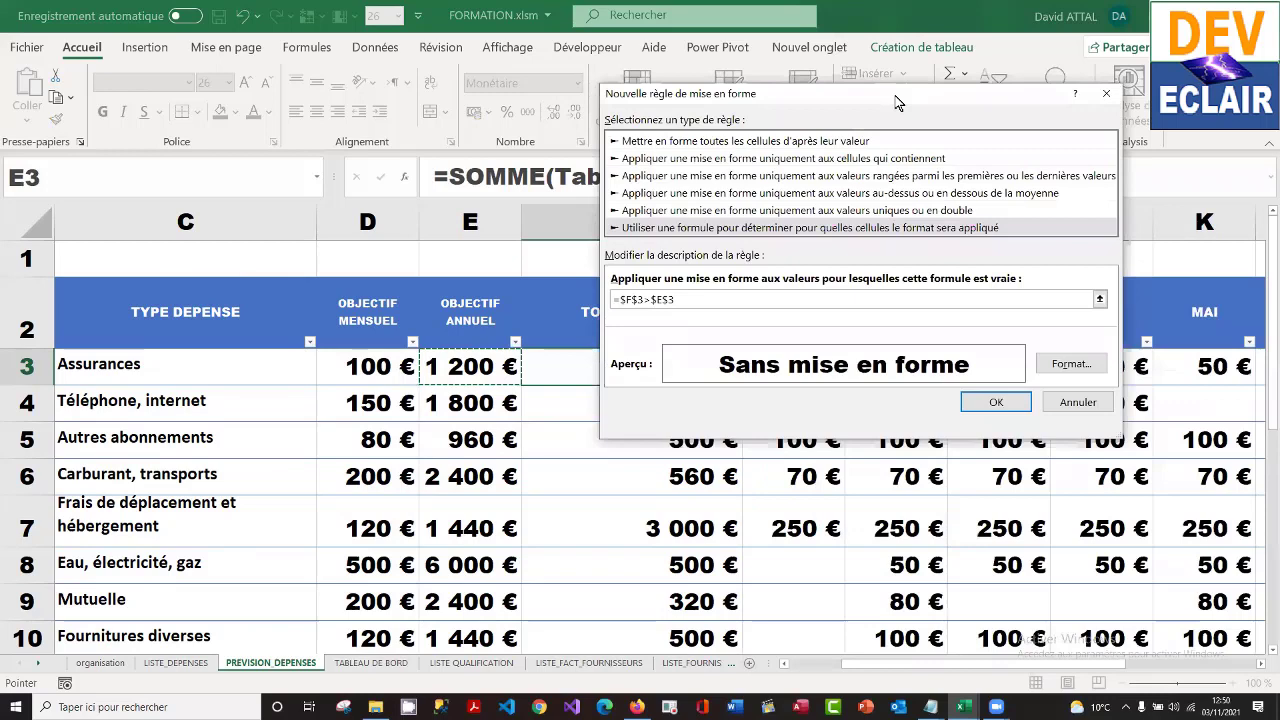
- Give the new rule a red fill, apply it, and test it by entering 1300 as the Assurances yearly total
left_click(1080, 366)
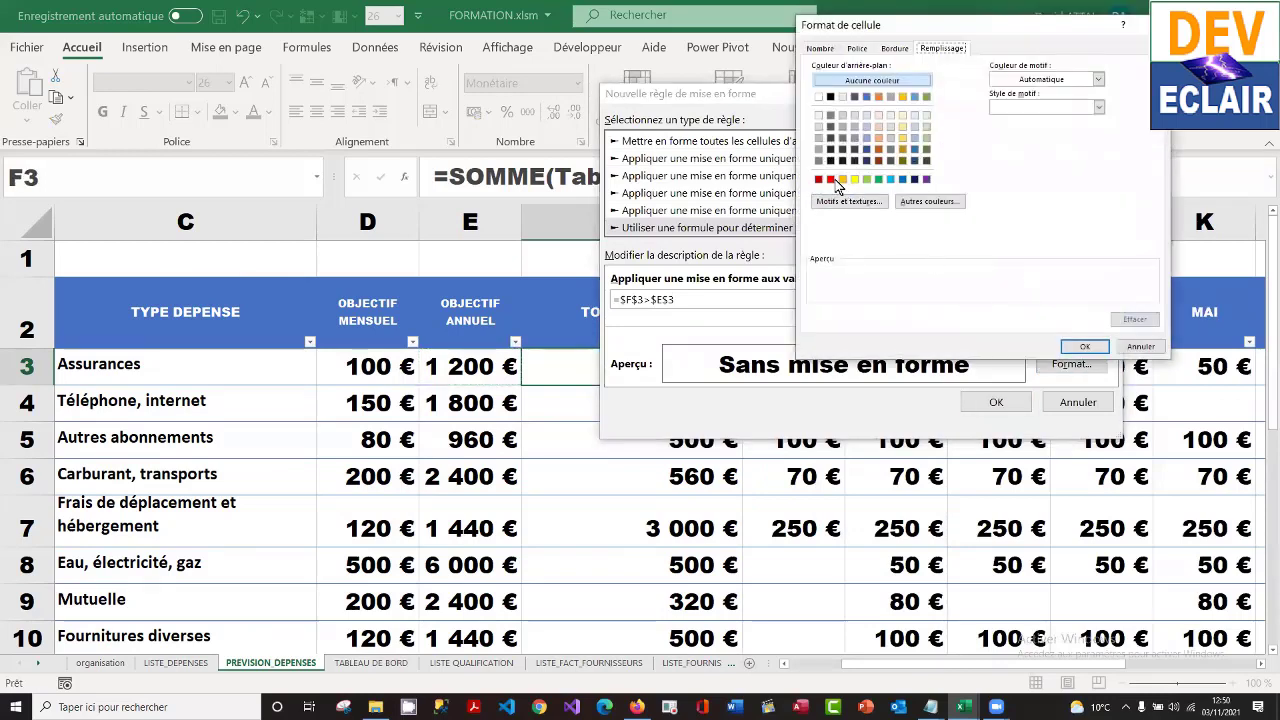
left_click(830, 180)
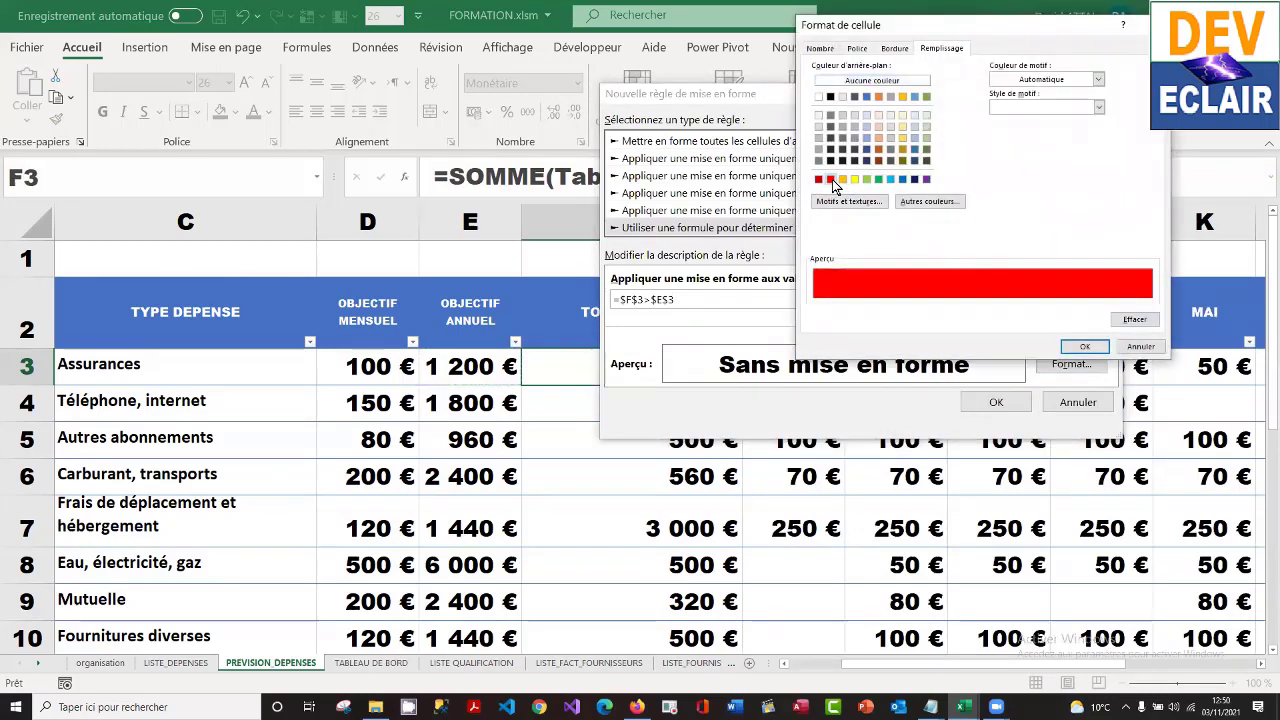
left_click(1086, 349)
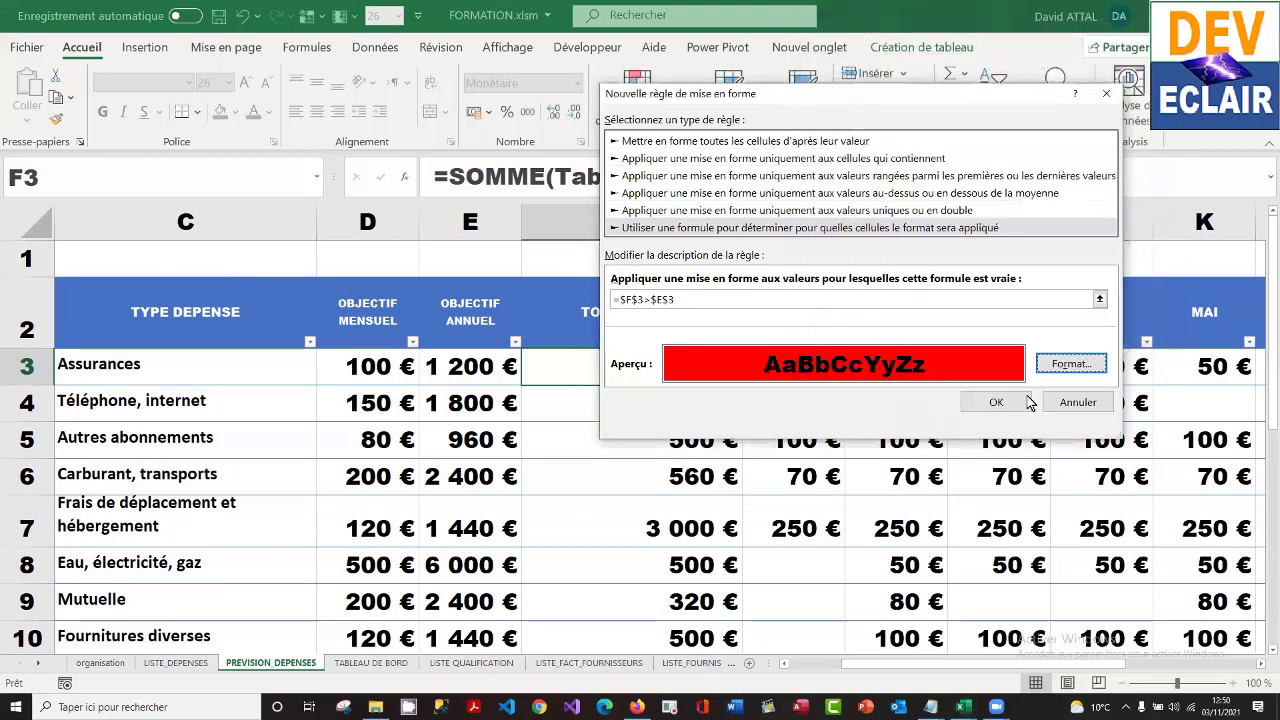
left_click(1004, 402)
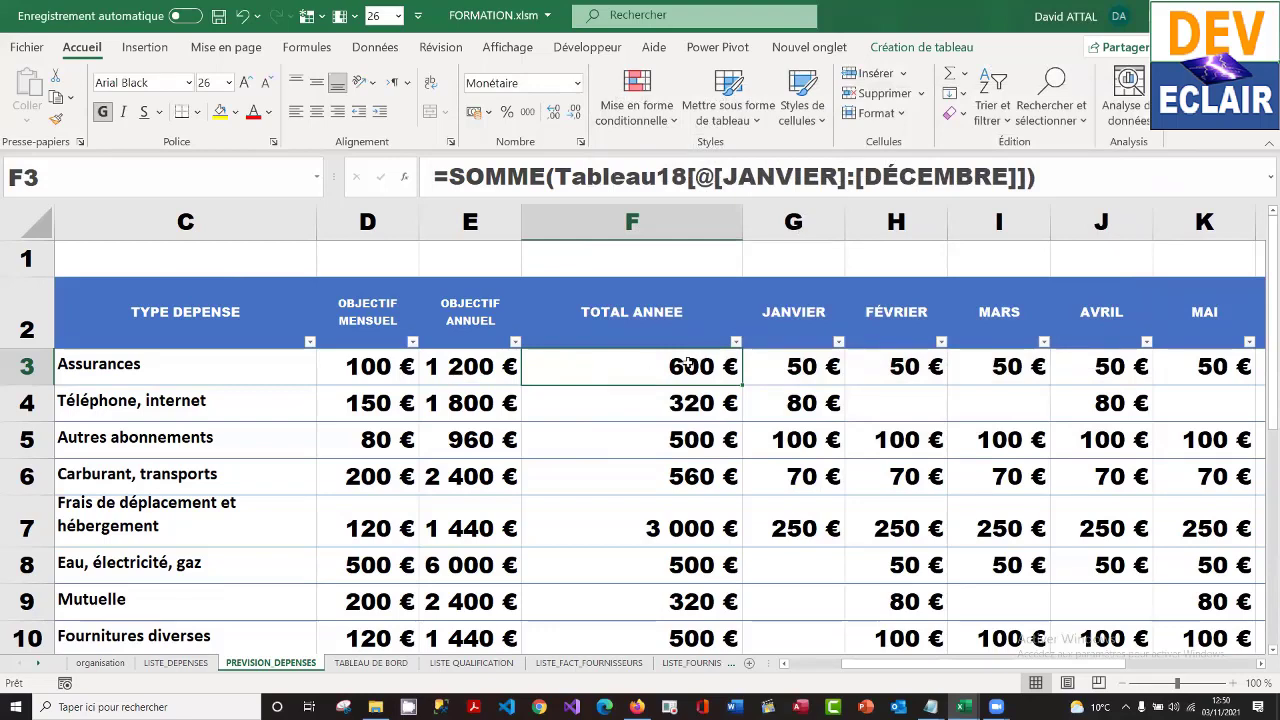
type("1300")
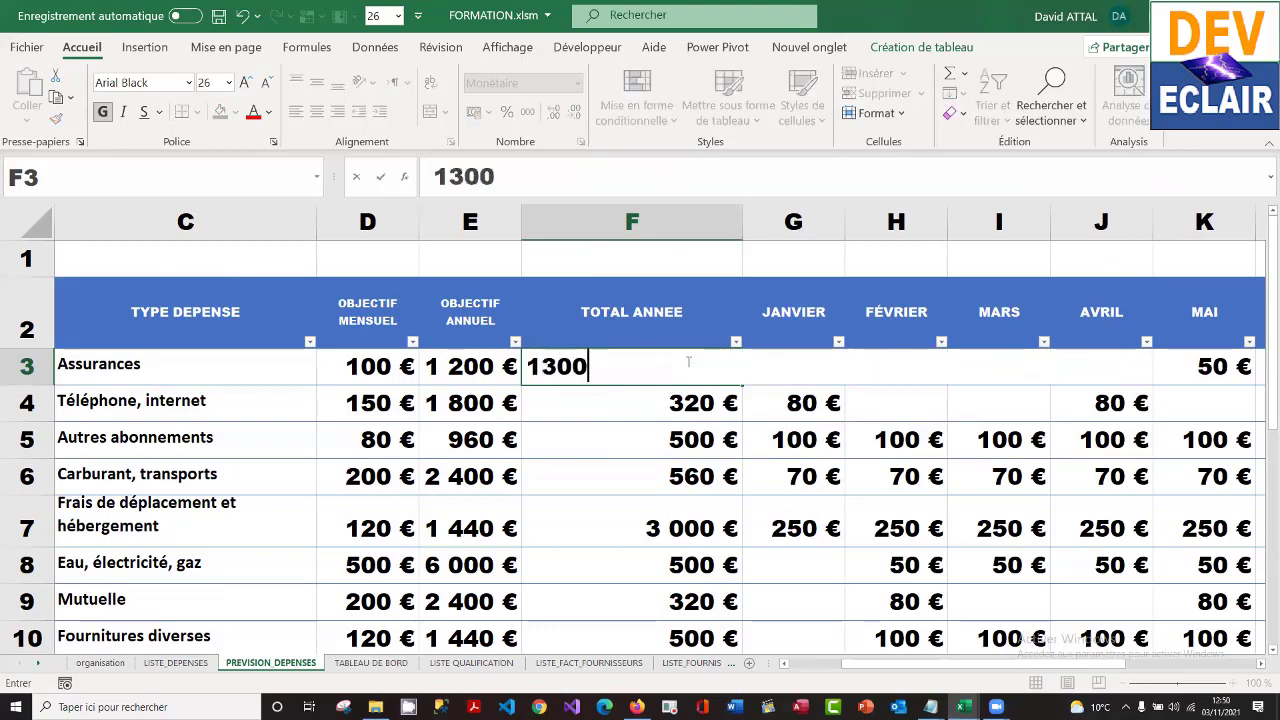
key("Return")
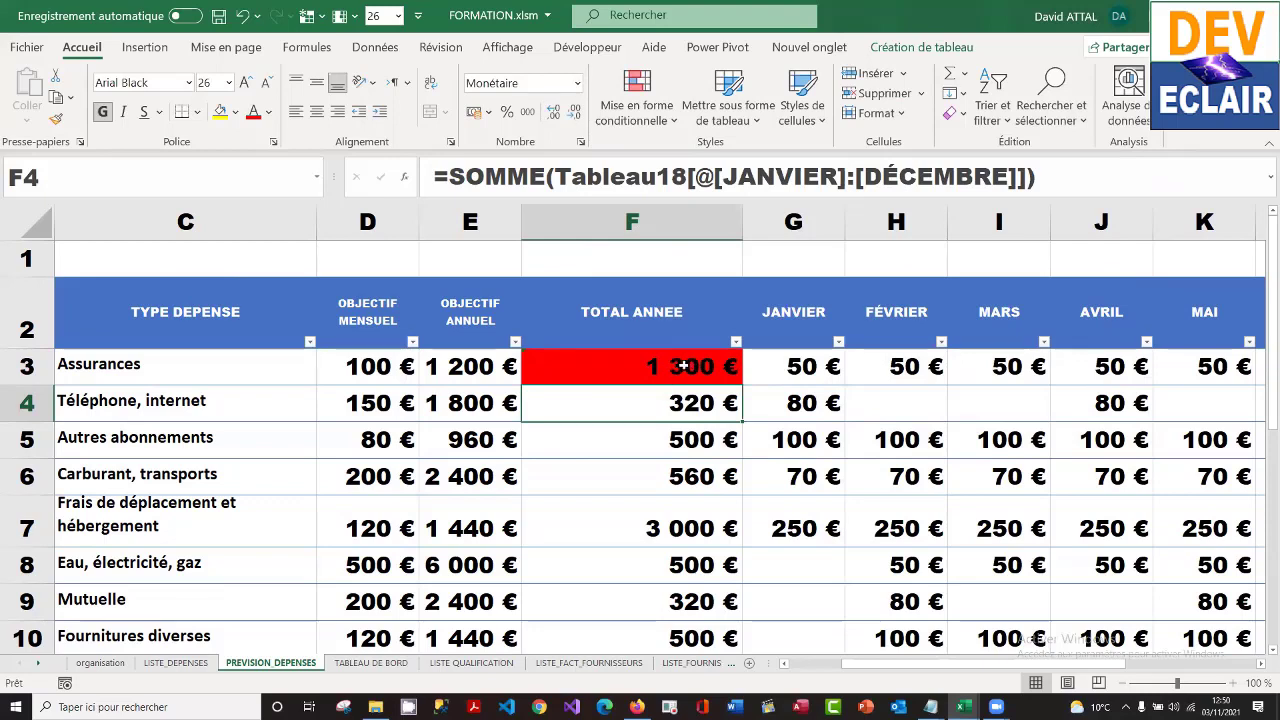
- Review the conditional formatting rule of the Assurances yearly total and its formula, closing the rules manager without changes
left_click(681, 367)
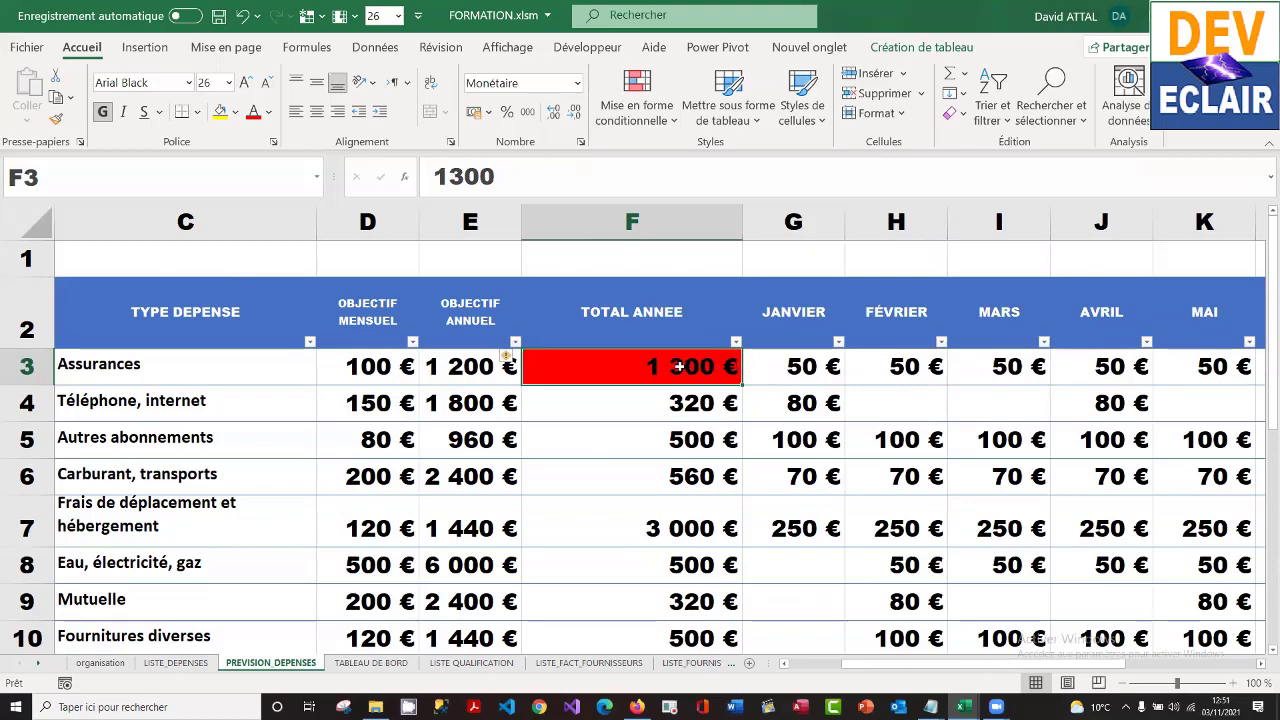
left_click(647, 108)
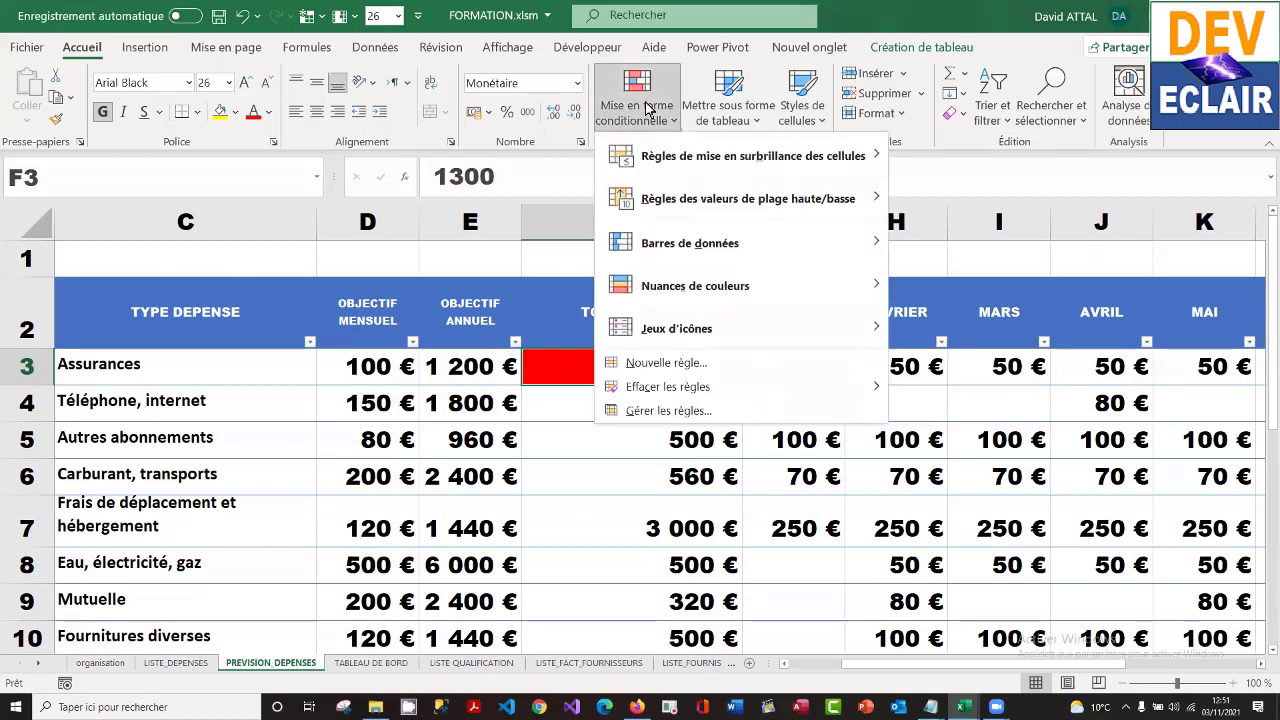
left_click(731, 418)
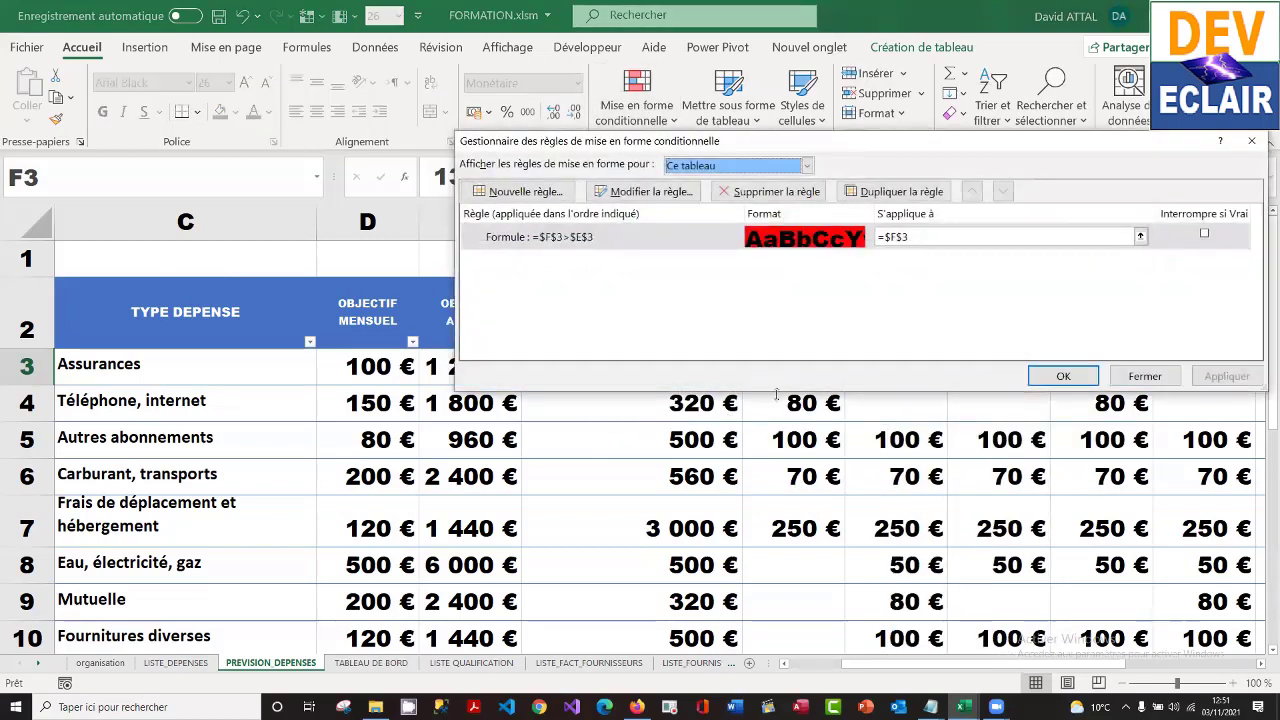
left_click(678, 244)
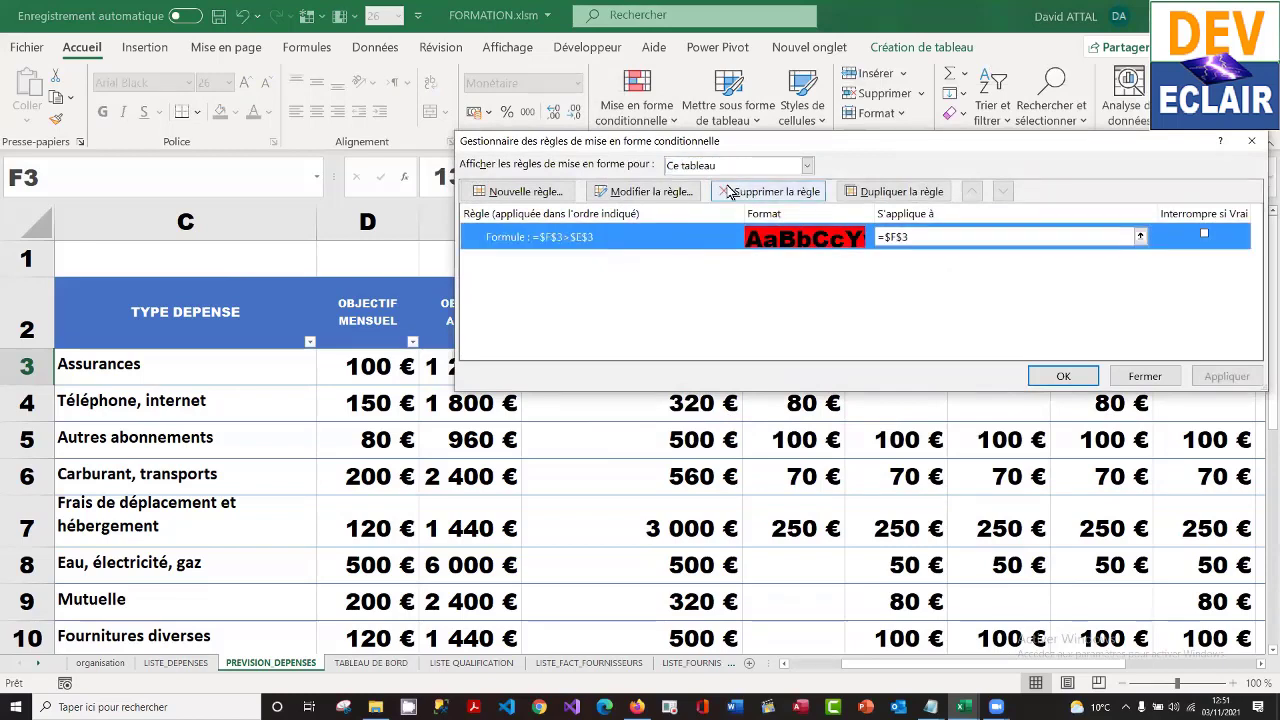
left_click(657, 200)
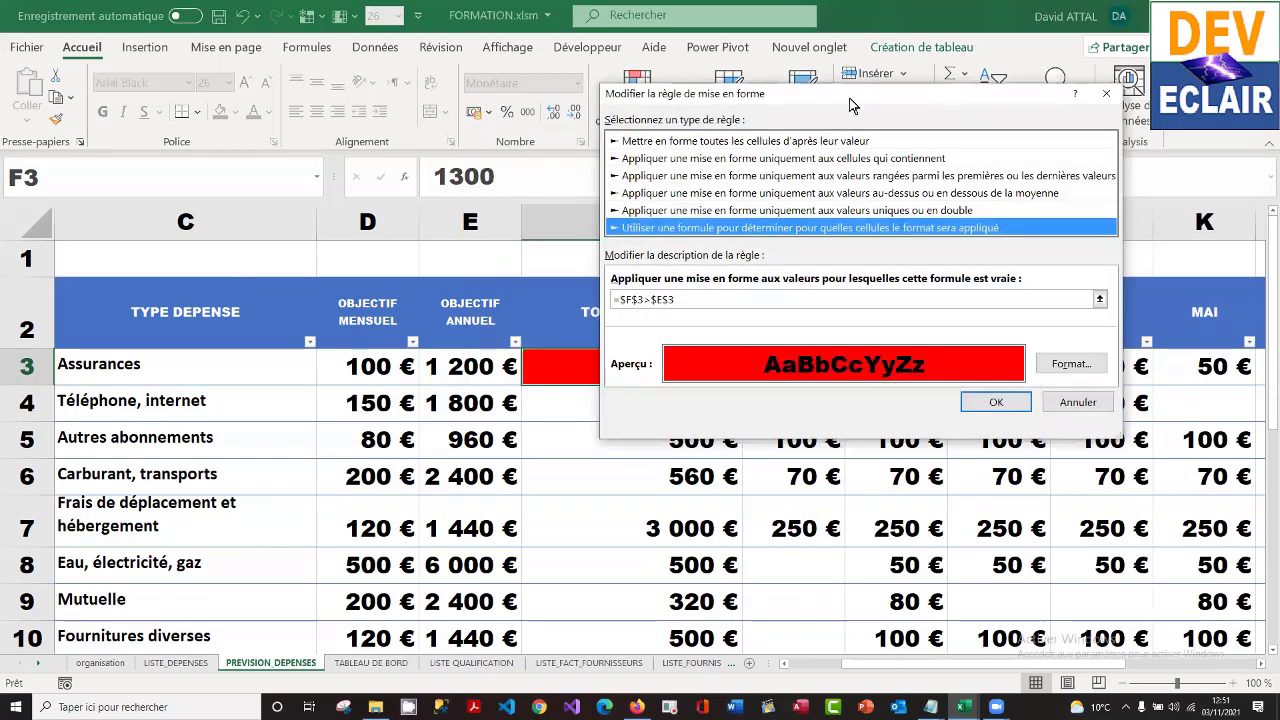
left_click_drag(950, 93, 850, 99)
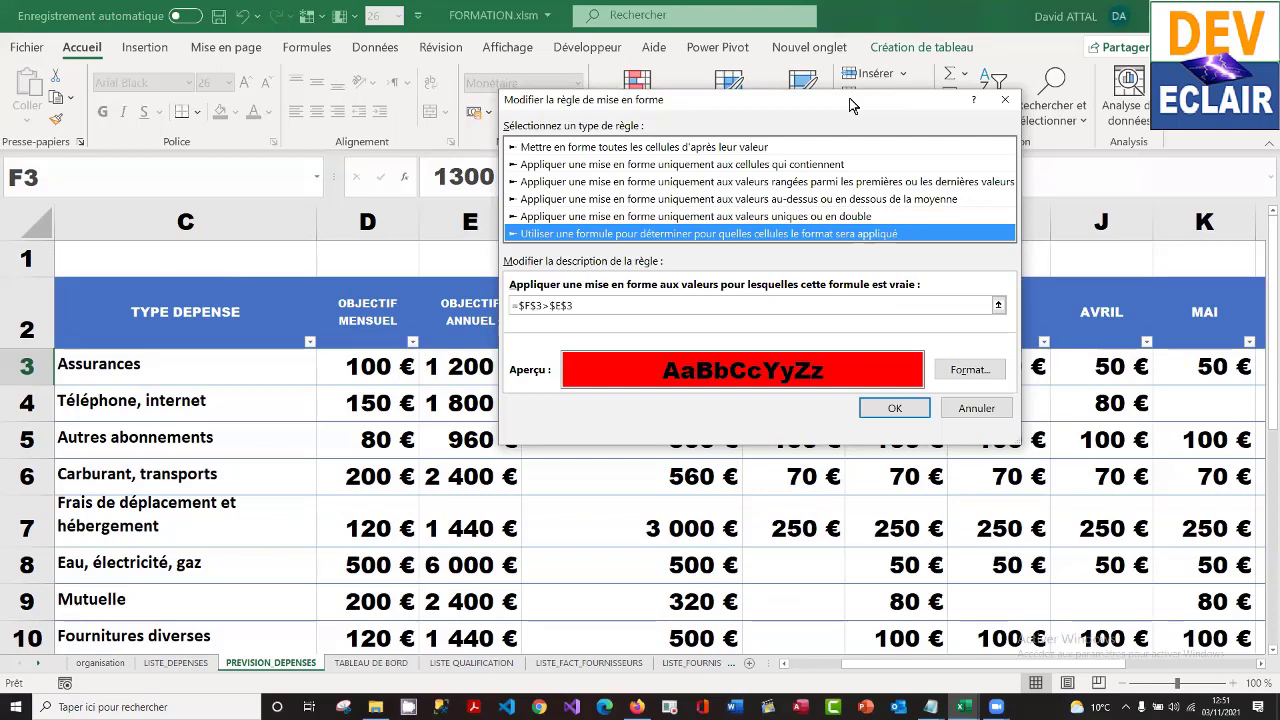
left_click(977, 405)
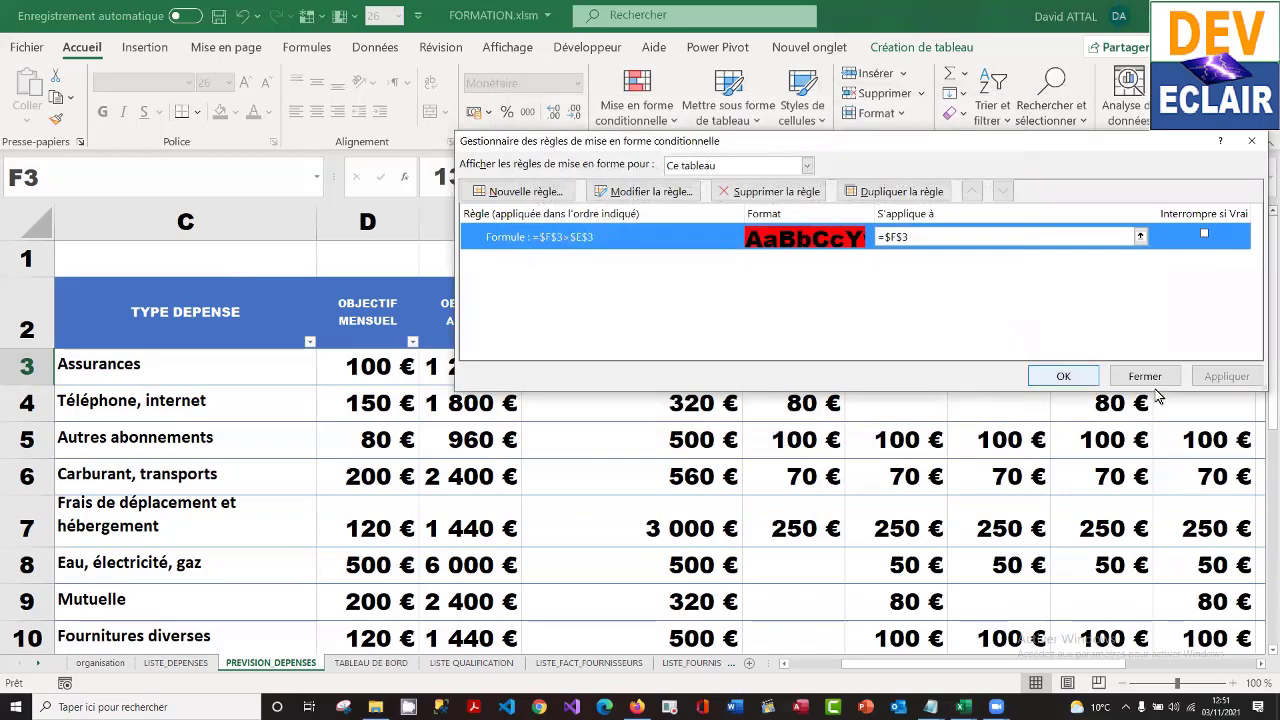
left_click(1146, 377)
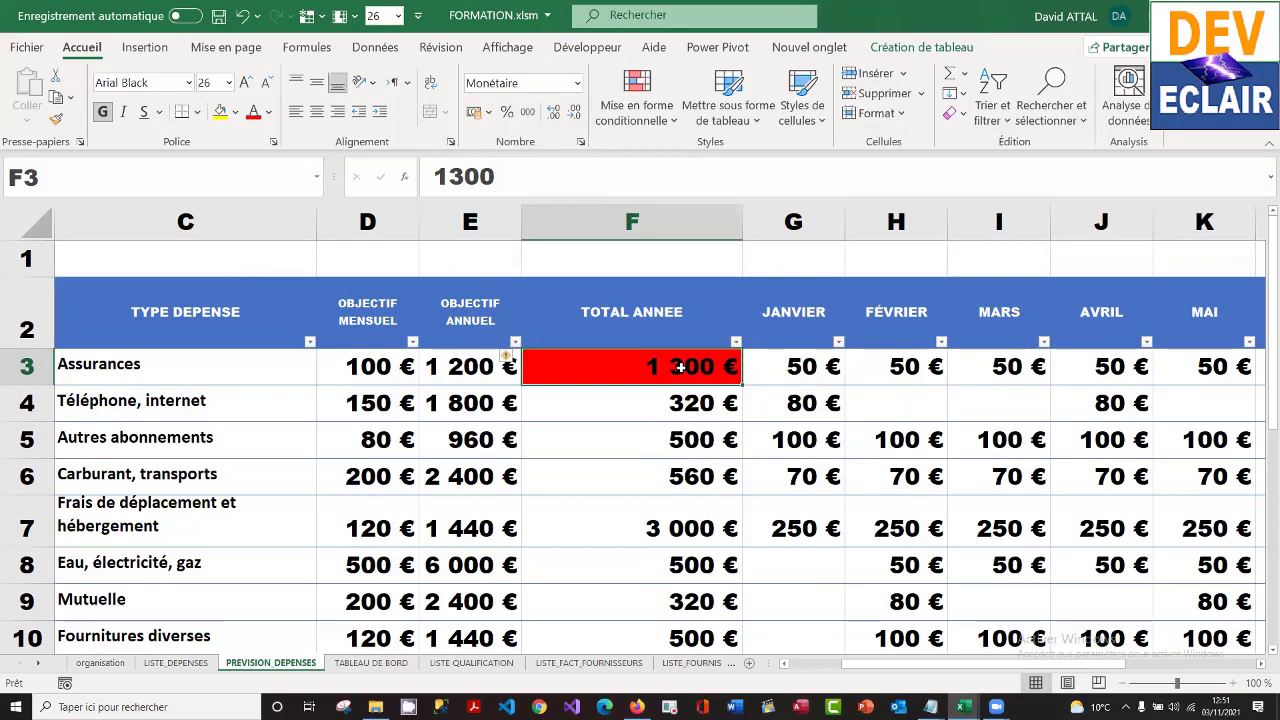
- Copy the Assurances yearly total with its conditional formatting onto the Téléphone, internet cell of TOTAL ANNEE
key("ctrl+c")
left_click(680, 405)
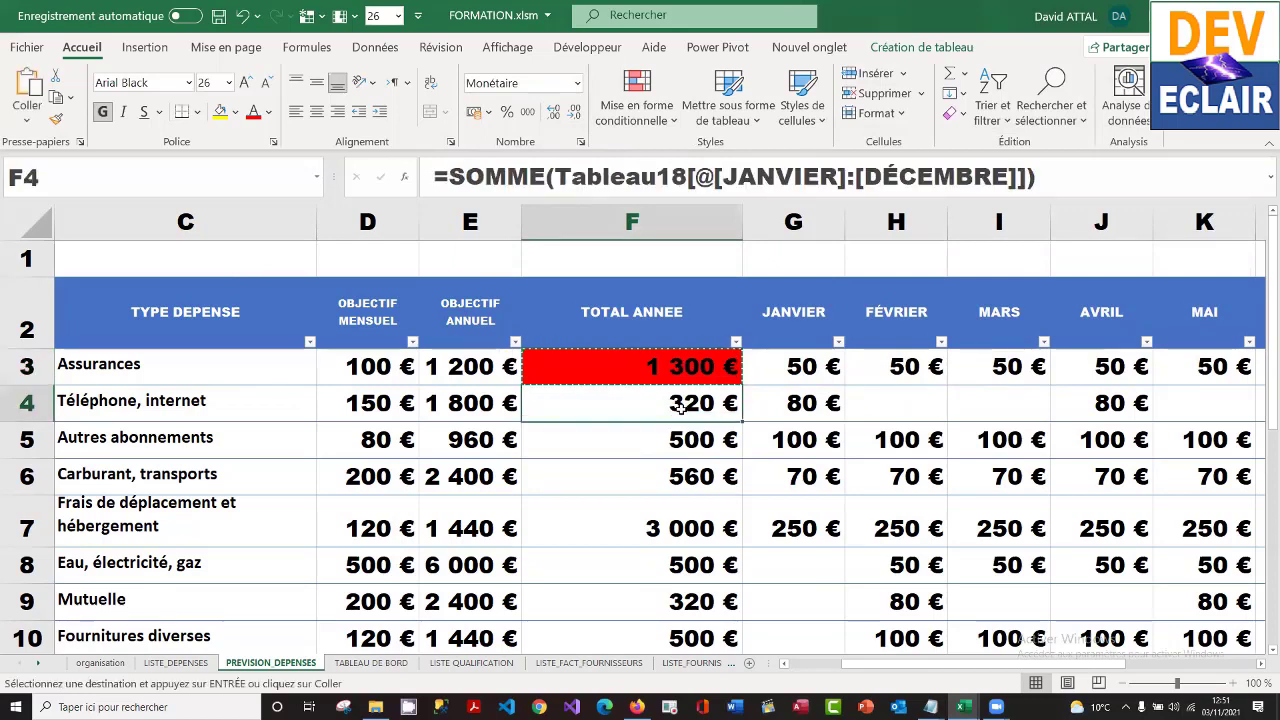
key("ctrl+v")
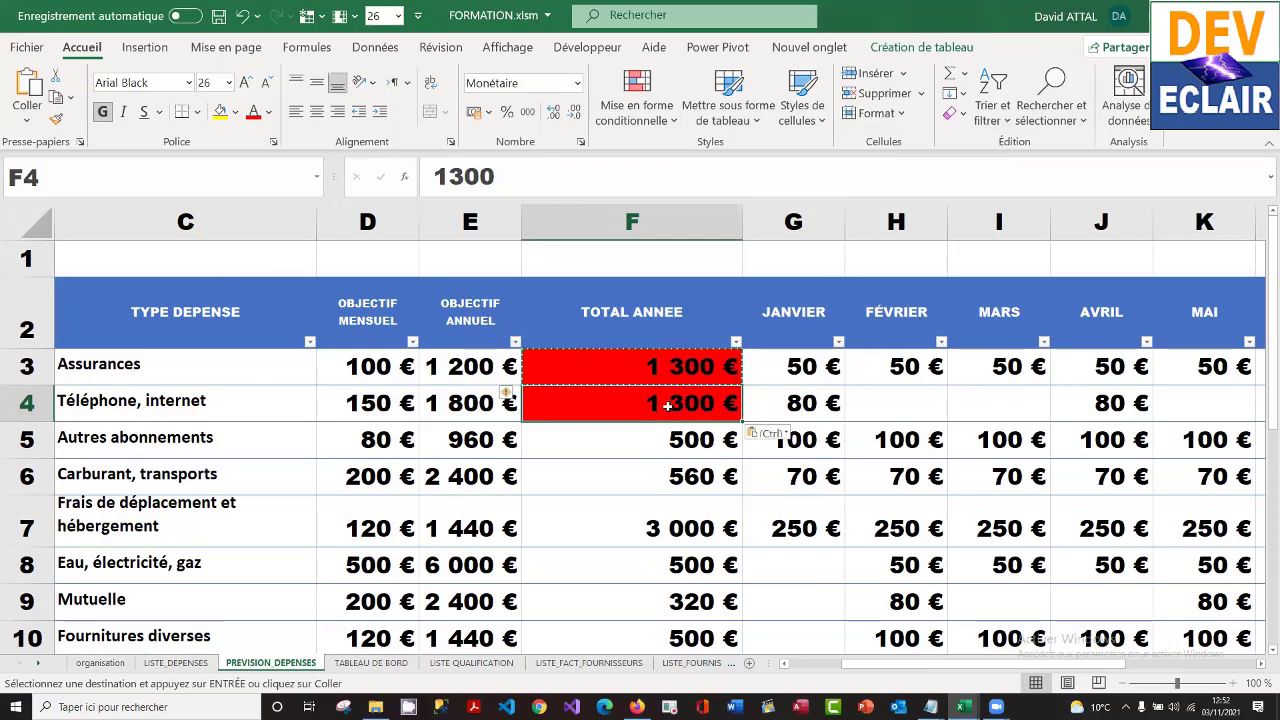
- Compare the Assurances and Téléphone, internet yearly totals with their annual targets to check how the copied rule behaves
left_click(679, 367)
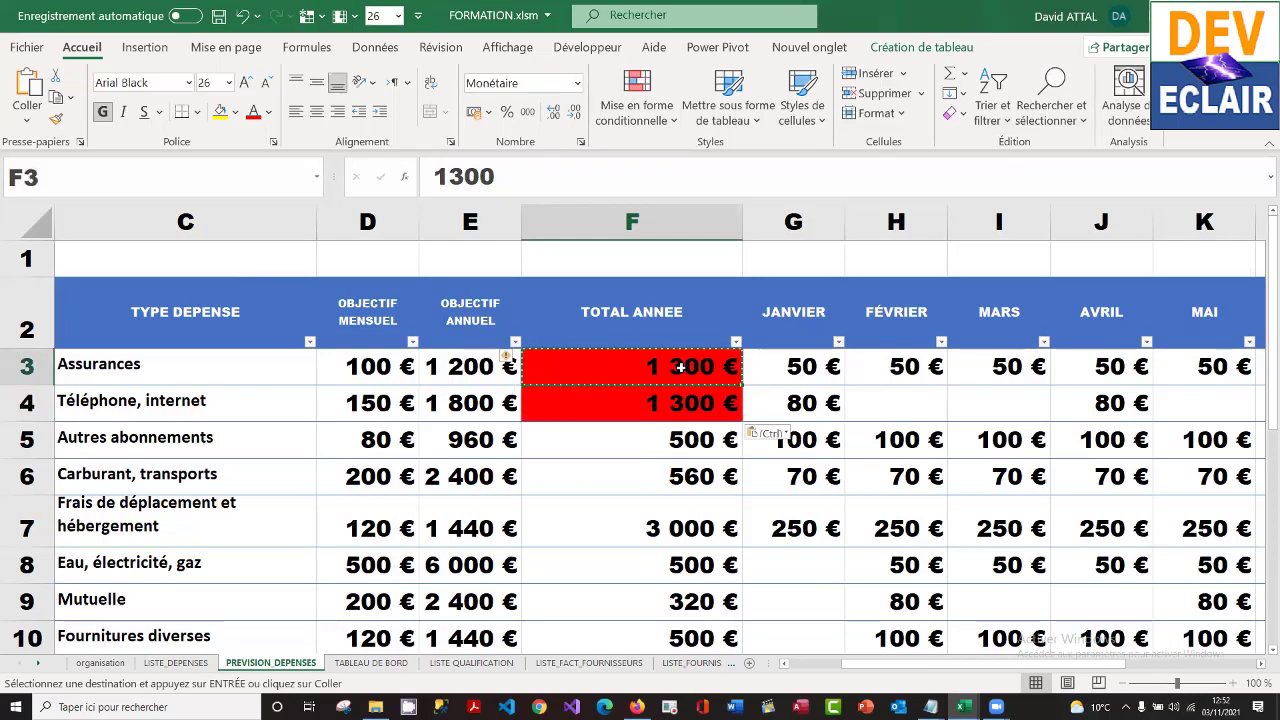
left_click(462, 371)
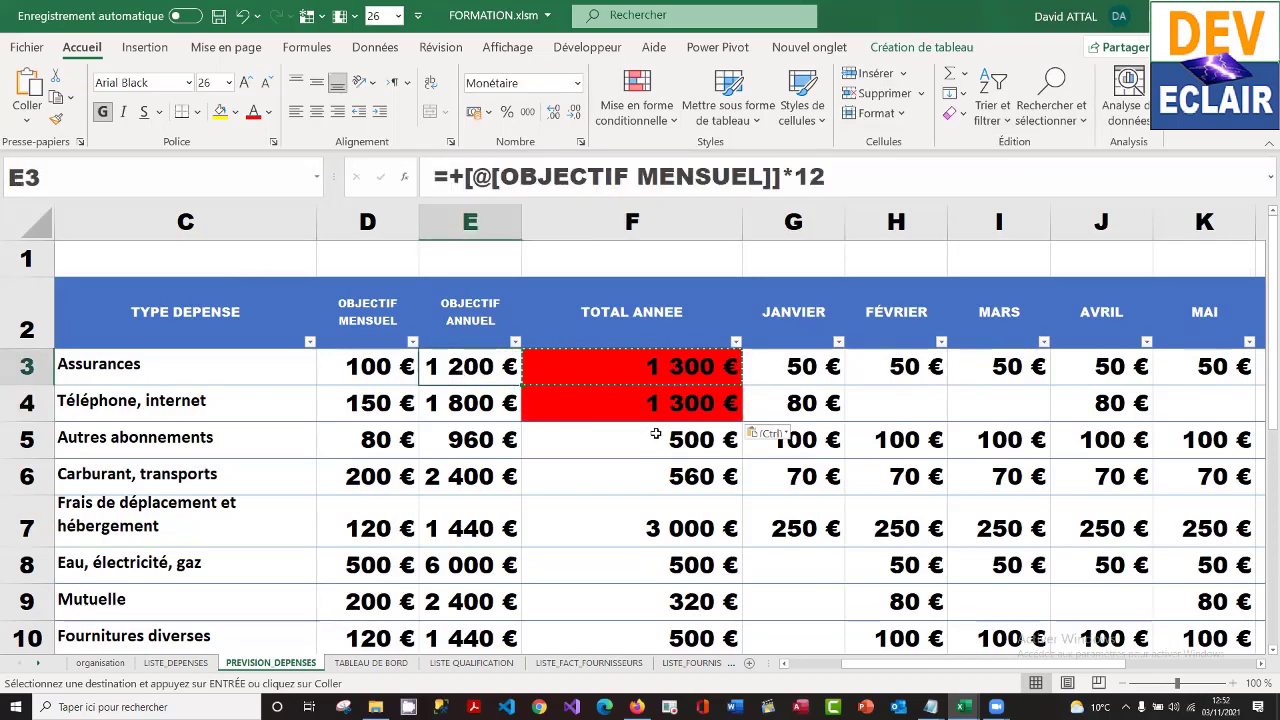
left_click(620, 411)
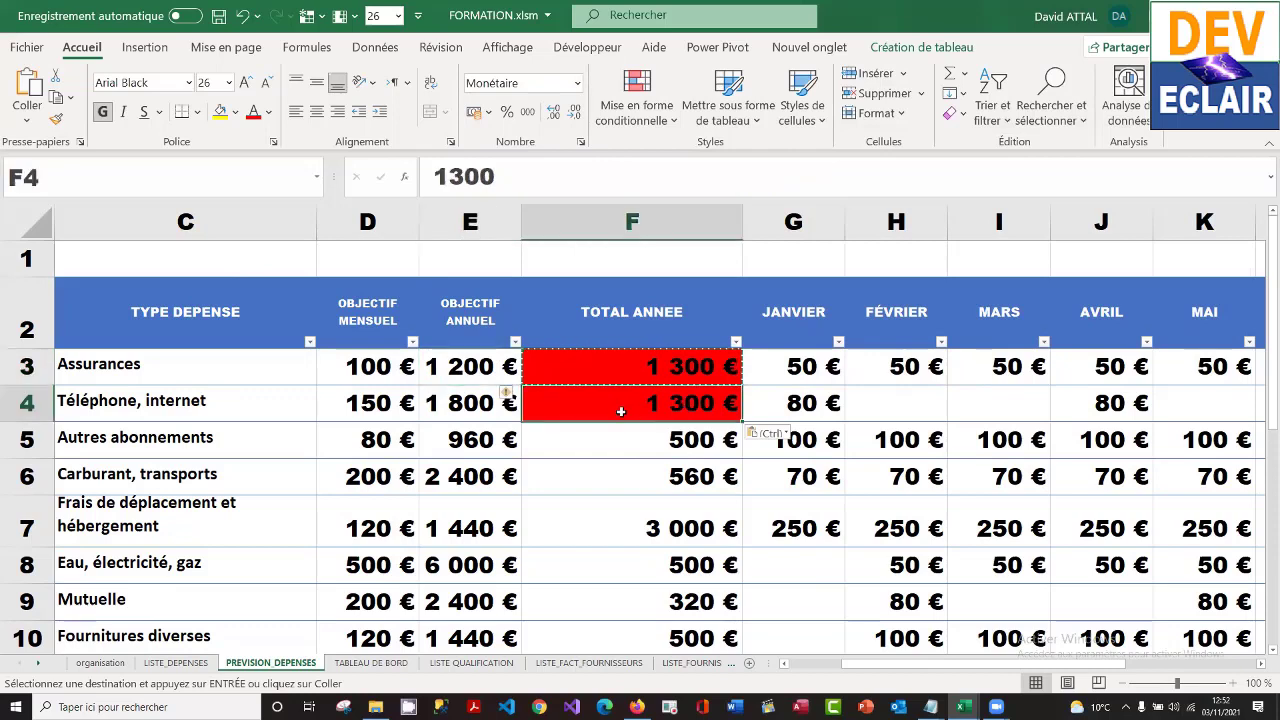
left_click(450, 405)
left_click(633, 405)
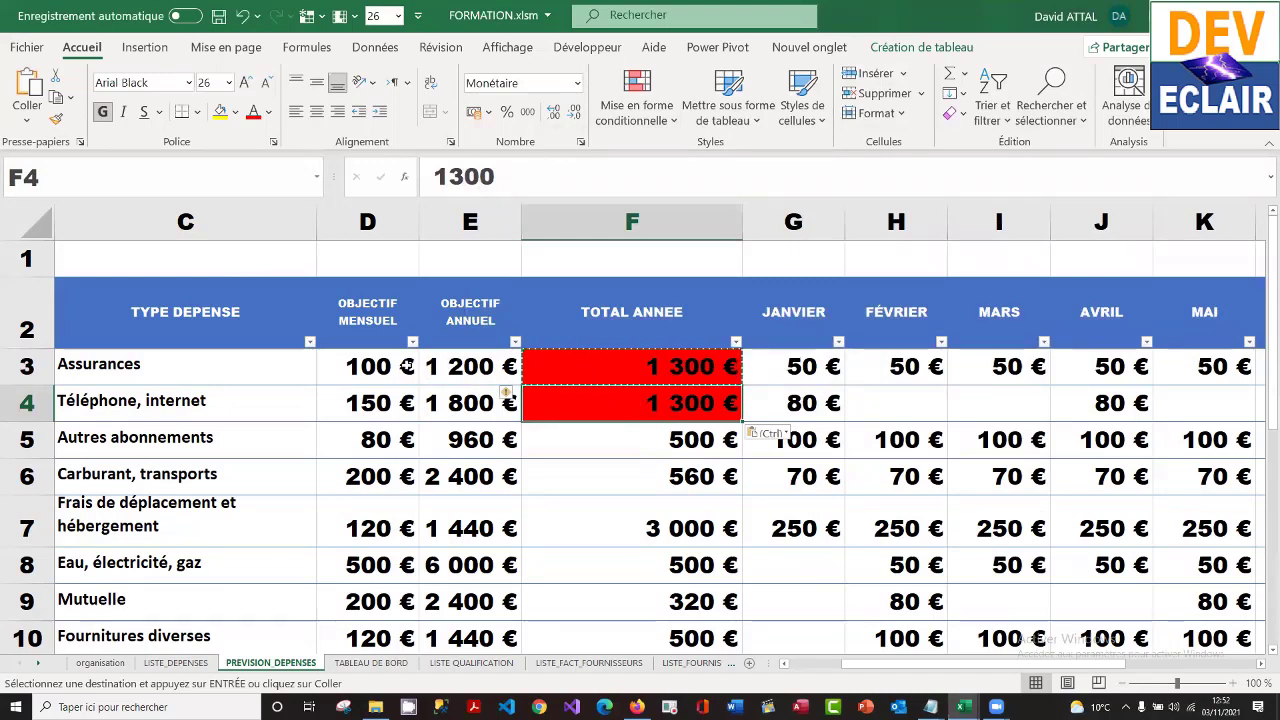
left_click_drag(380, 364, 455, 367)
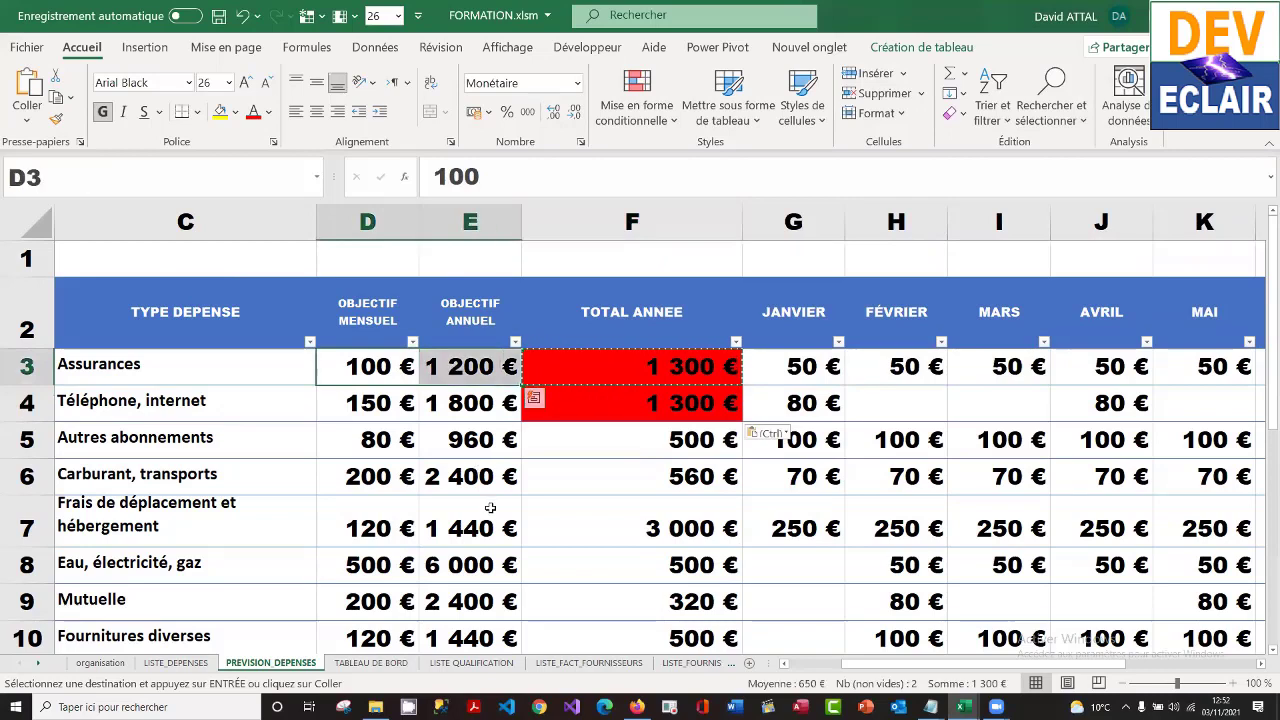
left_click(641, 403)
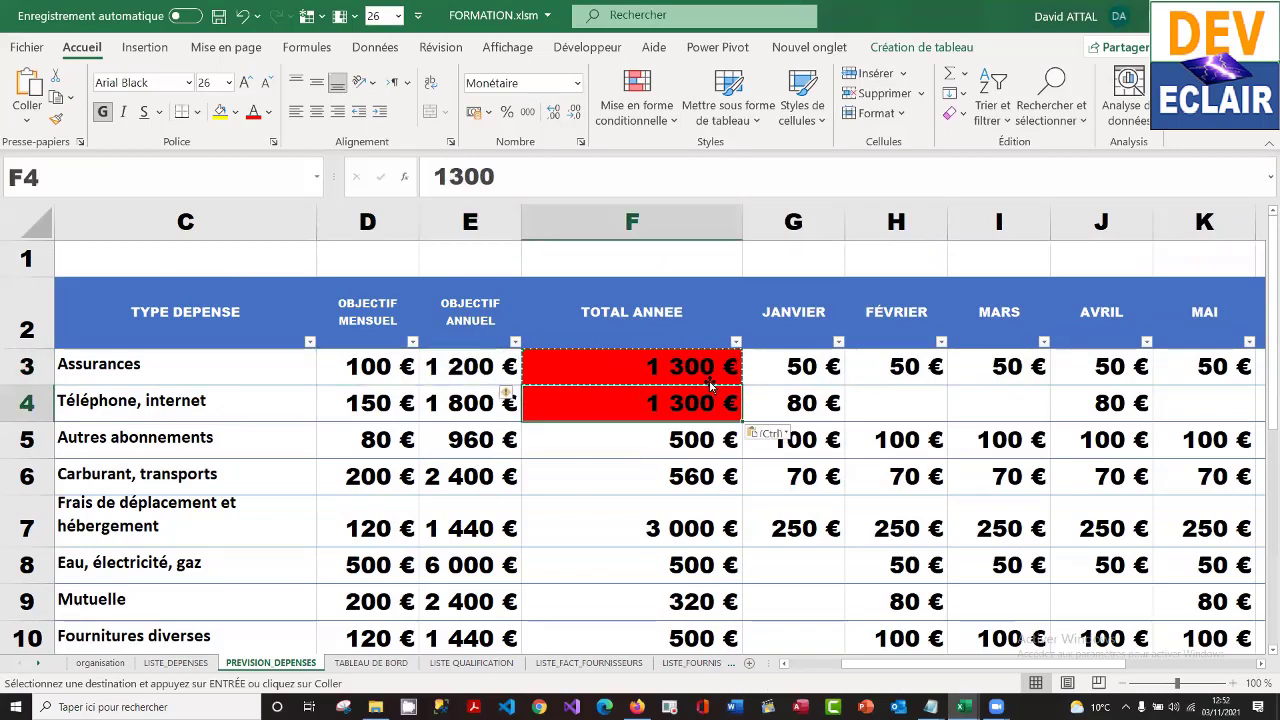
left_click(677, 366)
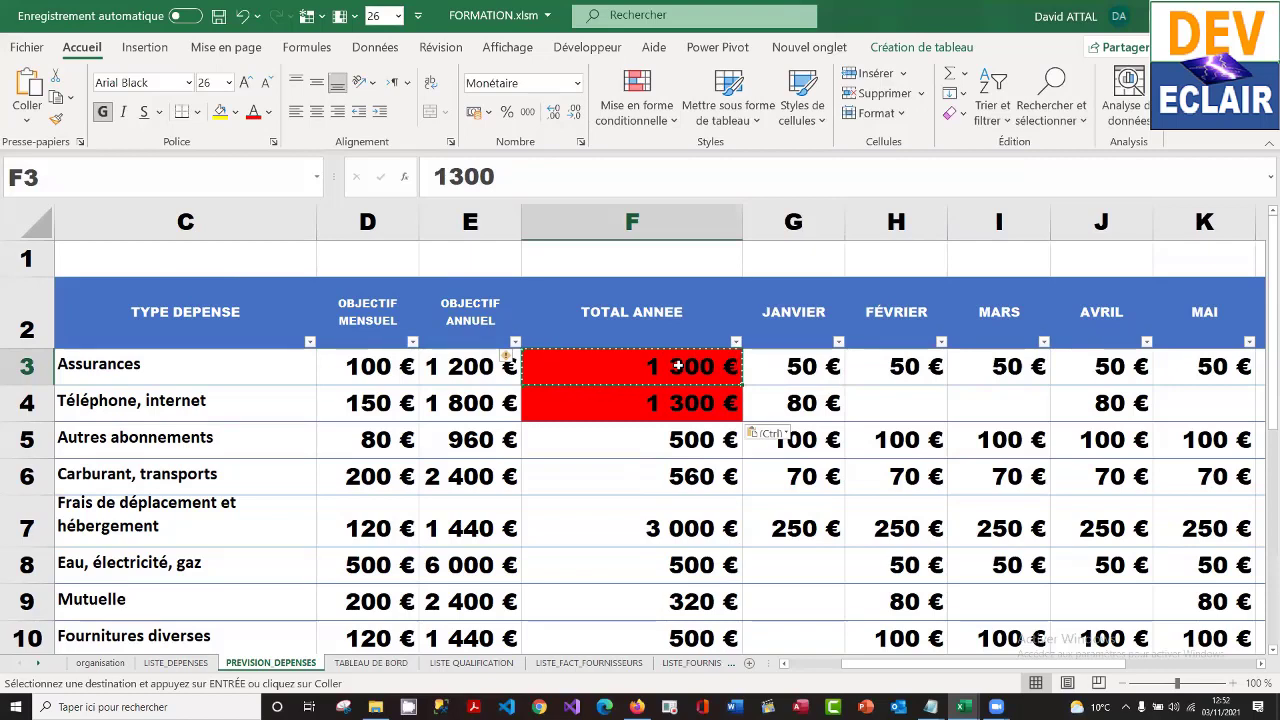
left_click(677, 403)
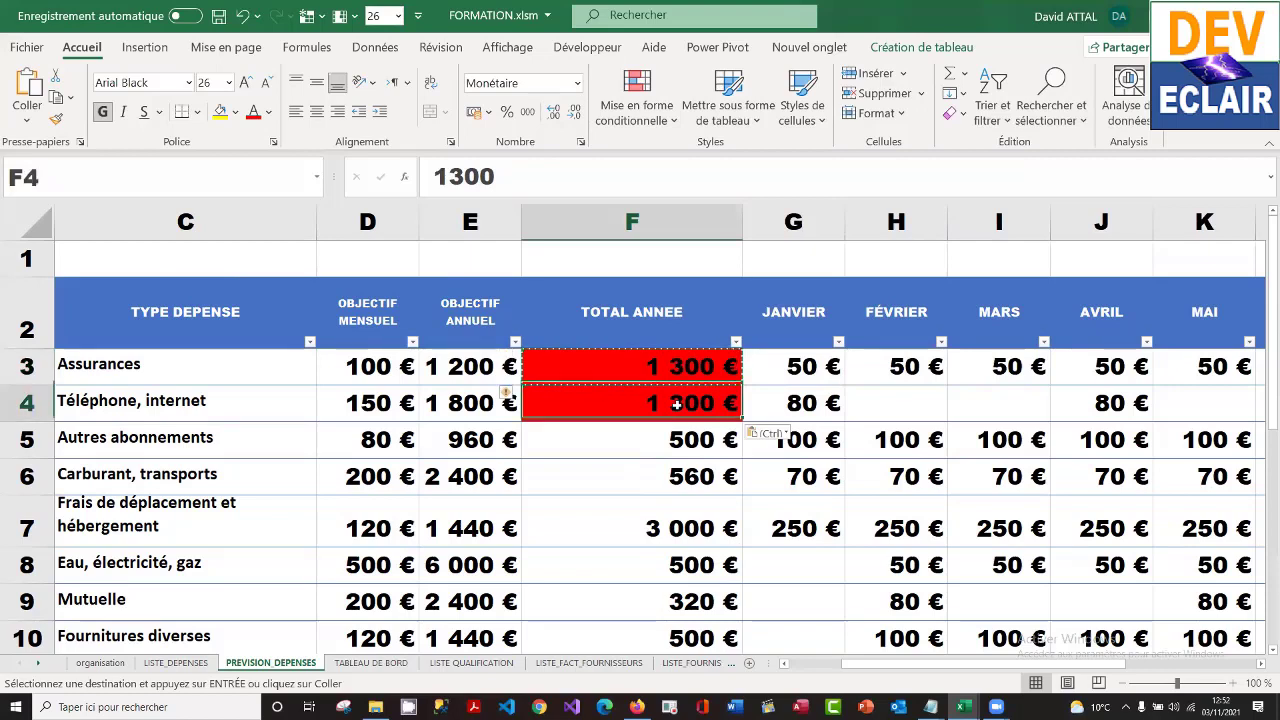
- Undo the paste into the Téléphone, internet yearly total and clear the copy selection
left_click(686, 368)
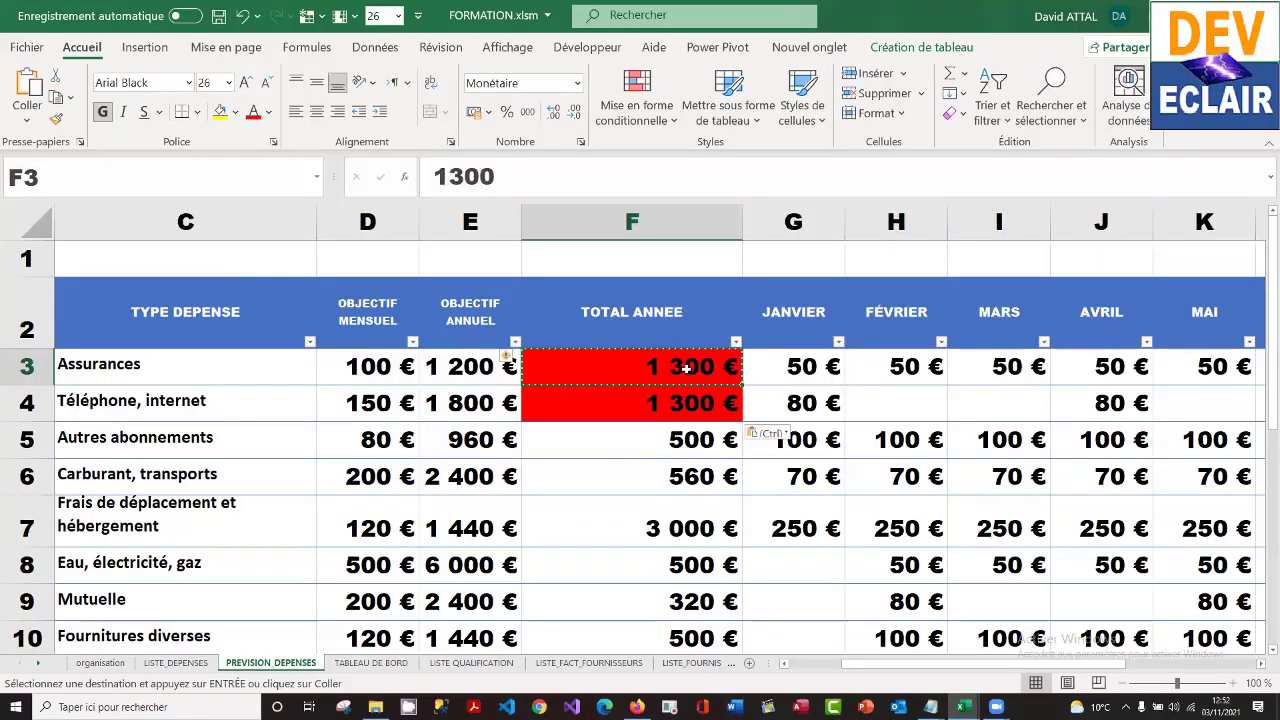
key("ctrl+z")
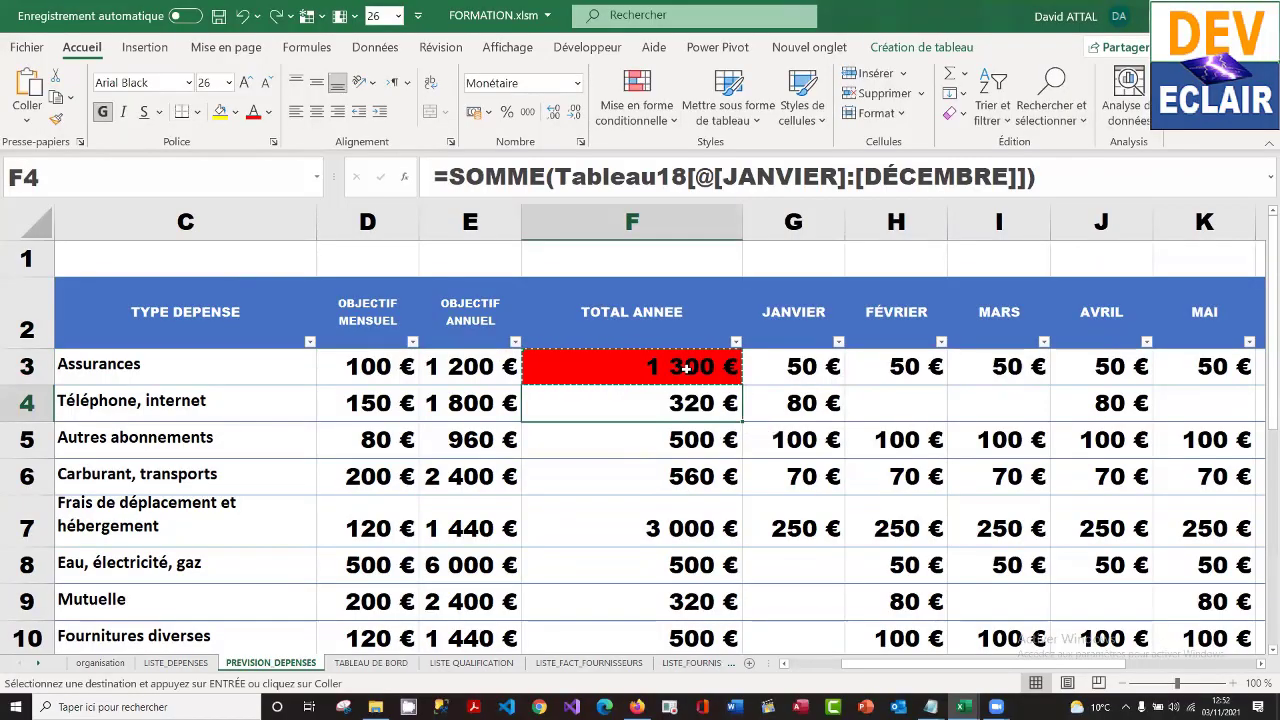
key("Escape")
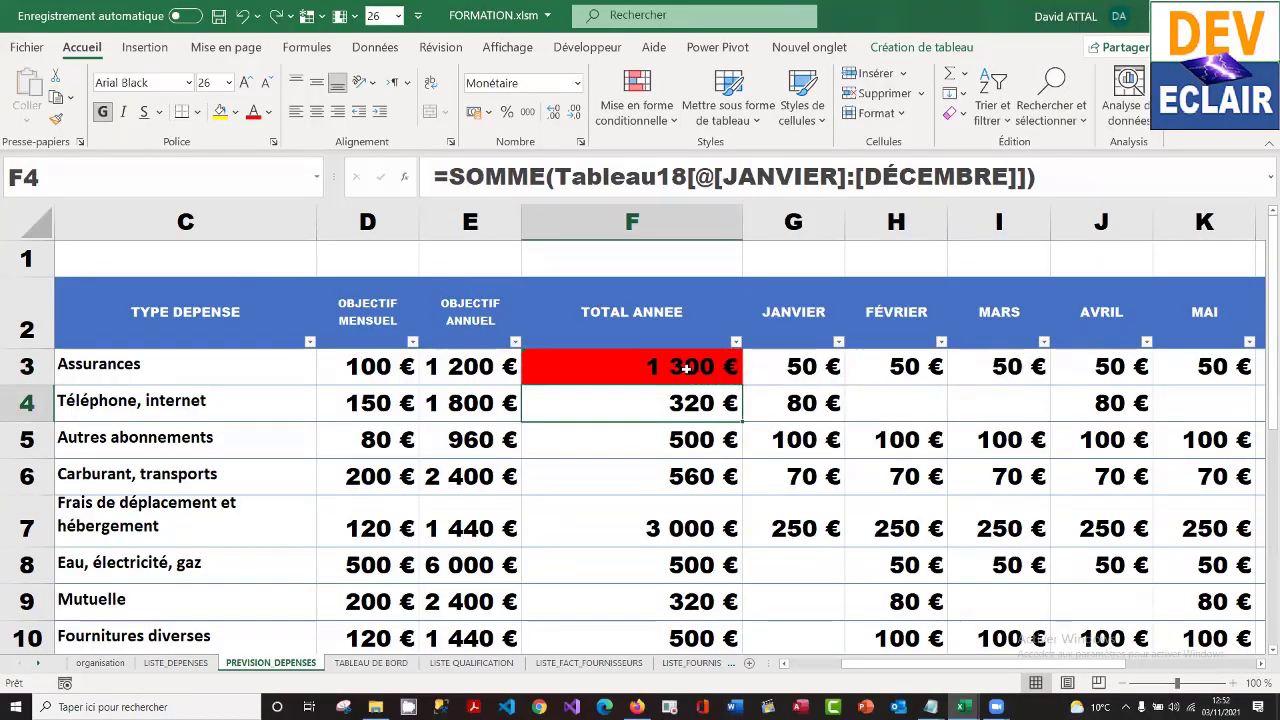
- Edit the Assurances yearly total's conditional formatting rule so its condition uses relative rows: =$F3>$E3
left_click(684, 368)
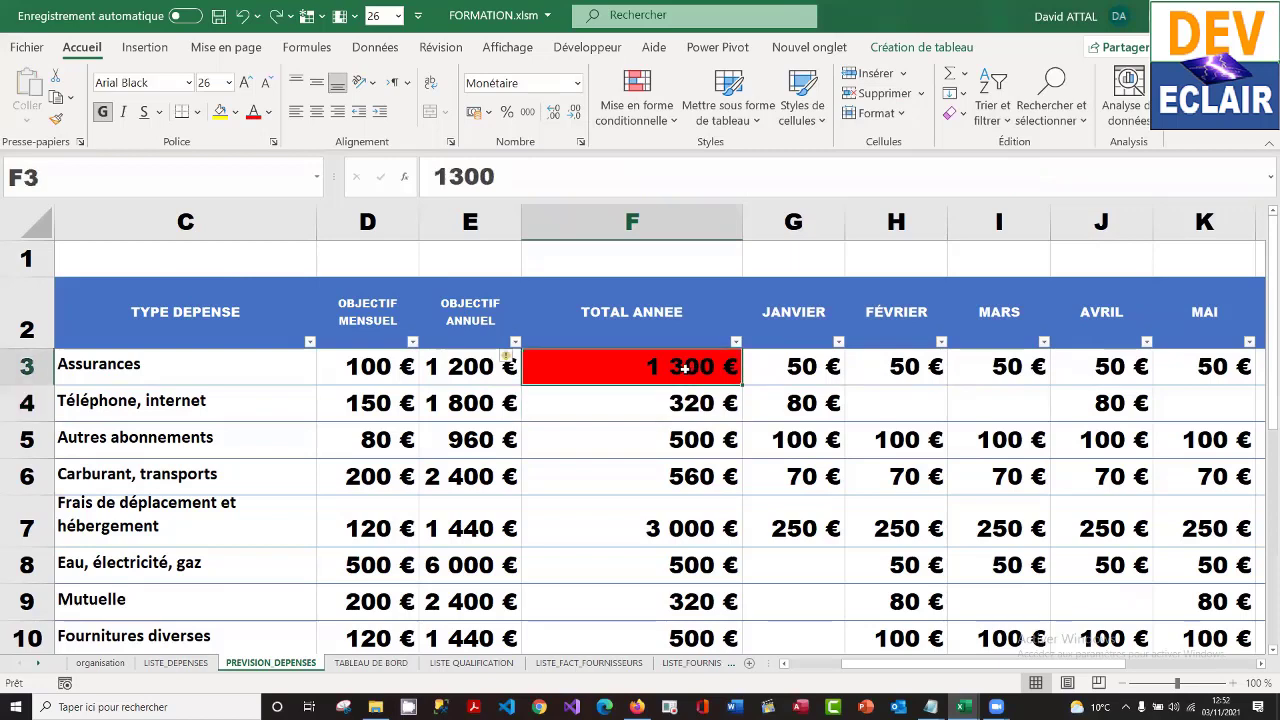
left_click(655, 118)
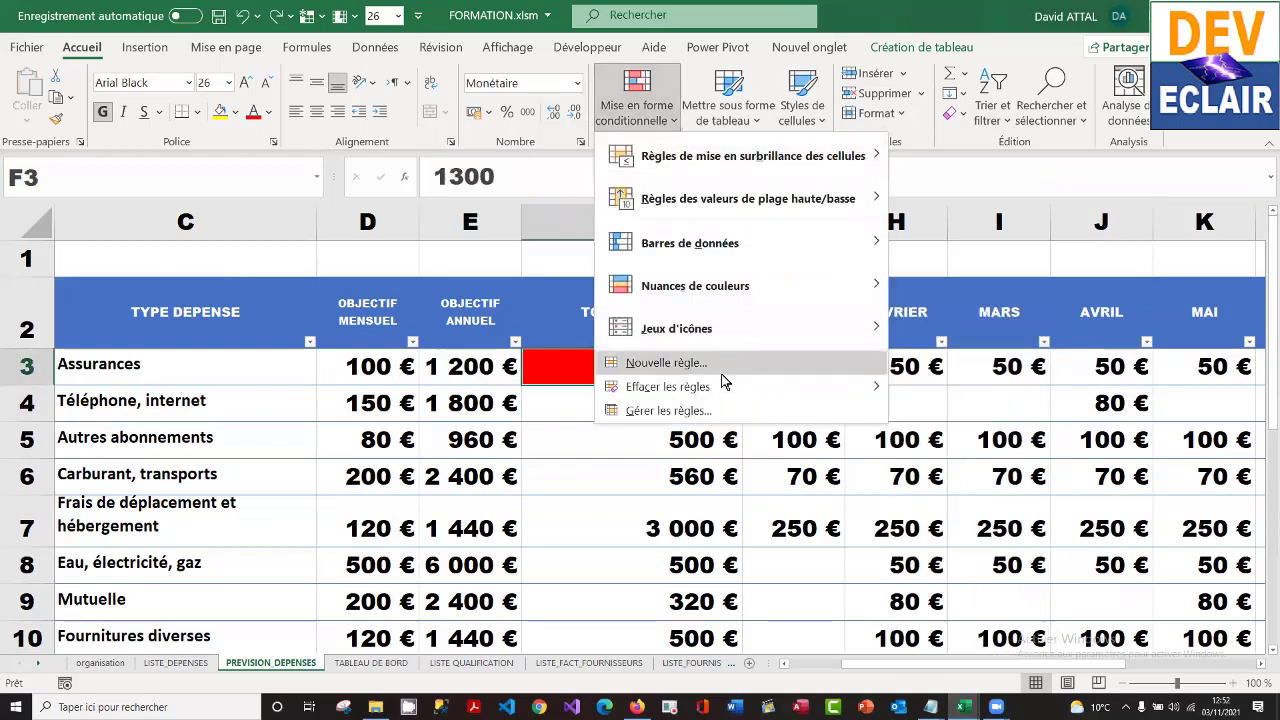
left_click(727, 416)
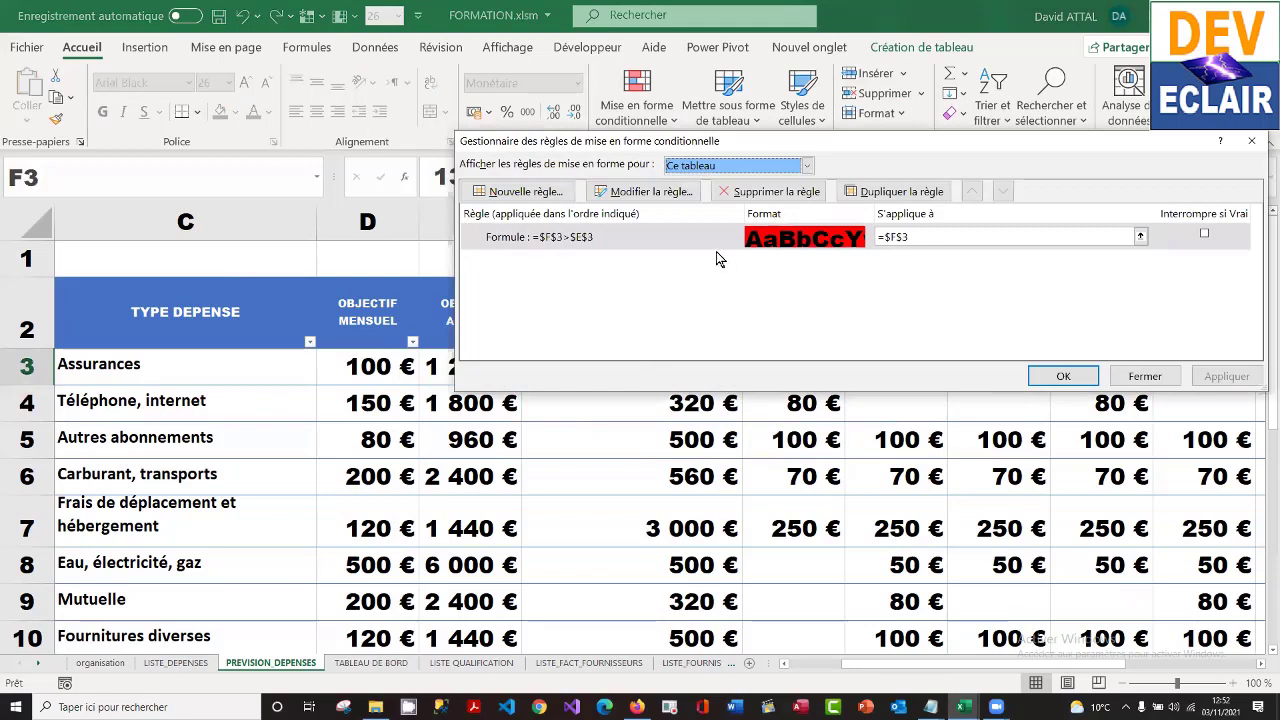
left_click(659, 240)
left_click(665, 192)
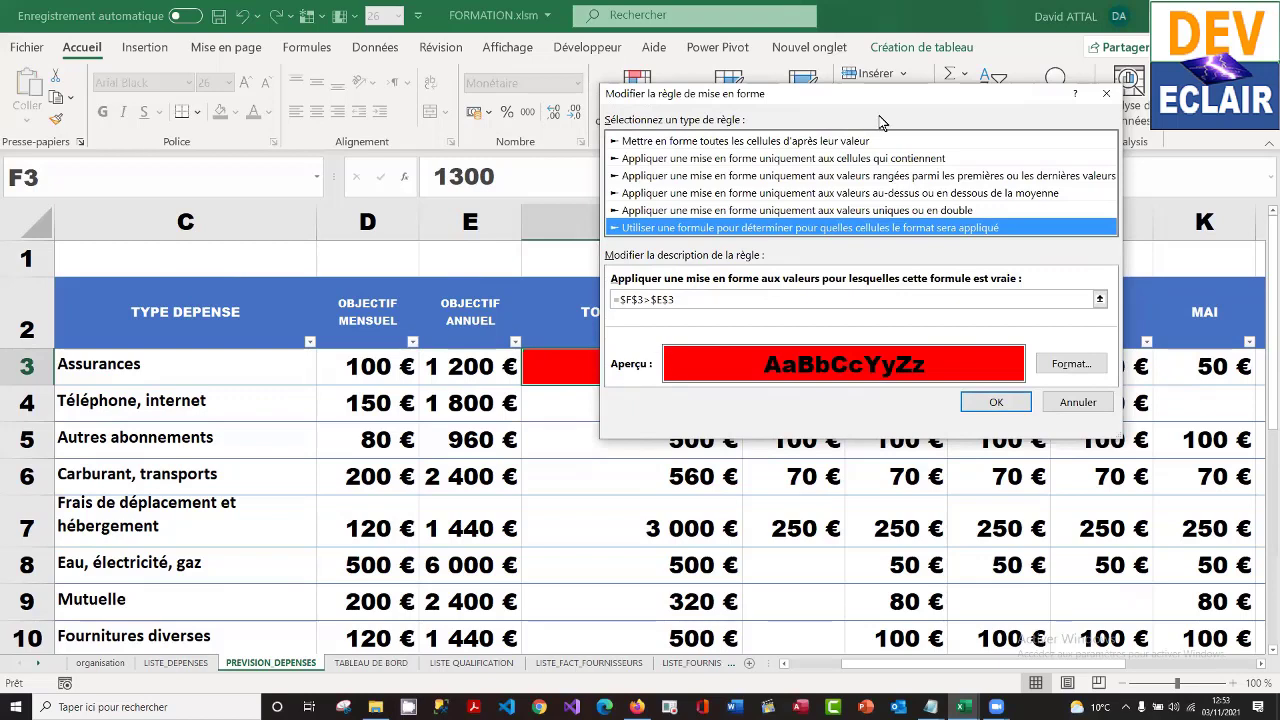
left_click_drag(895, 102, 1010, 125)
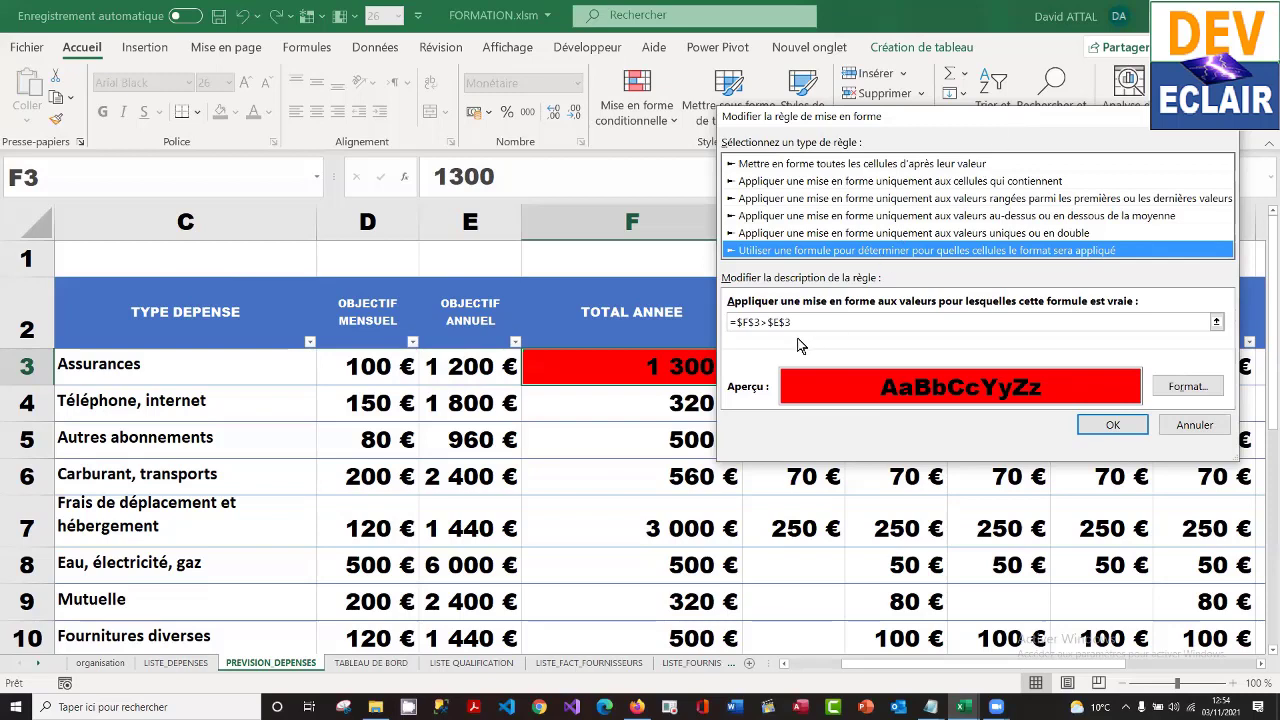
left_click(788, 322)
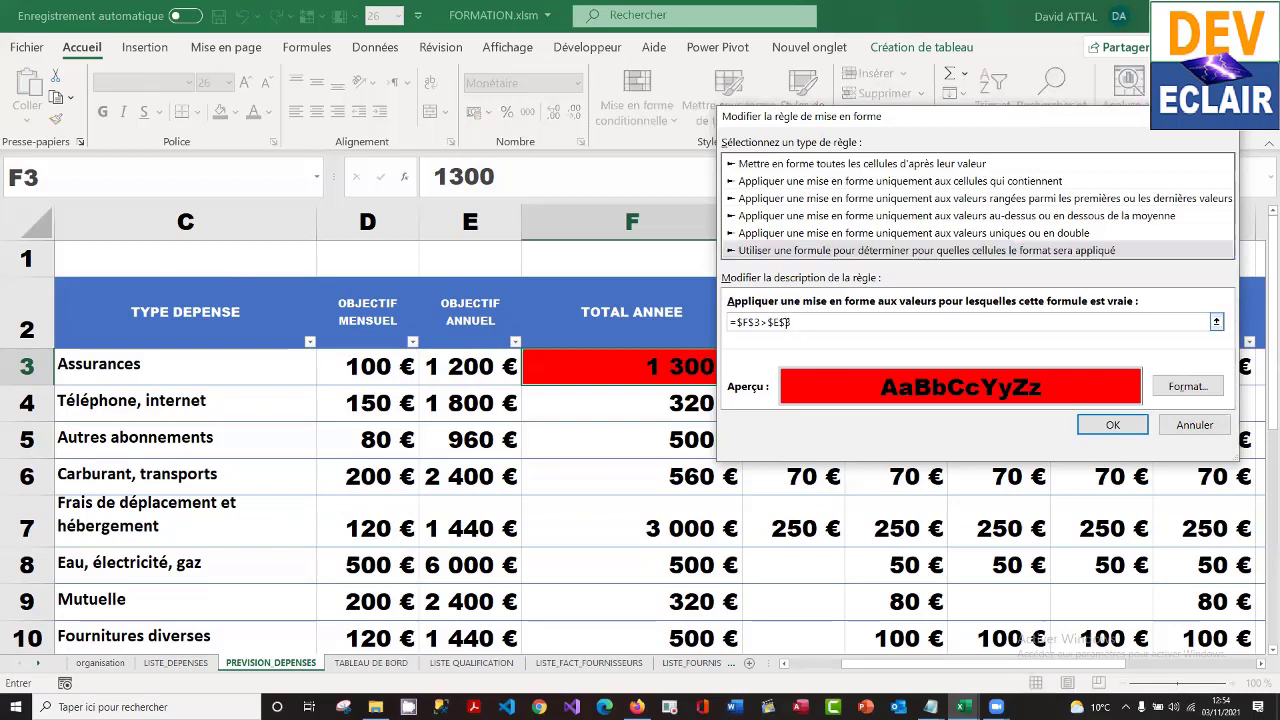
key("BackSpace")
key("BackSpace")
type("3")
left_click(754, 322)
key("BackSpace")
left_click(1128, 427)
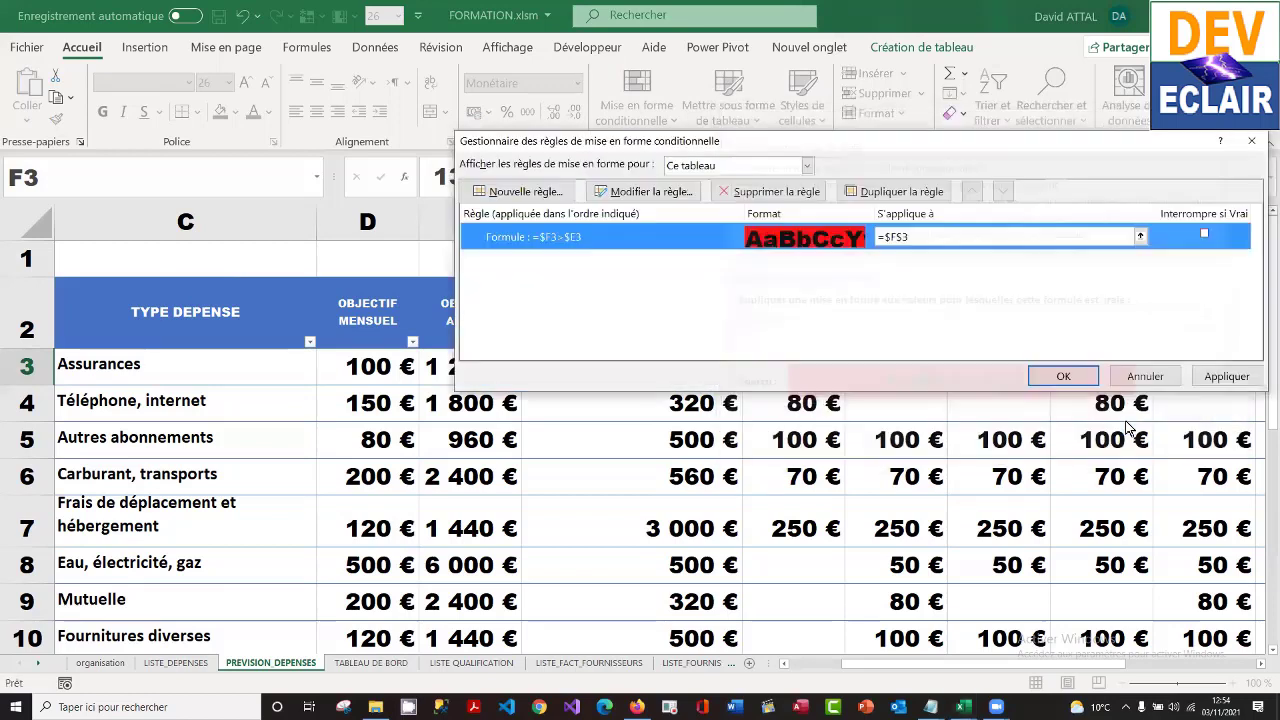
left_click(1066, 376)
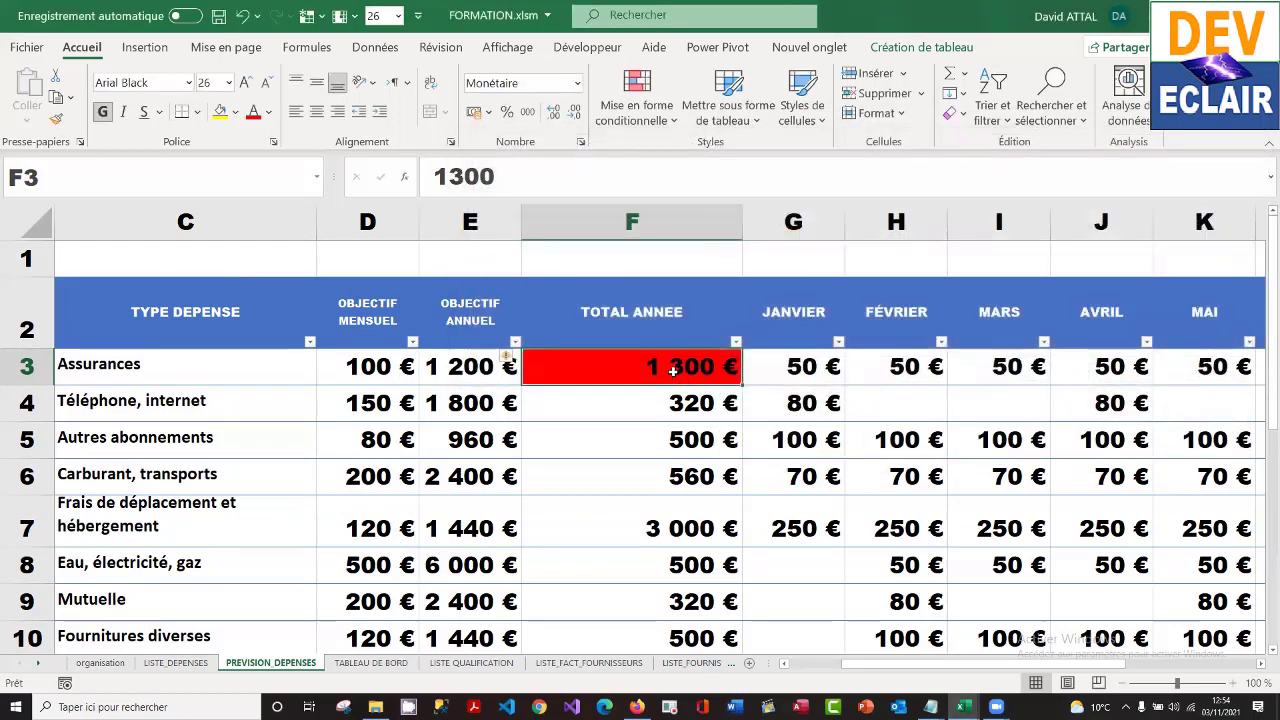
- Copy the Assurances yearly total with its updated conditional formatting onto the Téléphone, internet cell of TOTAL ANNEE
key("ctrl+c")
left_click(674, 404)
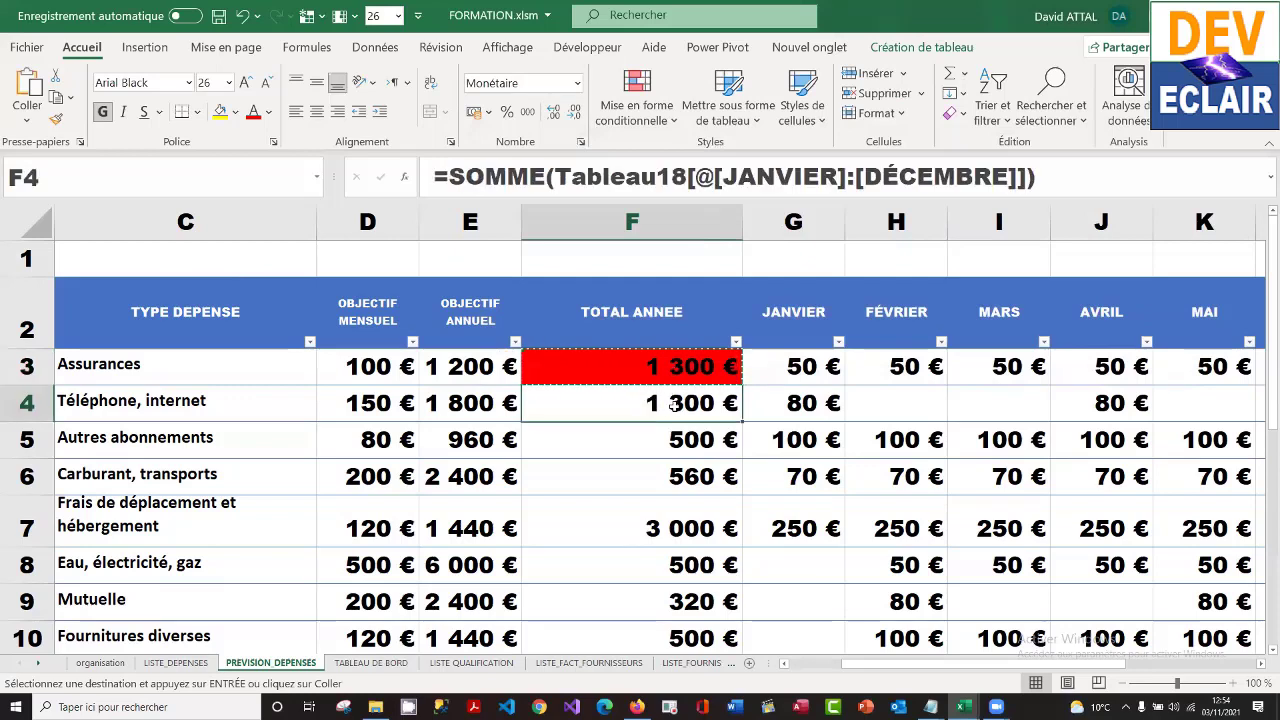
key("ctrl+v")
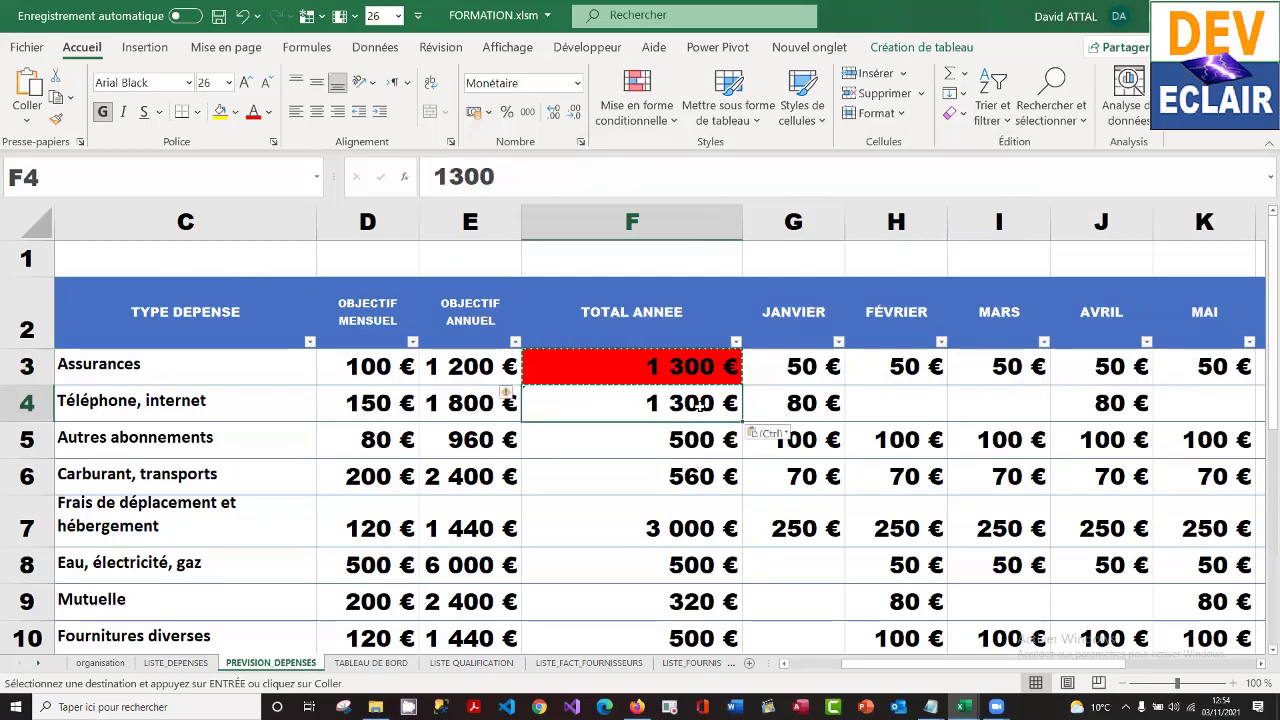
- Check the Téléphone, internet annual target and set its TOTAL ANNEE value to 1900 to test the copied rule
left_click(470, 408)
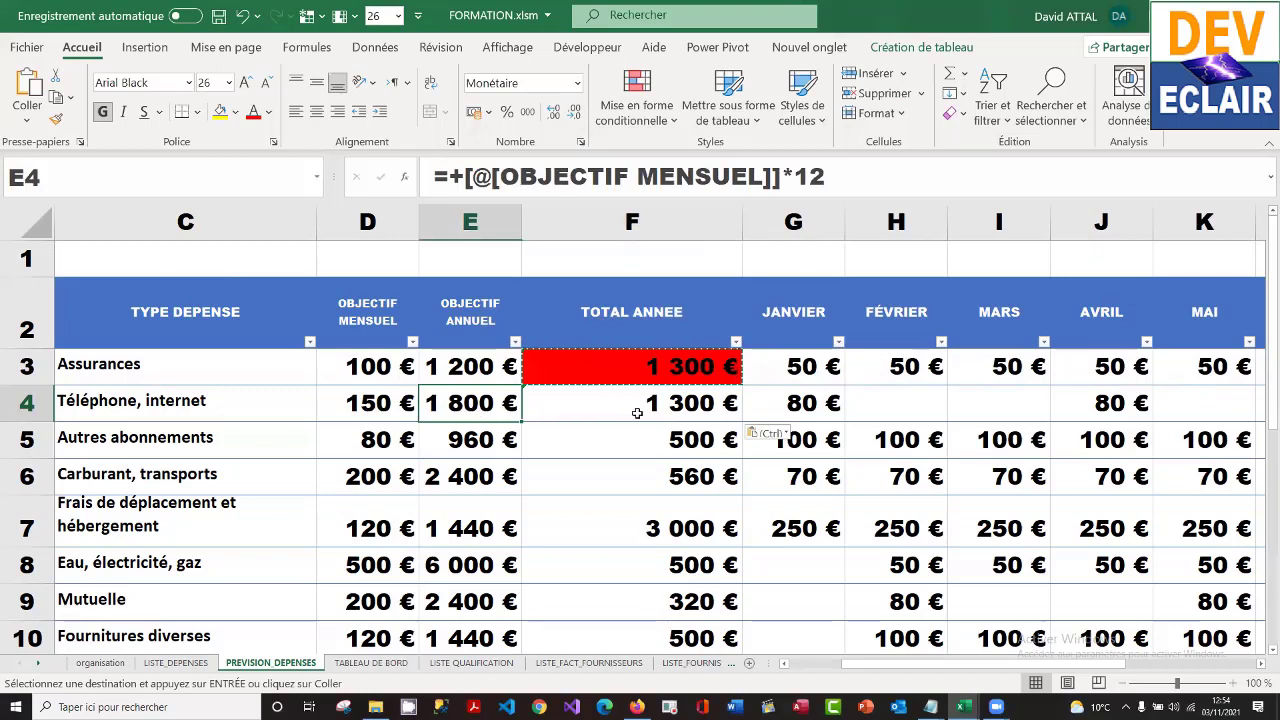
left_click(677, 403)
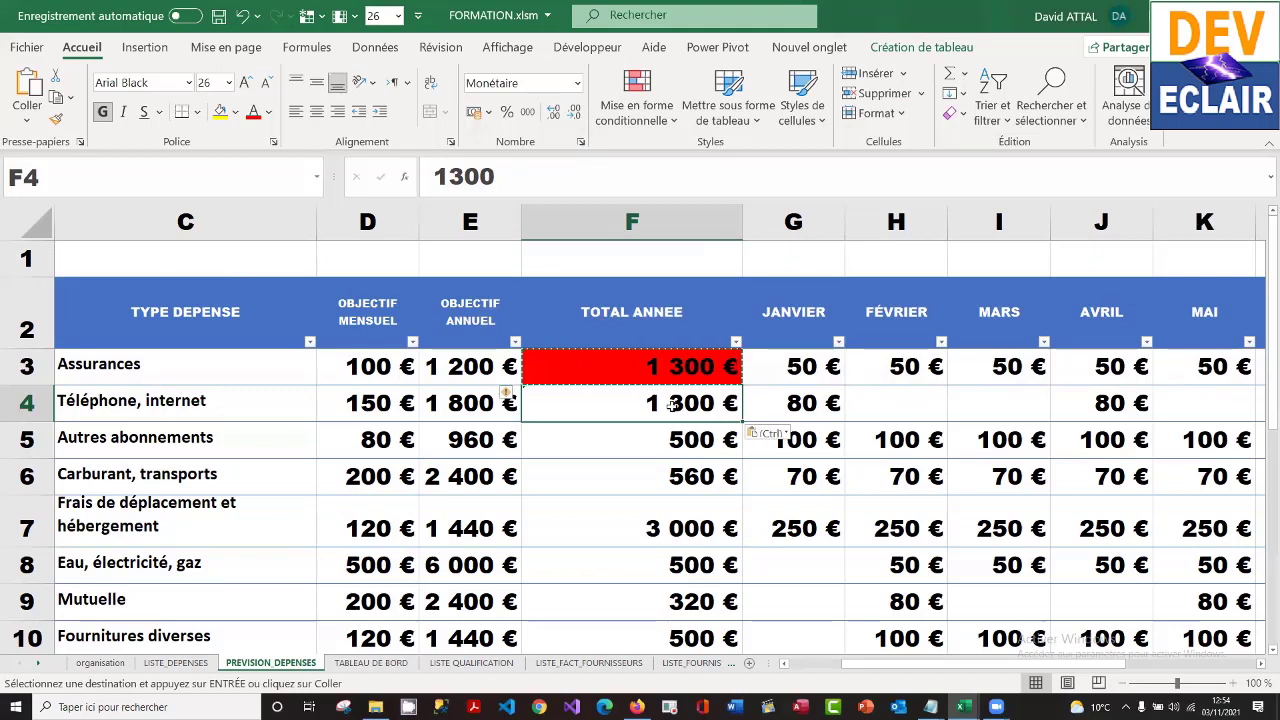
type("1 900")
key("Return")
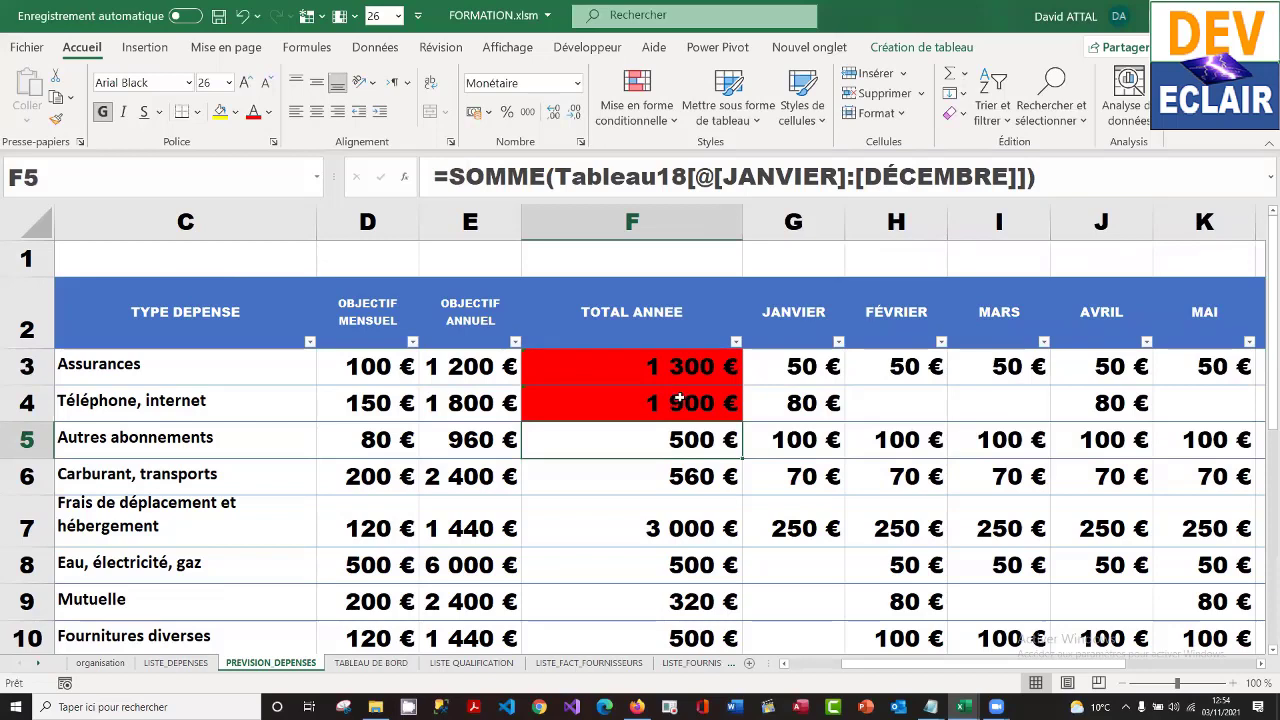
- Copy the Téléphone, internet yearly total with its rule onto the TOTAL ANNEE cells from Autres abonnements through Expert comptable, avocats
left_click(679, 399)
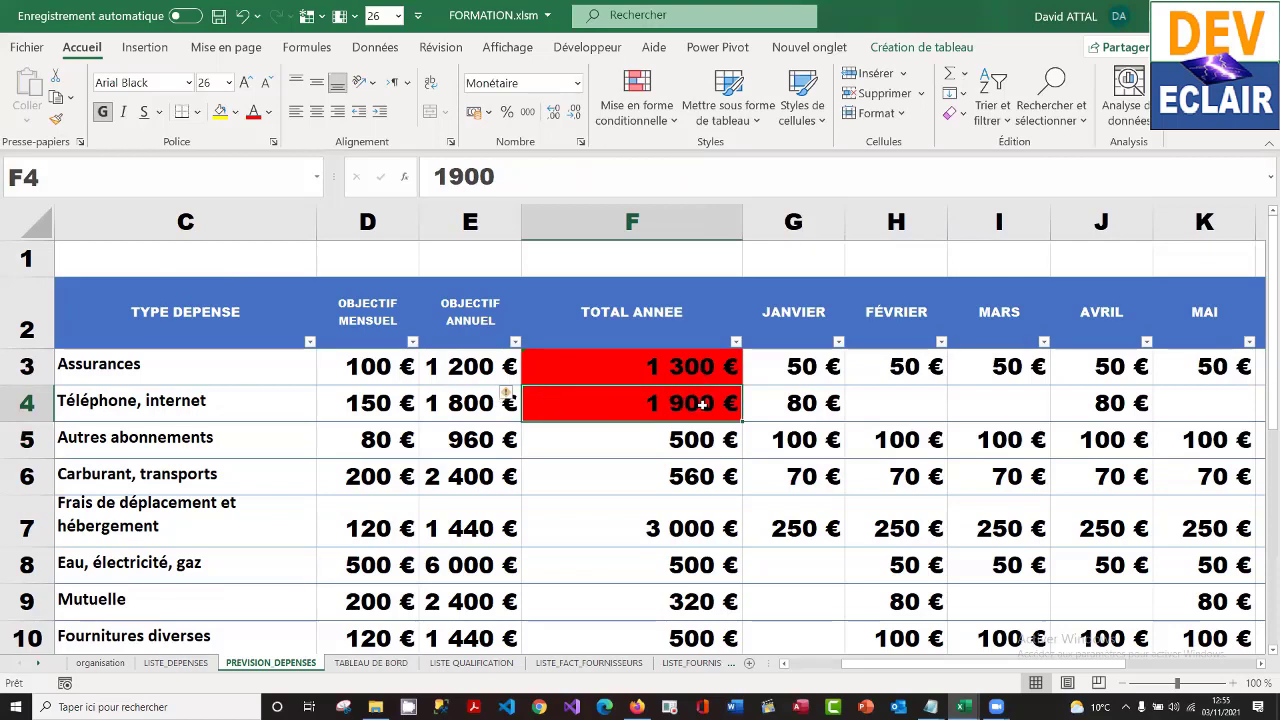
key("ctrl+c")
key("Down")
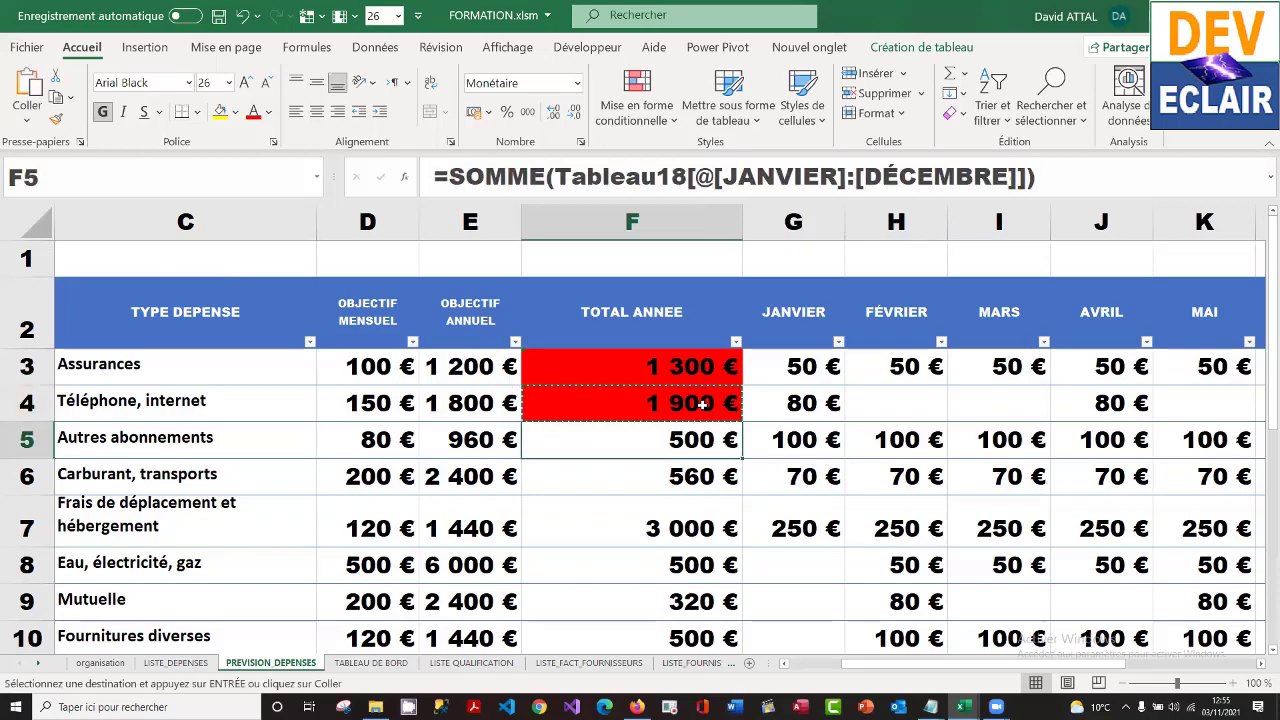
key("shift+Down")
key("shift+Down")
key("shift+Down")
key("shift+Down")
key("shift+Down")
key("shift+Down")
key("shift+Down")
key("shift+Down")
key("shift+Down")
key("shift+Down")
key("shift+Down")
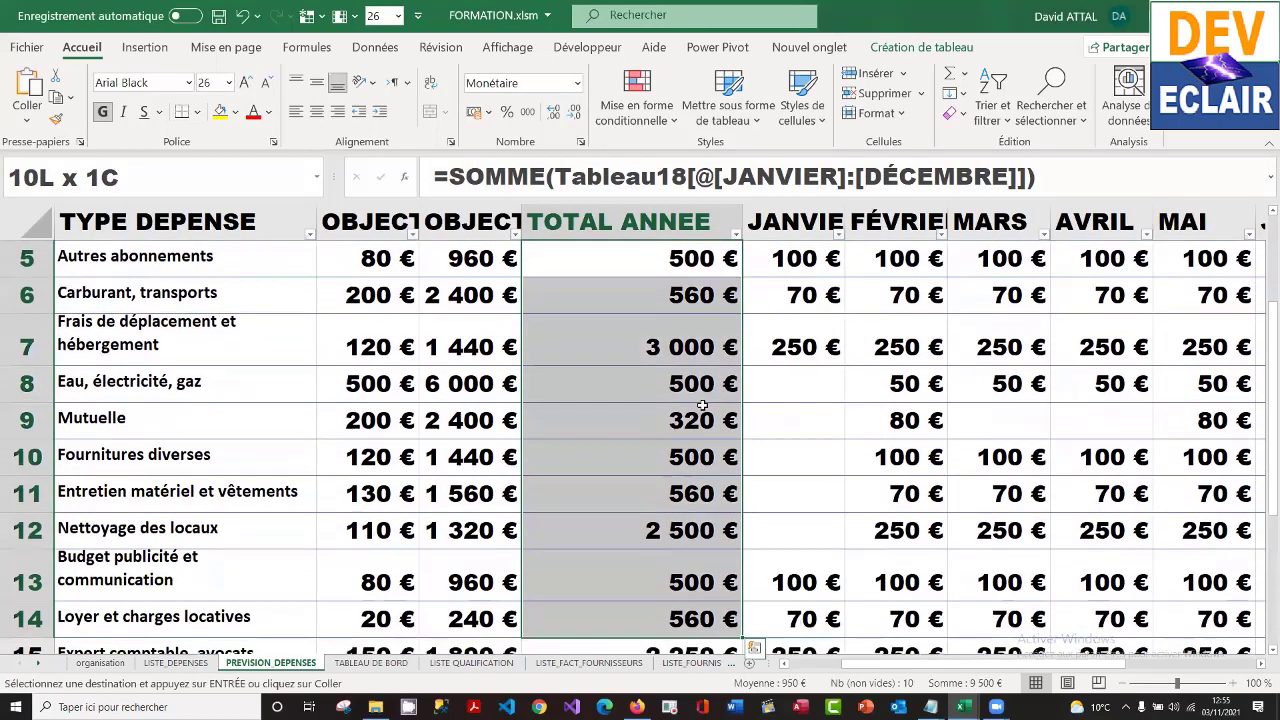
key("shift+Up")
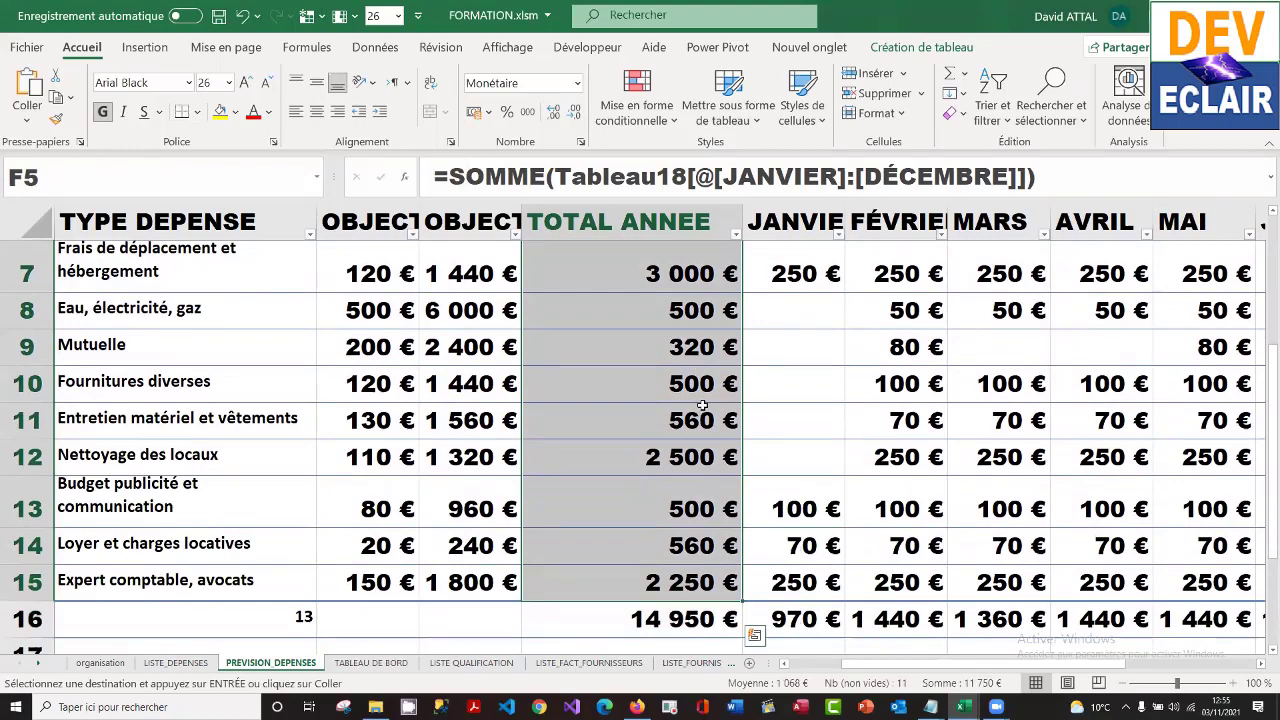
key("ctrl+v")
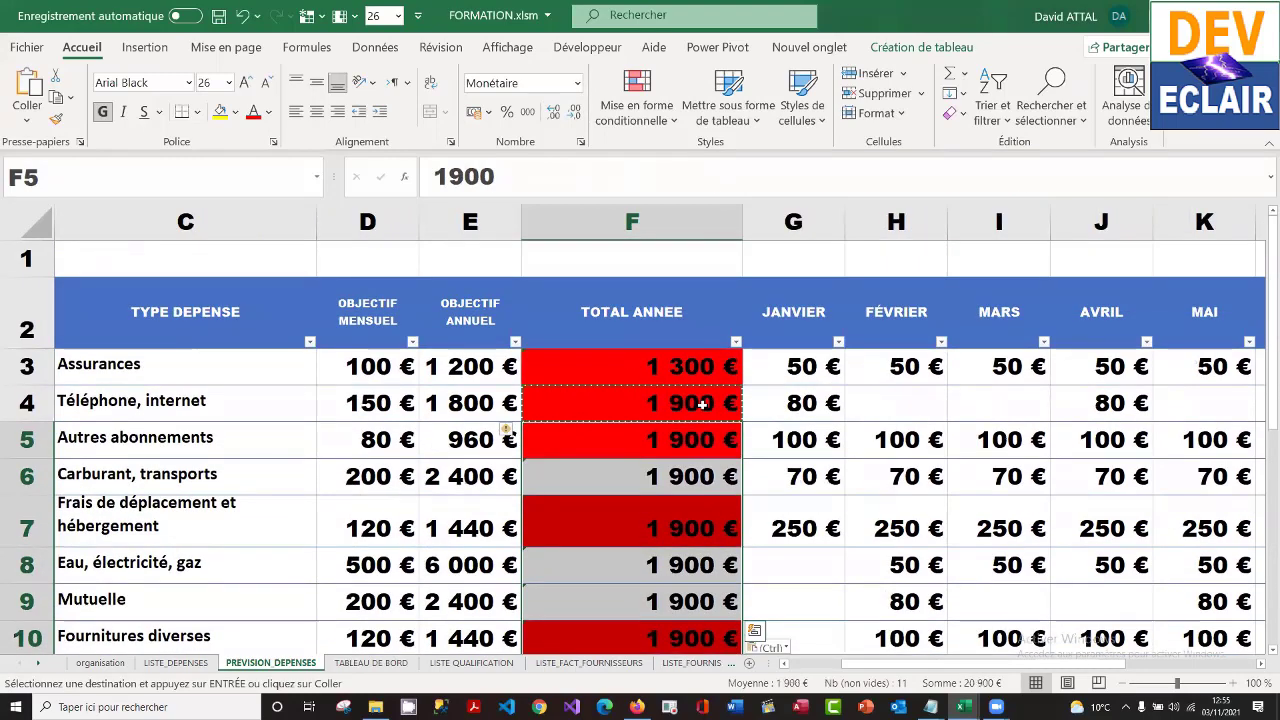
- Go through the TOTAL ANNEE cells and compare each pasted total's colouring with its annual target
key("Down")
key("Down")
key("Down")
key("Down")
key("Down")
key("Down")
key("Down")
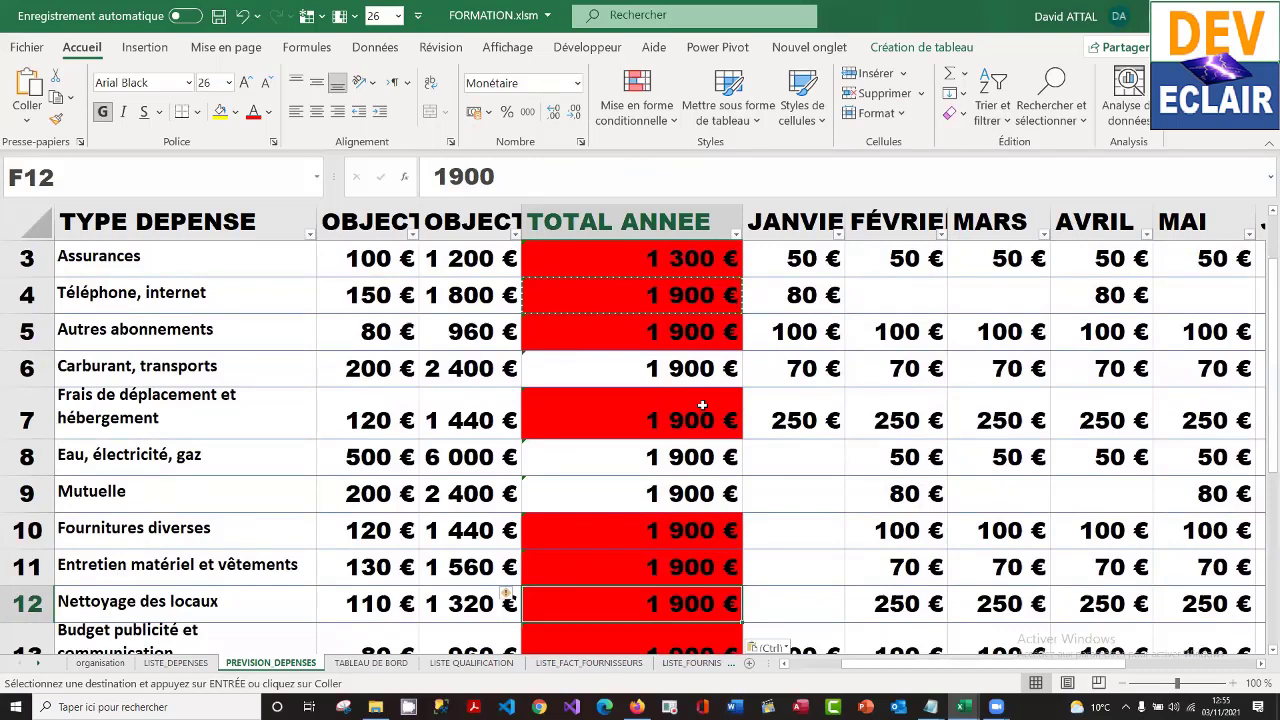
key("Up")
key("Up")
key("Up")
key("Up")
key("Up")
key("Up")
key("Up")
key("Up")
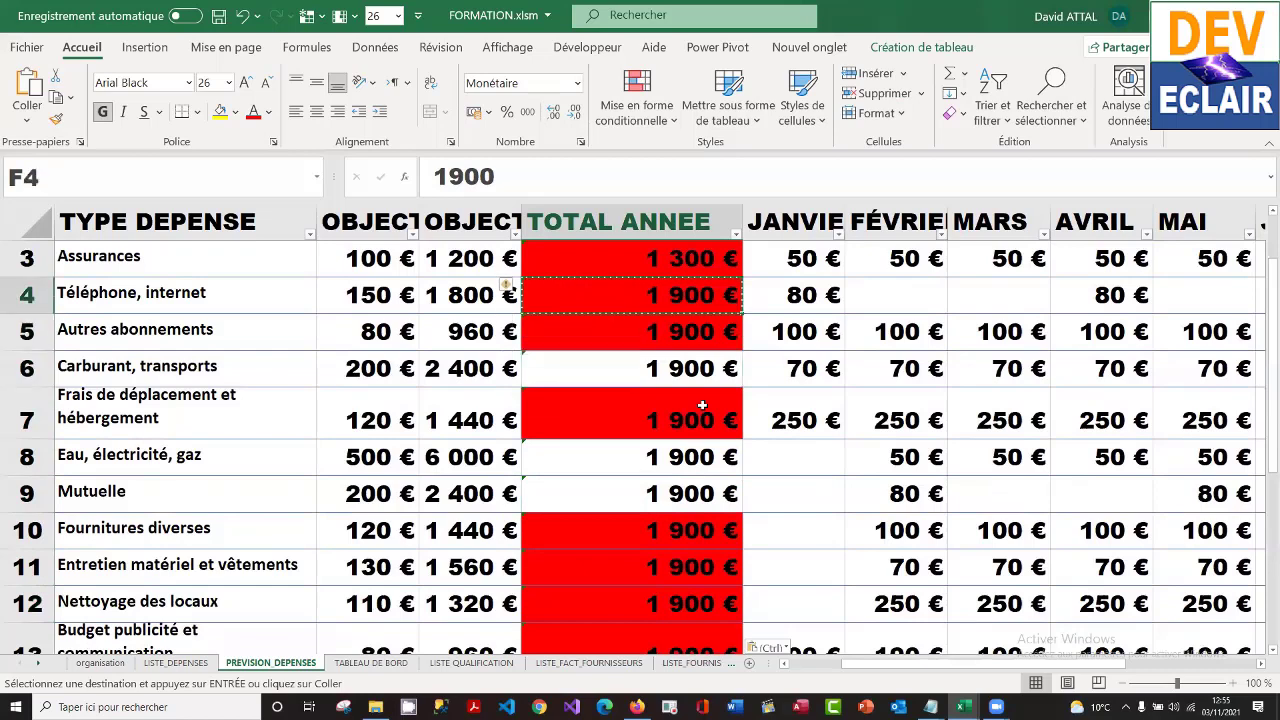
- Clear the copy selection and undo the paste over the remaining yearly totals
key("Escape")
key("Up")
key("Up")
key("Up")
key("Down")
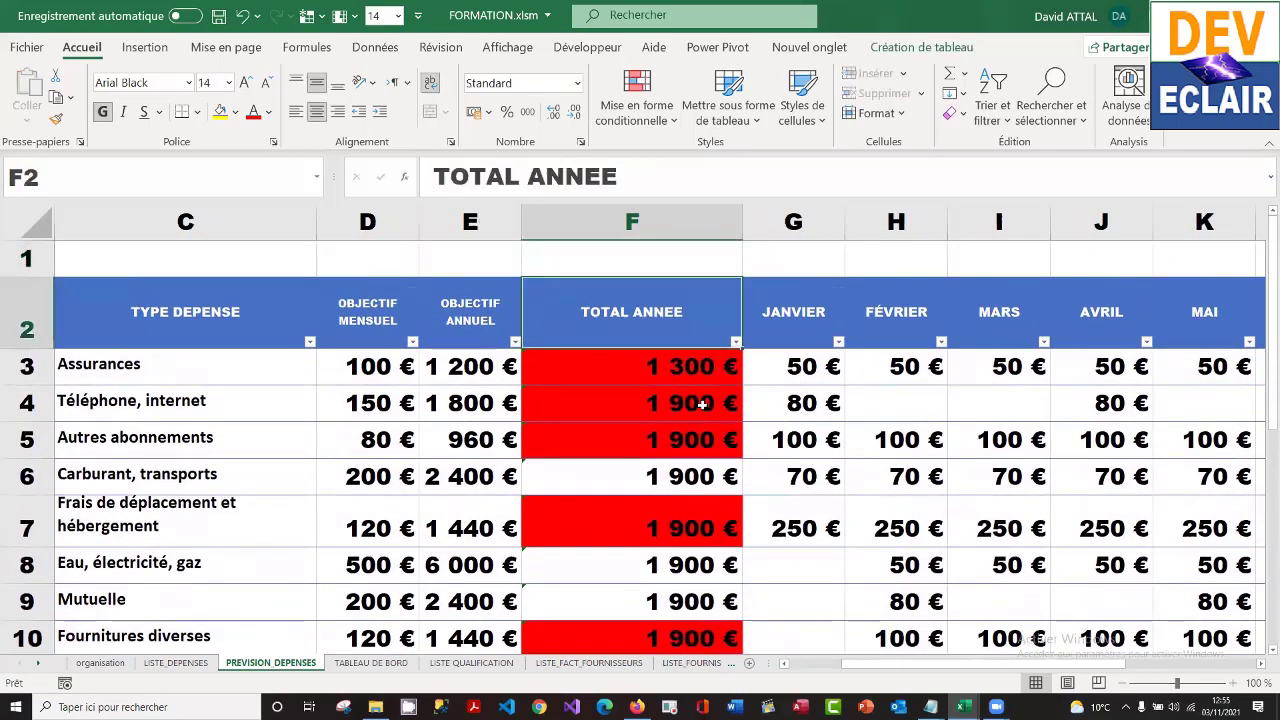
key("ctrl+z")
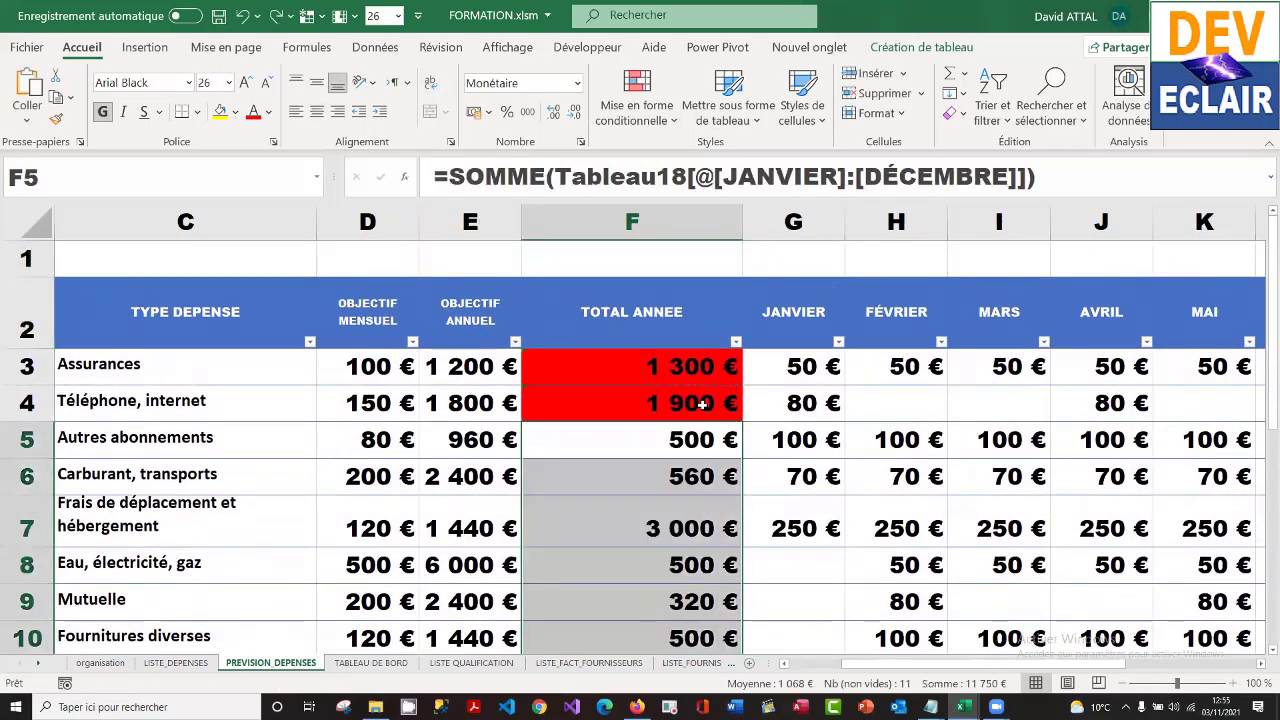
- Apply only the Téléphone, internet yearly total's formatting to the TOTAL ANNEE cells F5:F15 with the format painter
left_click(697, 403)
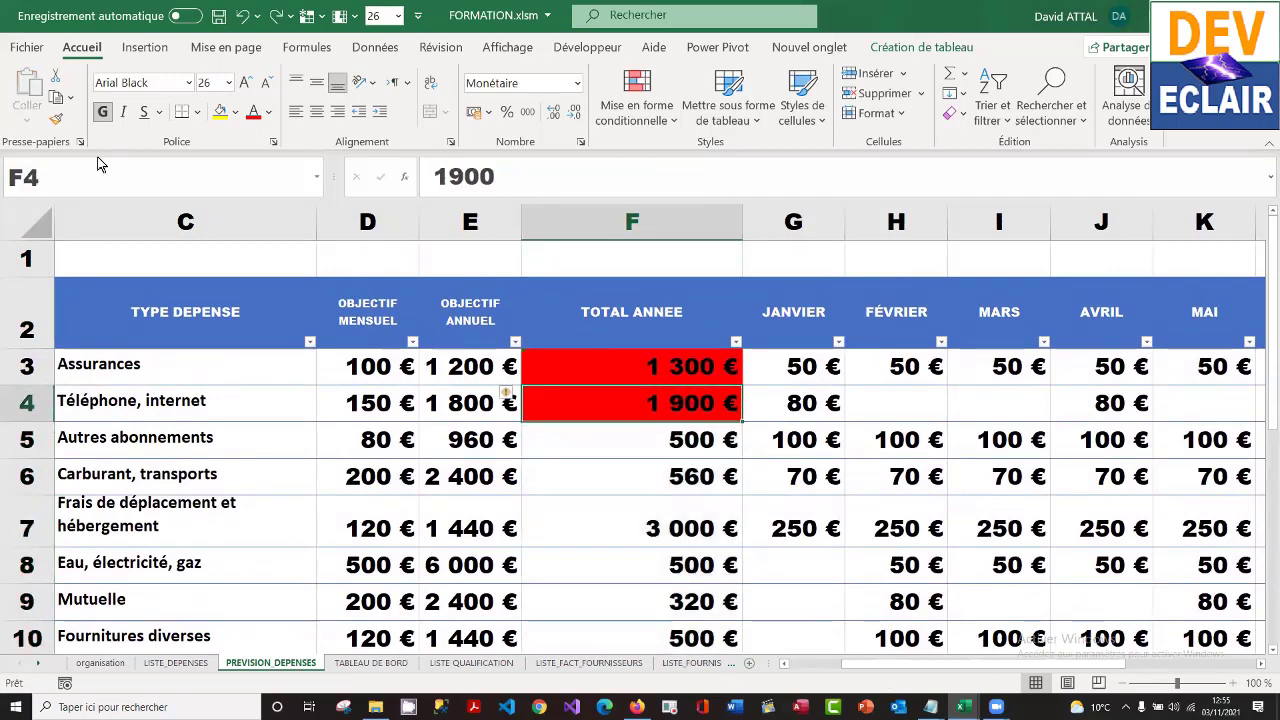
left_click(56, 121)
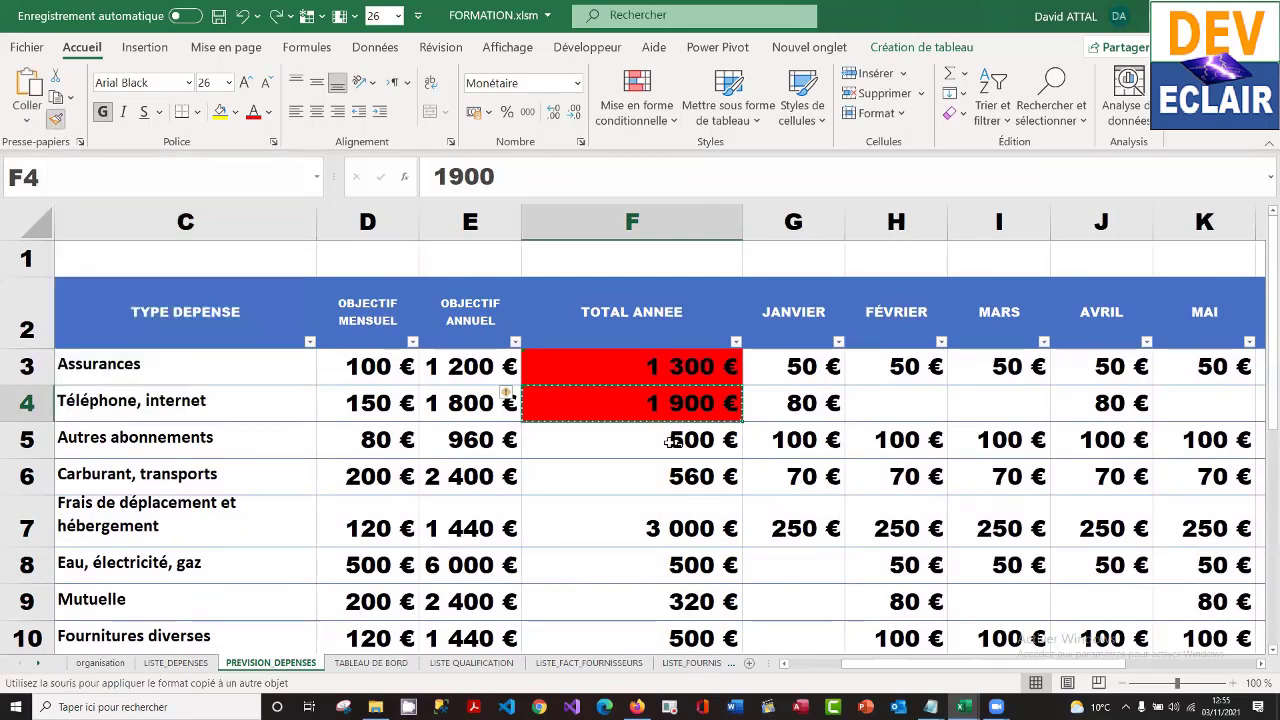
mouse_move(672, 442)
left_mouse_down()
mouse_move(674, 656)
mouse_move(770, 562)
mouse_move(778, 569)
left_mouse_up()
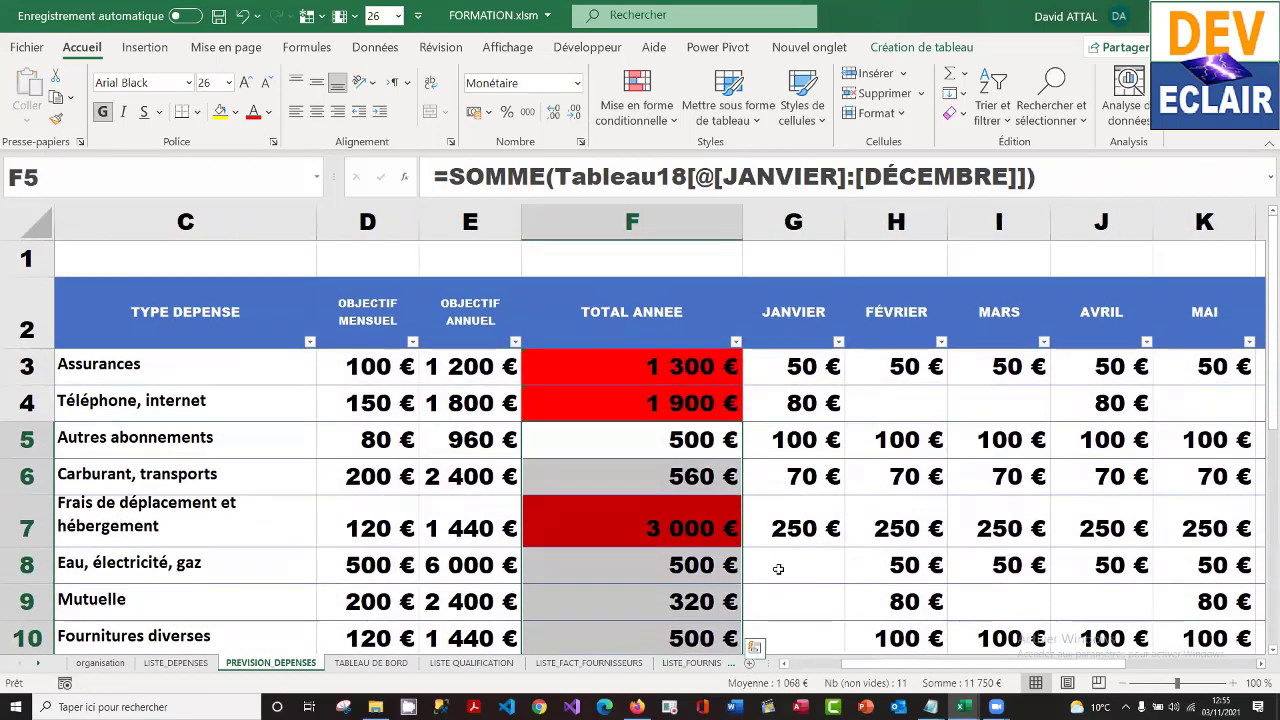
left_click(748, 600)
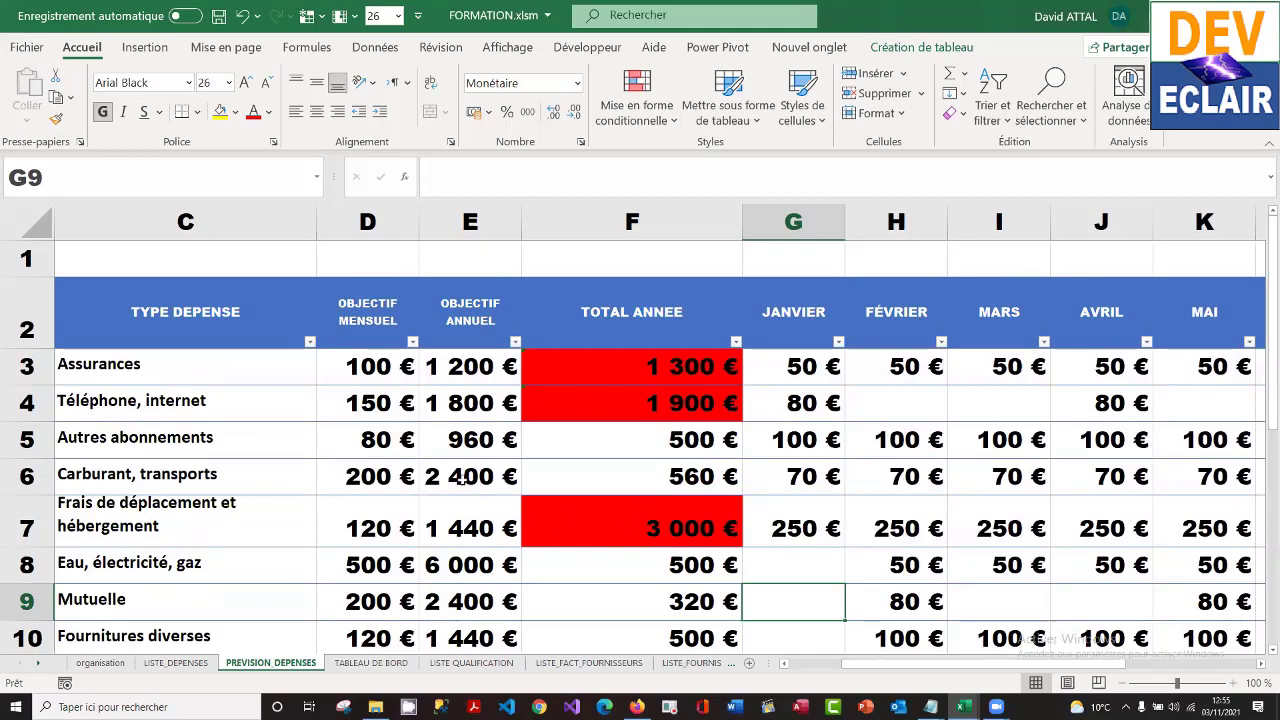
left_click(586, 480)
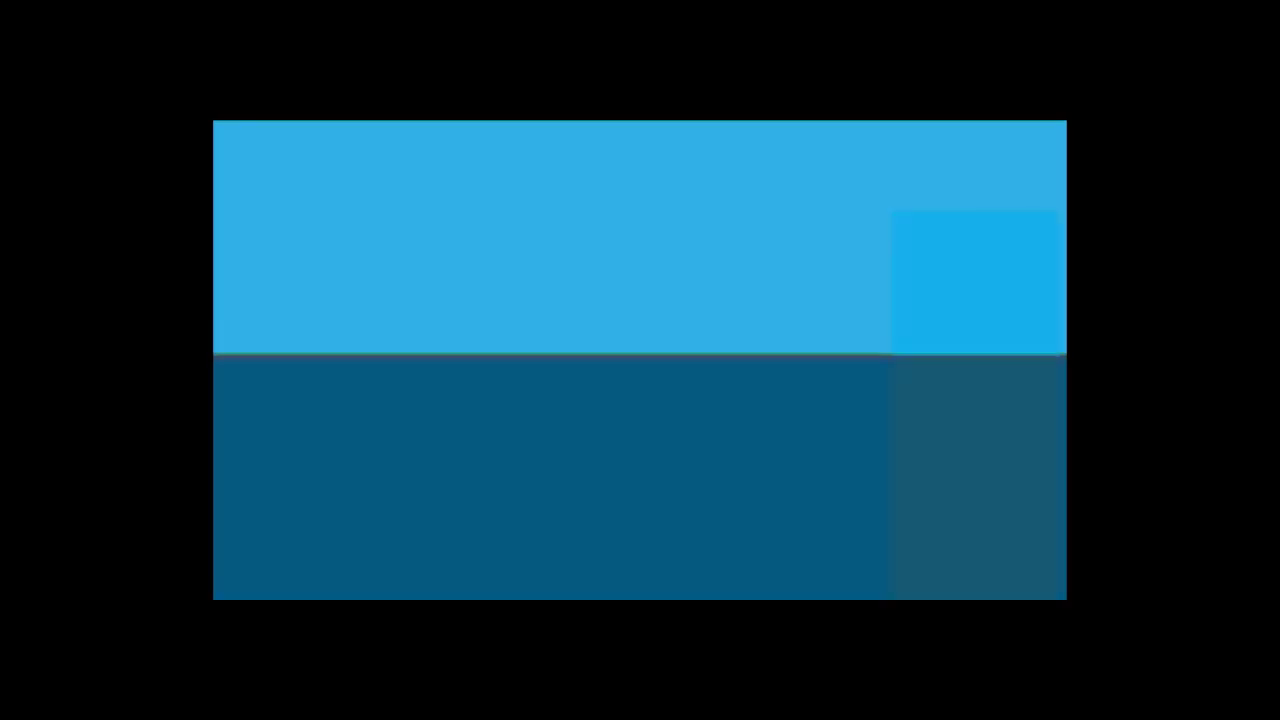